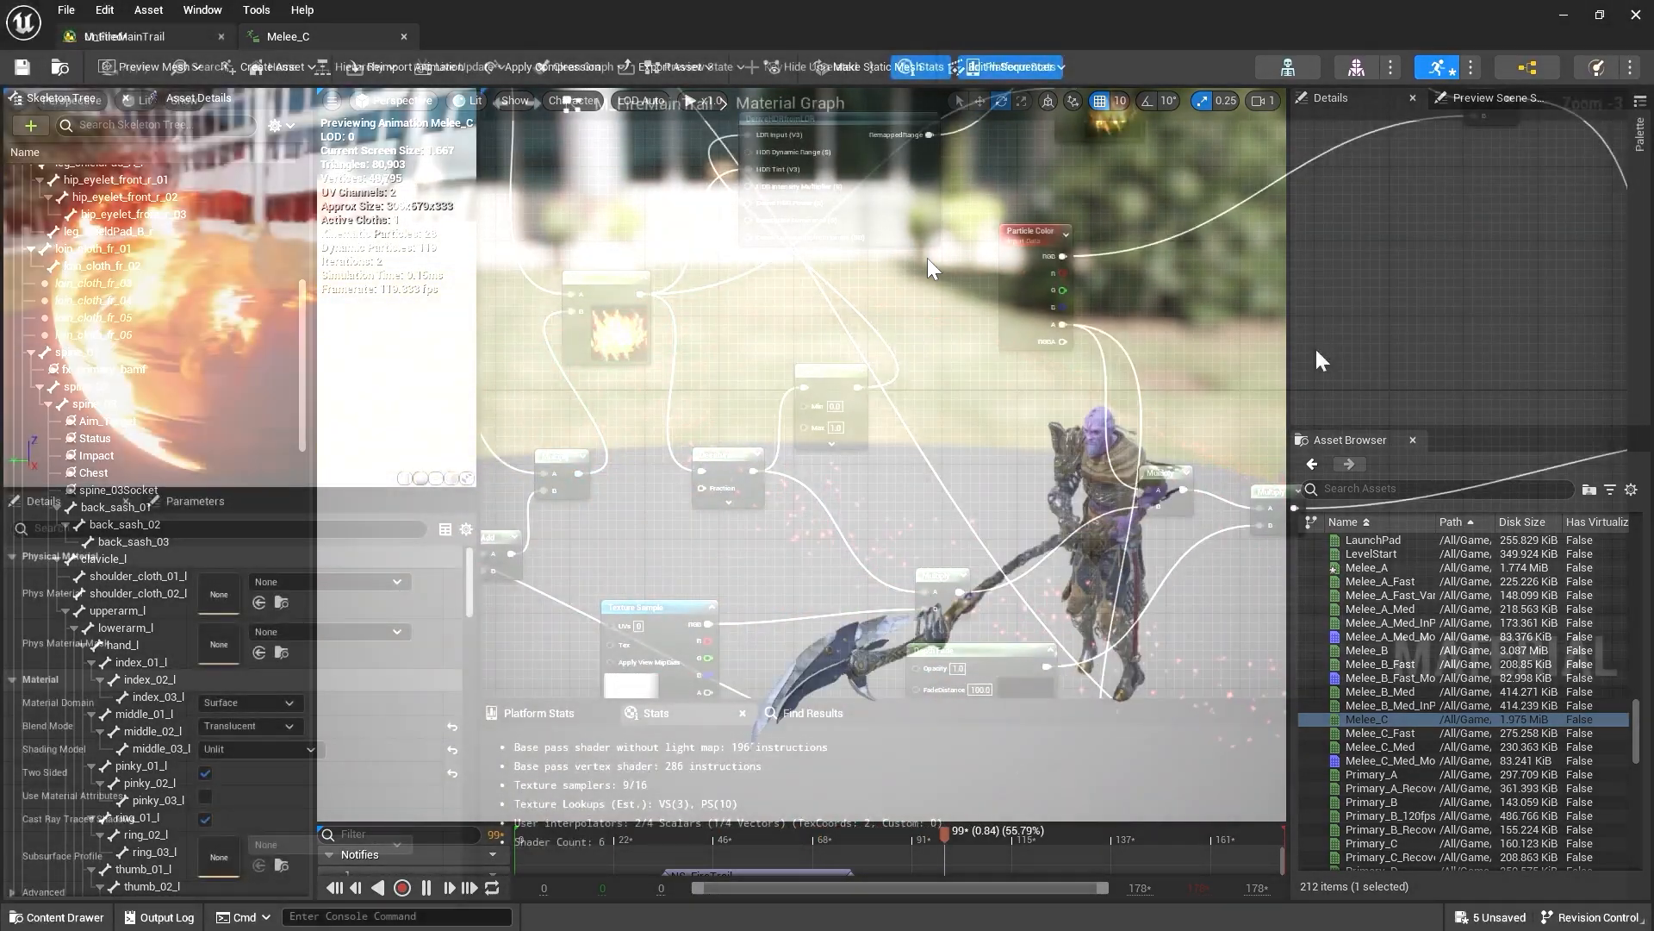
Connect the Dynamic Parameter's Param1 output to the Fraction input of the Desaturation node in M_FireSpark
{"action": "scroll", "coordinate": [1320, 359], "scroll_direction": "down", "scroll_amount": 3}
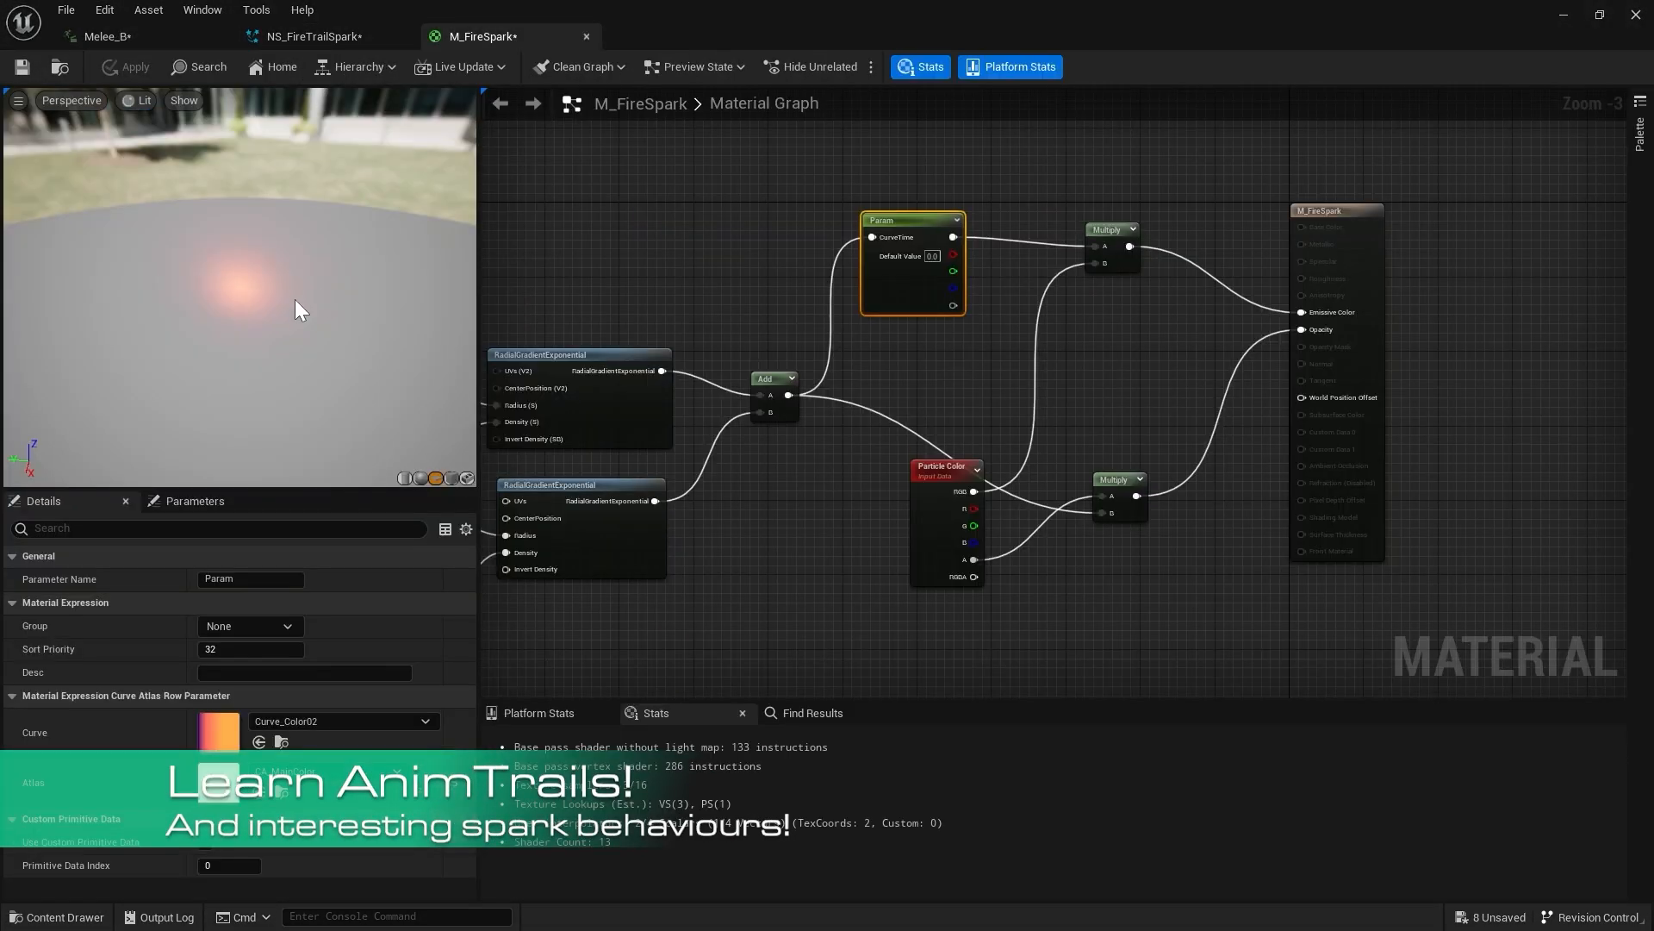
{"action": "right_click", "coordinate": [786, 233]}
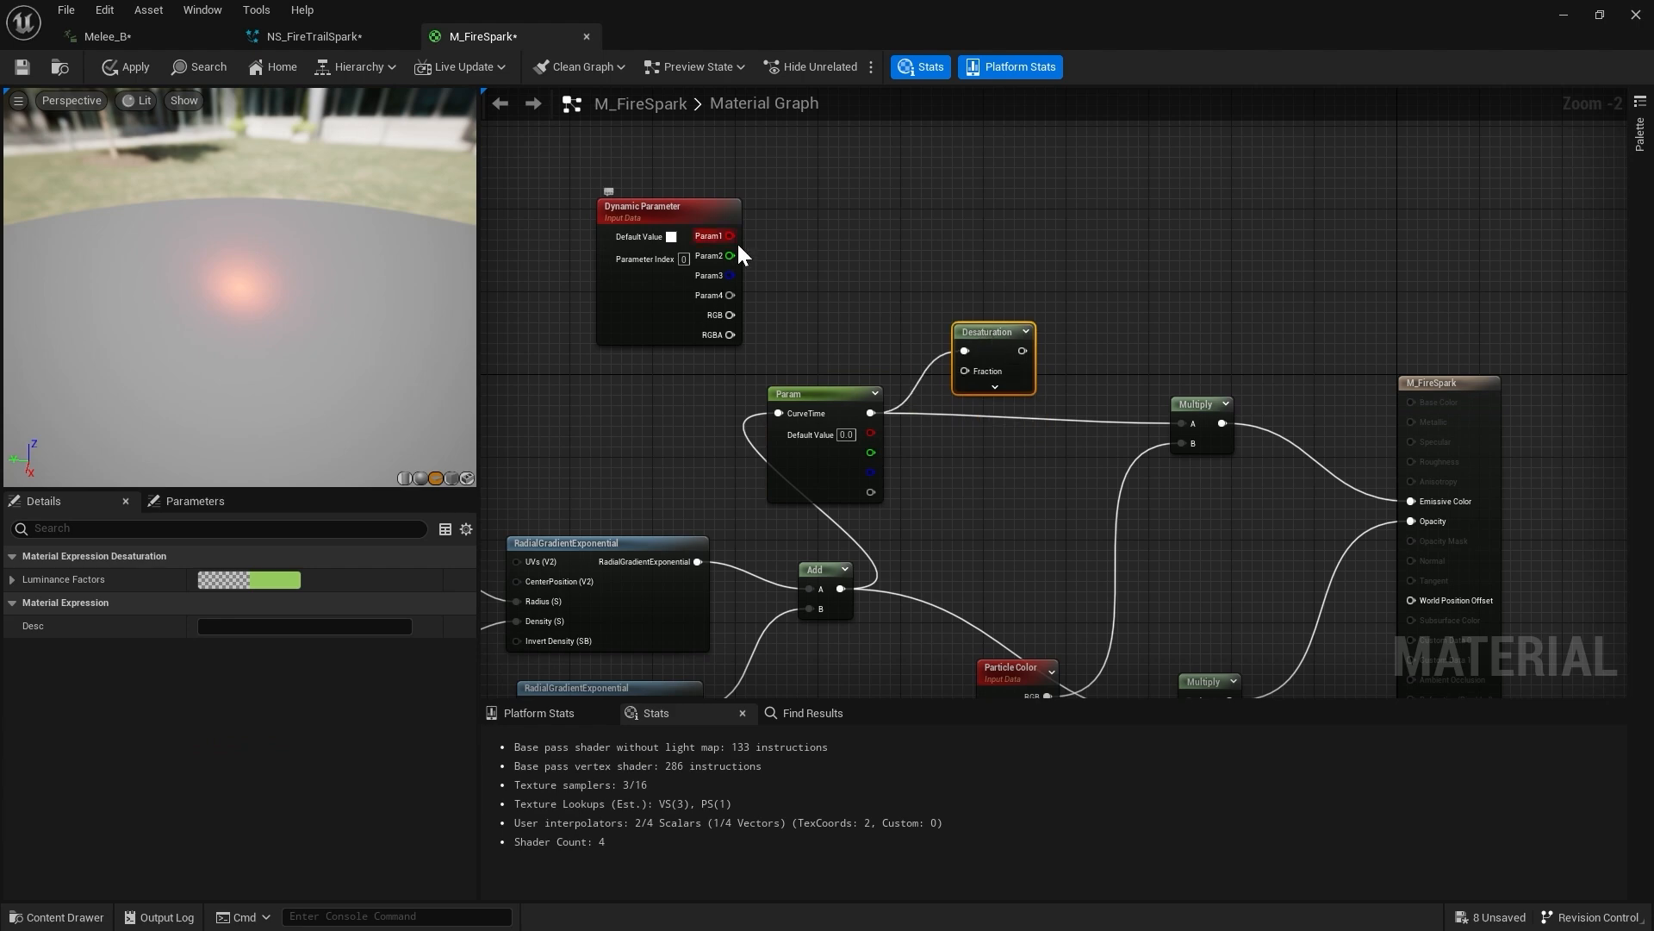
{"action": "left_click_drag", "start_coordinate": [730, 235], "coordinate": [965, 371]}
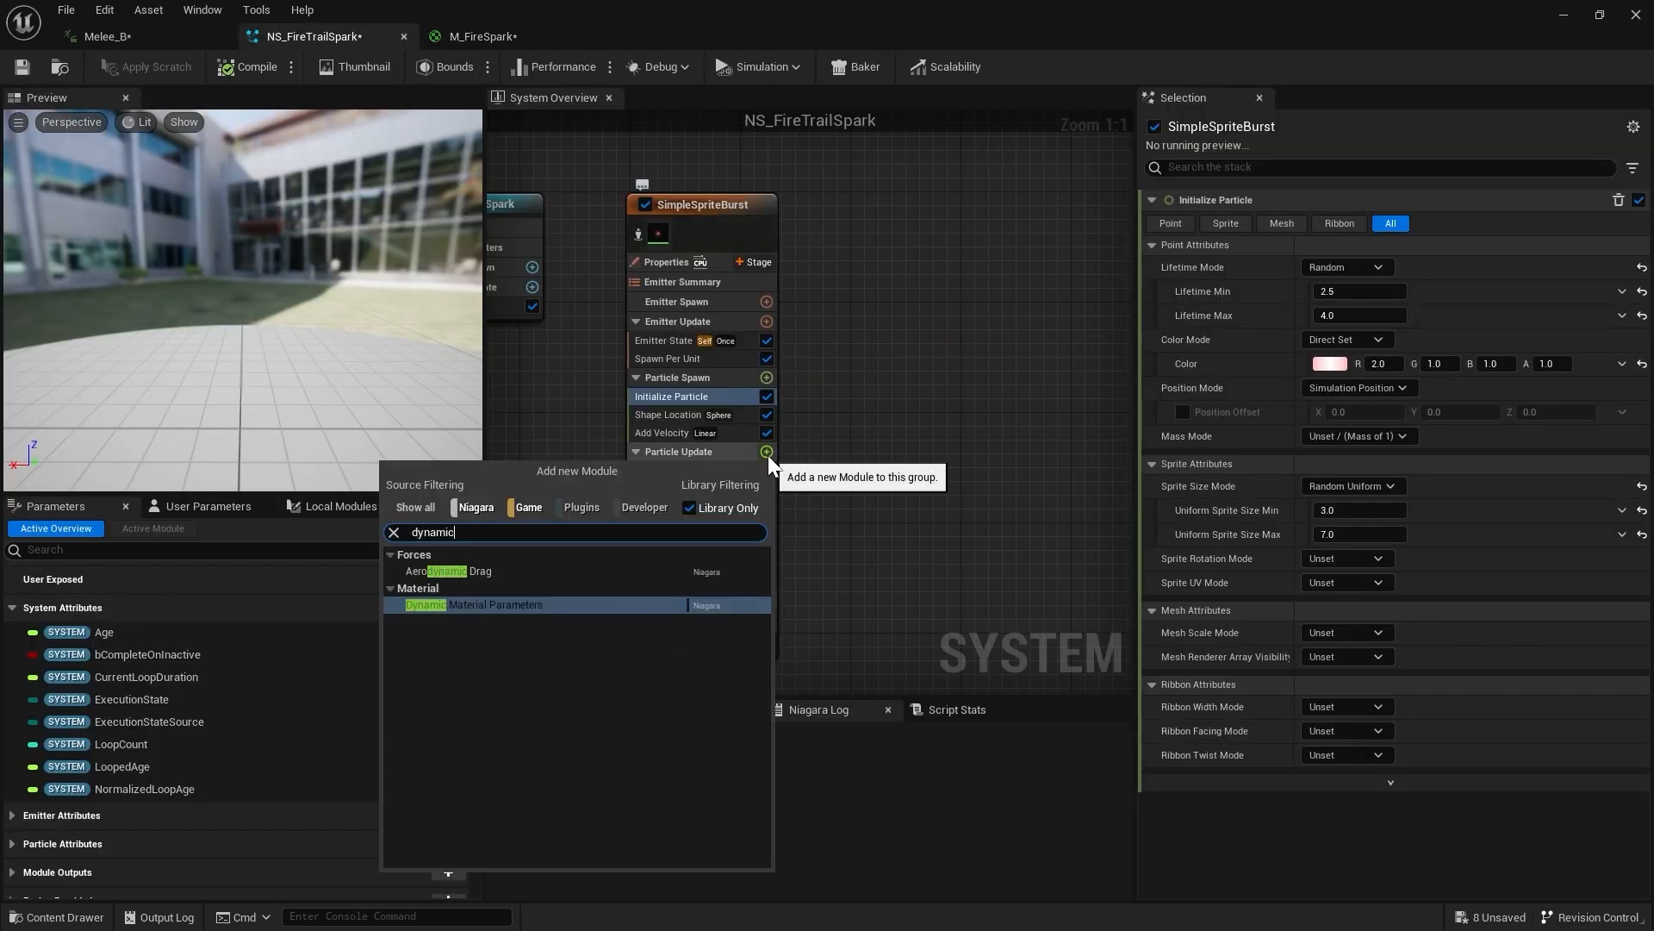
Add a Dynamic Material Parameters module to the Particle Update group of the SimpleSpriteBurst emitter in NS_FireTrailSpark
{"action": "left_click", "coordinate": [551, 603]}
{"action": "left_click", "coordinate": [1622, 291]}
{"action": "left_click", "coordinate": [1306, 650]}
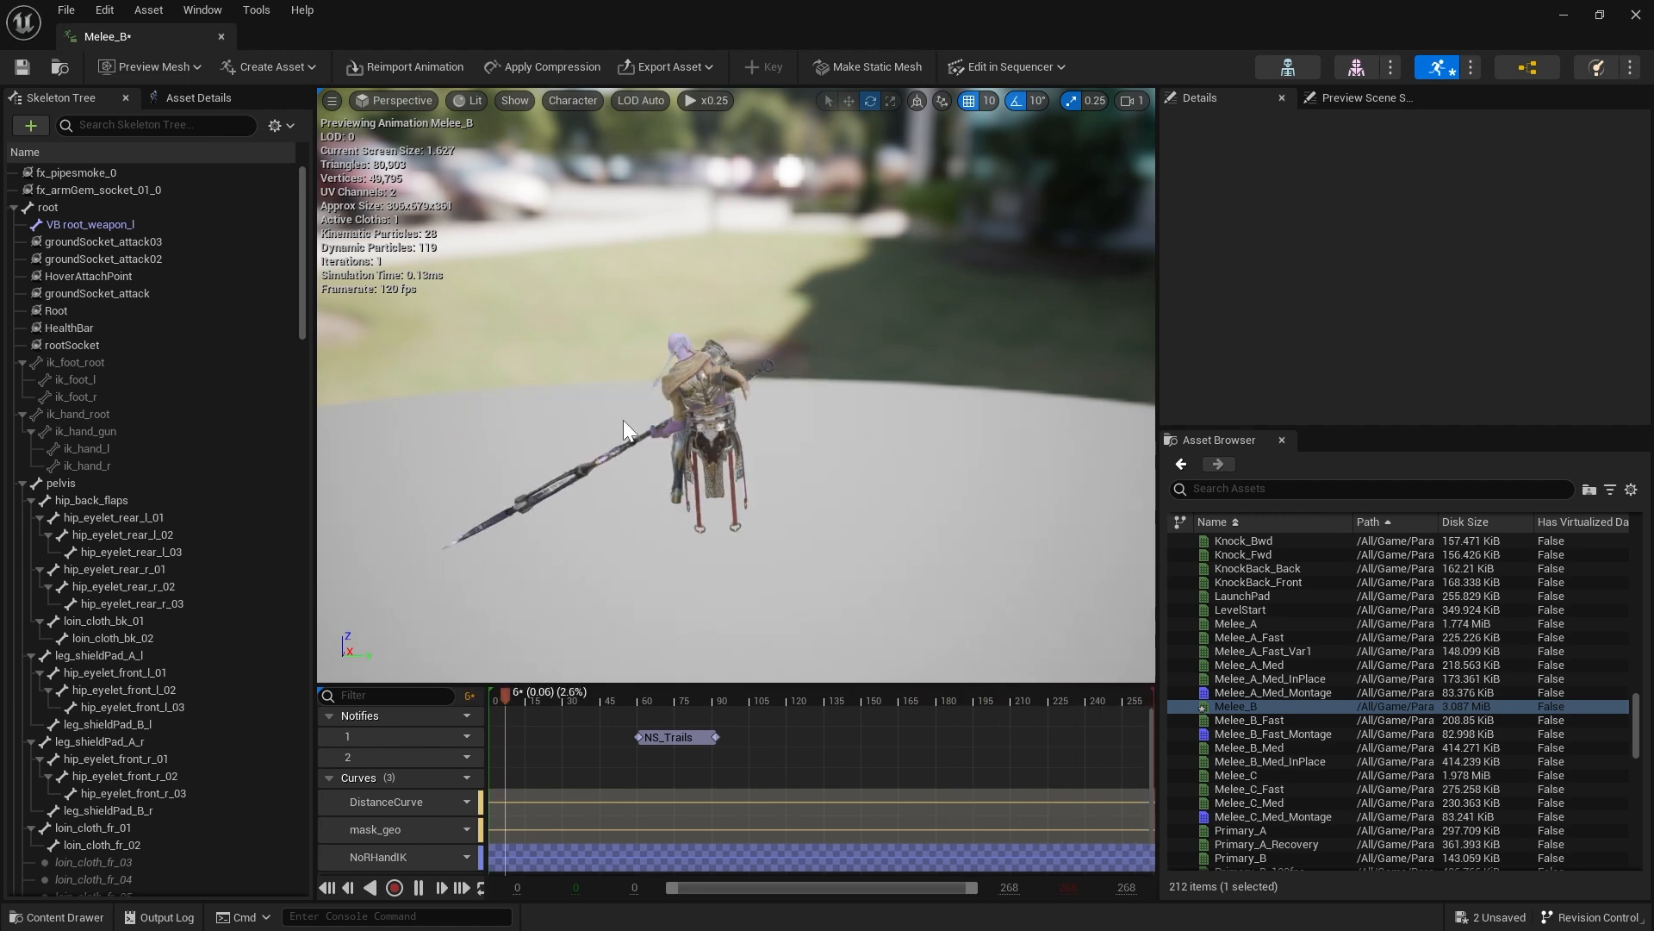
Review the textures in the TrailTutorial Texture folder, selecting everything from T_FireMask to T_SwordGradient
{"action": "key", "text": "ctrl+space"}
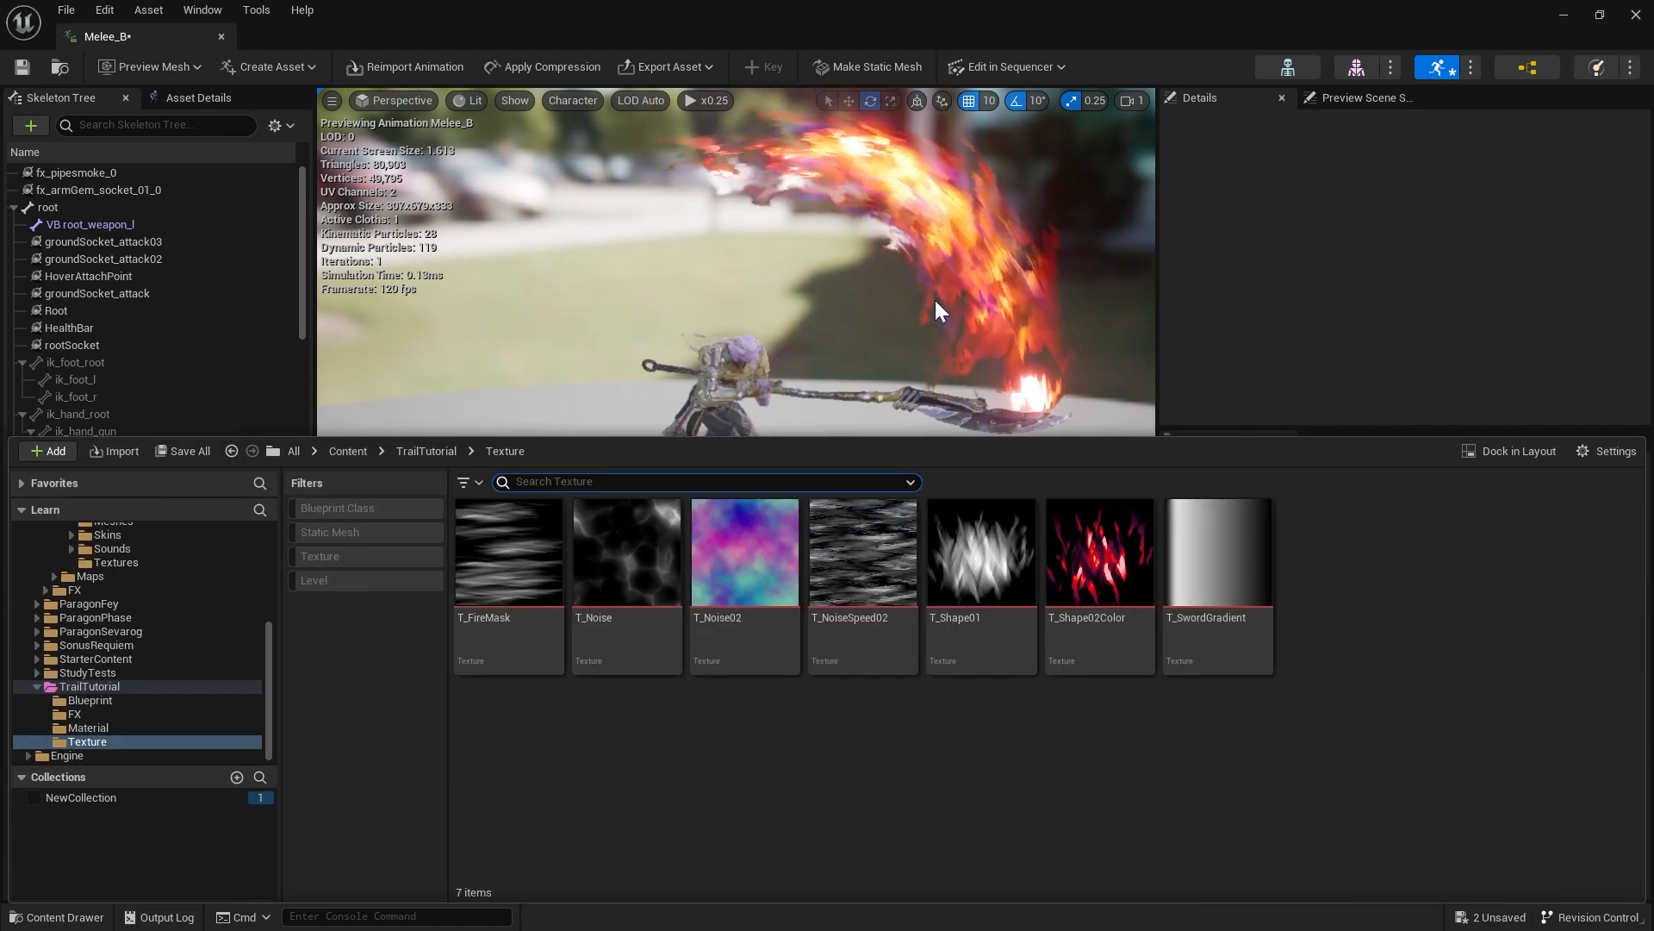
{"action": "left_click", "coordinate": [560, 589]}
{"action": "left_click", "coordinate": [1262, 621], "text": "shift"}
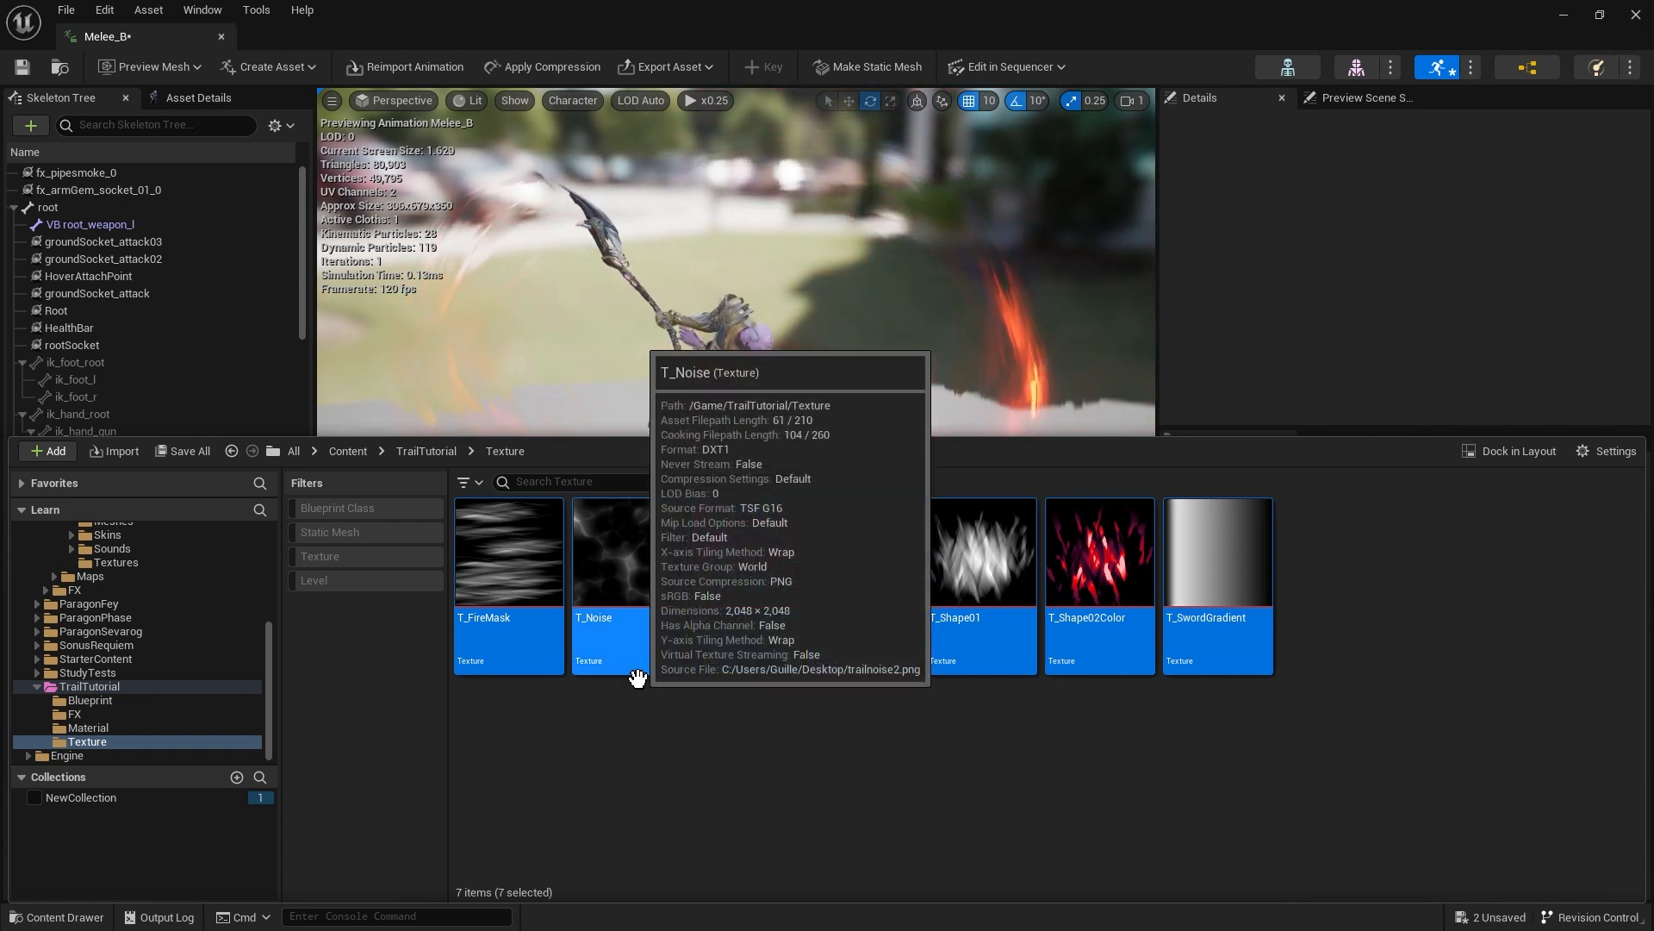
{"action": "left_click", "coordinate": [591, 810]}
{"action": "left_click", "coordinate": [708, 553]}
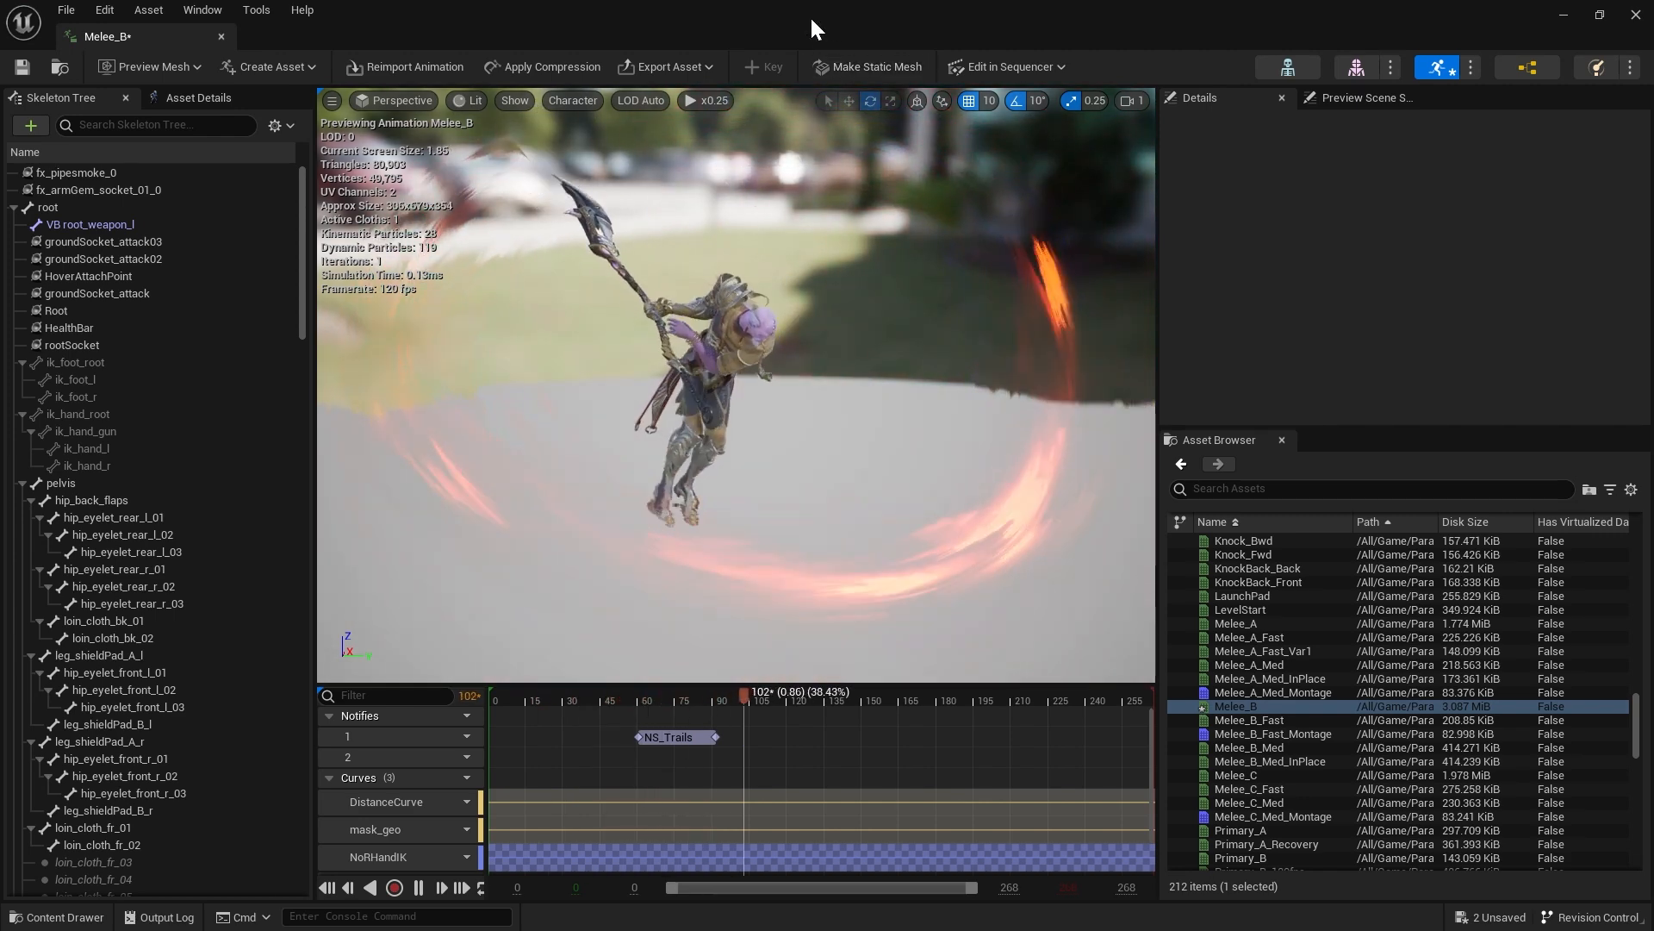
Create a new material named M_FireMainTrail in the TrailTutorial Material folder
{"action": "key", "text": "ctrl+space"}
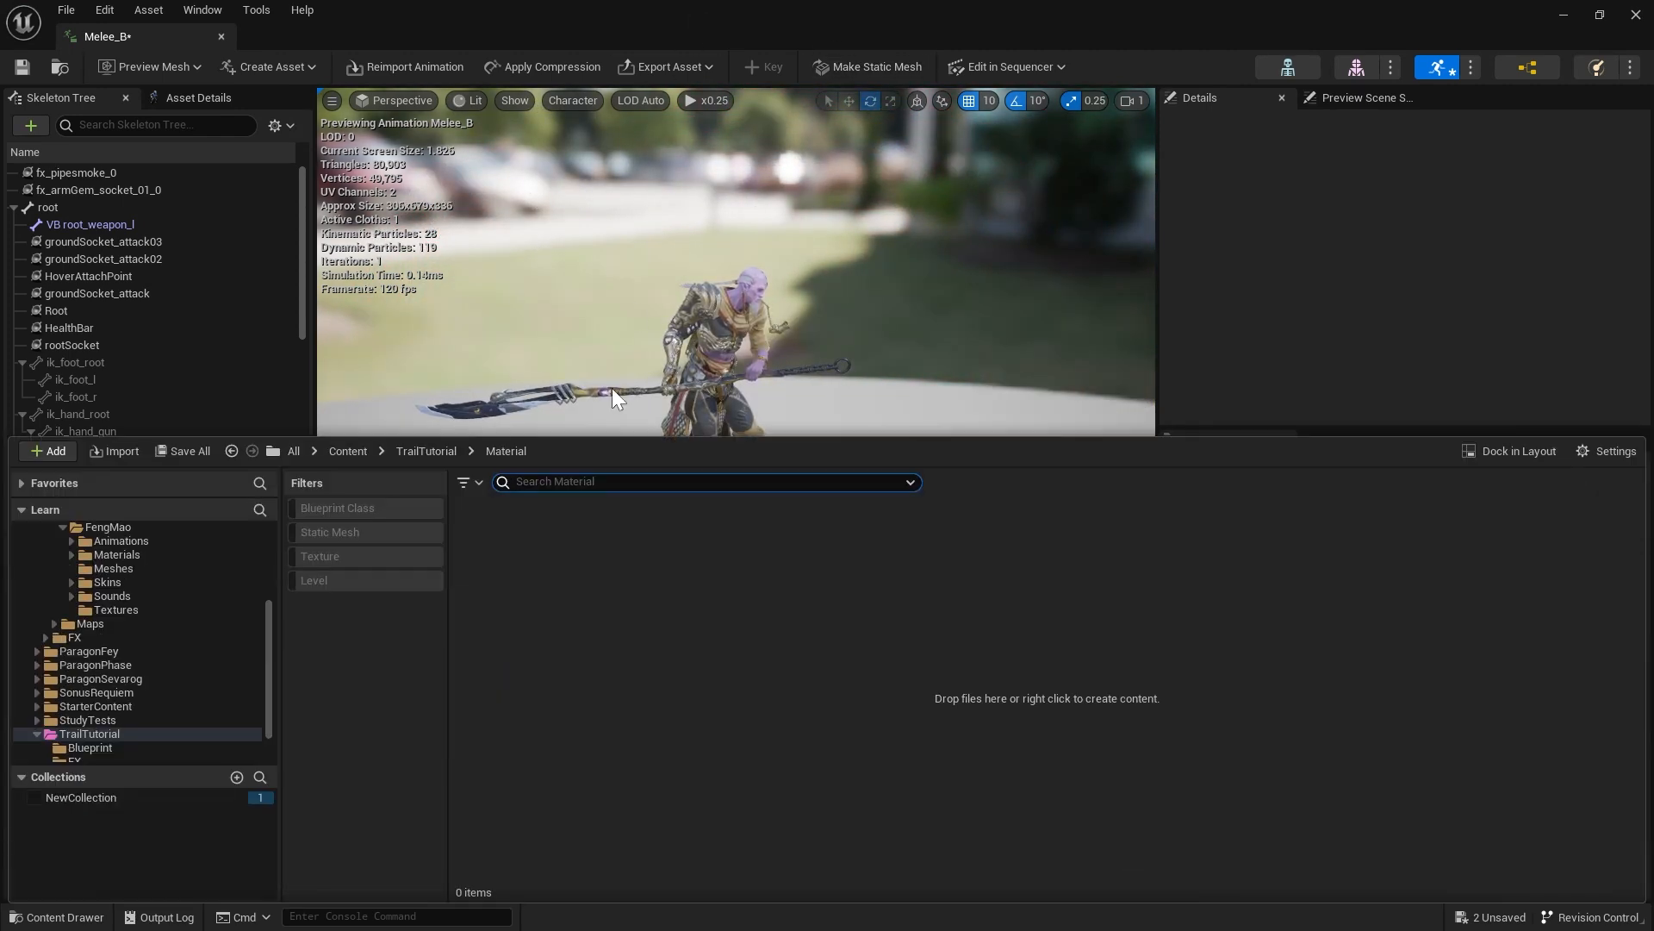
{"action": "left_click", "coordinate": [583, 634]}
{"action": "scroll", "coordinate": [123, 668], "scroll_direction": "down", "scroll_amount": 2}
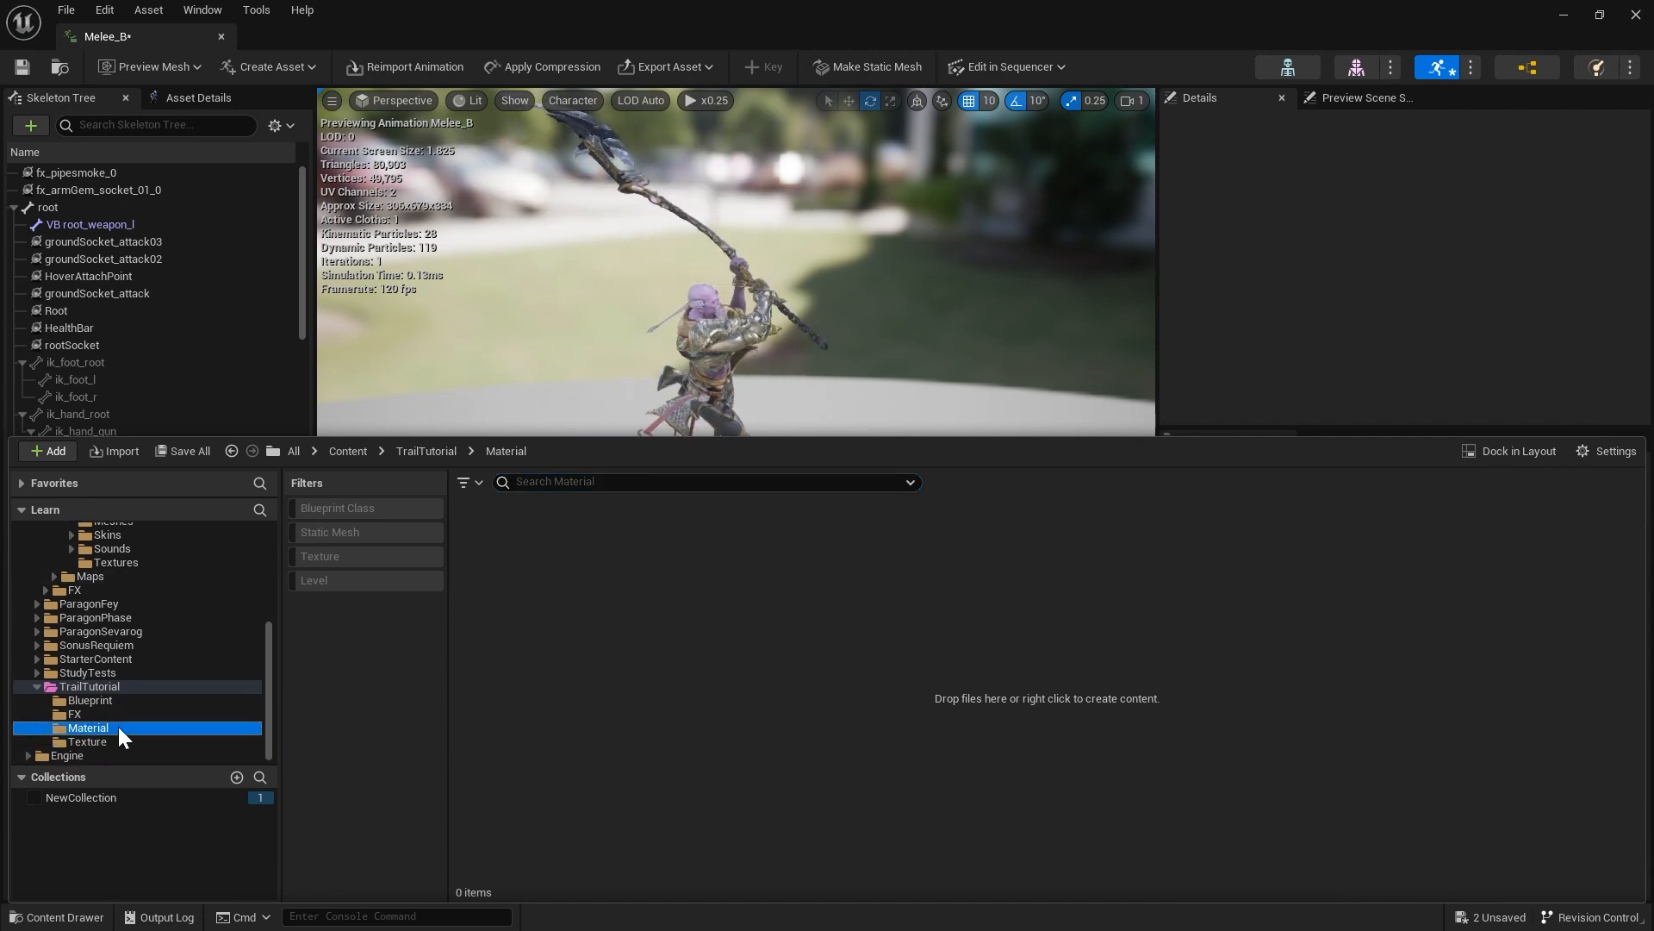
{"action": "right_click", "coordinate": [514, 560]}
{"action": "left_click", "coordinate": [595, 507]}
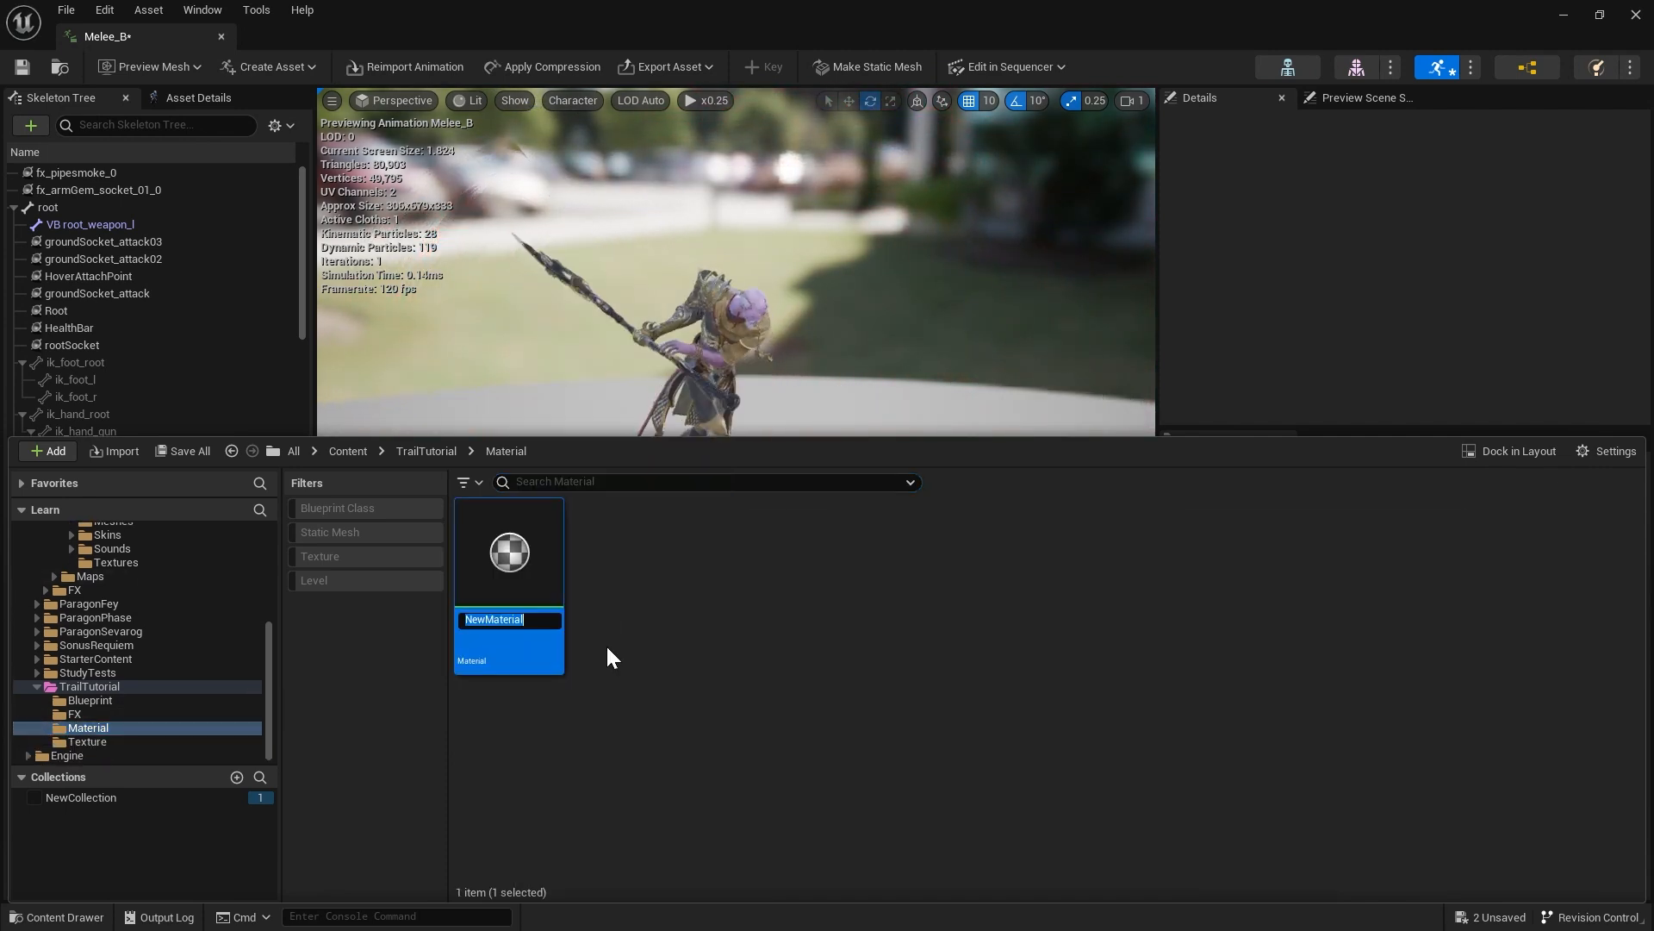
{"action": "type", "text": "M"}
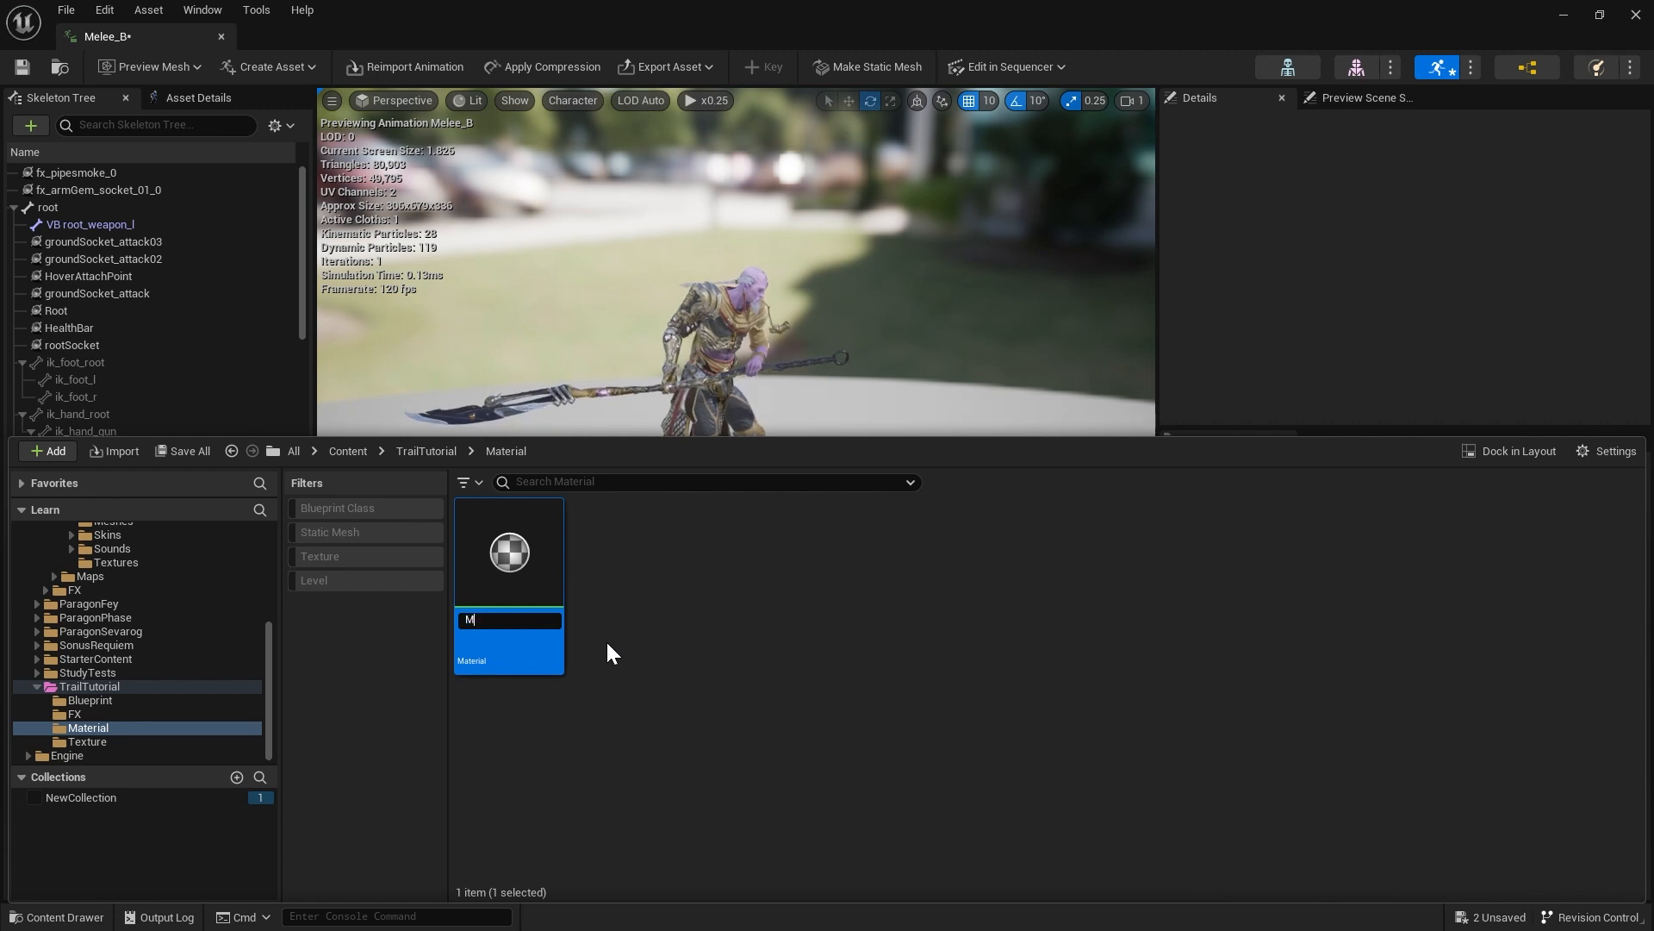
{"action": "type", "text": "_Fire"}
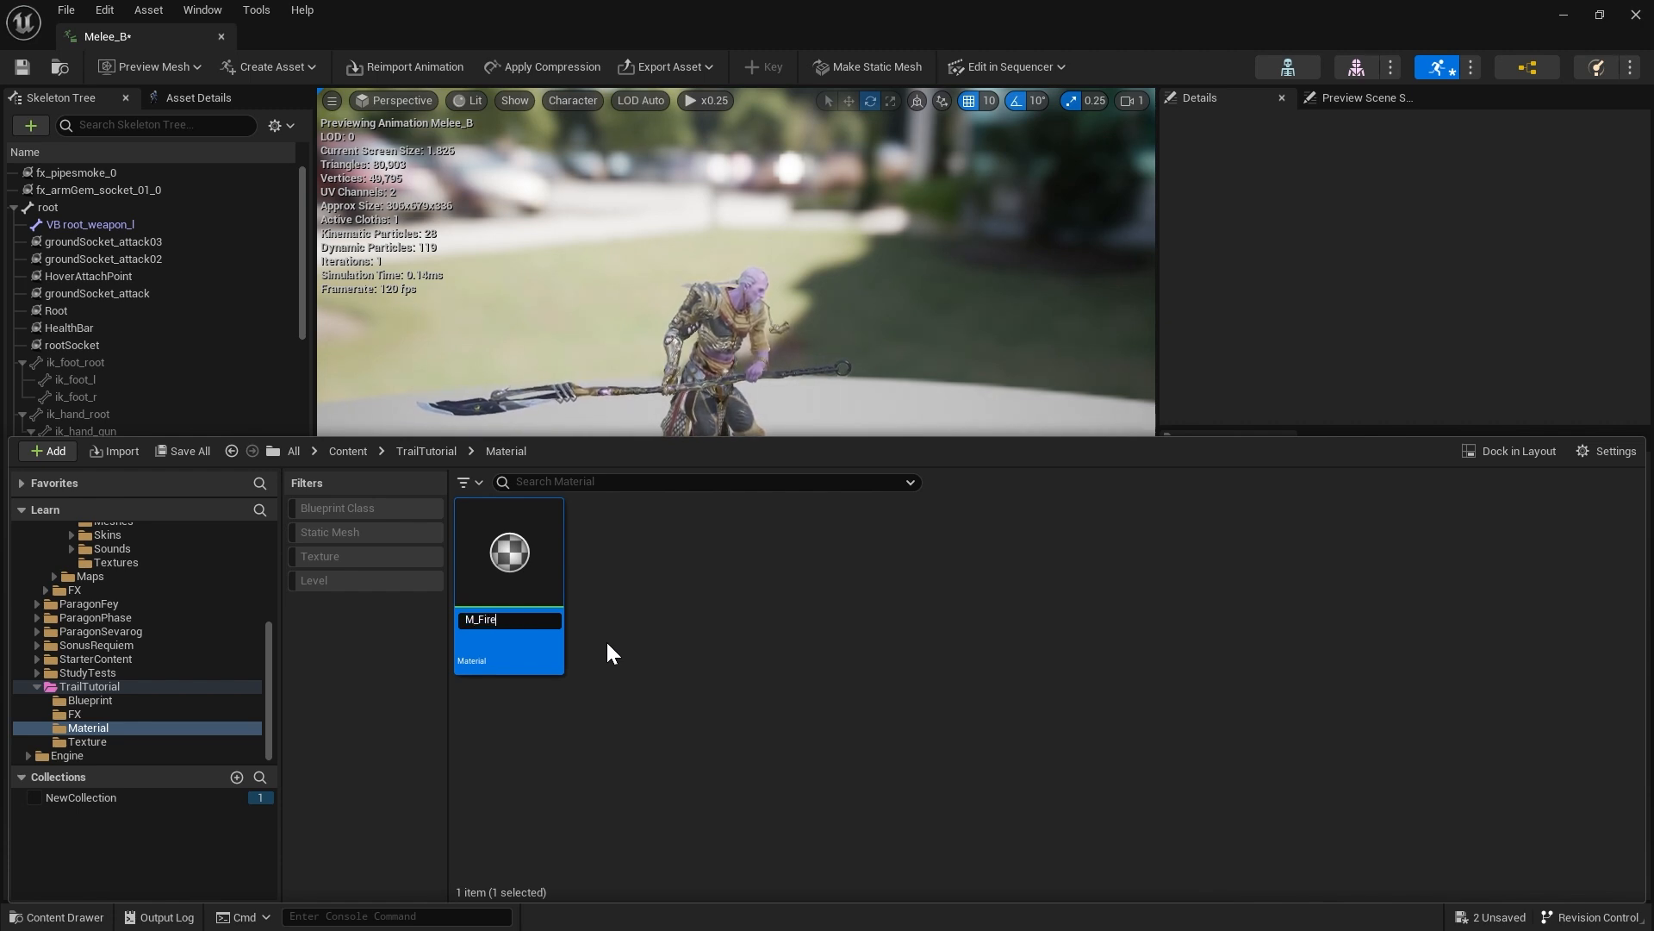
{"action": "type", "text": "MainTrail"}
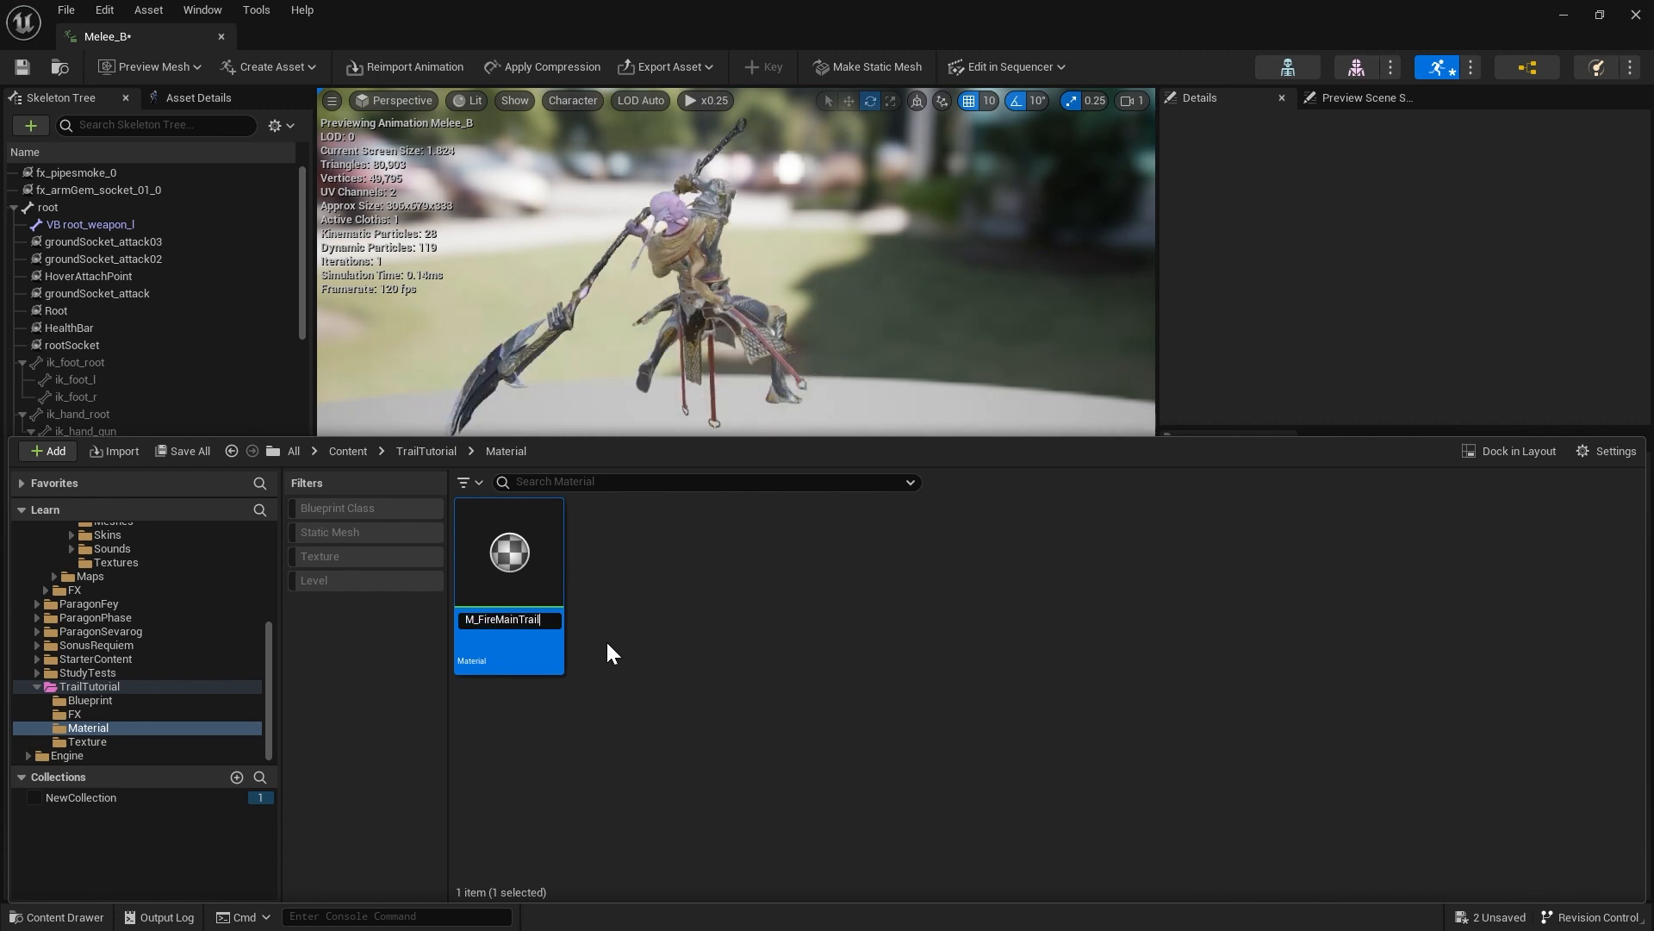
{"action": "key", "text": "Return"}
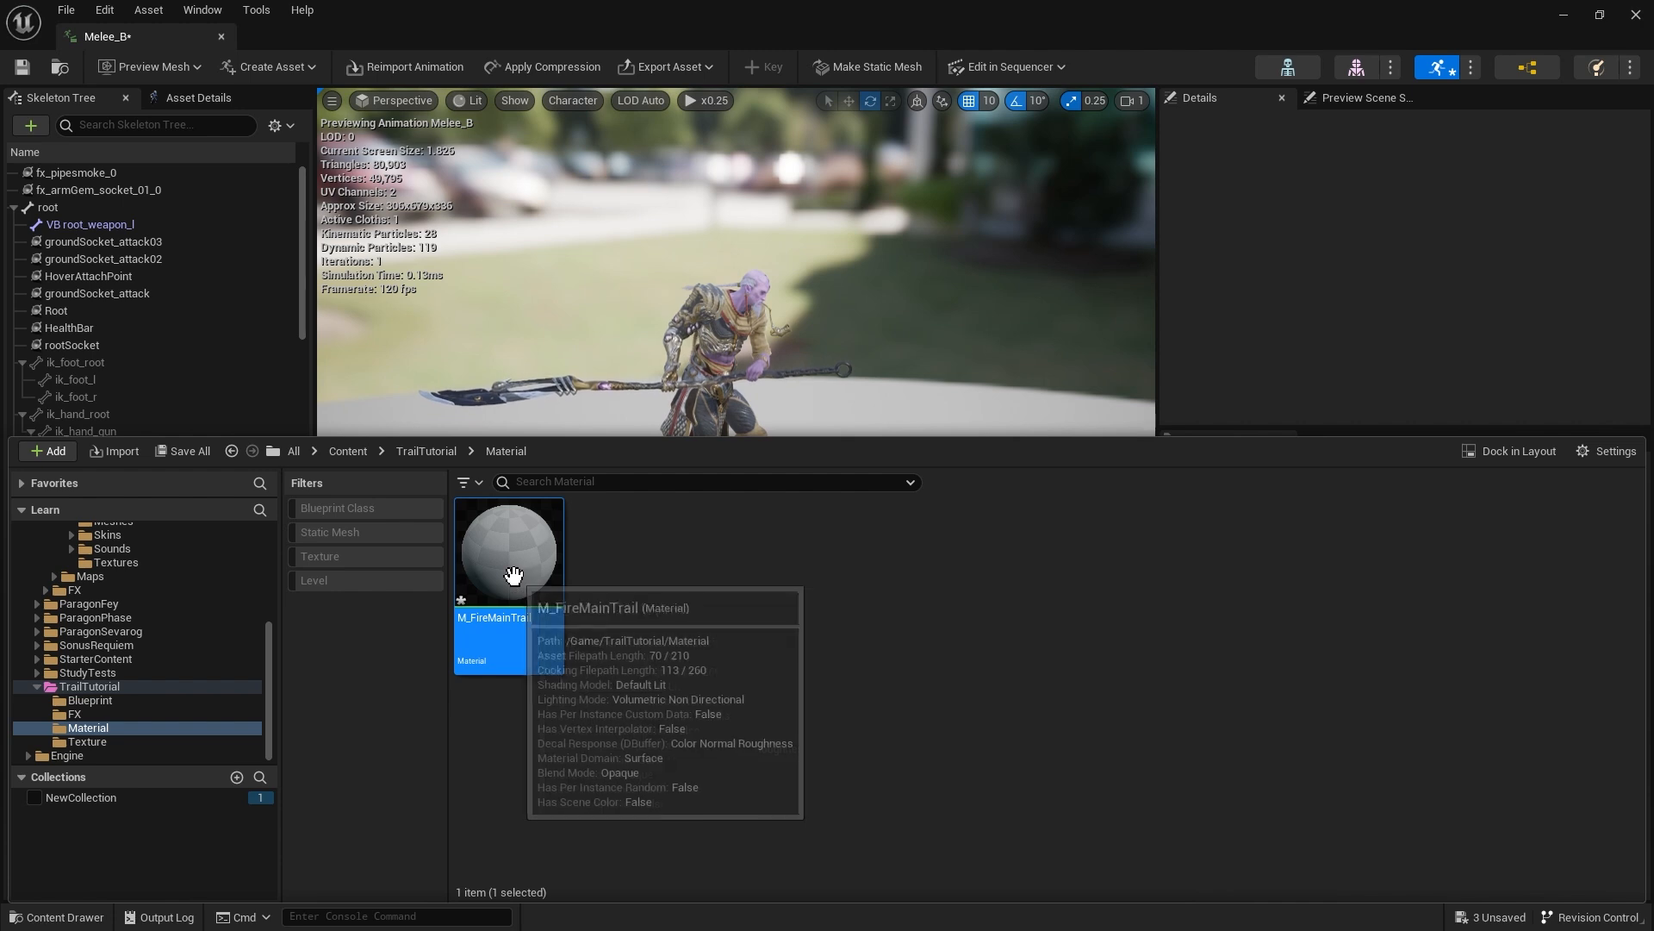
Open M_FireMainTrail and set its blend mode to Translucent and shading model to Unlit, with Two Sided enabled
{"action": "left_click", "coordinate": [546, 365]}
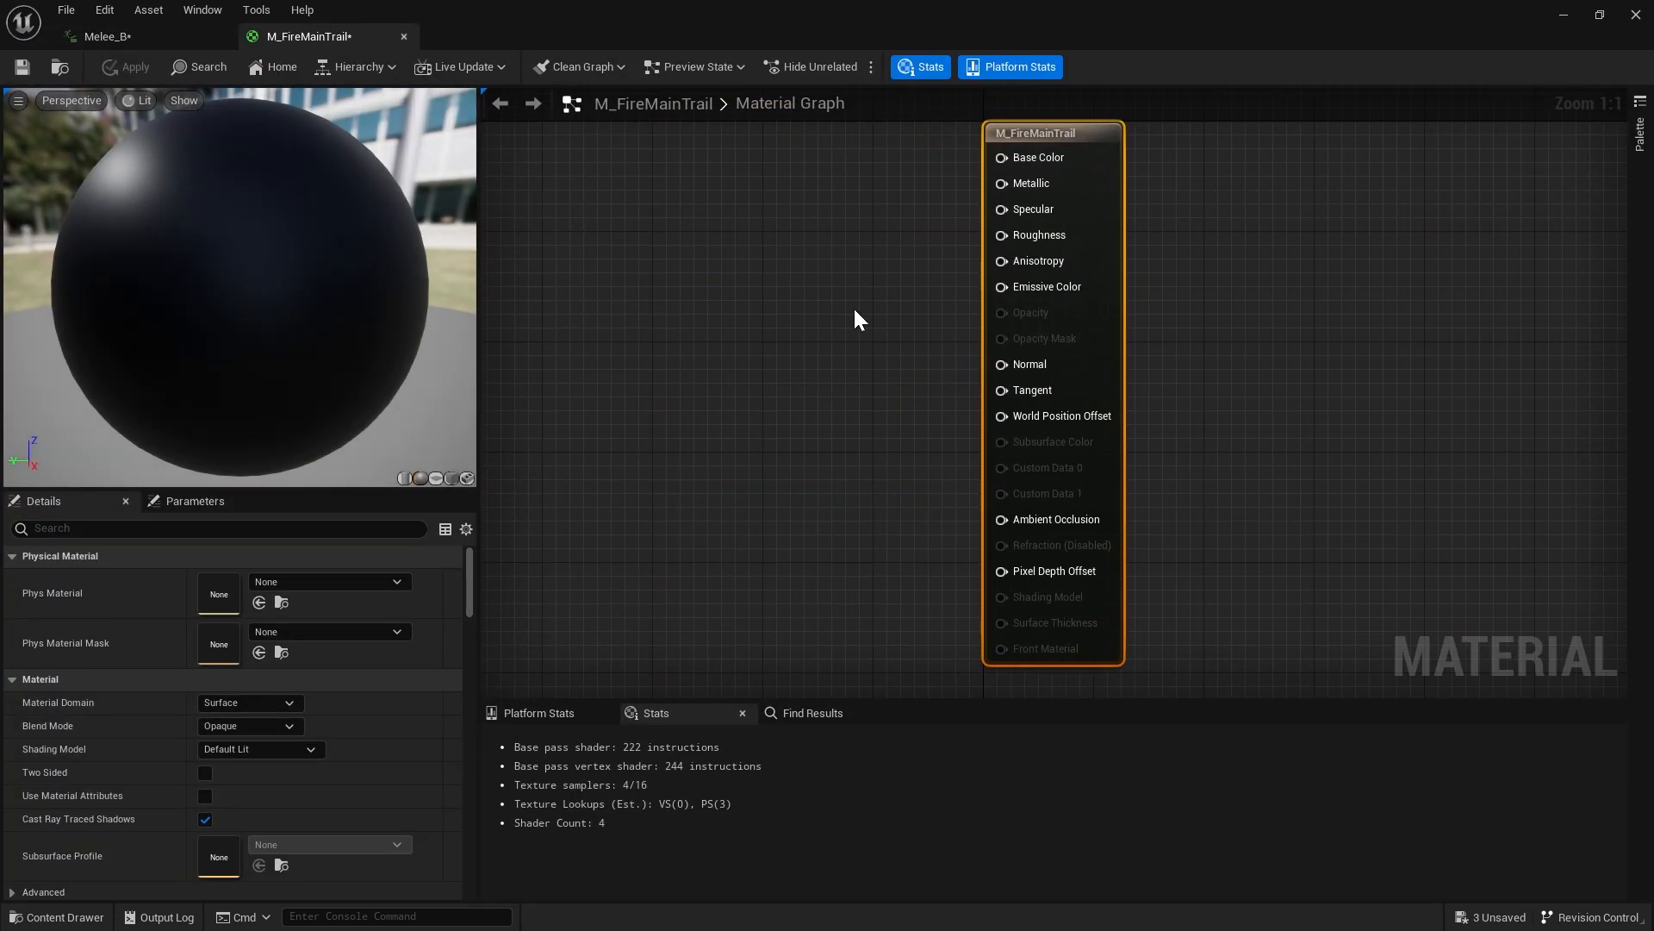
{"action": "left_click", "coordinate": [253, 728]}
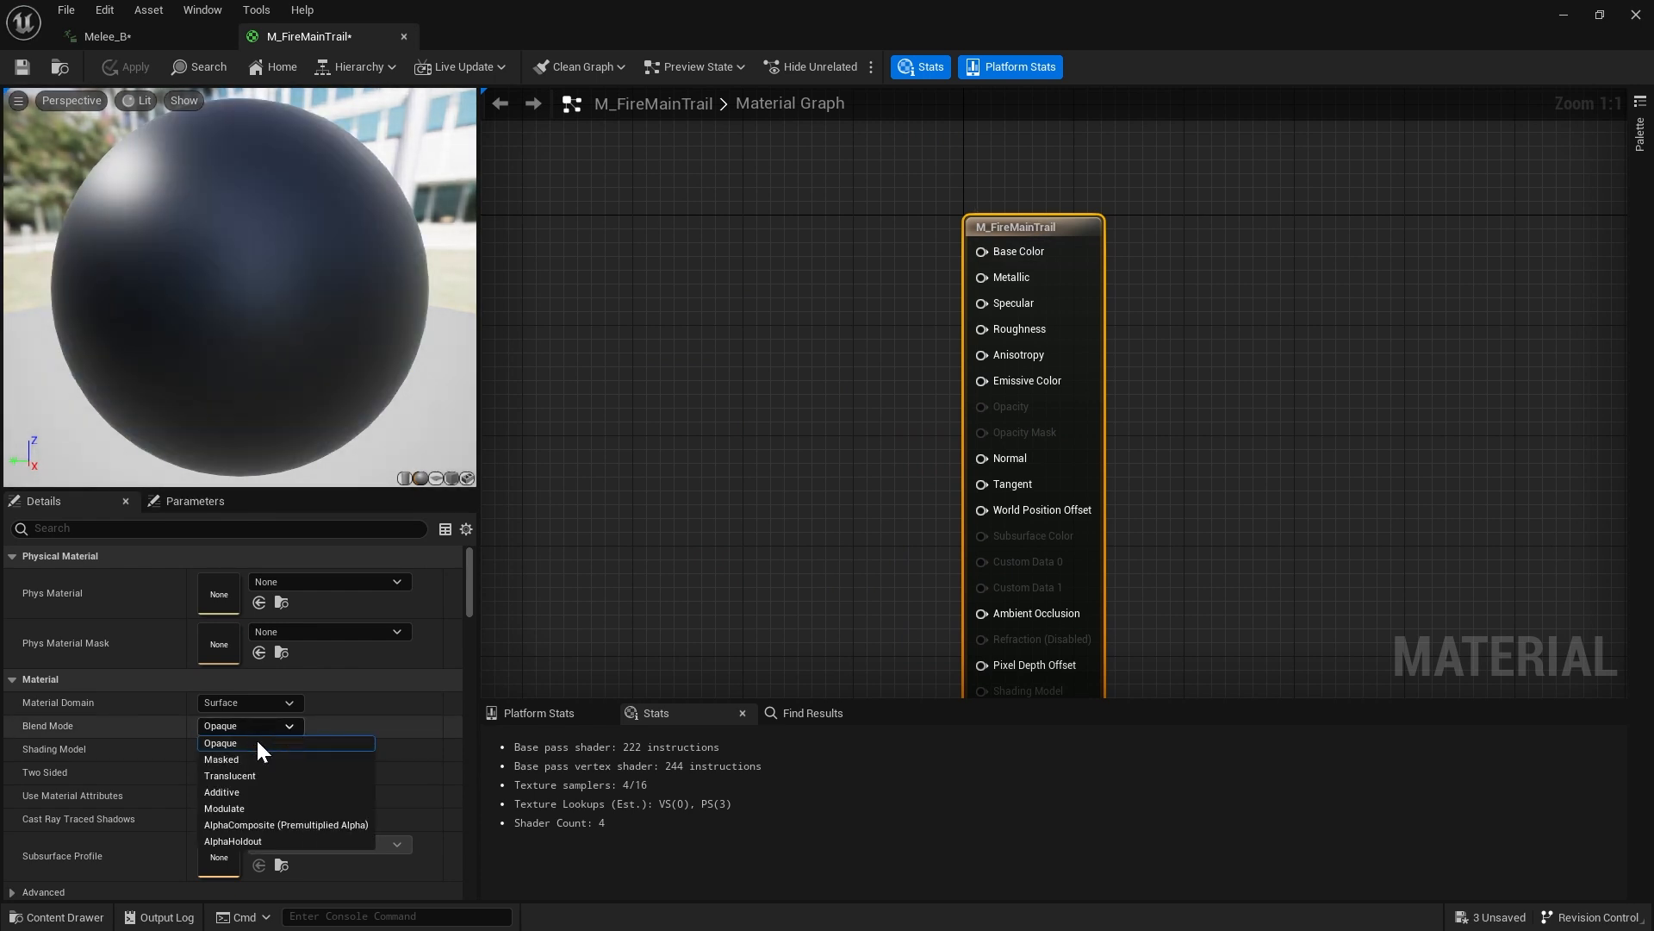
{"action": "left_click", "coordinate": [265, 776]}
{"action": "left_click", "coordinate": [279, 748]}
{"action": "left_click", "coordinate": [281, 562]}
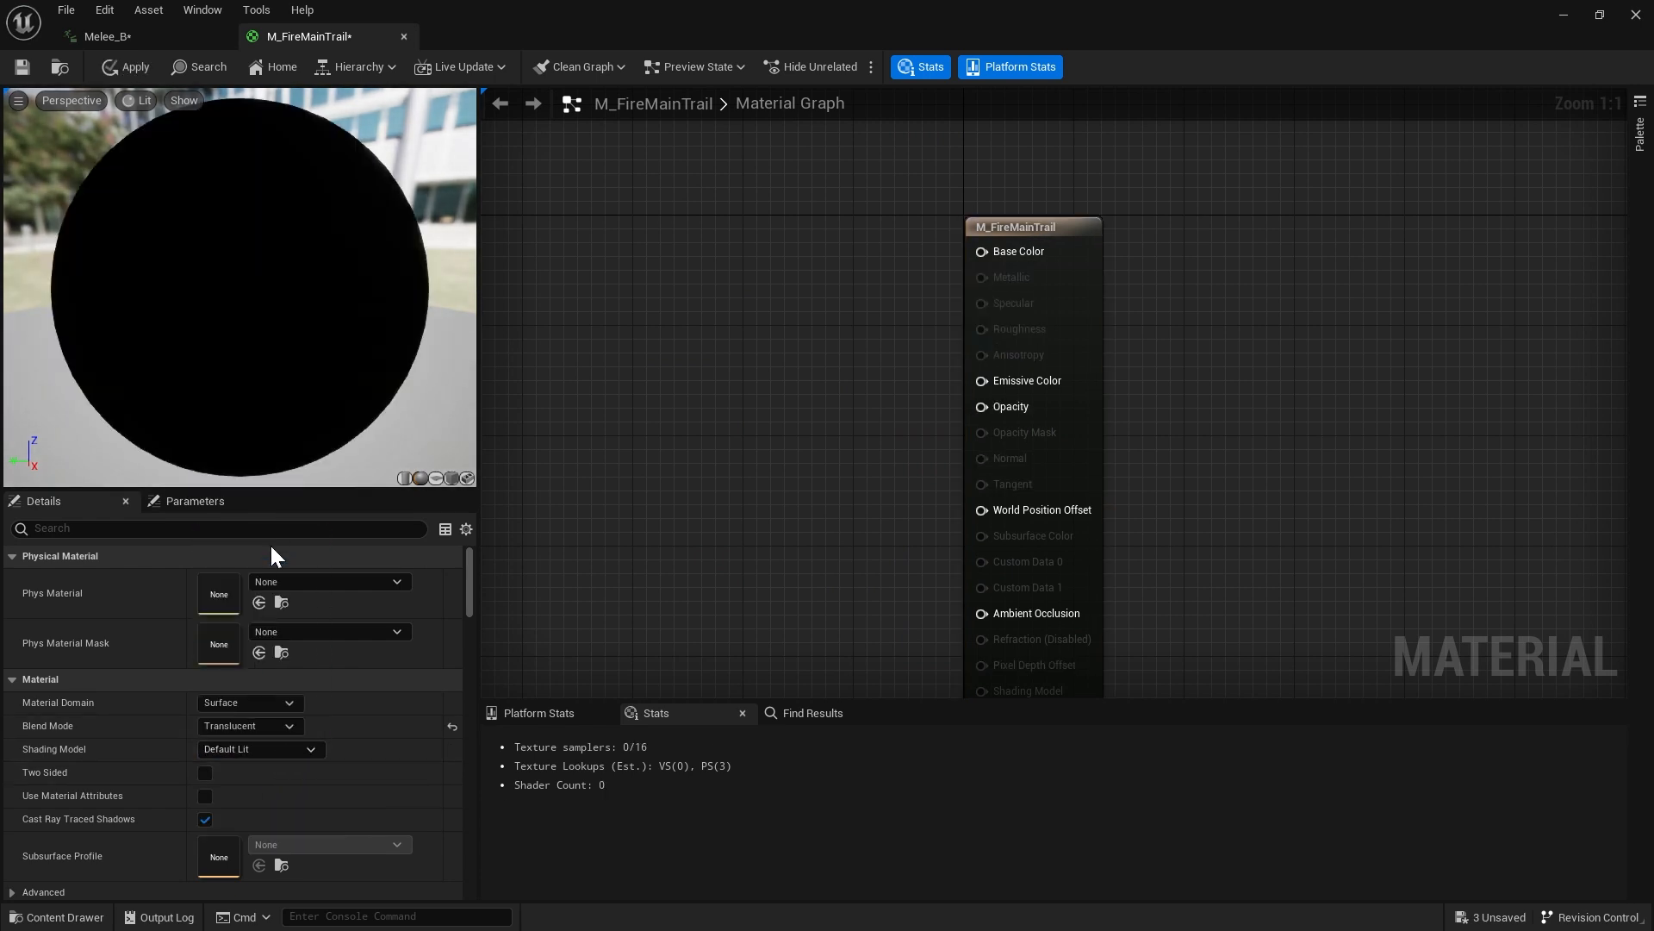
{"action": "left_click", "coordinate": [205, 772]}
Add a Texture Sample node using T_Shape01 from the Texture folder to the material graph
{"action": "right_click_drag", "start_coordinate": [648, 497], "coordinate": [833, 376]}
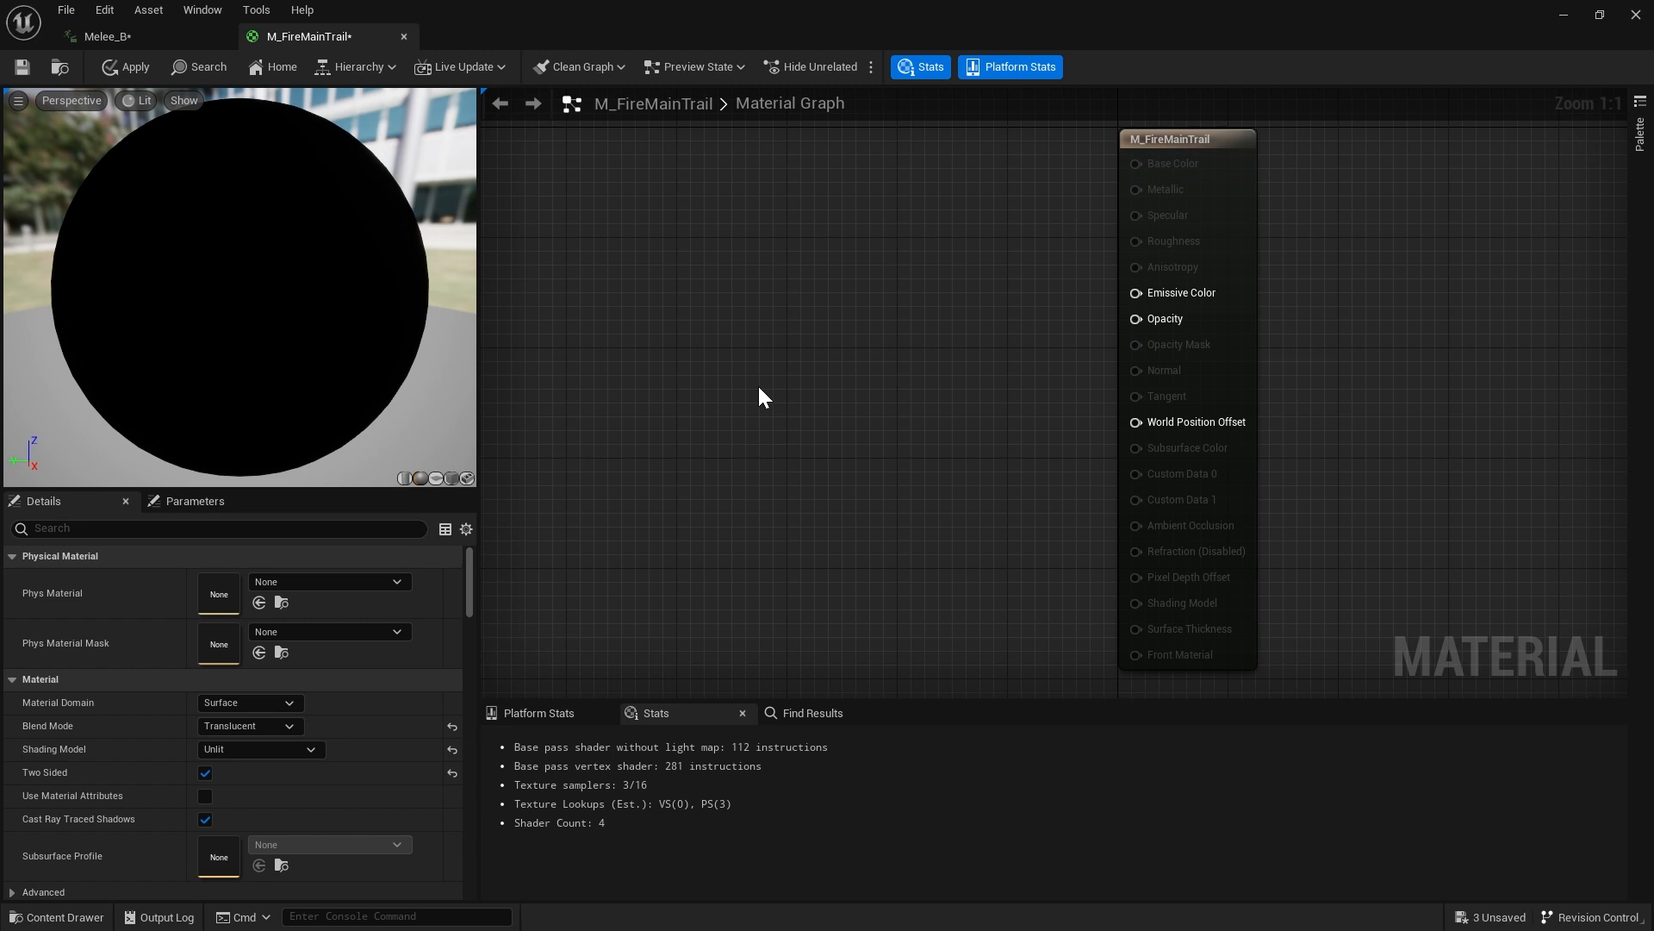
{"action": "right_click_drag", "start_coordinate": [759, 389], "coordinate": [784, 380]}
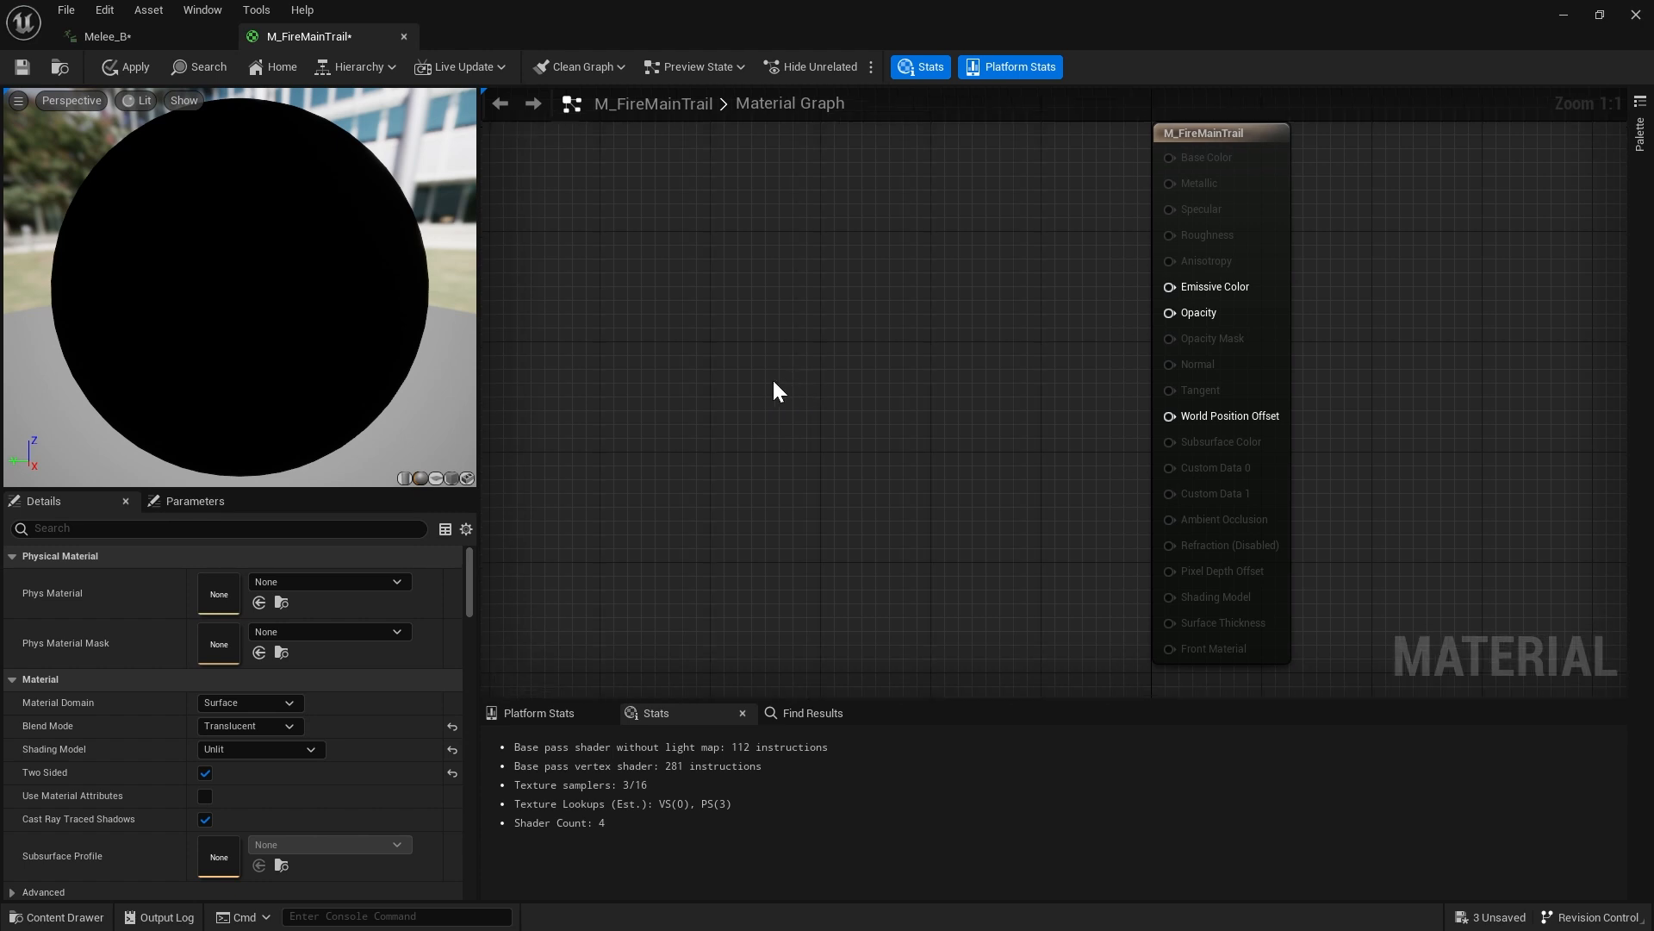
{"action": "key", "text": "ctrl+space"}
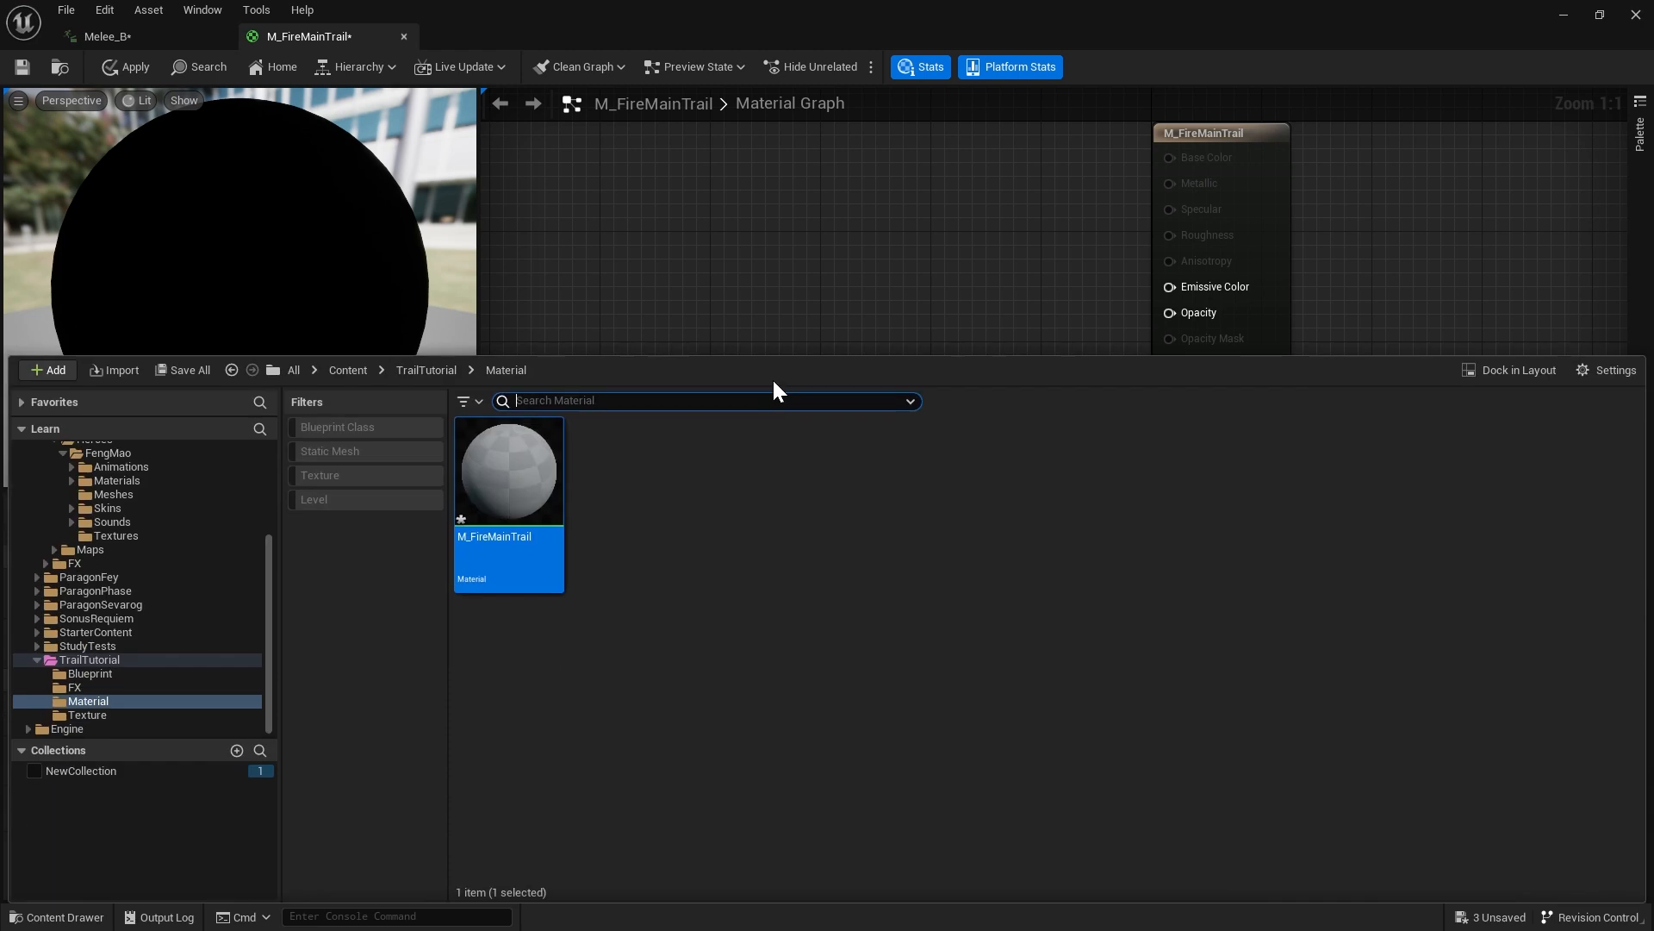
{"action": "left_click", "coordinate": [95, 716]}
{"action": "left_click", "coordinate": [983, 483]}
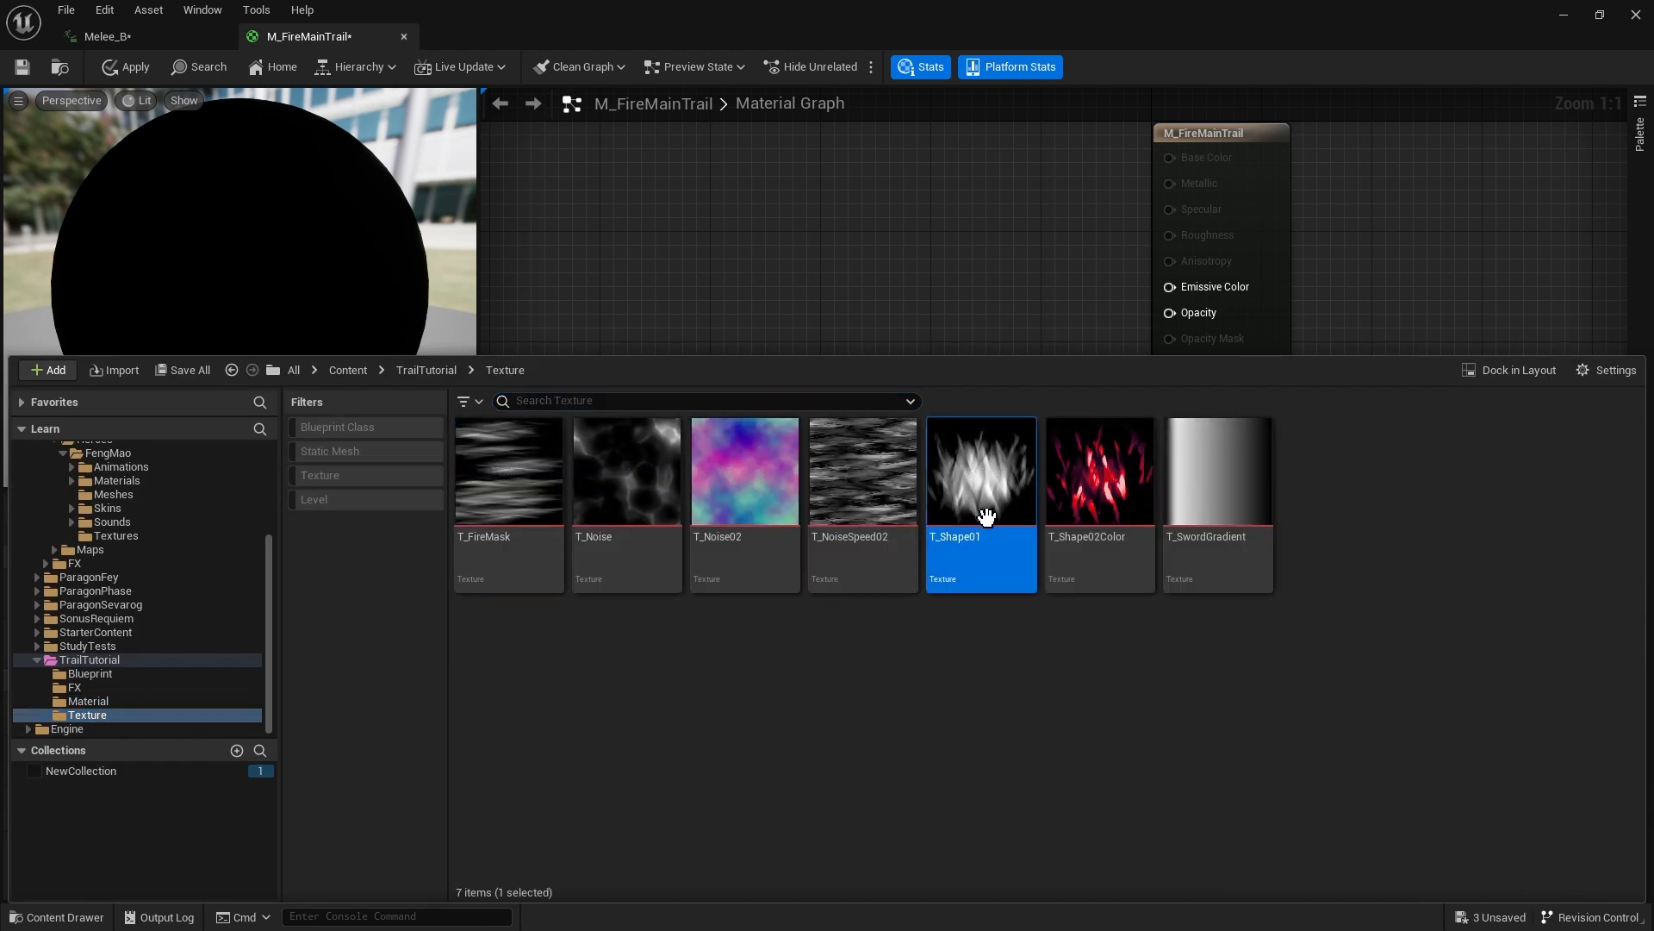
{"action": "left_click", "coordinate": [636, 196]}
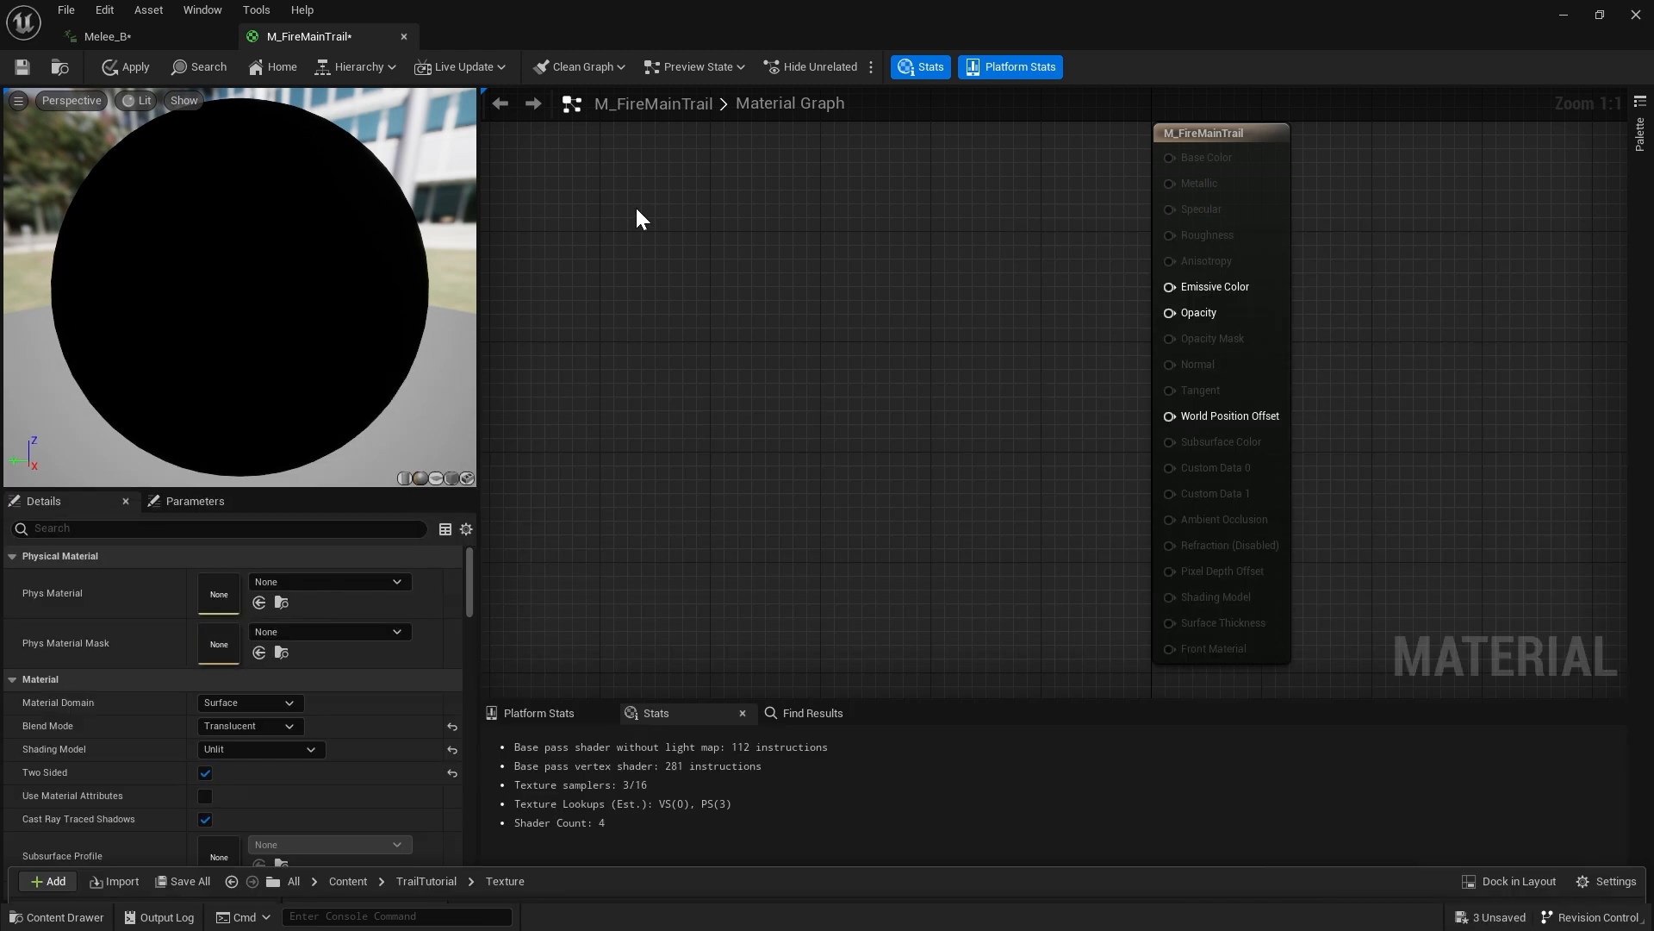
{"action": "right_click_drag", "start_coordinate": [633, 297], "coordinate": [891, 306]}
{"action": "left_click", "coordinate": [752, 303]}
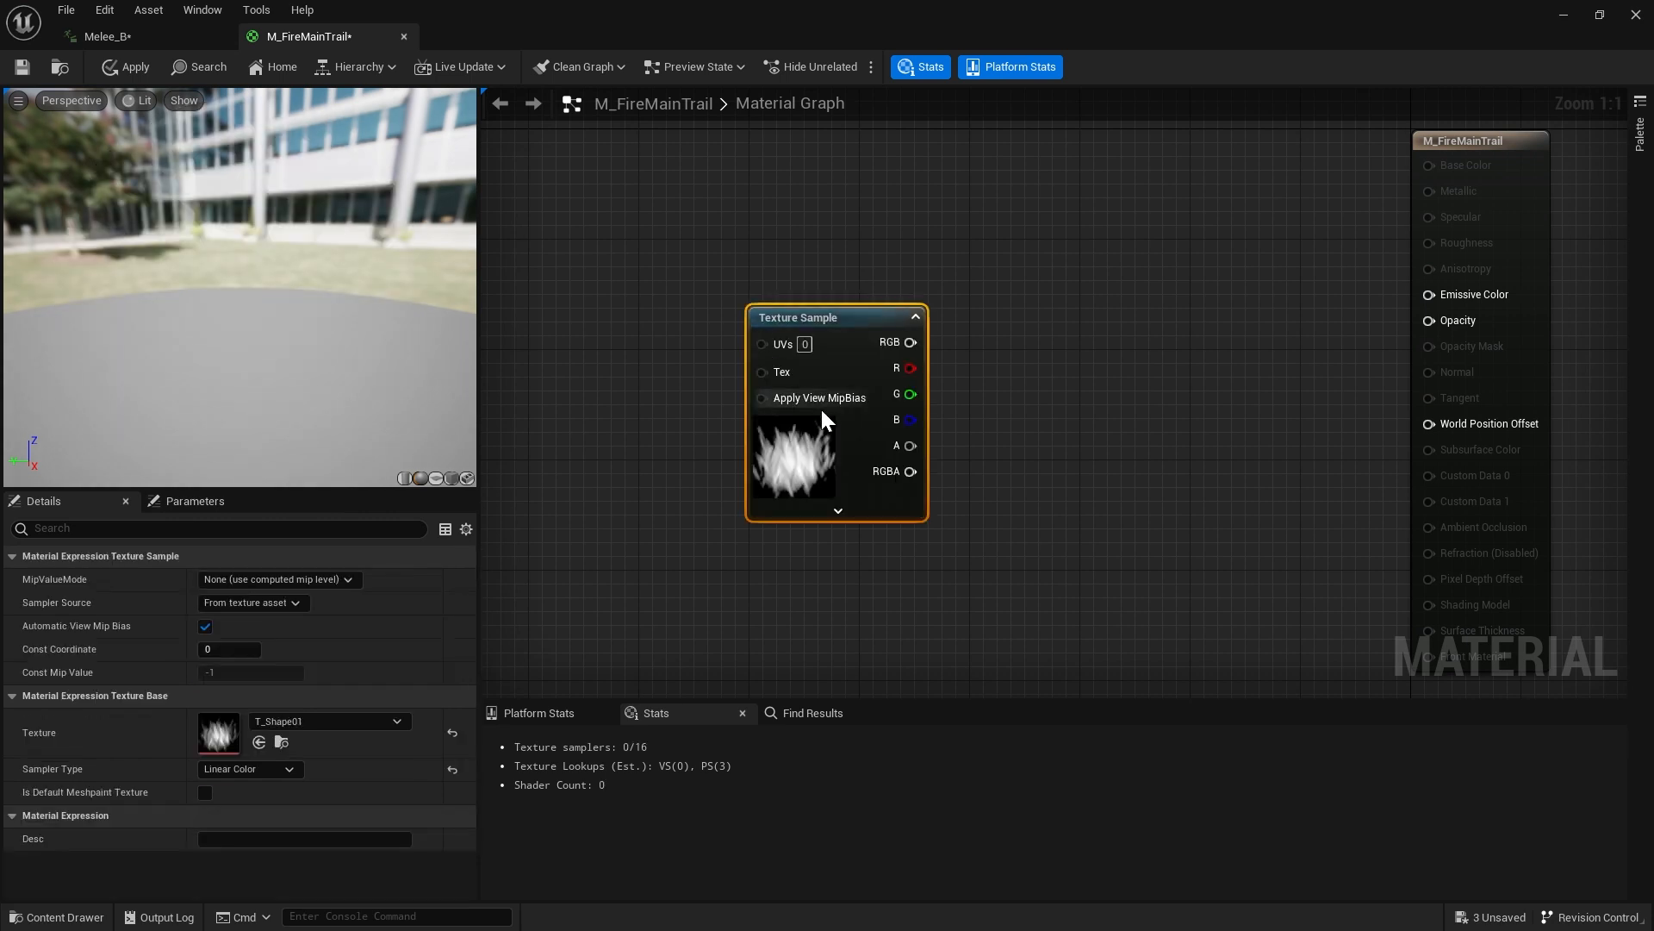
Connect the T_Shape01 sample's RGB output to Emissive Color and preview the material on a plane
{"action": "left_click_drag", "start_coordinate": [955, 293], "coordinate": [1434, 295]}
{"action": "left_click", "coordinate": [435, 478]}
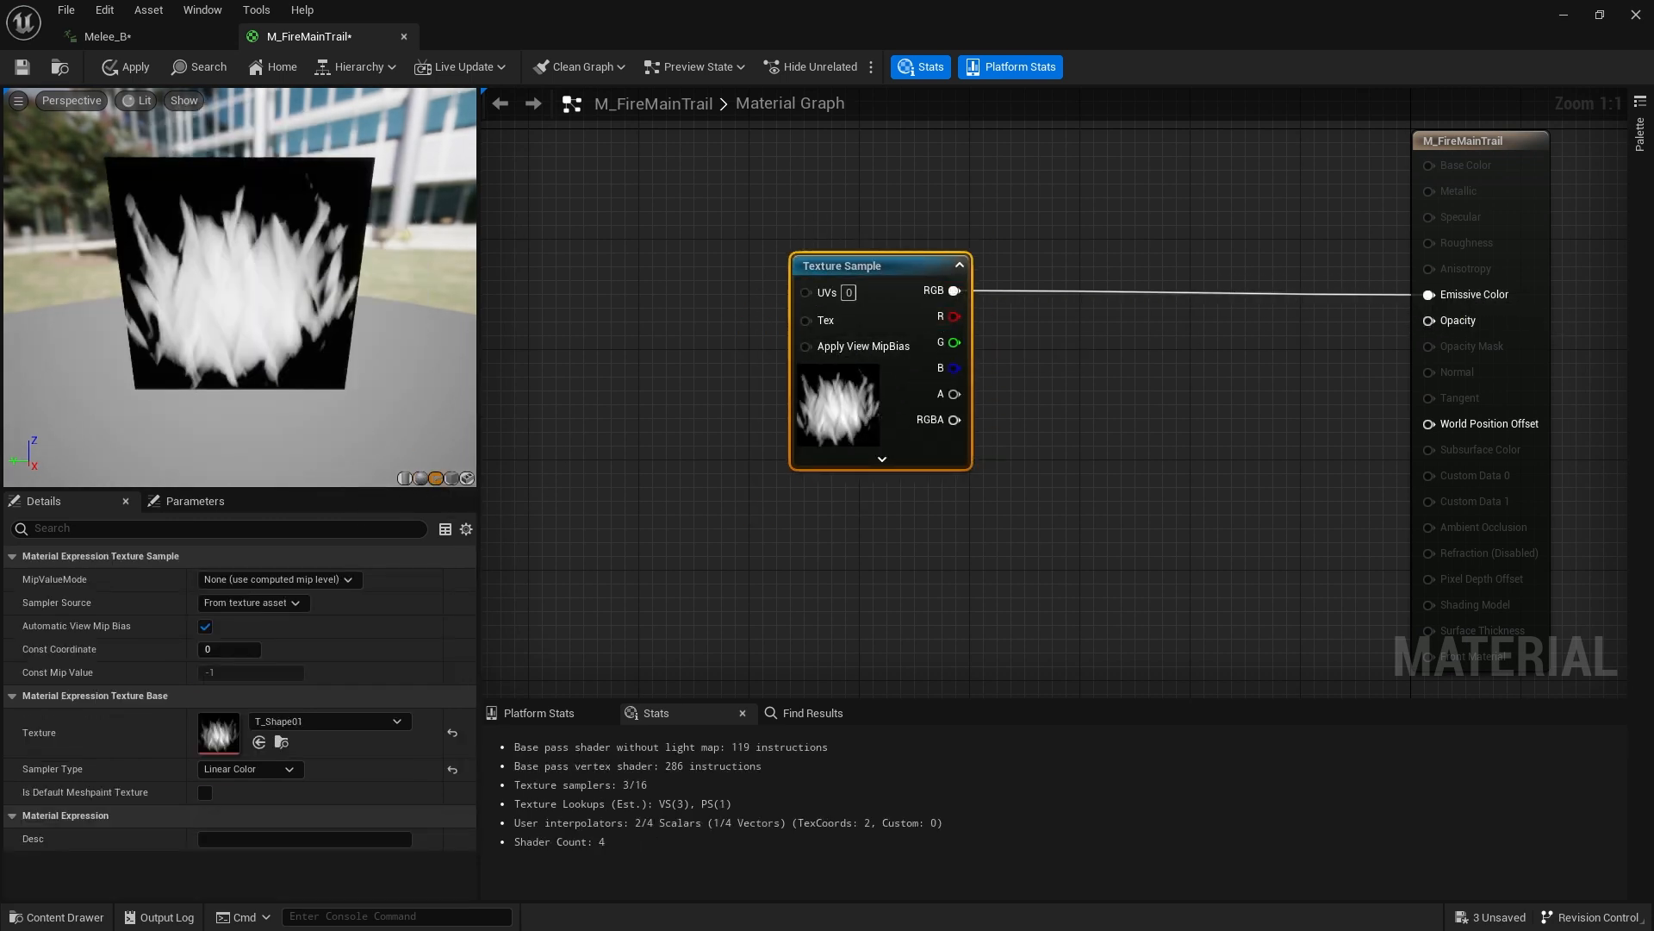
{"action": "scroll", "coordinate": [316, 370], "scroll_direction": "up", "scroll_amount": 2}
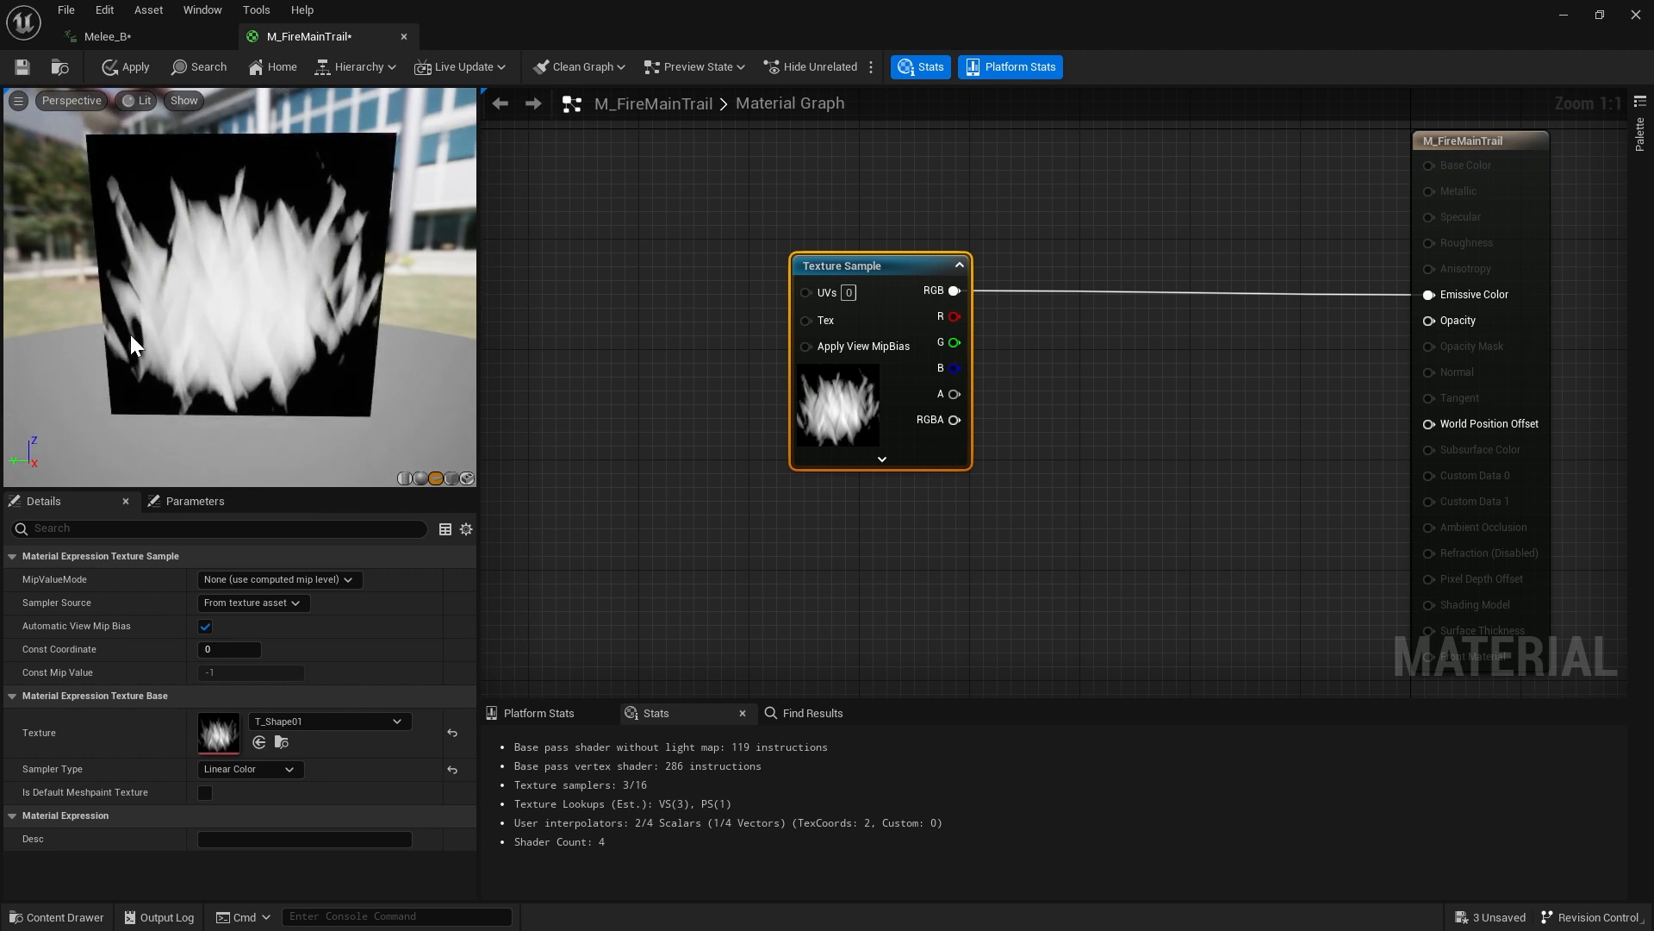
{"action": "scroll", "coordinate": [92, 340], "scroll_direction": "up", "scroll_amount": 1}
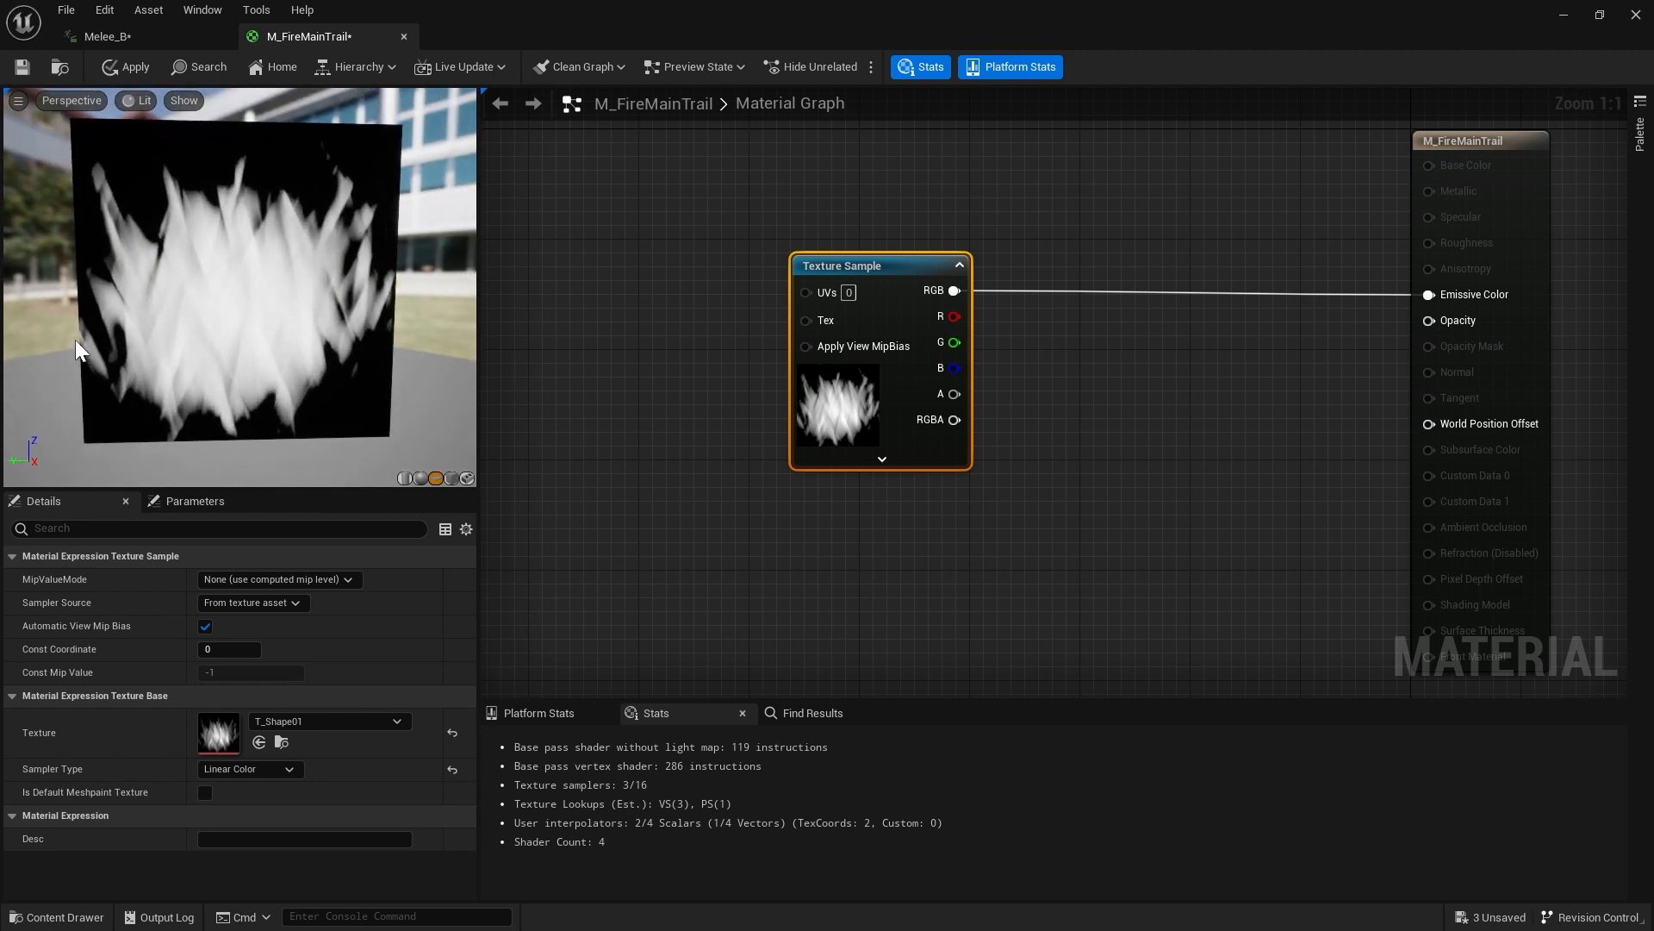
{"action": "left_click_drag", "start_coordinate": [103, 353], "coordinate": [155, 335]}
Open the T_NoiseSpeed02 texture to examine its noise pattern, and close its editor
{"action": "right_click_drag", "start_coordinate": [571, 478], "coordinate": [644, 472]}
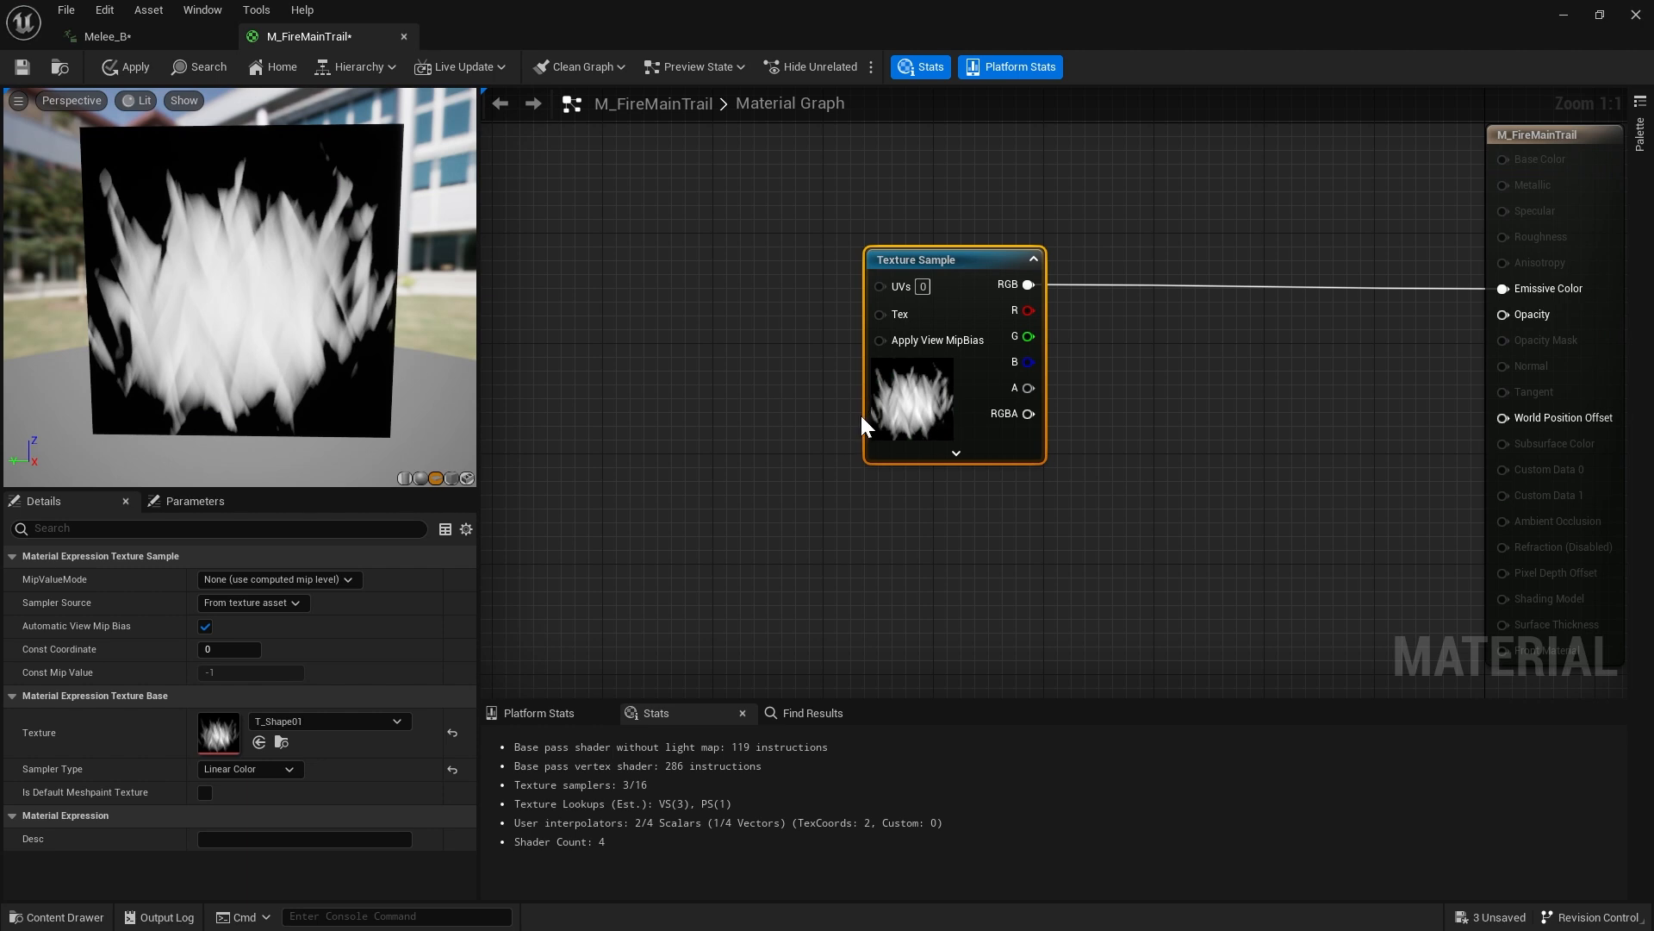
{"action": "right_click_drag", "start_coordinate": [598, 391], "coordinate": [837, 442]}
{"action": "left_click", "coordinate": [841, 509]}
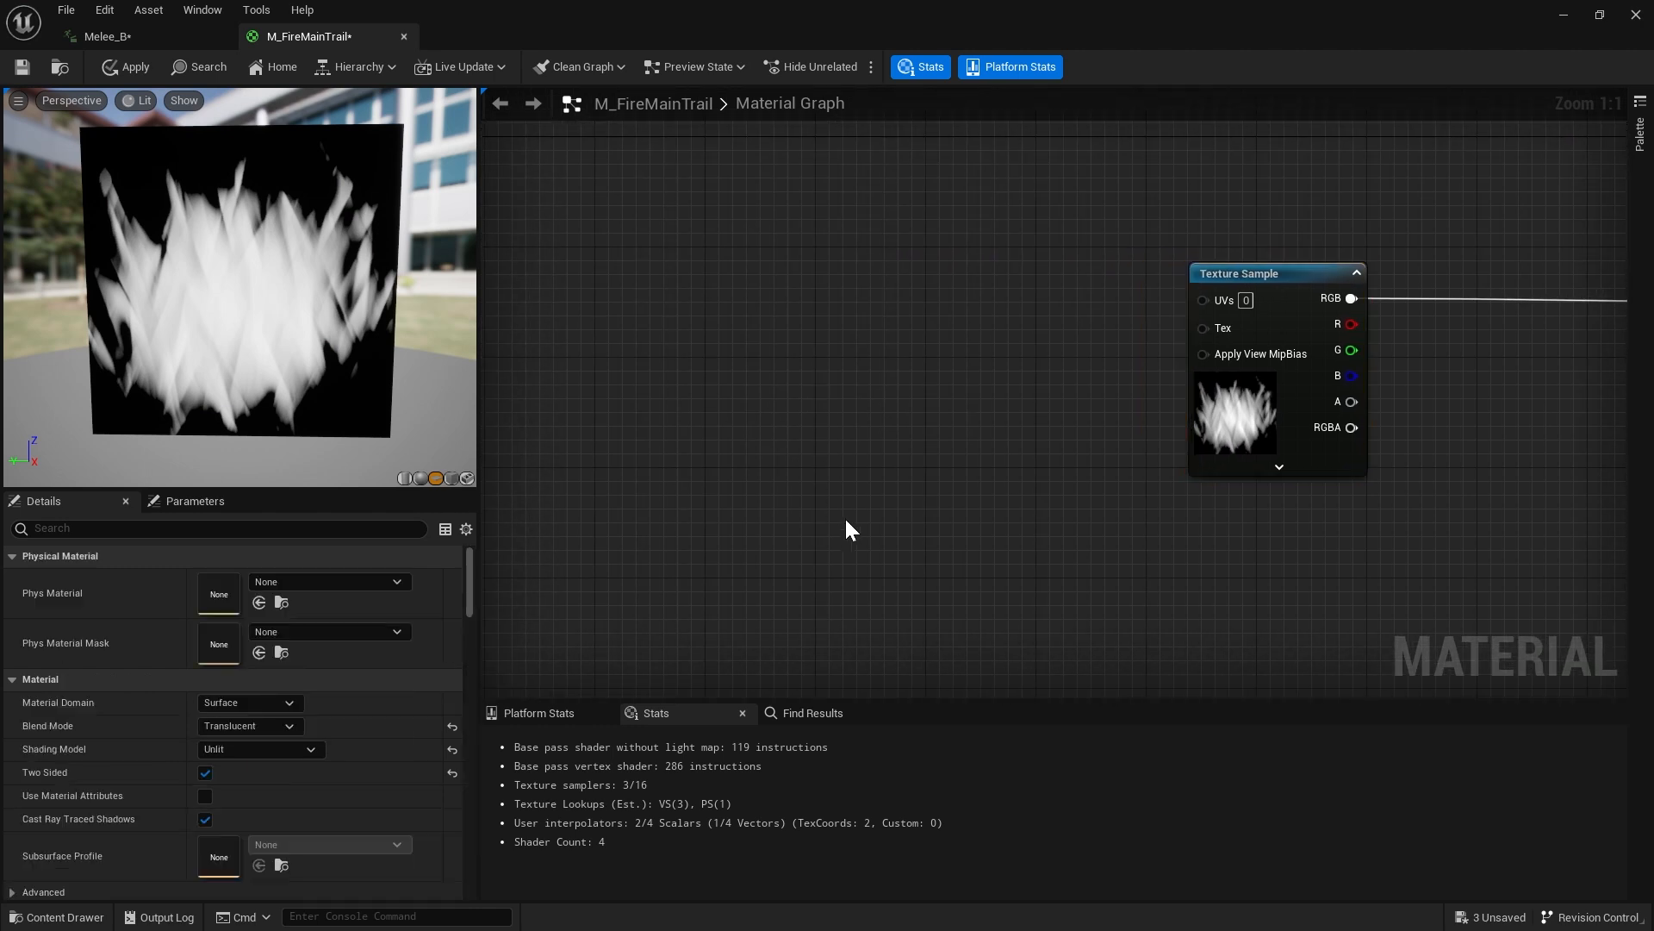
{"action": "key", "text": "ctrl+space"}
{"action": "left_click", "coordinate": [917, 662]}
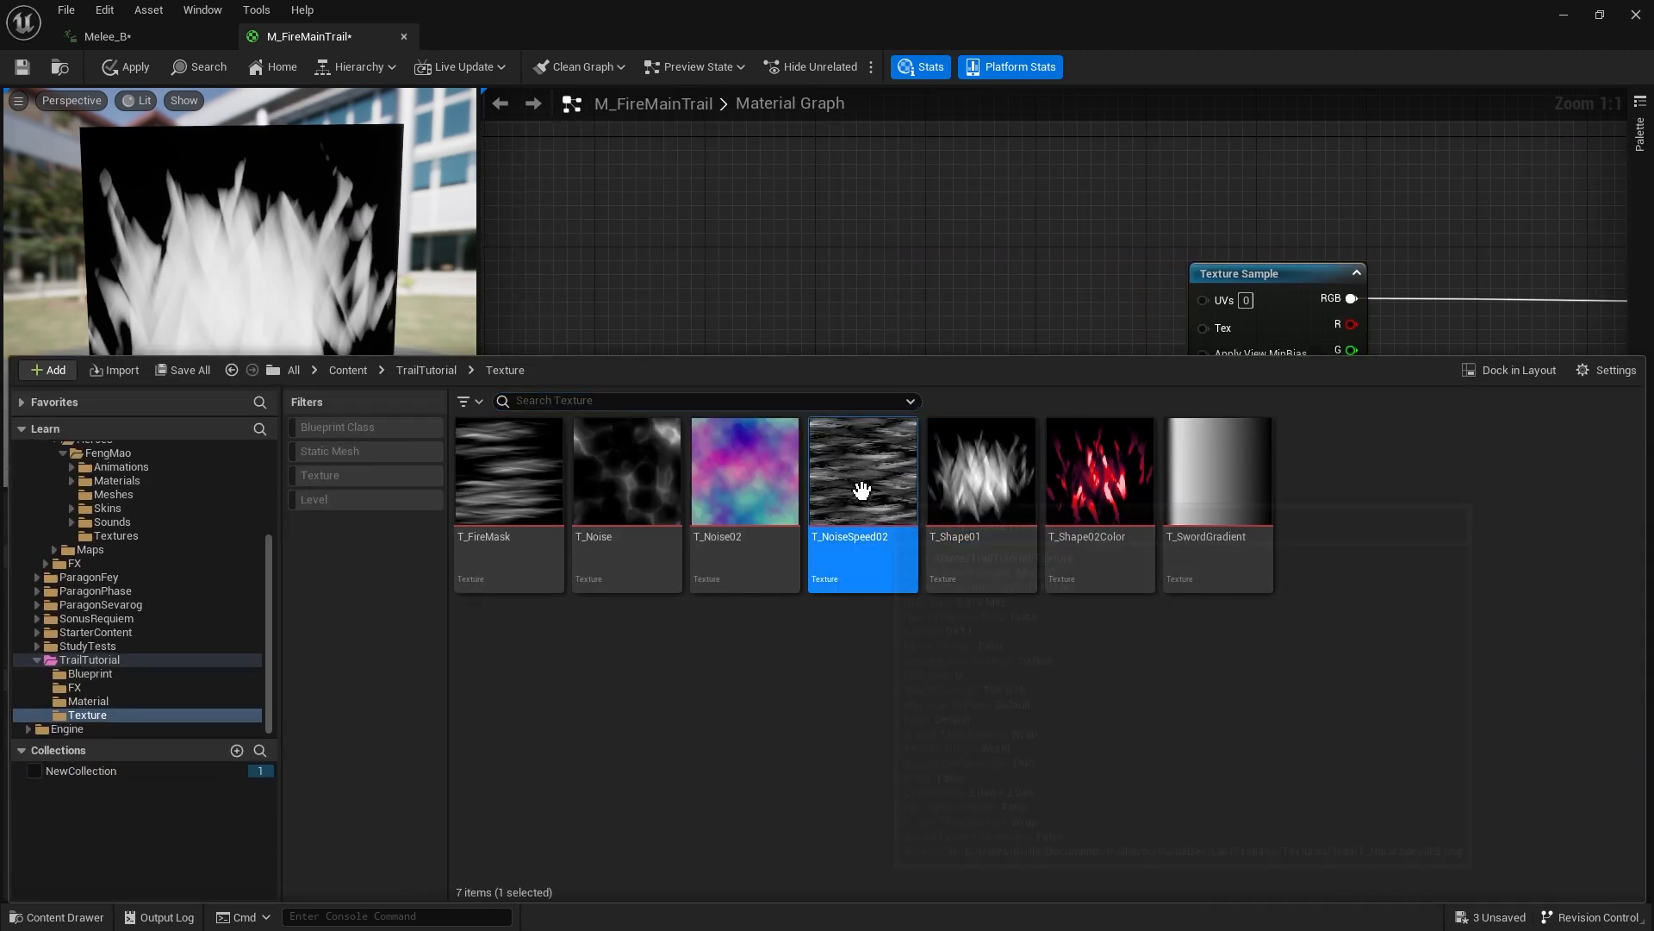
{"action": "double_click", "coordinate": [867, 489]}
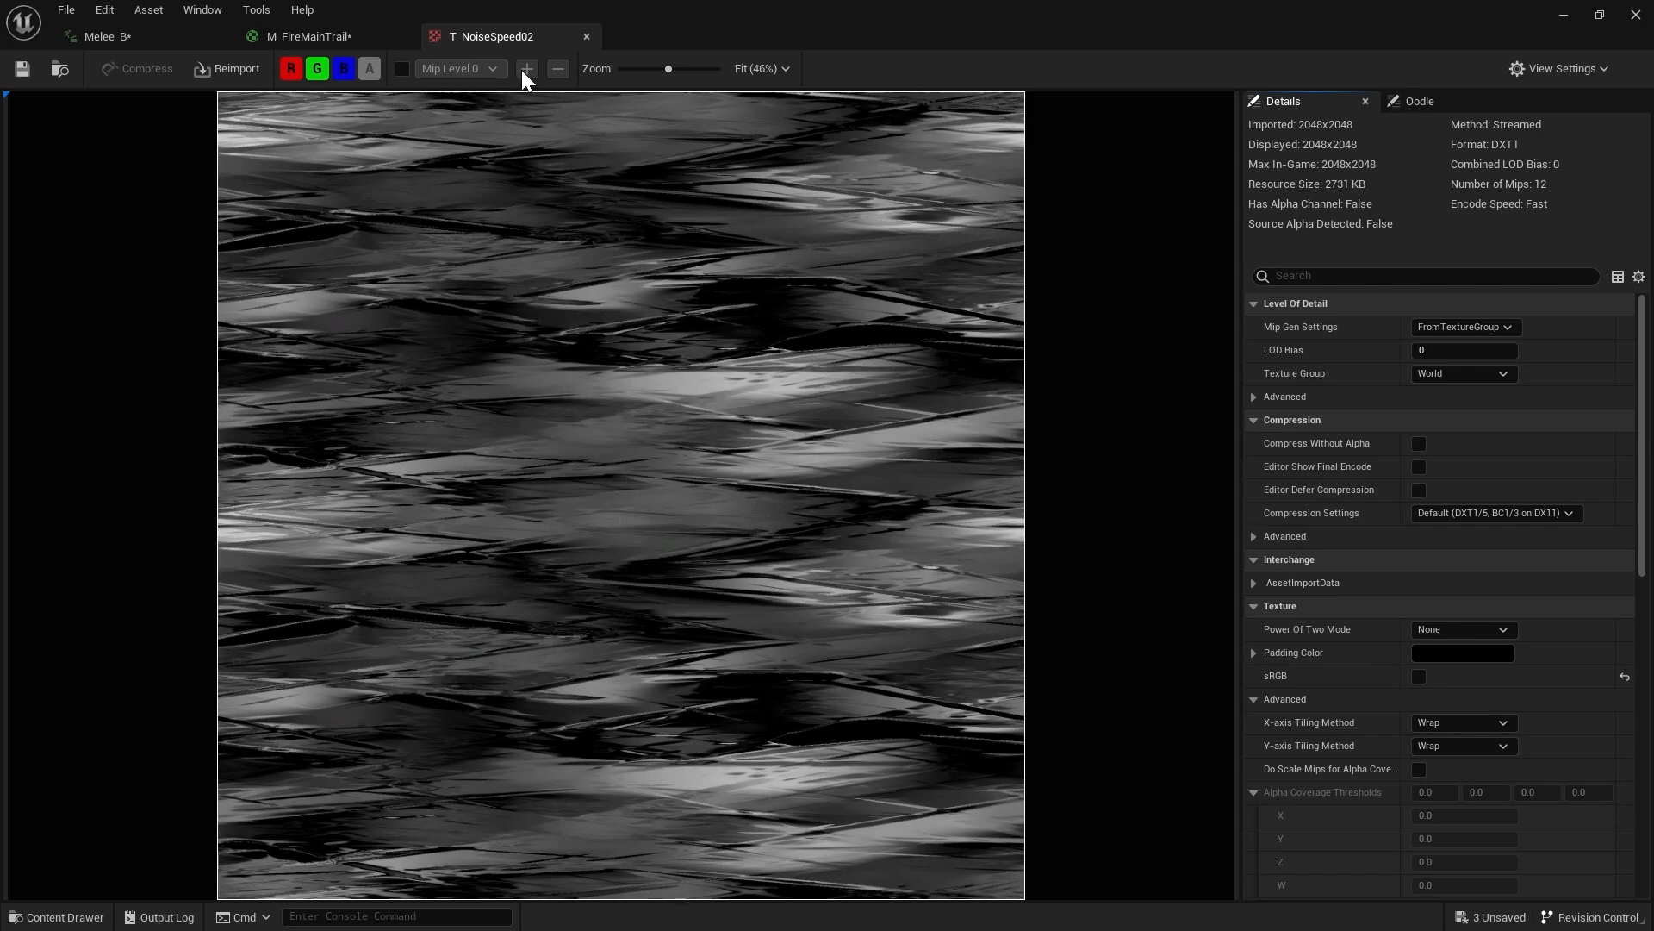
{"action": "middle_click", "coordinate": [525, 39]}
Add a Texture Sample node using T_NoiseSpeed02 to the left of the T_Shape01 sample
{"action": "key", "text": "ctrl+space"}
{"action": "left_click", "coordinate": [770, 291]}
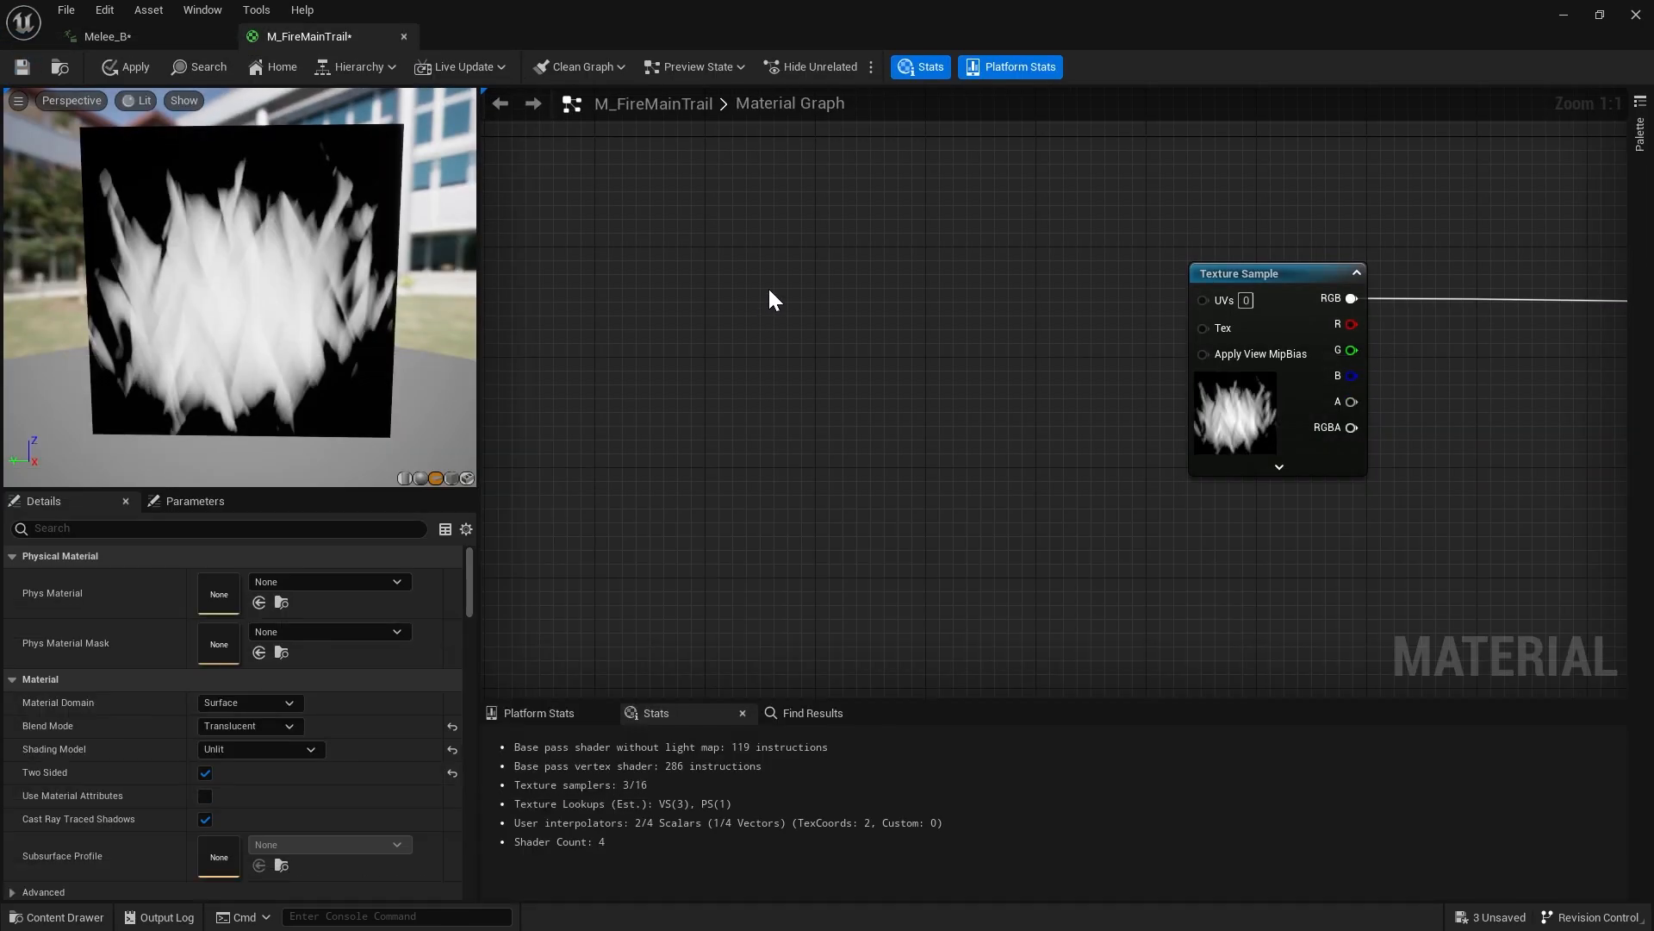
{"action": "key", "text": "t"}
{"action": "left_click", "coordinate": [588, 294]}
{"action": "right_click_drag", "start_coordinate": [542, 453], "coordinate": [737, 470]}
{"action": "left_click_drag", "start_coordinate": [844, 436], "coordinate": [688, 406]}
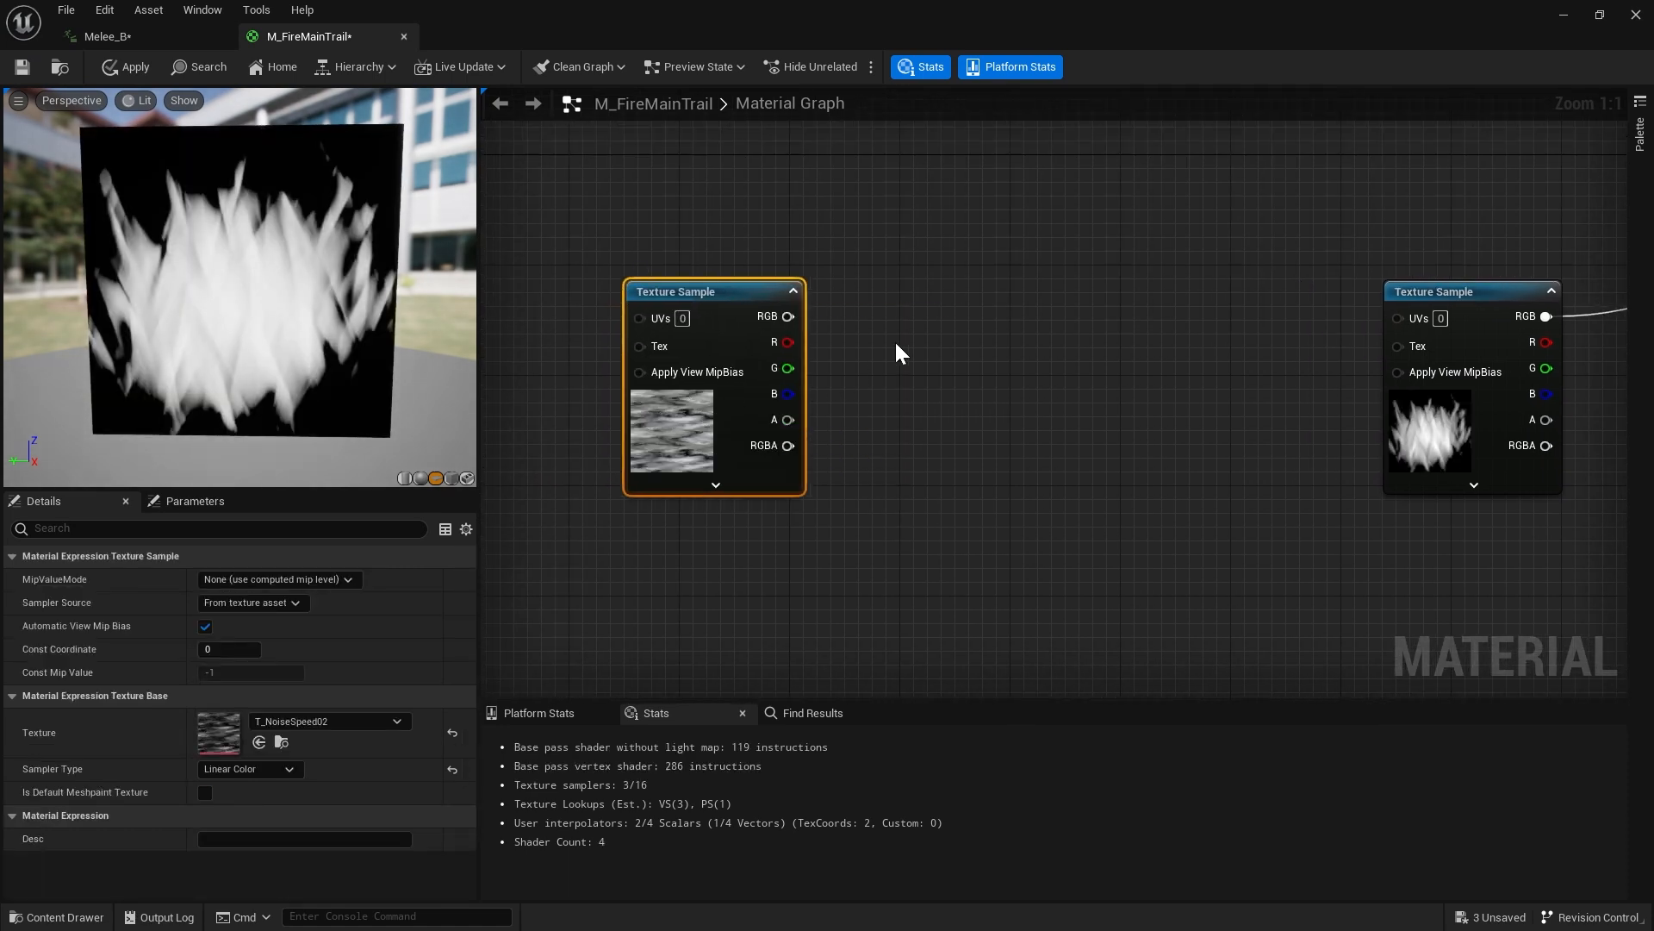
Add a Multiply node beside the T_NoiseSpeed02 sample and connect the sample's R output to input A
{"action": "right_click_drag", "start_coordinate": [919, 344], "coordinate": [894, 349]}
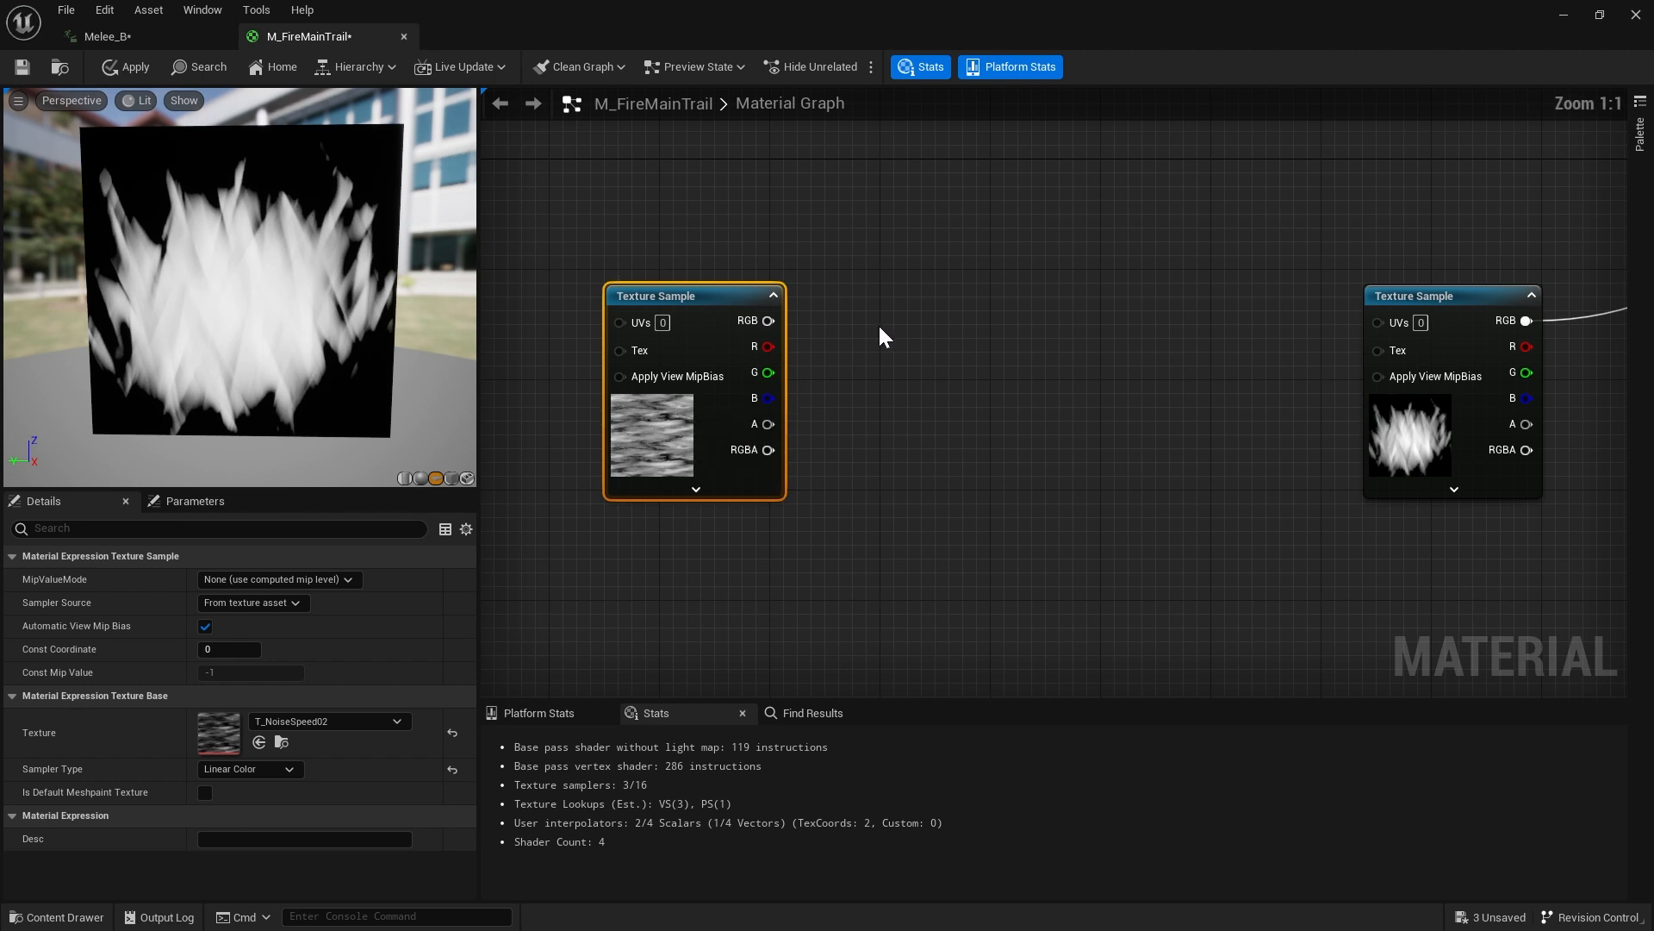
{"action": "left_click", "coordinate": [856, 338]}
{"action": "left_click", "coordinate": [853, 337]}
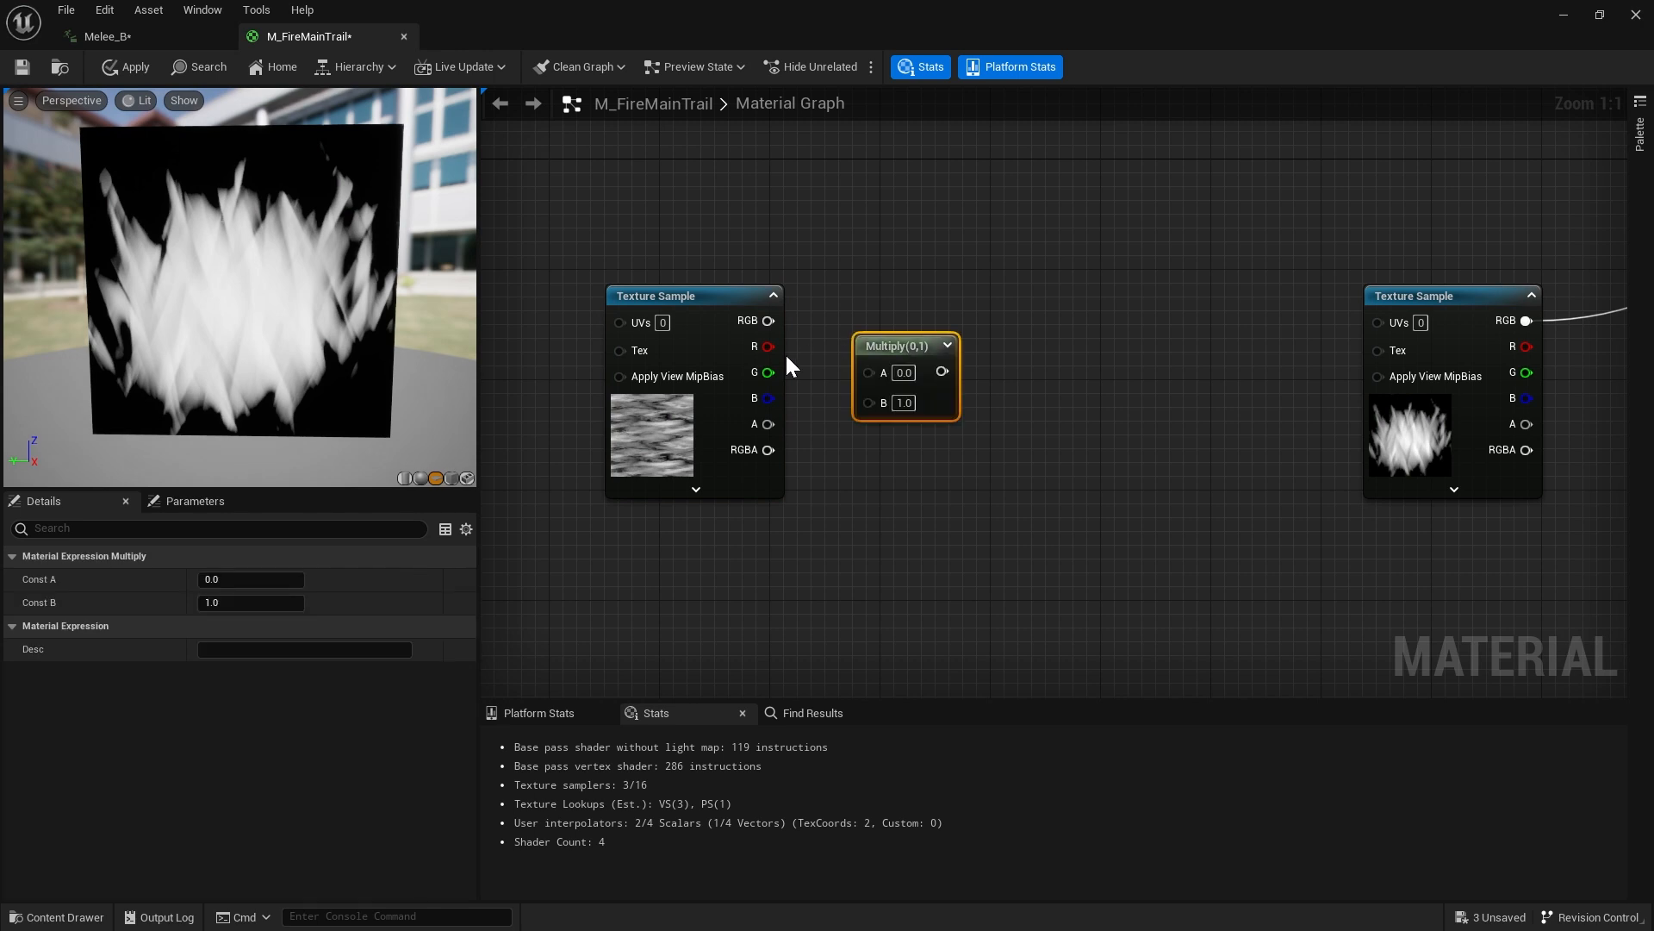
{"action": "left_click_drag", "start_coordinate": [832, 372], "coordinate": [869, 372]}
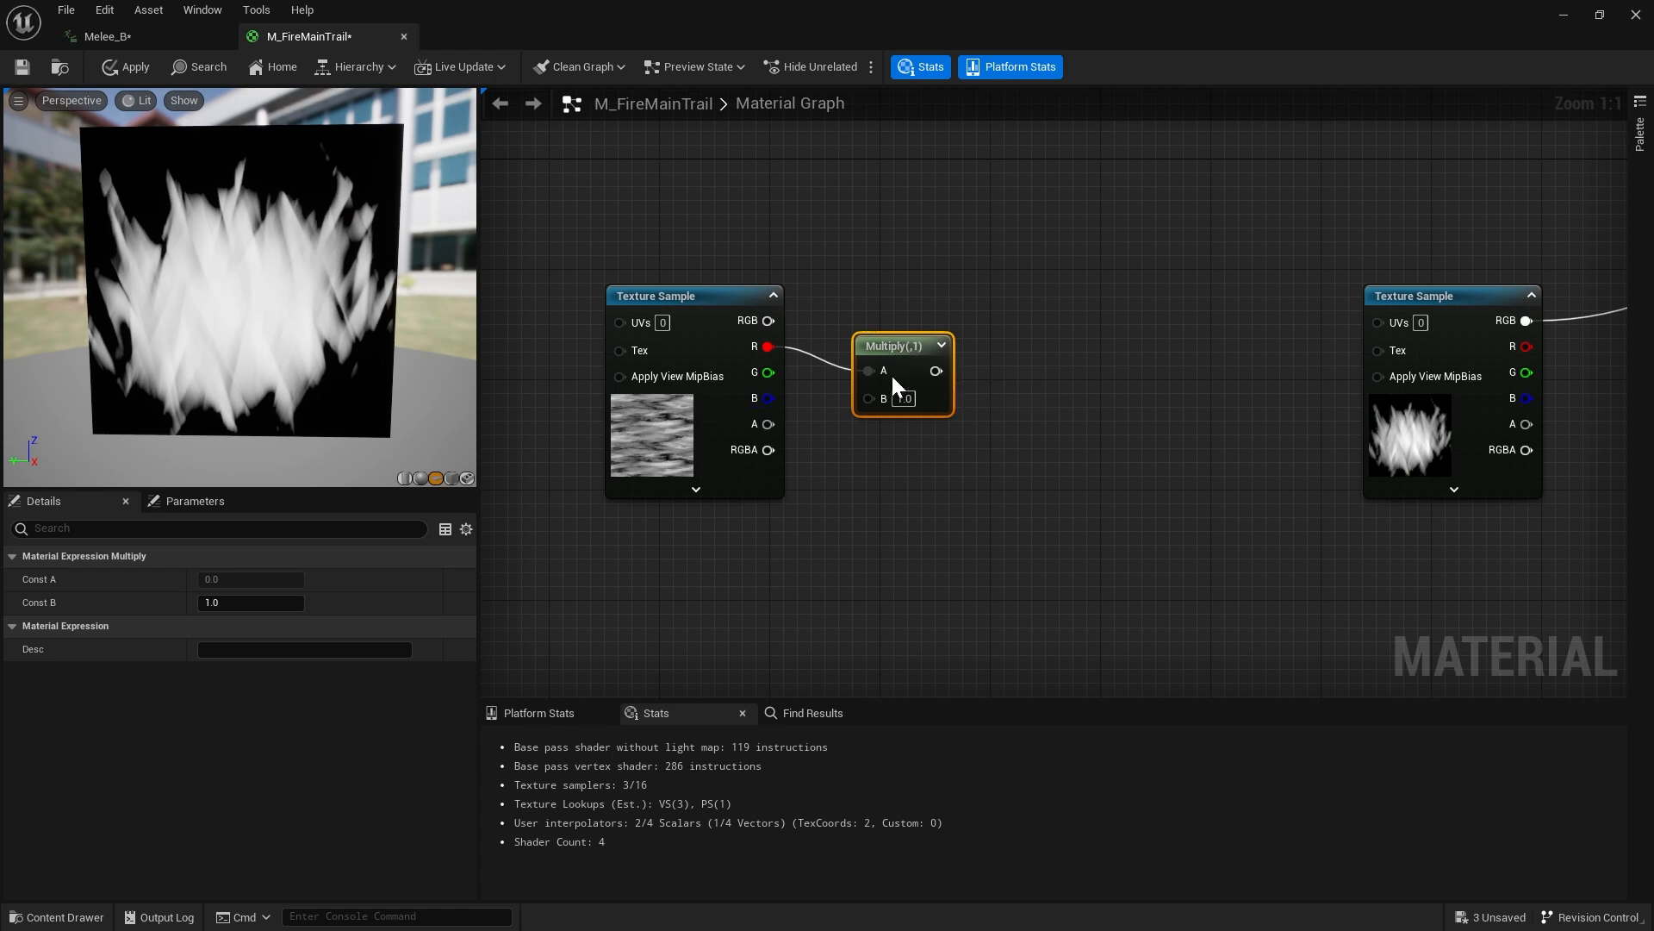
Set the Multiply node's Const B to 0.1 and connect its output to input B of a new Add node
{"action": "left_click", "coordinate": [238, 602]}
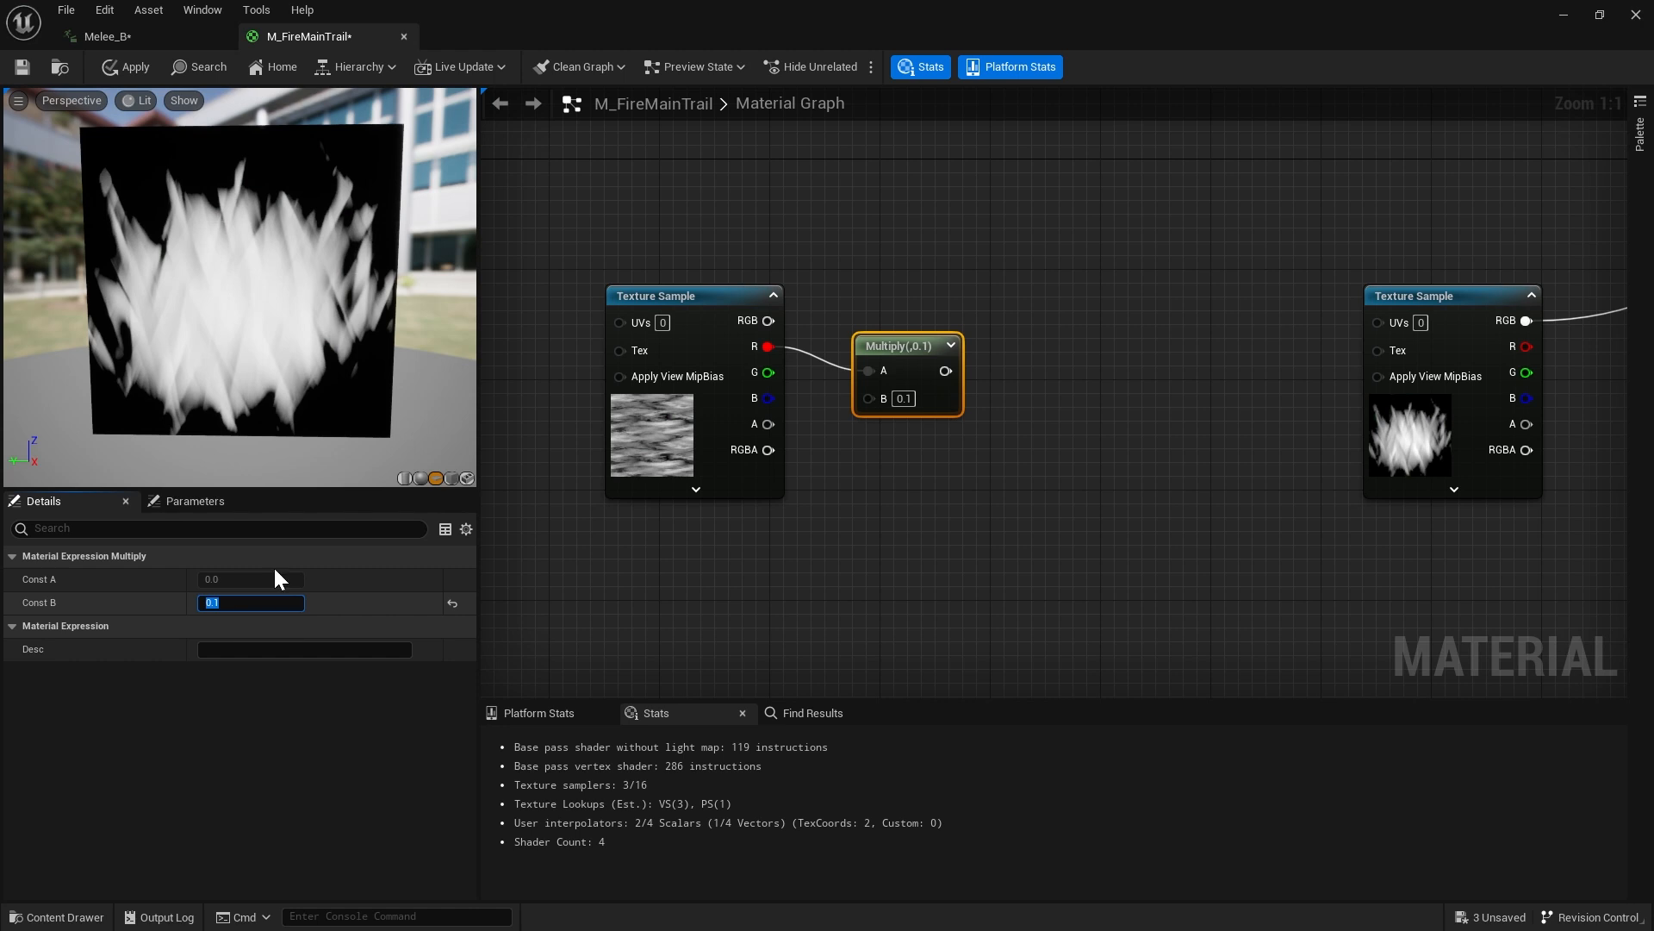
{"action": "left_click", "coordinate": [1030, 366]}
{"action": "right_click_drag", "start_coordinate": [1067, 318], "coordinate": [1014, 358]}
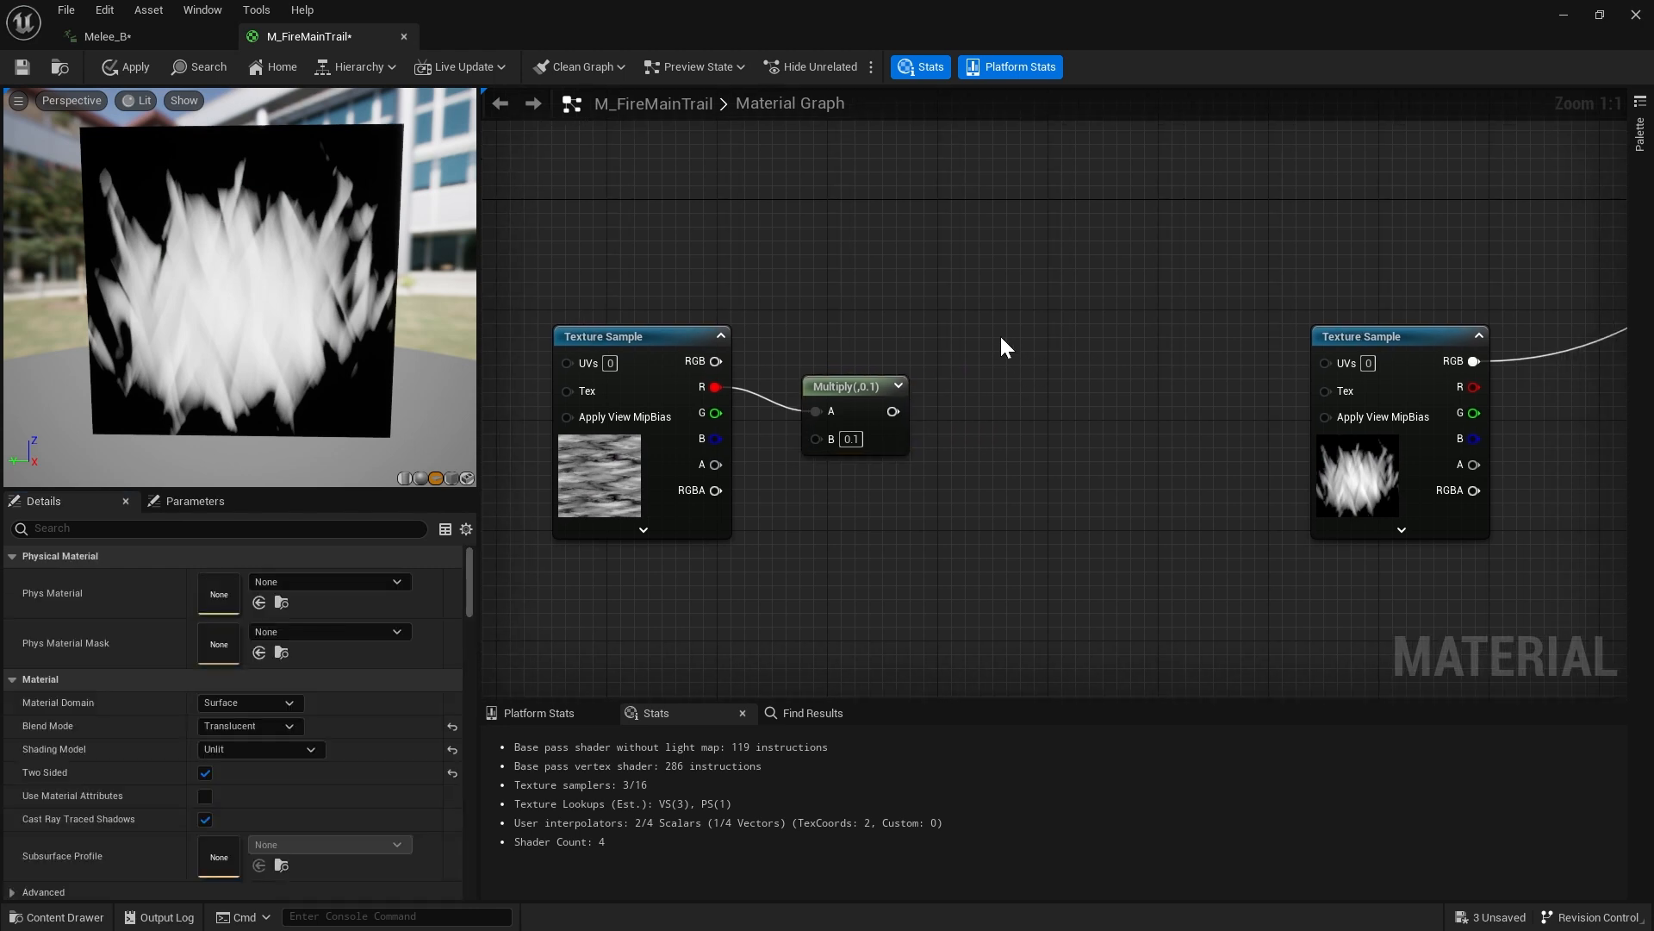
{"action": "left_click", "coordinate": [998, 337]}
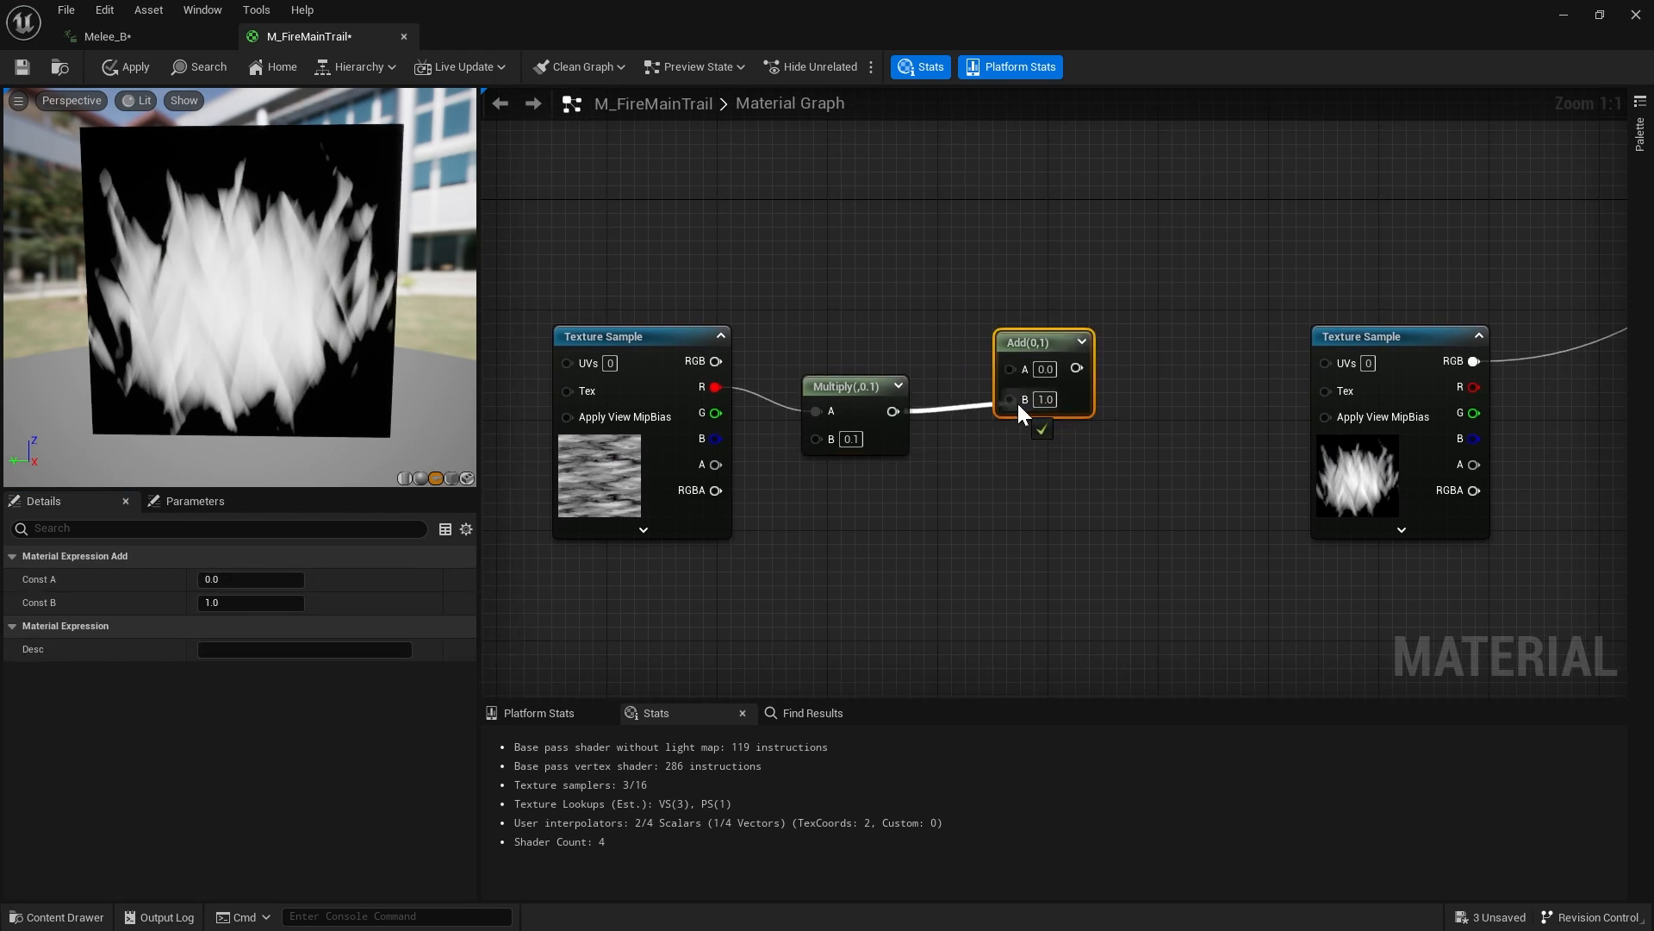
Add a Texture Coordinate node, connect it to the Add node's input A, and link the Add output to the T_Shape01 sample's UVs
{"action": "right_click", "coordinate": [811, 250]}
{"action": "type", "text": "texture co"}
{"action": "key", "text": "Return"}
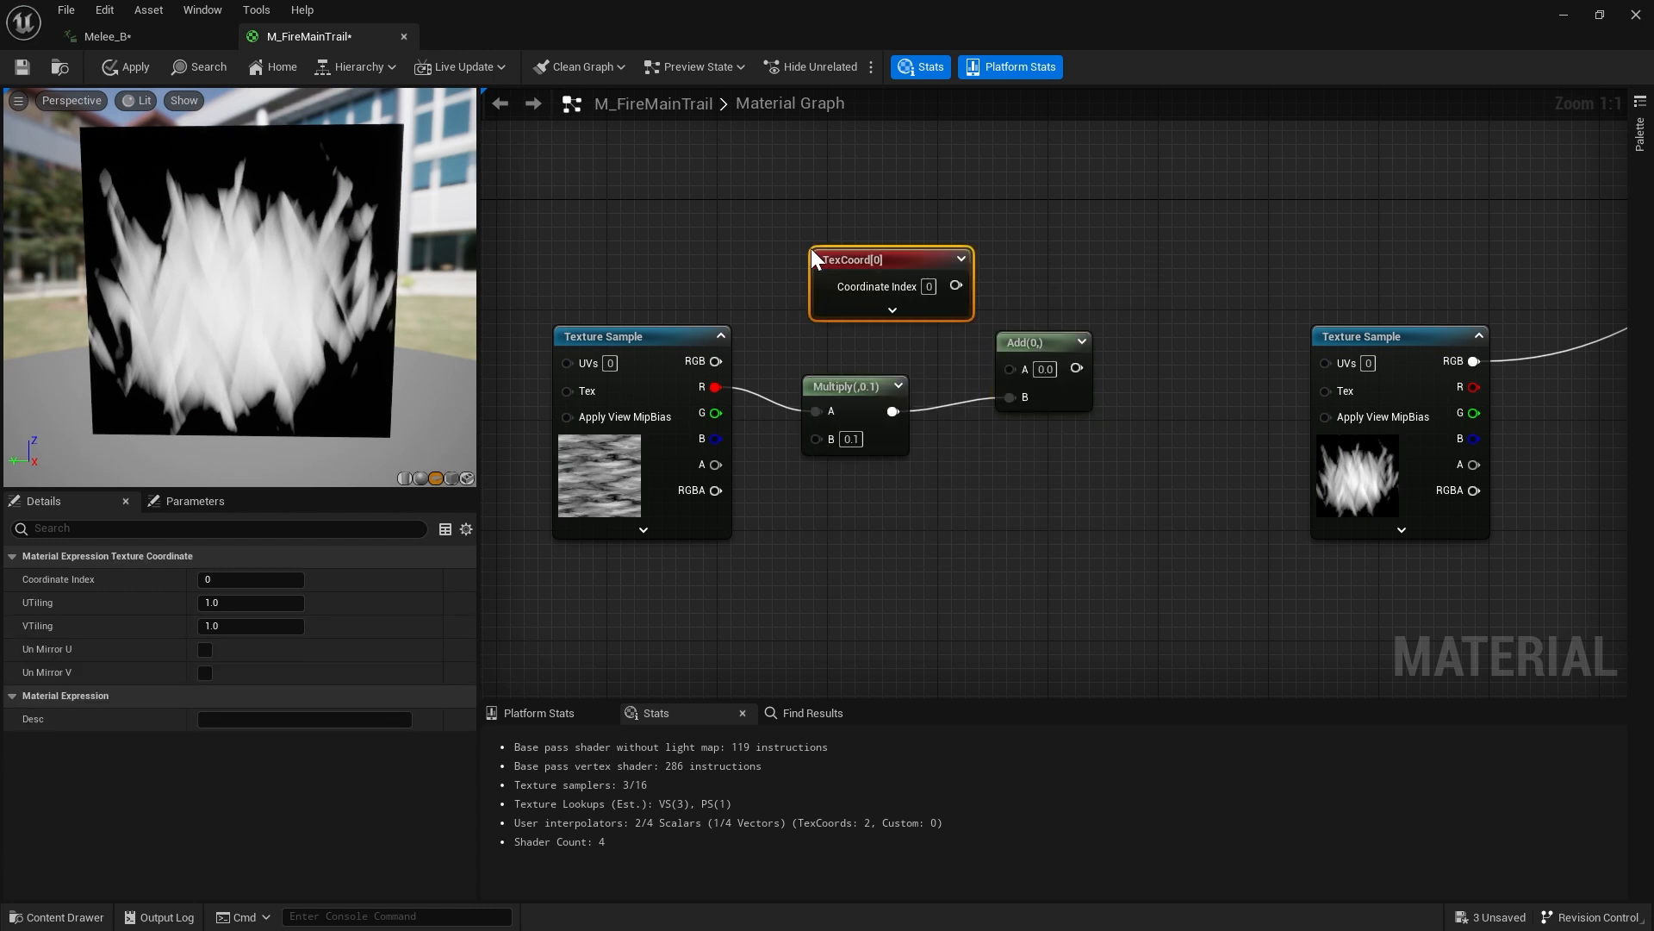
{"action": "left_click_drag", "start_coordinate": [955, 286], "coordinate": [1010, 367]}
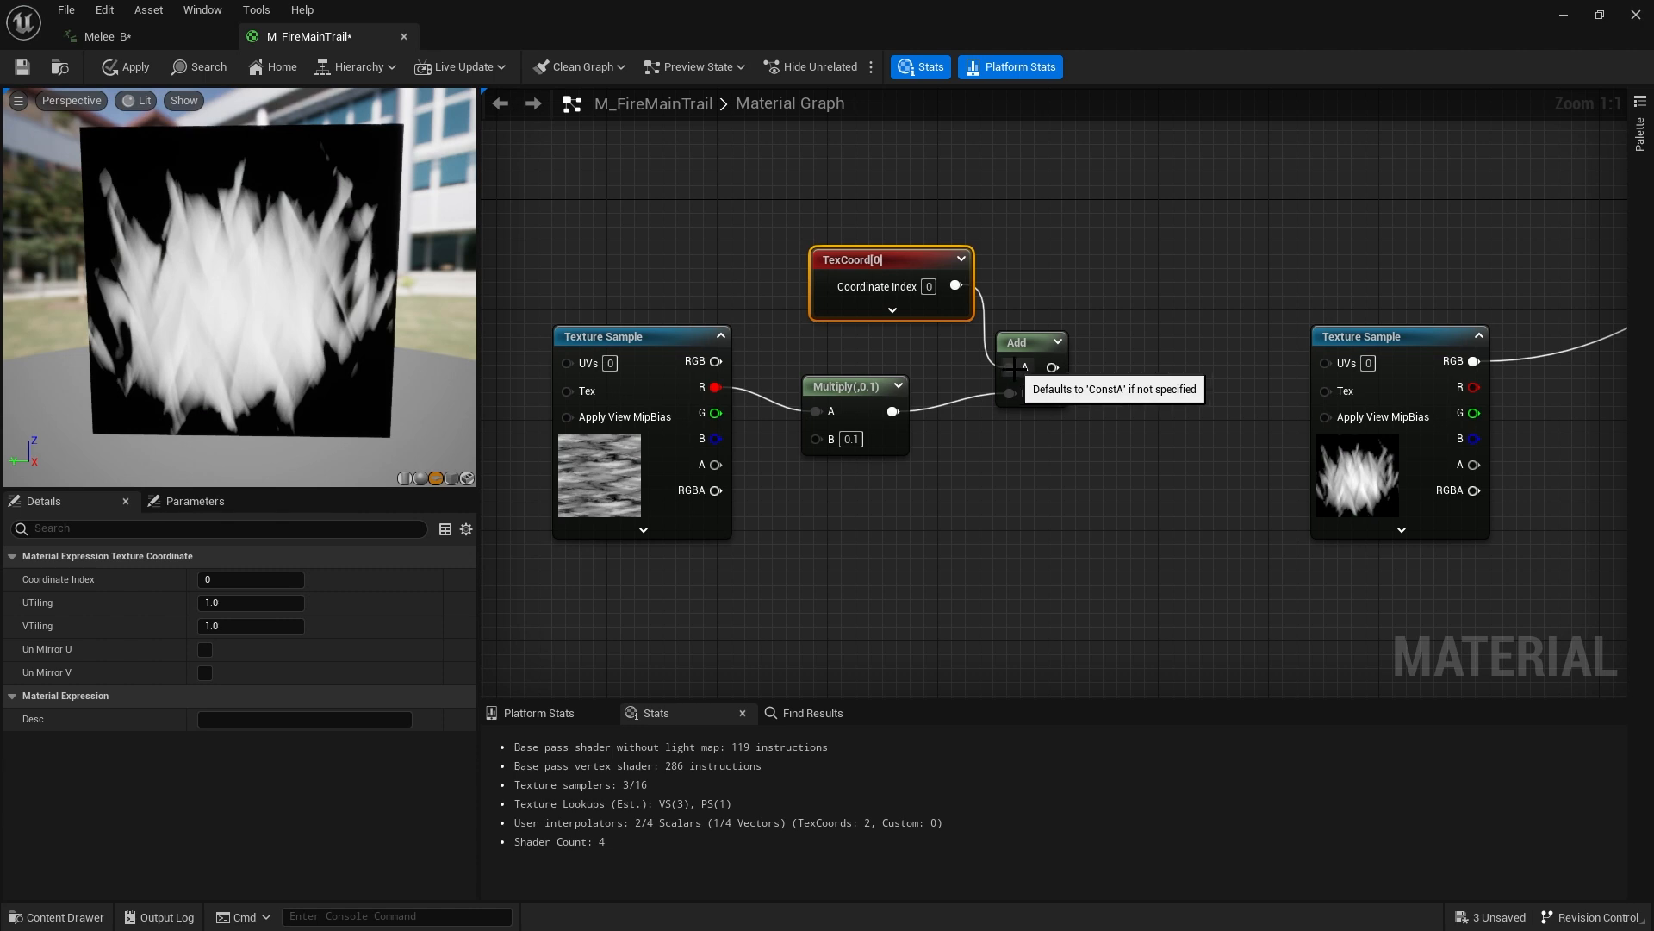
{"action": "left_click_drag", "start_coordinate": [1316, 363], "coordinate": [1322, 372]}
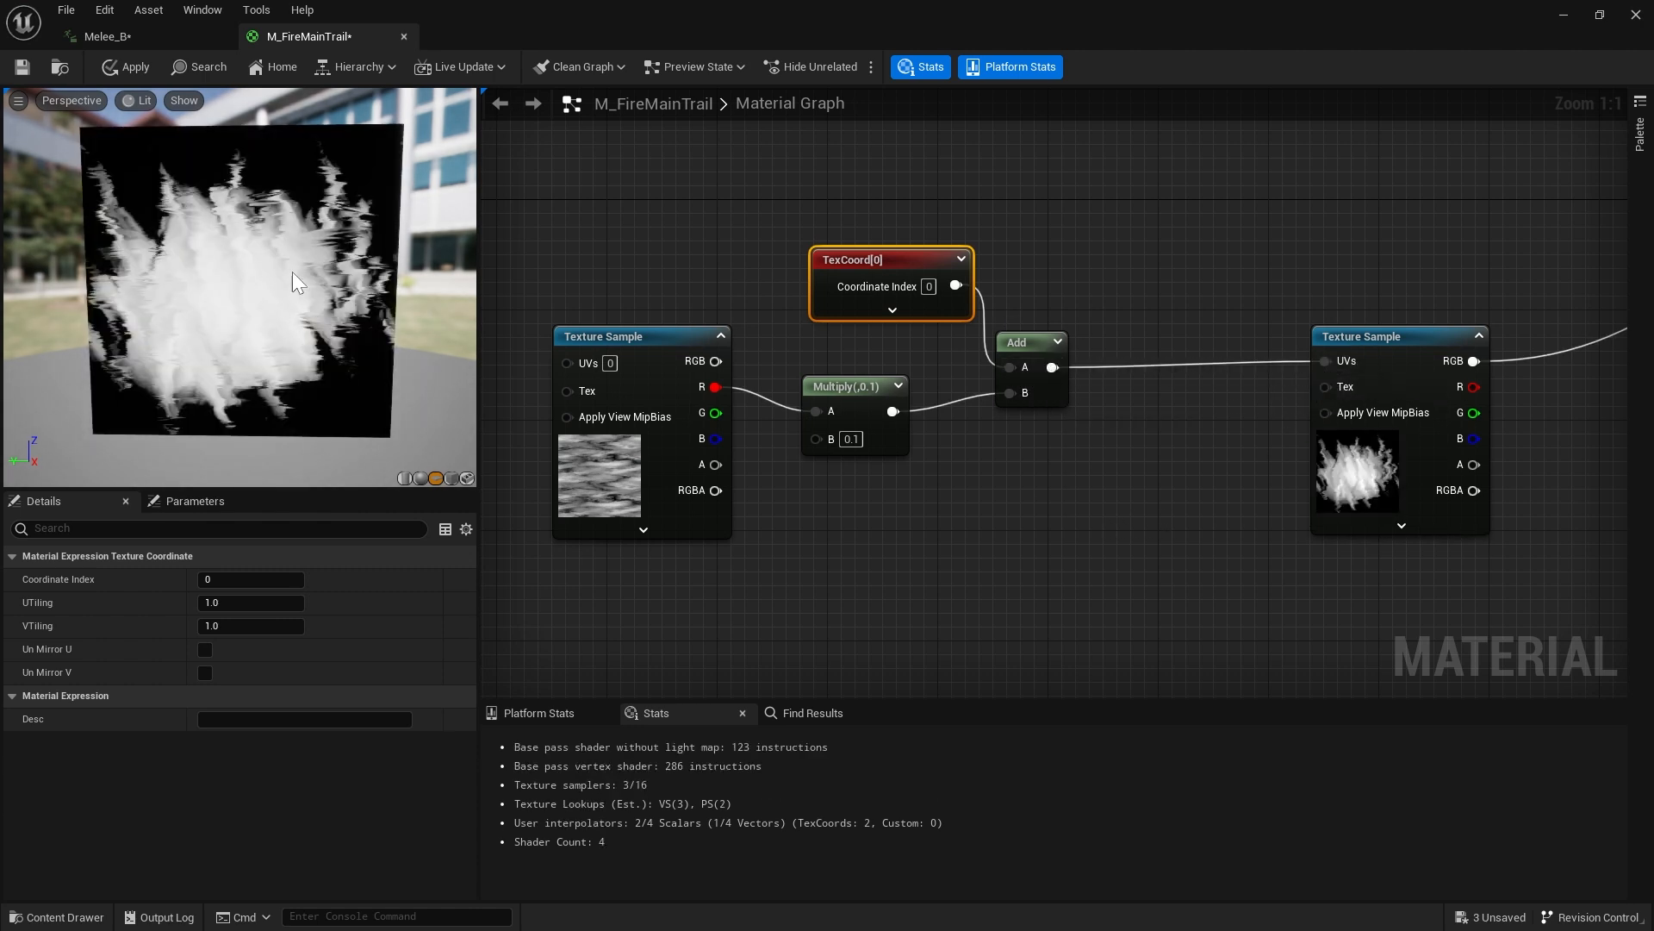
Add a Panner node before the T_NoiseSpeed02 sample and connect its output to the sample's UVs
{"action": "right_click_drag", "start_coordinate": [615, 234], "coordinate": [837, 204]}
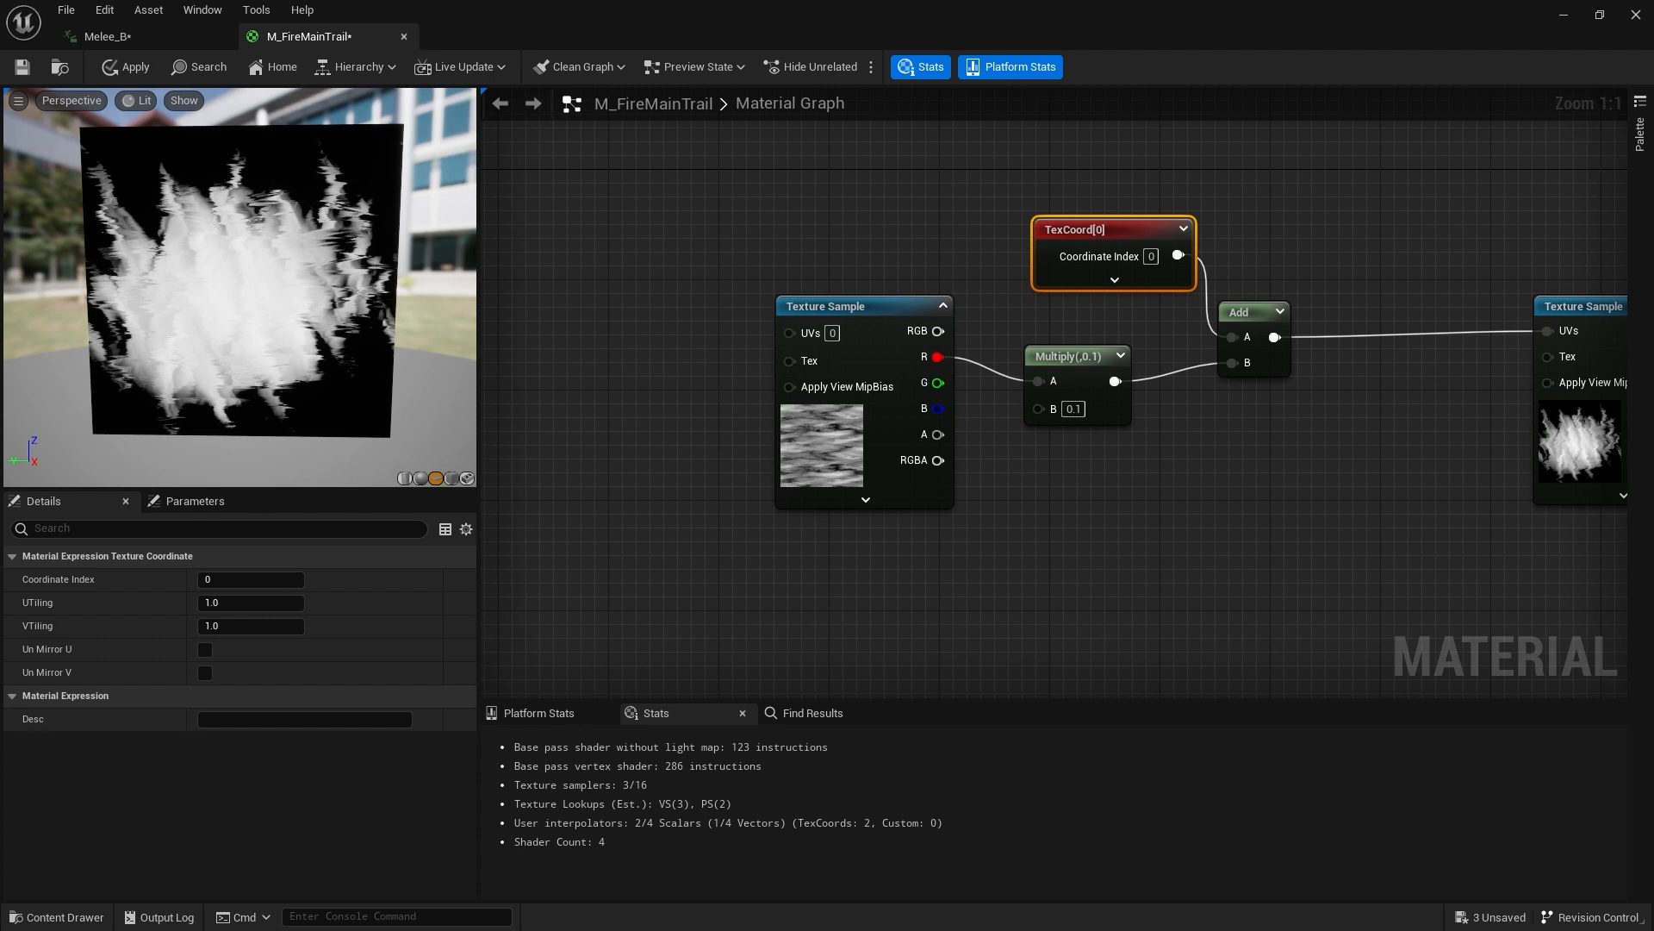
{"action": "left_click", "coordinate": [591, 350]}
{"action": "right_click", "coordinate": [591, 350]}
{"action": "left_click", "coordinate": [590, 374]}
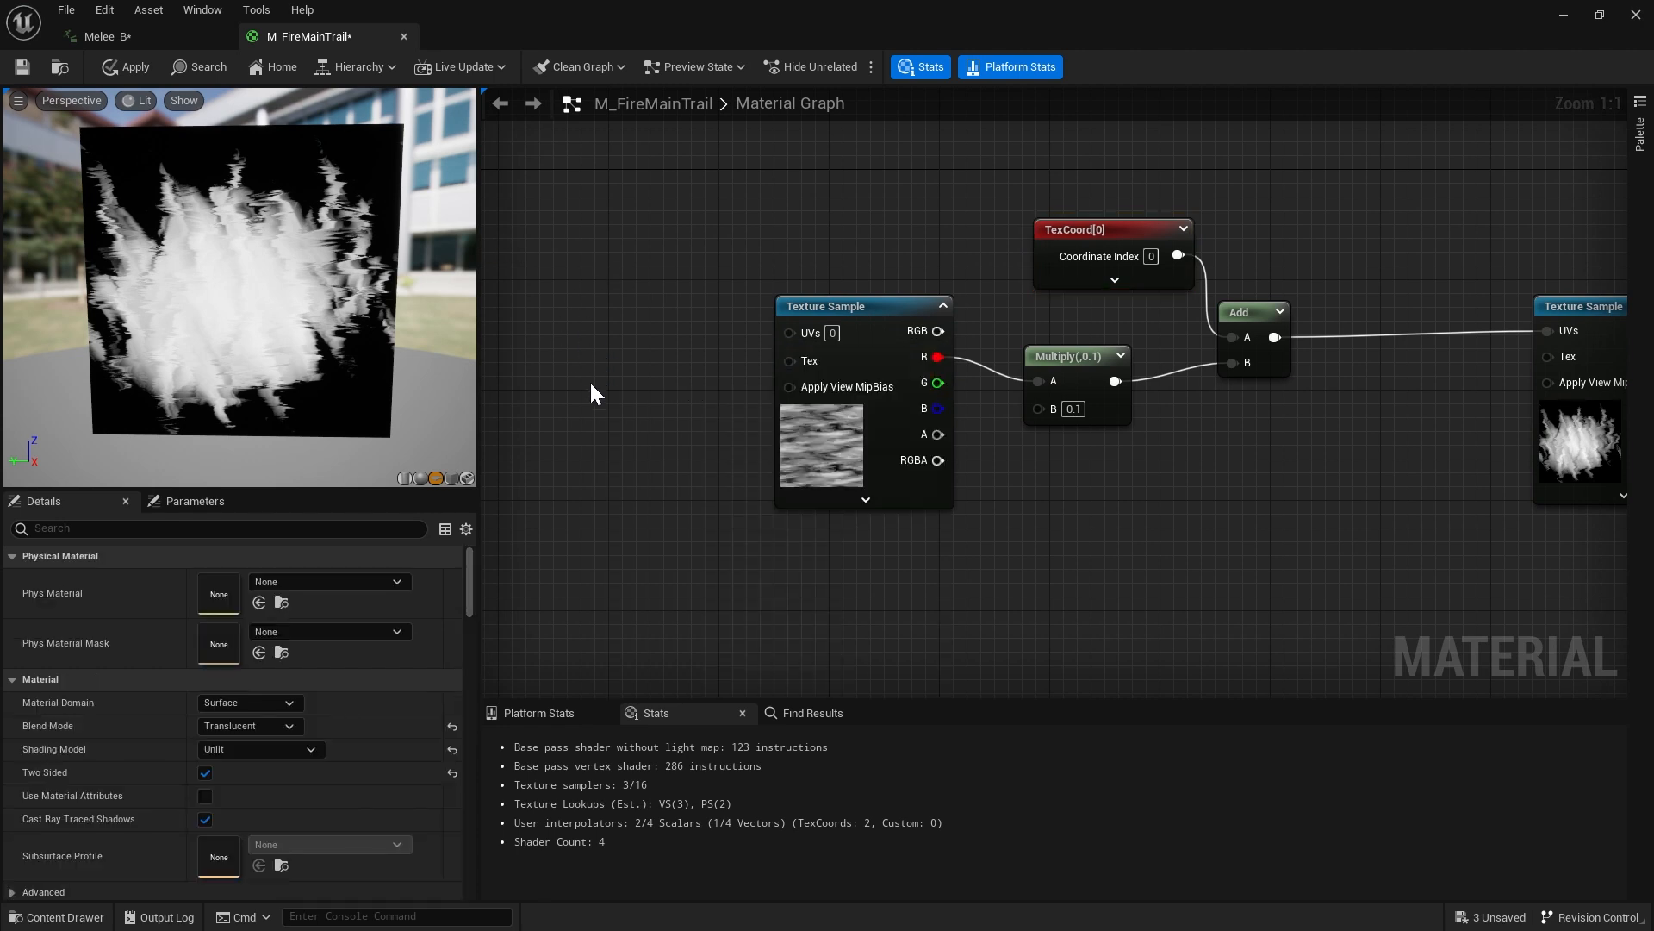
{"action": "left_click", "coordinate": [525, 348]}
{"action": "right_click_drag", "start_coordinate": [628, 273], "coordinate": [723, 262]}
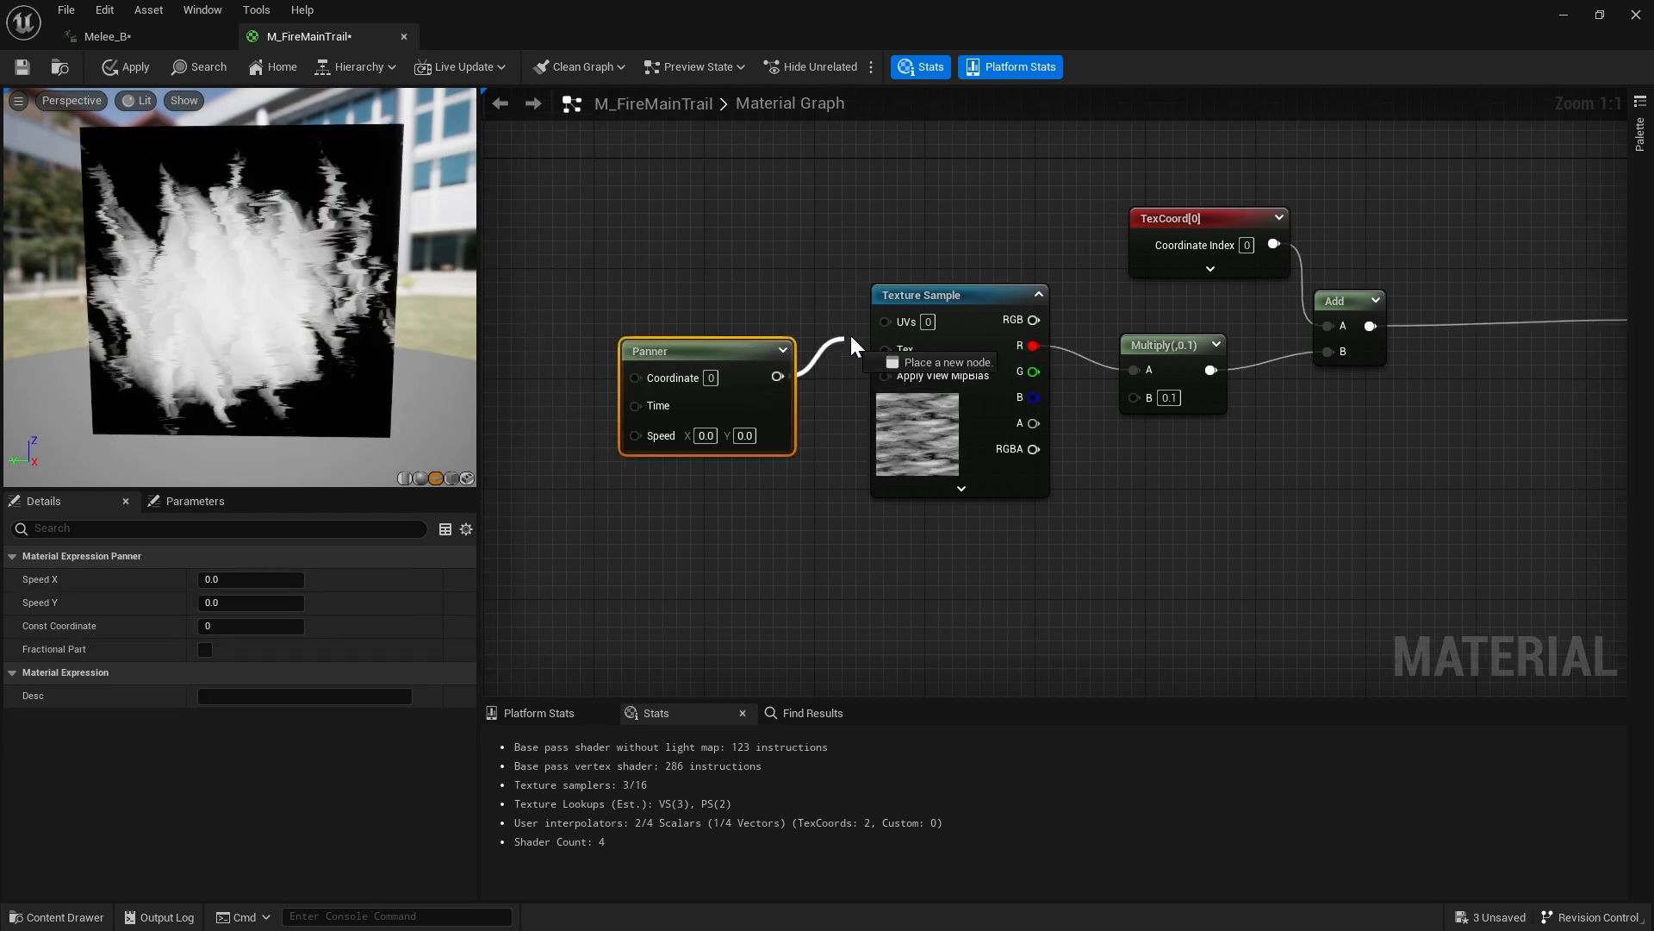
{"action": "left_click_drag", "start_coordinate": [841, 338], "coordinate": [885, 322]}
{"action": "left_click_drag", "start_coordinate": [737, 353], "coordinate": [751, 311]}
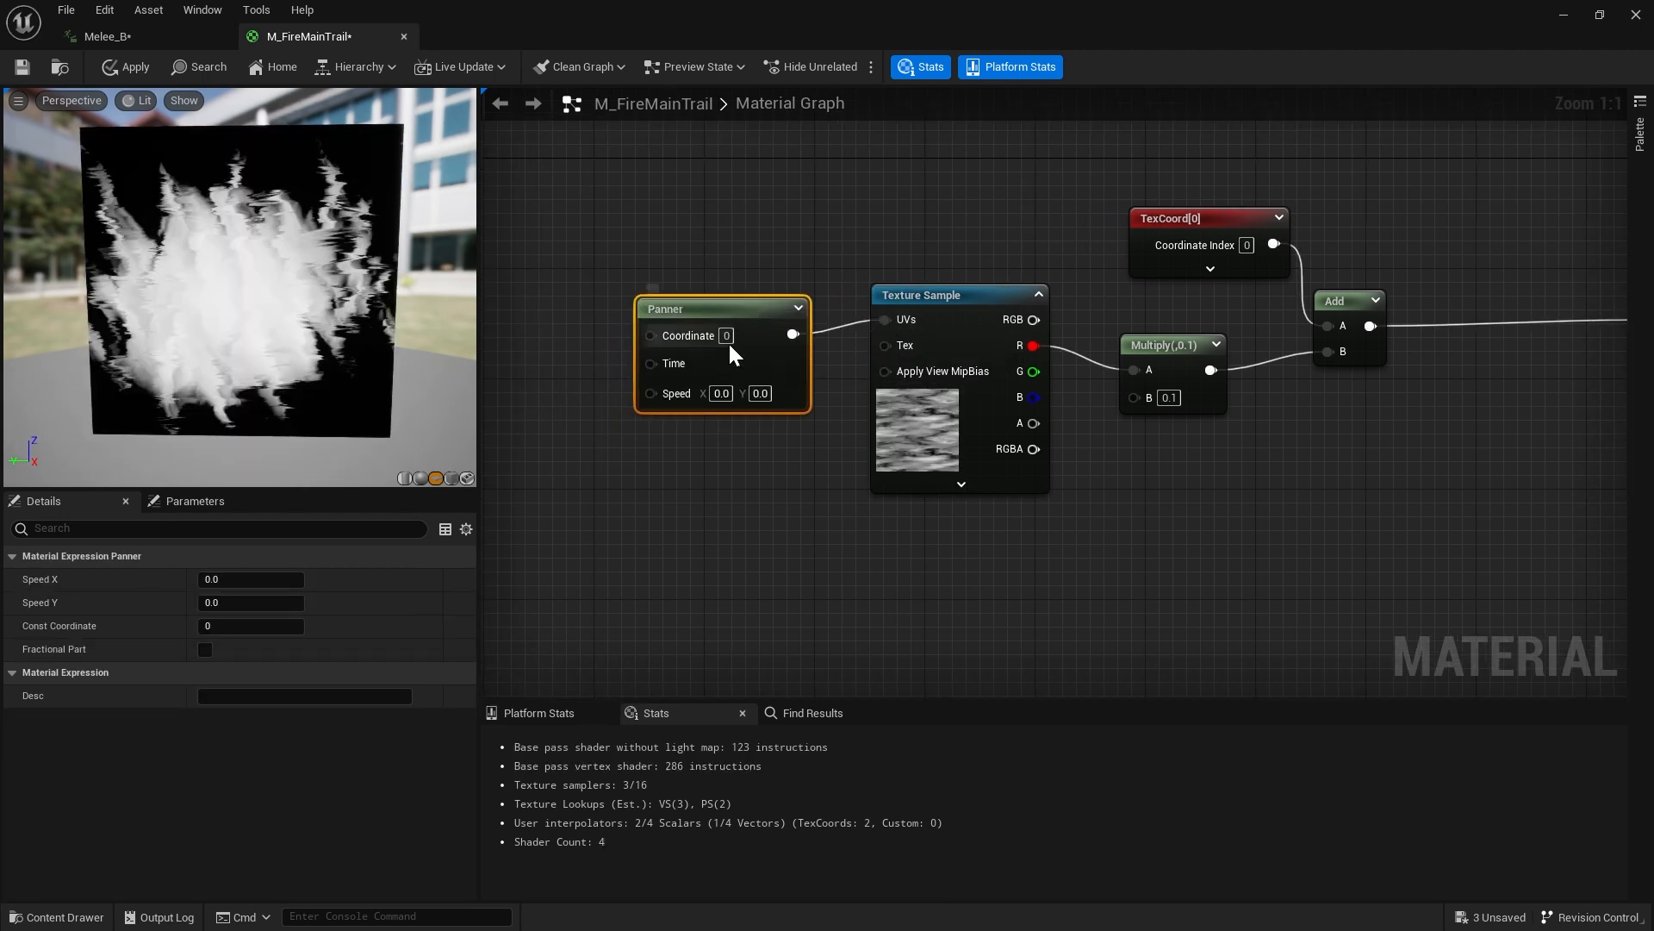
Set the Panner's Speed X to -0.2 and examine the animated distortion in the material preview
{"action": "type", "text": "-0.2"}
{"action": "key", "text": "Return"}
{"action": "key", "text": "Return"}
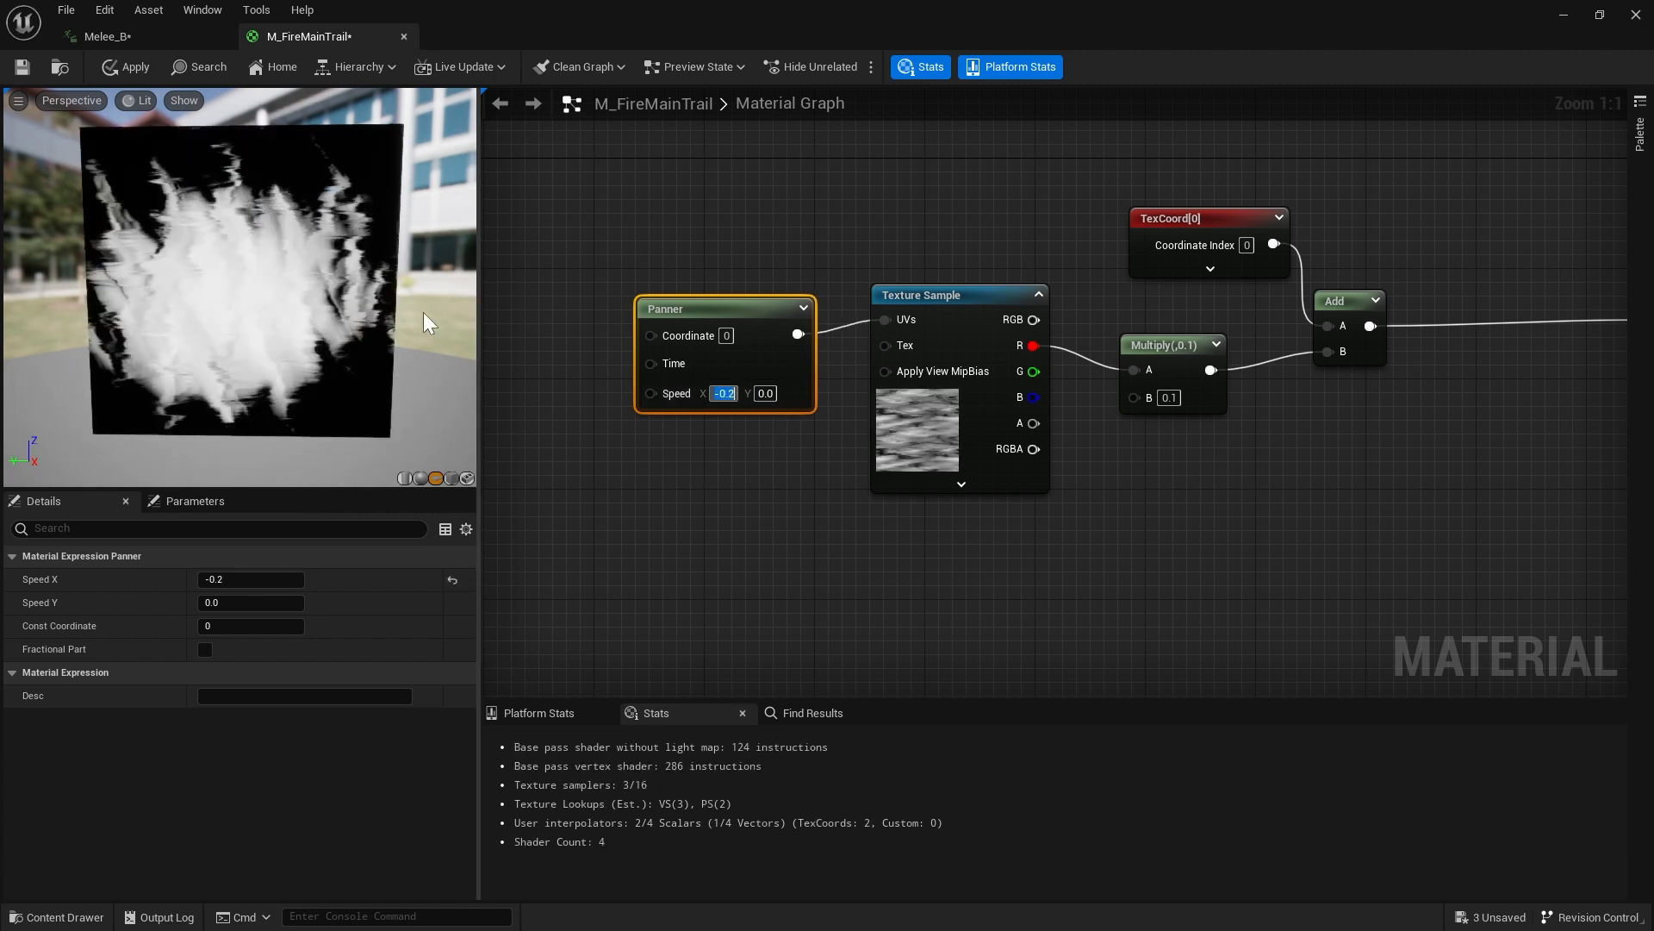
{"action": "scroll", "coordinate": [250, 278], "scroll_direction": "up", "scroll_amount": 1}
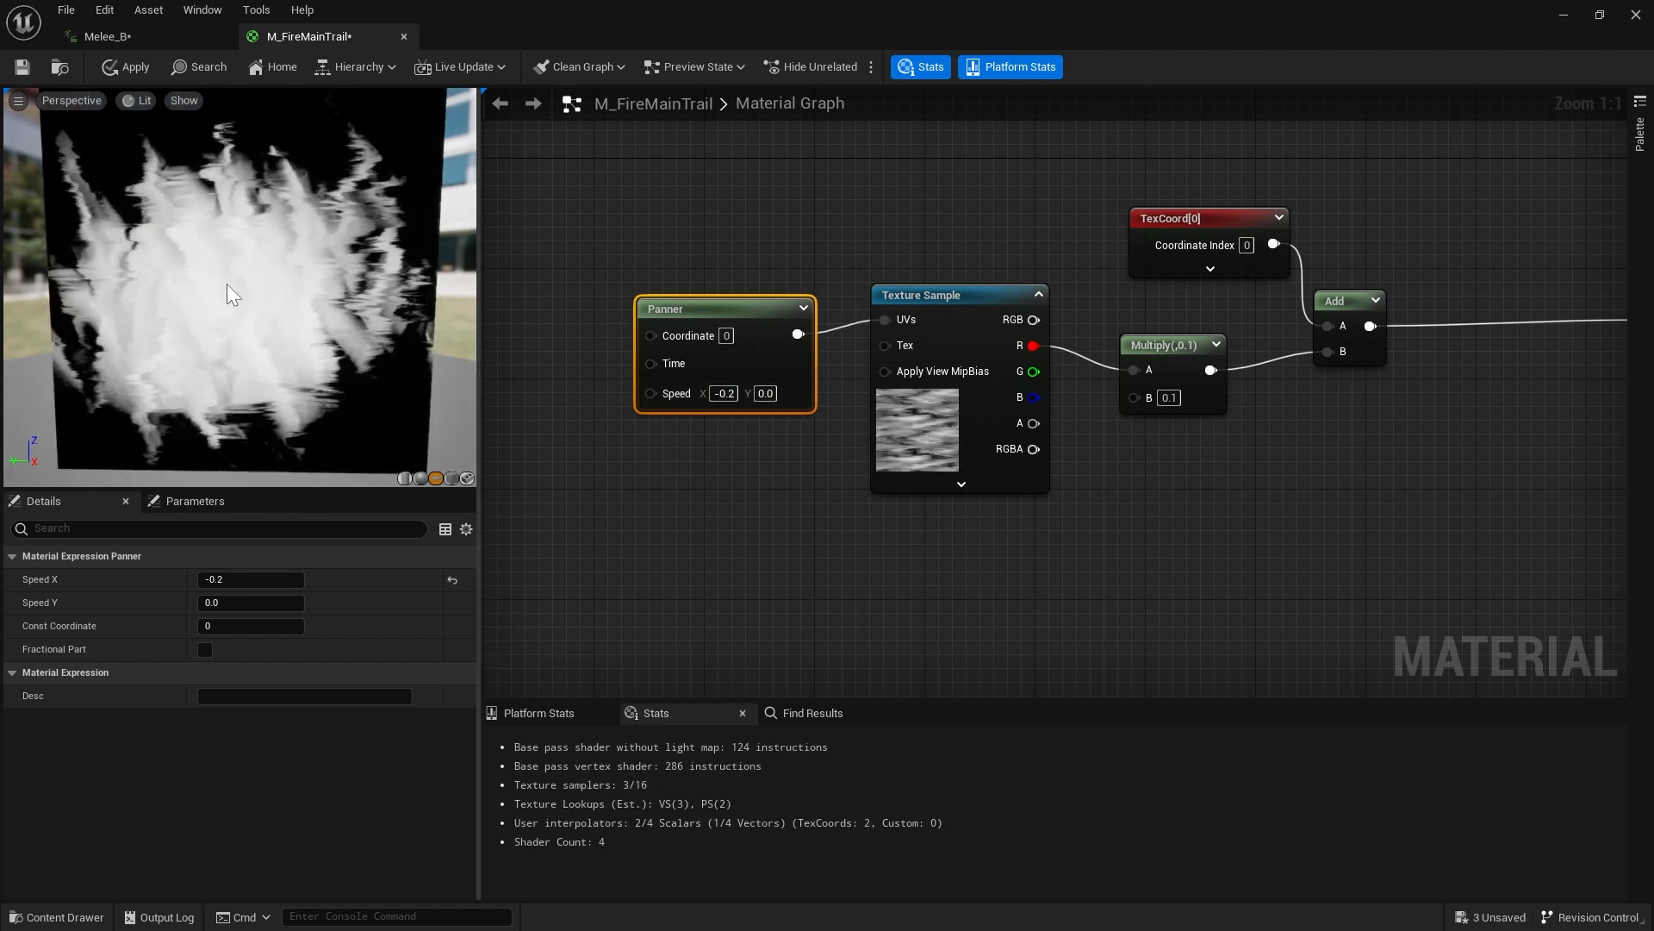
{"action": "left_click_drag", "start_coordinate": [216, 345], "coordinate": [222, 338]}
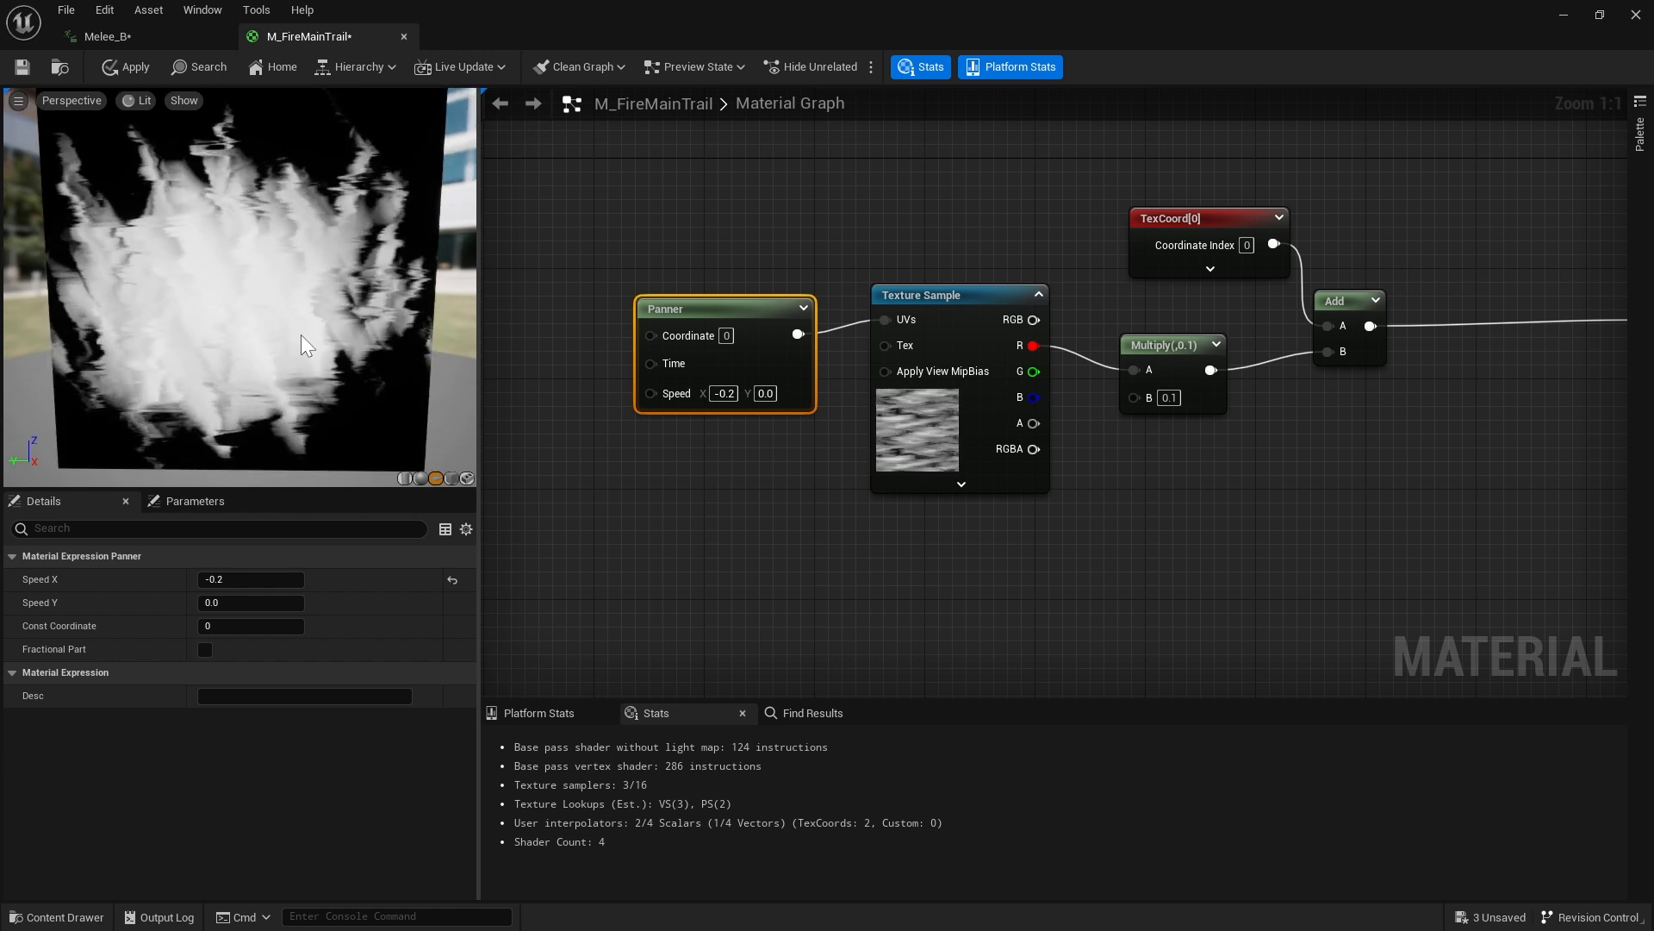
{"action": "left_click_drag", "start_coordinate": [302, 335], "coordinate": [276, 336]}
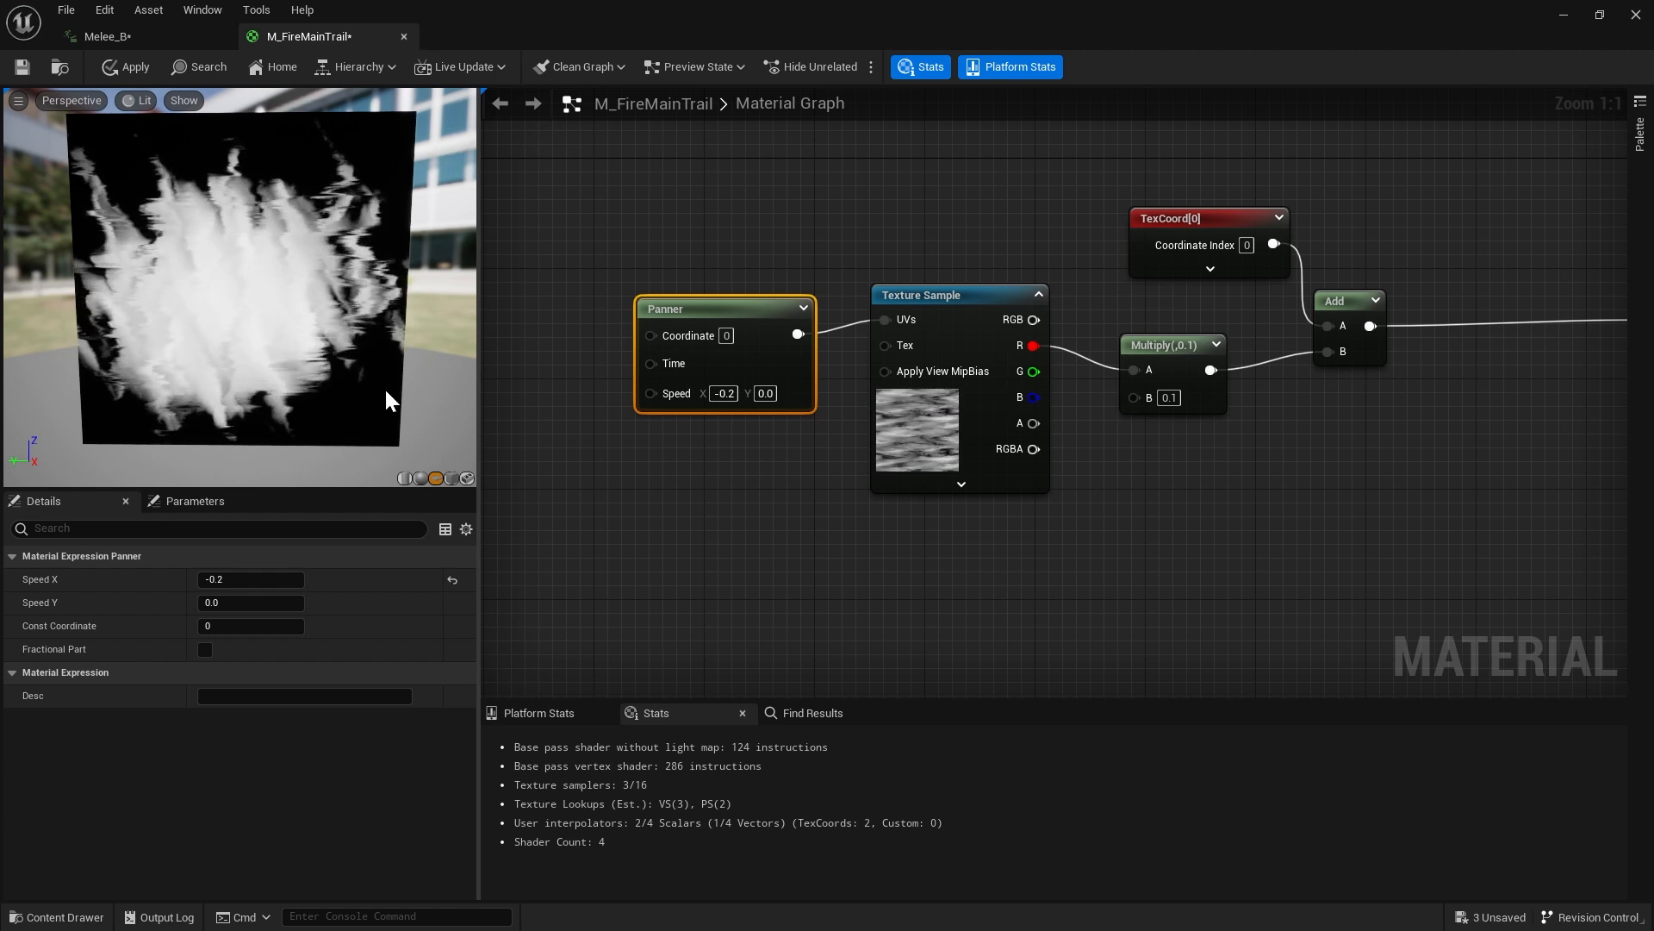
{"action": "right_click_drag", "start_coordinate": [1129, 502], "coordinate": [1083, 531]}
{"action": "scroll", "coordinate": [1055, 532], "scroll_direction": "down", "scroll_amount": 1}
{"action": "left_click_drag", "start_coordinate": [662, 542], "coordinate": [1232, 312]}
{"action": "left_click_drag", "start_coordinate": [702, 569], "coordinate": [1109, 345]}
{"action": "left_click", "coordinate": [1155, 530]}
Add a Texture Sample using T_FireMask before the T_Shape01 sample and connect the Add node's output to its UVs
{"action": "key", "text": "ctrl+space"}
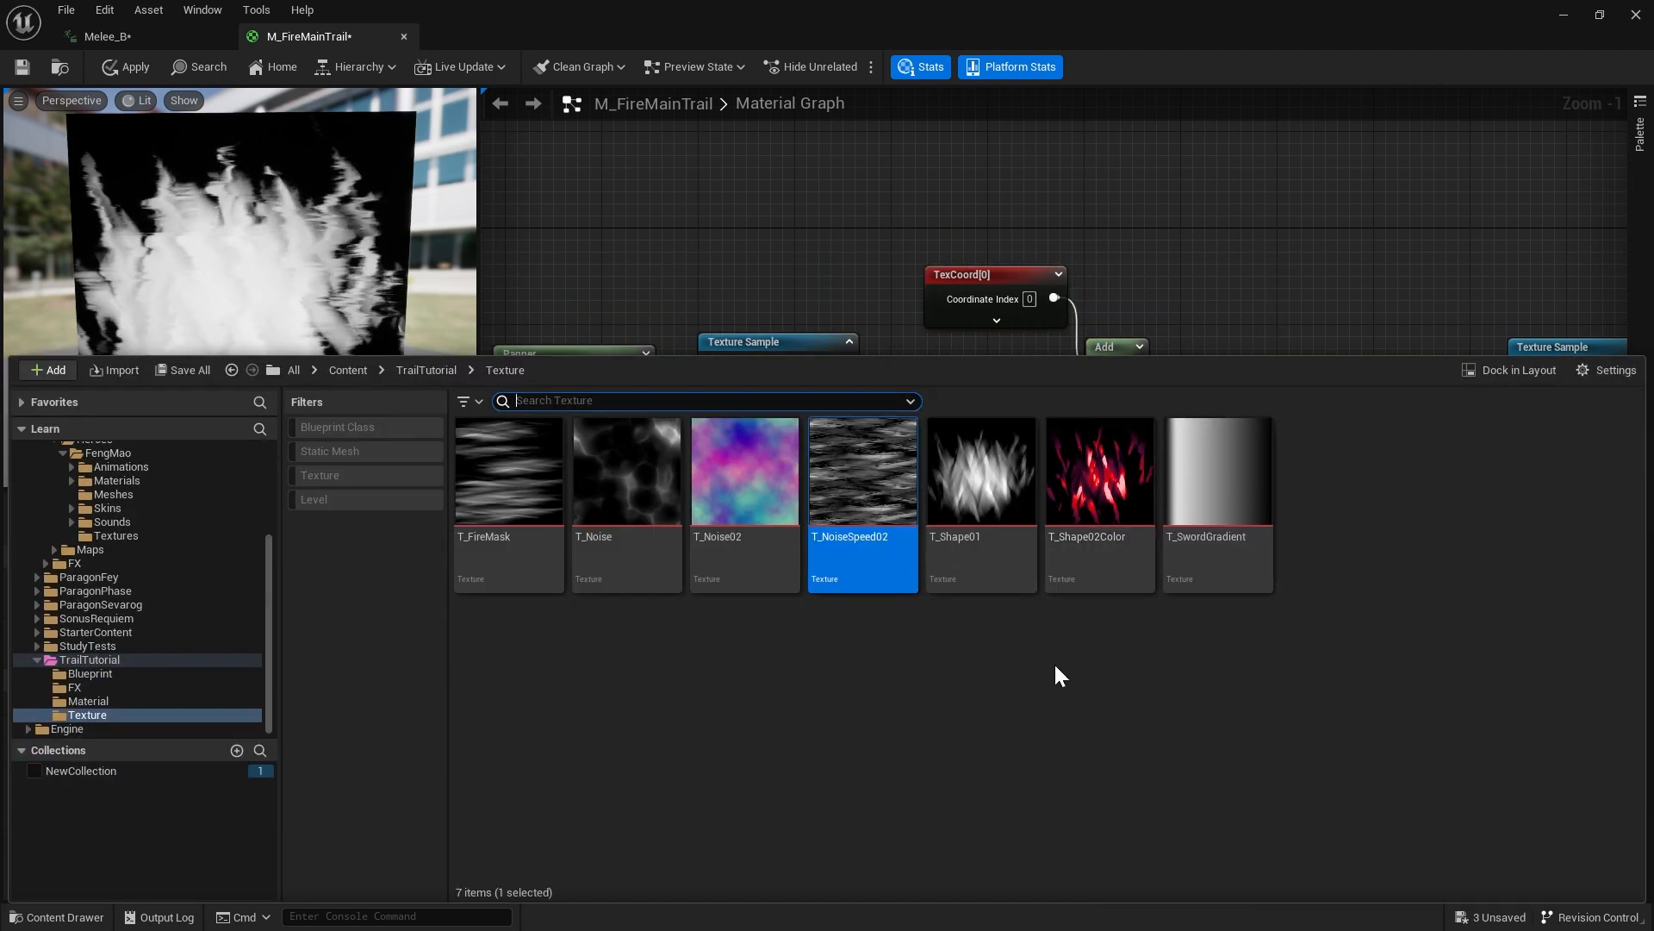
{"action": "left_click", "coordinate": [1004, 676]}
{"action": "left_click", "coordinate": [486, 490]}
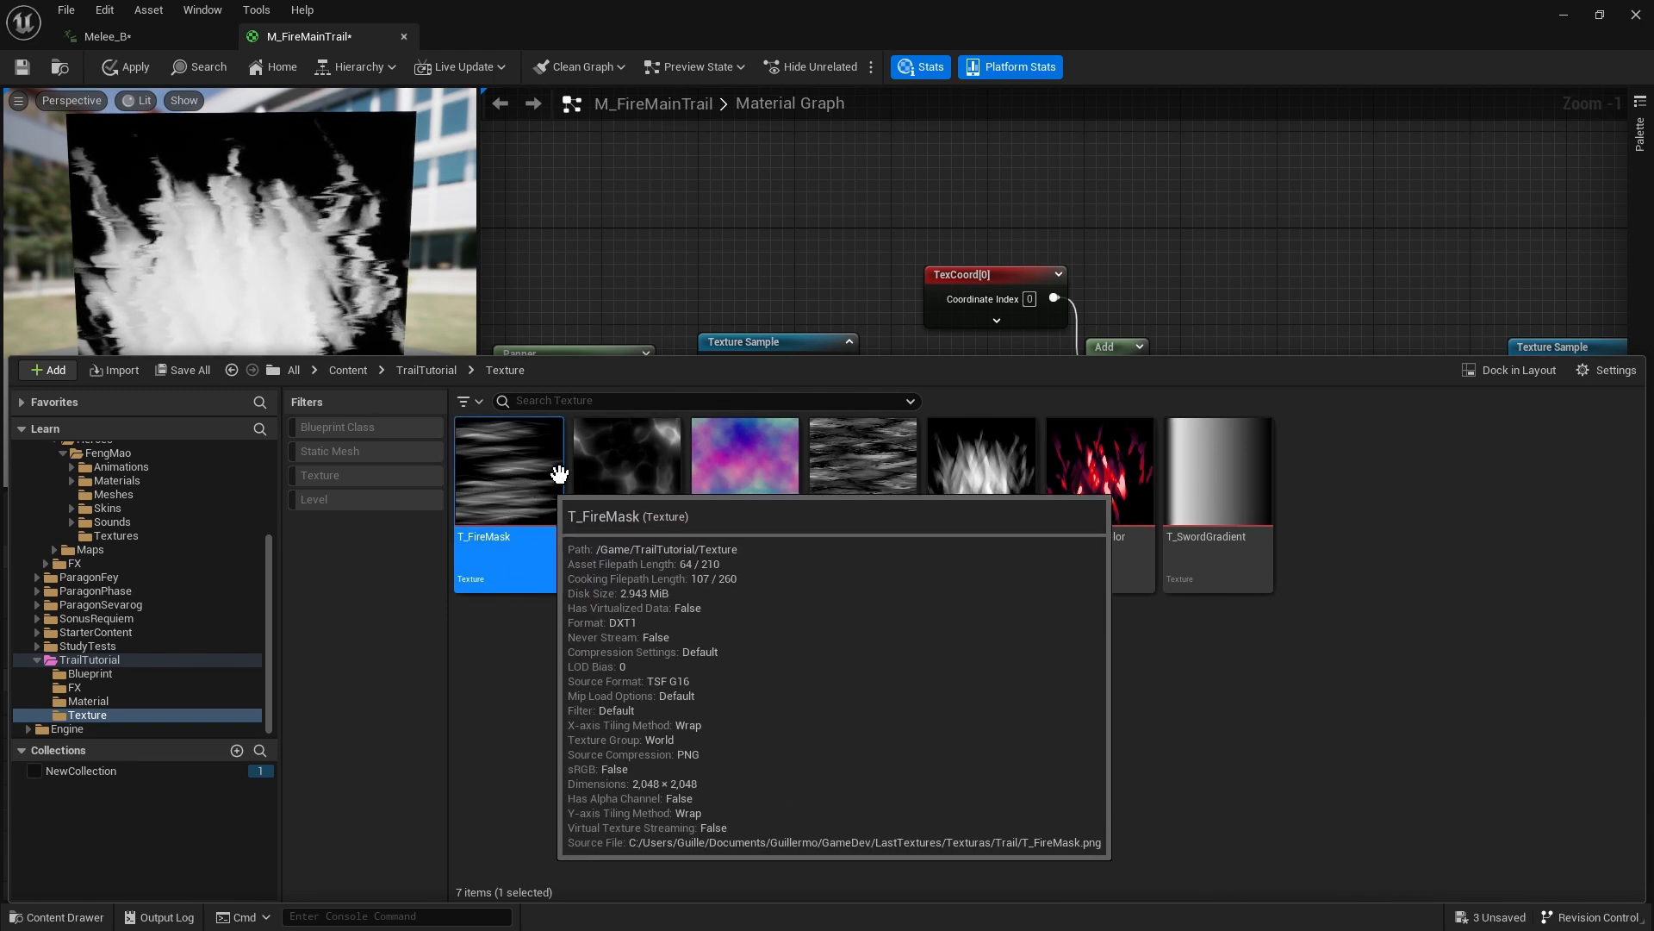
{"action": "key", "text": "ctrl+space"}
{"action": "right_click_drag", "start_coordinate": [1185, 350], "coordinate": [960, 330]}
{"action": "left_click", "coordinate": [1073, 272]}
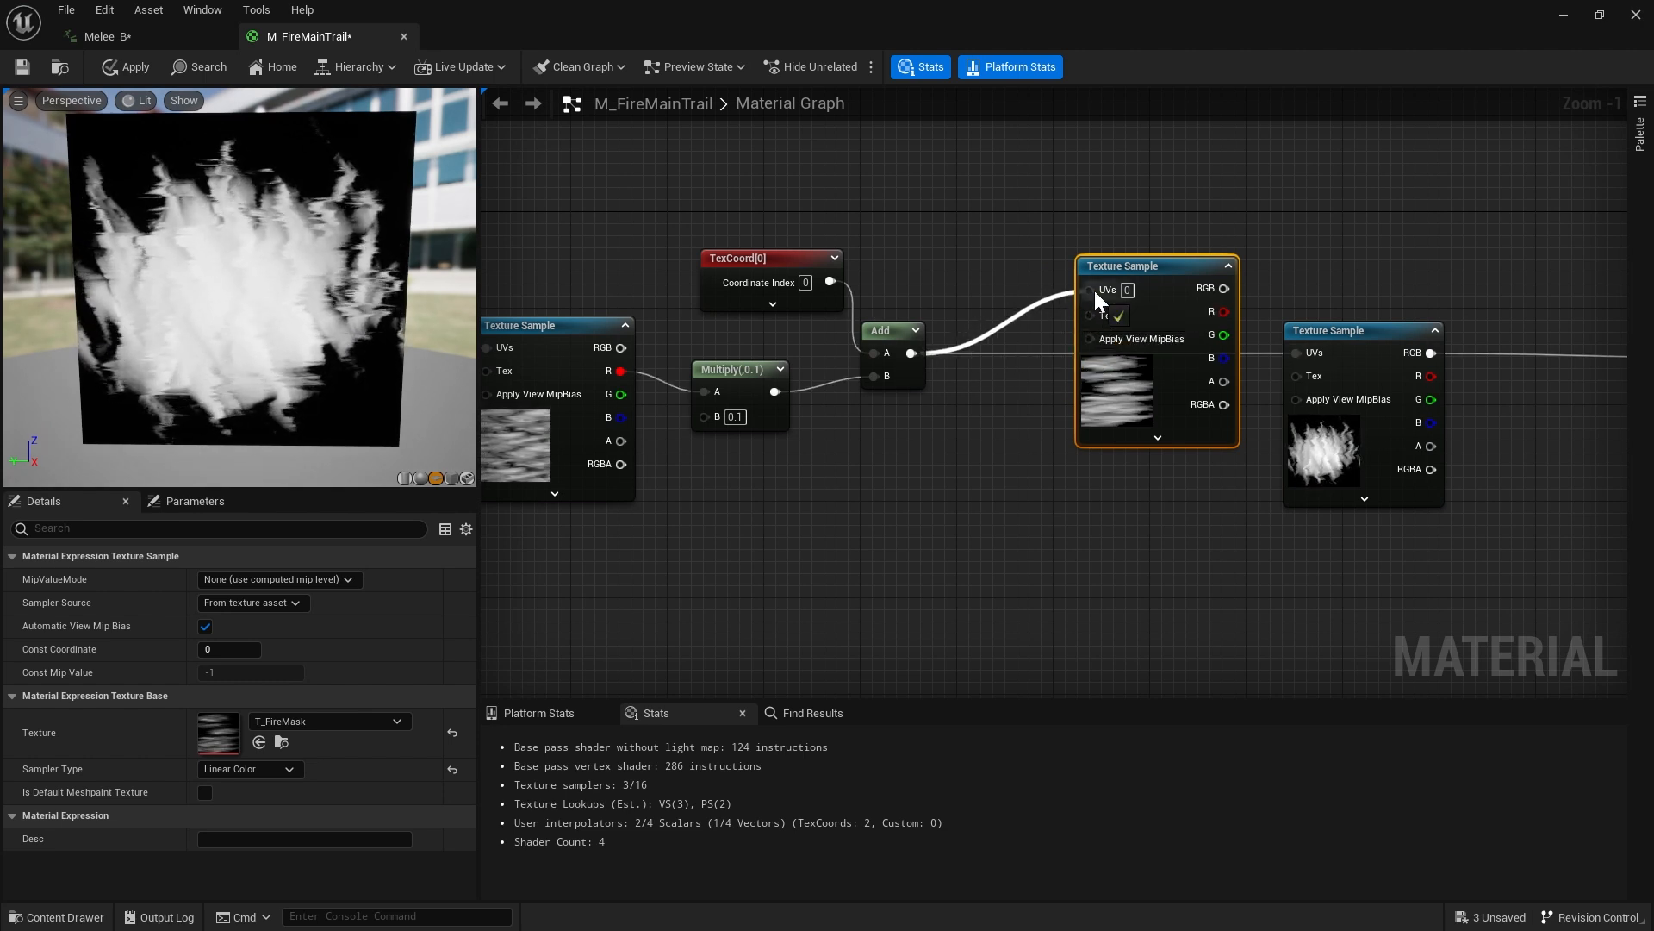
Space the T_FireMask and T_Shape01 samples farther apart to make room between them
{"action": "left_click_drag", "start_coordinate": [1124, 266], "coordinate": [1077, 270]}
{"action": "right_click_drag", "start_coordinate": [1272, 262], "coordinate": [1002, 244]}
{"action": "left_click_drag", "start_coordinate": [1068, 311], "coordinate": [1213, 292]}
{"action": "left_click", "coordinate": [1041, 346]}
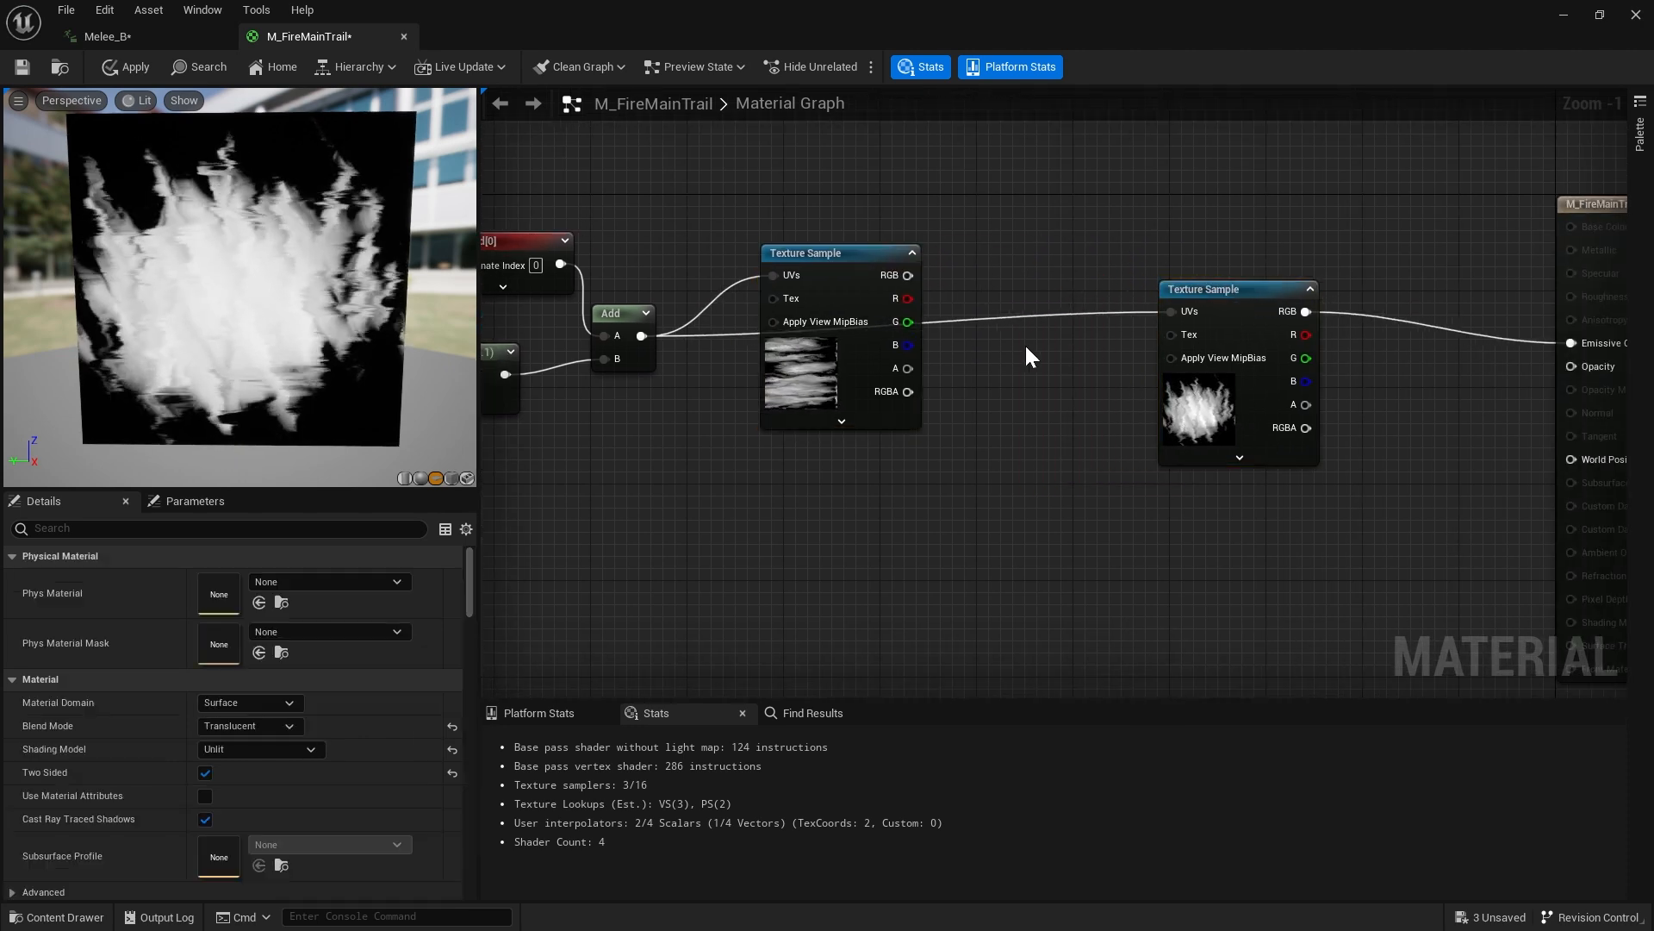
Add a Multiply node after the T_FireMask sample, feed its R output into input A, and set Const B to 0.1
{"action": "left_click", "coordinate": [954, 321]}
{"action": "left_click_drag", "start_coordinate": [914, 294], "coordinate": [968, 352]}
{"action": "left_click", "coordinate": [289, 602]}
{"action": "type", "text": "0.1"}
{"action": "key", "text": "Return"}
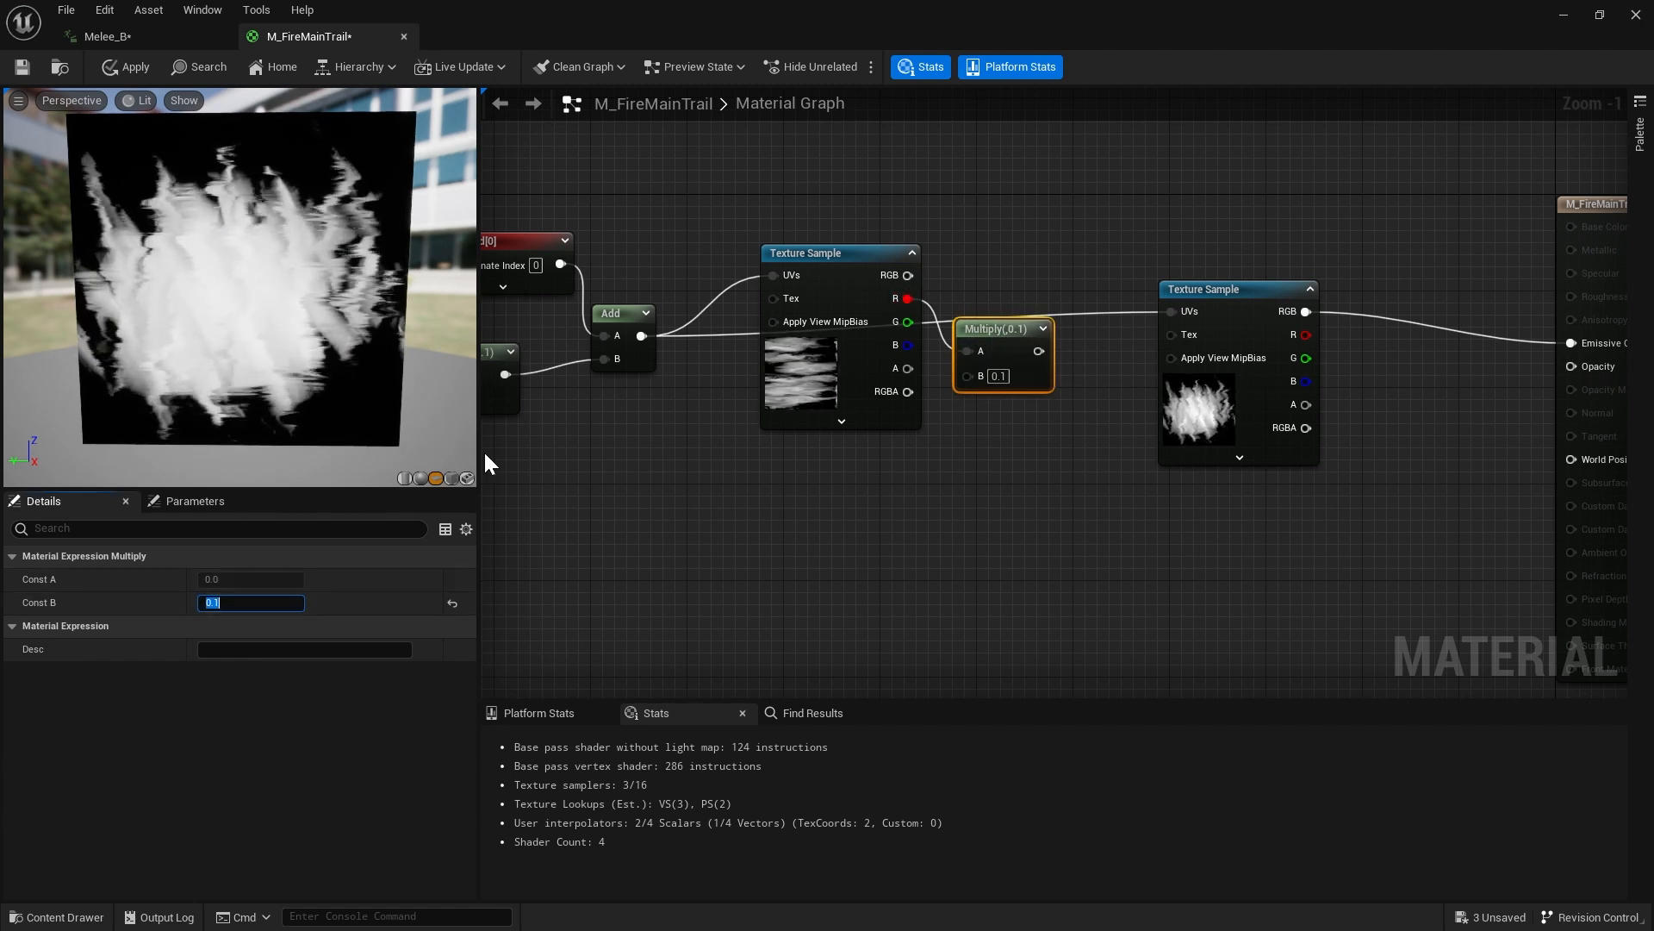
Add a second Add node combining TexCoord with the T_FireMask Multiply, connect it to T_Shape01's UVs, and check the preview
{"action": "left_click", "coordinate": [1069, 237]}
{"action": "left_click_drag", "start_coordinate": [1039, 351], "coordinate": [1082, 294]}
{"action": "left_click_drag", "start_coordinate": [561, 264], "coordinate": [1173, 312]}
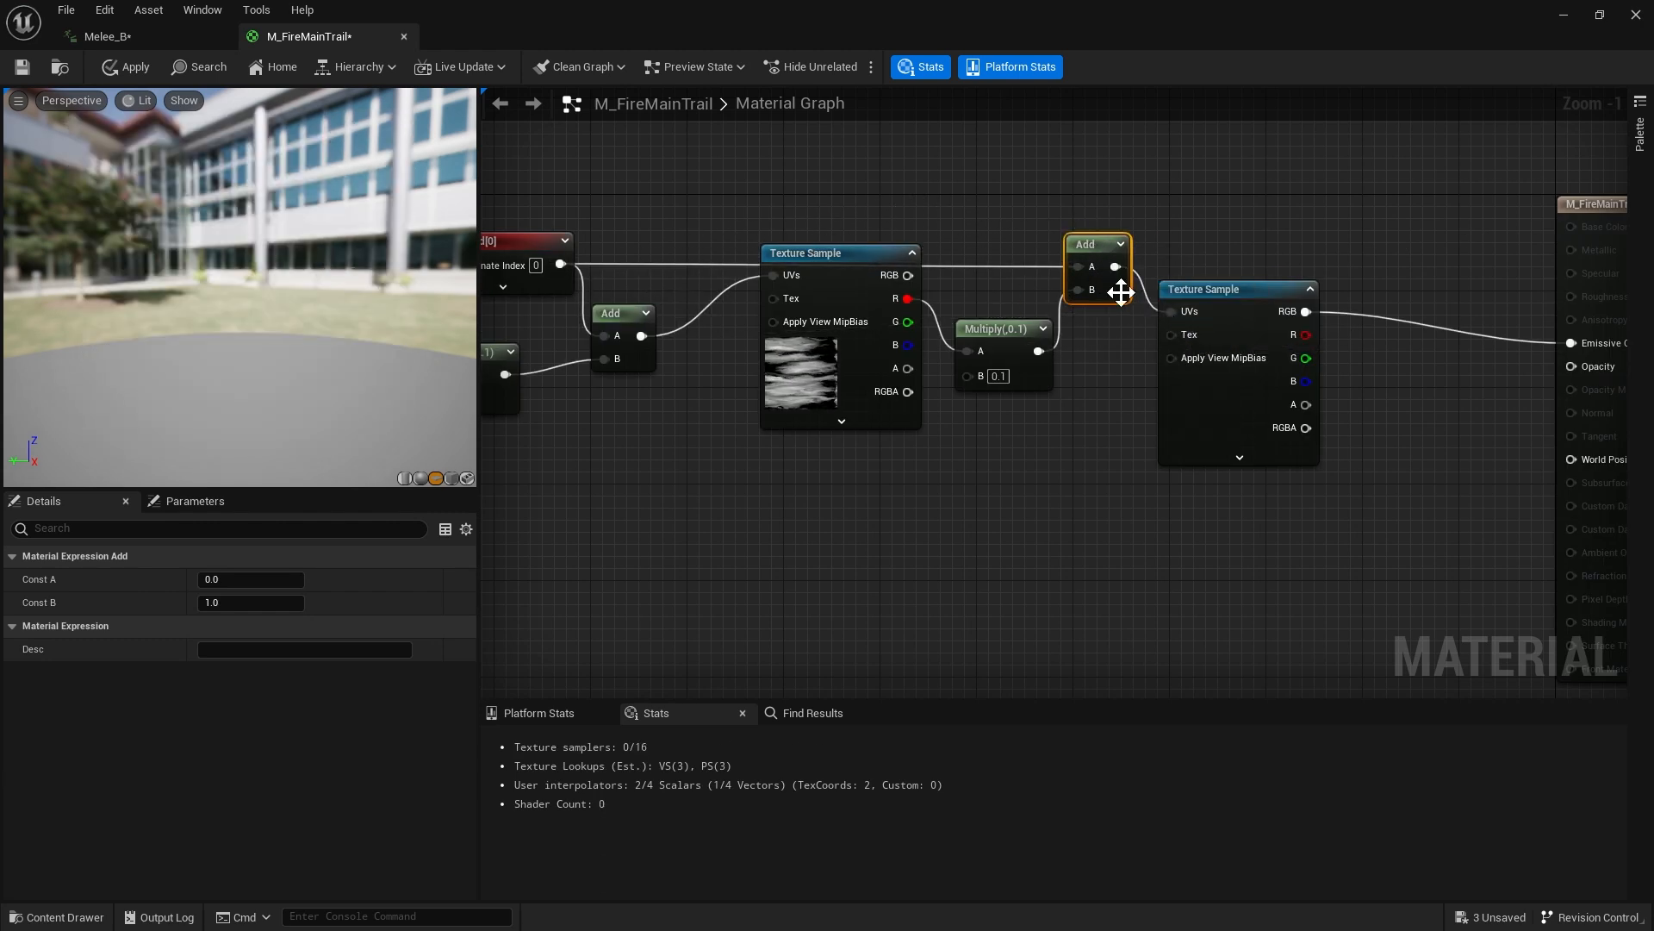
{"action": "left_click_drag", "start_coordinate": [1097, 246], "coordinate": [1116, 291]}
{"action": "right_click_drag", "start_coordinate": [300, 258], "coordinate": [300, 272]}
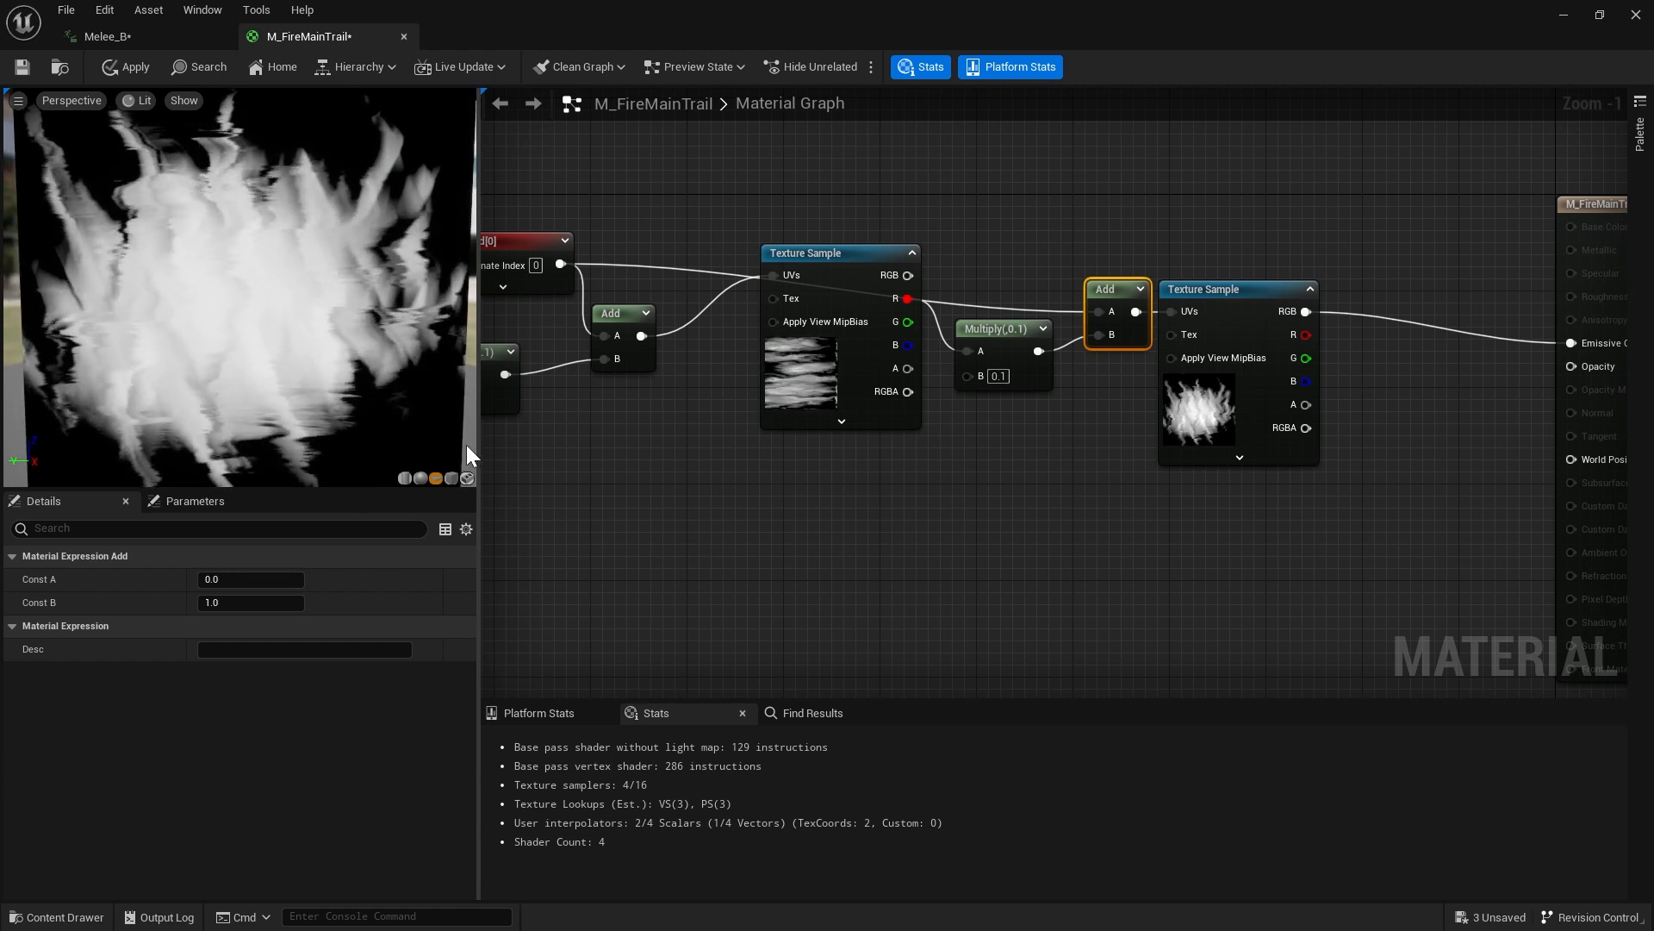
{"action": "right_click_drag", "start_coordinate": [578, 476], "coordinate": [649, 477]}
{"action": "right_click_drag", "start_coordinate": [303, 380], "coordinate": [303, 371]}
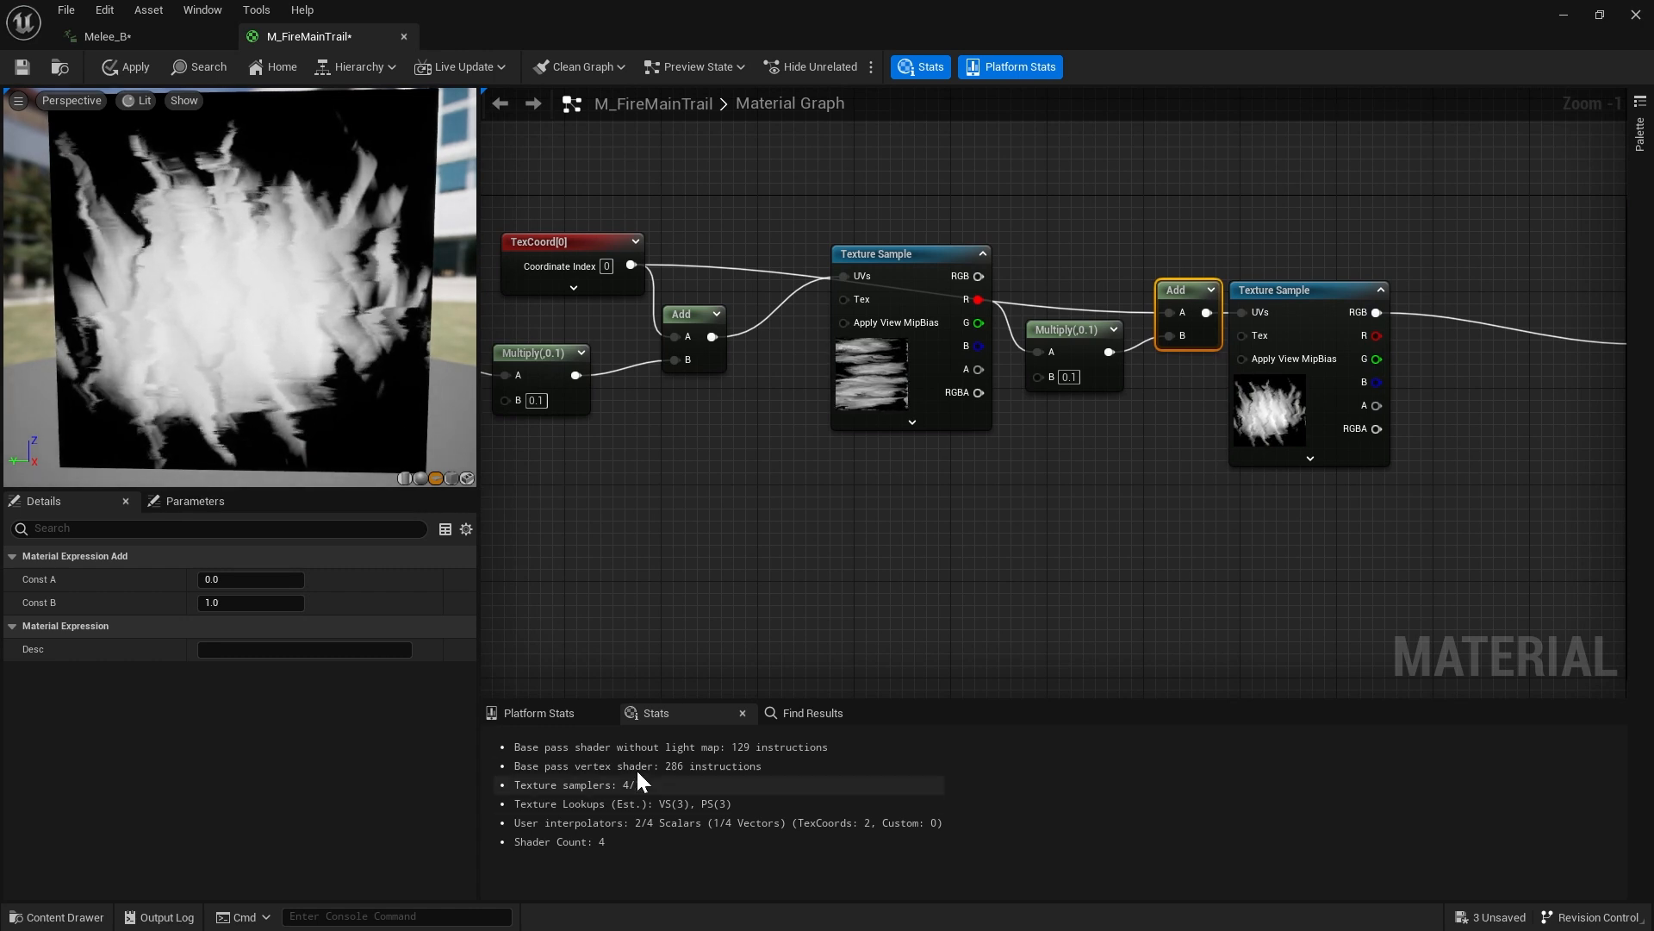
Move the TexCoord node above the T_FireMask sample so its two outgoing wires are easier to follow
{"action": "left_click", "coordinate": [888, 394]}
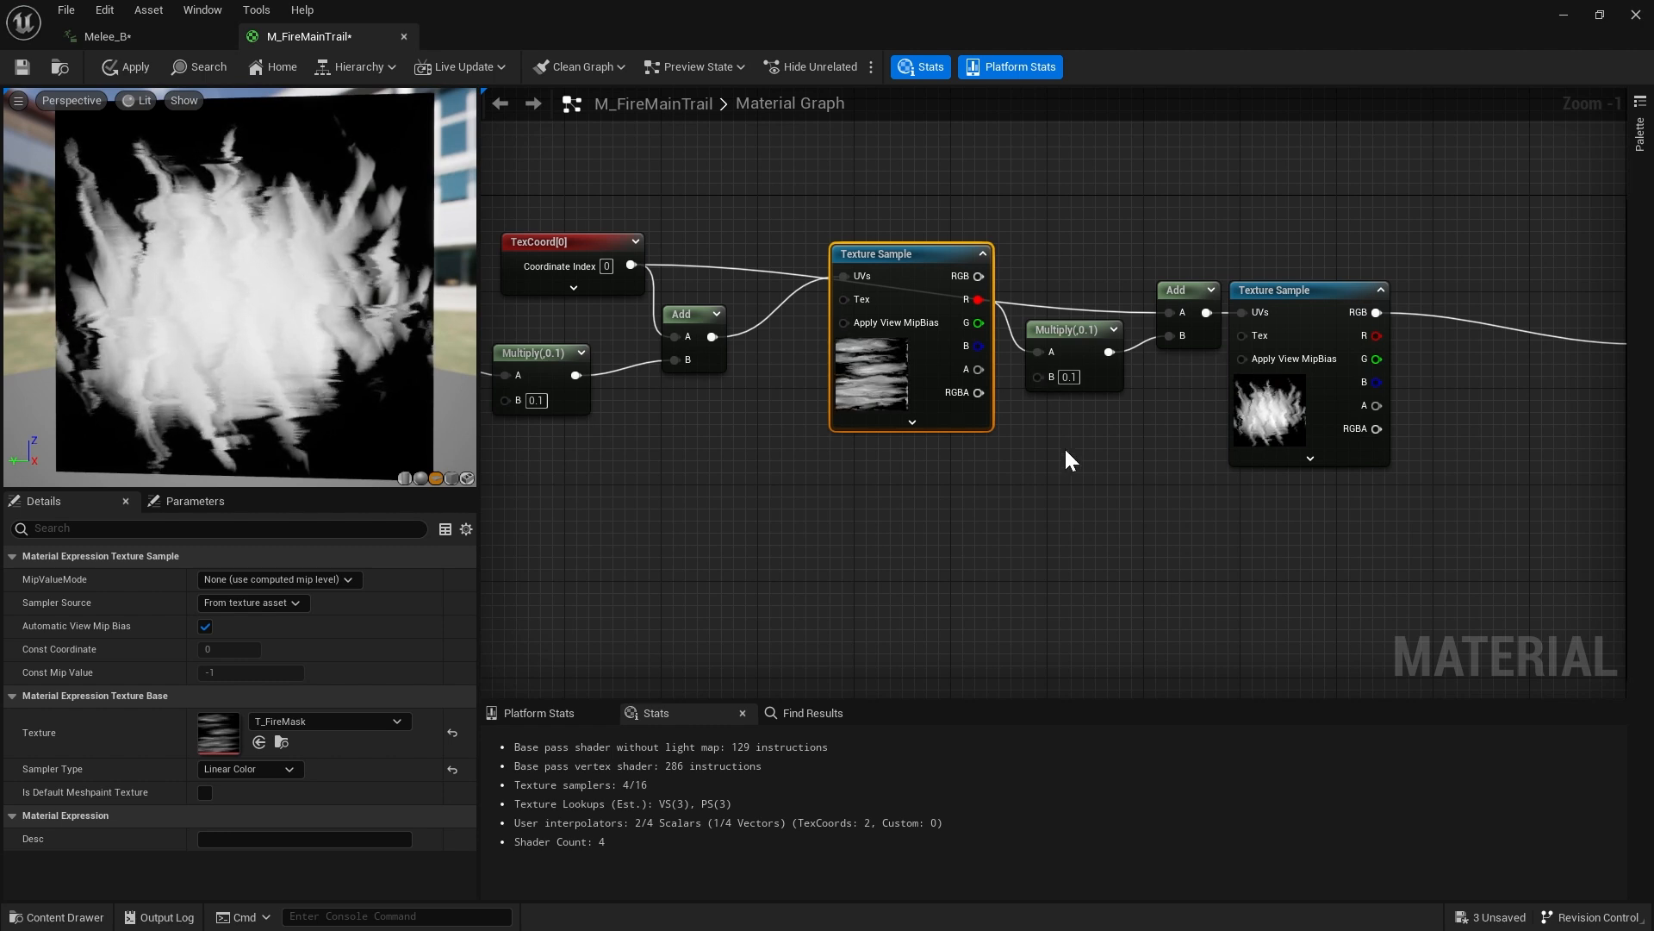
{"action": "scroll", "coordinate": [1062, 425], "scroll_direction": "down", "scroll_amount": 1}
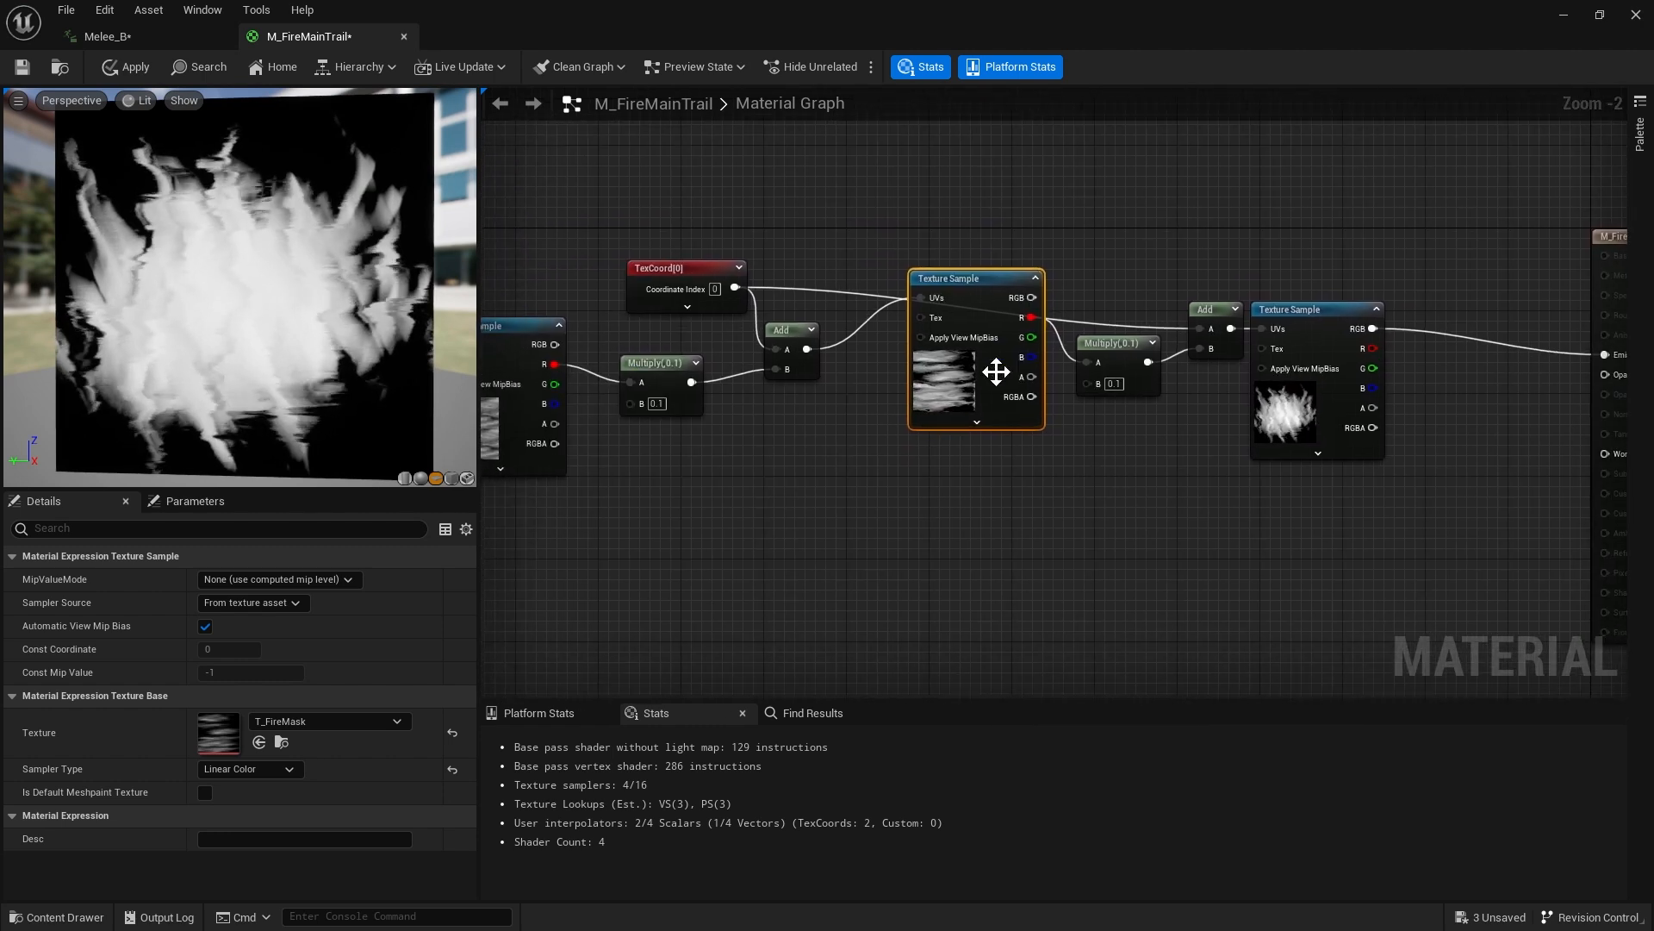
{"action": "left_click_drag", "start_coordinate": [649, 267], "coordinate": [840, 191]}
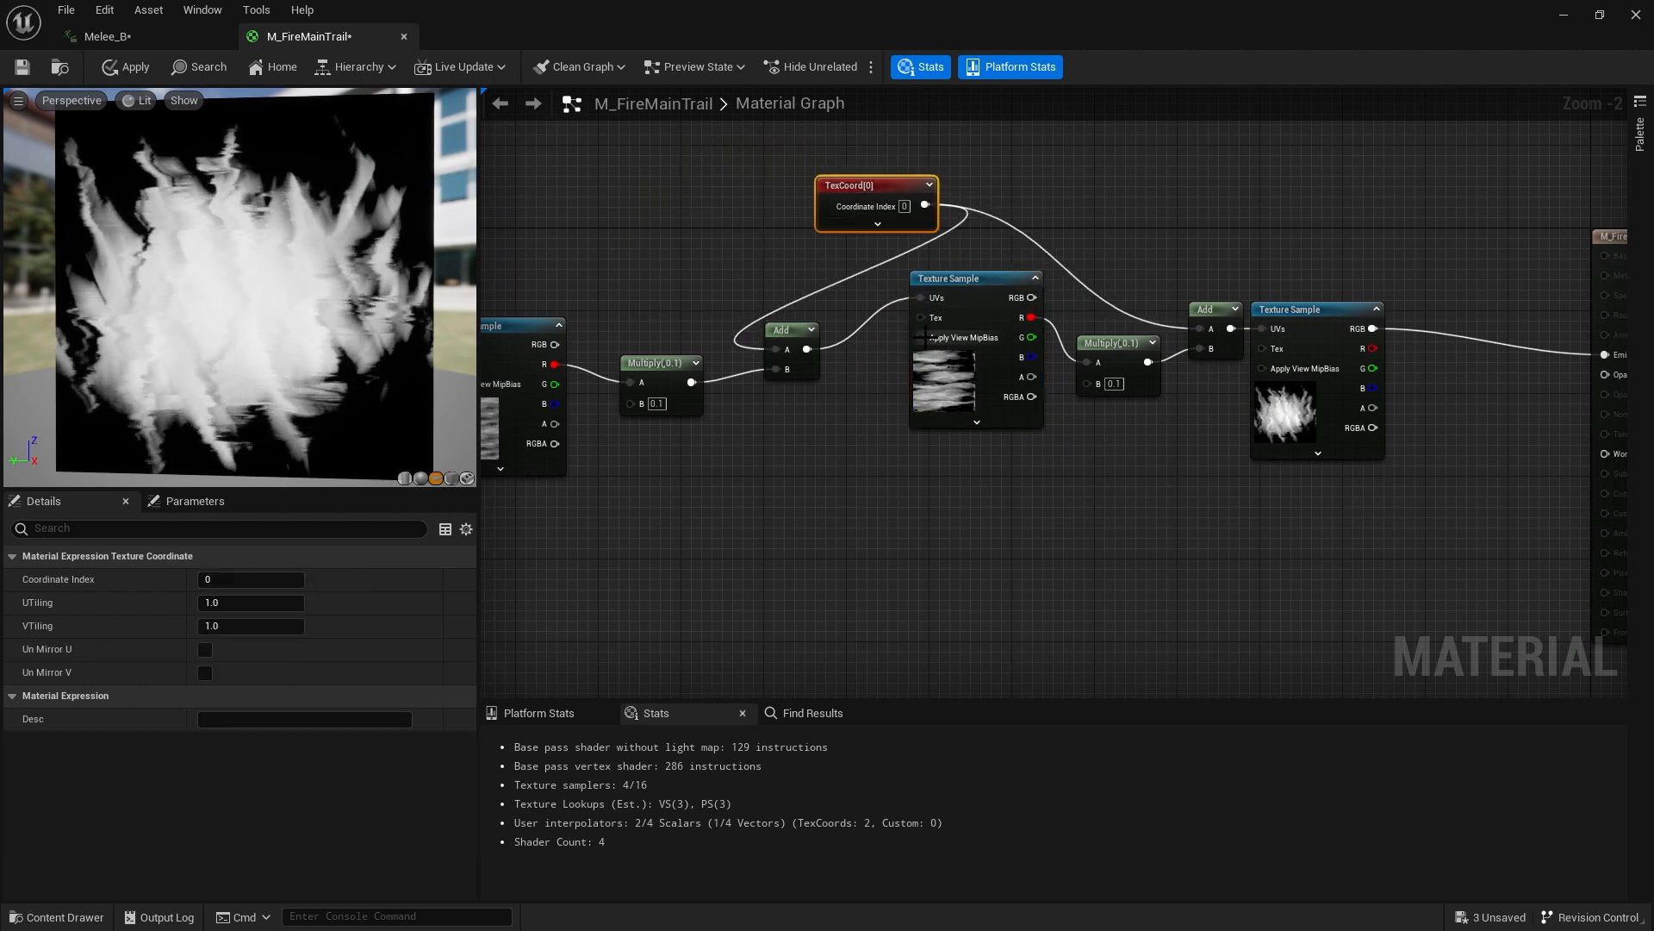
Move the M_FireMainTrail output node farther away and add a Multiply node with T_Shape01's RGB output connected to input A
{"action": "right_click_drag", "start_coordinate": [965, 539], "coordinate": [934, 473]}
{"action": "scroll", "coordinate": [317, 382], "scroll_direction": "down", "scroll_amount": 3}
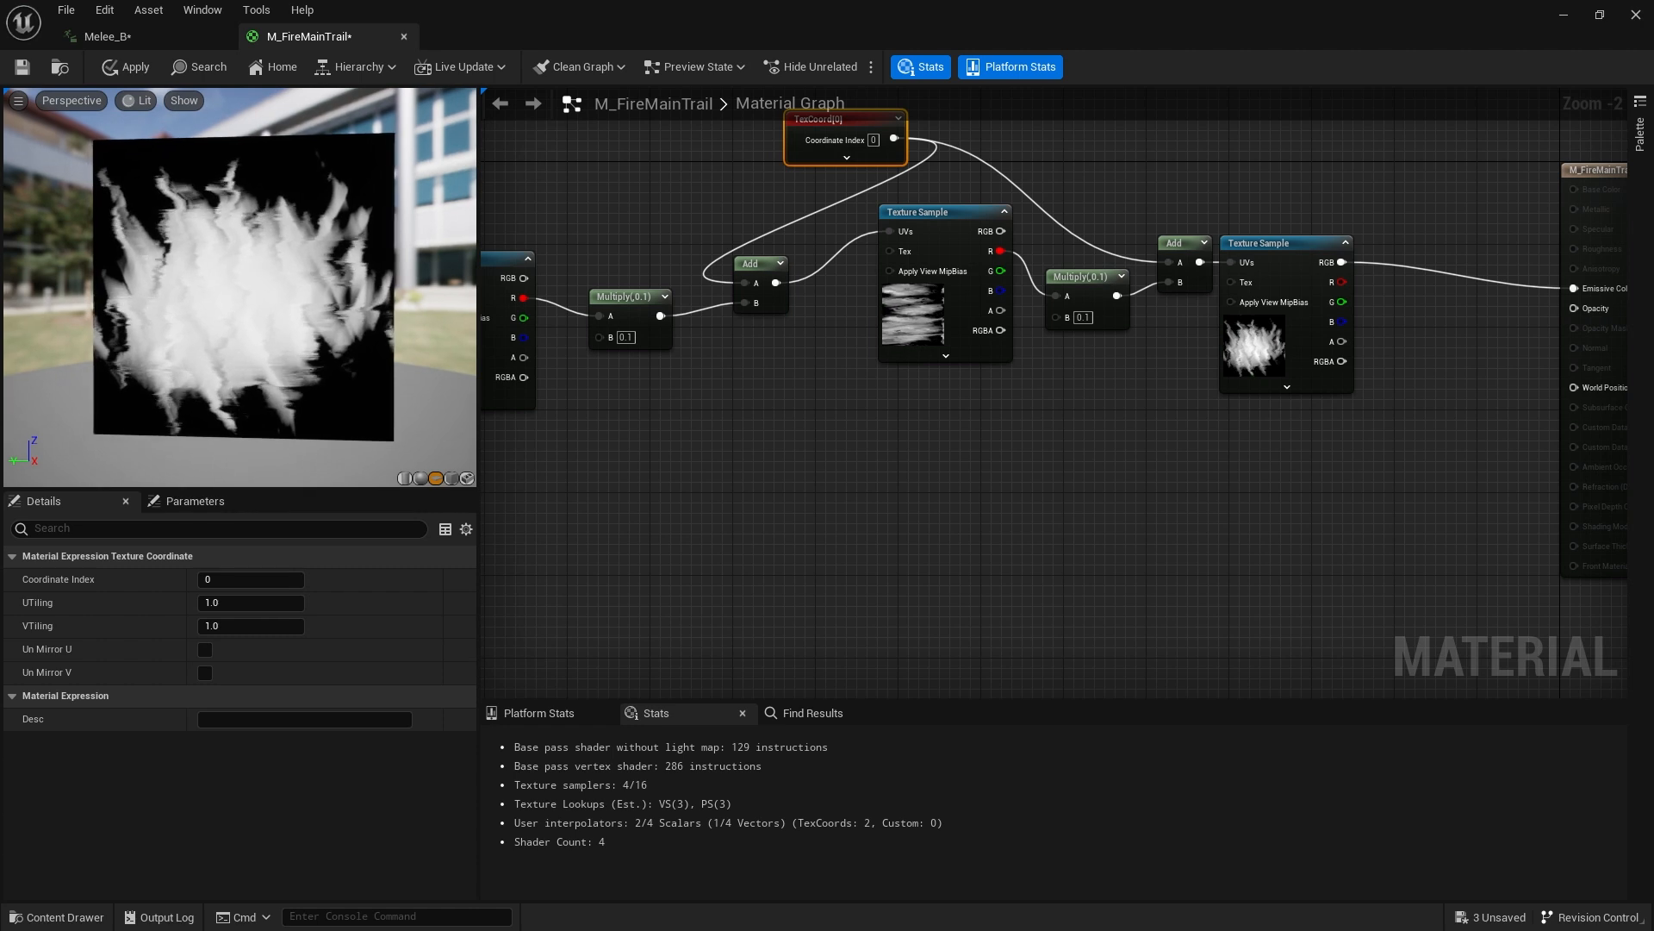
{"action": "right_click_drag", "start_coordinate": [941, 472], "coordinate": [747, 487]}
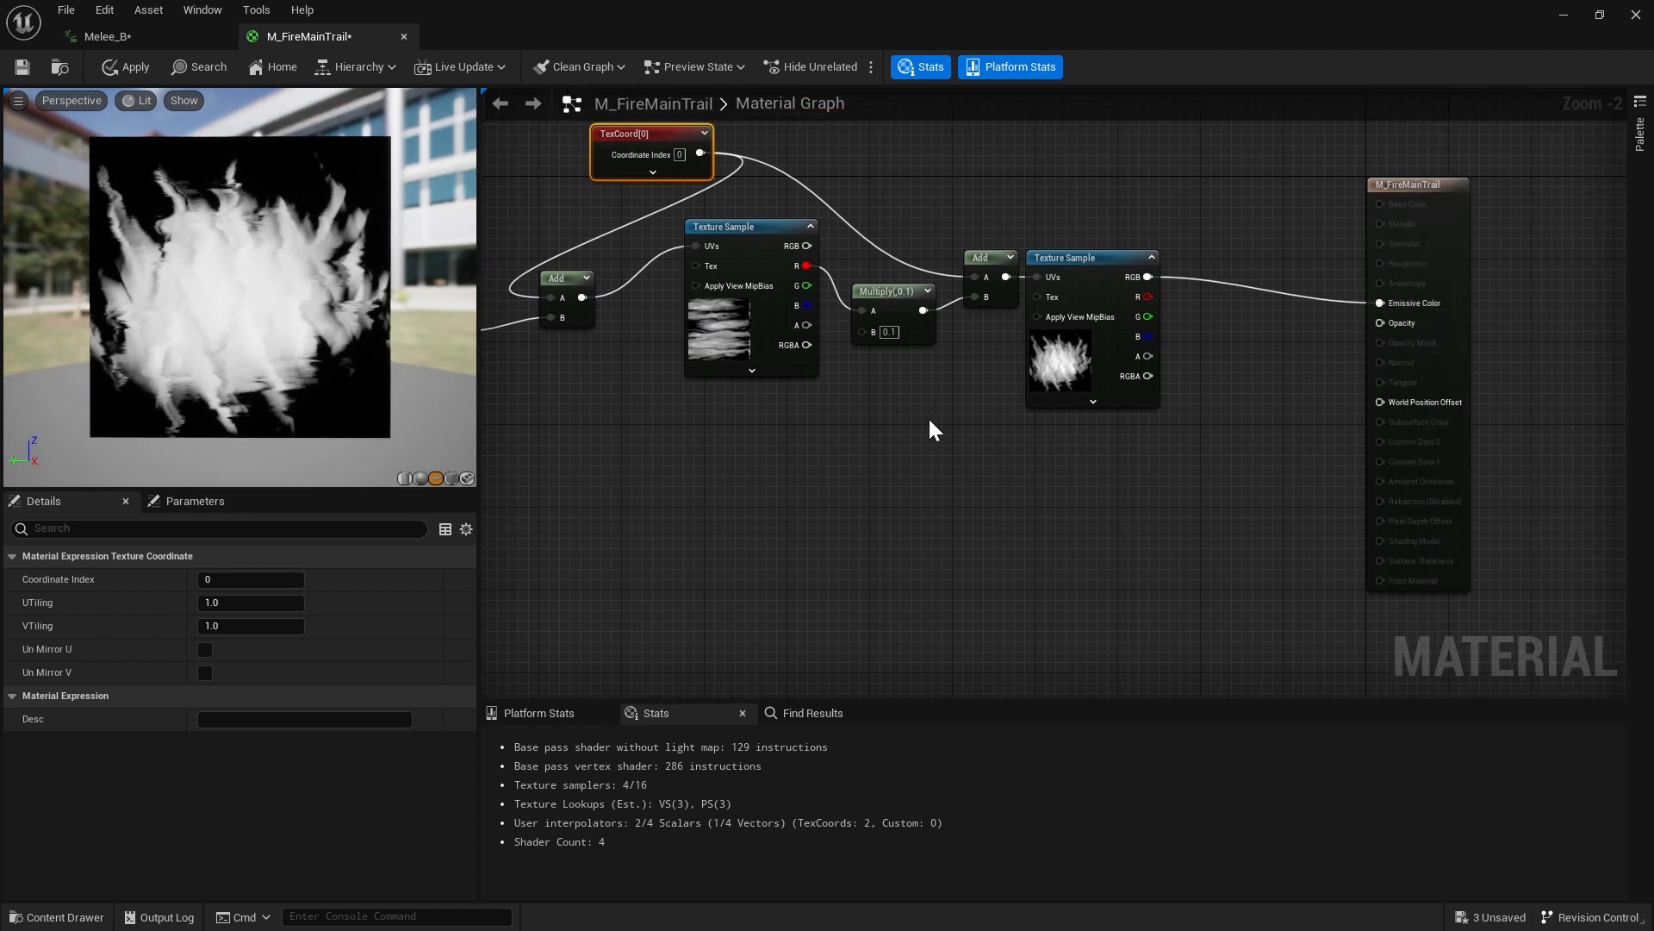
{"action": "left_click", "coordinate": [1059, 372]}
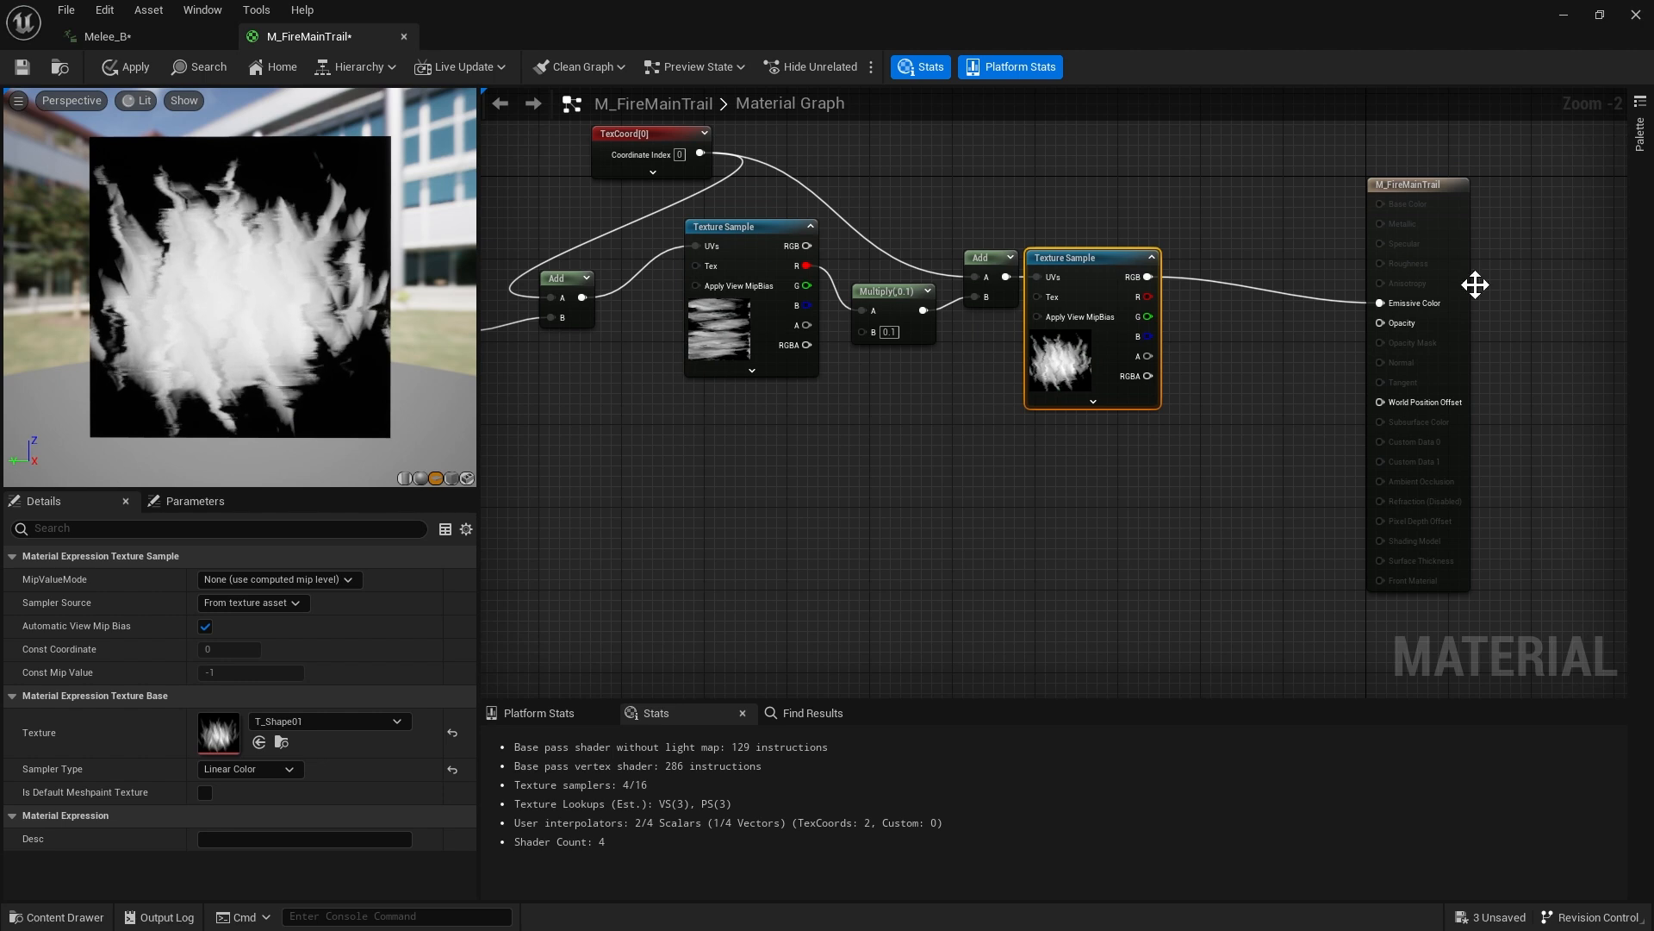
{"action": "left_click_drag", "start_coordinate": [1423, 183], "coordinate": [1600, 184]}
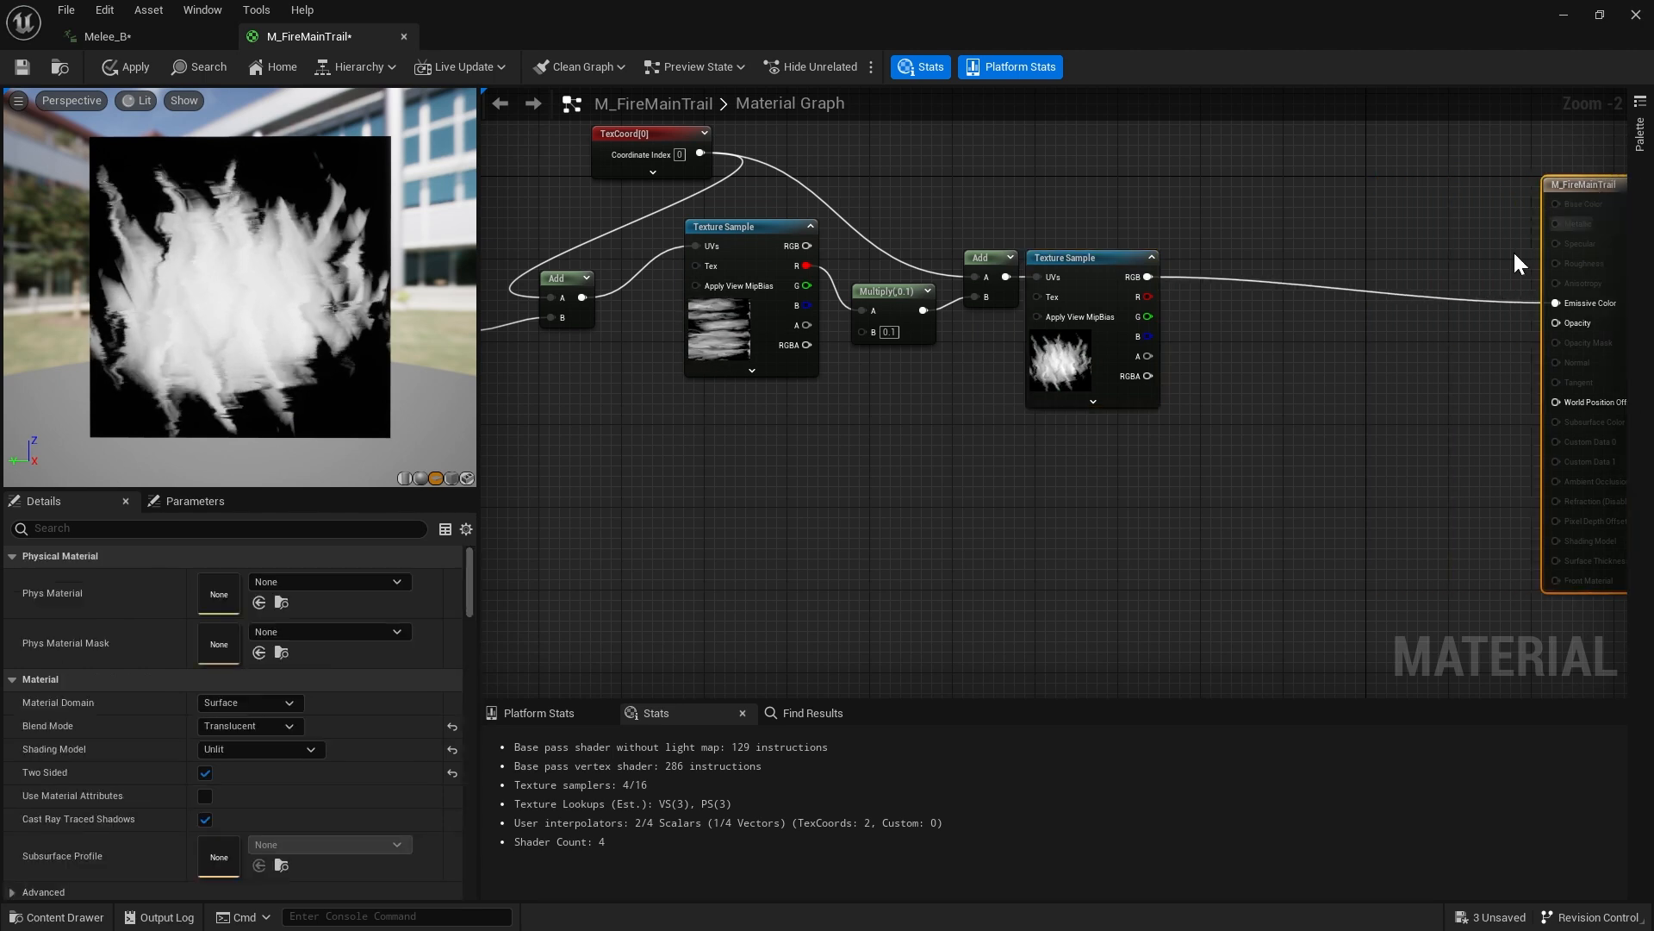
{"action": "left_click", "coordinate": [1239, 337]}
{"action": "left_click_drag", "start_coordinate": [1148, 277], "coordinate": [1255, 360]}
{"action": "left_click", "coordinate": [1026, 490]}
Add a T_Noise02 Texture Sample, connect its RGB to the new Multiply's input B, and link that Multiply to Emissive Color
{"action": "key", "text": "ctrl+space"}
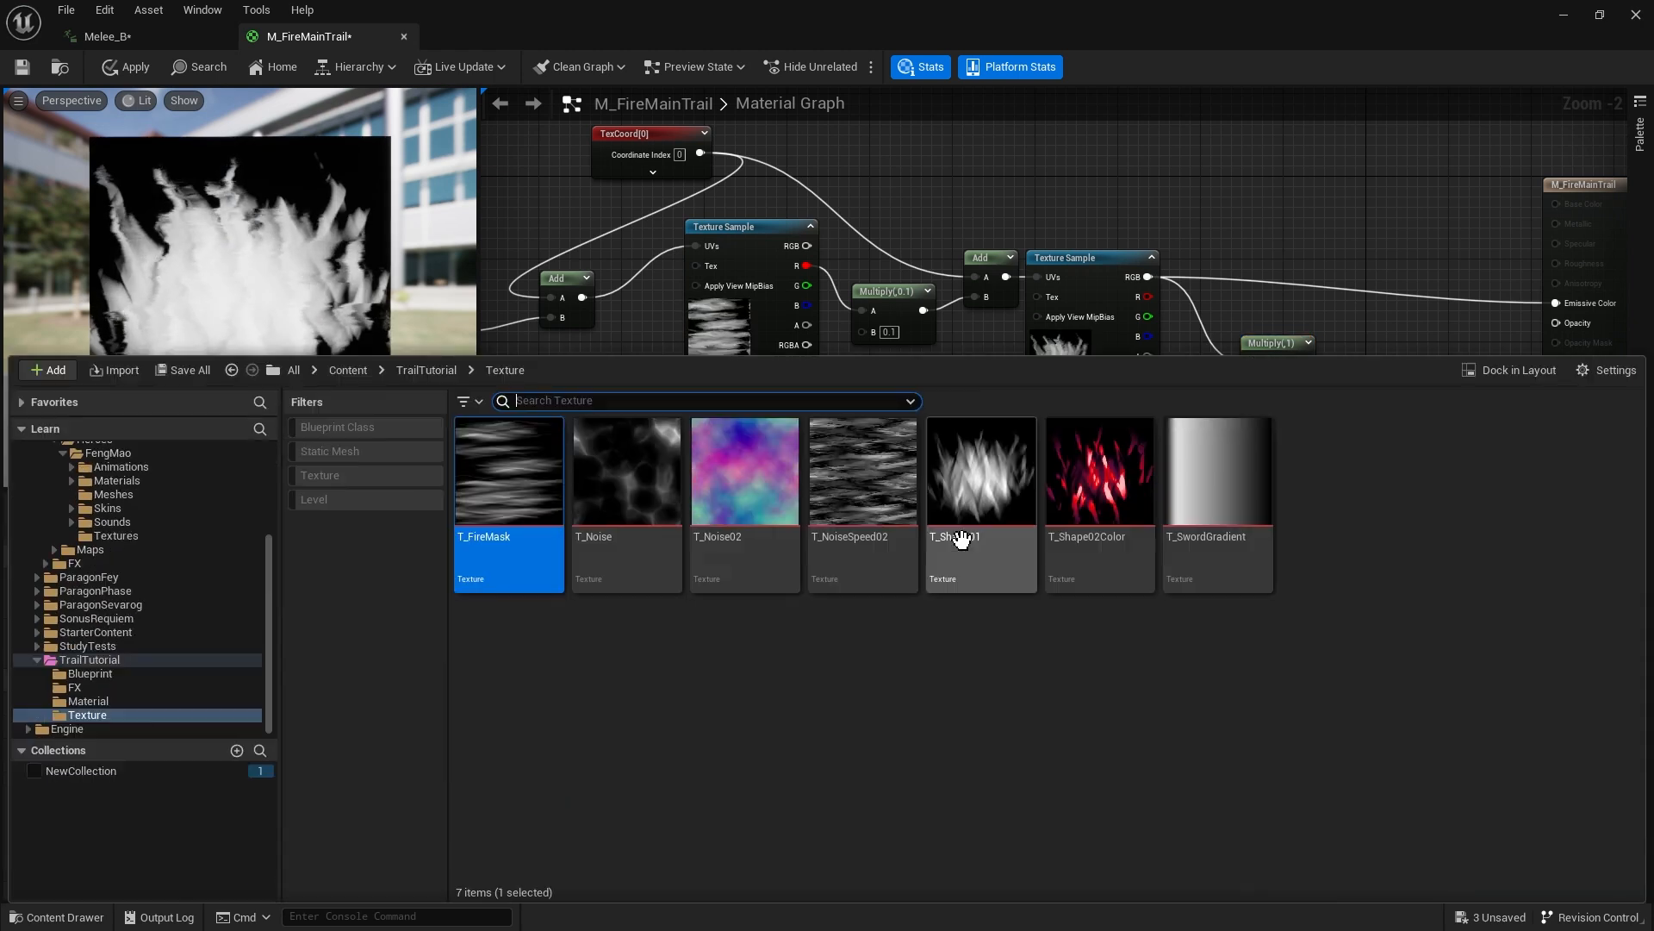
{"action": "key", "text": "ctrl+space"}
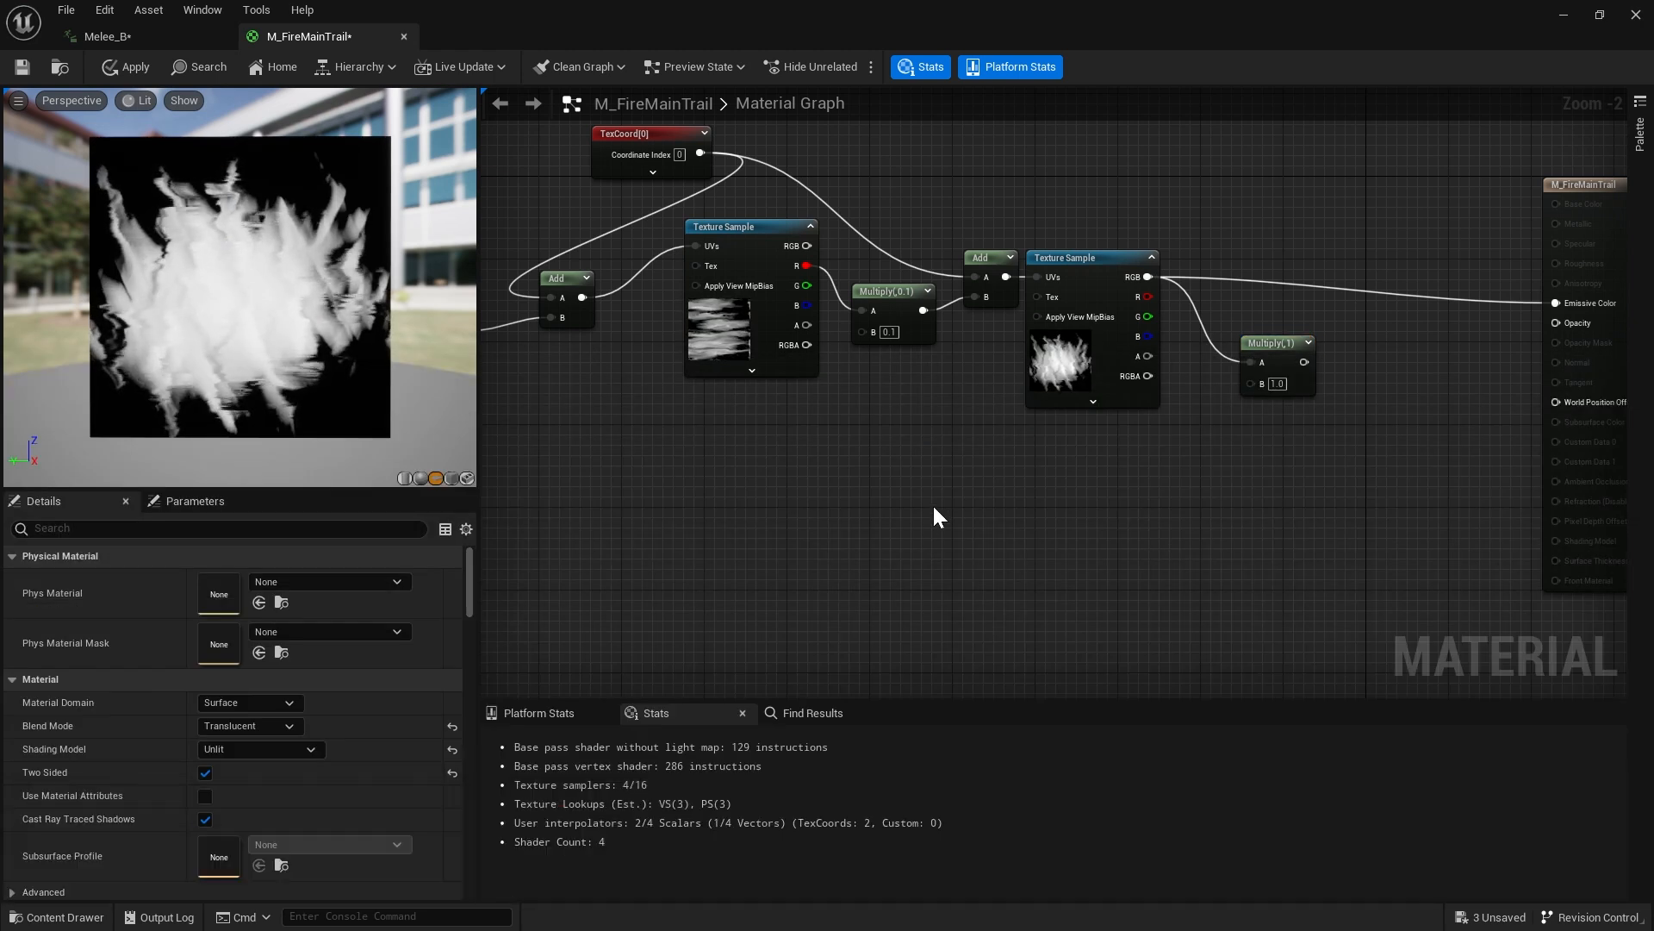
{"action": "left_click", "coordinate": [927, 500]}
{"action": "left_click_drag", "start_coordinate": [1049, 530], "coordinate": [1556, 303]}
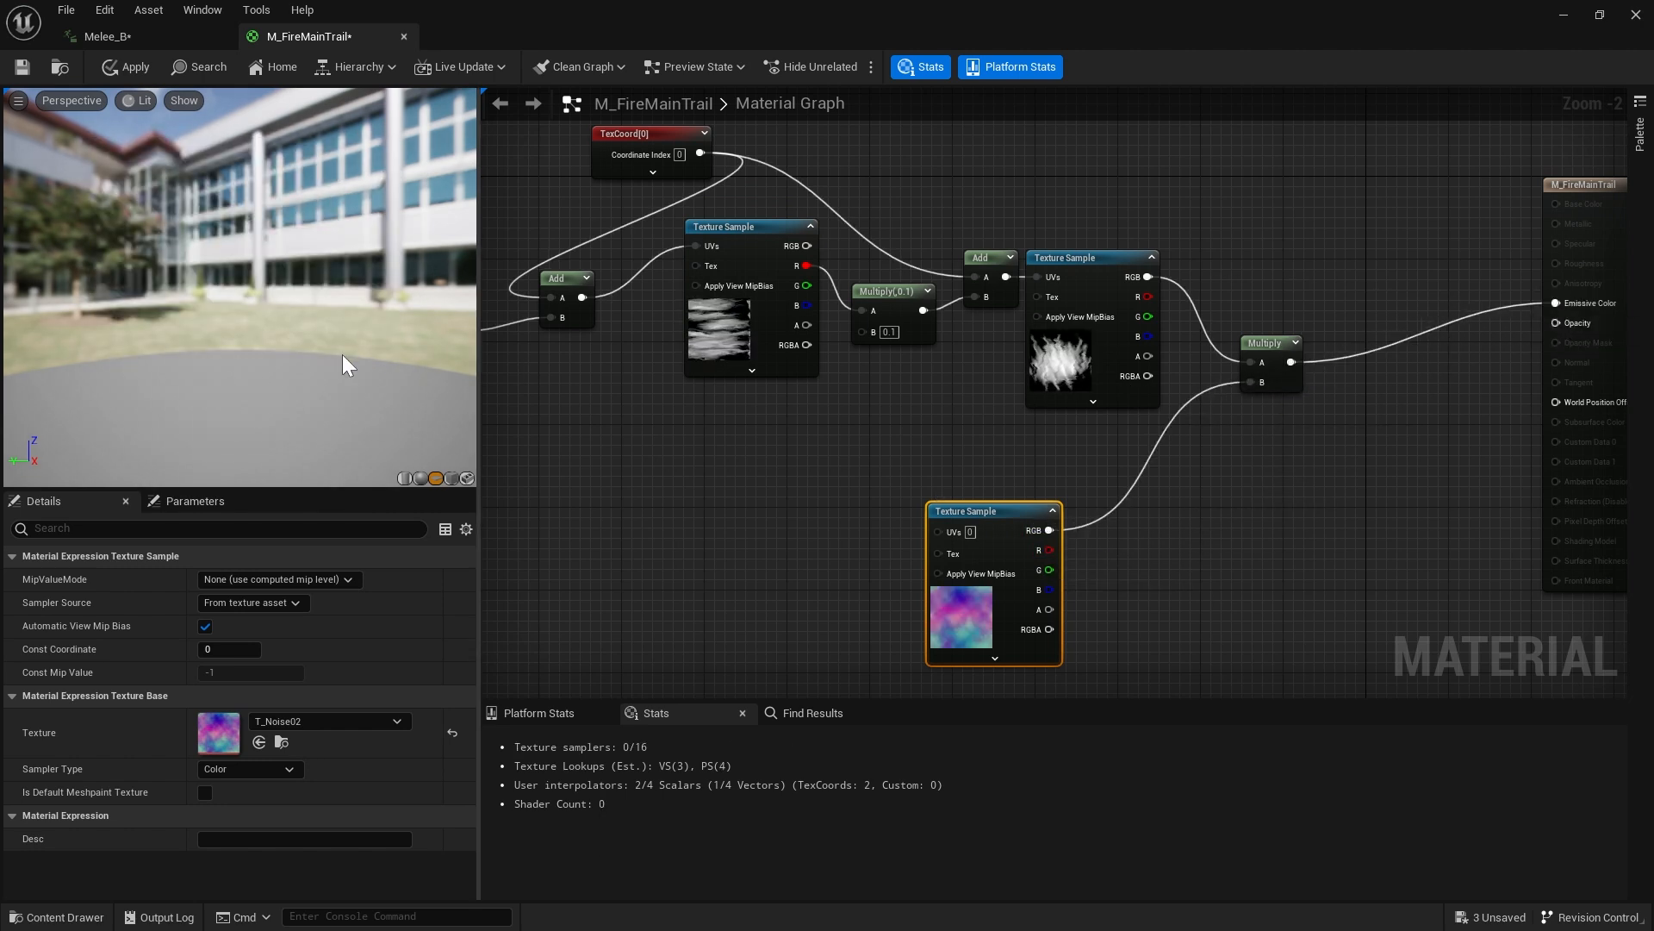
Add a Panner node before the T_Noise02 sample, connect it to the sample's UVs, and align it beside the sample
{"action": "right_click_drag", "start_coordinate": [597, 470], "coordinate": [716, 432]}
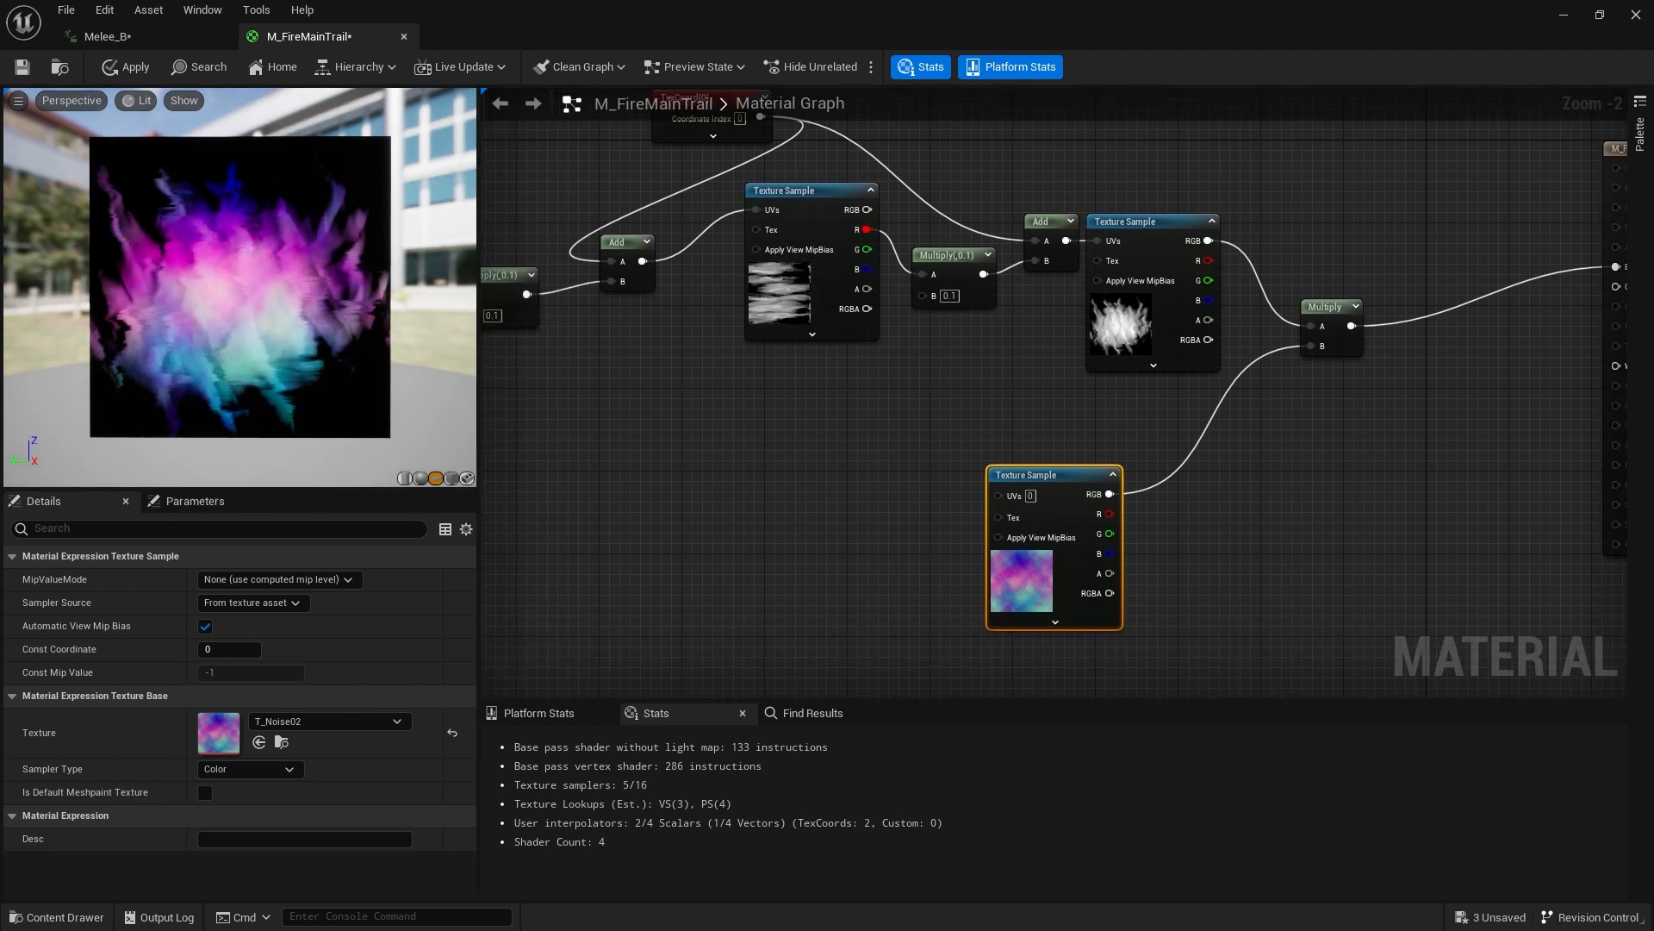
{"action": "left_click", "coordinate": [832, 392]}
{"action": "right_click_drag", "start_coordinate": [544, 380], "coordinate": [757, 435]}
{"action": "right_click_drag", "start_coordinate": [938, 469], "coordinate": [732, 377]}
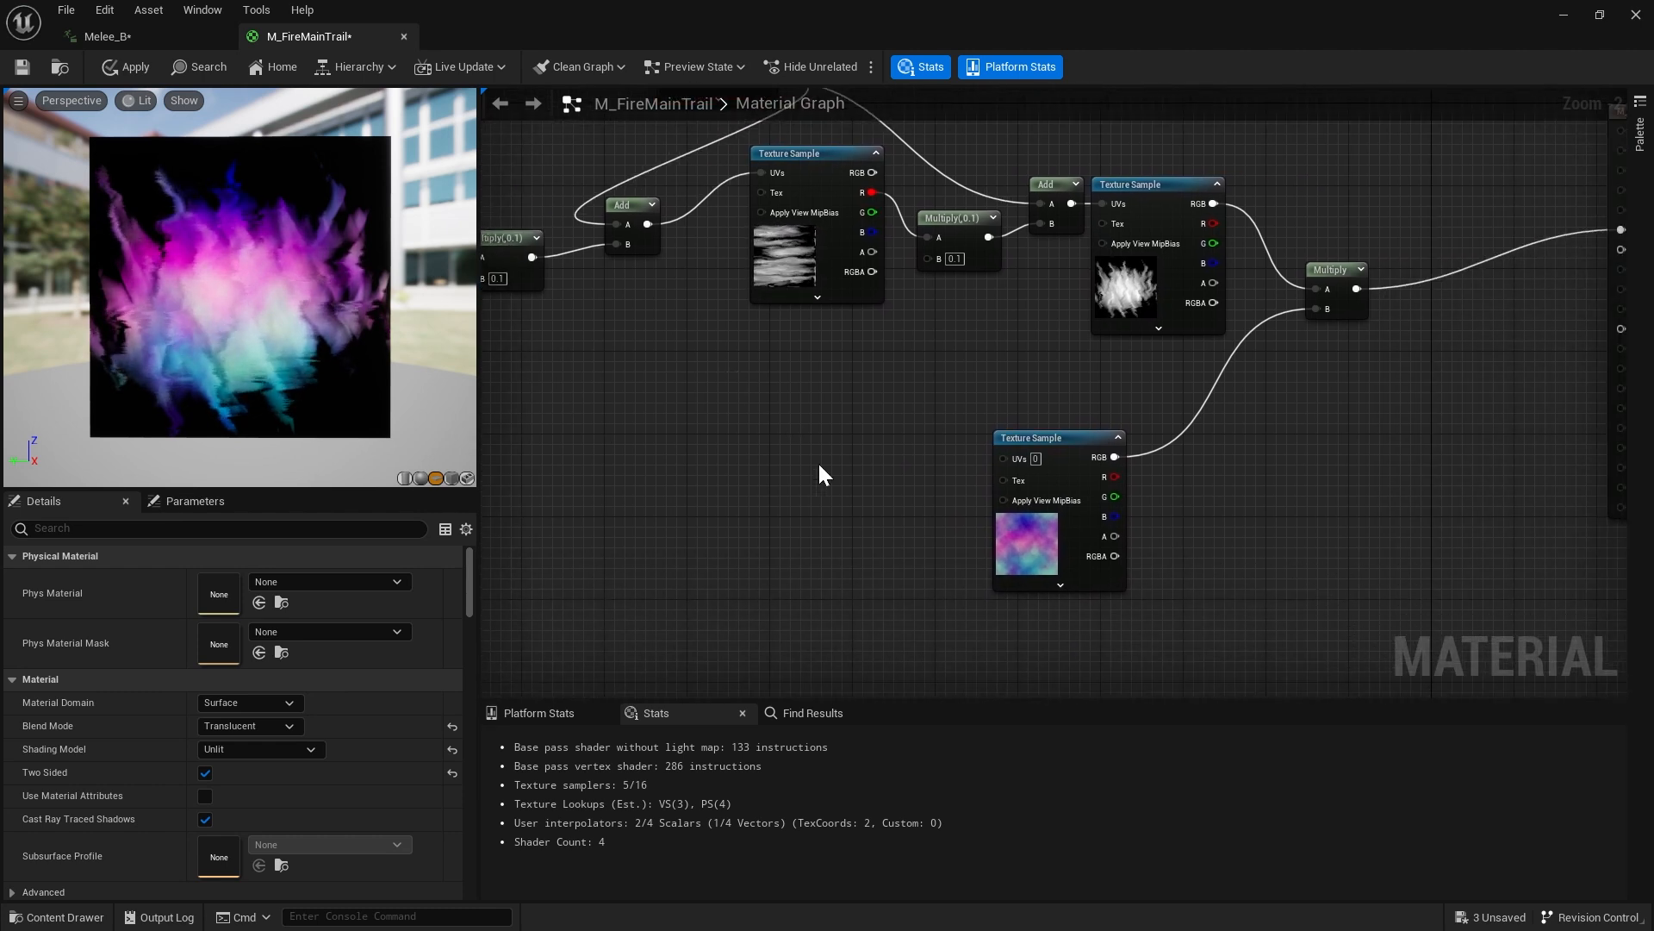
{"action": "key", "text": "p"}
{"action": "left_click", "coordinate": [779, 420]}
{"action": "left_click_drag", "start_coordinate": [895, 444], "coordinate": [1008, 458]}
{"action": "left_click_drag", "start_coordinate": [845, 442], "coordinate": [872, 460]}
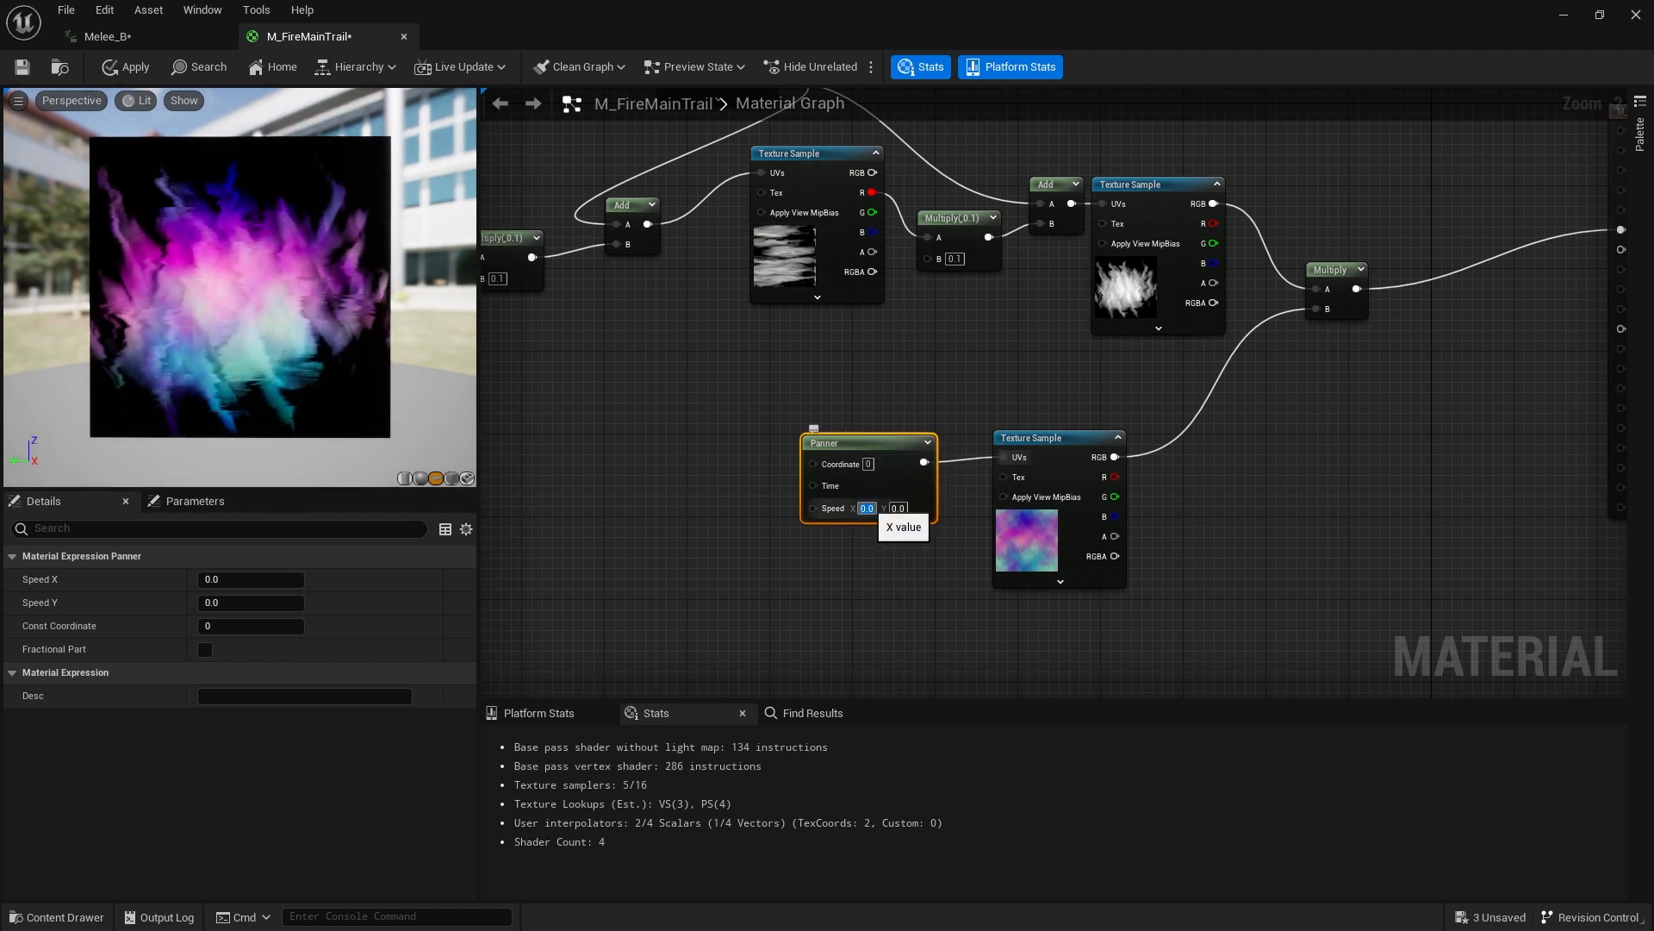
Set the X speed of the Panner feeding the T_Noise02 sample to 0.3
{"action": "key", "text": "Return"}
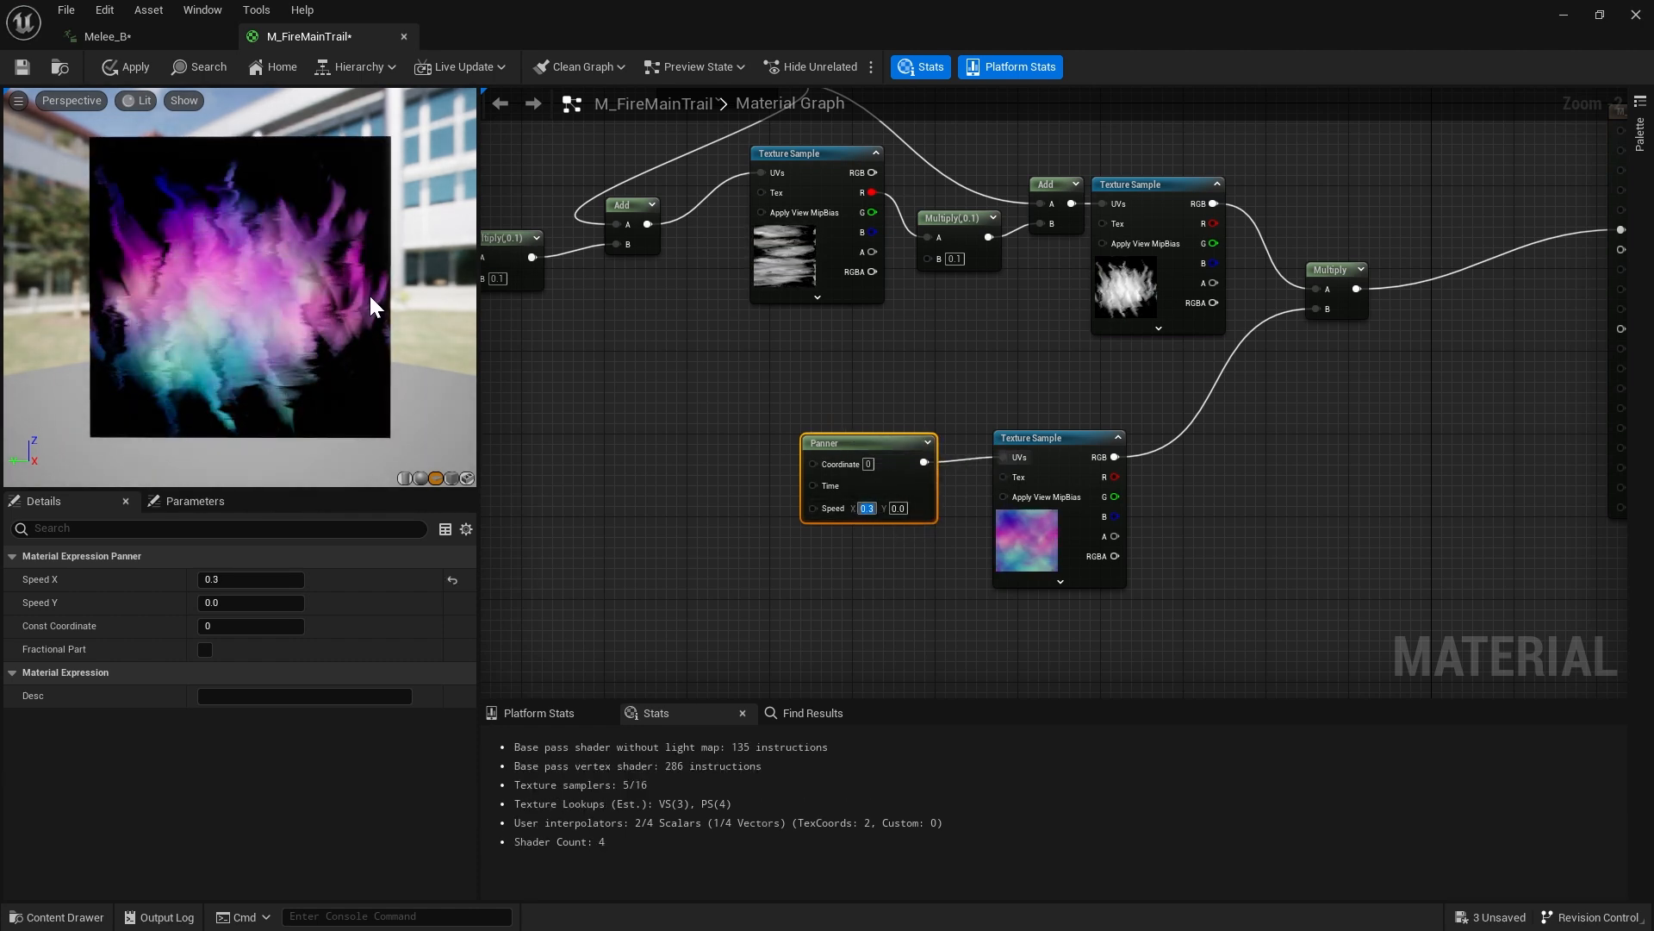
{"action": "scroll", "coordinate": [258, 323], "scroll_direction": "up", "scroll_amount": 1}
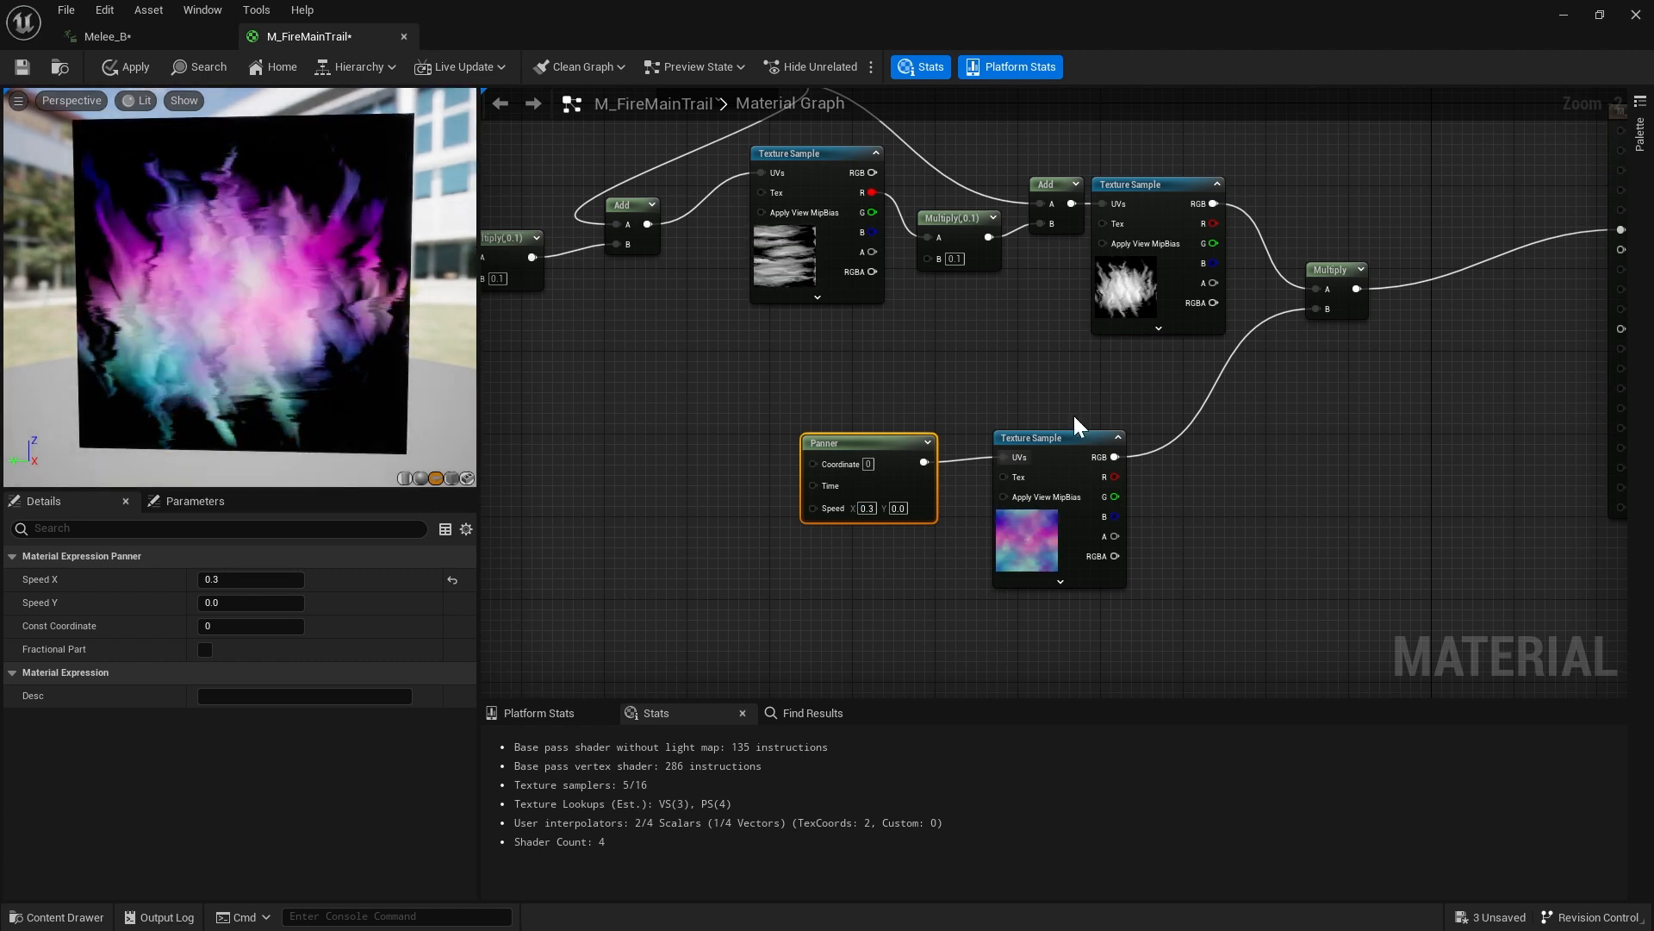
{"action": "right_click_drag", "start_coordinate": [1270, 413], "coordinate": [1161, 519]}
{"action": "right_click_drag", "start_coordinate": [1175, 193], "coordinate": [1146, 266]}
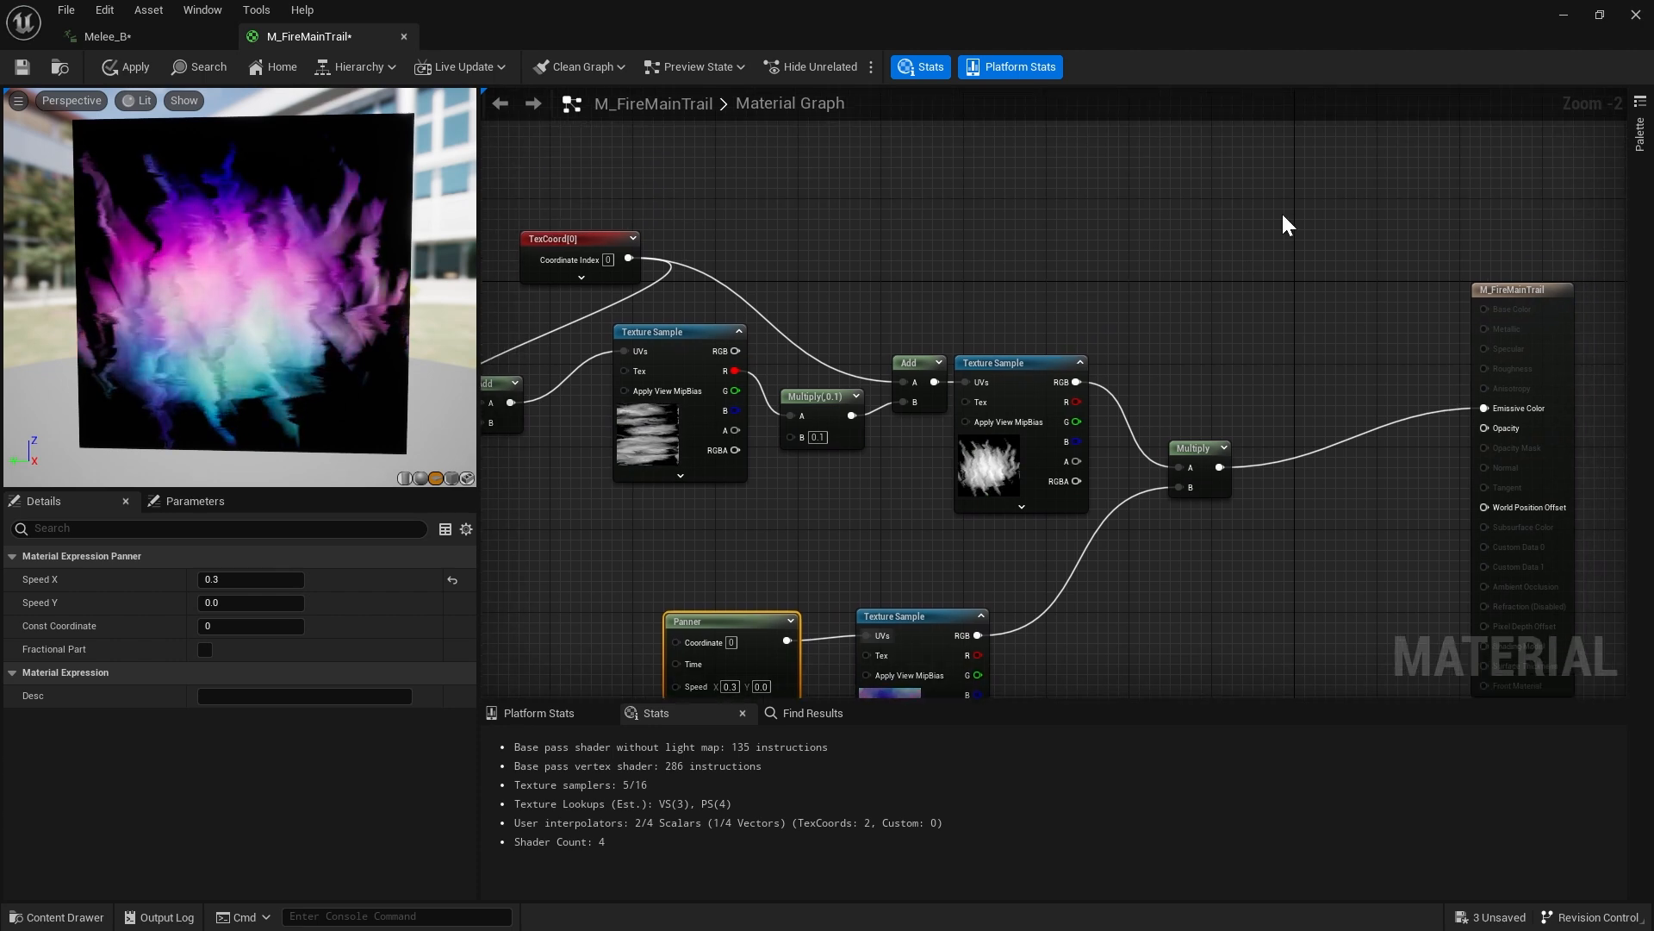
{"action": "right_click_drag", "start_coordinate": [1046, 366], "coordinate": [1079, 251]}
{"action": "scroll", "coordinate": [1048, 451], "scroll_direction": "up", "scroll_amount": 1}
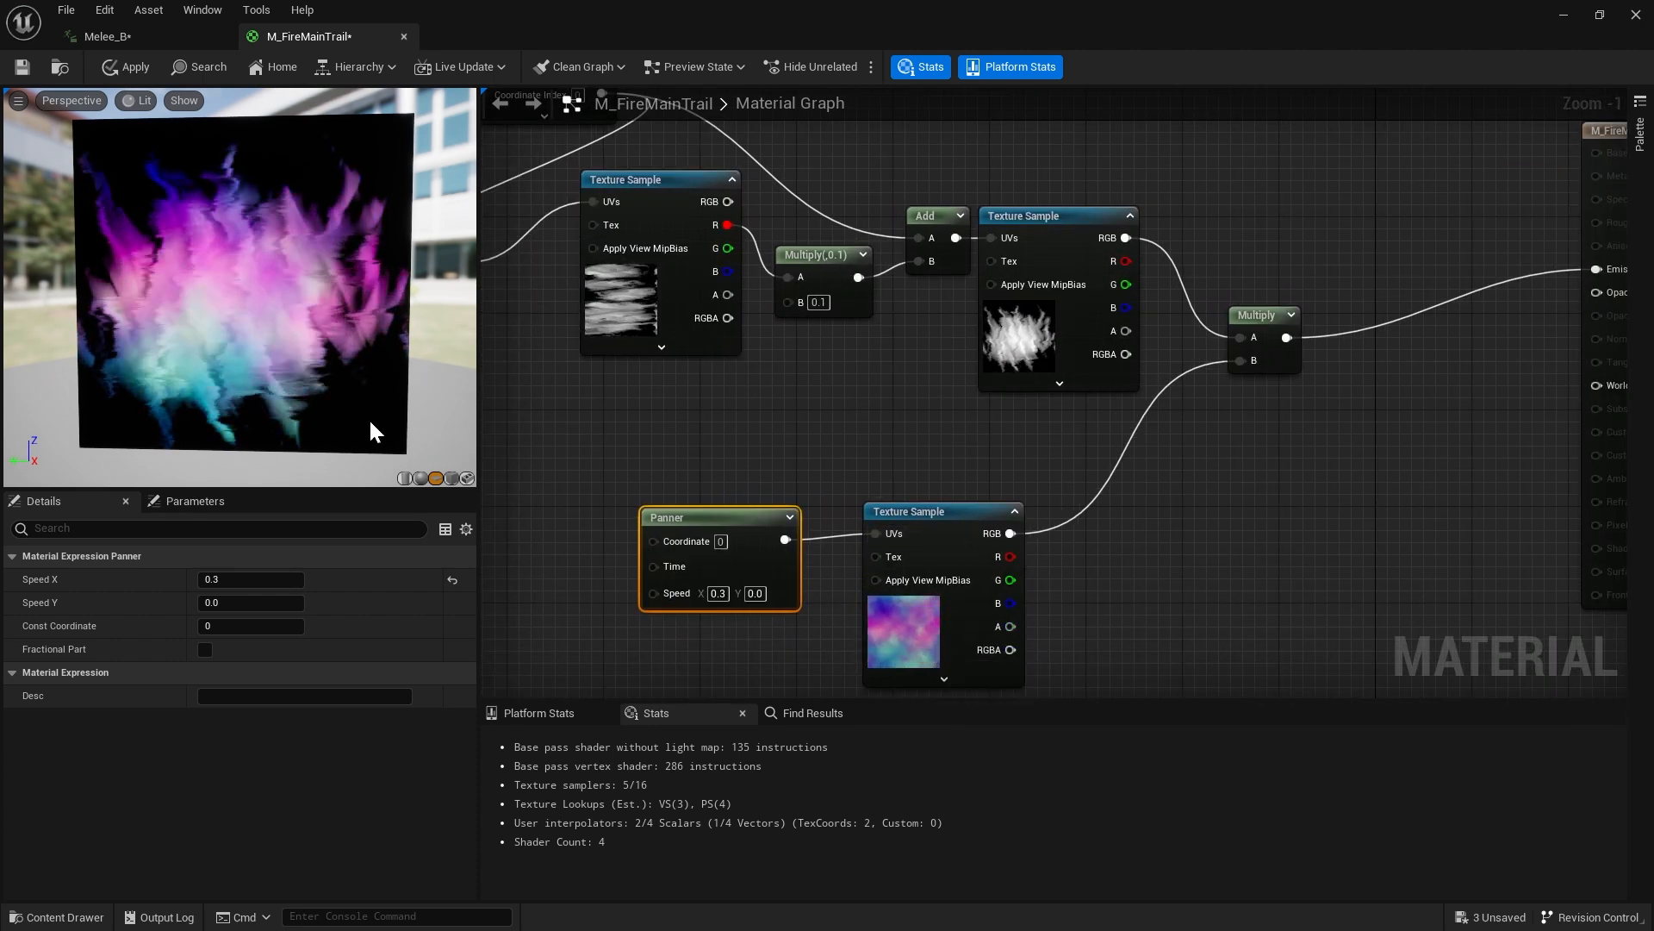
Move the M_FireMainTrail output node farther from the colour Multiply to make room for more nodes
{"action": "right_click_drag", "start_coordinate": [1182, 463], "coordinate": [932, 449]}
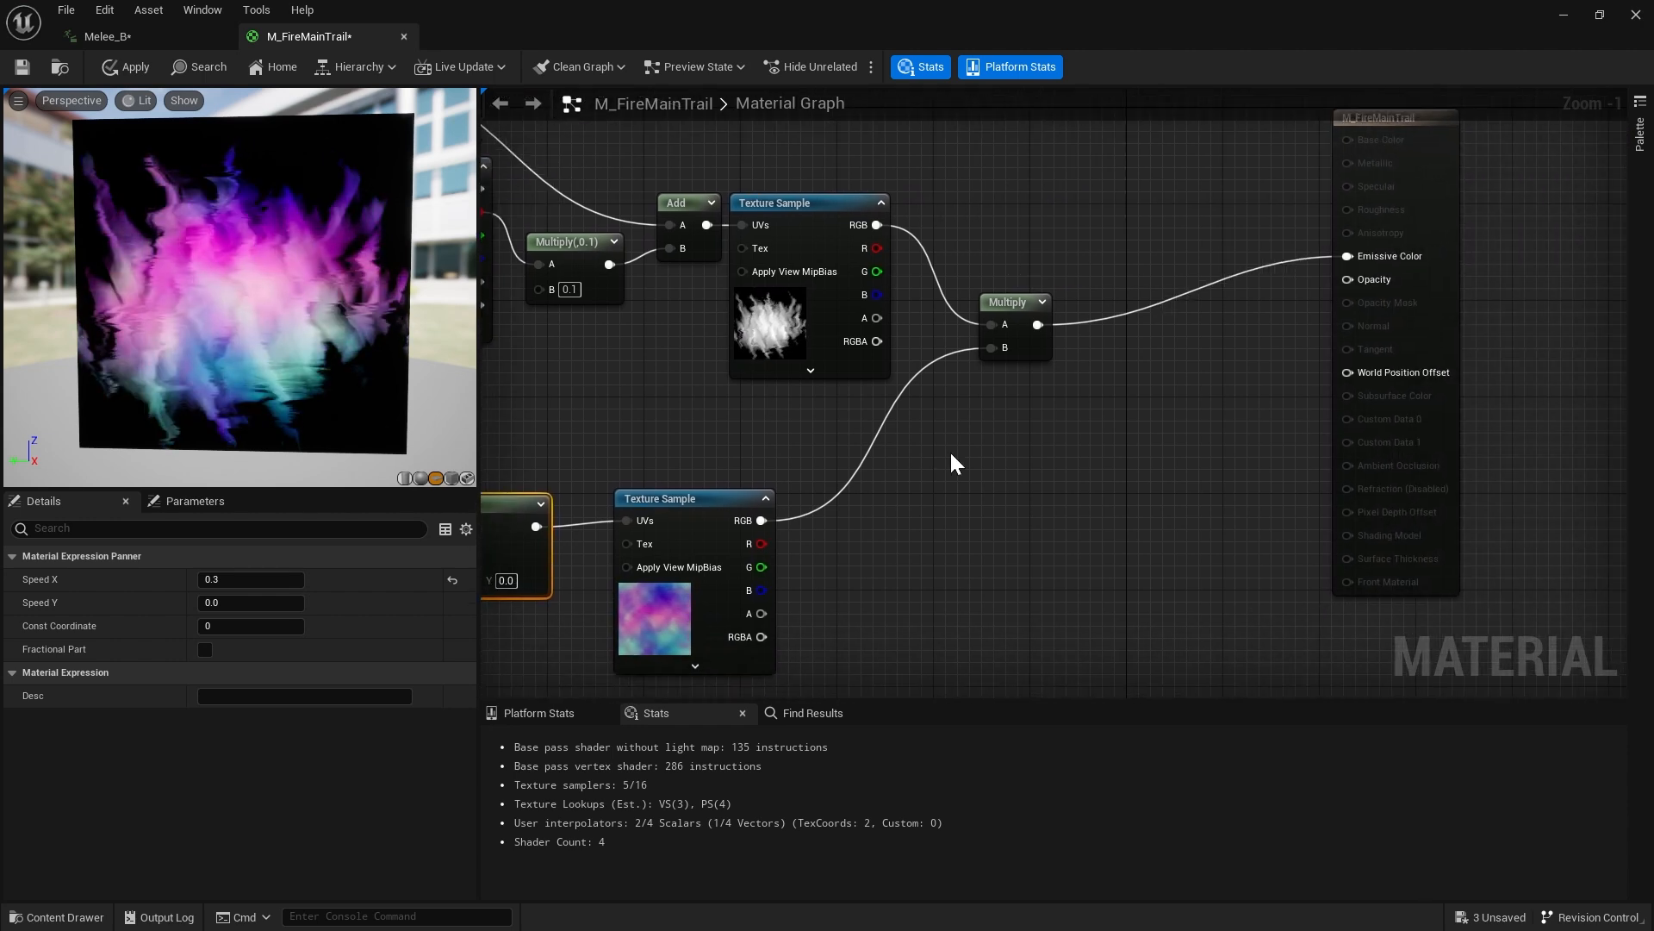
{"action": "right_click_drag", "start_coordinate": [1031, 441], "coordinate": [1056, 469]}
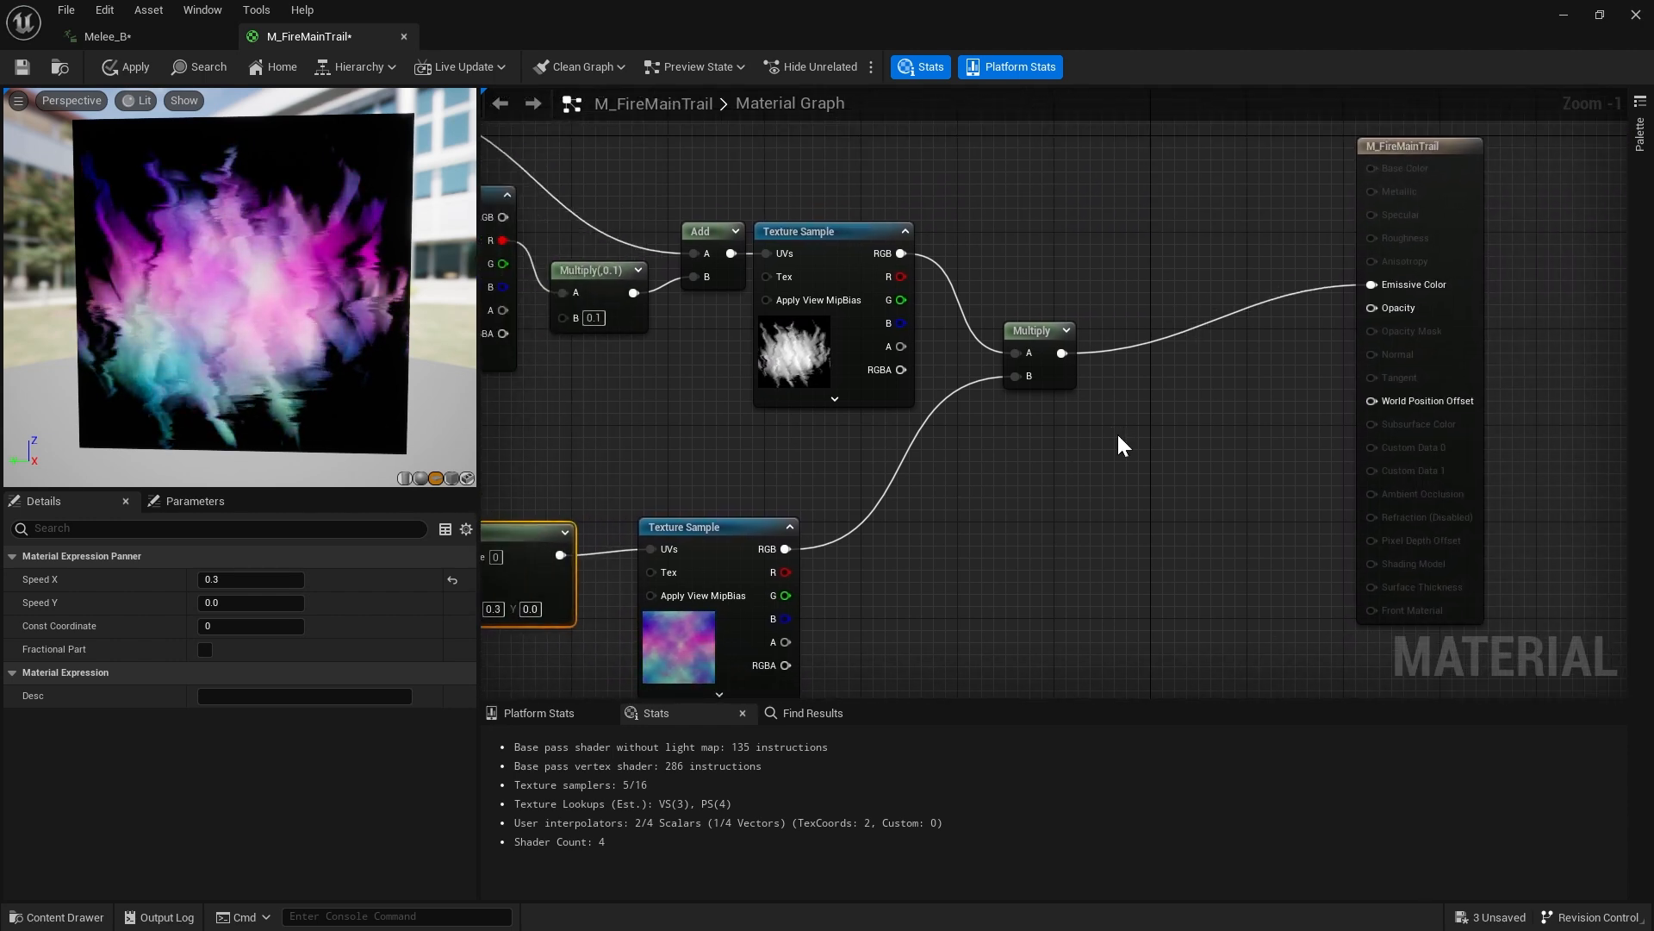
{"action": "left_click", "coordinate": [1118, 437]}
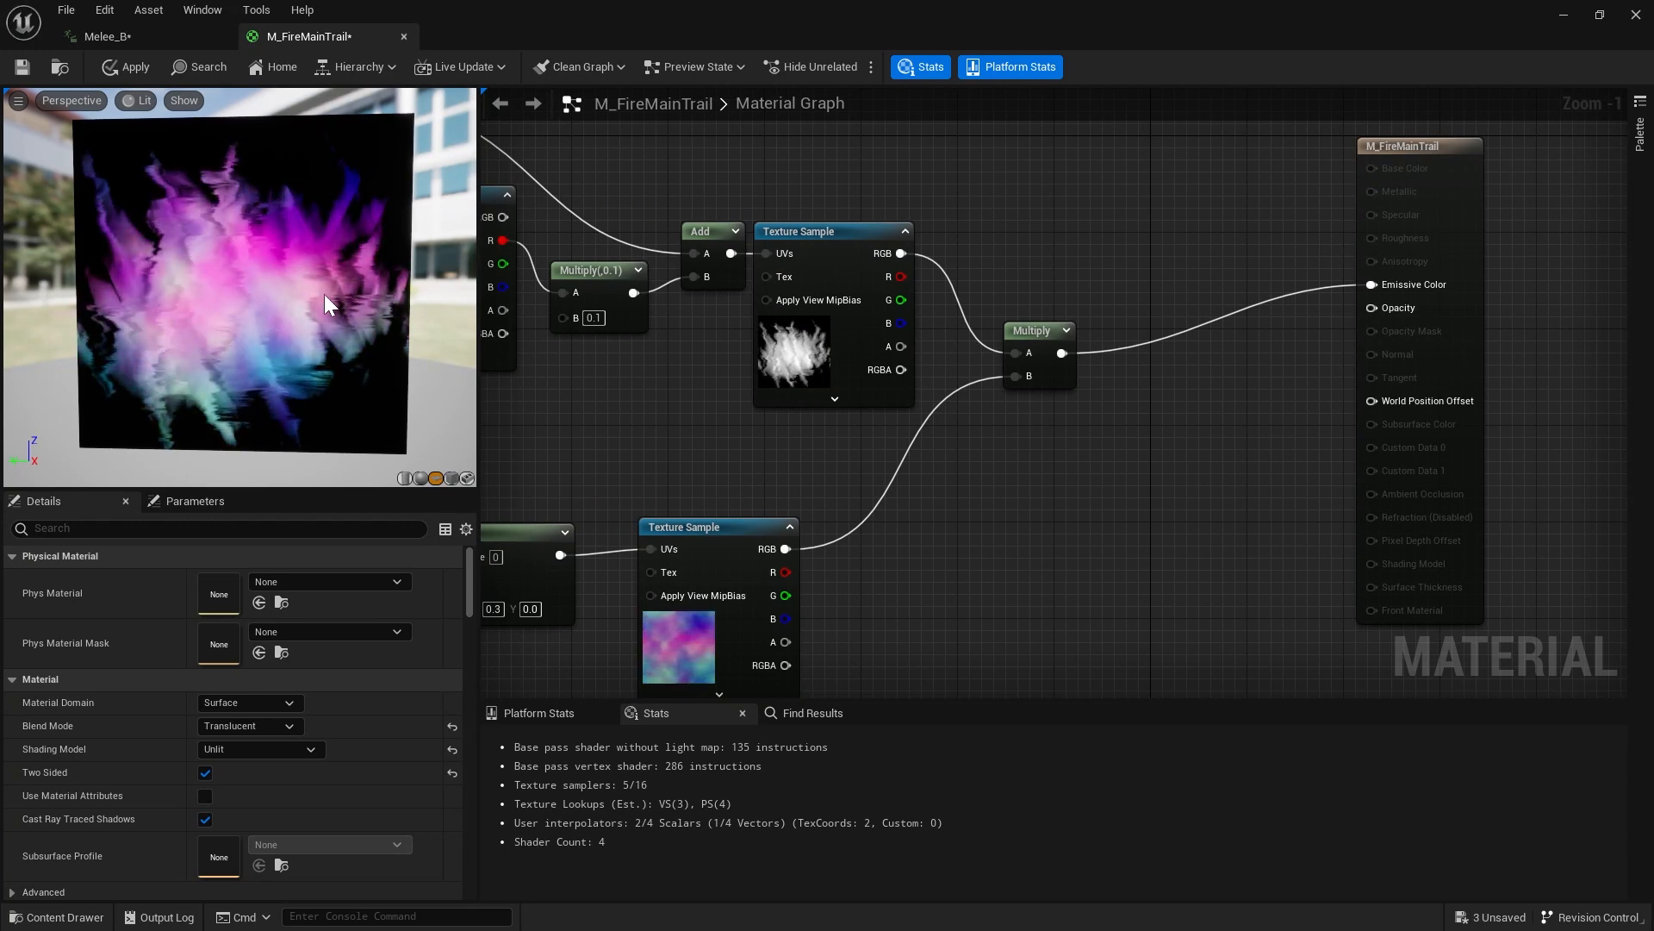
{"action": "left_click", "coordinate": [694, 643]}
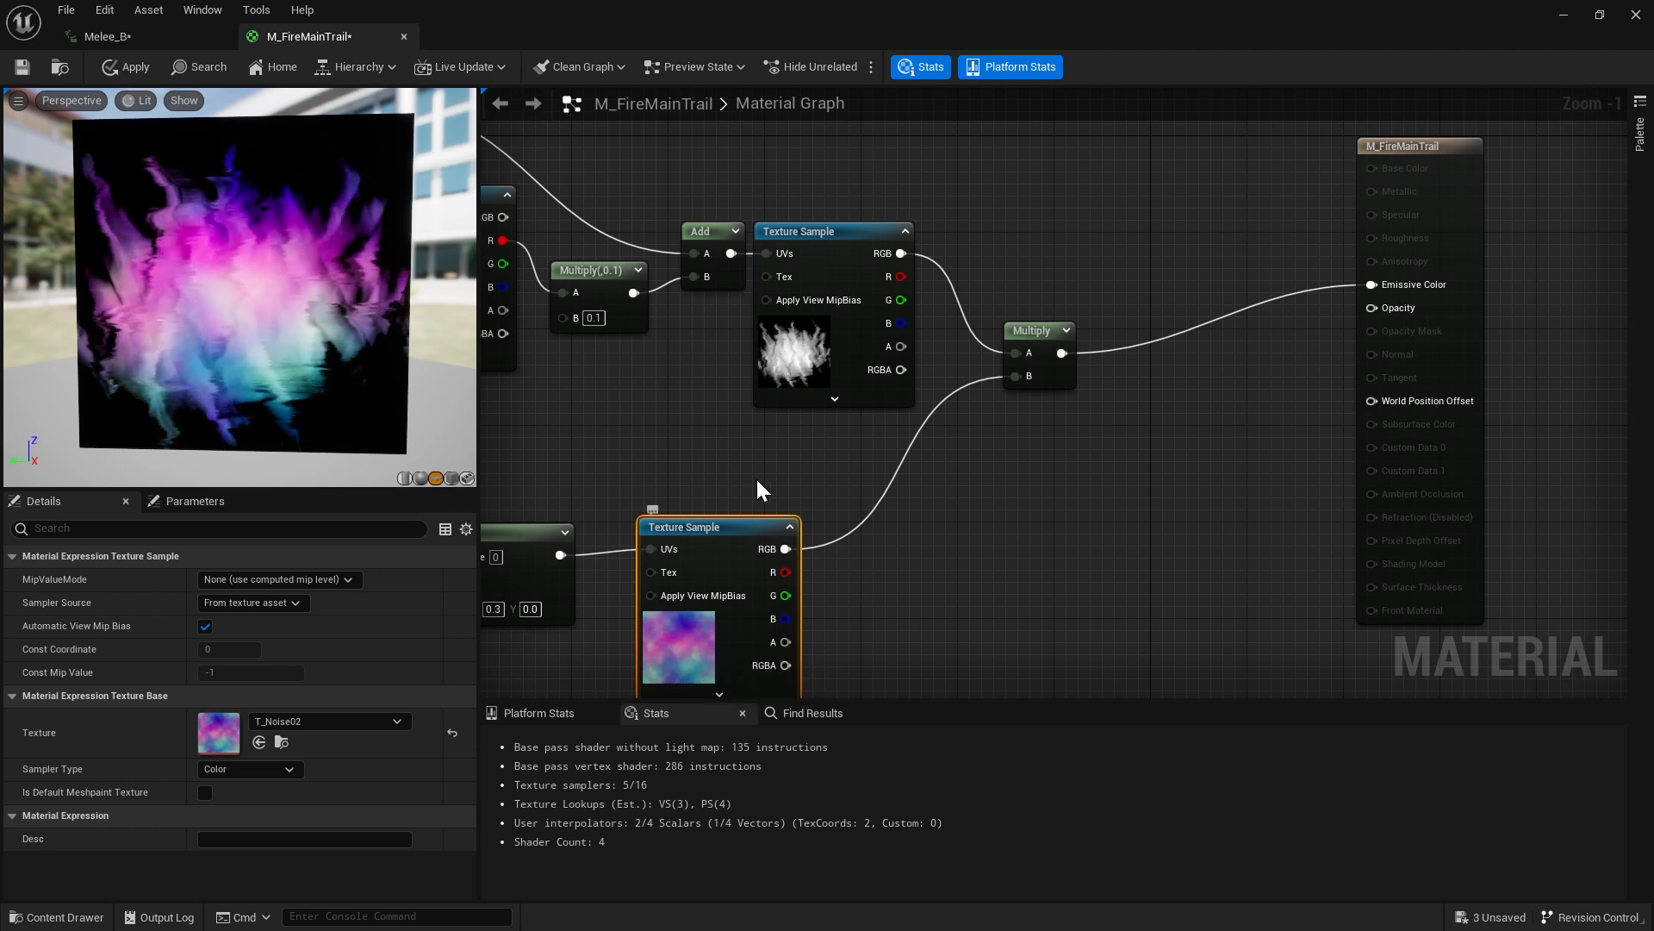
{"action": "left_click", "coordinate": [794, 356]}
{"action": "right_click_drag", "start_coordinate": [1020, 490], "coordinate": [742, 487]}
{"action": "left_click_drag", "start_coordinate": [1149, 151], "coordinate": [1376, 212]}
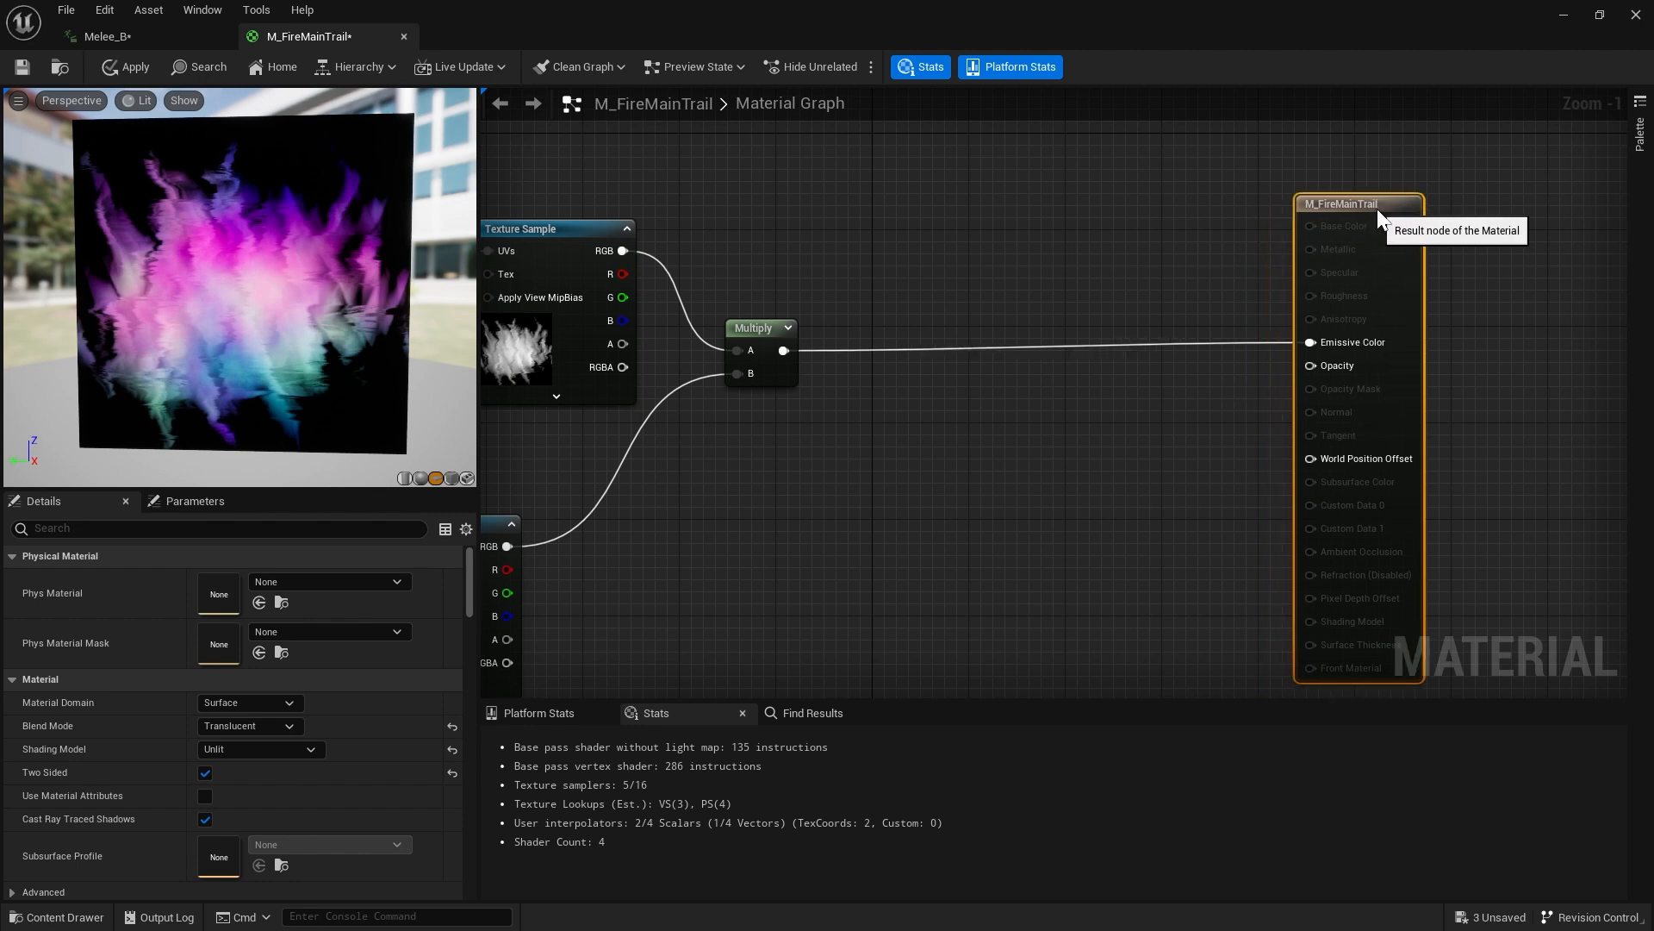
{"action": "right_click_drag", "start_coordinate": [1090, 219], "coordinate": [1126, 231]}
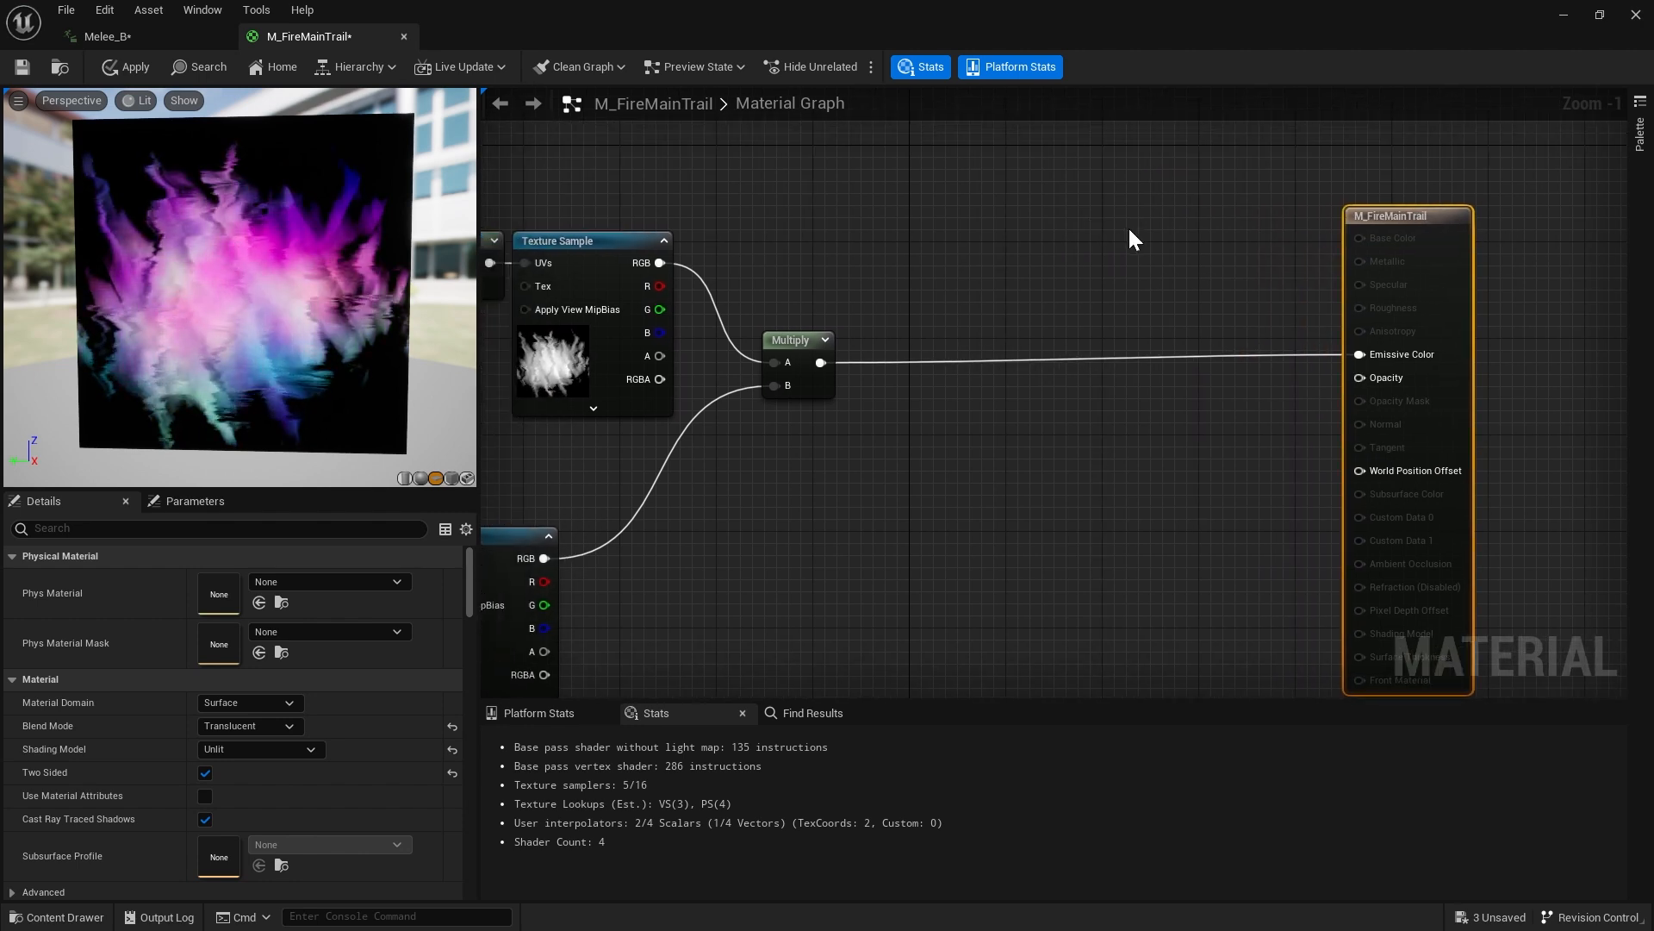
Add a Multiply node with T_Shape01's RGB output connected to input A and set its B constant to 0.3
{"action": "left_click", "coordinate": [888, 305]}
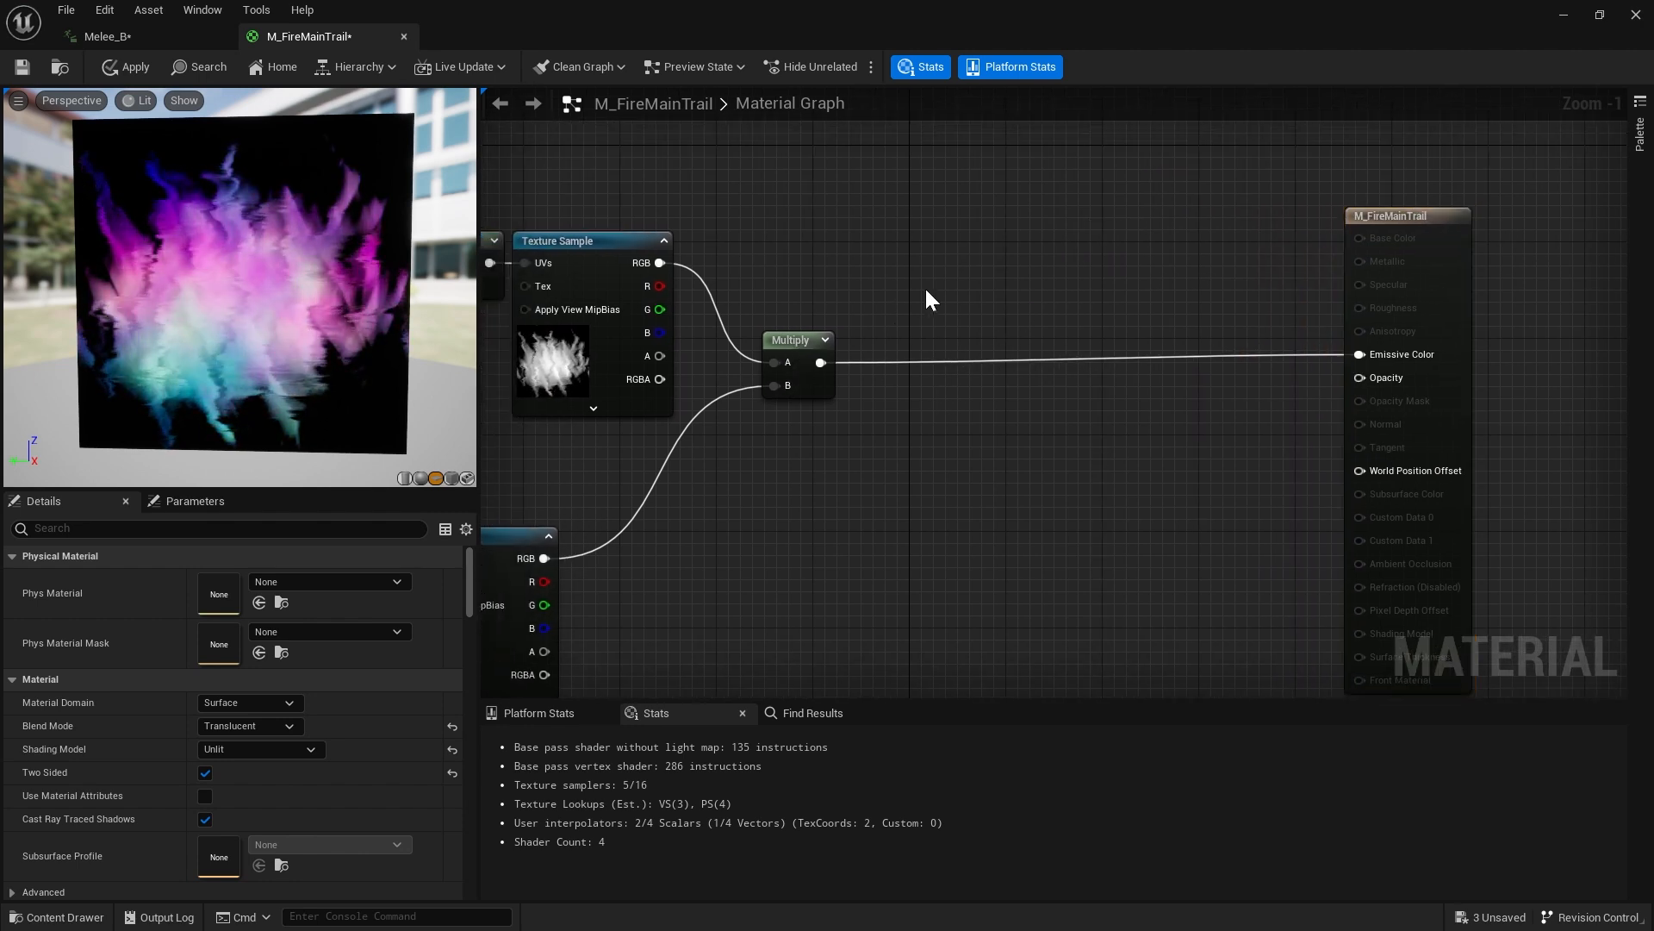
{"action": "left_click", "coordinate": [929, 262]}
{"action": "left_click_drag", "start_coordinate": [659, 263], "coordinate": [939, 298]}
{"action": "scroll", "coordinate": [1025, 319], "scroll_direction": "up", "scroll_amount": 1}
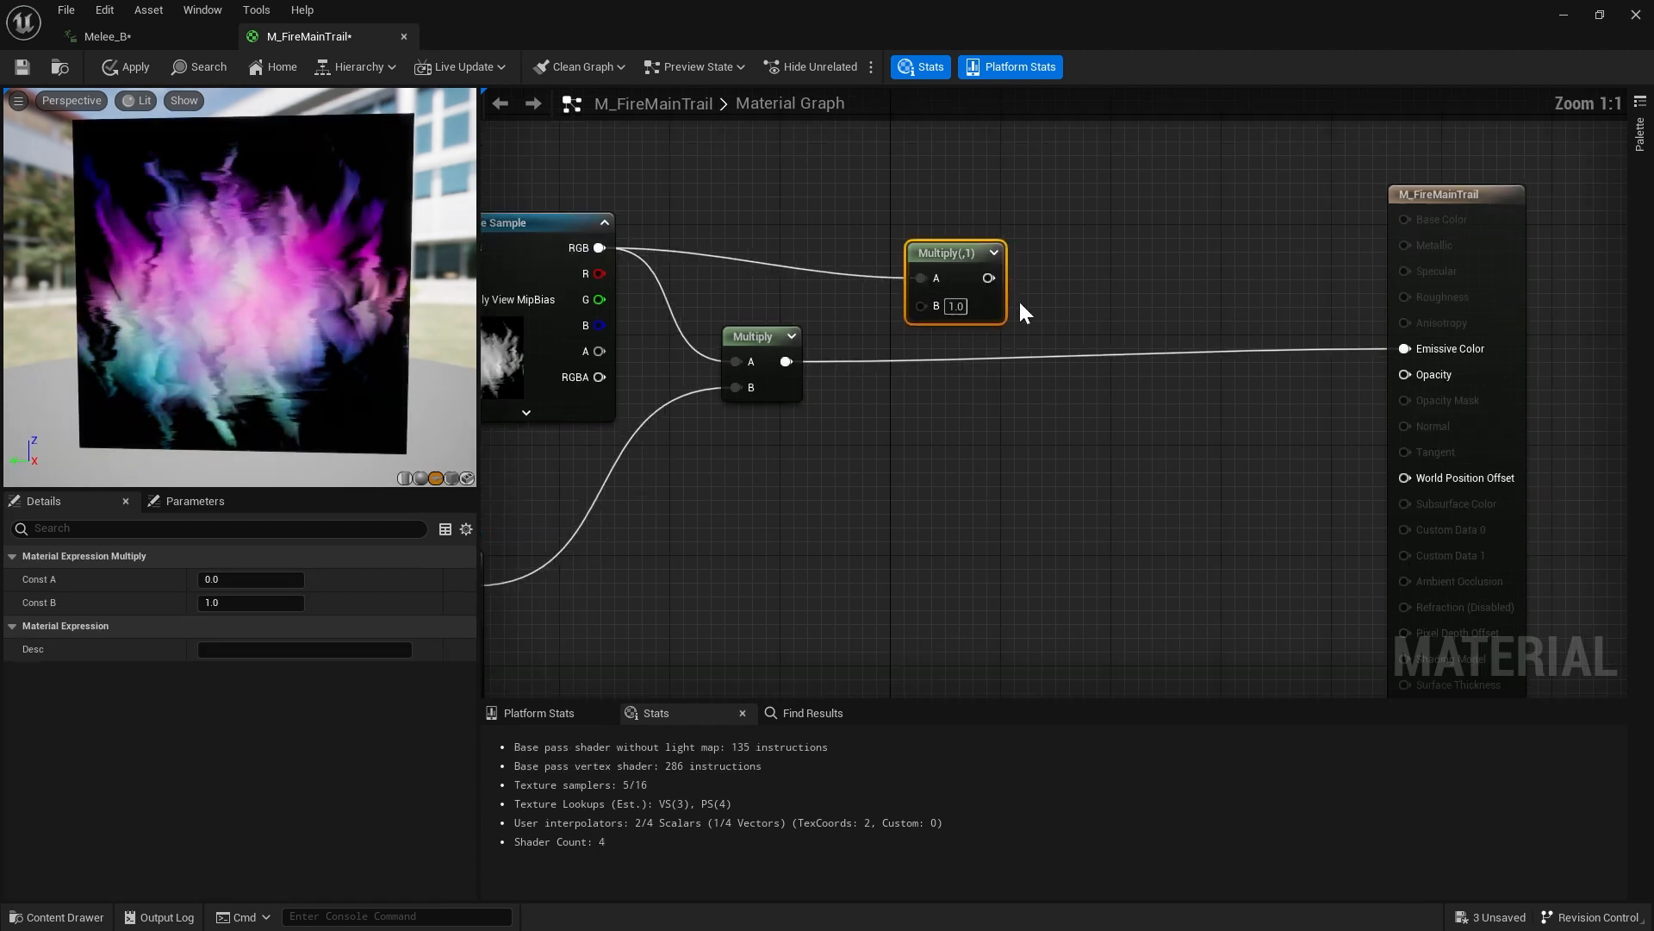
{"action": "left_click", "coordinate": [258, 603]}
{"action": "type", "text": "0.3"}
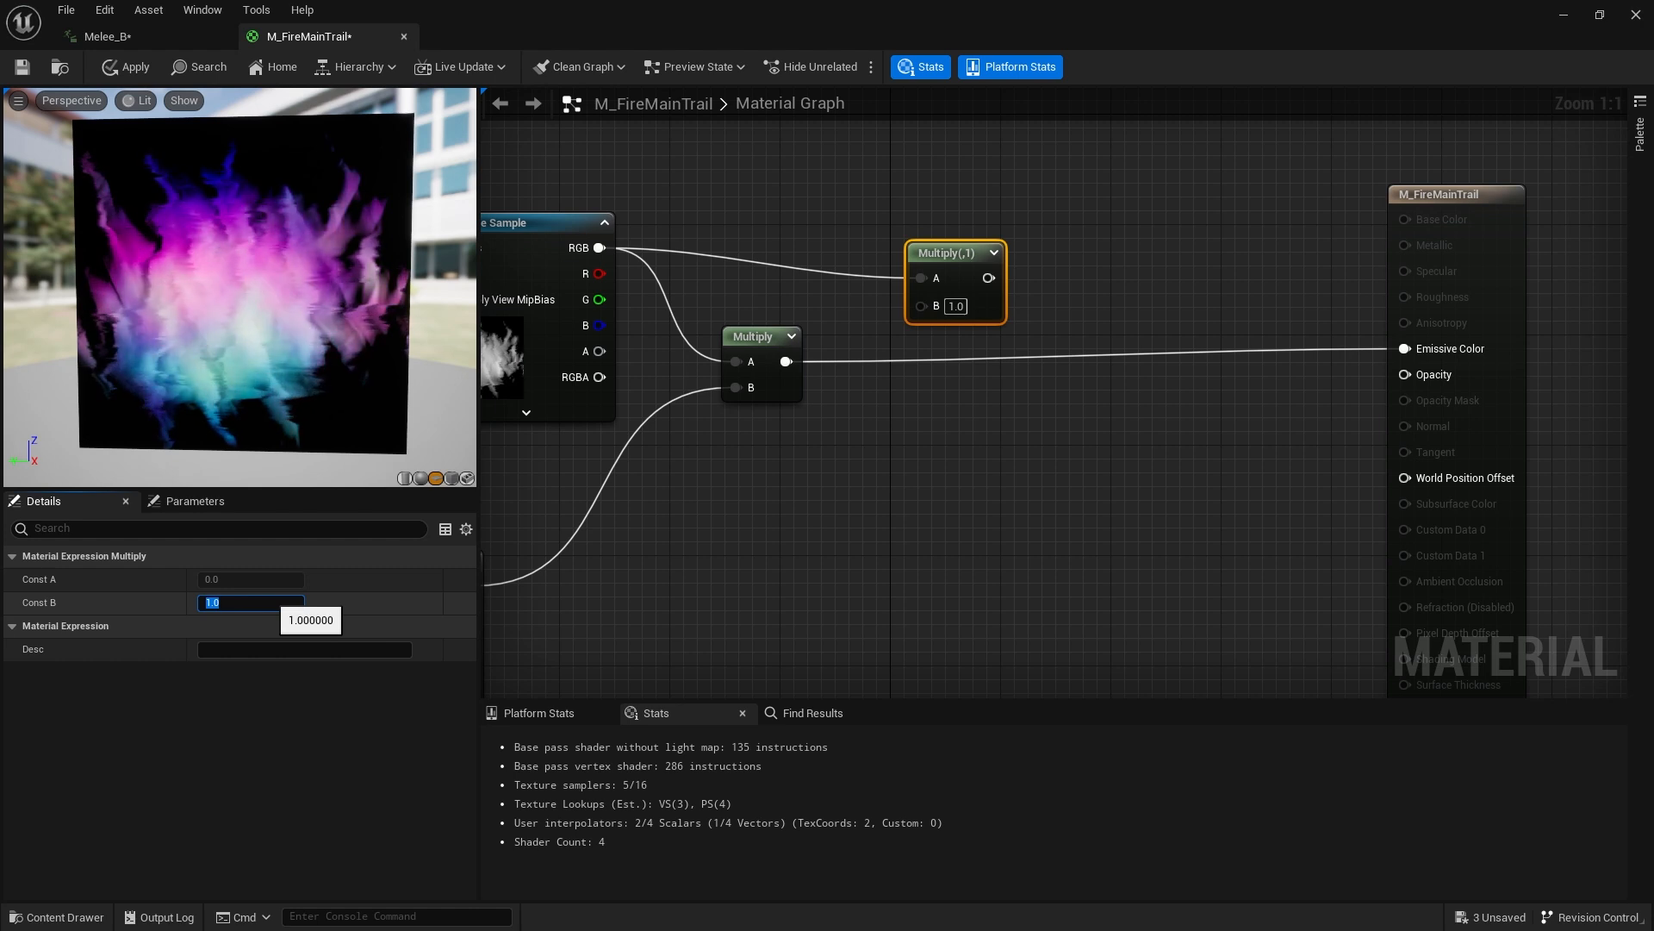
{"action": "key", "text": "Return"}
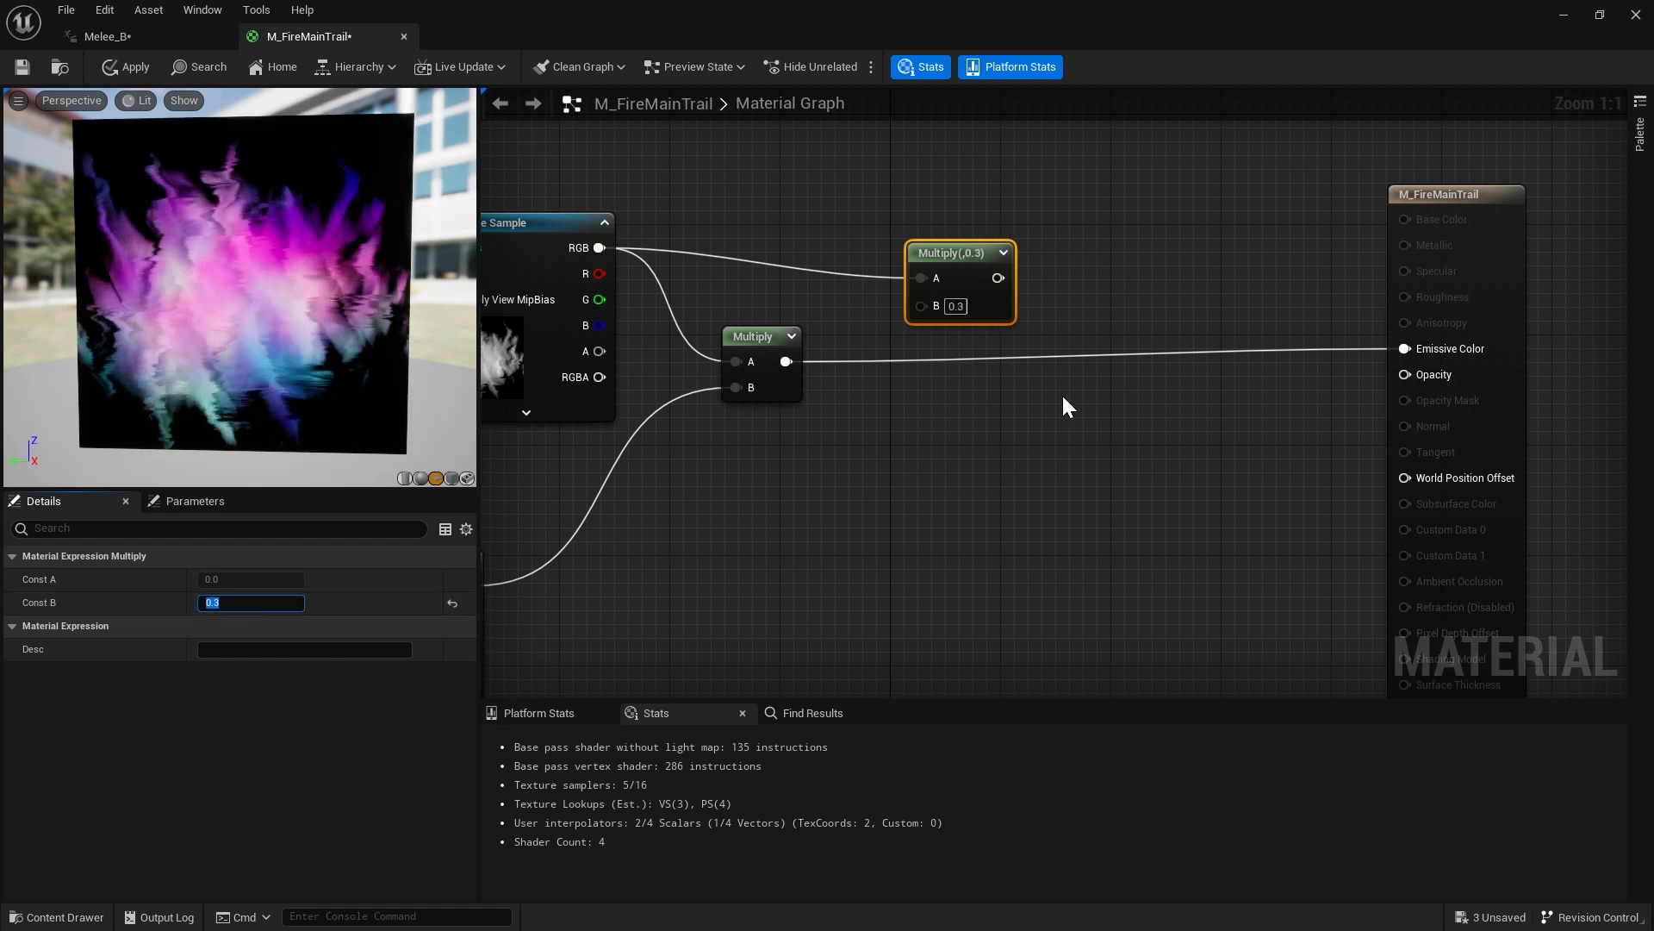
Insert an Add node before Emissive Color, with the colour Multiply connected to A and the 0.3 Multiply connected to B
{"action": "left_click", "coordinate": [1061, 345]}
{"action": "left_click", "coordinate": [1077, 332]}
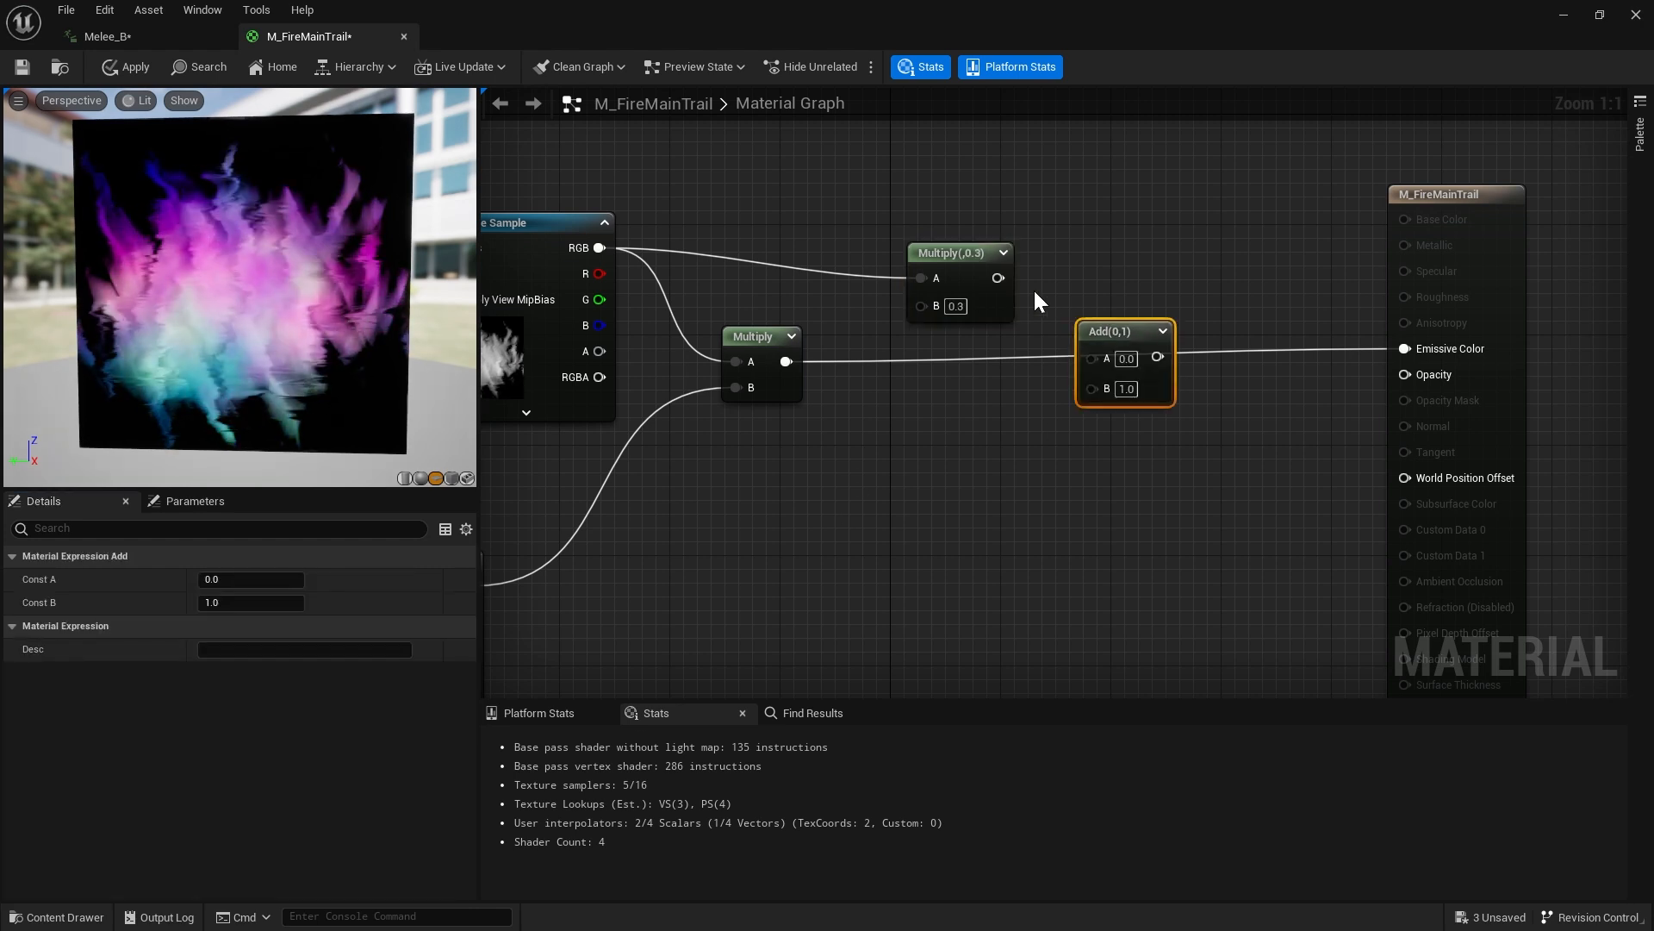
{"action": "left_click_drag", "start_coordinate": [1084, 390], "coordinate": [784, 362]}
{"action": "left_click_drag", "start_coordinate": [1134, 355], "coordinate": [1280, 359]}
{"action": "left_click_drag", "start_coordinate": [1420, 350], "coordinate": [1418, 350]}
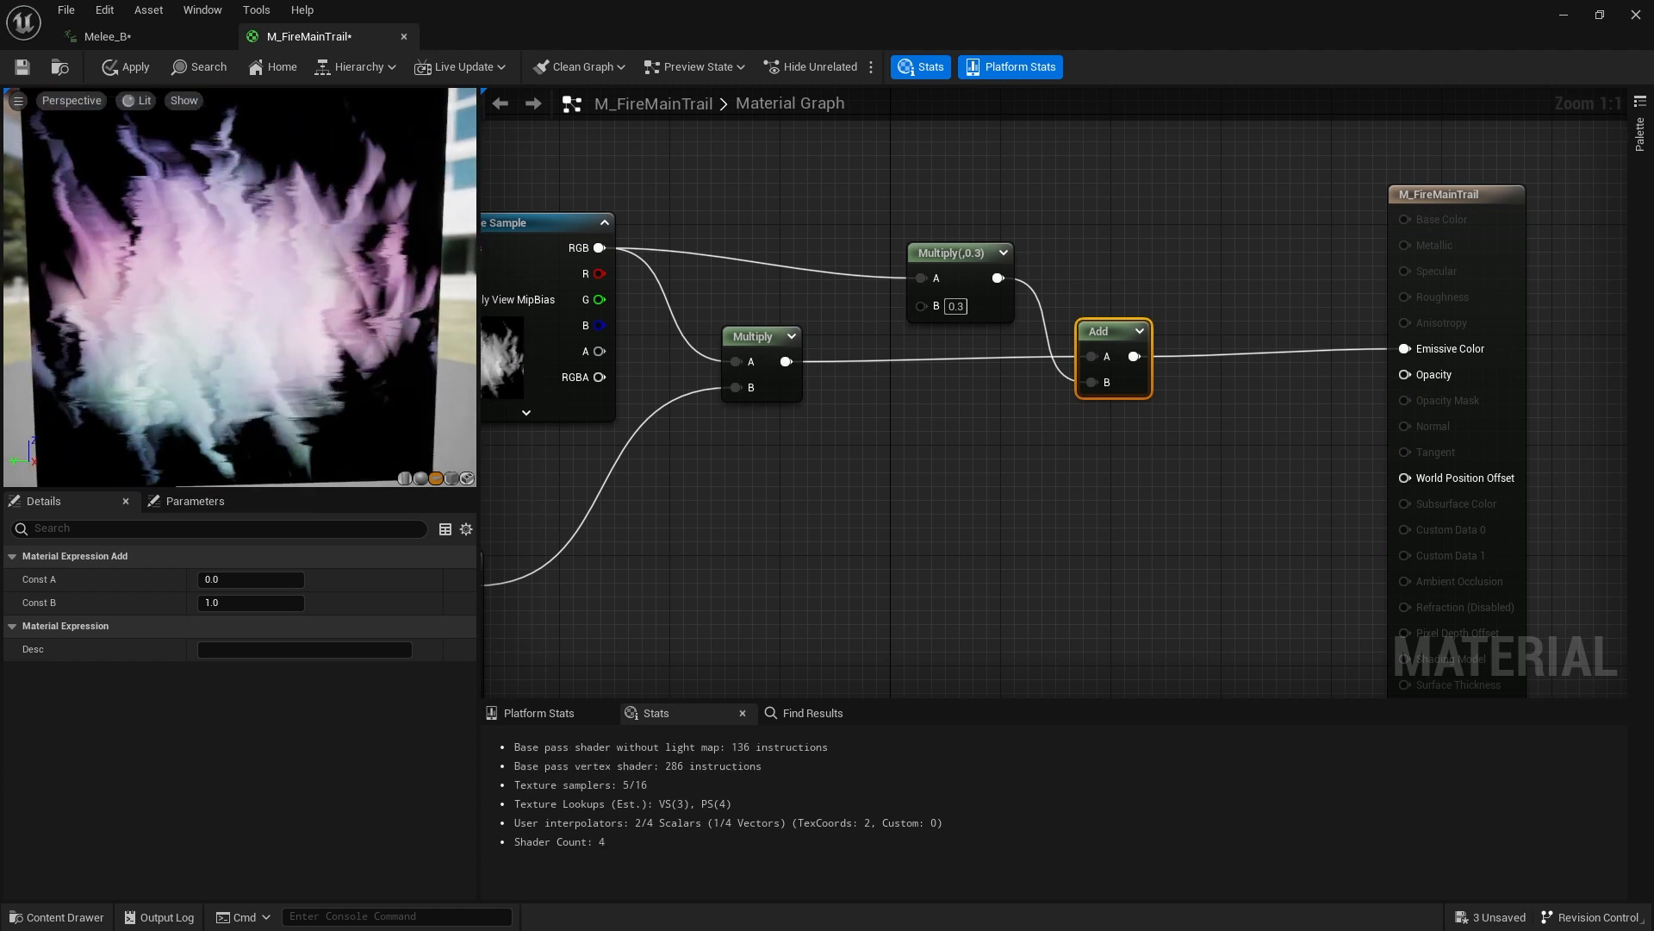
{"action": "right_click_drag", "start_coordinate": [228, 287], "coordinate": [227, 319]}
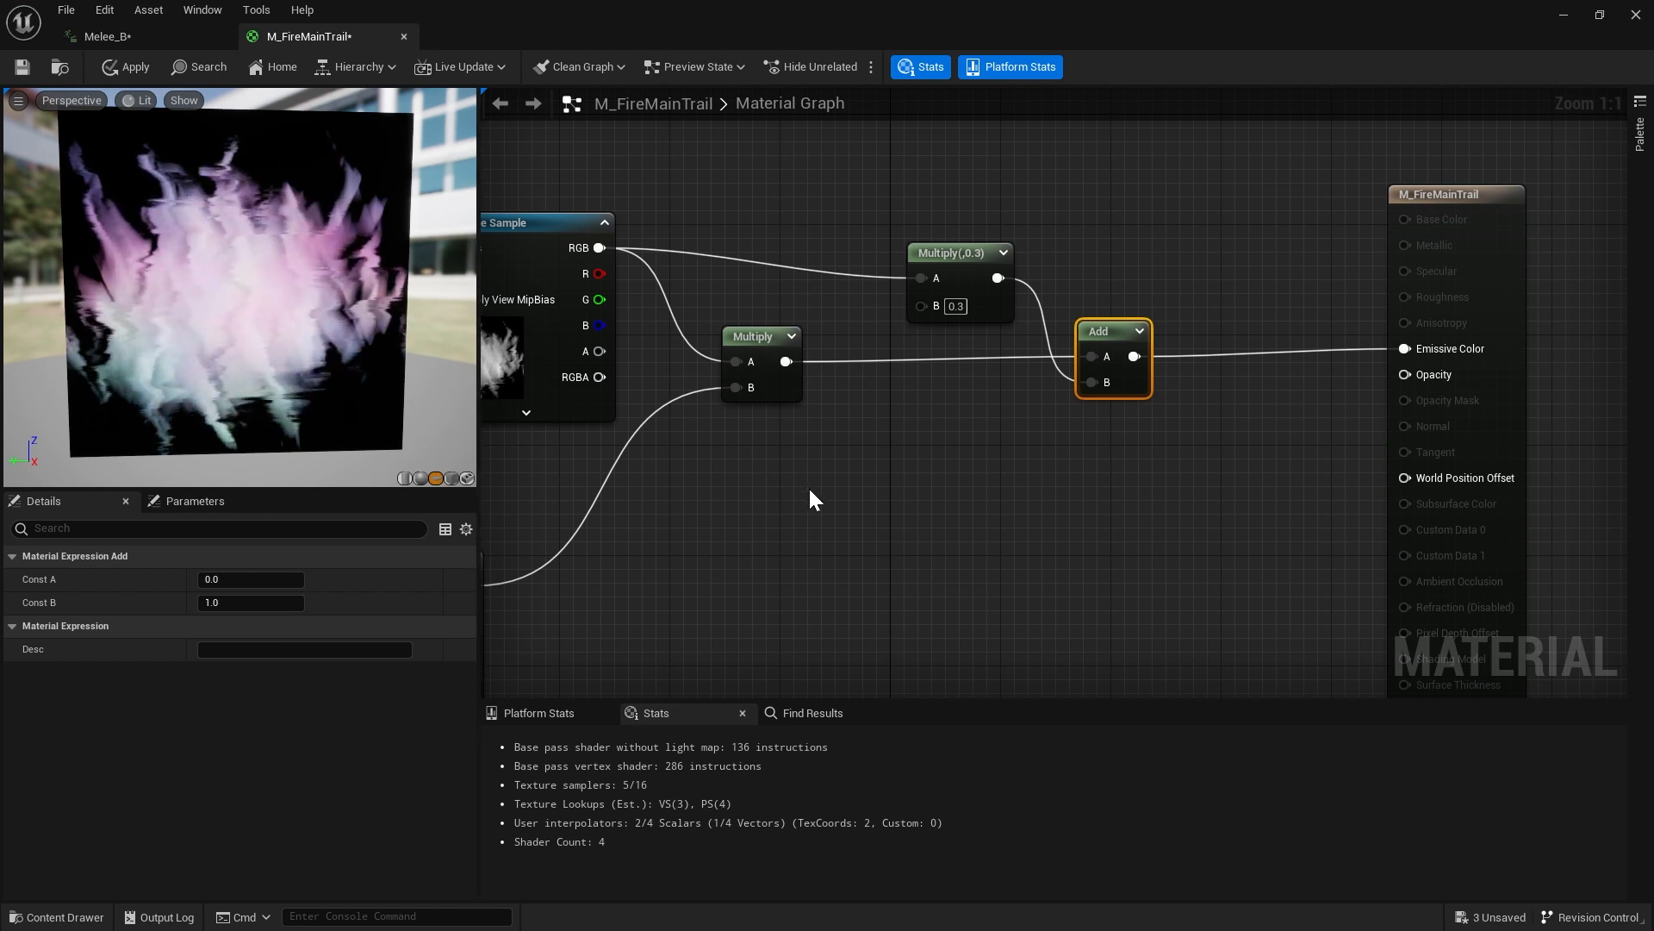
{"action": "right_click_drag", "start_coordinate": [906, 475], "coordinate": [911, 523]}
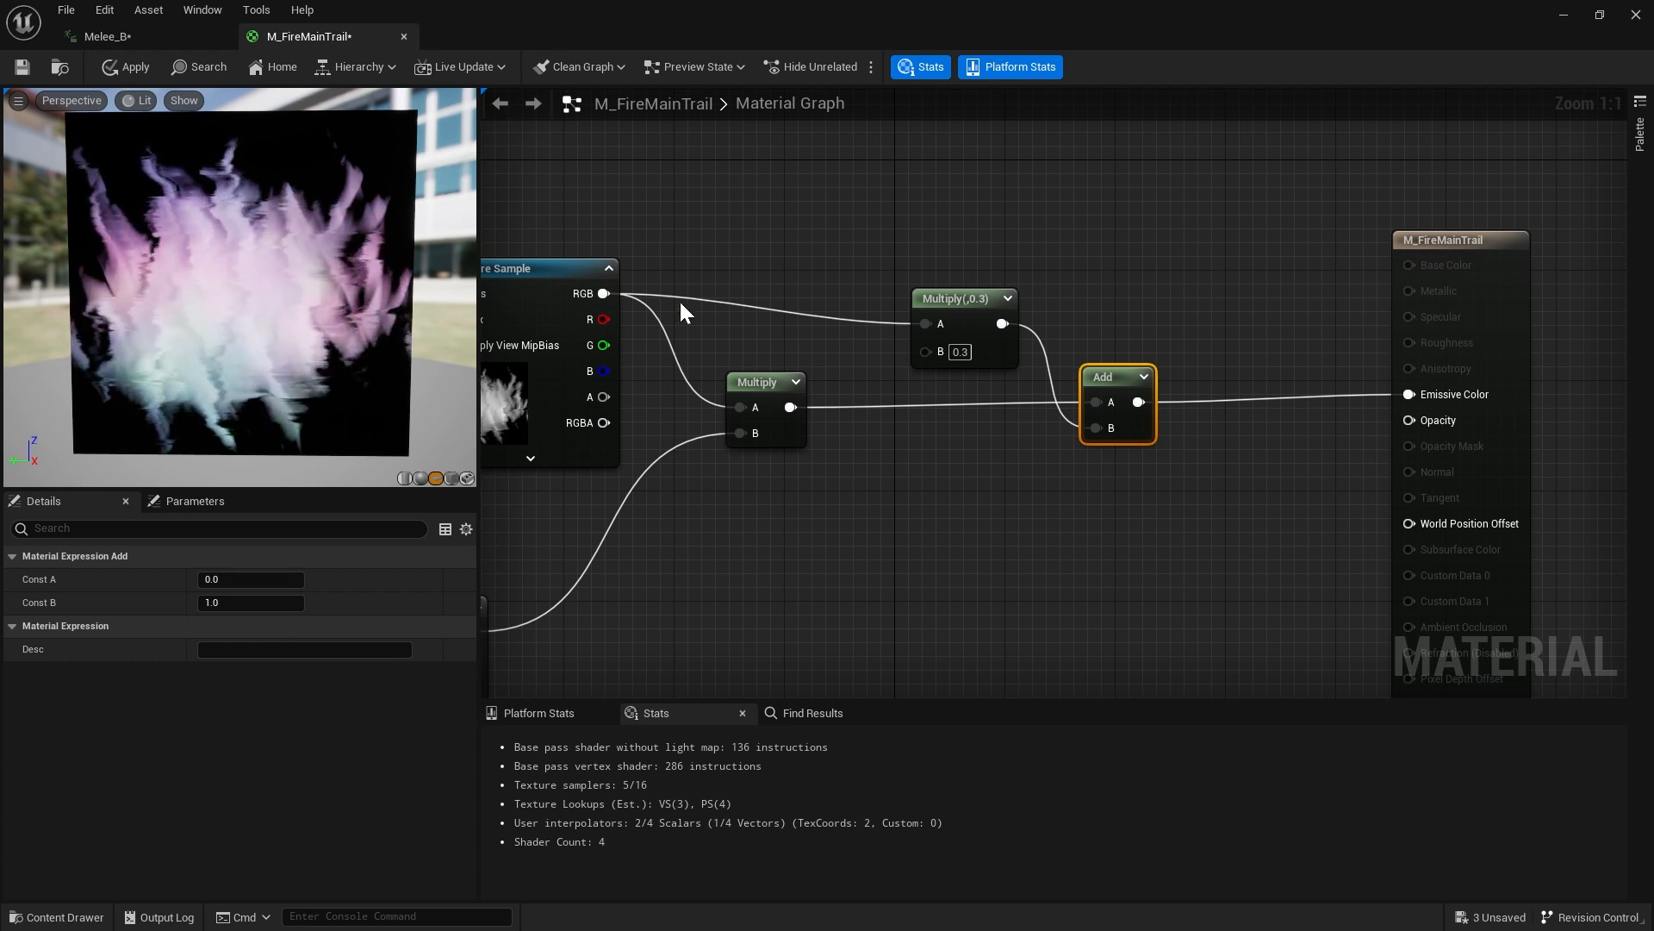
Add a T_Shape02Color Texture Sample in the empty area above the existing node network
{"action": "scroll", "coordinate": [743, 231], "scroll_direction": "down", "scroll_amount": 4}
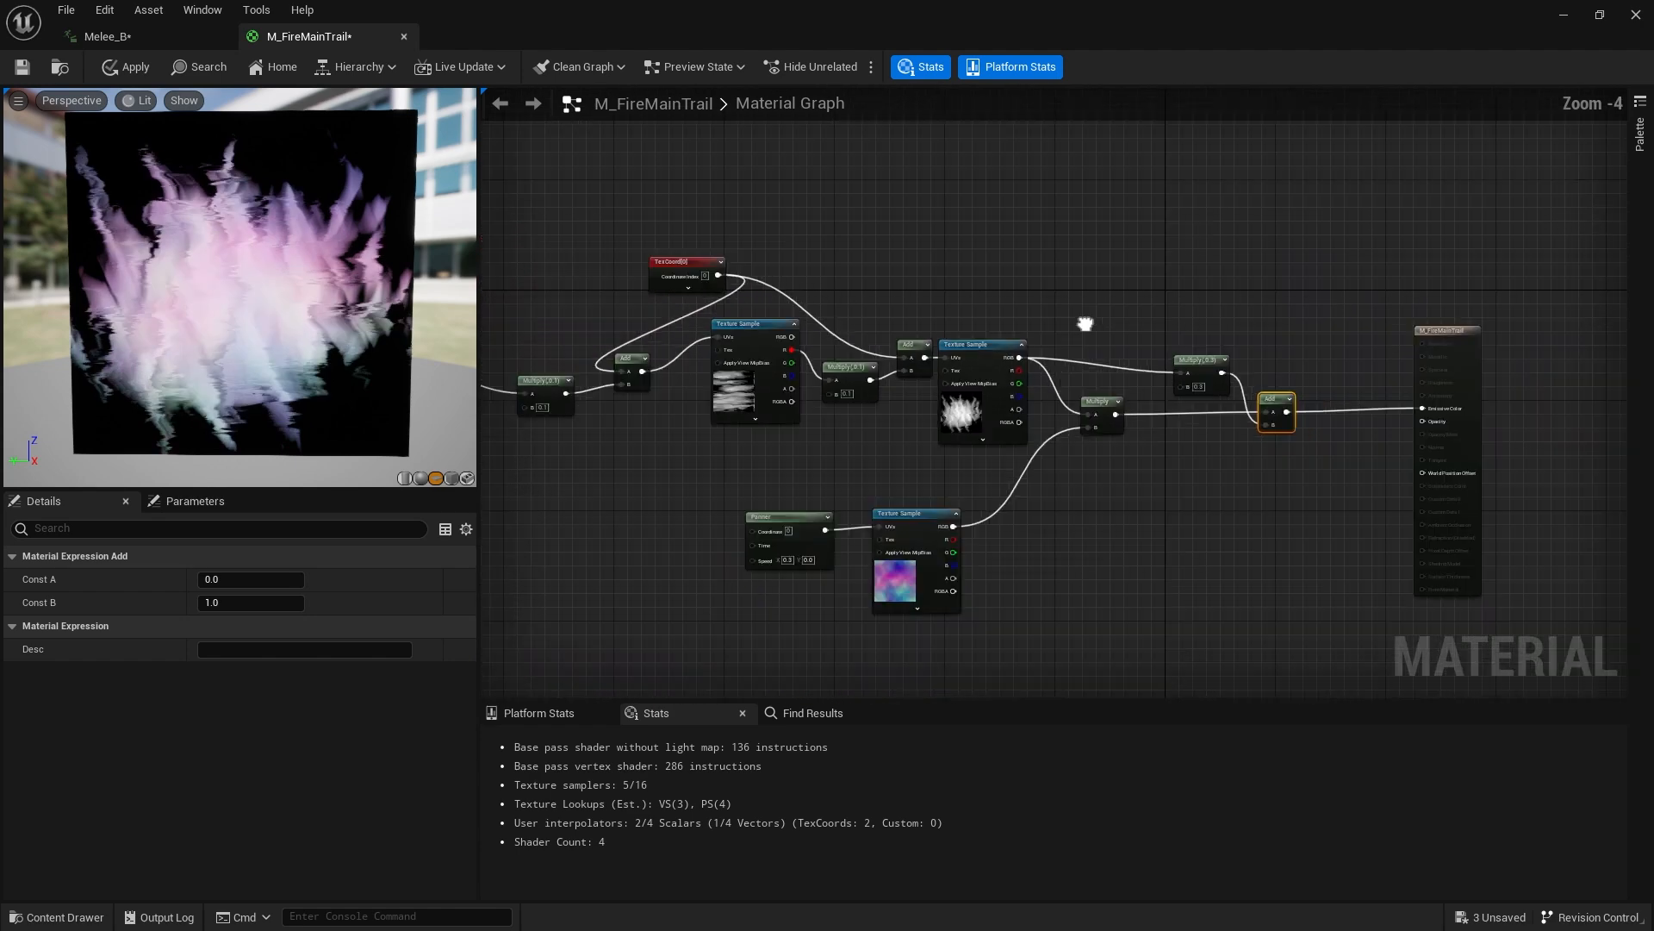
{"action": "right_click_drag", "start_coordinate": [996, 253], "coordinate": [963, 350]}
{"action": "left_click", "coordinate": [945, 333]}
{"action": "key", "text": "ctrl+space"}
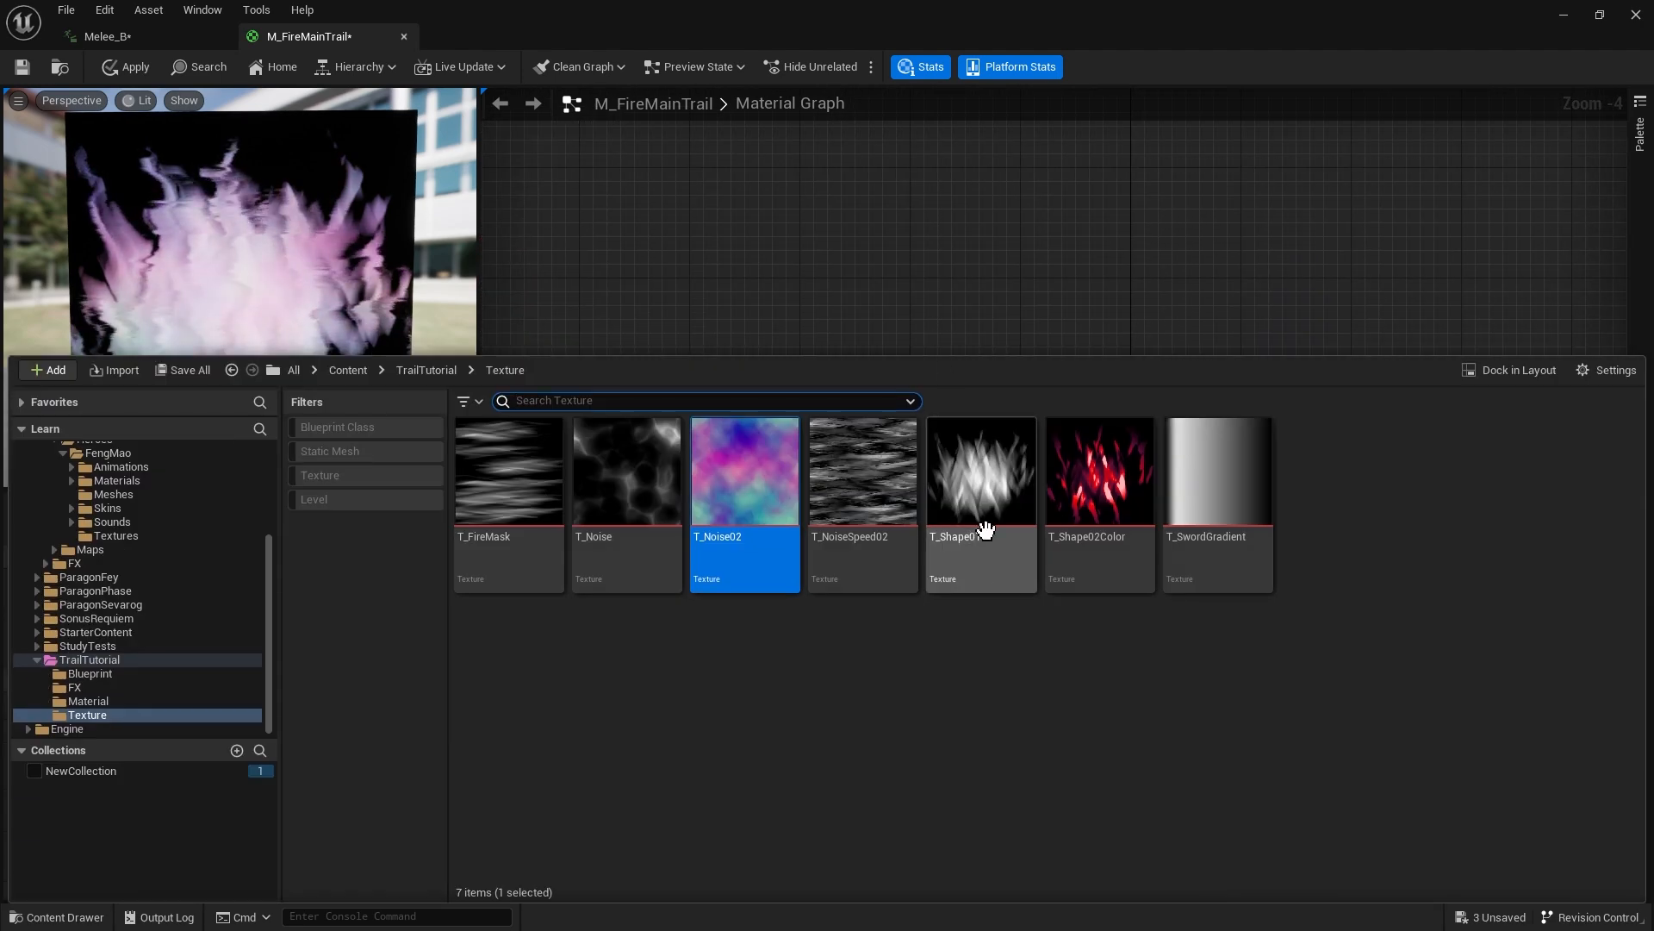
{"action": "left_click", "coordinate": [1112, 485]}
{"action": "right_click_drag", "start_coordinate": [963, 300], "coordinate": [1063, 375]}
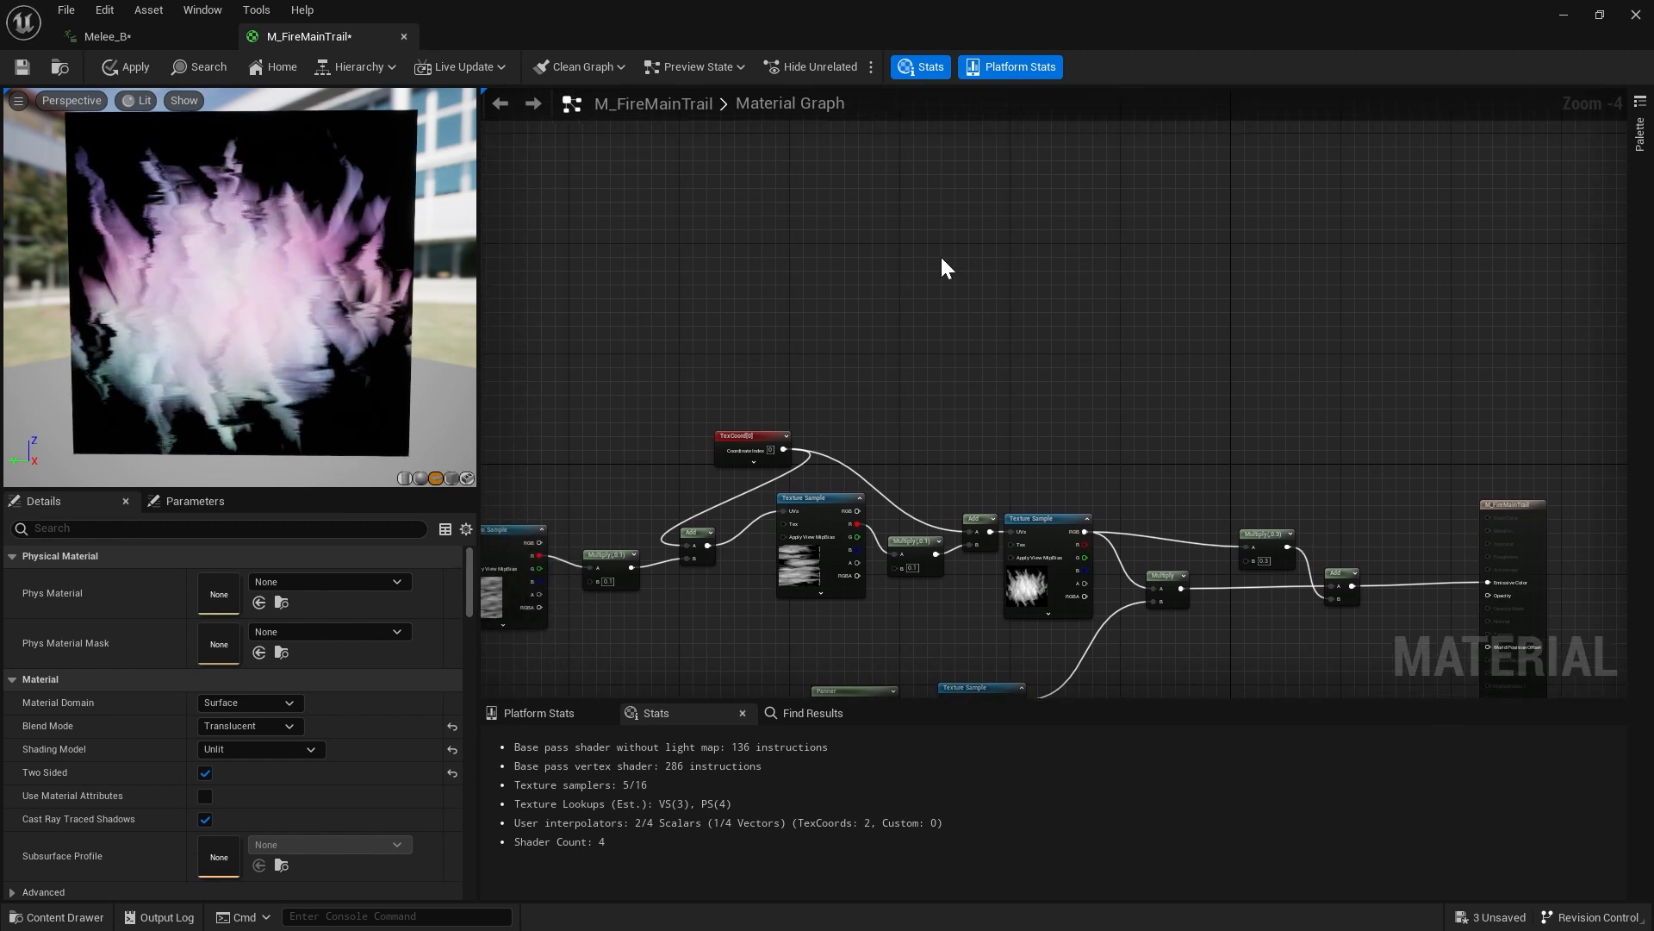
{"action": "left_click", "coordinate": [945, 205]}
Duplicate the TexCoord, Panner, T_NoiseSpeed02 sample, Multiply and Add nodes and place the copies beside the T_Shape02Color sample
{"action": "right_click_drag", "start_coordinate": [643, 298], "coordinate": [866, 241]}
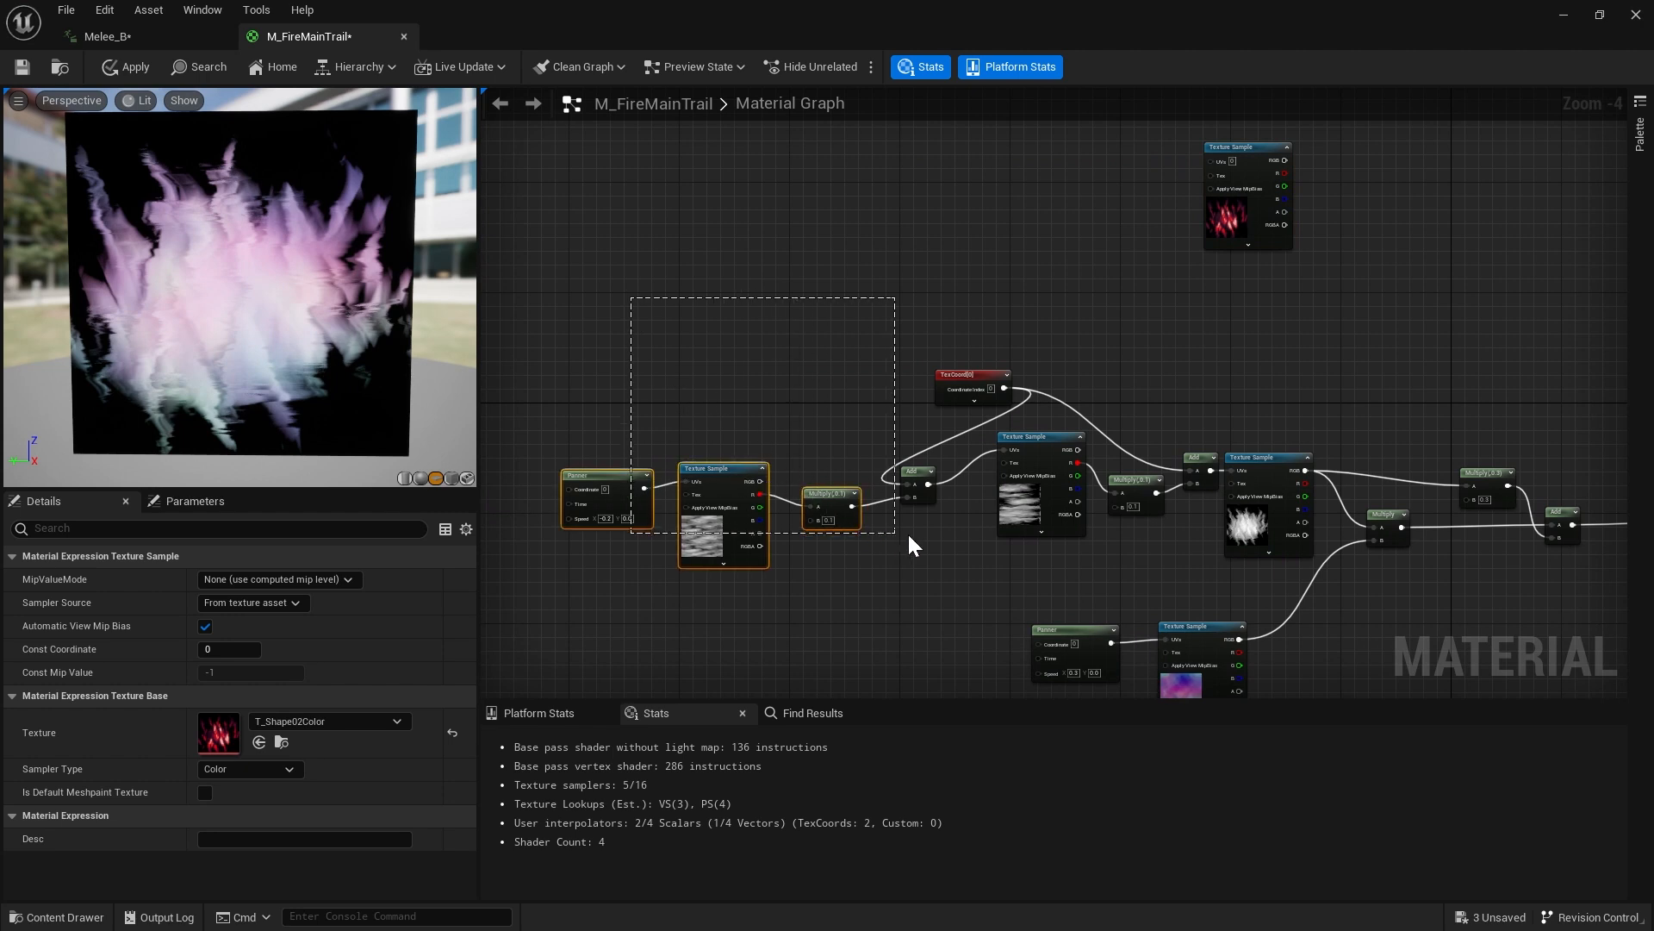
{"action": "left_click_drag", "start_coordinate": [1008, 550], "coordinate": [954, 553]}
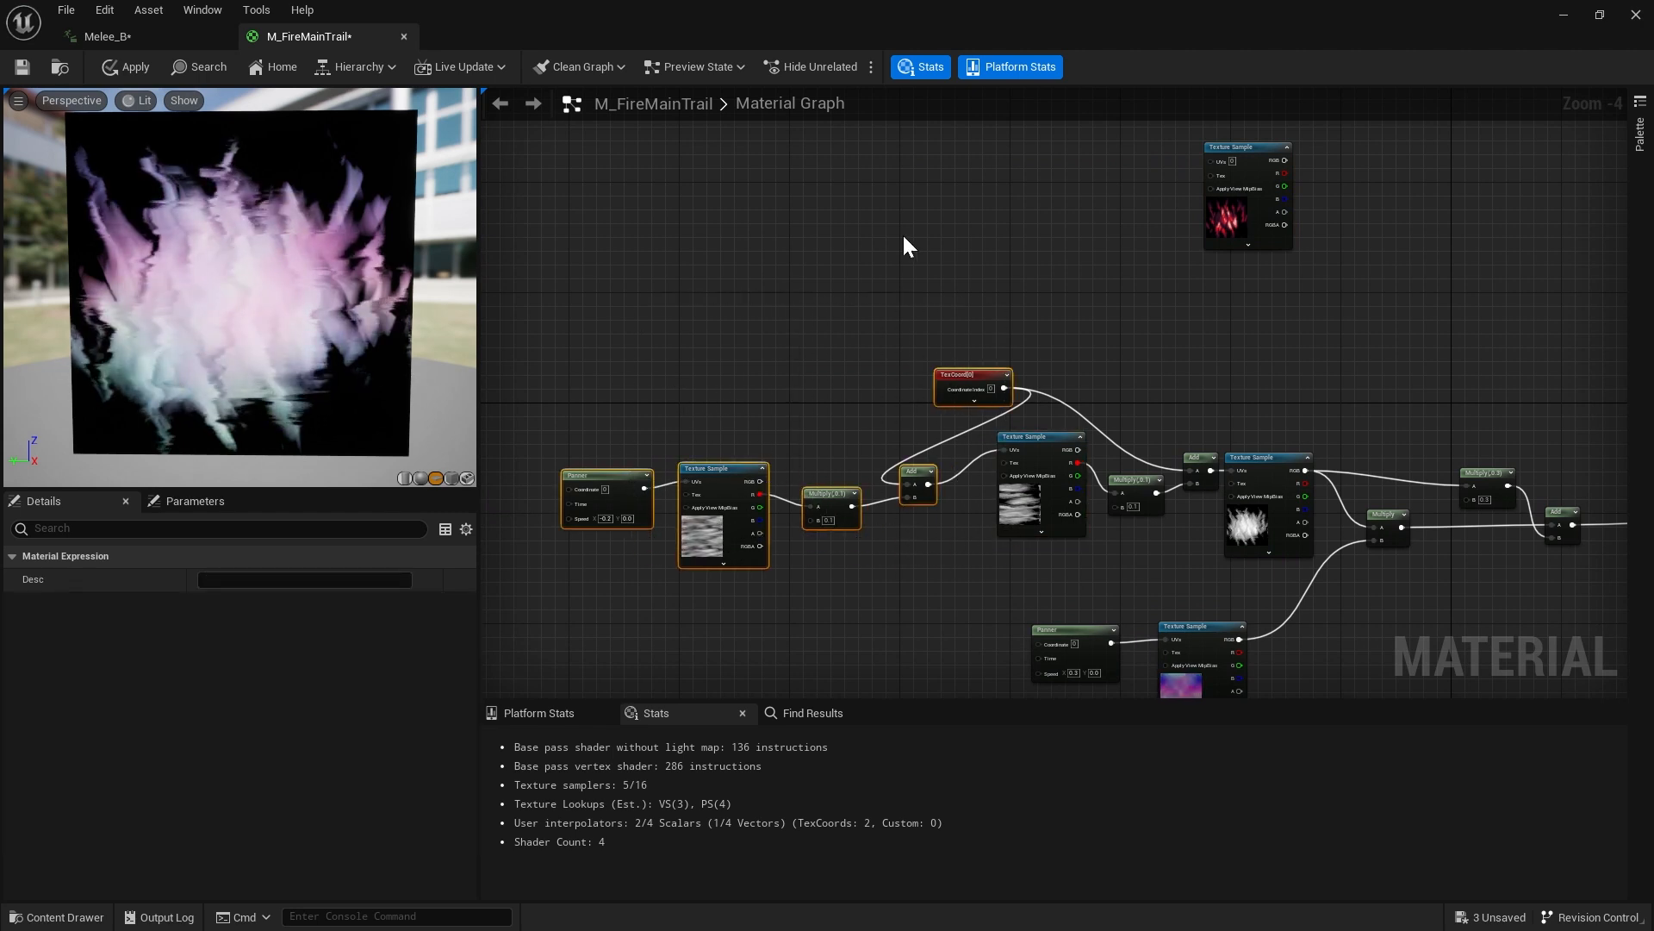
{"action": "right_click_drag", "start_coordinate": [901, 256], "coordinate": [902, 422]}
{"action": "key", "text": "ctrl+d"}
{"action": "left_click_drag", "start_coordinate": [748, 386], "coordinate": [851, 386]}
Move the copied TexCoord above its noise chain and connect the copied Add to the T_Shape02Color sample's UVs
{"action": "left_click_drag", "start_coordinate": [1053, 266], "coordinate": [868, 311]}
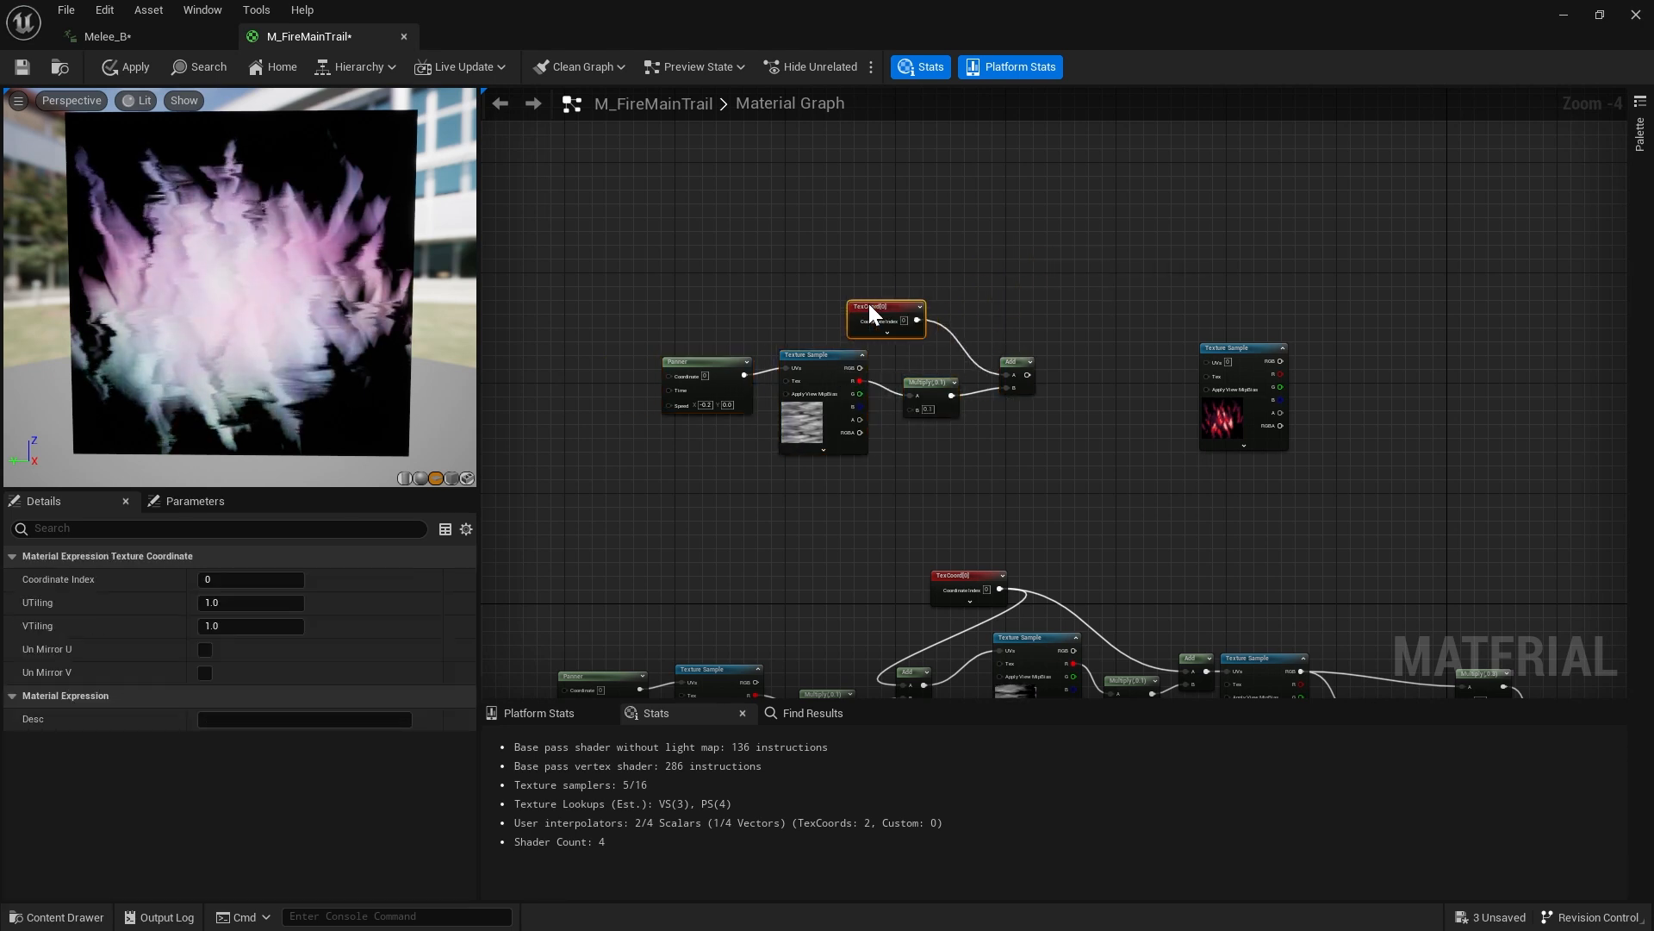
{"action": "left_click_drag", "start_coordinate": [1173, 380], "coordinate": [1114, 363]}
{"action": "scroll", "coordinate": [1030, 411], "scroll_direction": "up", "scroll_amount": 2}
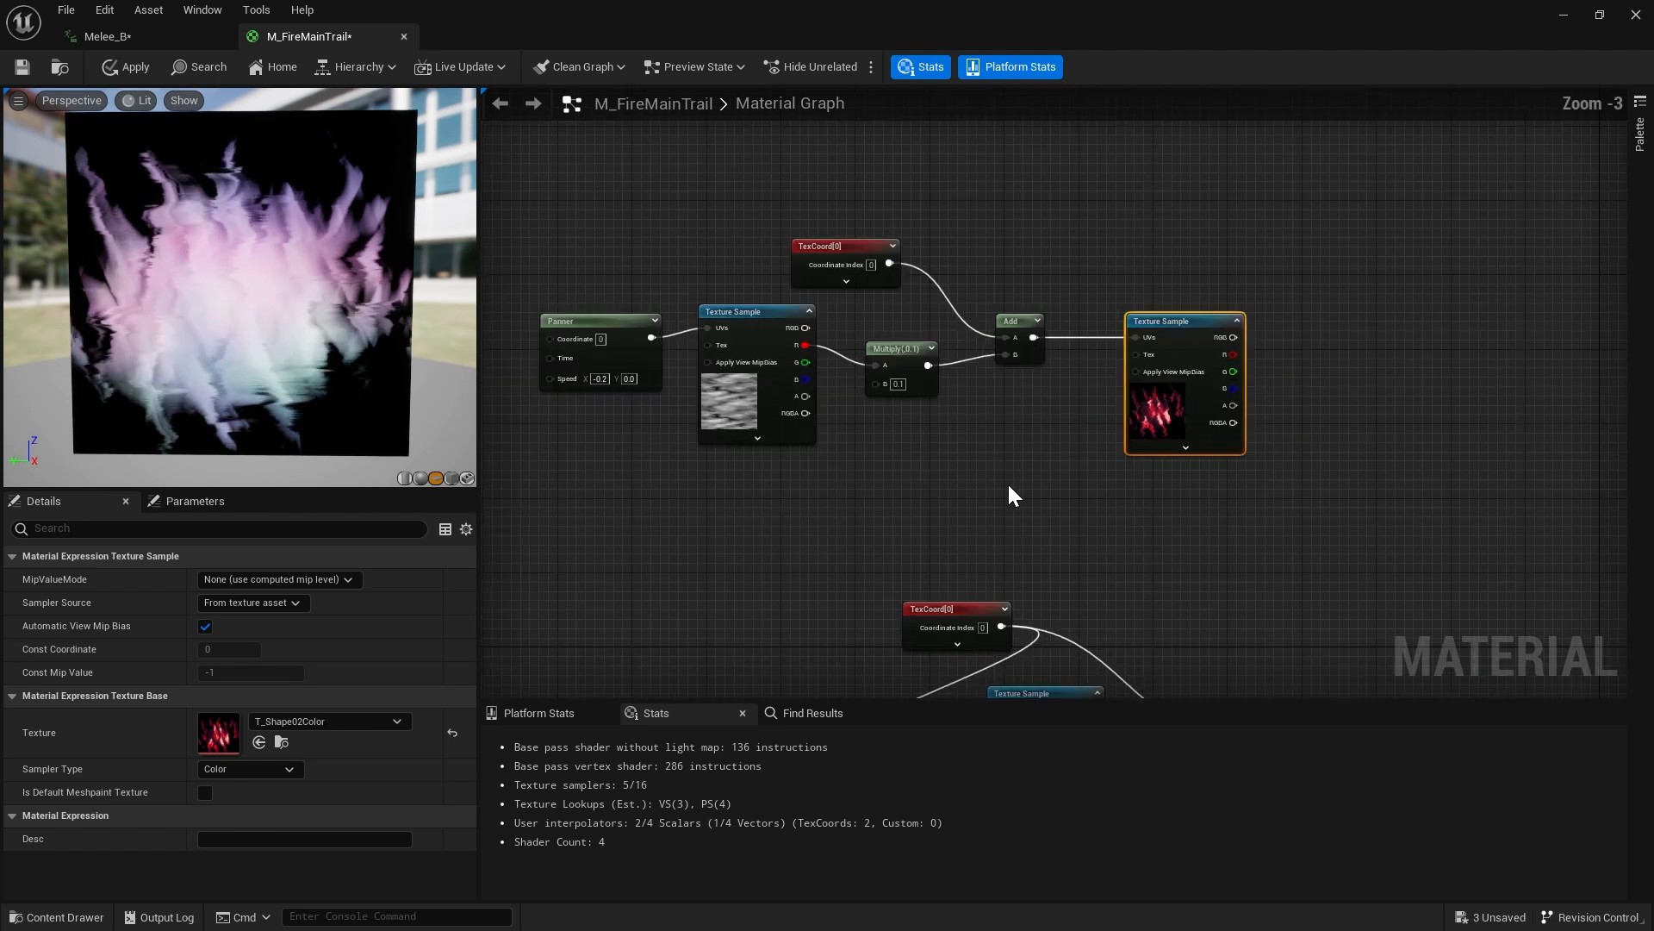
Preview the T_Shape02Color Texture Sample on its own to examine its distortion, and stop previewing the node
{"action": "left_click", "coordinate": [702, 396]}
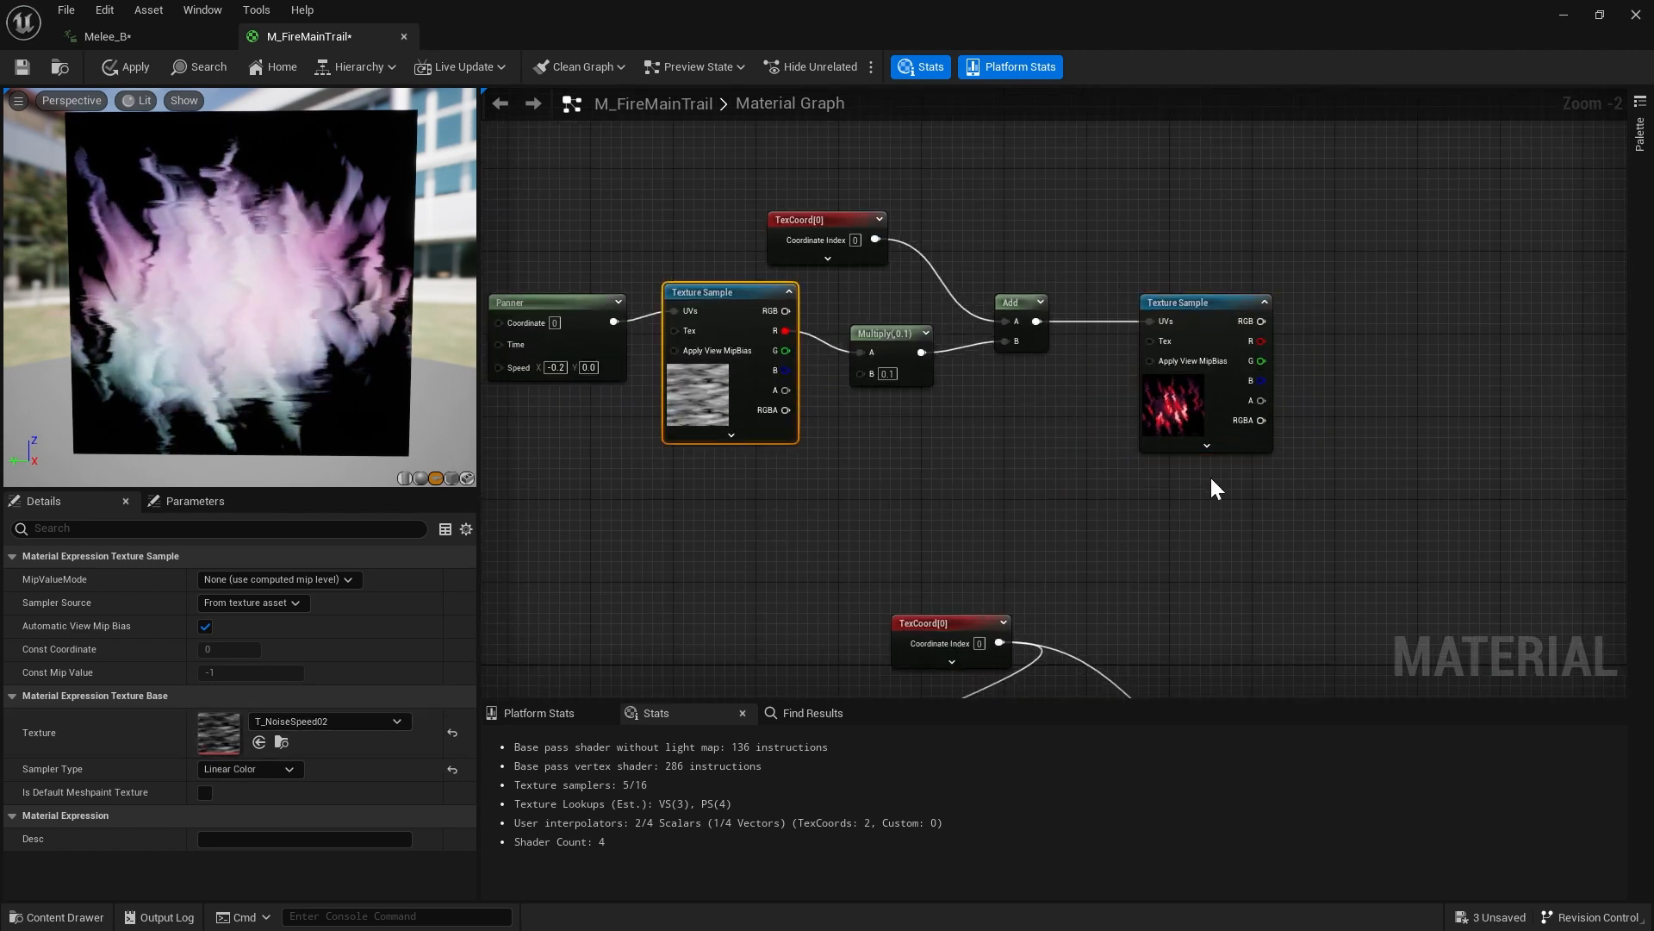
{"action": "left_click", "coordinate": [1182, 408]}
{"action": "right_click_drag", "start_coordinate": [1342, 452], "coordinate": [1171, 454]}
{"action": "right_click", "coordinate": [1017, 412]}
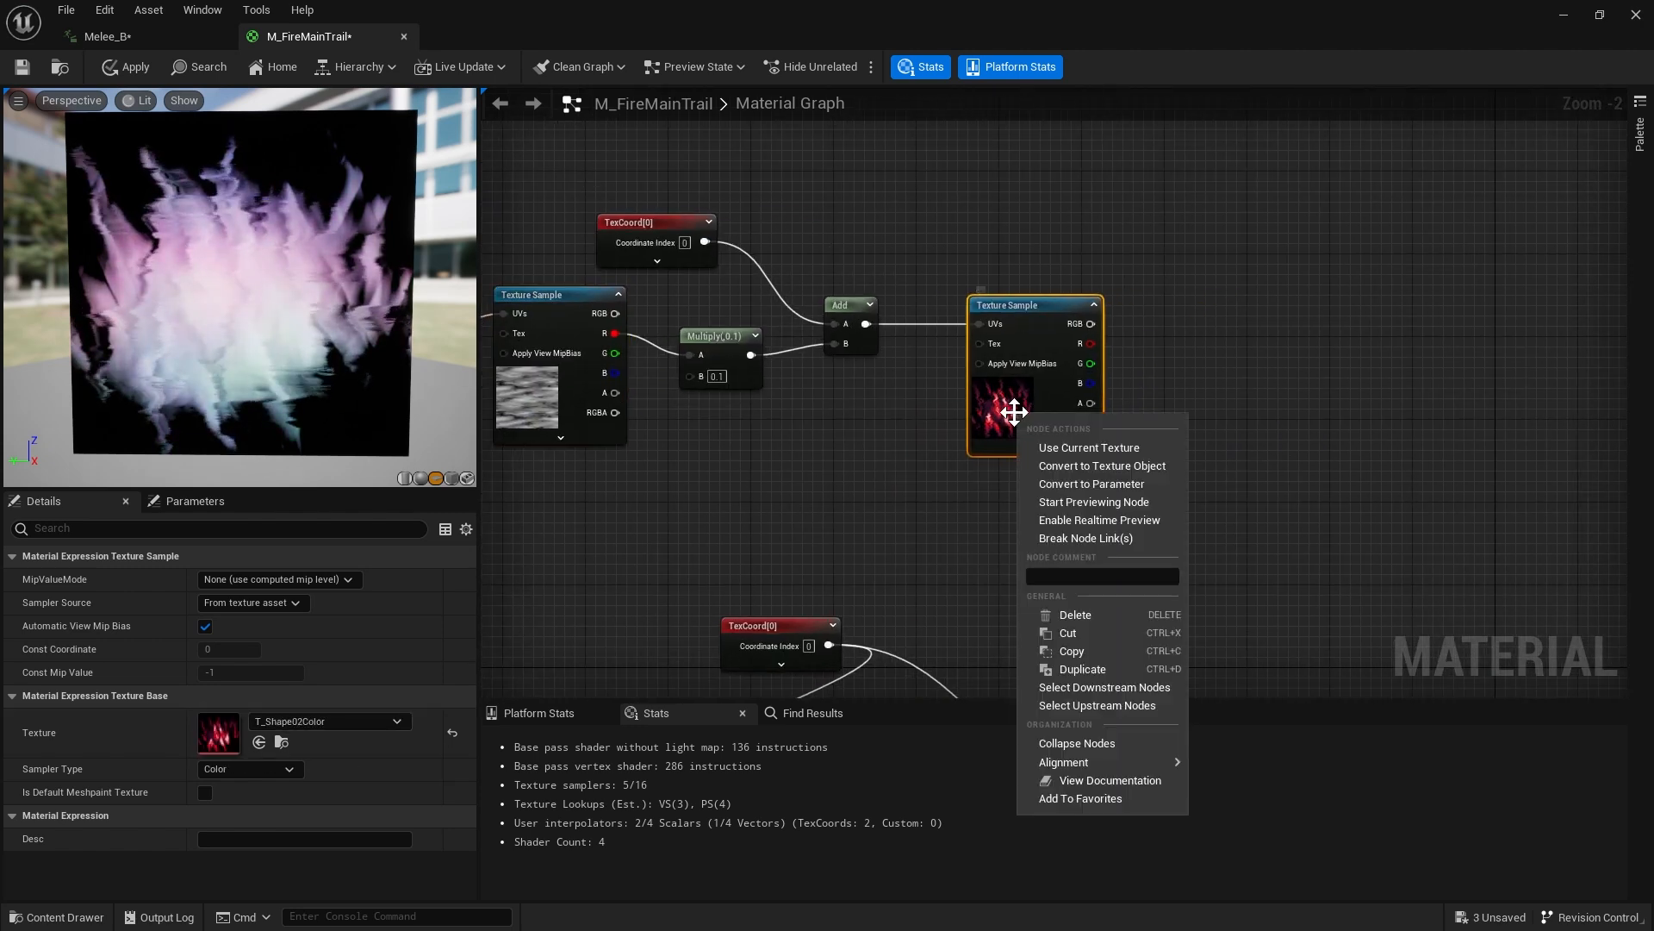
{"action": "left_click", "coordinate": [1117, 509]}
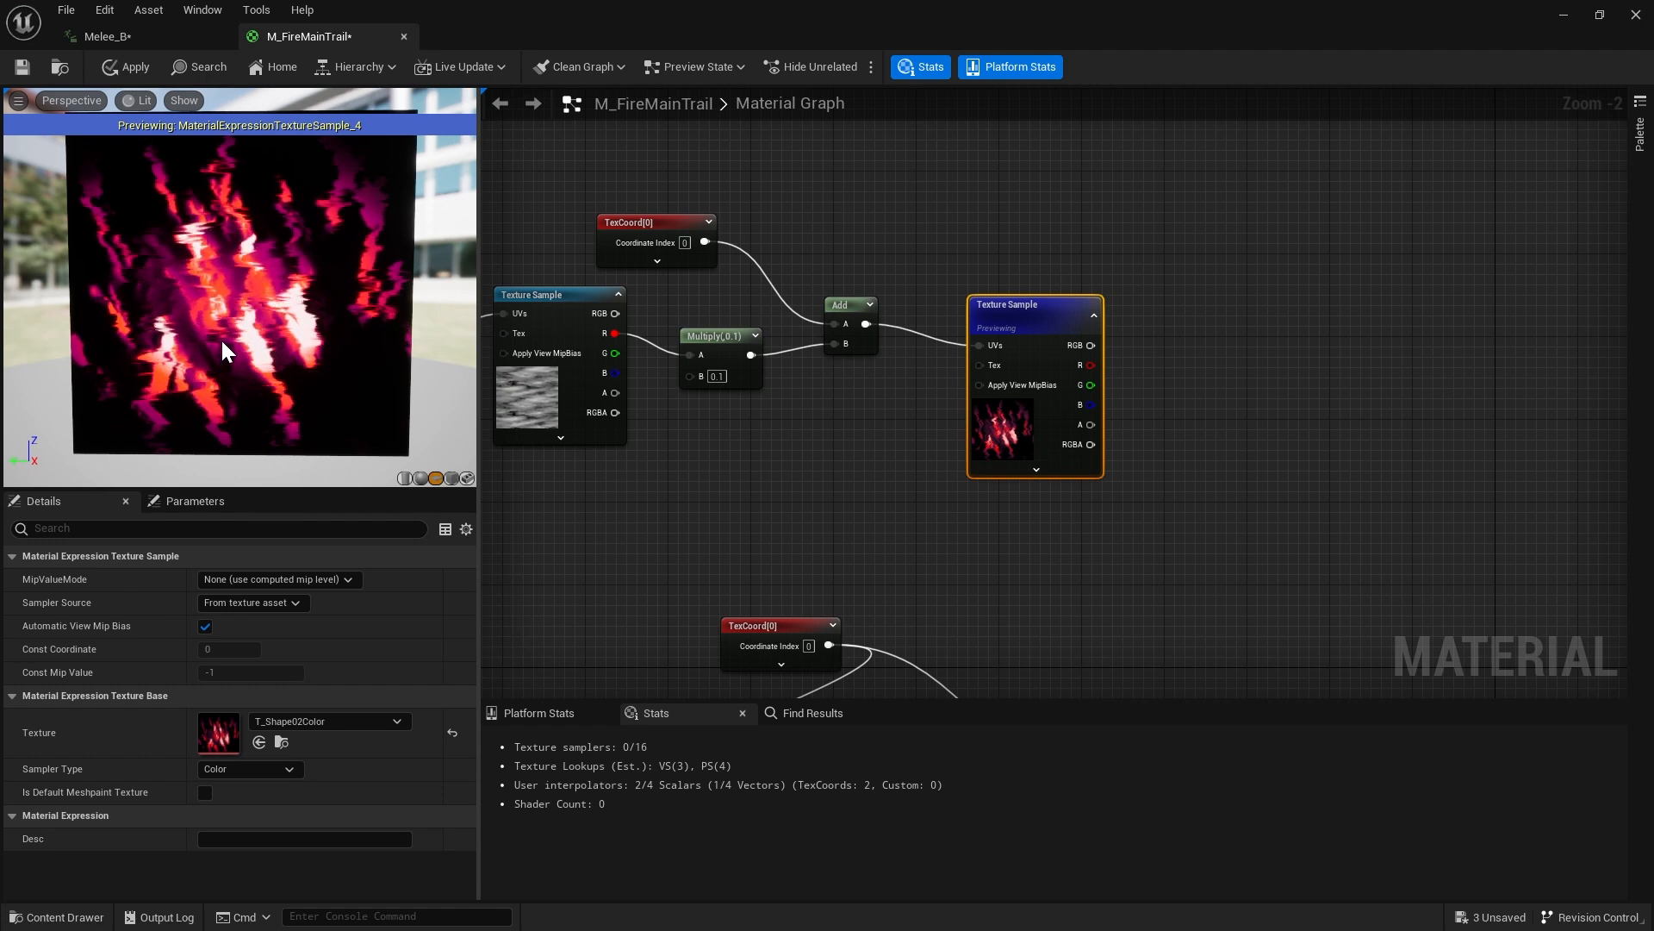
{"action": "right_click_drag", "start_coordinate": [660, 487], "coordinate": [936, 499]}
{"action": "right_click", "coordinate": [1284, 436]}
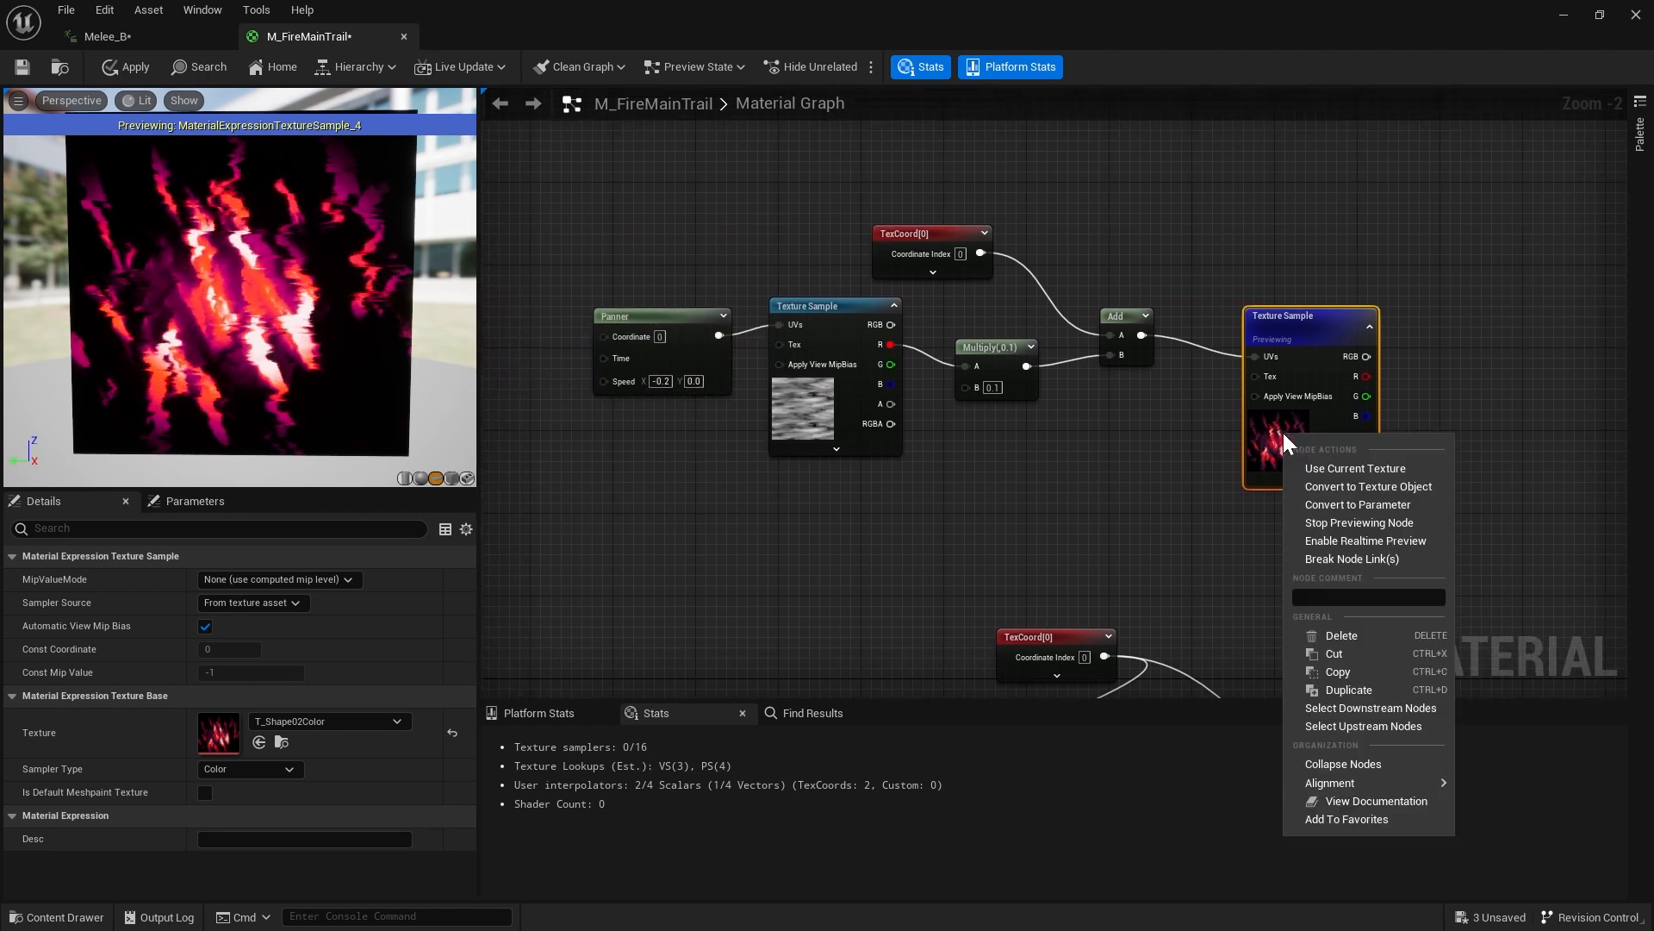
{"action": "left_click", "coordinate": [1376, 523]}
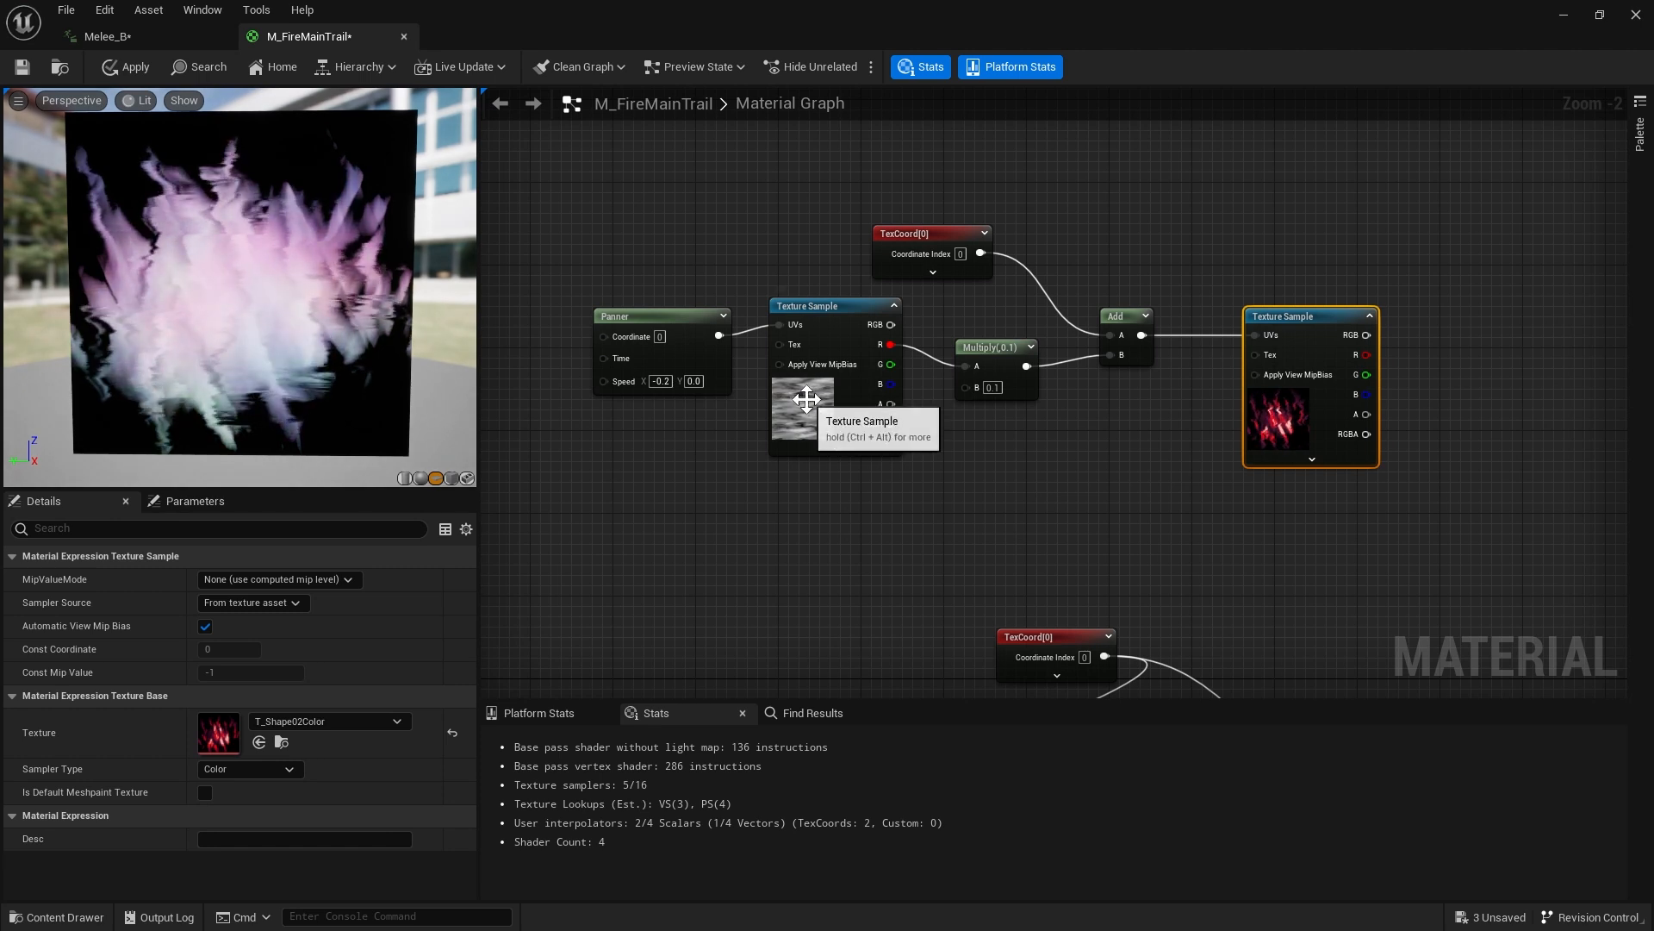
Set the X speed of the copied Panner feeding the upper T_NoiseSpeed02 sample to 0.2
{"action": "left_click", "coordinate": [810, 428]}
{"action": "right_click_drag", "start_coordinate": [1005, 548], "coordinate": [946, 645]}
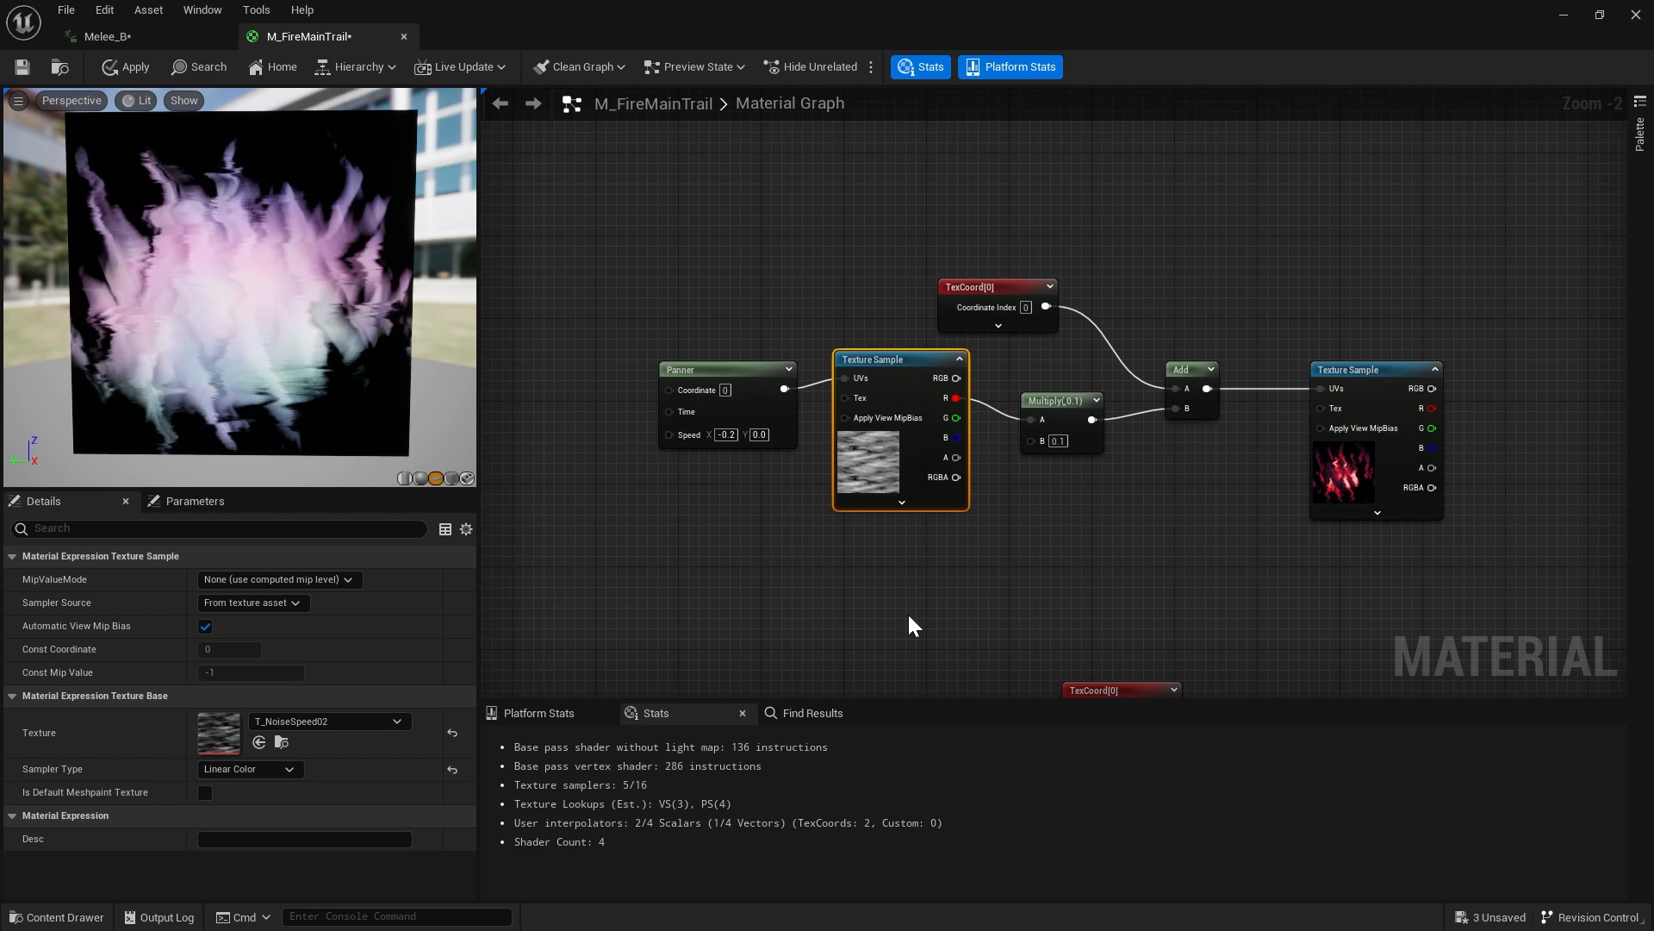
{"action": "scroll", "coordinate": [789, 517], "scroll_direction": "up", "scroll_amount": 2}
{"action": "left_click", "coordinate": [713, 395]}
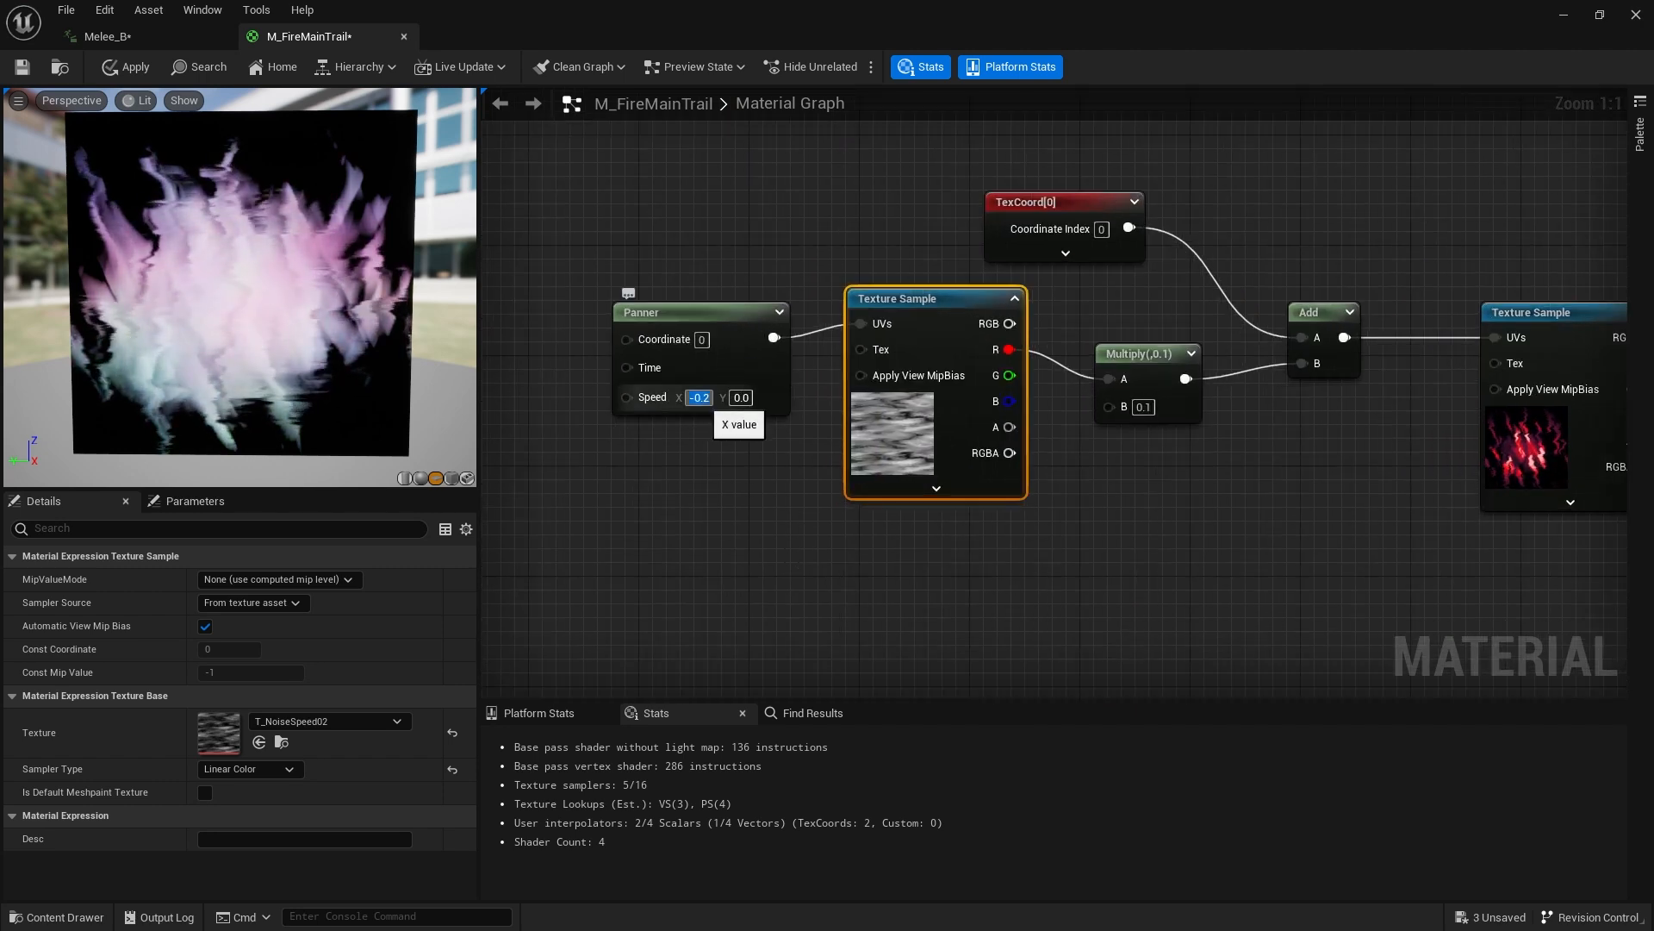
{"action": "type", "text": "0.2"}
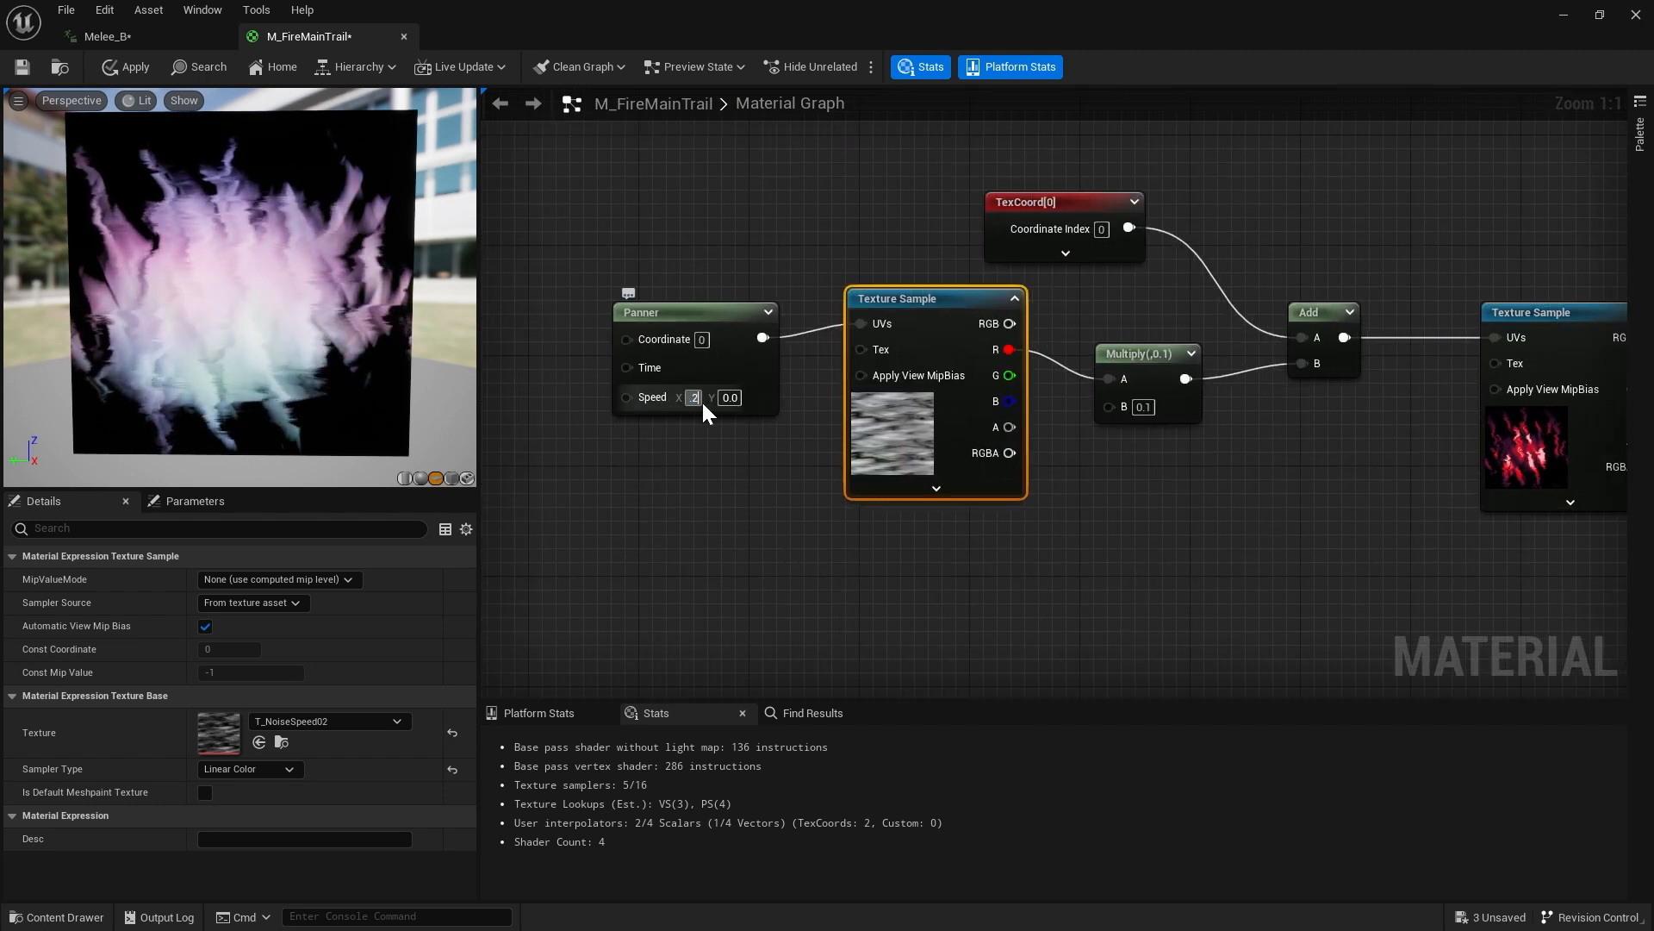
{"action": "right_click_drag", "start_coordinate": [1142, 517], "coordinate": [855, 462]}
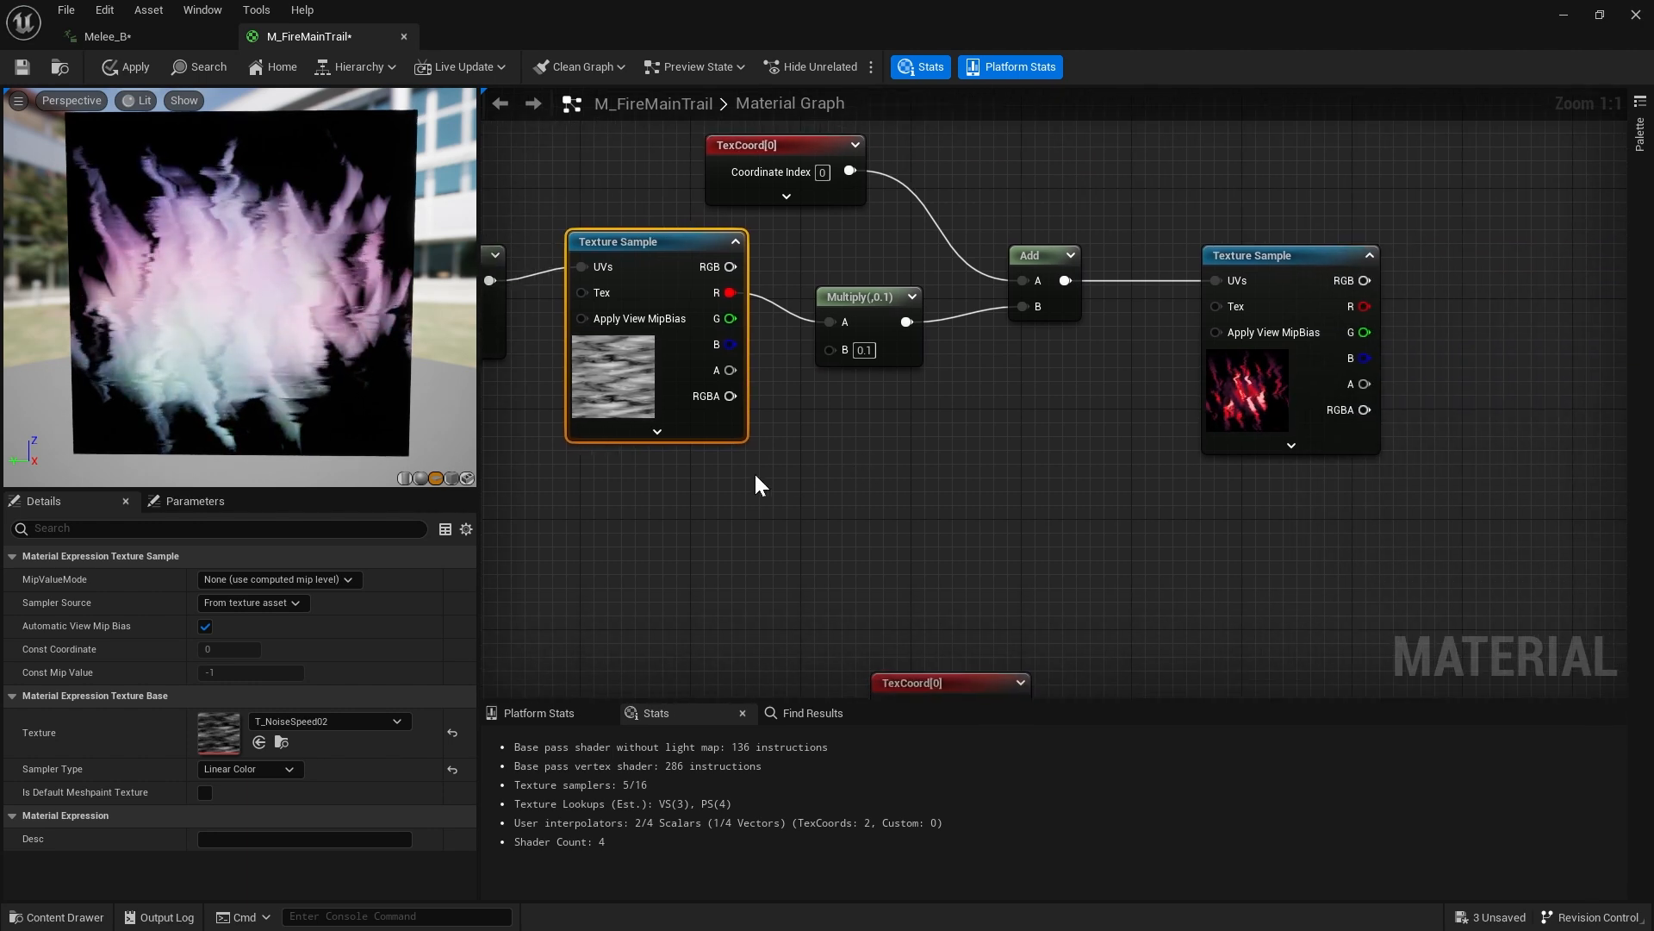
{"action": "right_click_drag", "start_coordinate": [1058, 494], "coordinate": [739, 349]}
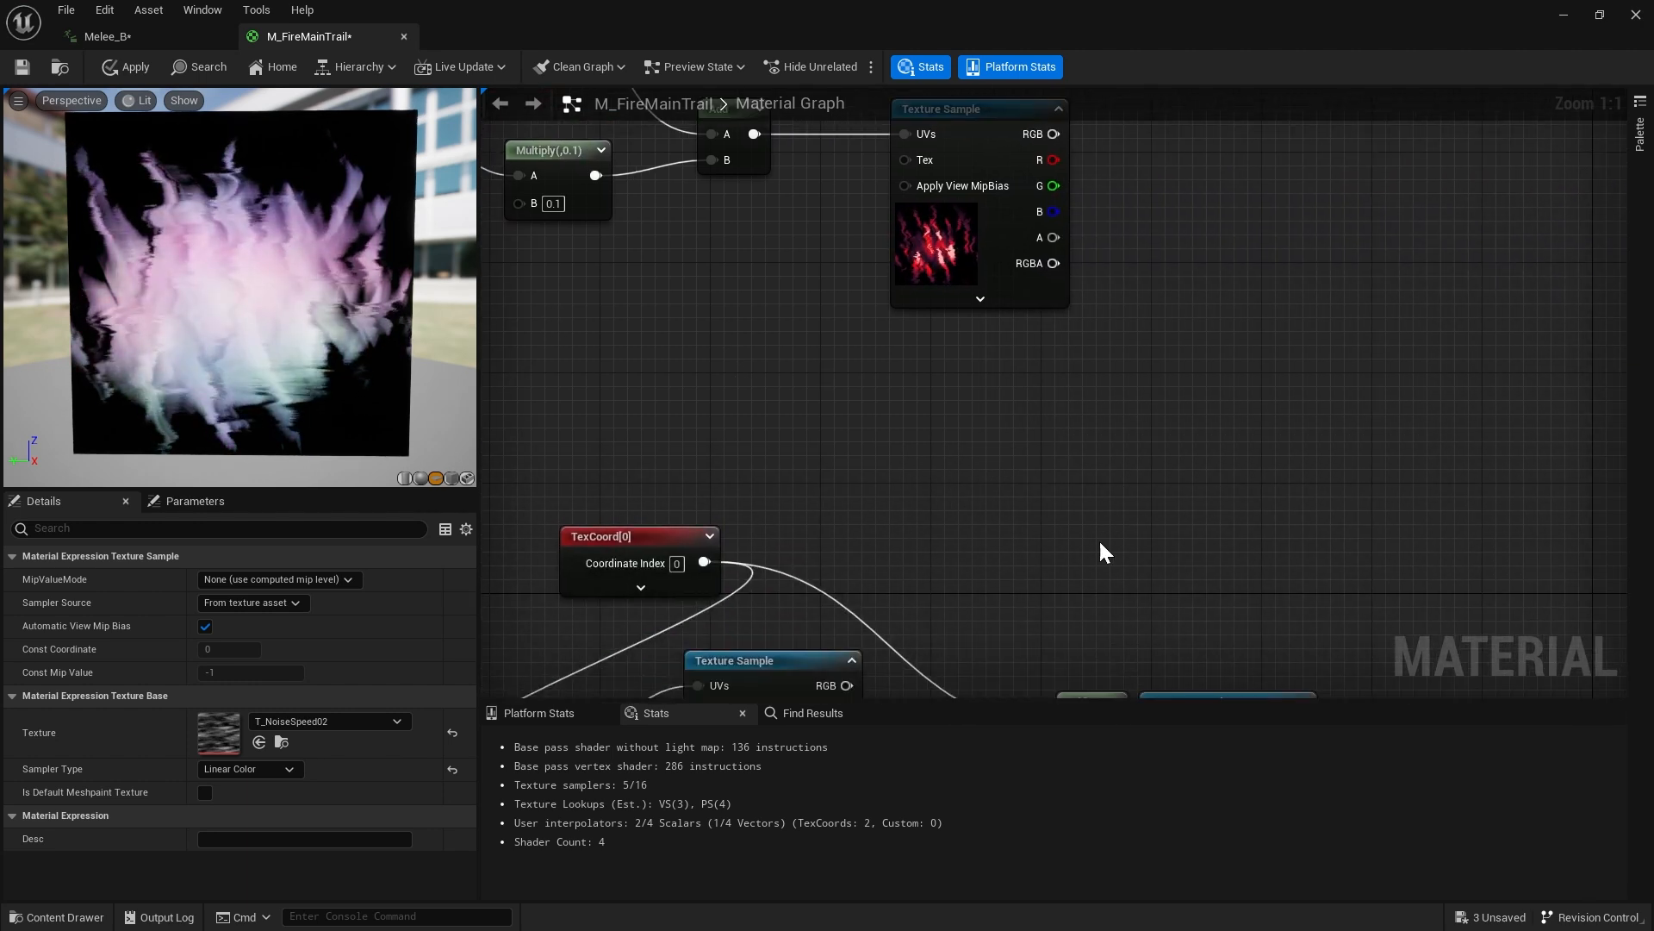
Place an Add node beside the T_Shape02Color Texture Sample and connect the sample's RGB output to its A input
{"action": "right_click_drag", "start_coordinate": [1096, 544], "coordinate": [1035, 257]}
{"action": "right_click_drag", "start_coordinate": [1282, 305], "coordinate": [1621, 602]}
{"action": "scroll", "coordinate": [1048, 323], "scroll_direction": "down", "scroll_amount": 1}
{"action": "right_click_drag", "start_coordinate": [1049, 323], "coordinate": [626, 512]}
{"action": "right_click_drag", "start_coordinate": [1011, 443], "coordinate": [962, 396]}
{"action": "left_click", "coordinate": [970, 398]}
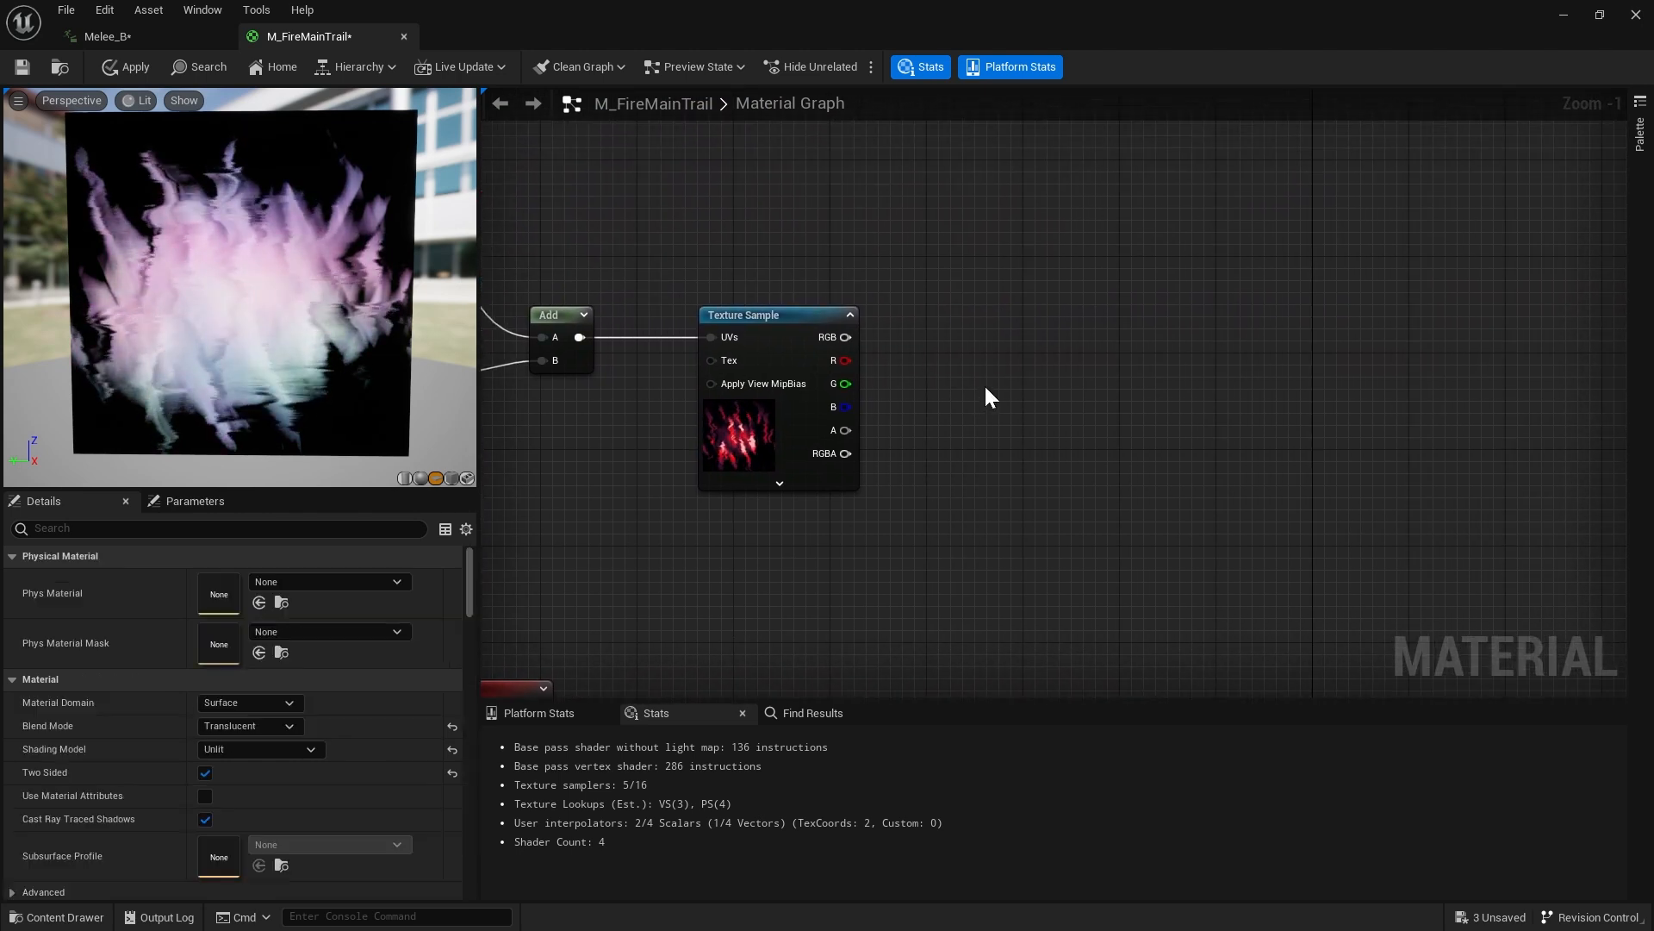
{"action": "left_click", "coordinate": [975, 383]}
{"action": "left_click_drag", "start_coordinate": [845, 337], "coordinate": [988, 420]}
Move the whole T_Shape02Color chain, from its Panner to the new Add node, farther along toward the material output
{"action": "scroll", "coordinate": [1023, 545], "scroll_direction": "down", "scroll_amount": 2}
{"action": "right_click_drag", "start_coordinate": [1023, 545], "coordinate": [822, 202]}
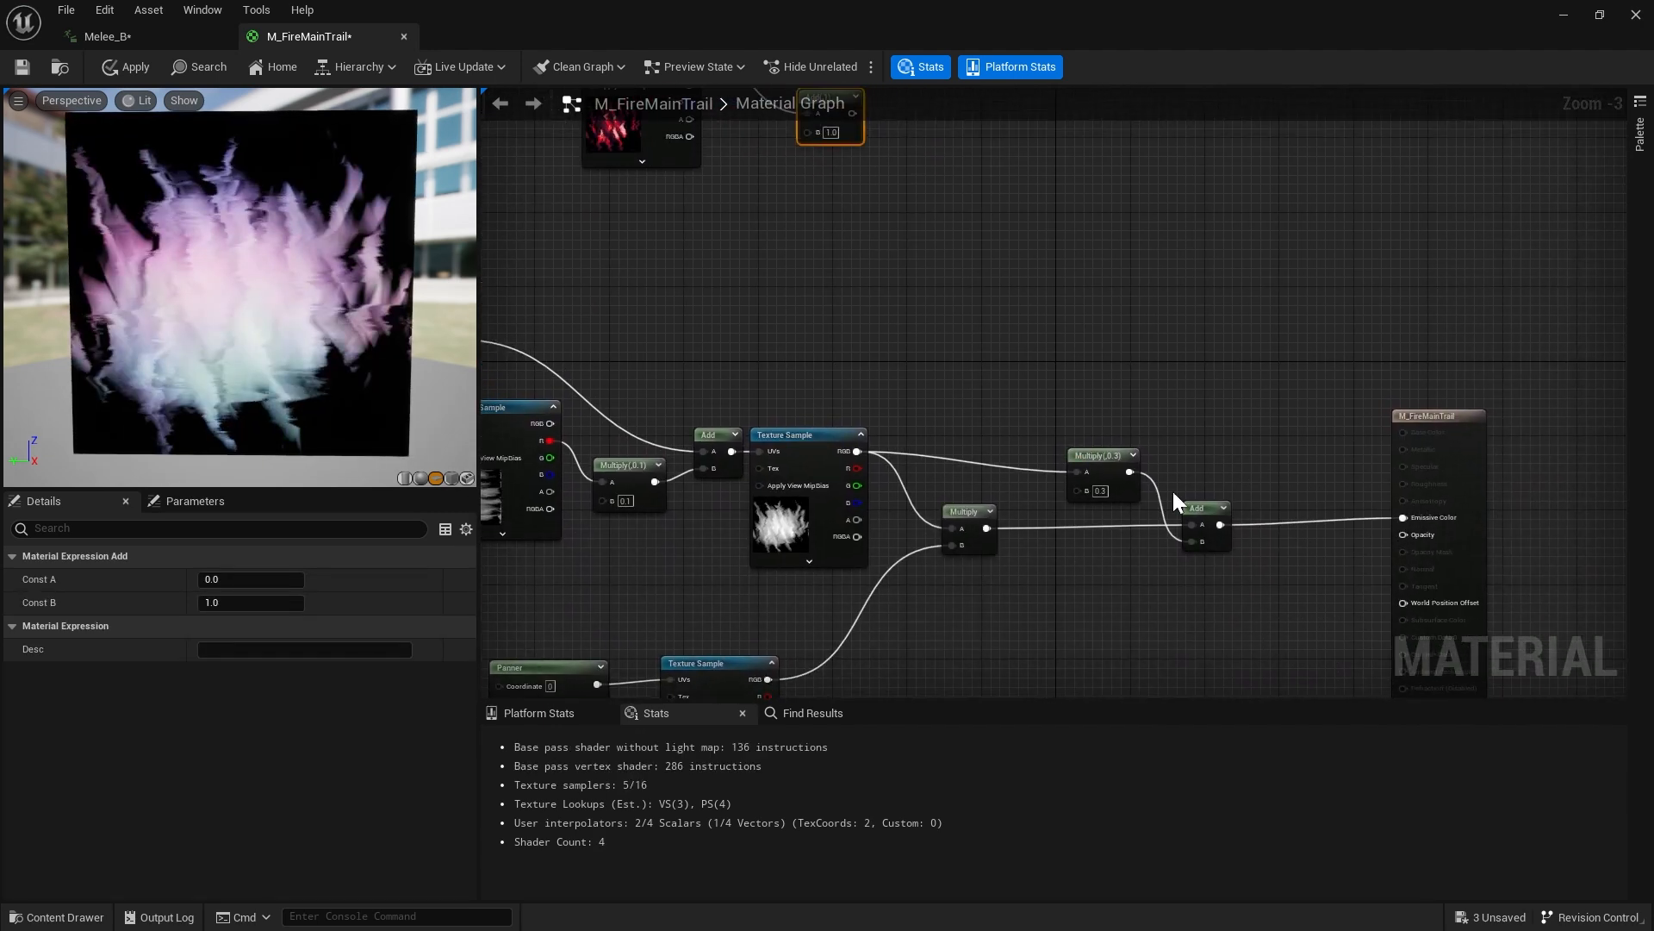
{"action": "scroll", "coordinate": [1233, 472], "scroll_direction": "down", "scroll_amount": 2}
{"action": "right_click_drag", "start_coordinate": [945, 288], "coordinate": [1066, 401]}
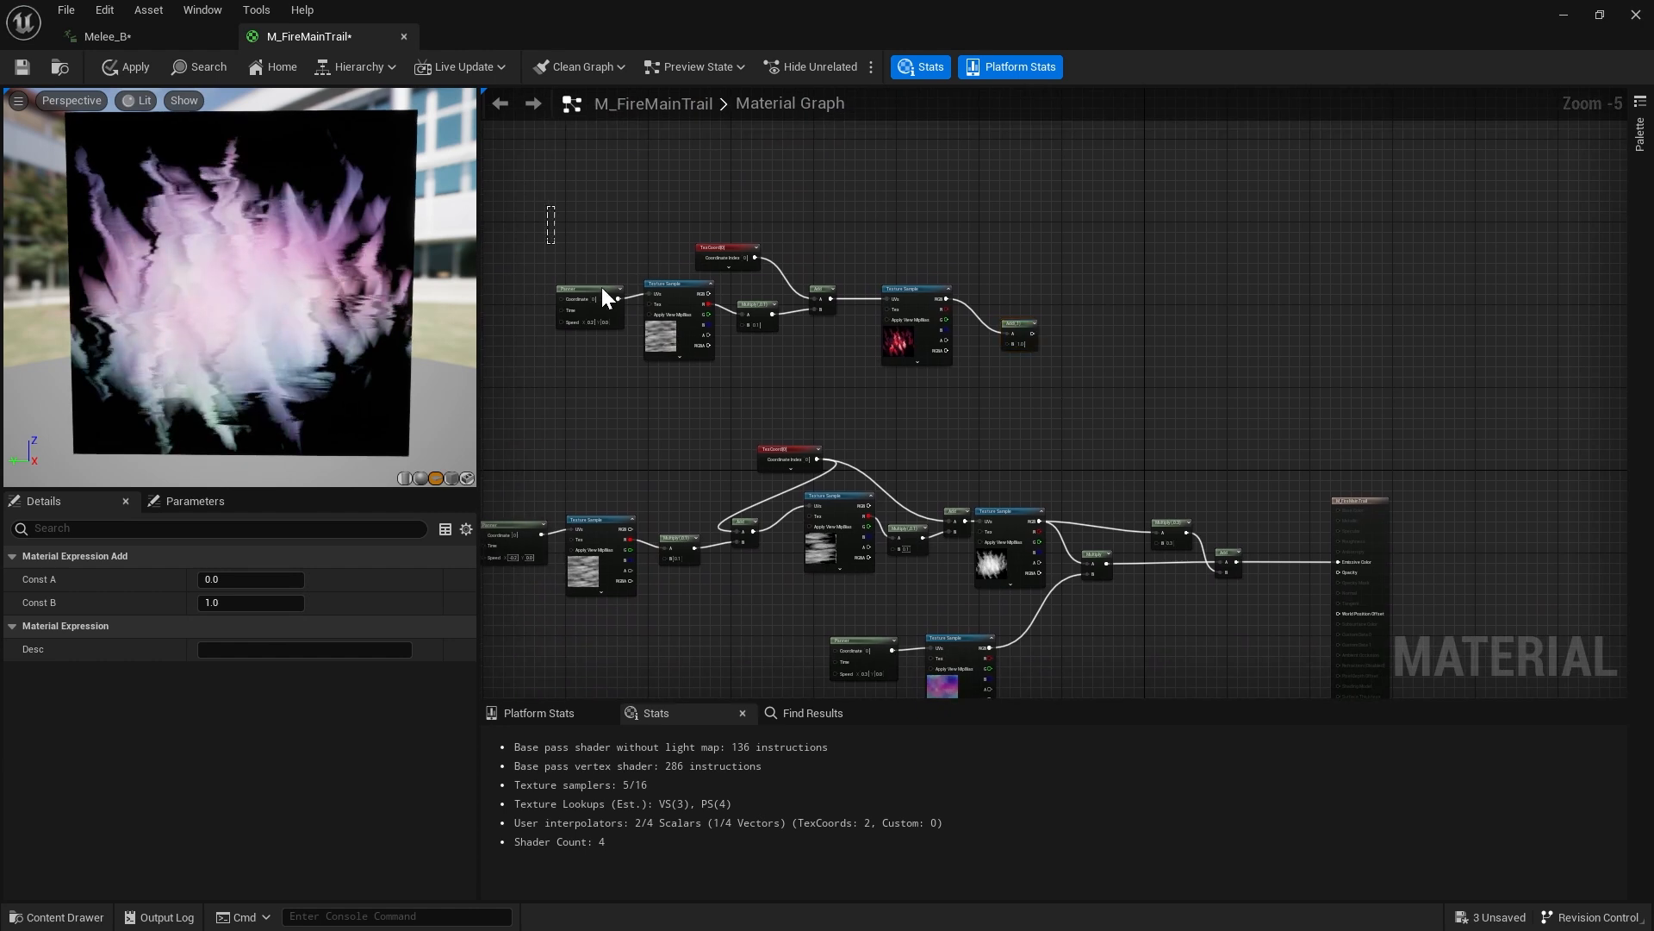
{"action": "left_click_drag", "start_coordinate": [564, 261], "coordinate": [1098, 396]}
{"action": "left_click_drag", "start_coordinate": [1021, 324], "coordinate": [1155, 338]}
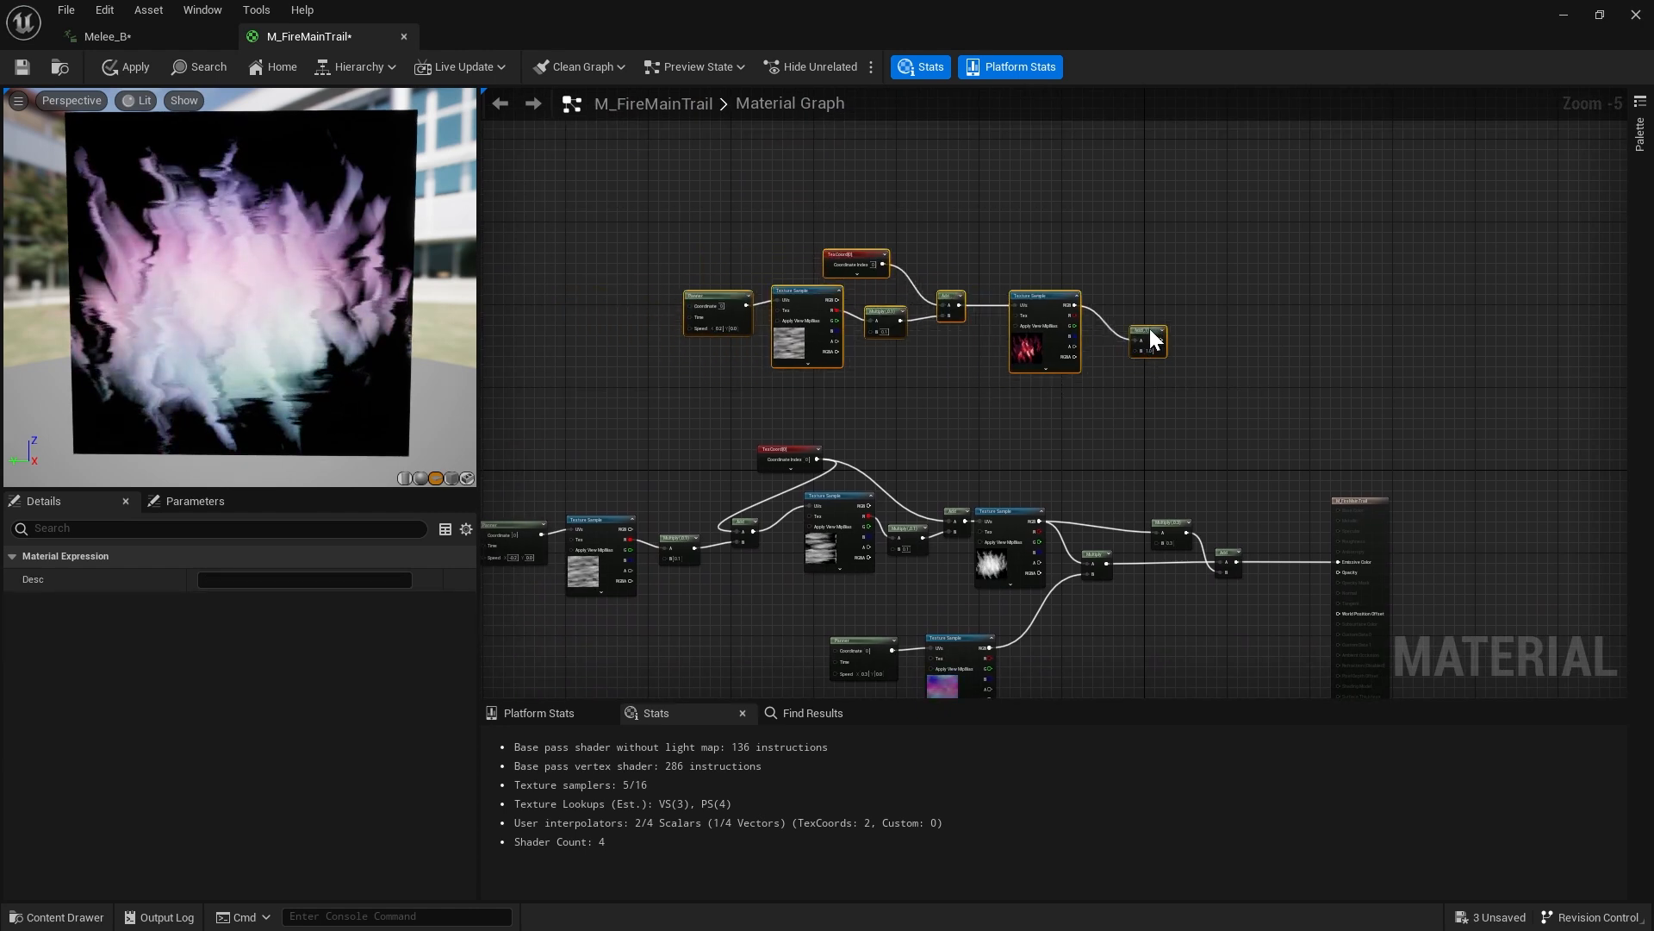
Place a Multiply node before the material output and connect the lower chain's Add output to its B input
{"action": "right_click_drag", "start_coordinate": [1171, 454], "coordinate": [1029, 340]}
{"action": "scroll", "coordinate": [1029, 339], "scroll_direction": "up", "scroll_amount": 2}
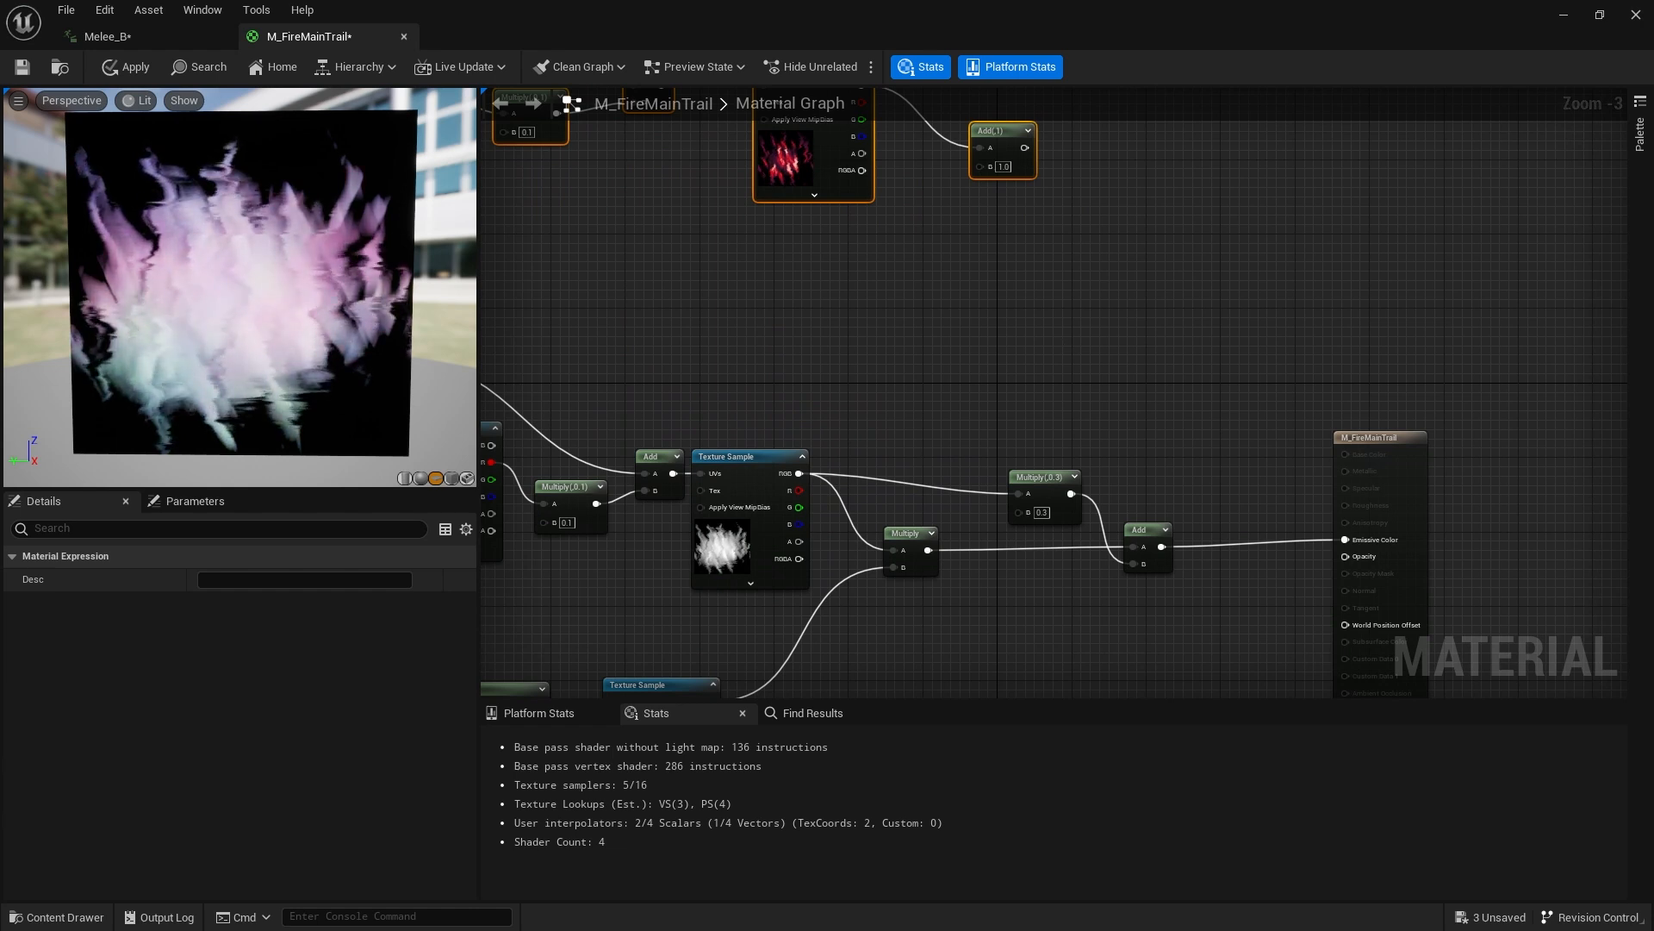
{"action": "right_click_drag", "start_coordinate": [1191, 365], "coordinate": [955, 282]}
{"action": "scroll", "coordinate": [1045, 340], "scroll_direction": "up", "scroll_amount": 2}
{"action": "left_click", "coordinate": [985, 424]}
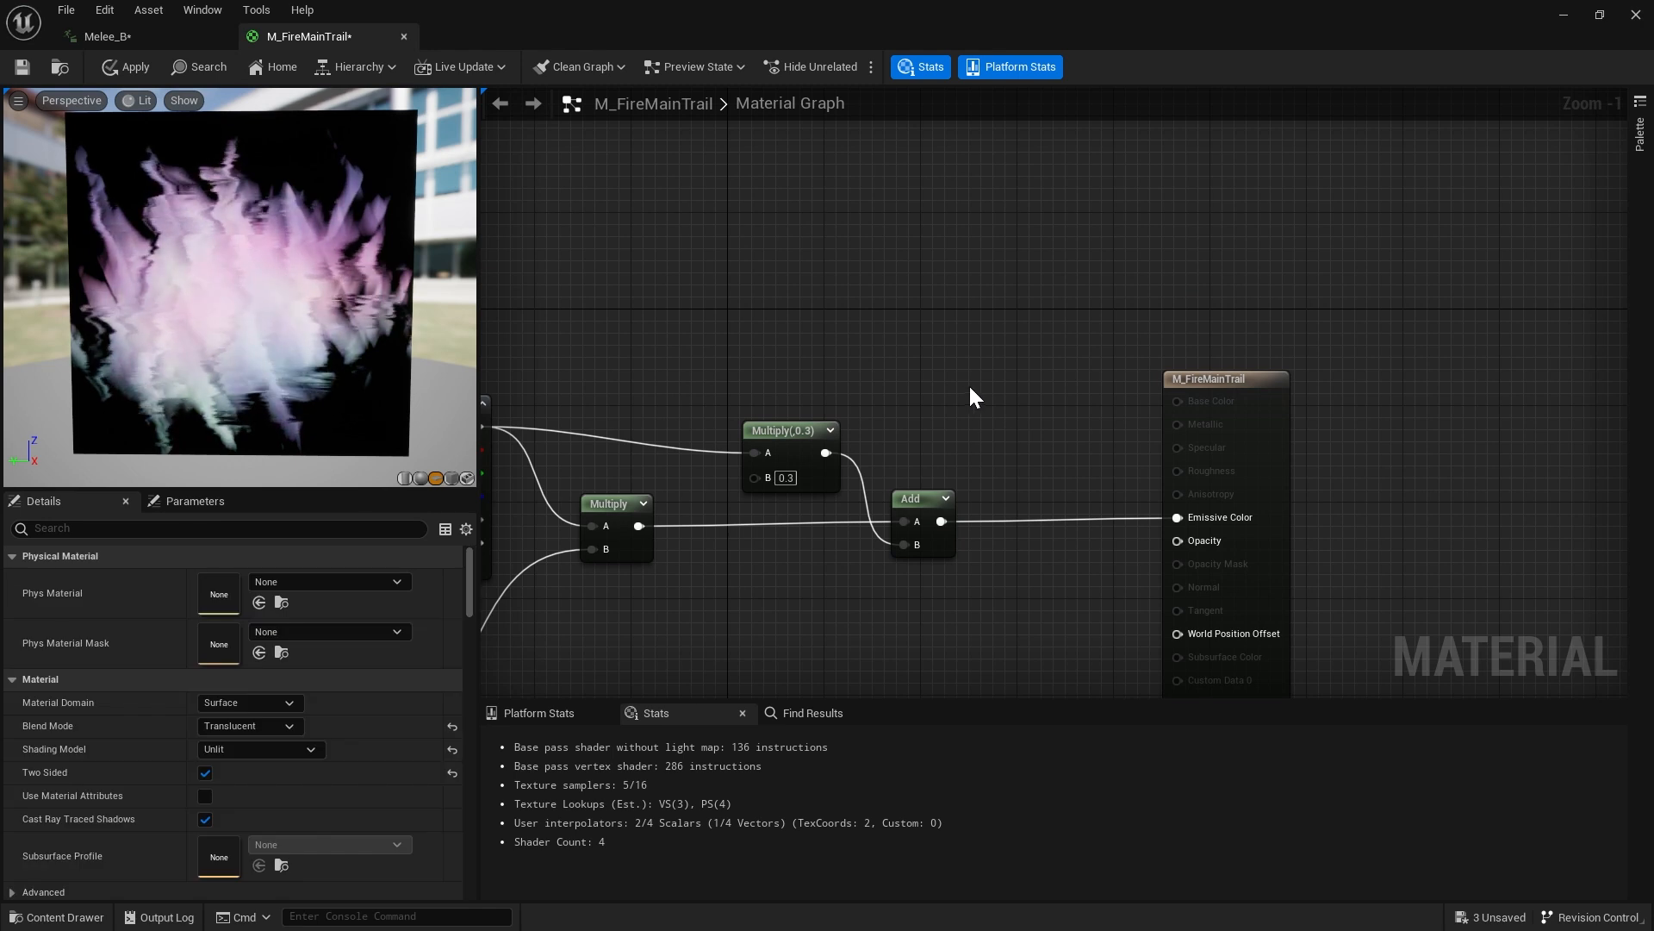
{"action": "left_click", "coordinate": [972, 396]}
{"action": "left_click_drag", "start_coordinate": [954, 496], "coordinate": [980, 447]}
{"action": "right_click_drag", "start_coordinate": [912, 286], "coordinate": [934, 333]}
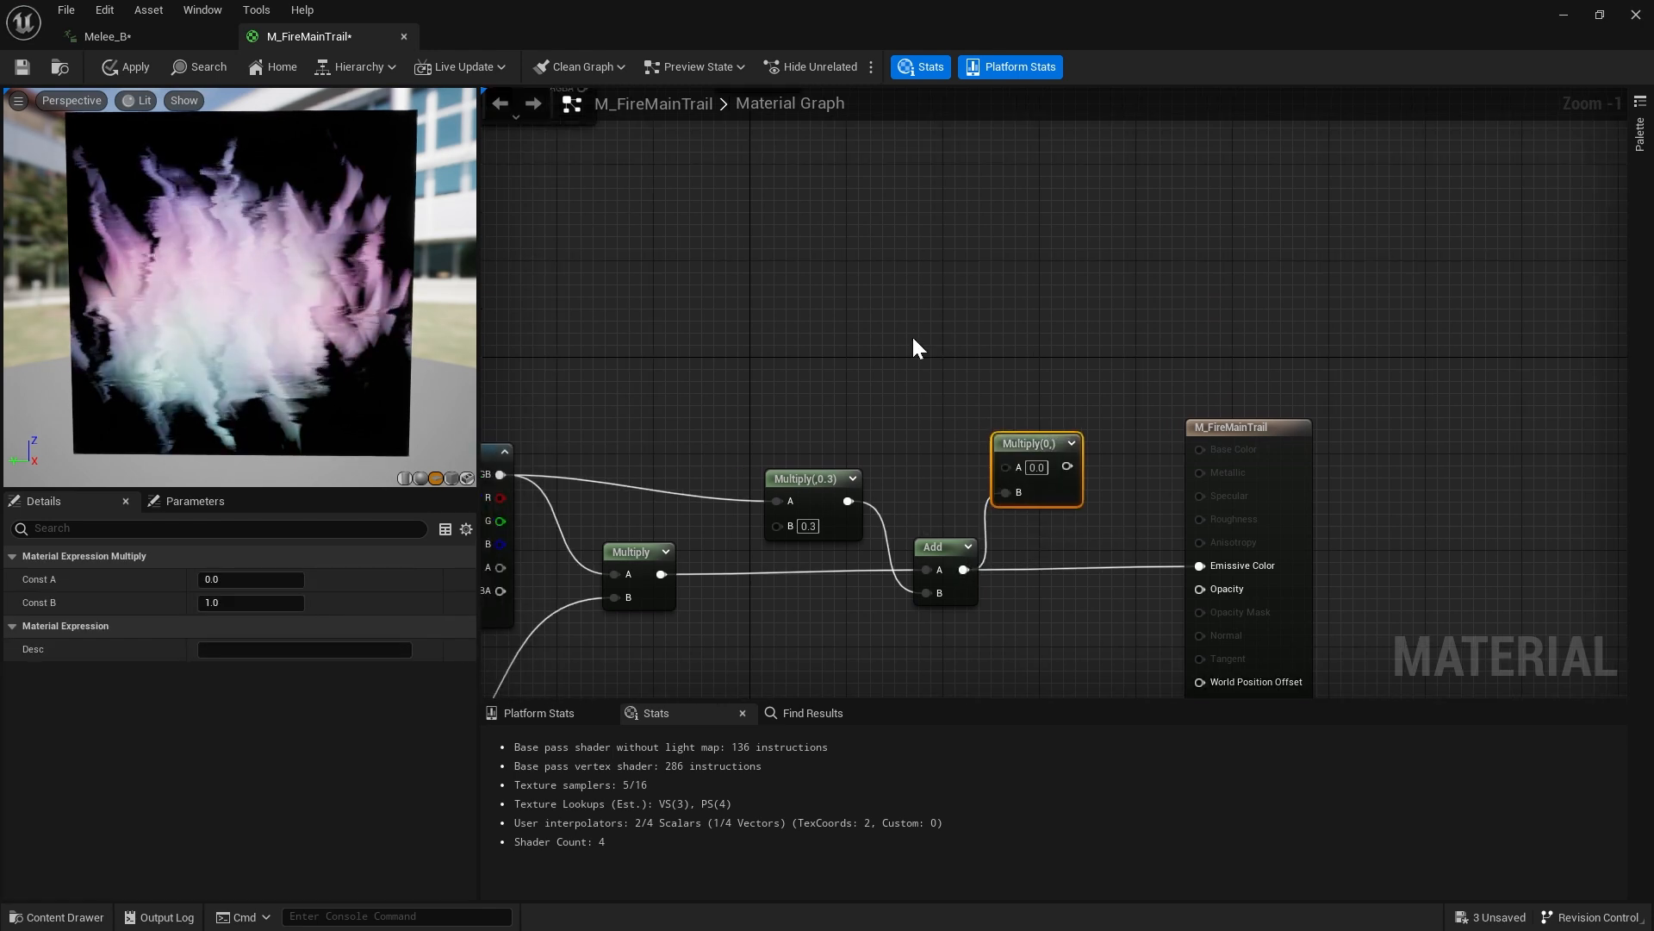
Create a Constant3Vector, connect it to the new Multiply's A input, and move it above the Multiply(,0.3) node
{"action": "left_click", "coordinate": [791, 320]}
{"action": "key", "text": "3"}
{"action": "left_click", "coordinate": [789, 320]}
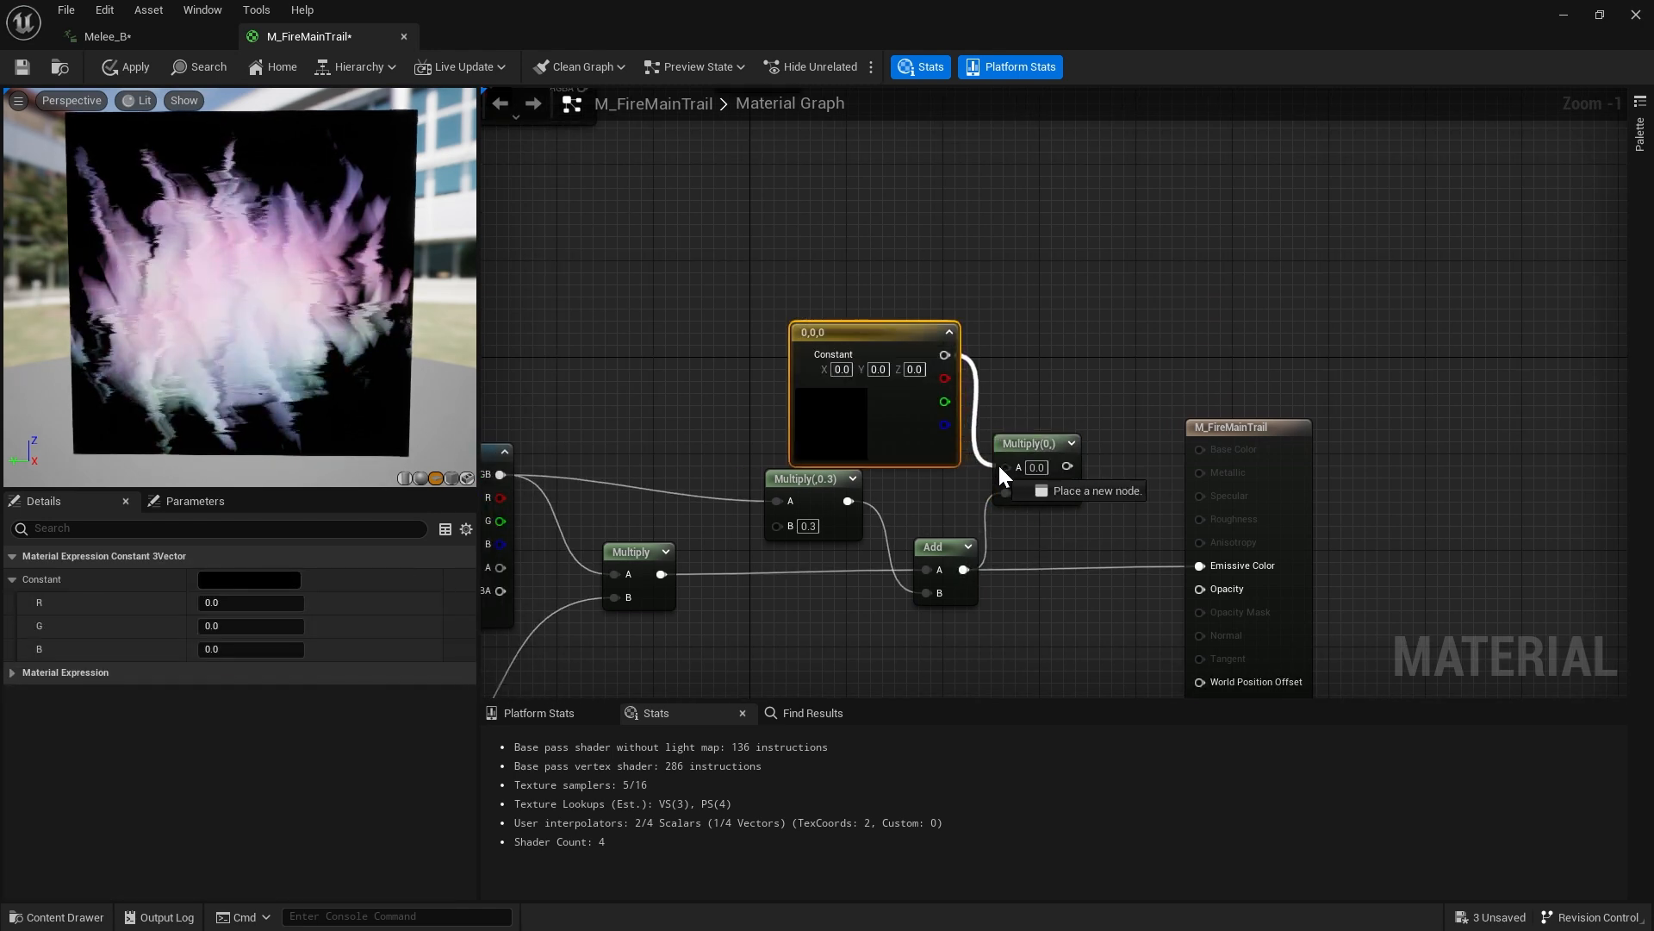
{"action": "left_click_drag", "start_coordinate": [997, 468], "coordinate": [1001, 466]}
{"action": "left_click_drag", "start_coordinate": [843, 443], "coordinate": [815, 405]}
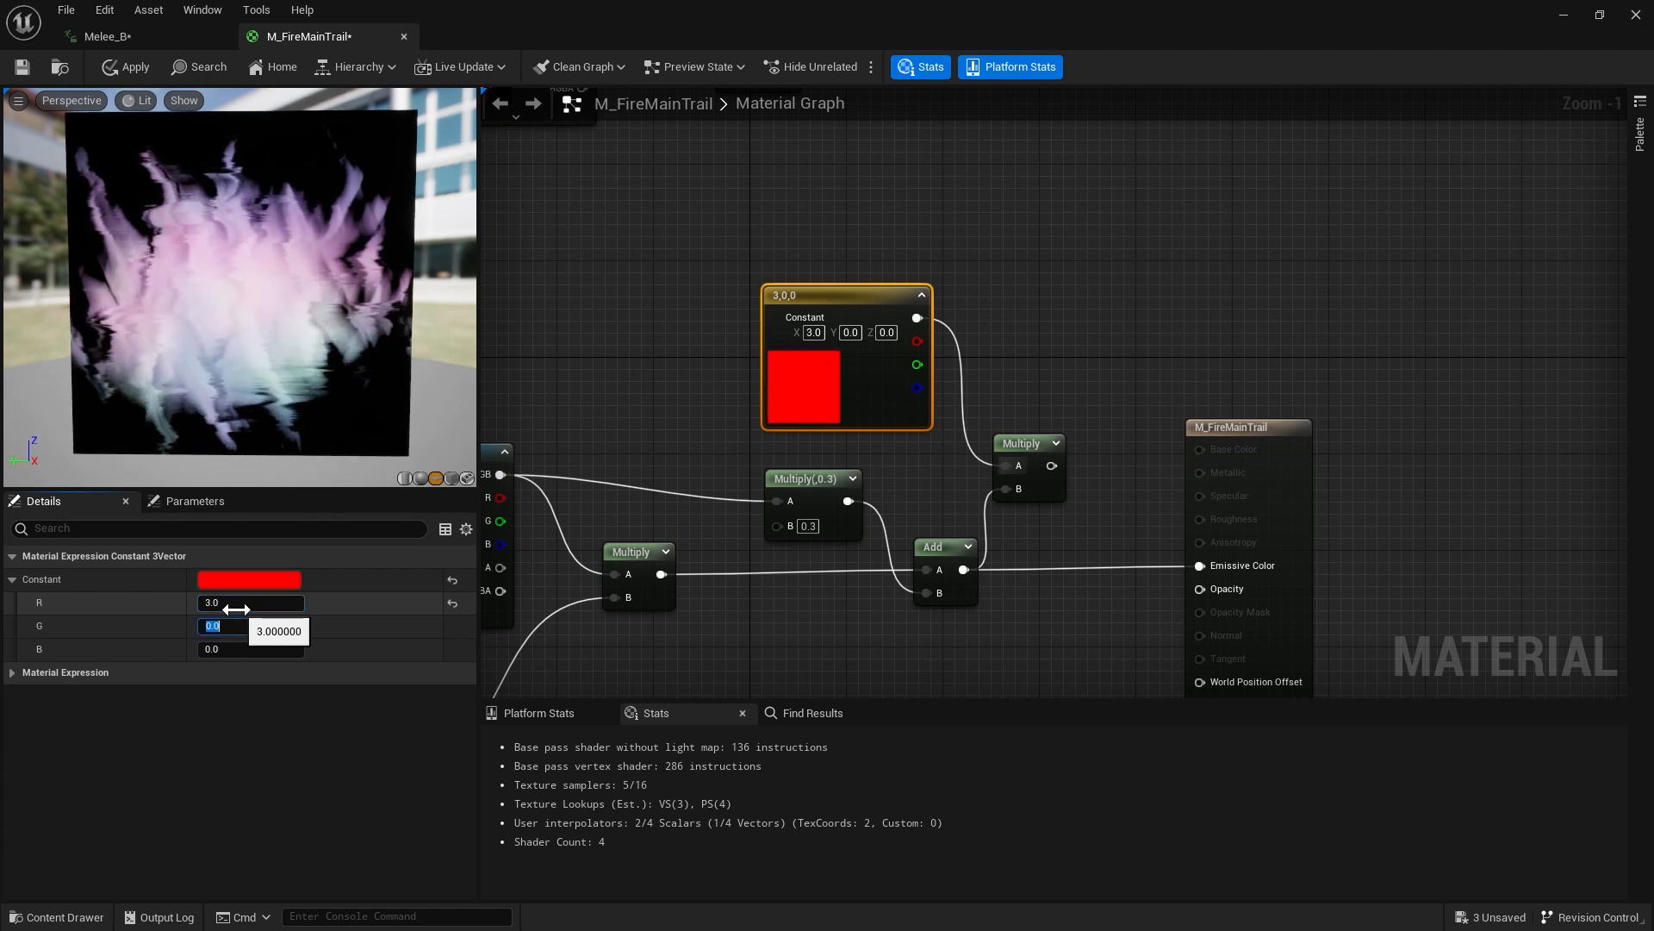
Set the Constant3Vector to R 3.0, G 0.1 and B 0.9
{"action": "key", "text": "Tab"}
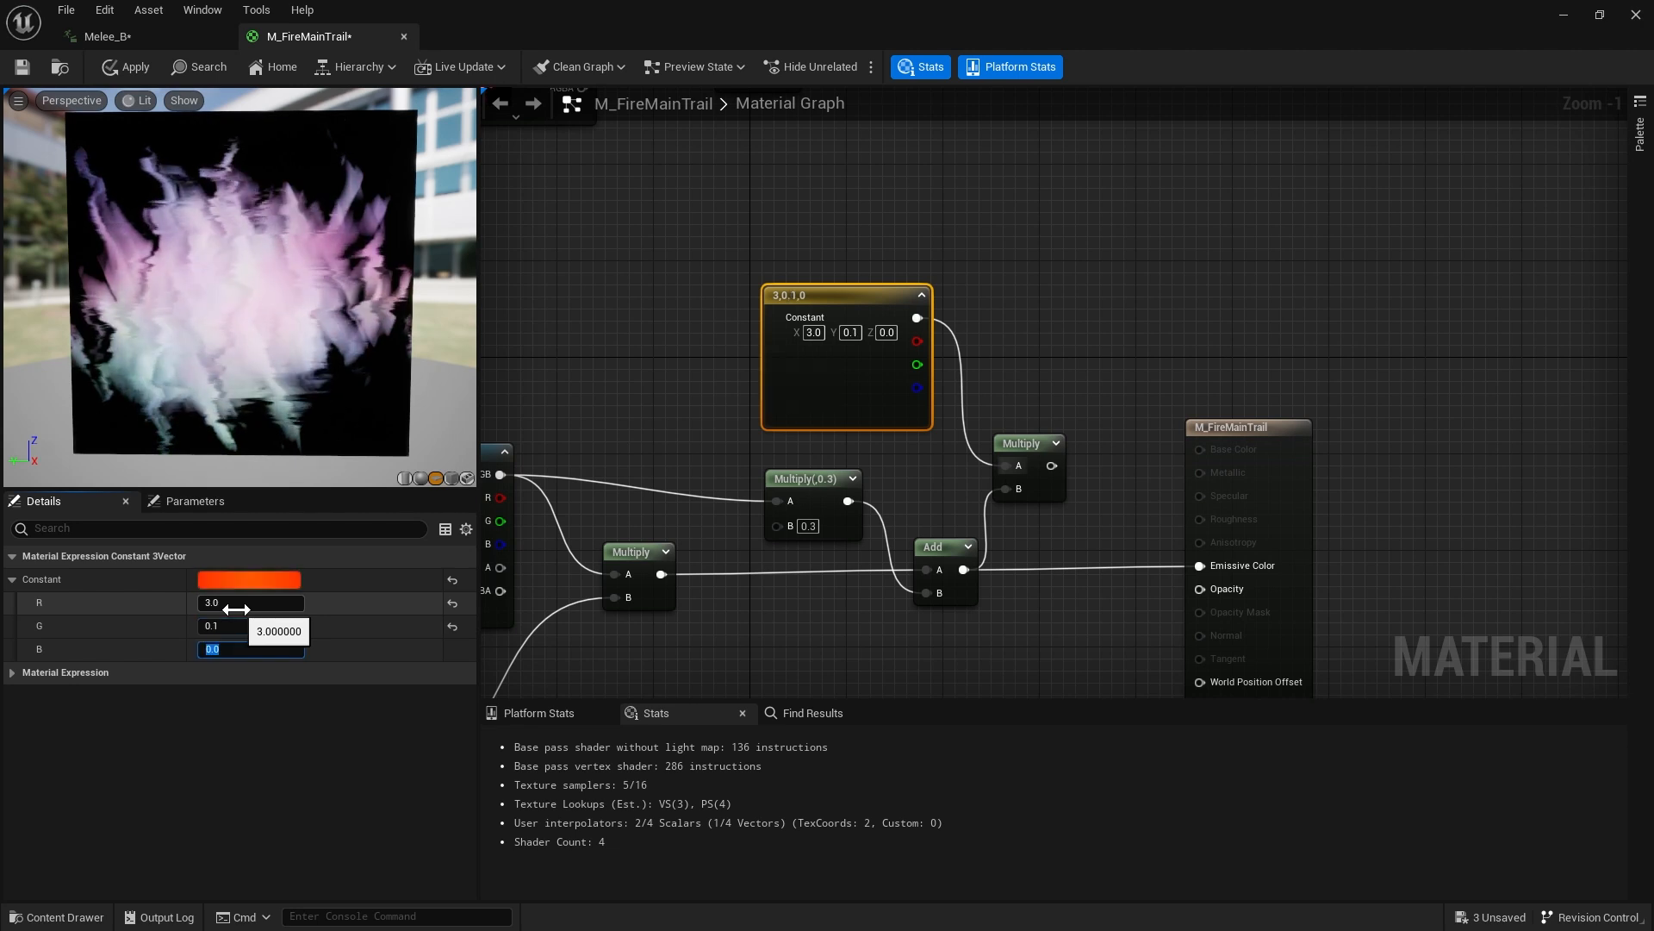
{"action": "type", "text": ".9"}
{"action": "key", "text": "Return"}
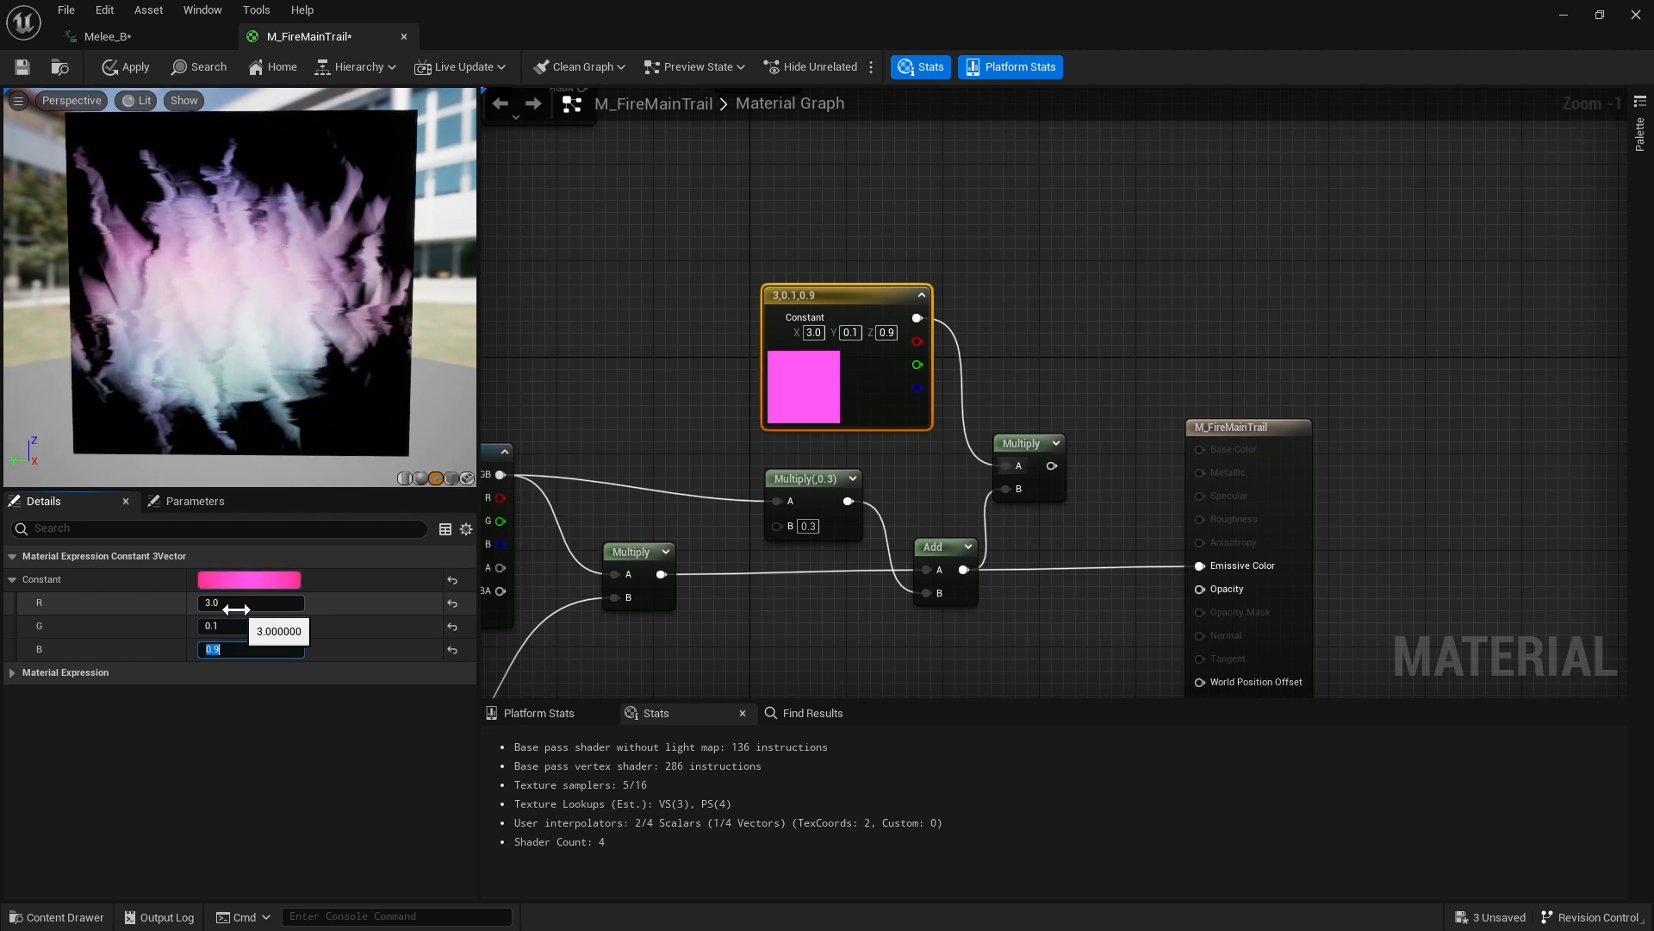
Change the Constant3Vector to yellow with R 3.0, G 2.1606, B 0.233537, and connect the Multiply output to Emissive Color
{"action": "left_click", "coordinate": [273, 580]}
{"action": "left_click", "coordinate": [436, 670]}
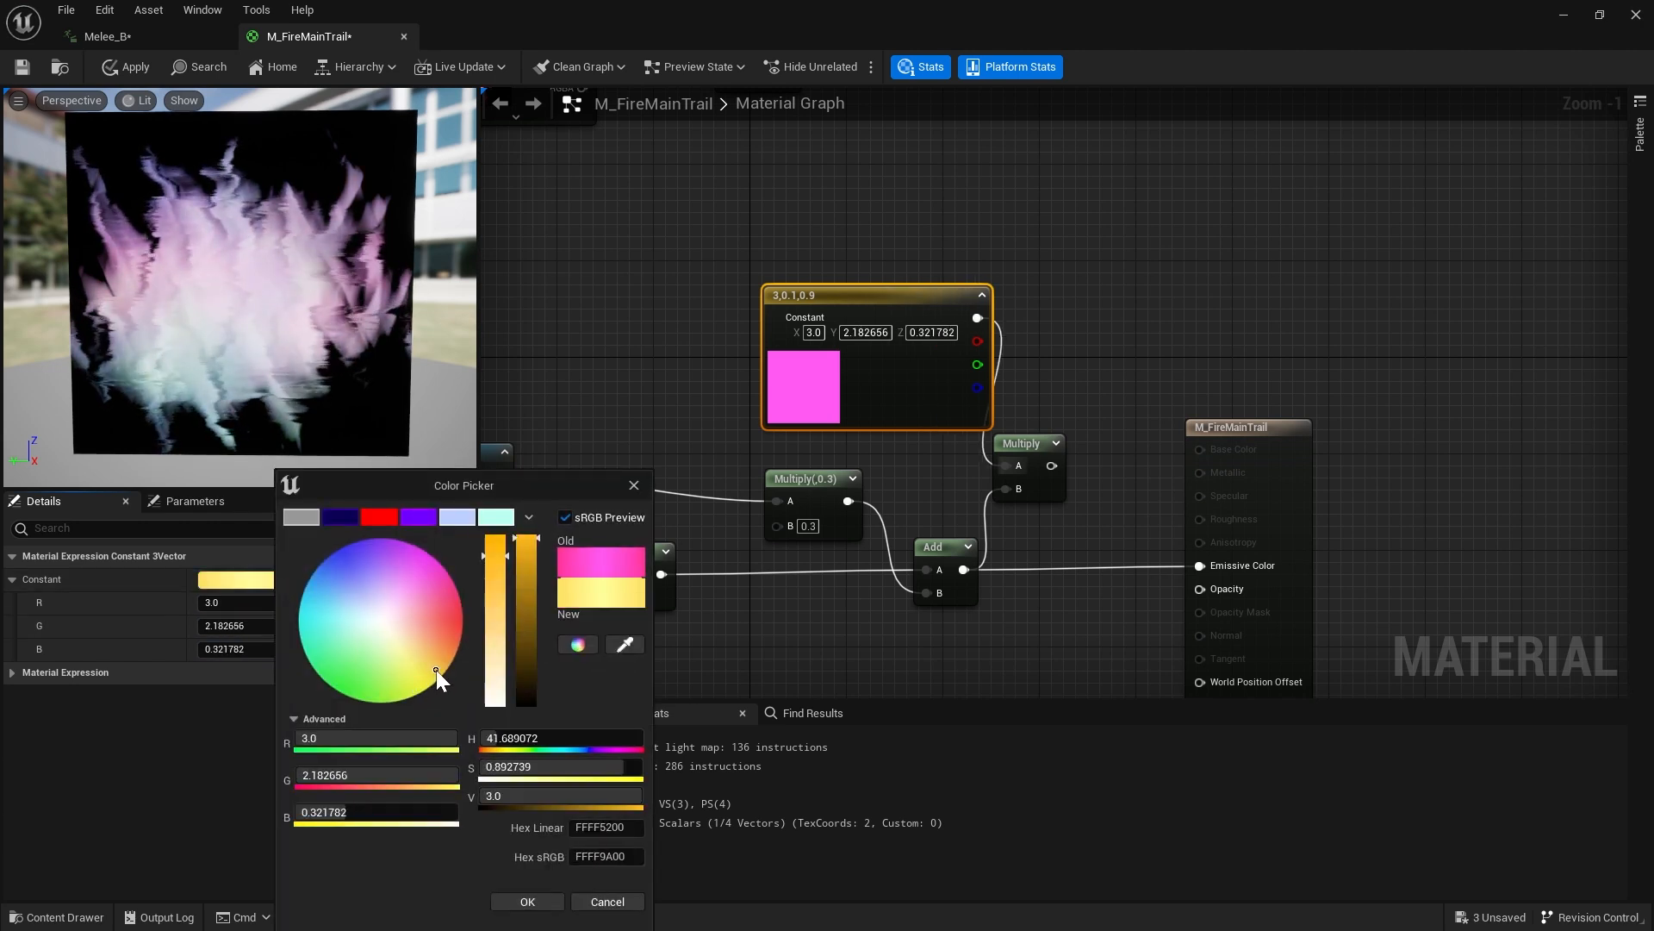
{"action": "left_click", "coordinate": [438, 671]}
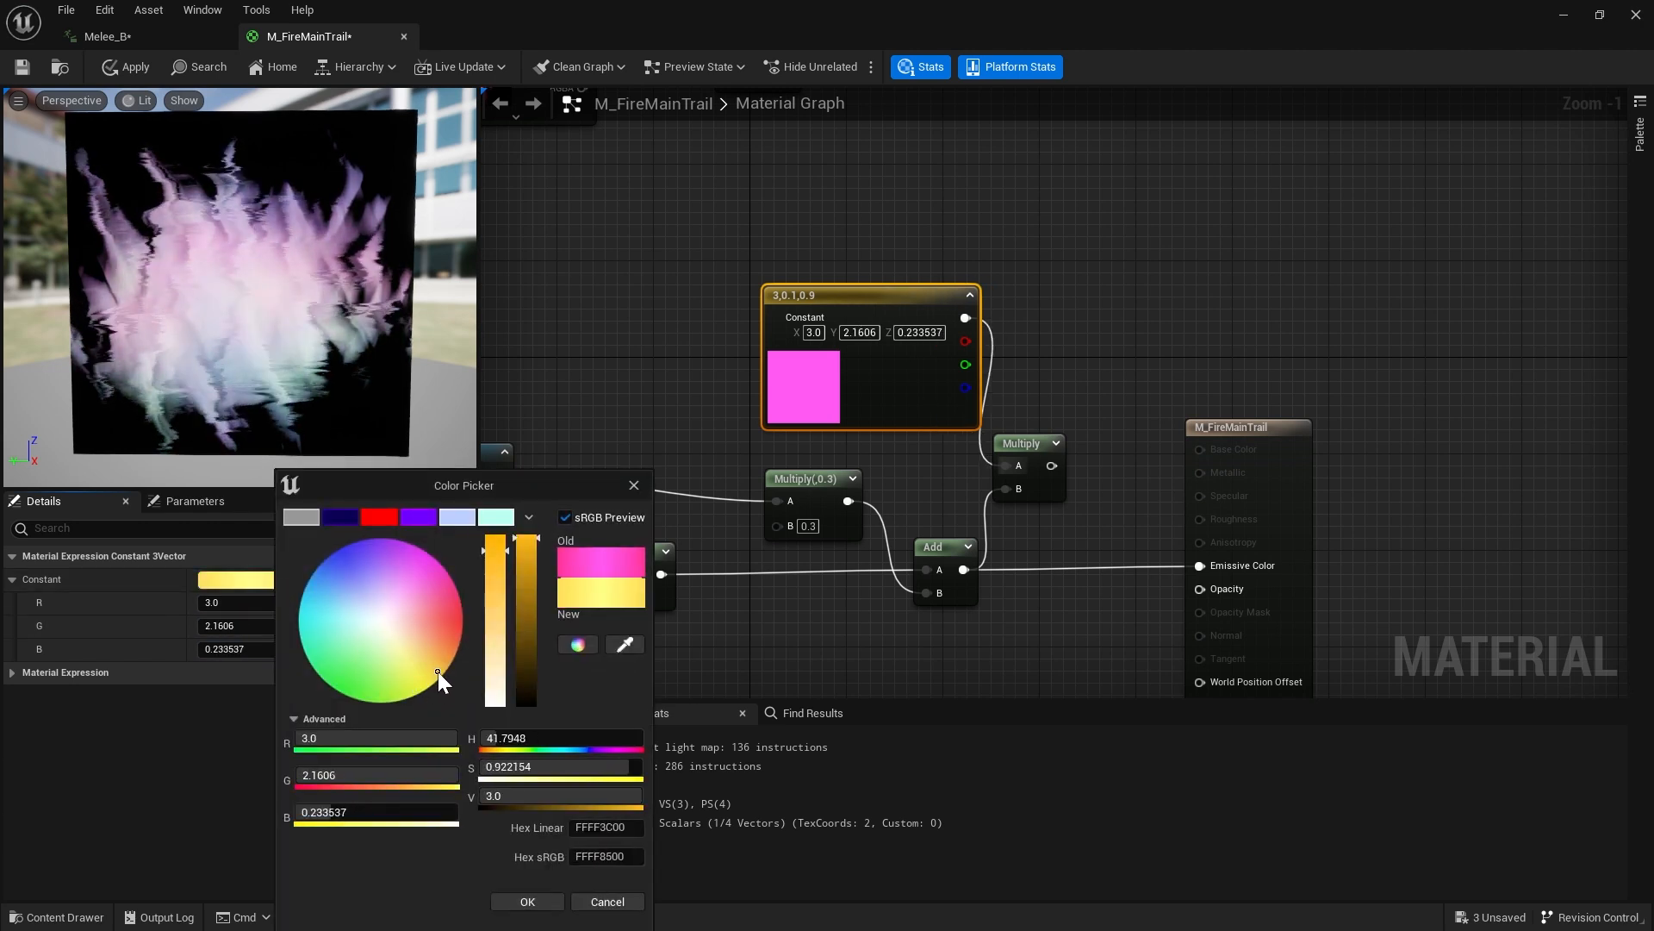
{"action": "left_click", "coordinate": [528, 900]}
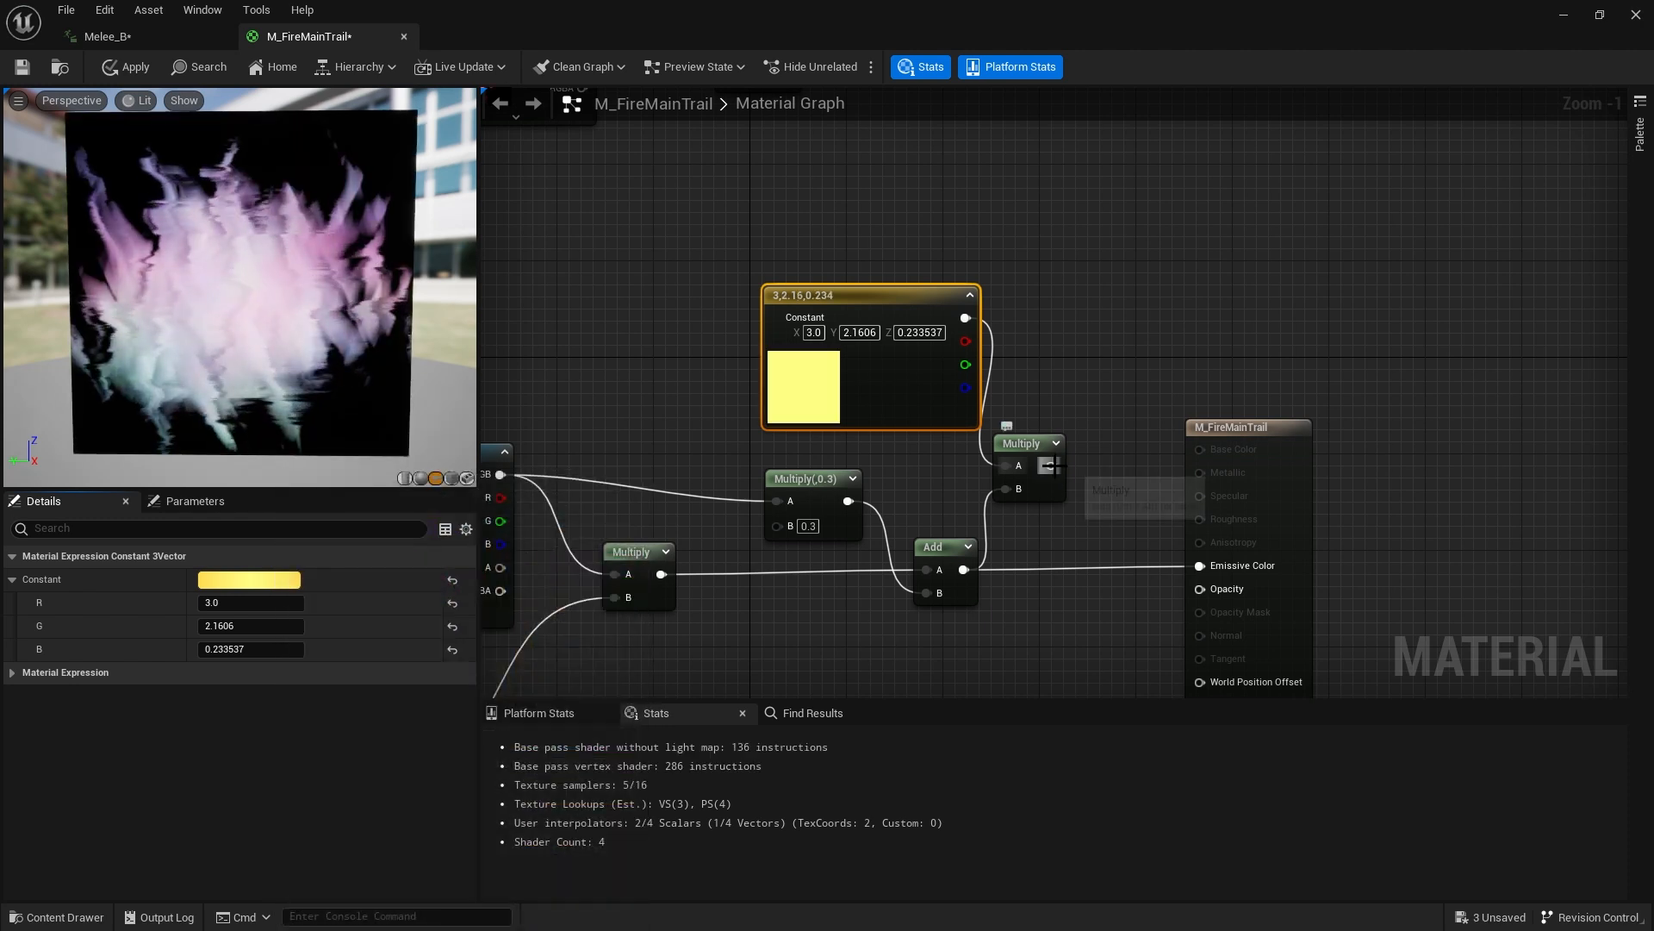
{"action": "left_click_drag", "start_coordinate": [1192, 560], "coordinate": [1201, 562]}
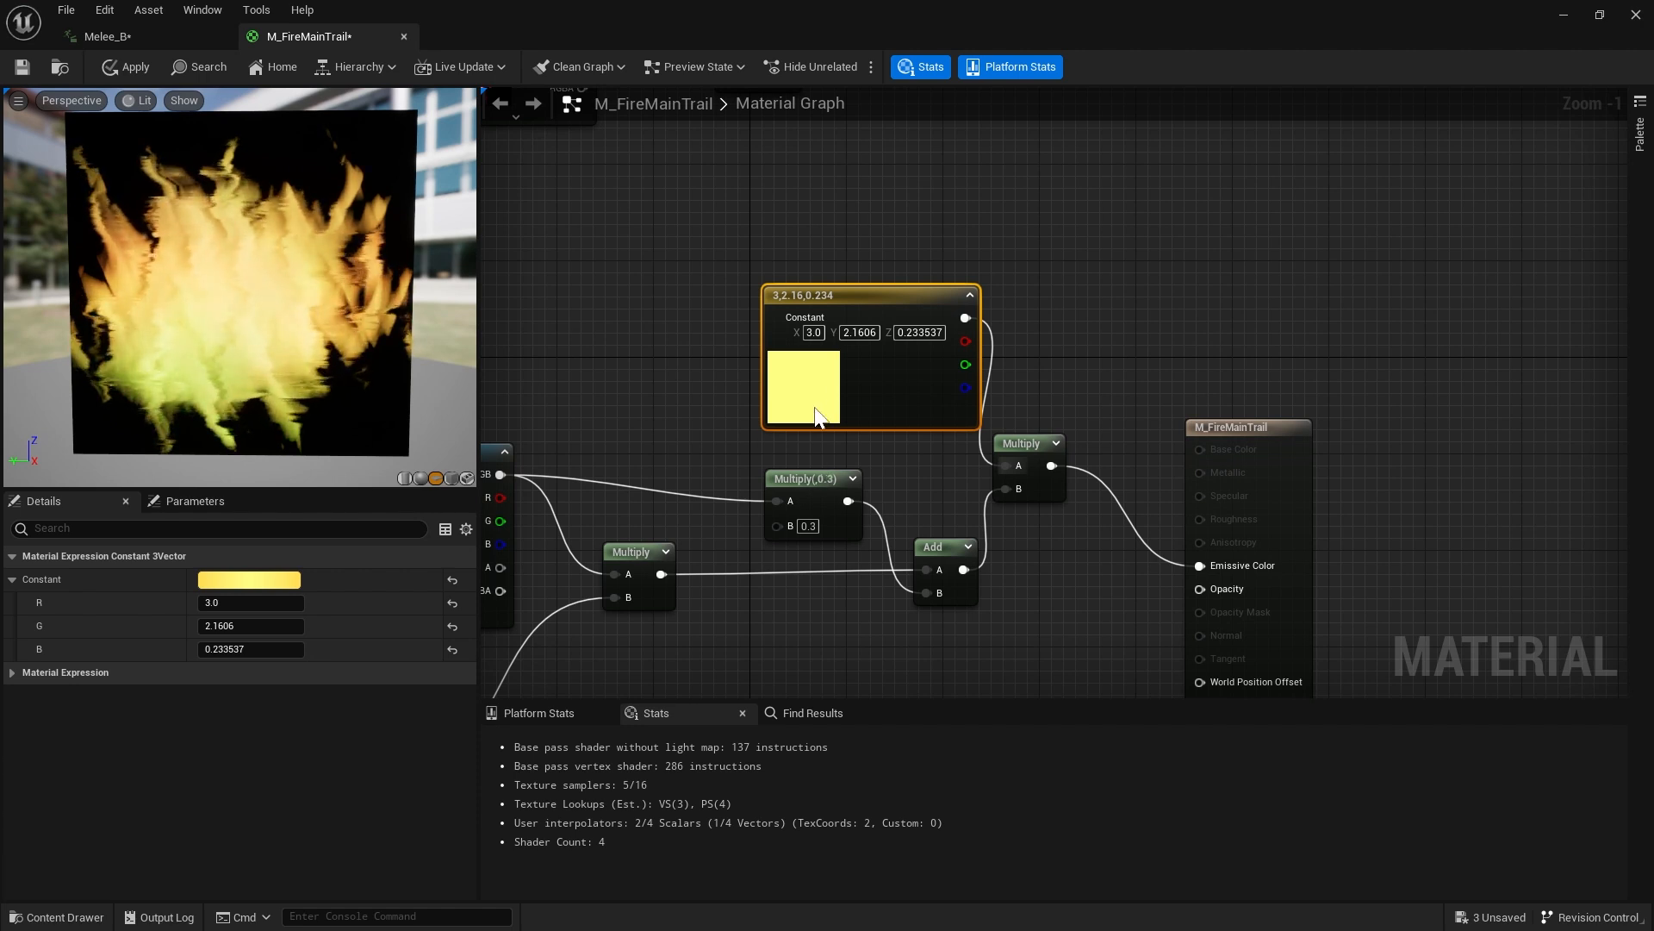
Feed the yellow-tinted Multiply into B of the T_Shape02Color Add, connect that Add to Emissive Color, and spread the nodes apart
{"action": "left_click_drag", "start_coordinate": [819, 426], "coordinate": [711, 401]}
{"action": "right_click_drag", "start_coordinate": [998, 270], "coordinate": [895, 415]}
{"action": "scroll", "coordinate": [890, 331], "scroll_direction": "down", "scroll_amount": 1}
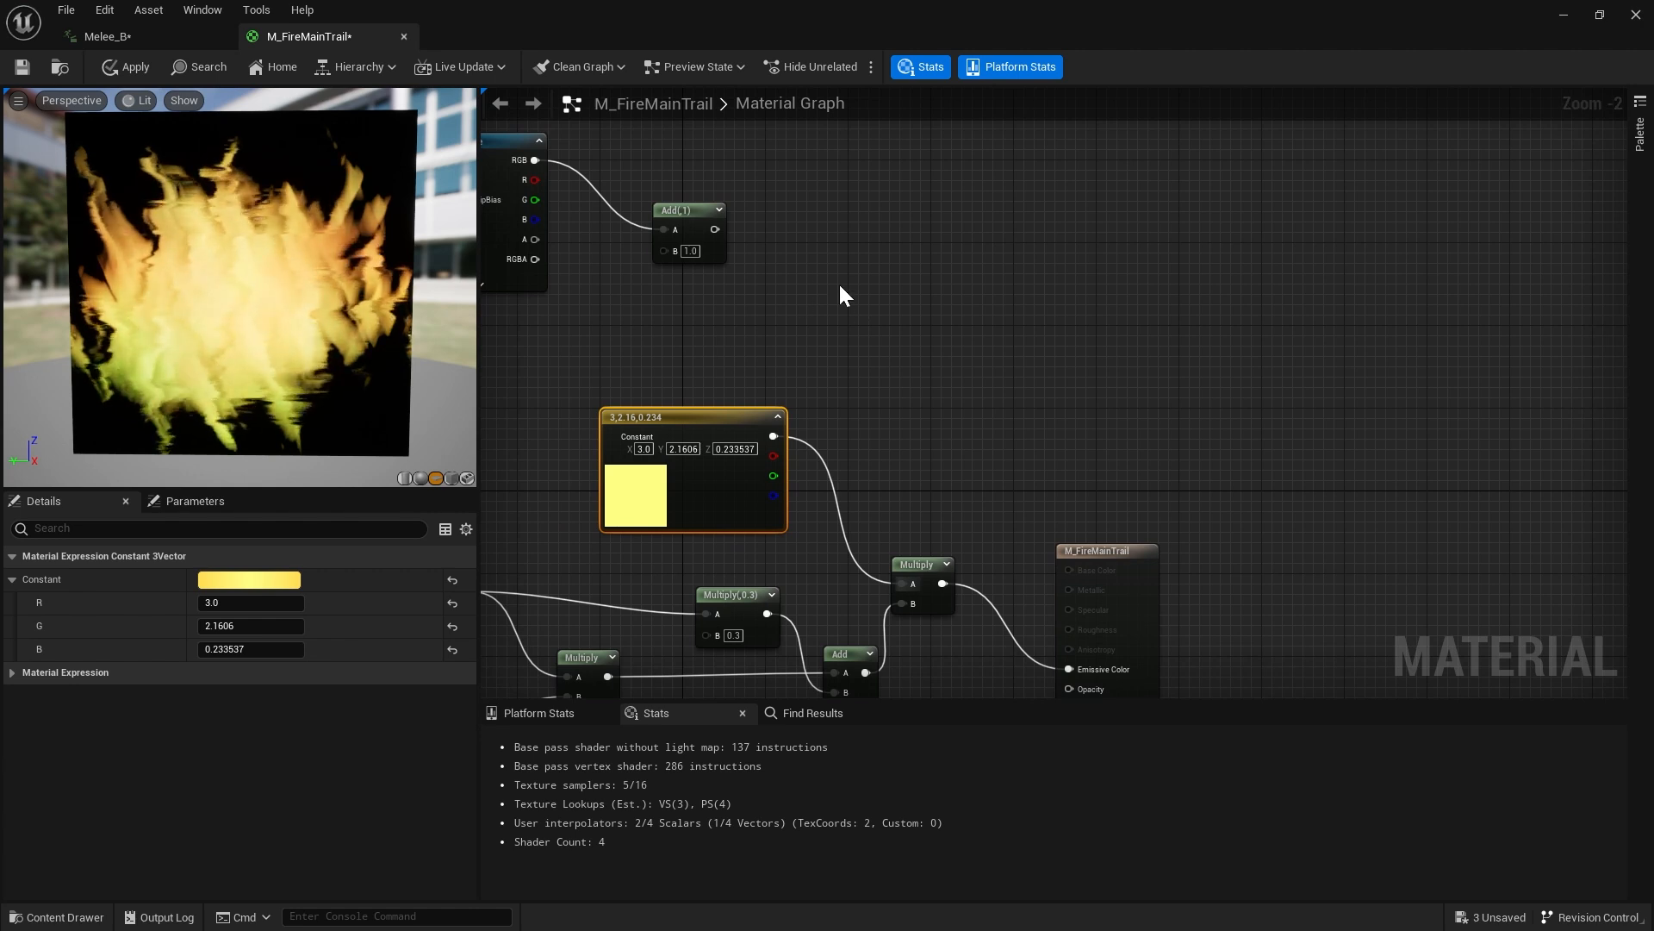
{"action": "left_click_drag", "start_coordinate": [680, 210], "coordinate": [990, 242]}
{"action": "left_click_drag", "start_coordinate": [943, 584], "coordinate": [1075, 663]}
{"action": "left_click_drag", "start_coordinate": [1112, 548], "coordinate": [1317, 469]}
{"action": "scroll", "coordinate": [741, 297], "scroll_direction": "down", "scroll_amount": 1}
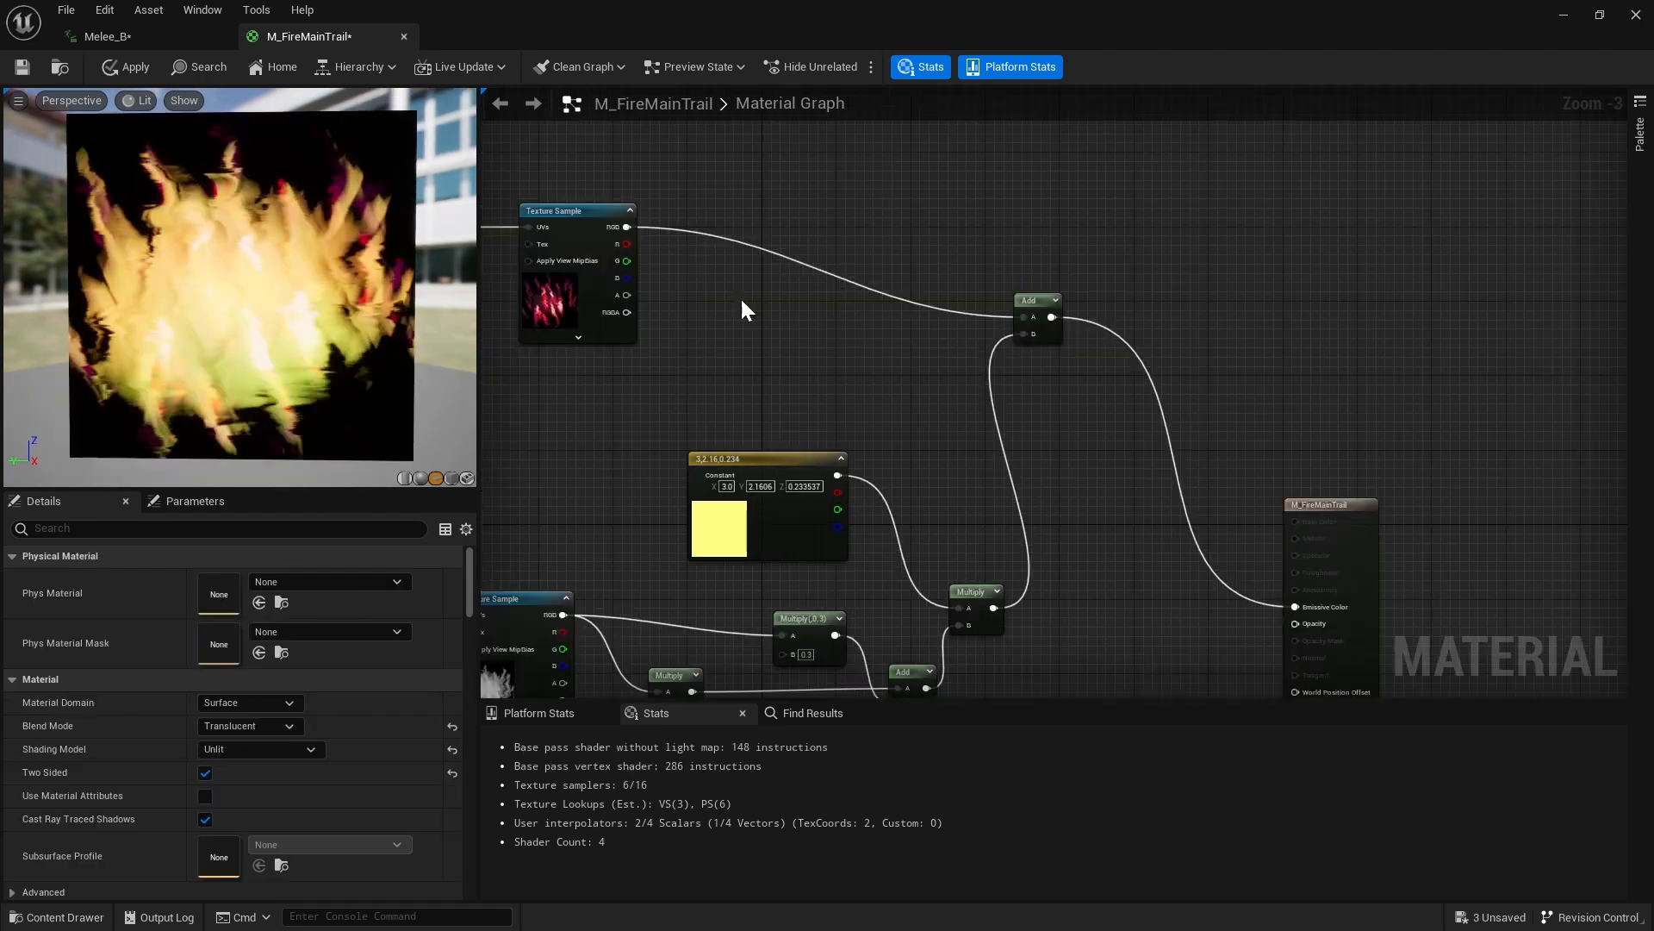
Insert a Panner between the Add node and the T_Shape02Color sample's UVs, and set its X speed to 0.4
{"action": "scroll", "coordinate": [722, 296], "scroll_direction": "up", "scroll_amount": 3}
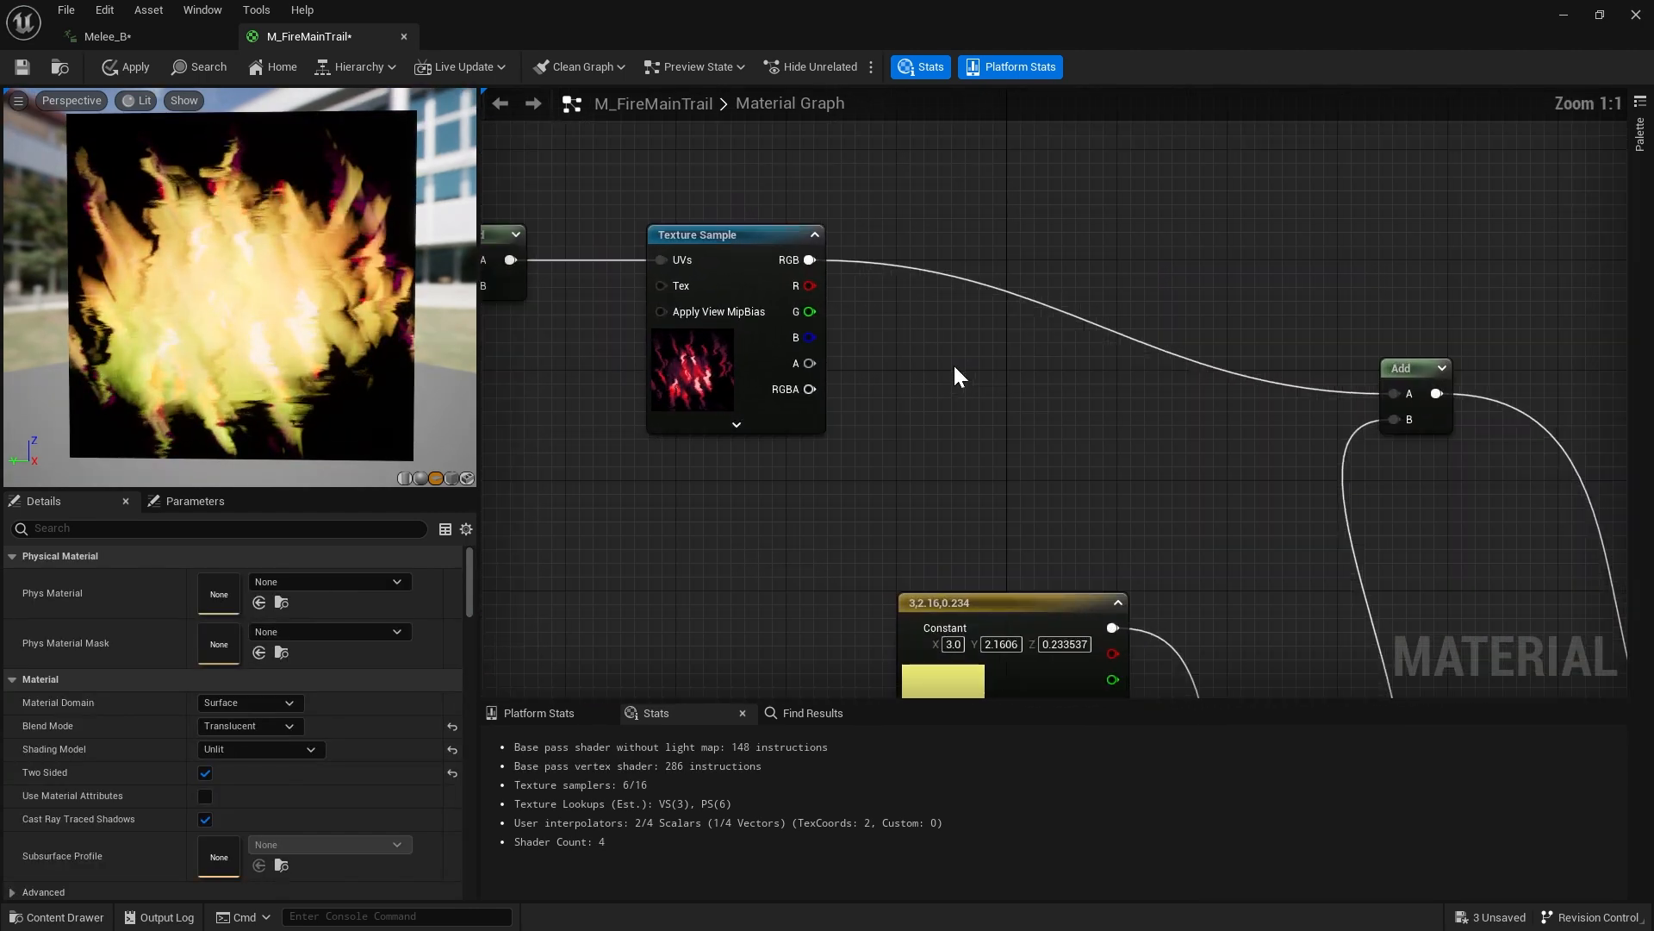
{"action": "left_click_drag", "start_coordinate": [702, 368], "coordinate": [842, 368]}
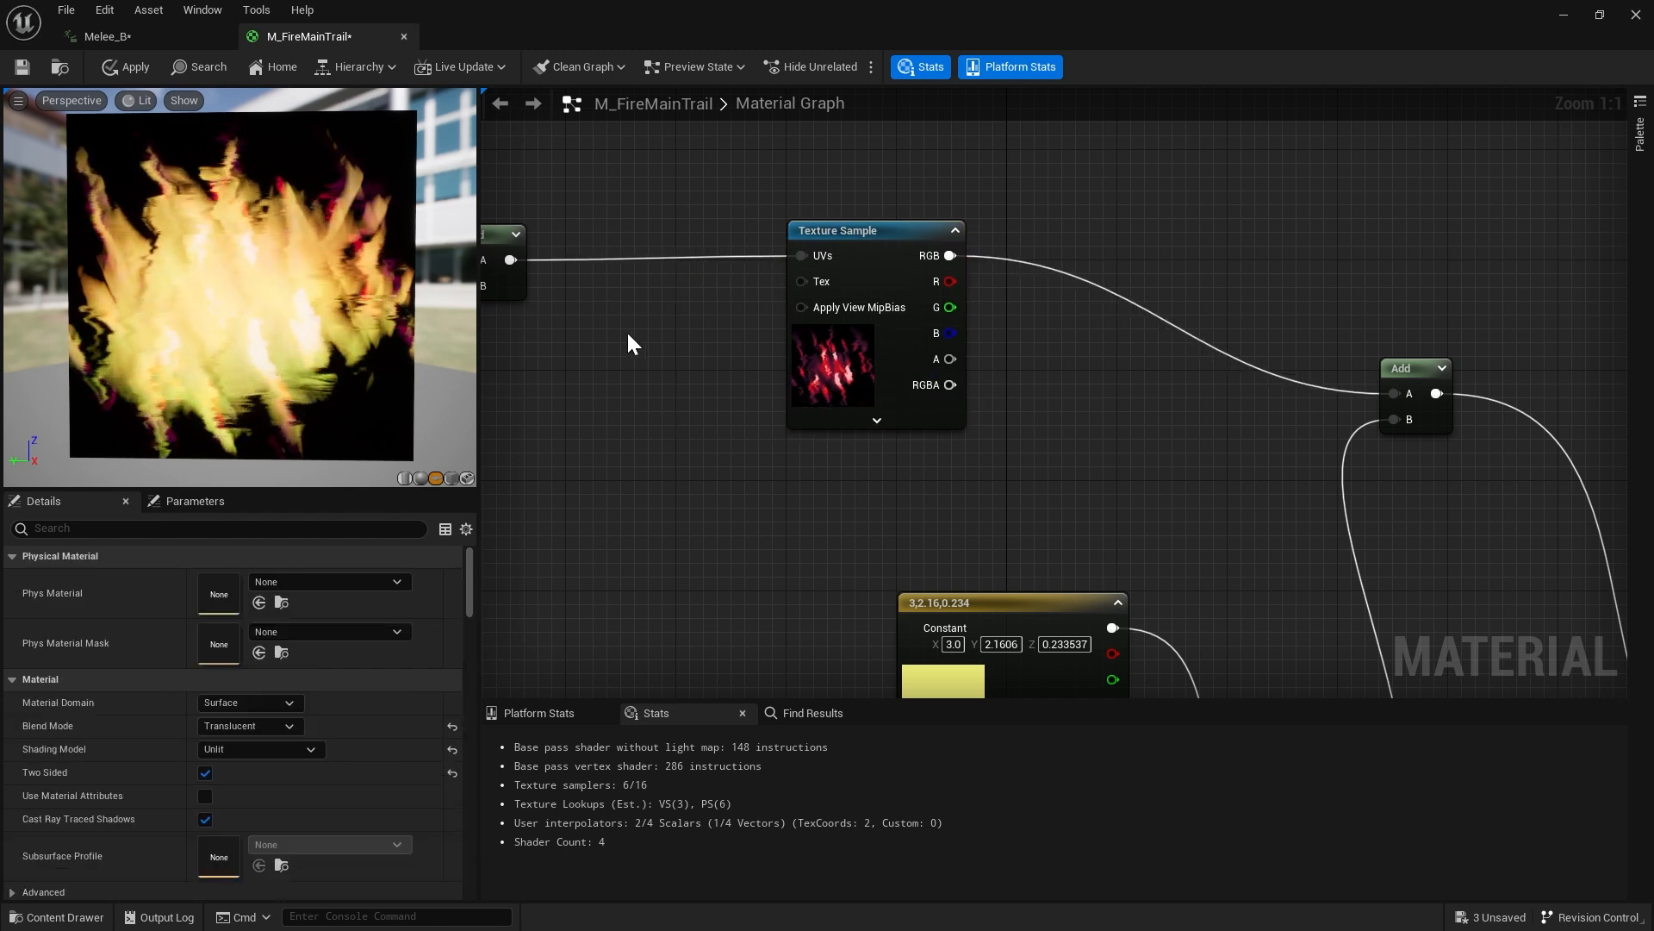
{"action": "left_click", "coordinate": [606, 298]}
{"action": "left_click_drag", "start_coordinate": [511, 259], "coordinate": [802, 257]}
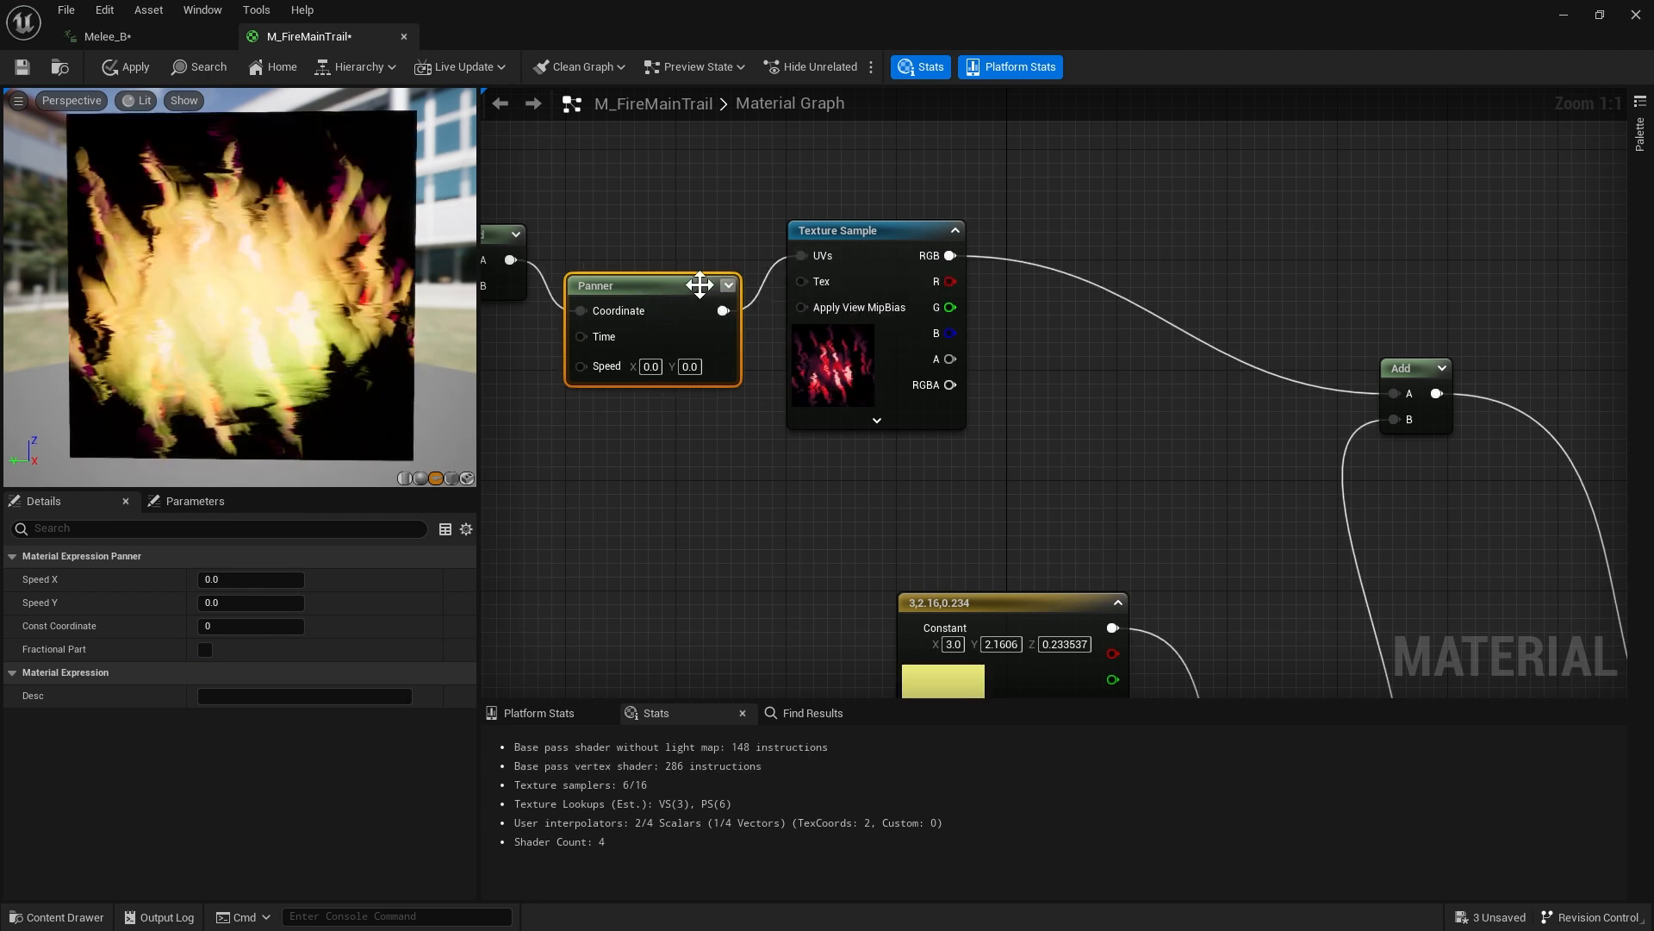
{"action": "left_click_drag", "start_coordinate": [668, 286], "coordinate": [679, 261]}
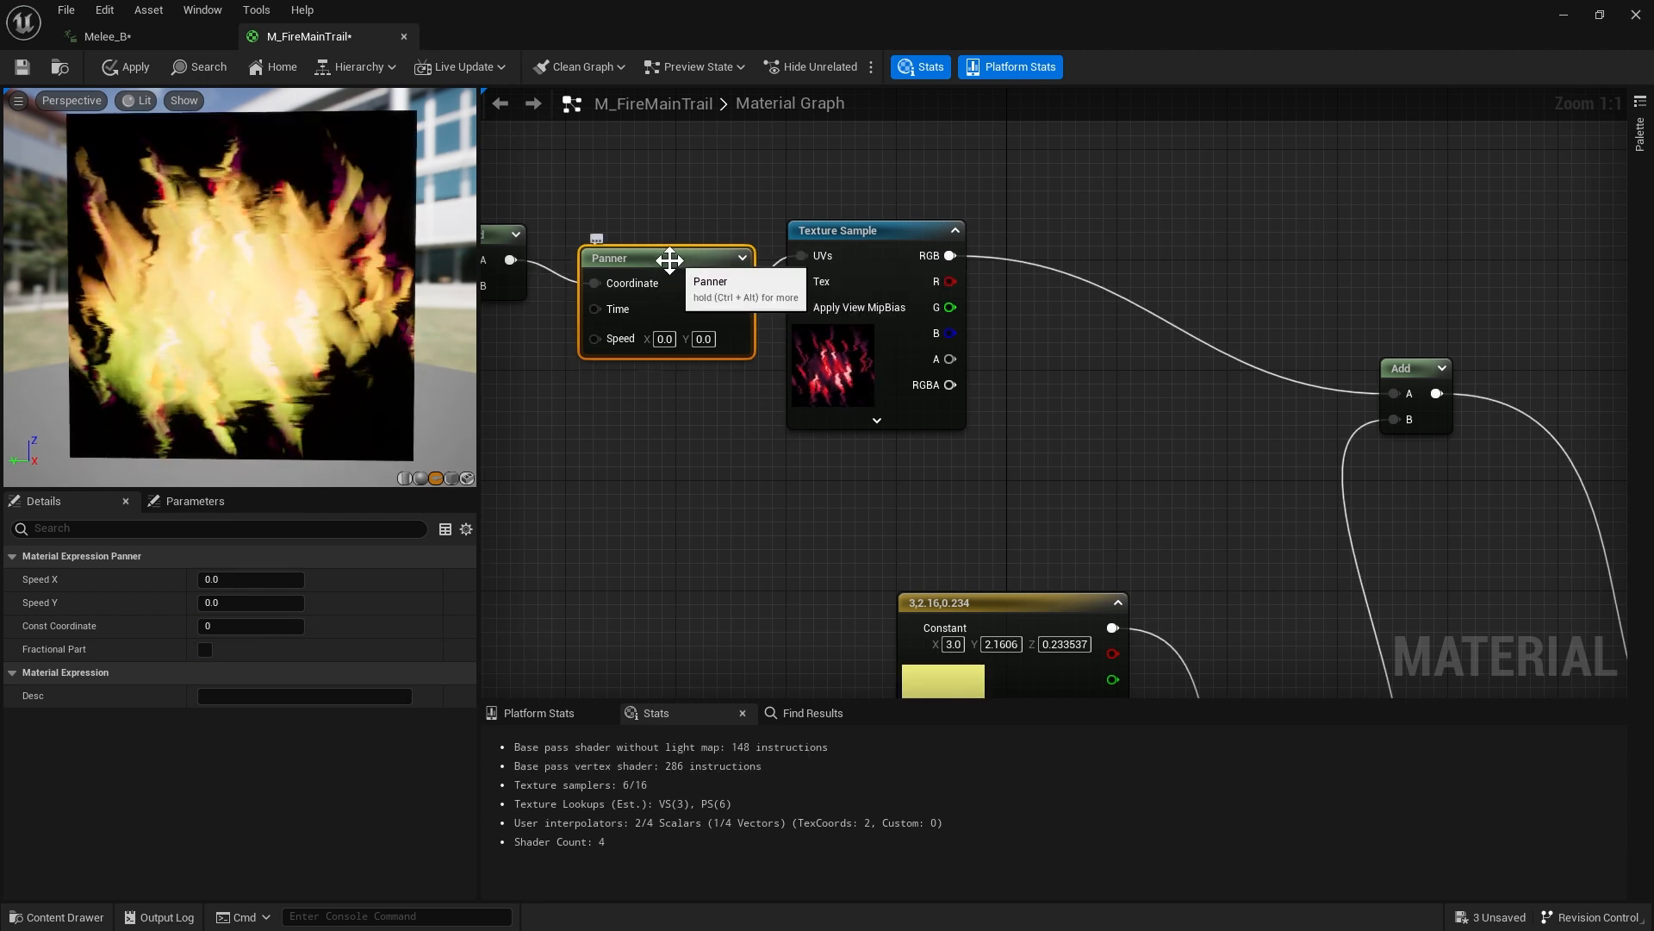
{"action": "left_click", "coordinate": [666, 338]}
{"action": "type", "text": ".4"}
{"action": "key", "text": "Return"}
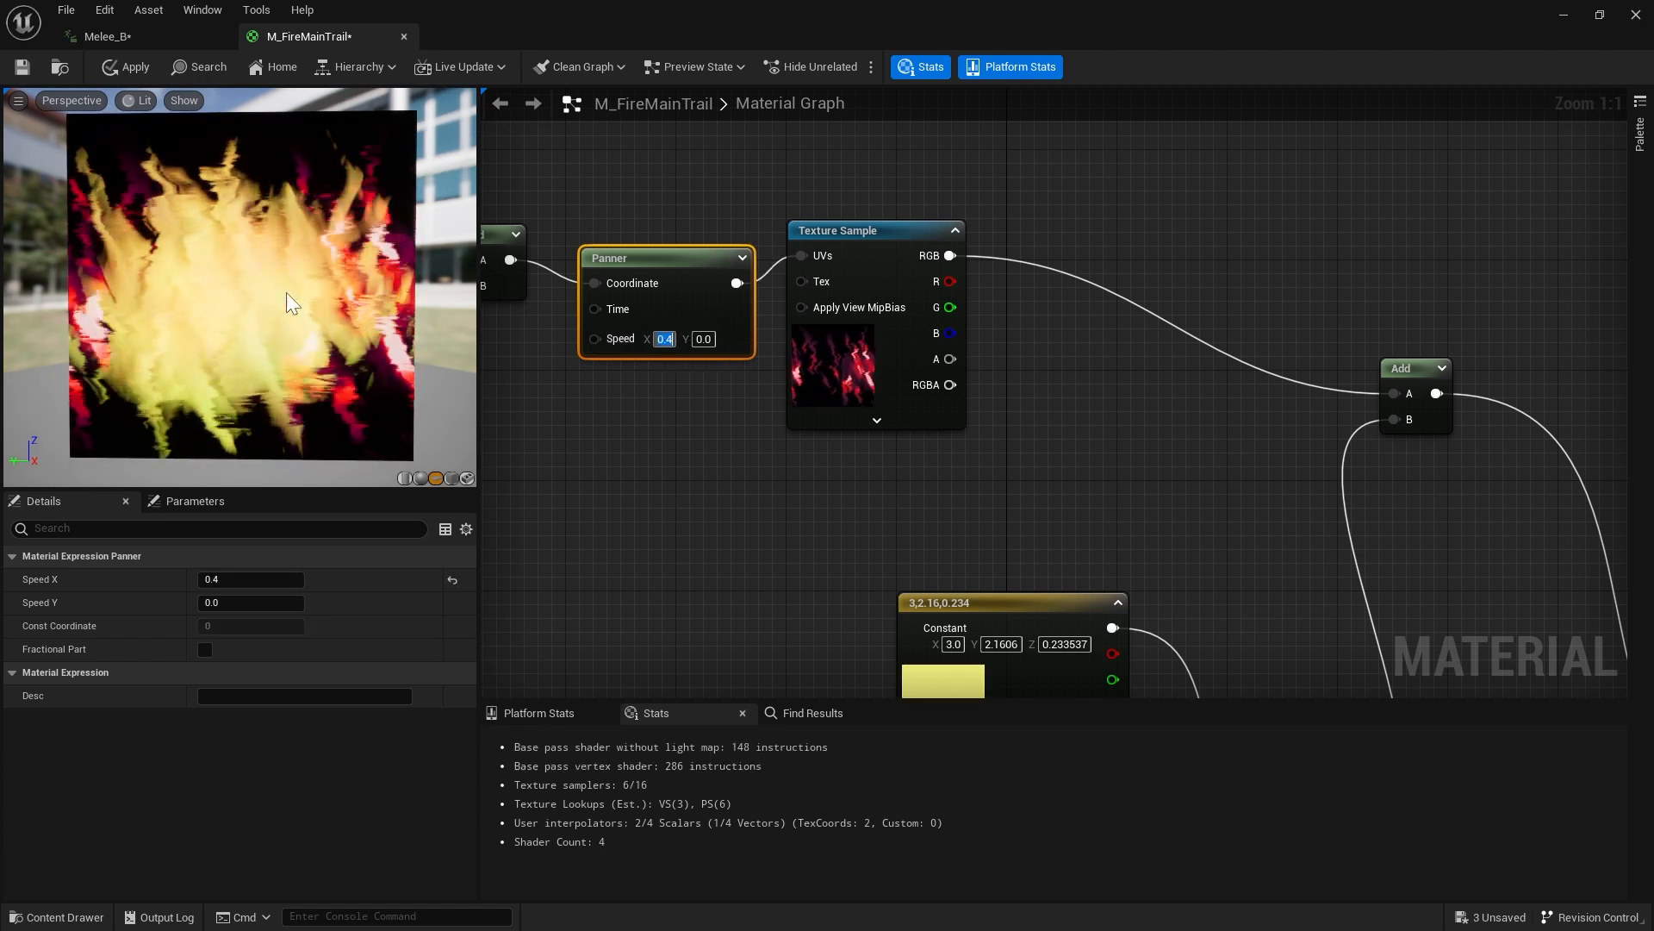
Examine how the T_Shape02Color and yellow-tinted T_Shape01 branches combine in the graph and the material preview
{"action": "right_click_drag", "start_coordinate": [671, 455], "coordinate": [816, 501]}
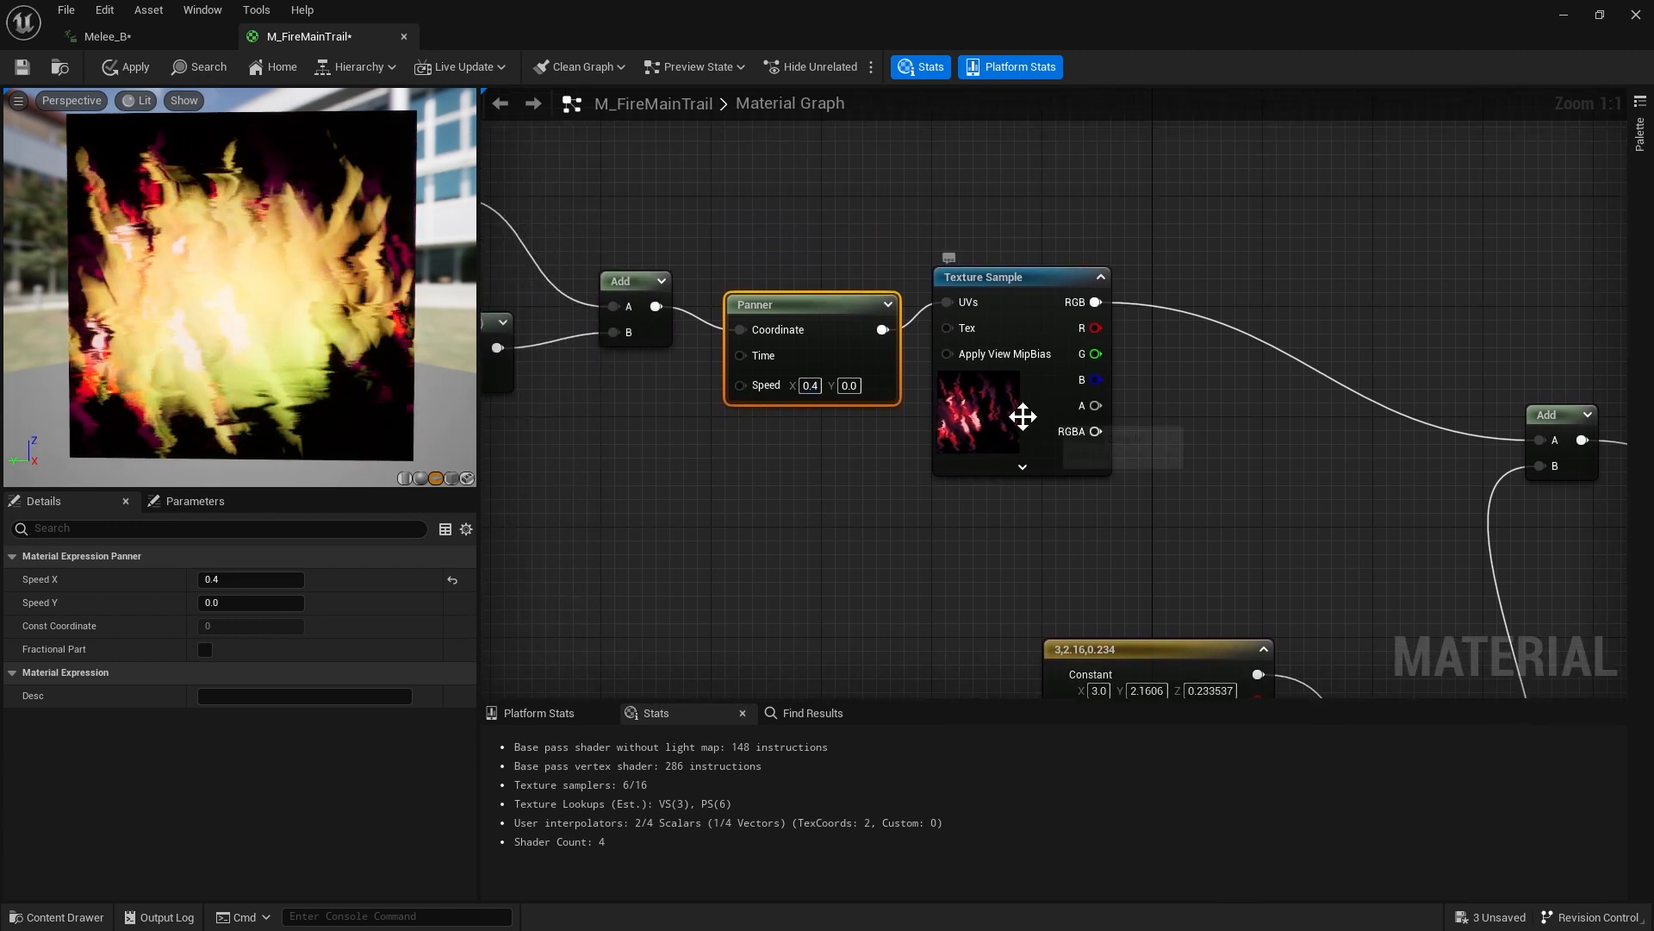
{"action": "scroll", "coordinate": [1032, 413], "scroll_direction": "down", "scroll_amount": 1}
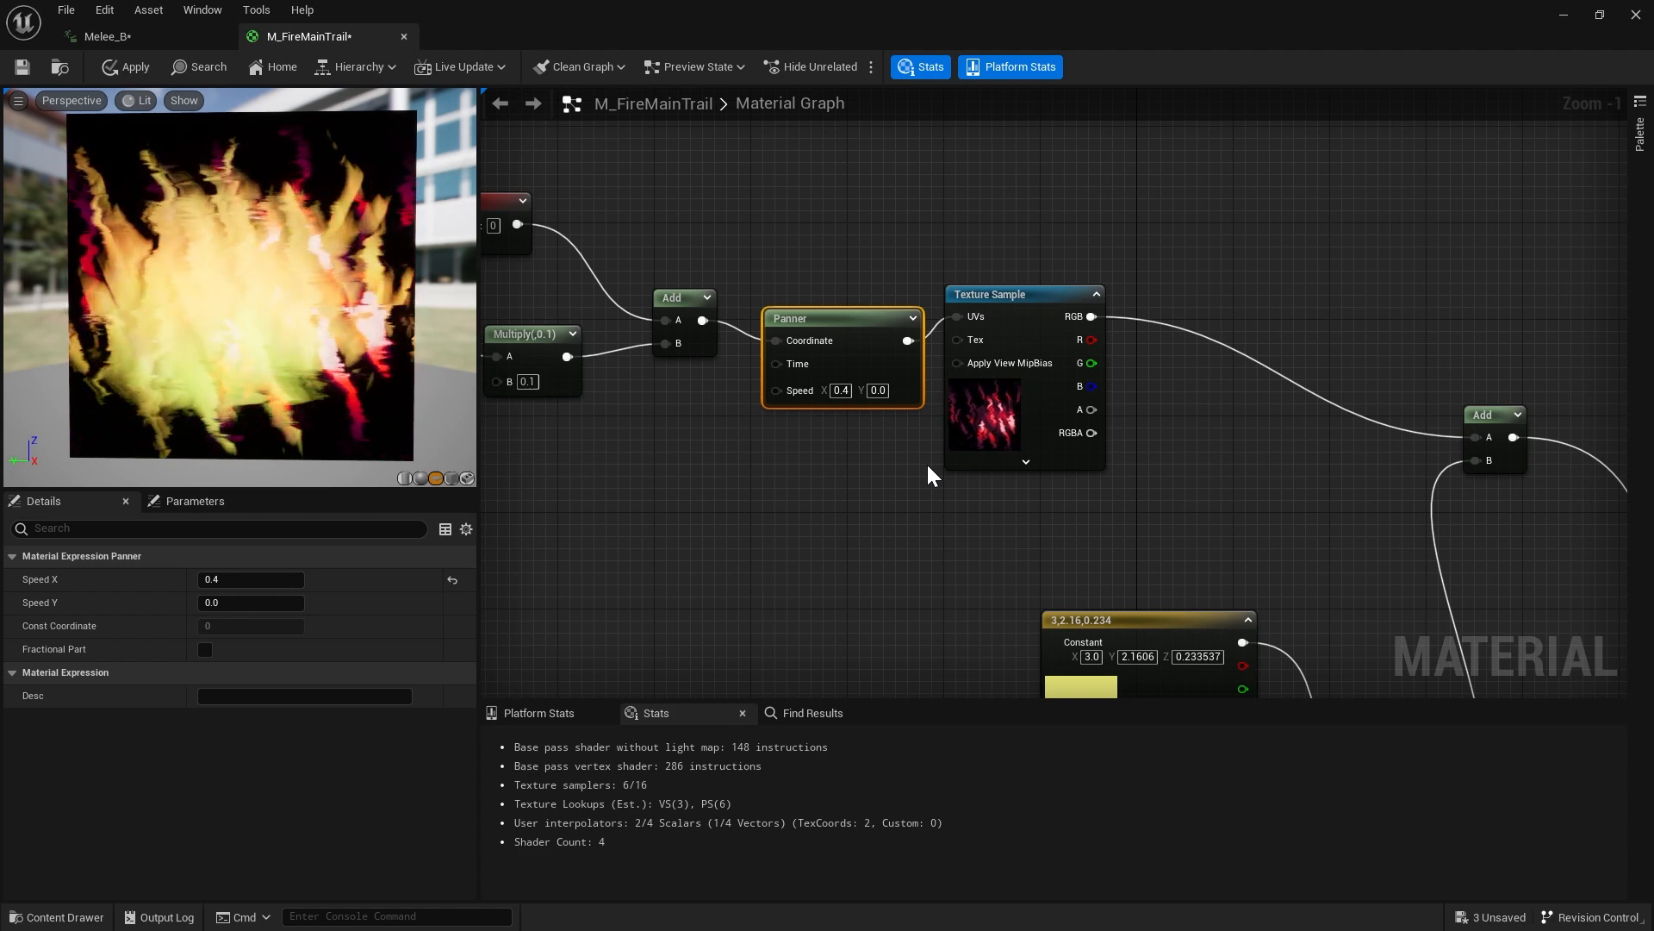
{"action": "right_click_drag", "start_coordinate": [845, 681], "coordinate": [913, 229]}
{"action": "scroll", "coordinate": [919, 225], "scroll_direction": "down", "scroll_amount": 1}
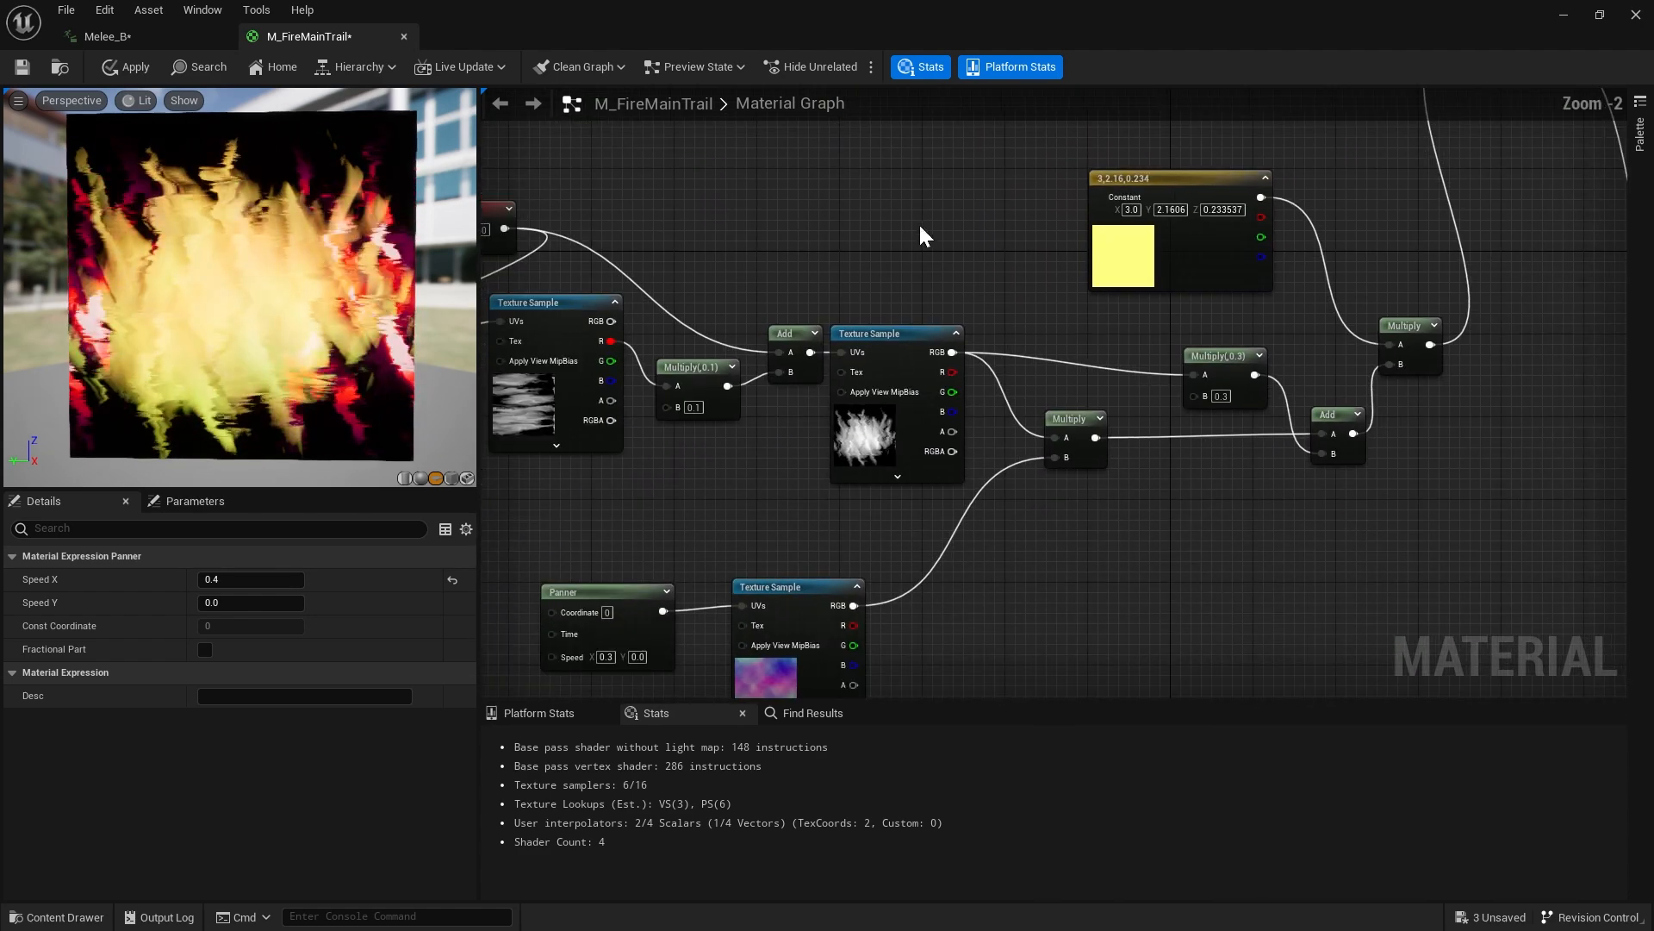
{"action": "right_click_drag", "start_coordinate": [1051, 503], "coordinate": [1010, 521]}
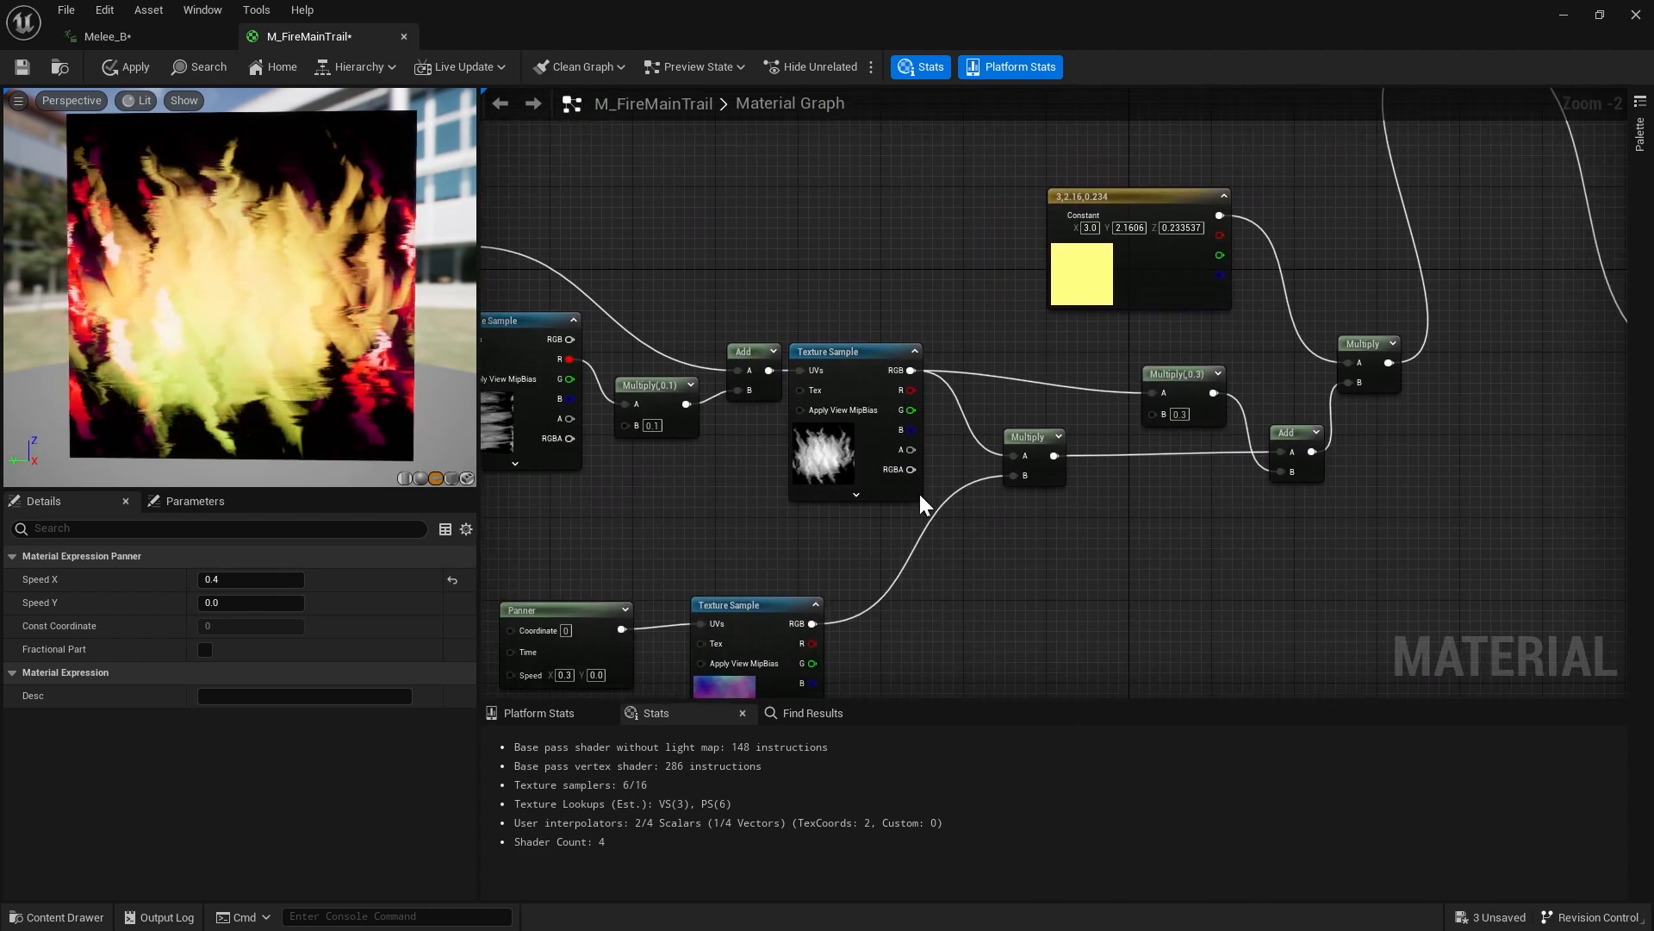
{"action": "right_click_drag", "start_coordinate": [1170, 549], "coordinate": [944, 624]}
{"action": "scroll", "coordinate": [1003, 524], "scroll_direction": "down", "scroll_amount": 1}
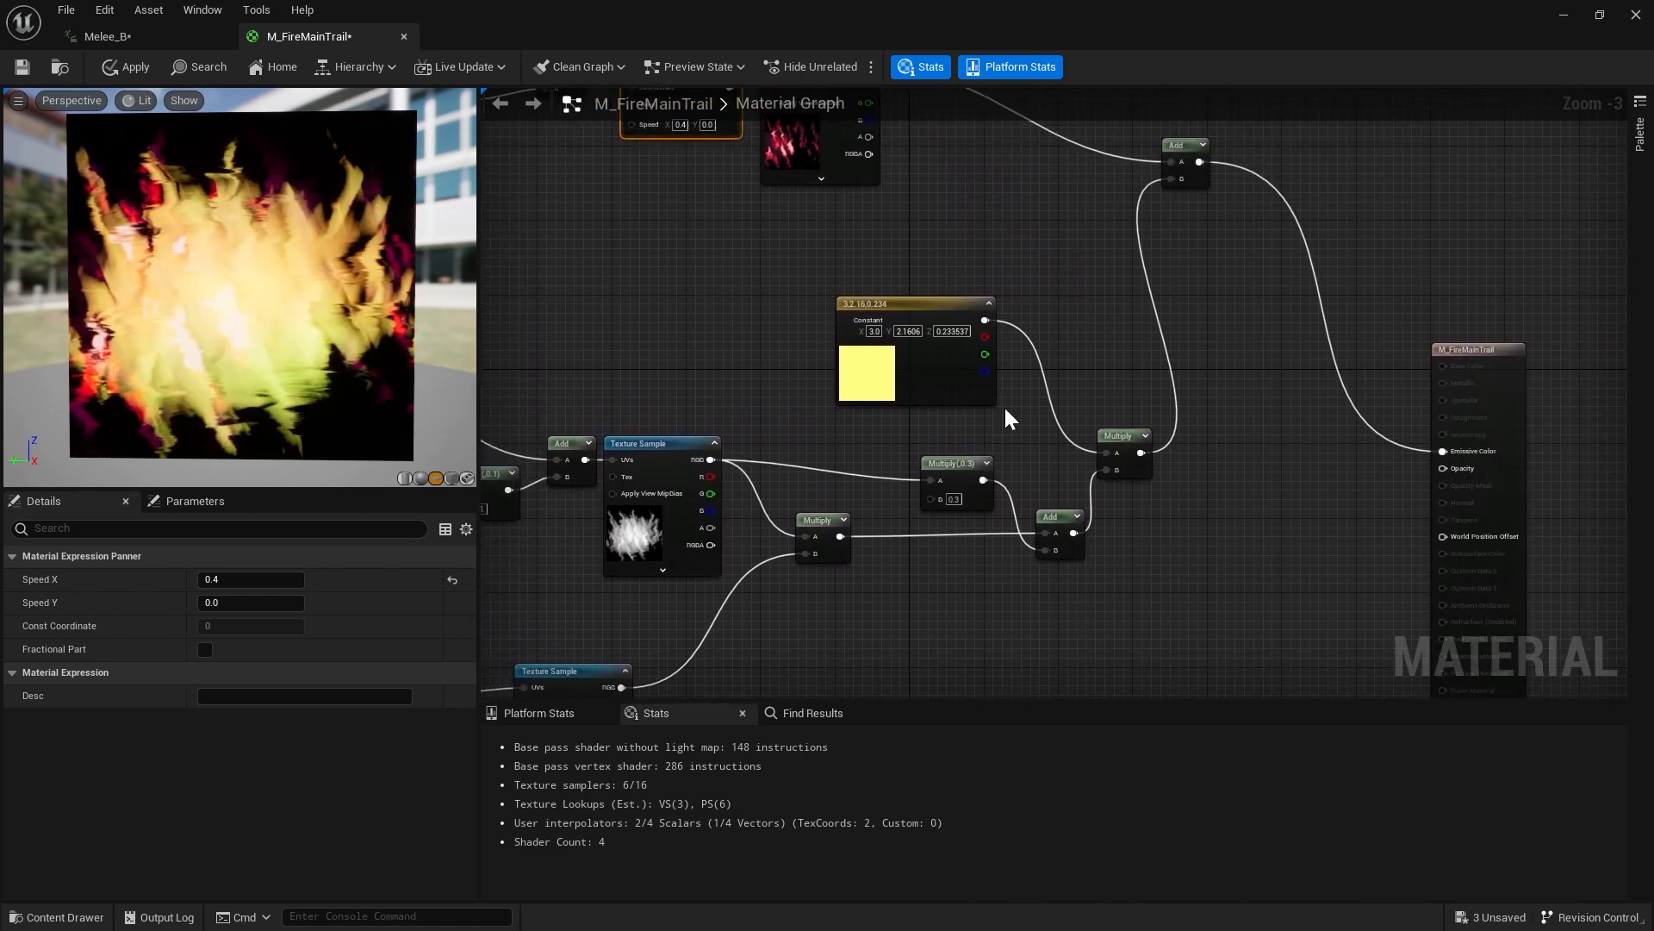
{"action": "right_click_drag", "start_coordinate": [999, 479], "coordinate": [1043, 567]}
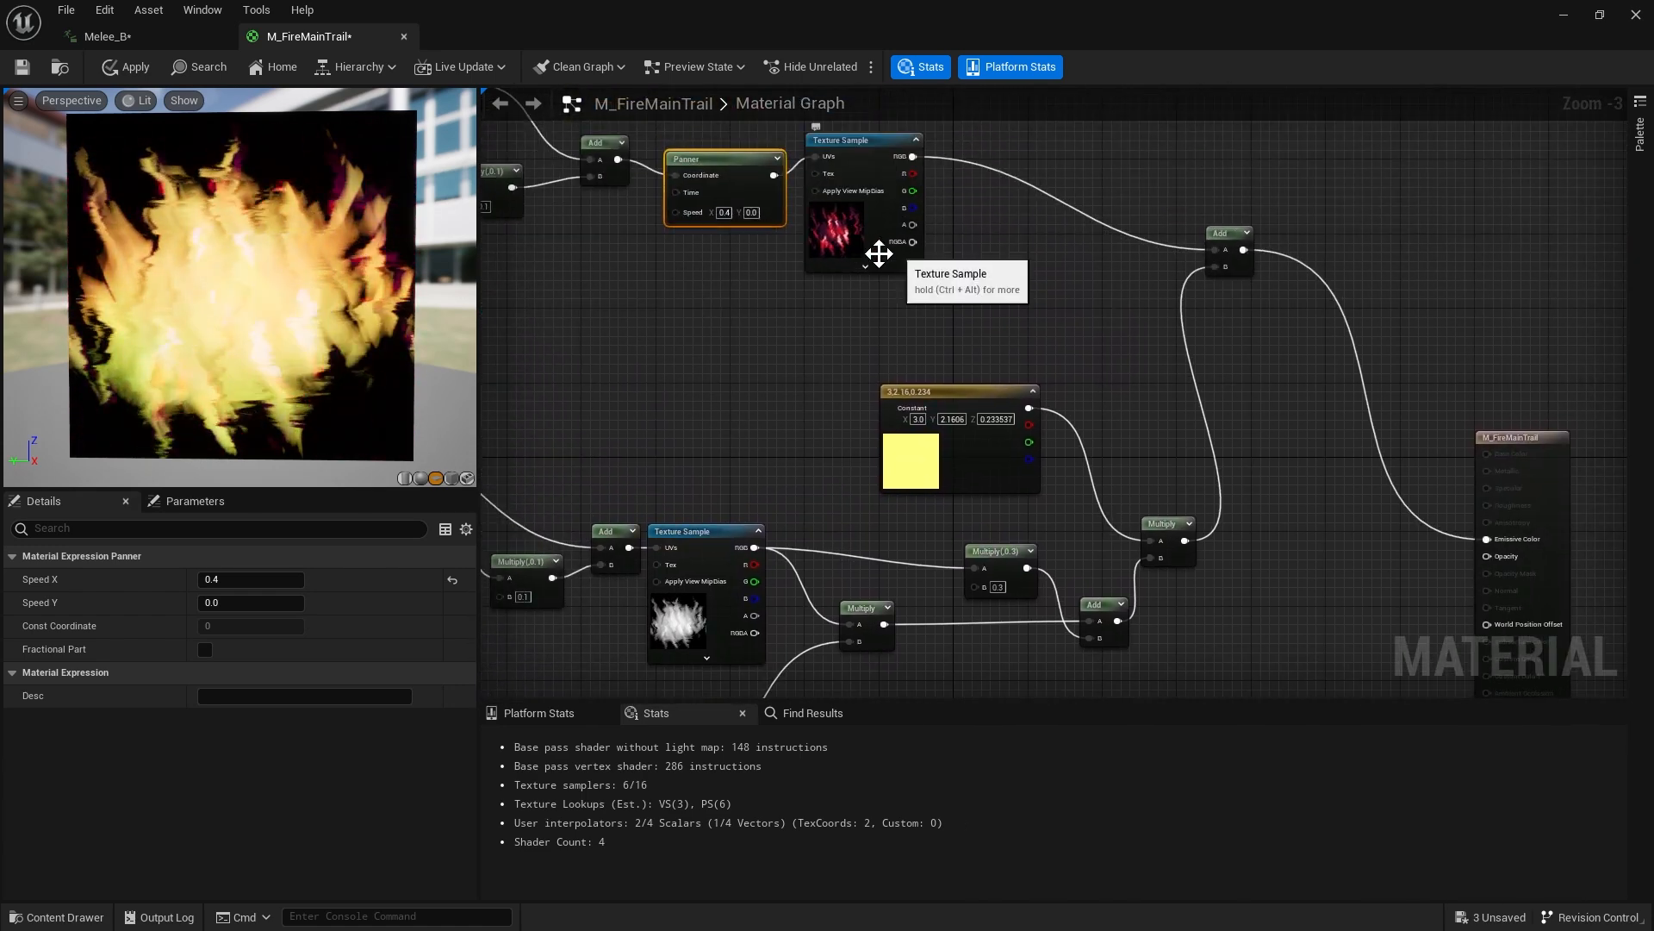
{"action": "right_click_drag", "start_coordinate": [894, 251], "coordinate": [840, 119]}
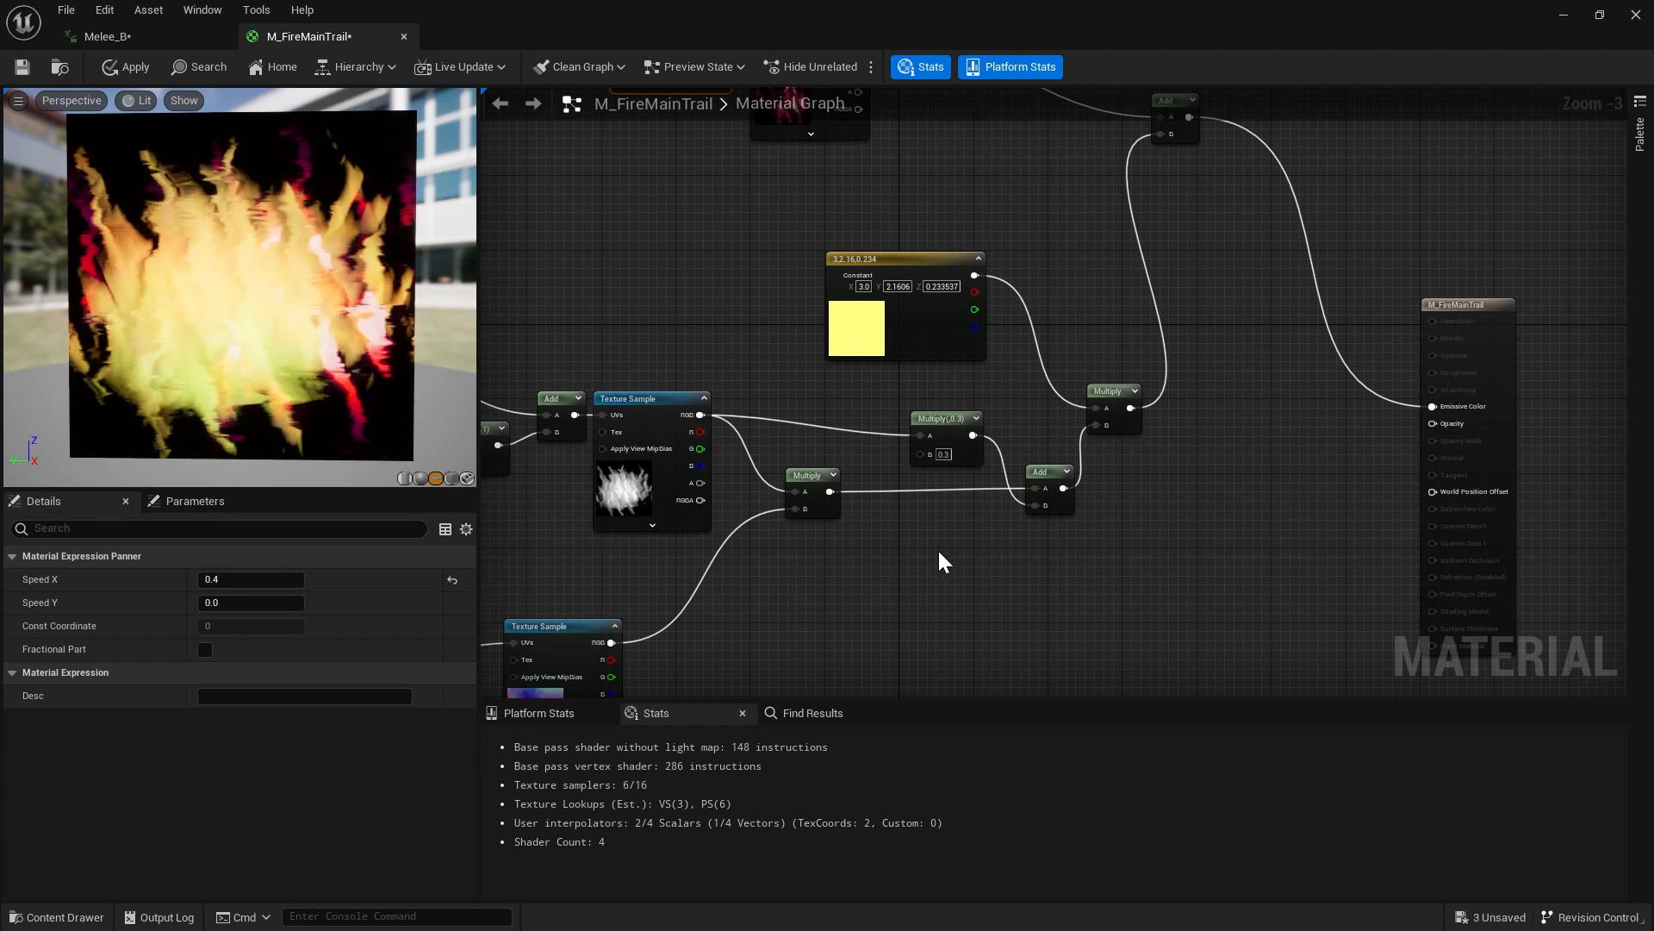
Move the final Add node down, closer to the yellow-tinted Multiply
{"action": "scroll", "coordinate": [1187, 458], "scroll_direction": "up", "scroll_amount": 1}
{"action": "right_click_drag", "start_coordinate": [1187, 459], "coordinate": [1141, 488]}
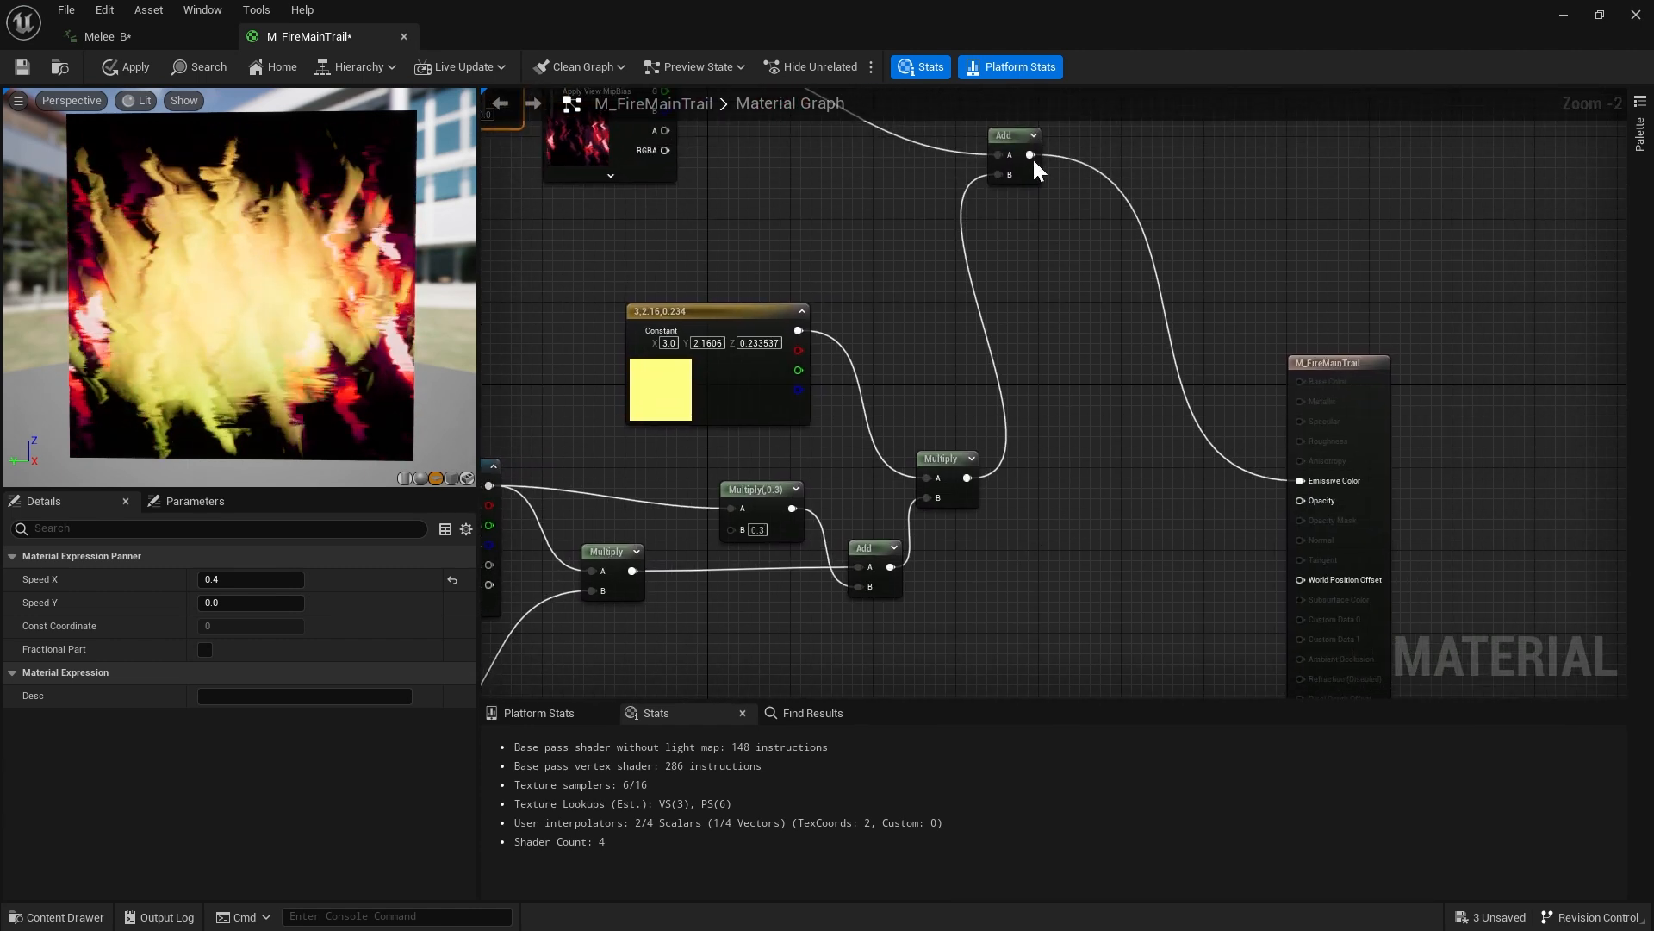
{"action": "left_click_drag", "start_coordinate": [1013, 147], "coordinate": [1017, 261]}
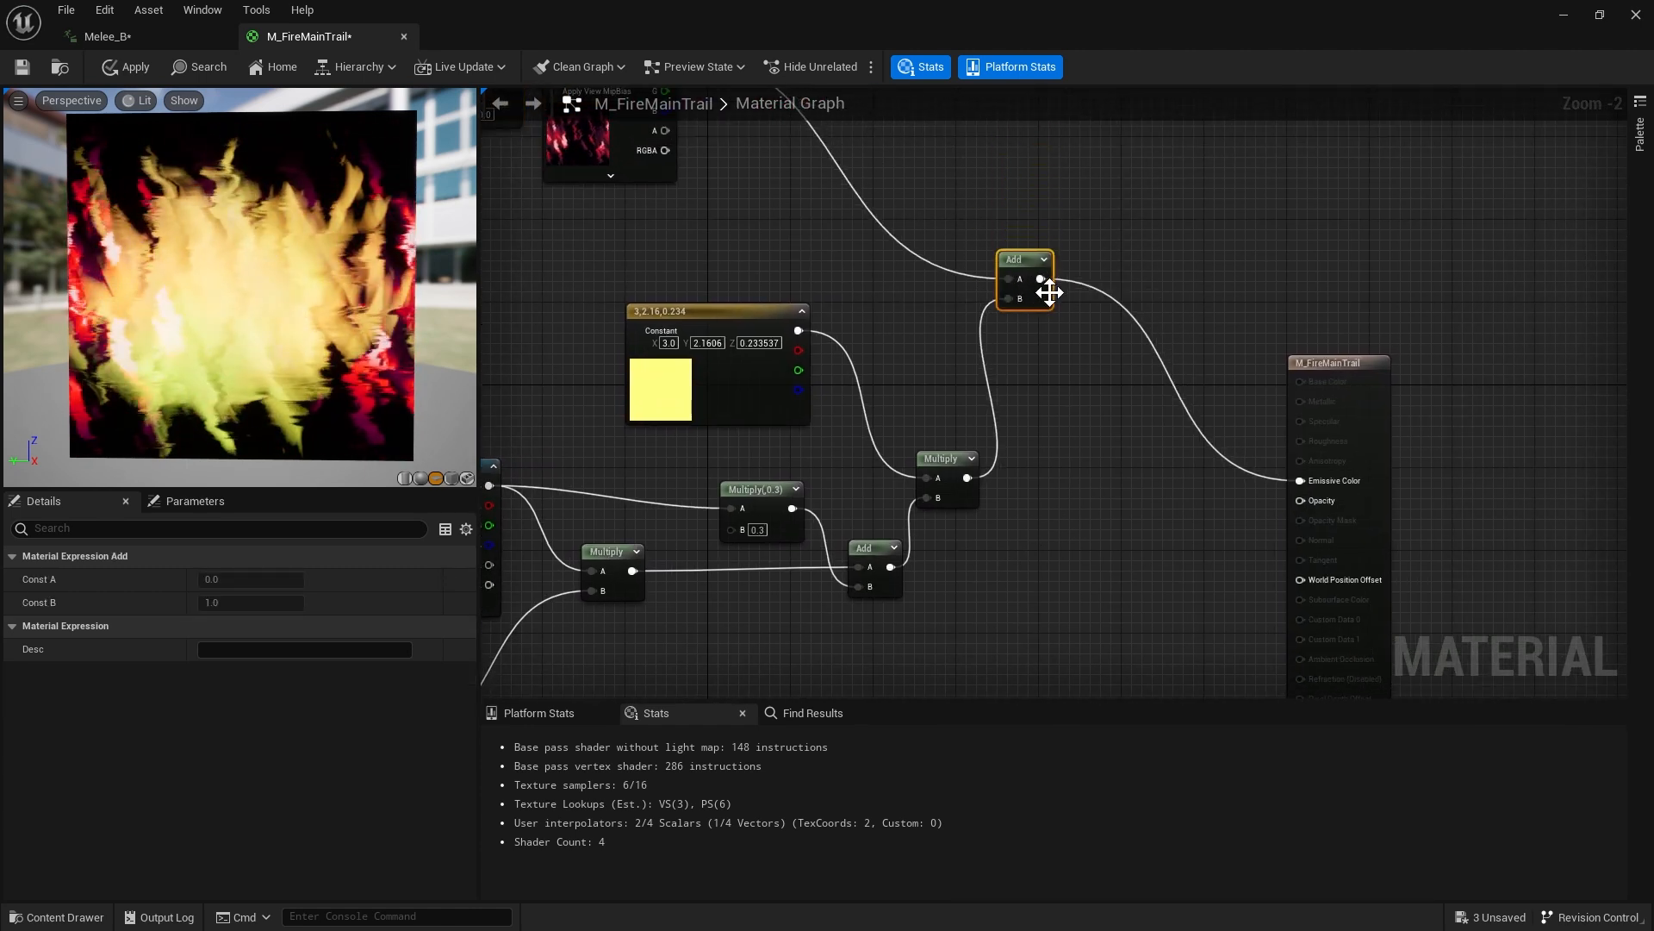
{"action": "right_click_drag", "start_coordinate": [943, 211], "coordinate": [1015, 300]}
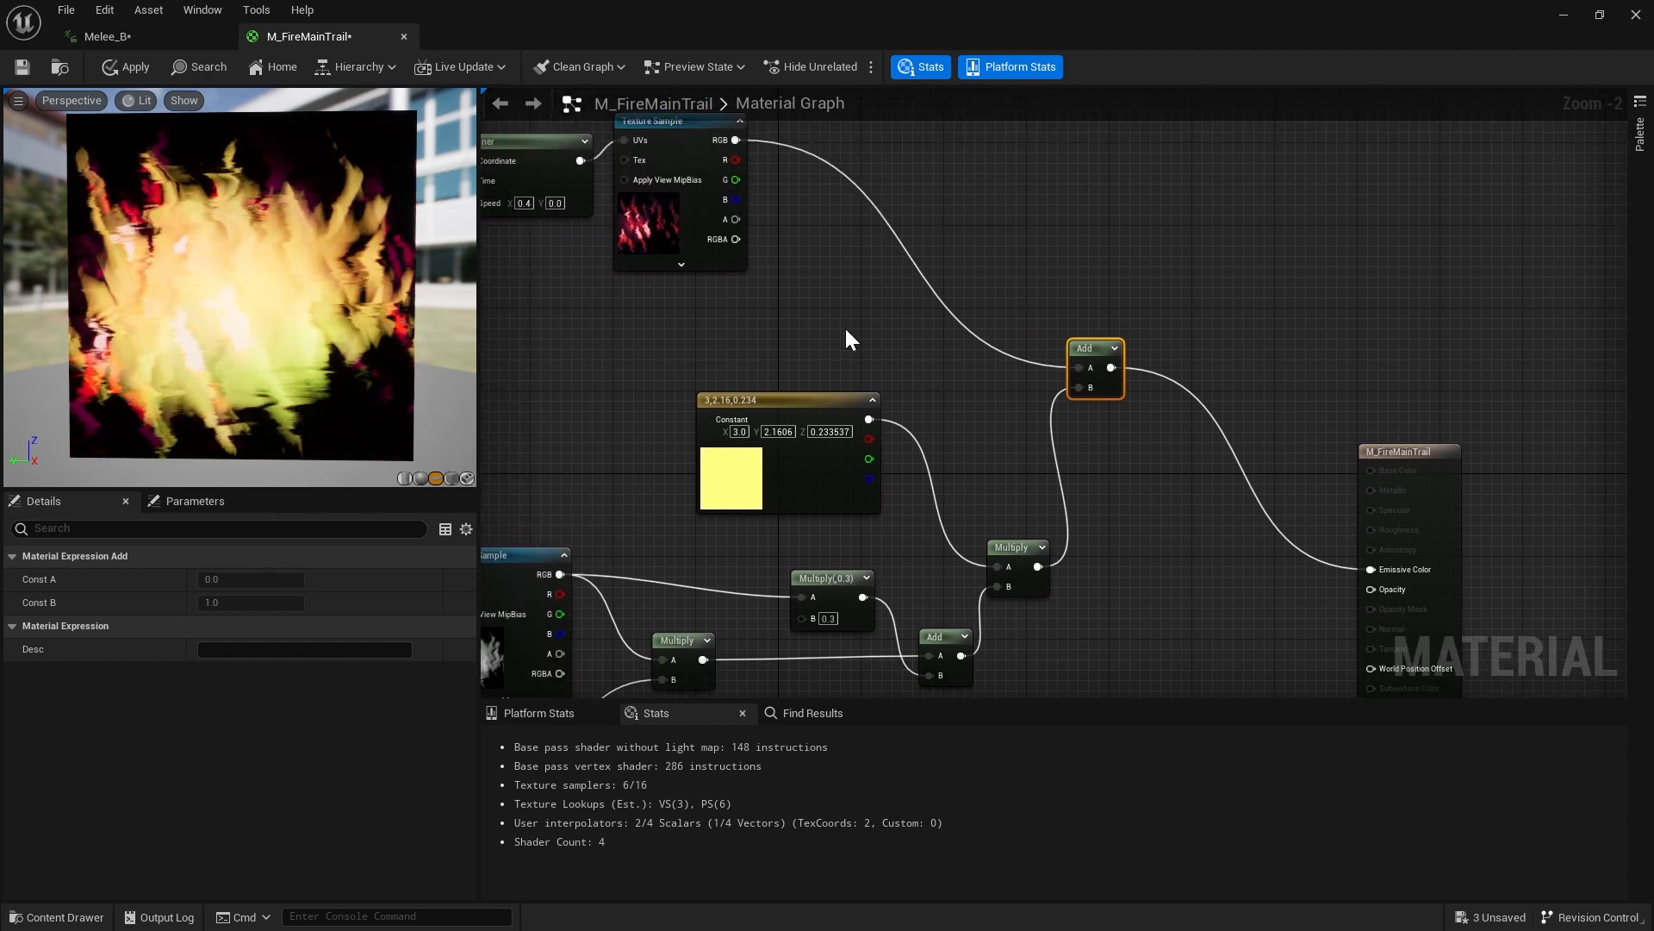
Inspect the T_Shape02Color and T_Shape01 Texture Samples that feed the final Add
{"action": "left_click", "coordinate": [660, 224]}
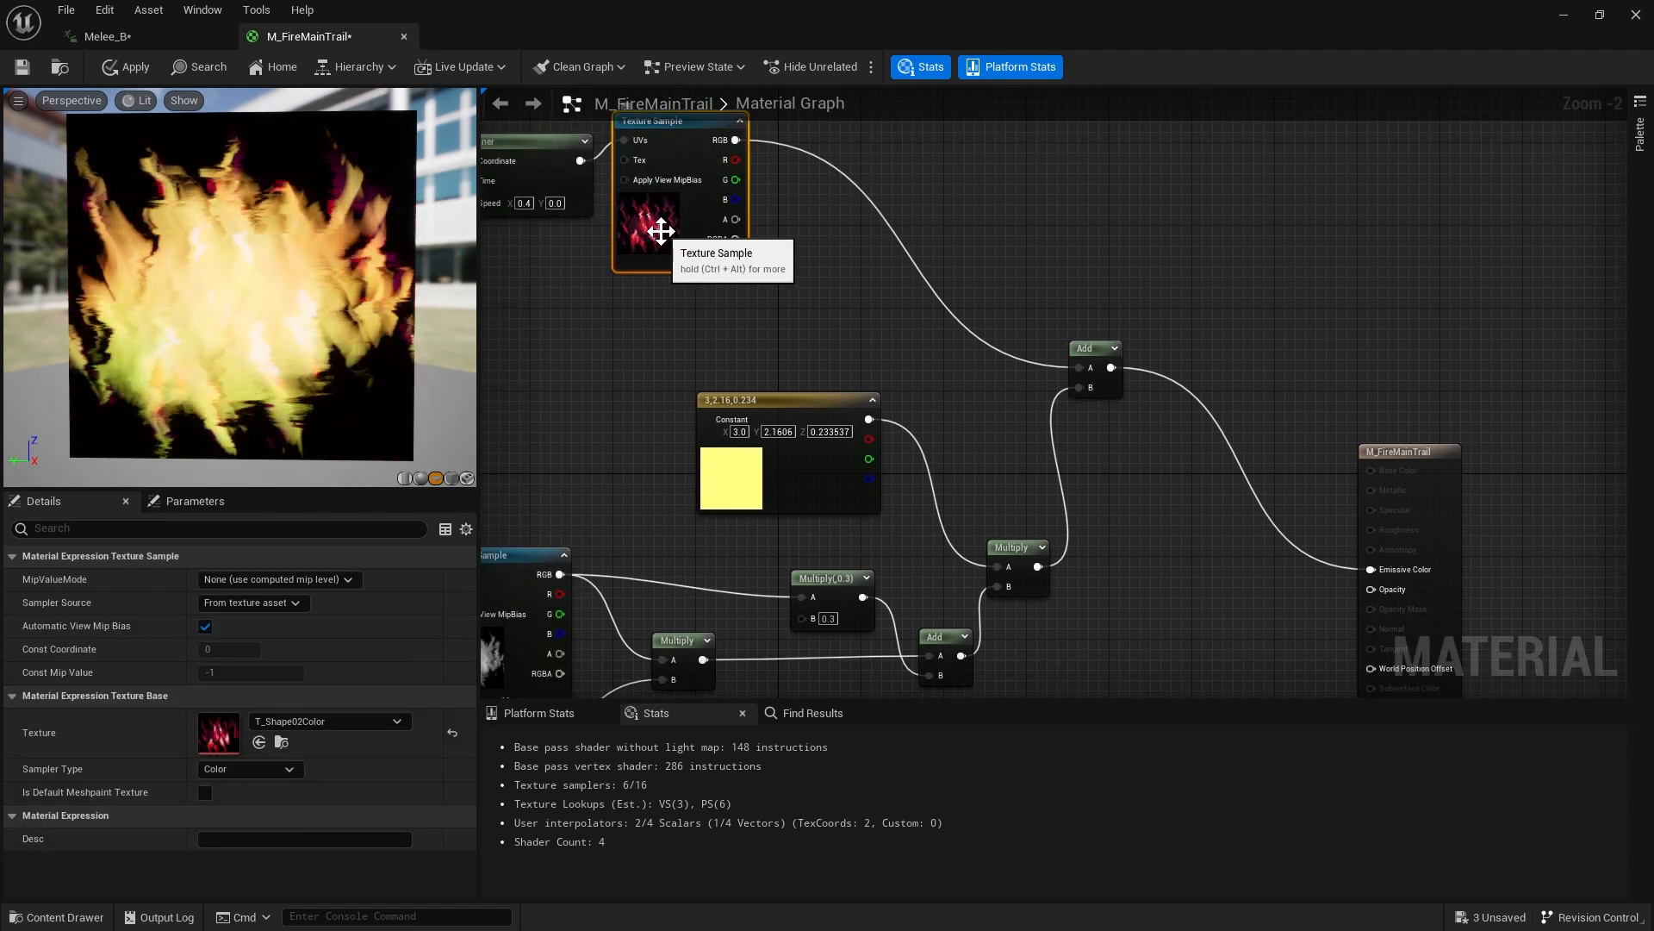
{"action": "right_click_drag", "start_coordinate": [506, 646], "coordinate": [567, 500]}
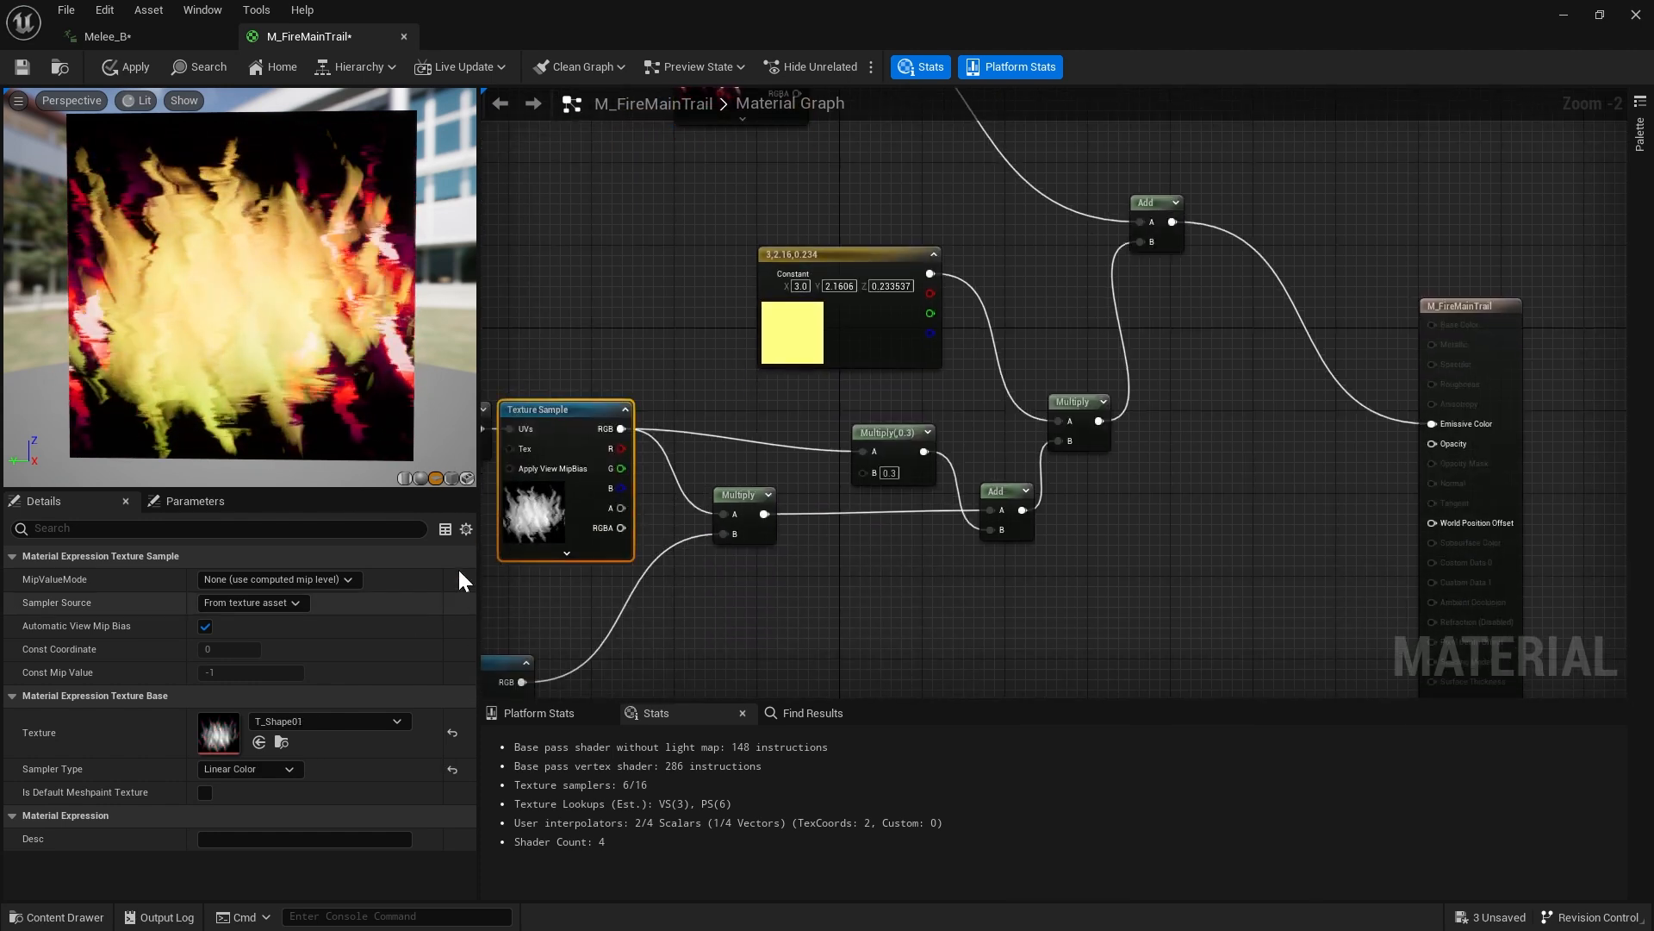
{"action": "right_click_drag", "start_coordinate": [1020, 233], "coordinate": [742, 312]}
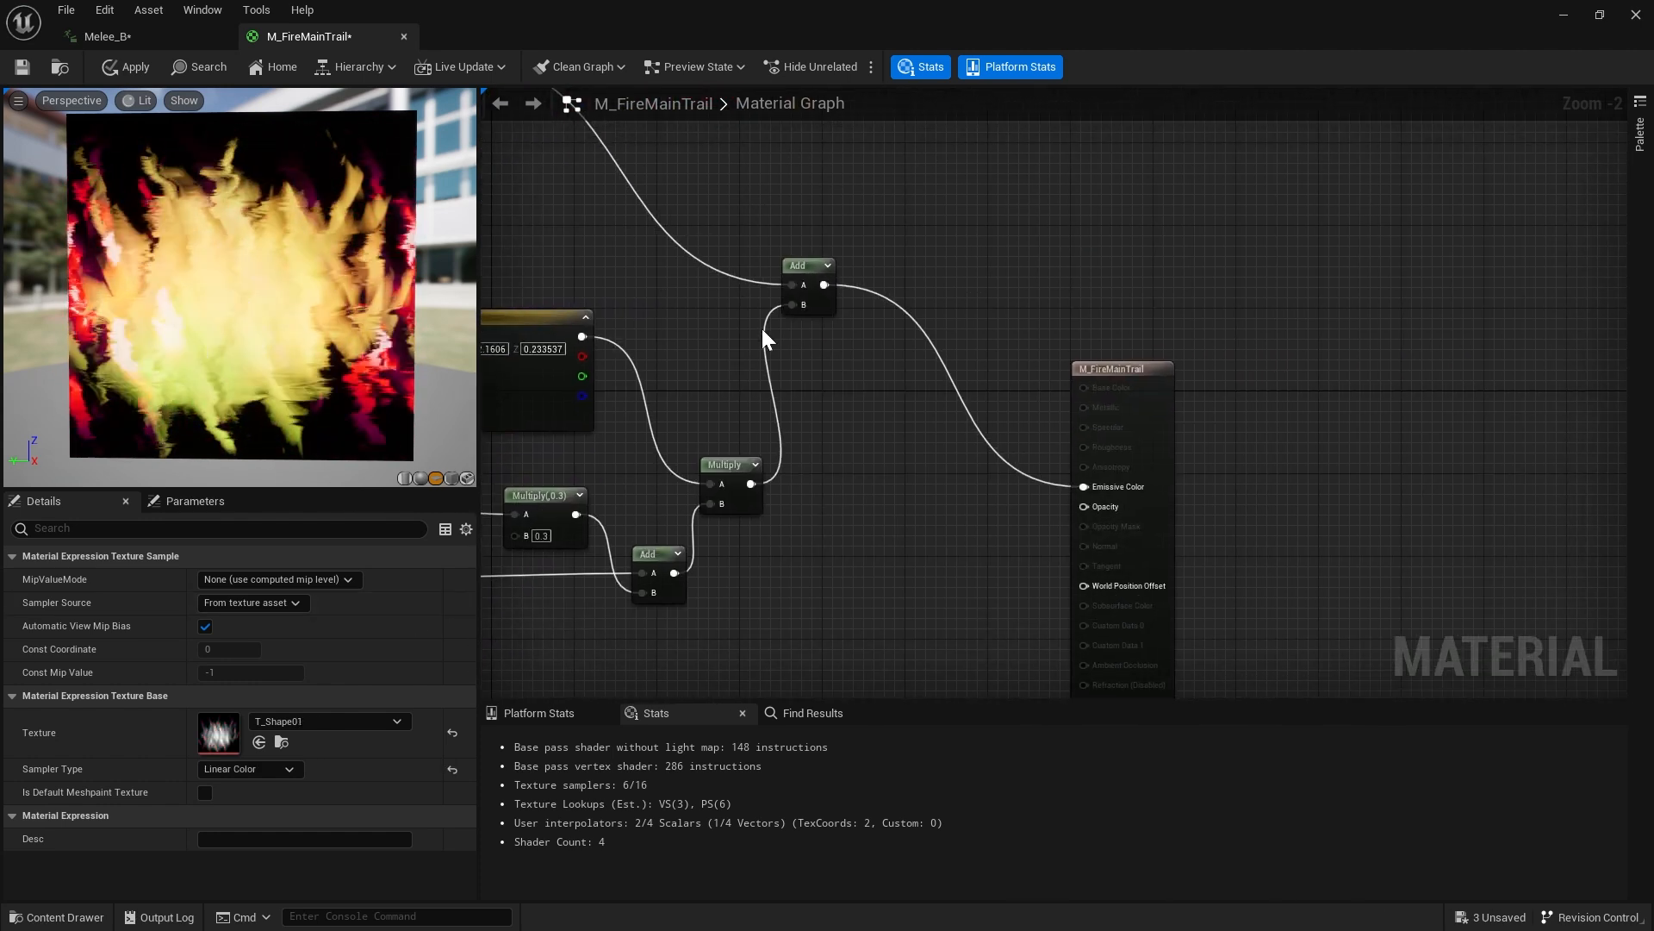
Add a Desaturation node fed by the final Add, connect it to Opacity, and place it below the Add
{"action": "left_click_drag", "start_coordinate": [820, 285], "coordinate": [860, 370]}
{"action": "type", "text": "desatu"}
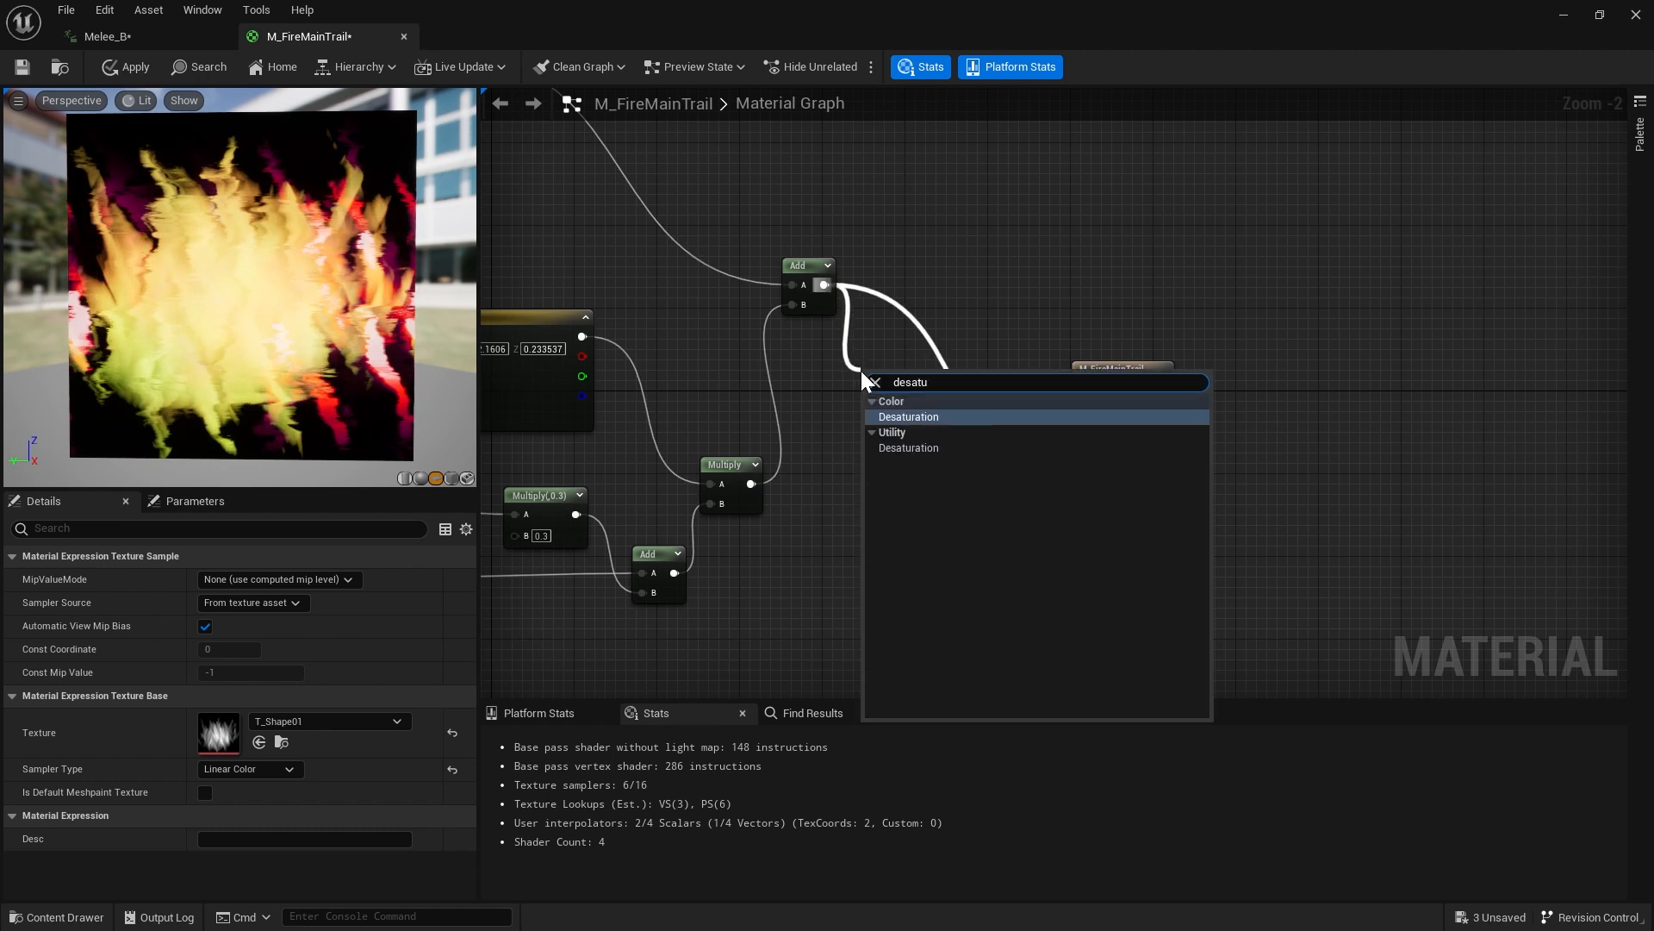
{"action": "key", "text": "Return"}
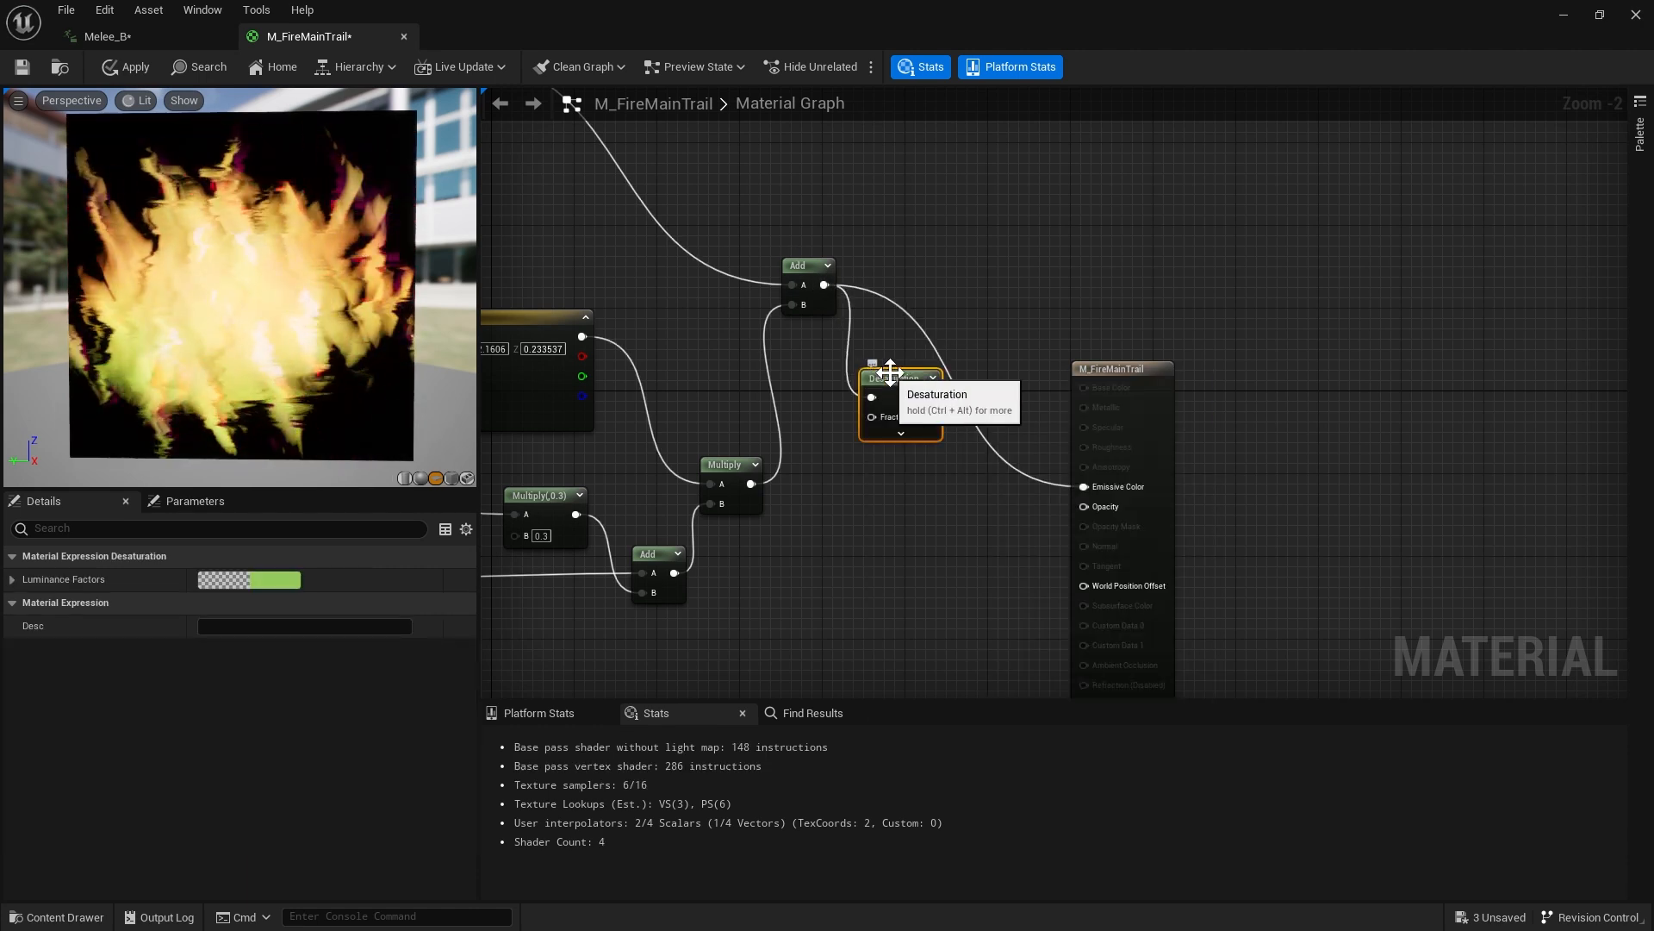
{"action": "left_click", "coordinate": [932, 377]}
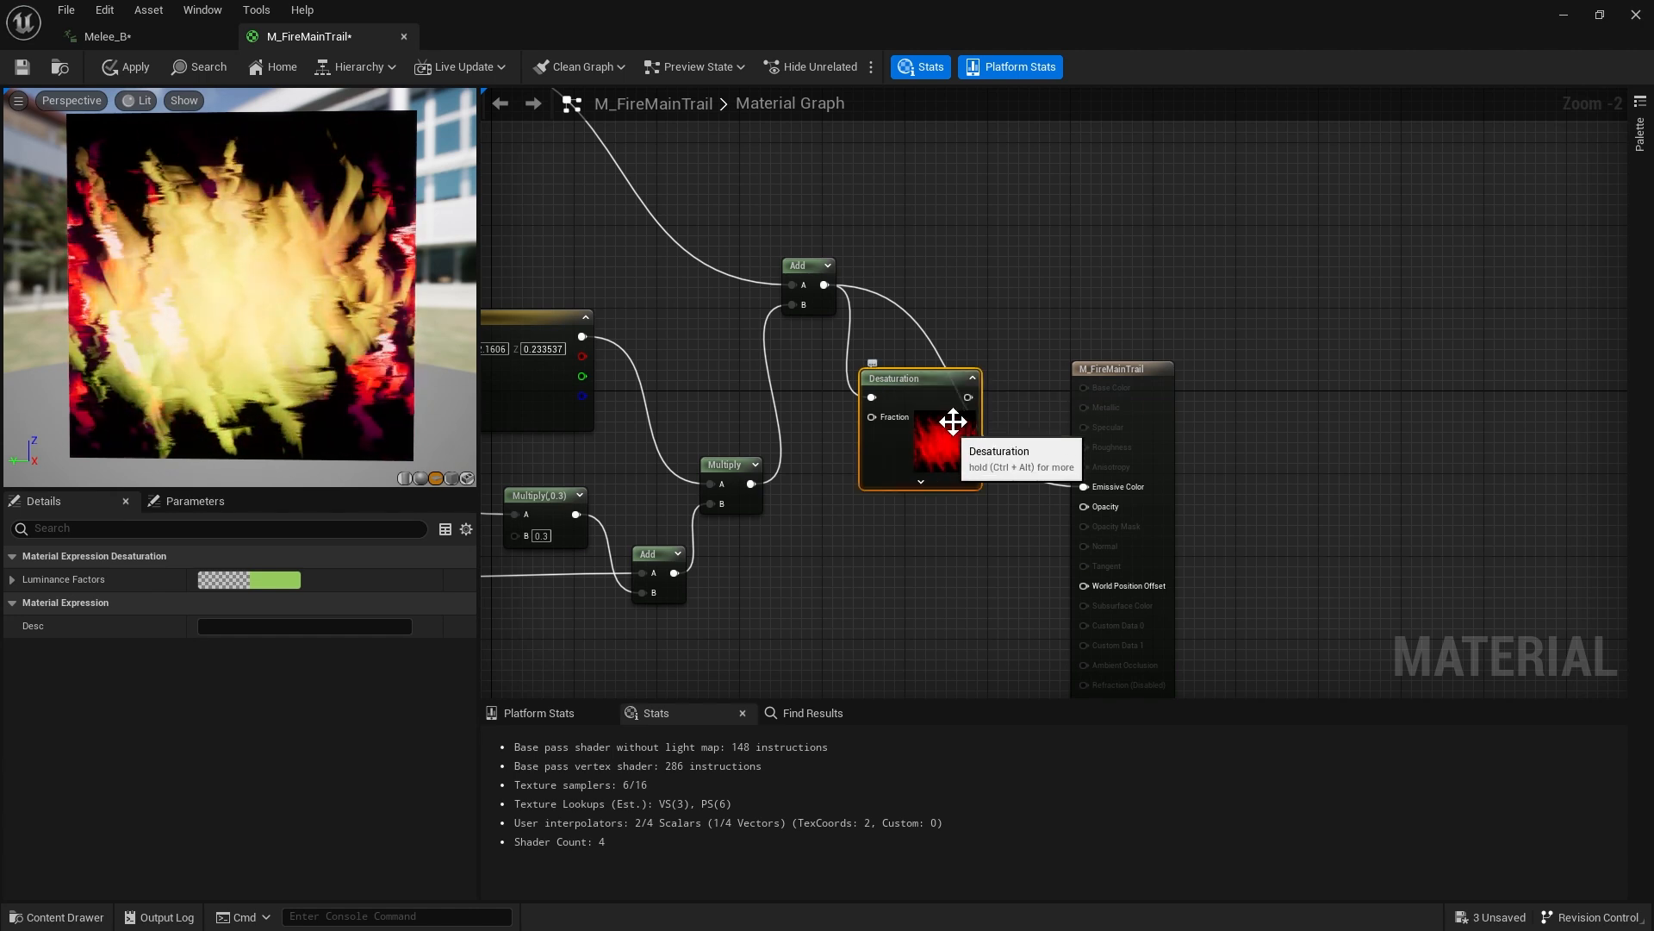
{"action": "left_click", "coordinate": [972, 378]}
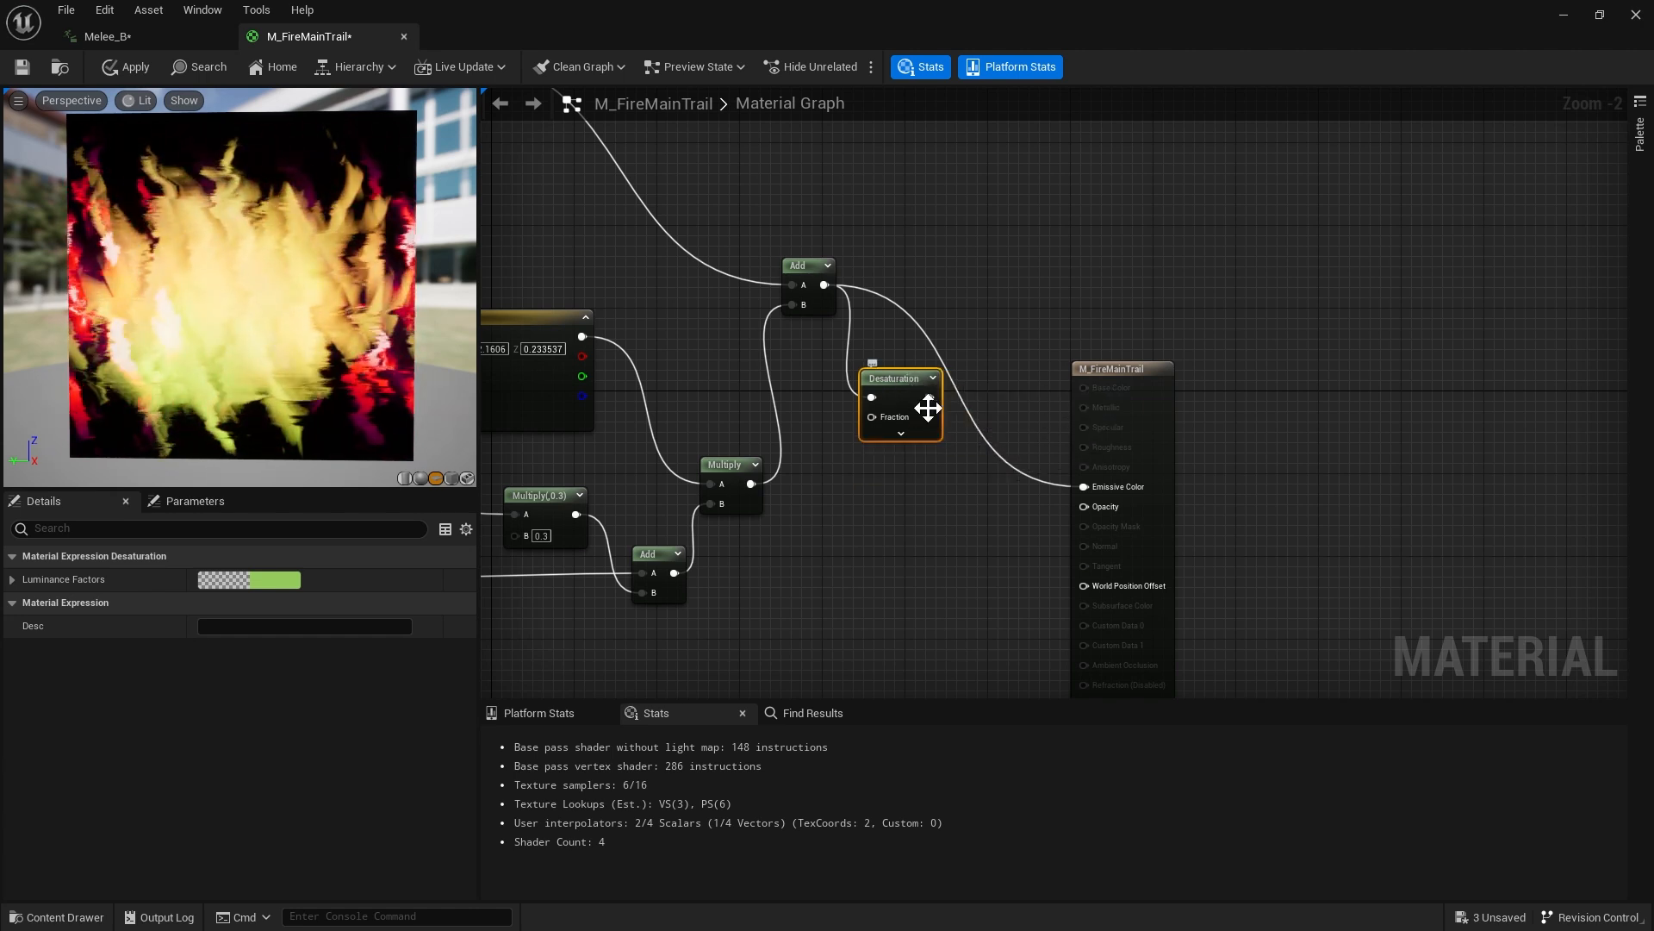
{"action": "left_click_drag", "start_coordinate": [1091, 507], "coordinate": [1088, 507]}
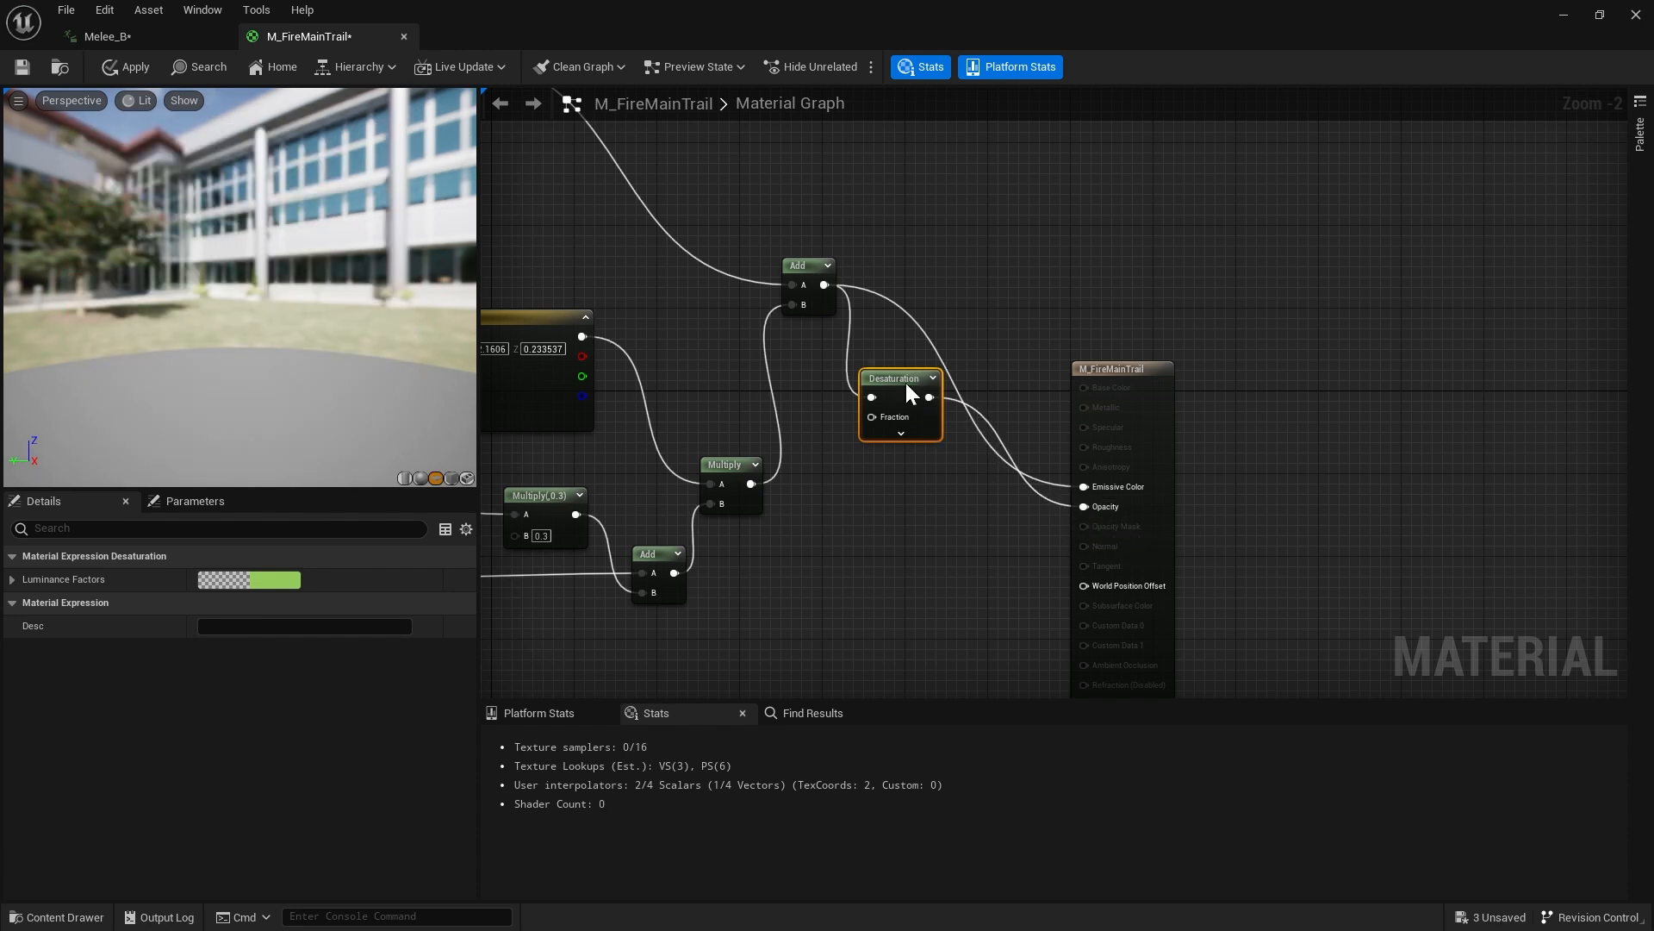
{"action": "left_click_drag", "start_coordinate": [907, 382], "coordinate": [911, 466]}
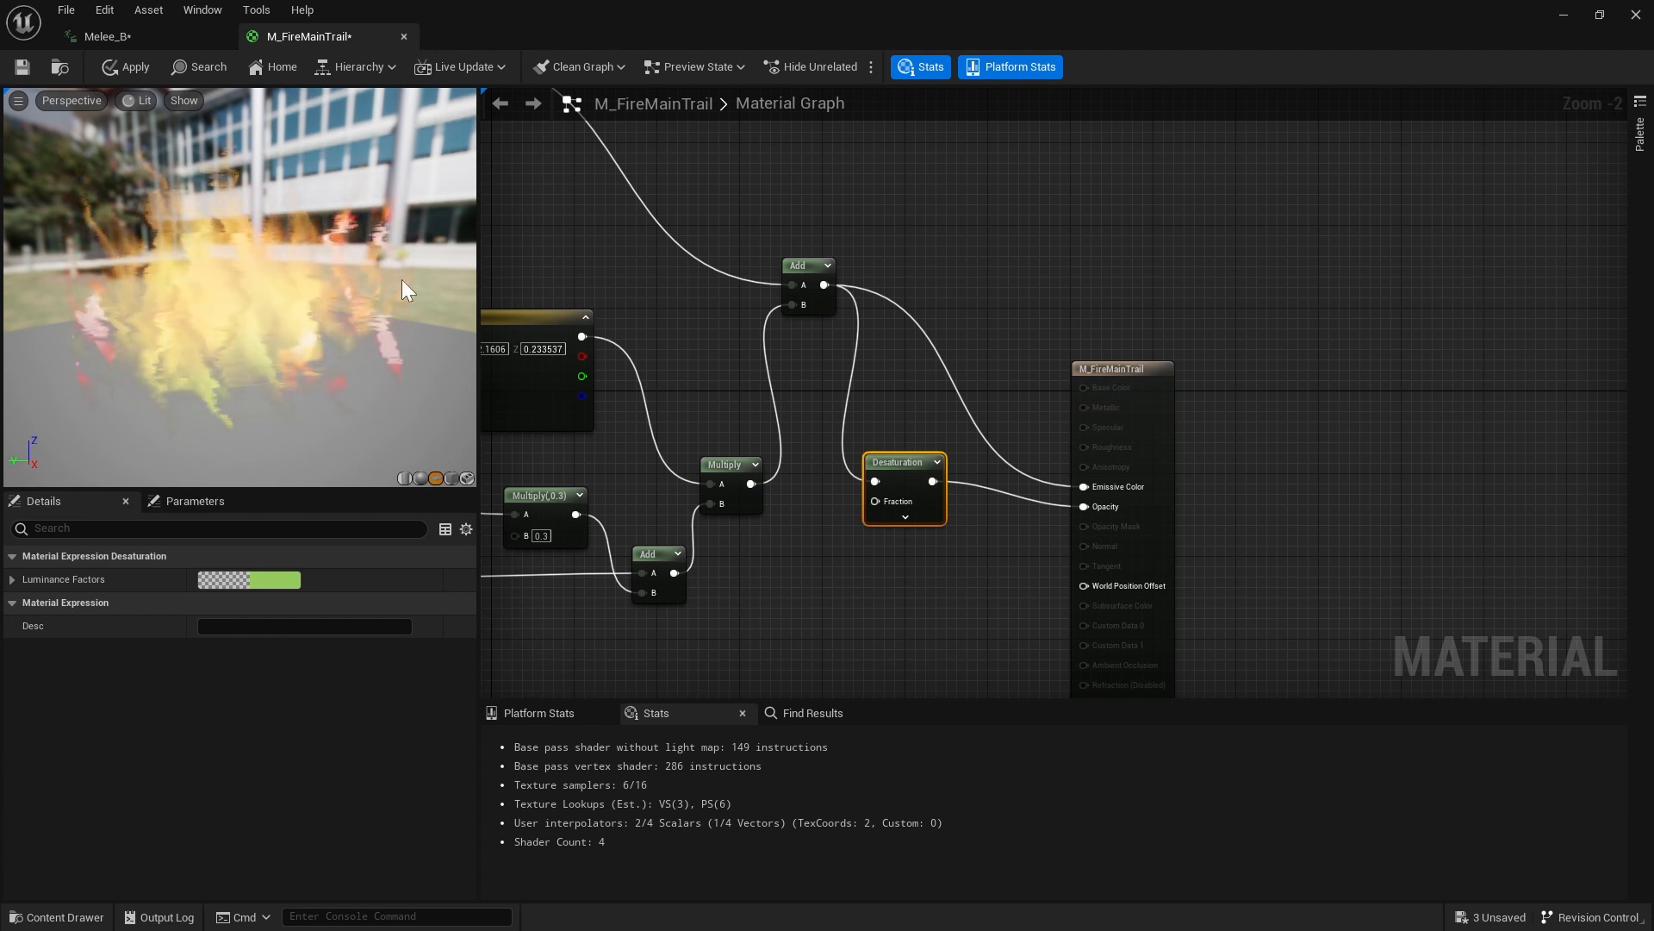
Move the M_FireMainTrail output node farther from the Desaturation node to make room for more nodes
{"action": "scroll", "coordinate": [802, 456], "scroll_direction": "down", "scroll_amount": 1}
{"action": "right_click_drag", "start_coordinate": [843, 562], "coordinate": [605, 415]}
{"action": "scroll", "coordinate": [672, 406], "scroll_direction": "down", "scroll_amount": 1}
{"action": "left_click_drag", "start_coordinate": [792, 290], "coordinate": [1082, 282]}
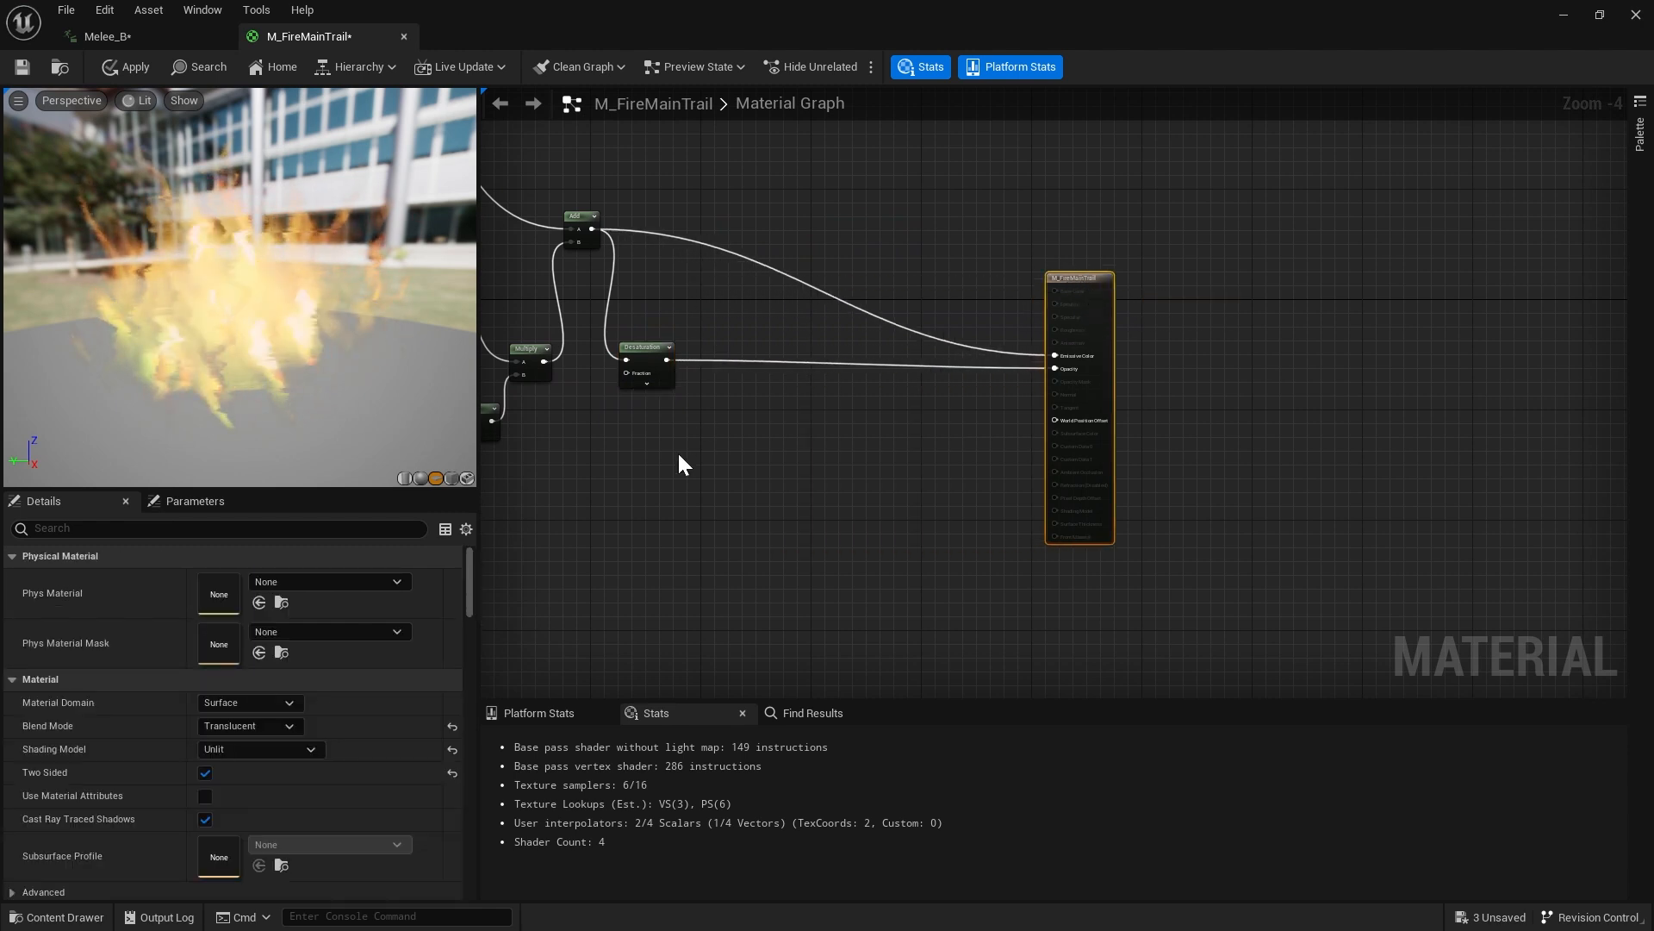
Multiply the Desaturation output by a new T_SwordGradient Texture Sample and connect the result to Opacity
{"action": "left_click", "coordinate": [716, 407]}
{"action": "left_click_drag", "start_coordinate": [670, 372], "coordinate": [730, 421]}
{"action": "key", "text": "ctrl+space"}
{"action": "left_click", "coordinate": [1232, 501]}
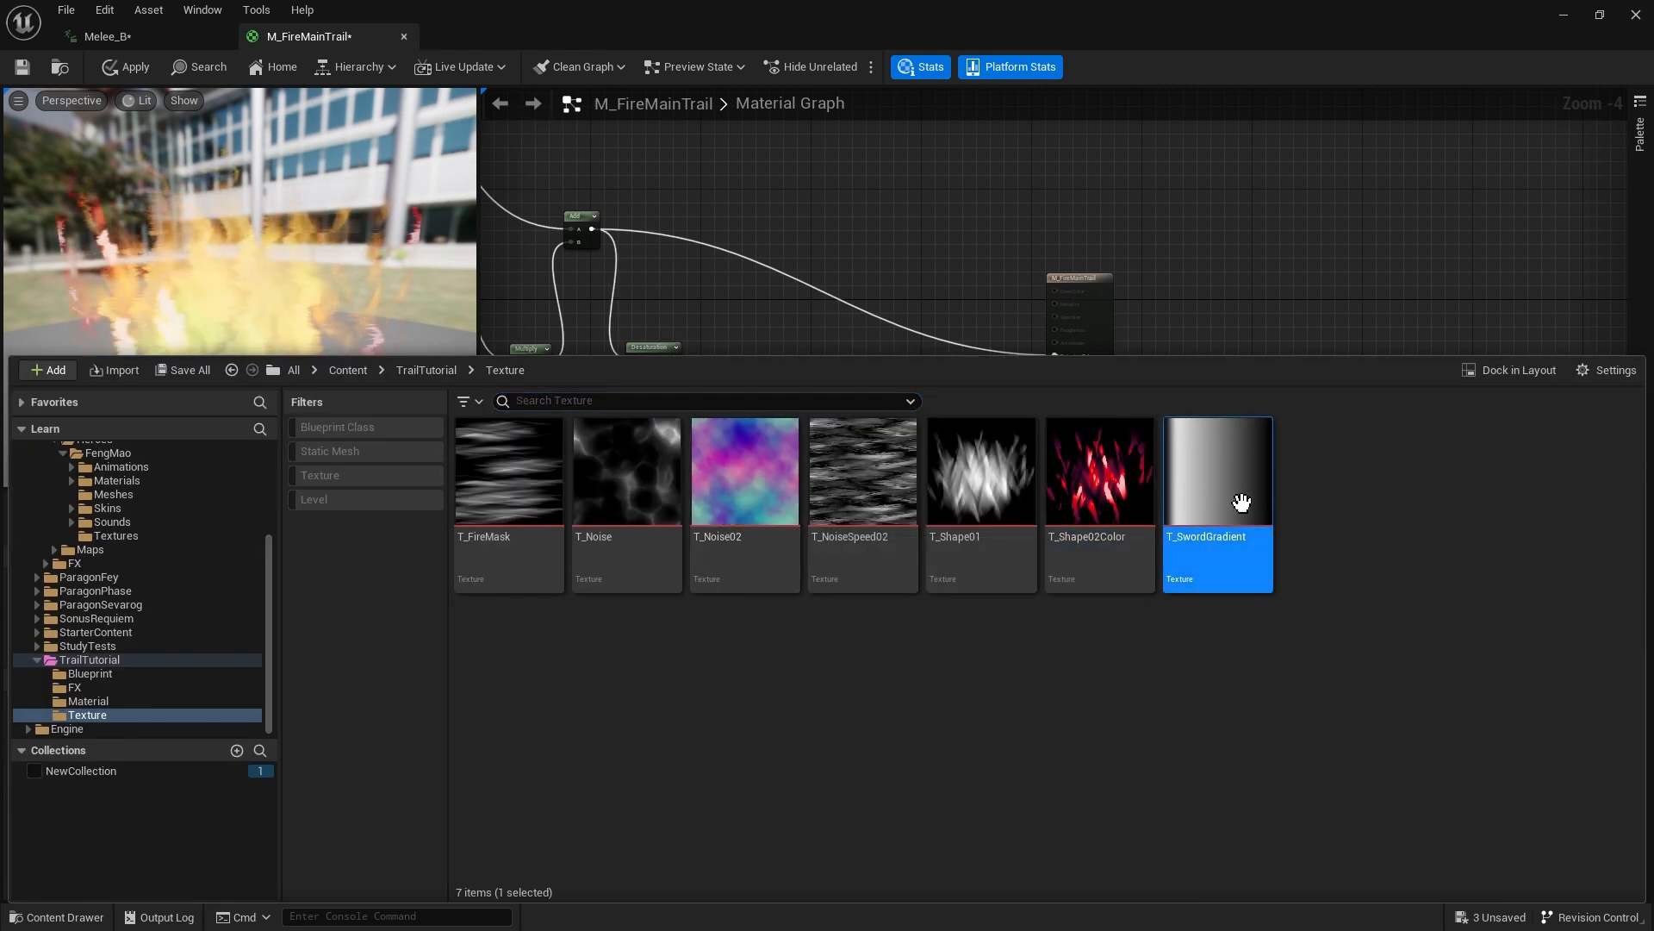
{"action": "key", "text": "ctrl+space"}
{"action": "left_click", "coordinate": [560, 468]}
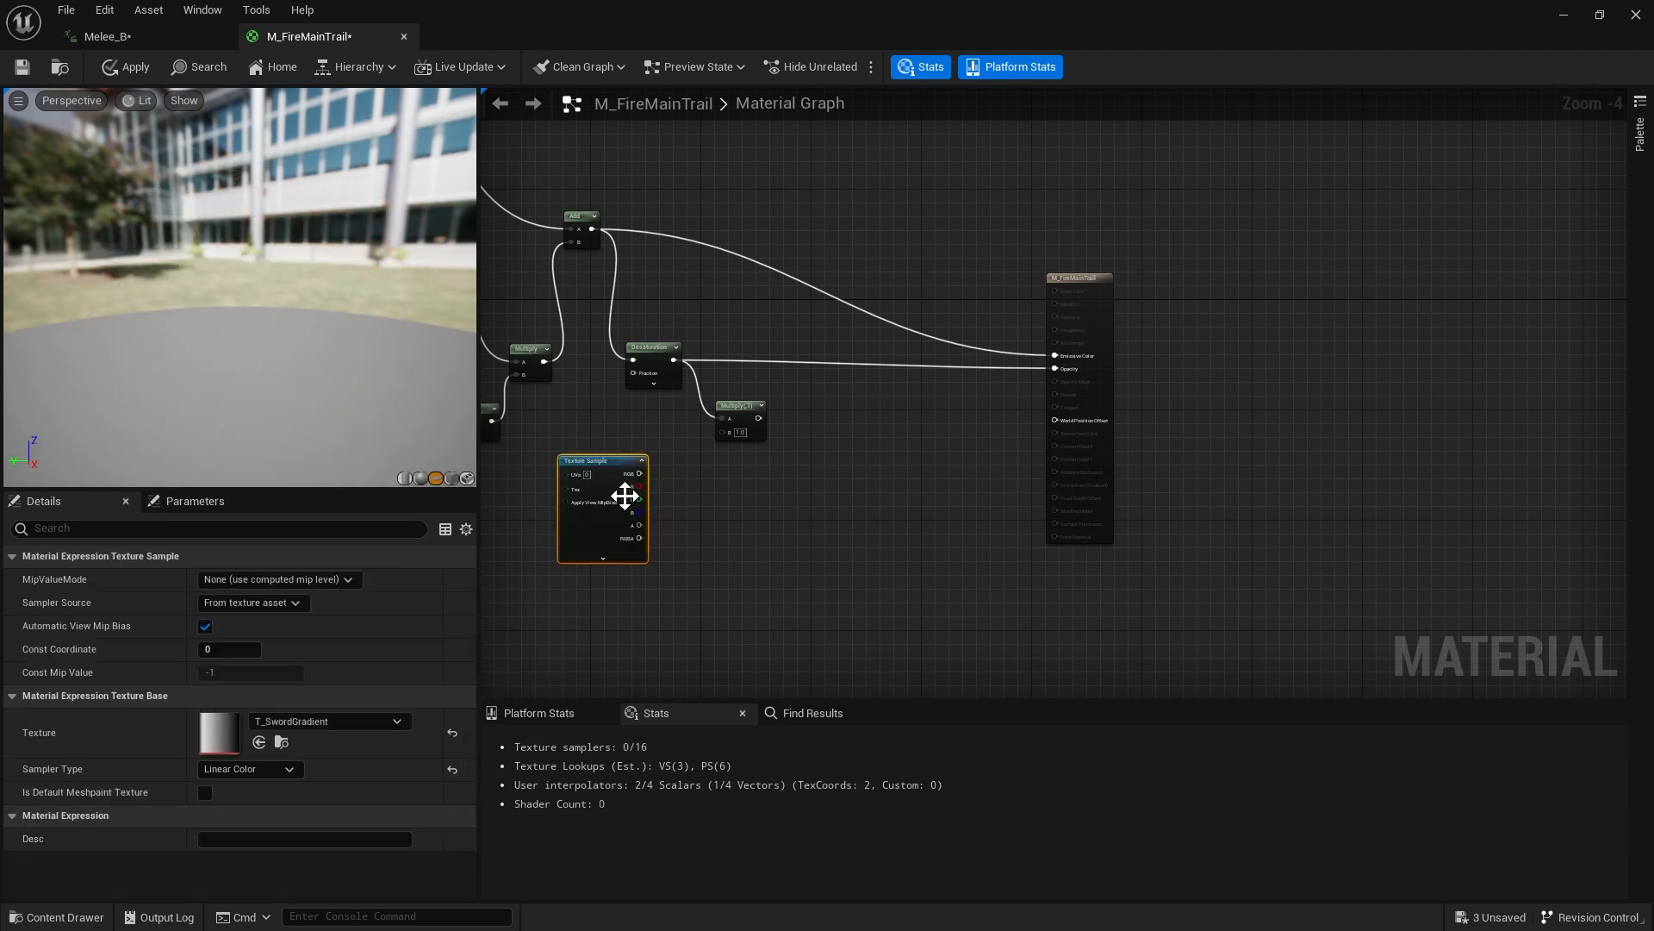
{"action": "left_click_drag", "start_coordinate": [640, 473], "coordinate": [1065, 369]}
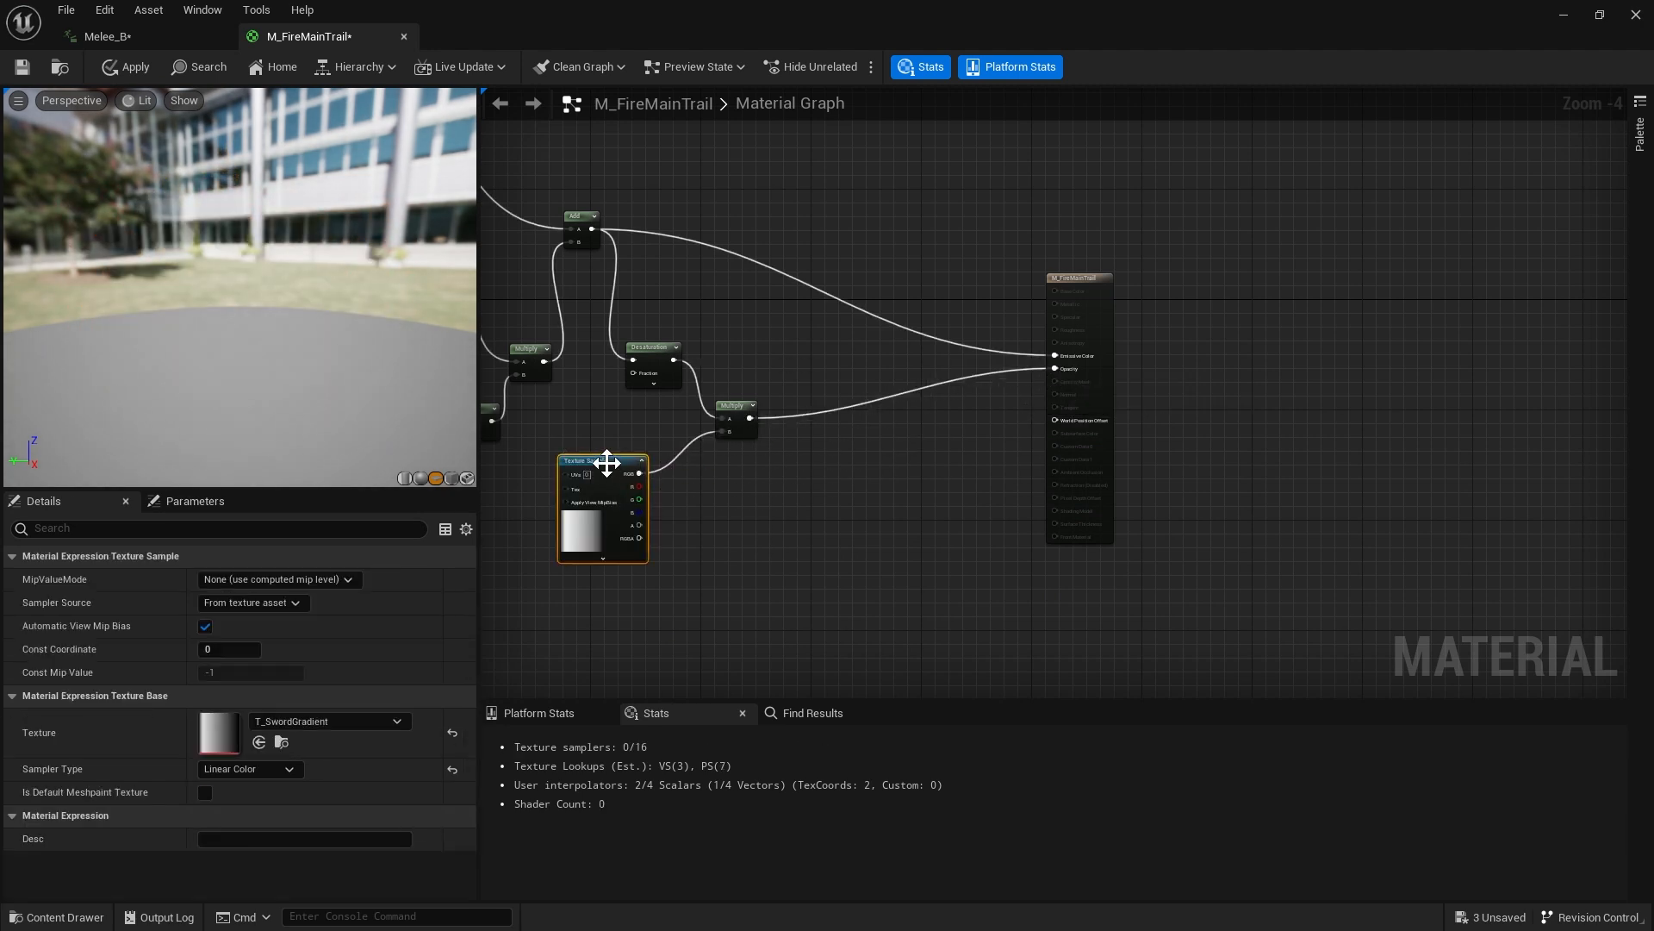
Examine the gradient-masked flames in the material preview and the color branches that feed the final Add
{"action": "left_click_drag", "start_coordinate": [231, 347], "coordinate": [223, 346]}
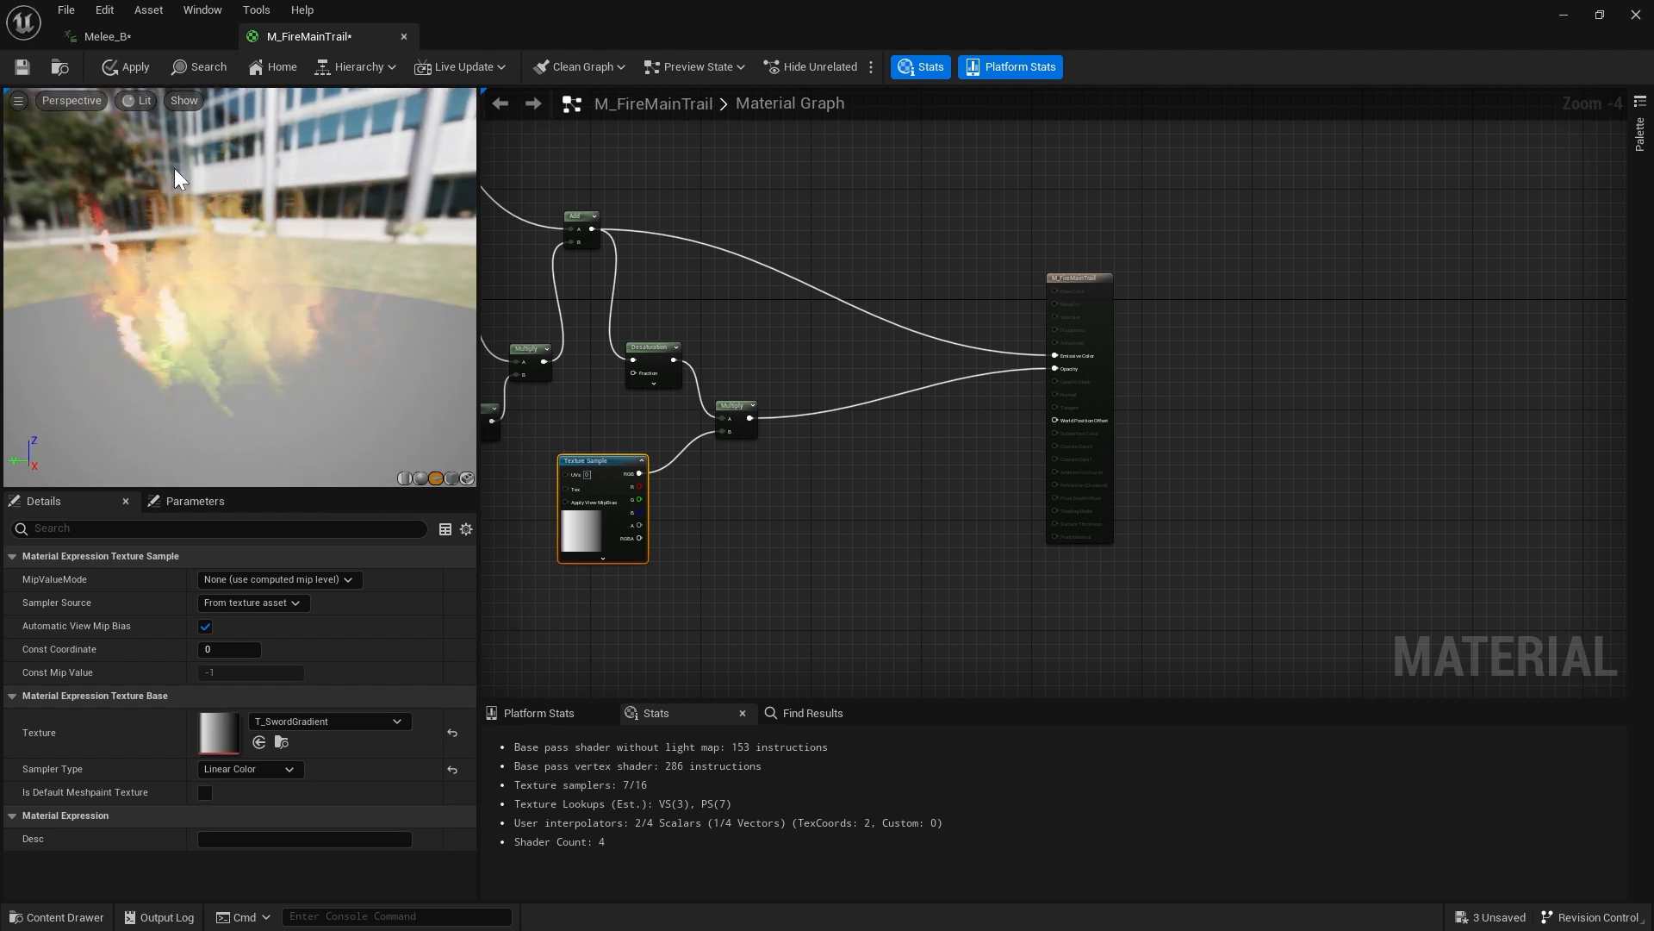
{"action": "right_click_drag", "start_coordinate": [618, 393], "coordinate": [731, 400]}
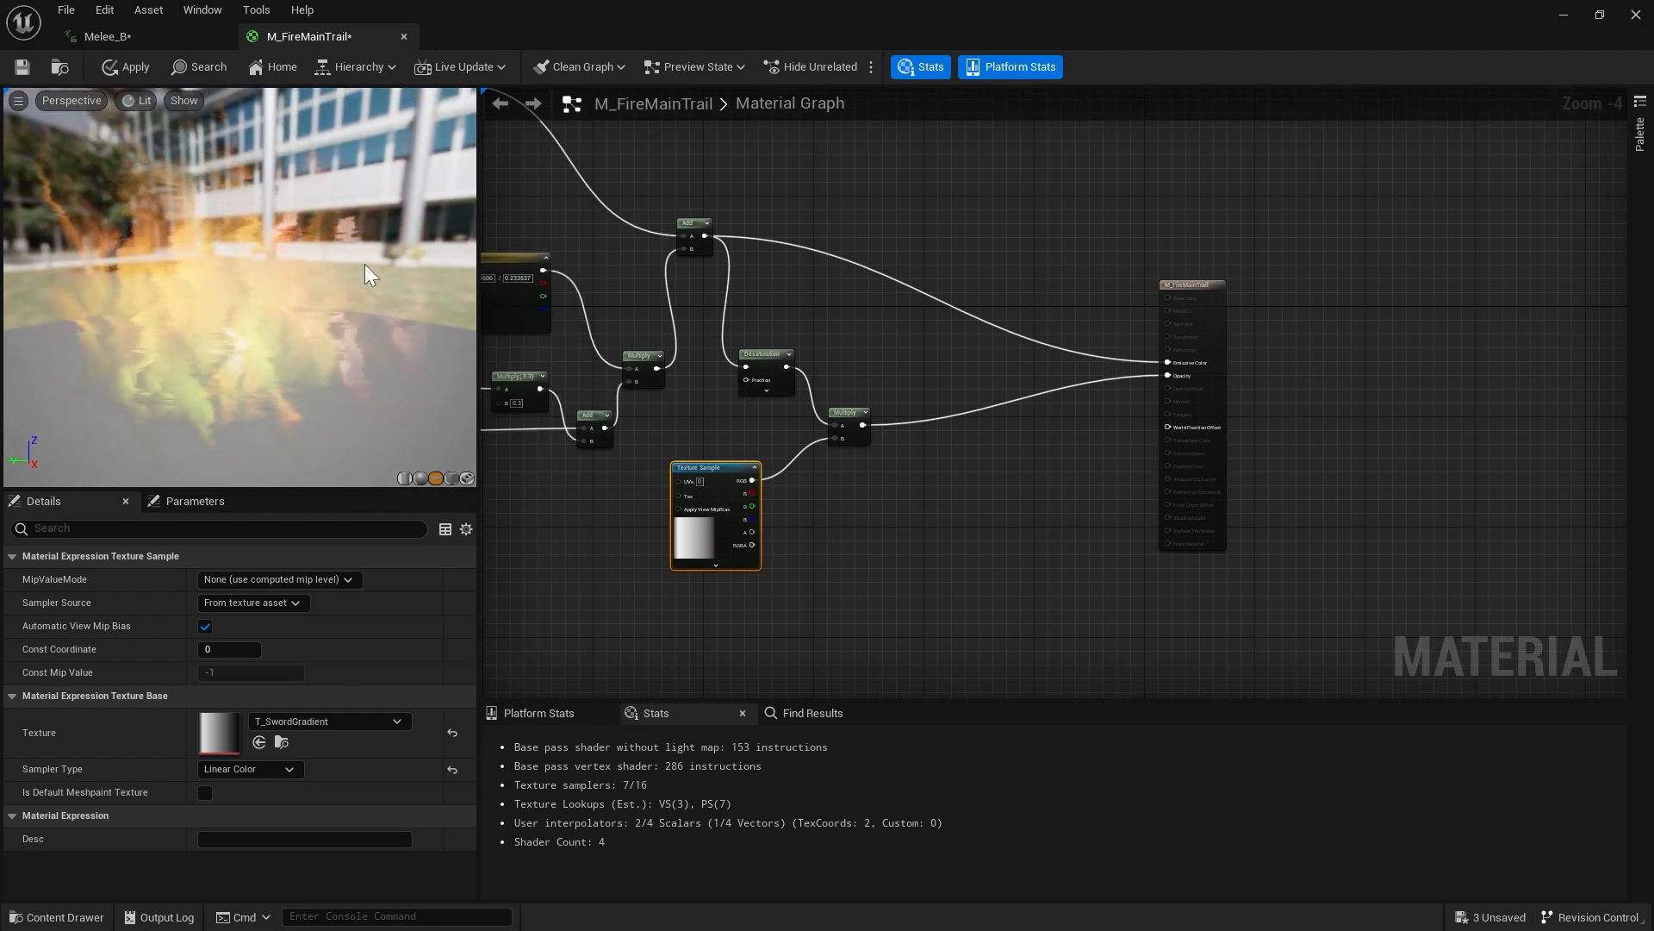
{"action": "right_click_drag", "start_coordinate": [814, 314], "coordinate": [852, 272]}
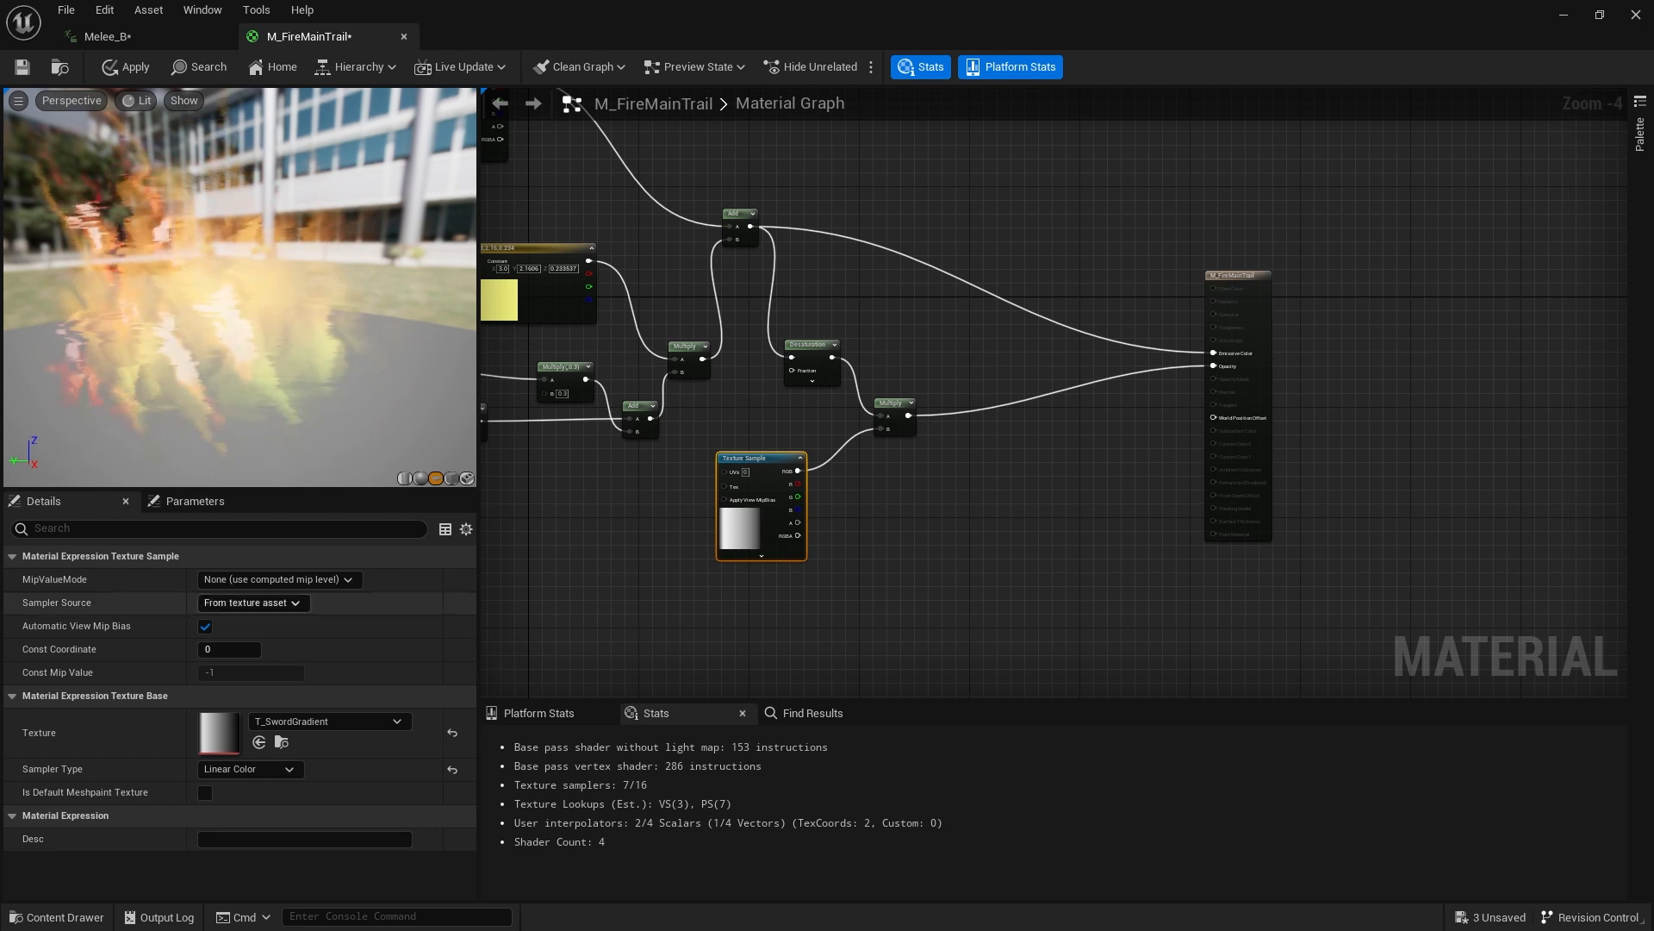
{"action": "right_click_drag", "start_coordinate": [755, 232], "coordinate": [1144, 443]}
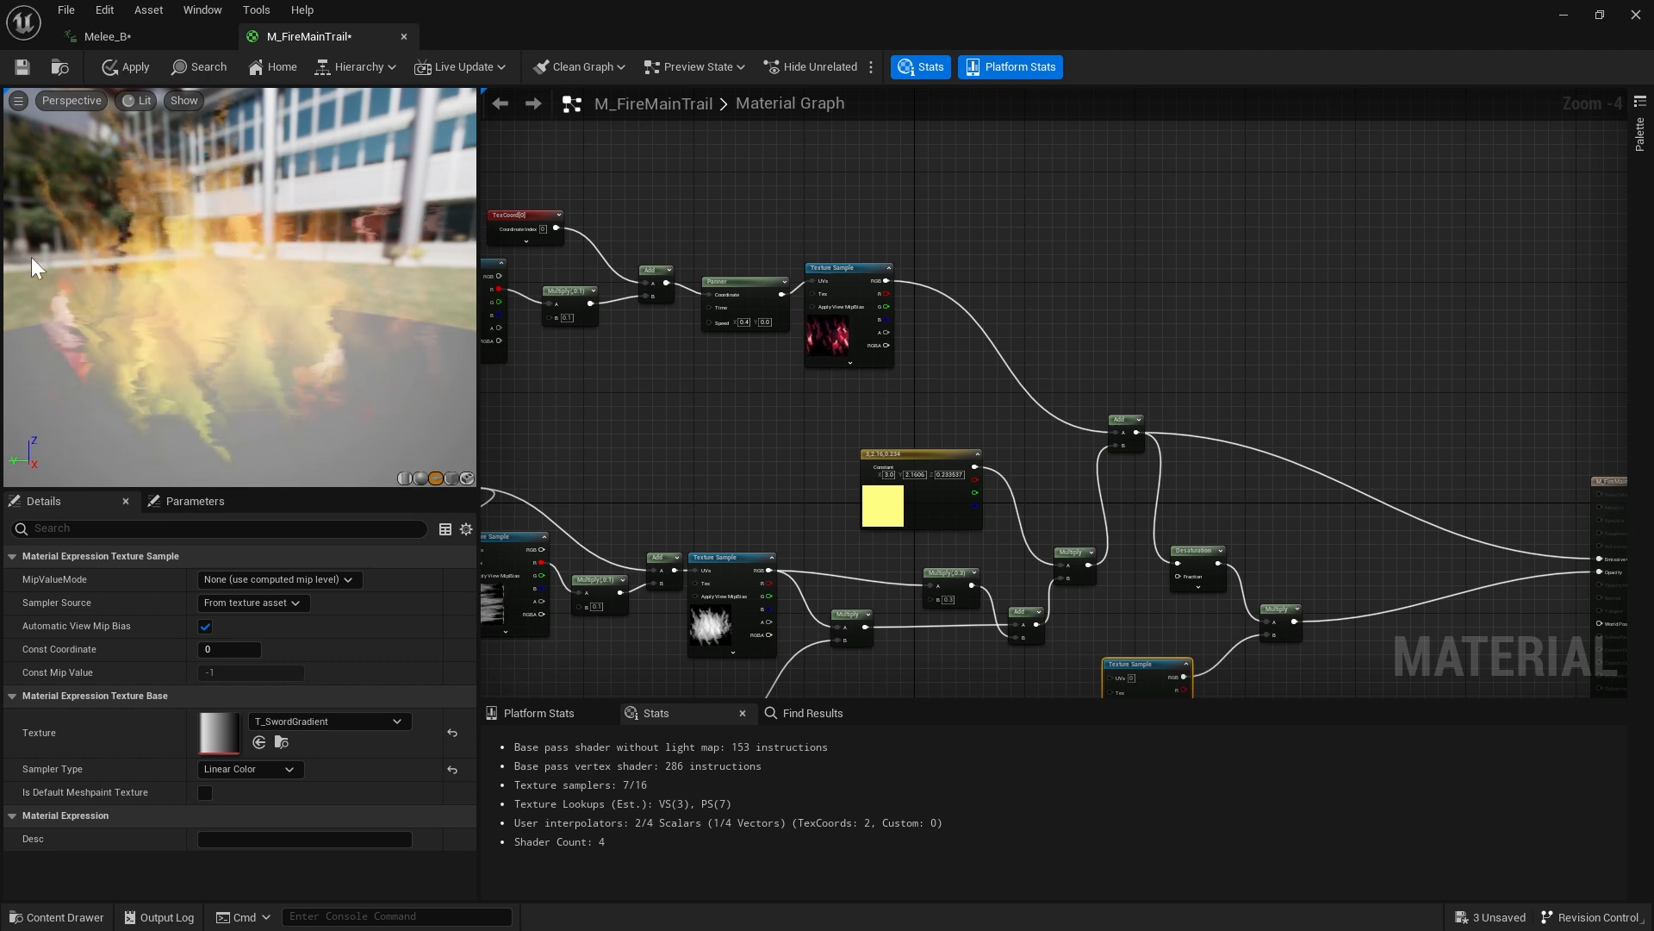
{"action": "left_click", "coordinate": [1074, 267]}
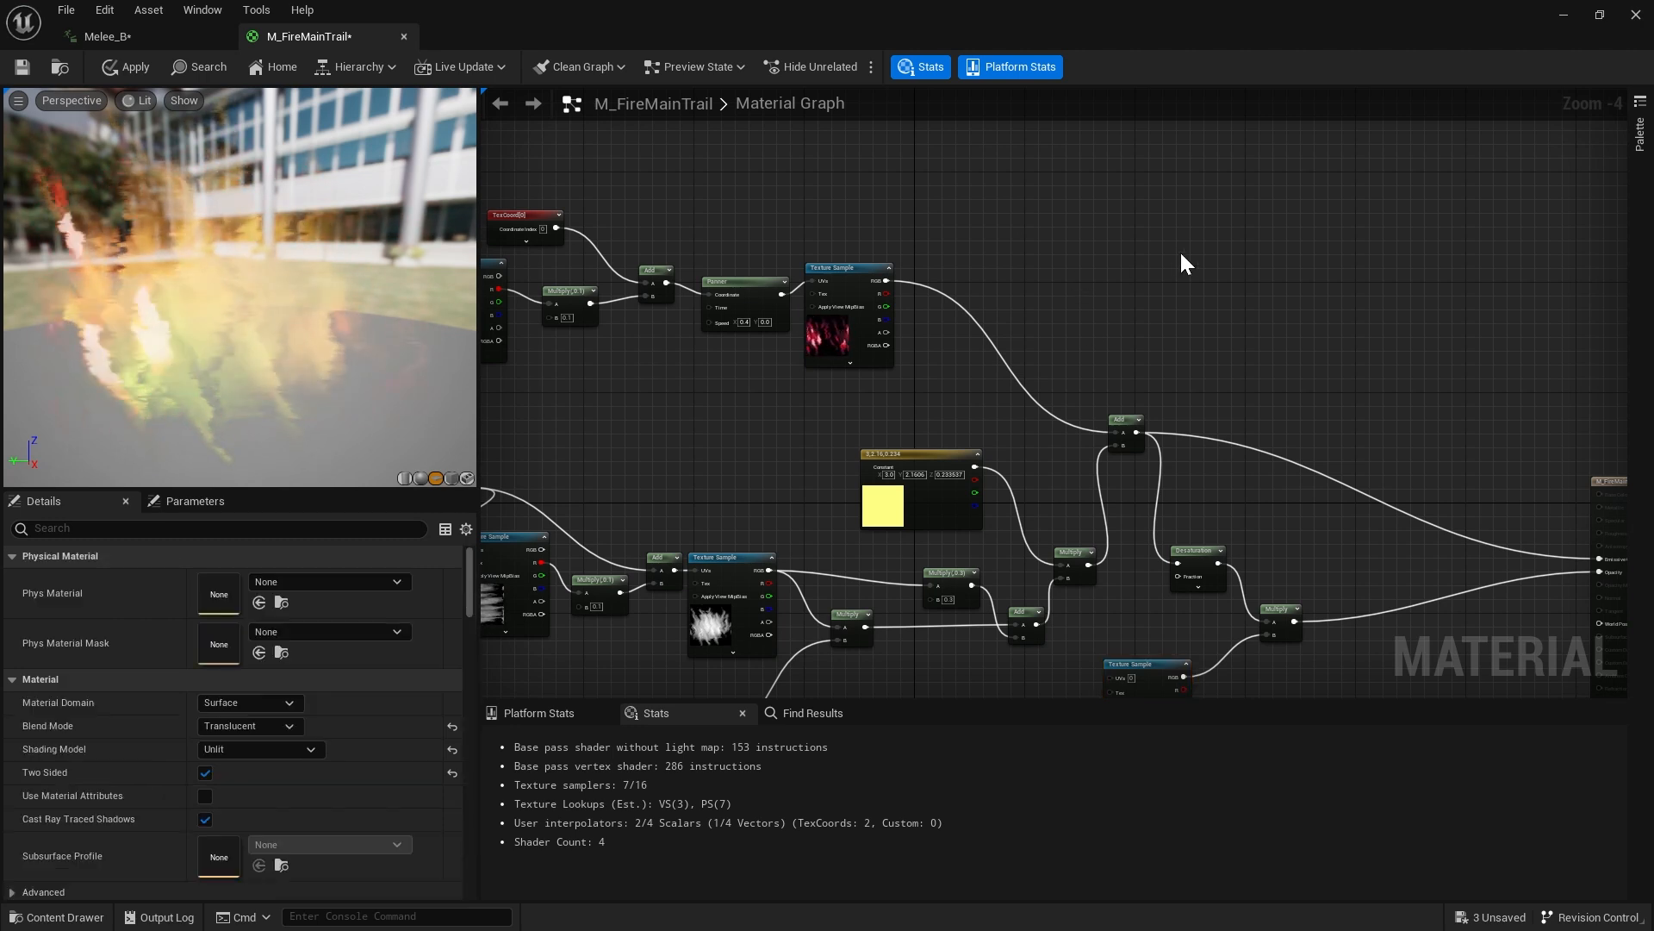
Add a DeriveHDRfromLDR function fed by the final Add and place it above the connection to Emissive Color
{"action": "scroll", "coordinate": [1120, 276], "scroll_direction": "up", "scroll_amount": 1}
{"action": "right_click_drag", "start_coordinate": [1109, 394], "coordinate": [944, 325]}
{"action": "left_click_drag", "start_coordinate": [850, 456], "coordinate": [963, 395]}
{"action": "type", "text": "derive"}
{"action": "type", "text": " lrd"}
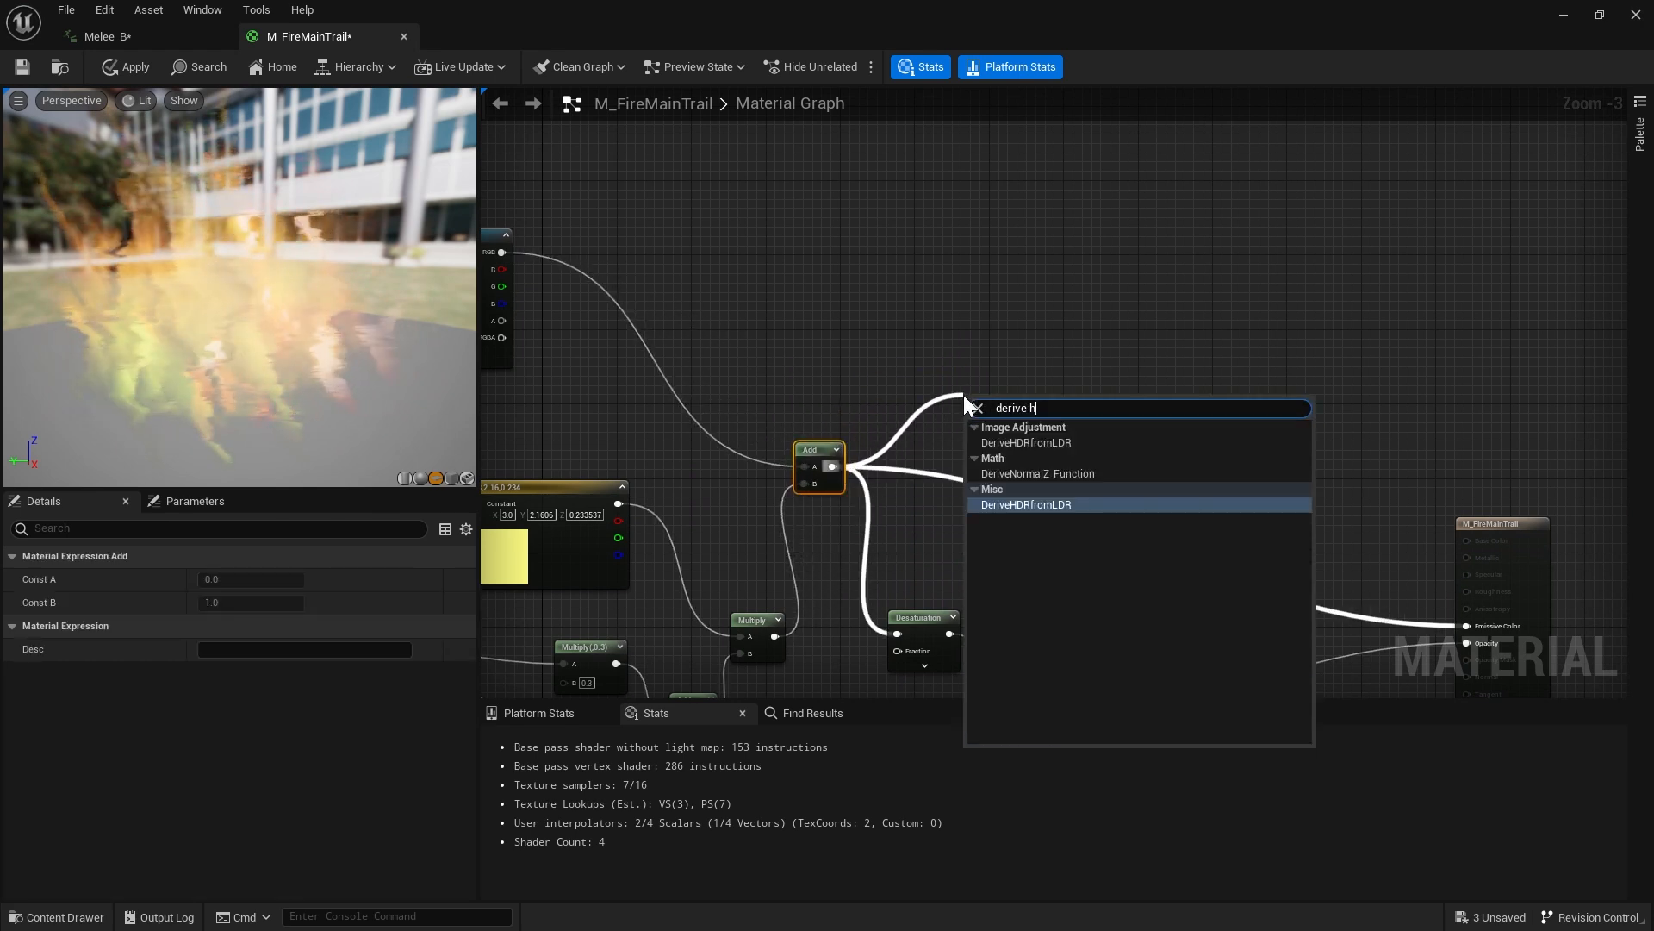
{"action": "key", "text": "BackSpace"}
{"action": "key", "text": "BackSpace"}
{"action": "type", "text": "dr"}
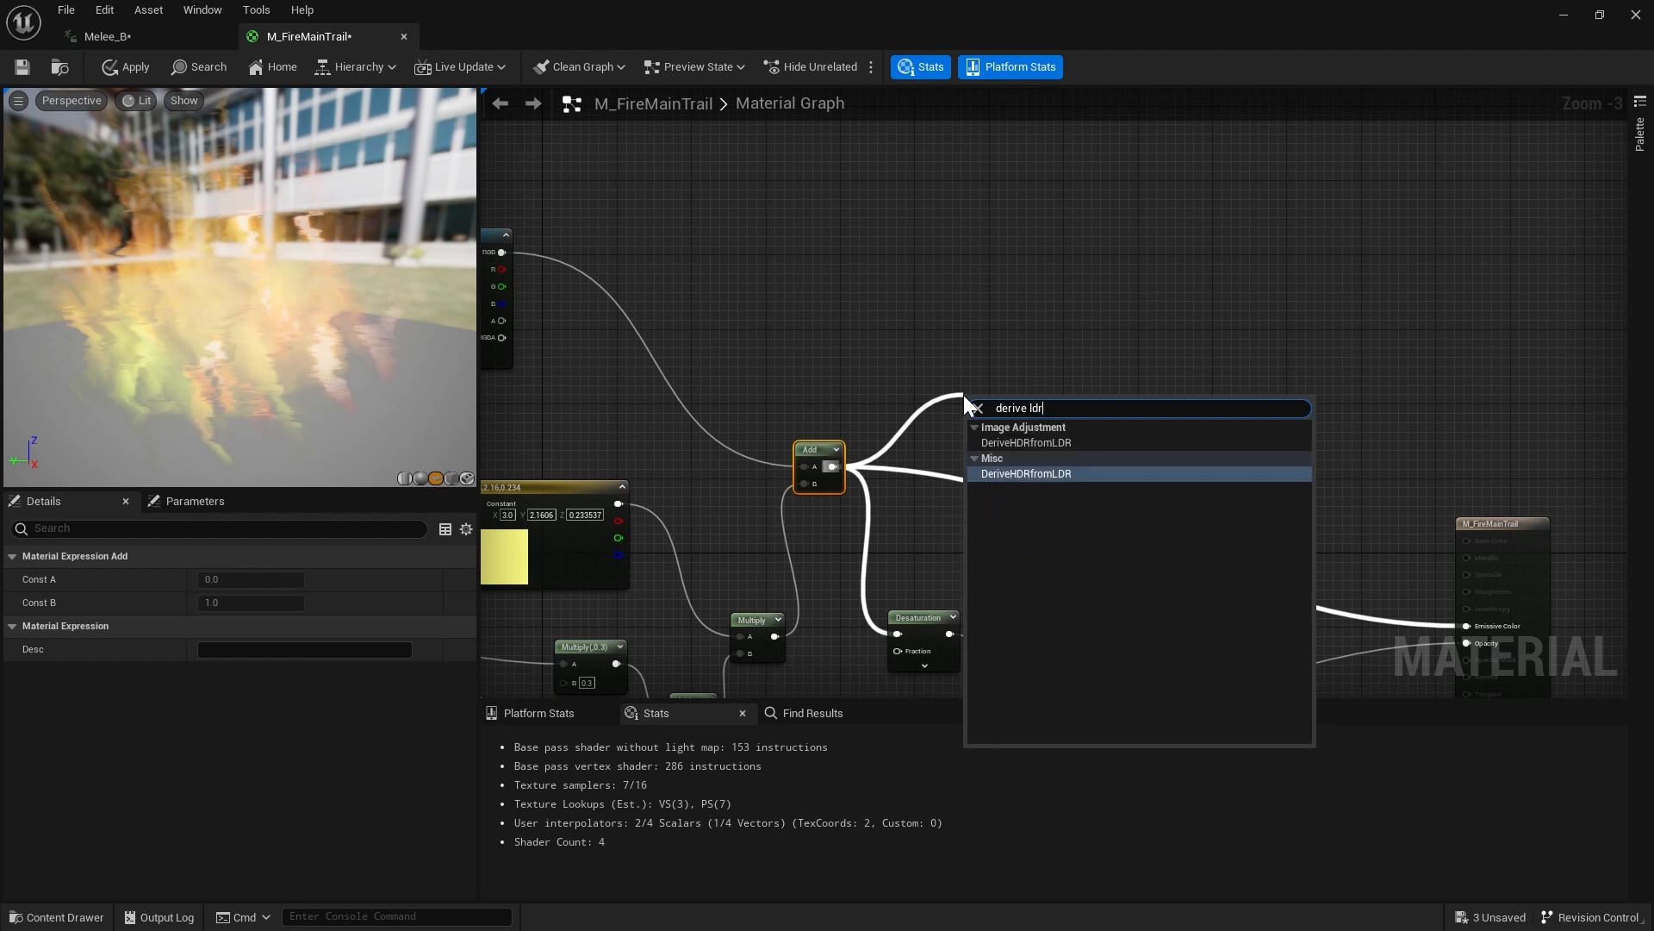
{"action": "left_click", "coordinate": [1045, 476]}
{"action": "left_click_drag", "start_coordinate": [1065, 403], "coordinate": [1038, 288]}
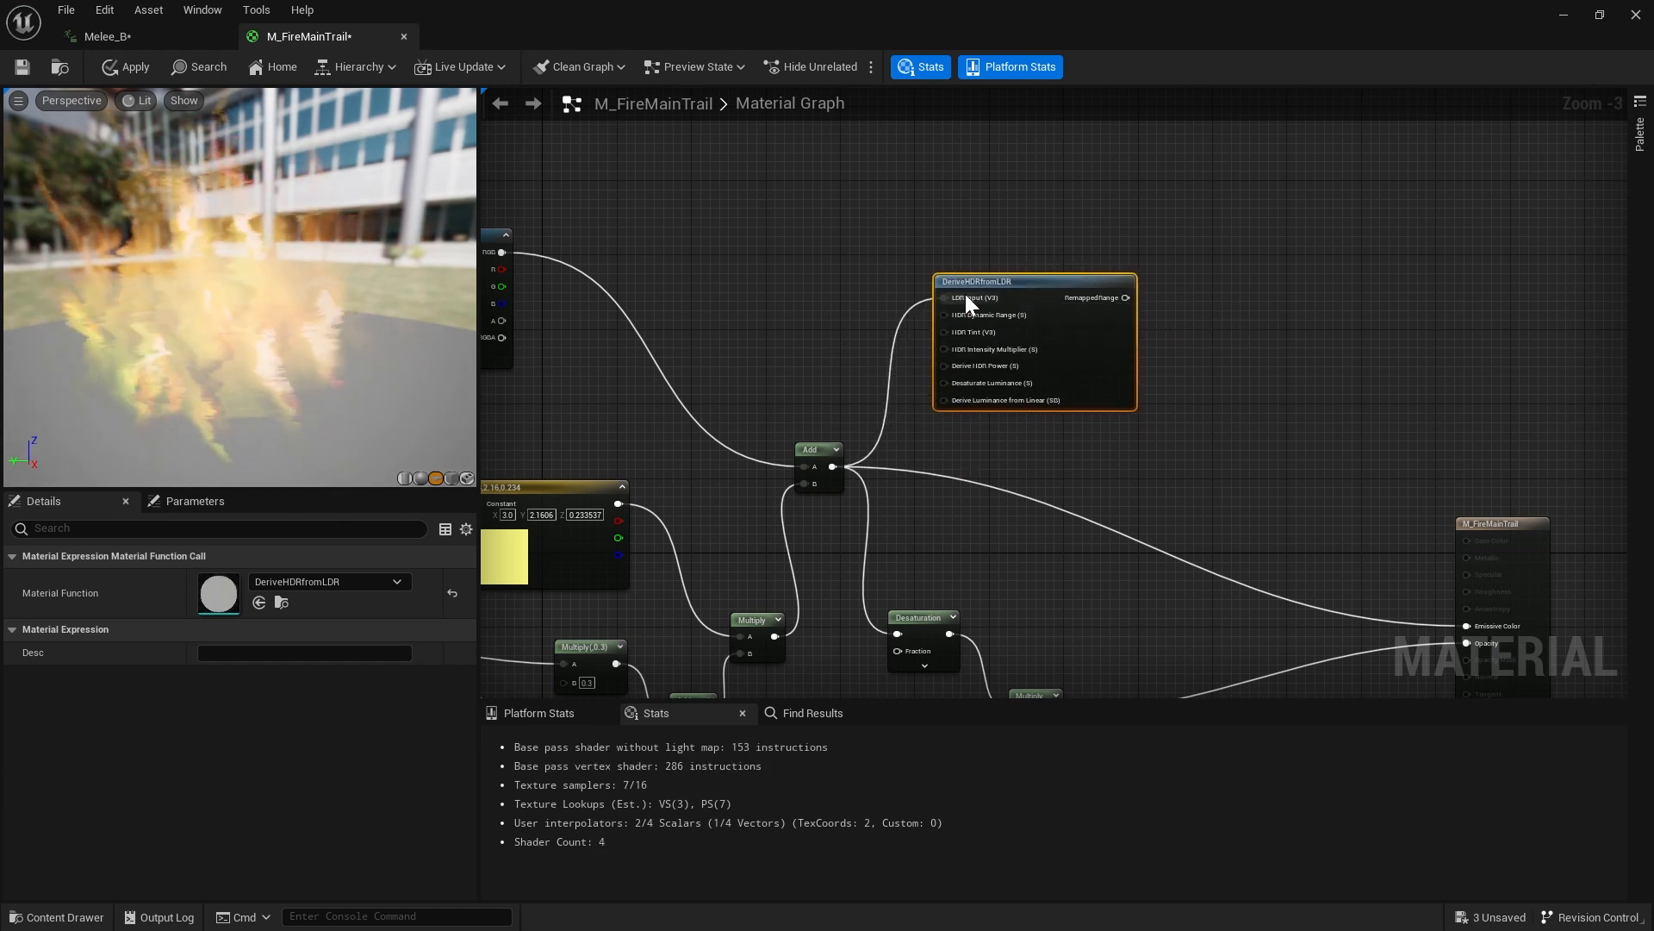
Feed the Desaturation output into DeriveHDRfromLDR's LDR Input and the final Add into HDR Tint, with the Add's preview expanded
{"action": "scroll", "coordinate": [962, 298], "scroll_direction": "up", "scroll_amount": 1}
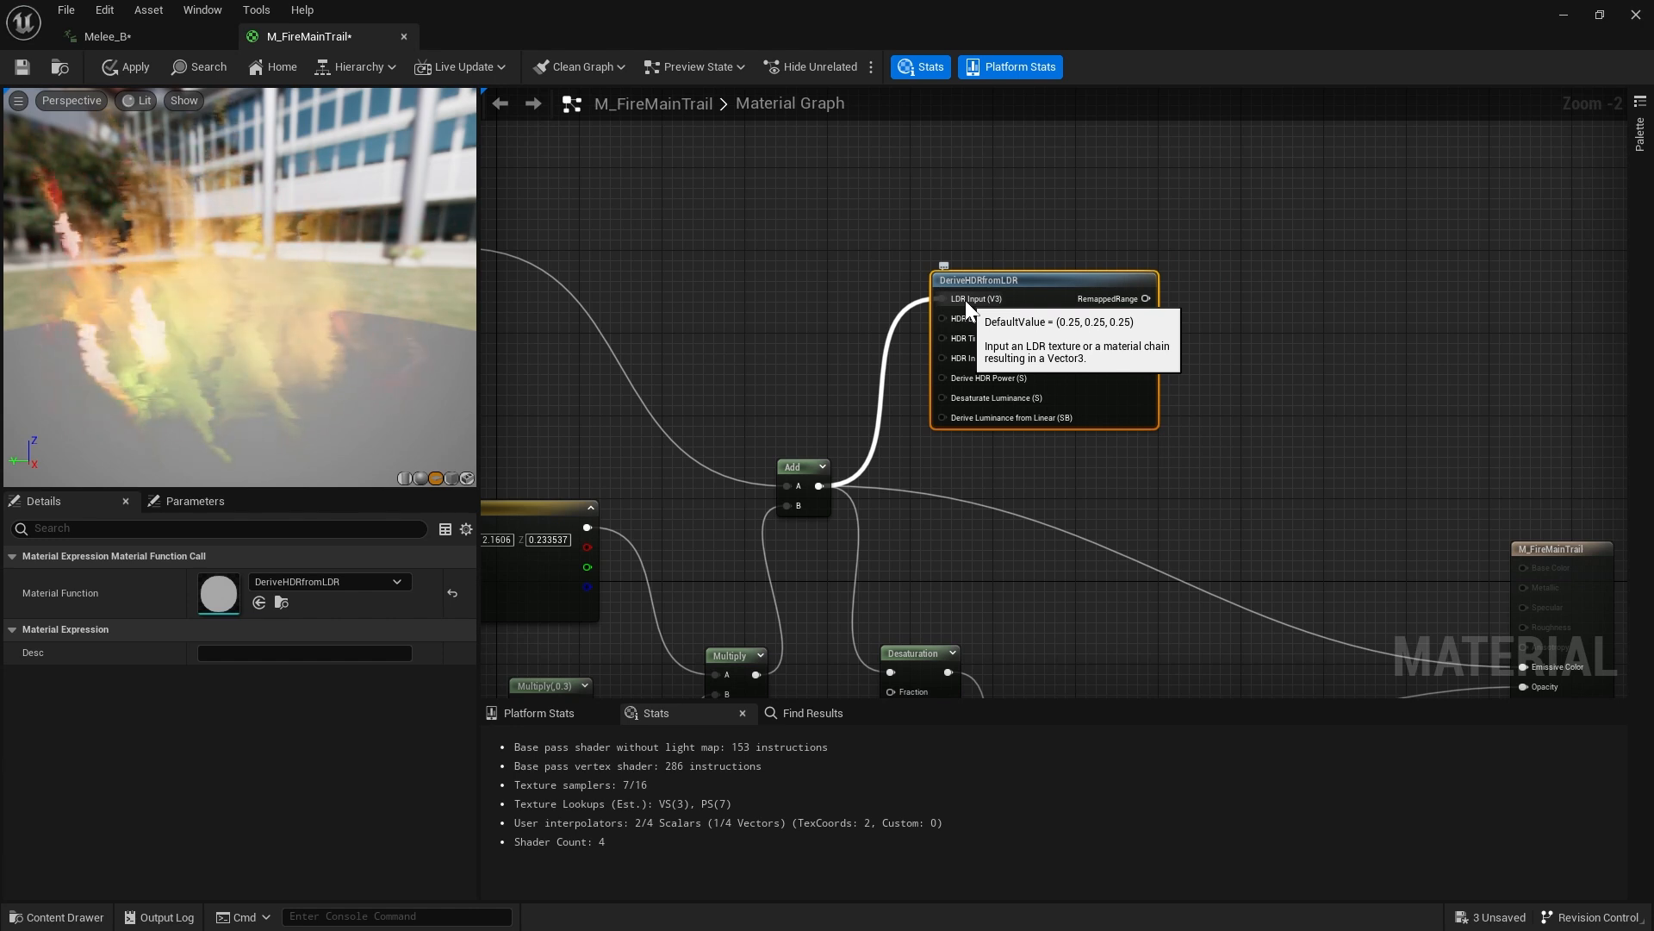
{"action": "right_click_drag", "start_coordinate": [943, 496], "coordinate": [837, 497]}
{"action": "left_click_drag", "start_coordinate": [840, 511], "coordinate": [836, 138]}
{"action": "right_click_drag", "start_coordinate": [846, 226], "coordinate": [864, 330]}
{"action": "right_click_drag", "start_coordinate": [609, 391], "coordinate": [705, 358]}
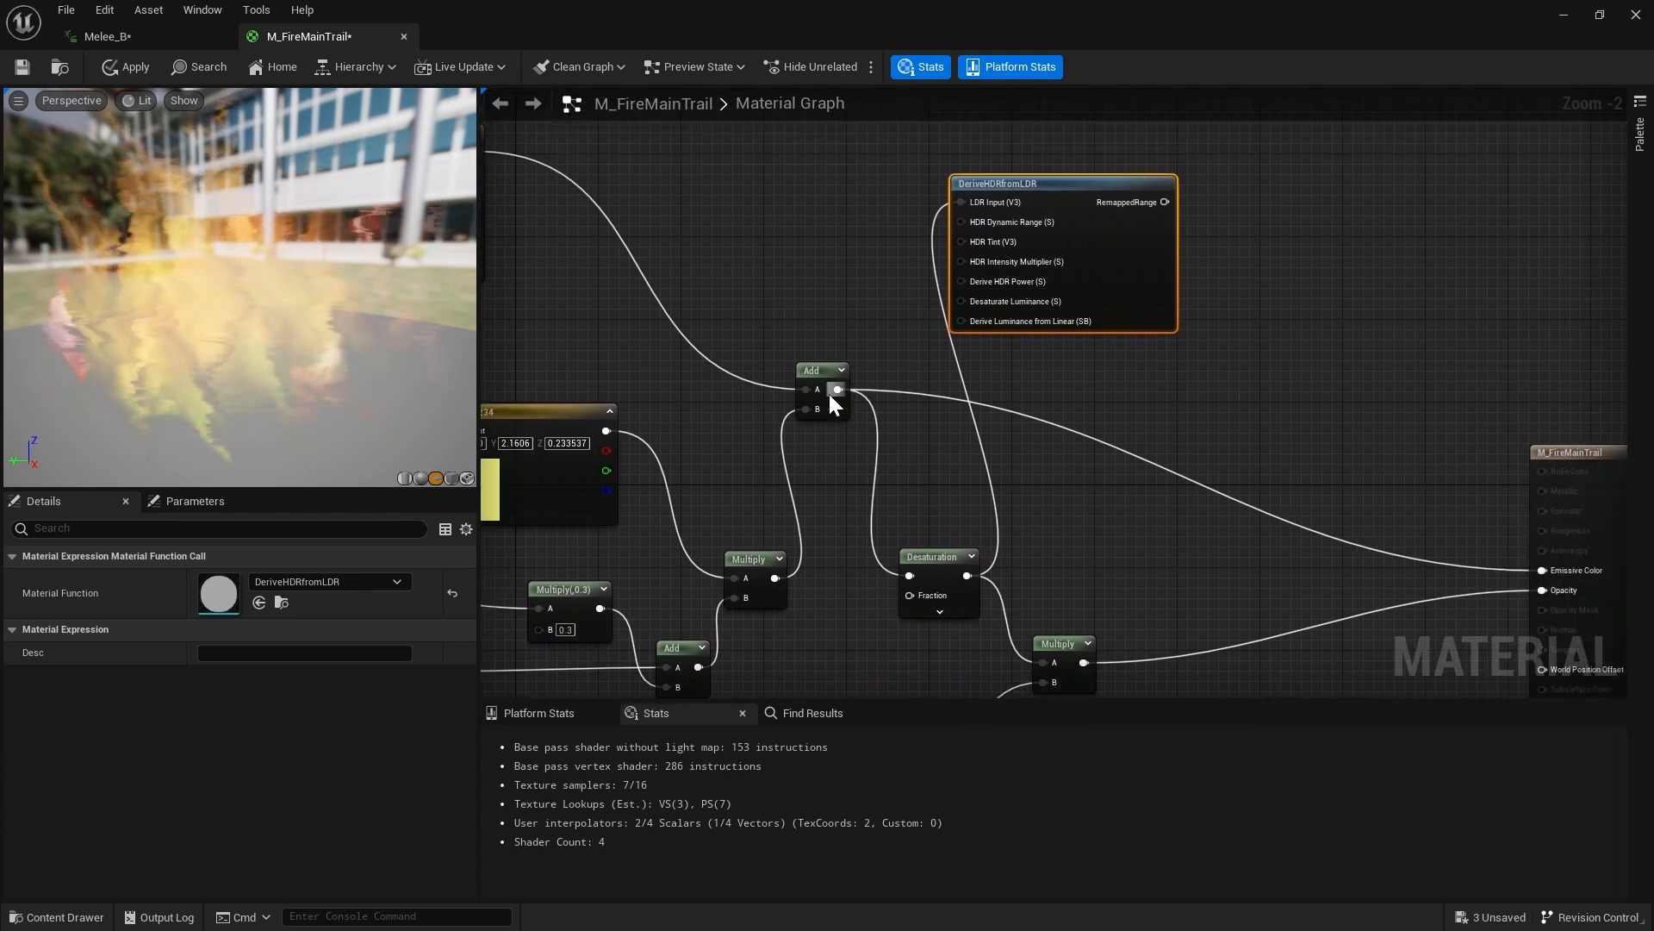
{"action": "left_click_drag", "start_coordinate": [842, 370], "coordinate": [964, 240]}
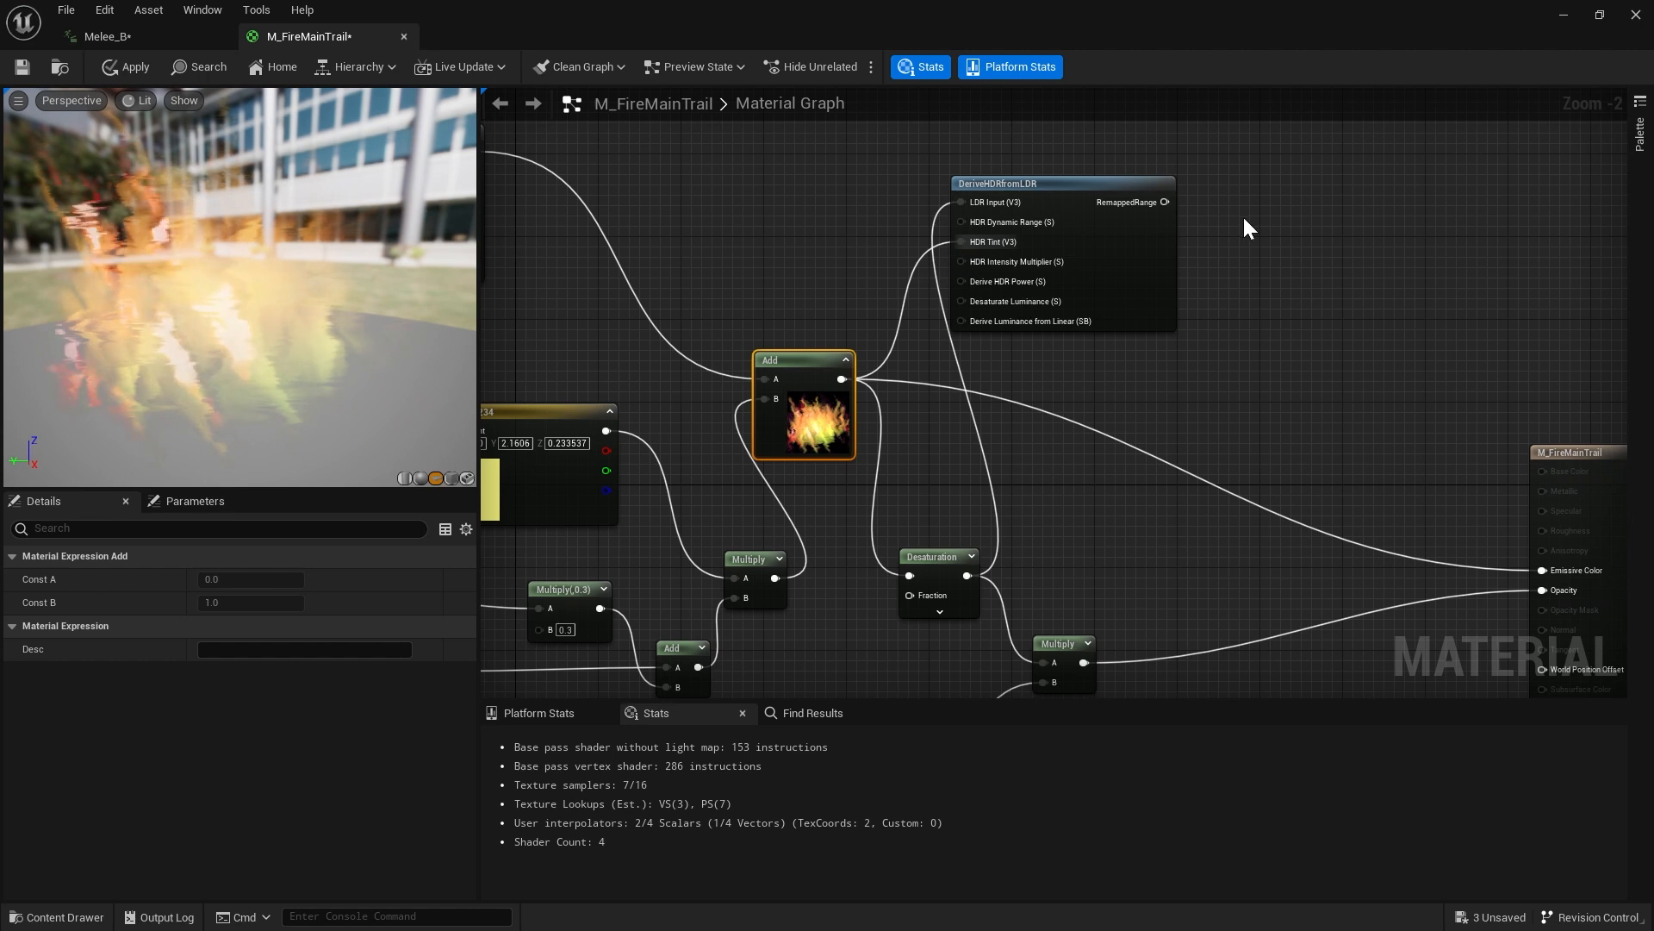
Add a Multiply node fed by DeriveHDRfromLDR's RemappedRange and compare its preview with the final Add's
{"action": "right_click_drag", "start_coordinate": [1243, 215], "coordinate": [1019, 281]}
{"action": "left_click", "coordinate": [1027, 259]}
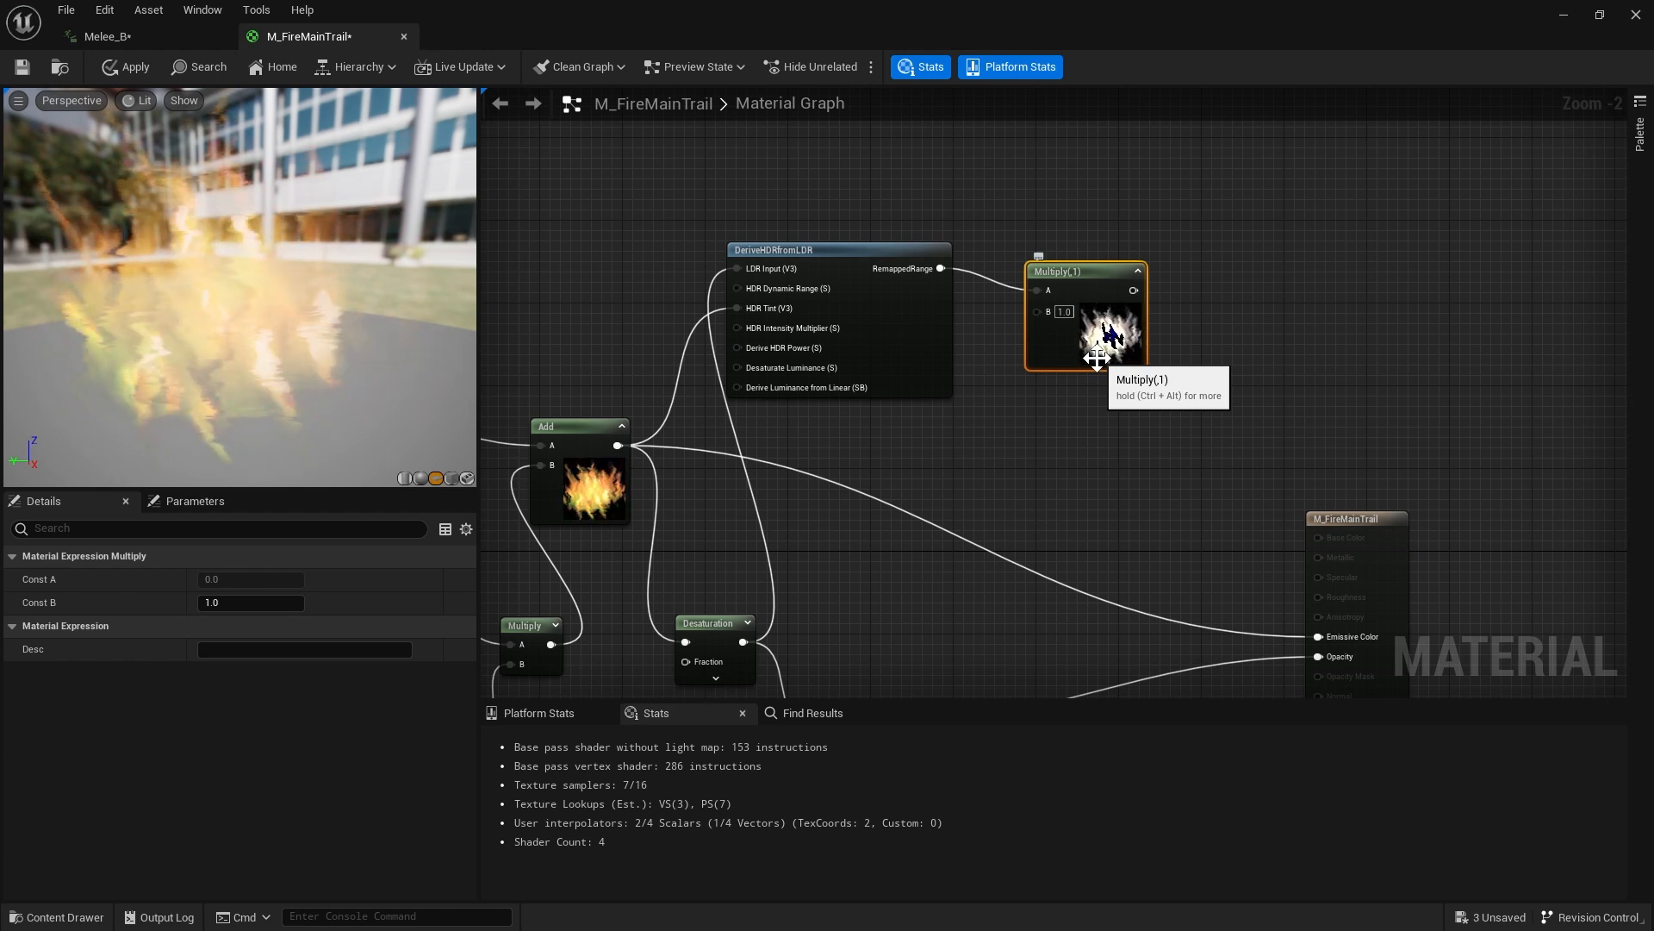
{"action": "scroll", "coordinate": [1093, 369], "scroll_direction": "up", "scroll_amount": 2}
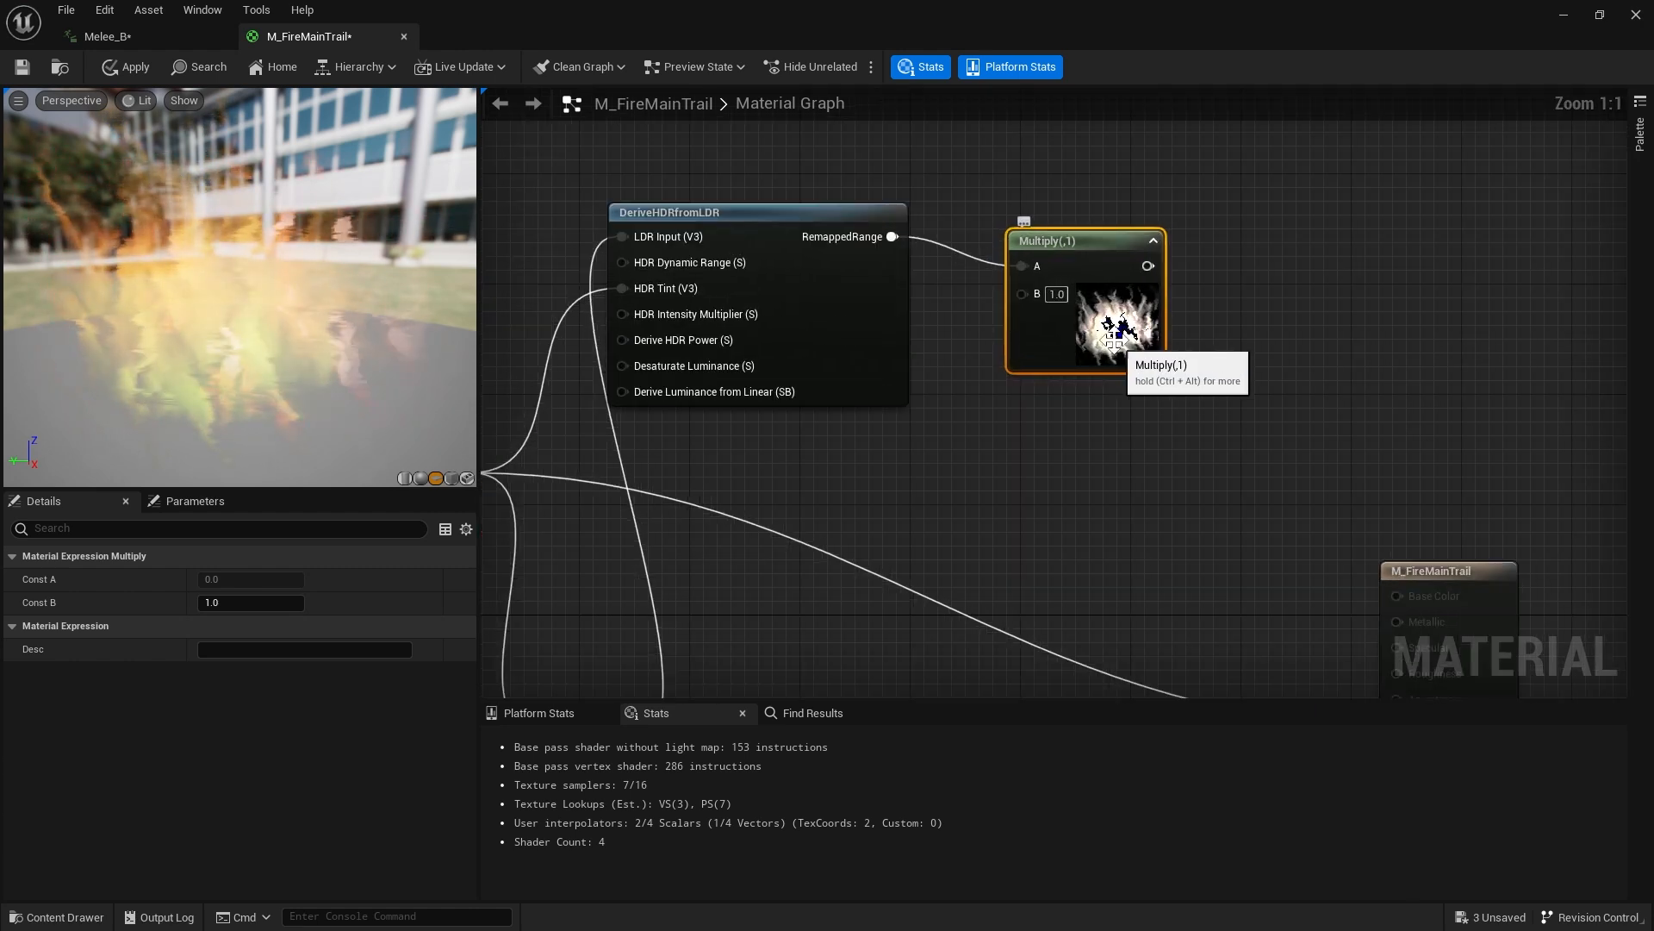
{"action": "right_click_drag", "start_coordinate": [973, 424], "coordinate": [1222, 339]}
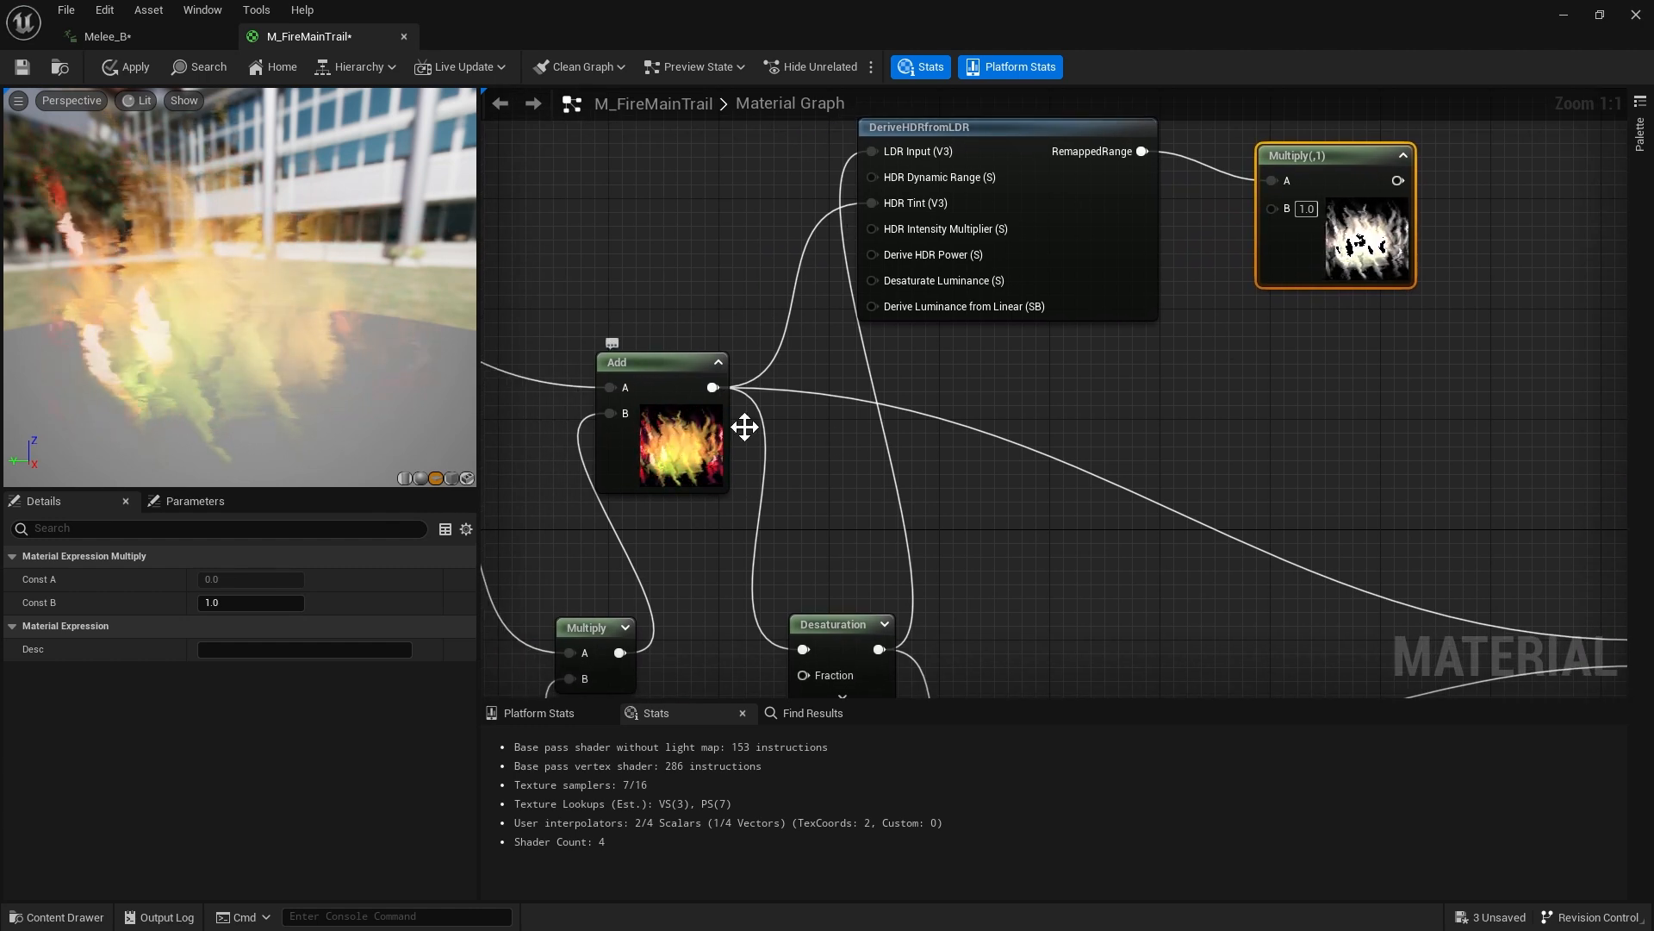
{"action": "right_click_drag", "start_coordinate": [834, 414], "coordinate": [804, 480]}
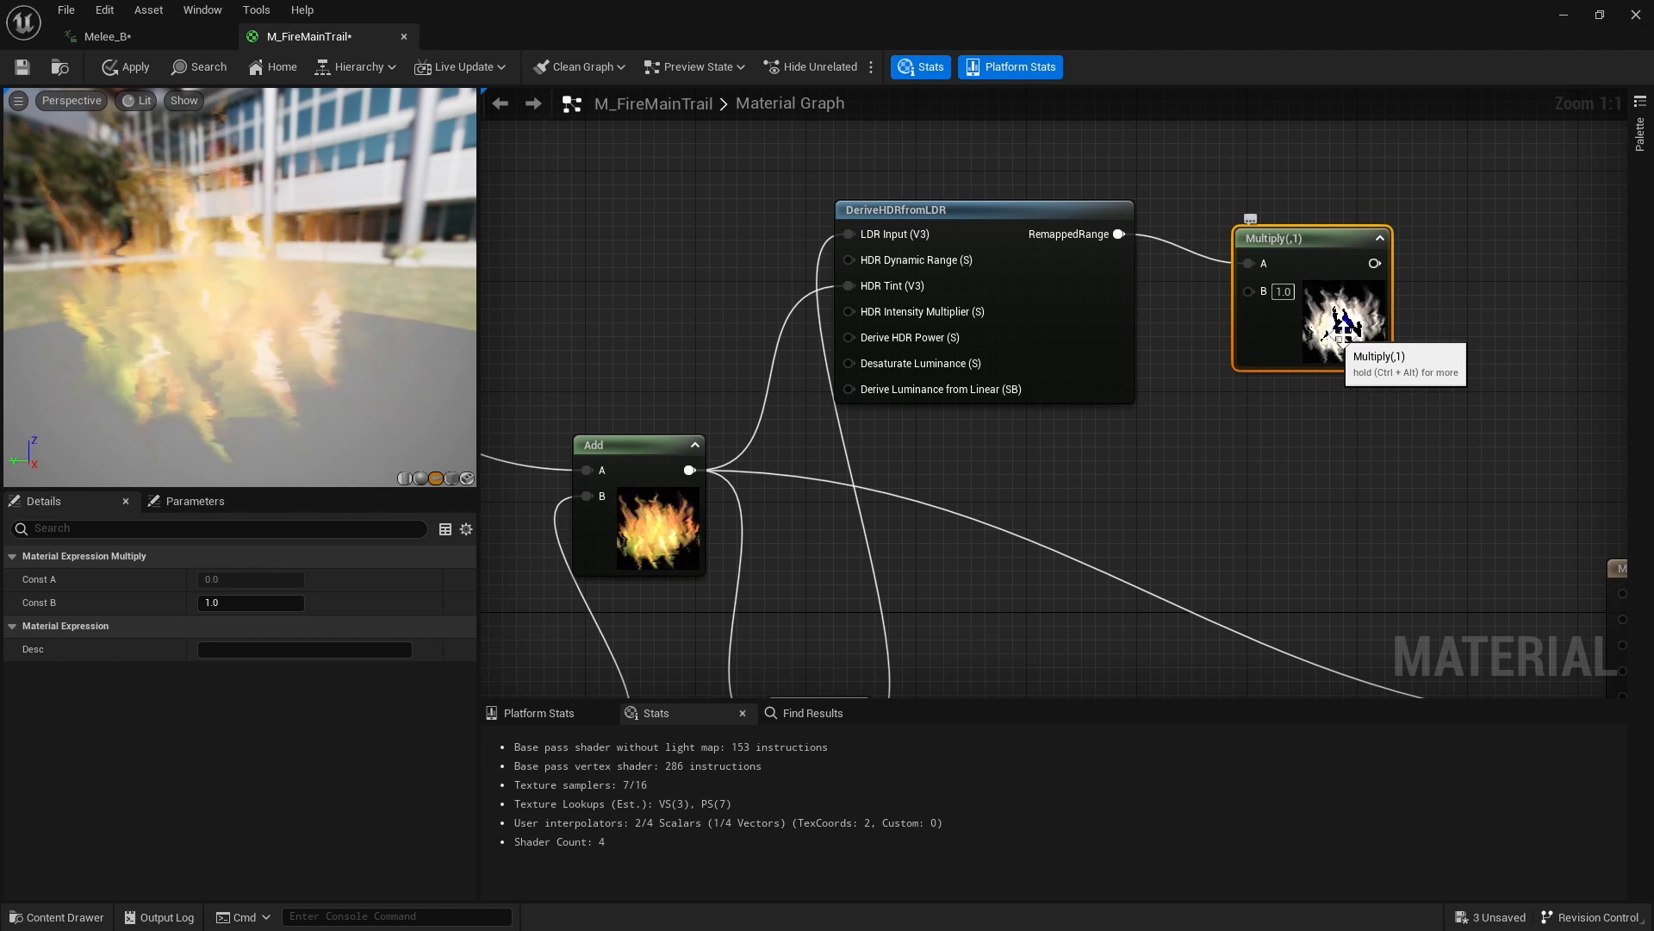
{"action": "right_click_drag", "start_coordinate": [1138, 432], "coordinate": [1090, 321]}
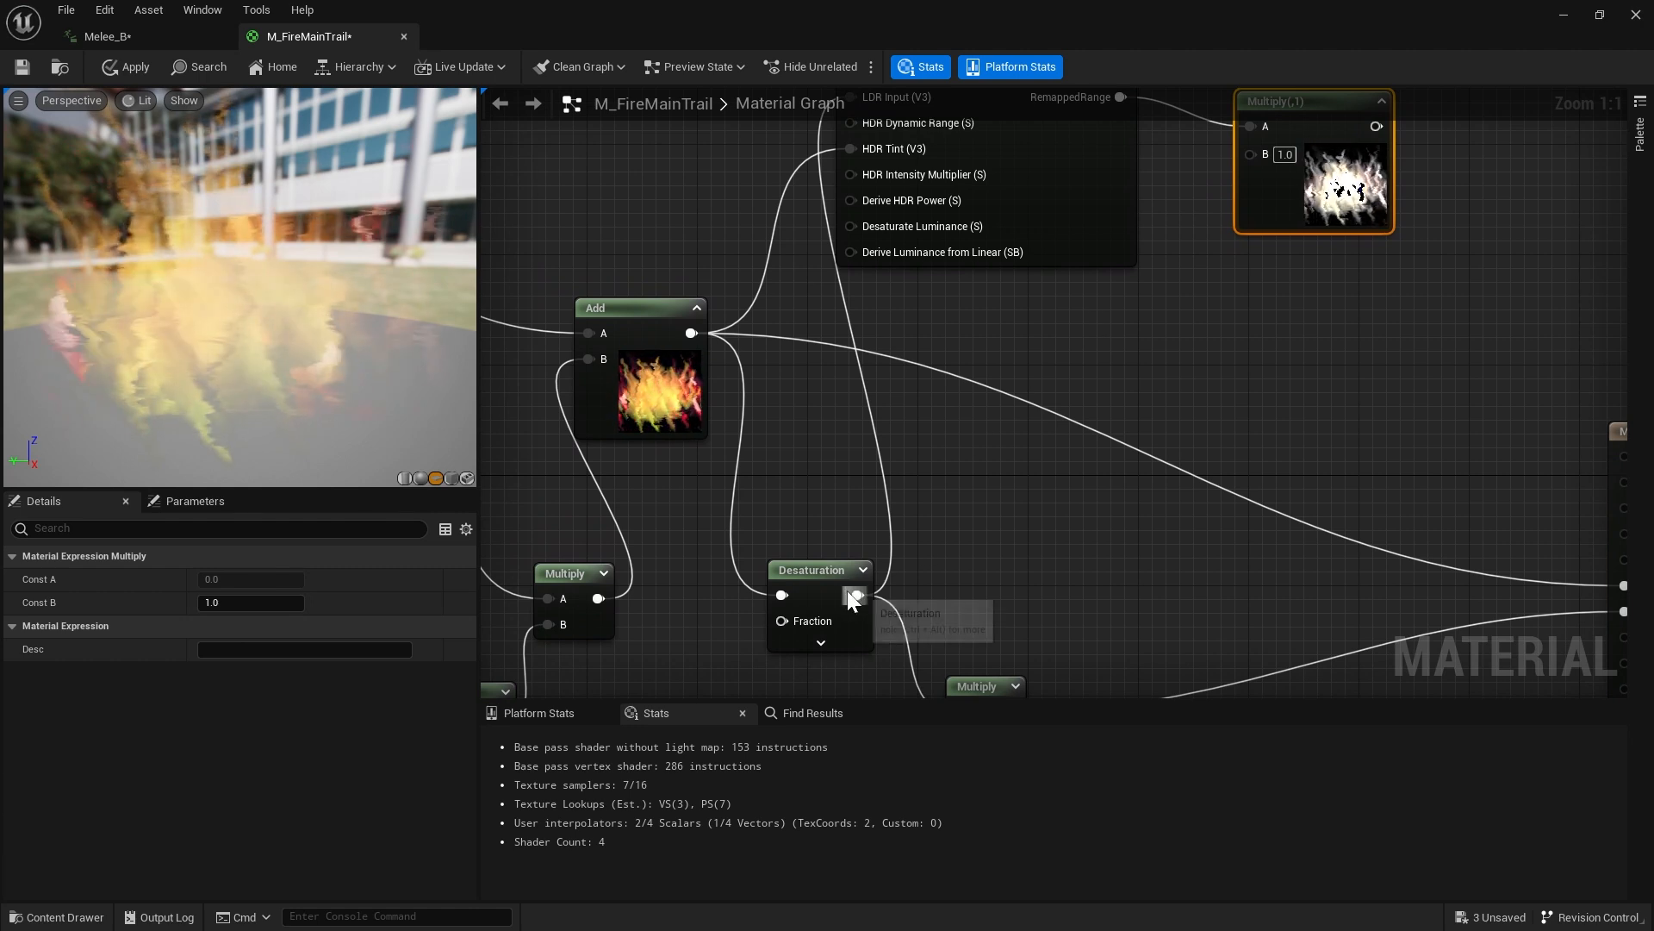
Add a Clamp node fed by the Desaturation output and place it above the Desaturation node
{"action": "left_click_drag", "start_coordinate": [857, 594], "coordinate": [949, 531]}
{"action": "type", "text": "clamp"}
{"action": "key", "text": "Return"}
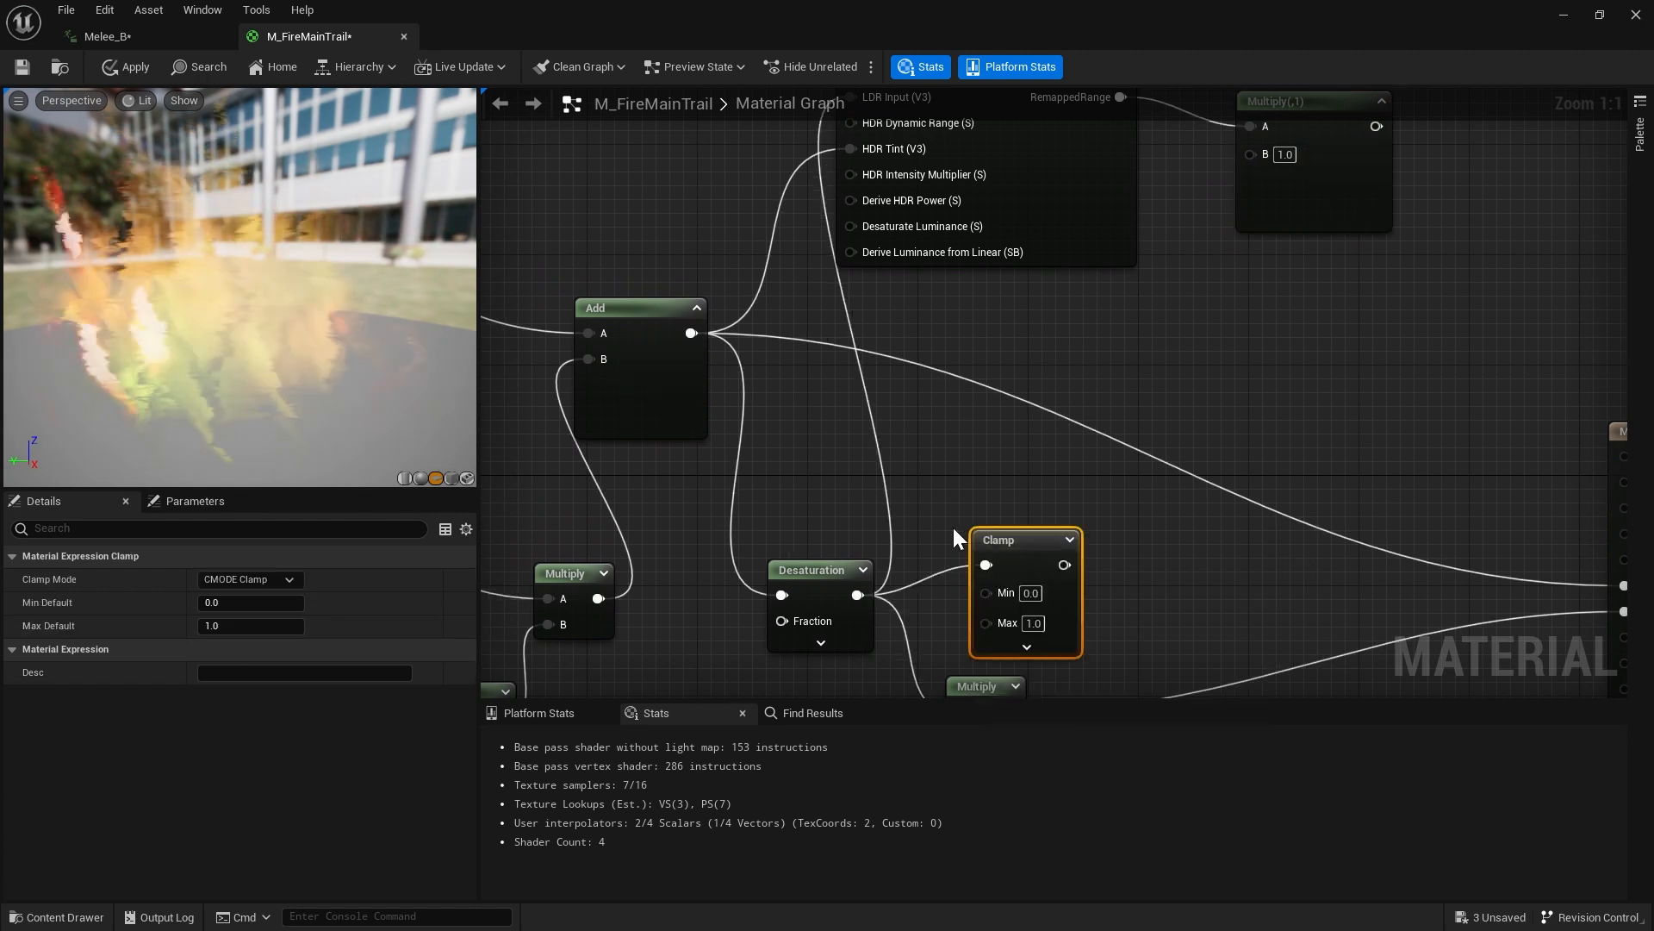
{"action": "left_click_drag", "start_coordinate": [1032, 545], "coordinate": [980, 452]}
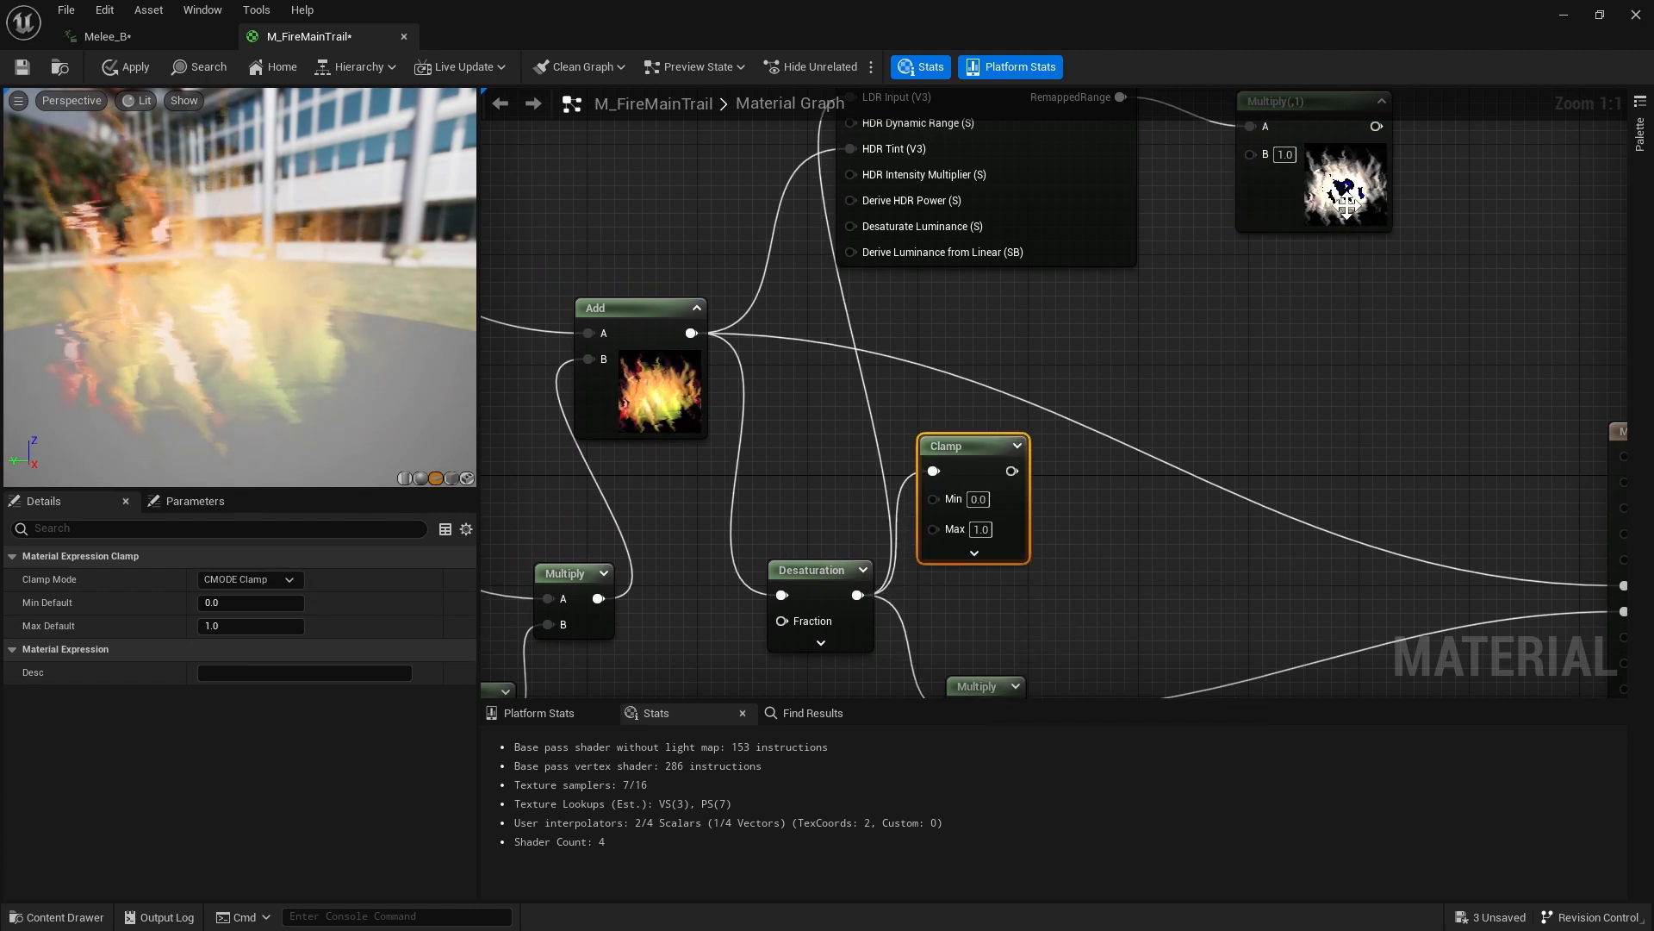
Connect the Multiply after DeriveHDRfromLDR to Emissive Color in place of the final Add
{"action": "right_click_drag", "start_coordinate": [1418, 260], "coordinate": [1186, 262]}
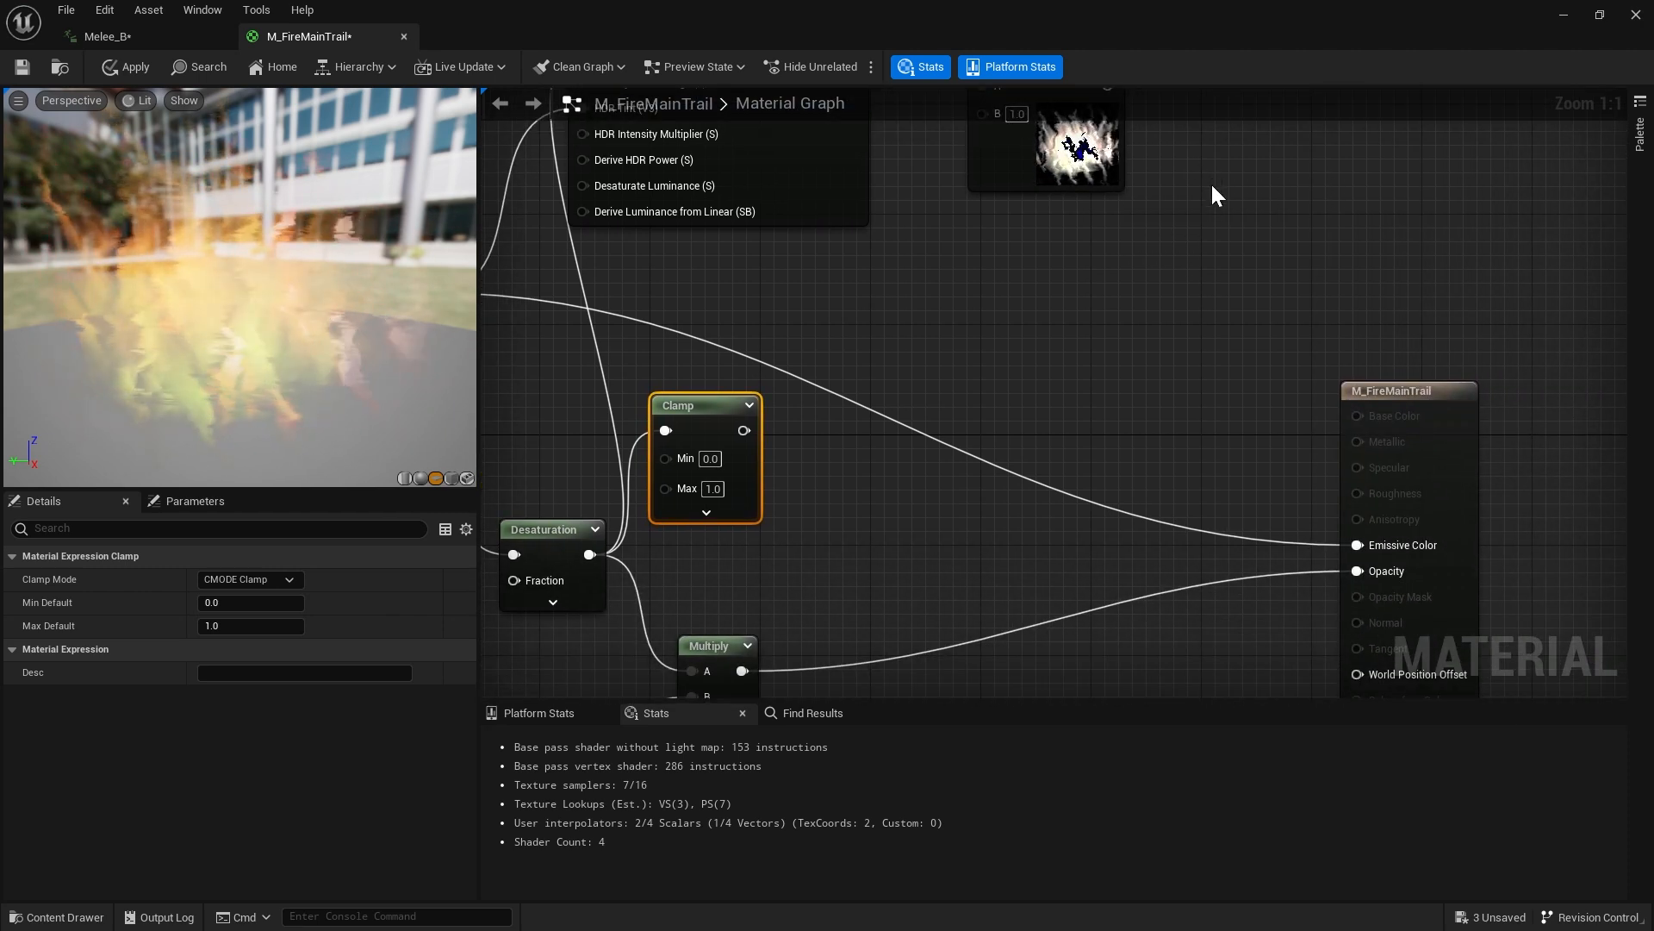
{"action": "left_click_drag", "start_coordinate": [1100, 131], "coordinate": [1284, 437]}
{"action": "left_click_drag", "start_coordinate": [1352, 608], "coordinate": [1353, 594]}
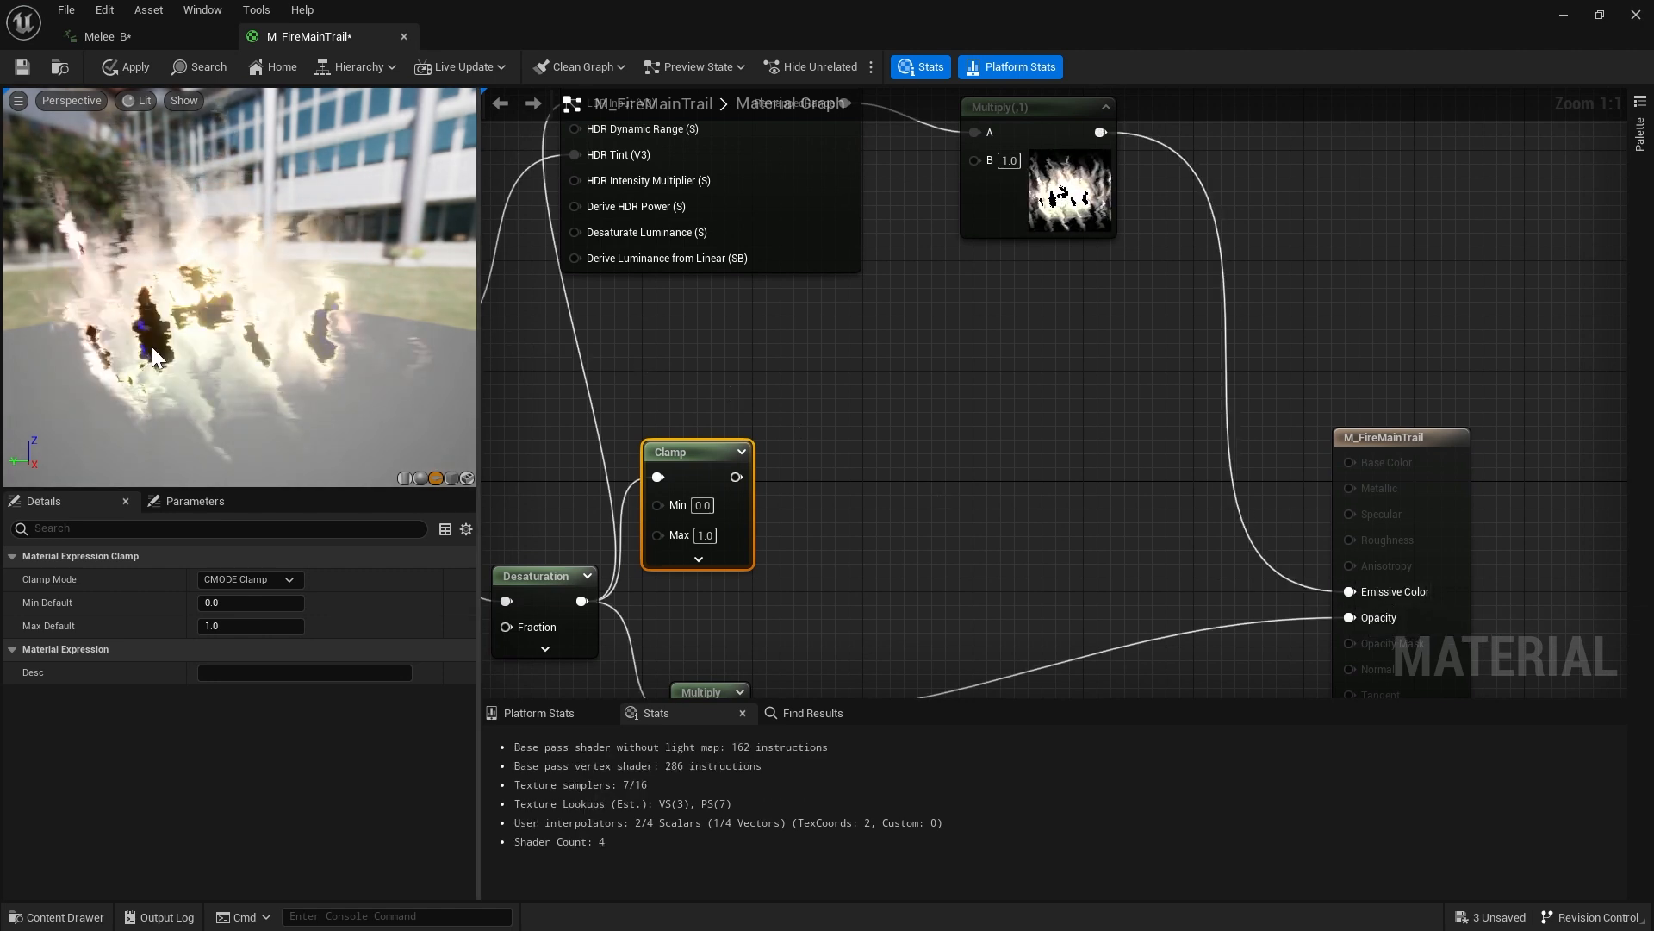
Connect the Clamp output to DeriveHDRfromLDR's LDR Input and check the flames in the material preview
{"action": "right_click_drag", "start_coordinate": [628, 349], "coordinate": [749, 412]}
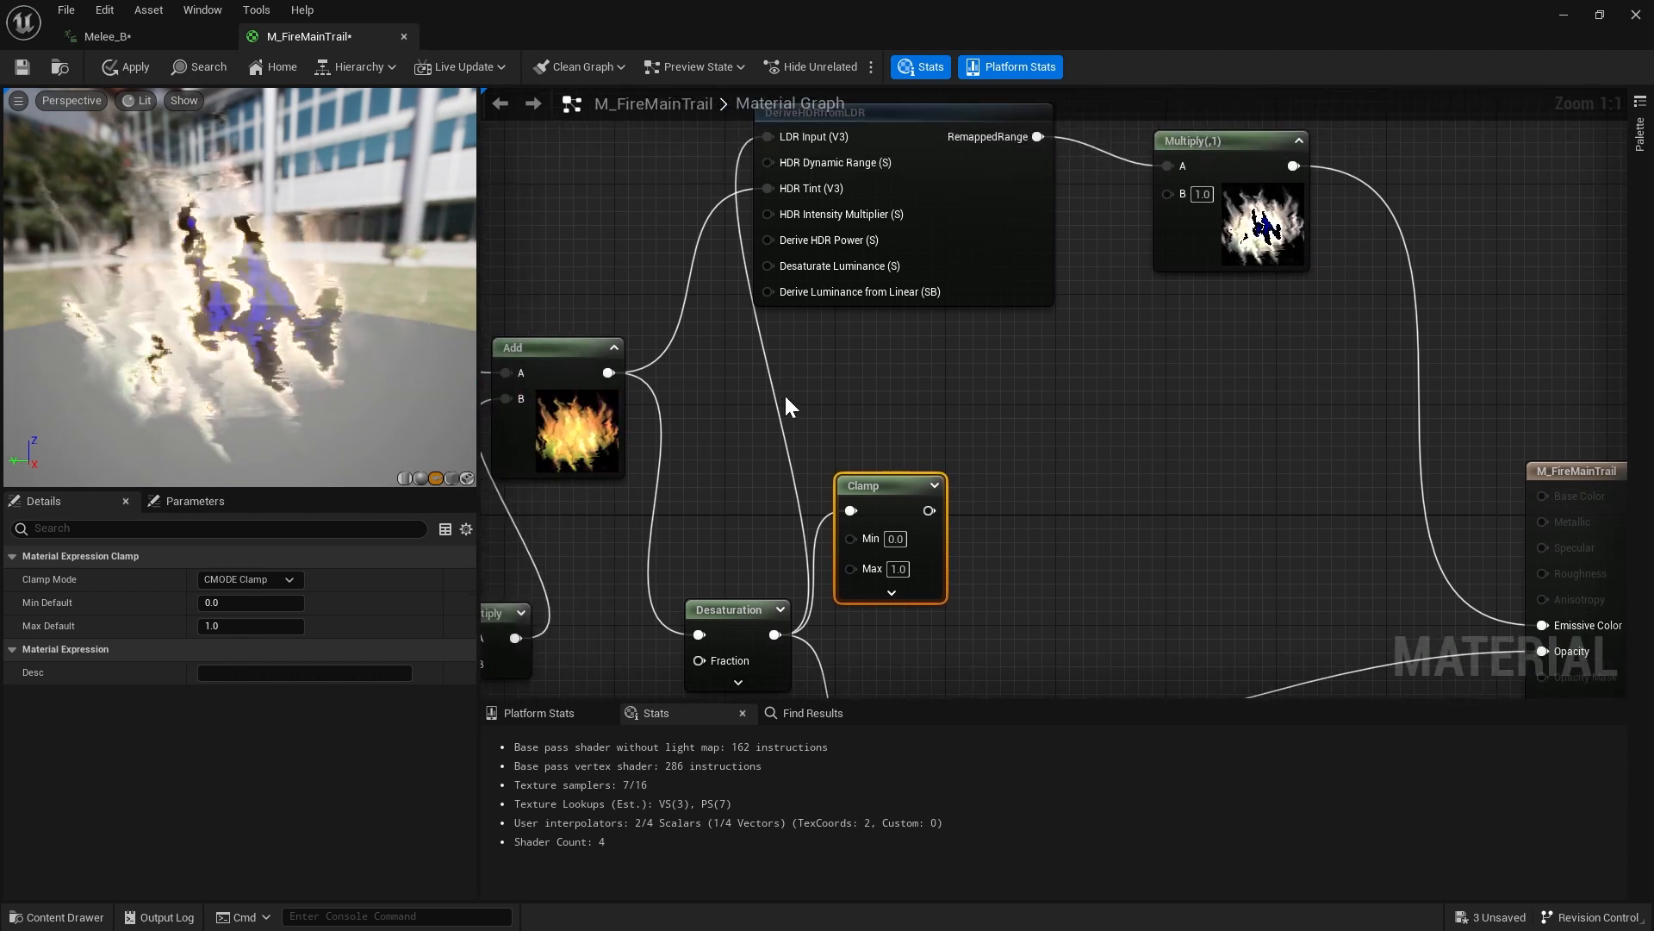
{"action": "left_click_drag", "start_coordinate": [929, 510], "coordinate": [780, 162]}
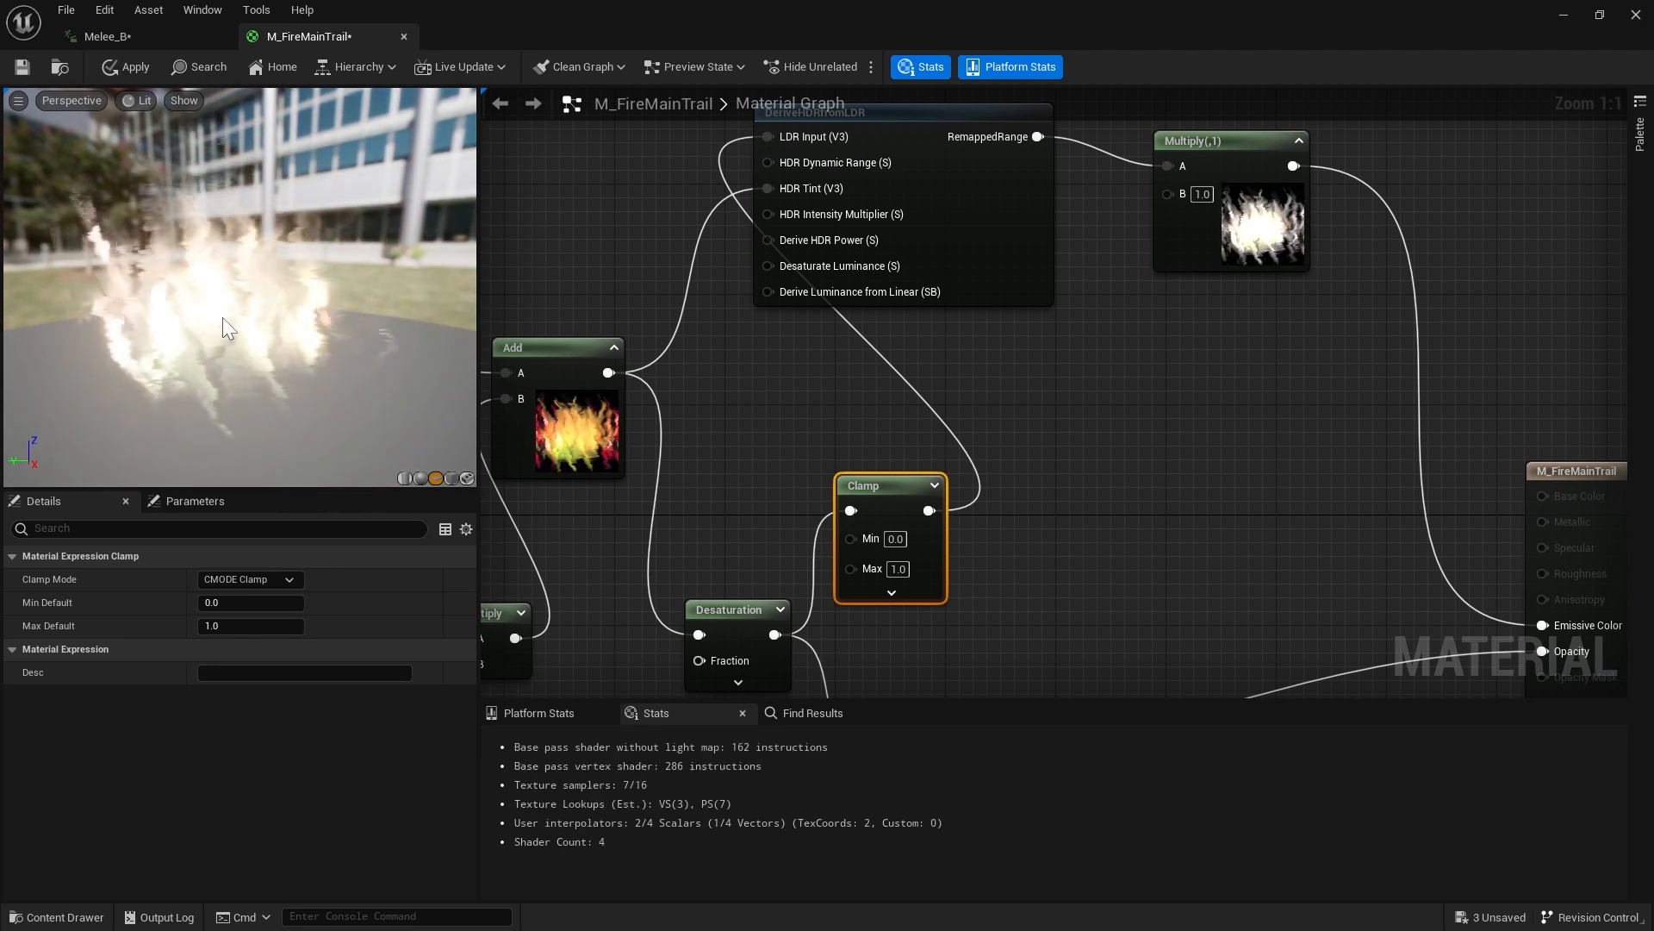
{"action": "right_click_drag", "start_coordinate": [1033, 414], "coordinate": [1037, 491]}
{"action": "left_click", "coordinate": [903, 214]}
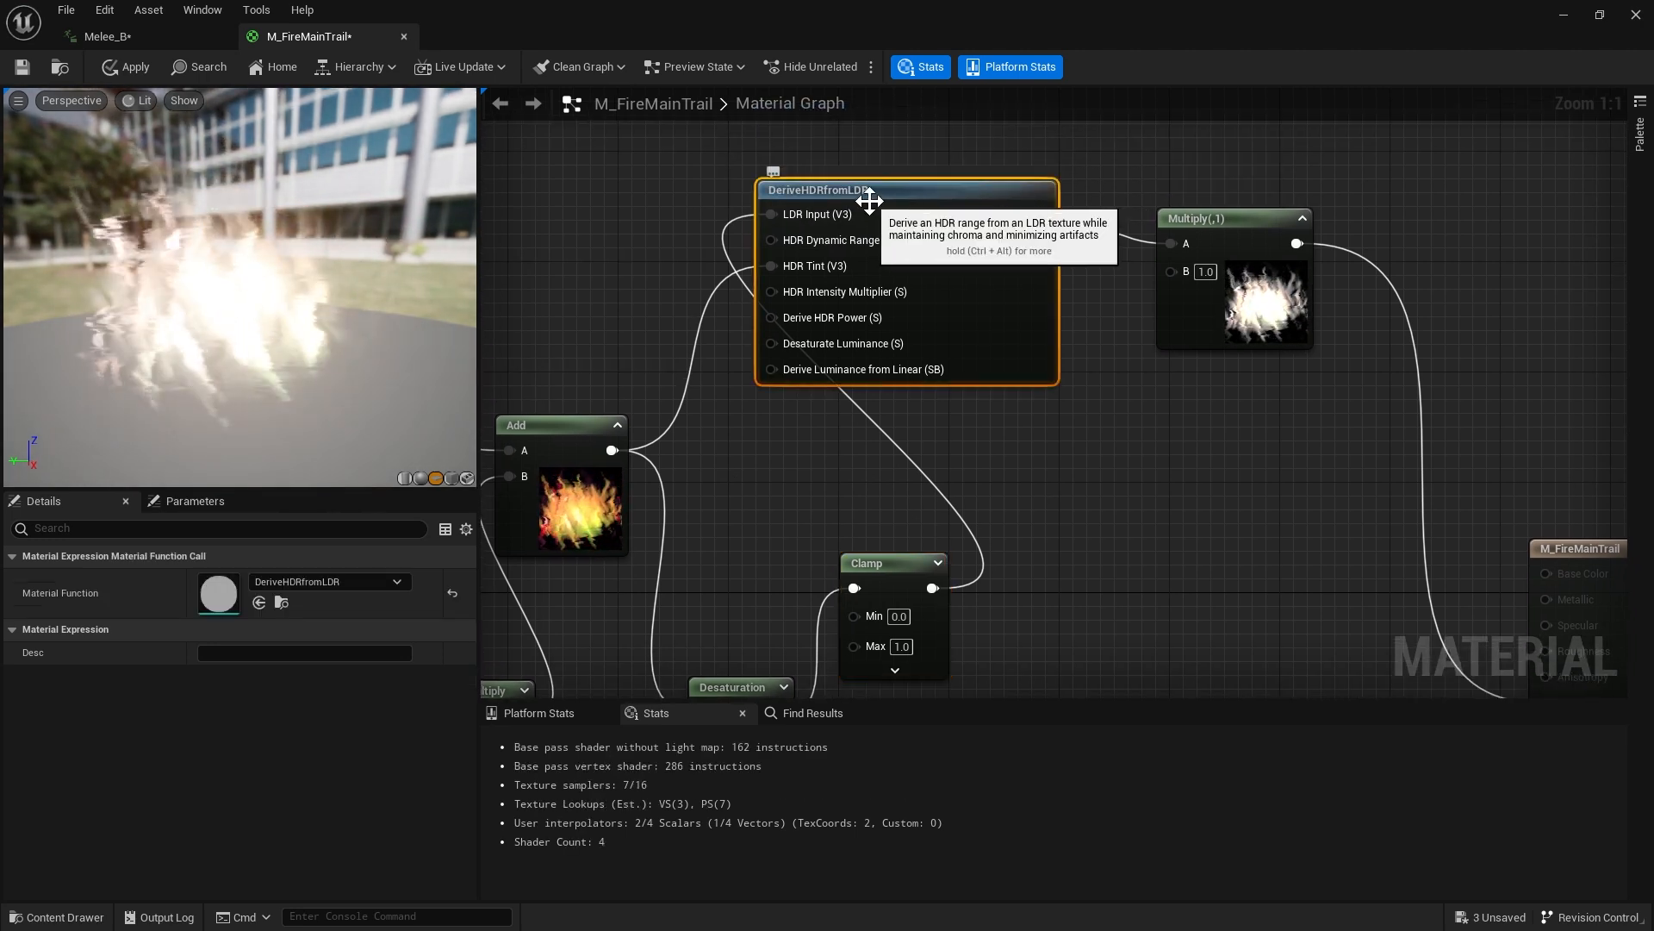
{"action": "left_click_drag", "start_coordinate": [308, 275], "coordinate": [242, 314]}
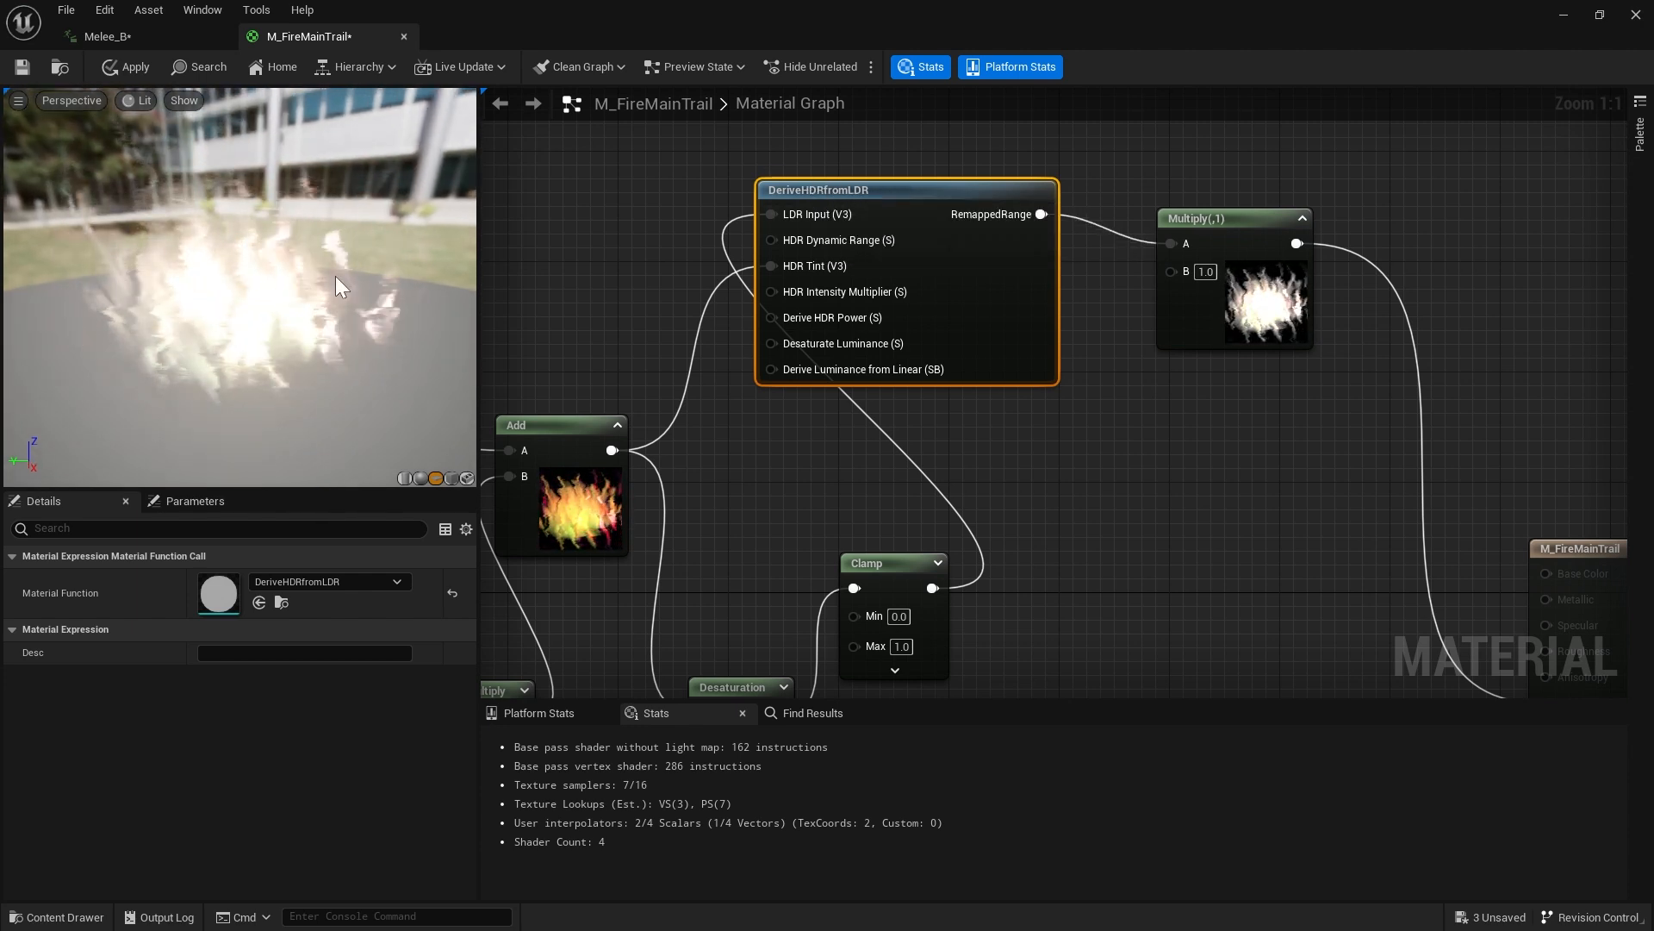
Move the Multiply node up, above the level of the DeriveHDRfromLDR node
{"action": "right_click_drag", "start_coordinate": [1142, 458], "coordinate": [1093, 493]}
{"action": "scroll", "coordinate": [1167, 490], "scroll_direction": "down", "scroll_amount": 1}
{"action": "left_click_drag", "start_coordinate": [1147, 382], "coordinate": [1204, 274]}
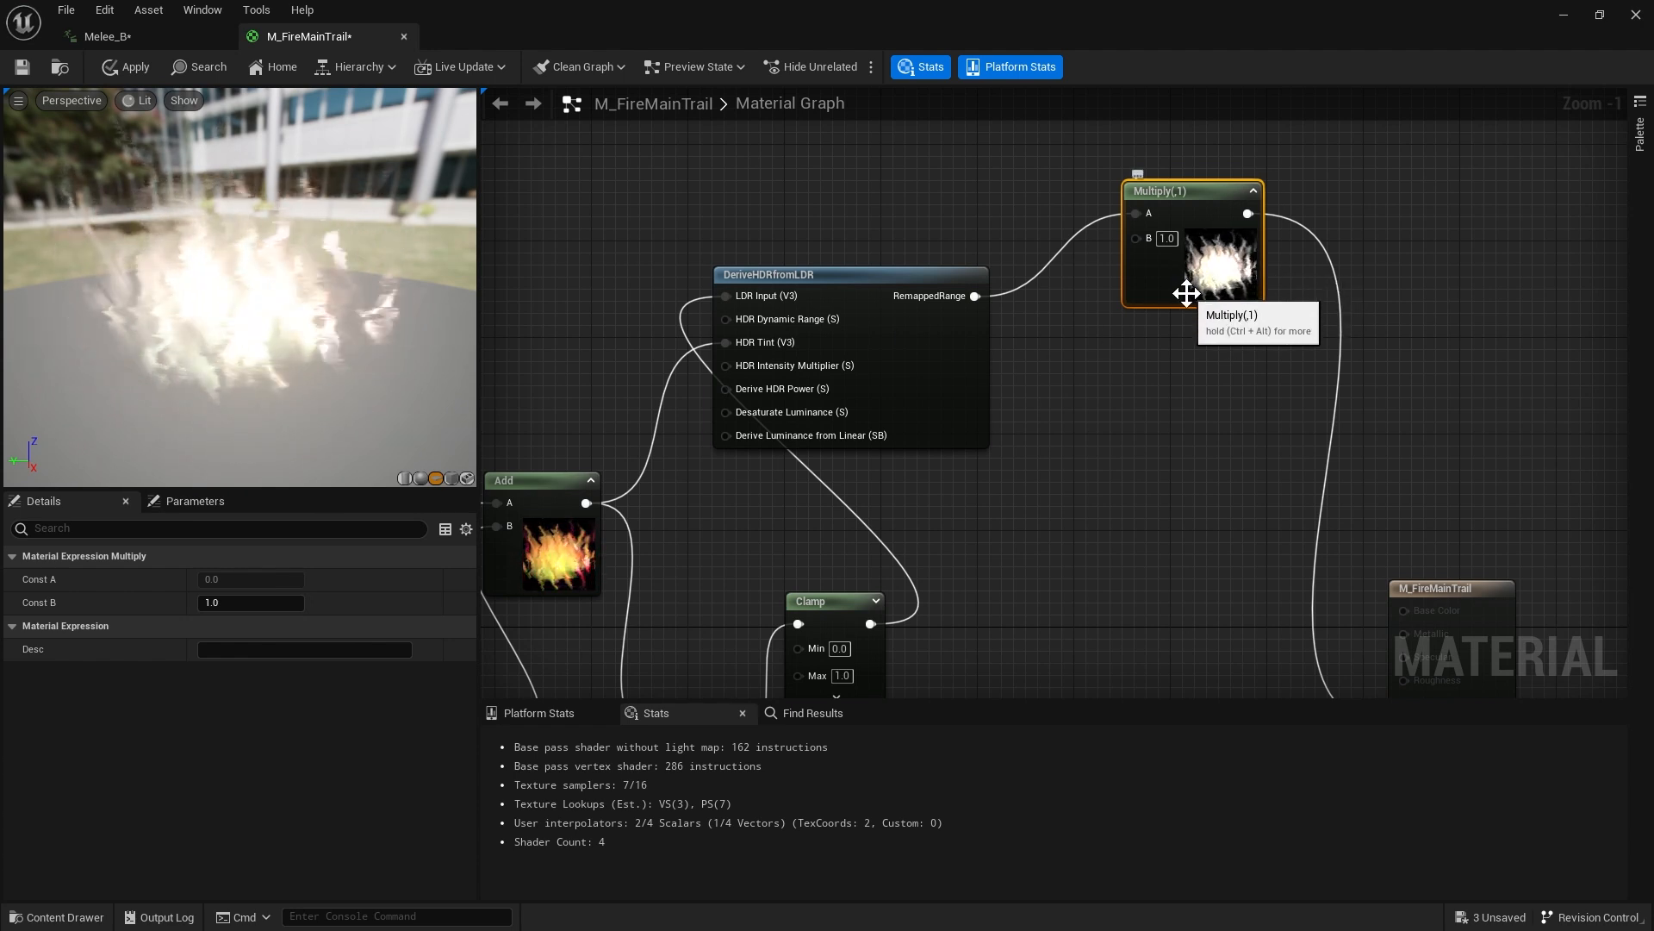
Connect the final Add output to the B input of the Multiply after DeriveHDRfromLDR and check the flames in the material preview
{"action": "left_click_drag", "start_coordinate": [586, 502], "coordinate": [1142, 277]}
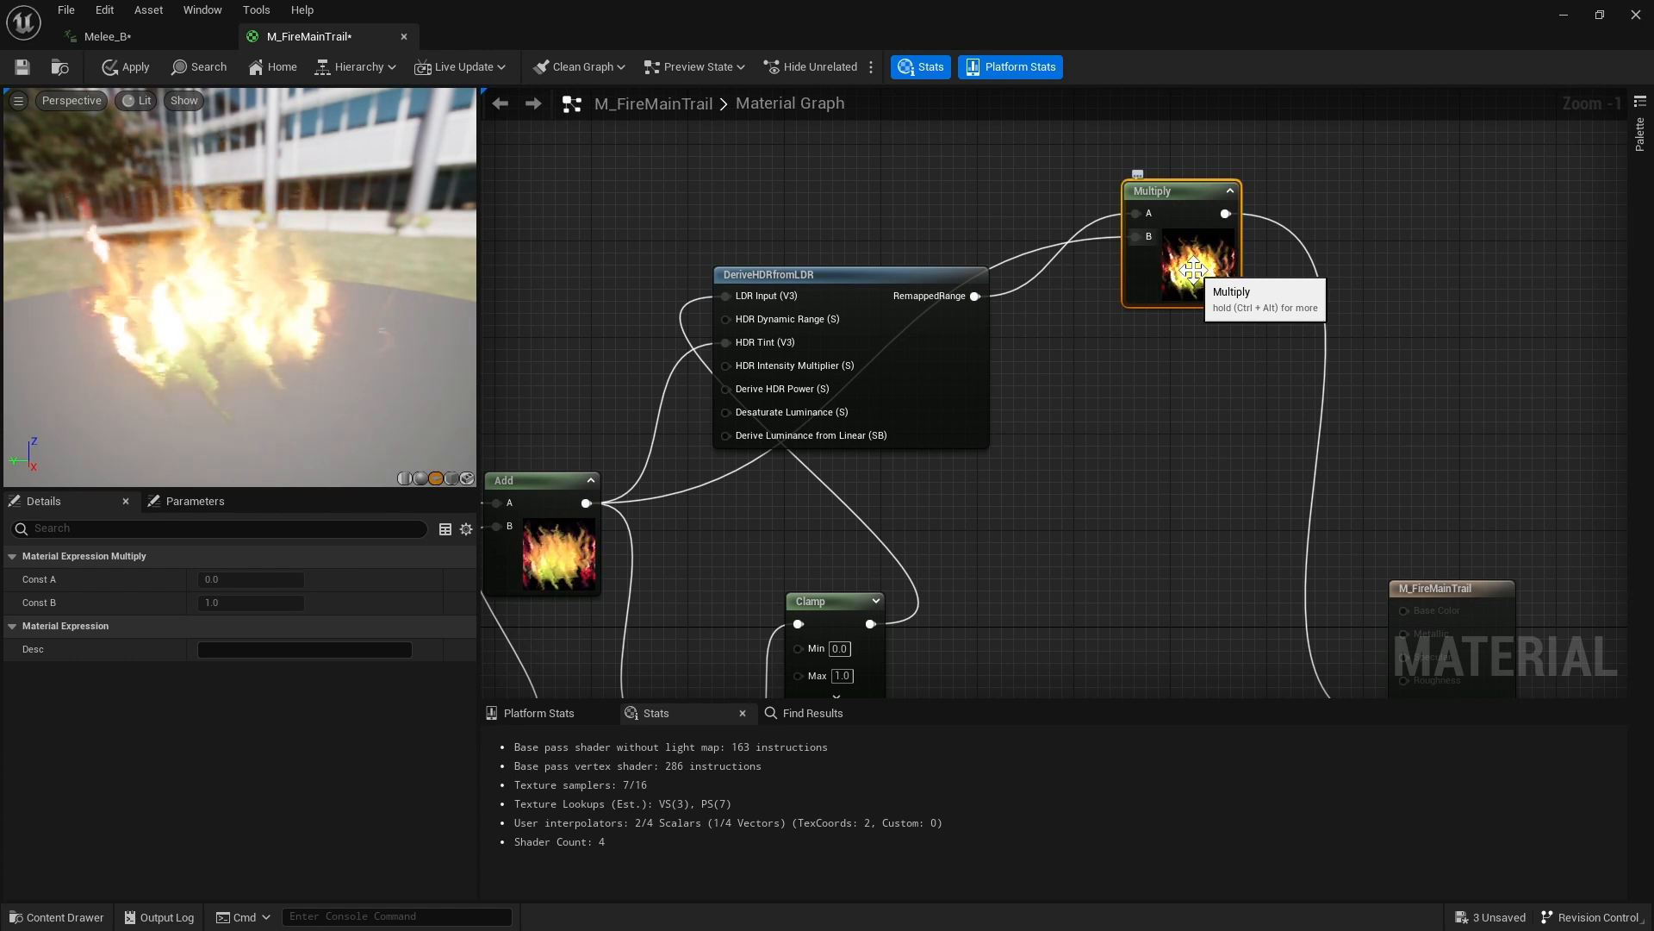
{"action": "right_click_drag", "start_coordinate": [1005, 523], "coordinate": [1037, 376]}
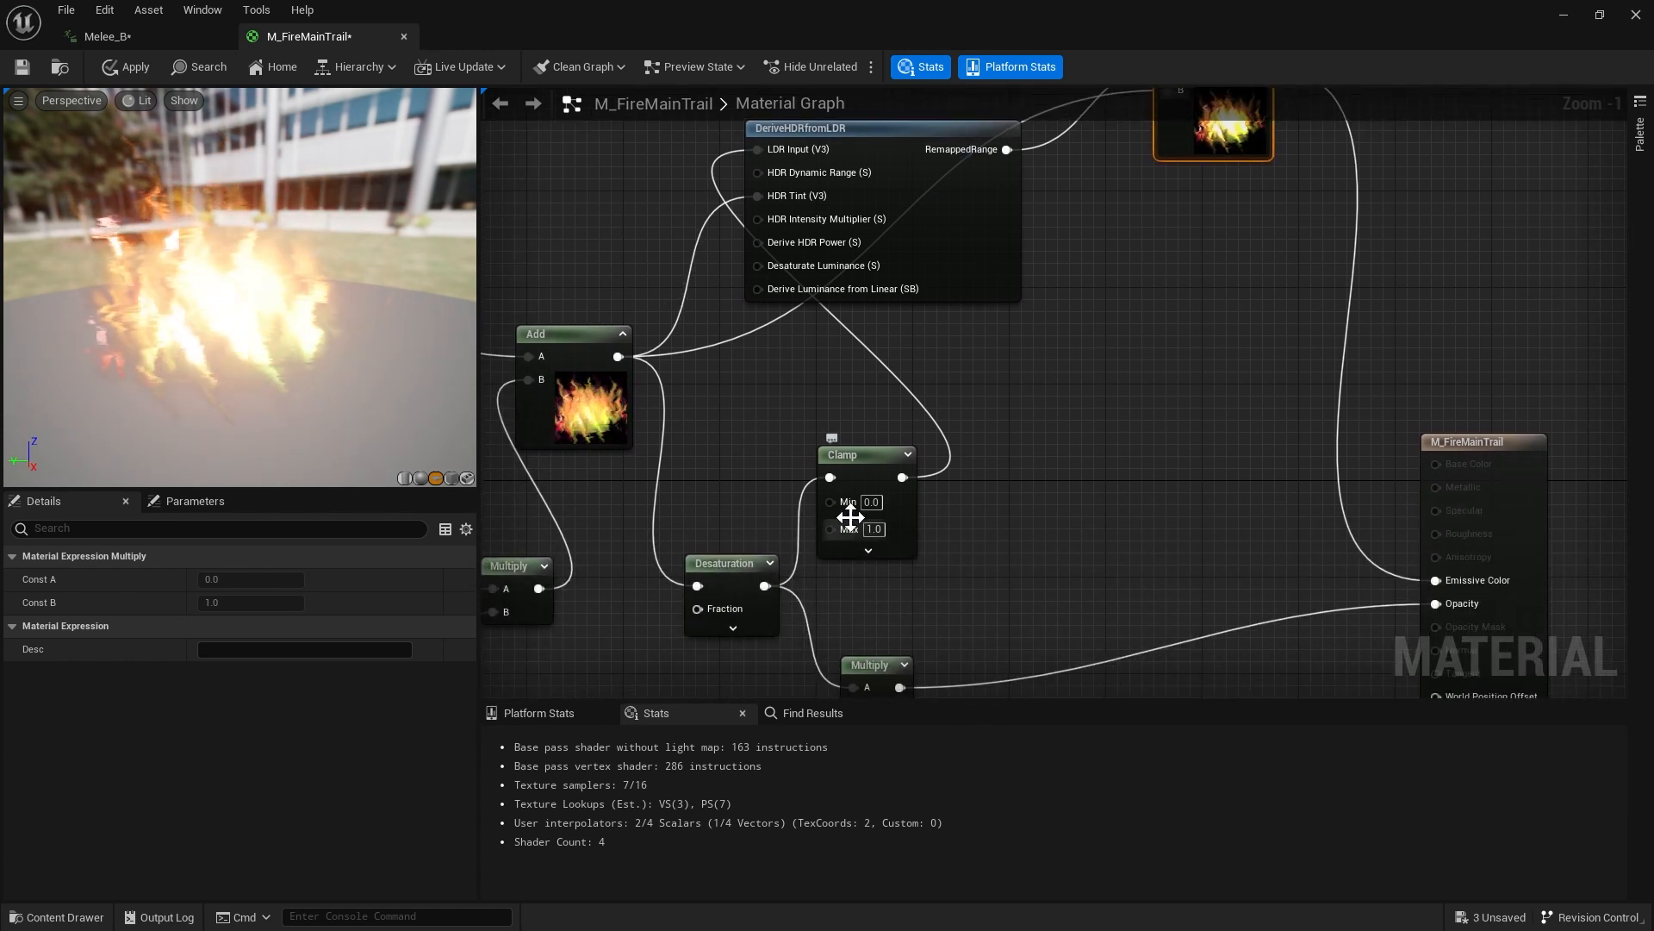
{"action": "right_click_drag", "start_coordinate": [987, 524], "coordinate": [1000, 417]}
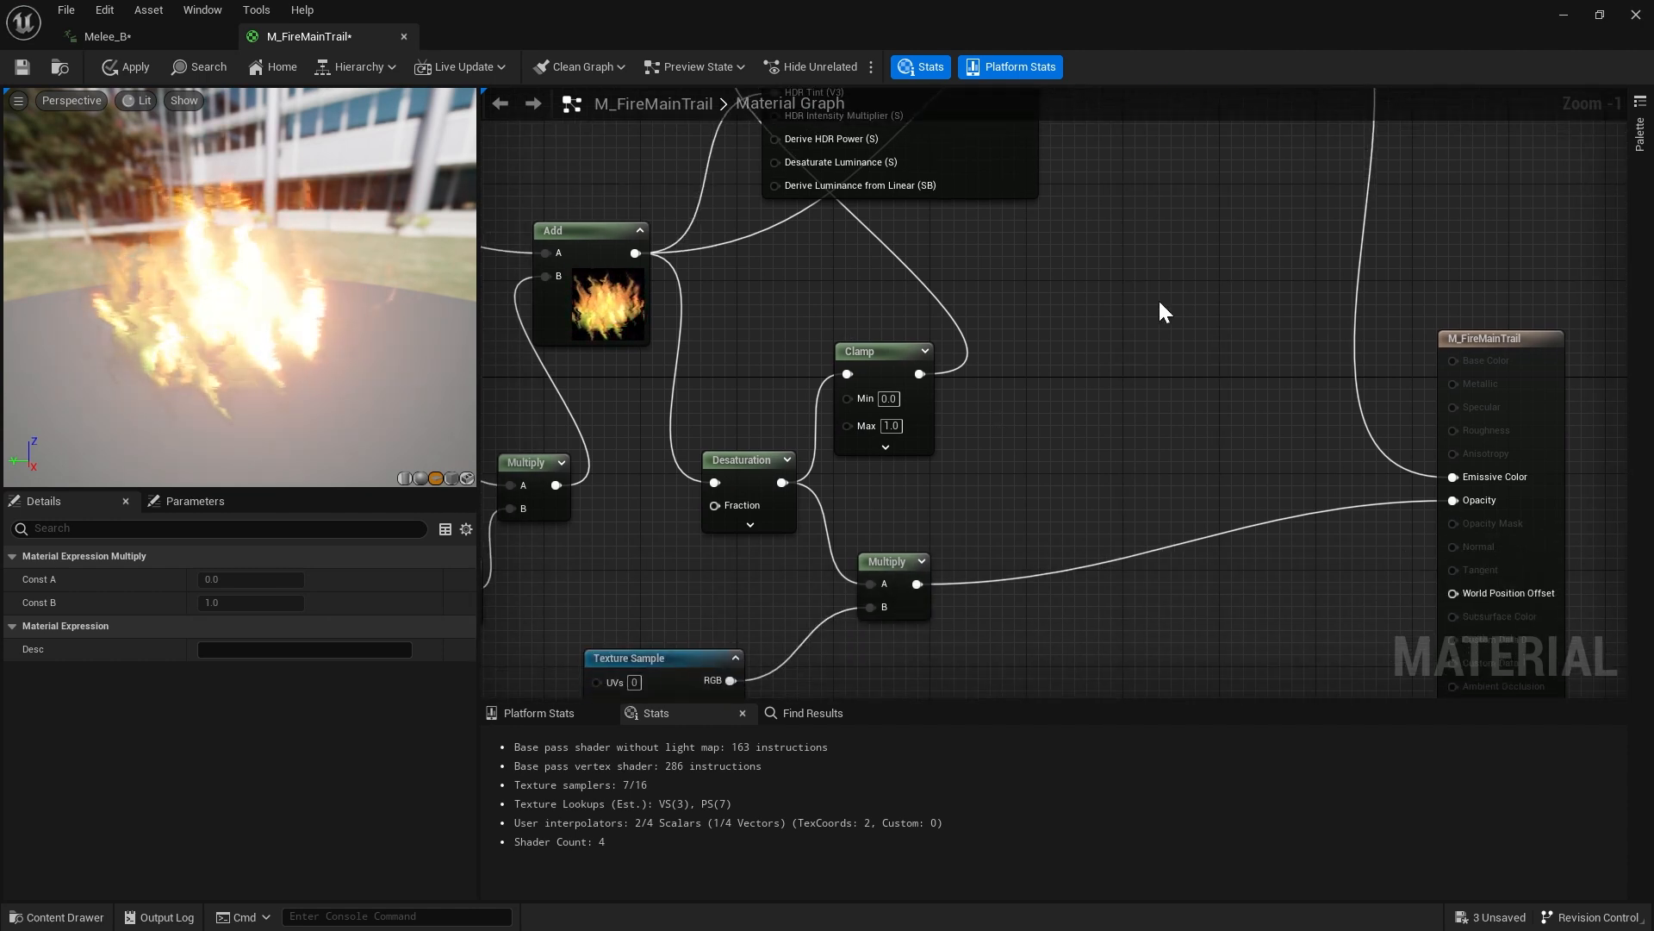
{"action": "right_click_drag", "start_coordinate": [1161, 248], "coordinate": [1077, 551]}
{"action": "right_click_drag", "start_coordinate": [1119, 416], "coordinate": [1079, 515]}
{"action": "left_click", "coordinate": [1079, 514]}
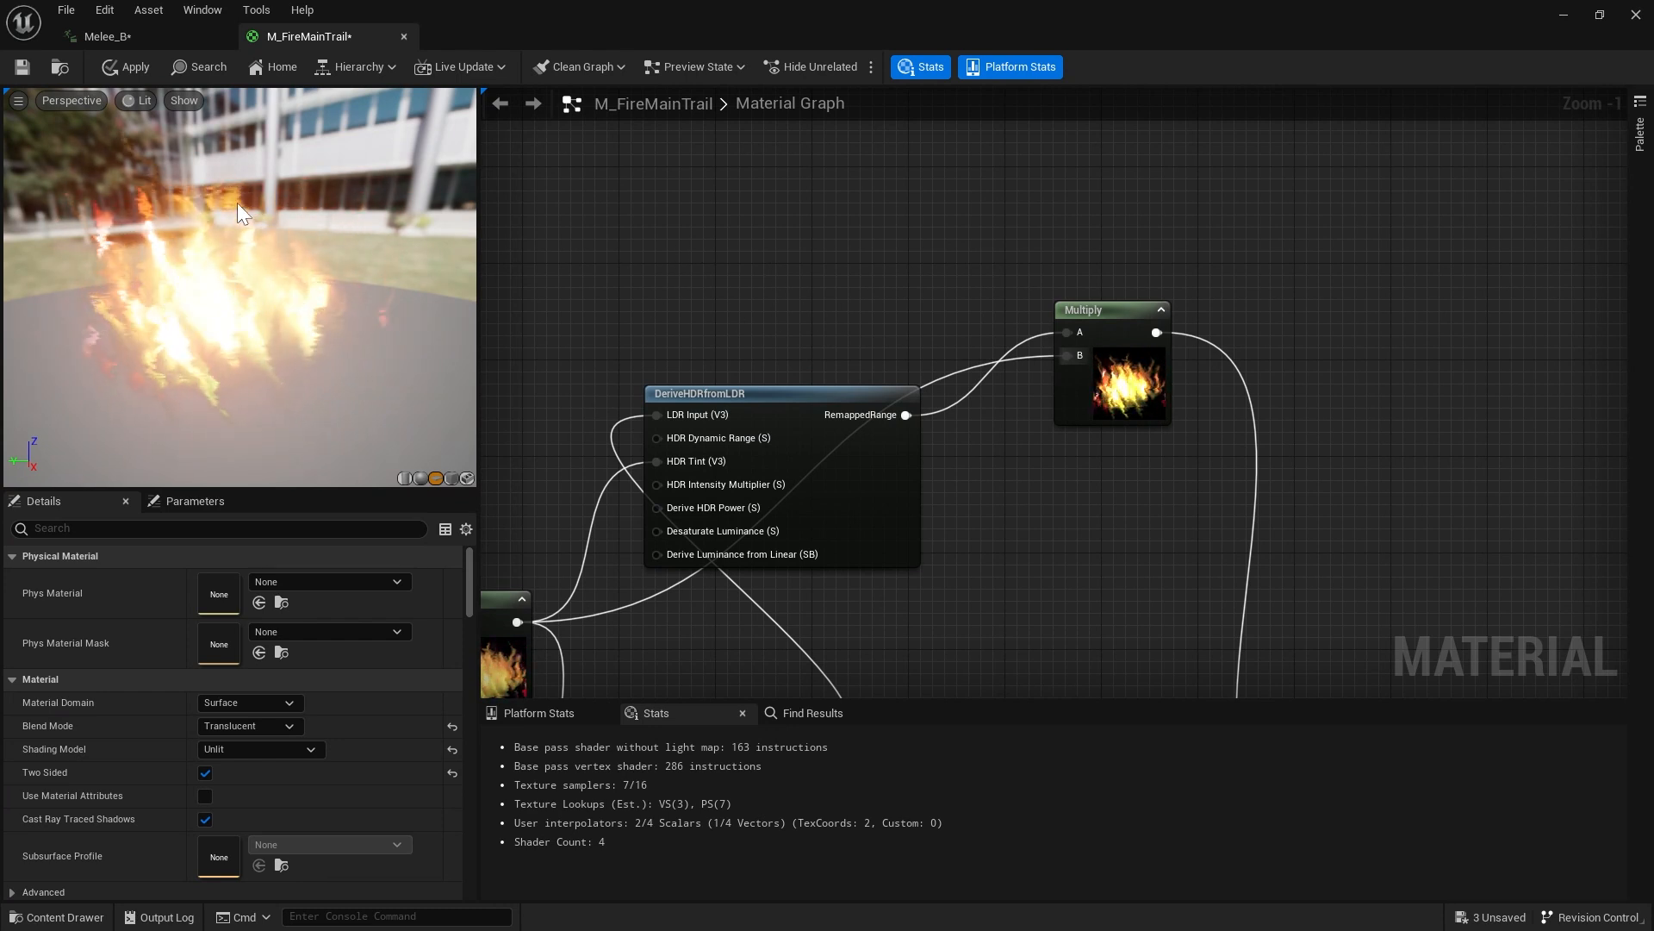
{"action": "right_click_drag", "start_coordinate": [243, 193], "coordinate": [258, 208]}
{"action": "left_click_drag", "start_coordinate": [76, 292], "coordinate": [156, 263]}
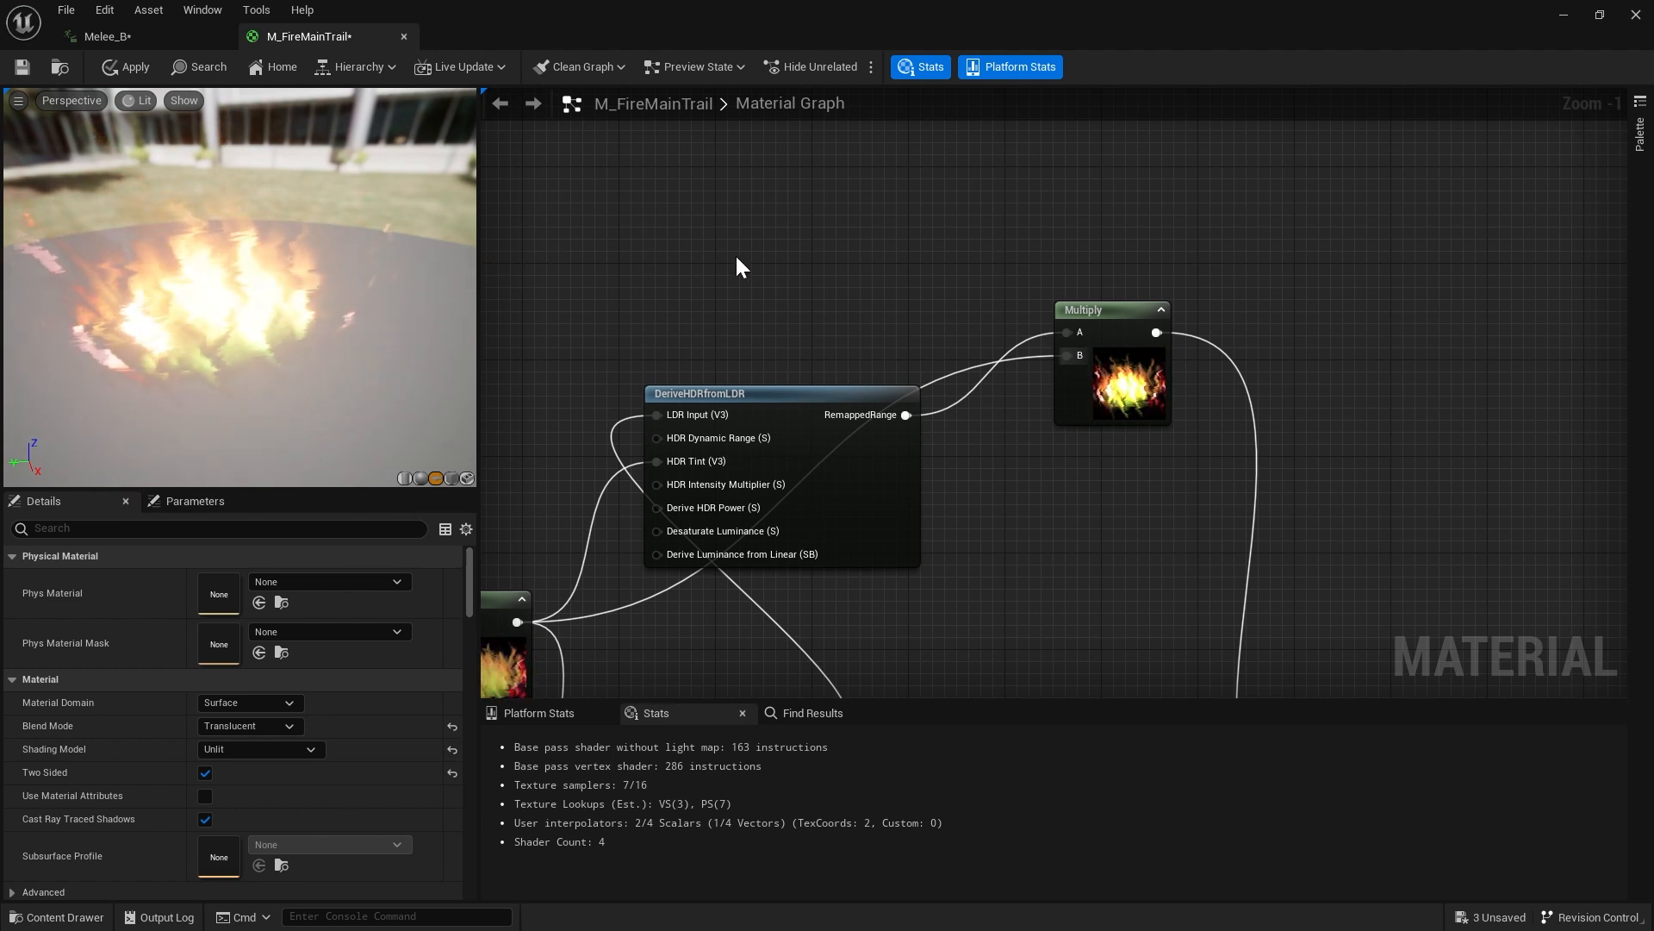
Locate the T_Shape01 texture in the project content from the grayscale flame Texture Sample that uses it
{"action": "right_click_drag", "start_coordinate": [733, 250], "coordinate": [715, 196]}
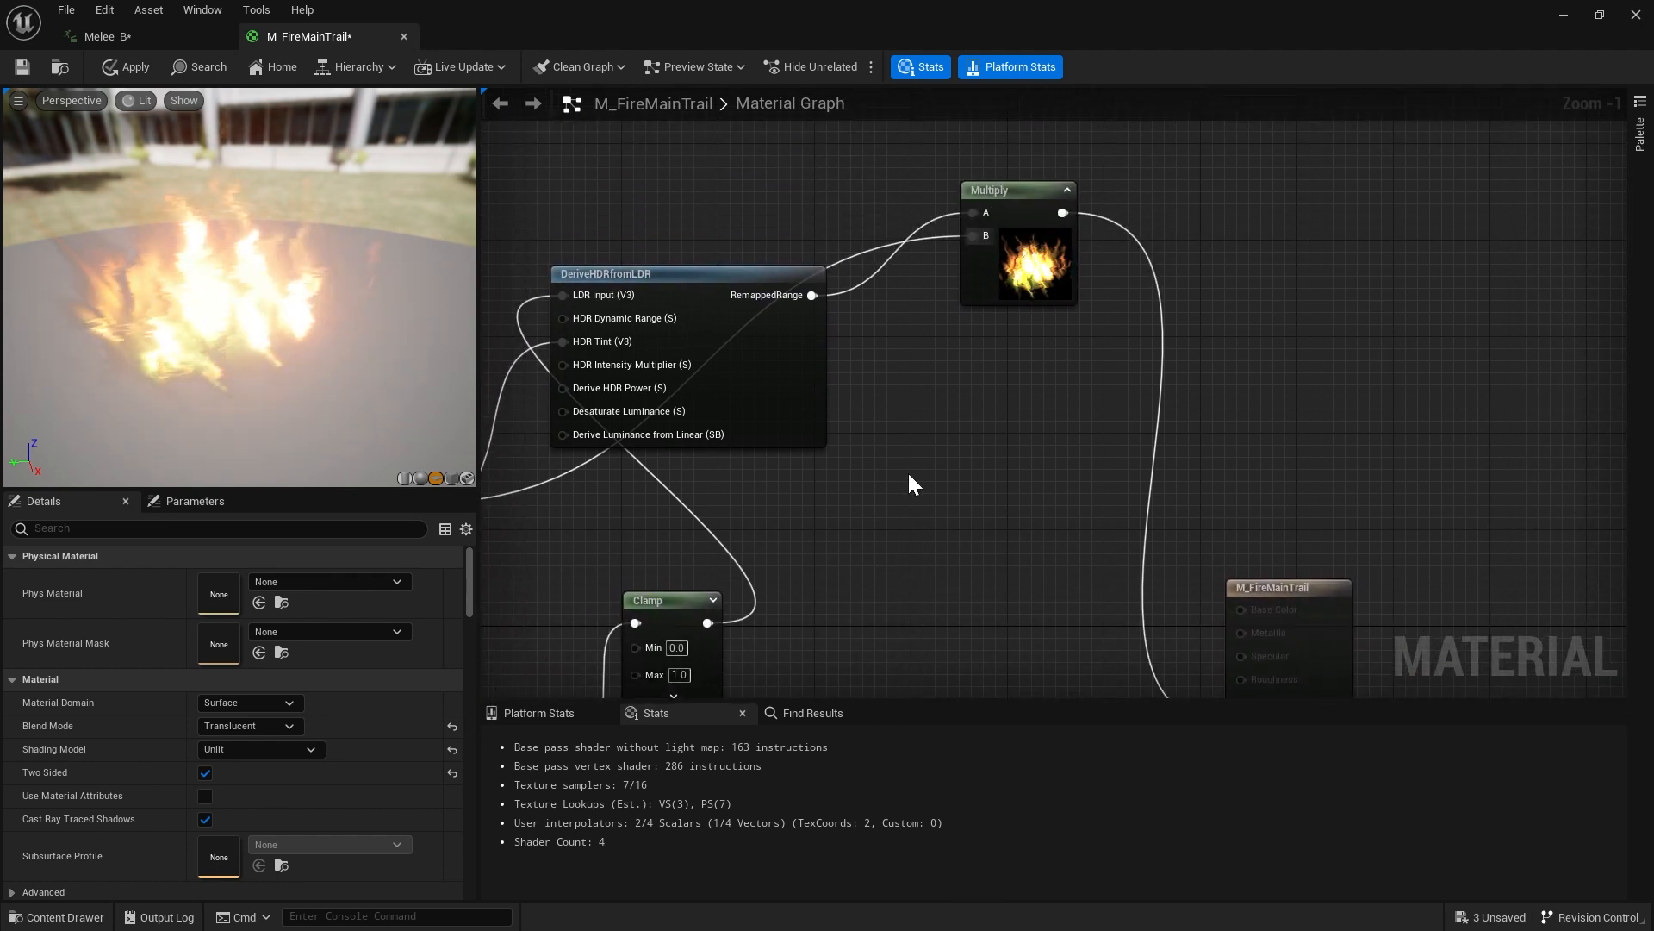
{"action": "key", "text": "ctrl+space"}
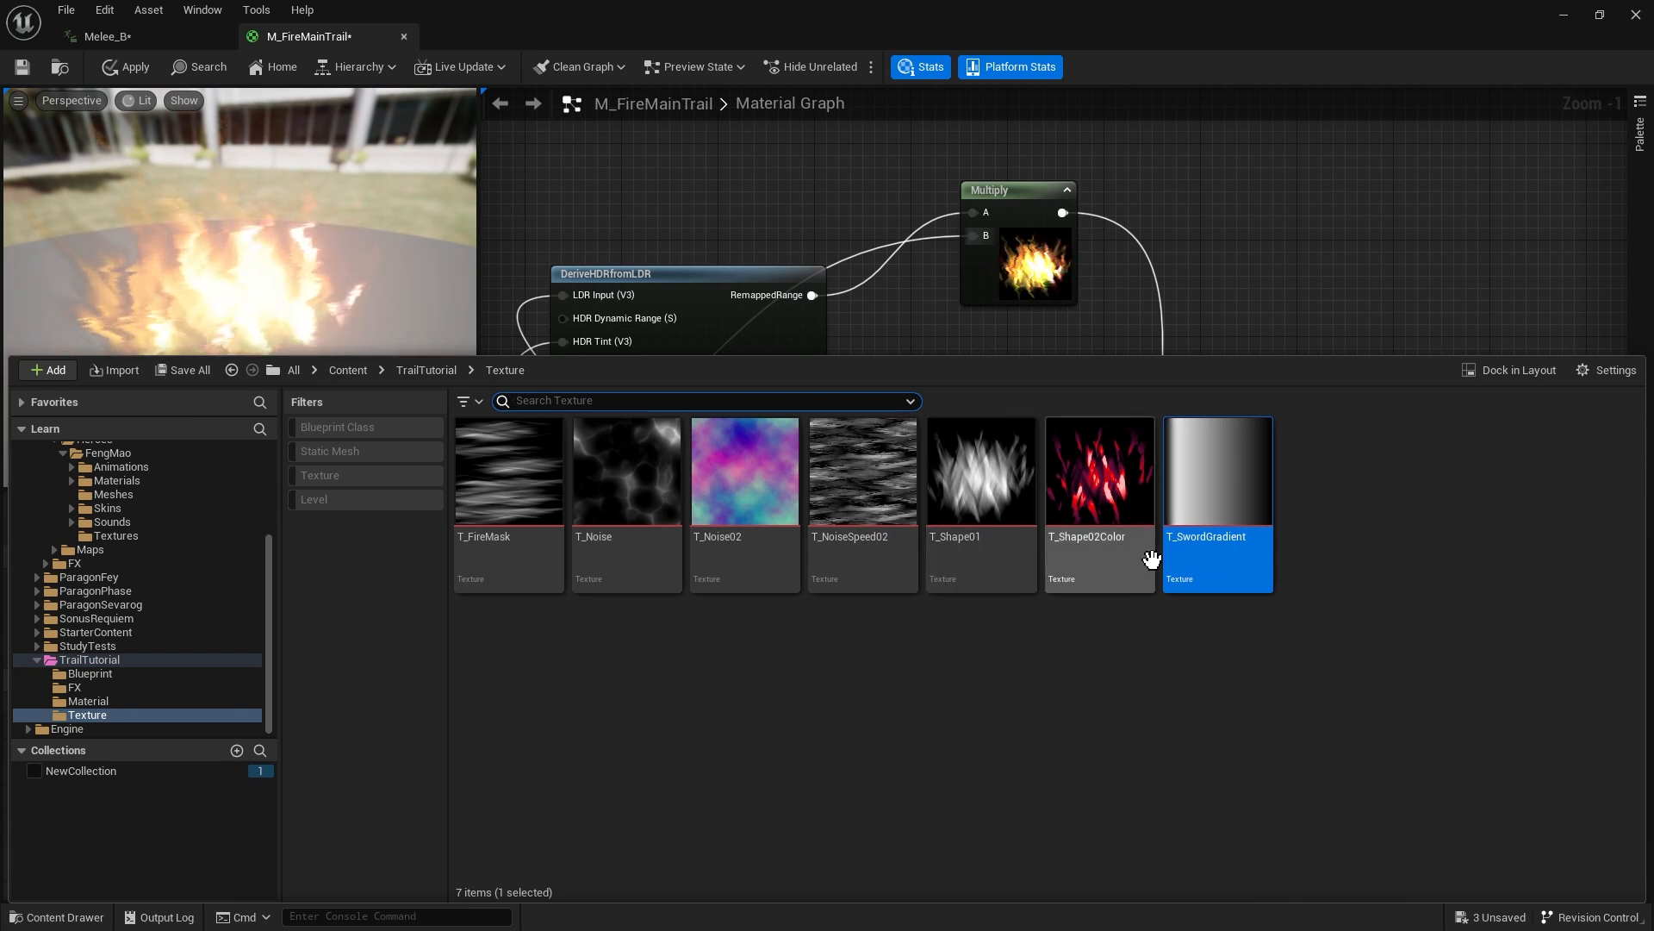
{"action": "key", "text": "ctrl+space"}
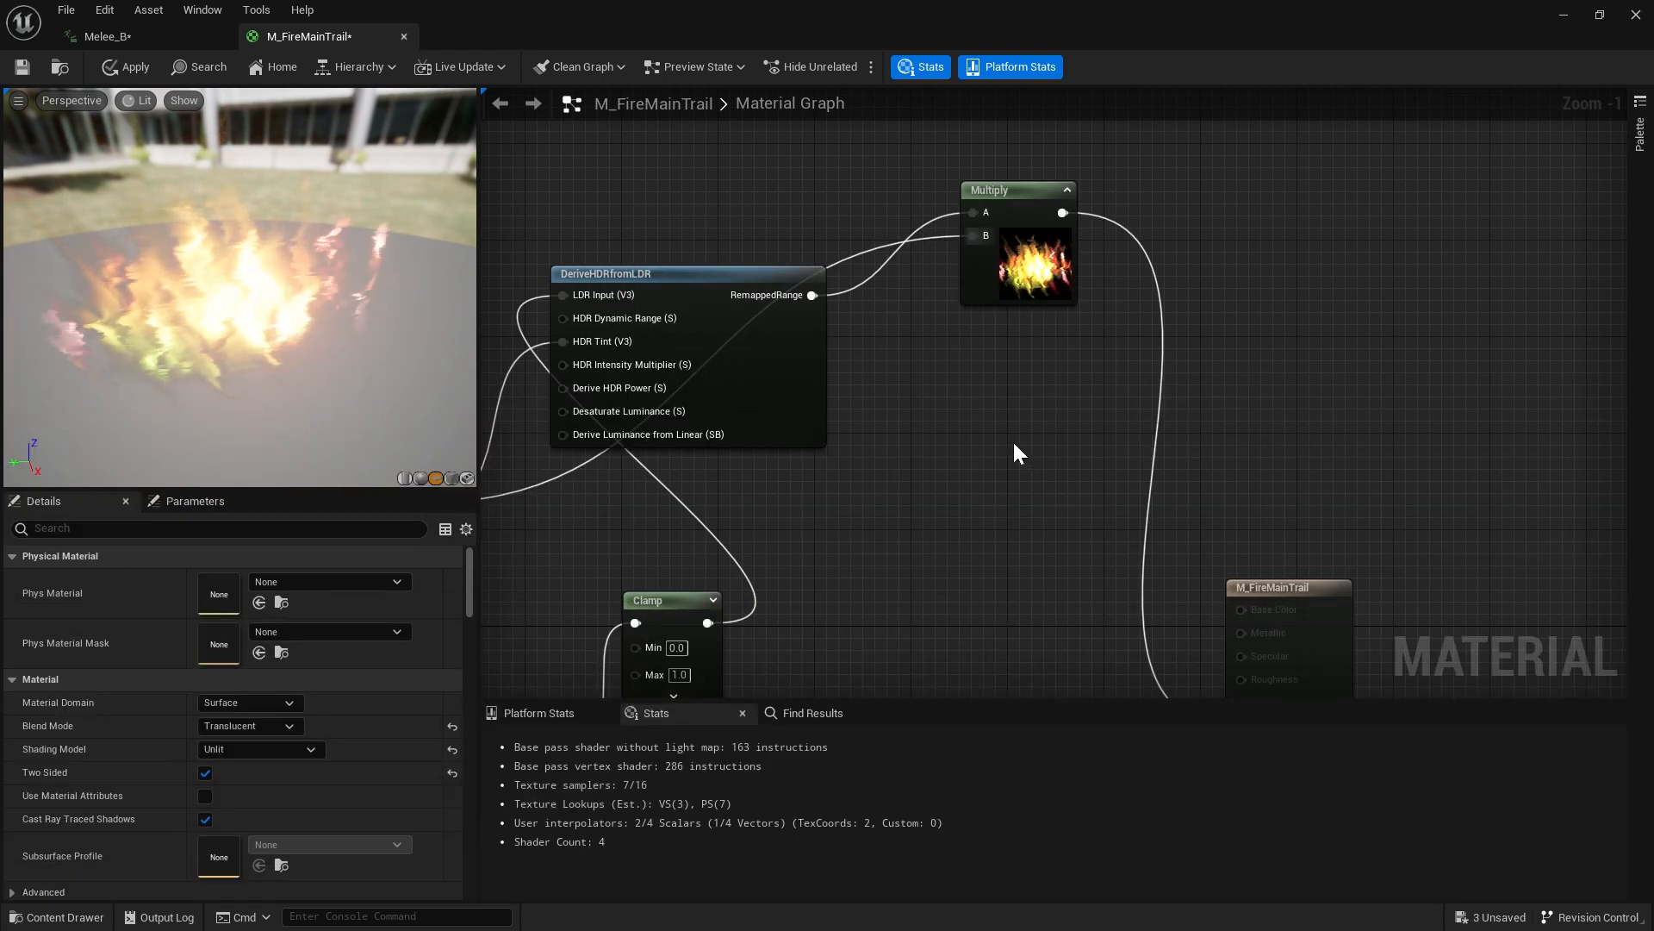
{"action": "right_click_drag", "start_coordinate": [739, 525], "coordinate": [1043, 452]}
{"action": "scroll", "coordinate": [996, 391], "scroll_direction": "down", "scroll_amount": 3}
{"action": "scroll", "coordinate": [983, 415], "scroll_direction": "up", "scroll_amount": 2}
{"action": "scroll", "coordinate": [986, 424], "scroll_direction": "up", "scroll_amount": 1}
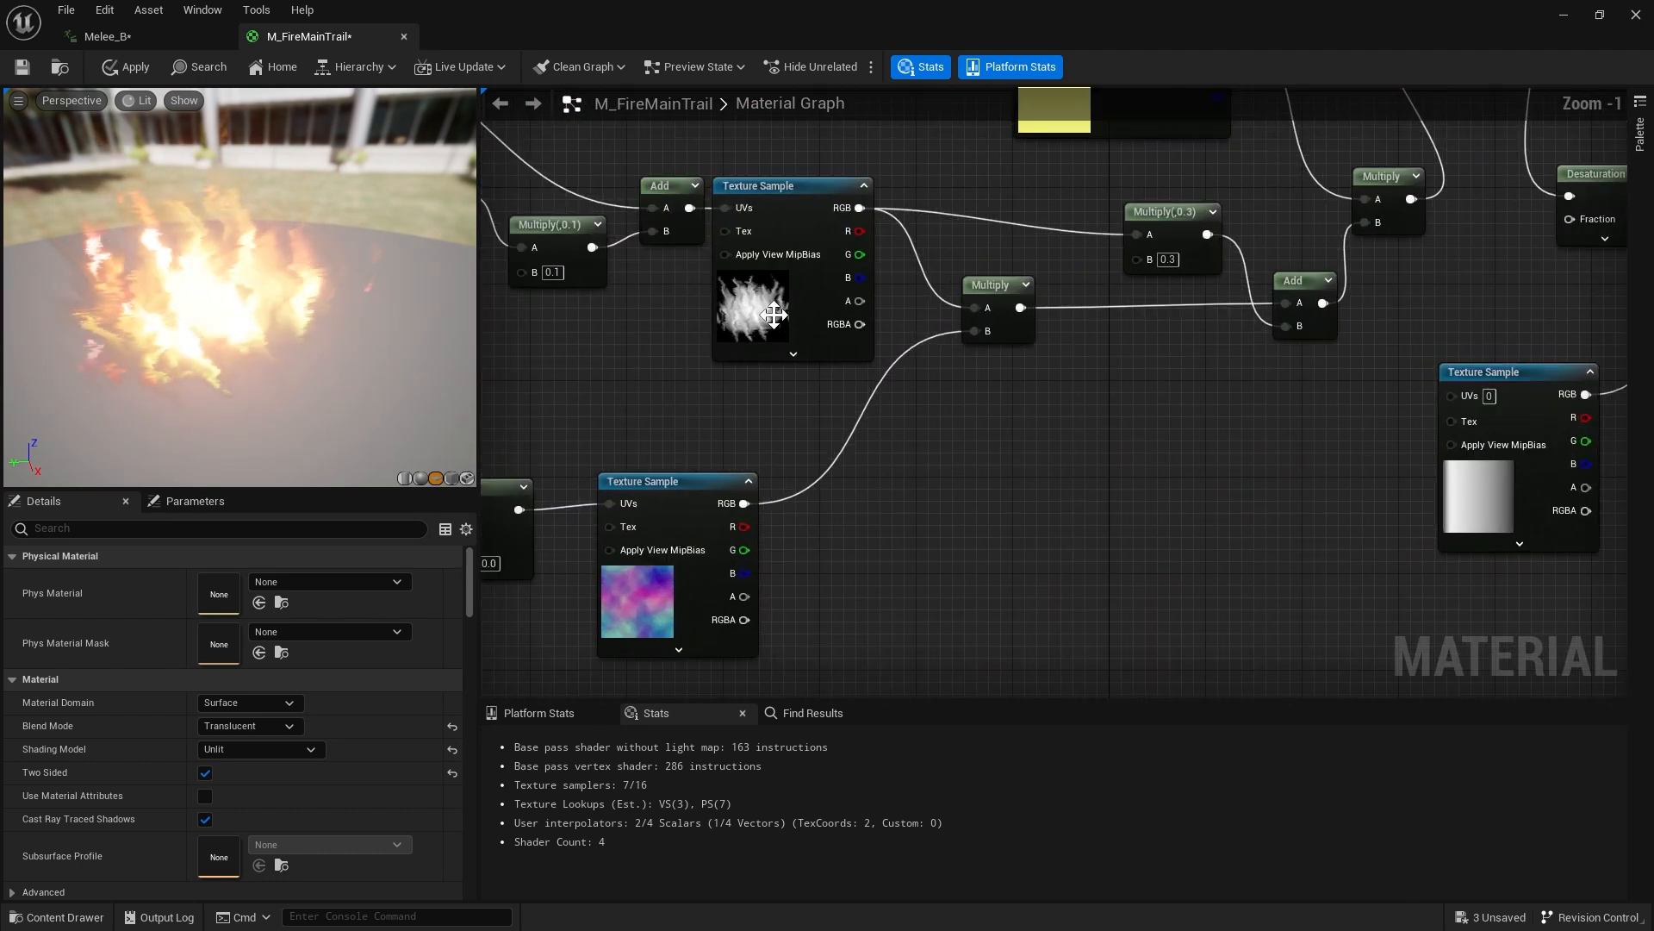
{"action": "left_click", "coordinate": [776, 301]}
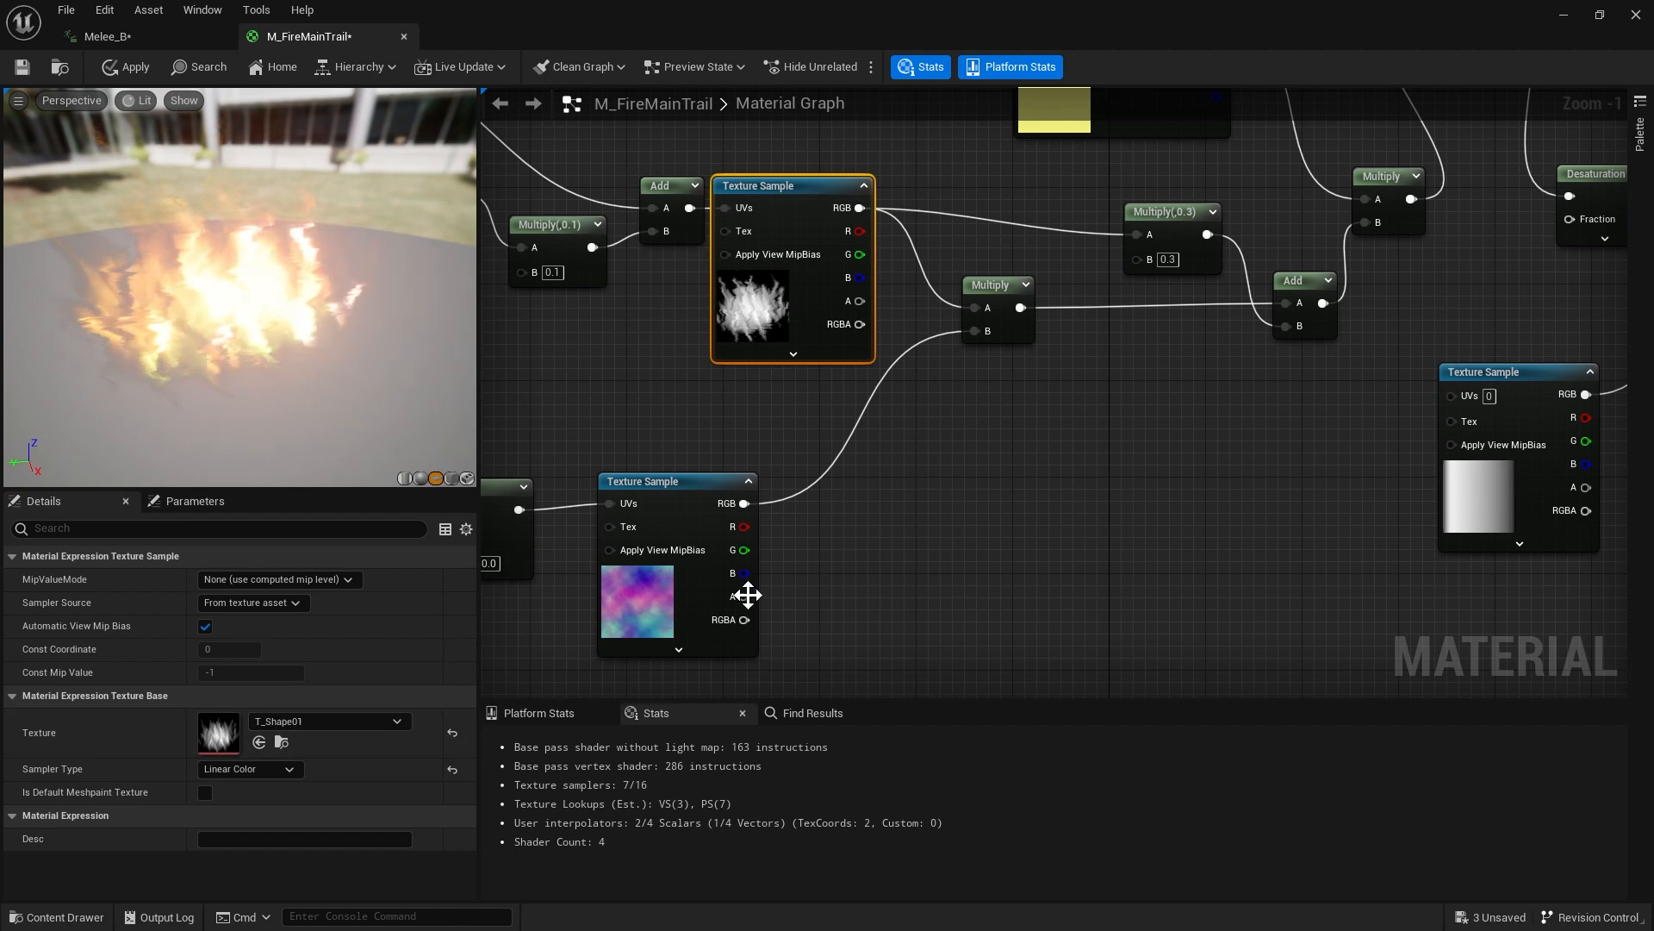
{"action": "left_click", "coordinate": [283, 742]}
{"action": "left_click", "coordinate": [944, 551]}
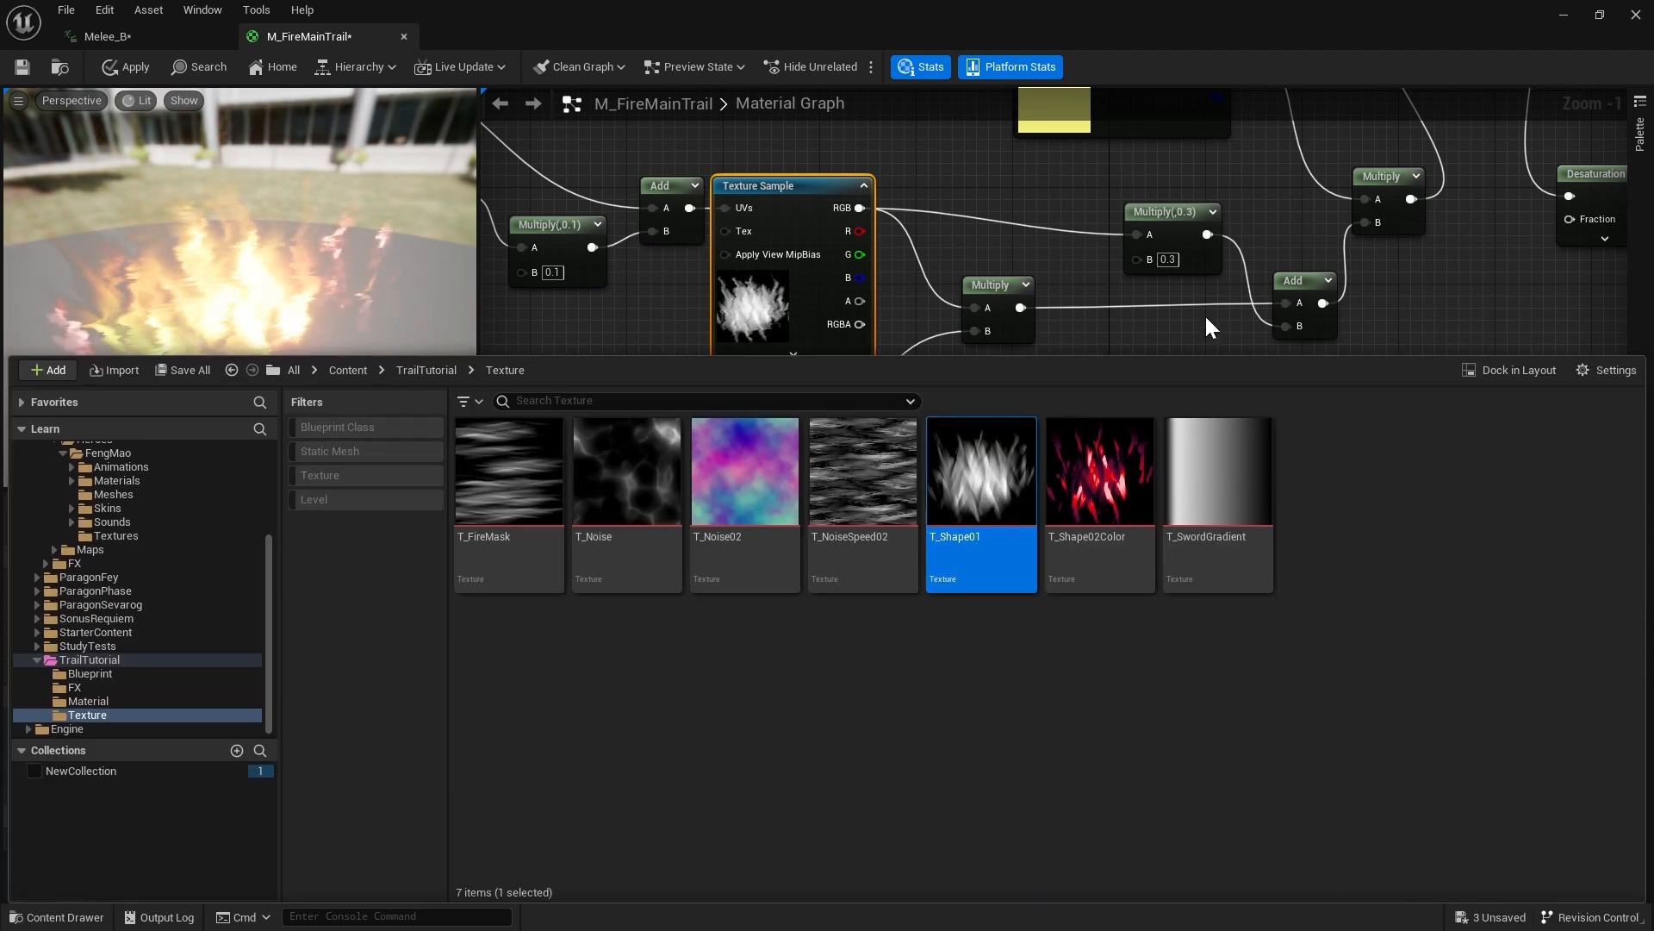
Add a separate Texture Sample node for T_Shape01 in the empty area above DeriveHDRfromLDR
{"action": "right_click_drag", "start_coordinate": [1206, 311], "coordinate": [508, 671]}
{"action": "right_click_drag", "start_coordinate": [1210, 227], "coordinate": [846, 623]}
{"action": "left_click", "coordinate": [765, 269]}
{"action": "right_click_drag", "start_coordinate": [941, 235], "coordinate": [907, 282]}
{"action": "left_click", "coordinate": [686, 179]}
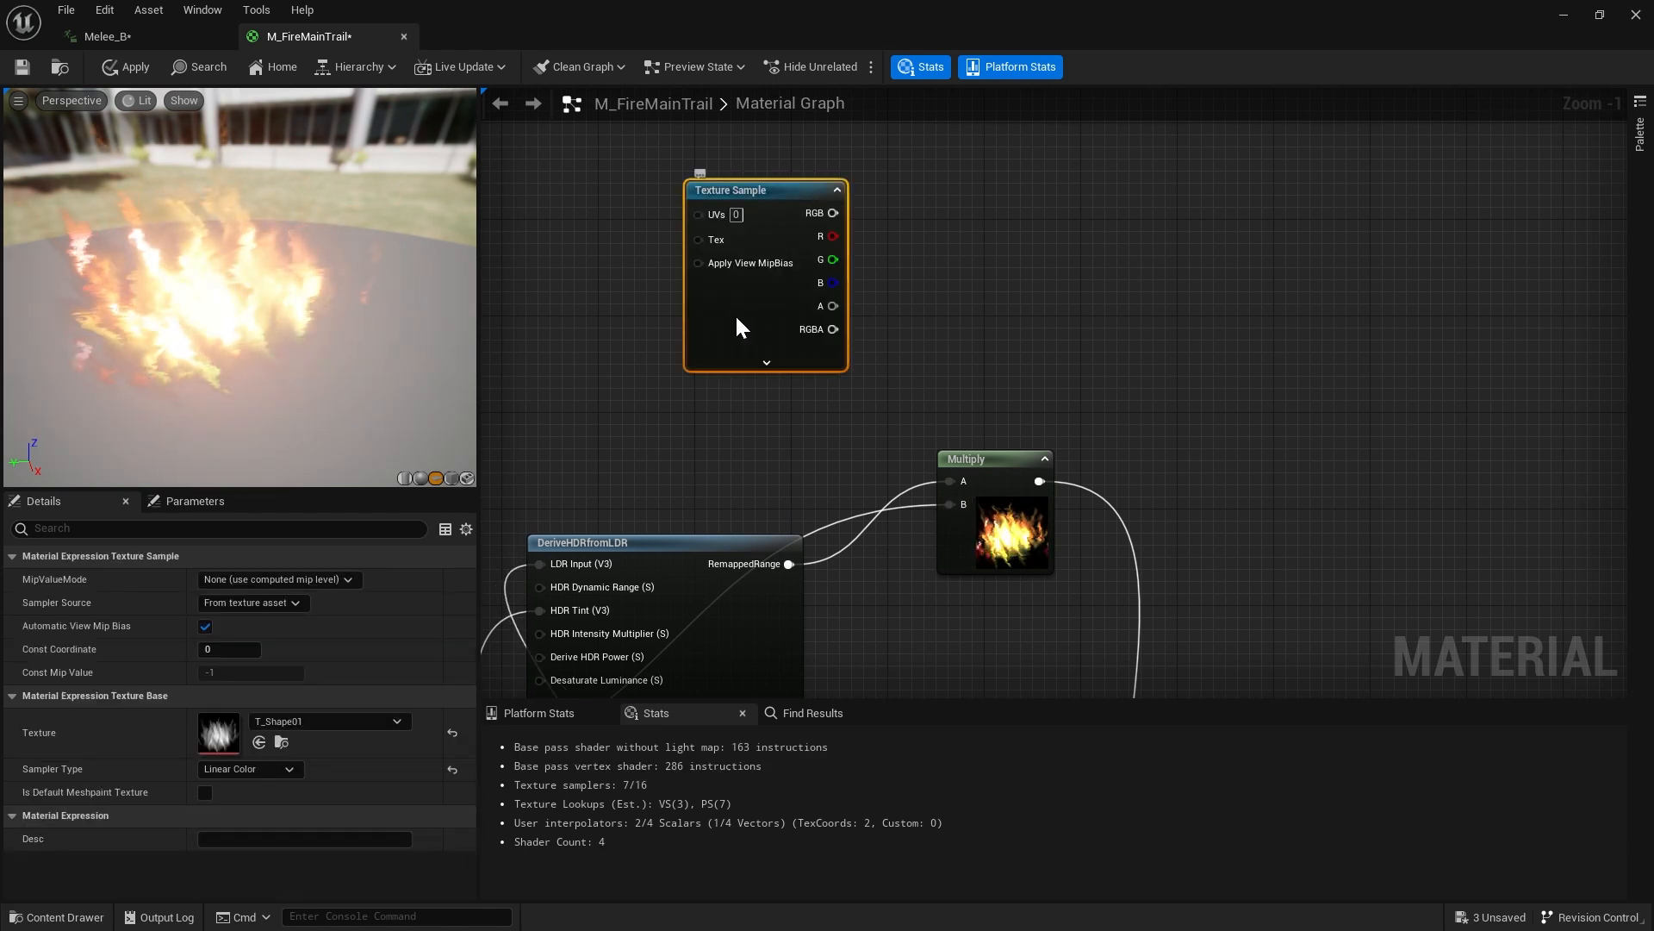
{"action": "left_click_drag", "start_coordinate": [737, 314], "coordinate": [637, 306]}
{"action": "scroll", "coordinate": [849, 229], "scroll_direction": "up", "scroll_amount": 2}
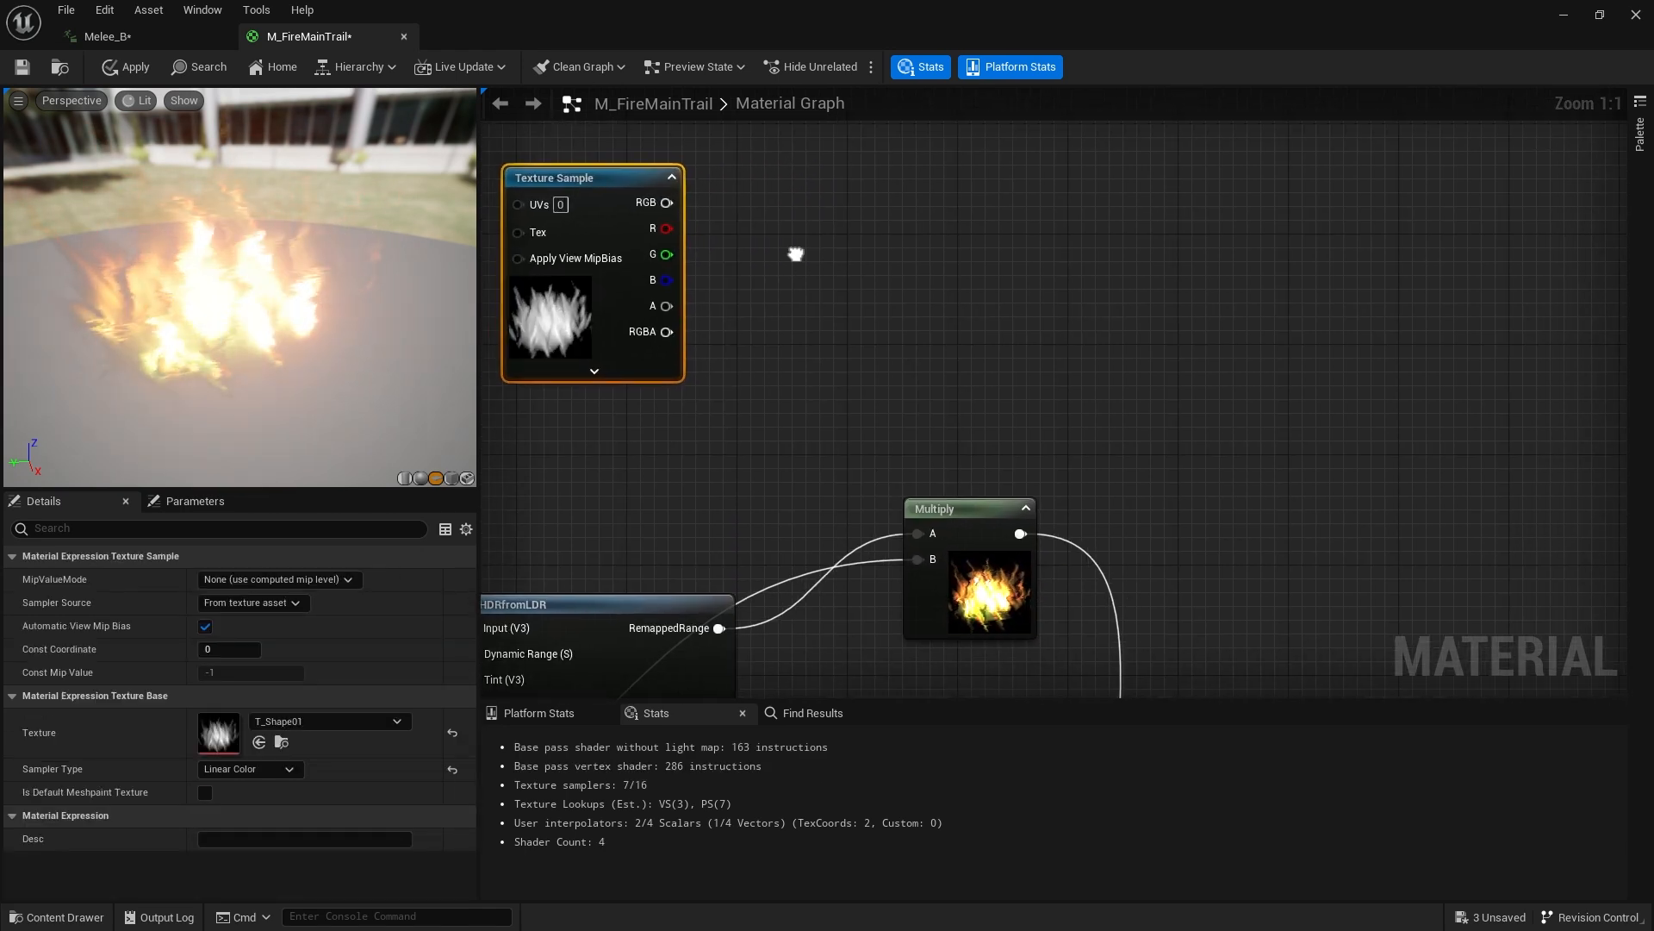
Create a folder named Curve inside the TrailTutorial content folder, and open its asset creation options
{"action": "left_click", "coordinate": [764, 283]}
{"action": "key", "text": "ctrl+space"}
{"action": "left_click", "coordinate": [600, 720]}
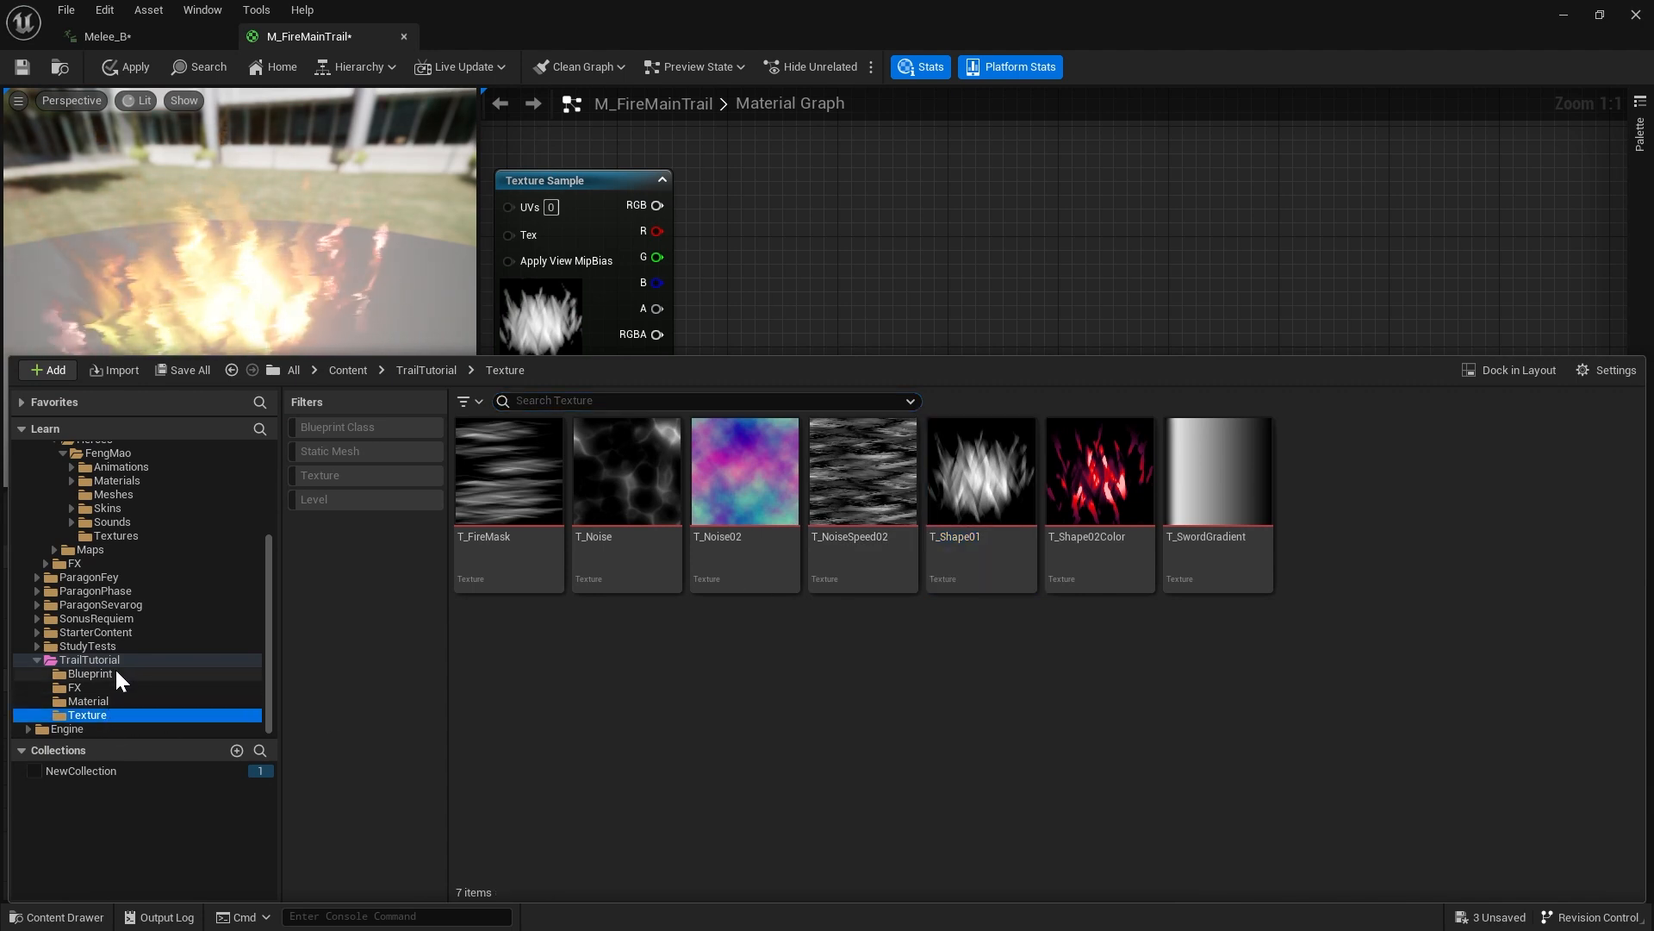
{"action": "left_click", "coordinate": [148, 662]}
{"action": "key", "text": "ctrl+shift+n"}
{"action": "type", "text": "C"}
{"action": "key", "text": "Return"}
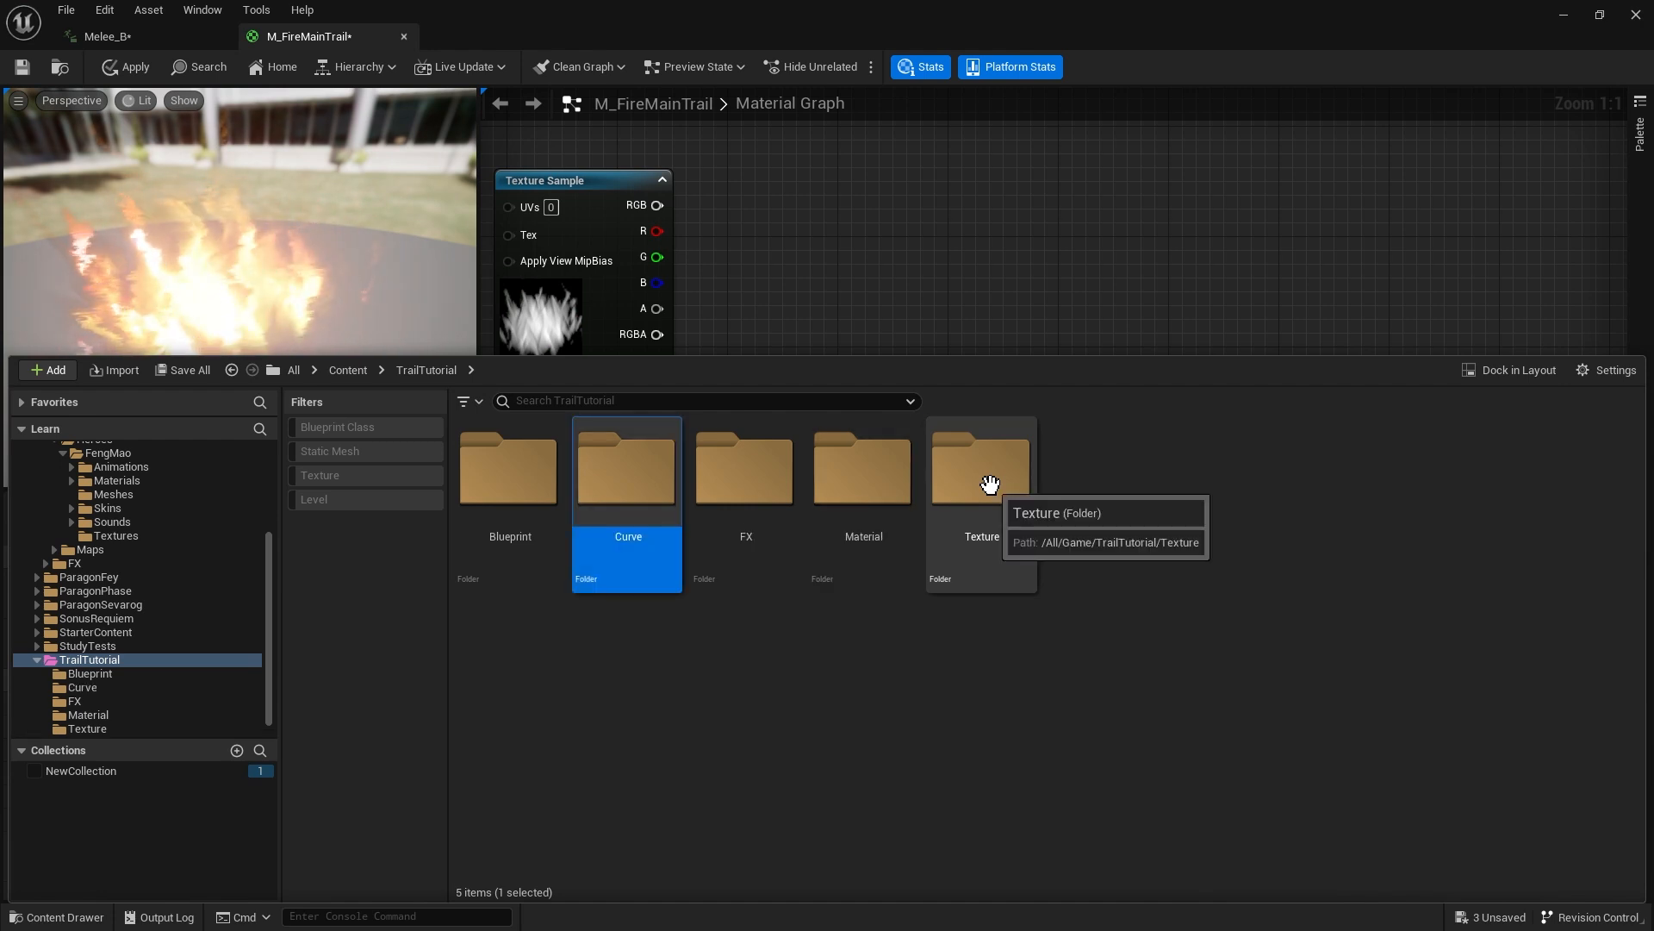
{"action": "key", "text": "Return"}
{"action": "right_click", "coordinate": [489, 488]}
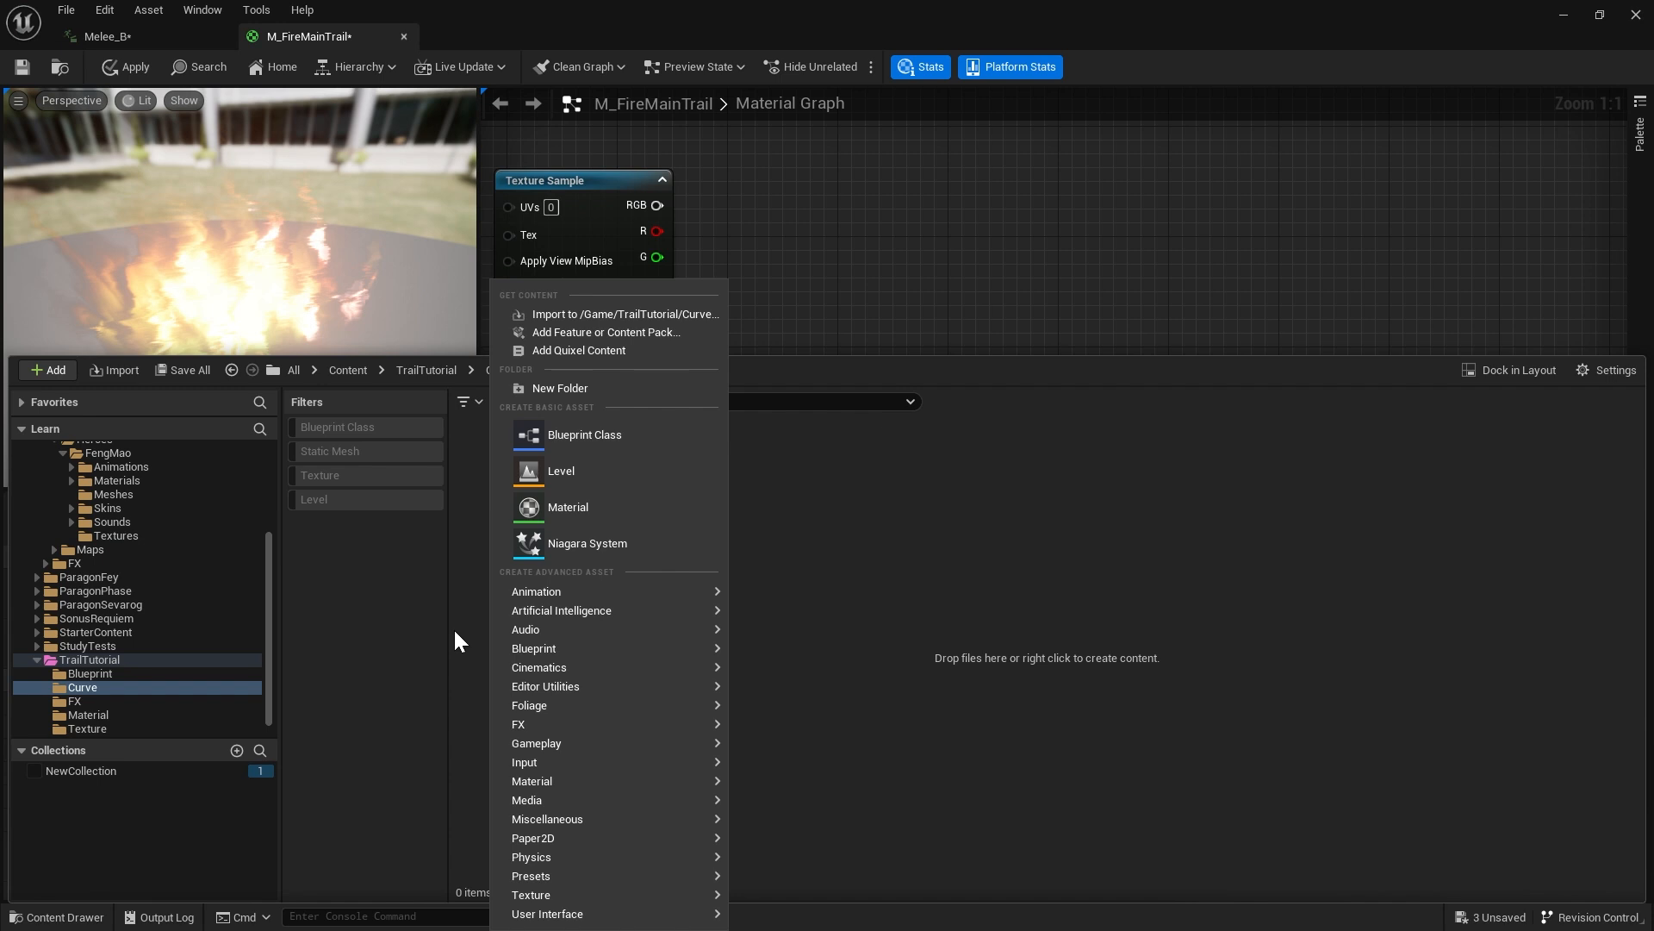
{"action": "mouse_move", "coordinate": [490, 627]}
{"action": "type", "text": "curv"}
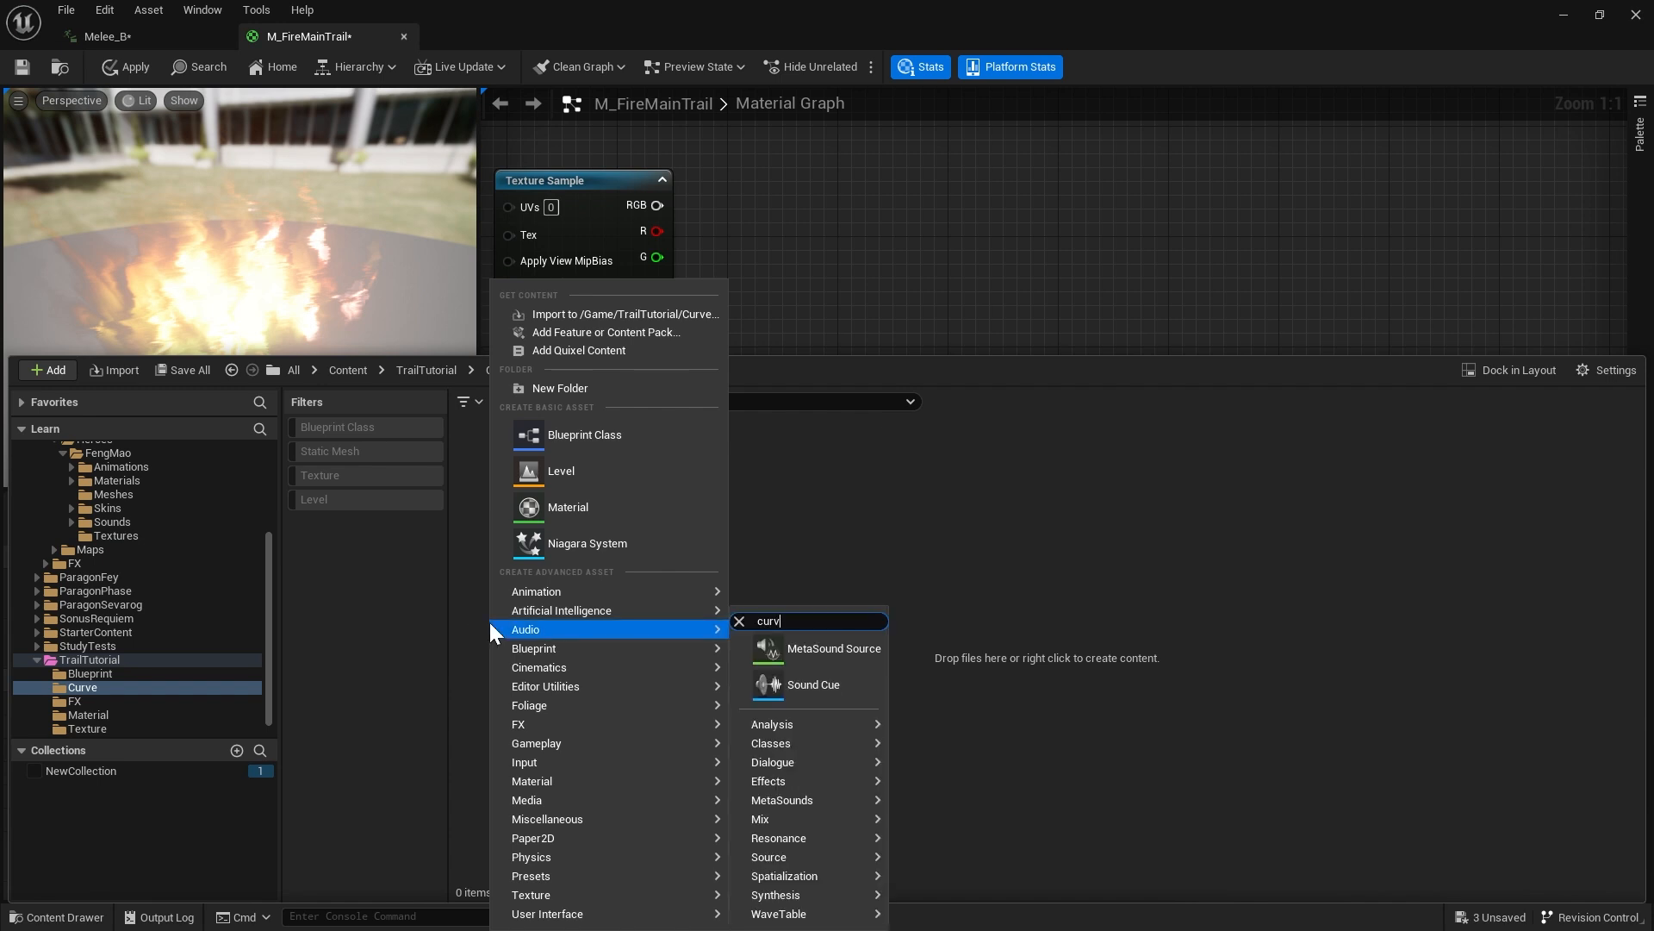
{"action": "type", "text": "e"}
{"action": "key", "text": "BackSpace"}
{"action": "key", "text": "BackSpace"}
{"action": "key", "text": "BackSpace"}
{"action": "key", "text": "BackSpace"}
{"action": "key", "text": "BackSpace"}
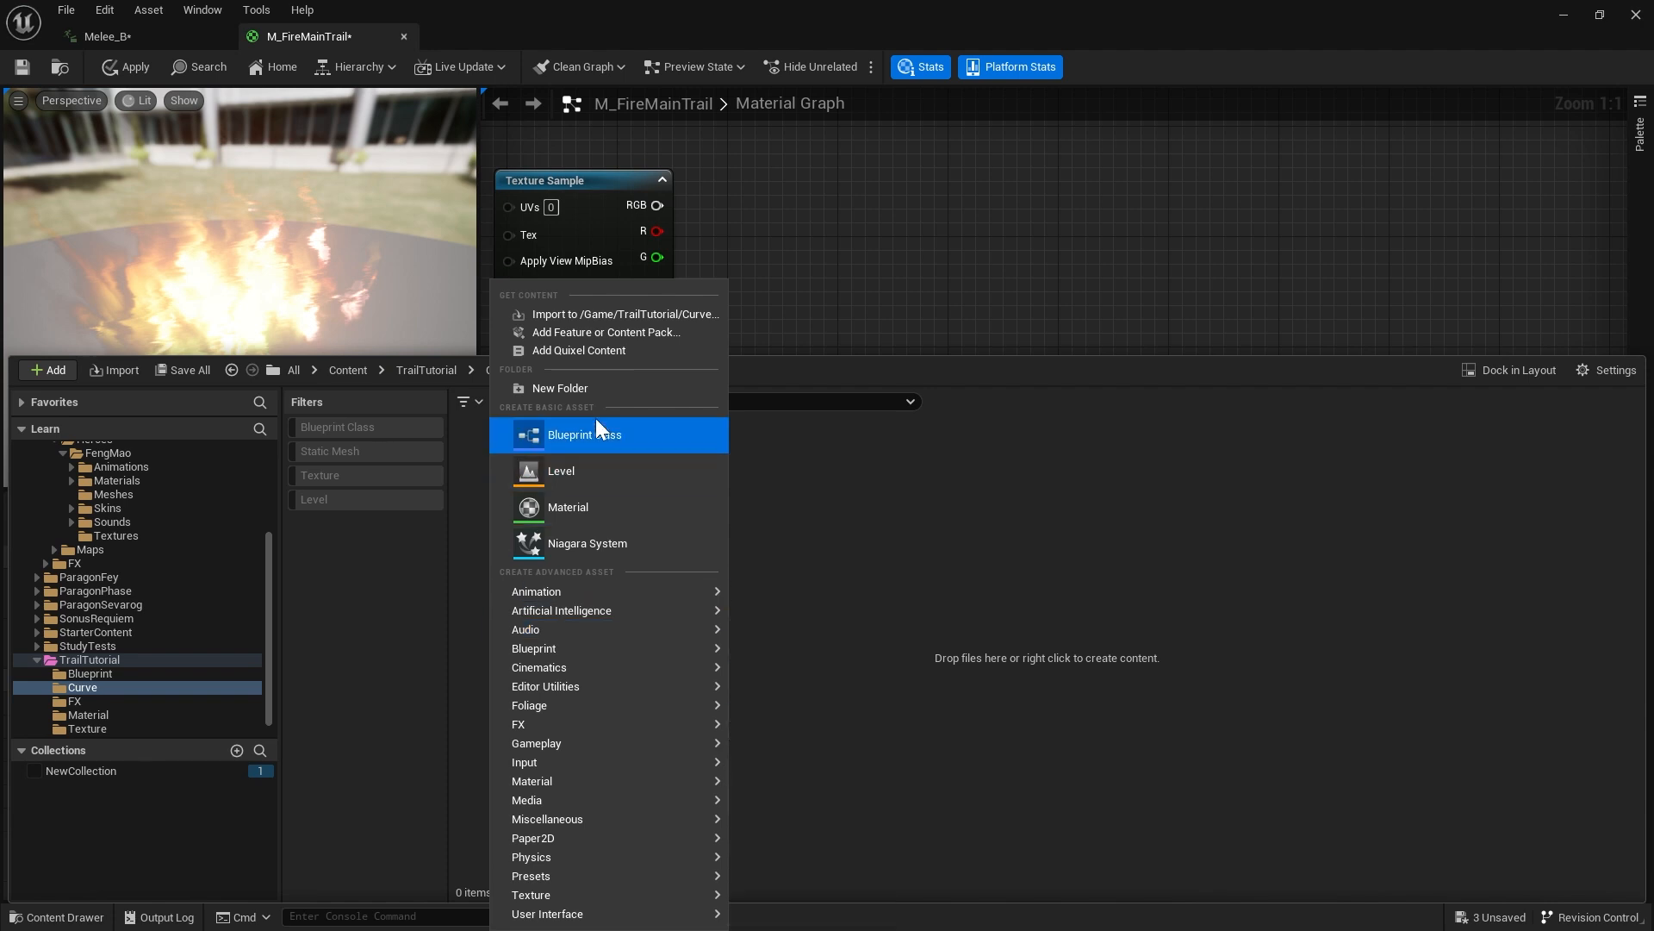
{"action": "type", "text": "color"}
{"action": "key", "text": "BackSpace"}
{"action": "key", "text": "BackSpace"}
{"action": "key", "text": "BackSpace"}
{"action": "key", "text": "BackSpace"}
Create a Curve Atlas asset named CA_MainColor in the Curve folder
{"action": "mouse_move", "coordinate": [600, 428]}
{"action": "type", "text": "urve"}
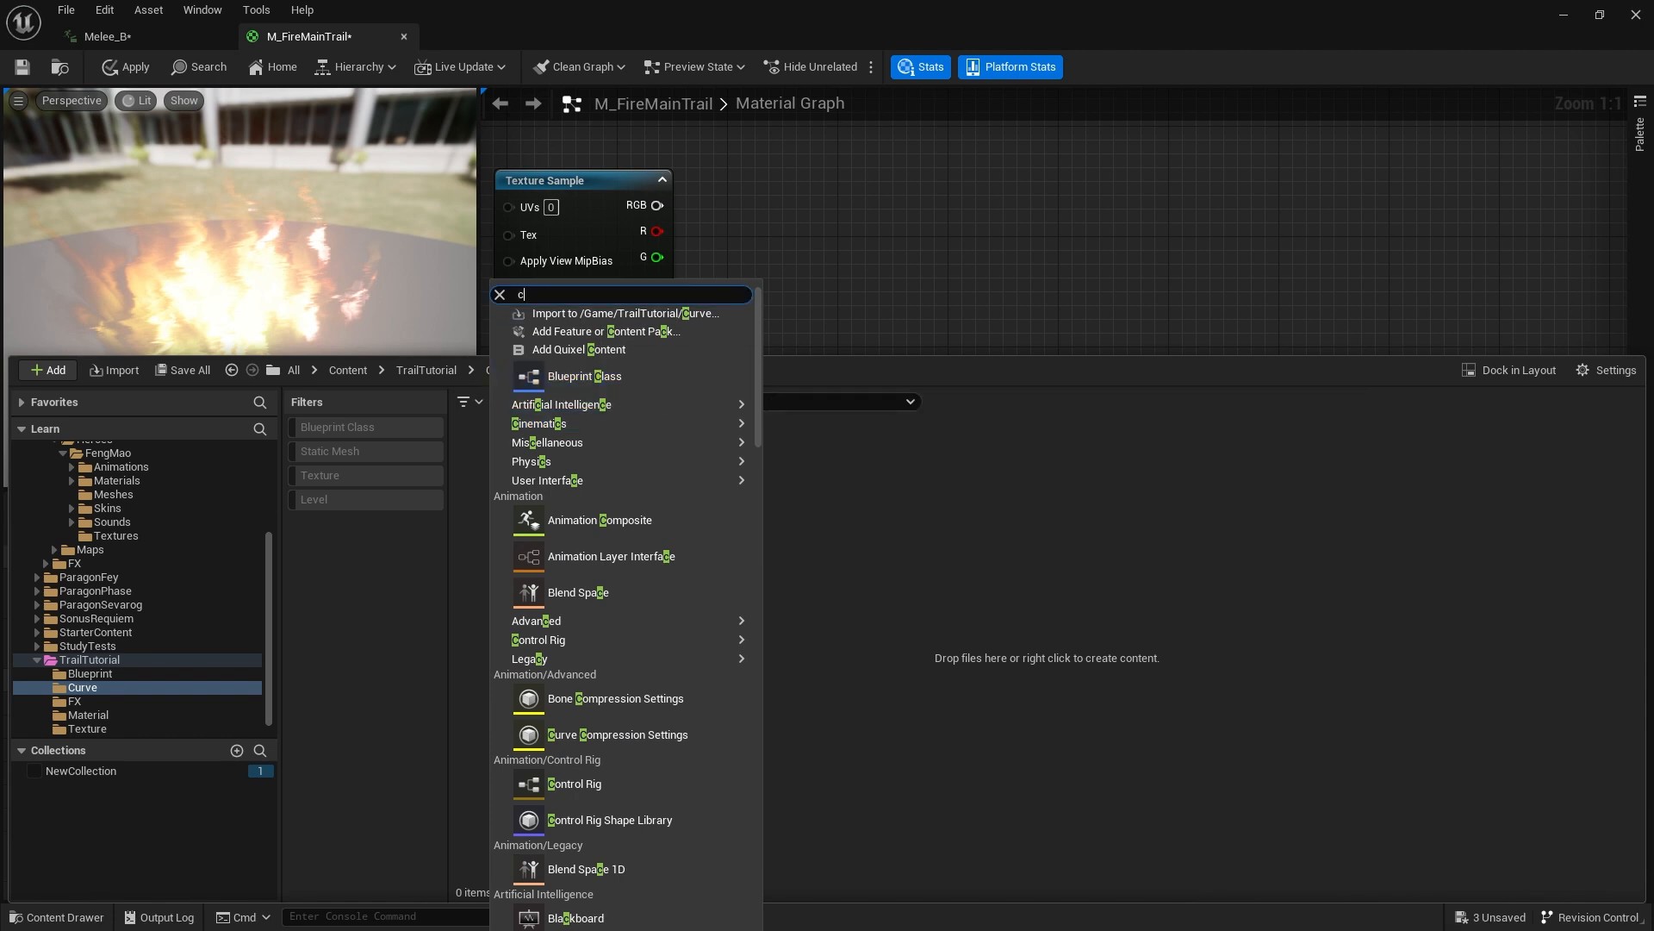
{"action": "type", "text": "u"}
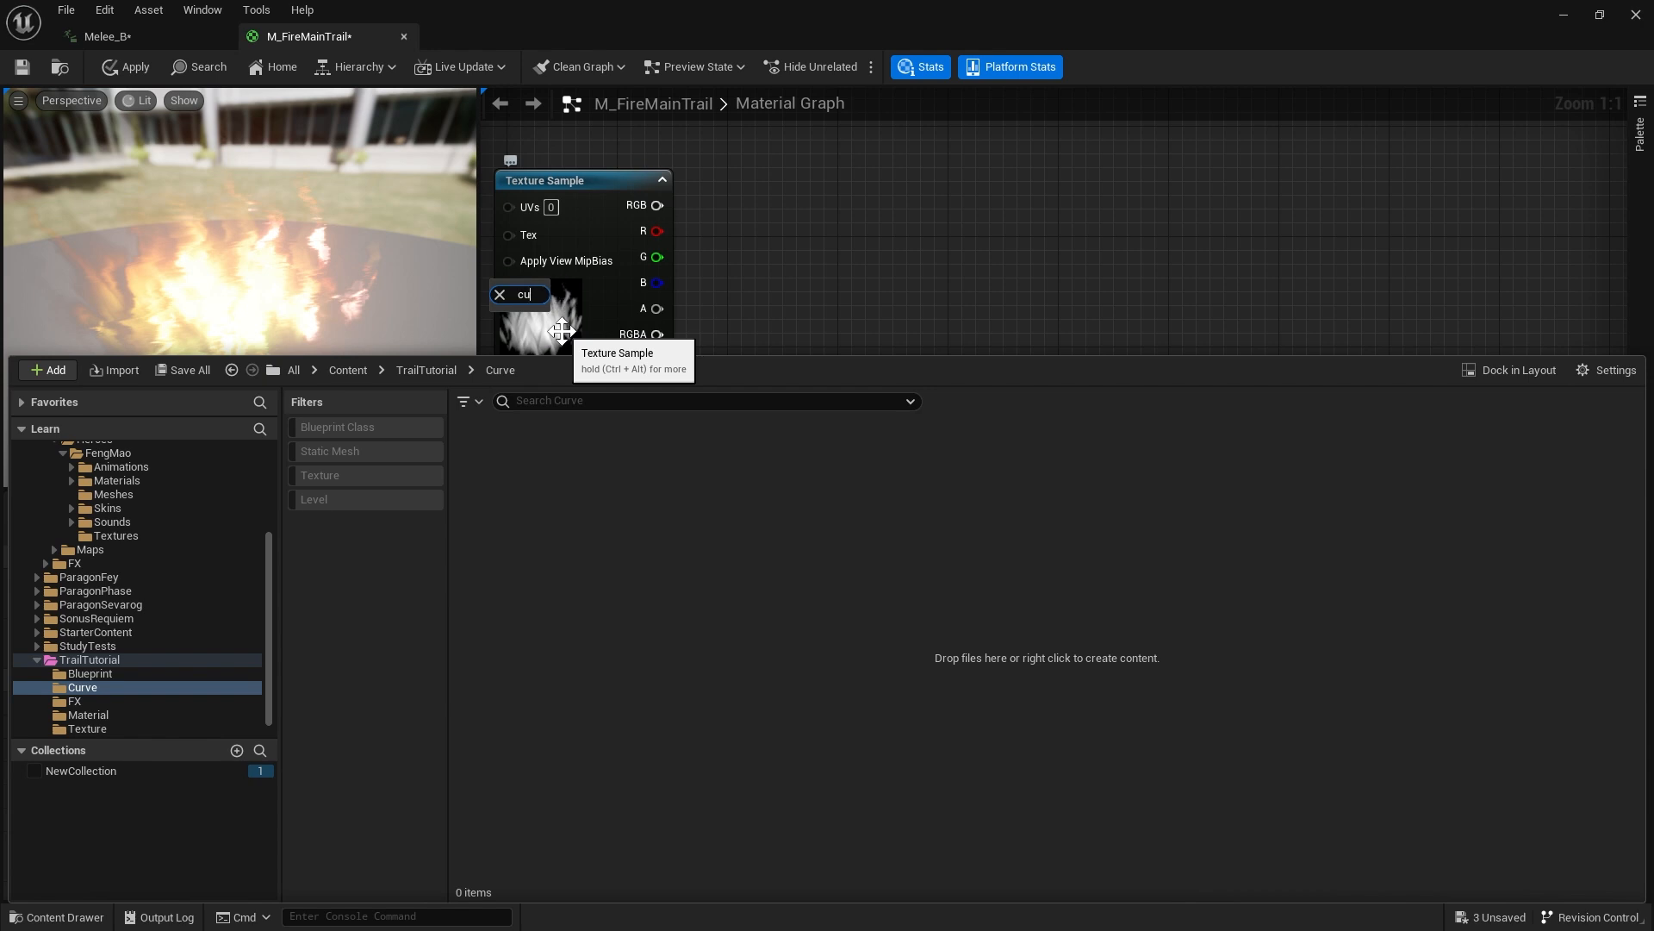
{"action": "type", "text": "veve"}
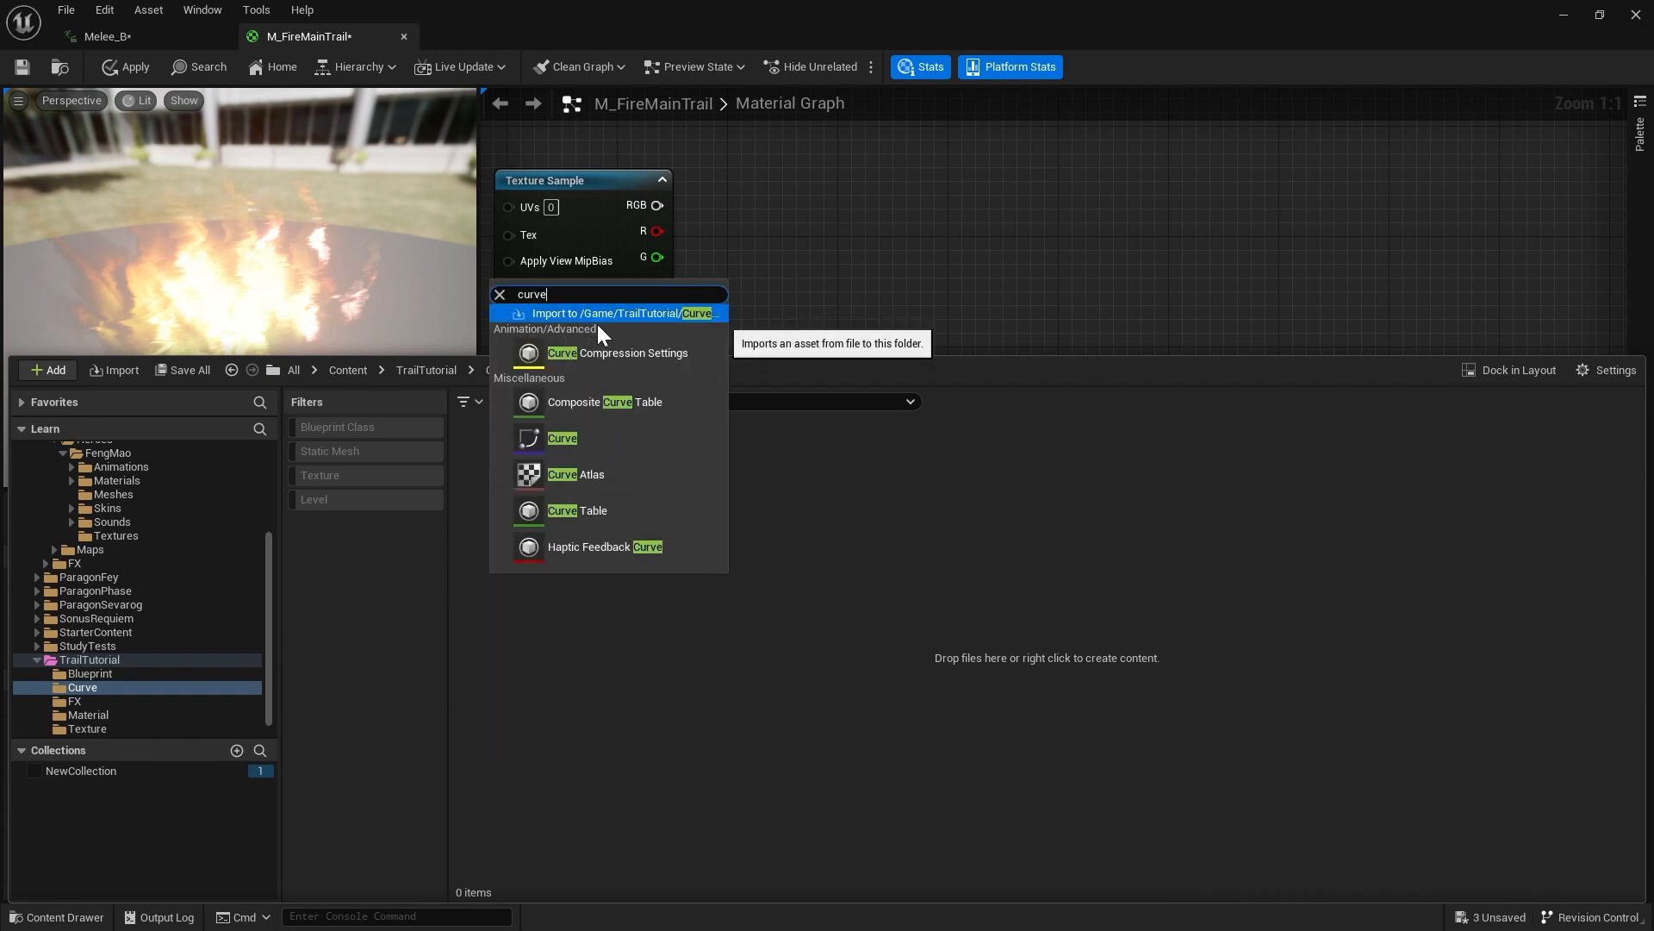
{"action": "left_click", "coordinate": [594, 476]}
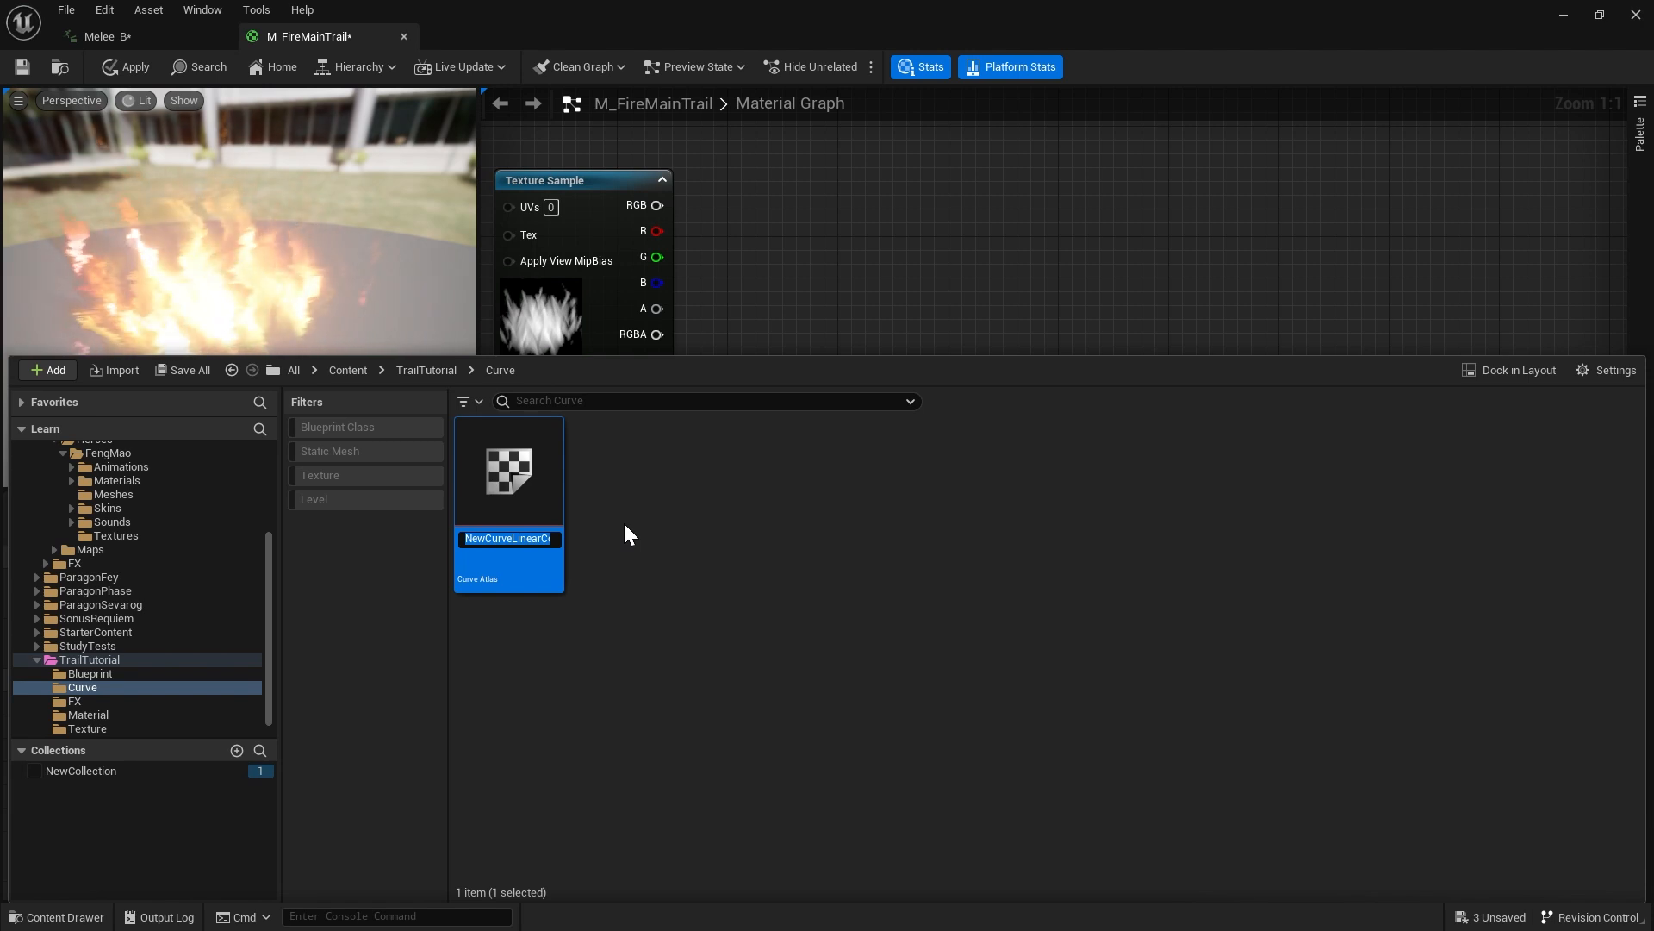
{"action": "type", "text": "CA"}
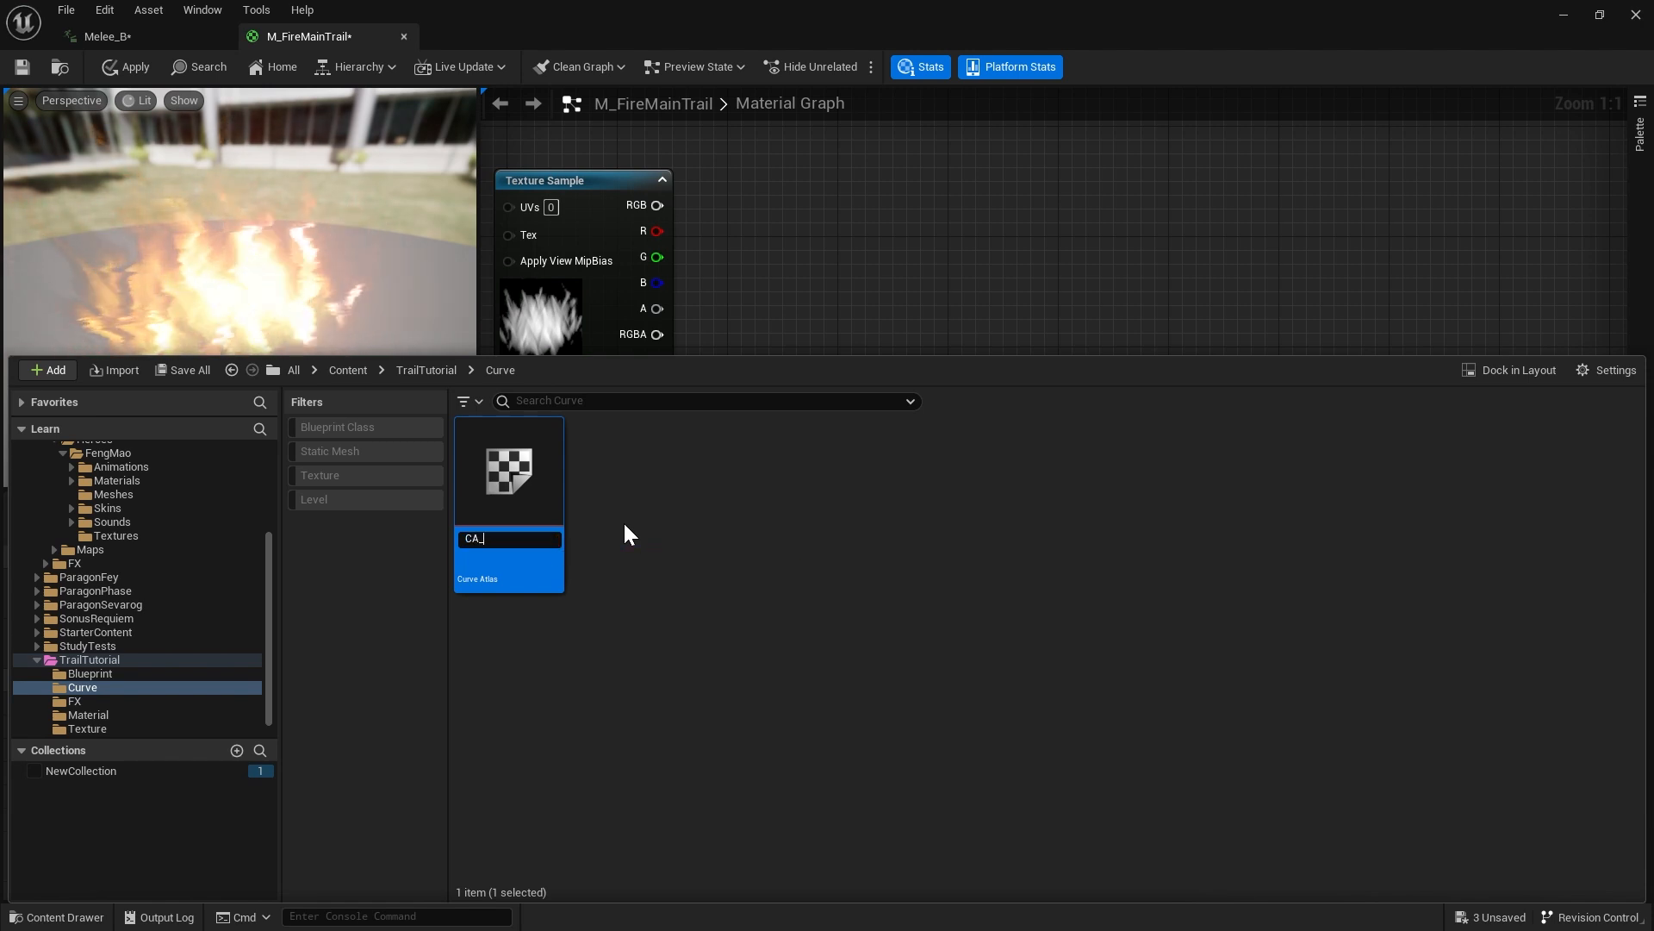
{"action": "type", "text": "_MainColor"}
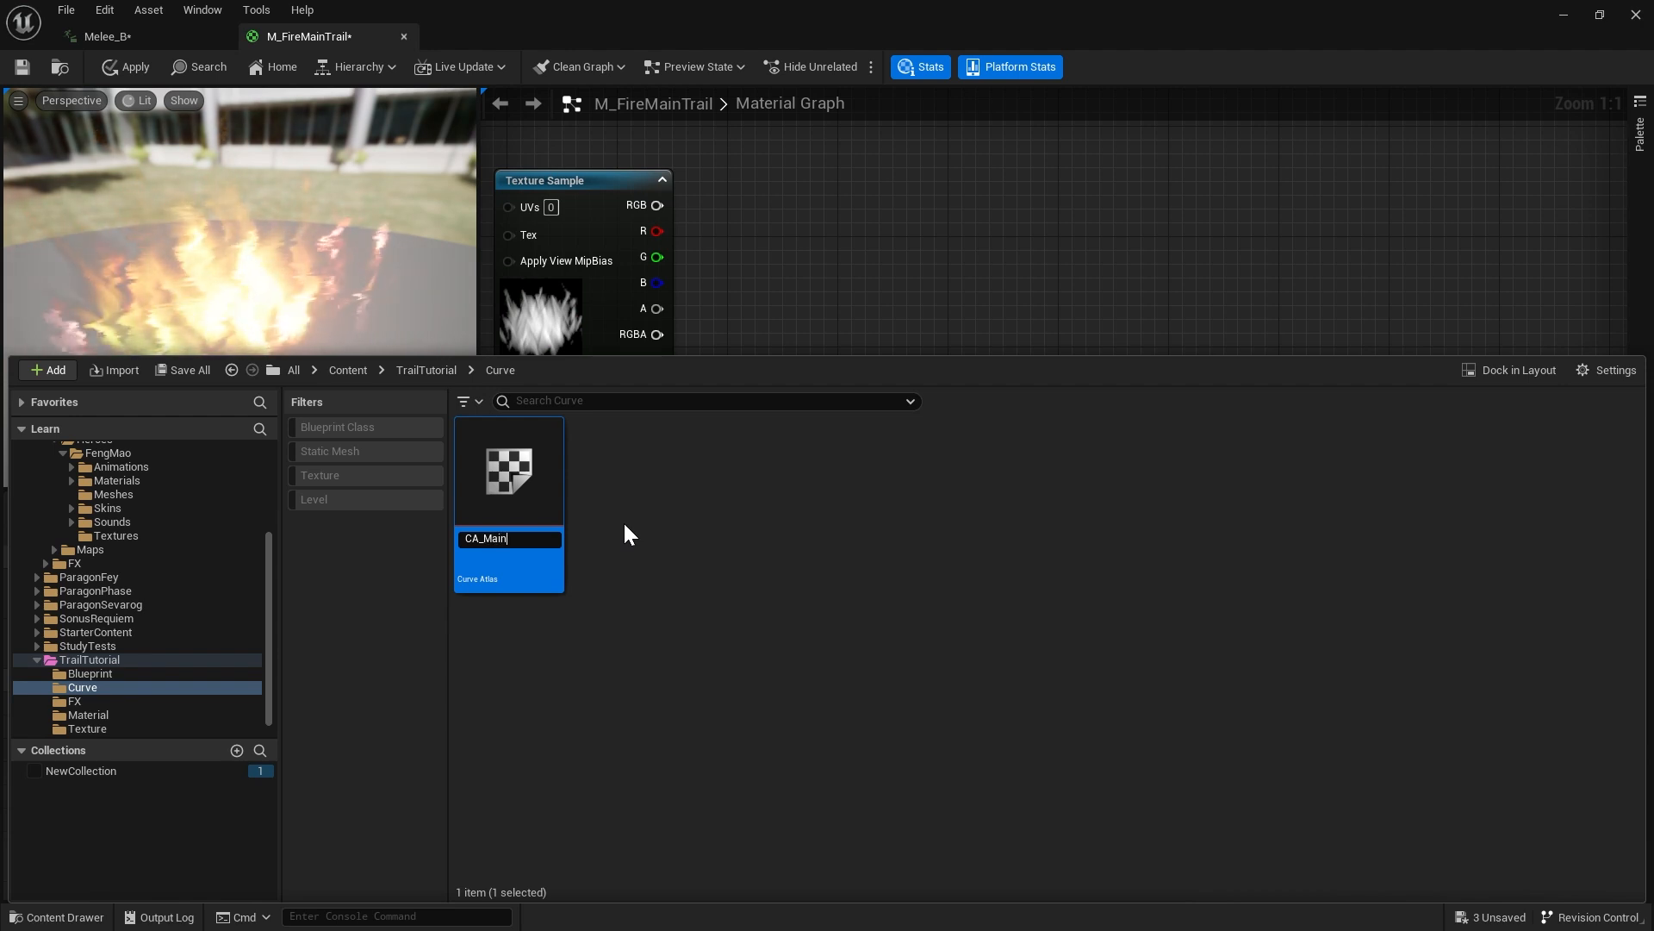
{"action": "key", "text": "Return"}
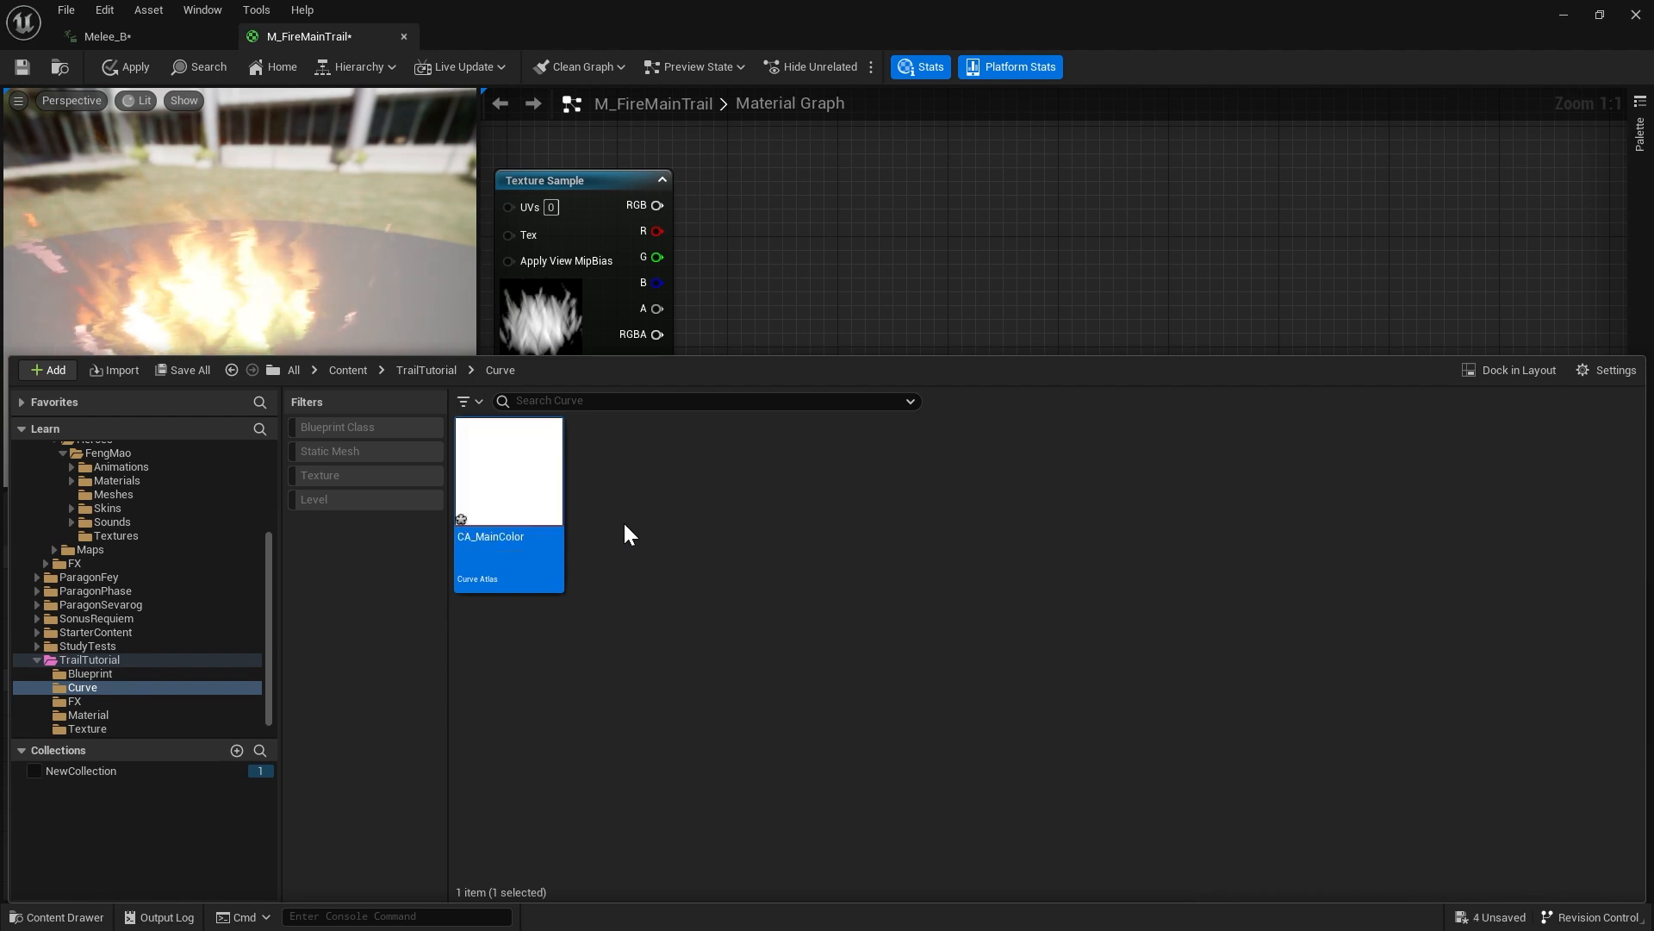
Create a curve asset of class CurveLinearColor named Curve_Color01 beside the curve atlas
{"action": "right_click", "coordinate": [609, 487]}
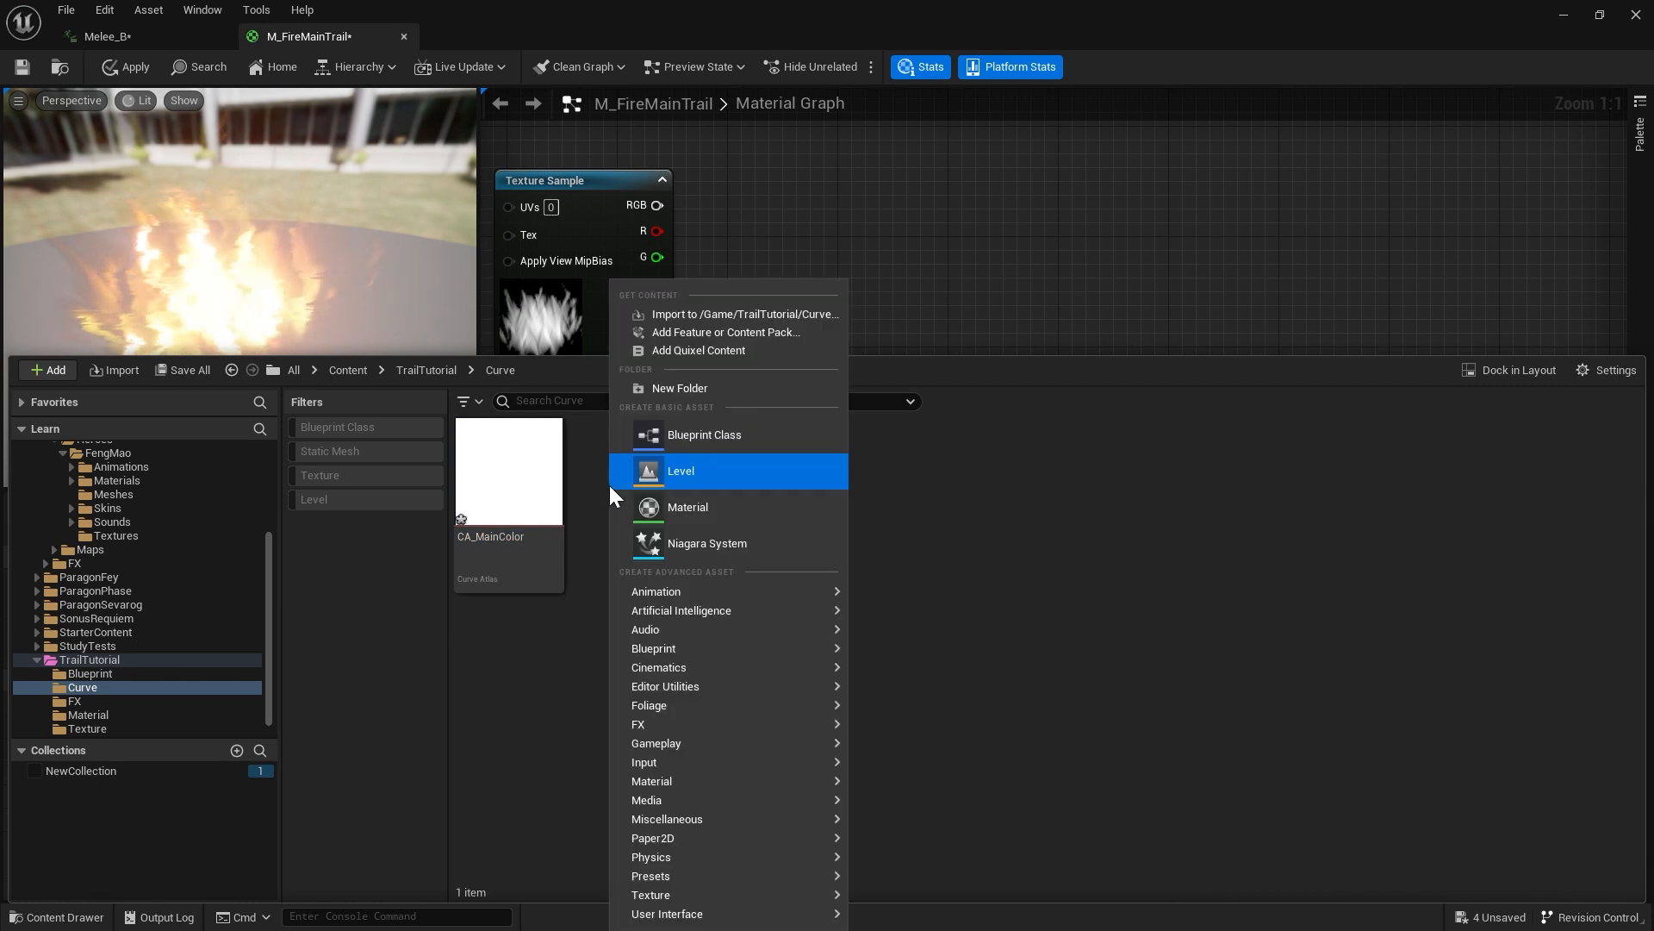
{"action": "type", "text": "curve"}
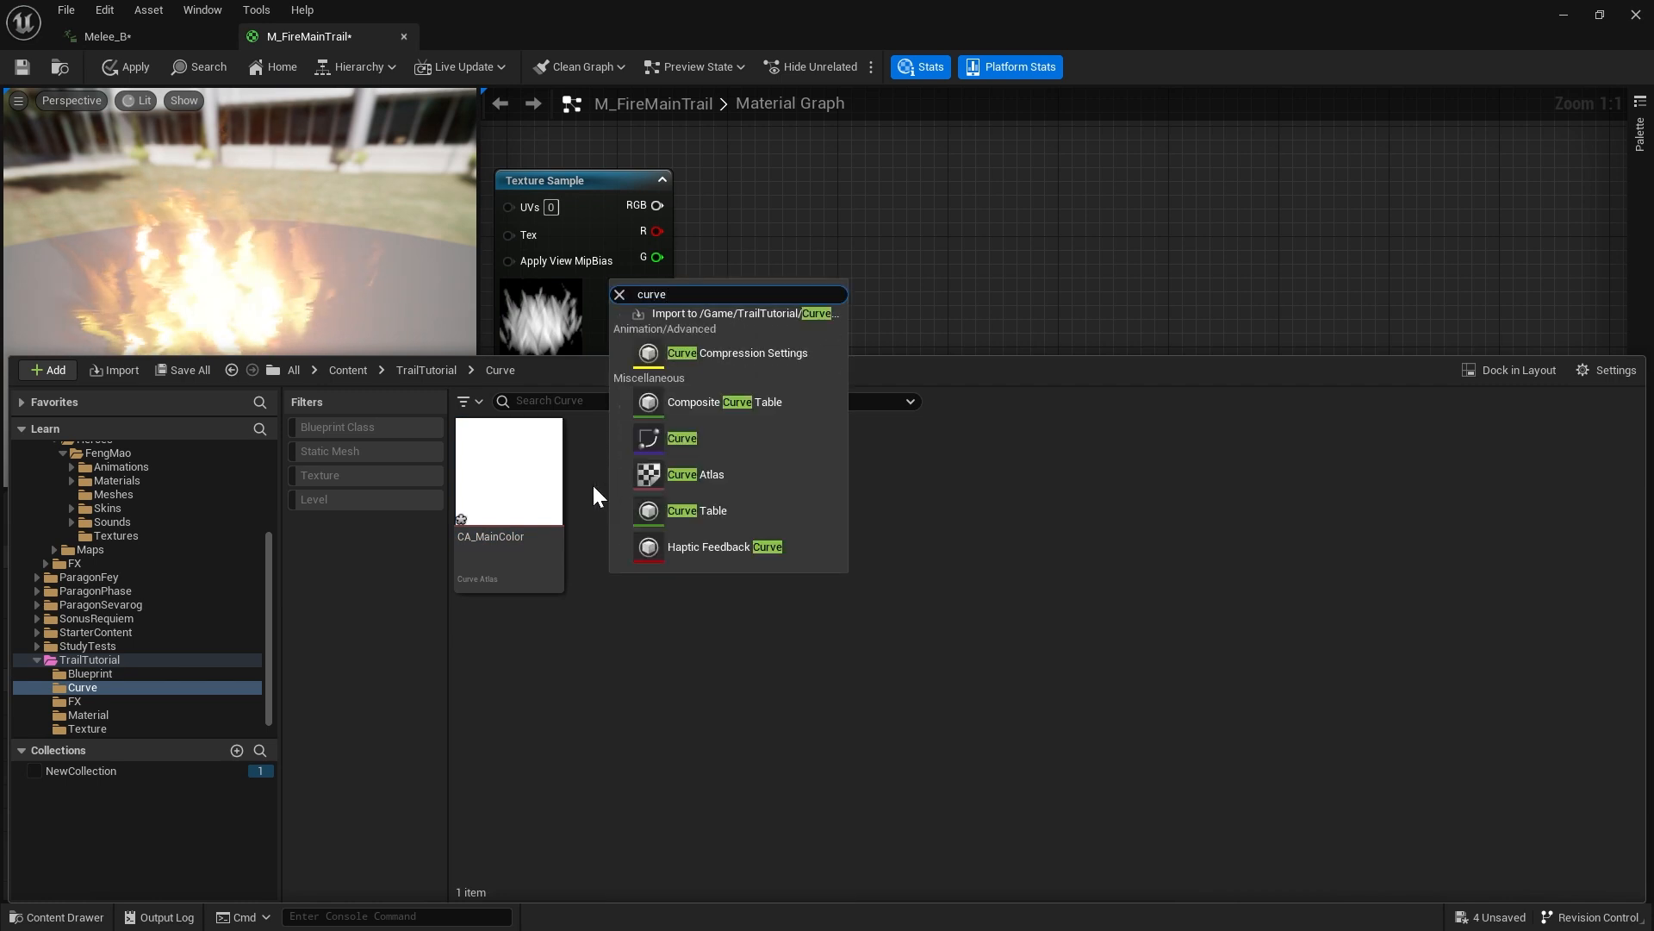
{"action": "left_click", "coordinate": [685, 442]}
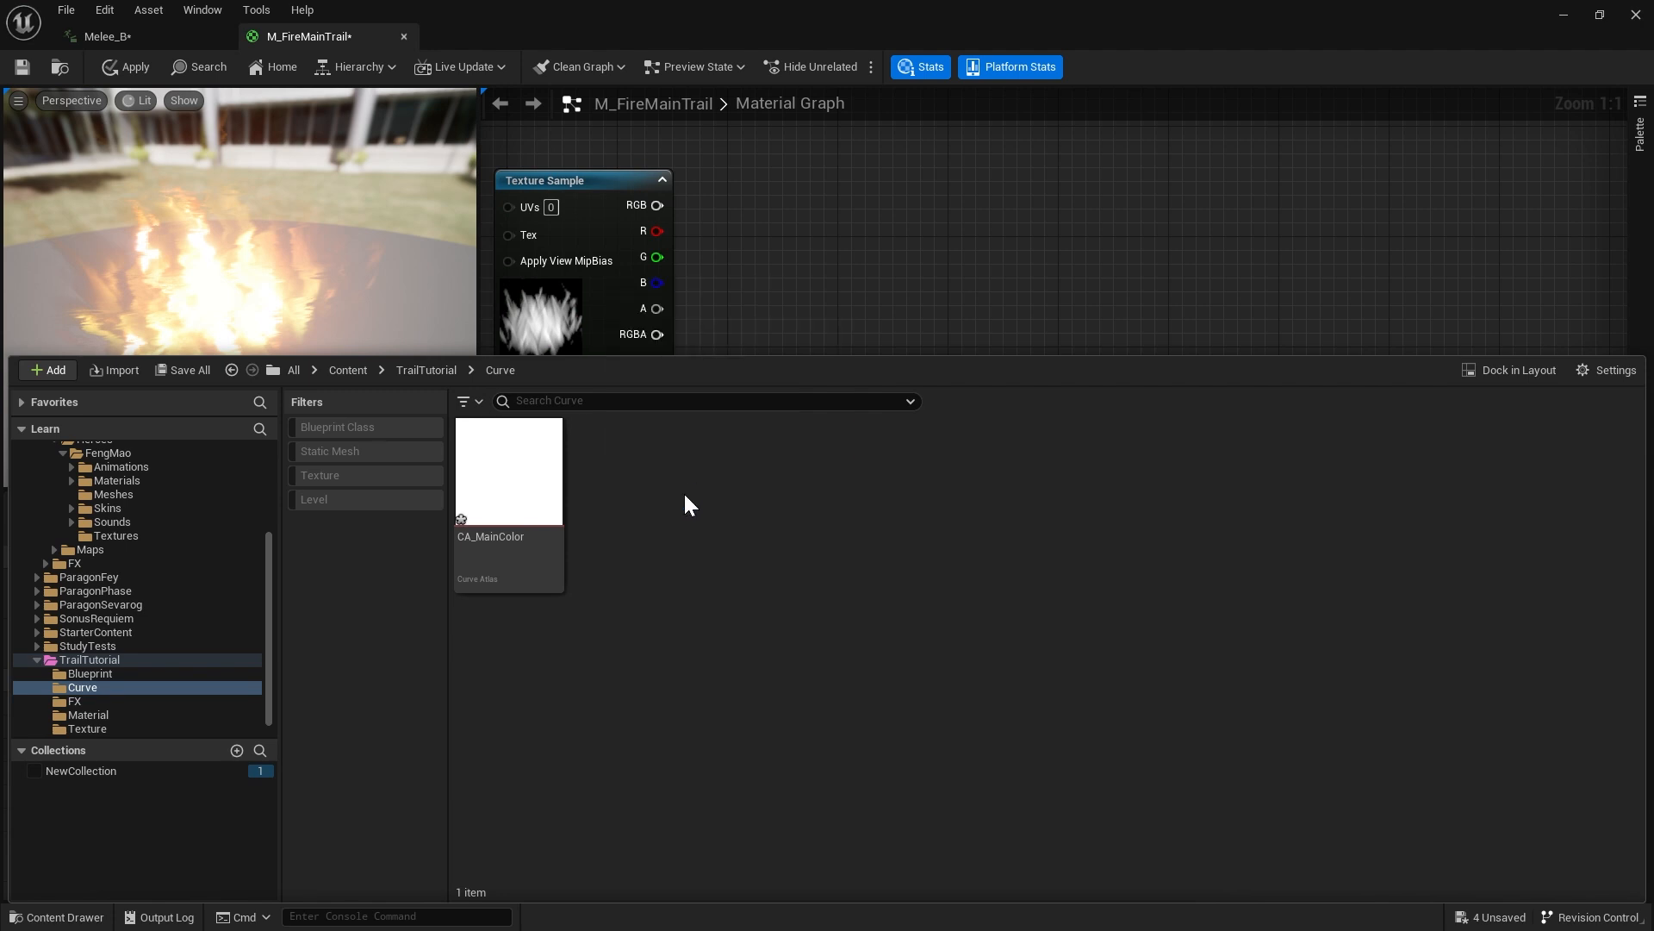
{"action": "left_click", "coordinate": [670, 365]}
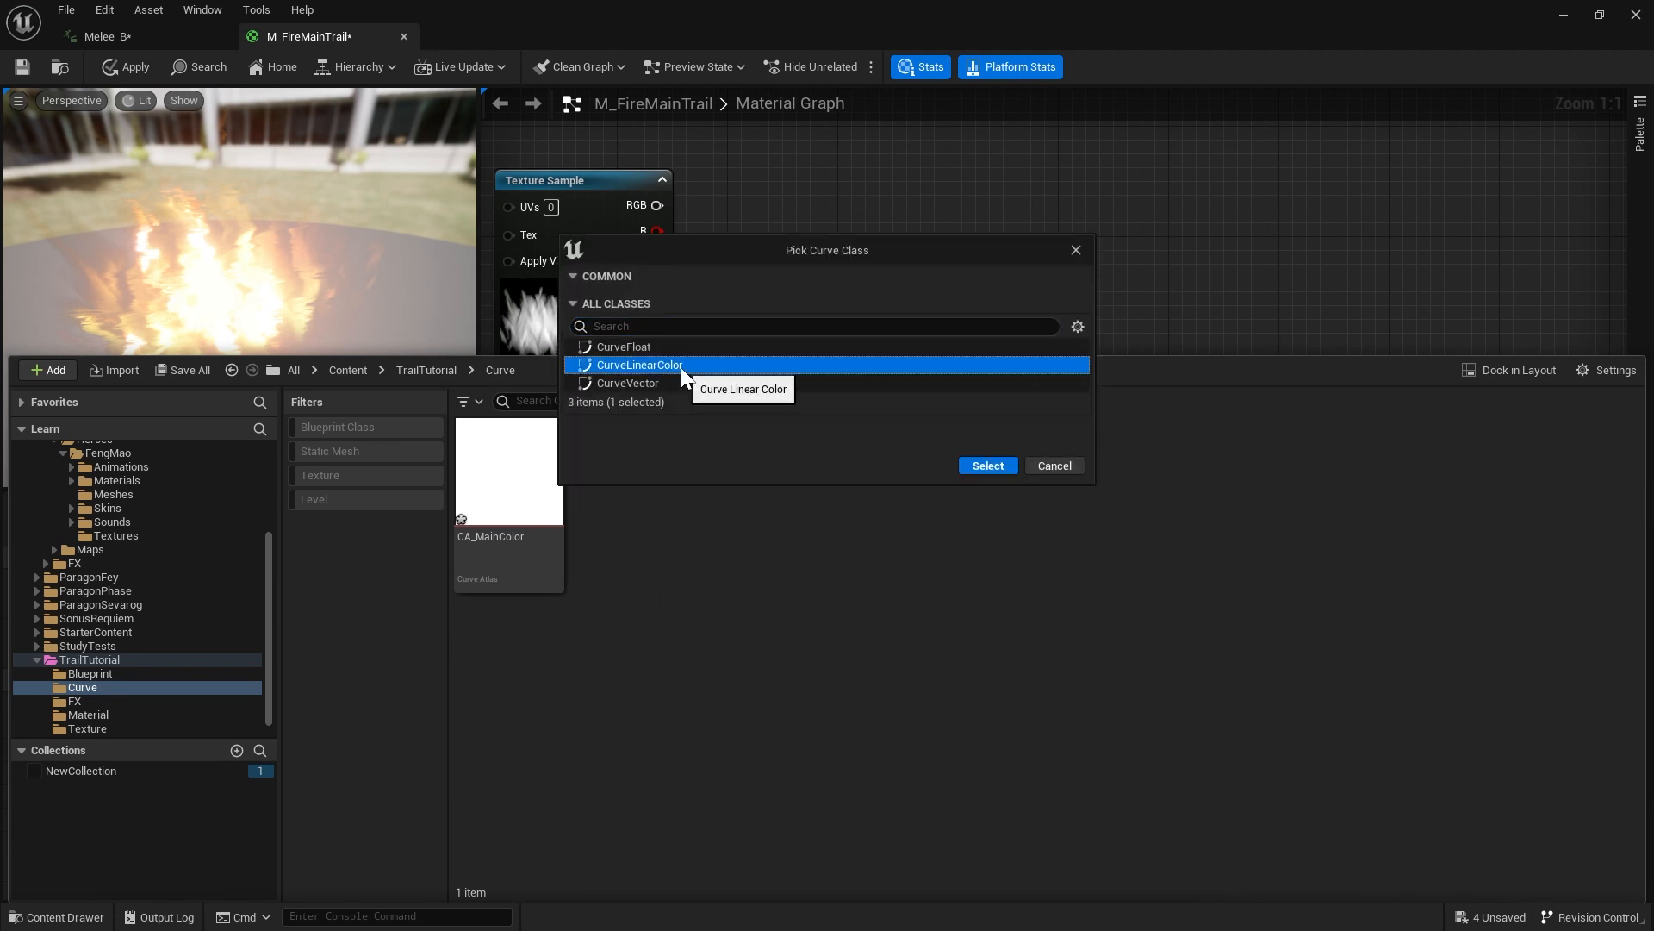
{"action": "left_click", "coordinate": [987, 466]}
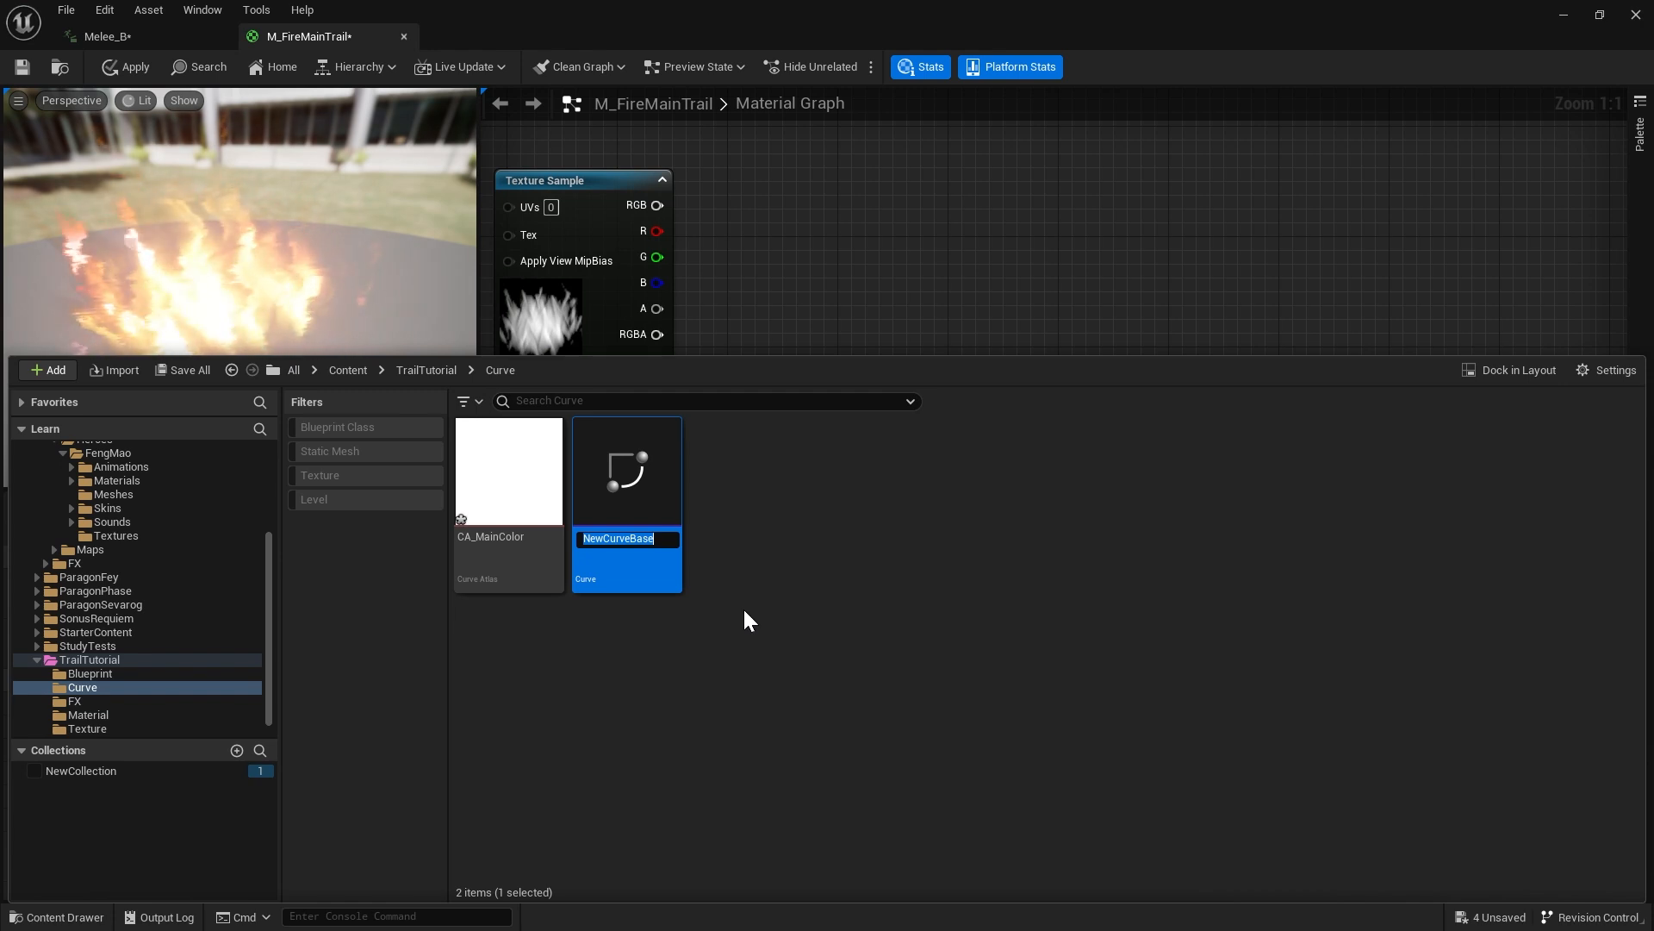
{"action": "type", "text": "Cu"}
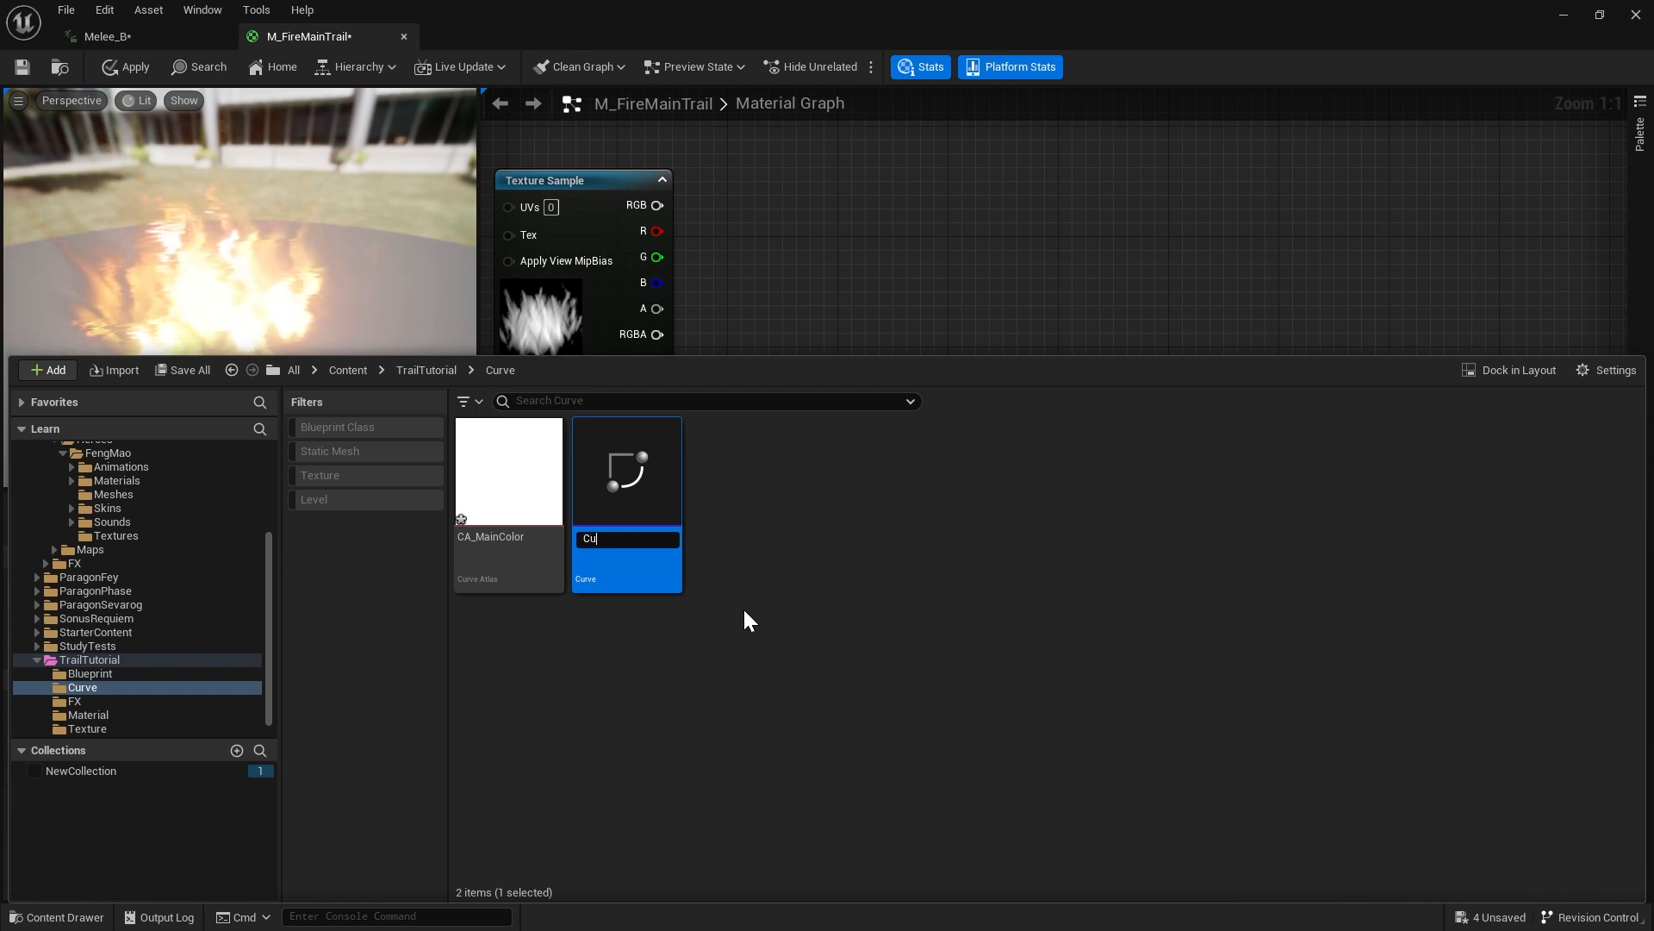
{"action": "type", "text": "rve_C"}
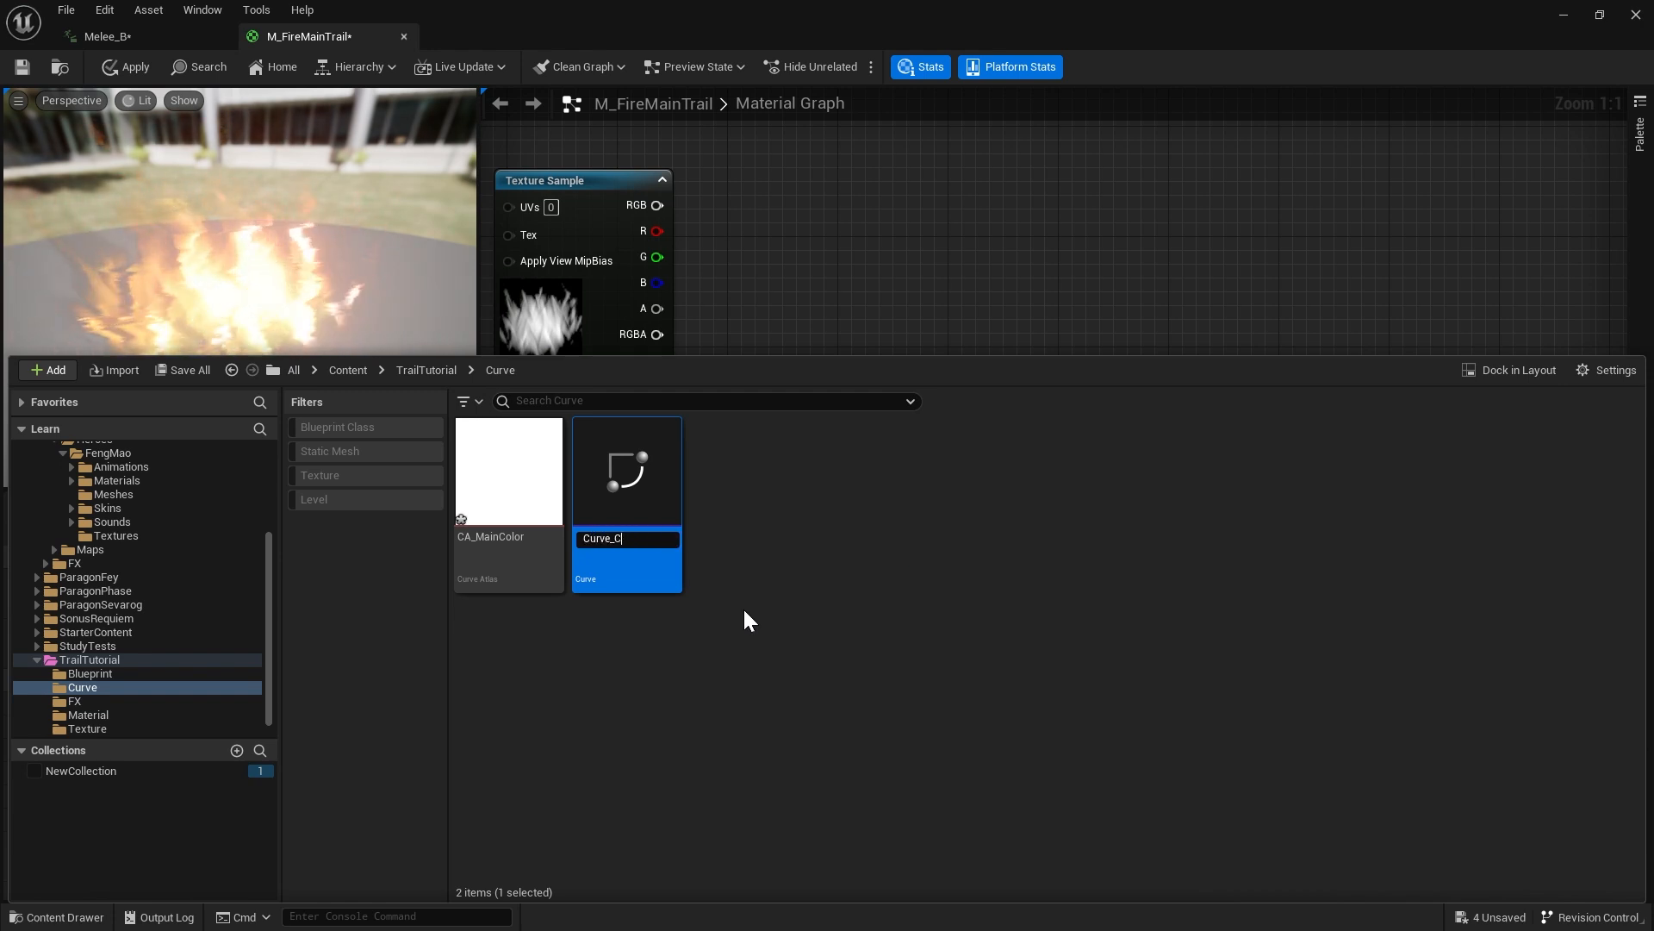
{"action": "type", "text": "olor01"}
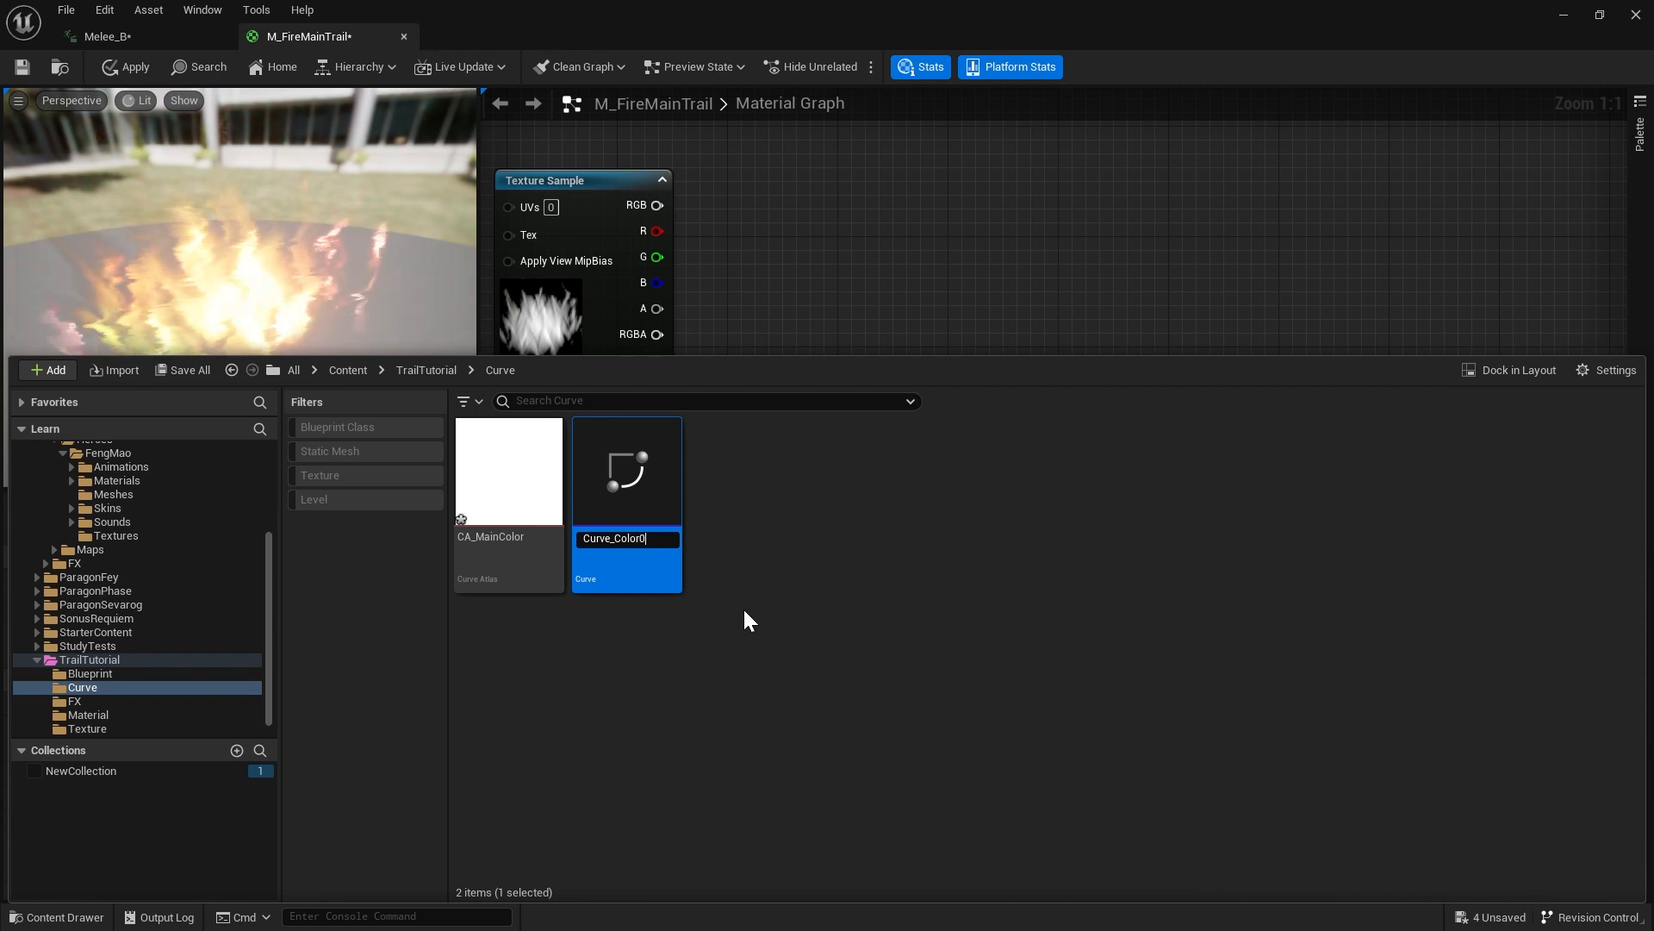
{"action": "key", "text": "Return"}
Open the CA_MainColor curve atlas for editing
{"action": "left_click", "coordinate": [746, 612]}
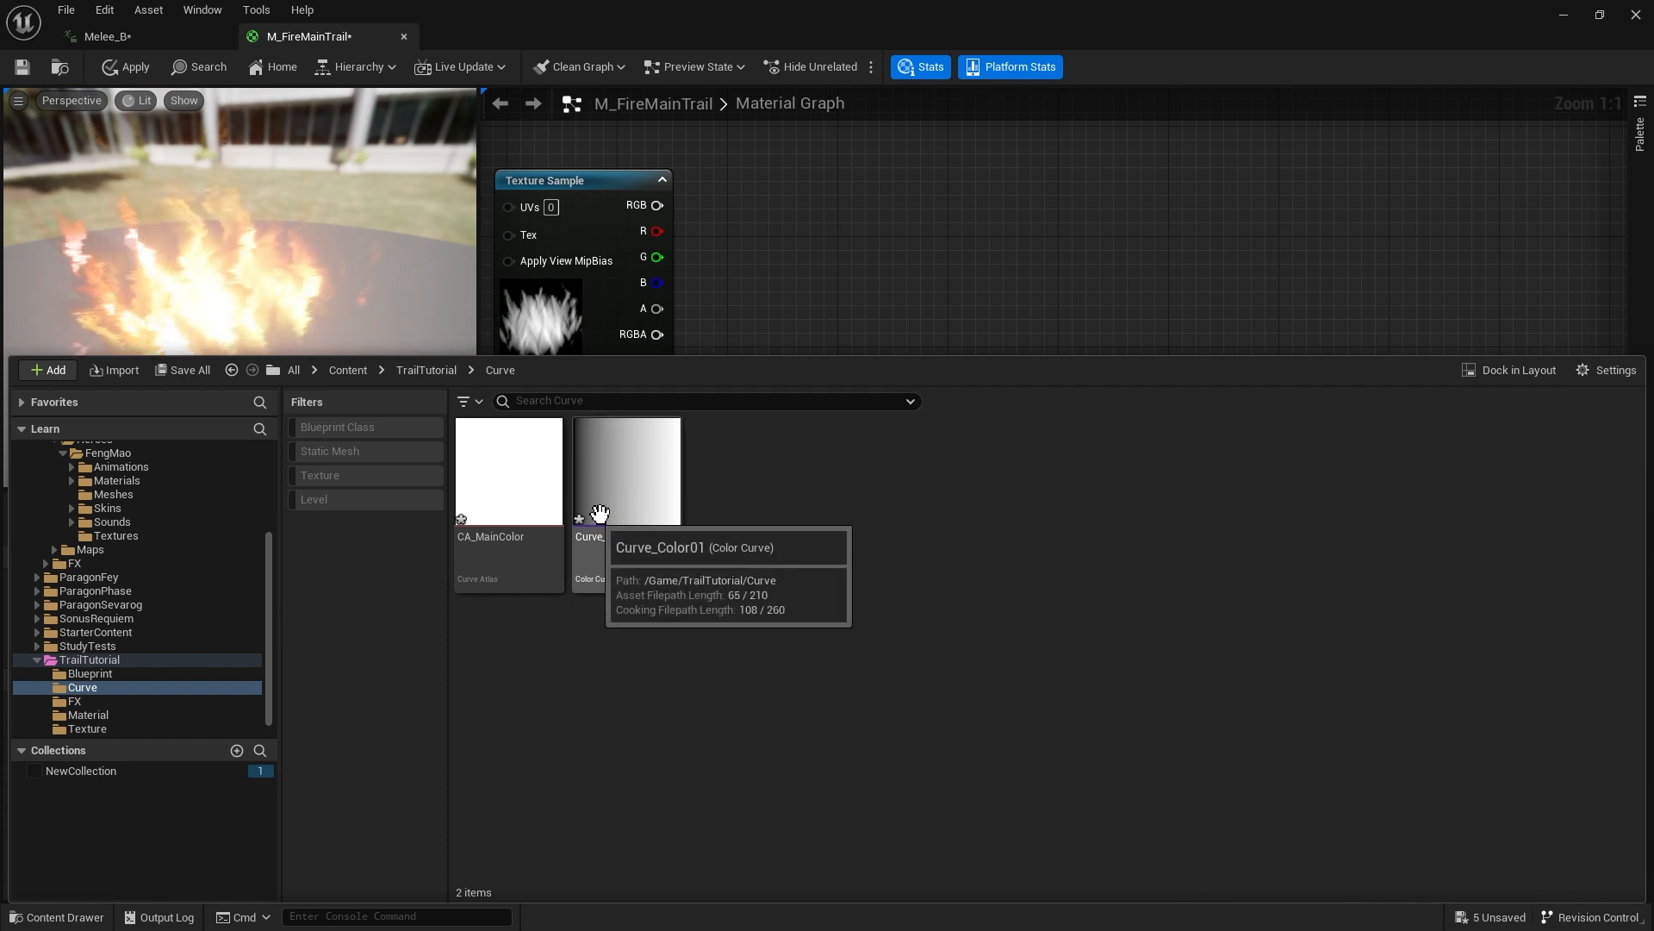
{"action": "key", "text": "ctrl+space"}
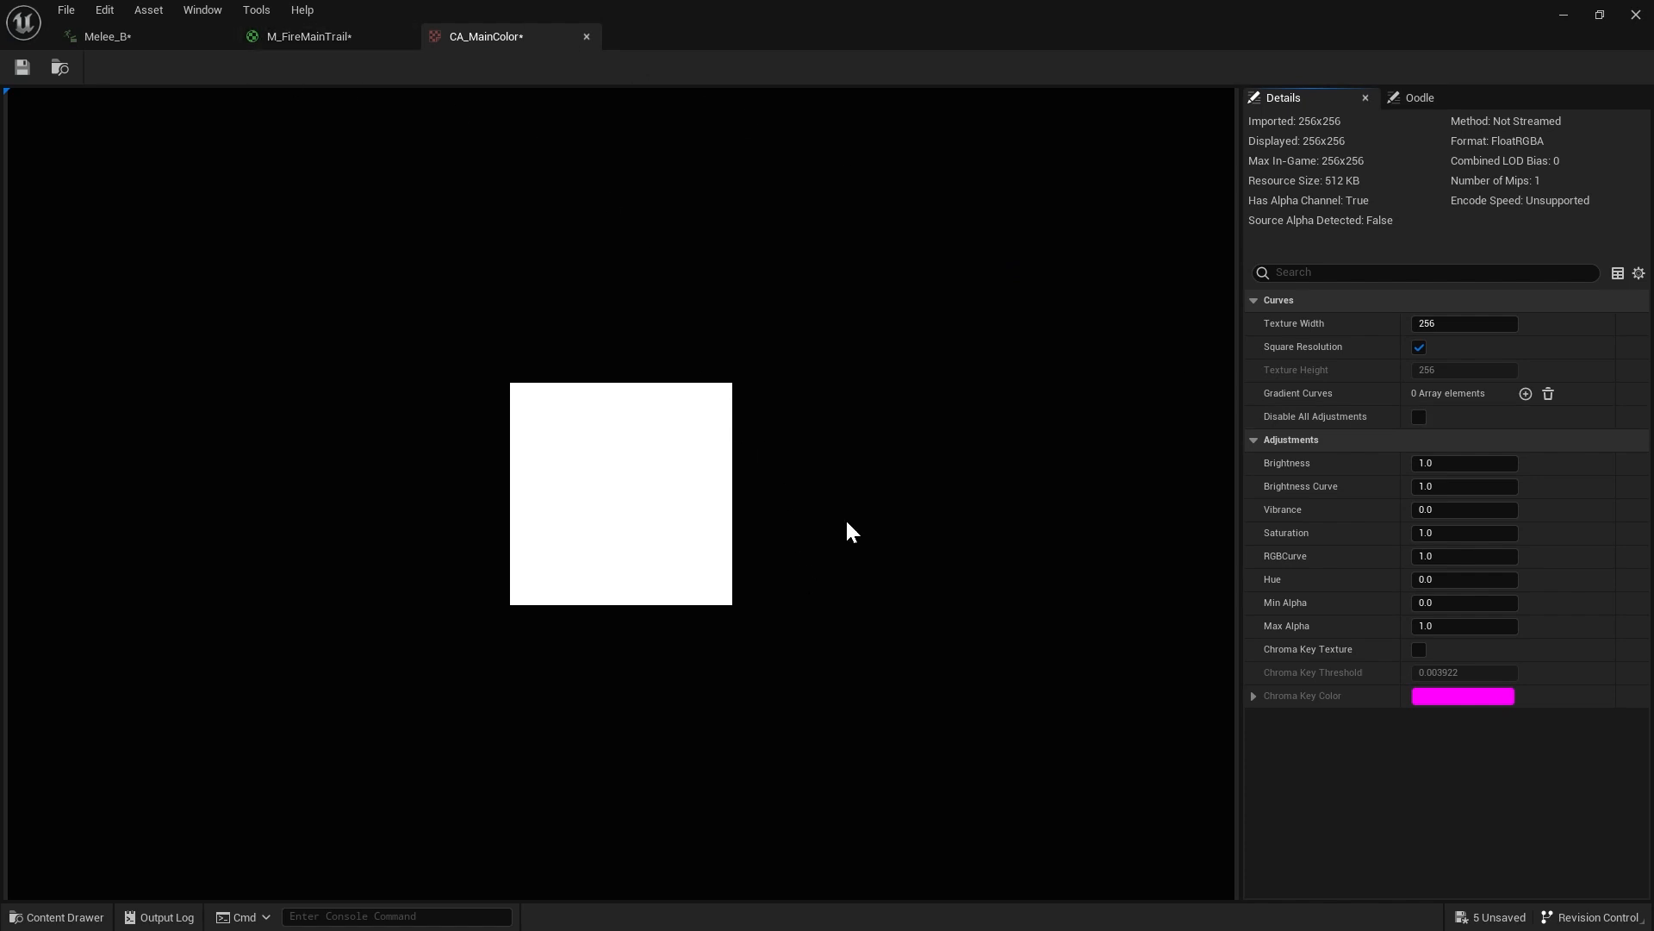
Add one gradient curve element to the CA_MainColor atlas and assign Curve_Color01 to it
{"action": "key", "text": "ctrl+space"}
{"action": "key", "text": "ctrl+space"}
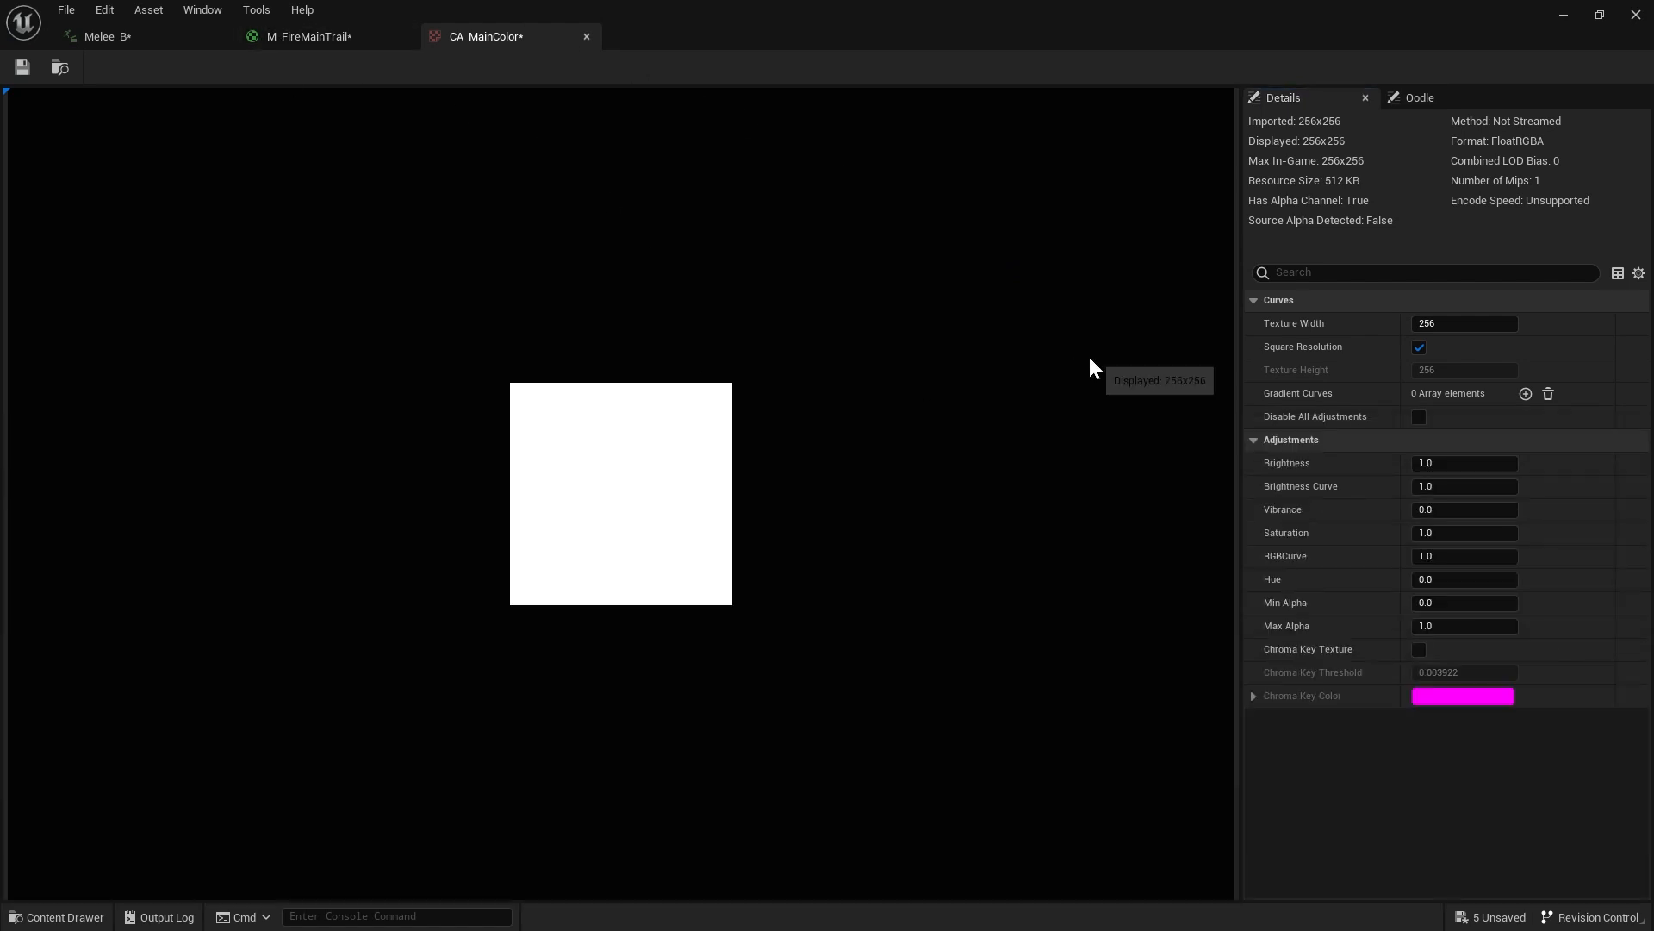
{"action": "left_click", "coordinate": [1525, 394]}
{"action": "key", "text": "ctrl+space"}
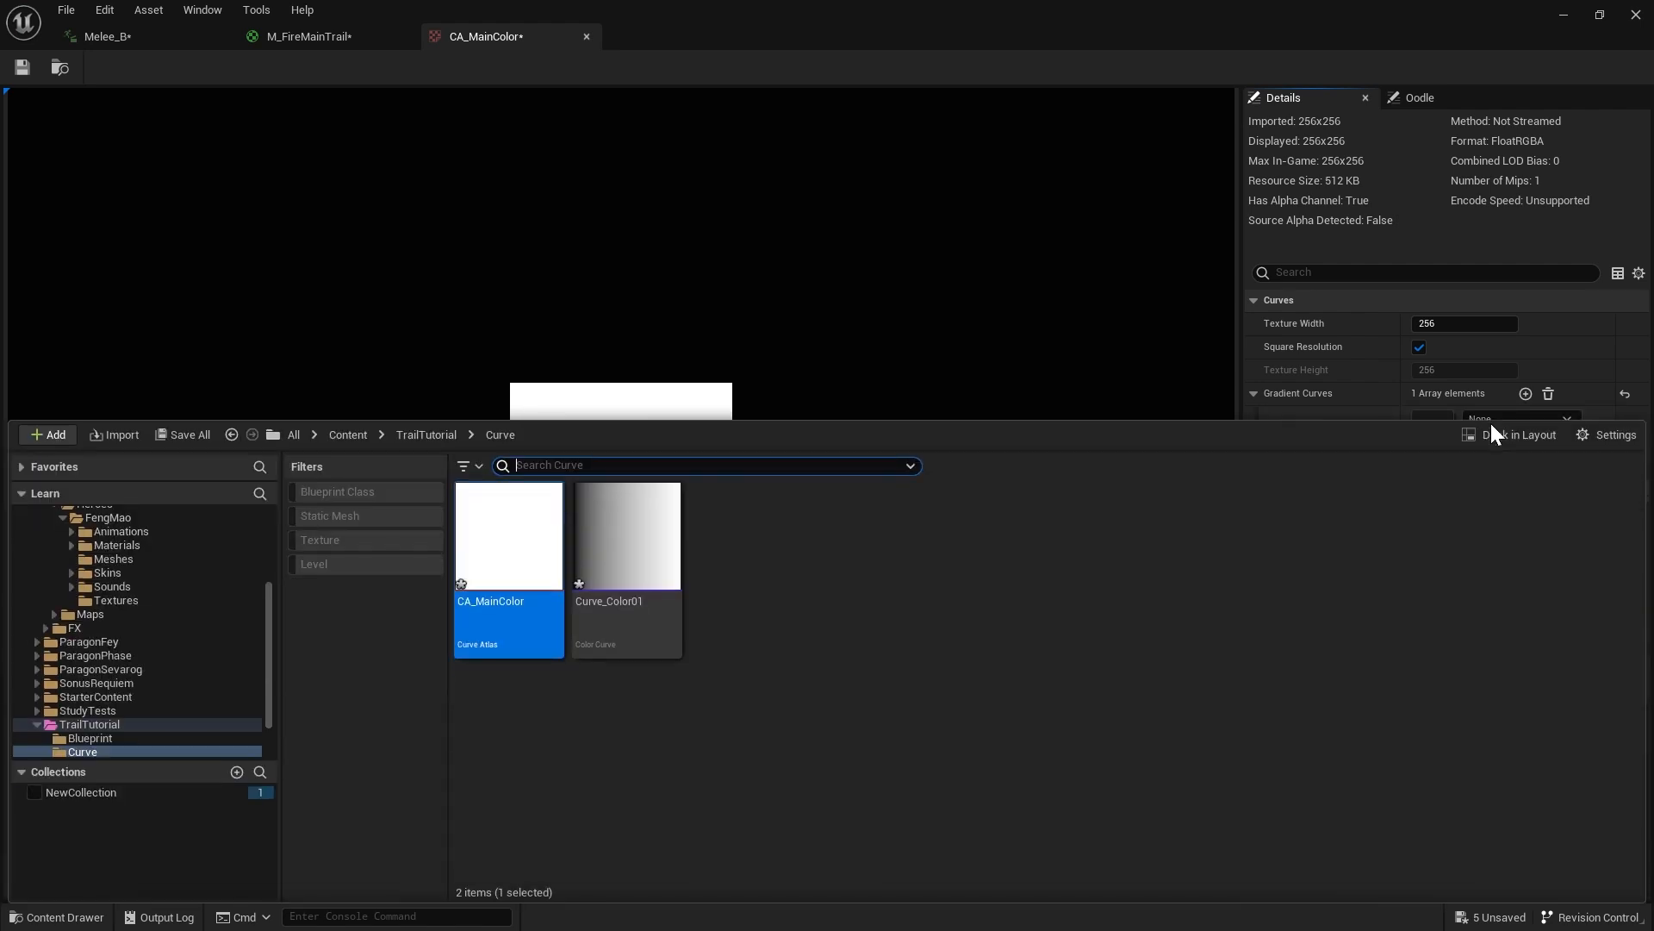
{"action": "left_click", "coordinate": [1508, 421]}
{"action": "type", "text": "curve_"}
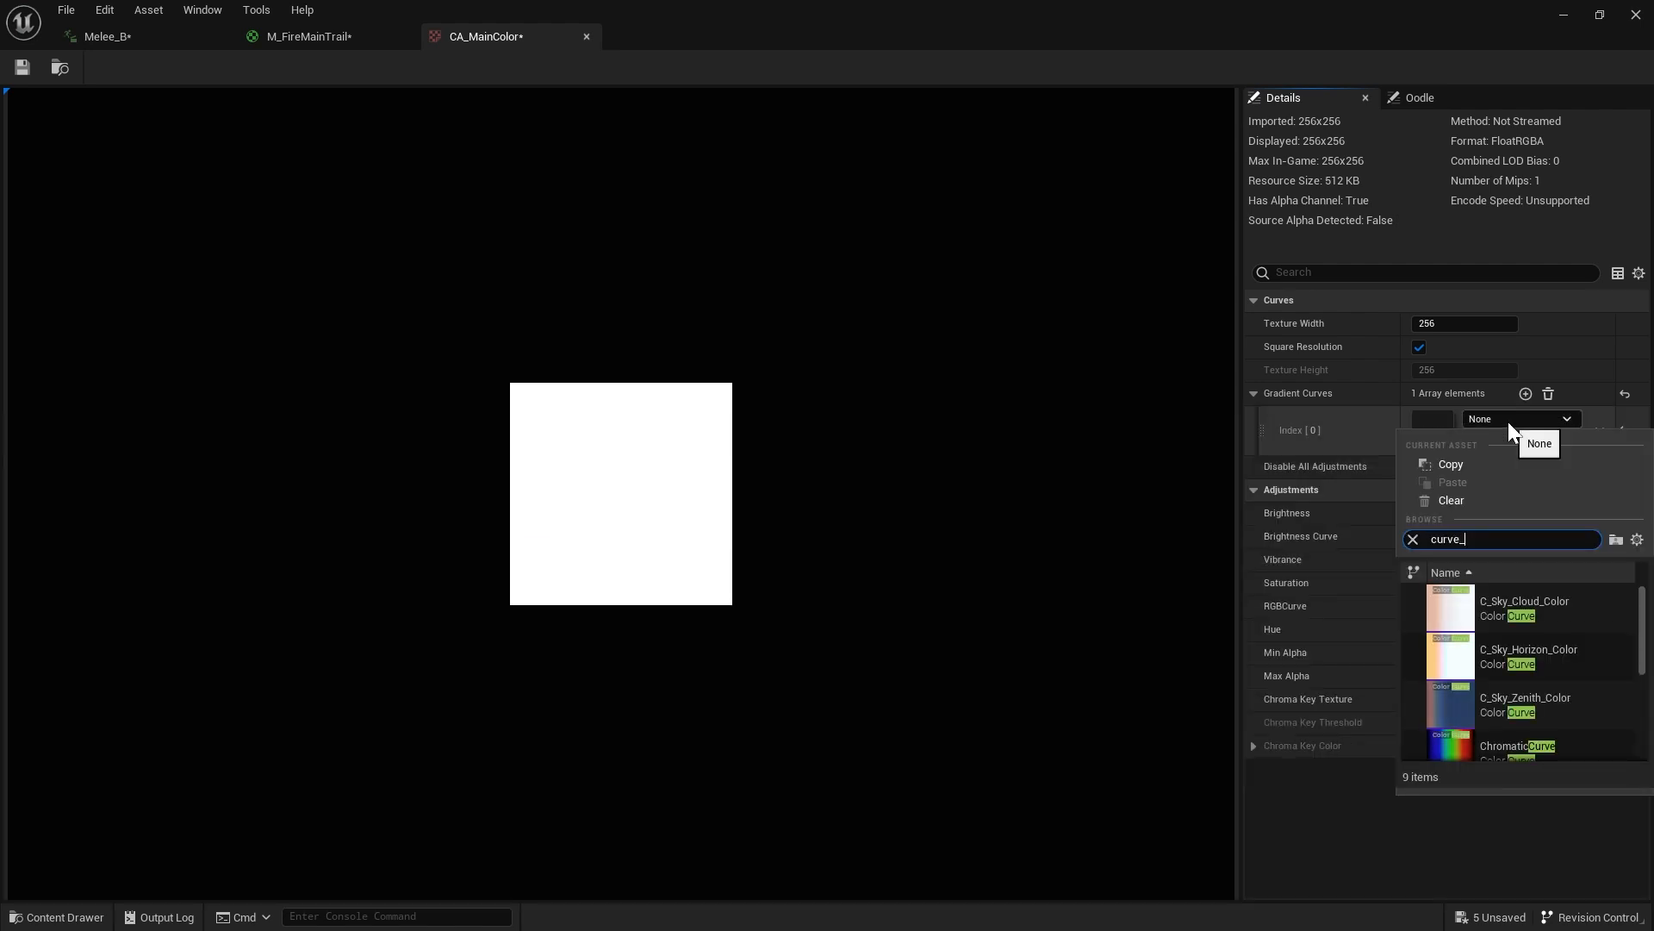
{"action": "type", "text": "color"}
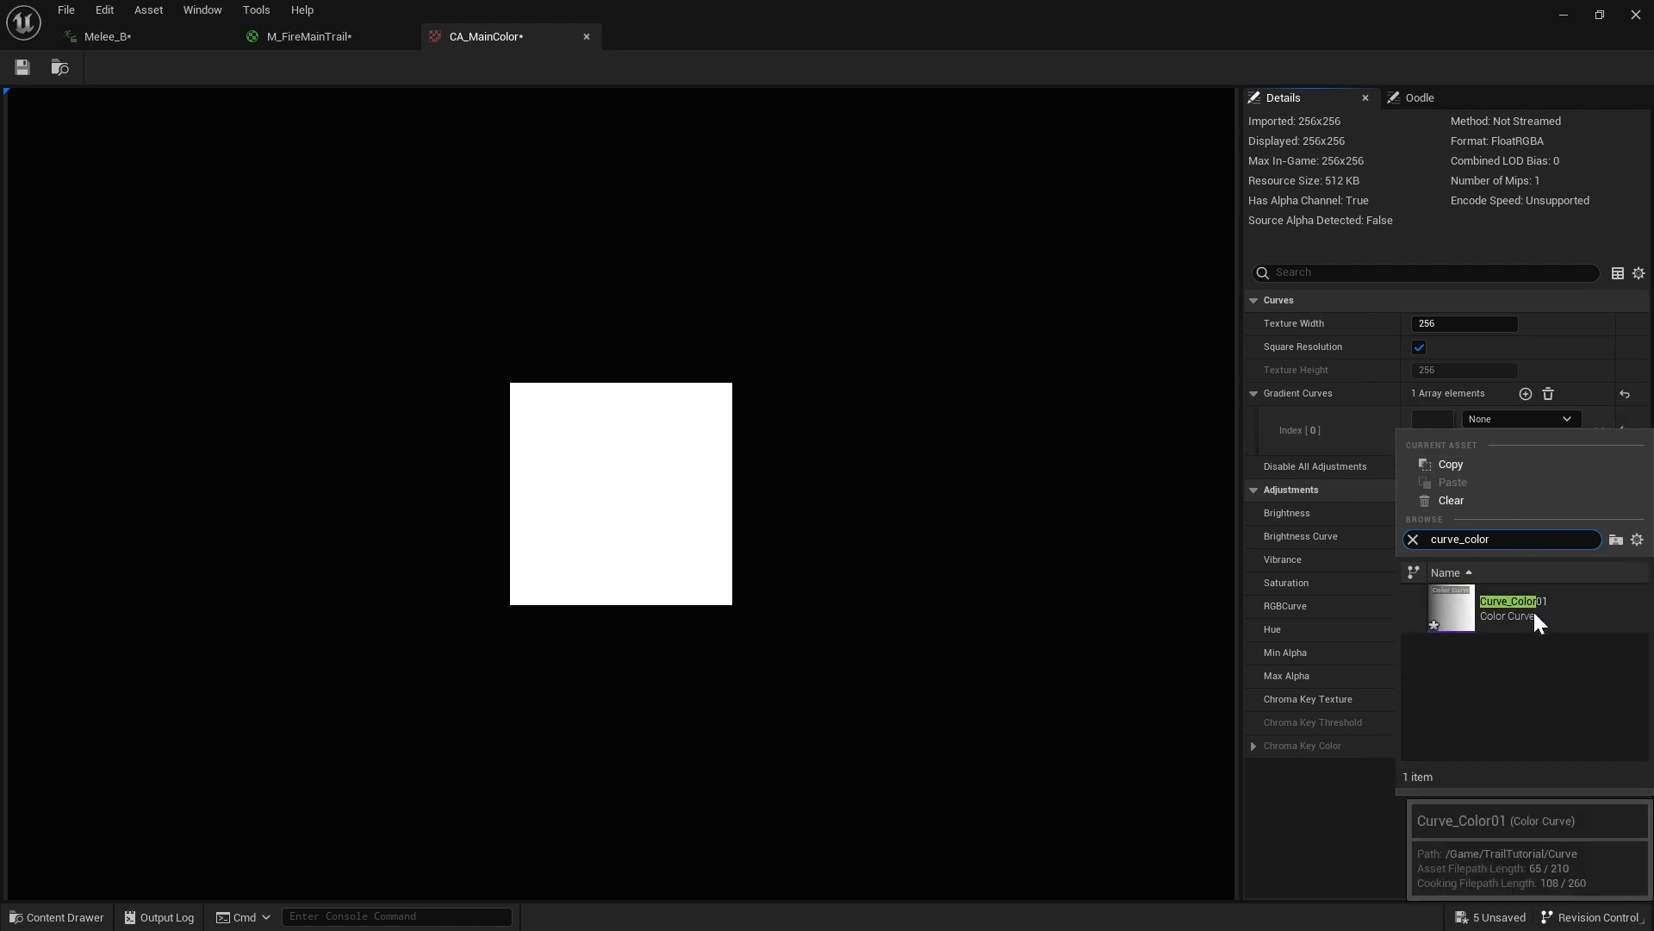
{"action": "left_click", "coordinate": [1534, 608]}
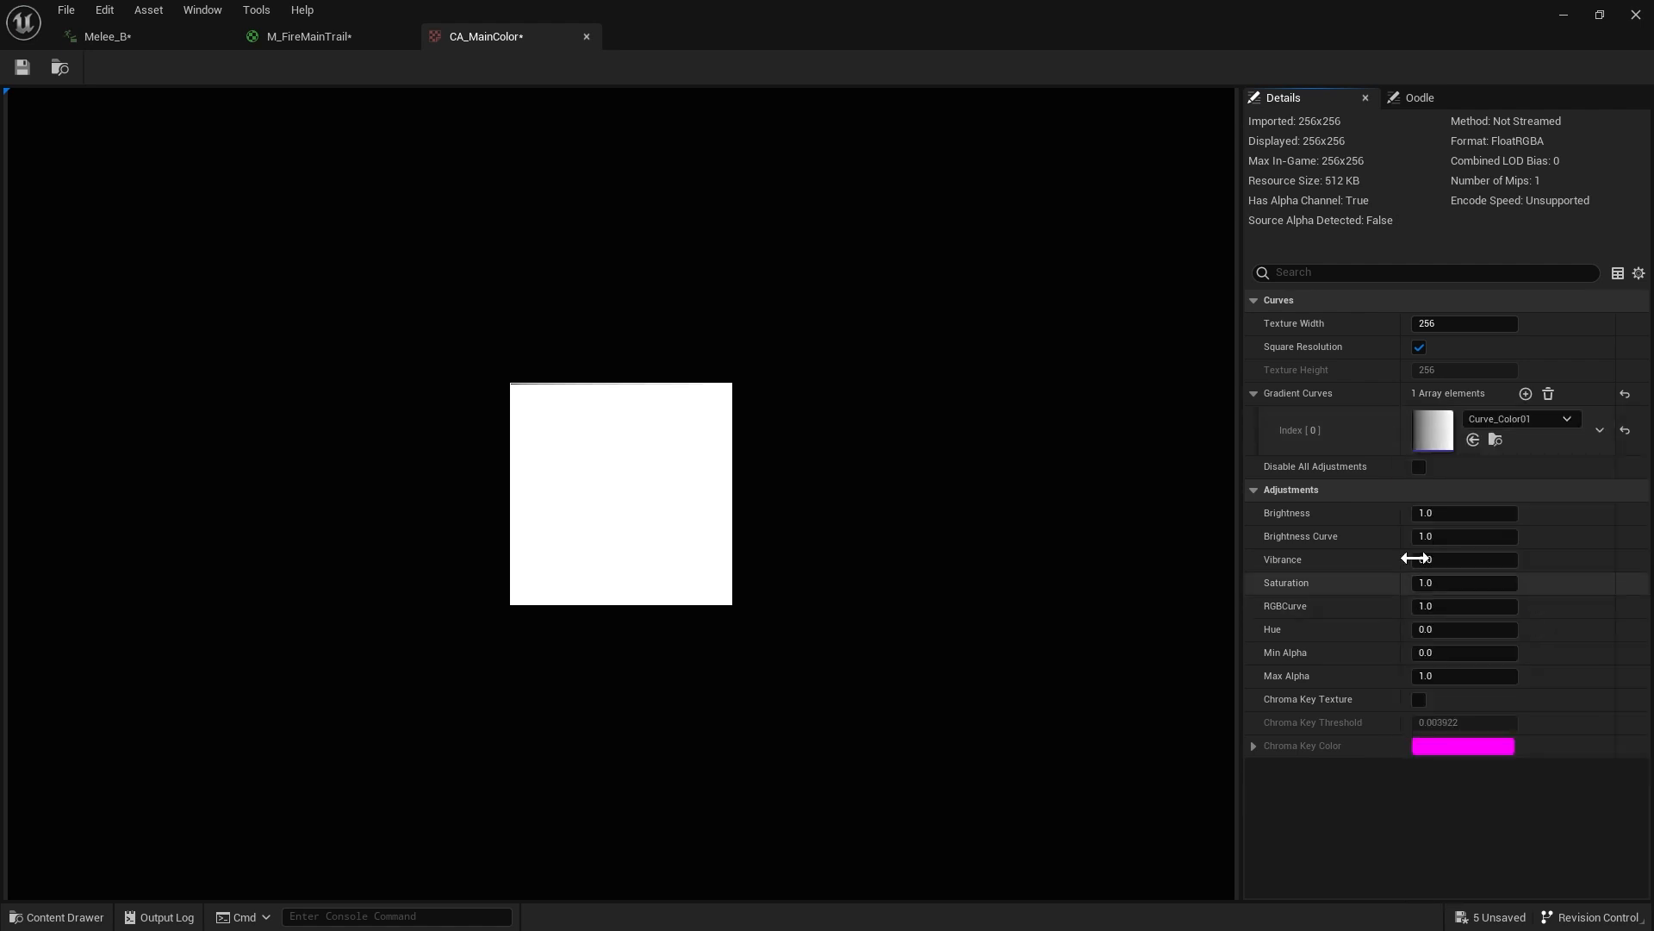
Close the curve atlas and open the Curve_Color01 asset for editing
{"action": "middle_click", "coordinate": [532, 44]}
{"action": "key", "text": "ctrl+space"}
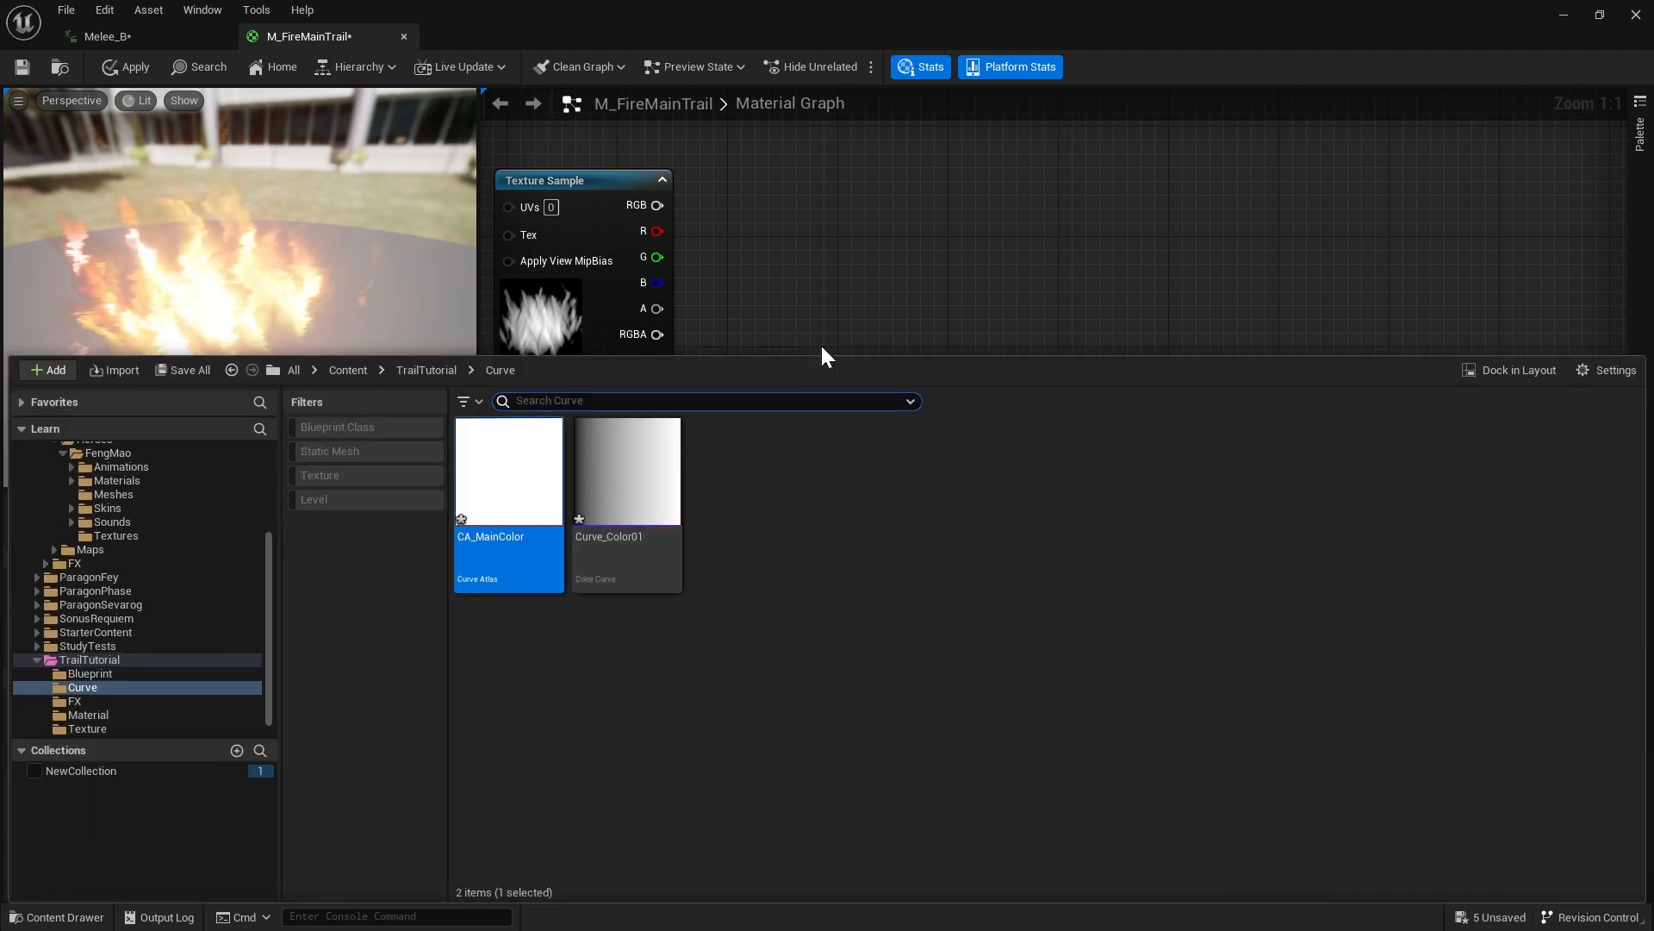
{"action": "key", "text": "ctrl+space"}
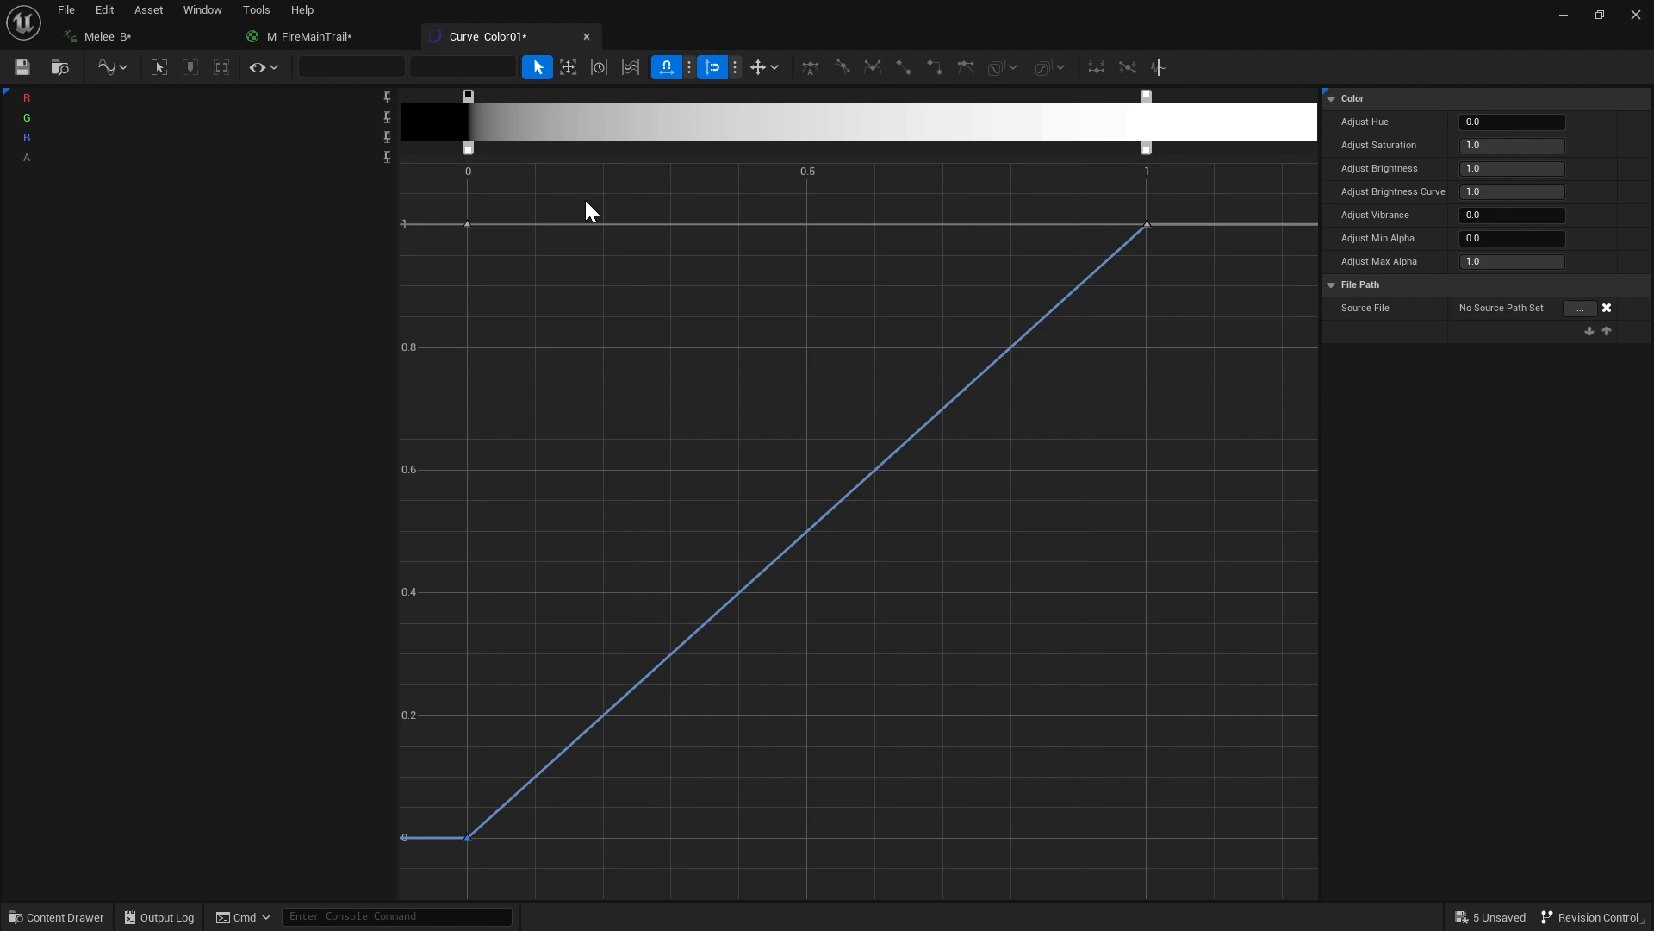
{"action": "left_click", "coordinate": [335, 36]}
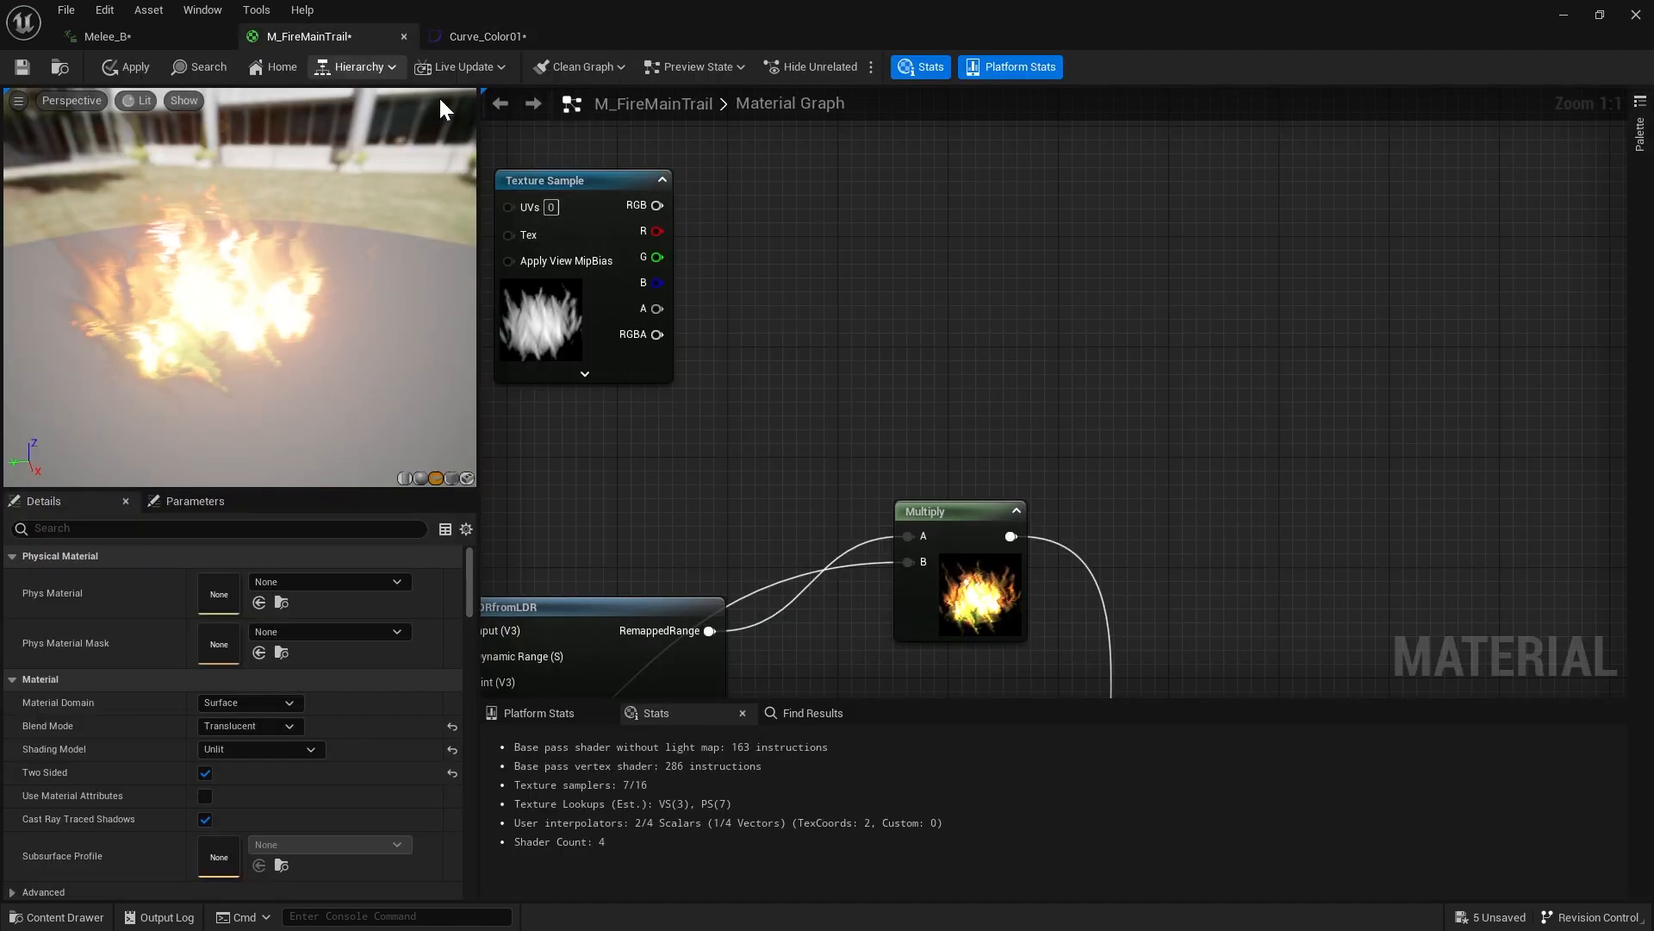
{"action": "left_click", "coordinate": [485, 36]}
Apply the M_FireMainTrail material and add a CurveAtlasRowParameter node named ColorCurve beside the fire Texture Sample
{"action": "left_click", "coordinate": [327, 35]}
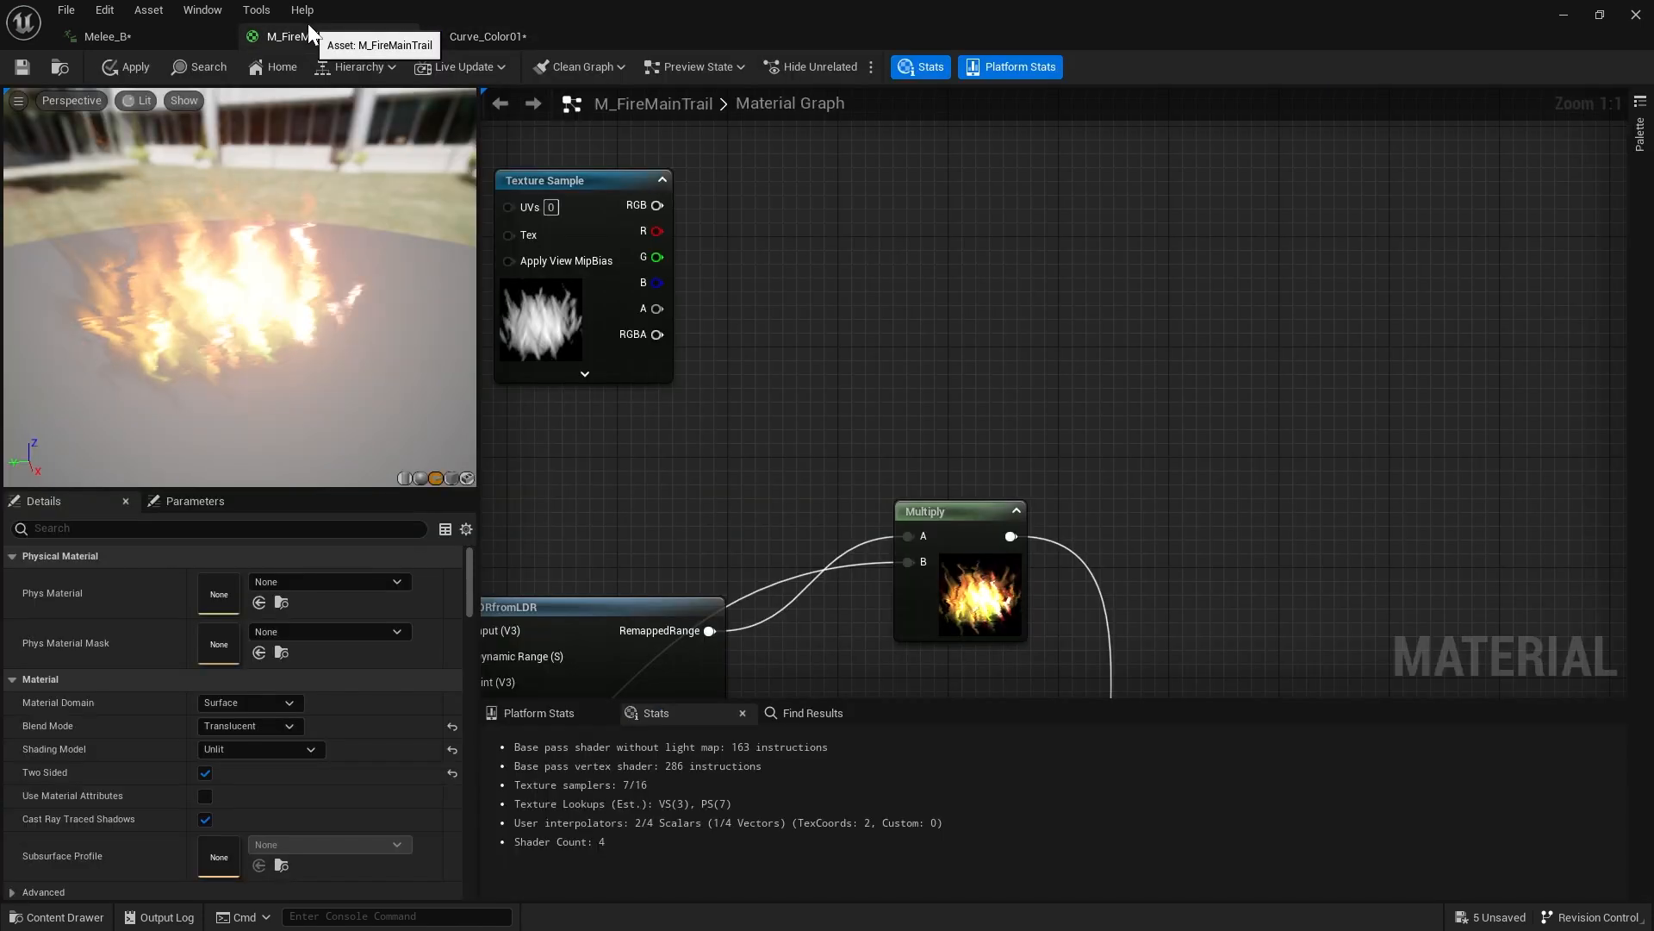
{"action": "left_click", "coordinate": [135, 69]}
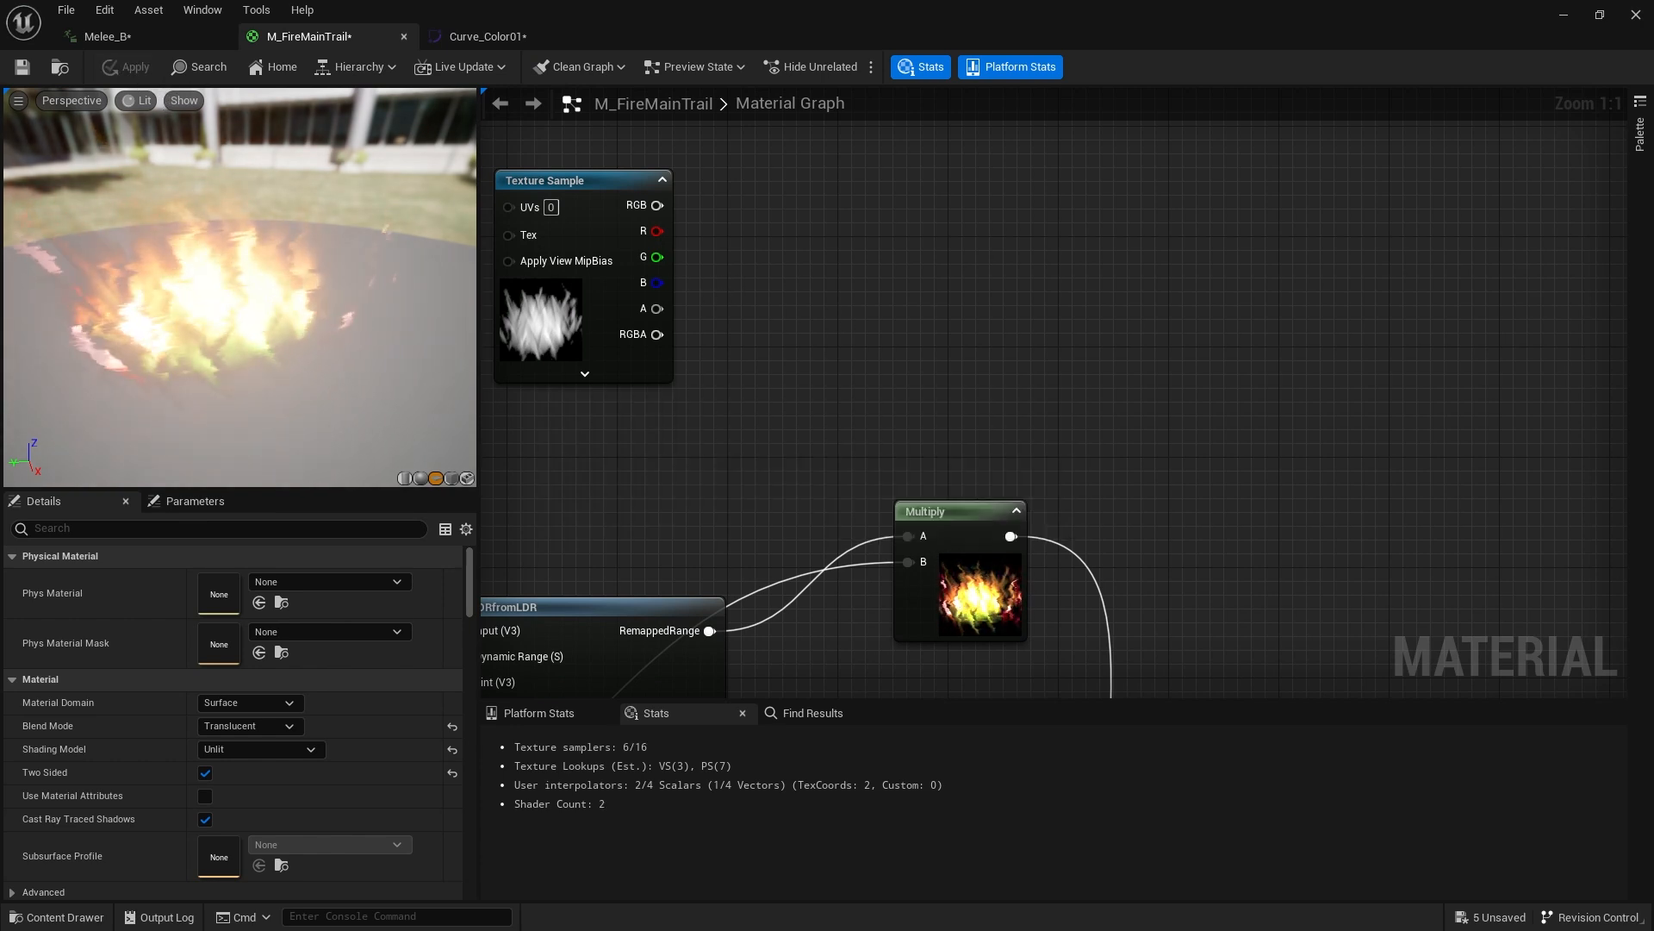
{"action": "right_click", "coordinate": [766, 200]}
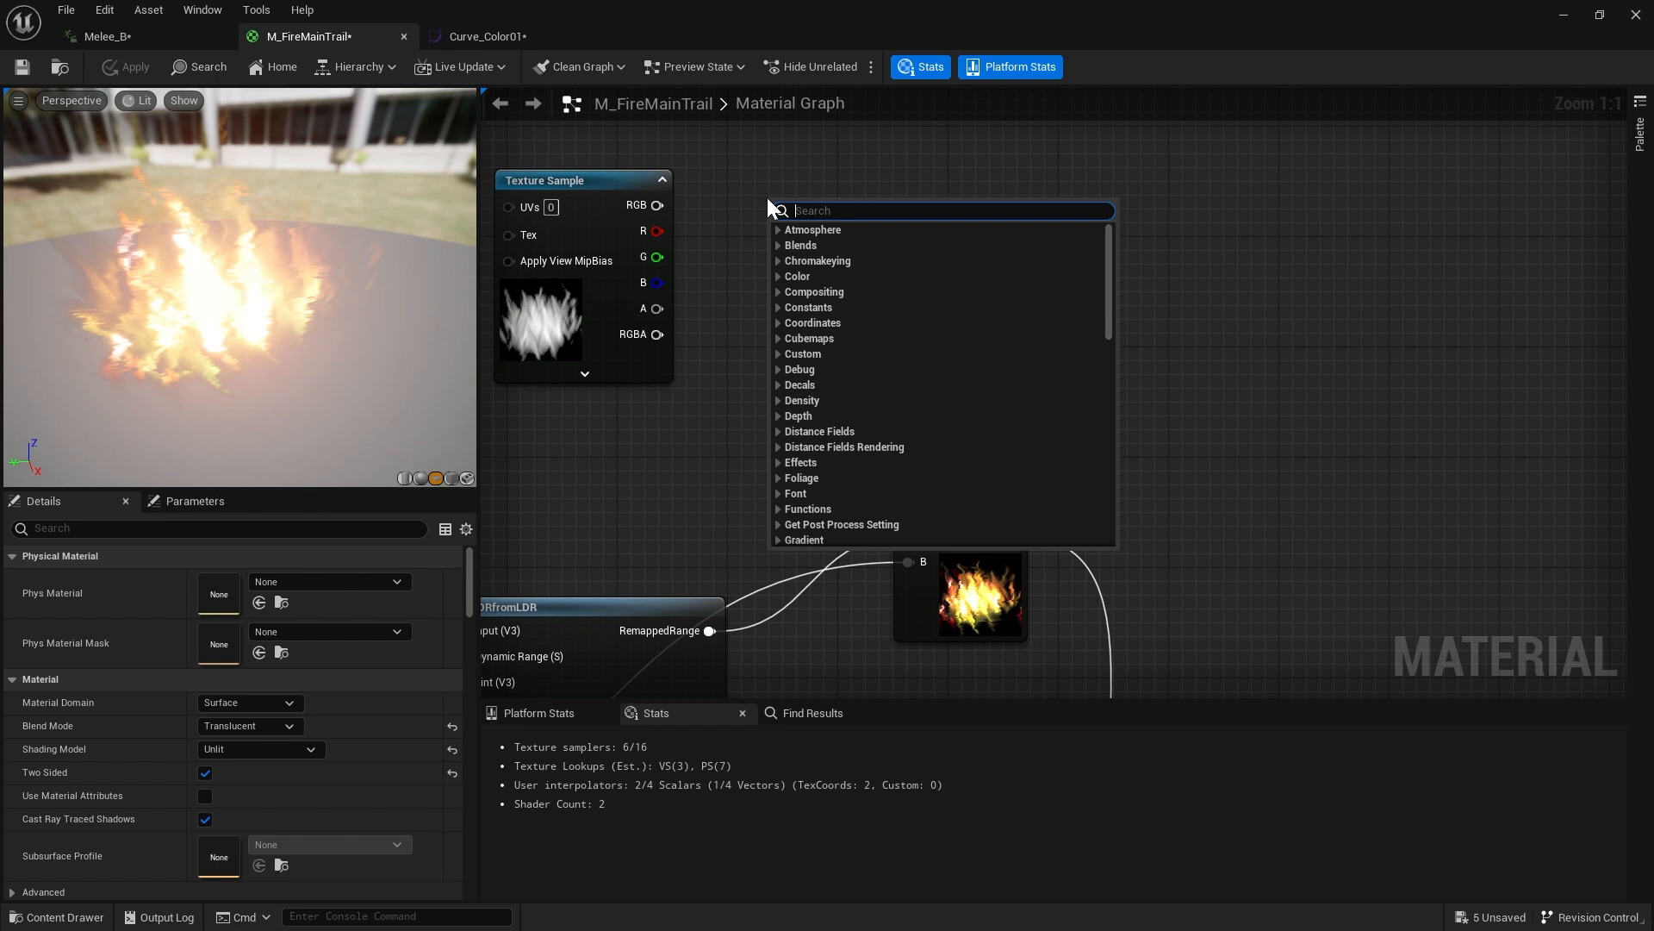
{"action": "type", "text": "curve"}
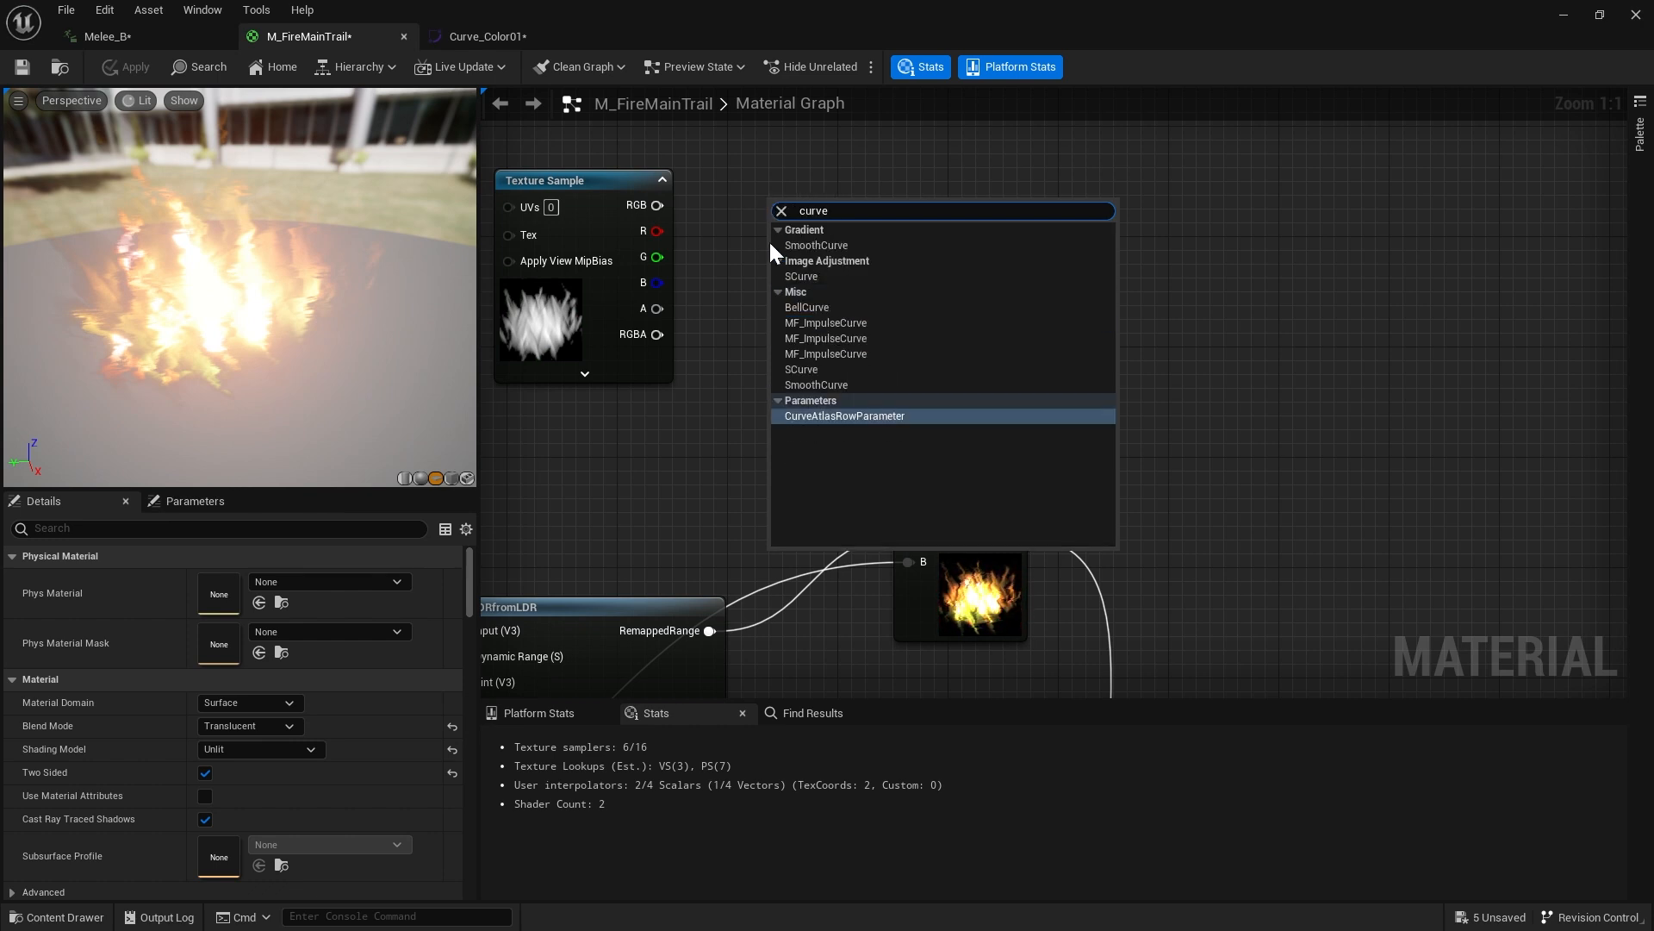
{"action": "left_click", "coordinate": [853, 415]}
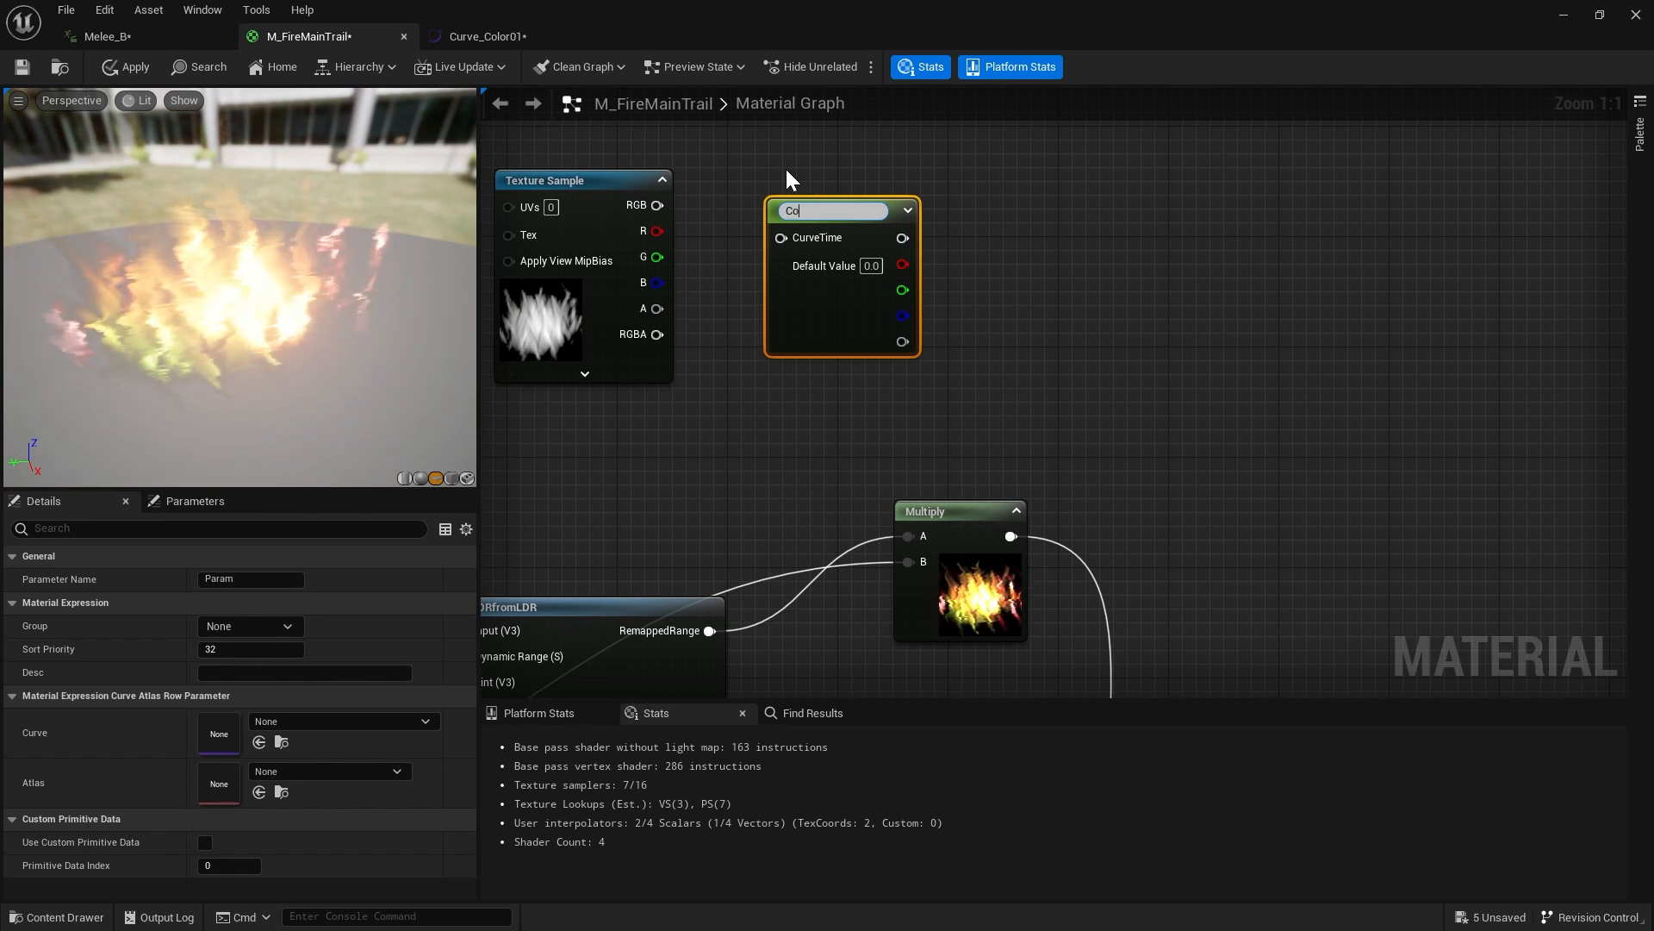
{"action": "type", "text": "ColorCurve"}
{"action": "key", "text": "Return"}
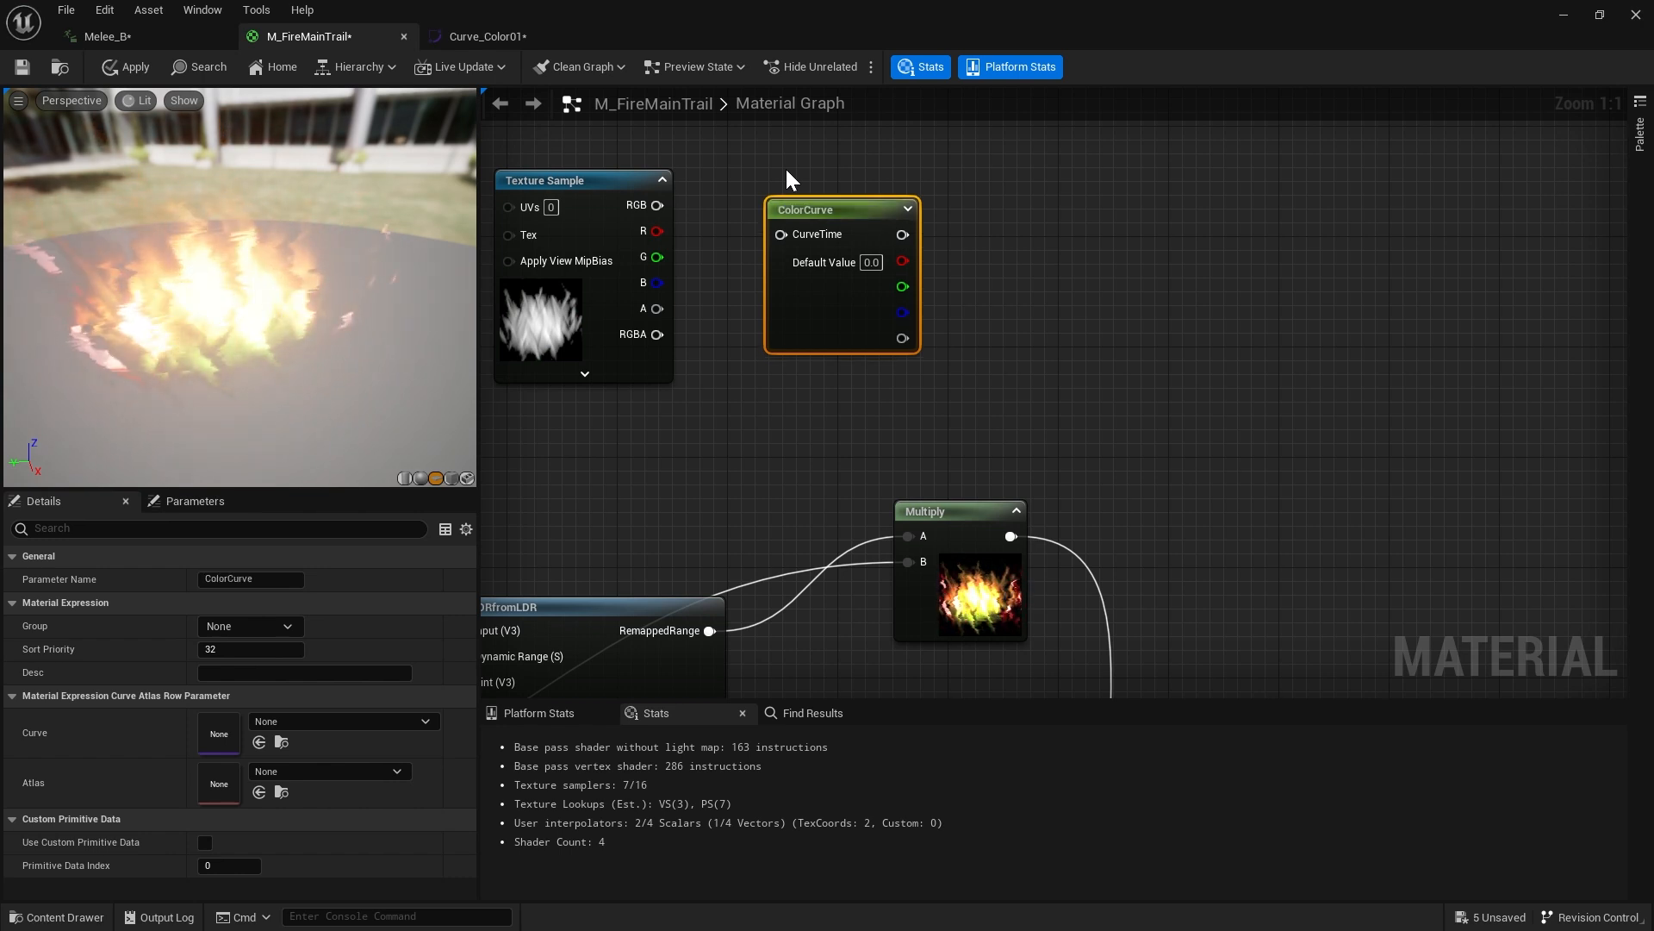
{"action": "left_click_drag", "start_coordinate": [804, 214], "coordinate": [808, 198]}
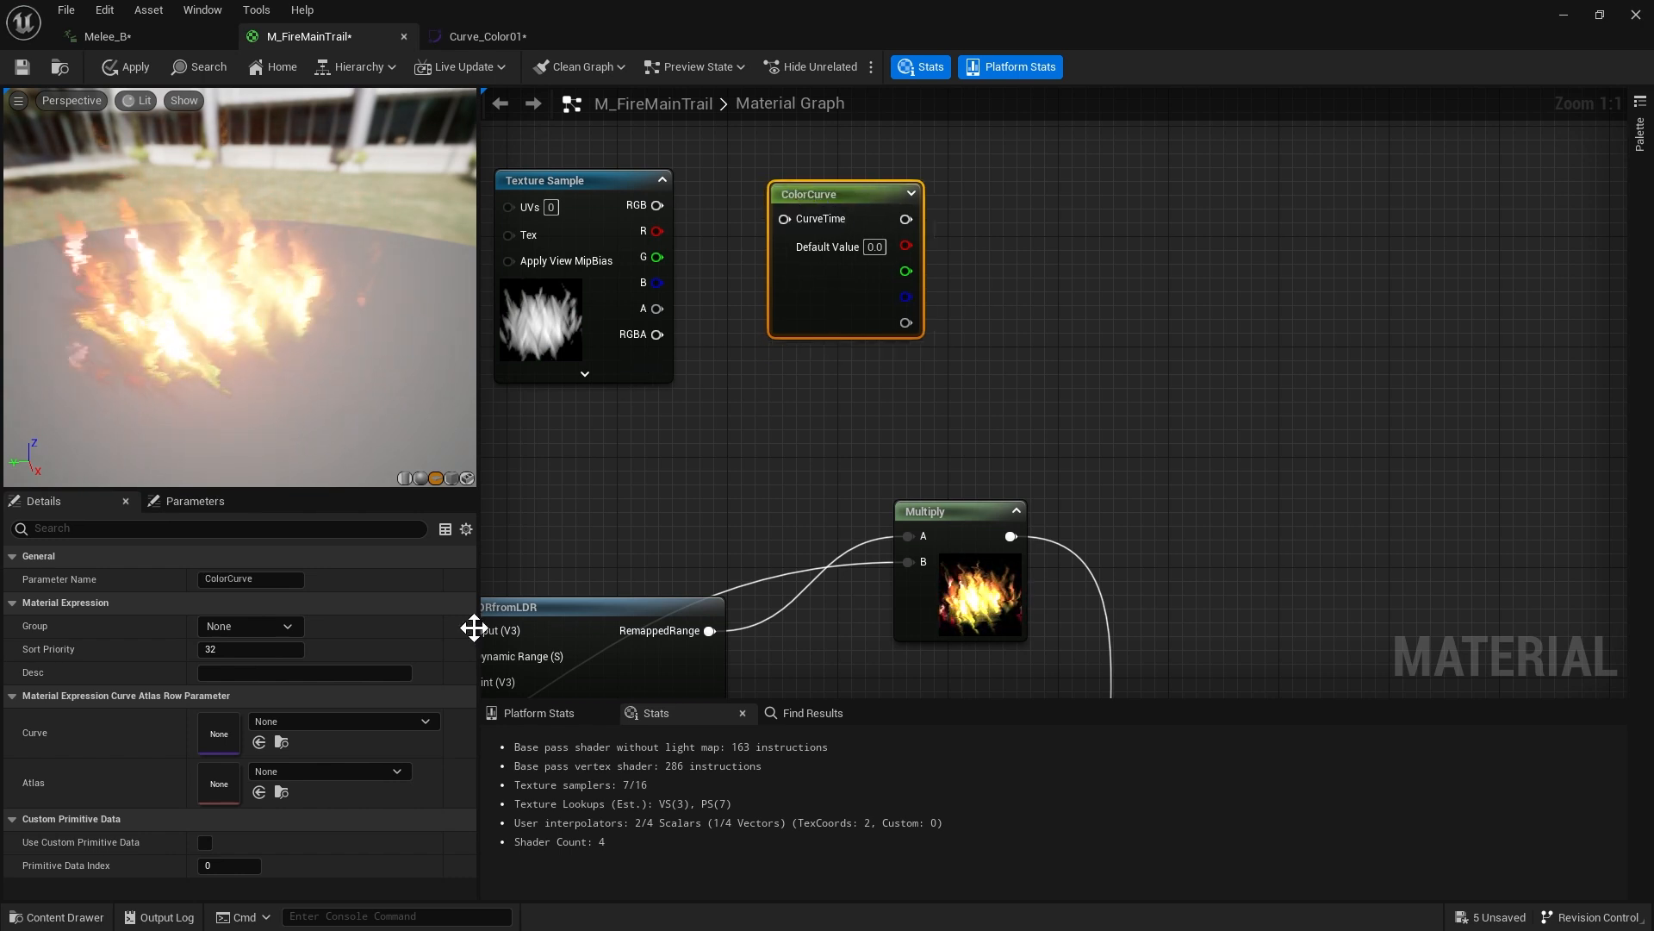
Assign the CA_MainColor atlas and Curve_Color01 curve to the ColorCurve node, and feed its CurveTime from the Texture Sample's red output
{"action": "left_click", "coordinate": [296, 773]}
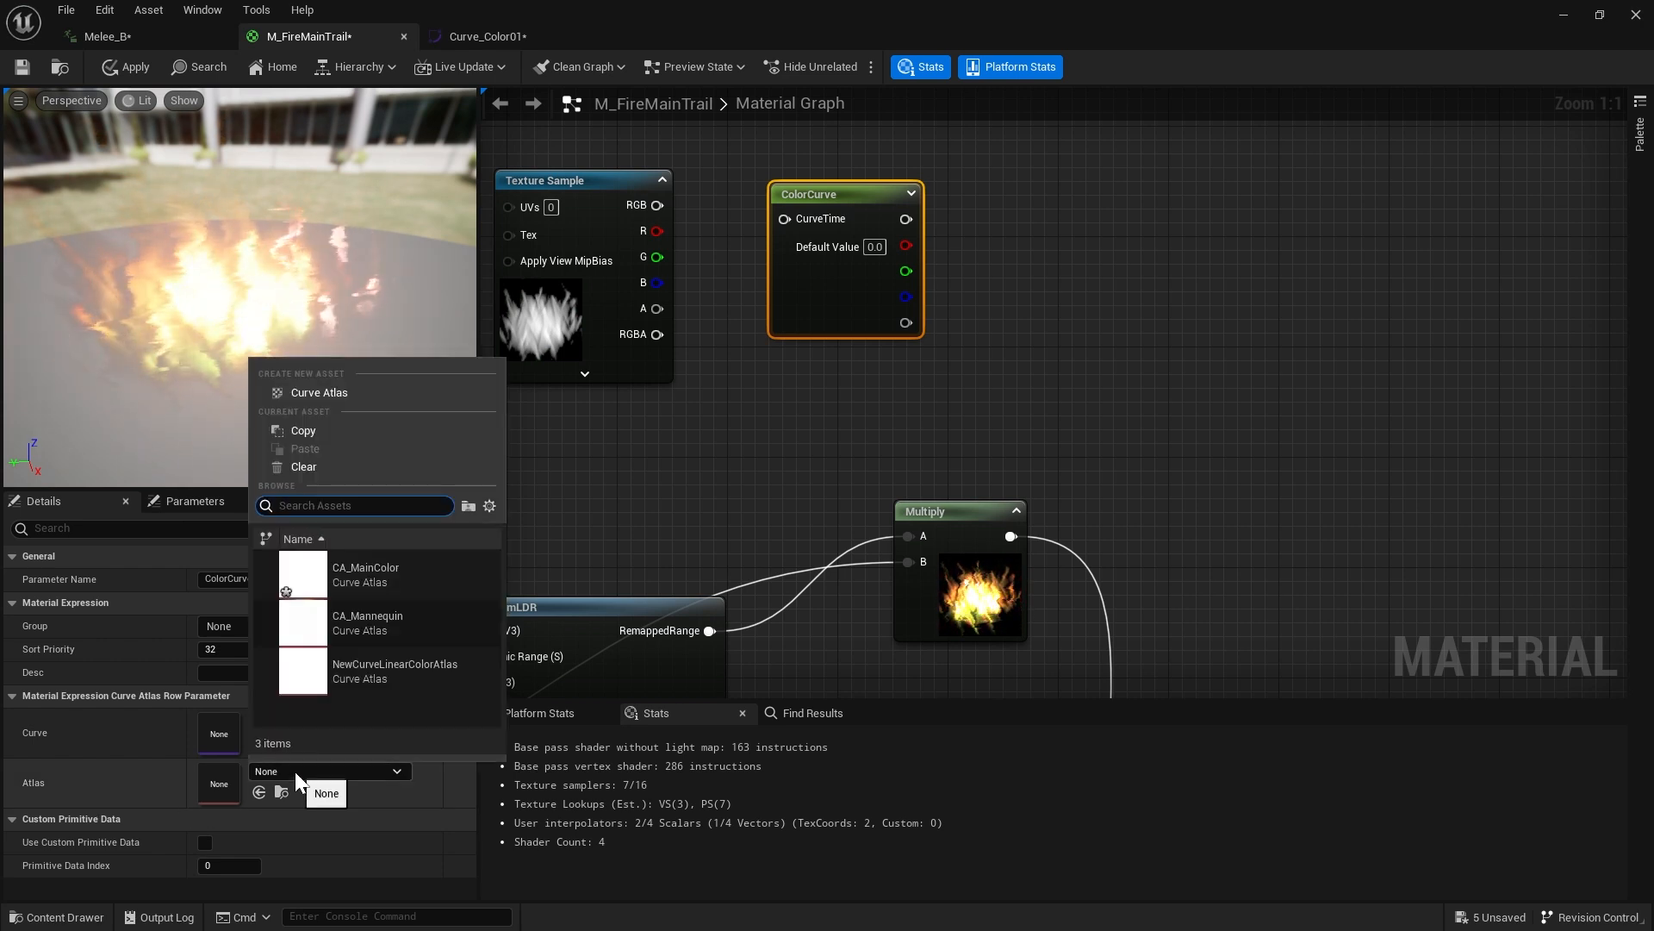
{"action": "left_click", "coordinate": [384, 579]}
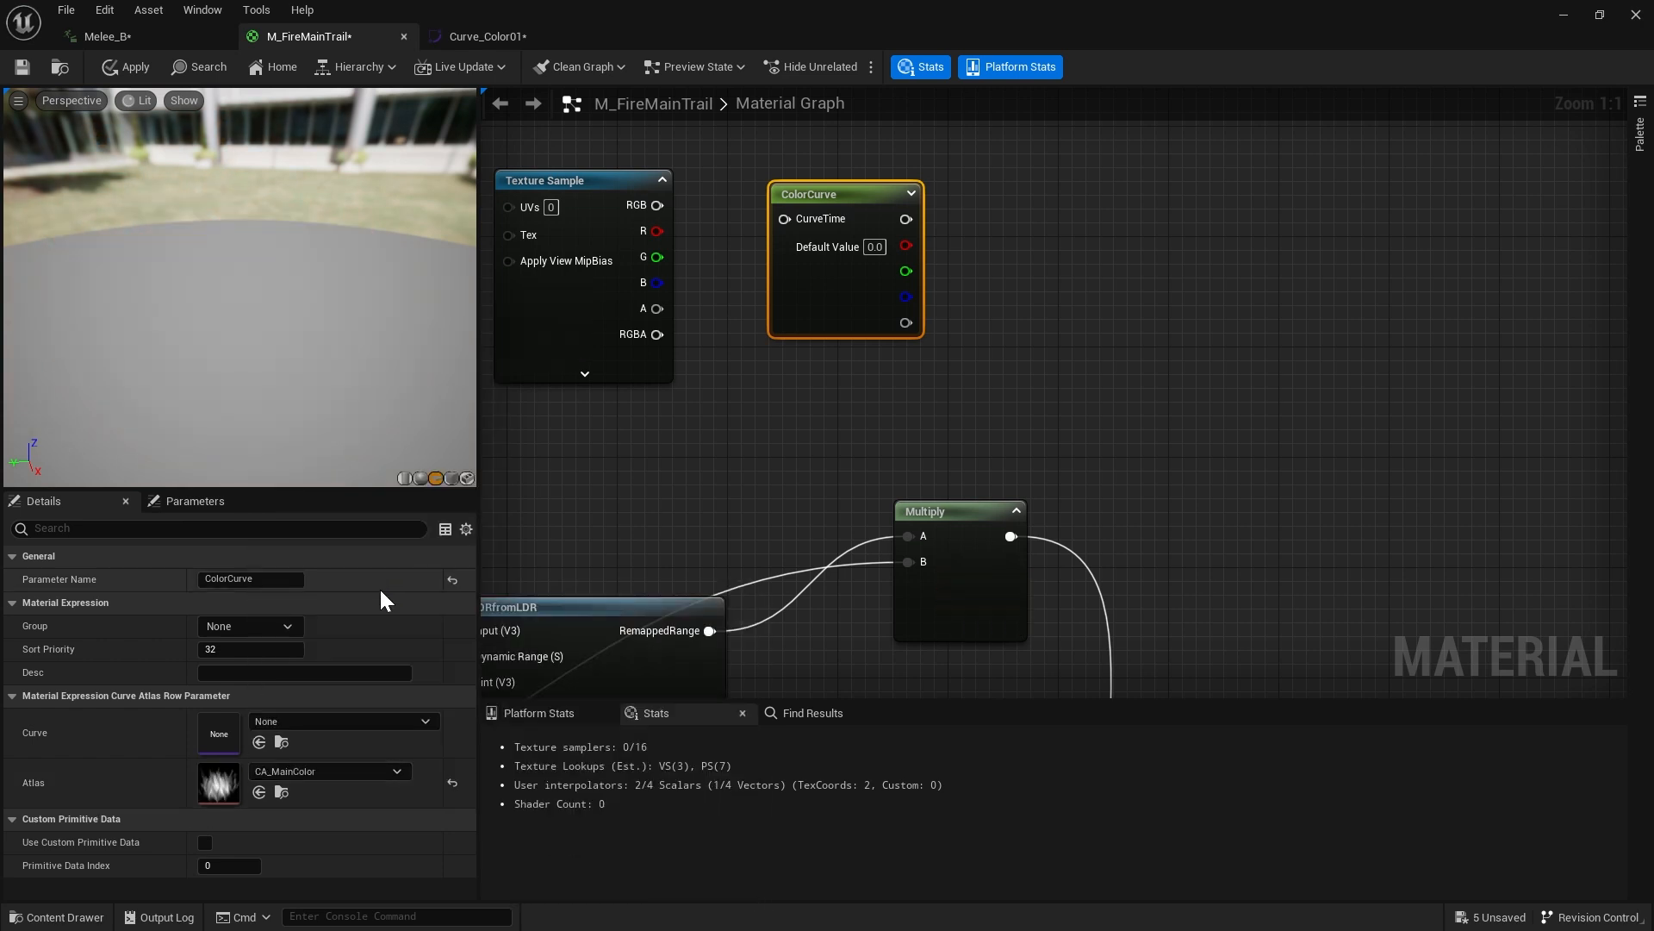
{"action": "left_click", "coordinate": [333, 721]}
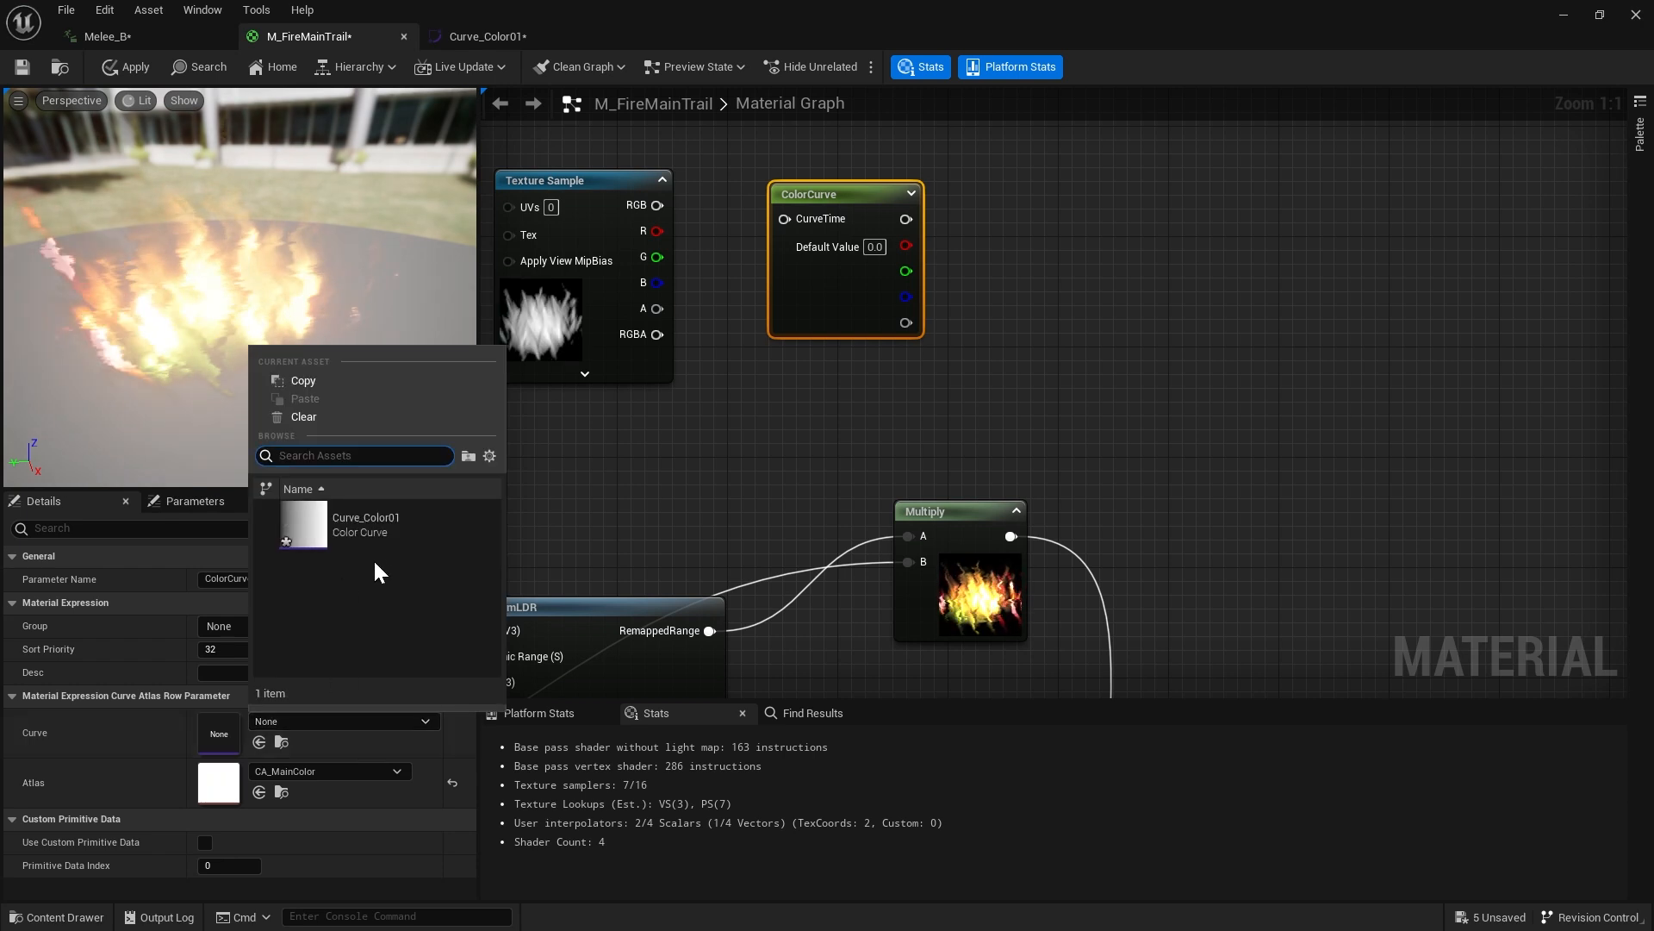
{"action": "left_click", "coordinate": [379, 540]}
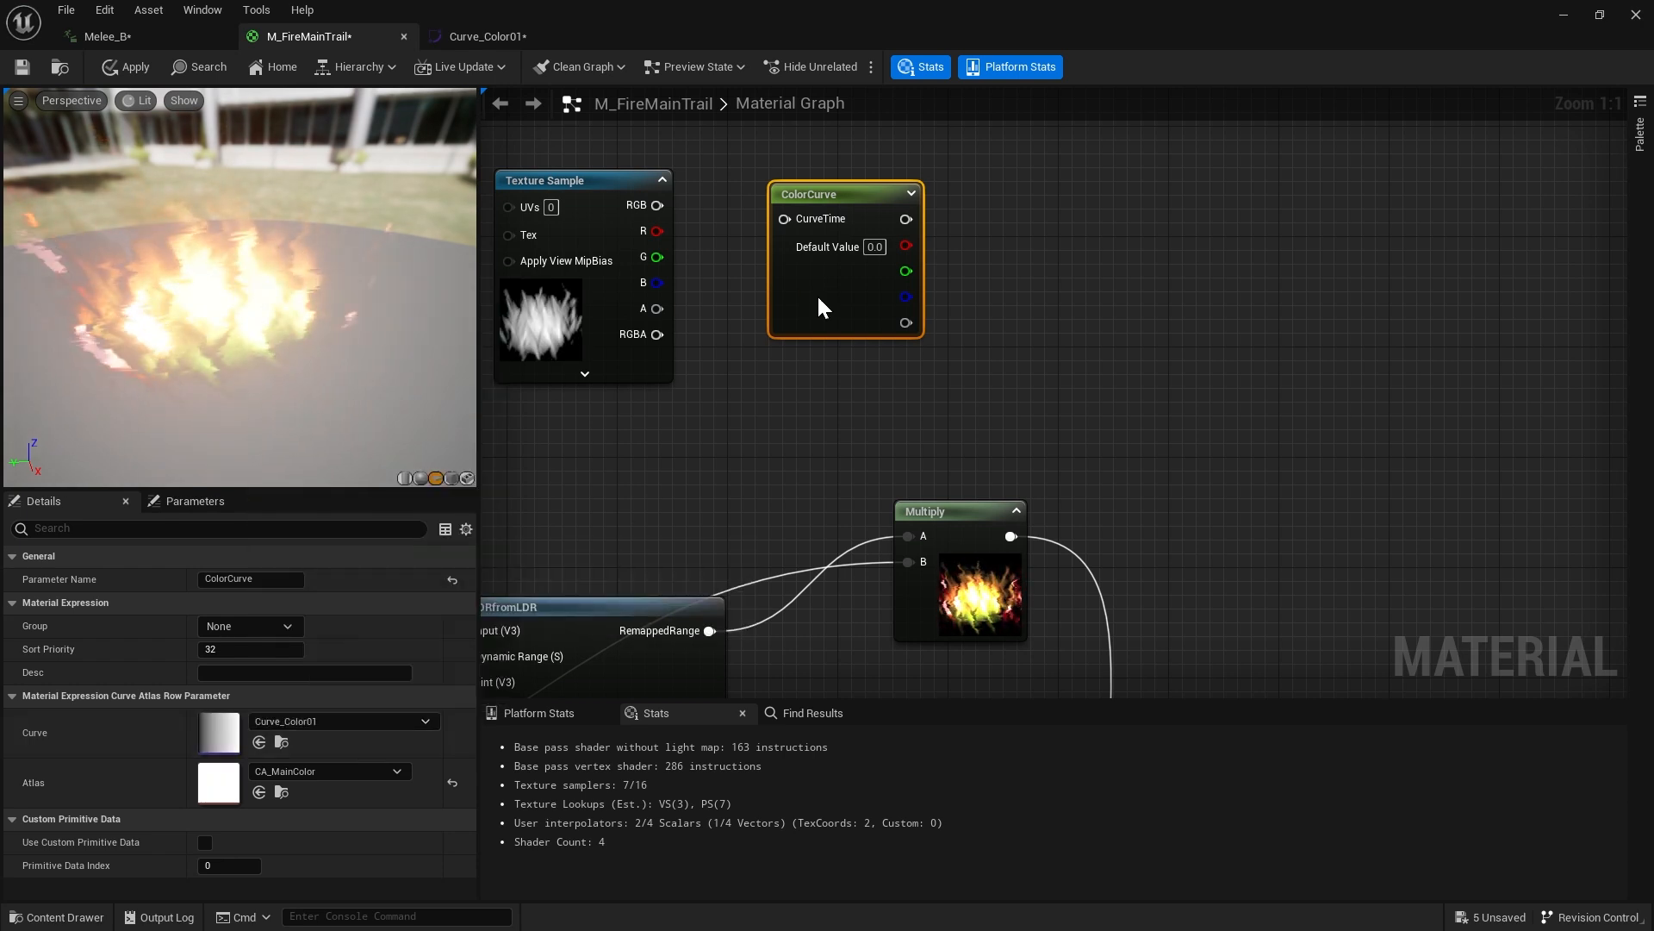
{"action": "right_click_drag", "start_coordinate": [803, 300], "coordinate": [834, 295]}
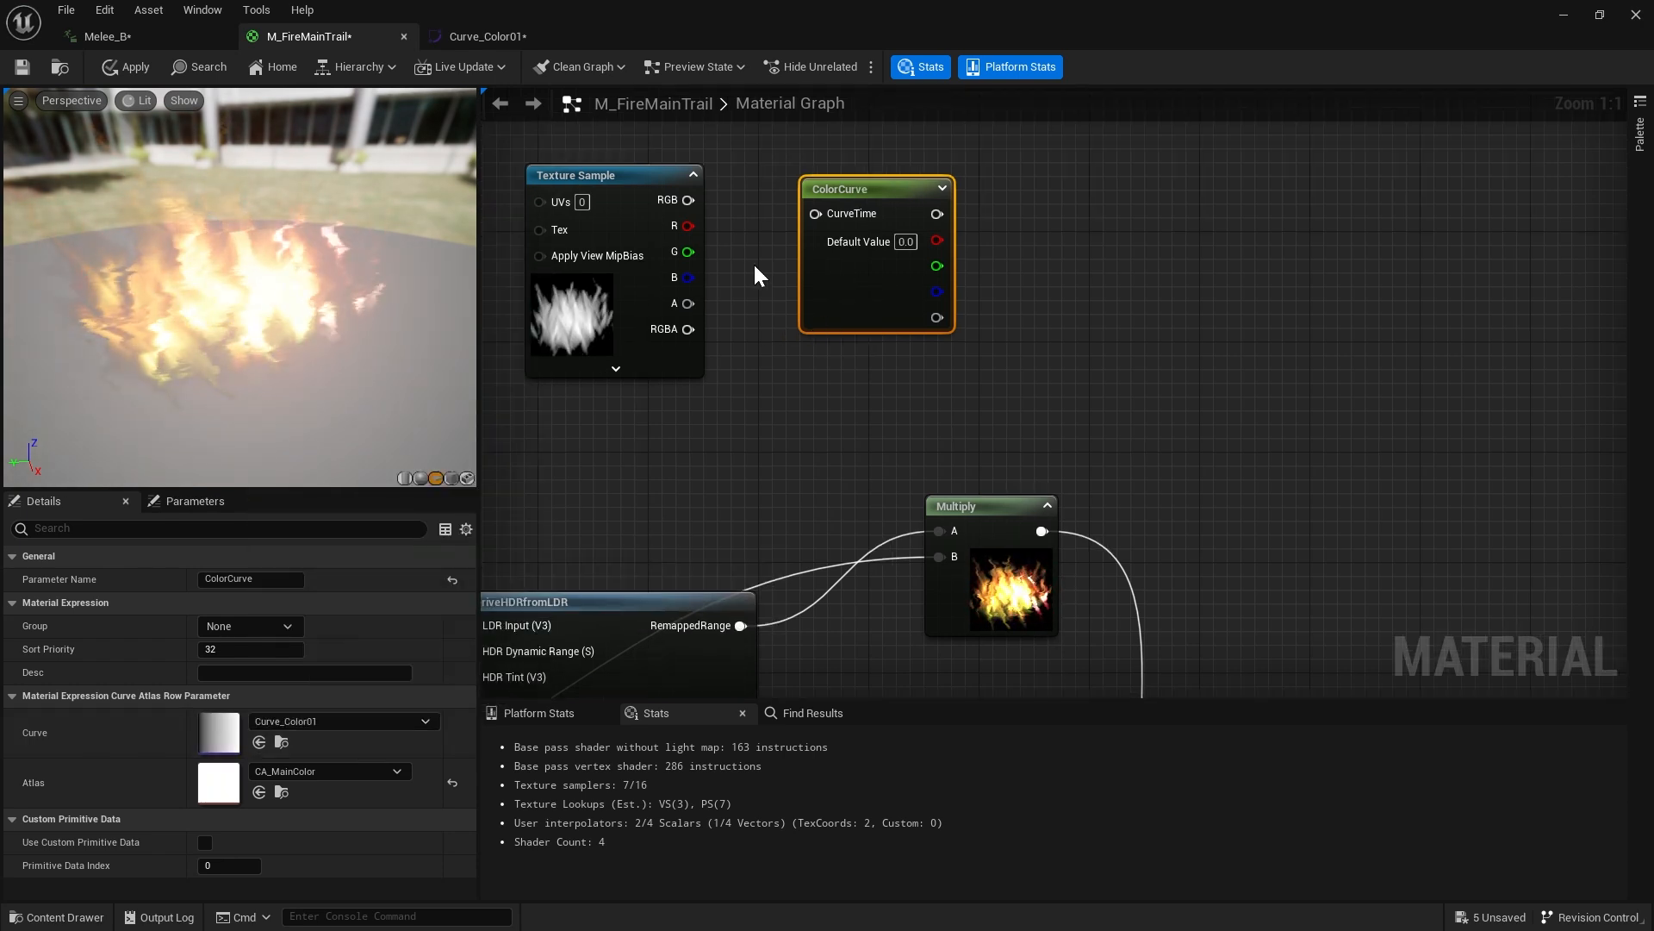
{"action": "left_click_drag", "start_coordinate": [687, 225], "coordinate": [815, 214]}
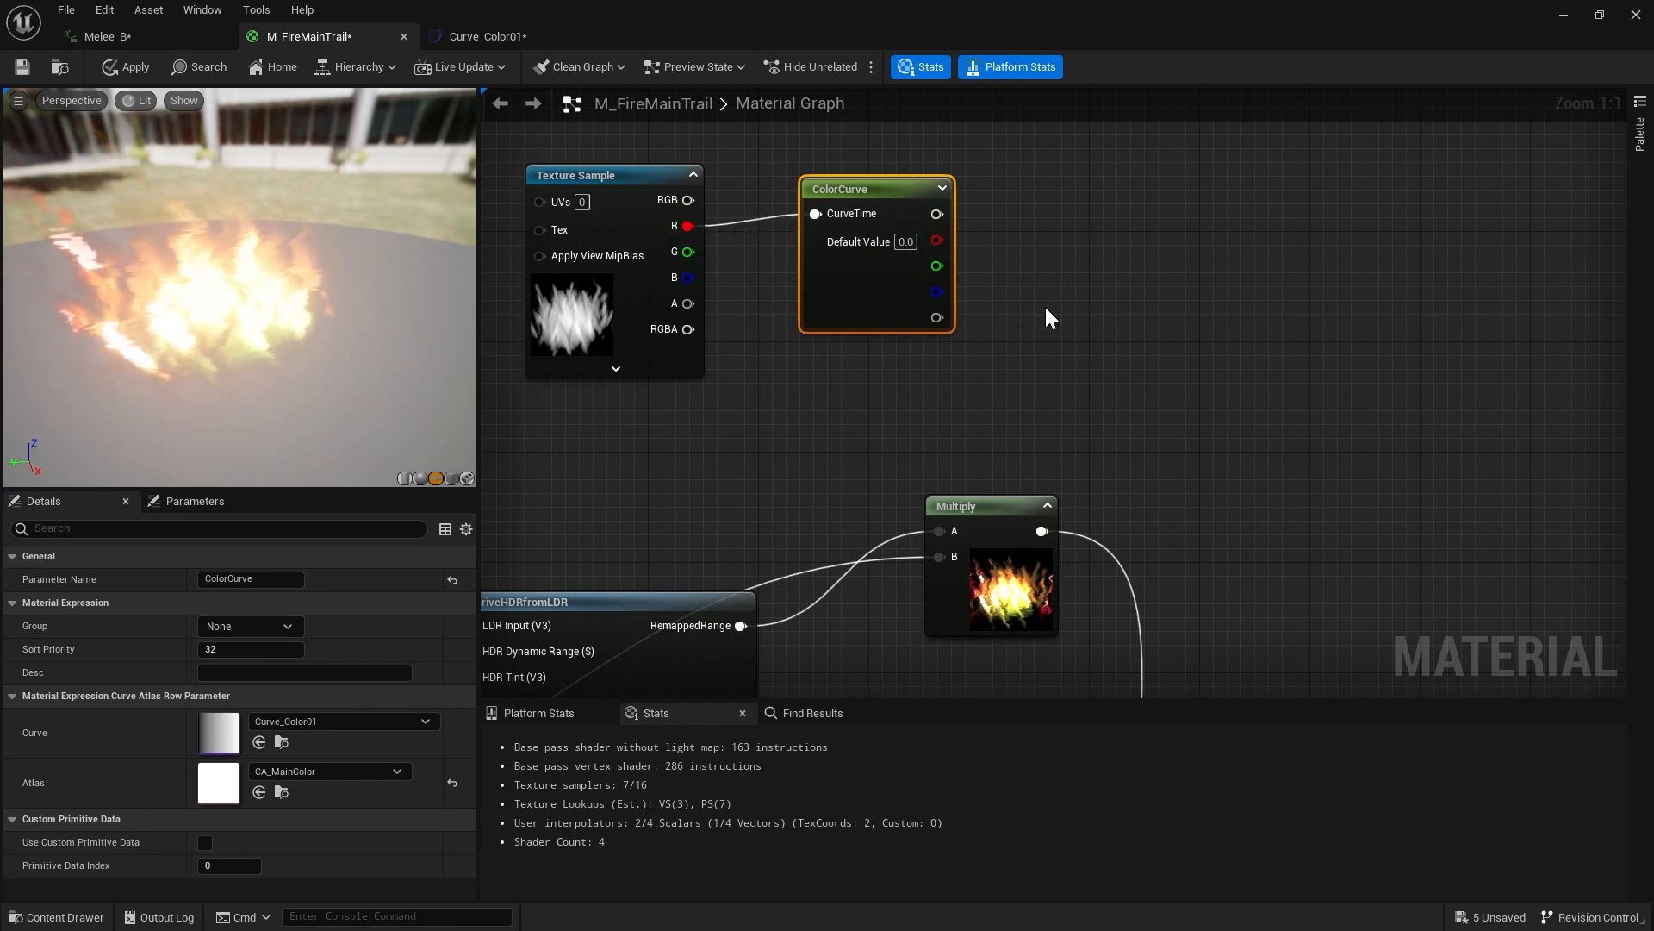
{"action": "left_click", "coordinate": [1082, 317]}
{"action": "left_click", "coordinate": [1158, 346]}
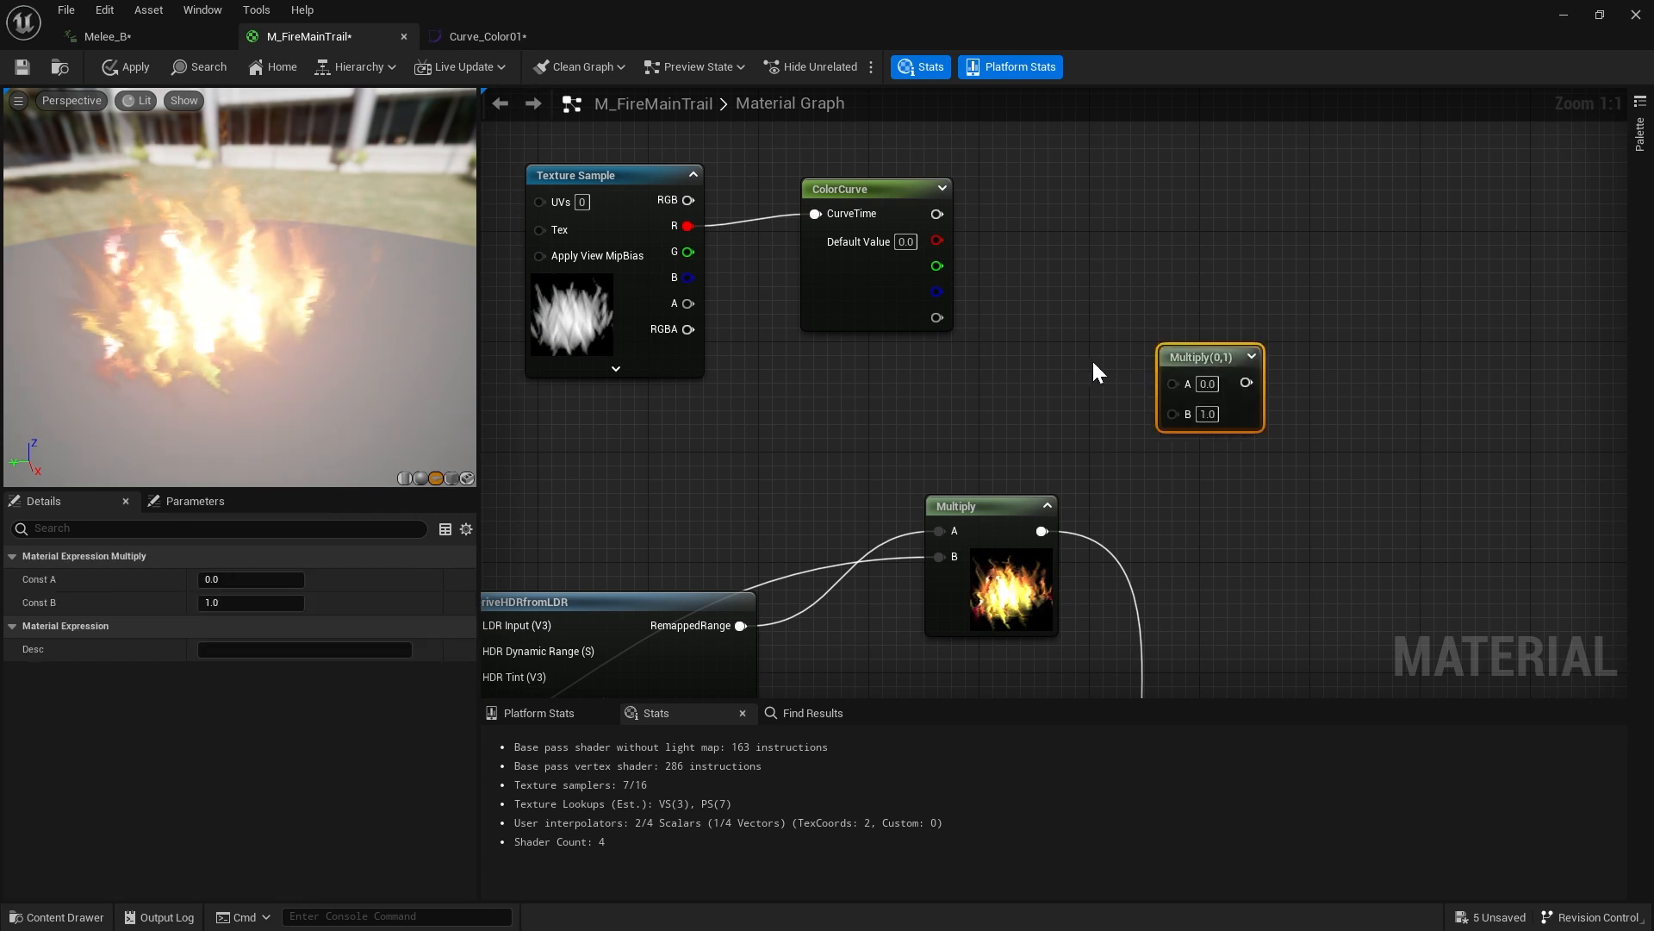
{"action": "key", "text": "Delete"}
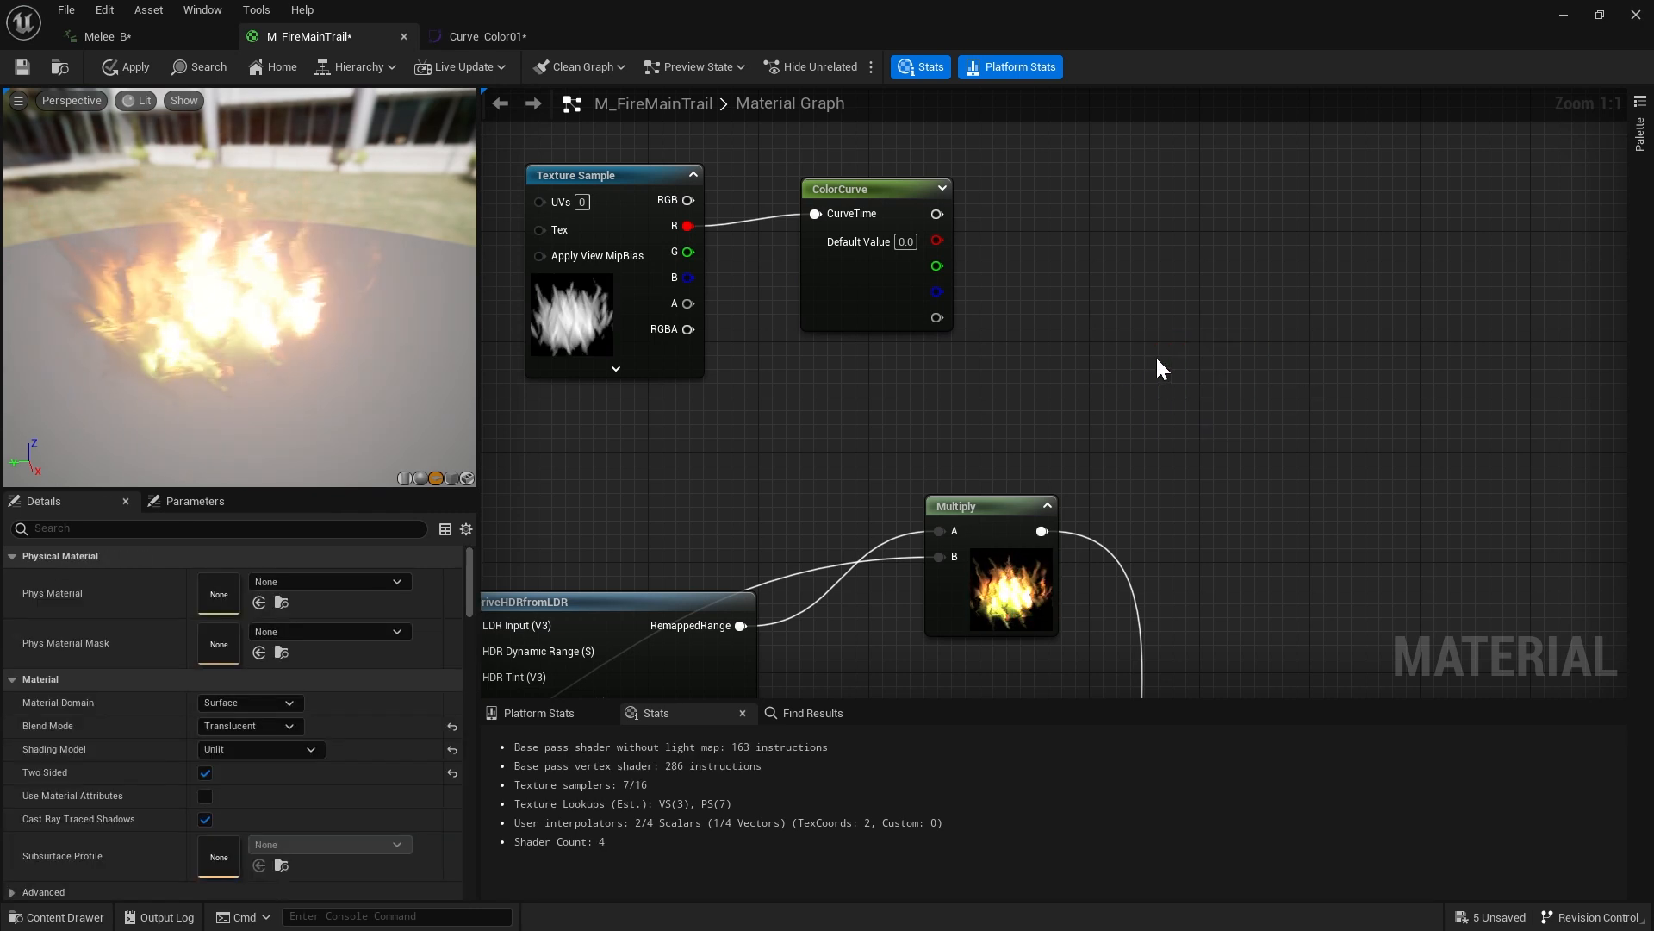
Insert an Add node combining the ColorCurve output with the fire Multiply result, and preview that node
{"action": "left_click", "coordinate": [1158, 346]}
{"action": "left_click_drag", "start_coordinate": [1052, 529], "coordinate": [938, 215]}
{"action": "left_click", "coordinate": [1167, 386]}
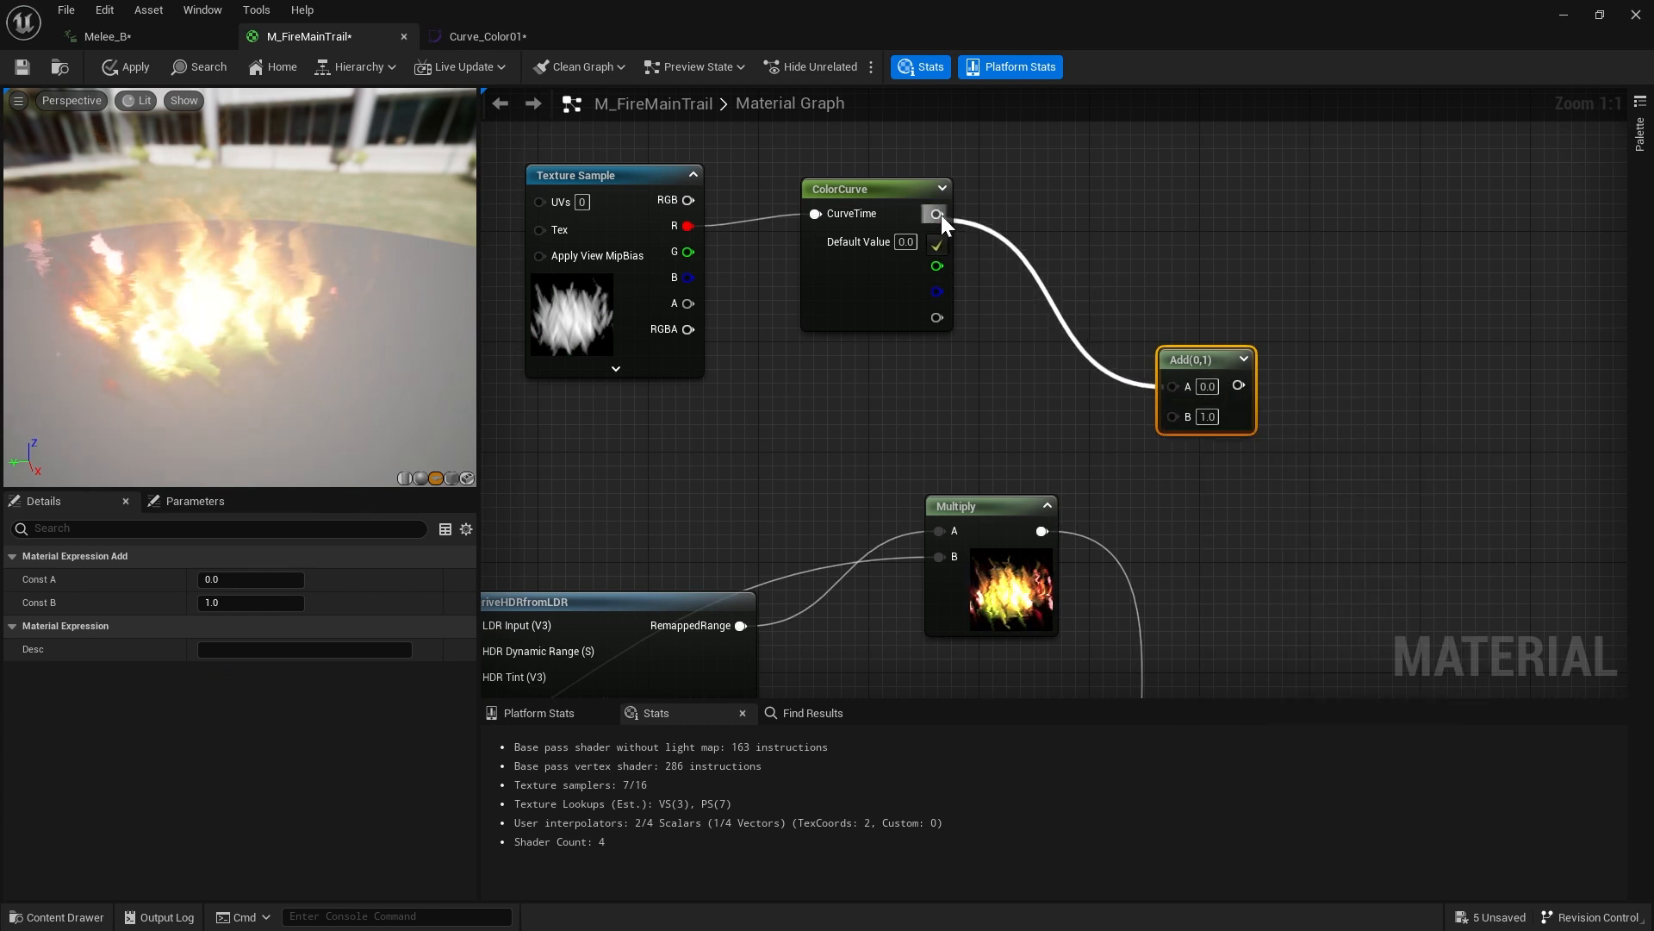
{"action": "left_click_drag", "start_coordinate": [1173, 411], "coordinate": [1045, 531]}
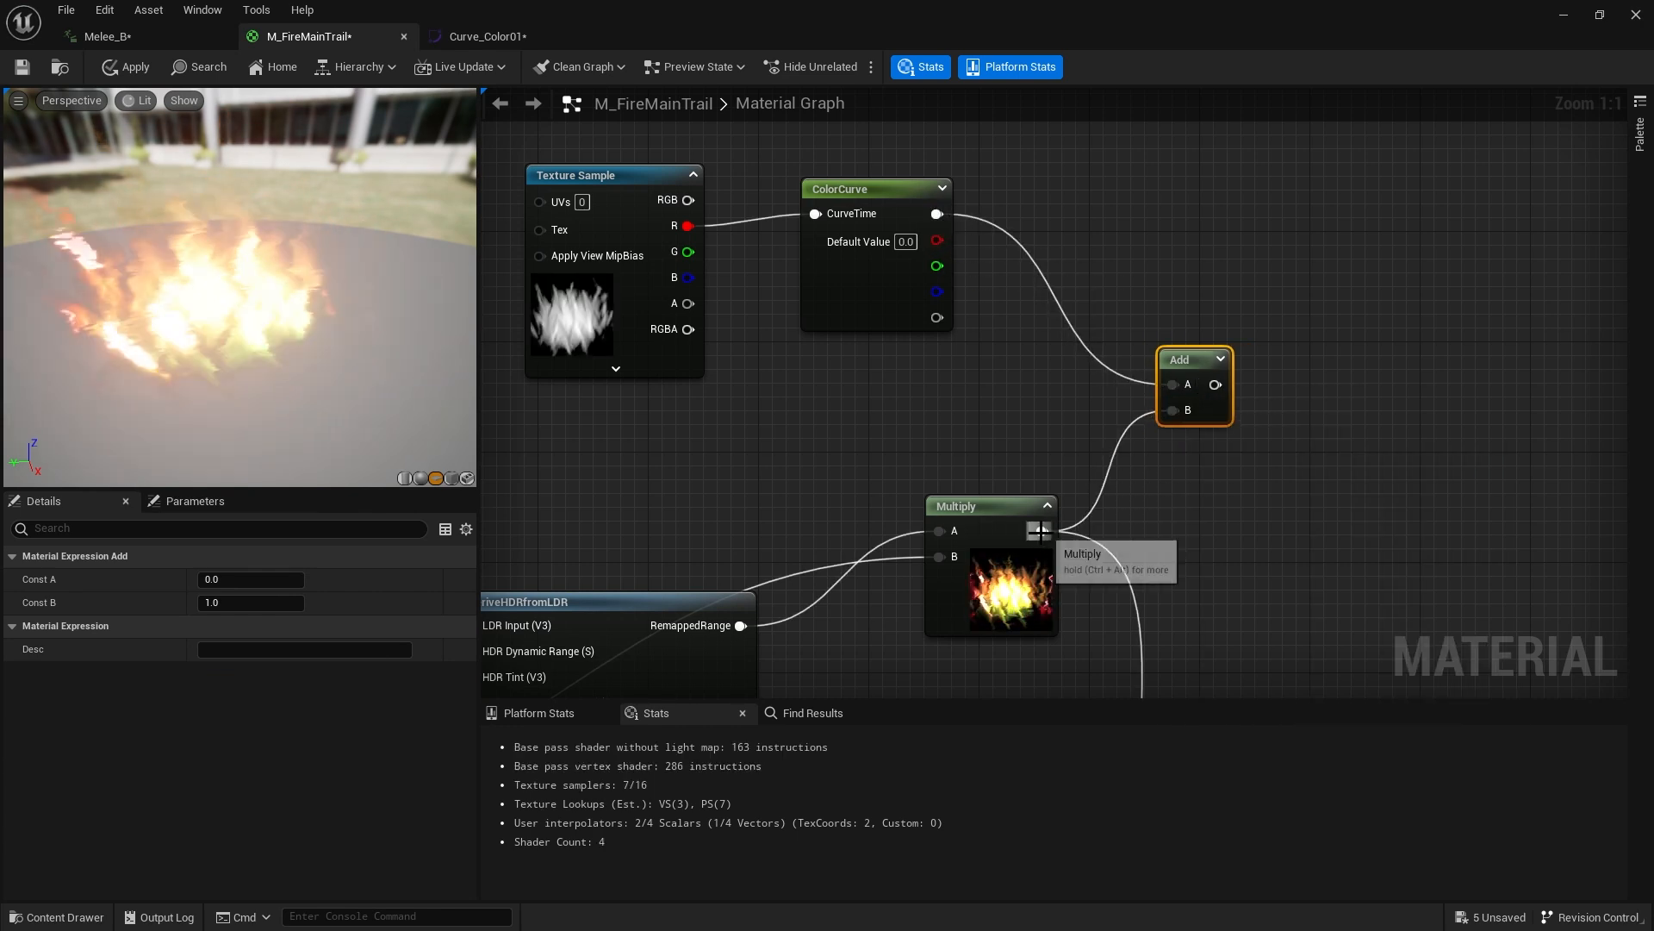
{"action": "left_click", "coordinate": [1244, 360]}
{"action": "left_click_drag", "start_coordinate": [1218, 367], "coordinate": [1217, 352]}
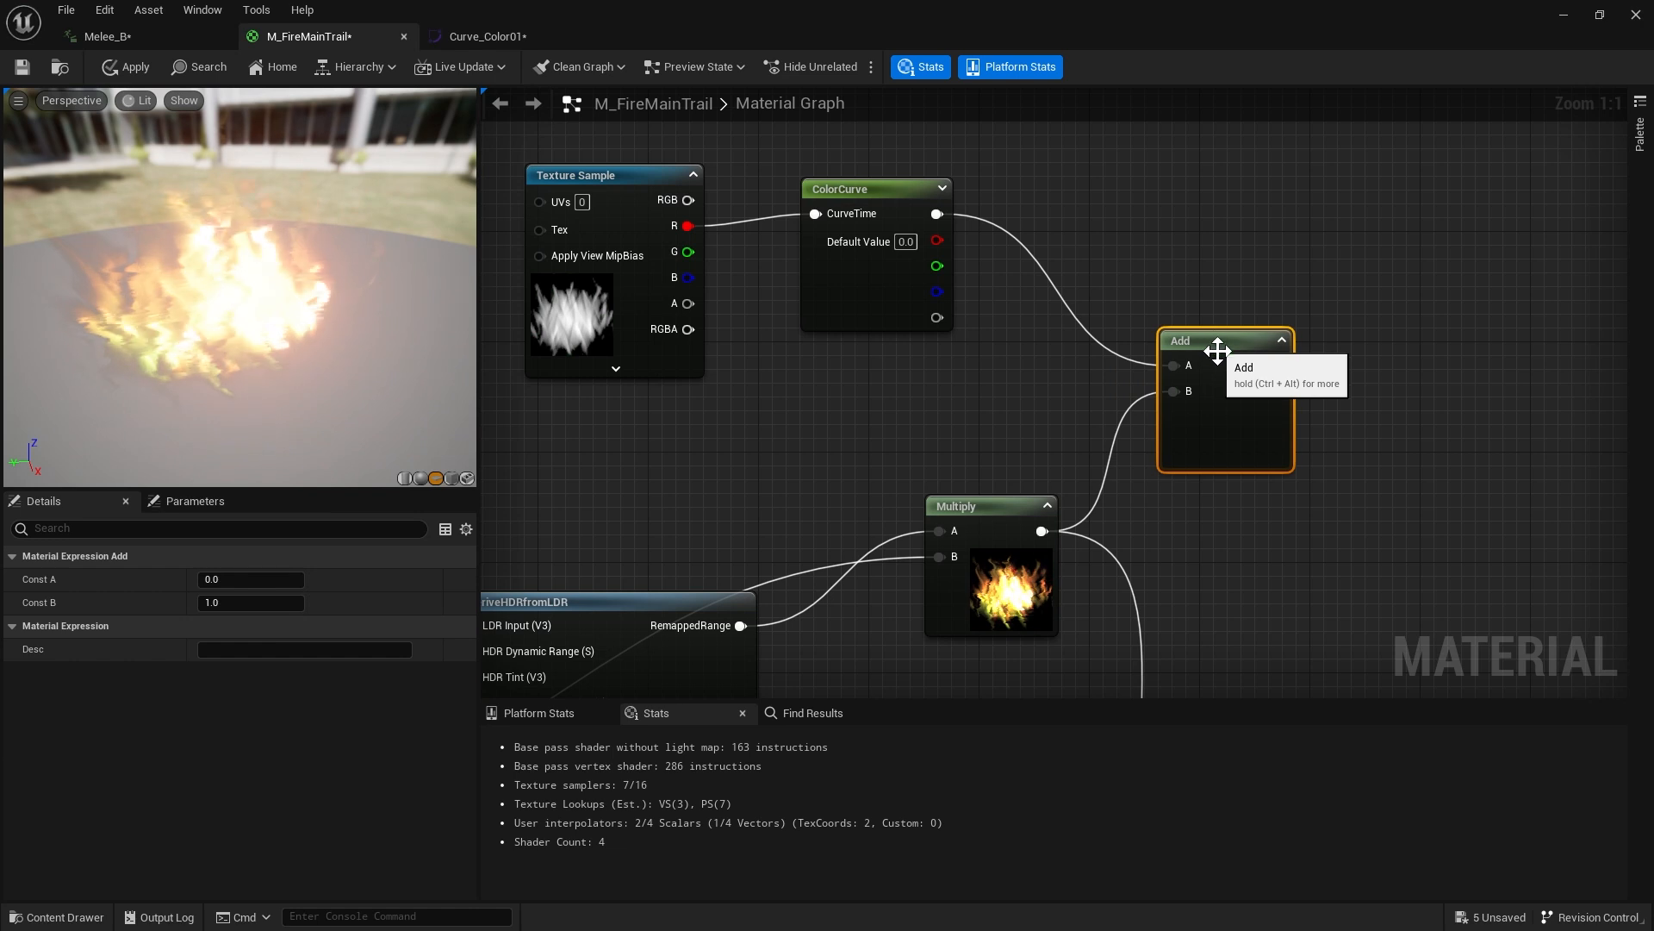
{"action": "right_click", "coordinate": [1225, 426]}
{"action": "left_click", "coordinate": [1273, 472]}
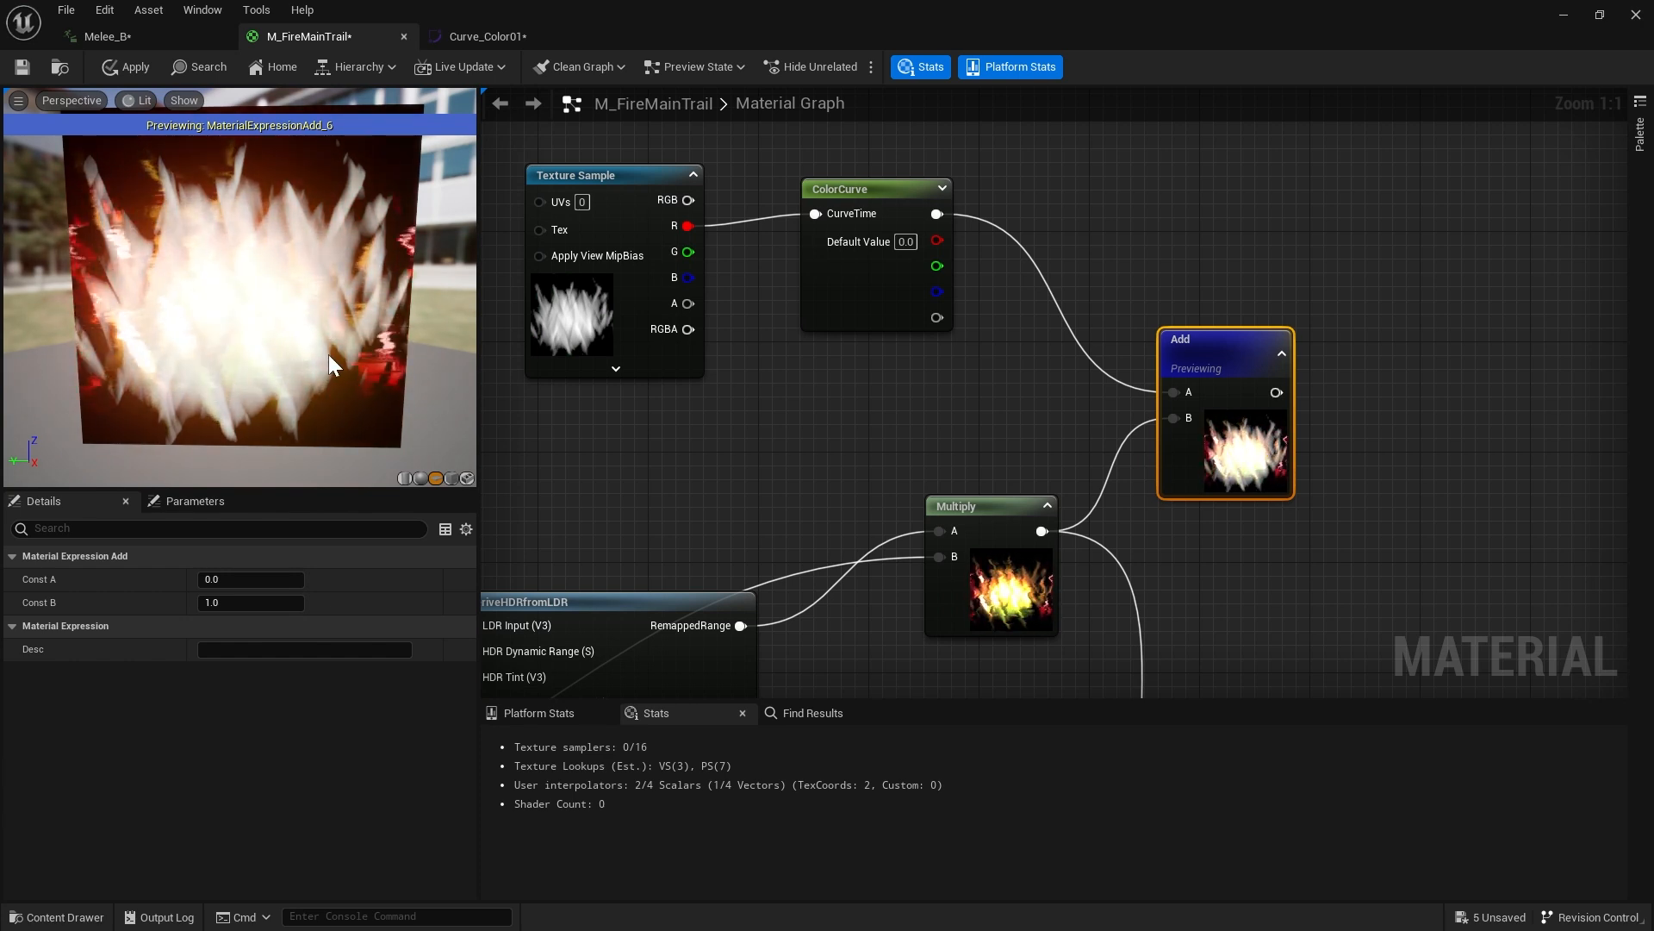
Compare the ColorCurve node and the Texture Sample's grayscale fire with the Curve_Color01 gradient
{"action": "left_click", "coordinate": [859, 303]}
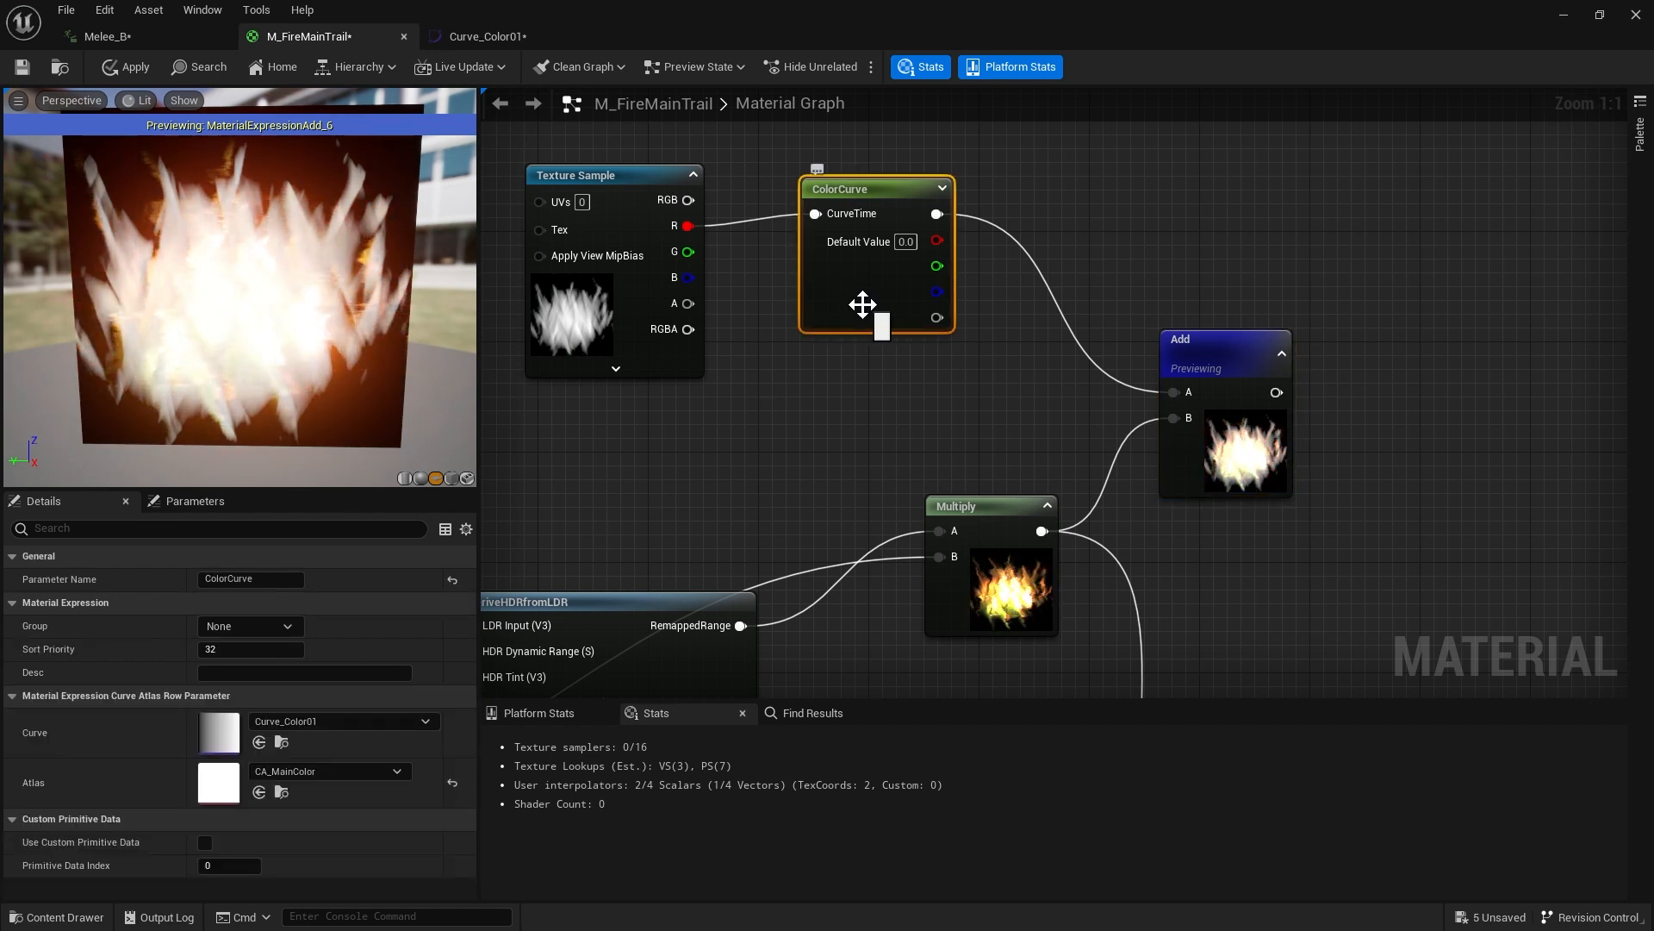
{"action": "left_click", "coordinate": [455, 38]}
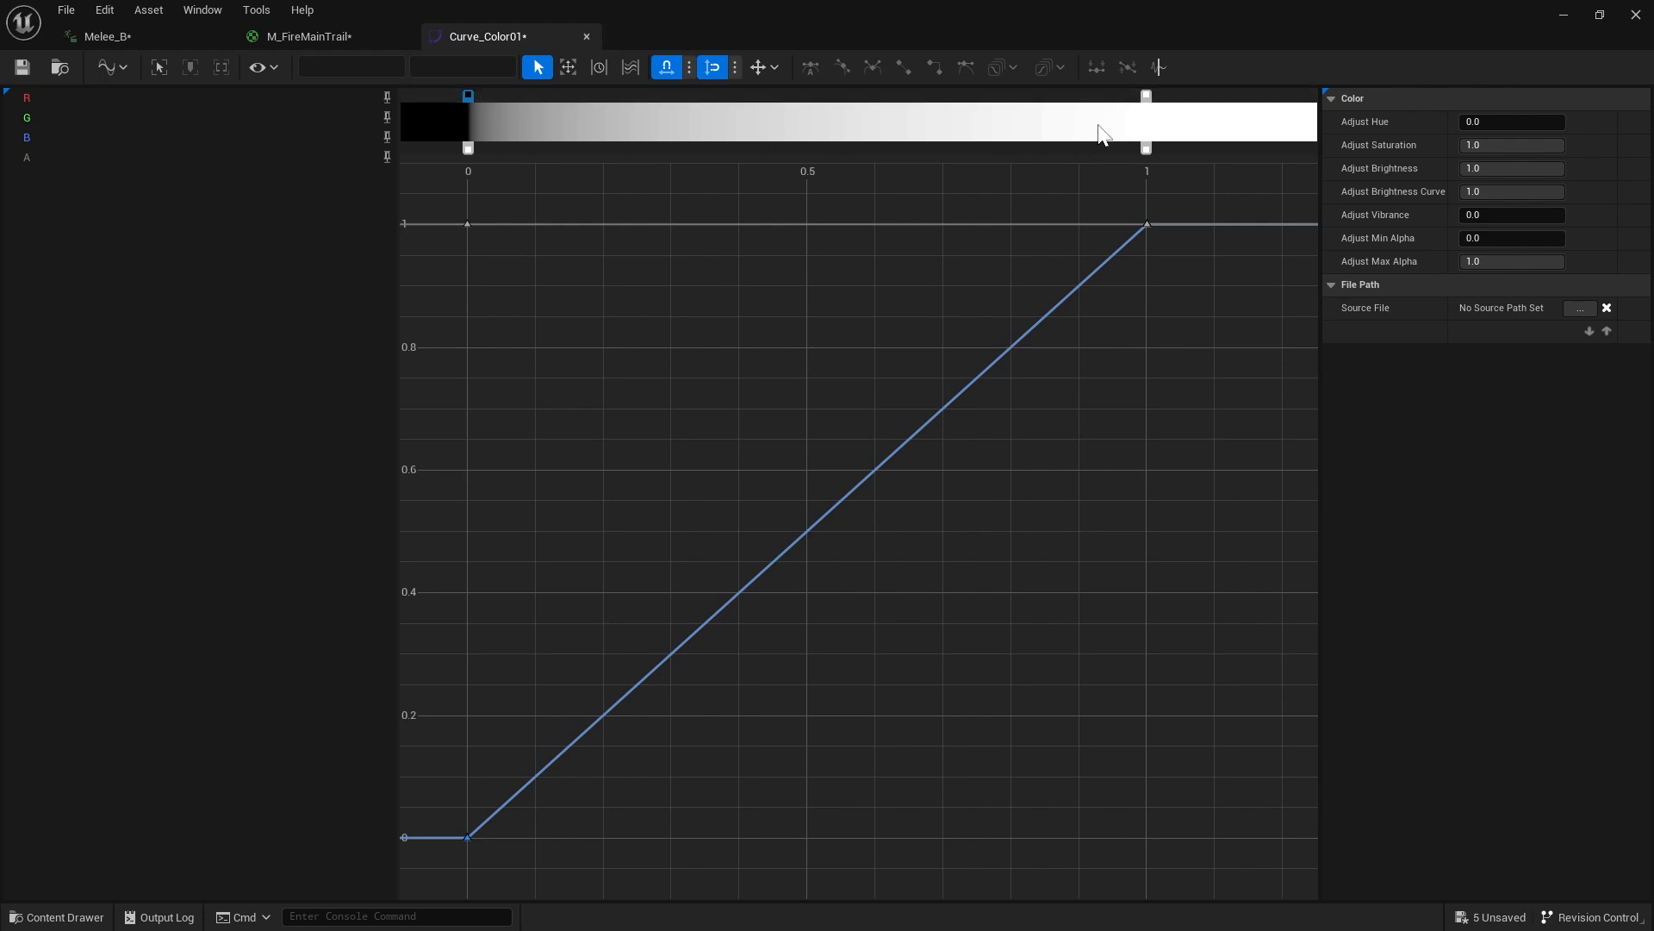
{"action": "left_click", "coordinate": [333, 34]}
{"action": "left_click", "coordinate": [439, 41]}
{"action": "left_click", "coordinate": [327, 37]}
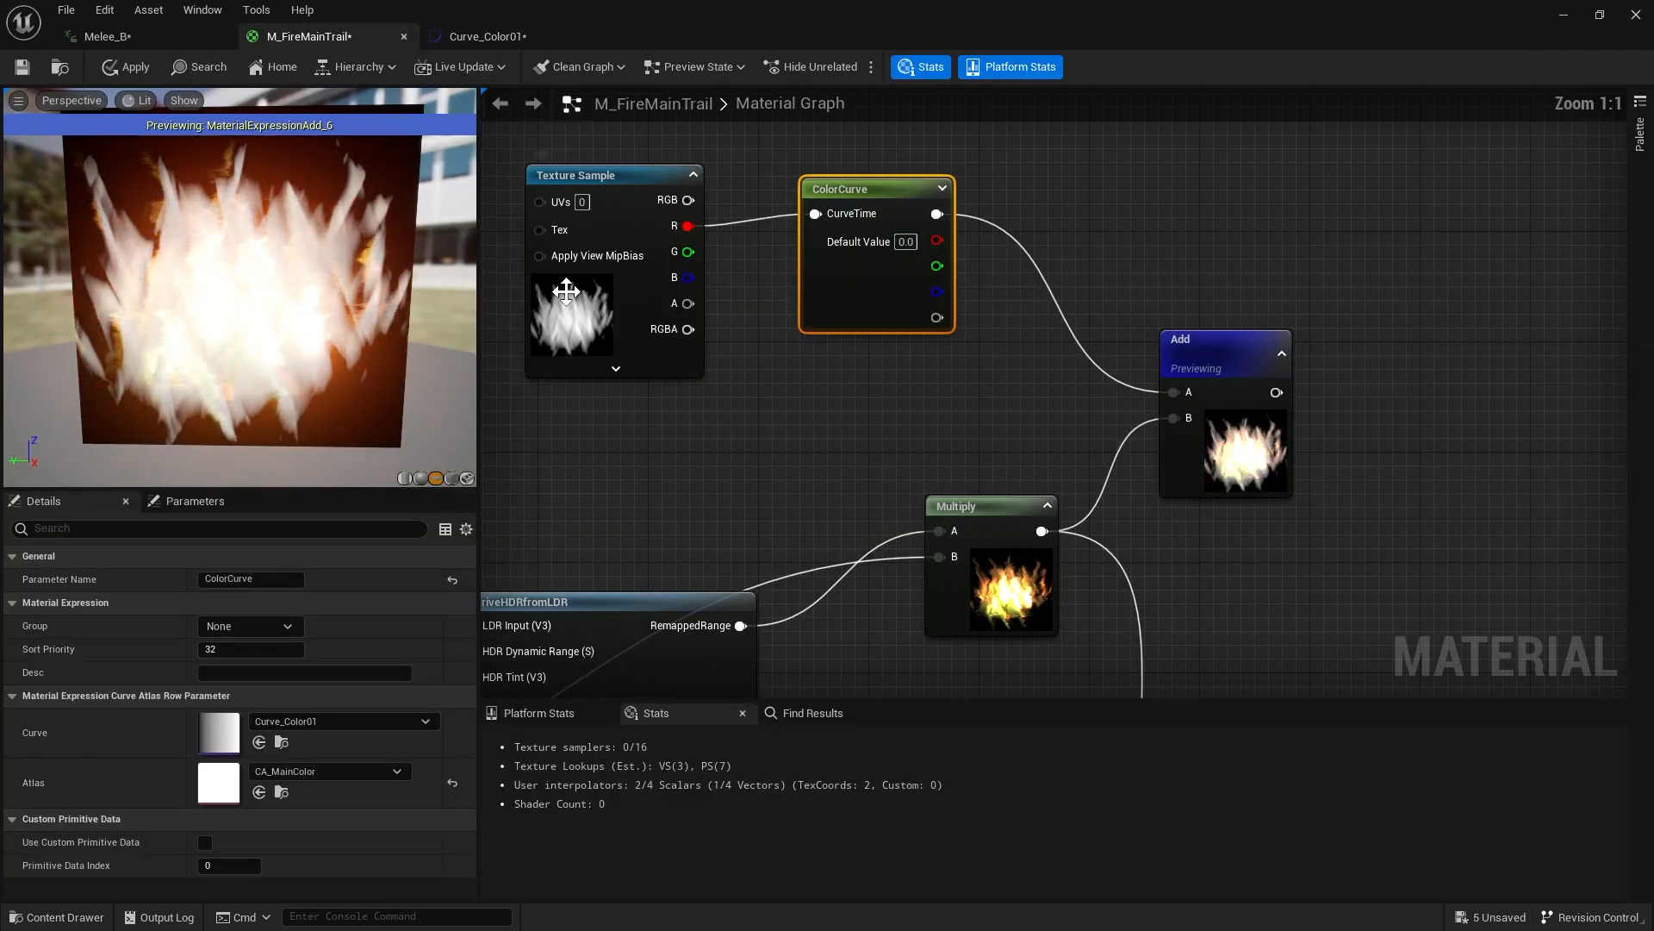
{"action": "right_click_drag", "start_coordinate": [790, 392], "coordinate": [878, 408]}
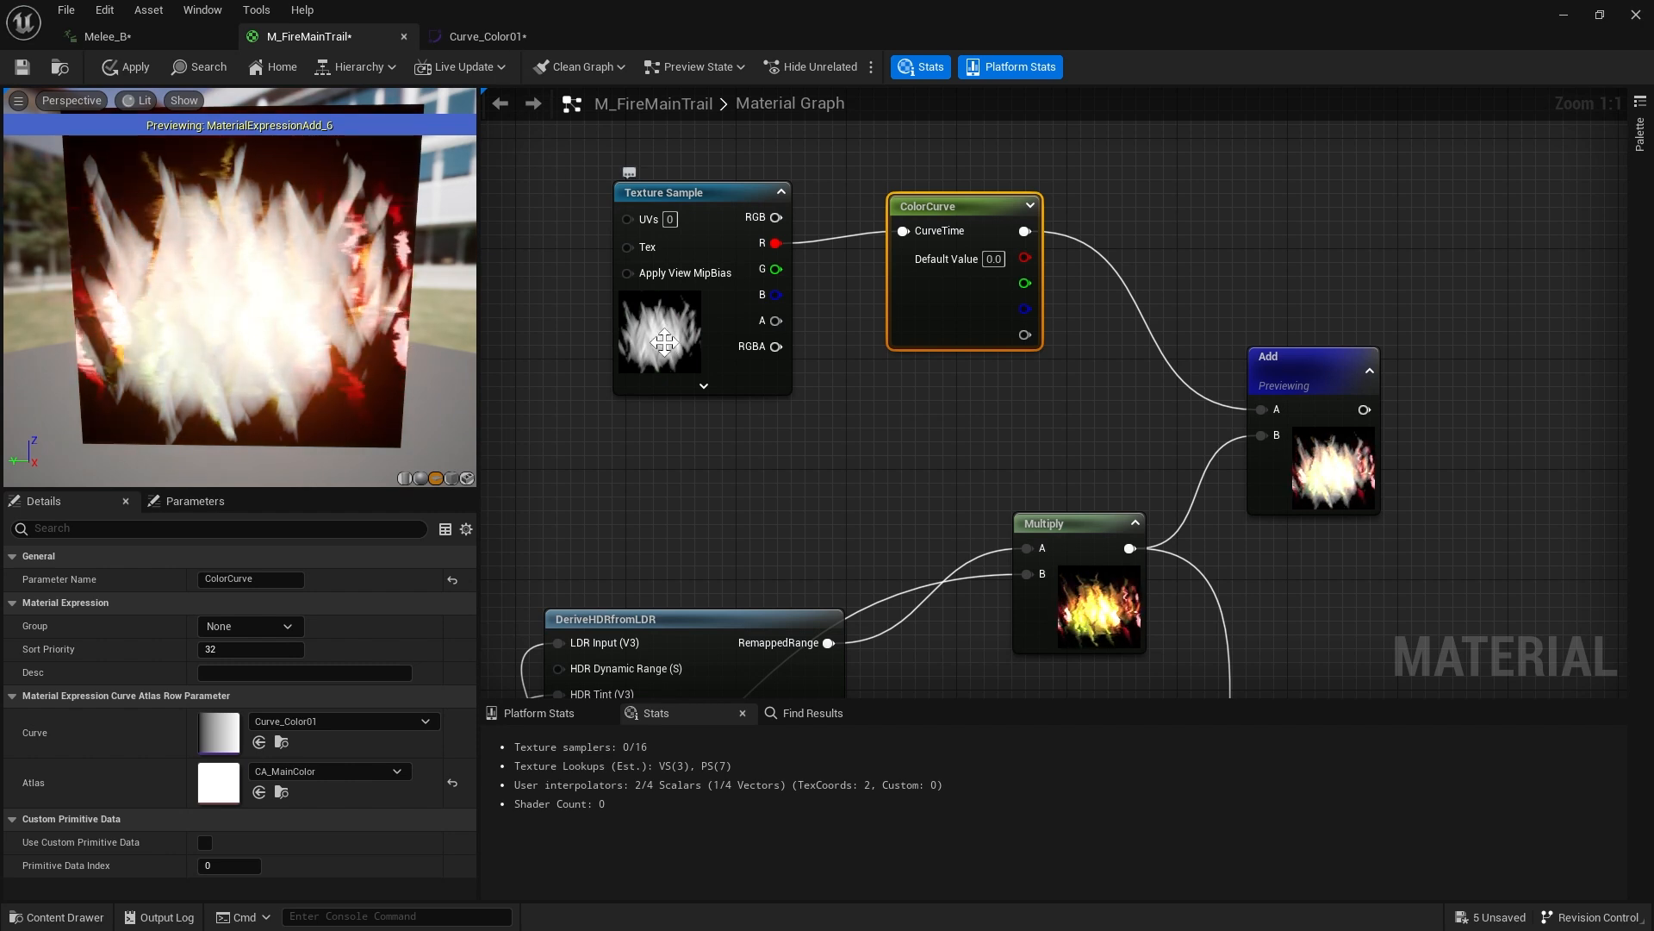
Set the Curve_Color01 gradient's color key at 0 to a pinkish red and check it in the M_FireMainTrail preview
{"action": "left_click", "coordinate": [487, 37]}
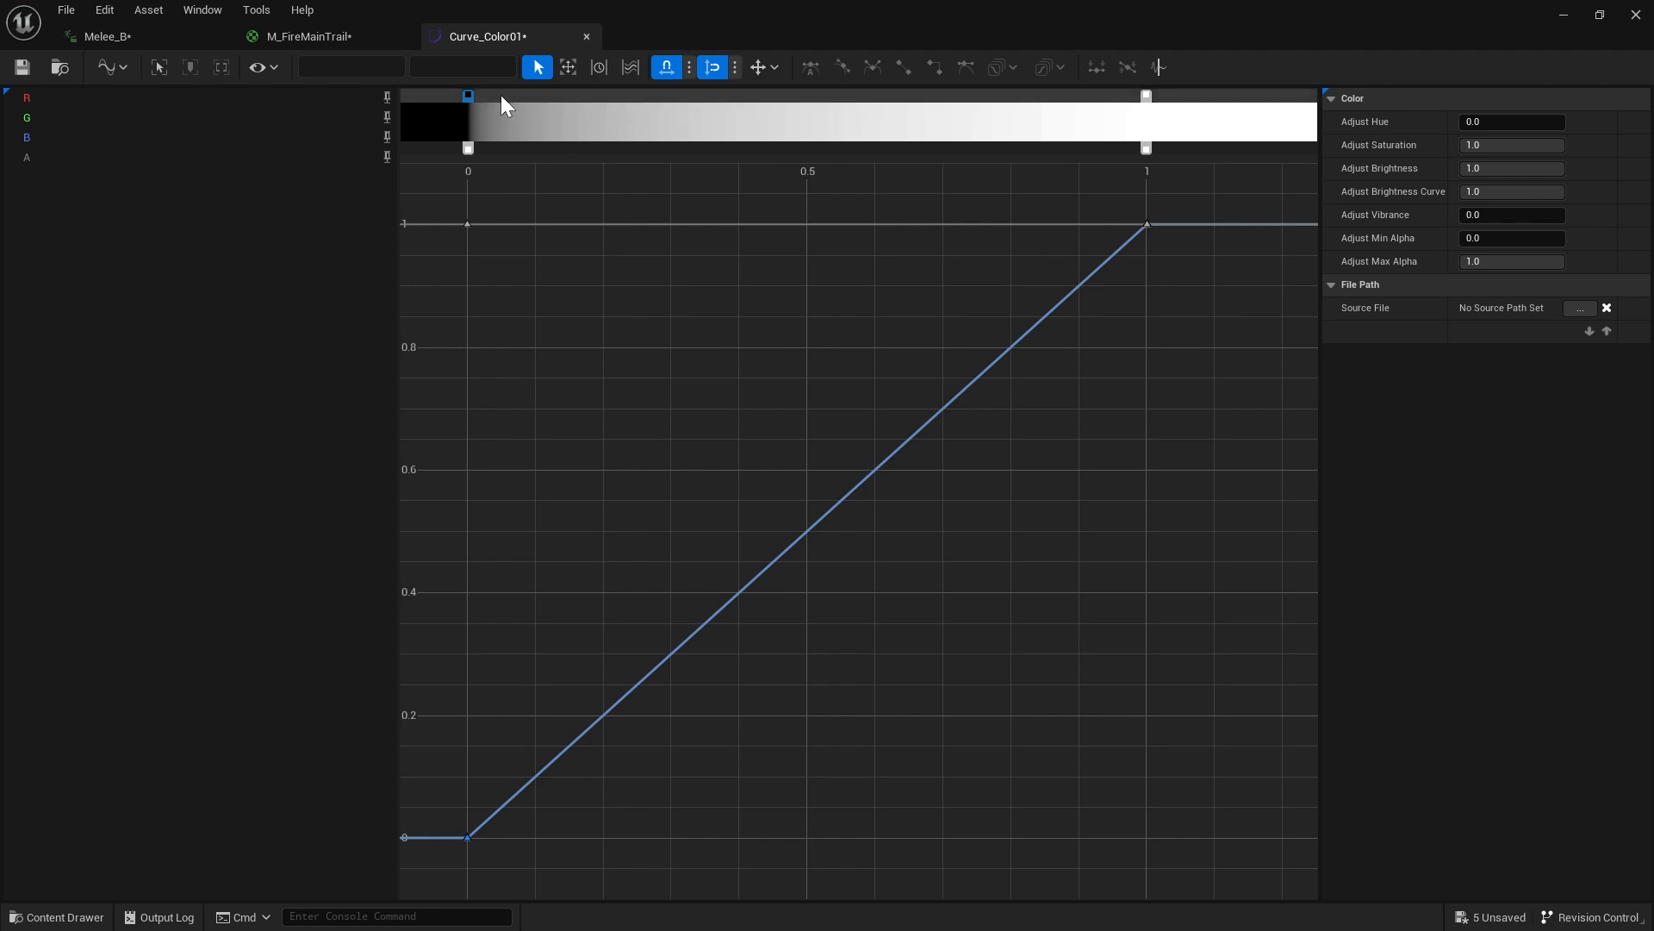
{"action": "double_click", "coordinate": [469, 96]}
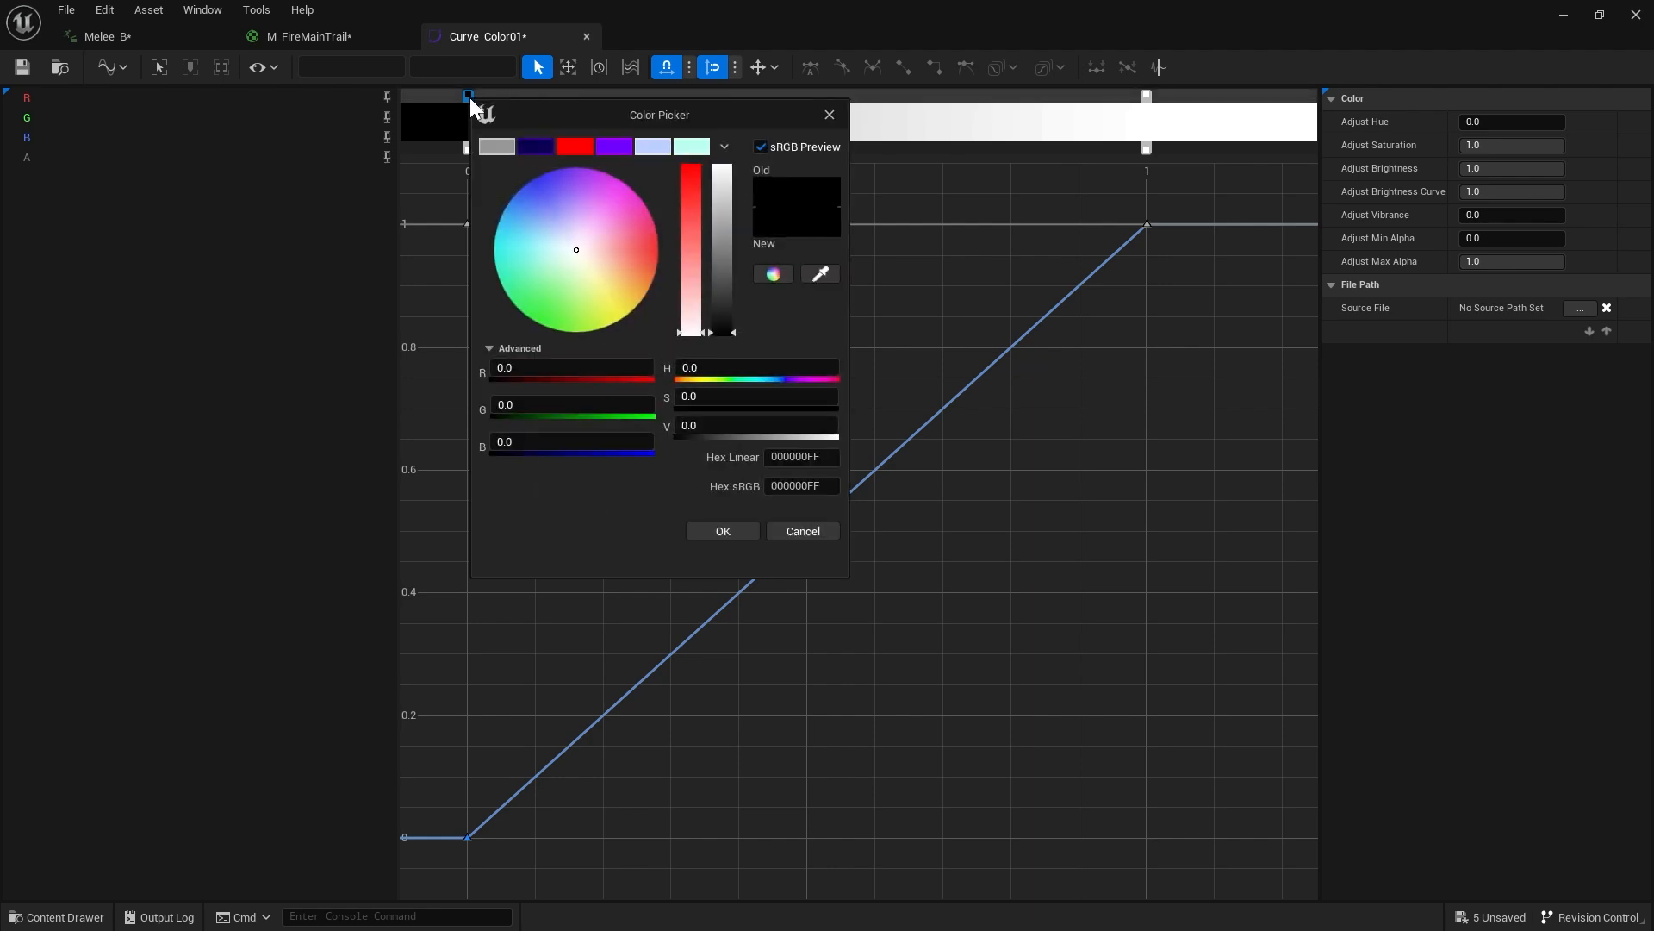
{"action": "left_click", "coordinate": [714, 243]}
{"action": "left_click", "coordinate": [732, 531]}
{"action": "left_click", "coordinate": [336, 37]}
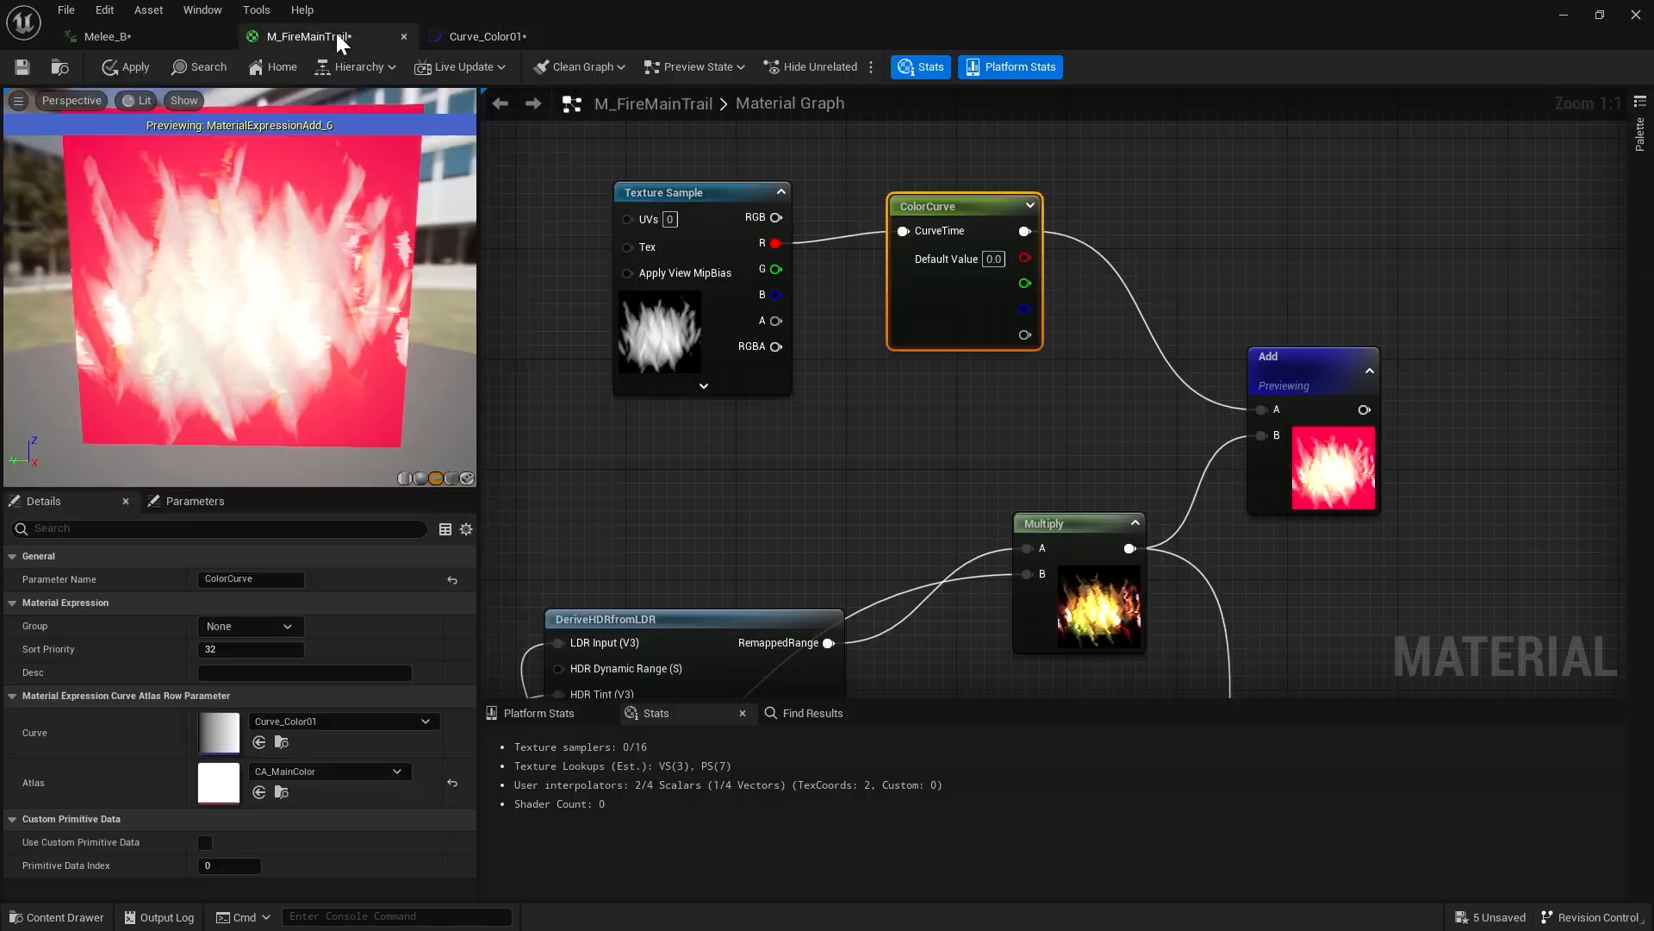
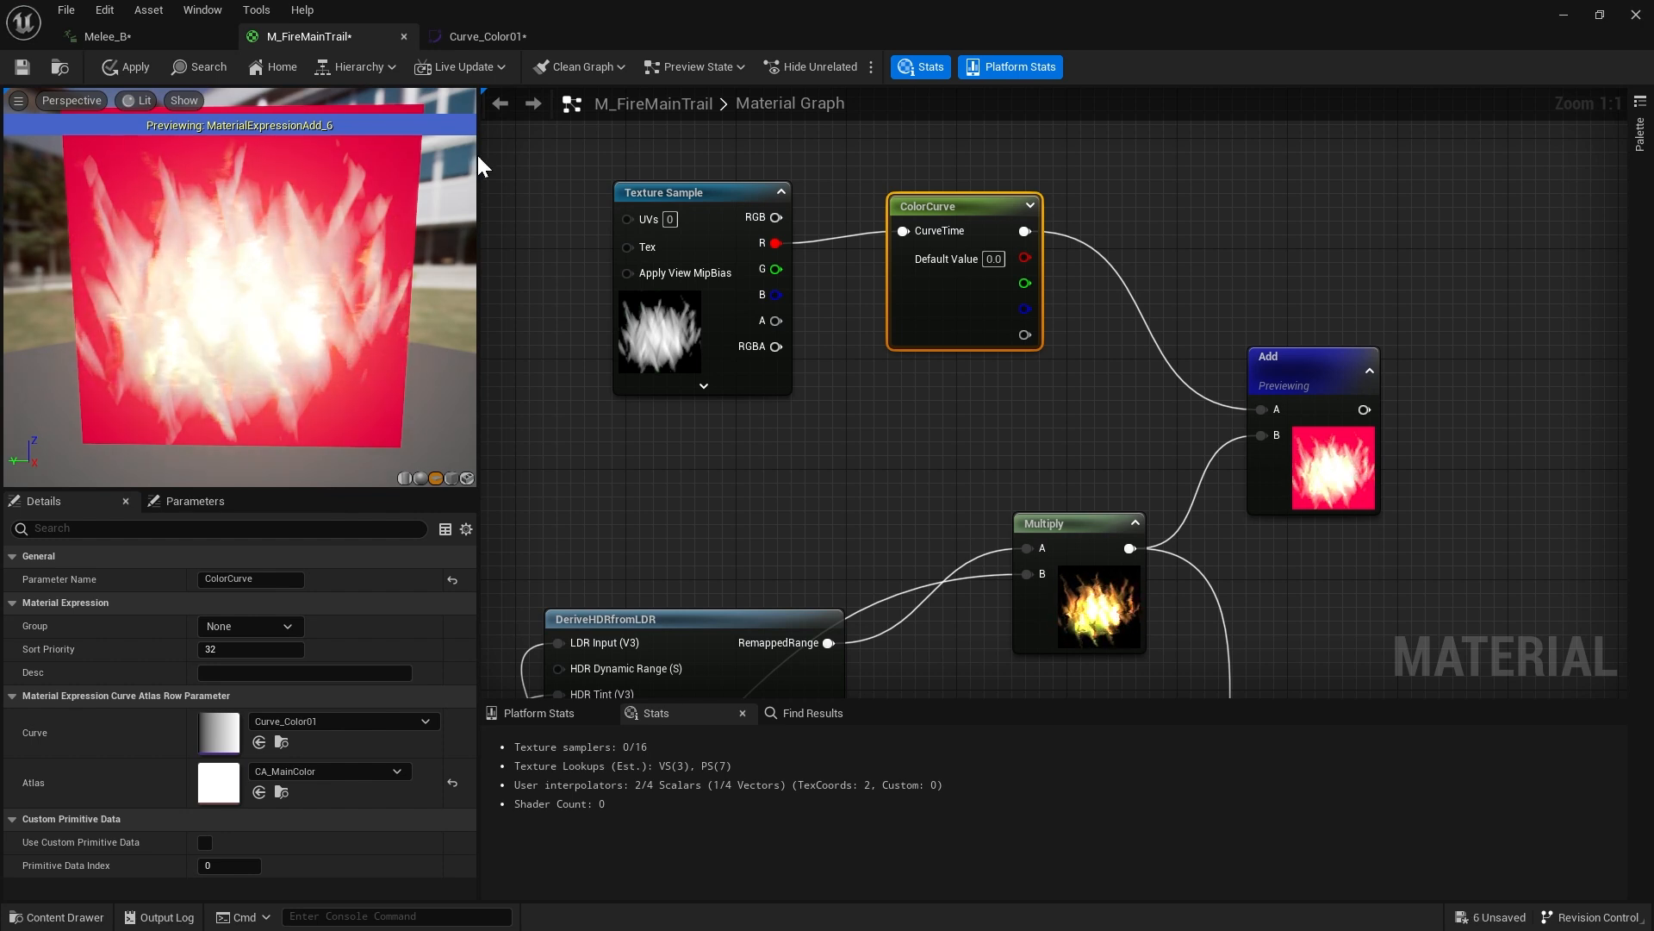
Set the blue value of Curve_Color01's color key at 0 to 0 for pure red, and check it in the M_FireMainTrail preview
{"action": "left_click", "coordinate": [488, 37]}
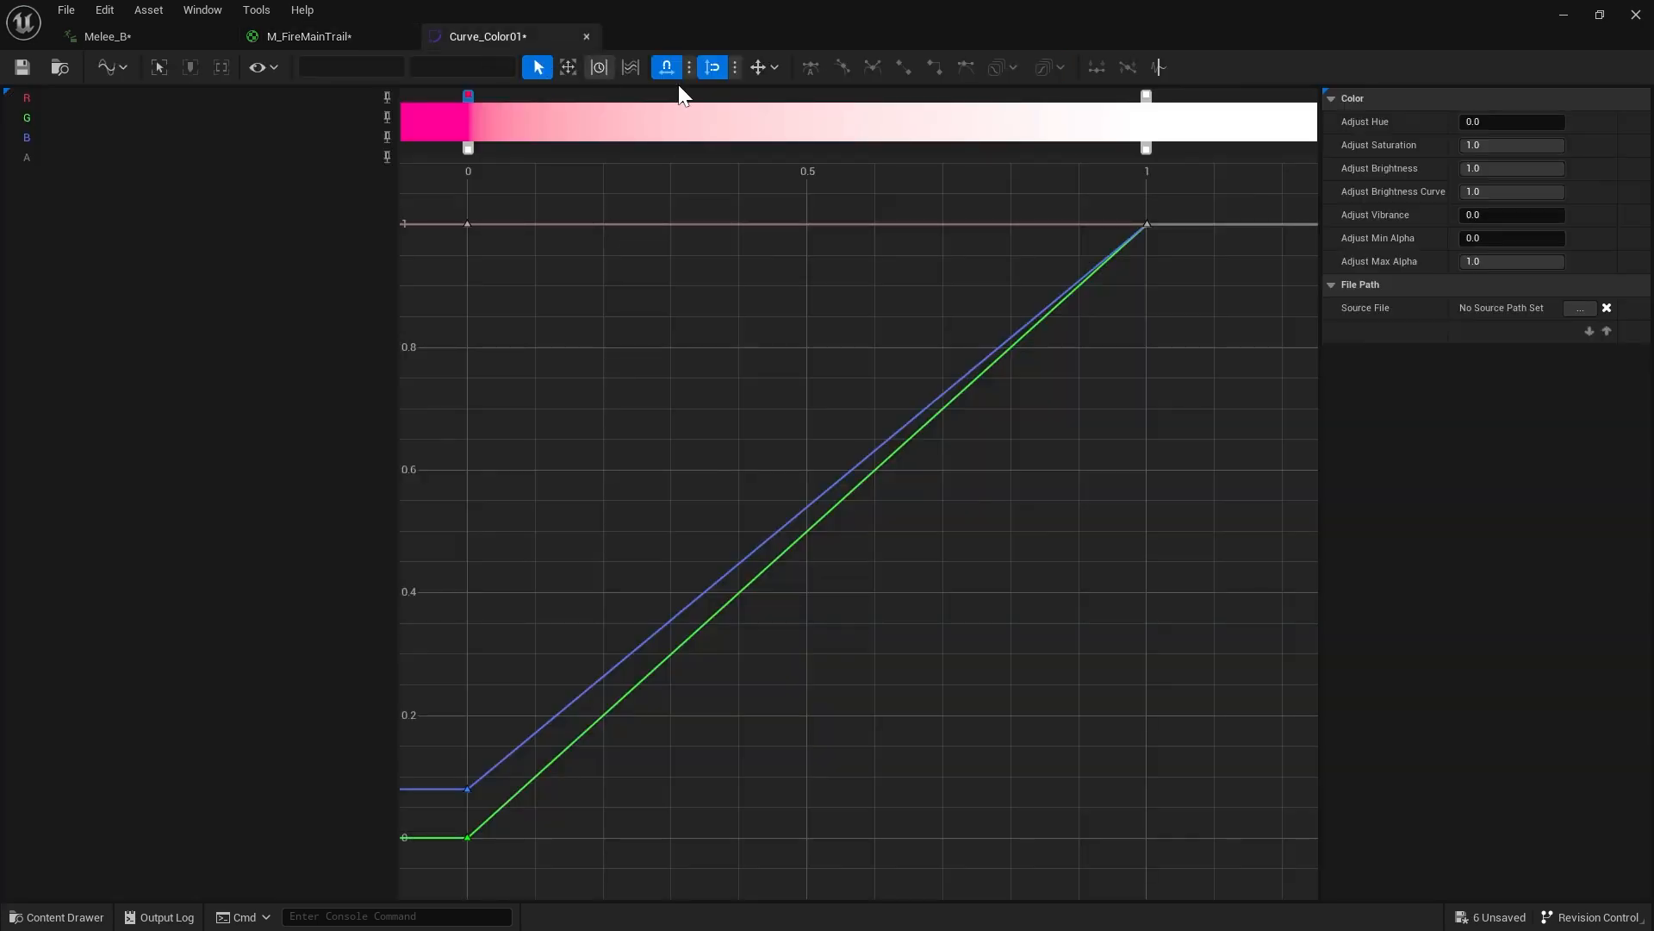
{"action": "double_click", "coordinate": [469, 96]}
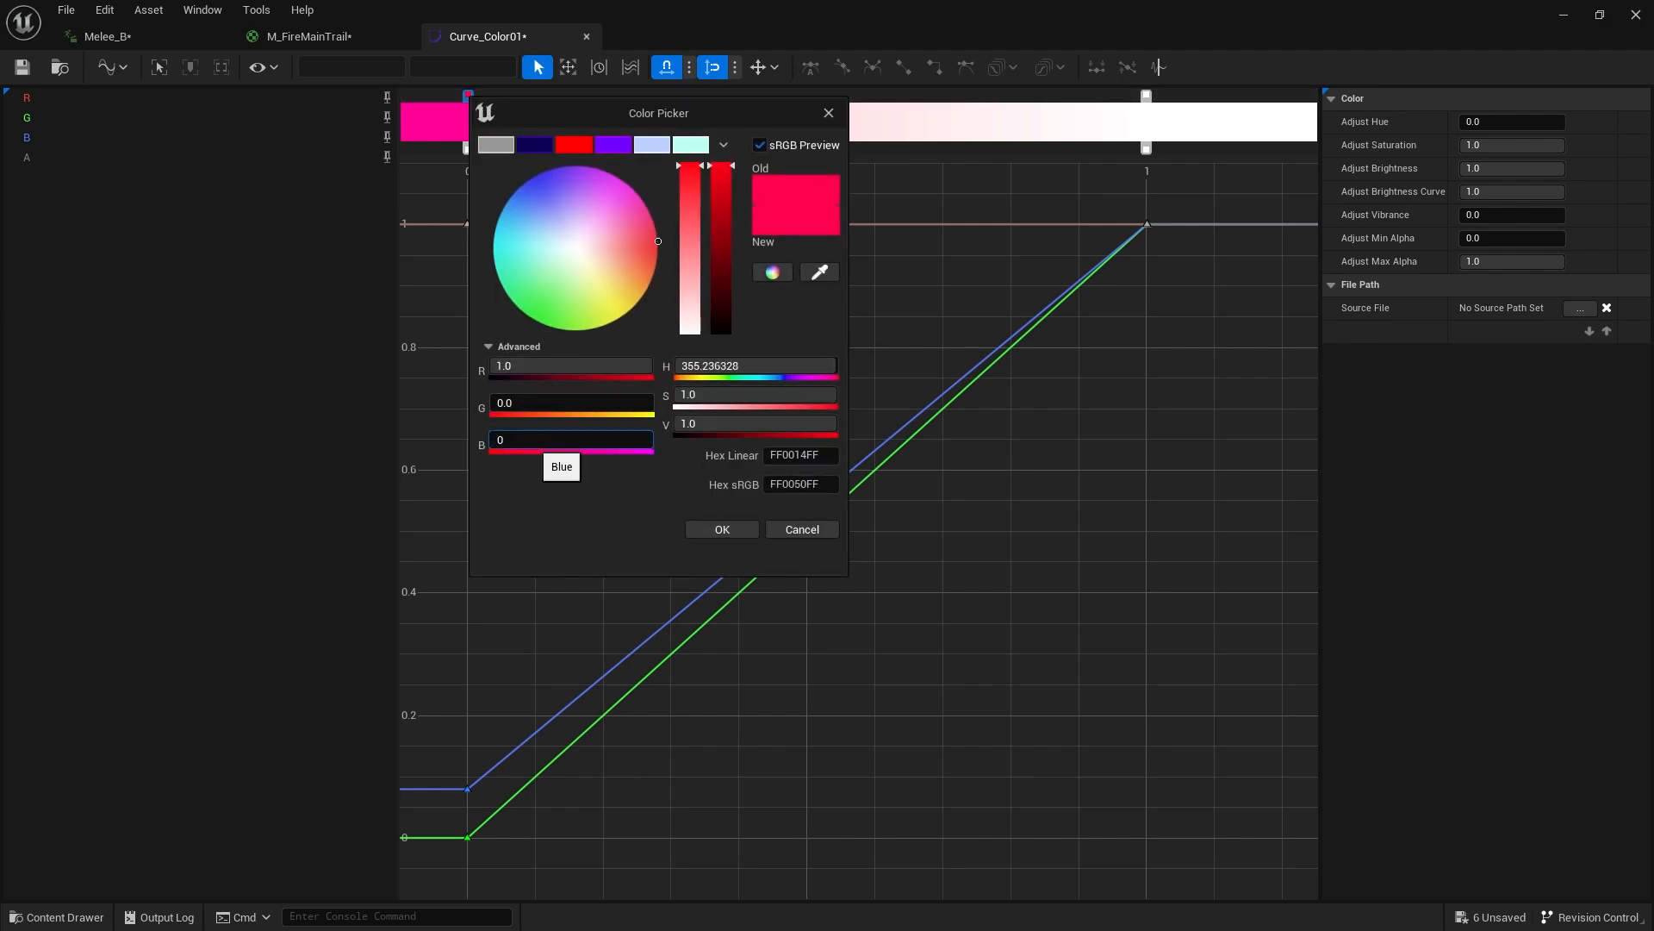
{"action": "type", "text": "0"}
{"action": "key", "text": "Return"}
{"action": "left_click", "coordinate": [700, 529]}
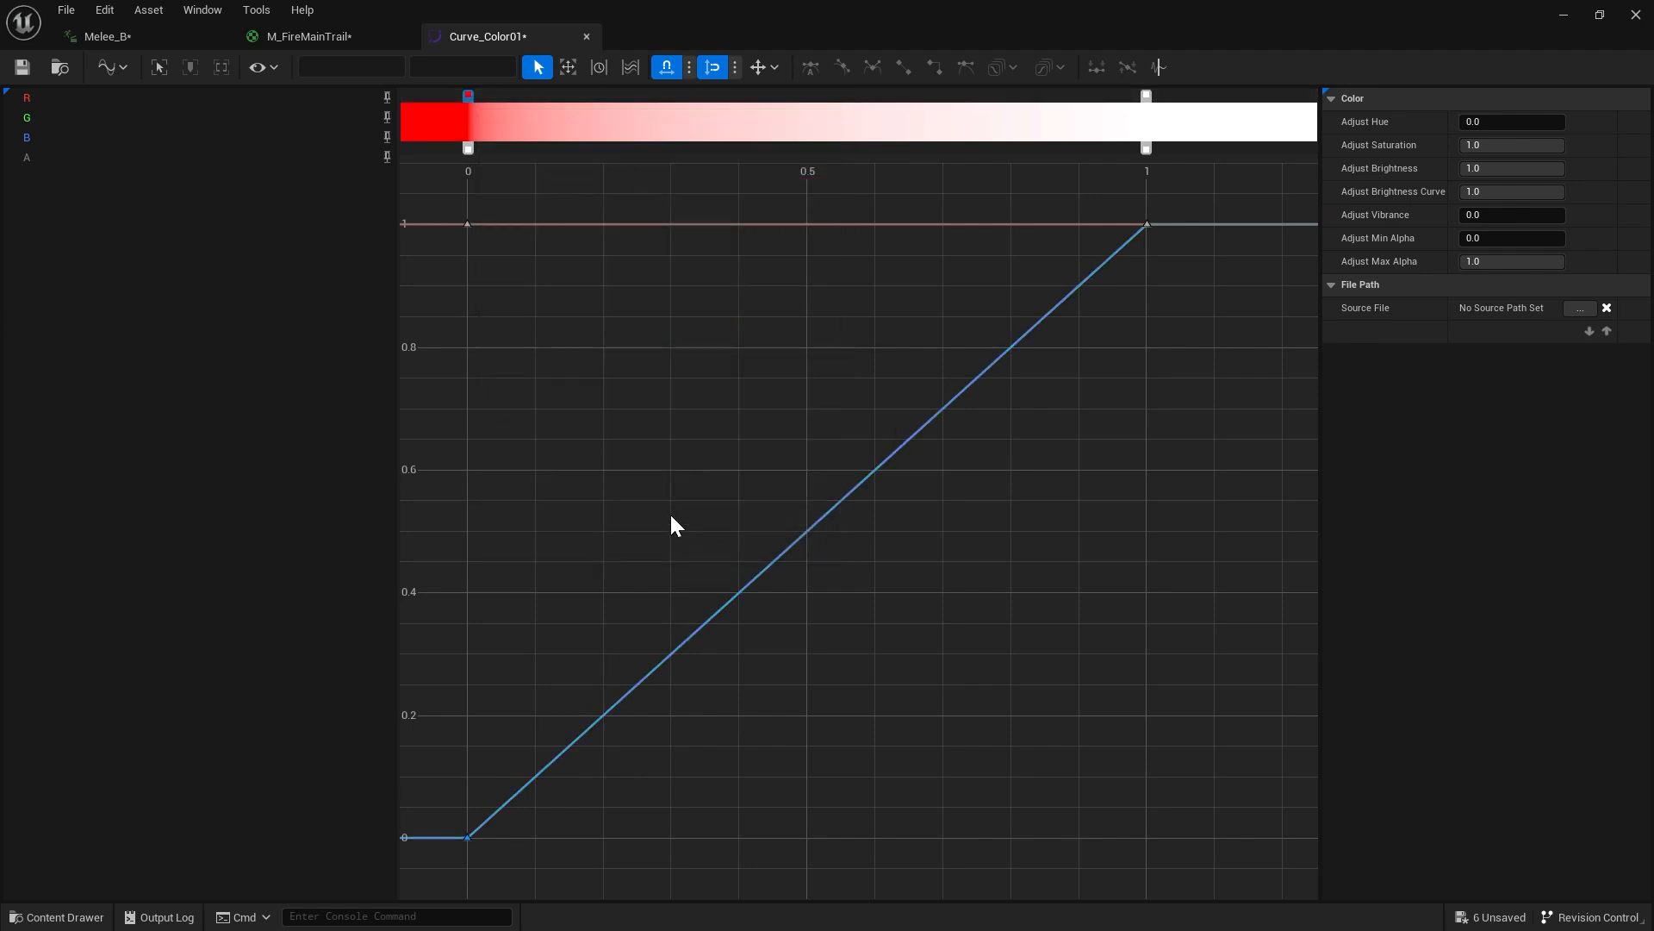
{"action": "left_click", "coordinate": [385, 36]}
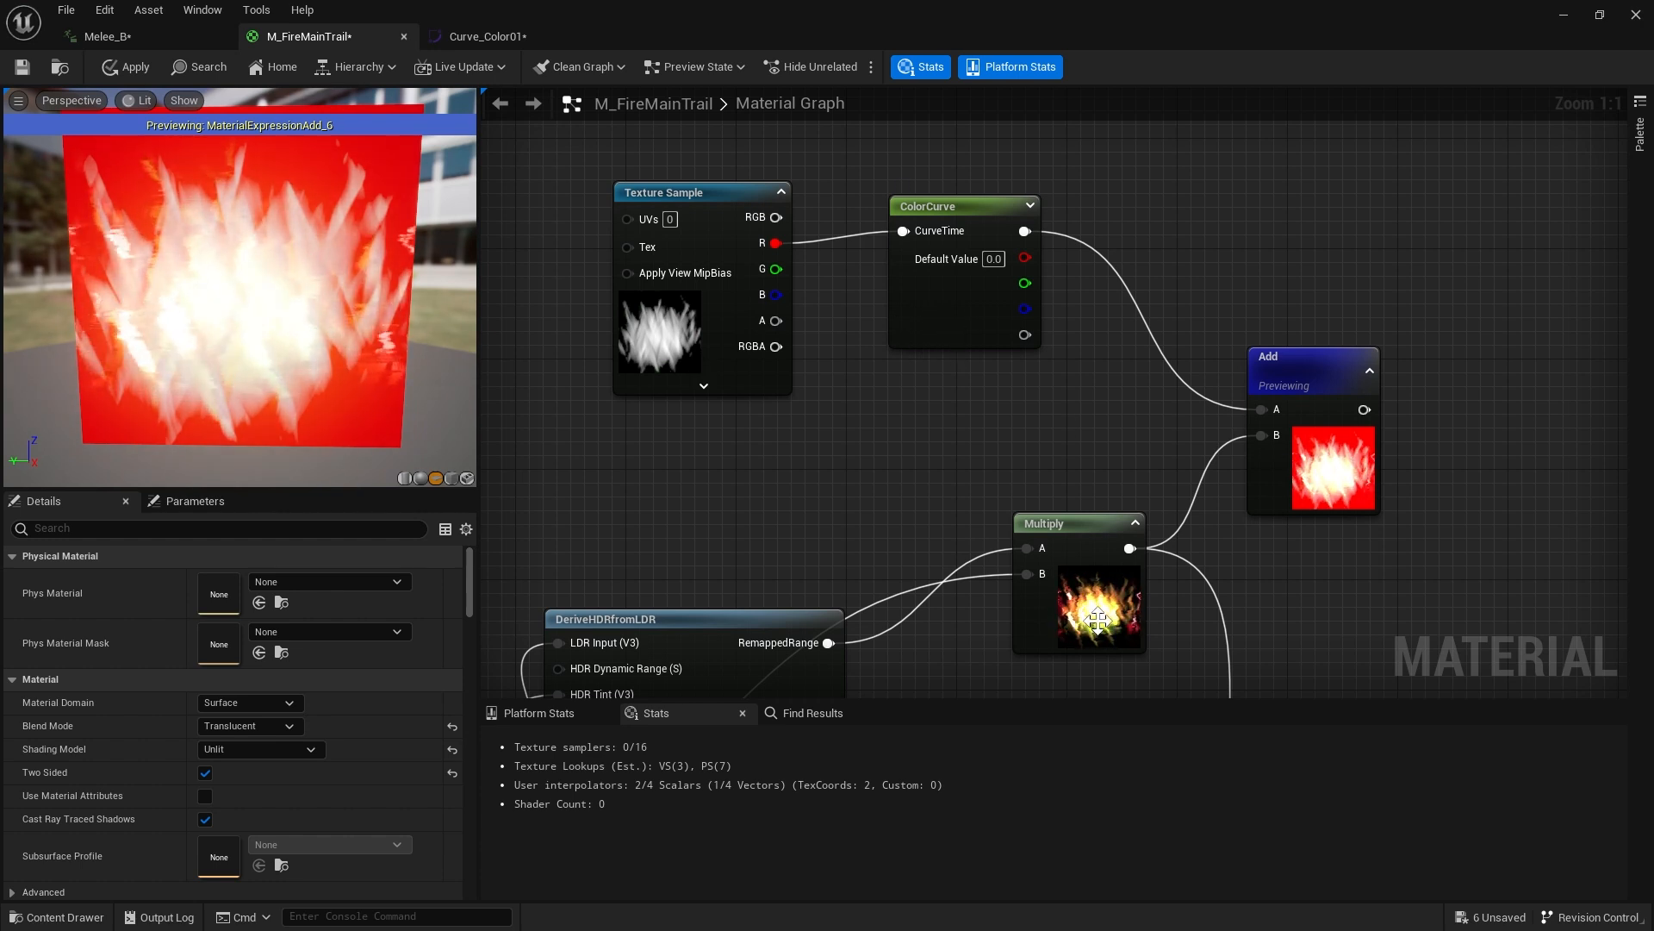
{"action": "right_click_drag", "start_coordinate": [1161, 621], "coordinate": [1135, 531]}
{"action": "left_click", "coordinate": [1071, 550]}
{"action": "right_click_drag", "start_coordinate": [1033, 578], "coordinate": [1149, 475]}
{"action": "left_click_drag", "start_coordinate": [1163, 238], "coordinate": [872, 525]}
{"action": "right_click_drag", "start_coordinate": [1052, 240], "coordinate": [803, 443]}
Set Curve_Color01's color key at 1 to black and expand the ColorCurve node's preview in M_FireMainTrail
{"action": "left_click", "coordinate": [488, 36]}
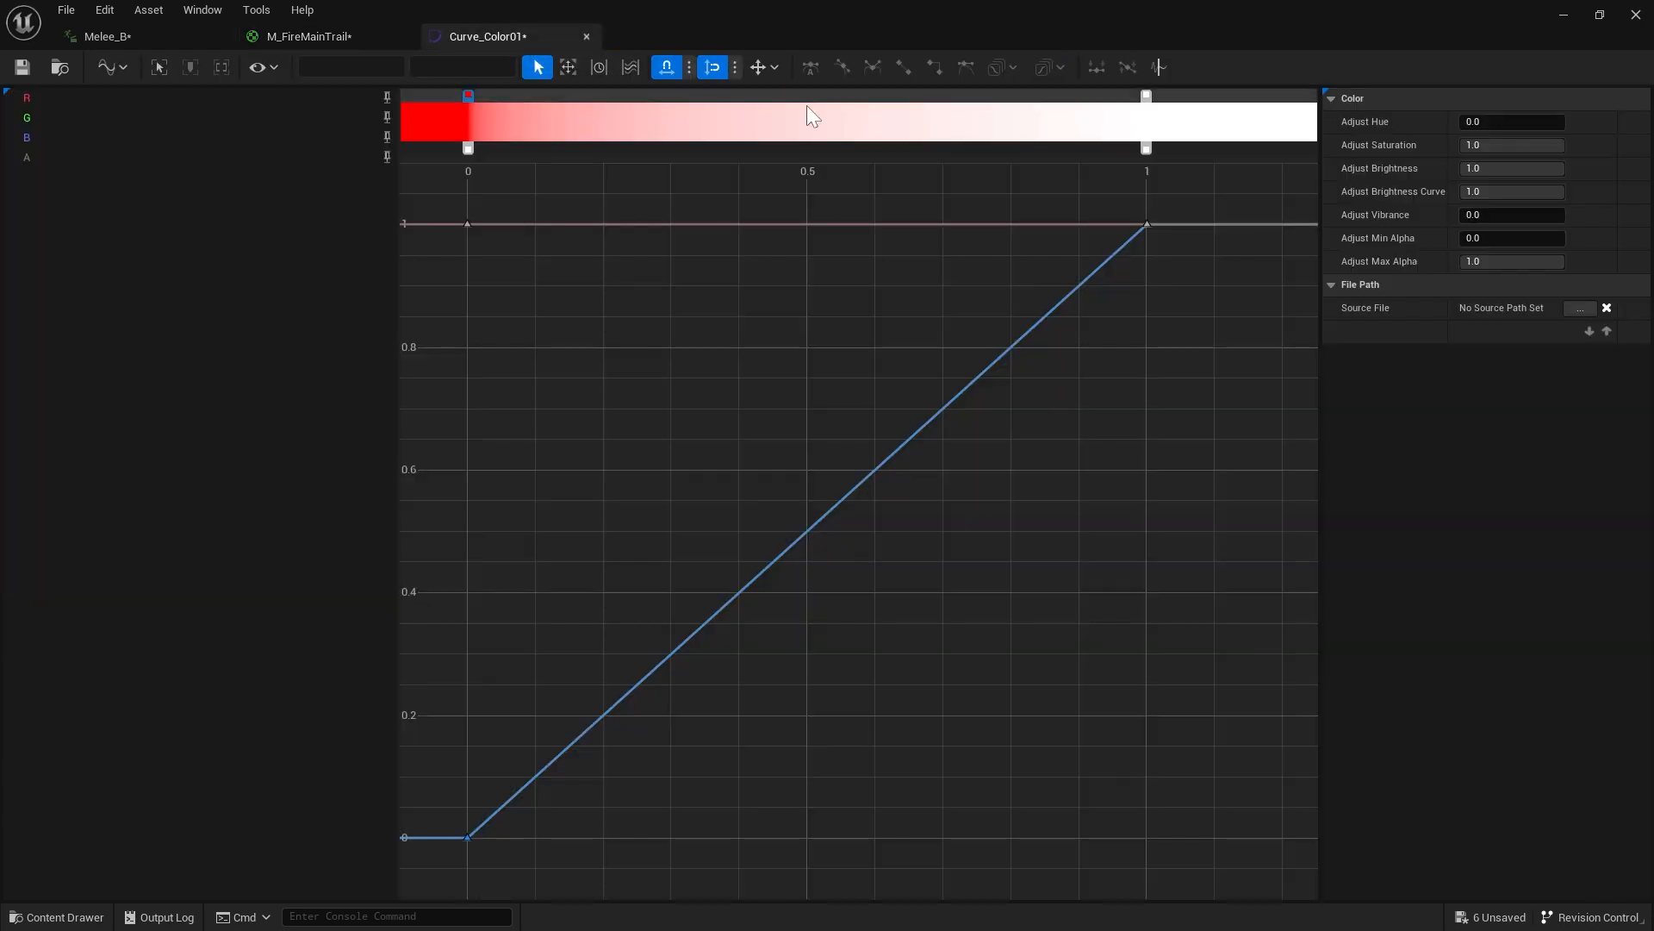
{"action": "double_click", "coordinate": [1146, 97]}
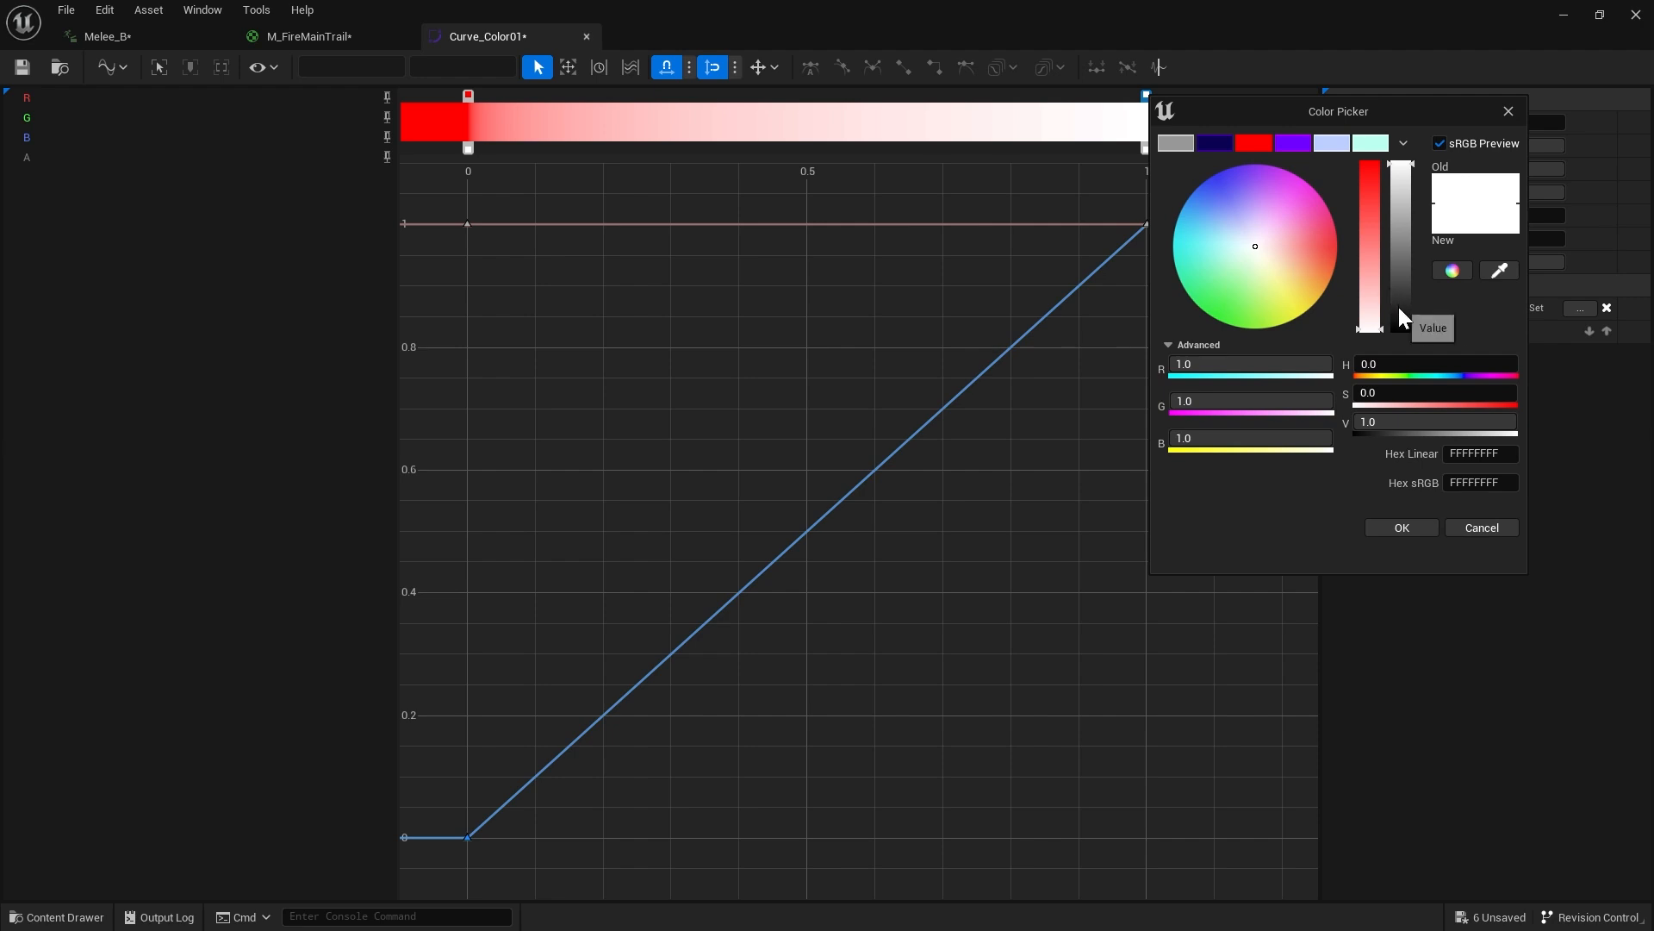
{"action": "left_click_drag", "start_coordinate": [1398, 303], "coordinate": [1397, 336]}
{"action": "left_click", "coordinate": [1401, 525]}
{"action": "left_click", "coordinate": [379, 36]}
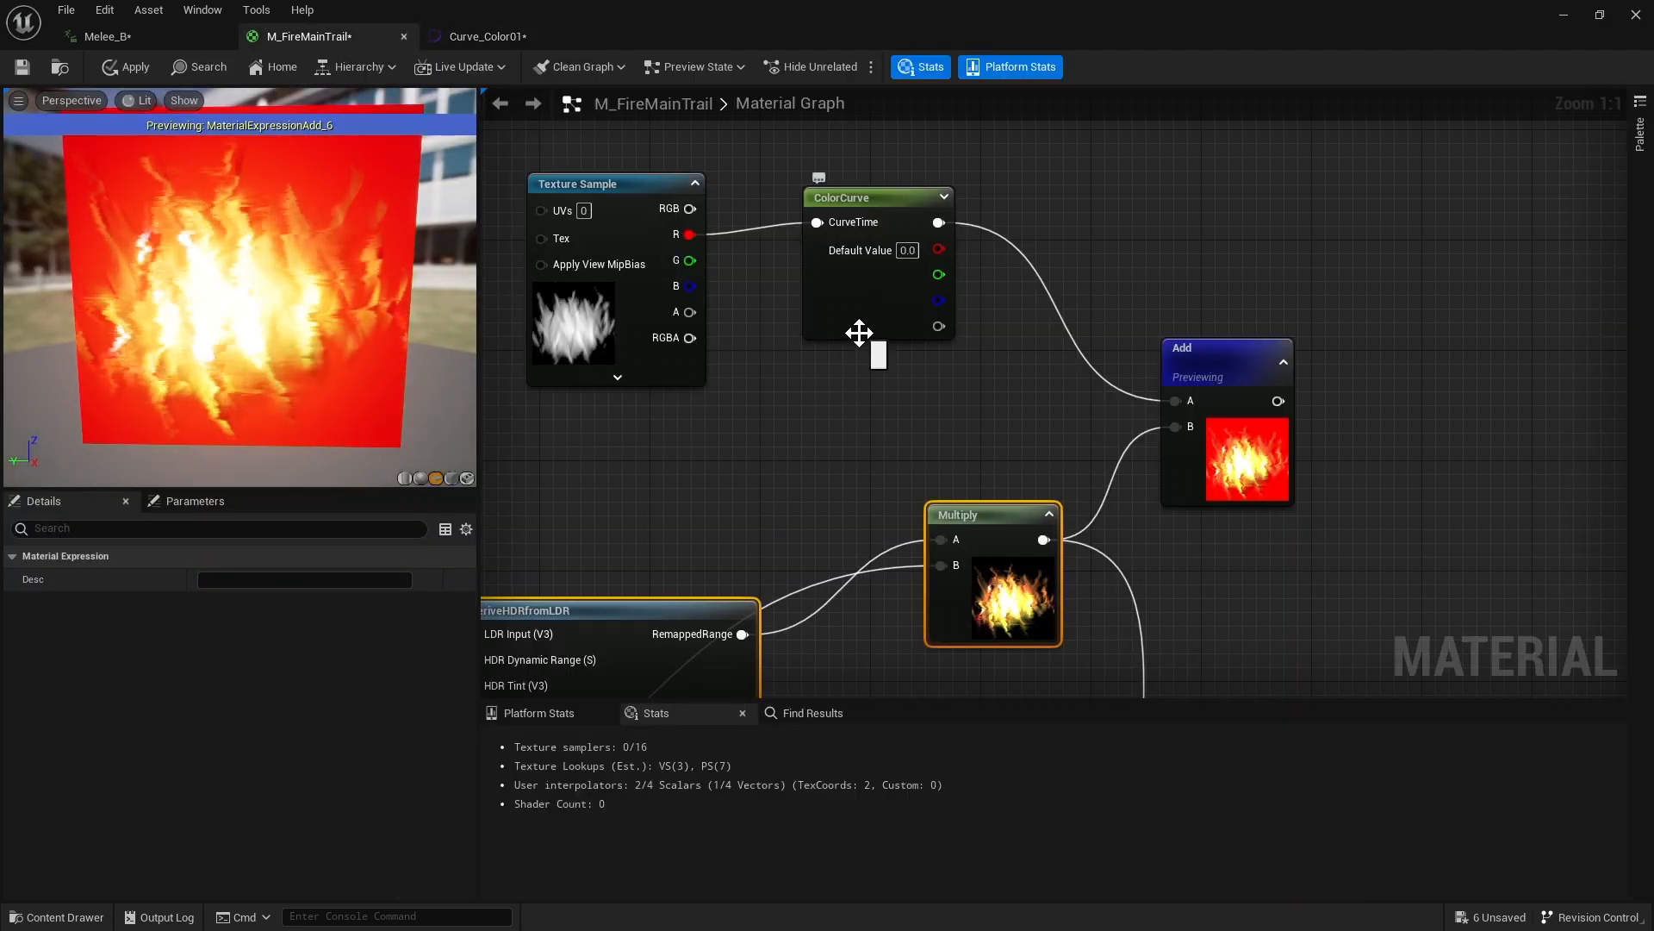
{"action": "left_click", "coordinate": [493, 33]}
{"action": "left_click", "coordinate": [291, 38]}
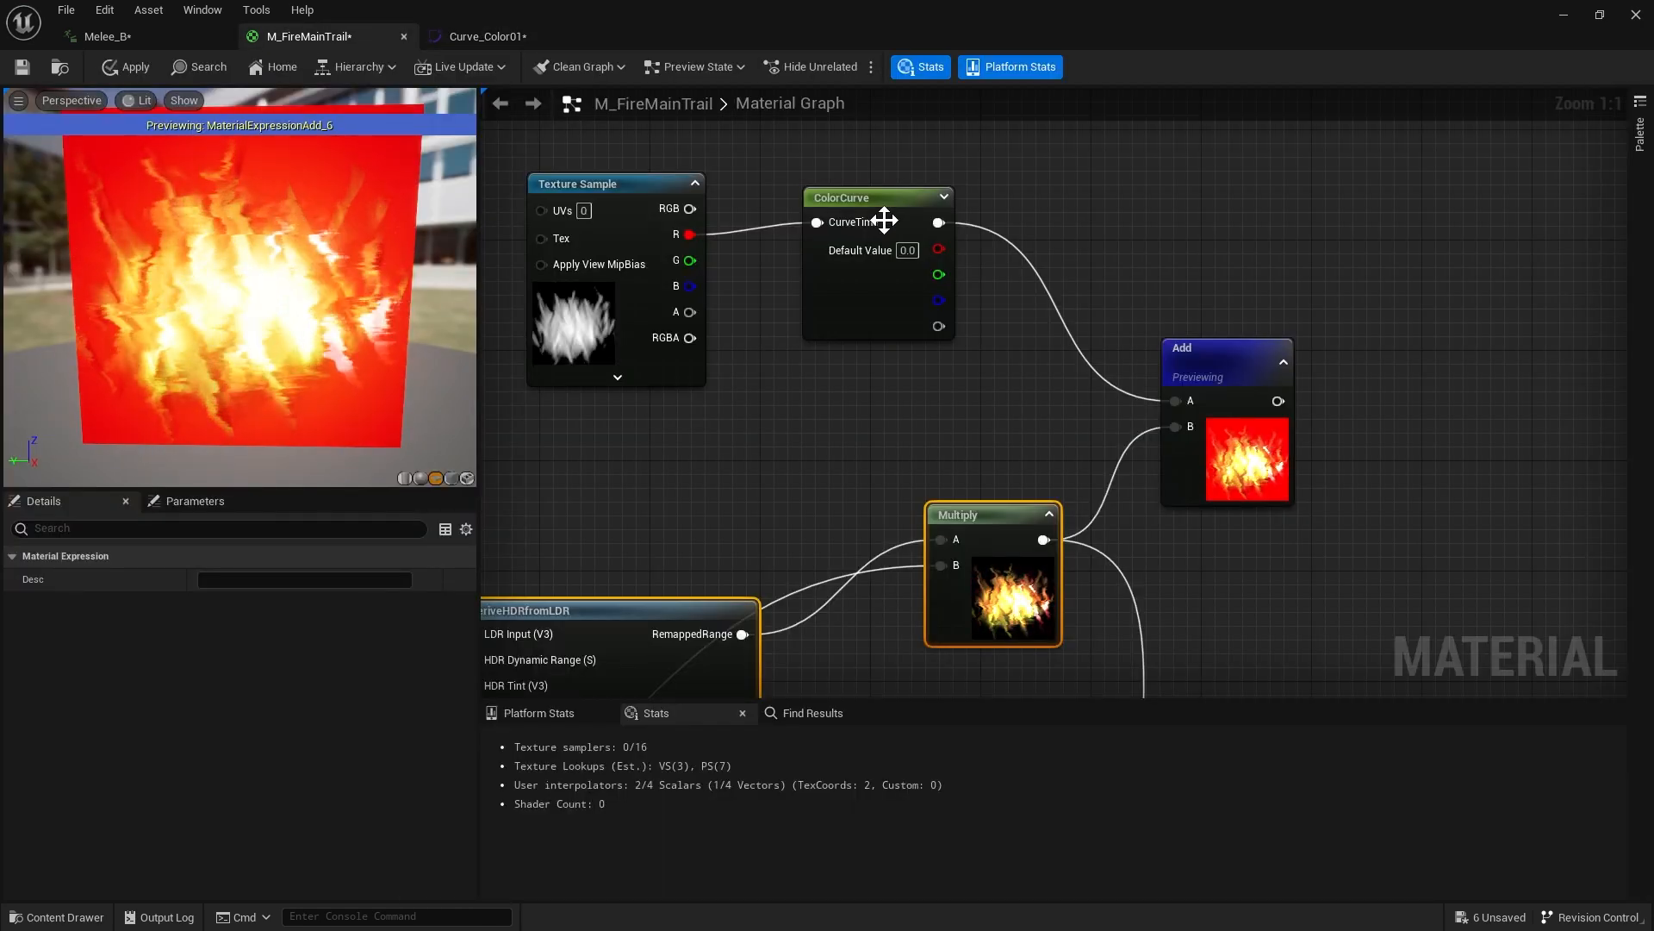
{"action": "mouse_move", "coordinate": [894, 336]}
{"action": "left_mouse_down"}
{"action": "mouse_move", "coordinate": [872, 348]}
{"action": "mouse_move", "coordinate": [883, 324]}
{"action": "left_mouse_up"}
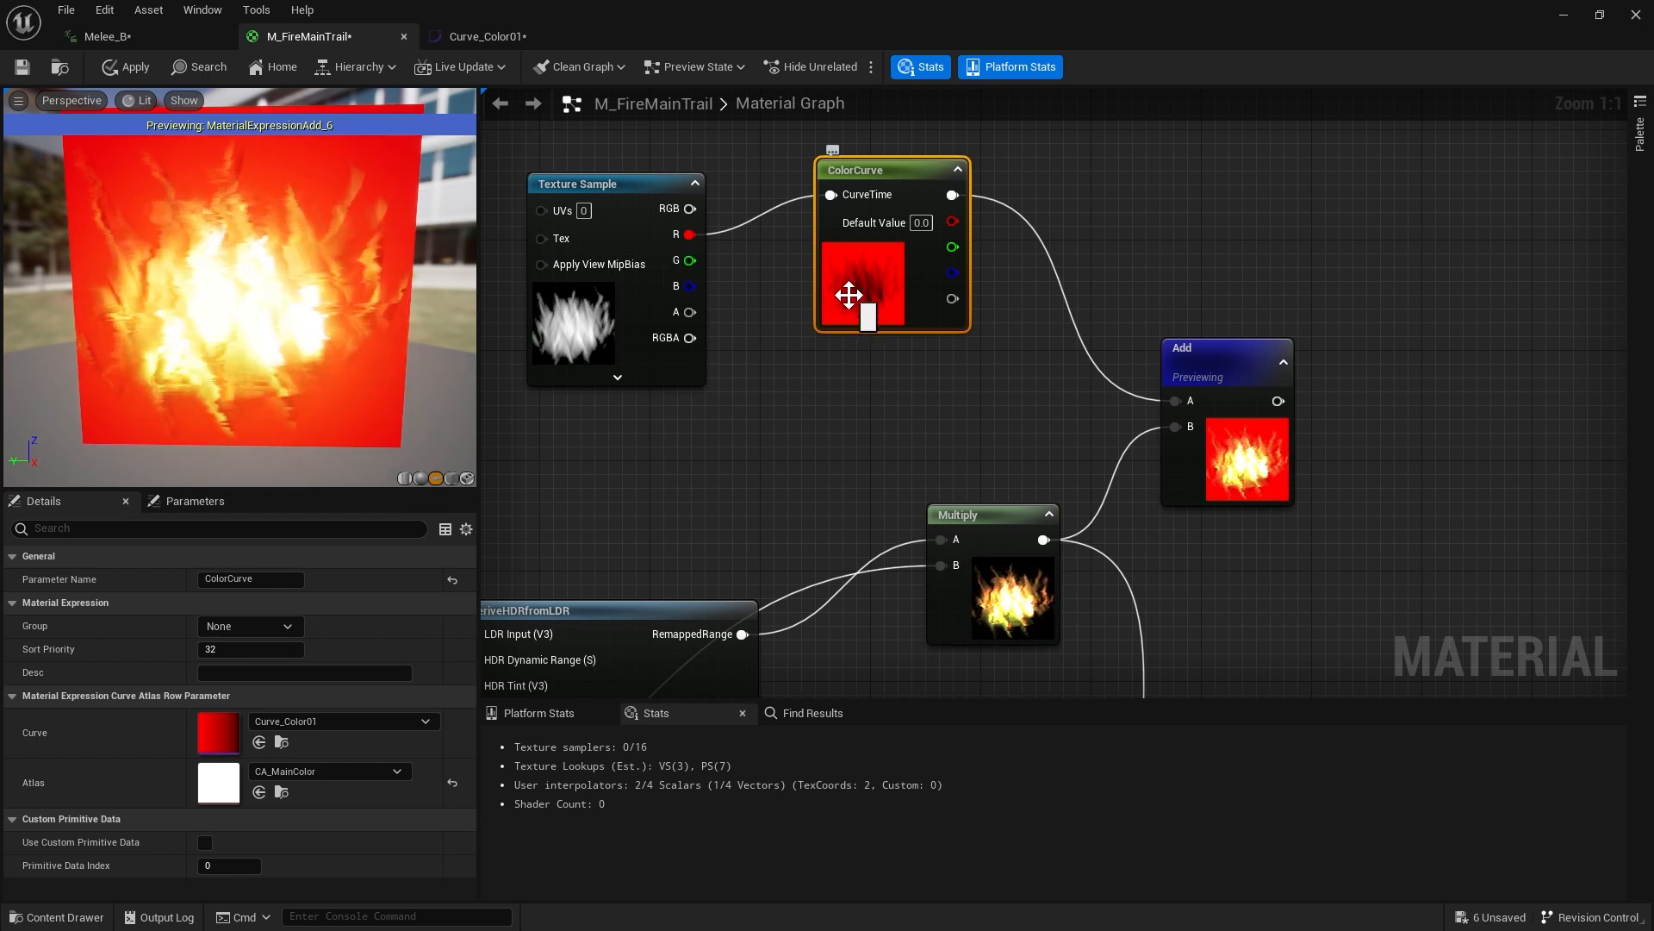
Move Curve_Color01's black color key from 1 to about 0.67 and return to the M_FireMainTrail graph
{"action": "left_click", "coordinate": [487, 37]}
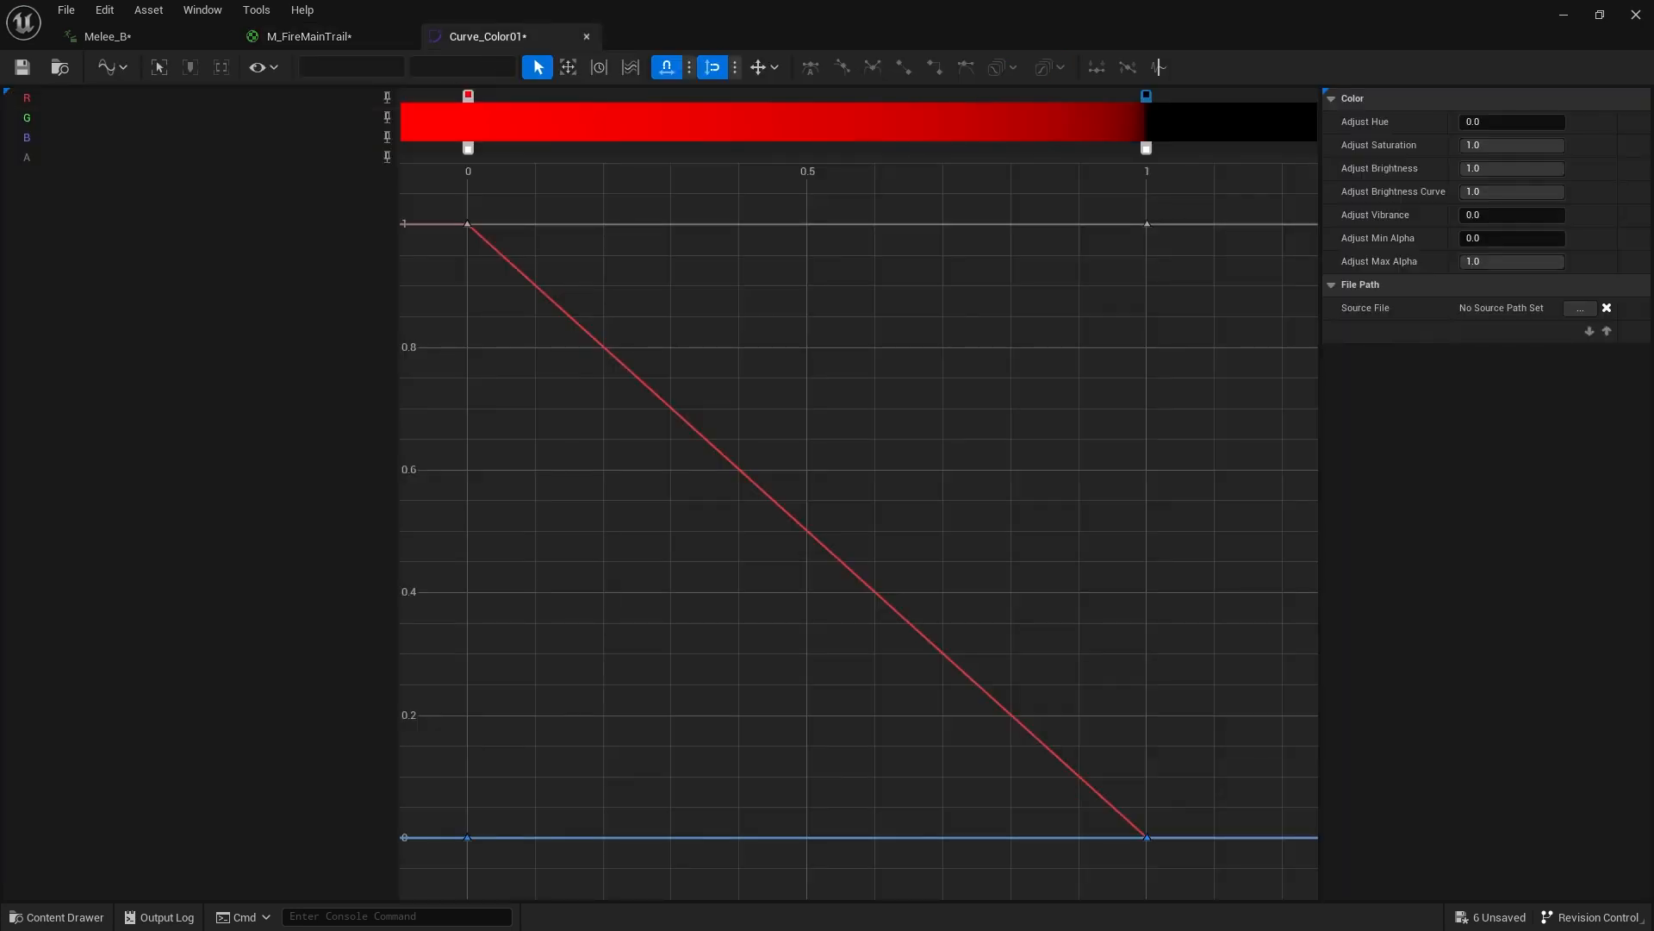
{"action": "left_click_drag", "start_coordinate": [1146, 99], "coordinate": [925, 110]}
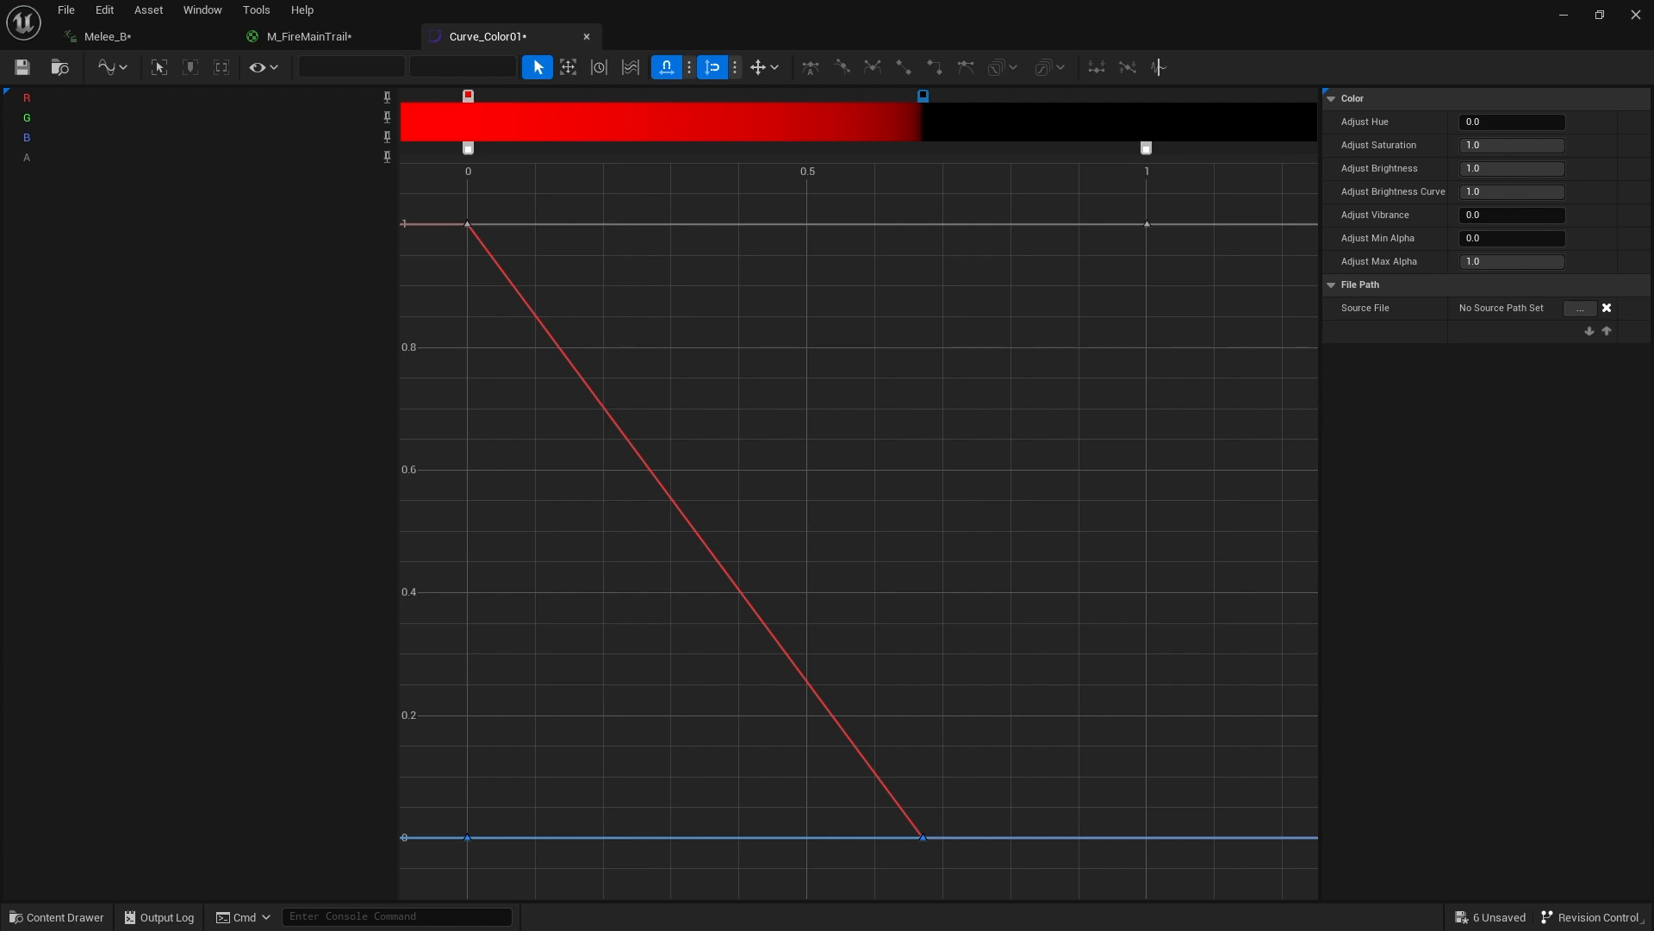
{"action": "right_click", "coordinate": [924, 94]}
{"action": "left_click", "coordinate": [926, 302]}
{"action": "left_click", "coordinate": [332, 37]}
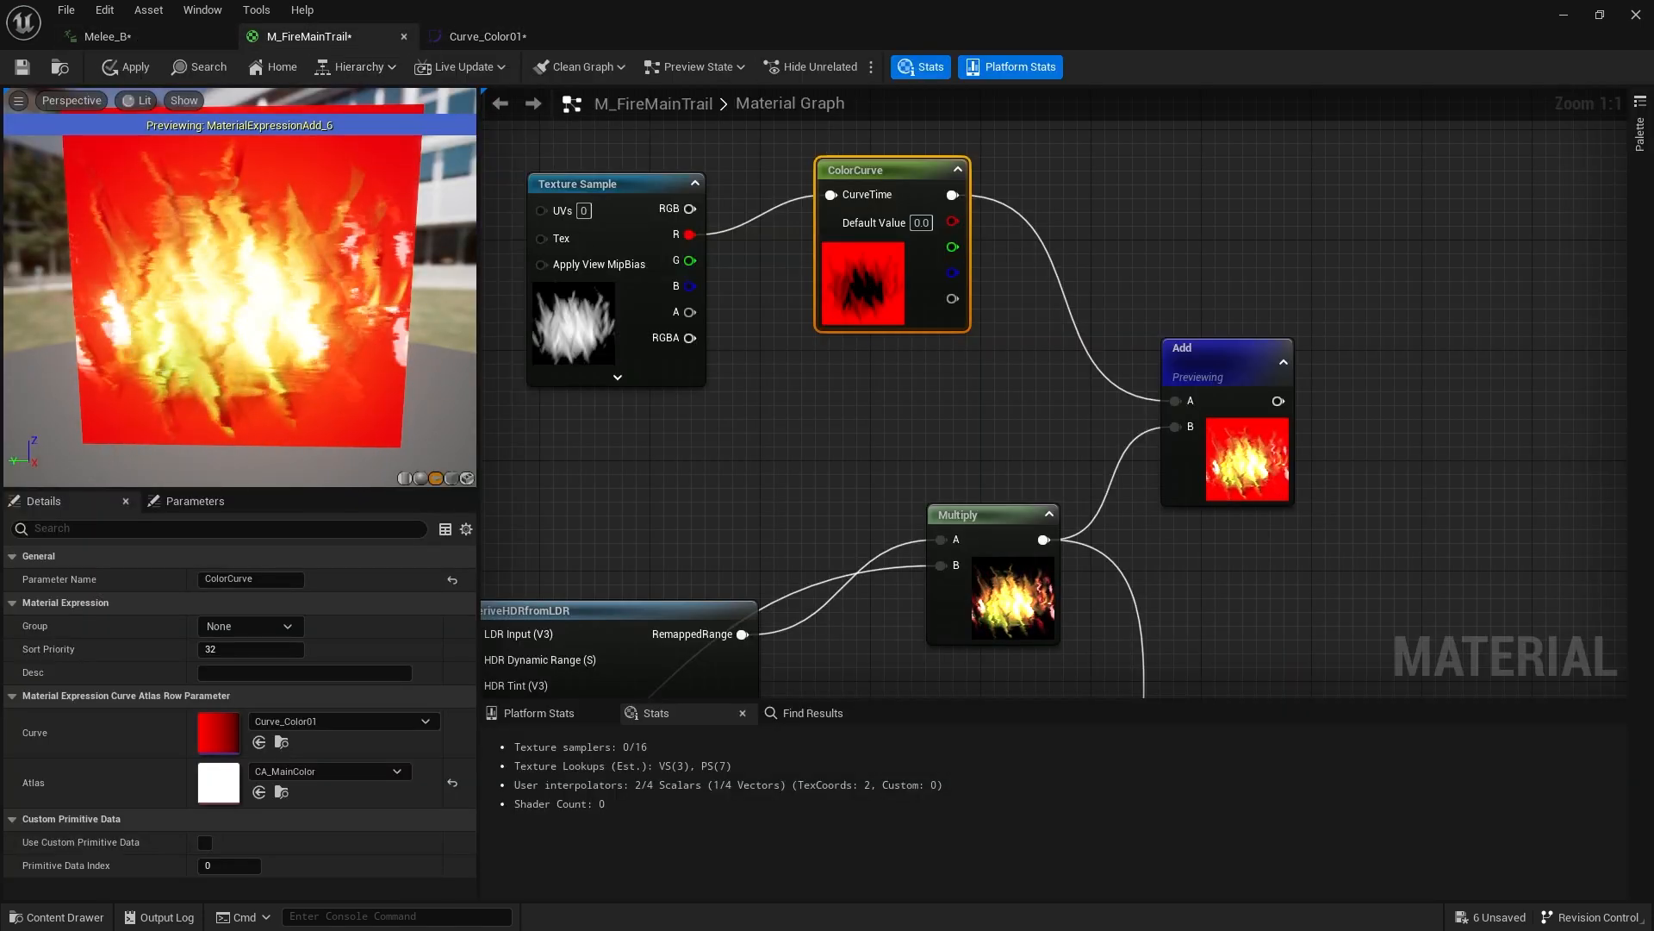
Stop previewing the Add node and connect its output to the material's Emissive Color
{"action": "right_click_drag", "start_coordinate": [938, 427], "coordinate": [868, 384]}
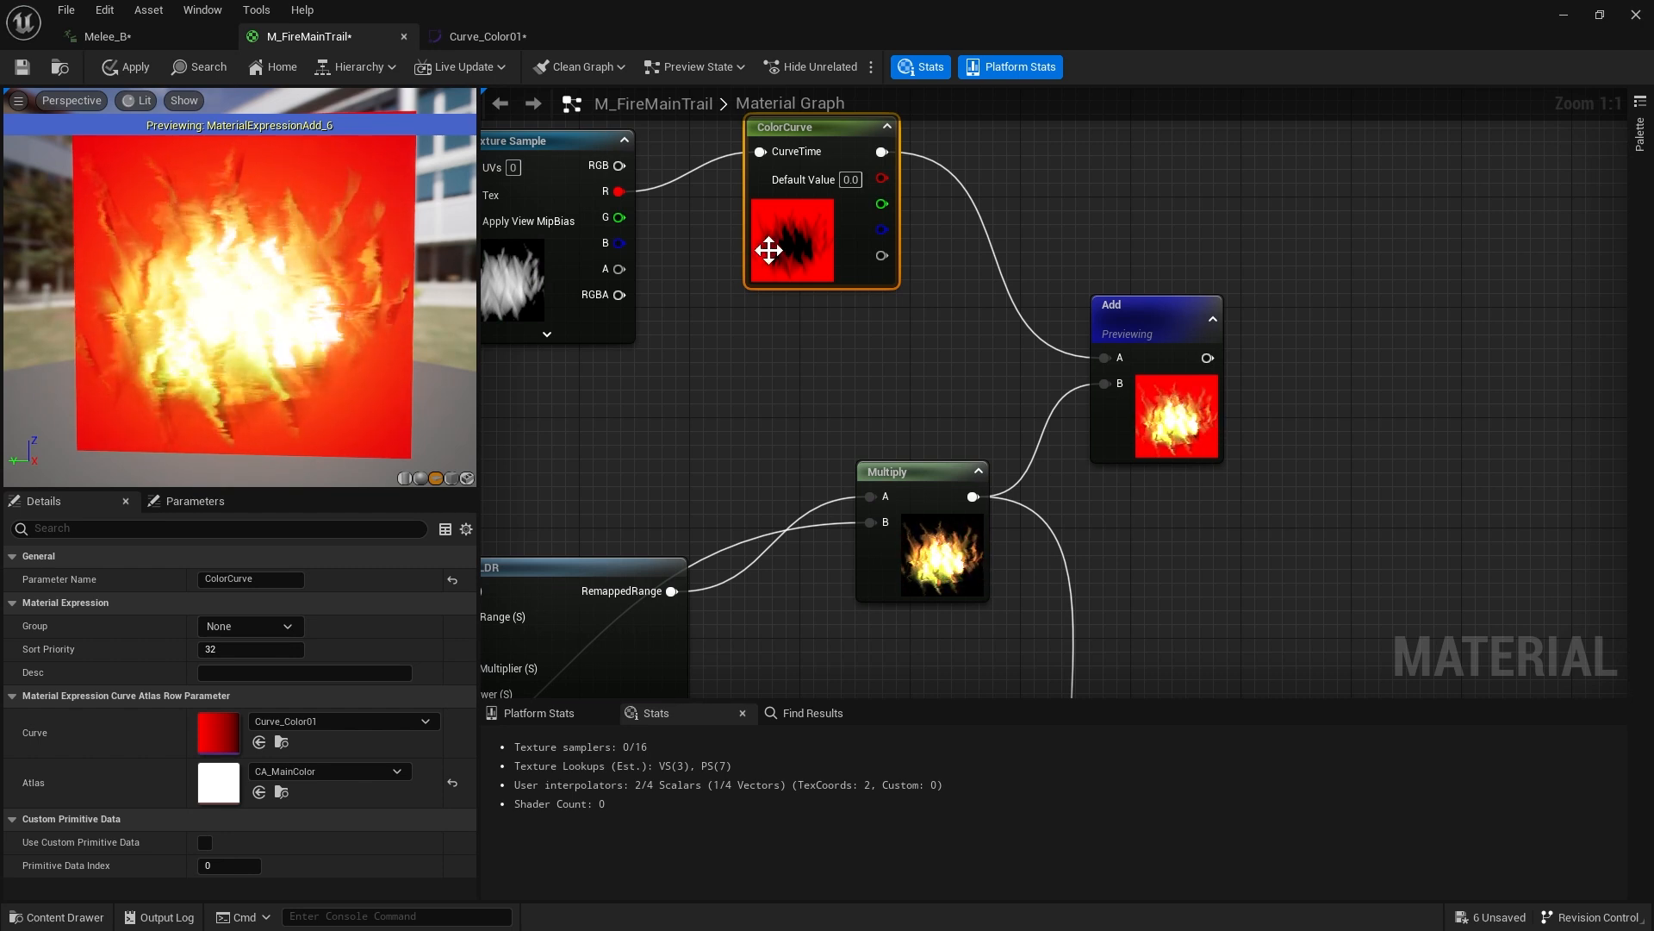
{"action": "left_click", "coordinate": [1176, 413]}
{"action": "right_click", "coordinate": [1178, 436]}
{"action": "key", "text": "Escape"}
{"action": "scroll", "coordinate": [1232, 485], "scroll_direction": "down", "scroll_amount": 2}
{"action": "right_click_drag", "start_coordinate": [1232, 485], "coordinate": [961, 244]}
{"action": "scroll", "coordinate": [961, 244], "scroll_direction": "down", "scroll_amount": 1}
{"action": "left_click_drag", "start_coordinate": [940, 150], "coordinate": [920, 653]}
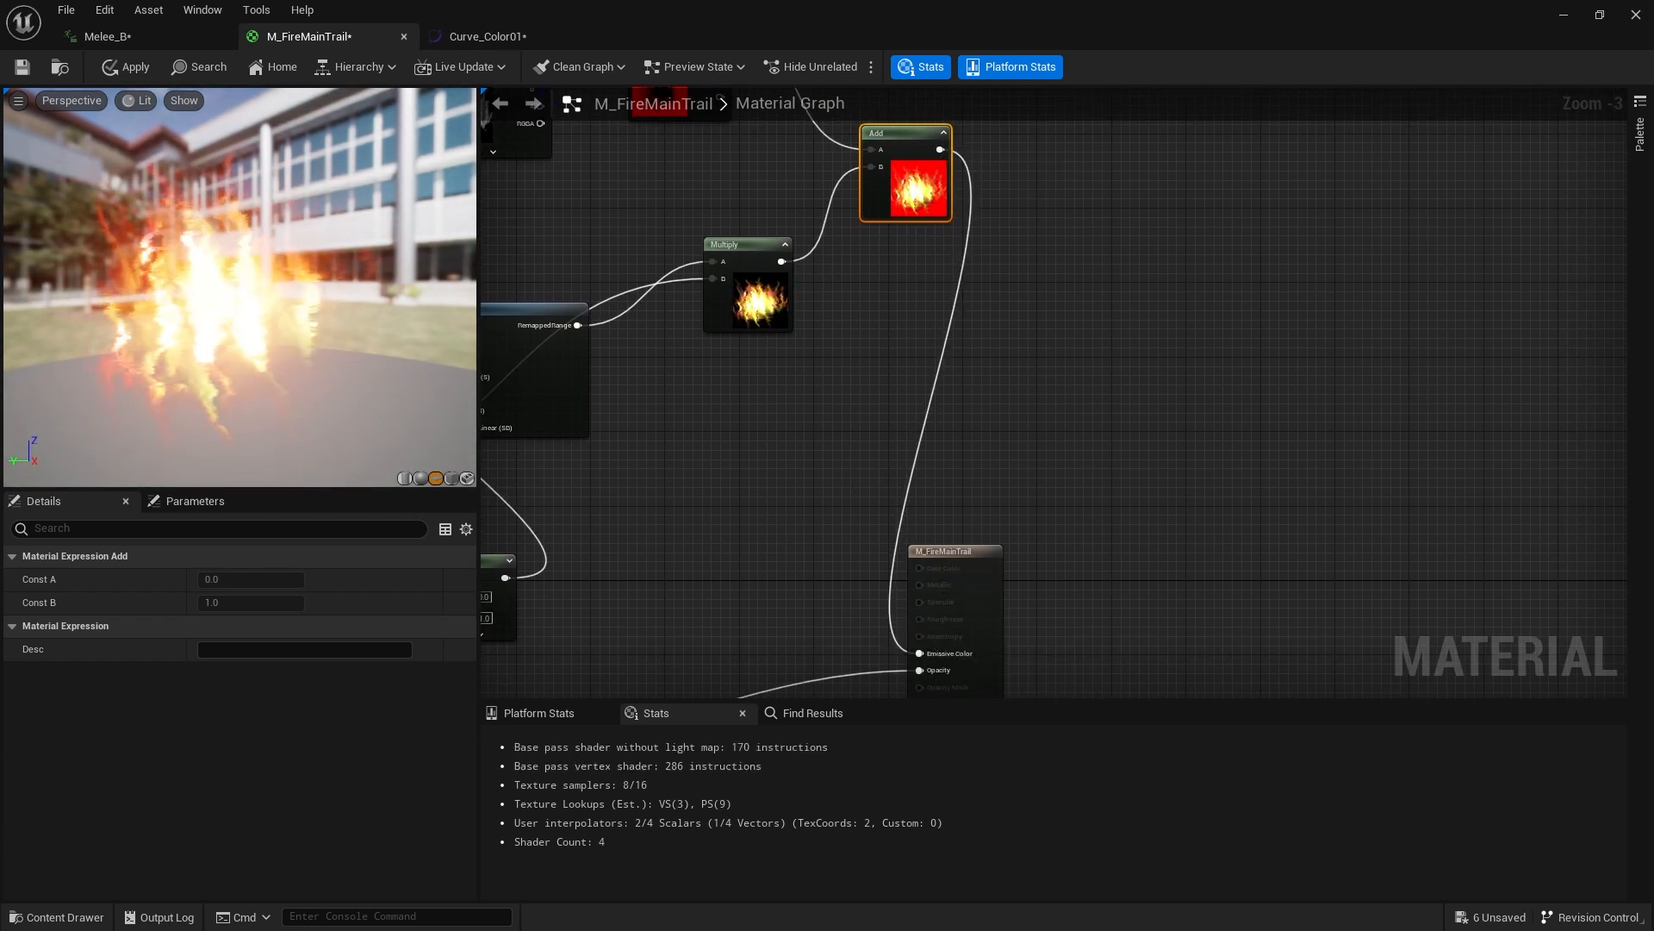
Compare the preview with the fire Multiply output in Emissive Color, and reconnect the Add output
{"action": "left_click_drag", "start_coordinate": [173, 183], "coordinate": [172, 216]}
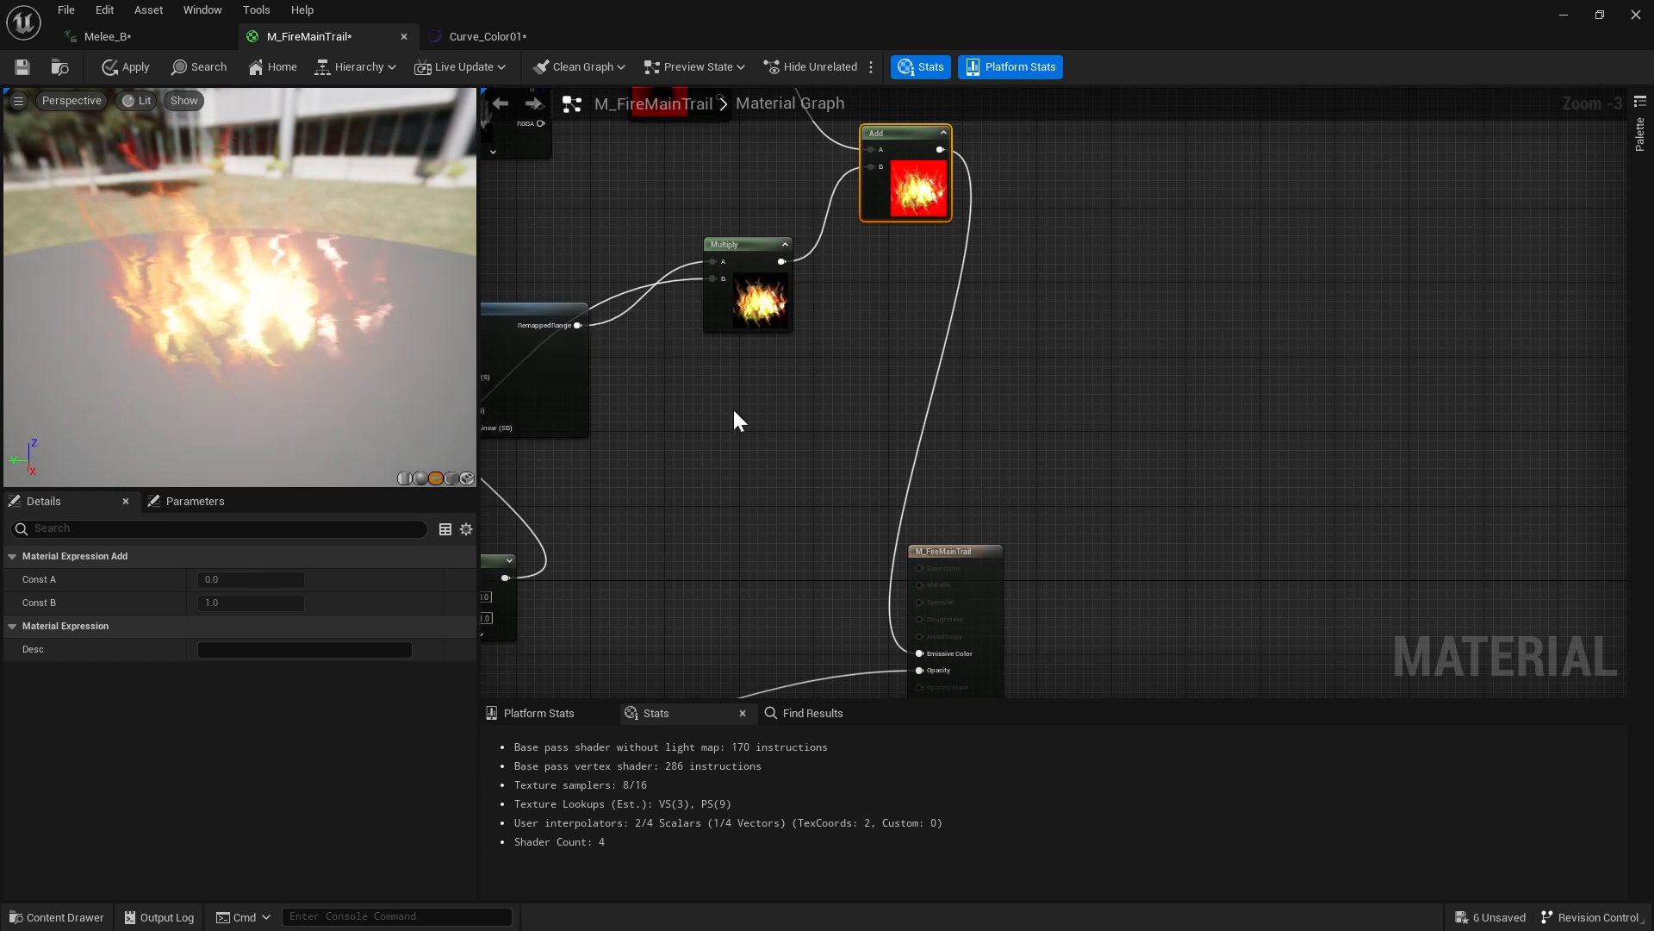
{"action": "left_click_drag", "start_coordinate": [782, 261], "coordinate": [920, 651]}
{"action": "left_click_drag", "start_coordinate": [204, 224], "coordinate": [198, 231]}
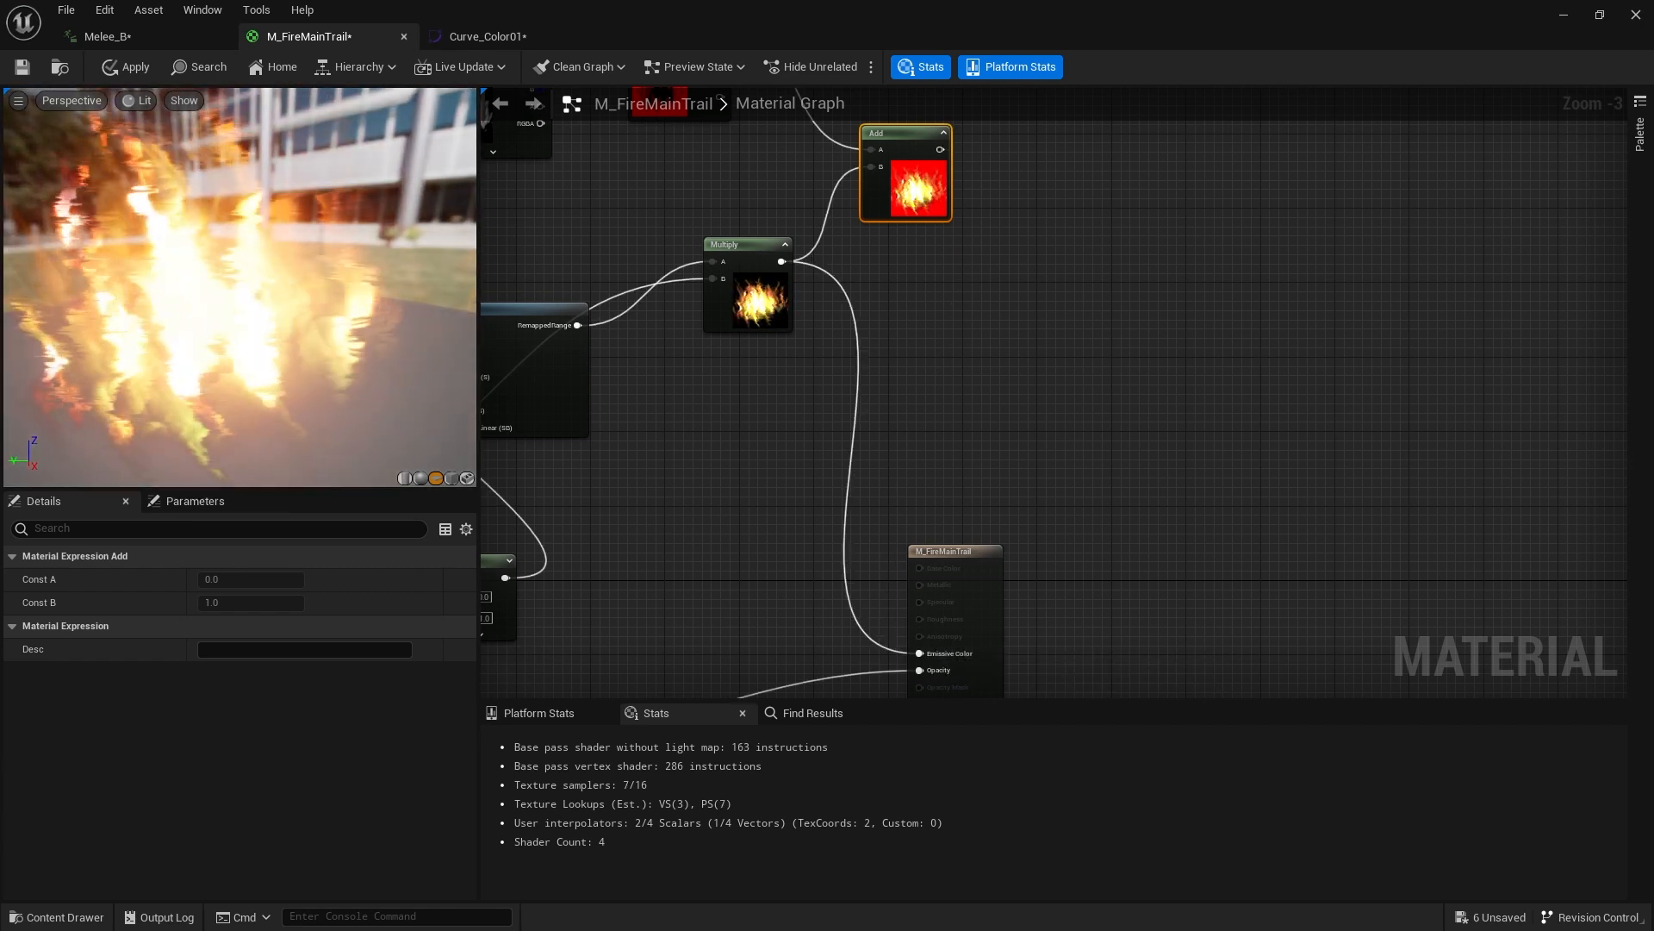
{"action": "left_click_drag", "start_coordinate": [162, 255], "coordinate": [103, 241]}
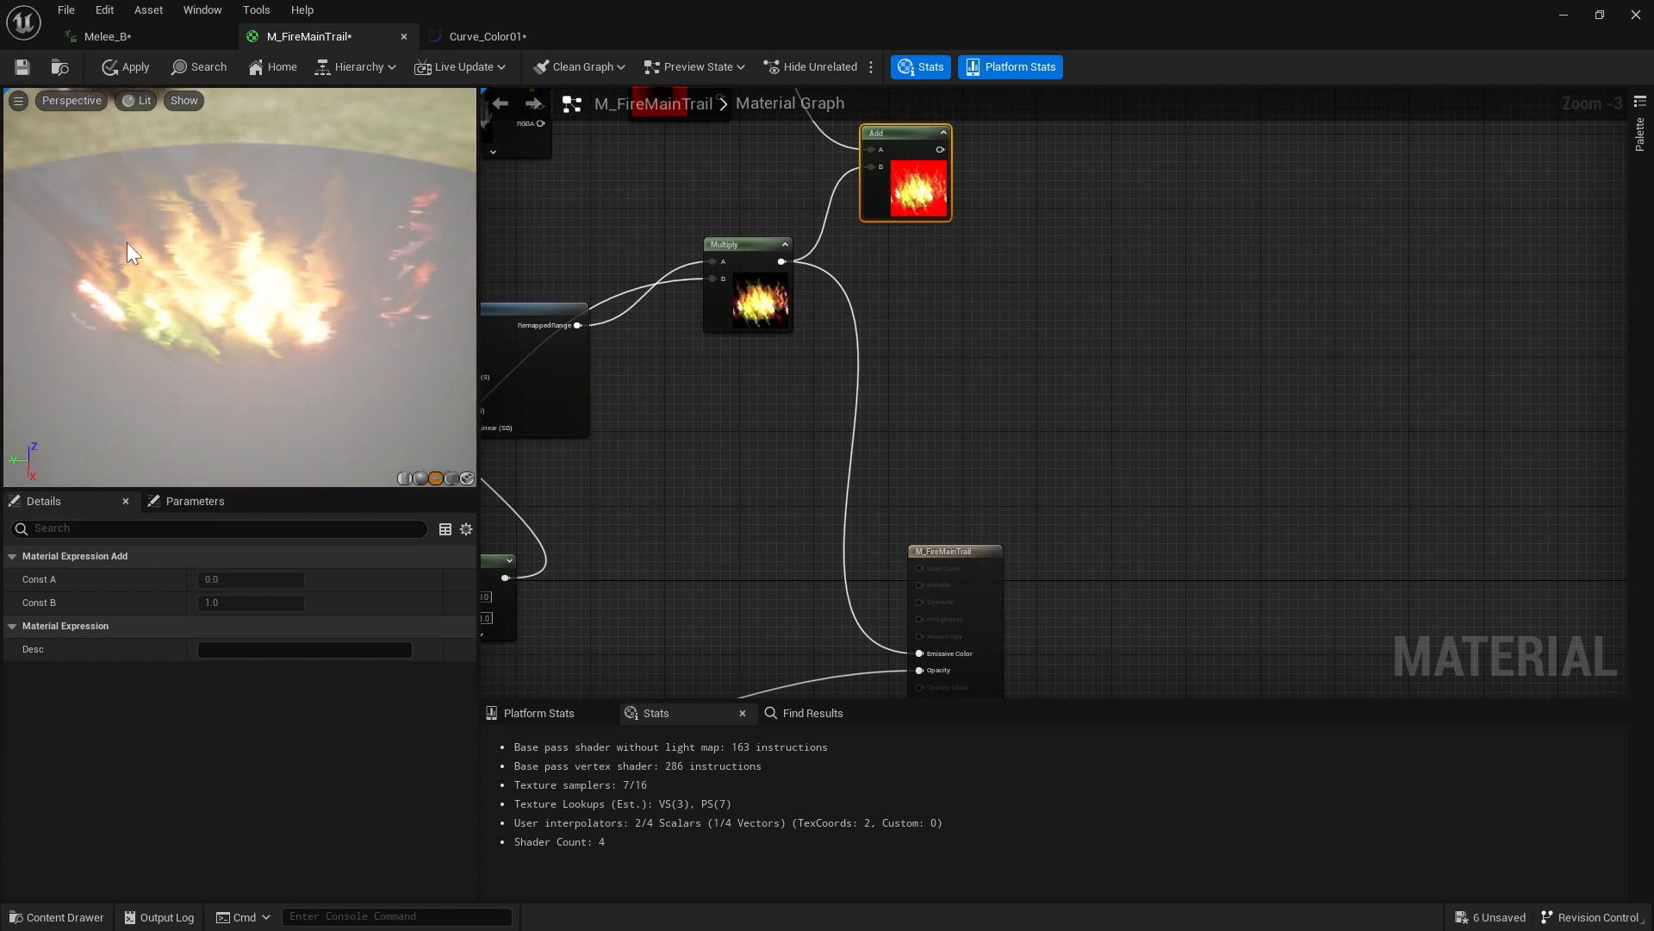
{"action": "left_click_drag", "start_coordinate": [940, 149], "coordinate": [924, 649]}
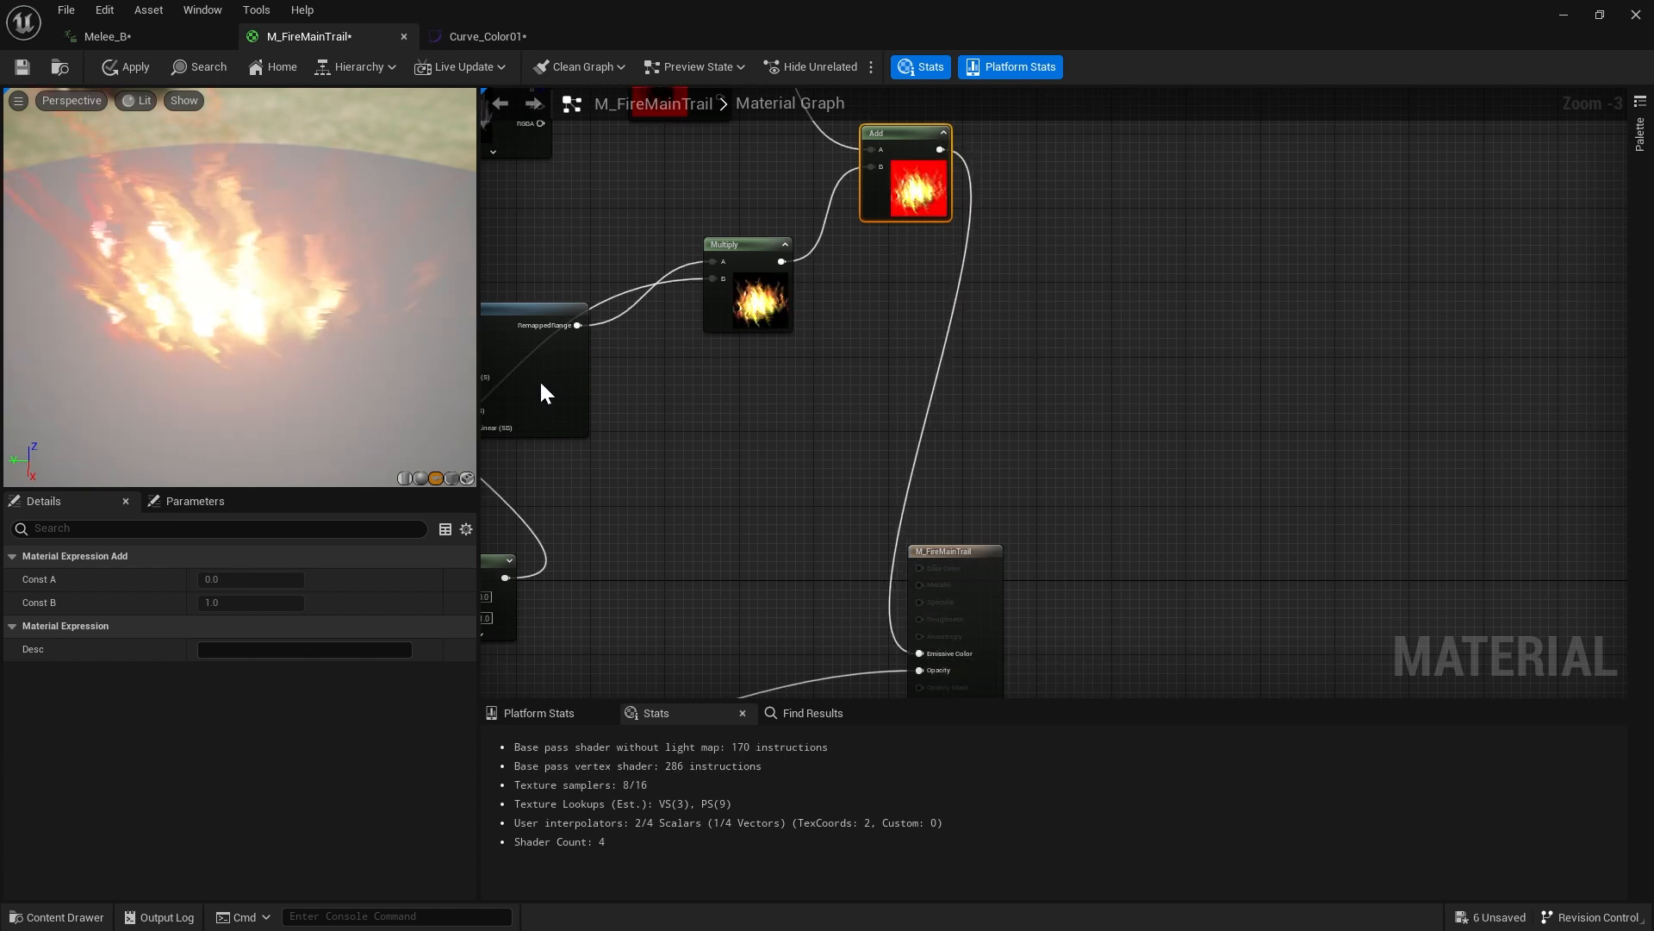
{"action": "left_click_drag", "start_coordinate": [108, 203], "coordinate": [162, 294]}
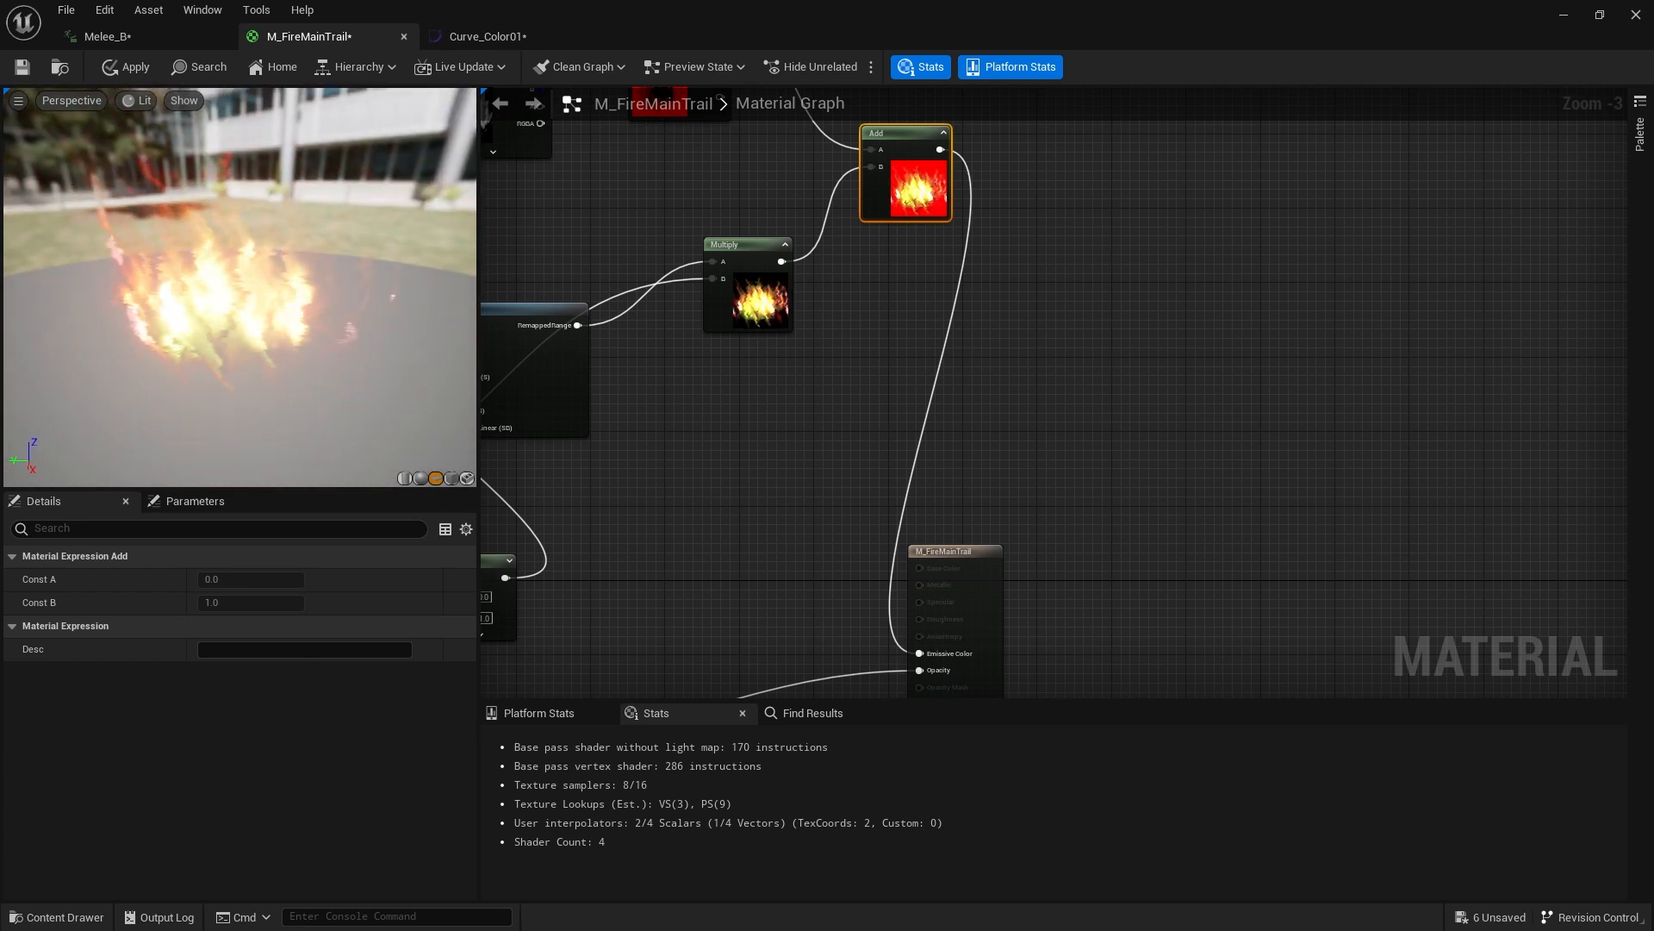
Move the M_FireMainTrail output node farther from the other nodes and insert a Particle Color node
{"action": "scroll", "coordinate": [957, 328], "scroll_direction": "down", "scroll_amount": 1}
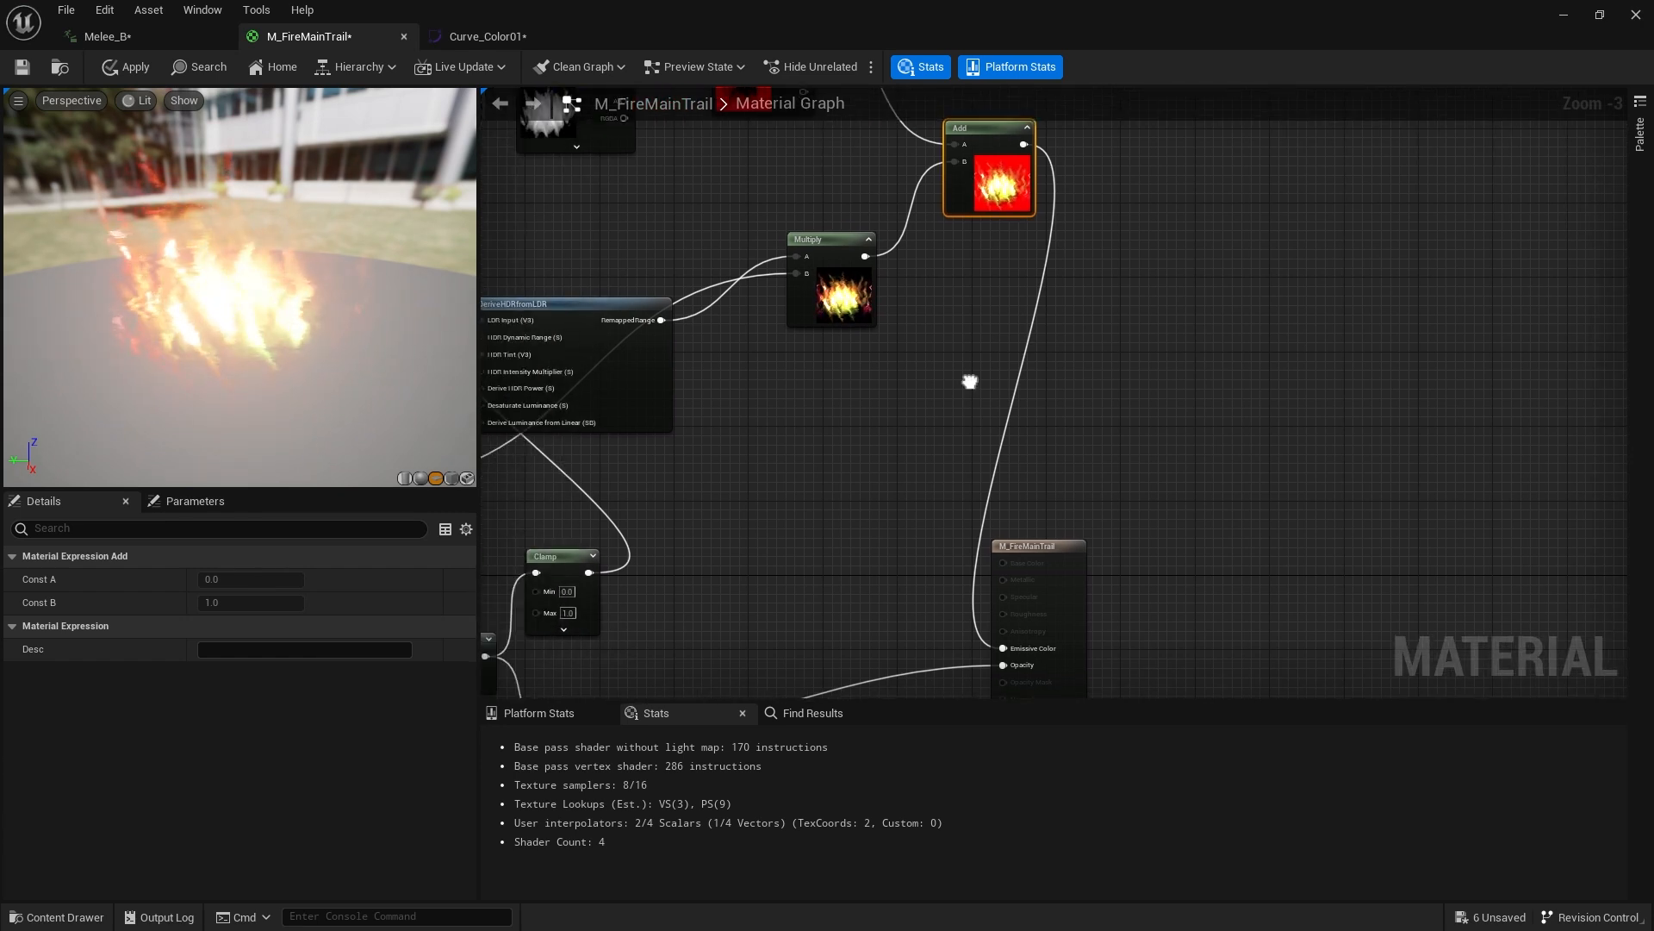
{"action": "right_click_drag", "start_coordinate": [967, 377], "coordinate": [741, 384]}
{"action": "left_click_drag", "start_coordinate": [798, 500], "coordinate": [1177, 465]}
{"action": "right_click_drag", "start_coordinate": [792, 444], "coordinate": [1045, 482]}
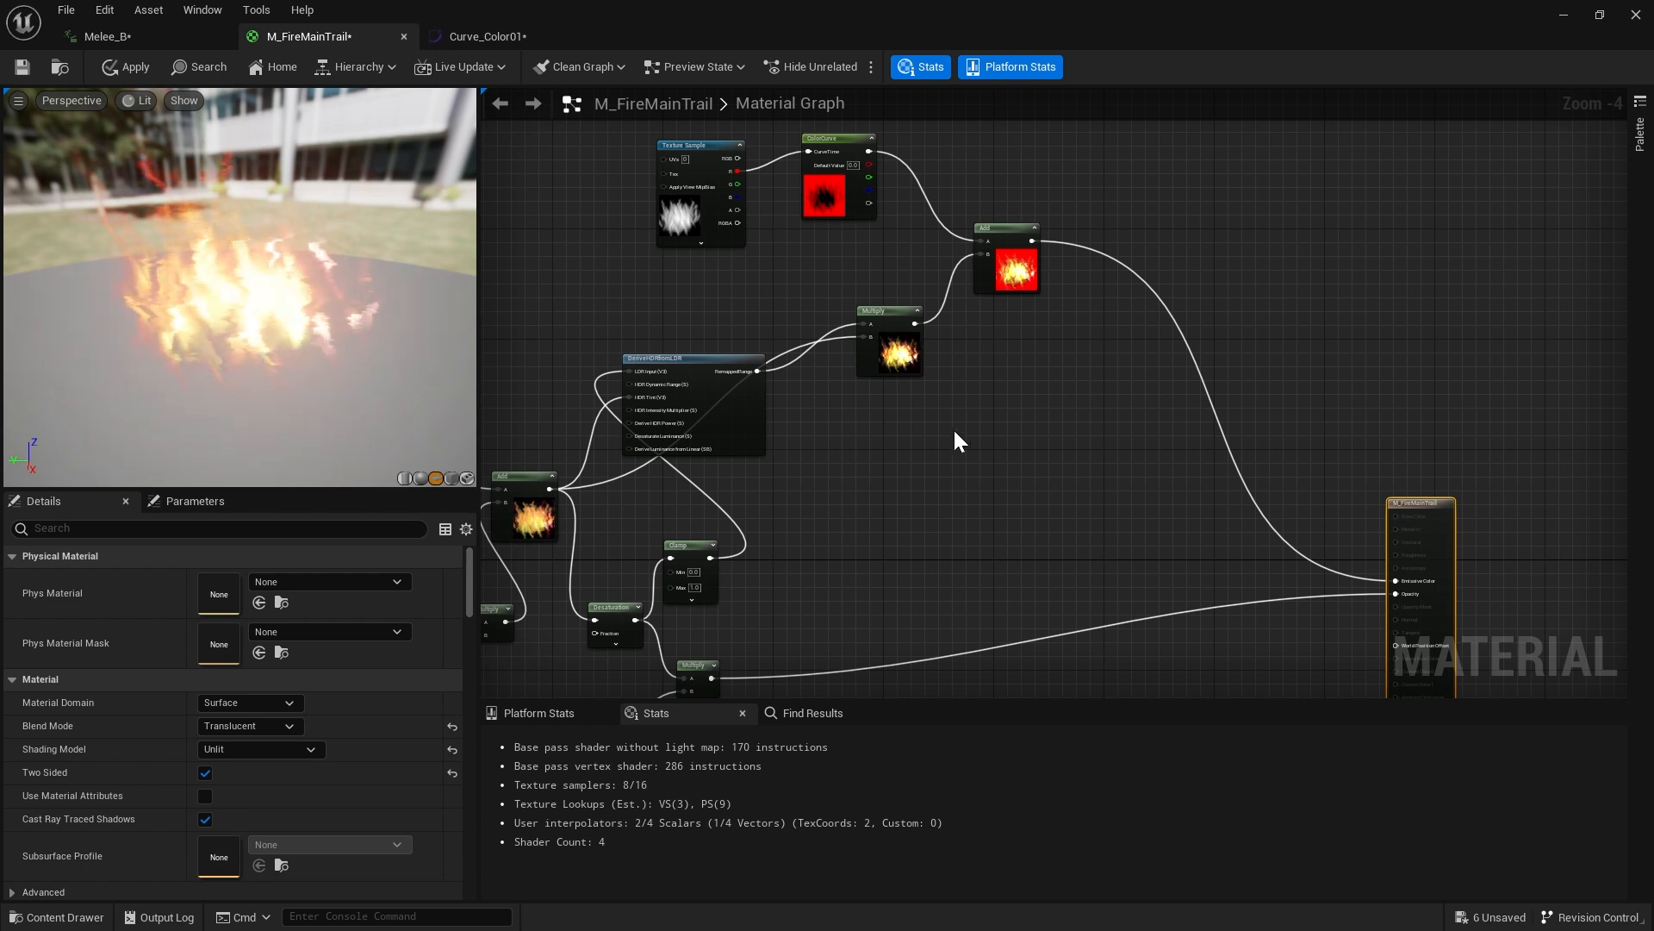
{"action": "right_click", "coordinate": [867, 485]}
{"action": "type", "text": "particle col"}
{"action": "key", "text": "Return"}
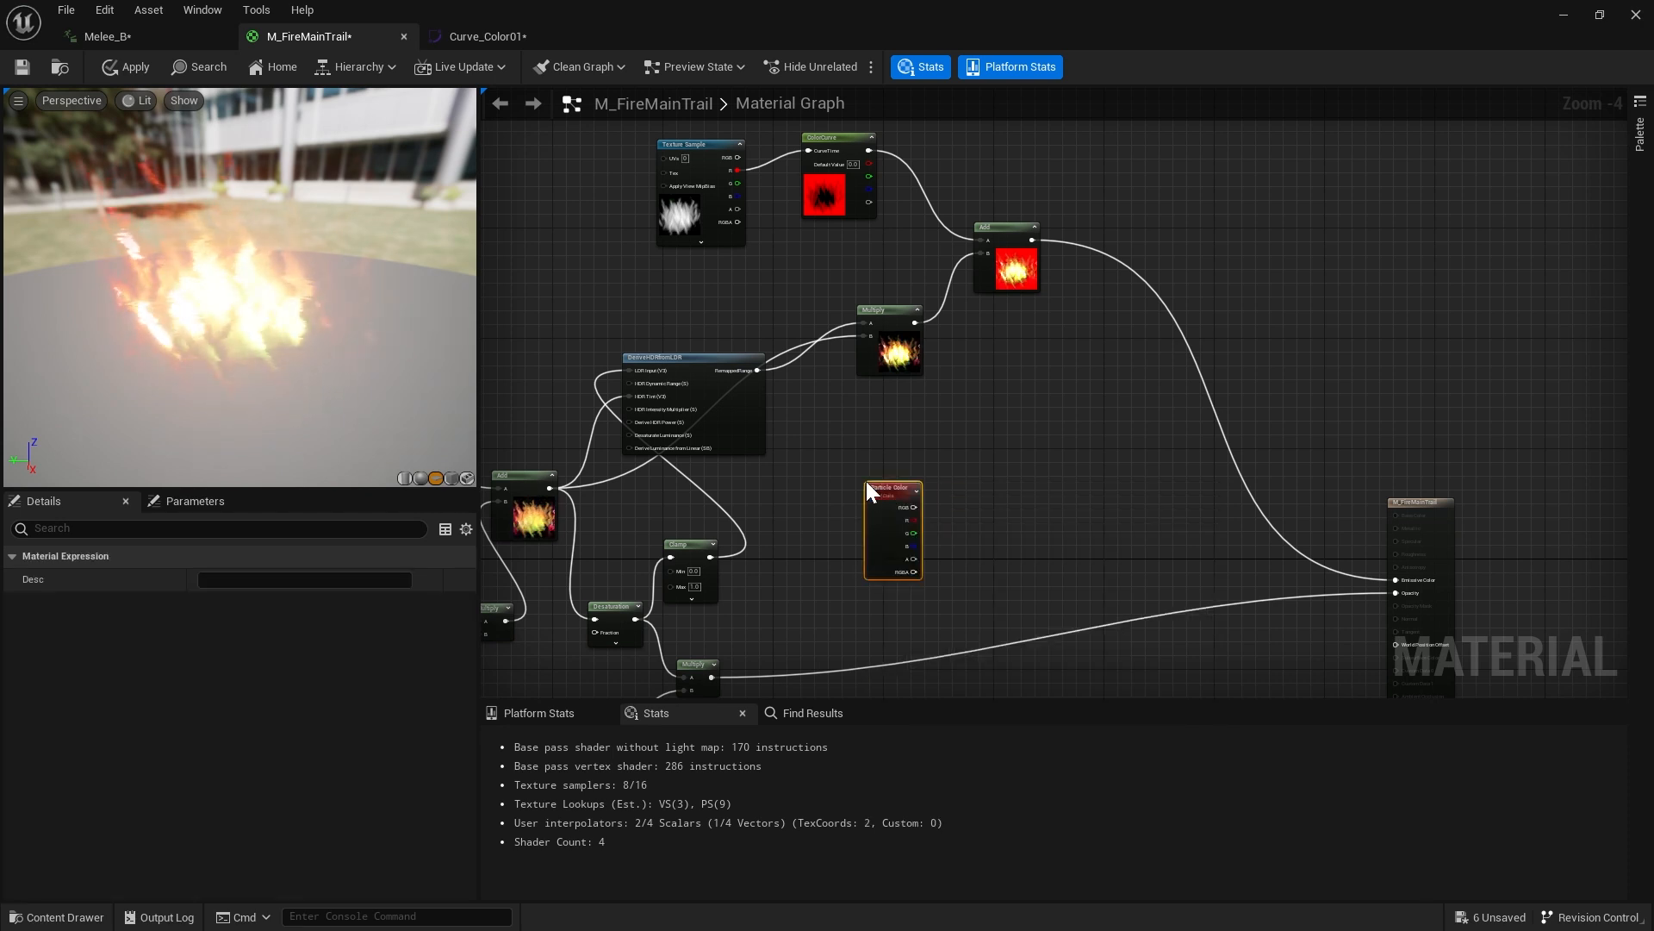
Multiply the Add output by Particle Color's RGB, feed the result into Emissive Color, and tidy the two new nodes
{"action": "left_click", "coordinate": [1013, 413]}
{"action": "key", "text": "m"}
{"action": "left_click", "coordinate": [1089, 349]}
{"action": "left_click_drag", "start_coordinate": [1032, 240], "coordinate": [1052, 280]}
{"action": "left_click_drag", "start_coordinate": [1096, 377], "coordinate": [913, 507]}
{"action": "left_click_drag", "start_coordinate": [1123, 370], "coordinate": [1319, 529]}
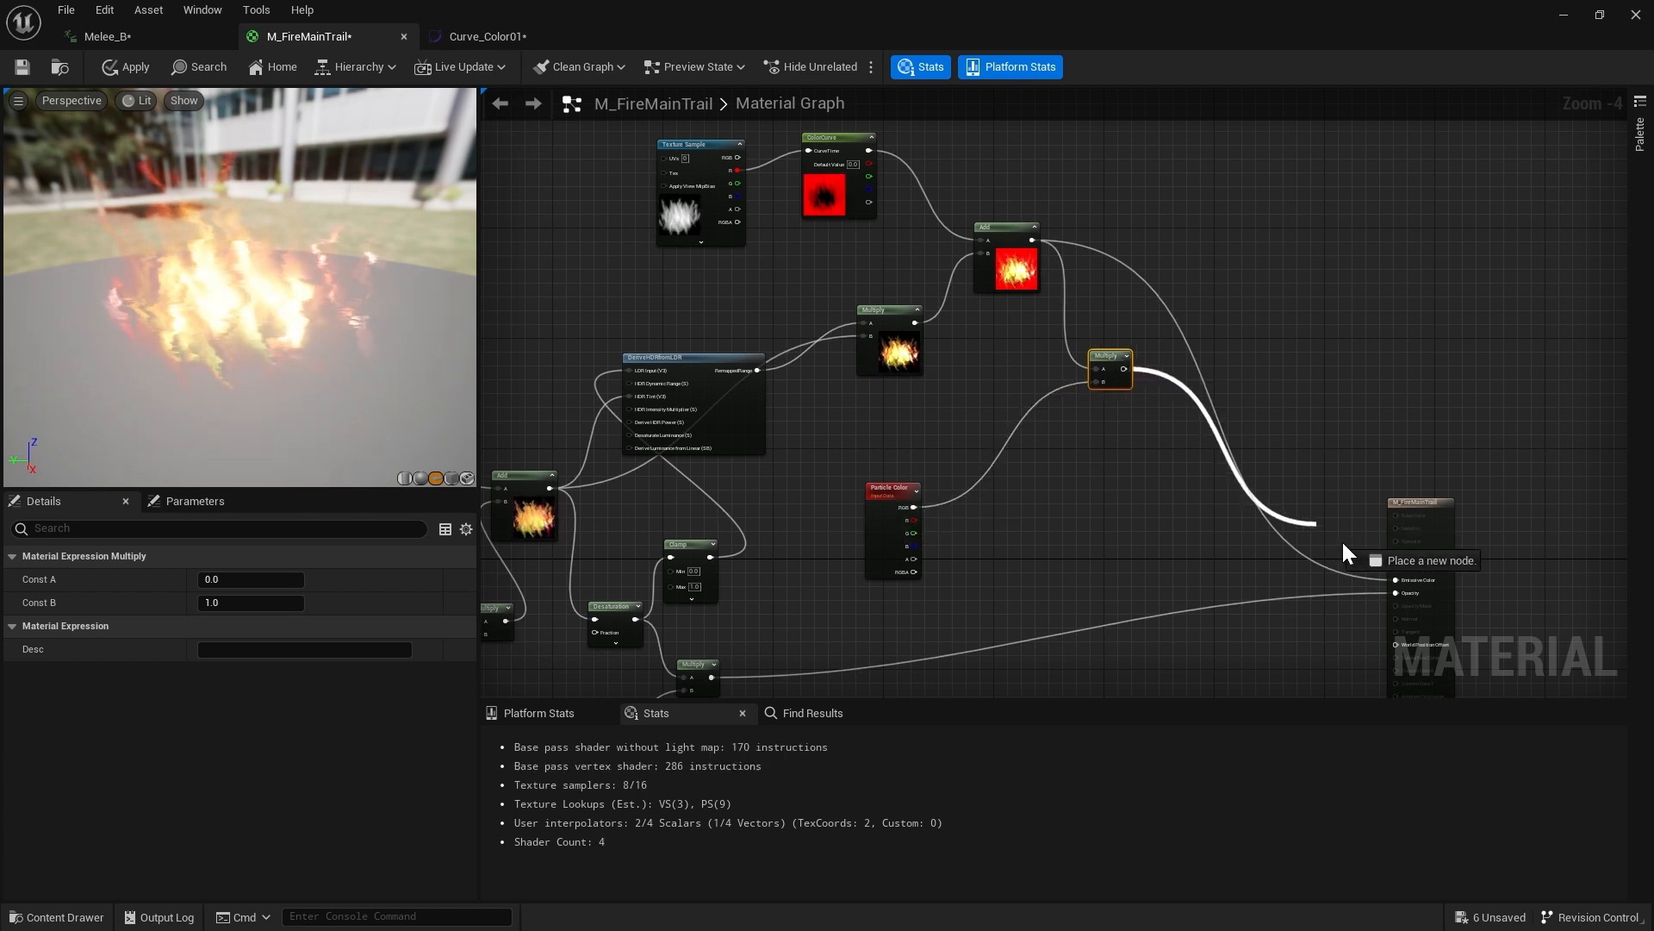
{"action": "left_click_drag", "start_coordinate": [1411, 588], "coordinate": [1400, 580]}
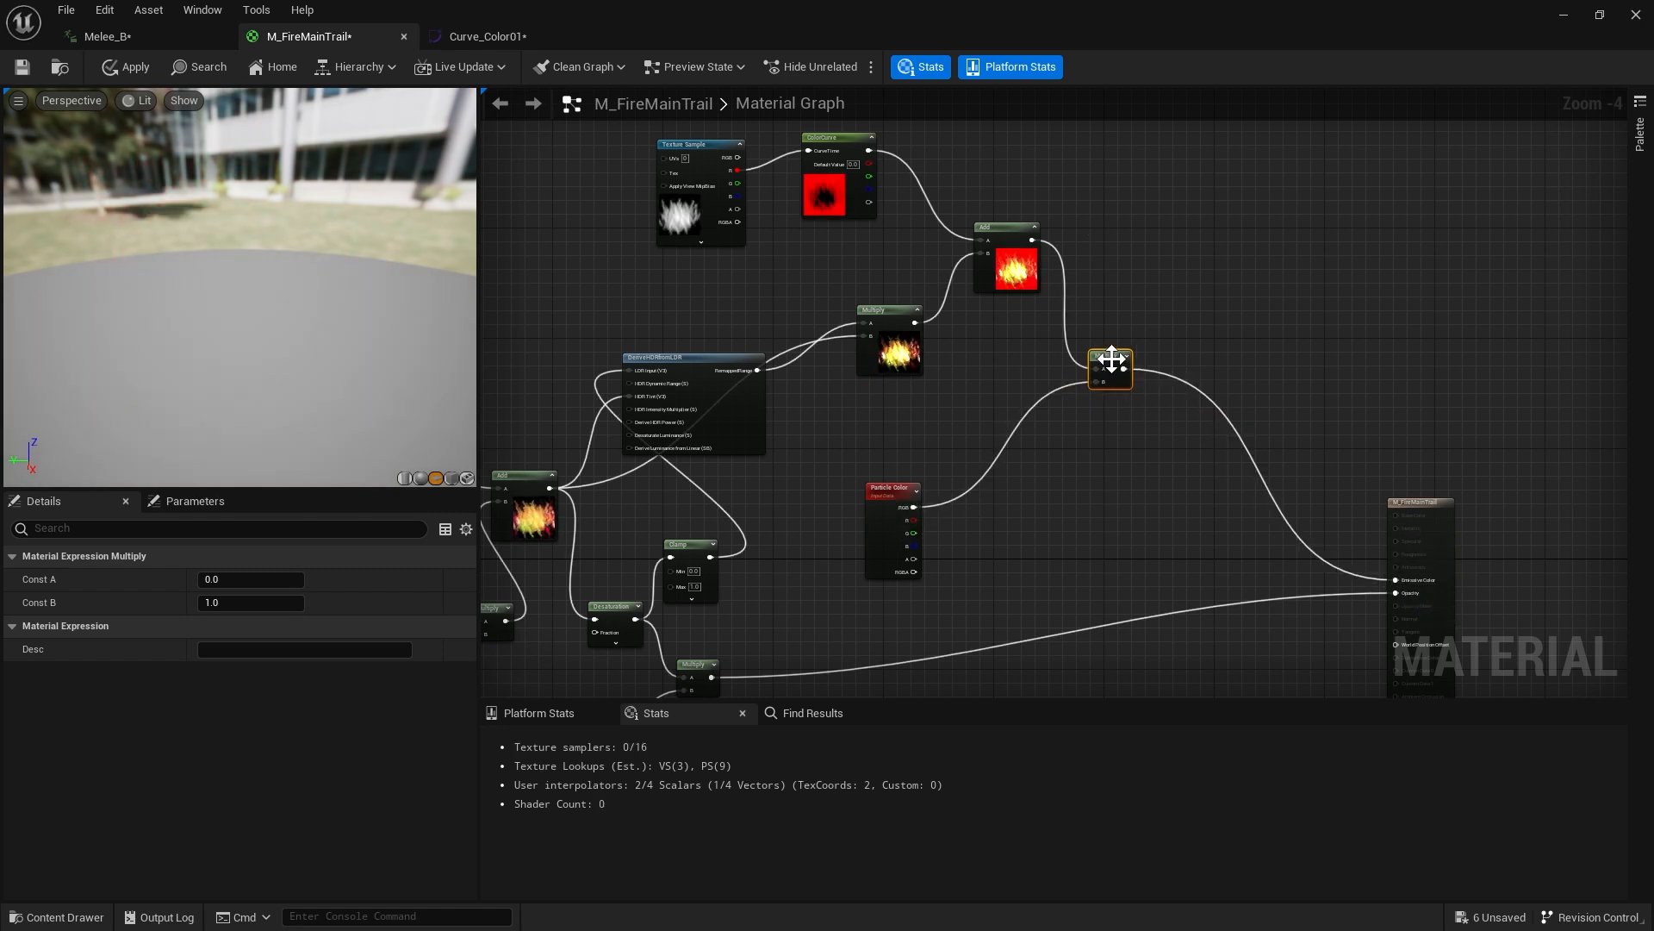
{"action": "left_click_drag", "start_coordinate": [1111, 362], "coordinate": [1181, 337]}
{"action": "left_click_drag", "start_coordinate": [889, 490], "coordinate": [894, 455]}
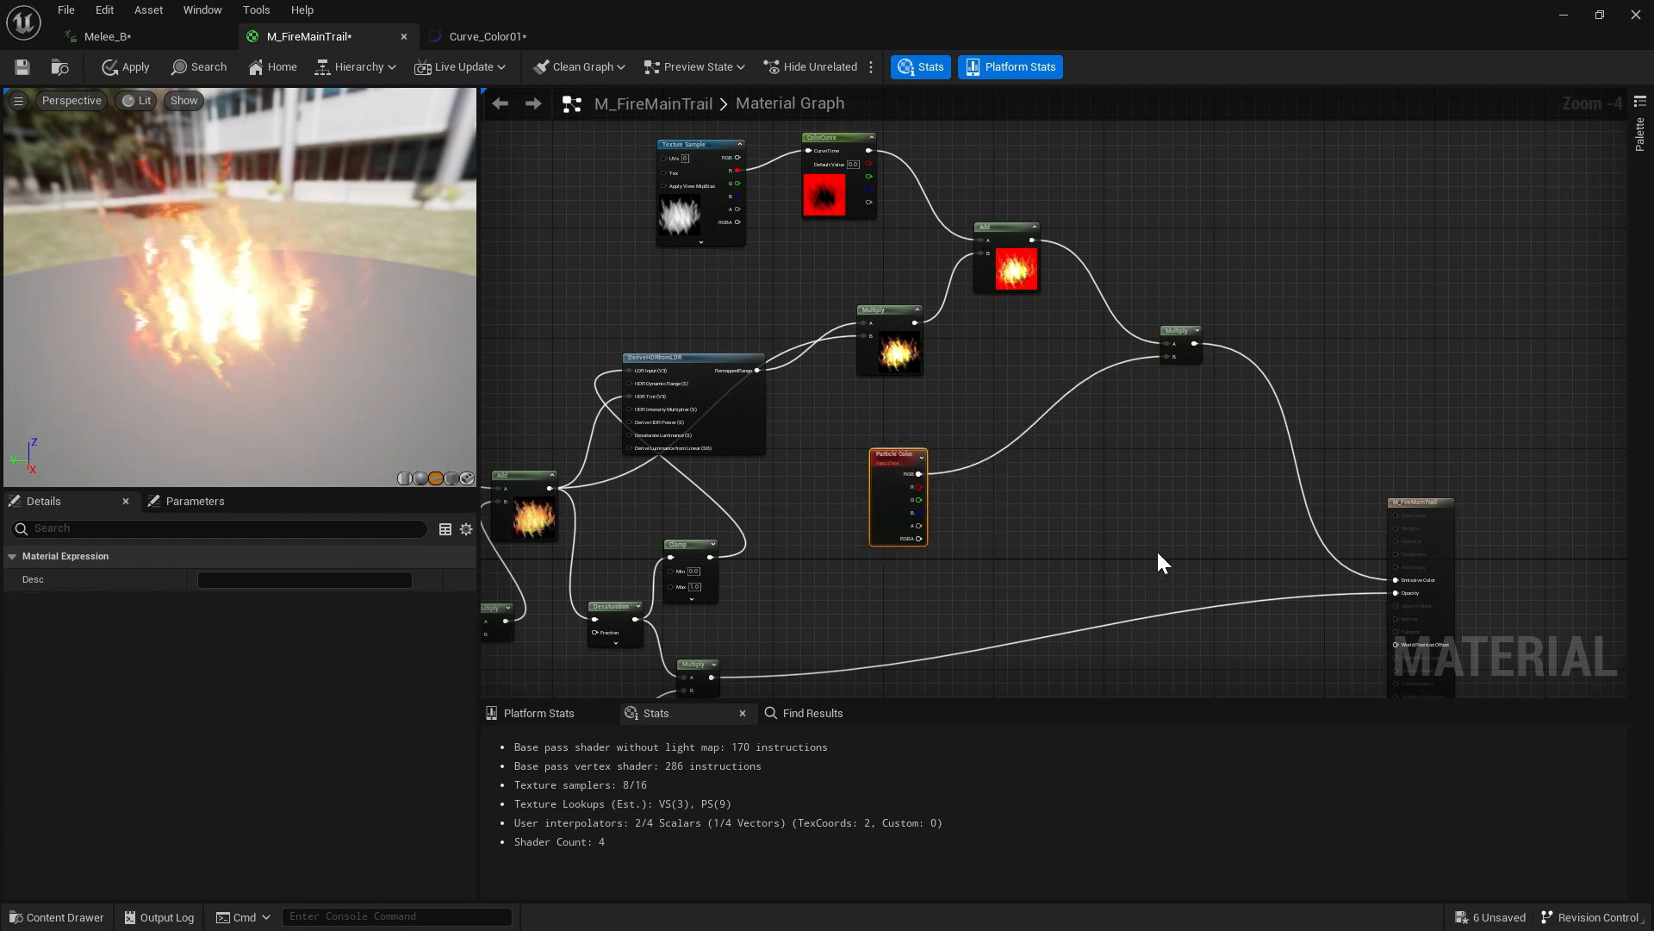
Insert a Multiply node combining Particle Color's alpha with the sword-gradient opacity Multiply output
{"action": "right_click_drag", "start_coordinate": [1072, 667], "coordinate": [1129, 499]}
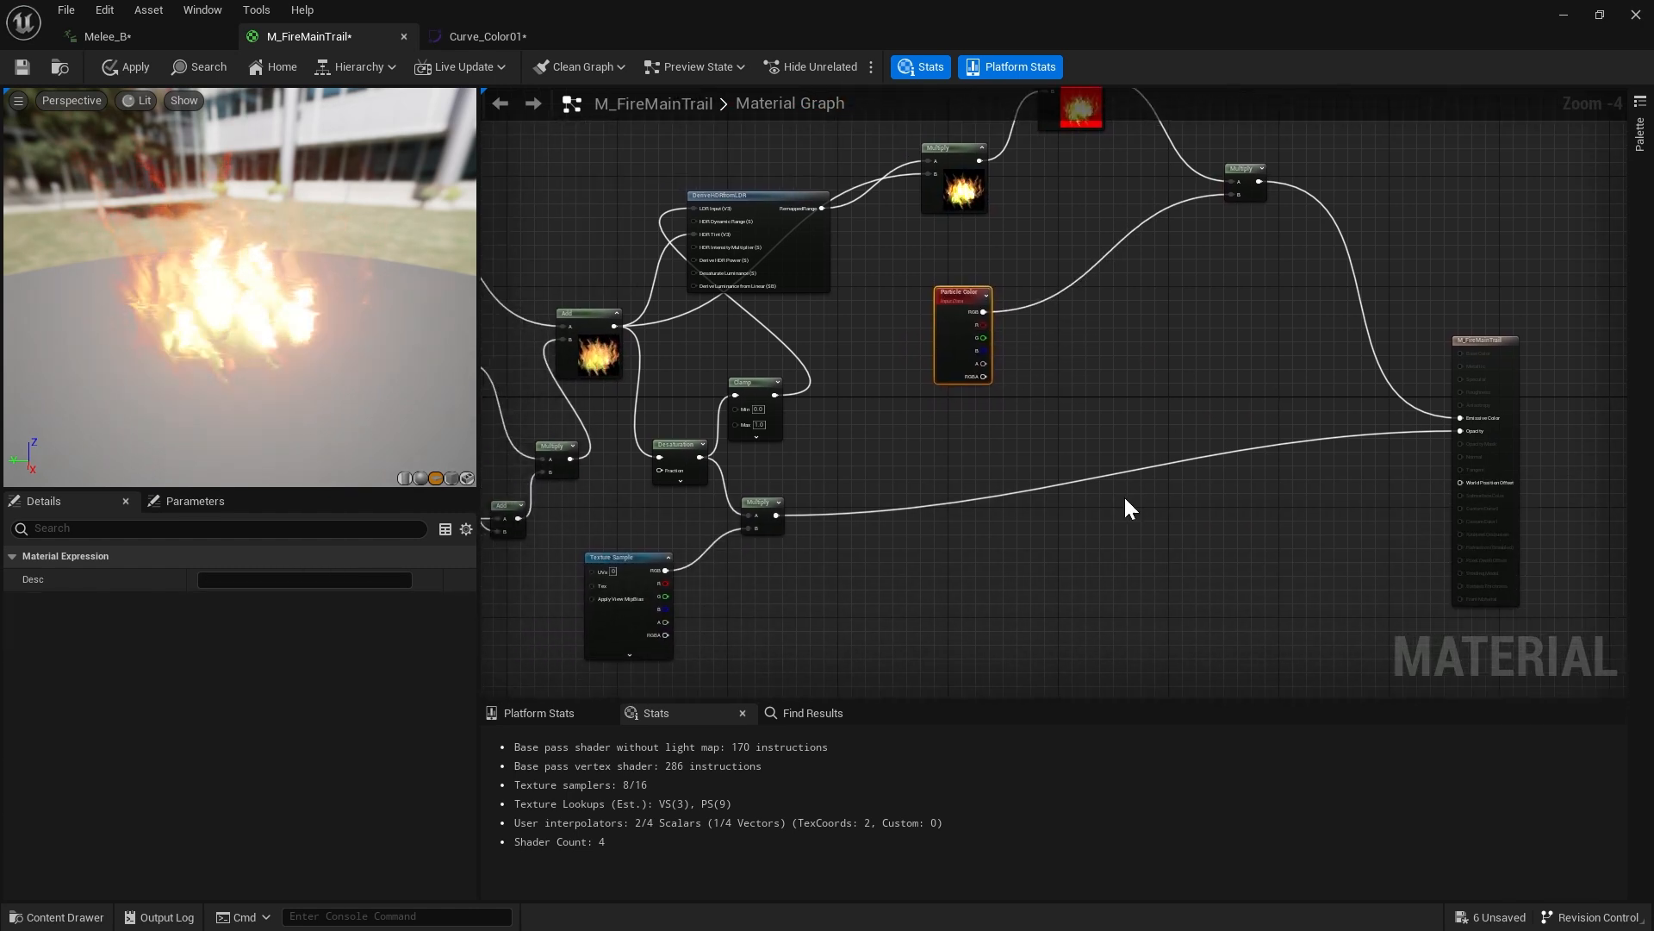
{"action": "left_click", "coordinate": [1018, 537]}
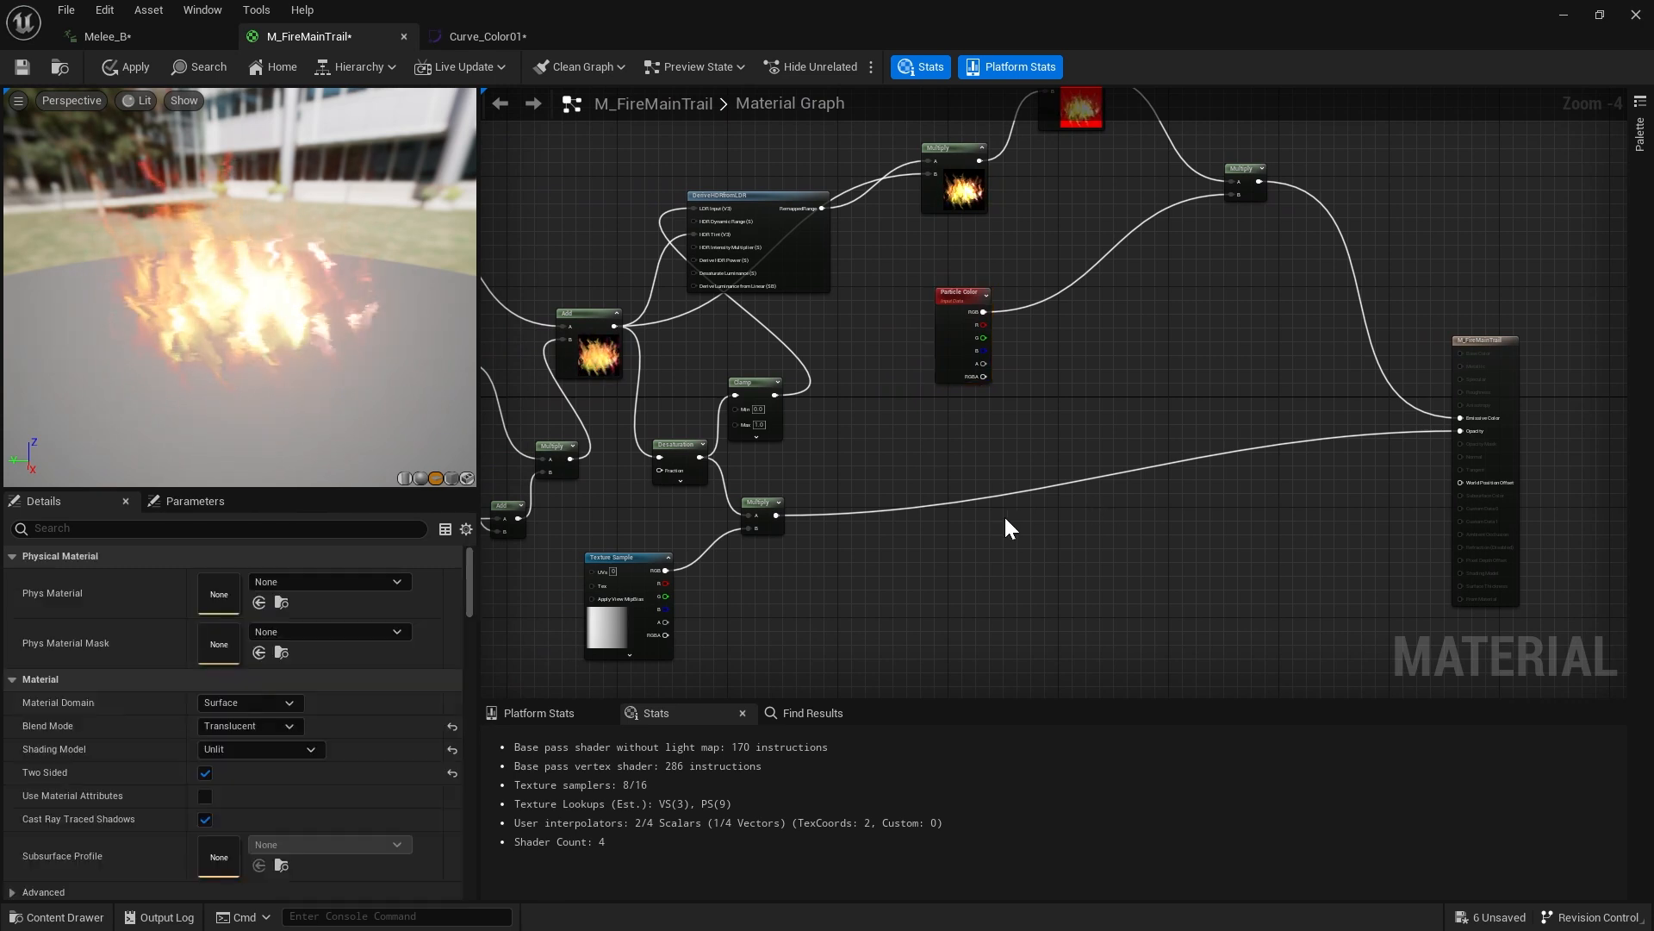
{"action": "left_click", "coordinate": [1030, 490]}
{"action": "mouse_move", "coordinate": [959, 351]}
{"action": "left_mouse_down"}
{"action": "mouse_move", "coordinate": [905, 337]}
{"action": "mouse_move", "coordinate": [942, 373]}
{"action": "left_mouse_up"}
{"action": "left_click_drag", "start_coordinate": [1032, 496], "coordinate": [988, 465]}
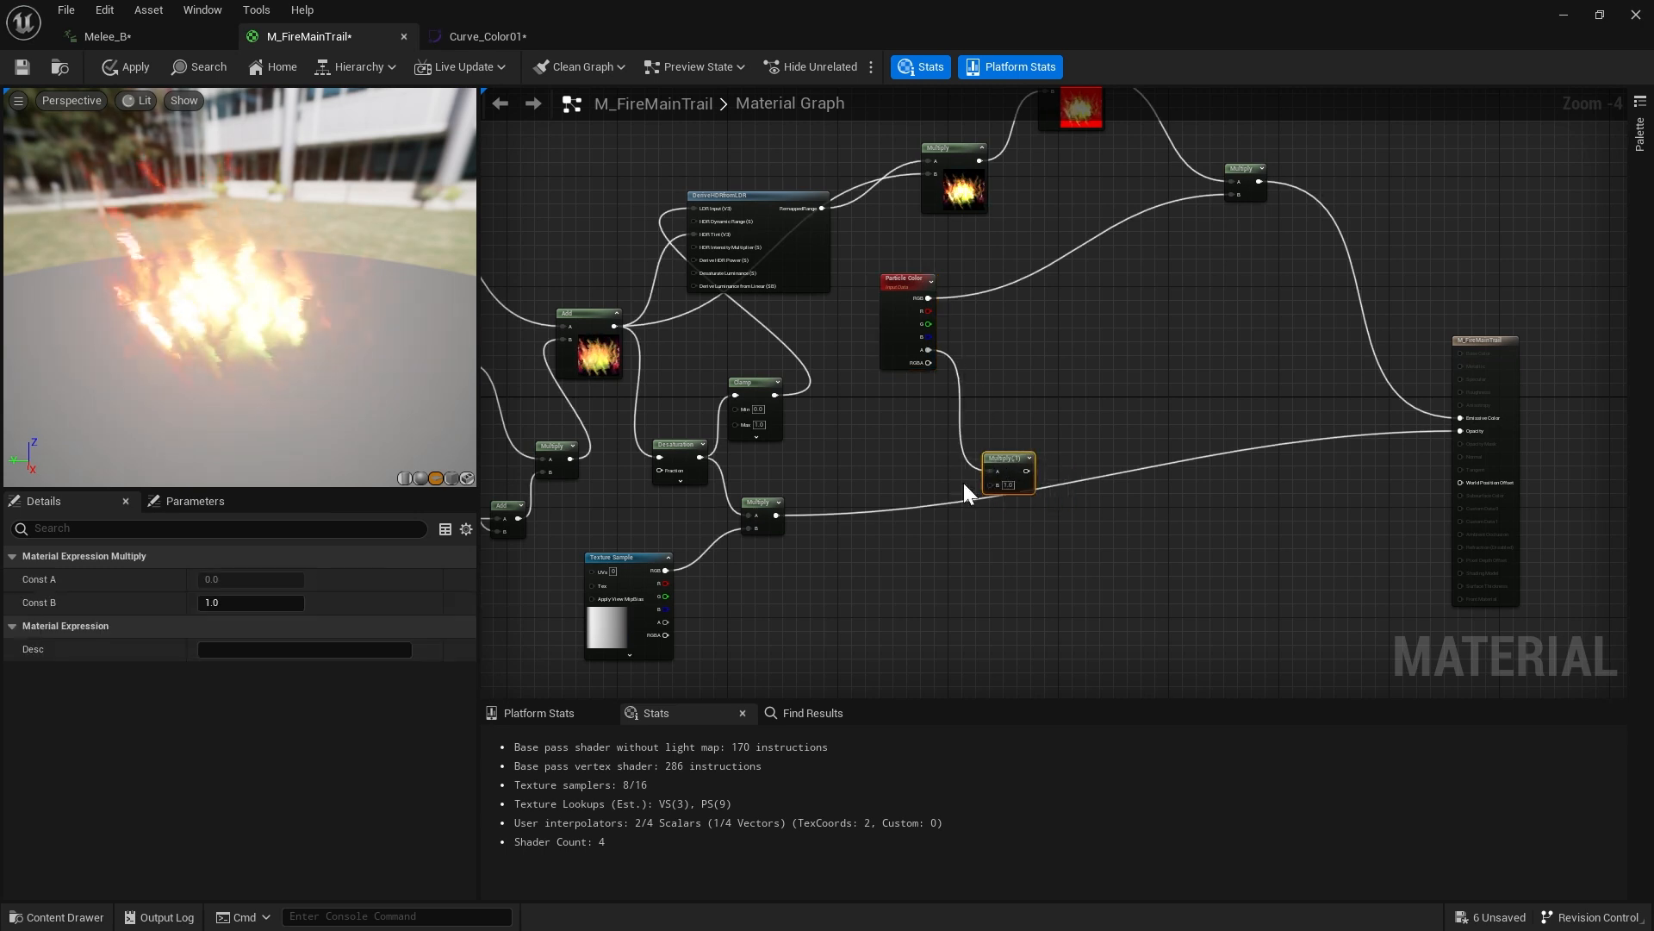
{"action": "left_click_drag", "start_coordinate": [781, 516], "coordinate": [987, 510]}
{"action": "mouse_move", "coordinate": [870, 546]}
{"action": "left_mouse_down"}
{"action": "mouse_move", "coordinate": [854, 553]}
{"action": "mouse_move", "coordinate": [870, 547]}
{"action": "left_mouse_up"}
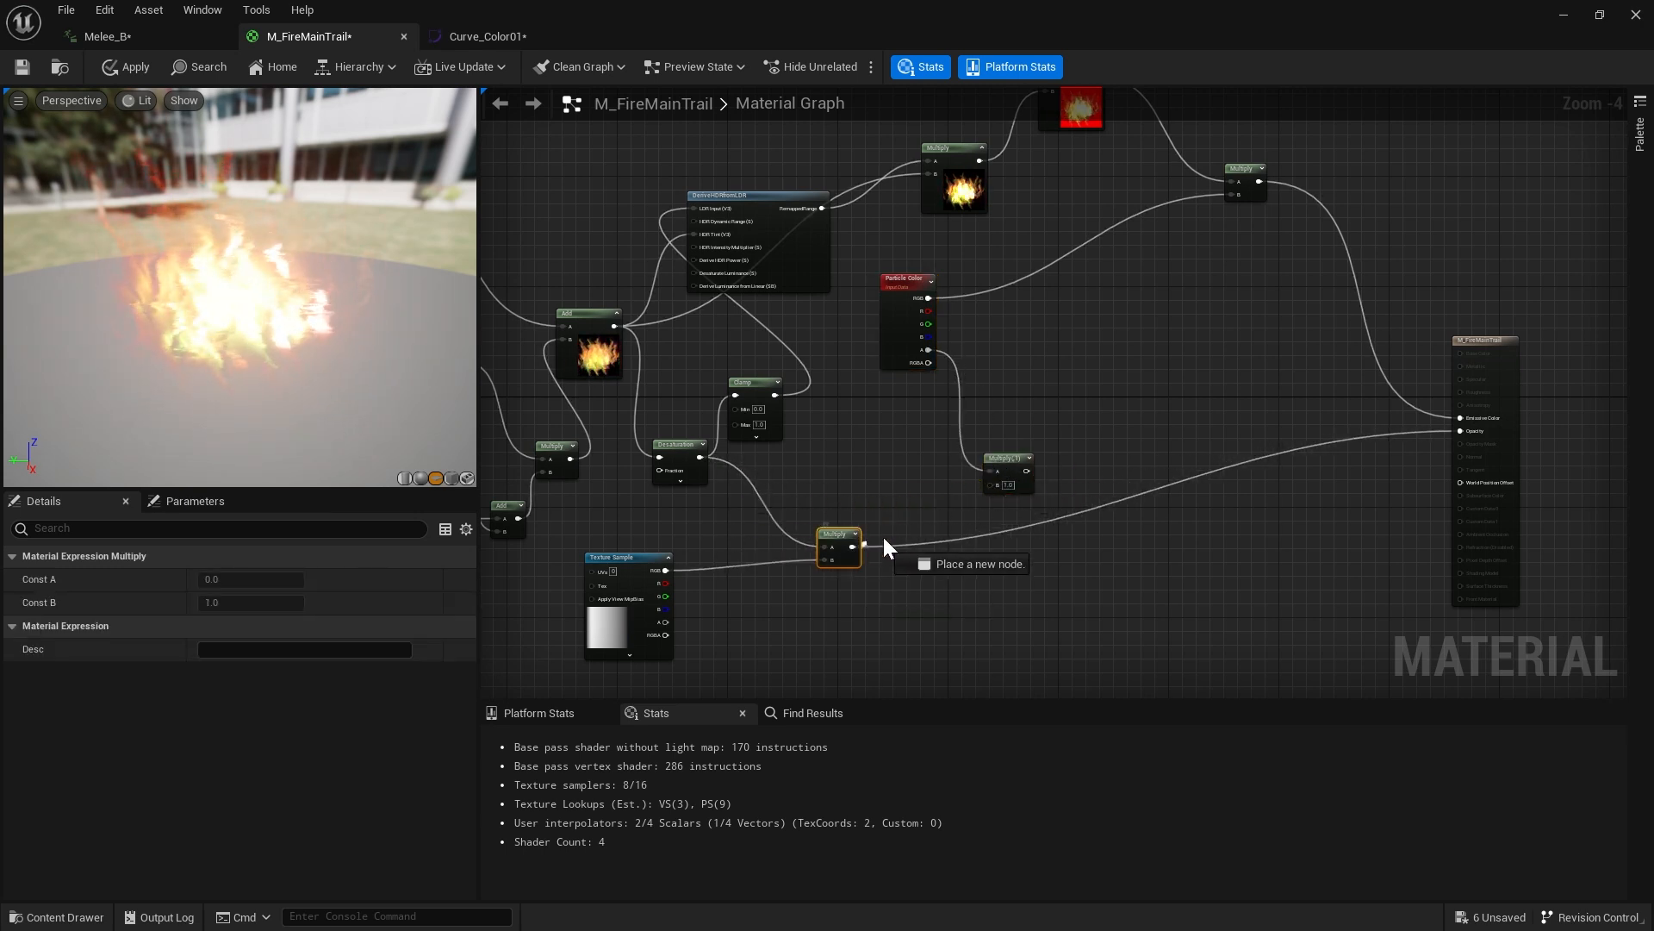
{"action": "left_click_drag", "start_coordinate": [993, 486], "coordinate": [1103, 445]}
Multiply the alpha-weighted opacity by a new Depth Fade node and connect the result to Opacity
{"action": "left_click", "coordinate": [1077, 434]}
{"action": "key", "text": "m"}
{"action": "left_click", "coordinate": [1095, 424]}
{"action": "right_click", "coordinate": [1015, 572]}
{"action": "type", "text": "depth faded"}
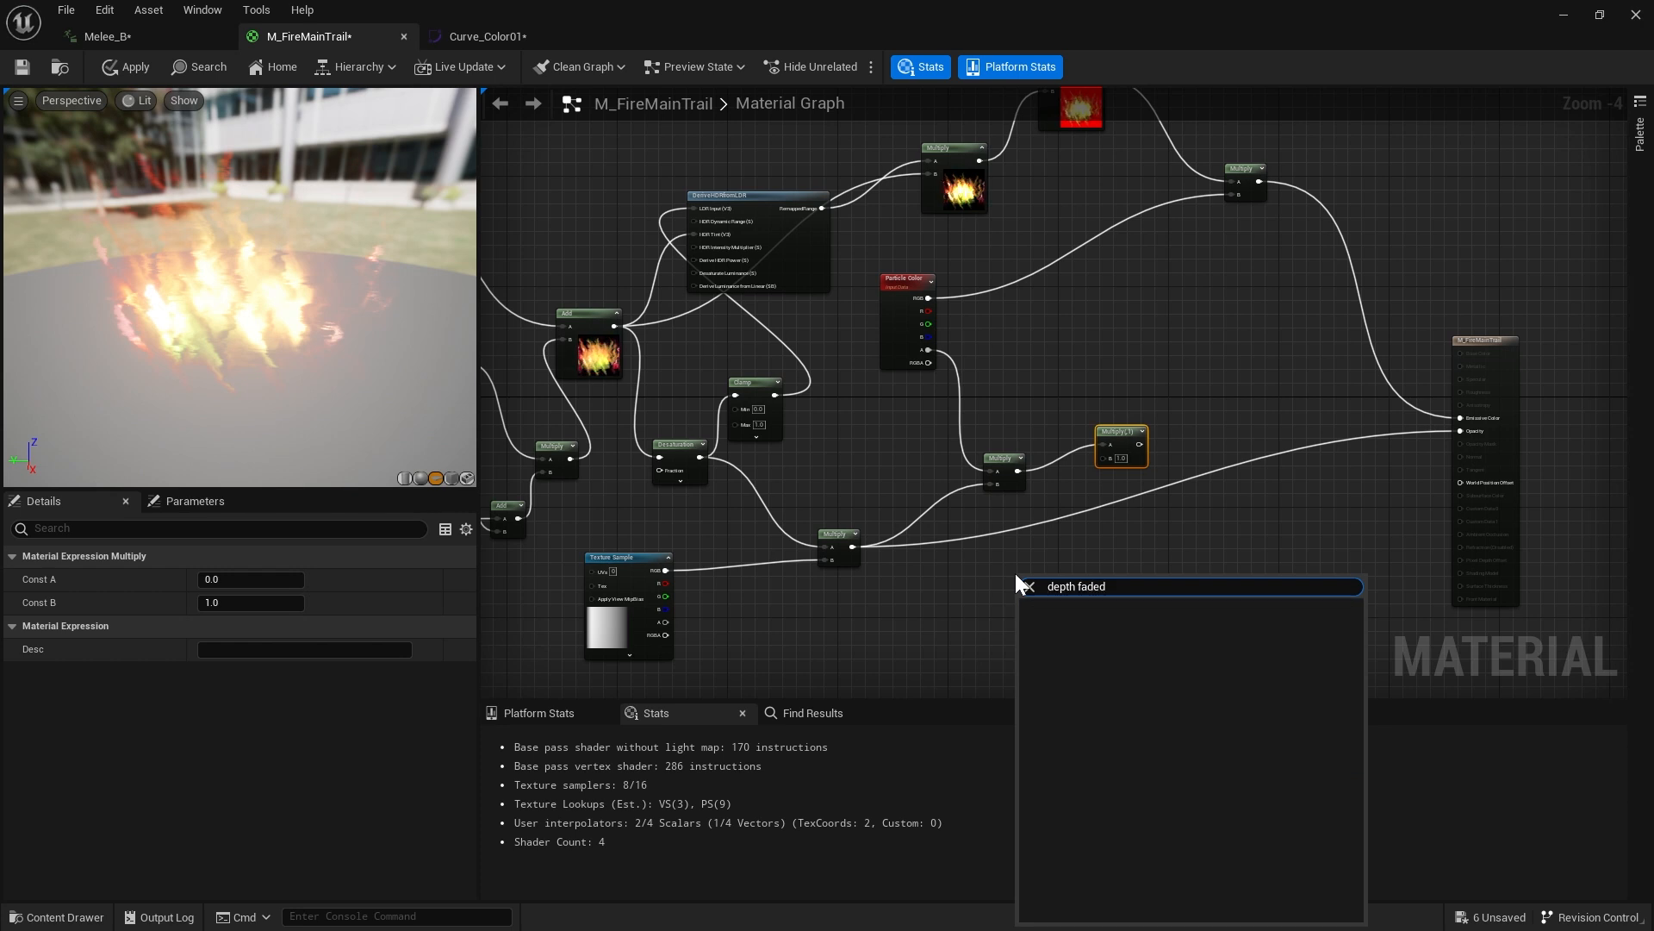
{"action": "key", "text": "BackSpace"}
{"action": "type", "text": "4"}
{"action": "key", "text": "BackSpace"}
{"action": "key", "text": "Return"}
{"action": "left_click_drag", "start_coordinate": [1099, 512], "coordinate": [1134, 442]}
{"action": "left_click_drag", "start_coordinate": [1471, 436], "coordinate": [1465, 431]}
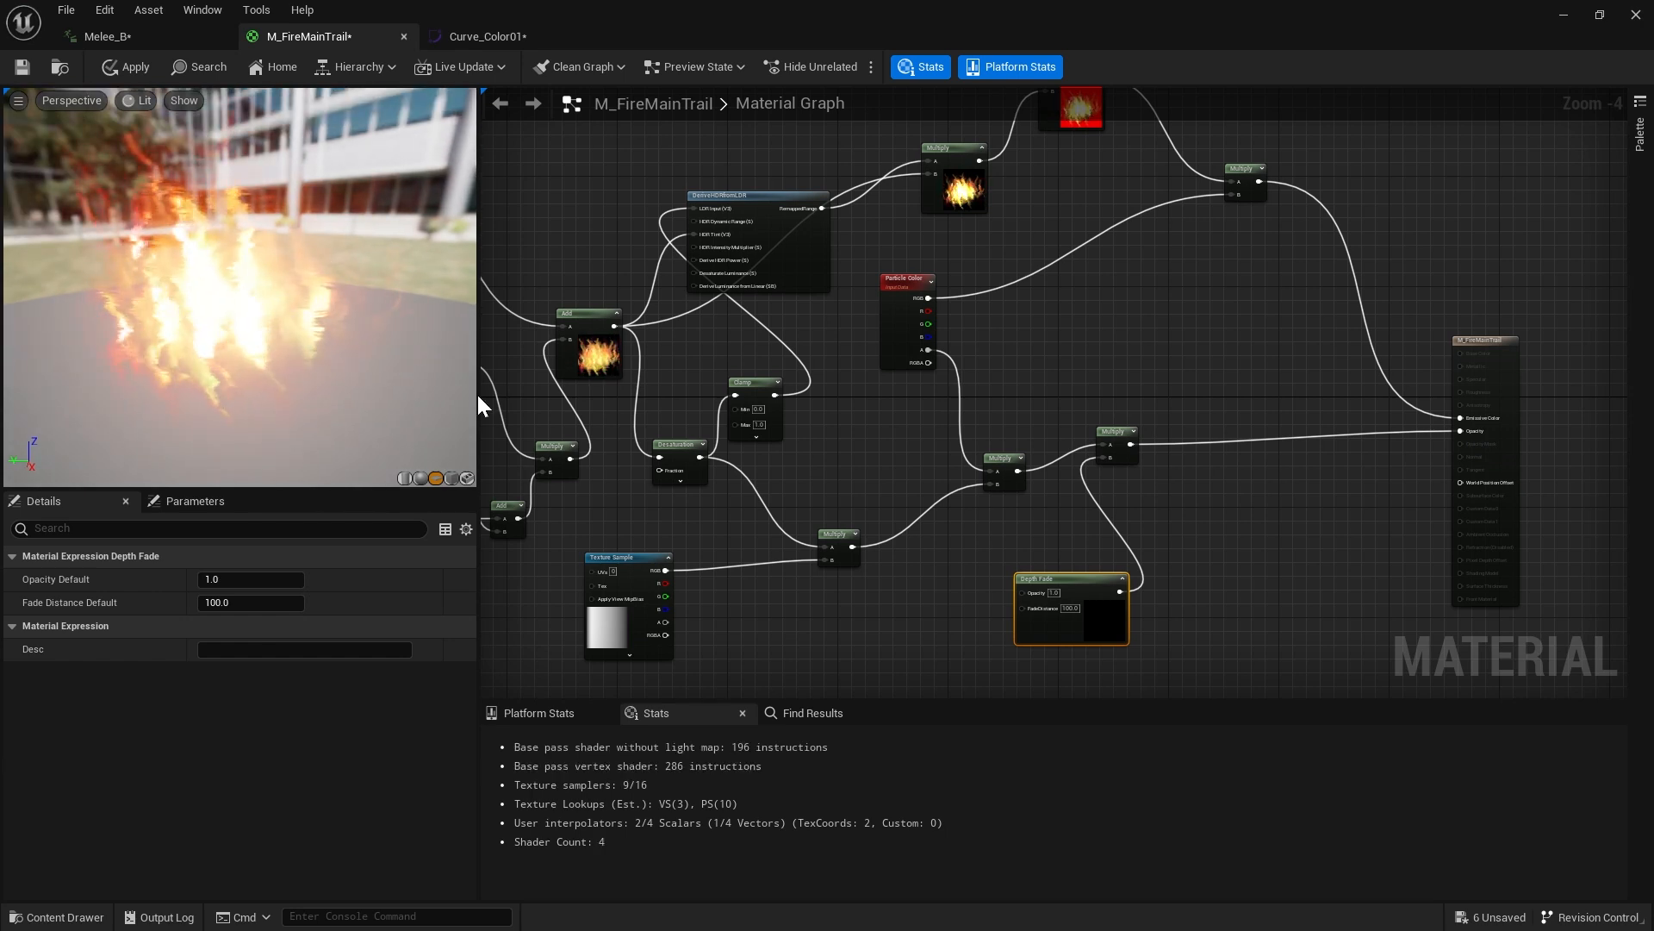
Search the selected Depth Fade node's details for "refra" and clear the search
{"action": "scroll", "coordinate": [973, 633], "scroll_direction": "down", "scroll_amount": 1}
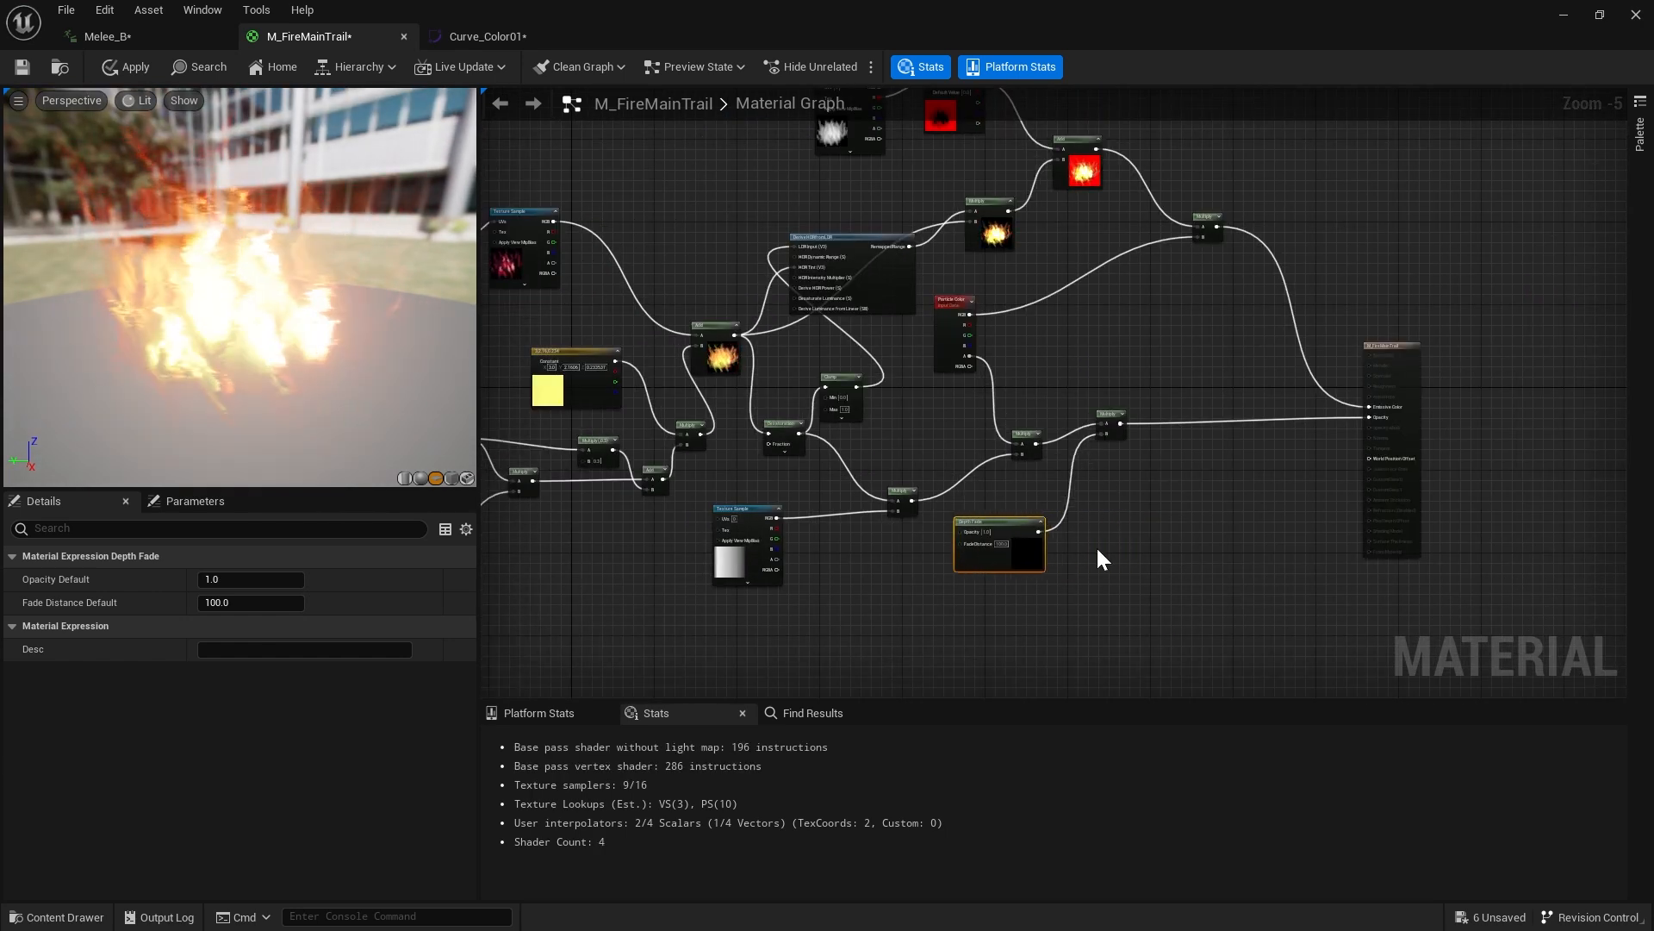
{"action": "right_click_drag", "start_coordinate": [1163, 534], "coordinate": [1203, 535]}
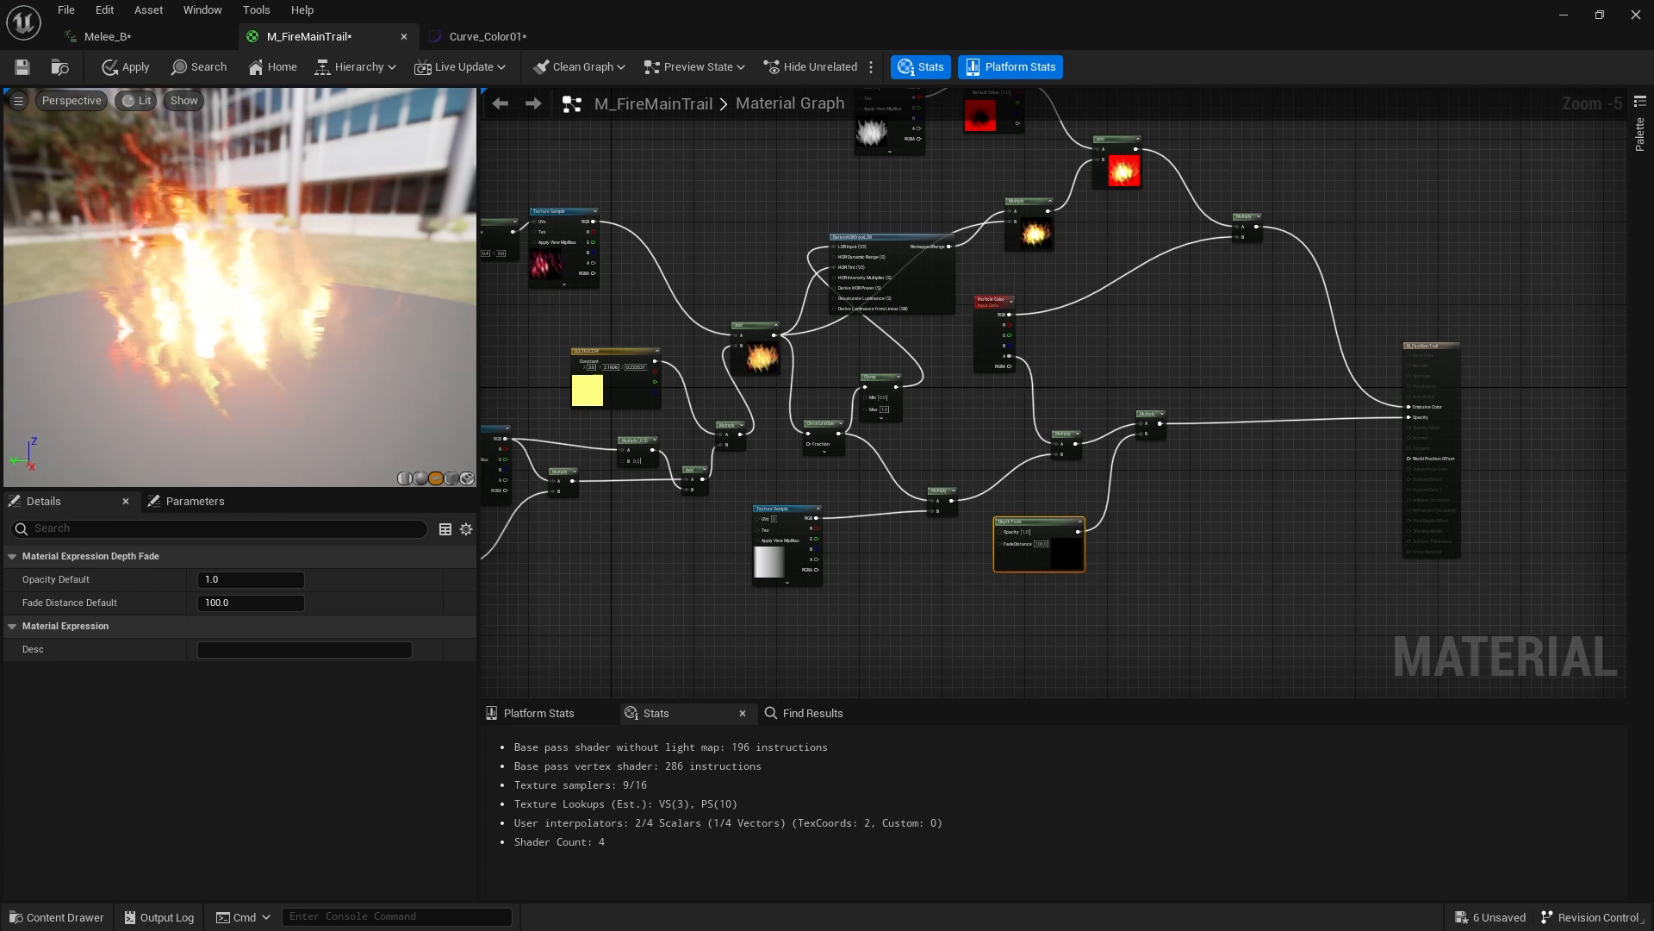
{"action": "scroll", "coordinate": [1278, 501], "scroll_direction": "up", "scroll_amount": 3}
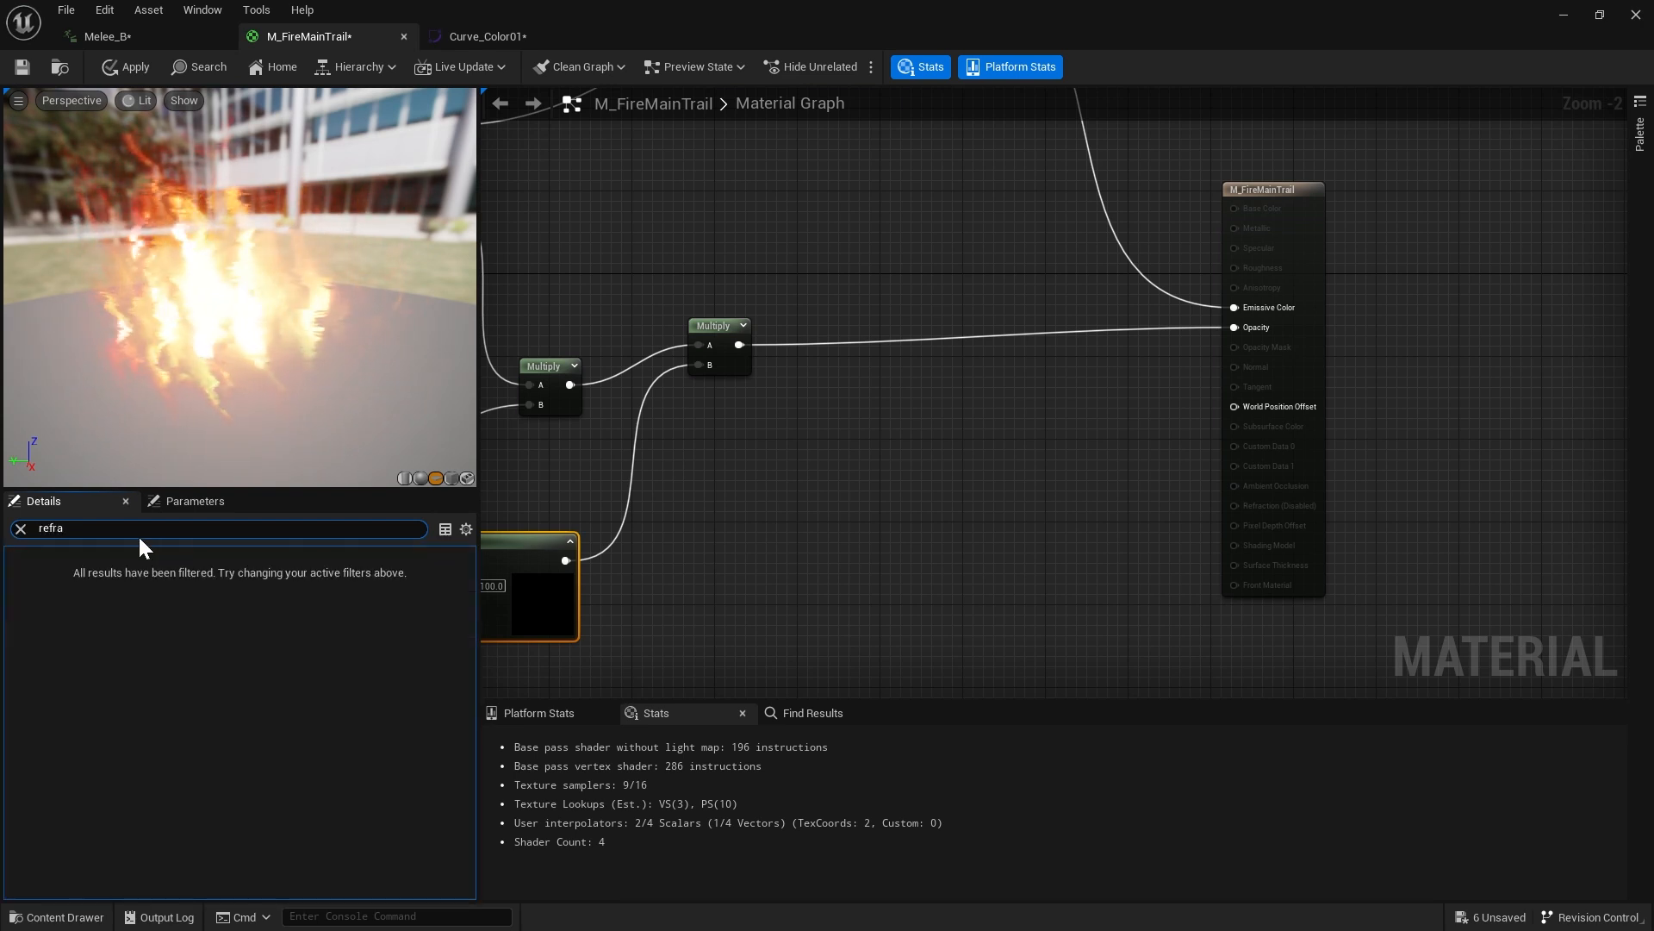
{"action": "left_click", "coordinate": [21, 528]}
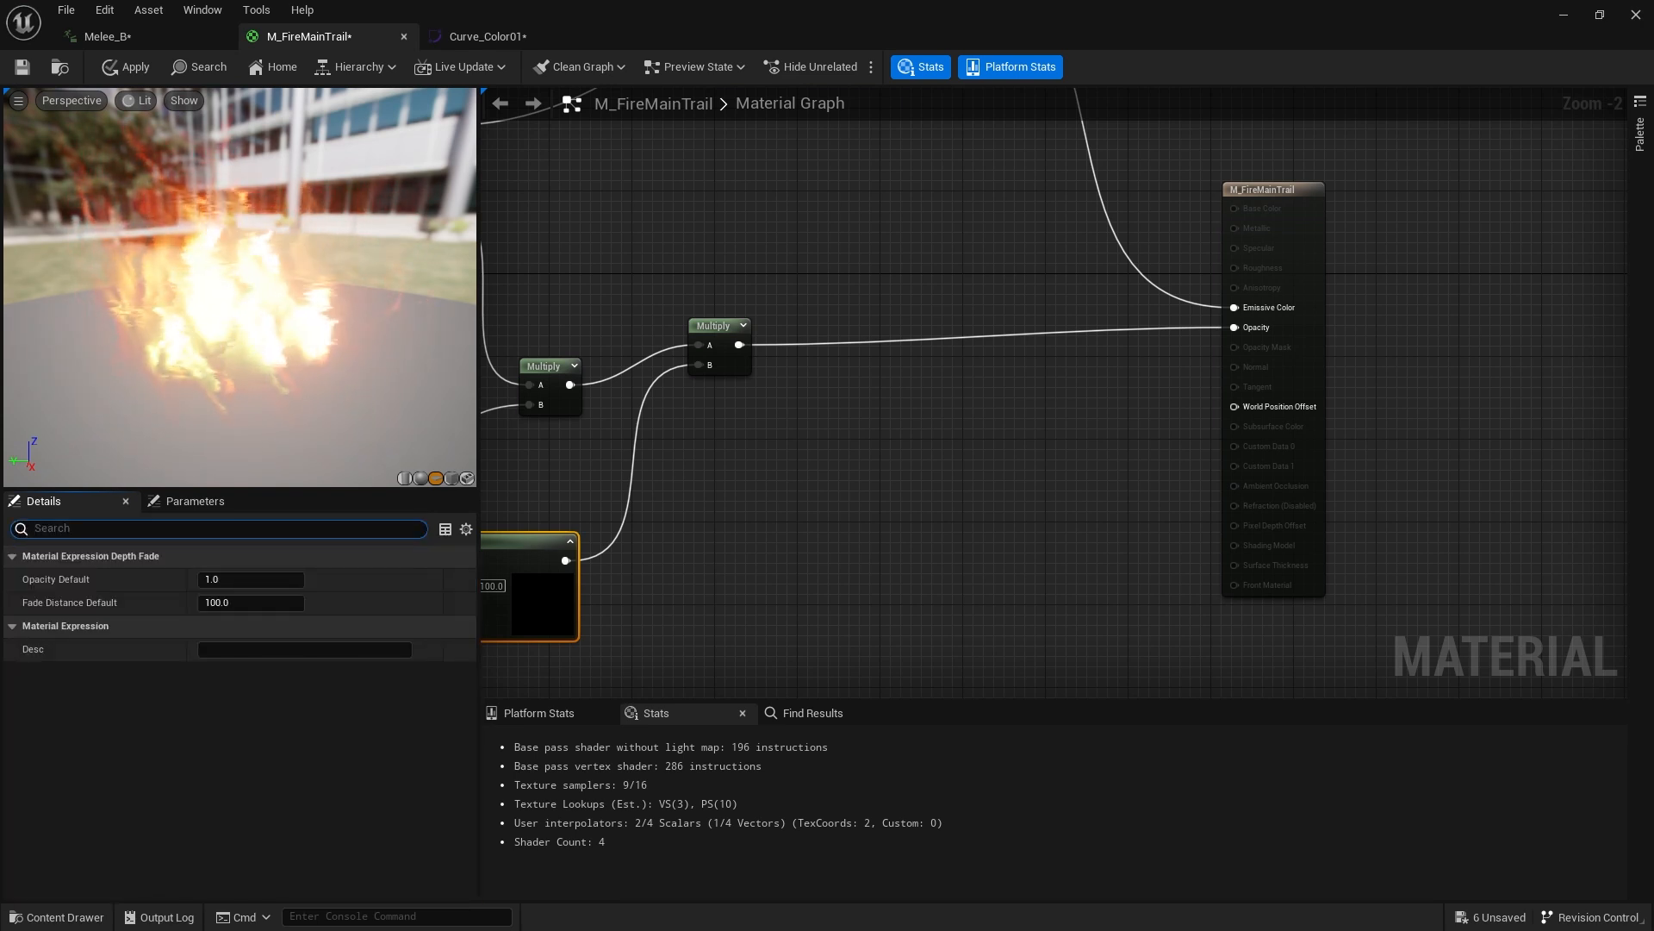
Set the Refraction Method of the M_FireMainTrail material node to Index Of Refraction
{"action": "left_click", "coordinate": [1286, 213]}
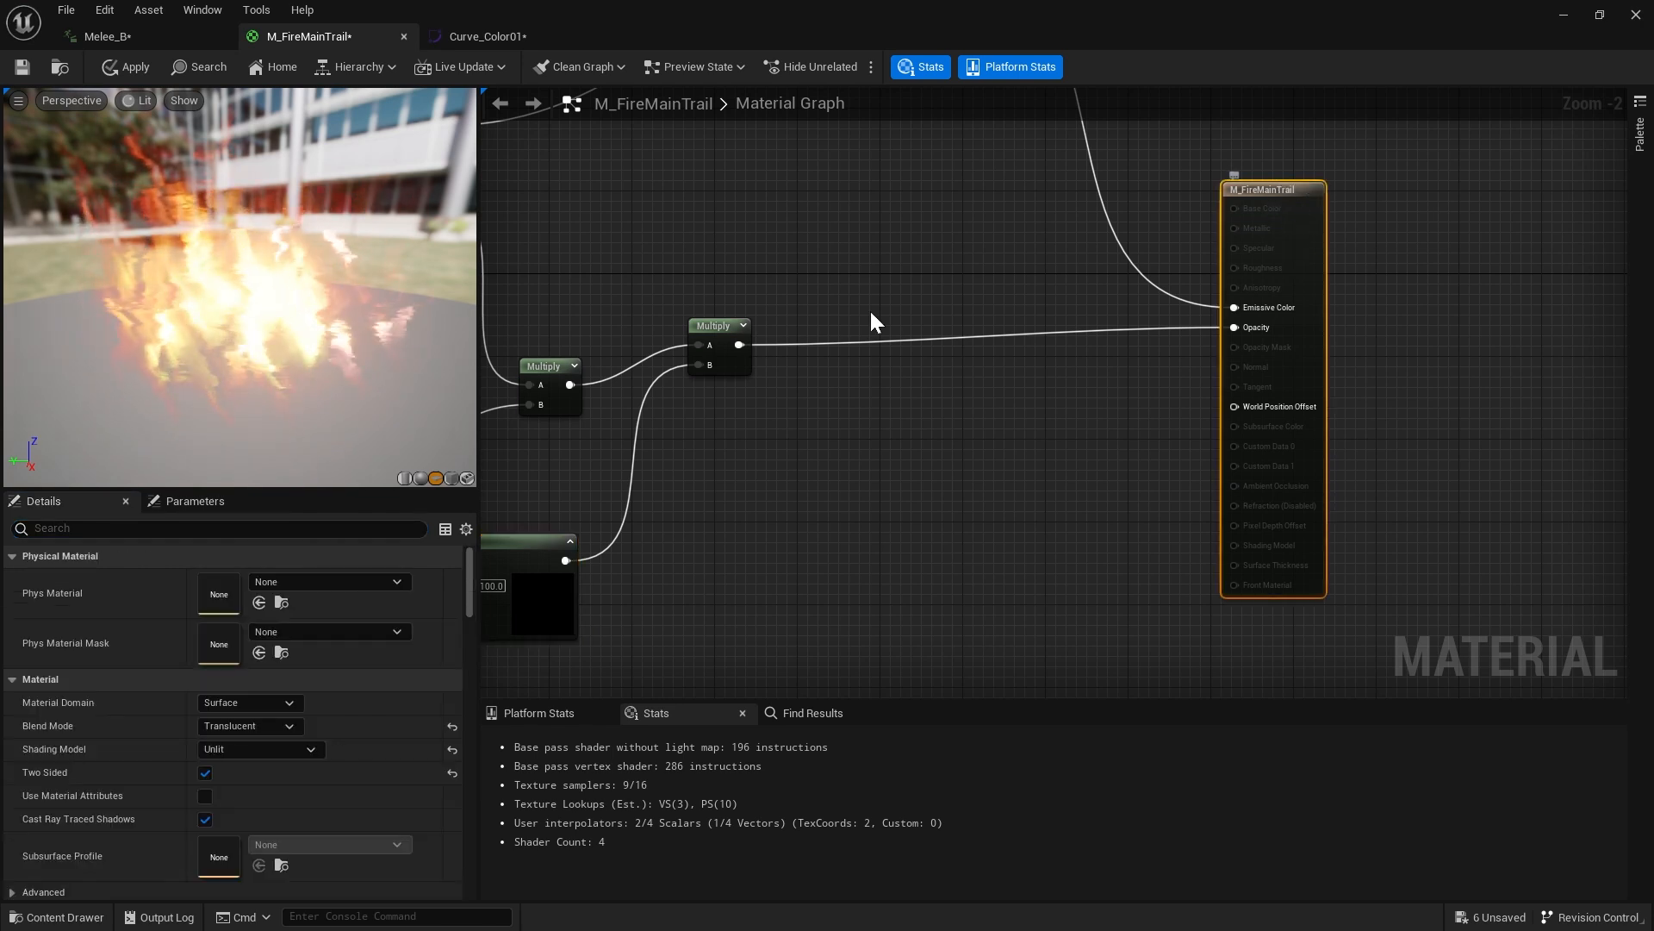
{"action": "type", "text": "refra"}
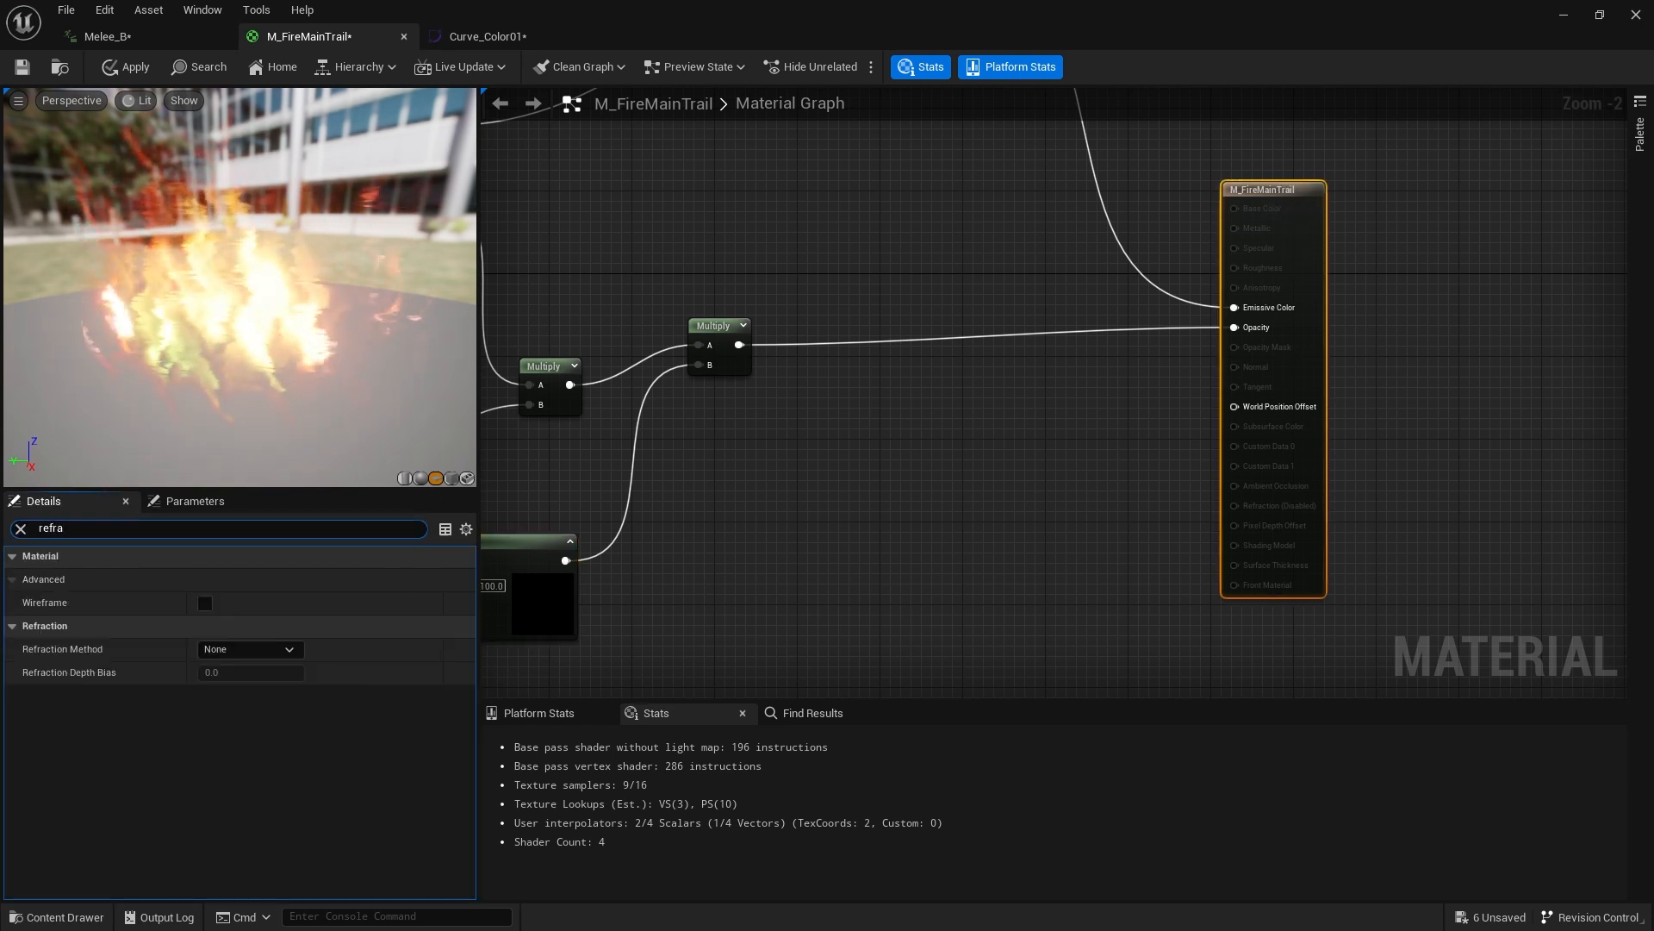
{"action": "left_click", "coordinate": [248, 650]}
{"action": "left_click", "coordinate": [263, 670]}
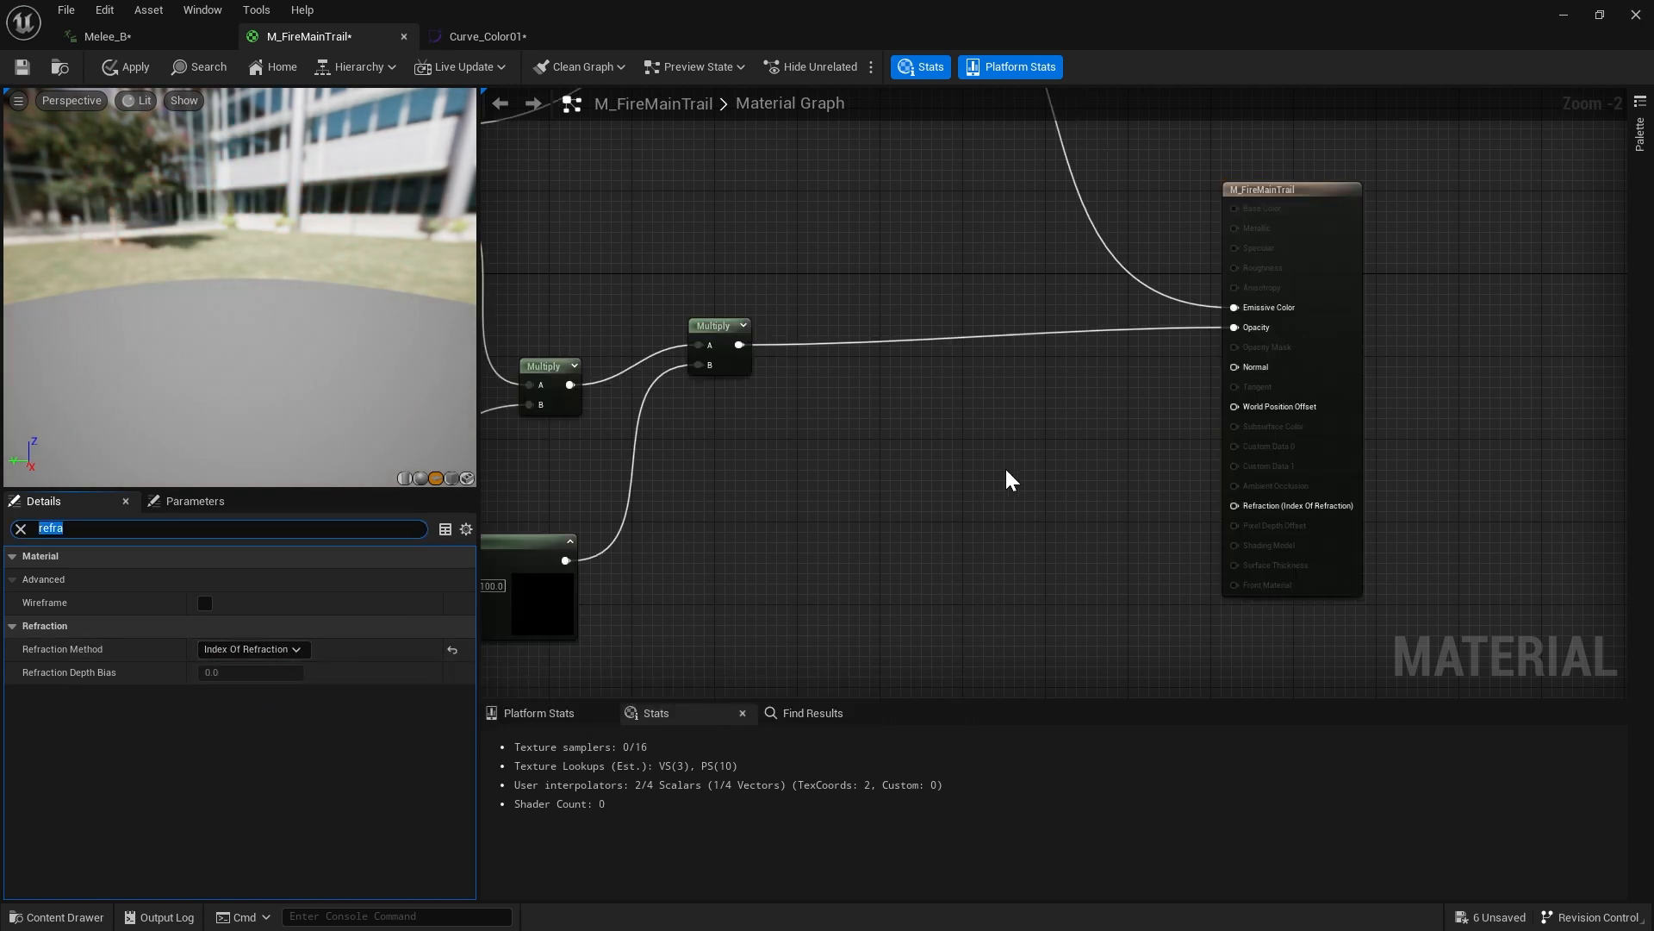
{"action": "left_click_drag", "start_coordinate": [354, 335], "coordinate": [74, 168]}
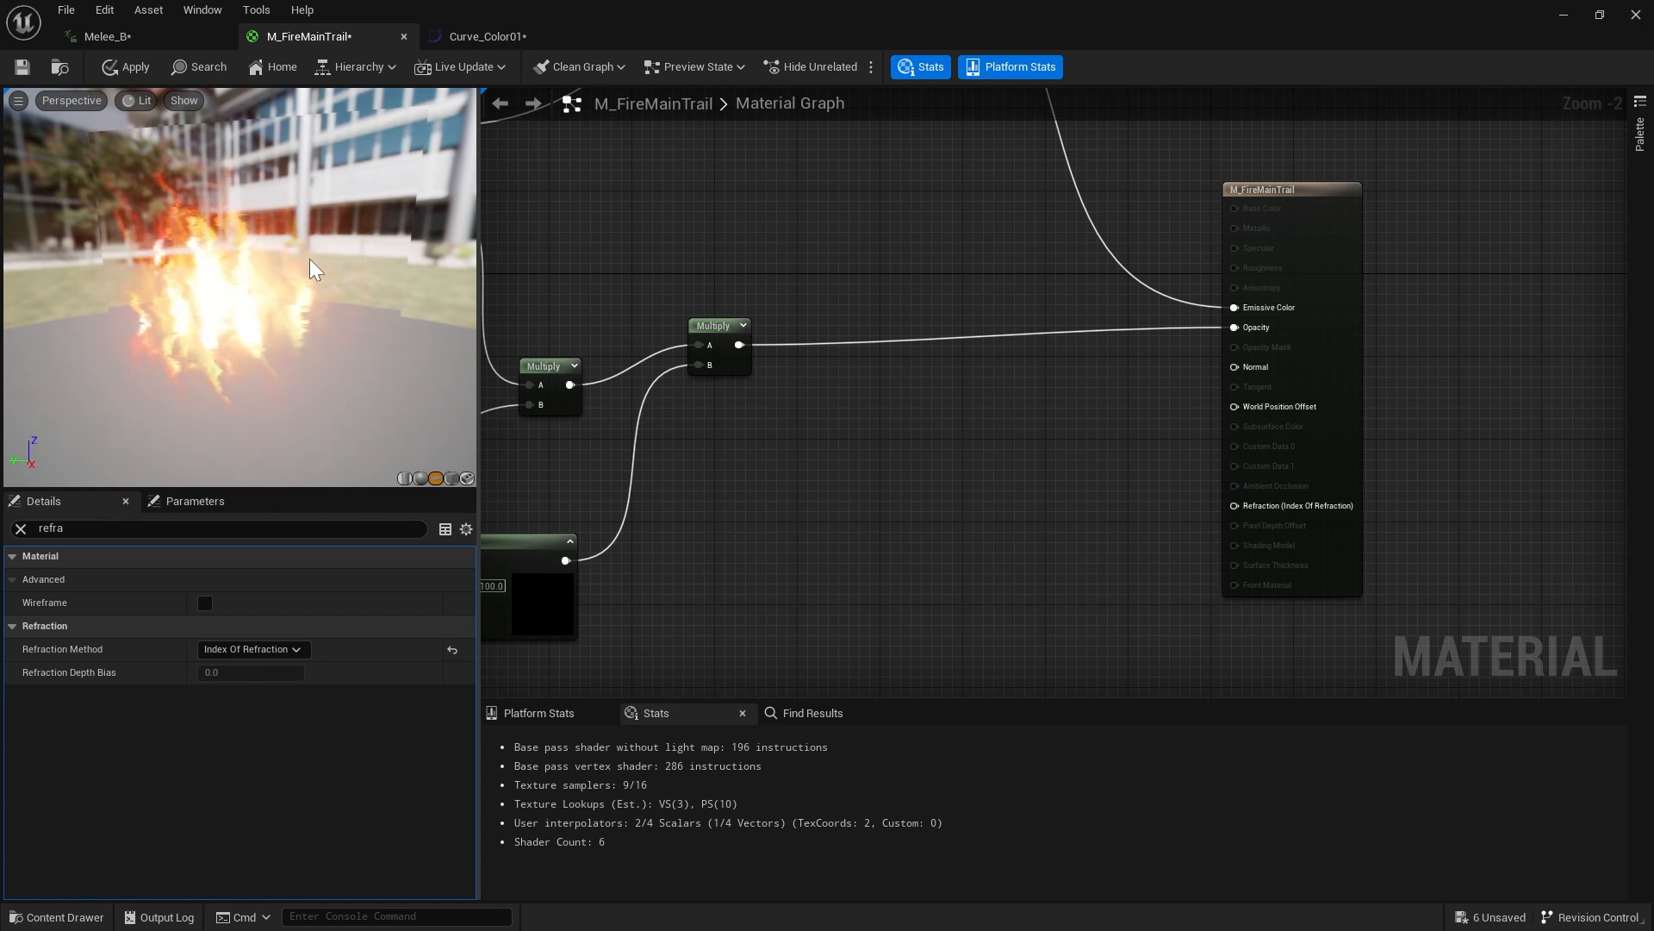
Tidy the opacity branch by repositioning the Depth Fade node and the final opacity Multiply node
{"action": "right_click_drag", "start_coordinate": [710, 518], "coordinate": [974, 440]}
{"action": "scroll", "coordinate": [974, 439], "scroll_direction": "down", "scroll_amount": 1}
{"action": "left_click_drag", "start_coordinate": [766, 519], "coordinate": [636, 537]}
{"action": "left_click_drag", "start_coordinate": [979, 267], "coordinate": [938, 318]}
{"action": "mouse_move", "coordinate": [949, 465]}
{"action": "right_mouse_down"}
{"action": "mouse_move", "coordinate": [893, 448]}
{"action": "mouse_move", "coordinate": [934, 464]}
{"action": "right_mouse_up"}
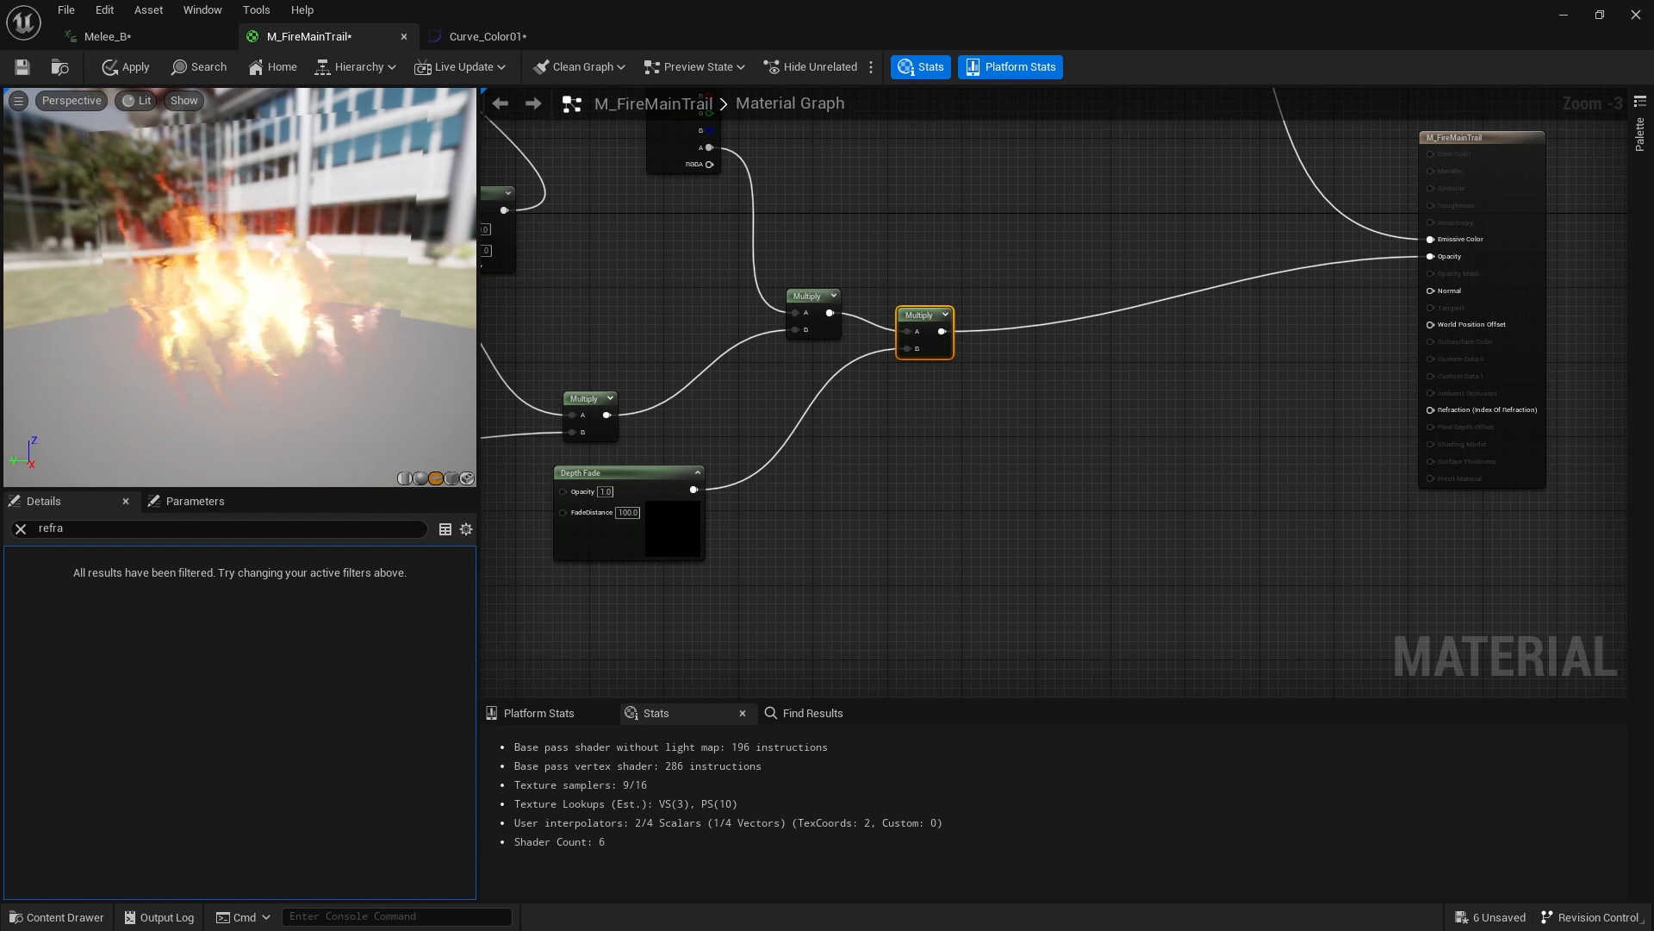
{"action": "left_click_drag", "start_coordinate": [226, 250], "coordinate": [260, 220]}
{"action": "left_click_drag", "start_coordinate": [173, 145], "coordinate": [284, 107]}
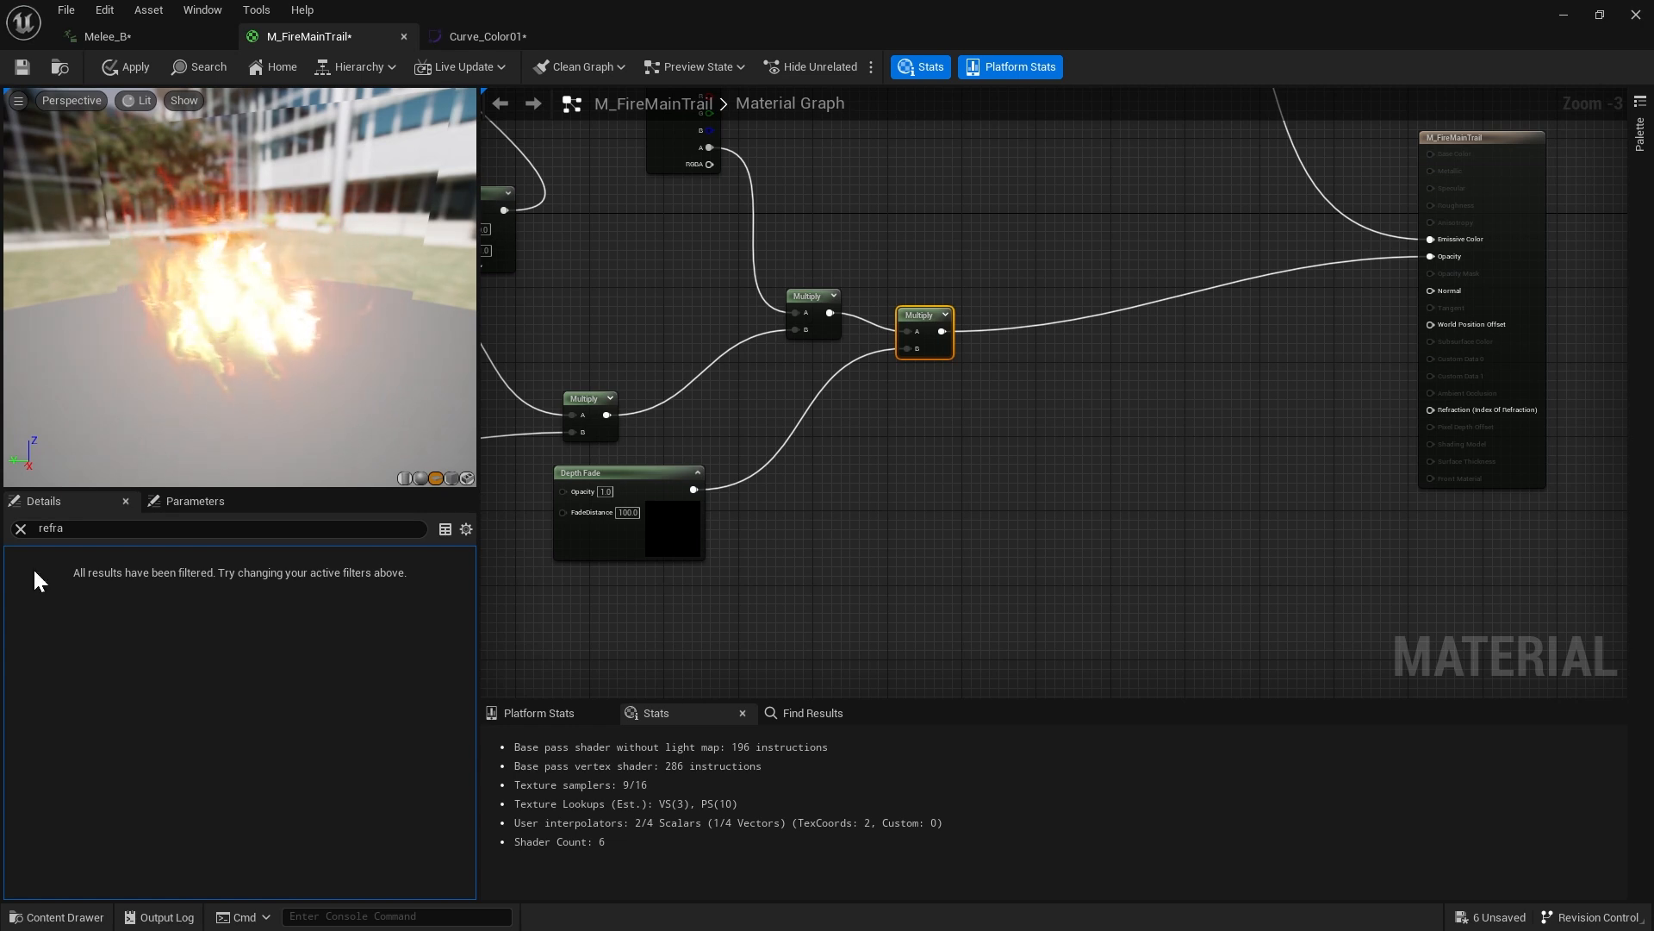
Clear the details filter, open the flame-shape Texture Sample's T_Shape01 texture for inspection, and return to the M_FireMainTrail graph
{"action": "right_click_drag", "start_coordinate": [820, 551], "coordinate": [1421, 557]}
{"action": "scroll", "coordinate": [984, 456], "scroll_direction": "down", "scroll_amount": 1}
{"action": "right_click_drag", "start_coordinate": [980, 455], "coordinate": [1278, 474]}
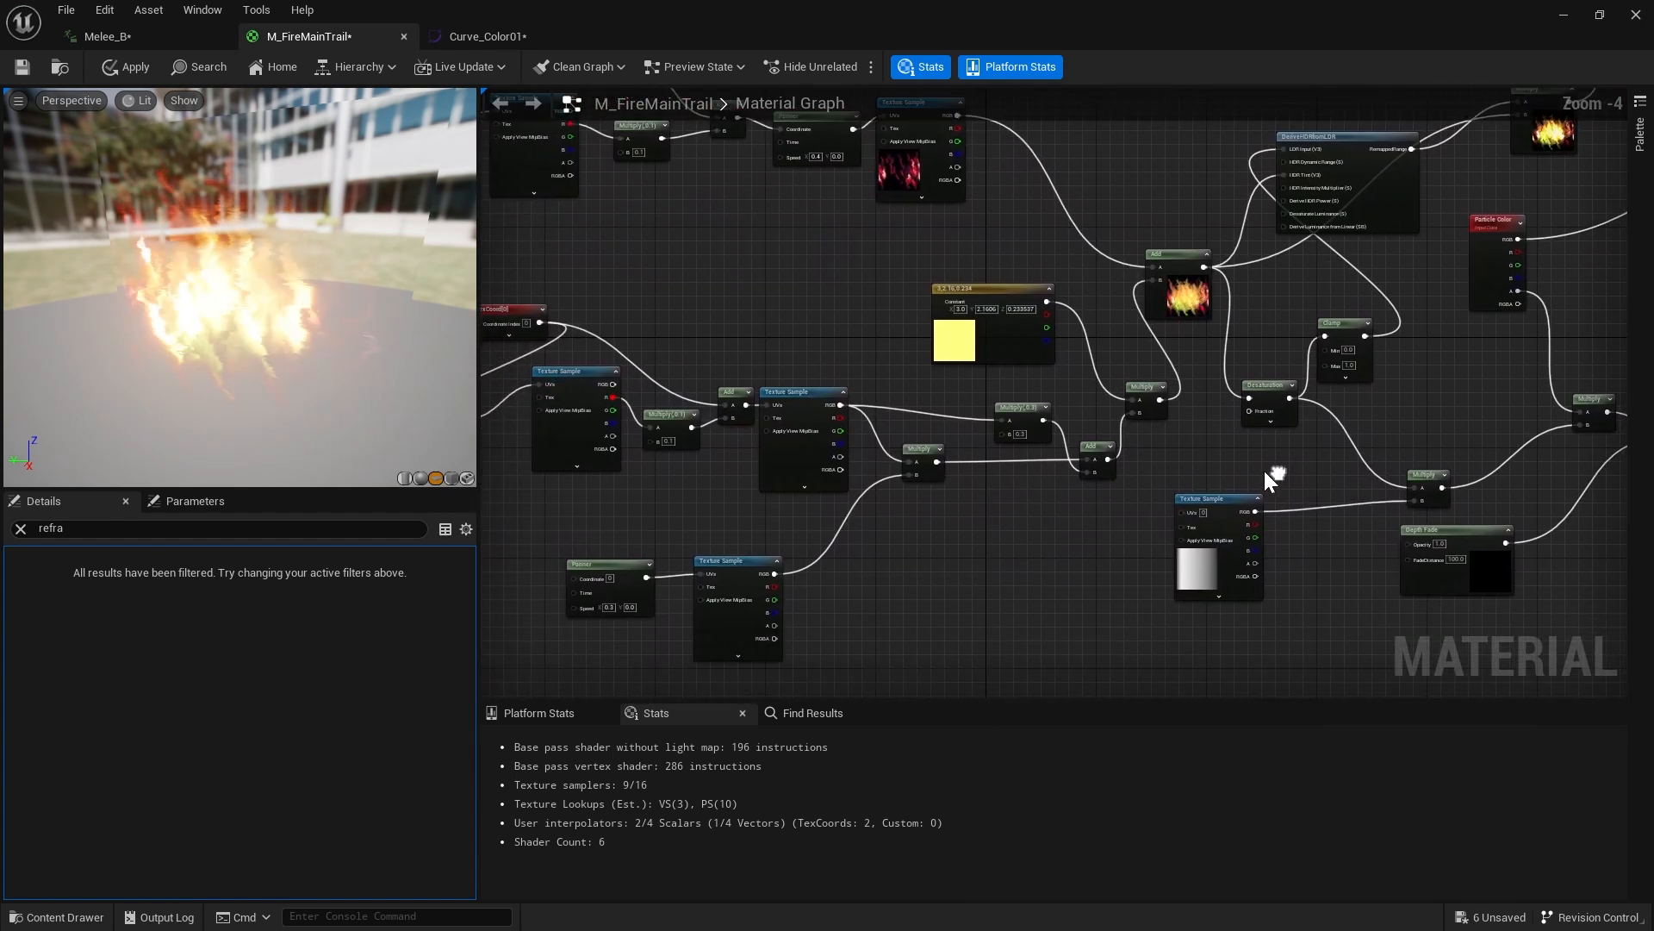
{"action": "right_click_drag", "start_coordinate": [1011, 566], "coordinate": [871, 561]}
{"action": "left_click", "coordinate": [642, 450]}
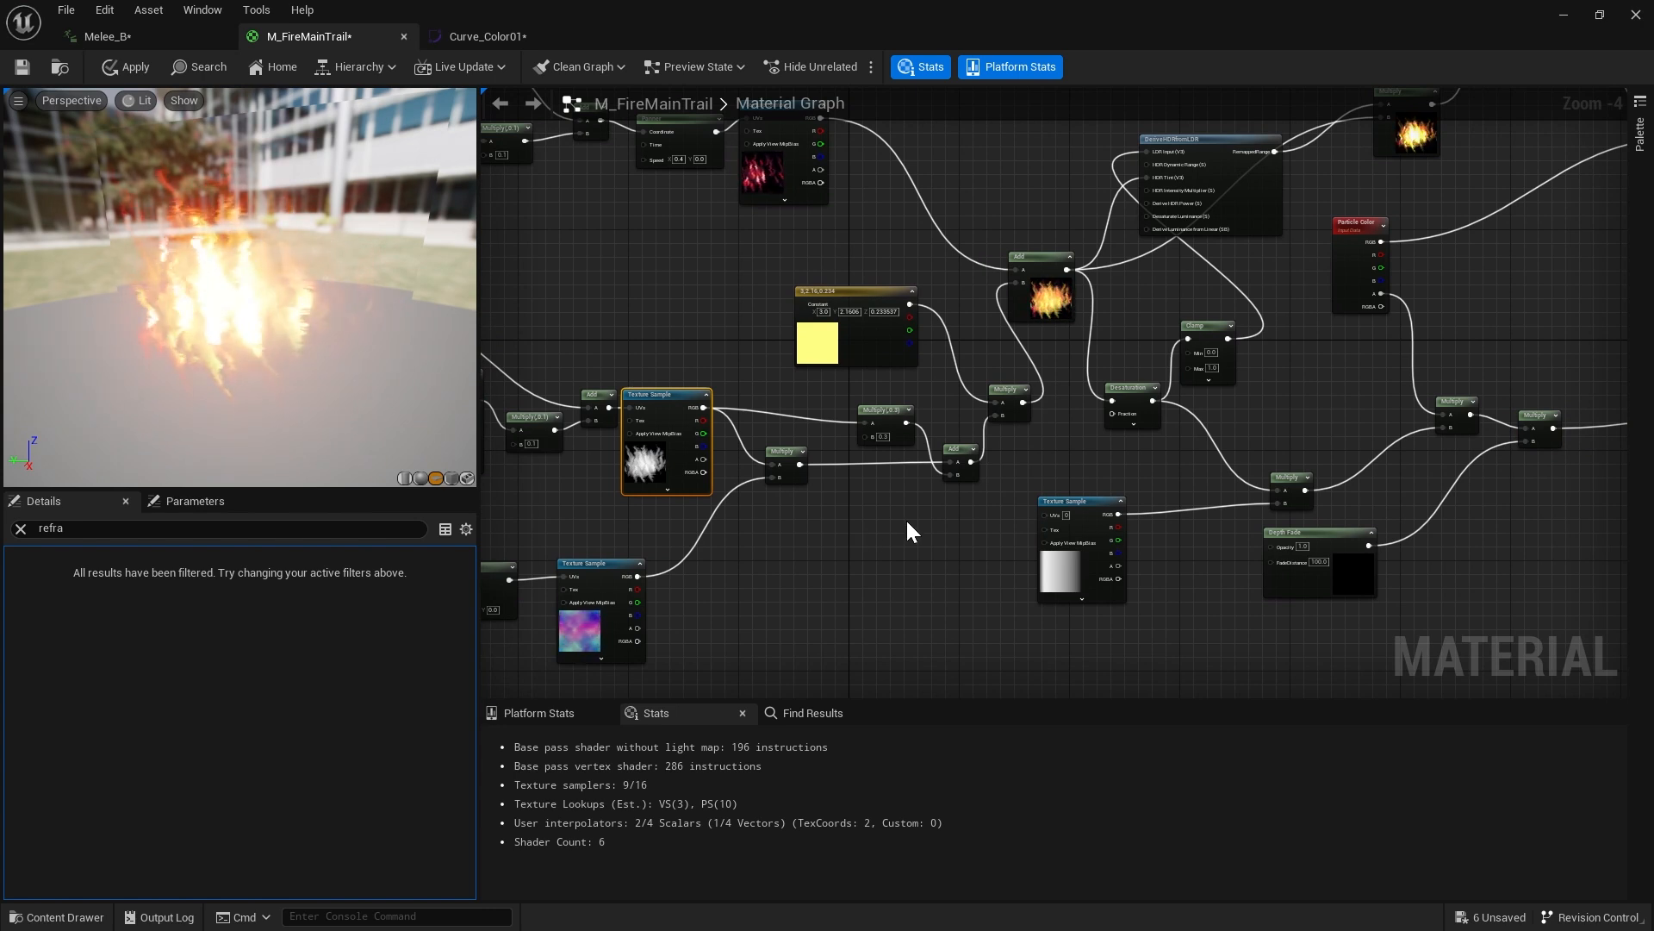
{"action": "left_click", "coordinate": [19, 529]}
{"action": "left_click", "coordinate": [642, 467]}
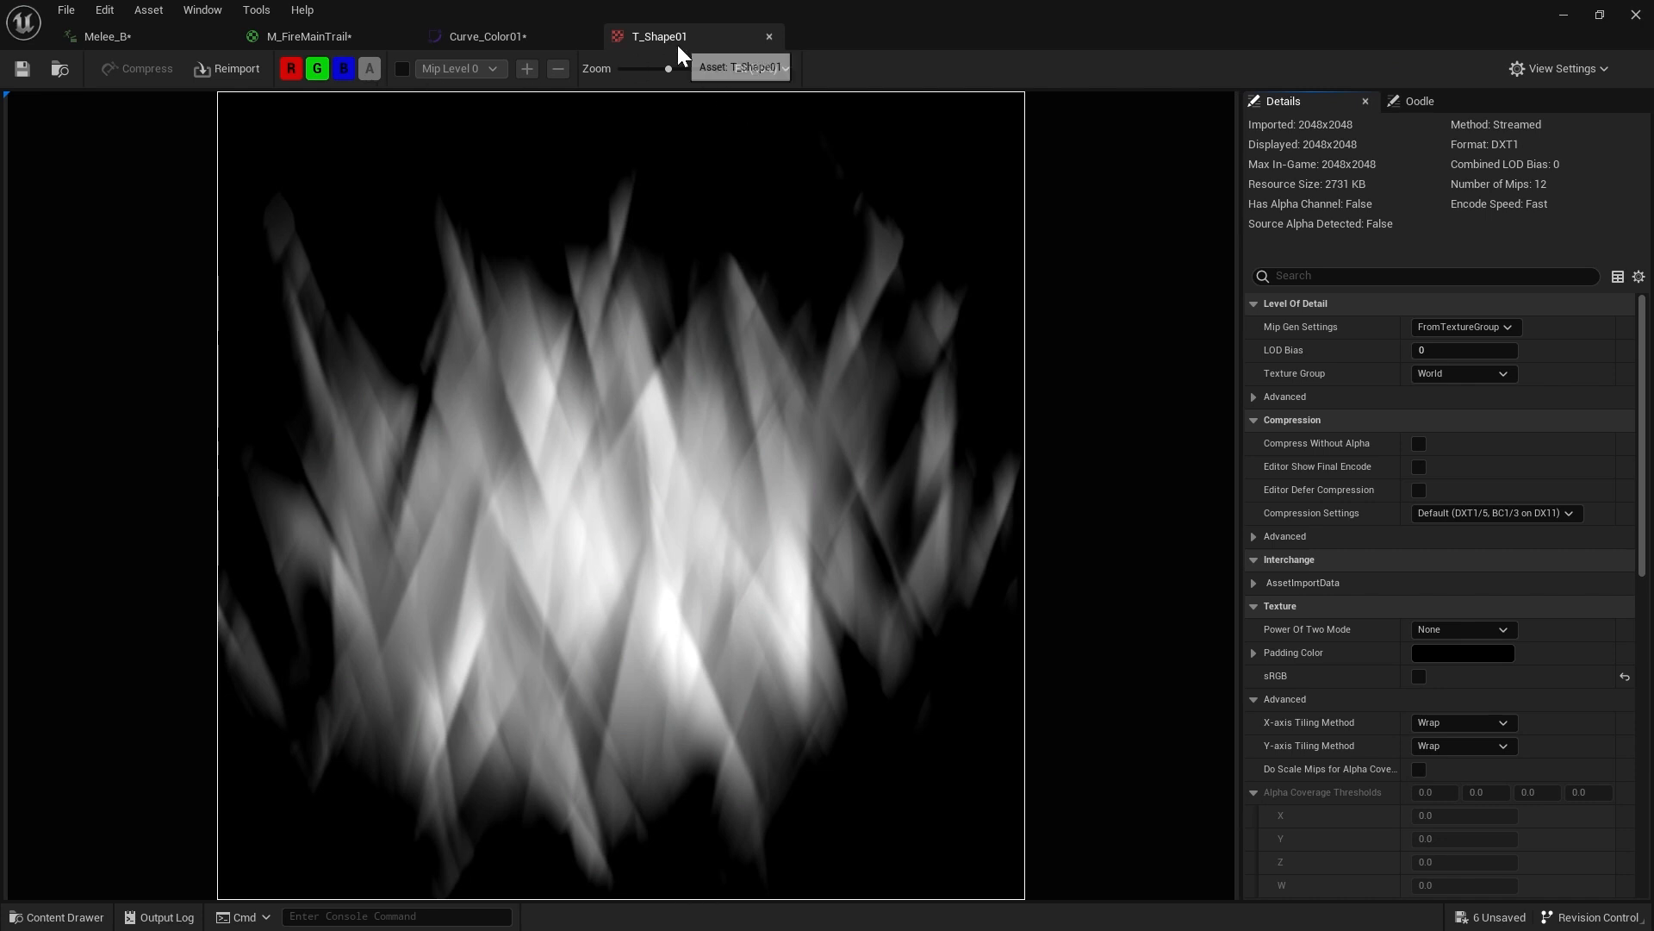
{"action": "middle_click", "coordinate": [678, 43]}
{"action": "left_click", "coordinate": [349, 38]}
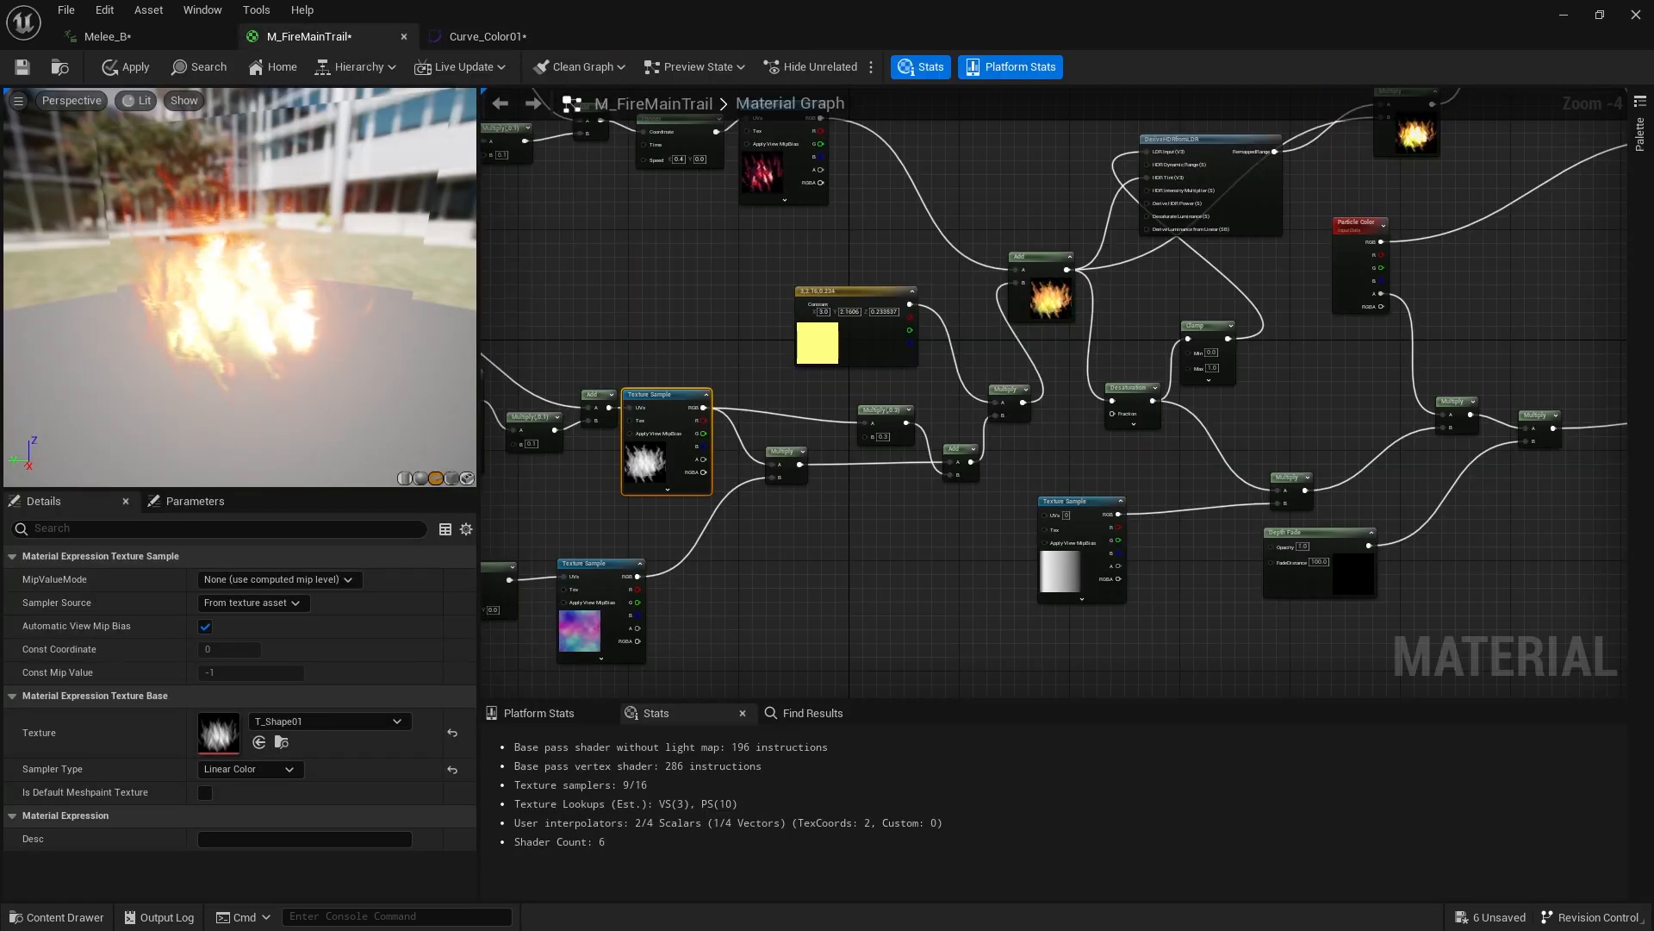
Multiply the T_Shape01 Texture Sample's RGB by Particle Color's alpha in a new Multiply node placed below Depth Fade
{"action": "right_click_drag", "start_coordinate": [847, 567], "coordinate": [662, 520]}
{"action": "scroll", "coordinate": [664, 532], "scroll_direction": "down", "scroll_amount": 1}
{"action": "left_click_drag", "start_coordinate": [555, 405], "coordinate": [912, 635]}
{"action": "type", "text": "multi"}
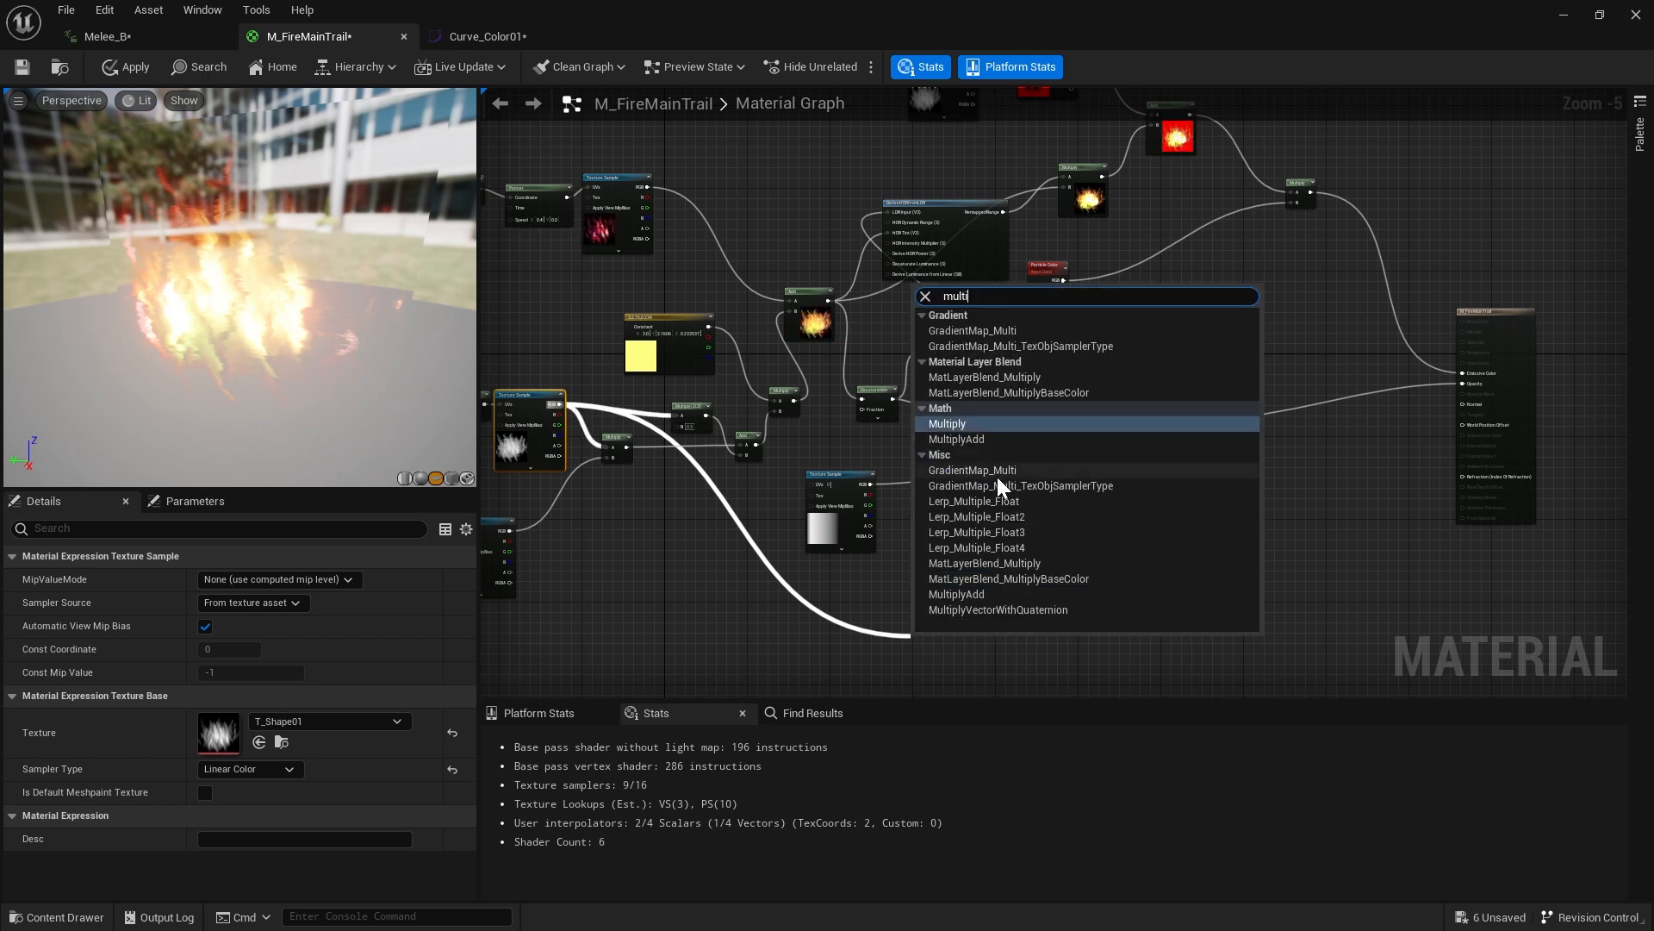
{"action": "left_click", "coordinate": [955, 425]}
{"action": "left_click_drag", "start_coordinate": [925, 639], "coordinate": [979, 627]}
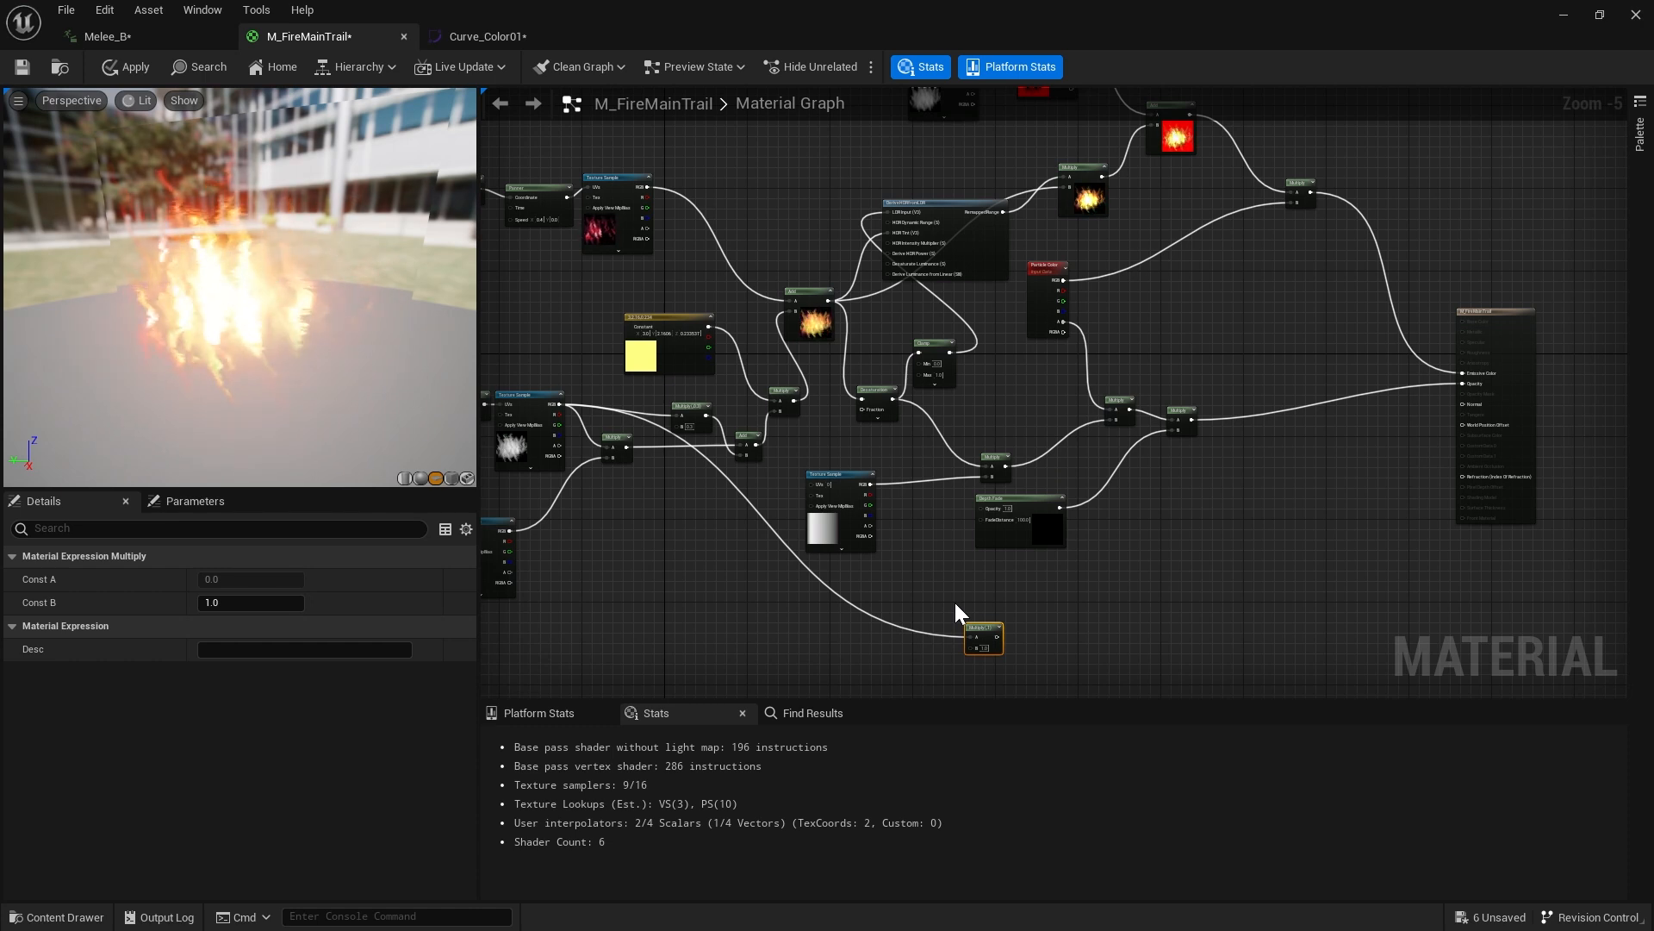
{"action": "scroll", "coordinate": [955, 581], "scroll_direction": "up", "scroll_amount": 1}
{"action": "right_click_drag", "start_coordinate": [955, 580], "coordinate": [855, 521]}
{"action": "left_click_drag", "start_coordinate": [893, 190], "coordinate": [990, 541]}
{"action": "scroll", "coordinate": [897, 451], "scroll_direction": "up", "scroll_amount": 1}
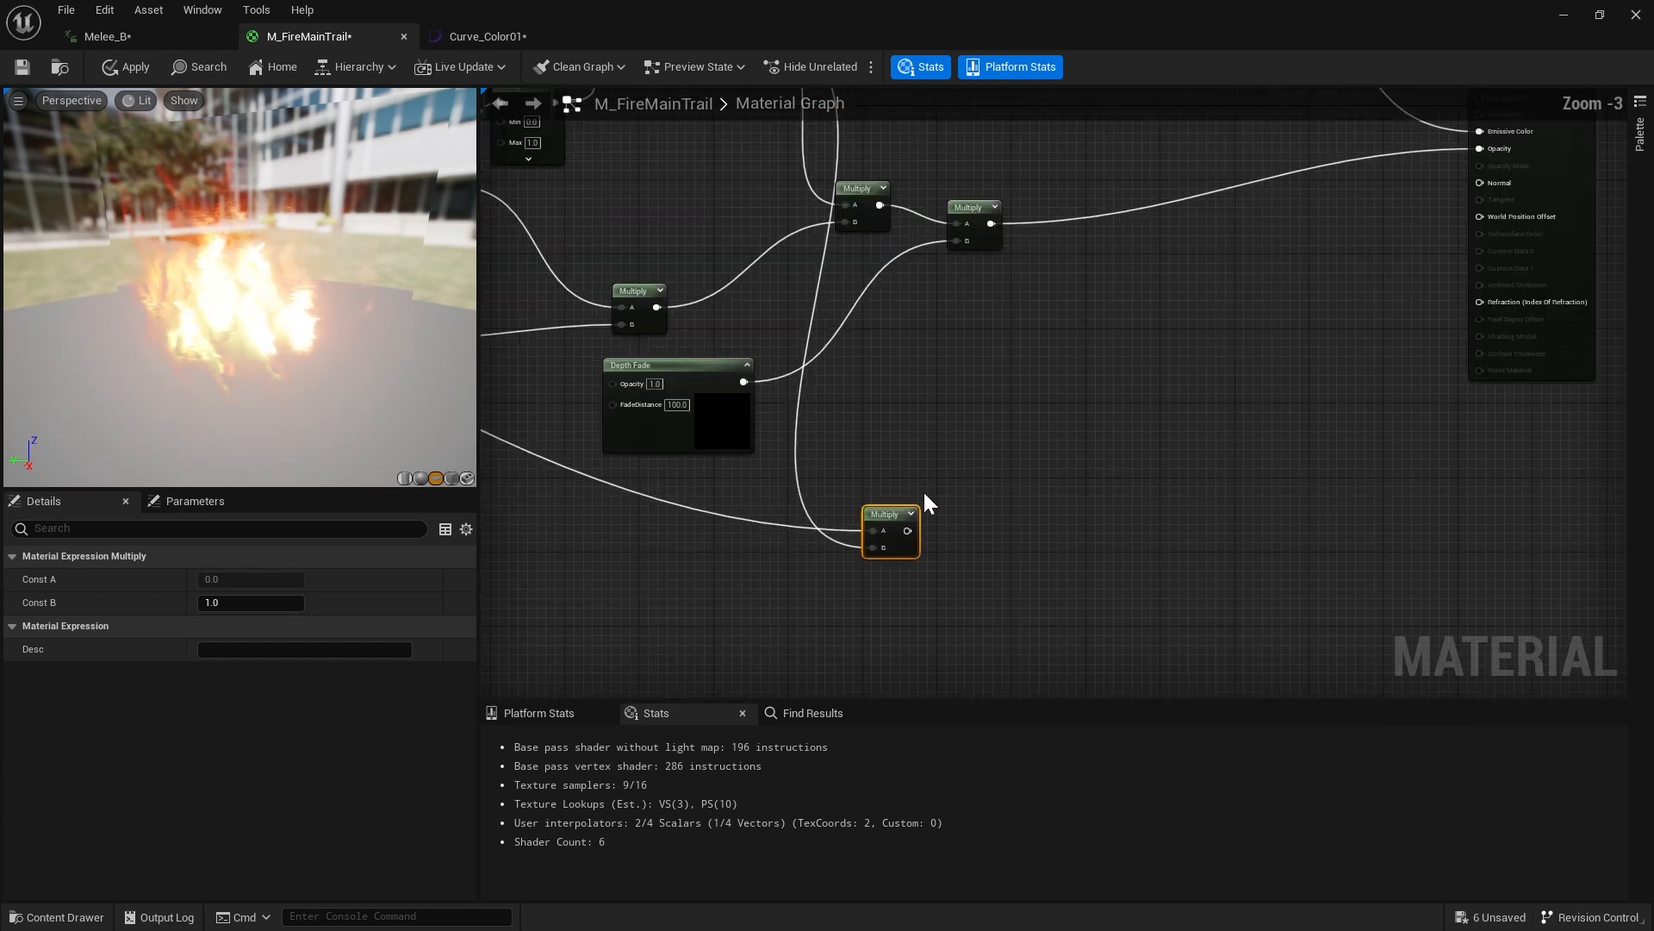
Add a Lerp node beside the new Multiply and feed the Multiply output into its Alpha
{"action": "right_click_drag", "start_coordinate": [946, 458], "coordinate": [741, 355]}
{"action": "scroll", "coordinate": [805, 447], "scroll_direction": "up", "scroll_amount": 2}
{"action": "left_click", "coordinate": [877, 417]}
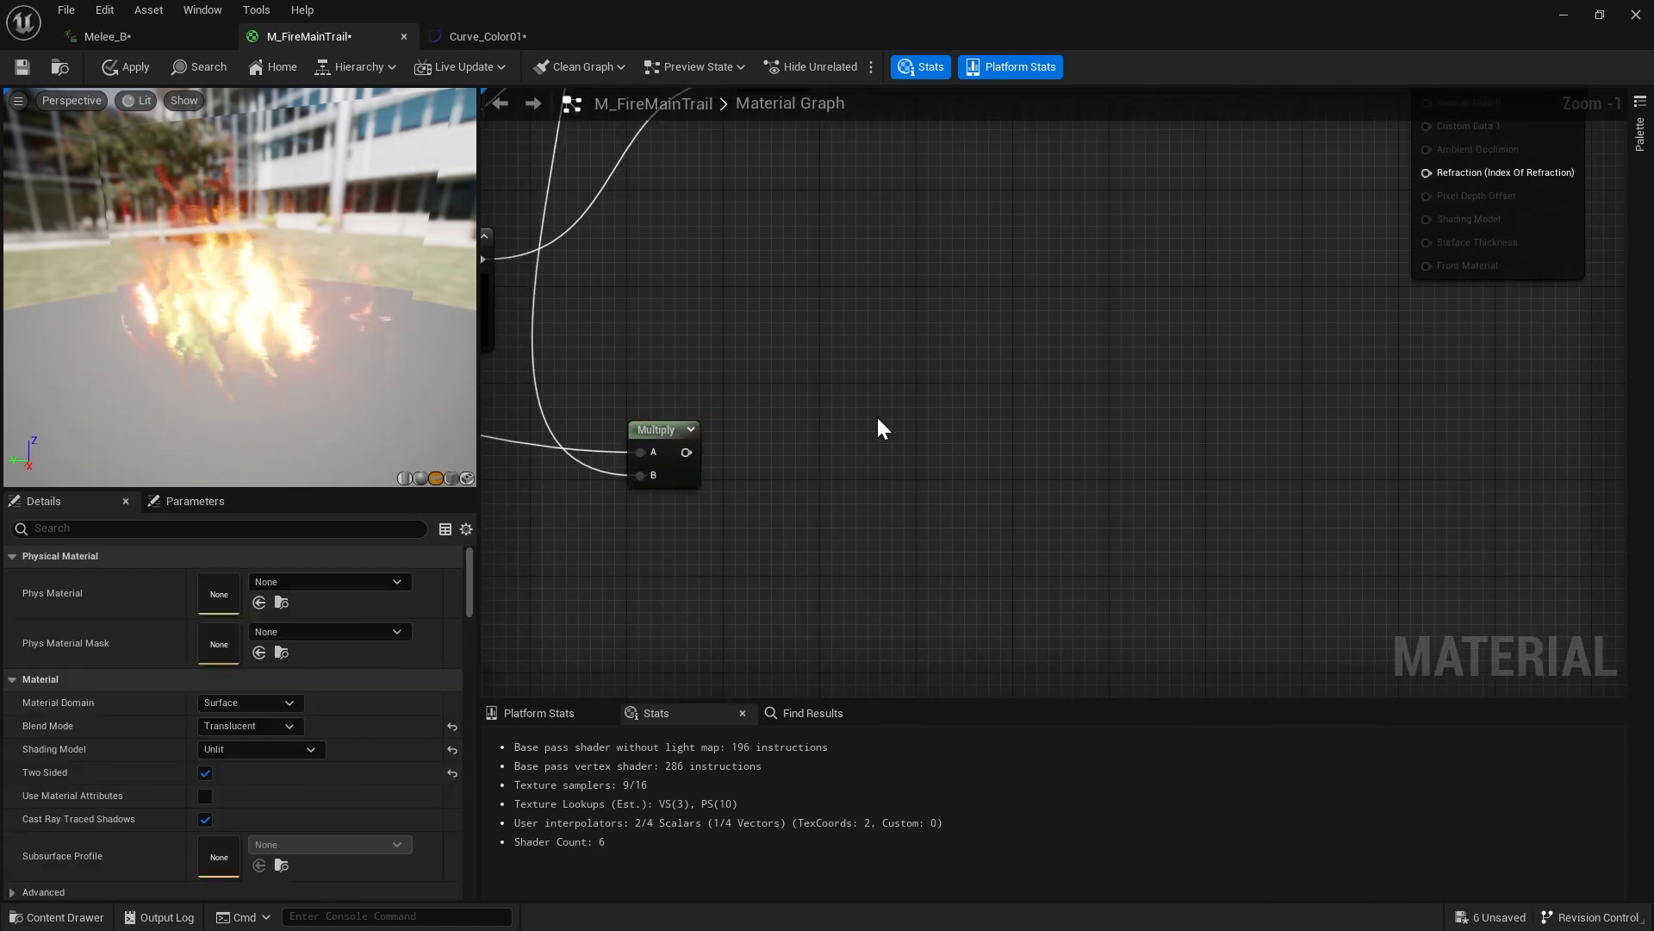
{"action": "left_click", "coordinate": [886, 414]}
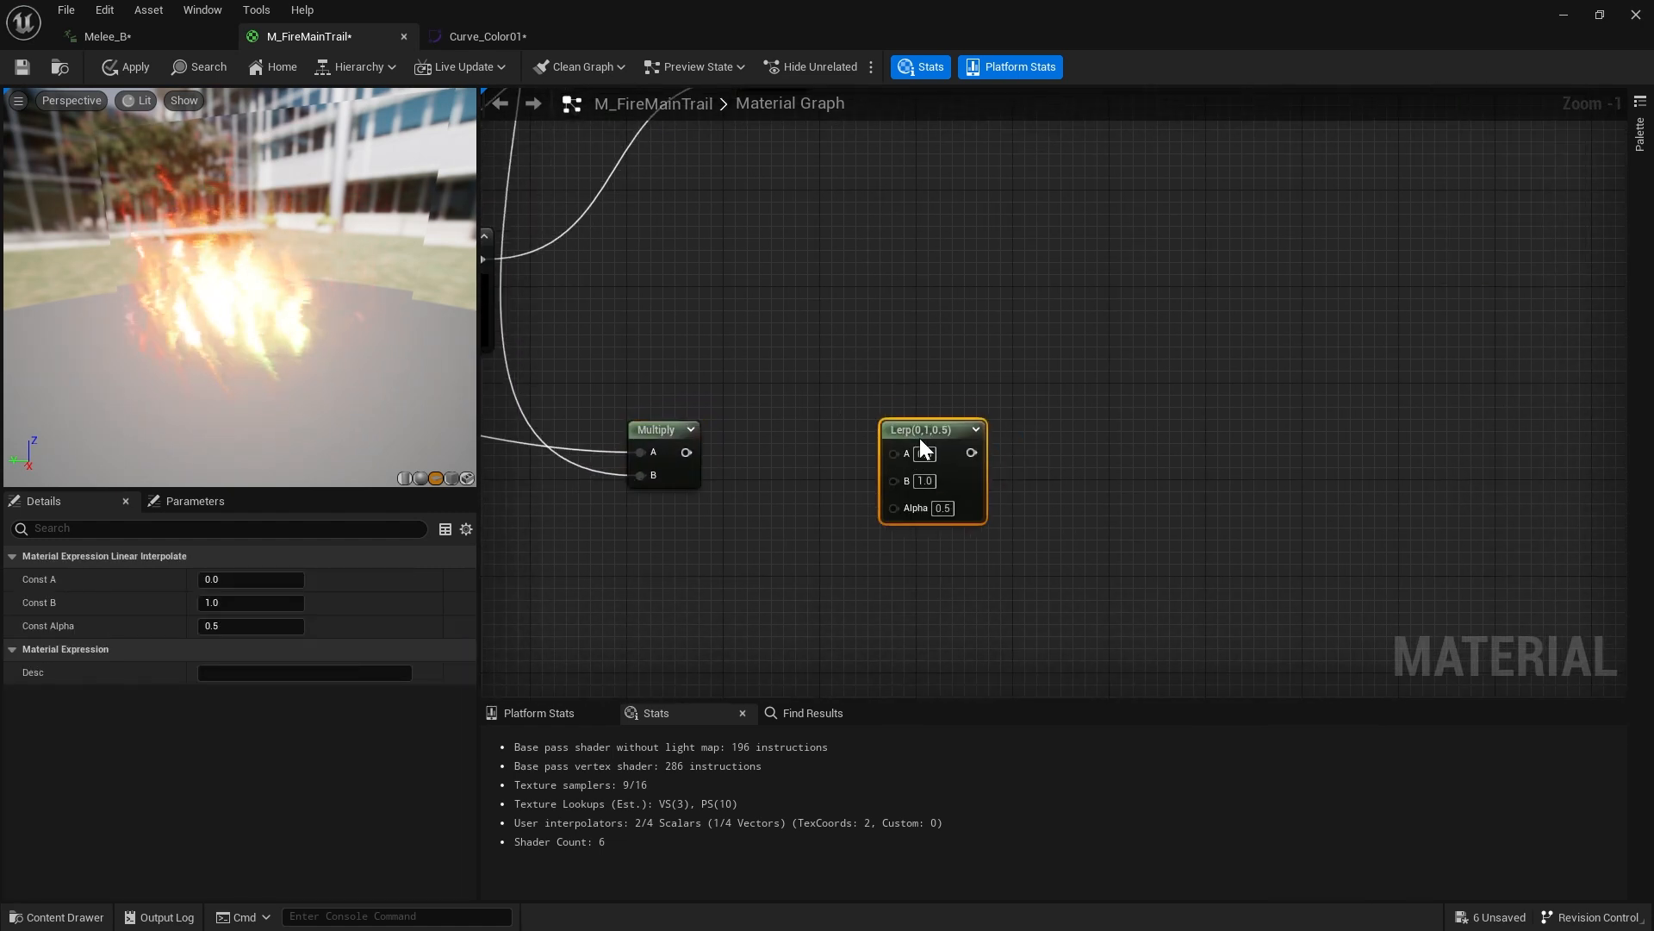
{"action": "scroll", "coordinate": [836, 457], "scroll_direction": "up", "scroll_amount": 1}
{"action": "right_click_drag", "start_coordinate": [814, 467], "coordinate": [714, 410]}
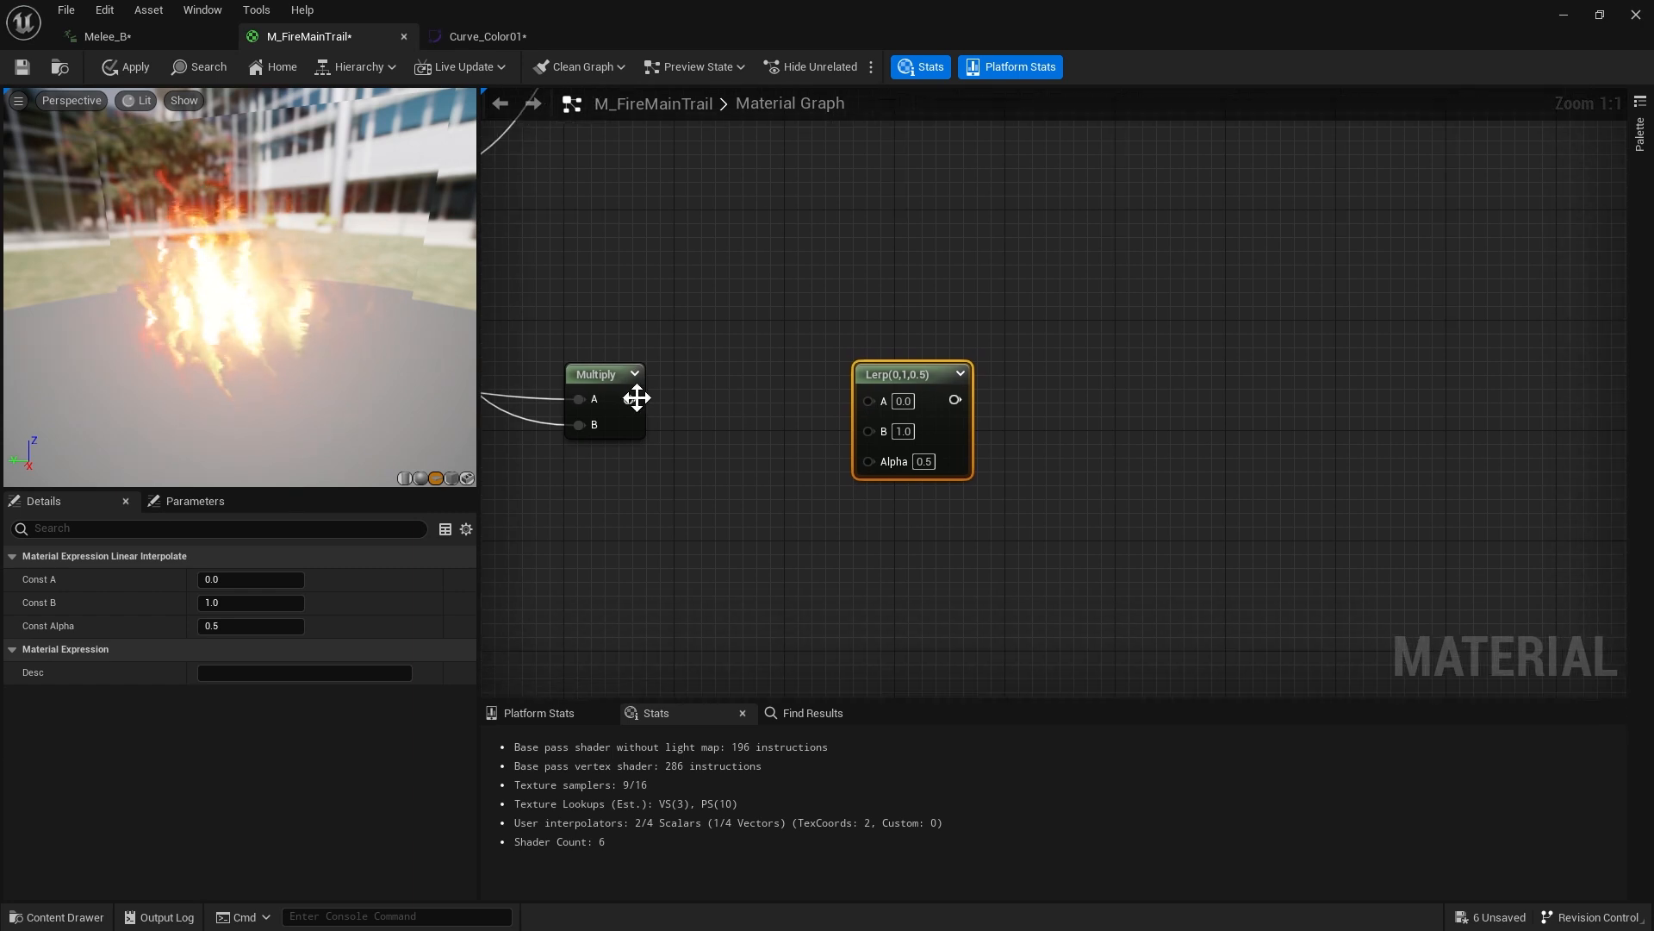
{"action": "left_click_drag", "start_coordinate": [629, 398], "coordinate": [685, 420]}
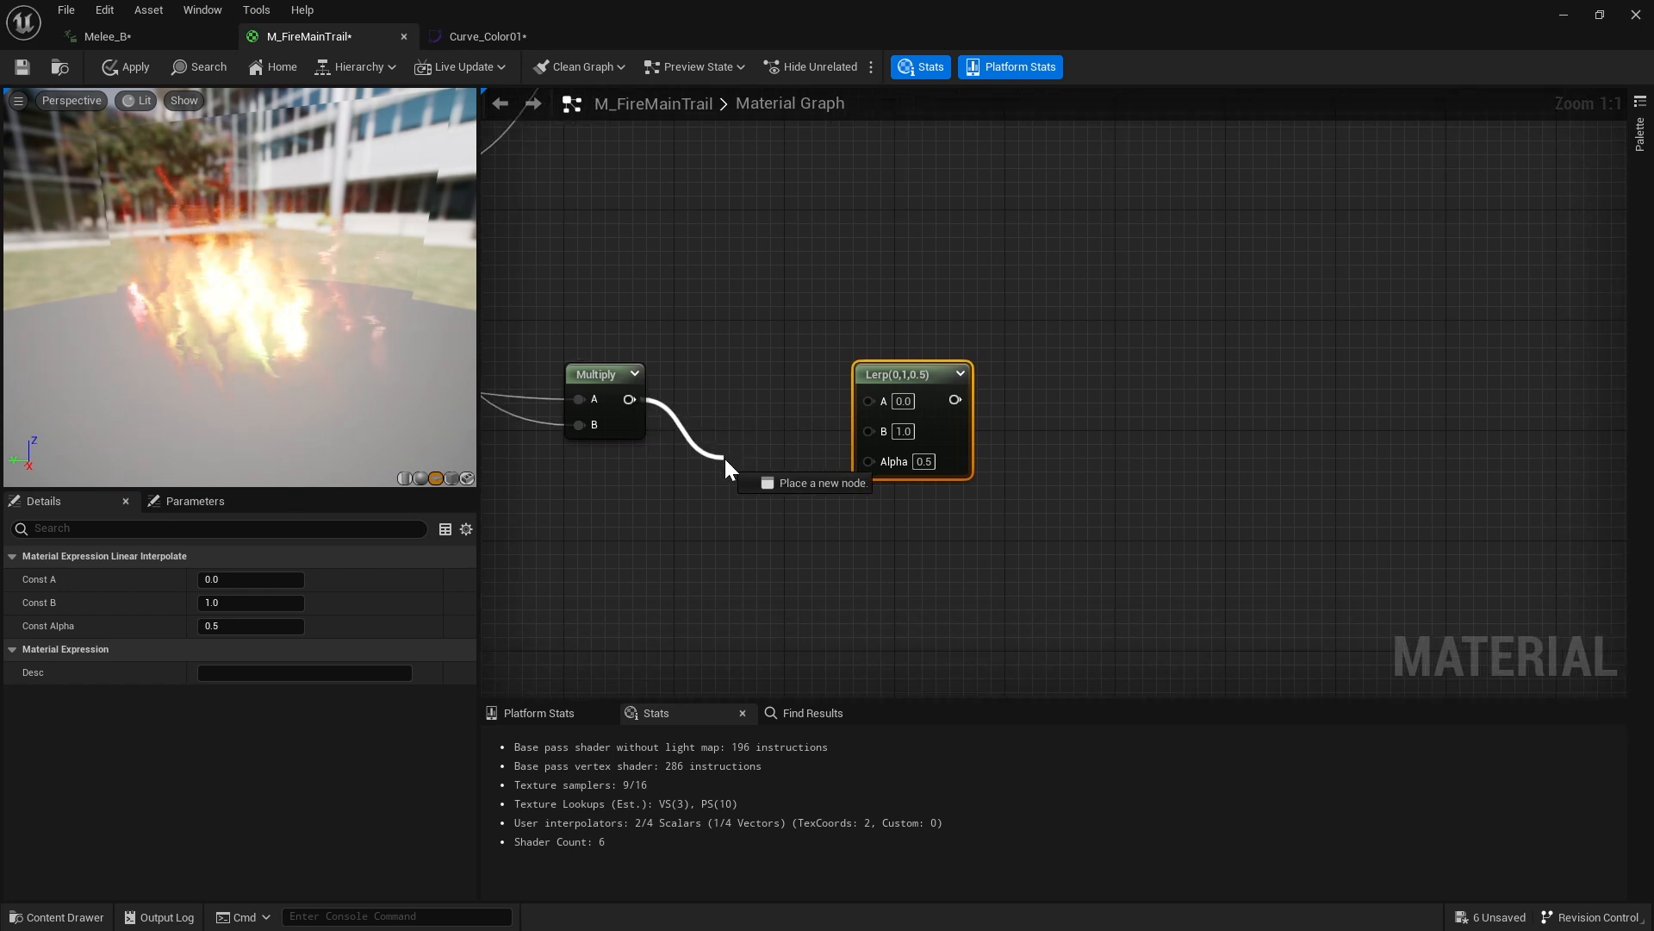
{"action": "left_click_drag", "start_coordinate": [864, 467], "coordinate": [868, 462]}
Set the Lerp node's B value to 1.5
{"action": "scroll", "coordinate": [719, 496], "scroll_direction": "down", "scroll_amount": 3}
{"action": "mouse_move", "coordinate": [719, 497]}
{"action": "right_mouse_down"}
{"action": "mouse_move", "coordinate": [940, 509]}
{"action": "mouse_move", "coordinate": [1297, 595]}
{"action": "right_mouse_up"}
{"action": "right_click_drag", "start_coordinate": [905, 484], "coordinate": [1149, 647]}
{"action": "right_click_drag", "start_coordinate": [782, 524], "coordinate": [1020, 519]}
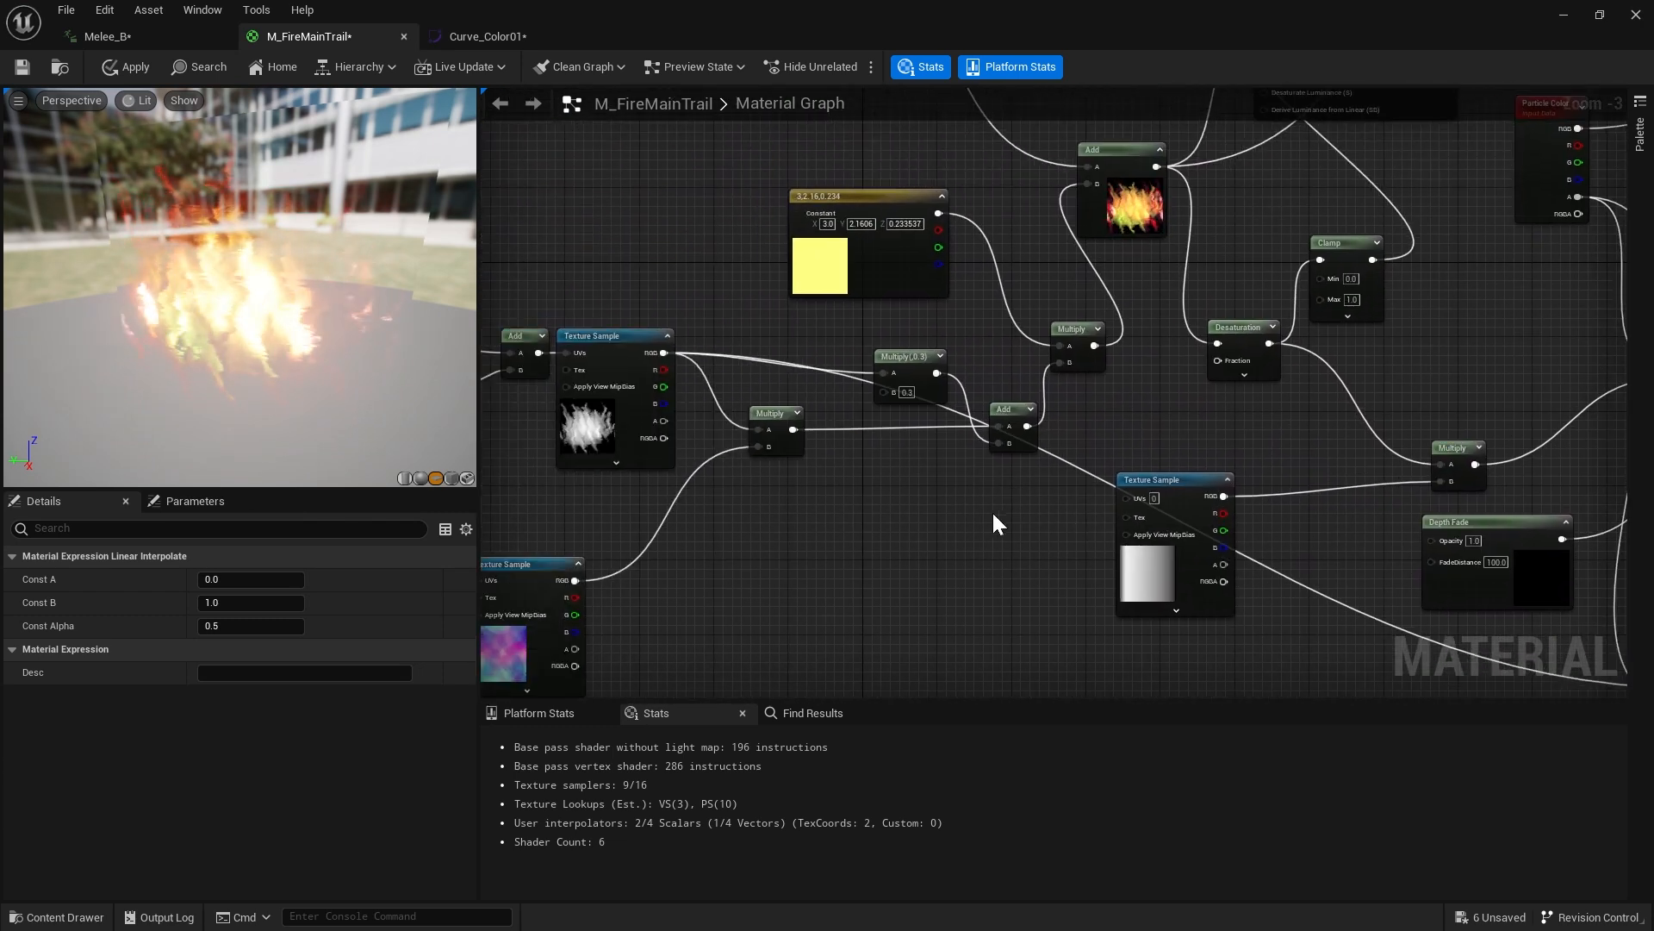
{"action": "mouse_move", "coordinate": [715, 478]}
{"action": "right_mouse_down"}
{"action": "mouse_move", "coordinate": [262, 321]}
{"action": "mouse_move", "coordinate": [315, 333]}
{"action": "right_mouse_up"}
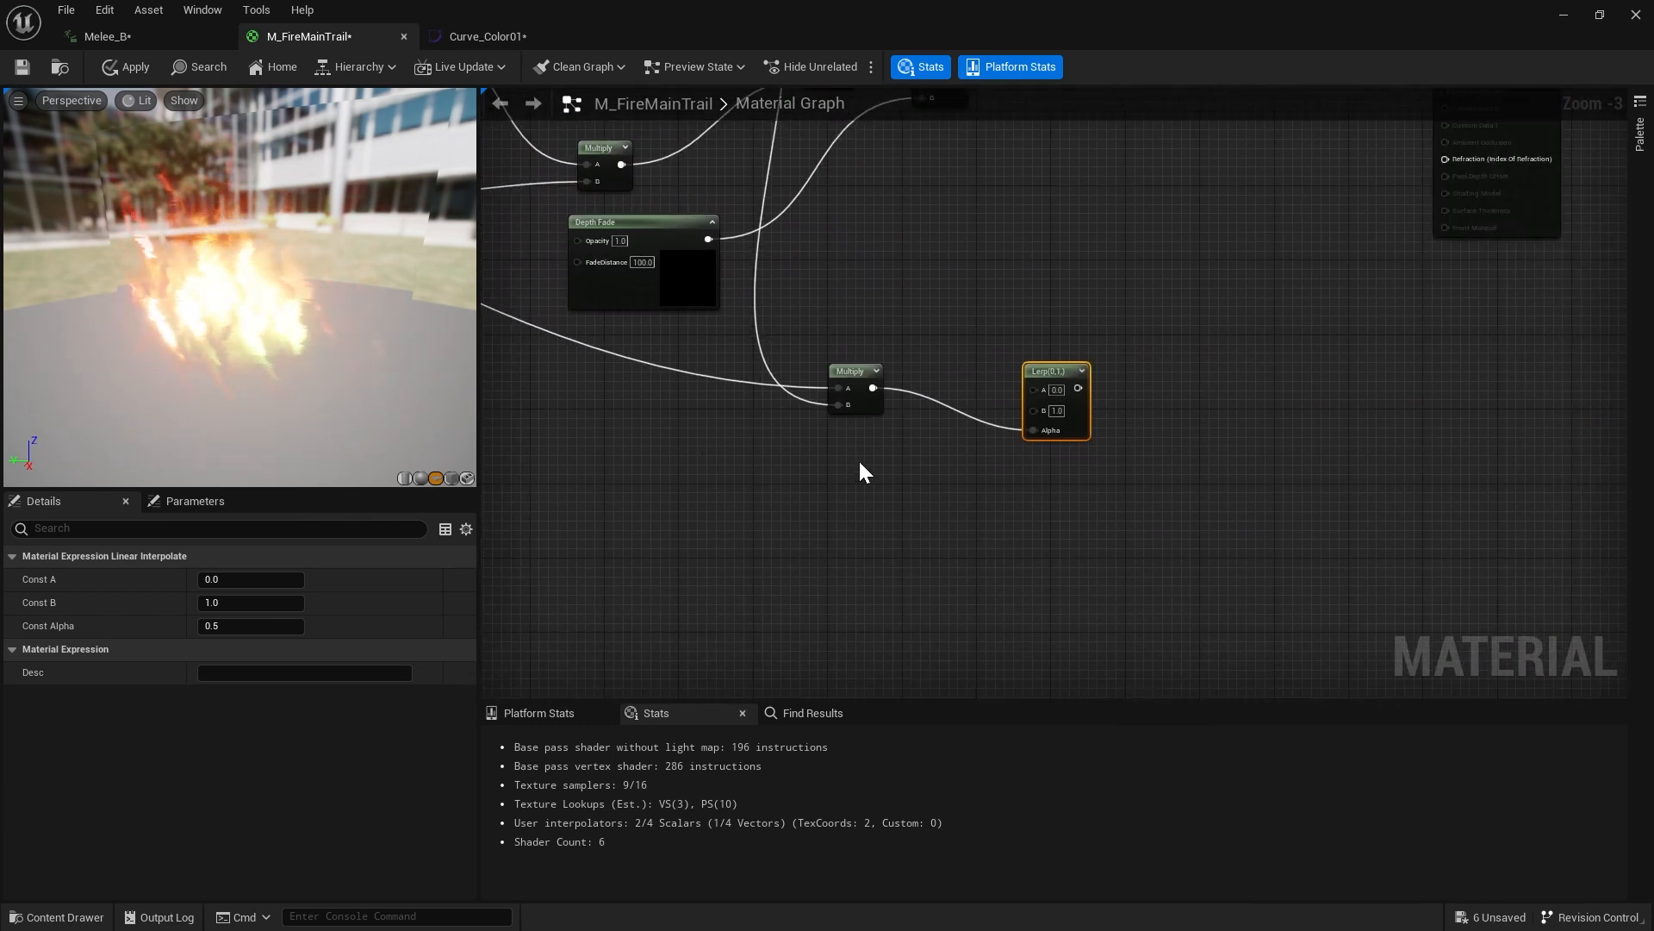
{"action": "scroll", "coordinate": [861, 464], "scroll_direction": "up", "scroll_amount": 2}
{"action": "right_click_drag", "start_coordinate": [927, 483], "coordinate": [824, 452]}
{"action": "scroll", "coordinate": [916, 416], "scroll_direction": "up", "scroll_amount": 1}
{"action": "left_click", "coordinate": [984, 366]}
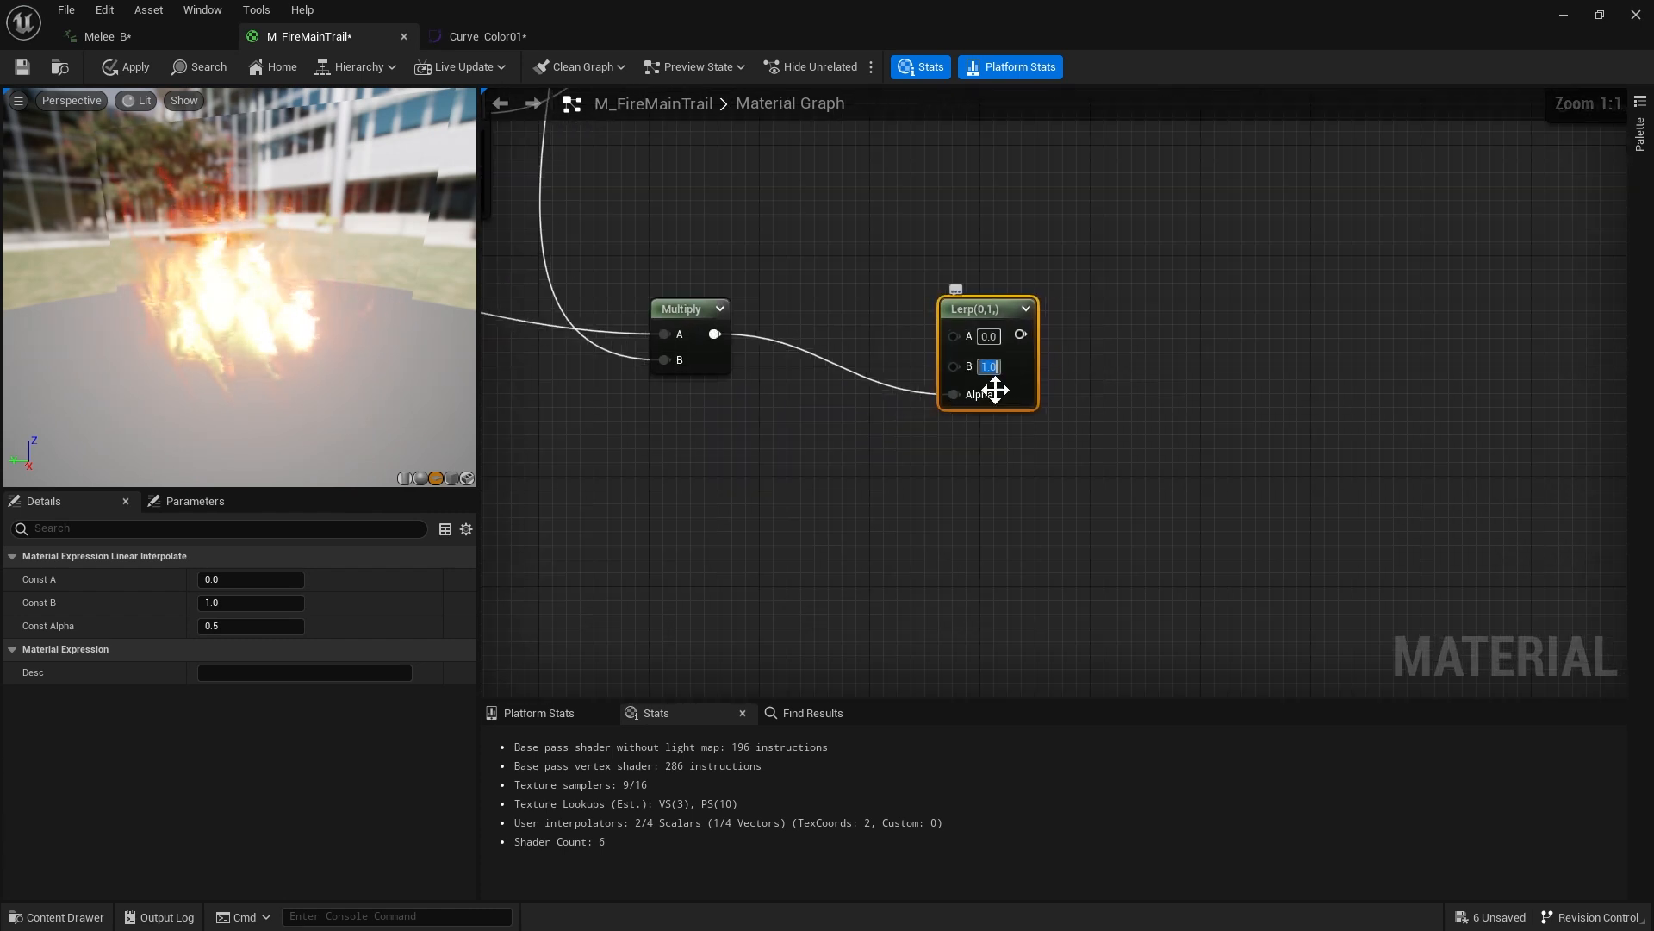
{"action": "type", "text": ".5"}
{"action": "key", "text": "Return"}
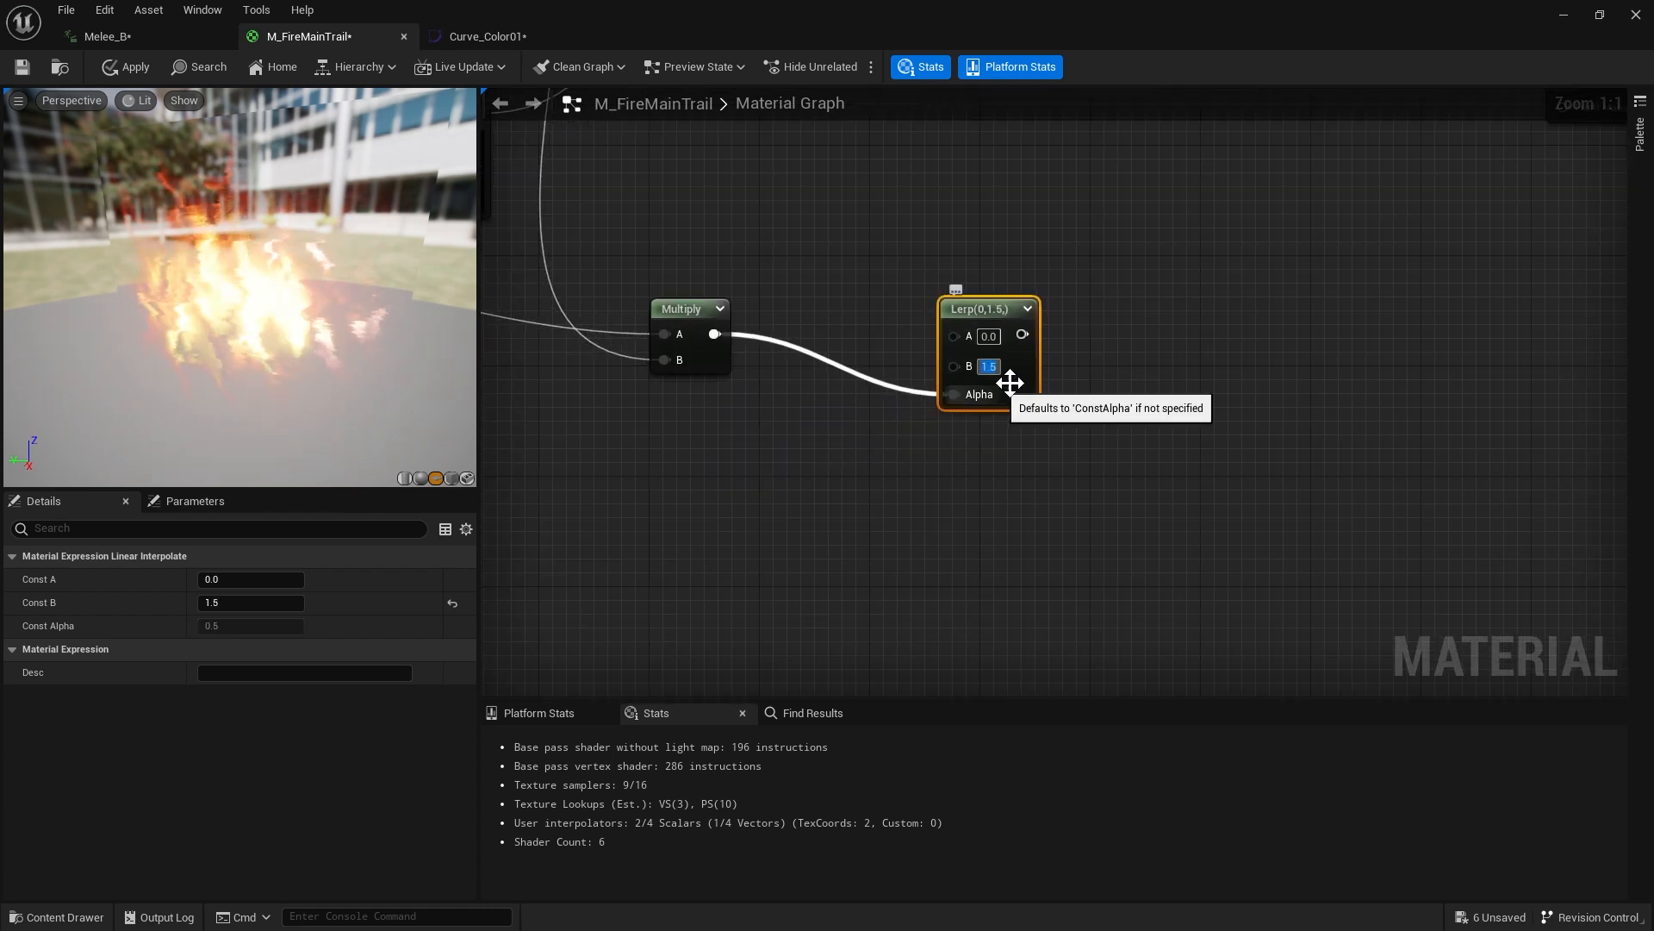
Connect the Lerp output to Refraction (Index Of Refraction) and check the distortion in the material preview
{"action": "right_click_drag", "start_coordinate": [1187, 340], "coordinate": [799, 594]}
{"action": "scroll", "coordinate": [1148, 351], "scroll_direction": "down", "scroll_amount": 2}
{"action": "left_click_drag", "start_coordinate": [680, 593], "coordinate": [1084, 350]}
{"action": "left_click_drag", "start_coordinate": [316, 326], "coordinate": [379, 312]}
{"action": "right_click_drag", "start_coordinate": [598, 395], "coordinate": [900, 439]}
{"action": "left_click_drag", "start_coordinate": [443, 347], "coordinate": [344, 370]}
{"action": "left_click_drag", "start_coordinate": [308, 251], "coordinate": [279, 127]}
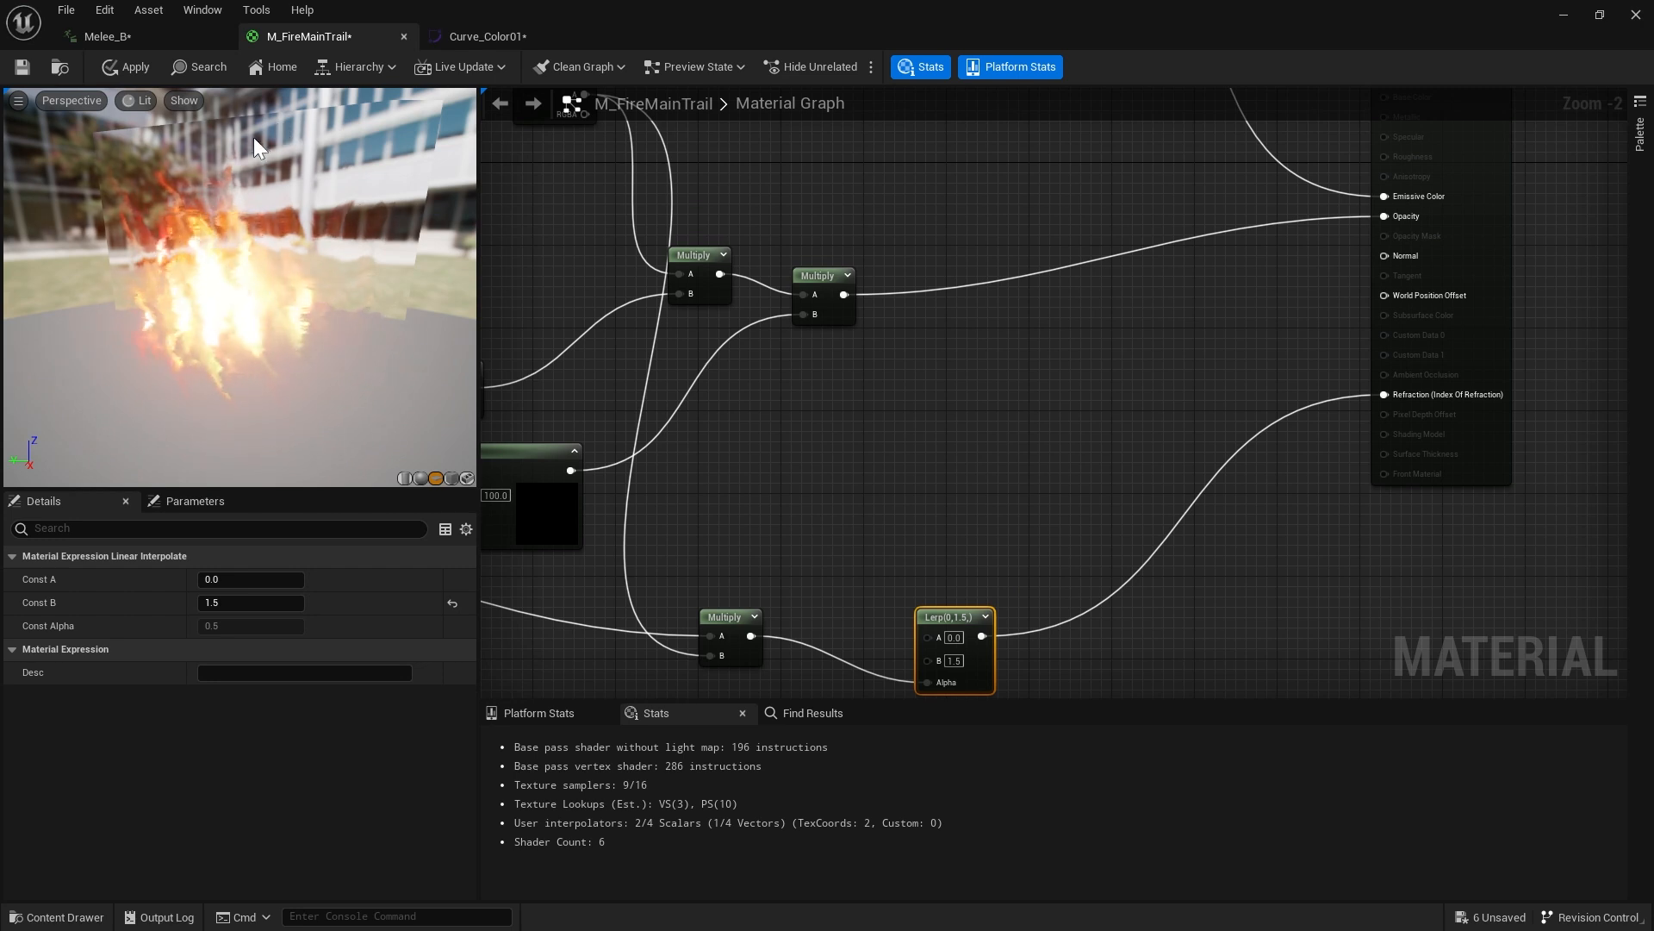
{"action": "right_click_drag", "start_coordinate": [794, 424], "coordinate": [721, 372]}
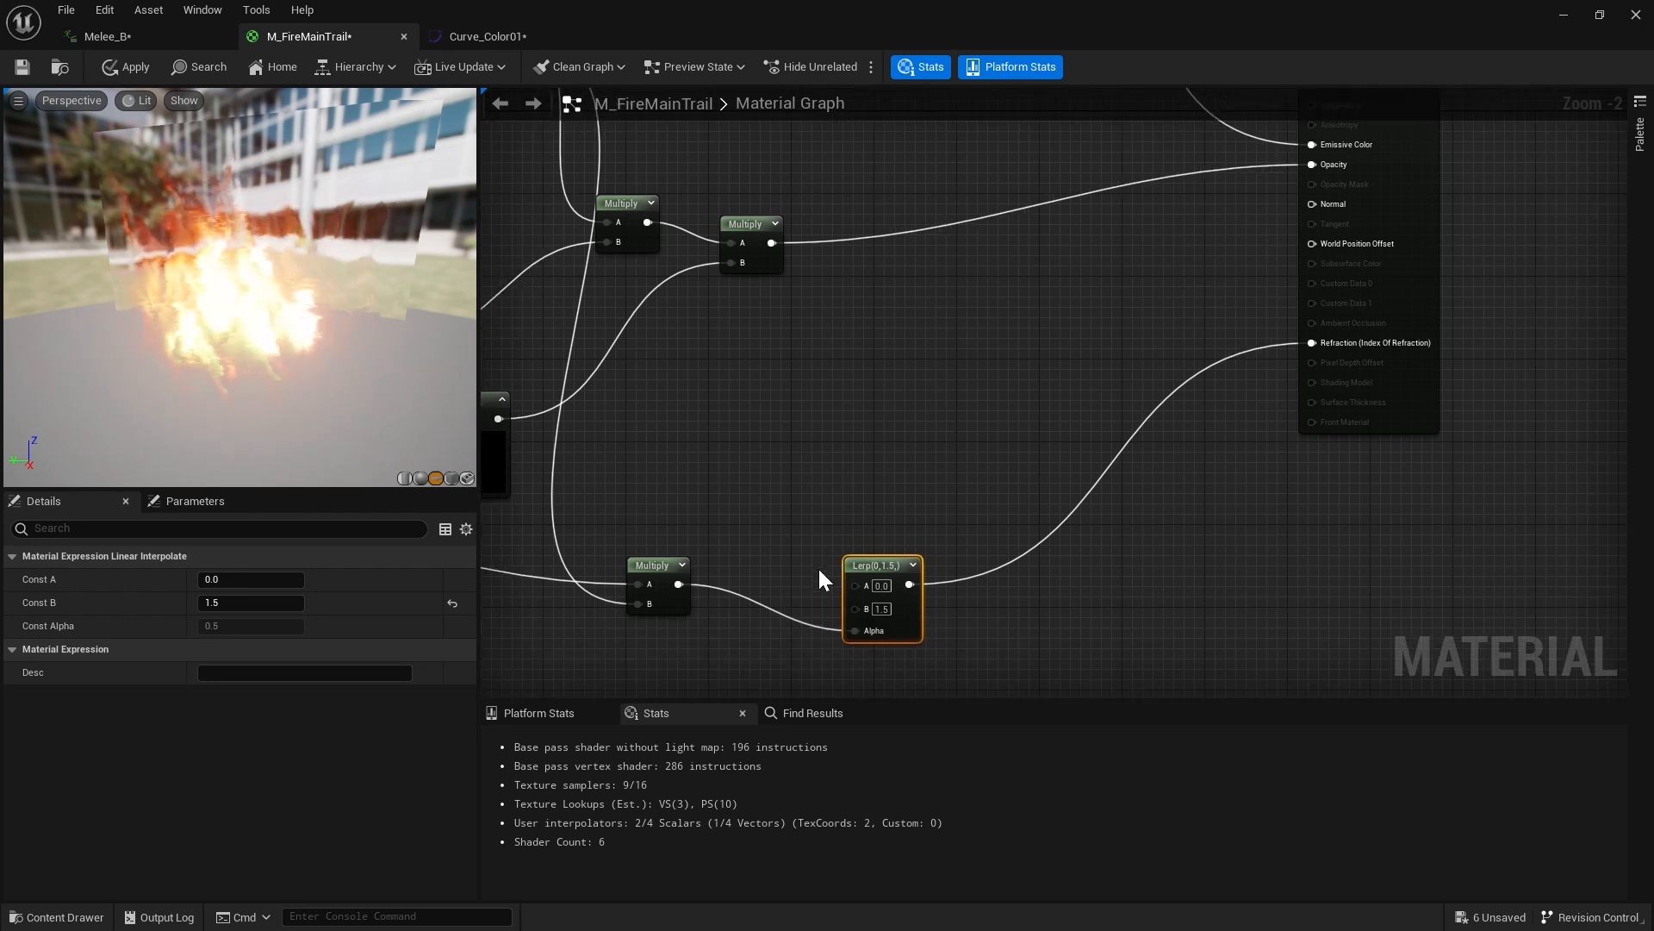
Set the Lerp node's Const A to 1.0 and check the fire in the preview
{"action": "left_click", "coordinate": [226, 582]}
{"action": "type", "text": "1"}
{"action": "key", "text": "Return"}
{"action": "left_click_drag", "start_coordinate": [247, 269], "coordinate": [138, 267]}
Trace the refraction Multiply's inputs back to Particle Color and the flame-shape Texture Sample
{"action": "right_click_drag", "start_coordinate": [754, 411], "coordinate": [1322, 544]}
{"action": "scroll", "coordinate": [1006, 318], "scroll_direction": "up", "scroll_amount": 1}
{"action": "scroll", "coordinate": [1006, 318], "scroll_direction": "down", "scroll_amount": 2}
{"action": "right_click_drag", "start_coordinate": [1116, 379], "coordinate": [911, 537]}
{"action": "left_click", "coordinate": [802, 331]}
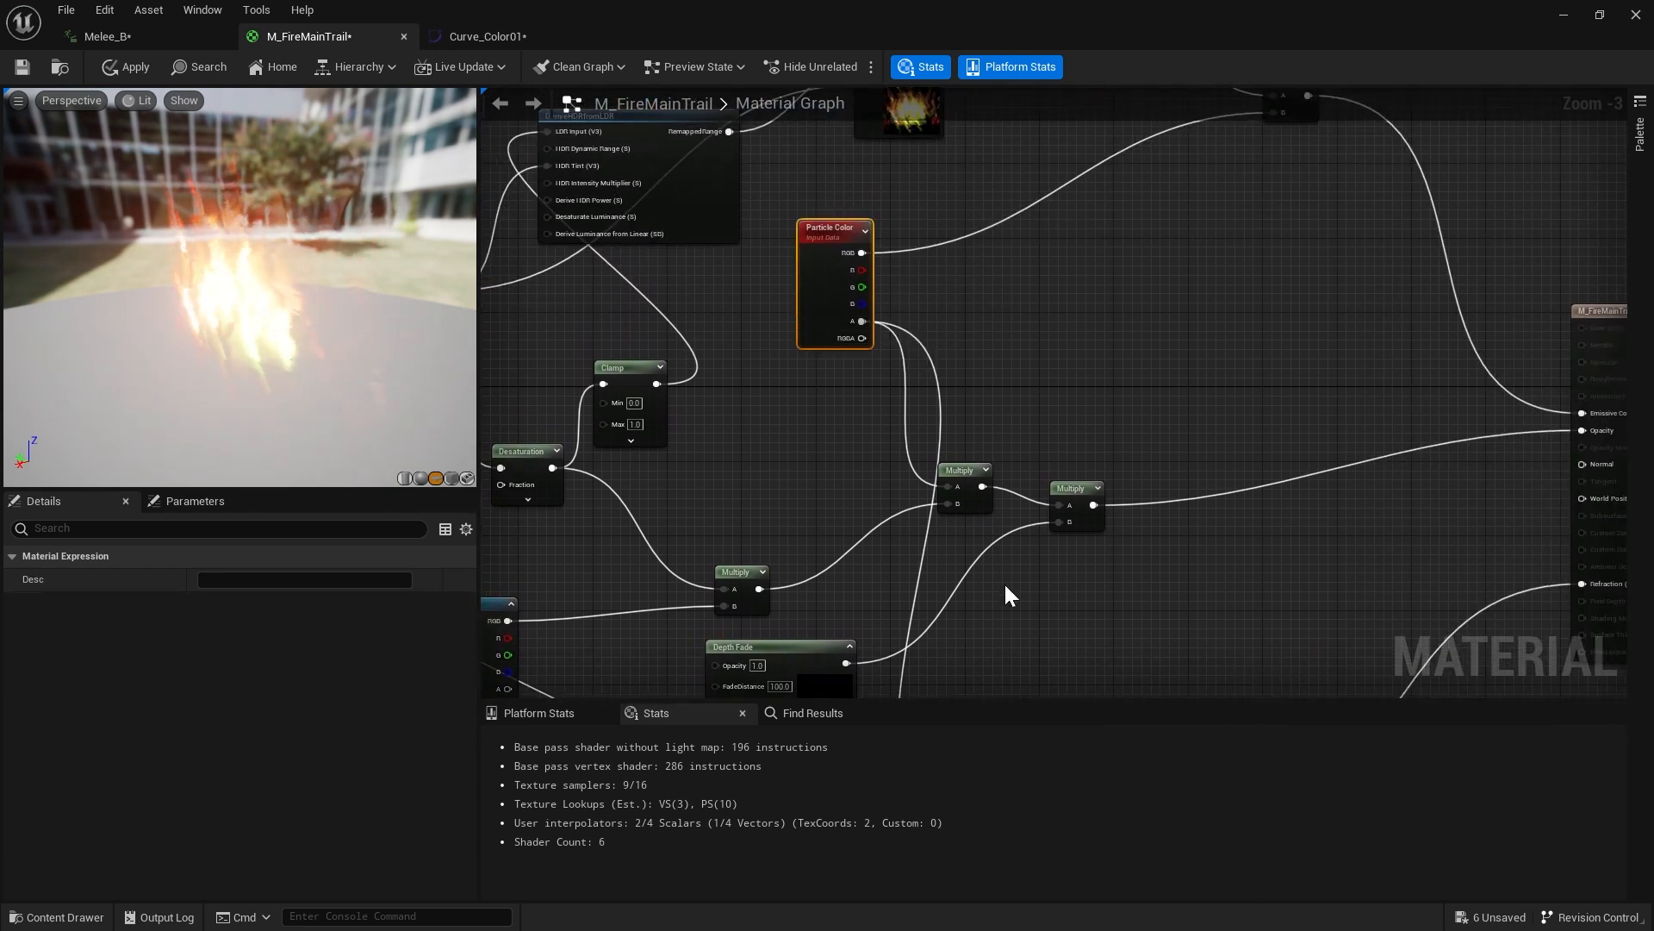
{"action": "right_click_drag", "start_coordinate": [1005, 581], "coordinate": [779, 313]}
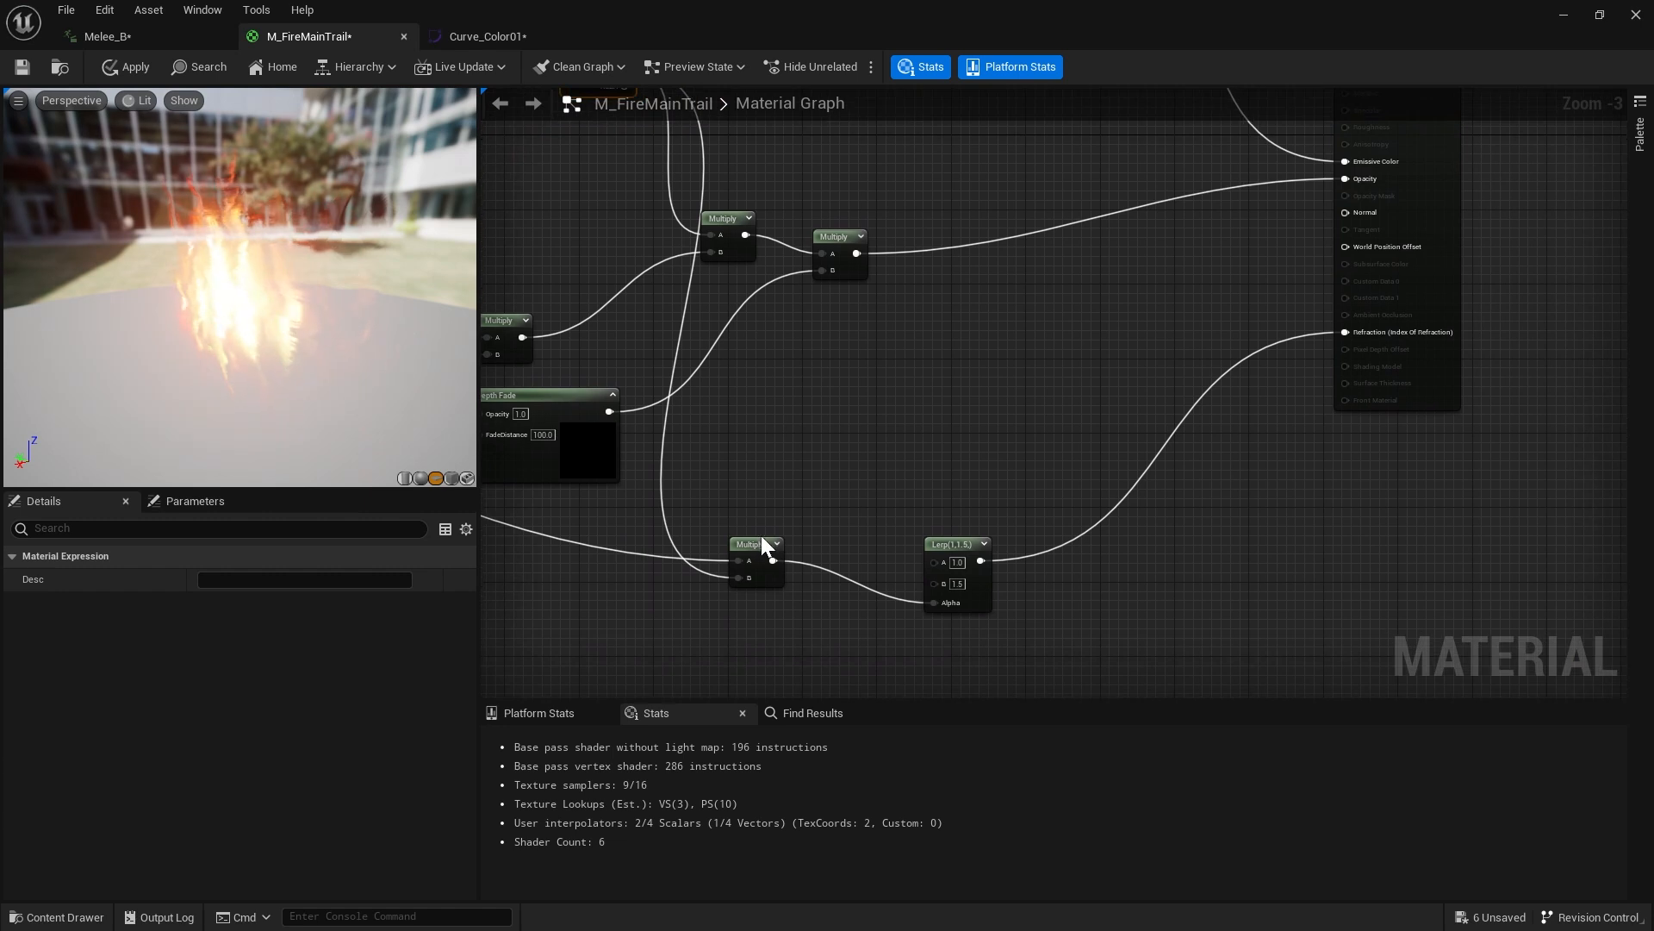
{"action": "left_click", "coordinate": [758, 541]}
{"action": "scroll", "coordinate": [757, 541], "scroll_direction": "up", "scroll_amount": 1}
{"action": "right_click_drag", "start_coordinate": [723, 543], "coordinate": [1637, 608]}
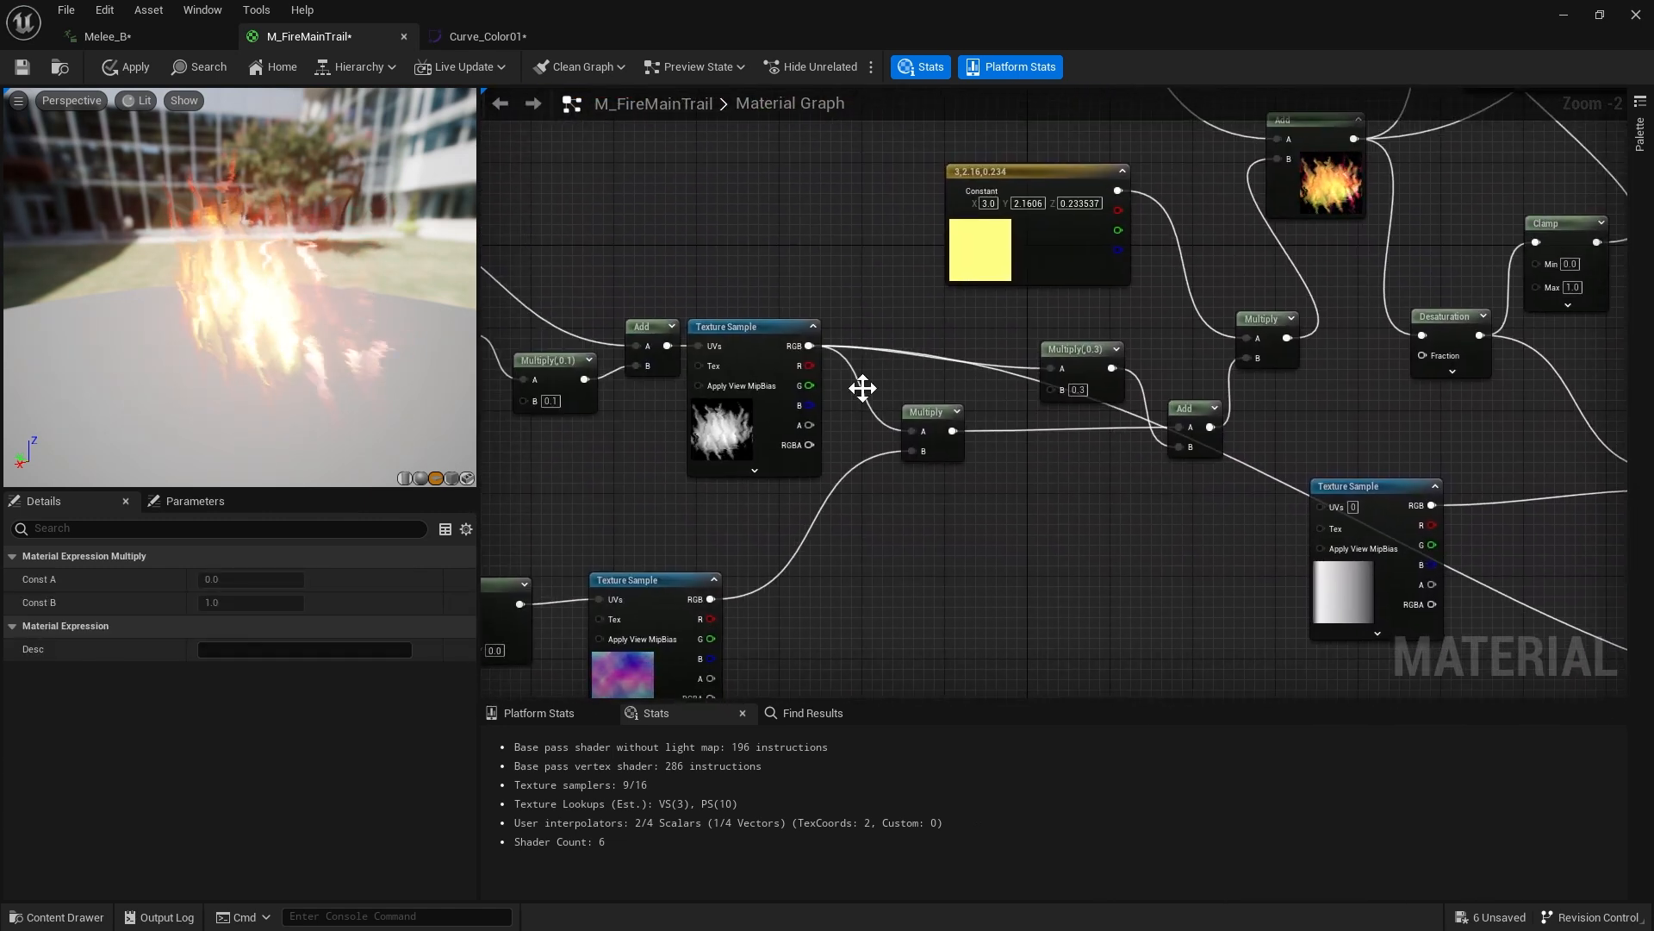
{"action": "right_click_drag", "start_coordinate": [858, 375], "coordinate": [482, 147]}
{"action": "right_click_drag", "start_coordinate": [1167, 568], "coordinate": [732, 487]}
Insert a BreakOutFloat3Components node after the refraction Multiply and connect its R output to the Lerp's Alpha
{"action": "scroll", "coordinate": [751, 468], "scroll_direction": "up", "scroll_amount": 2}
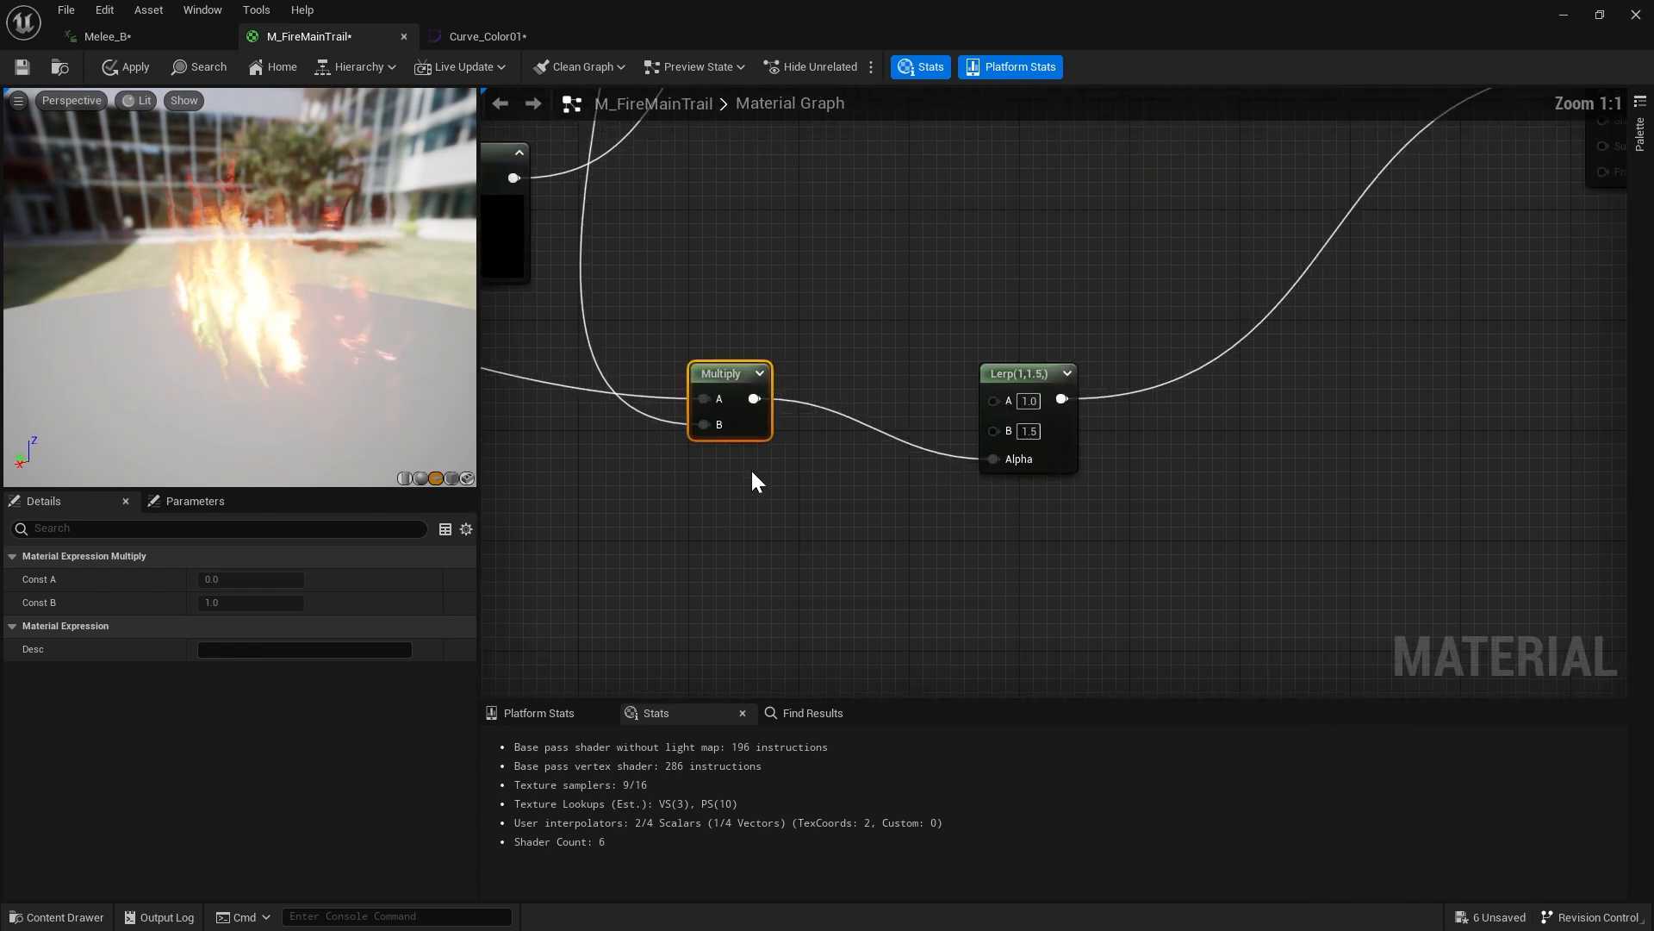
{"action": "left_click_drag", "start_coordinate": [754, 400], "coordinate": [818, 483]}
{"action": "type", "text": "b"}
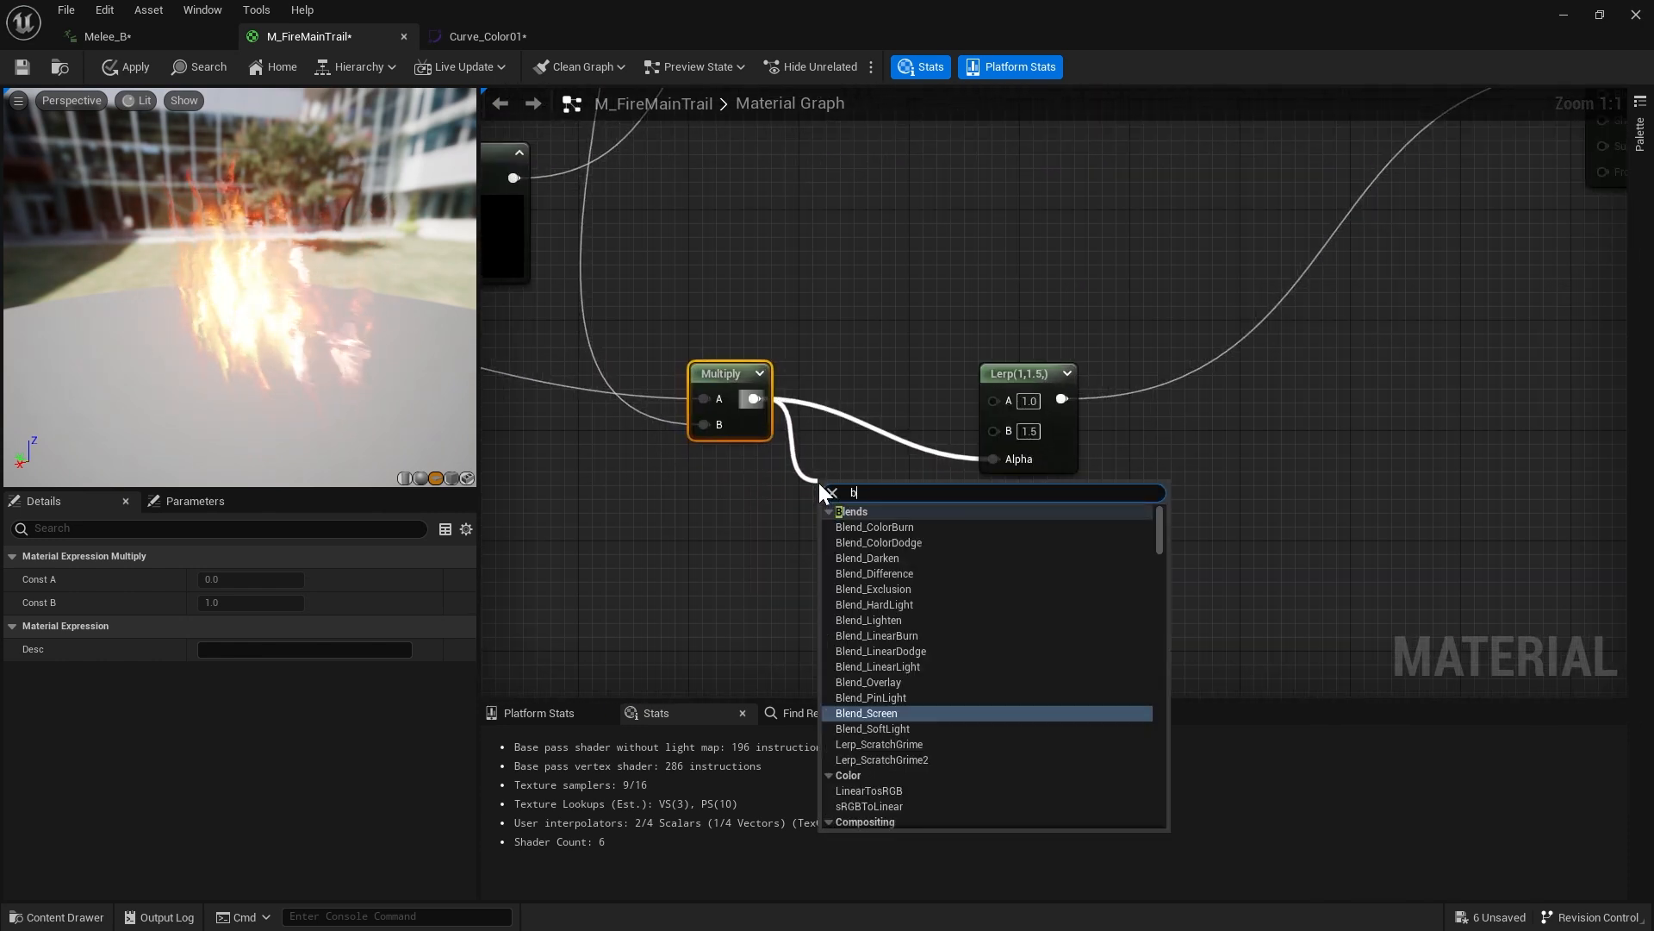
{"action": "type", "text": "reak out"}
{"action": "left_click", "coordinate": [895, 542]}
{"action": "left_click_drag", "start_coordinate": [903, 545], "coordinate": [994, 459]}
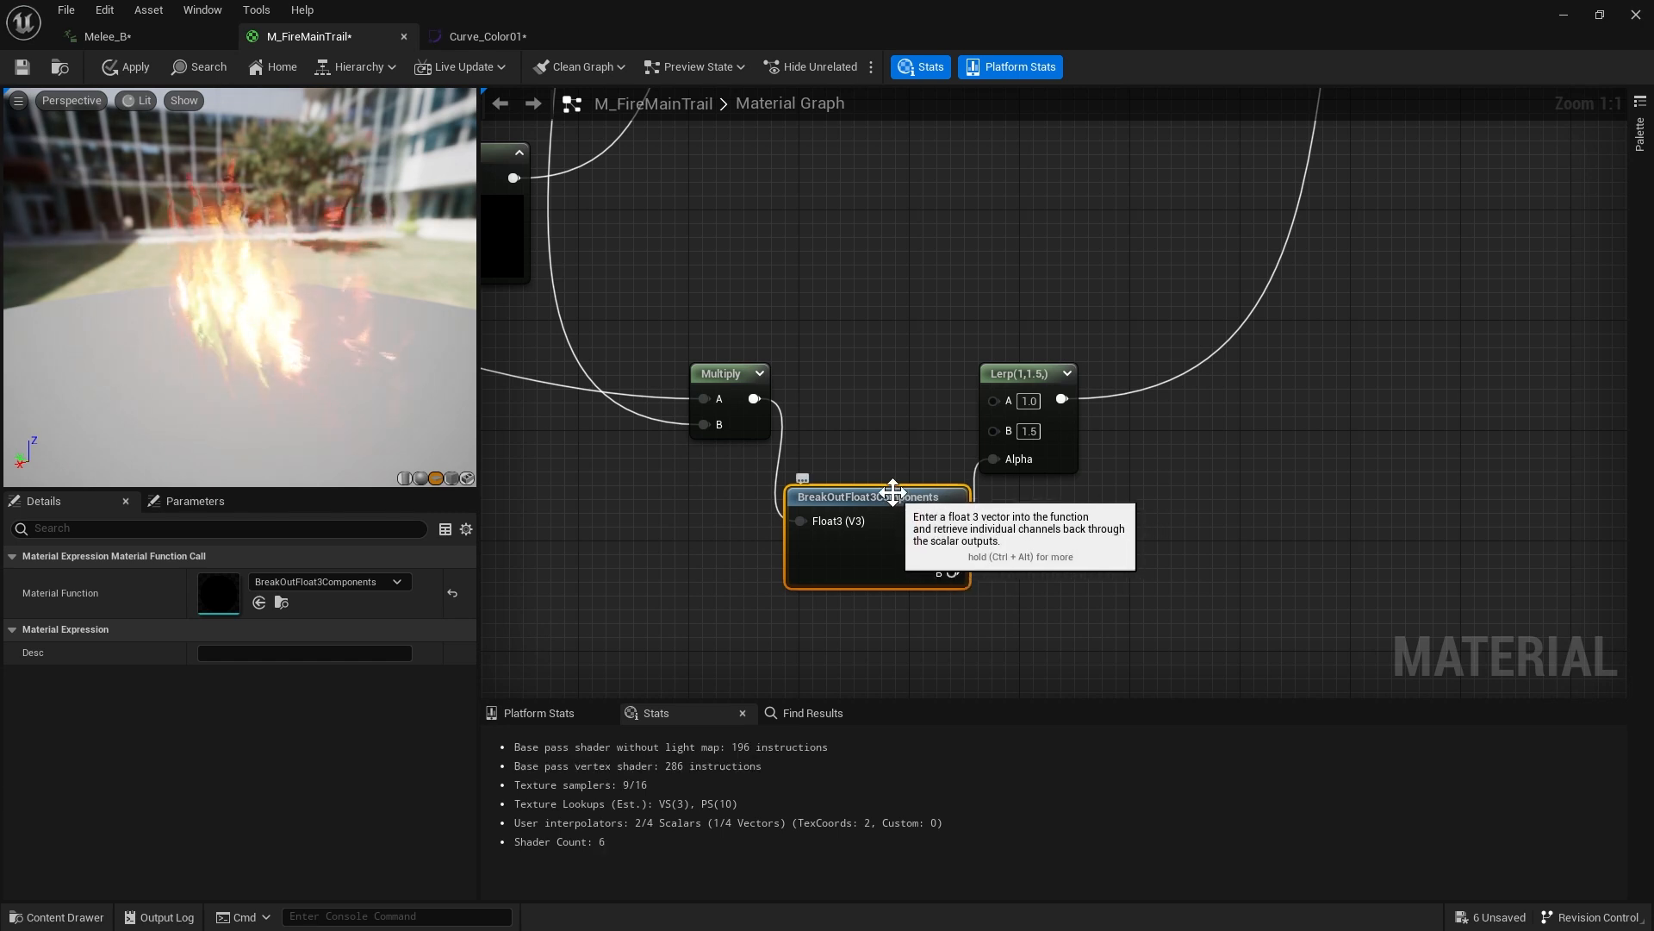
{"action": "left_click_drag", "start_coordinate": [894, 495], "coordinate": [894, 467]}
Apply the material changes and inspect the refracting fire from several angles in the preview
{"action": "left_click", "coordinate": [127, 68]}
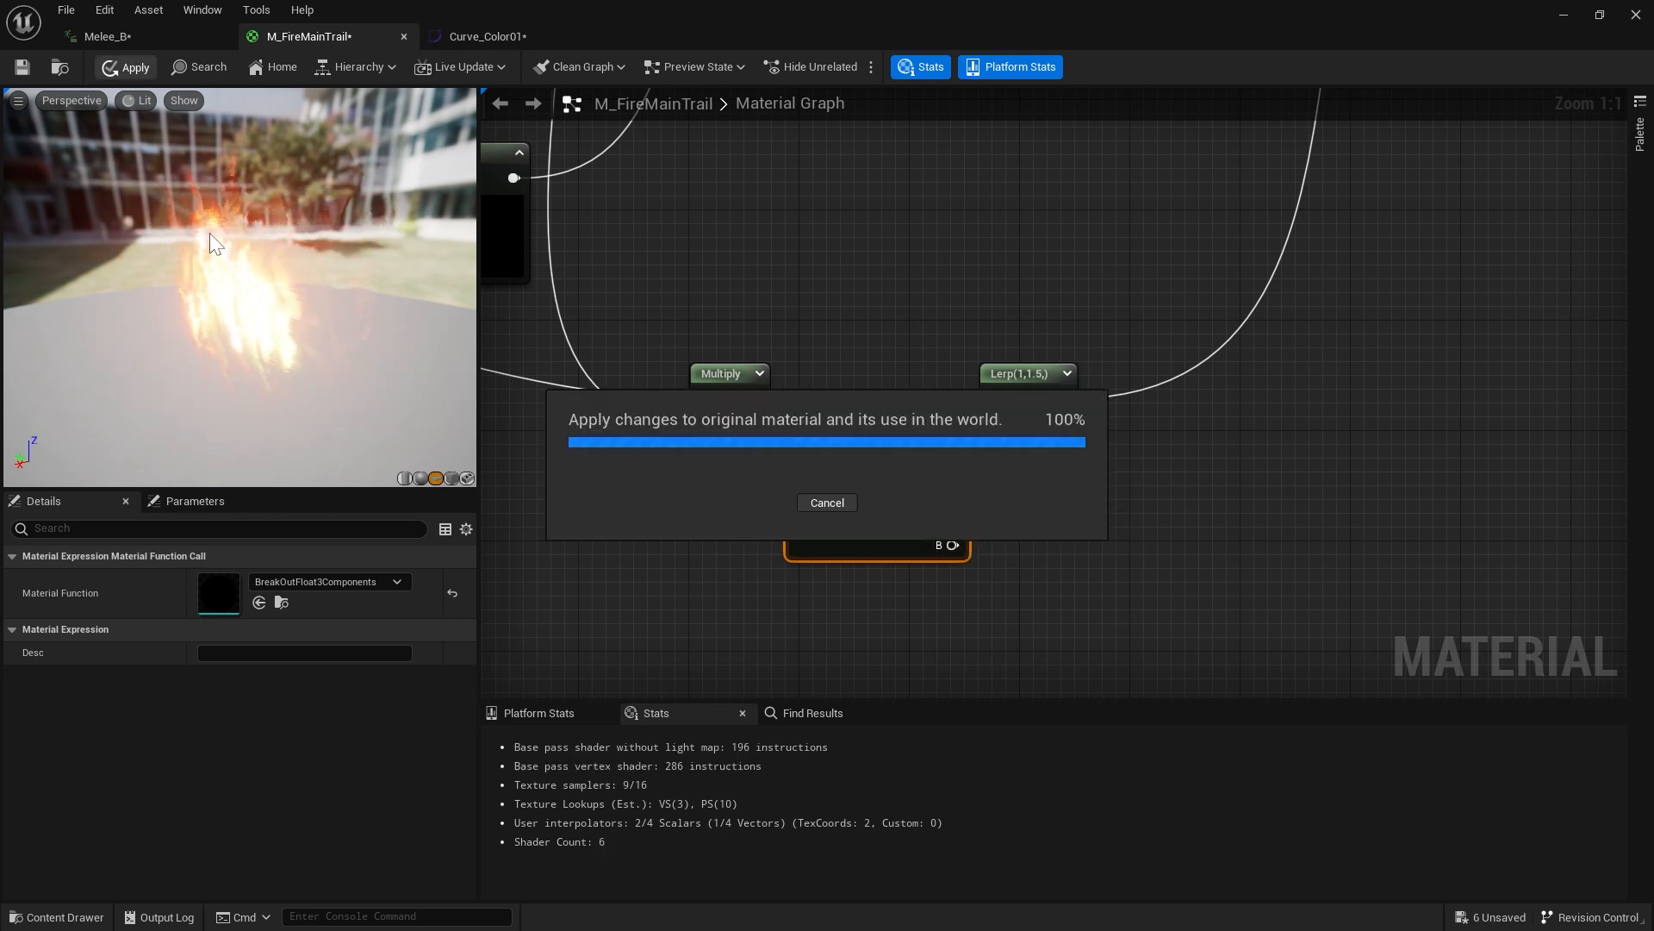
{"action": "left_click_drag", "start_coordinate": [277, 201], "coordinate": [312, 198]}
{"action": "mouse_move", "coordinate": [284, 207]}
{"action": "left_mouse_down"}
{"action": "mouse_move", "coordinate": [204, 222]}
{"action": "mouse_move", "coordinate": [182, 191]}
{"action": "mouse_move", "coordinate": [340, 147]}
{"action": "left_mouse_up"}
{"action": "left_click_drag", "start_coordinate": [338, 240], "coordinate": [342, 196]}
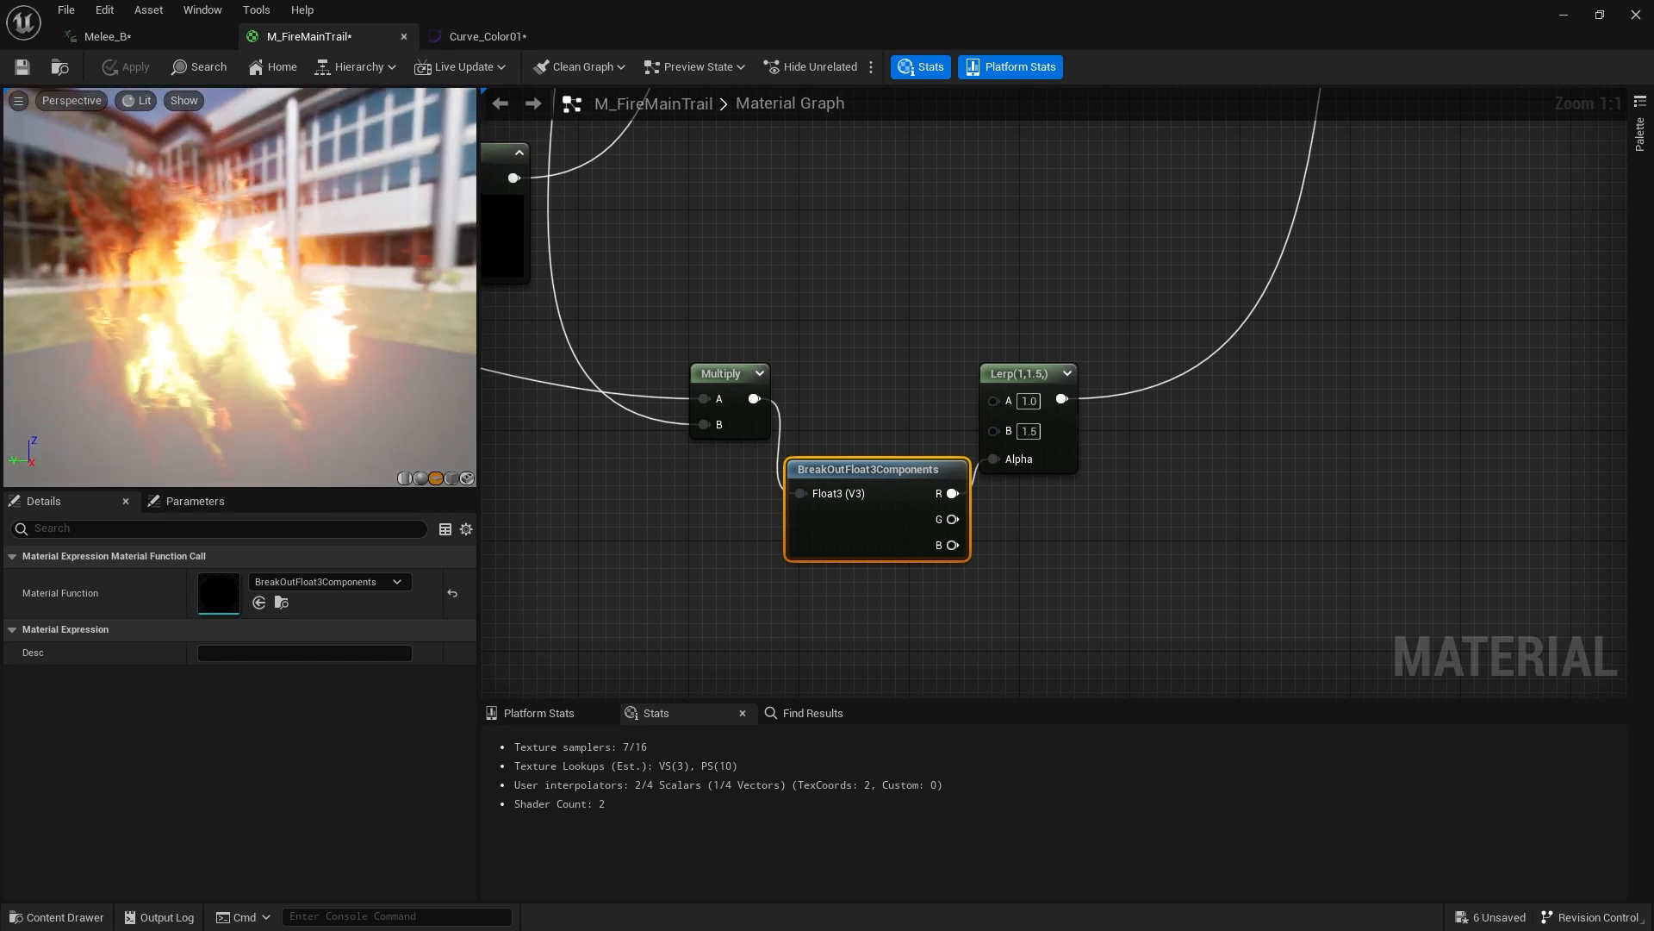
Space out the Lerp and BreakOutFloat3Components nodes so the refraction branch lies in a clear row
{"action": "right_click_drag", "start_coordinate": [786, 298], "coordinate": [750, 399]}
{"action": "scroll", "coordinate": [819, 333], "scroll_direction": "down", "scroll_amount": 1}
{"action": "left_click_drag", "start_coordinate": [948, 465], "coordinate": [1042, 463]}
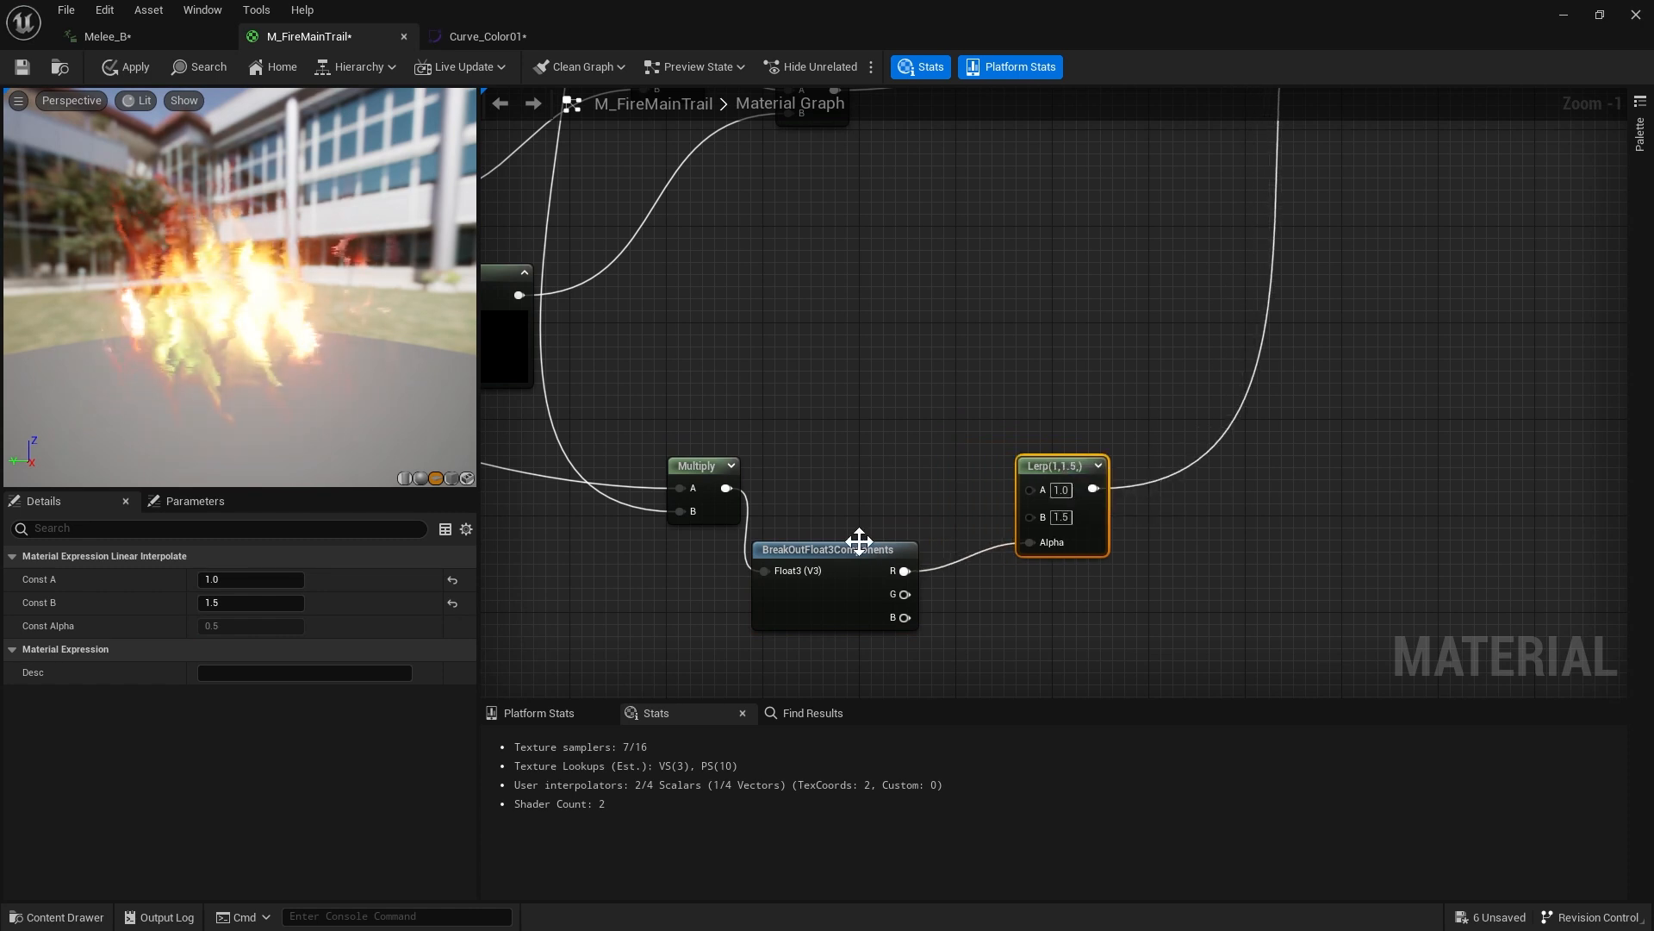
{"action": "left_click_drag", "start_coordinate": [853, 548], "coordinate": [902, 513]}
{"action": "scroll", "coordinate": [840, 380], "scroll_direction": "down", "scroll_amount": 2}
{"action": "right_click_drag", "start_coordinate": [842, 443], "coordinate": [774, 474]}
{"action": "right_click_drag", "start_coordinate": [622, 443], "coordinate": [741, 401]}
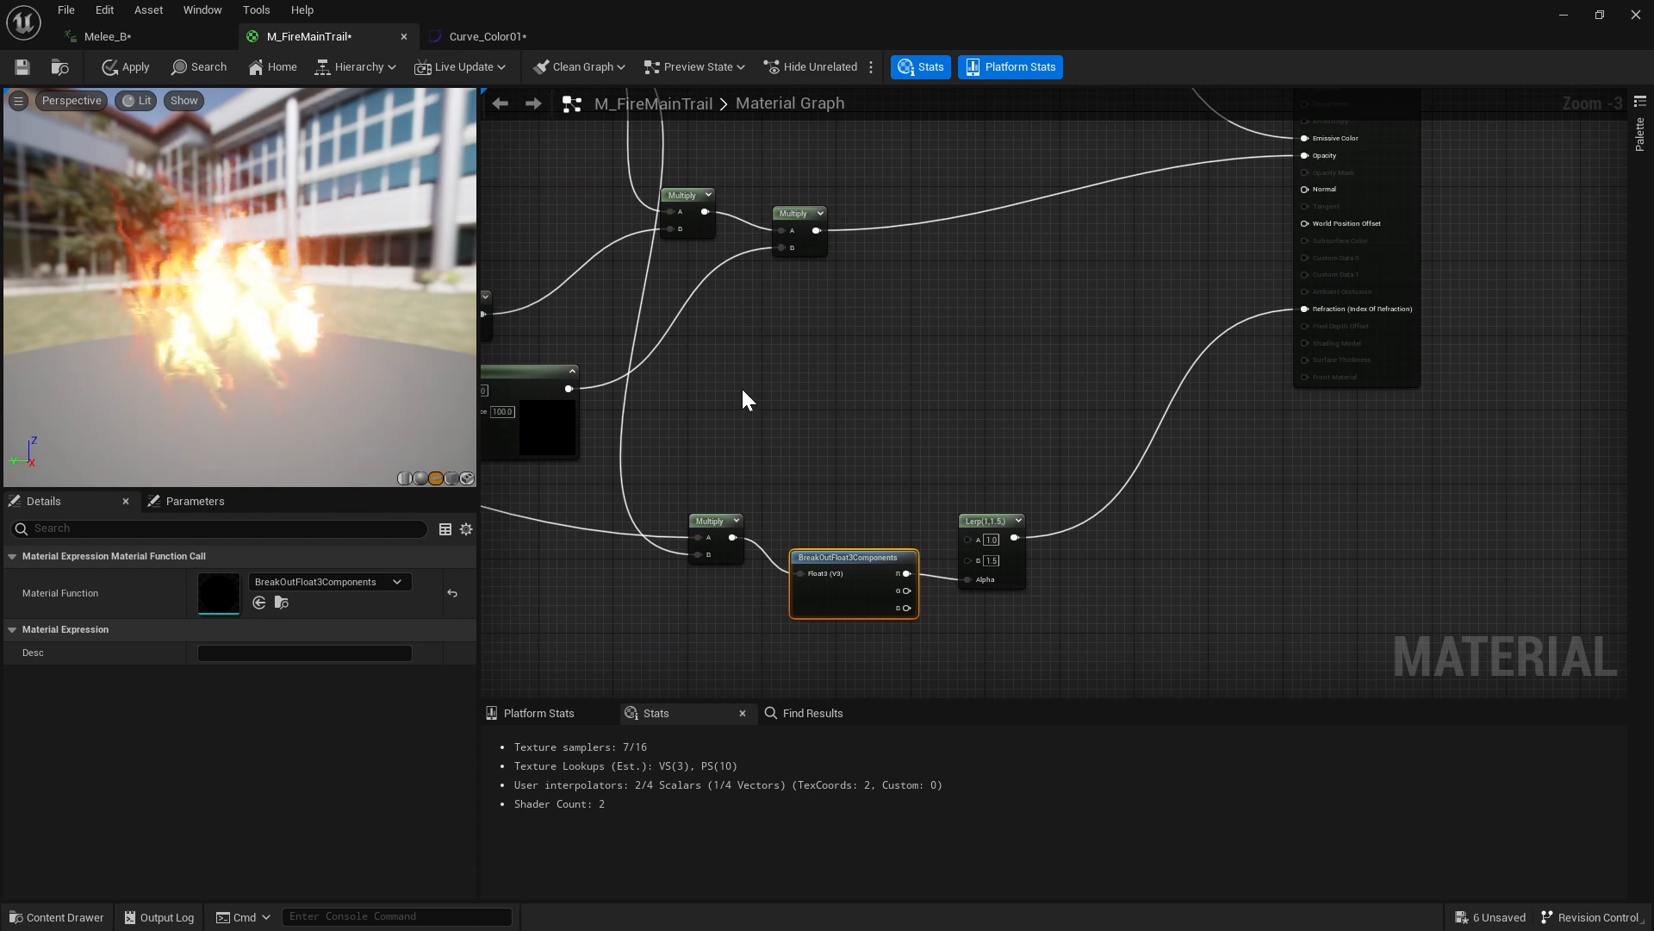
{"action": "scroll", "coordinate": [732, 395], "scroll_direction": "down", "scroll_amount": 1}
{"action": "right_click_drag", "start_coordinate": [731, 395], "coordinate": [958, 545]}
{"action": "left_click", "coordinate": [803, 278]}
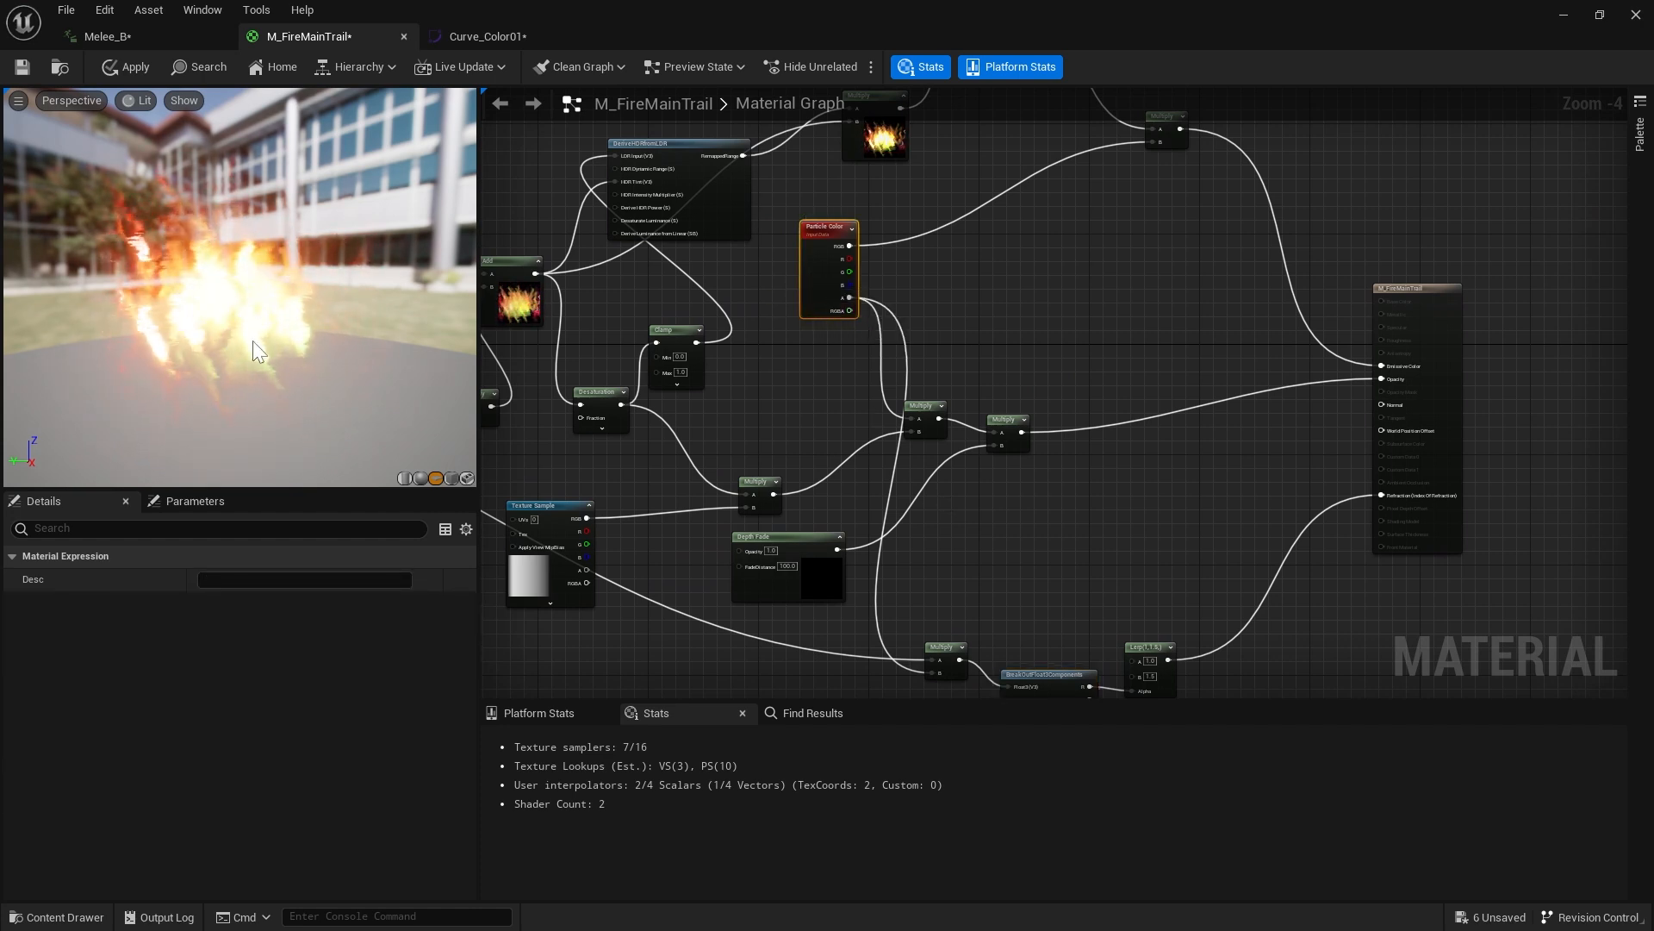
{"action": "left_click_drag", "start_coordinate": [230, 335], "coordinate": [233, 343]}
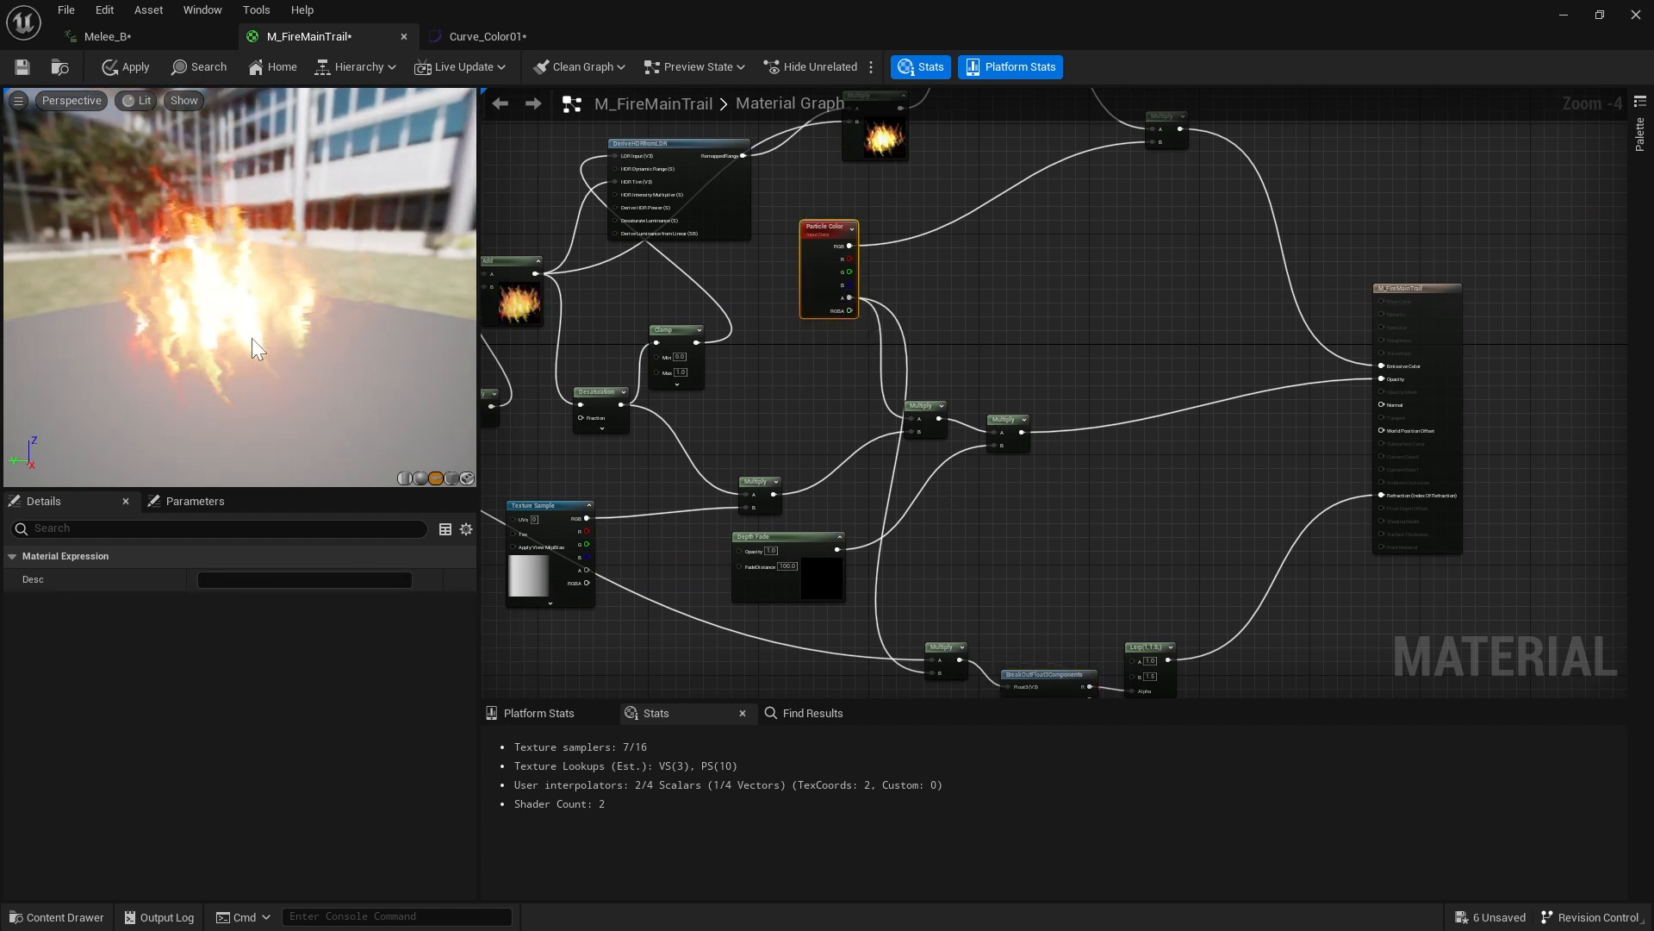
Add a Dynamic Parameter node above the T_Shape02Color Texture Sample and name its first two parameters Intensity and Refraction
{"action": "right_click_drag", "start_coordinate": [729, 444], "coordinate": [852, 423]}
{"action": "scroll", "coordinate": [852, 423], "scroll_direction": "up", "scroll_amount": 3}
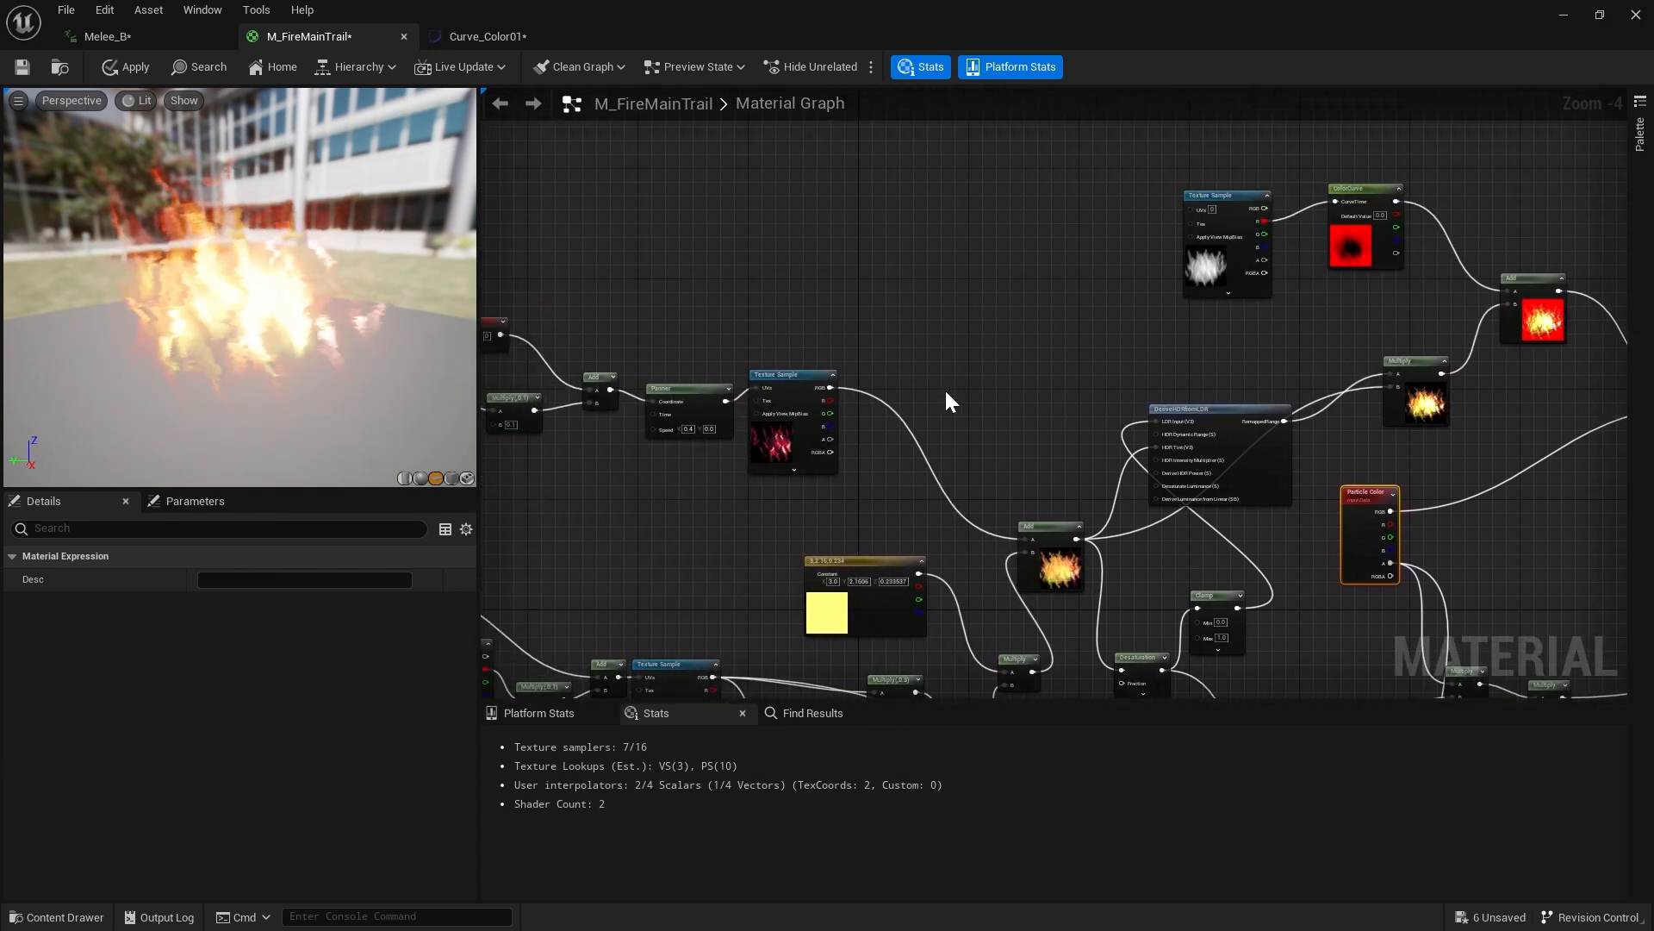
{"action": "left_click", "coordinate": [724, 542]}
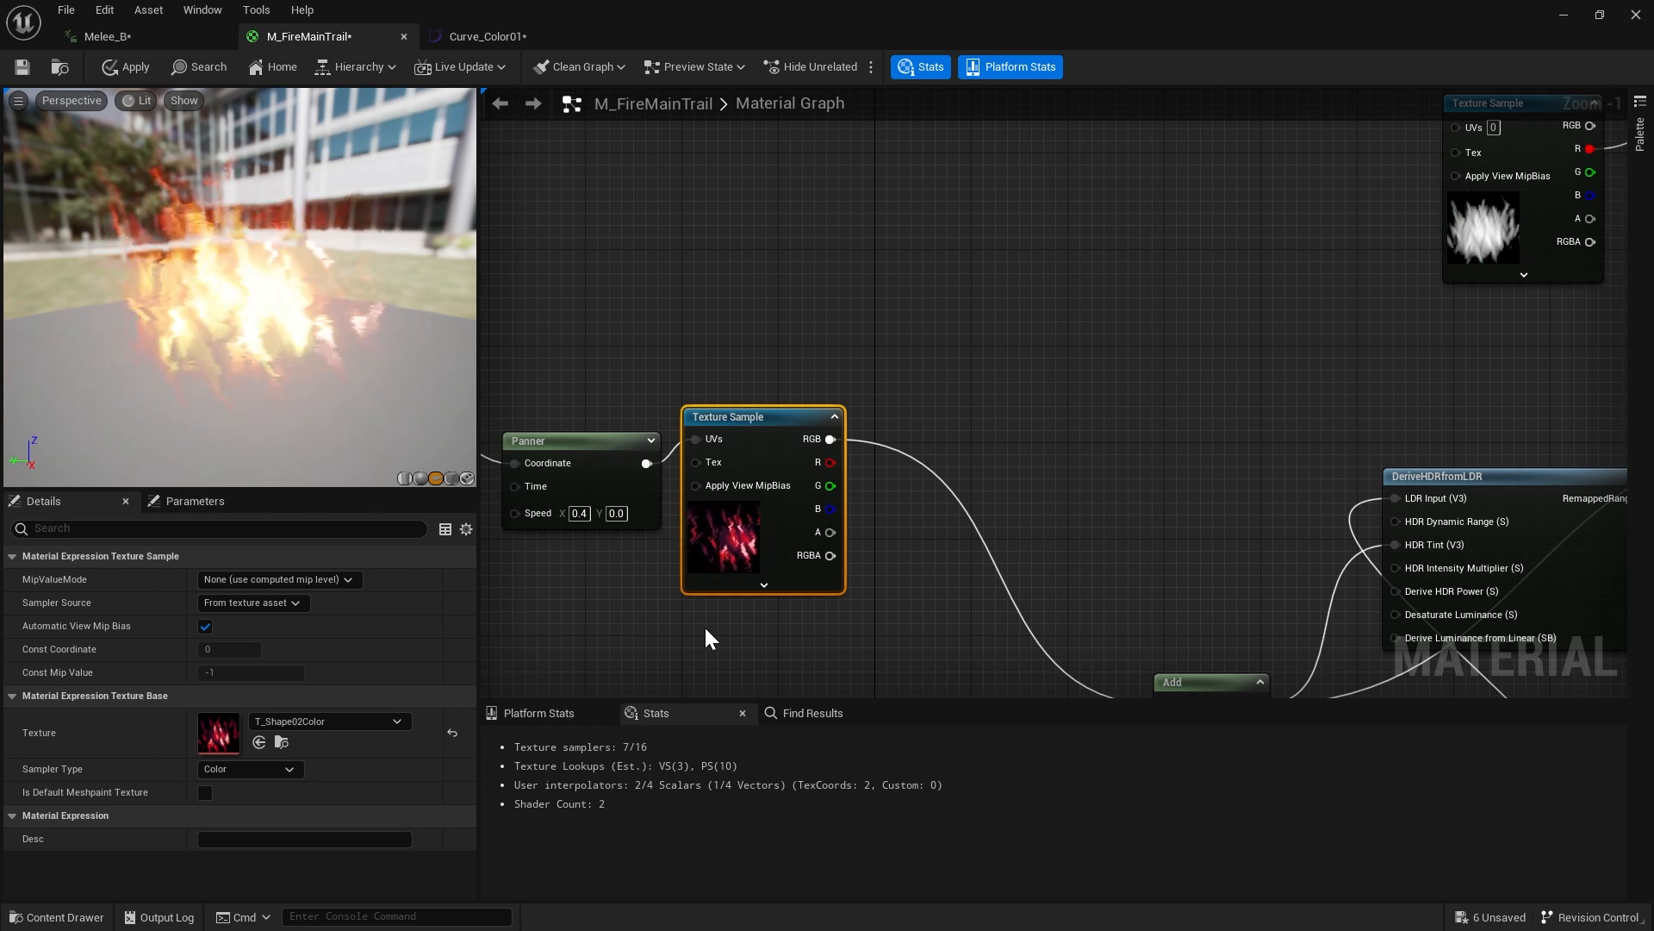
{"action": "right_click_drag", "start_coordinate": [800, 187], "coordinate": [801, 288]}
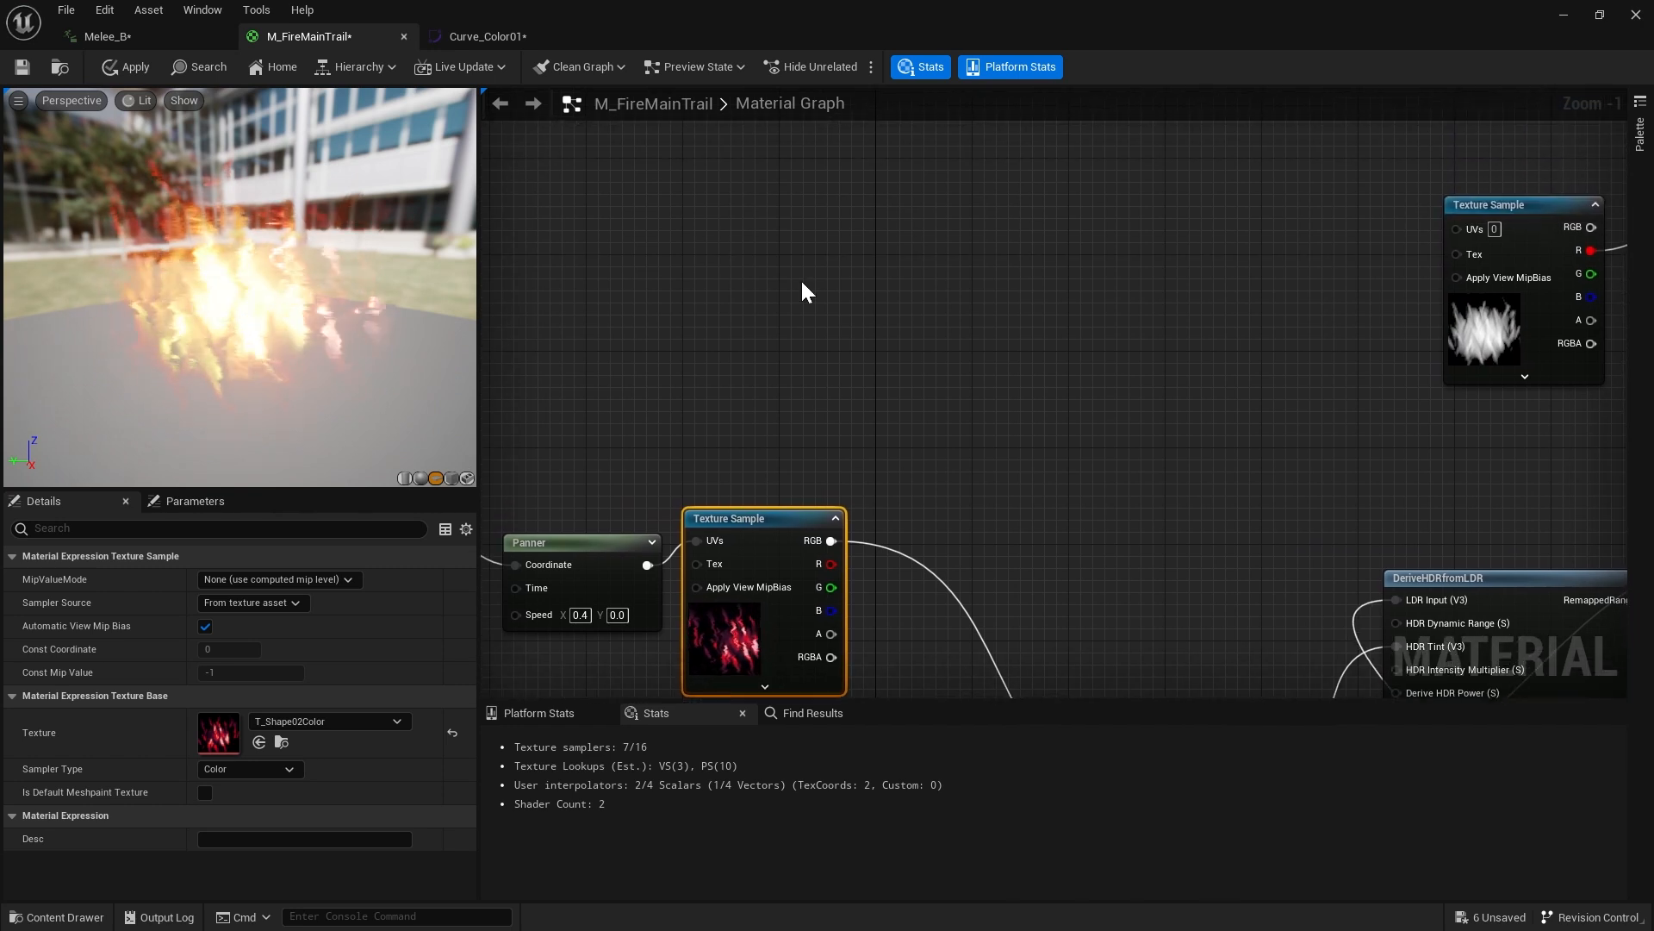
{"action": "right_click", "coordinate": [742, 264]}
{"action": "type", "text": "dynamic"}
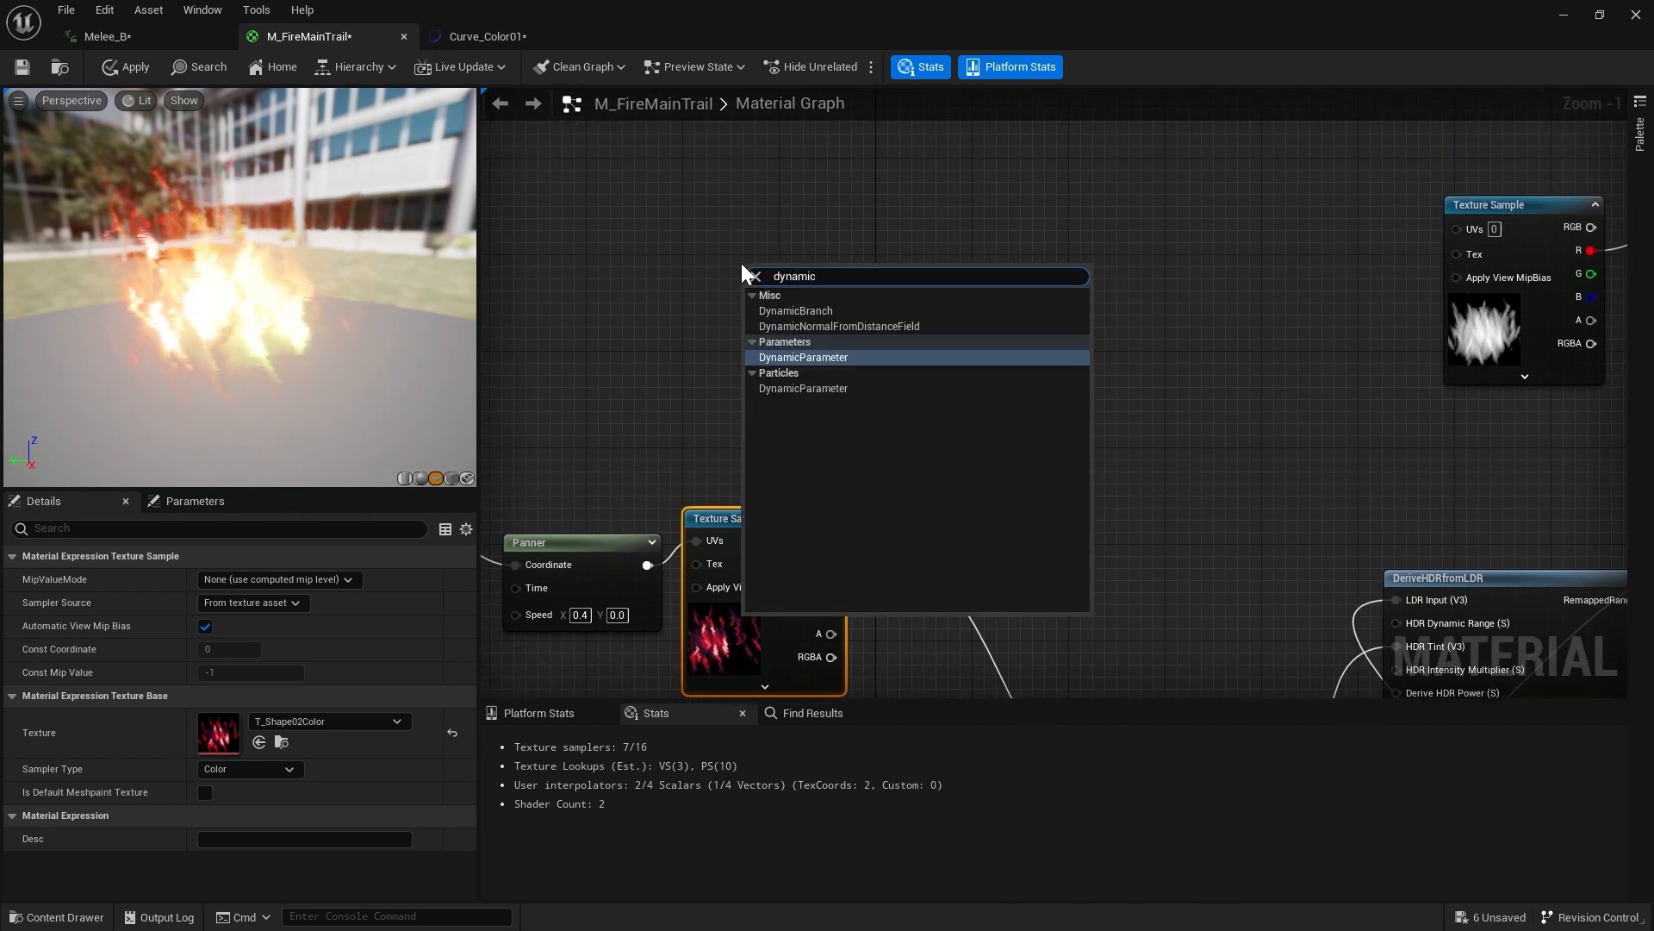
{"action": "left_click", "coordinate": [843, 358]}
{"action": "left_click_drag", "start_coordinate": [812, 387], "coordinate": [706, 342]}
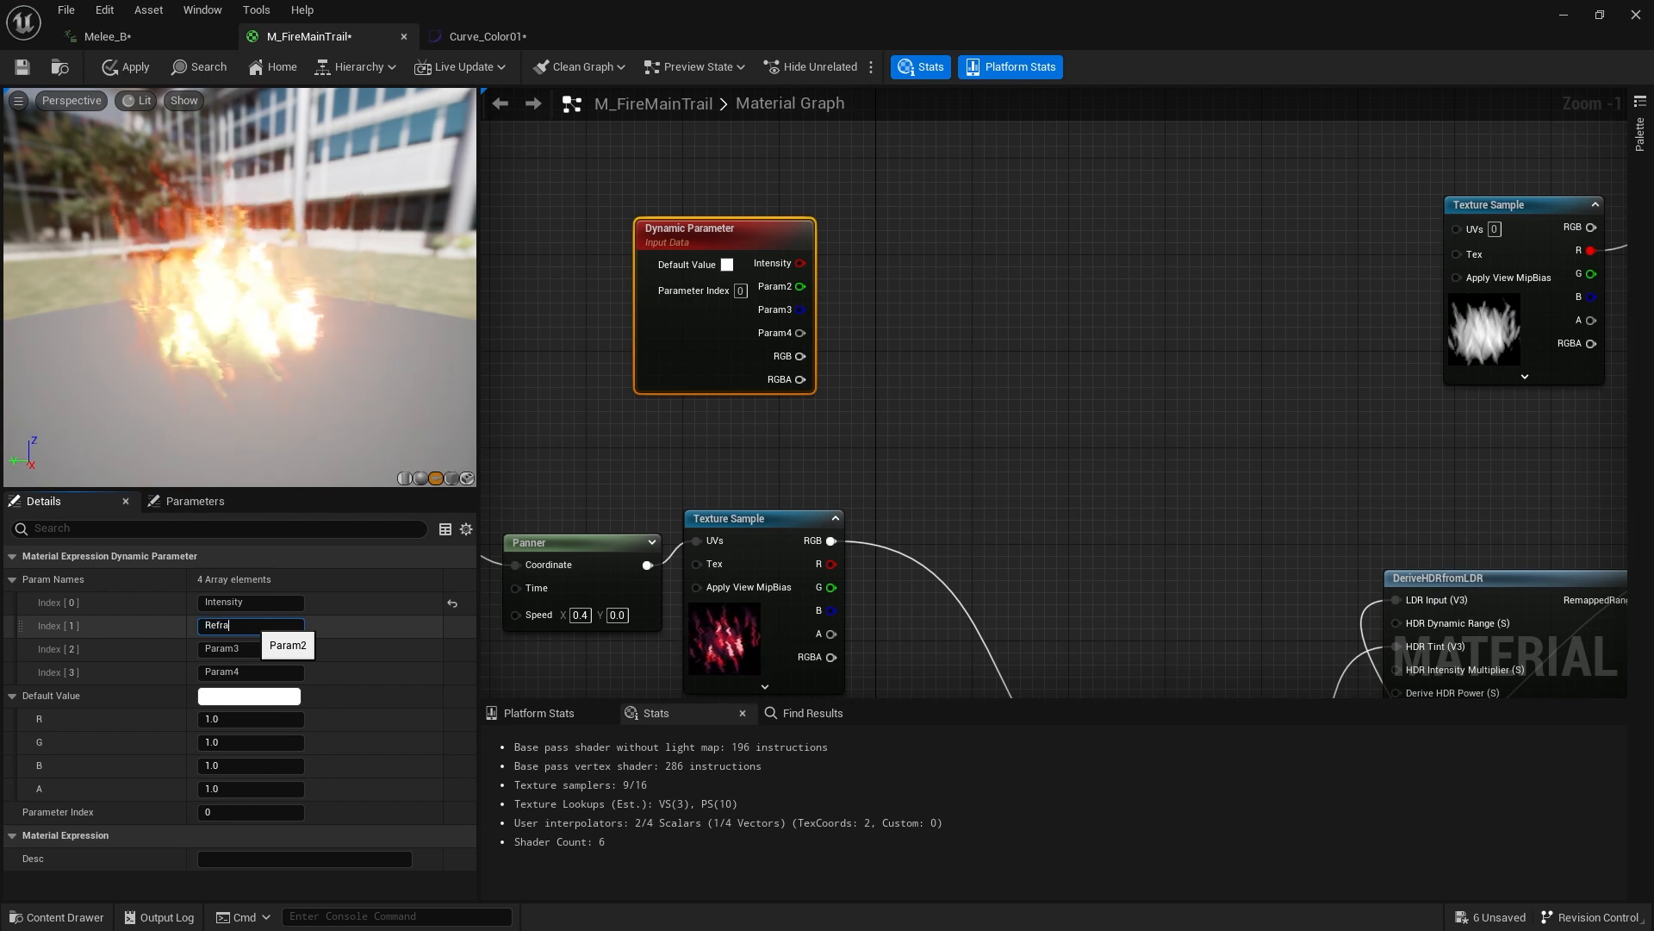
Add a Multiply node with Dynamic Parameter's Intensity in A and the T_Shape02Color Texture Sample's RGB in B
{"action": "scroll", "coordinate": [909, 466], "scroll_direction": "down", "scroll_amount": 1}
{"action": "right_click_drag", "start_coordinate": [911, 465], "coordinate": [846, 389]}
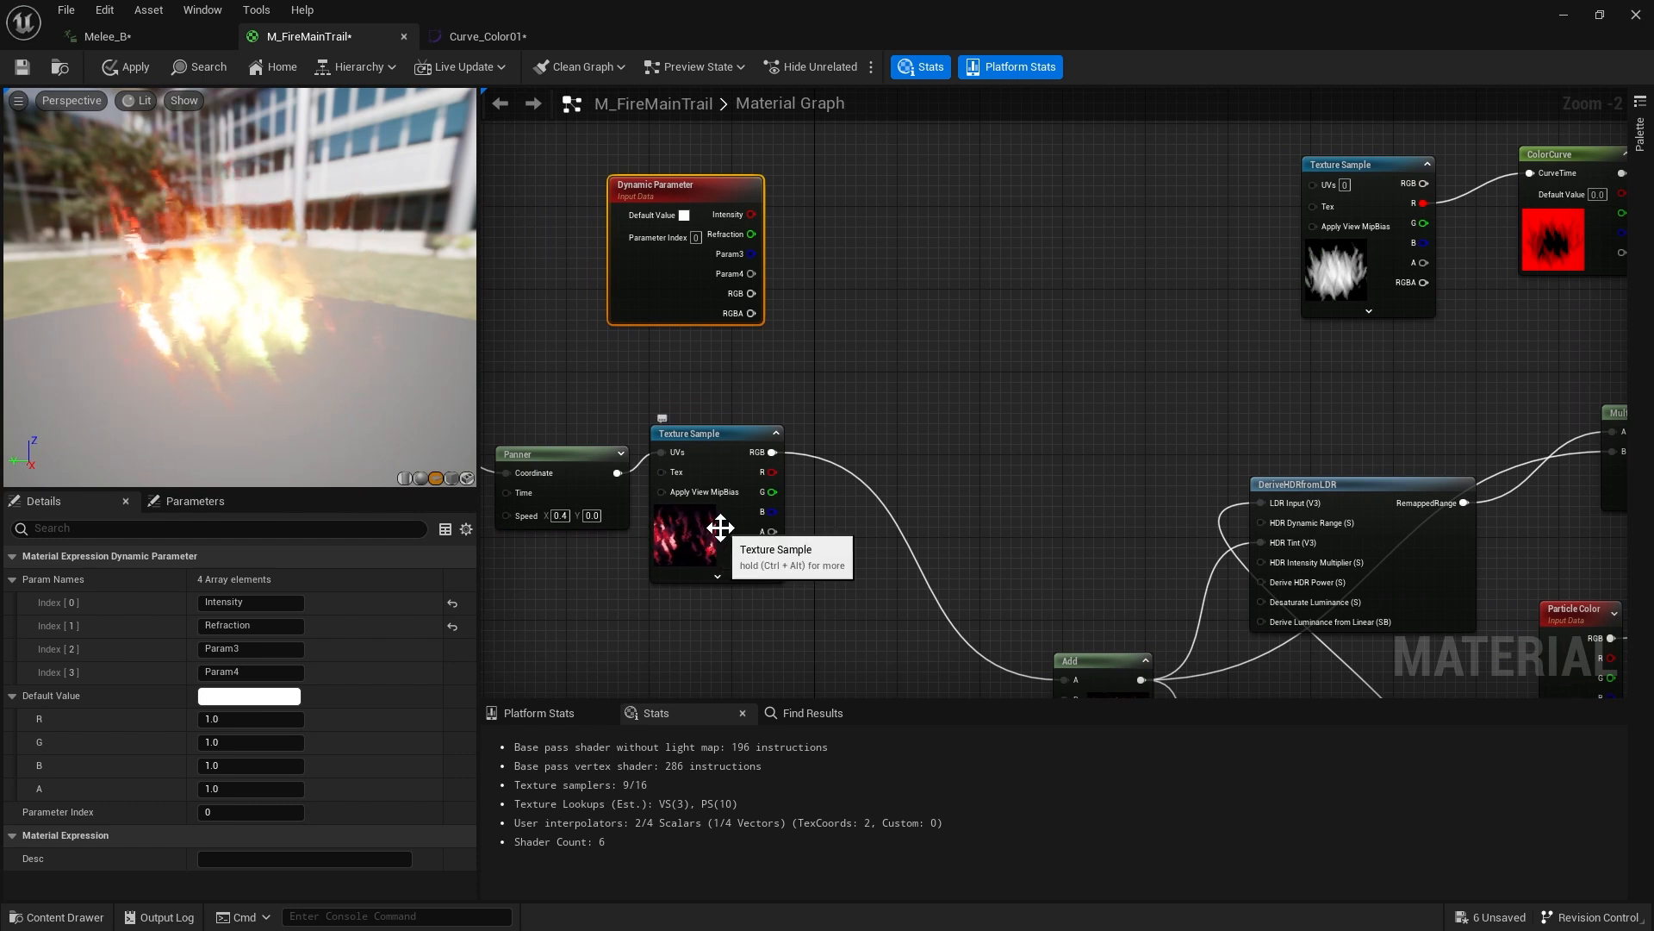
{"action": "scroll", "coordinate": [894, 417], "scroll_direction": "up", "scroll_amount": 1}
{"action": "left_click", "coordinate": [858, 381]}
{"action": "left_click", "coordinate": [860, 384]}
{"action": "left_click_drag", "start_coordinate": [737, 498], "coordinate": [872, 443]}
{"action": "left_click_drag", "start_coordinate": [714, 221], "coordinate": [872, 411]}
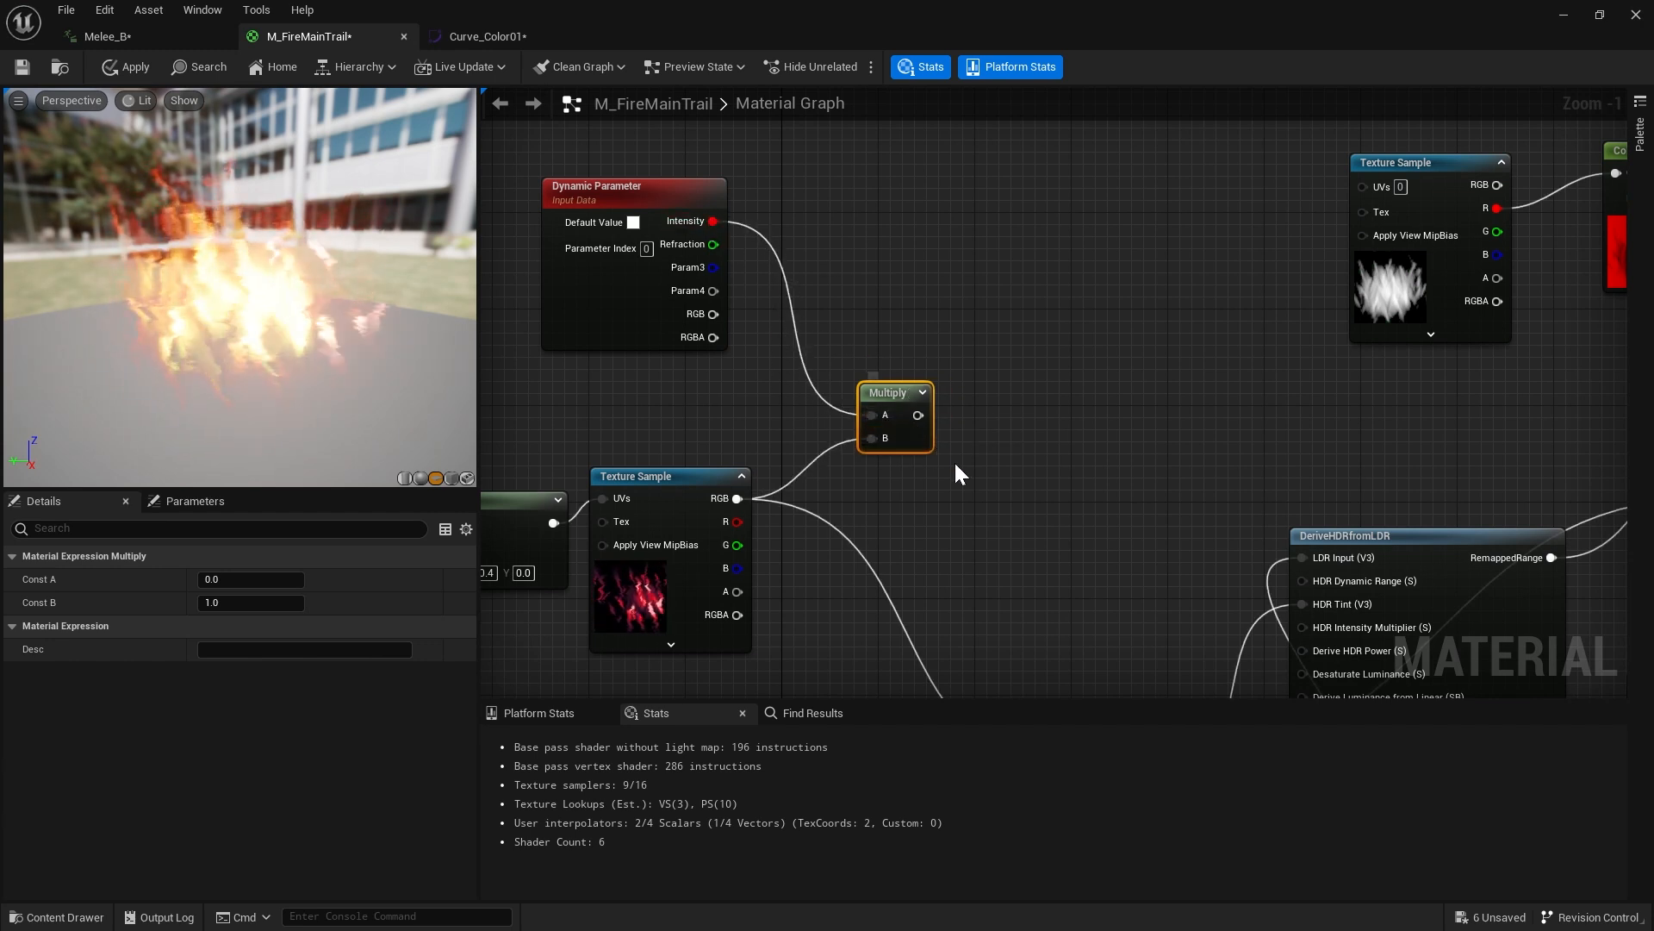
Connect the intensity Multiply's output to input A of the Add node that feeds DeriveHDRfromLDR
{"action": "right_click_drag", "start_coordinate": [971, 471], "coordinate": [862, 310]}
{"action": "scroll", "coordinate": [862, 310], "scroll_direction": "down", "scroll_amount": 1}
{"action": "left_click_drag", "start_coordinate": [796, 235], "coordinate": [928, 533]}
{"action": "scroll", "coordinate": [815, 376], "scroll_direction": "down", "scroll_amount": 1}
{"action": "right_click_drag", "start_coordinate": [815, 376], "coordinate": [847, 440]}
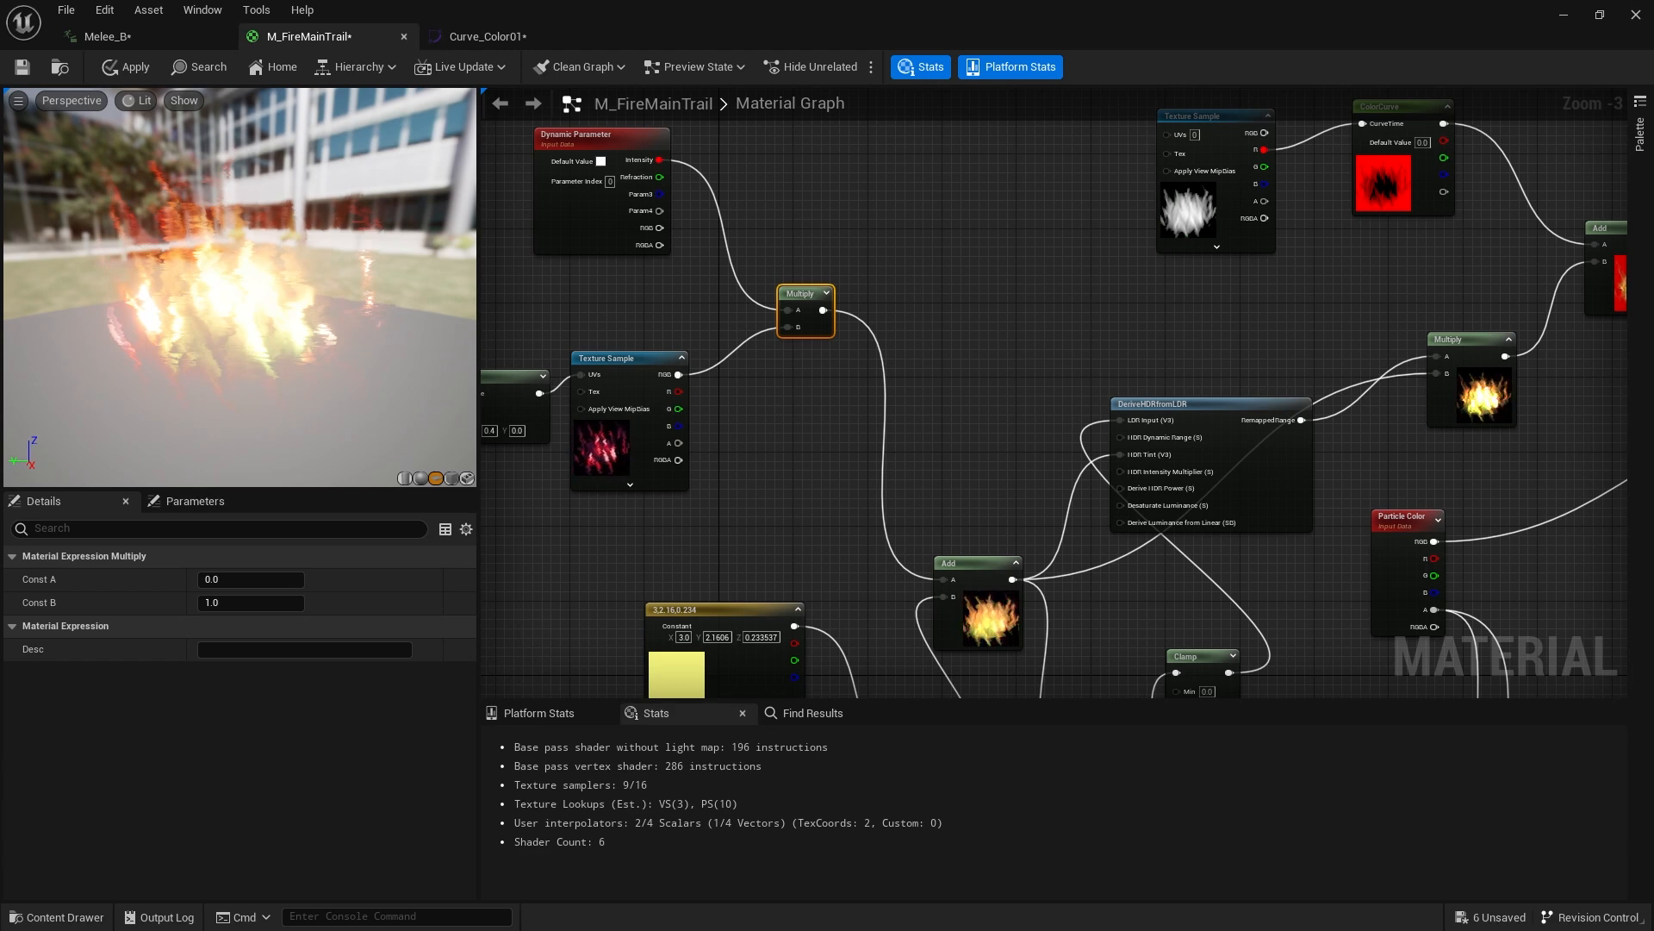
Connect Dynamic Parameter's Refraction output to input B of the refraction Lerp
{"action": "mouse_move", "coordinate": [960, 564]}
{"action": "right_mouse_down"}
{"action": "mouse_move", "coordinate": [613, 332]}
{"action": "mouse_move", "coordinate": [787, 473]}
{"action": "mouse_move", "coordinate": [976, 579]}
{"action": "right_mouse_up"}
{"action": "left_click_drag", "start_coordinate": [676, 192], "coordinate": [1232, 415]}
{"action": "right_click_drag", "start_coordinate": [1241, 500], "coordinate": [1182, 576]}
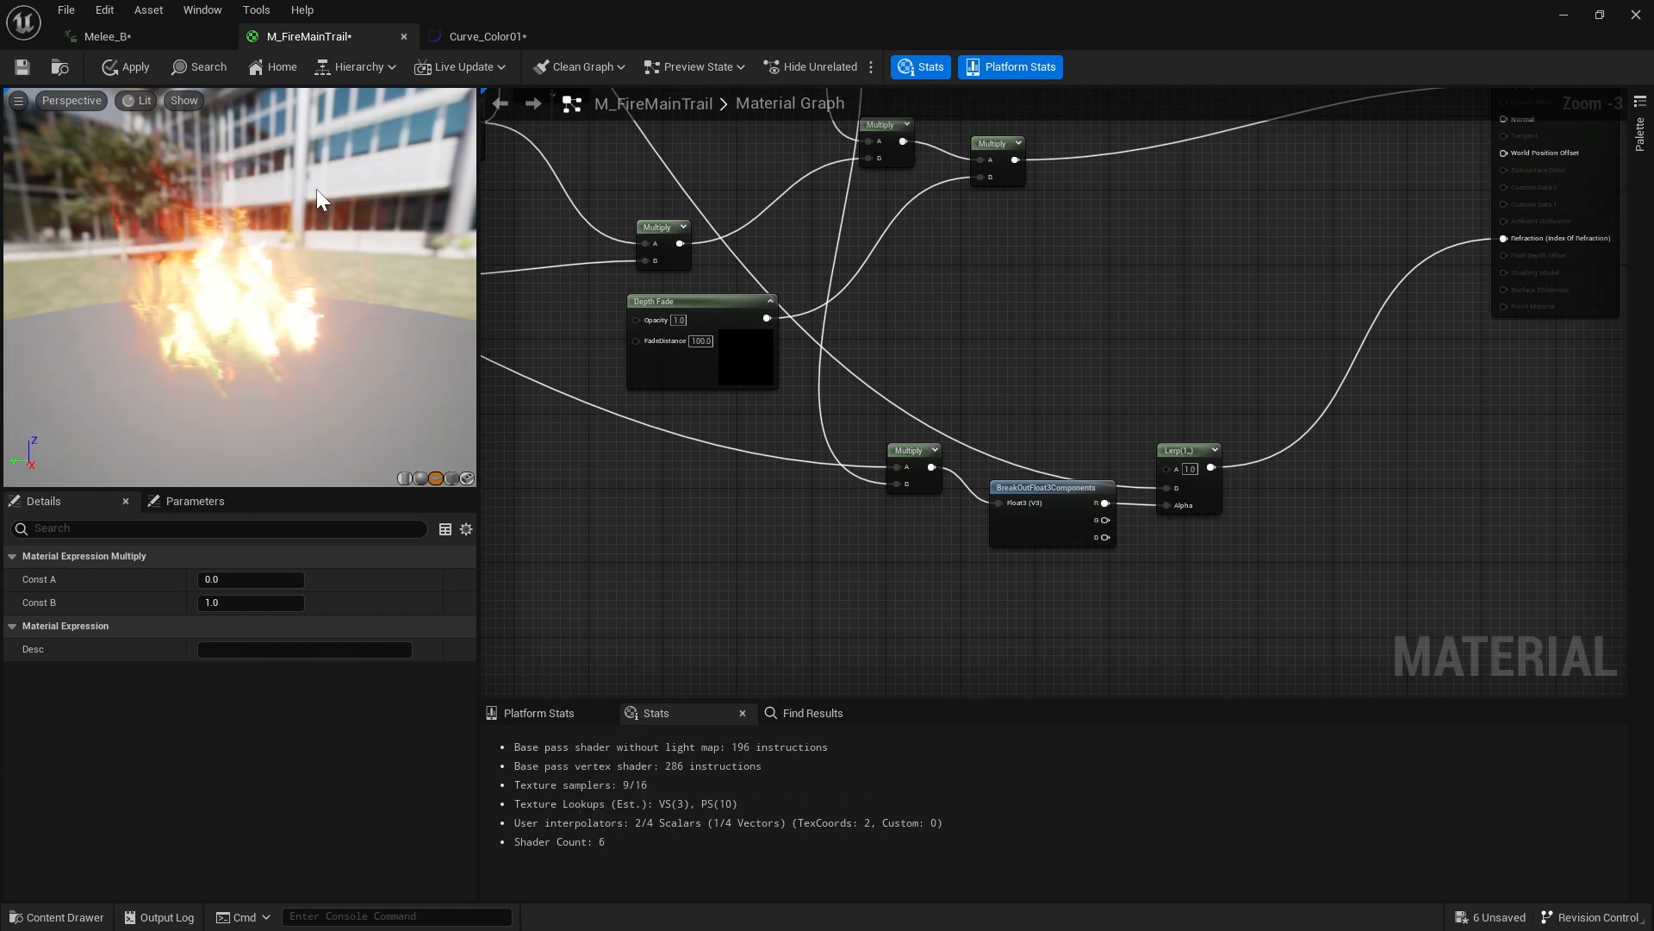
Apply the material changes and orbit the preview to inspect the fire's heat distortion
{"action": "left_click", "coordinate": [131, 67]}
{"action": "left_click_drag", "start_coordinate": [253, 252], "coordinate": [329, 204]}
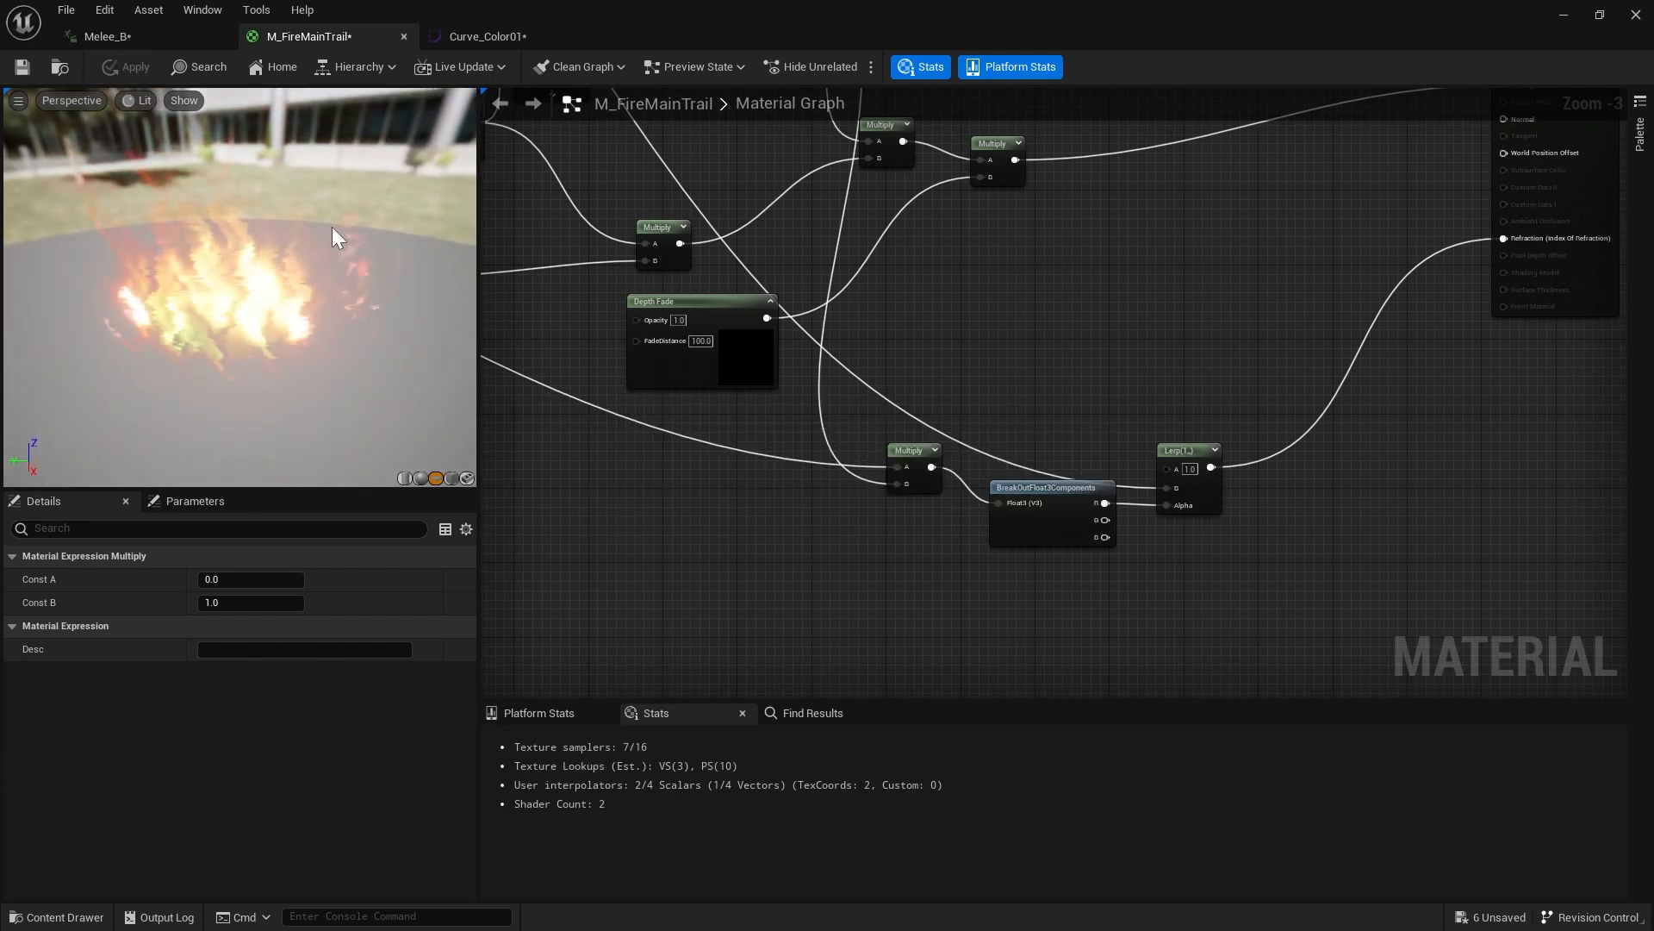
{"action": "left_click_drag", "start_coordinate": [224, 224], "coordinate": [235, 301]}
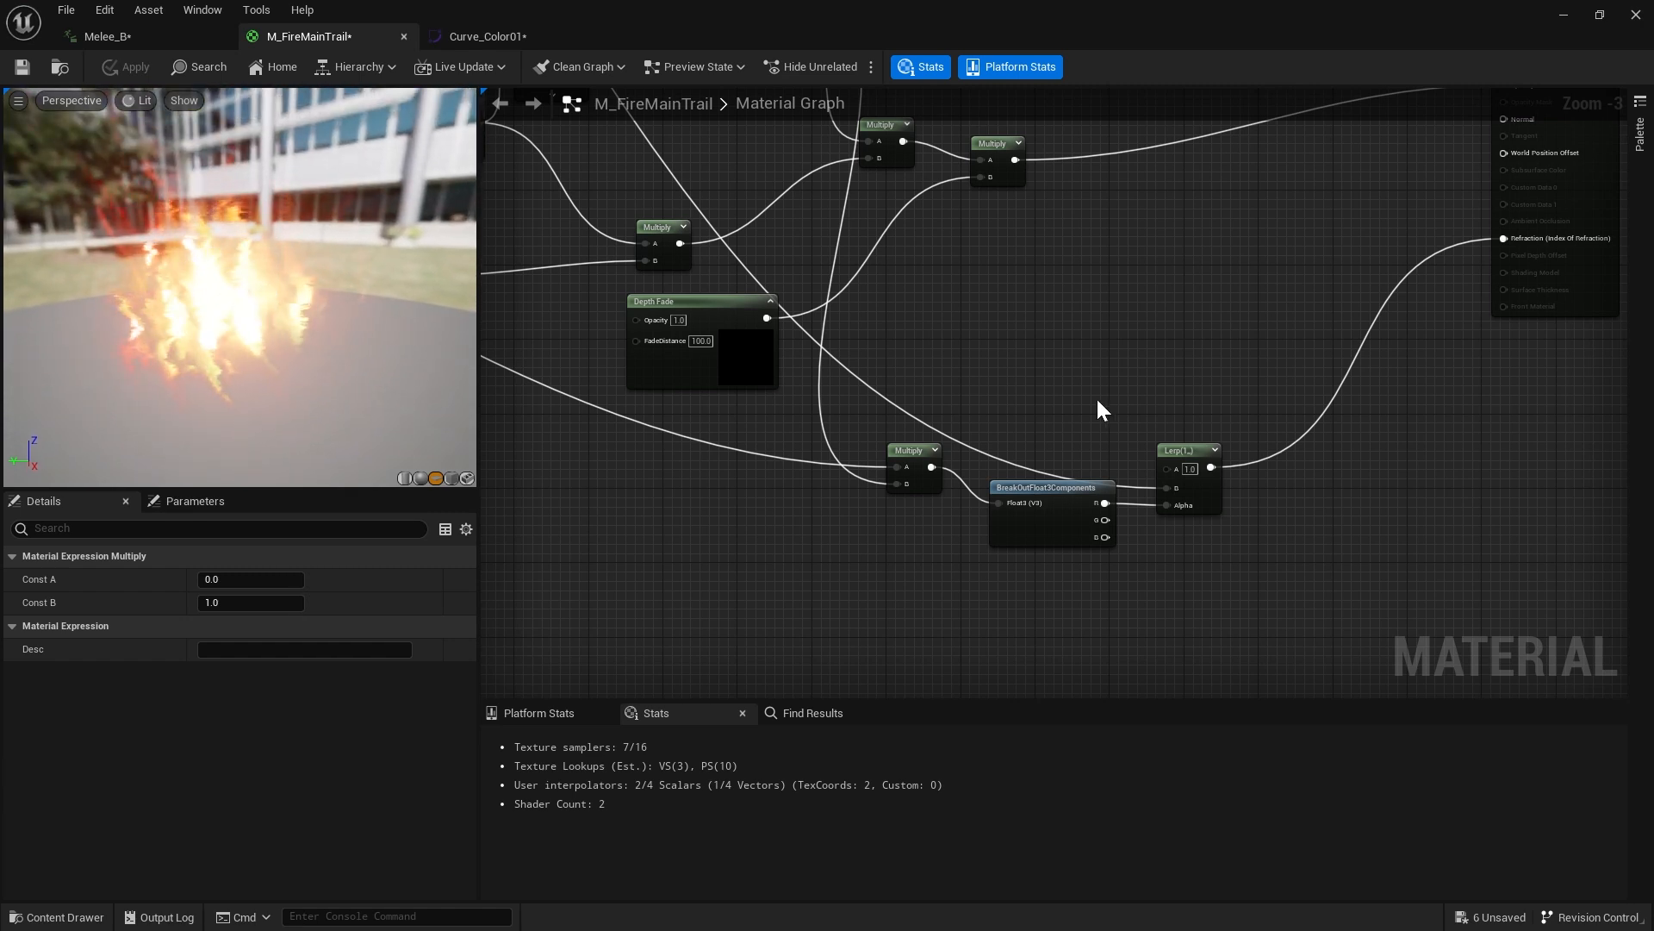
Set the Dynamic Parameter's default G value, used for Refraction, to 1.5 and apply the material
{"action": "right_click_drag", "start_coordinate": [1099, 305], "coordinate": [1360, 552]}
{"action": "scroll", "coordinate": [991, 407], "scroll_direction": "down", "scroll_amount": 1}
{"action": "right_click_drag", "start_coordinate": [686, 215], "coordinate": [1076, 513]}
{"action": "scroll", "coordinate": [943, 379], "scroll_direction": "up", "scroll_amount": 3}
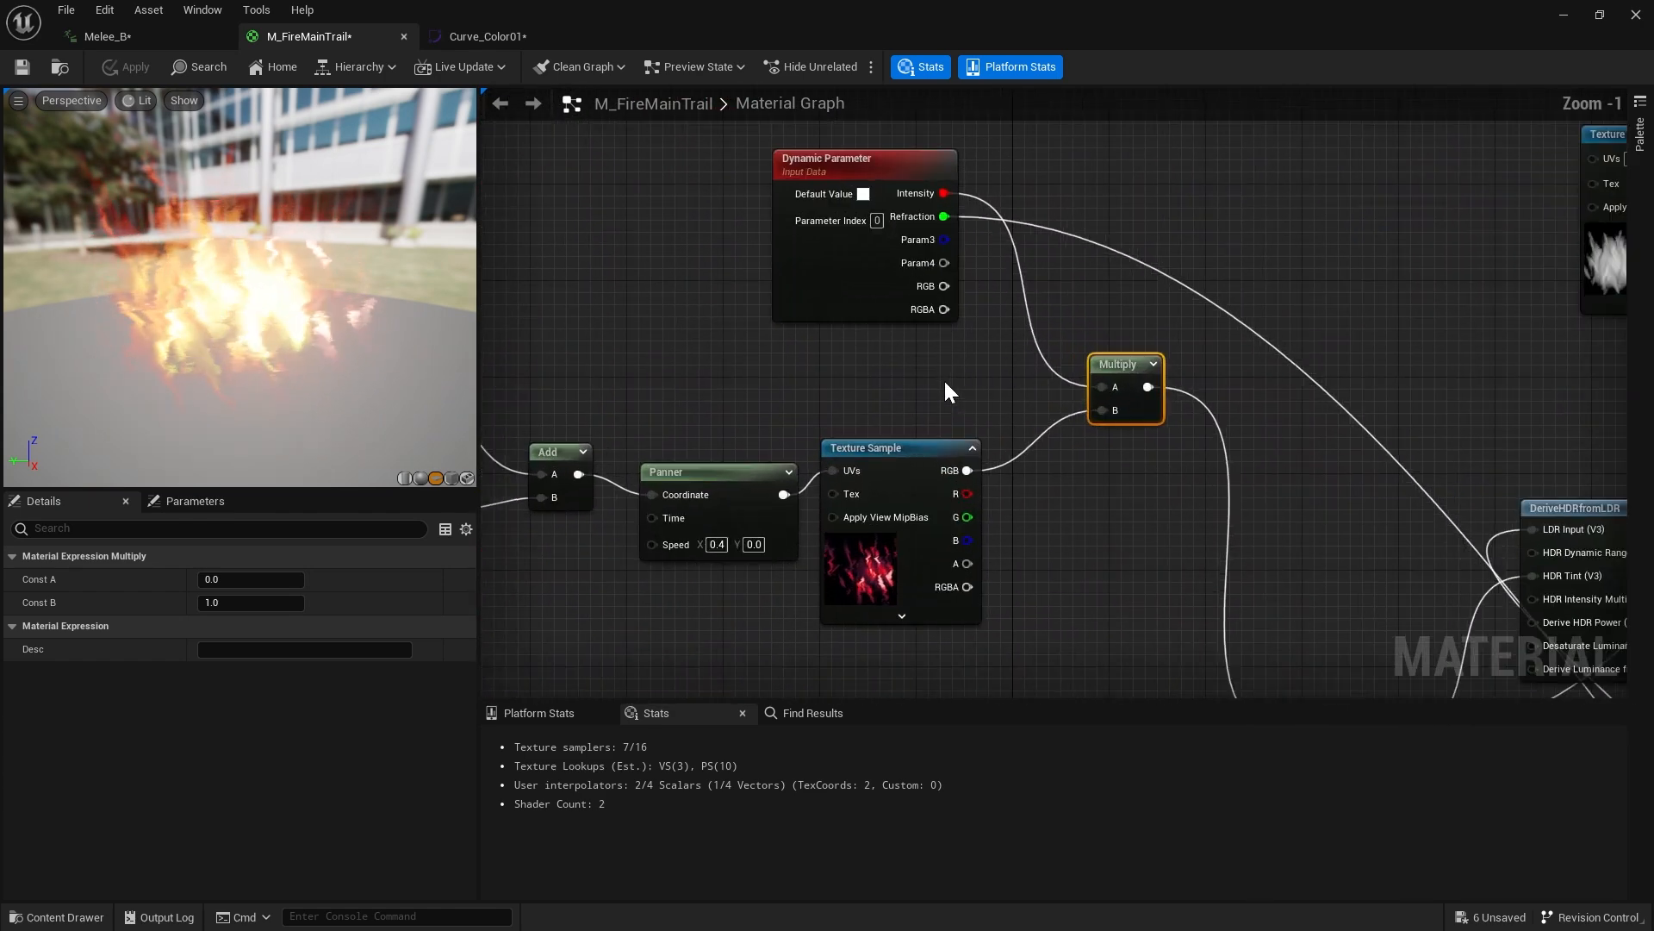
{"action": "left_click", "coordinate": [840, 305]}
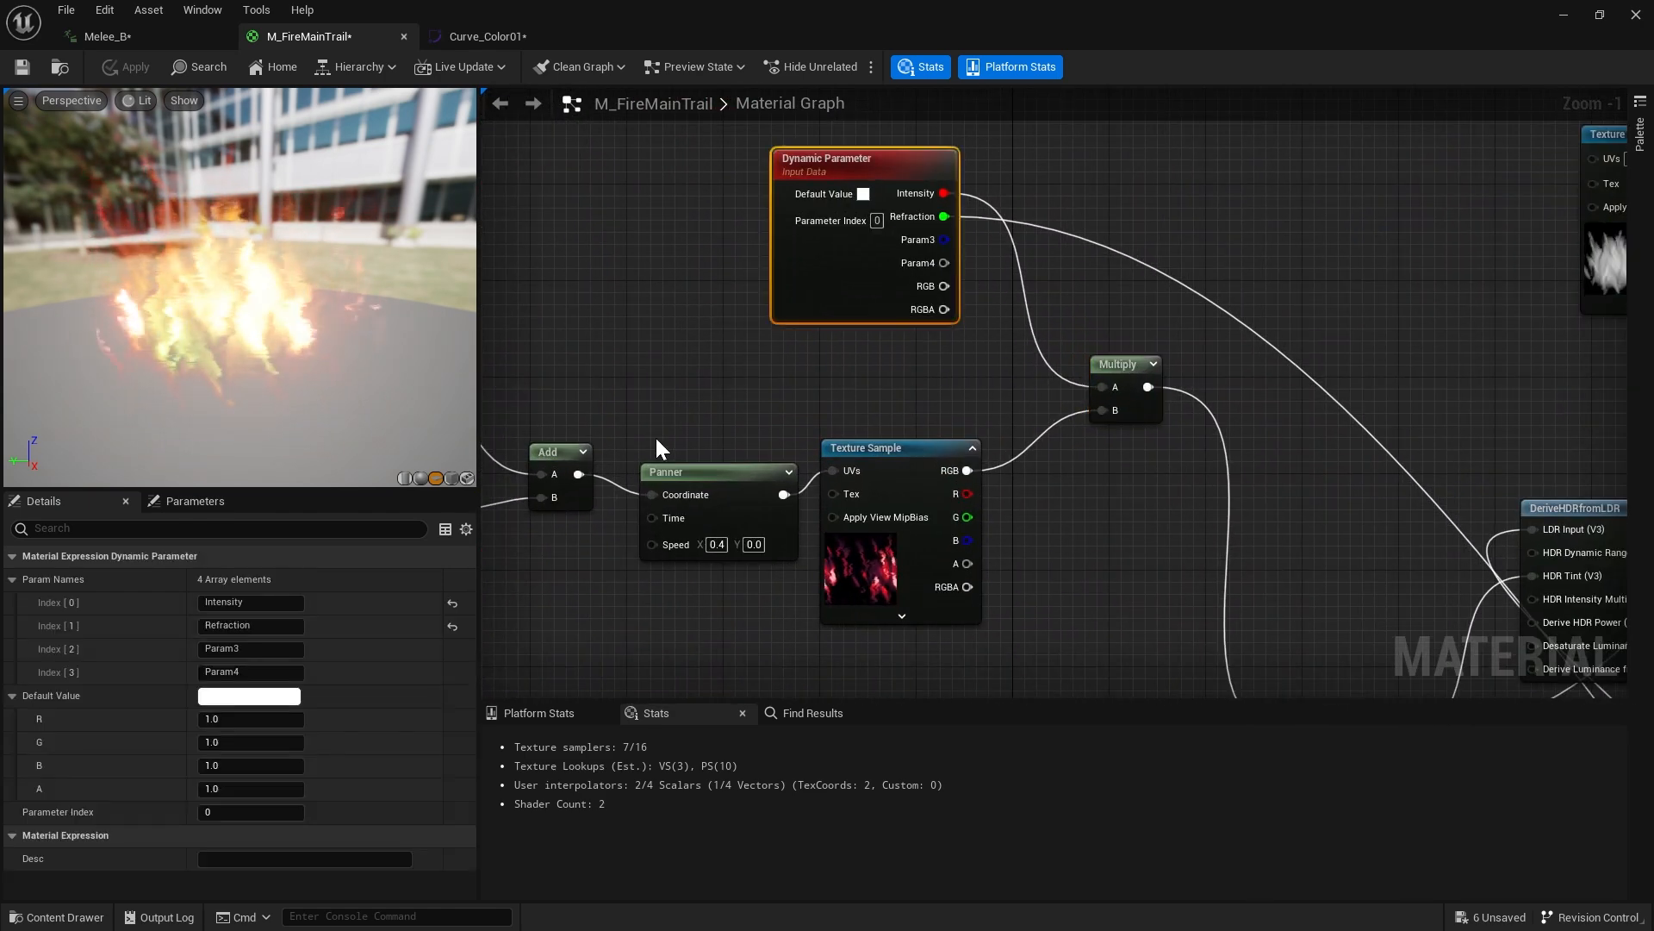
{"action": "left_click", "coordinate": [250, 739]}
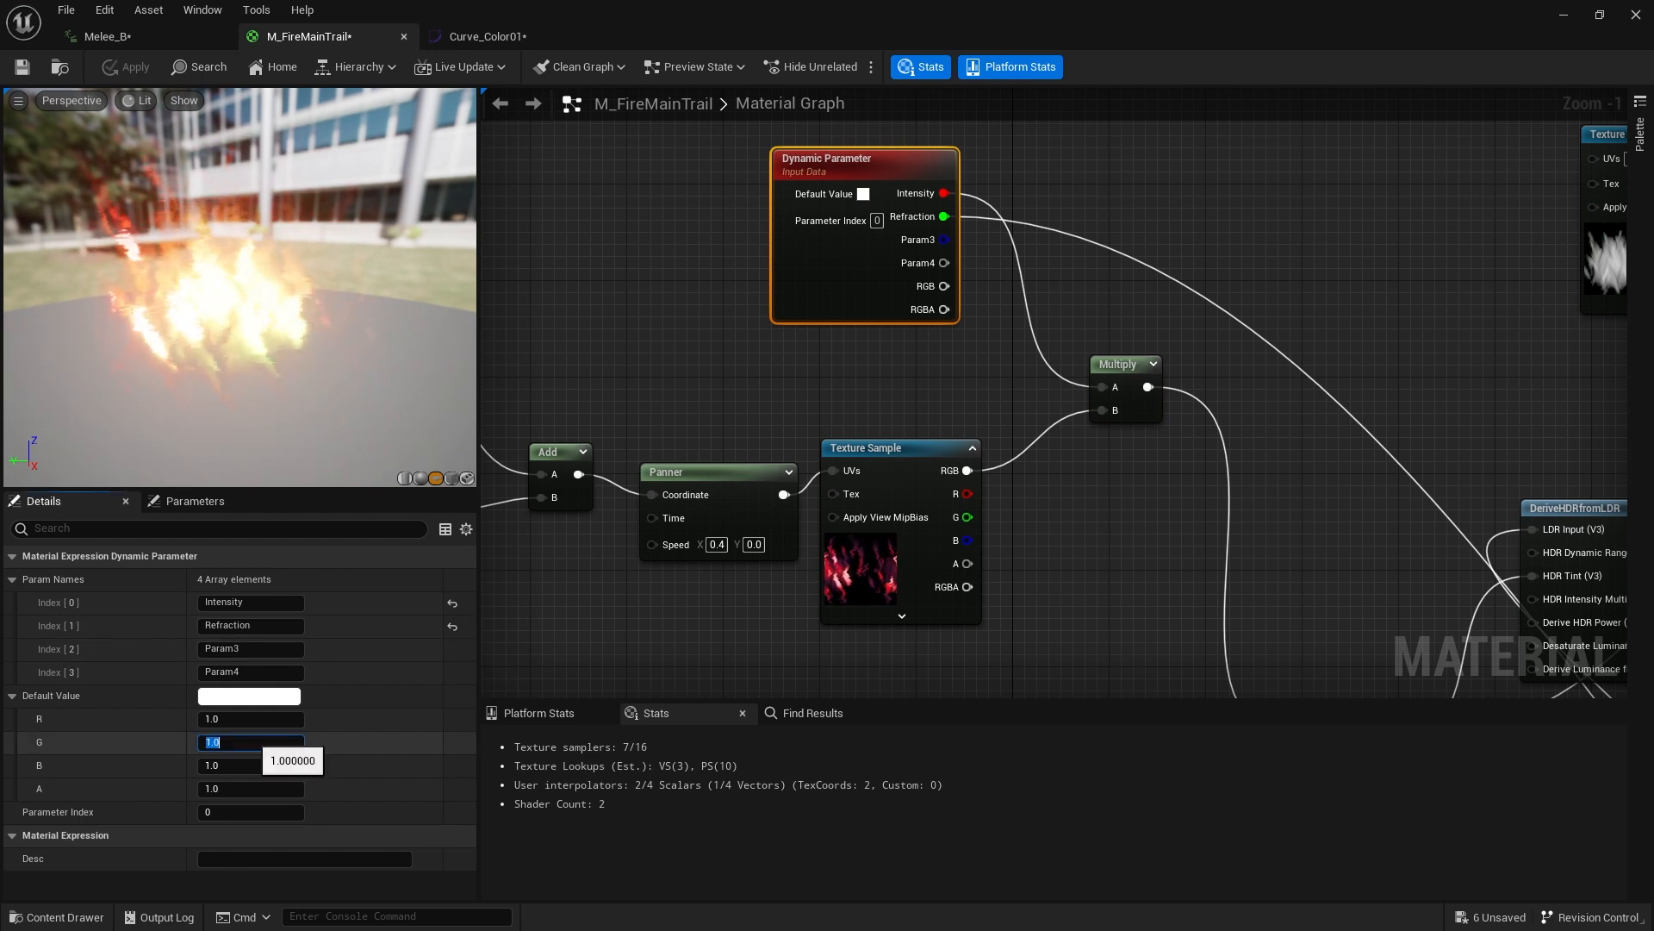
{"action": "type", "text": "1.5"}
{"action": "key", "text": "Return"}
{"action": "left_click_drag", "start_coordinate": [405, 224], "coordinate": [393, 265]}
{"action": "left_click", "coordinate": [121, 68]}
Set the G component of the yellow Constant3Vector fire tint to 1.3
{"action": "right_click_drag", "start_coordinate": [643, 329], "coordinate": [564, 275]}
{"action": "scroll", "coordinate": [563, 275], "scroll_direction": "down", "scroll_amount": 7}
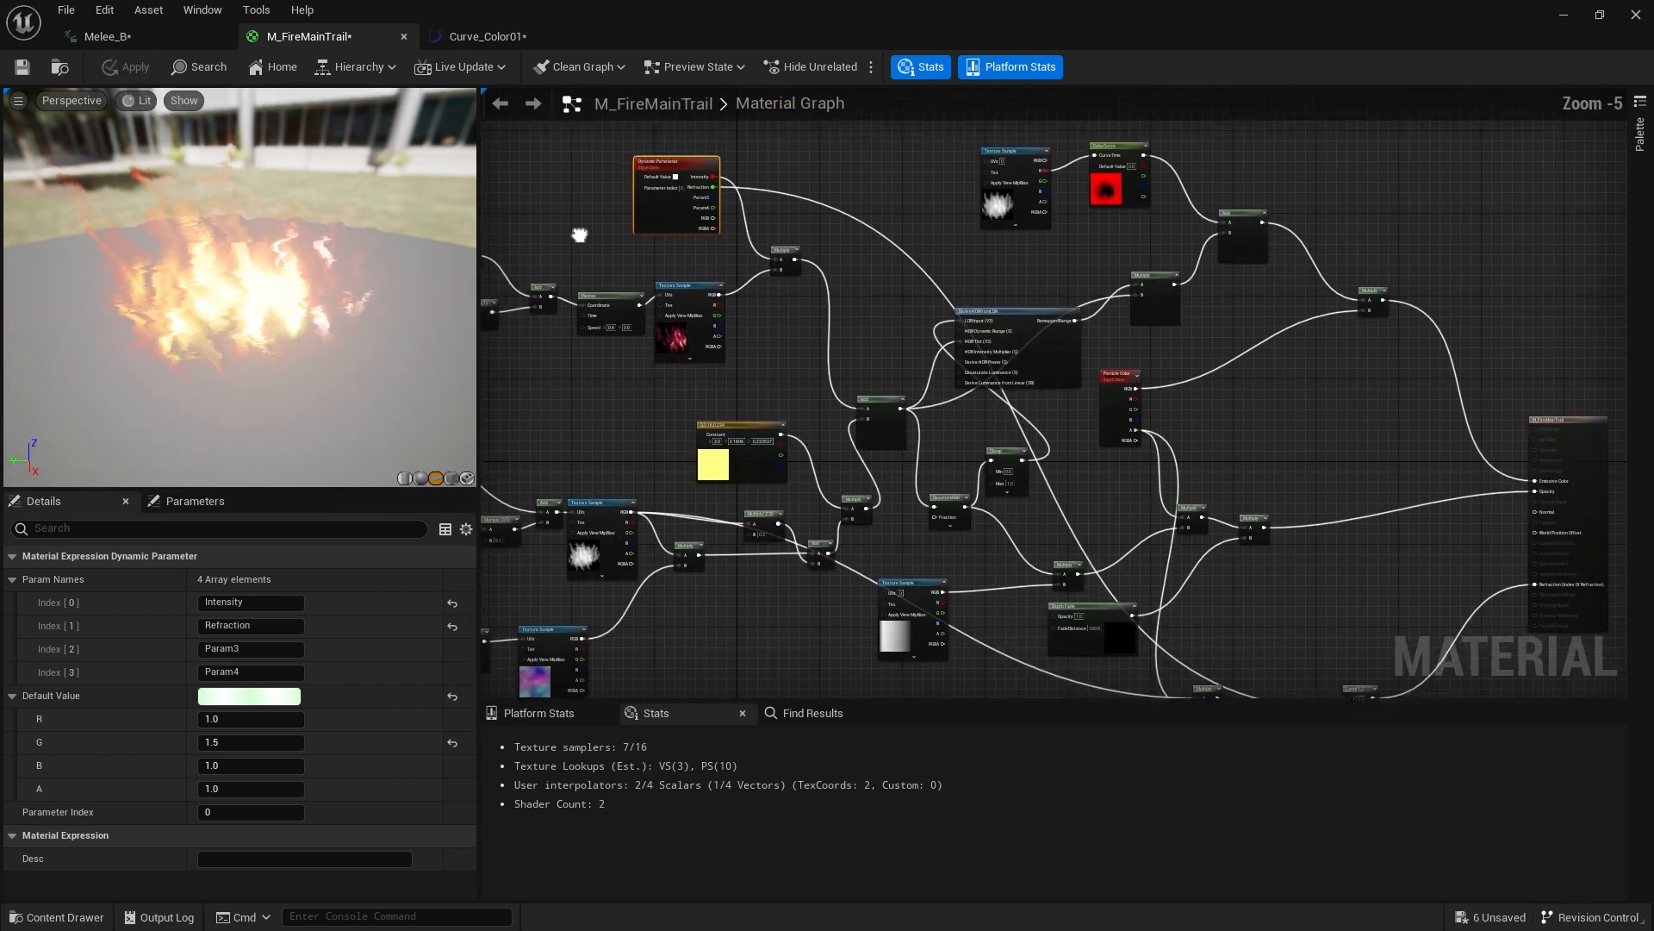
{"action": "scroll", "coordinate": [782, 394], "scroll_direction": "up", "scroll_amount": 2}
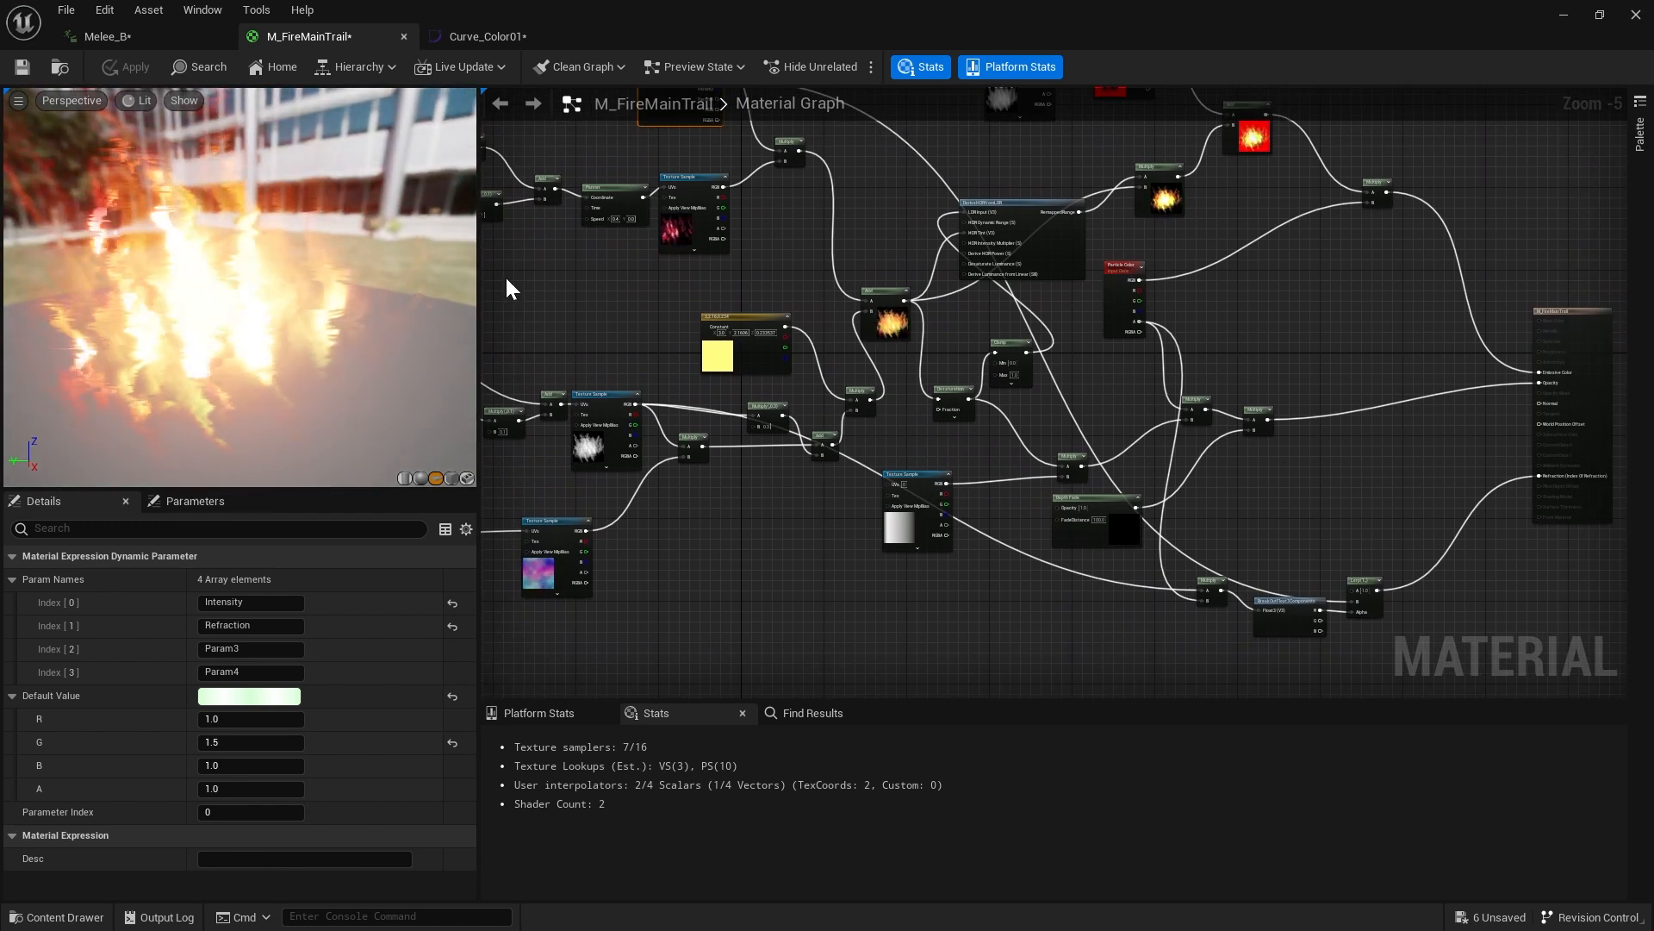
{"action": "right_click_drag", "start_coordinate": [624, 356], "coordinate": [754, 366]}
{"action": "scroll", "coordinate": [754, 366], "scroll_direction": "up", "scroll_amount": 2}
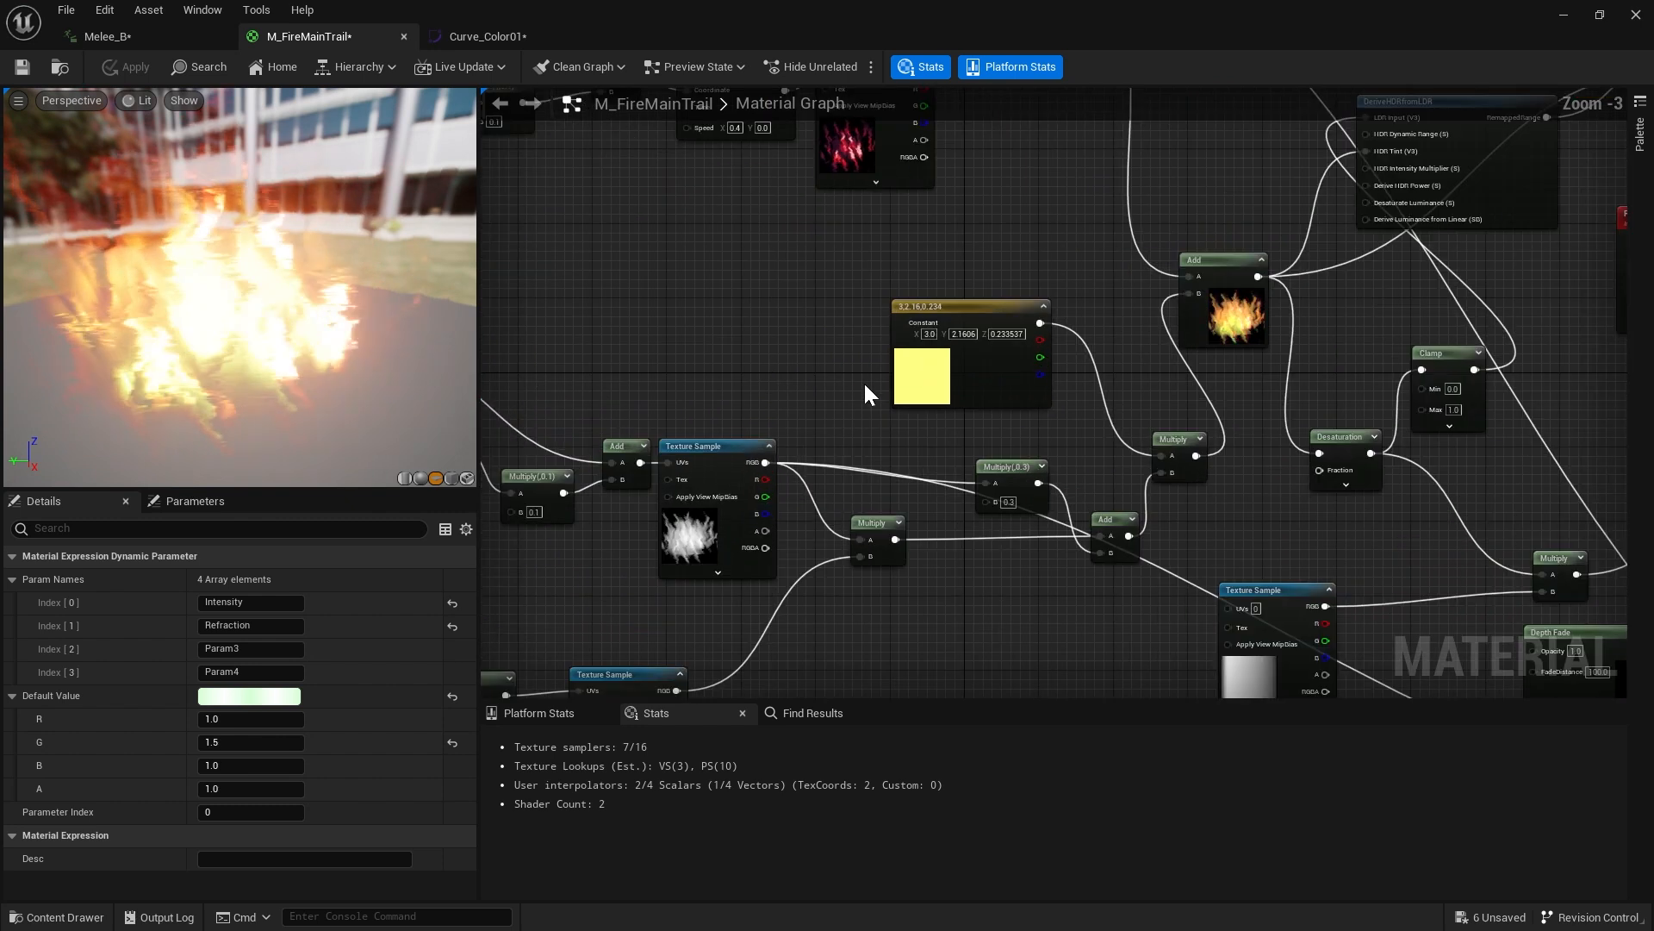
{"action": "left_click", "coordinate": [905, 379]}
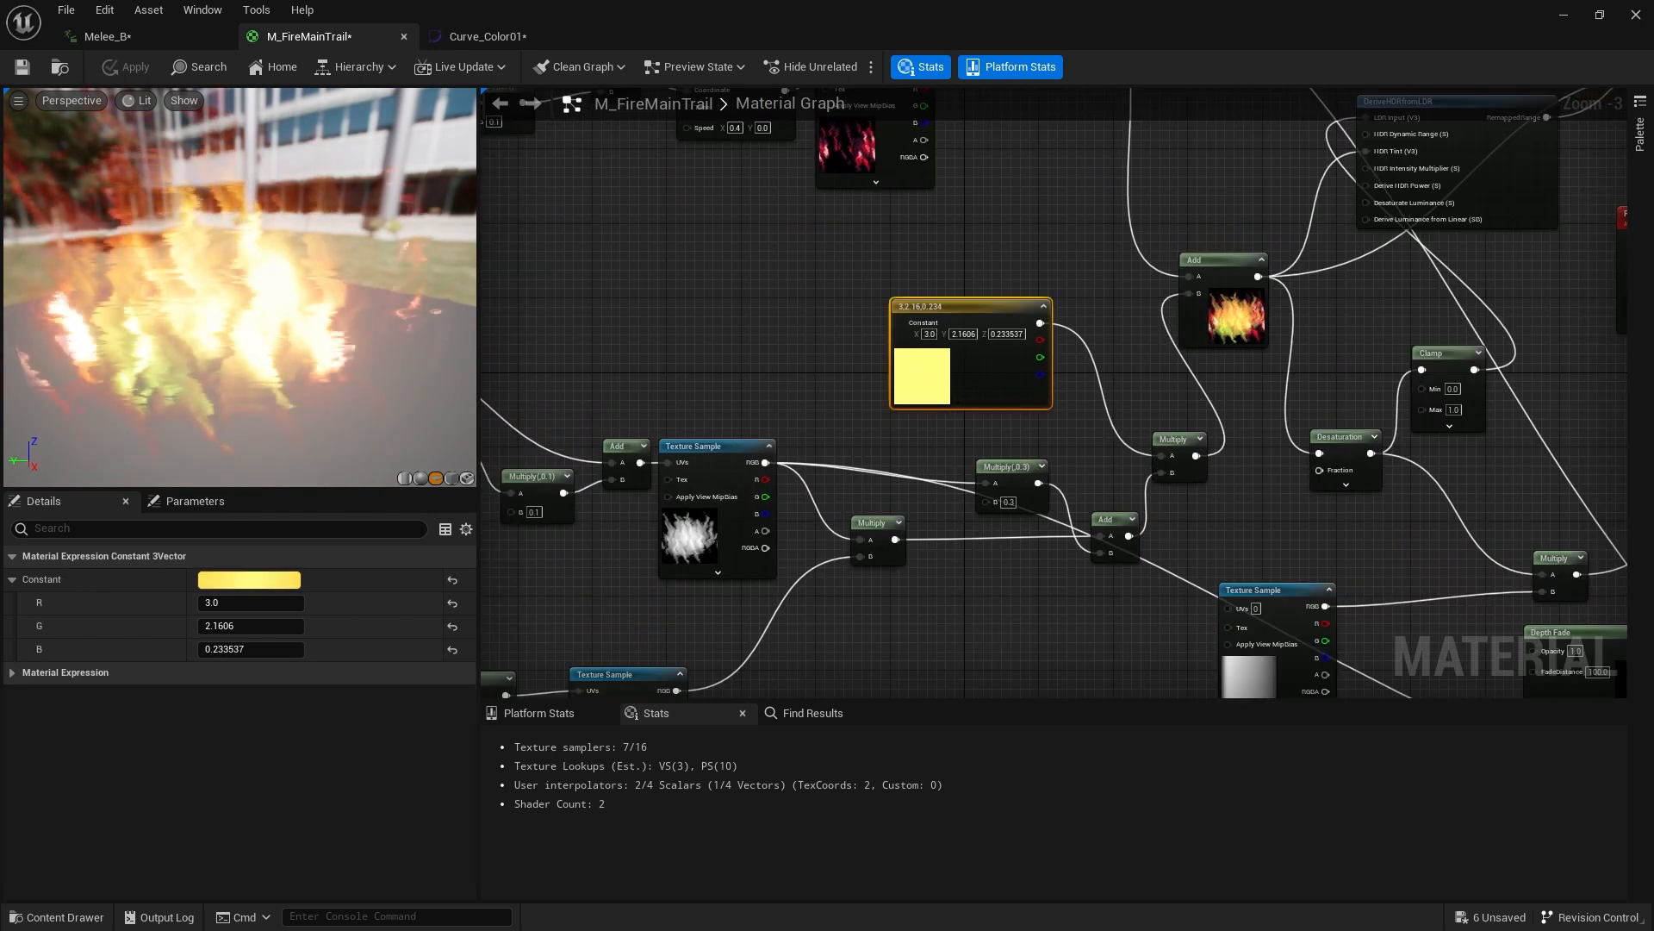
{"action": "left_click", "coordinate": [246, 579]}
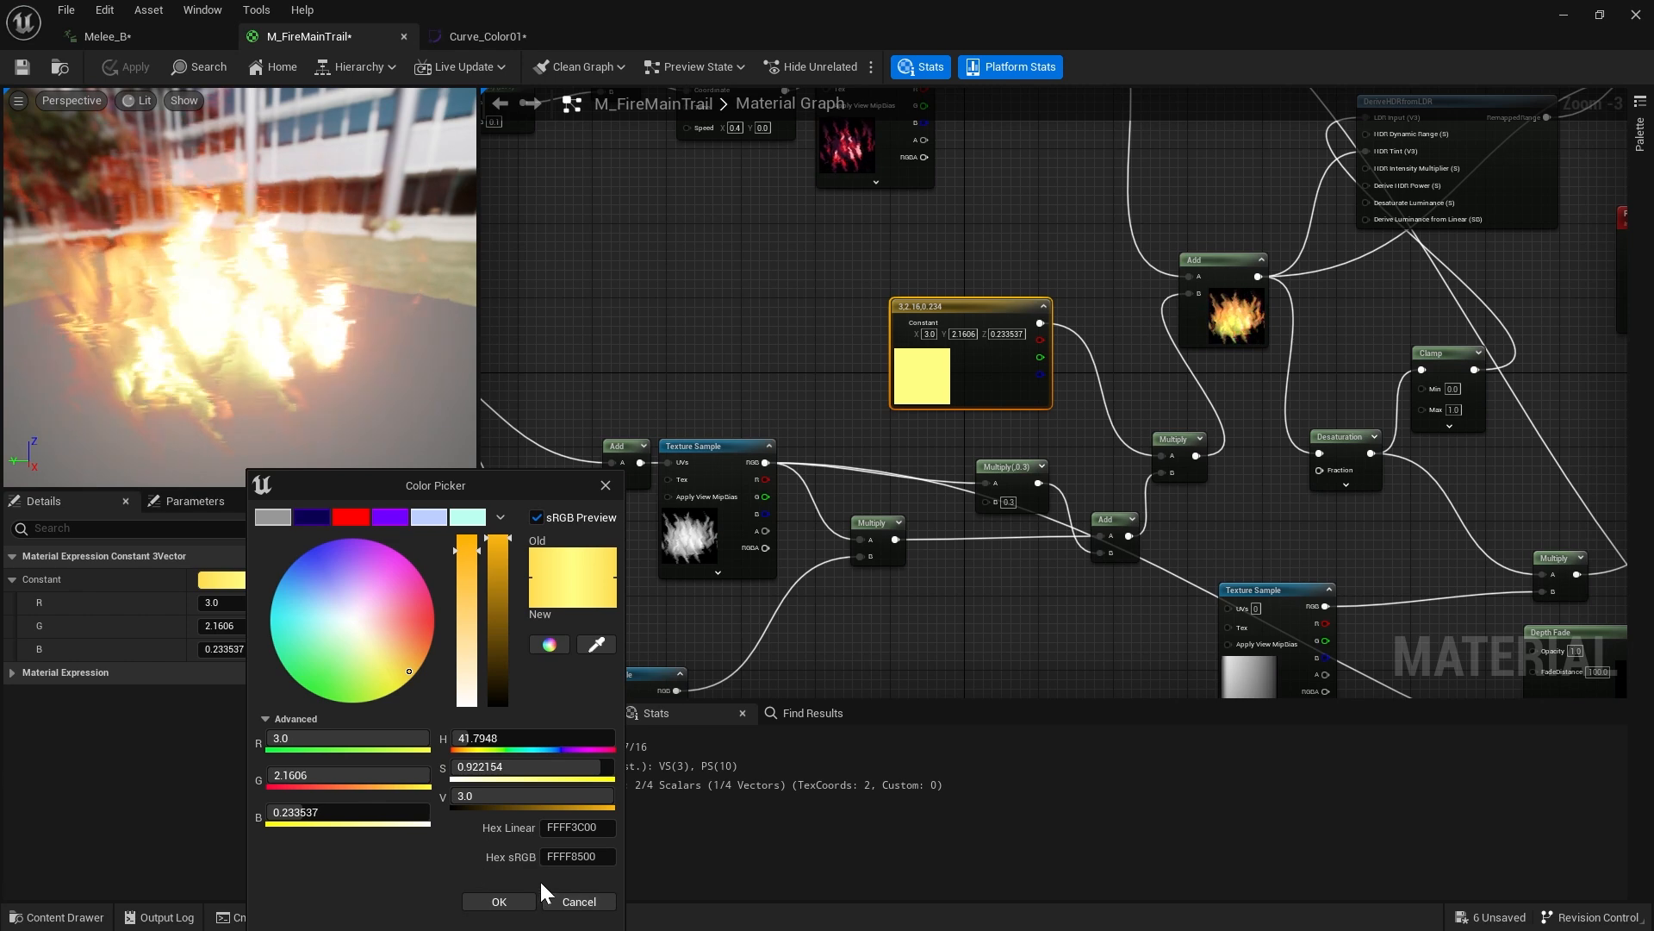
{"action": "left_click", "coordinate": [579, 902]}
{"action": "left_click", "coordinate": [249, 625]}
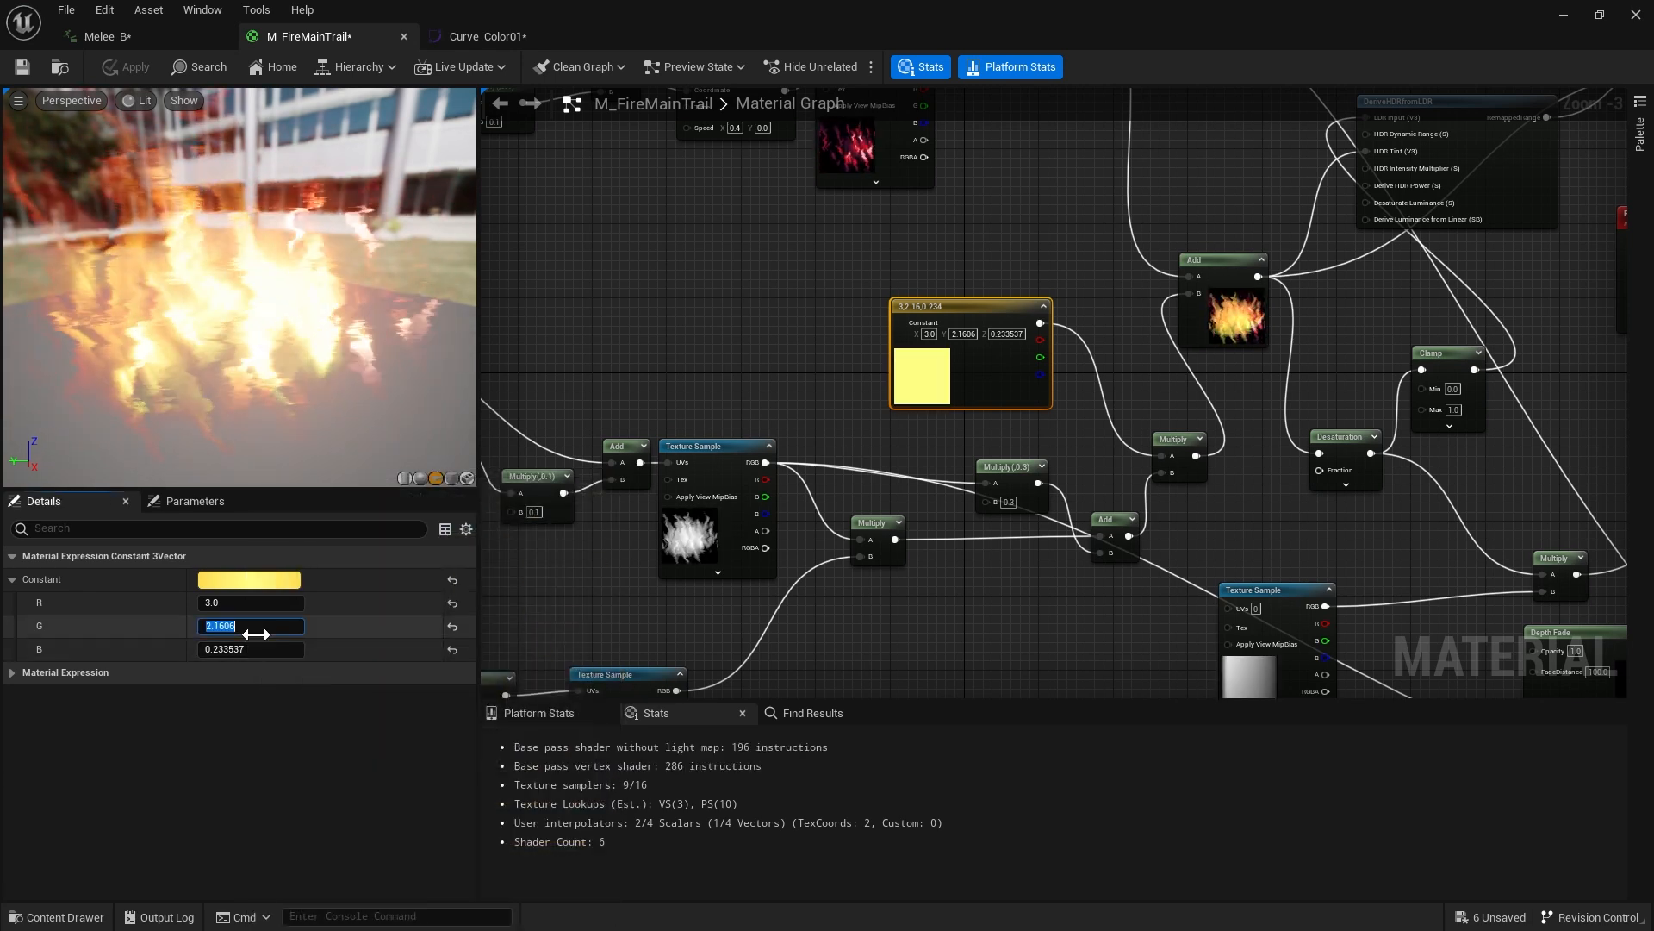
{"action": "type", "text": "1.3"}
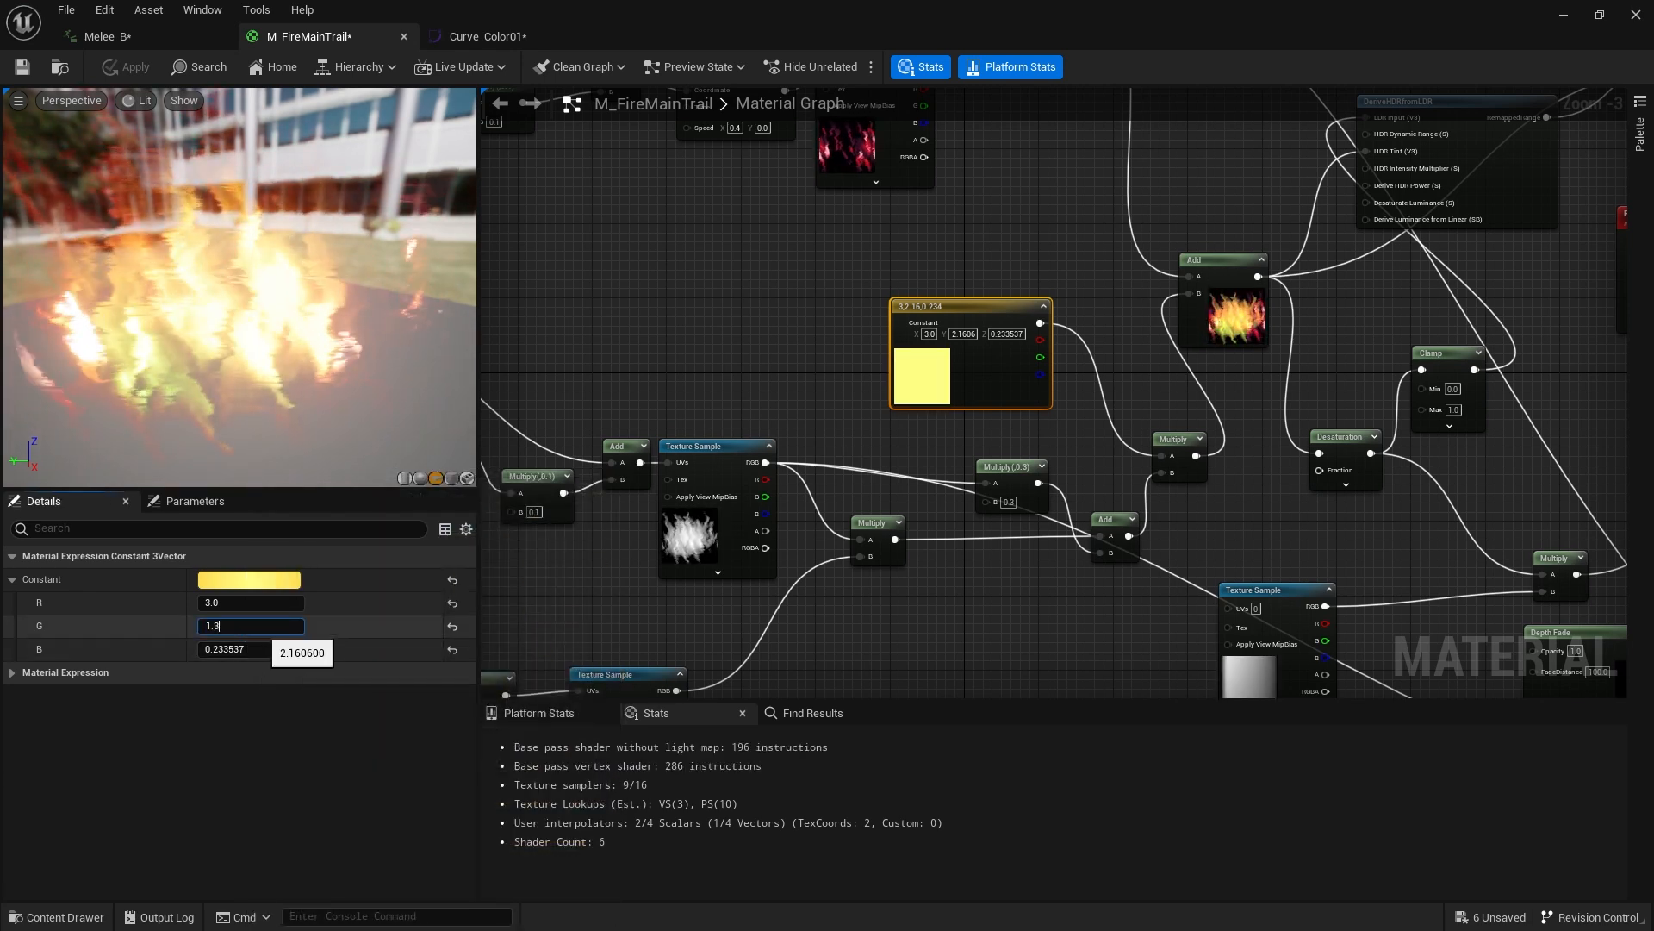
{"action": "key", "text": "Return"}
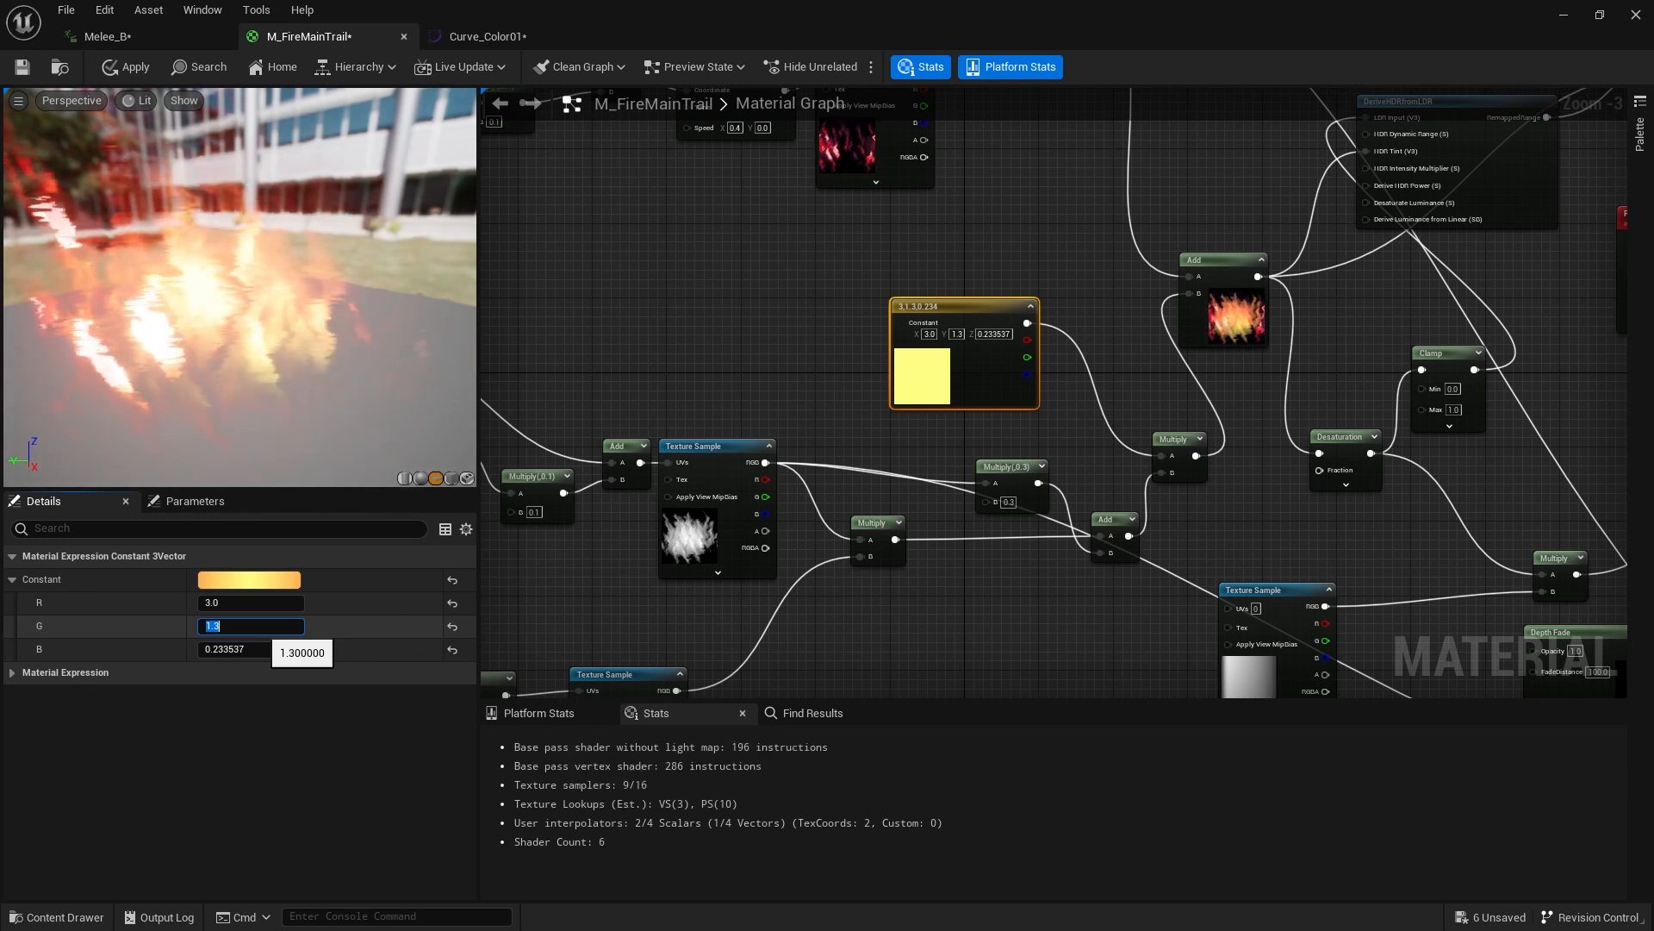
Set the fire tint constant's B component to 0.09 and apply the material changes
{"action": "key", "text": "Tab"}
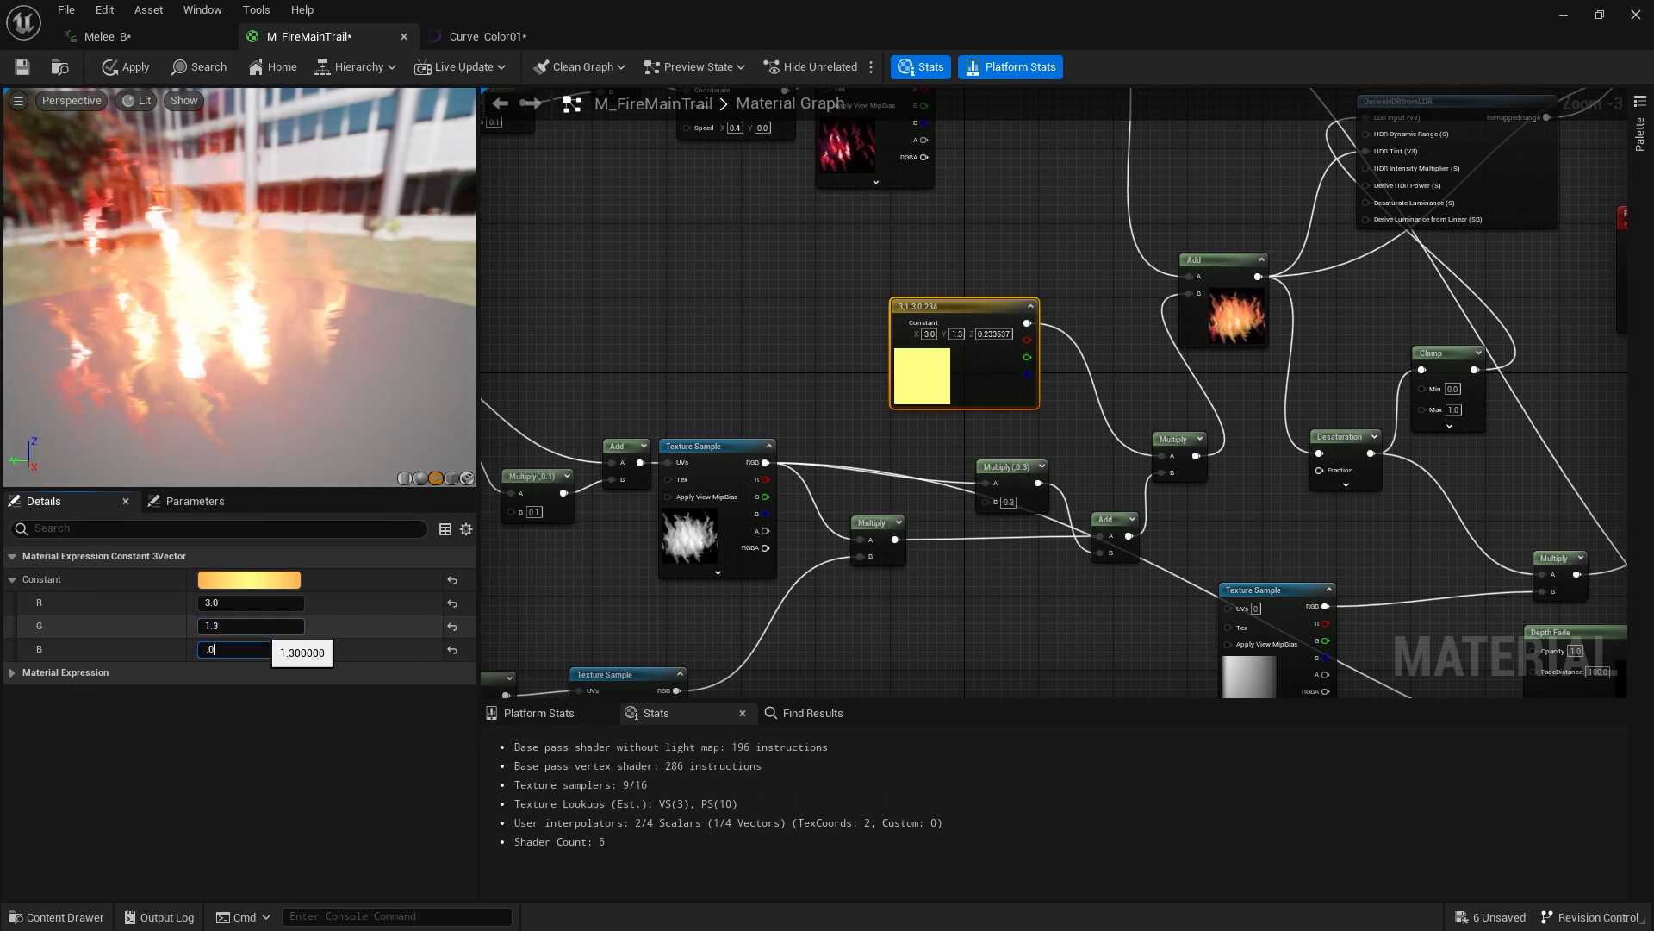
{"action": "type", "text": "0.09"}
{"action": "key", "text": "Return"}
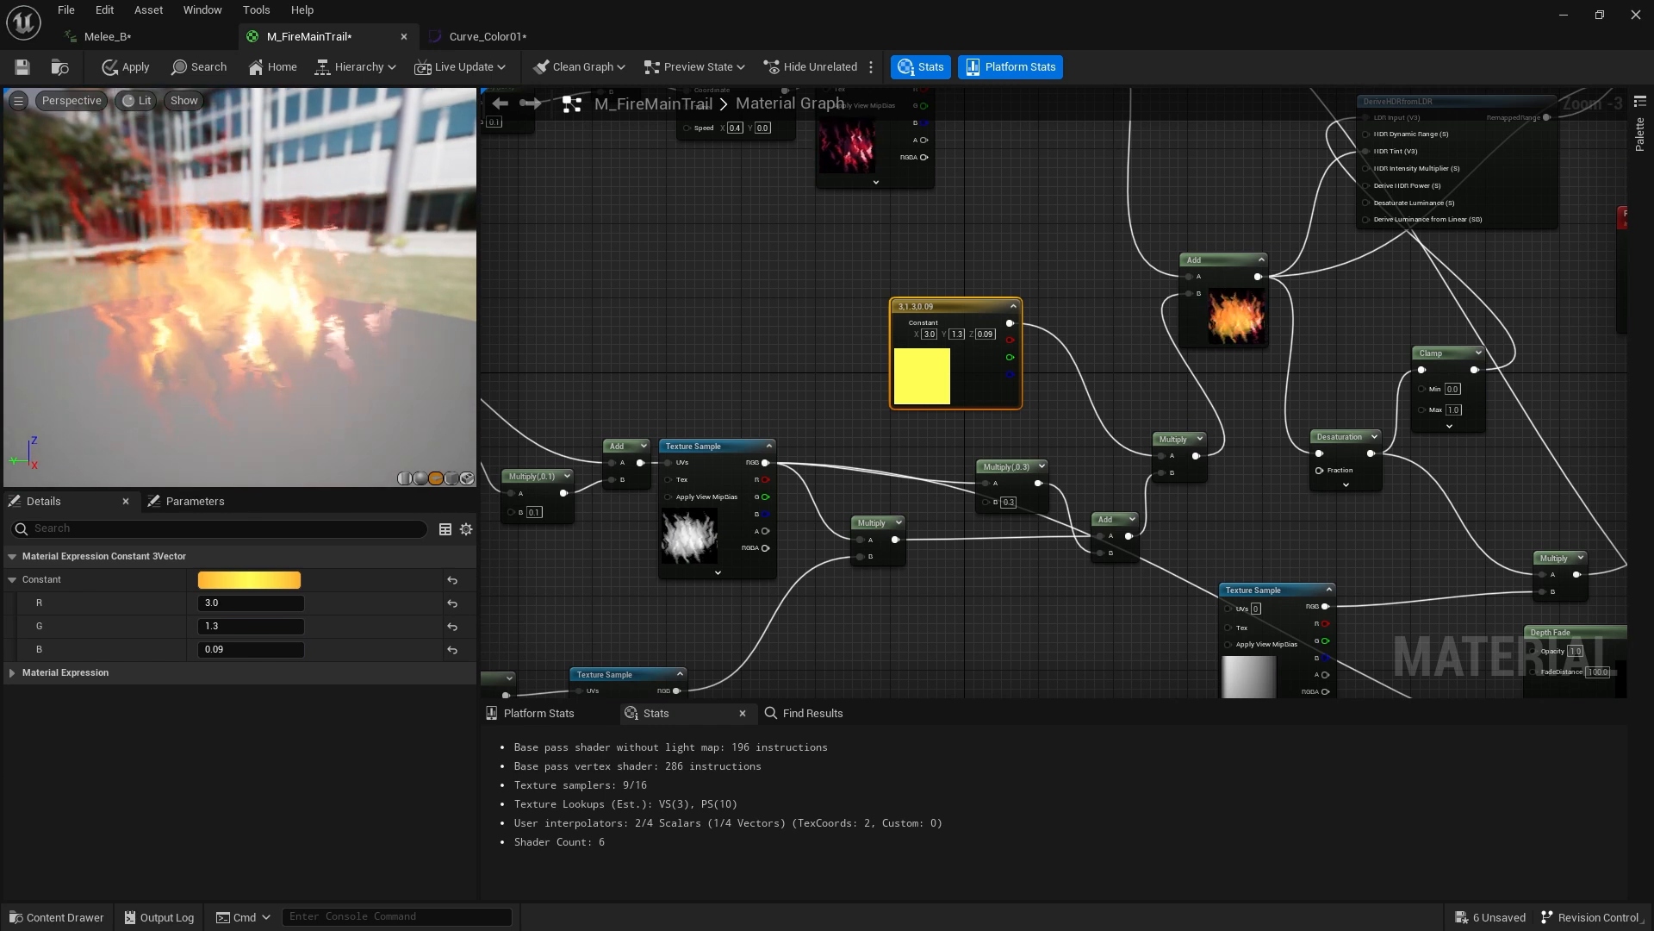
{"action": "left_click", "coordinate": [128, 76]}
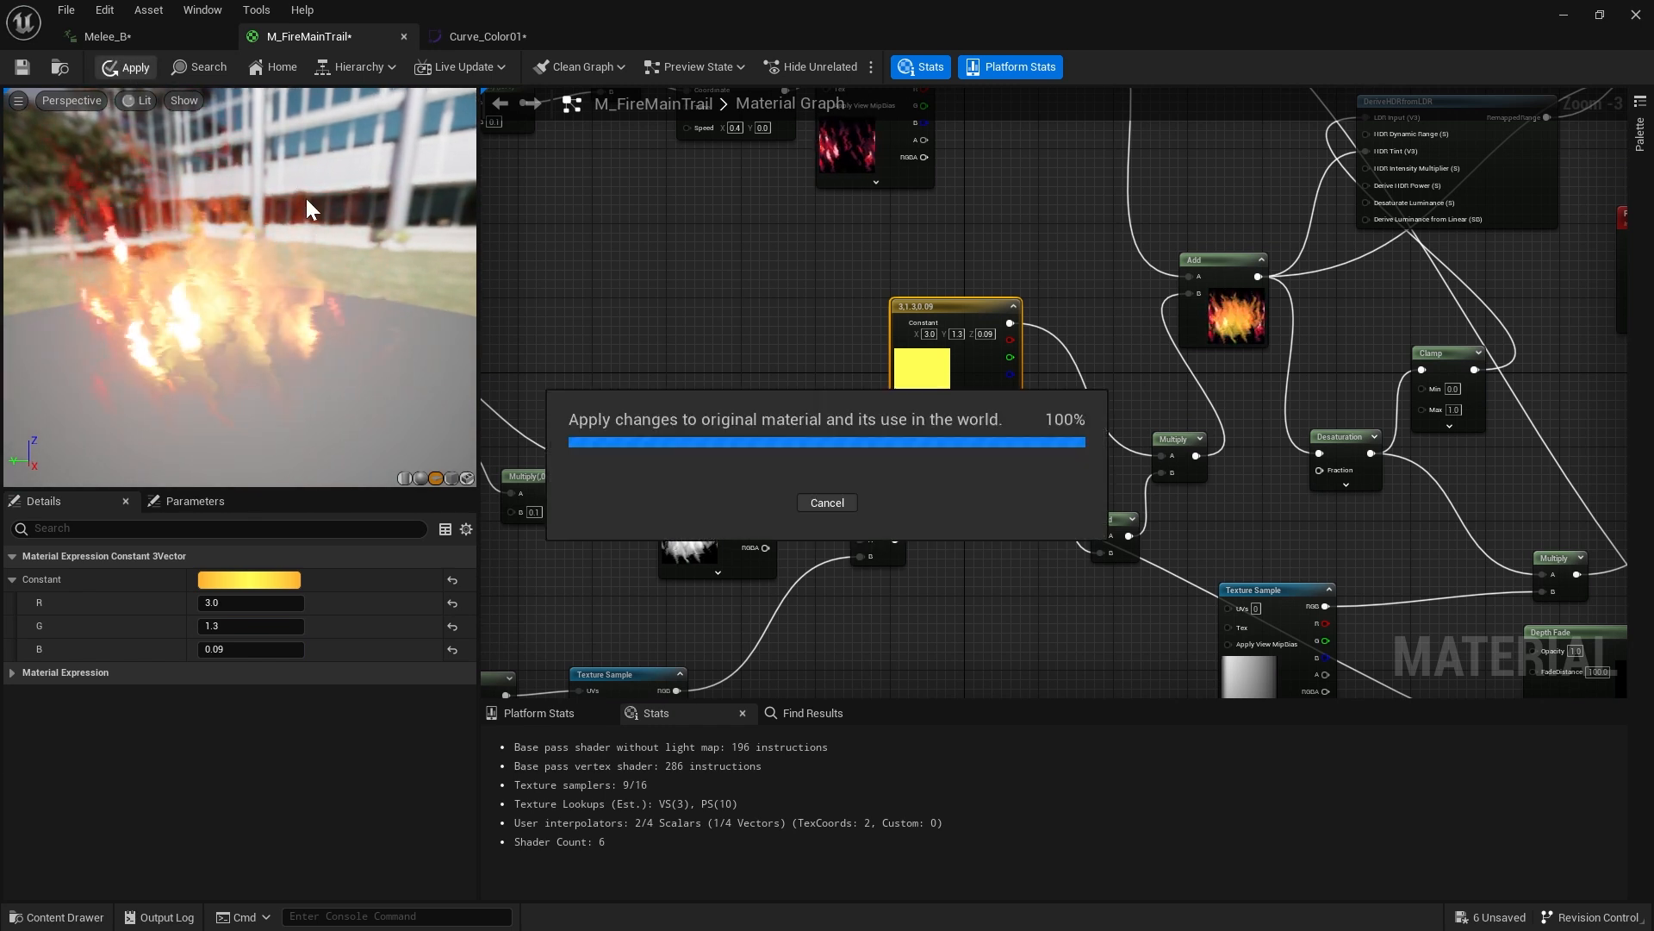
Close the Curve_Color01 curve asset and return to the Melee_B animation
{"action": "middle_click", "coordinate": [507, 38]}
{"action": "left_click", "coordinate": [620, 231]}
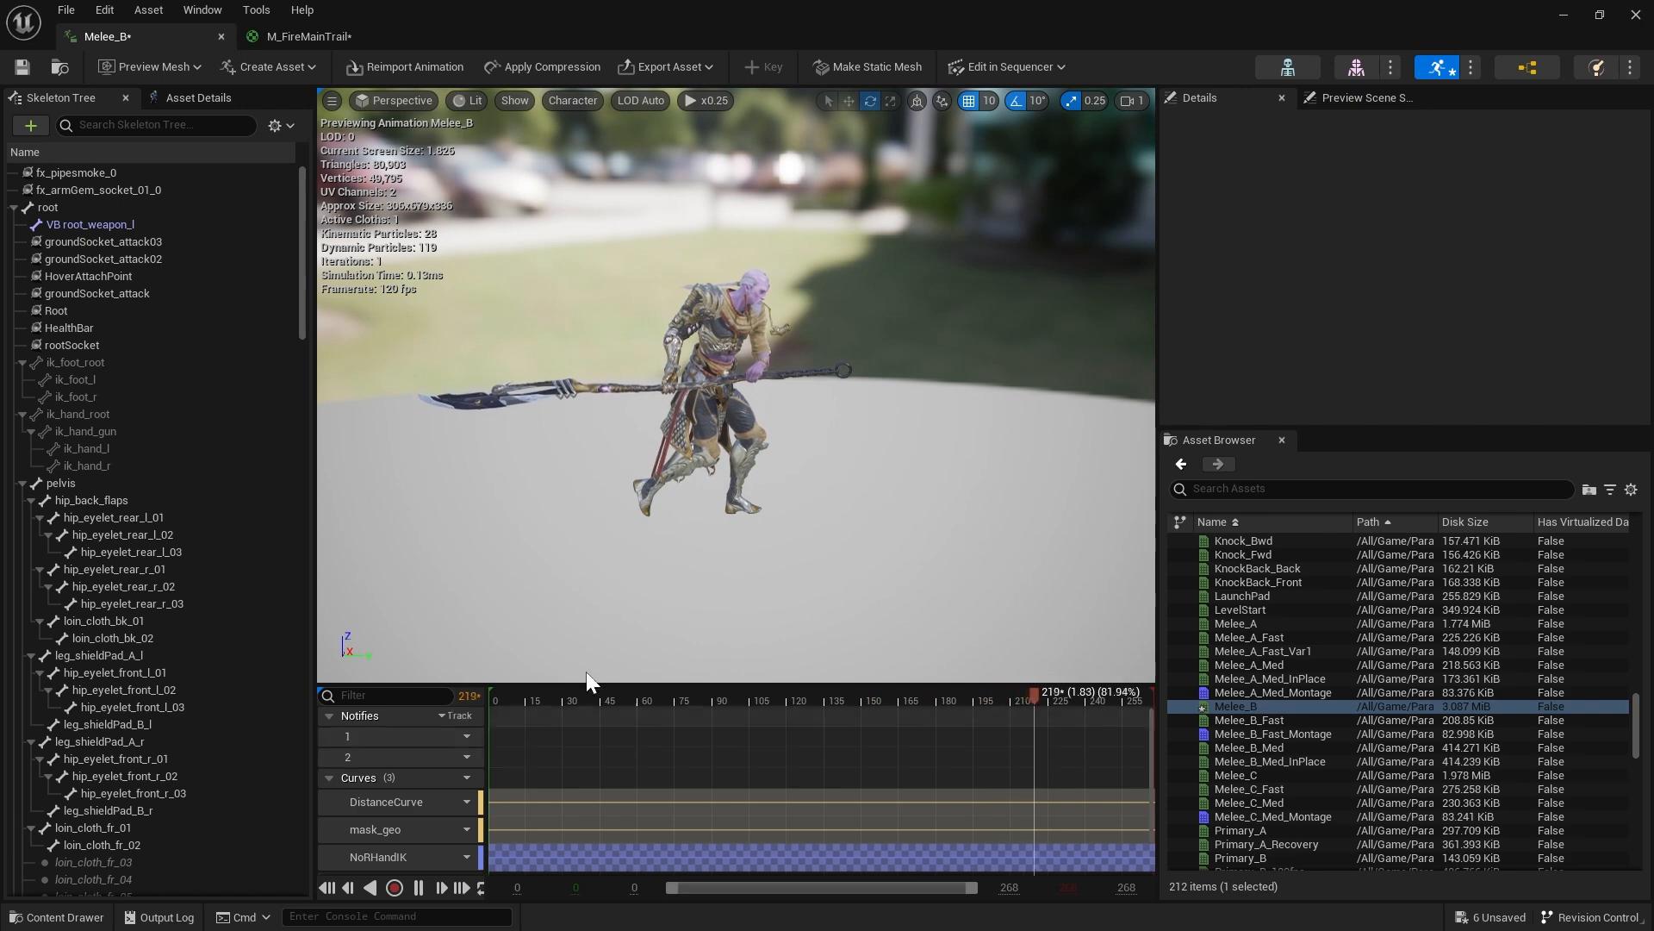
Create a Blueprint Class in TrailTutorial's Blueprint folder with AnimNotifyState_TimedNiagaraEffect as its parent class
{"action": "key", "text": "ctrl+space"}
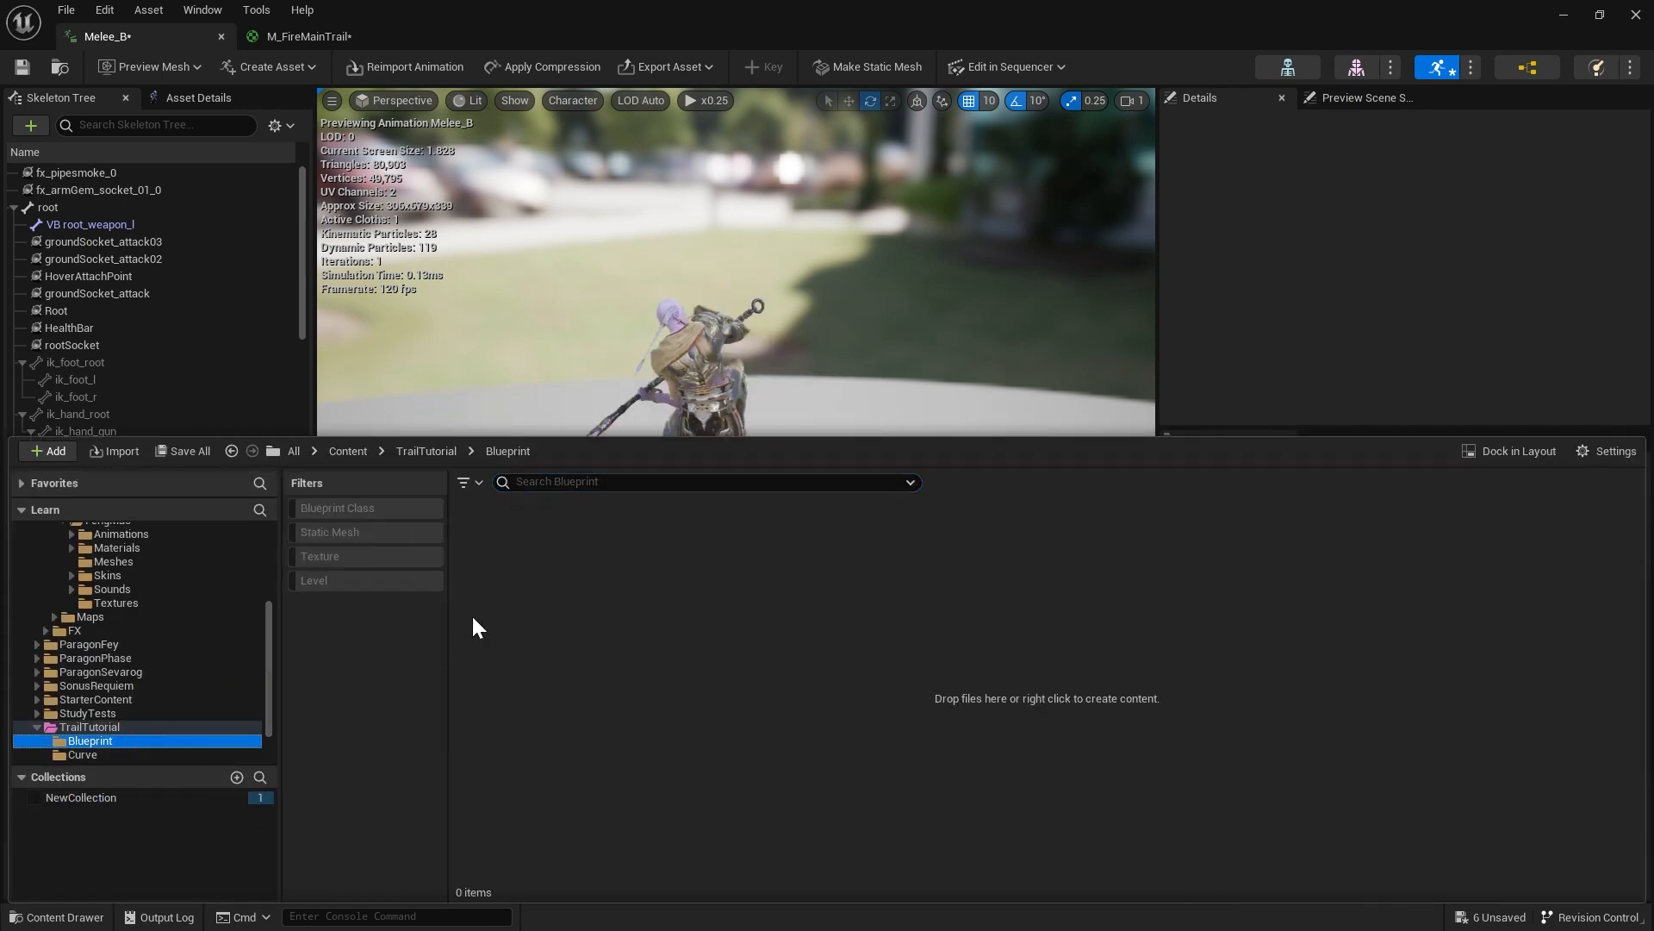
{"action": "right_click", "coordinate": [500, 572]}
{"action": "left_click", "coordinate": [586, 436]}
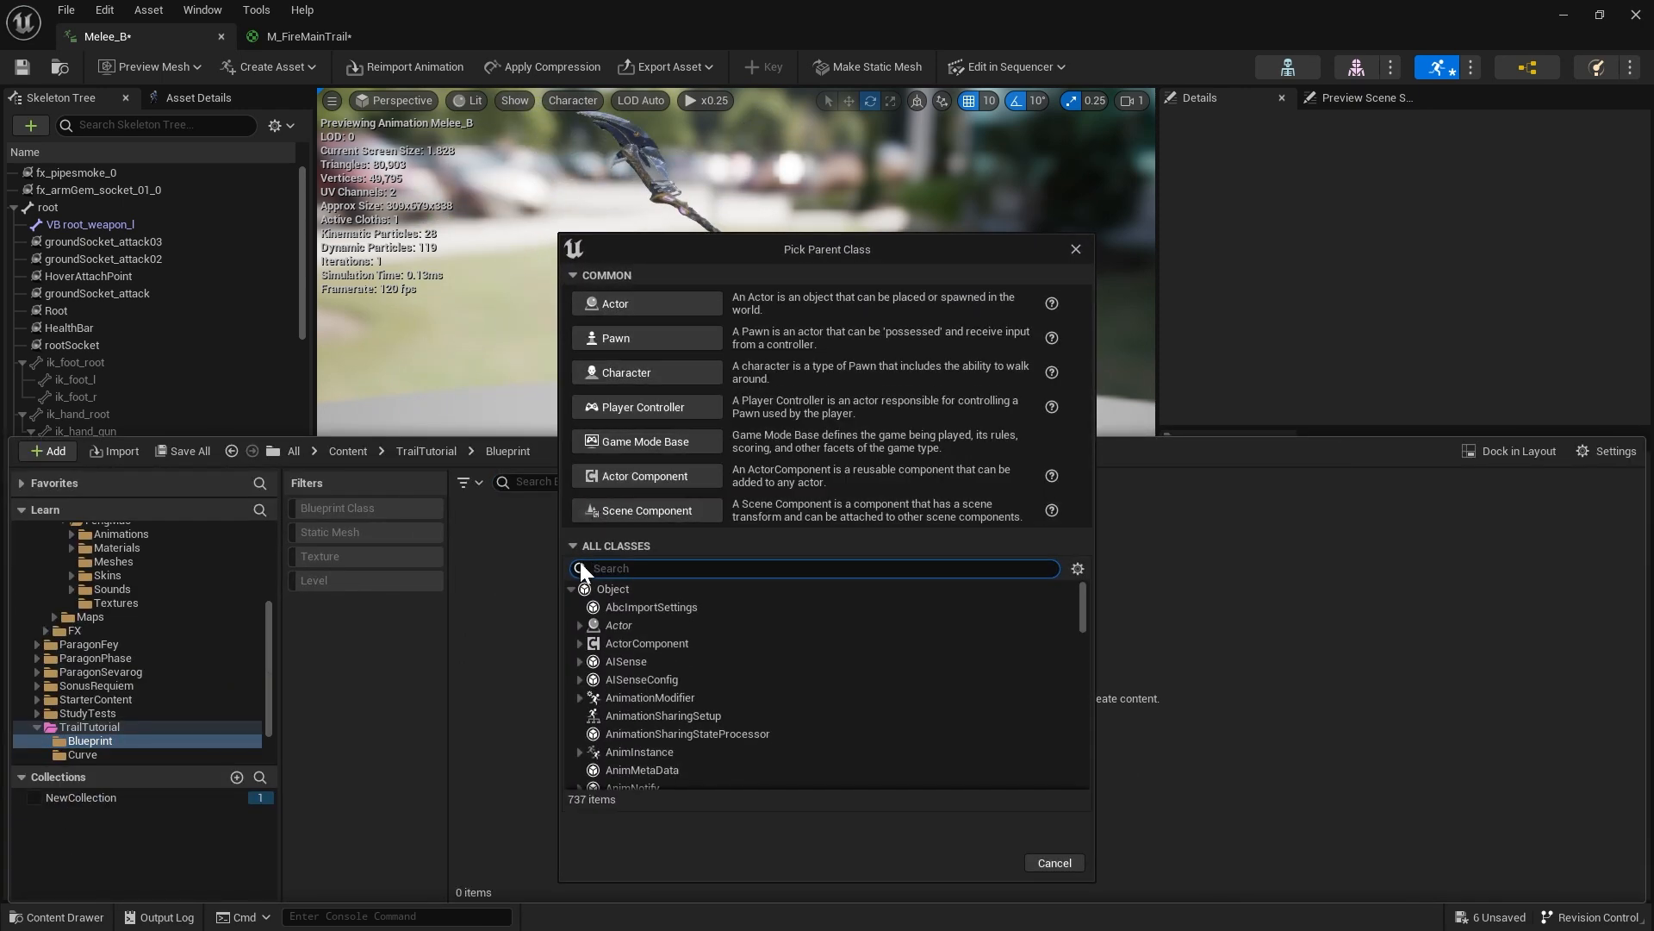
{"action": "type", "text": "niagara"}
{"action": "scroll", "coordinate": [816, 628], "scroll_direction": "down", "scroll_amount": 5}
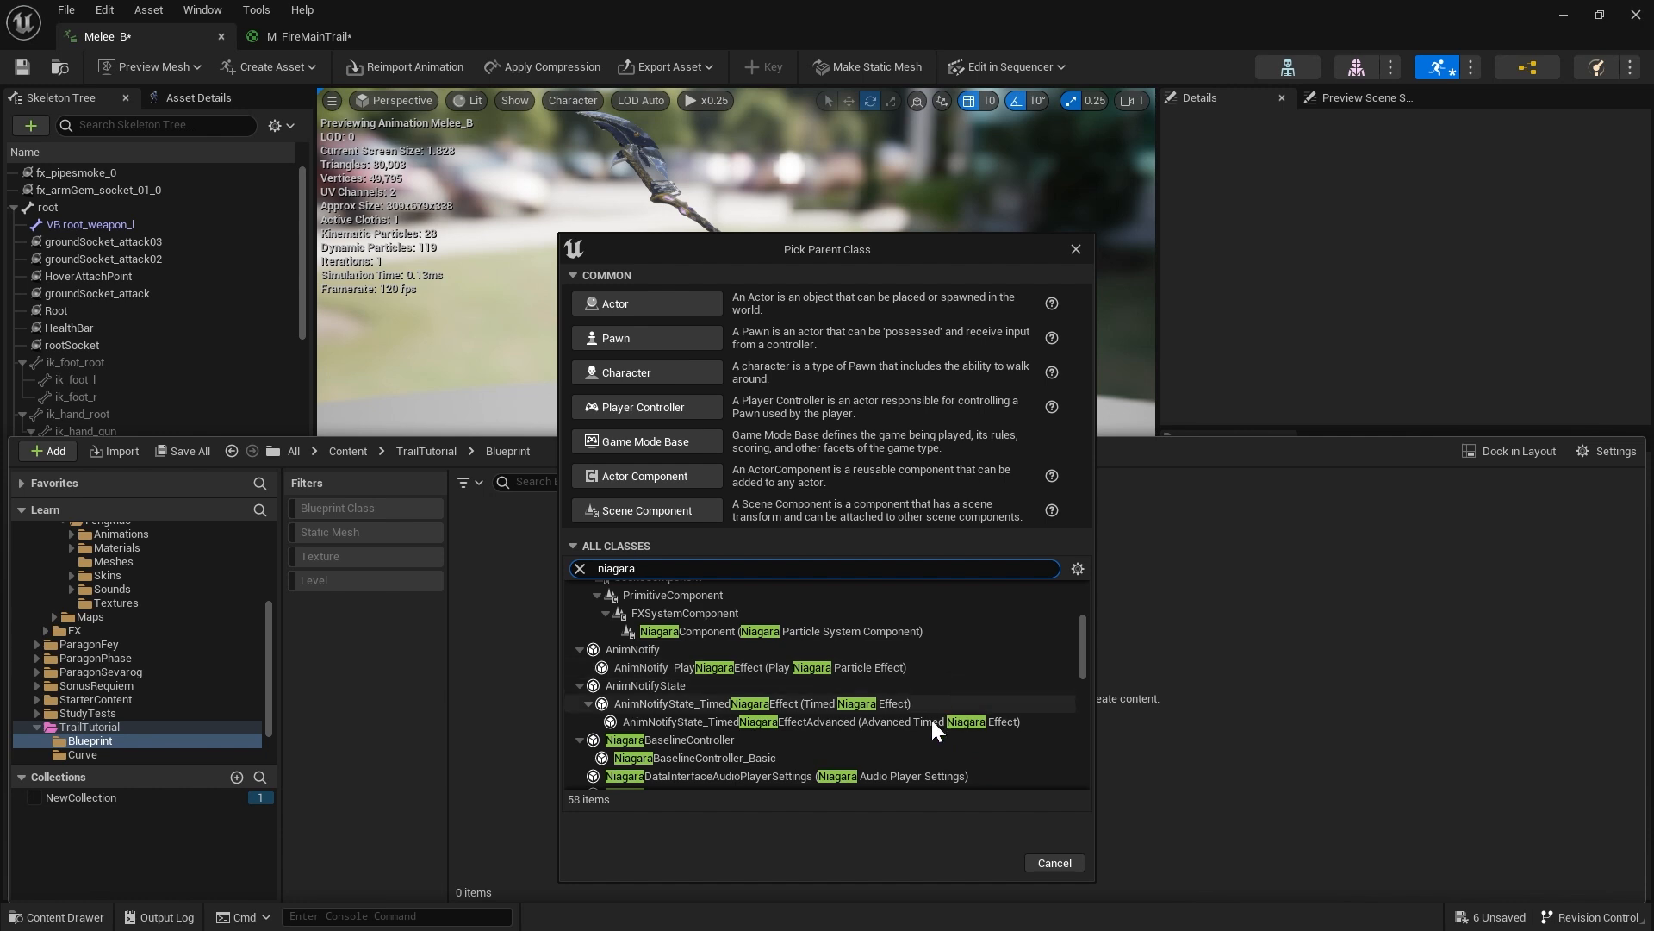
{"action": "left_click", "coordinate": [663, 686]}
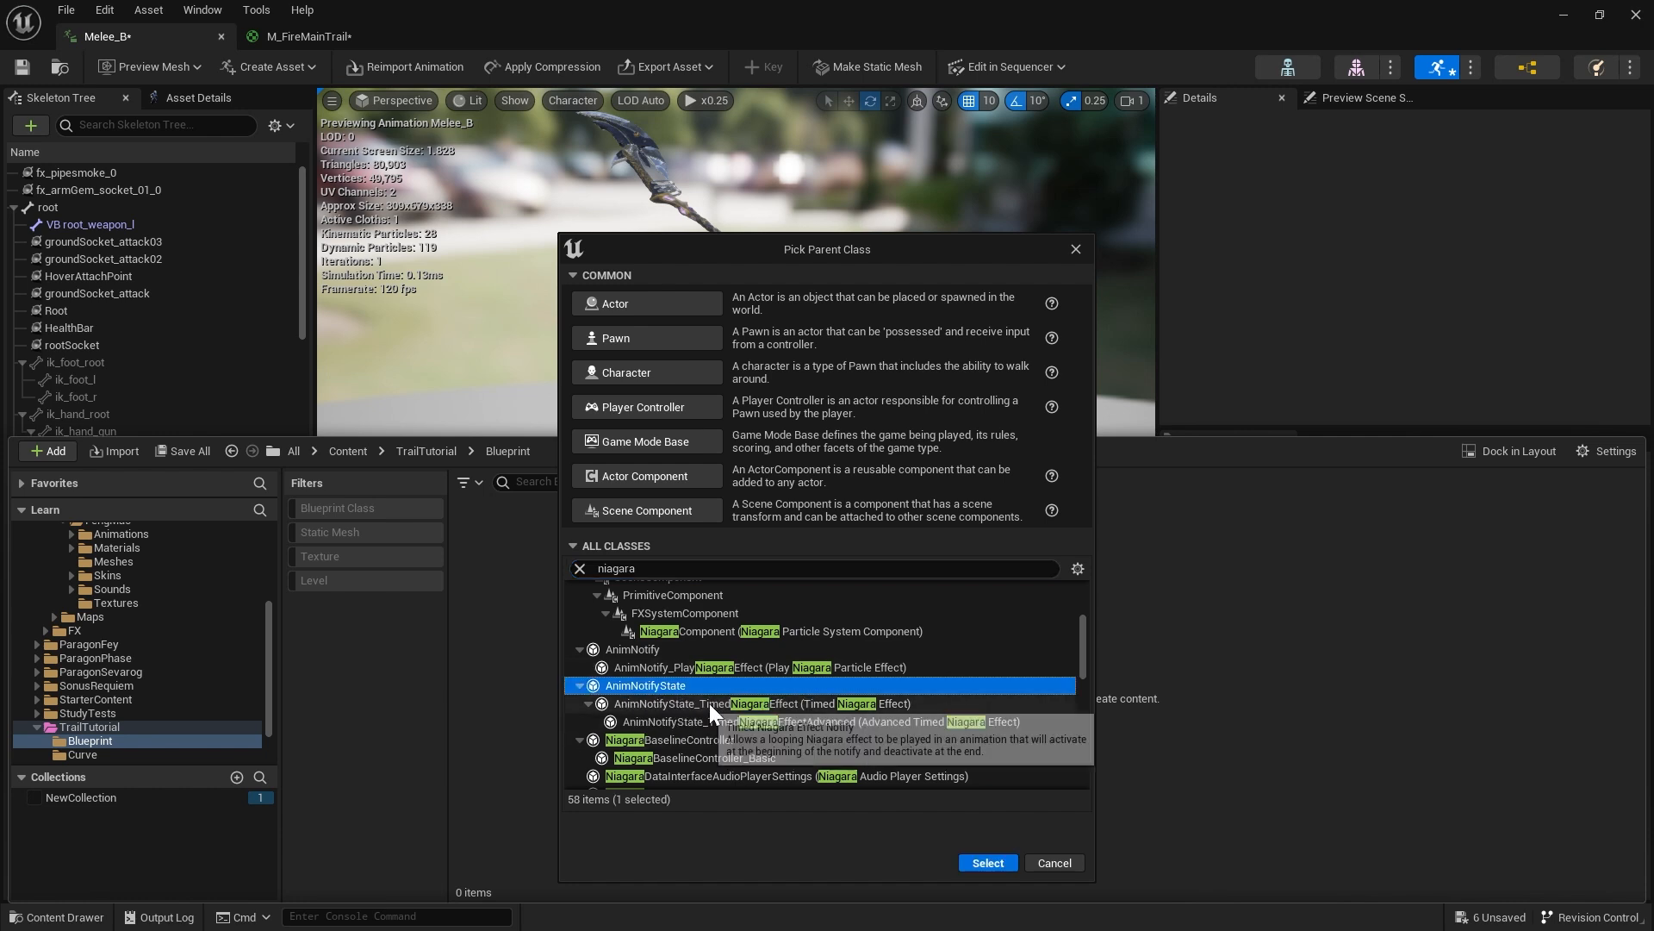
{"action": "left_click", "coordinate": [758, 704]}
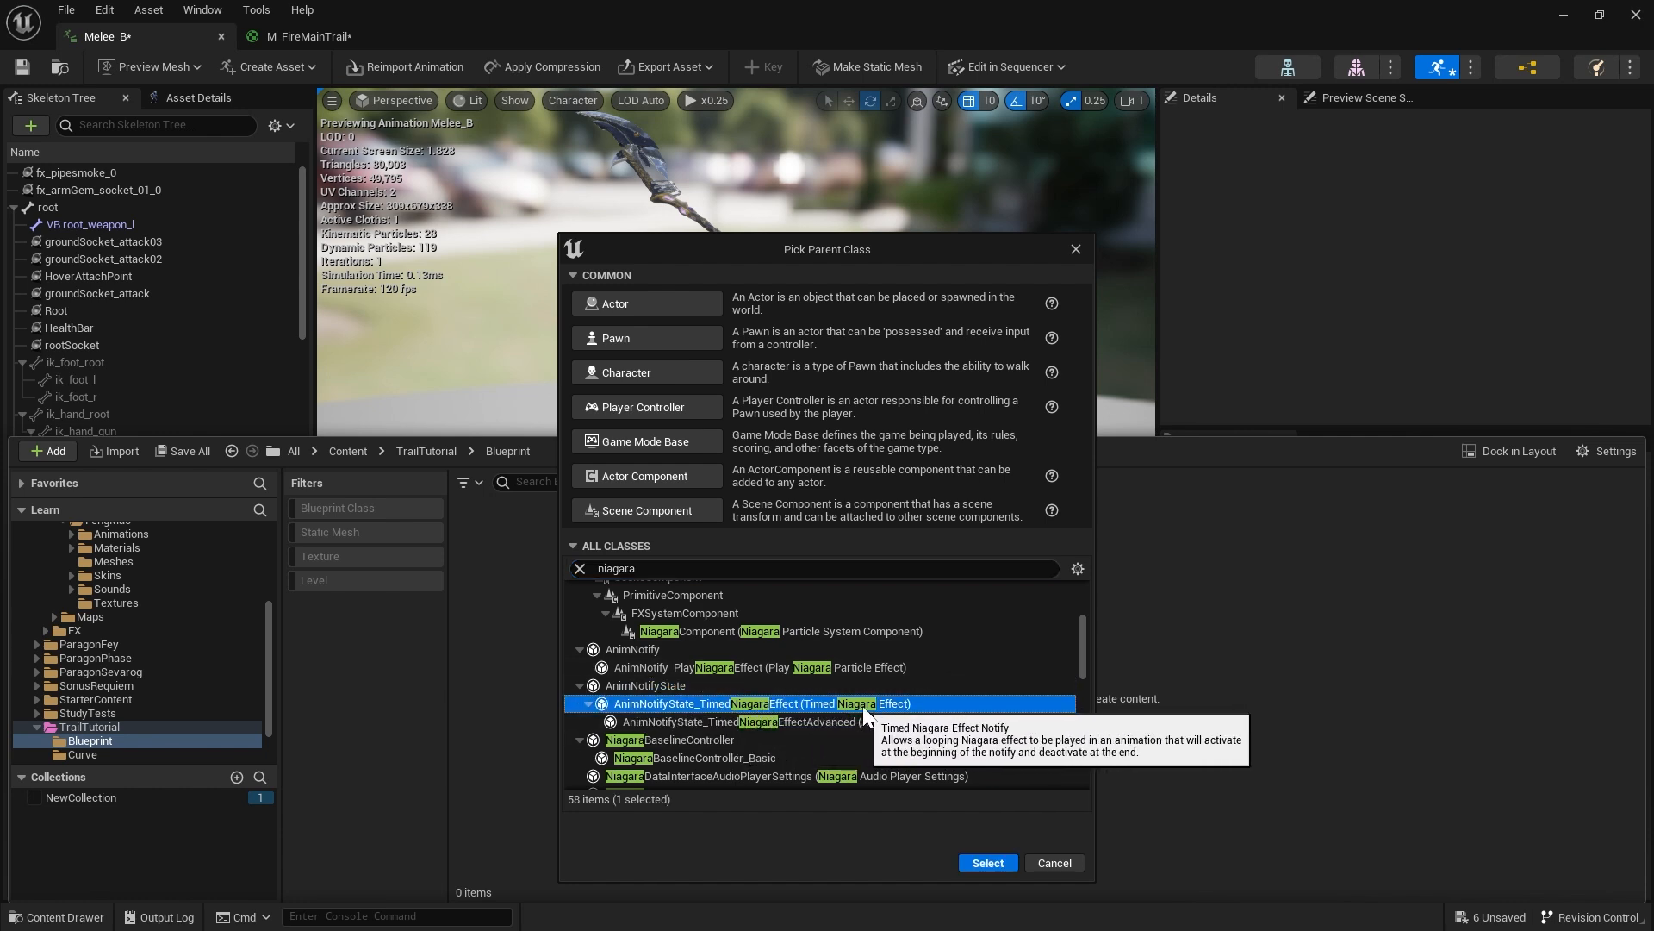
{"action": "left_click", "coordinate": [989, 862]}
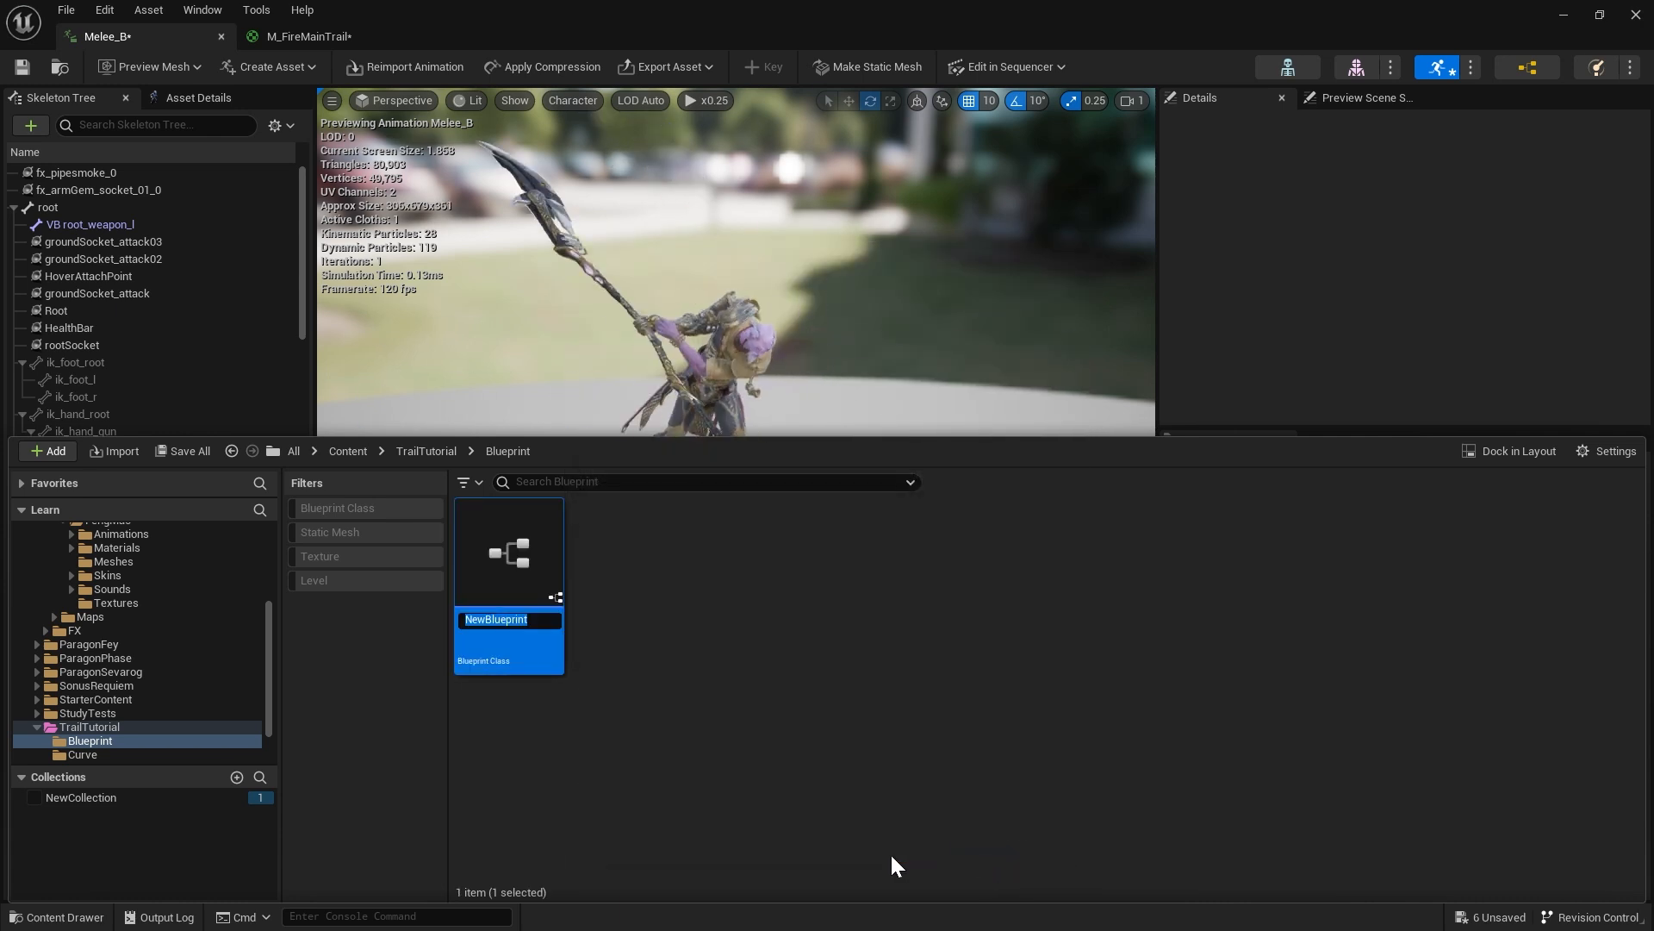
Name the new Blueprint BP_FXTrail and open it
{"action": "type", "text": "BP_"}
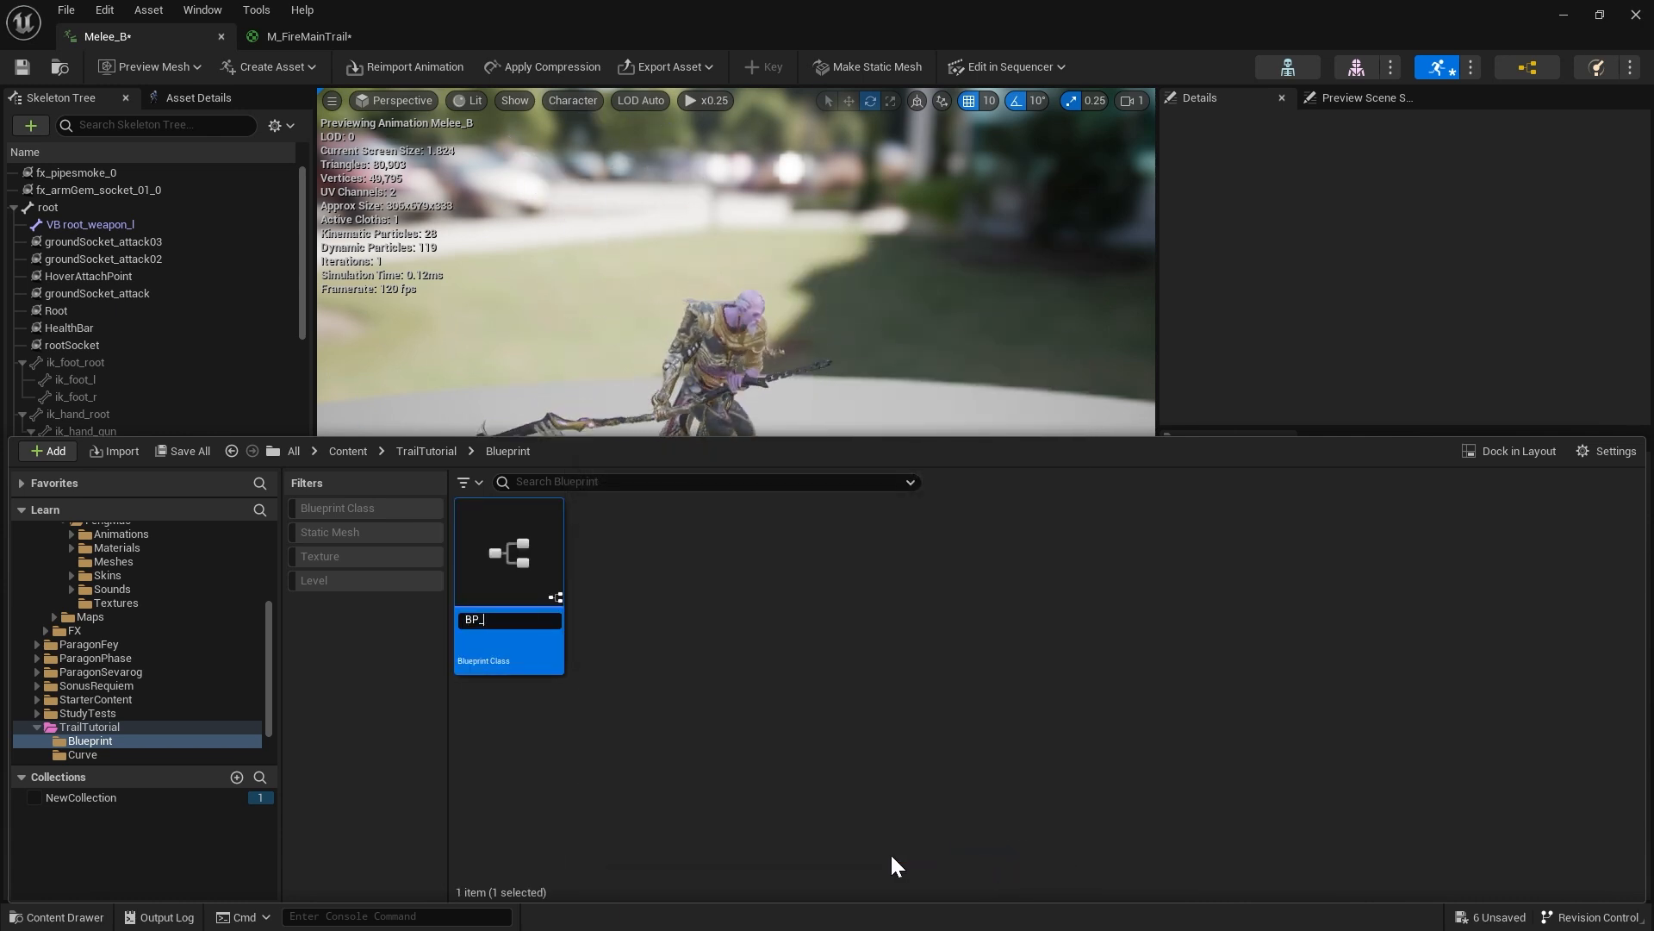
{"action": "type", "text": "FXTrail"}
{"action": "key", "text": "Return"}
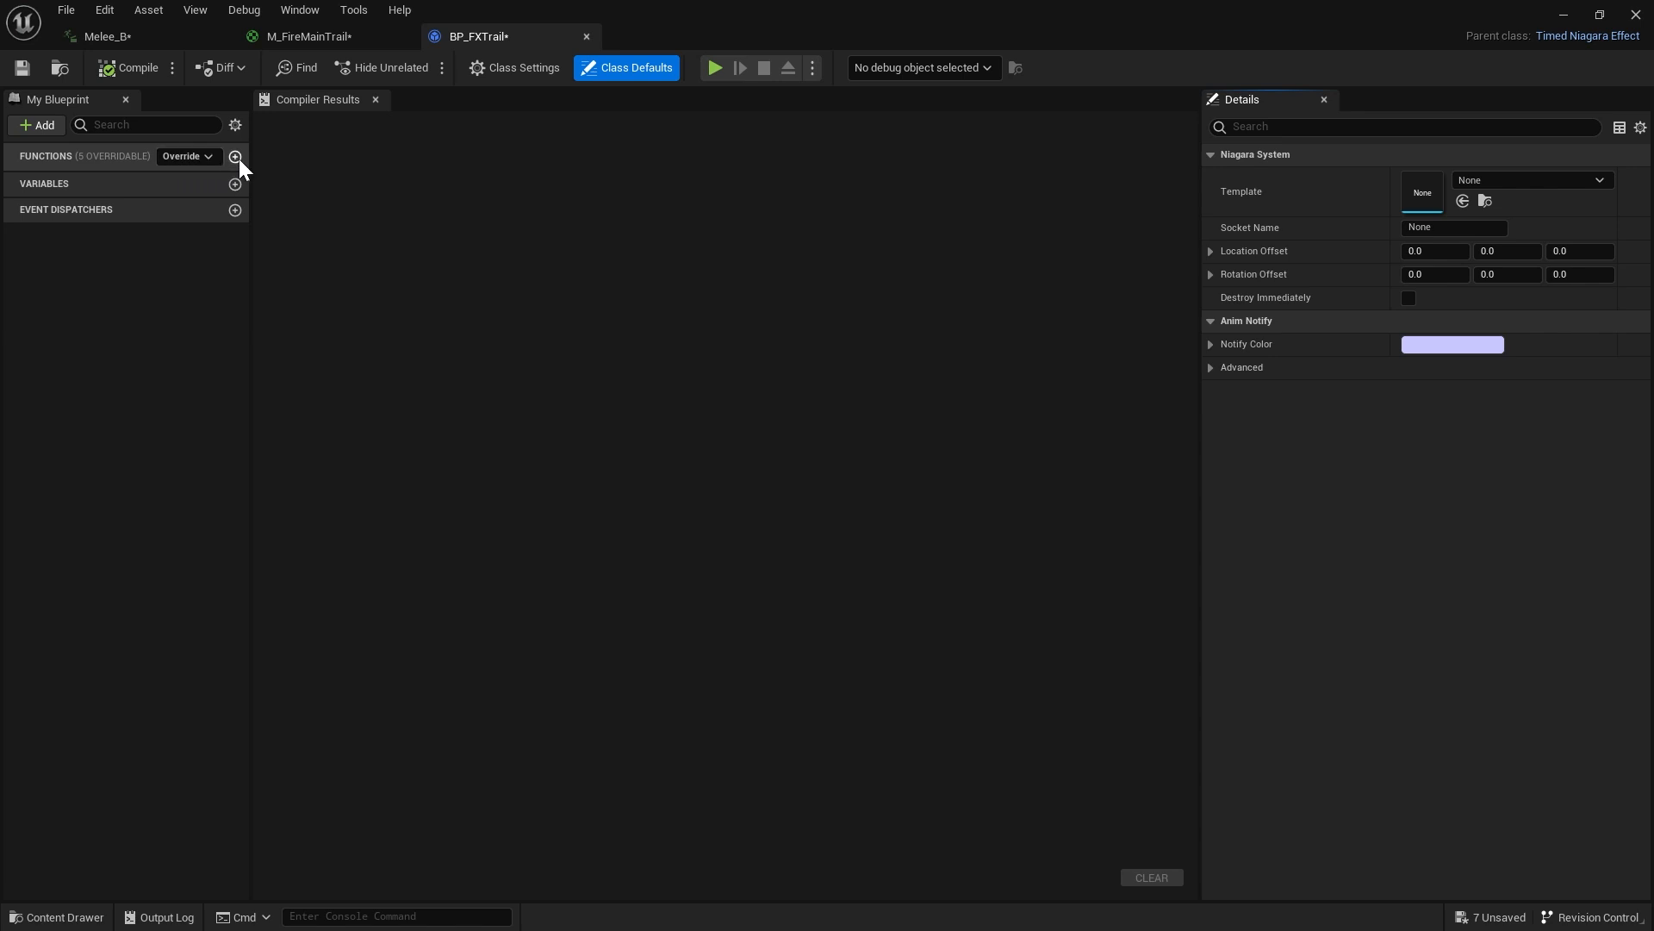
Override the Received Notify Tick function and spread its entry node and Return Node far apart
{"action": "left_click", "coordinate": [211, 155]}
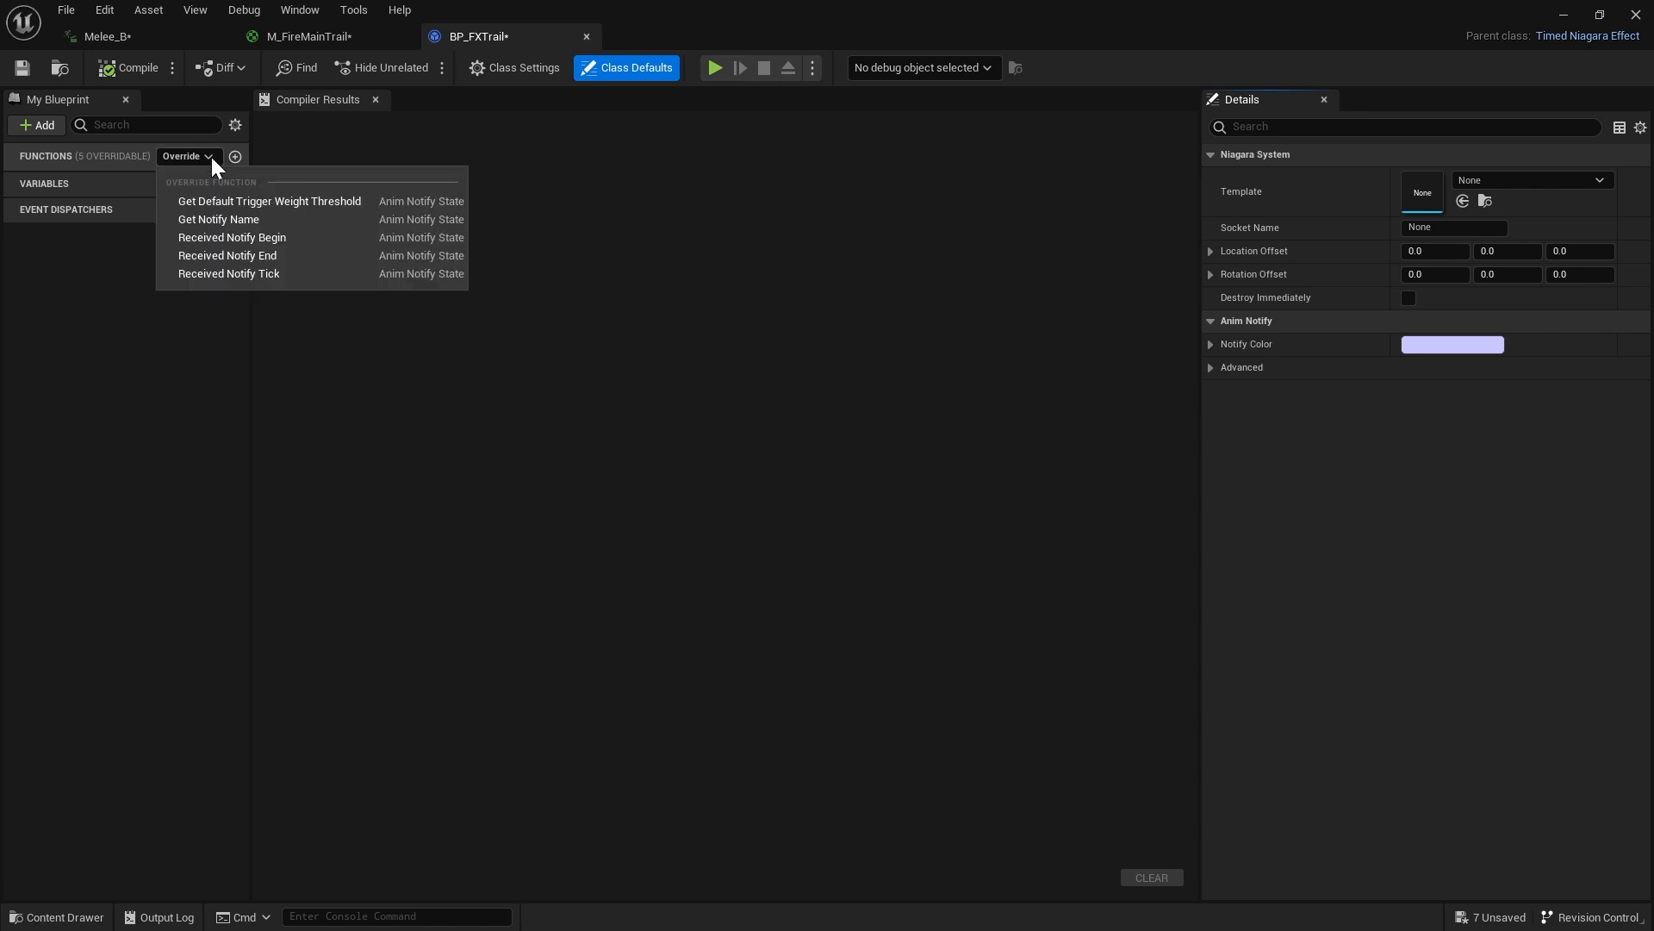
{"action": "left_click", "coordinate": [230, 273]}
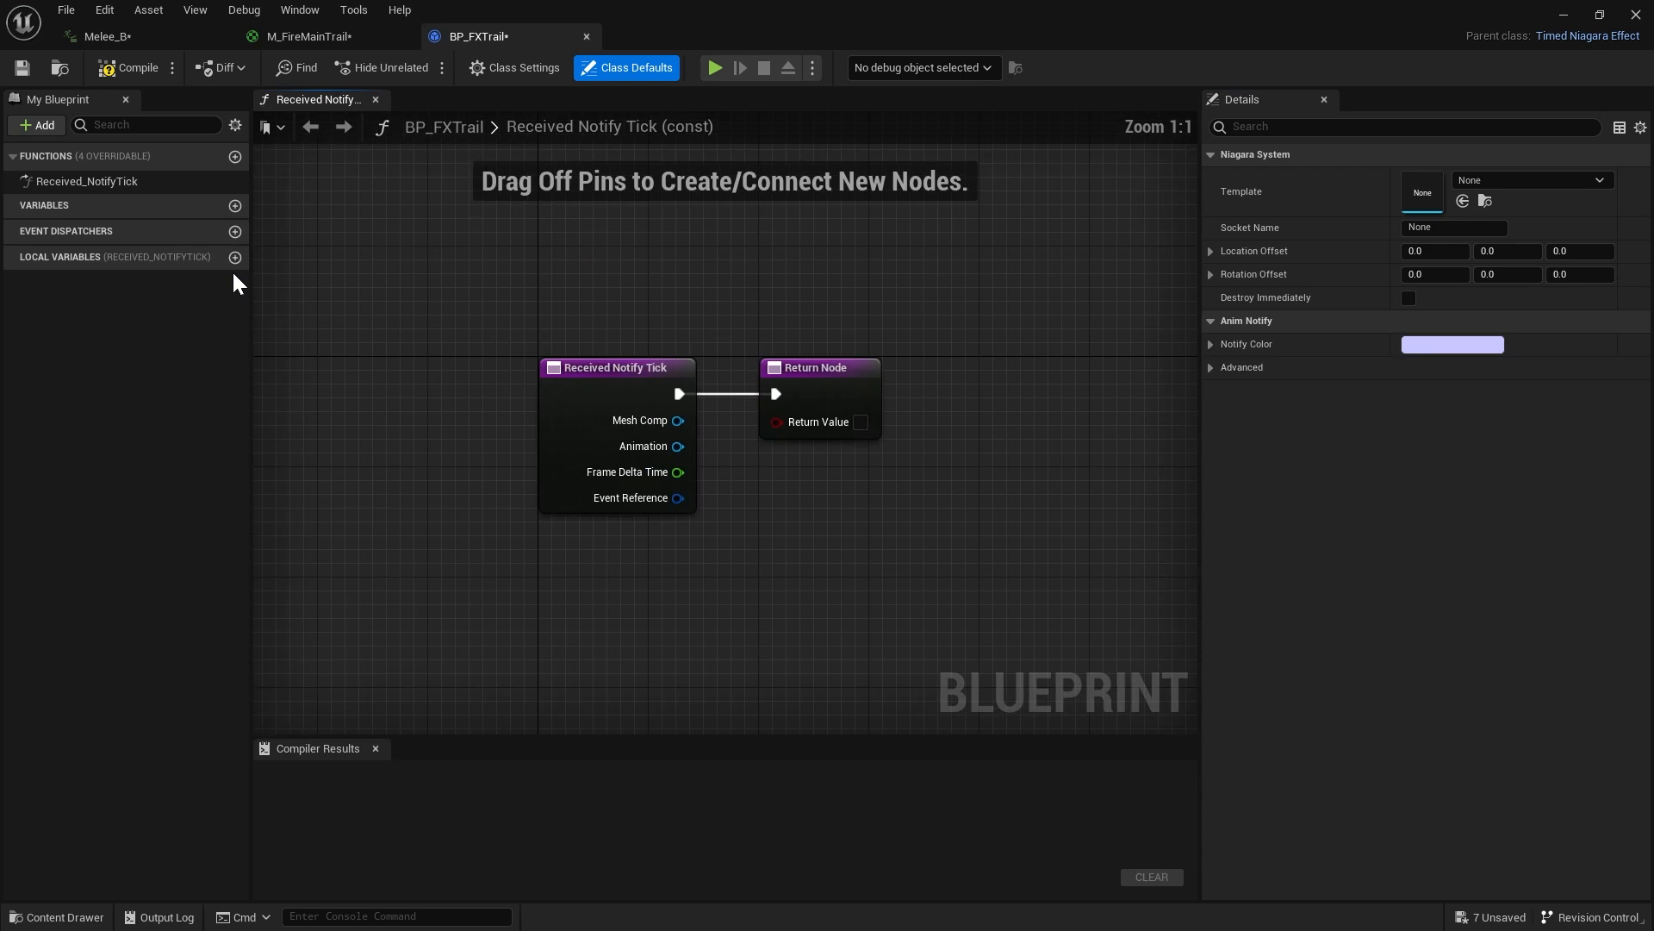
{"action": "right_click_drag", "start_coordinate": [670, 339], "coordinate": [576, 325]}
{"action": "left_click_drag", "start_coordinate": [542, 421], "coordinate": [345, 407]}
{"action": "scroll", "coordinate": [747, 363], "scroll_direction": "down", "scroll_amount": 2}
{"action": "right_click_drag", "start_coordinate": [829, 391], "coordinate": [590, 367]}
{"action": "left_click_drag", "start_coordinate": [568, 379], "coordinate": [1182, 361]}
{"action": "right_click_drag", "start_coordinate": [497, 358], "coordinate": [595, 359]}
{"action": "scroll", "coordinate": [550, 313], "scroll_direction": "up", "scroll_amount": 2}
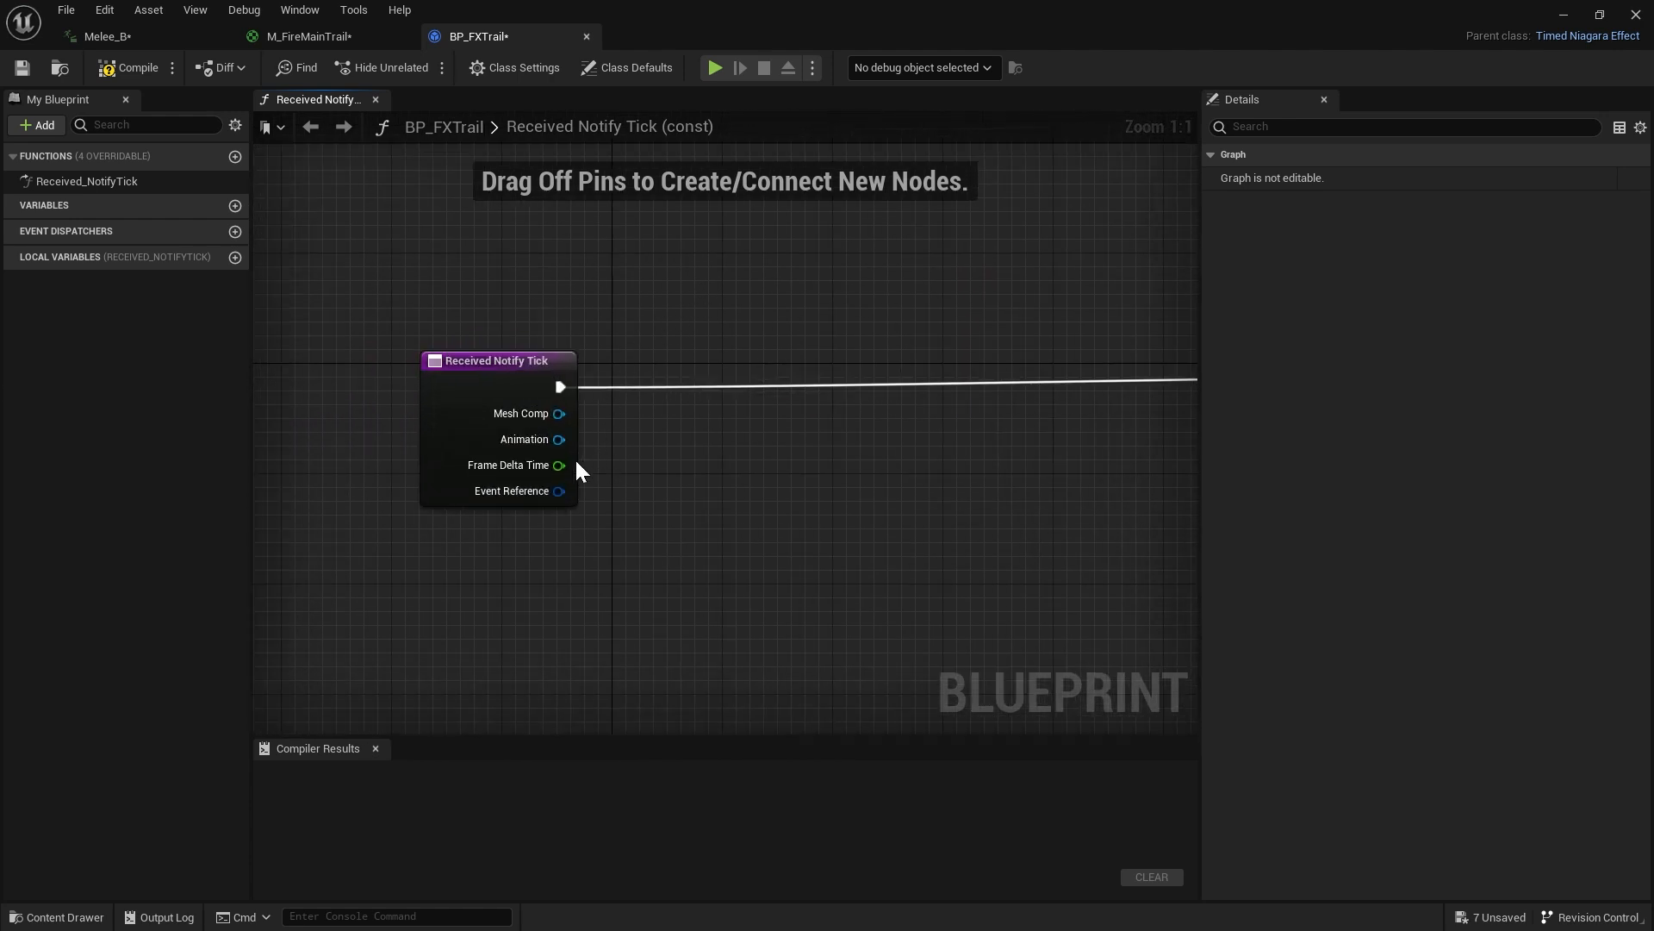
Add a Get Spawned Effect node from the Mesh Comp output and run it directly after Received Notify Tick
{"action": "left_click_drag", "start_coordinate": [558, 413], "coordinate": [654, 417]}
{"action": "type", "text": "get "}
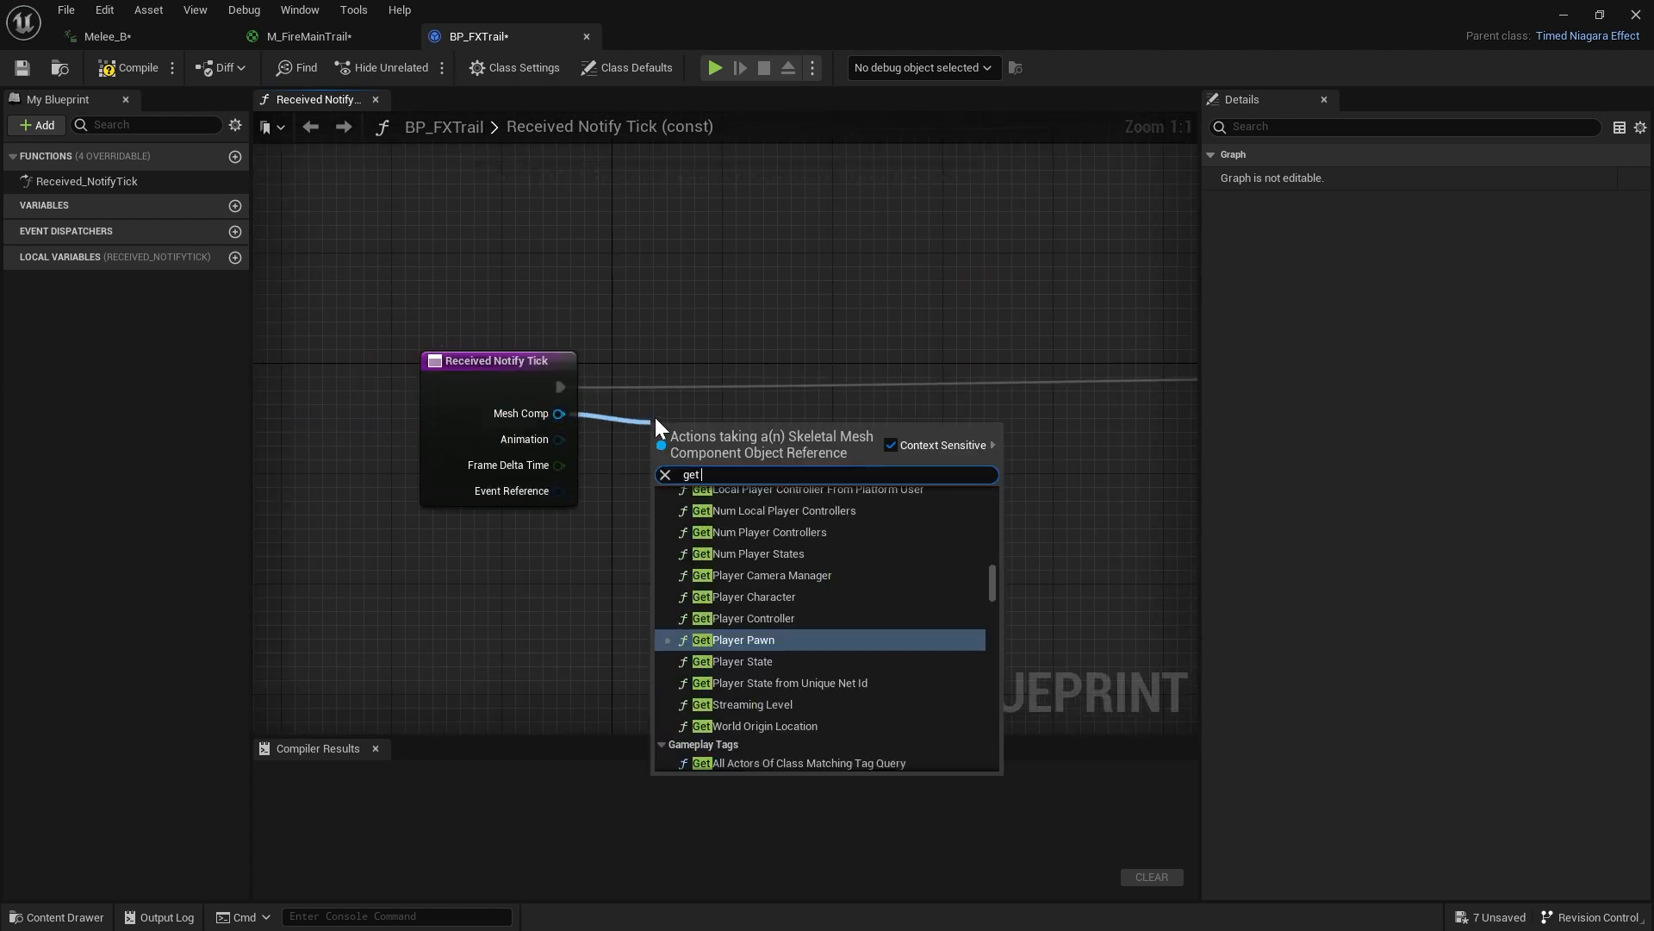
{"action": "type", "text": "spawned eff"}
{"action": "key", "text": "Return"}
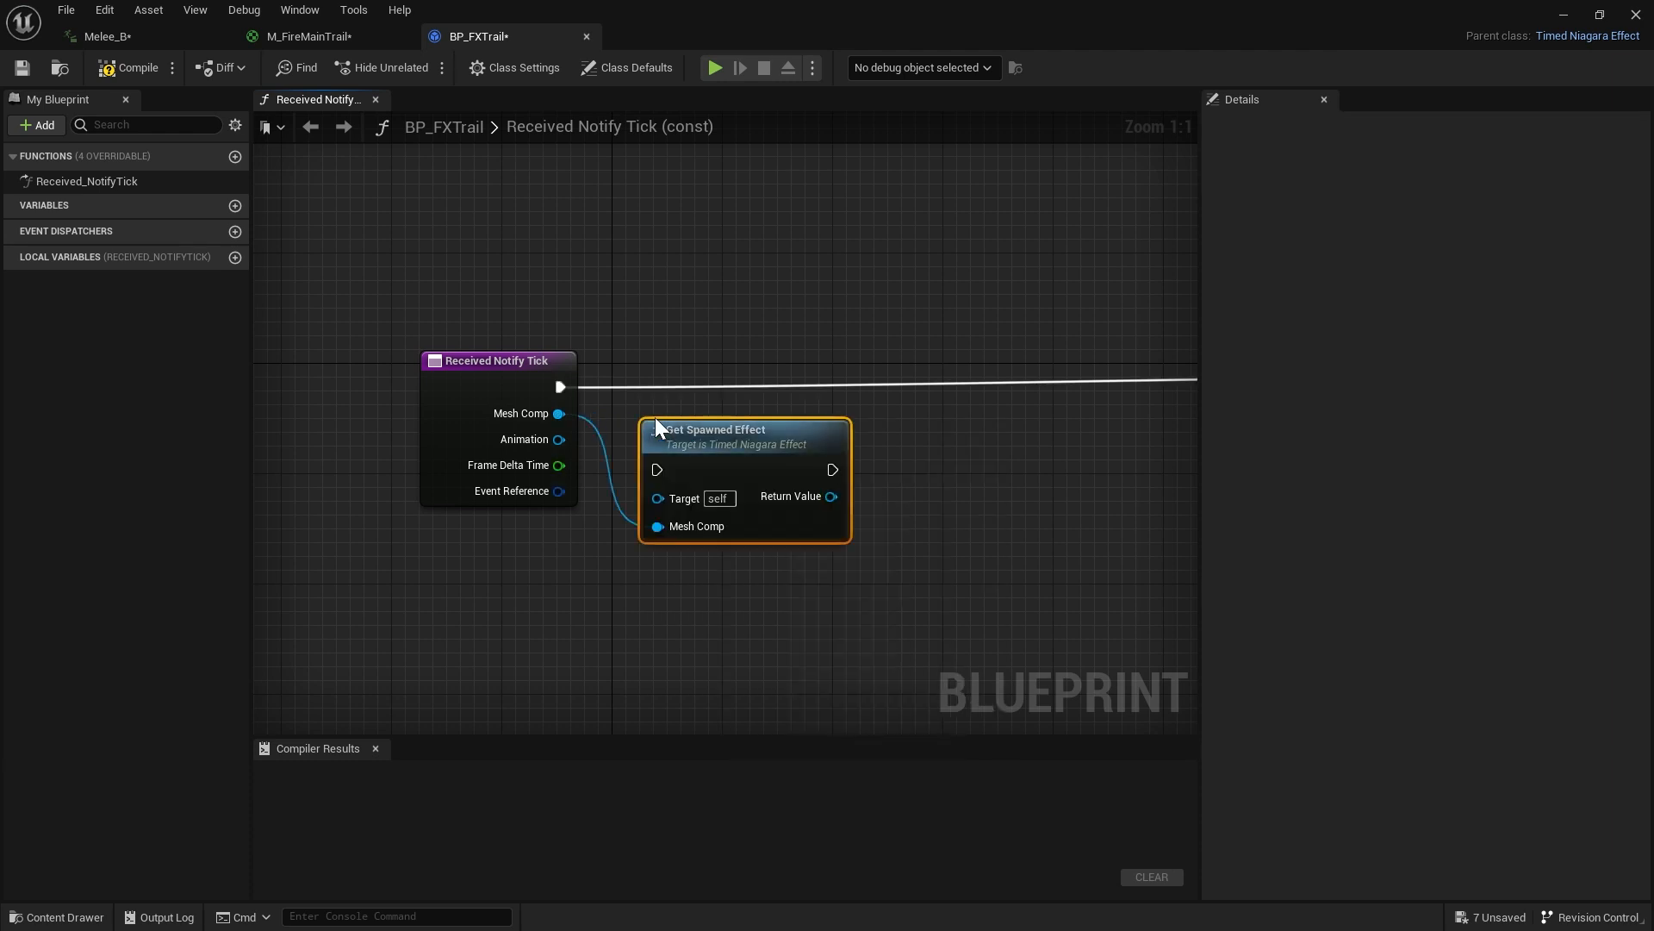
{"action": "left_click_drag", "start_coordinate": [697, 429], "coordinate": [703, 378]}
{"action": "left_click_drag", "start_coordinate": [560, 386], "coordinate": [712, 328]}
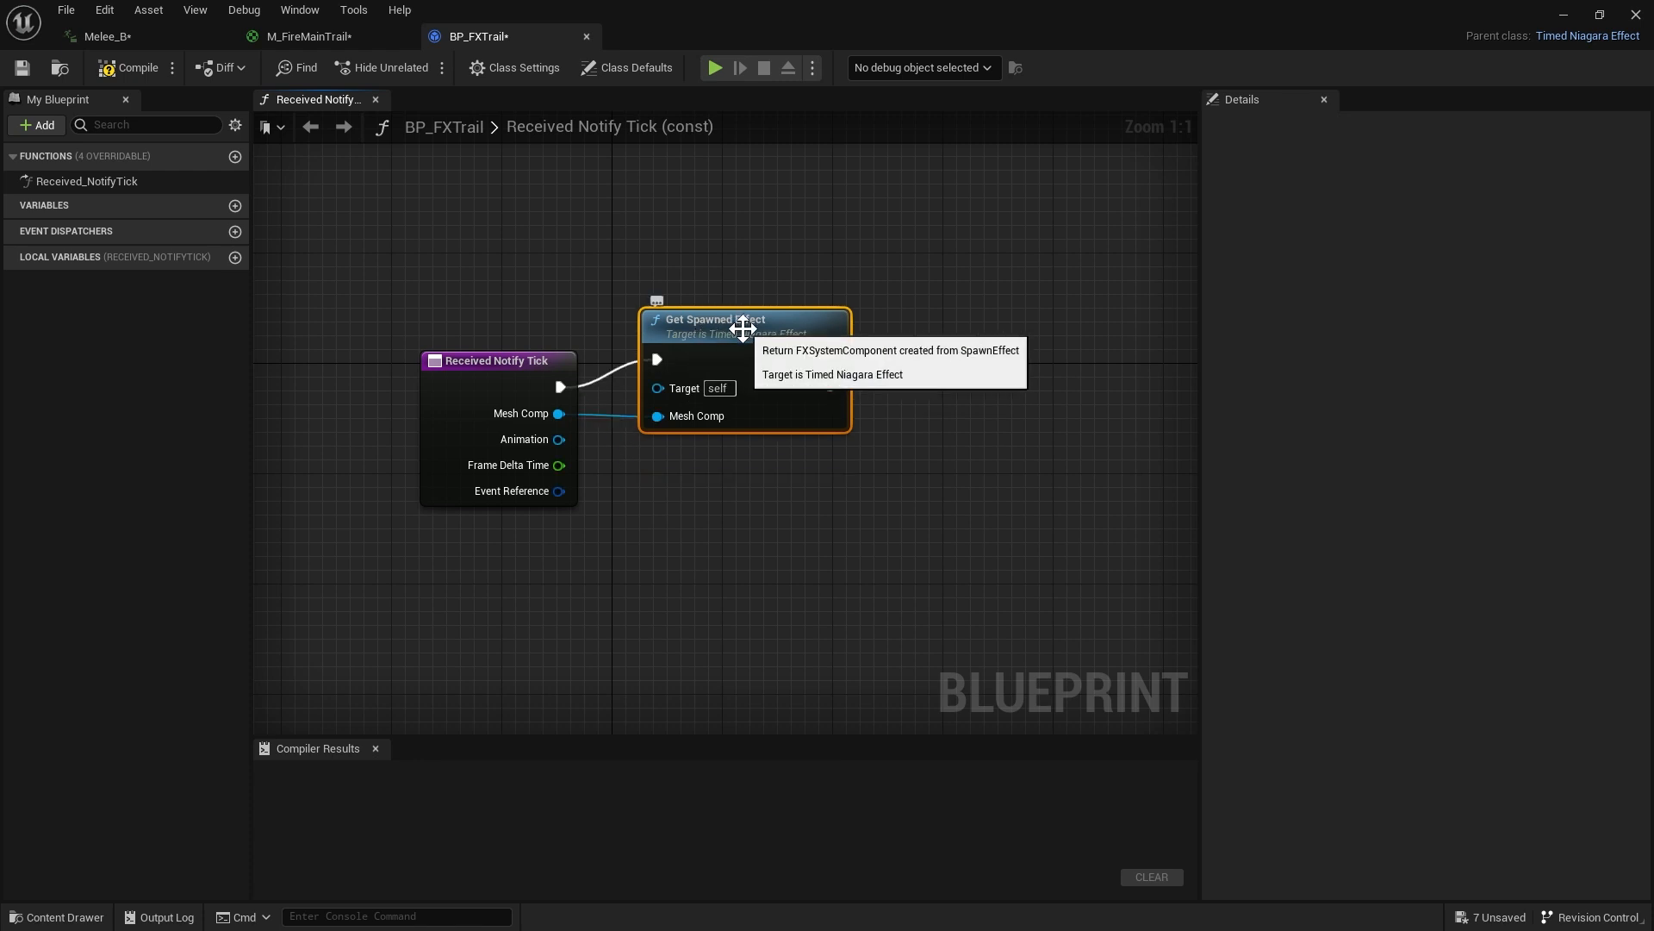
Add an Is Valid branching node on Get Spawned Effect's return value and connect its execution input
{"action": "left_click_drag", "start_coordinate": [832, 386], "coordinate": [883, 416]}
{"action": "type", "text": "is valid?"}
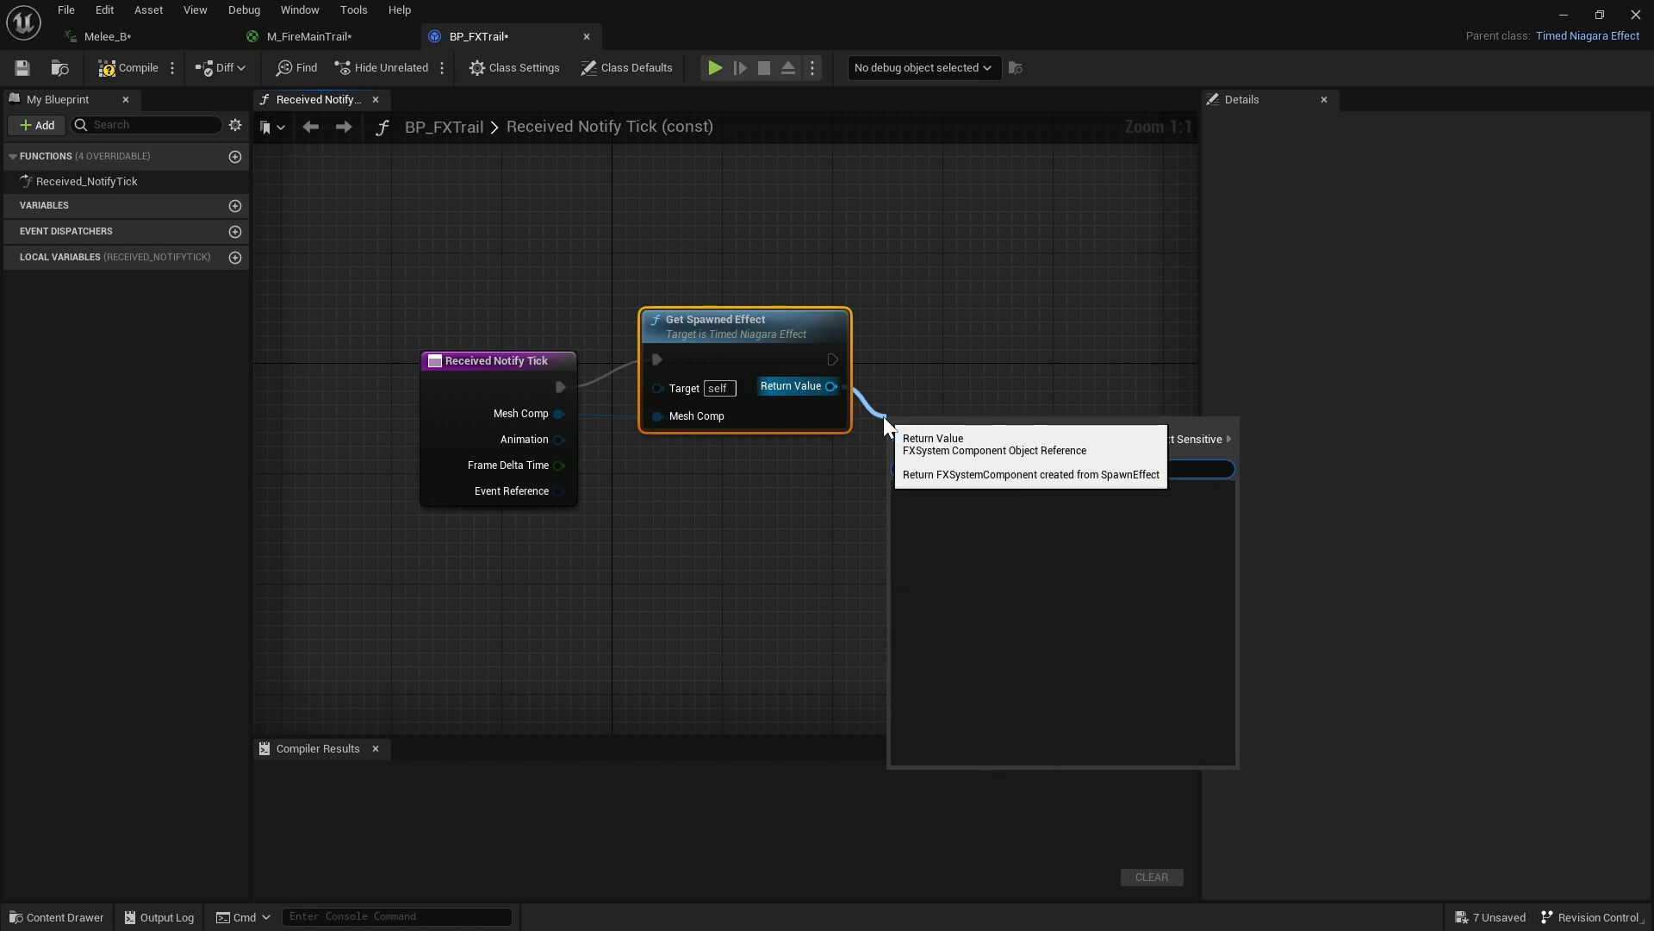
{"action": "key", "text": "BackSpace"}
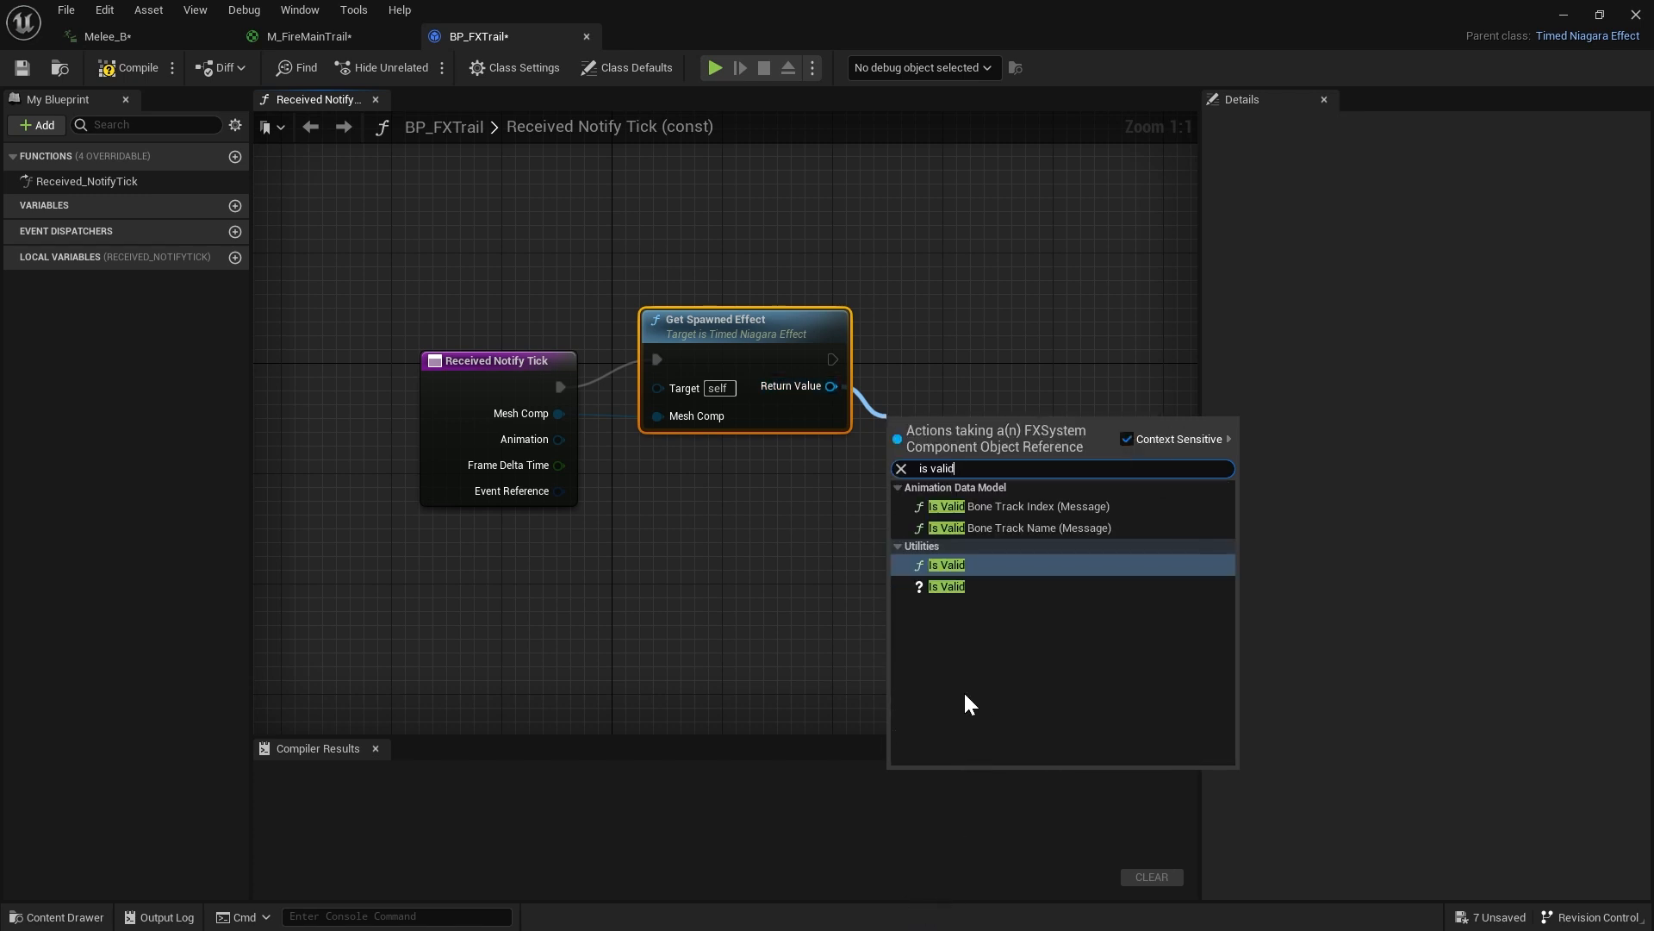
{"action": "left_click", "coordinate": [960, 591]}
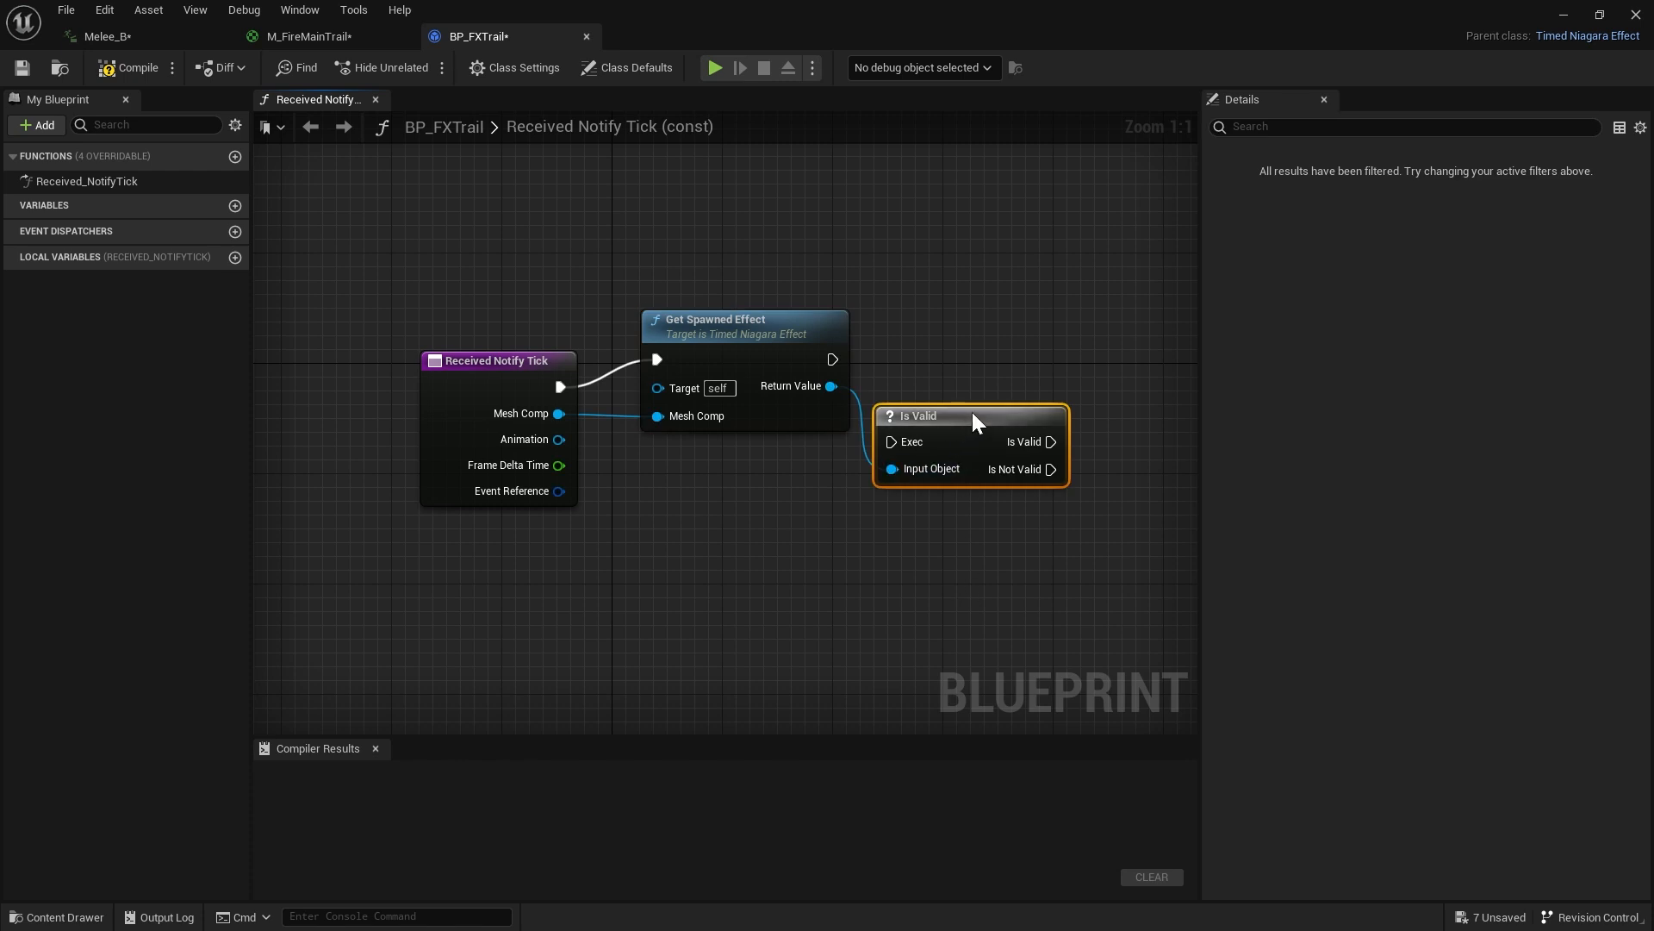
{"action": "left_click_drag", "start_coordinate": [964, 416], "coordinate": [1010, 403]}
{"action": "left_click_drag", "start_coordinate": [832, 359], "coordinate": [942, 426]}
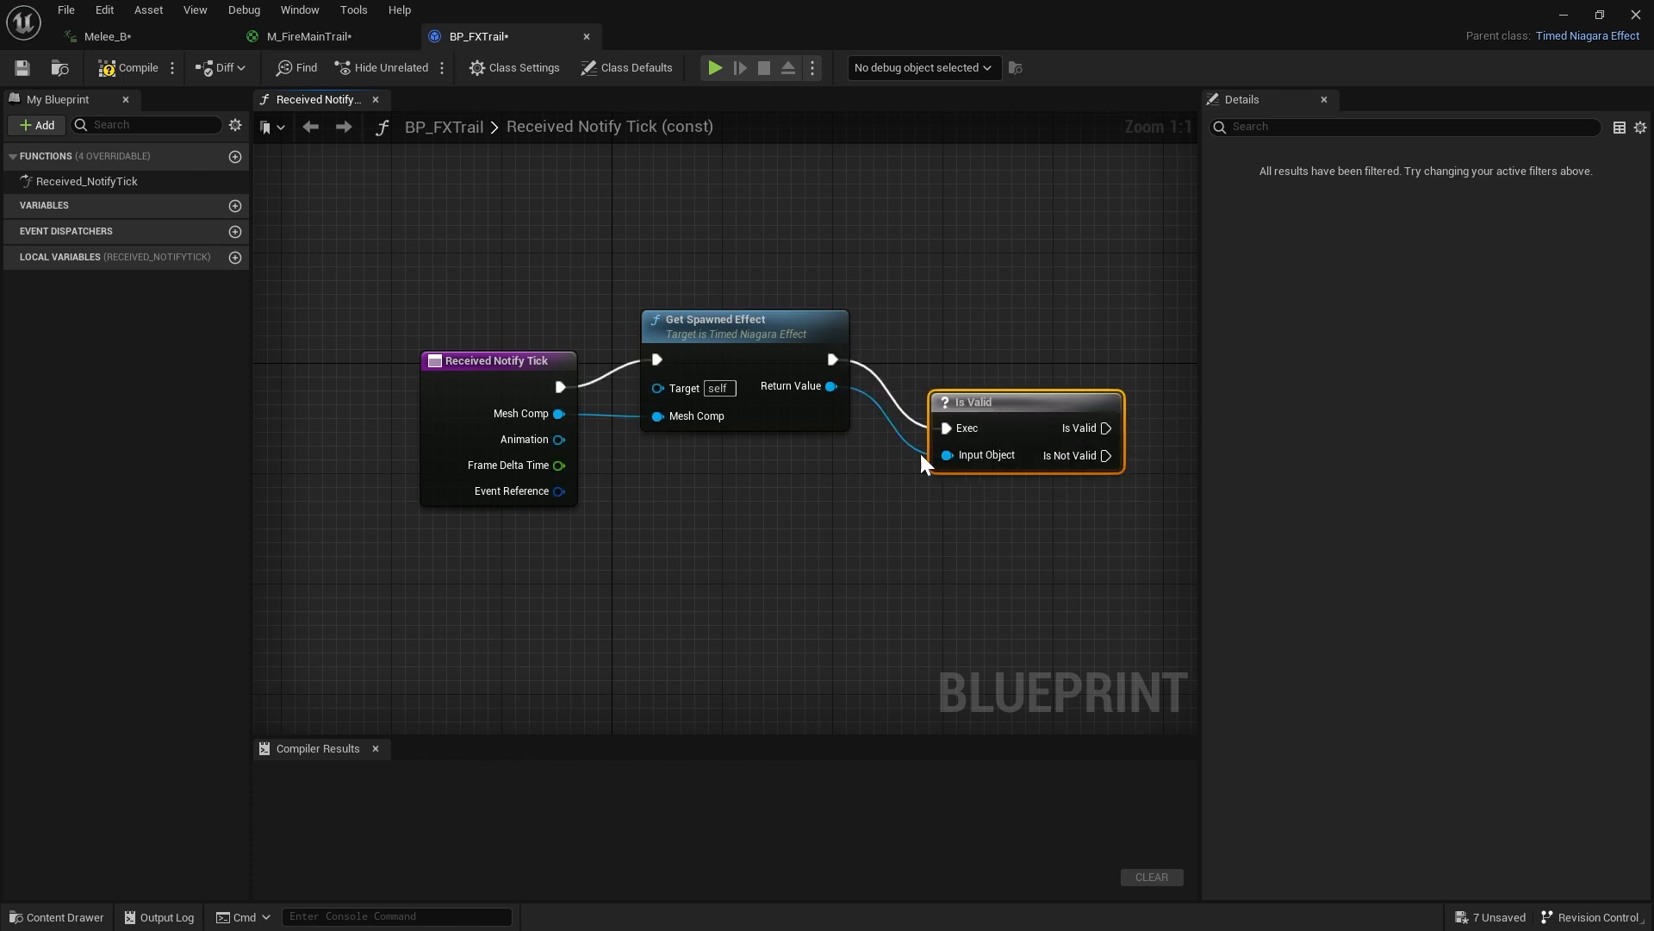
Add a Print String node to the Is Not Valid output with the text "Failure!"
{"action": "right_click_drag", "start_coordinate": [1001, 520], "coordinate": [594, 592]}
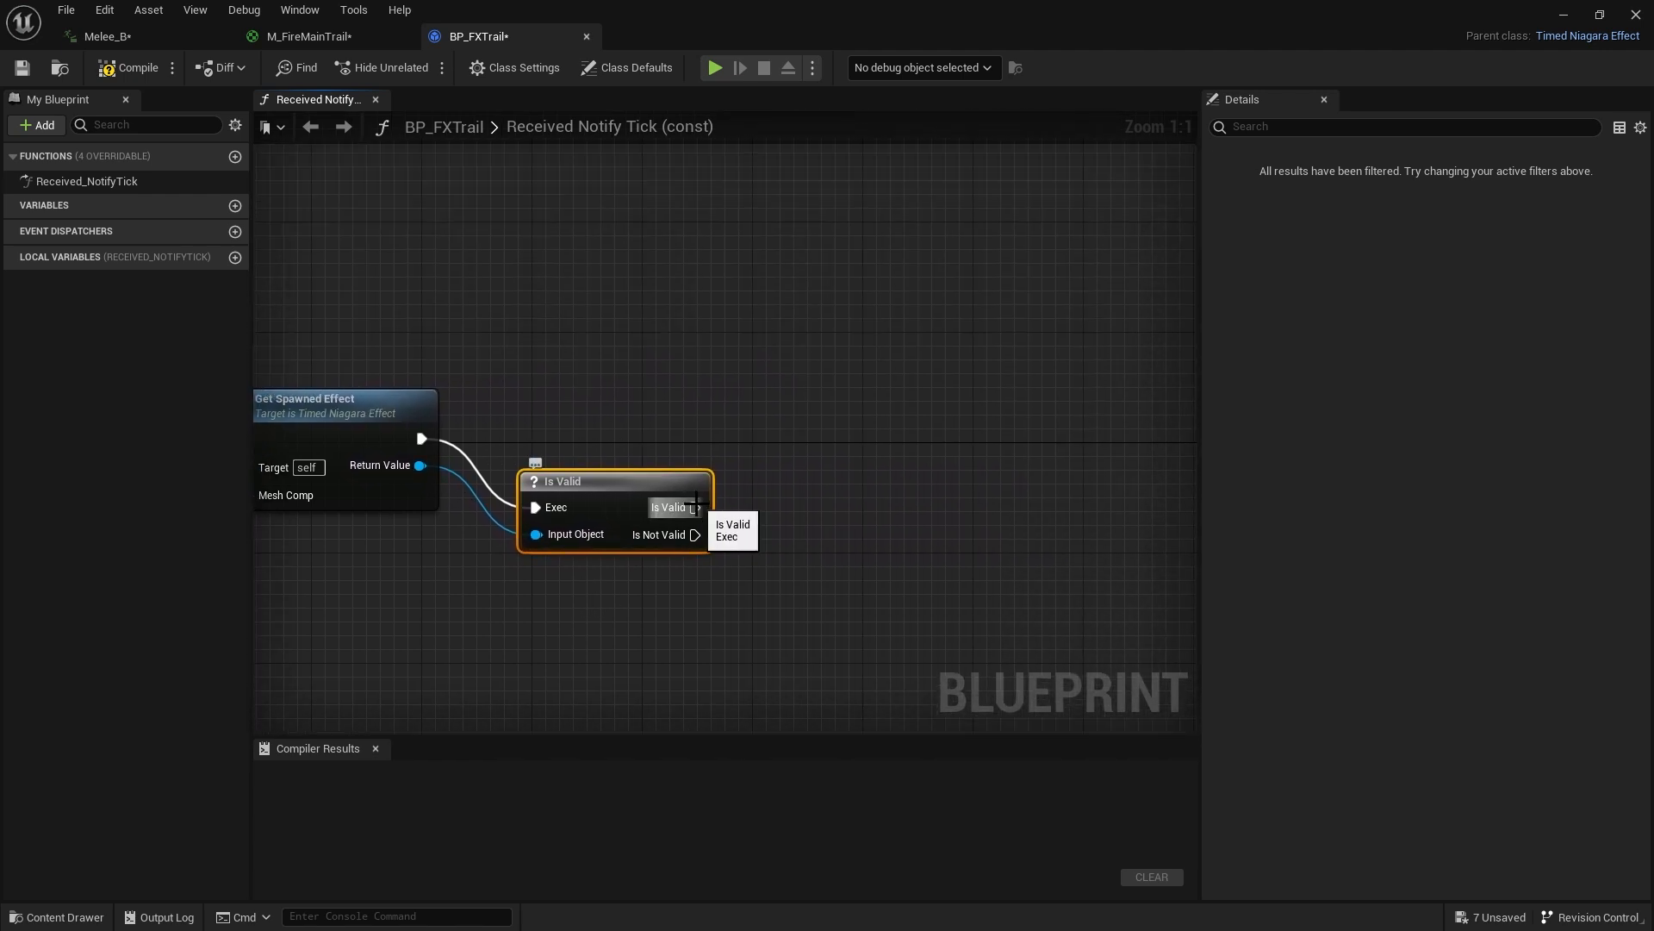
{"action": "left_click_drag", "start_coordinate": [691, 538], "coordinate": [715, 665]}
{"action": "type", "text": "print string"}
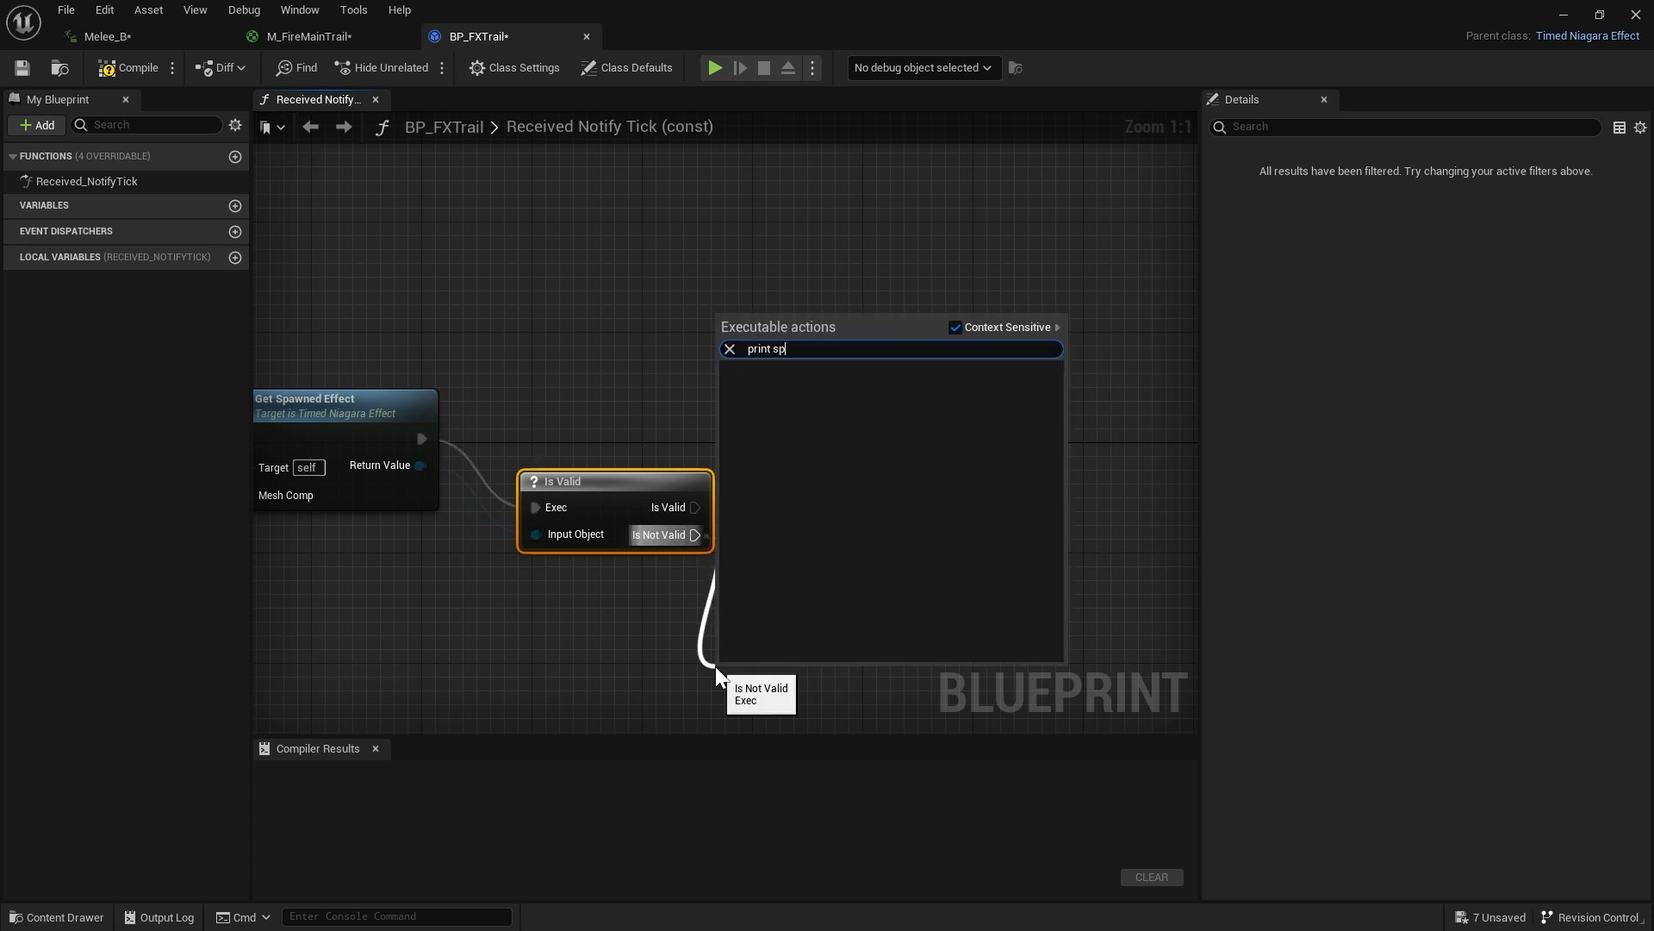
{"action": "key", "text": "Return"}
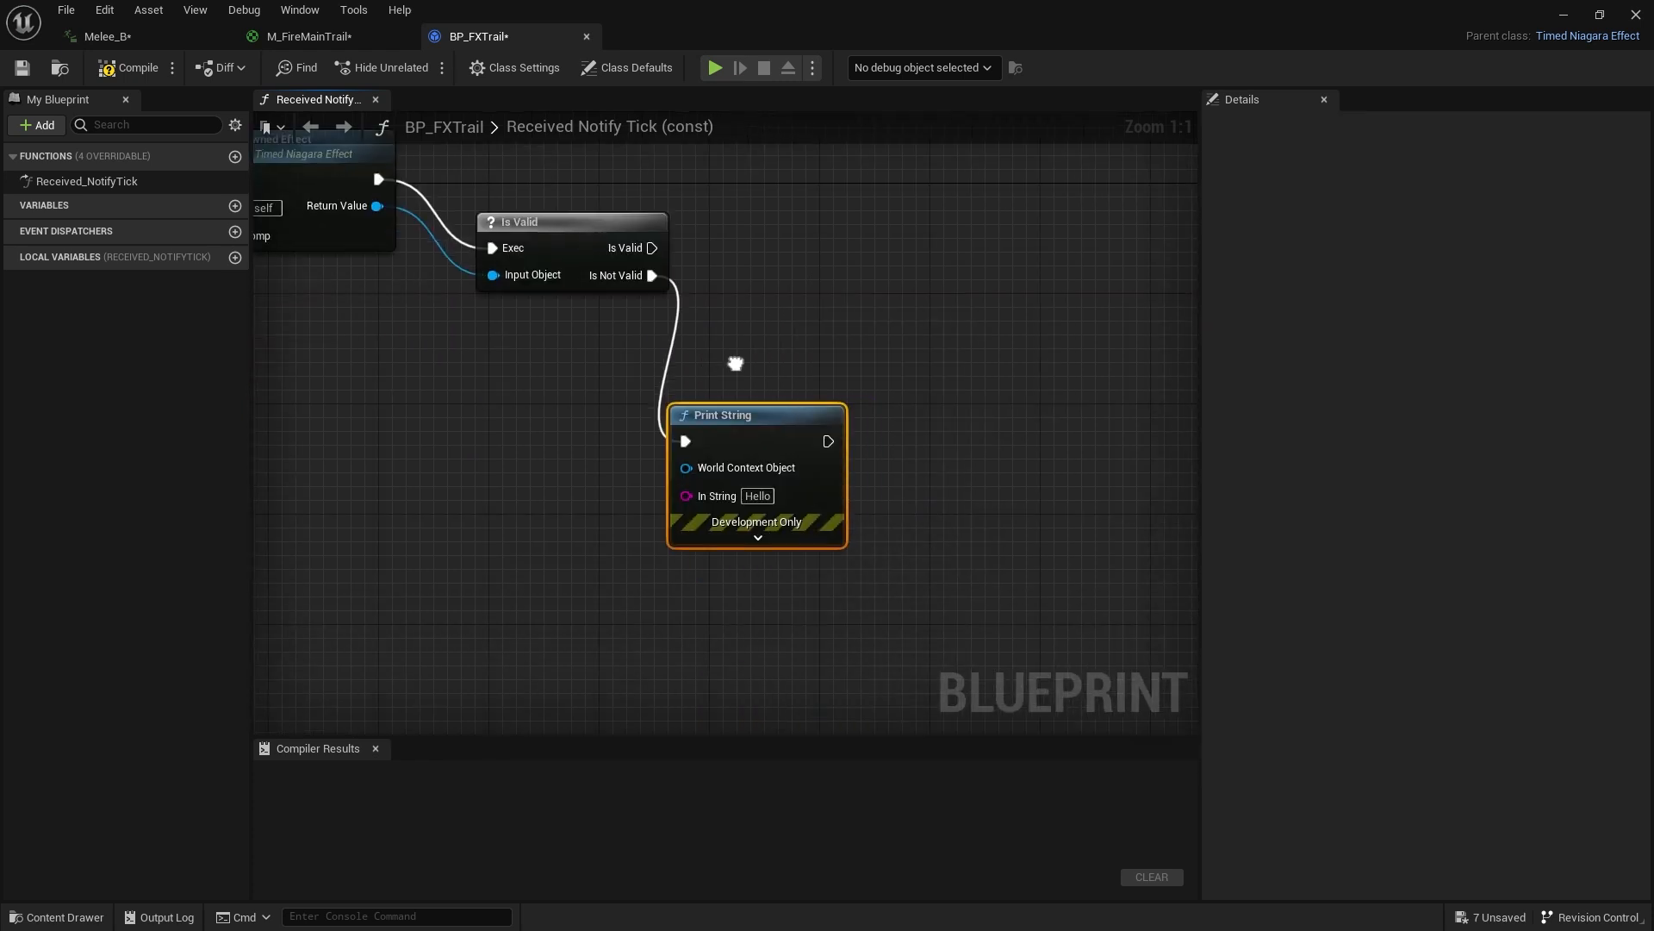
{"action": "left_click", "coordinate": [748, 471]}
{"action": "type", "text": "Failure!"}
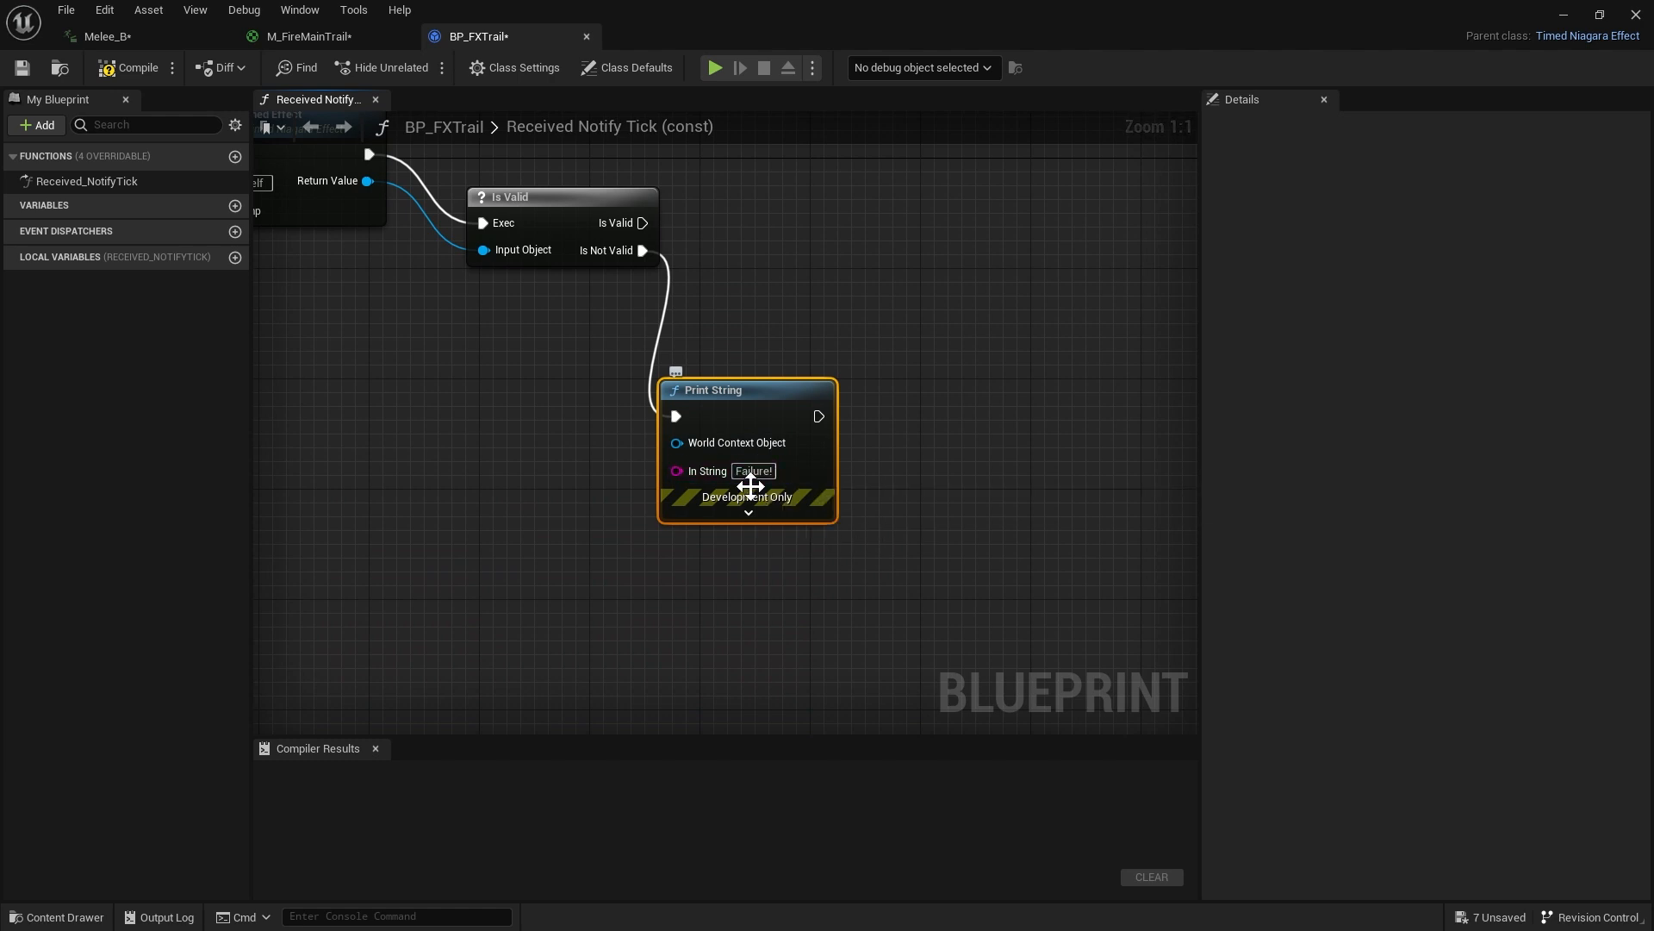
{"action": "left_click_drag", "start_coordinate": [764, 390], "coordinate": [750, 390]}
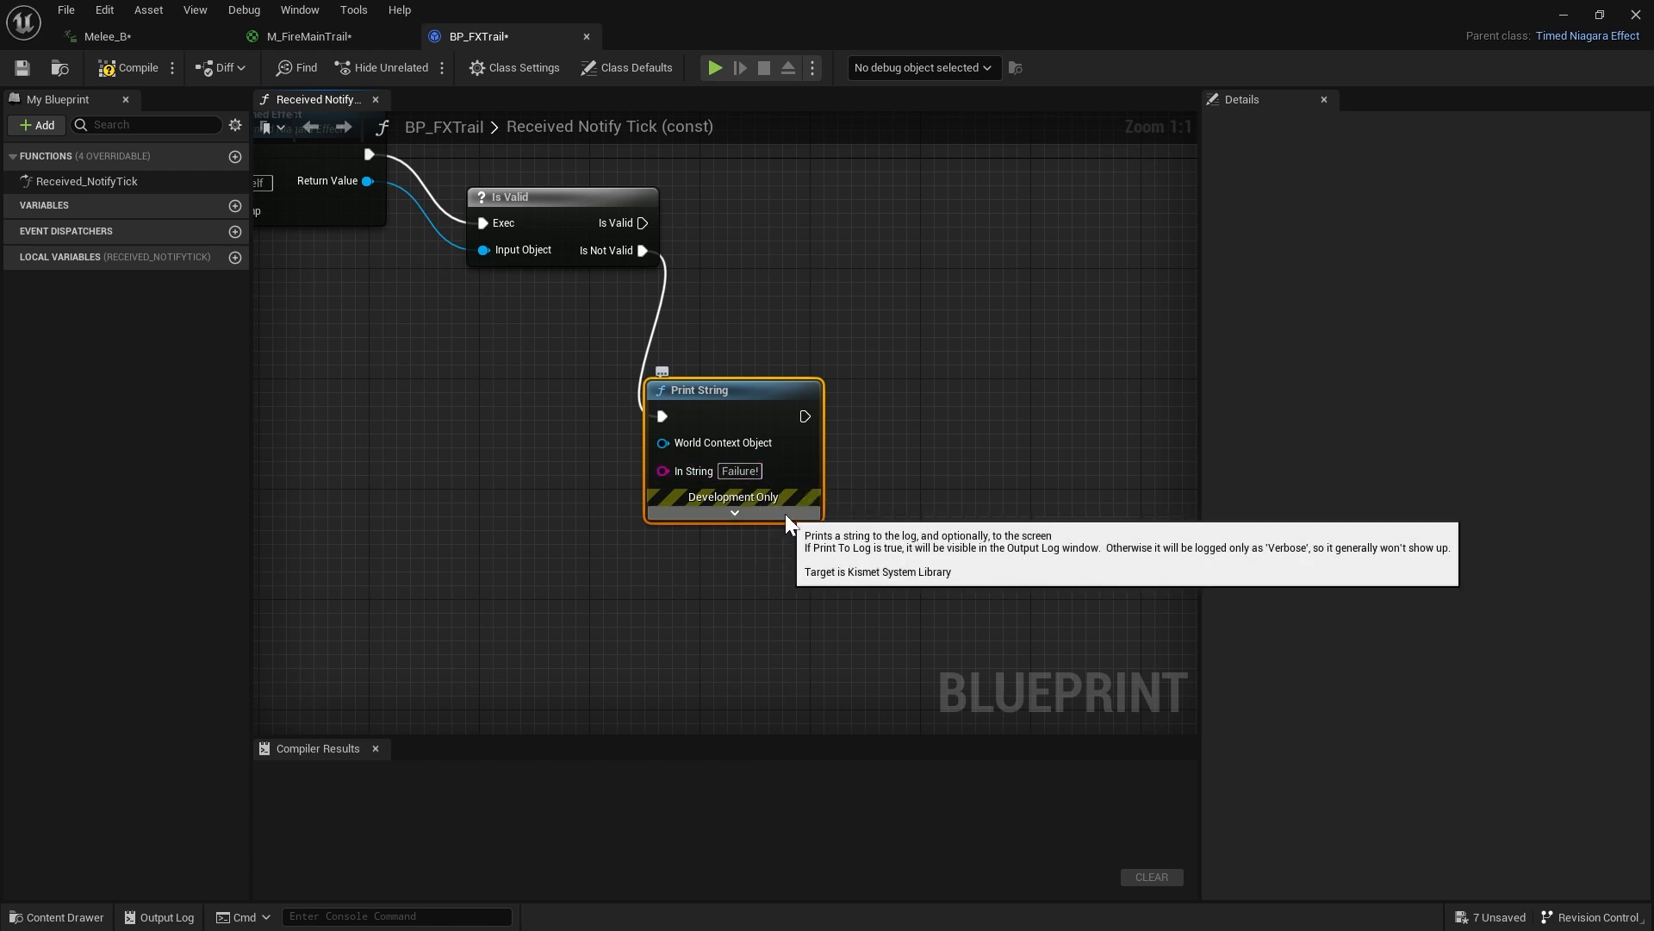
Connect a Return Node after the Print String, place a second Return Node above, and move the failure branch further down
{"action": "scroll", "coordinate": [870, 421], "scroll_direction": "down", "scroll_amount": 3}
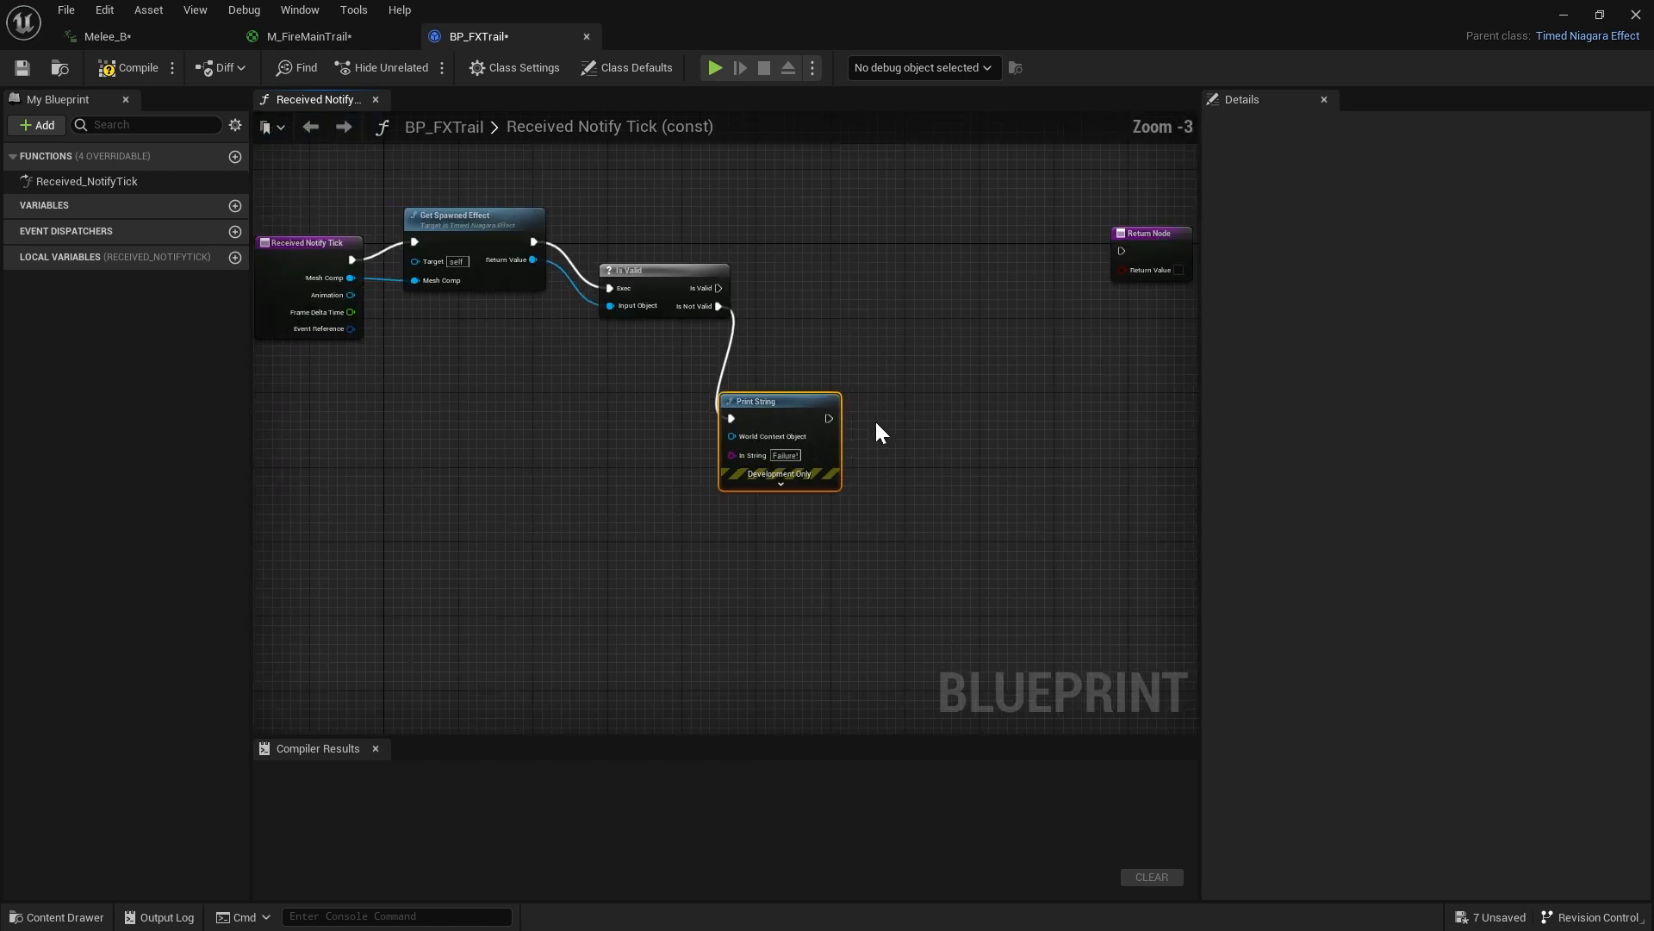
{"action": "left_click_drag", "start_coordinate": [1043, 326], "coordinate": [809, 497]}
{"action": "left_click_drag", "start_coordinate": [703, 490], "coordinate": [765, 508]}
{"action": "left_click", "coordinate": [934, 270]}
{"action": "key", "text": "ctrl+v"}
{"action": "left_click_drag", "start_coordinate": [988, 255], "coordinate": [1013, 219]}
{"action": "right_click_drag", "start_coordinate": [761, 383], "coordinate": [918, 307]}
{"action": "scroll", "coordinate": [808, 351], "scroll_direction": "down", "scroll_amount": 1}
{"action": "left_click_drag", "start_coordinate": [808, 352], "coordinate": [905, 457]}
{"action": "left_click_drag", "start_coordinate": [817, 391], "coordinate": [853, 553]}
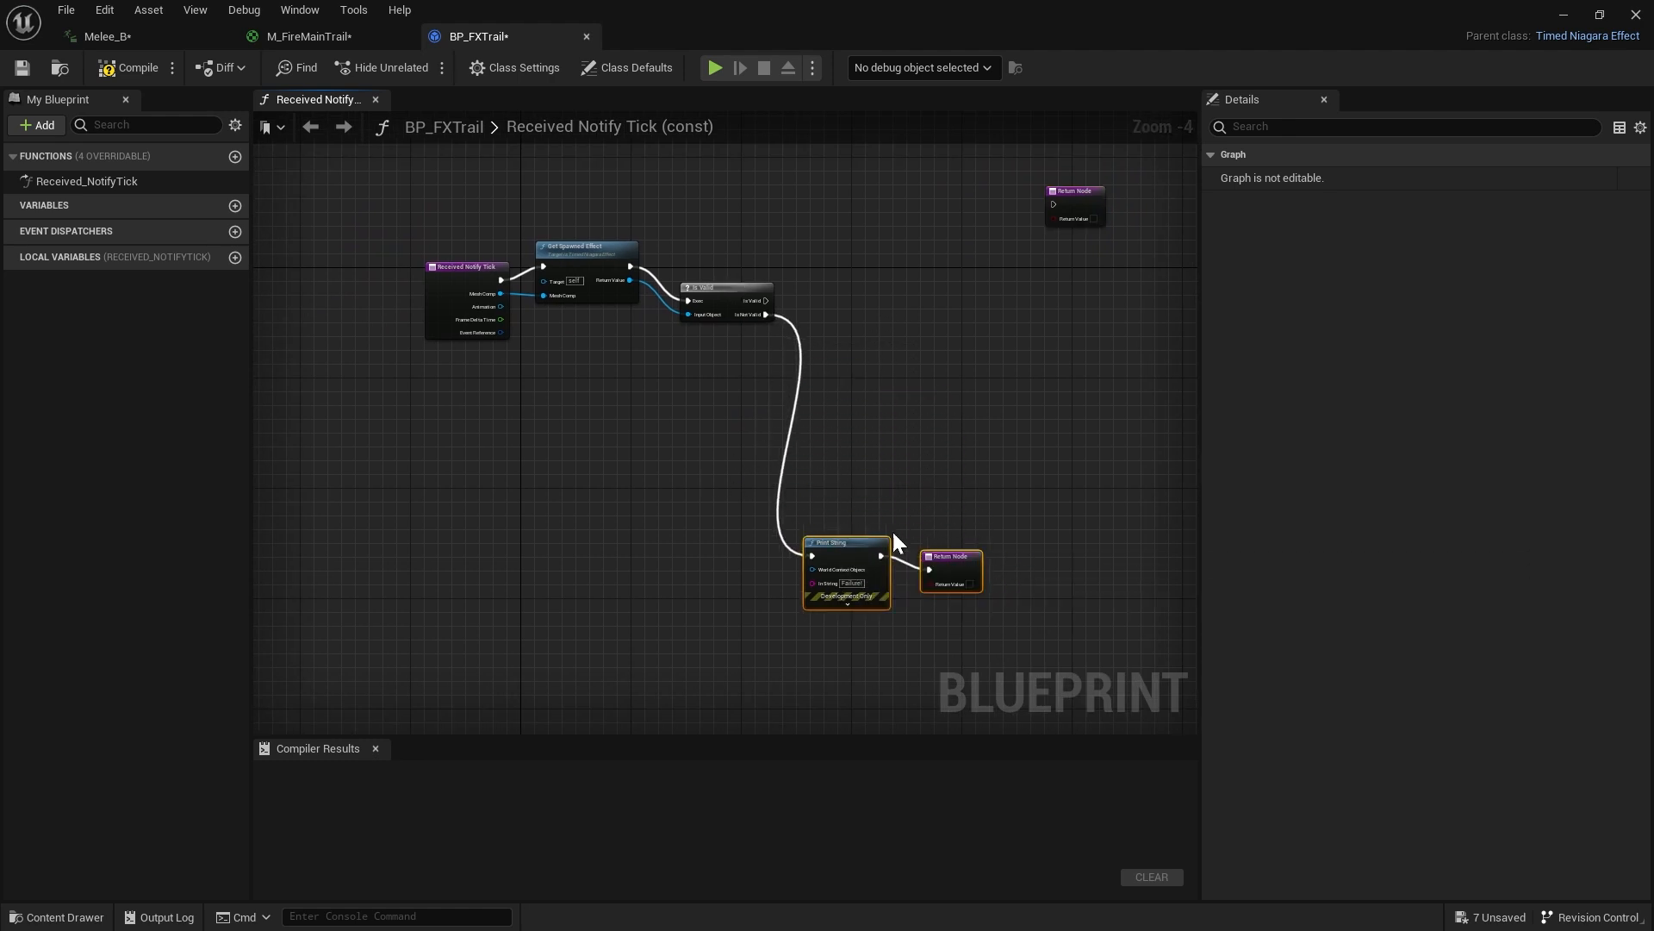
Move the unconnected Return Node farther away from the Is Valid node
{"action": "scroll", "coordinate": [853, 549], "scroll_direction": "up", "scroll_amount": 3}
{"action": "right_click_drag", "start_coordinate": [818, 336], "coordinate": [801, 649]}
{"action": "scroll", "coordinate": [743, 372], "scroll_direction": "up", "scroll_amount": 1}
{"action": "right_click_drag", "start_coordinate": [745, 375], "coordinate": [581, 512]}
{"action": "scroll", "coordinate": [815, 473], "scroll_direction": "down", "scroll_amount": 2}
{"action": "left_click_drag", "start_coordinate": [942, 400], "coordinate": [1093, 380]}
Add a Set Vector Parameter node targeting the spawned effect's return value and run it from the Is Valid output
{"action": "right_click_drag", "start_coordinate": [626, 506], "coordinate": [732, 461]}
{"action": "scroll", "coordinate": [745, 519], "scroll_direction": "up", "scroll_amount": 2}
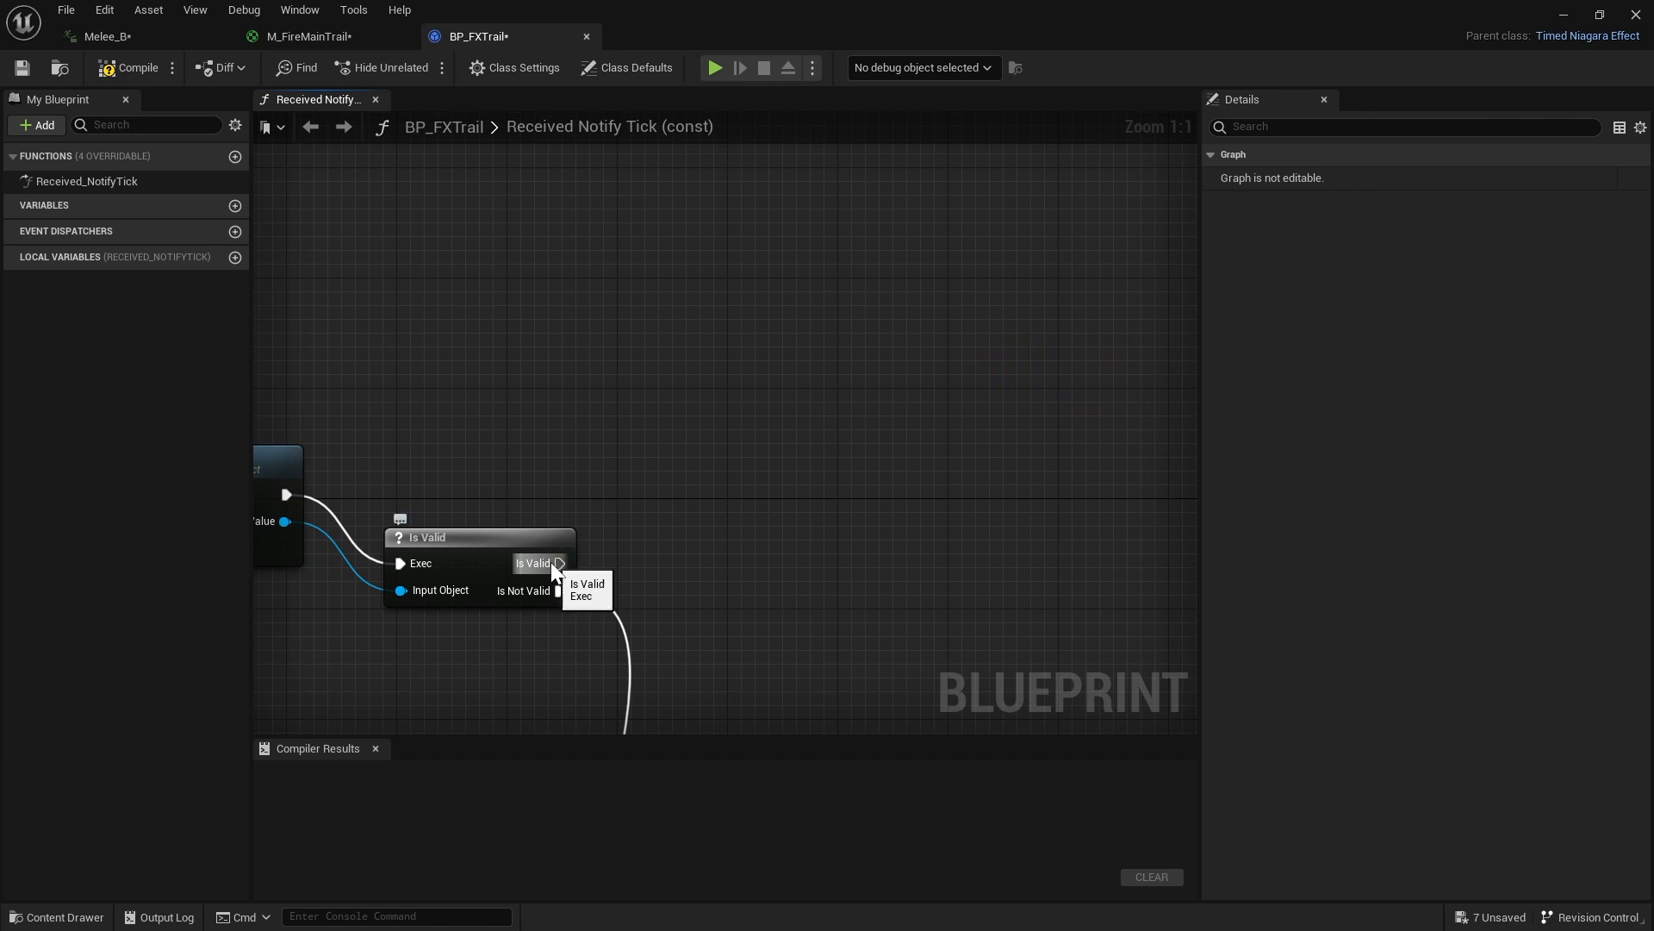
{"action": "right_click_drag", "start_coordinate": [449, 454], "coordinate": [530, 444]}
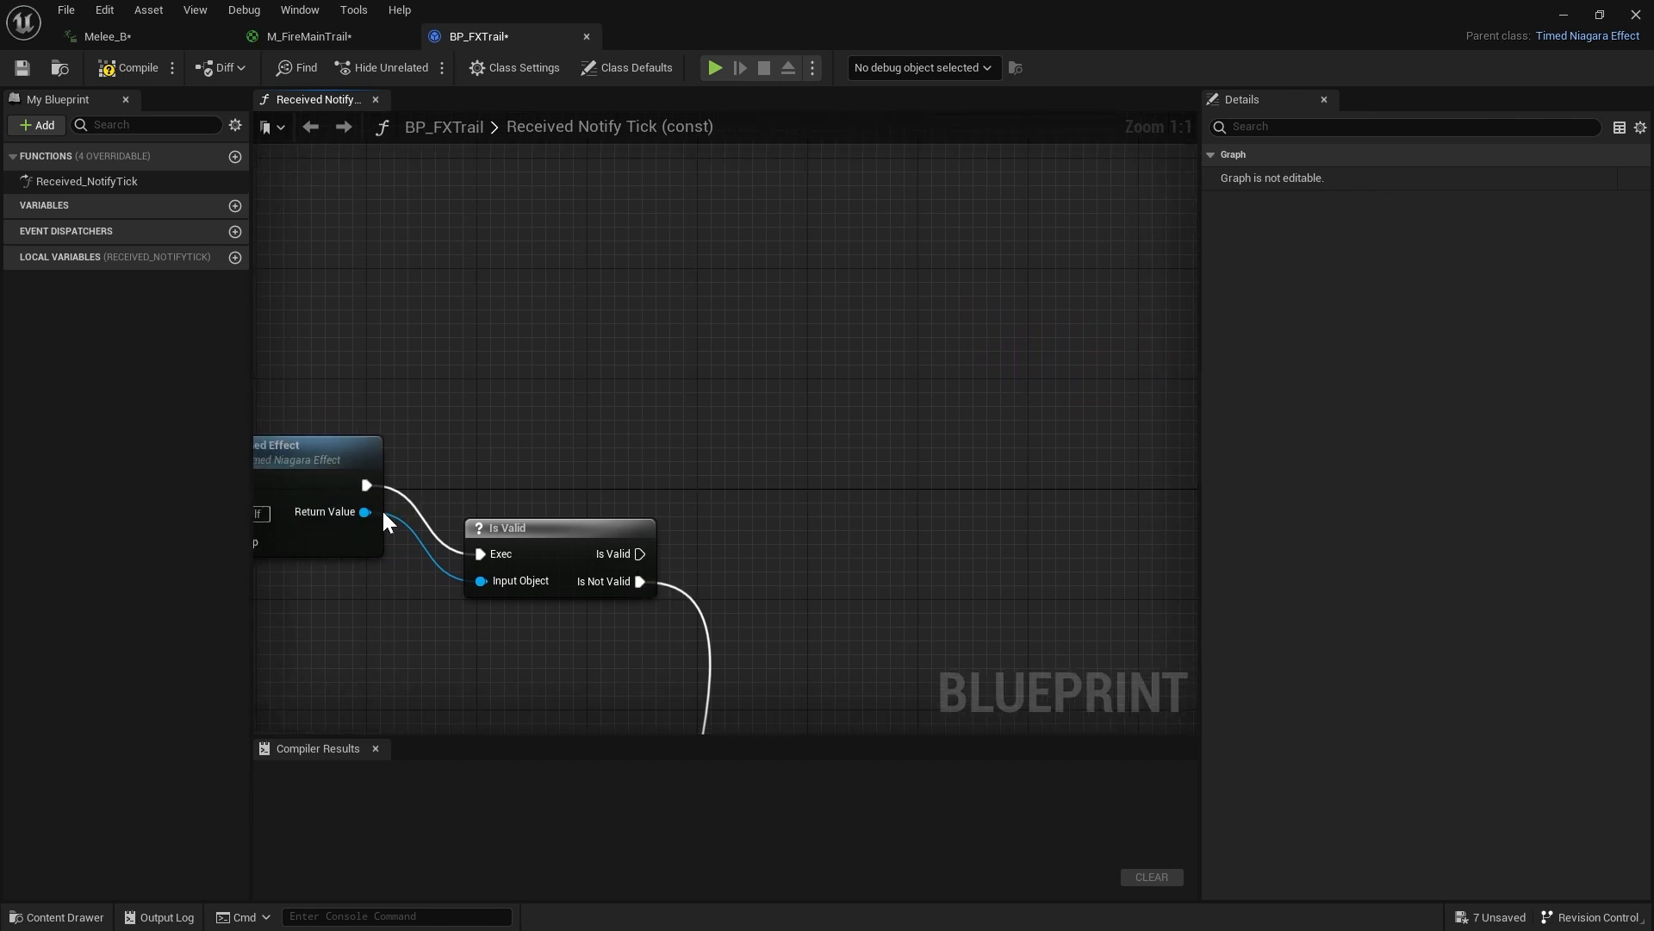
{"action": "right_click_drag", "start_coordinate": [343, 476], "coordinate": [421, 464]}
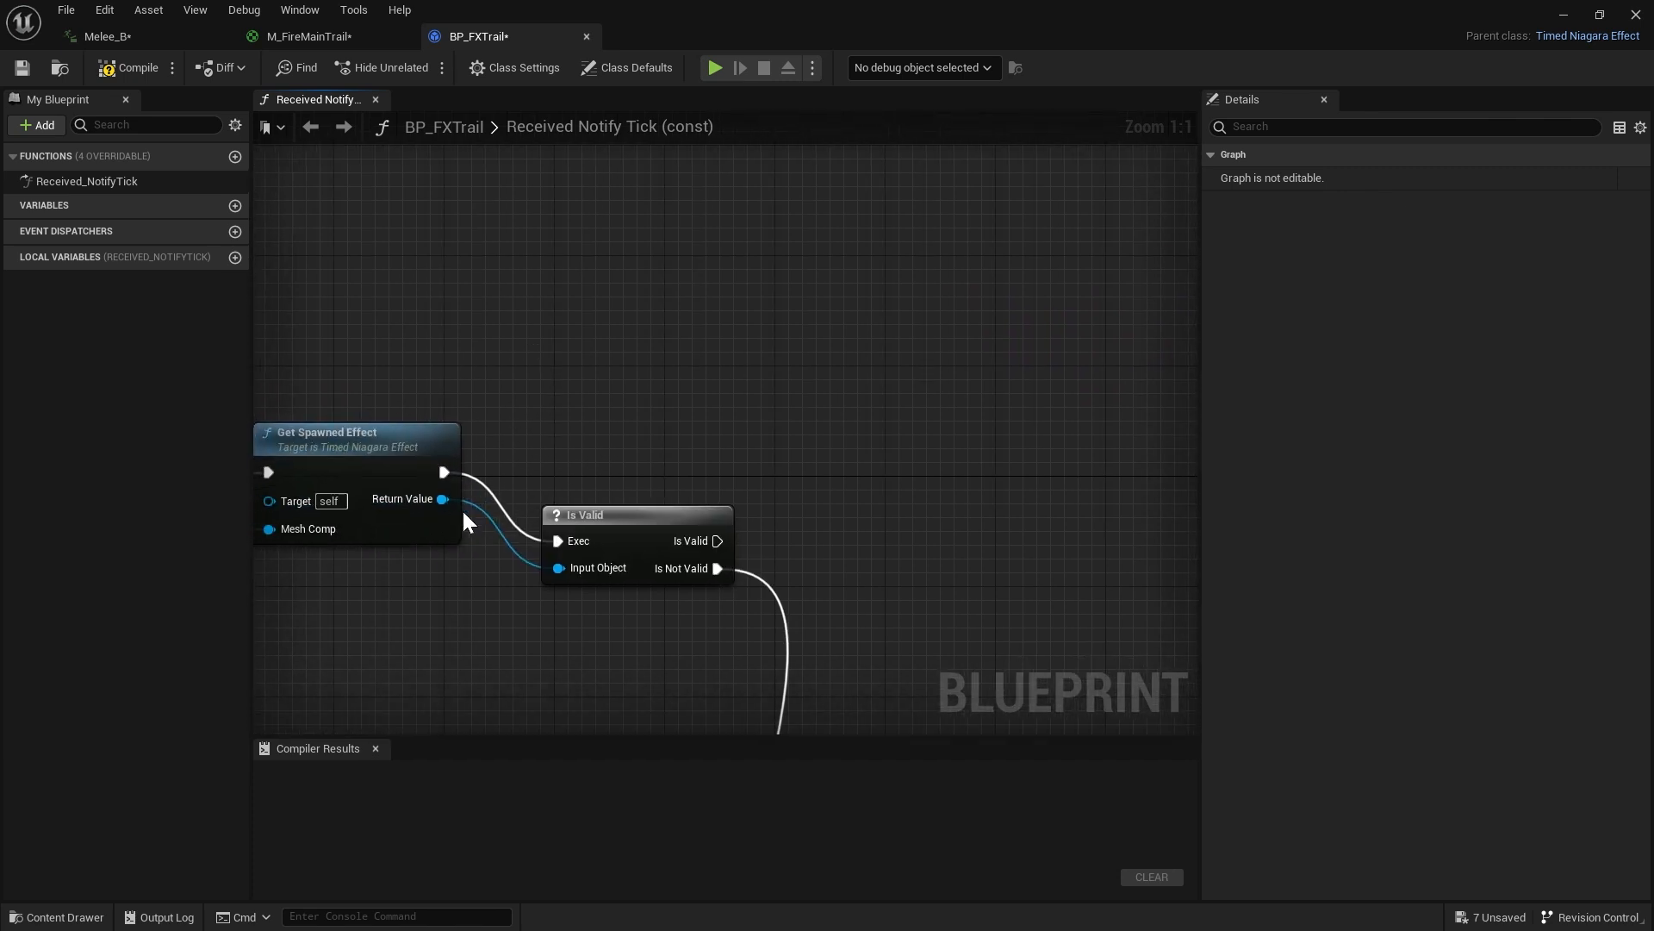
{"action": "left_click_drag", "start_coordinate": [718, 540], "coordinate": [587, 479]}
{"action": "left_click_drag", "start_coordinate": [442, 499], "coordinate": [806, 352]}
{"action": "type", "text": "set vector"}
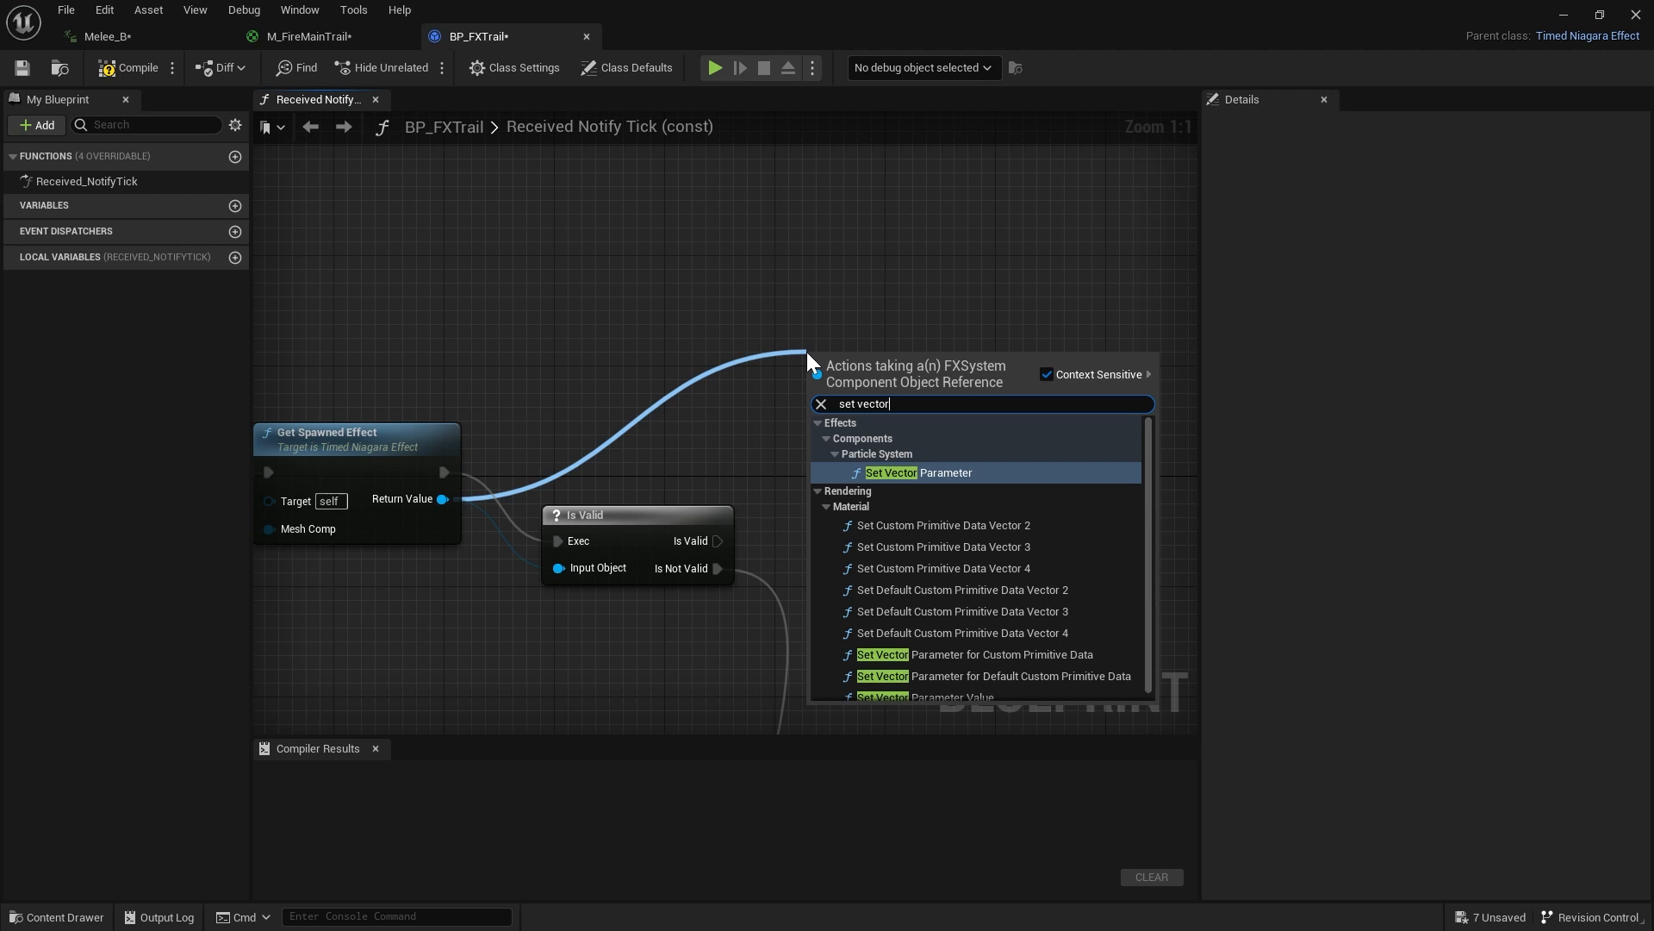
{"action": "type", "text": " parameter"}
{"action": "left_click", "coordinate": [911, 474]}
{"action": "left_click_drag", "start_coordinate": [902, 340], "coordinate": [909, 274]}
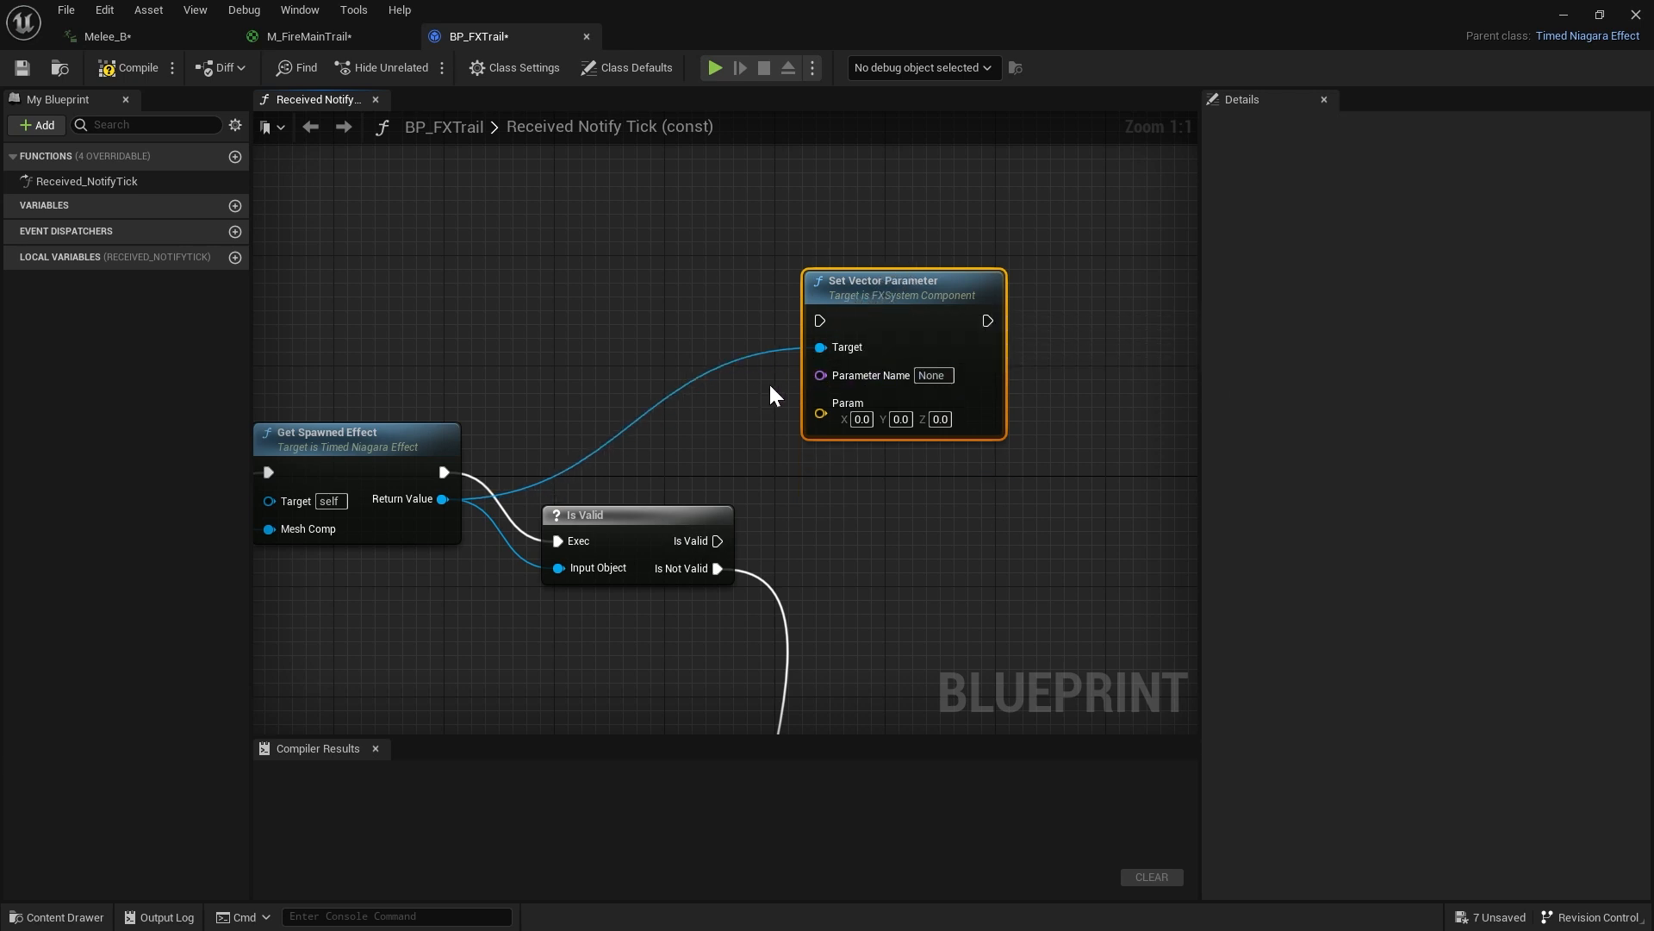
{"action": "left_click_drag", "start_coordinate": [718, 540], "coordinate": [821, 321]}
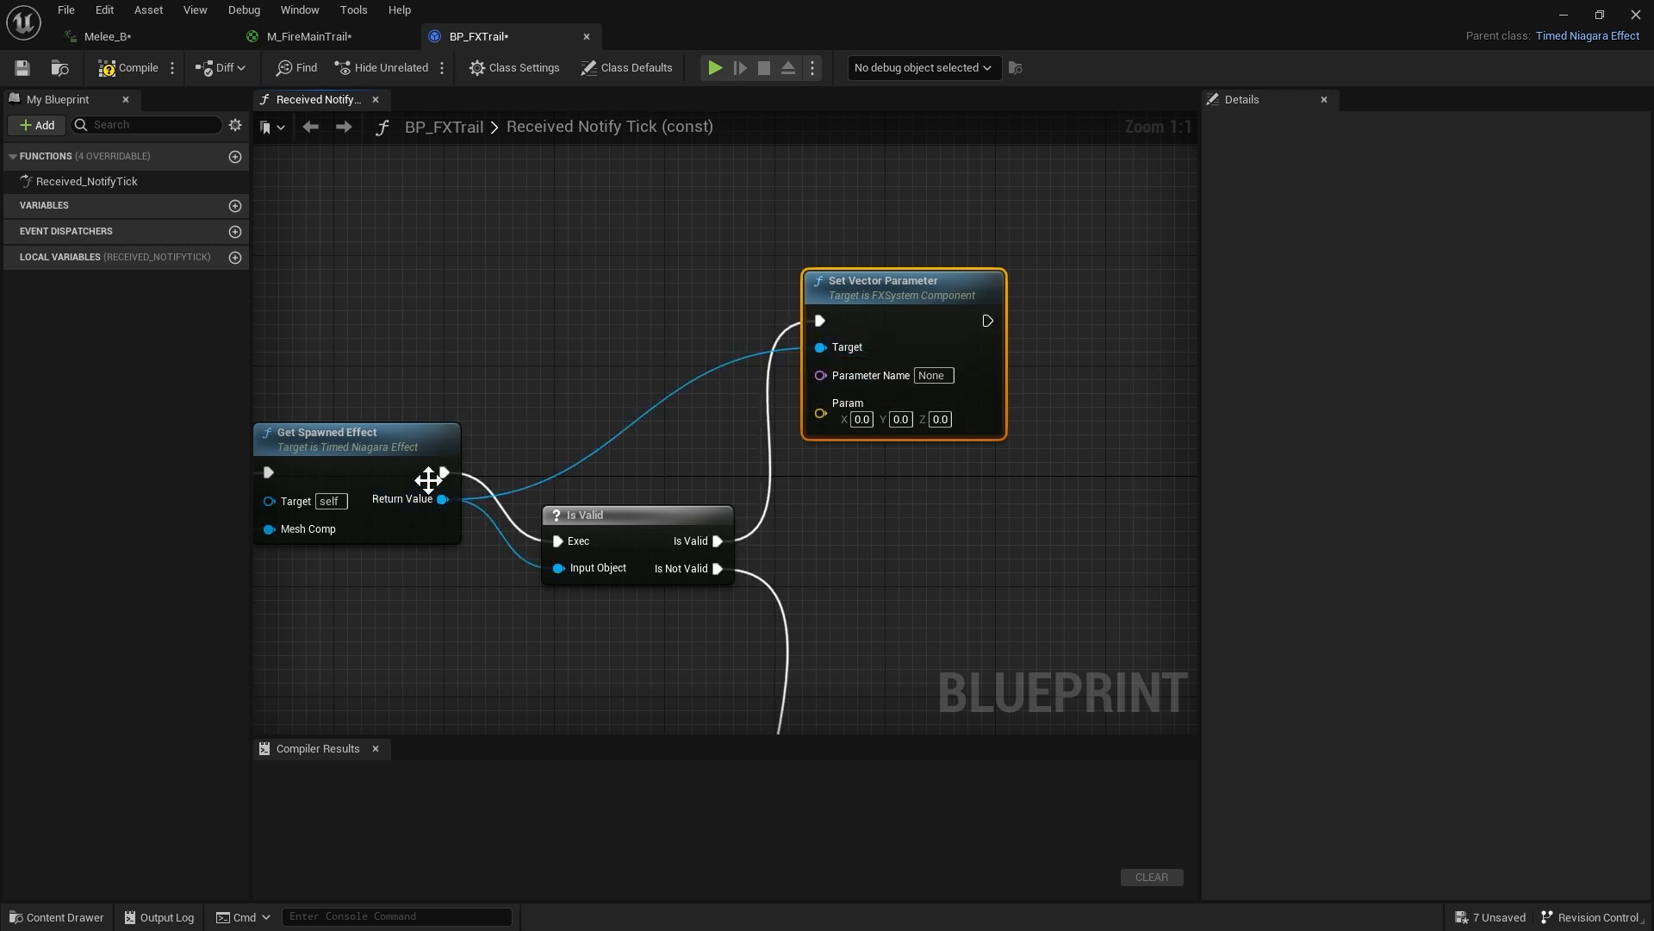
Duplicate the Set Vector Parameter node, chain it after the first, and connect its target to the spawned effect's return value
{"action": "right_click_drag", "start_coordinate": [1018, 336], "coordinate": [701, 259]}
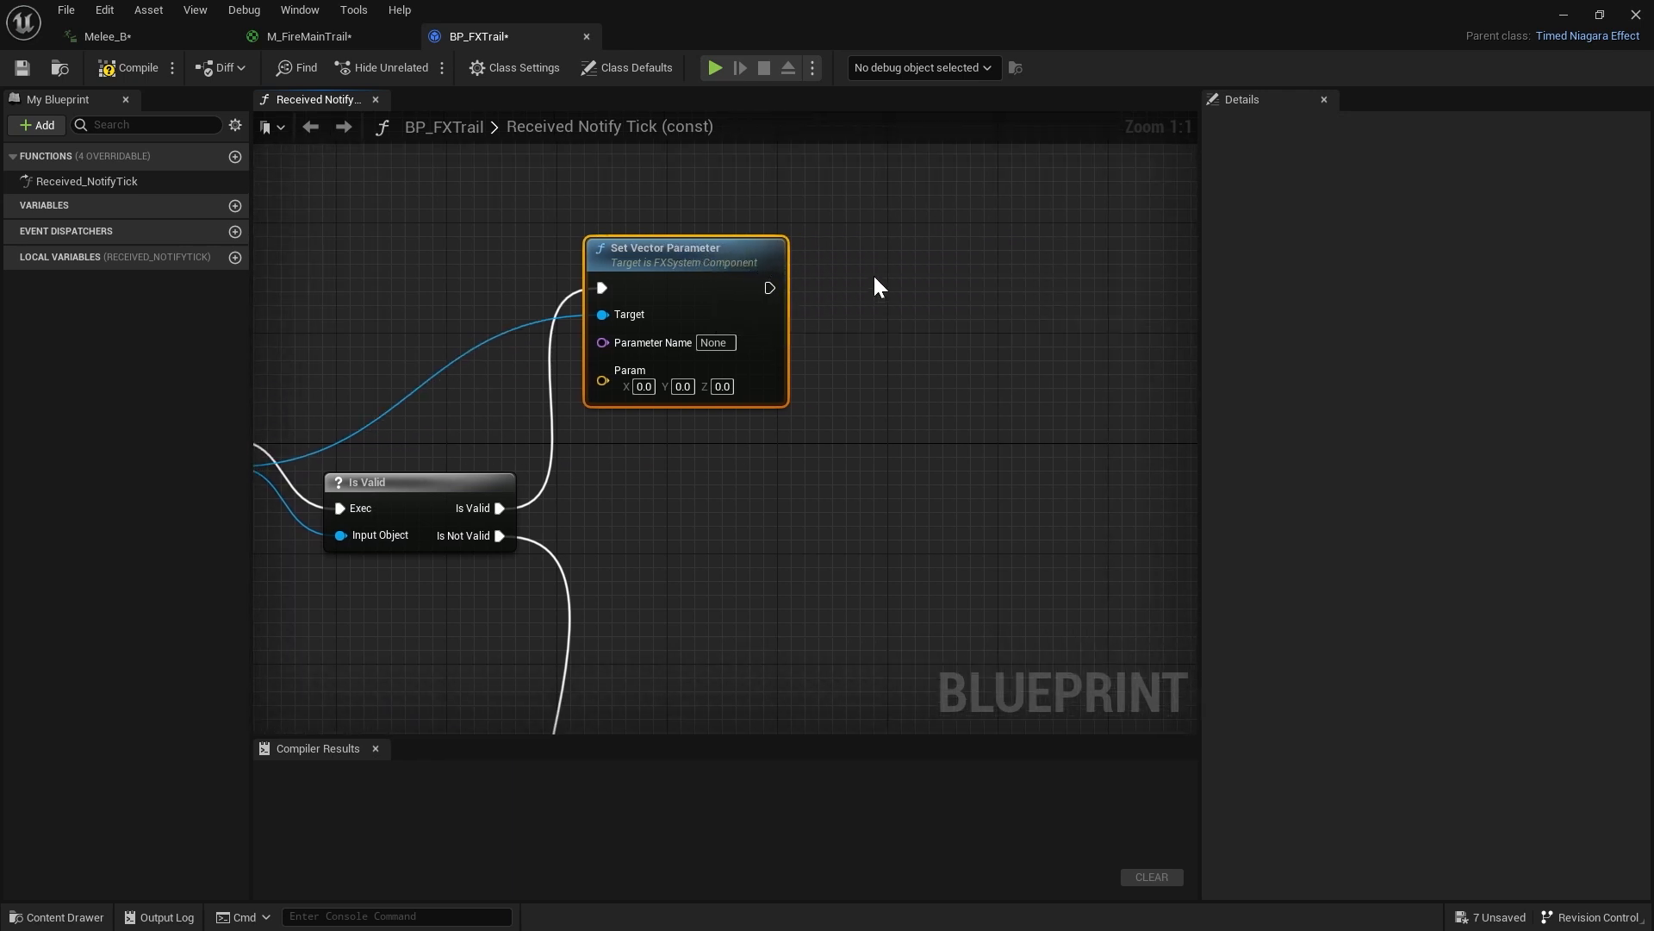
{"action": "right_click_drag", "start_coordinate": [877, 287], "coordinate": [814, 303]}
{"action": "key", "text": "ctrl+v"}
{"action": "left_click_drag", "start_coordinate": [681, 301], "coordinate": [879, 268]}
{"action": "right_click_drag", "start_coordinate": [762, 380], "coordinate": [968, 391]}
{"action": "left_click_drag", "start_coordinate": [1022, 342], "coordinate": [342, 494]}
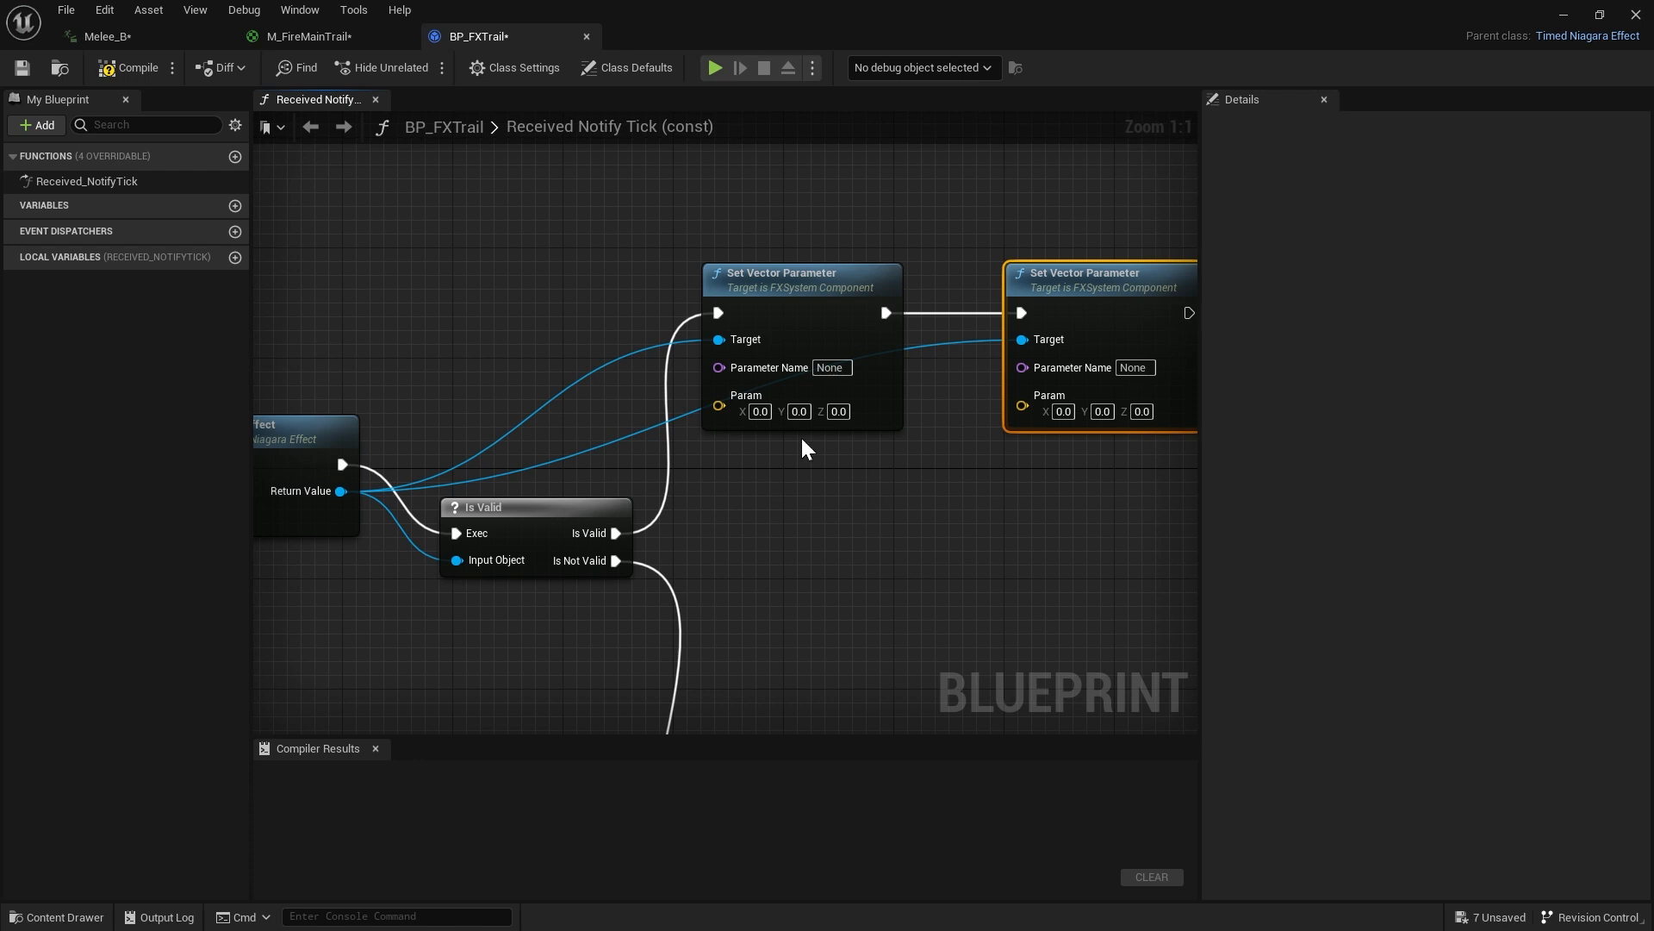
{"action": "right_click_drag", "start_coordinate": [839, 499], "coordinate": [787, 477]}
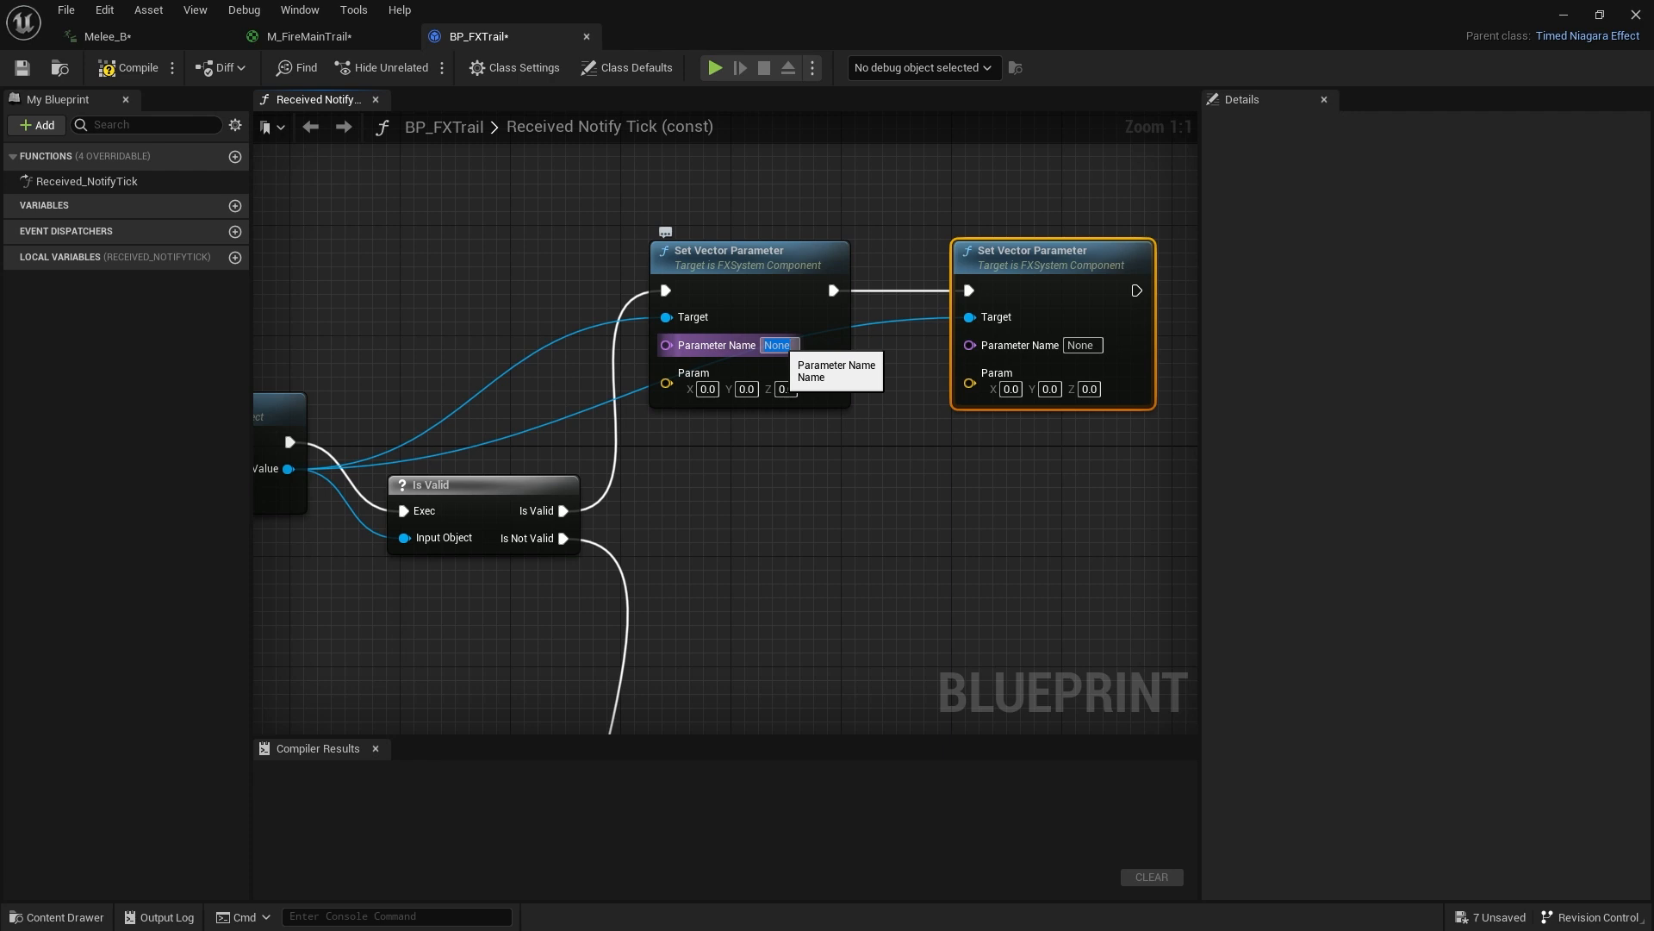
Name the first Set Vector Parameter node's parameter FXStartTrail and the second node's parameter FXEndTrail
{"action": "type", "text": "art"}
{"action": "key", "text": "Return"}
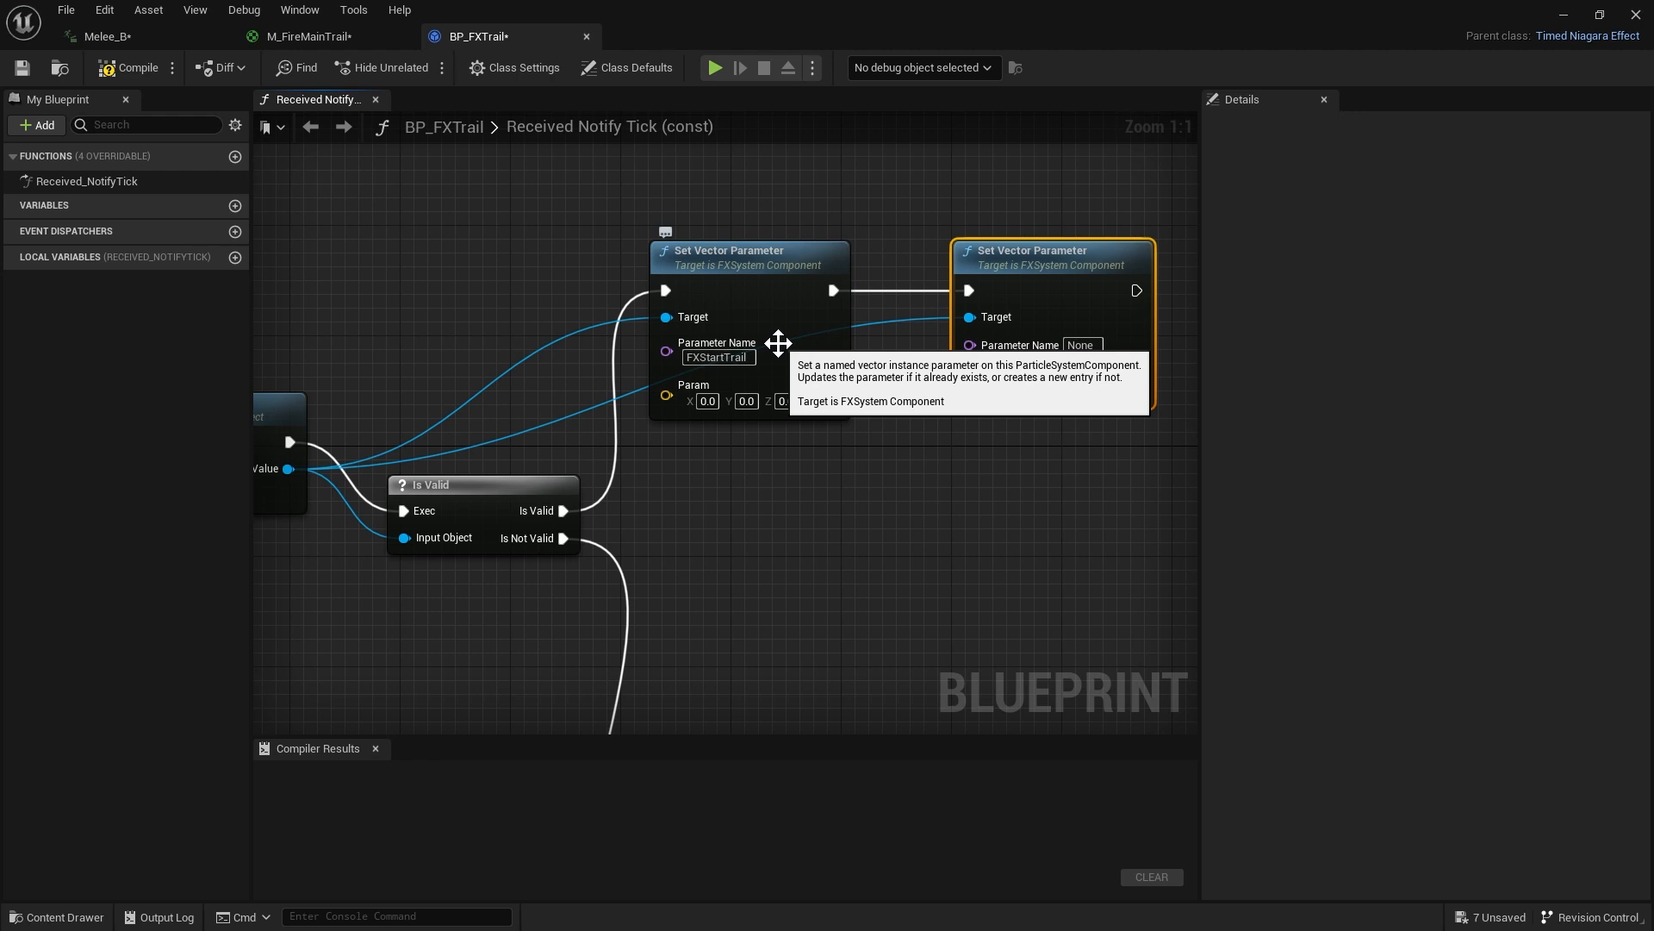
{"action": "left_click", "coordinate": [1081, 346]}
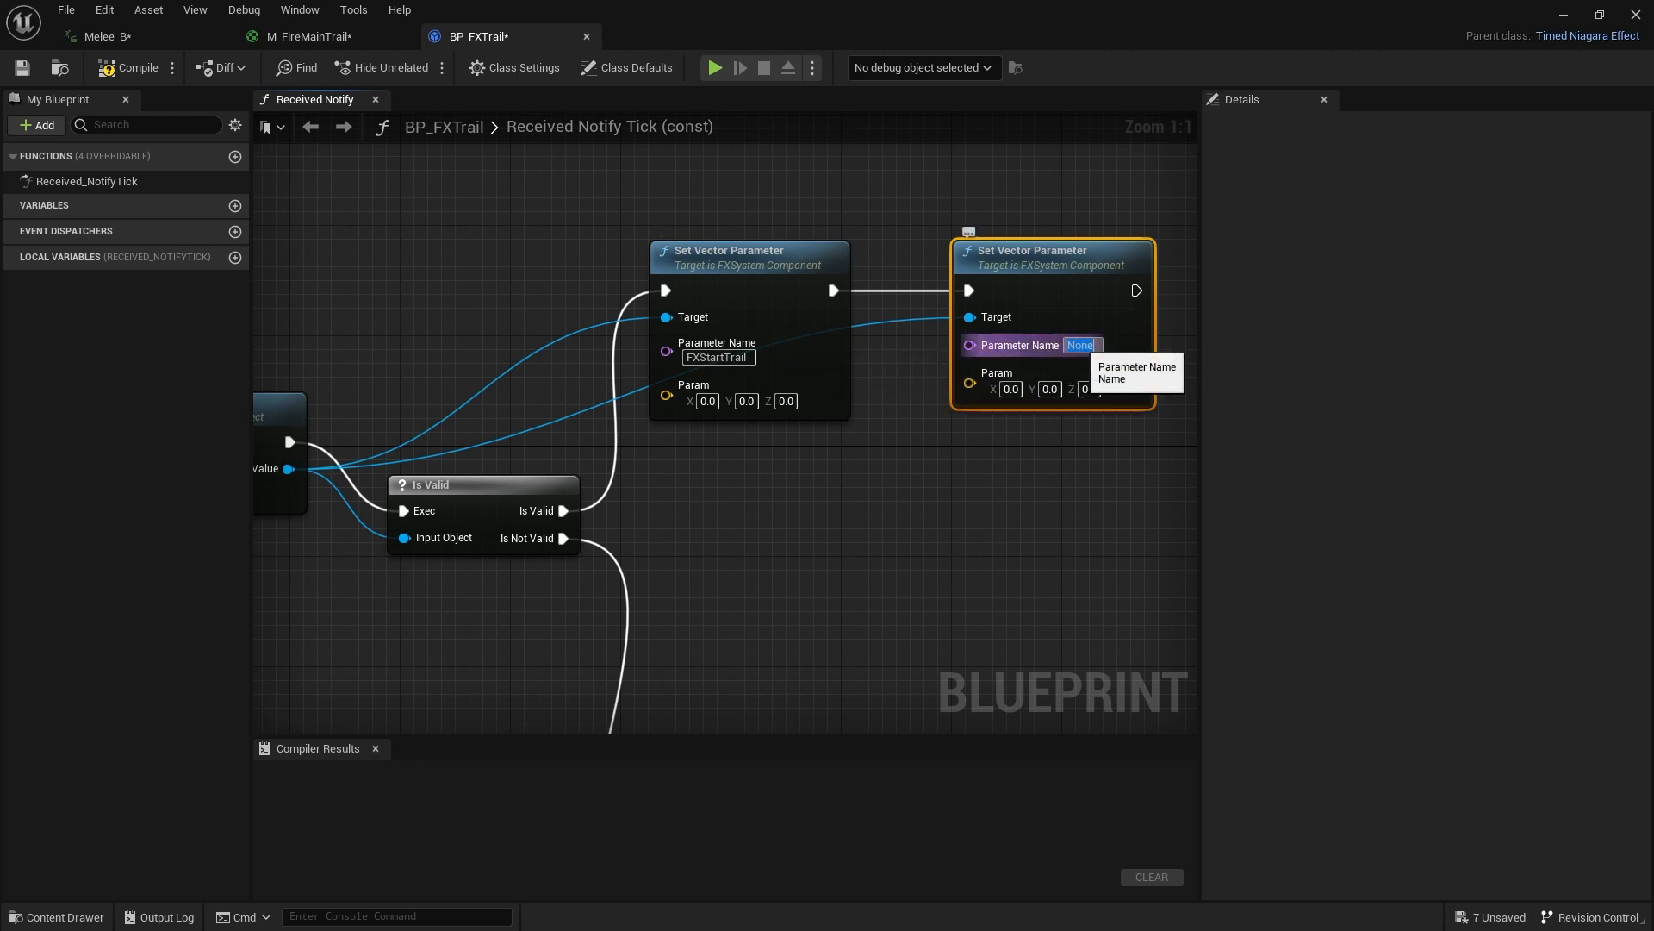
{"action": "type", "text": "FEndTrail"}
{"action": "key", "text": "Return"}
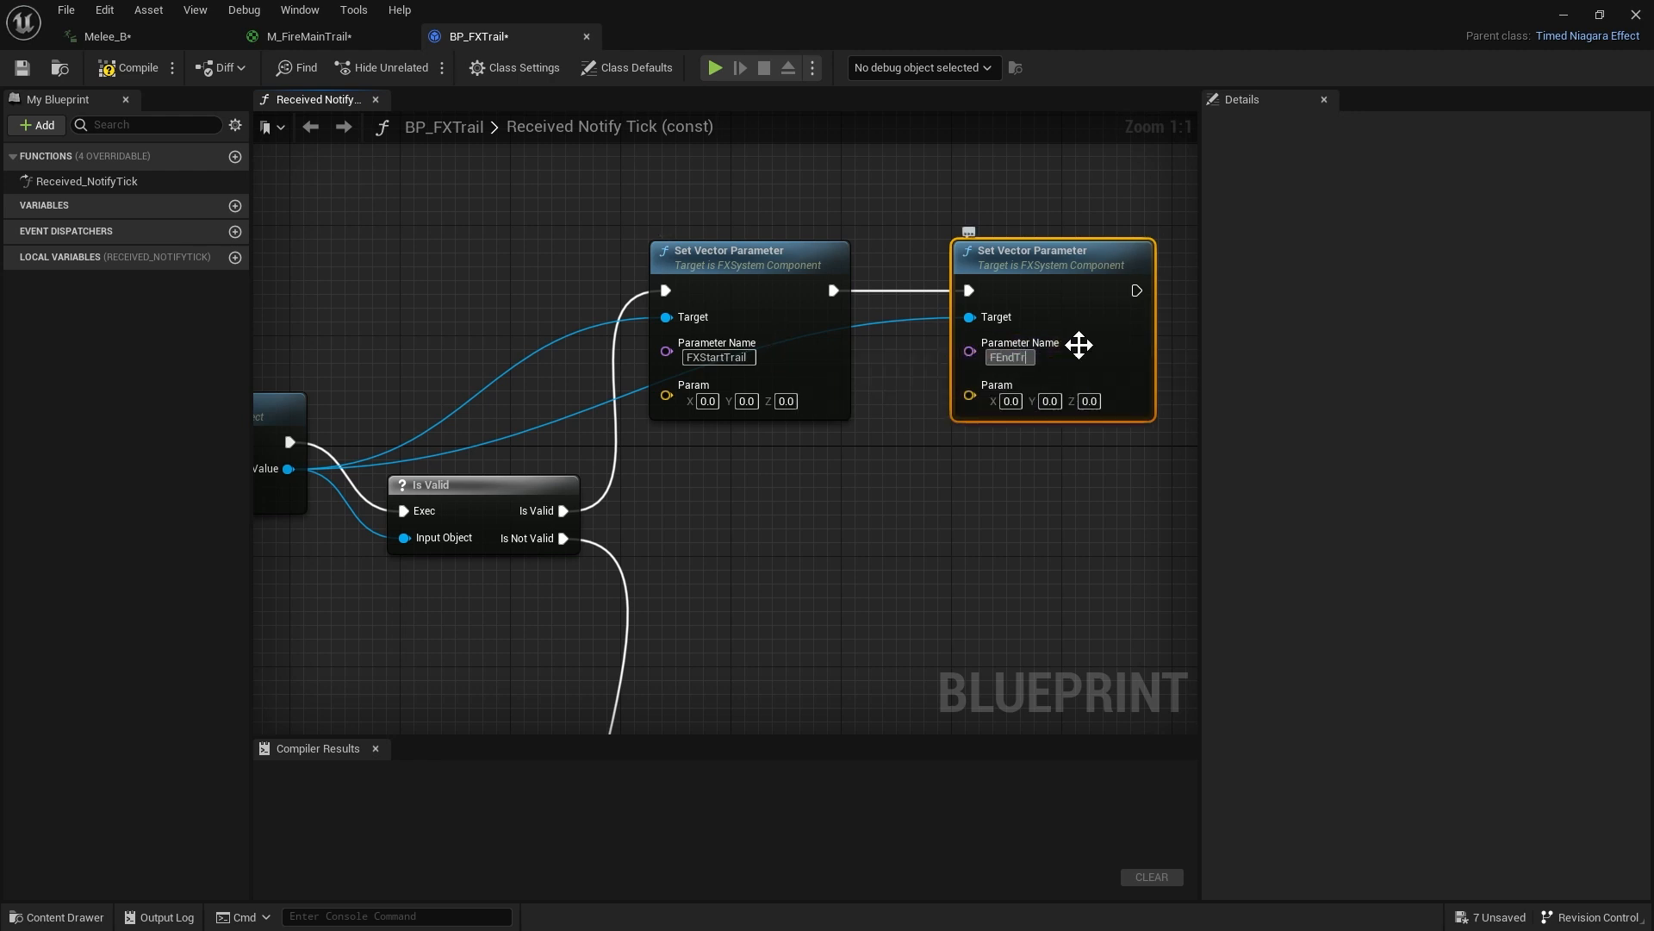
{"action": "left_click", "coordinate": [1058, 357]}
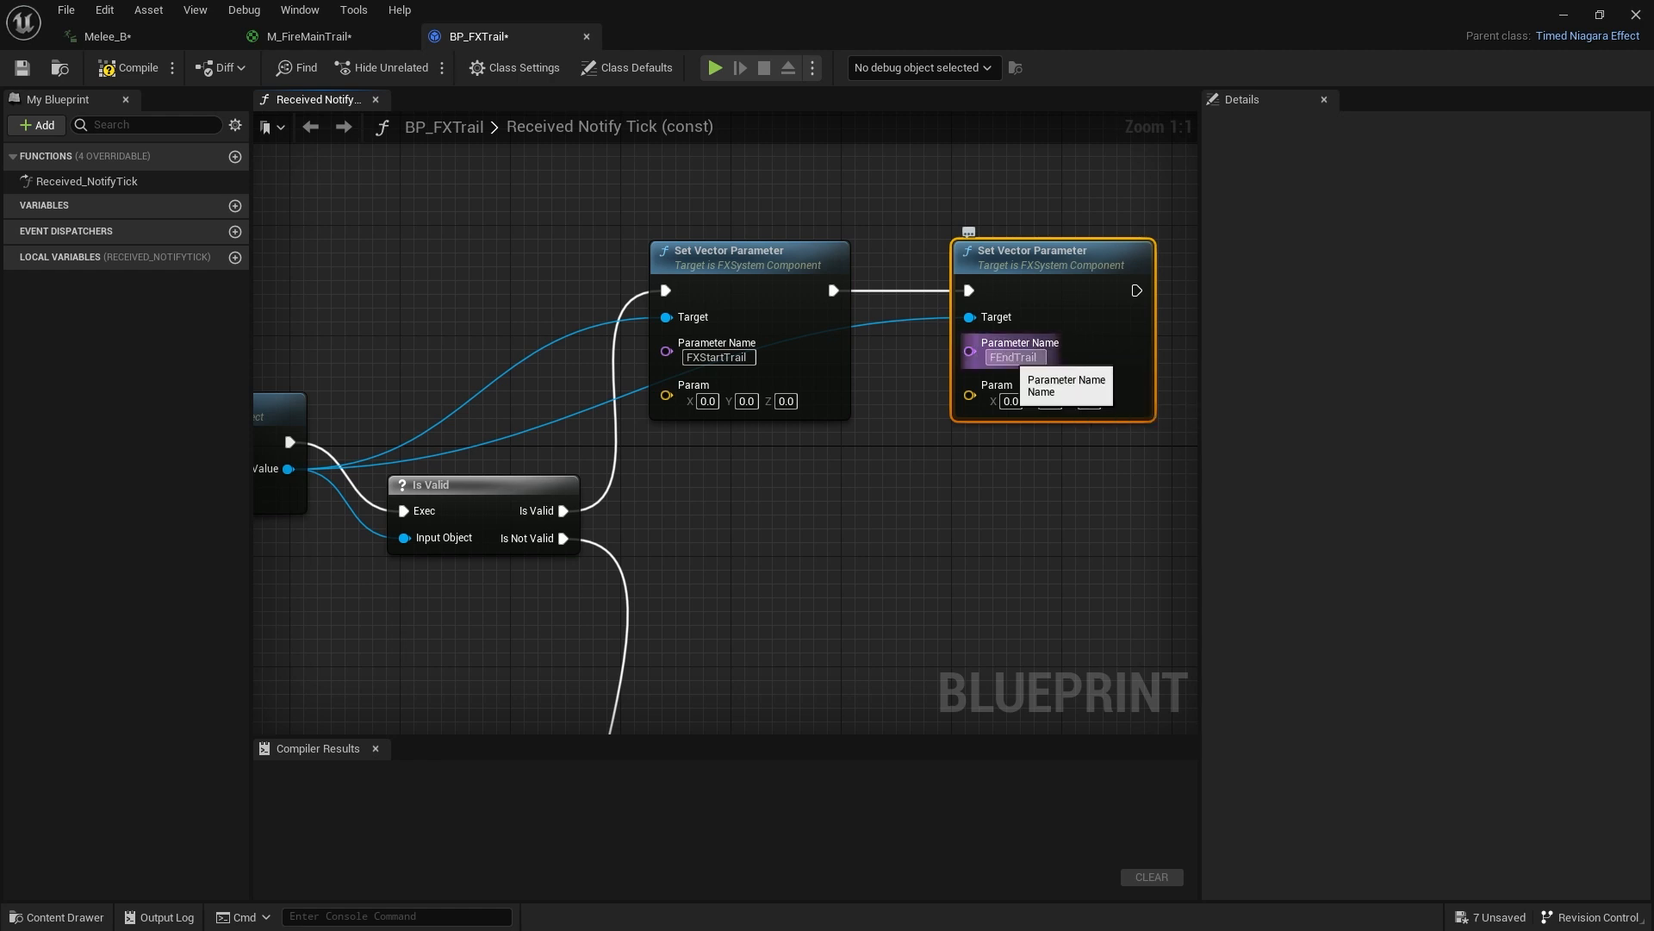
{"action": "left_click", "coordinate": [958, 509]}
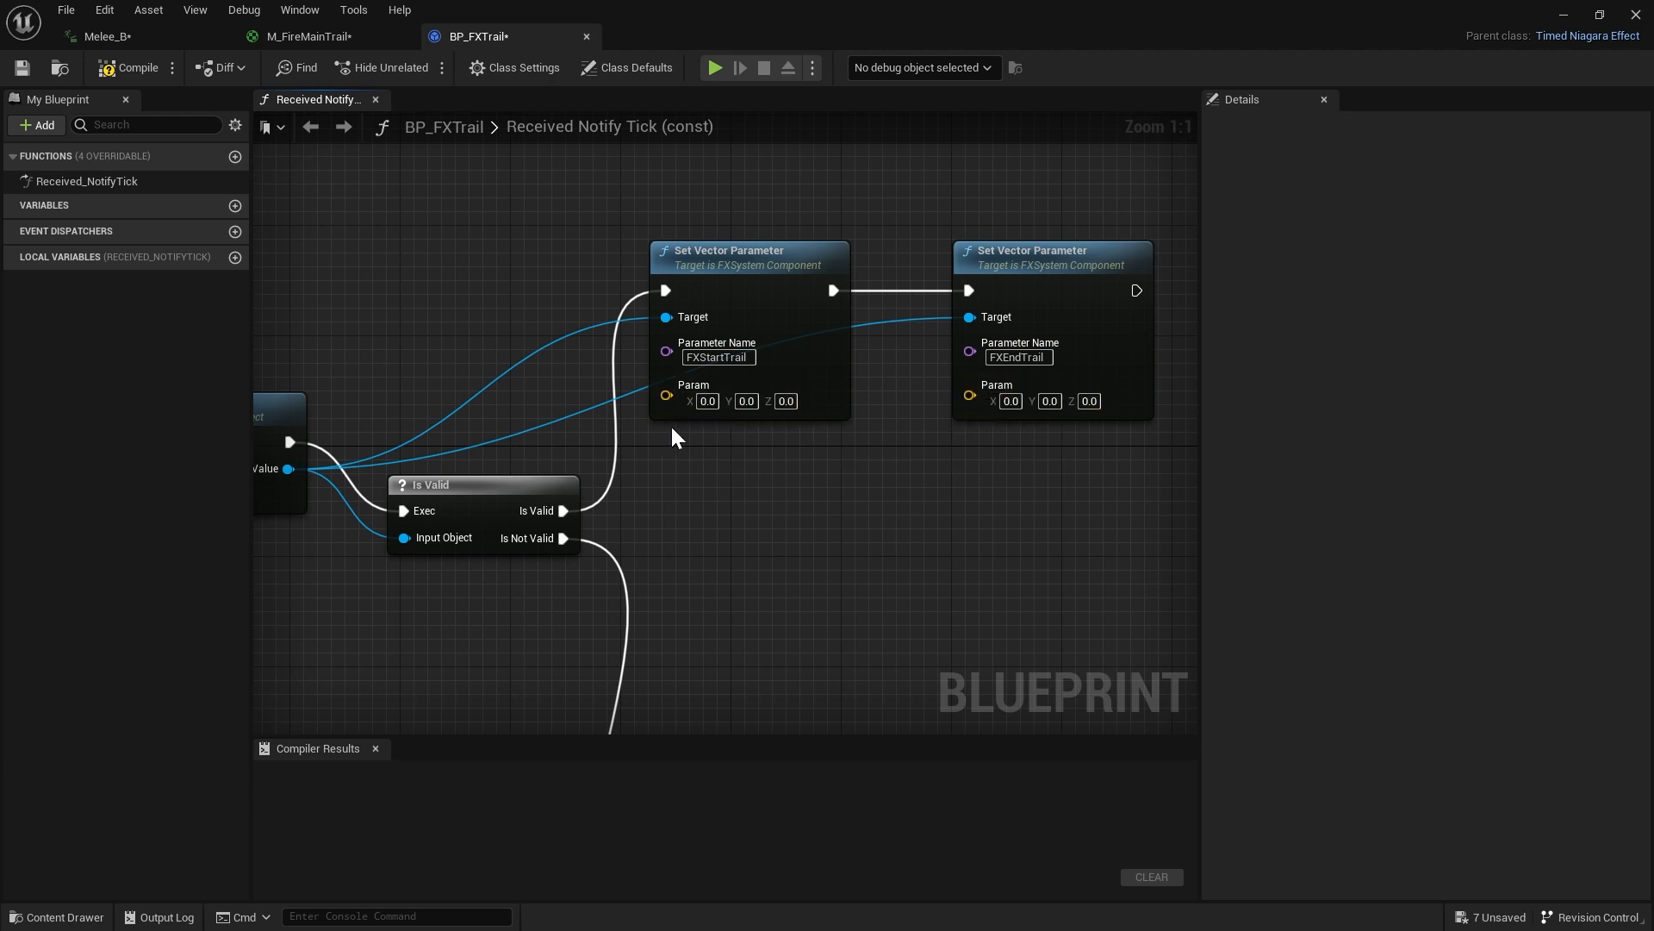
Add a Get Socket Location node that supplies the Param input of the FXStartTrail Set Vector Parameter node
{"action": "left_click_drag", "start_coordinate": [668, 396], "coordinate": [737, 571]}
{"action": "type", "text": "get scoket"}
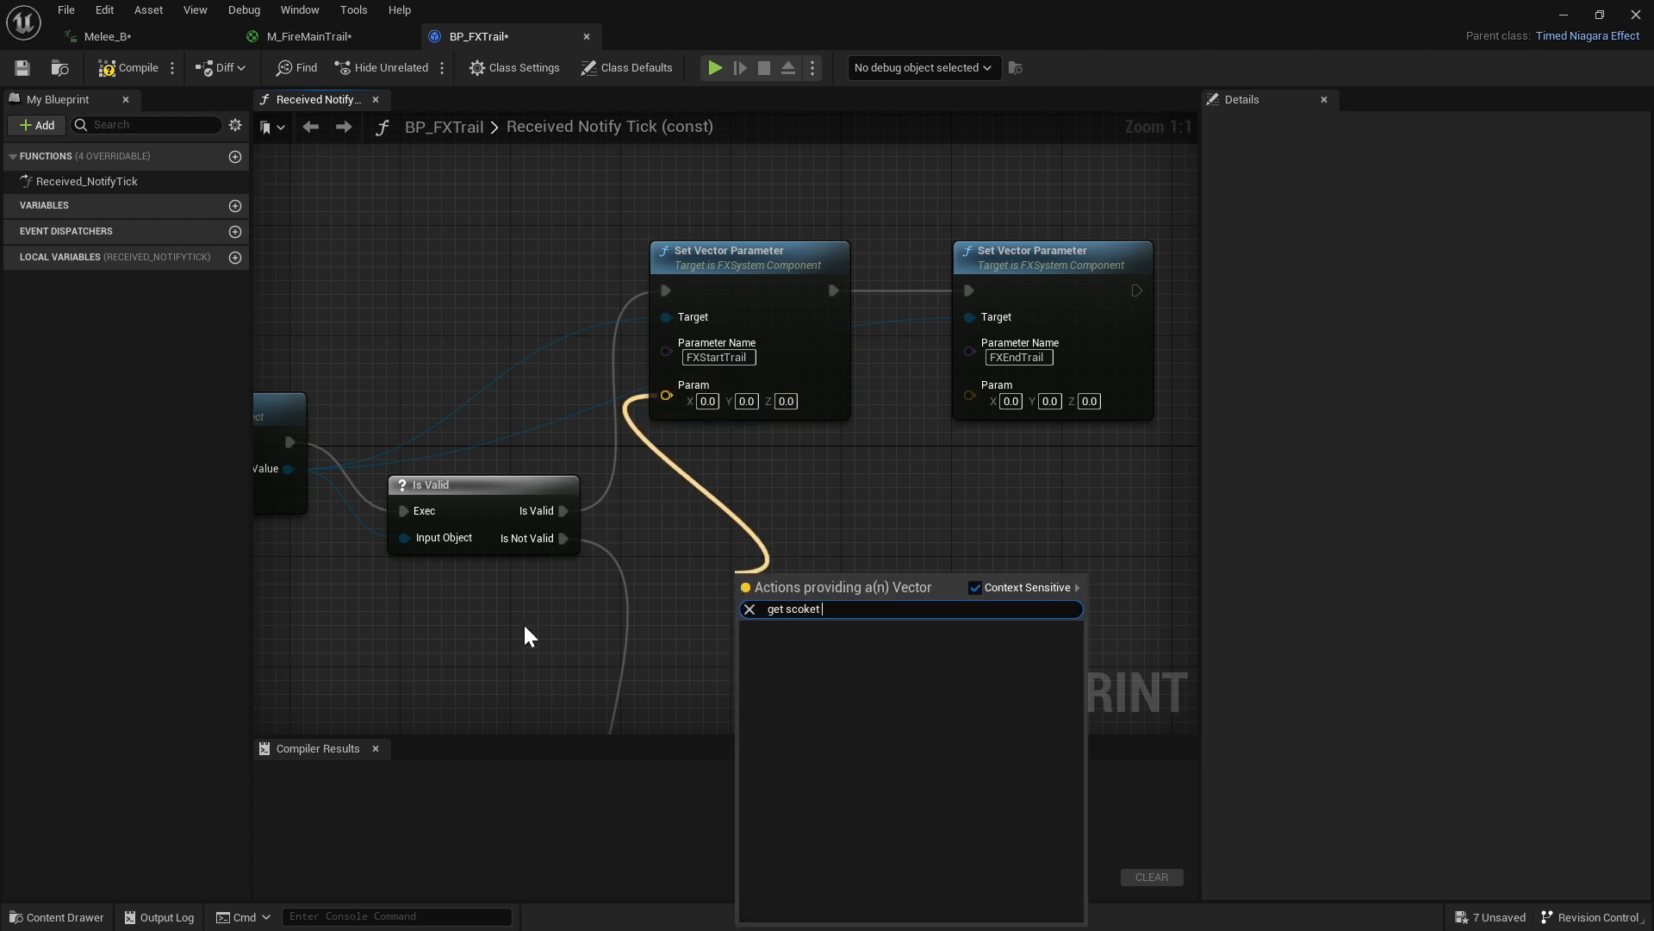
{"action": "key", "text": "BackSpace"}
{"action": "key", "text": "BackSpace"}
{"action": "key", "text": "BackSpace"}
{"action": "key", "text": "BackSpace"}
{"action": "key", "text": "BackSpace"}
{"action": "type", "text": "ocket l"}
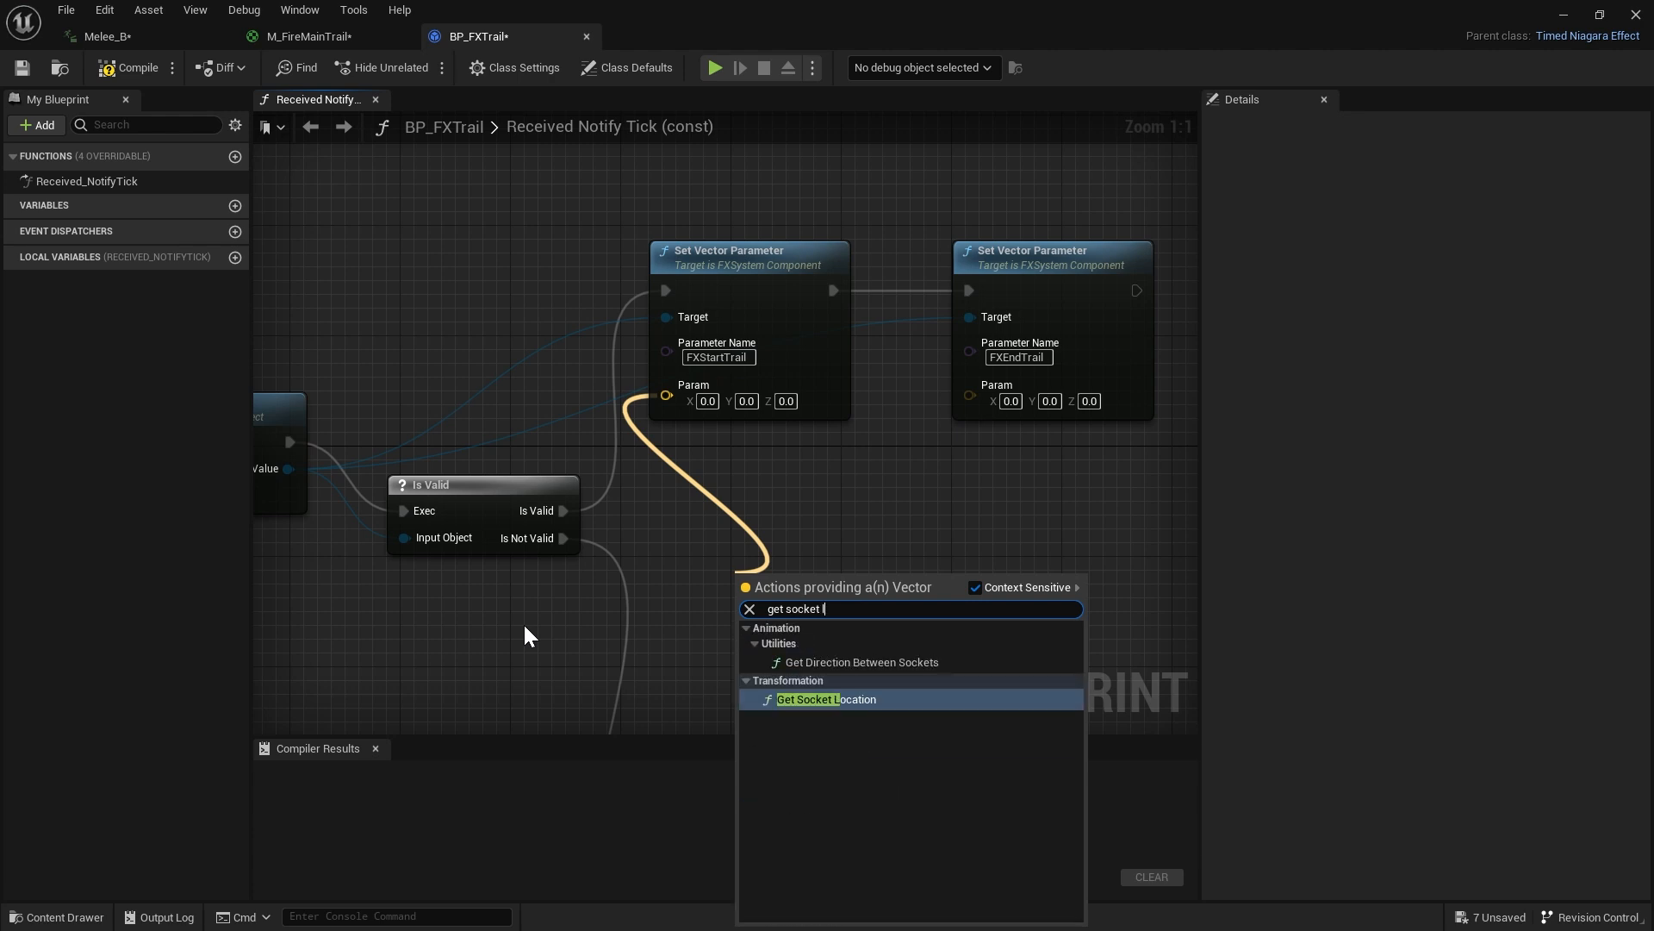
{"action": "key", "text": "Return"}
{"action": "right_click_drag", "start_coordinate": [859, 572], "coordinate": [905, 418]}
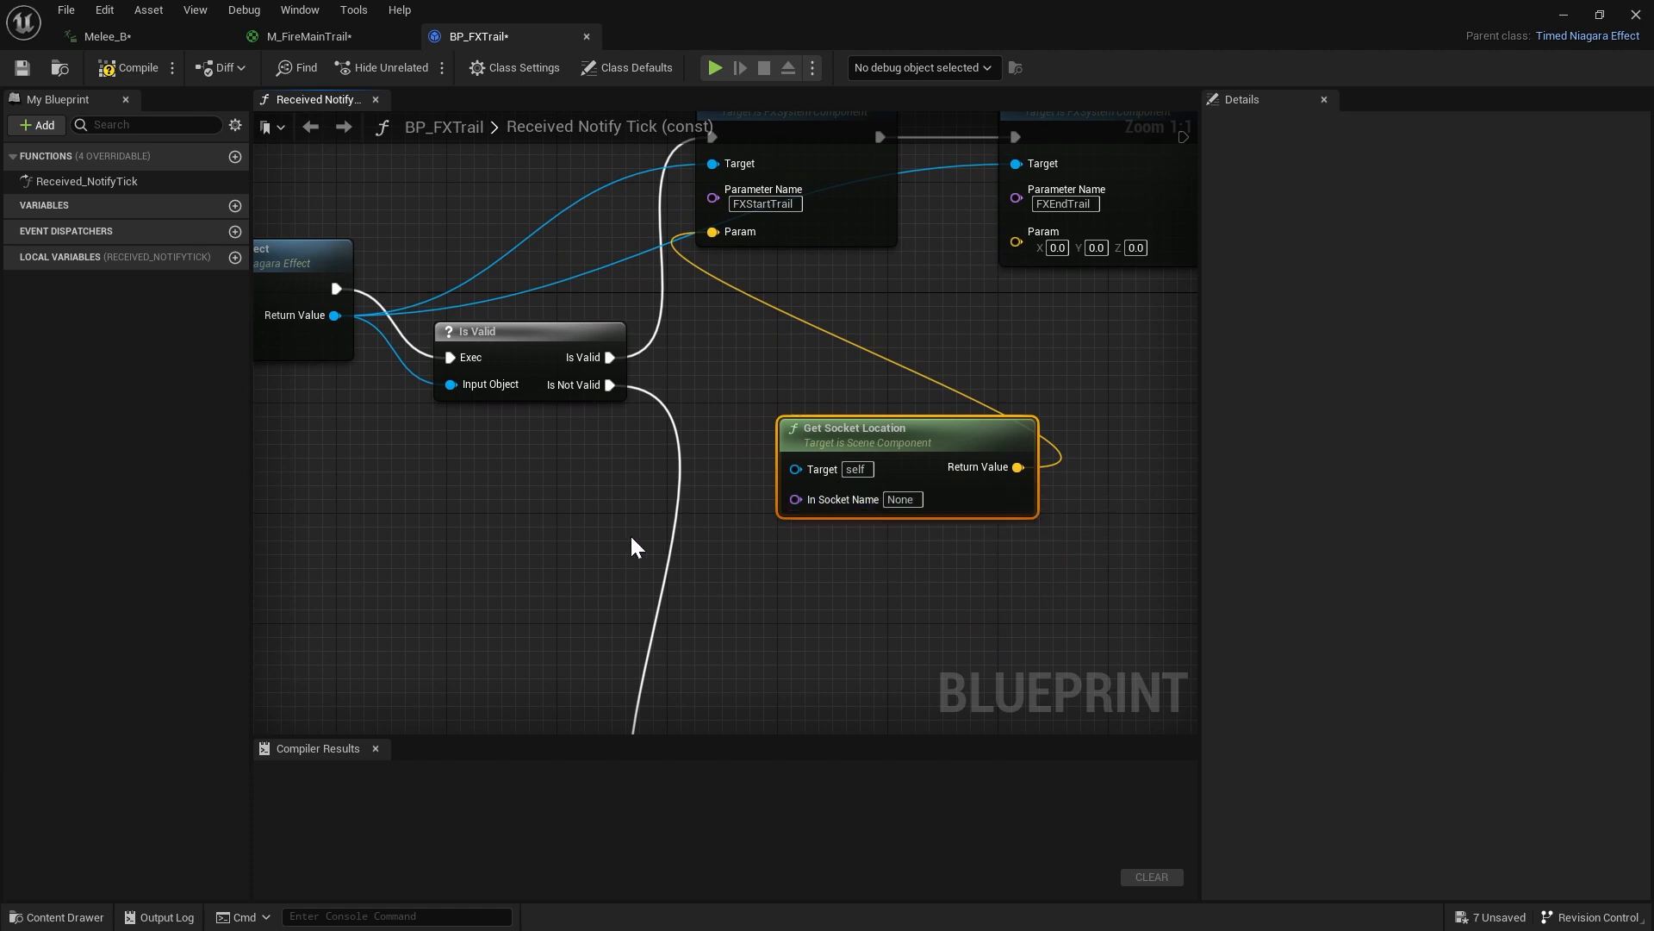
Connect the Received Notify Tick node's Mesh Comp output to the Get Socket Location node's Target
{"action": "right_click_drag", "start_coordinate": [588, 518], "coordinate": [870, 531]}
{"action": "scroll", "coordinate": [684, 467], "scroll_direction": "down", "scroll_amount": 1}
{"action": "right_click_drag", "start_coordinate": [663, 465], "coordinate": [612, 451]}
{"action": "left_click_drag", "start_coordinate": [348, 360], "coordinate": [986, 471]}
{"action": "right_click_drag", "start_coordinate": [986, 470], "coordinate": [716, 571]}
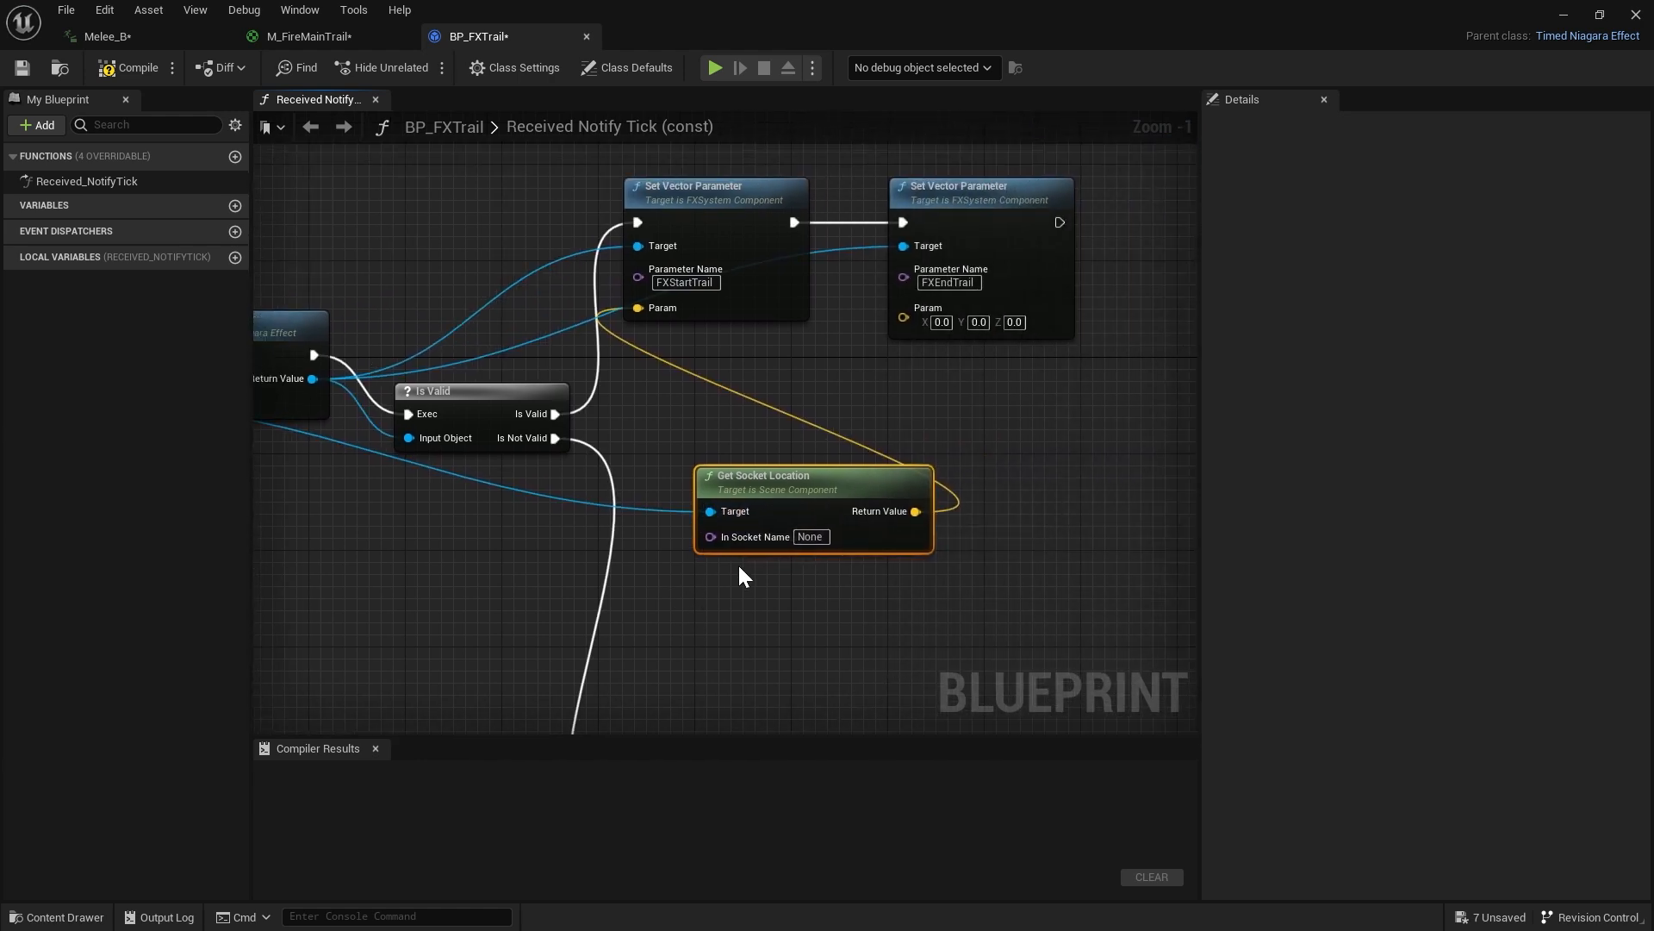
{"action": "scroll", "coordinate": [739, 556], "scroll_direction": "up", "scroll_amount": 1}
Promote the Get Socket Location node's In Socket Name to a variable named Start and make it instance editable
{"action": "right_click", "coordinate": [751, 532]}
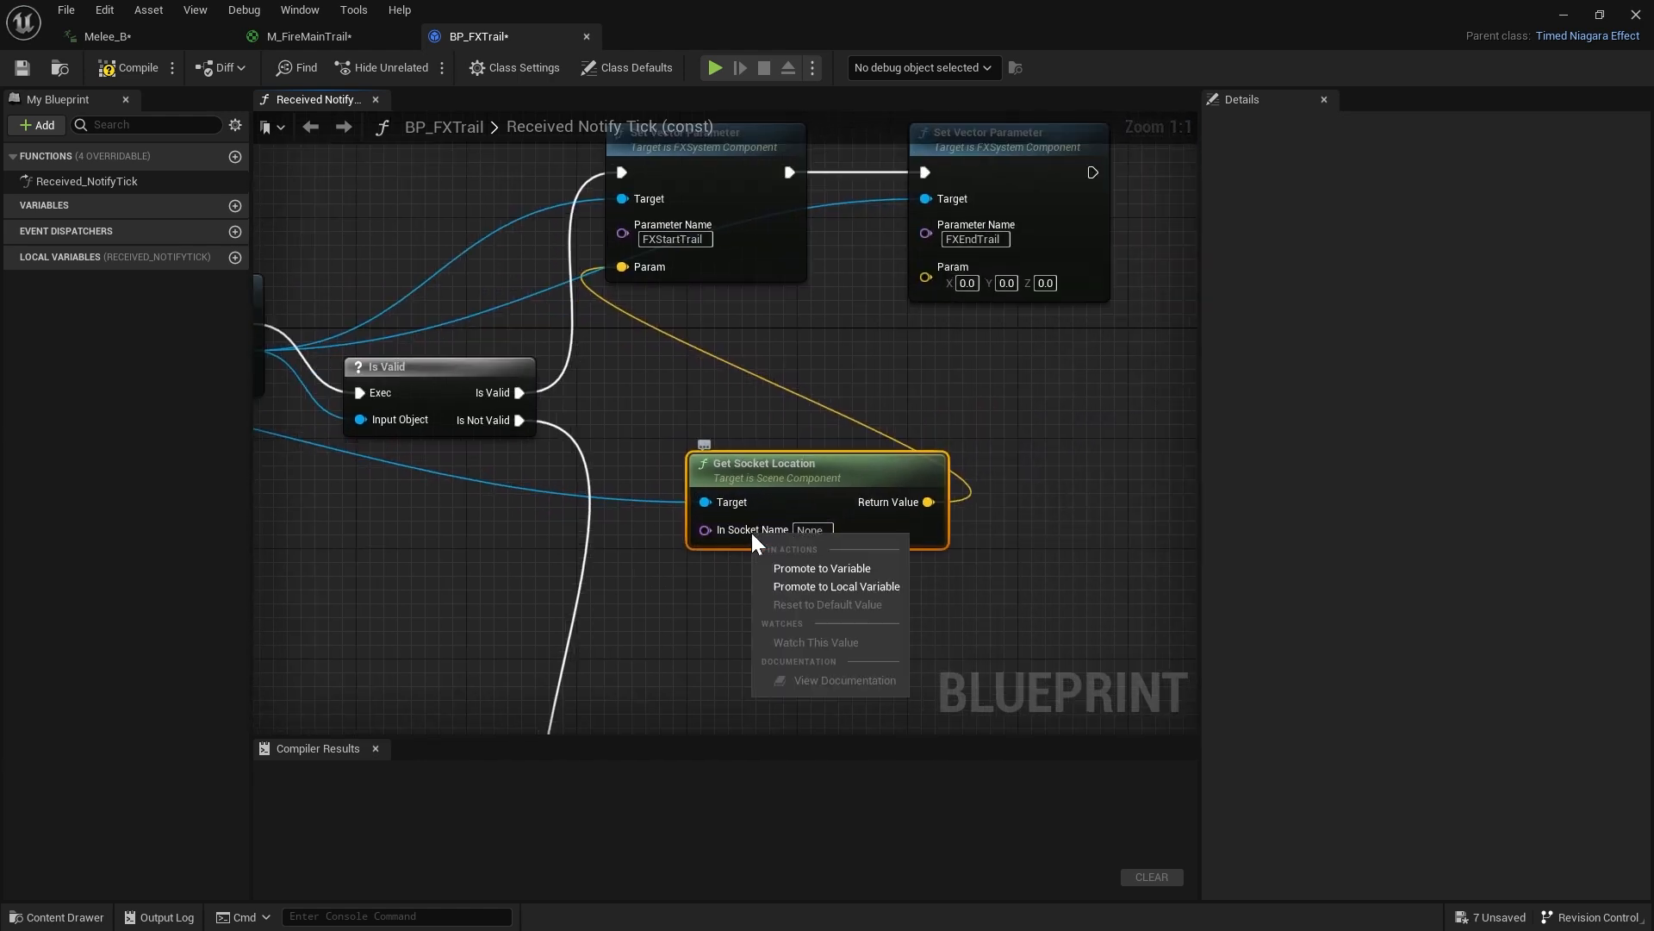
{"action": "left_click", "coordinate": [797, 565]}
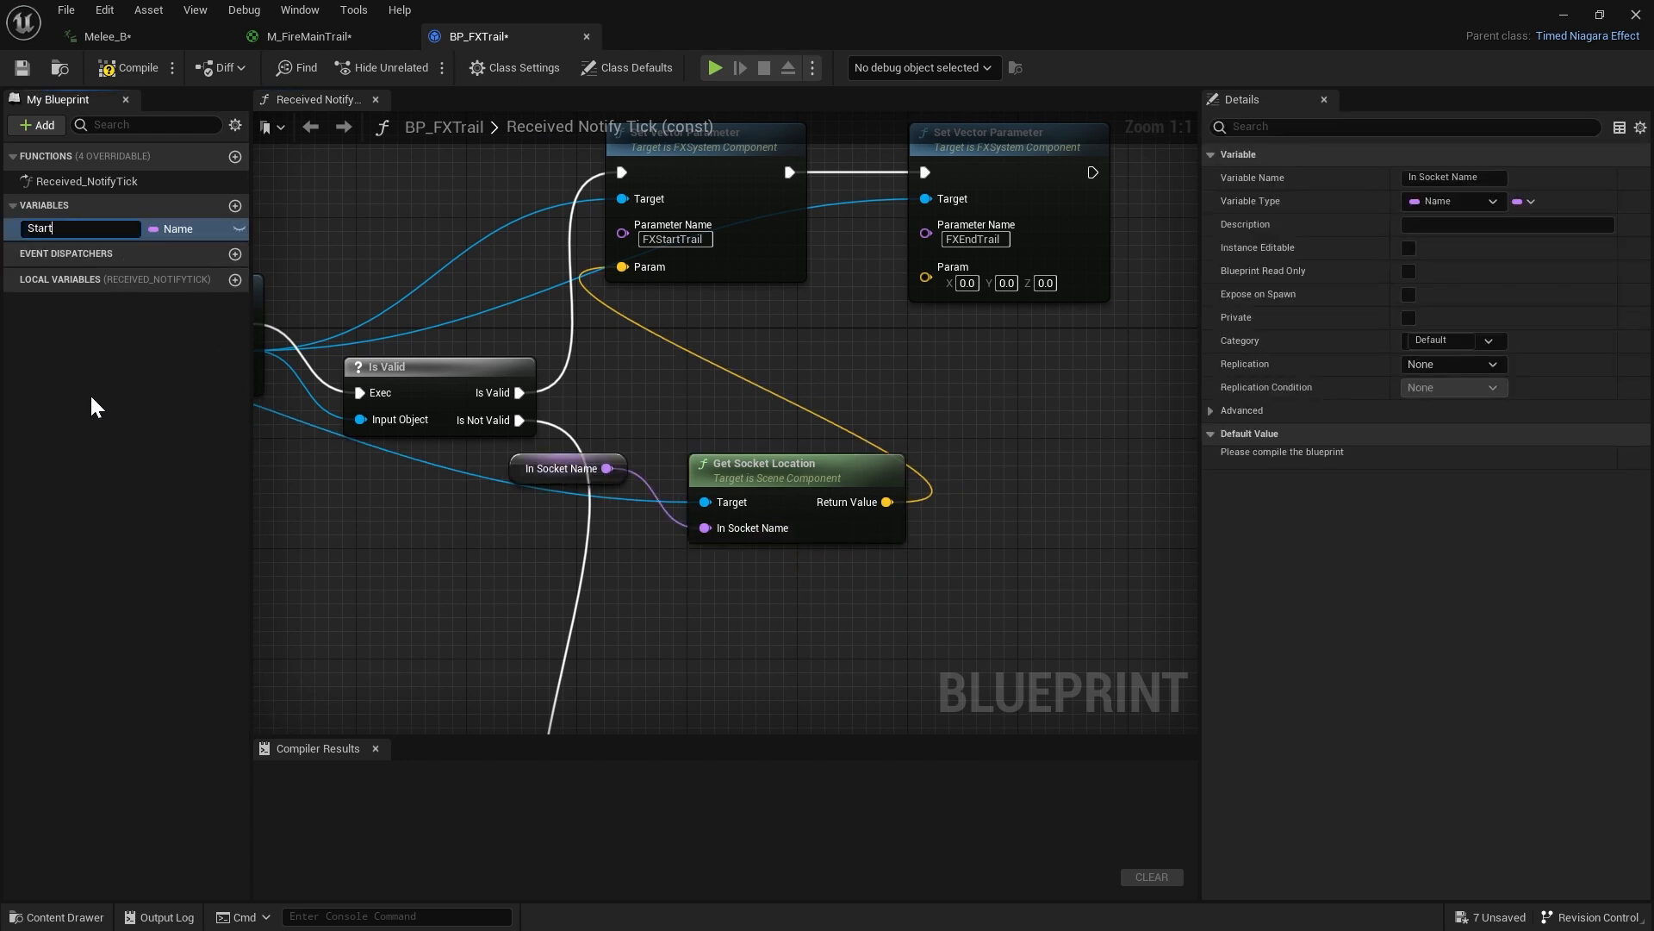
{"action": "key", "text": "Return"}
{"action": "left_click", "coordinate": [238, 229]}
Add a second Get Socket Location node that supplies the Param input of the FXEndTrail Set Vector Parameter node
{"action": "right_click_drag", "start_coordinate": [929, 417], "coordinate": [773, 453]}
{"action": "scroll", "coordinate": [774, 453], "scroll_direction": "down", "scroll_amount": 1}
{"action": "left_click_drag", "start_coordinate": [777, 337], "coordinate": [899, 459]}
{"action": "type", "text": "get scocket l"}
{"action": "key", "text": "BackSpace"}
{"action": "key", "text": "BackSpace"}
{"action": "key", "text": "BackSpace"}
{"action": "key", "text": "BackSpace"}
{"action": "key", "text": "BackSpace"}
{"action": "key", "text": "BackSpace"}
{"action": "key", "text": "BackSpace"}
{"action": "key", "text": "BackSpace"}
{"action": "type", "text": "ockcet"}
{"action": "key", "text": "BackSpace"}
{"action": "key", "text": "BackSpace"}
{"action": "key", "text": "BackSpace"}
{"action": "key", "text": "BackSpace"}
{"action": "type", "text": "ke"}
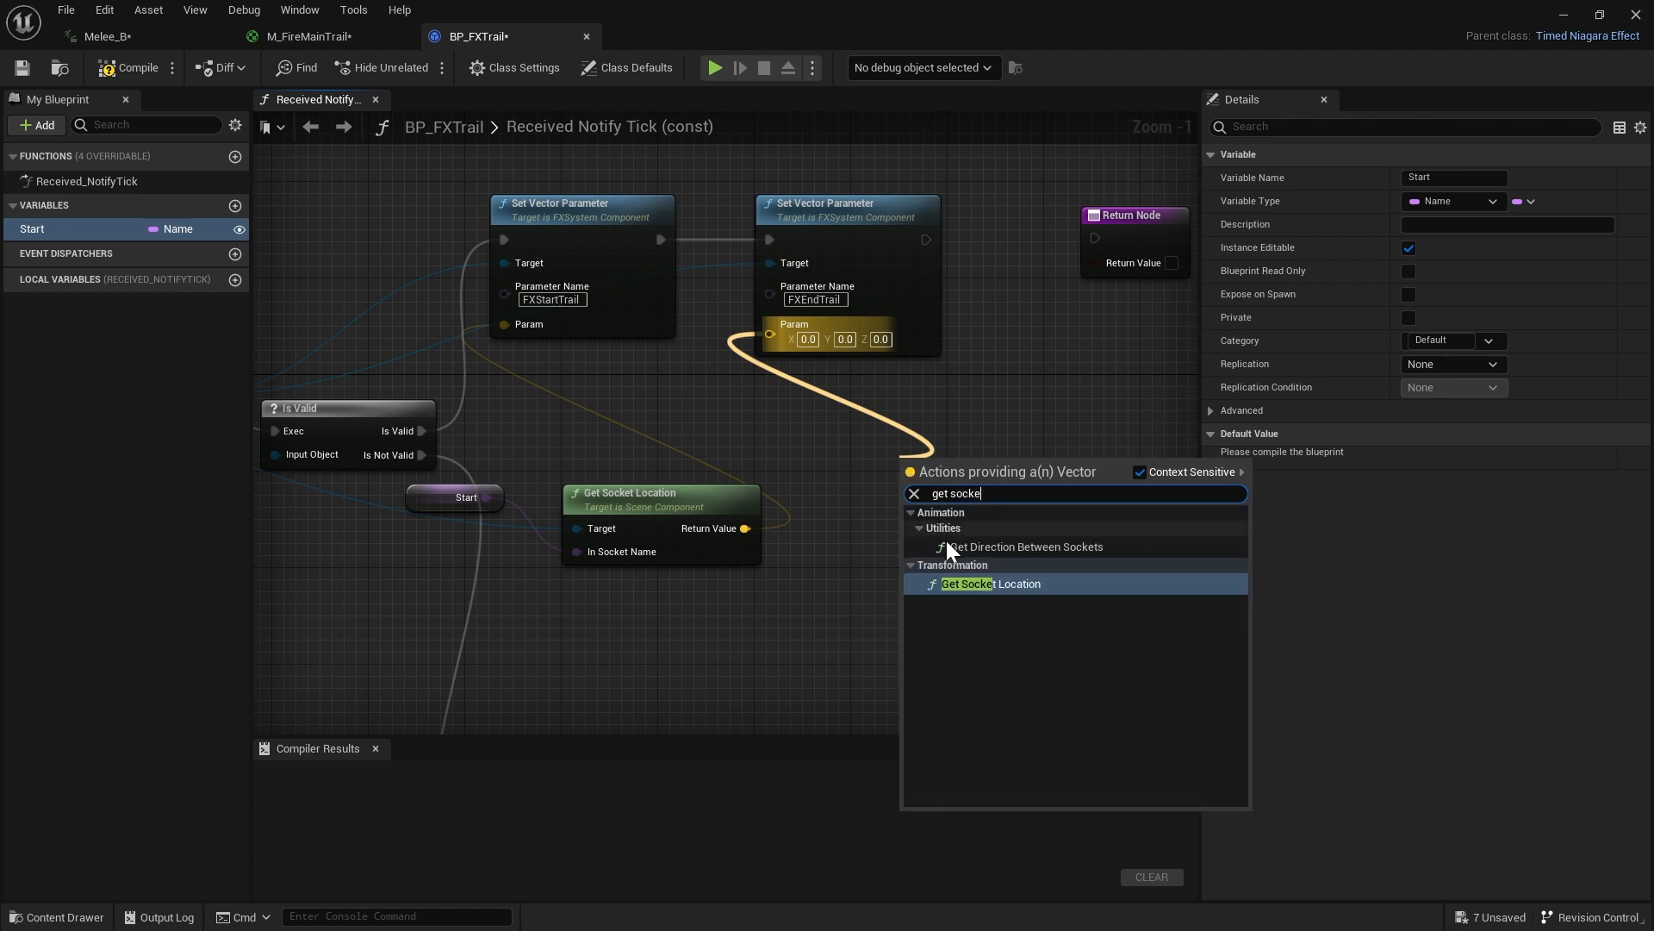
{"action": "left_click", "coordinate": [1010, 585]}
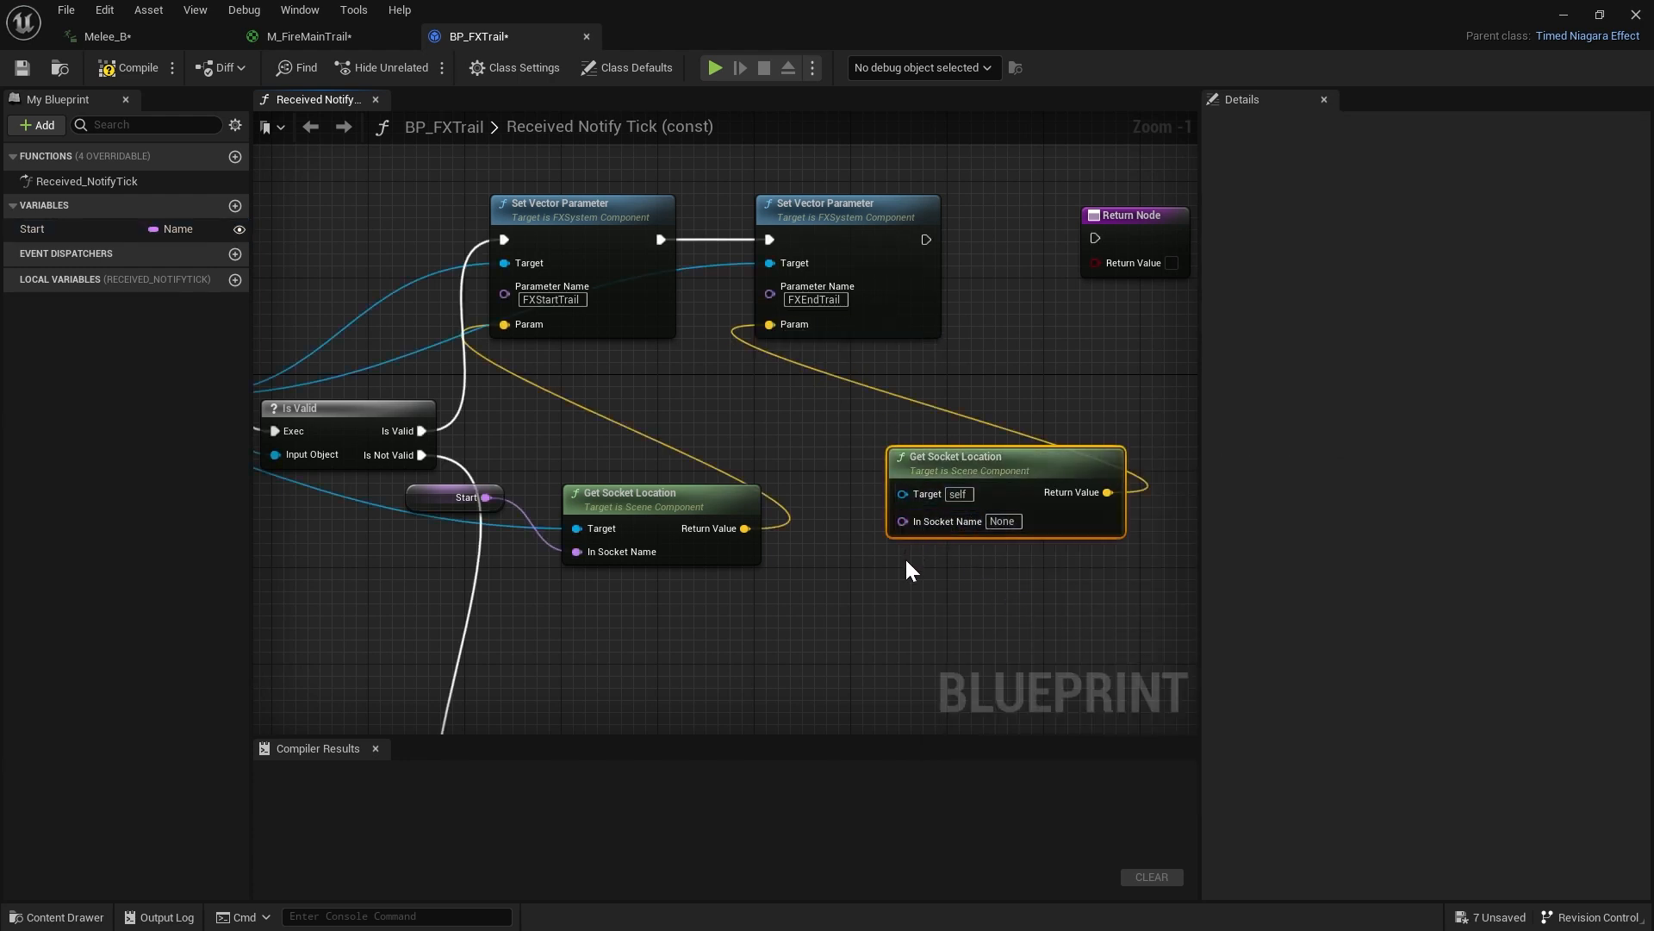
Connect the second Get Socket Location node's Target to the Mesh Comp output of Received Notify Tick
{"action": "scroll", "coordinate": [906, 562], "scroll_direction": "up", "scroll_amount": 1}
{"action": "scroll", "coordinate": [888, 559], "scroll_direction": "down", "scroll_amount": 2}
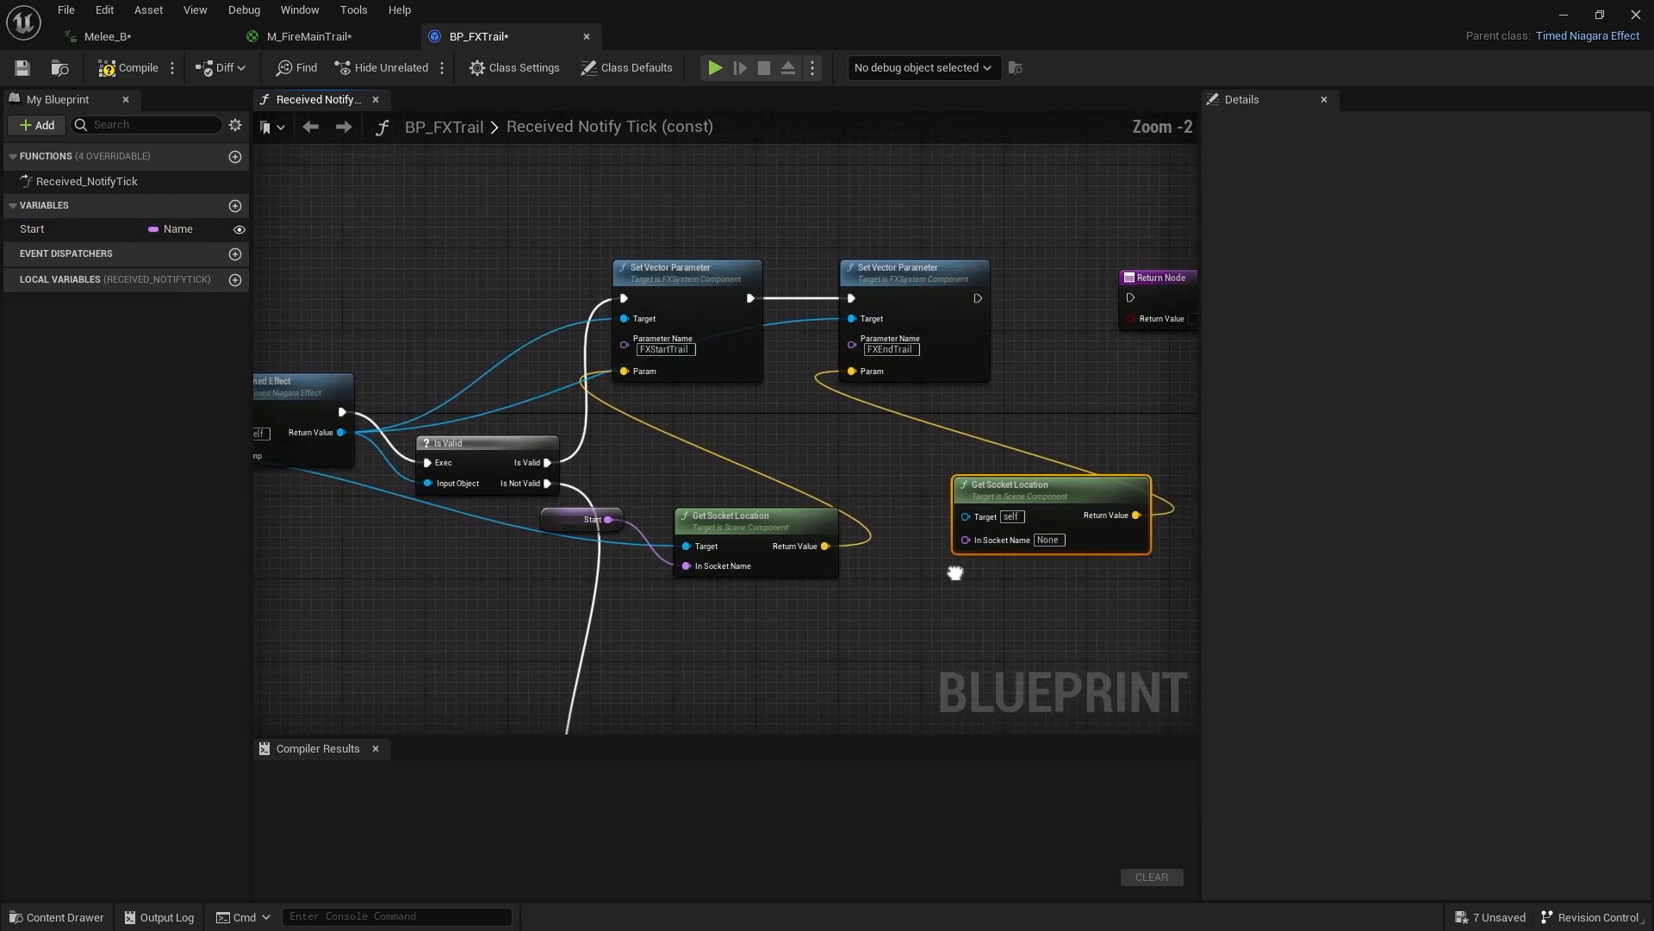
{"action": "left_click_drag", "start_coordinate": [990, 502], "coordinate": [813, 434]}
{"action": "right_click_drag", "start_coordinate": [939, 511], "coordinate": [280, 494]}
Promote the second node's In Socket Name to a variable named End and make it instance editable
{"action": "right_click", "coordinate": [930, 491]}
{"action": "left_click", "coordinate": [970, 517]}
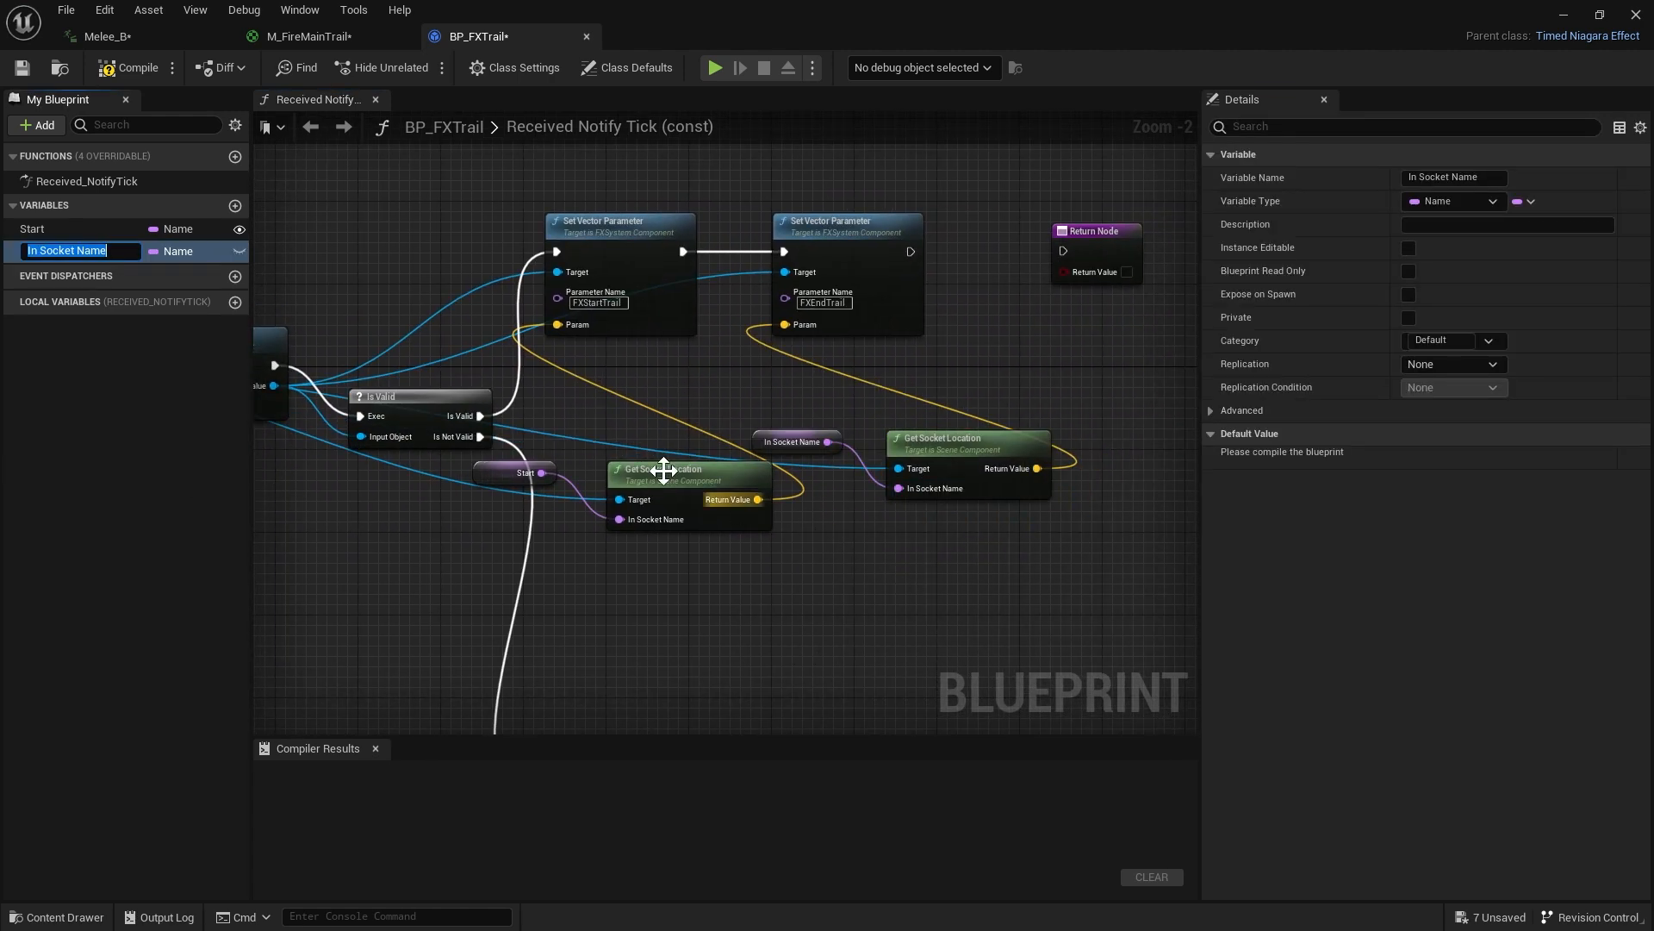
{"action": "key", "text": "Return"}
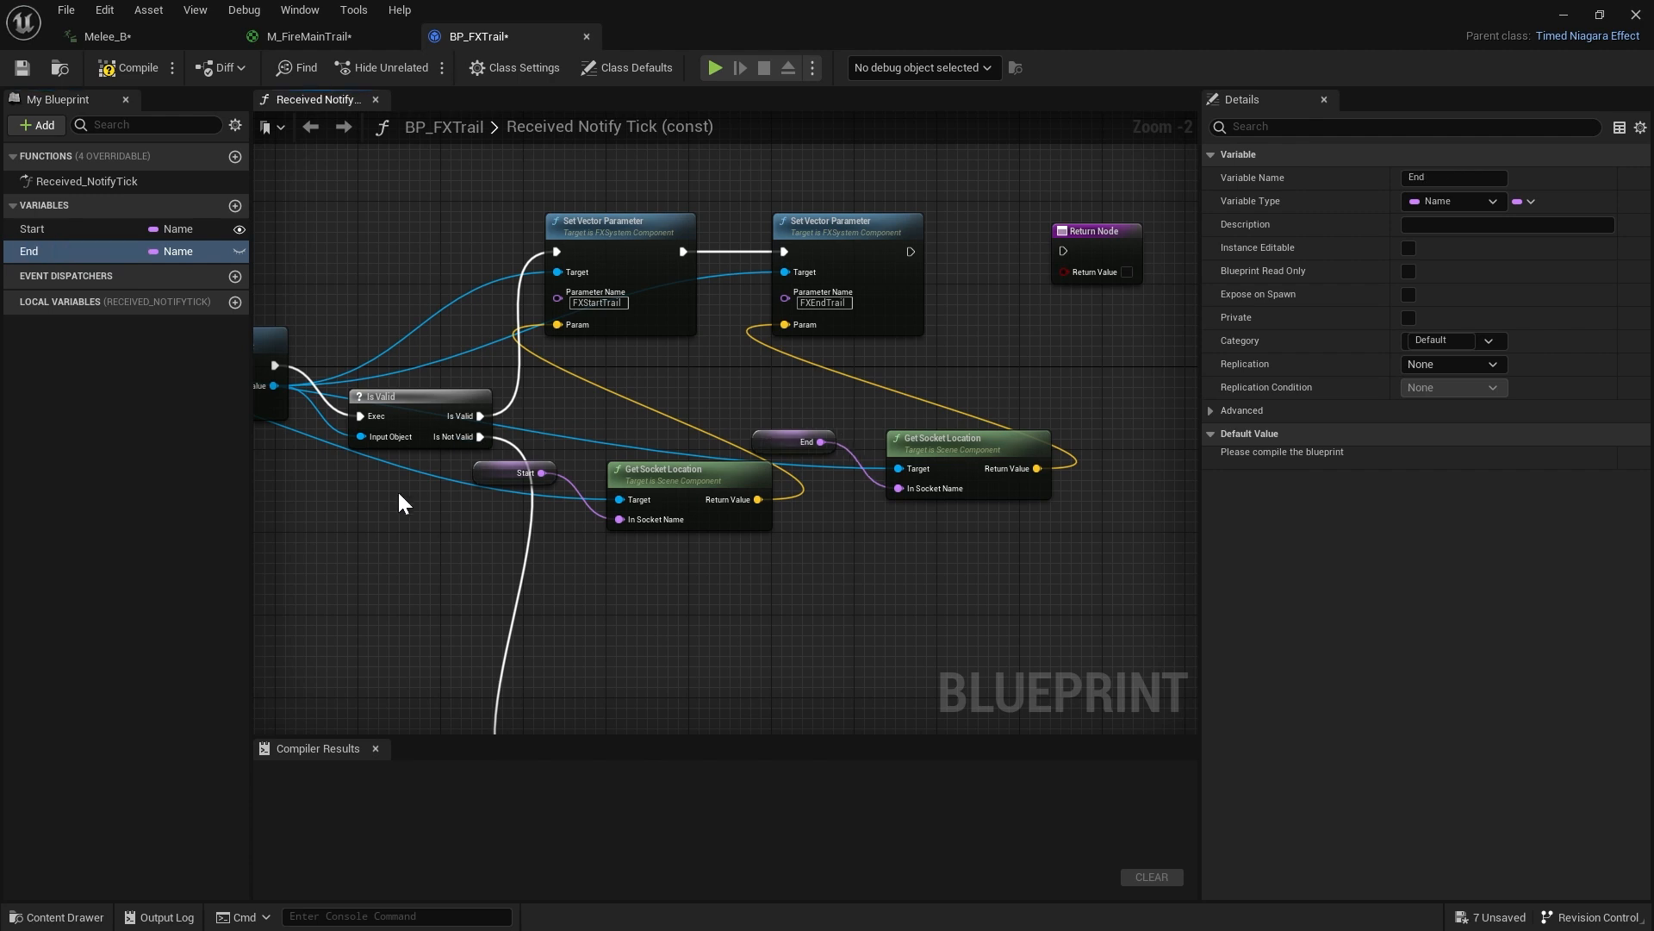
{"action": "left_click", "coordinate": [240, 251]}
Connect the FXEndTrail Set Vector Parameter node's execution output to the Return Node and compile the Blueprint
{"action": "right_click_drag", "start_coordinate": [792, 577], "coordinate": [670, 606]}
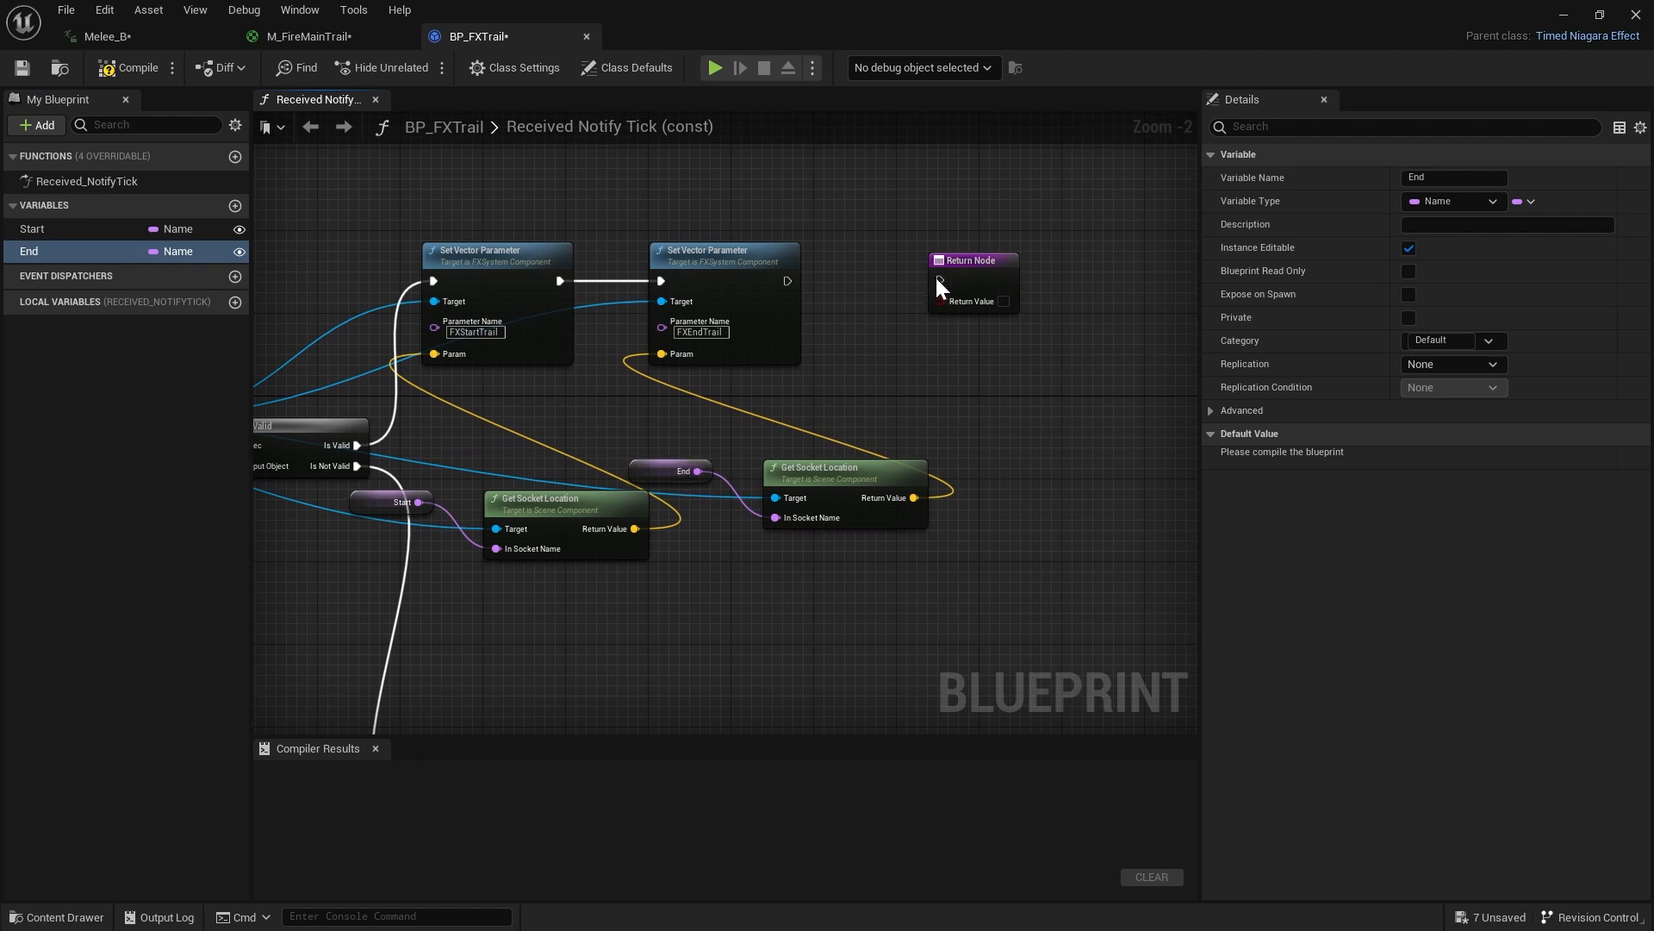
{"action": "left_click_drag", "start_coordinate": [788, 281], "coordinate": [940, 280]}
{"action": "right_click_drag", "start_coordinate": [609, 398], "coordinate": [155, 101]}
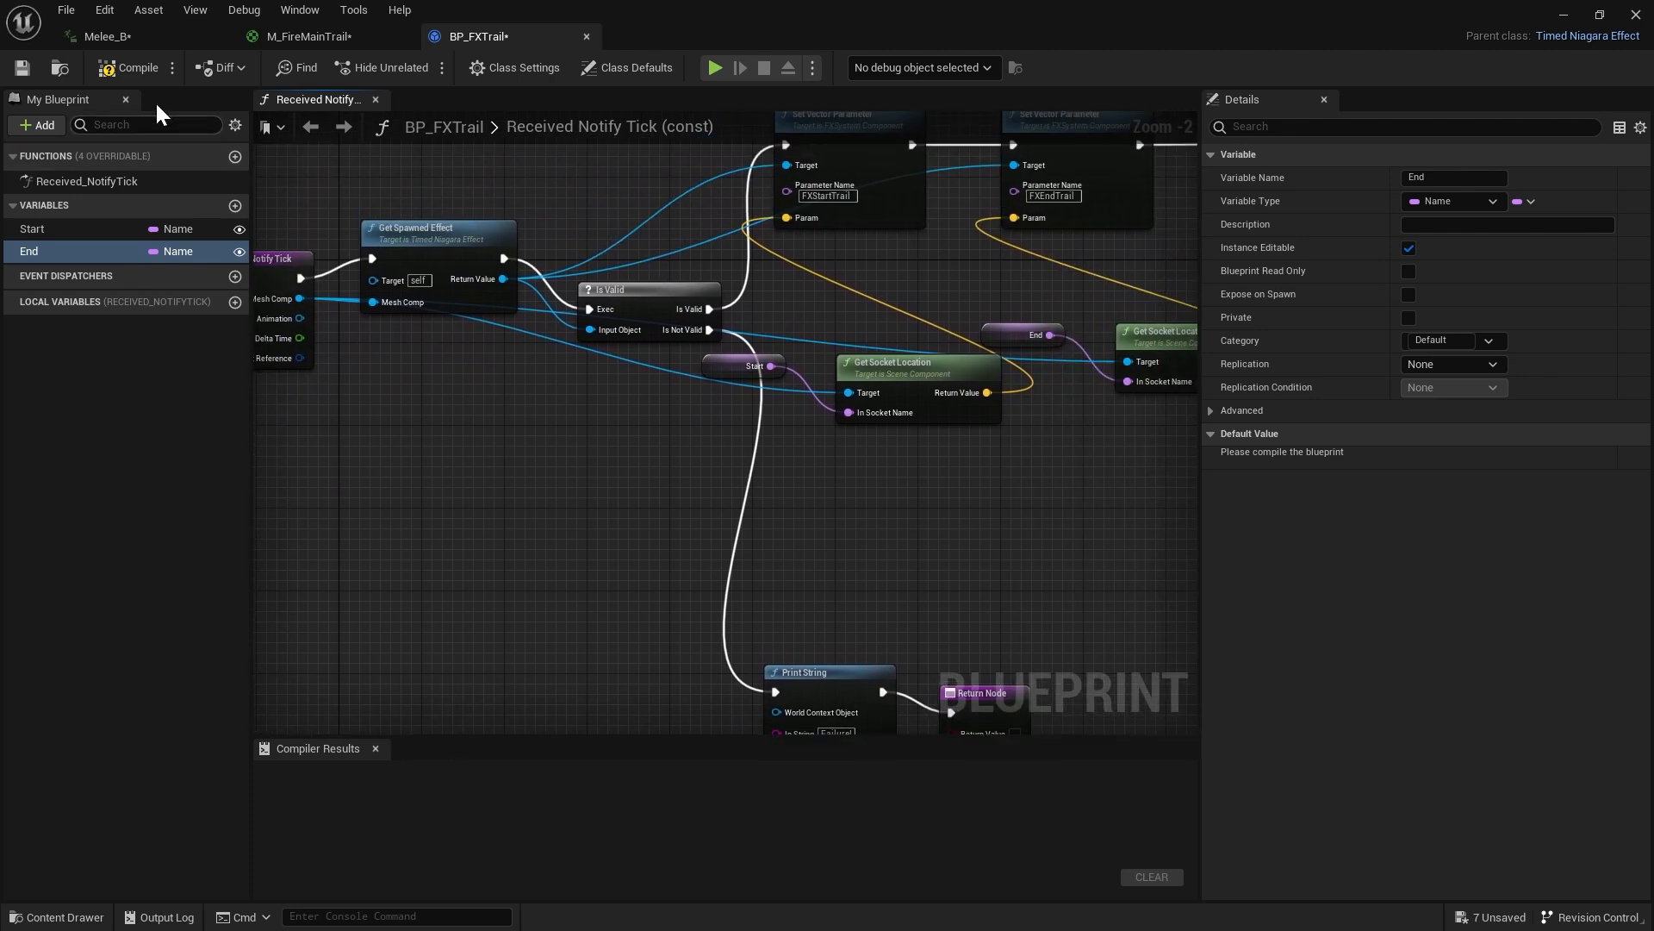
{"action": "left_click", "coordinate": [131, 59]}
{"action": "mouse_move", "coordinate": [728, 475]}
{"action": "right_mouse_down"}
{"action": "mouse_move", "coordinate": [502, 362]}
{"action": "mouse_move", "coordinate": [712, 457]}
{"action": "right_mouse_up"}
{"action": "scroll", "coordinate": [590, 405], "scroll_direction": "down", "scroll_amount": 1}
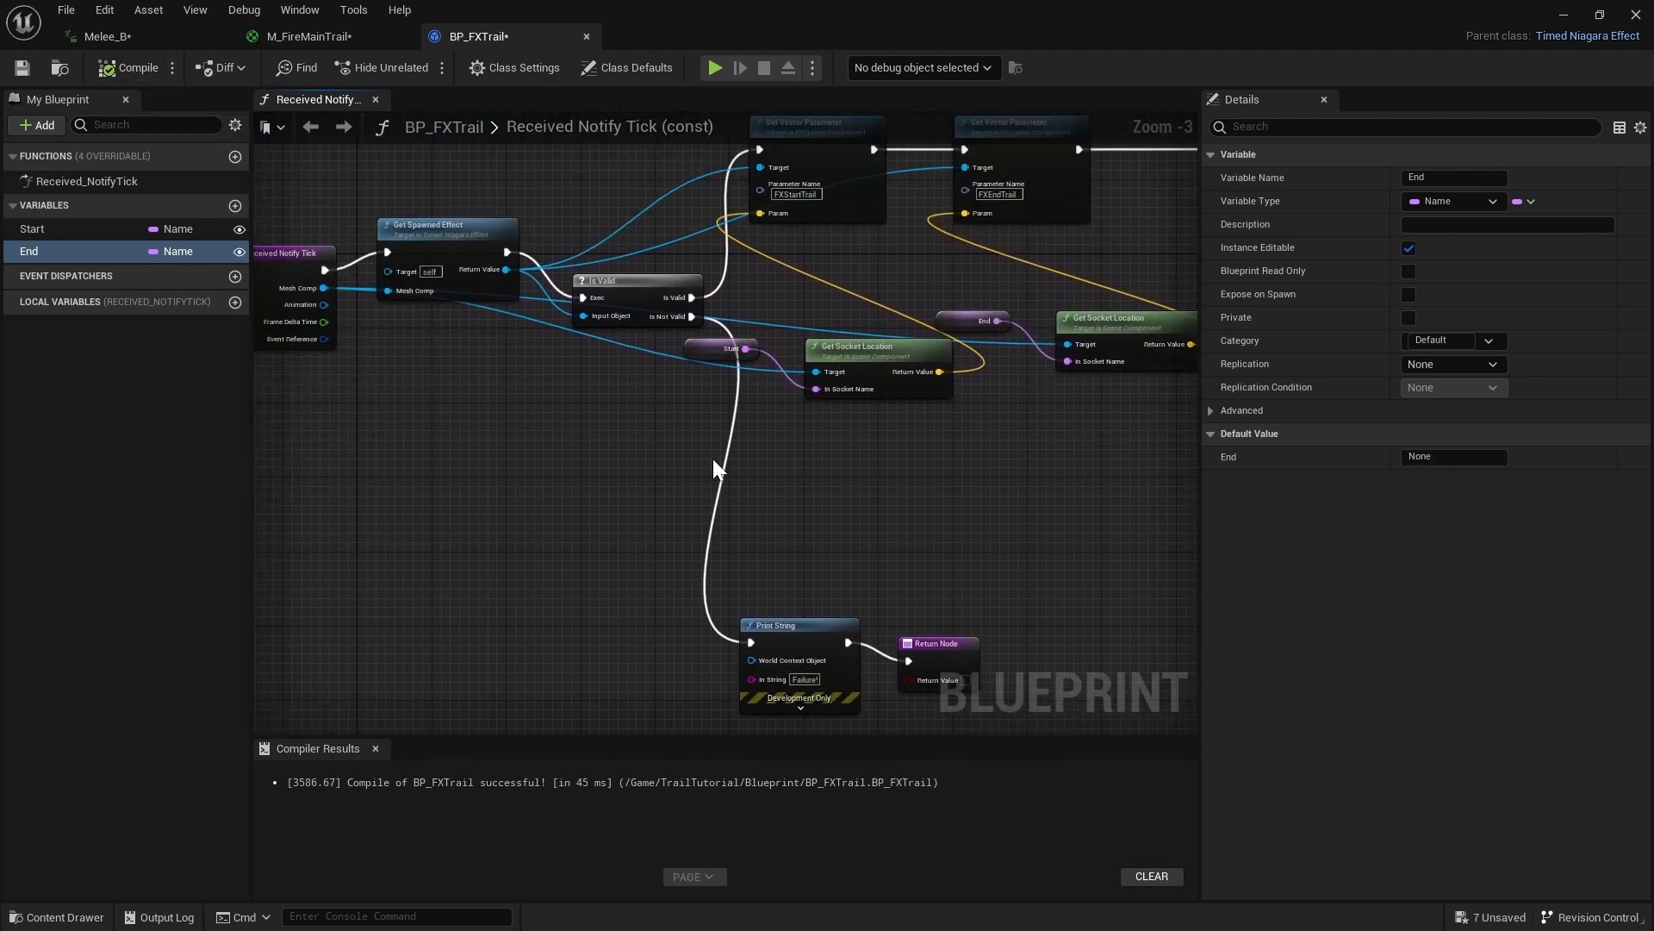
{"action": "right_click_drag", "start_coordinate": [528, 198], "coordinate": [642, 300]}
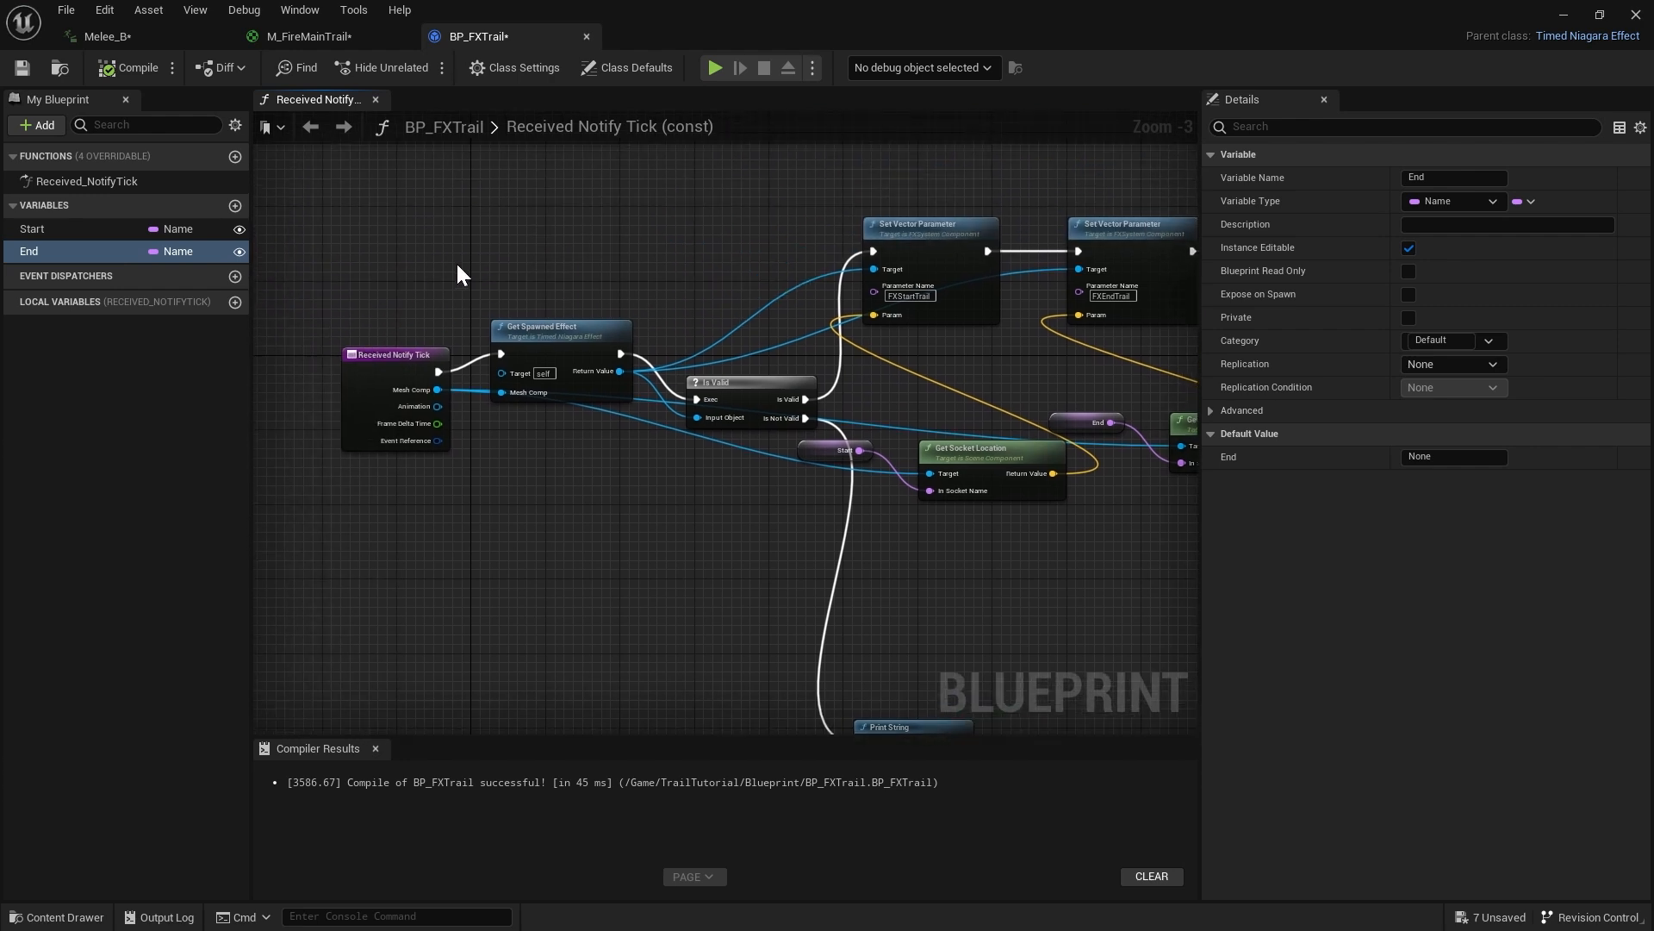
{"action": "left_click", "coordinate": [162, 179]}
{"action": "left_click", "coordinate": [478, 283]}
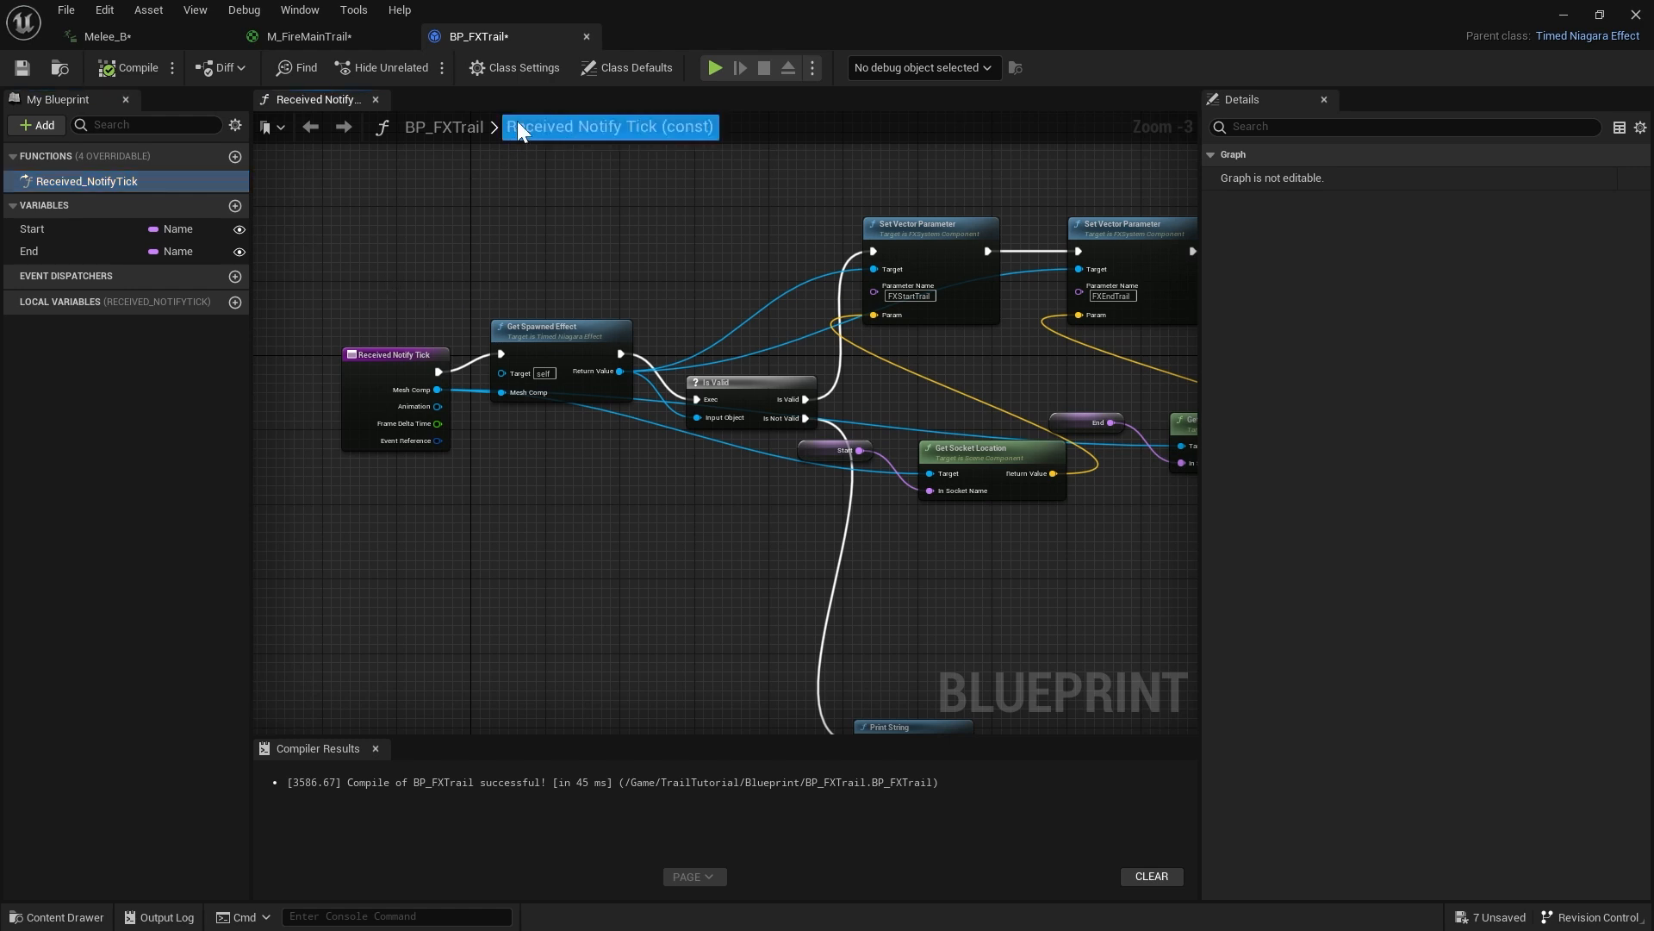
Close the BP_FXTrail and M_FireMainTrail editors and save all modified assets
{"action": "middle_click", "coordinate": [516, 36]}
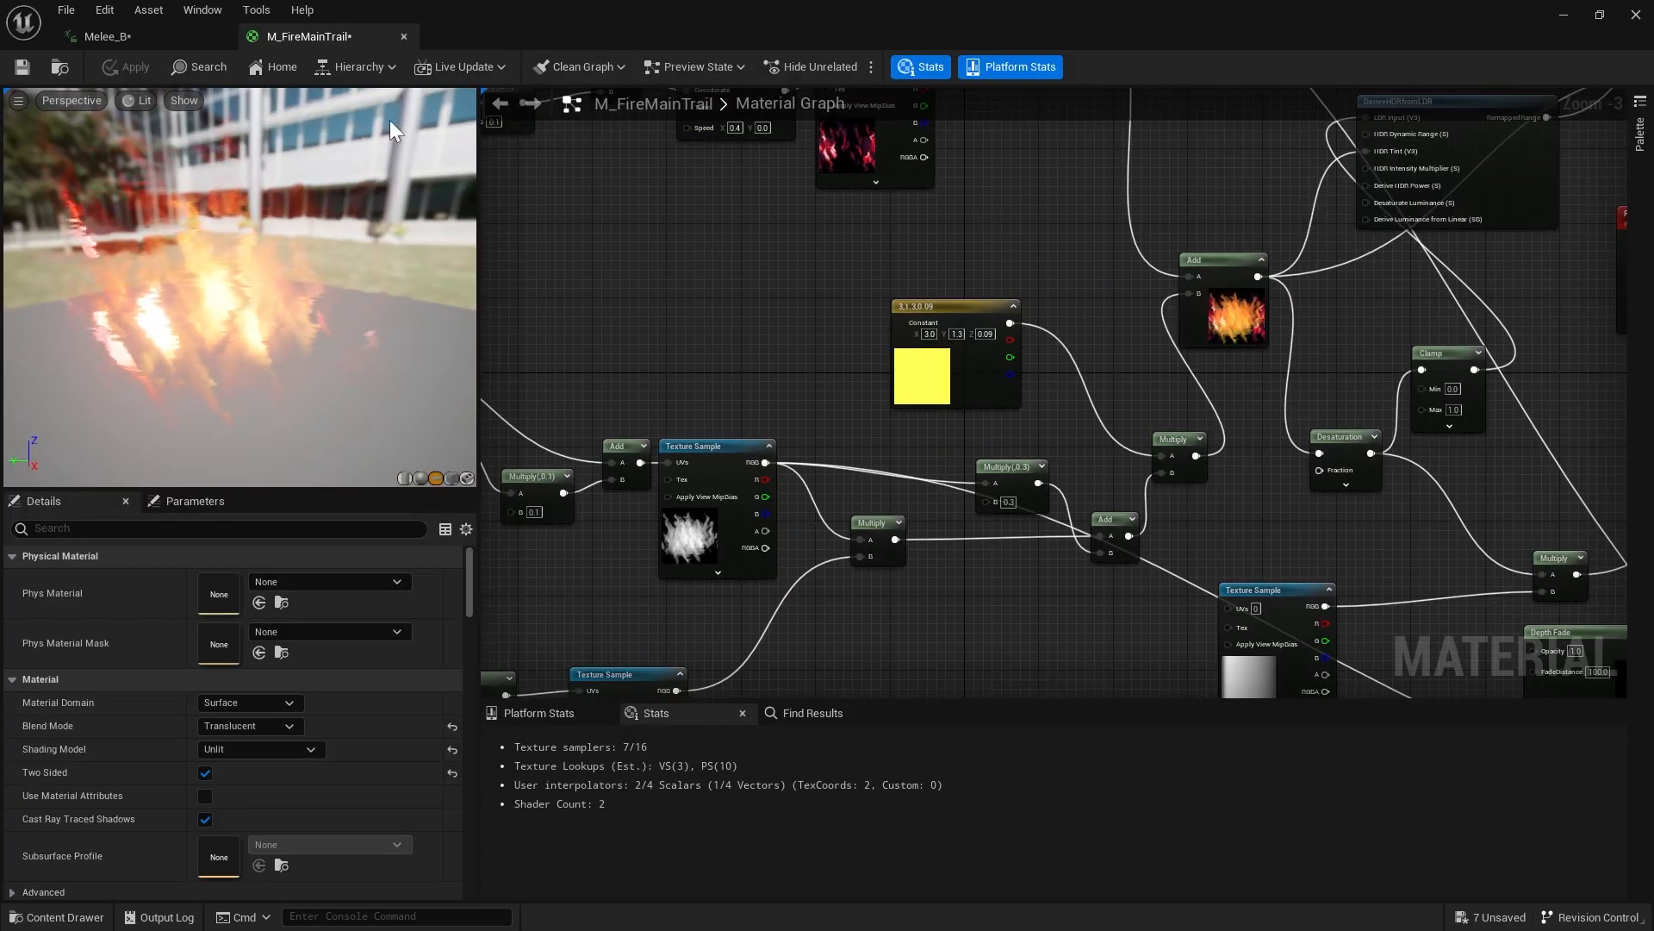
{"action": "middle_click", "coordinate": [336, 38]}
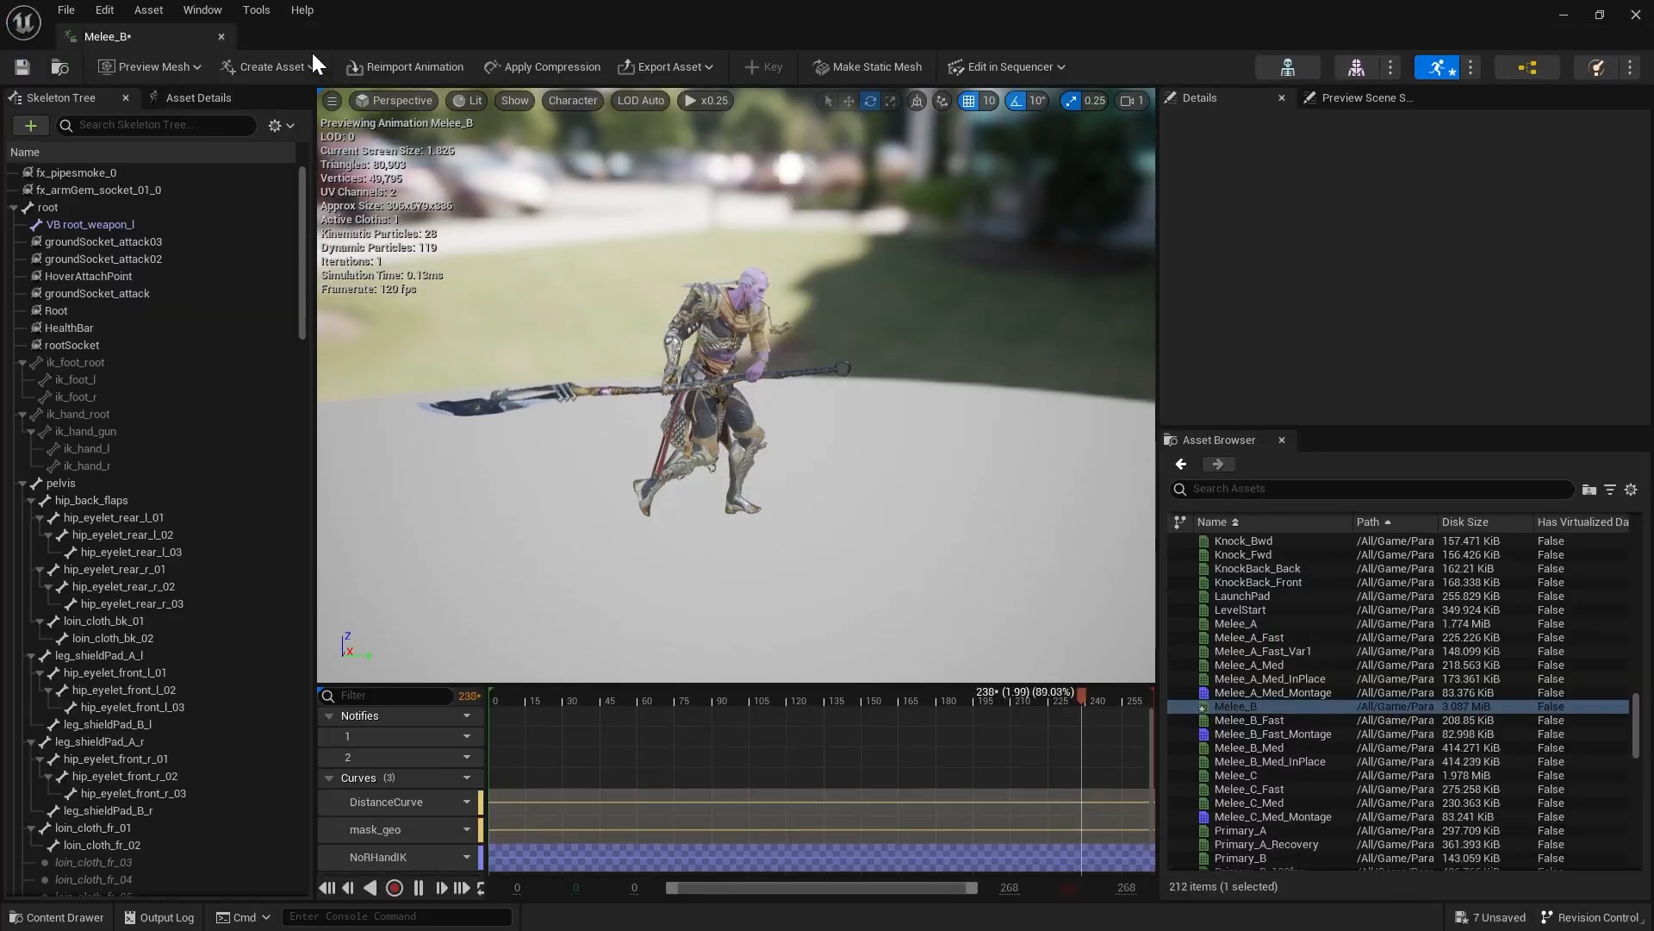
{"action": "key", "text": "ctrl+space"}
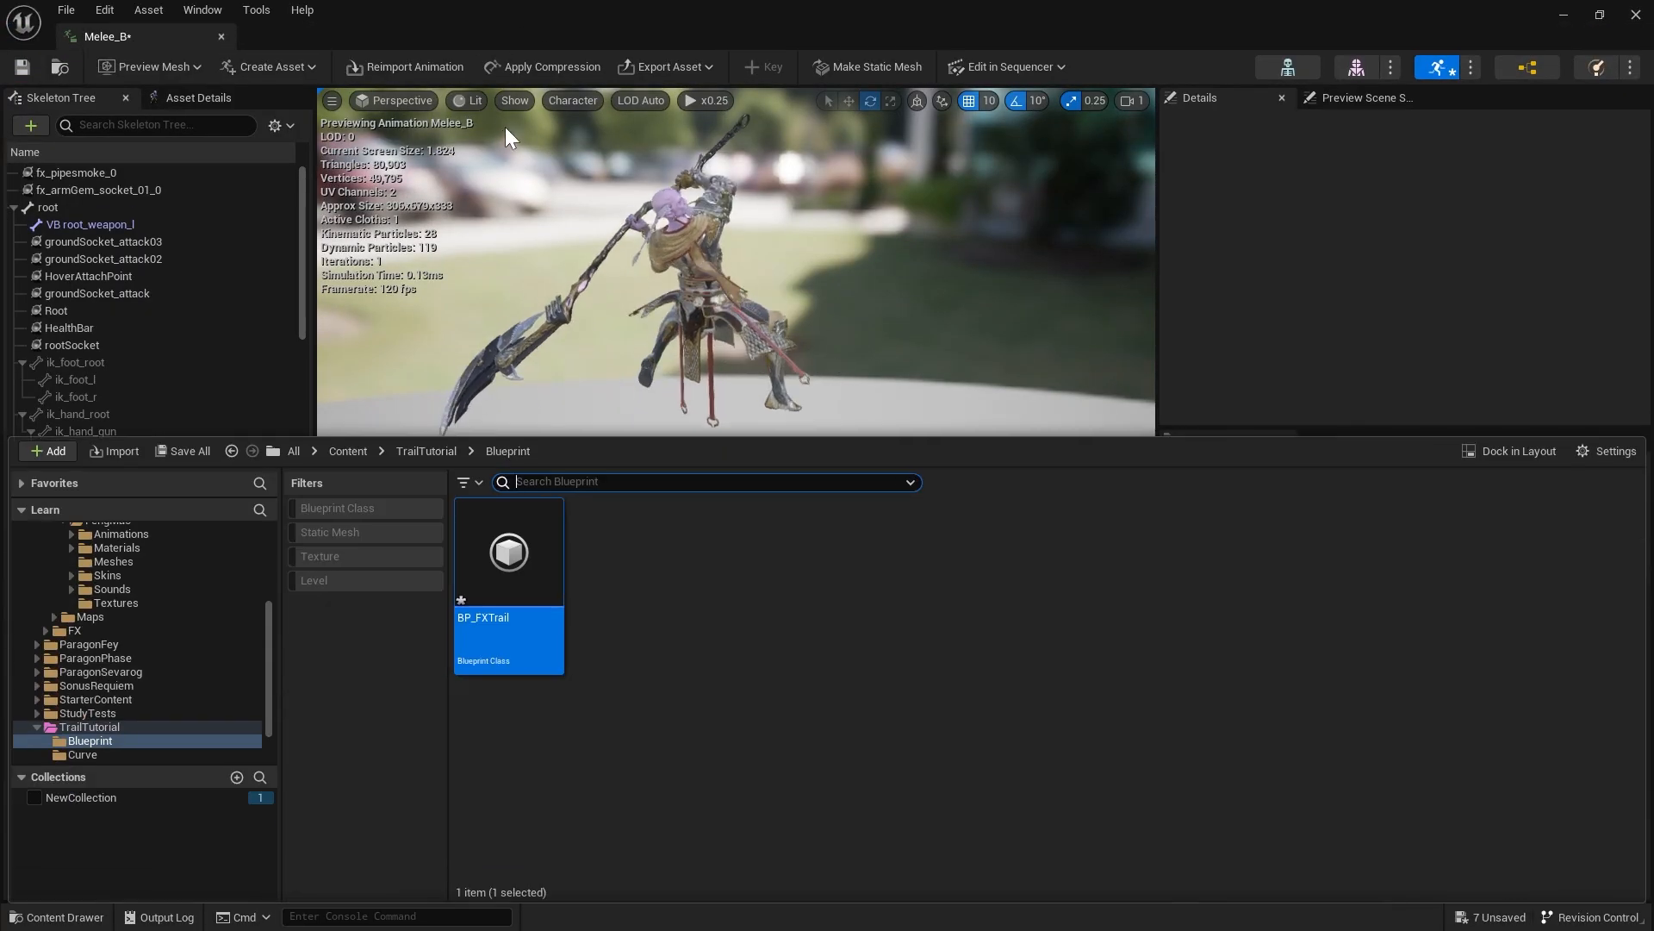
{"action": "left_click", "coordinate": [177, 451]}
{"action": "left_click", "coordinate": [953, 669]}
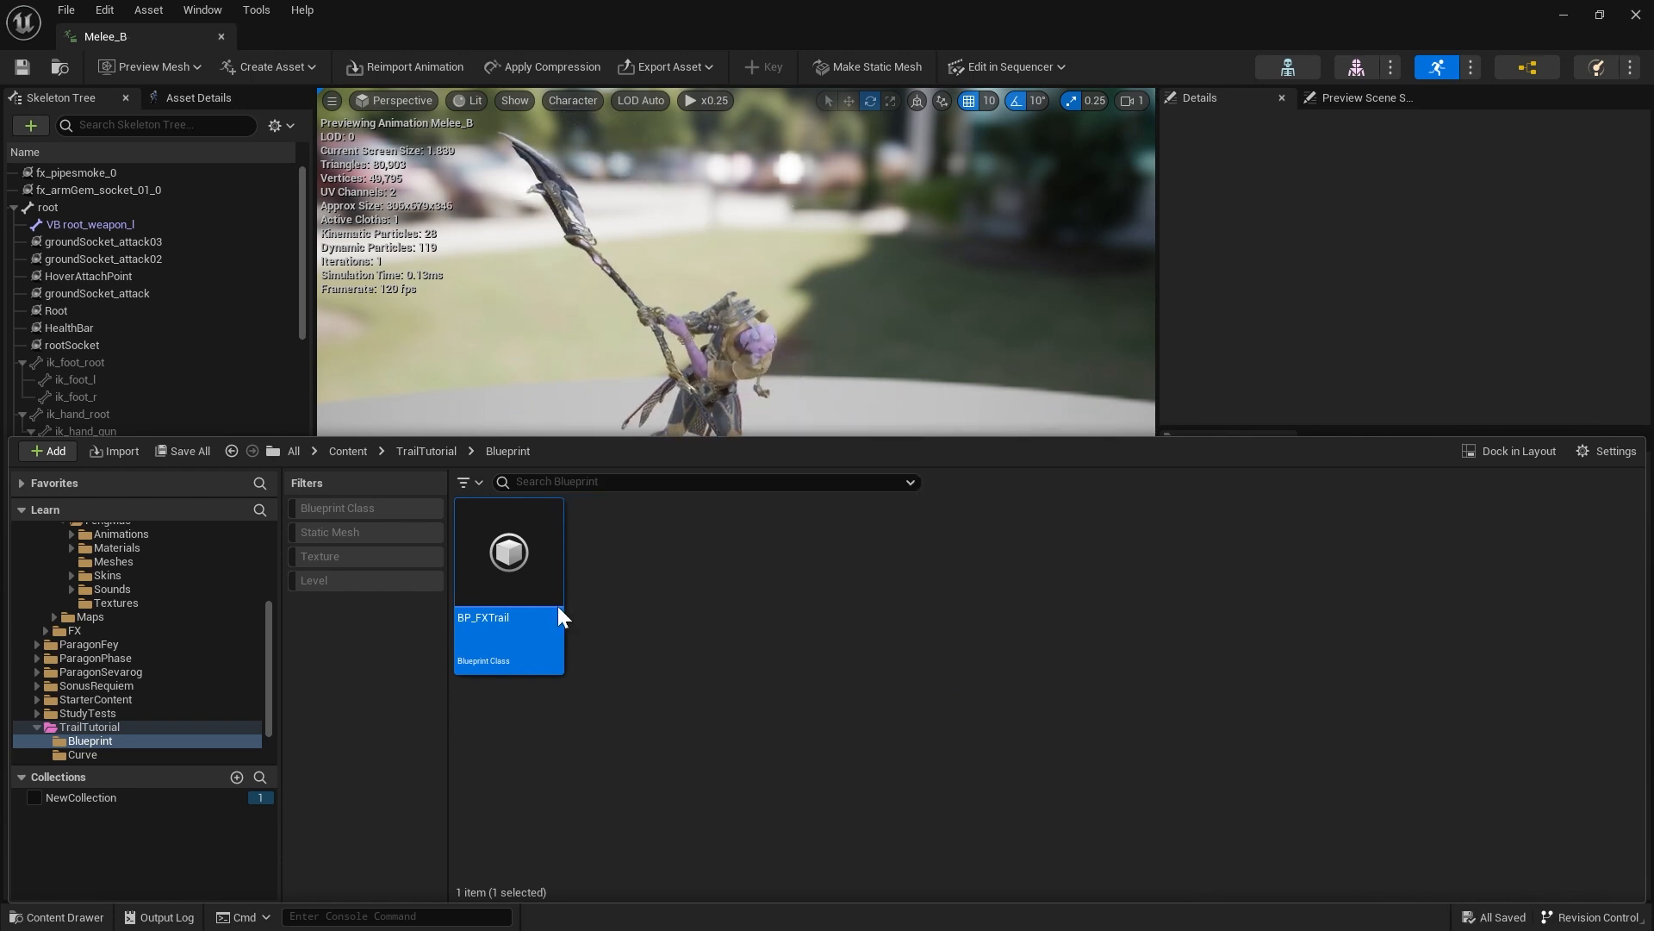
Create a Niagara Module Script named NMS_FXTrail in the TrailTutorial/FX folder and open it for editing
{"action": "scroll", "coordinate": [103, 680], "scroll_direction": "down", "scroll_amount": 2}
{"action": "left_click", "coordinate": [112, 714]}
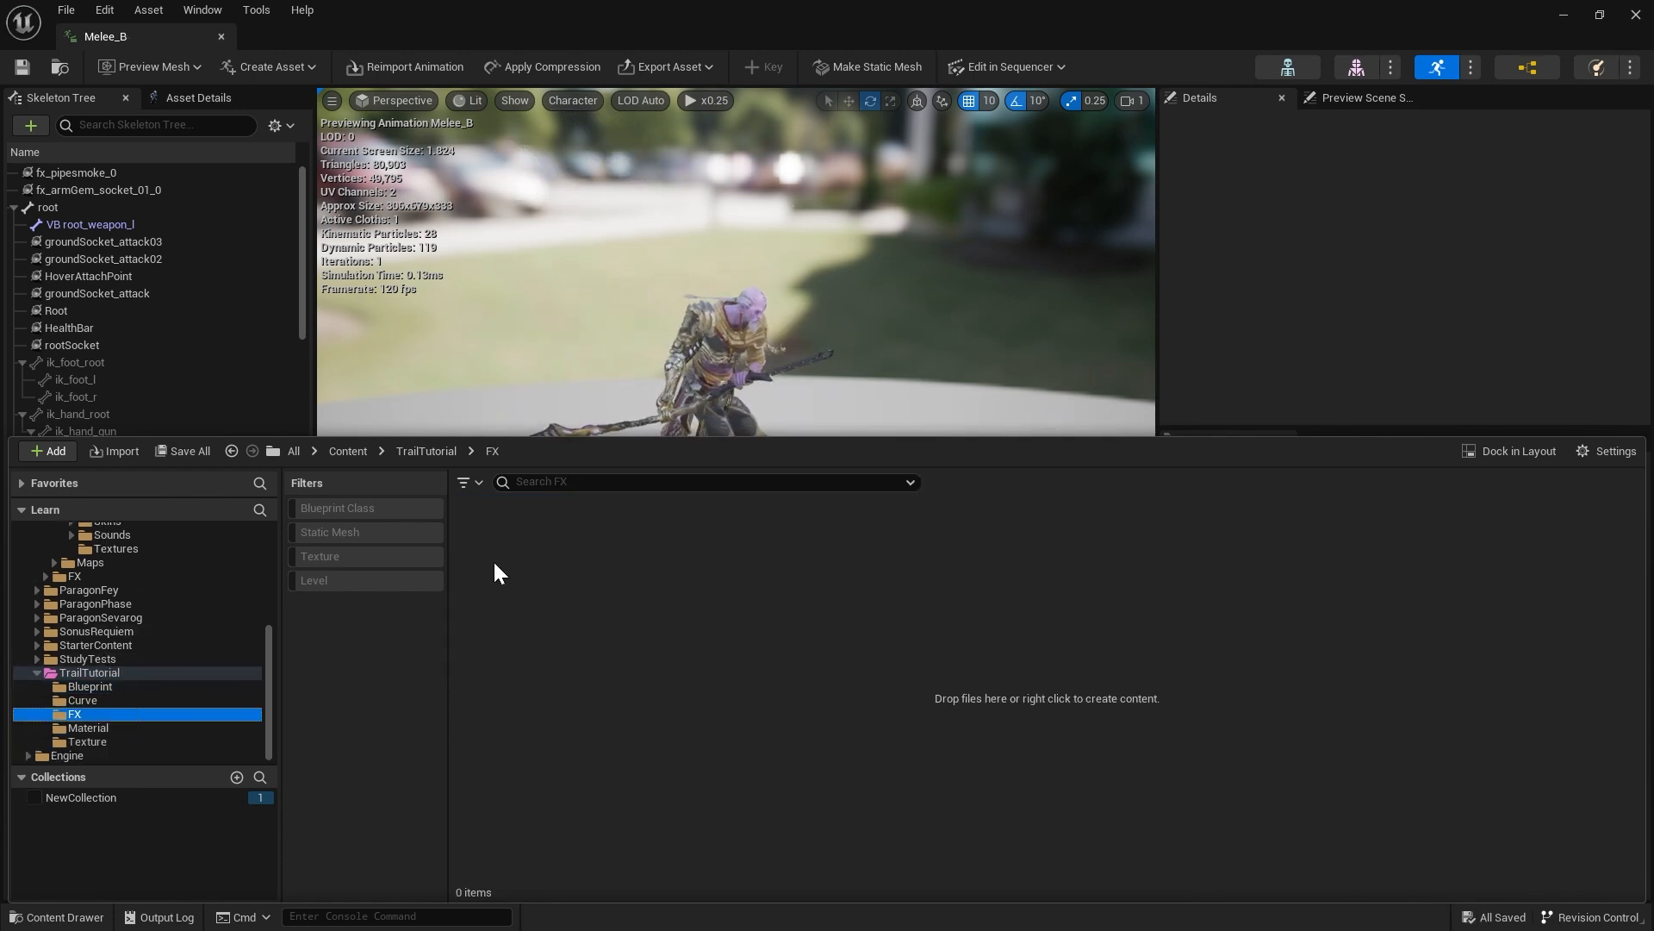
{"action": "left_click", "coordinate": [464, 354]}
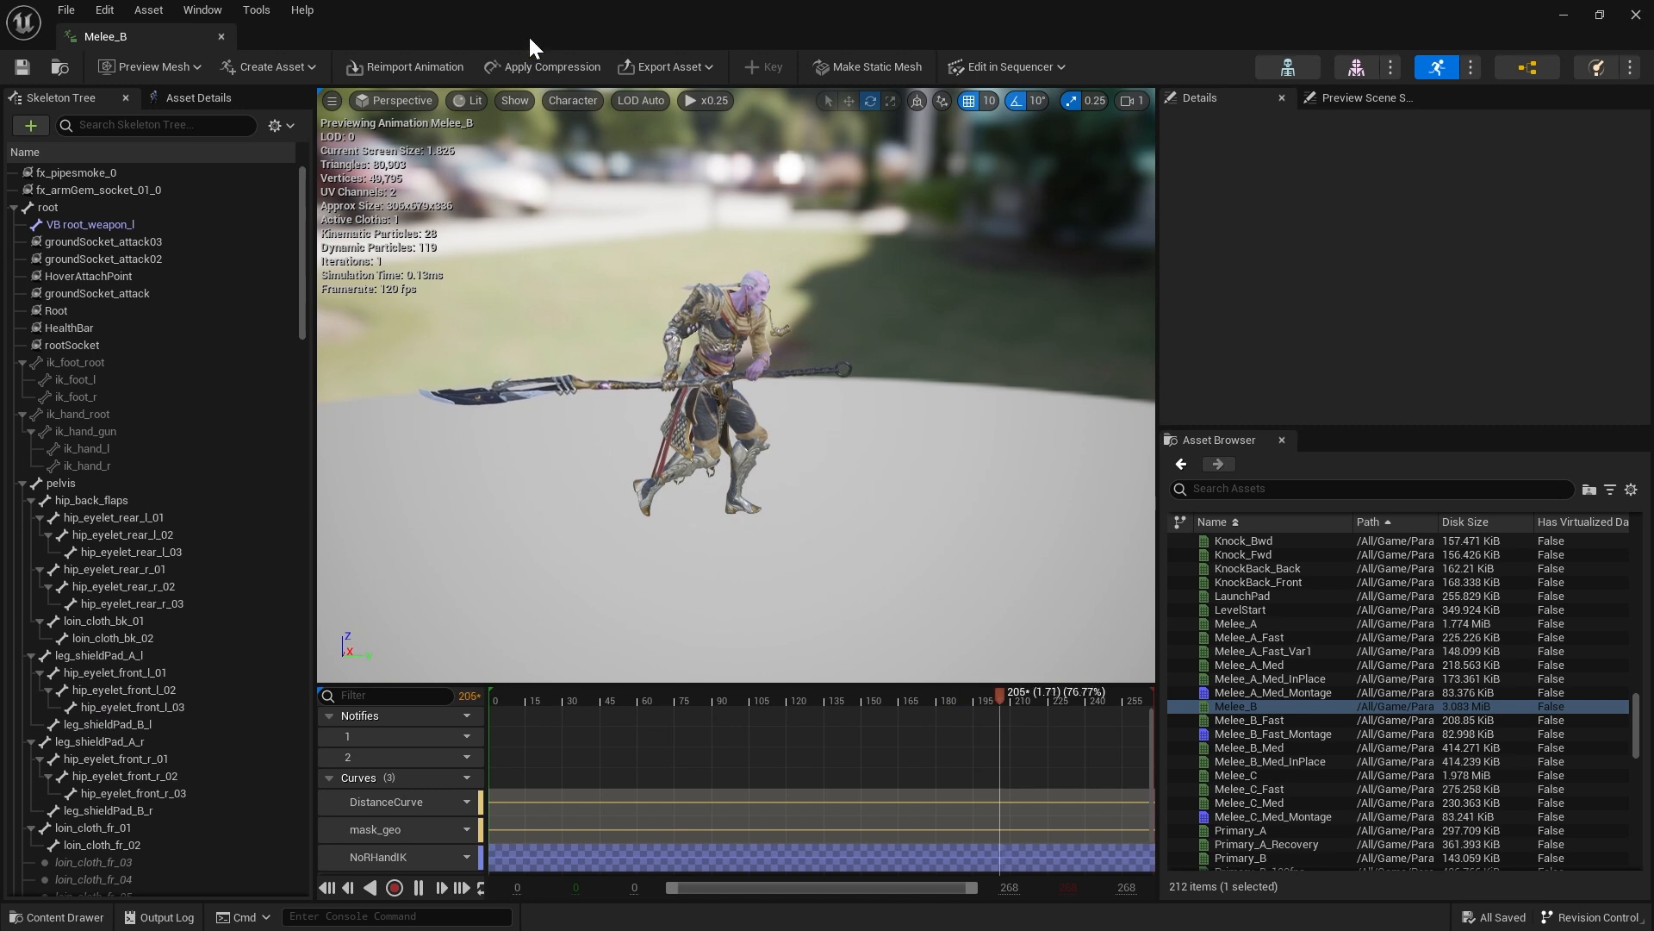
{"action": "key", "text": "ctrl+space"}
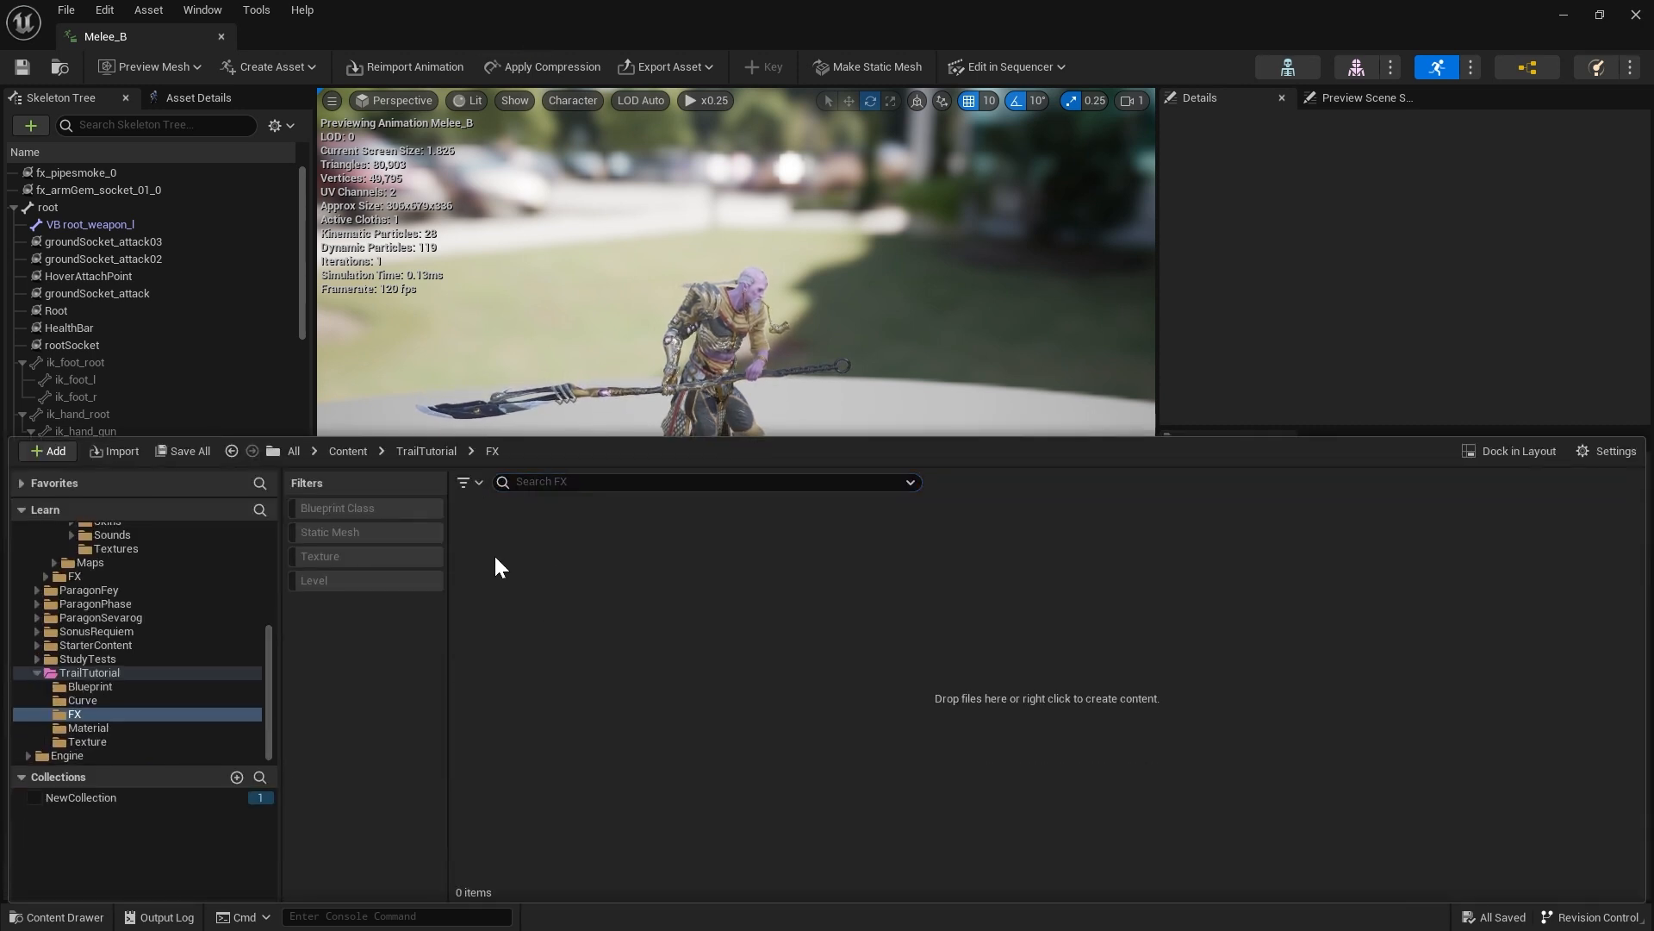
{"action": "right_click", "coordinate": [495, 562]}
{"action": "mouse_move", "coordinate": [542, 723]}
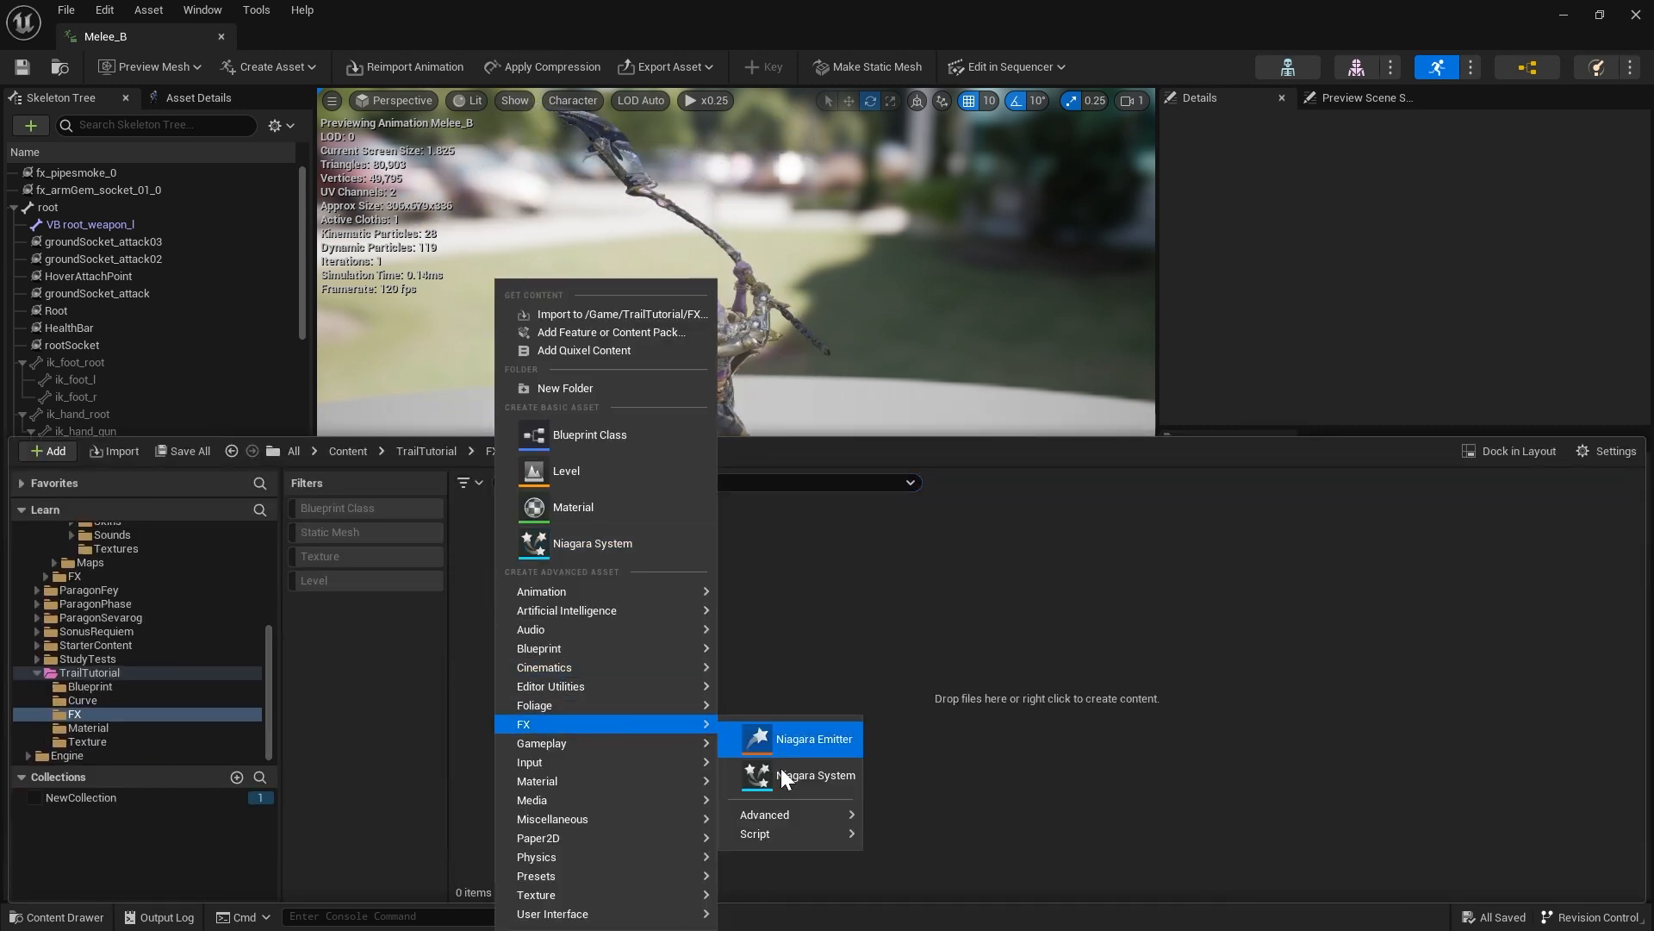
{"action": "mouse_move", "coordinate": [810, 830]}
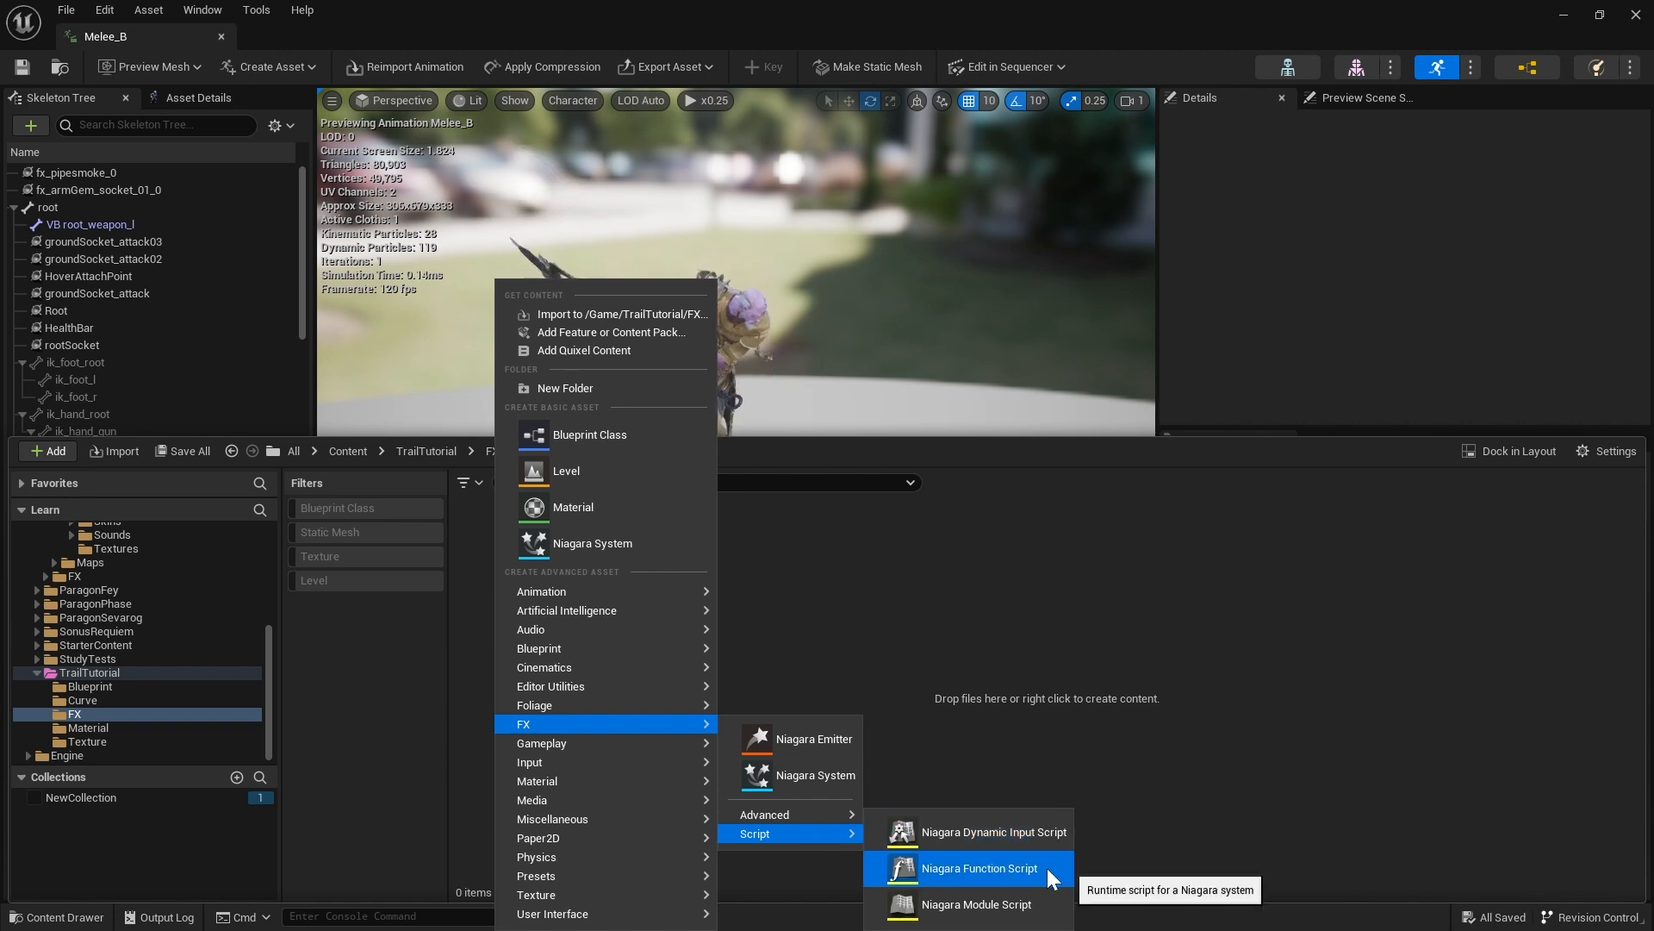
{"action": "left_click", "coordinate": [970, 910]}
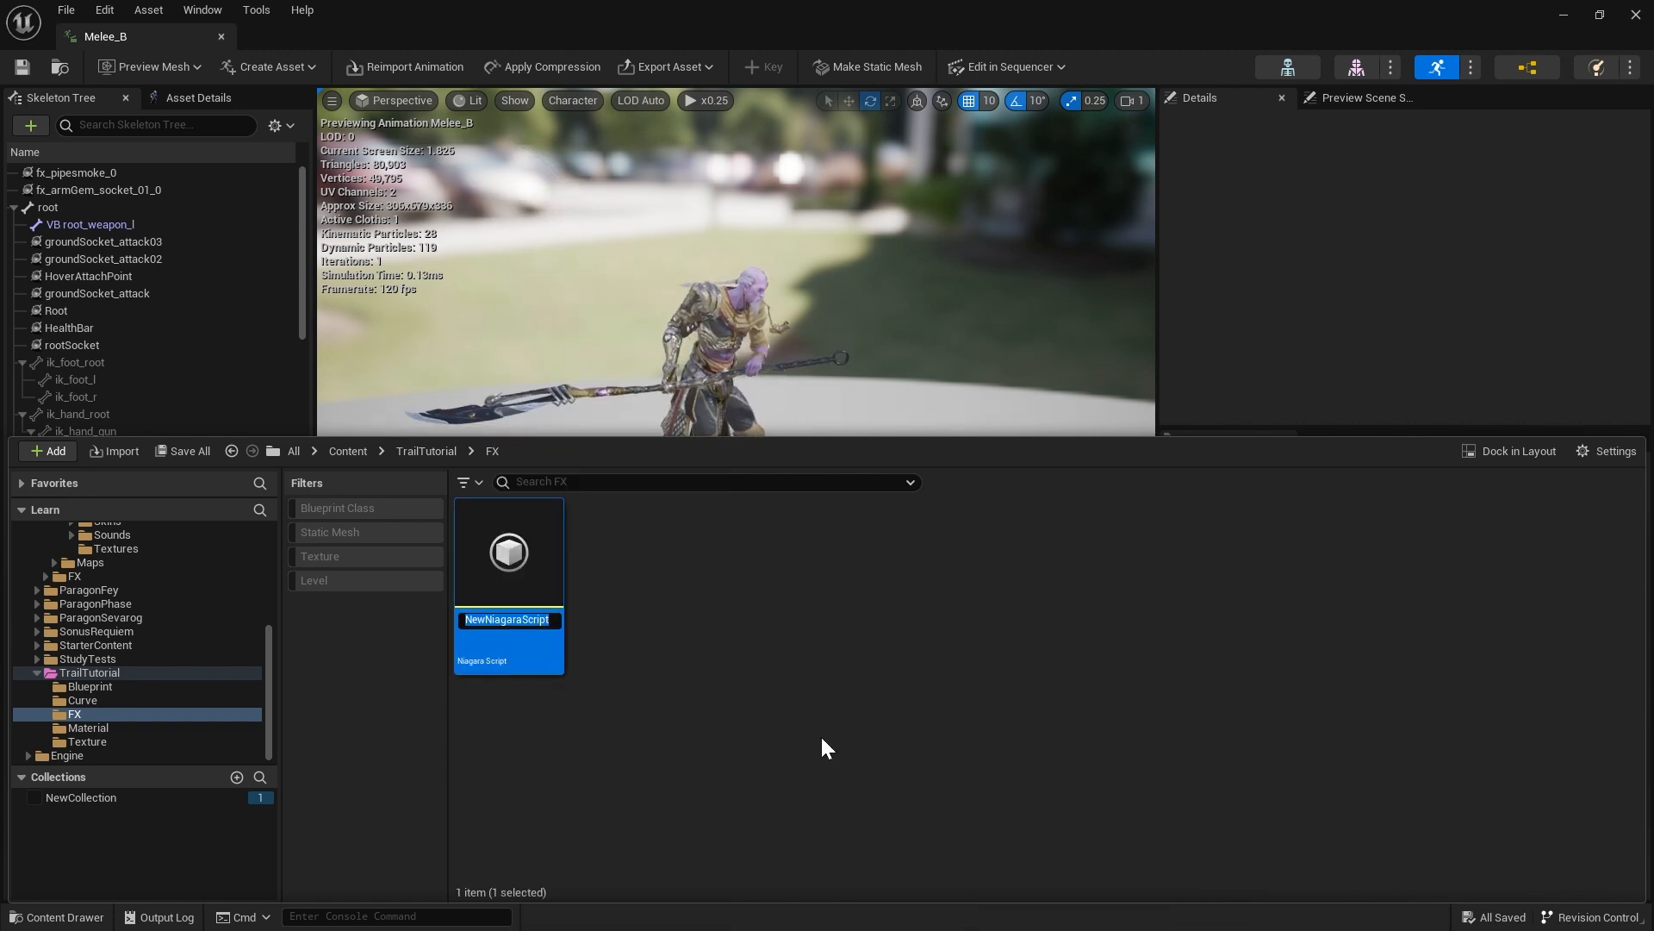
{"action": "type", "text": "NM"}
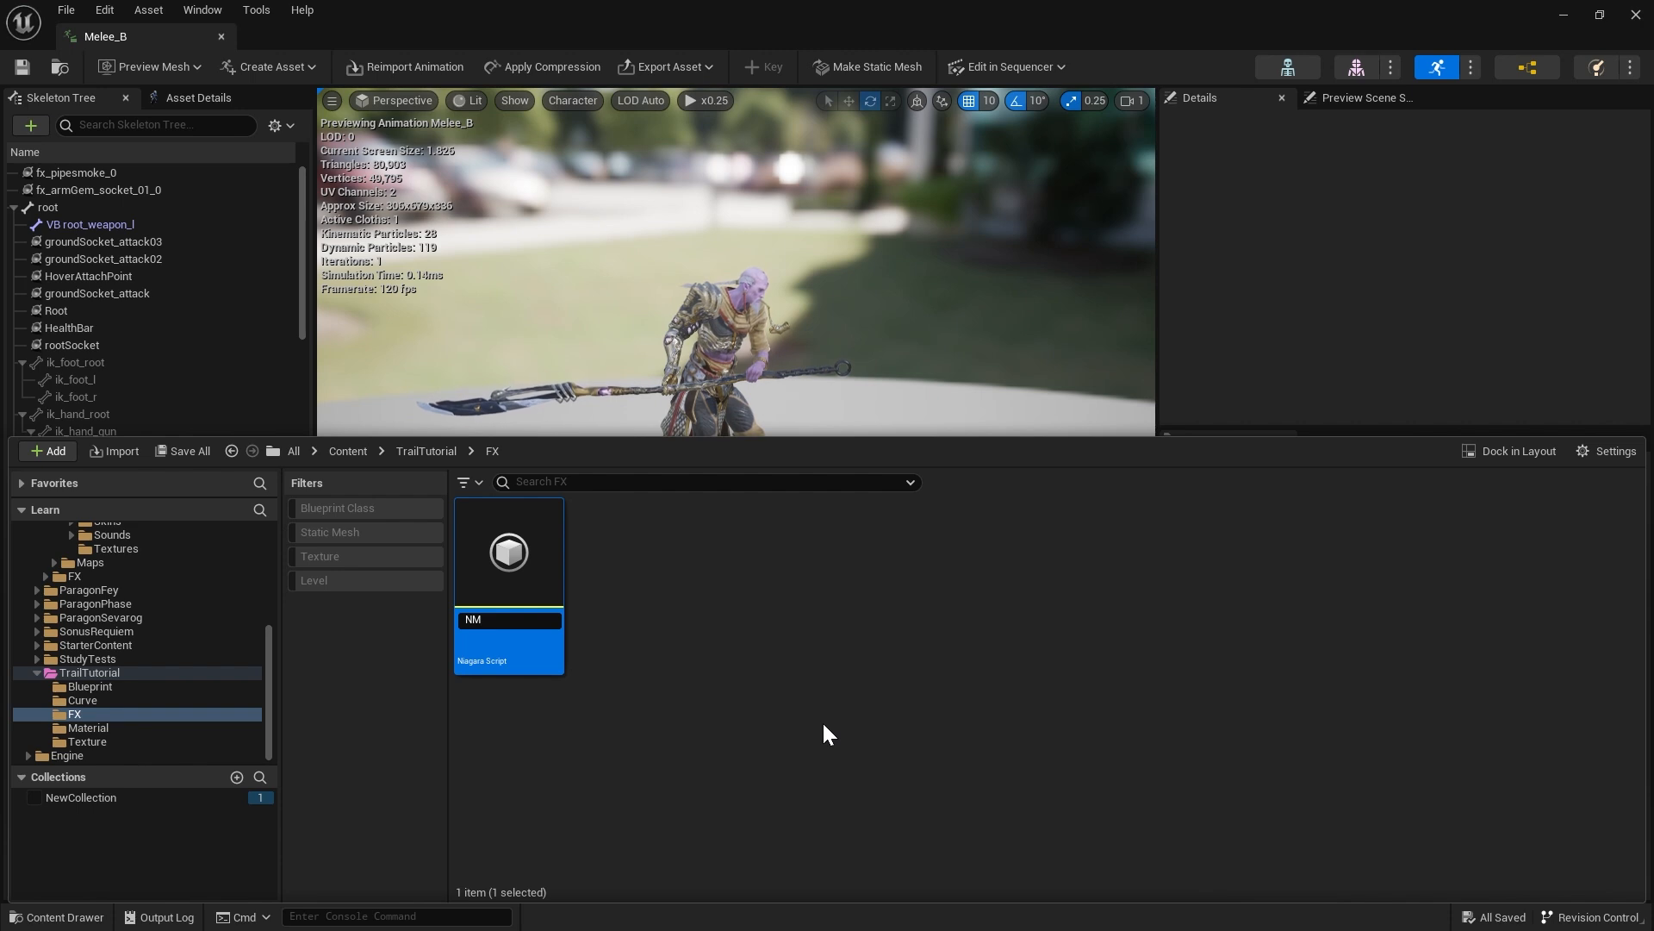
{"action": "type", "text": "S_FXTrail"}
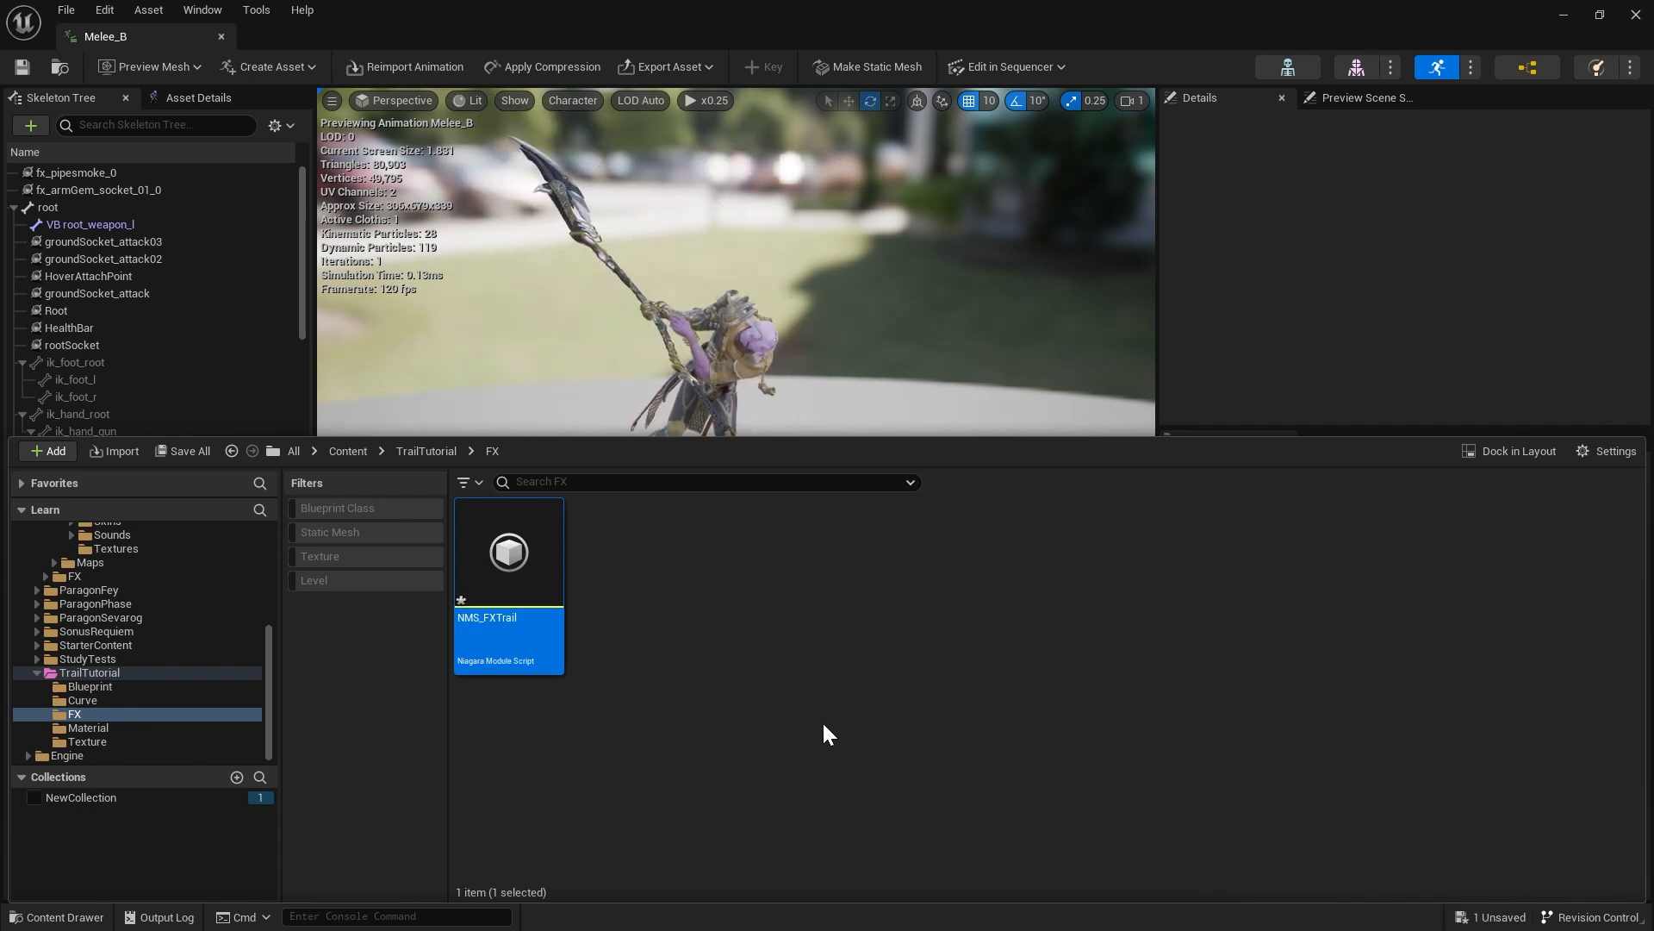
{"action": "key", "text": "Return"}
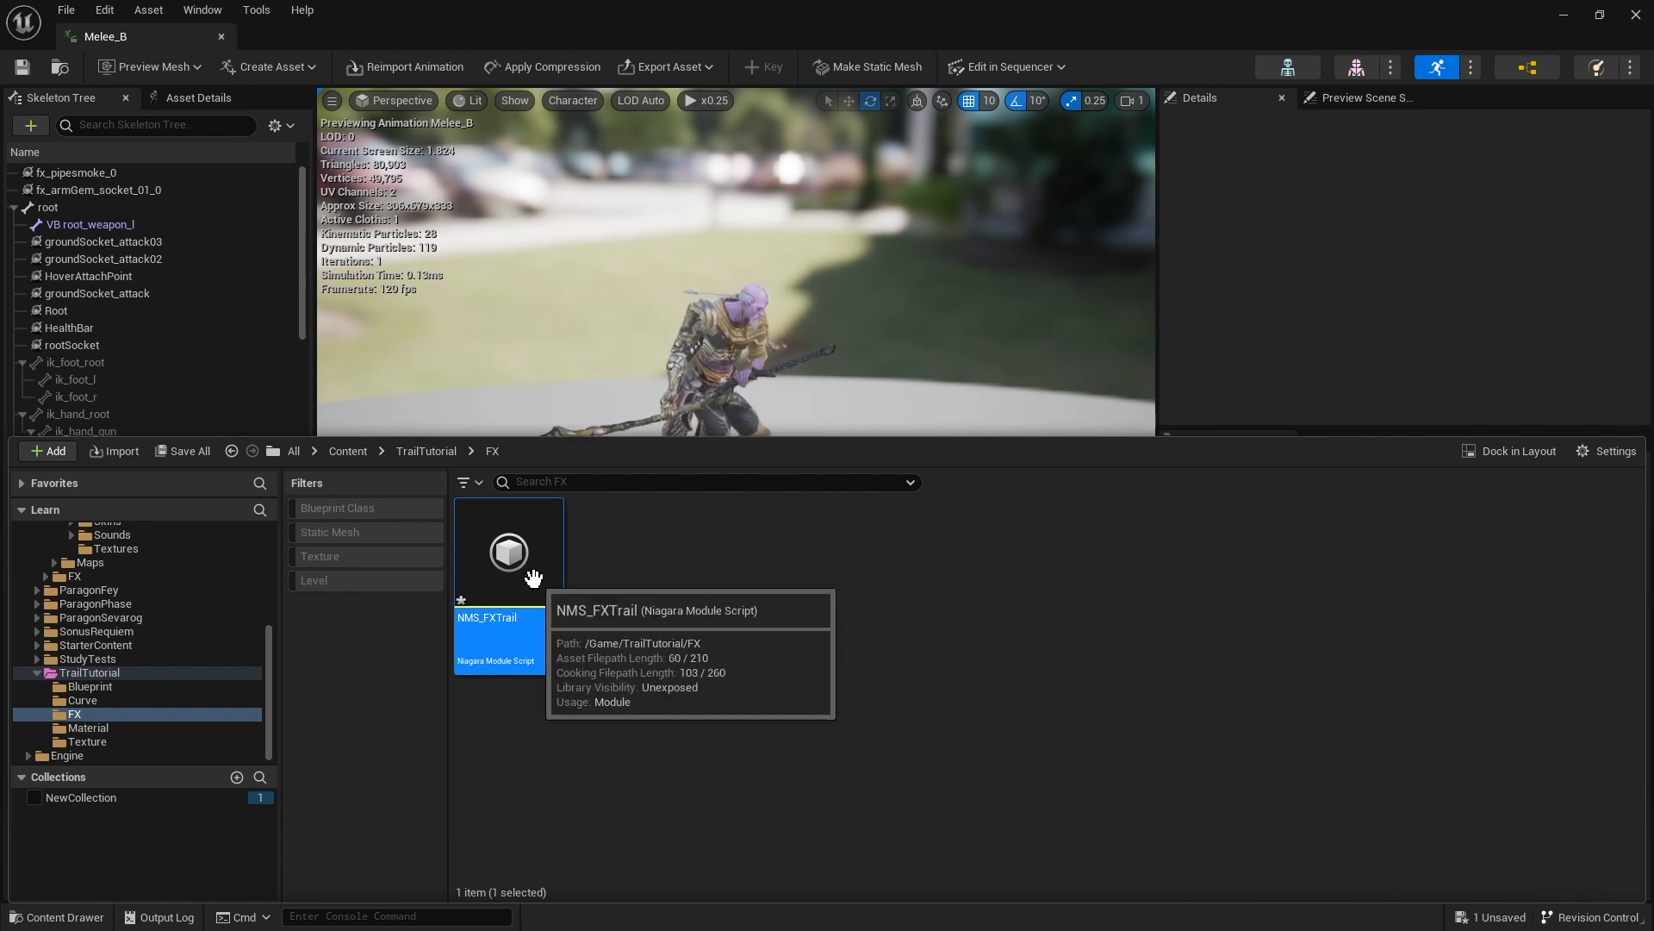
{"action": "key", "text": "ctrl+space"}
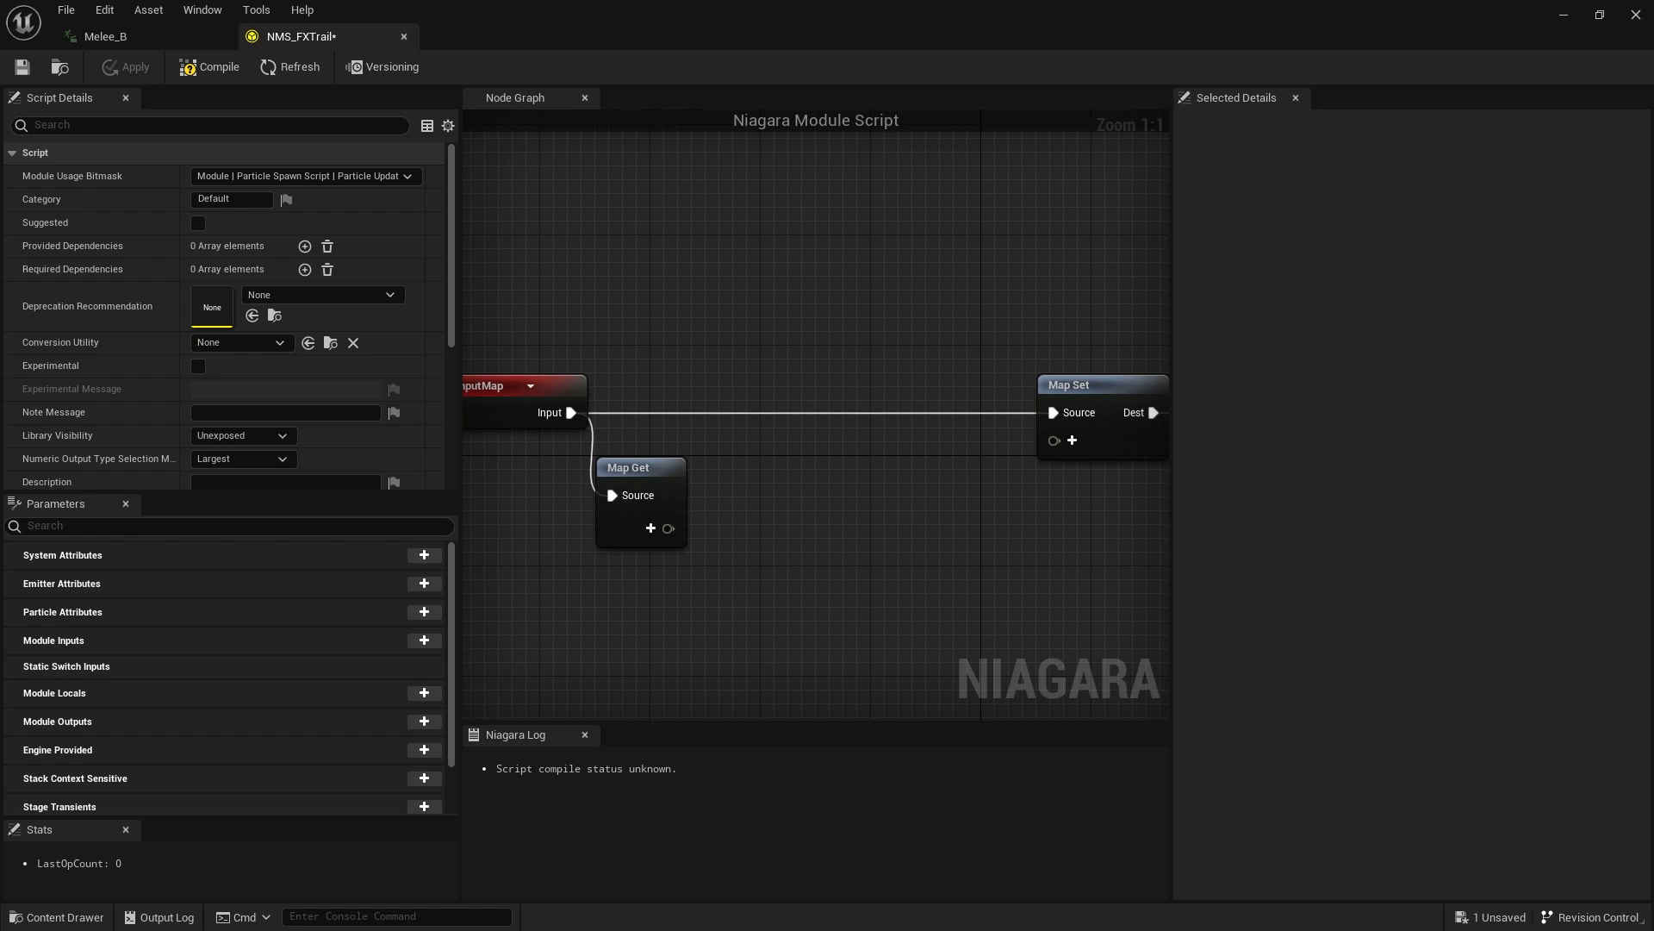
Move the Map Set and Output Module nodes away from InputMap, and place Map Get just below the InputMap node
{"action": "scroll", "coordinate": [620, 248], "scroll_direction": "down", "scroll_amount": 2}
{"action": "left_click_drag", "start_coordinate": [746, 254], "coordinate": [1188, 456]}
{"action": "left_click_drag", "start_coordinate": [822, 323], "coordinate": [1114, 251]}
{"action": "right_click_drag", "start_coordinate": [533, 293], "coordinate": [827, 305]}
{"action": "scroll", "coordinate": [808, 316], "scroll_direction": "up", "scroll_amount": 2}
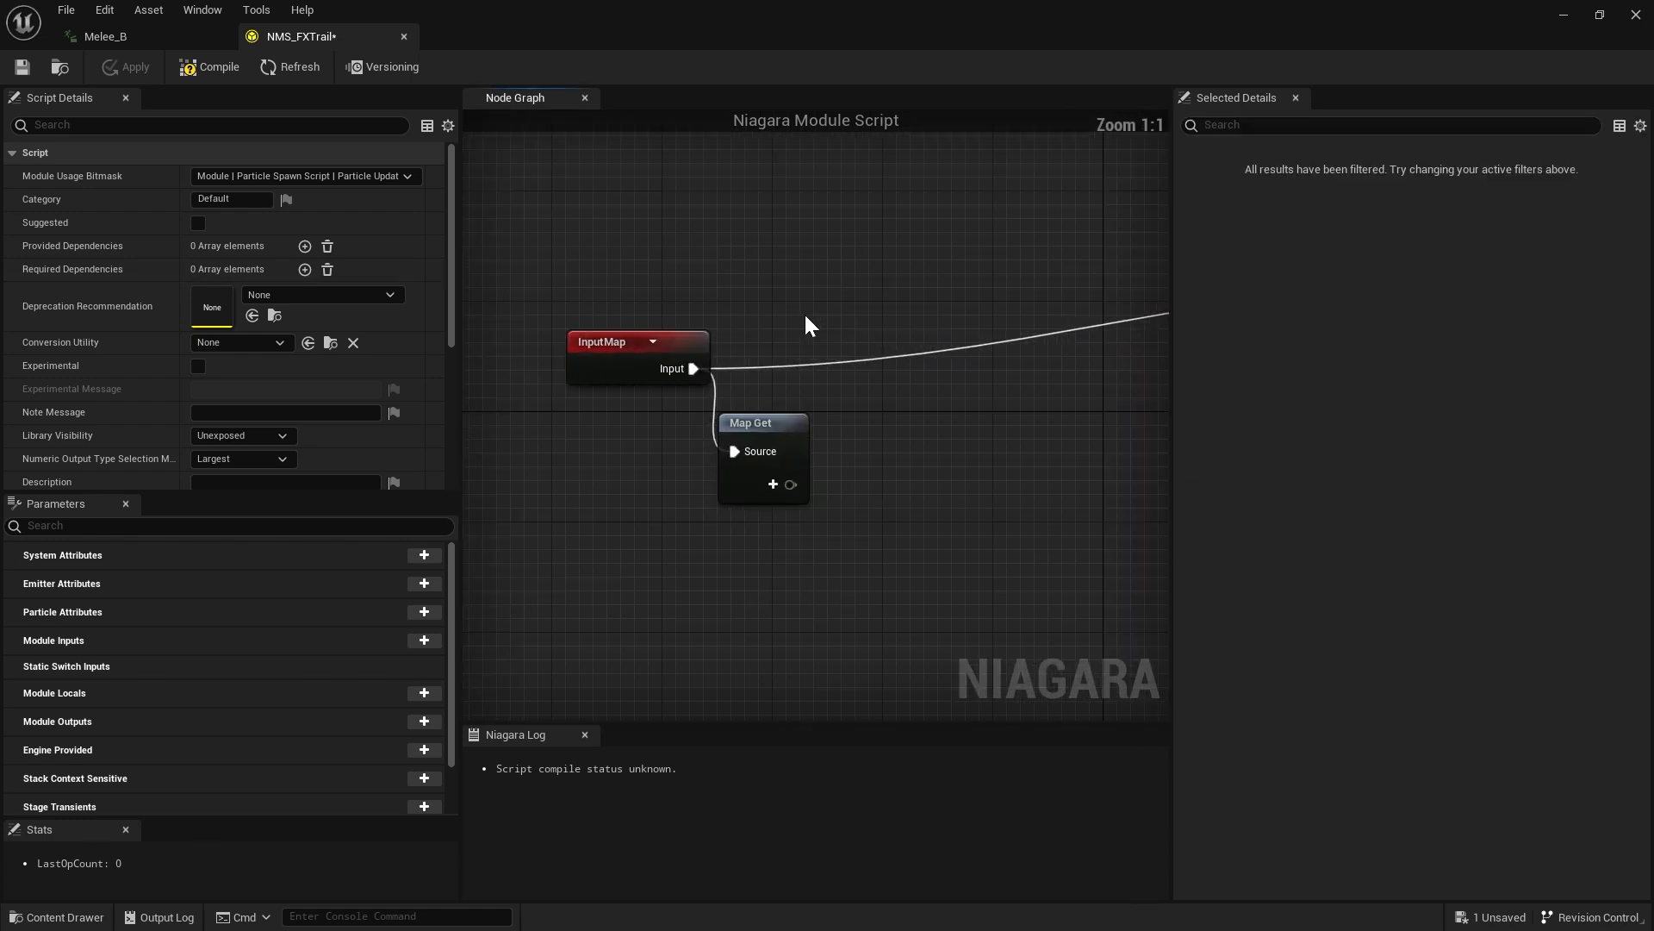
{"action": "left_click_drag", "start_coordinate": [756, 426], "coordinate": [758, 399]}
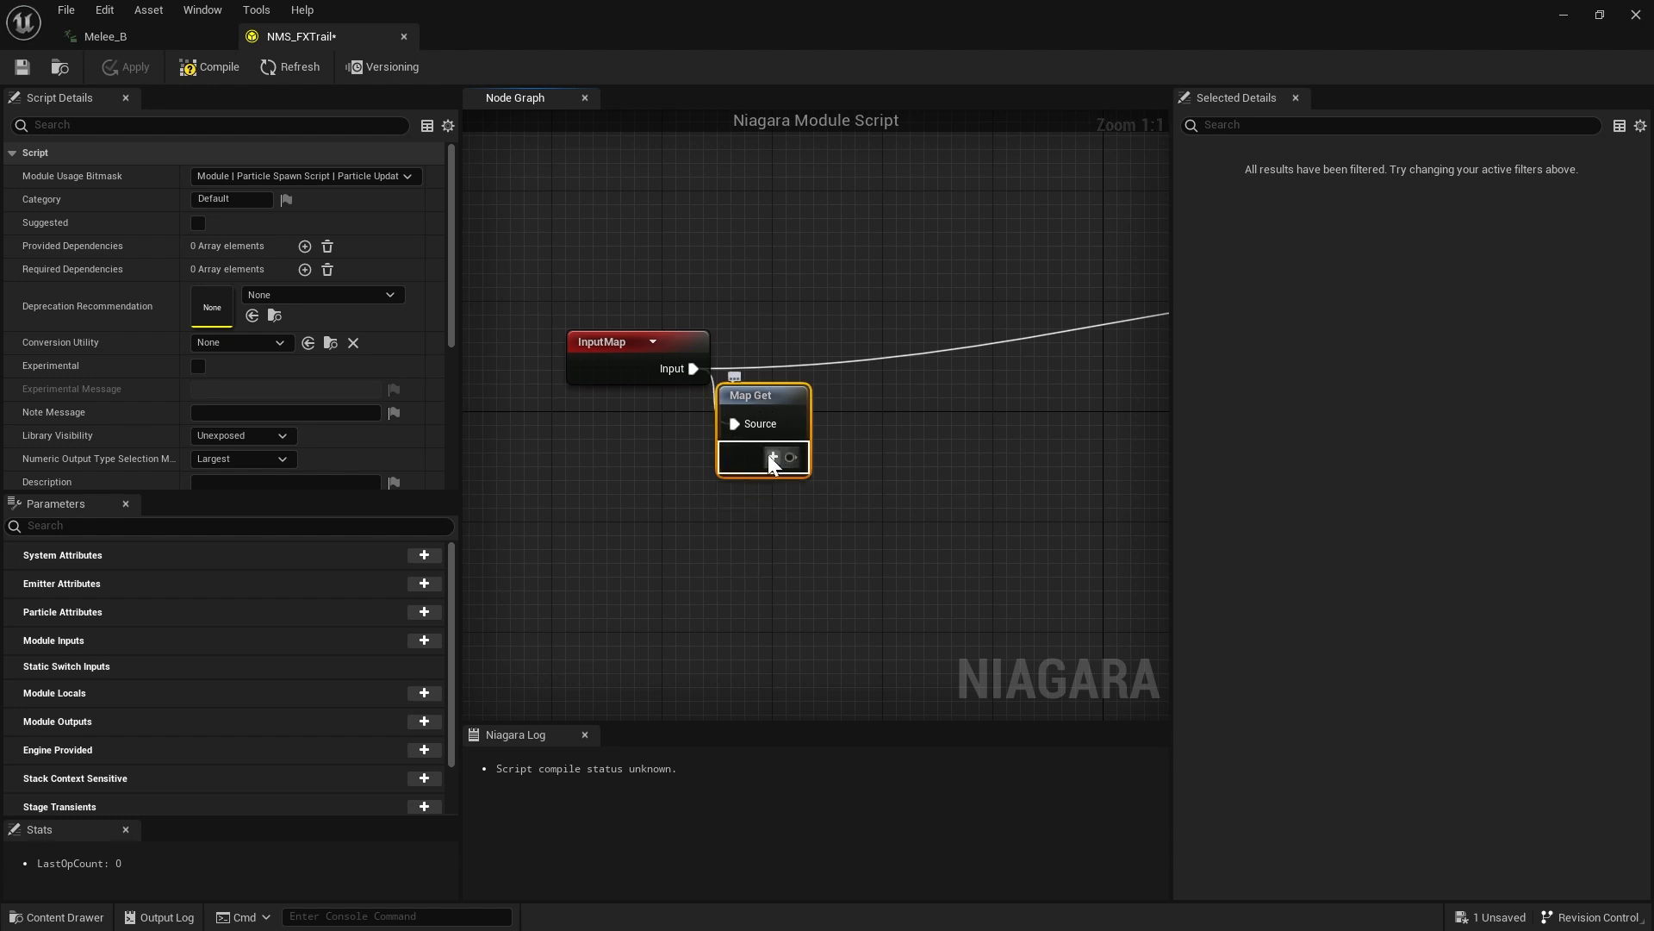
Add a Vector input named FXStartTrail to the Map Get node
{"action": "left_click", "coordinate": [768, 457]}
{"action": "type", "text": "ector"}
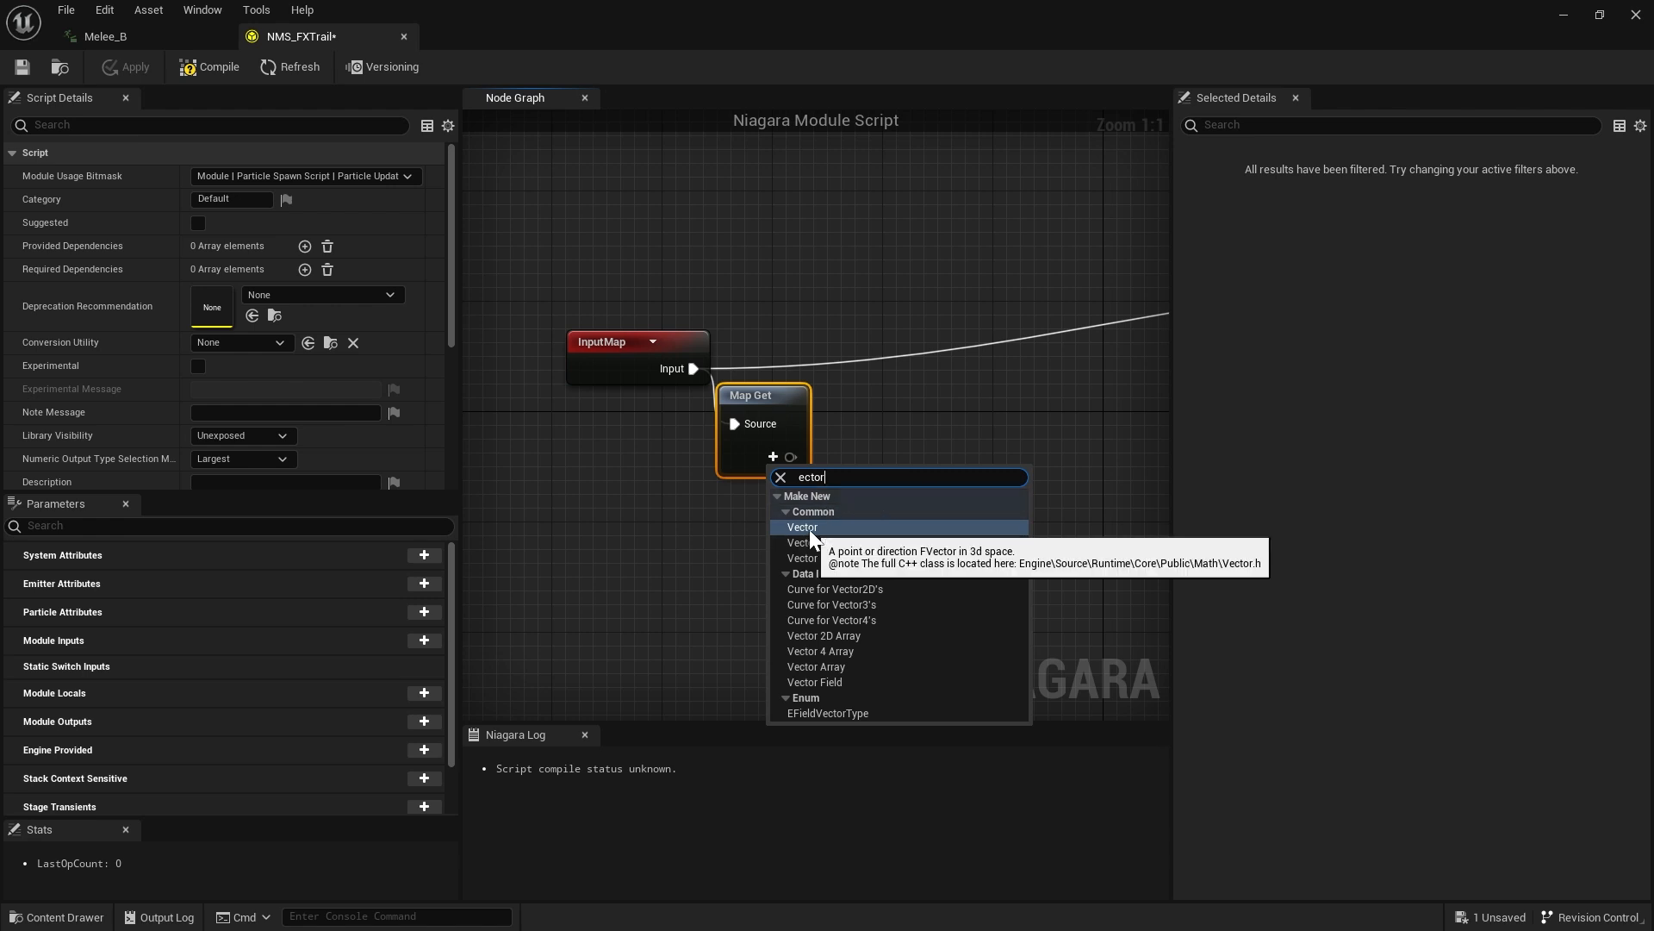
{"action": "left_click", "coordinate": [809, 528]}
{"action": "type", "text": "FXStartTrail"}
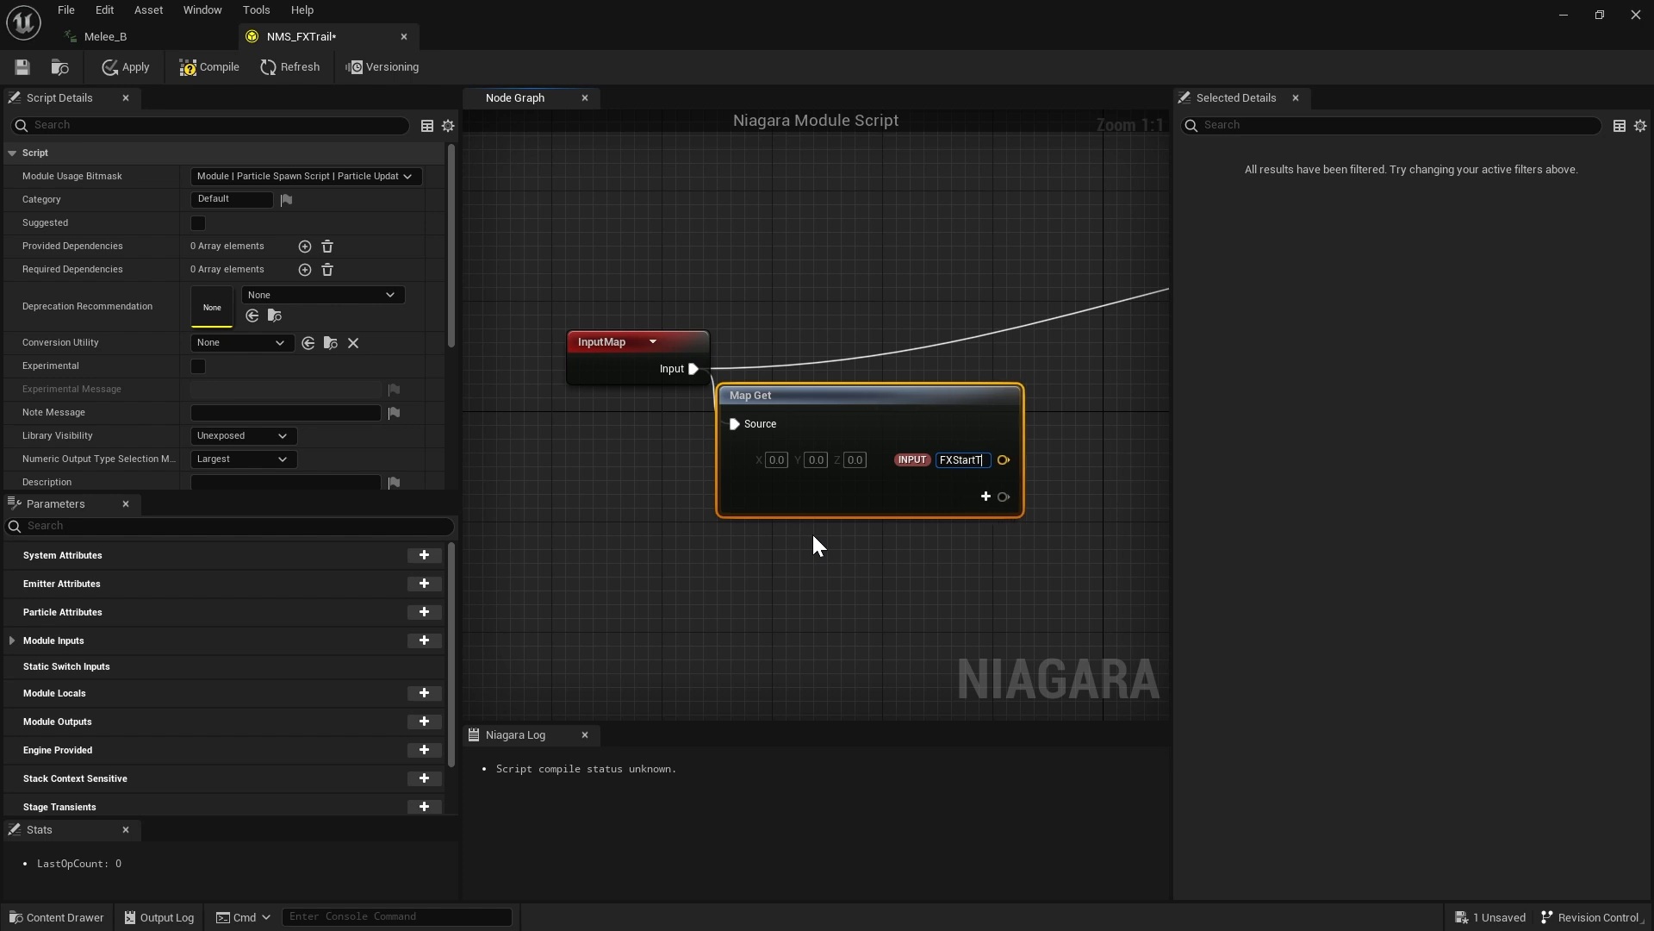
{"action": "key", "text": "Return"}
Add a second Vector input named FXEndTrail to the Map Get node
{"action": "right_click_drag", "start_coordinate": [907, 538], "coordinate": [673, 527]}
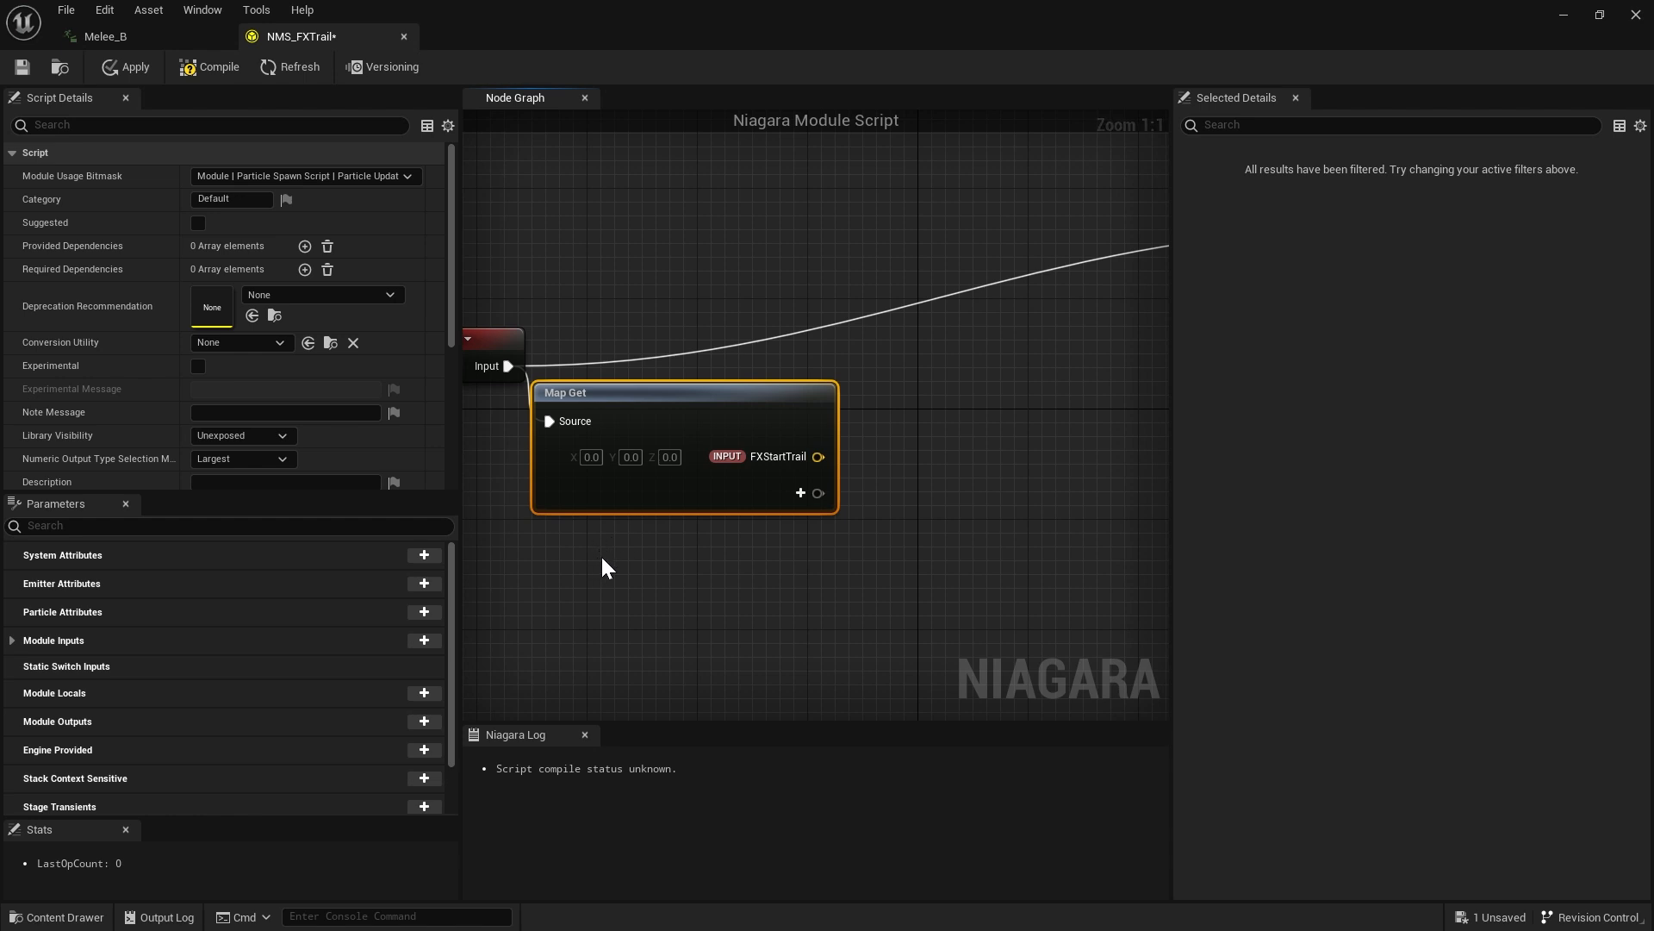
{"action": "left_click", "coordinate": [787, 539]}
{"action": "left_click", "coordinate": [775, 389]}
{"action": "left_click", "coordinate": [800, 492]}
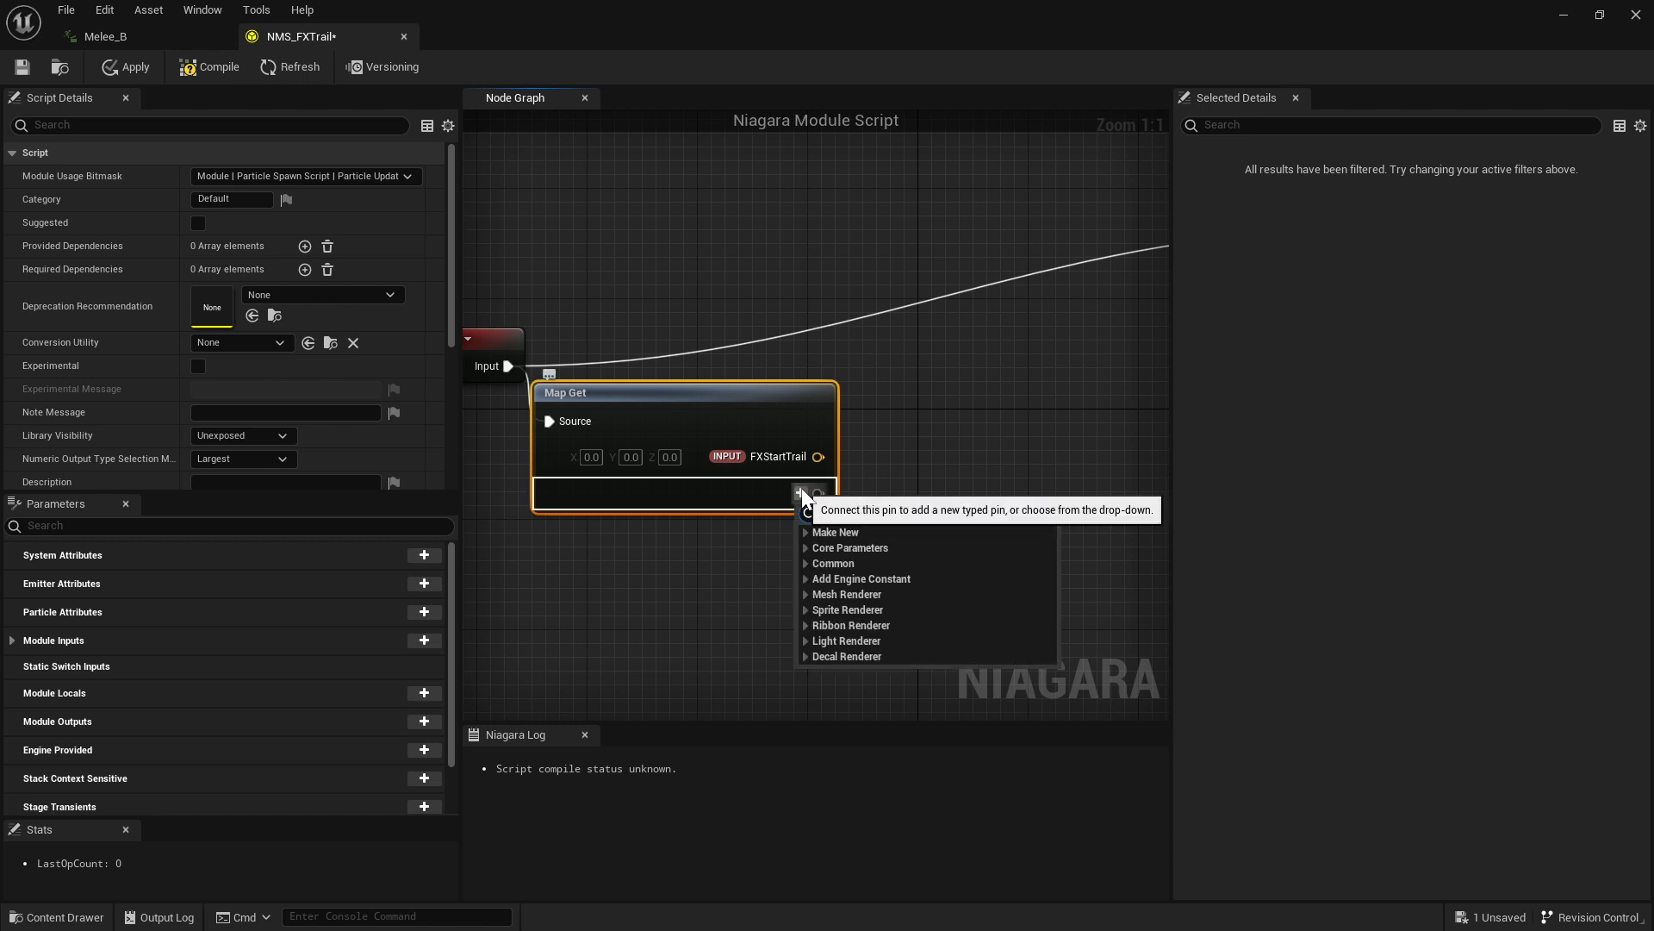
{"action": "type", "text": "vector"}
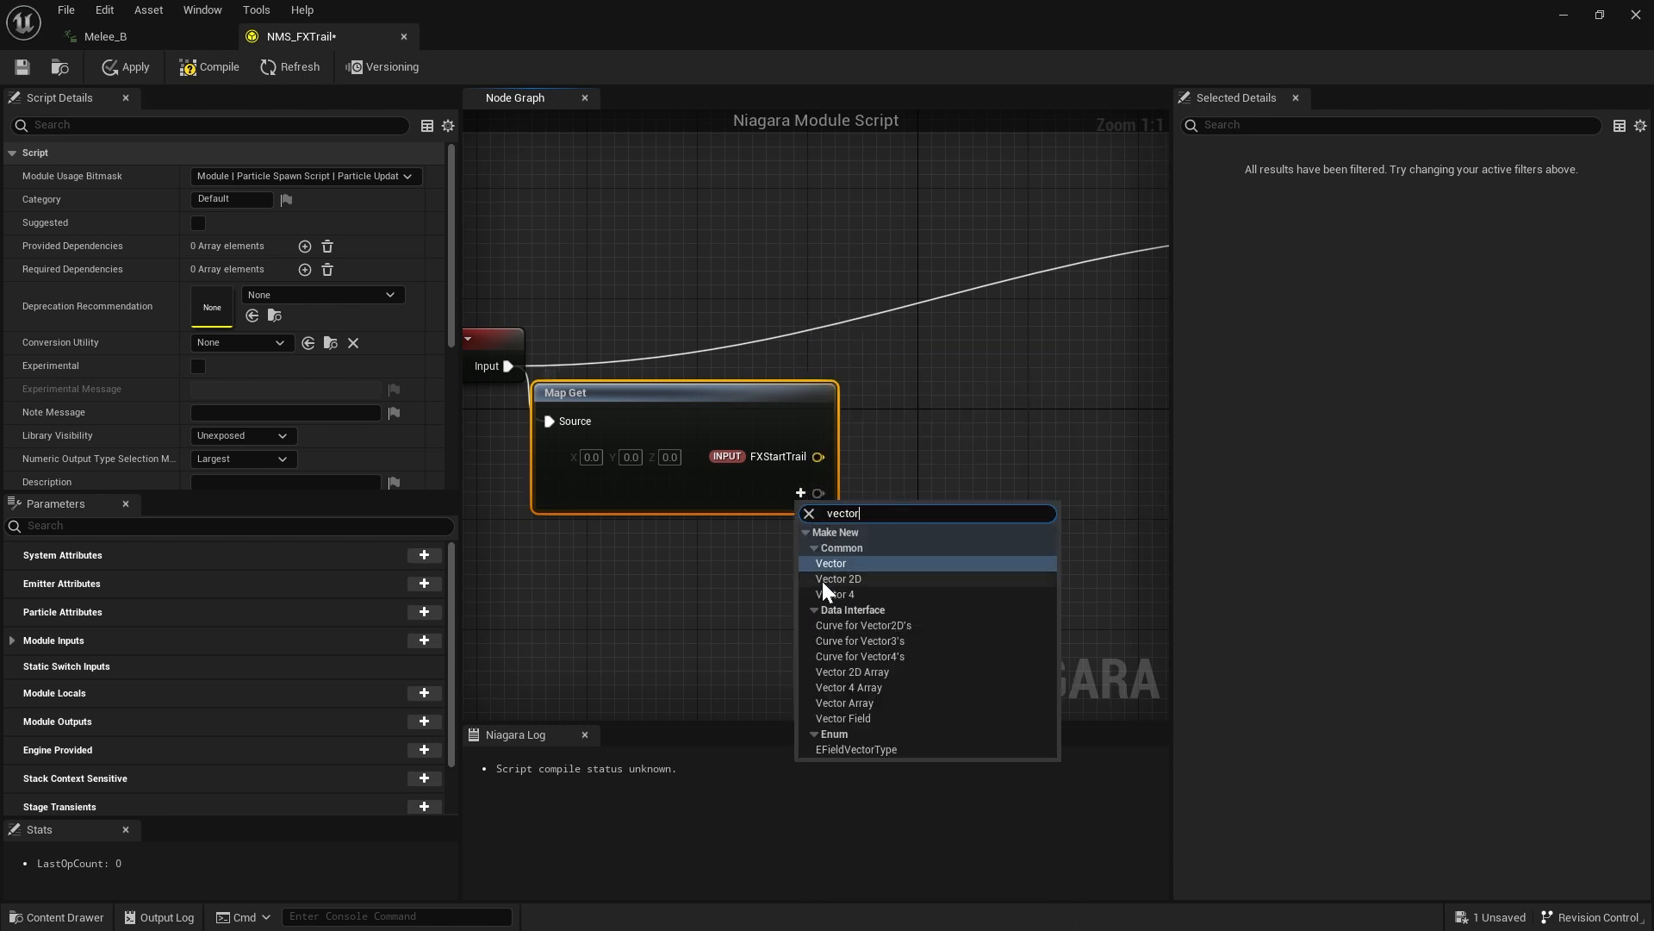
{"action": "left_click", "coordinate": [833, 565]}
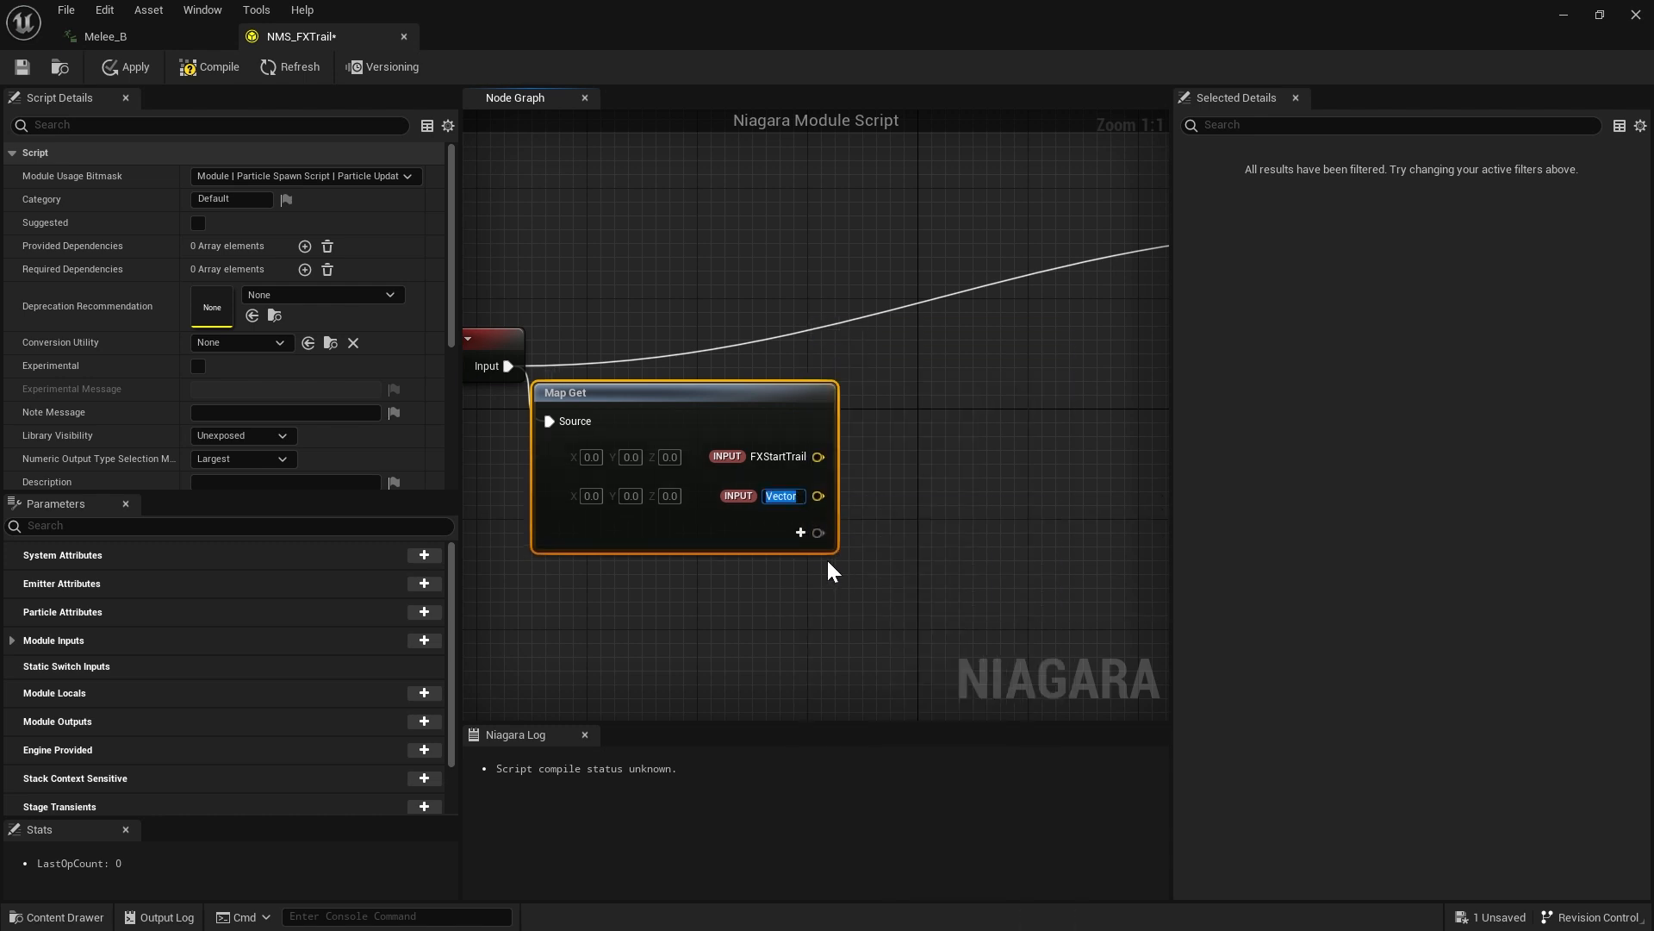
{"action": "type", "text": "FXEndTrail"}
{"action": "key", "text": "Return"}
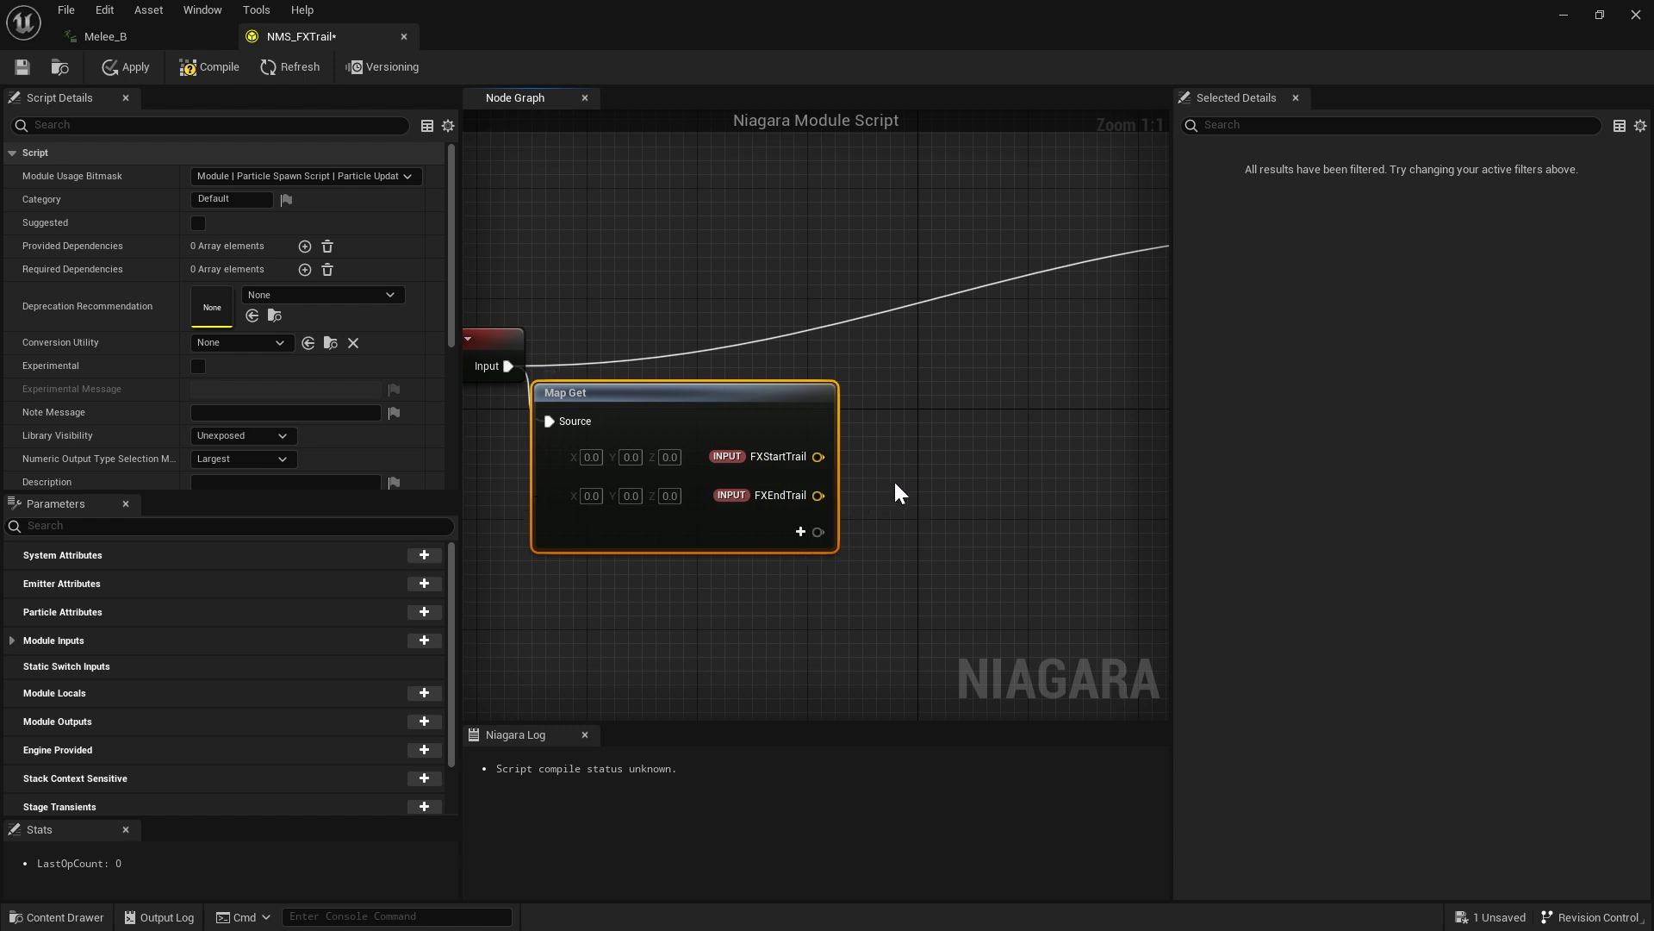
Create a Find Mid Point Between Positions node from the FXStartTrail output, feeding its Position A
{"action": "right_click_drag", "start_coordinate": [896, 493], "coordinate": [769, 508]}
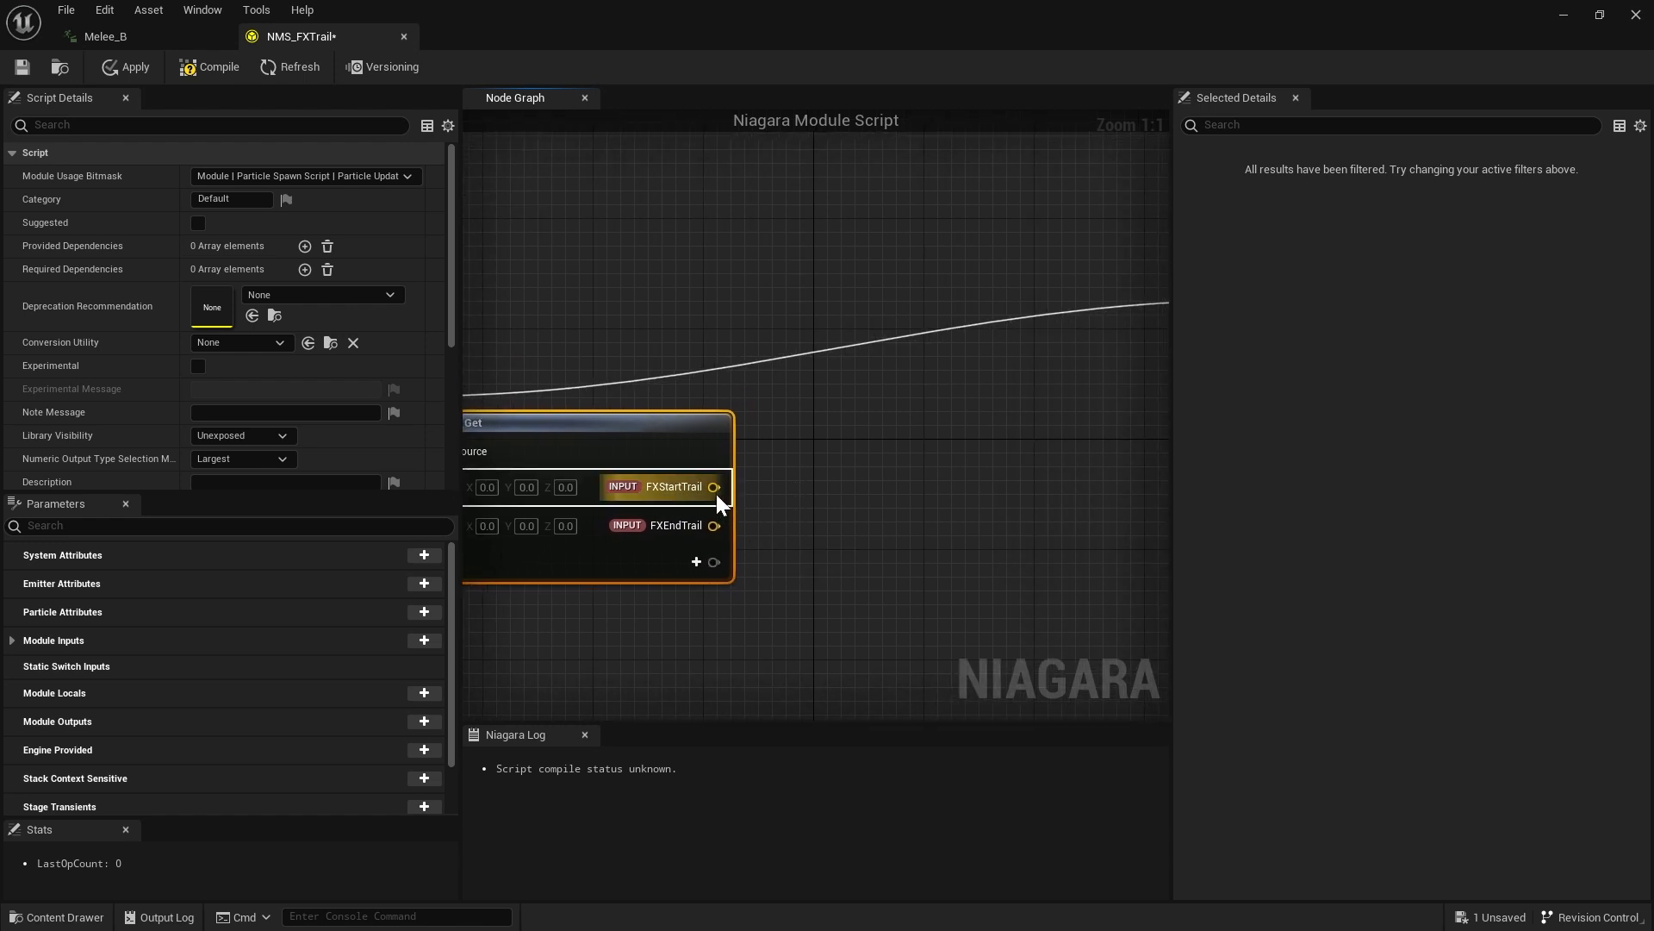
{"action": "left_click_drag", "start_coordinate": [716, 494], "coordinate": [804, 452]}
{"action": "type", "text": "find m"}
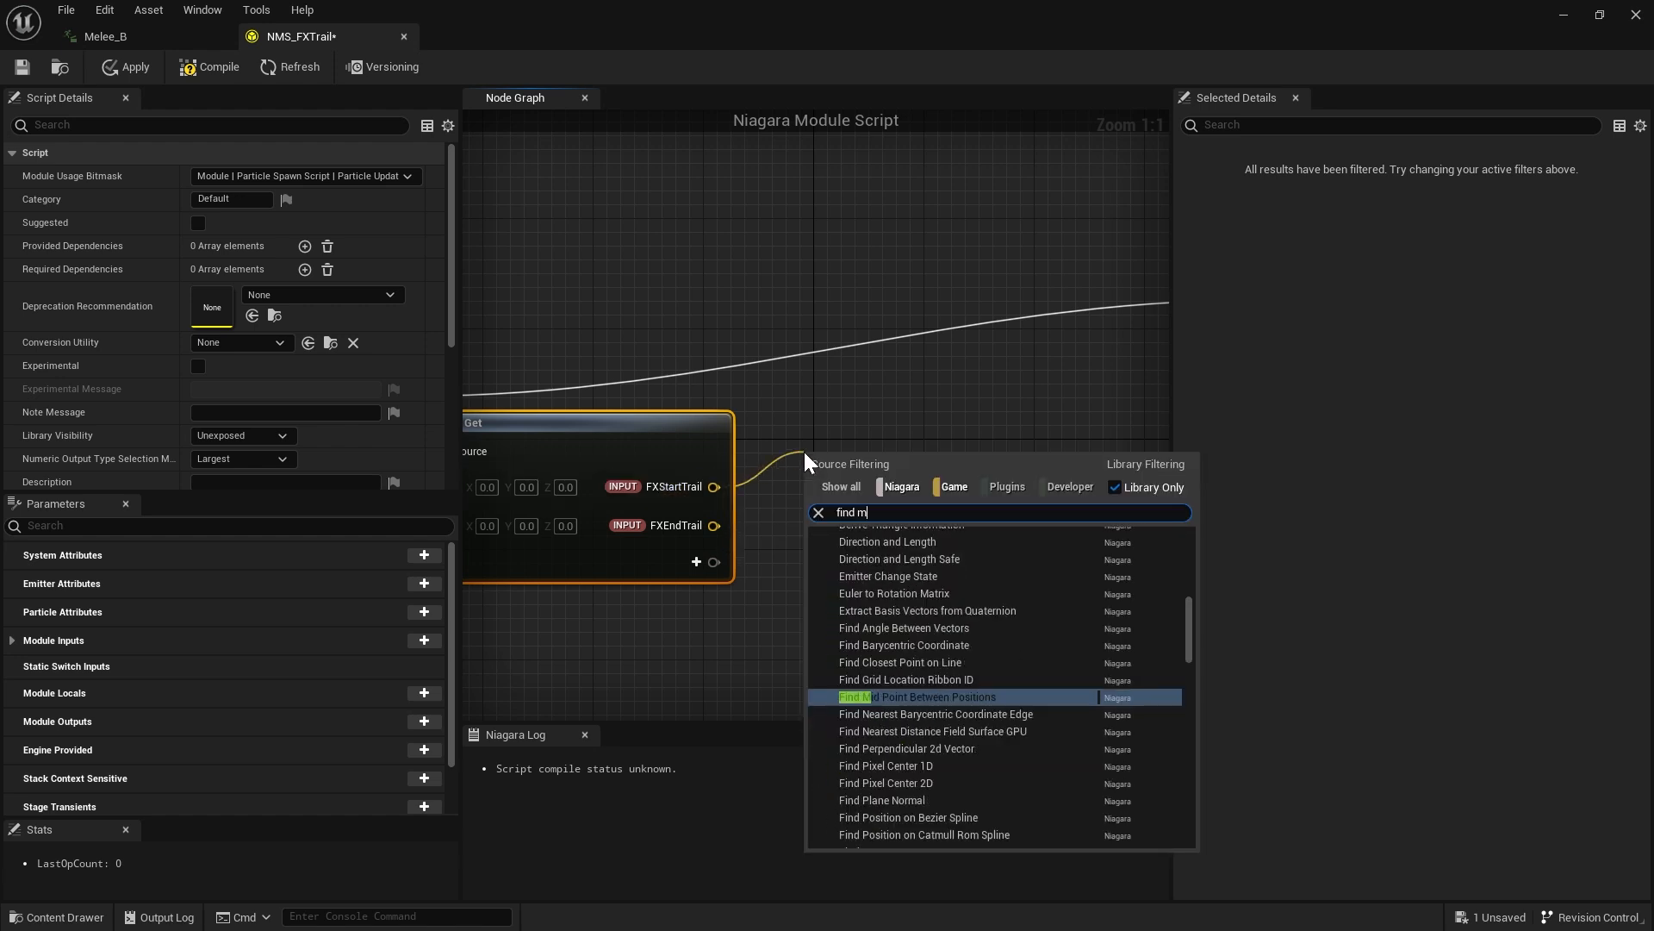
{"action": "type", "text": "iddle position"}
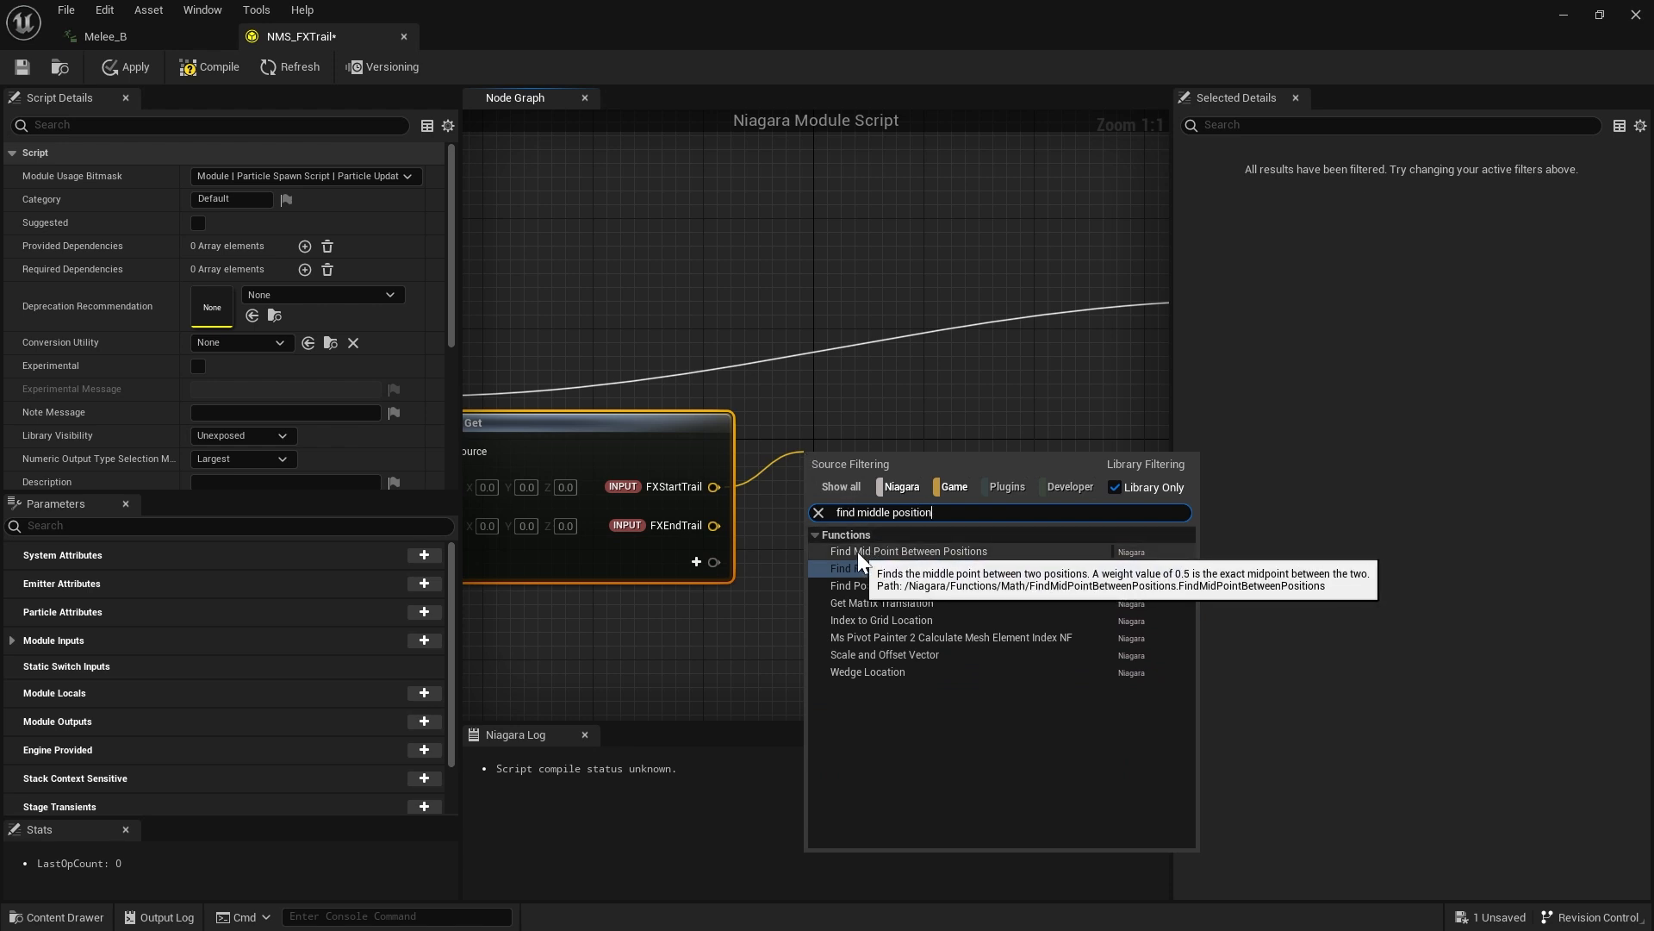
{"action": "left_click", "coordinate": [917, 551]}
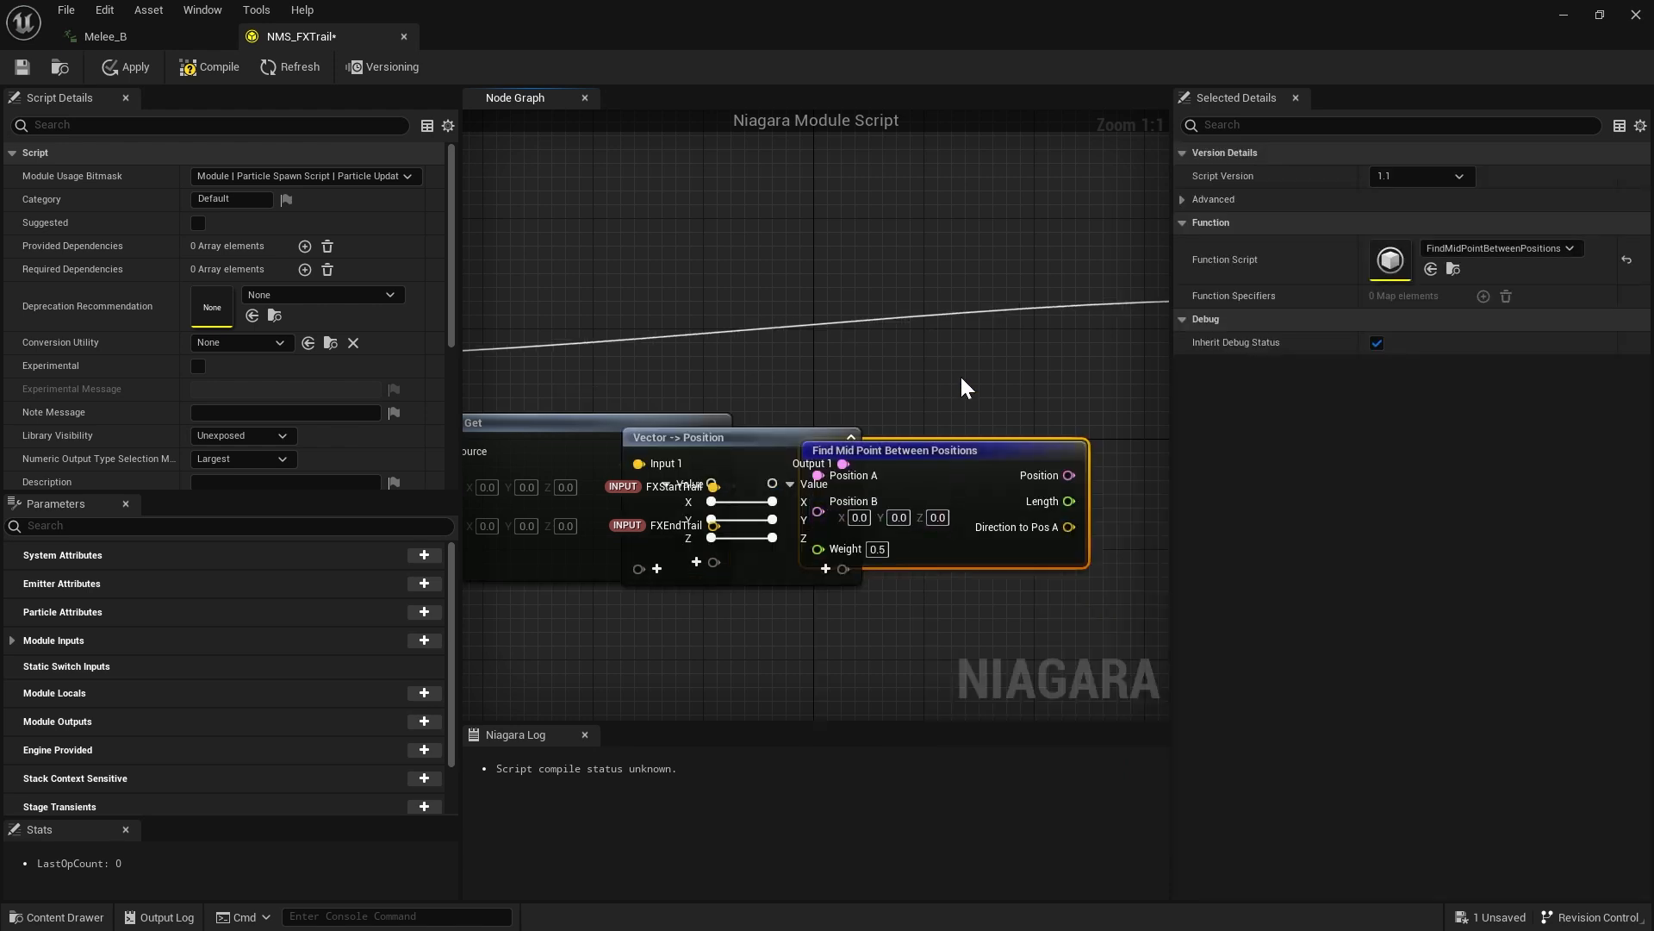
Rearrange the graph so the Vector -> Position, Find Mid Point Between Positions, Map Set and Output Module nodes do not overlap
{"action": "scroll", "coordinate": [959, 380], "scroll_direction": "down", "scroll_amount": 1}
{"action": "right_click_drag", "start_coordinate": [959, 380], "coordinate": [902, 380]}
{"action": "left_click_drag", "start_coordinate": [779, 405], "coordinate": [831, 348]}
{"action": "left_click_drag", "start_coordinate": [774, 389], "coordinate": [819, 238]}
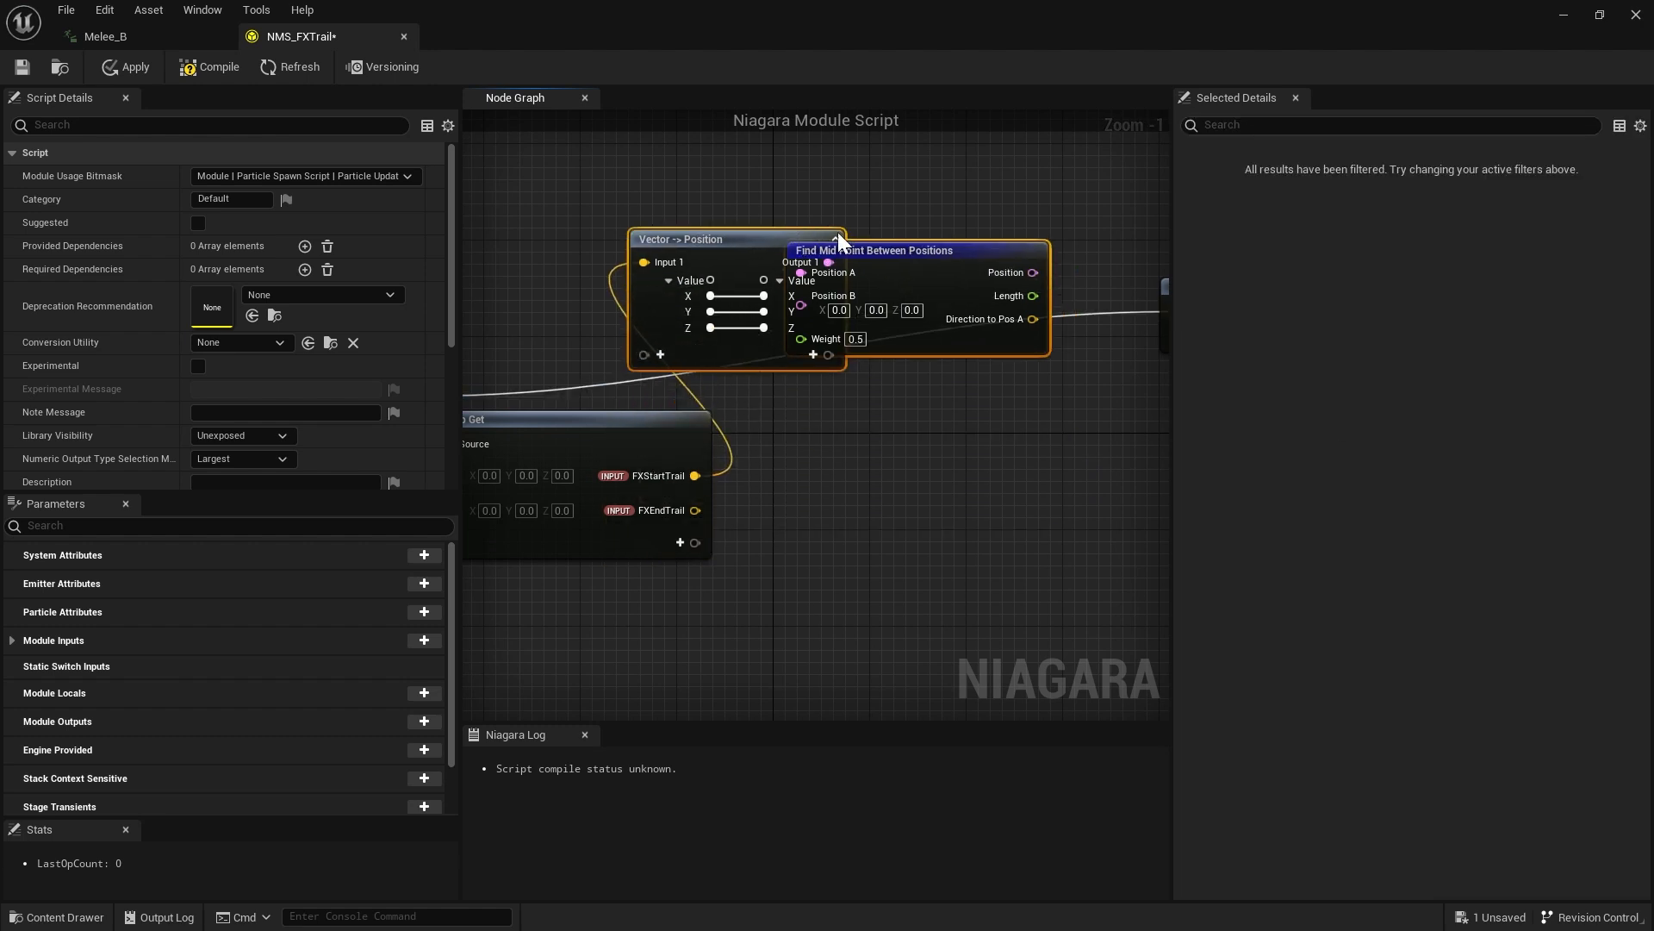
{"action": "left_click", "coordinate": [880, 190]}
{"action": "right_click_drag", "start_coordinate": [882, 189], "coordinate": [716, 260]}
{"action": "scroll", "coordinate": [1041, 285], "scroll_direction": "down", "scroll_amount": 2}
{"action": "right_click_drag", "start_coordinate": [1041, 285], "coordinate": [790, 278]}
{"action": "left_click_drag", "start_coordinate": [778, 303], "coordinate": [939, 454]}
{"action": "left_click_drag", "start_coordinate": [824, 337], "coordinate": [1036, 317]}
{"action": "left_click_drag", "start_coordinate": [585, 308], "coordinate": [711, 296]}
{"action": "right_click_drag", "start_coordinate": [633, 224], "coordinate": [810, 231]}
{"action": "right_click_drag", "start_coordinate": [676, 227], "coordinate": [500, 210]}
{"action": "scroll", "coordinate": [500, 210], "scroll_direction": "up", "scroll_amount": 1}
{"action": "right_click_drag", "start_coordinate": [534, 214], "coordinate": [737, 185]}
{"action": "left_click_drag", "start_coordinate": [654, 261], "coordinate": [716, 240]}
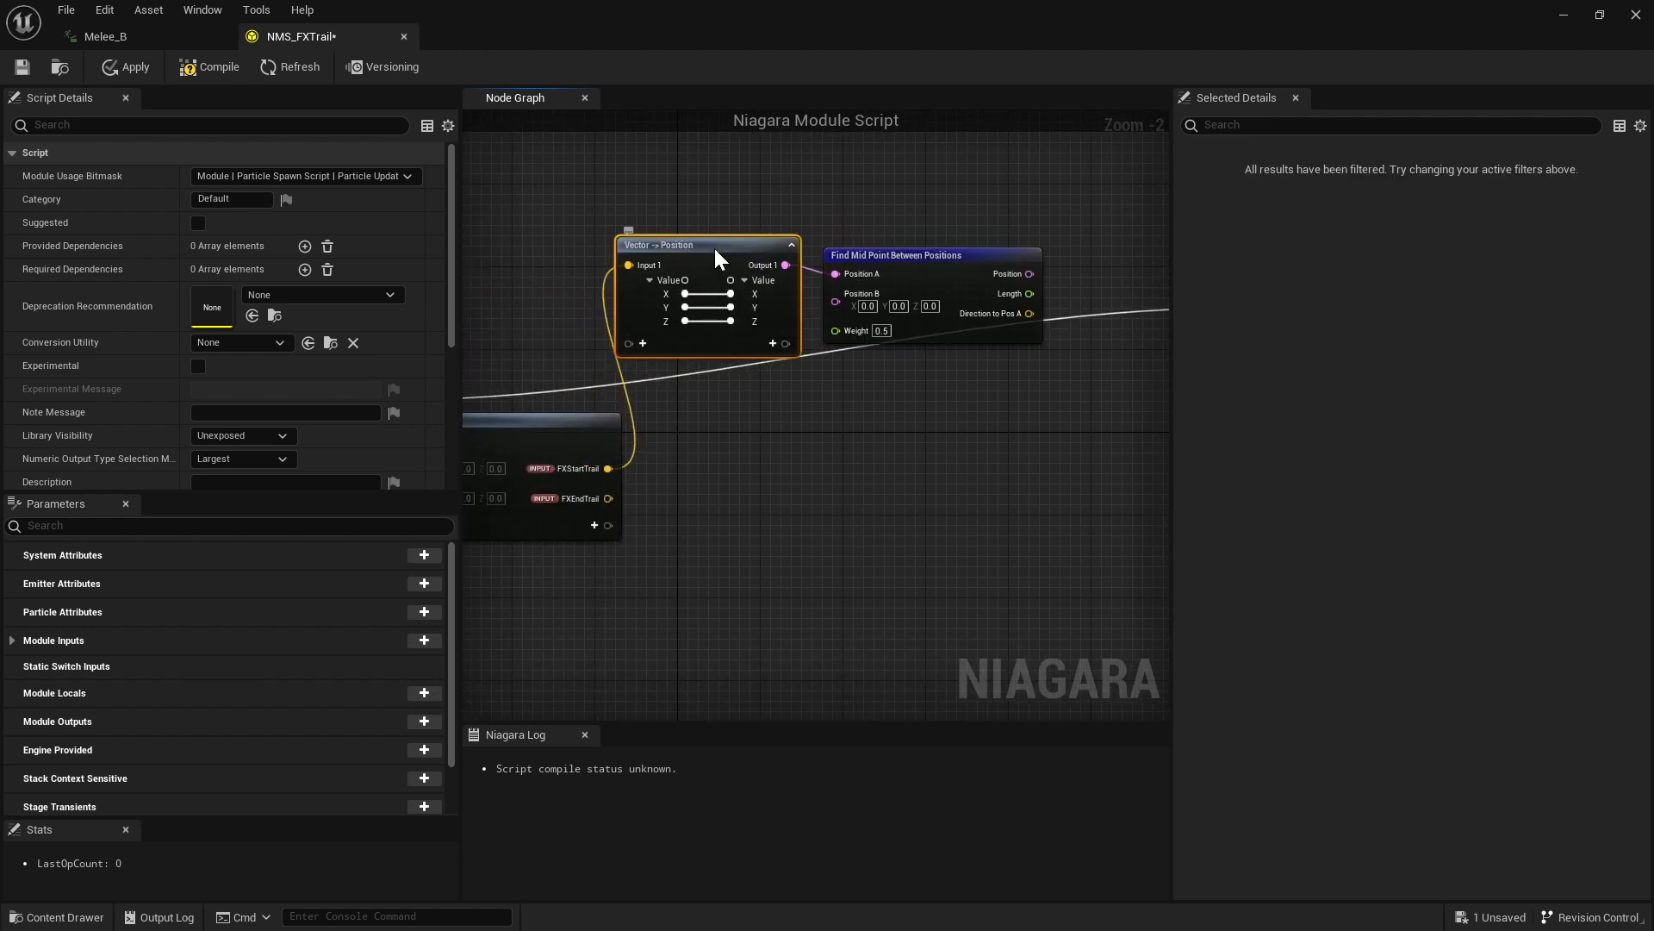
Duplicate the Vector -> Position node and connect FXEndTrail through the copy to Position B of the mid point node
{"action": "key", "text": "ctrl+d"}
{"action": "left_click_drag", "start_coordinate": [607, 498], "coordinate": [718, 509]}
{"action": "left_click_drag", "start_coordinate": [826, 523], "coordinate": [835, 300]}
Add the Particles RibbonFacing parameter to the Map Set node
{"action": "right_click_drag", "start_coordinate": [941, 415], "coordinate": [774, 452]}
{"action": "scroll", "coordinate": [723, 435], "scroll_direction": "up", "scroll_amount": 1}
{"action": "scroll", "coordinate": [742, 398], "scroll_direction": "up", "scroll_amount": 1}
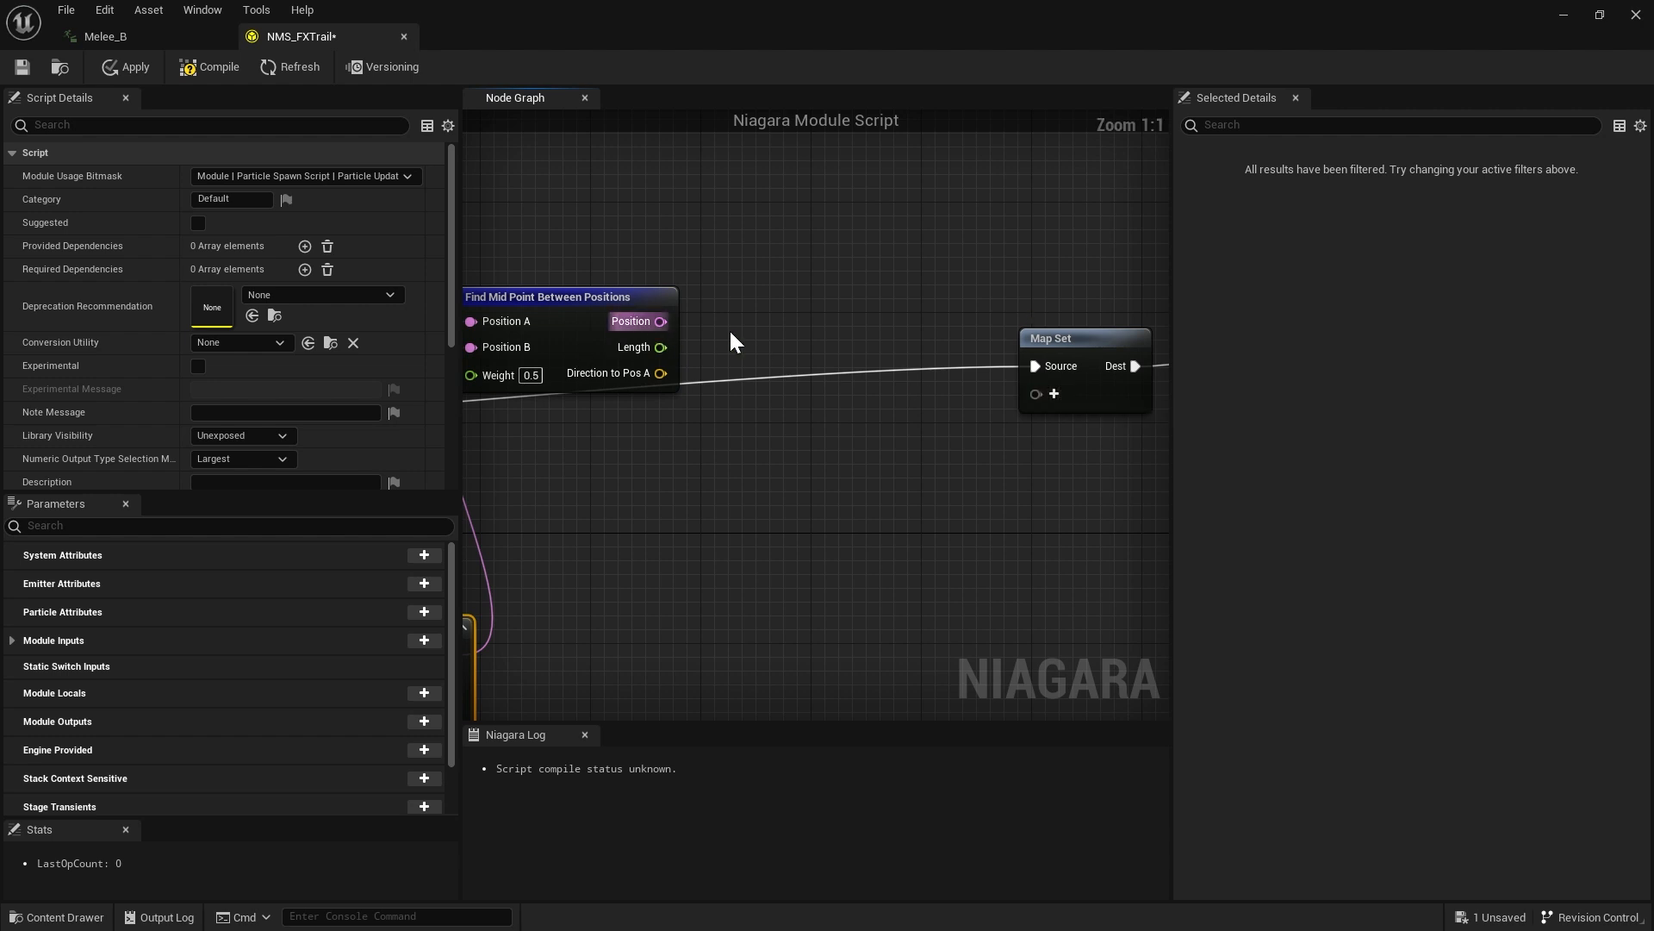
{"action": "right_click_drag", "start_coordinate": [659, 327], "coordinate": [540, 323]}
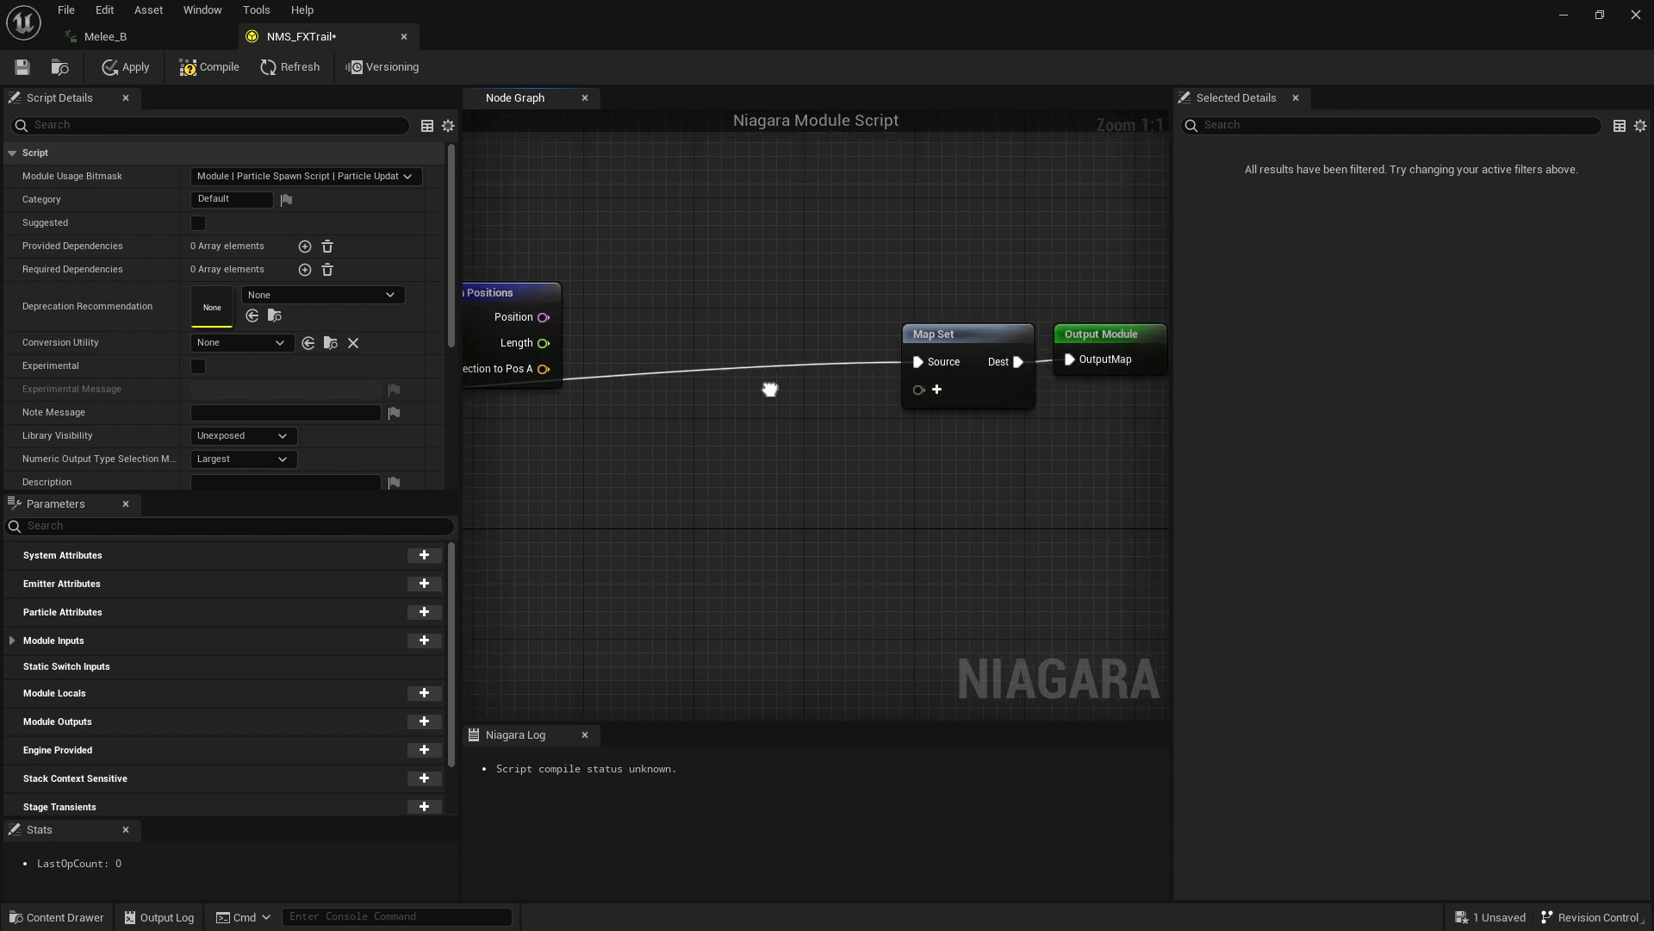
{"action": "left_click", "coordinate": [928, 386]}
{"action": "type", "text": "ribbon"}
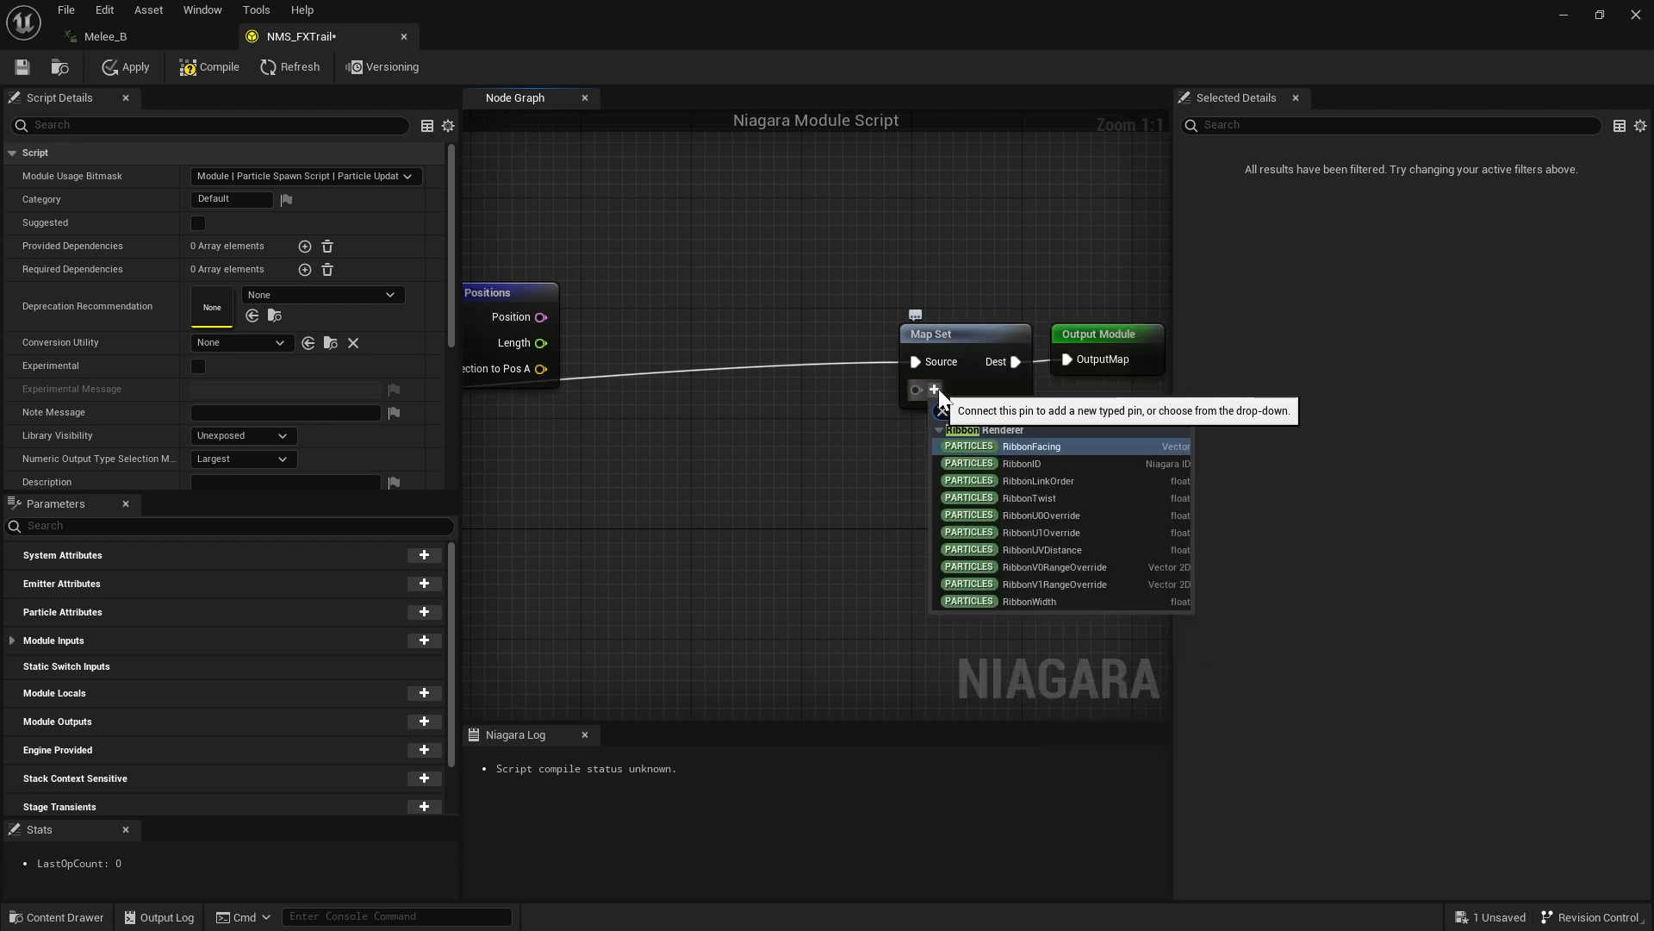
{"action": "left_click", "coordinate": [1027, 448]}
Add the Particles Position and RibbonWidth parameters to the Map Set node
{"action": "left_click", "coordinate": [935, 442]}
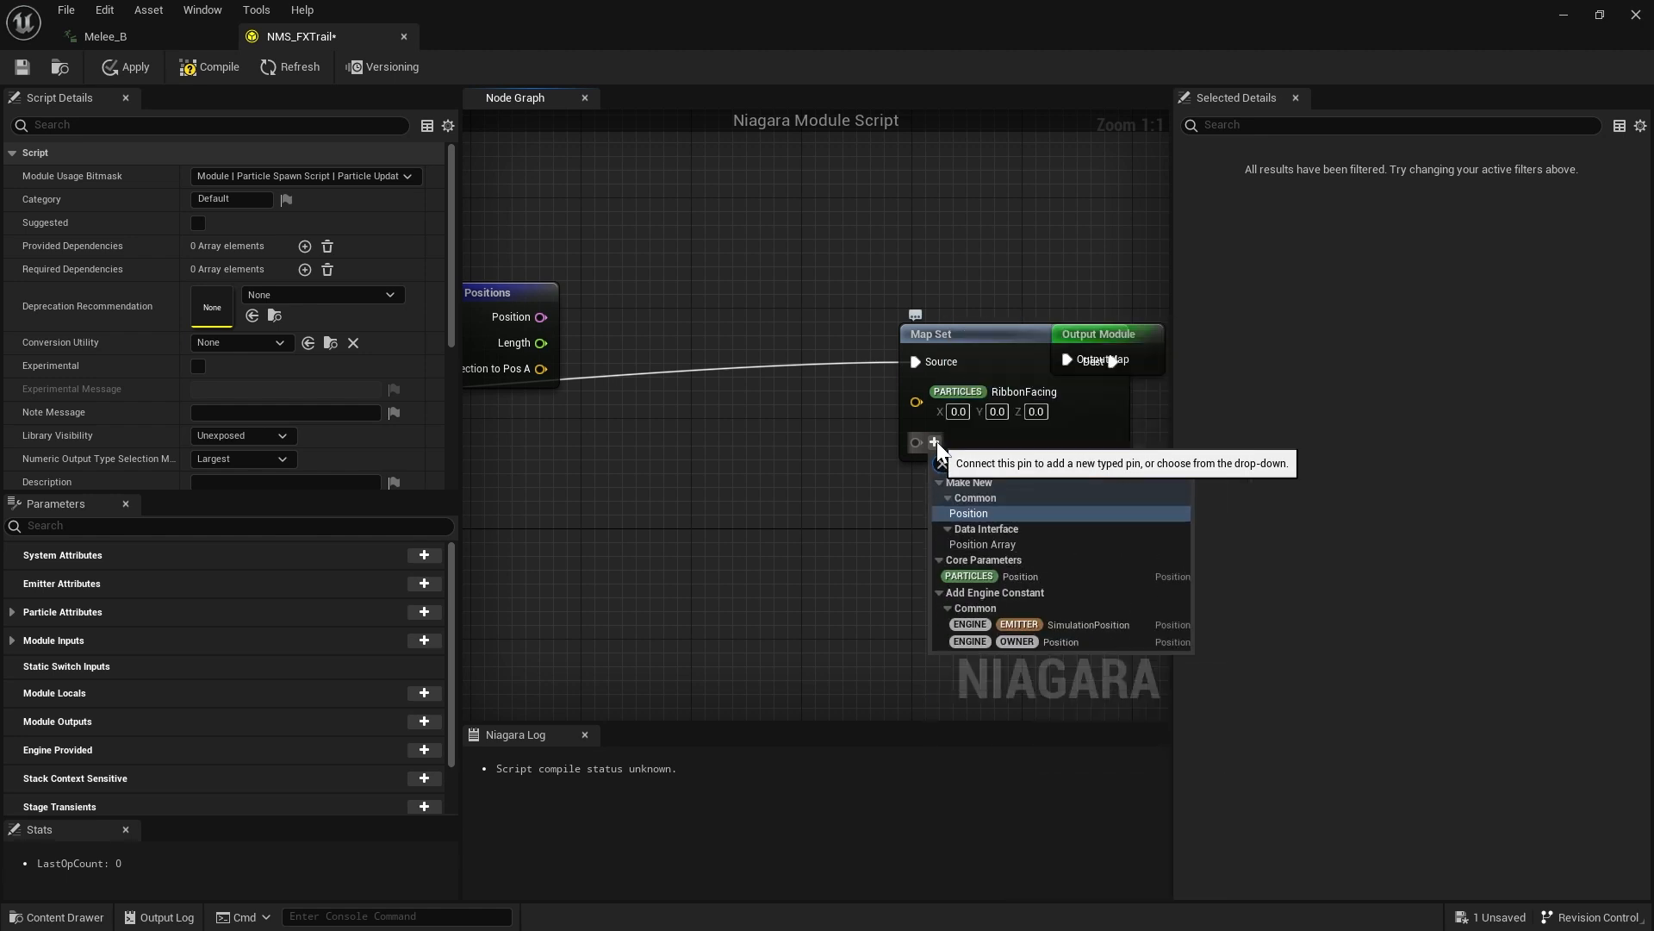
{"action": "type", "text": "position"}
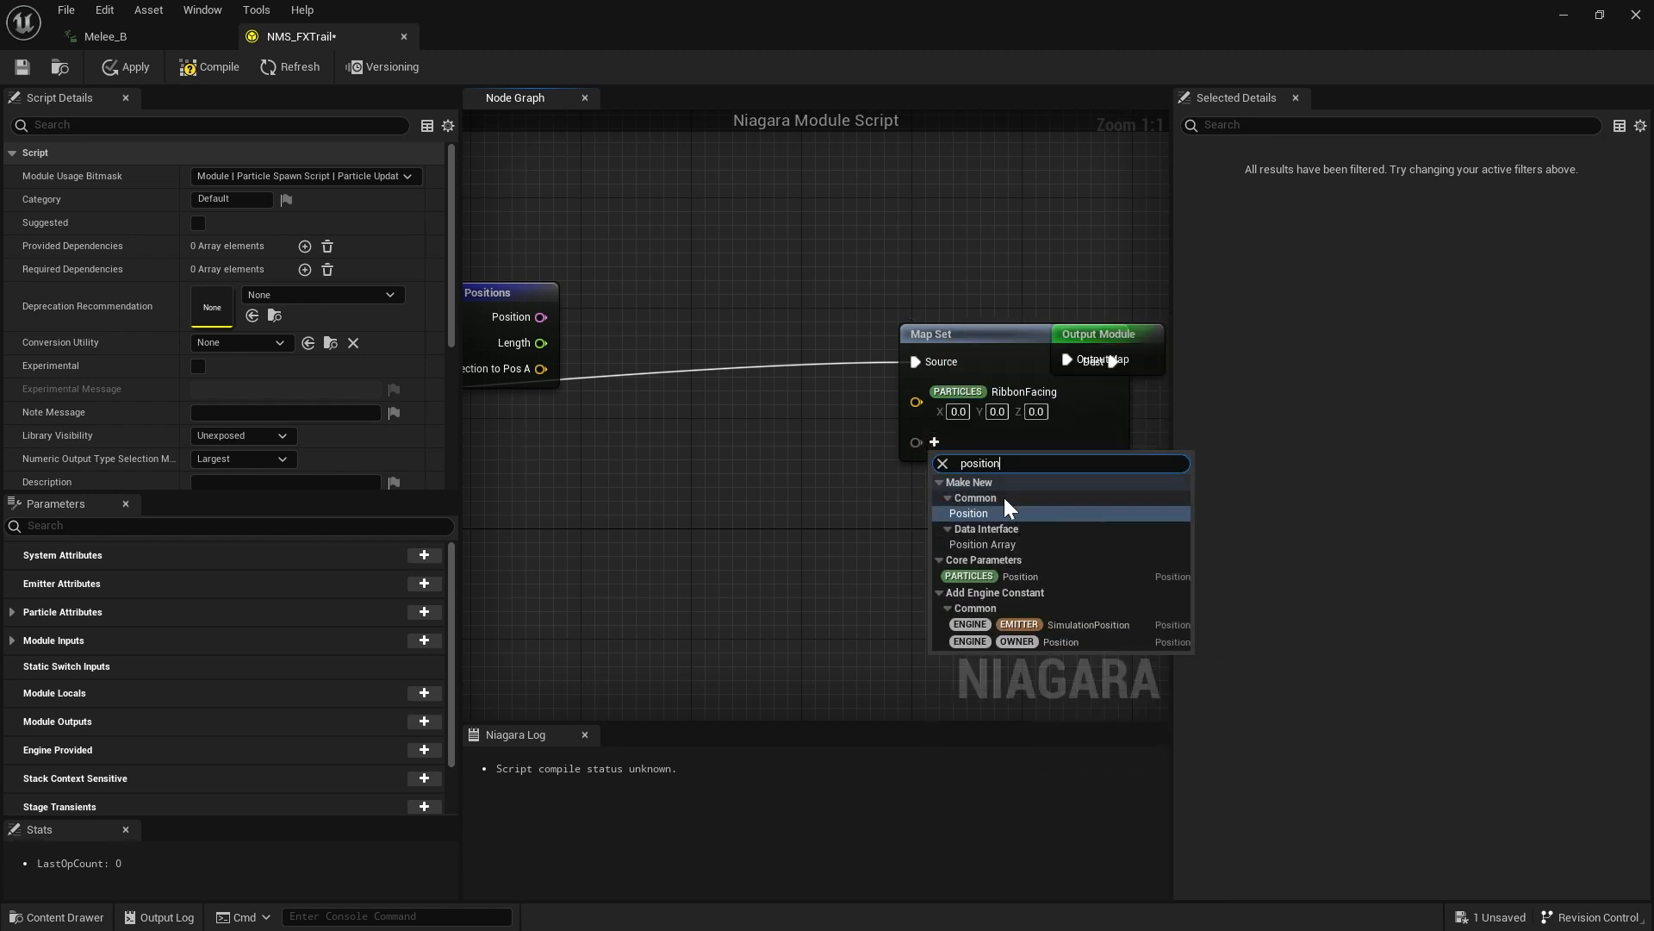
{"action": "left_click", "coordinate": [1021, 577]}
{"action": "left_click", "coordinate": [935, 495]}
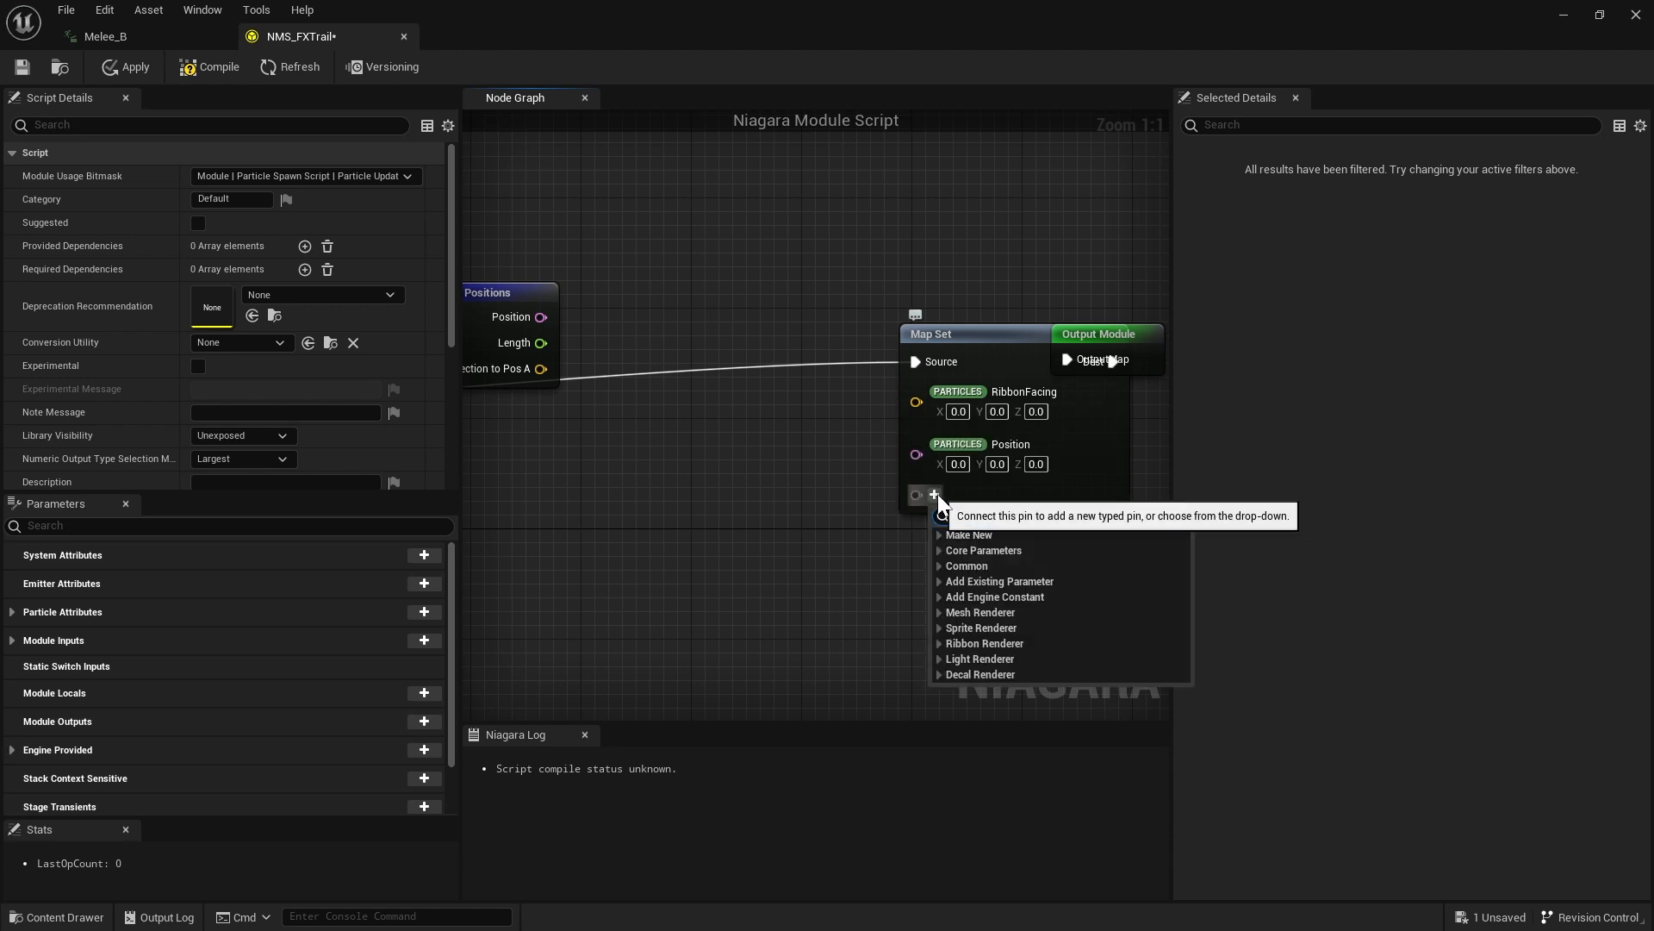
{"action": "type", "text": "ribbon"}
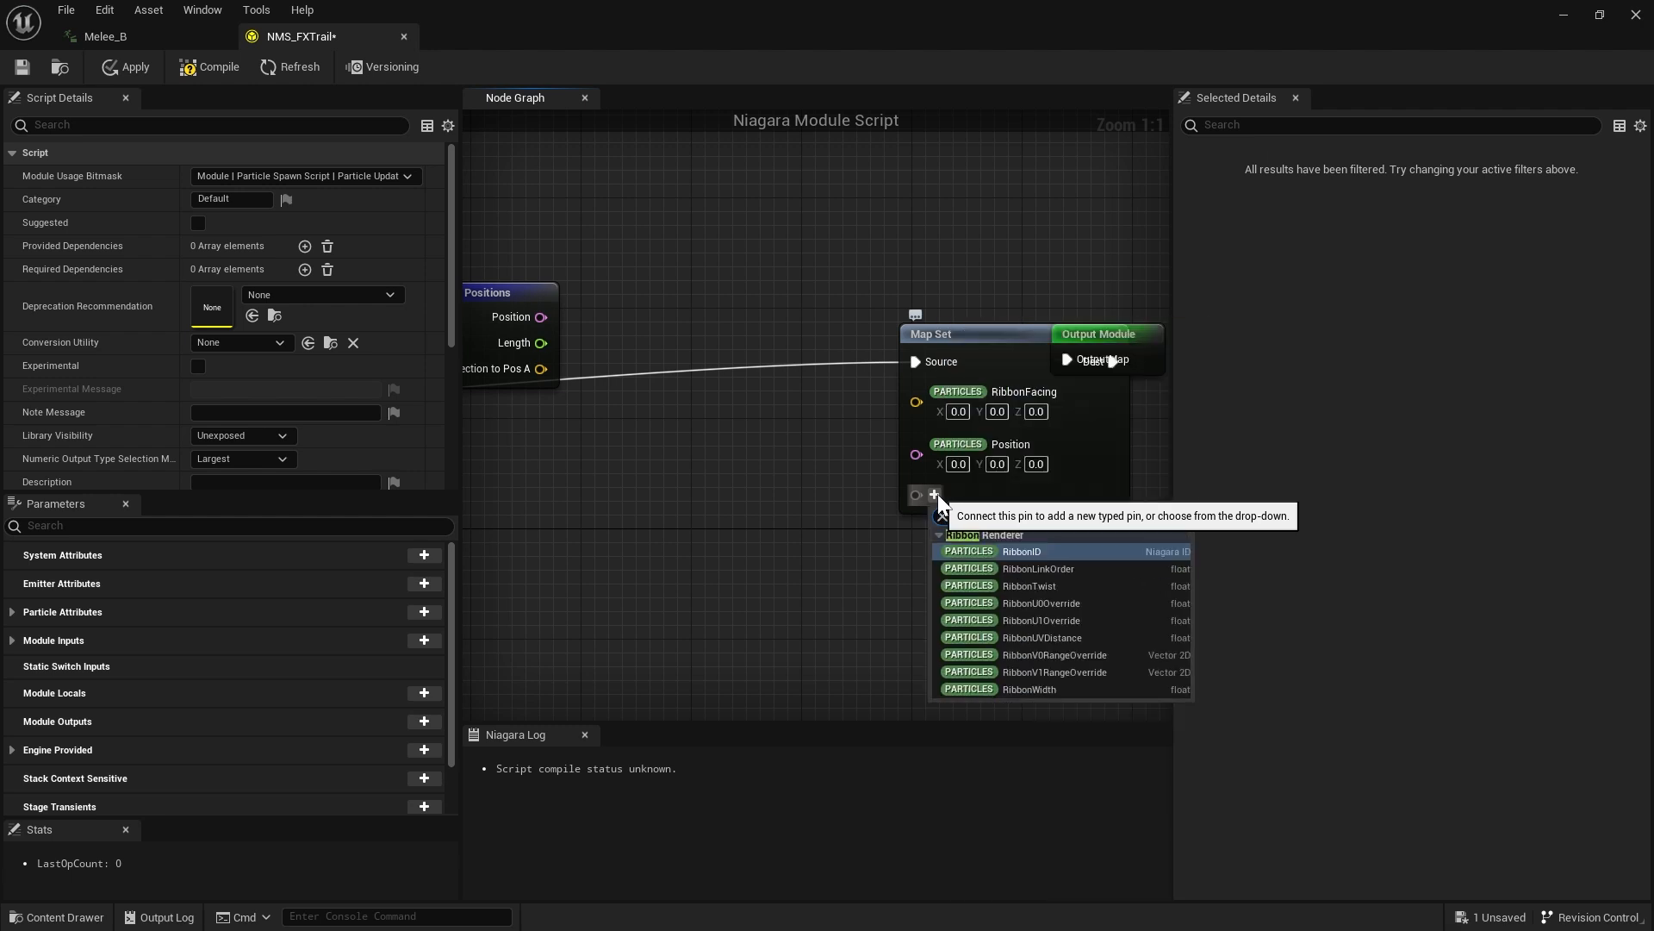
{"action": "type", "text": "w"}
{"action": "left_click", "coordinate": [1060, 553]}
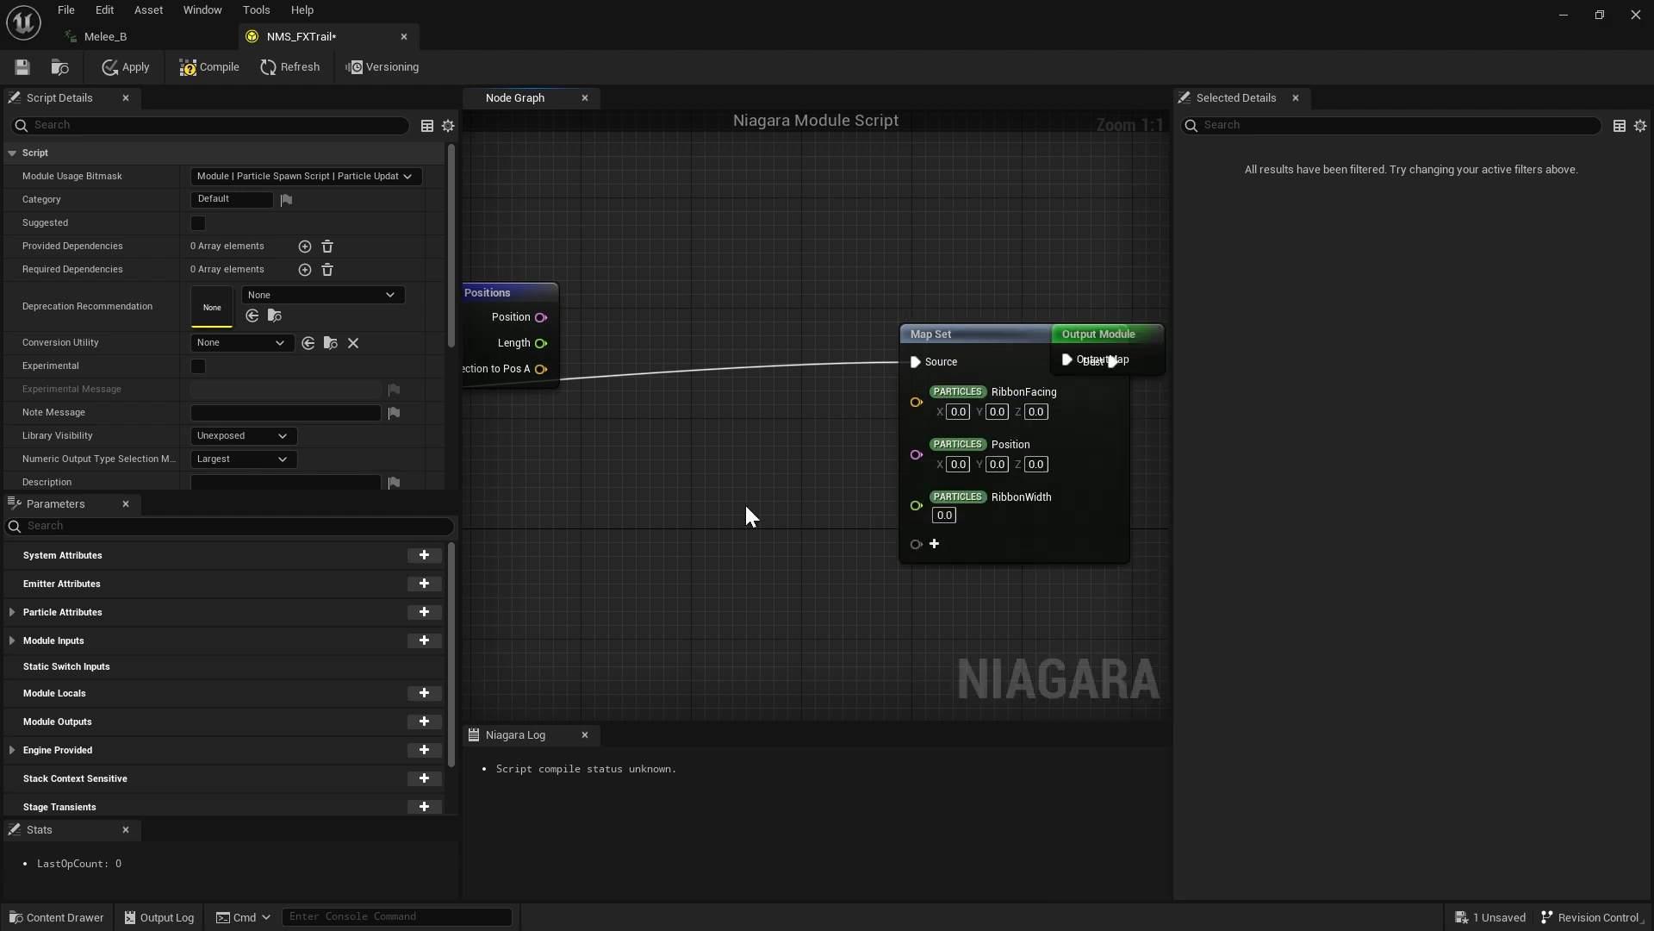
Connect Length to RibbonWidth, Direction to Pos A to RibbonFacing and Position to Position, and move Map Set clear of Output Module
{"action": "left_click_drag", "start_coordinate": [541, 342], "coordinate": [908, 500]}
{"action": "left_click_drag", "start_coordinate": [543, 368], "coordinate": [904, 398]}
{"action": "left_click", "coordinate": [636, 328]}
{"action": "left_click_drag", "start_coordinate": [541, 369], "coordinate": [914, 393]}
{"action": "left_click_drag", "start_coordinate": [541, 317], "coordinate": [916, 434]}
{"action": "left_click", "coordinate": [982, 343]}
{"action": "left_click_drag", "start_coordinate": [988, 334], "coordinate": [822, 306]}
Set the module script's Library Visibility to Exposed, compile and apply it, and close its editor
{"action": "right_click_drag", "start_coordinate": [635, 493], "coordinate": [958, 378]}
{"action": "scroll", "coordinate": [1008, 467], "scroll_direction": "down", "scroll_amount": 2}
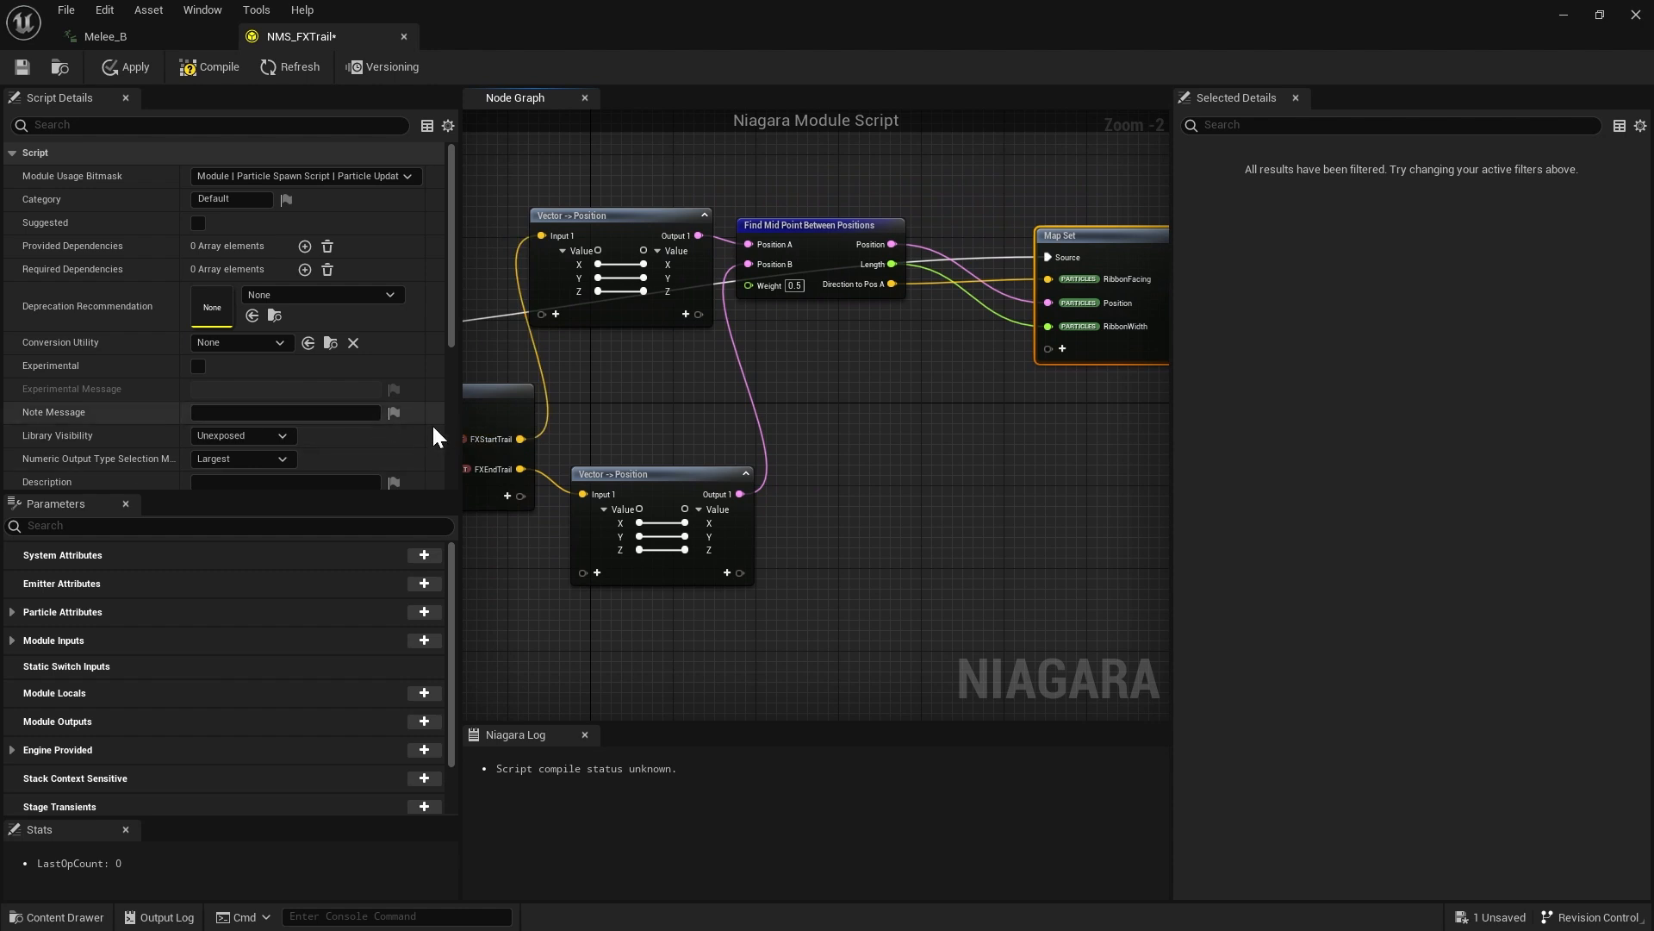
{"action": "left_click", "coordinate": [261, 438]}
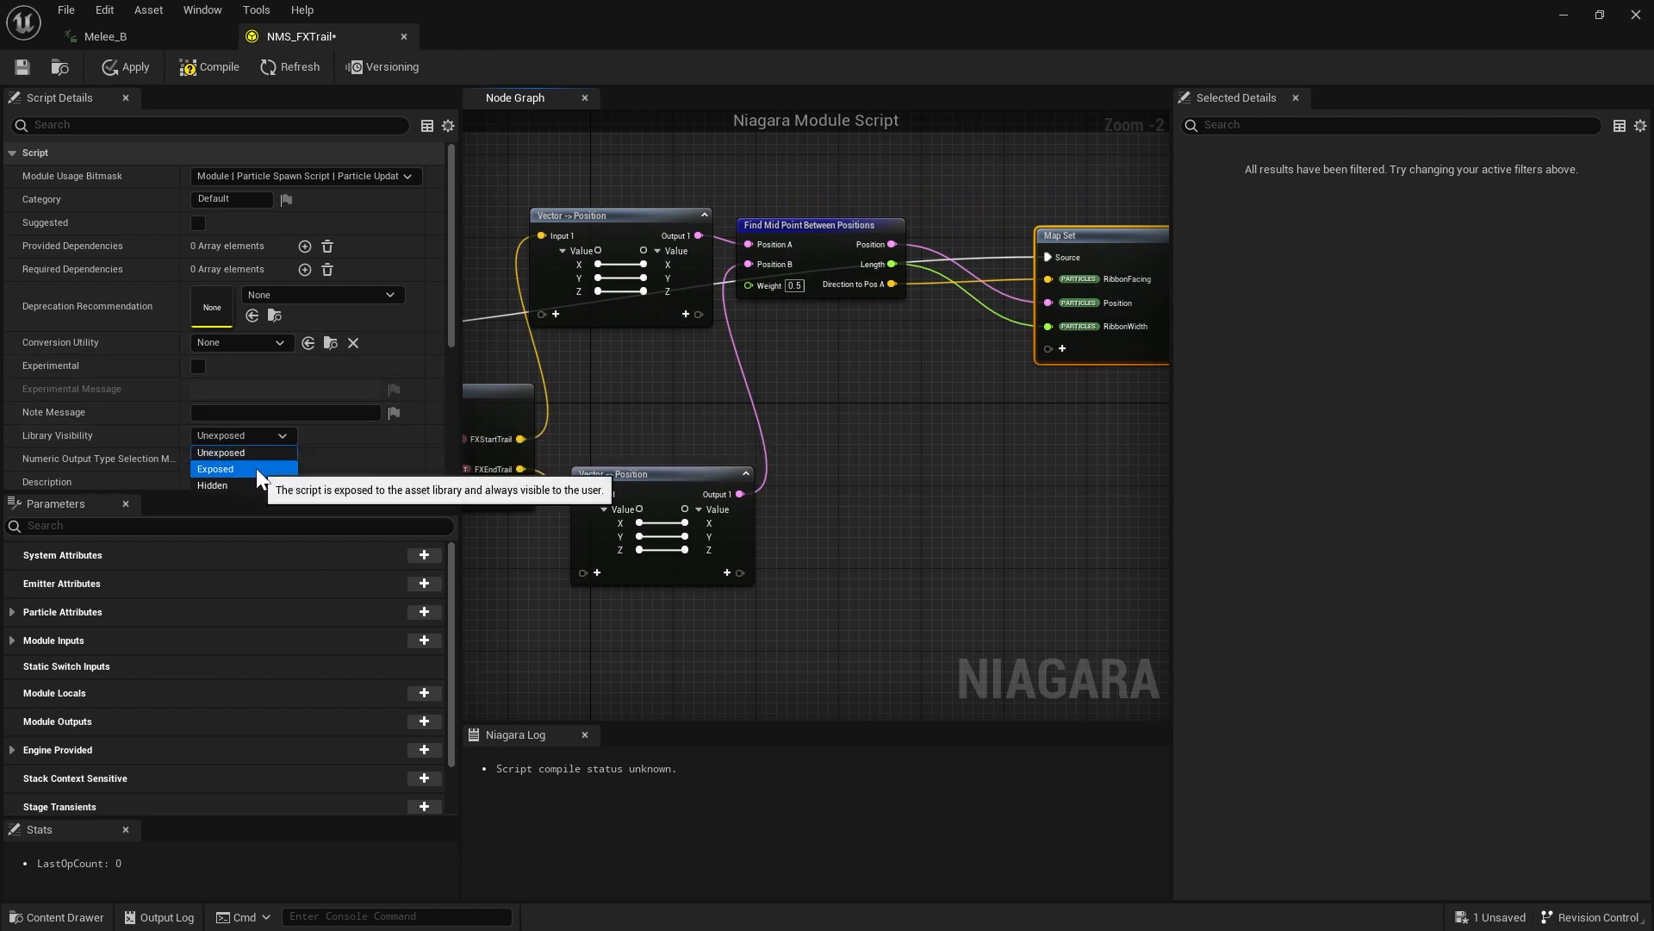
{"action": "left_click", "coordinate": [256, 468]}
{"action": "left_click", "coordinate": [209, 74]}
{"action": "left_click", "coordinate": [107, 69]}
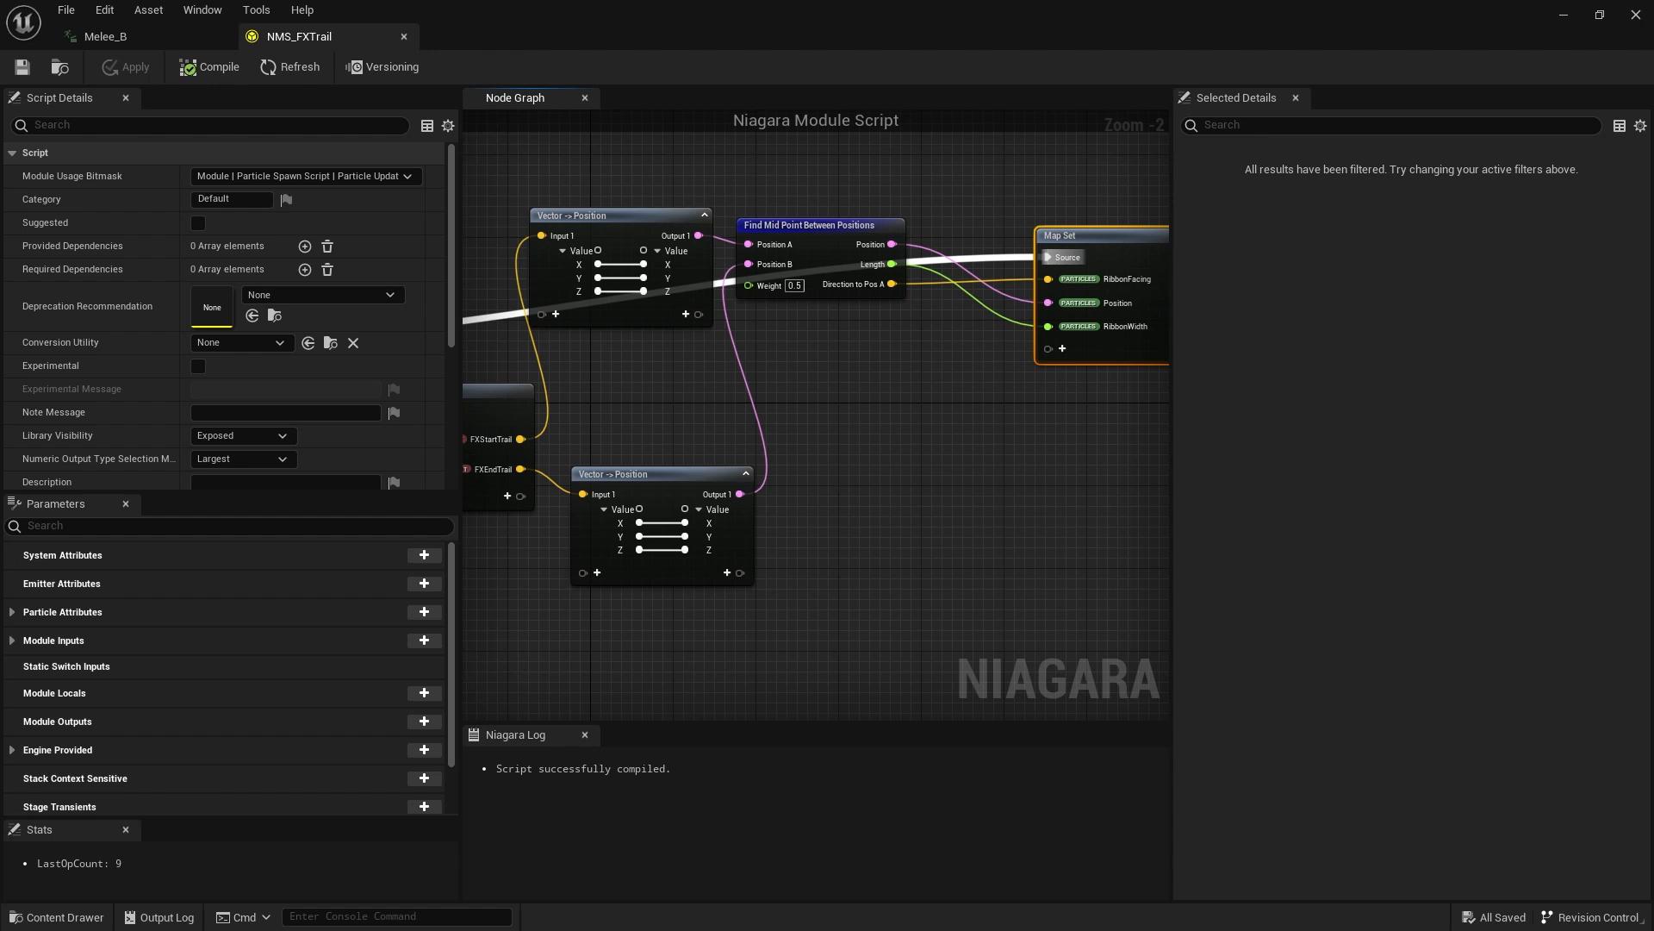
{"action": "middle_click", "coordinate": [319, 37]}
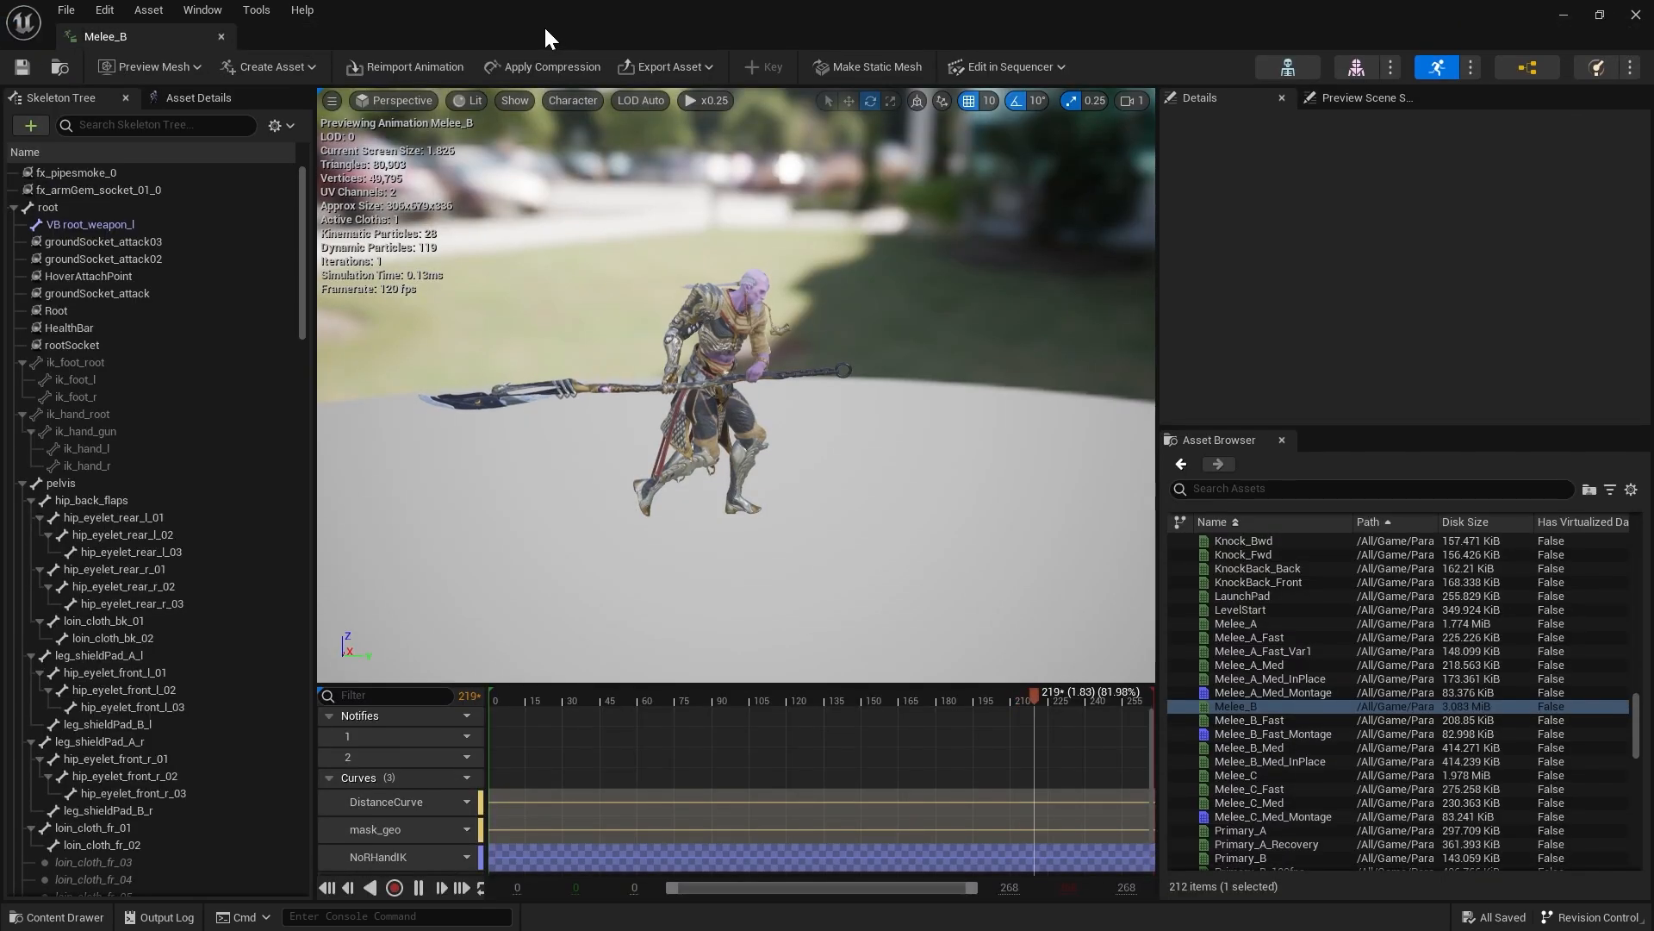
Create a Niagara system in the TrailTutorial FX folder from selected emitters, using the Simple Sprite Burst template
{"action": "key", "text": "ctrl+space"}
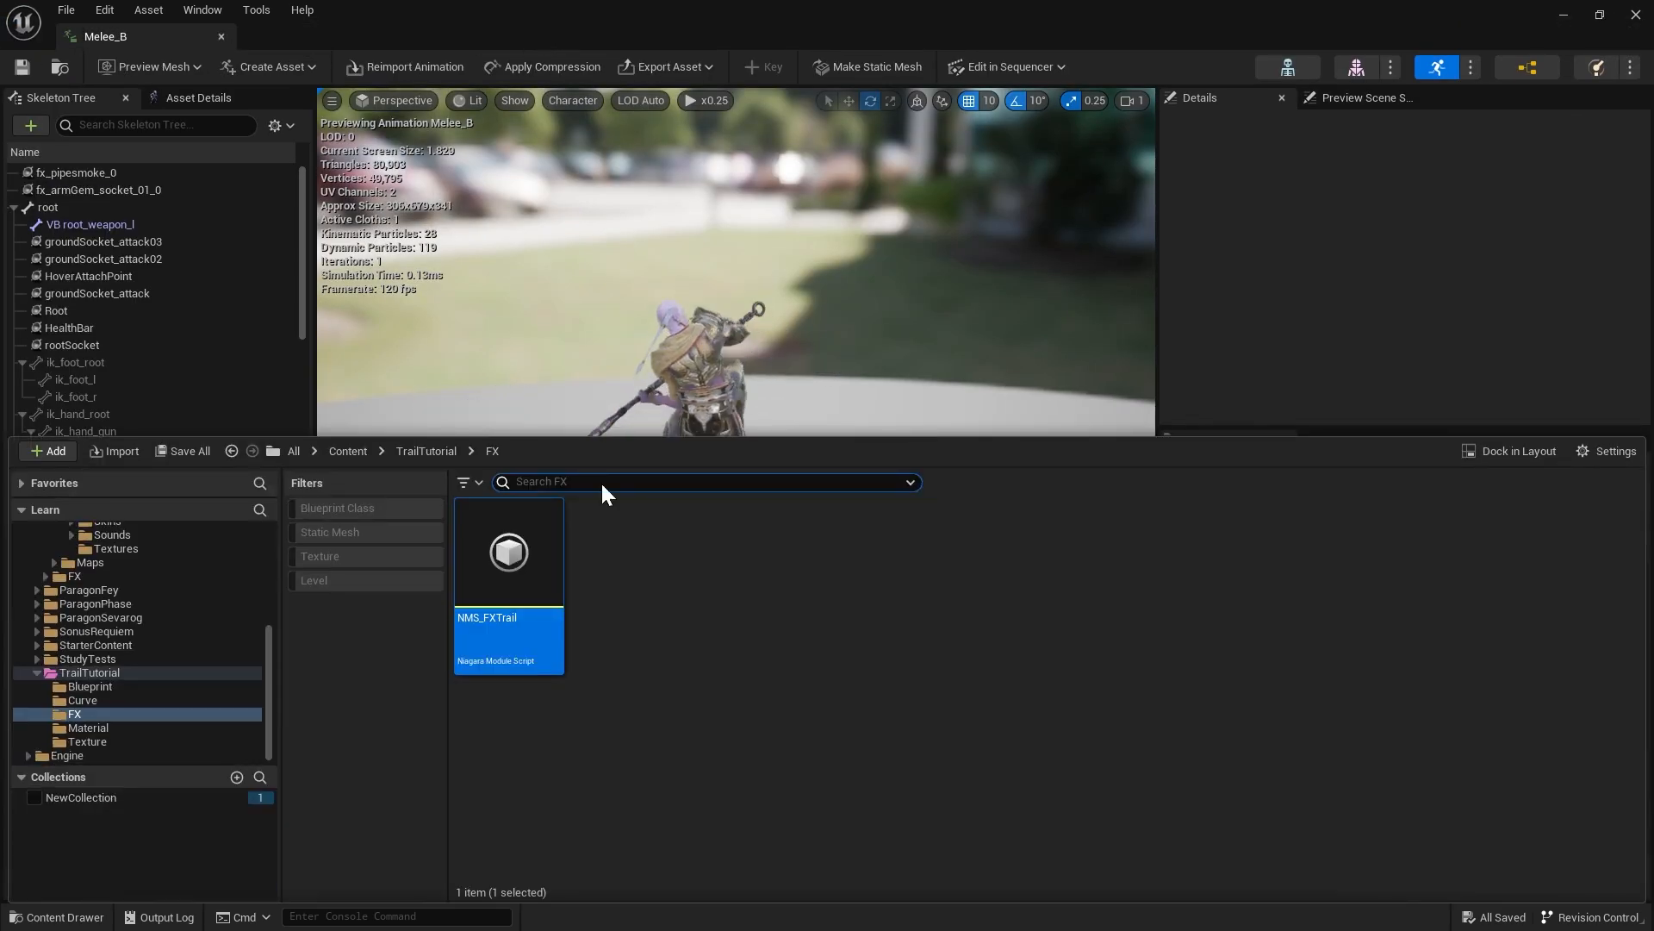
{"action": "left_click", "coordinate": [711, 557]}
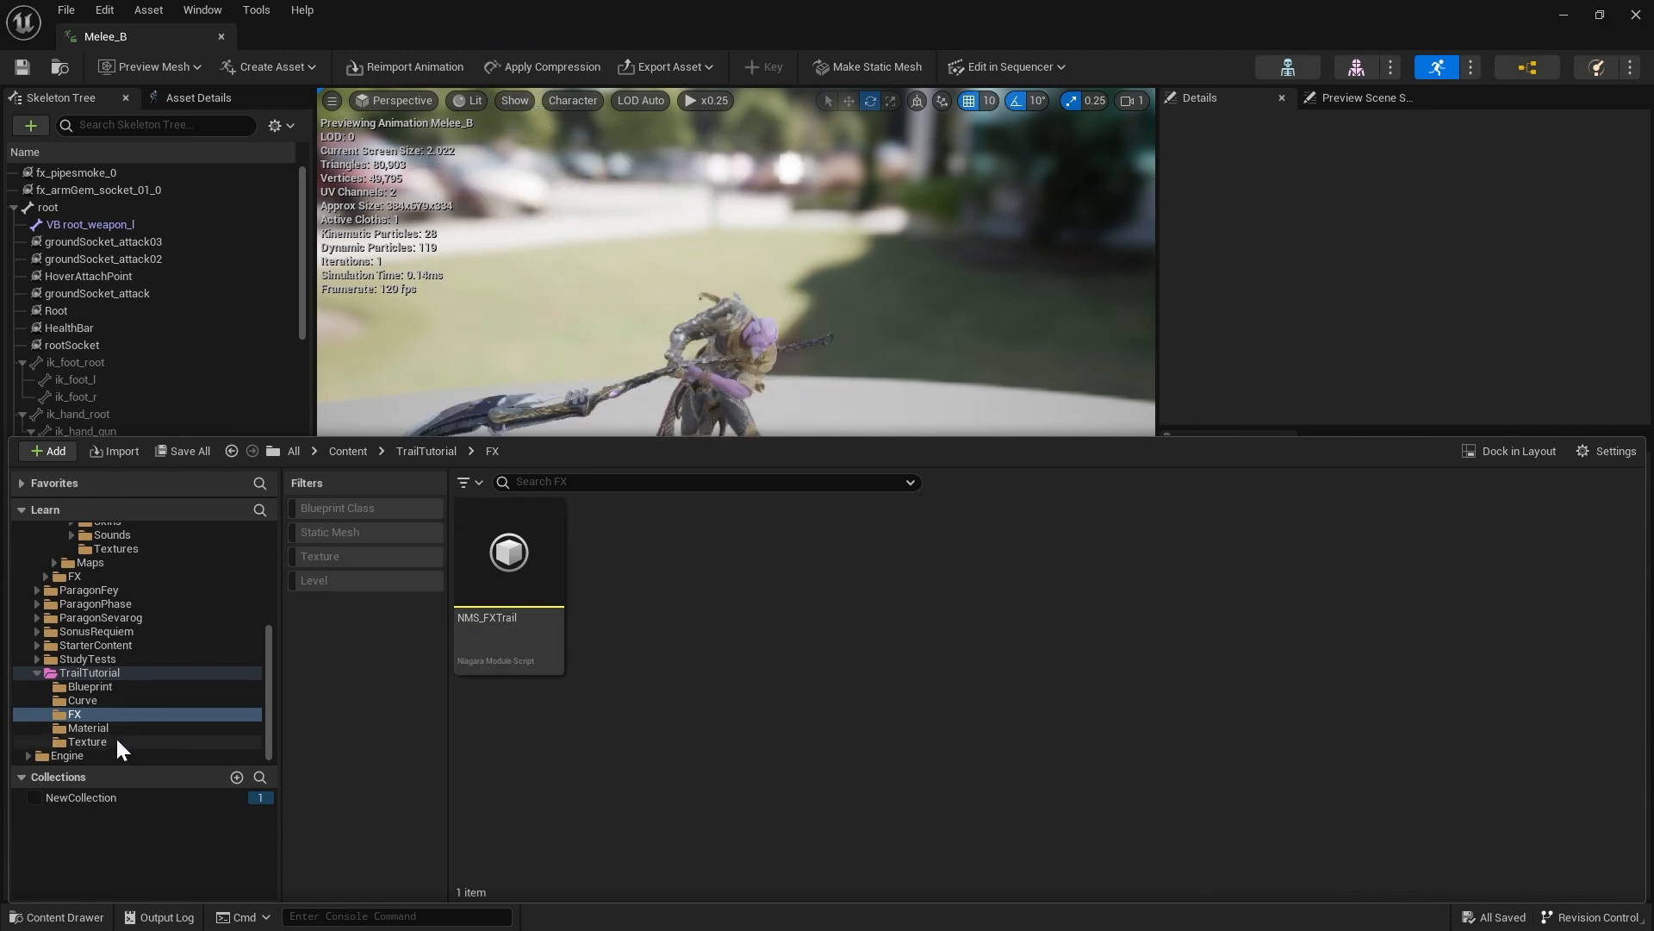
{"action": "right_click", "coordinate": [617, 554]}
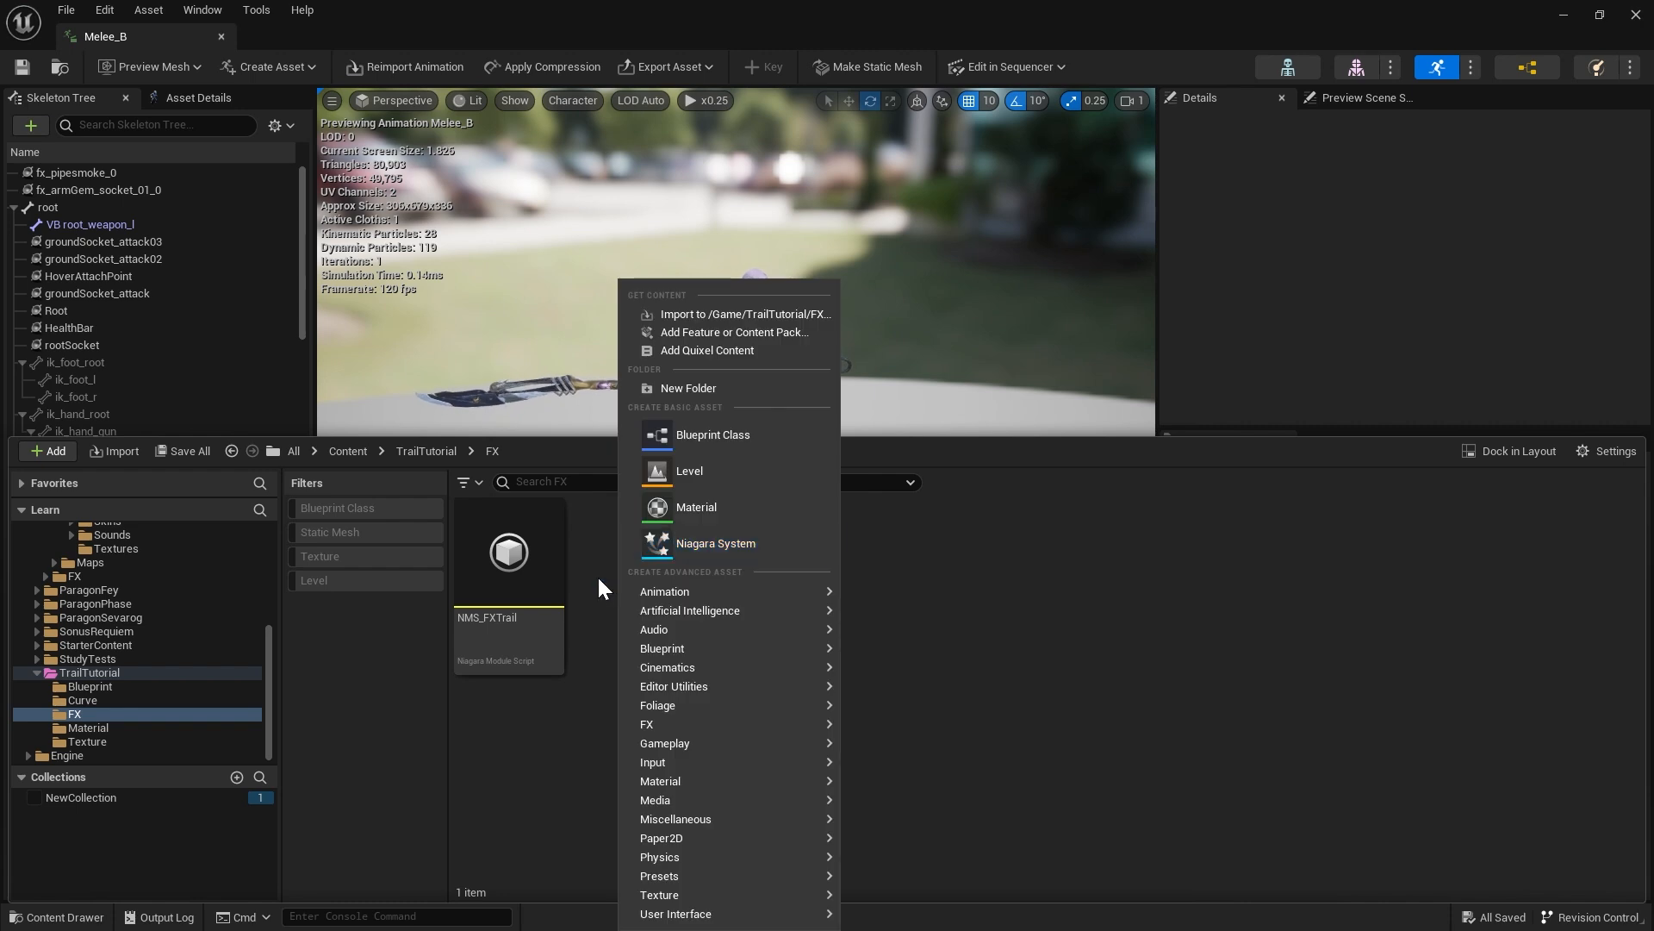
{"action": "mouse_move", "coordinate": [668, 725]}
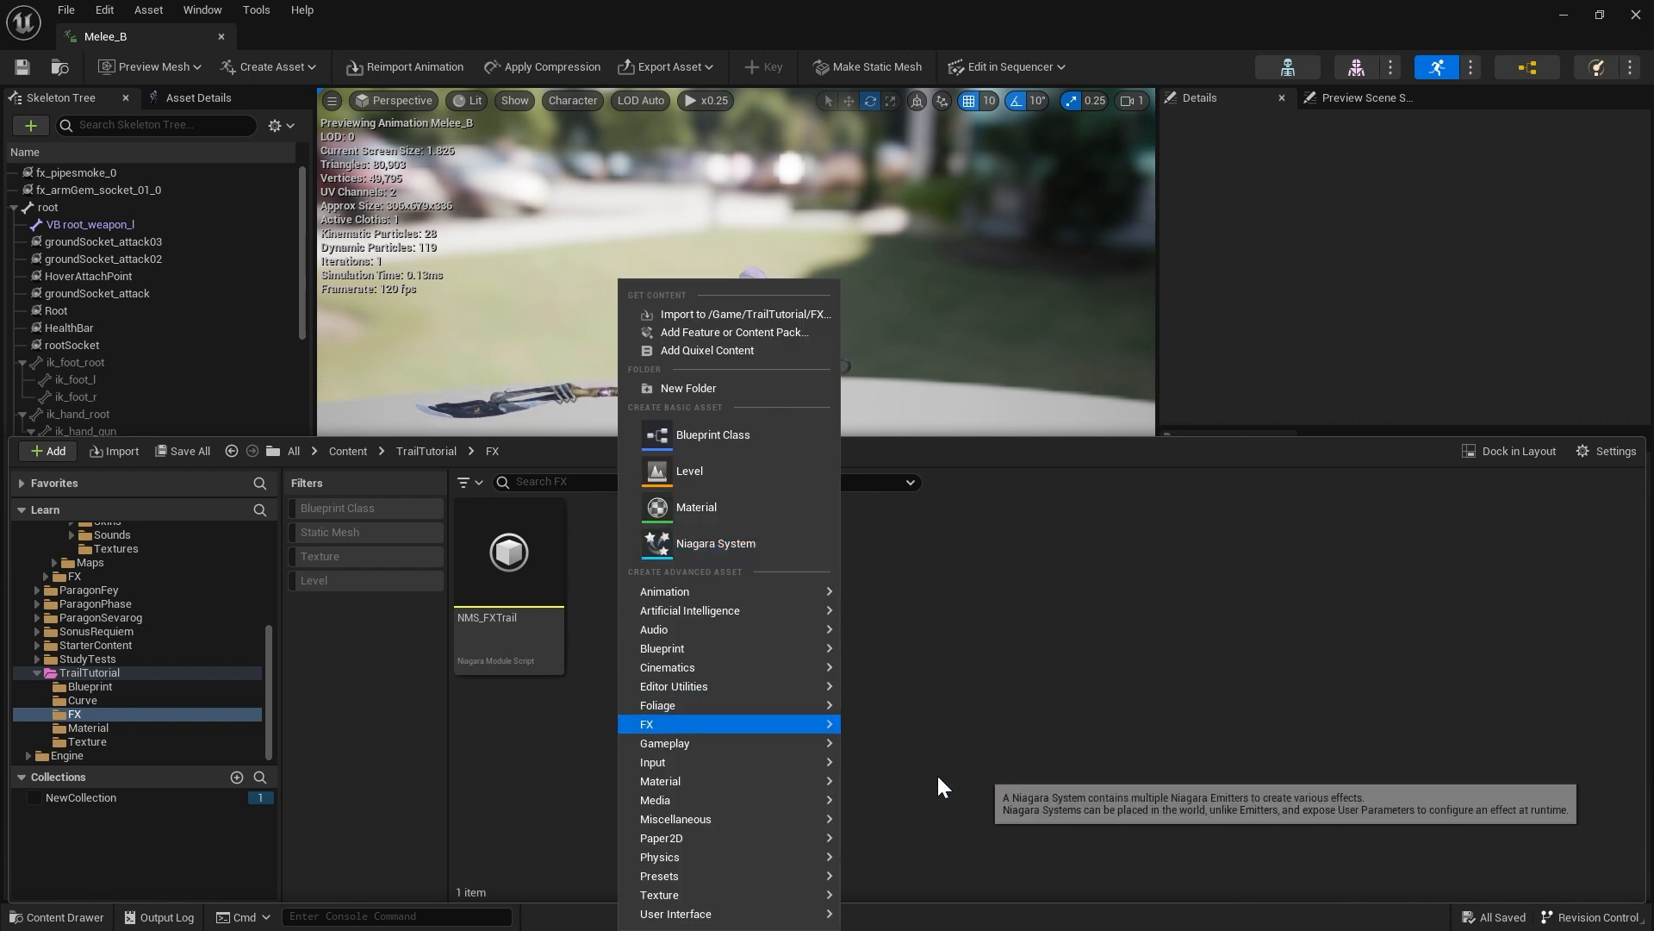
{"action": "left_click", "coordinate": [937, 774]}
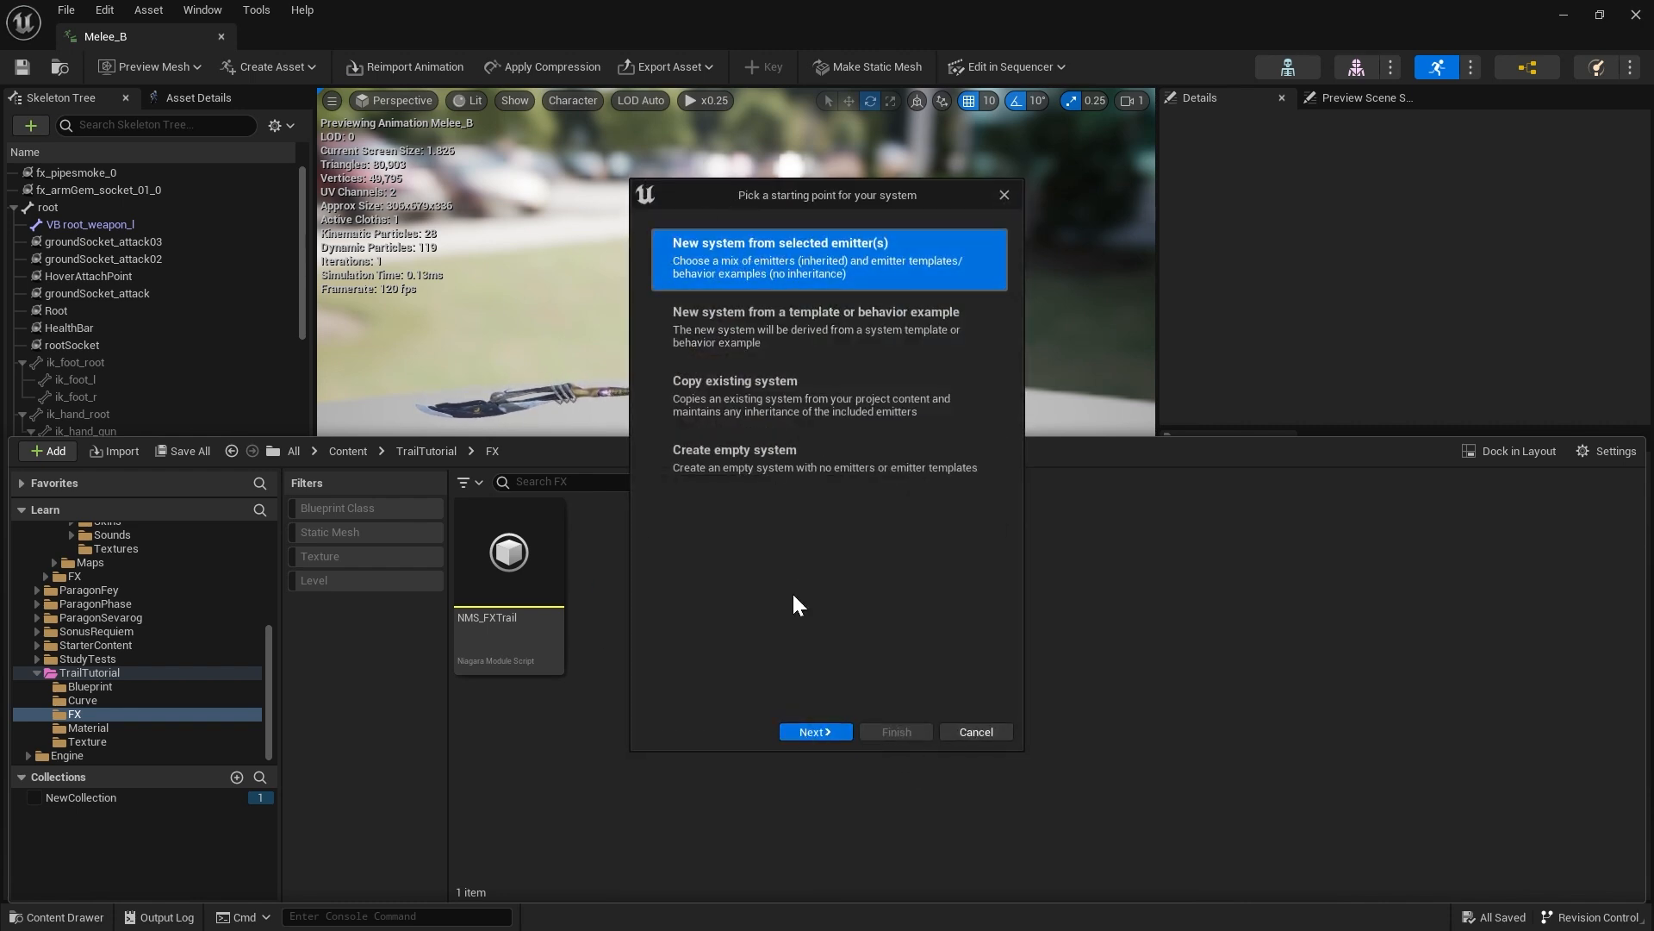
{"action": "left_click", "coordinate": [815, 732]}
{"action": "scroll", "coordinate": [822, 483], "scroll_direction": "down", "scroll_amount": 5}
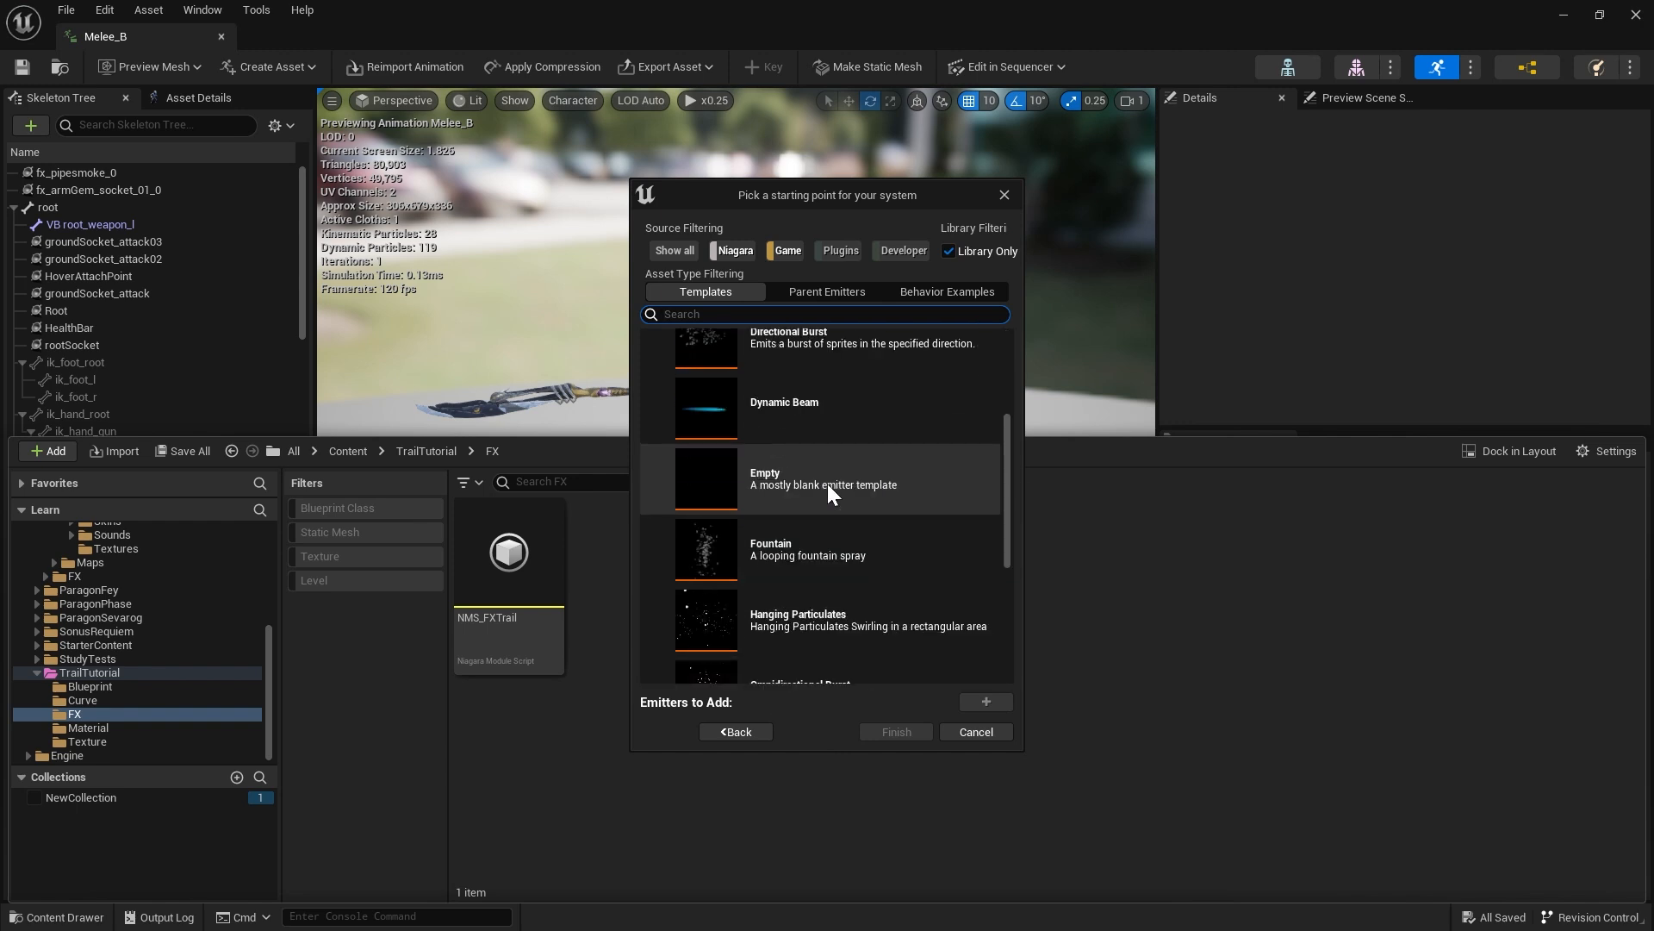
{"action": "scroll", "coordinate": [829, 474], "scroll_direction": "down", "scroll_amount": 3}
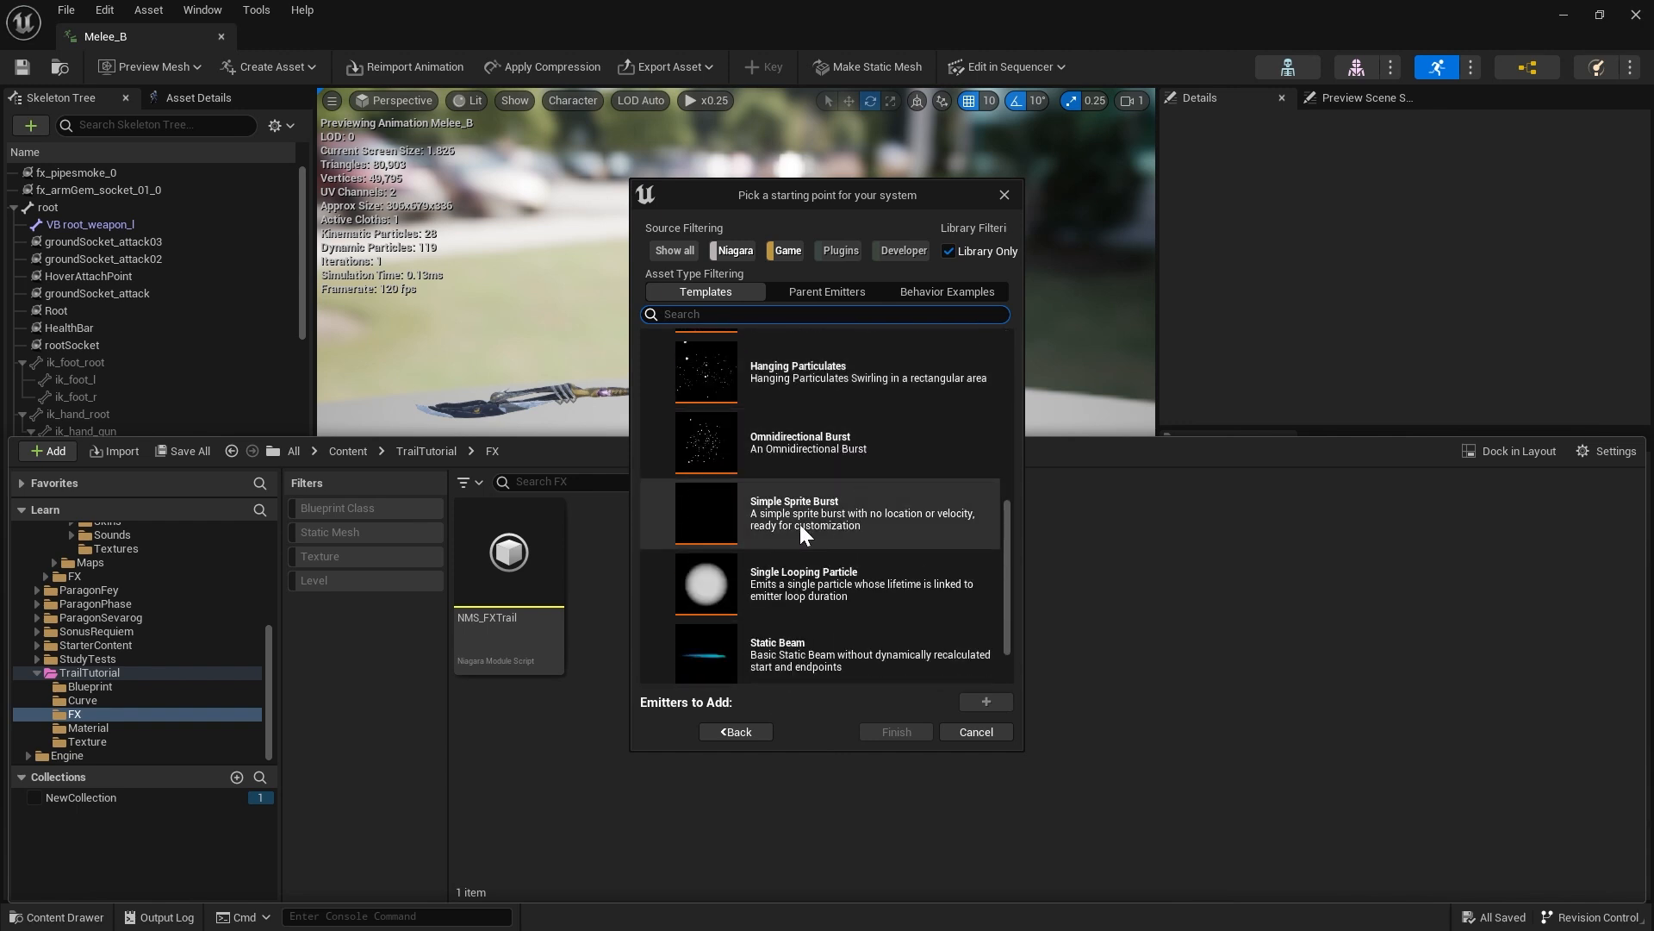
{"action": "left_click", "coordinate": [855, 518]}
{"action": "left_click", "coordinate": [988, 701]}
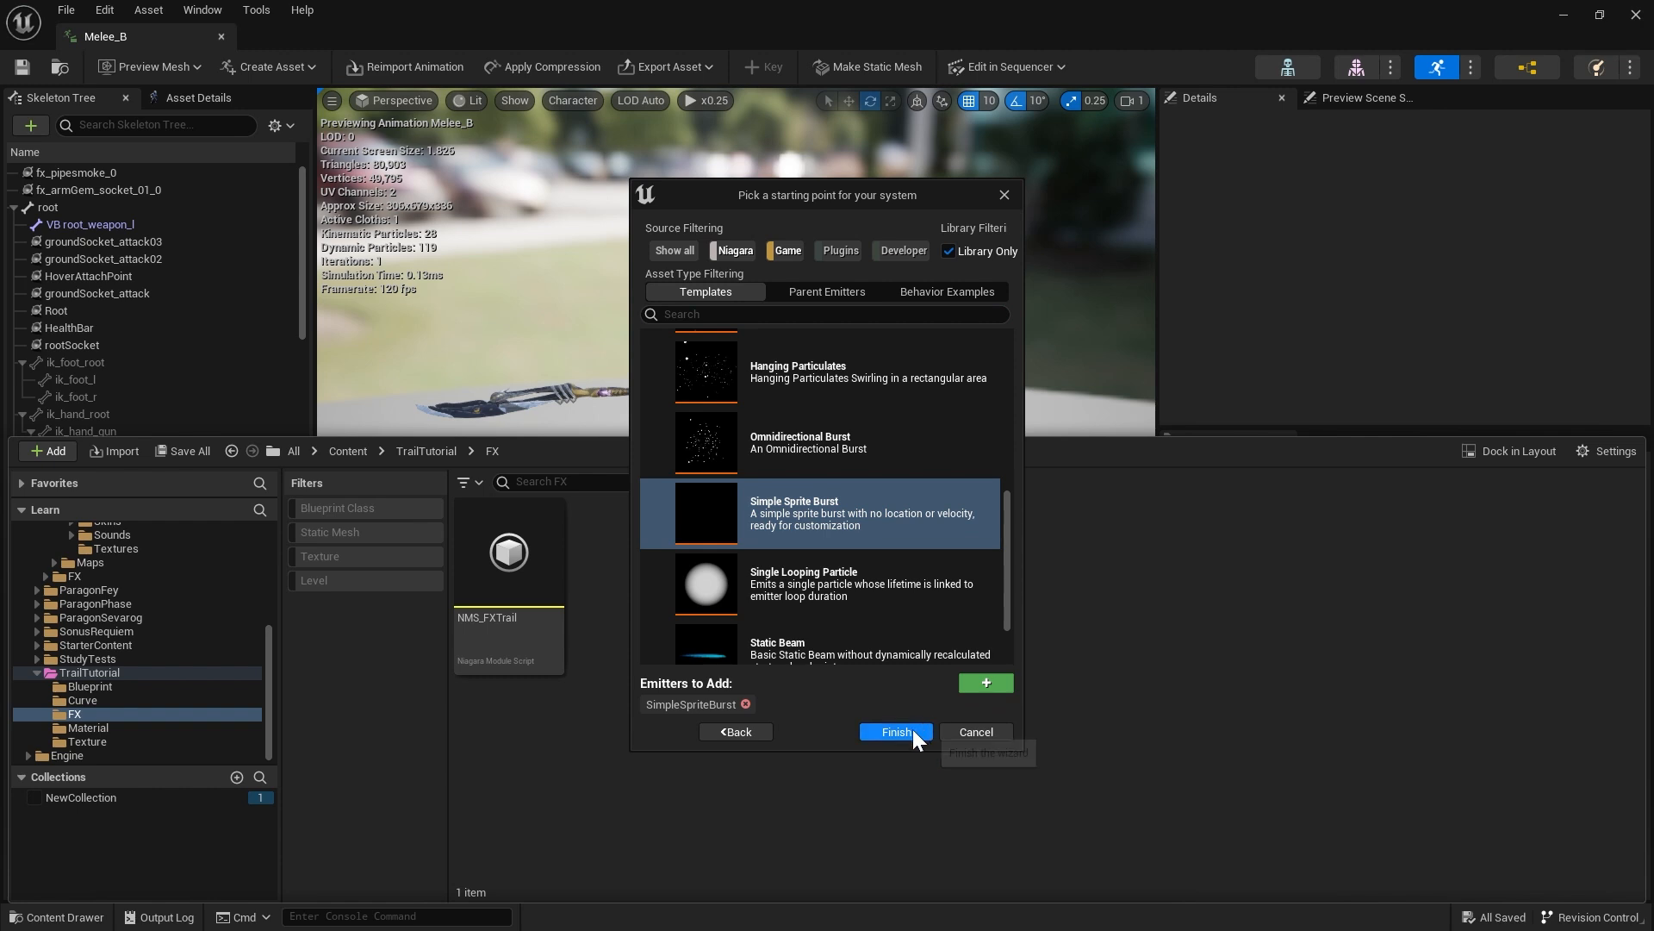
{"action": "left_click", "coordinate": [896, 732]}
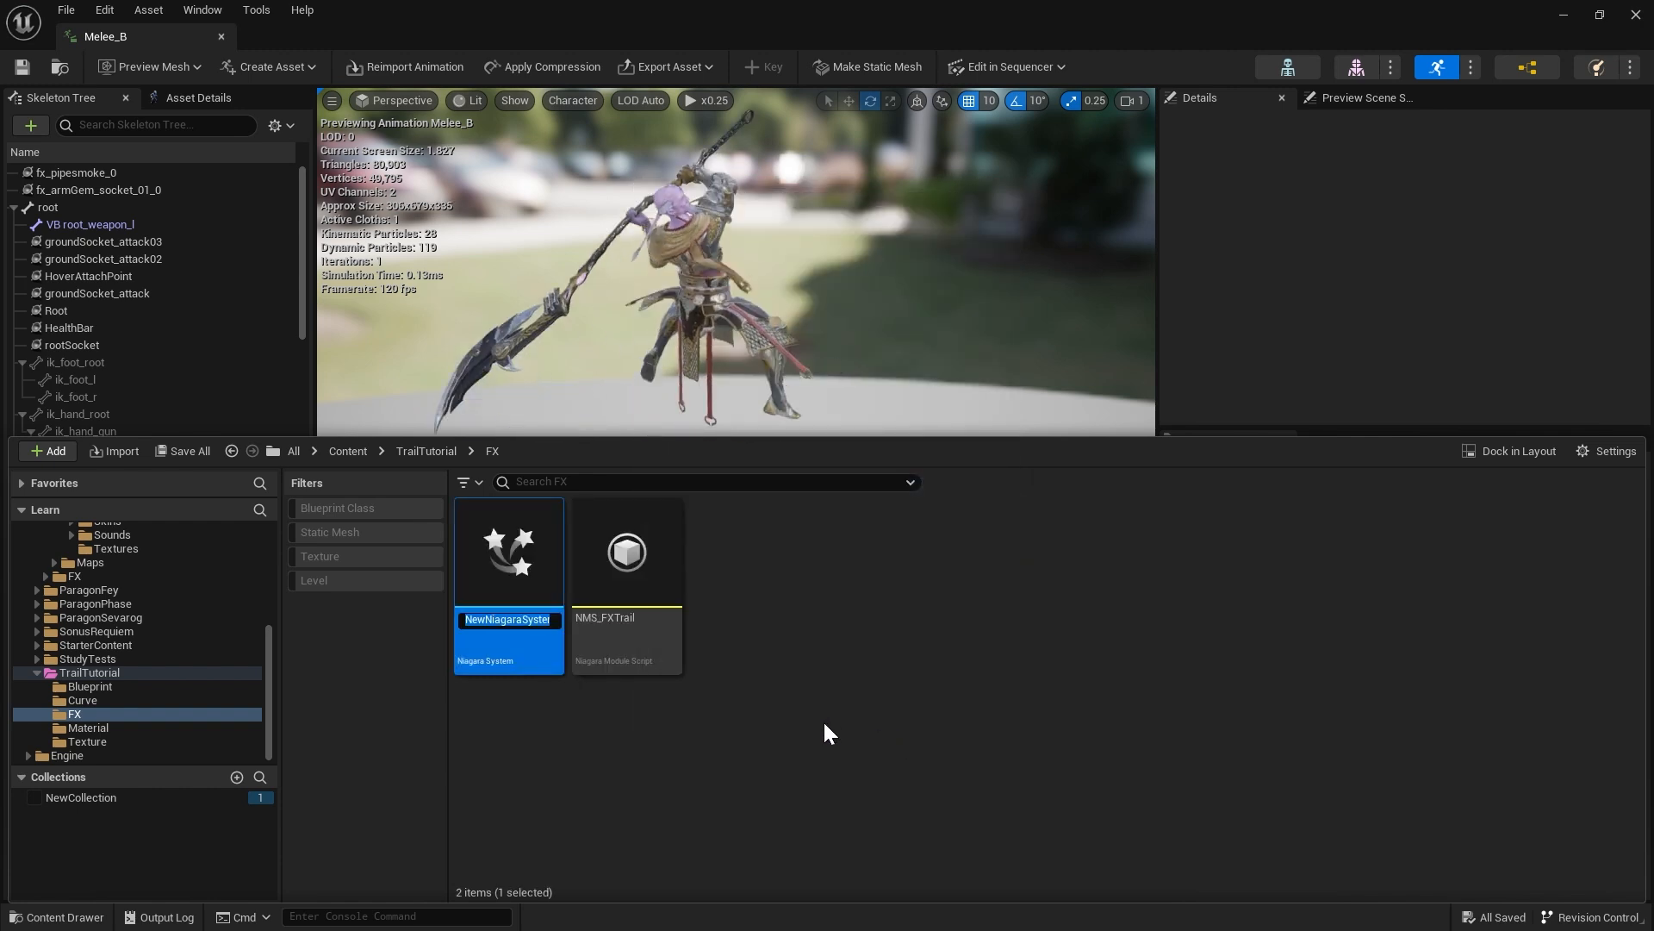
Name the new Niagara system NS_FireTrail and open it for editing
{"action": "type", "text": "FX"}
{"action": "type", "text": "_"}
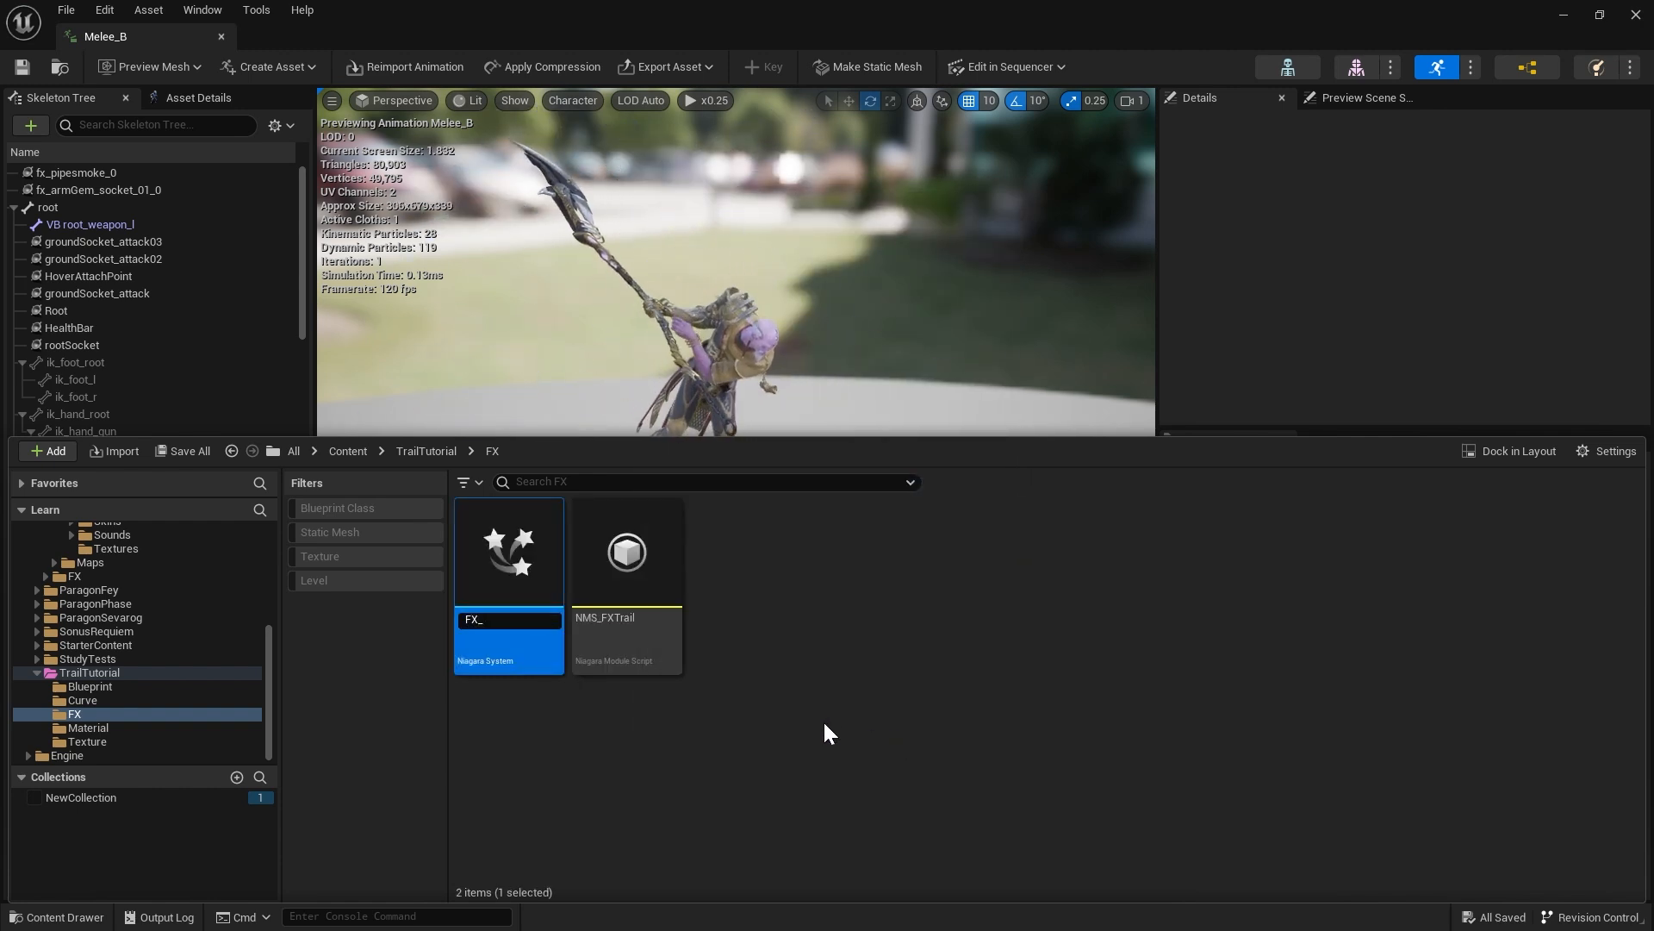
{"action": "type", "text": "FireTrail"}
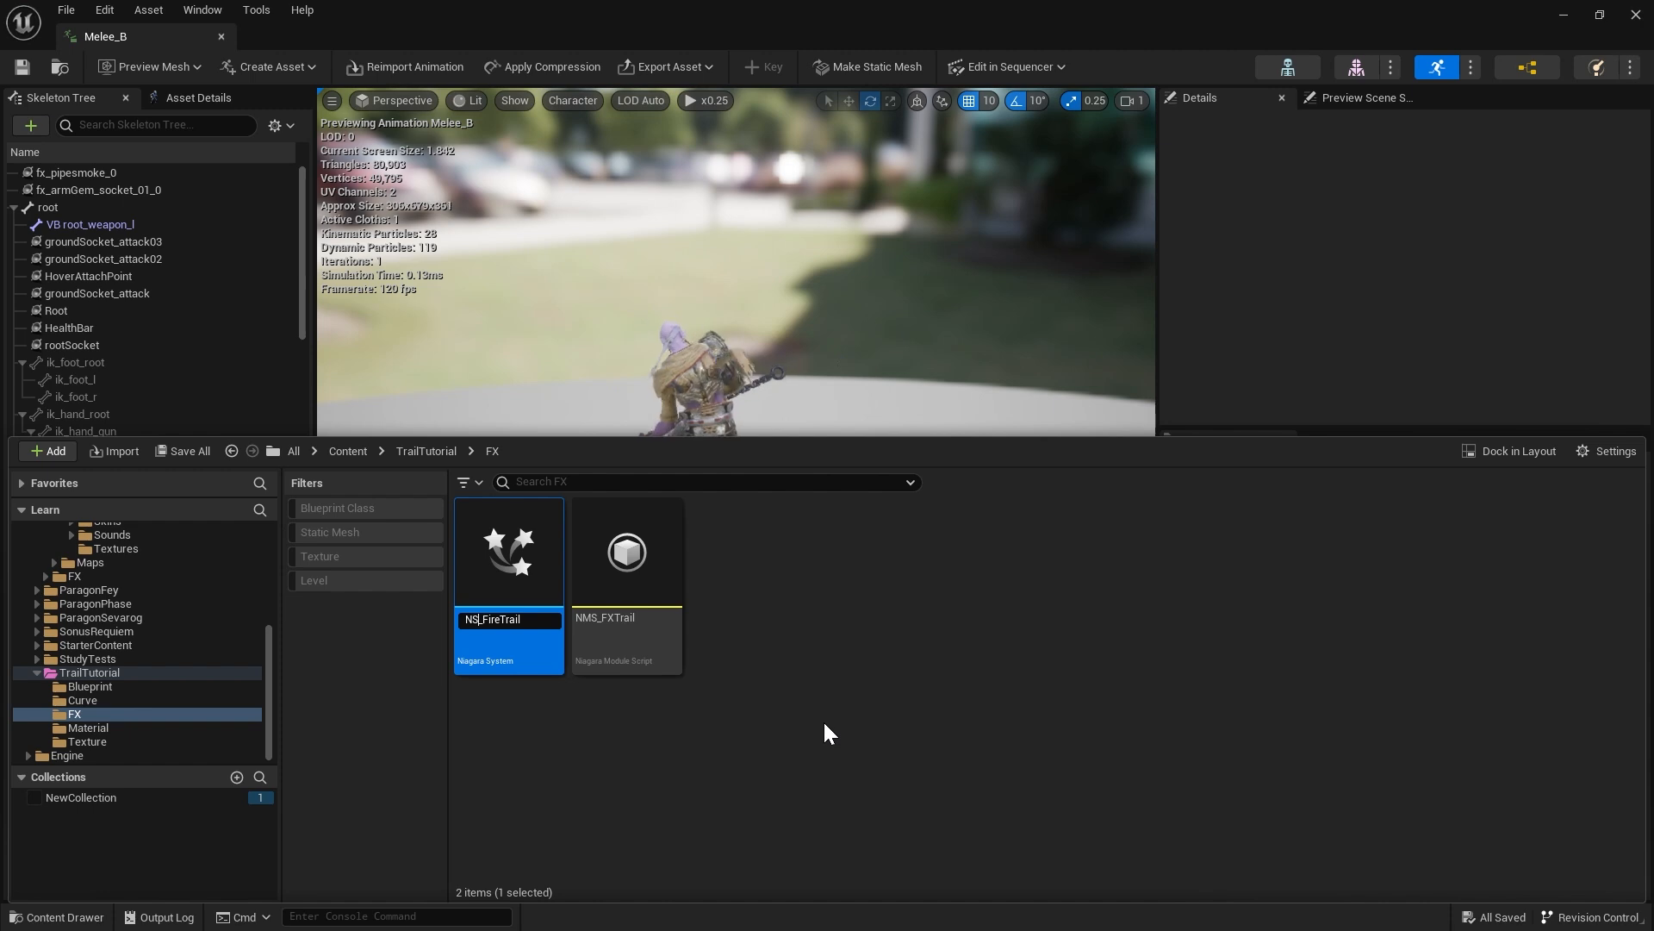
{"action": "key", "text": "Return"}
{"action": "left_click", "coordinate": [783, 722]}
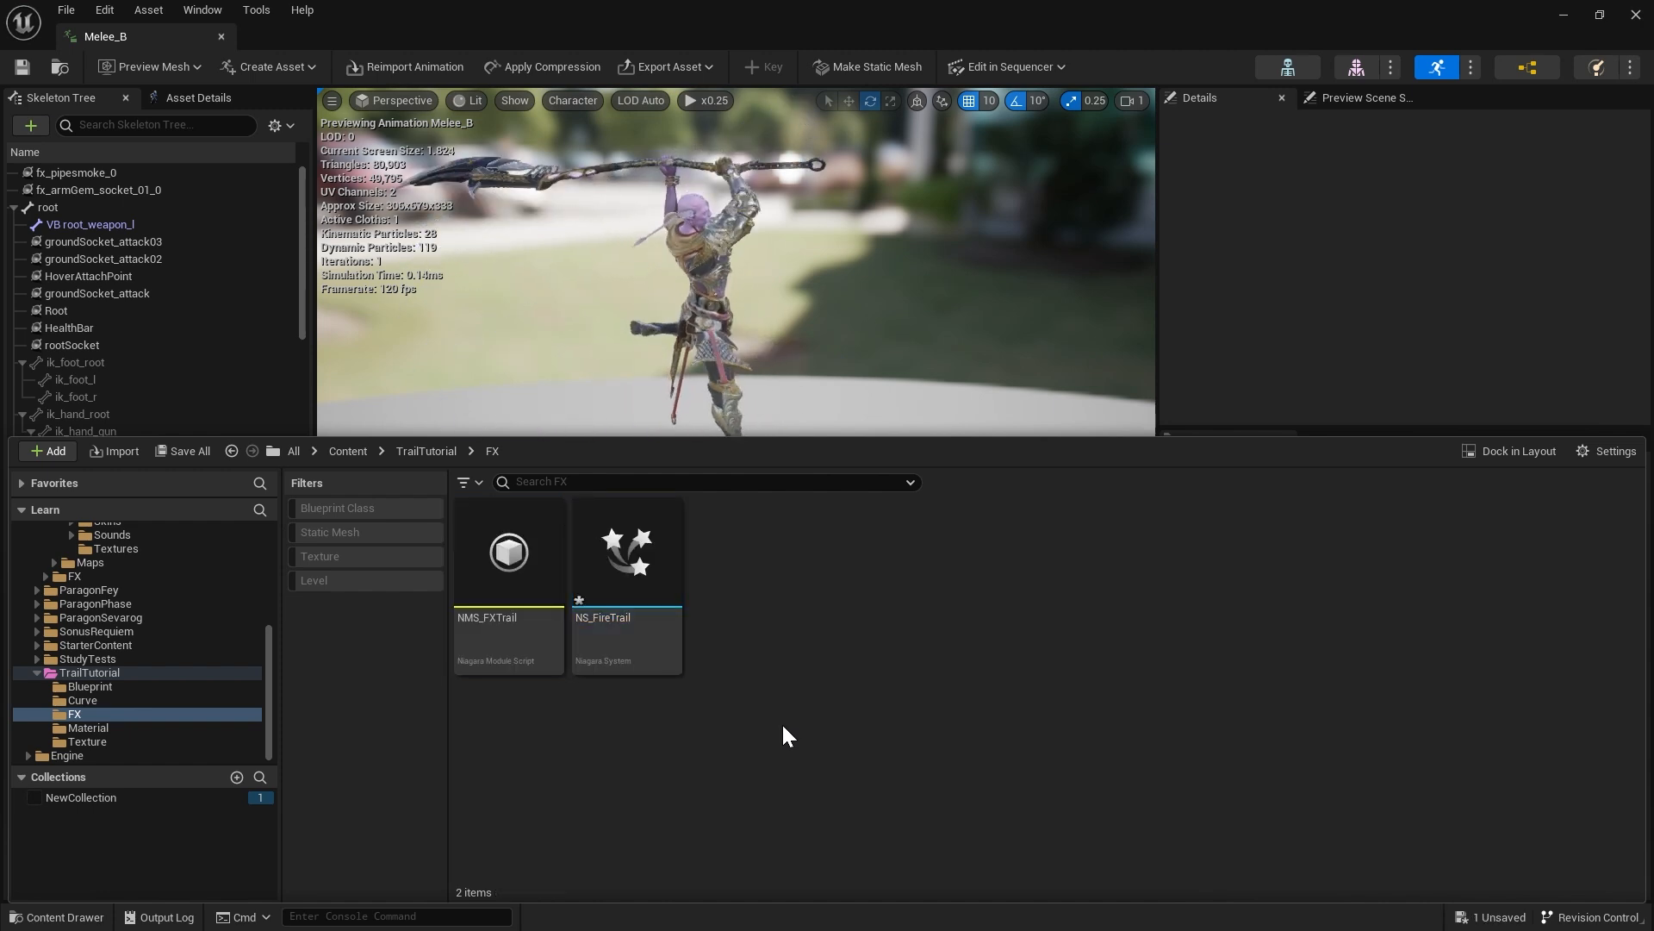
{"action": "double_click", "coordinate": [630, 560]}
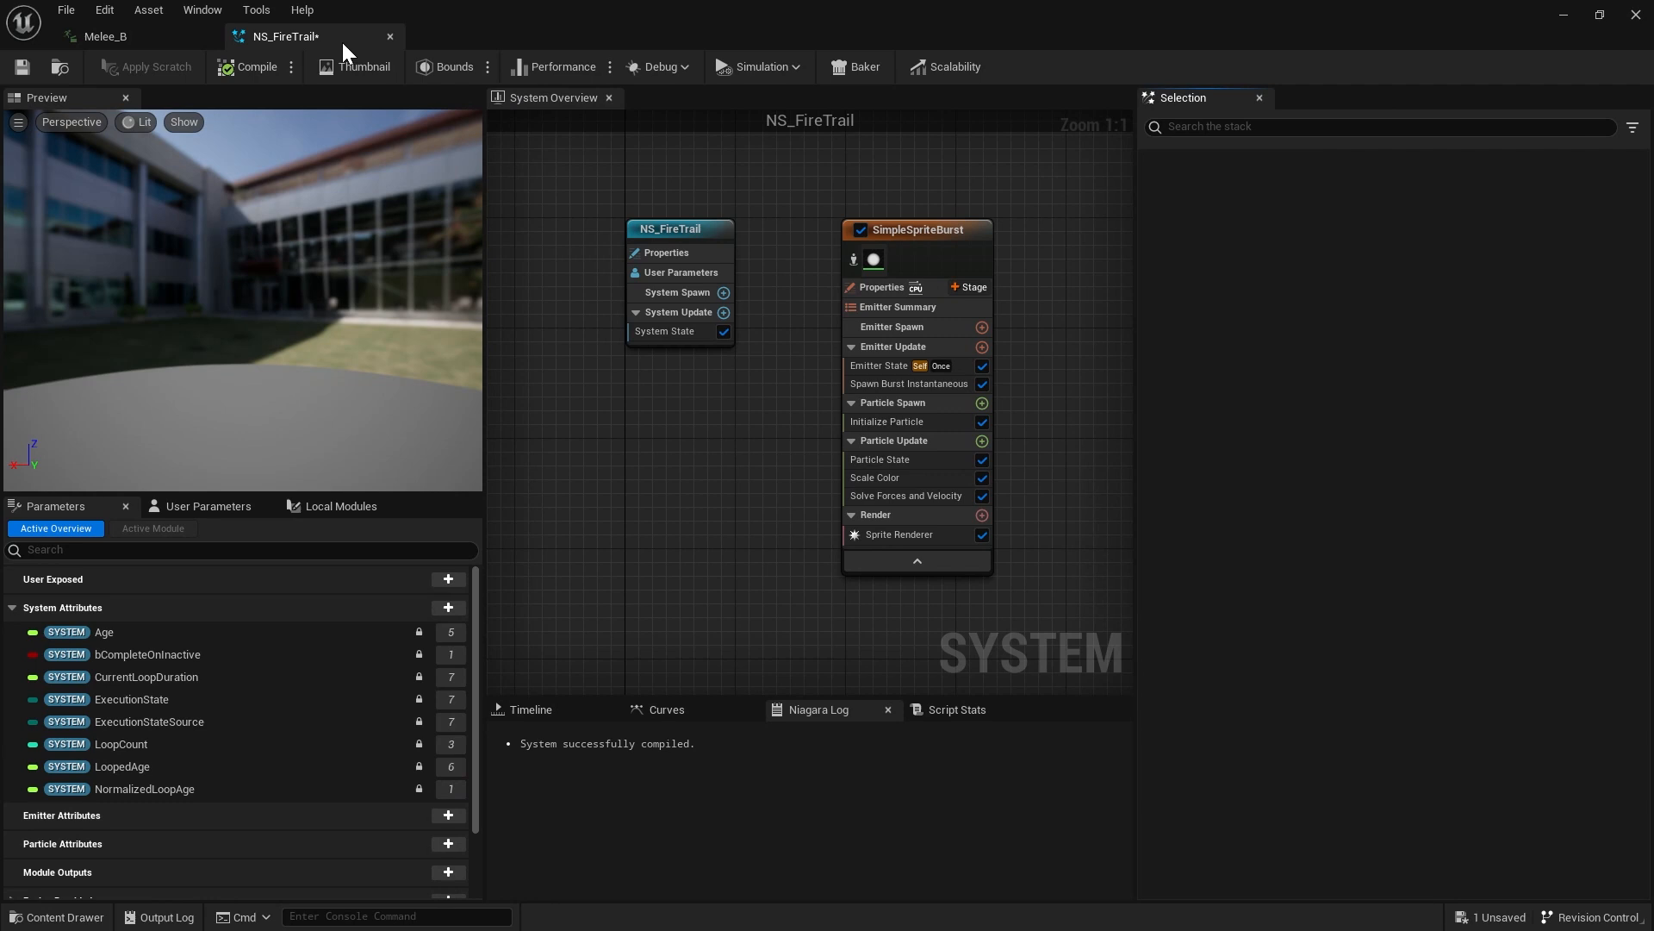
{"action": "right_click_drag", "start_coordinate": [702, 468], "coordinate": [558, 464]}
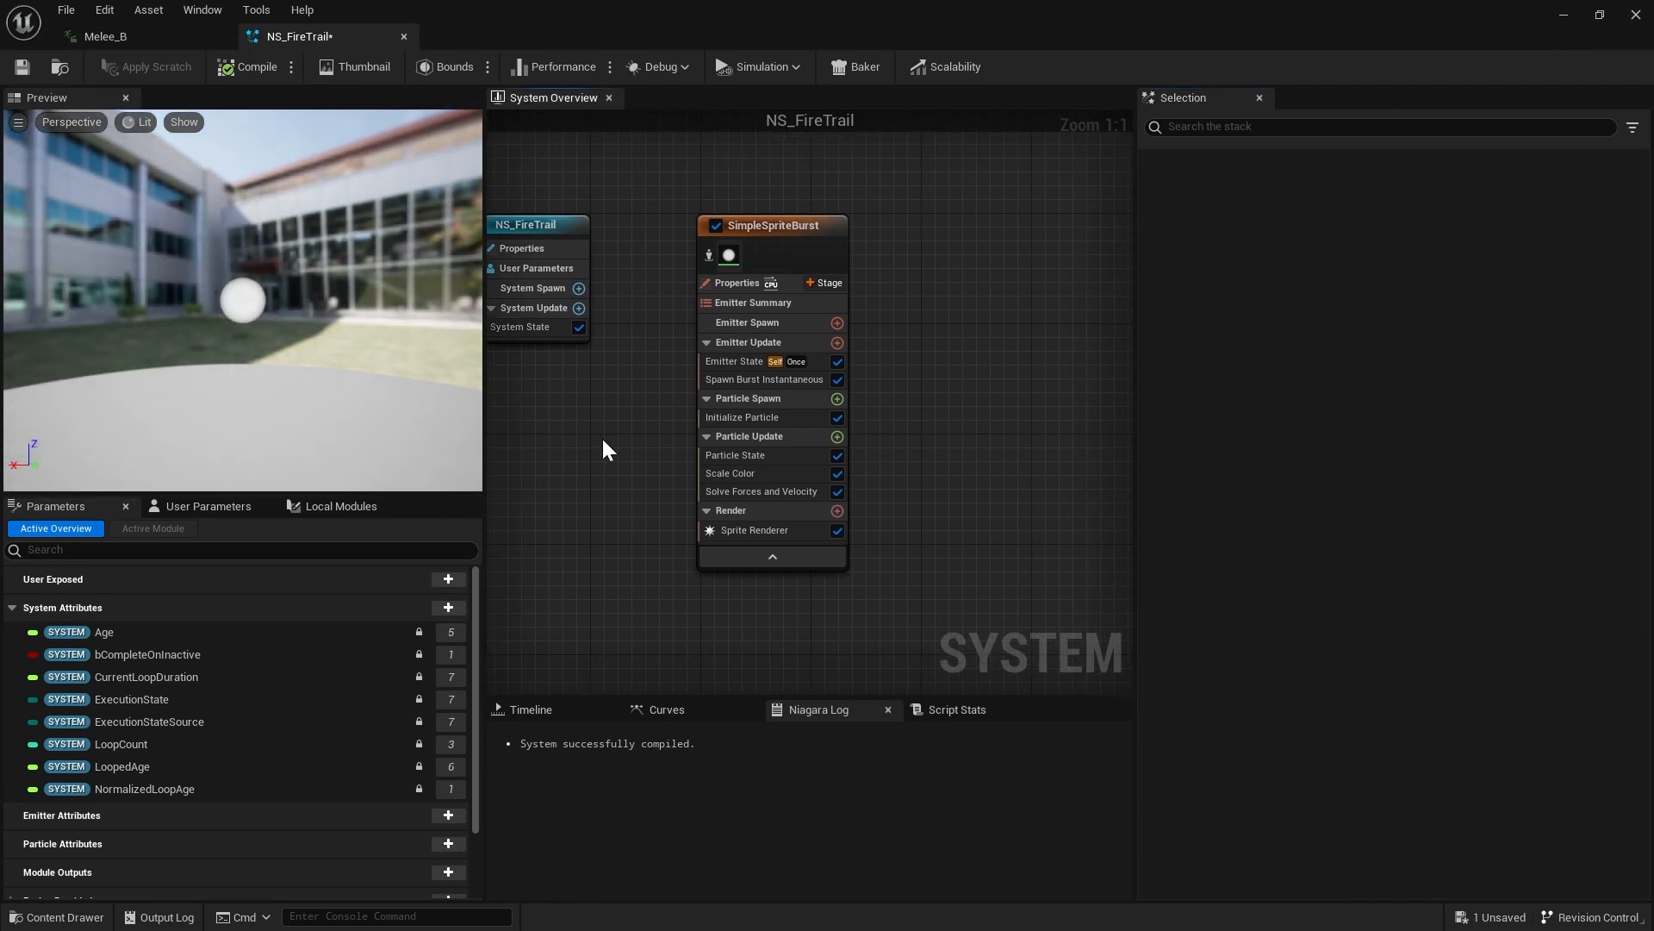
{"action": "left_click", "coordinate": [839, 401]}
{"action": "type", "text": "fx"}
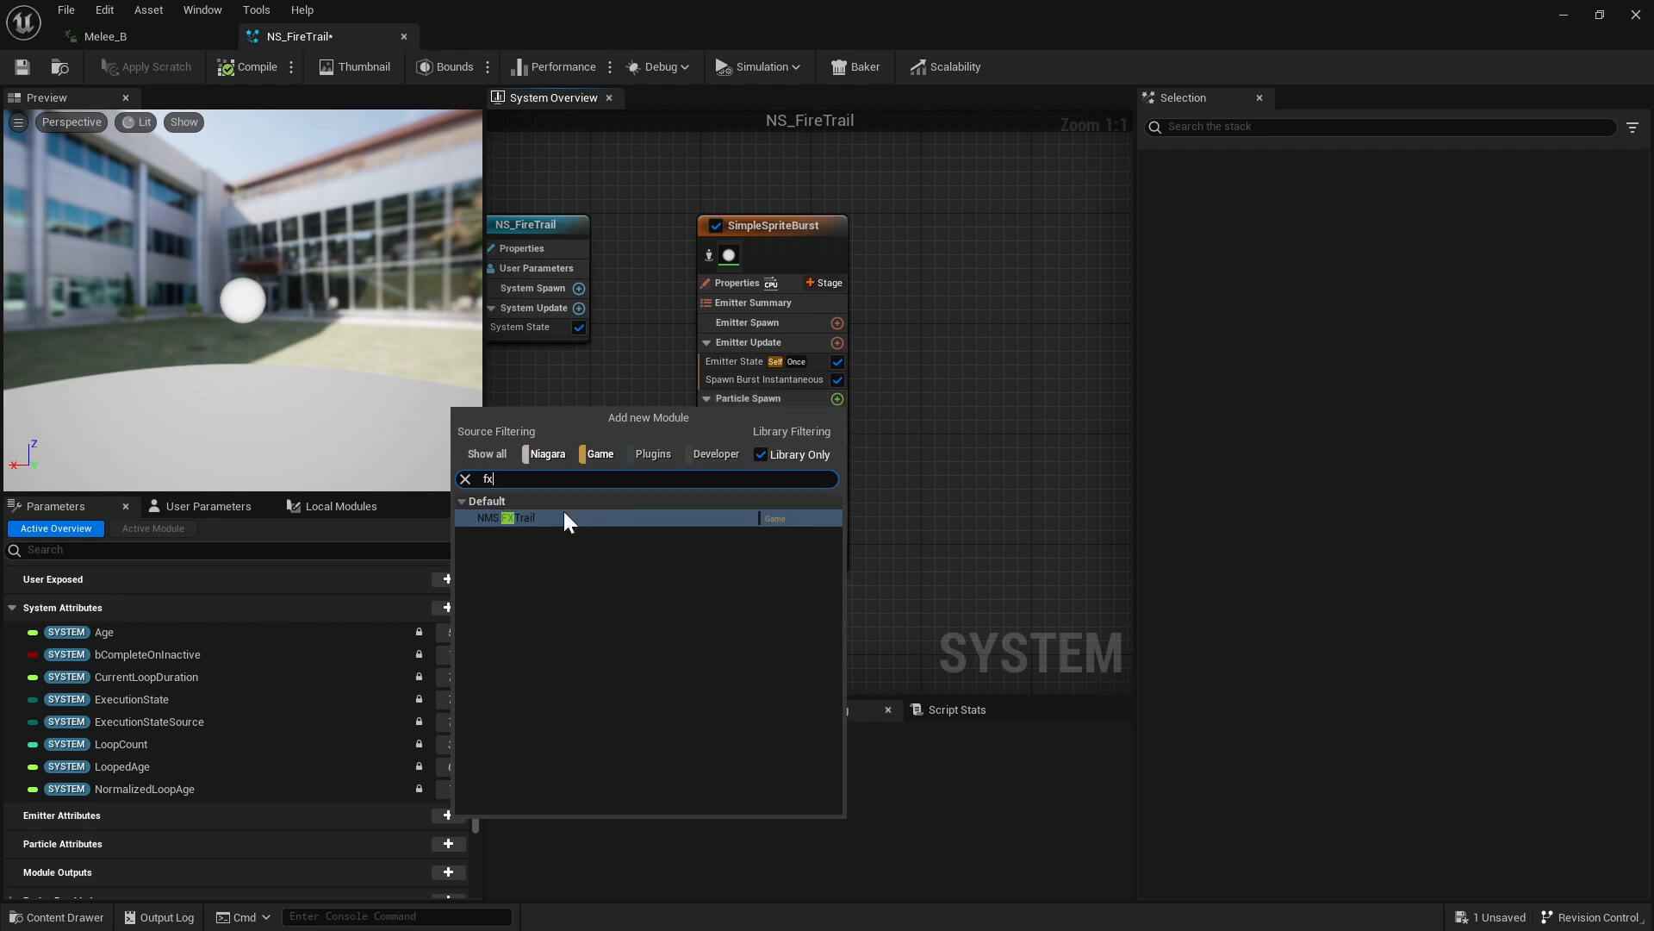
{"action": "left_click", "coordinate": [1006, 463]}
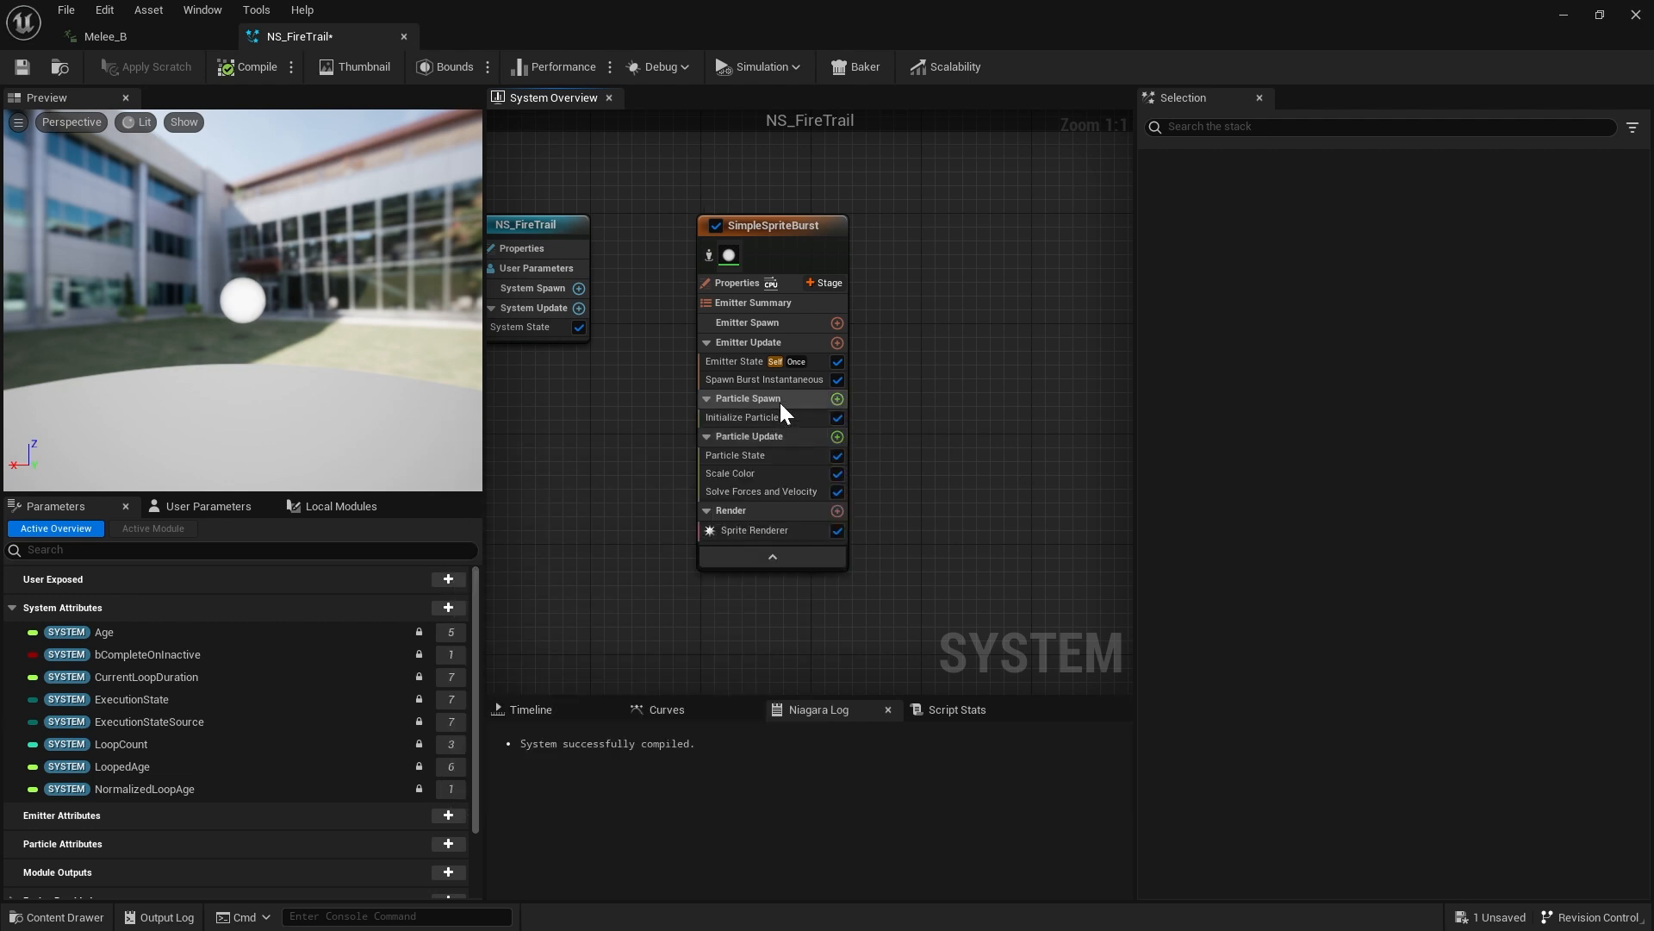
Add the NMS FXTrail module to the SimpleSpriteBurst emitter's Particle Spawn stage and select it
{"action": "left_click", "coordinate": [840, 399]}
{"action": "type", "text": "fx"}
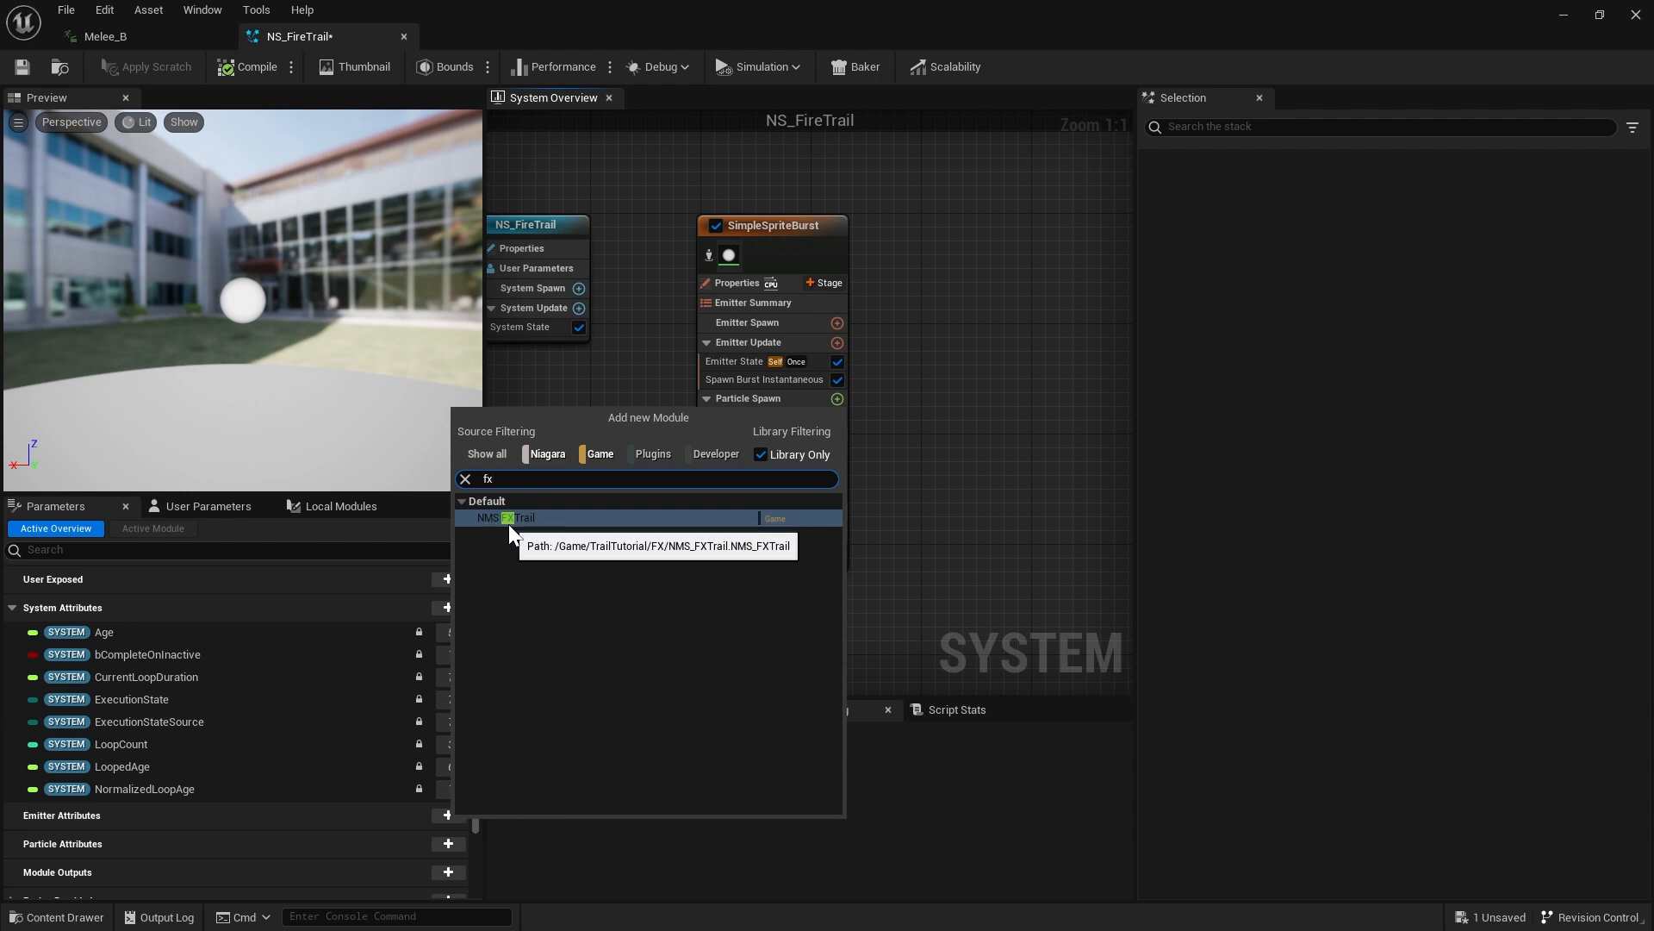
{"action": "left_click", "coordinate": [531, 520]}
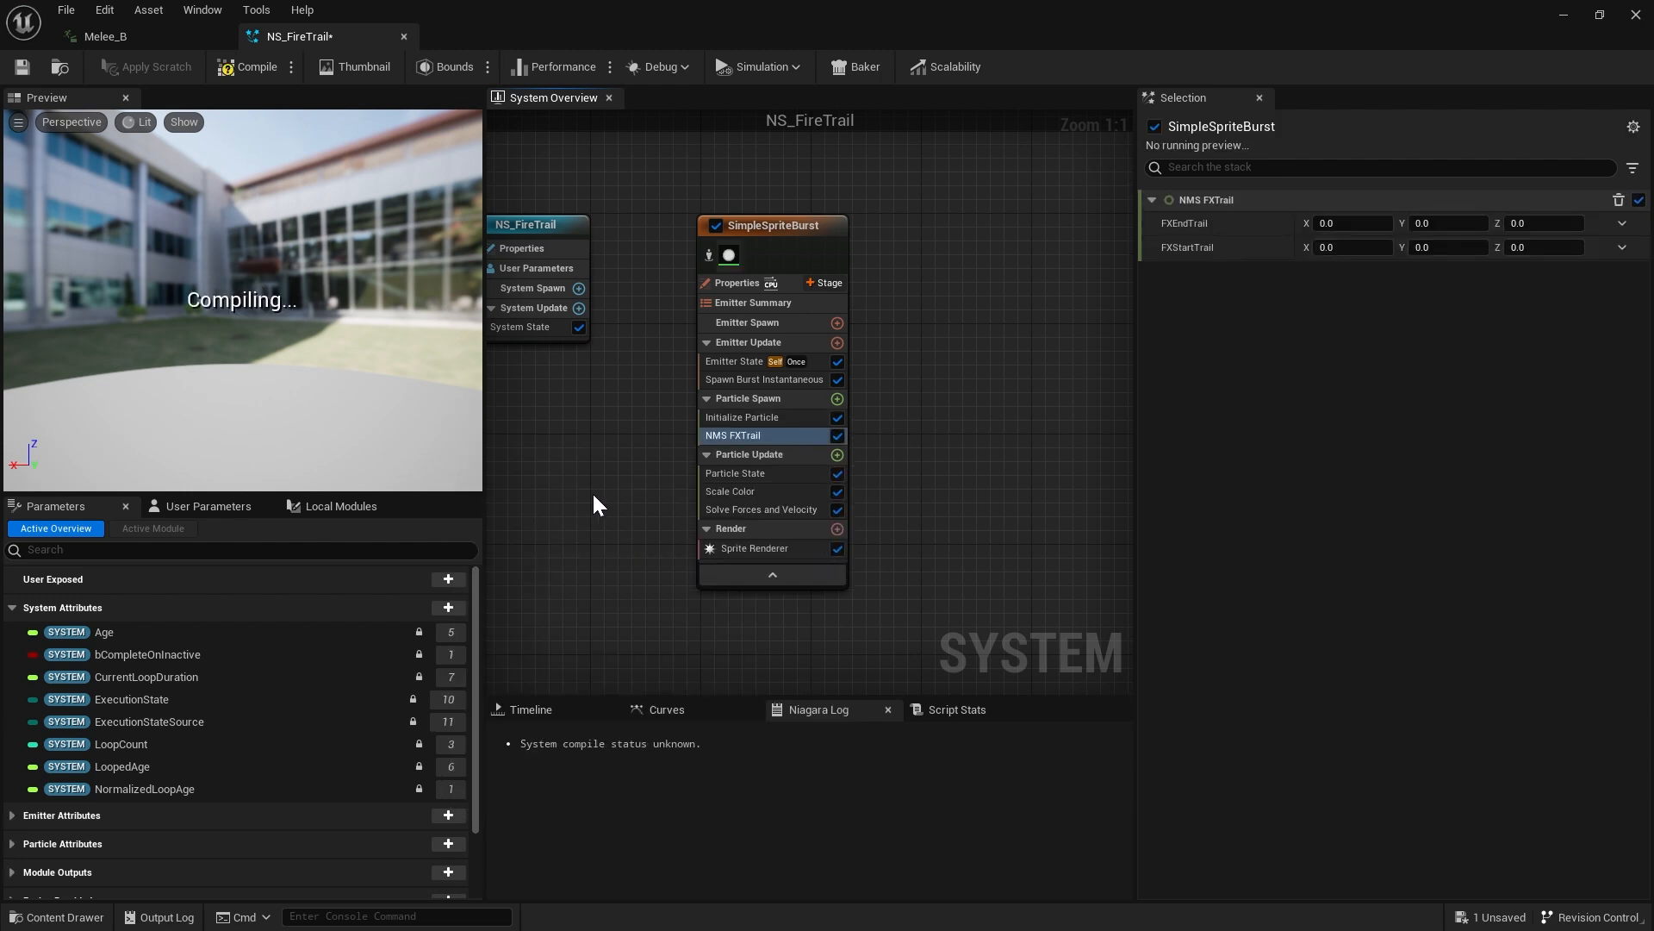
{"action": "left_click", "coordinate": [746, 441]}
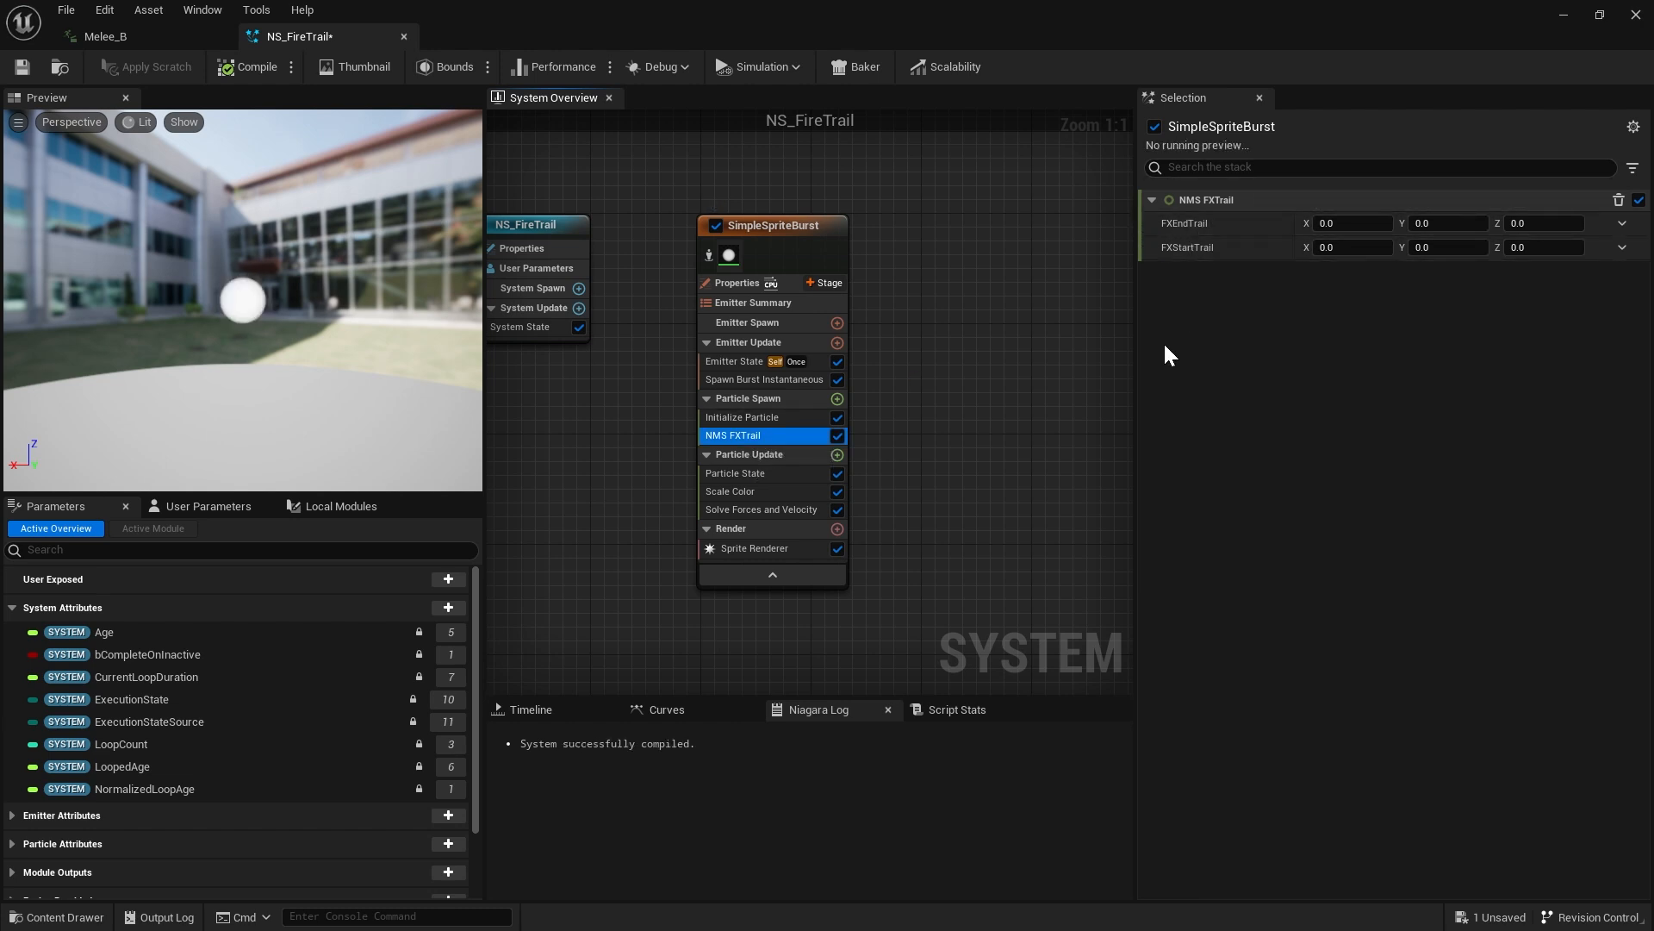
Make FXEndTrail and FXStartTrail of the NMS FXTrail module each read from a new user parameter, and return to the Melee_B animation
{"action": "left_click", "coordinate": [1625, 226]}
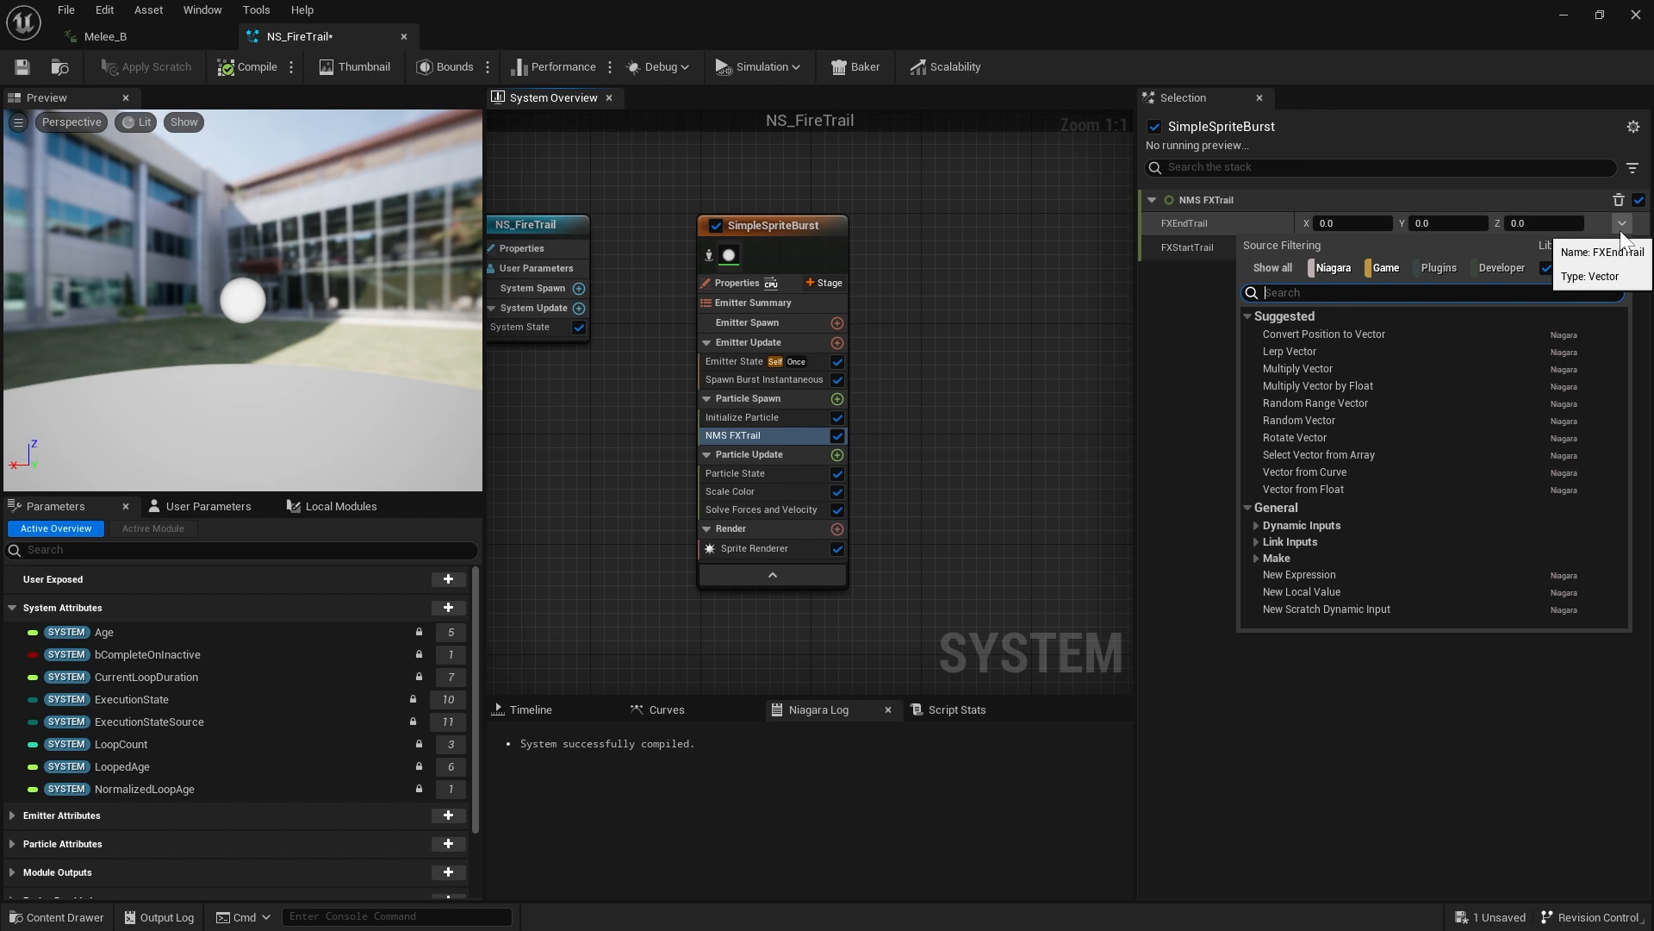
{"action": "type", "text": "user"}
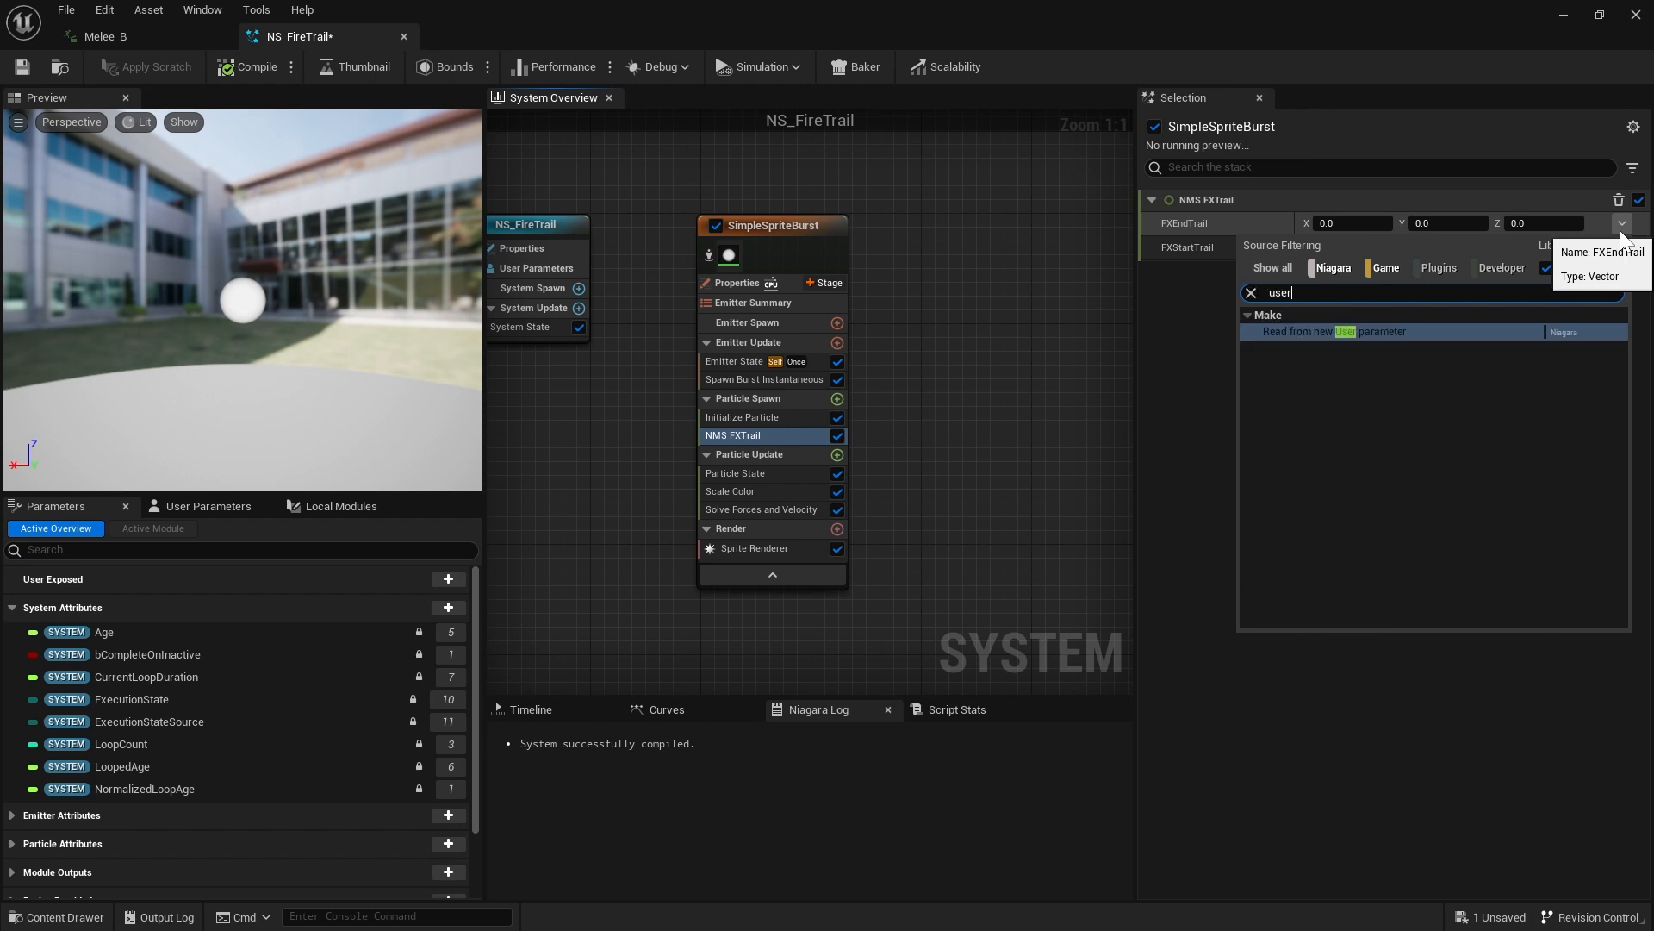
{"action": "left_click", "coordinate": [1378, 332]}
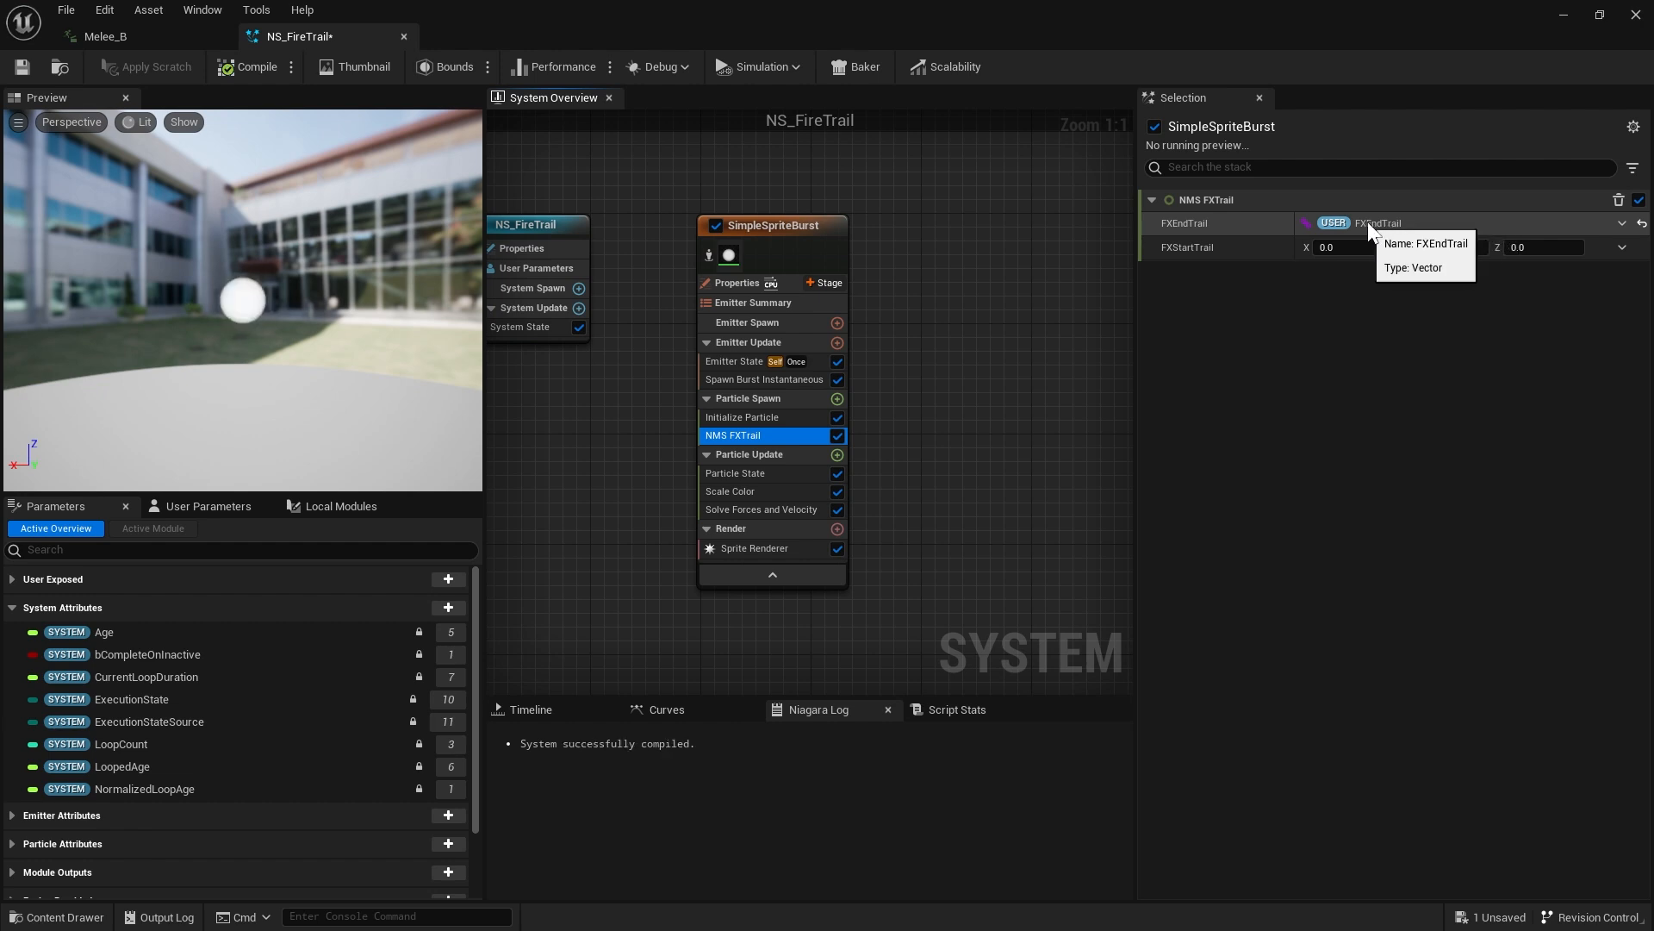
{"action": "left_click", "coordinate": [1622, 248]}
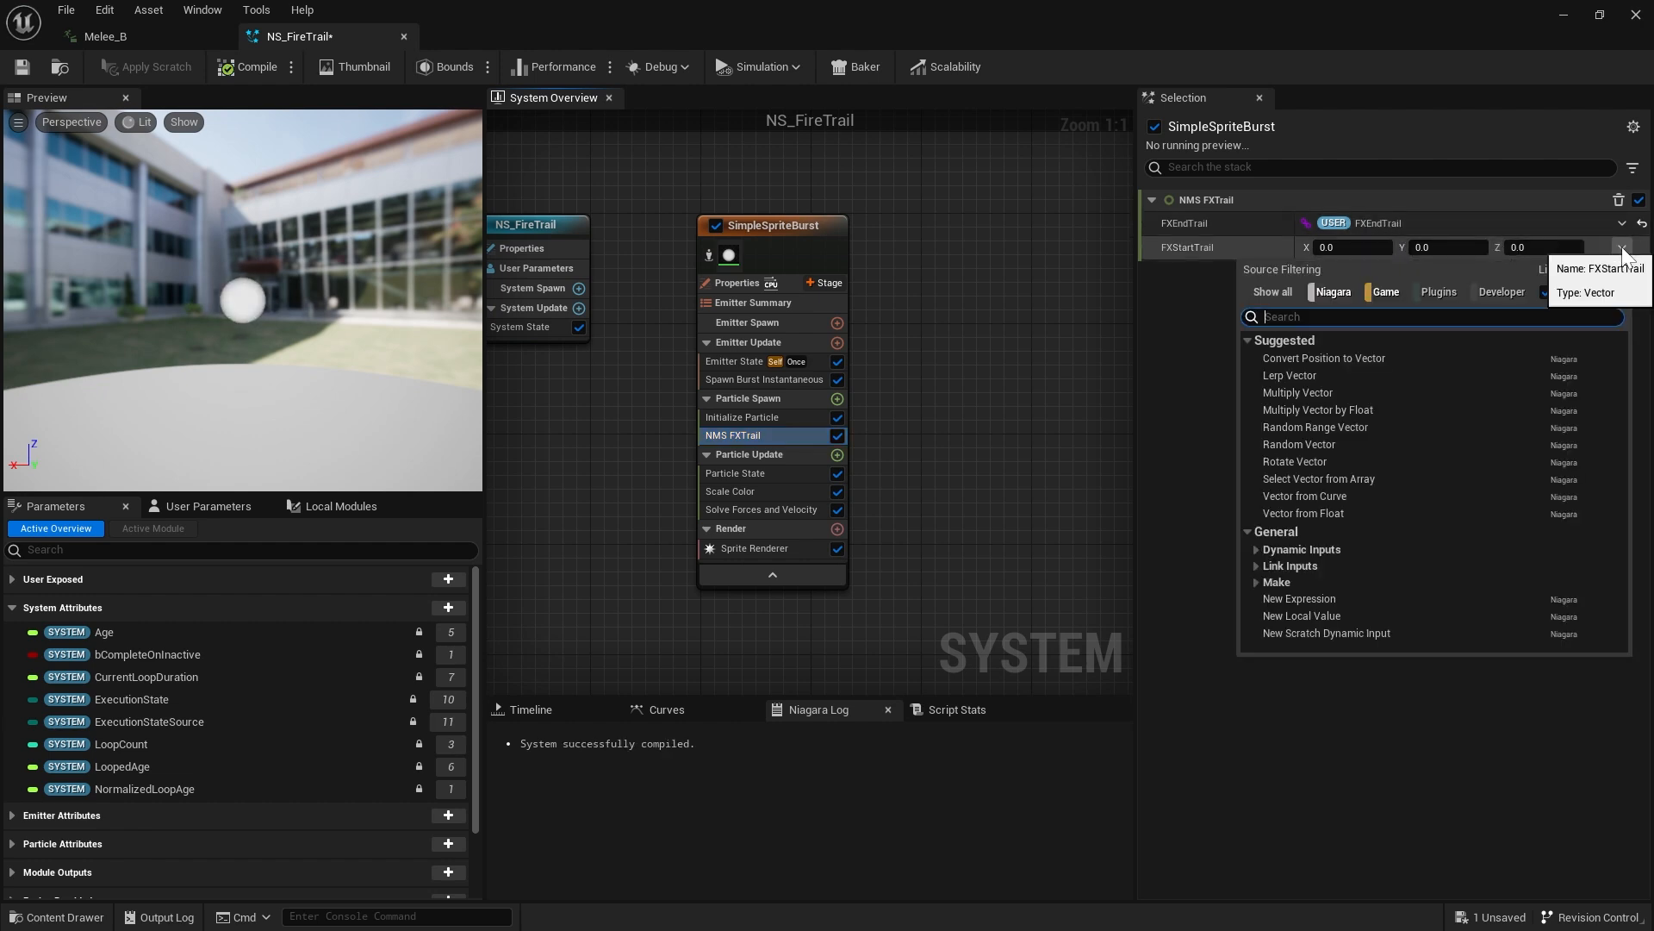
{"action": "type", "text": "user"}
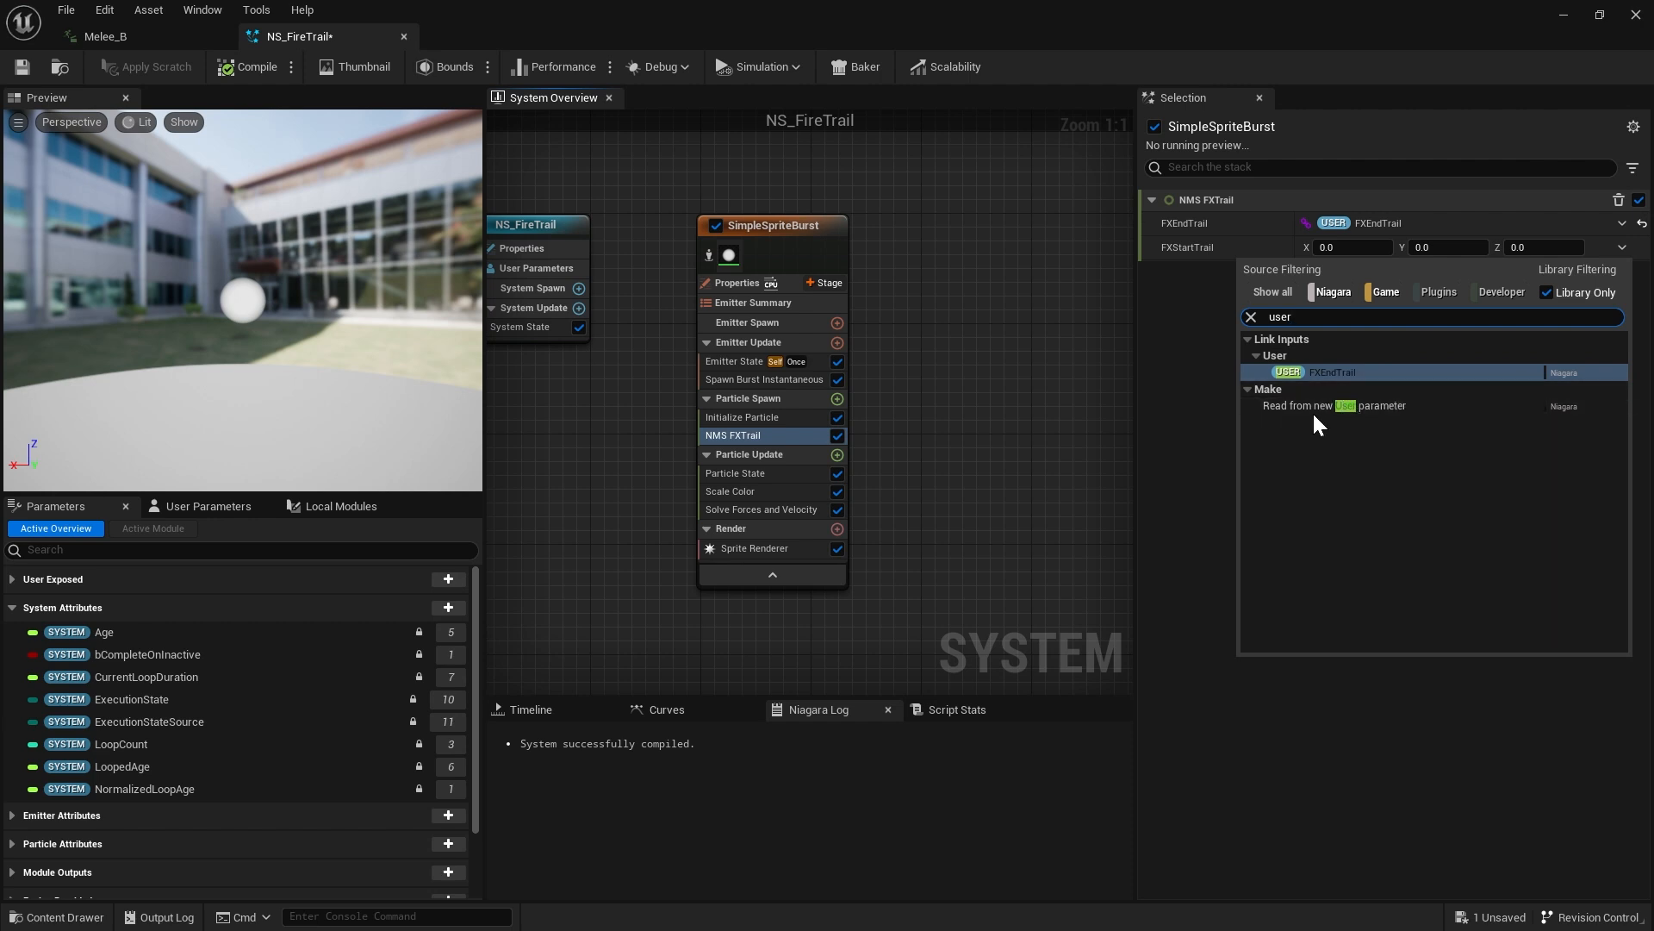
{"action": "left_click", "coordinate": [1335, 406]}
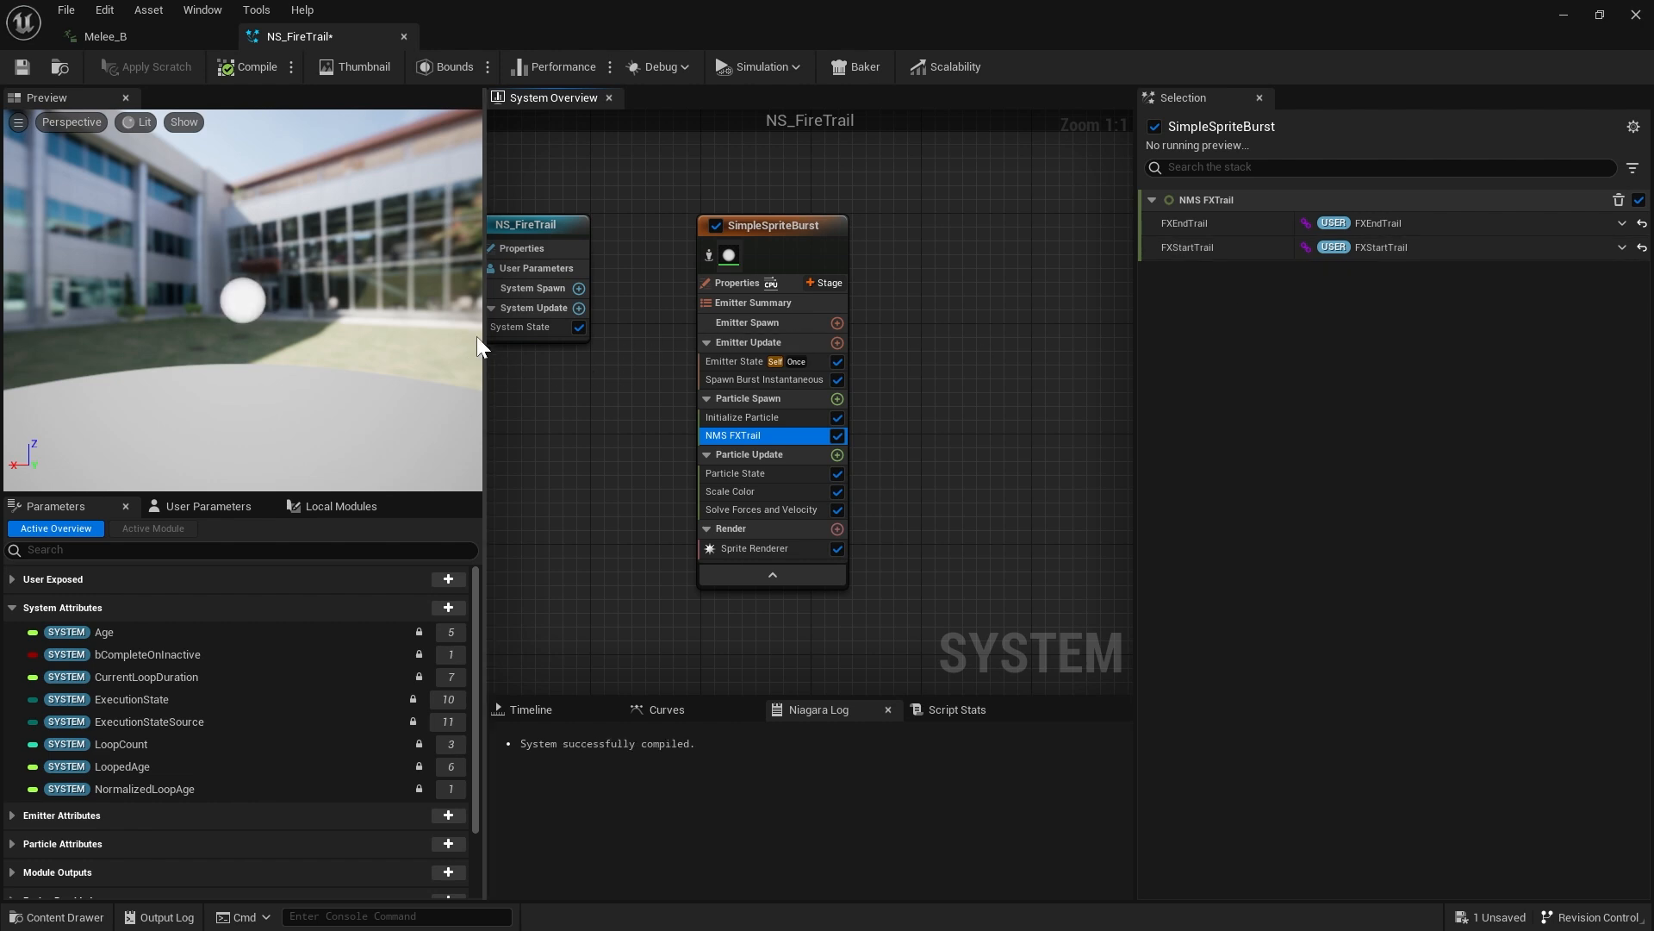
{"action": "left_click", "coordinate": [148, 38]}
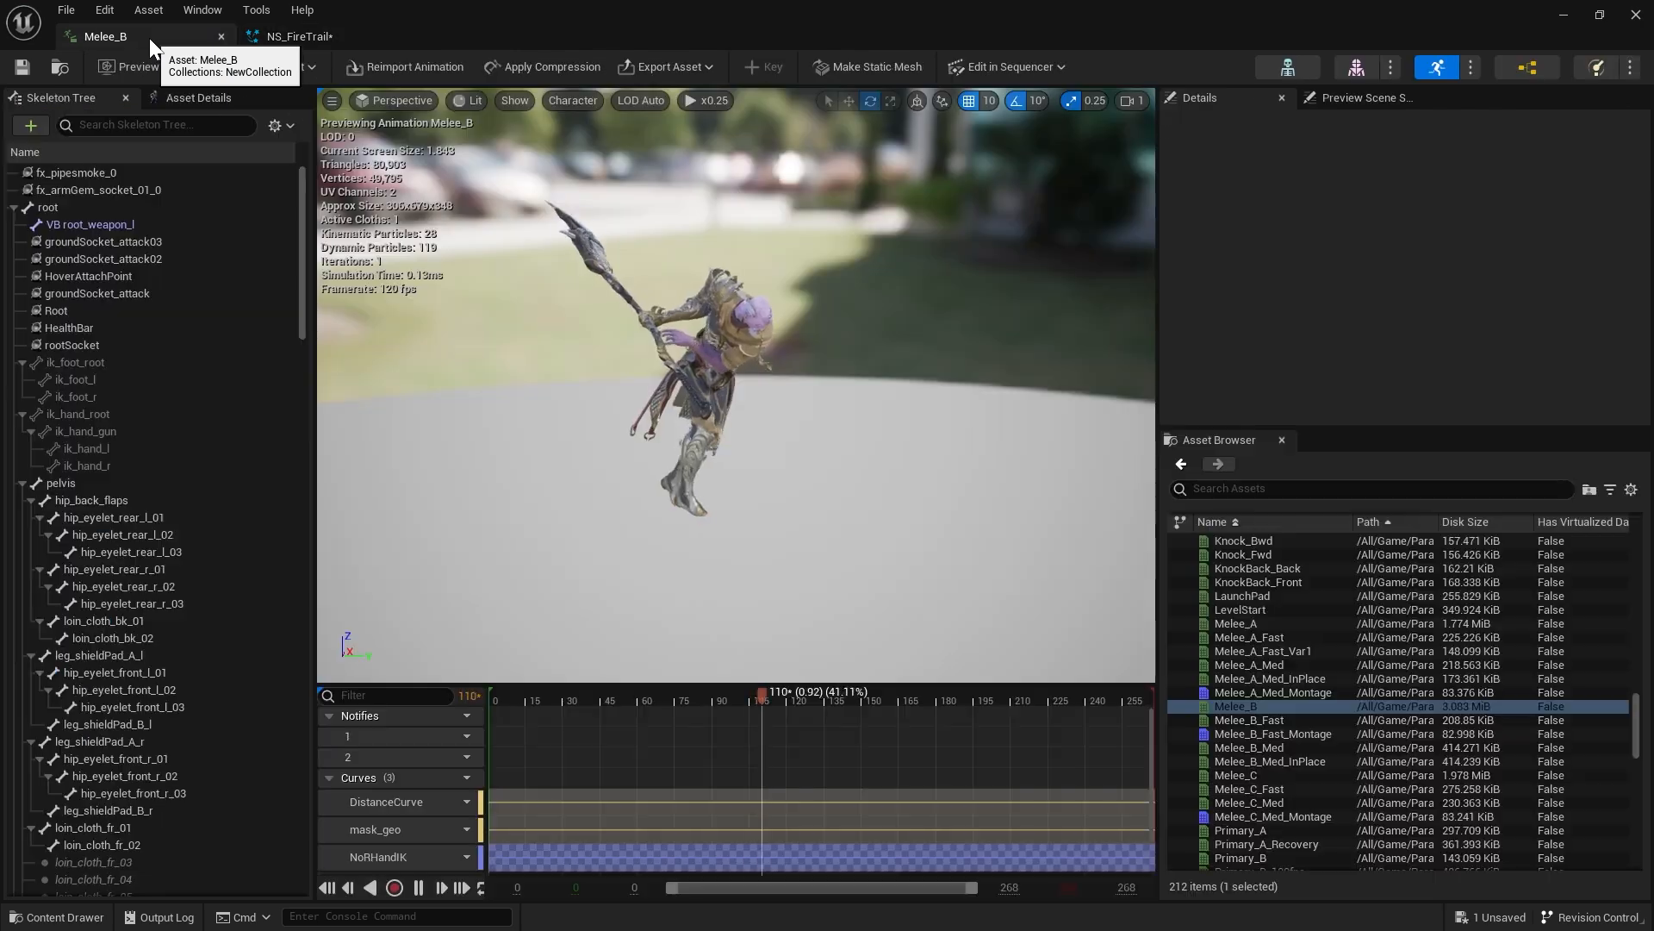
{"action": "right_click", "coordinate": [611, 732]}
{"action": "mouse_move", "coordinate": [664, 767]}
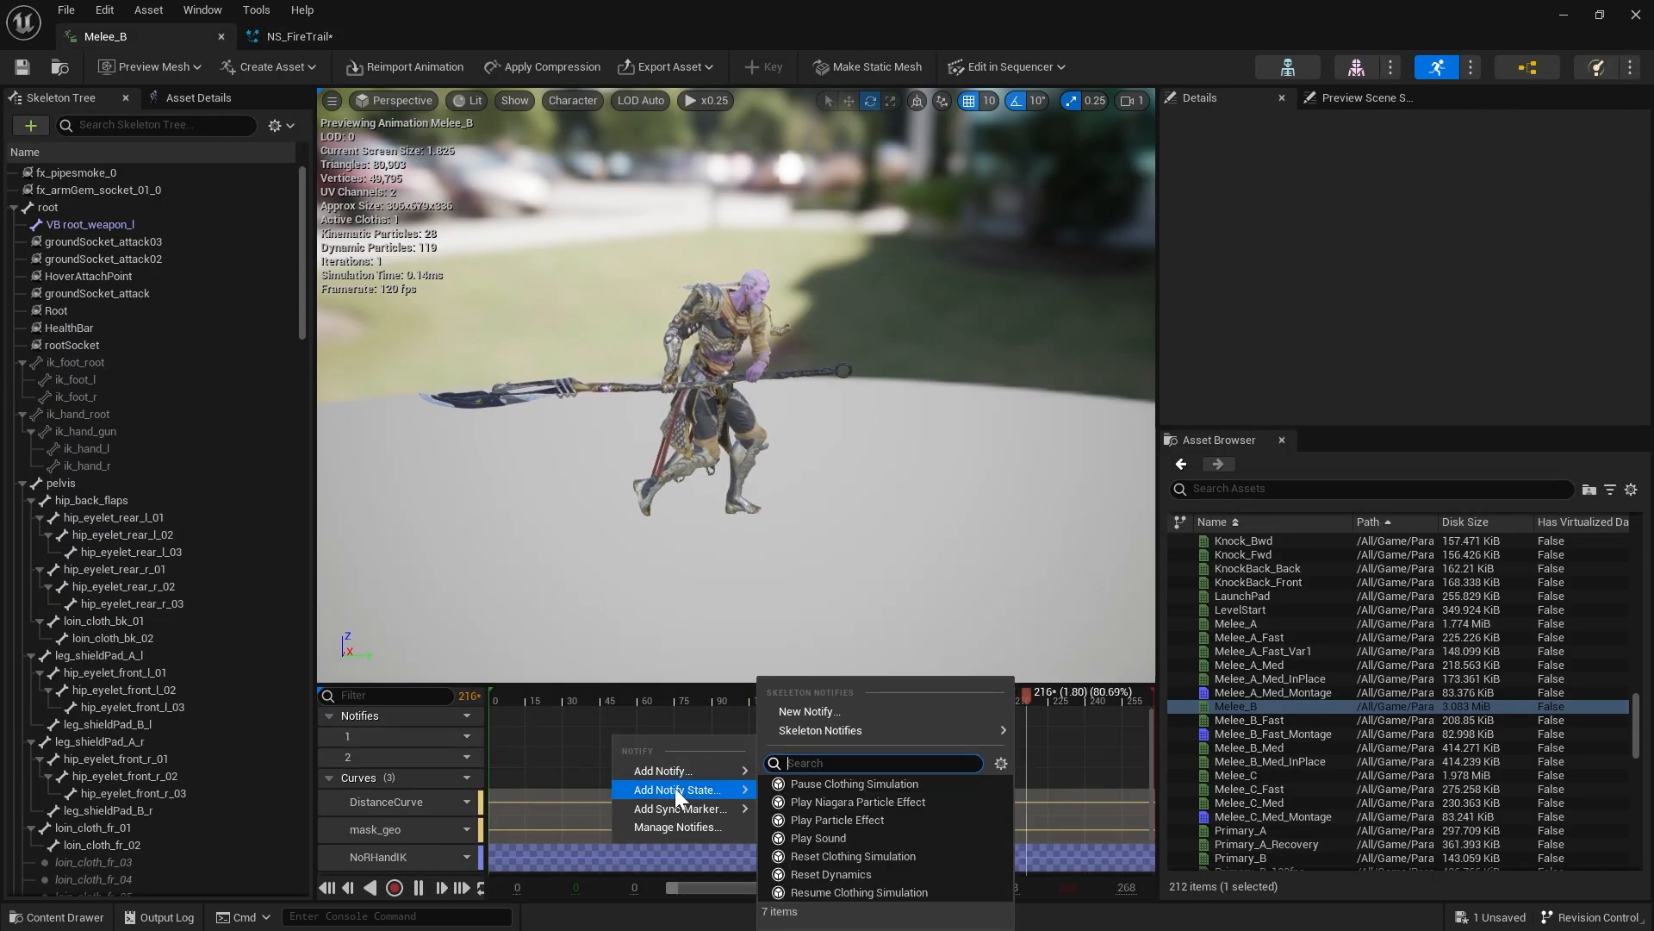
{"action": "left_click", "coordinate": [792, 4]}
Check the notify blueprint's name in the Blueprint folder and add a BP_FXTrail notify state on notify track 1, from about frame 50 to 76
{"action": "key", "text": "ctrl+space"}
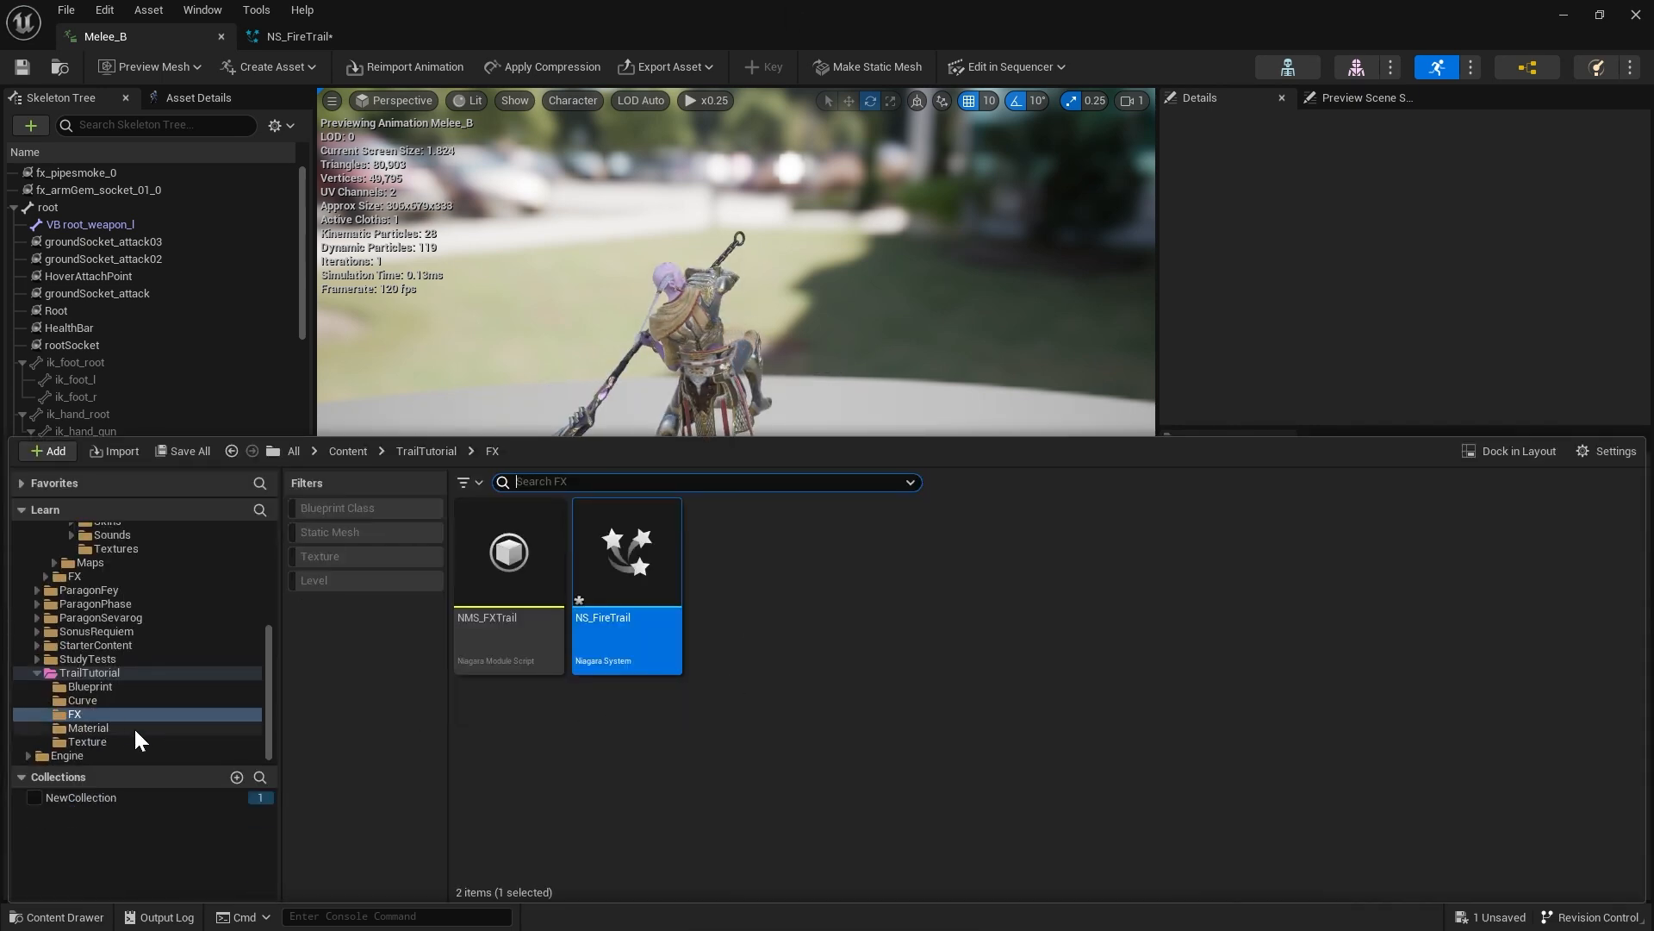
{"action": "left_click", "coordinate": [108, 688]}
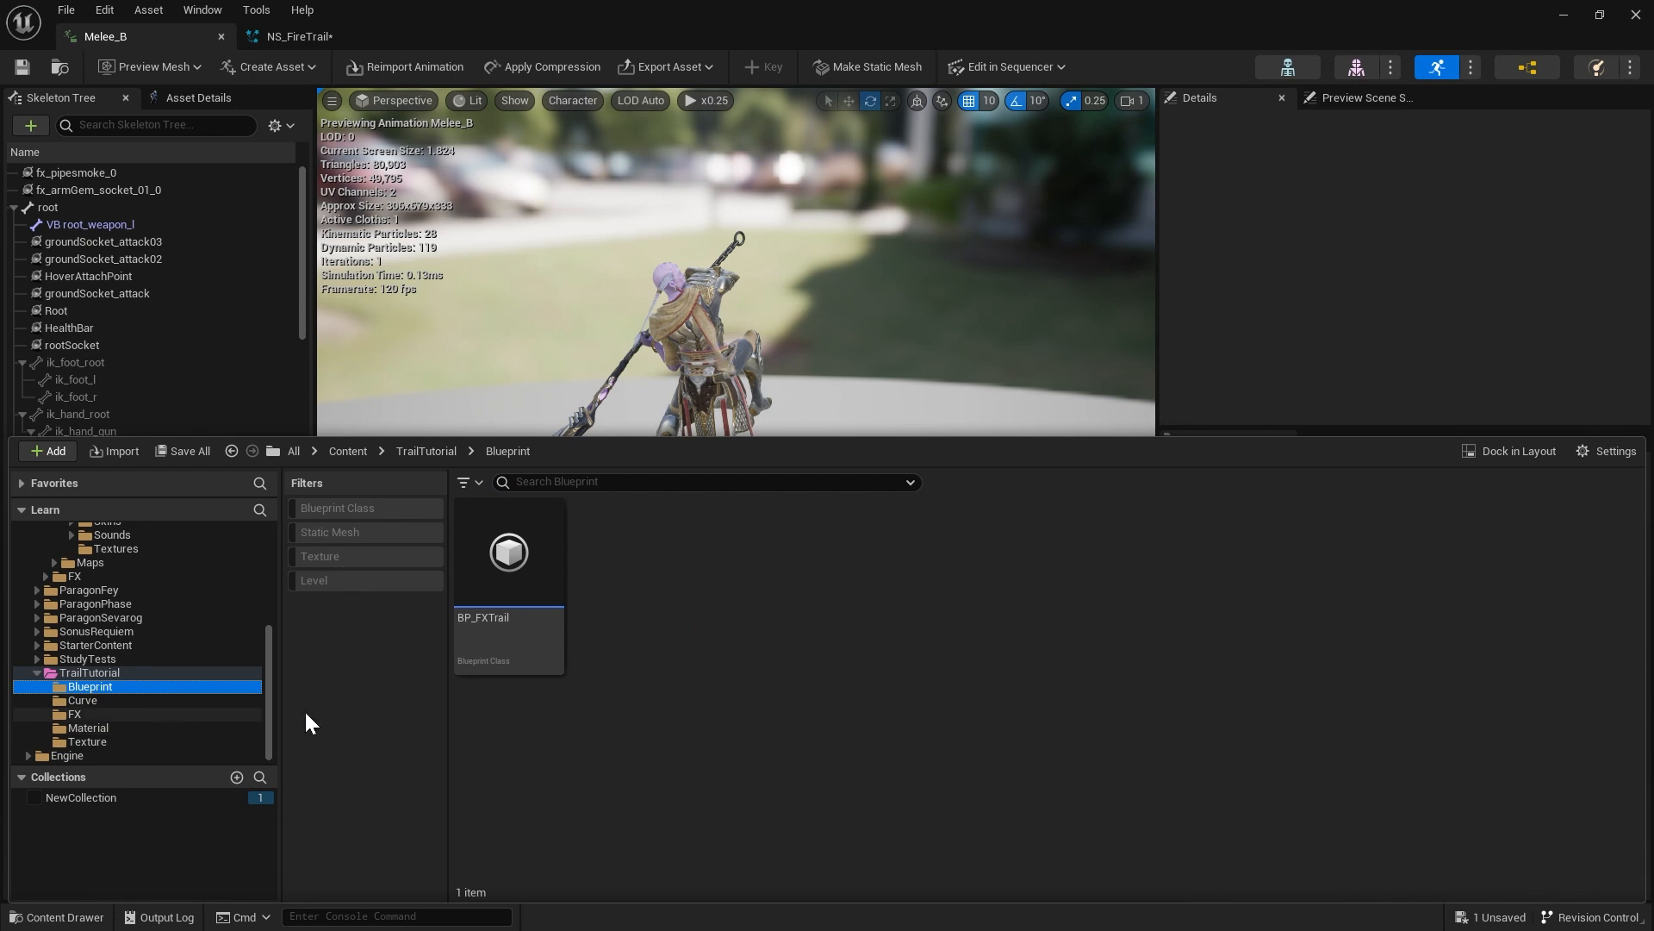
{"action": "key", "text": "ctrl+space"}
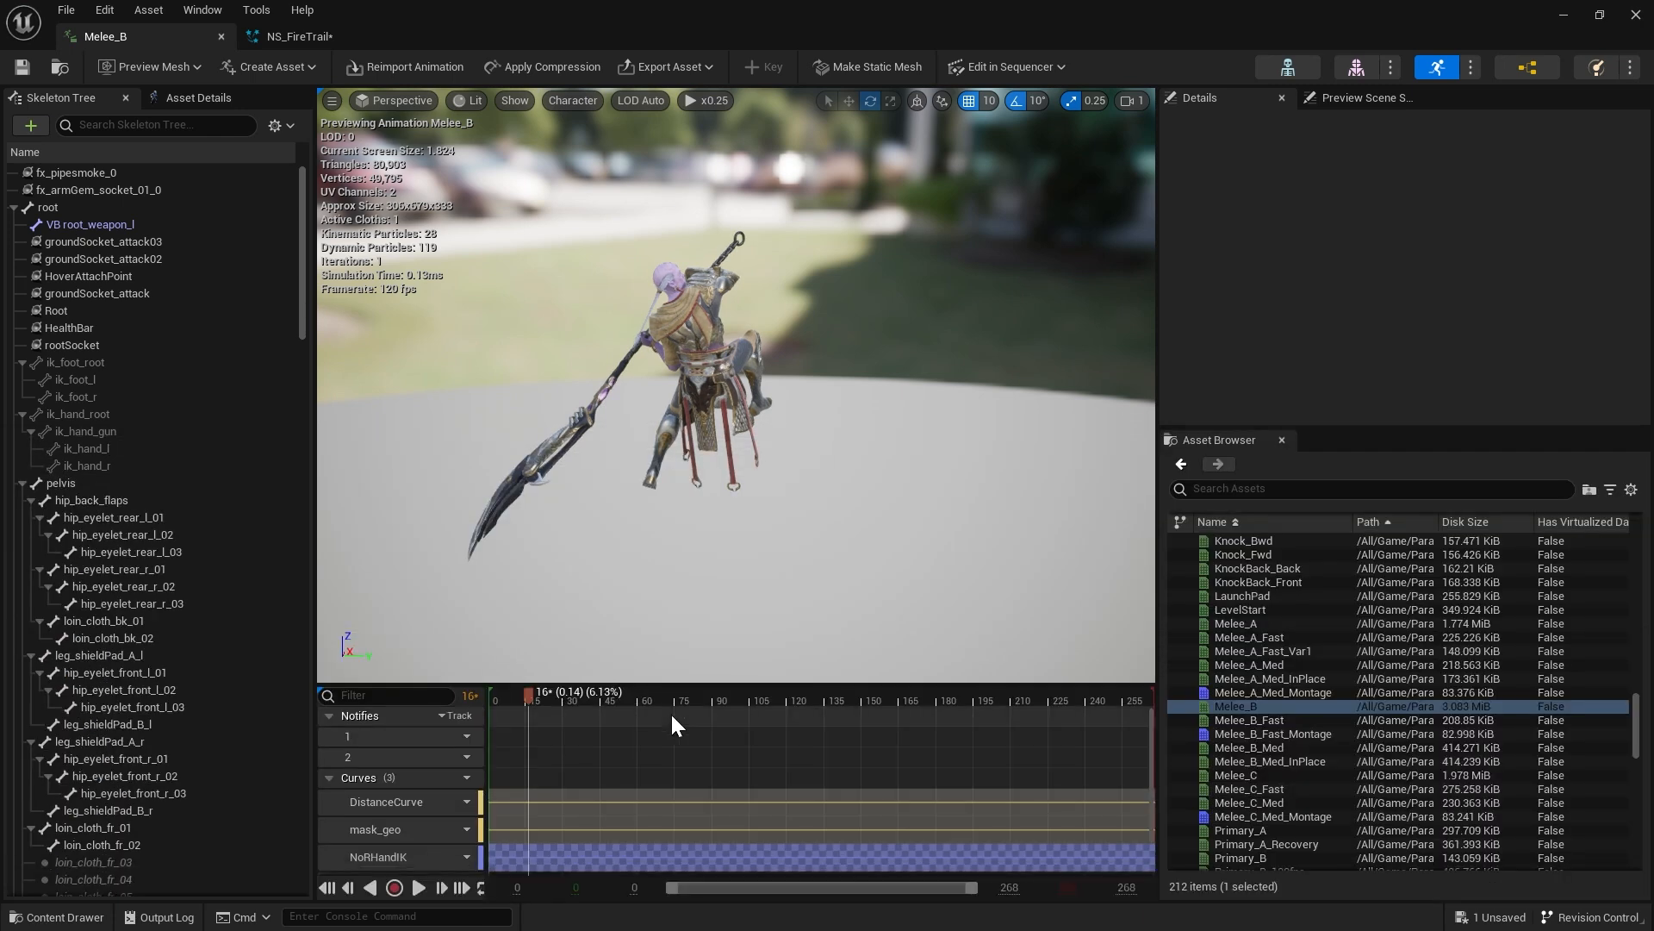
{"action": "right_click", "coordinate": [585, 738]}
{"action": "mouse_move", "coordinate": [642, 789]}
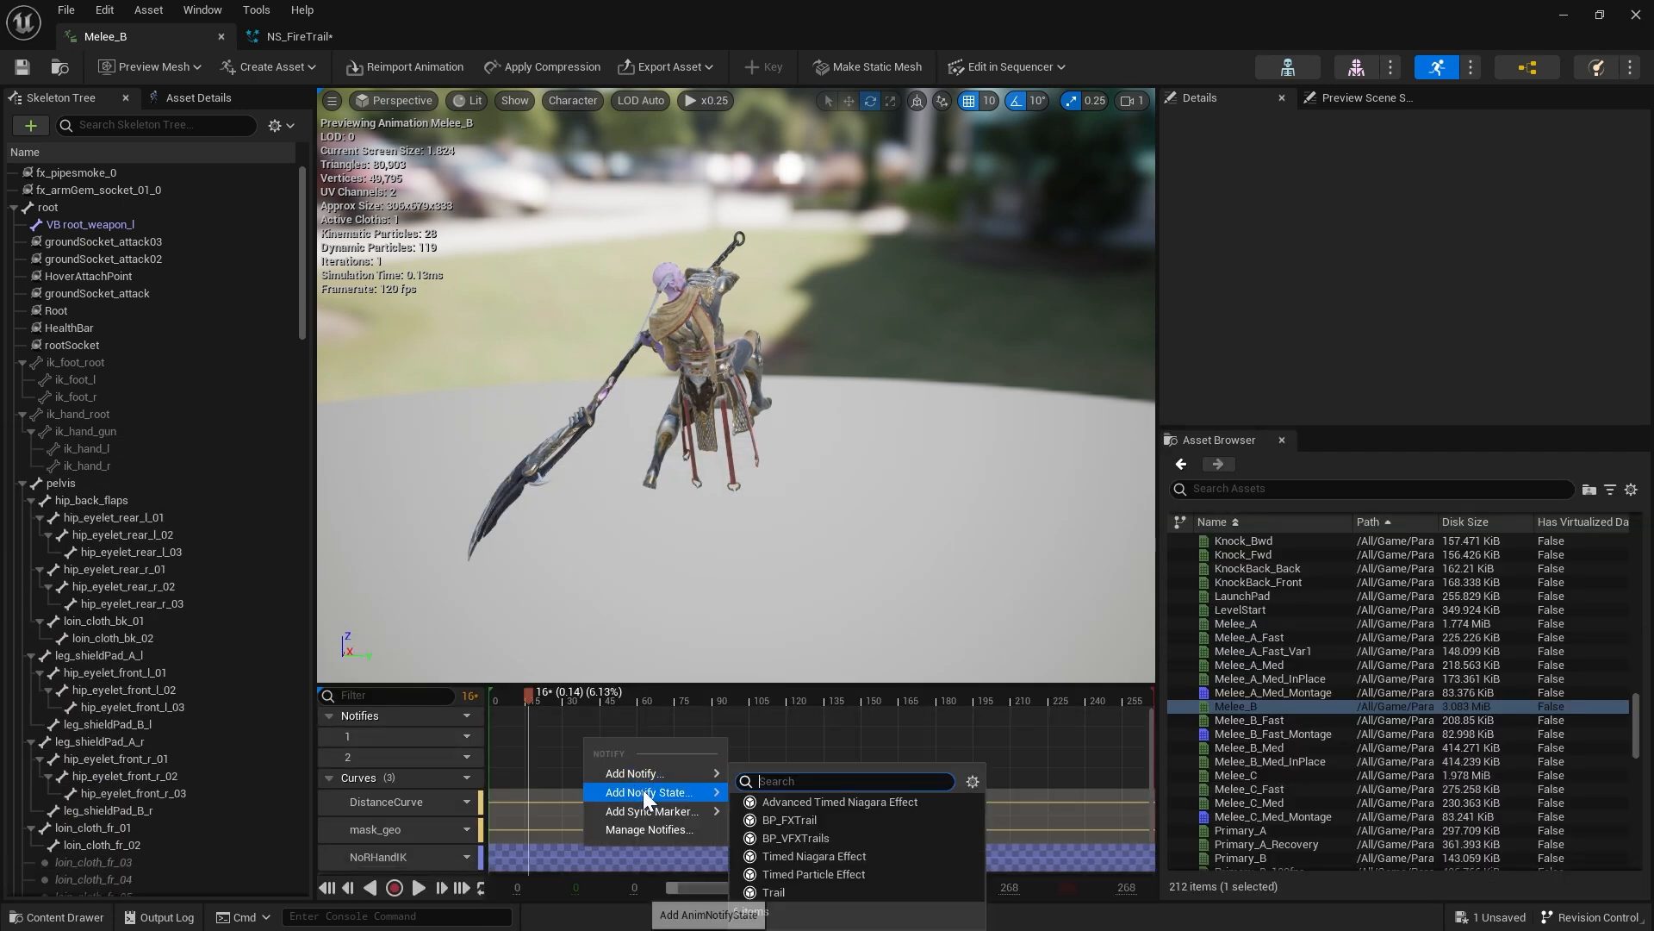
{"action": "left_click", "coordinate": [793, 820]}
{"action": "left_click", "coordinate": [603, 738]}
{"action": "left_click_drag", "start_coordinate": [536, 695], "coordinate": [677, 739]}
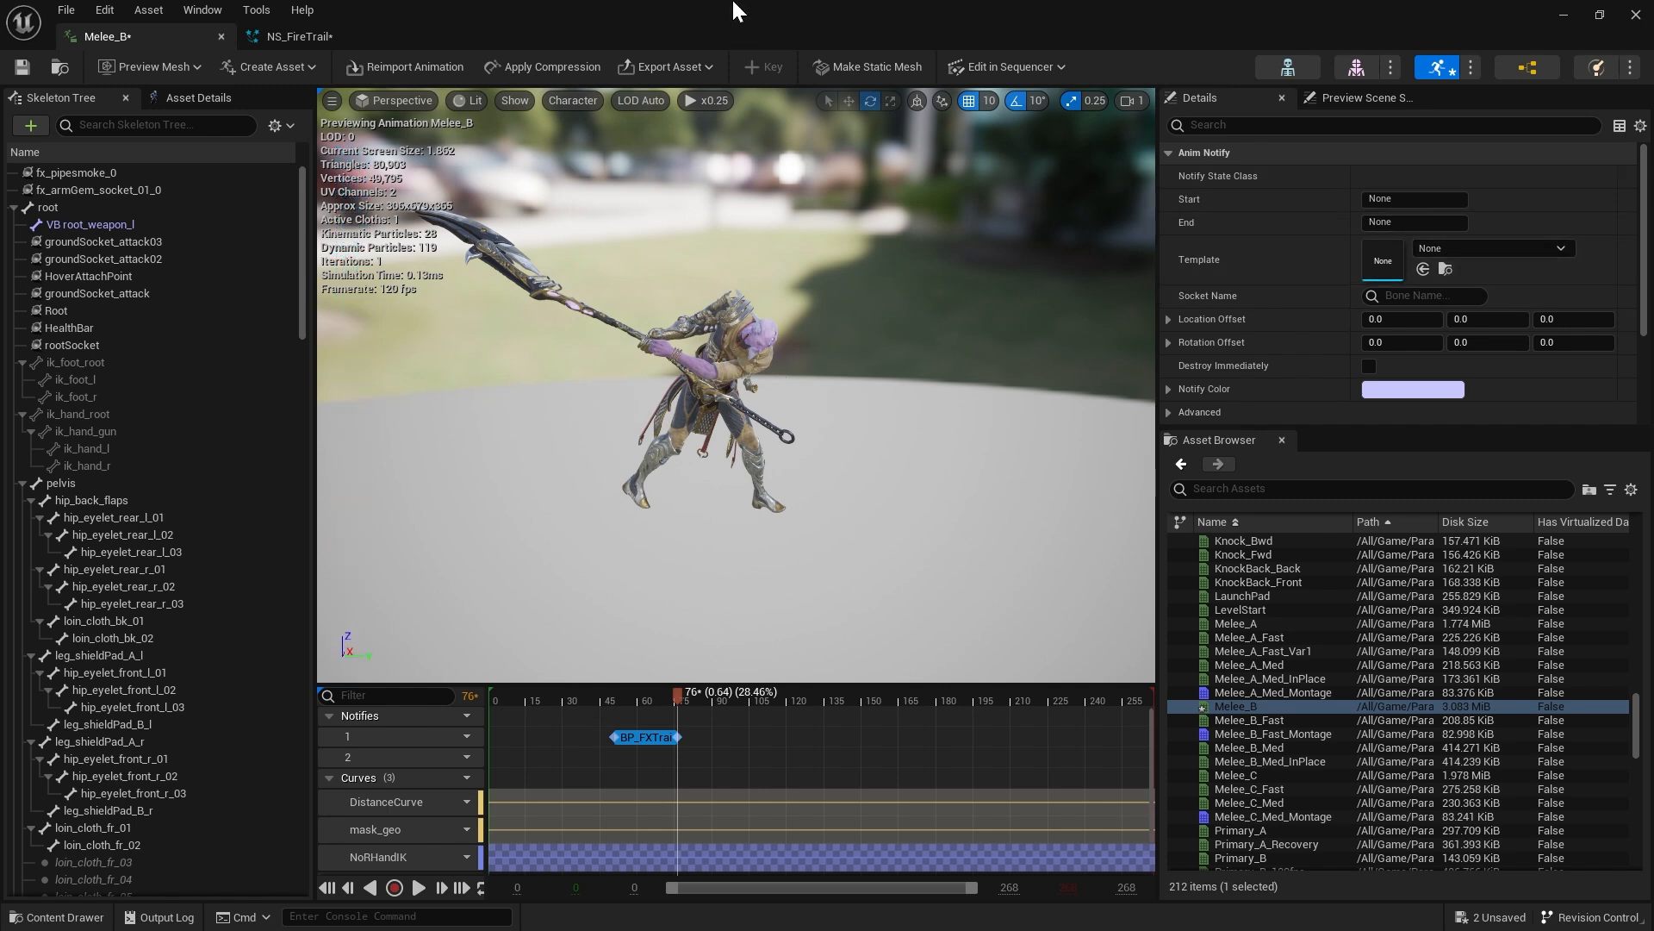
Assign the NS_FireTrail system as the Template of the BP_FXTrail notify state in Melee_B
{"action": "left_click", "coordinate": [283, 36]}
{"action": "key", "text": "ctrl+space"}
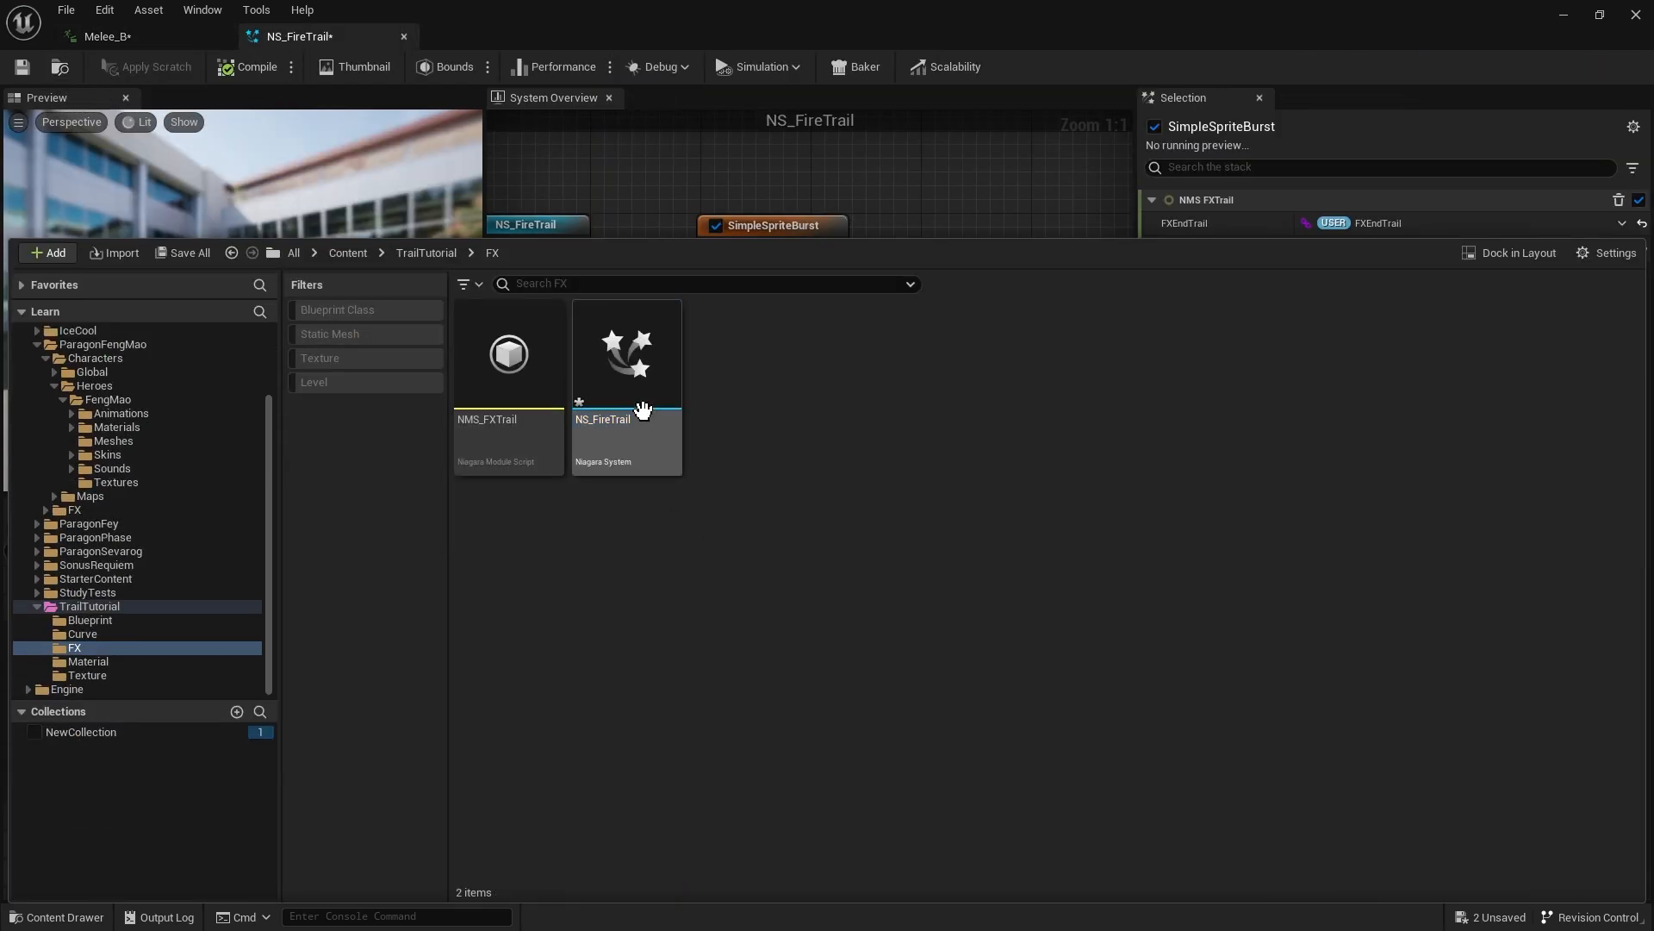
{"action": "left_click", "coordinate": [108, 37]}
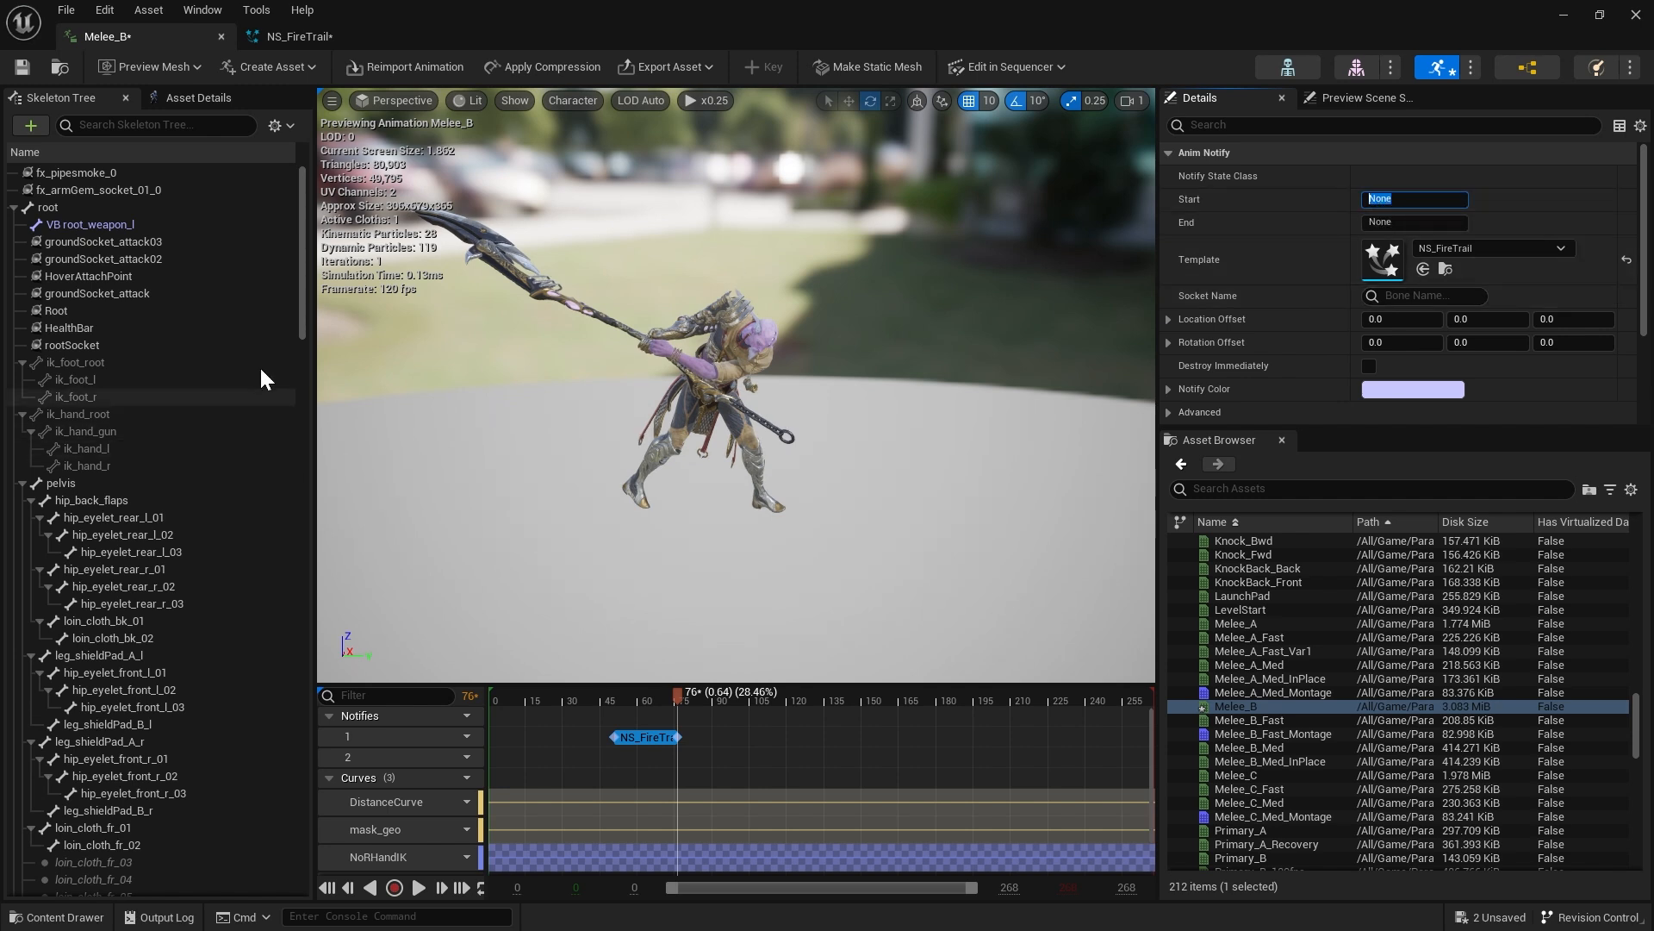
Locate the weapon_l bone in the skeleton tree and examine where its Start and End sockets sit on the weapon
{"action": "left_click_drag", "start_coordinate": [297, 277], "coordinate": [312, 464]}
{"action": "left_click", "coordinate": [167, 433]}
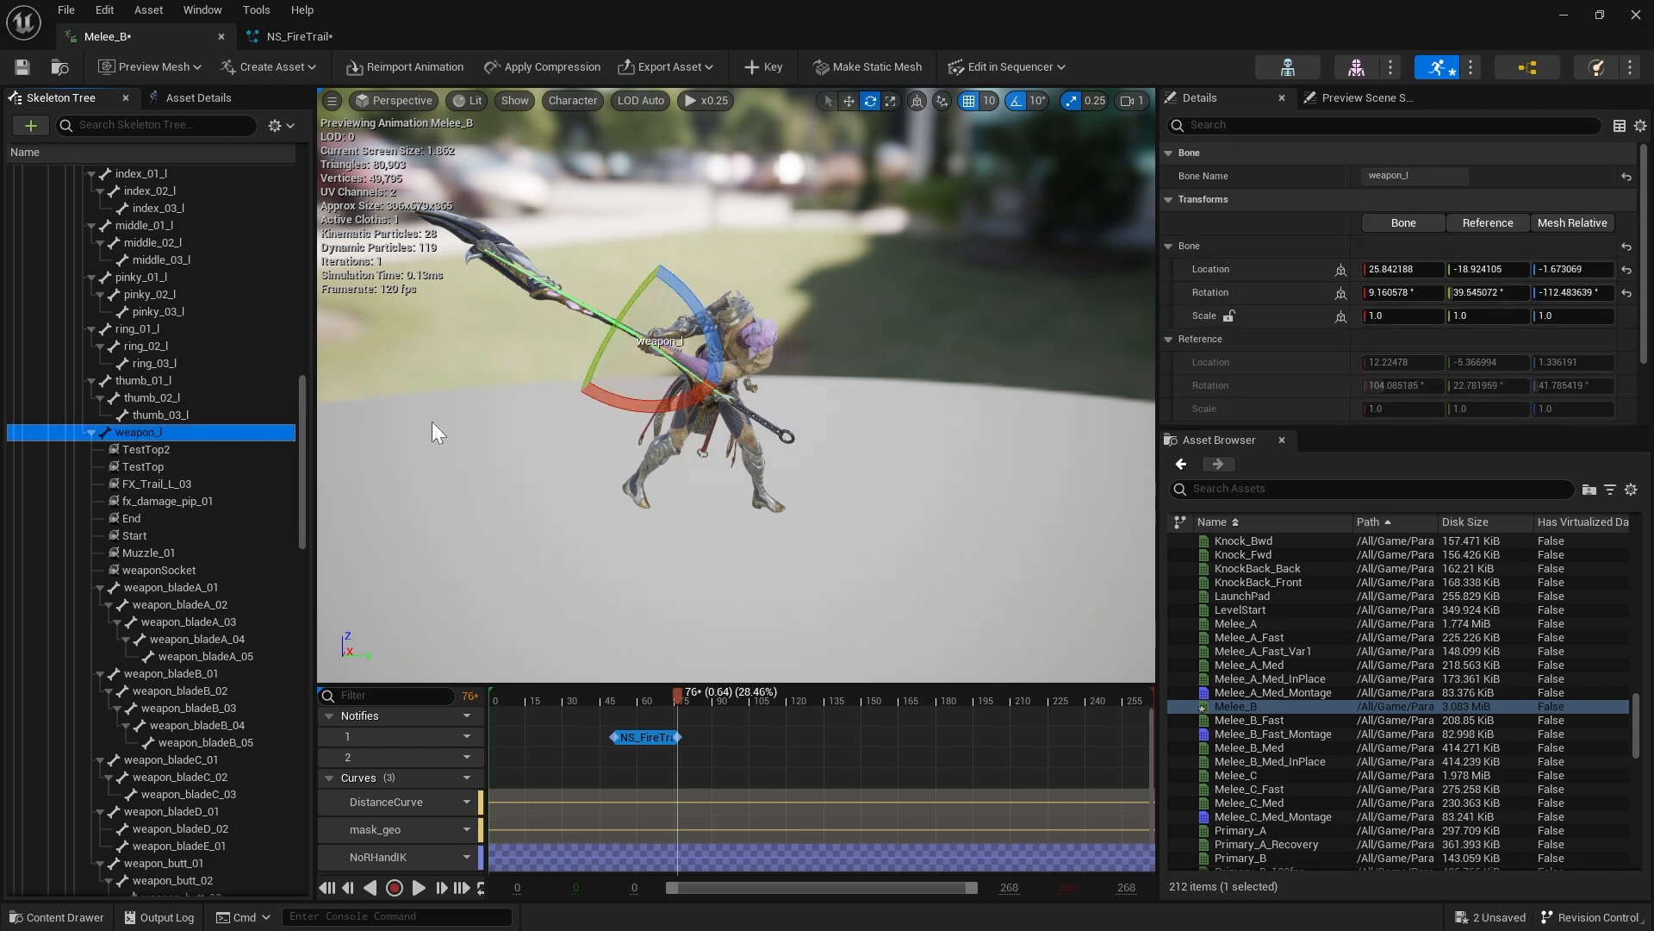
{"action": "key", "text": "w"}
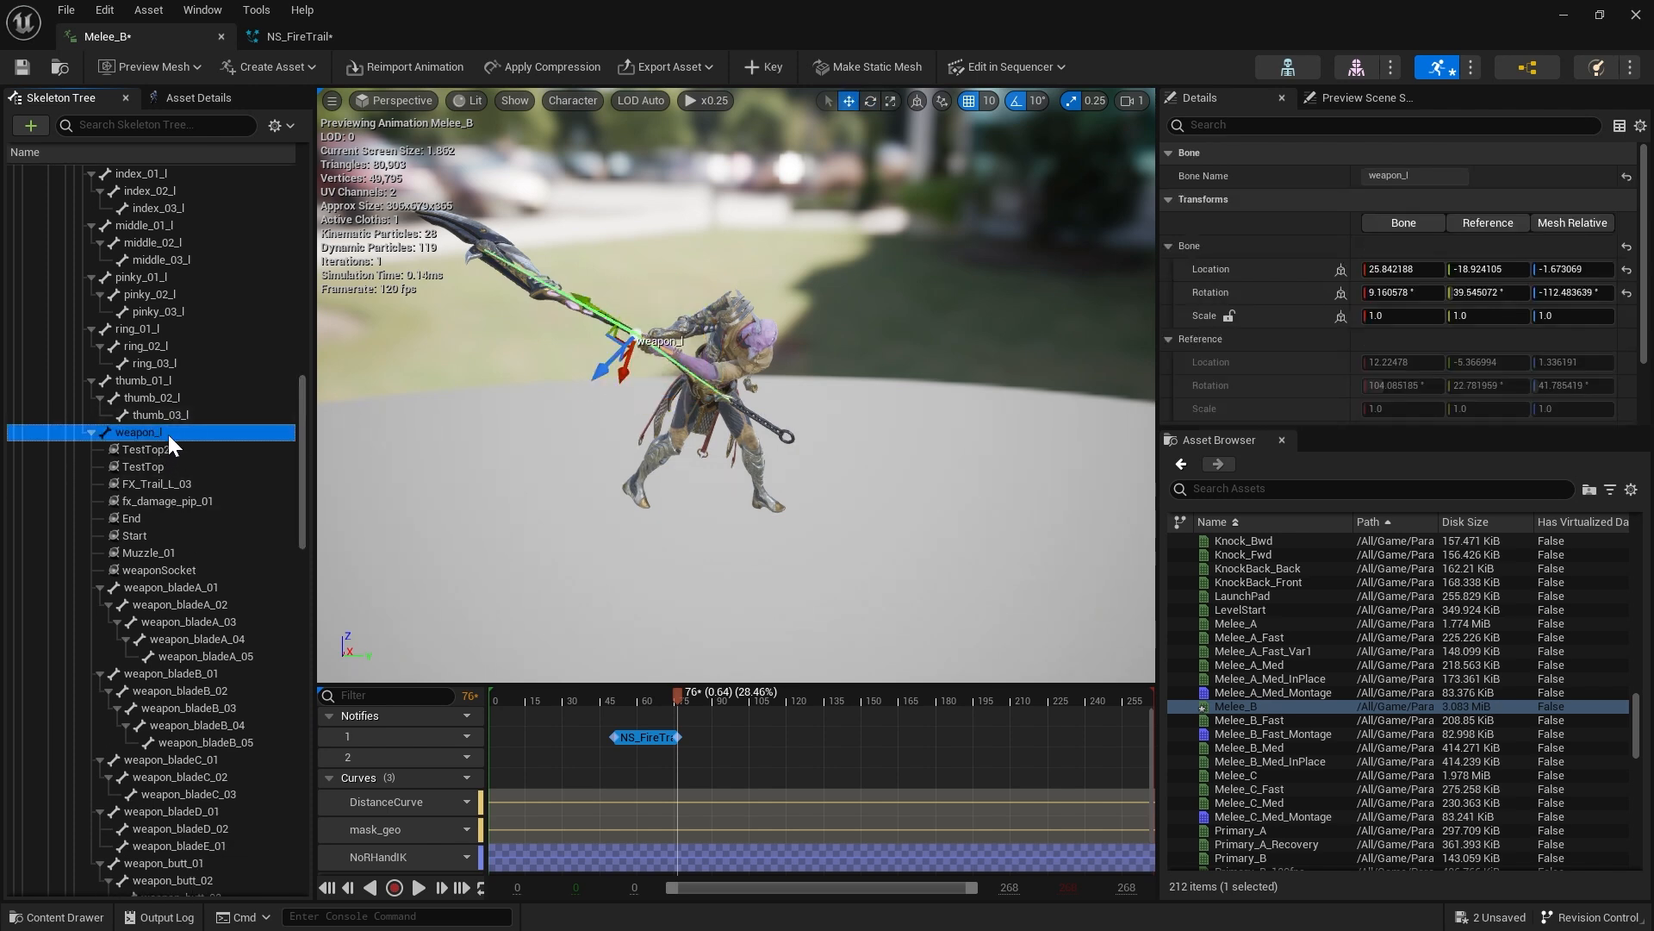
{"action": "left_click", "coordinate": [173, 535]}
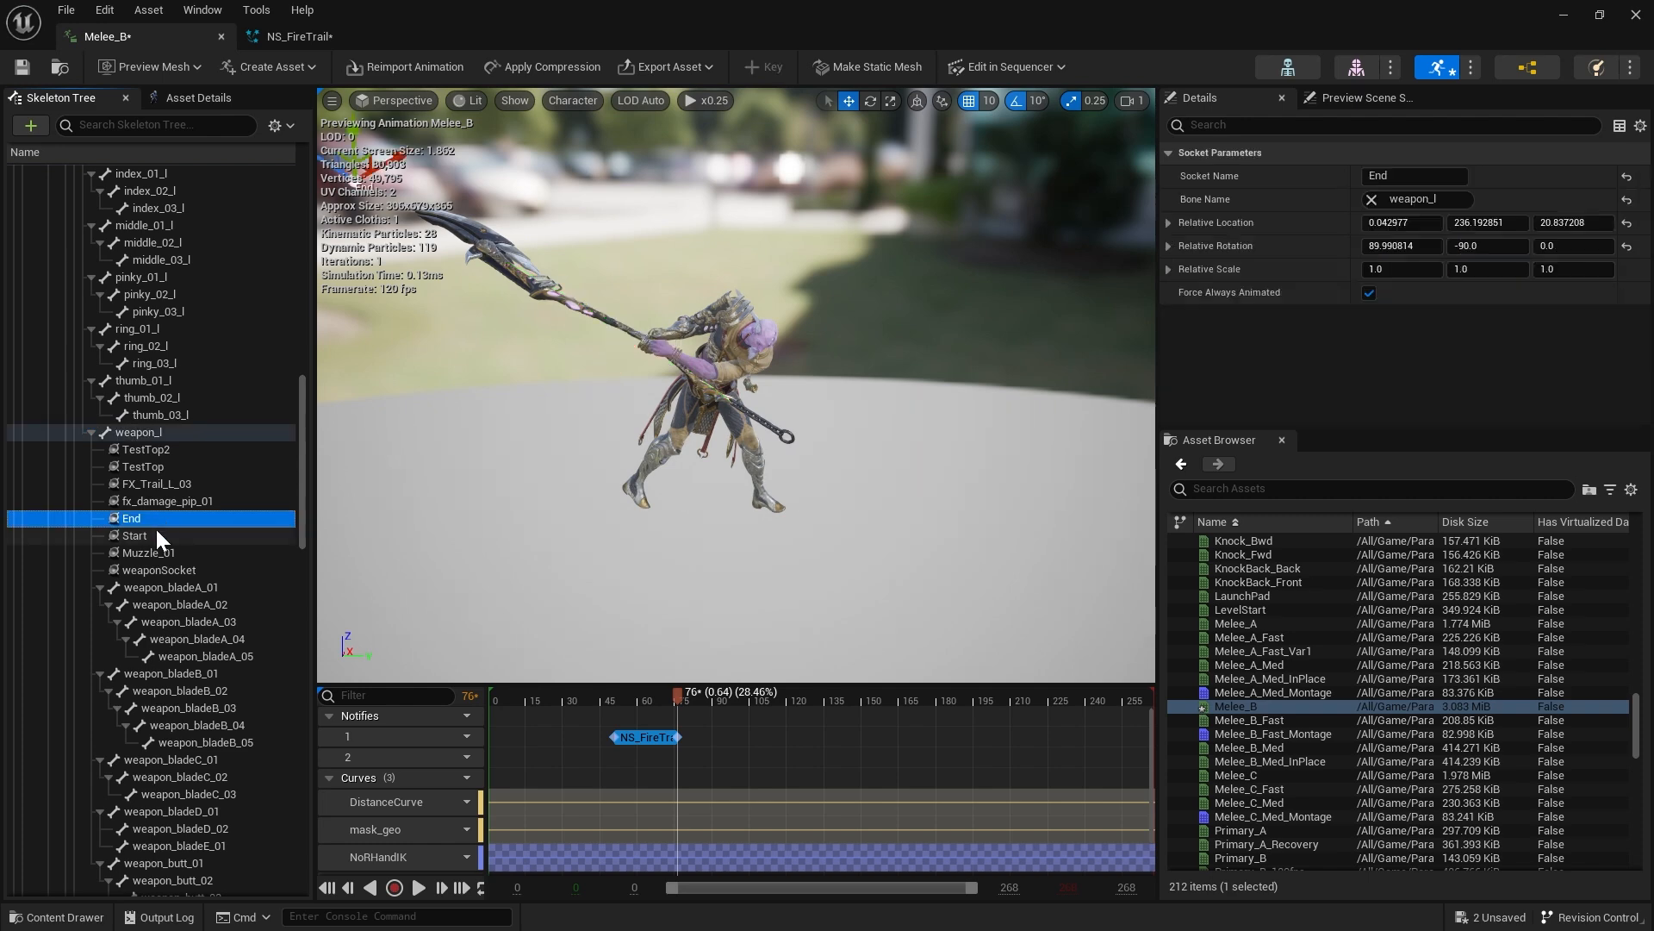
{"action": "left_click", "coordinate": [138, 520]}
{"action": "right_click_drag", "start_coordinate": [472, 481], "coordinate": [469, 440]}
{"action": "key", "text": "a"}
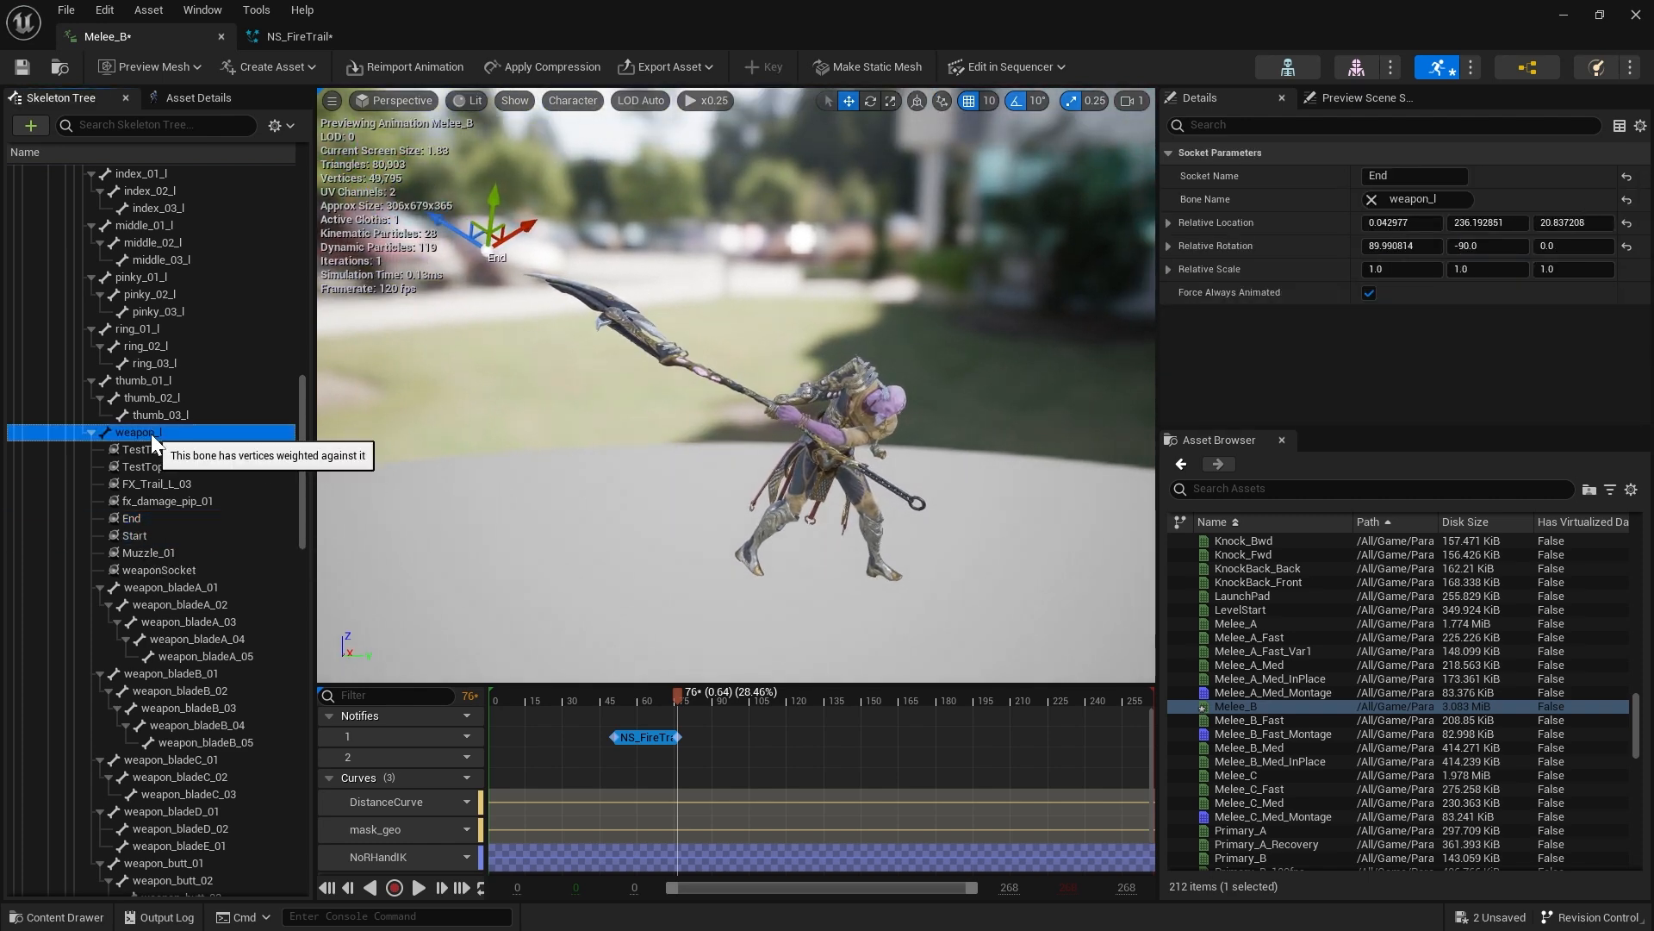
Add a trial socket to the weapon_l bone and delete it again
{"action": "right_click", "coordinate": [149, 432]}
{"action": "left_click", "coordinate": [204, 504]}
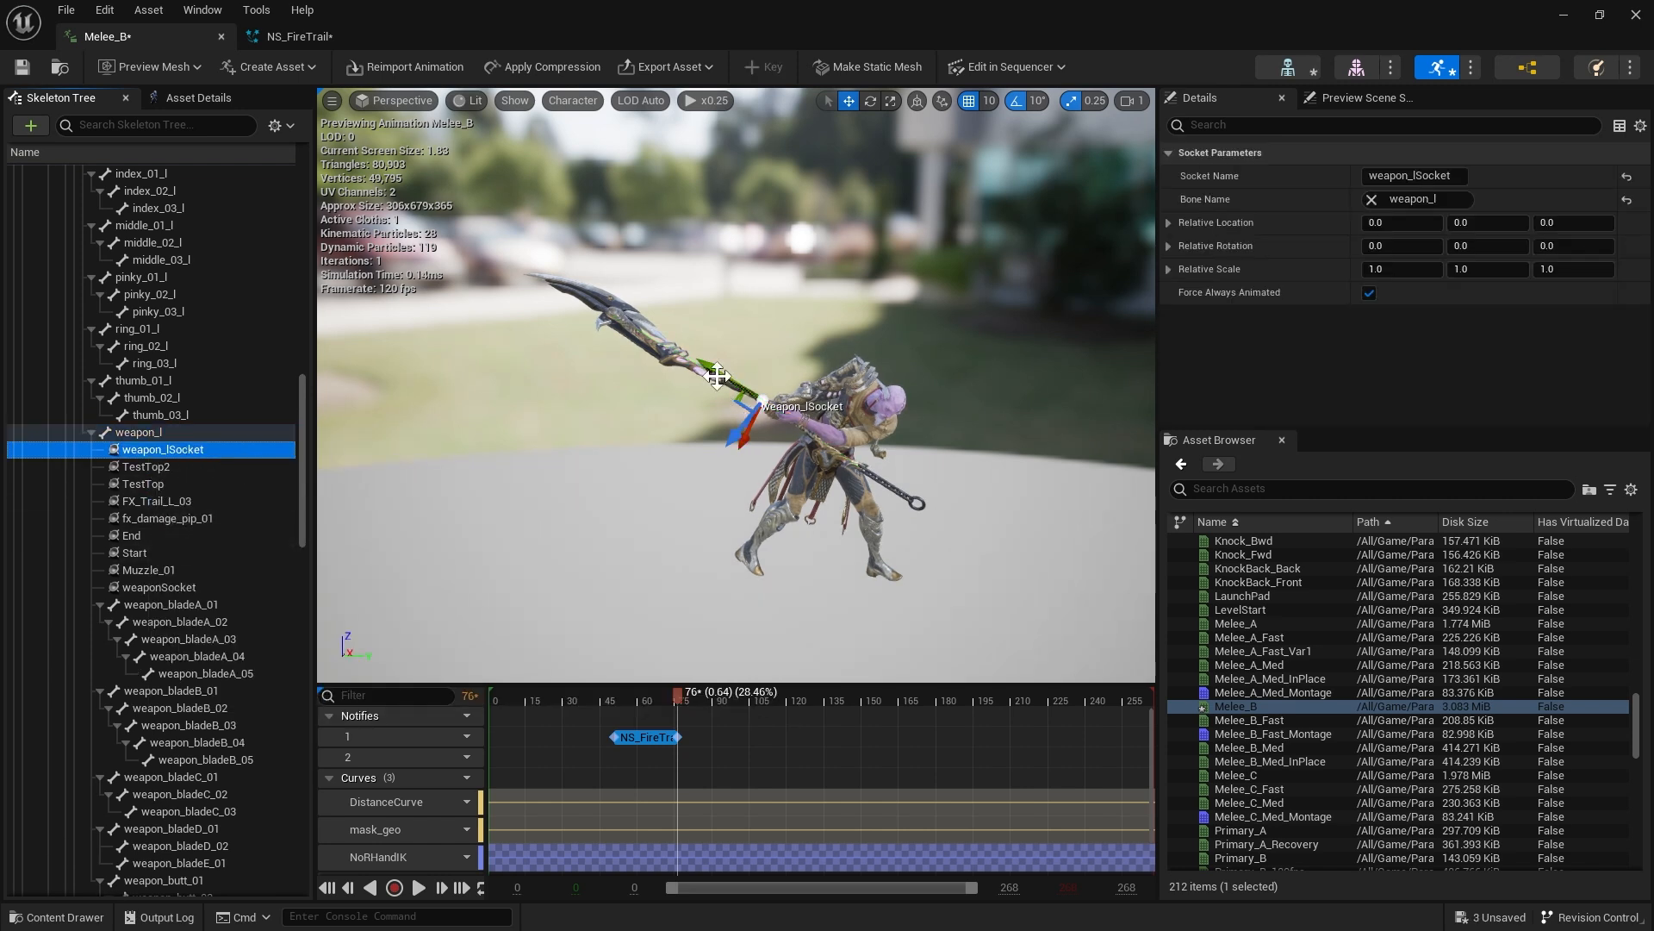
{"action": "left_click", "coordinate": [179, 481]}
{"action": "left_click", "coordinate": [175, 452]}
{"action": "key", "text": "Delete"}
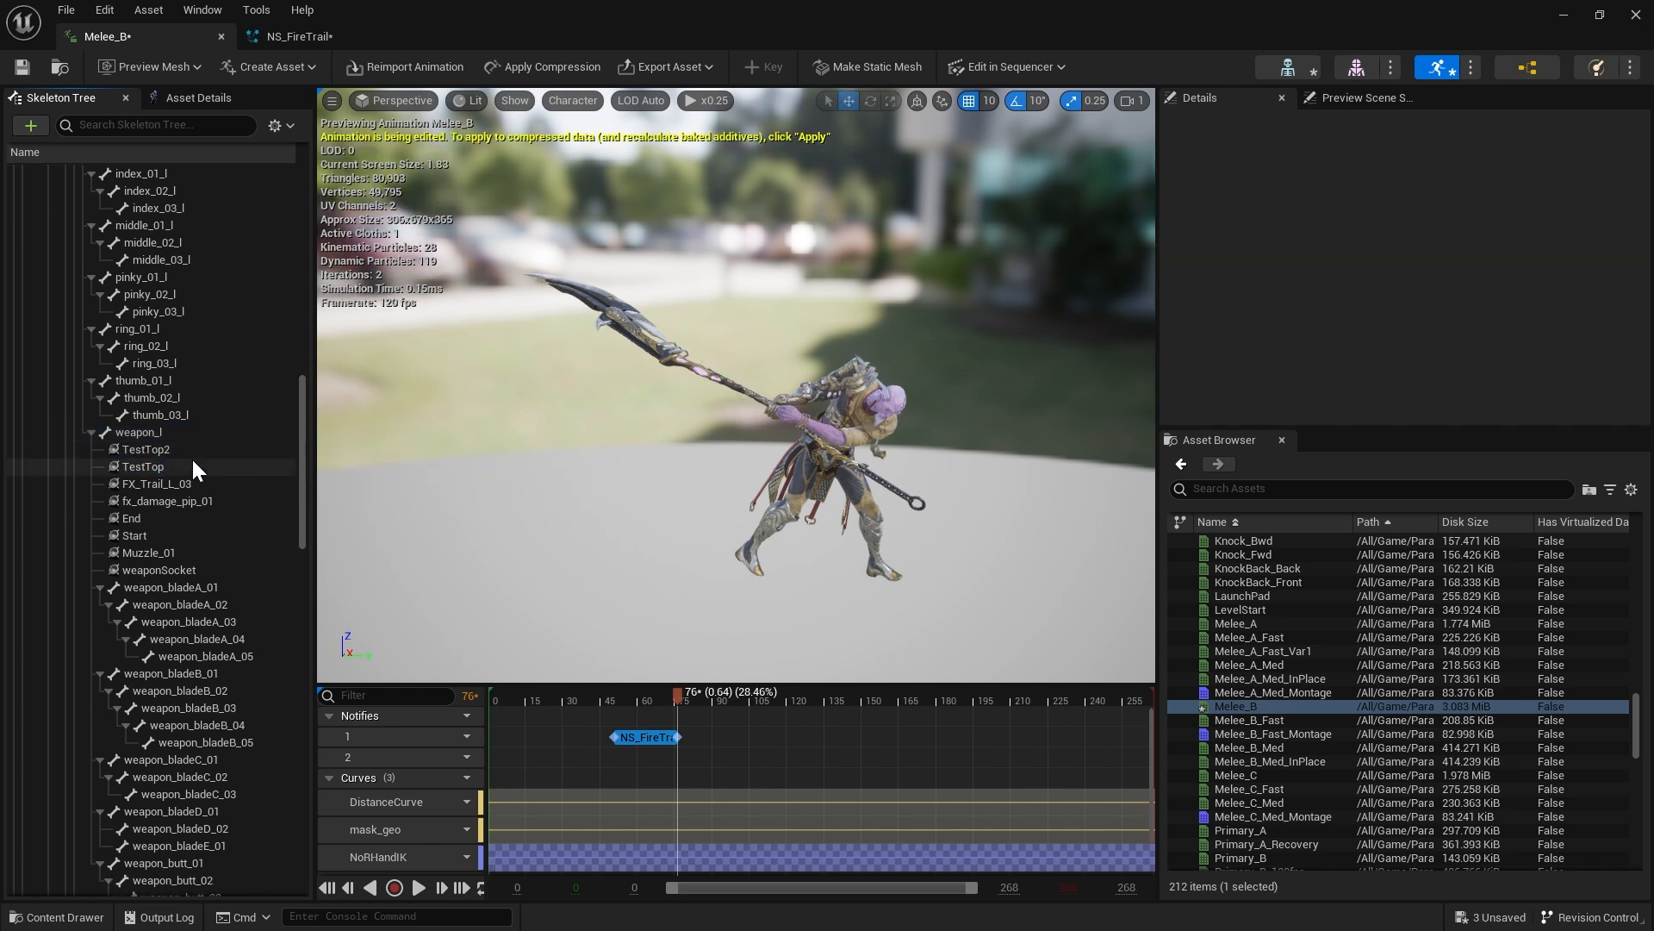
Compare the positions of the Start and End sockets on the weapon, with the animation moved to frame 64
{"action": "left_click", "coordinate": [171, 519]}
{"action": "left_click", "coordinate": [170, 535]}
{"action": "left_click", "coordinate": [167, 521]}
{"action": "left_click", "coordinate": [168, 532]}
{"action": "left_click", "coordinate": [168, 520]}
{"action": "left_click", "coordinate": [169, 531]}
{"action": "left_click", "coordinate": [168, 520]}
{"action": "left_click", "coordinate": [169, 530]}
{"action": "left_click", "coordinate": [650, 701]}
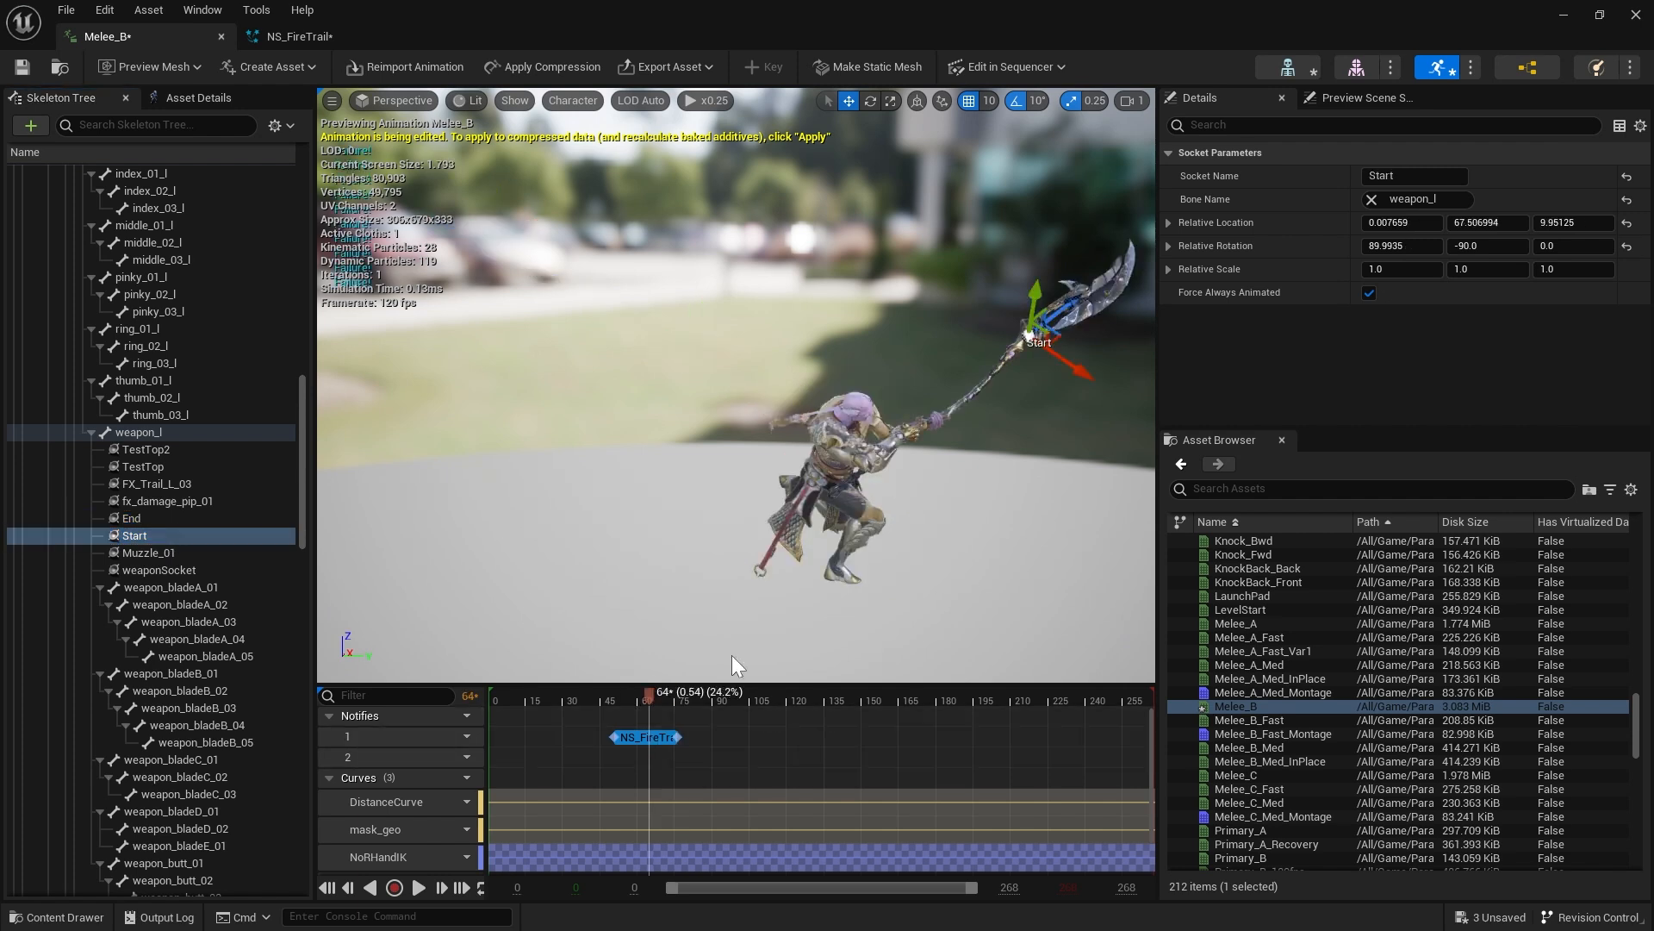
Set the notify state's Start to Start, End to End and Socket Name to root
{"action": "left_click", "coordinate": [640, 737]}
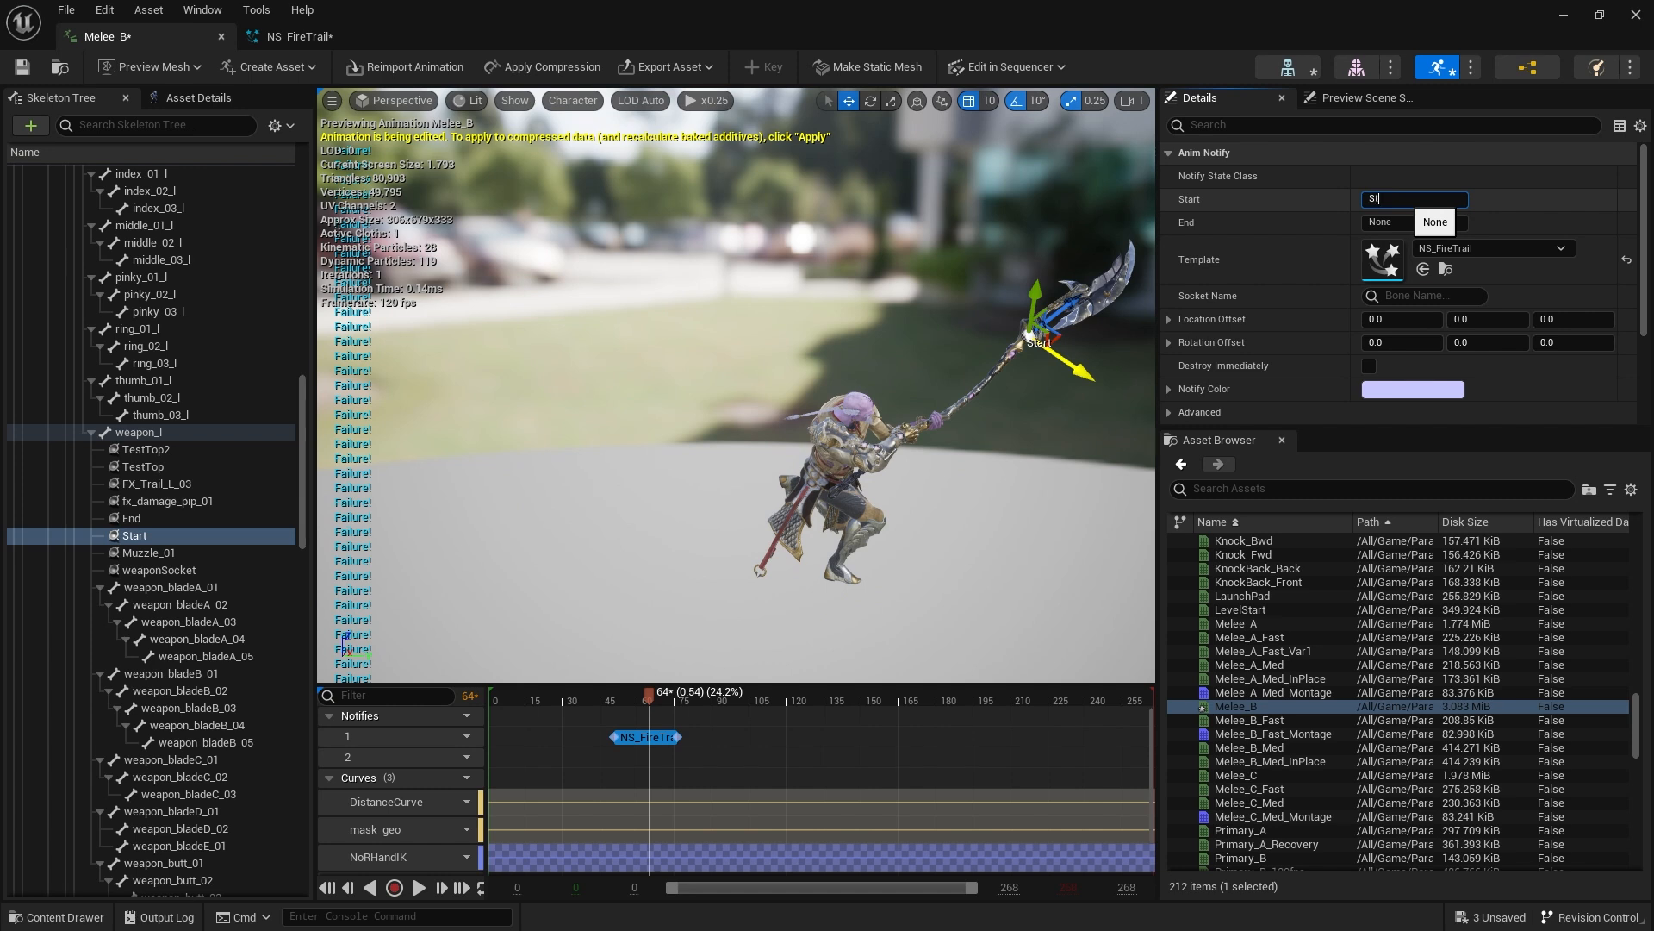
{"action": "key", "text": "Return"}
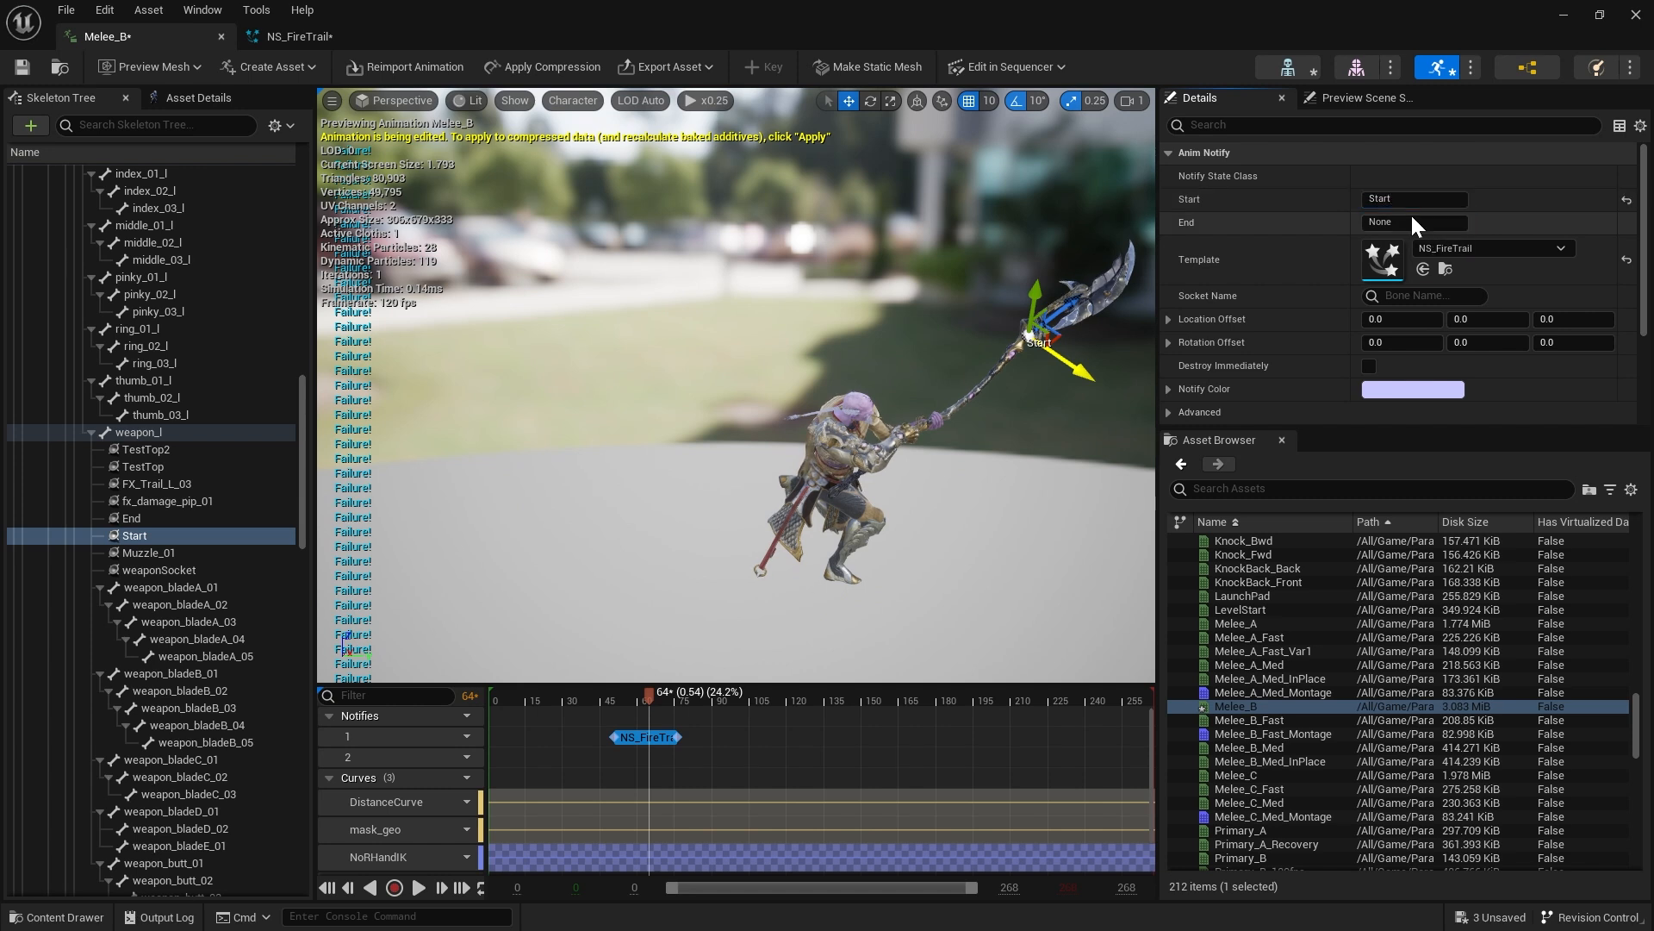
{"action": "left_click", "coordinate": [1410, 221]}
{"action": "key", "text": "Return"}
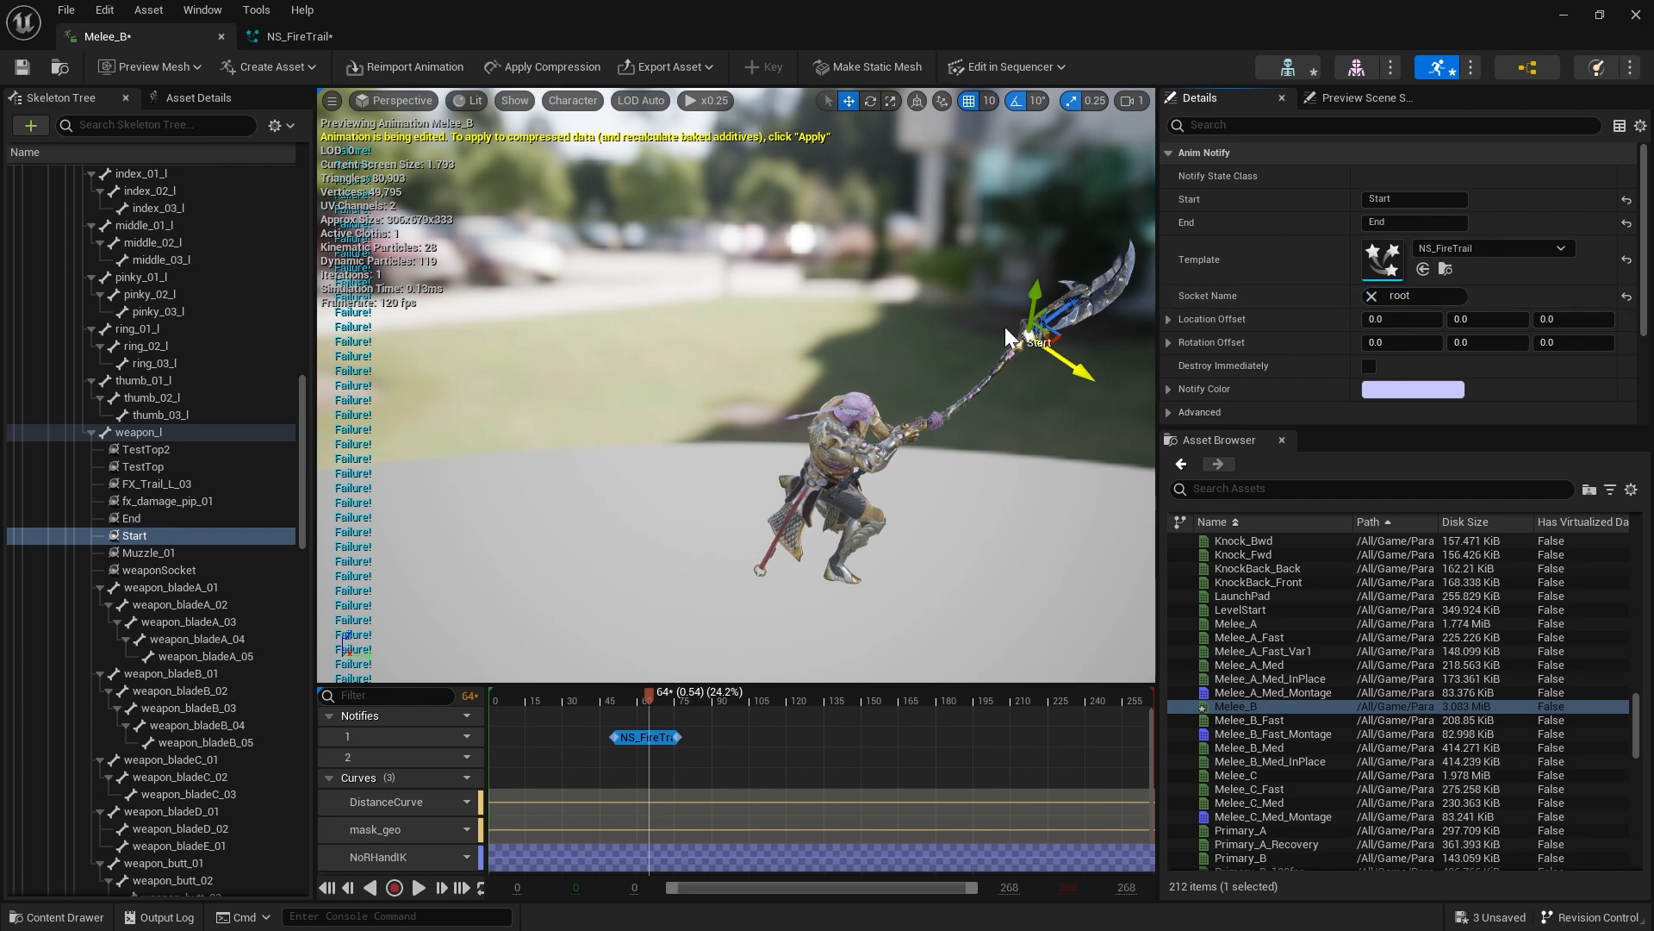
Play Melee_B repeatedly from just before the notify state, around frame 43, to check where its particles spawn
{"action": "left_click", "coordinate": [603, 709]}
{"action": "left_click", "coordinate": [592, 703]}
{"action": "key", "text": "space"}
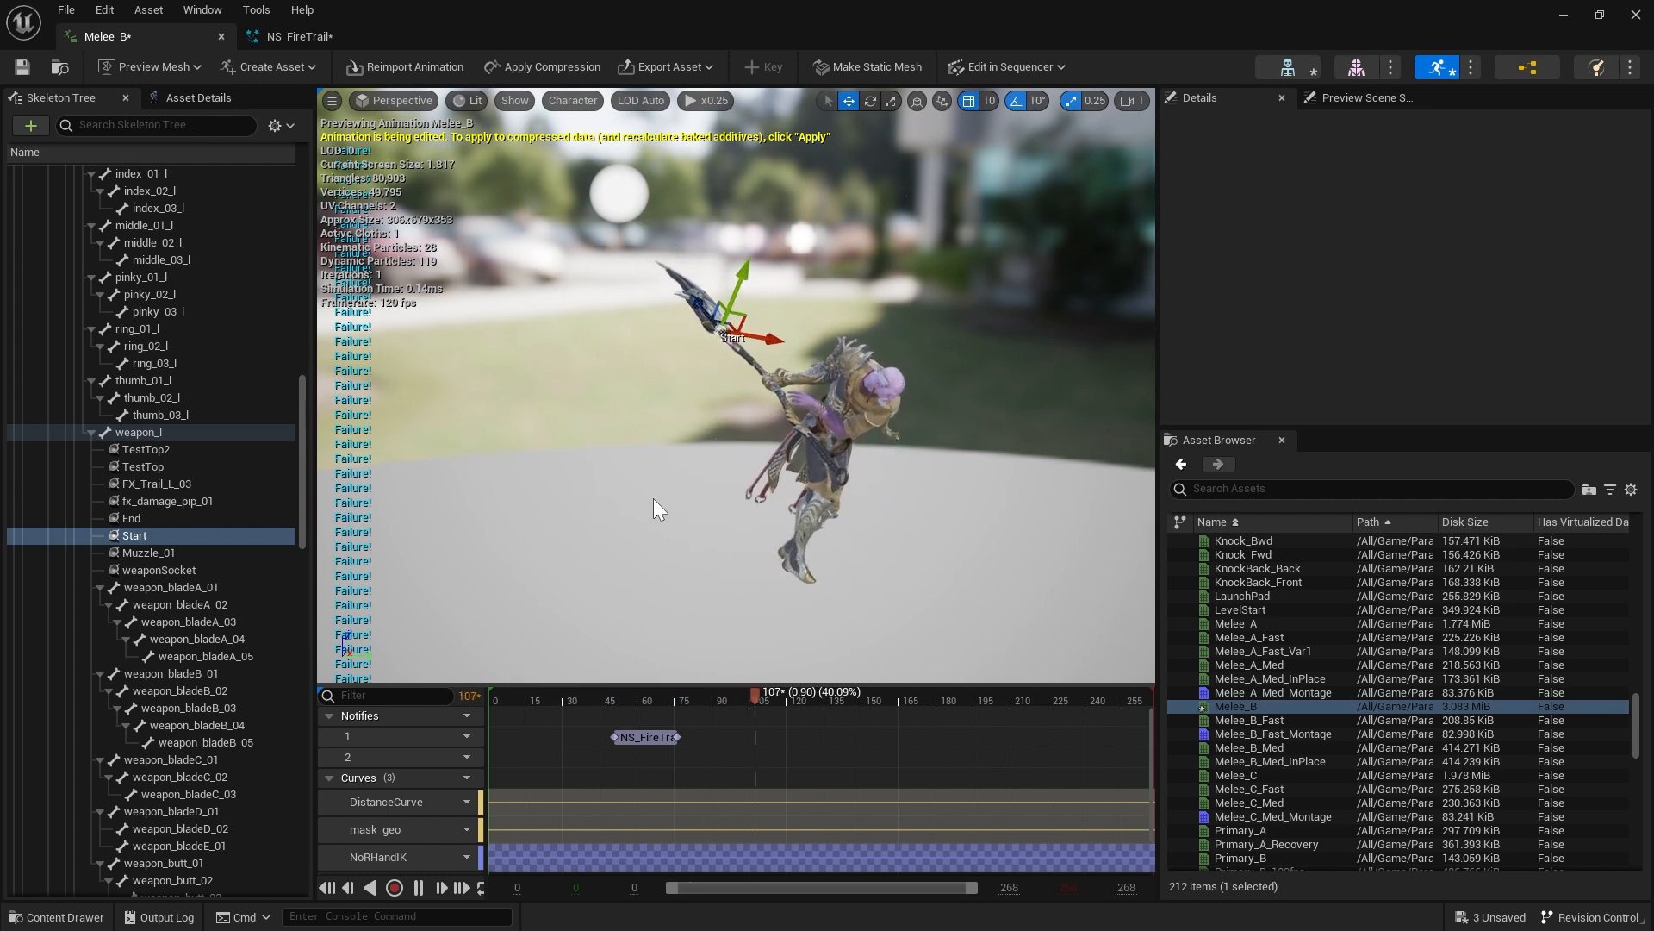
{"action": "left_click", "coordinate": [602, 700]}
{"action": "left_click", "coordinate": [598, 696]}
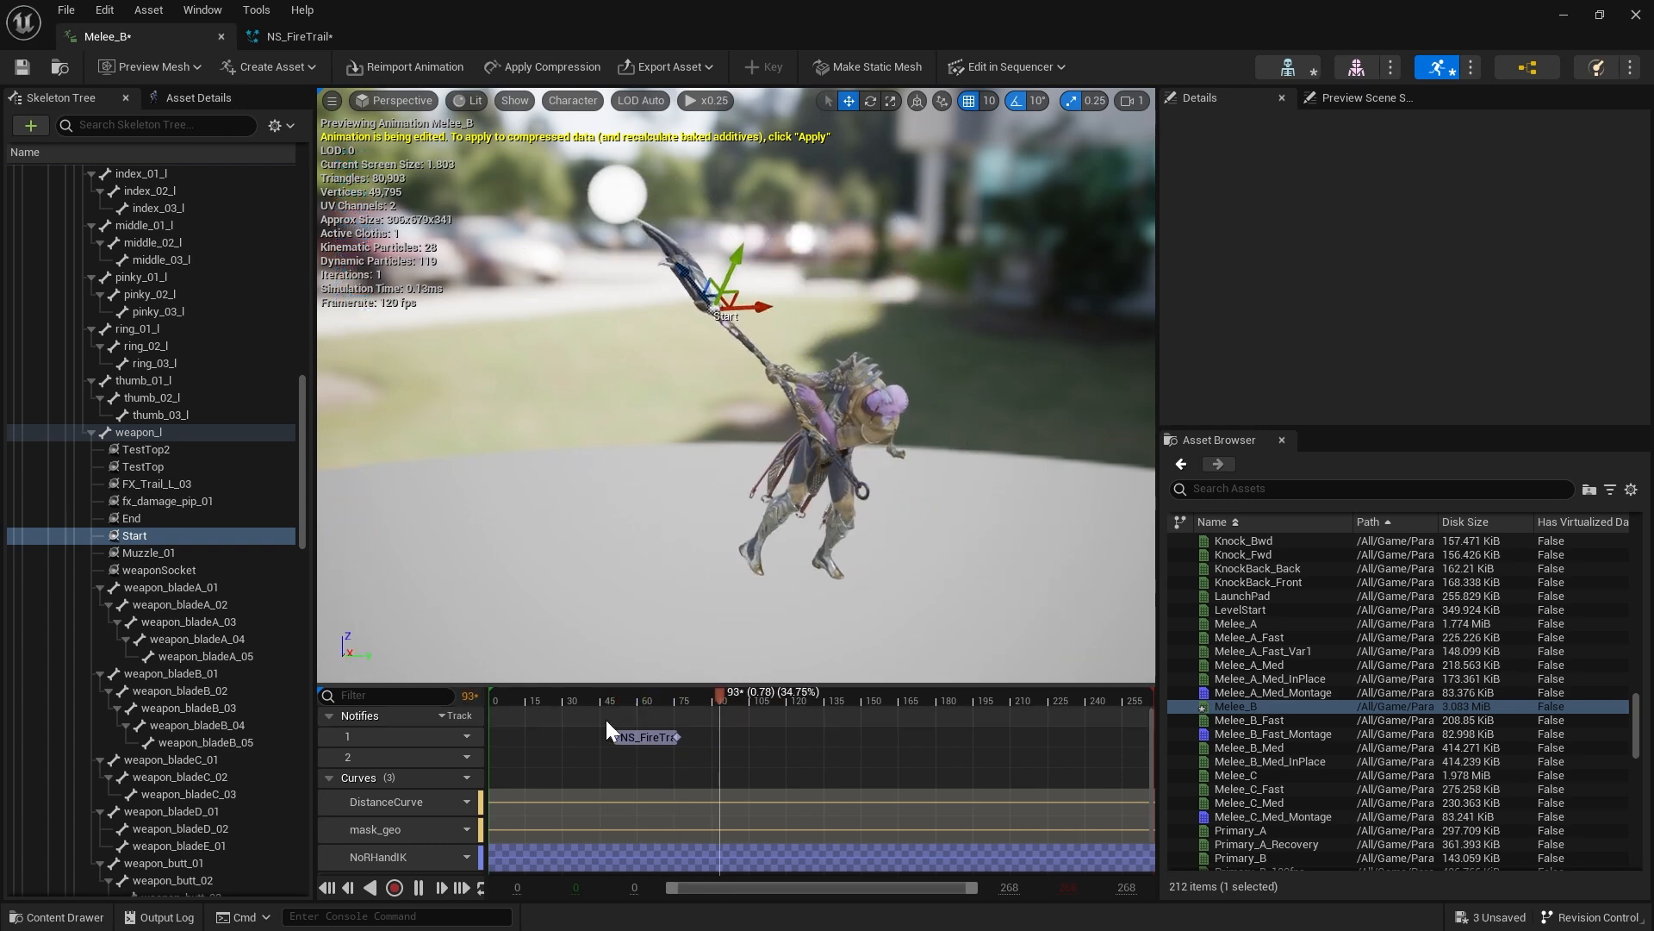
{"action": "left_click", "coordinate": [594, 696]}
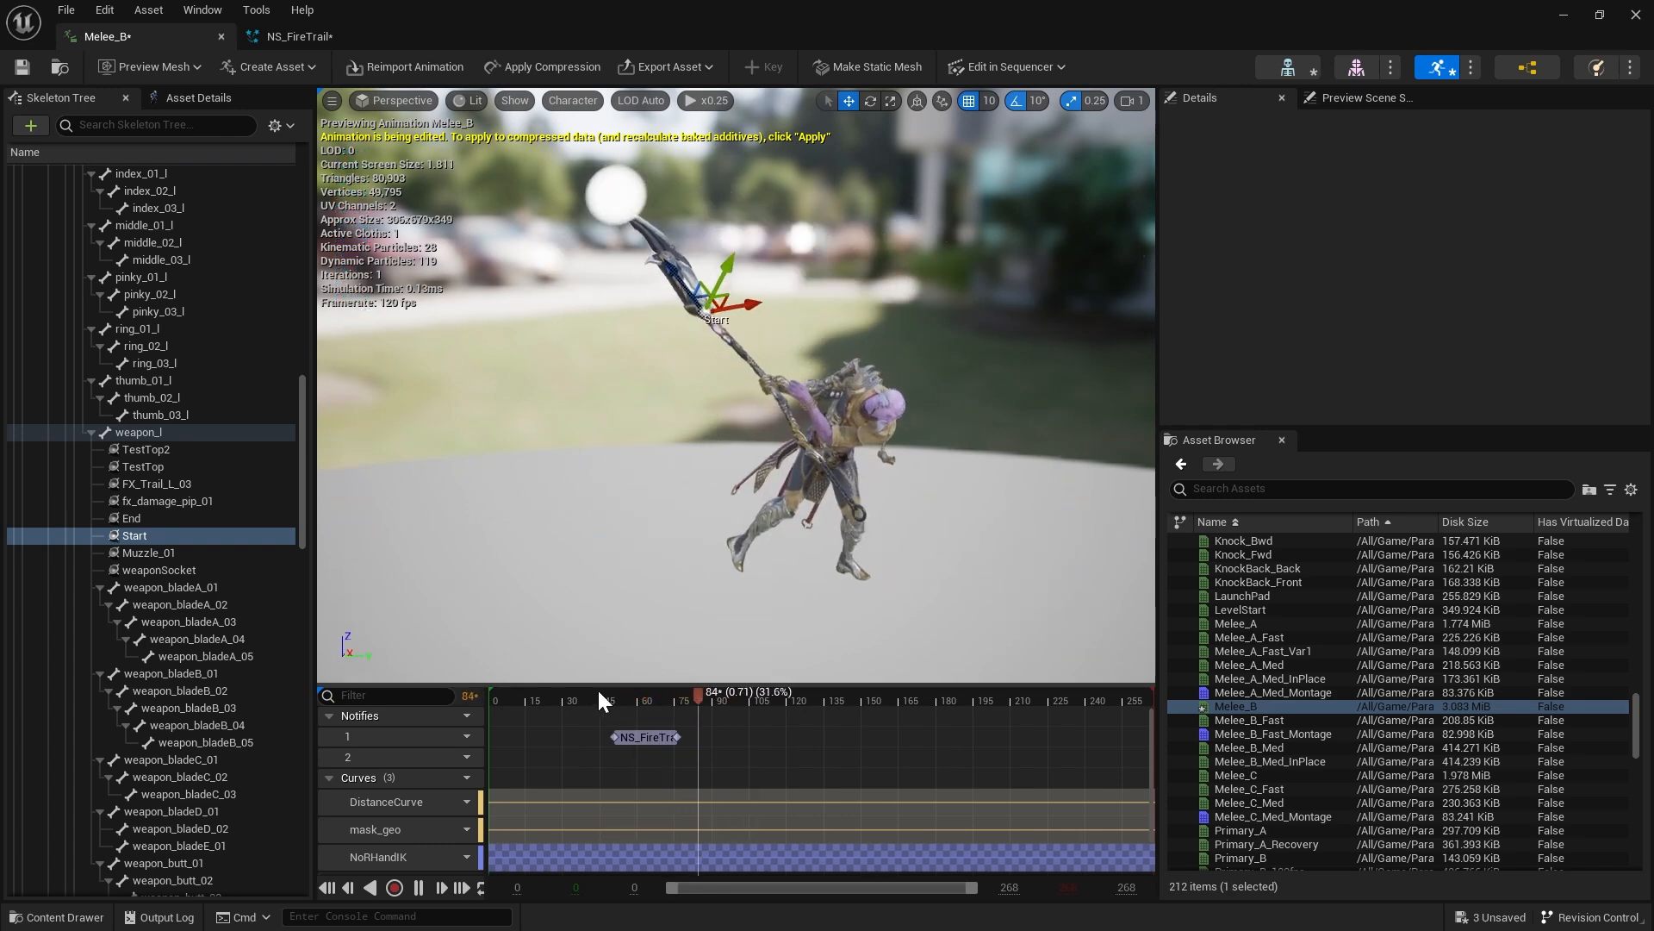
{"action": "left_click", "coordinate": [592, 695]}
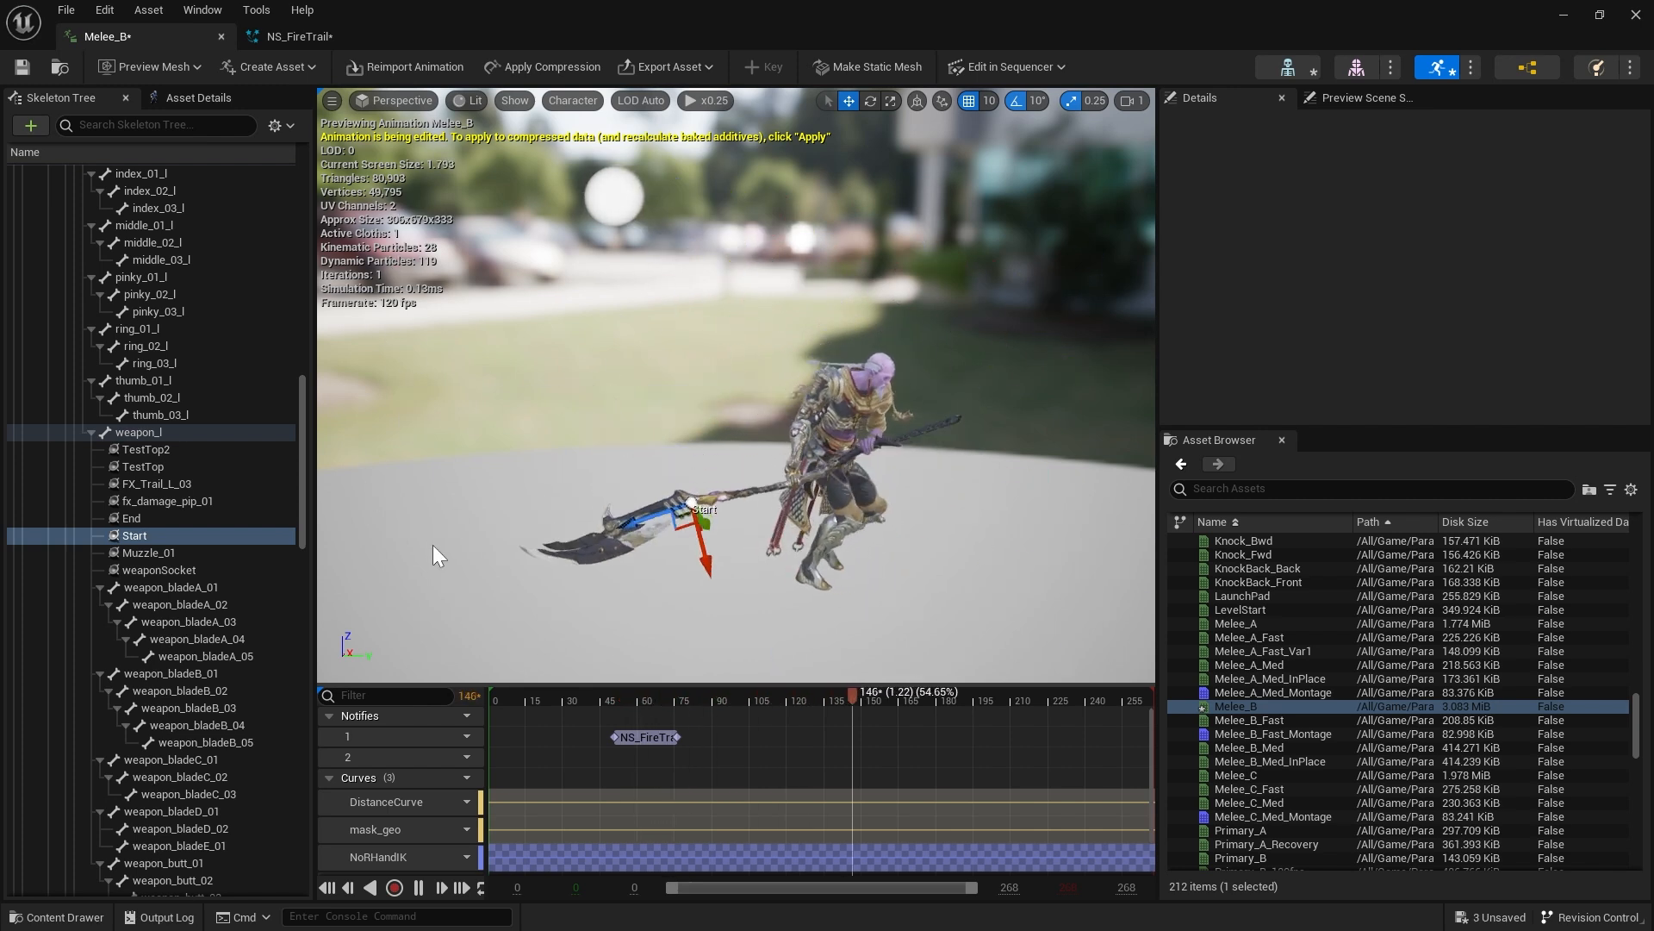
{"action": "left_click", "coordinate": [596, 698]}
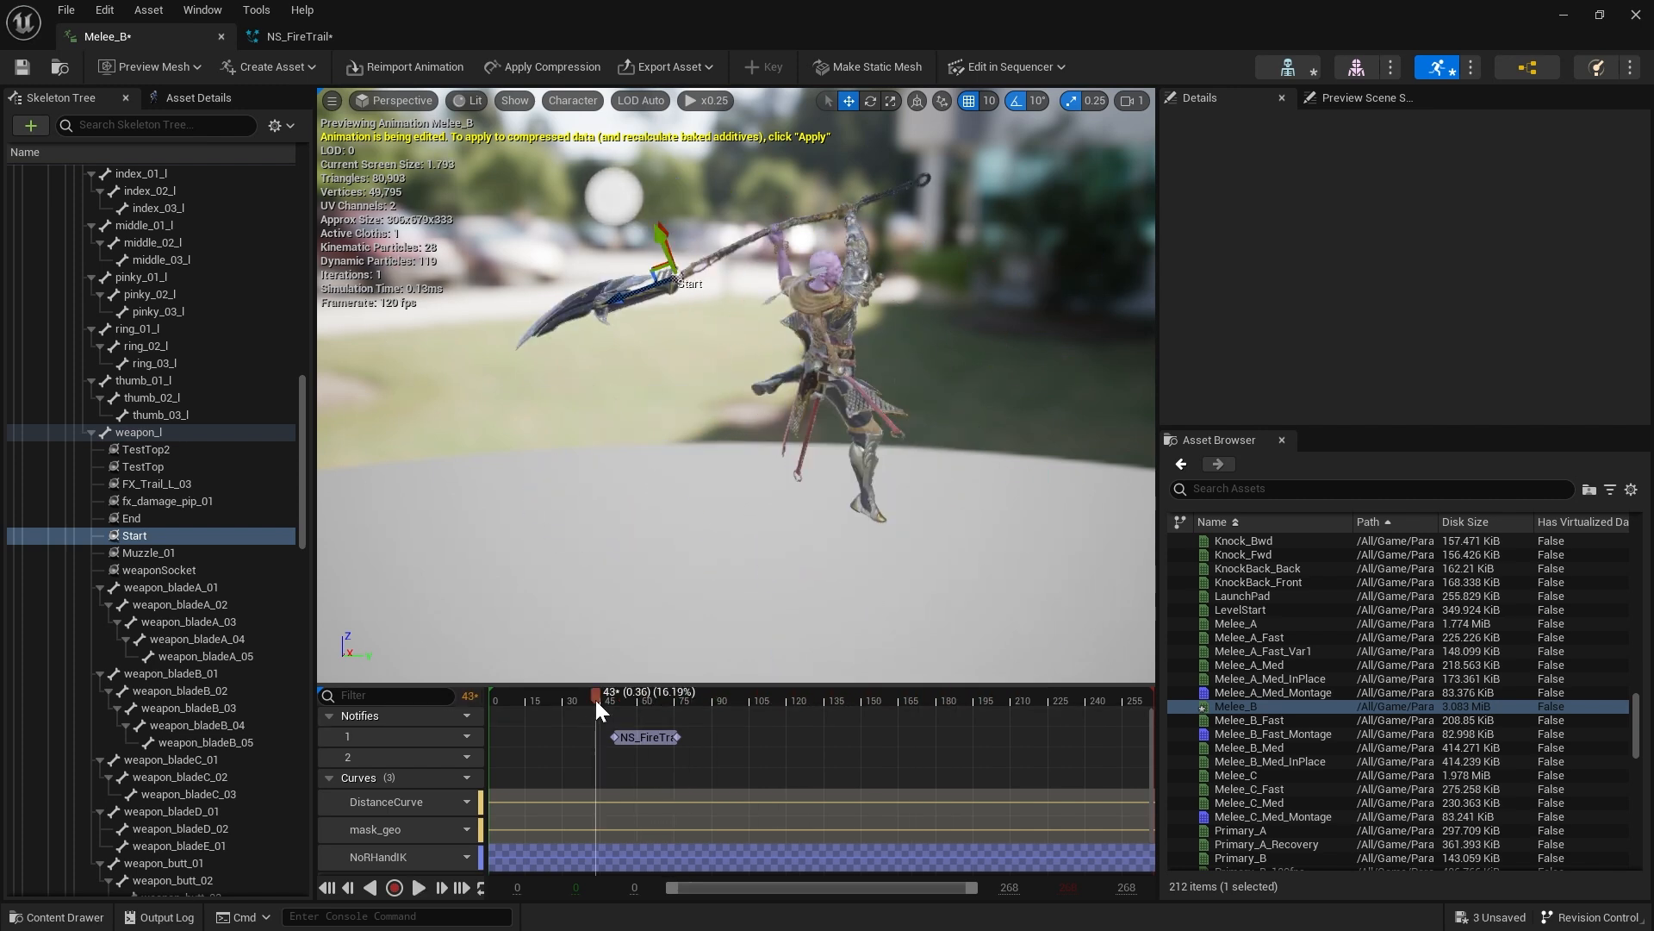
Review the SimpleSpriteBurst emitter settings in NS_FireTrail and replay Melee_B to compare the spawned particle
{"action": "left_click", "coordinate": [323, 43]}
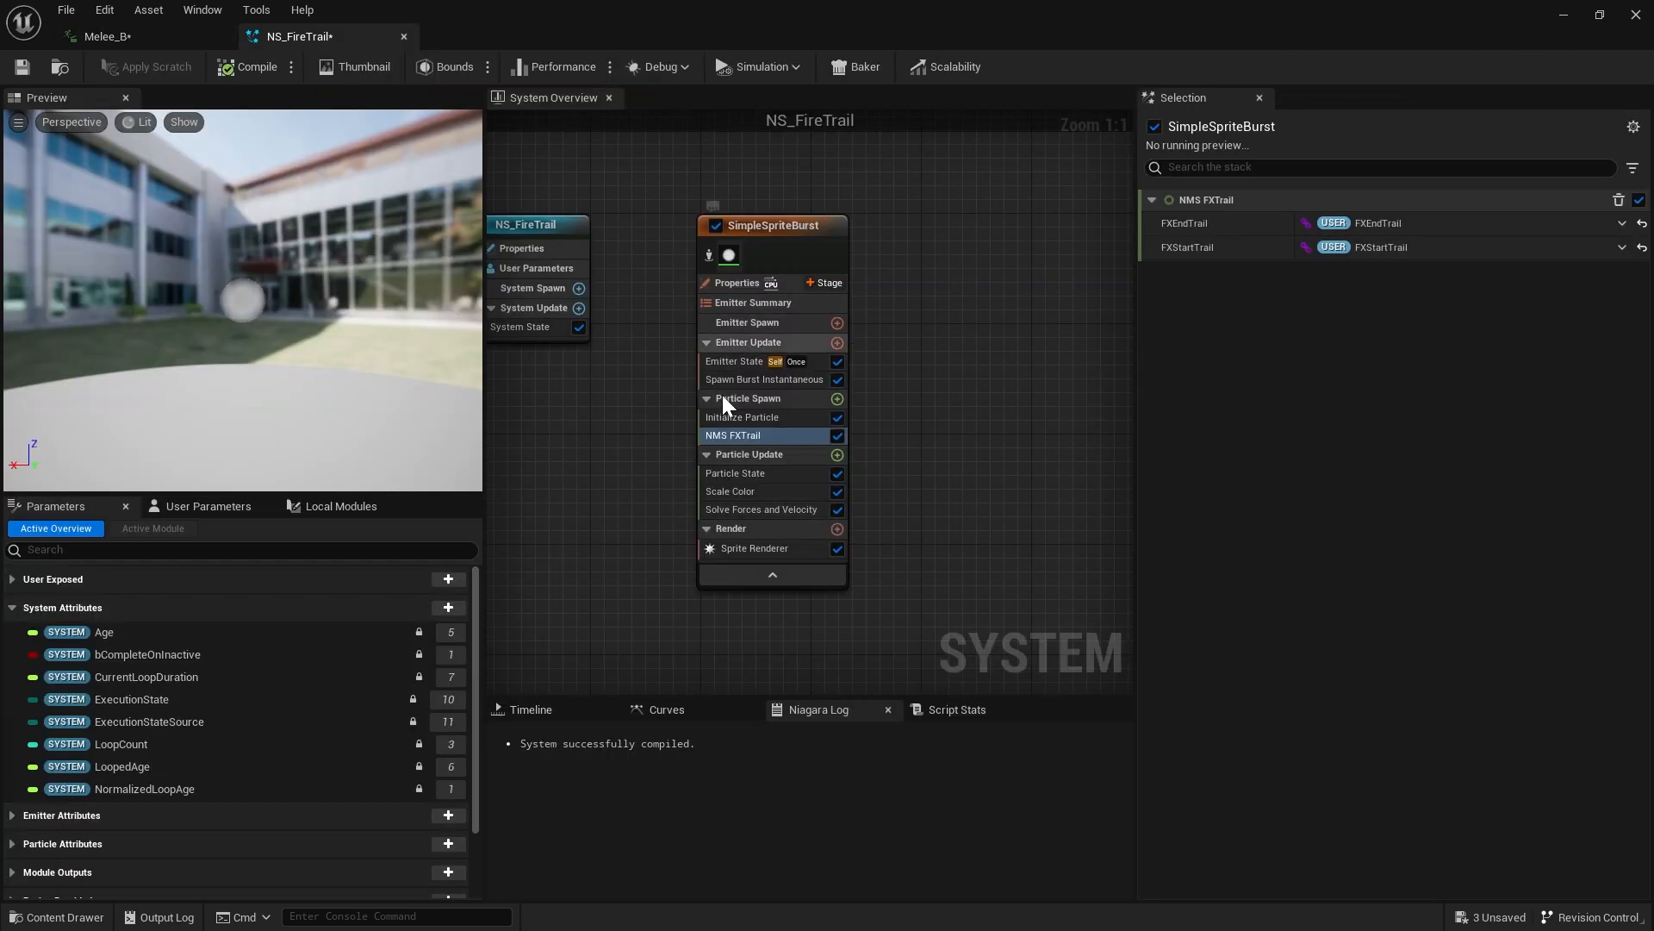
{"action": "left_click", "coordinate": [798, 255]}
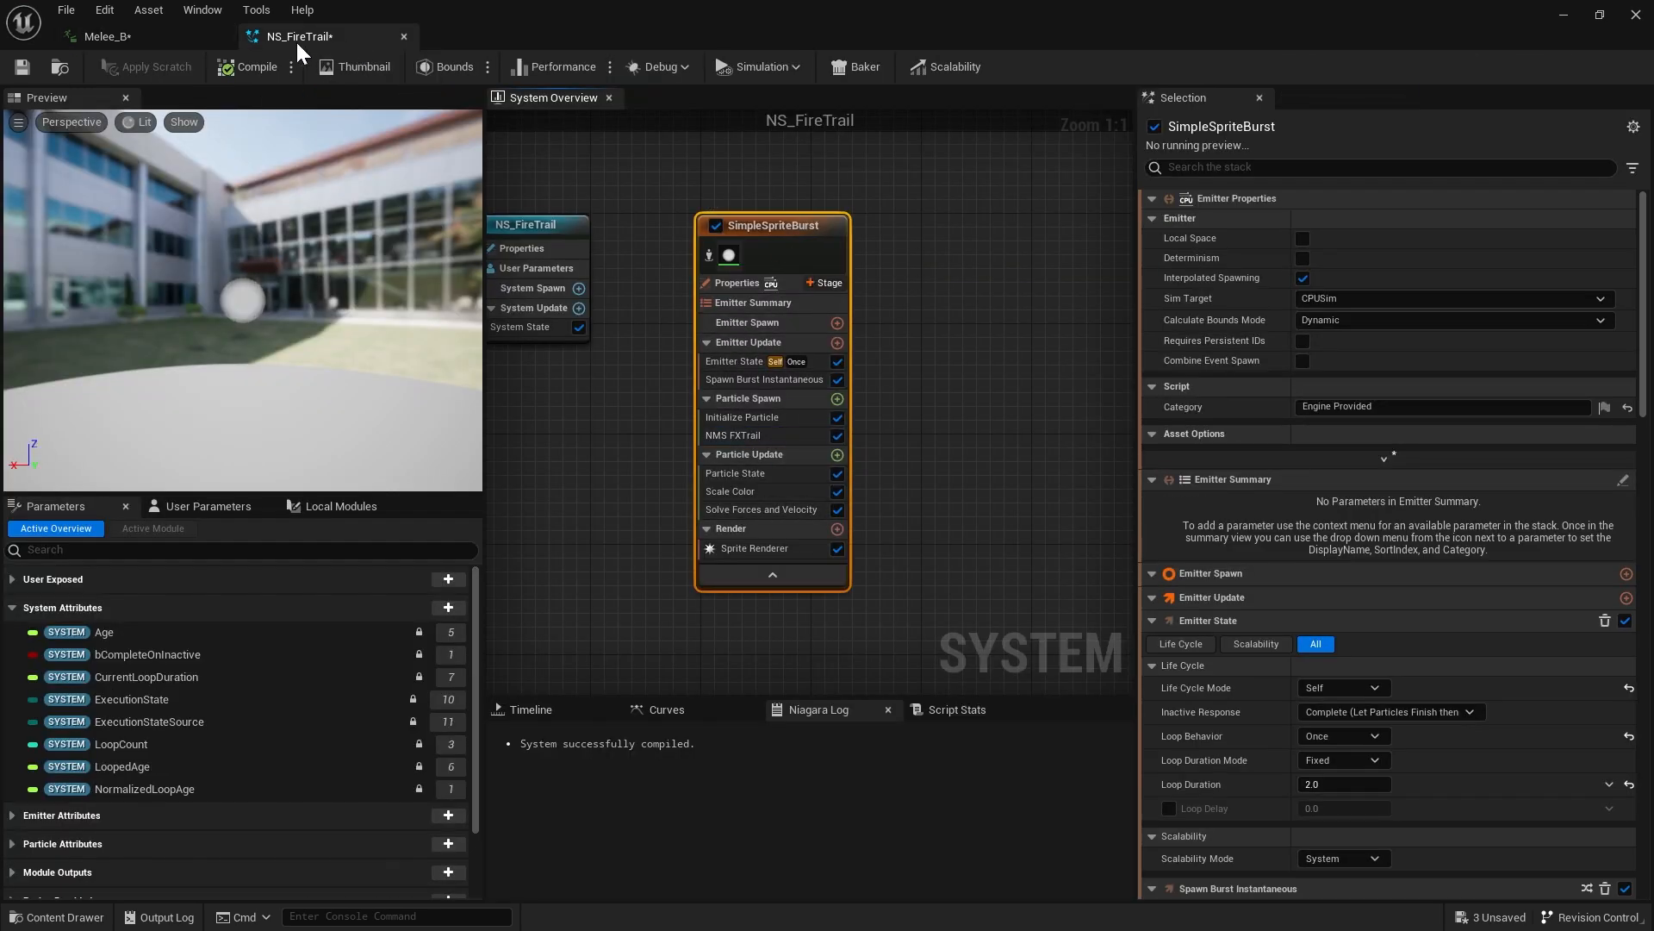
{"action": "left_click", "coordinate": [90, 36]}
{"action": "left_click", "coordinate": [567, 698]}
{"action": "key", "text": "space"}
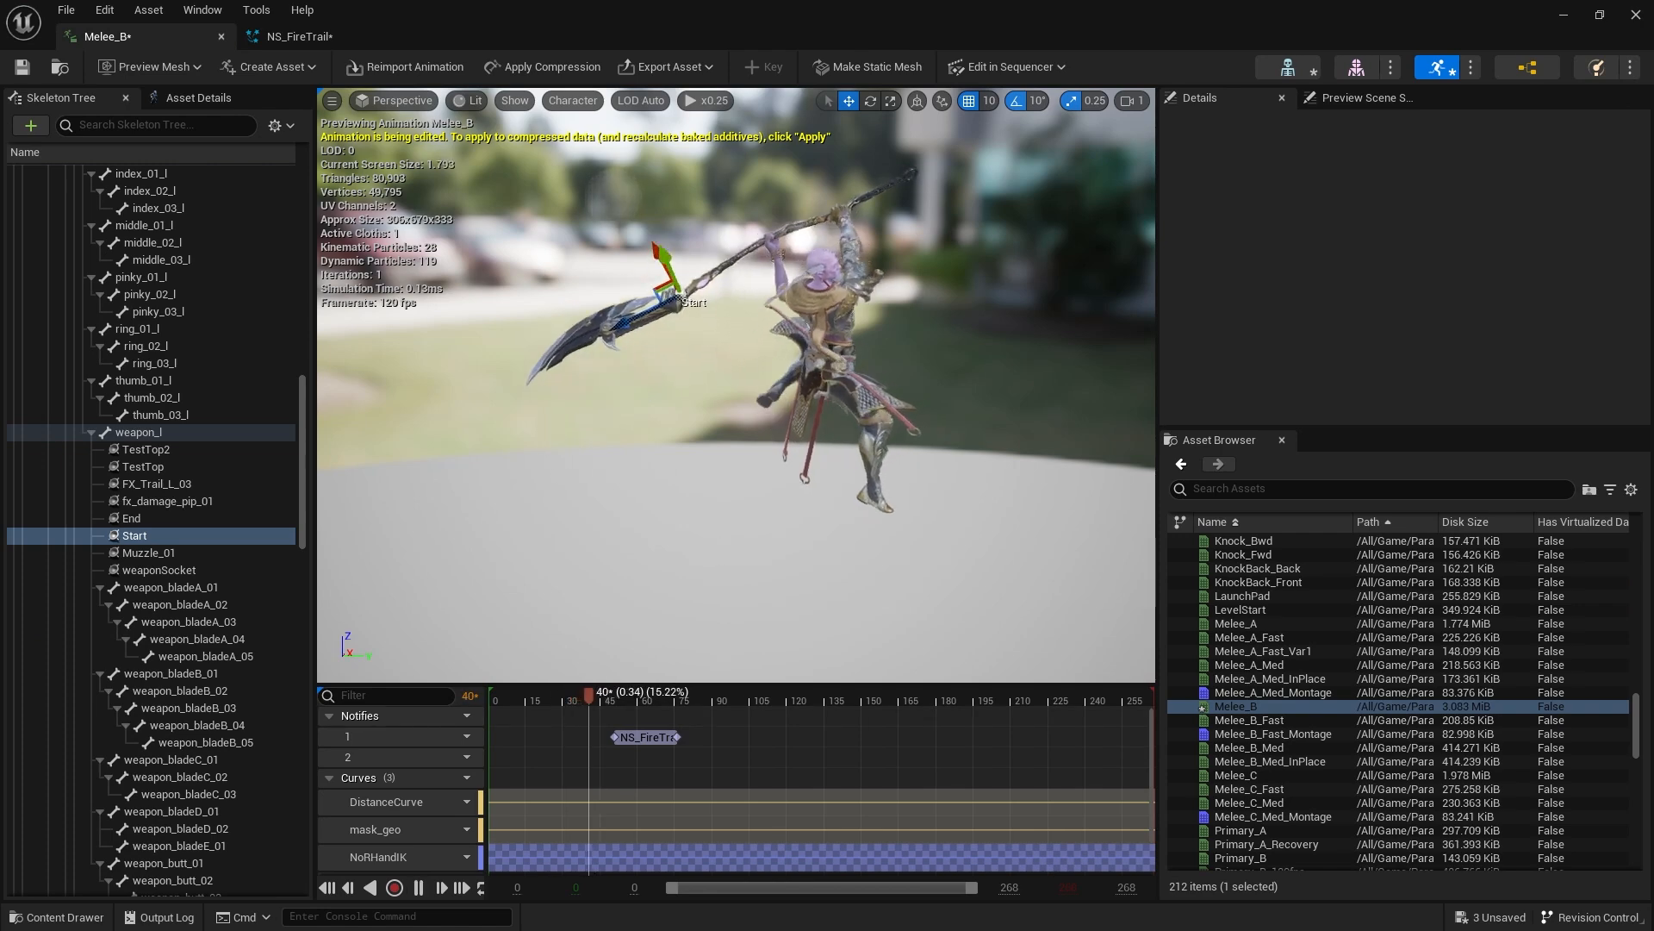
{"action": "right_click_drag", "start_coordinate": [613, 369], "coordinate": [646, 324]}
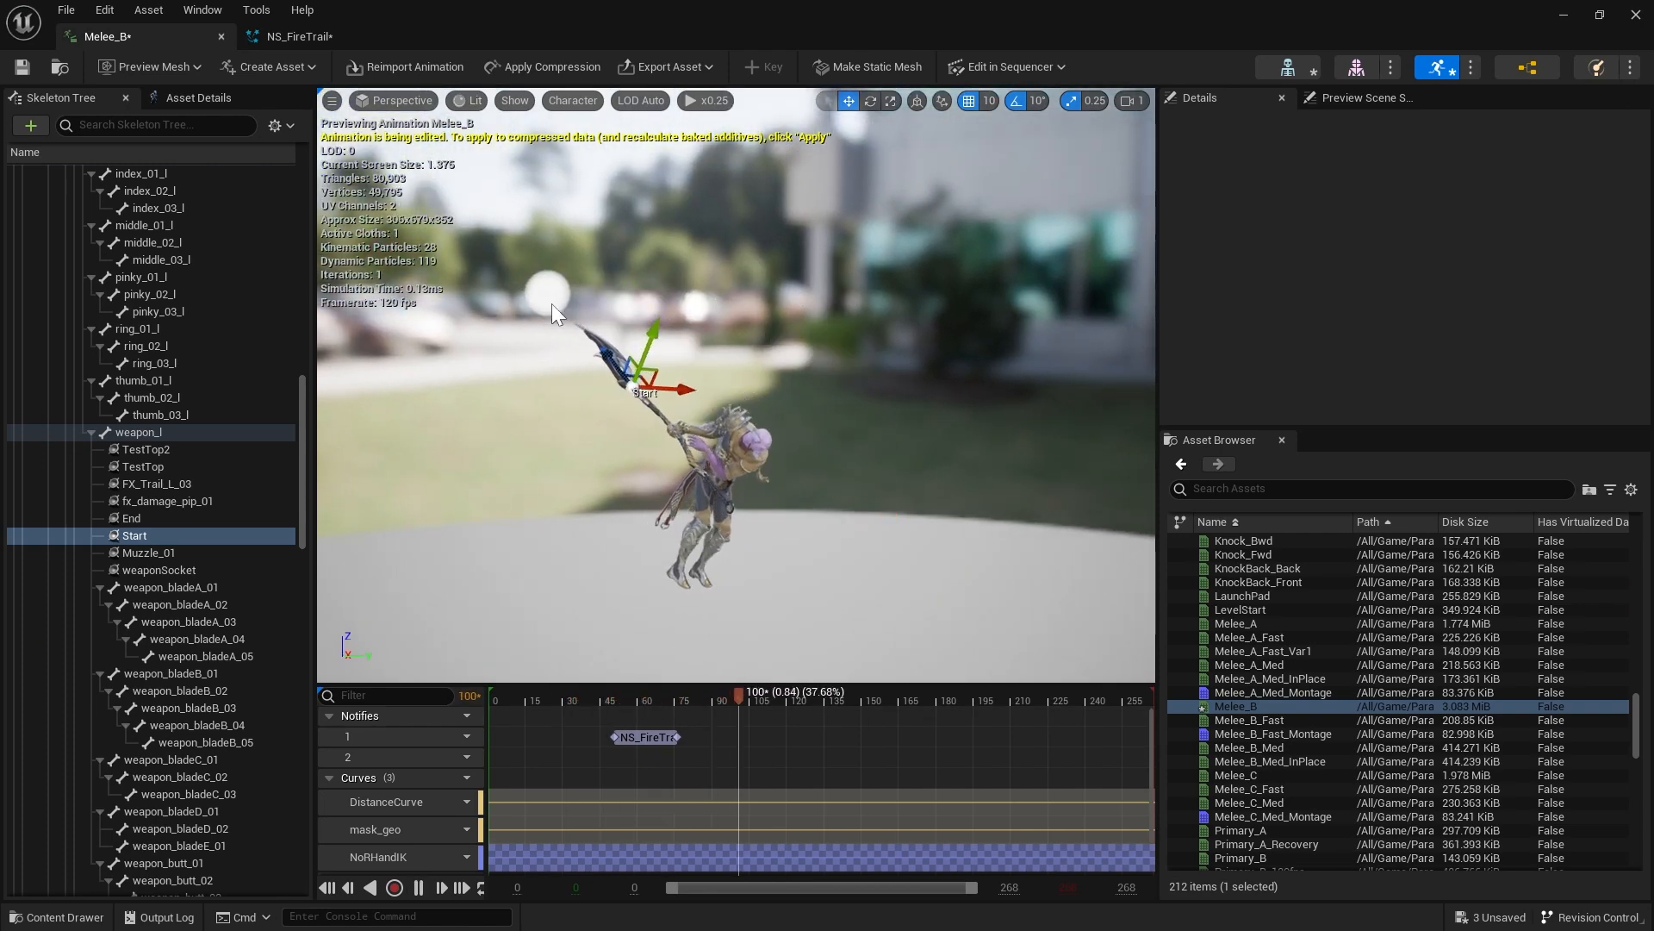
Return to NS_FireTrail and delete the Spawn Burst Instantaneous module from the SimpleSpriteBurst emitter
{"action": "left_click", "coordinate": [299, 36]}
{"action": "right_click_drag", "start_coordinate": [926, 370], "coordinate": [902, 388]}
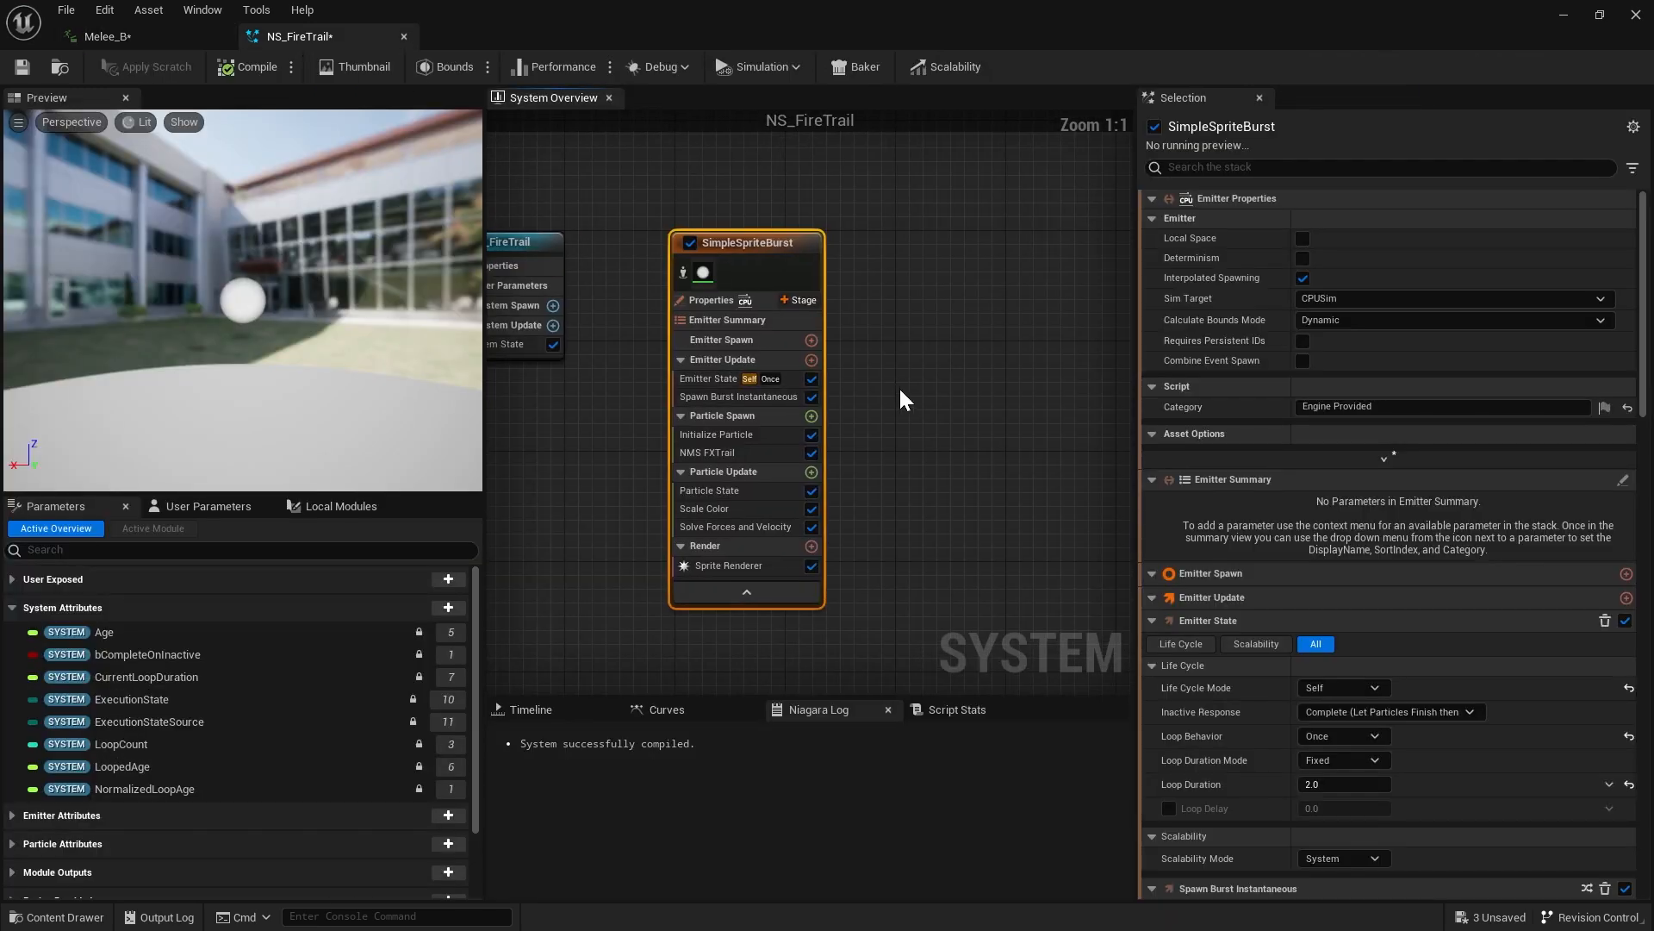
{"action": "left_click", "coordinate": [756, 397]}
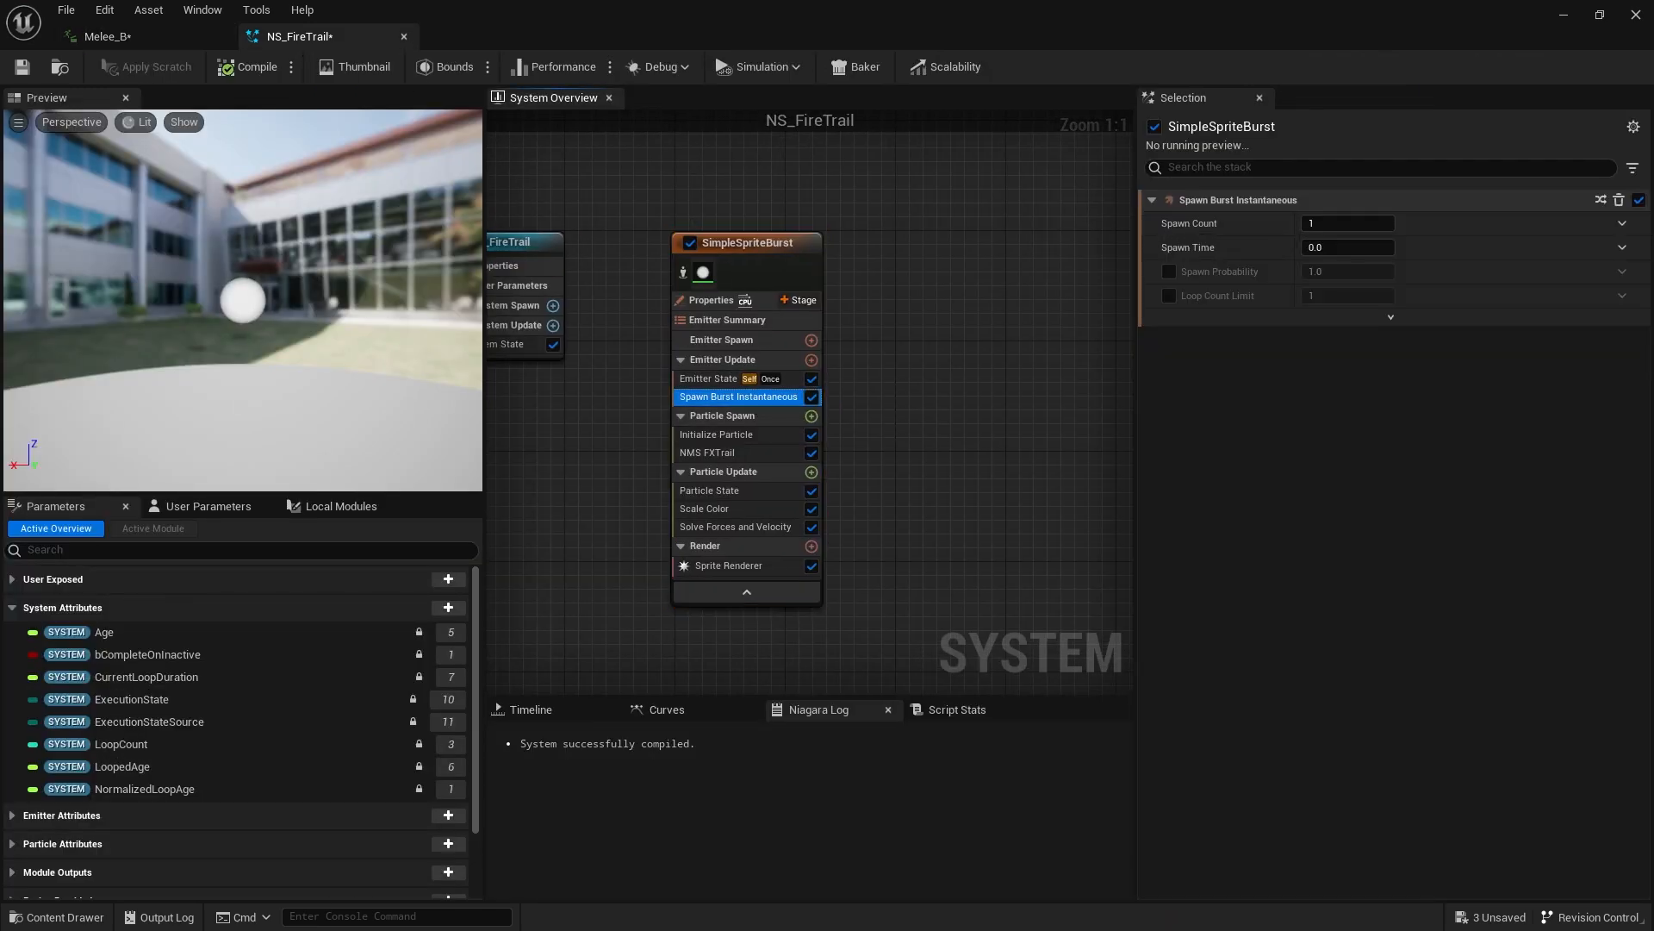
{"action": "key", "text": "Delete"}
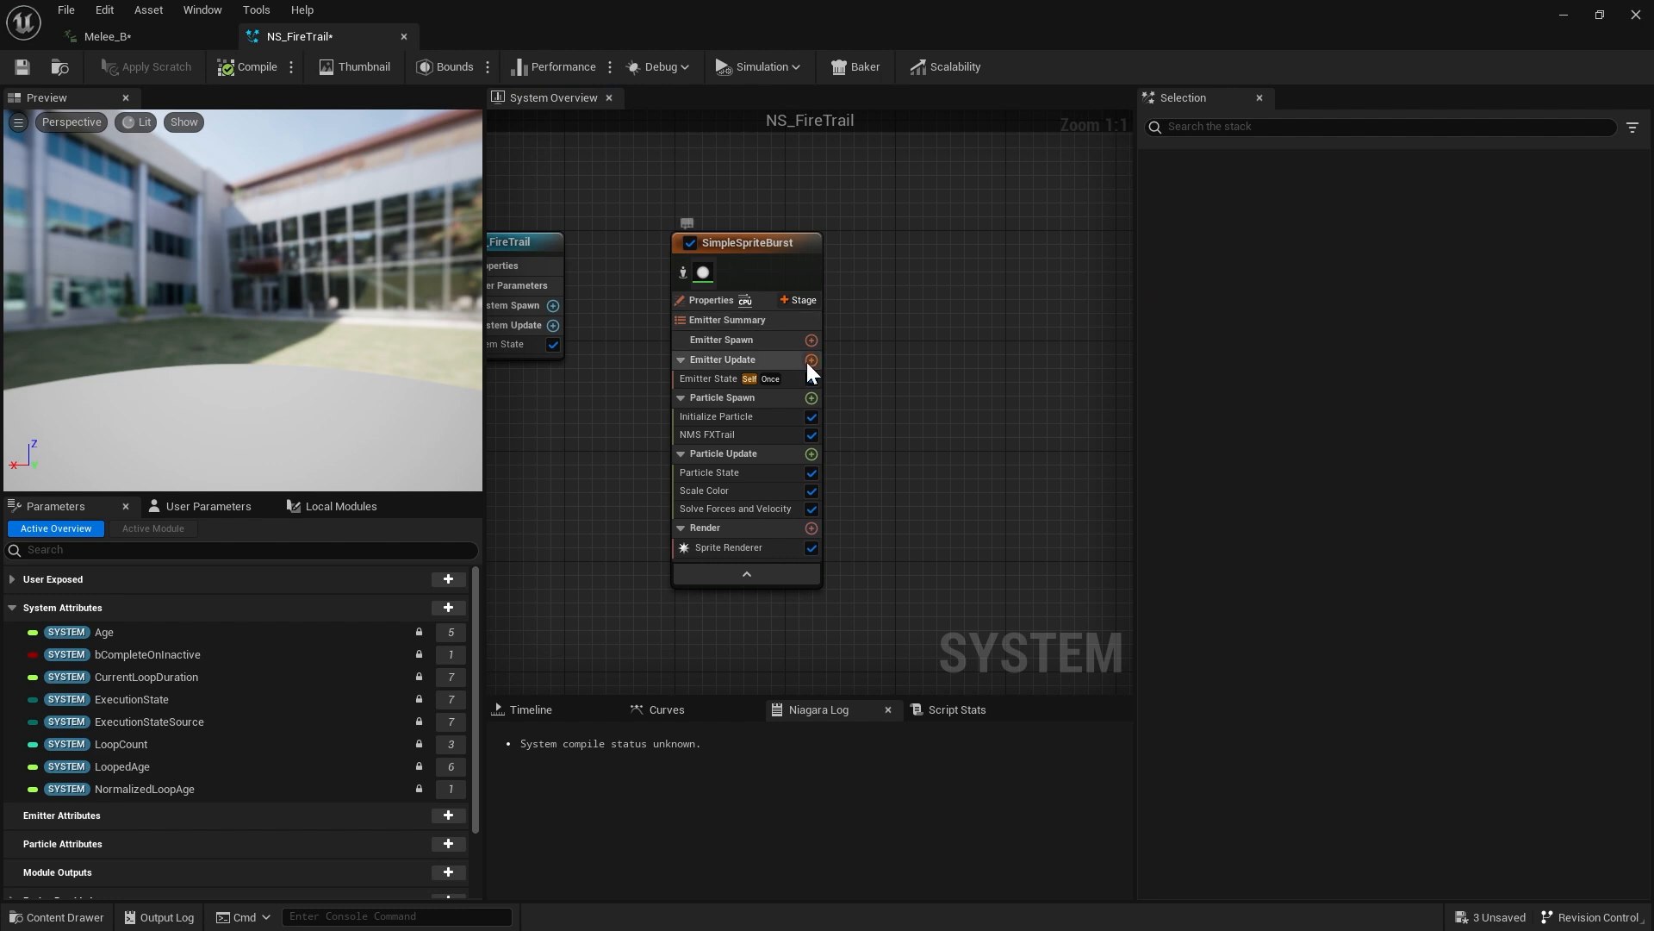
Add a Spawn Per Frame module to the SimpleSpriteBurst emitter's Emitter Update stage
{"action": "left_click", "coordinate": [753, 366]}
{"action": "left_click", "coordinate": [812, 360]}
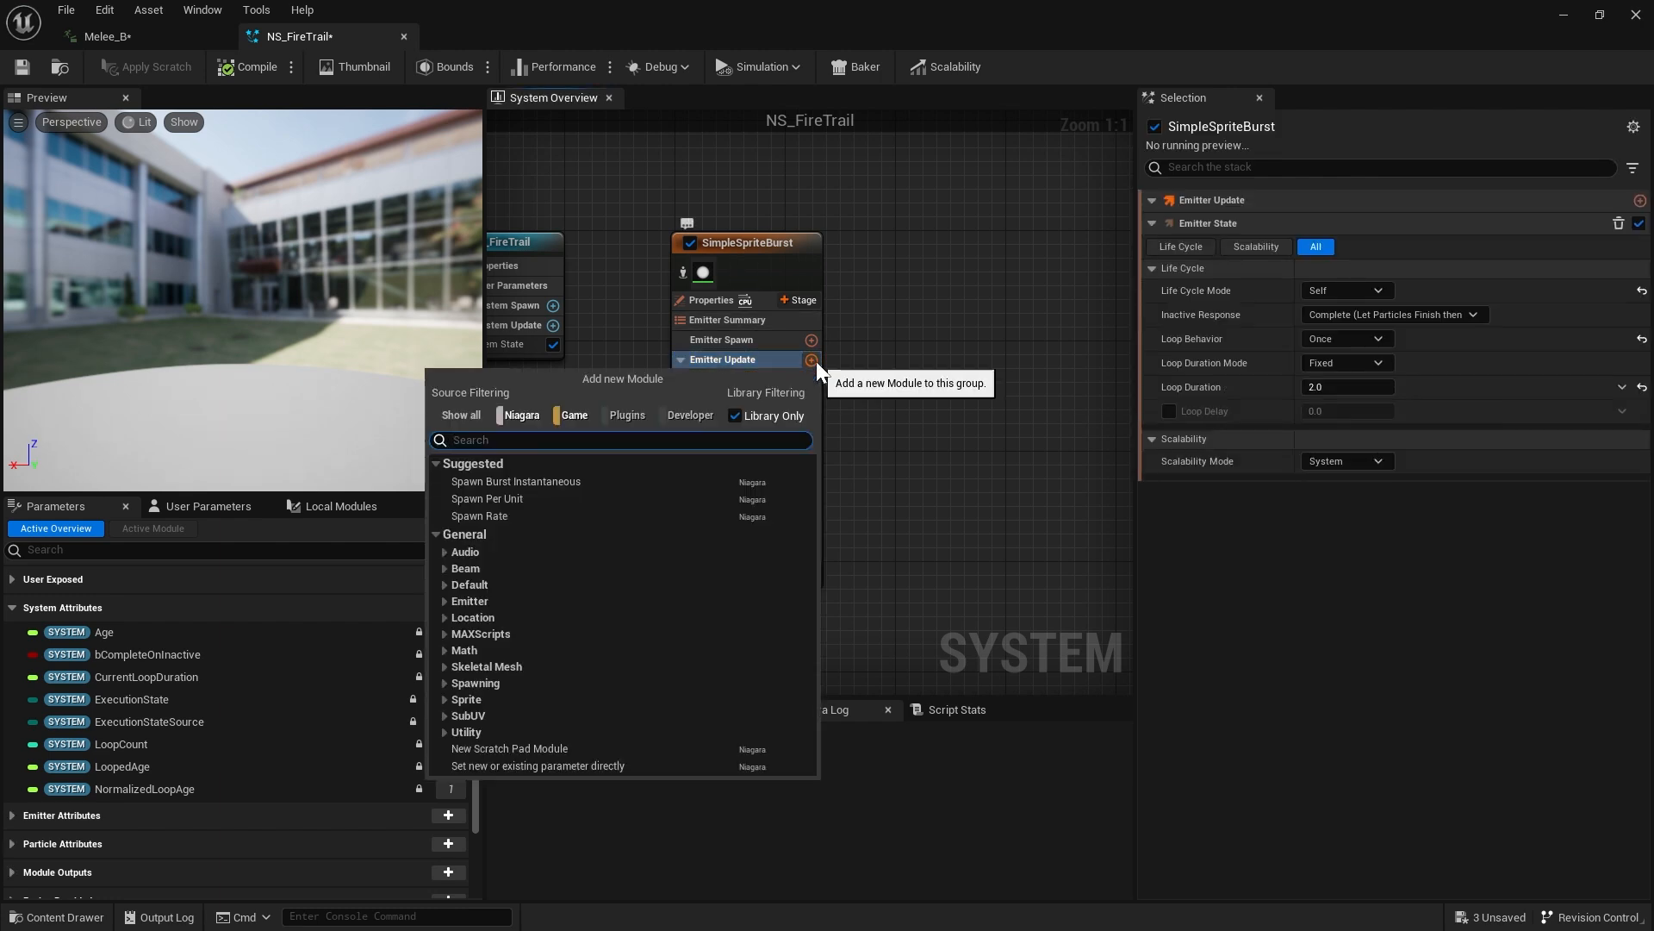
{"action": "type", "text": "spawn per"}
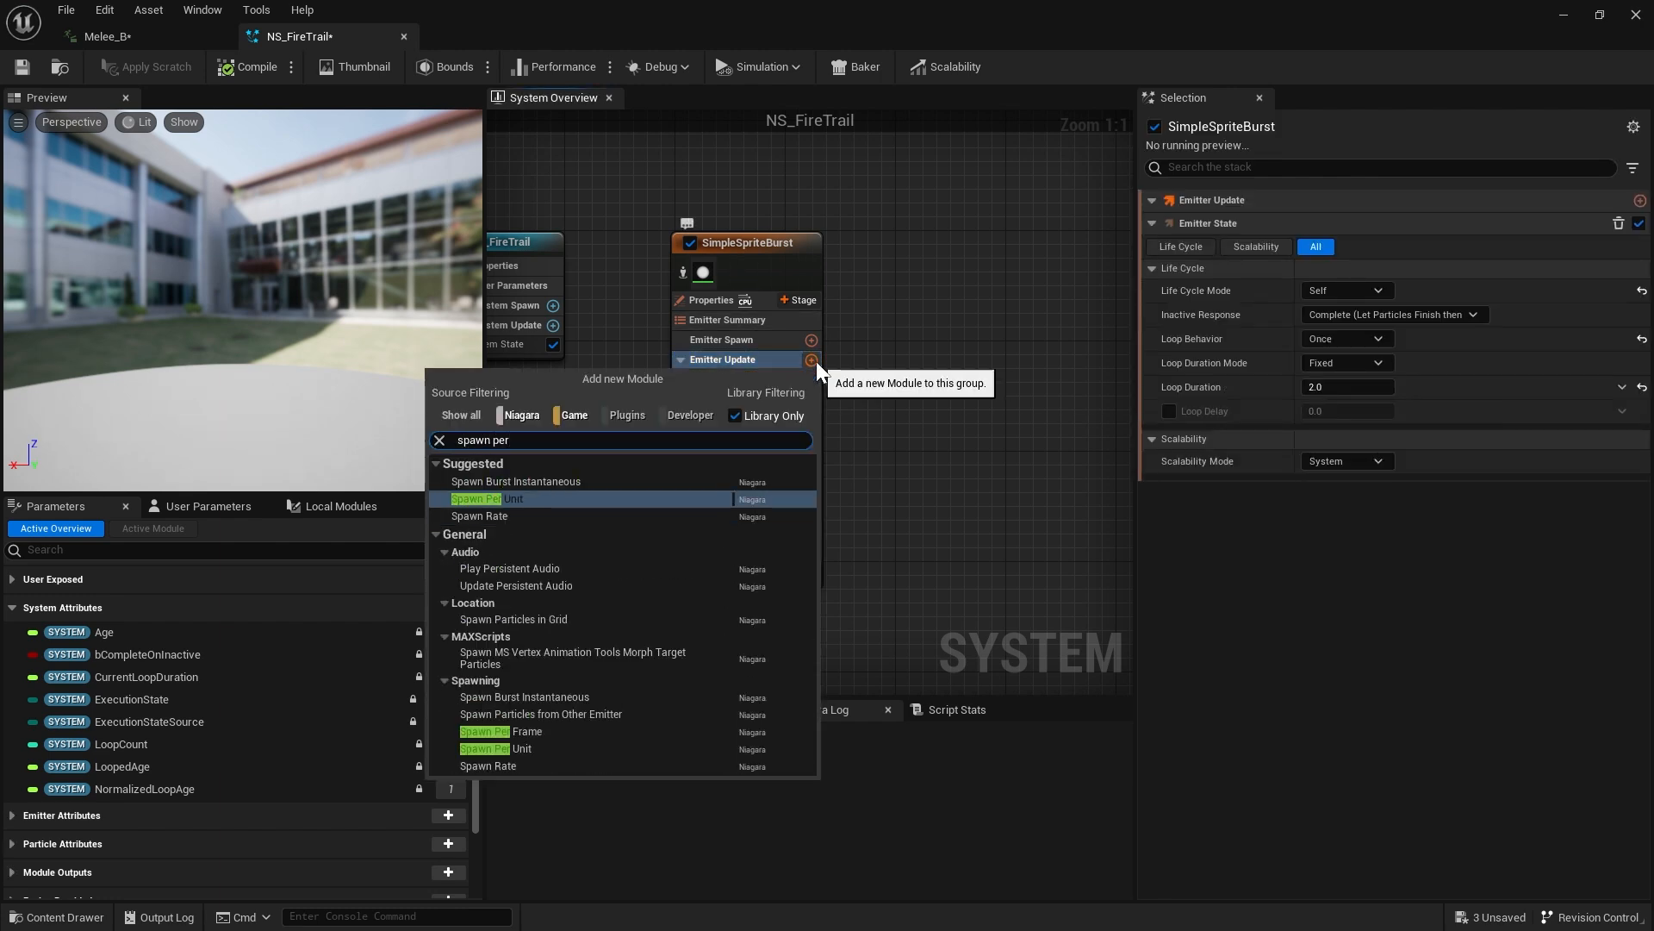
{"action": "type", "text": " fra"}
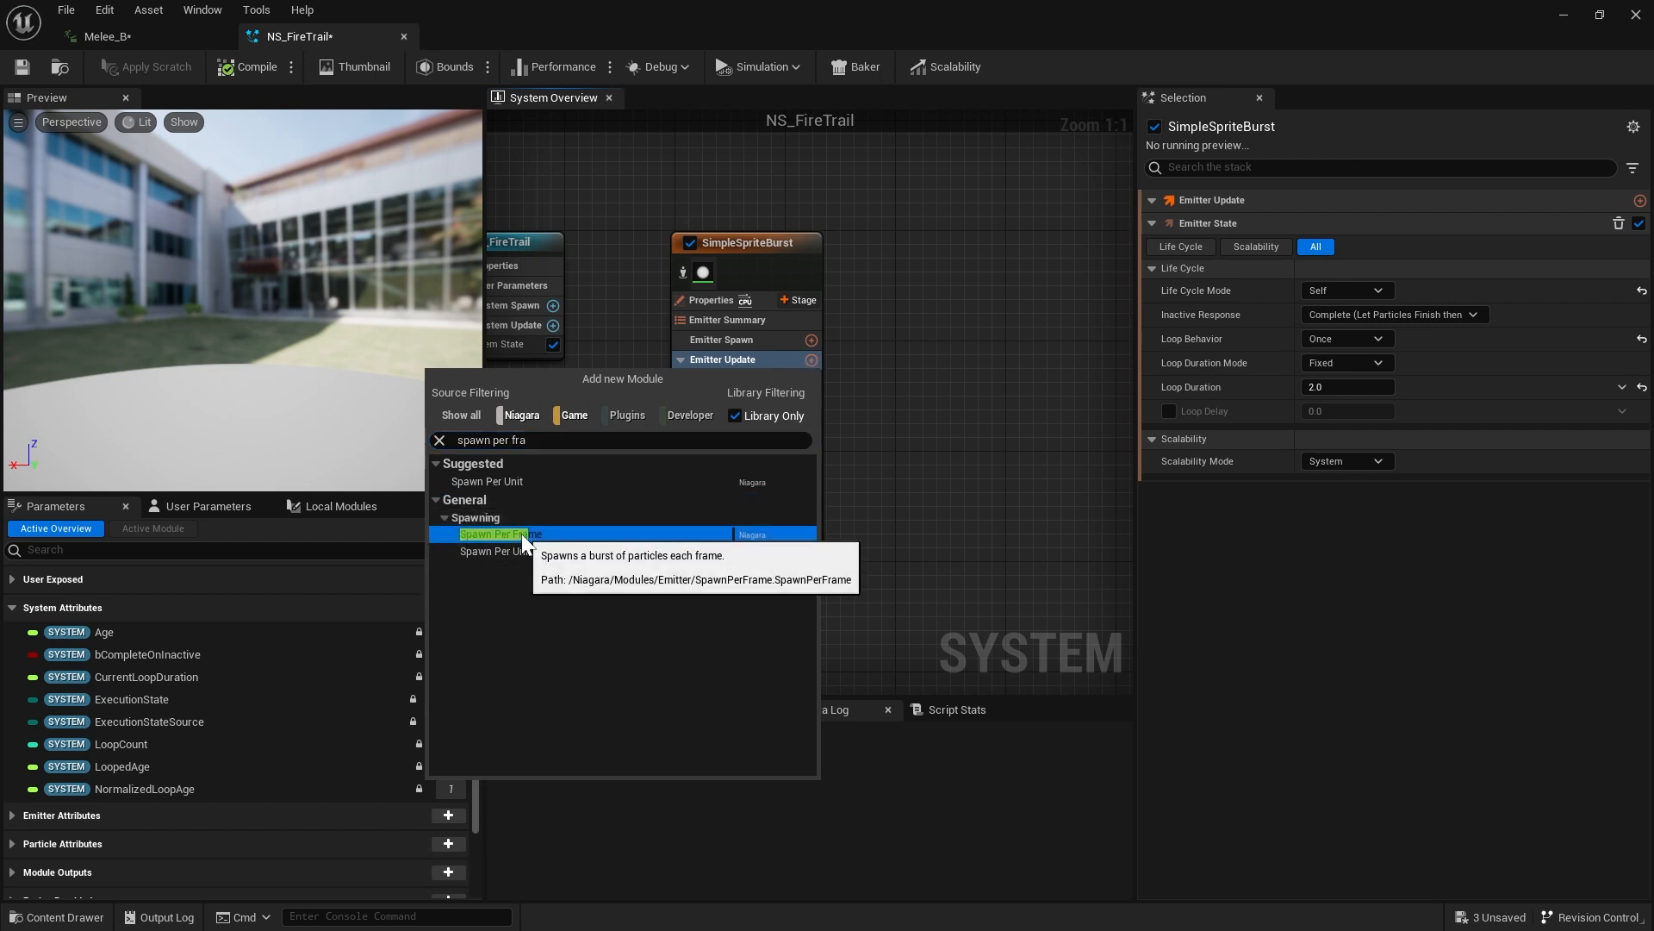
{"action": "left_click", "coordinate": [521, 534]}
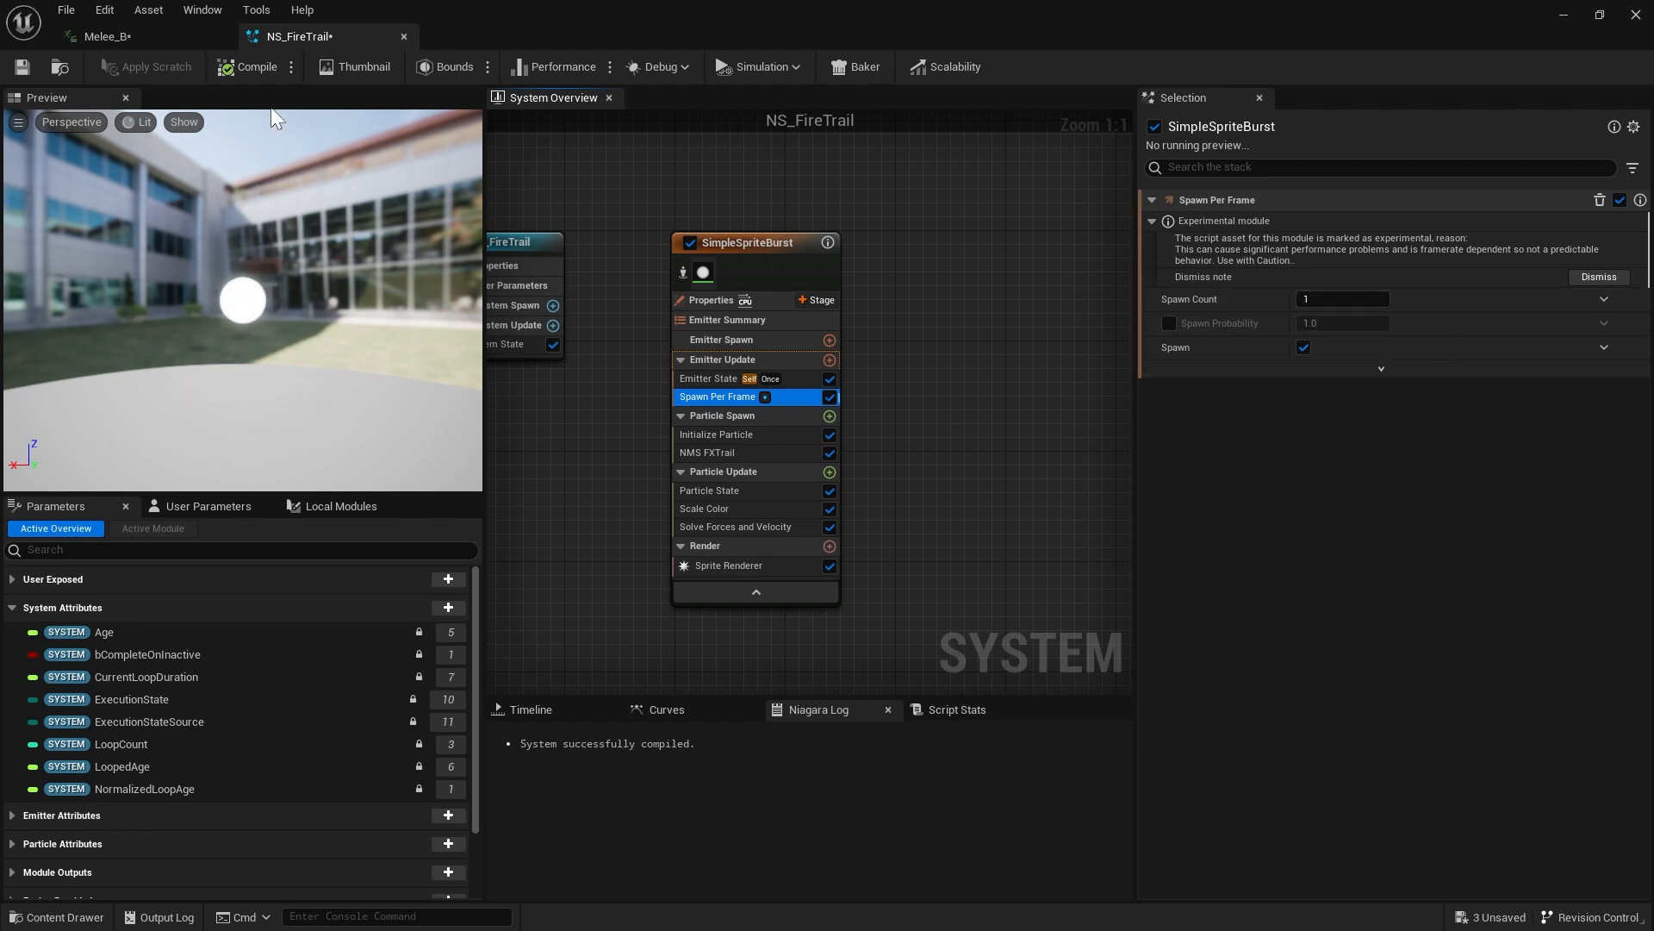
Replay the Melee_B swing from just before the notify state and examine the particle trail from several angles
{"action": "left_click", "coordinate": [153, 39]}
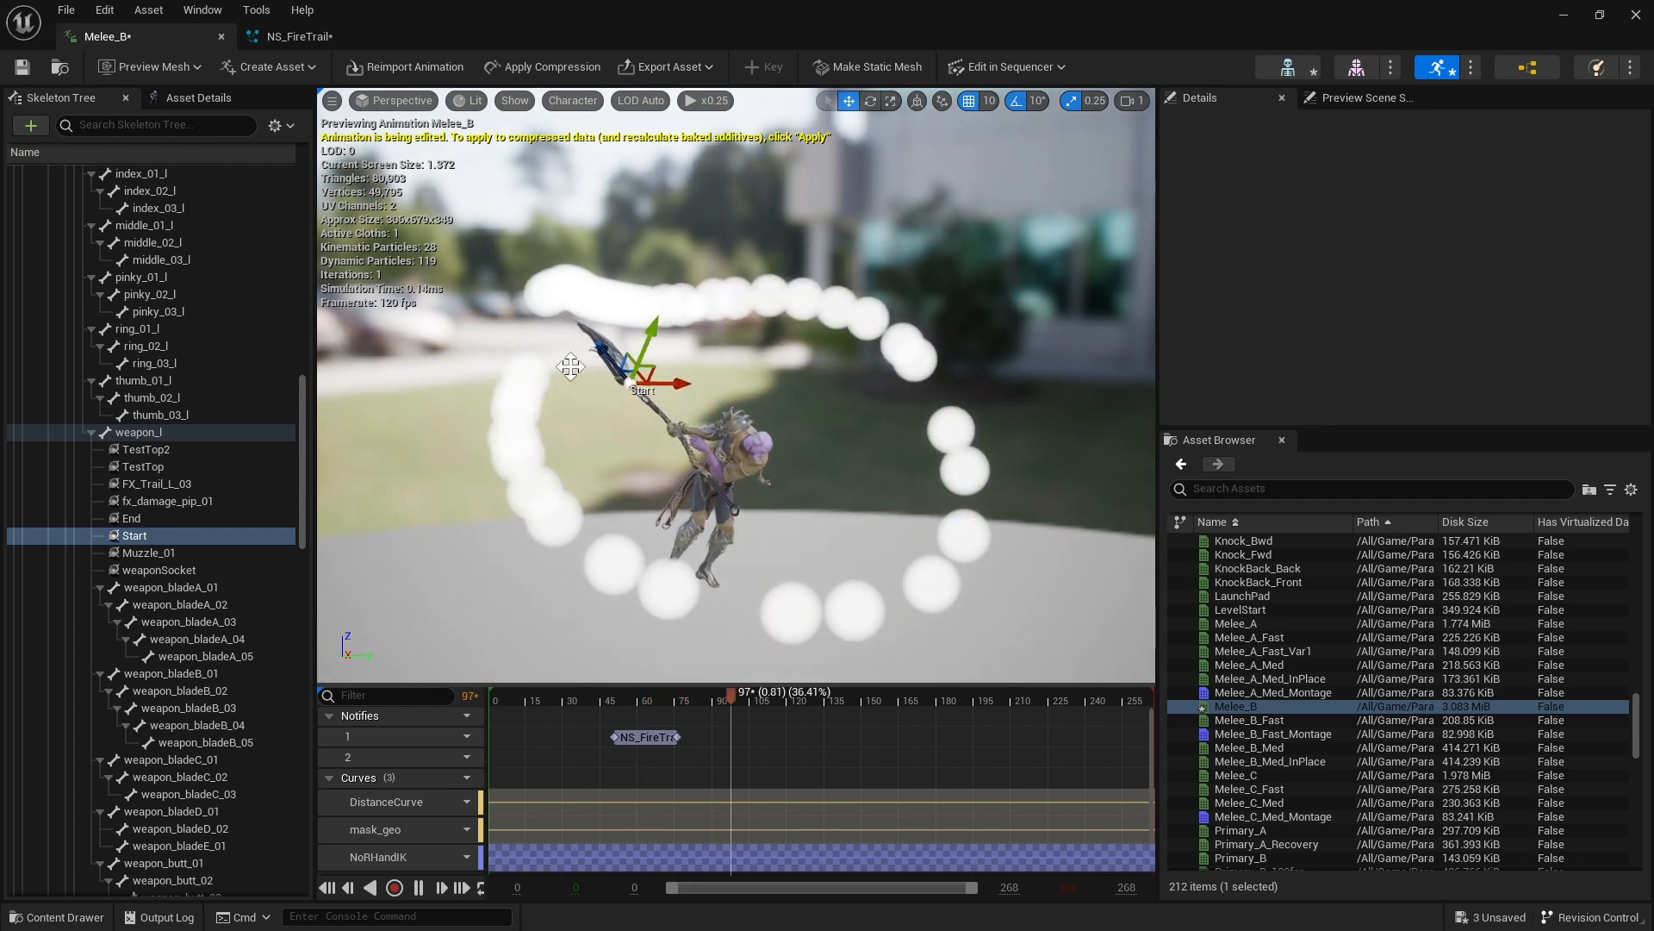
{"action": "left_click", "coordinate": [591, 699]}
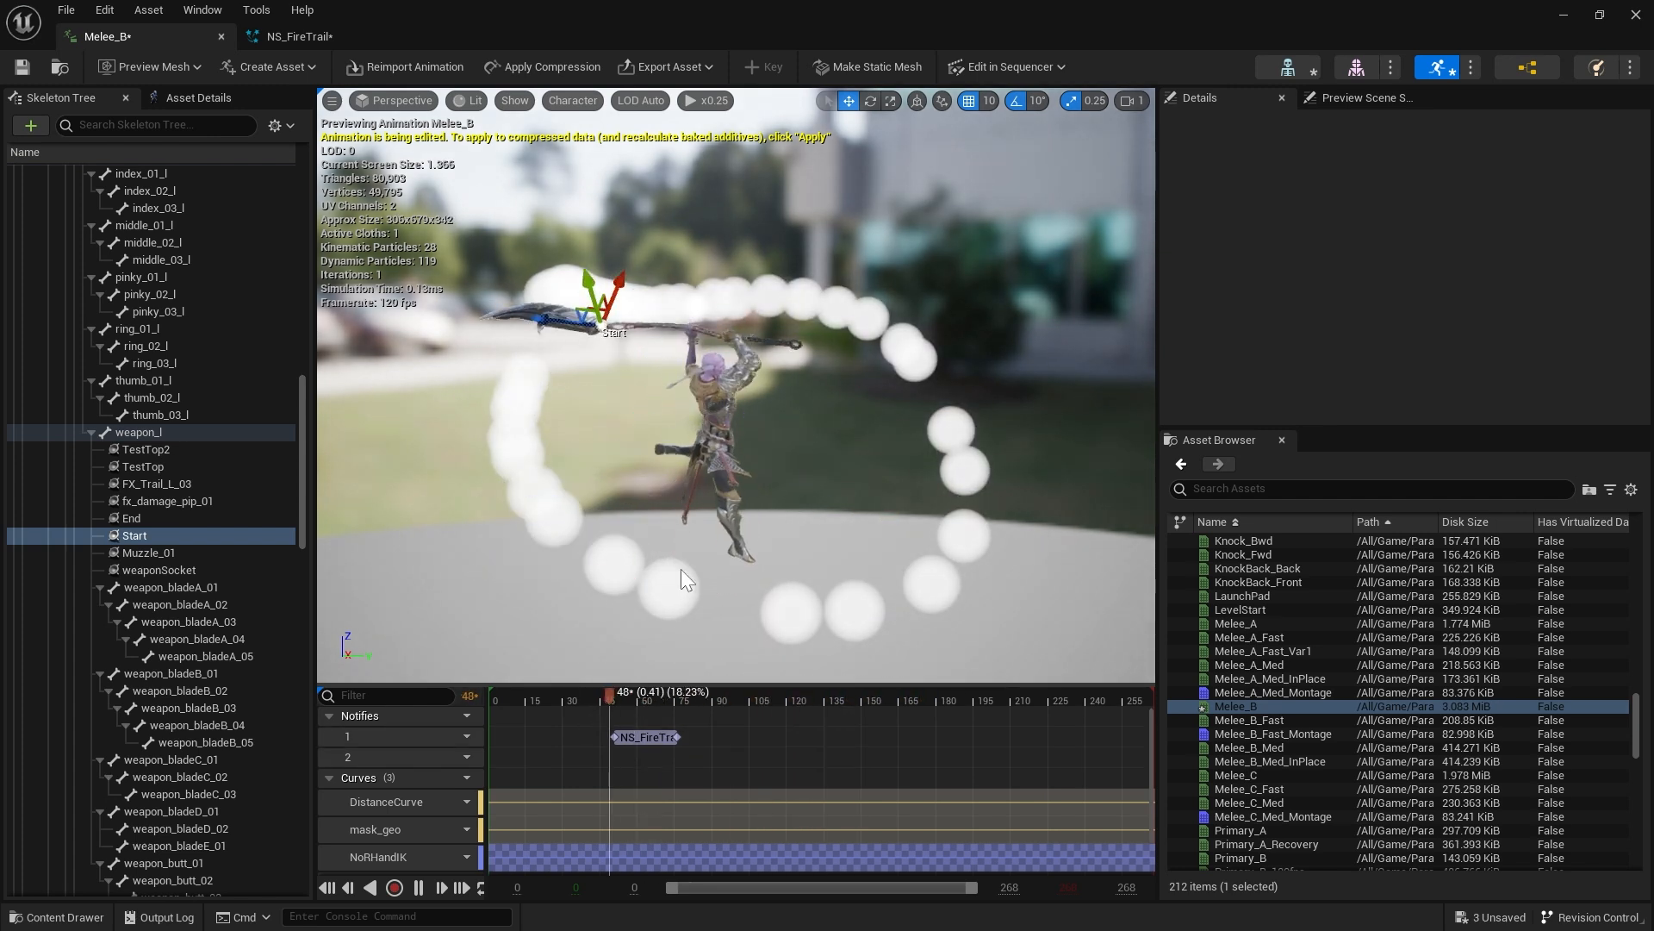
{"action": "left_click", "coordinate": [596, 699]}
{"action": "right_click_drag", "start_coordinate": [825, 475], "coordinate": [1017, 527]}
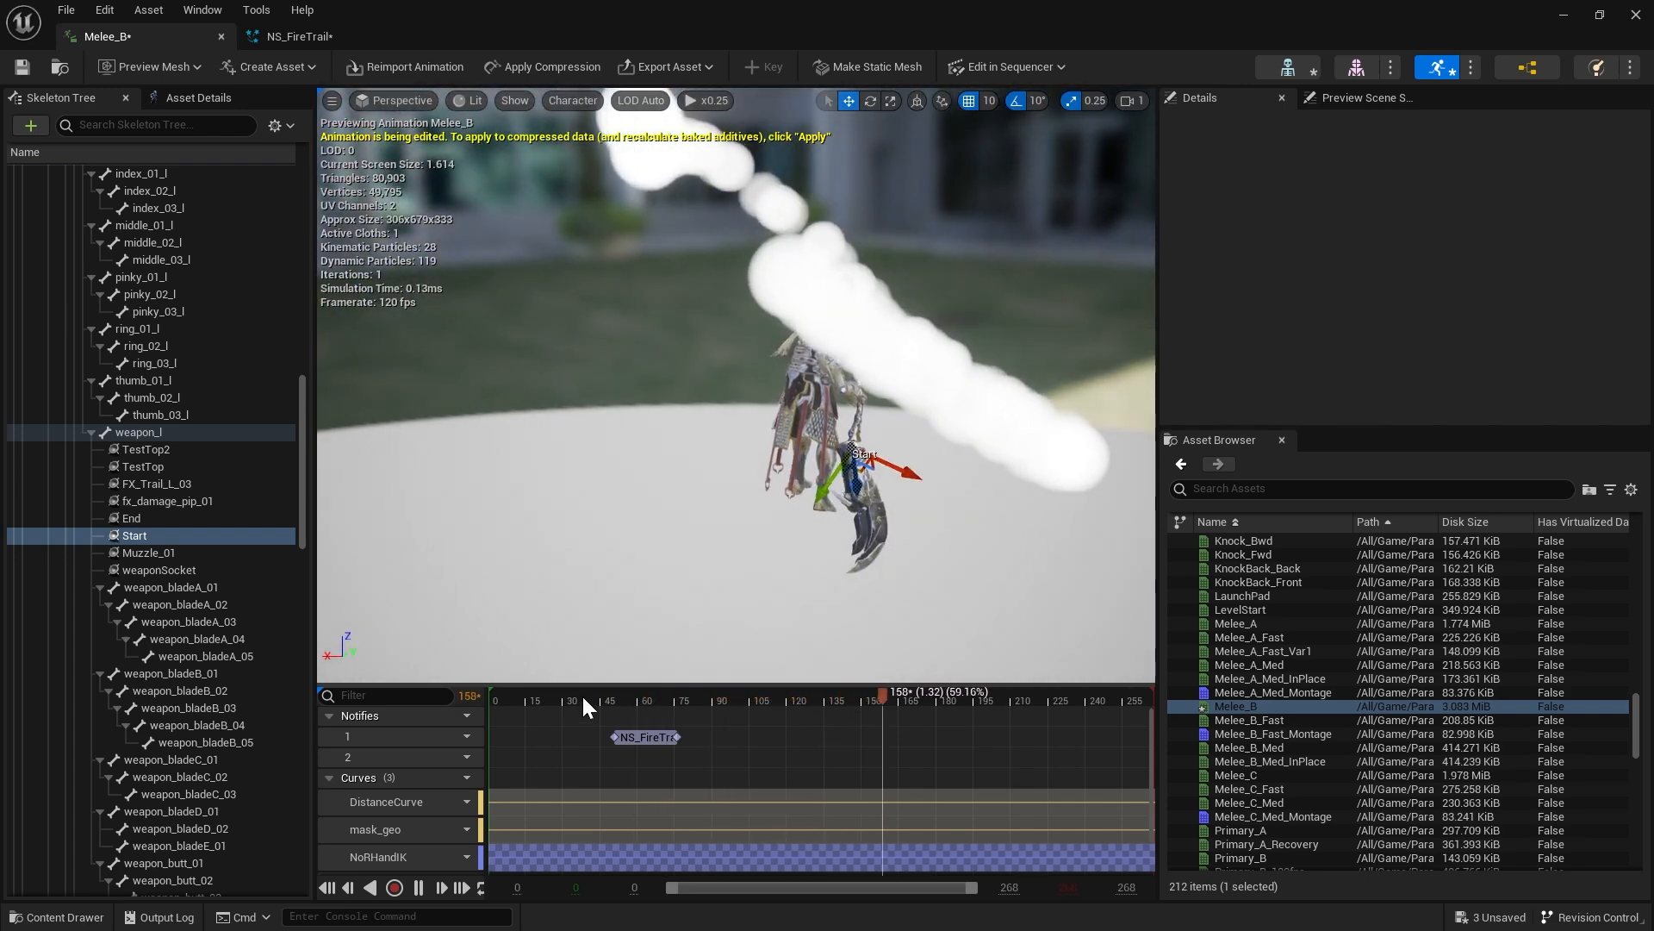
{"action": "left_click", "coordinate": [590, 697]}
{"action": "left_click_drag", "start_coordinate": [776, 414], "coordinate": [508, 383], "text": "alt"}
{"action": "right_click_drag", "start_coordinate": [736, 388], "coordinate": [728, 458]}
Set the Initialize Particle Lifetime to 0.5 in NS_FireTrail, check the shorter trail in Melee_B, and return to the system
{"action": "left_click", "coordinate": [297, 37]}
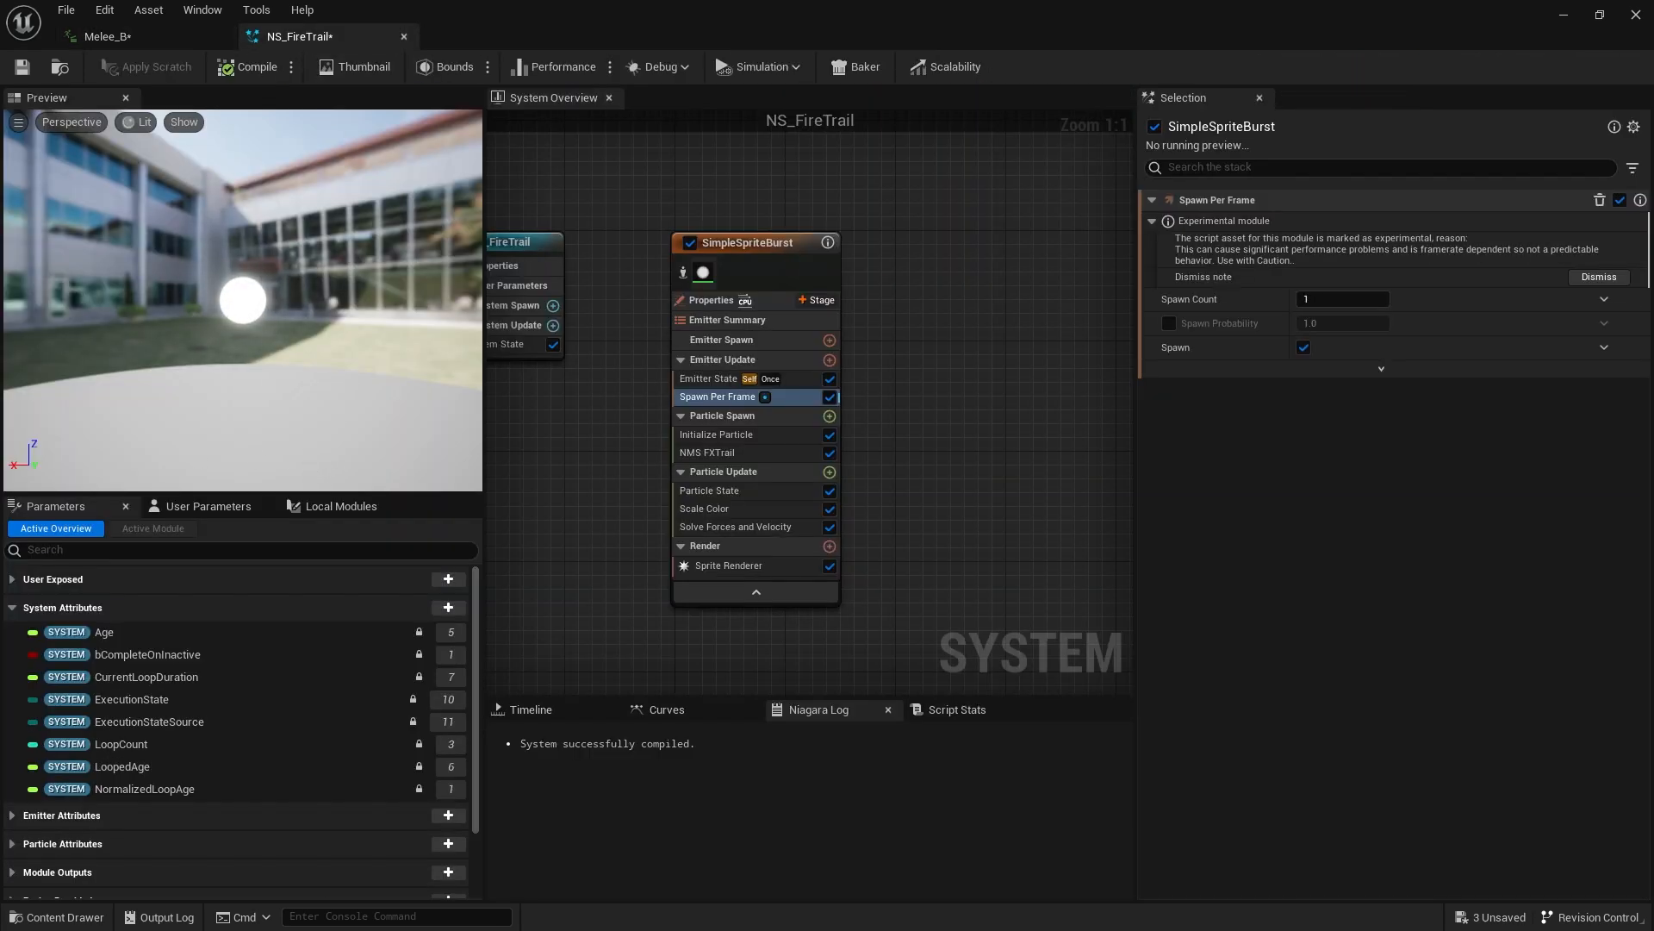
{"action": "left_click", "coordinate": [758, 434]}
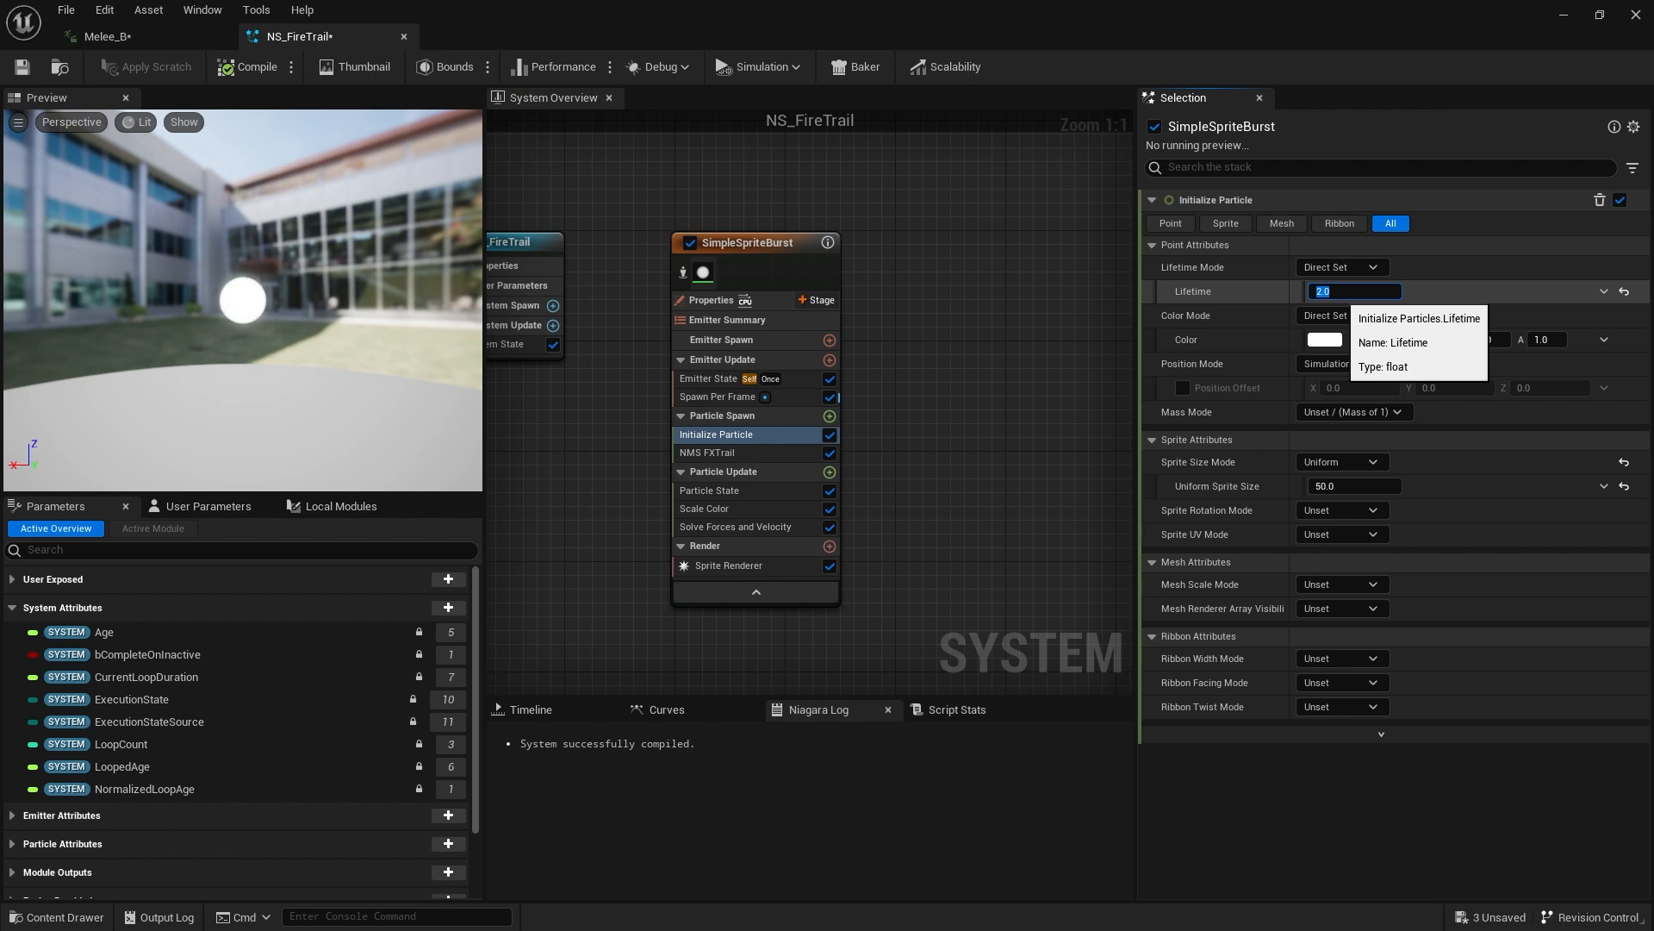
{"action": "type", "text": "0.5"}
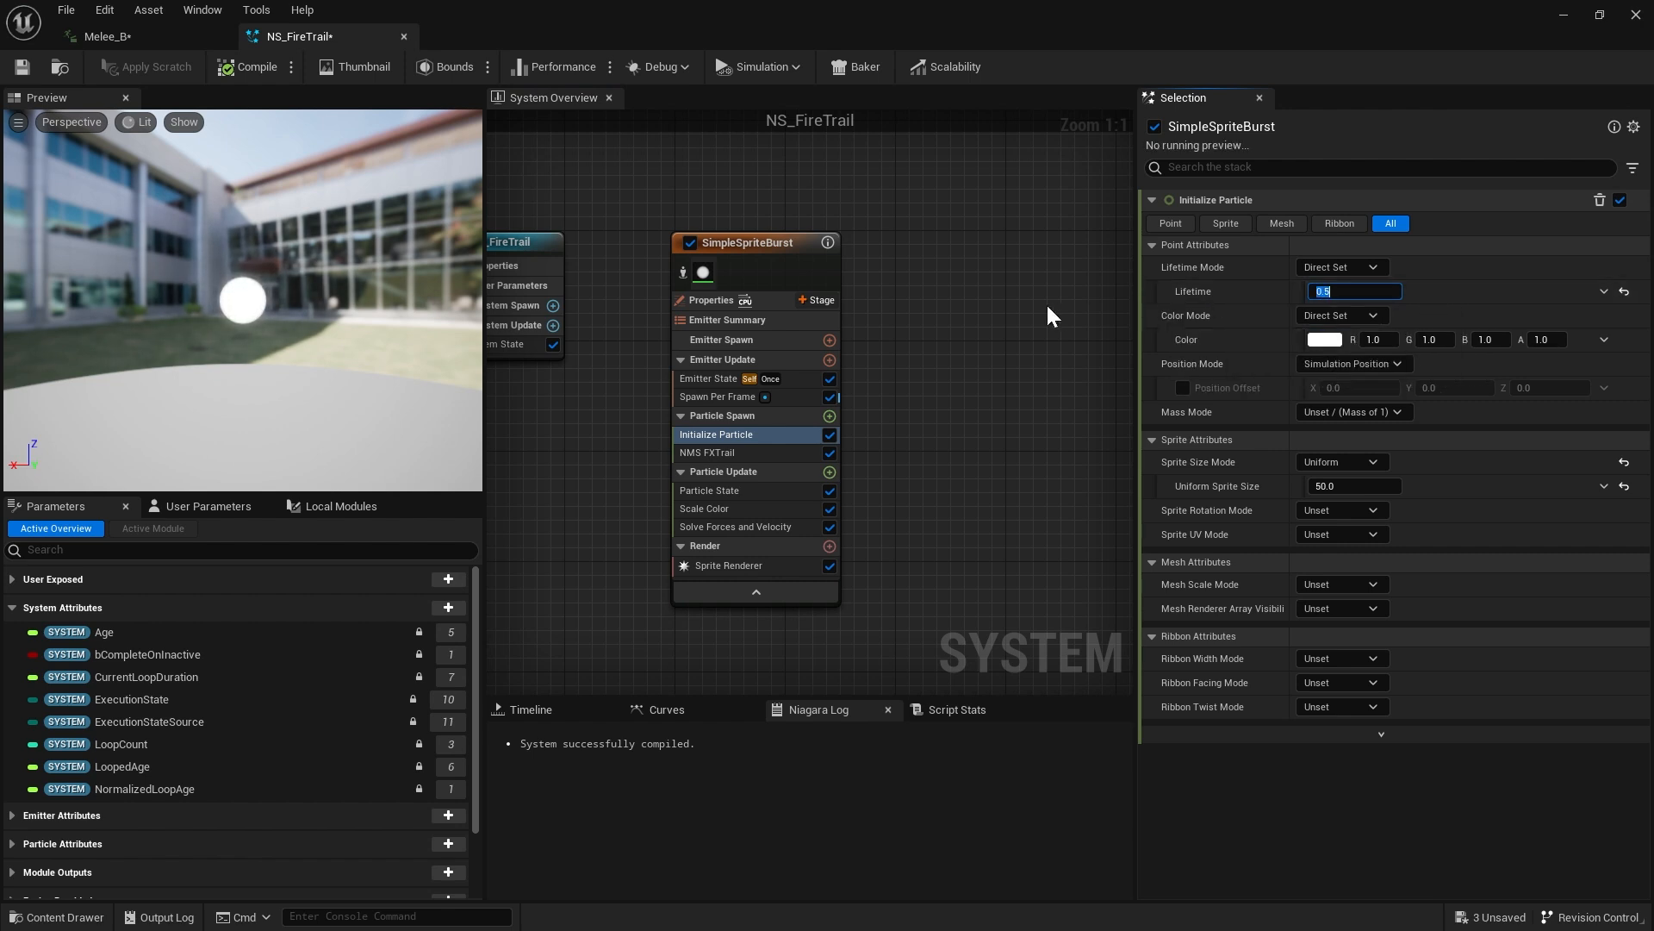
{"action": "left_click", "coordinate": [137, 40]}
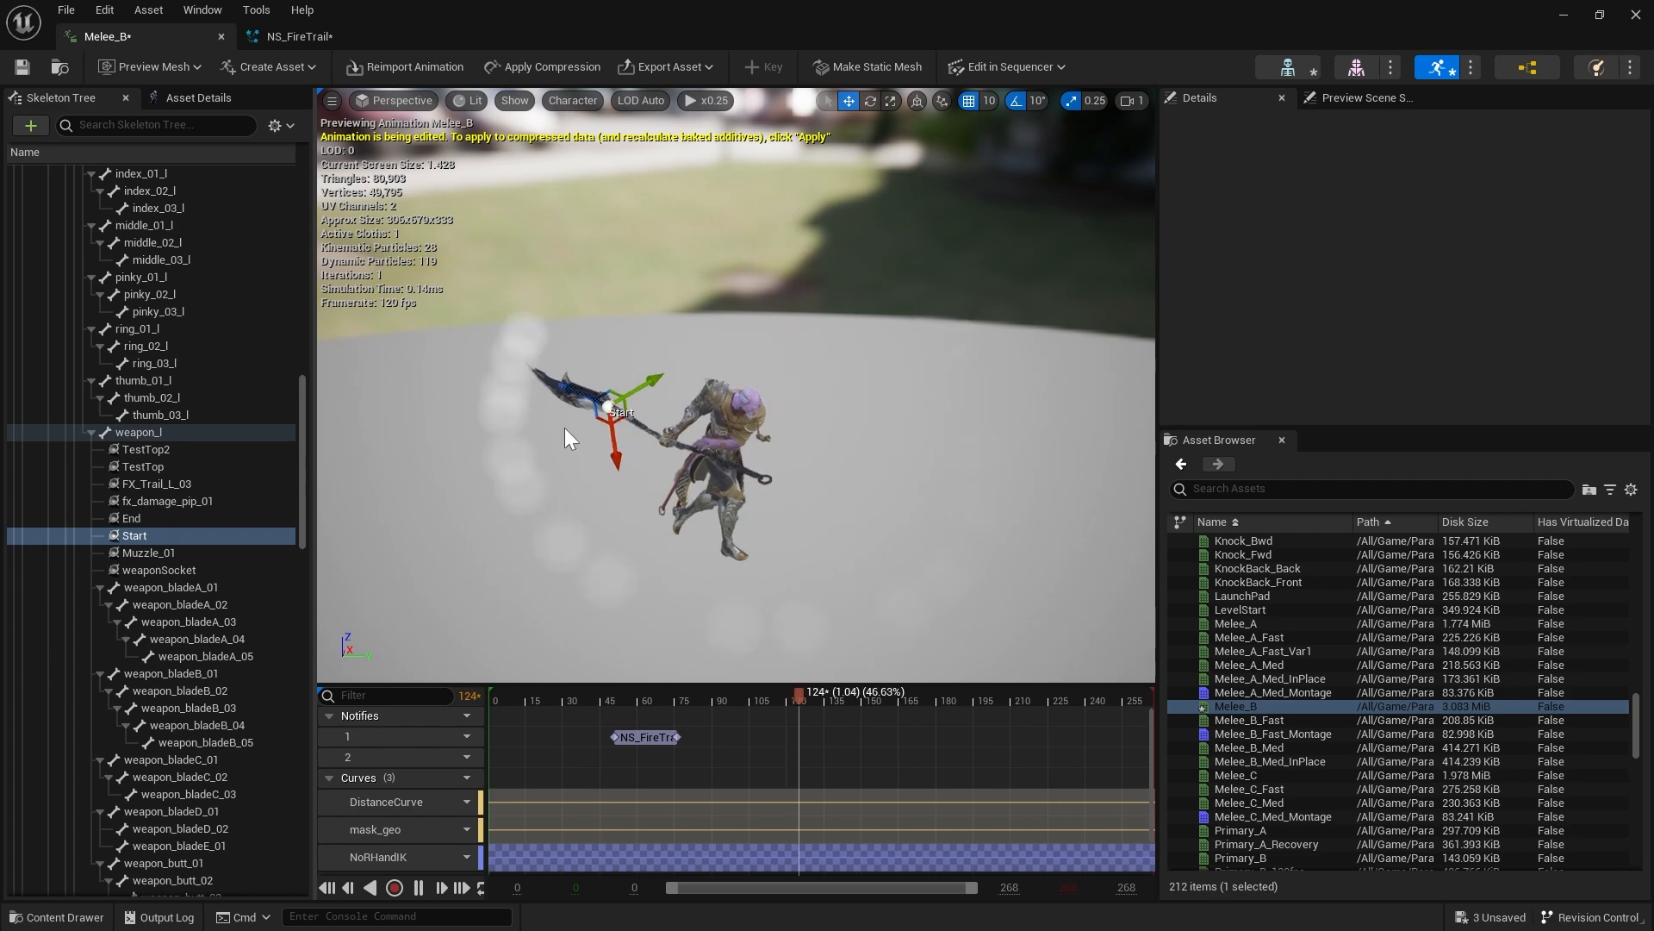
{"action": "left_click", "coordinate": [293, 37]}
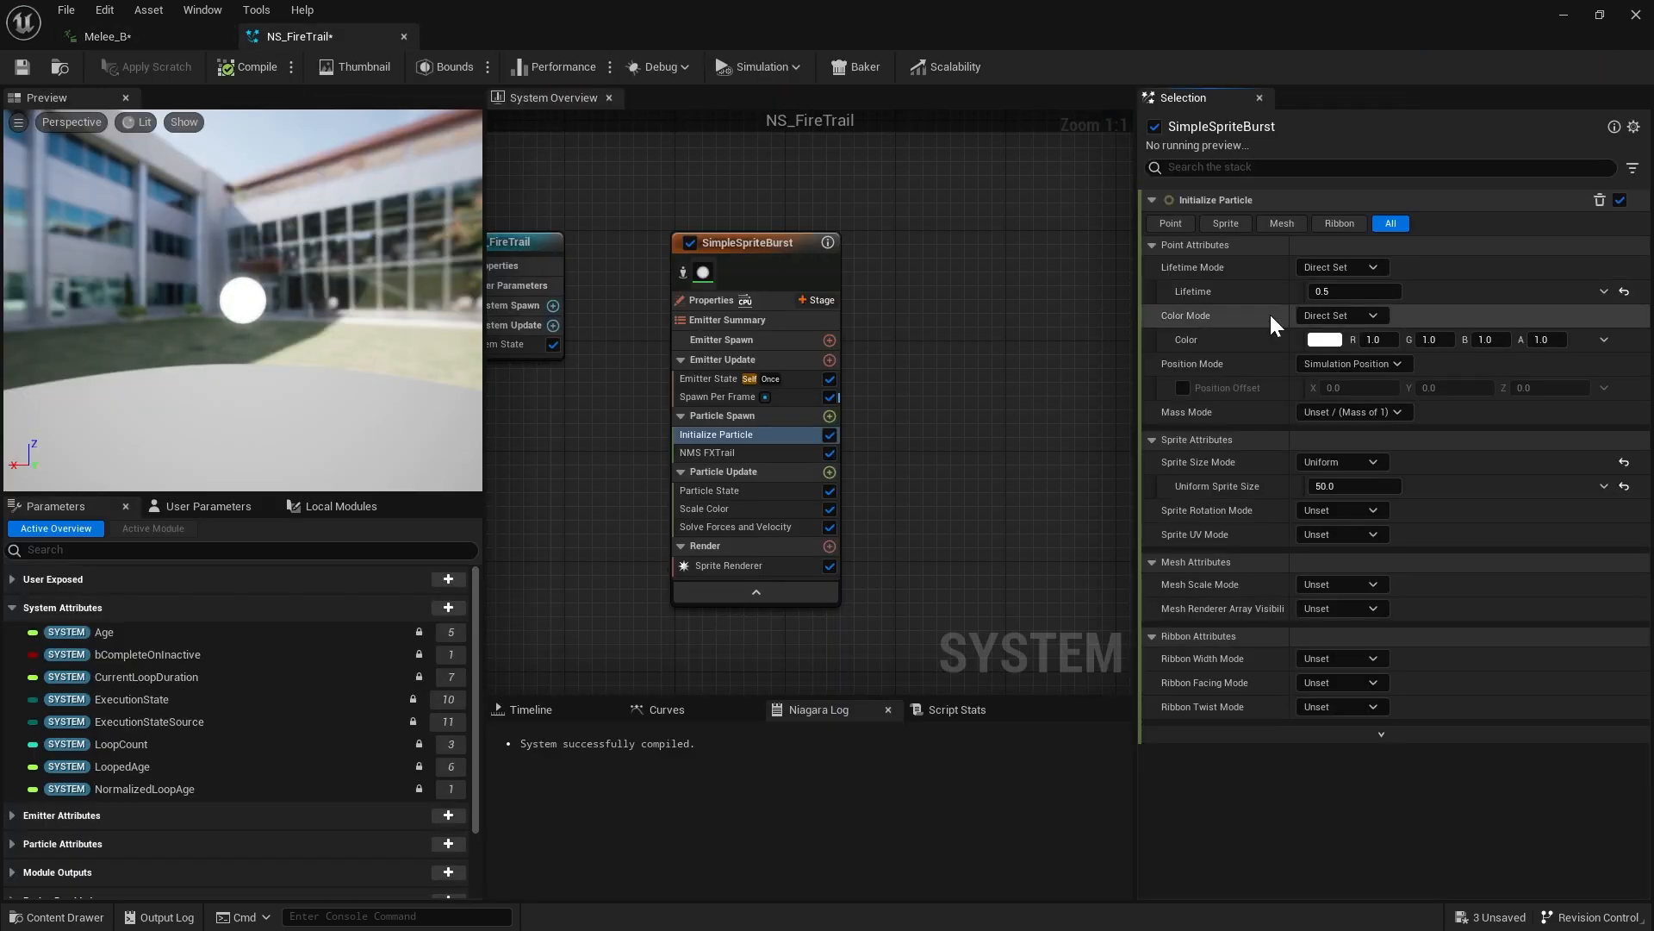
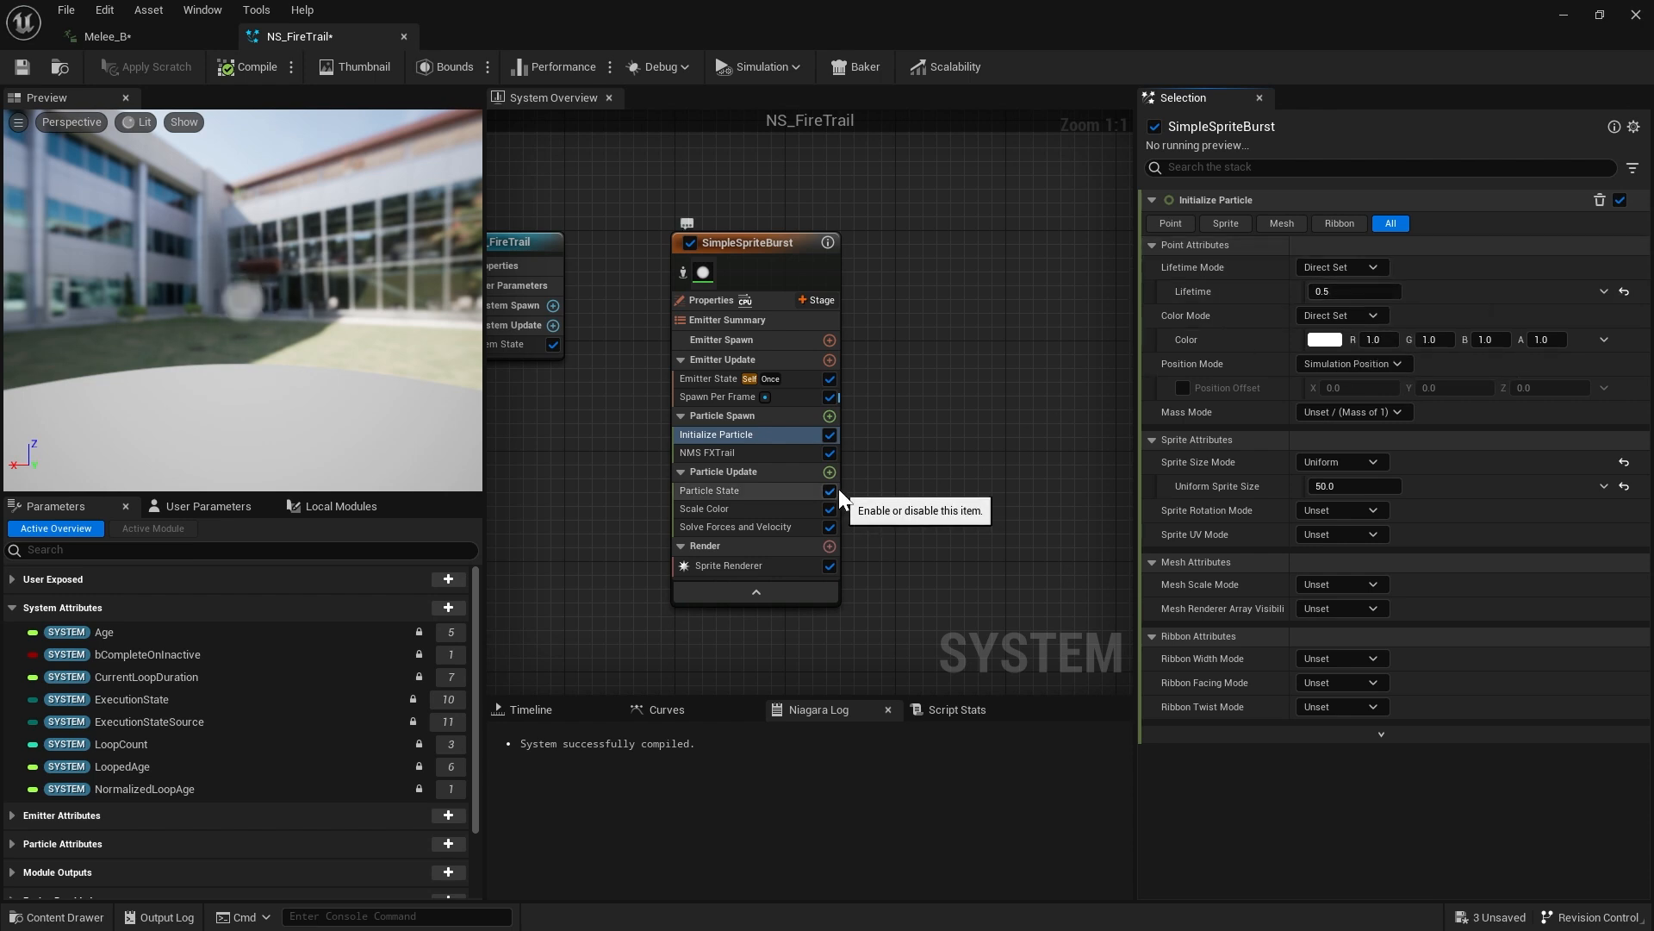
Replace the SimpleSpriteBurst emitter's Sprite Renderer with a Ribbon Renderer
{"action": "left_click", "coordinate": [760, 567]}
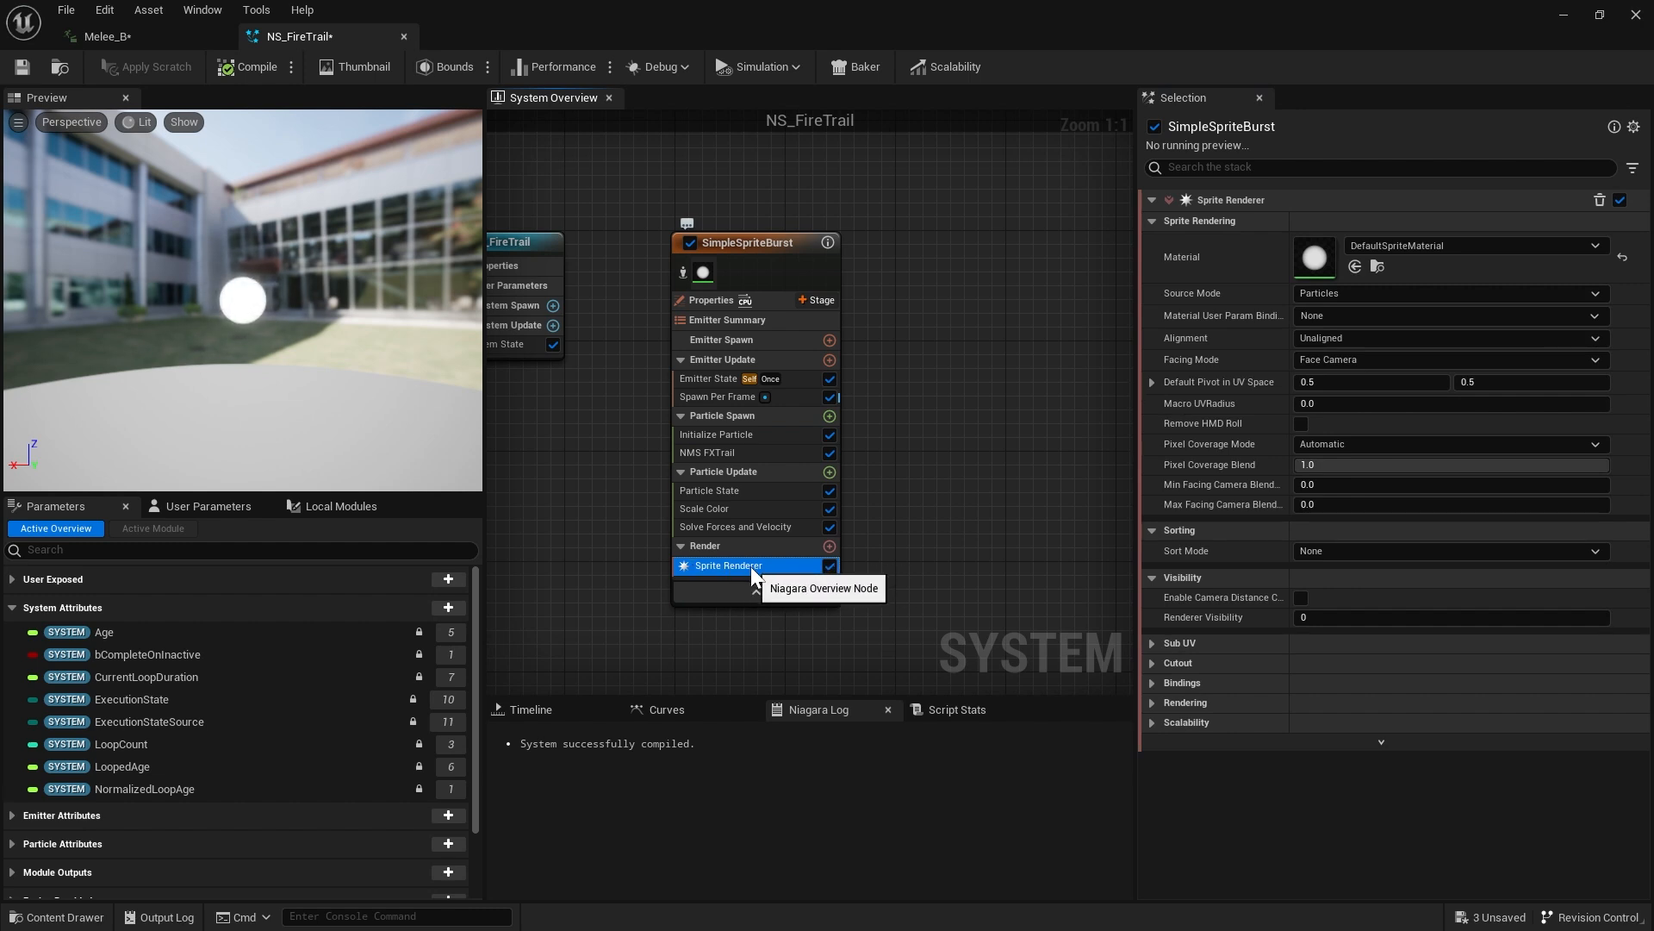
{"action": "key", "text": "Delete"}
{"action": "left_click", "coordinate": [829, 529]}
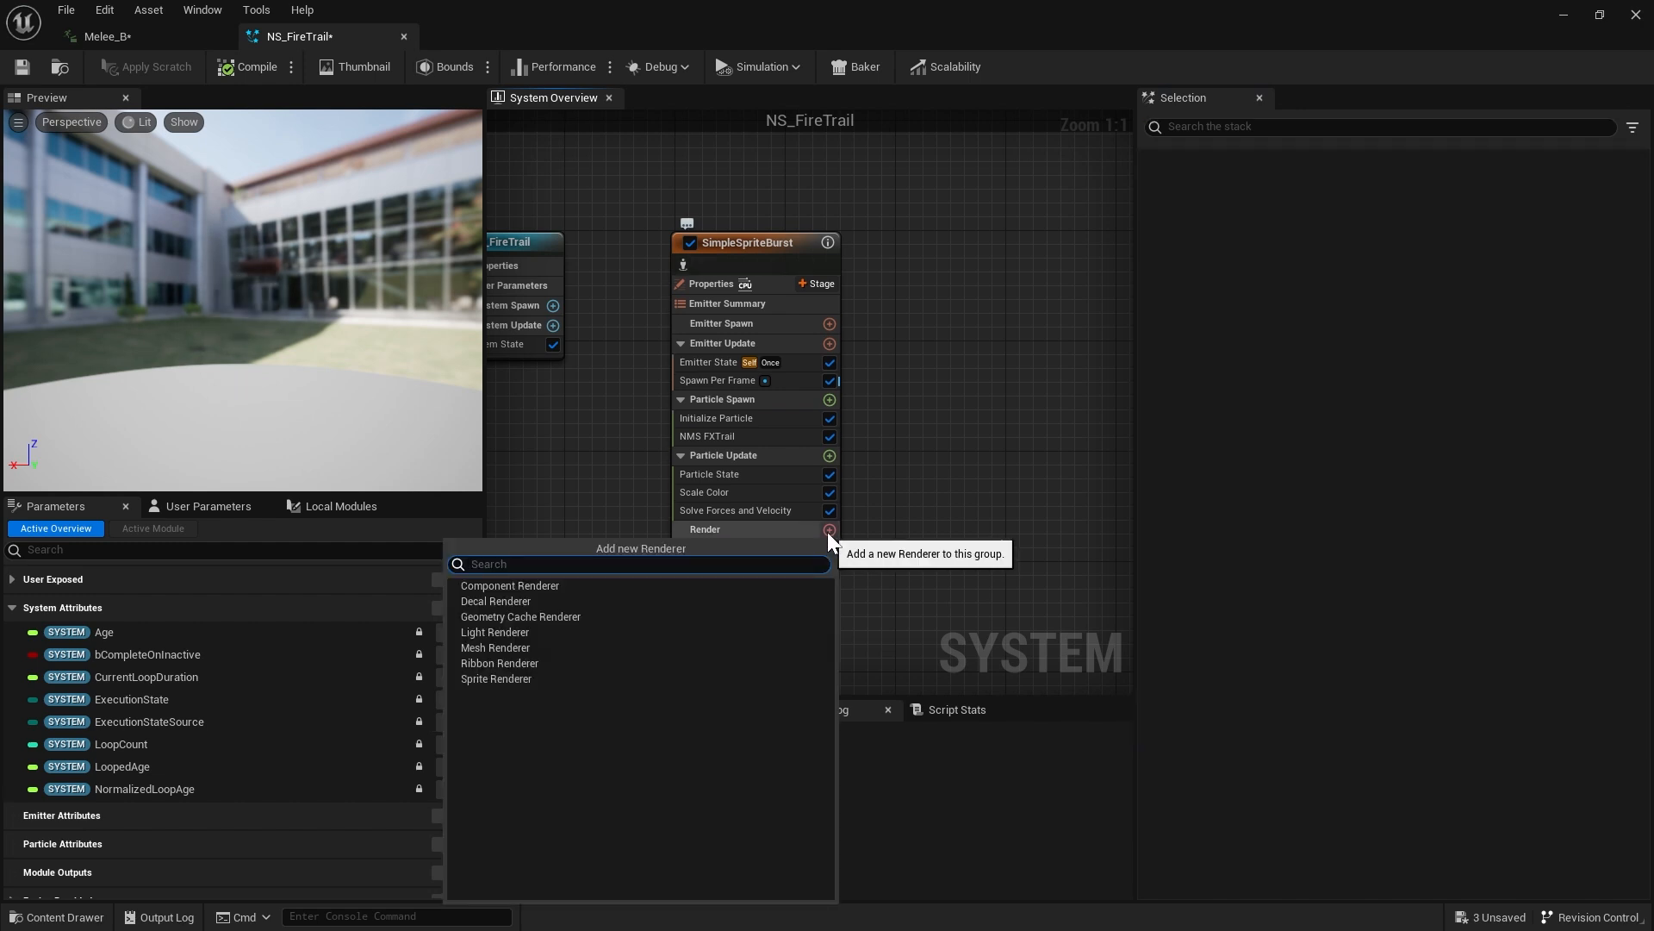
{"action": "type", "text": "ribbon"}
{"action": "left_click", "coordinate": [593, 583]}
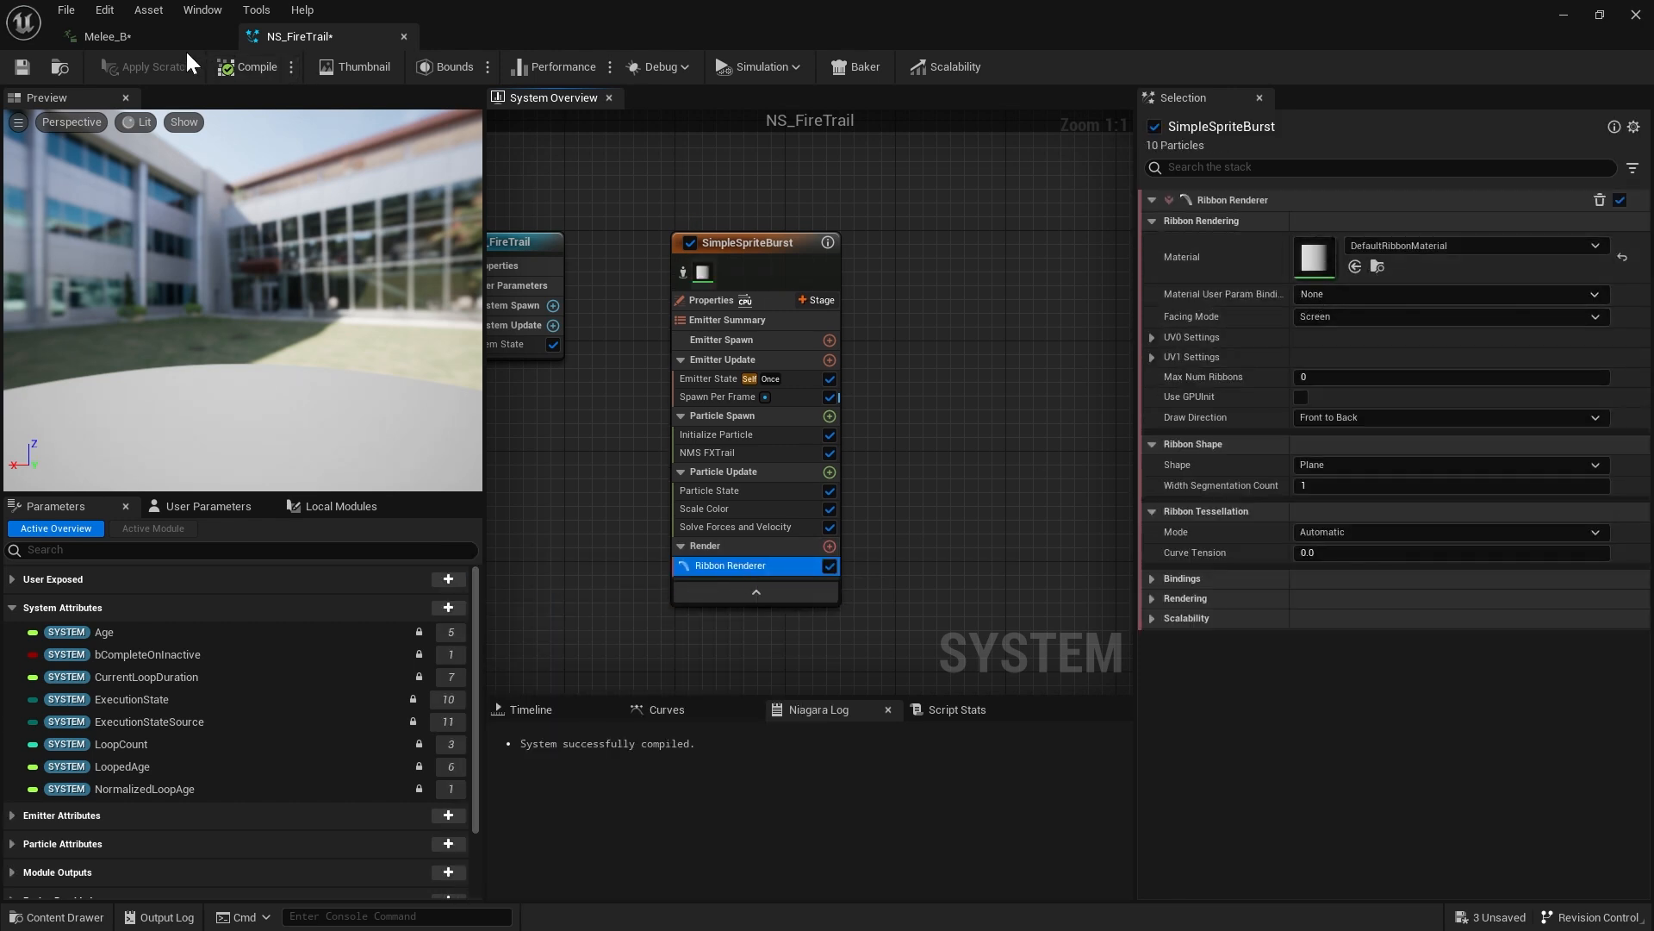
Replay the Melee_B swing from just before the notify state and examine the ribbon trail from several angles
{"action": "left_click", "coordinate": [131, 44]}
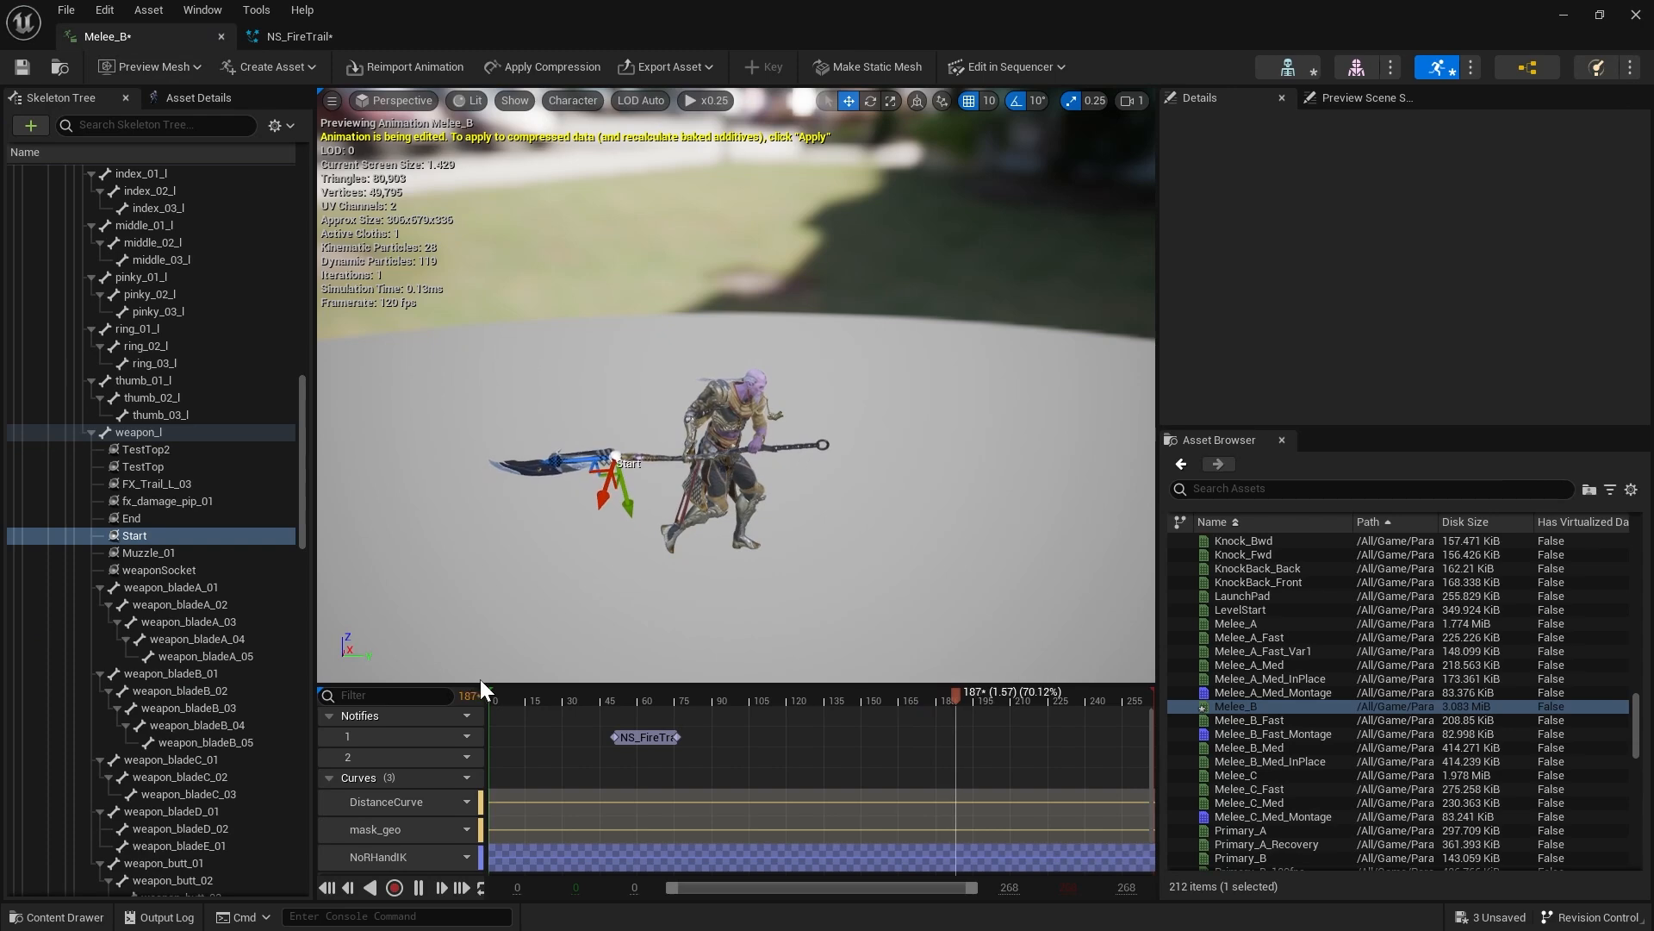
{"action": "left_click", "coordinate": [591, 694]}
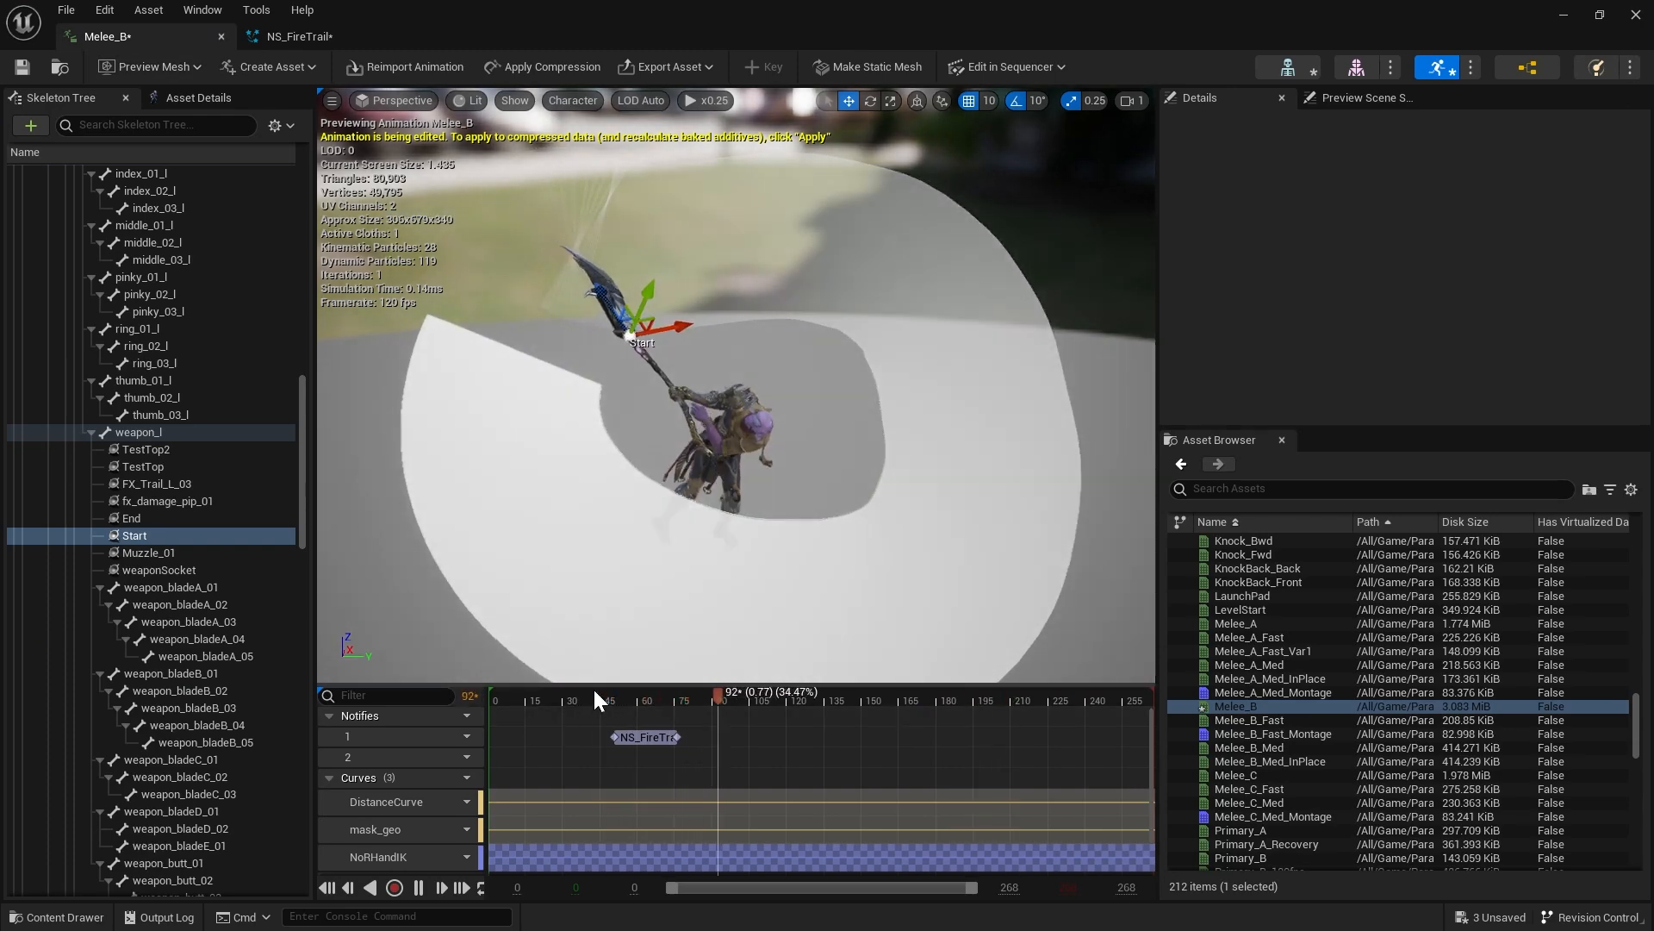
{"action": "left_click", "coordinate": [591, 692]}
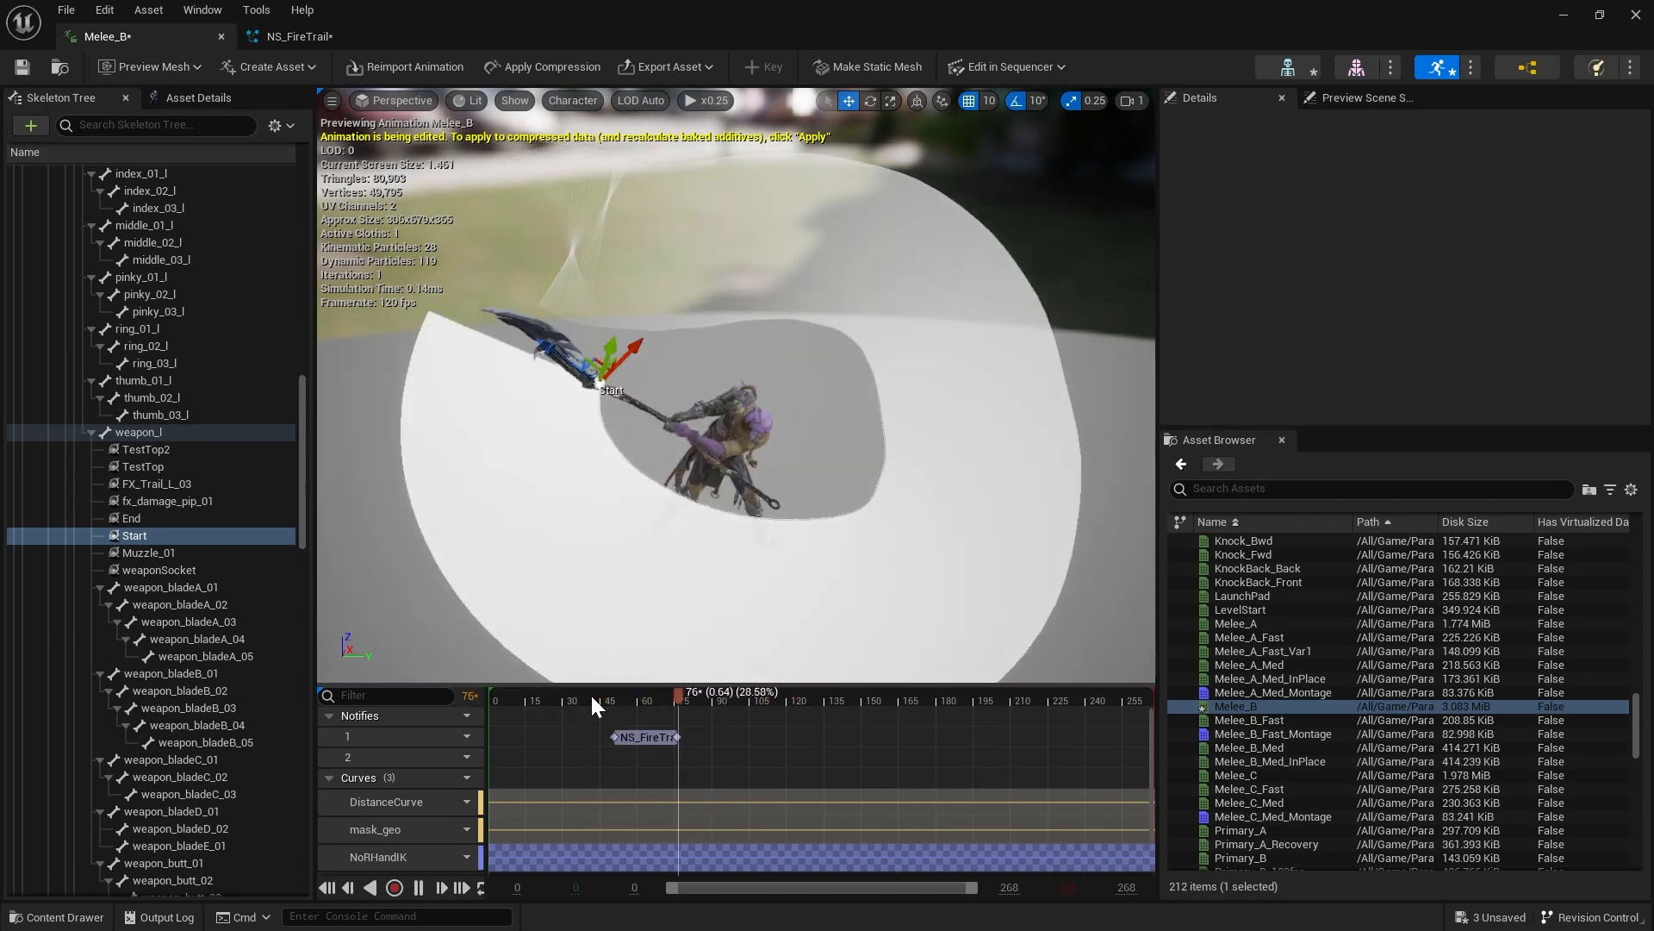
{"action": "left_click", "coordinate": [591, 693]}
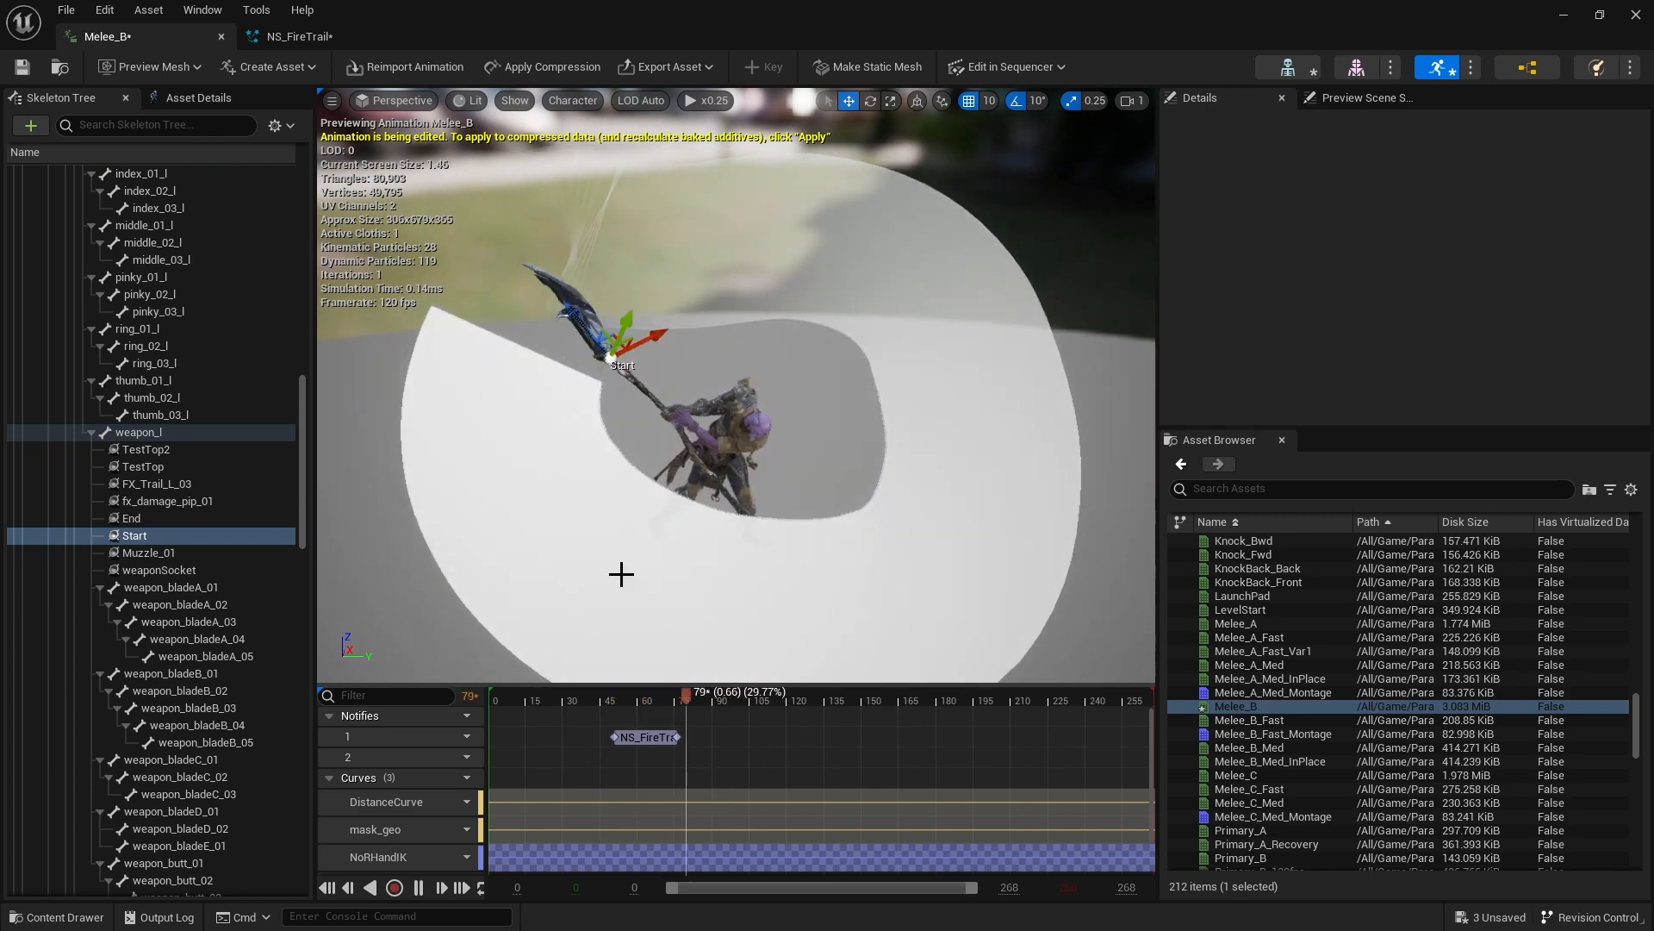
{"action": "left_click", "coordinate": [608, 698]}
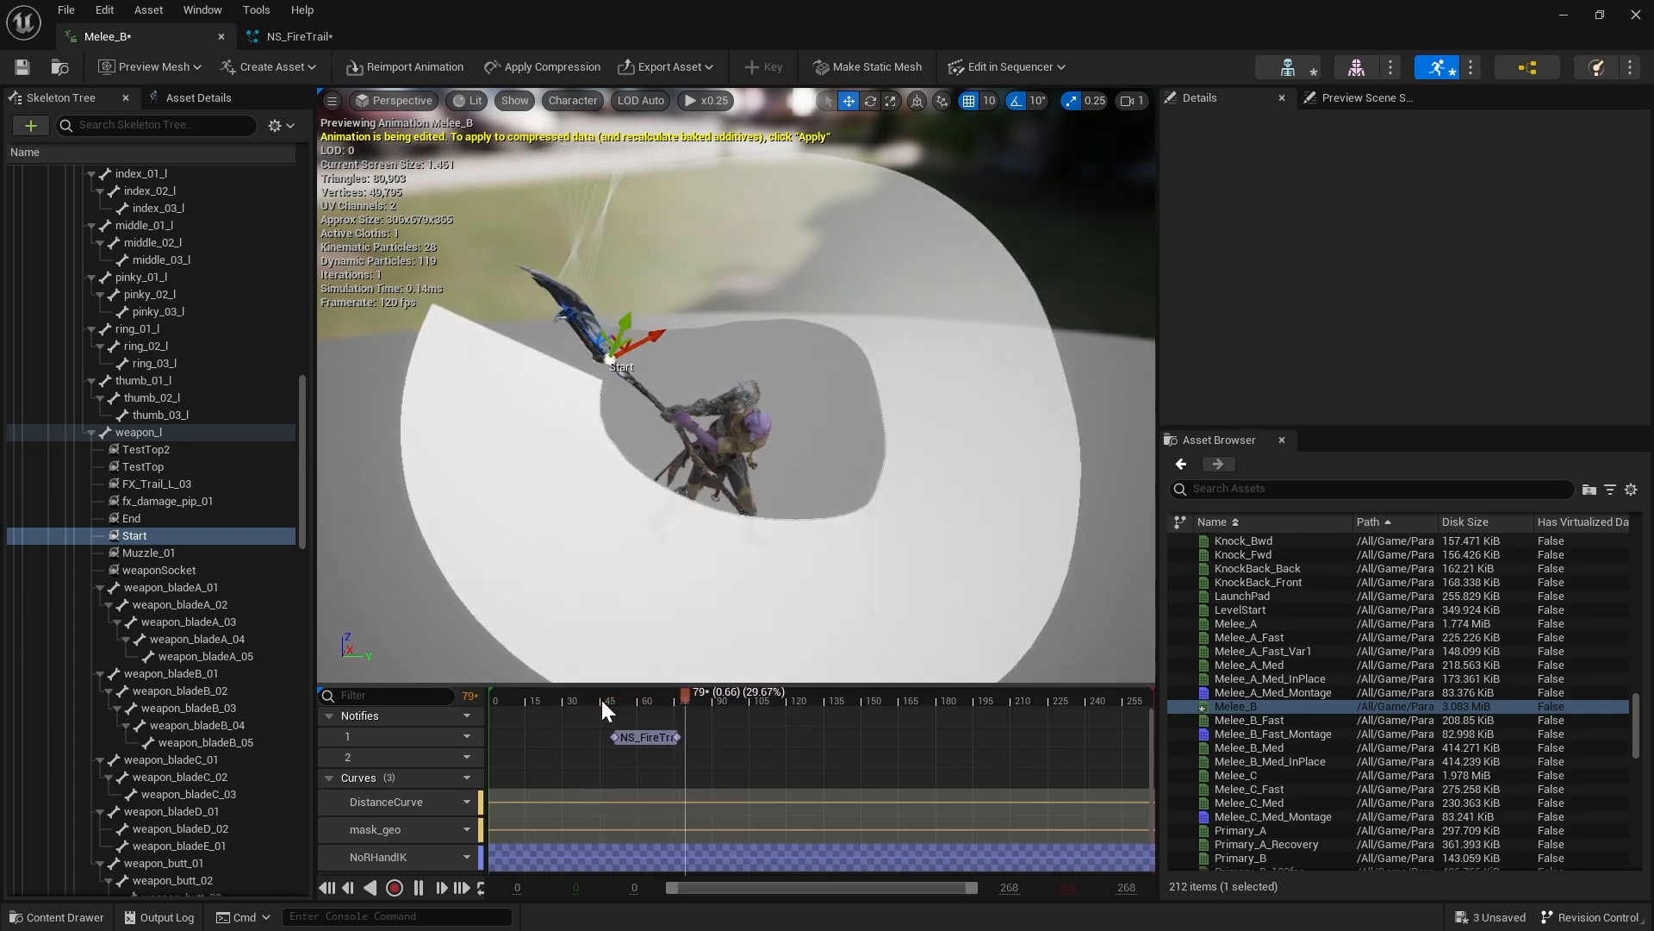
{"action": "key", "text": "space"}
{"action": "mouse_move", "coordinate": [611, 566]}
{"action": "right_mouse_down"}
{"action": "mouse_move", "coordinate": [715, 603]}
{"action": "mouse_move", "coordinate": [610, 566]}
{"action": "right_mouse_up"}
{"action": "left_click", "coordinate": [618, 736]}
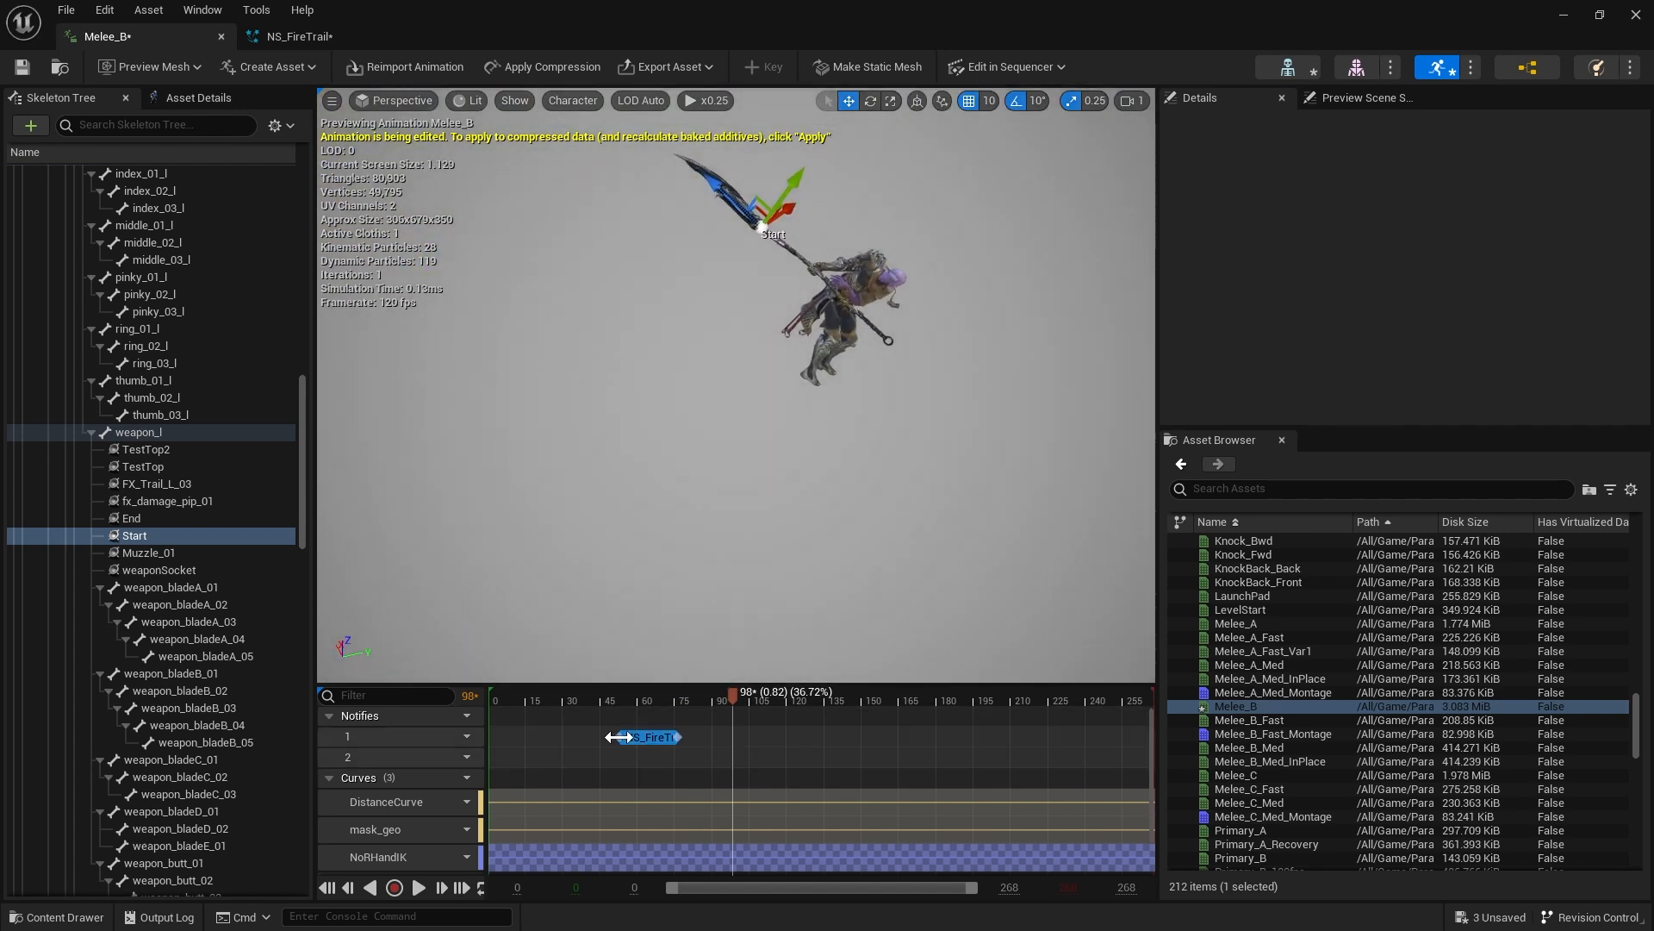
{"action": "left_click", "coordinate": [613, 701]}
{"action": "key", "text": "space"}
{"action": "mouse_move", "coordinate": [670, 478]}
{"action": "right_mouse_down"}
{"action": "mouse_move", "coordinate": [732, 435]}
{"action": "mouse_move", "coordinate": [758, 444]}
{"action": "mouse_move", "coordinate": [670, 478]}
{"action": "right_mouse_up"}
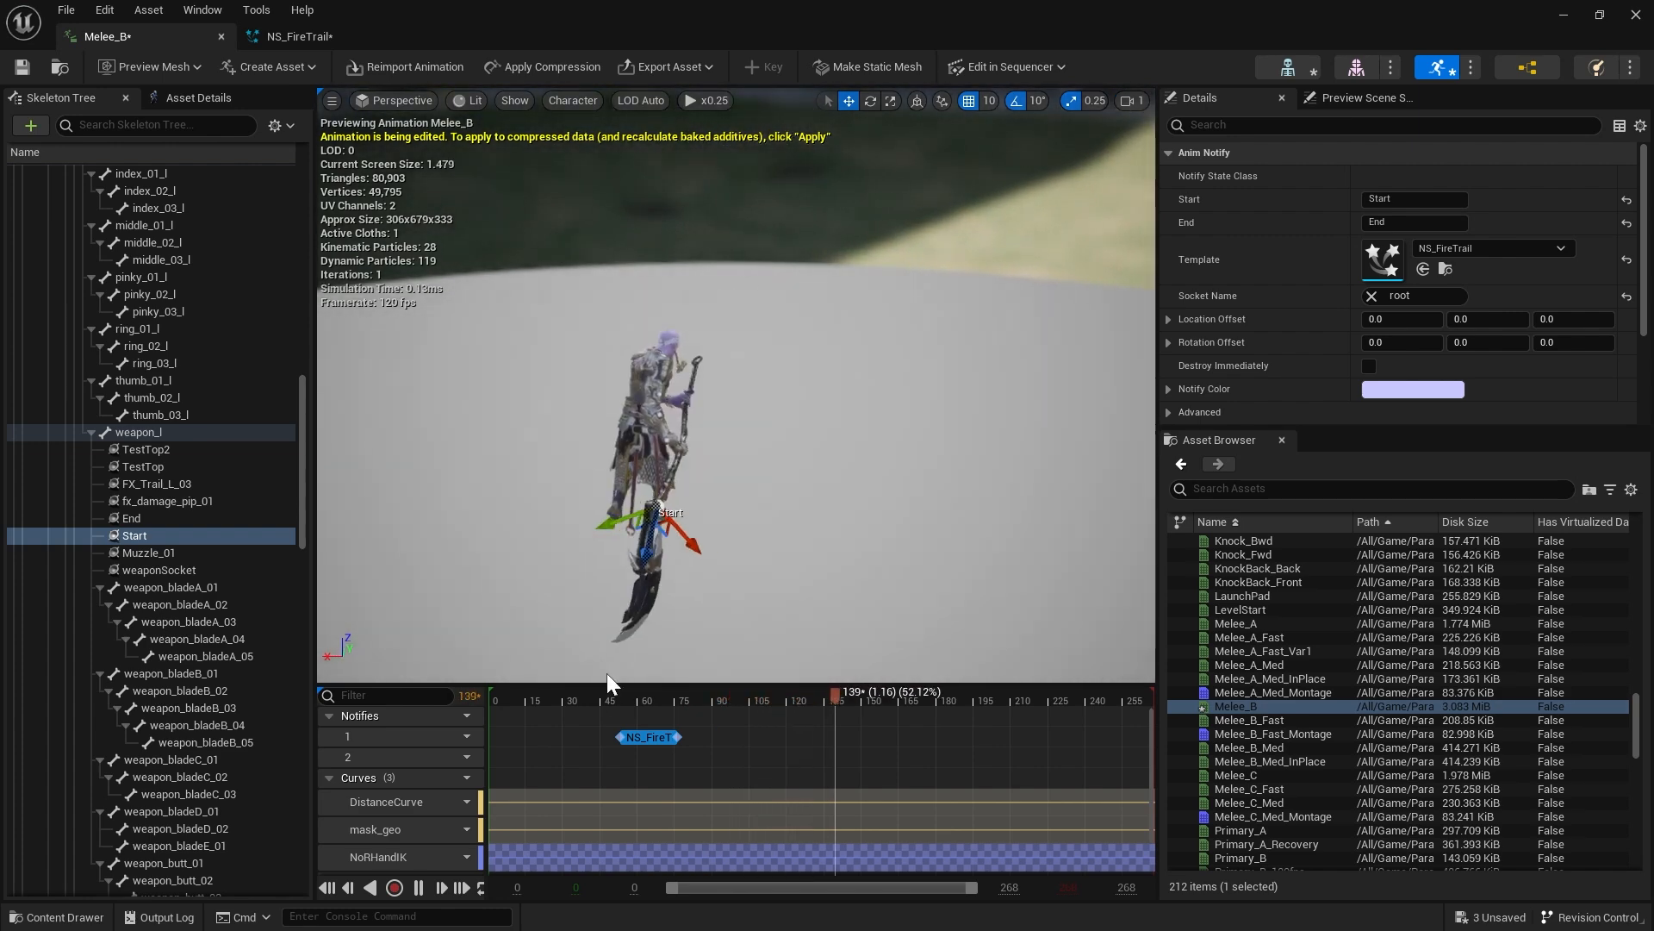
{"action": "left_click", "coordinate": [608, 701]}
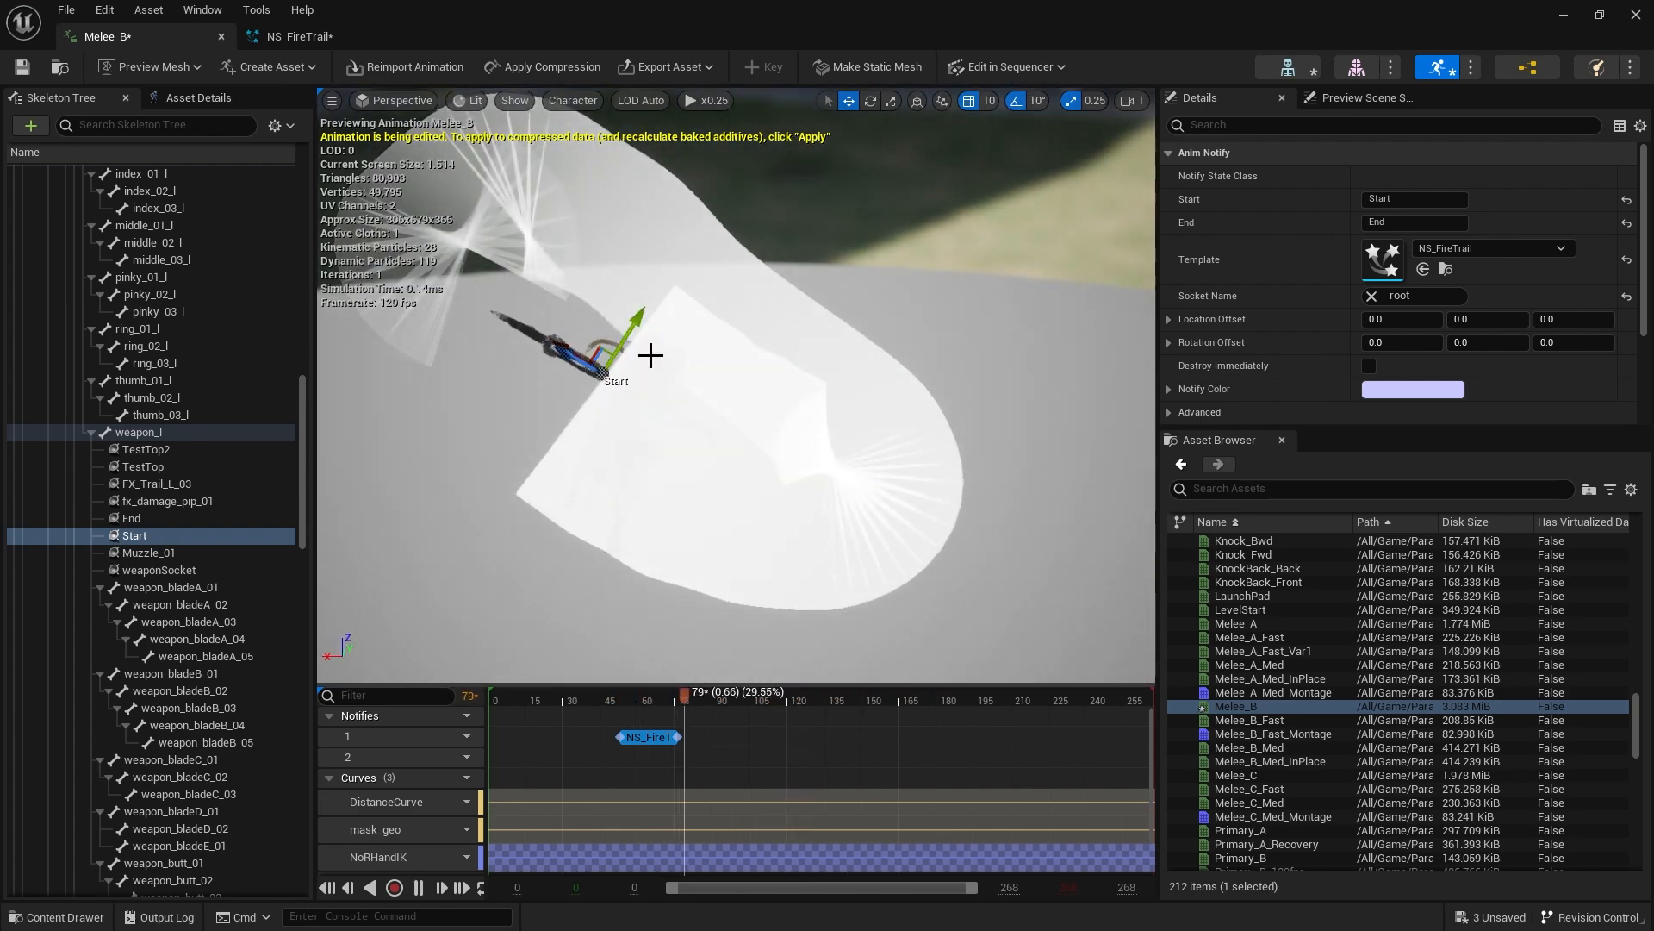
{"action": "right_click_drag", "start_coordinate": [672, 362], "coordinate": [672, 396]}
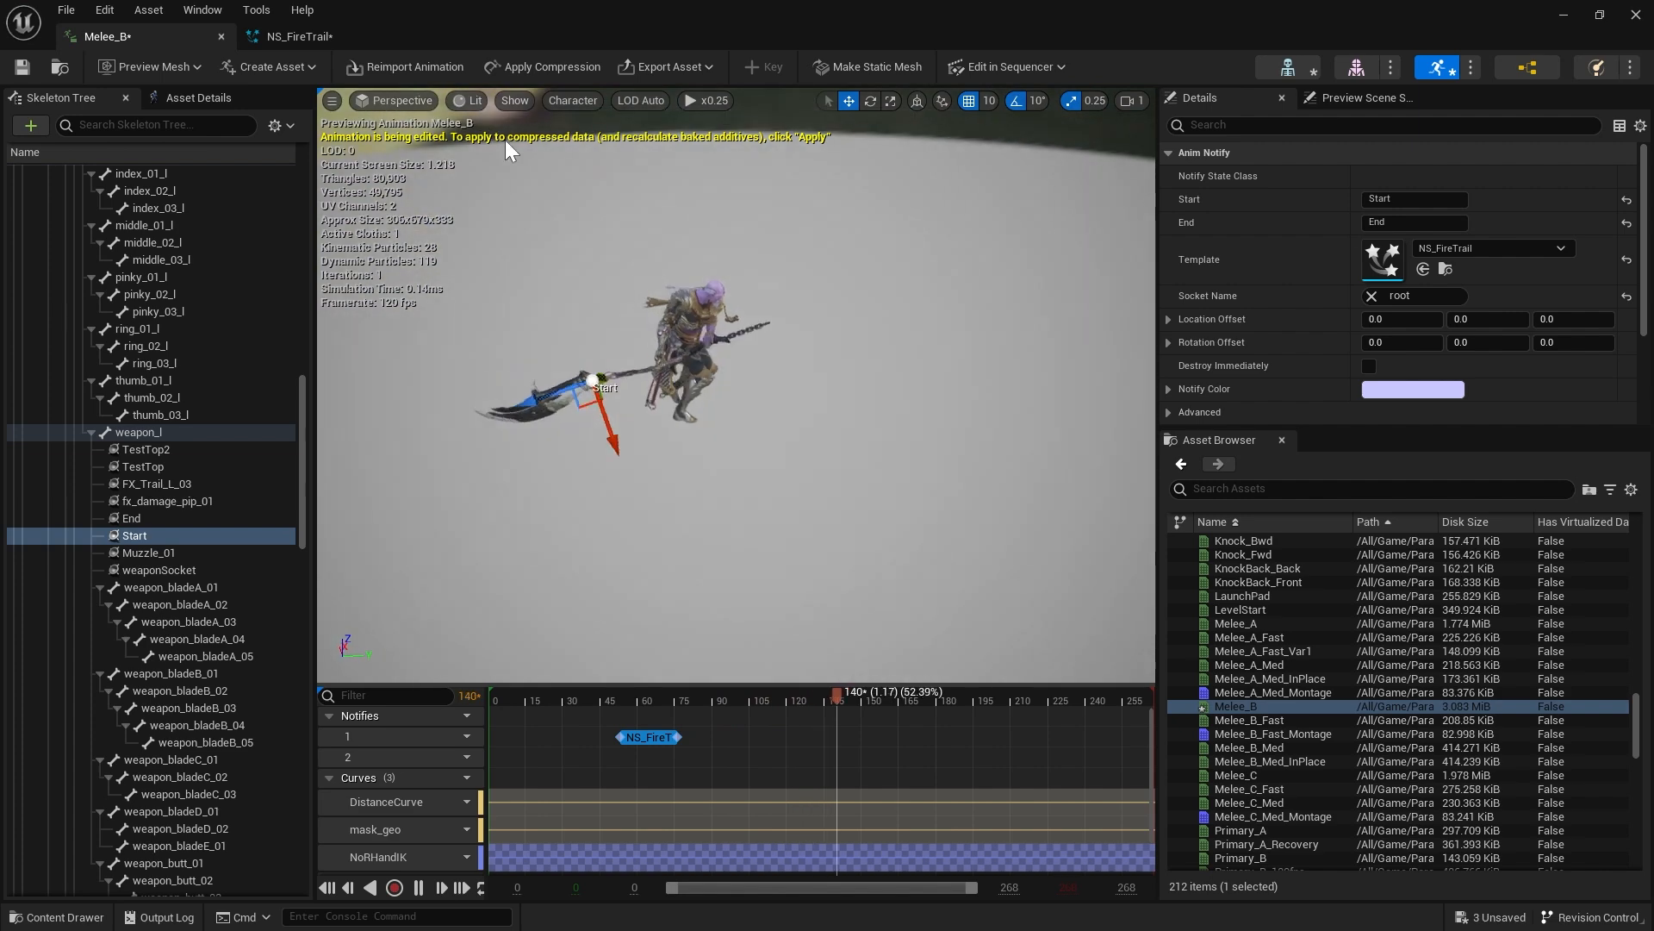
Set the Ribbon Renderer's Facing Mode to Custom Side Vector in NS_FireTrail and select the NMS FXTrail module
{"action": "left_click", "coordinate": [313, 37]}
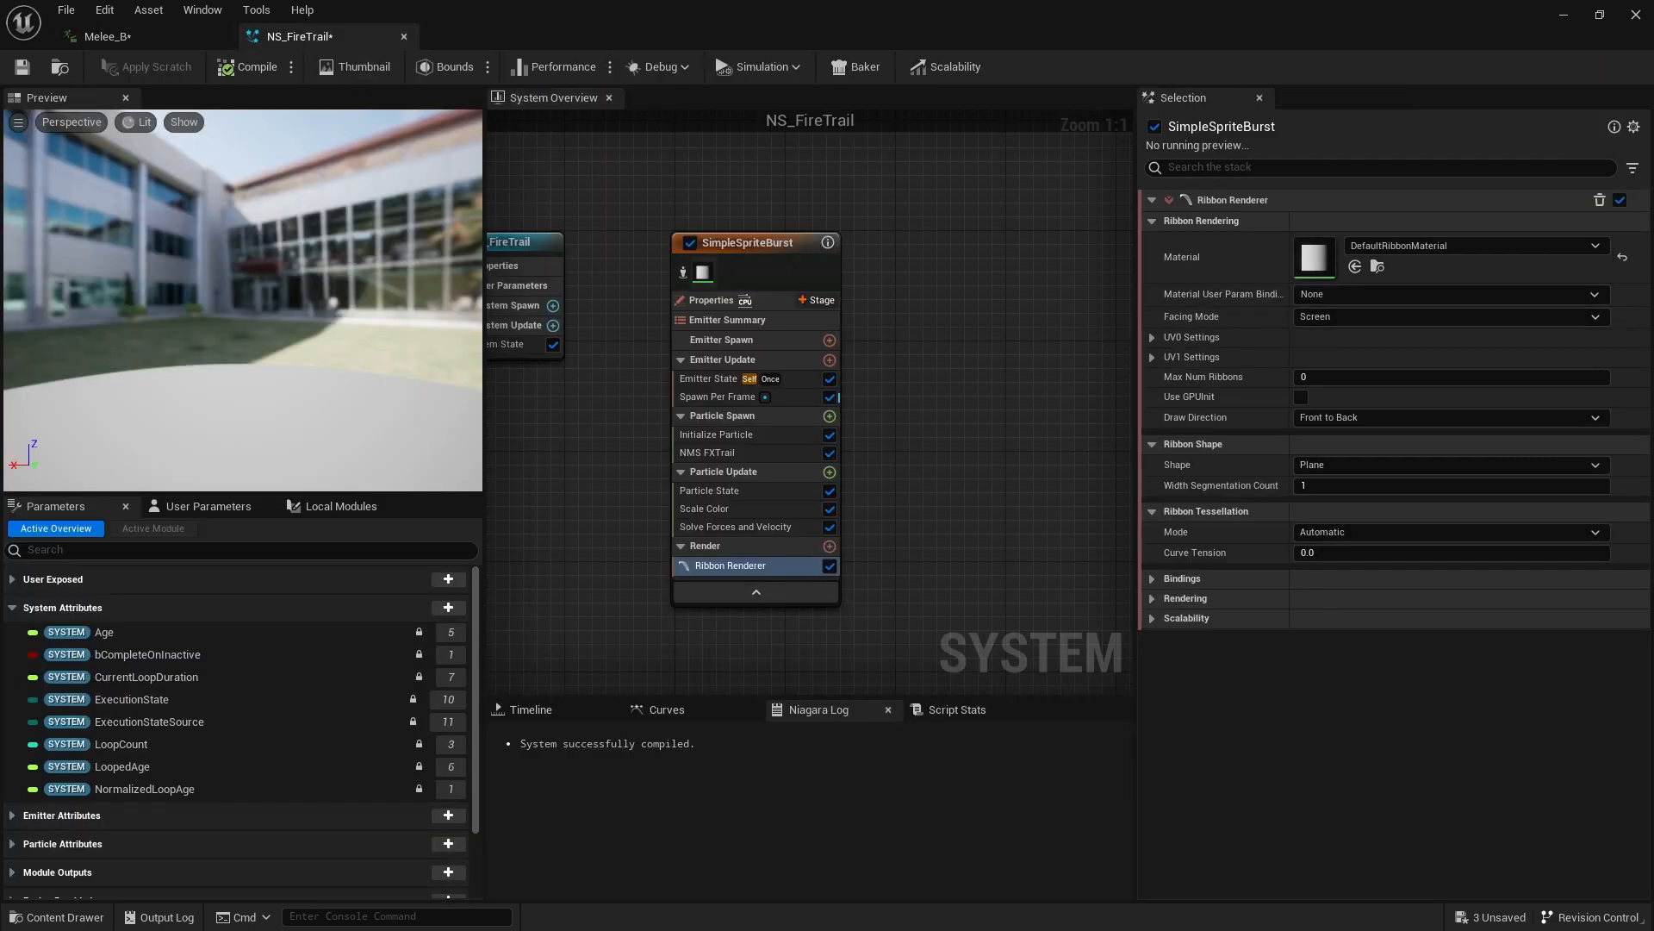
{"action": "left_click", "coordinate": [1351, 319]}
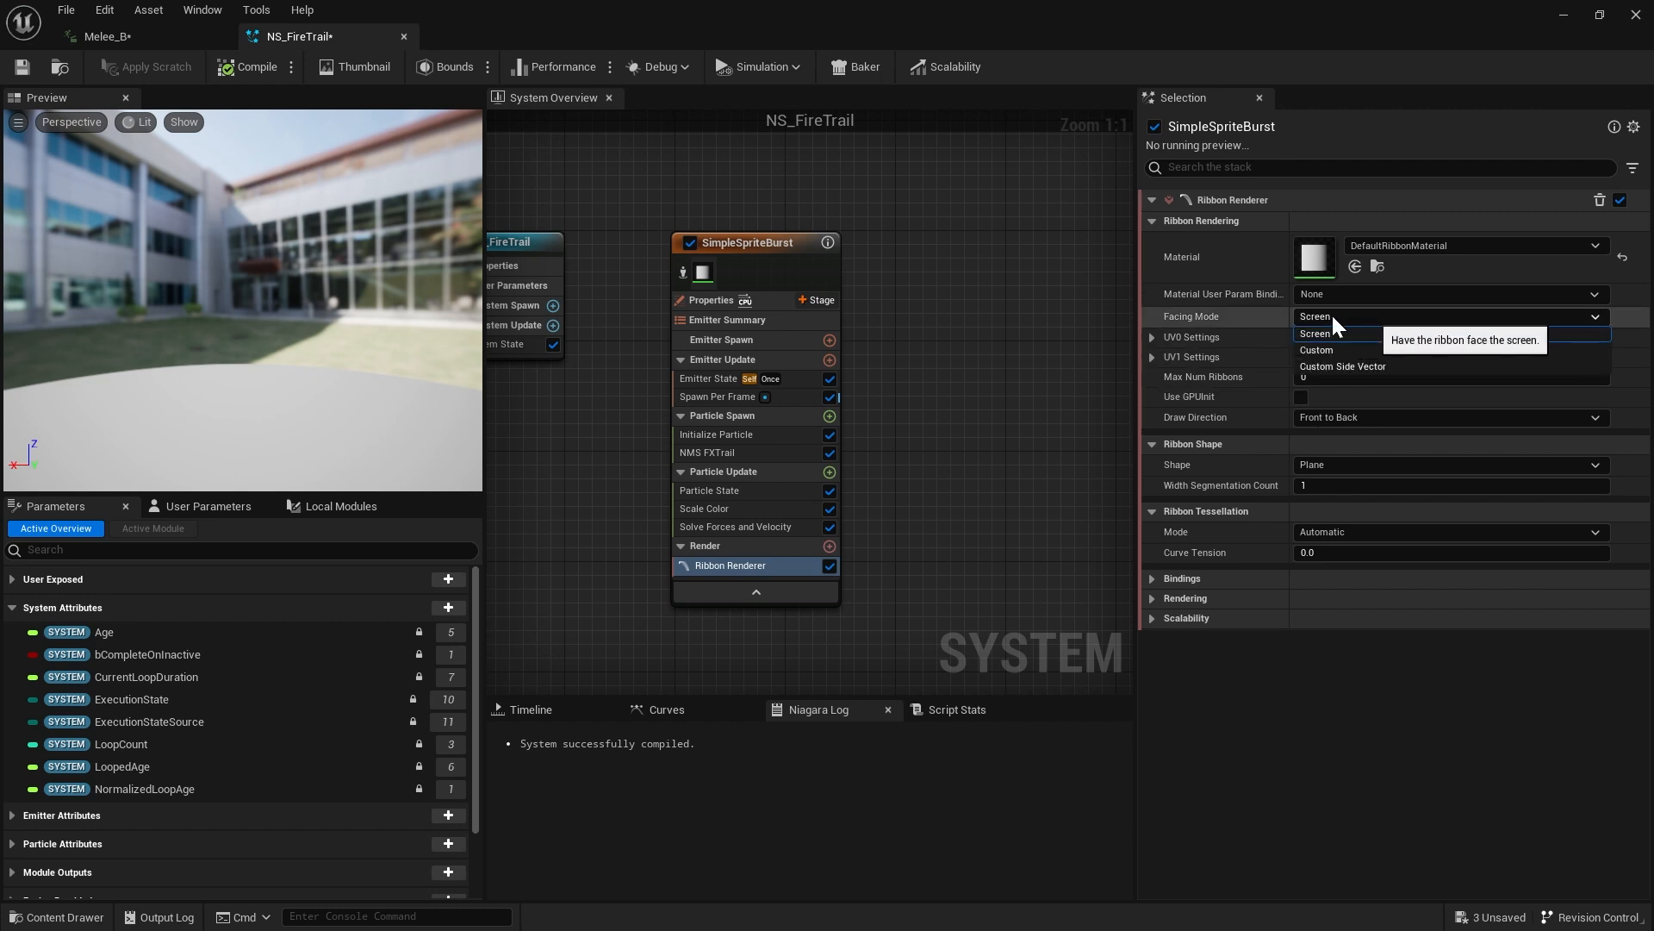
{"action": "left_click", "coordinate": [1346, 367]}
{"action": "left_click", "coordinate": [691, 456]}
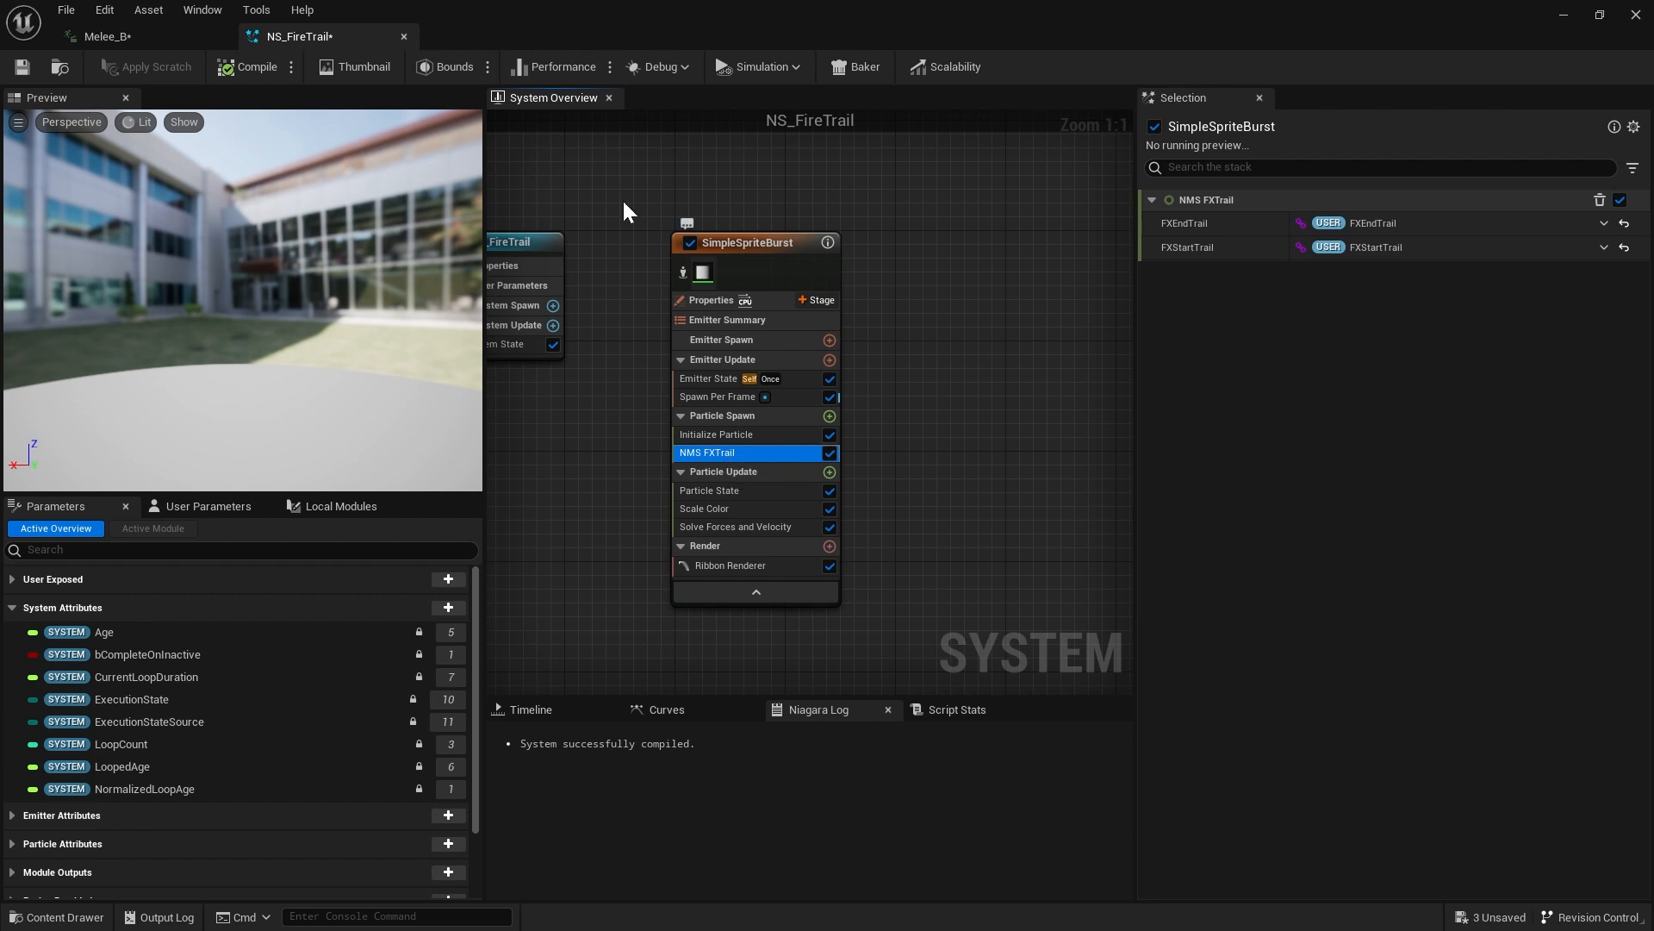
Replay the swing in Melee_B and orbit around the character to check how the ribbon is oriented with the custom side vector
{"action": "left_click", "coordinate": [148, 40]}
{"action": "left_click", "coordinate": [605, 700]}
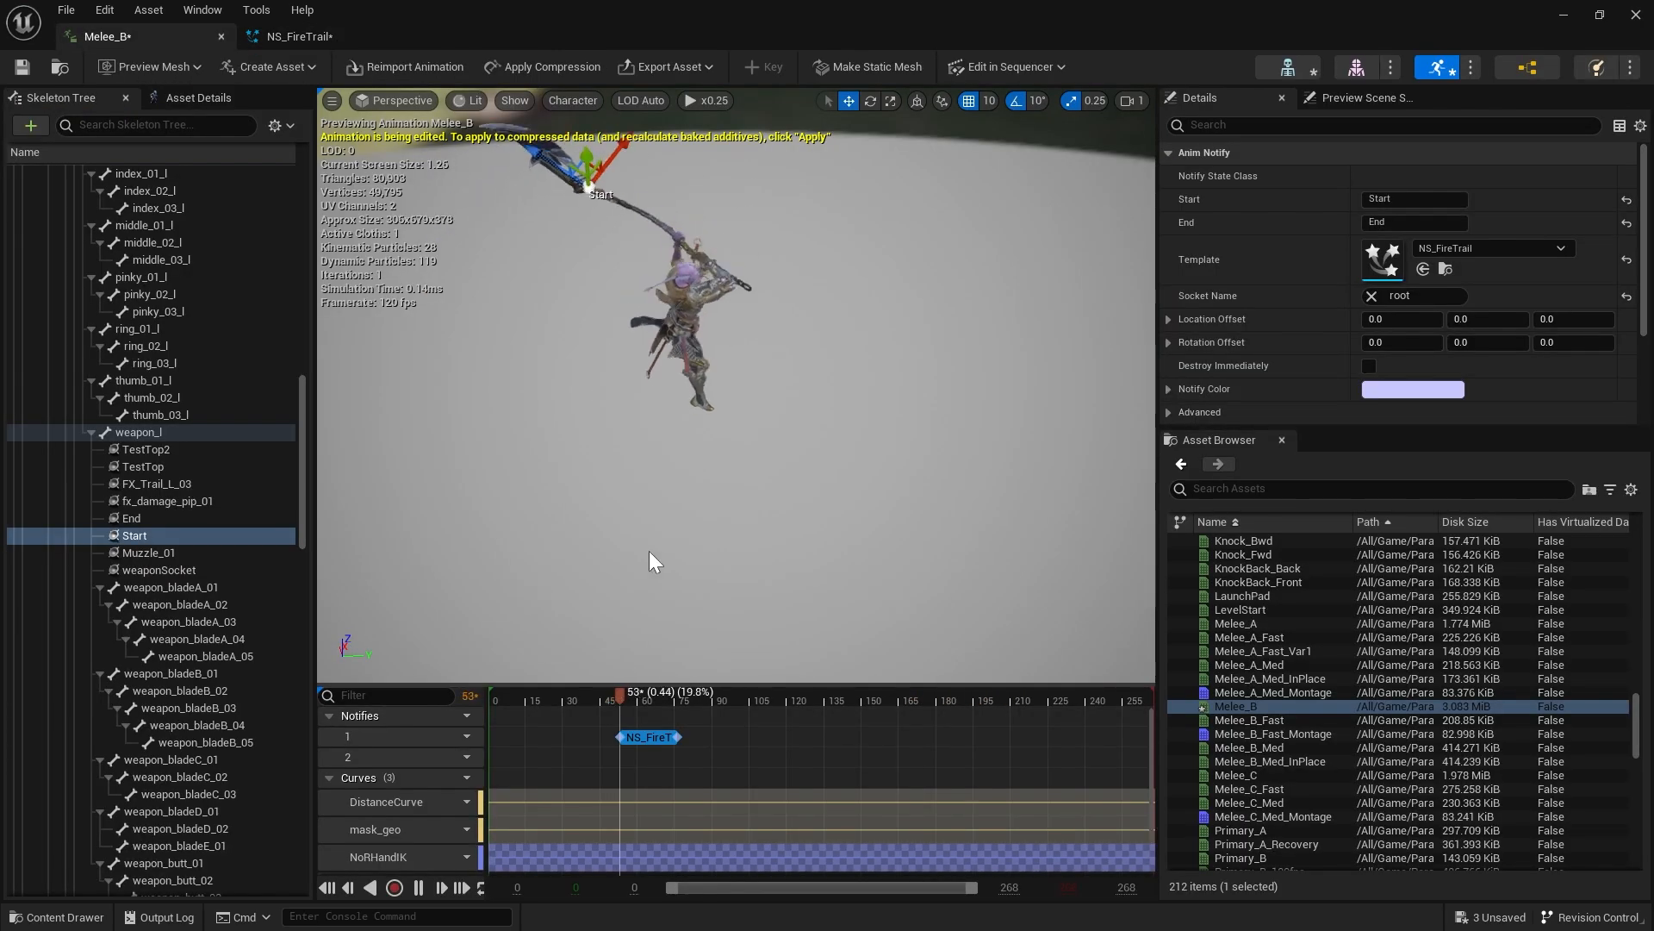
{"action": "left_click_drag", "start_coordinate": [870, 344], "coordinate": [1120, 327], "text": "alt"}
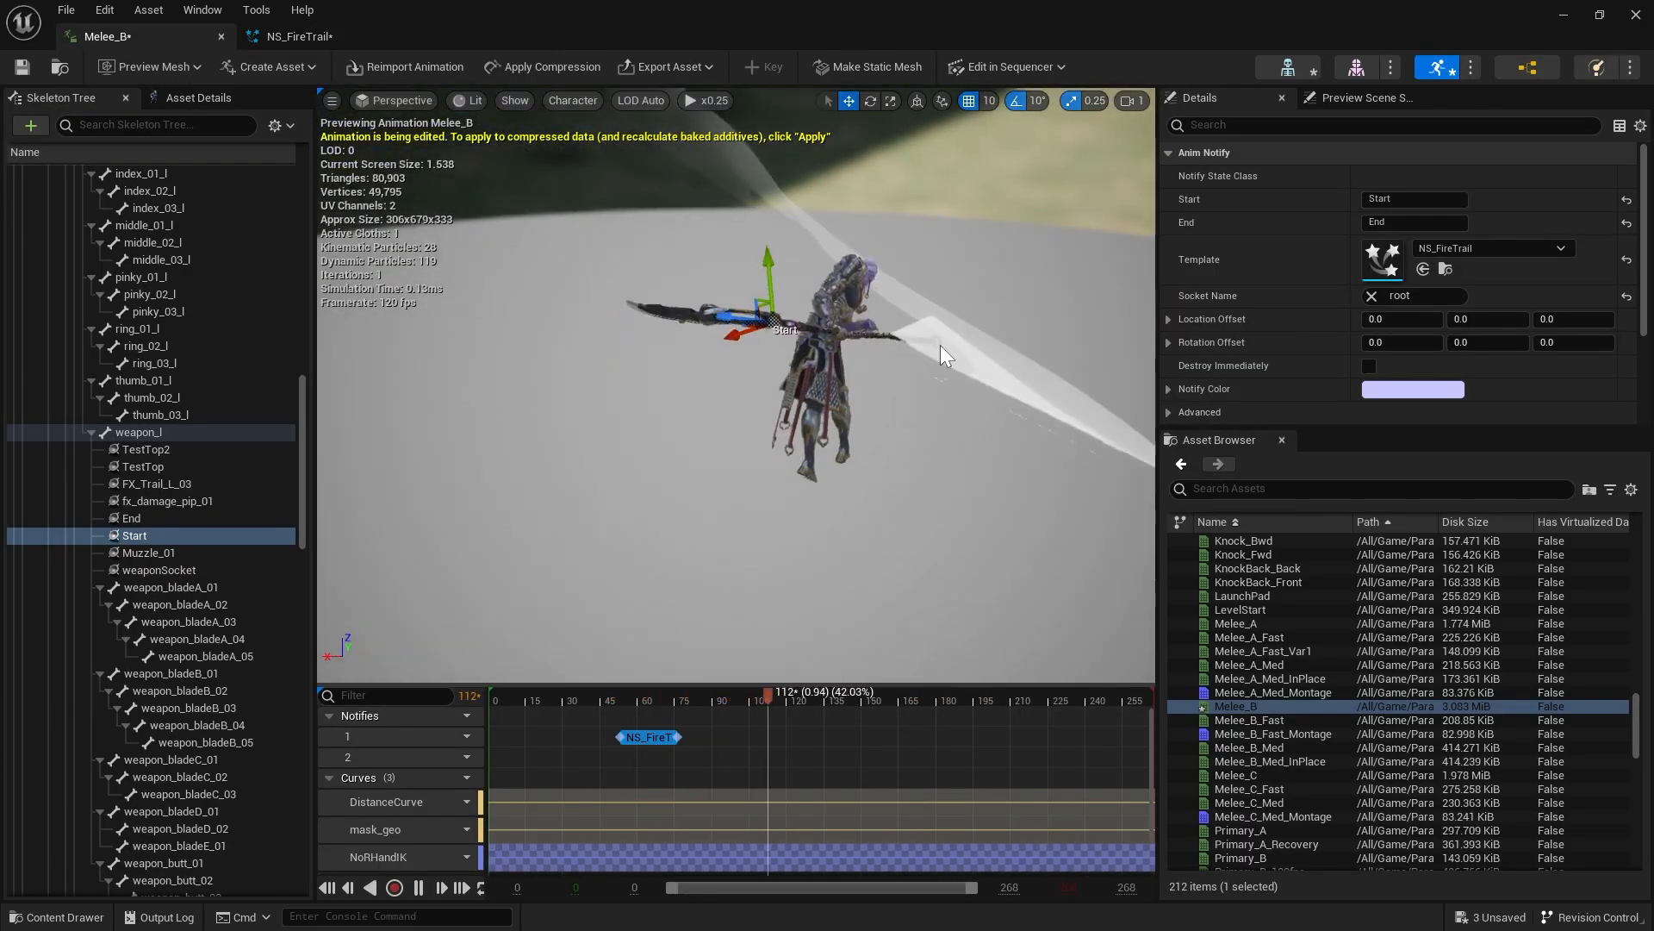
{"action": "left_click", "coordinate": [598, 698]}
{"action": "left_click_drag", "start_coordinate": [762, 461], "coordinate": [525, 343], "text": "alt"}
{"action": "left_click_drag", "start_coordinate": [715, 496], "coordinate": [560, 482], "text": "alt"}
{"action": "left_click_drag", "start_coordinate": [692, 526], "coordinate": [534, 555], "text": "alt"}
{"action": "left_click", "coordinate": [601, 701]}
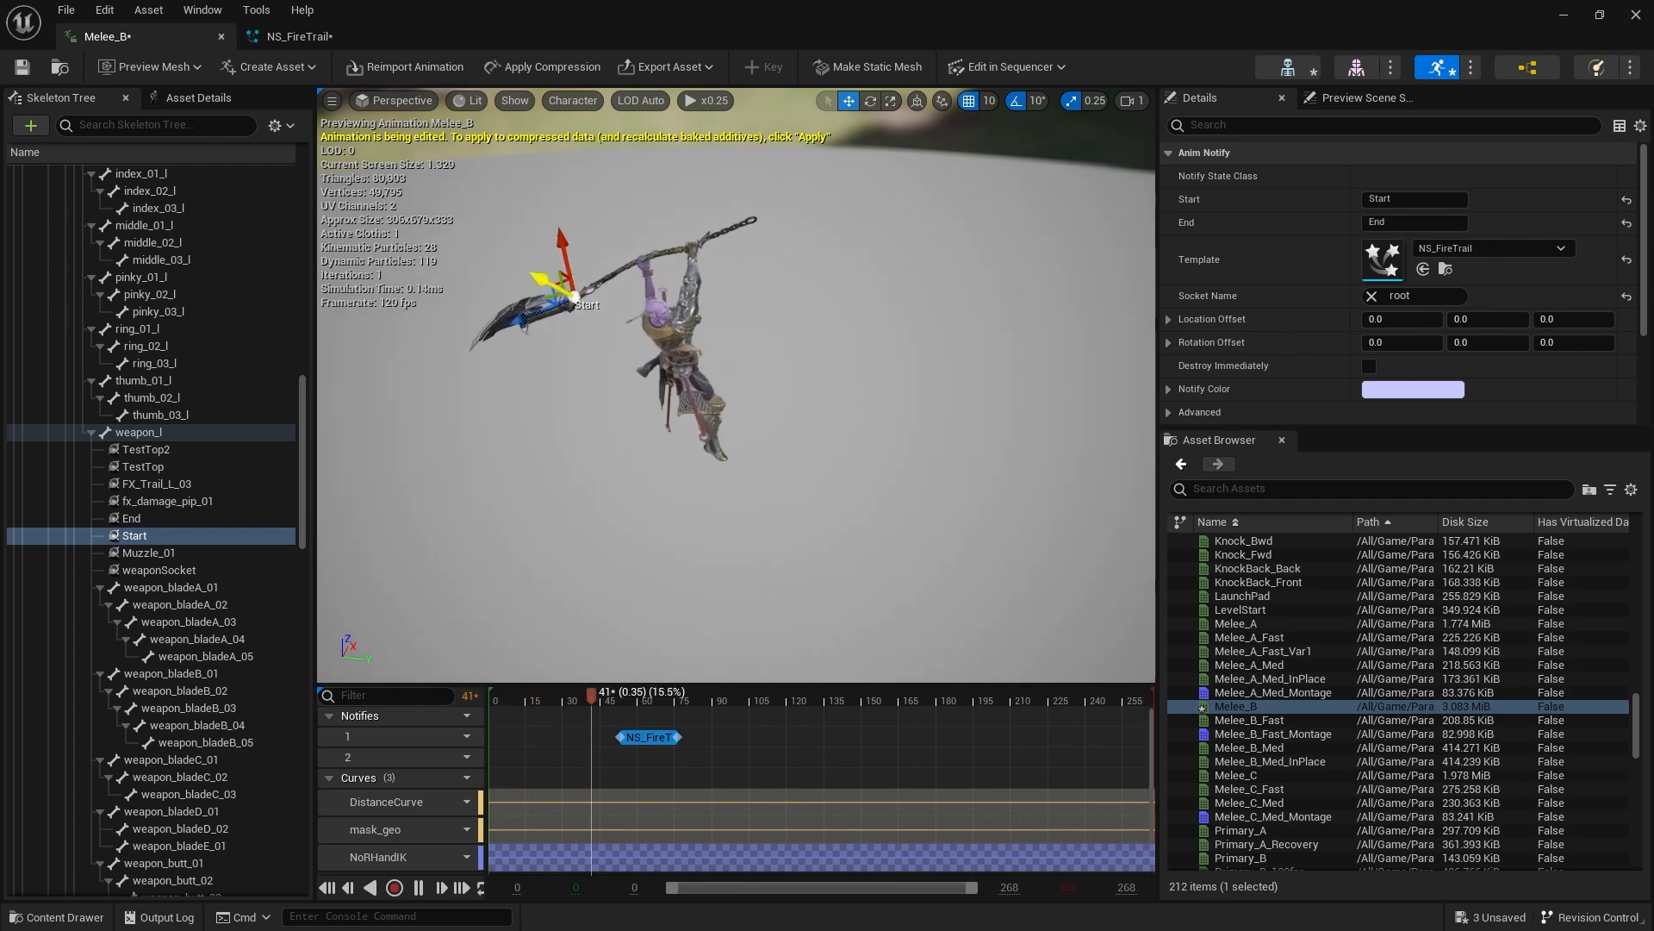
Assign the M_FireMainTrail material from the TrailTutorial Material folder to the Ribbon Renderer in NS_FireTrail
{"action": "key", "text": "ctrl+space"}
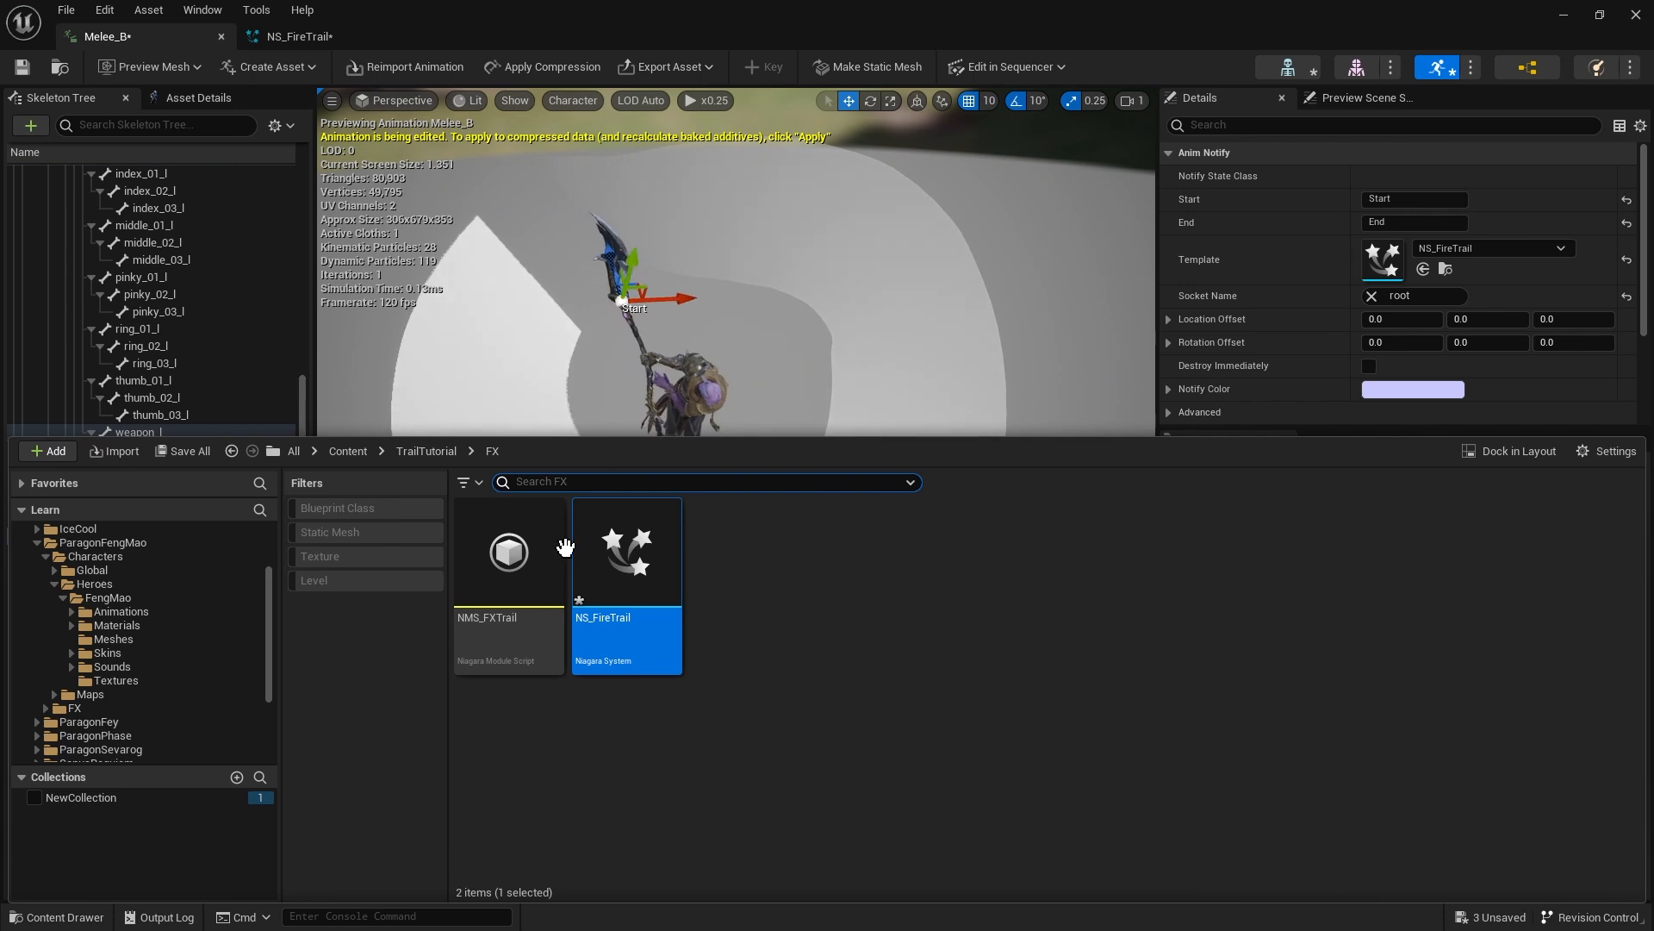
{"action": "scroll", "coordinate": [160, 654], "scroll_direction": "down", "scroll_amount": 3}
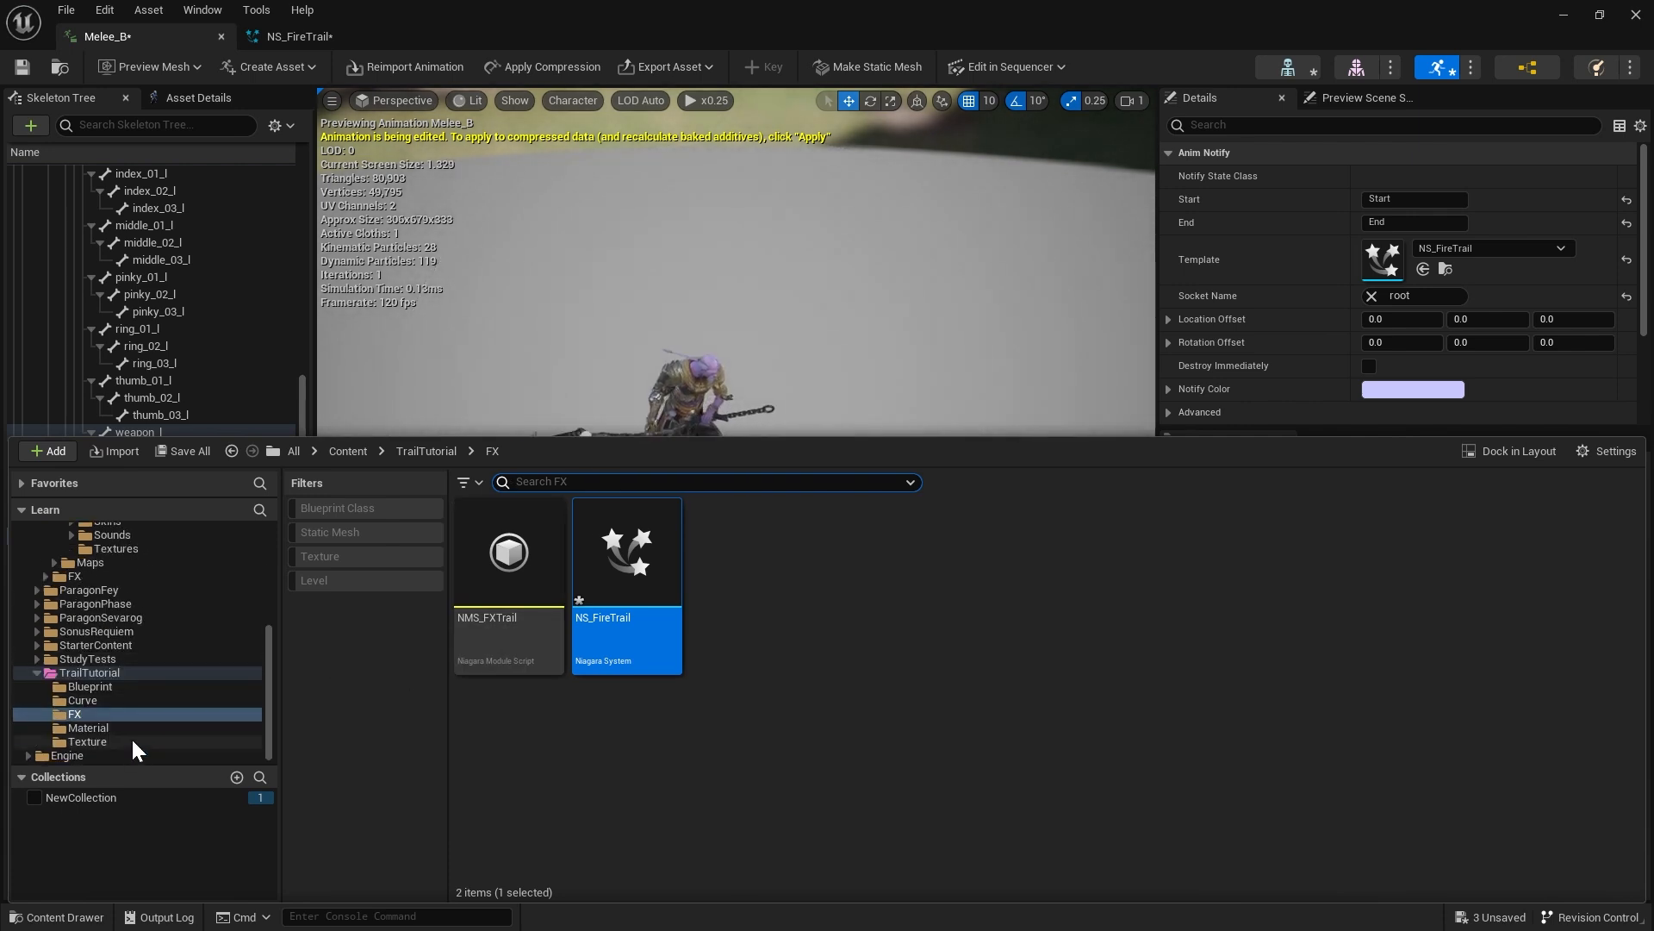
{"action": "left_click", "coordinate": [117, 728]}
{"action": "left_click", "coordinate": [516, 579]}
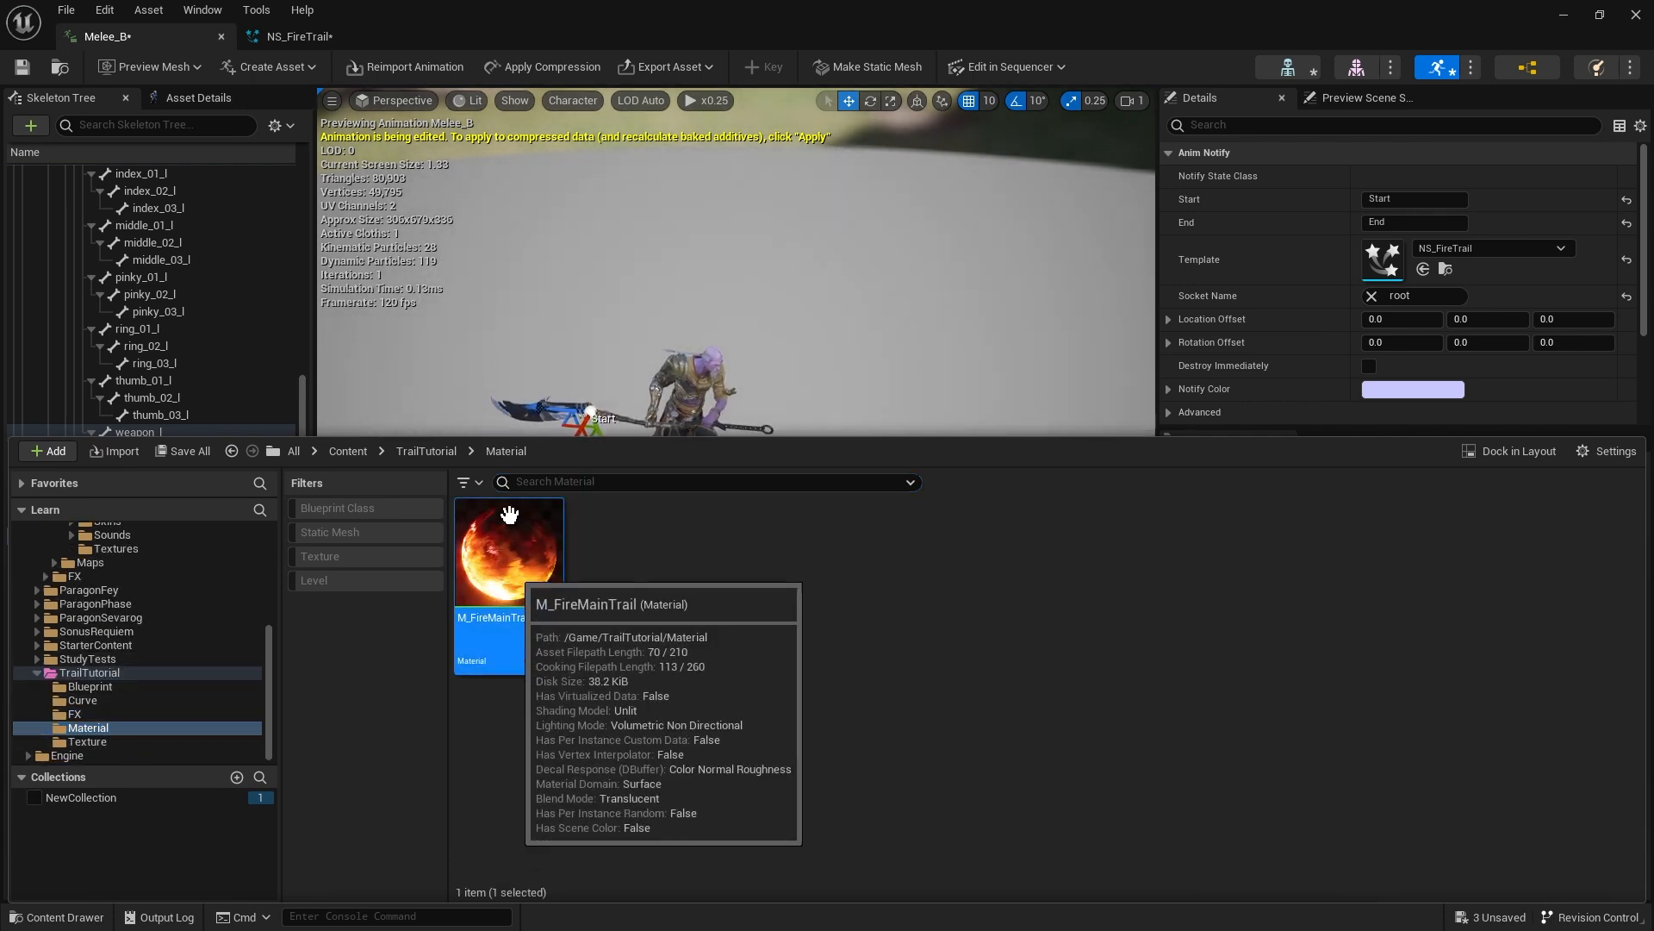
{"action": "key", "text": "ctrl+space"}
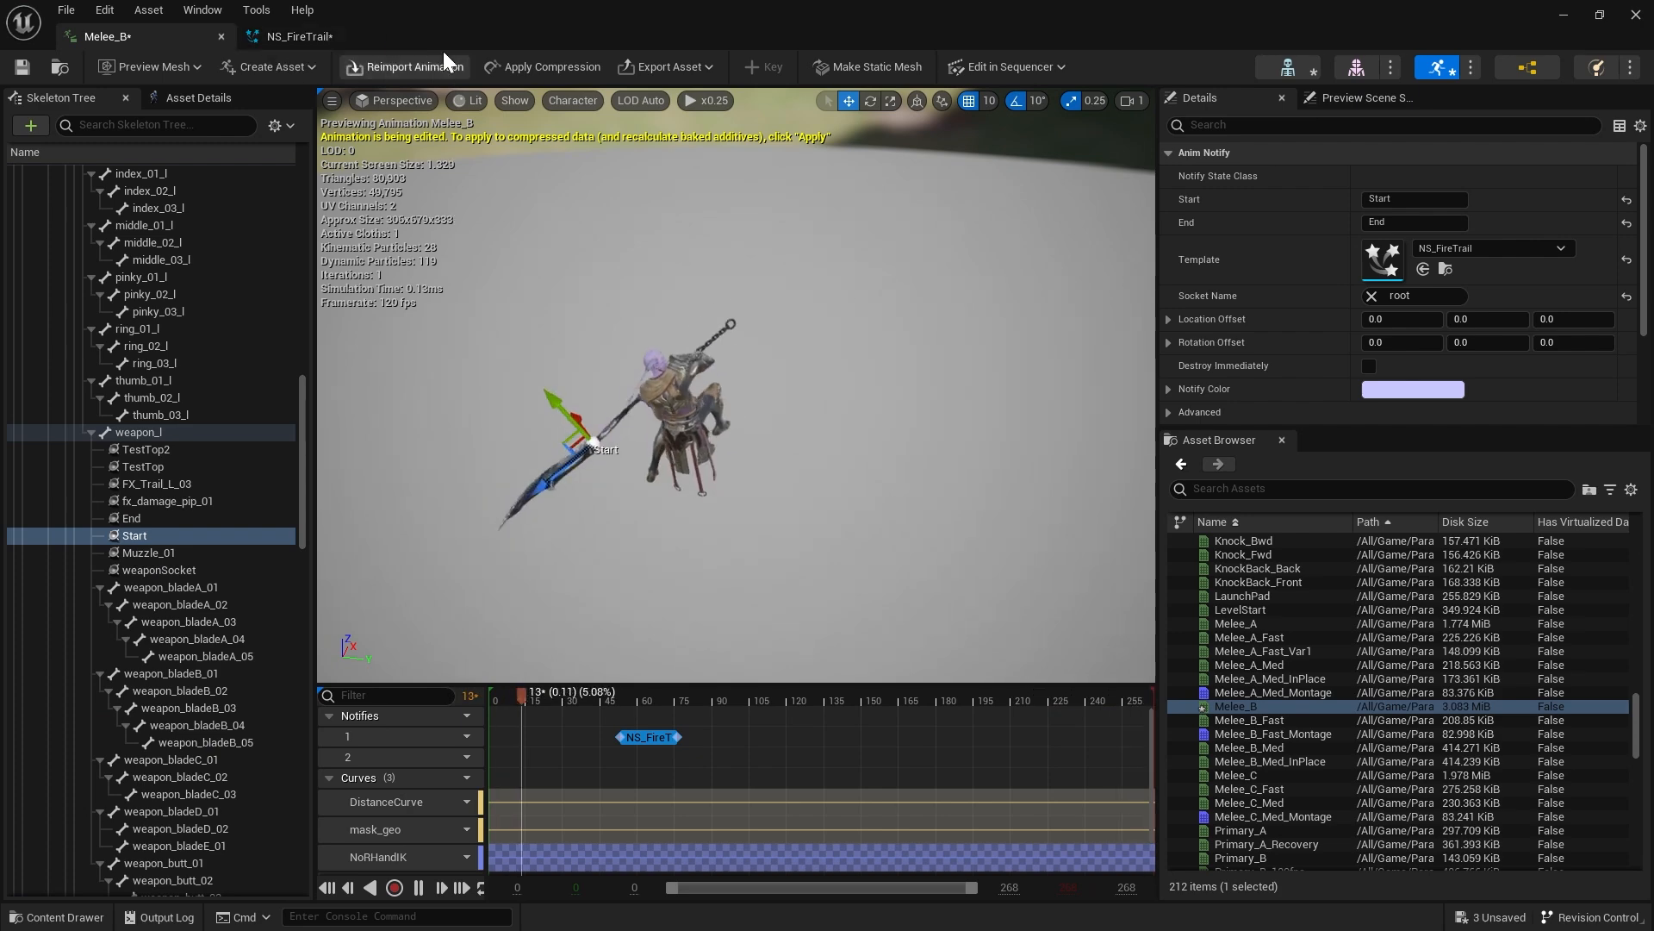
{"action": "left_click", "coordinate": [340, 30]}
{"action": "left_click", "coordinate": [728, 566]}
{"action": "left_click", "coordinate": [1355, 266]}
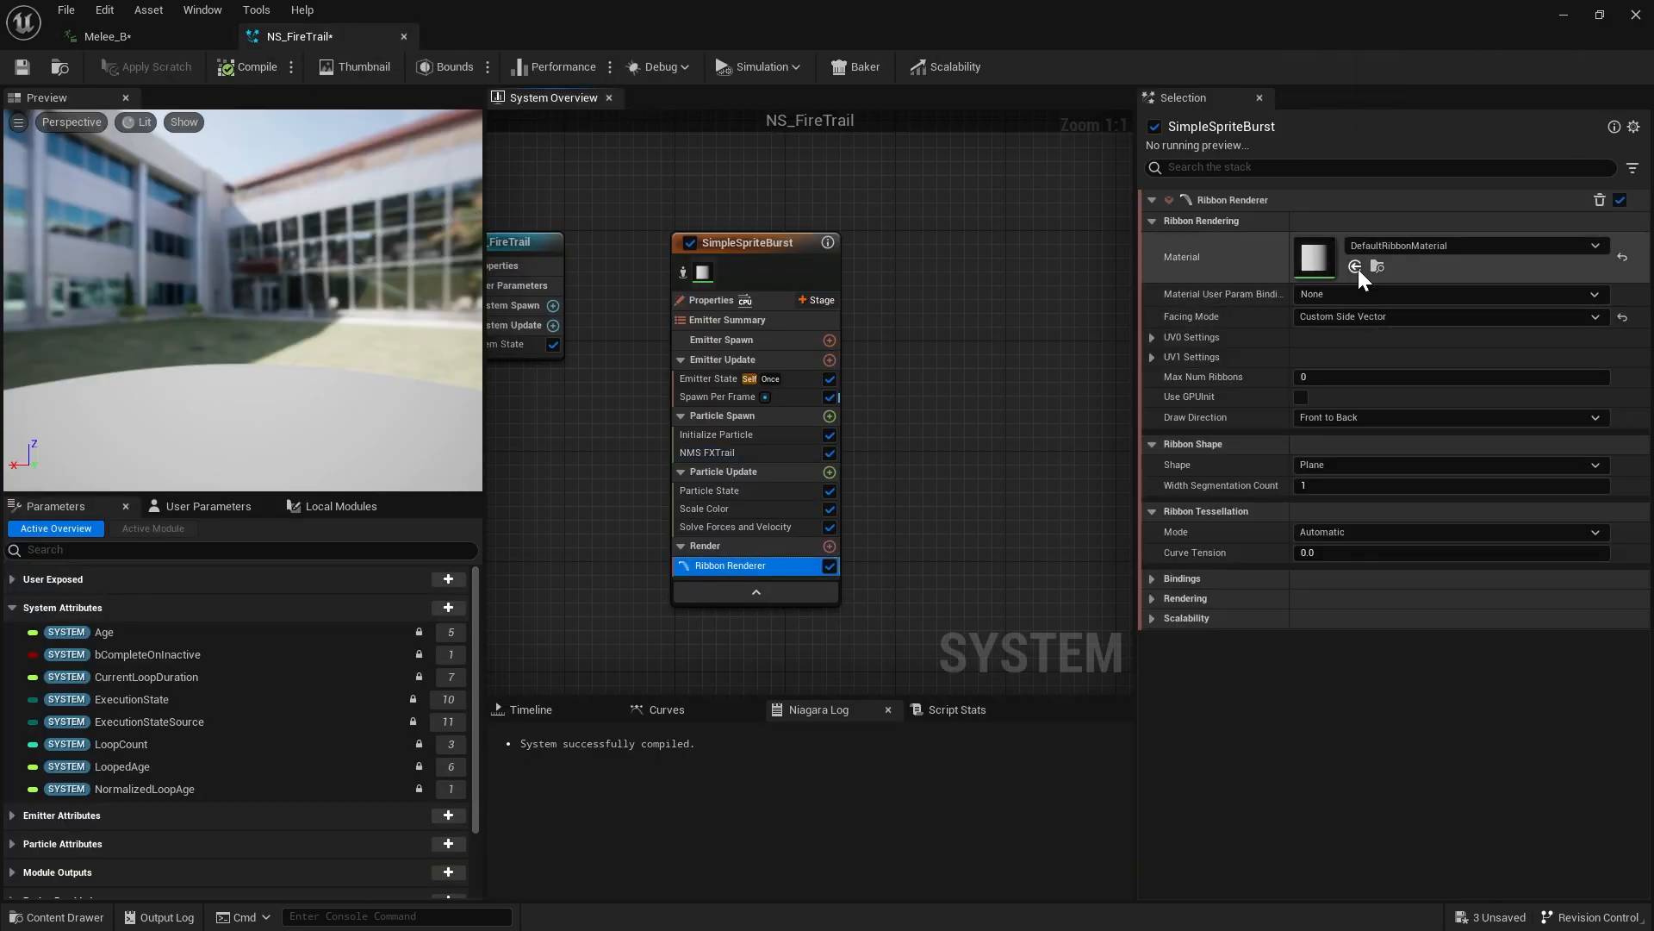
Replay the Melee_B swing repeatedly and examine the fire trail material from different distances and angles
{"action": "left_click", "coordinate": [120, 36]}
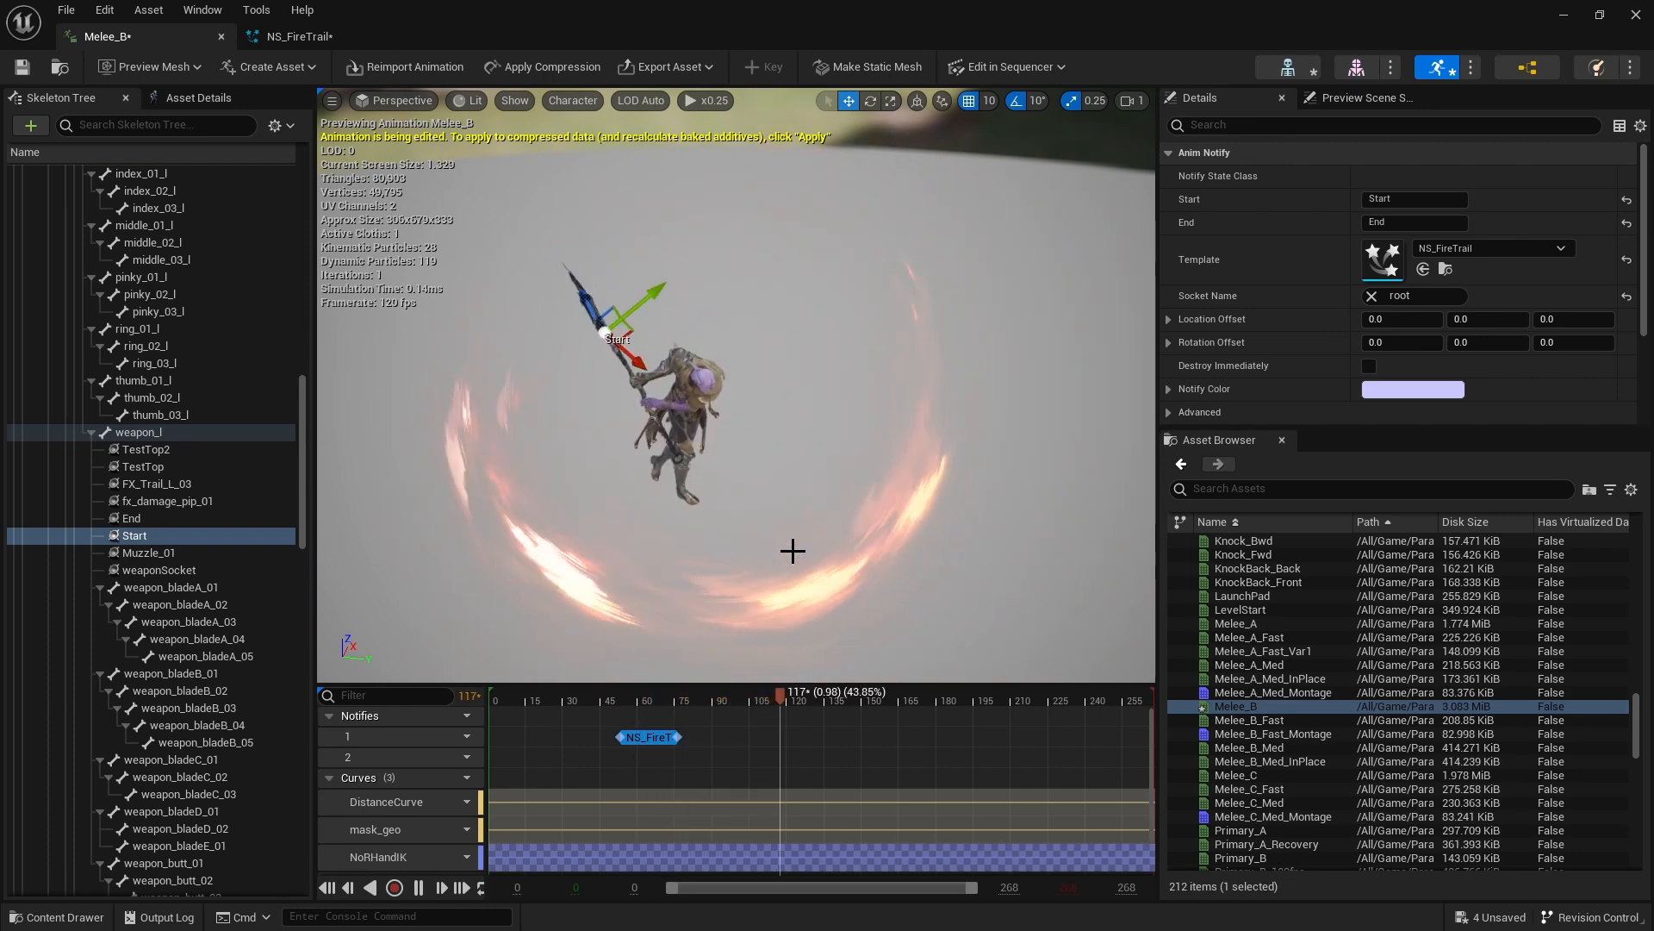
{"action": "left_click", "coordinate": [601, 701]}
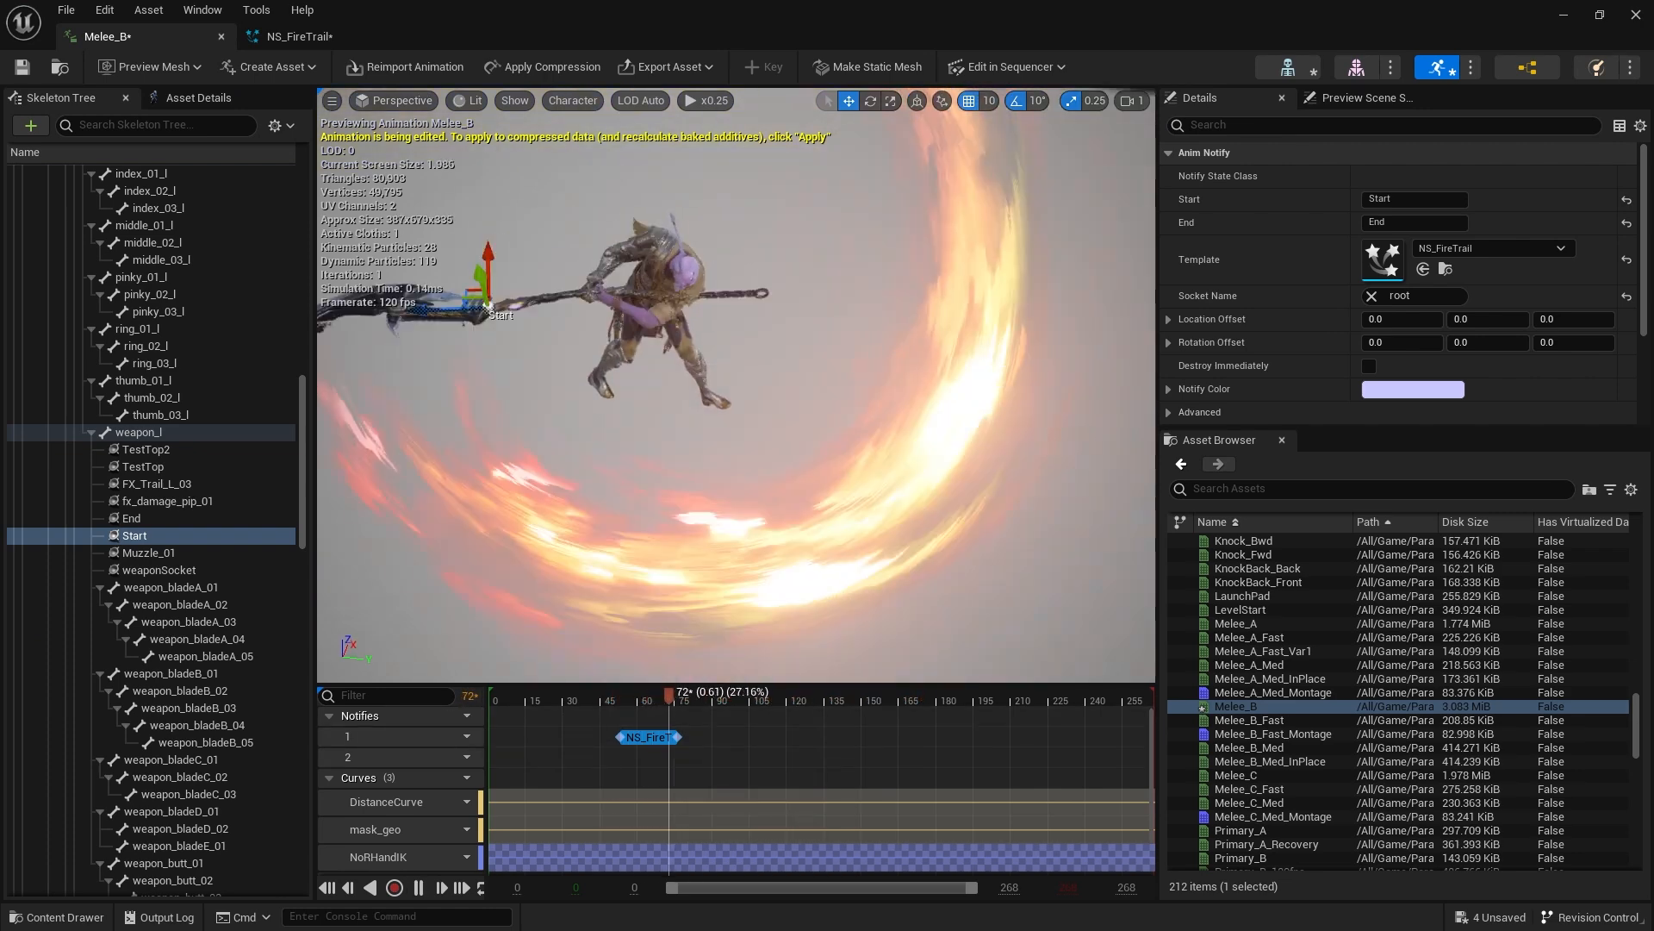
{"action": "left_click", "coordinate": [605, 700]}
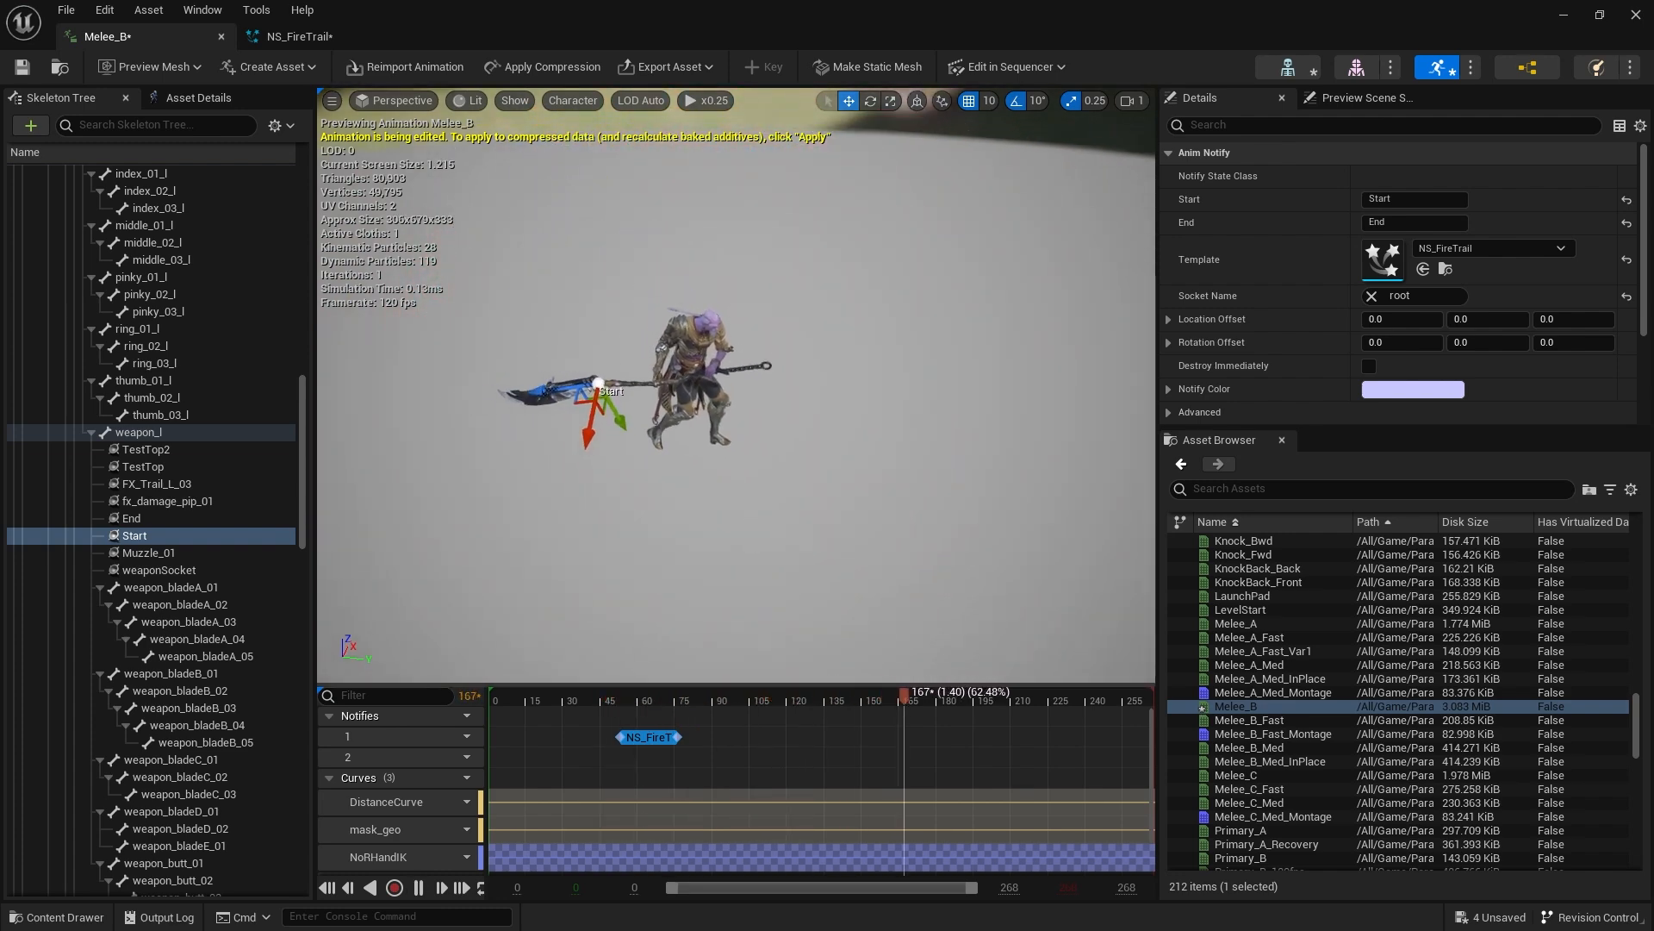
{"action": "left_click", "coordinate": [602, 702]}
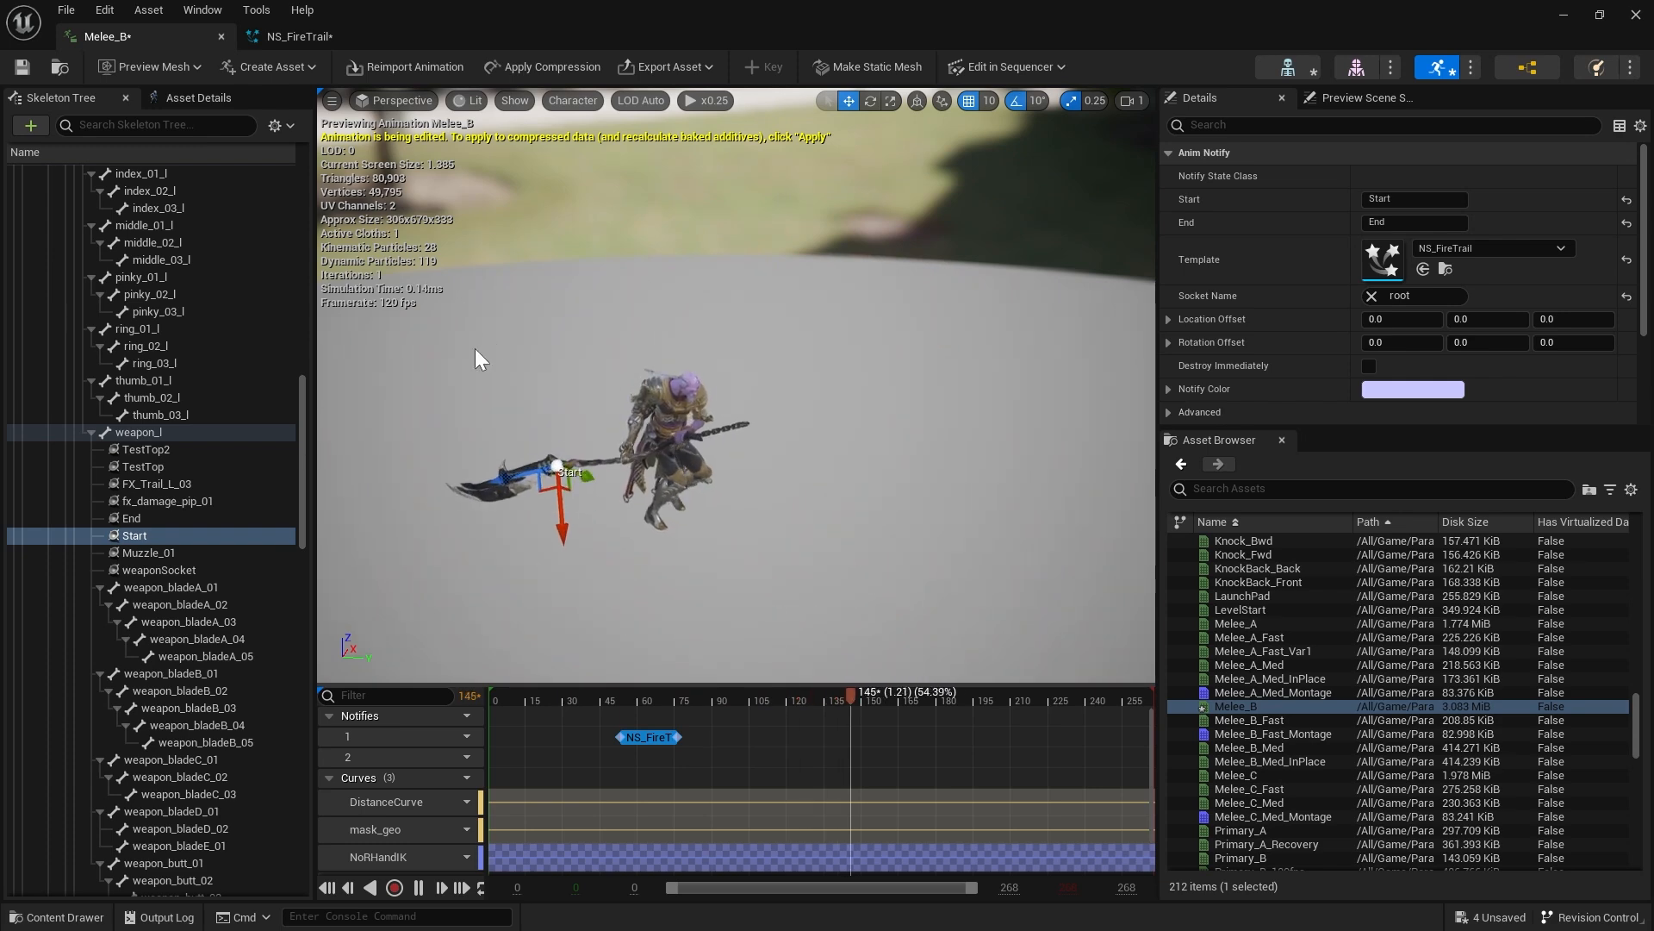
{"action": "left_click", "coordinate": [602, 694]}
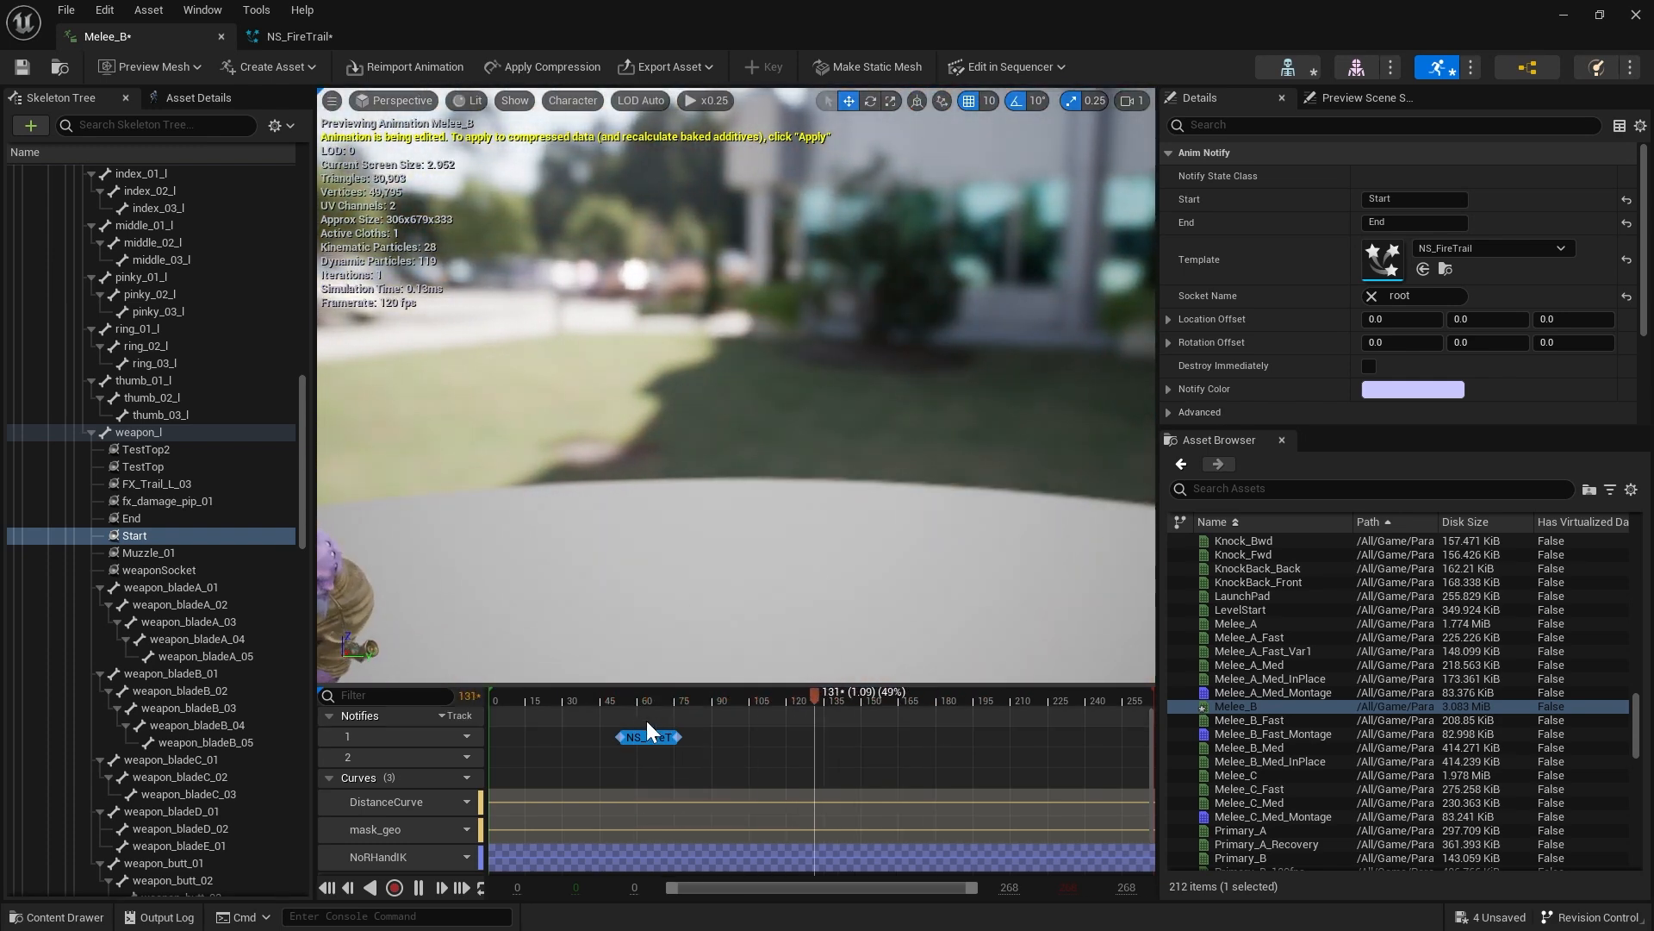
{"action": "left_click", "coordinate": [602, 696]}
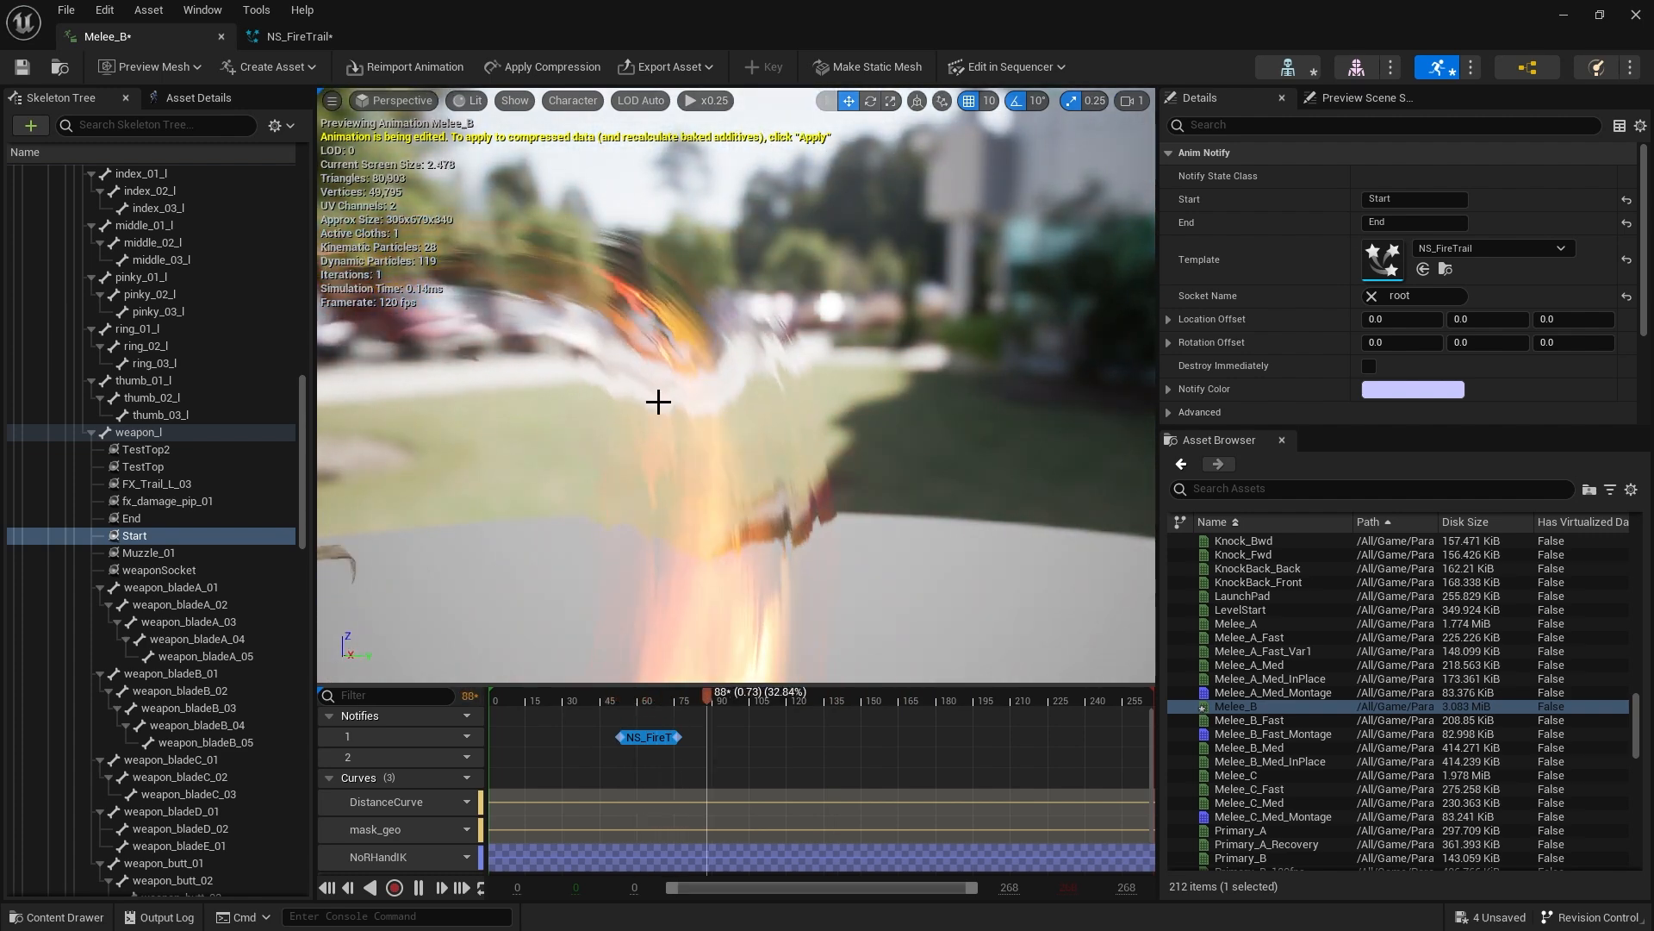
{"action": "left_click", "coordinate": [608, 695]}
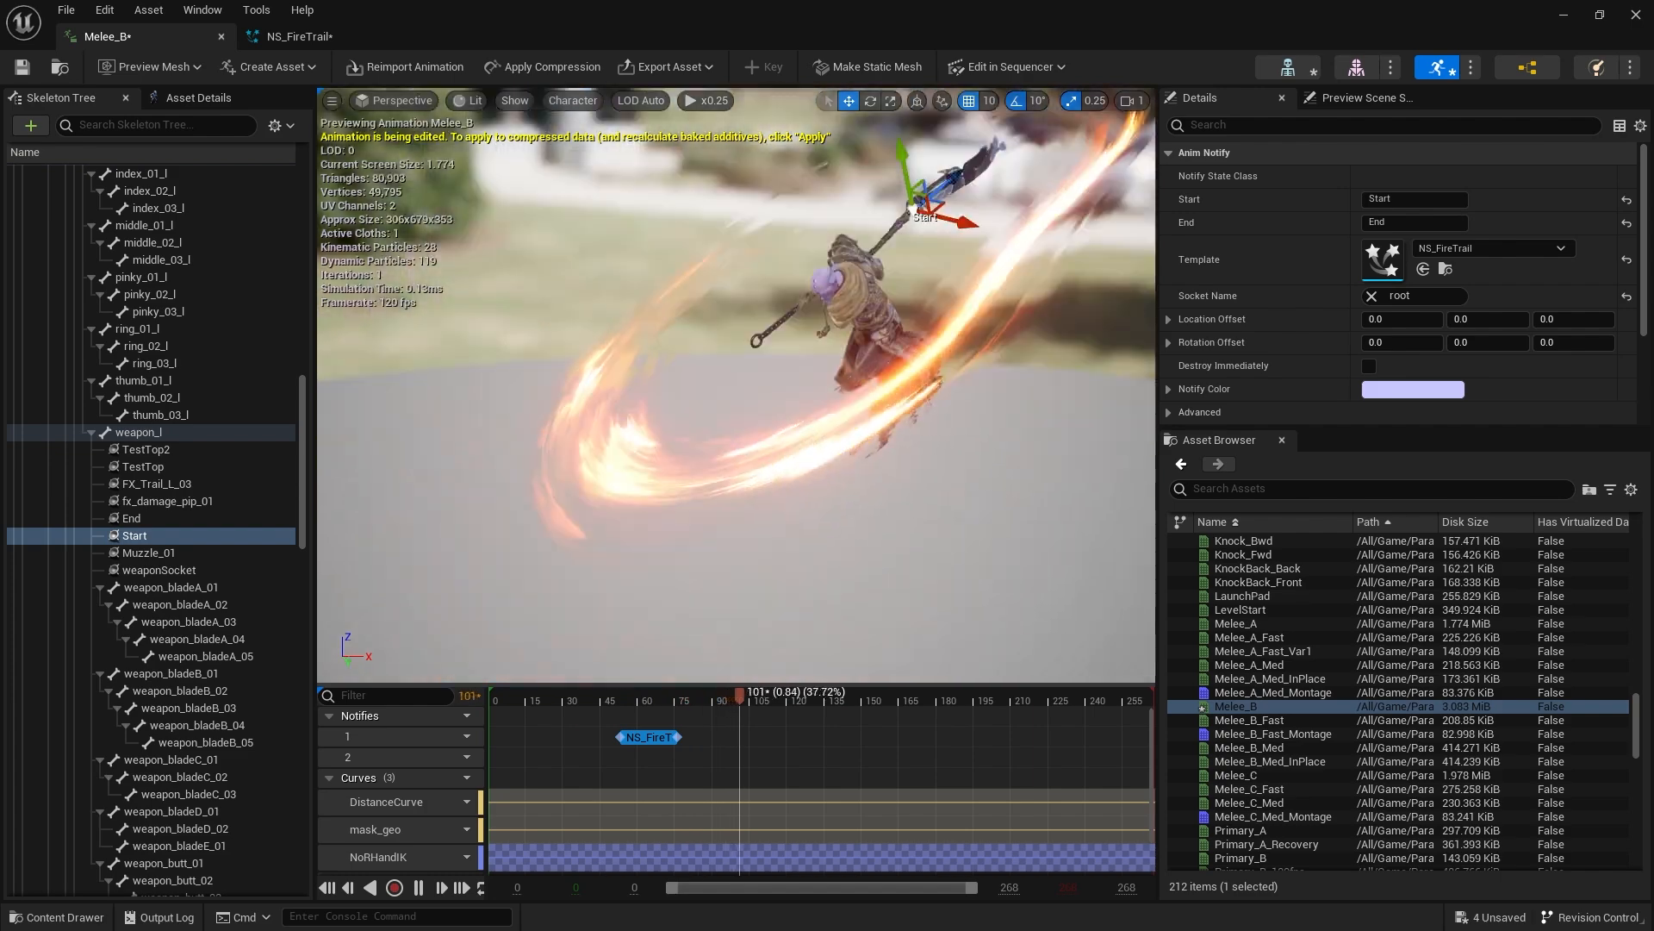
{"action": "left_click", "coordinate": [606, 696]}
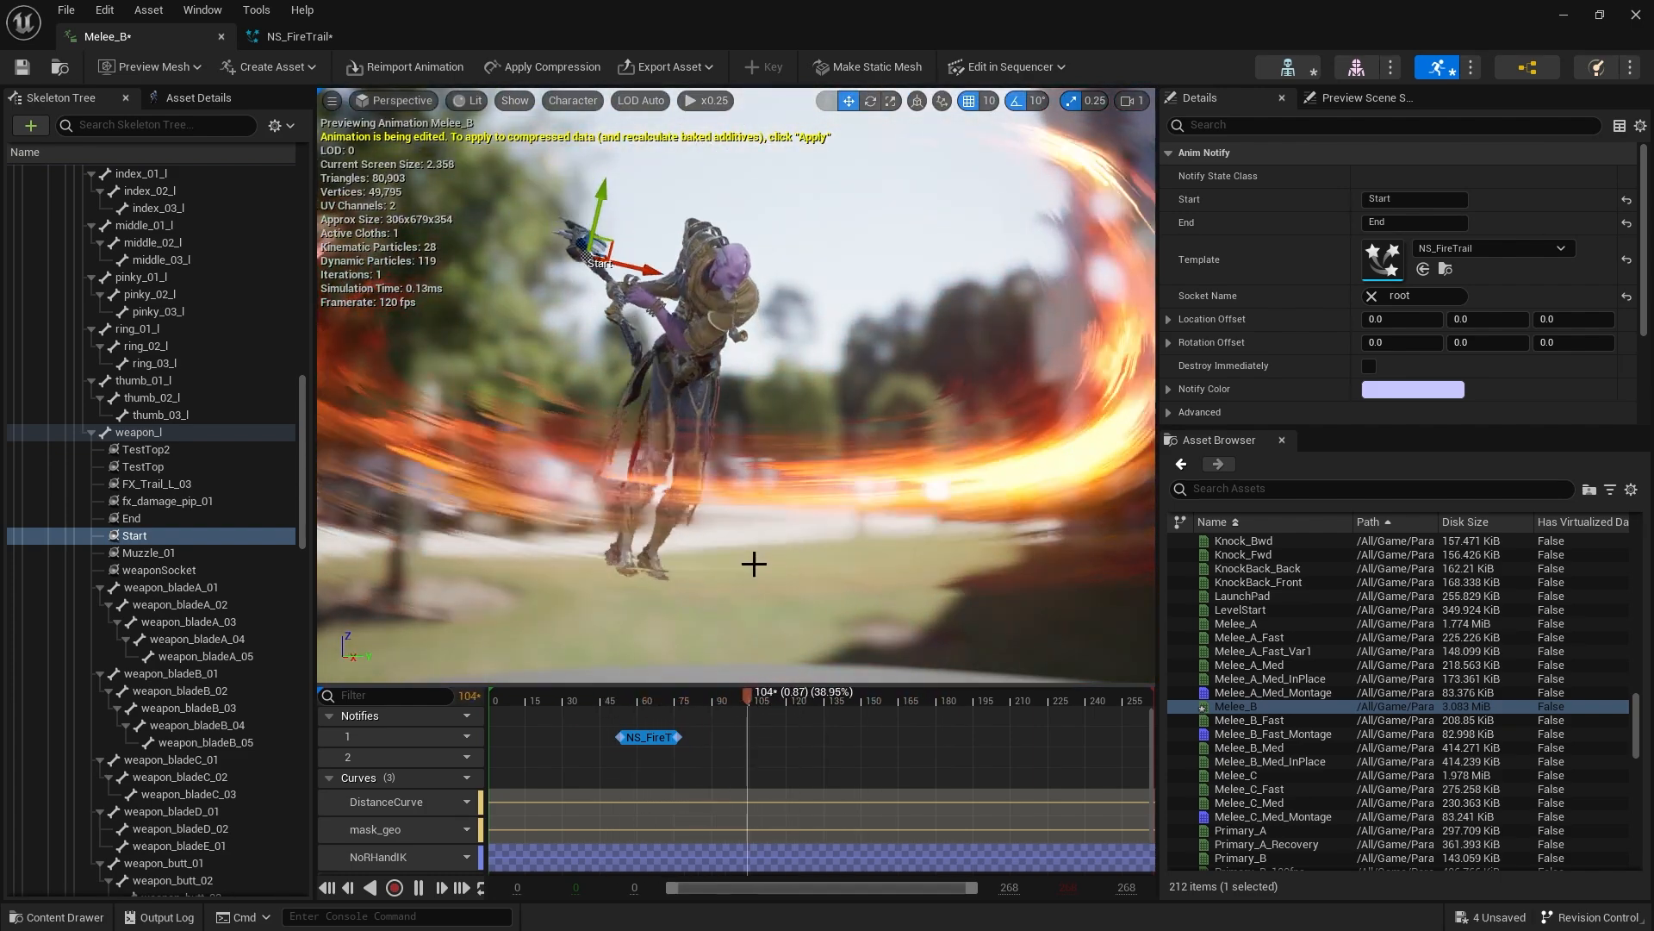
{"action": "left_click", "coordinate": [602, 700]}
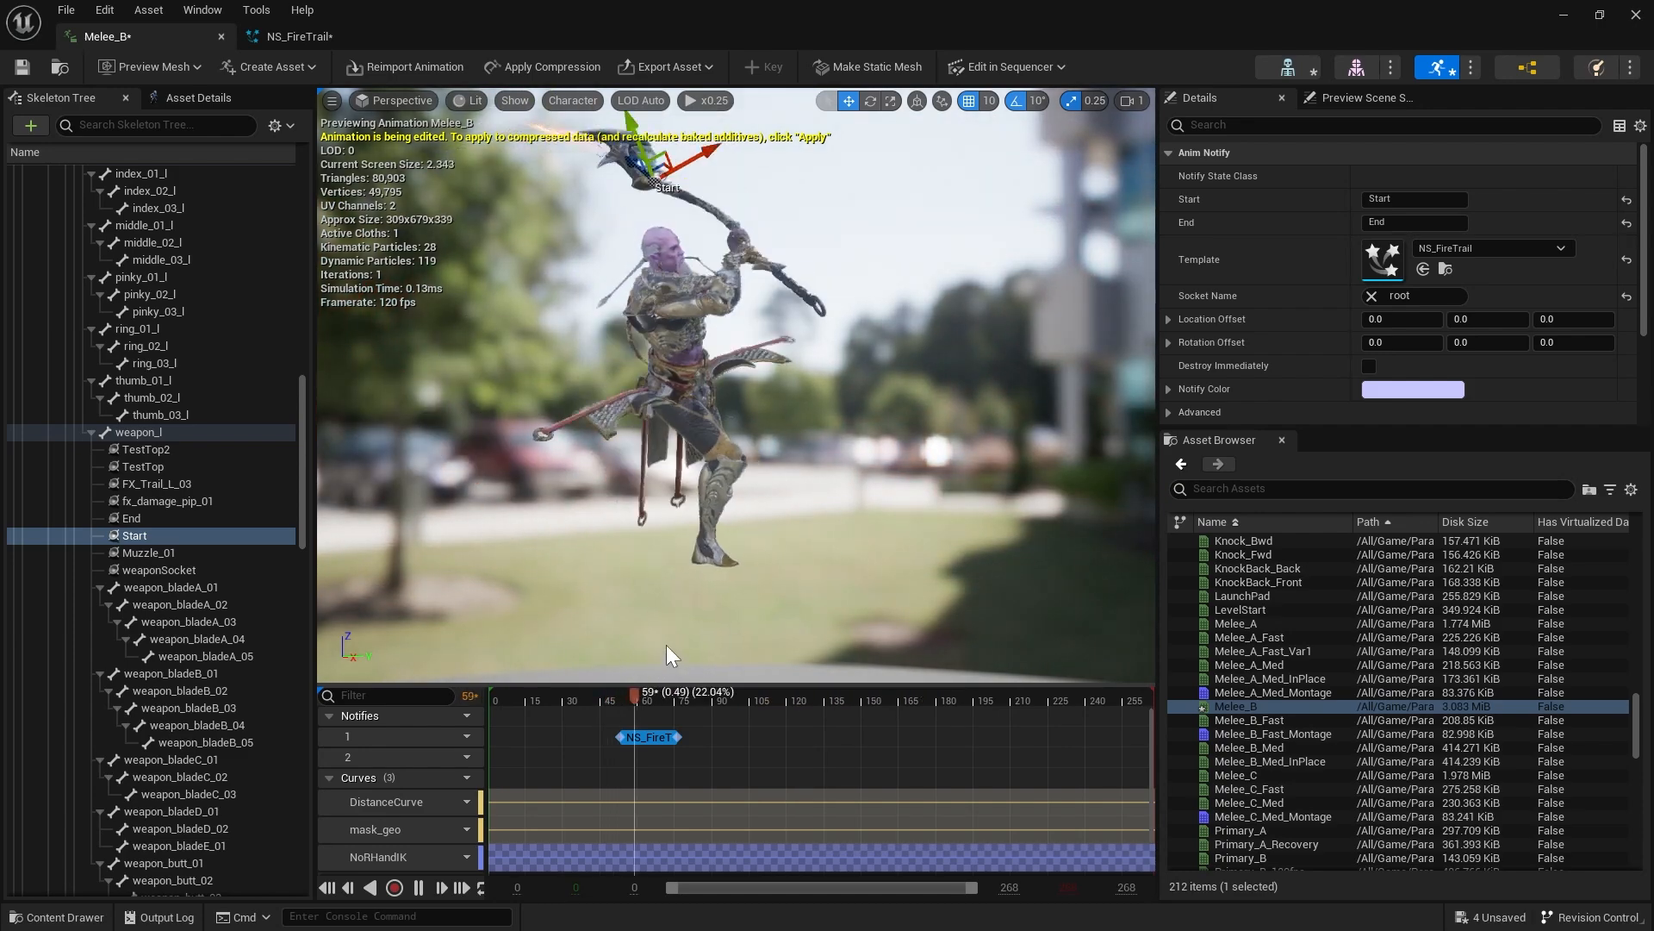
{"action": "right_click_drag", "start_coordinate": [699, 493], "coordinate": [699, 595]}
{"action": "scroll", "coordinate": [699, 493], "scroll_direction": "down", "scroll_amount": 2}
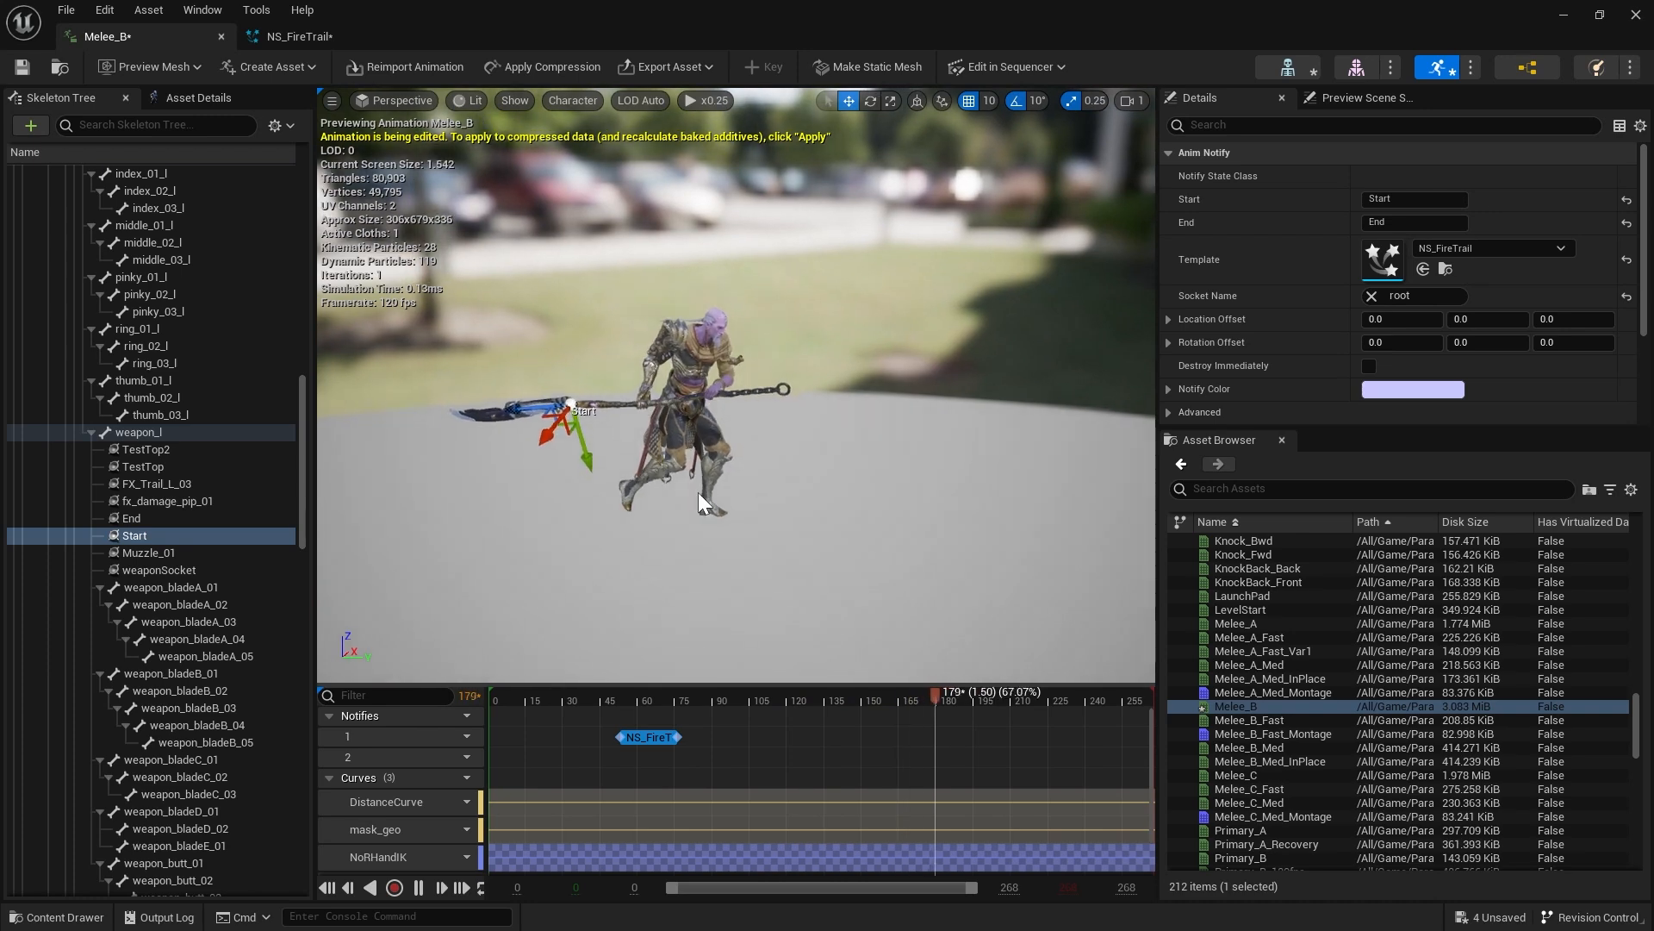
Add a Color module to the Particle Update group of the SimpleSpriteBurst emitter in NS_FireTrail
{"action": "left_click", "coordinate": [312, 42]}
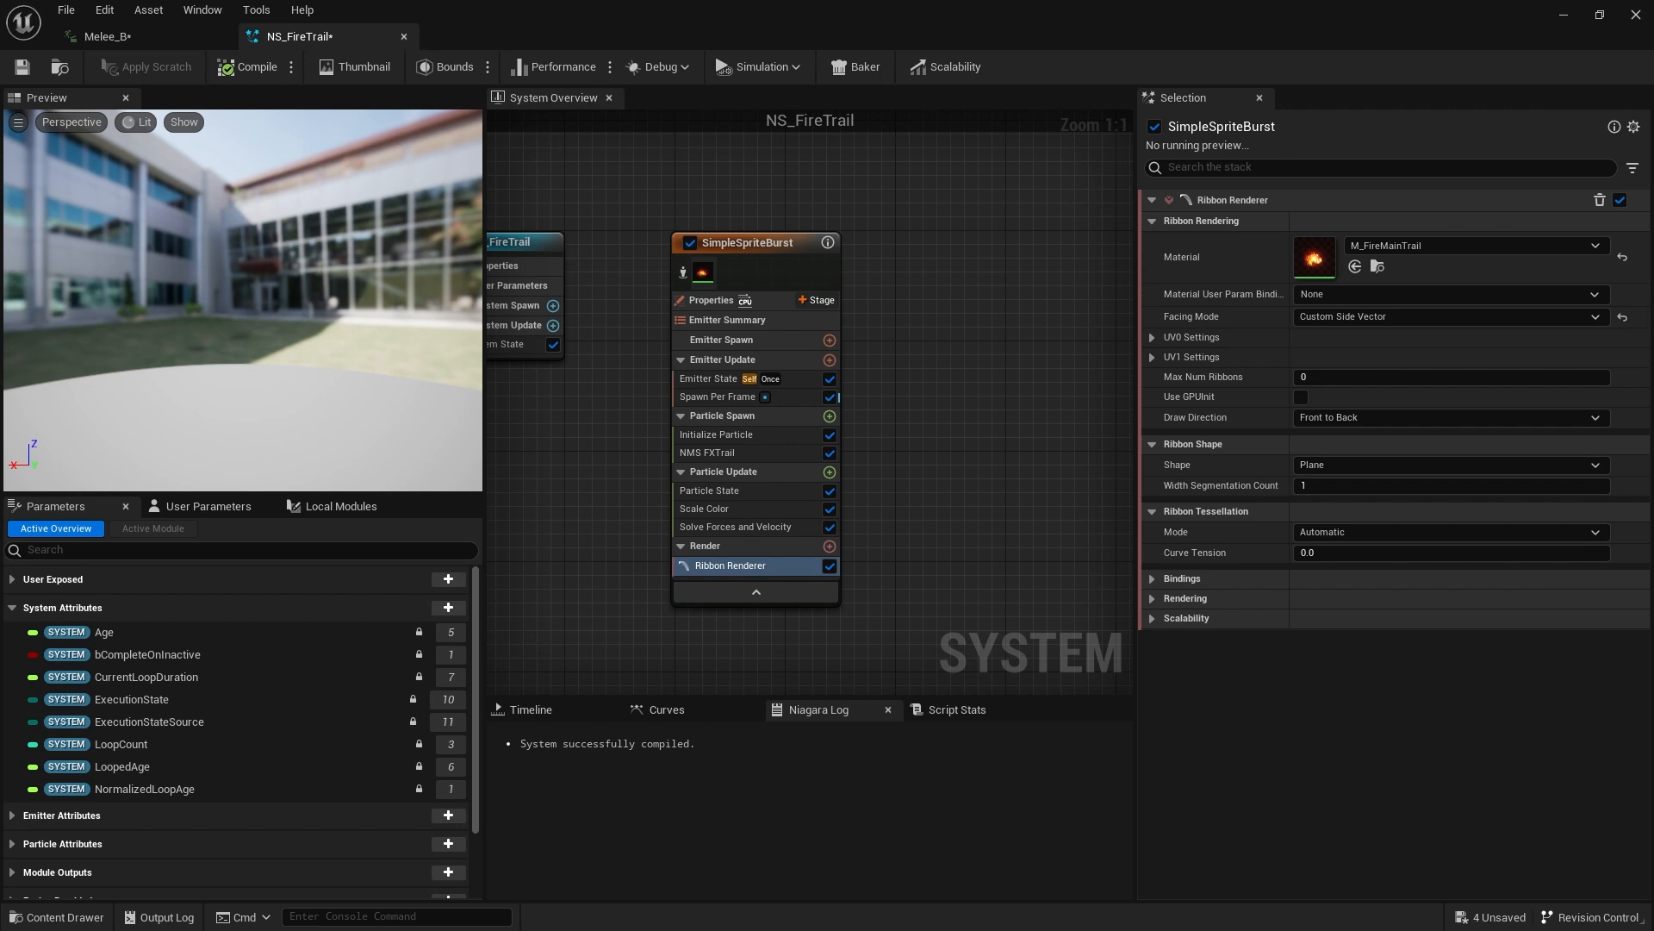
{"action": "left_click", "coordinate": [769, 470]}
{"action": "left_click", "coordinate": [830, 472]}
{"action": "type", "text": "color"}
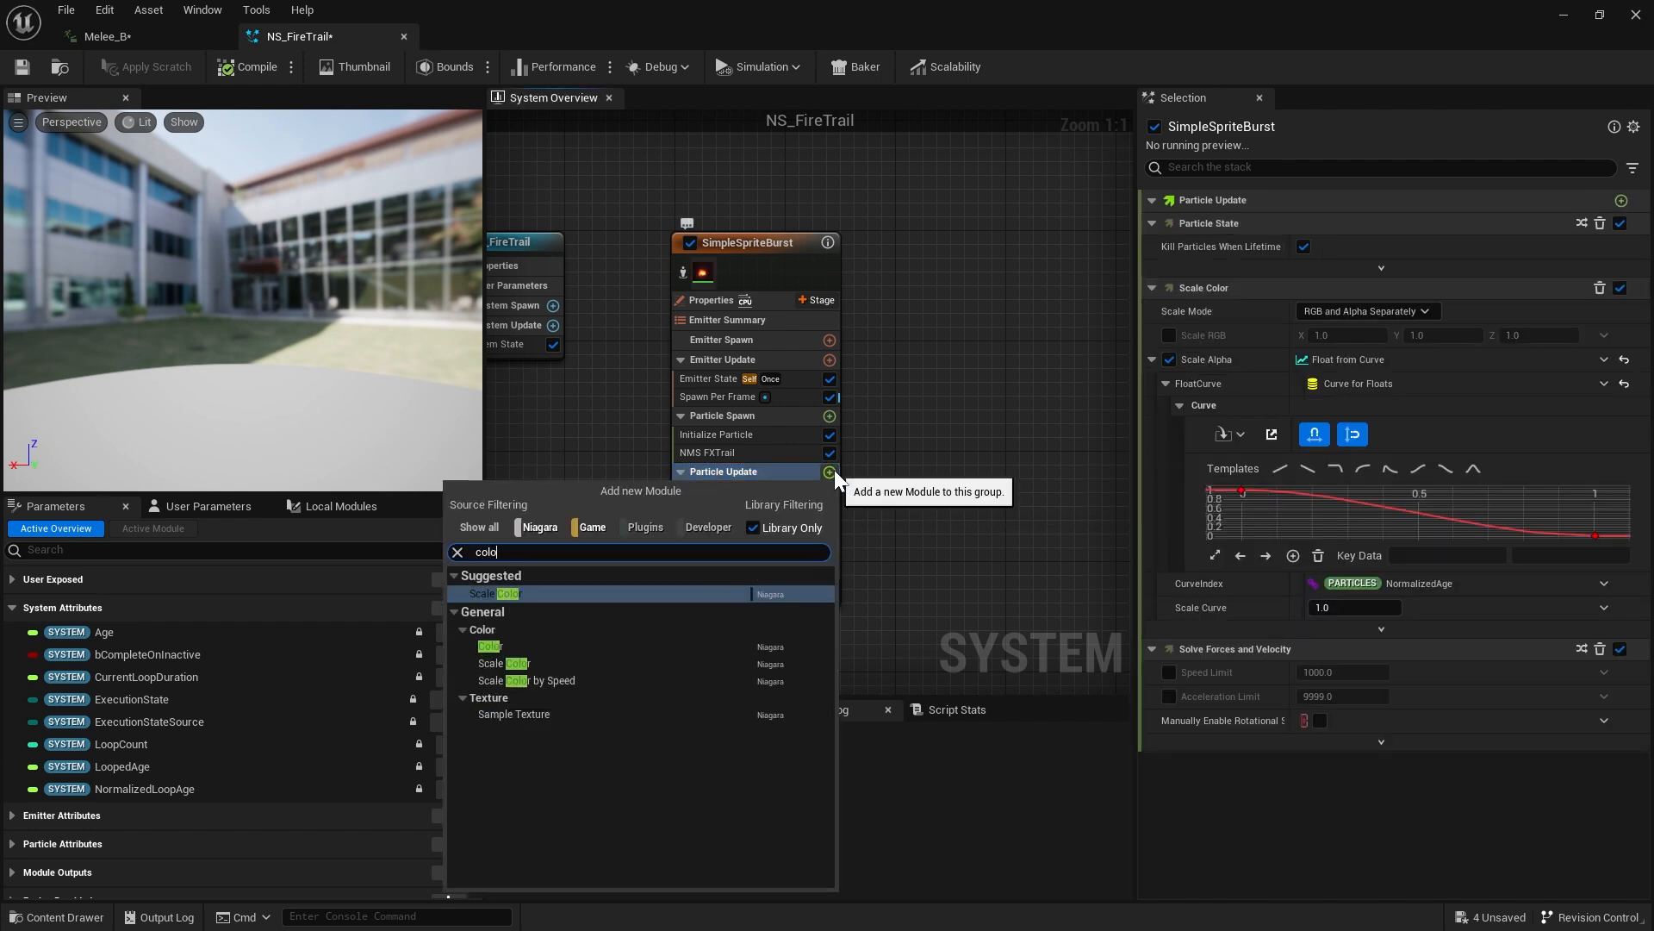
{"action": "key", "text": "Return"}
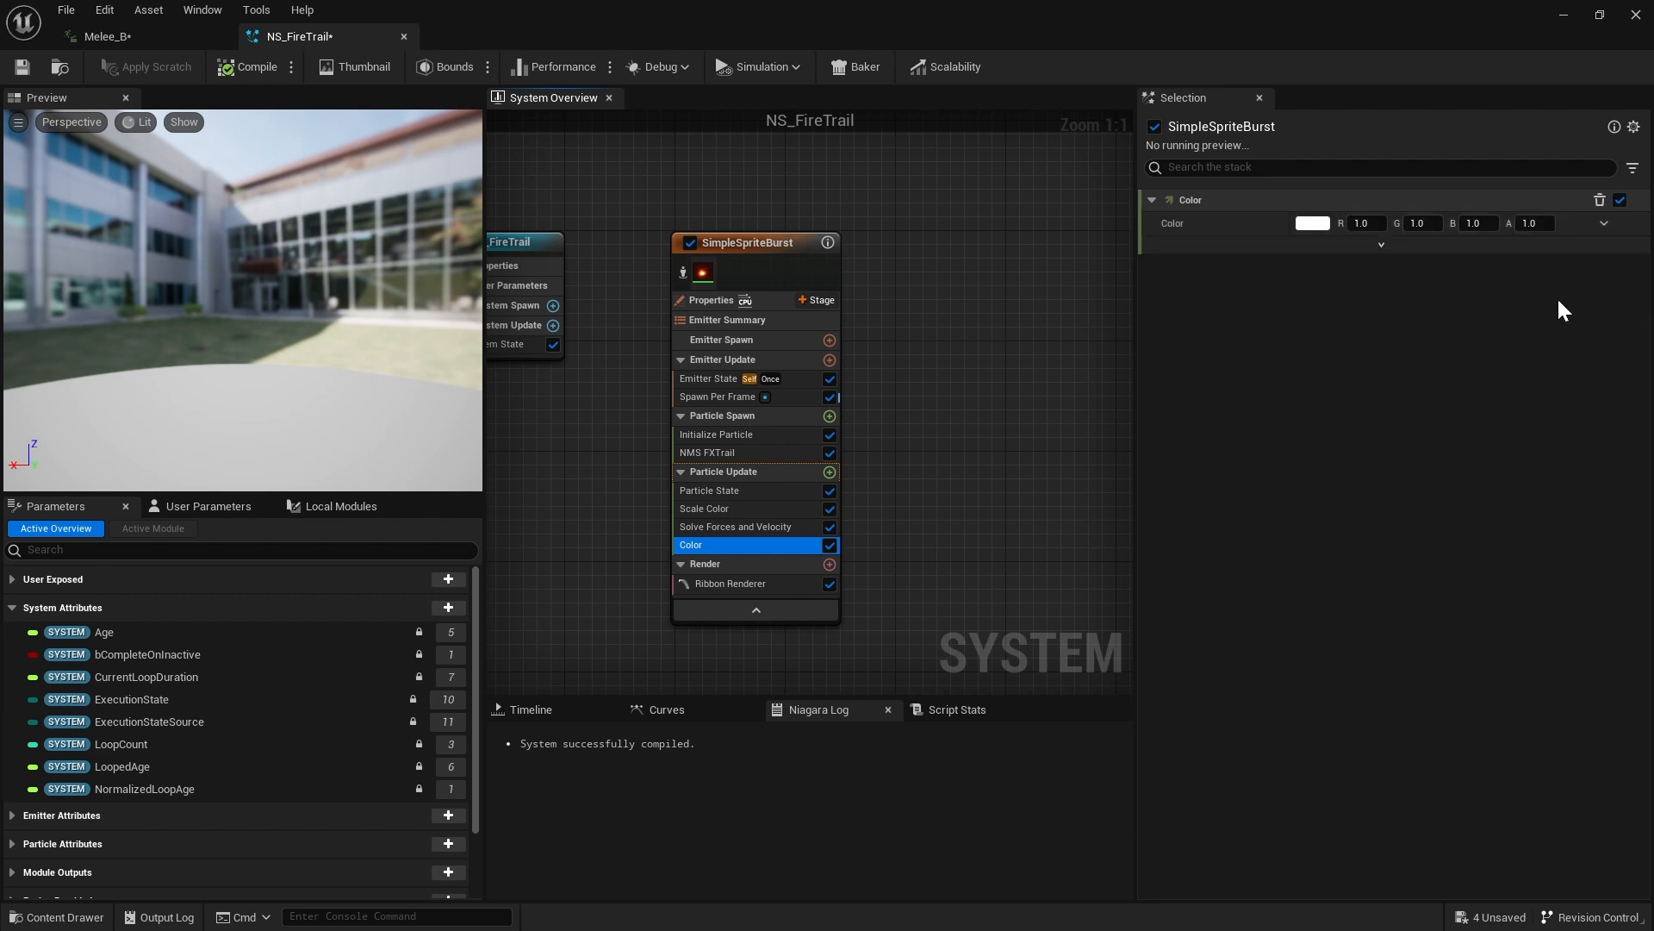
Drive the Color module's Color input with a Color from Curve dynamic input
{"action": "left_click", "coordinate": [1604, 224]}
{"action": "type", "text": "cur"}
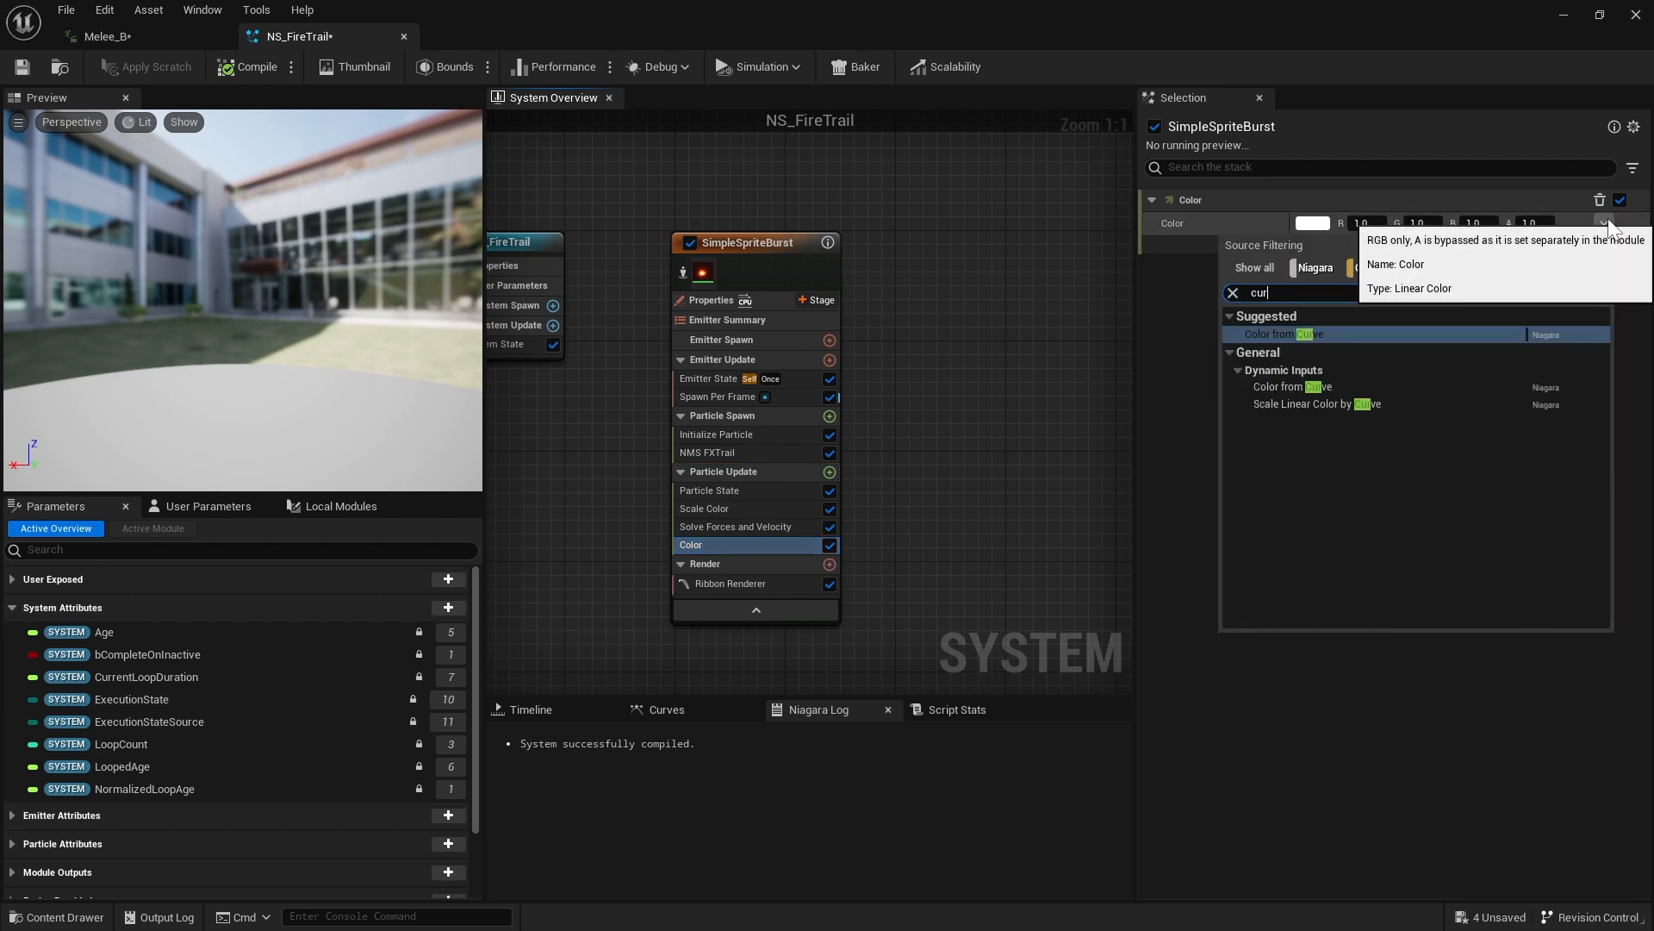
{"action": "type", "text": "ve"}
{"action": "key", "text": "Return"}
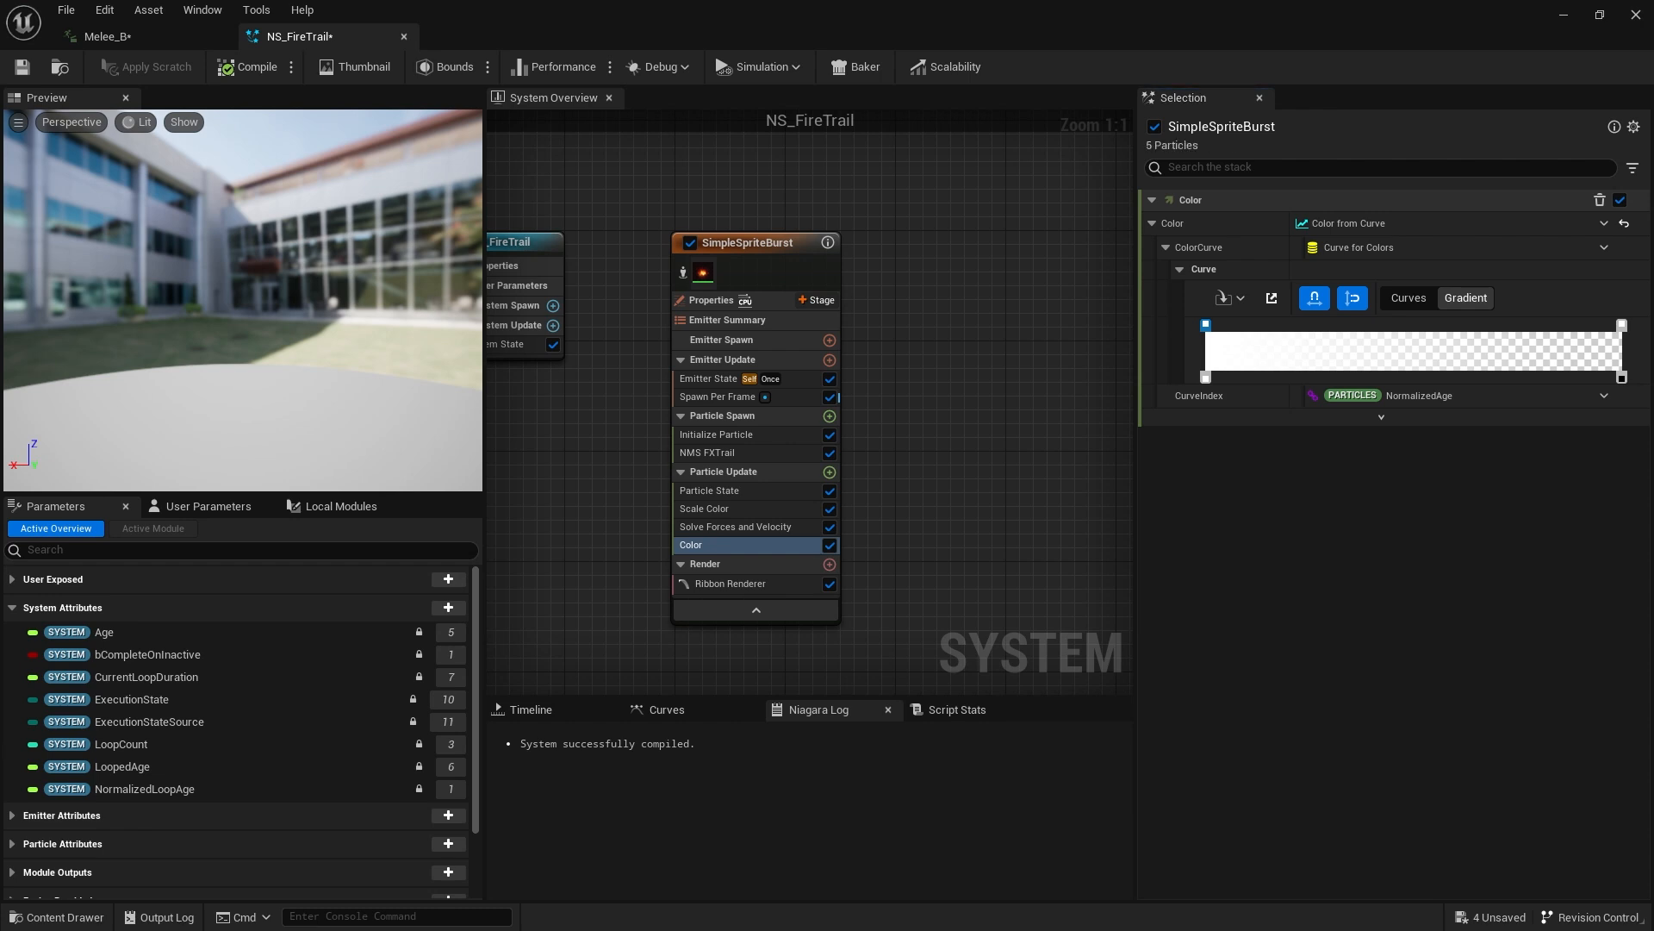
Move the gradient's end opacity stop earlier, to about four fifths of the gradient's length
{"action": "right_click", "coordinate": [1625, 385]}
{"action": "left_click", "coordinate": [1520, 453]}
{"action": "right_click", "coordinate": [1623, 380]}
{"action": "left_click", "coordinate": [1587, 414]}
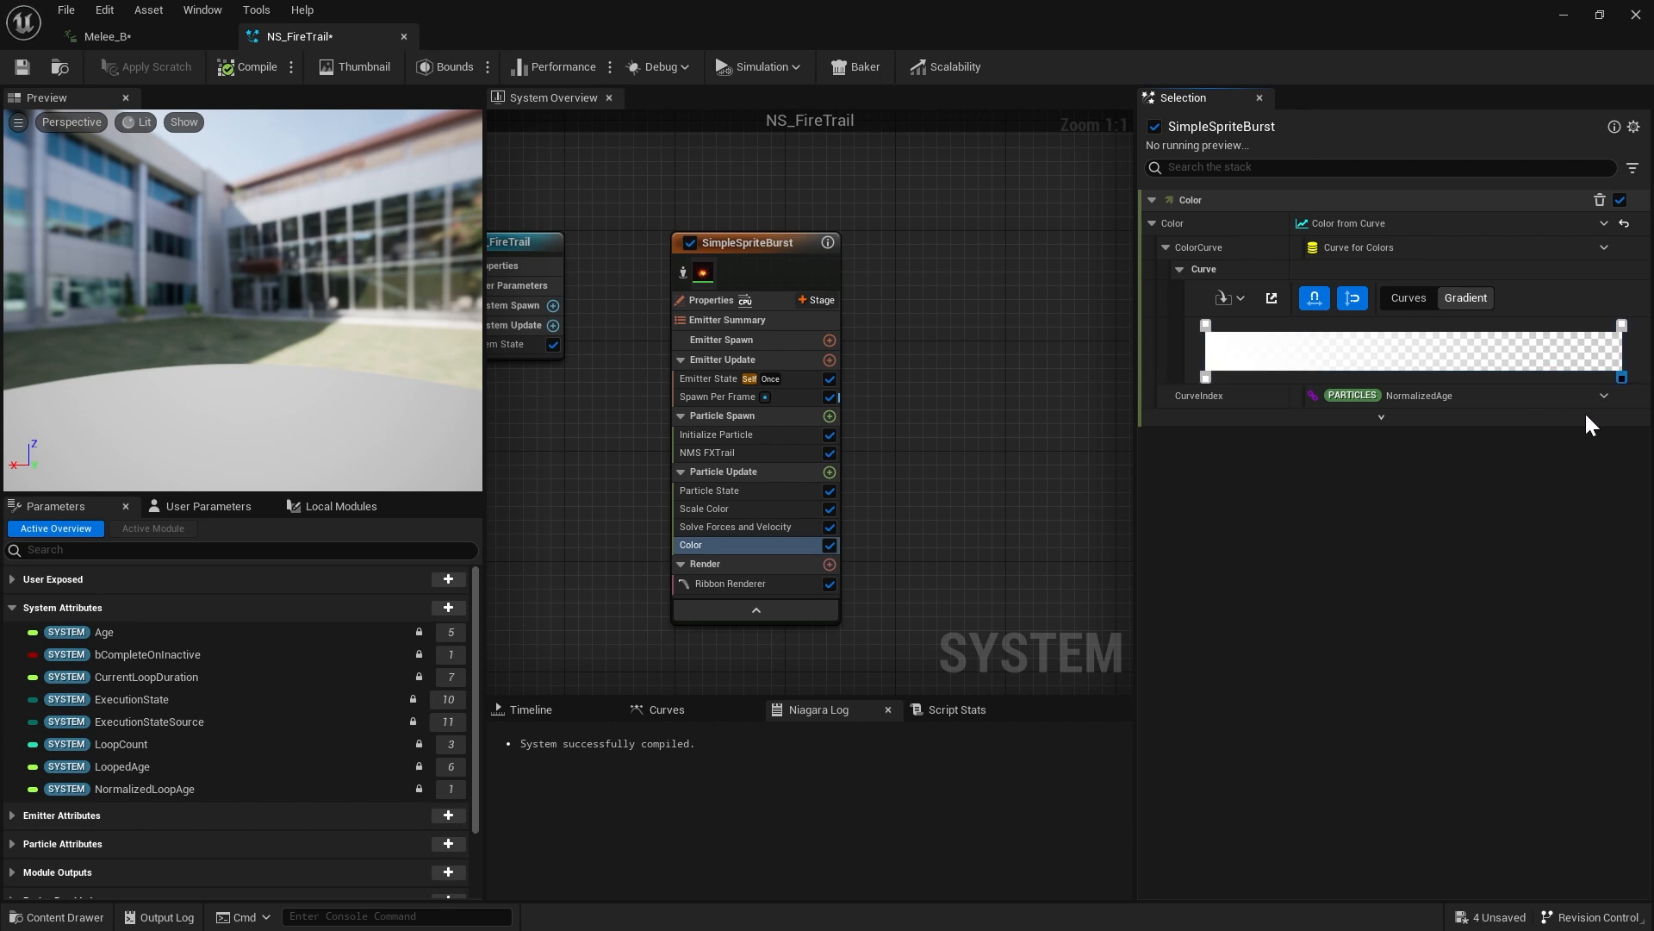
{"action": "right_click", "coordinate": [1624, 381]}
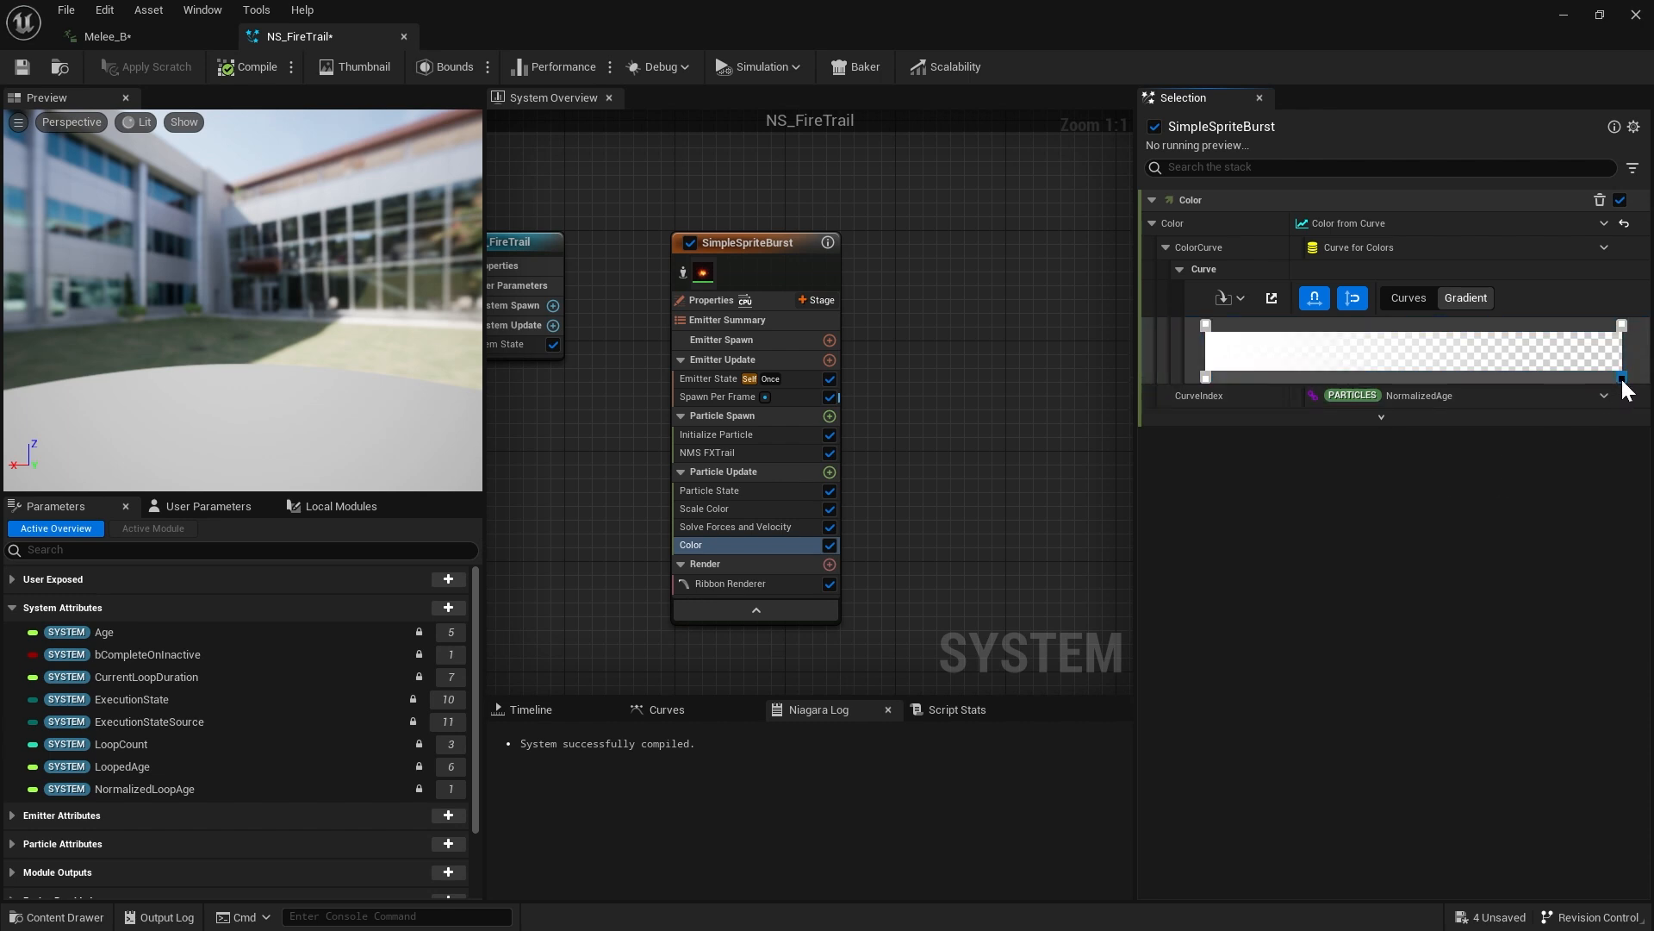
{"action": "right_click", "coordinate": [1594, 376]}
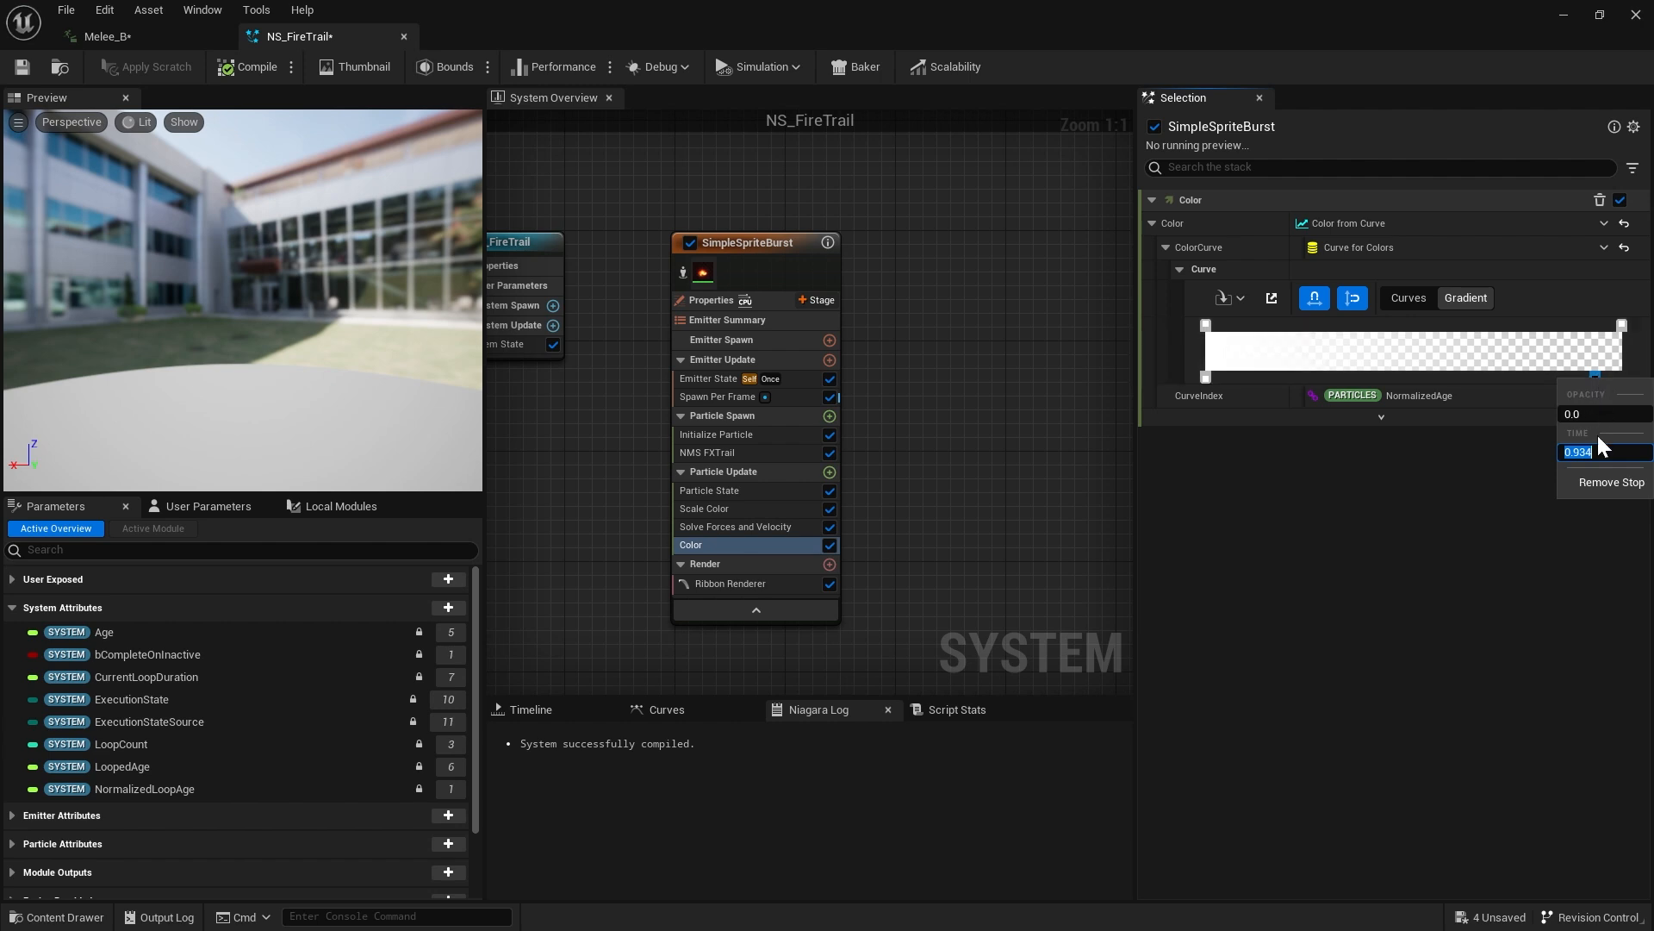
{"action": "left_click", "coordinate": [1524, 503]}
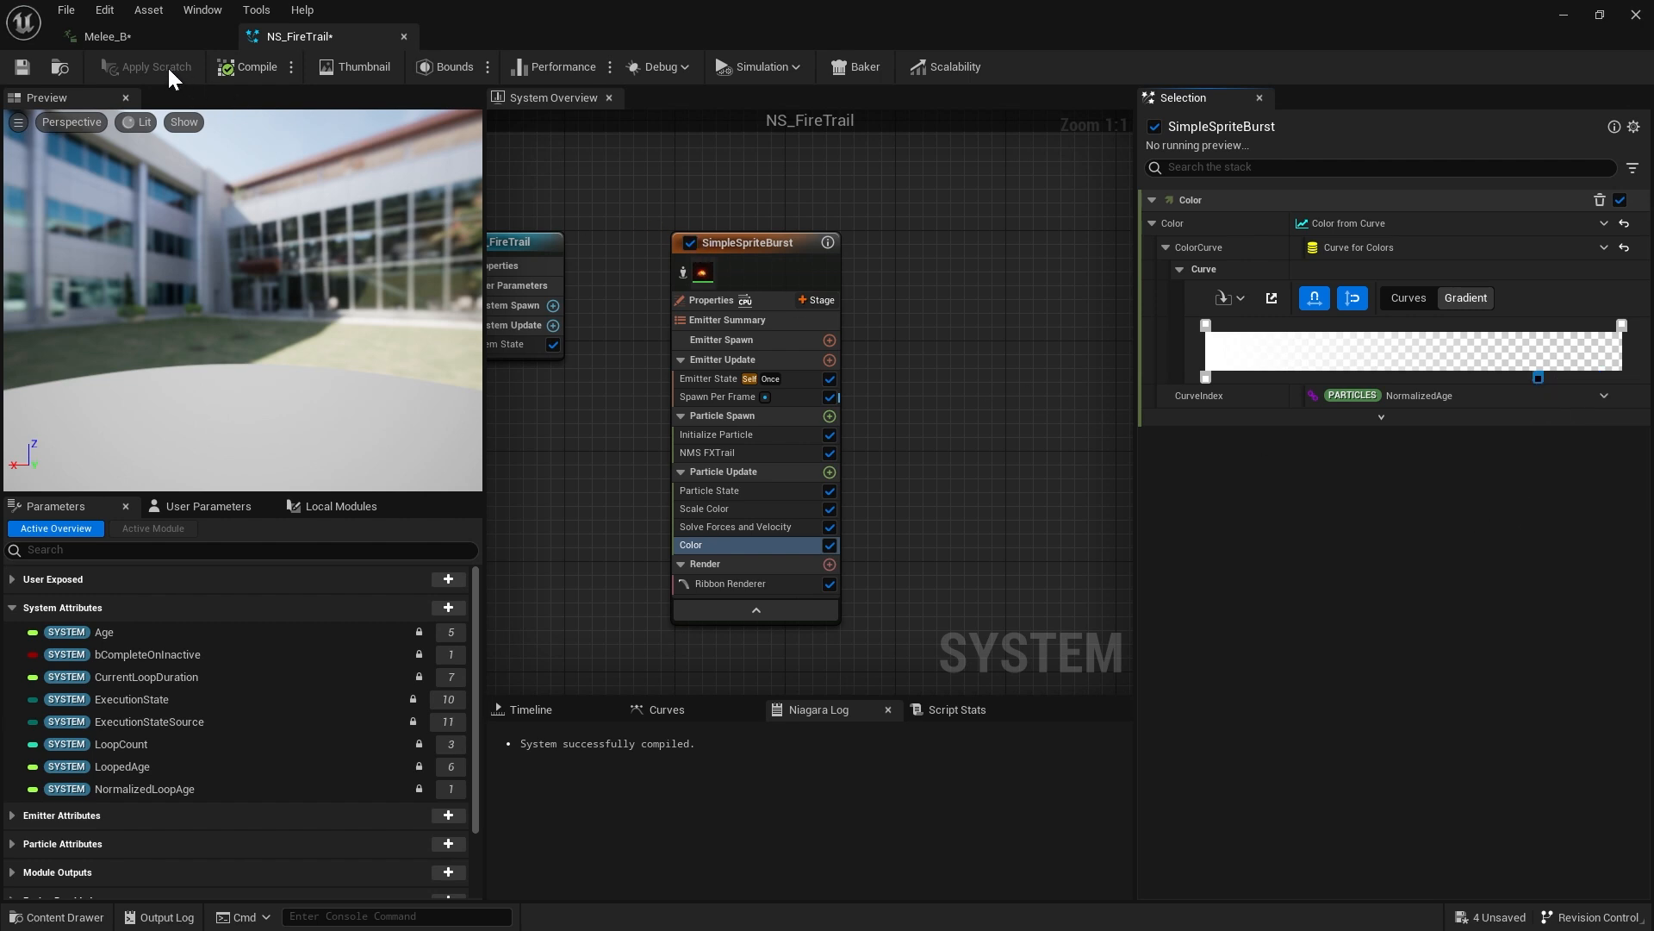
Replay the Melee_B swing several times from just before the notify to check how the trail fades out
{"action": "left_click", "coordinate": [148, 39]}
{"action": "left_click", "coordinate": [297, 37]}
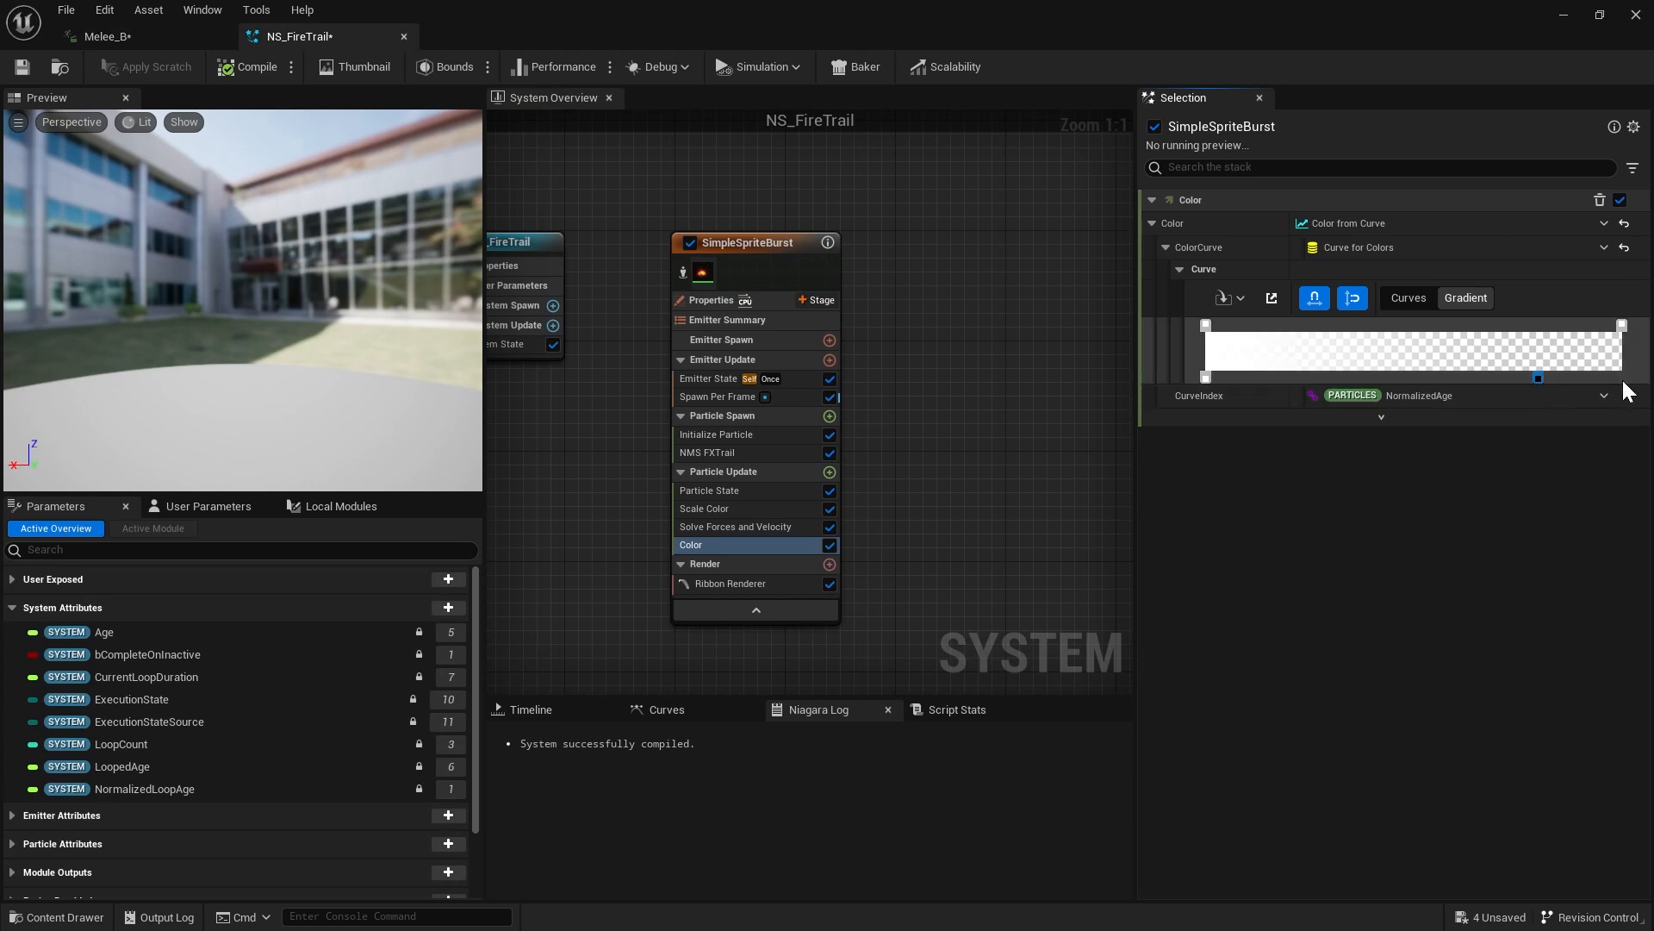
{"action": "left_click", "coordinate": [194, 34]}
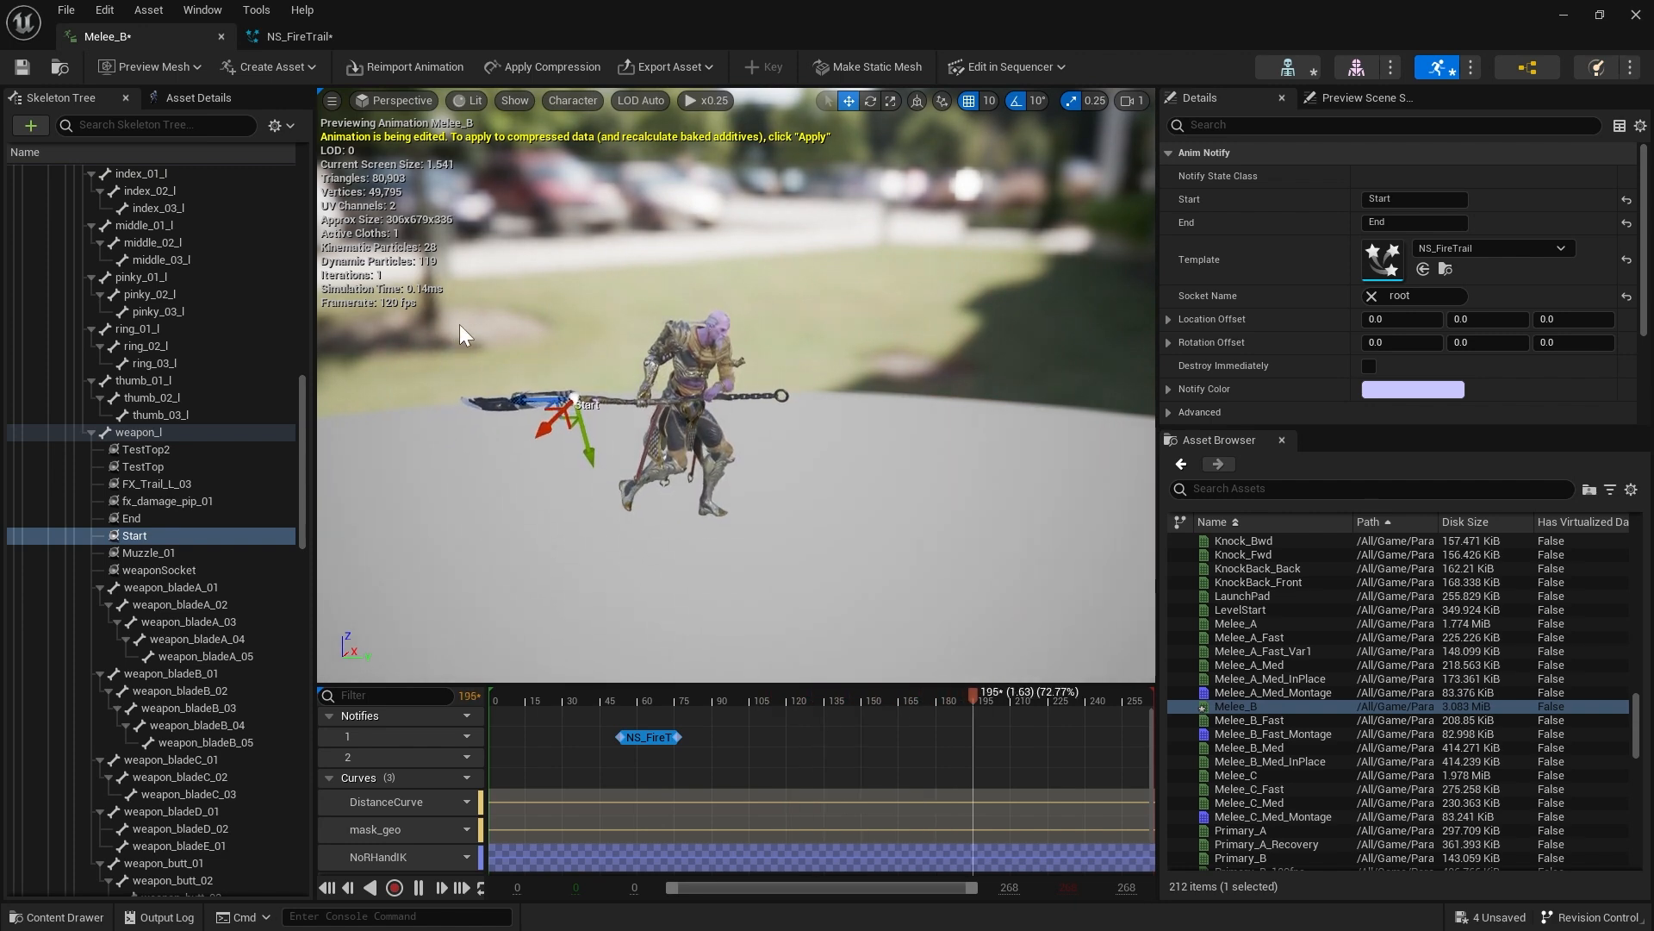
{"action": "left_click", "coordinate": [597, 696]}
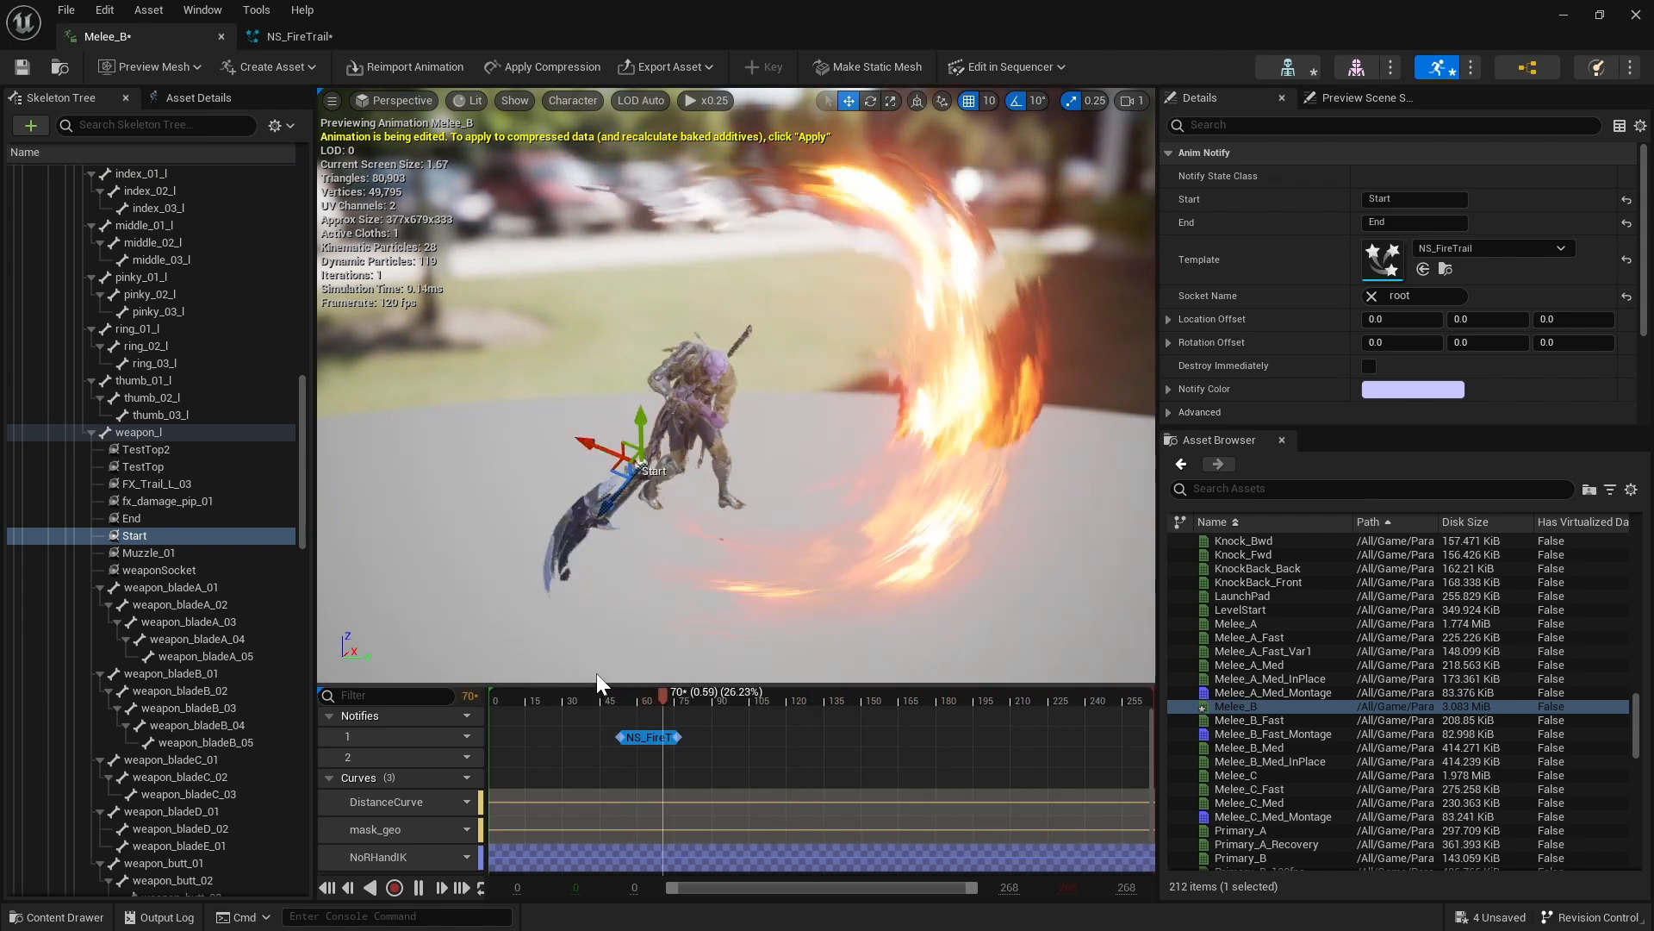
{"action": "left_click", "coordinate": [596, 698]}
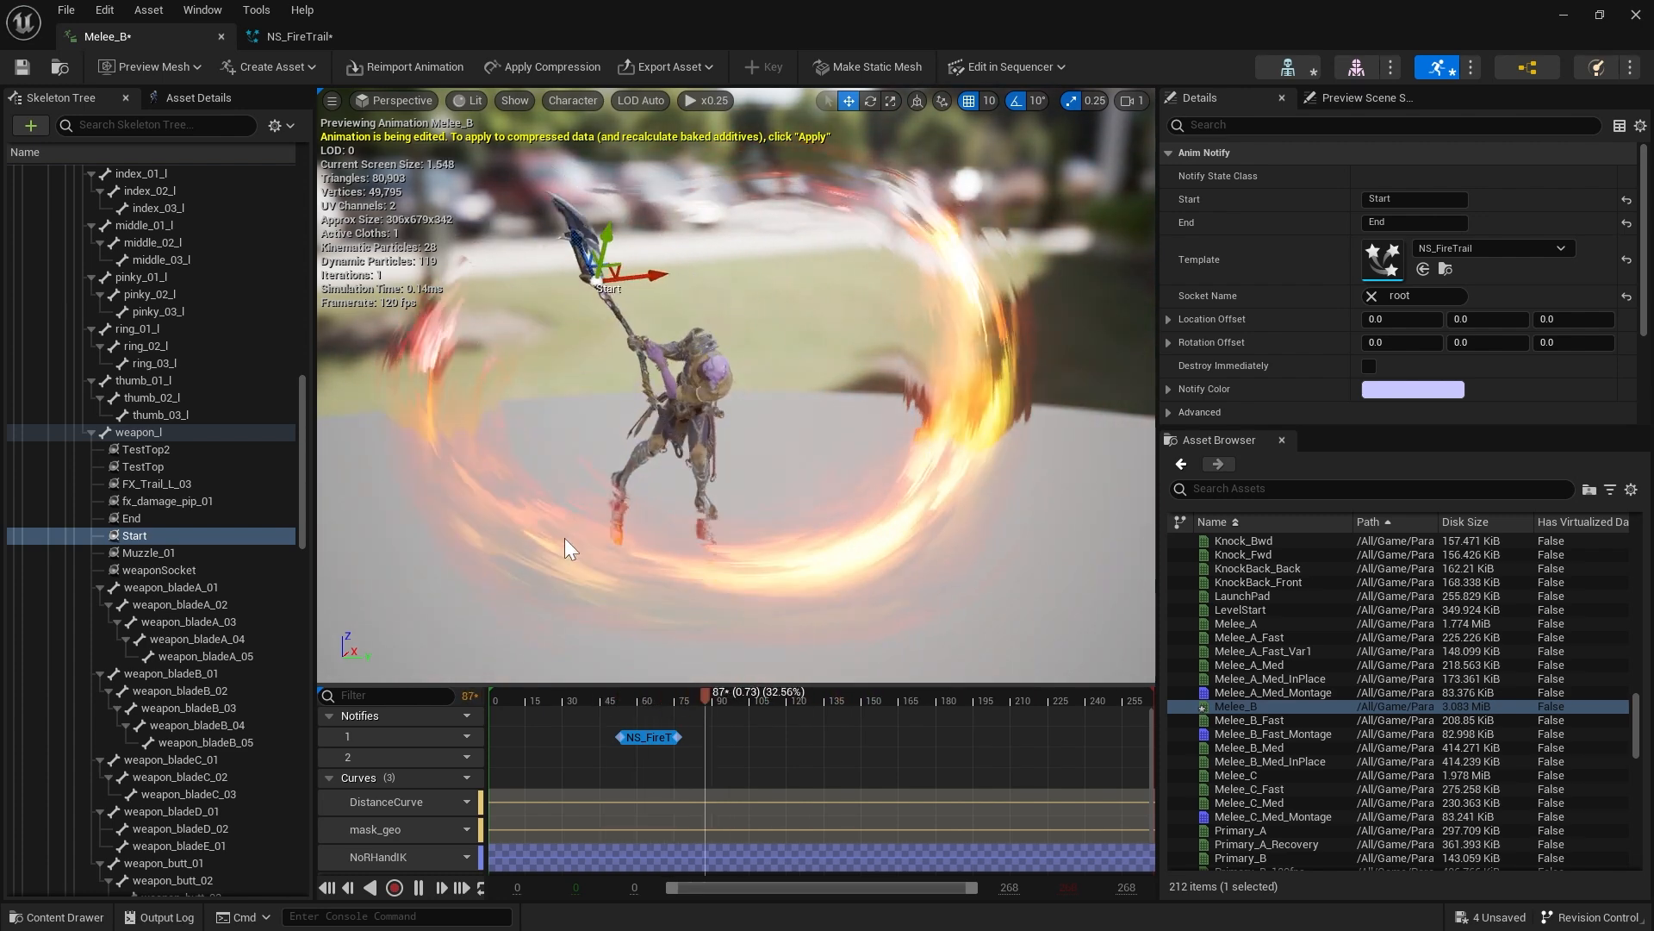
{"action": "left_click", "coordinate": [596, 695]}
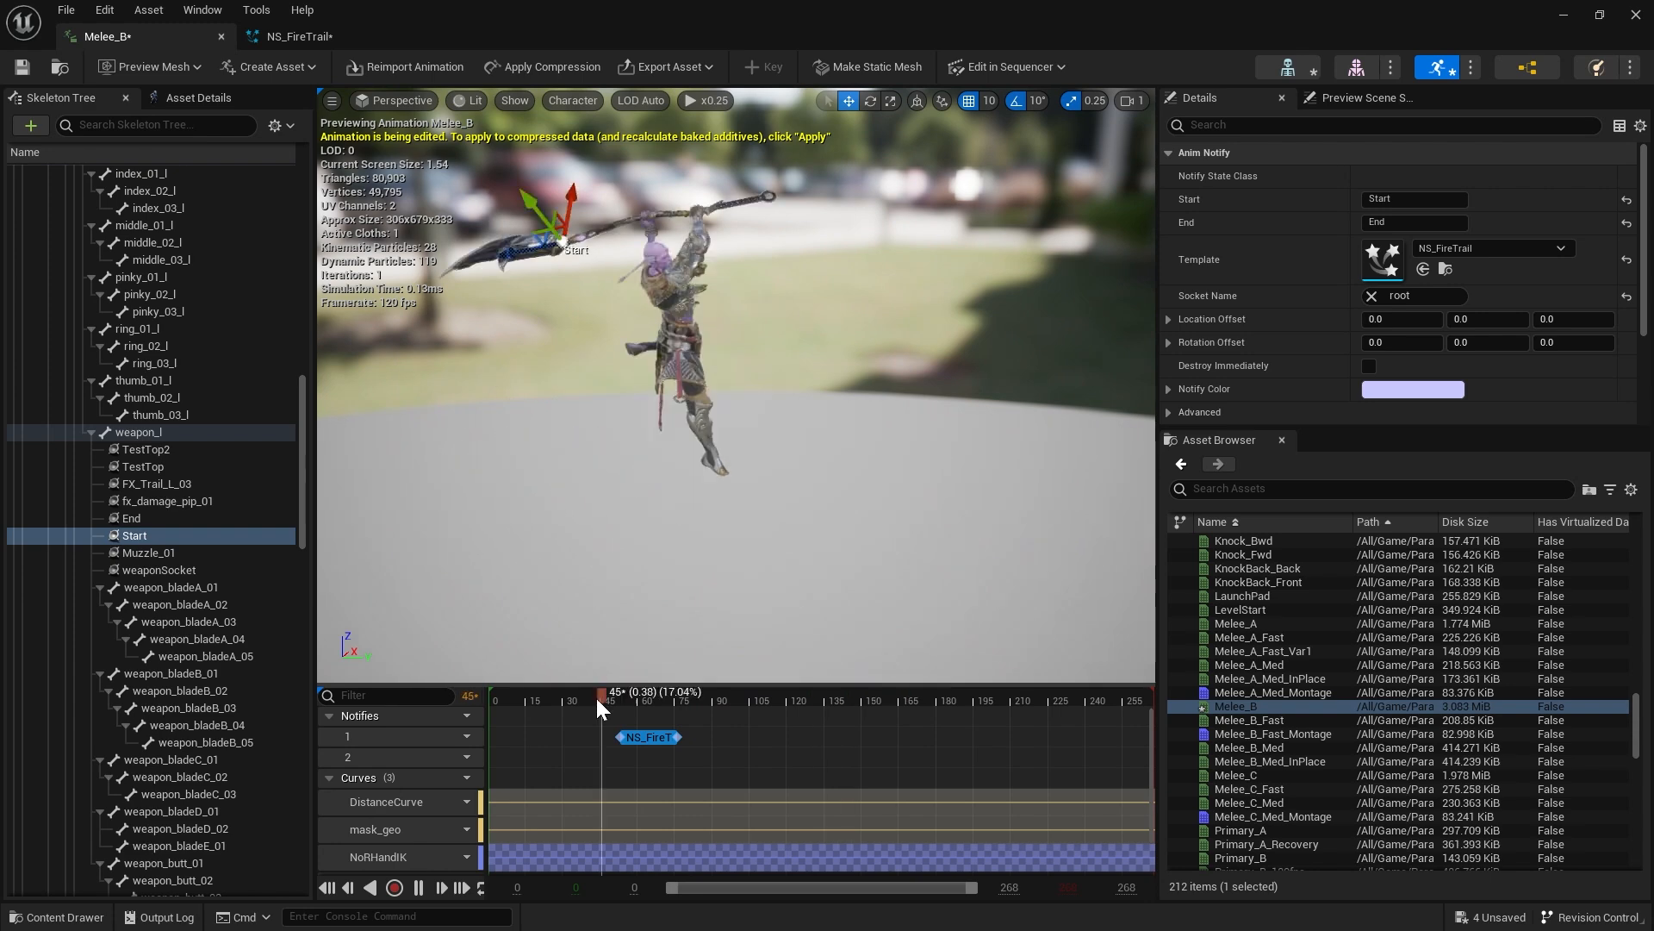
Align the end color stop of the NS_FireTrail gradient with its end opacity stop and make that color black
{"action": "left_click", "coordinate": [306, 38]}
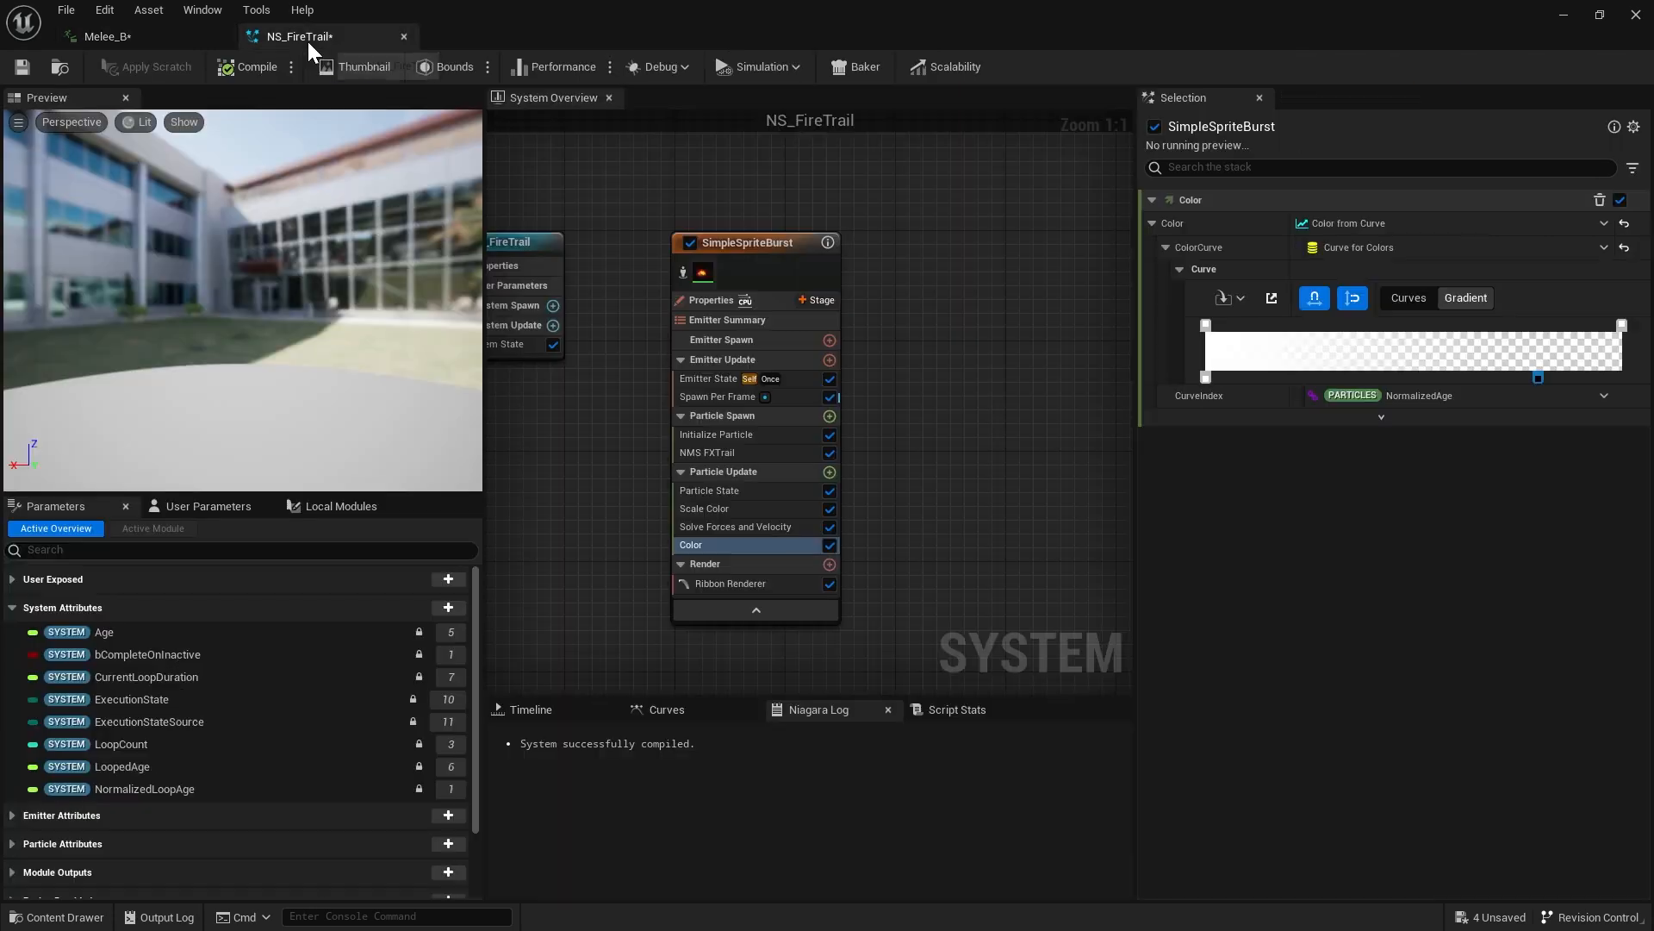
{"action": "left_click", "coordinate": [1622, 324]}
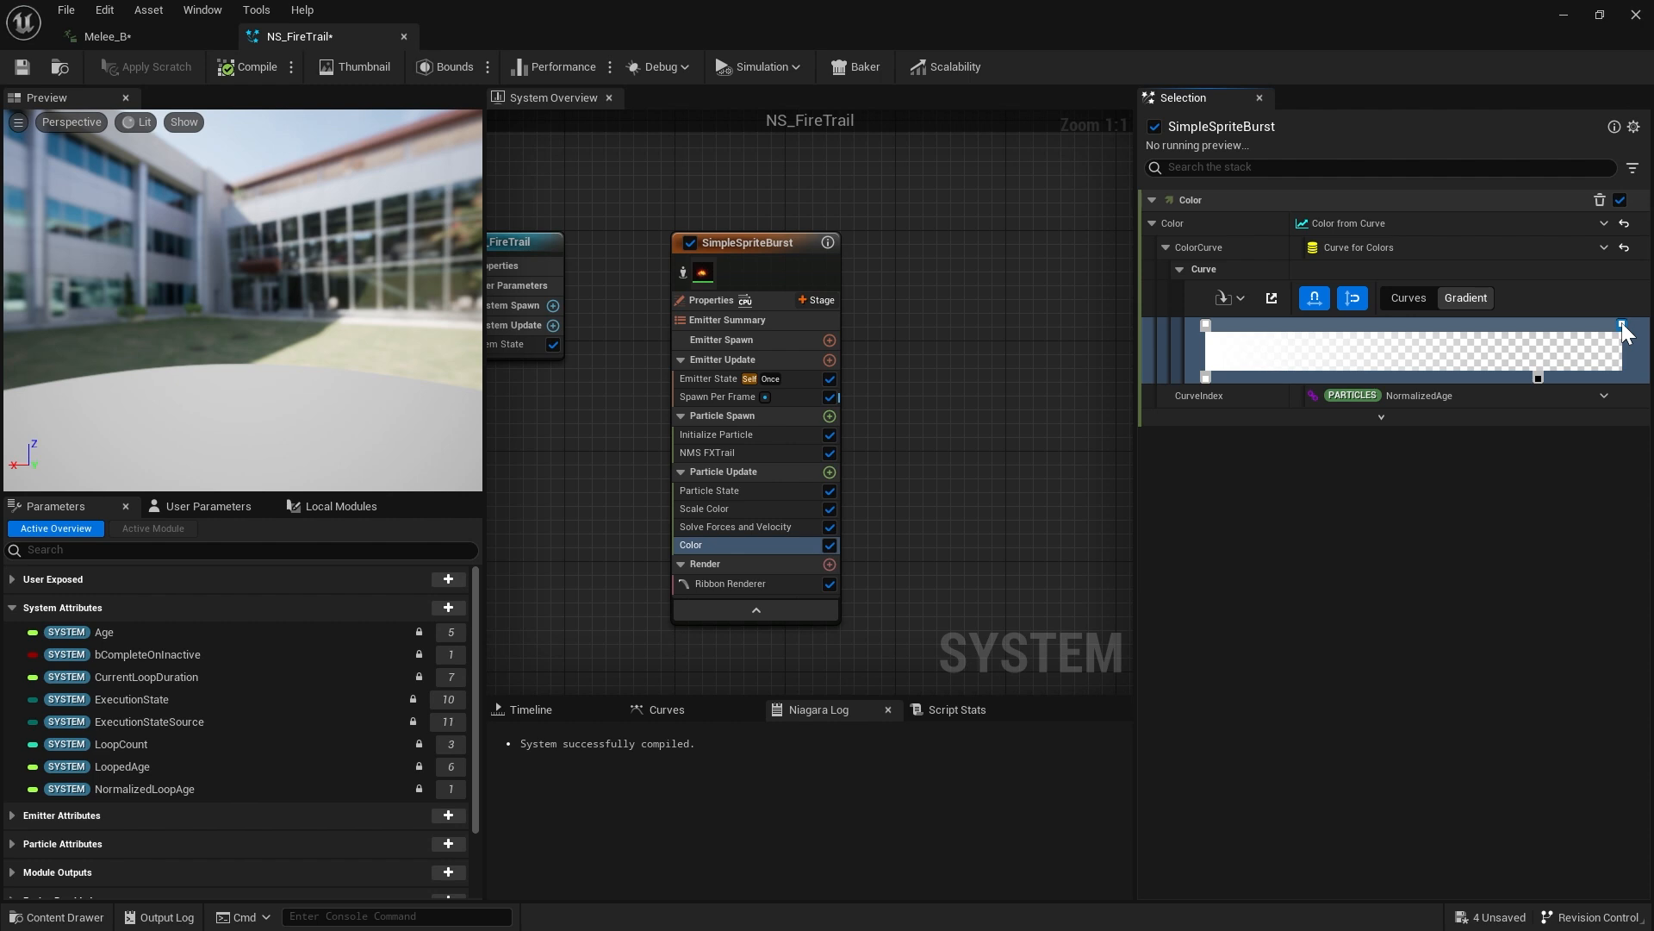
{"action": "right_click", "coordinate": [1623, 326]}
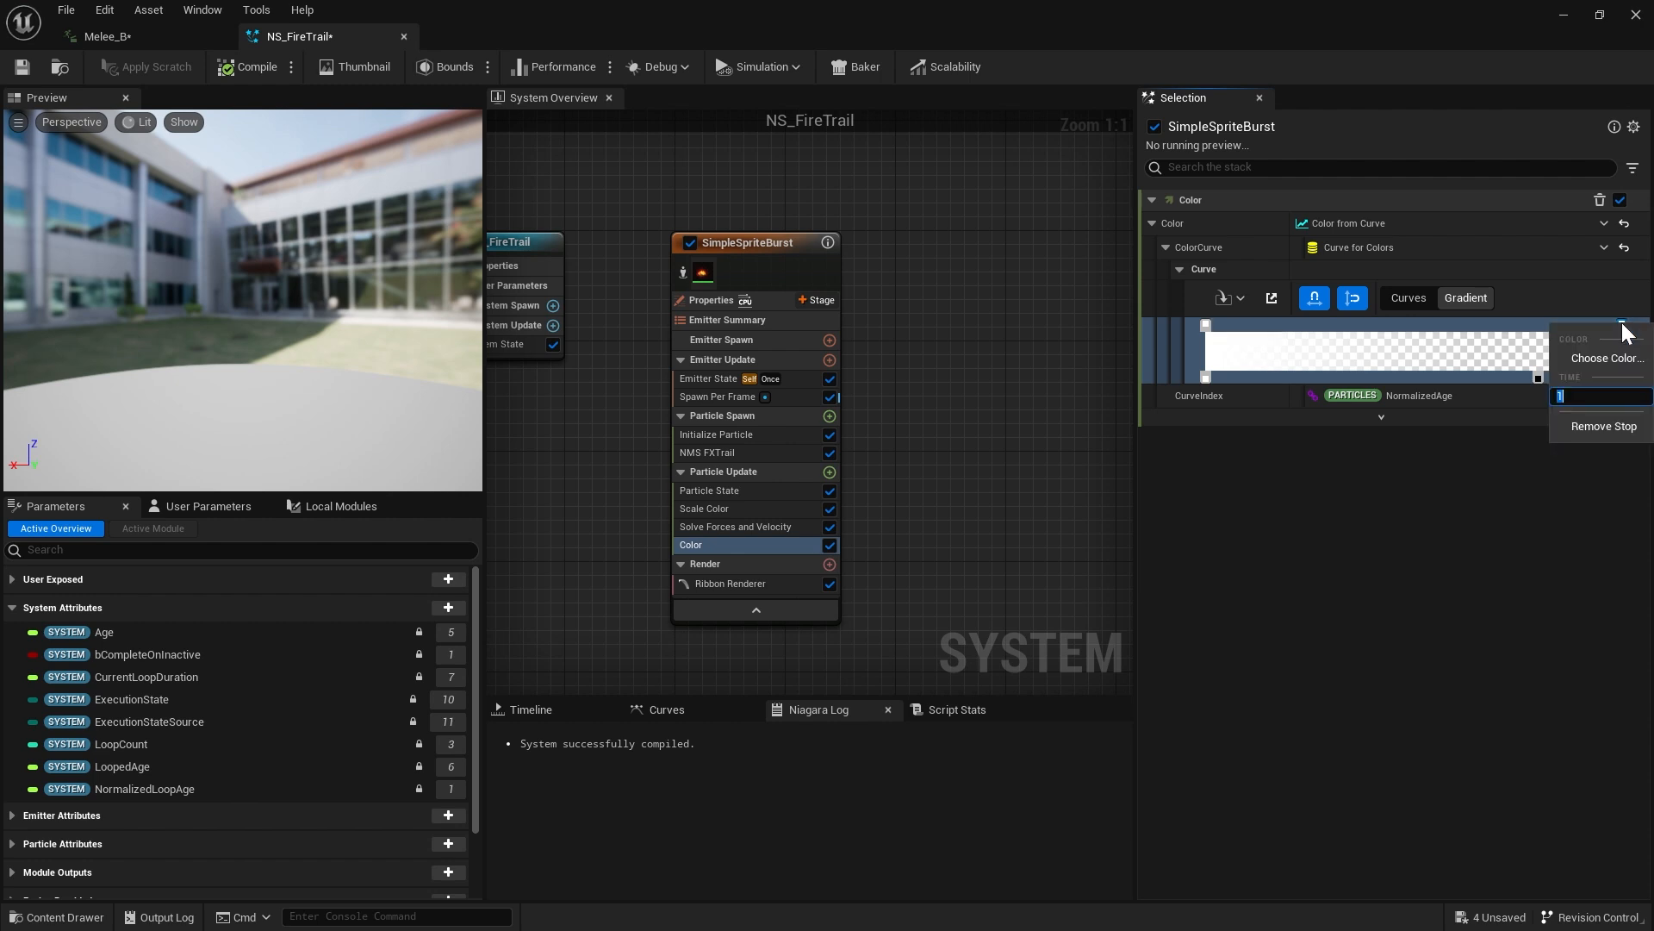
{"action": "key", "text": "Return"}
{"action": "left_click", "coordinate": [1470, 547]}
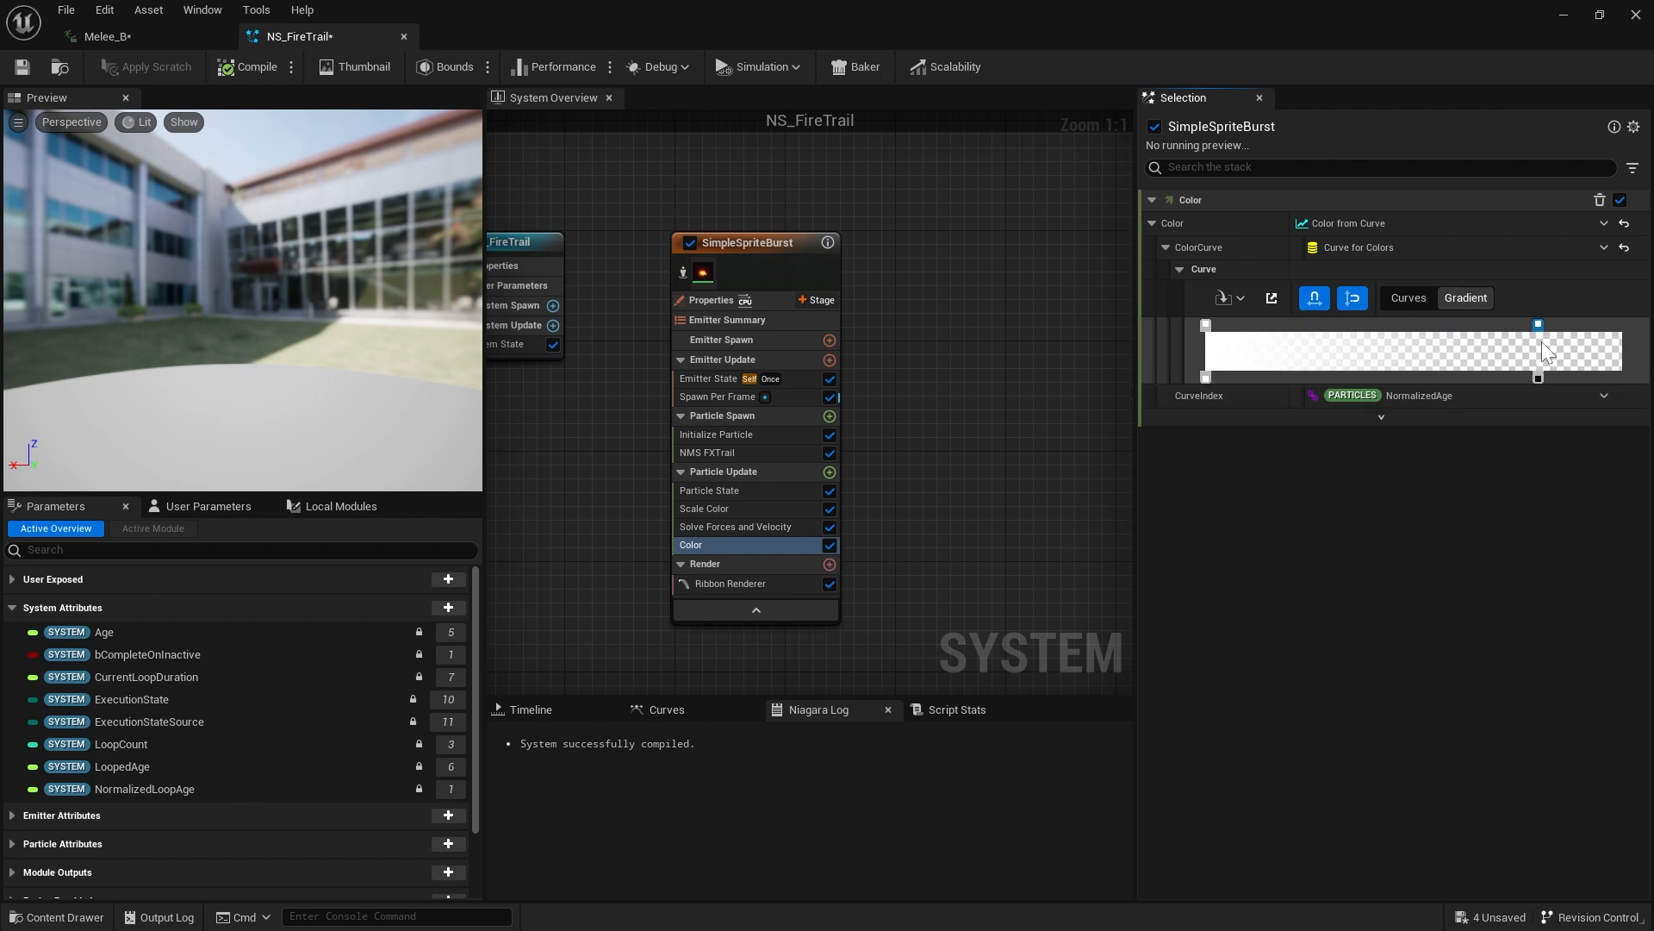
{"action": "double_click", "coordinate": [1541, 328]}
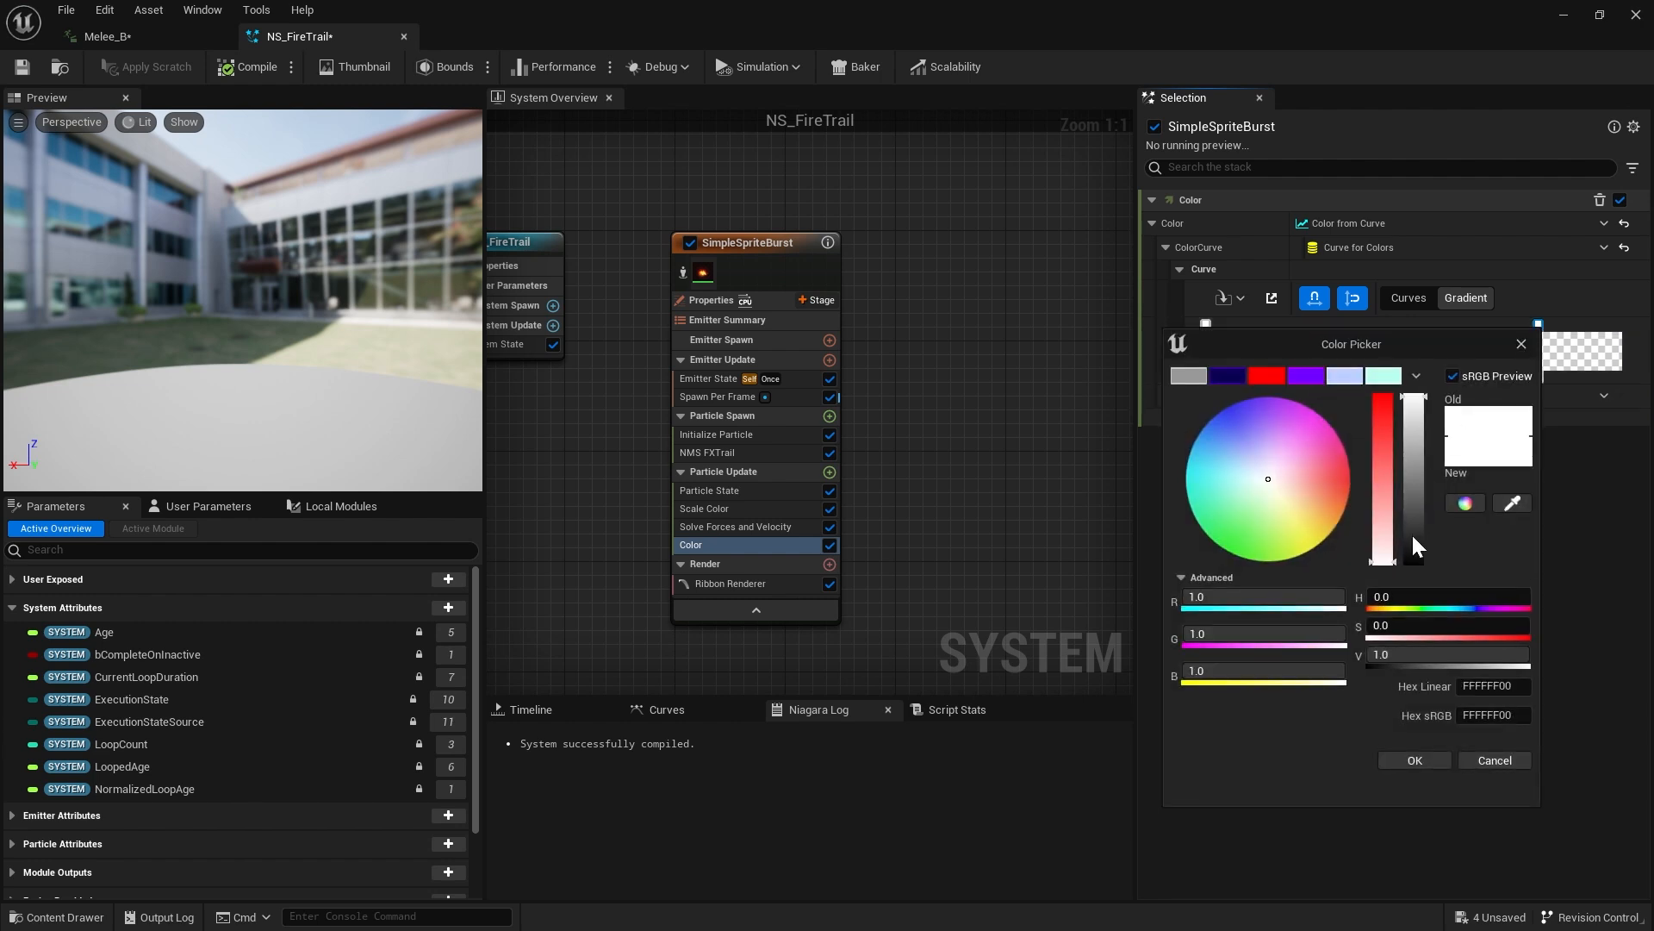
{"action": "left_click_drag", "start_coordinate": [1411, 532], "coordinate": [1414, 571]}
{"action": "left_click", "coordinate": [1427, 758]}
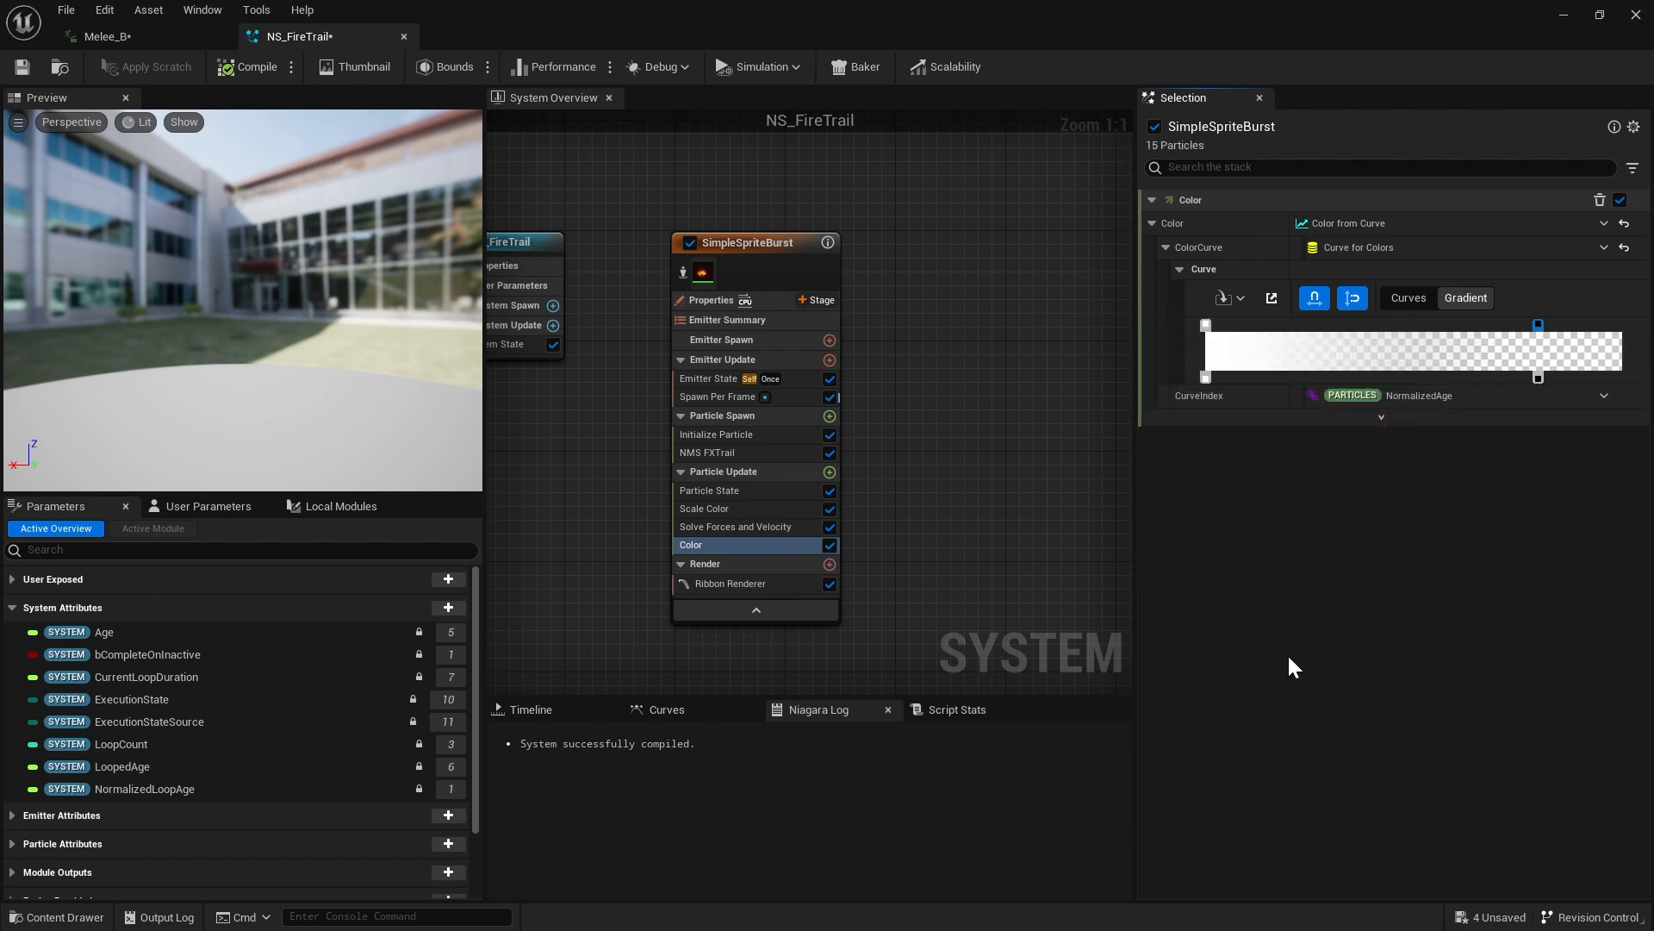
Change the gradient's first color stop to a light orange-red
{"action": "double_click", "coordinate": [1207, 326]}
{"action": "left_click_drag", "start_coordinate": [1372, 487], "coordinate": [1394, 486]}
{"action": "left_click", "coordinate": [1463, 761]}
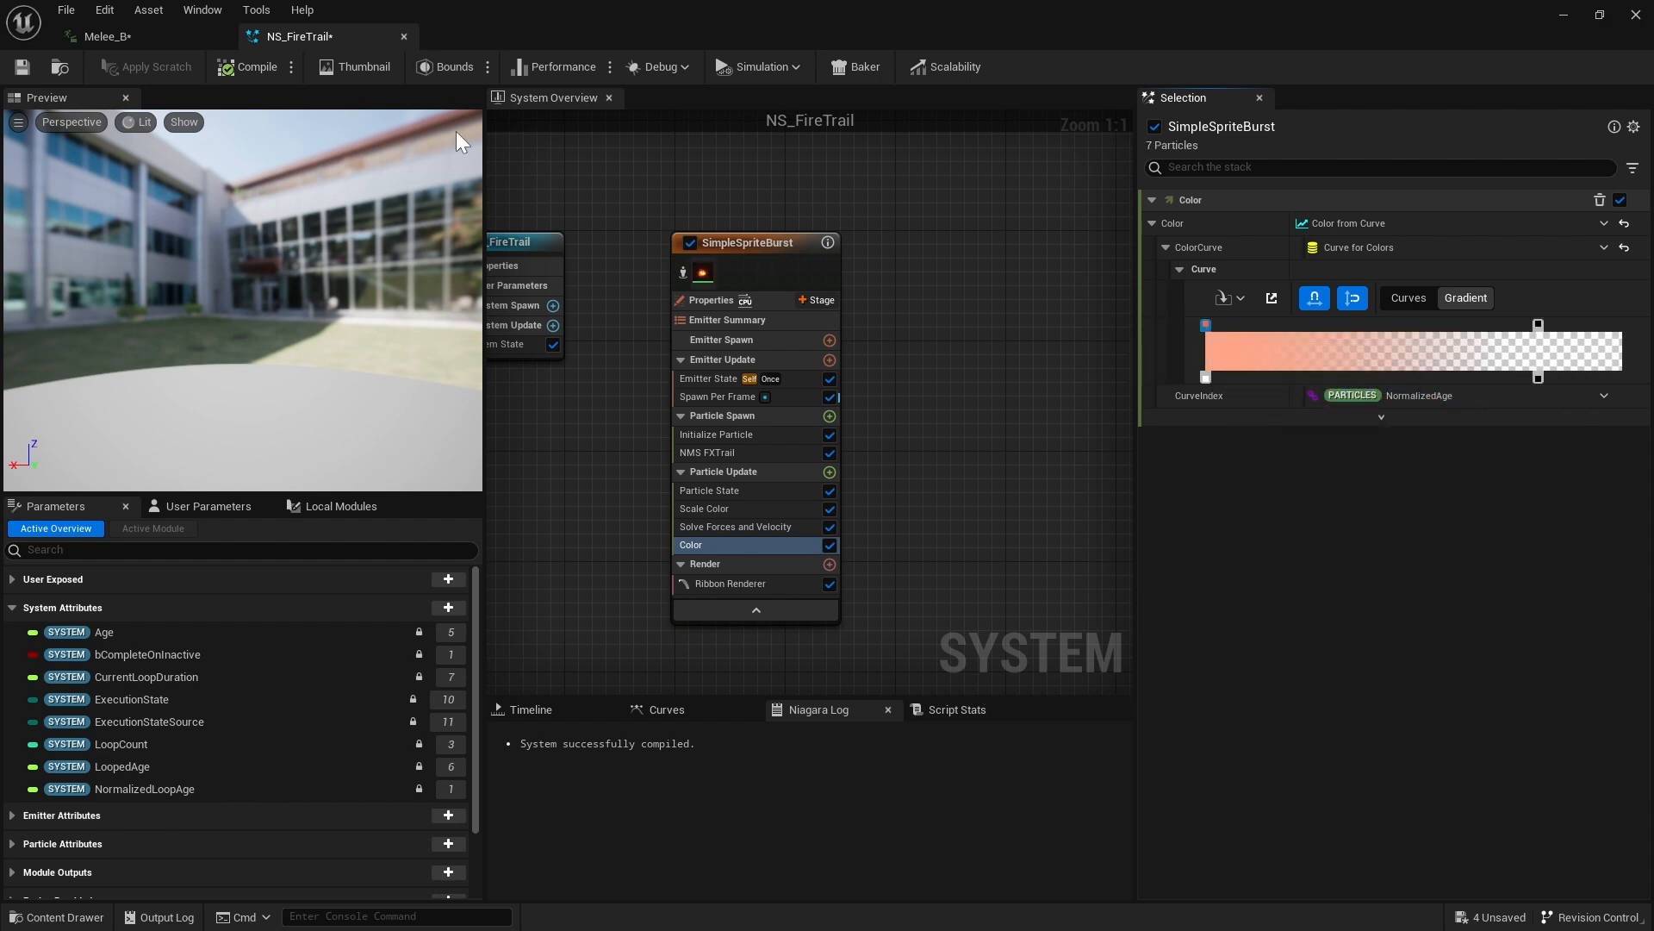
Replay the Melee_B swing to check the fire trail with the orange-red to black color gradient
{"action": "left_click", "coordinate": [134, 38]}
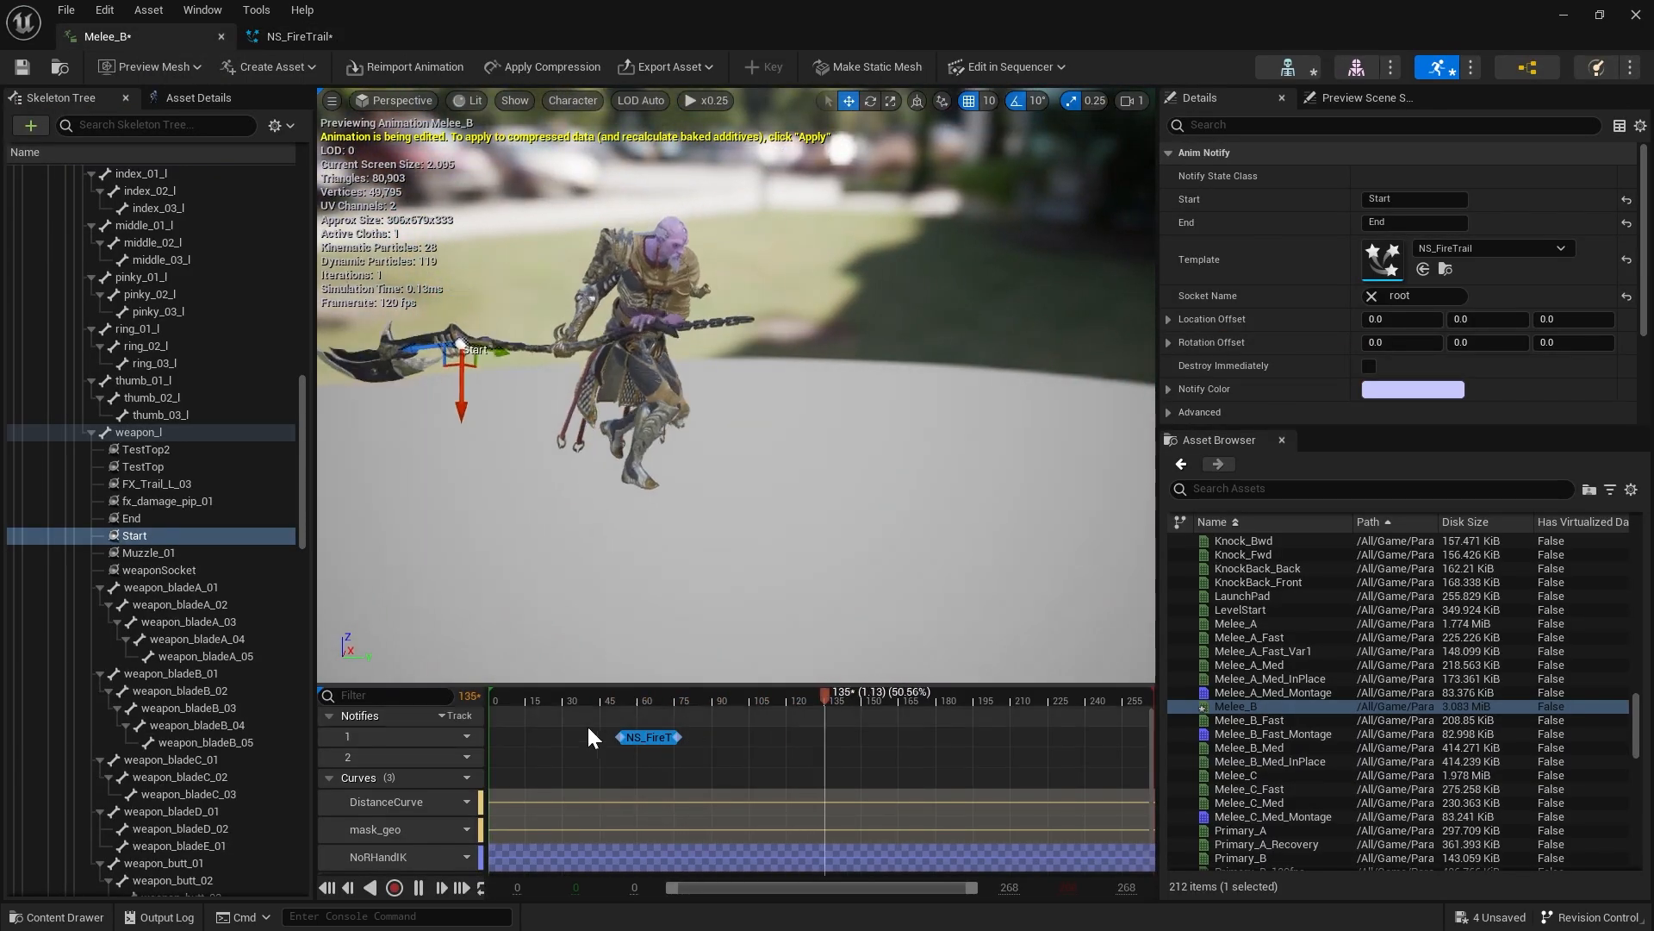
{"action": "left_click", "coordinate": [602, 690]}
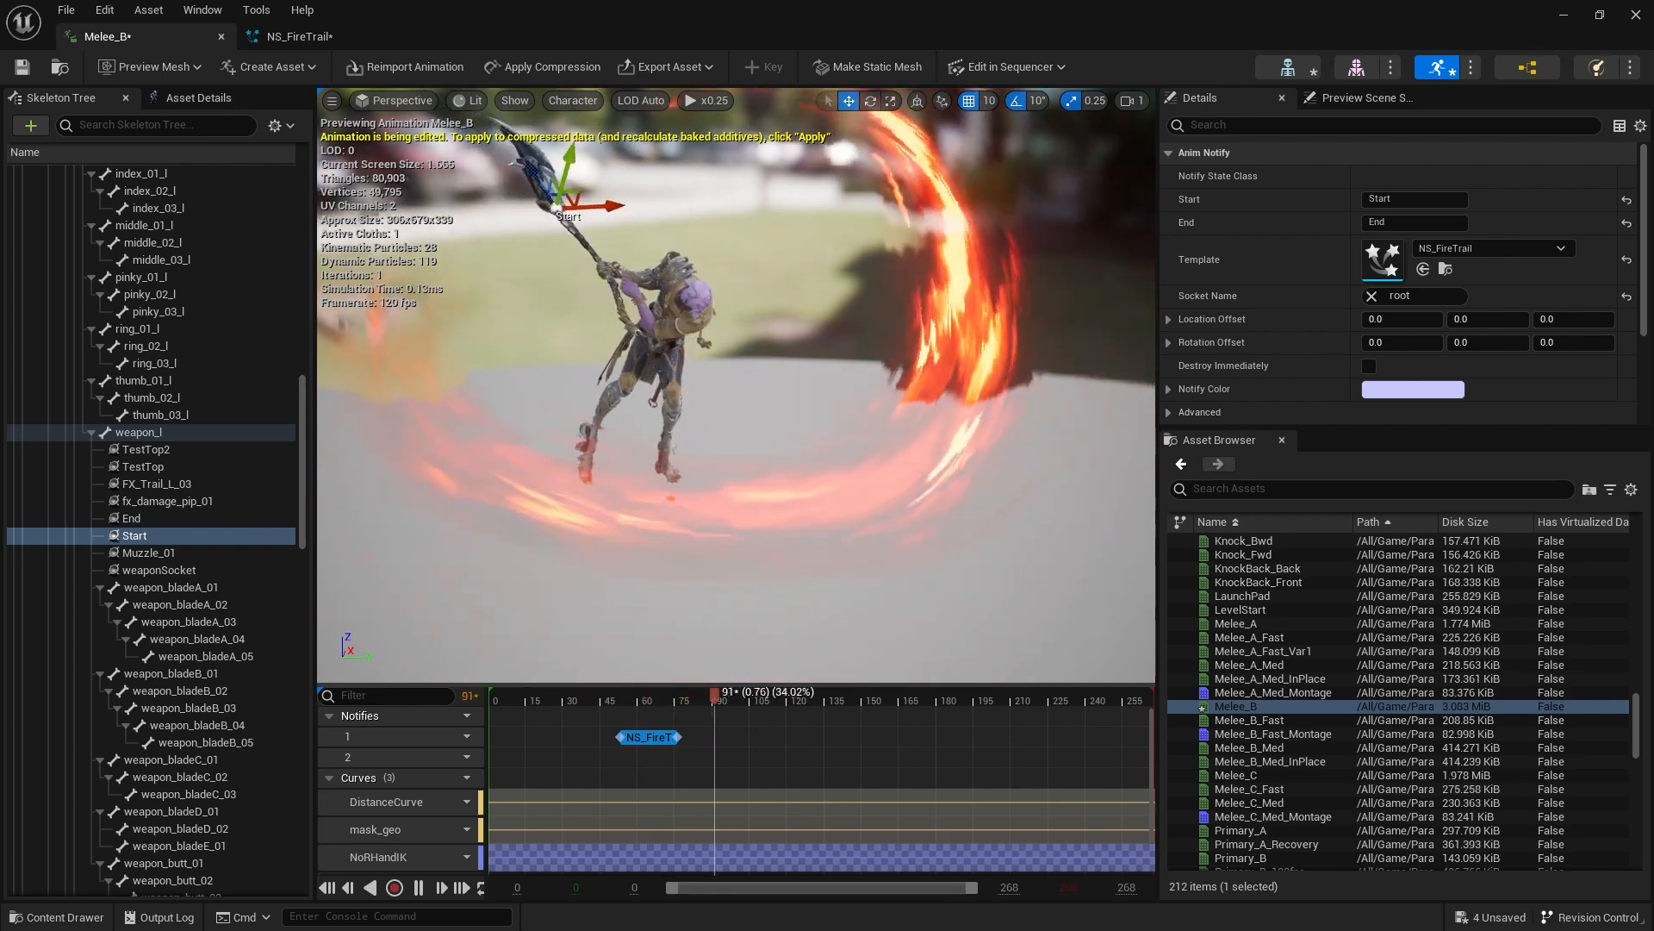
{"action": "left_click", "coordinate": [603, 693]}
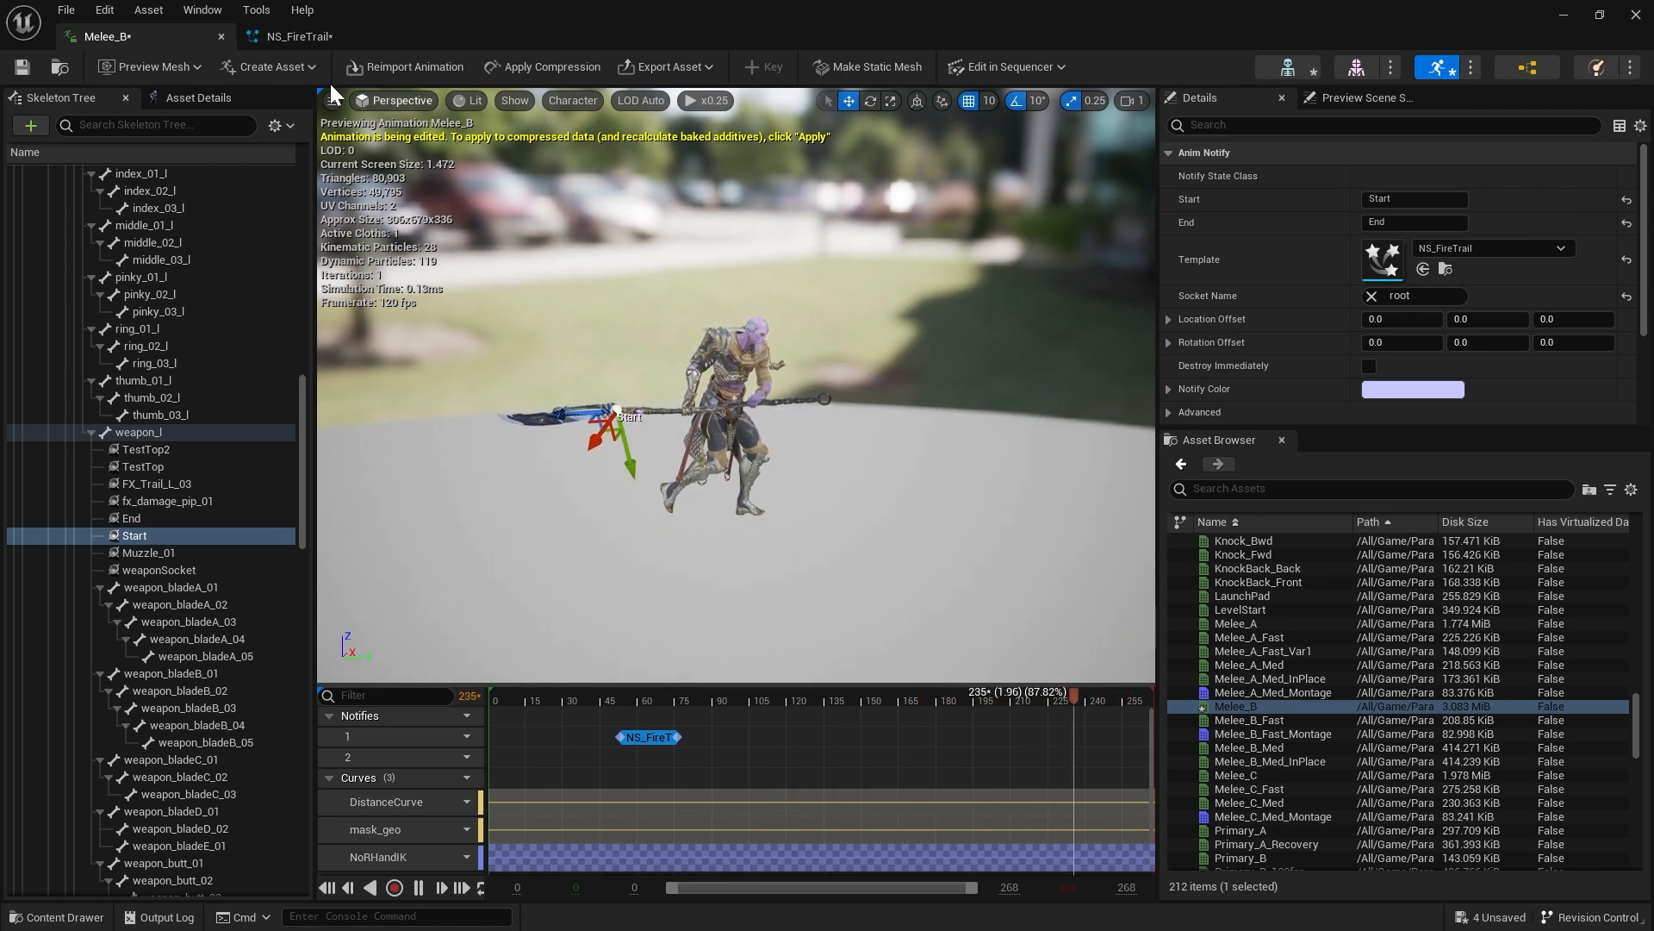
Add a Dynamic Material Parameters module to Particle Update in NS_FireTrail and replay the Melee_B swing with it
{"action": "left_click", "coordinate": [266, 41]}
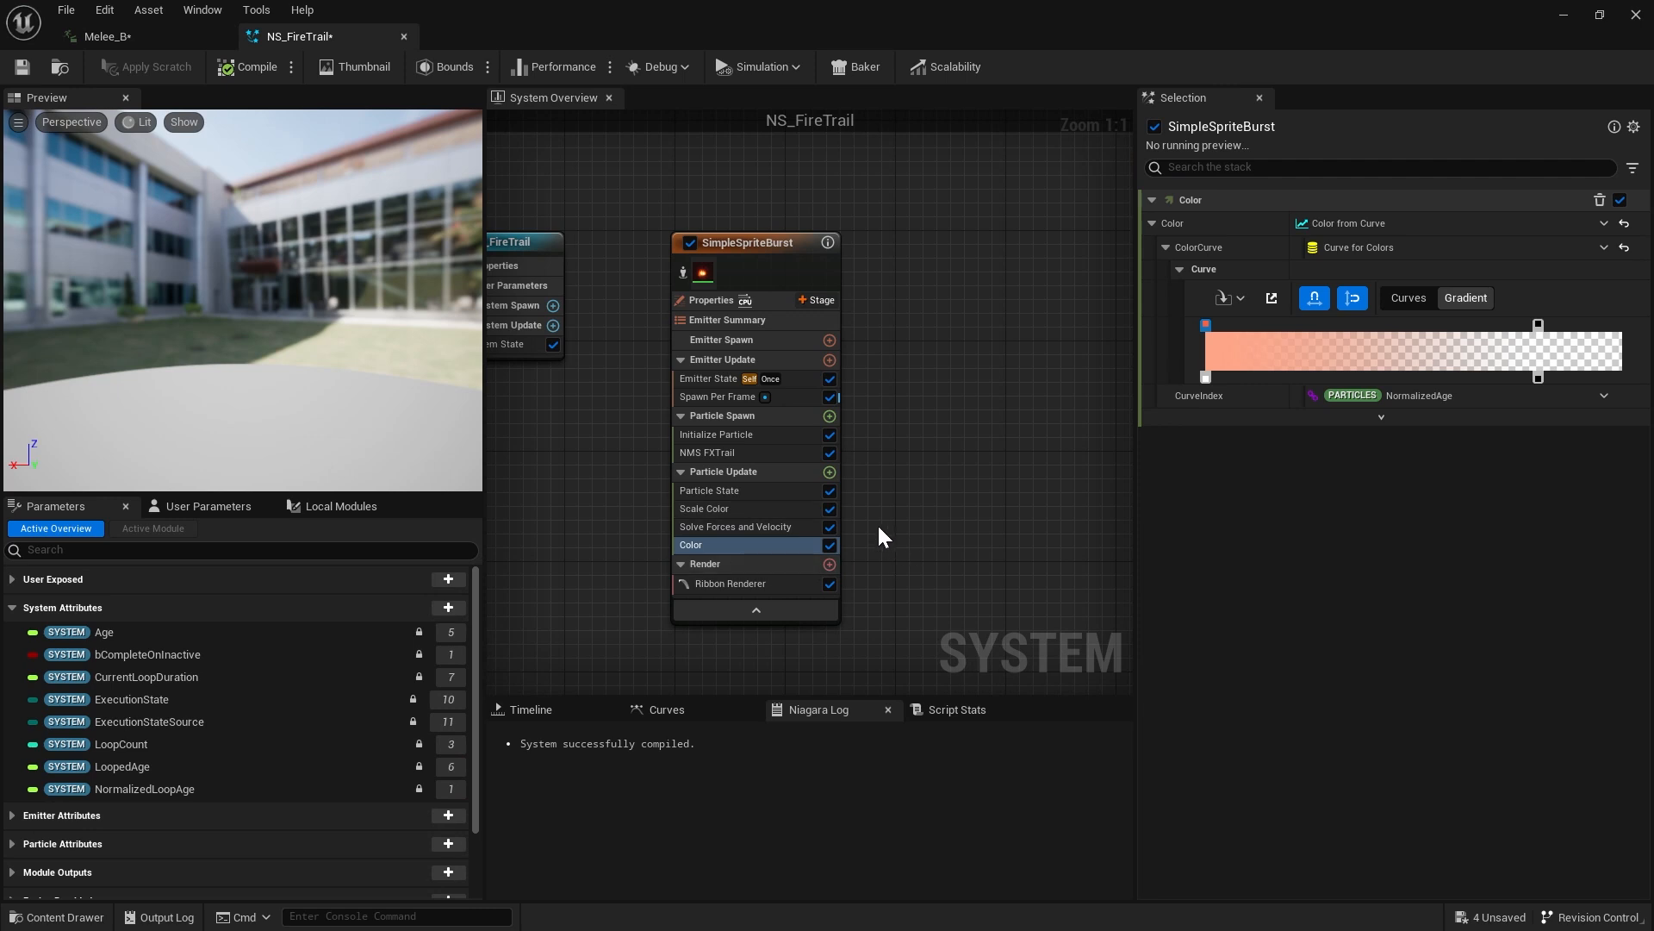
{"action": "left_click", "coordinate": [830, 472]}
{"action": "type", "text": "dynamic"}
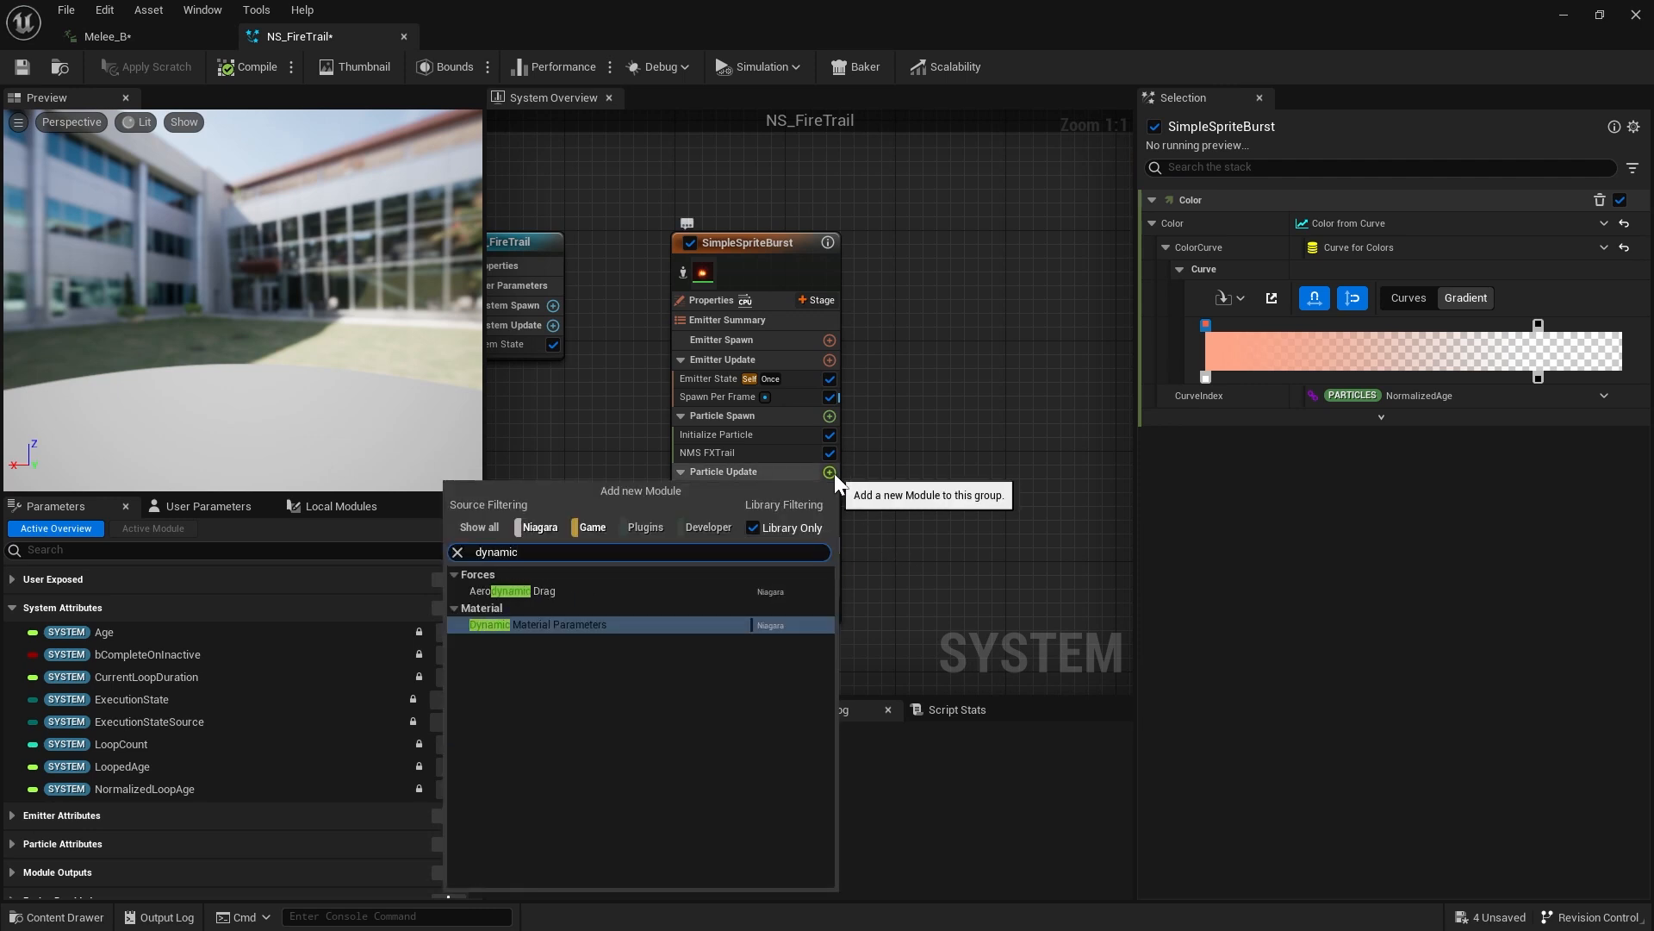
{"action": "left_click", "coordinate": [575, 627]}
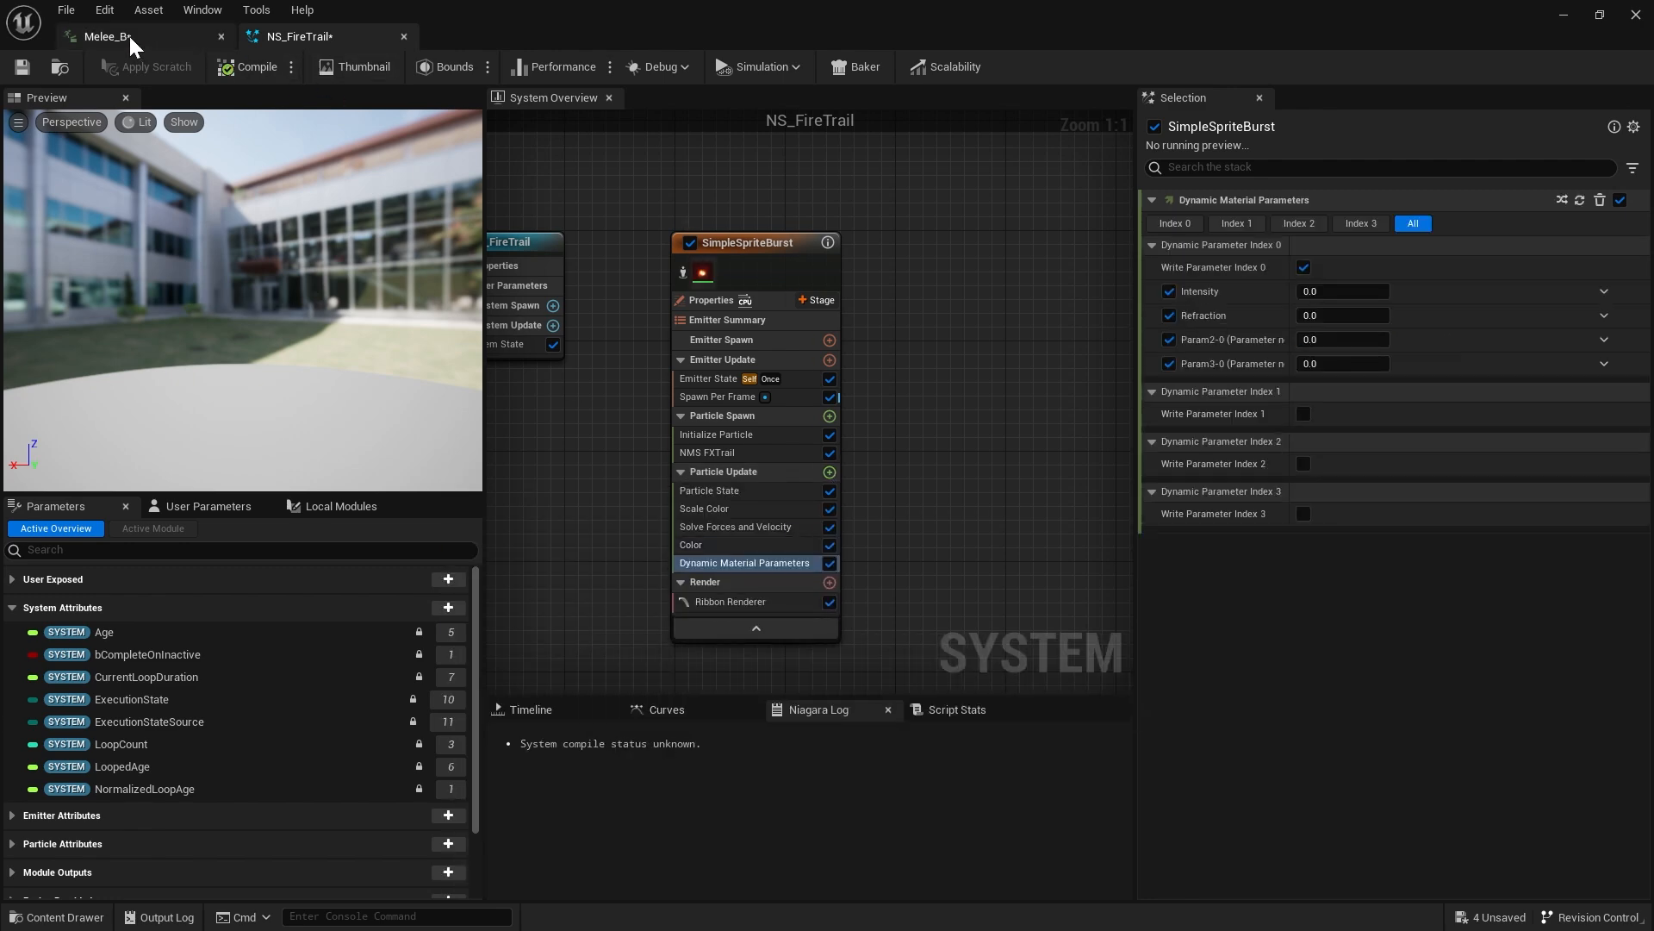
{"action": "left_click", "coordinate": [125, 37]}
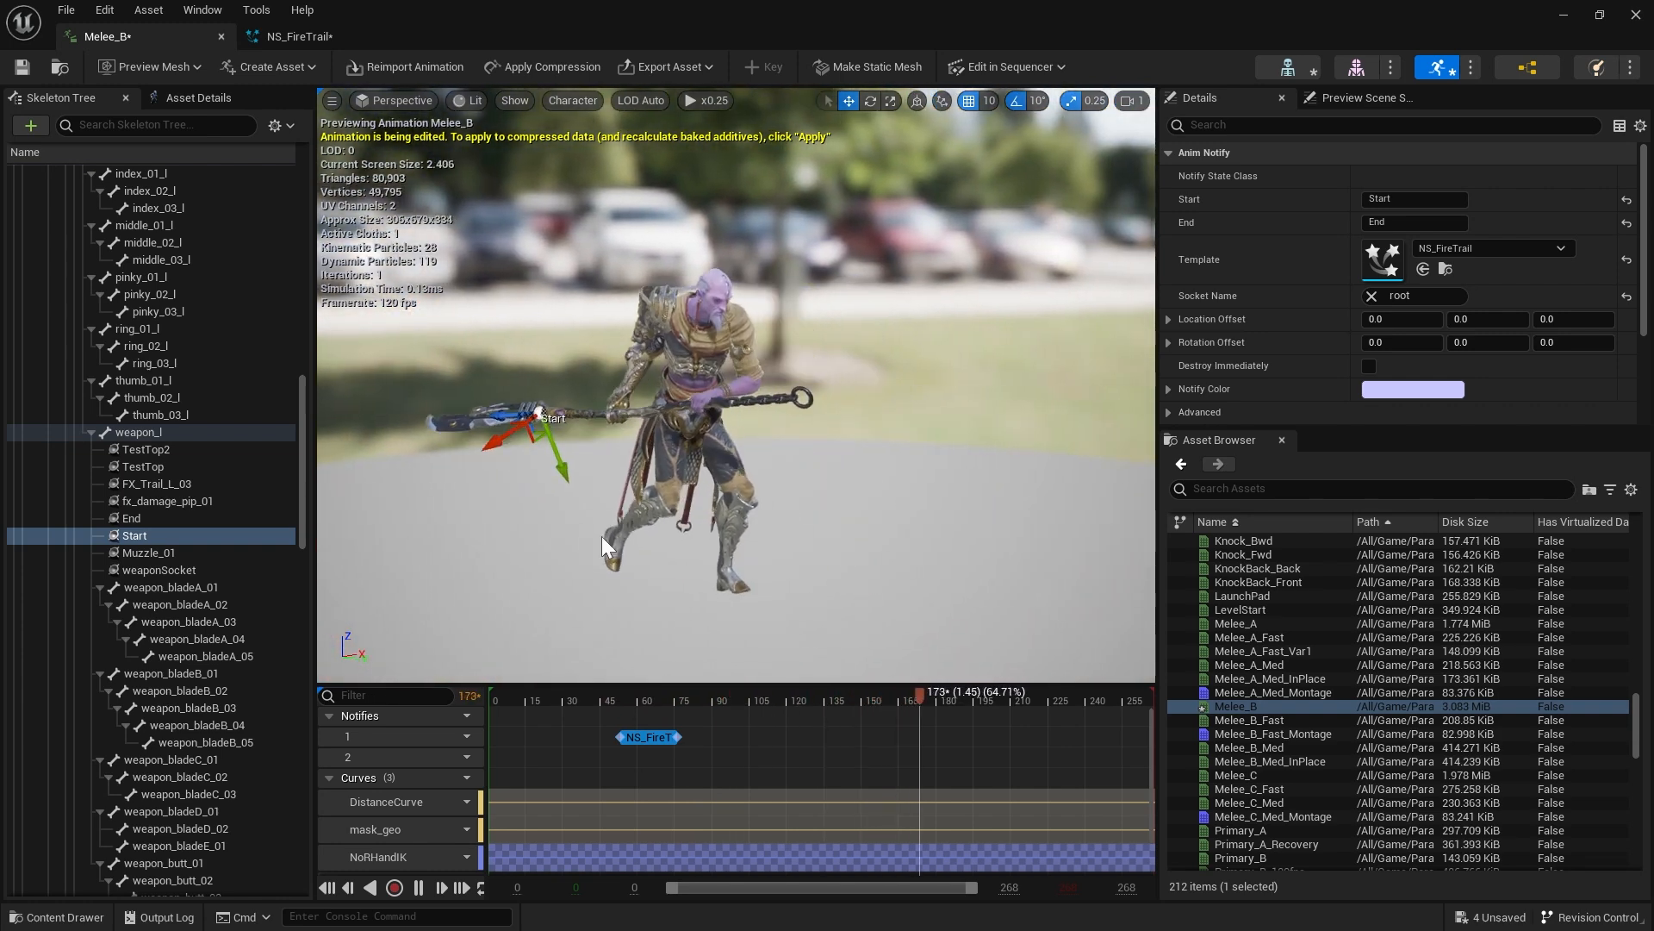
{"action": "left_click", "coordinate": [598, 700]}
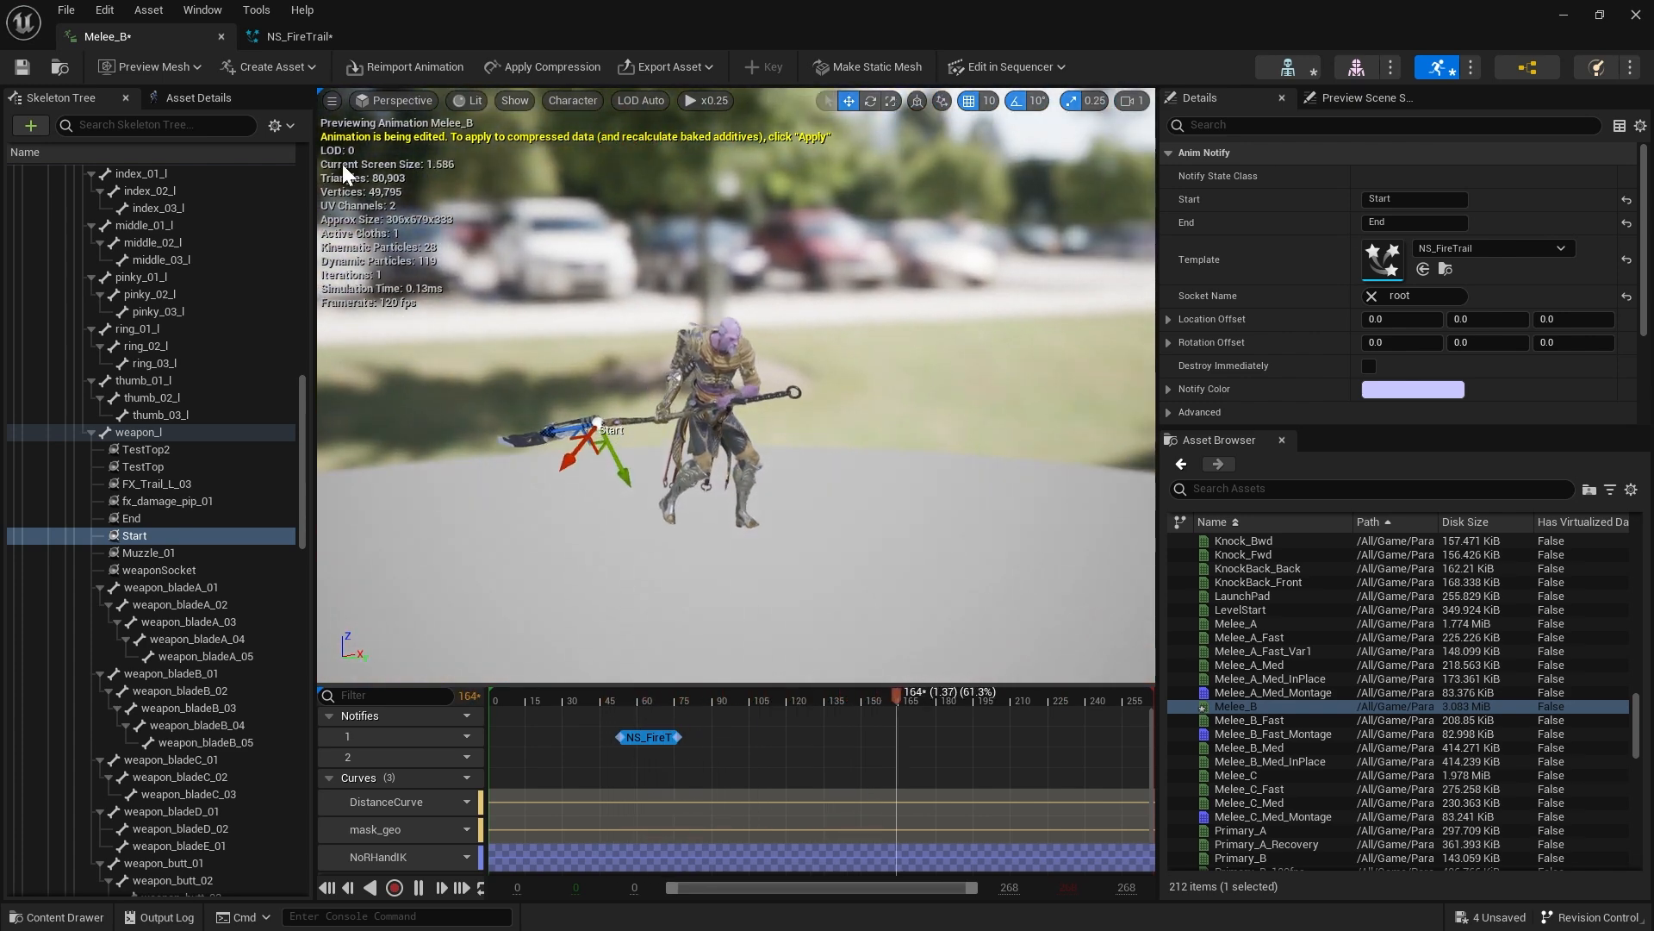
Open the Intensity value of the Dynamic Material Parameters module in NS_FireTrail for editing
{"action": "left_click", "coordinate": [318, 38]}
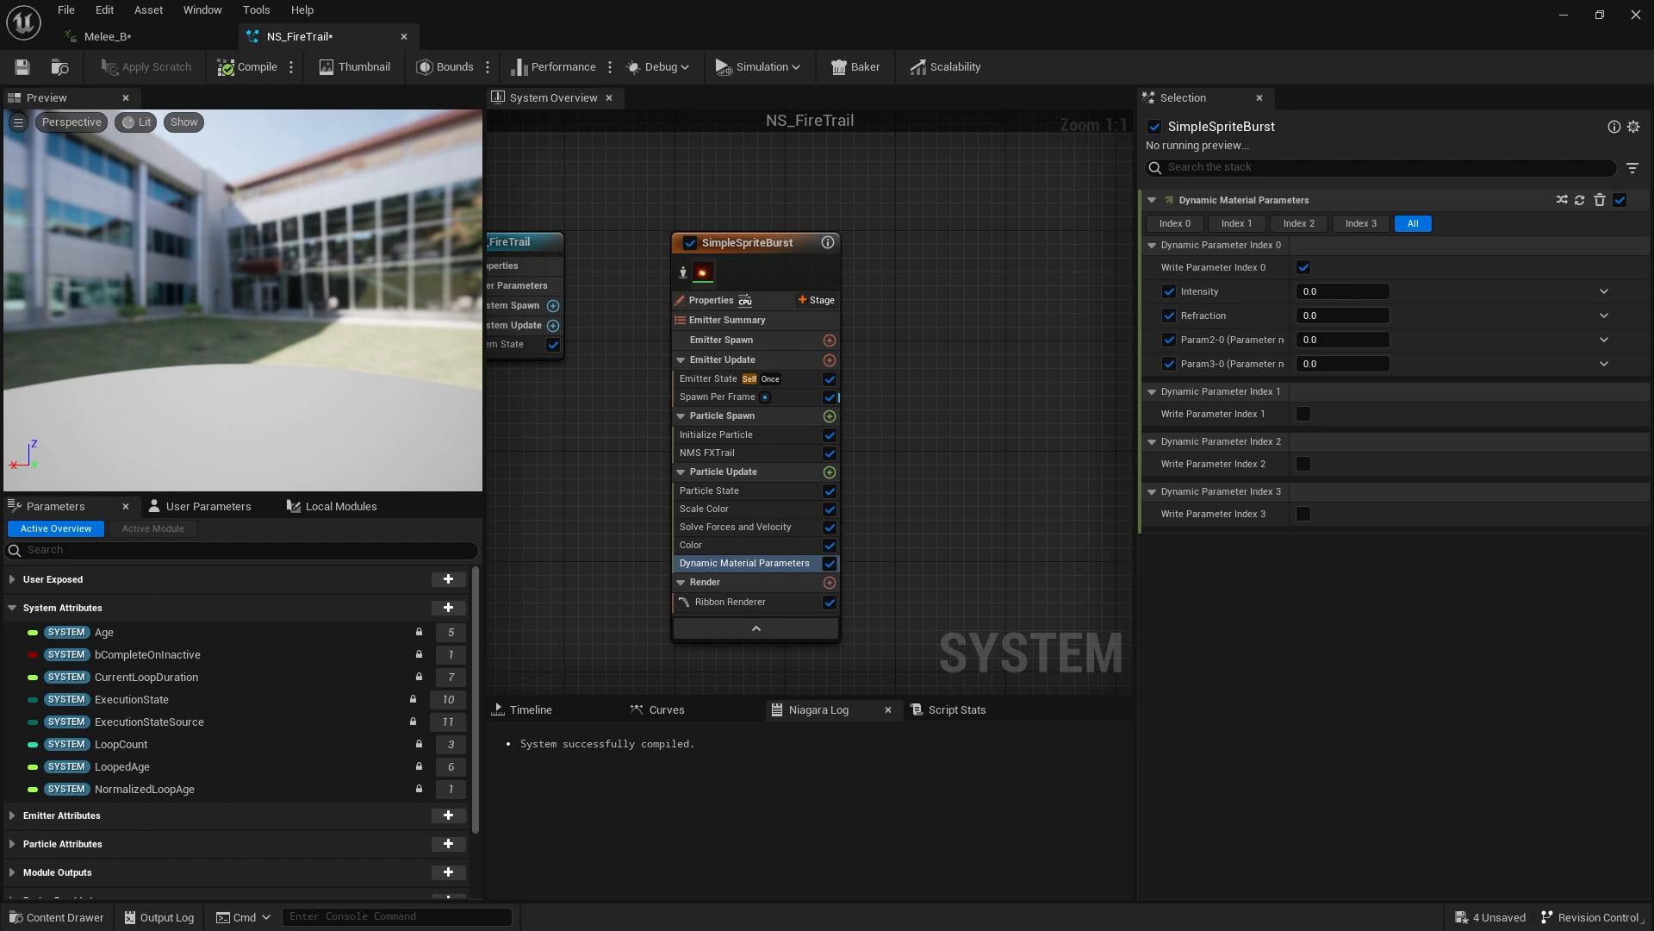
{"action": "left_click", "coordinate": [1341, 294]}
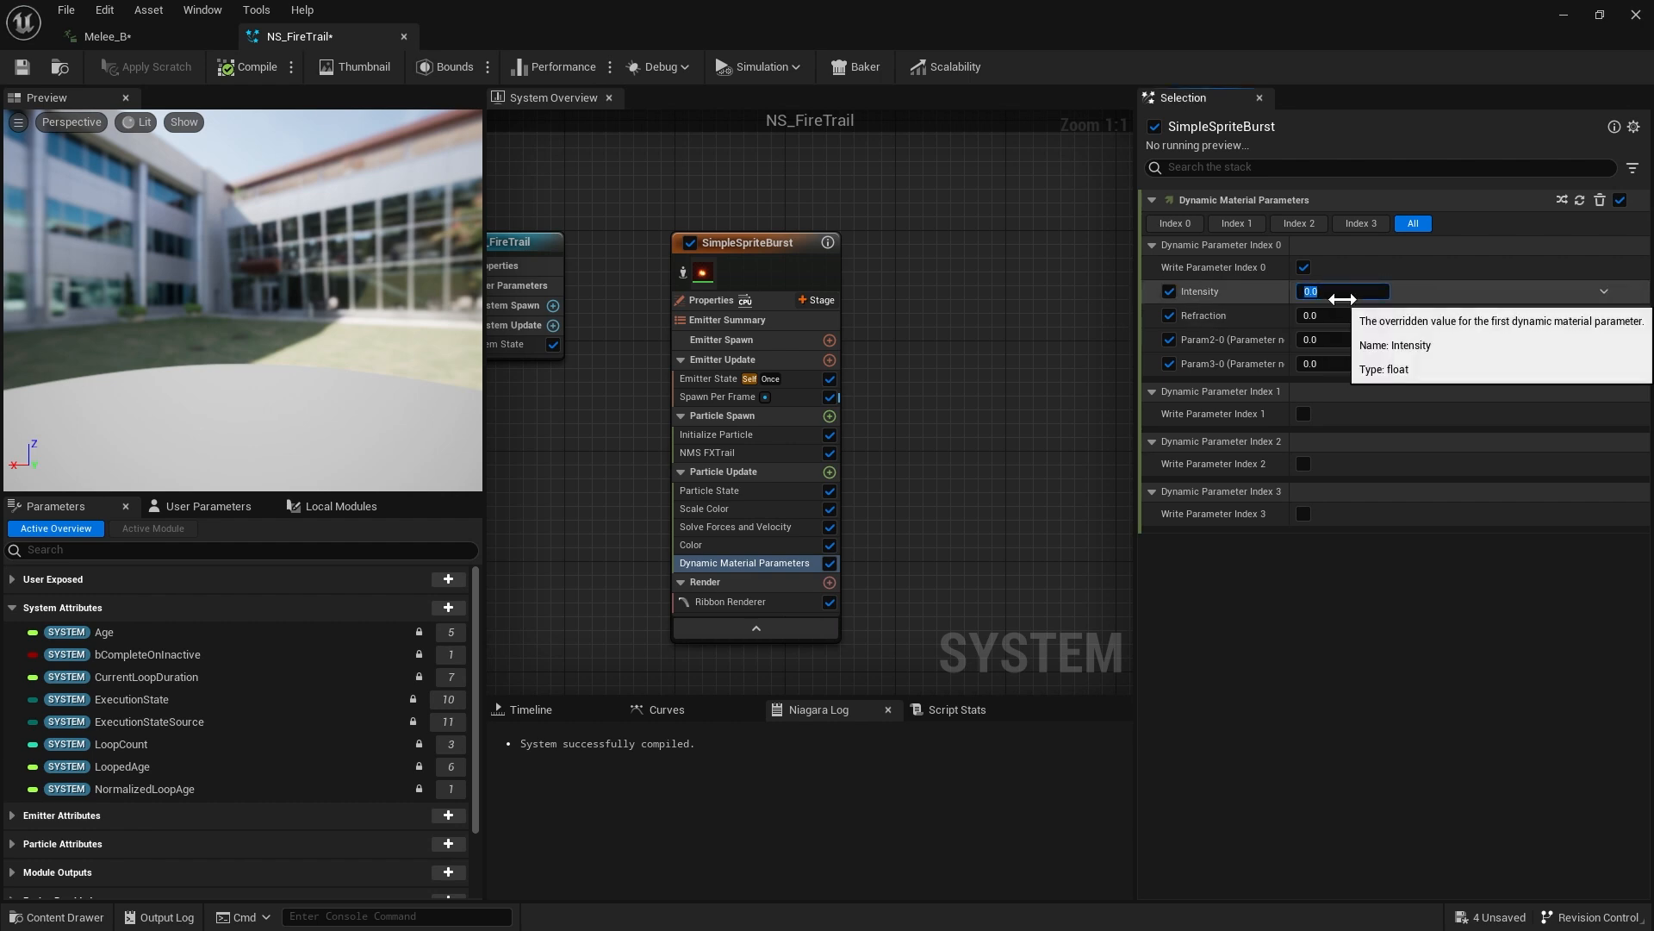
Replay the Melee_B swing repeatedly and orbit around the character to examine the trail's brightness and fade
{"action": "left_click", "coordinate": [171, 40]}
{"action": "left_click_drag", "start_coordinate": [557, 704], "coordinate": [588, 695]}
{"action": "key", "text": "space"}
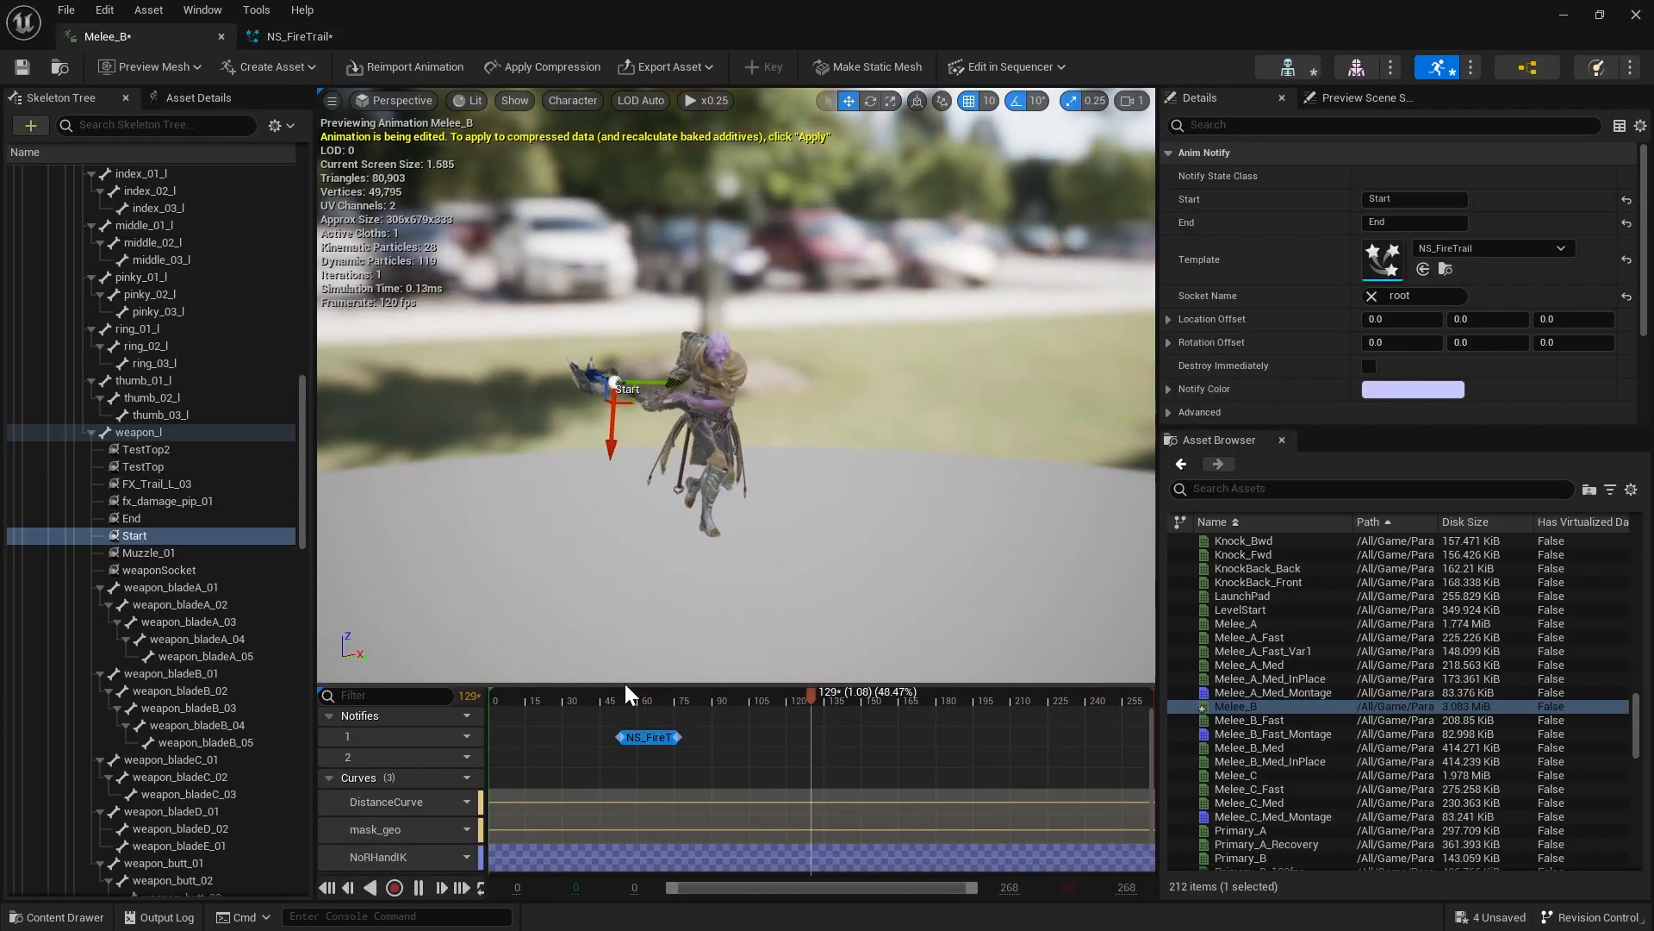
{"action": "left_click", "coordinate": [599, 700]}
{"action": "key", "text": "space"}
{"action": "right_click_drag", "start_coordinate": [634, 603], "coordinate": [650, 573]}
{"action": "left_click_drag", "start_coordinate": [650, 572], "coordinate": [715, 482], "text": "alt"}
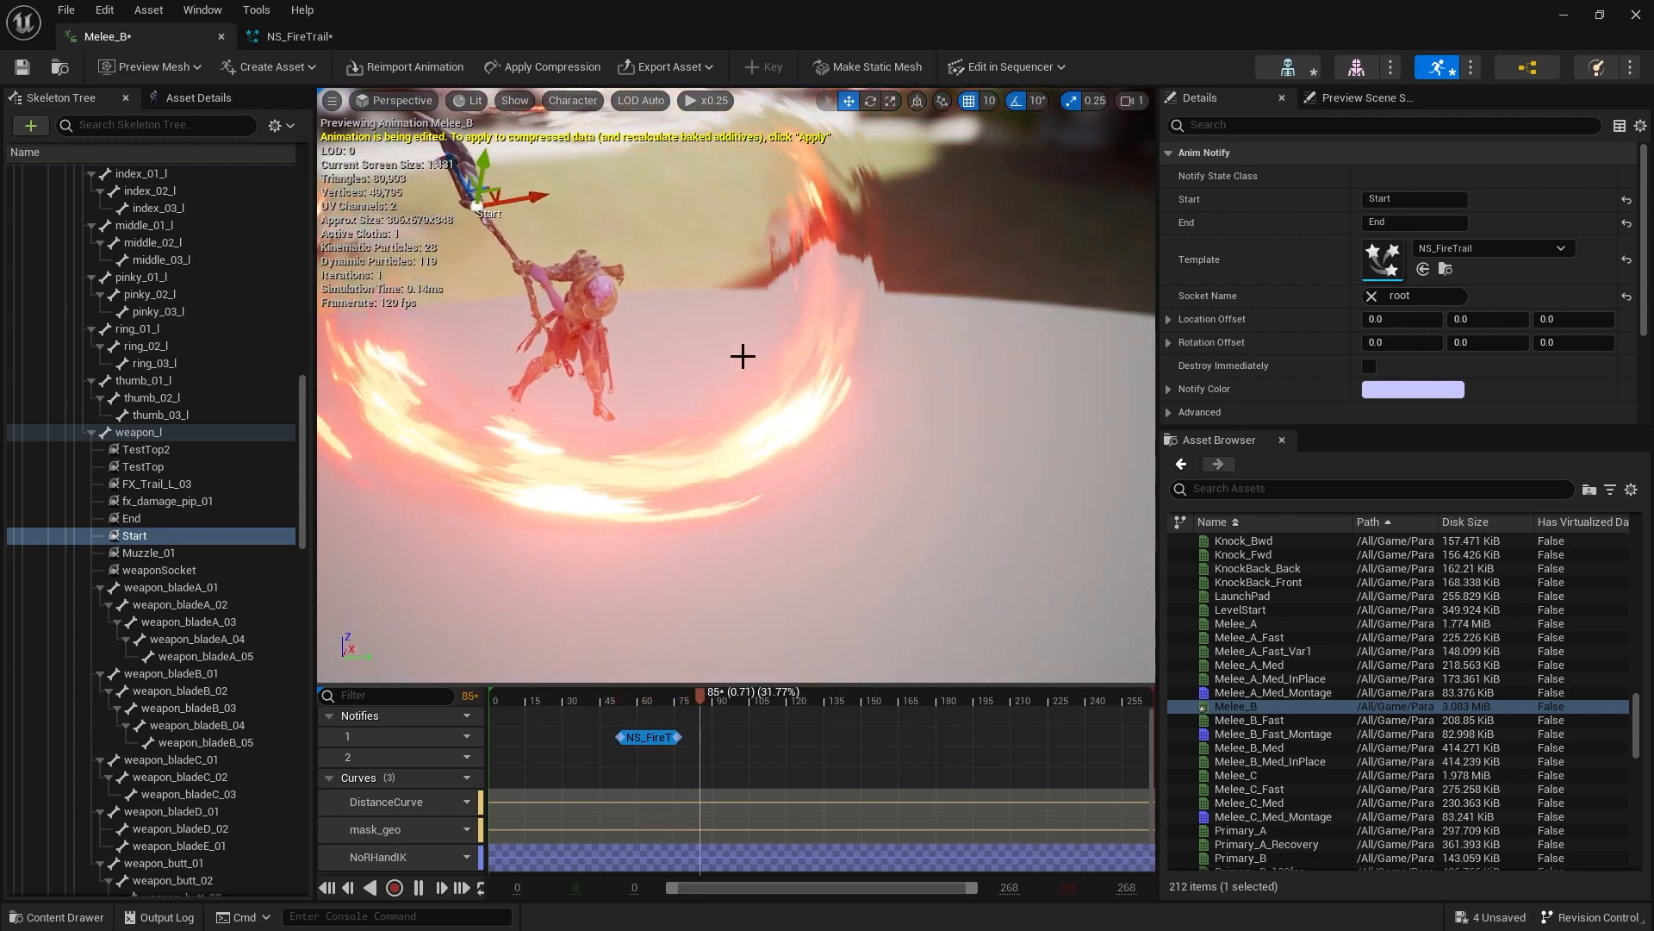
{"action": "left_click_drag", "start_coordinate": [741, 351], "coordinate": [749, 414], "text": "alt"}
{"action": "left_click", "coordinate": [598, 695]}
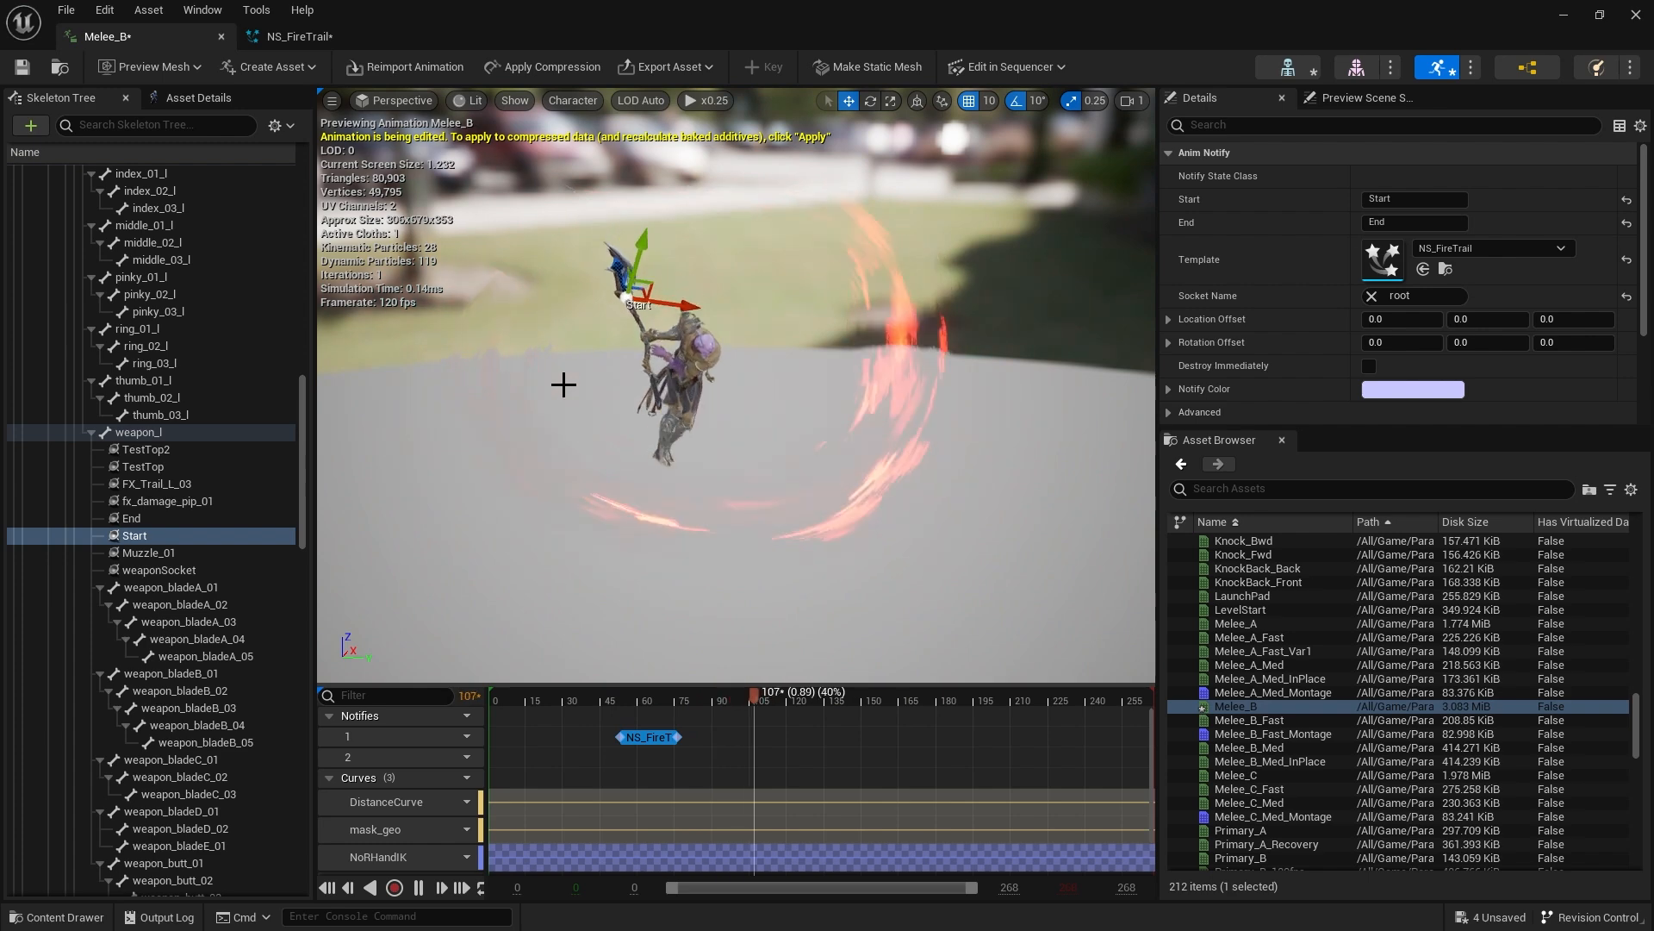
{"action": "left_click", "coordinate": [598, 696]}
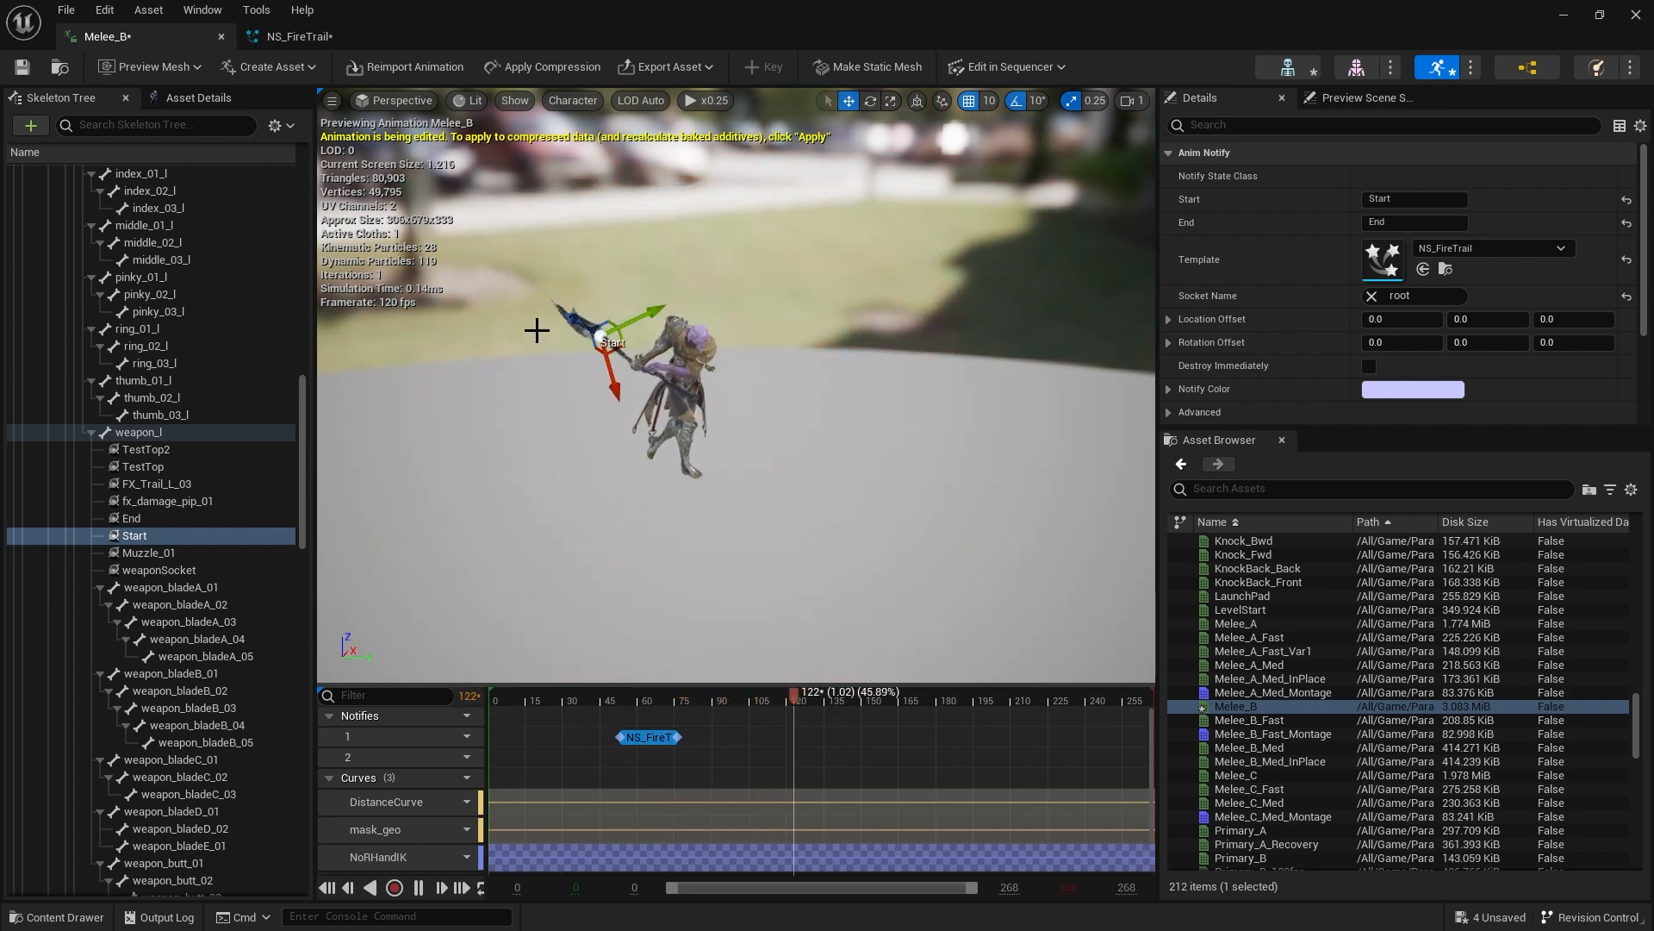
Drive the Intensity dynamic material parameter in NS_FireTrail with Float from Curve and enlarge its curve graph
{"action": "left_click", "coordinate": [263, 39]}
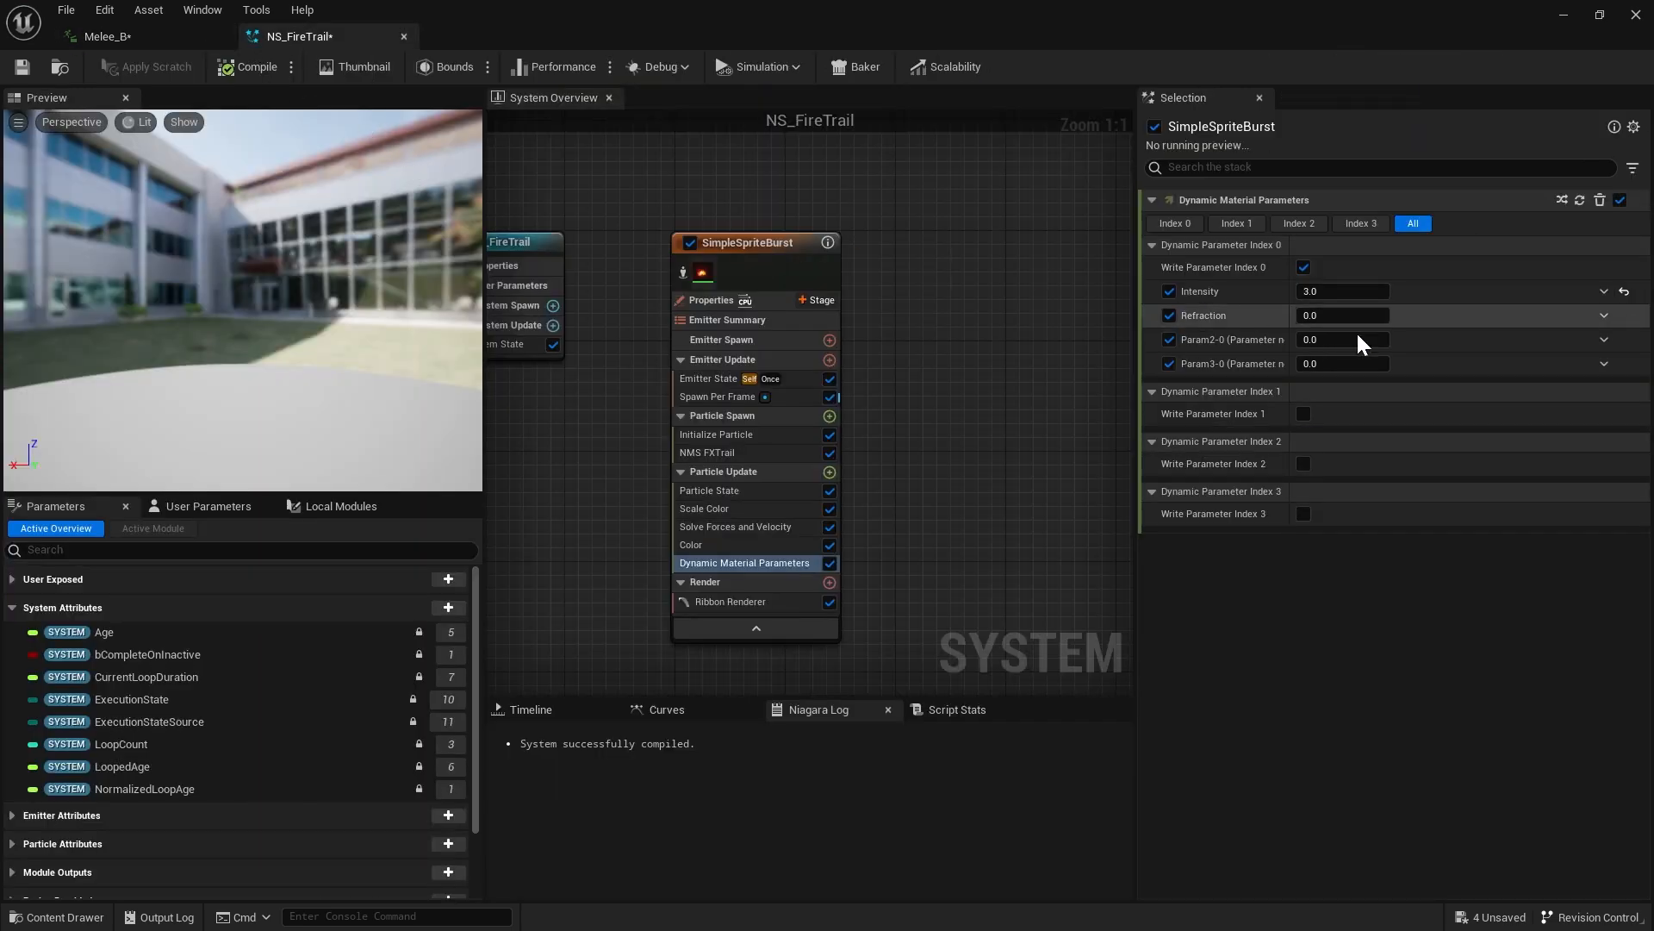
{"action": "left_click", "coordinate": [1603, 291]}
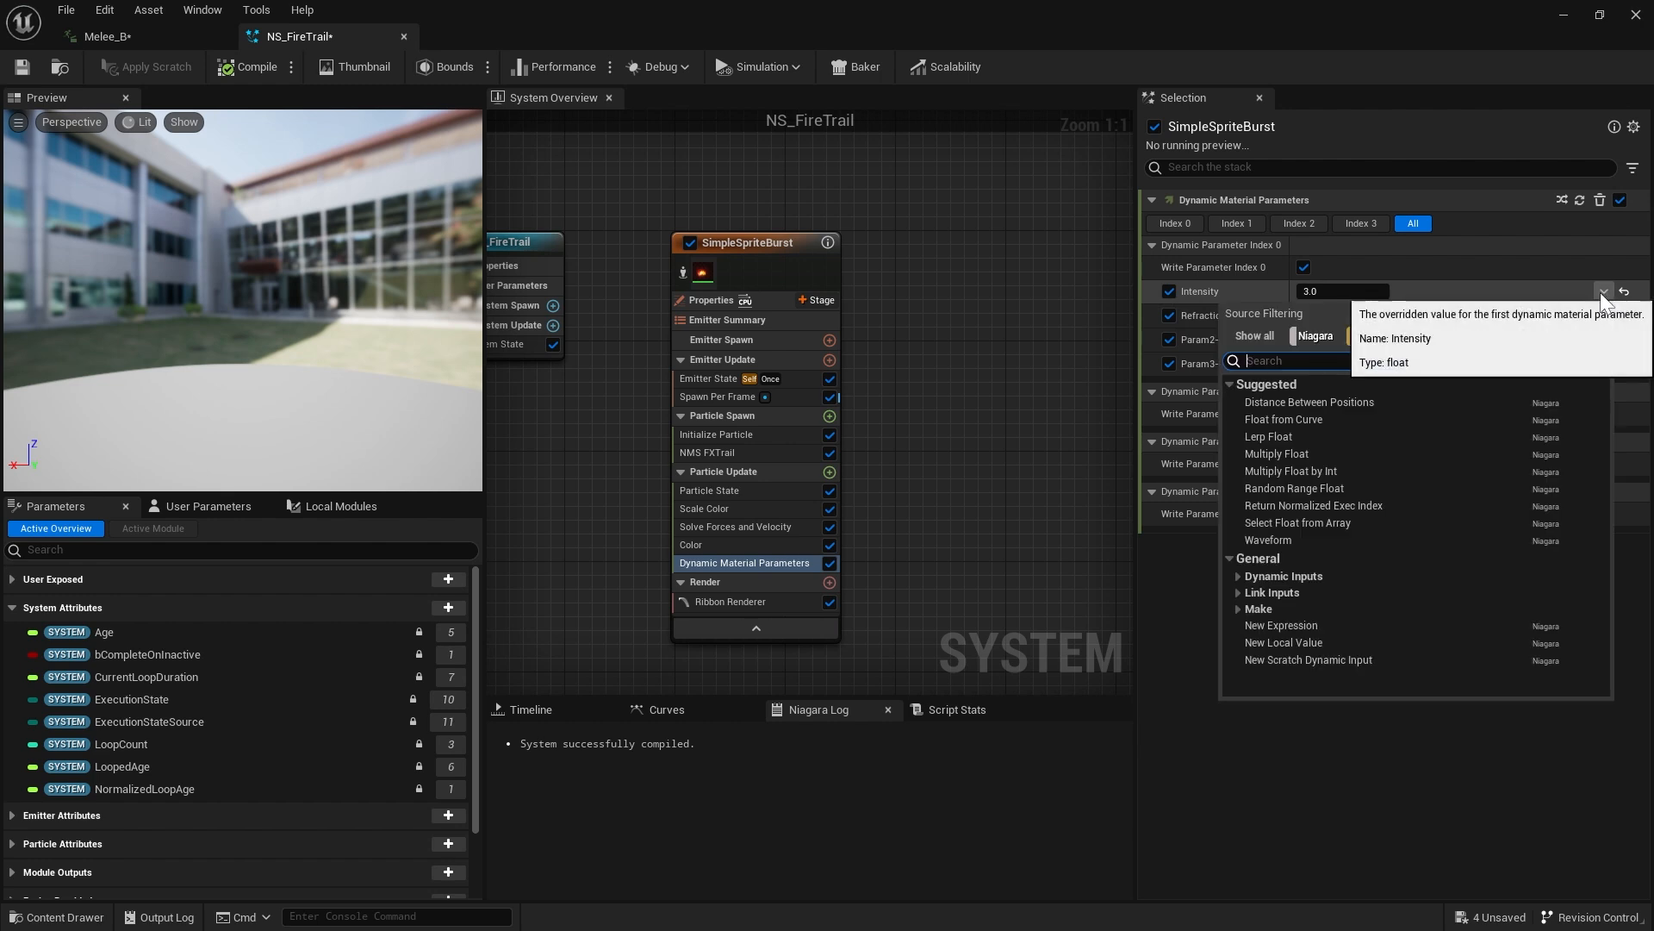
{"action": "type", "text": "curve"}
{"action": "key", "text": "Return"}
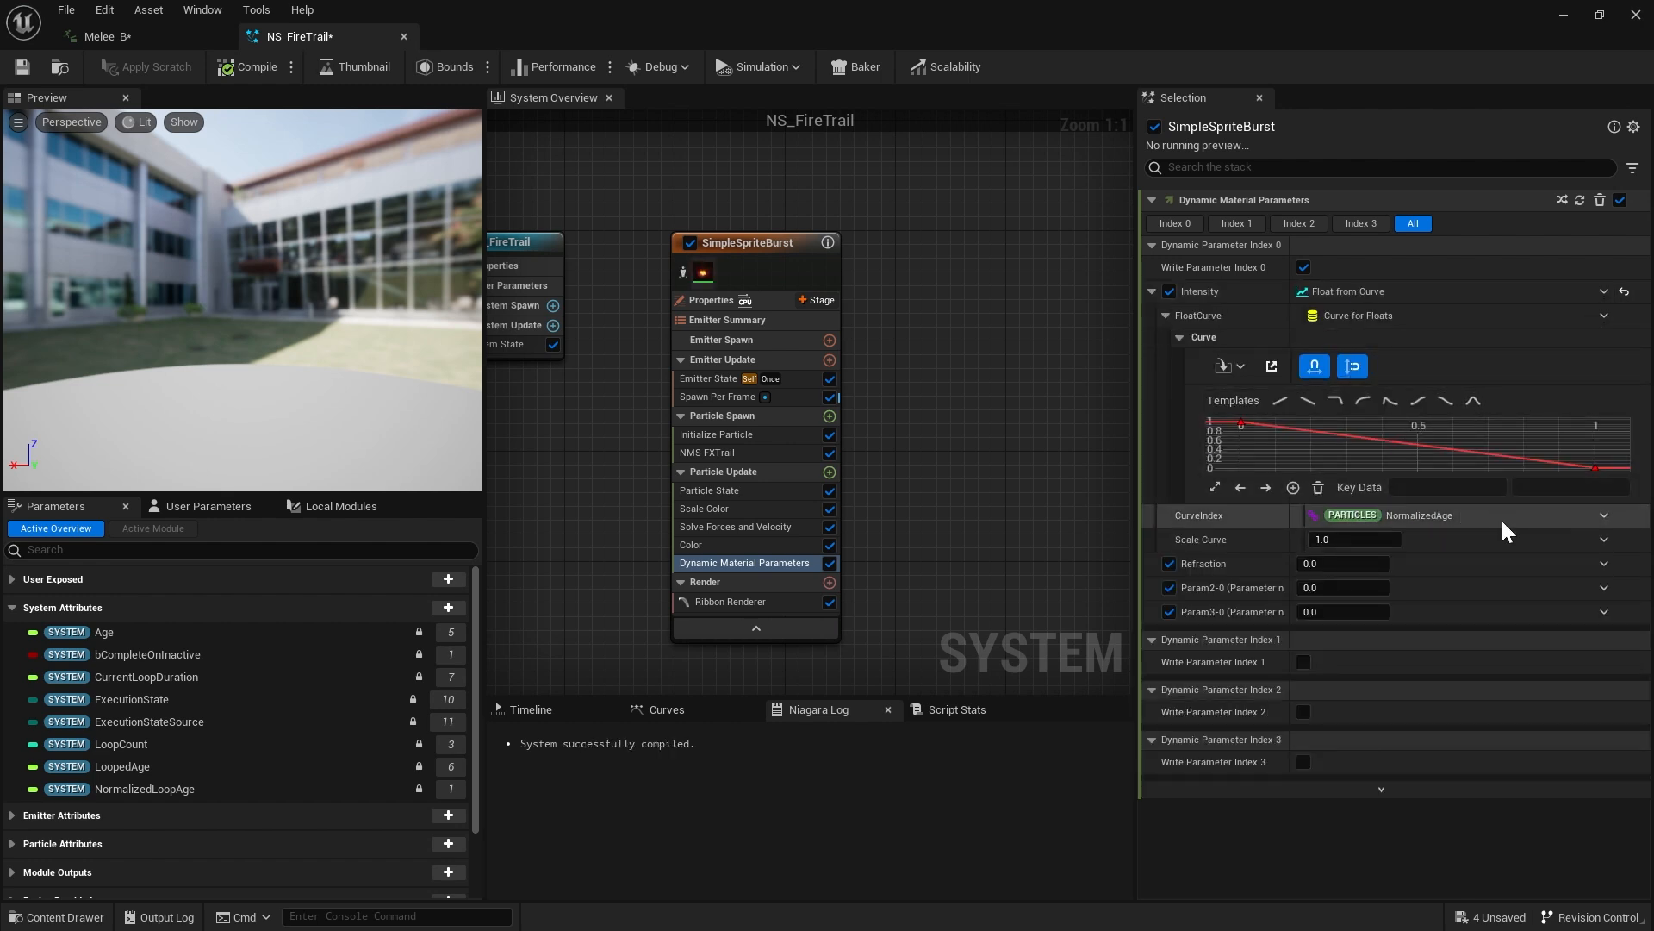
{"action": "left_click_drag", "start_coordinate": [1467, 500], "coordinate": [1472, 566]}
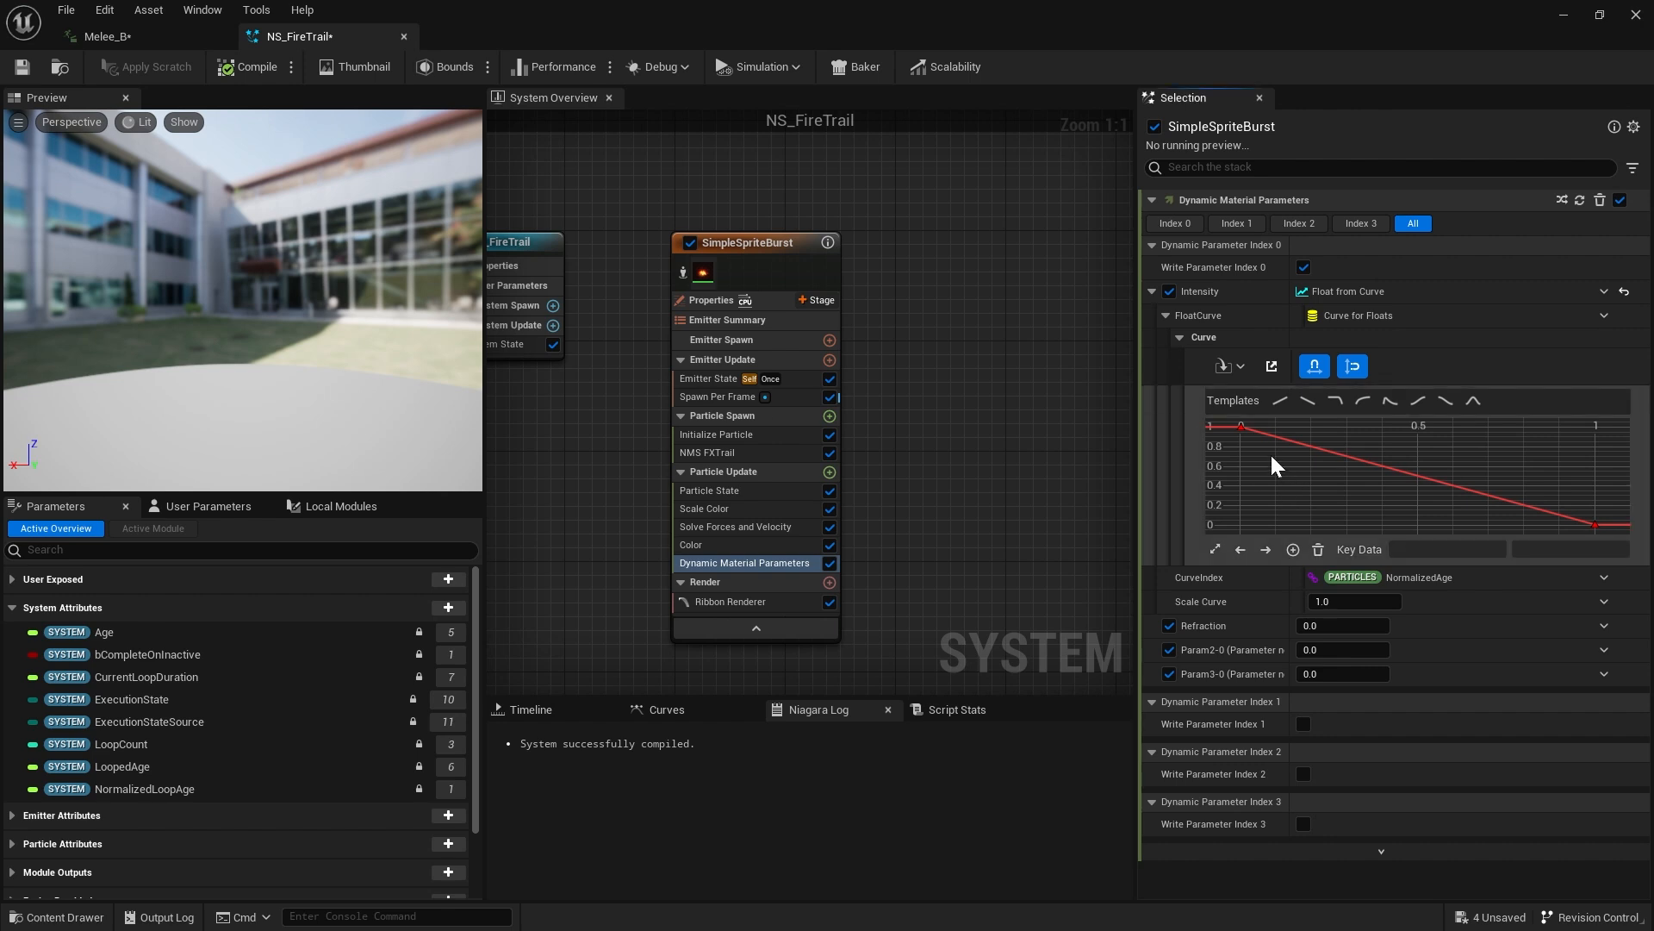
Set the first key of the Intensity curve to a value of 2 and fit the curve in the graph
{"action": "left_click_drag", "start_coordinate": [1217, 402], "coordinate": [1218, 405]}
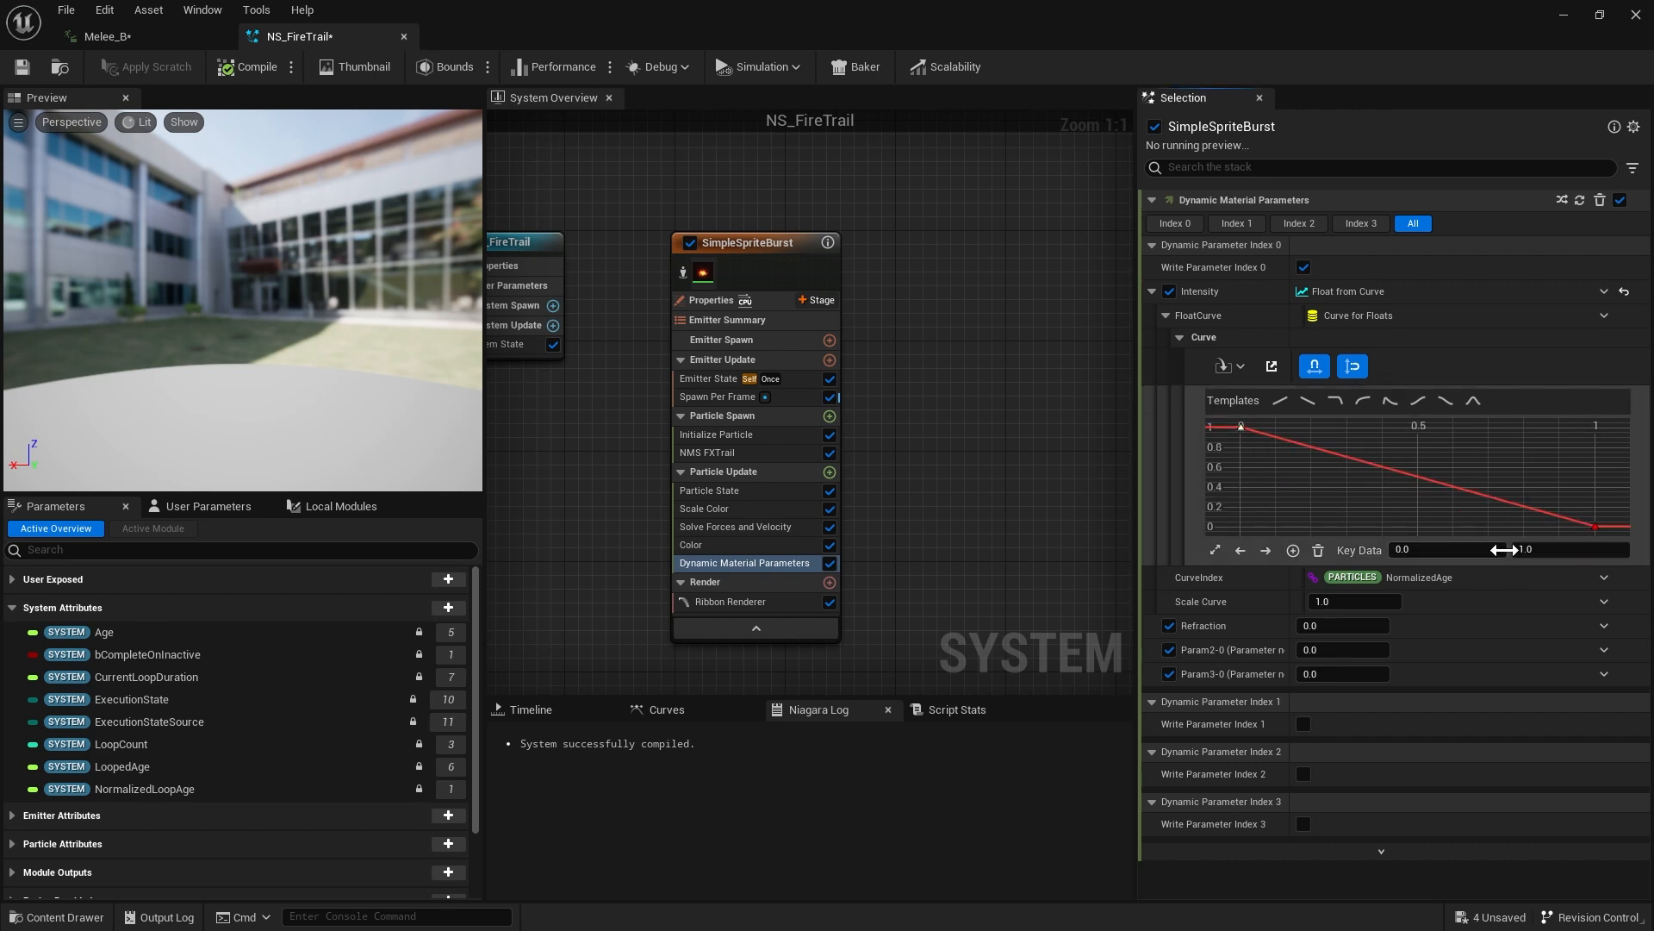
{"action": "type", "text": "2"}
{"action": "key", "text": "Tab"}
{"action": "left_click", "coordinate": [1383, 499]}
{"action": "key", "text": "f"}
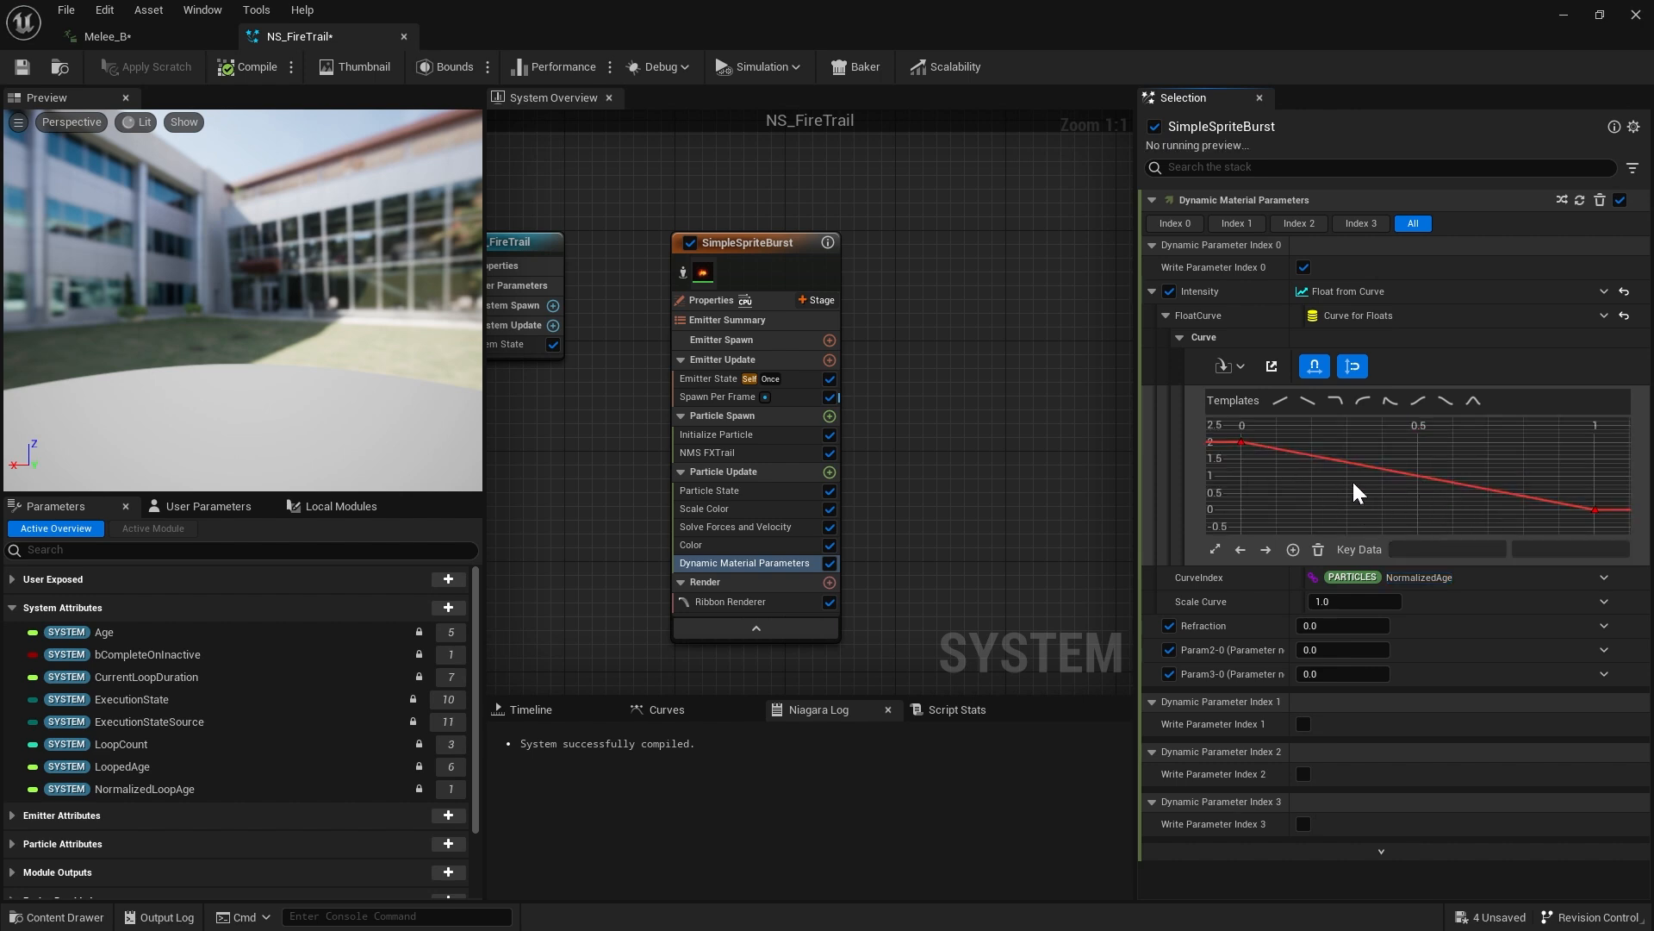
Add a key to the Intensity curve at time 0.1 with a value of 1.0
{"action": "left_click_drag", "start_coordinate": [1231, 463], "coordinate": [1232, 465]}
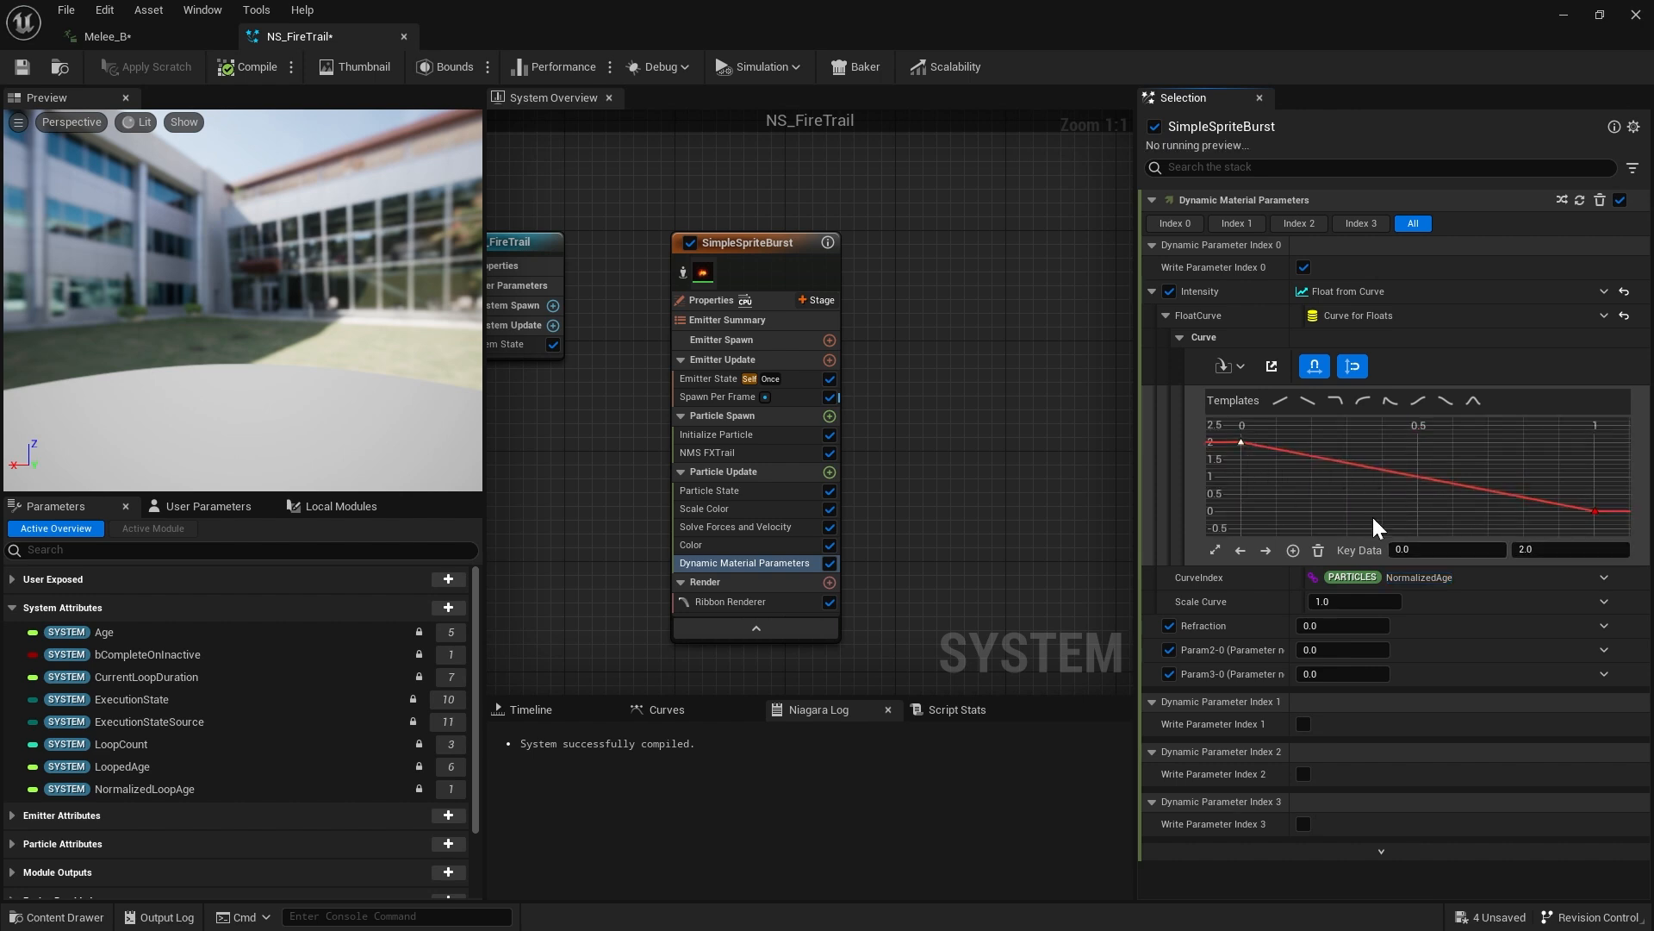
{"action": "middle_click", "coordinate": [1287, 453]}
{"action": "left_click", "coordinate": [1543, 550]}
{"action": "type", "text": "1"}
{"action": "key", "text": "Return"}
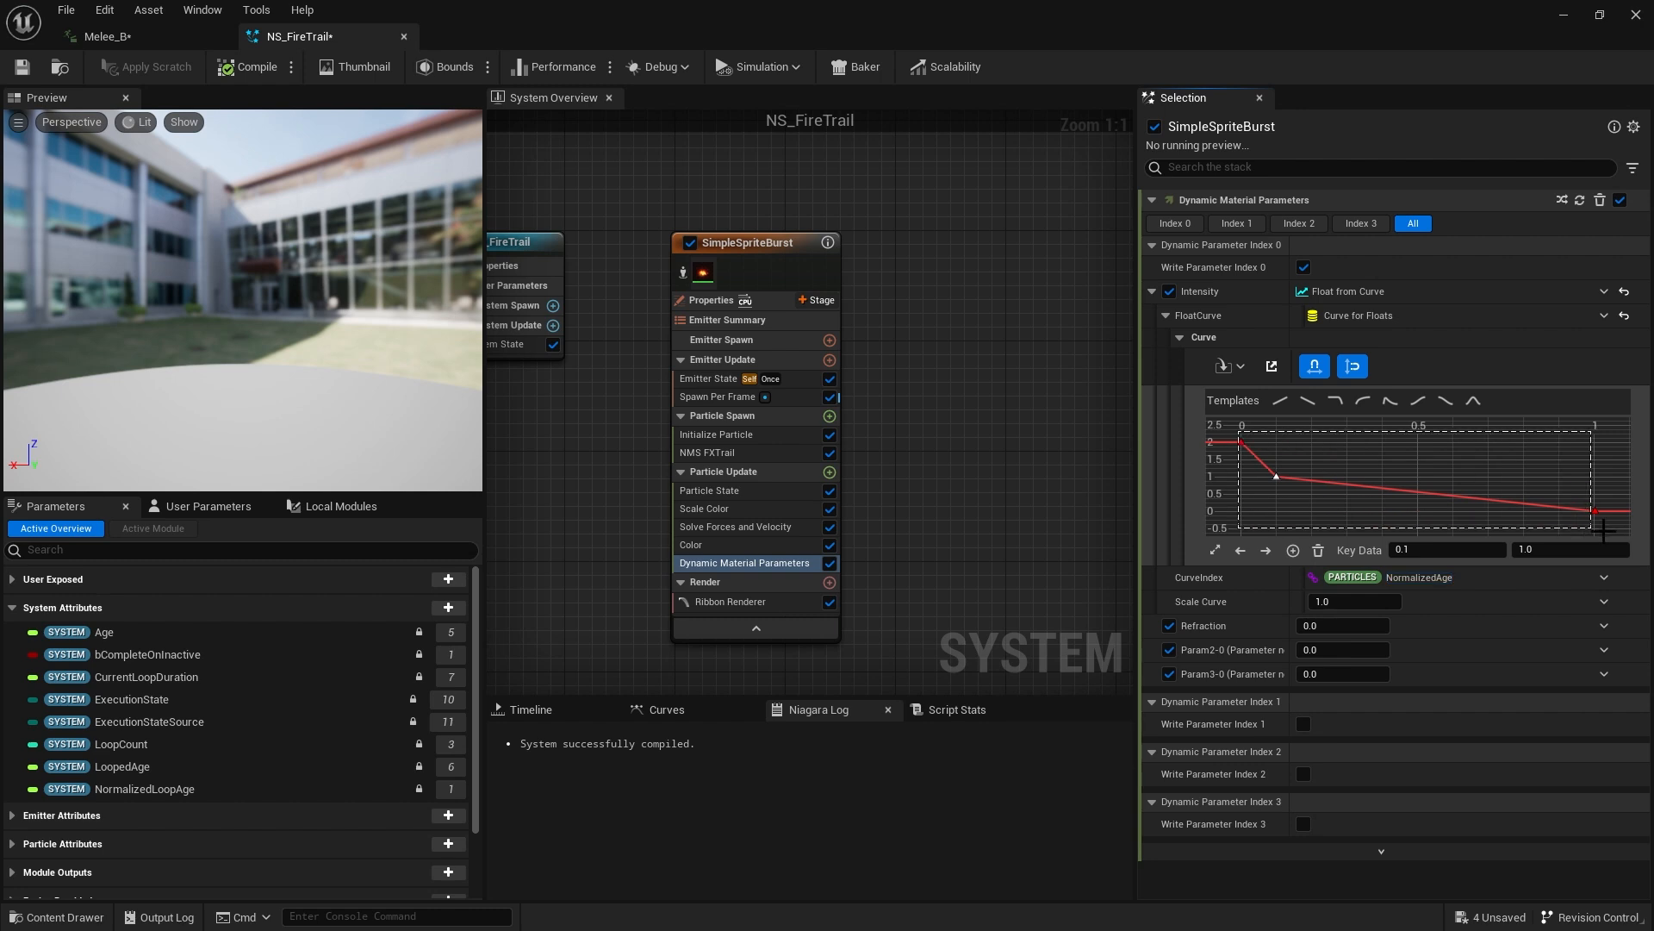
Set all three keys of the Intensity curve to Auto interpolation
{"action": "right_click", "coordinate": [1599, 521]}
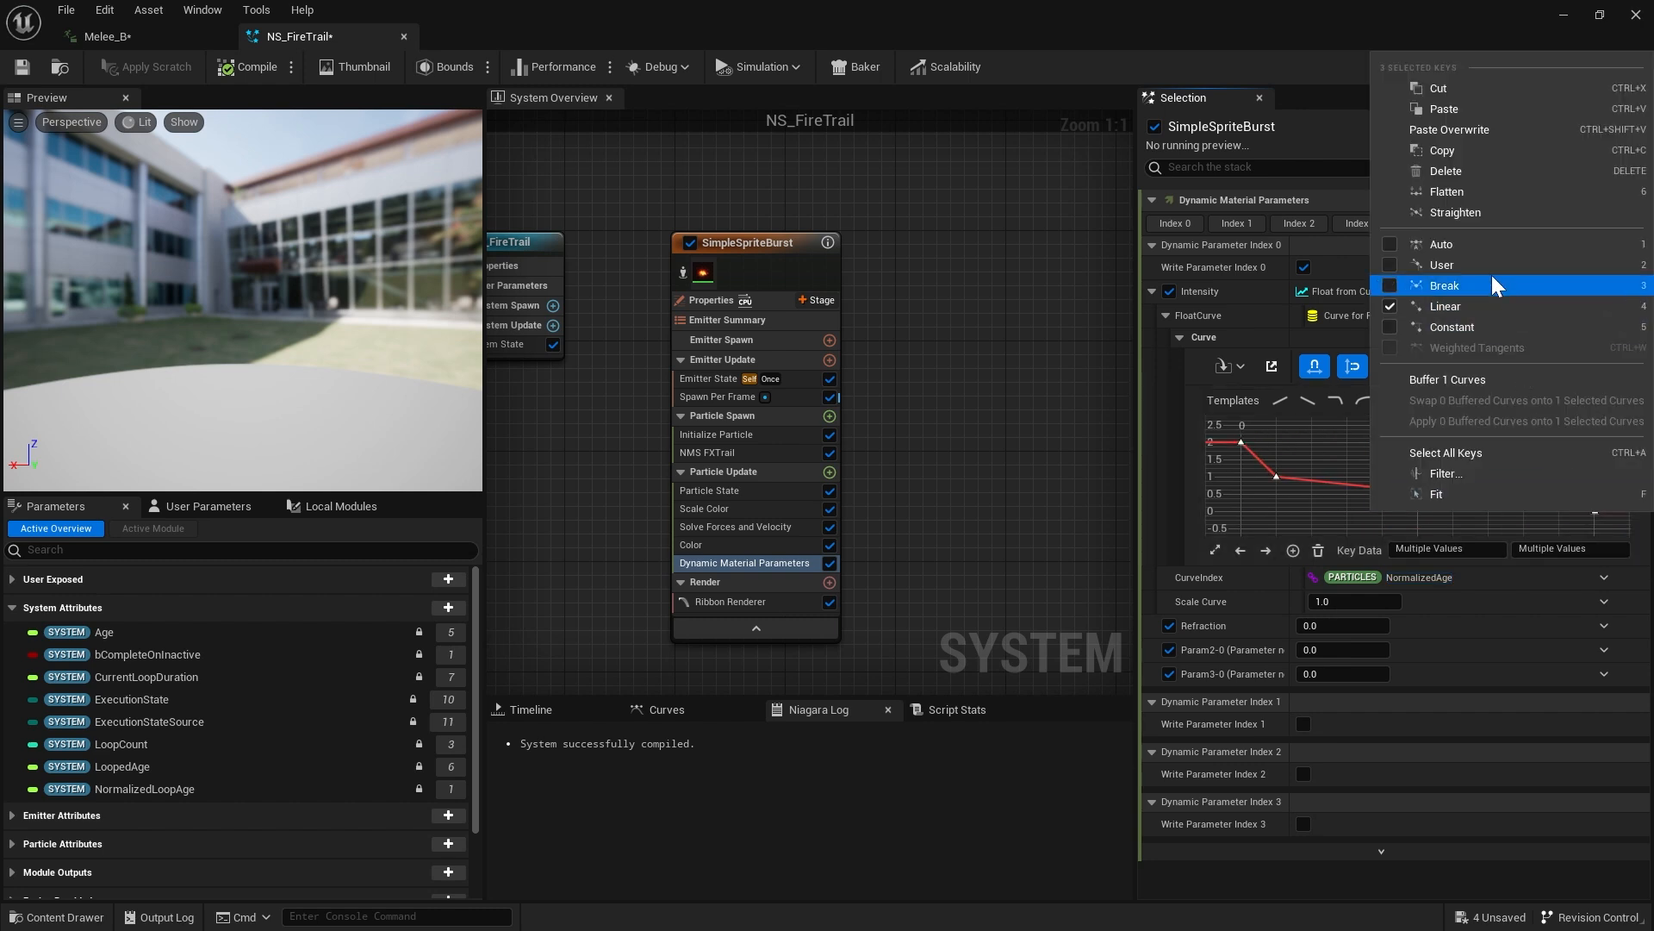
{"action": "left_click", "coordinate": [1391, 243]}
{"action": "left_click", "coordinate": [1376, 468]}
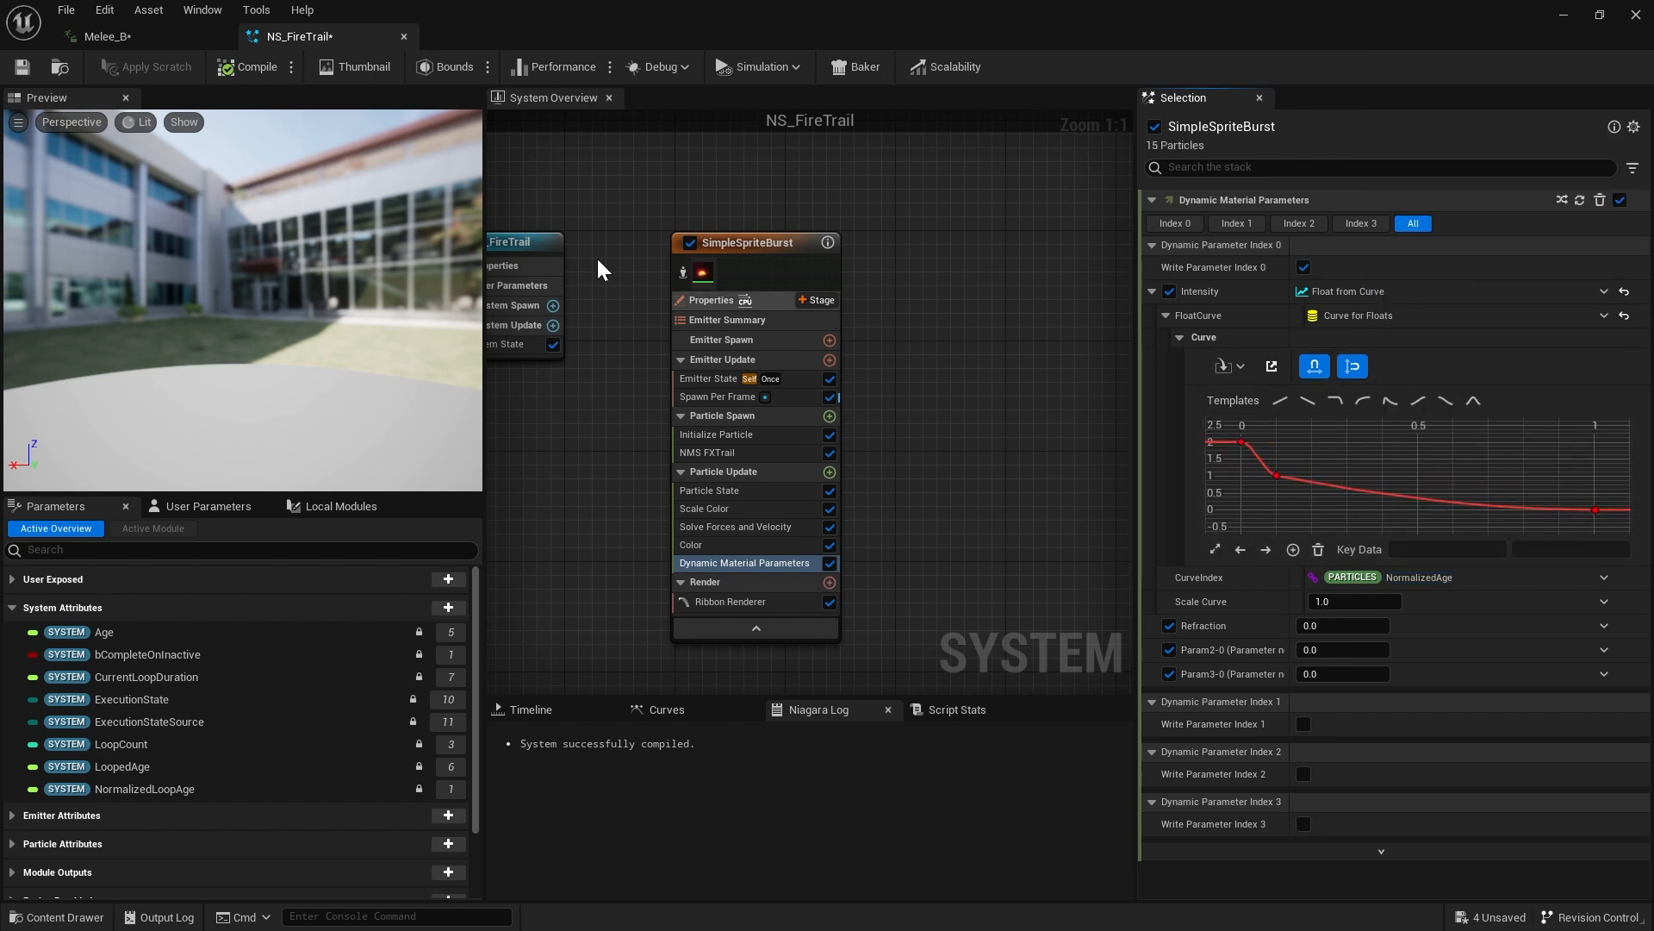
Slow the Melee_B preview to x0.1 speed and replay the swing to check the trail's Intensity curve
{"action": "left_click", "coordinate": [135, 38]}
{"action": "left_click", "coordinate": [597, 700]}
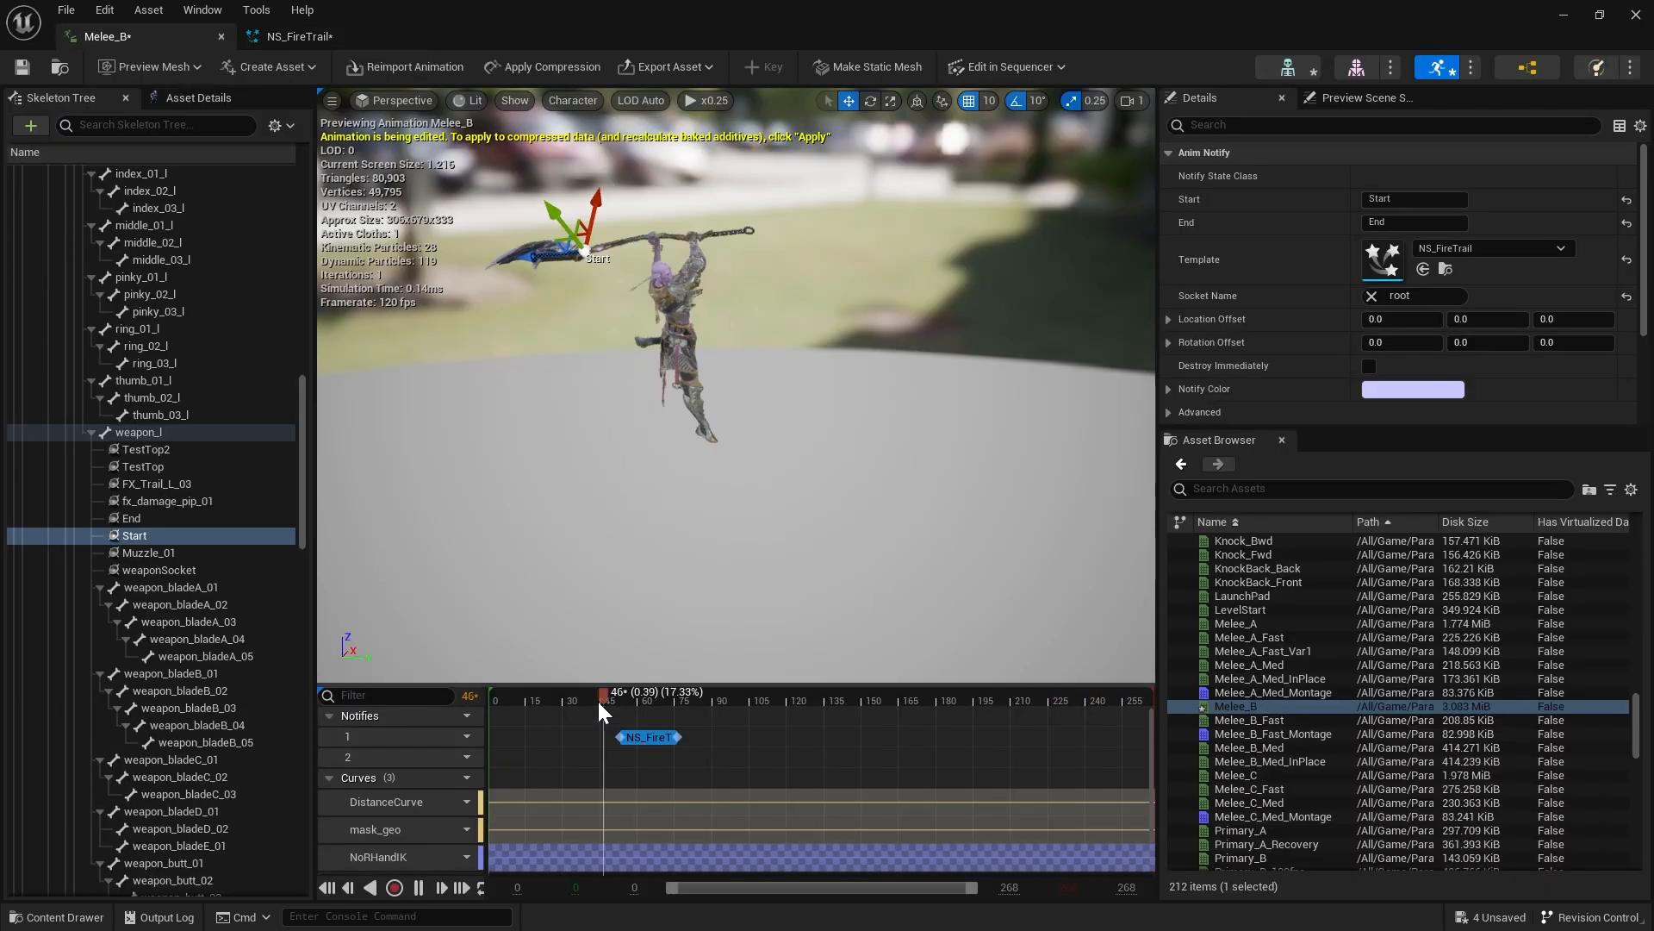
{"action": "left_click", "coordinate": [704, 100]}
{"action": "left_click", "coordinate": [719, 145]}
{"action": "left_click", "coordinate": [603, 700]}
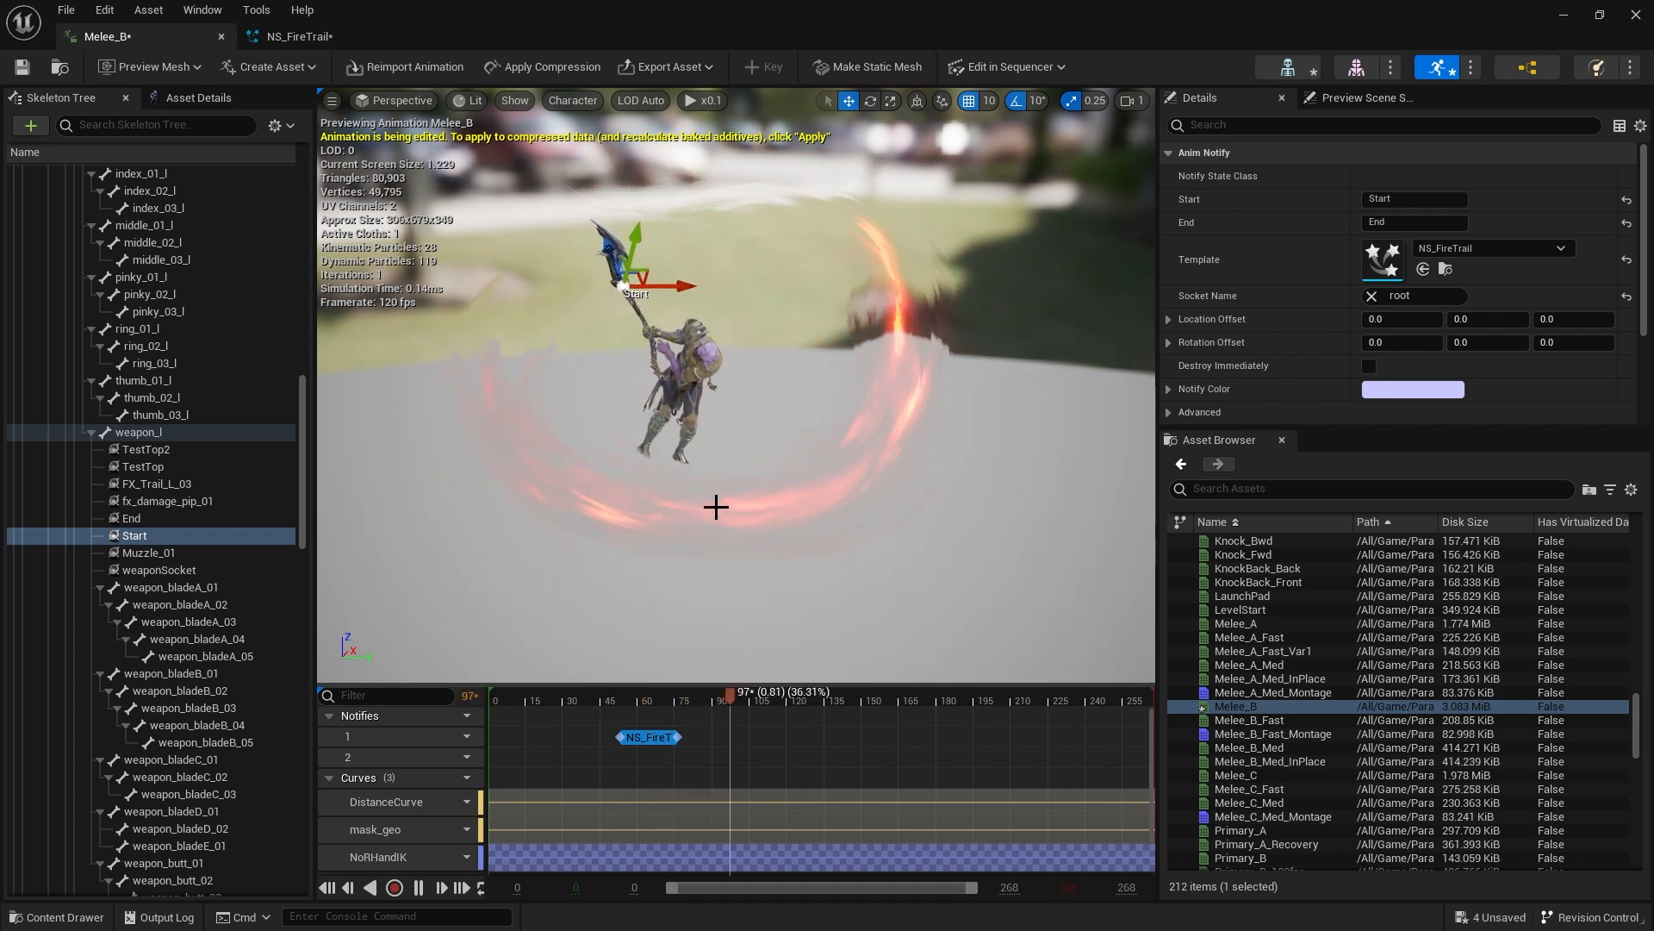
{"action": "left_click", "coordinate": [598, 698]}
{"action": "key", "text": "space"}
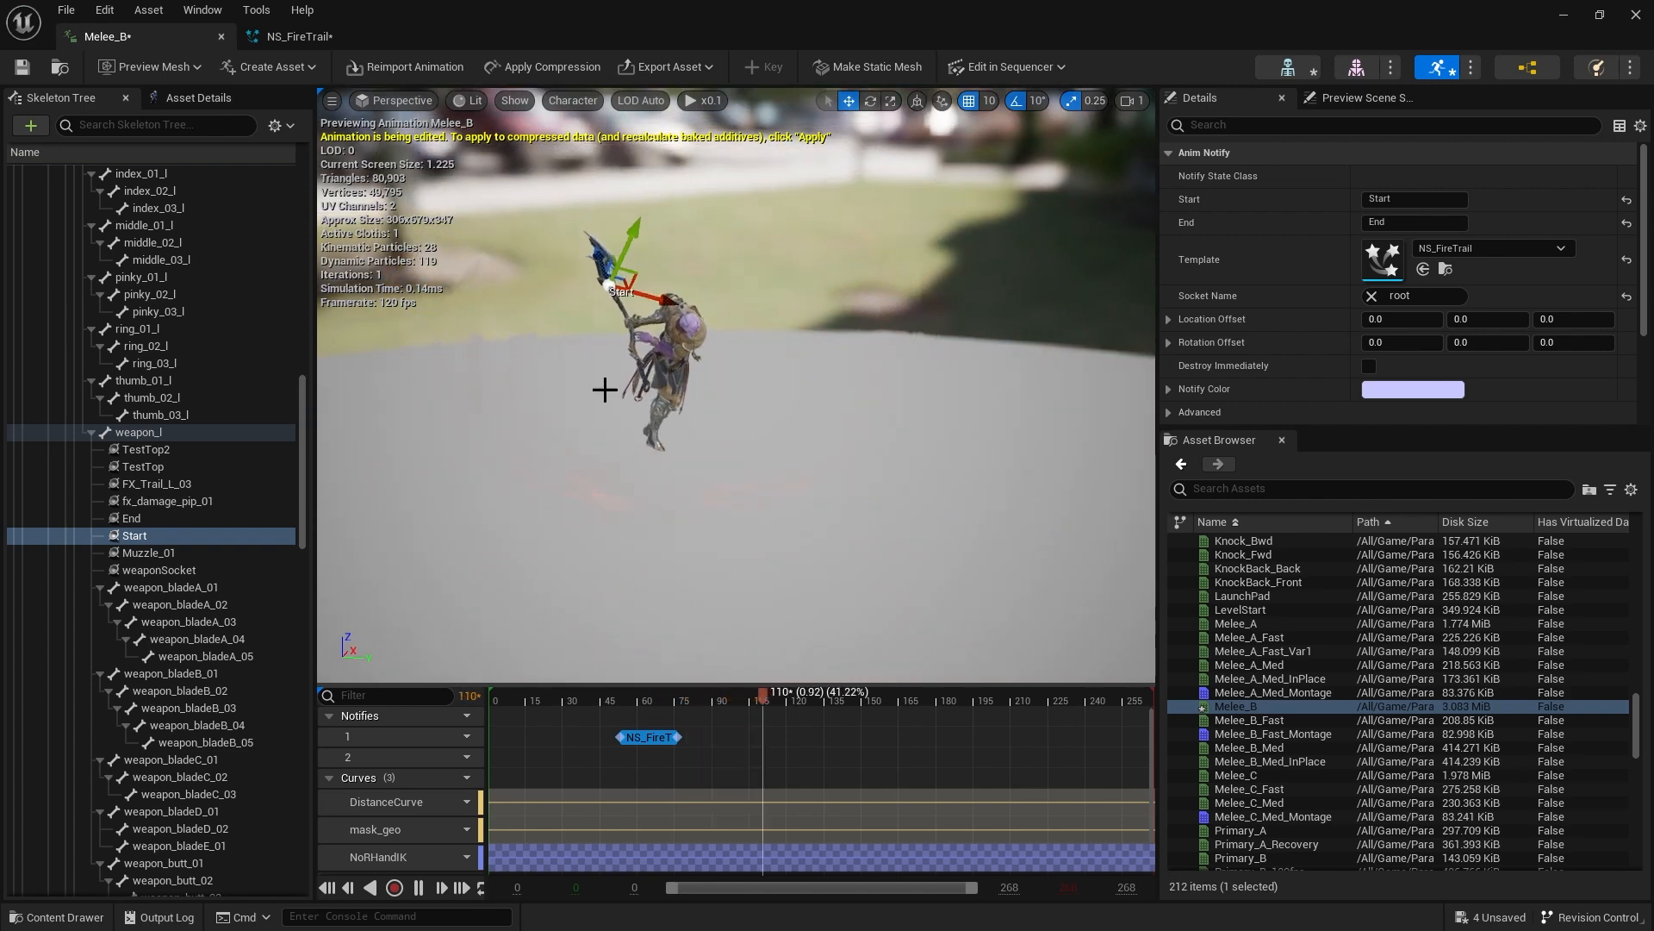
Drive the Refraction dynamic material parameter in NS_FireTrail with Float from Curve and enlarge its curve graph
{"action": "left_click", "coordinate": [273, 43]}
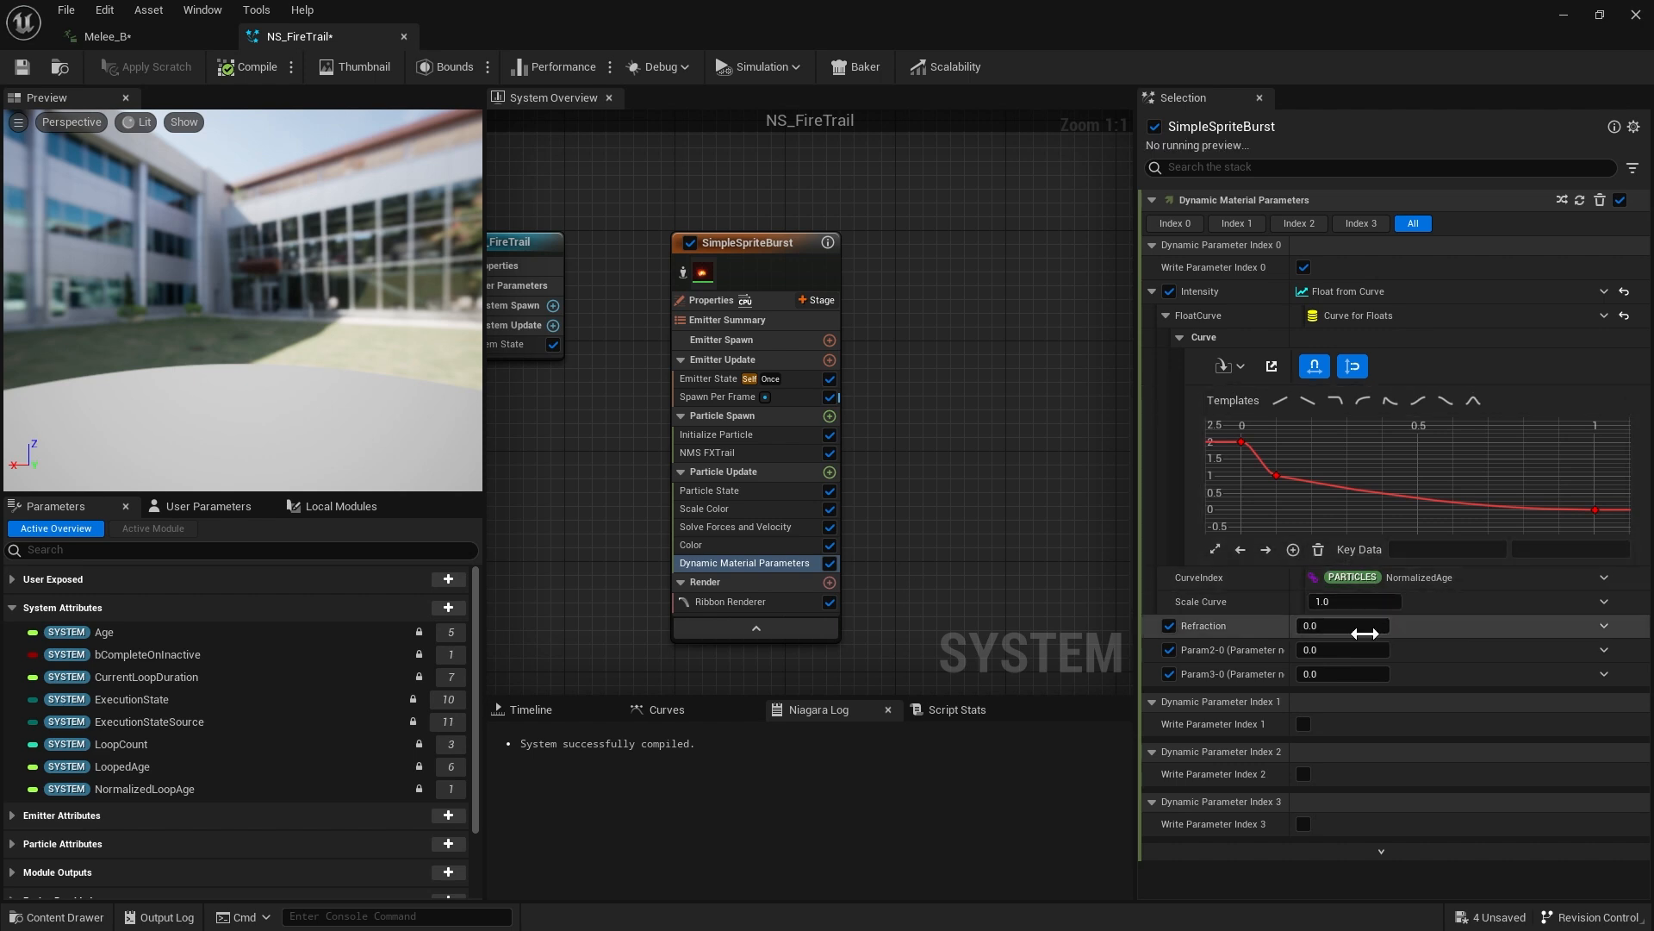
{"action": "left_click", "coordinate": [1604, 626]}
{"action": "type", "text": "curve"}
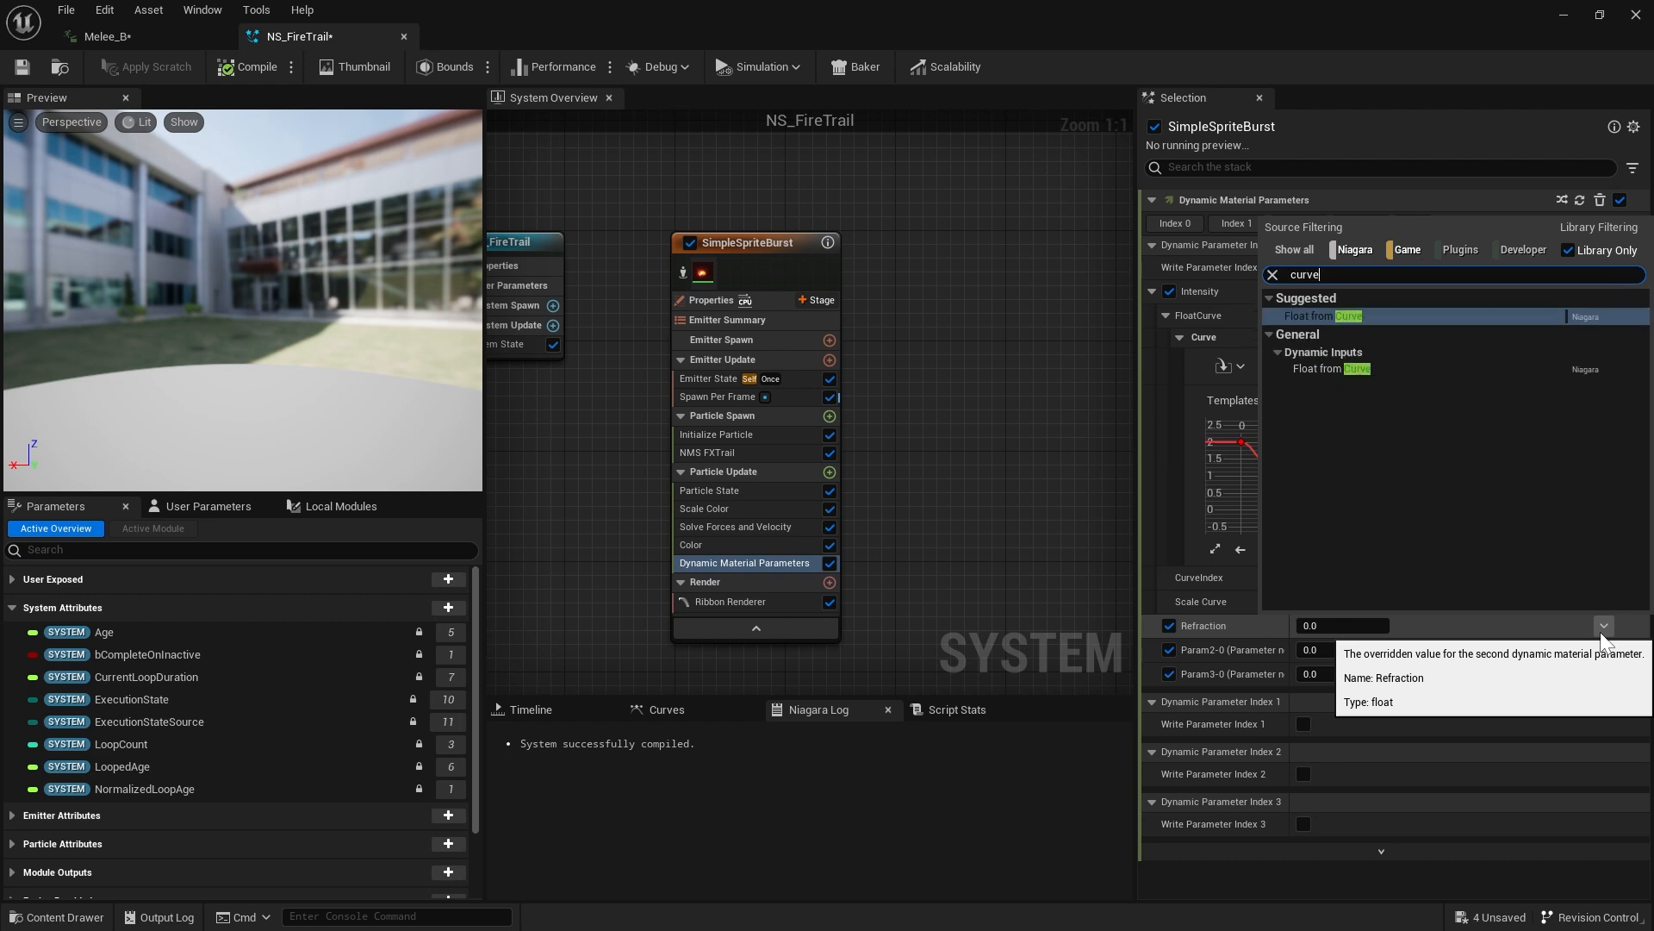
{"action": "key", "text": "Return"}
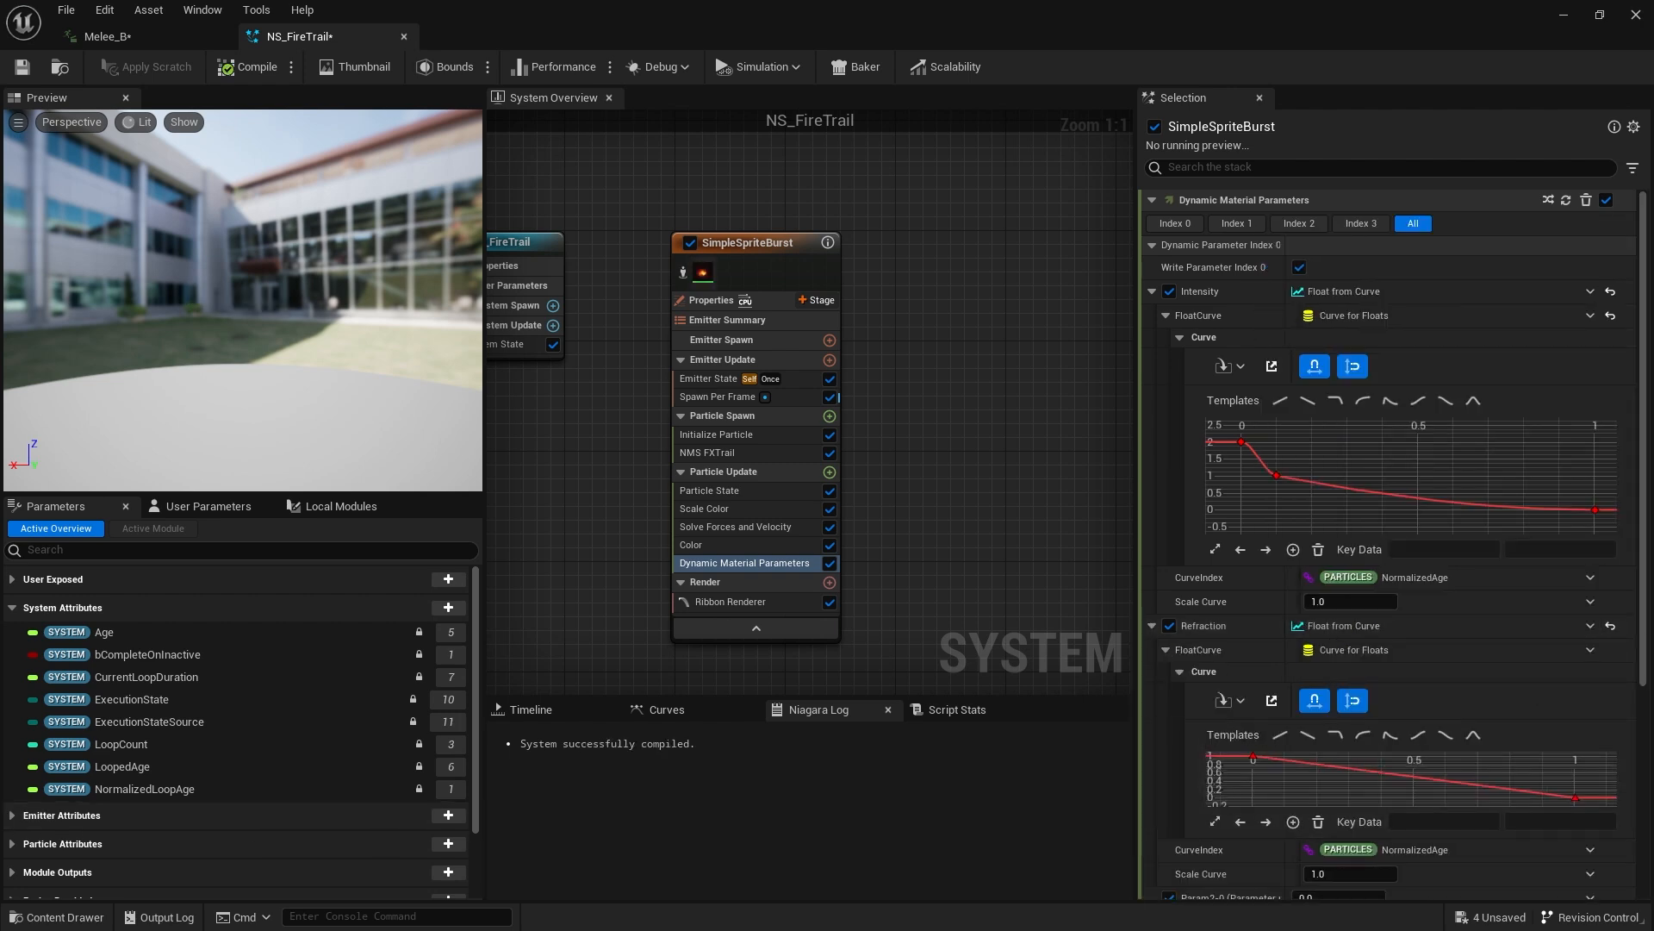
{"action": "left_click", "coordinate": [1403, 830]}
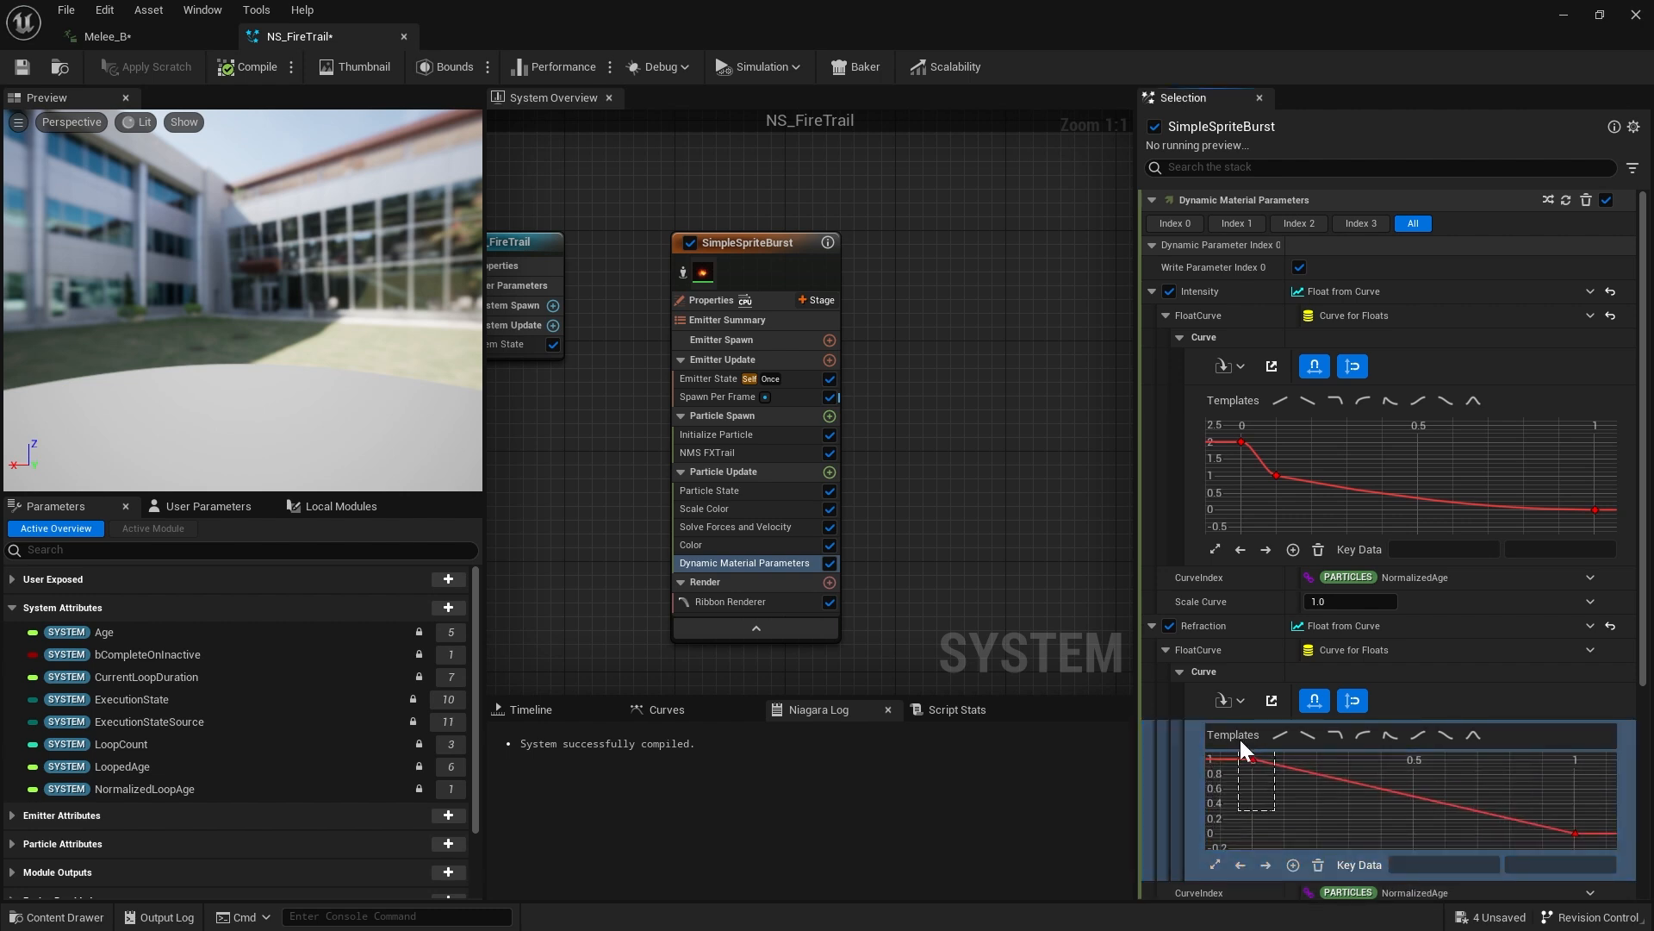
Set the first key of the Refraction curve to 1.5 and fit the curve in the graph
{"action": "left_click", "coordinate": [1254, 759]}
{"action": "left_click", "coordinate": [1542, 865]}
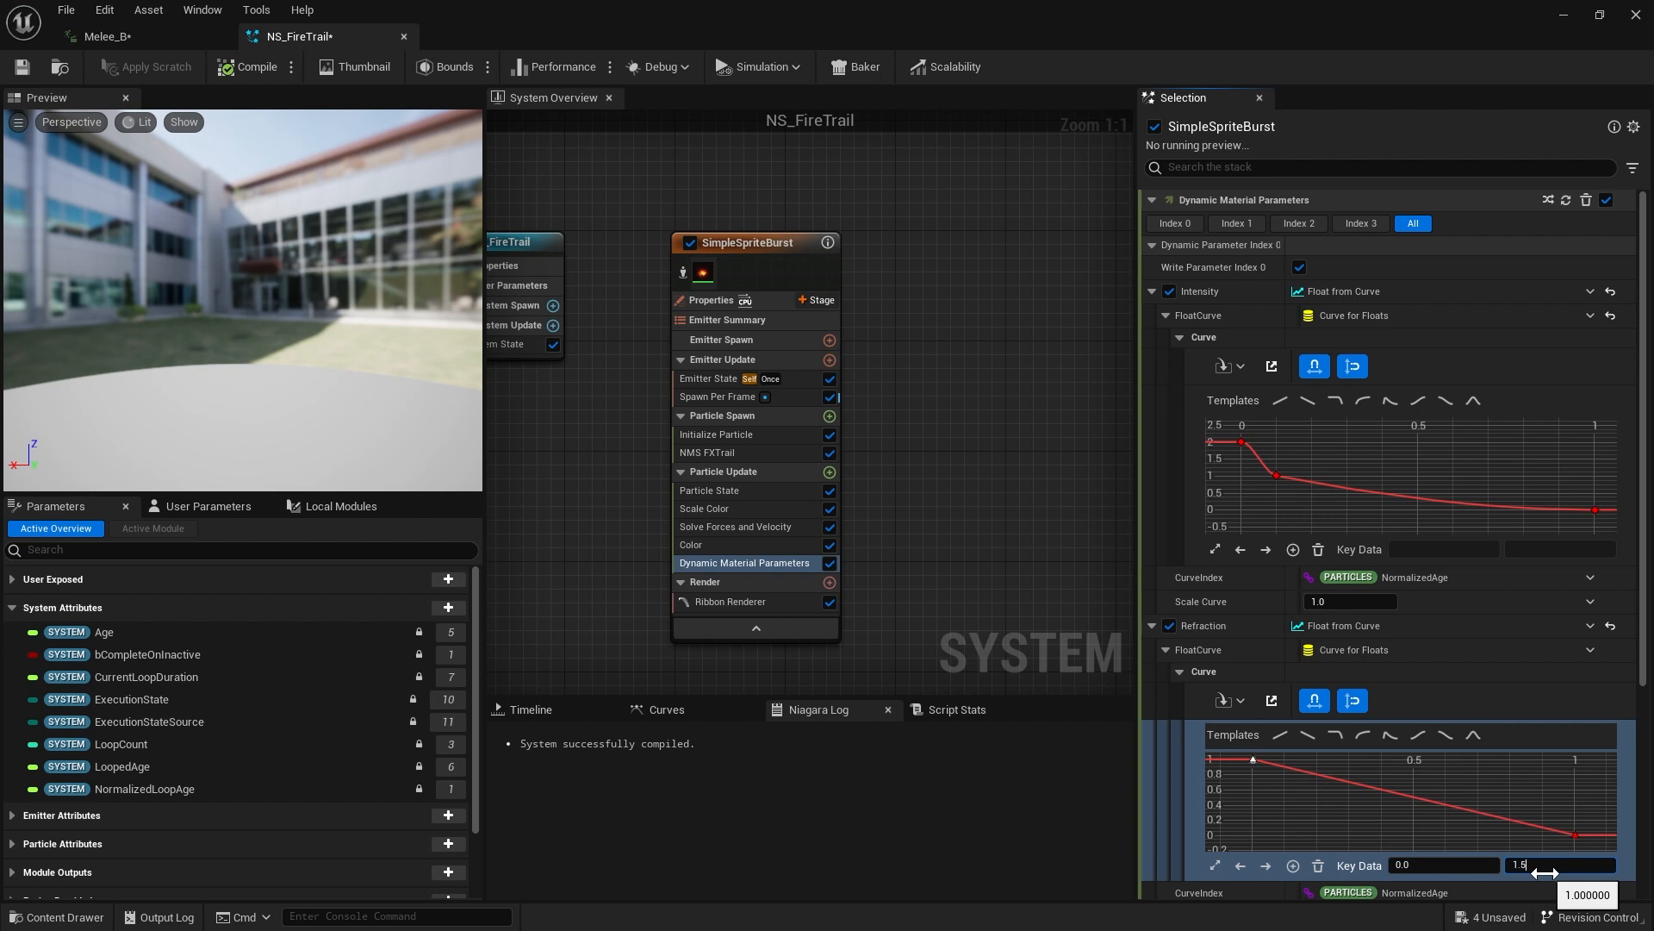
{"action": "left_click", "coordinate": [1429, 825]}
{"action": "key", "text": "f"}
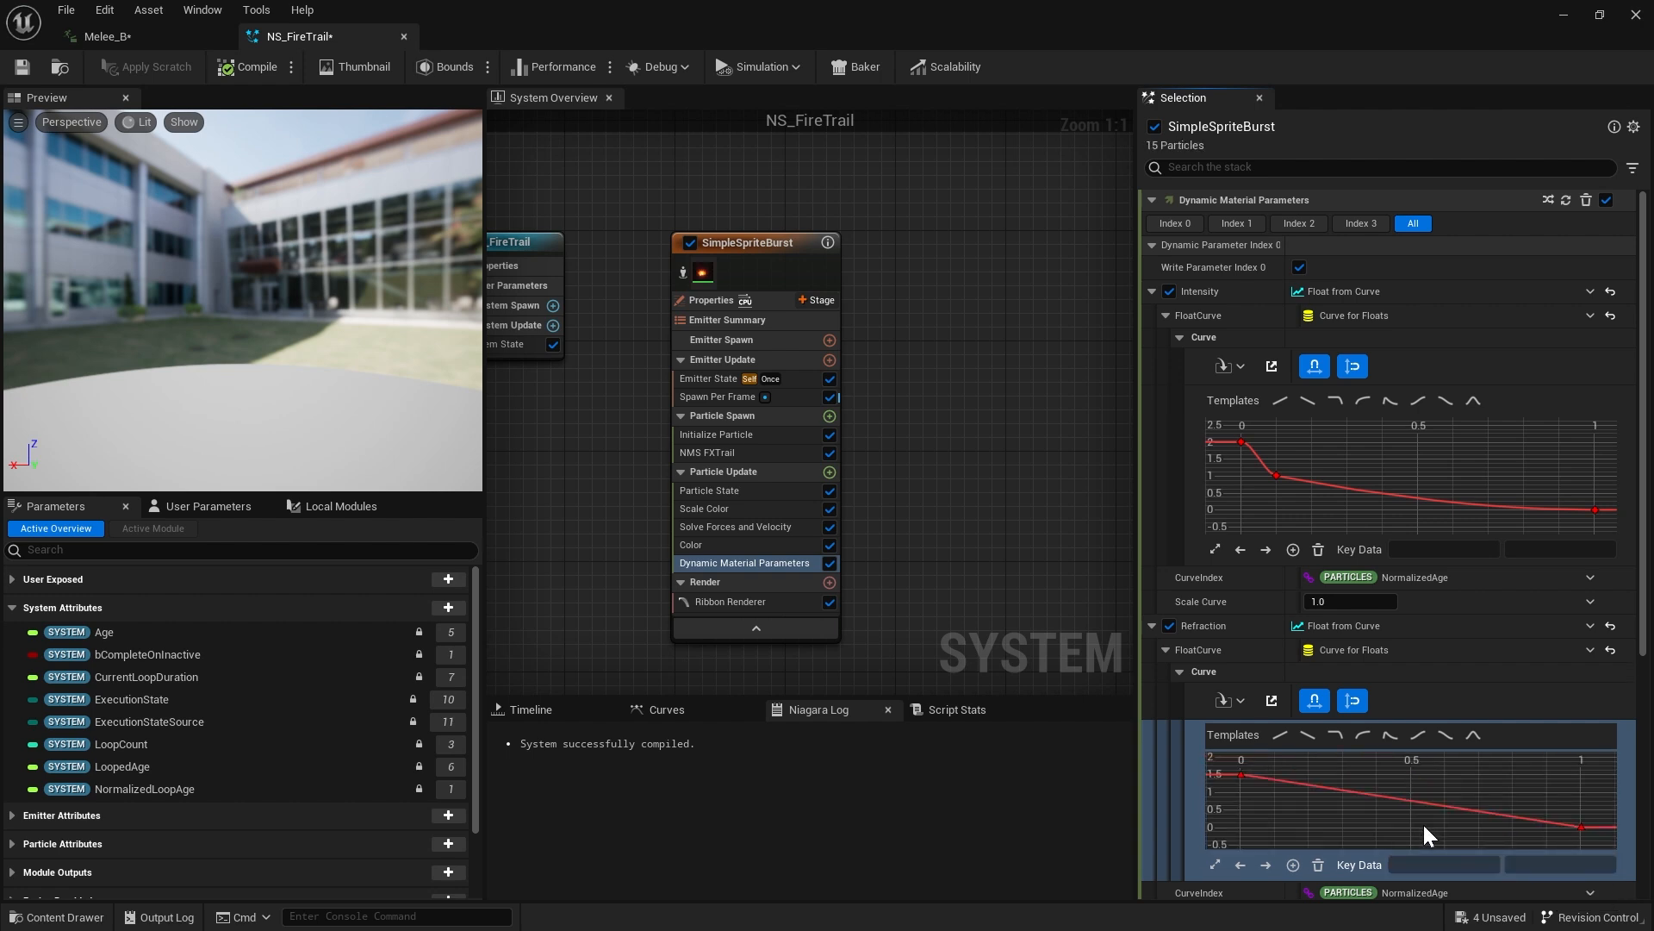
Add a key to the Refraction curve at time 0.7 with a value of 1.0
{"action": "middle_click", "coordinate": [1383, 796]}
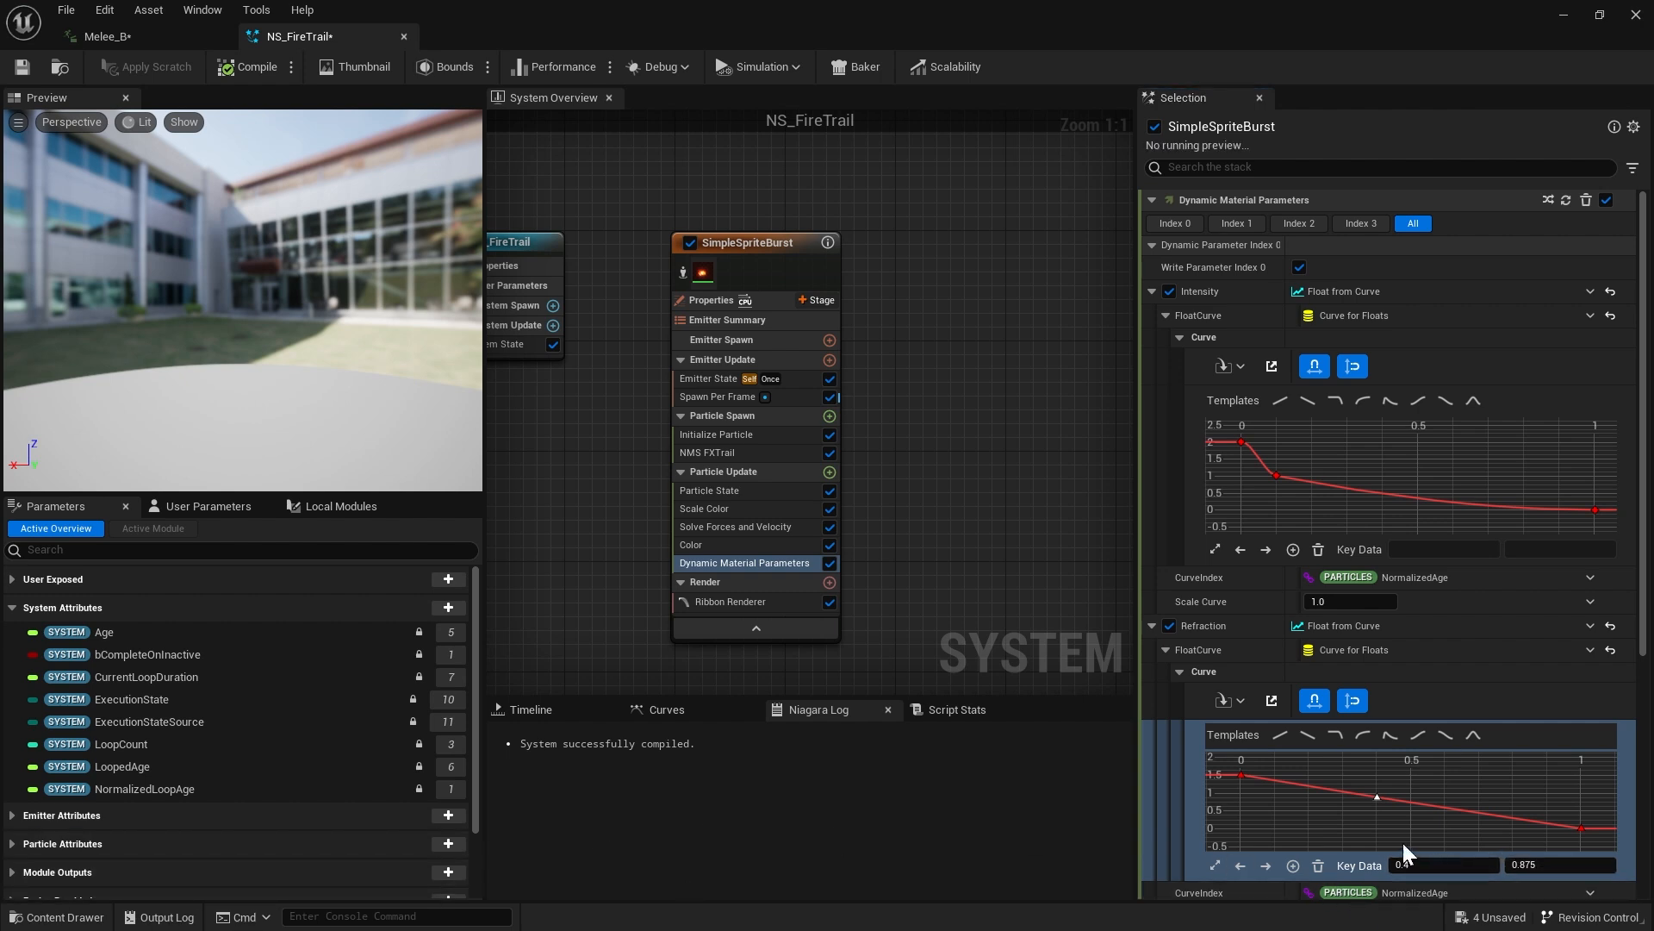
{"action": "left_click", "coordinate": [1422, 867]}
{"action": "type", "text": "0.7"}
{"action": "key", "text": "Tab"}
{"action": "type", "text": "1.0"}
{"action": "key", "text": "Return"}
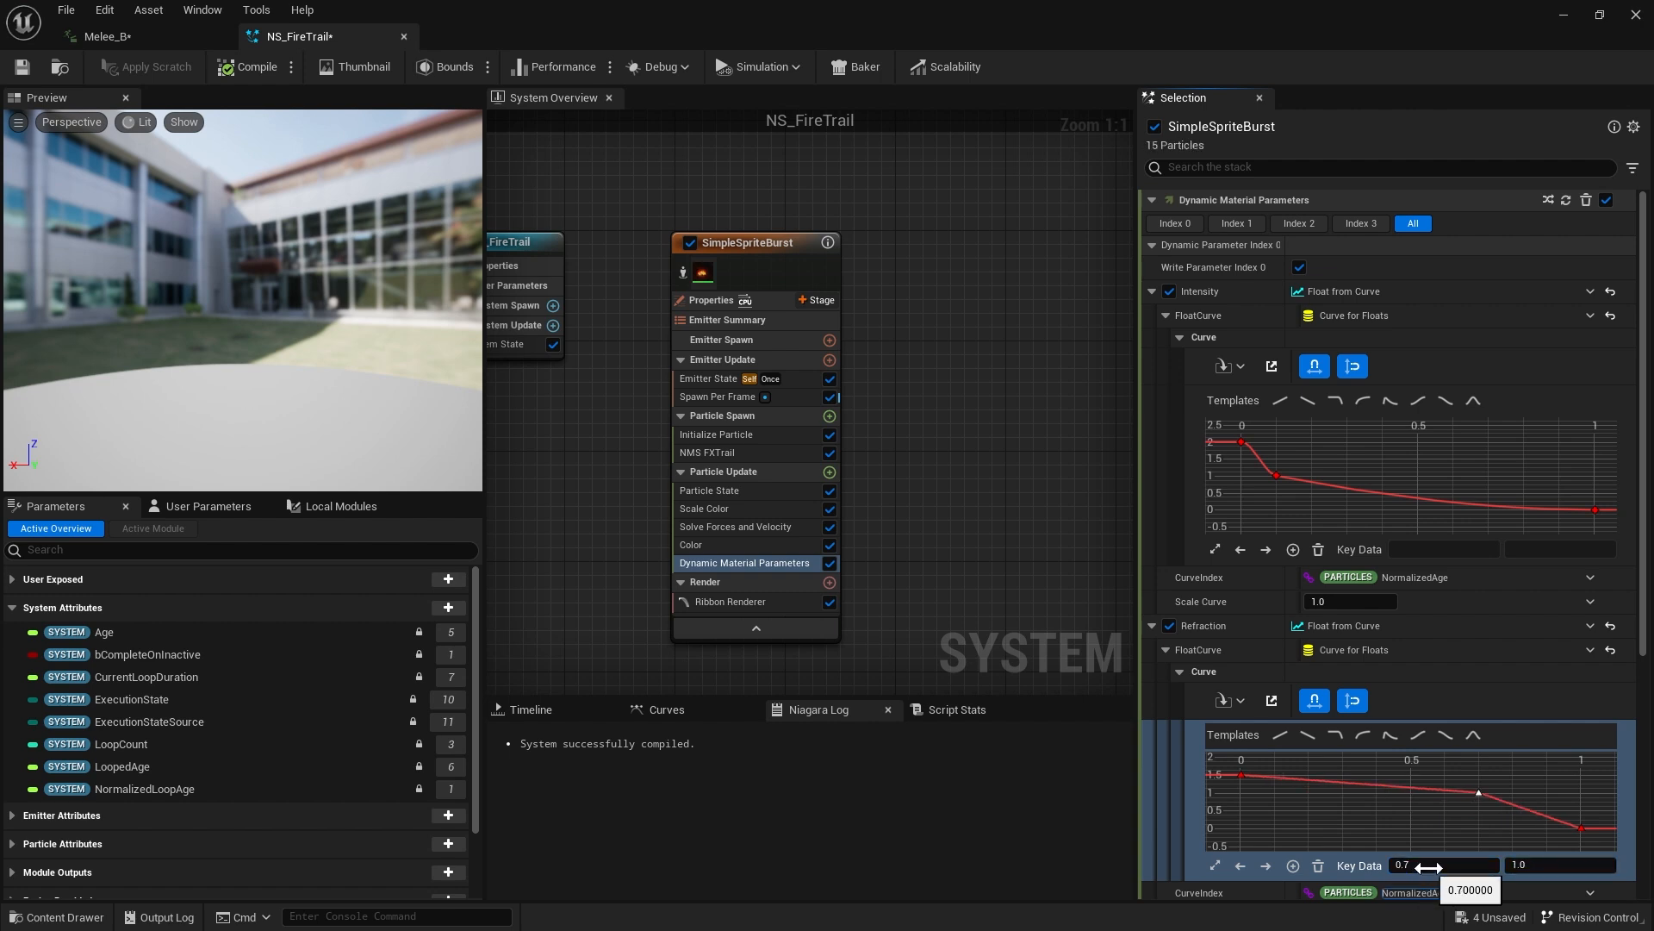
Raise the Refraction curve's key at time 0.7 to a value of 1.5
{"action": "left_click", "coordinate": [1582, 829]}
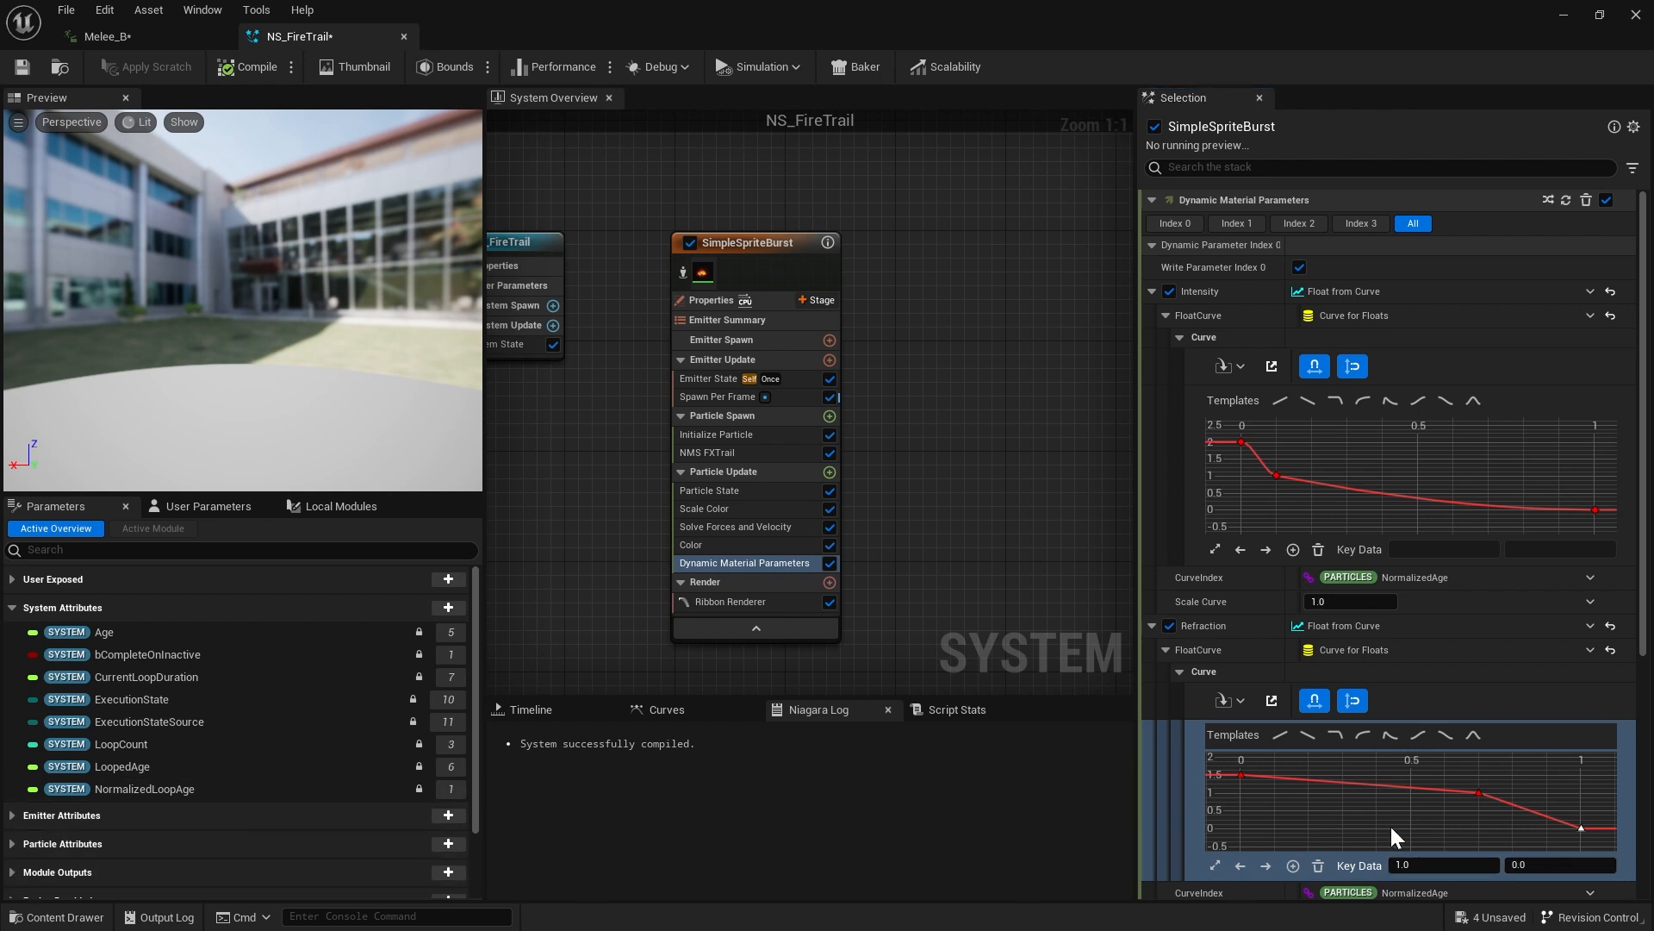
{"action": "left_click", "coordinate": [1322, 810]}
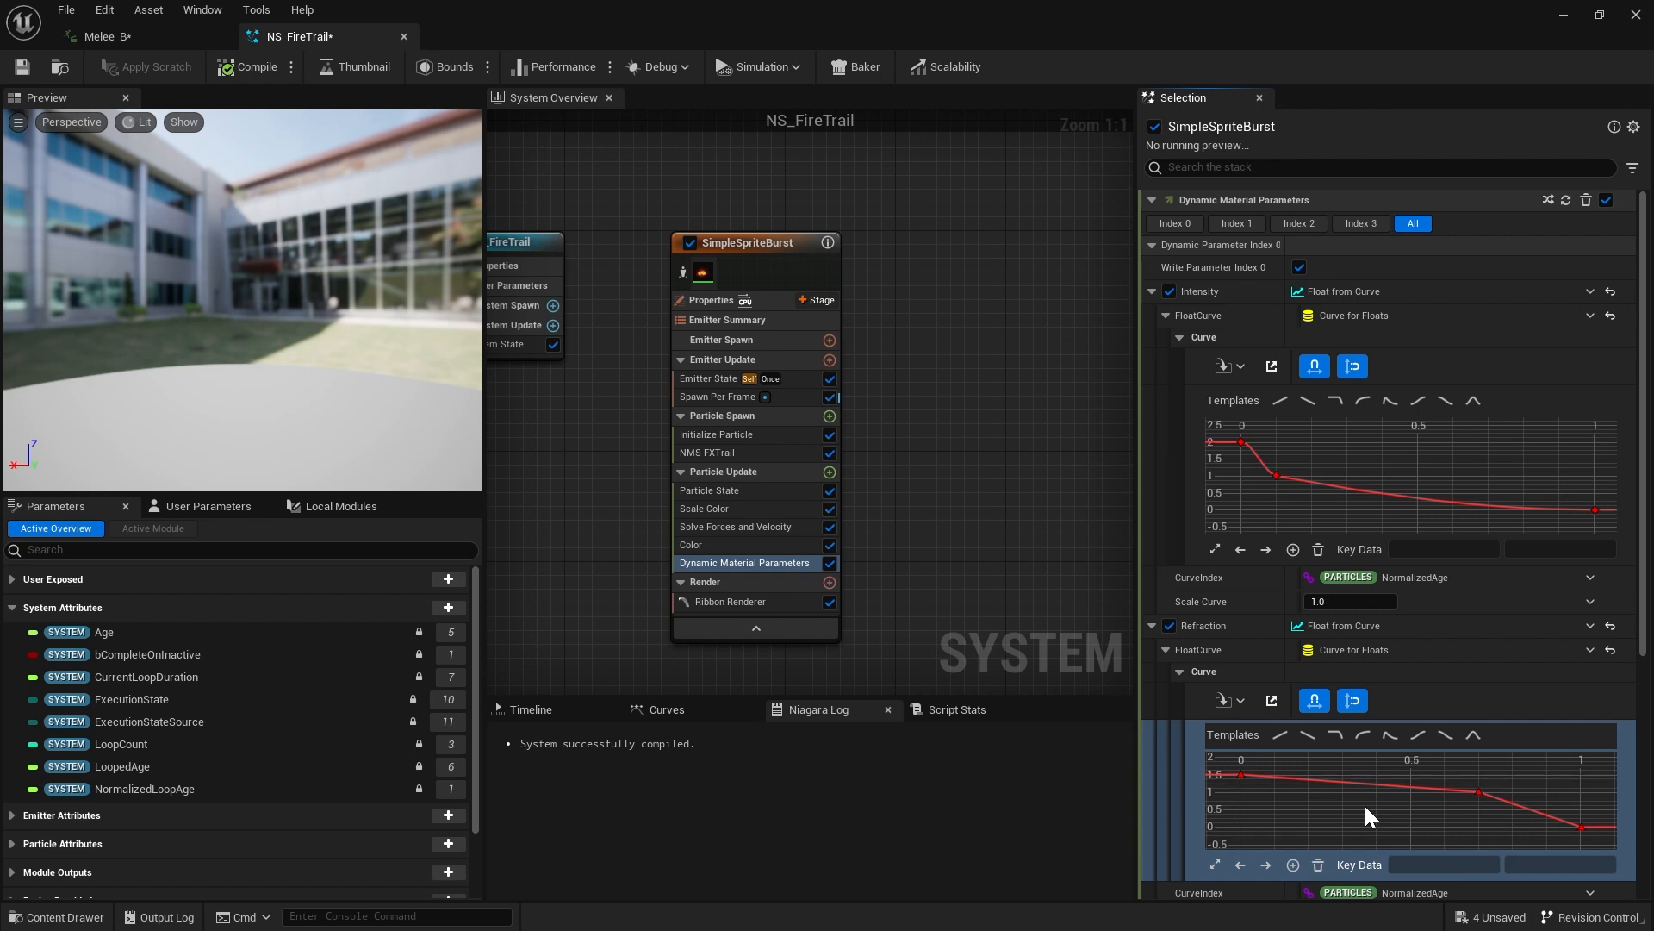
{"action": "left_click", "coordinate": [1479, 792]}
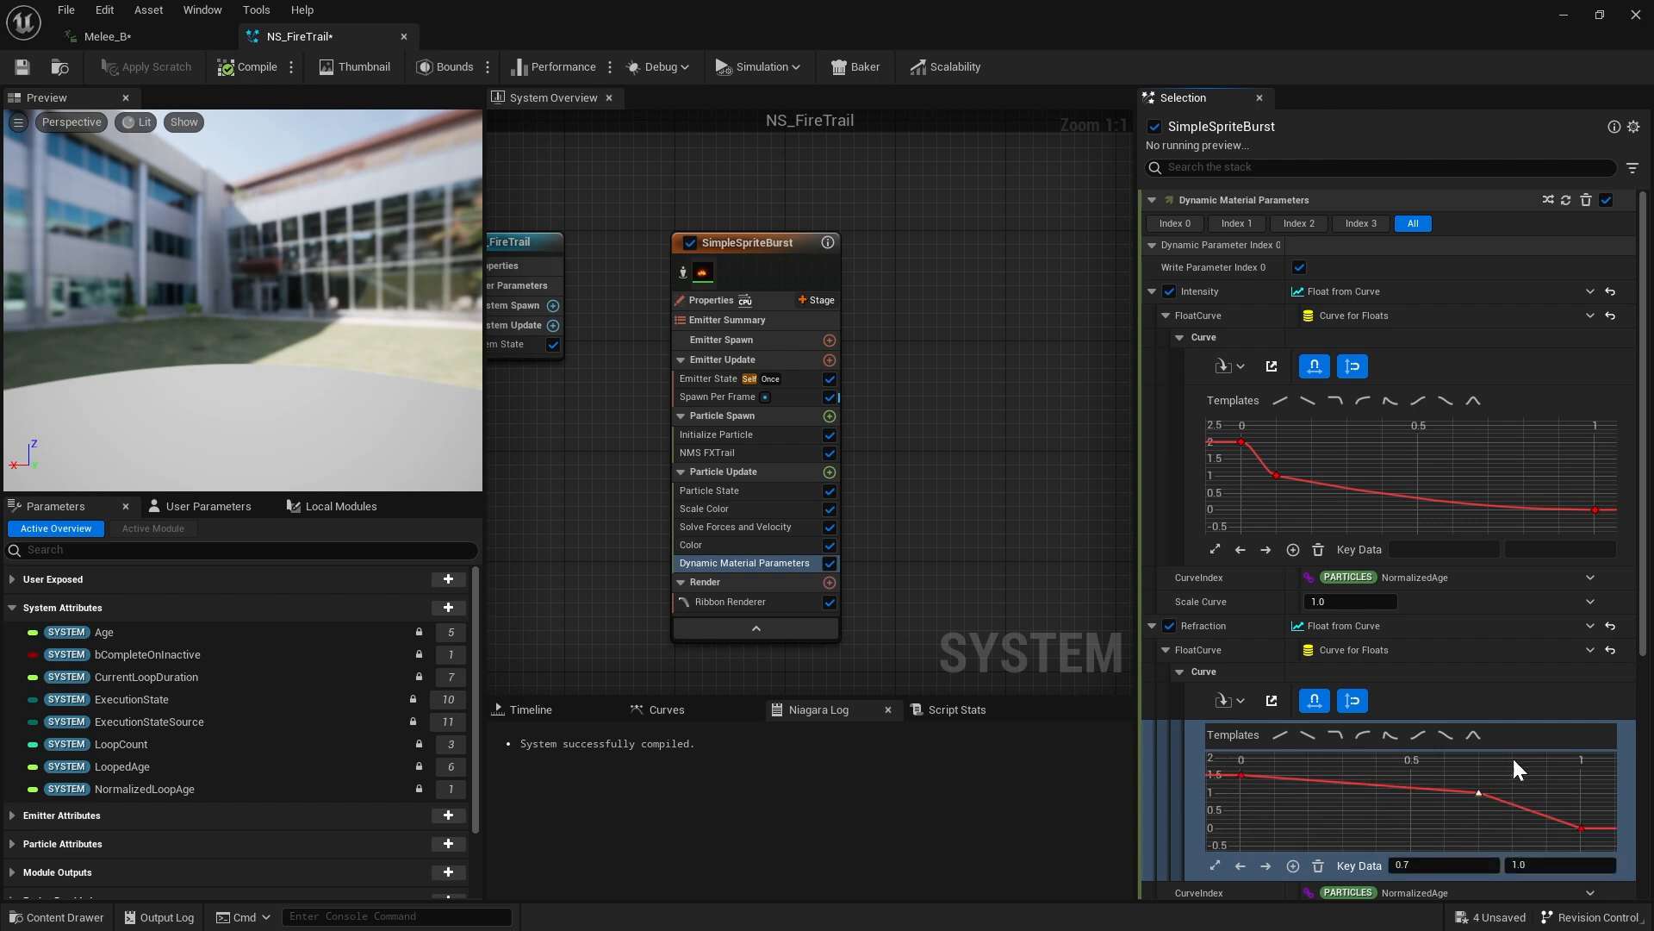
{"action": "left_click", "coordinate": [1530, 866]}
{"action": "type", "text": "1.5"}
{"action": "key", "text": "Return"}
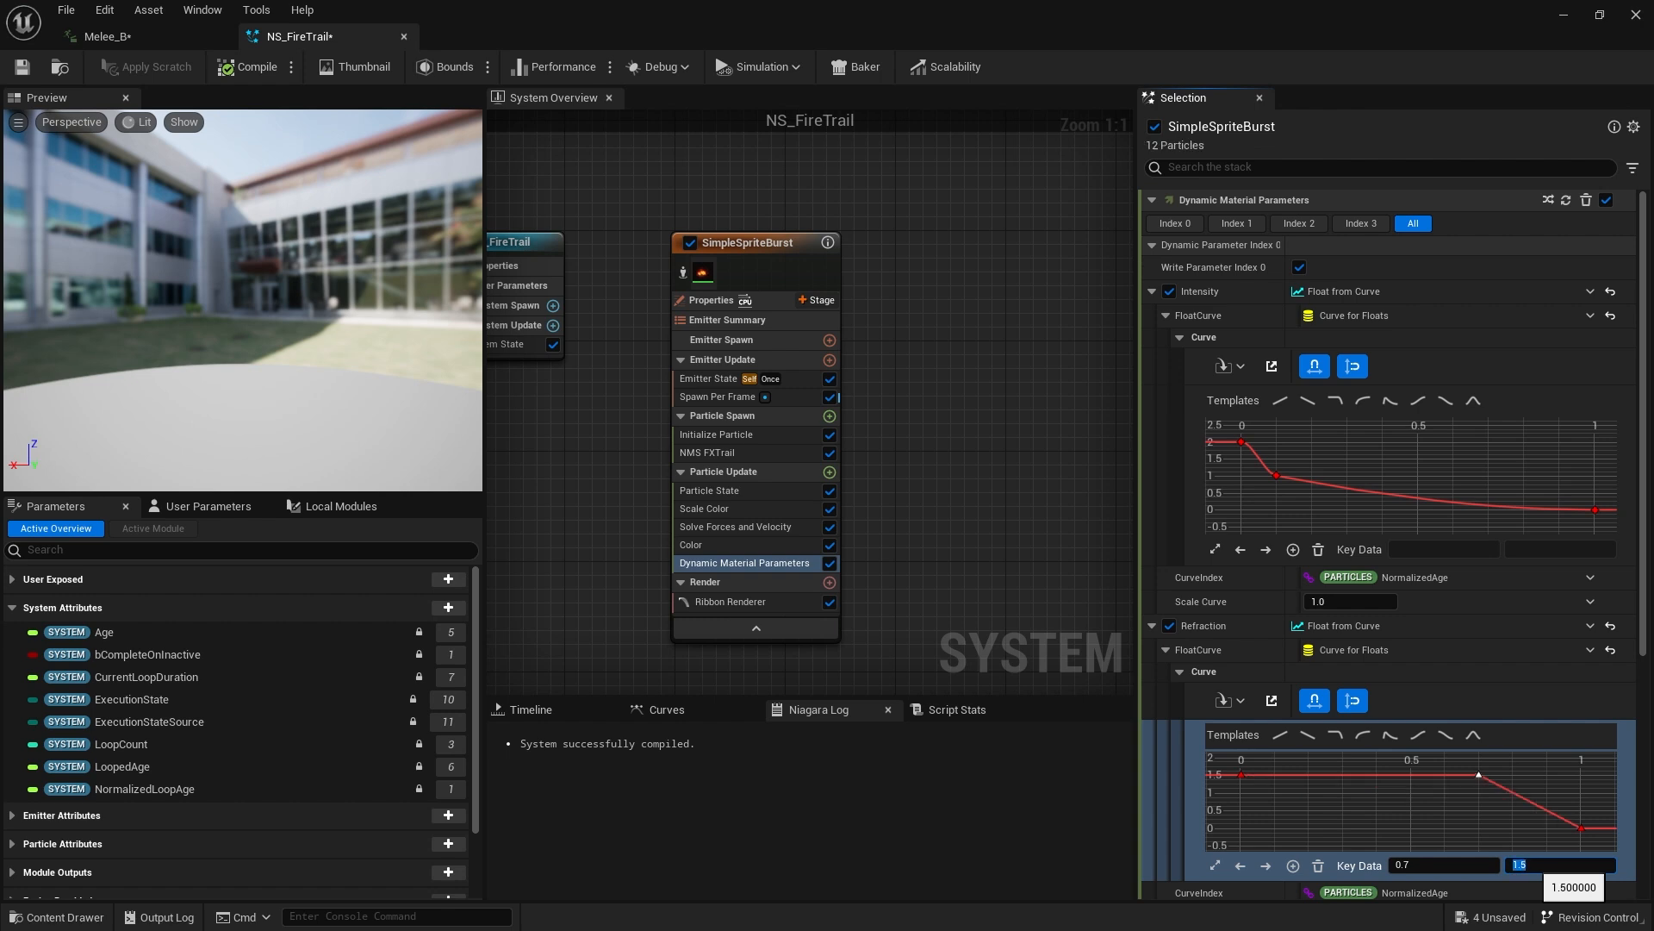
{"action": "left_click", "coordinate": [1499, 810]}
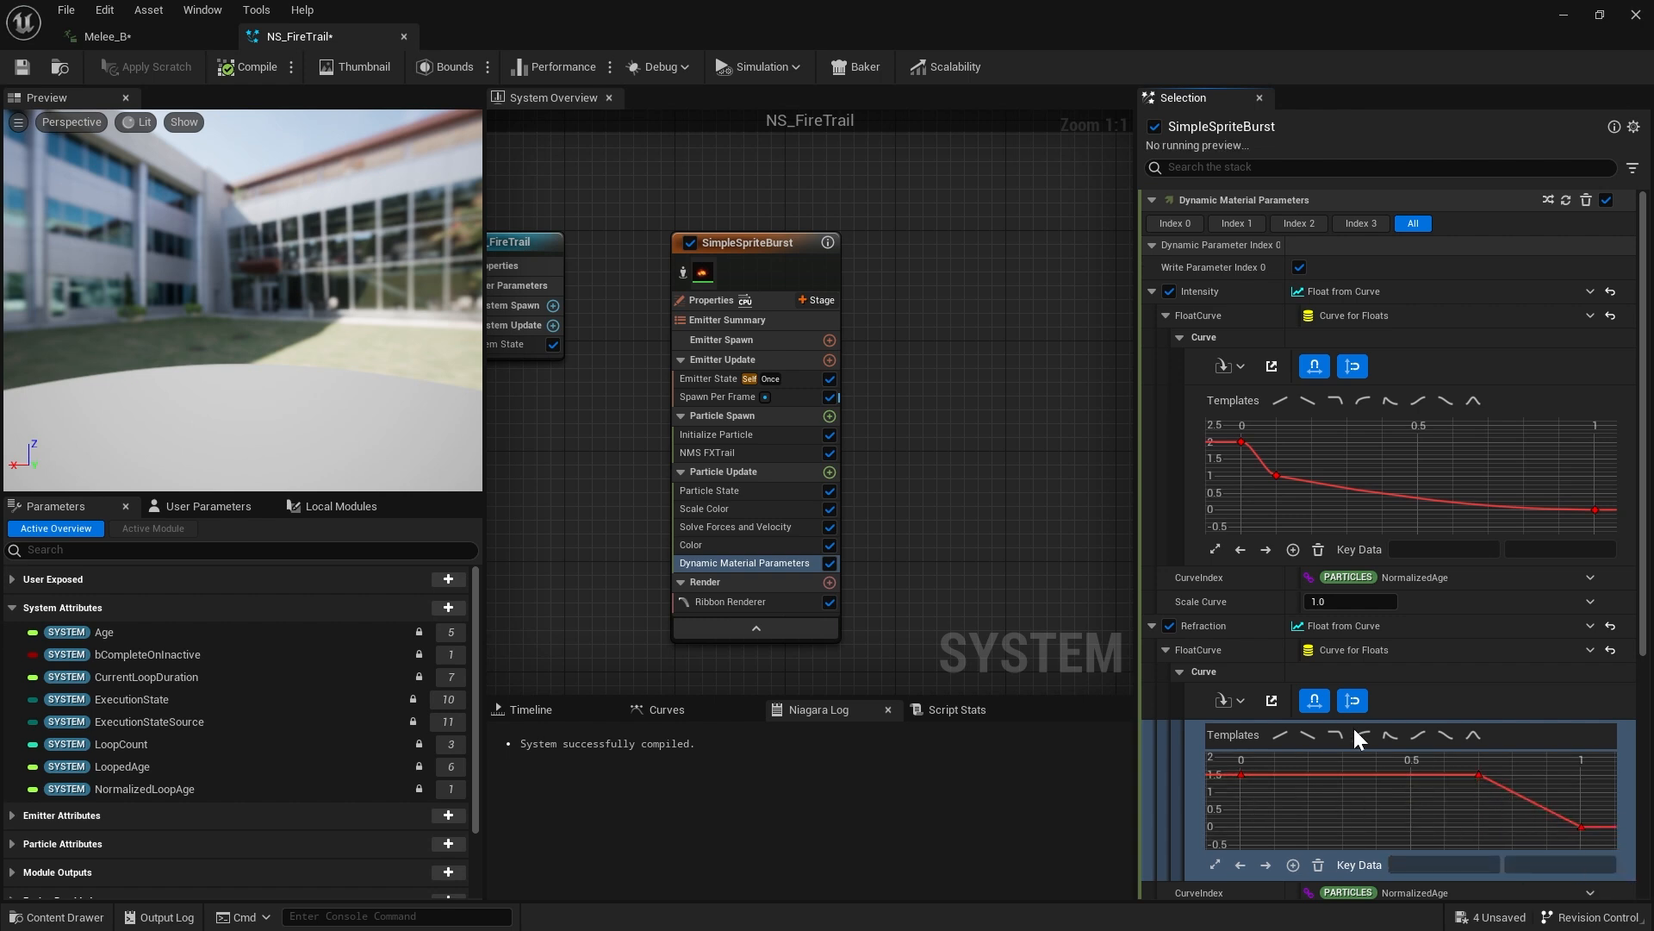
Replay the Melee_B swing repeatedly from just before the notify to examine the trail's refraction and fade from several angles
{"action": "left_click", "coordinate": [129, 37]}
{"action": "left_click", "coordinate": [602, 696]}
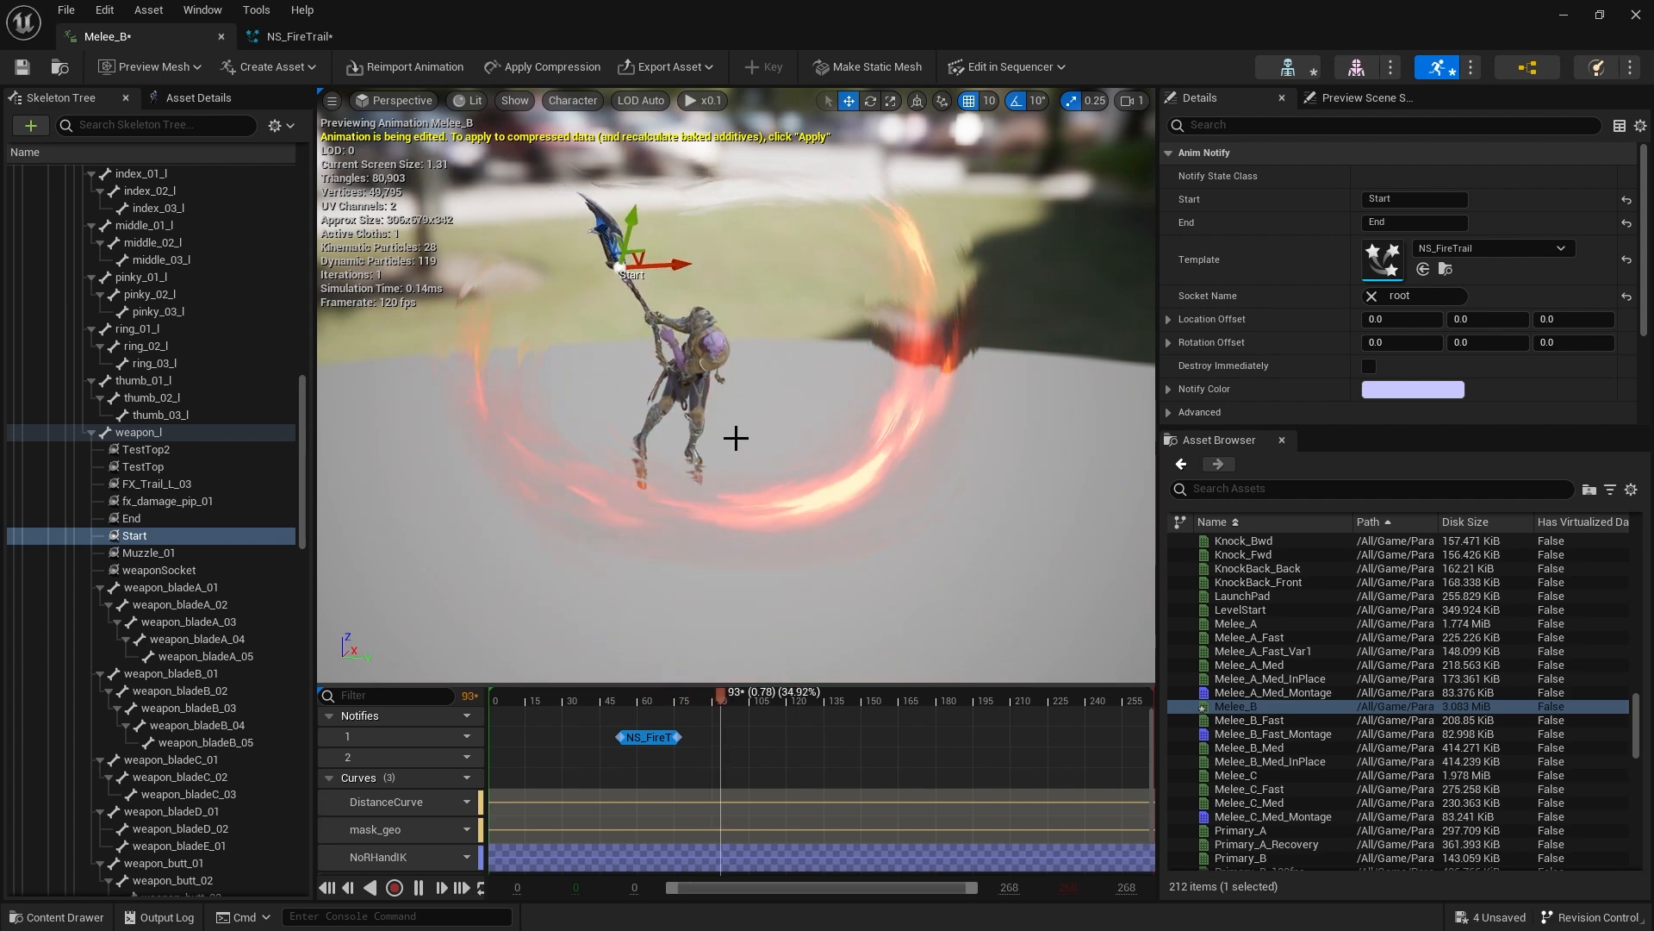
{"action": "left_click", "coordinate": [607, 694]}
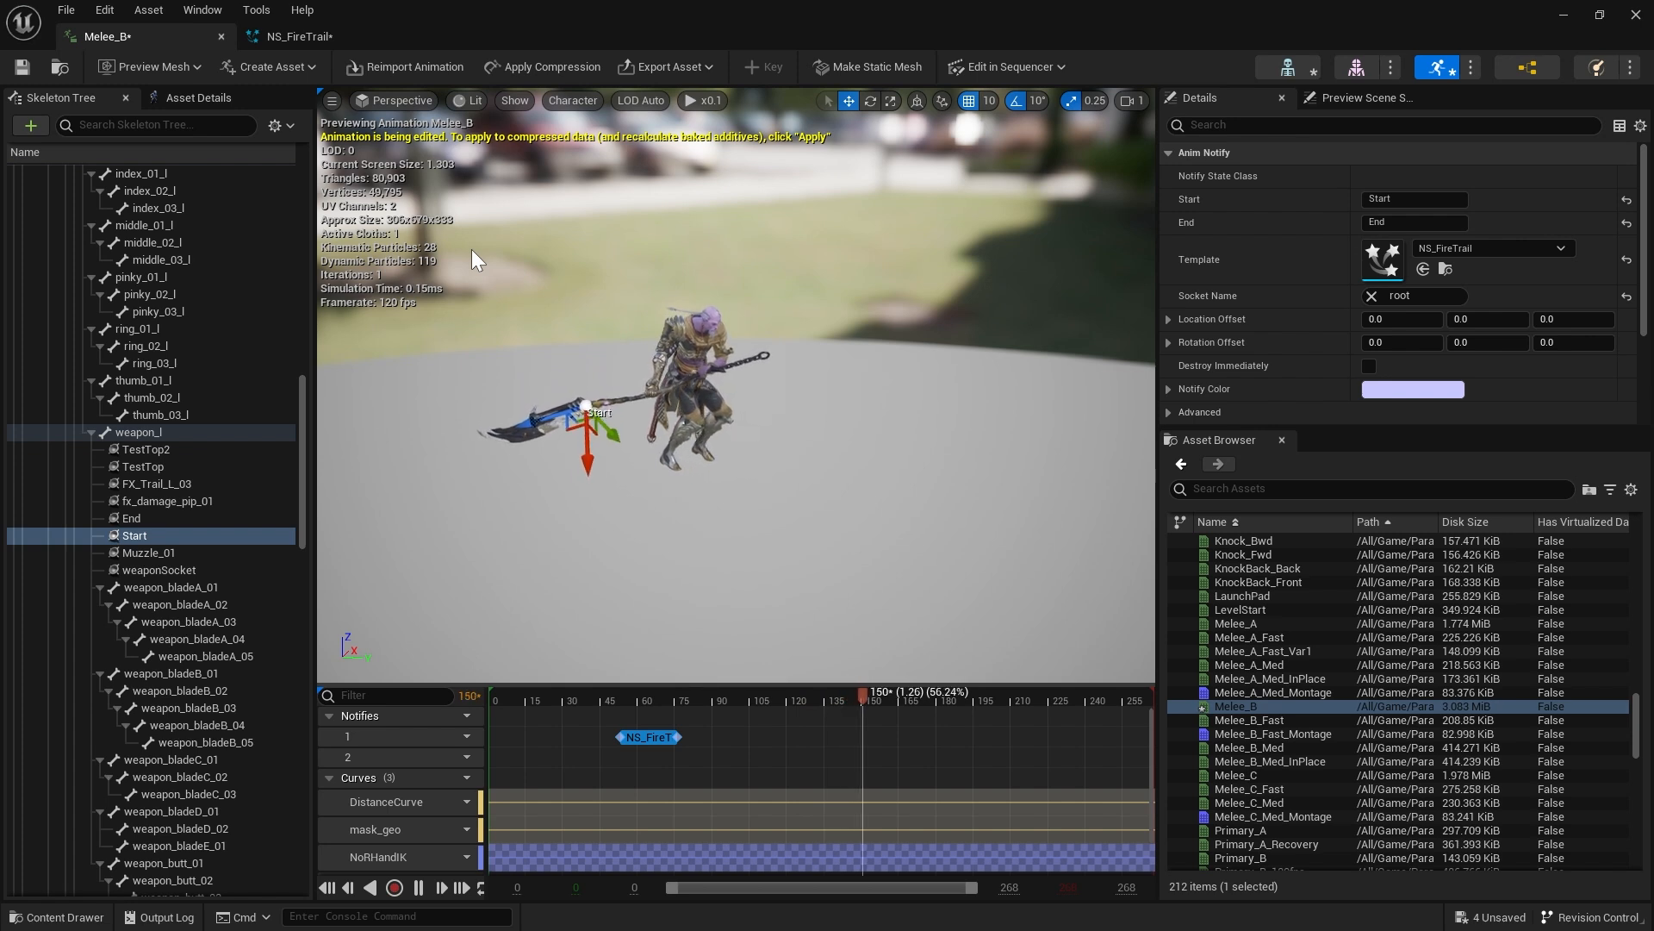
{"action": "left_click", "coordinate": [600, 700]}
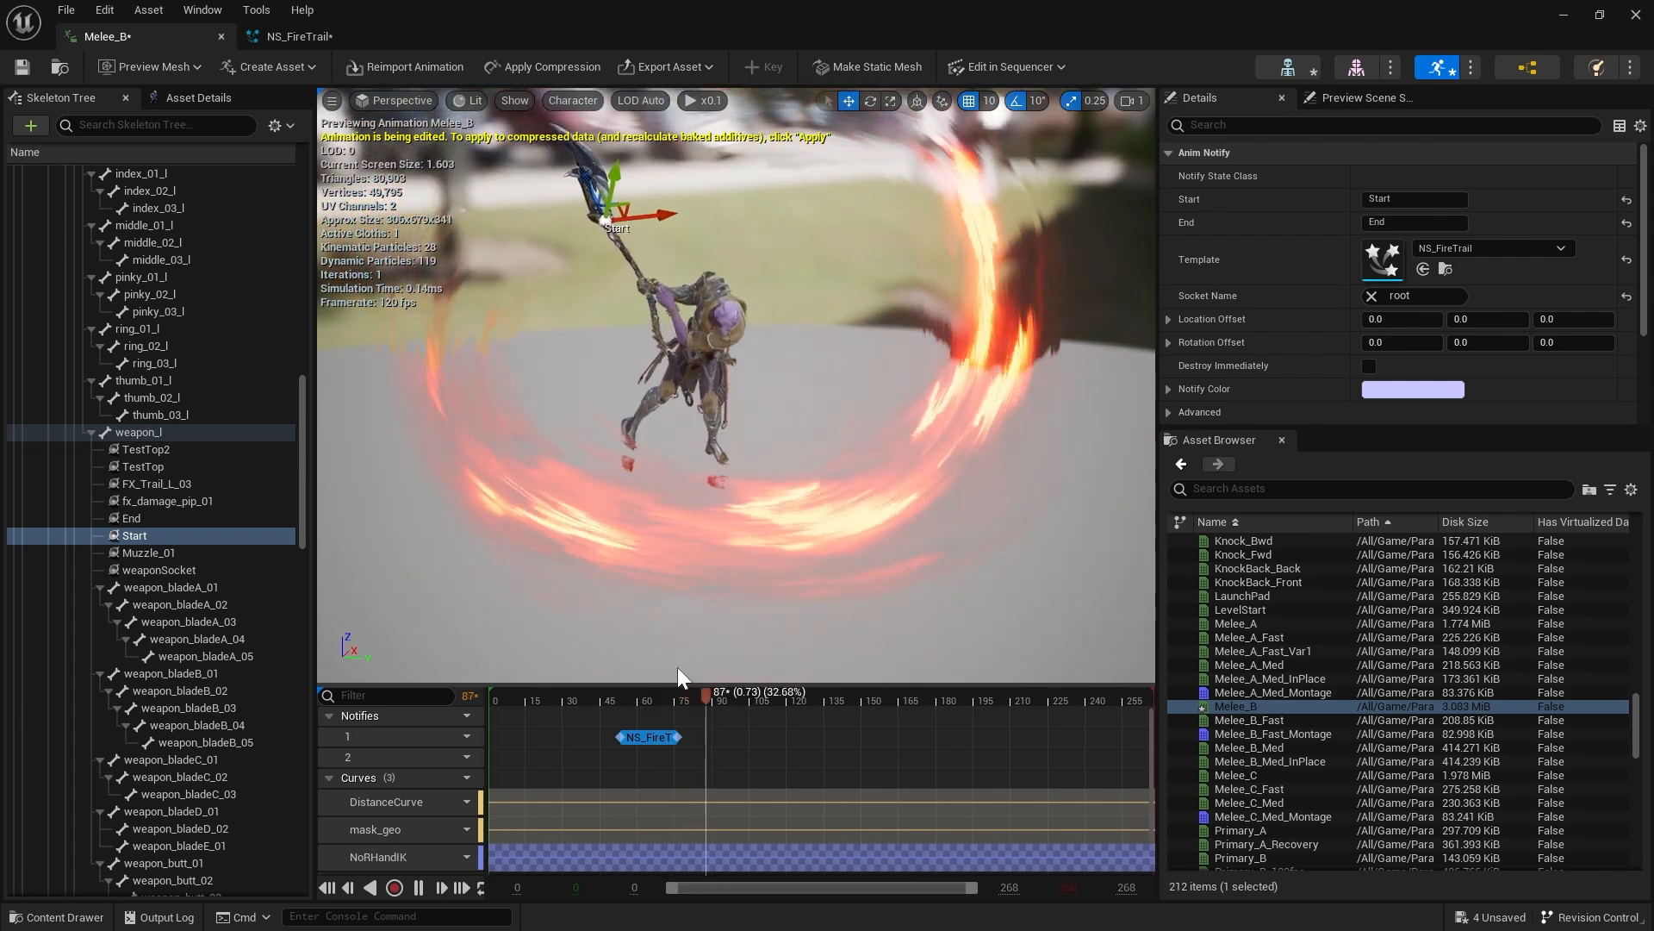
{"action": "left_click", "coordinate": [613, 700]}
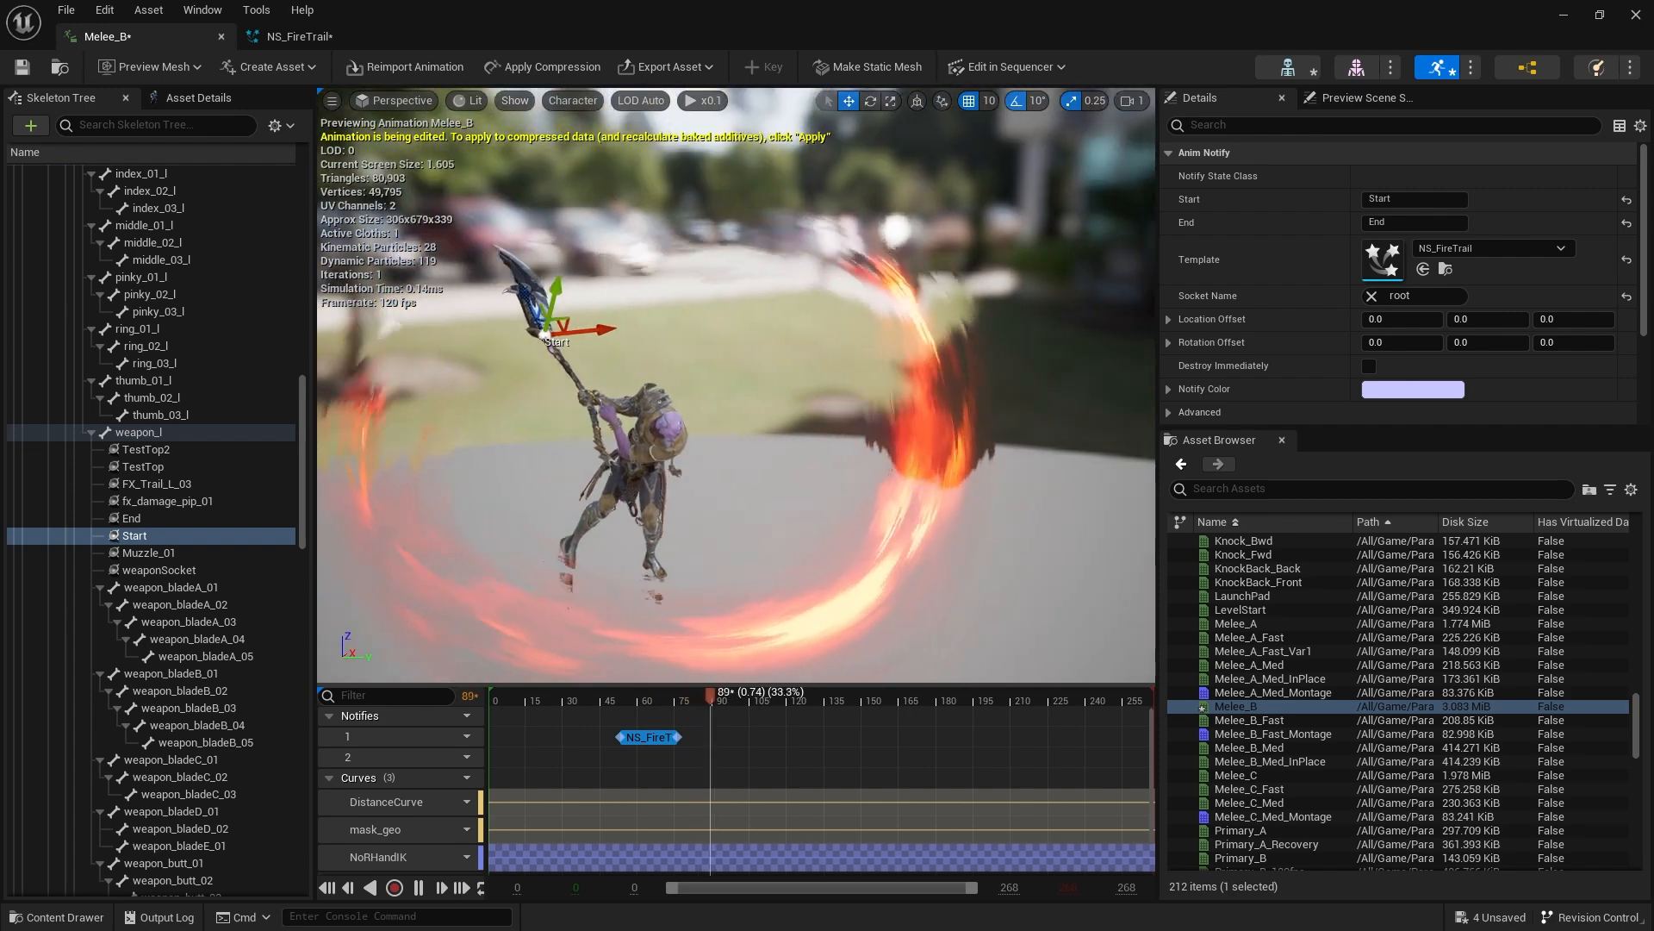
{"action": "left_click", "coordinate": [602, 708]}
{"action": "key", "text": "space"}
{"action": "left_click", "coordinate": [608, 700]}
{"action": "key", "text": "space"}
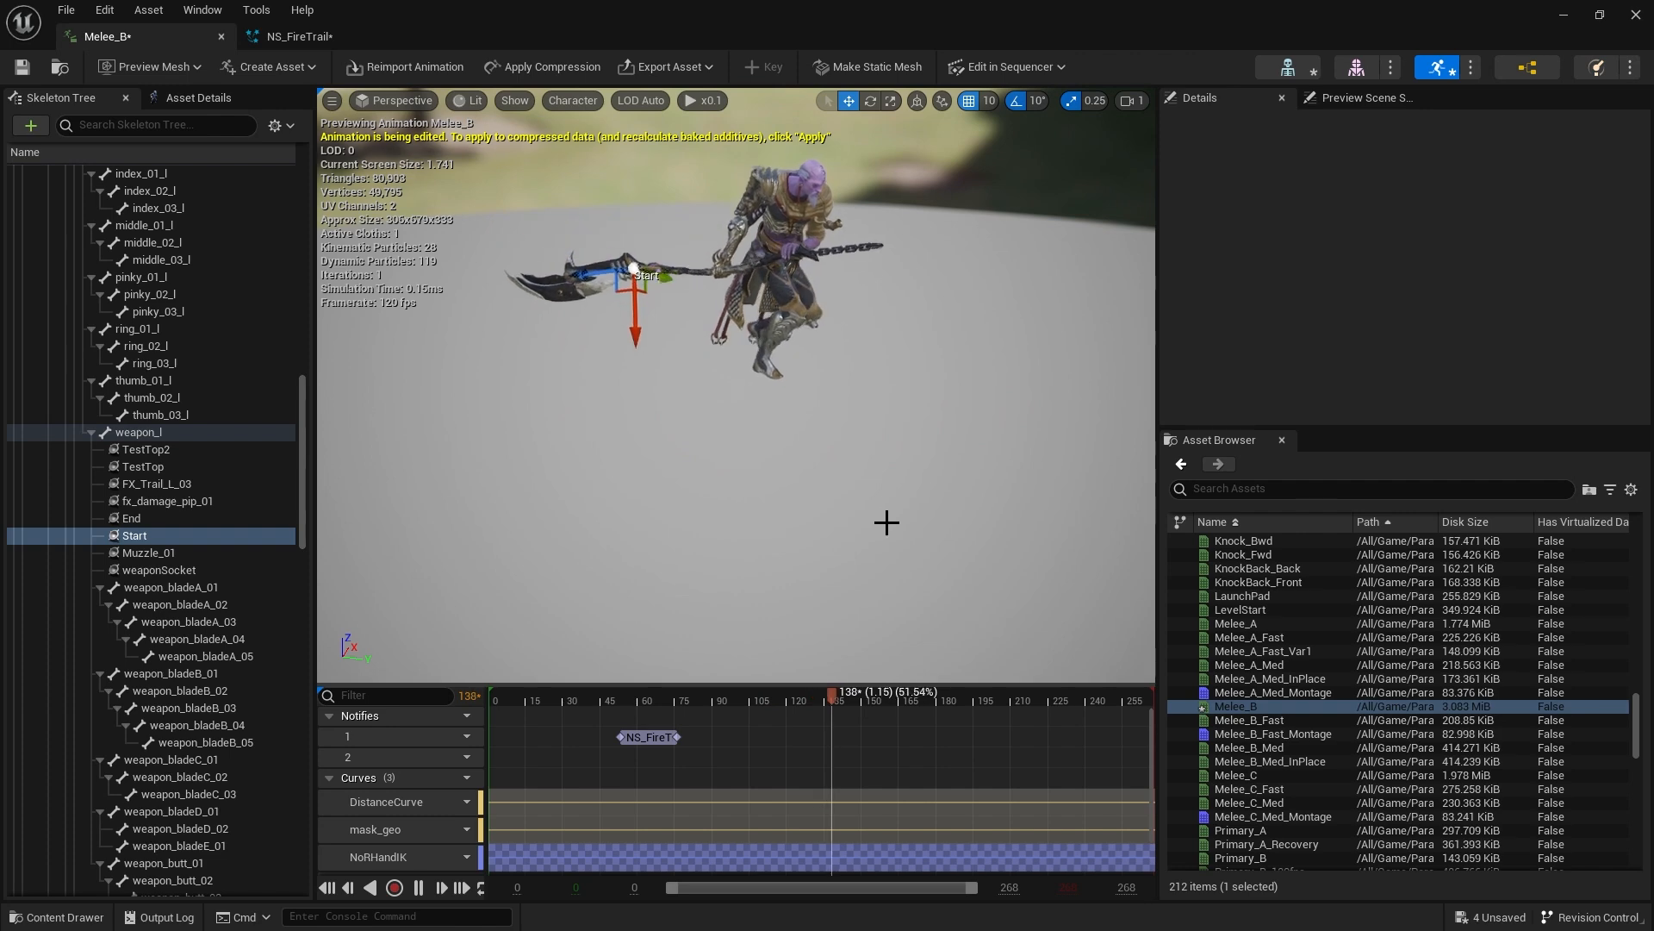
{"action": "left_click", "coordinate": [608, 695]}
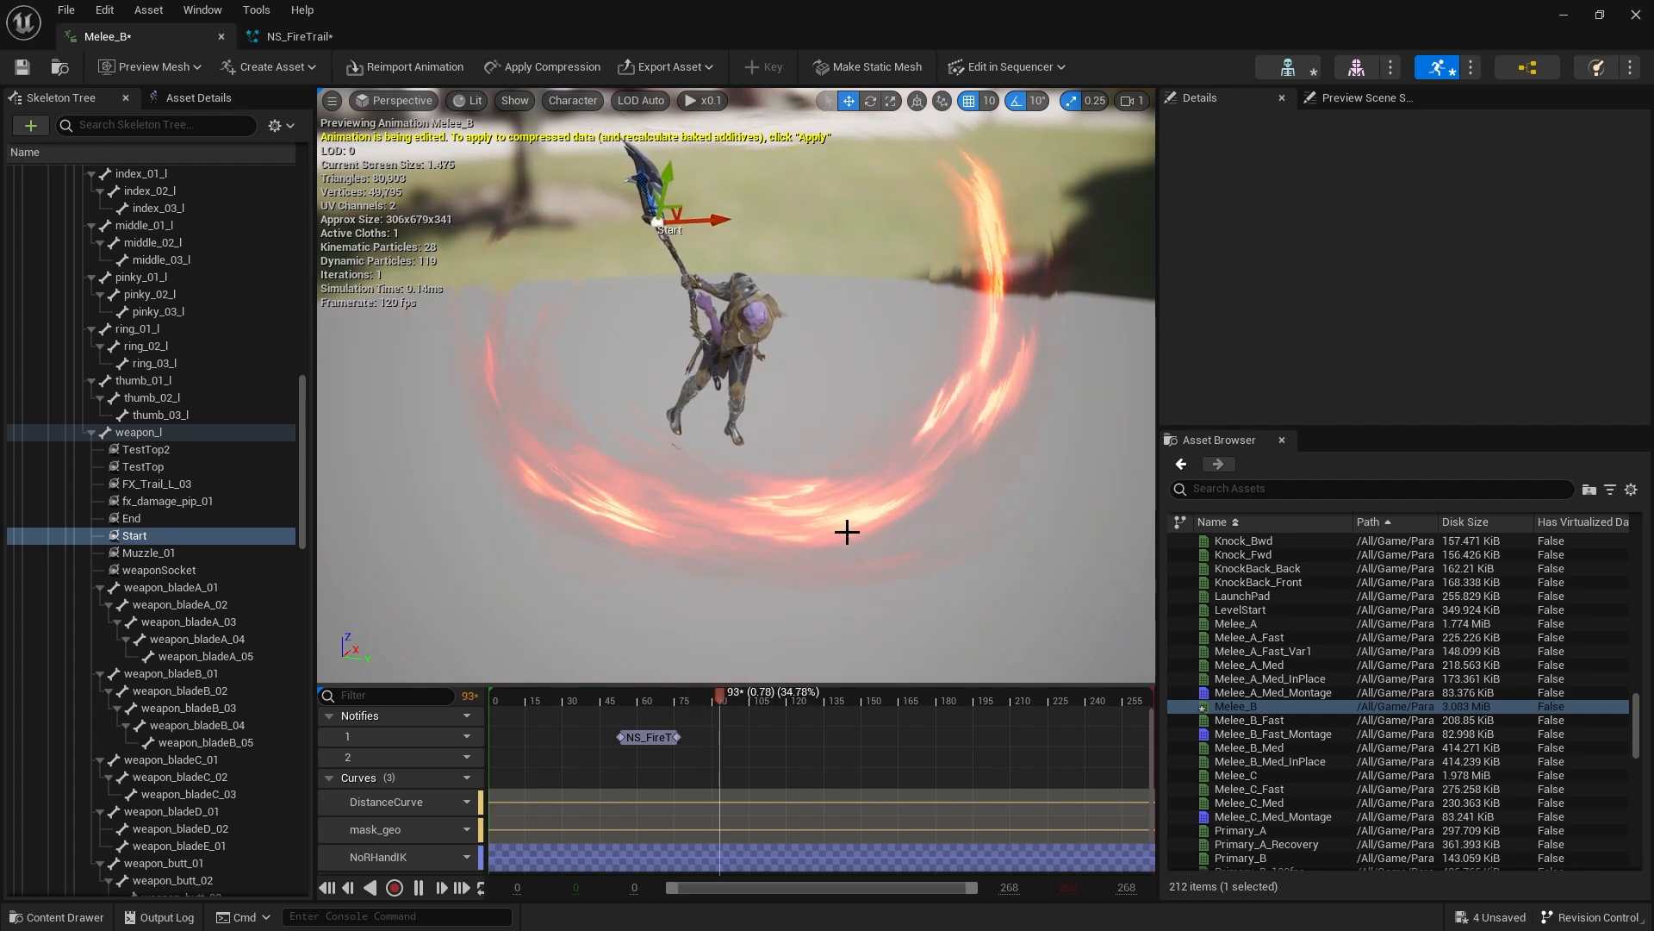
{"action": "left_click", "coordinate": [617, 694]}
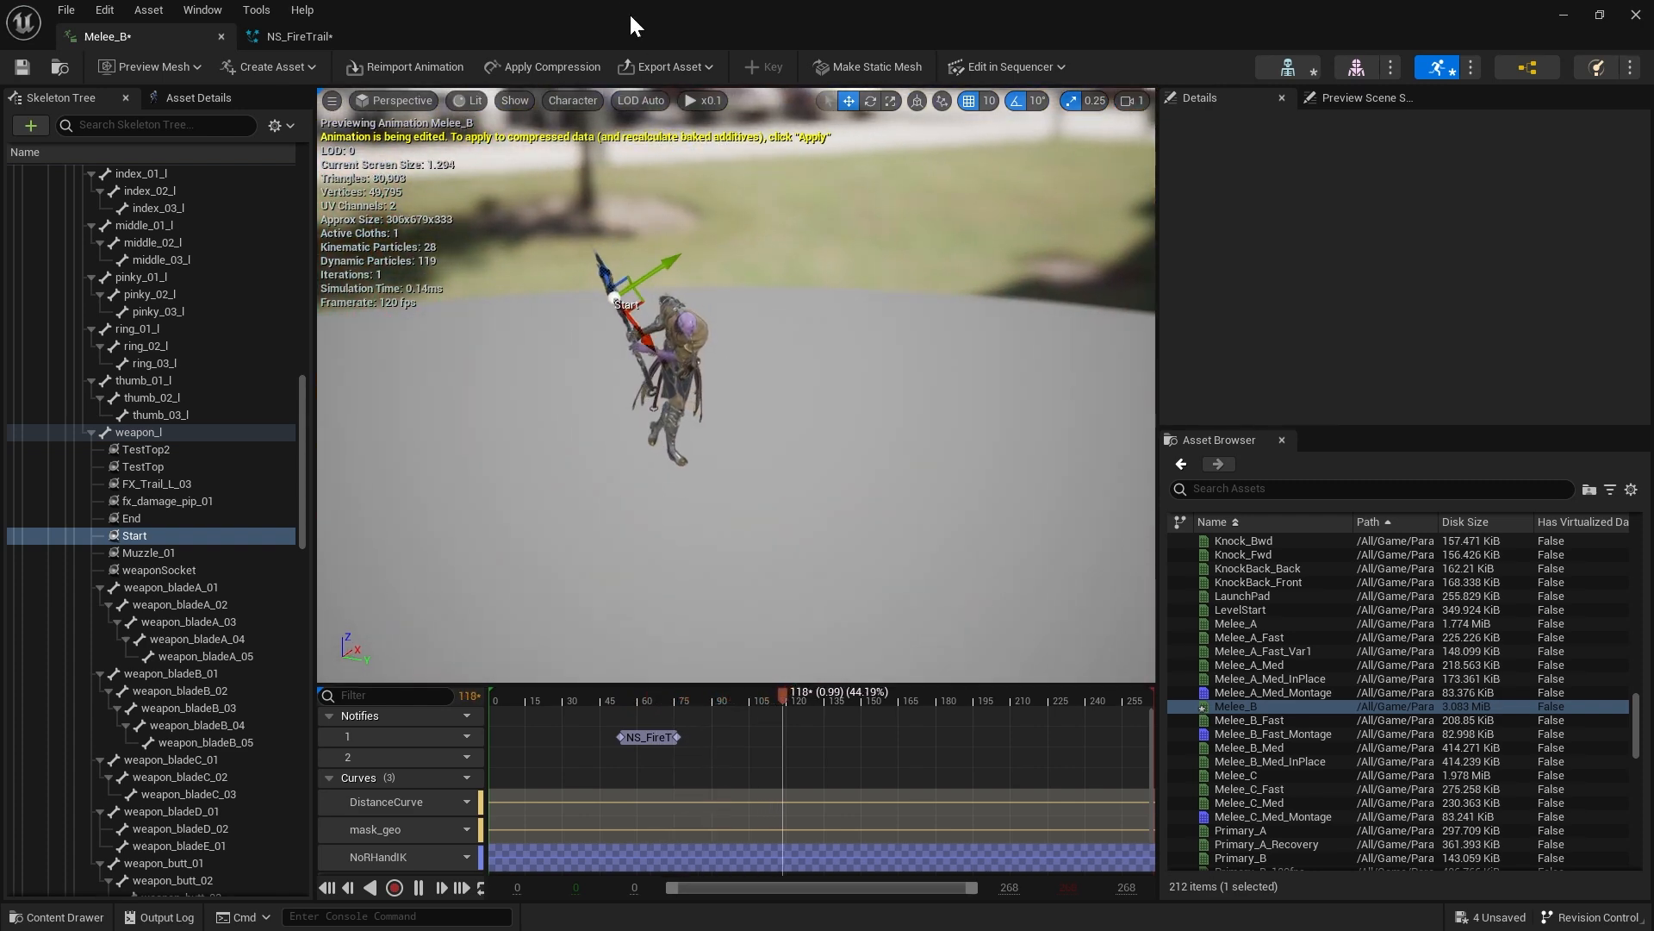
Save all modified assets, including FengMao_Skeleton, M_FireMainTrail, Melee_B and NS_FireTrail, and leave the Content Drawer open
{"action": "key", "text": "ctrl+space"}
{"action": "key", "text": "ctrl+shift+s"}
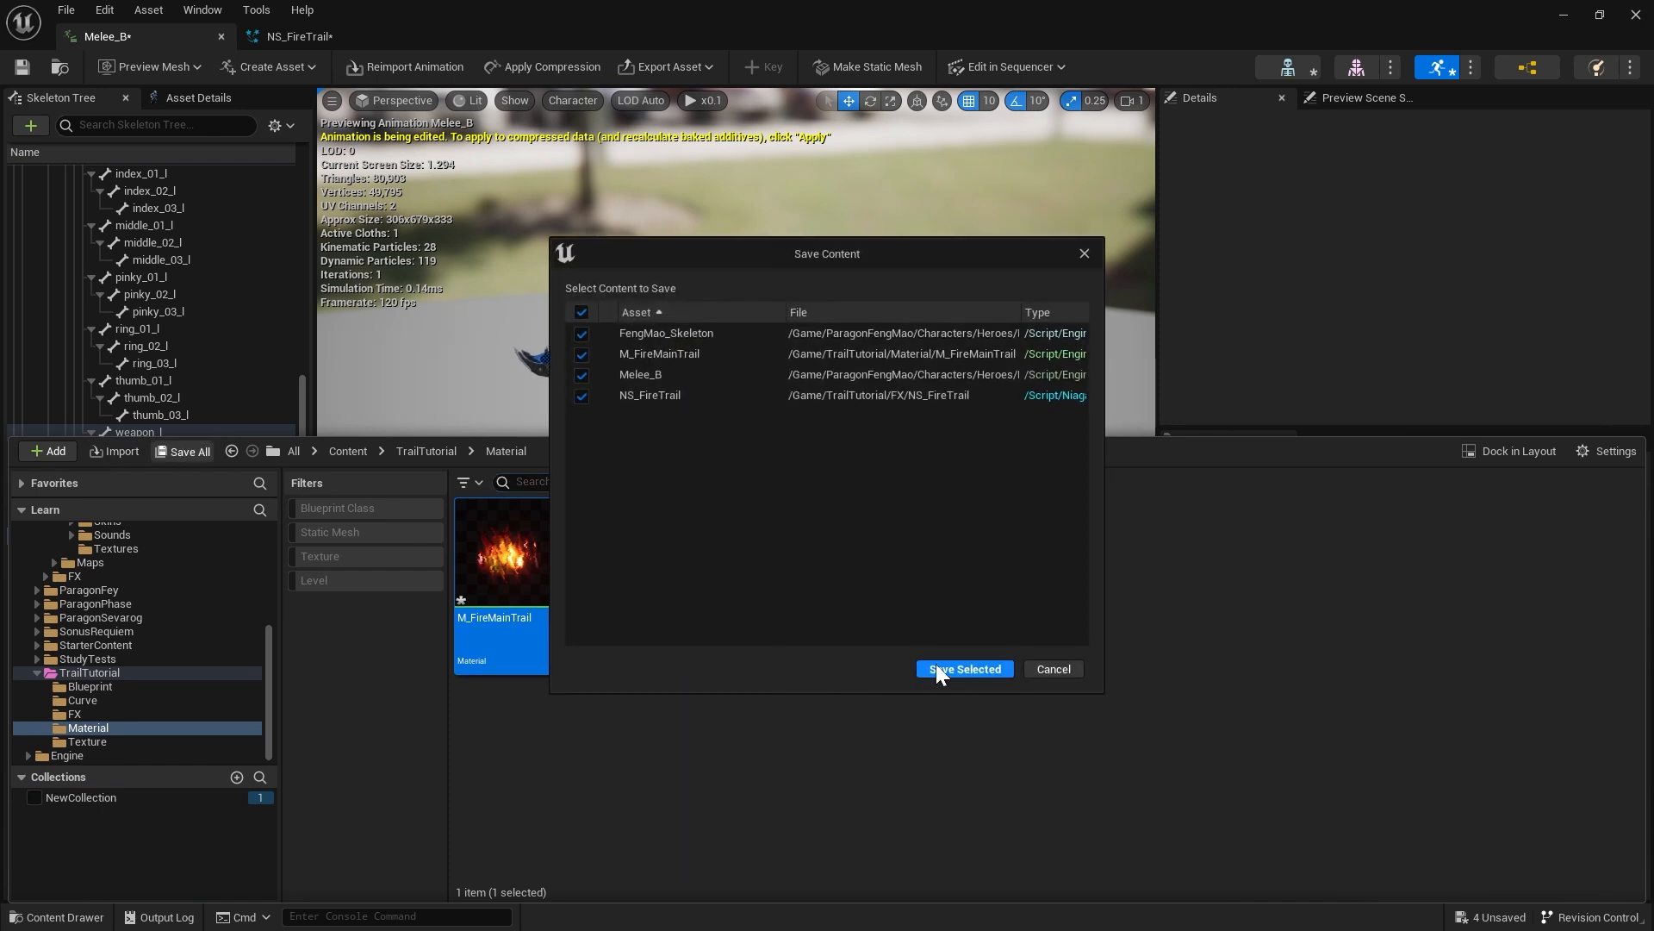
{"action": "left_click", "coordinate": [934, 665]}
{"action": "left_click", "coordinate": [884, 724]}
{"action": "key", "text": "ctrl+space"}
{"action": "key", "text": "ctrl+space"}
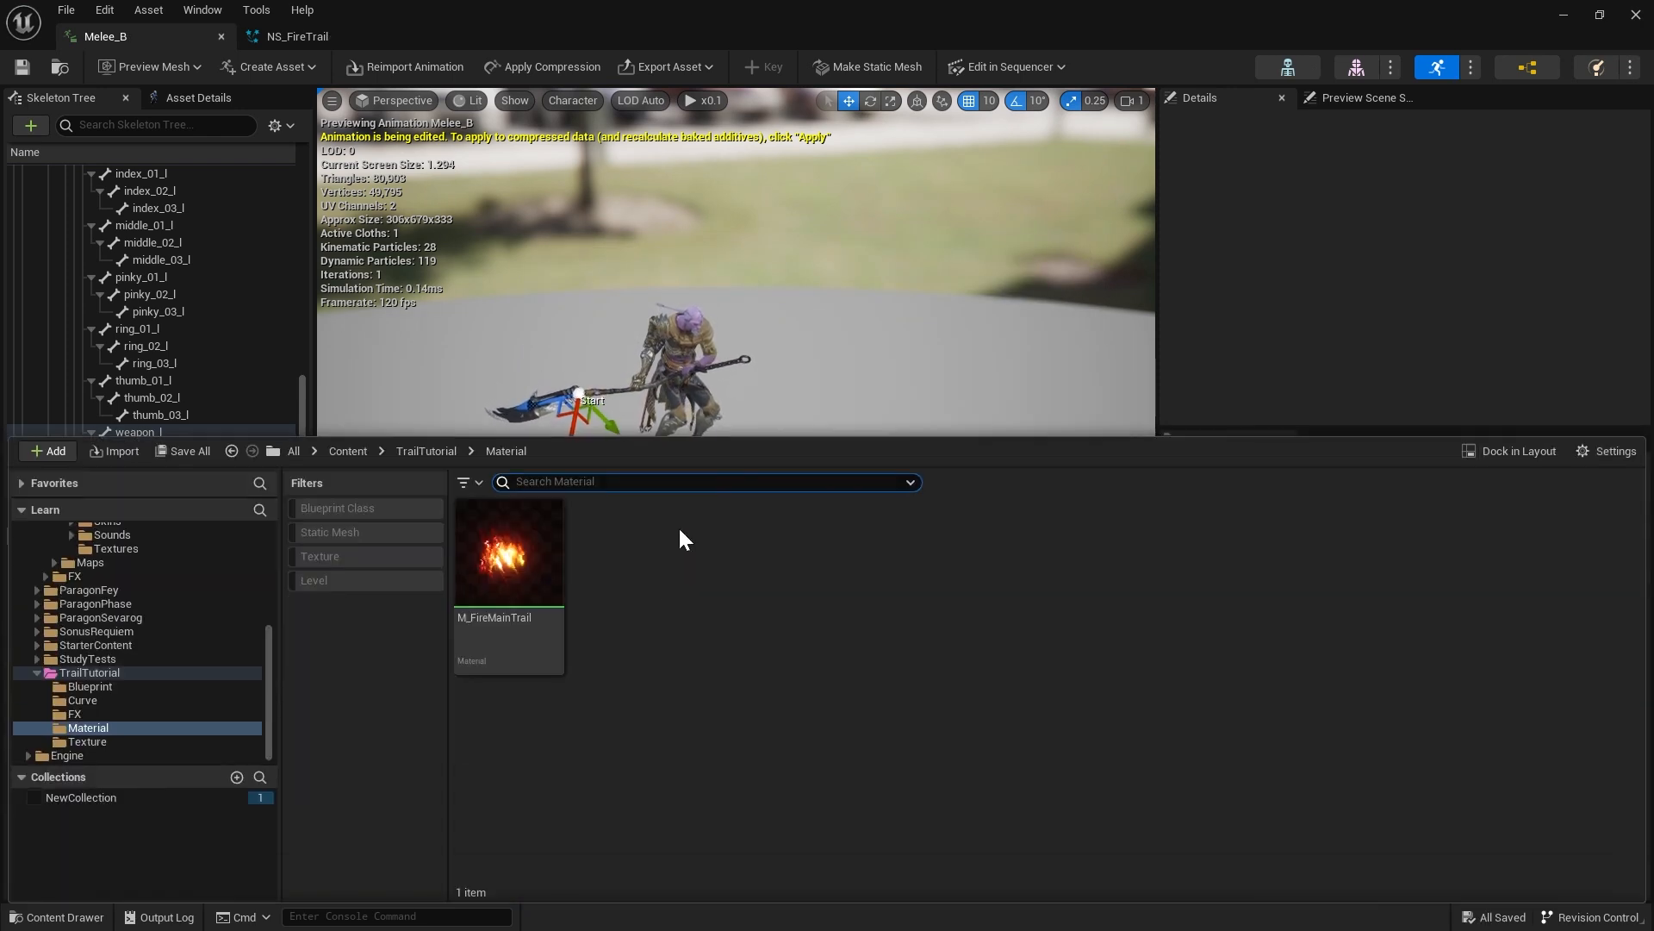
Create a material named M_BackTrail in the TrailTutorial Material folder and open it for editing
{"action": "left_click", "coordinate": [96, 729]}
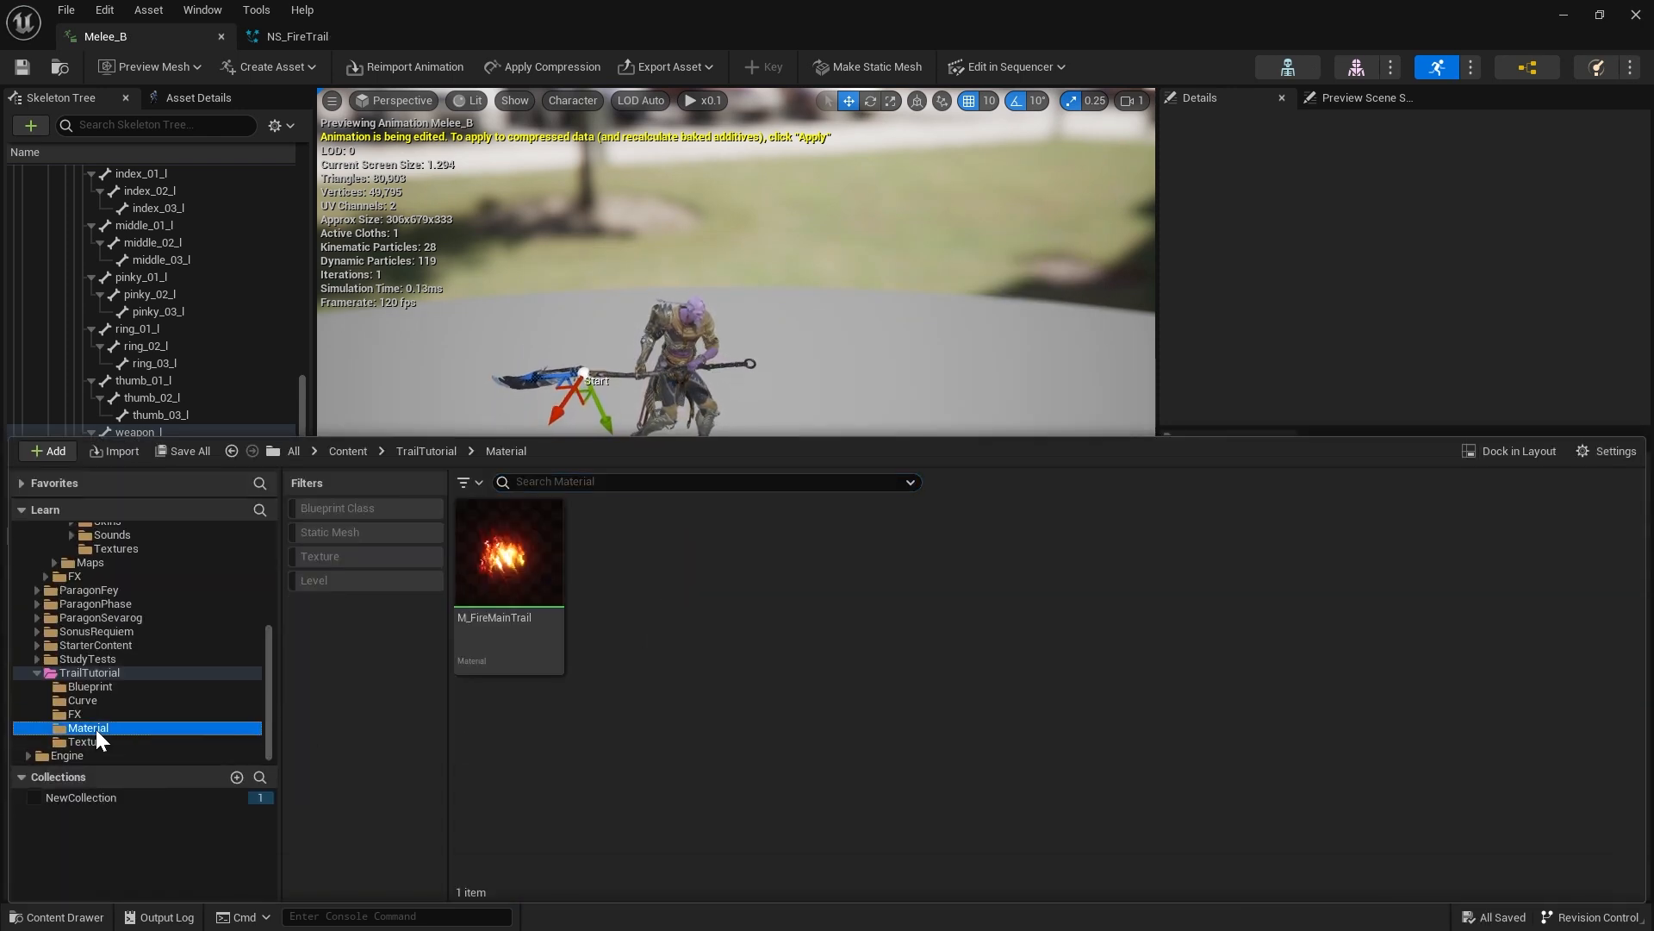
{"action": "right_click", "coordinate": [626, 589]}
{"action": "left_click", "coordinate": [681, 395]}
{"action": "type", "text": "M_Ba"}
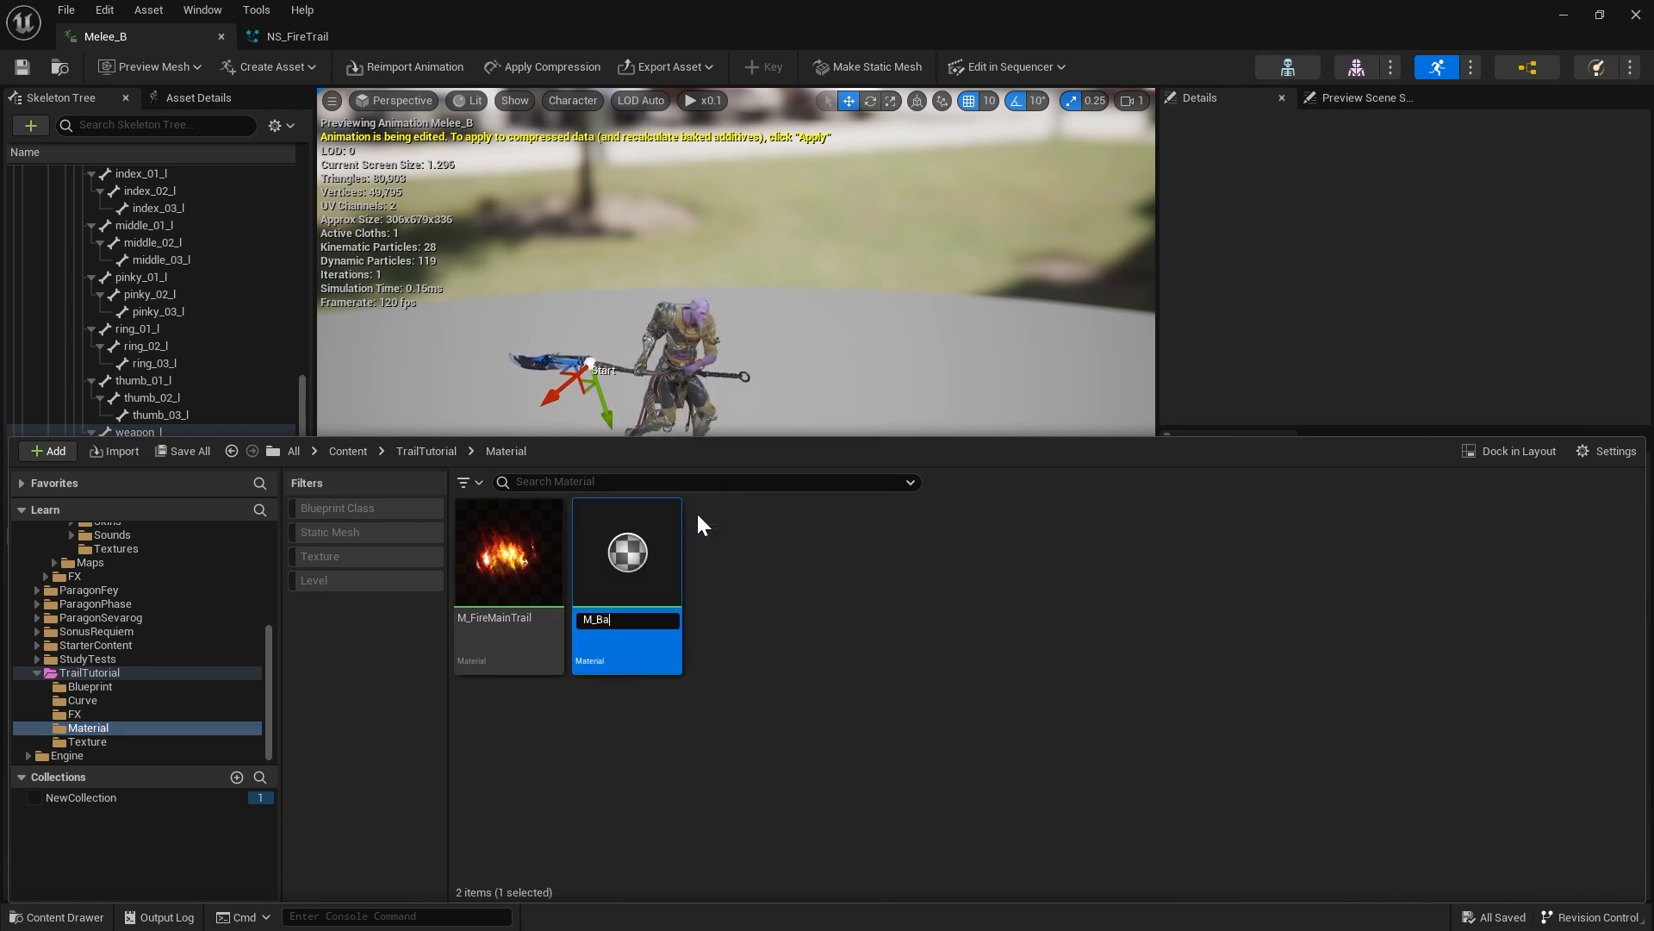
{"action": "type", "text": "ckTrail"}
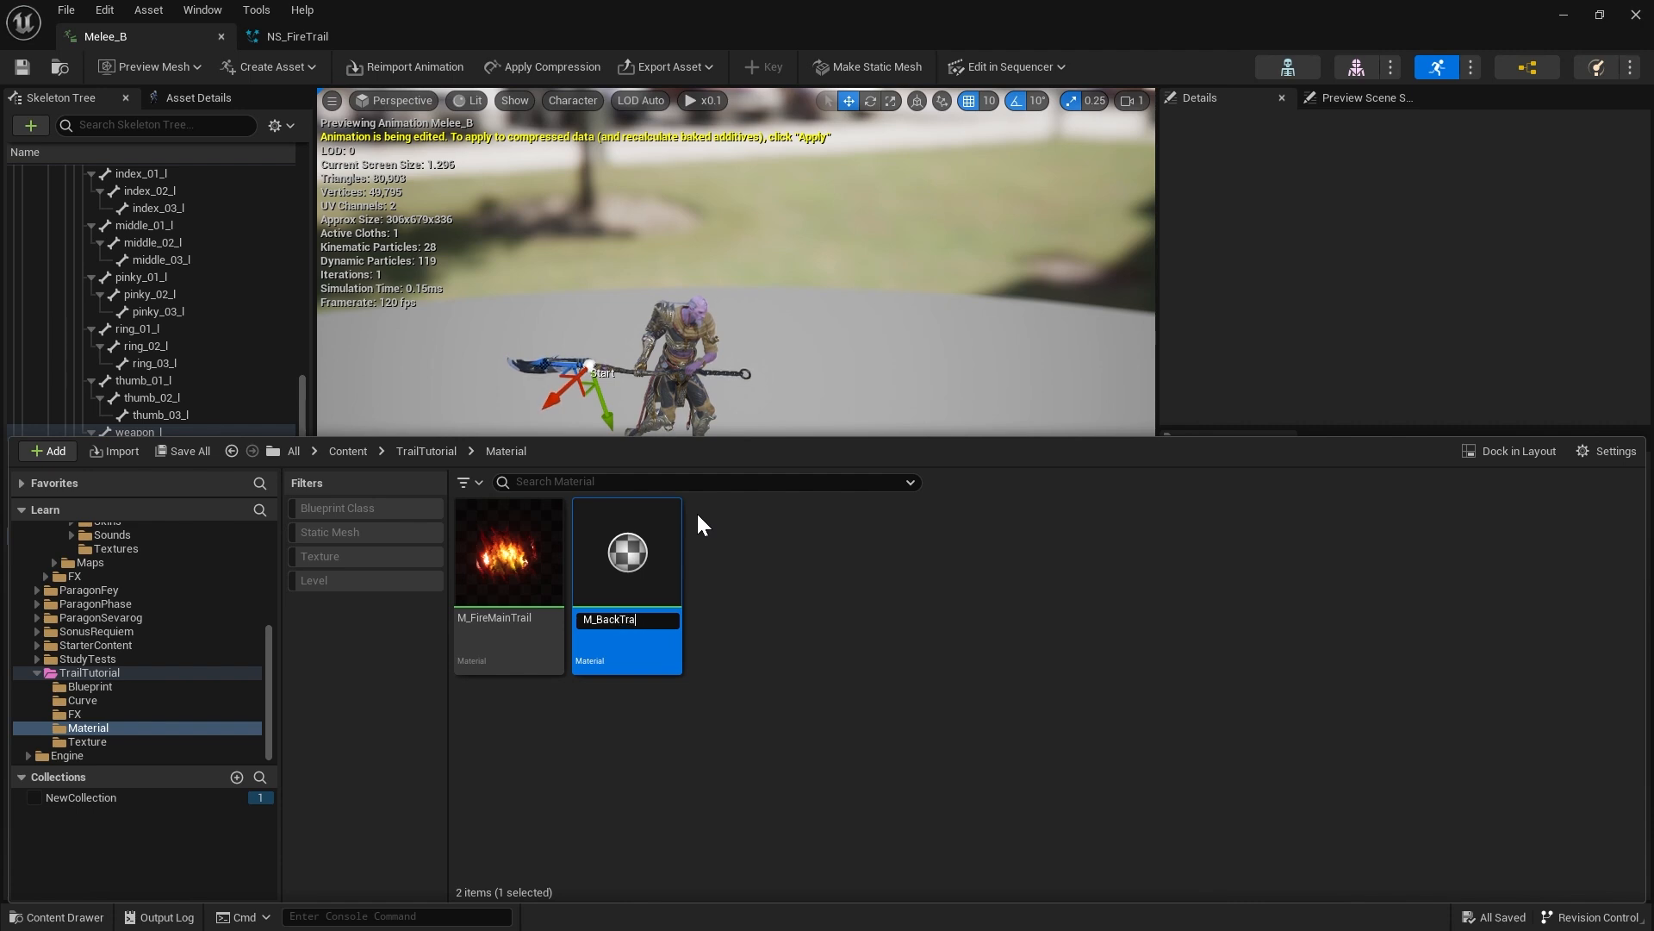
{"action": "key", "text": "Return"}
{"action": "key", "text": "Return"}
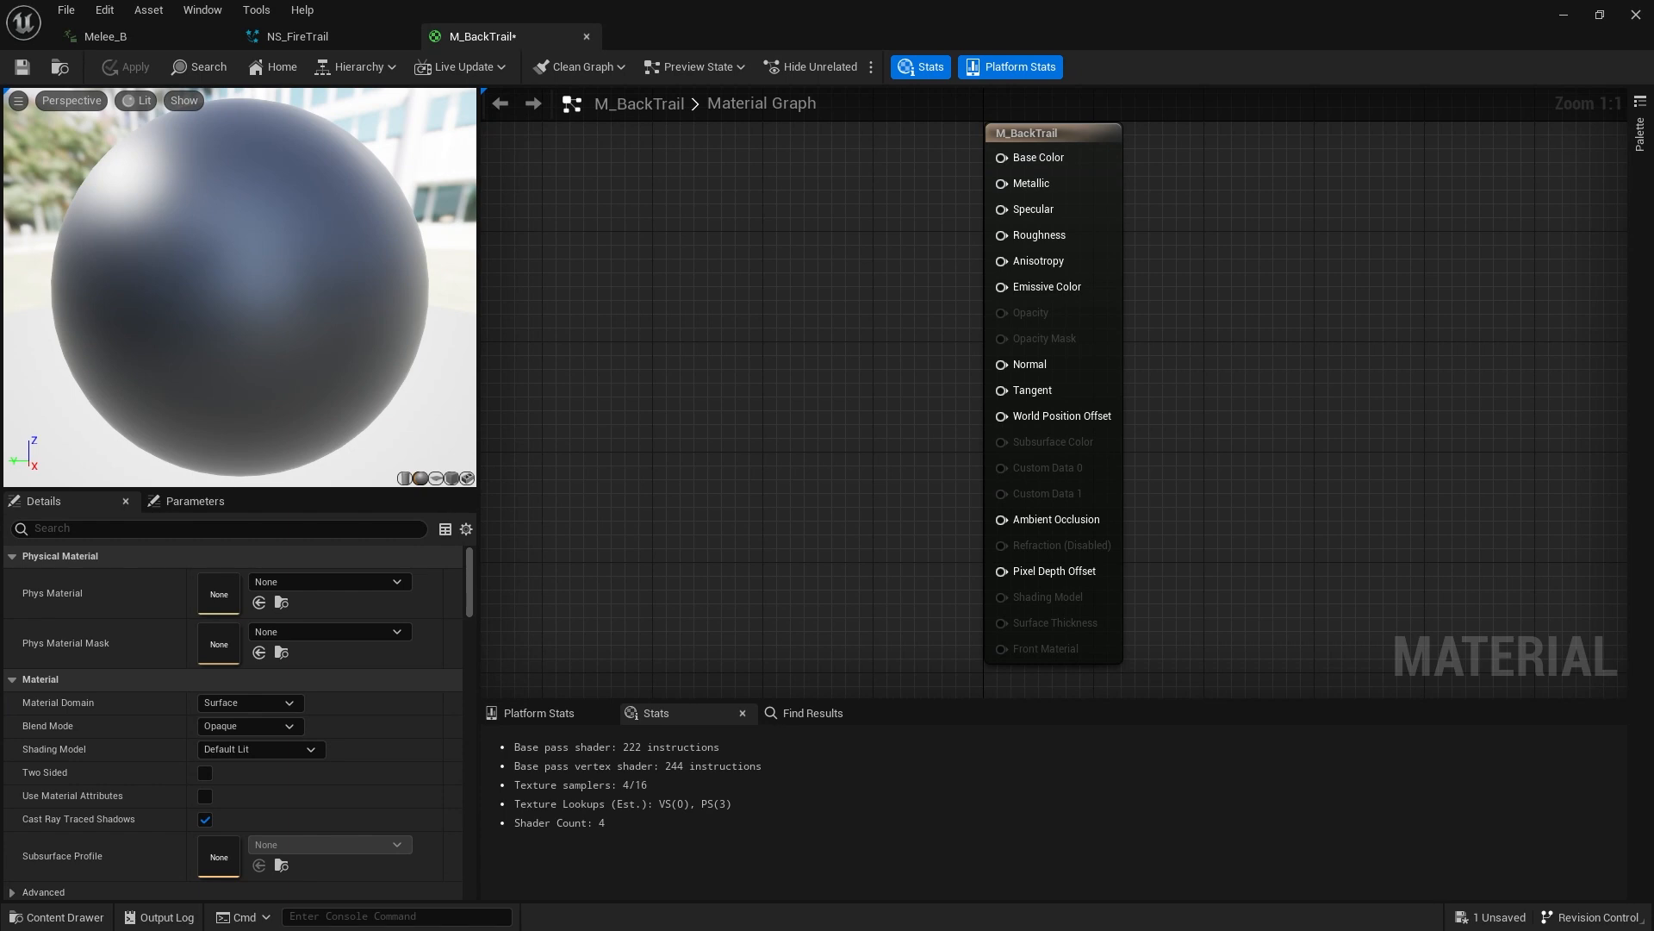
Set M_BackTrail's blend mode to Additive and shading model to Unlit, and make it Two Sided
{"action": "left_click", "coordinate": [1077, 142]}
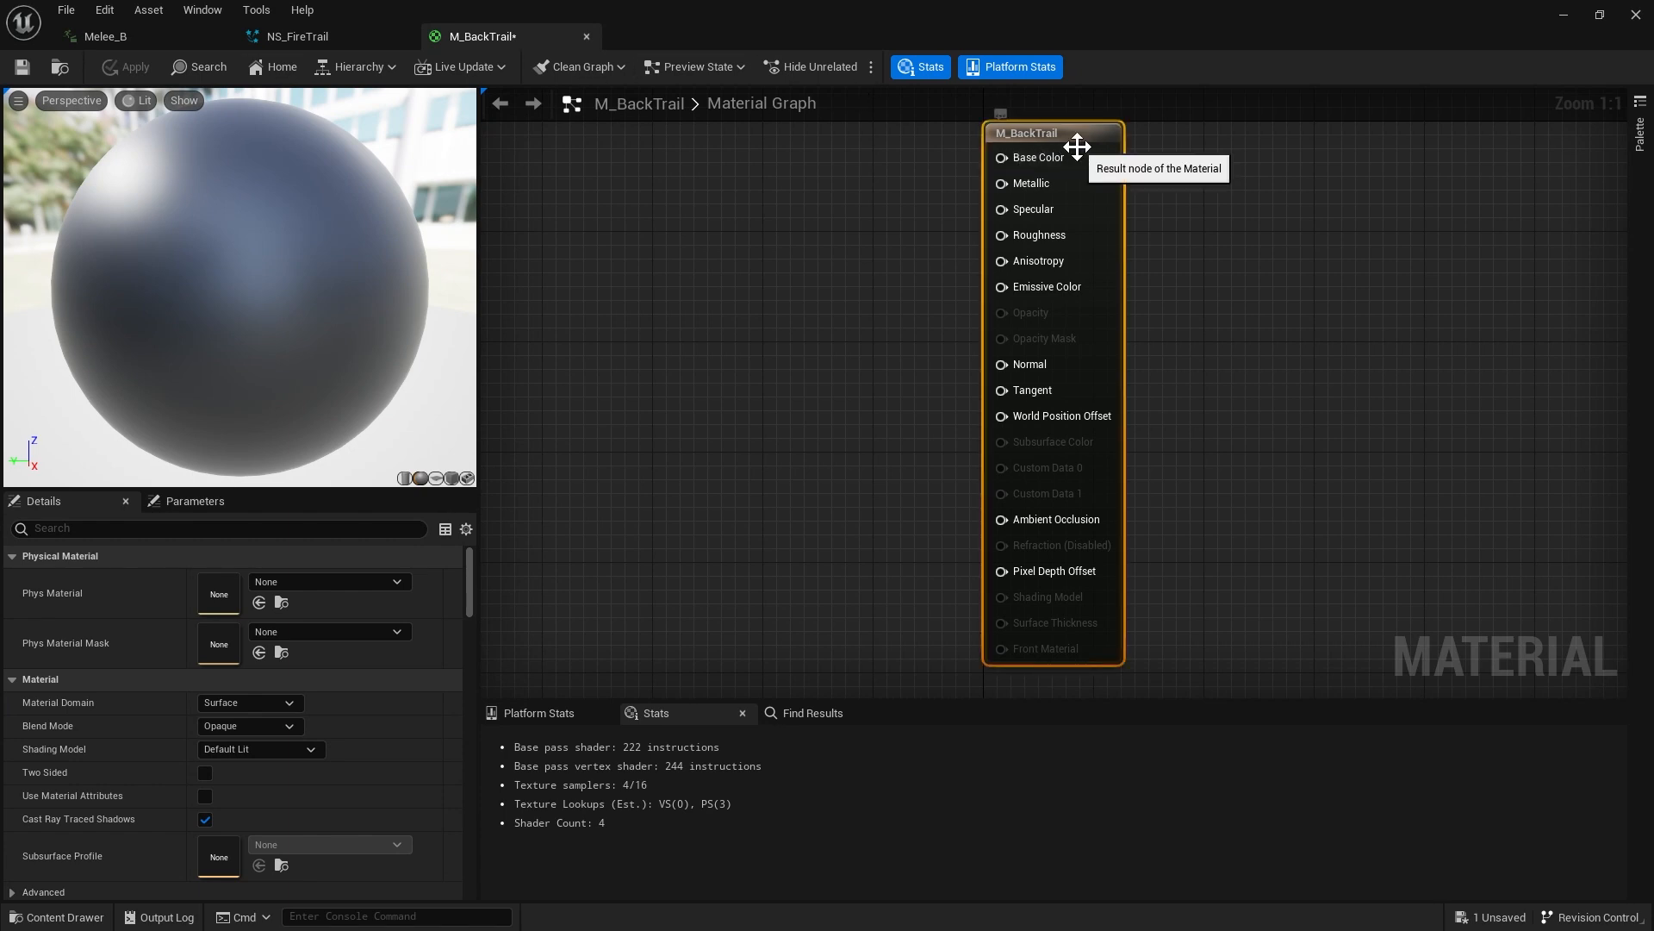
{"action": "left_click", "coordinate": [281, 724]}
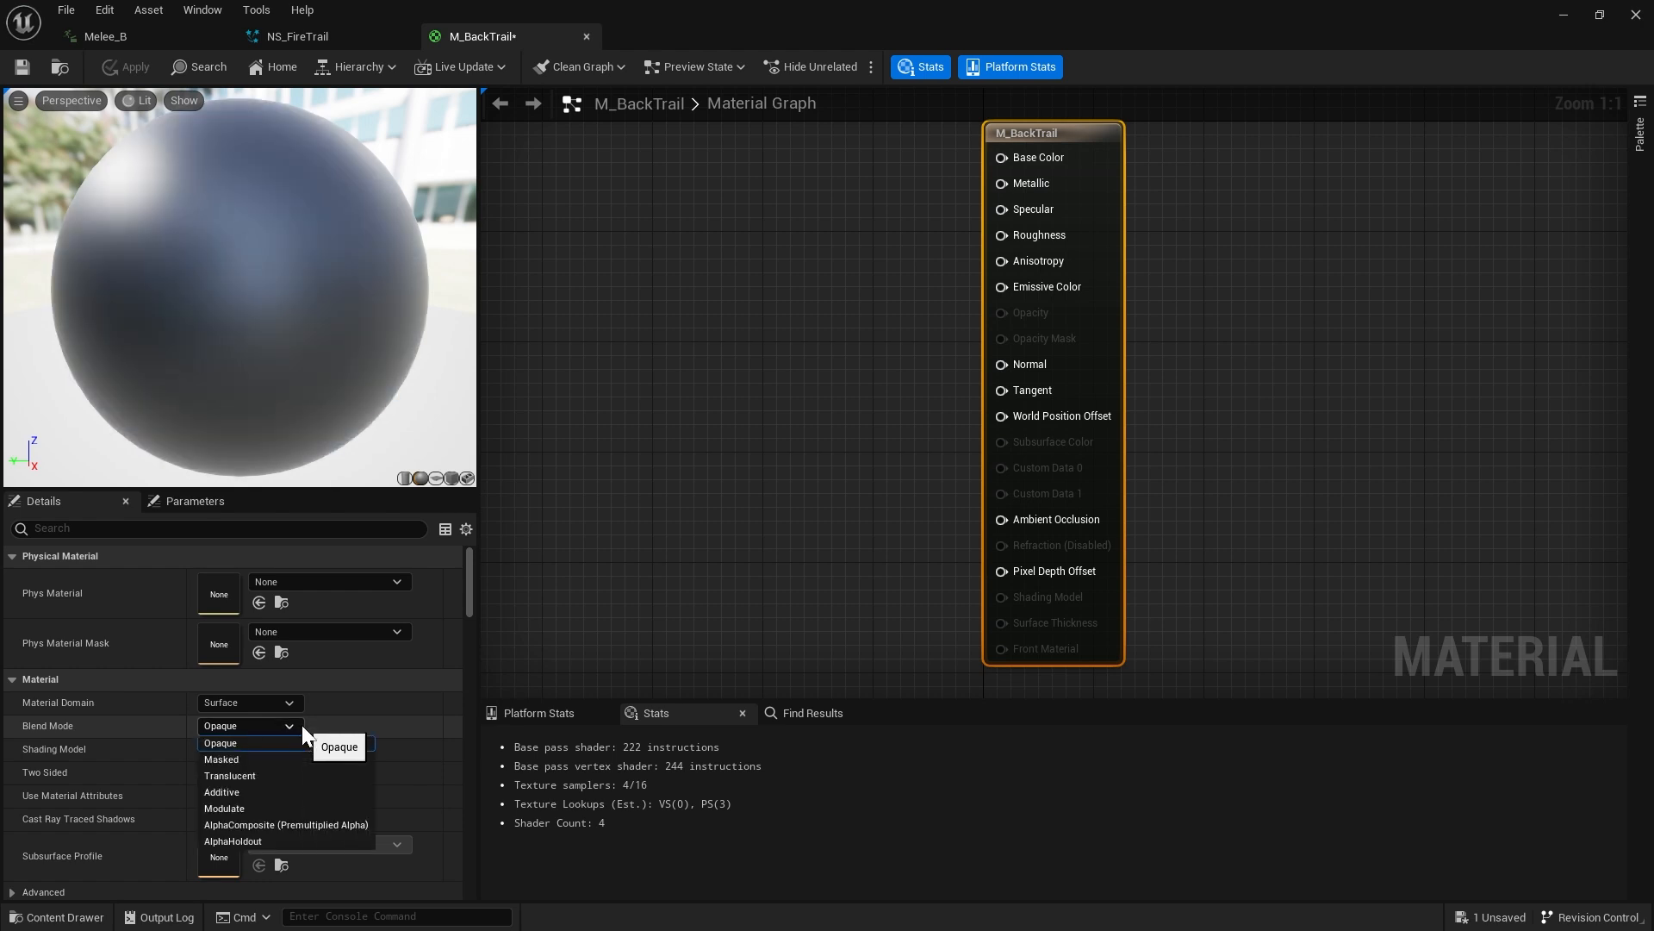
{"action": "left_click", "coordinate": [261, 793]}
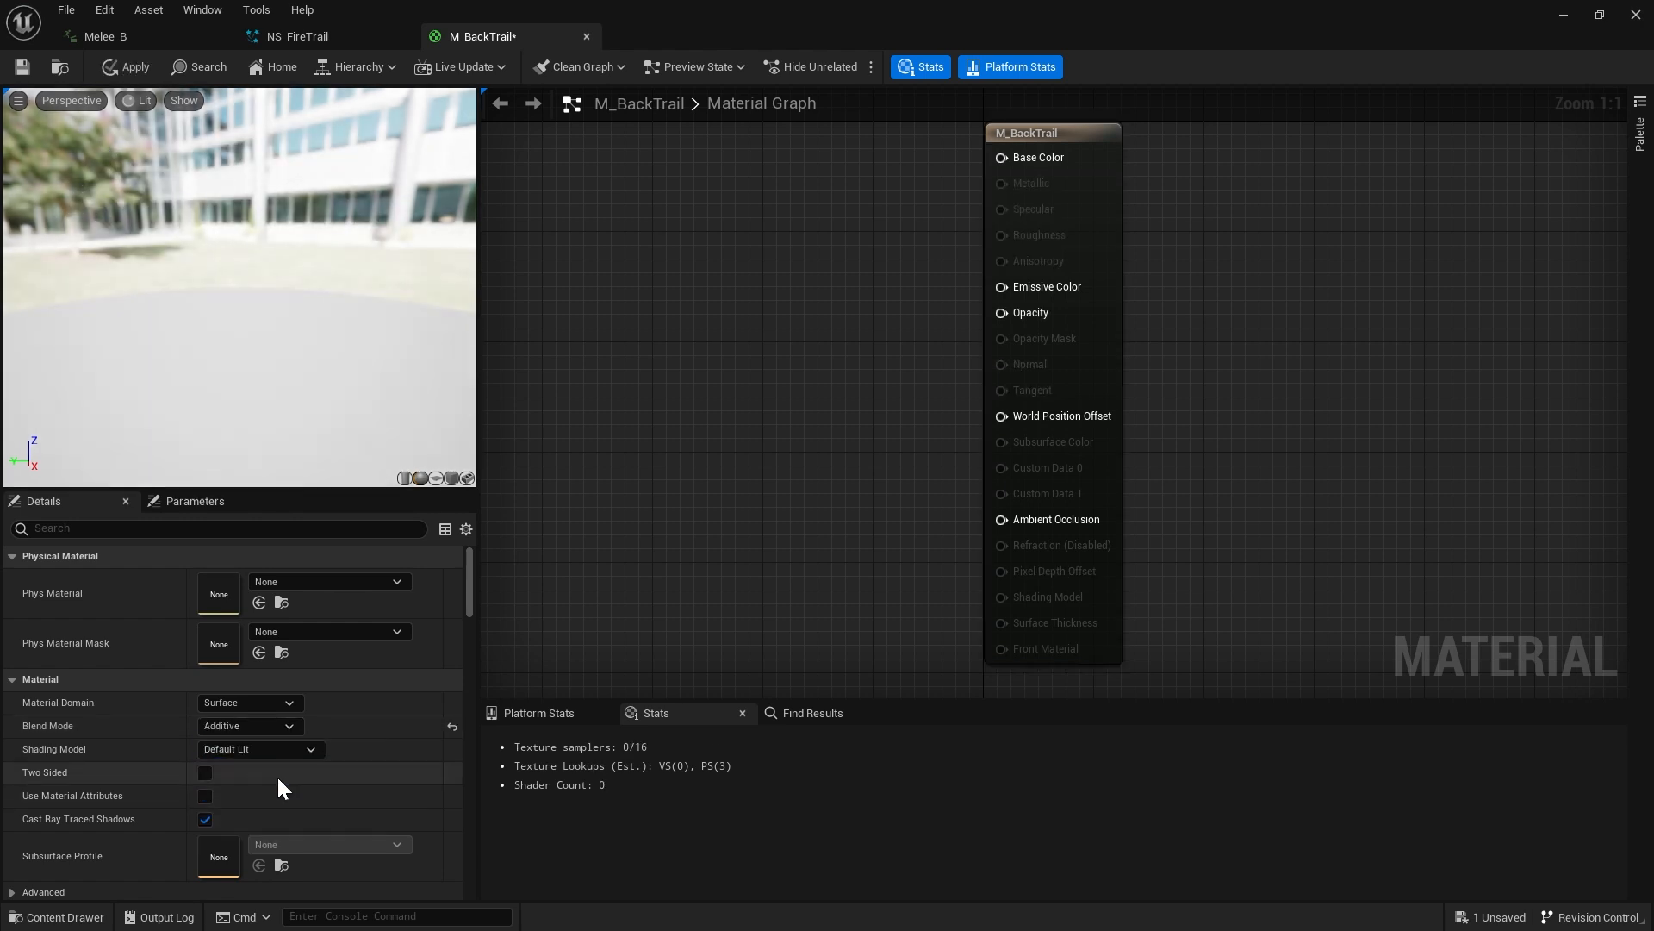
{"action": "left_click", "coordinate": [276, 748]}
{"action": "left_click", "coordinate": [250, 535]}
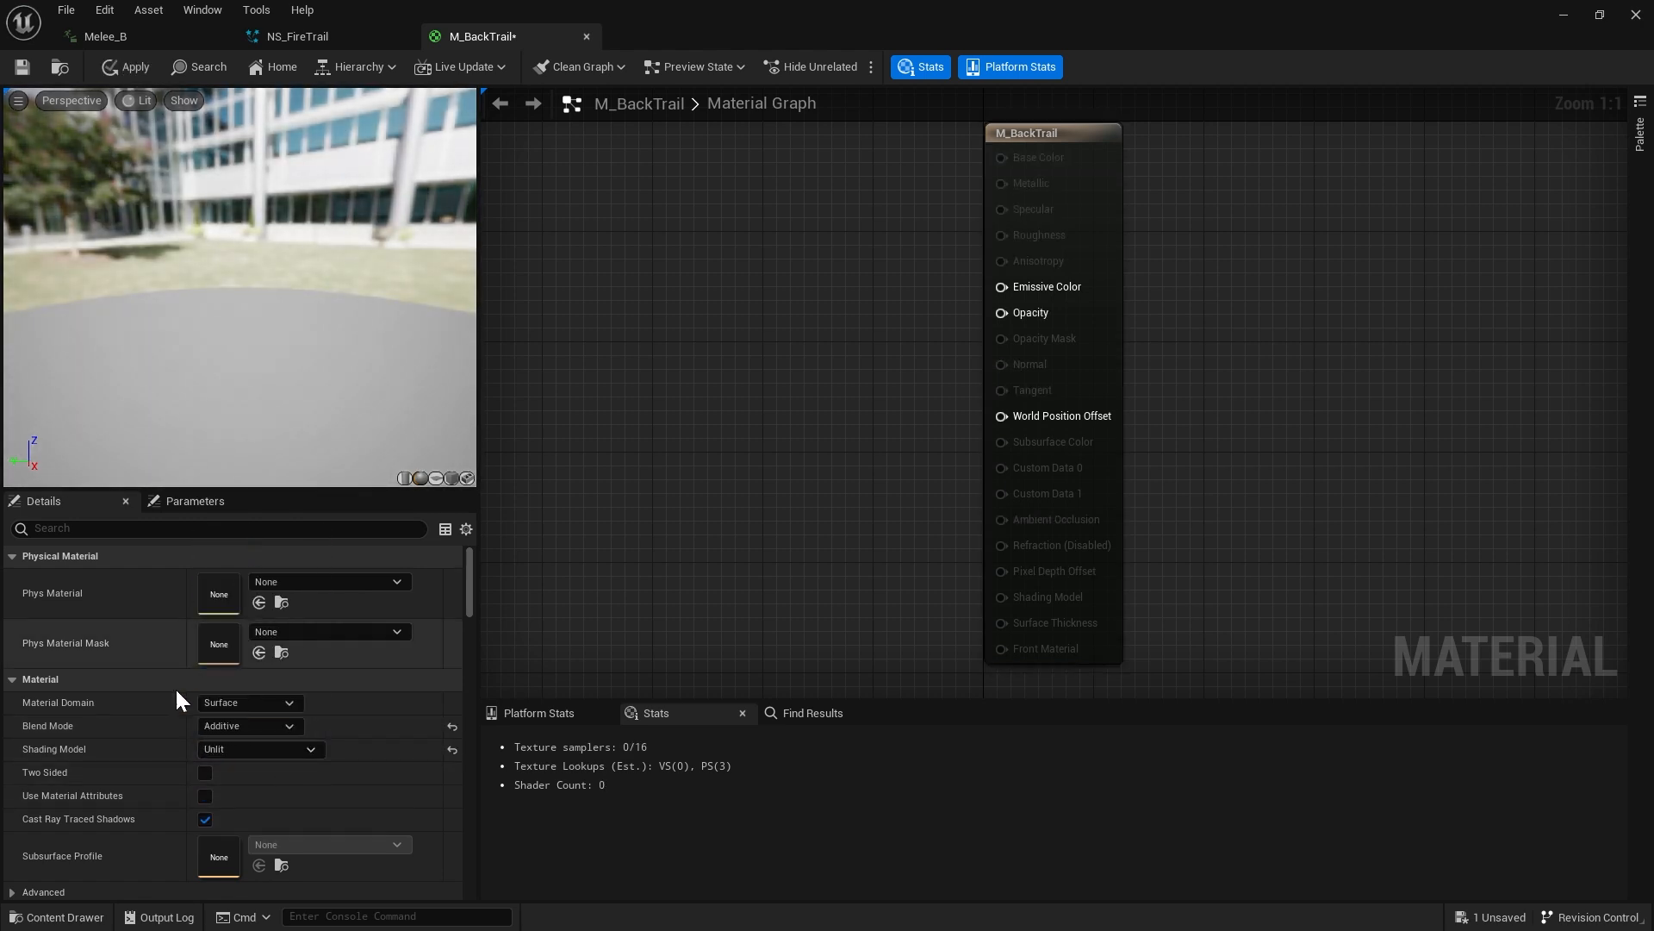
{"action": "left_click", "coordinate": [206, 772]}
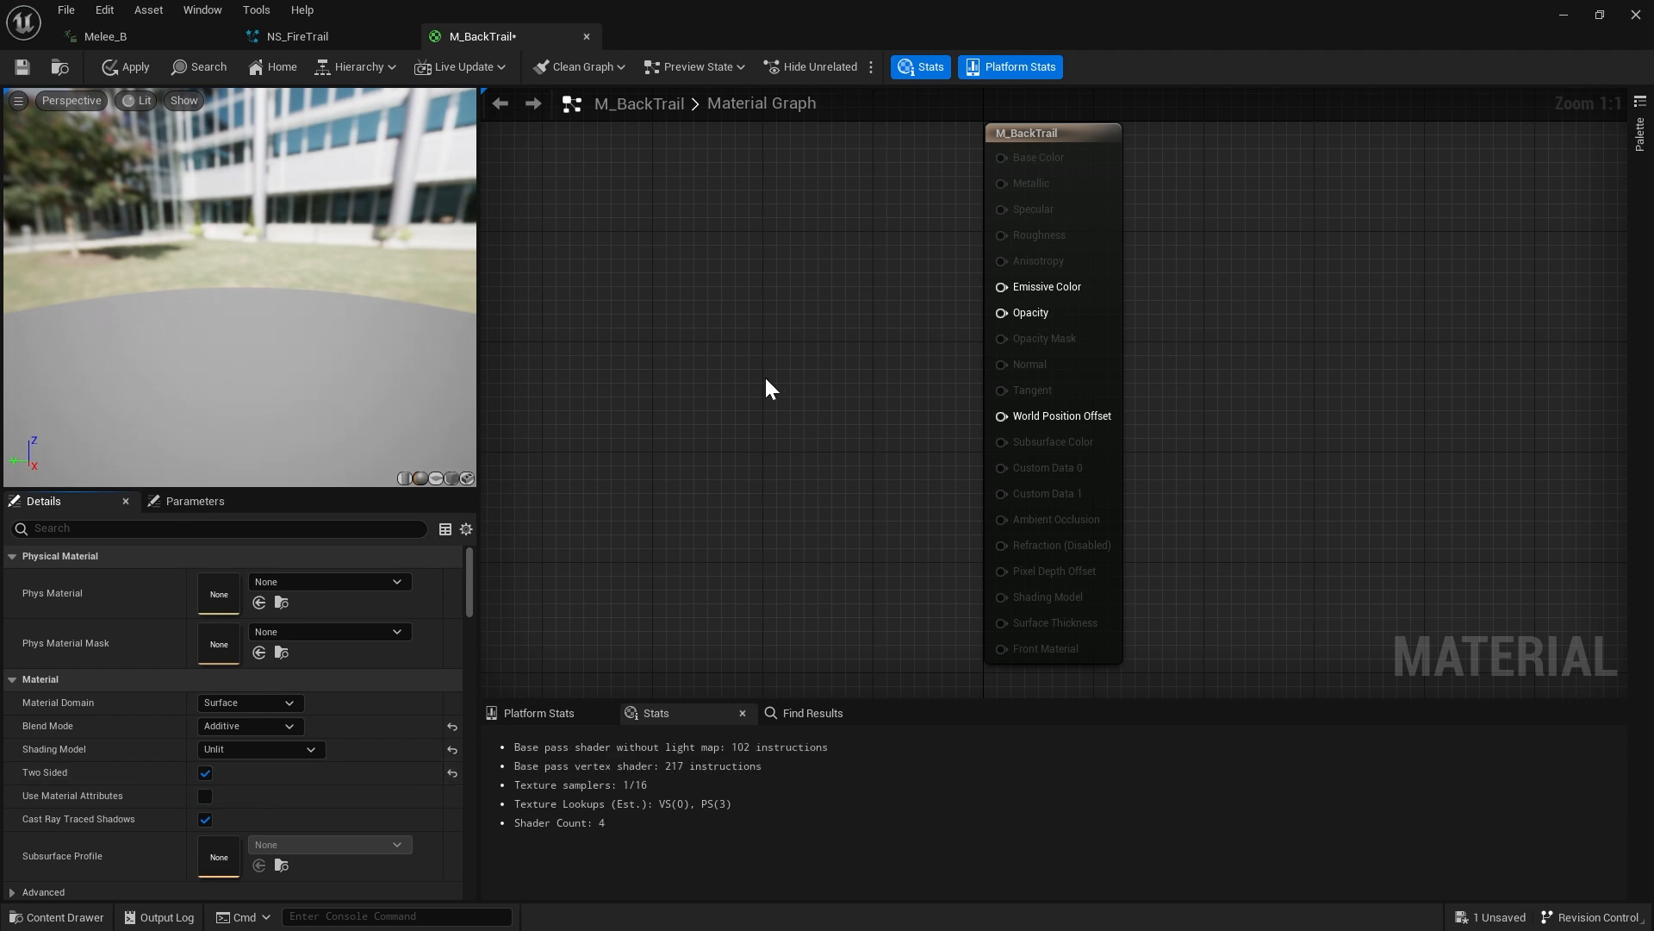
Add the T_Noise texture from the Texture folder to the graph as a Texture Sample, well ahead of the result node
{"action": "right_click_drag", "start_coordinate": [729, 354], "coordinate": [801, 365]}
{"action": "key", "text": "ctrl+space"}
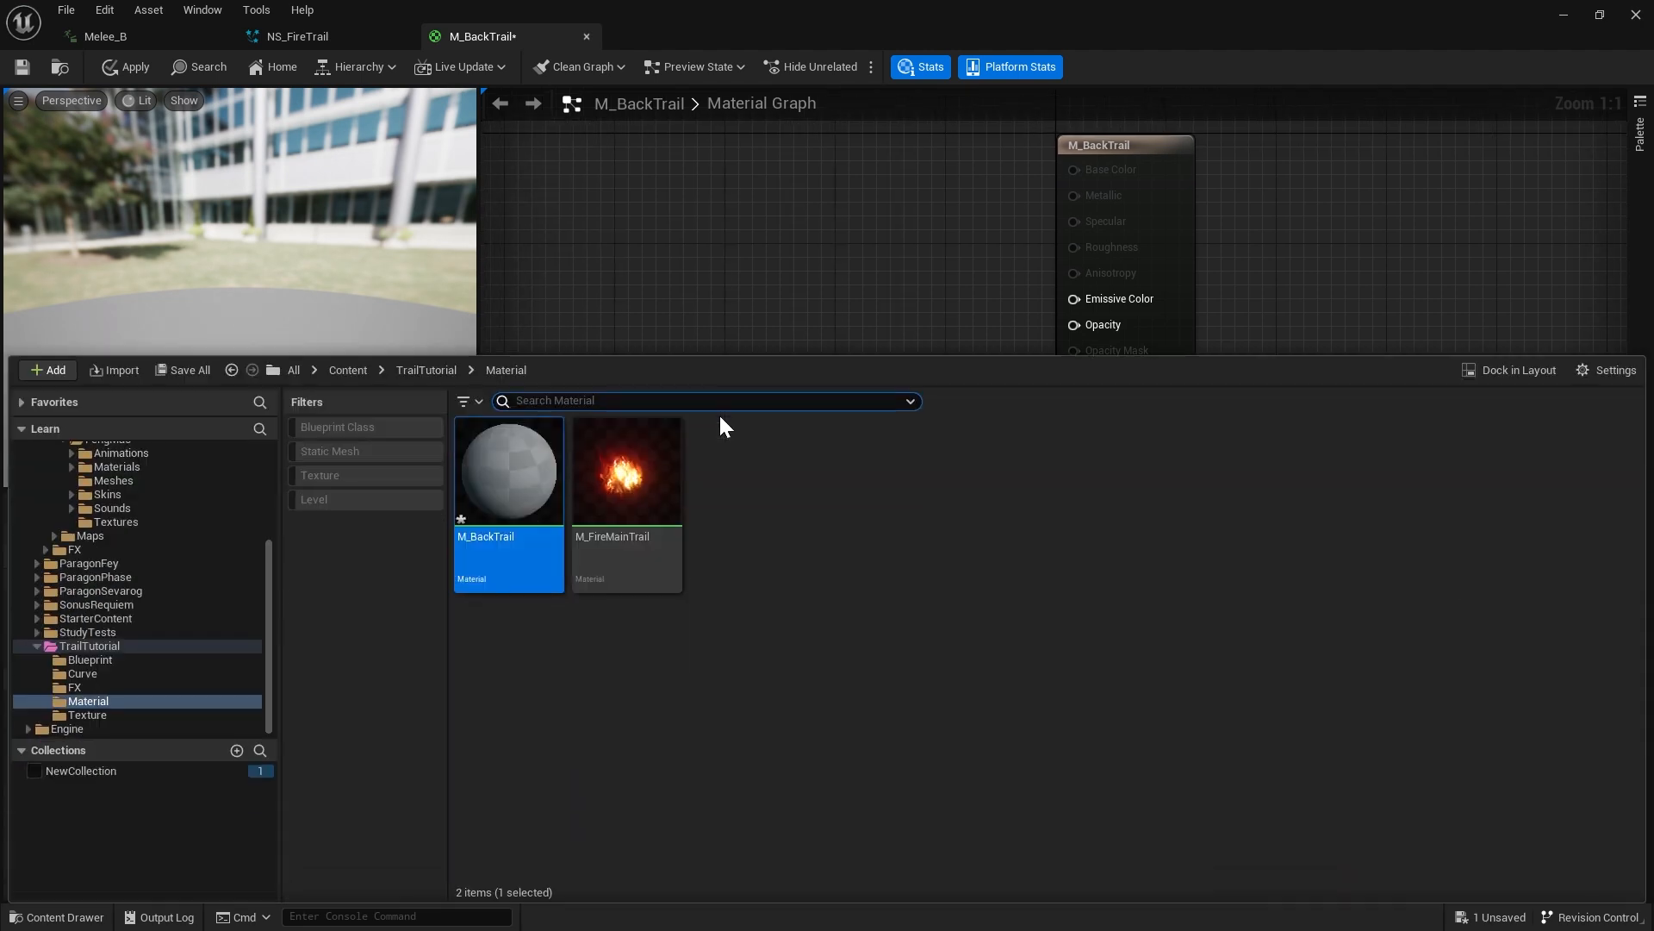
{"action": "left_click", "coordinate": [87, 715]}
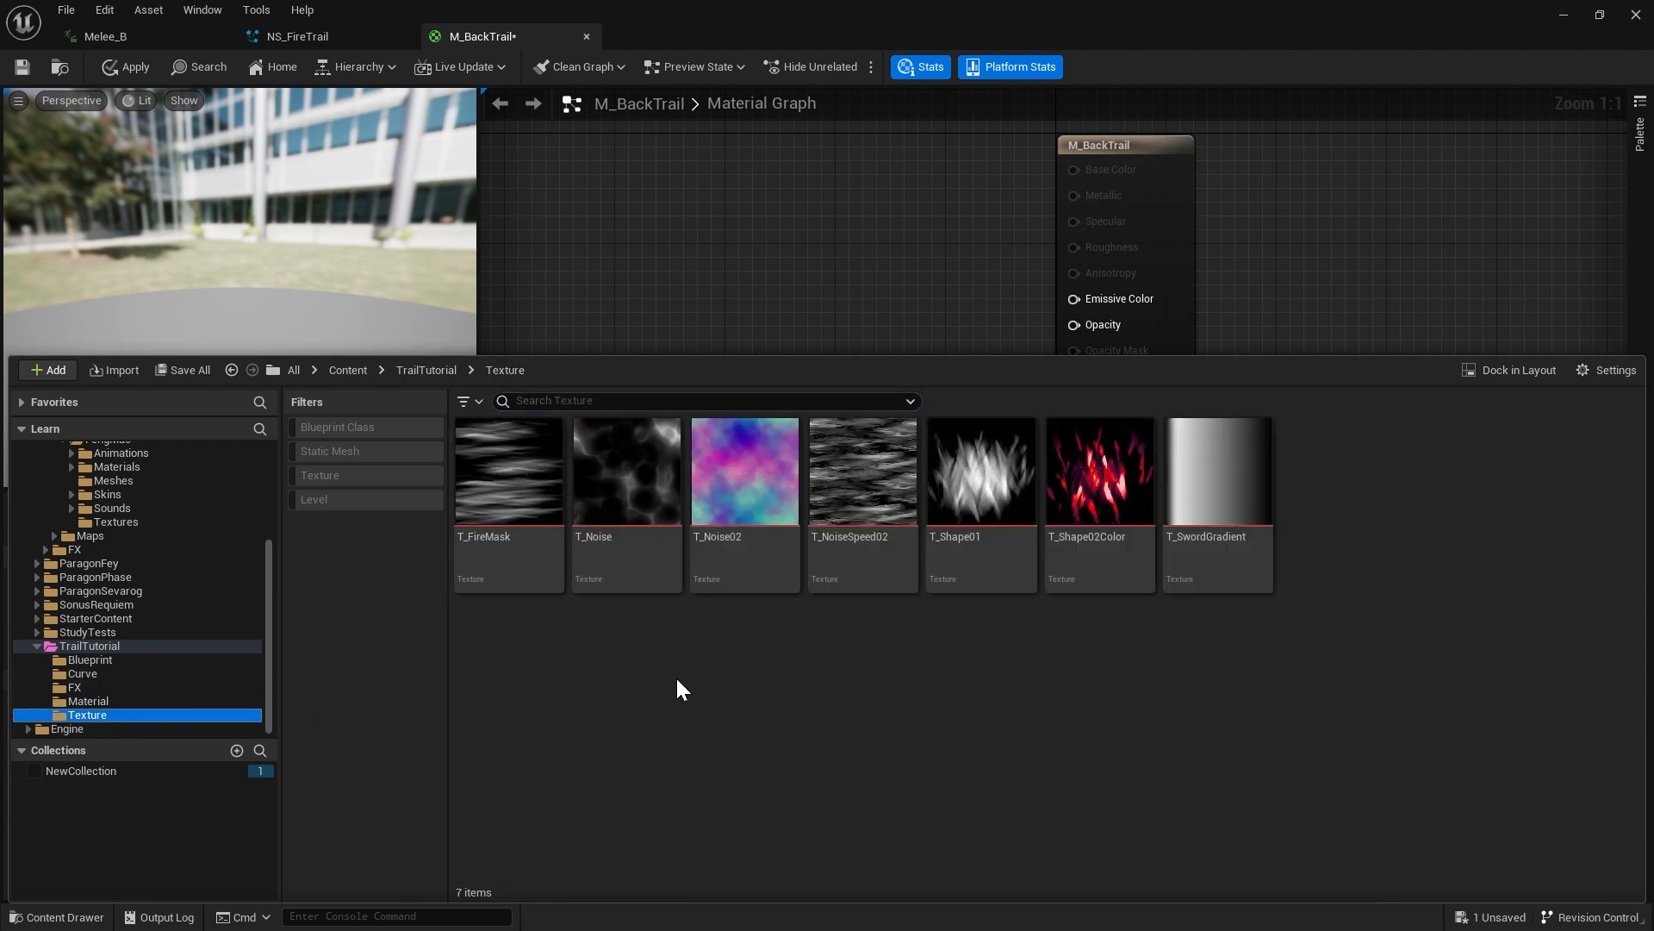
{"action": "left_click", "coordinate": [626, 478]}
{"action": "left_click_drag", "start_coordinate": [626, 478], "coordinate": [585, 284]}
{"action": "right_click_drag", "start_coordinate": [860, 456], "coordinate": [1042, 480]}
{"action": "left_click_drag", "start_coordinate": [815, 479], "coordinate": [664, 479]}
{"action": "right_click_drag", "start_coordinate": [928, 365], "coordinate": [860, 464]}
{"action": "left_click", "coordinate": [853, 417]}
Add a Particle Color node and place it above the noise Texture Sample
{"action": "right_click", "coordinate": [877, 235]}
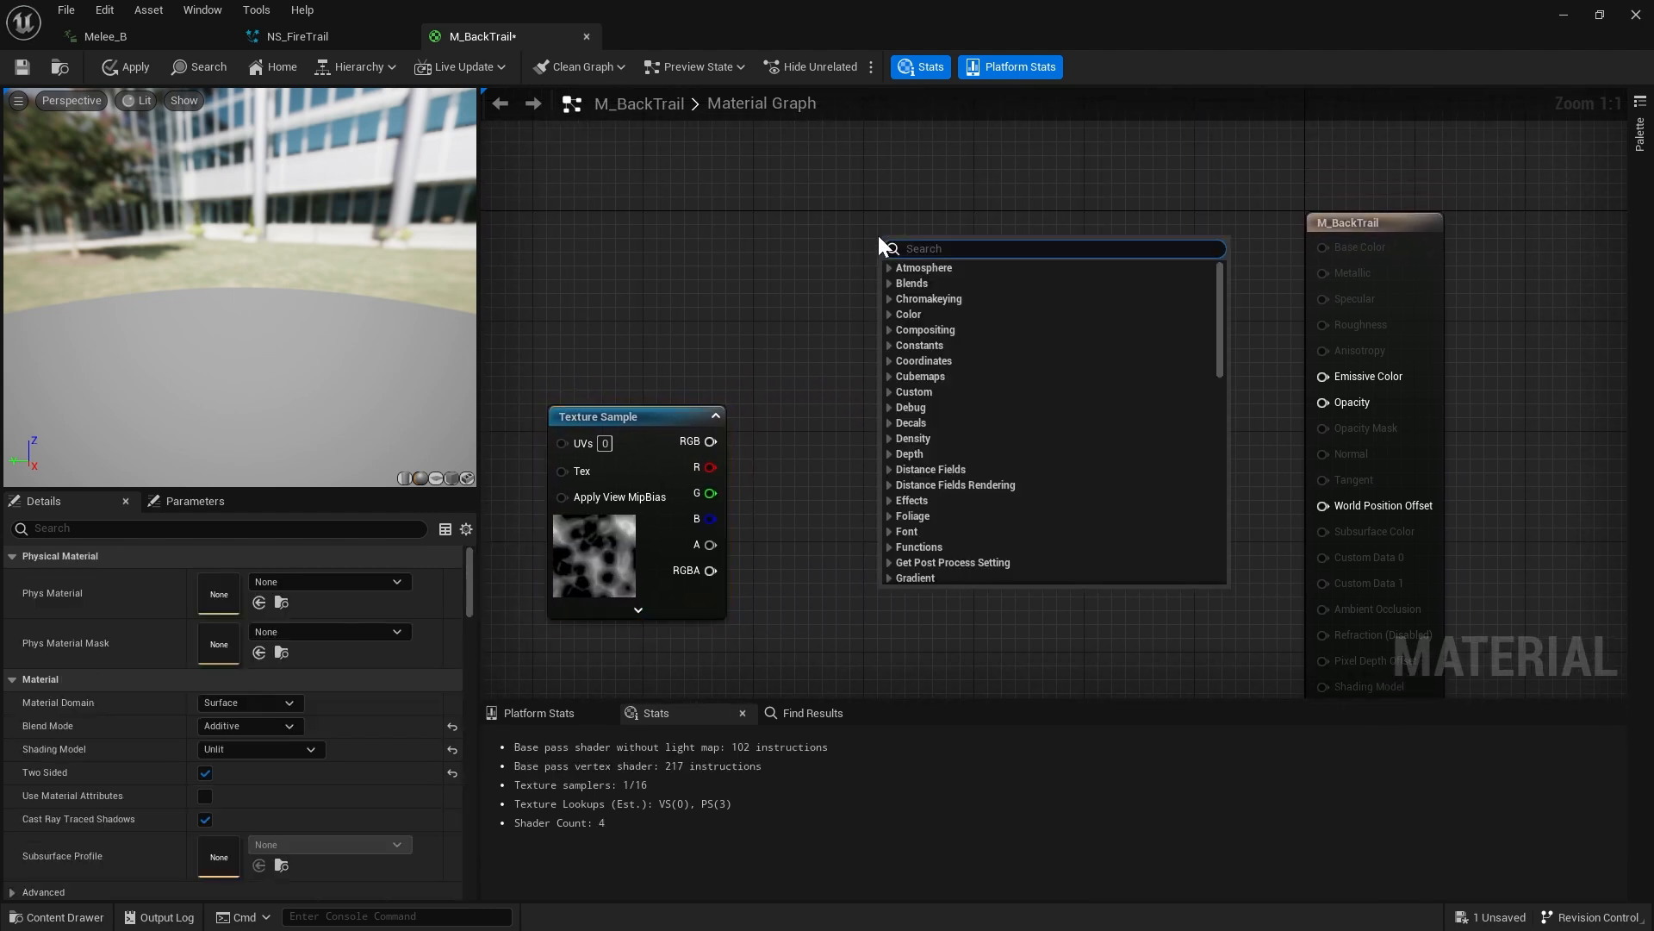
{"action": "type", "text": "particle col"}
{"action": "key", "text": "Return"}
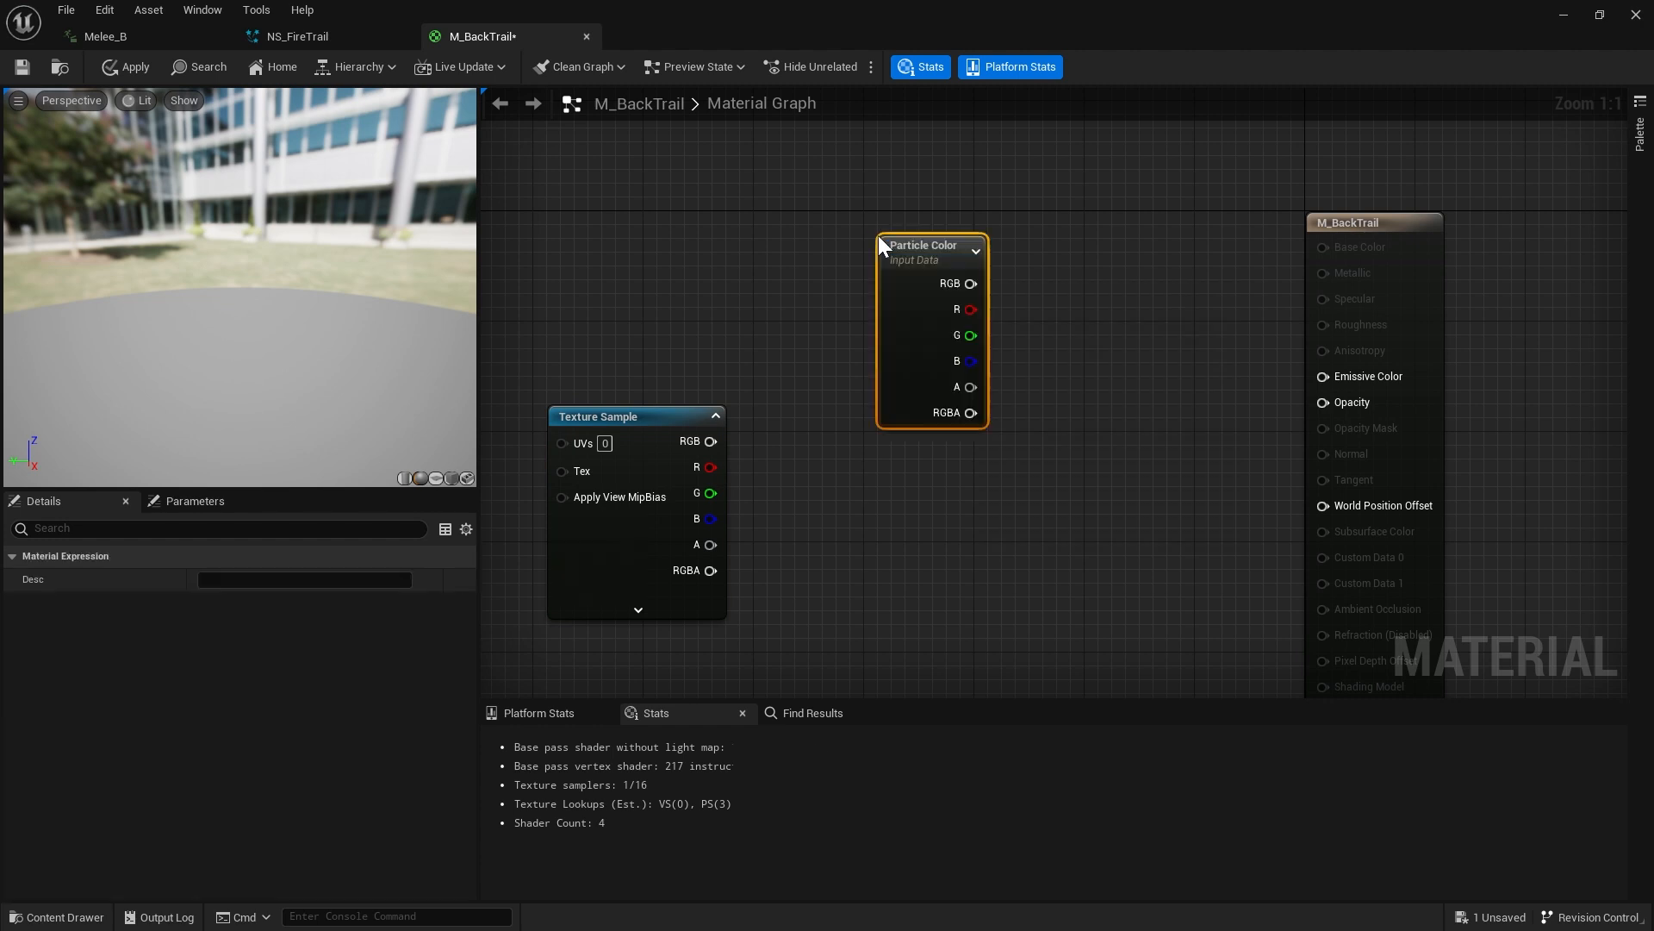
{"action": "left_click_drag", "start_coordinate": [892, 341], "coordinate": [617, 263]}
Multiply Particle Color's RGB by the noise texture's RGB and feed the product into Emissive Color
{"action": "left_click", "coordinate": [838, 245]}
{"action": "left_click", "coordinate": [877, 261]}
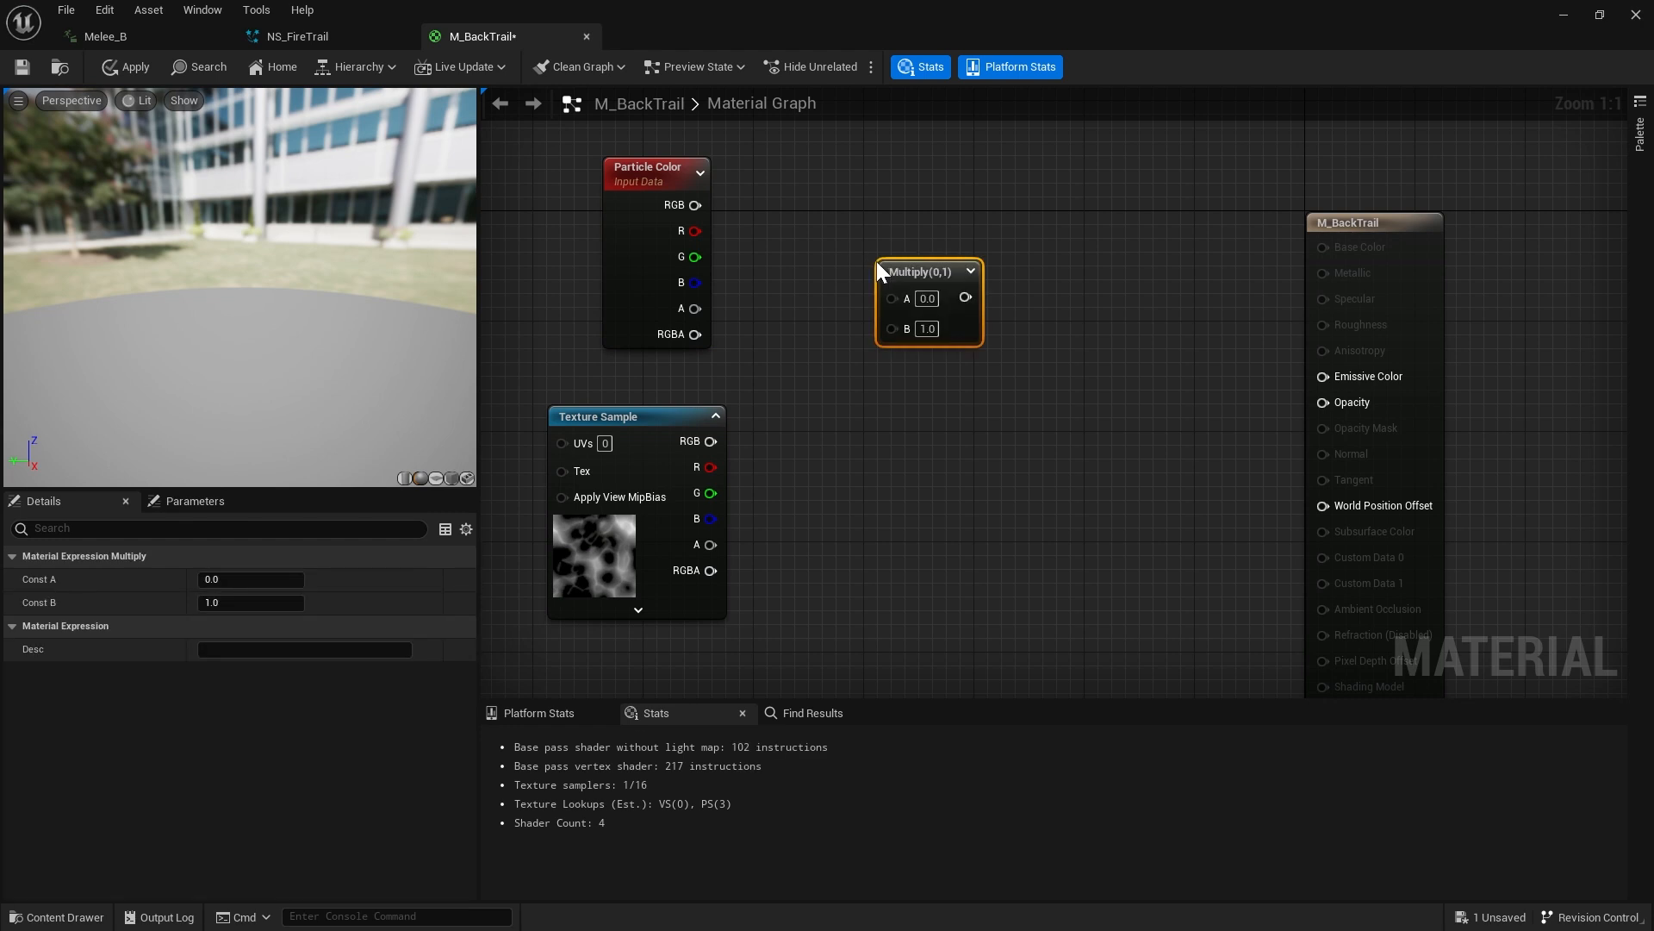
{"action": "left_click_drag", "start_coordinate": [694, 205], "coordinate": [892, 297]}
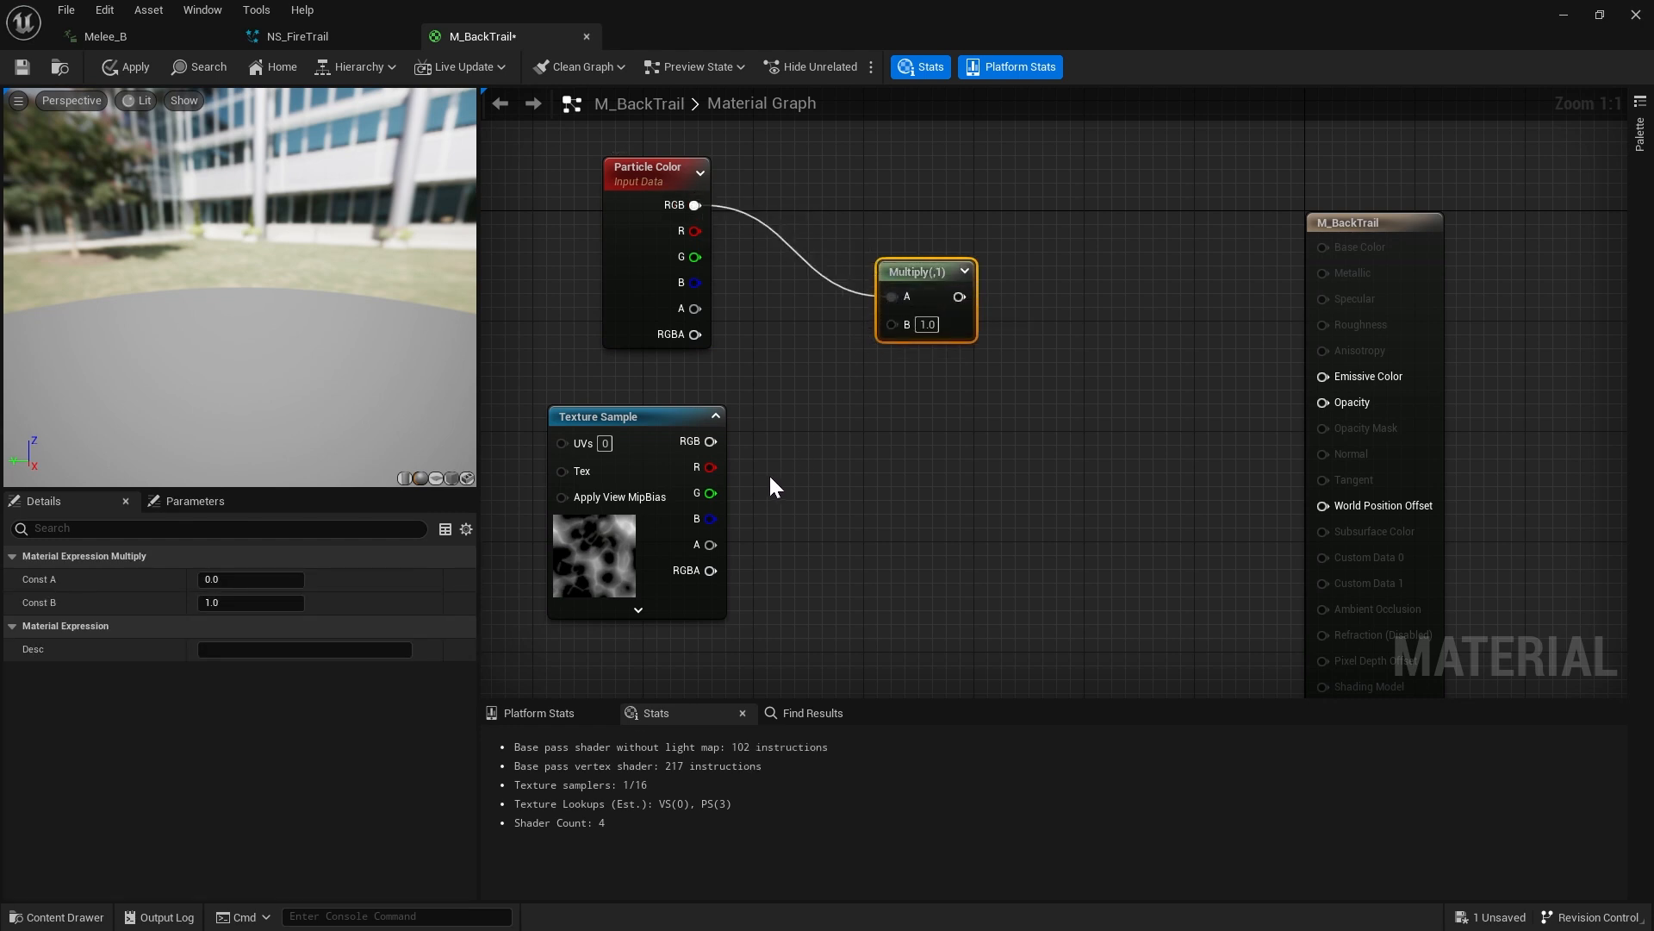
{"action": "left_click_drag", "start_coordinate": [702, 443], "coordinate": [1322, 376]}
{"action": "left_click", "coordinate": [1107, 458]}
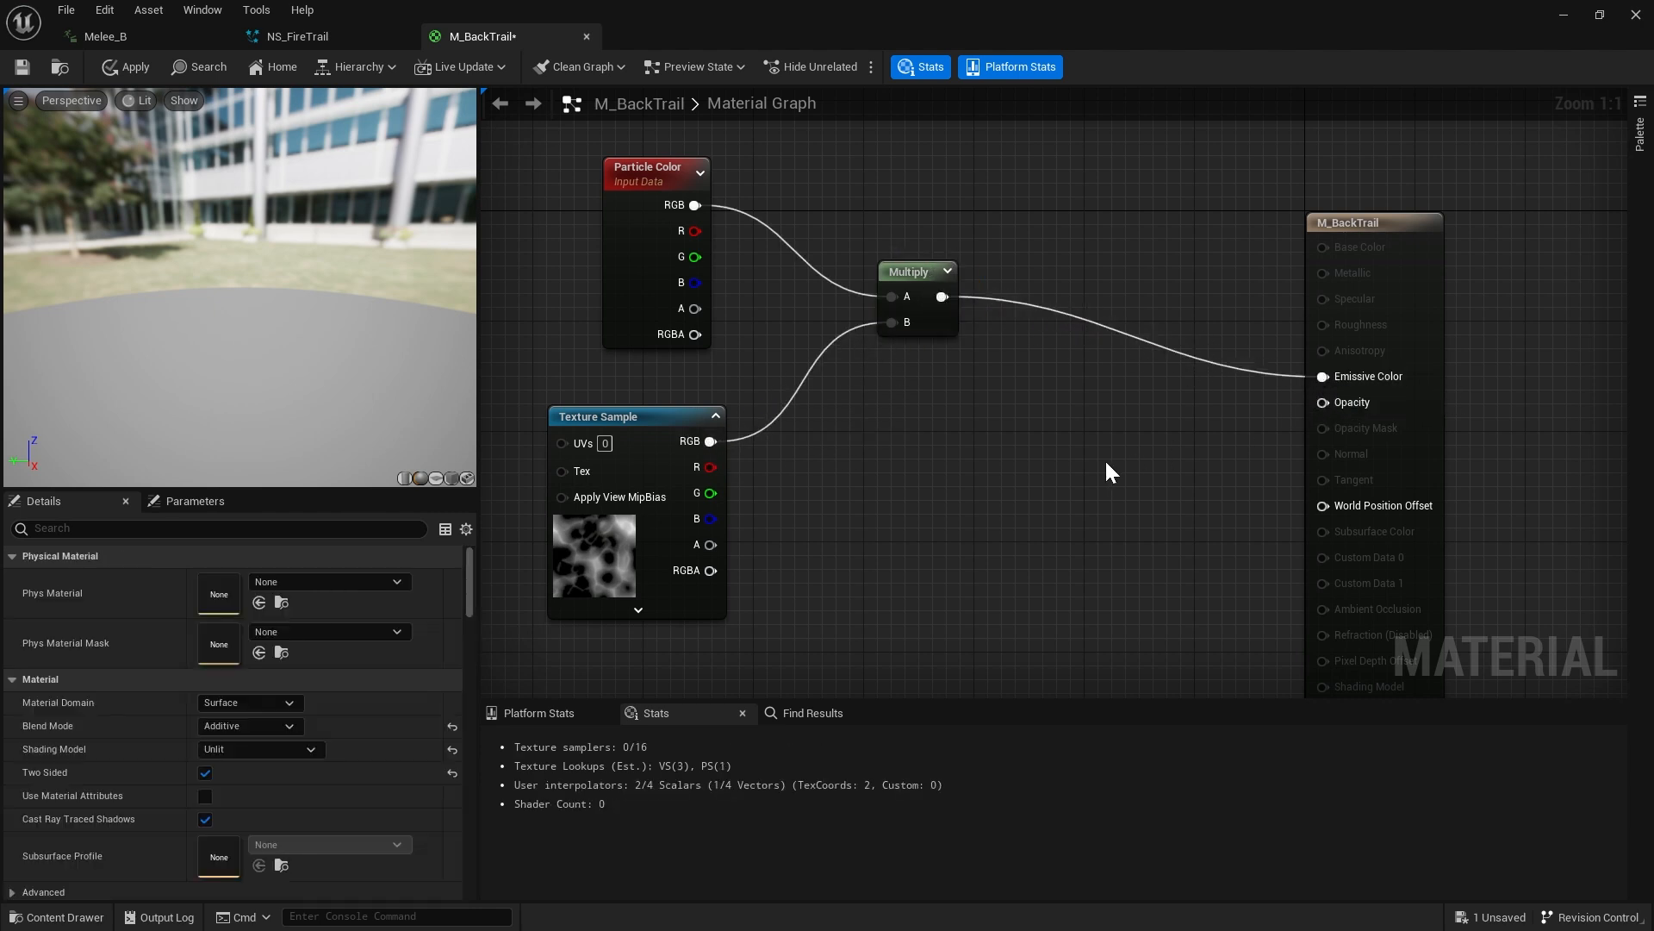
Add a second Multiply with Particle Color's alpha as input A, and show the material preview on a plane
{"action": "left_click", "coordinate": [1021, 443]}
{"action": "left_click_drag", "start_coordinate": [694, 308], "coordinate": [1036, 506]}
{"action": "left_click", "coordinate": [907, 438]}
{"action": "right_click_drag", "start_coordinate": [930, 551], "coordinate": [886, 461]}
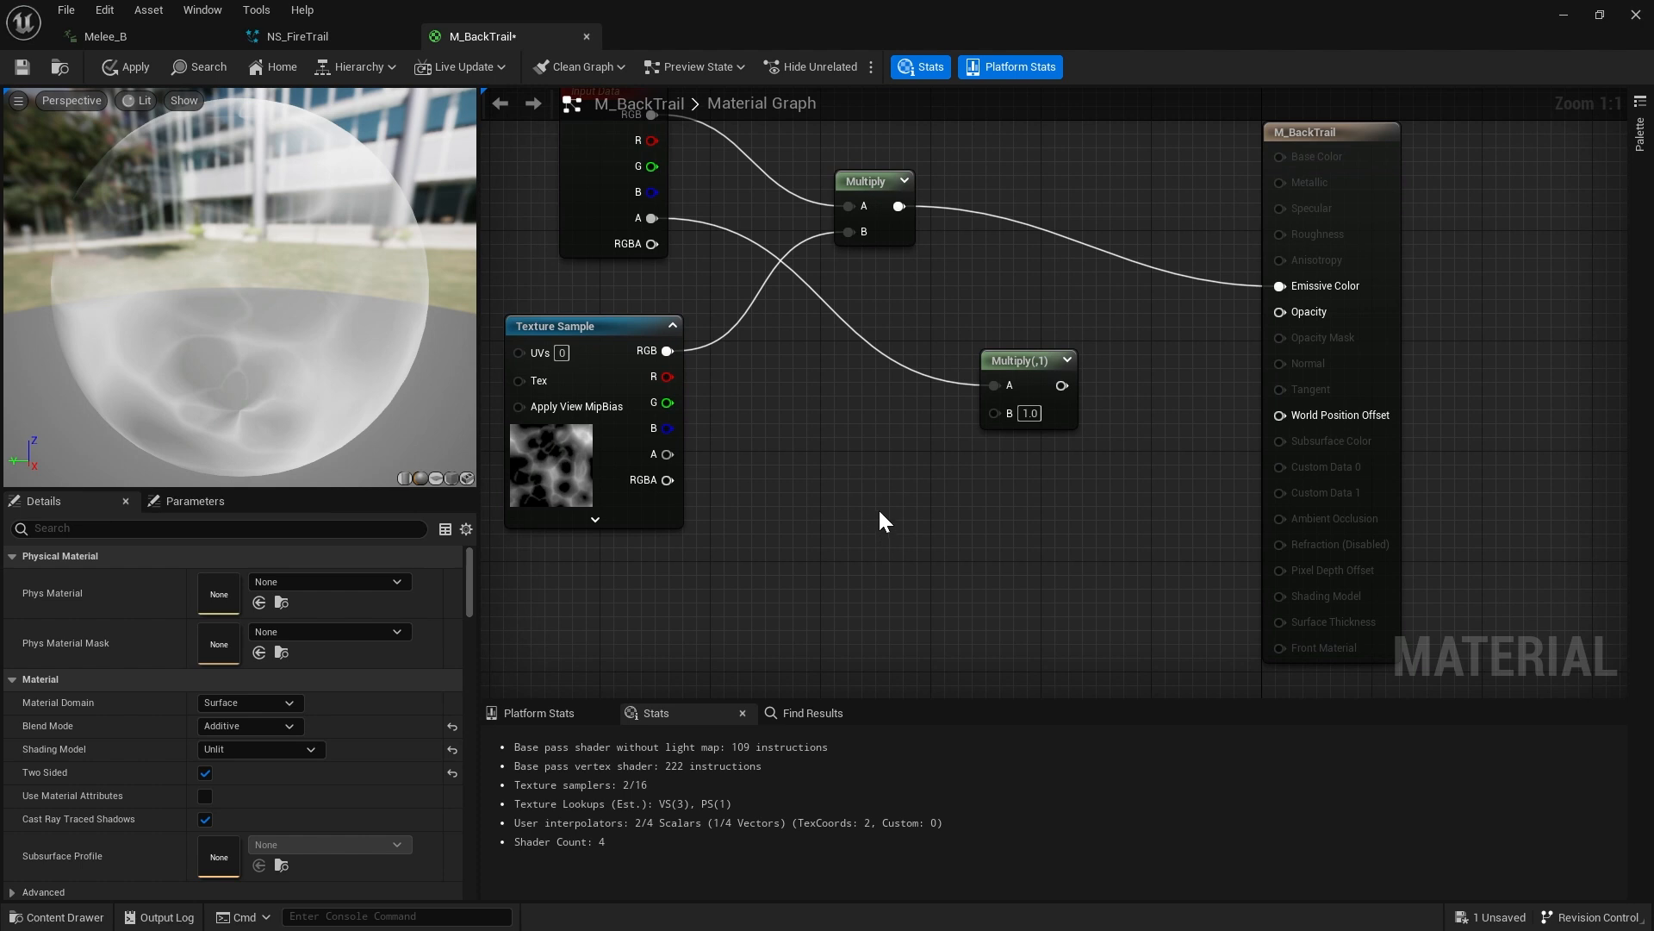
{"action": "left_click", "coordinate": [436, 478]}
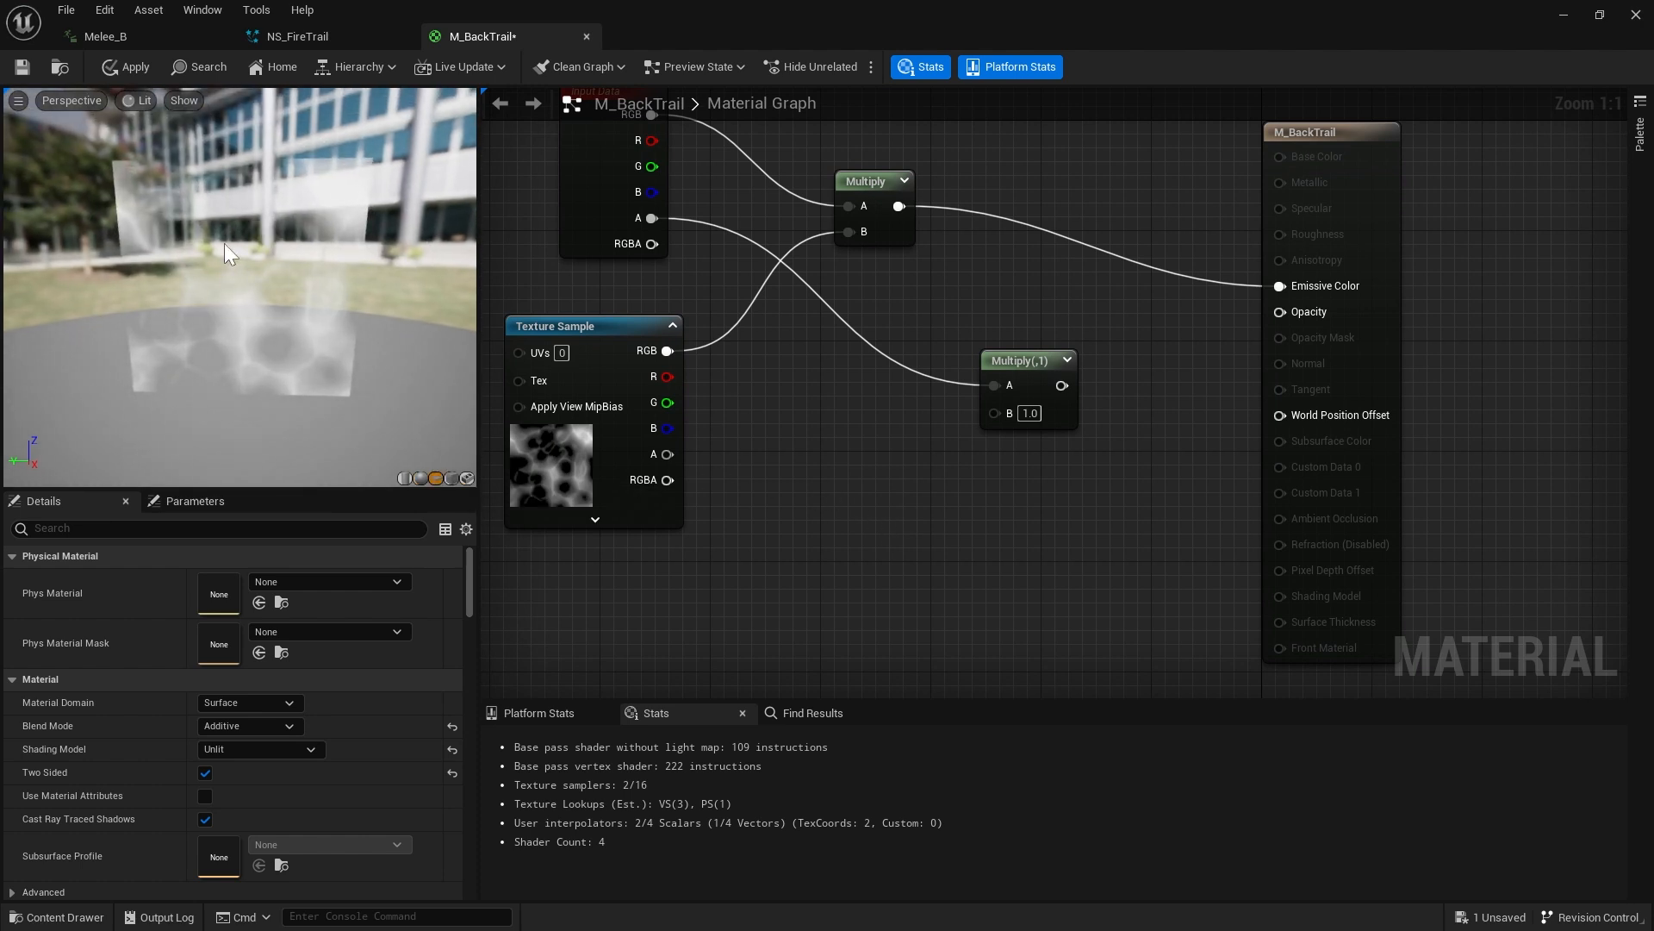
{"action": "left_click_drag", "start_coordinate": [257, 246], "coordinate": [131, 221]}
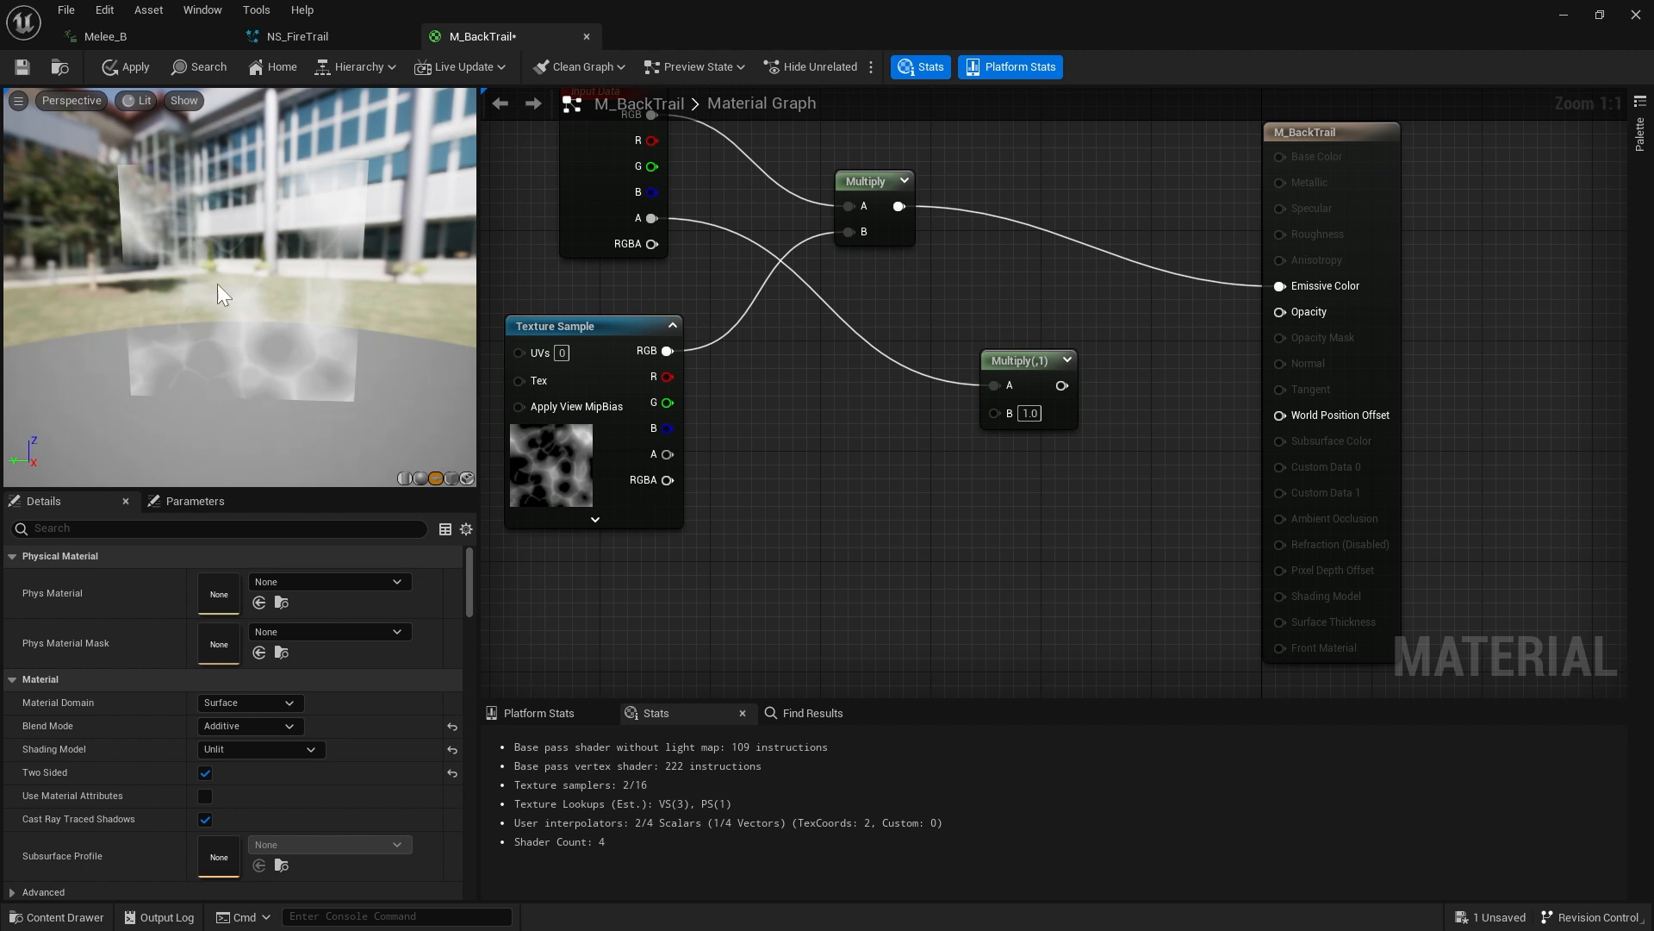
Add a RadialGradientExponential node as input B of the alpha Multiply and connect that Multiply to Opacity
{"action": "right_click", "coordinate": [806, 519]}
{"action": "type", "text": "radi"}
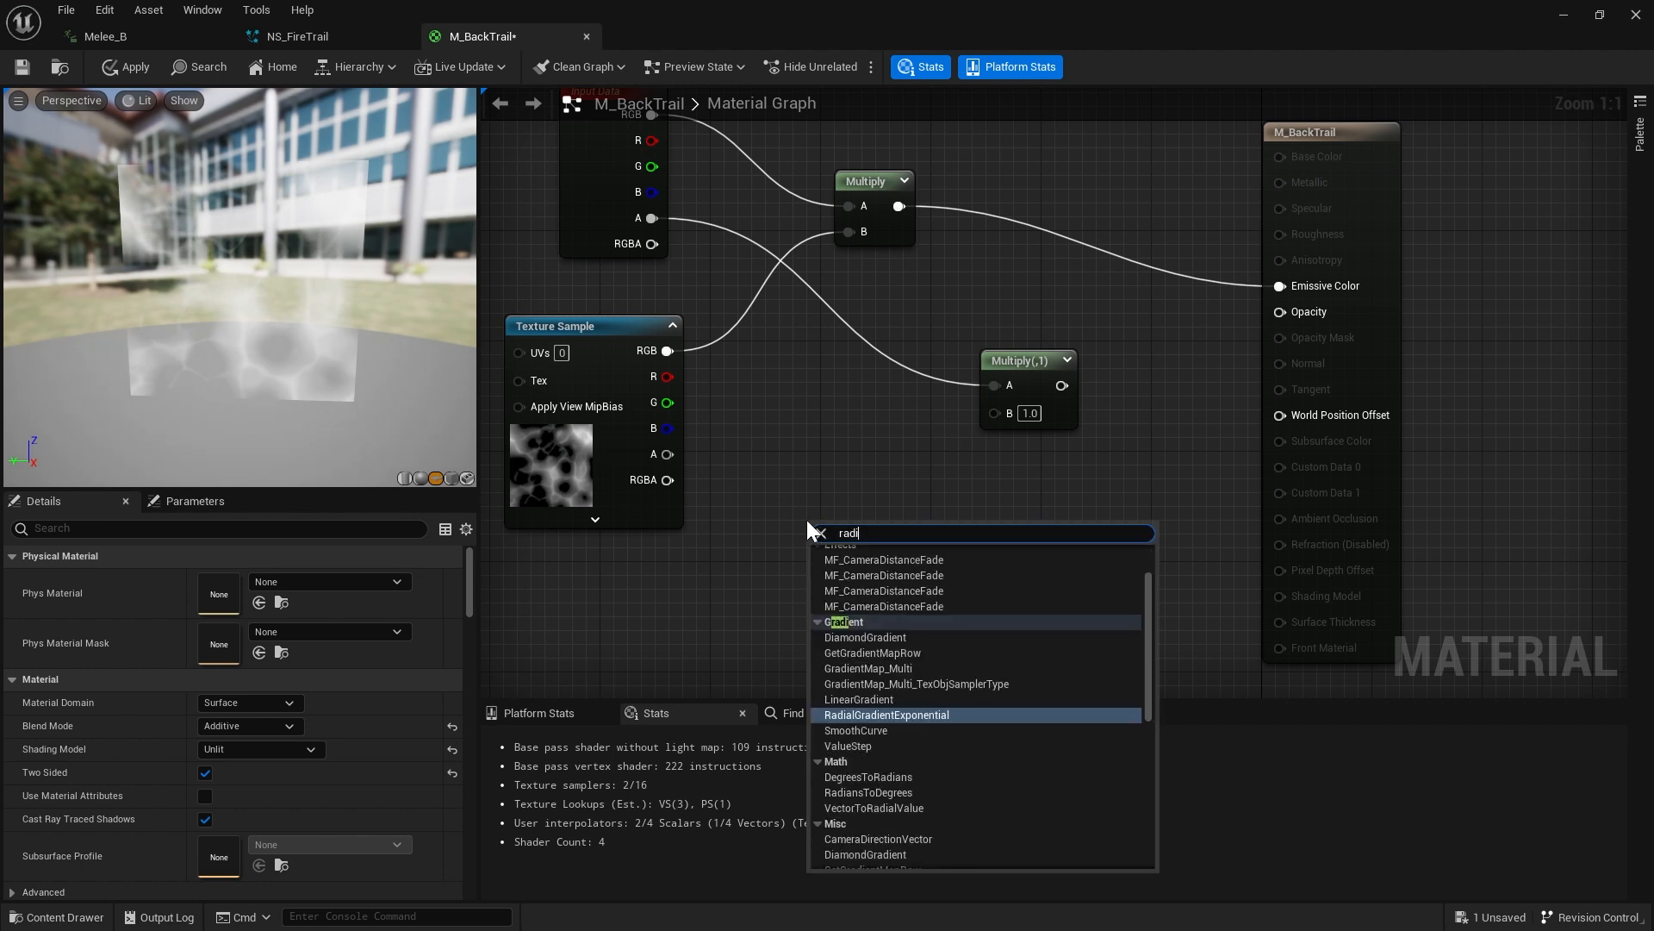
{"action": "type", "text": "al gradi"}
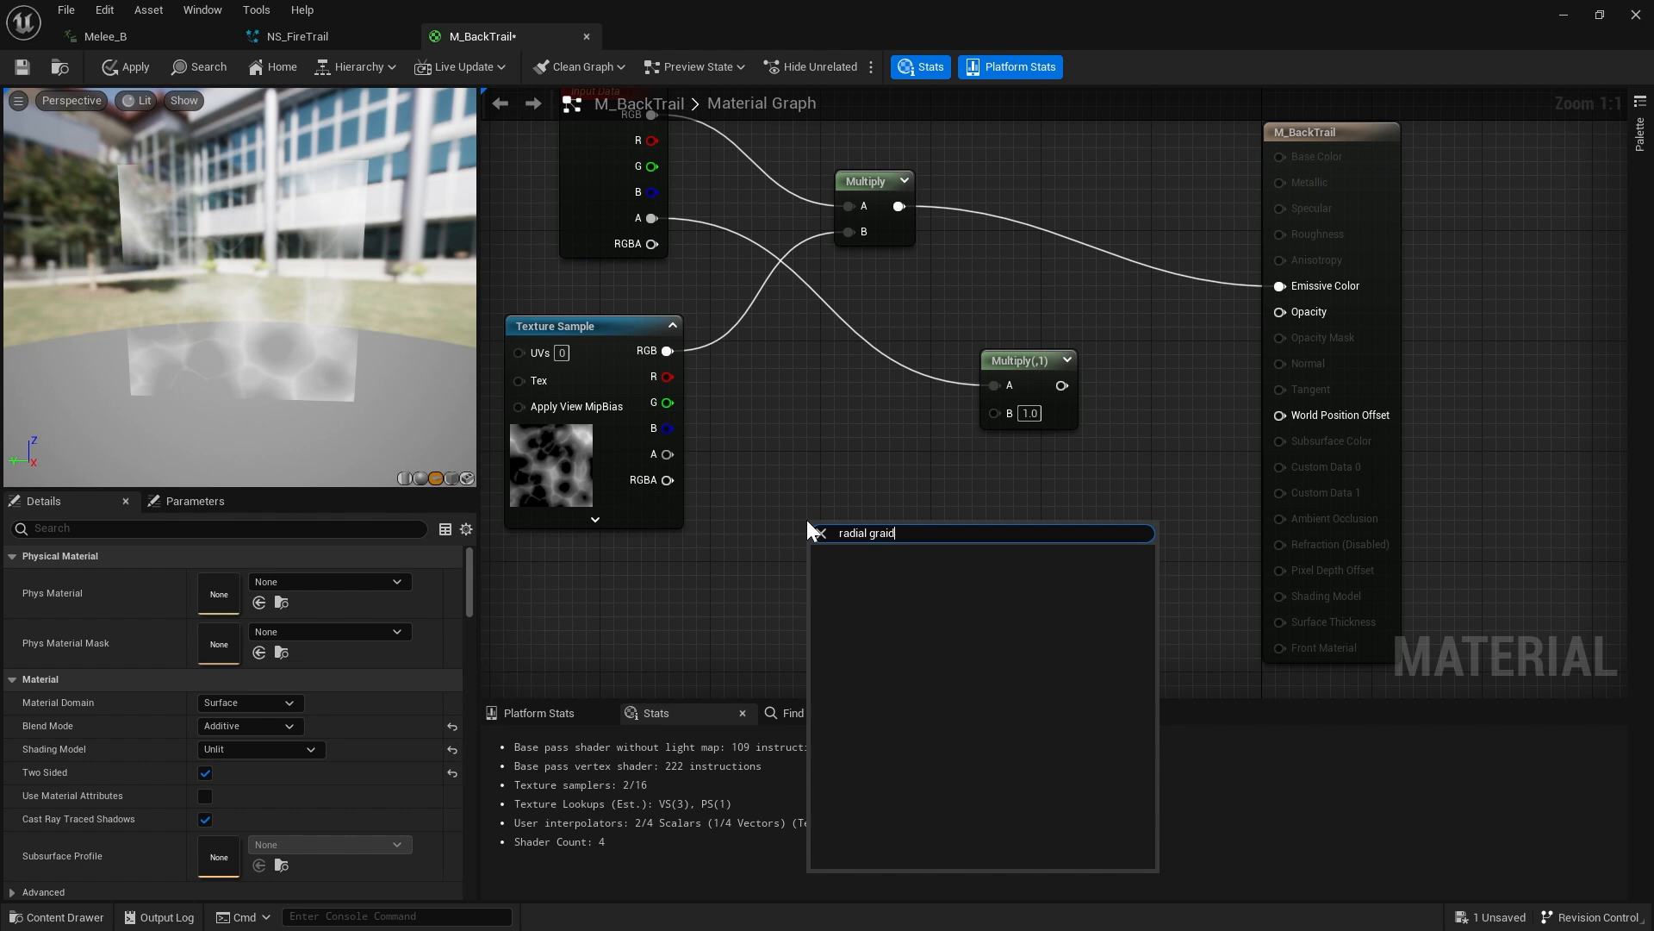
{"action": "key", "text": "Return"}
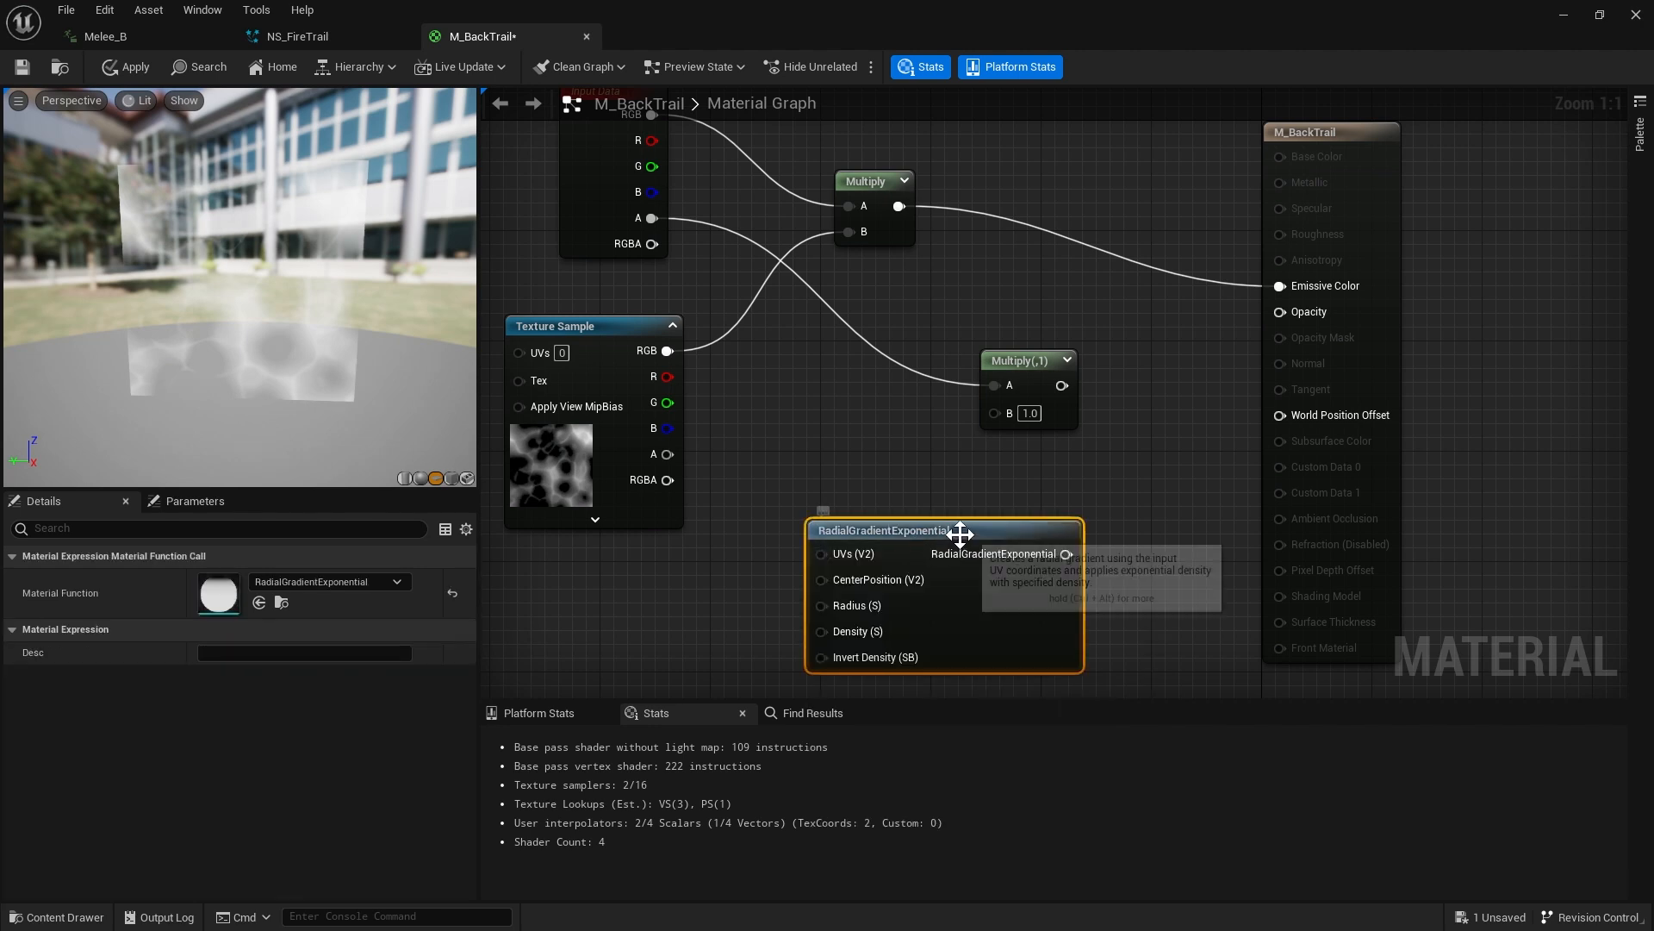
{"action": "left_click_drag", "start_coordinate": [1059, 554], "coordinate": [996, 415]}
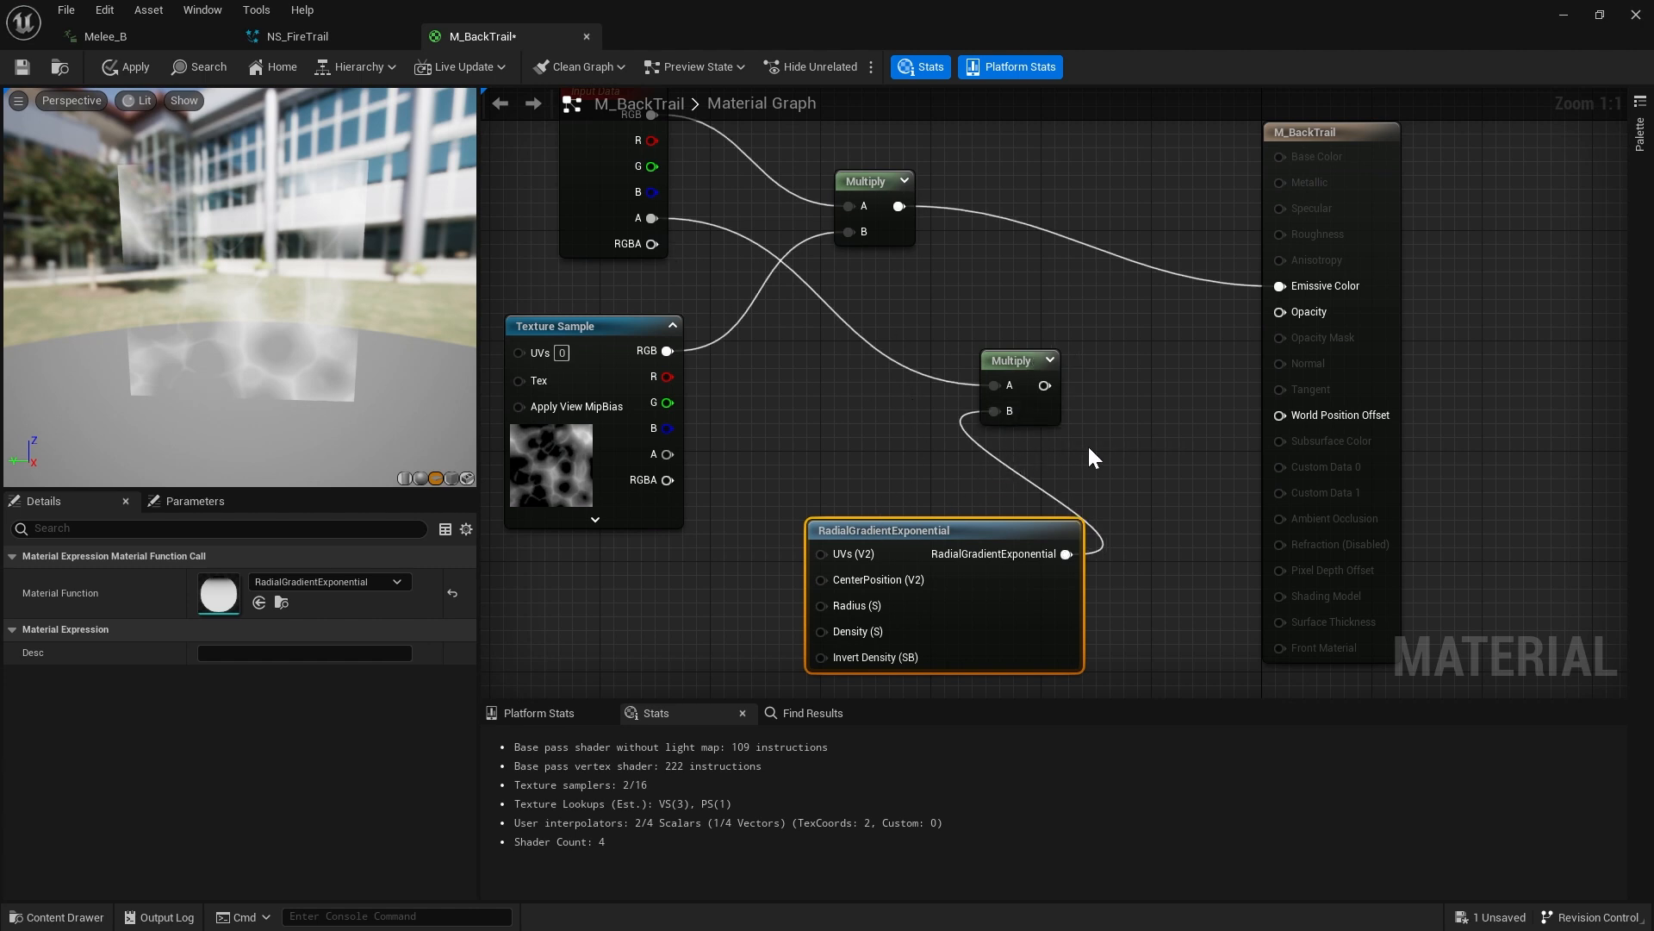
{"action": "left_click_drag", "start_coordinate": [1044, 385], "coordinate": [1290, 314]}
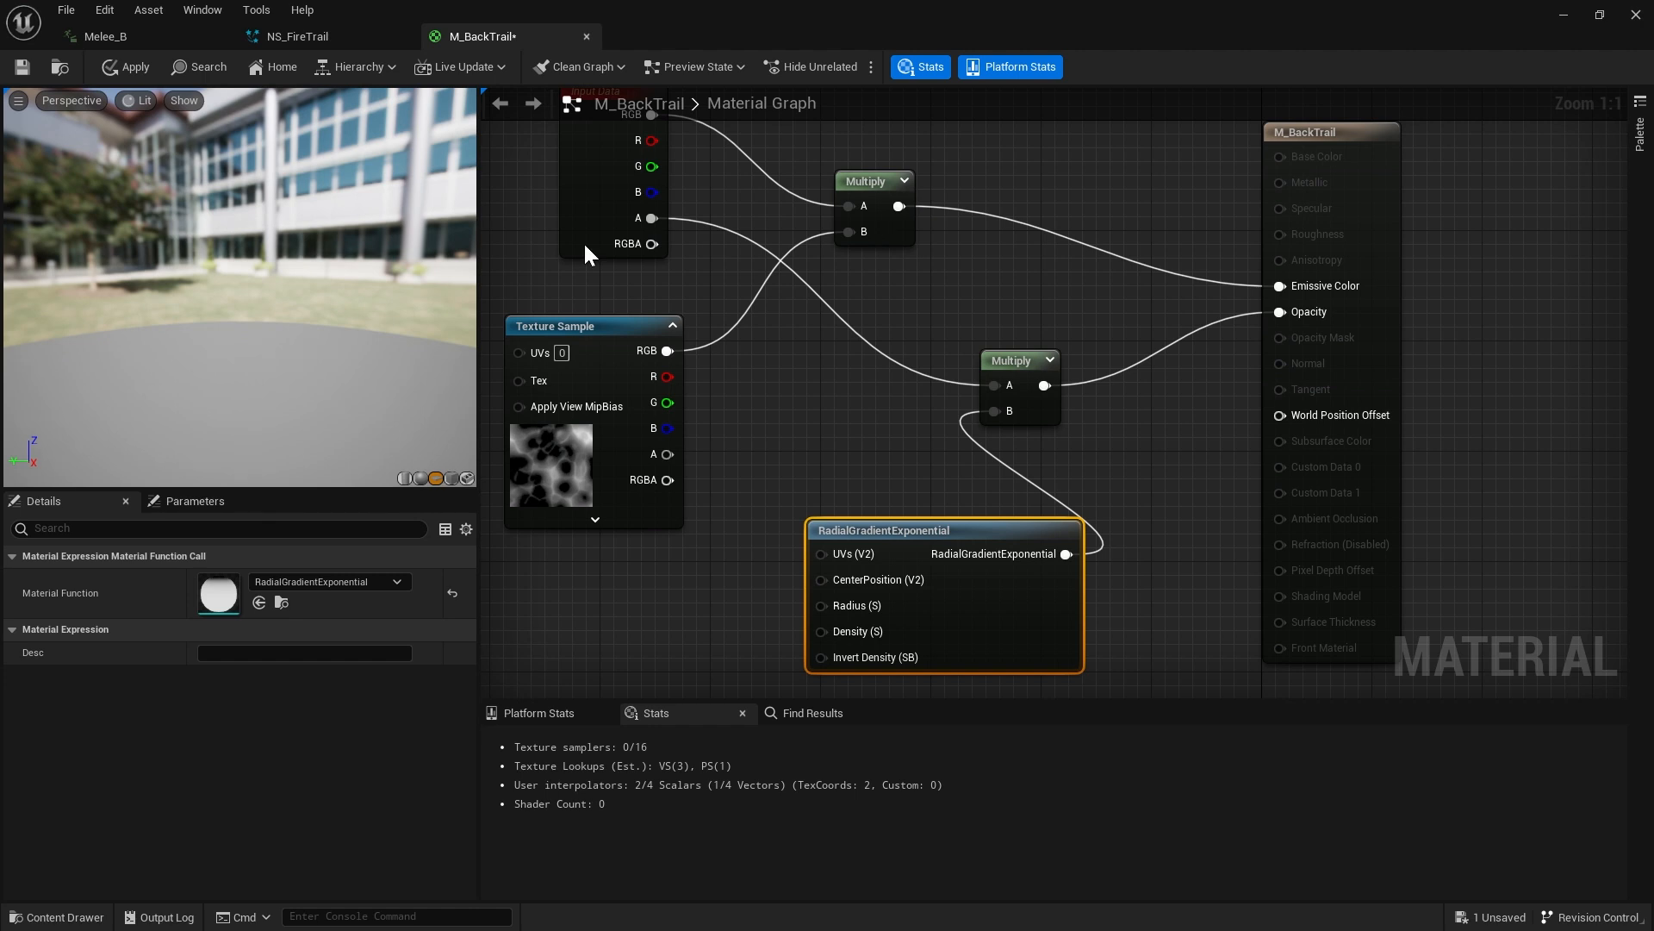
{"action": "left_click_drag", "start_coordinate": [298, 281], "coordinate": [229, 269]}
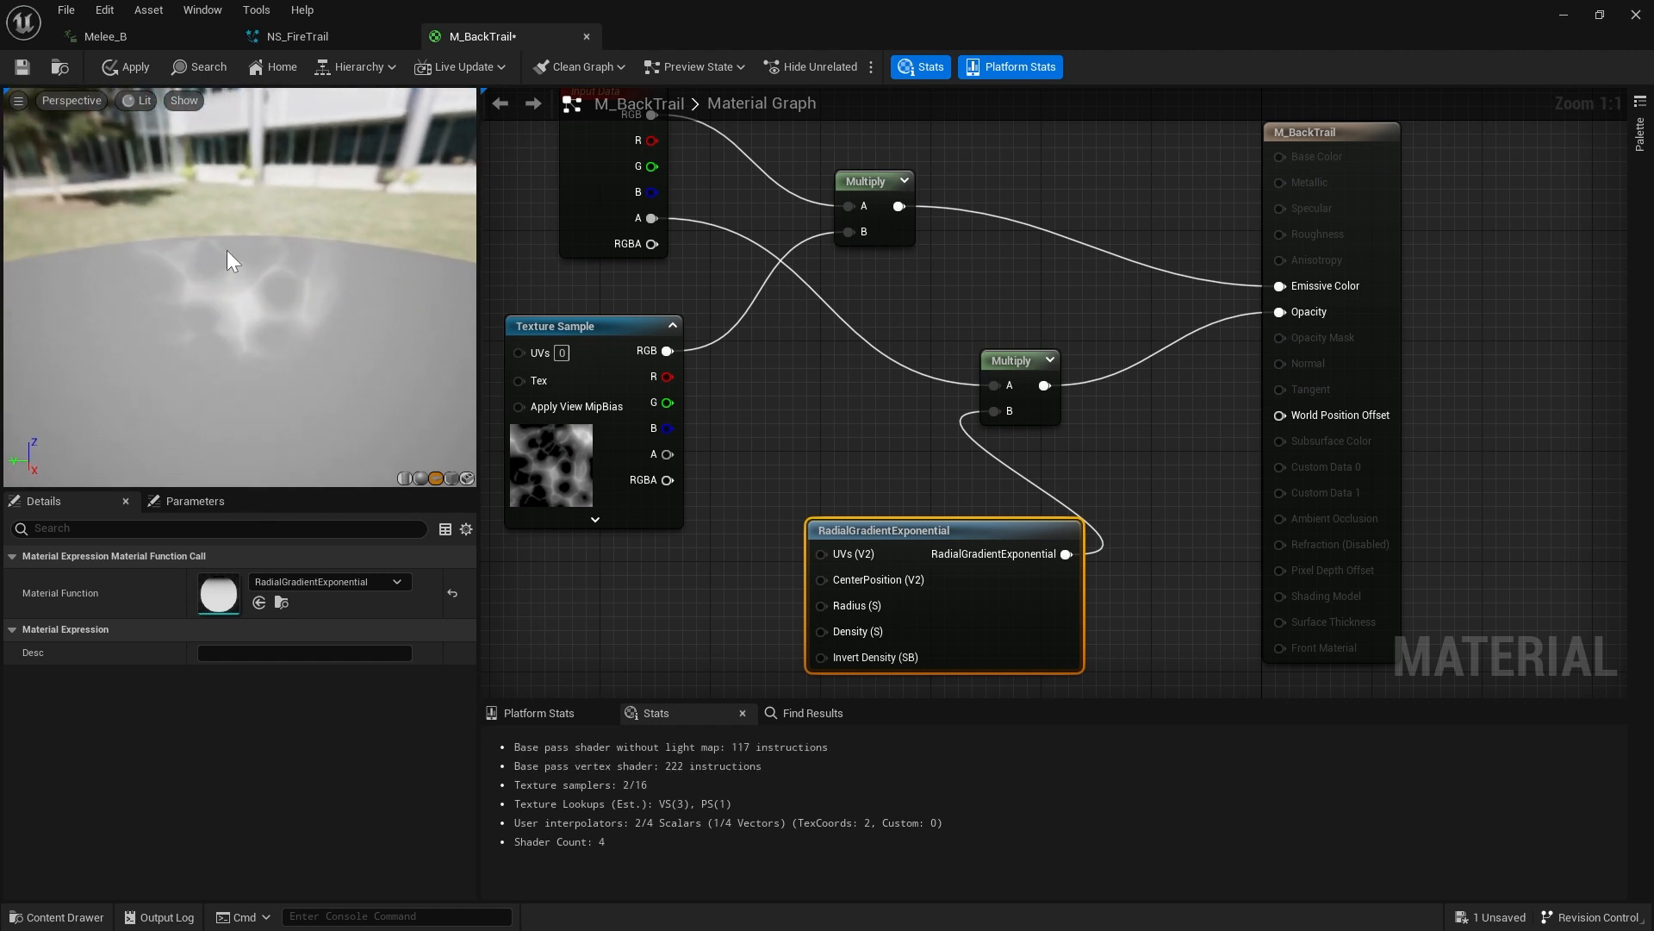
{"action": "right_click_drag", "start_coordinate": [522, 282], "coordinate": [654, 297]}
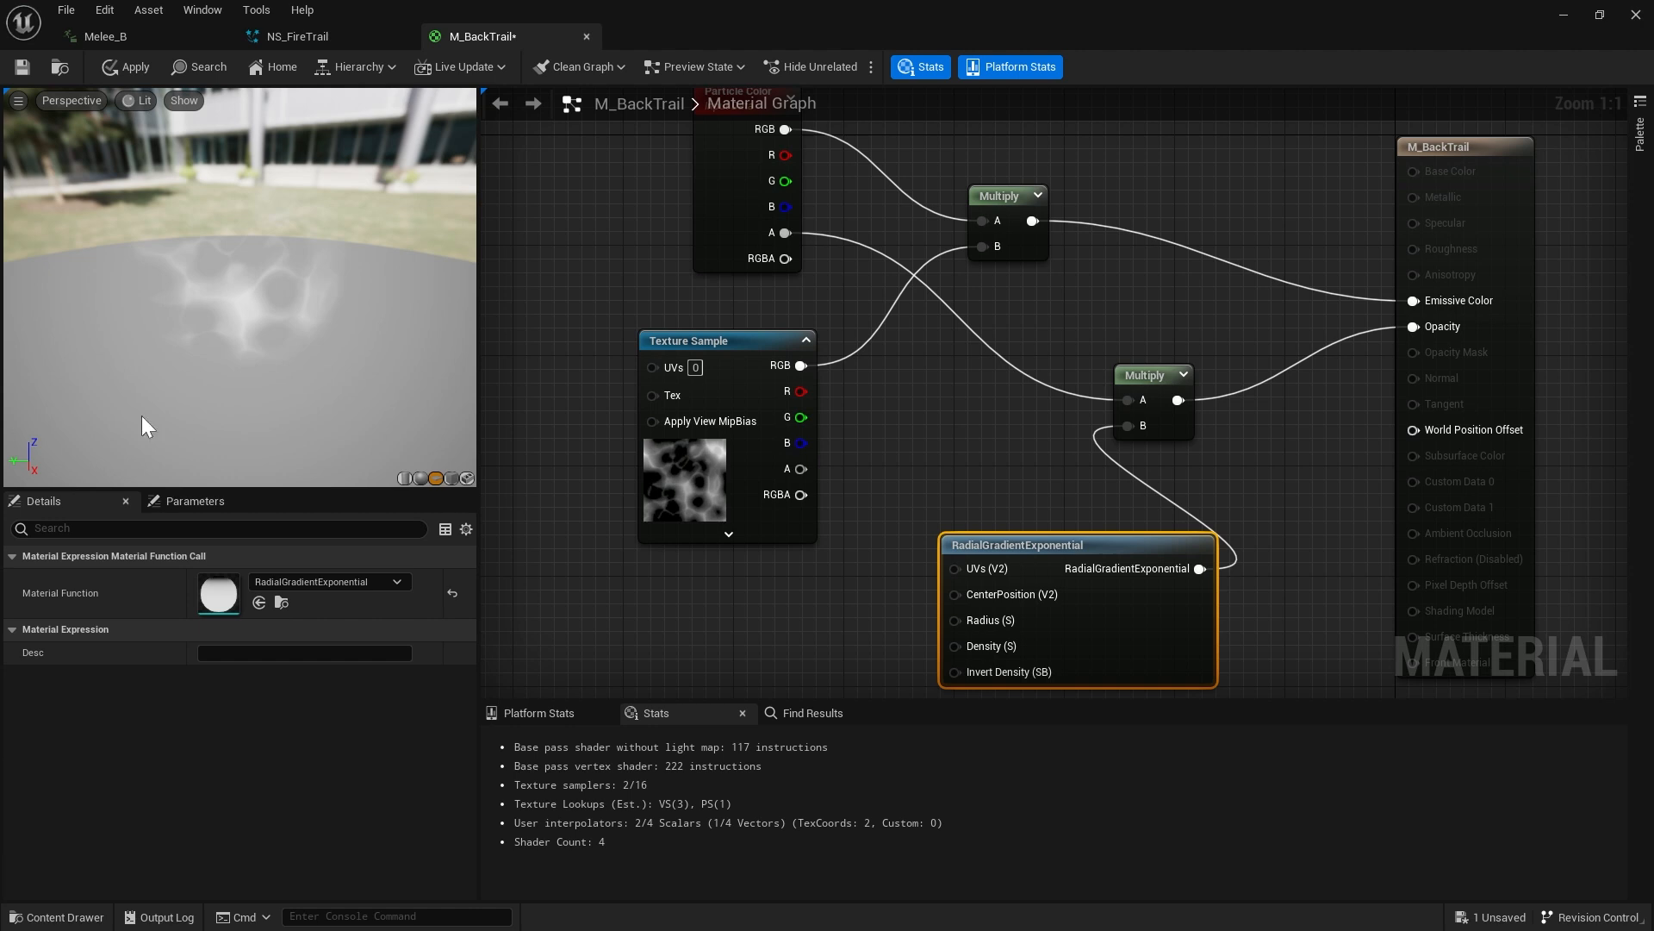
Move the noise Texture Sample further from the Multiply nodes and drive its UVs with a new TextureCoordinate node
{"action": "right_click_drag", "start_coordinate": [730, 601], "coordinate": [935, 601]}
{"action": "left_click_drag", "start_coordinate": [883, 490], "coordinate": [651, 560]}
{"action": "right_click_drag", "start_coordinate": [585, 344], "coordinate": [879, 380]}
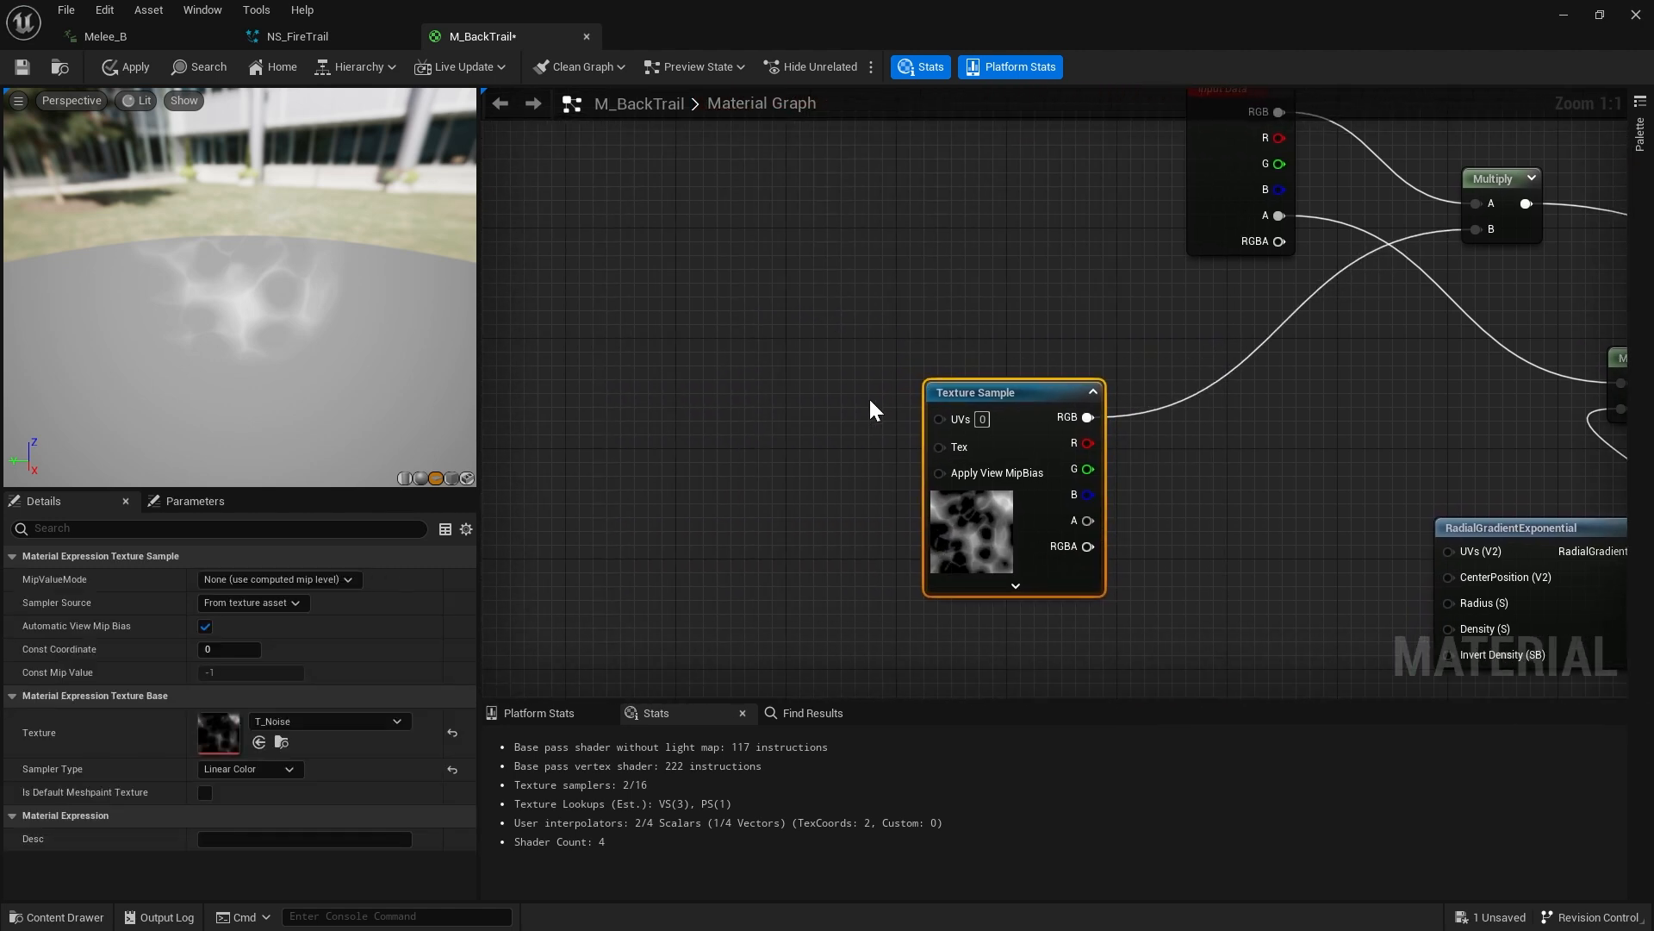
{"action": "right_click", "coordinate": [675, 399]}
{"action": "type", "text": "texture coord"}
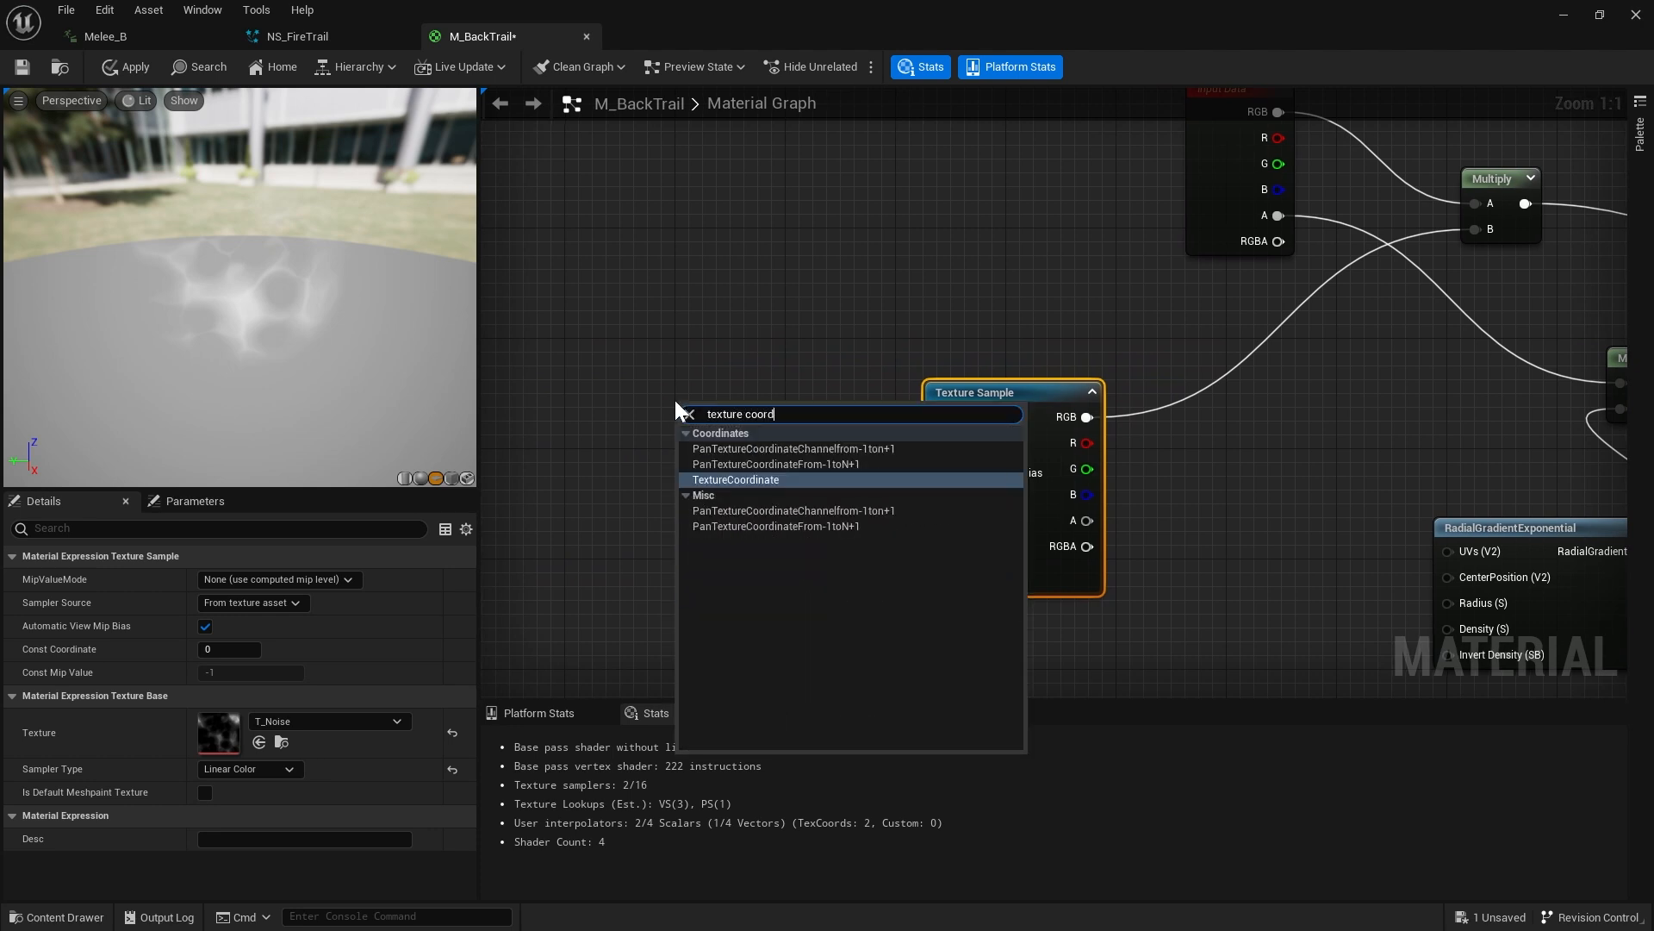
{"action": "key", "text": "Return"}
{"action": "left_click_drag", "start_coordinate": [819, 438], "coordinate": [946, 421]}
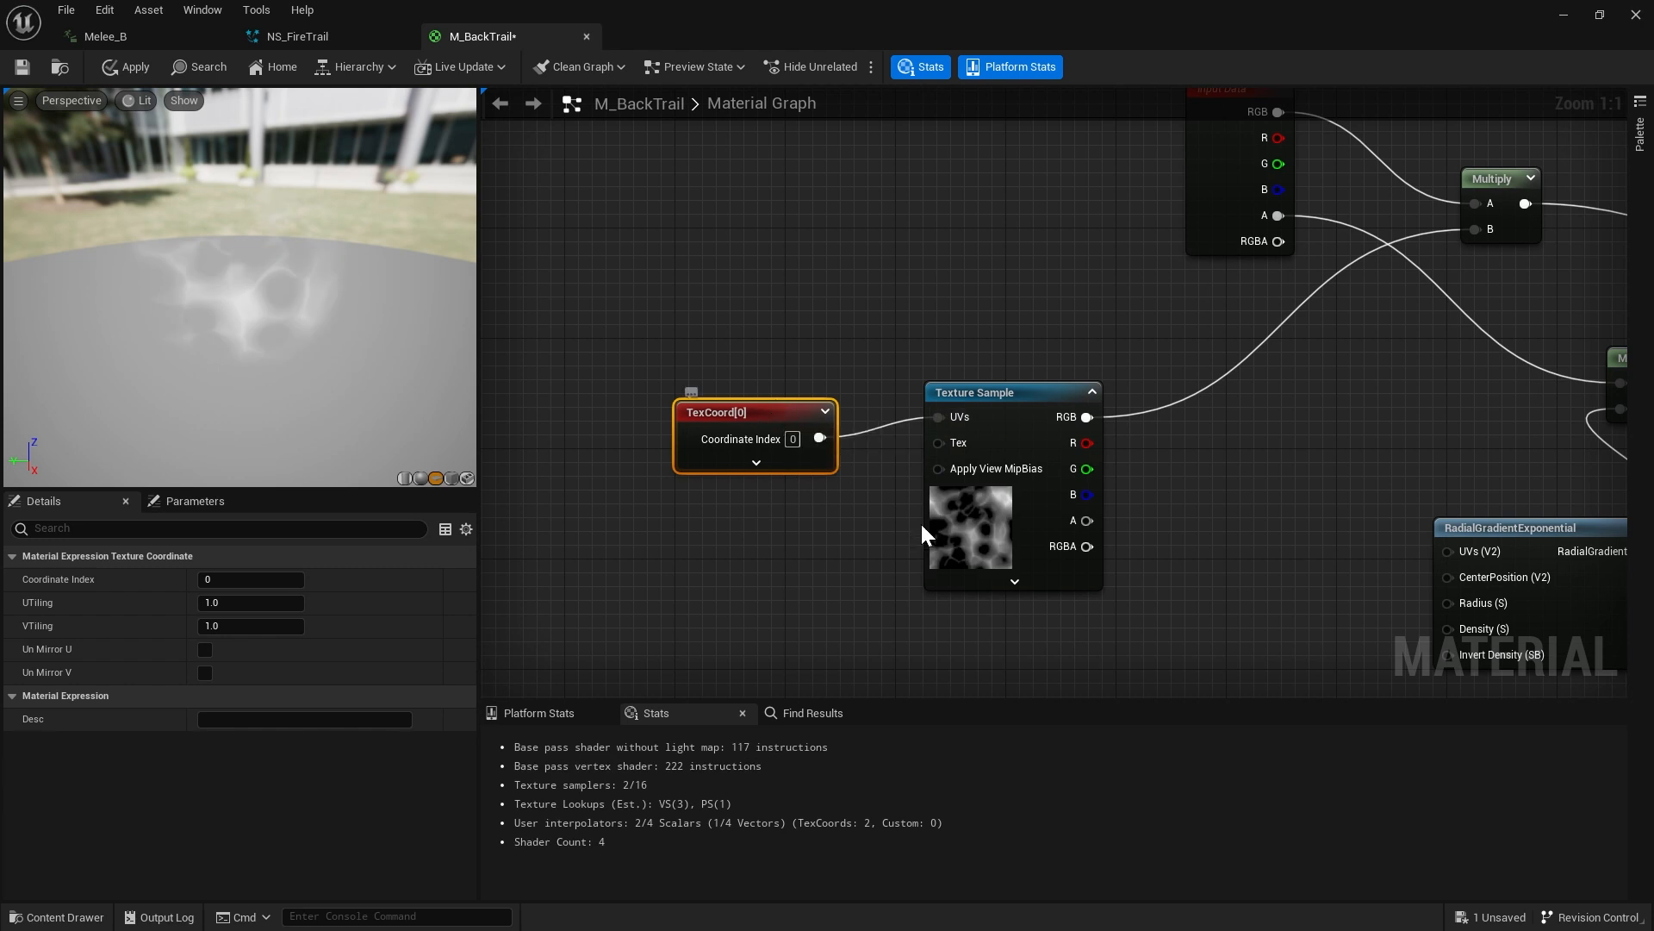
{"action": "left_click", "coordinate": [952, 541]}
Set the TexCoord node's UTiling and VTiling both to 4.0
{"action": "left_click", "coordinate": [717, 412]}
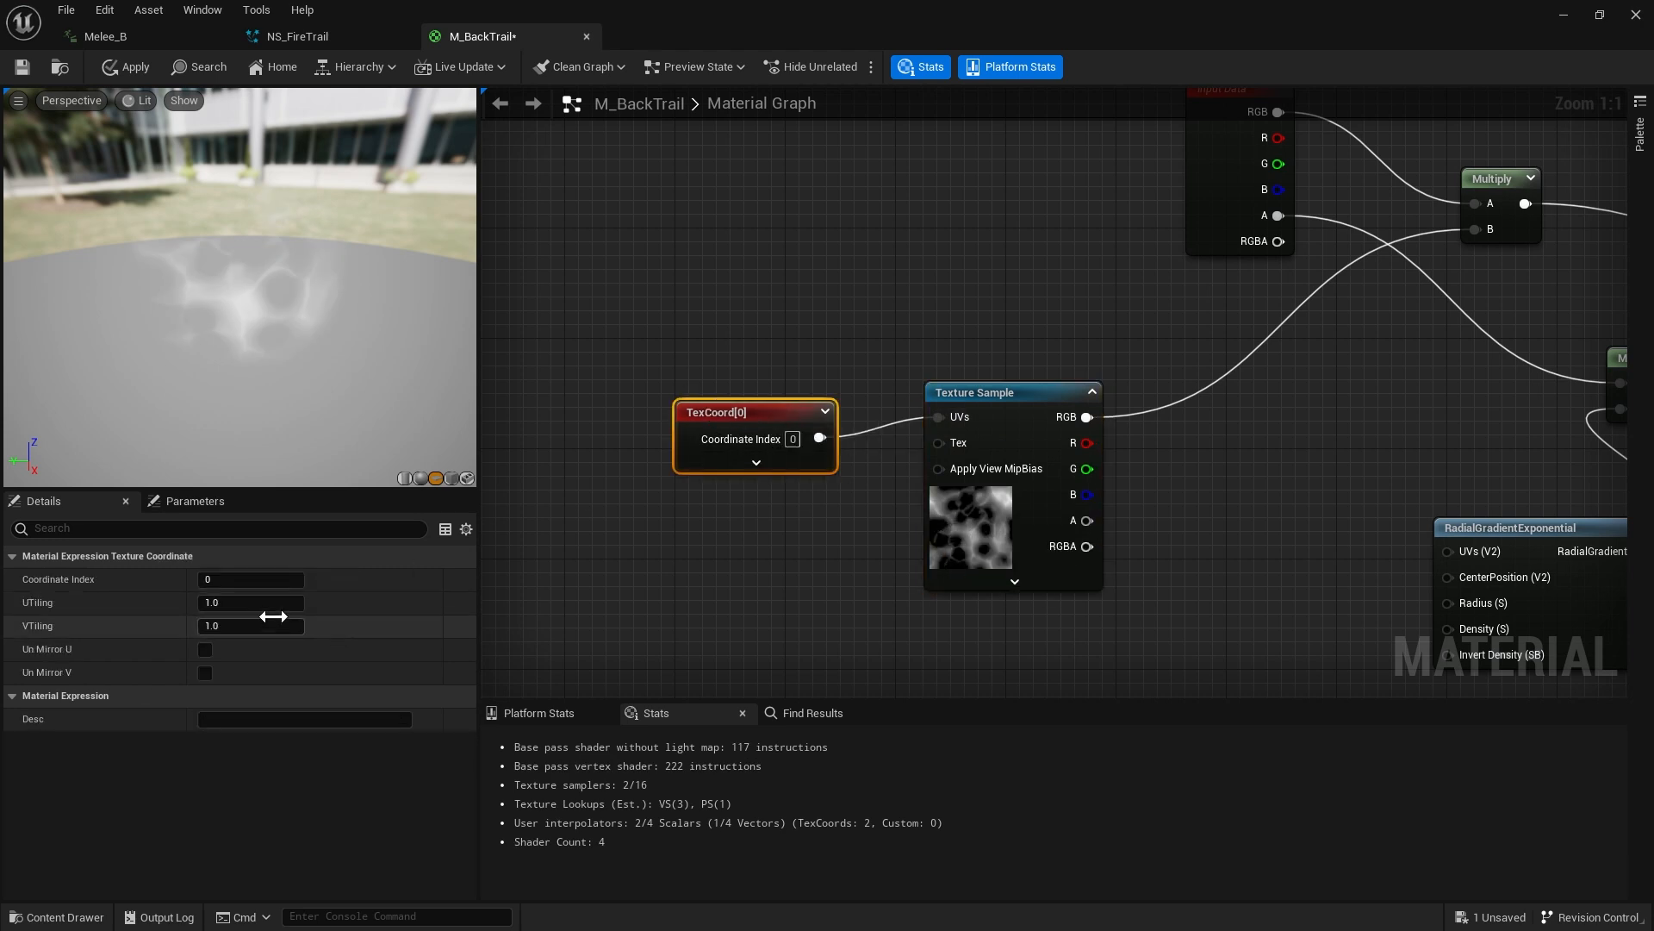
{"action": "type", "text": "4"}
{"action": "key", "text": "Tab"}
{"action": "type", "text": "4"}
{"action": "key", "text": "Tab"}
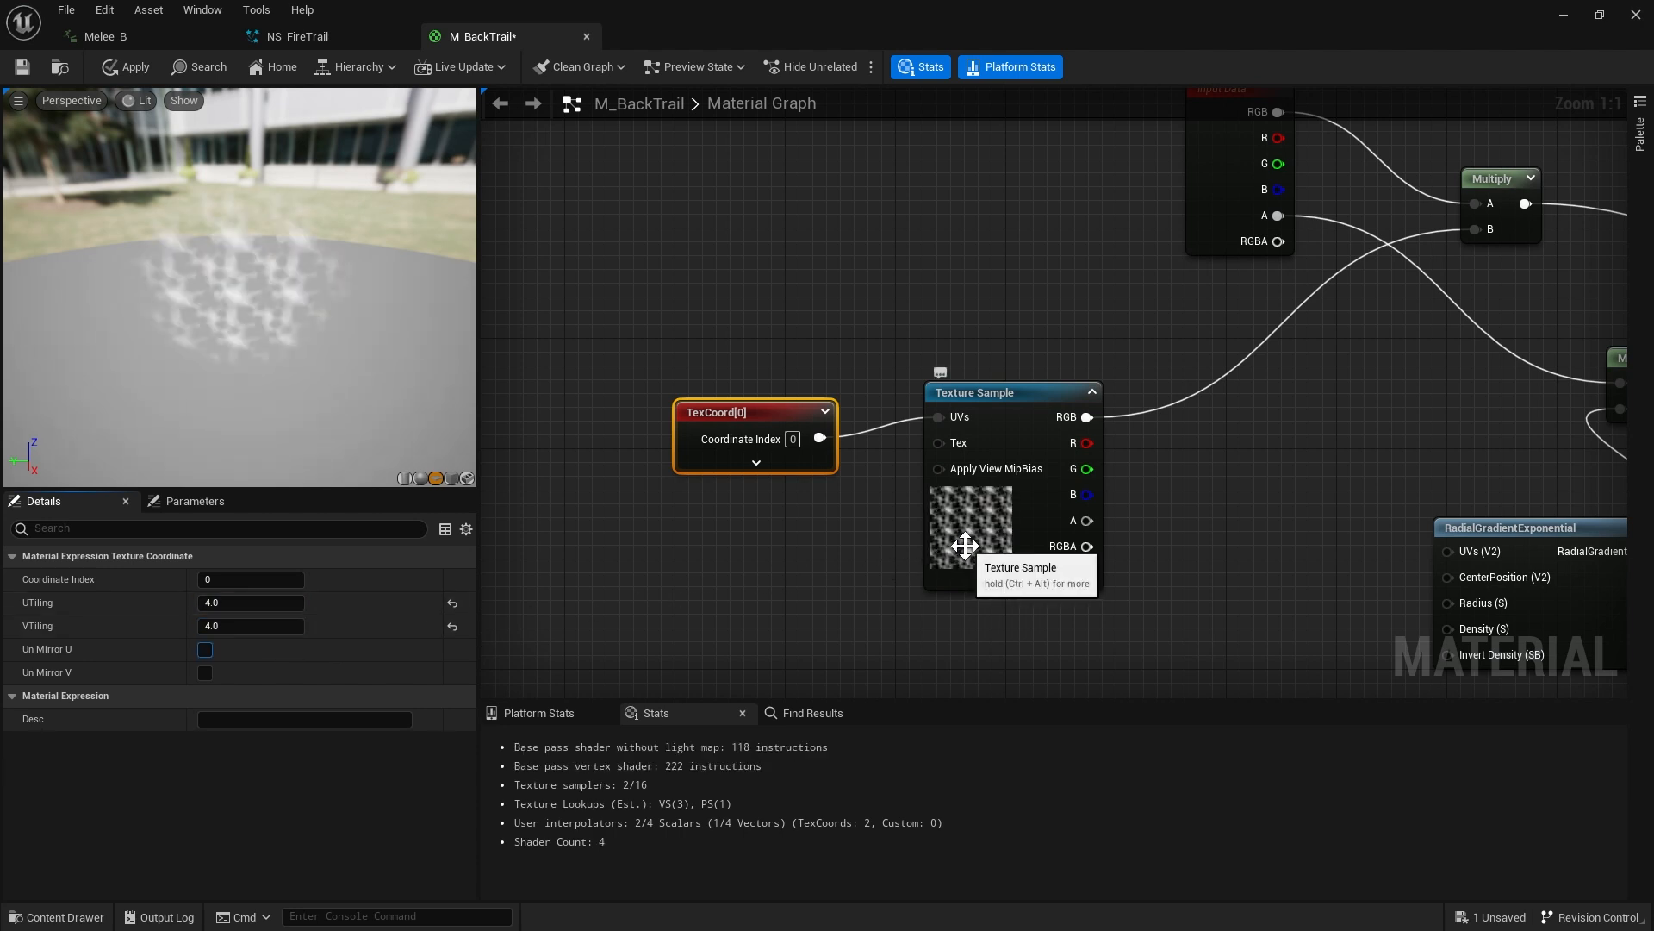
Check the tiled noise on the preview plane, apply the changes to M_BackTrail and return to the NS_FireTrail system
{"action": "left_click_drag", "start_coordinate": [355, 339], "coordinate": [297, 293]}
{"action": "left_click_drag", "start_coordinate": [302, 295], "coordinate": [250, 276]}
{"action": "right_click_drag", "start_coordinate": [302, 296], "coordinate": [345, 295]}
{"action": "left_click_drag", "start_coordinate": [302, 296], "coordinate": [371, 306]}
{"action": "left_click_drag", "start_coordinate": [204, 375], "coordinate": [228, 379]}
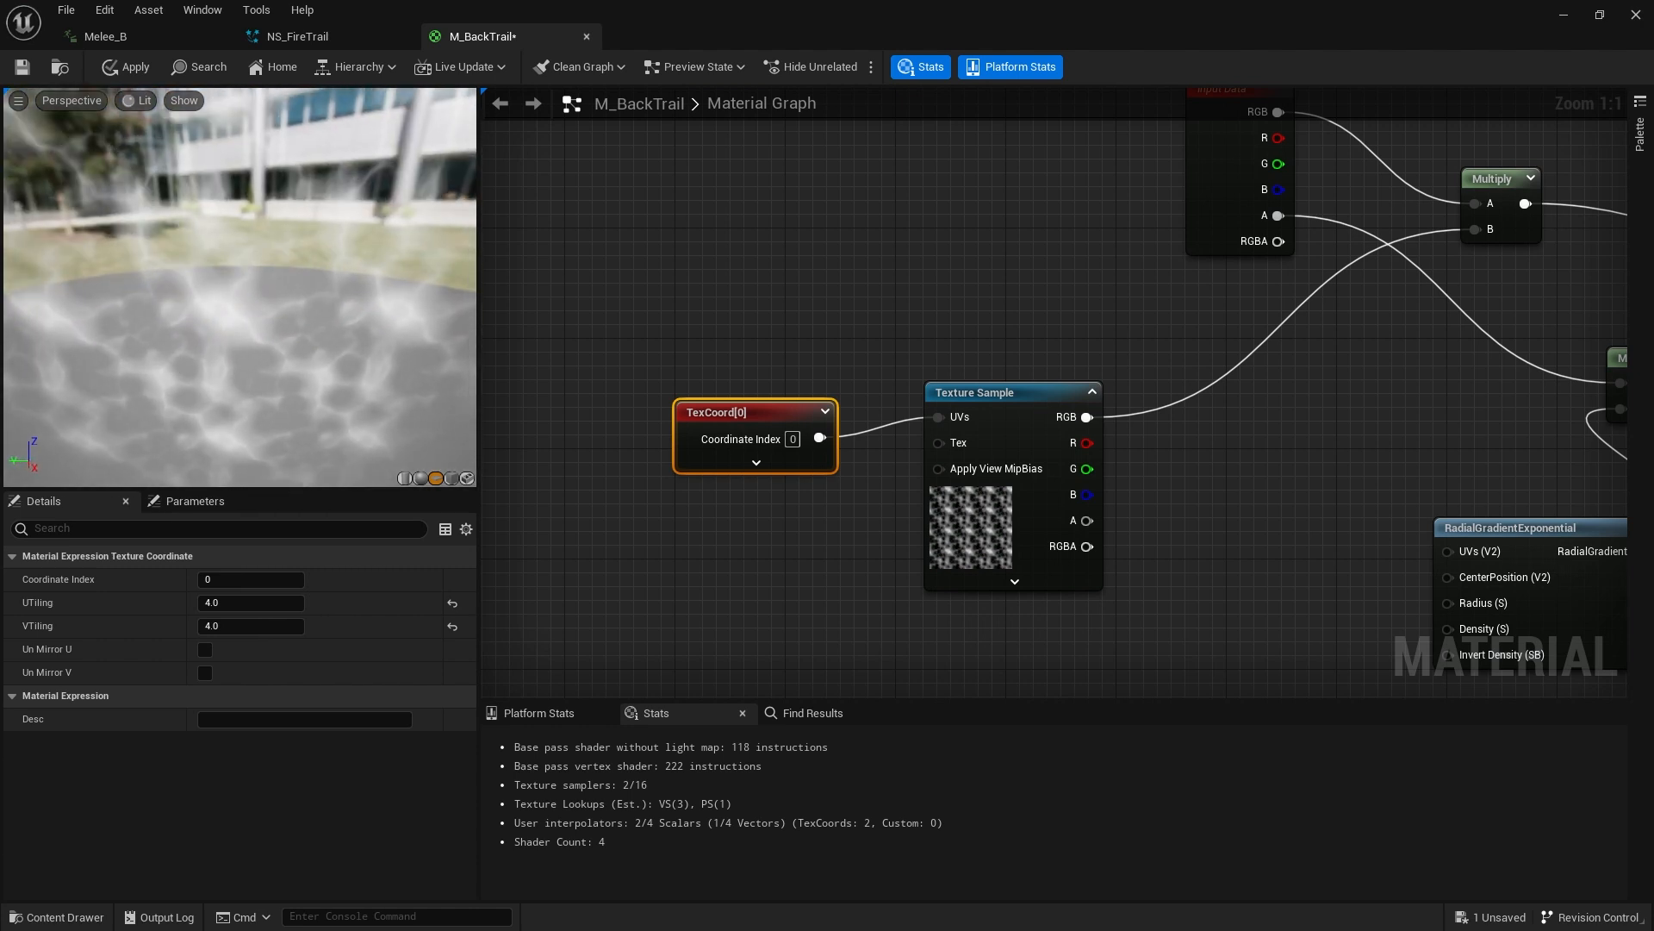
{"action": "left_click_drag", "start_coordinate": [241, 317], "coordinate": [256, 372]}
{"action": "left_click", "coordinate": [125, 68]}
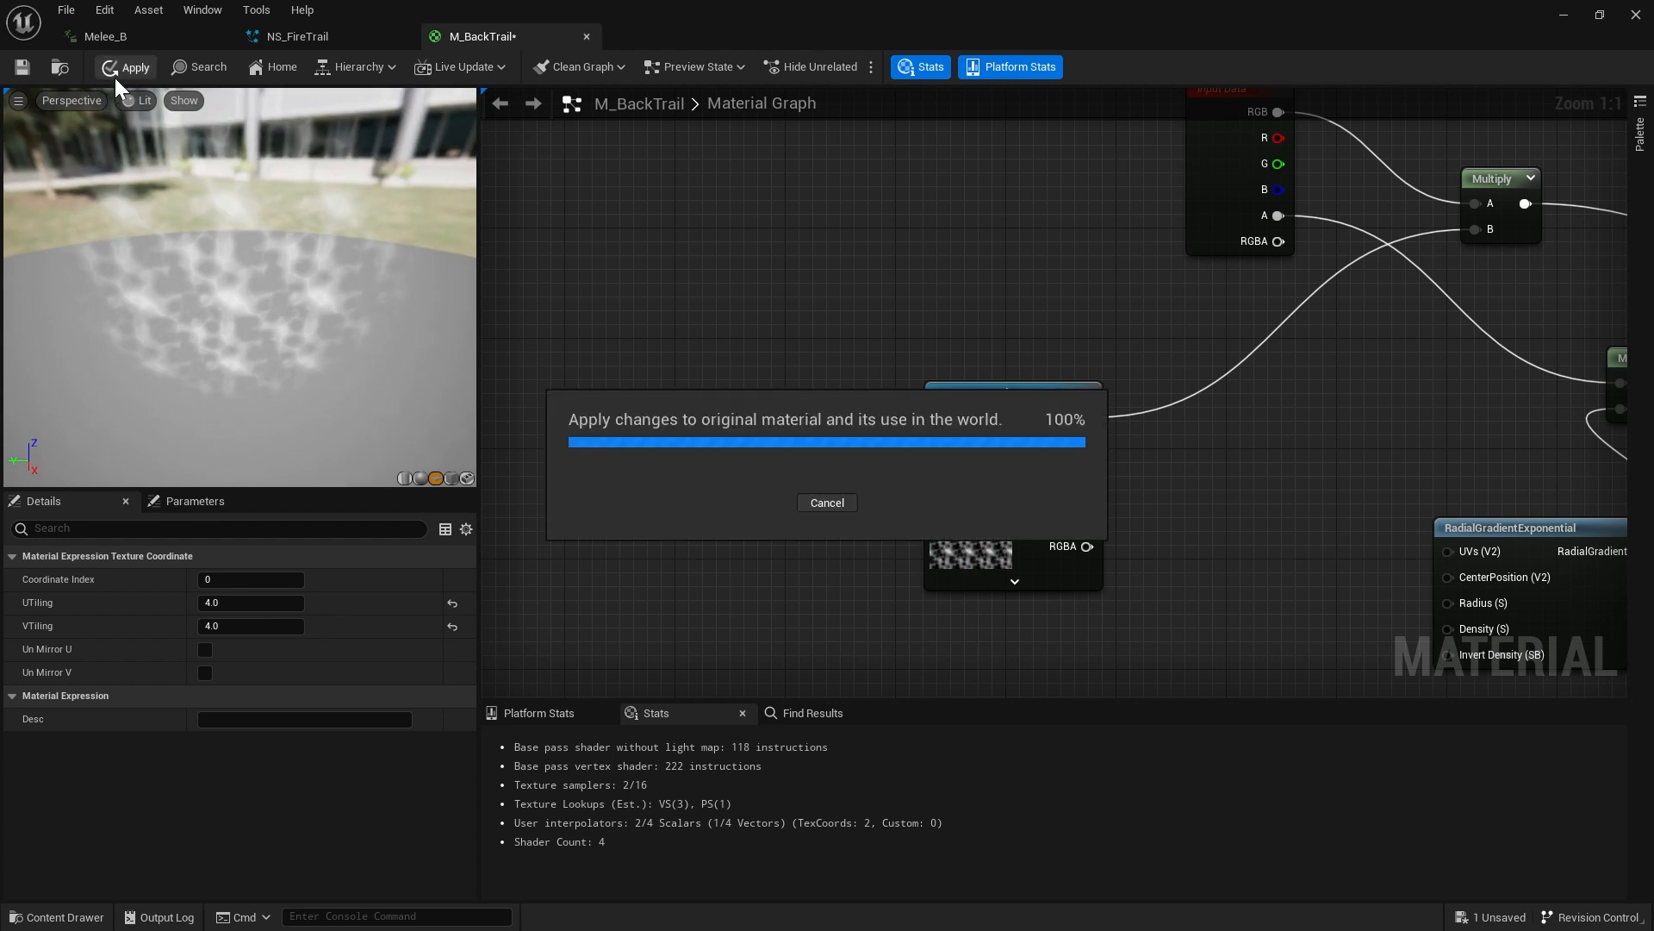
{"action": "right_click_drag", "start_coordinate": [680, 241], "coordinate": [440, 252]}
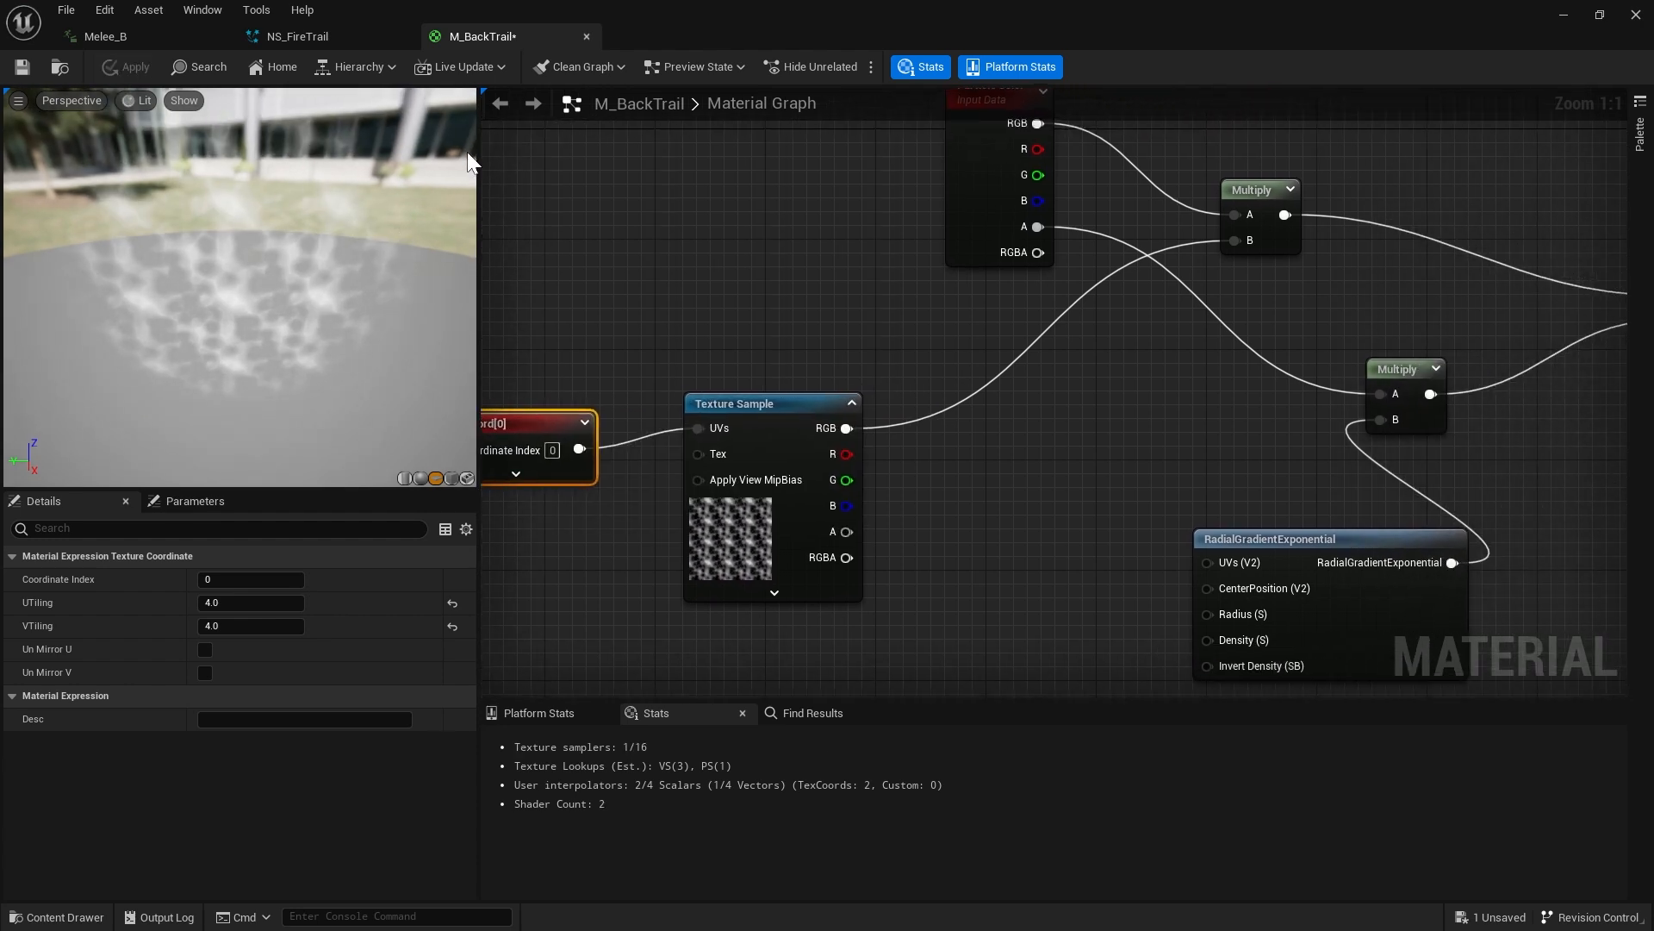
{"action": "left_click", "coordinate": [318, 39]}
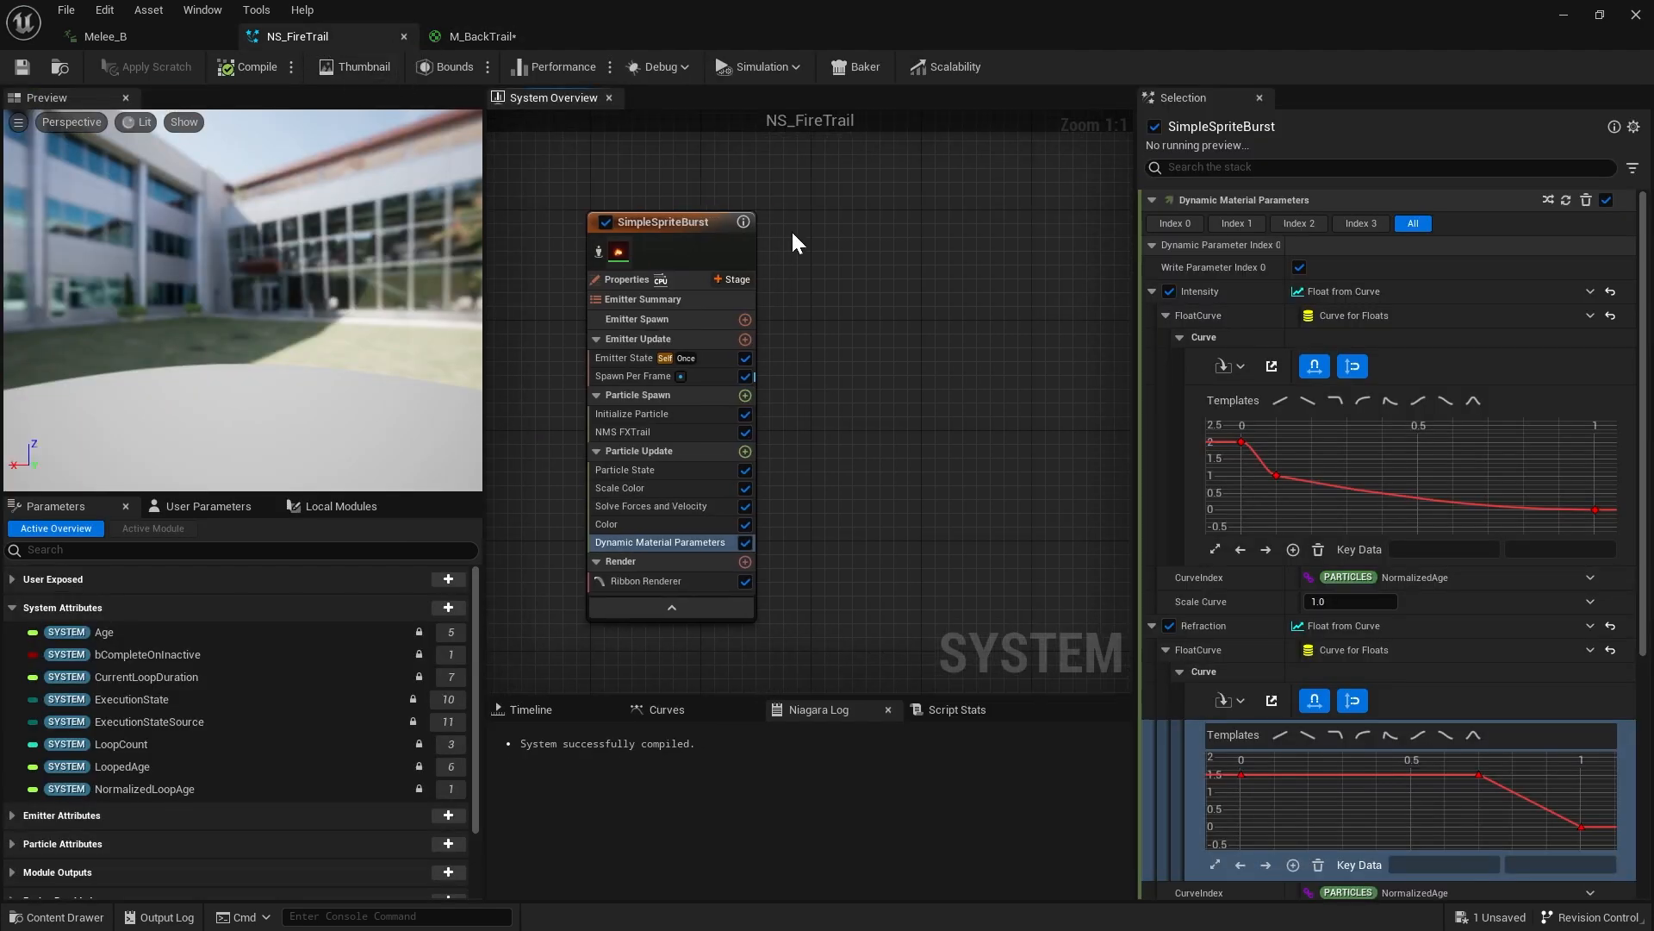
Duplicate the SimpleSpriteBurst emitter and place the copy beside the original in the system overview
{"action": "left_click", "coordinate": [724, 252]}
{"action": "left_click", "coordinate": [849, 255]}
{"action": "key", "text": "ctrl+v"}
{"action": "left_click", "coordinate": [968, 257]}
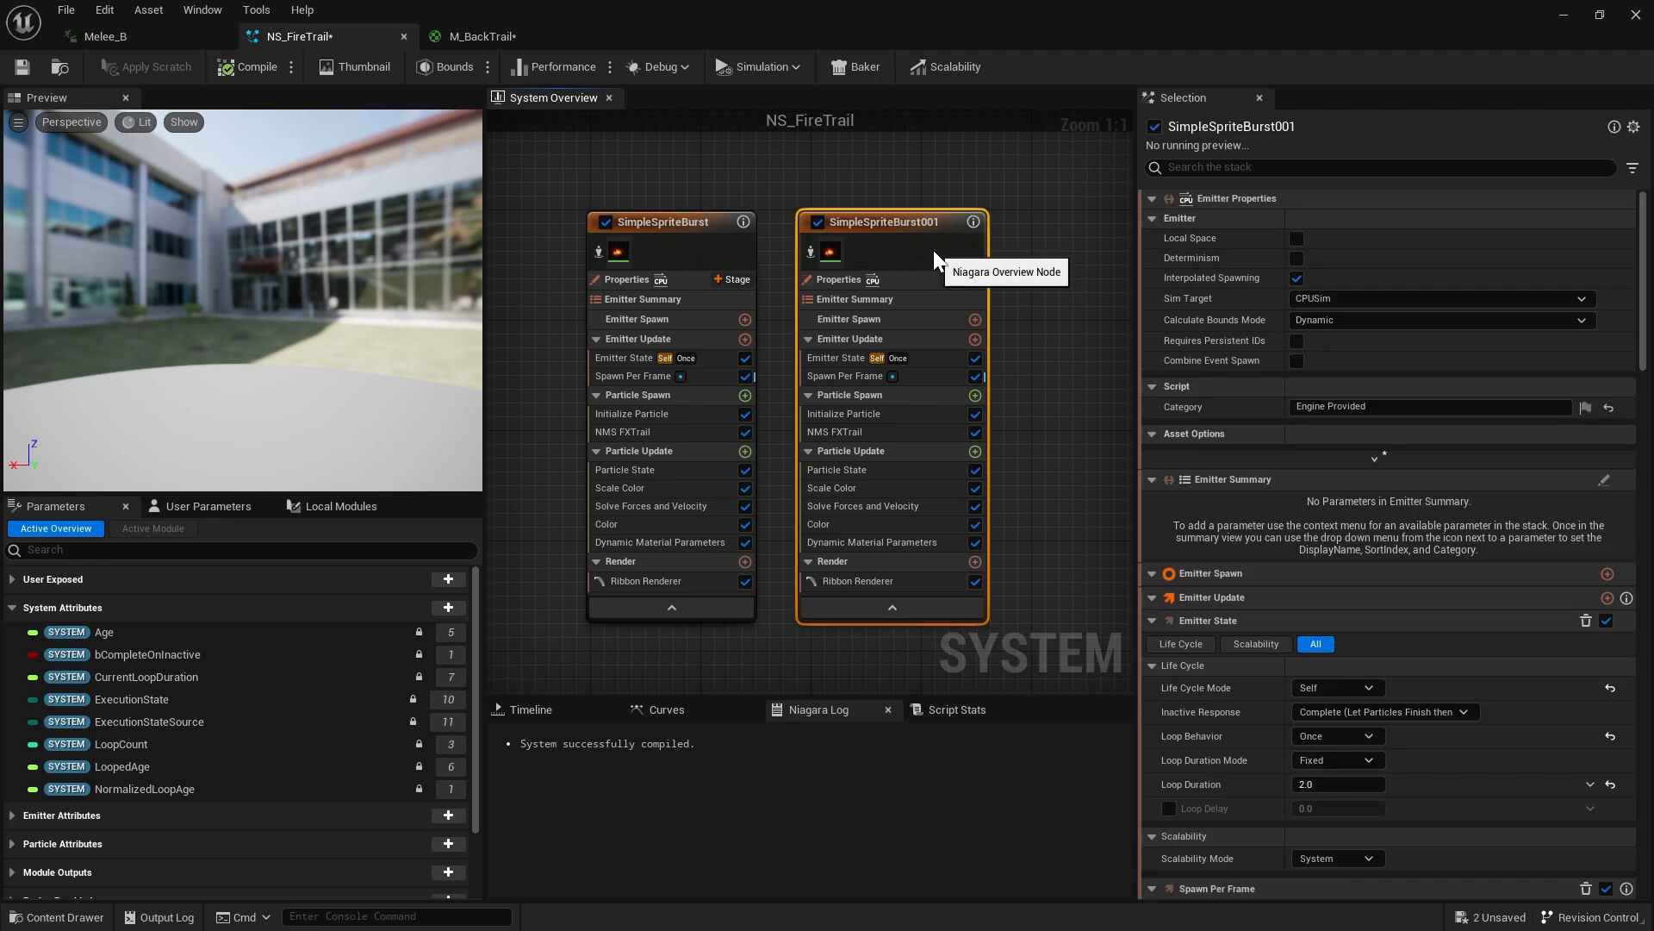
Assign M_BackTrail as the material of the duplicated emitter's Ribbon Renderer and replay the Melee_B swing to check the trail
{"action": "left_click", "coordinate": [938, 579]}
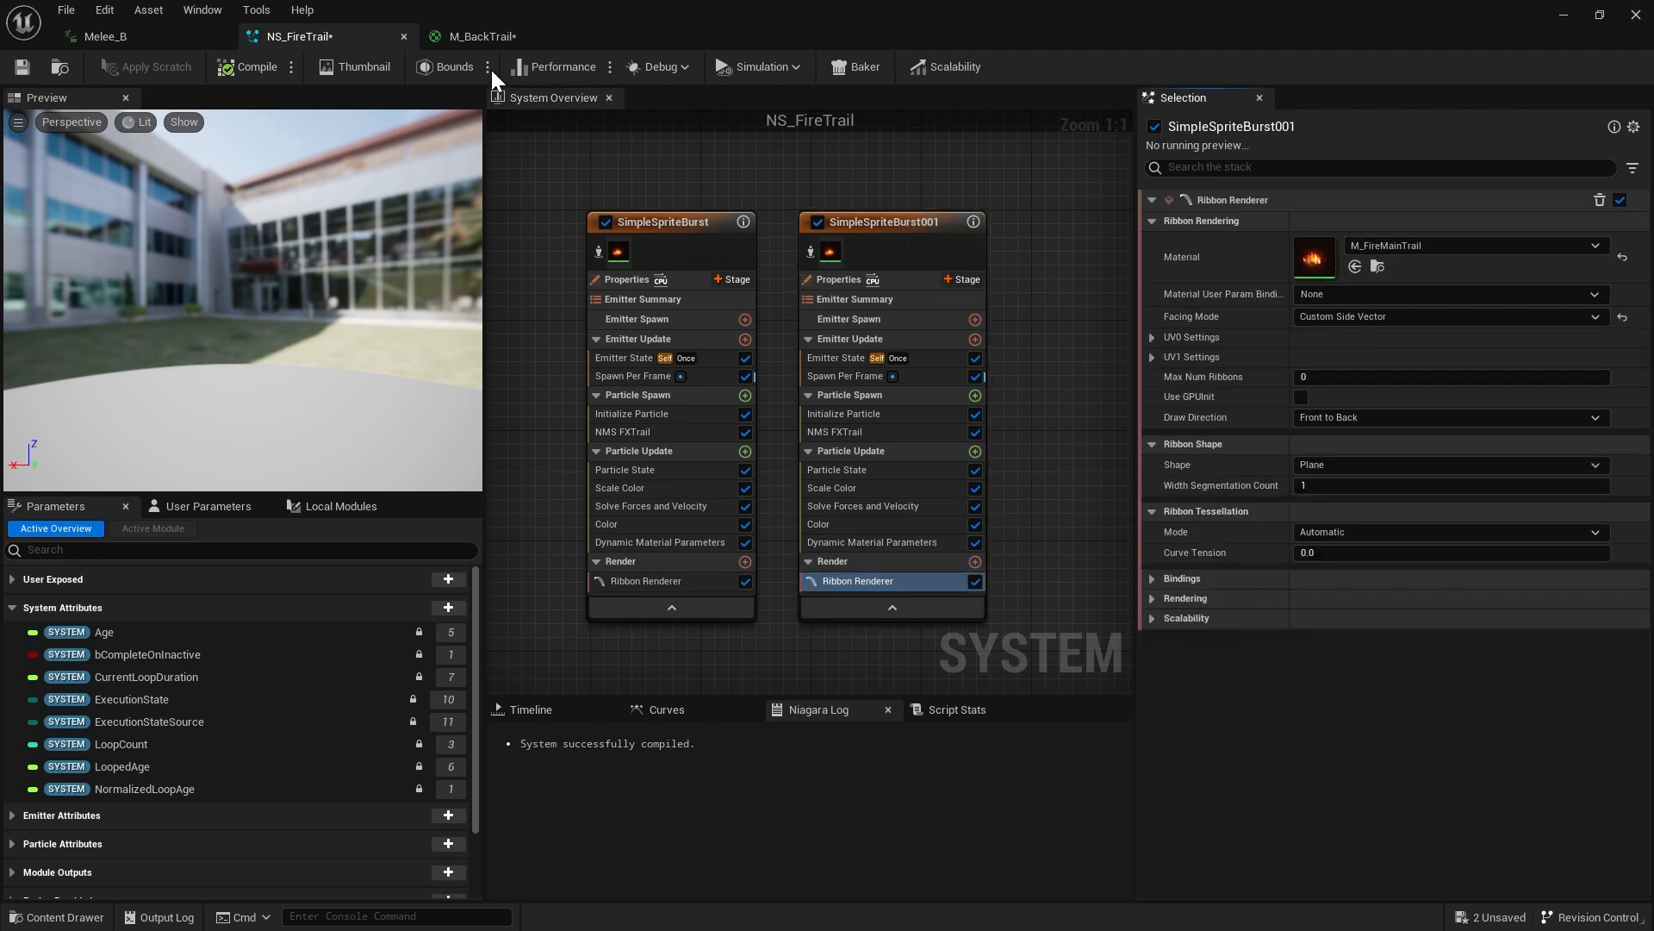
{"action": "left_click", "coordinate": [483, 36]}
{"action": "left_click", "coordinate": [64, 69]}
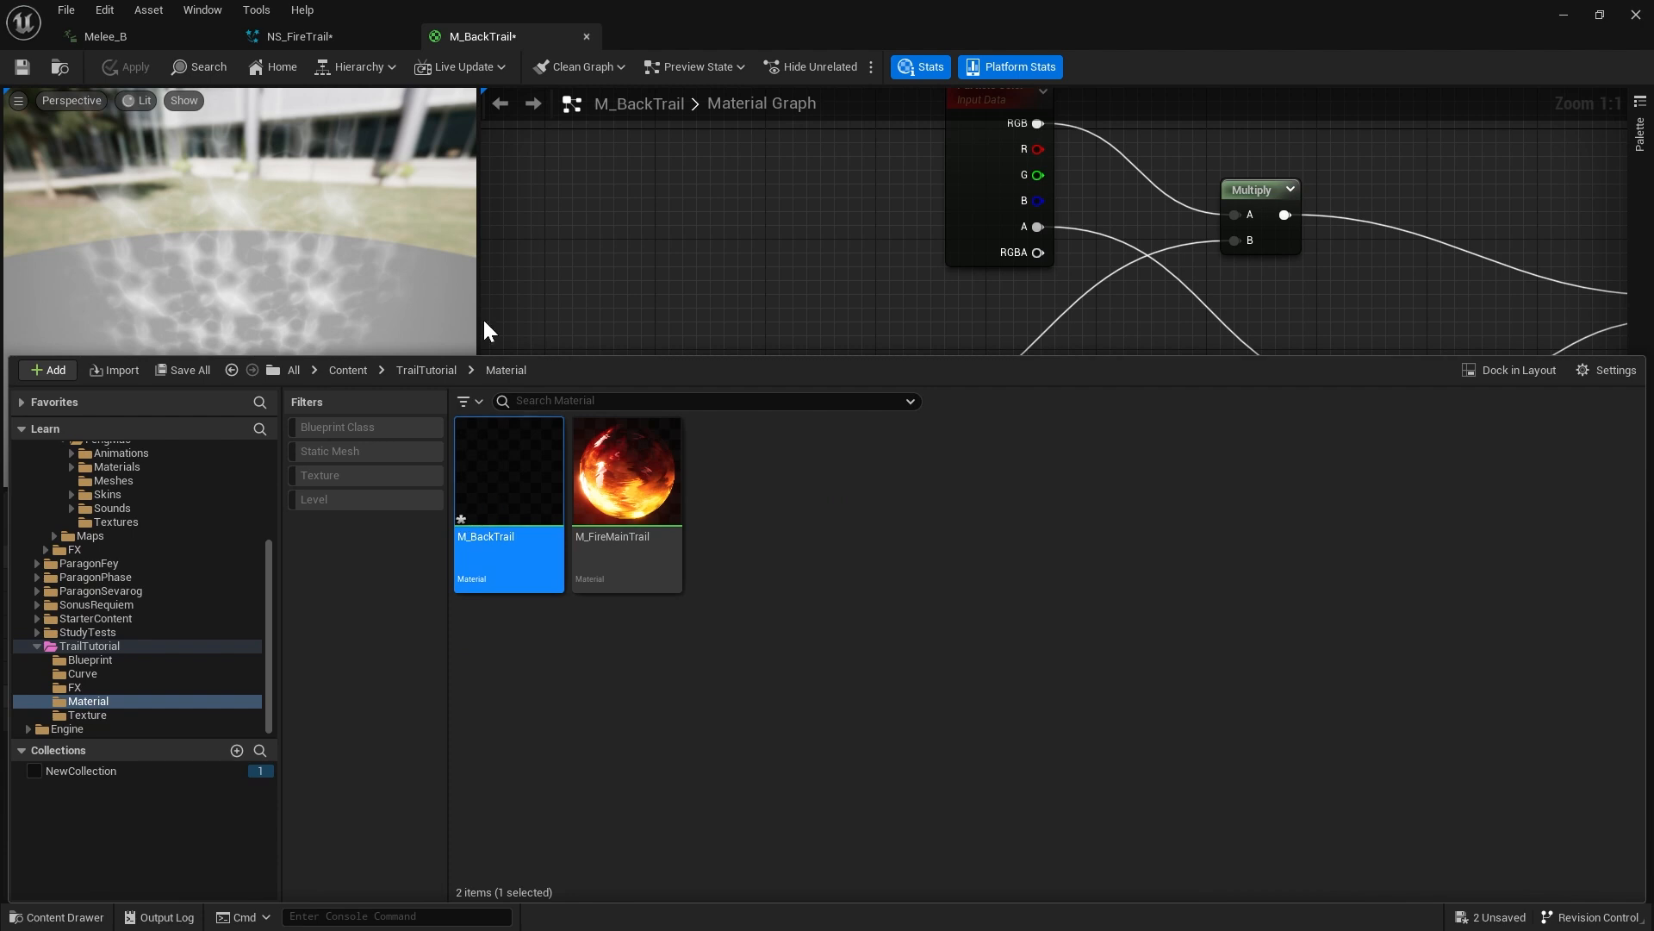
{"action": "left_click", "coordinate": [318, 37]}
{"action": "left_click", "coordinate": [1356, 267]}
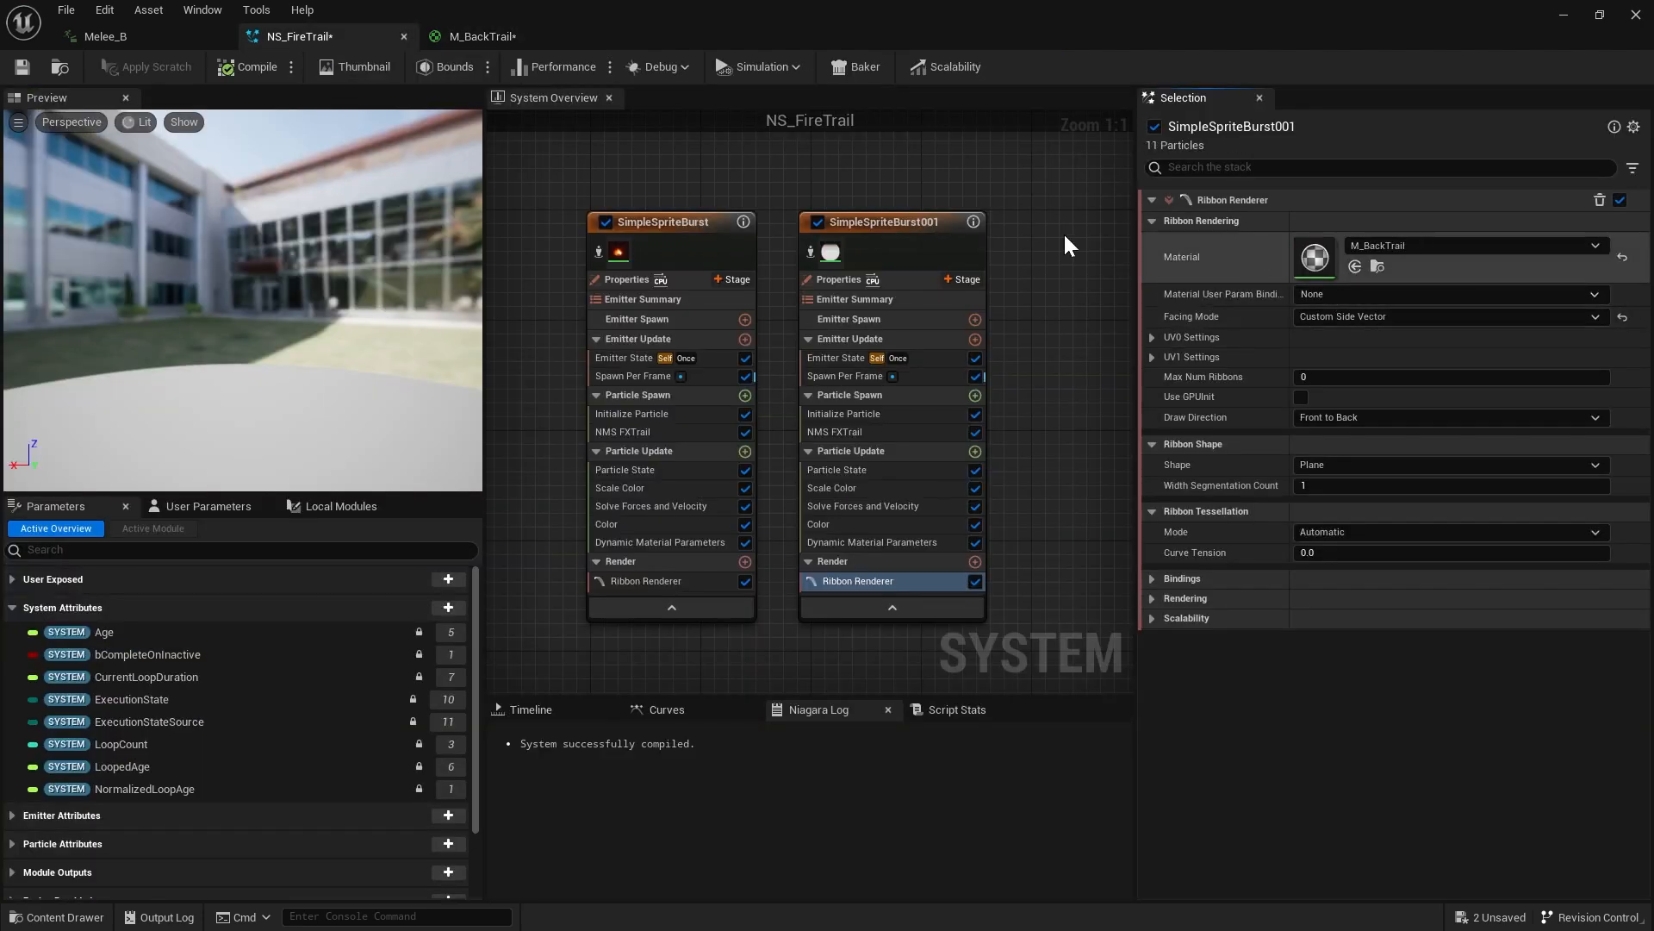
{"action": "left_click", "coordinate": [141, 37]}
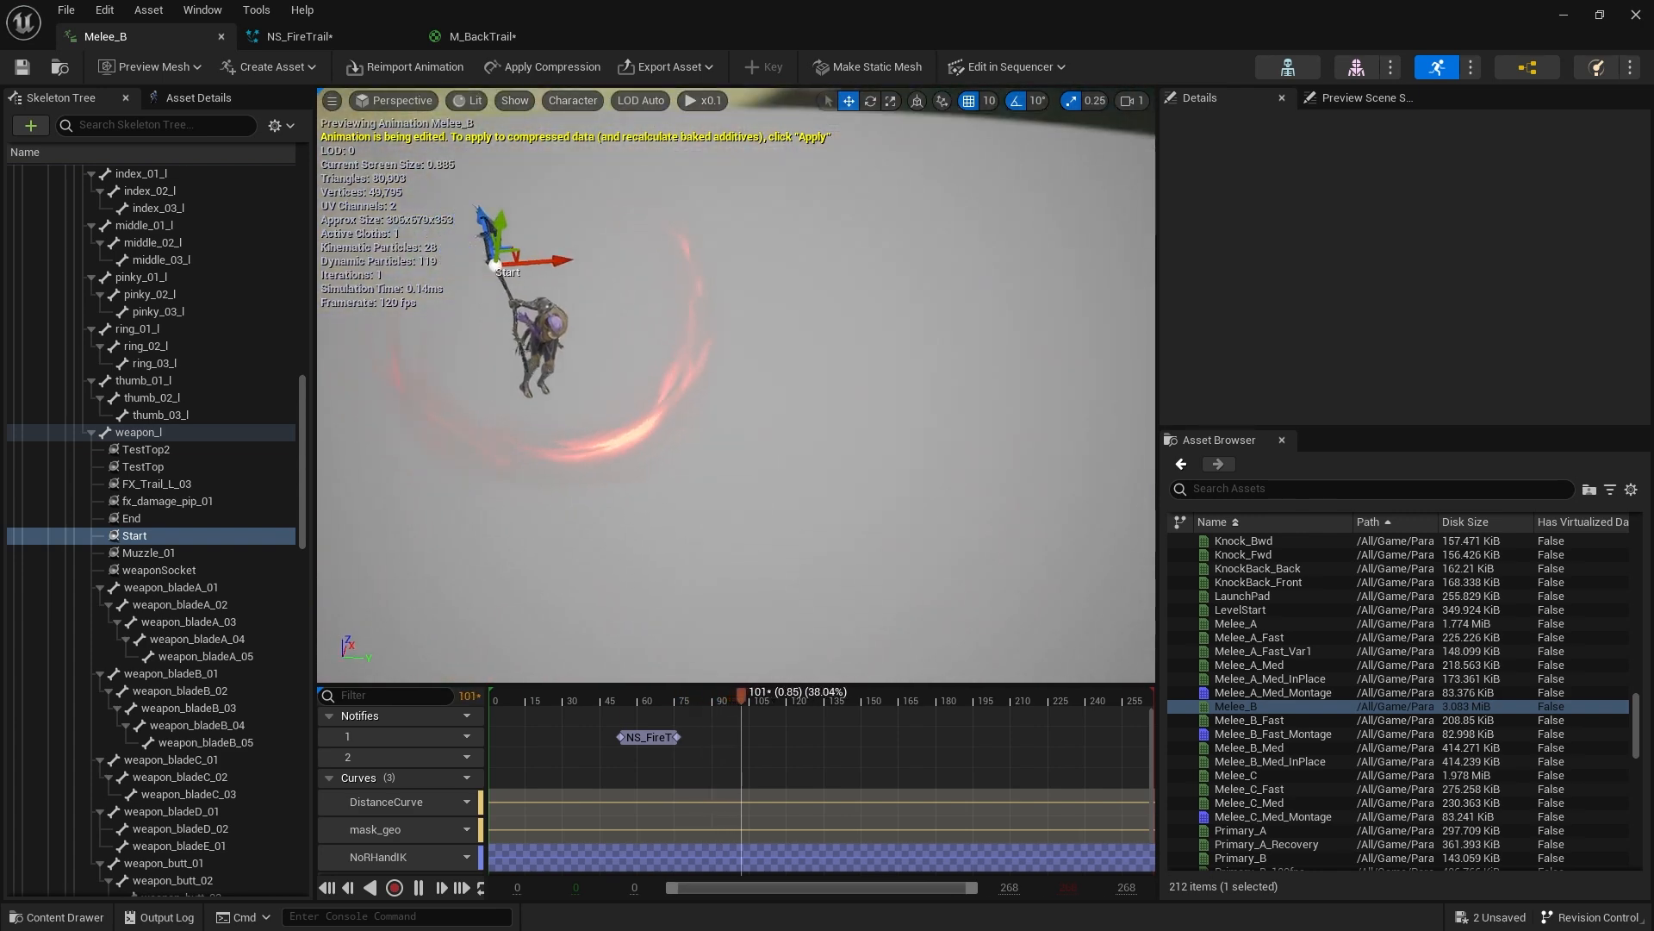
{"action": "left_click", "coordinate": [600, 697]}
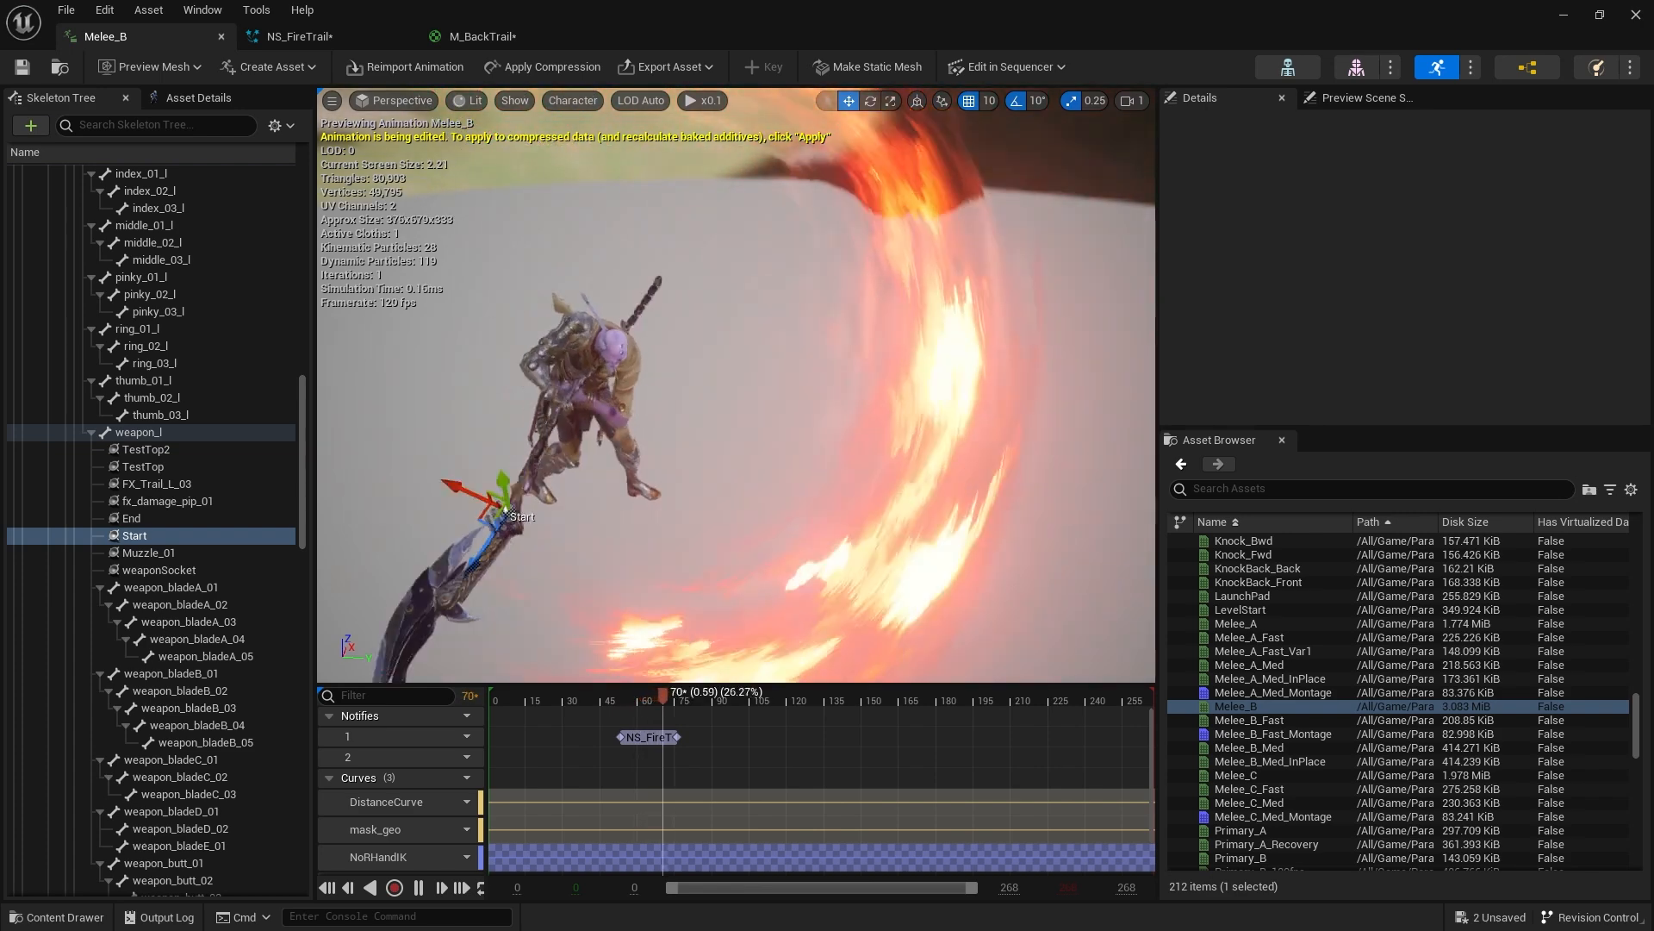
{"action": "left_click", "coordinate": [611, 696]}
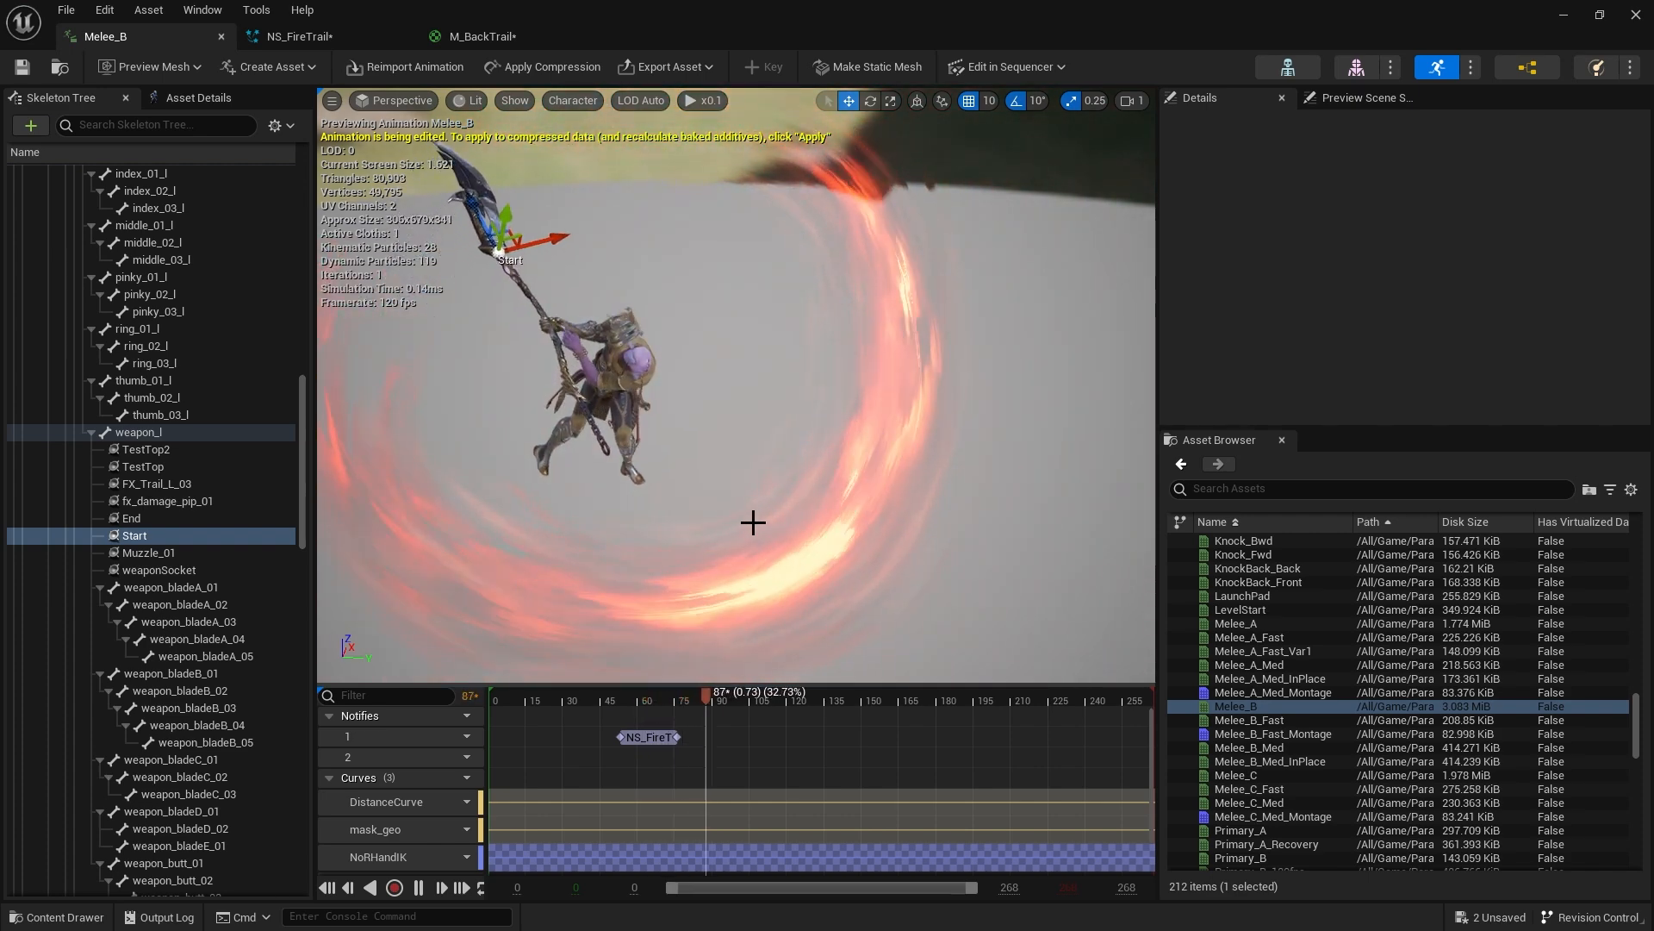
{"action": "left_click", "coordinate": [602, 696]}
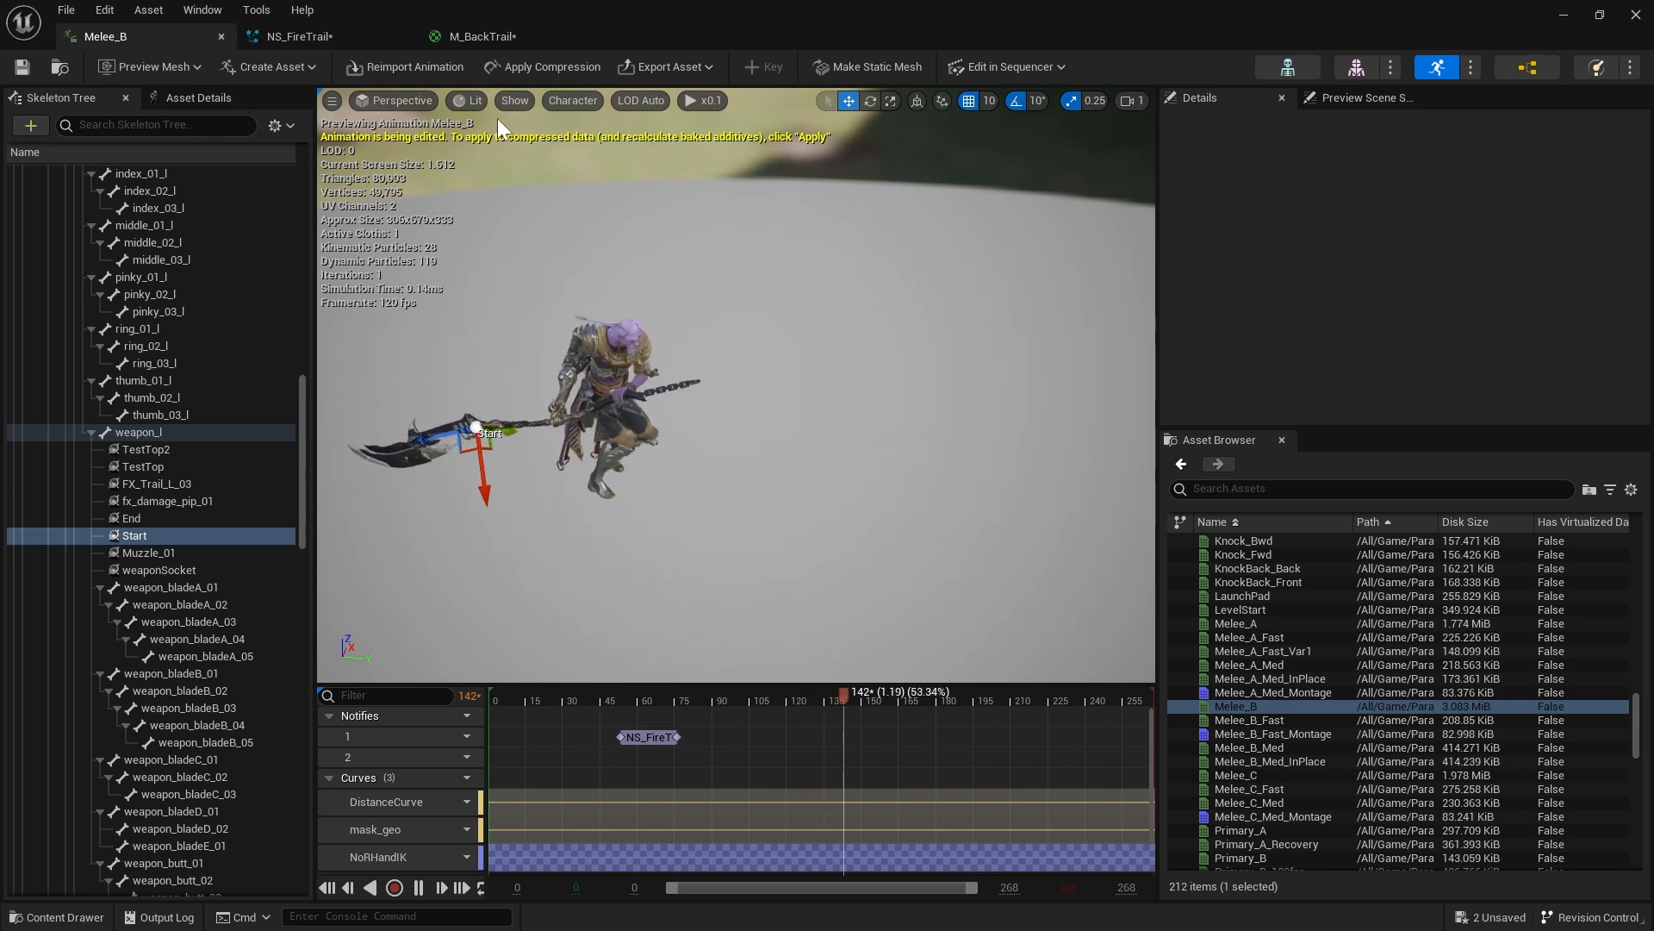
Recolour the start key of SimpleSpriteBurst001's Color gradient to blue with hue 232.869, saturation 0.914593 and value 0.708333
{"action": "left_click", "coordinate": [310, 34]}
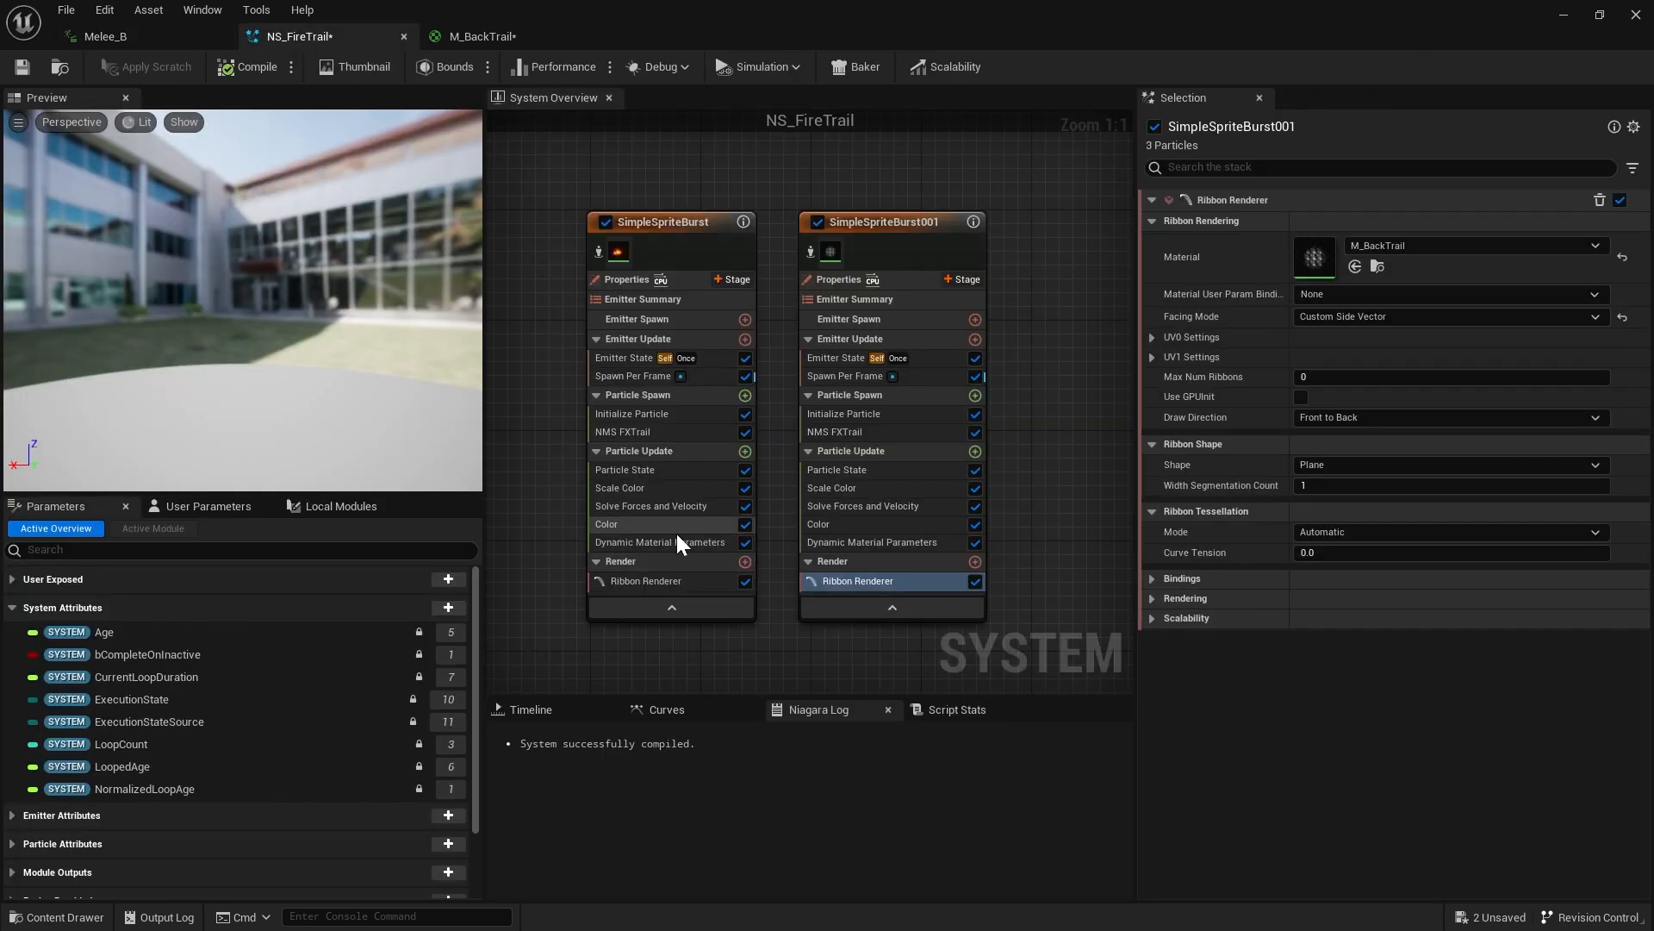
{"action": "left_click", "coordinate": [836, 527]}
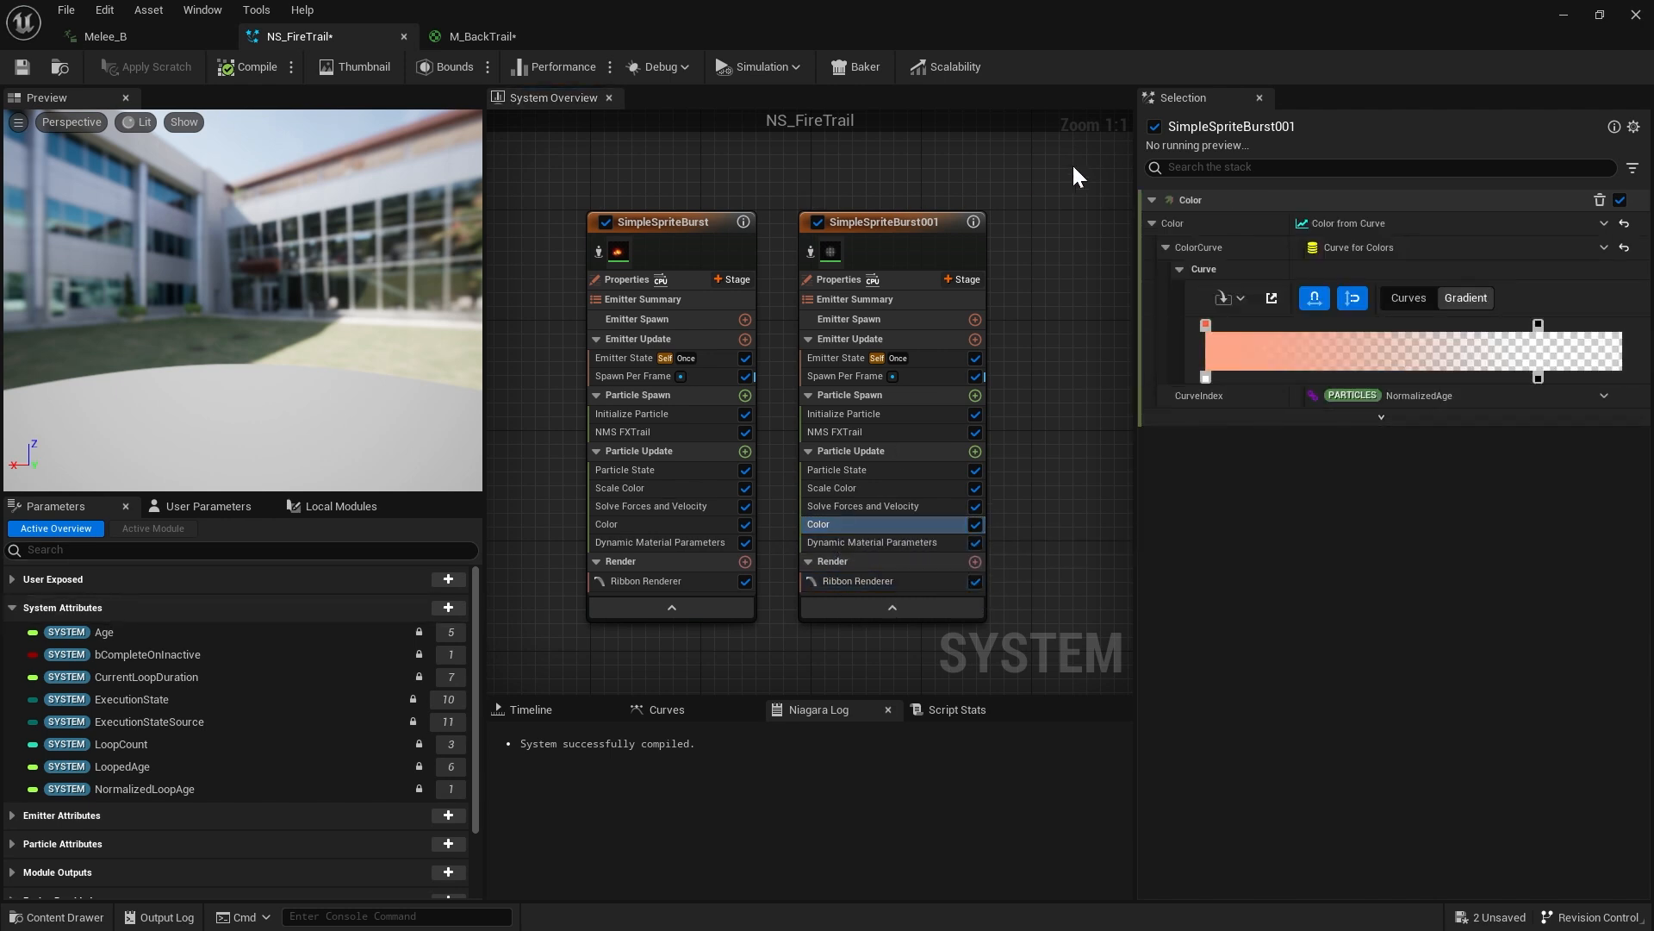
{"action": "double_click", "coordinate": [1205, 325]}
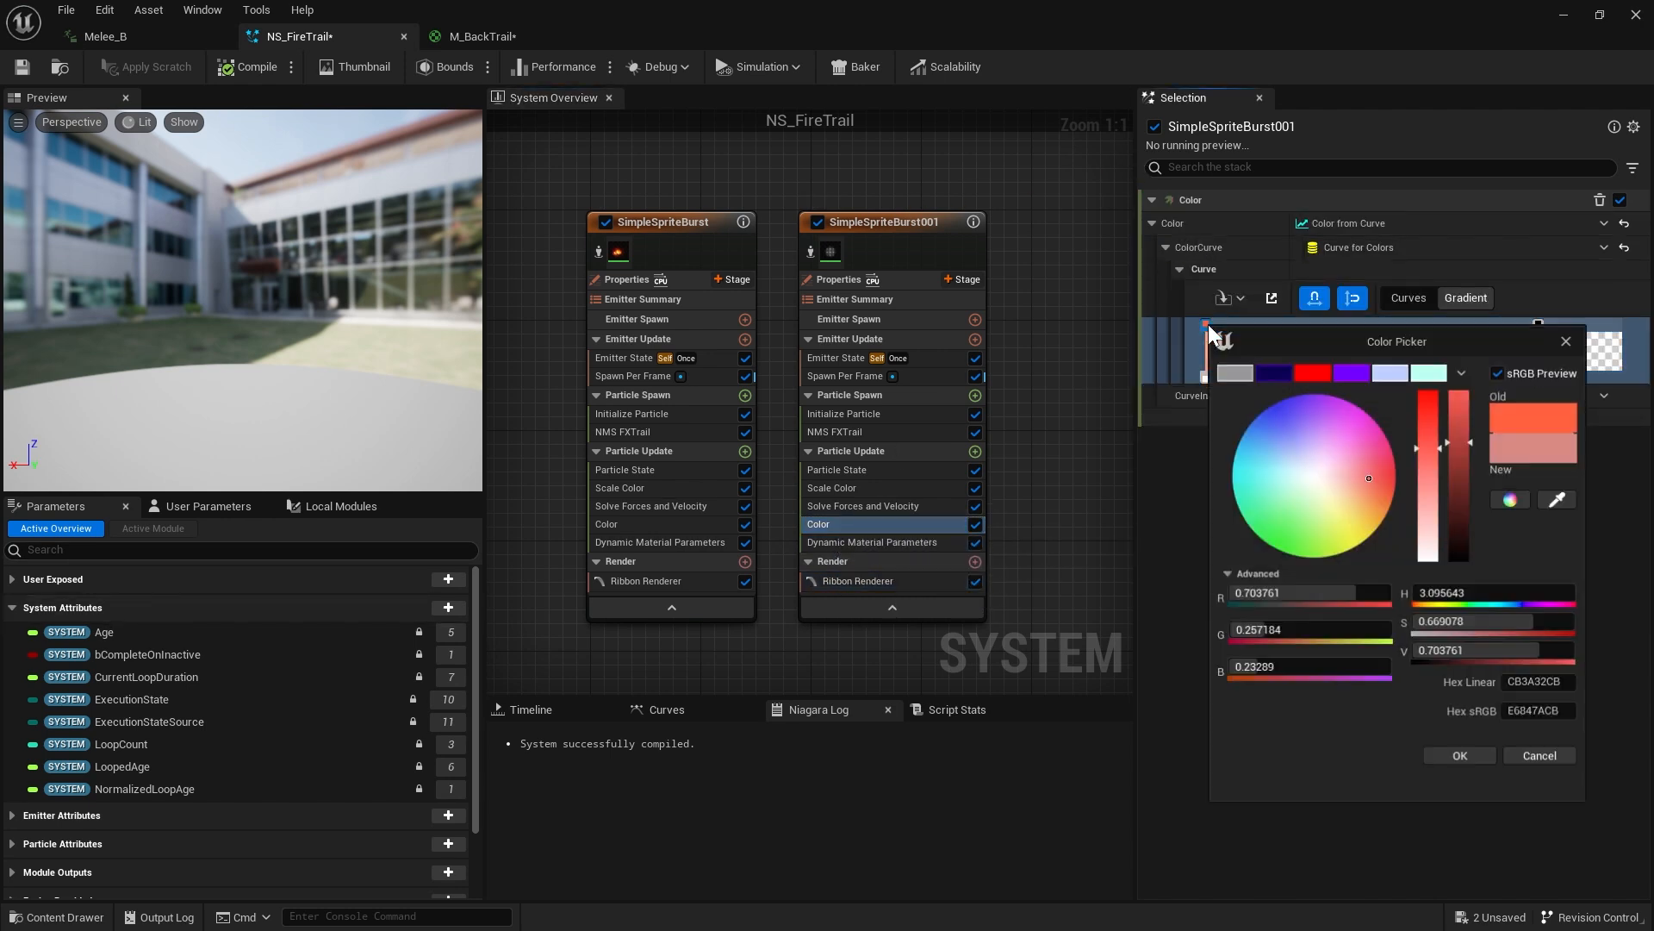
{"action": "left_click_drag", "start_coordinate": [1314, 431], "coordinate": [1270, 417]}
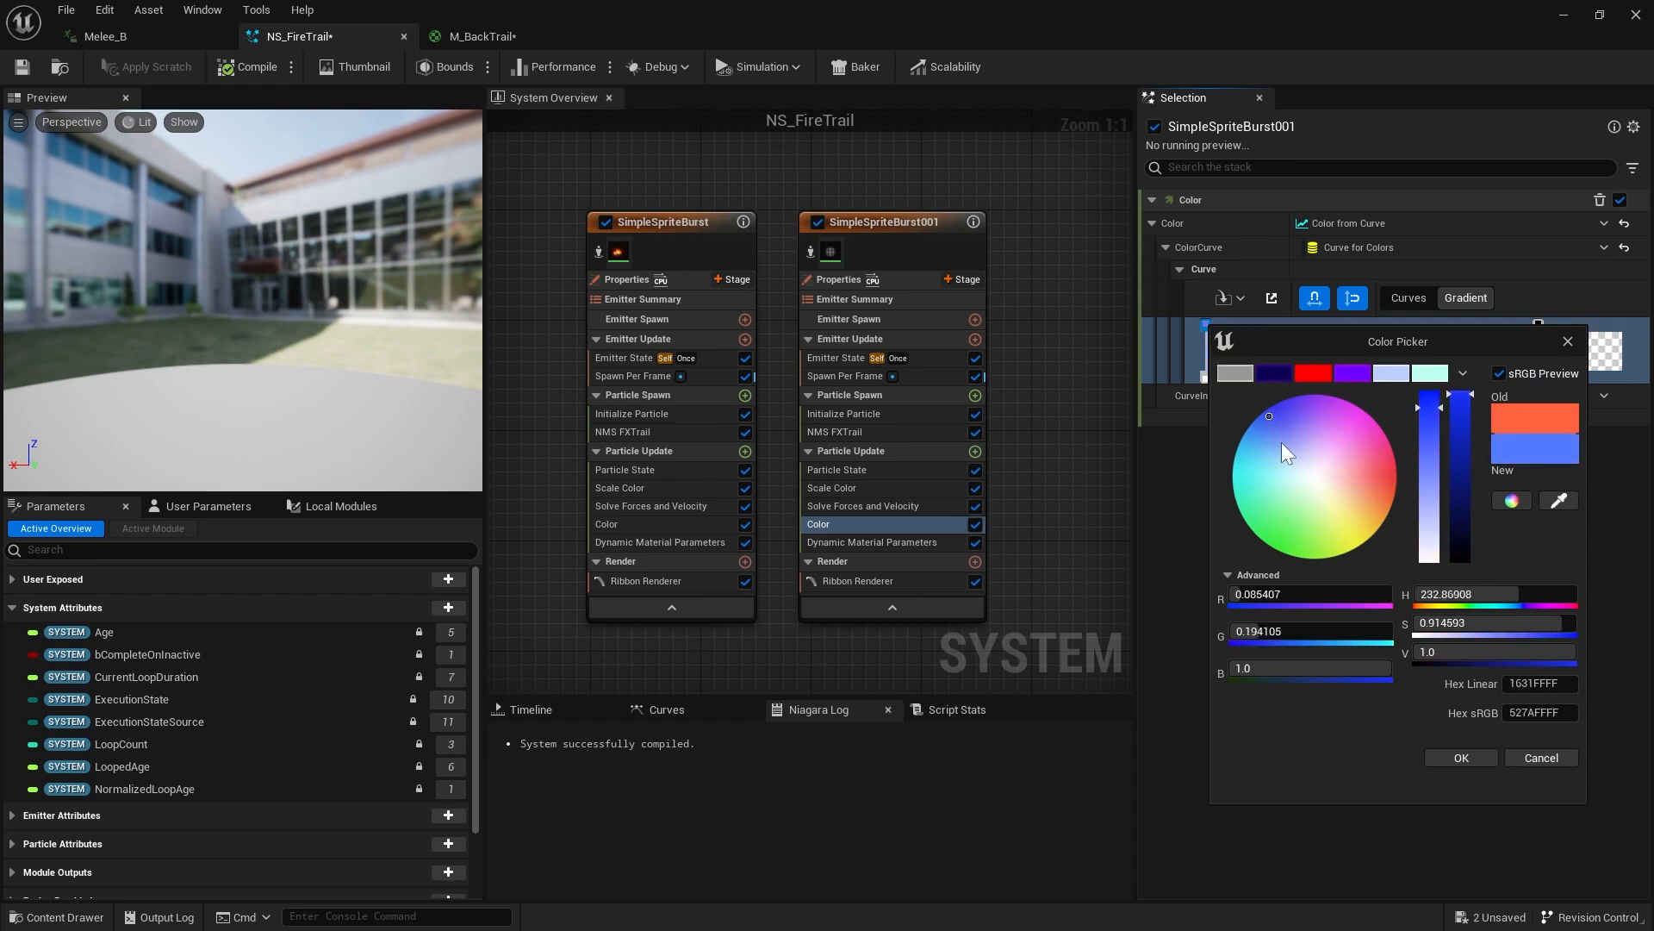
{"action": "left_click", "coordinate": [1462, 758]}
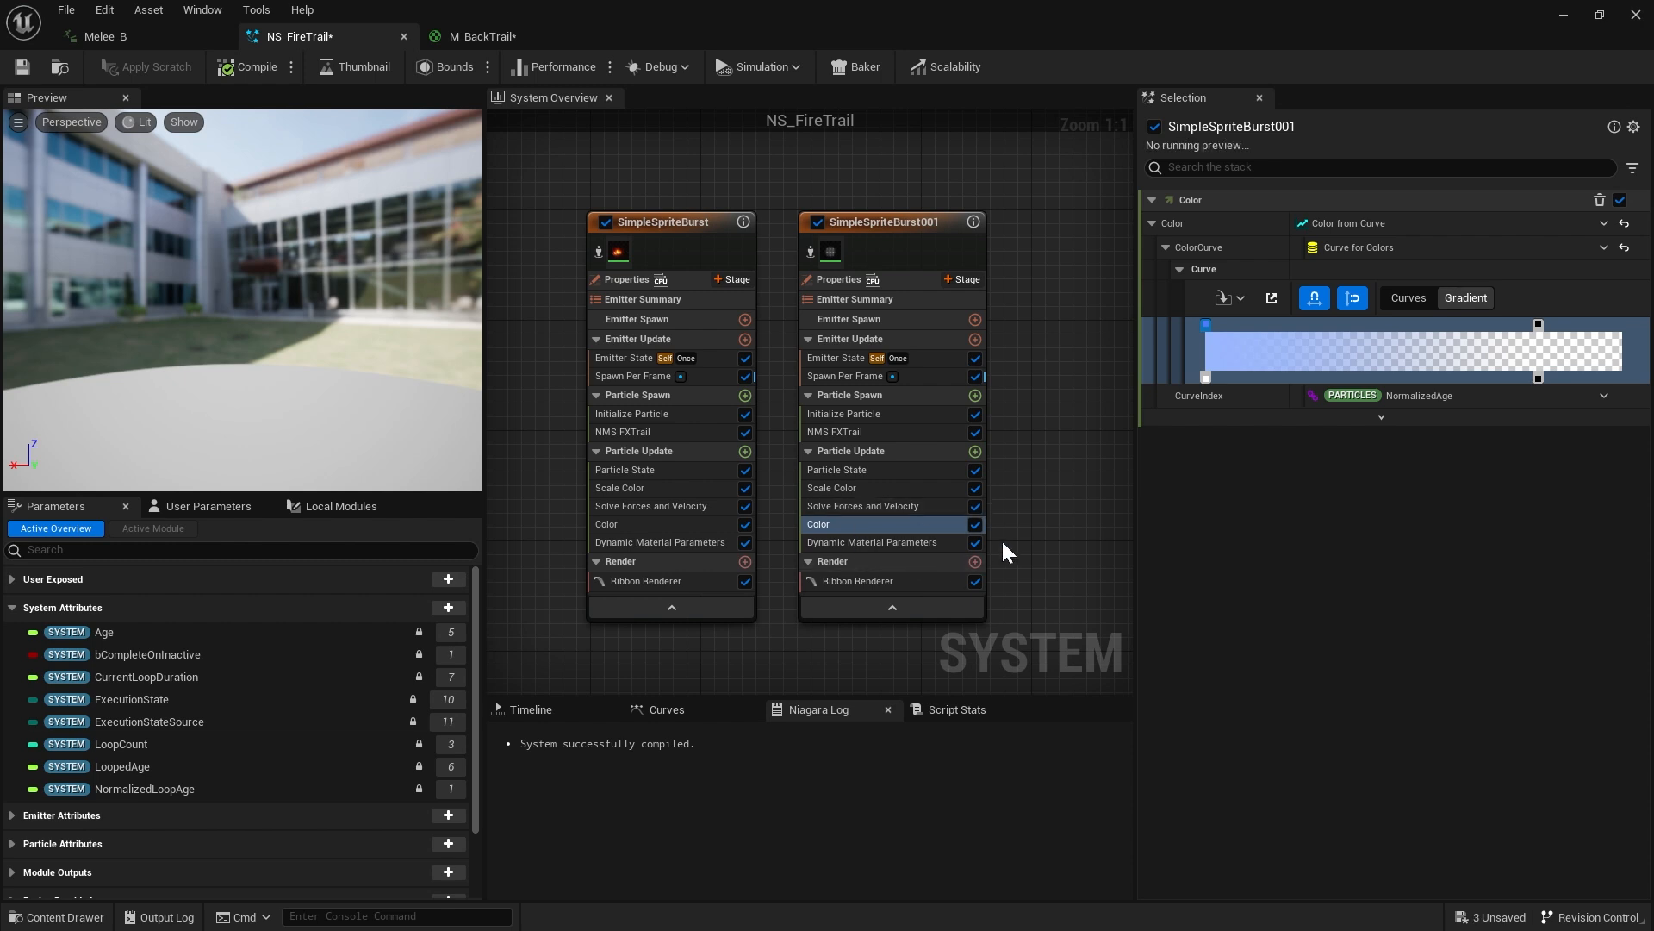
{"action": "double_click", "coordinate": [1206, 326]}
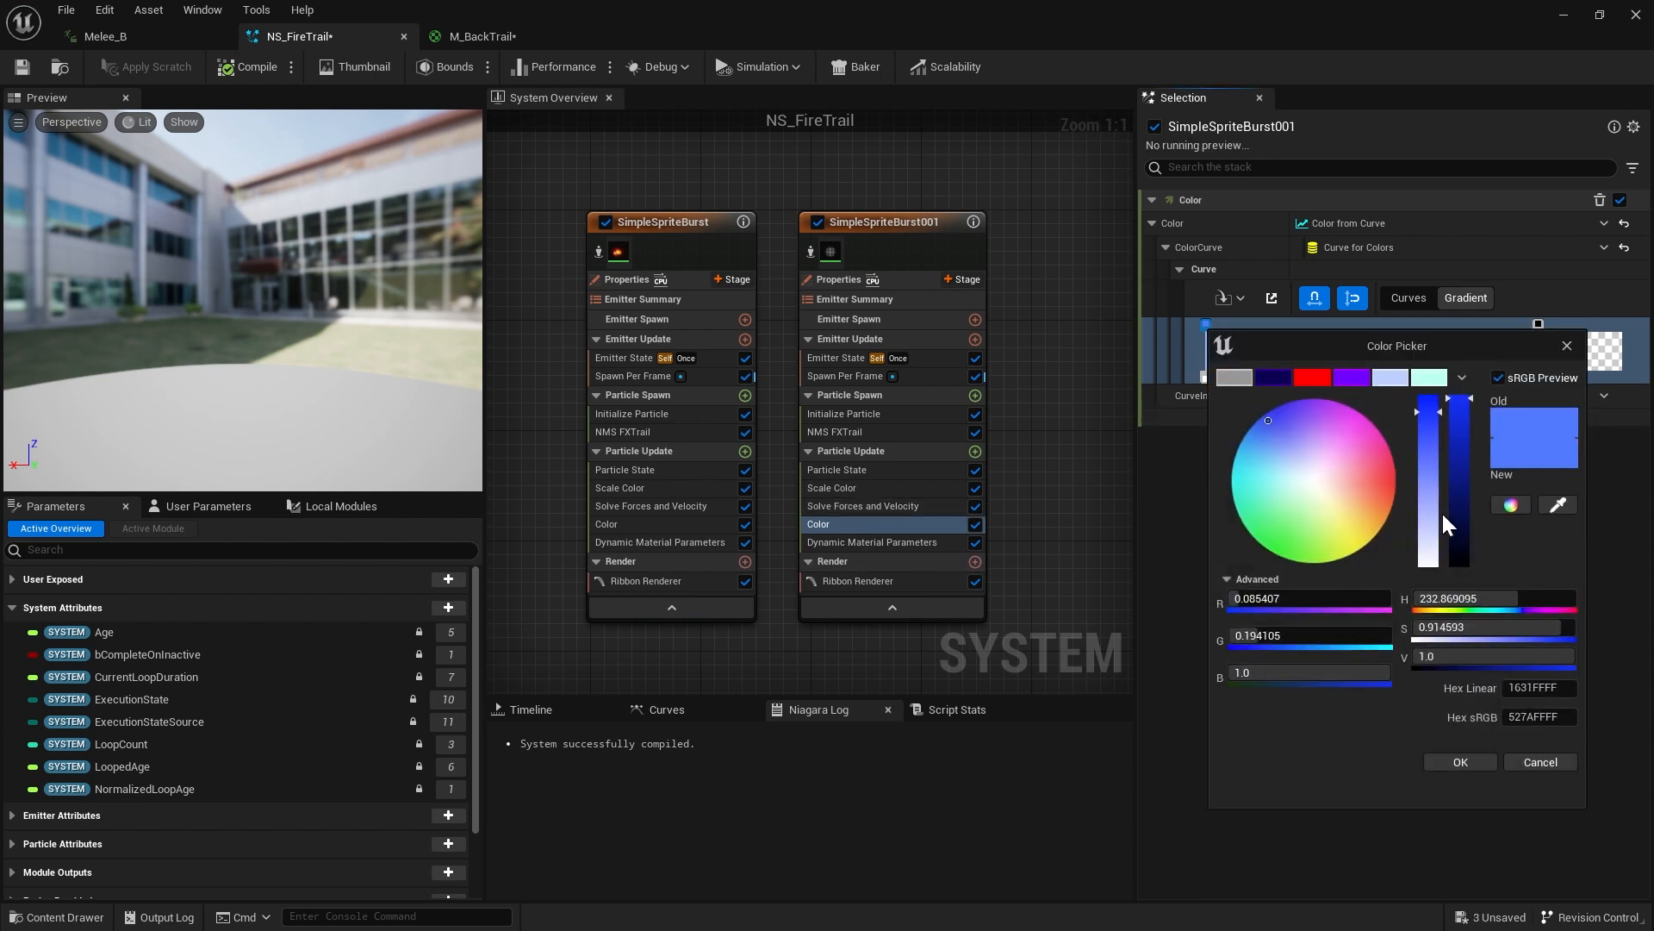
{"action": "left_click_drag", "start_coordinate": [1463, 474], "coordinate": [1467, 446]}
{"action": "left_click", "coordinate": [1460, 761]}
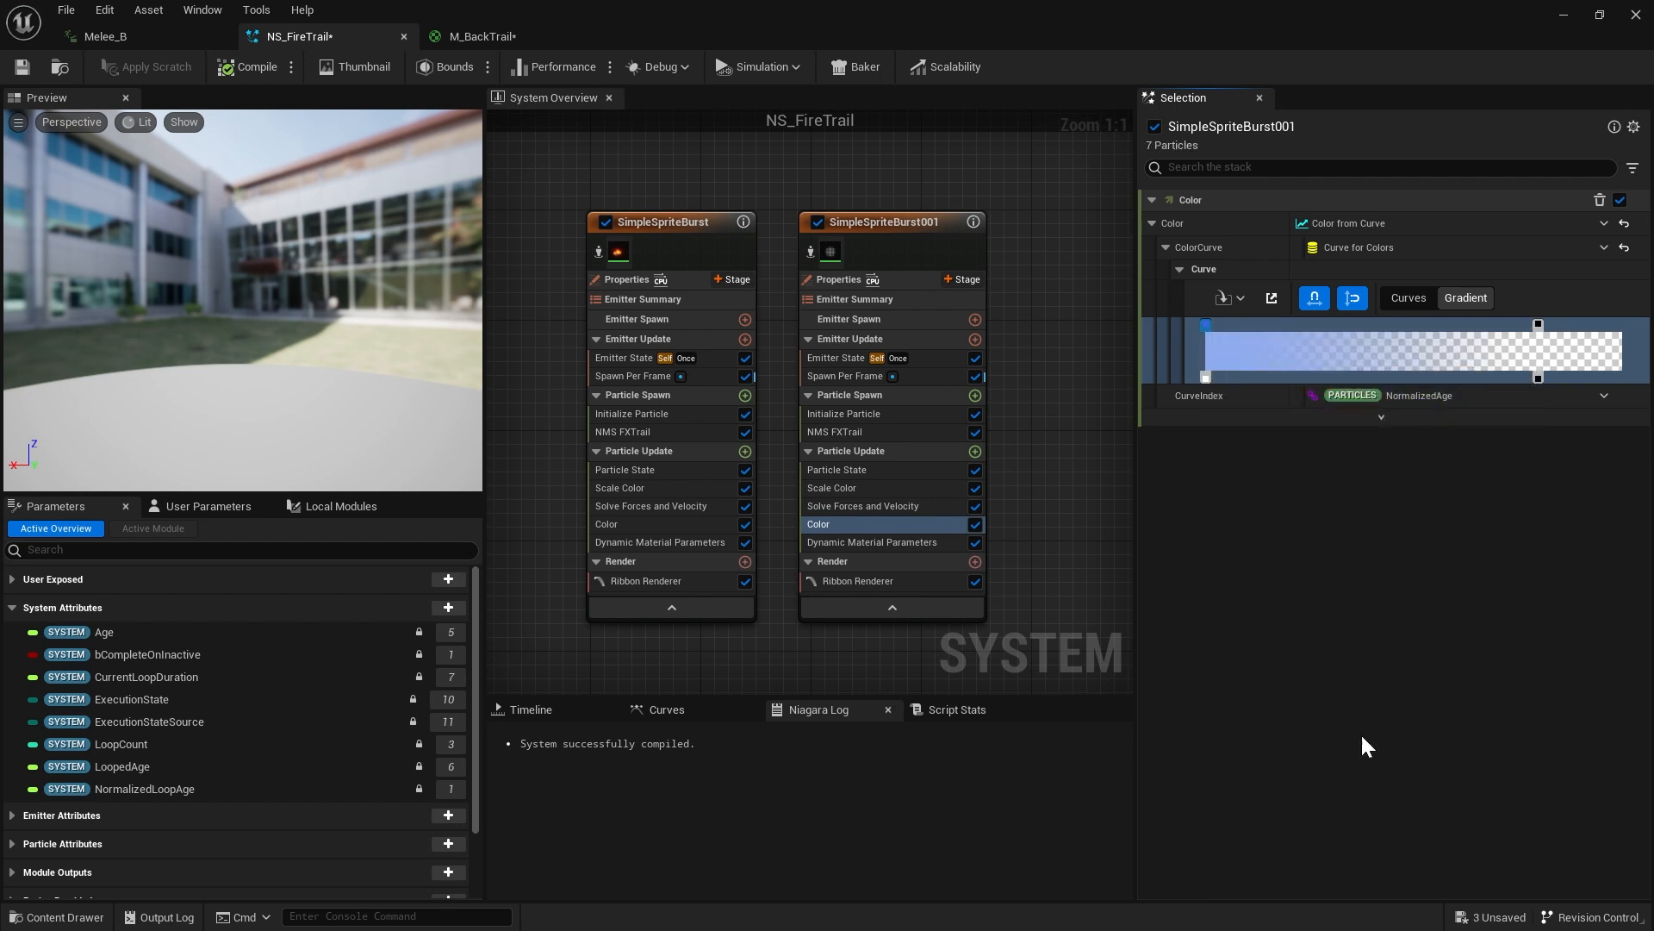
Delete the Dynamic Material Parameters module from SimpleSpriteBurst001 and check the trail in Melee_B
{"action": "left_click", "coordinate": [875, 542]}
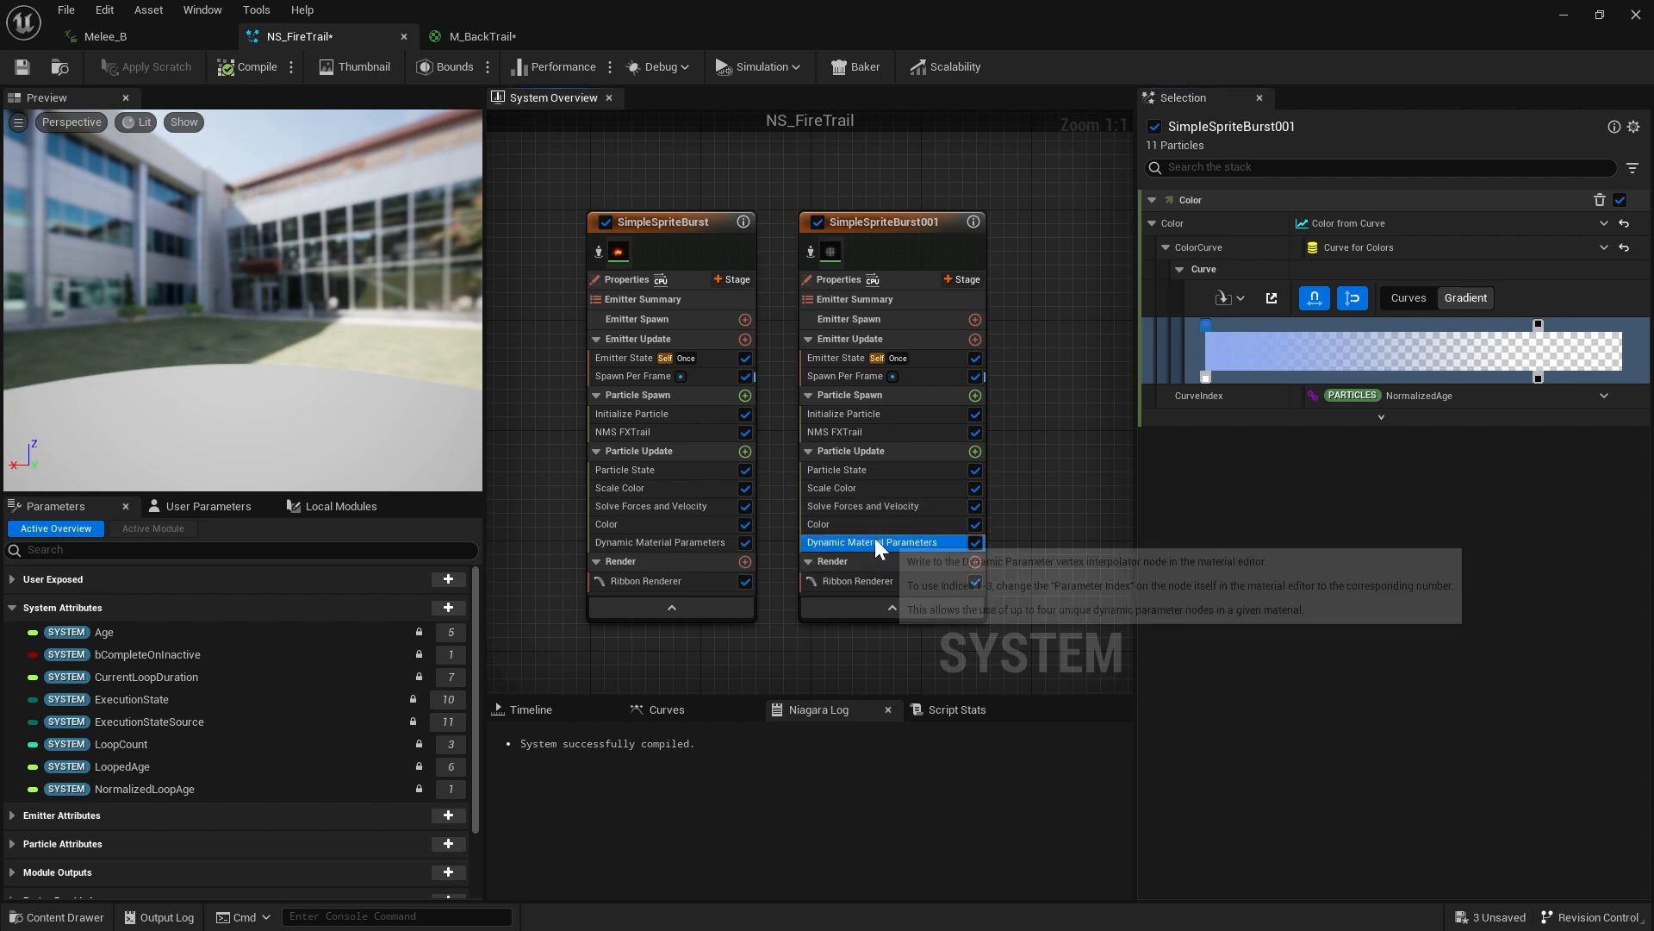
{"action": "key", "text": "Delete"}
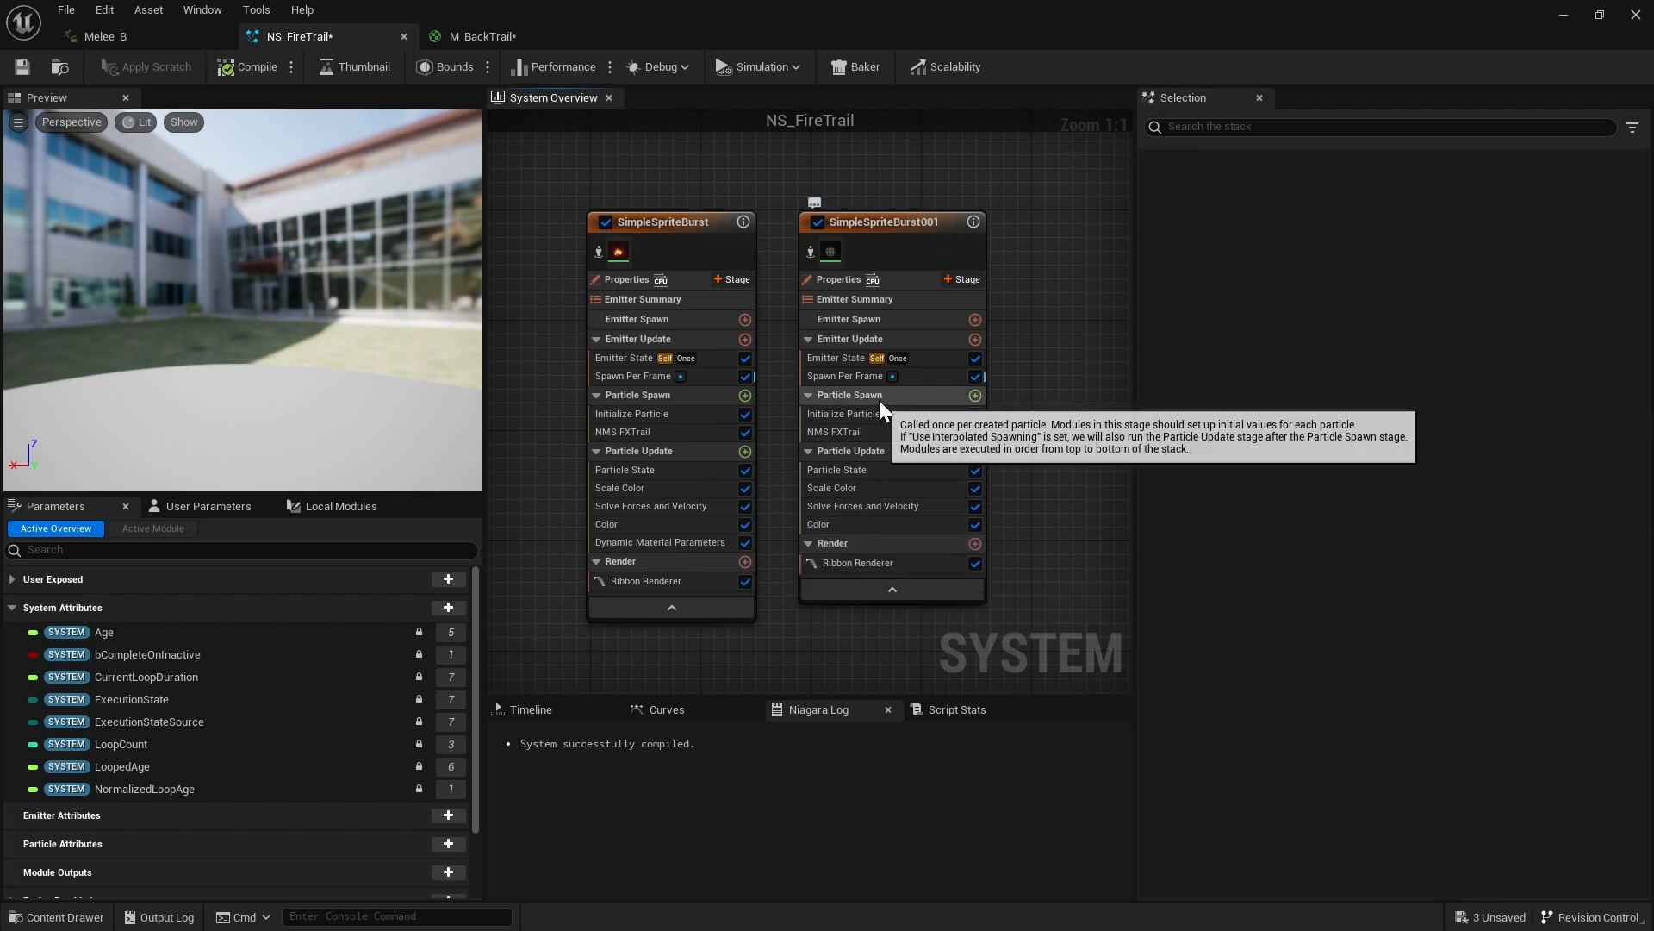
{"action": "left_click", "coordinate": [105, 36]}
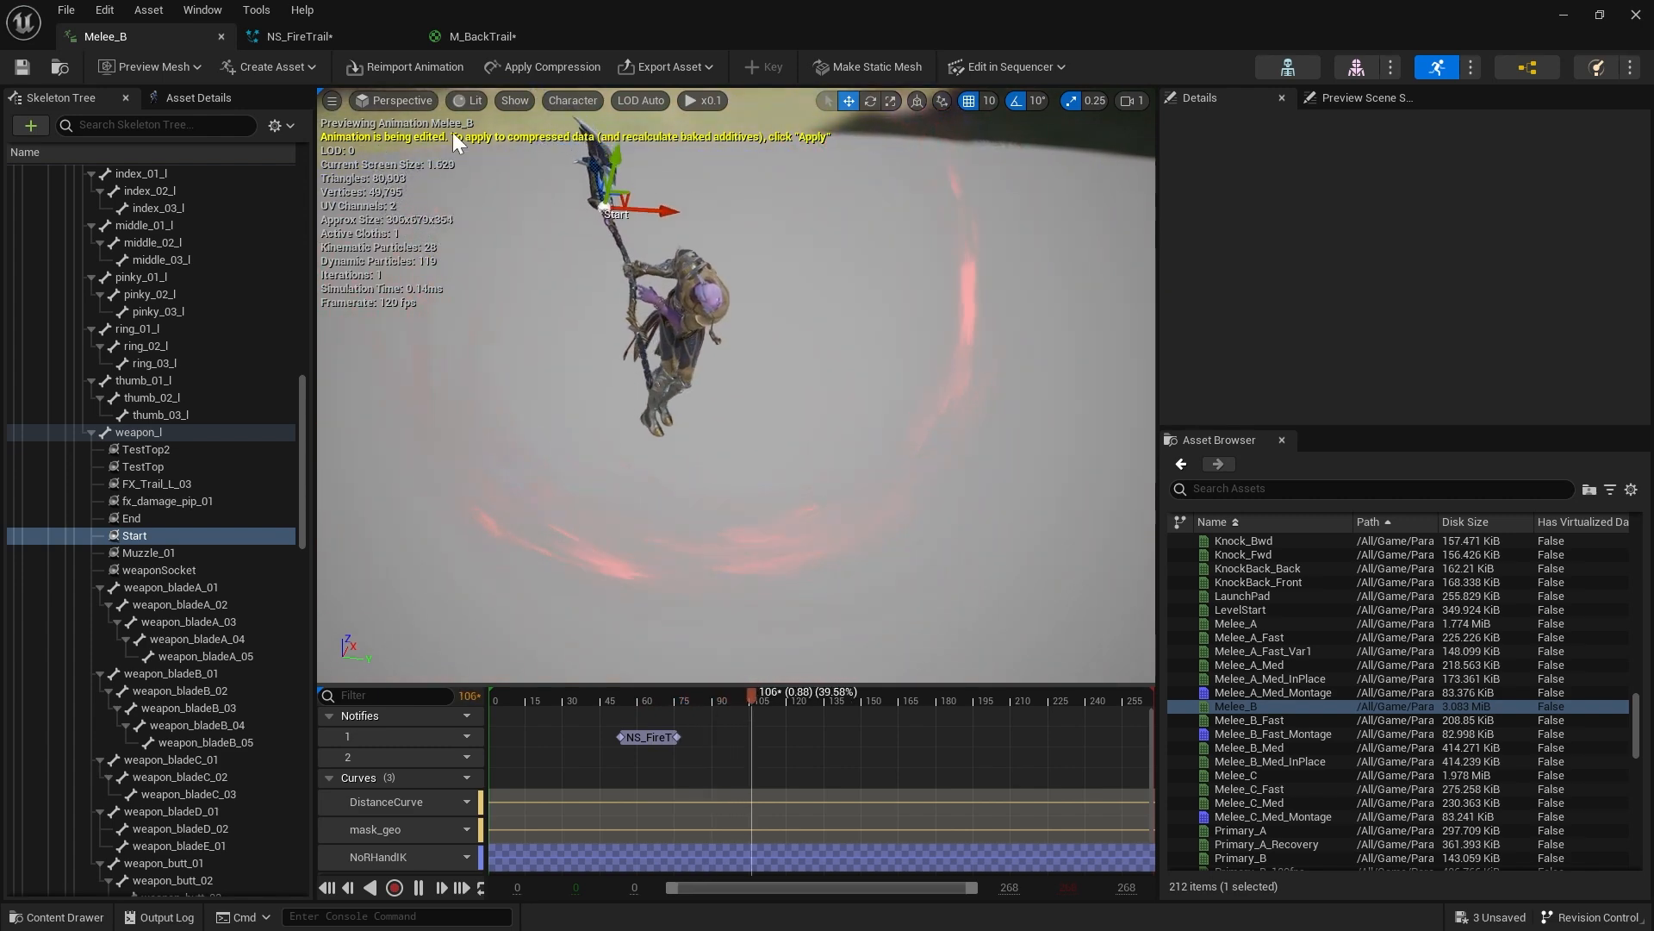
Set the start opacity key of SimpleSpriteBurst001's Color gradient to 0.4 and replay the swing in Melee_B
{"action": "left_click", "coordinate": [303, 36]}
{"action": "left_click", "coordinate": [869, 524]}
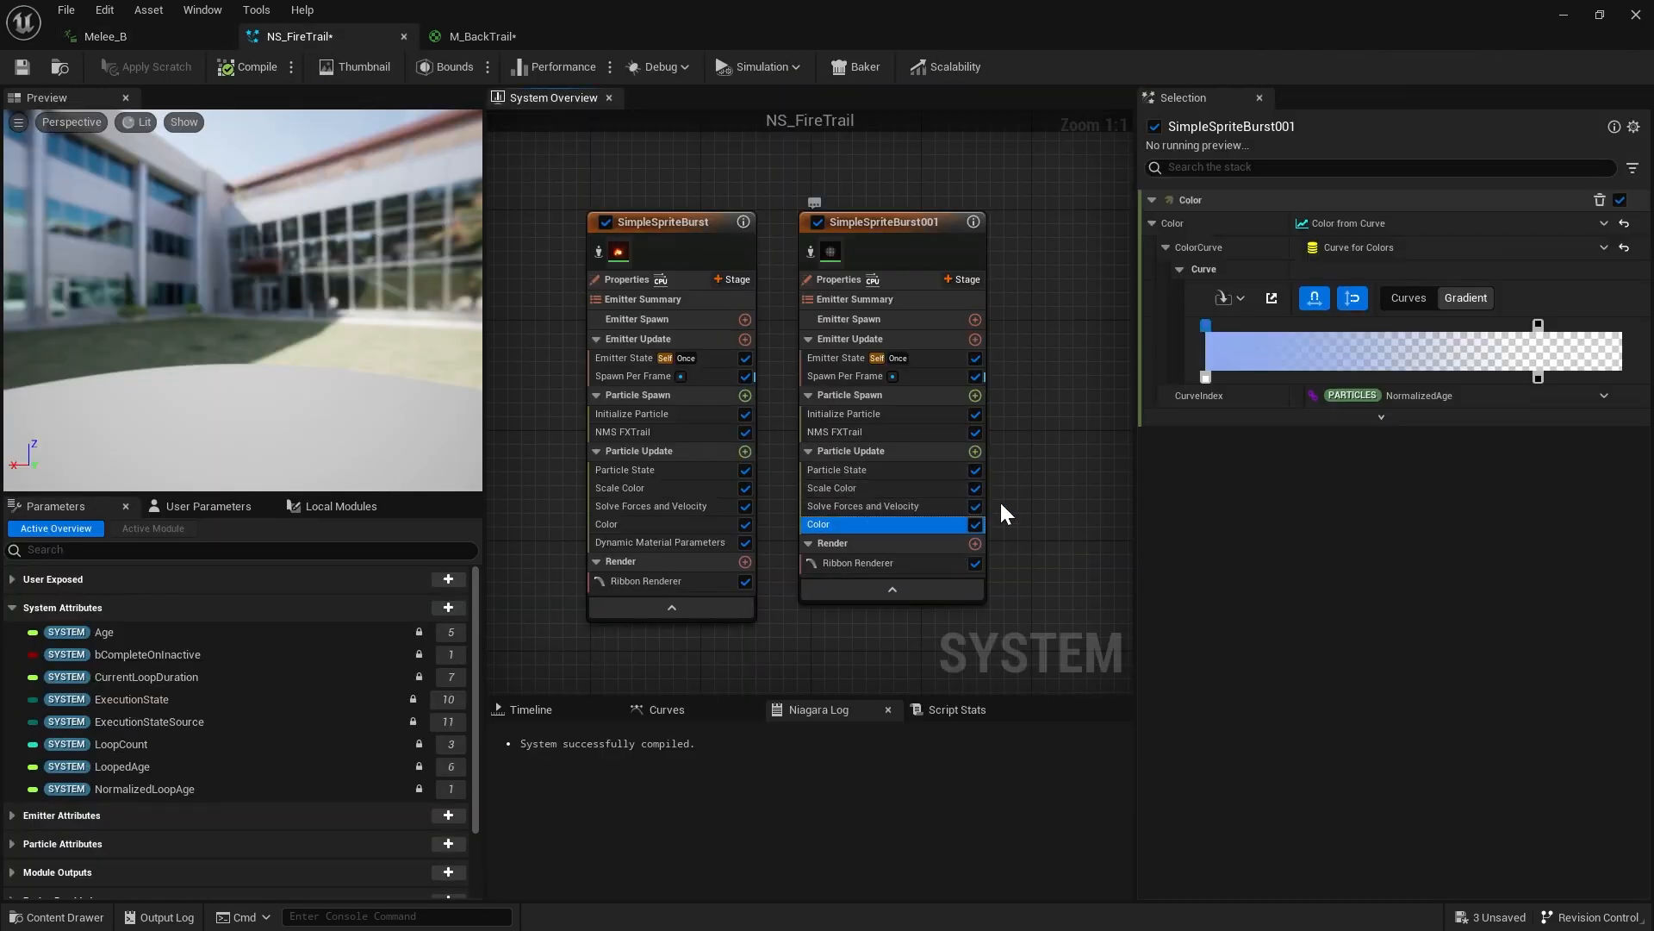
{"action": "double_click", "coordinate": [1207, 325]}
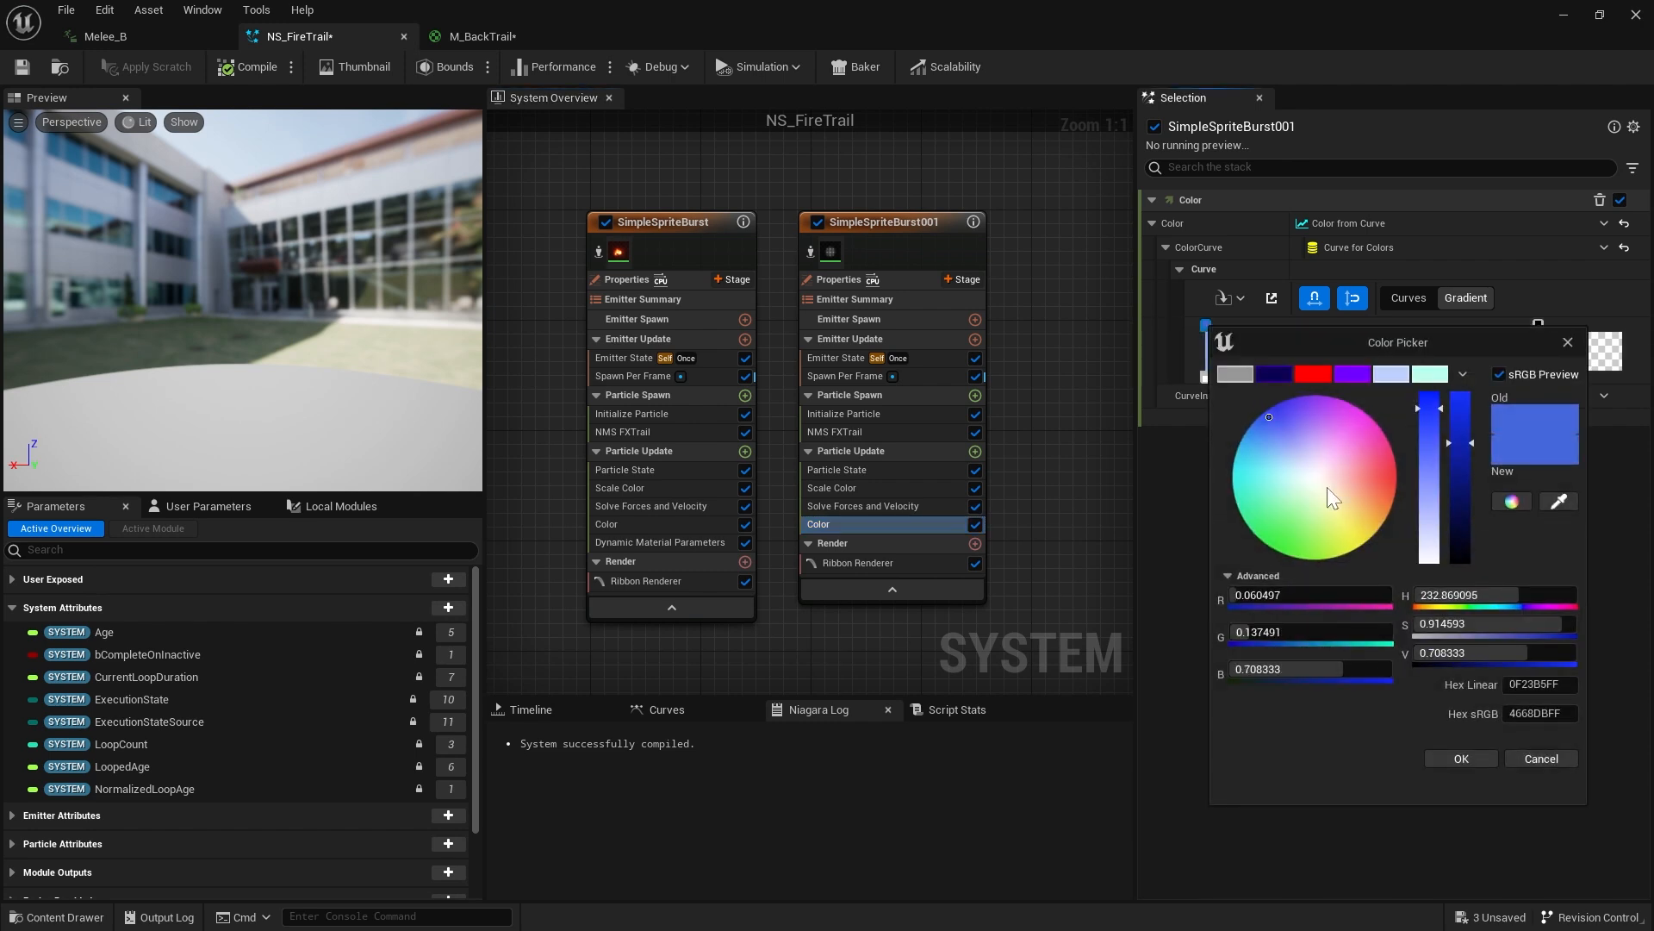
{"action": "left_click", "coordinate": [1527, 763]}
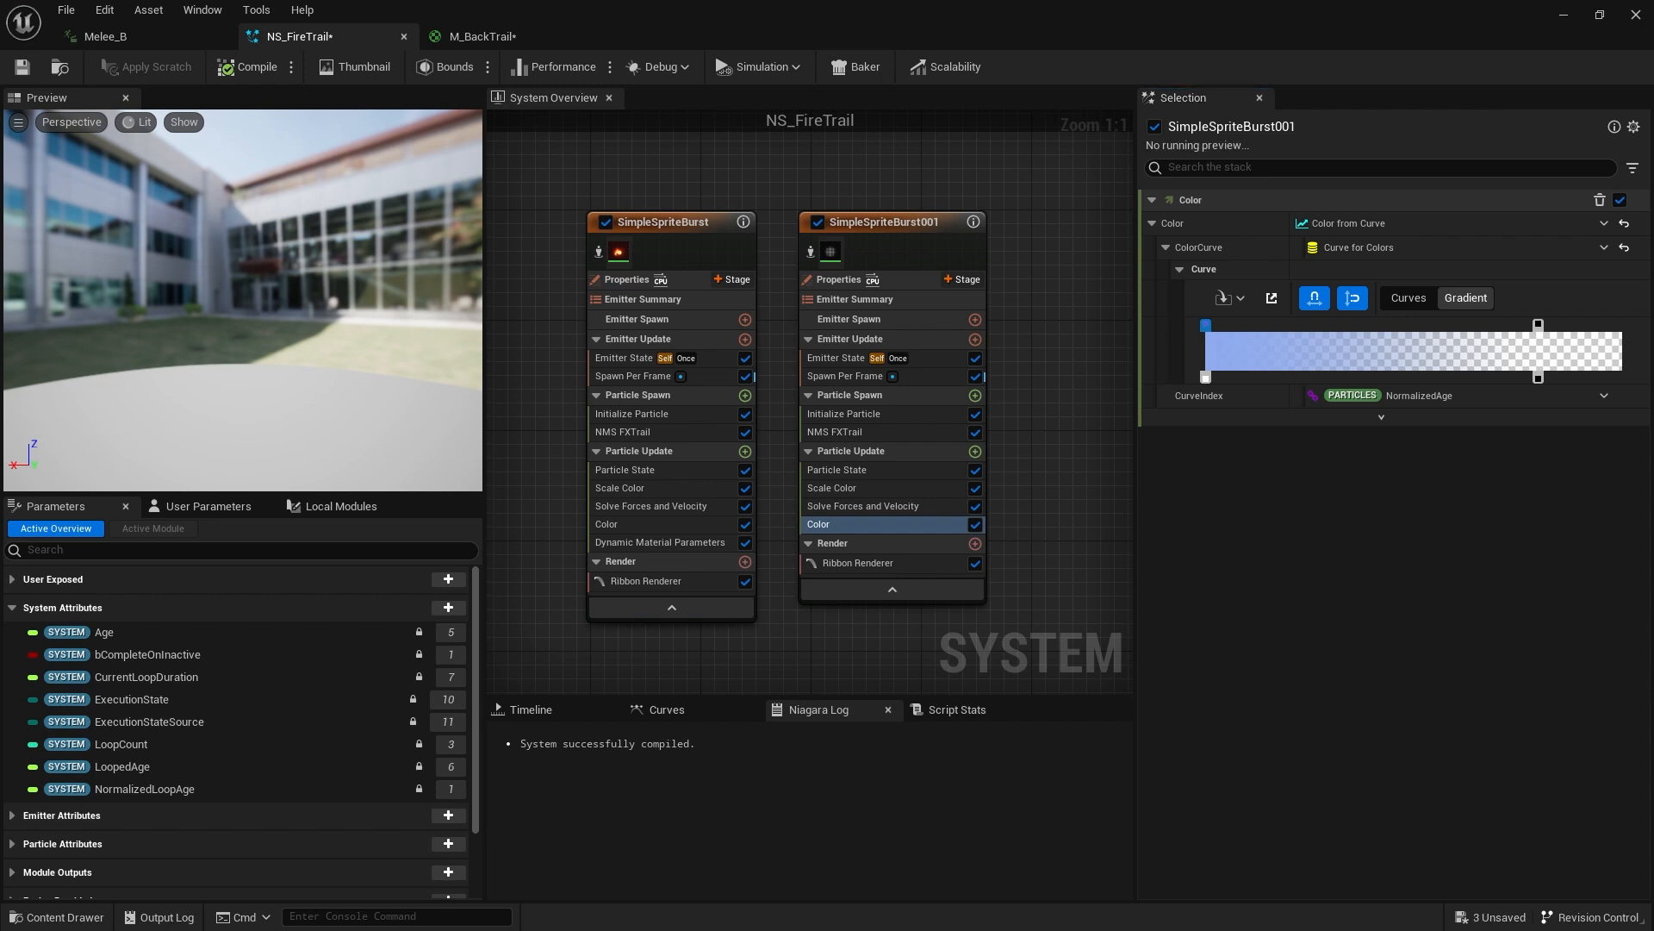
{"action": "double_click", "coordinate": [1206, 378]}
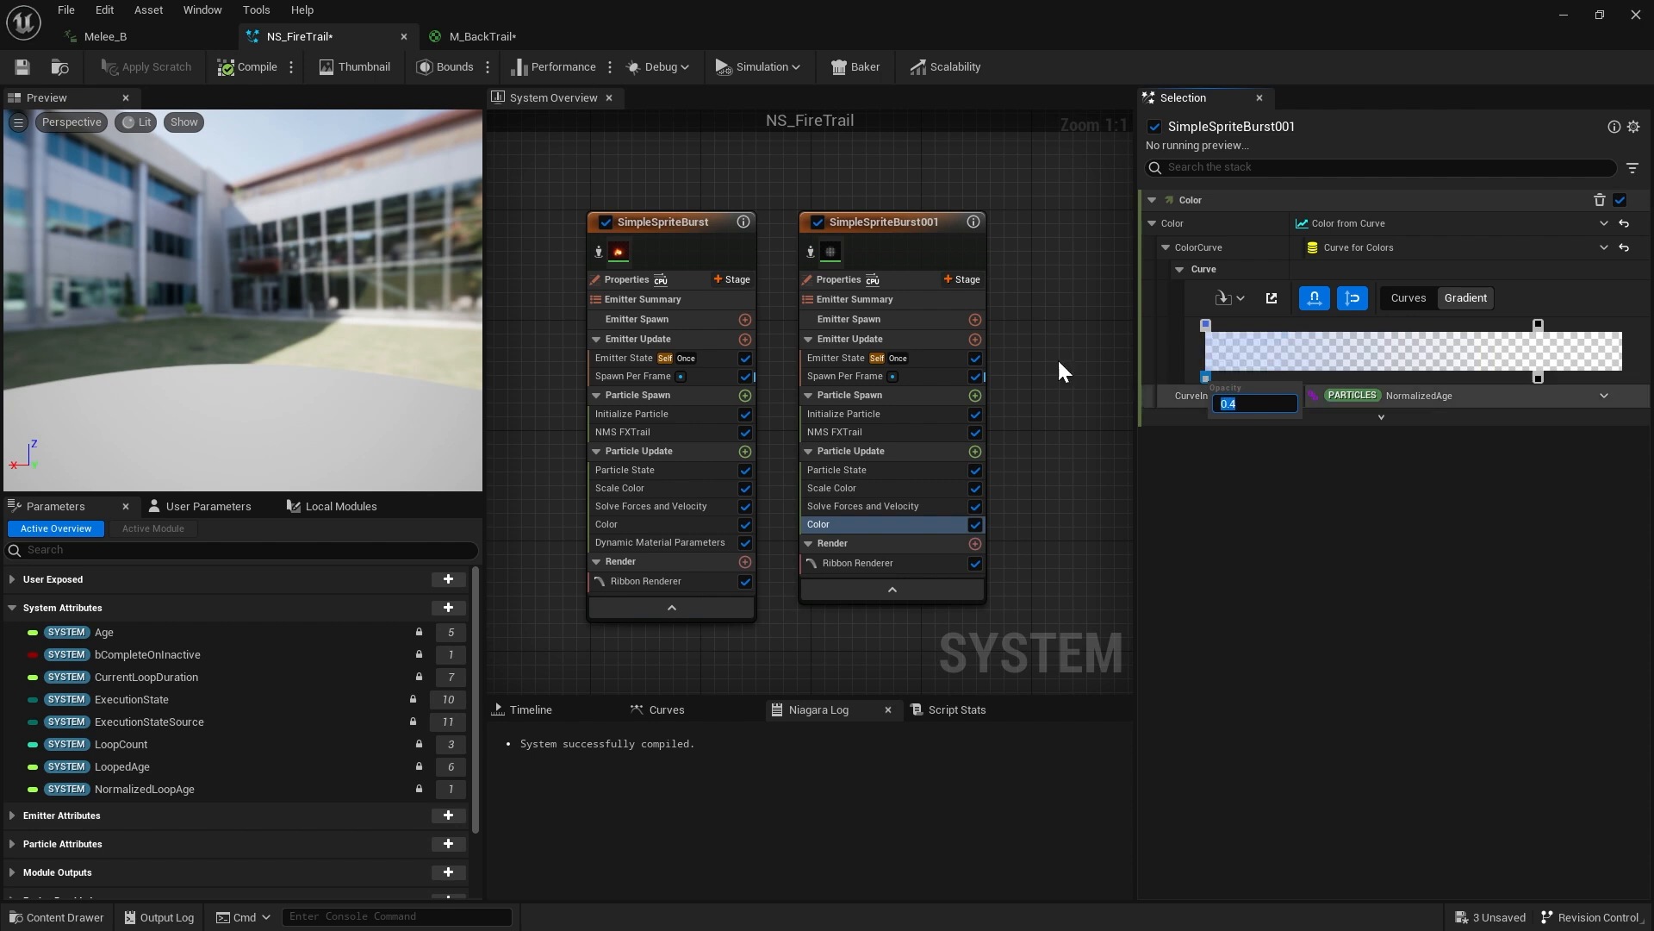
{"action": "left_click", "coordinate": [129, 35]}
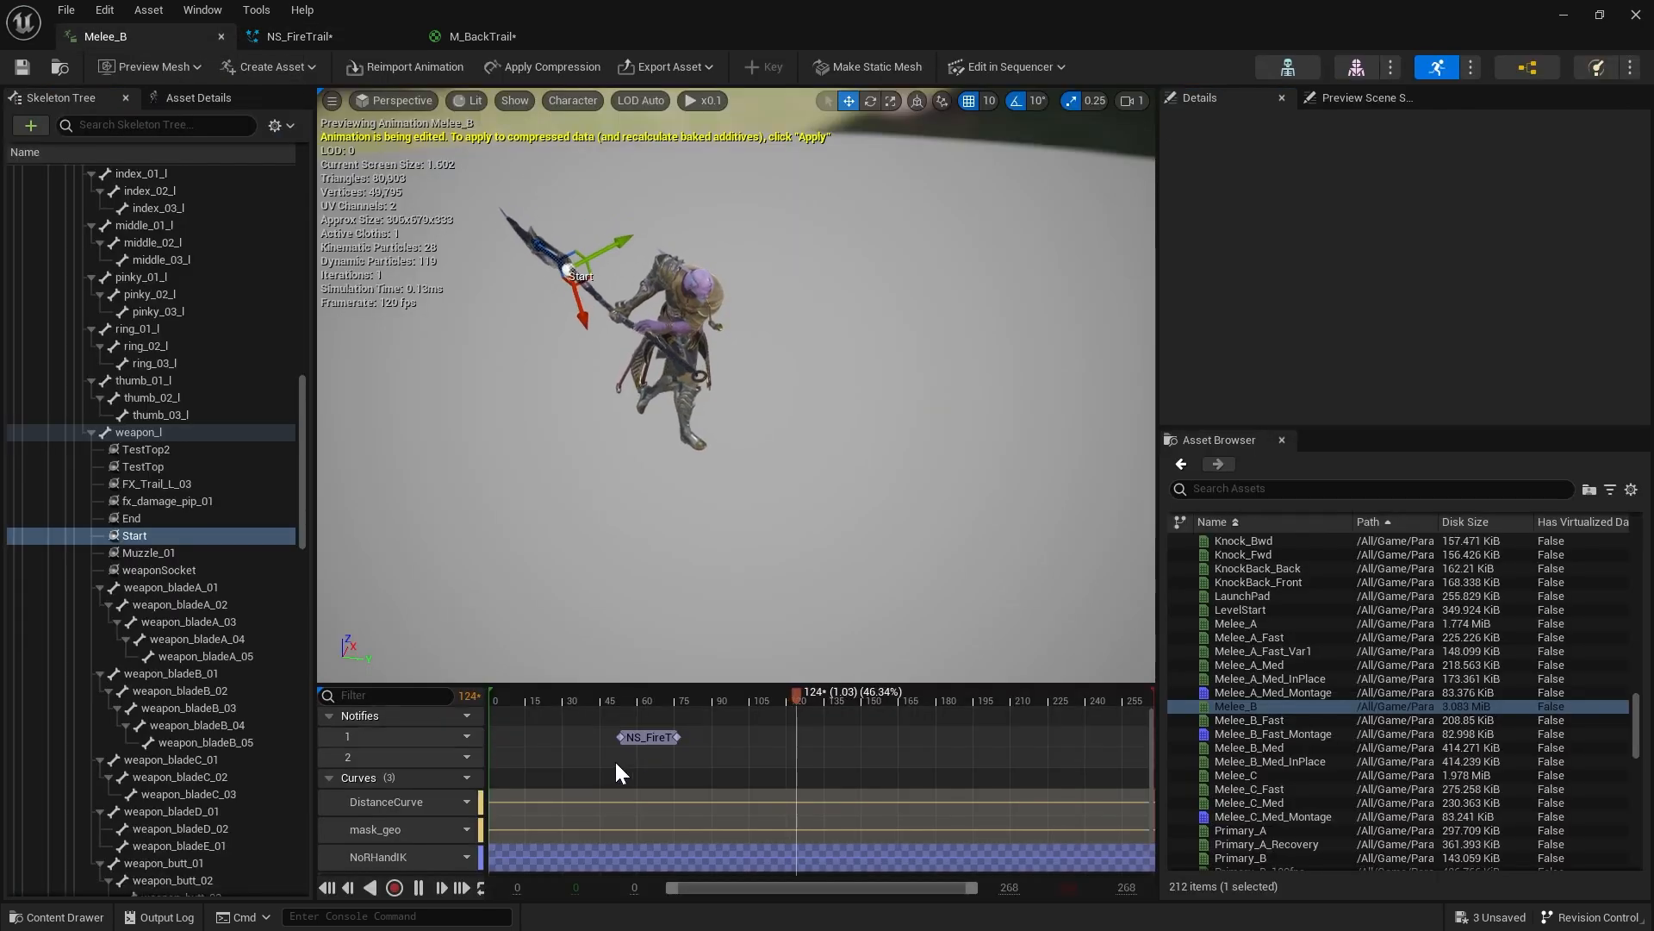
{"action": "left_click", "coordinate": [608, 698]}
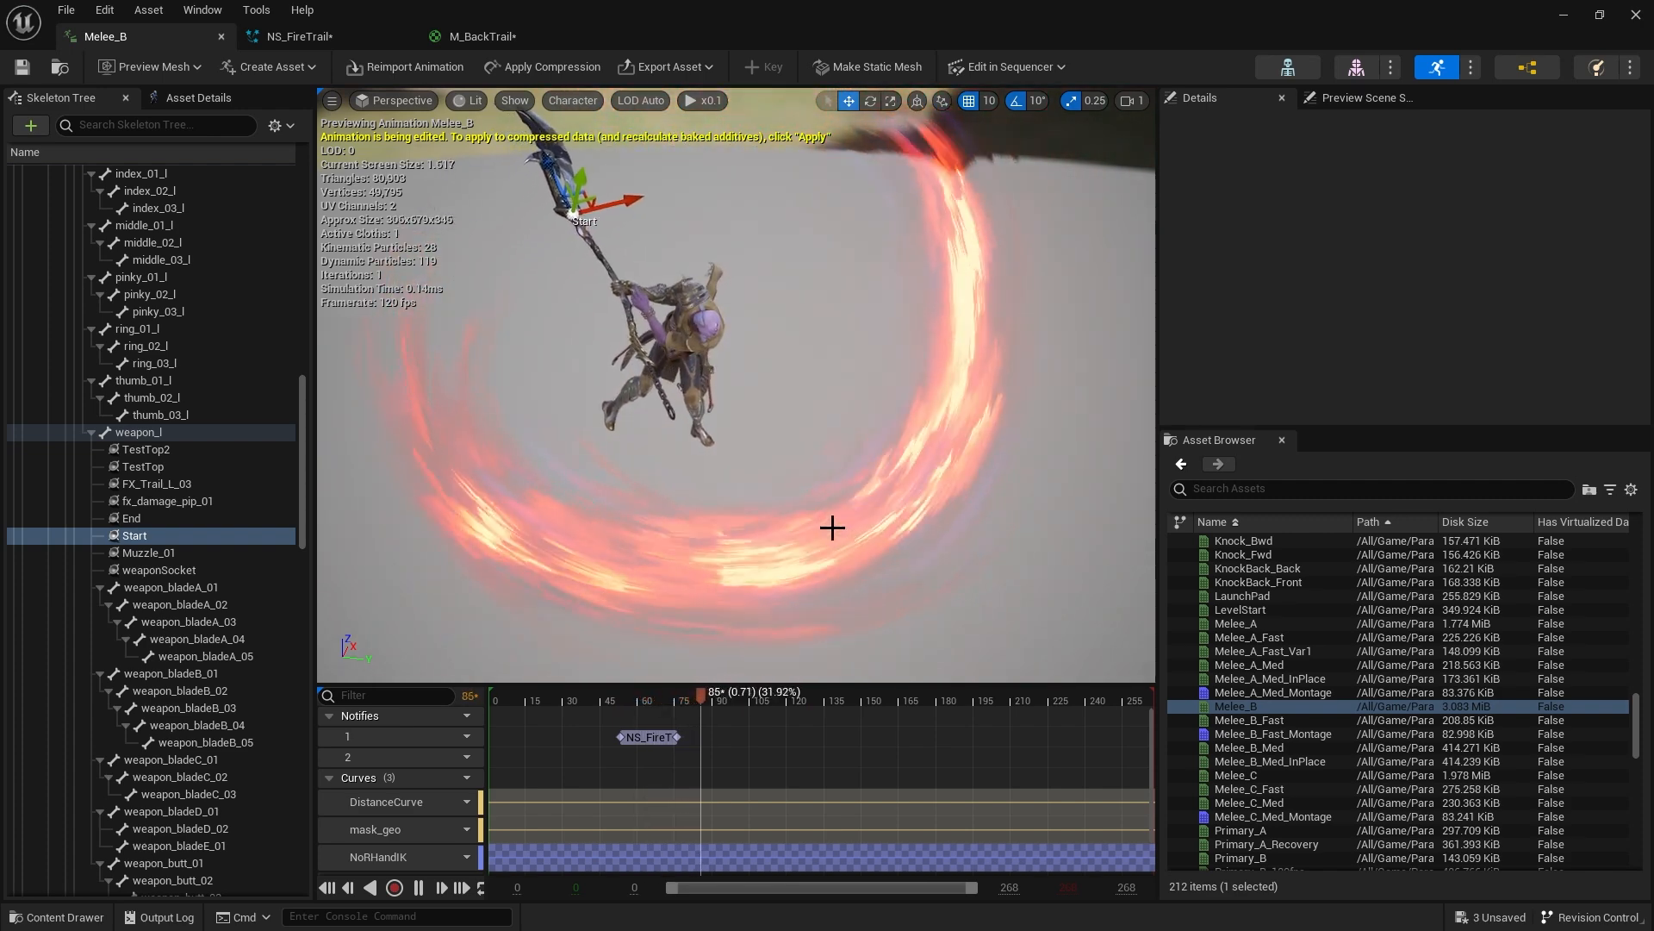
{"action": "left_click", "coordinate": [602, 699]}
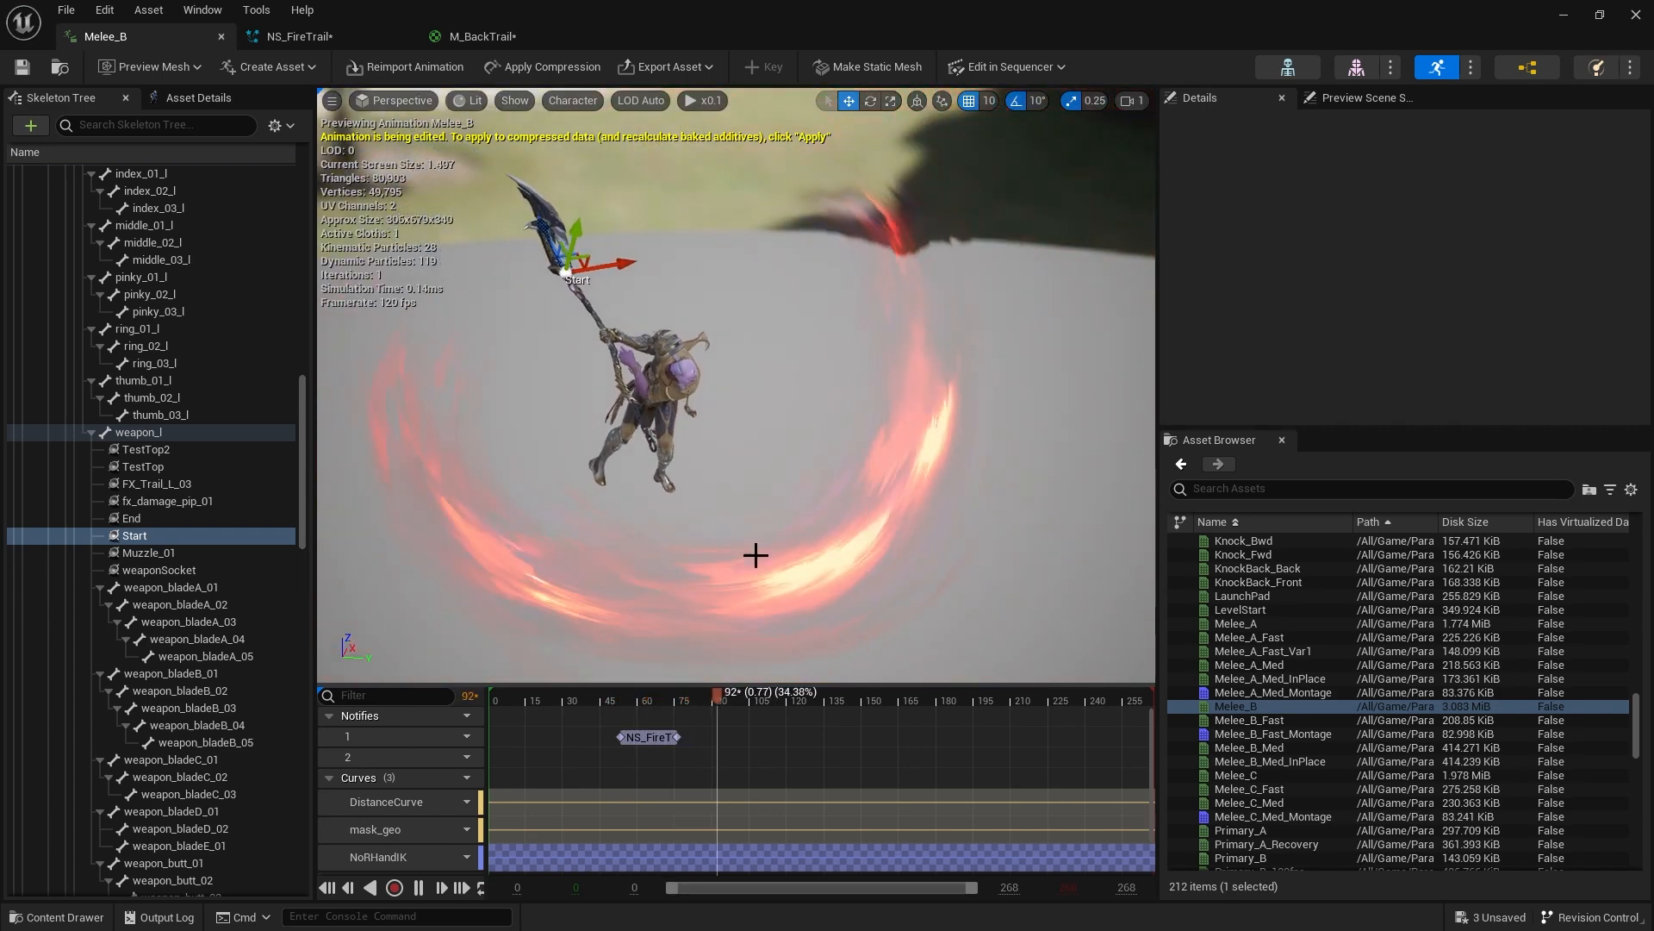
Set red and green to 0 in the start colour key of SimpleSpriteBurst001's gradient and replay the swing in Melee_B
{"action": "left_click", "coordinate": [308, 41]}
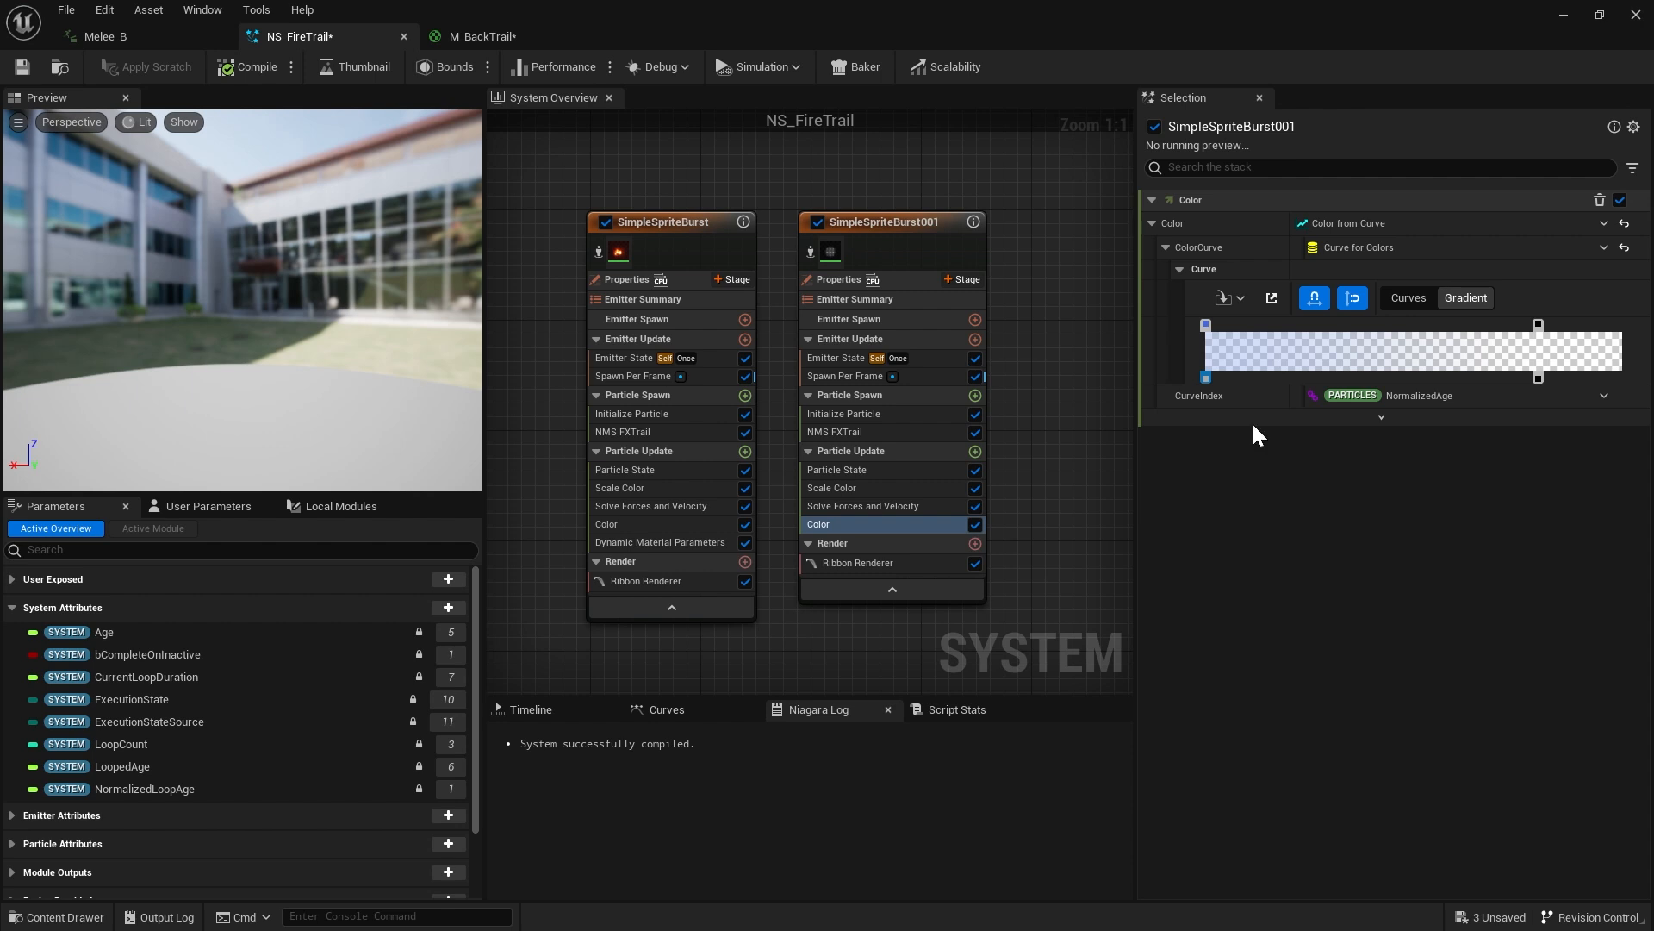
{"action": "double_click", "coordinate": [1207, 326]}
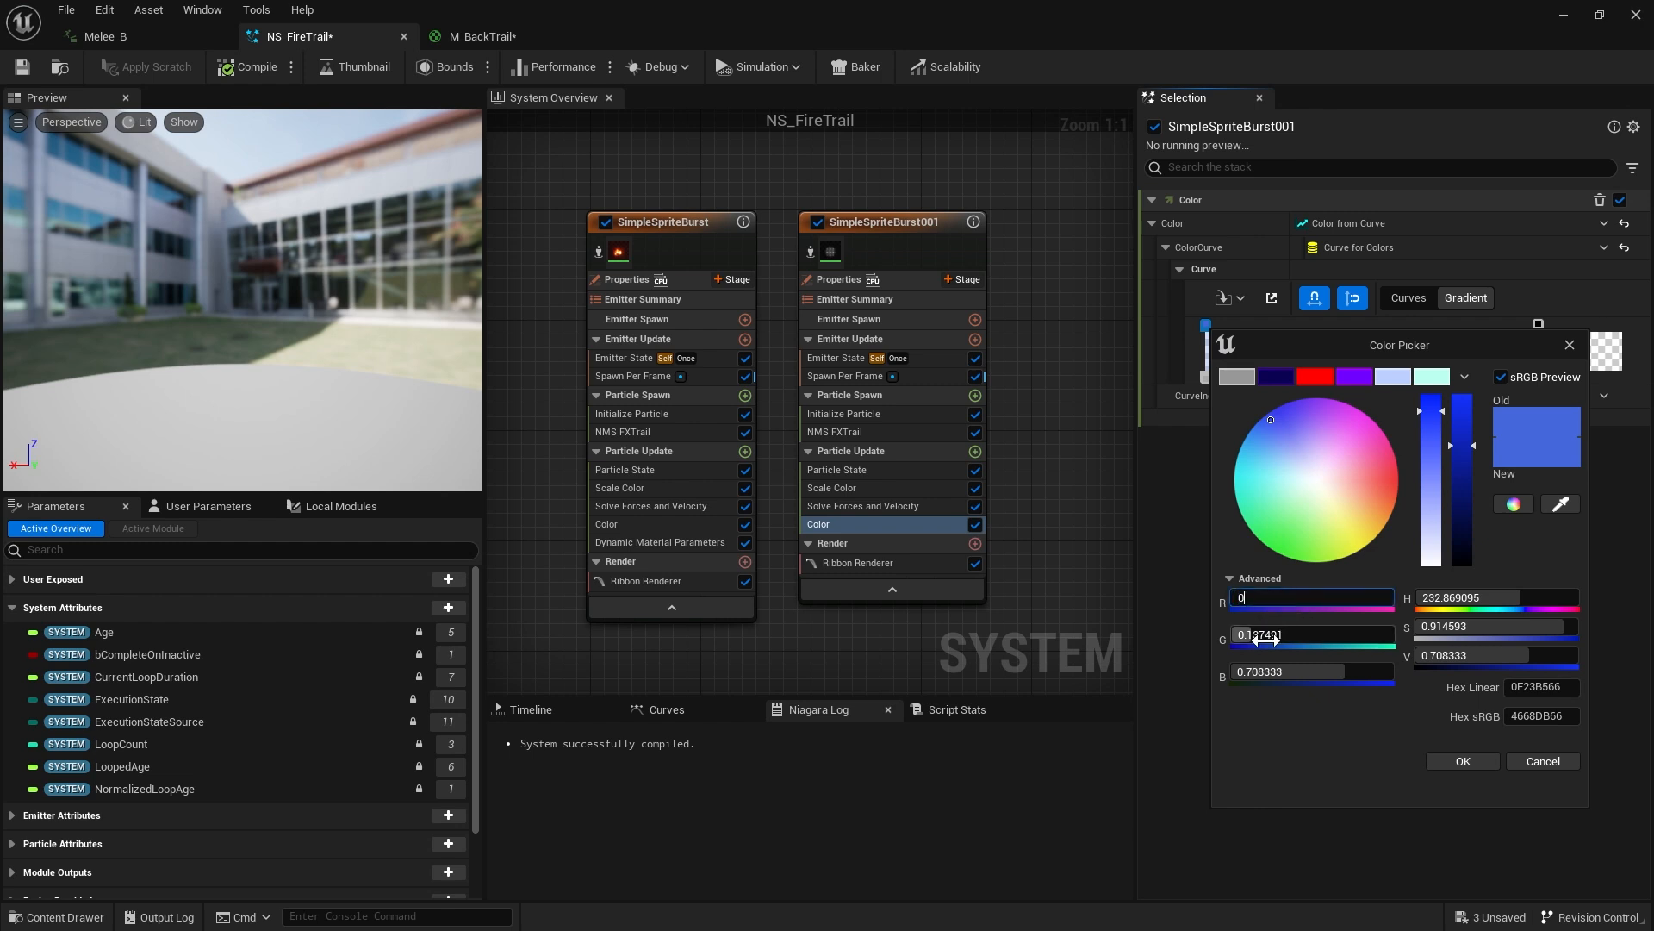
{"action": "key", "text": "Return"}
{"action": "left_click", "coordinate": [1459, 761]}
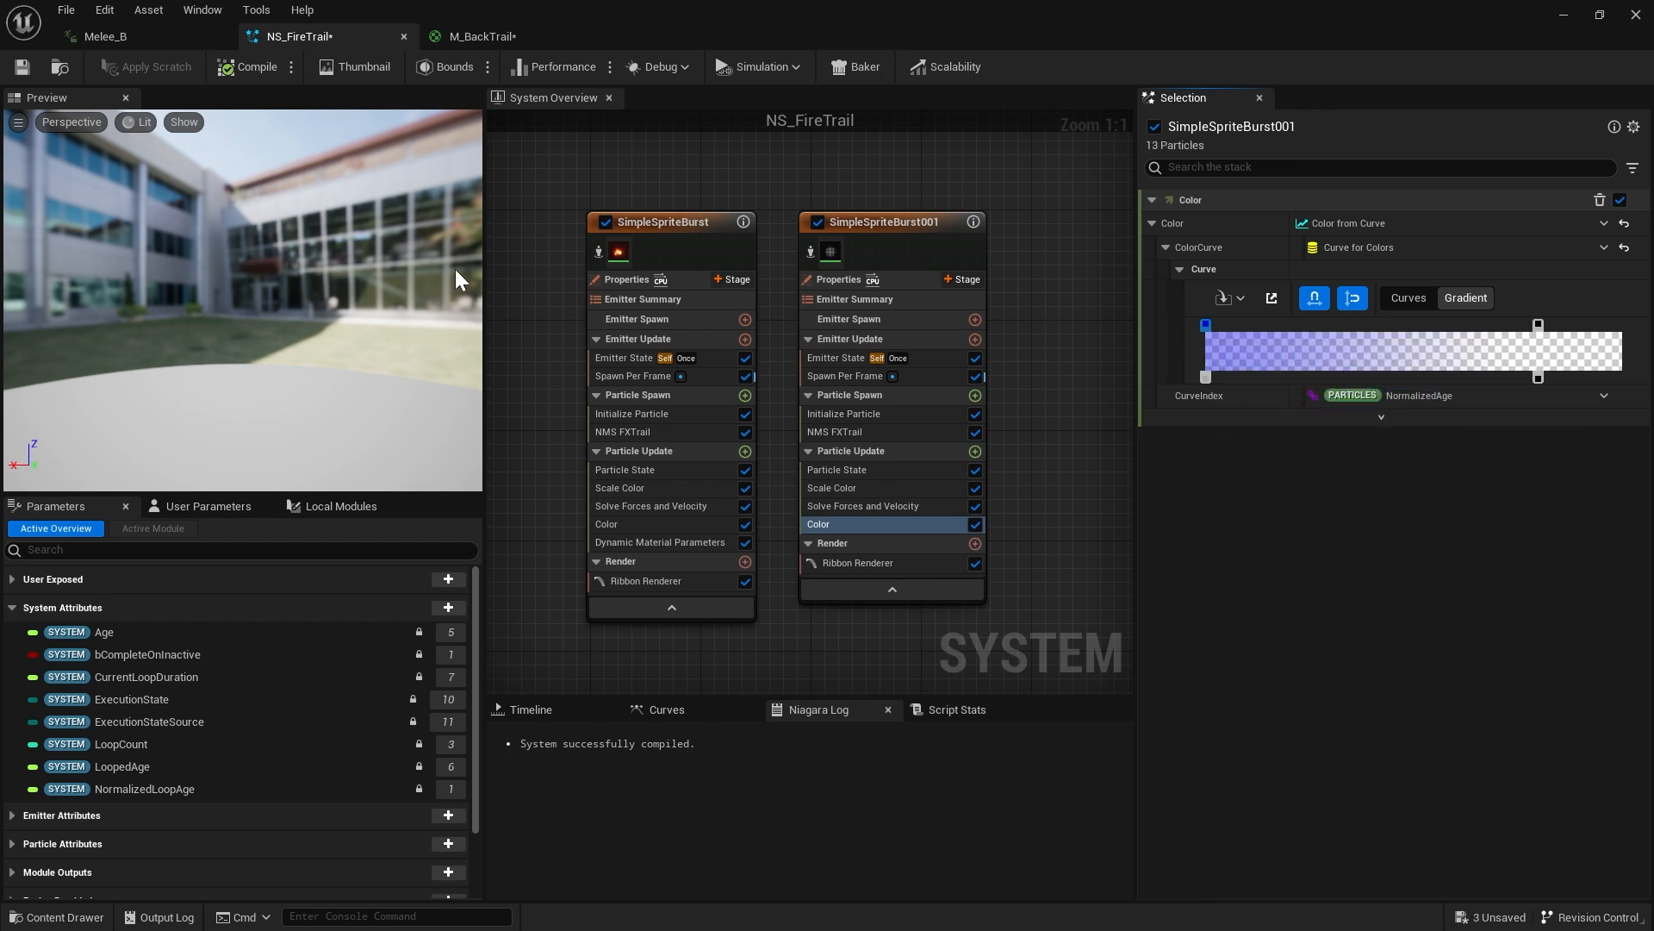
{"action": "left_click", "coordinate": [162, 43]}
{"action": "left_click", "coordinate": [608, 692]}
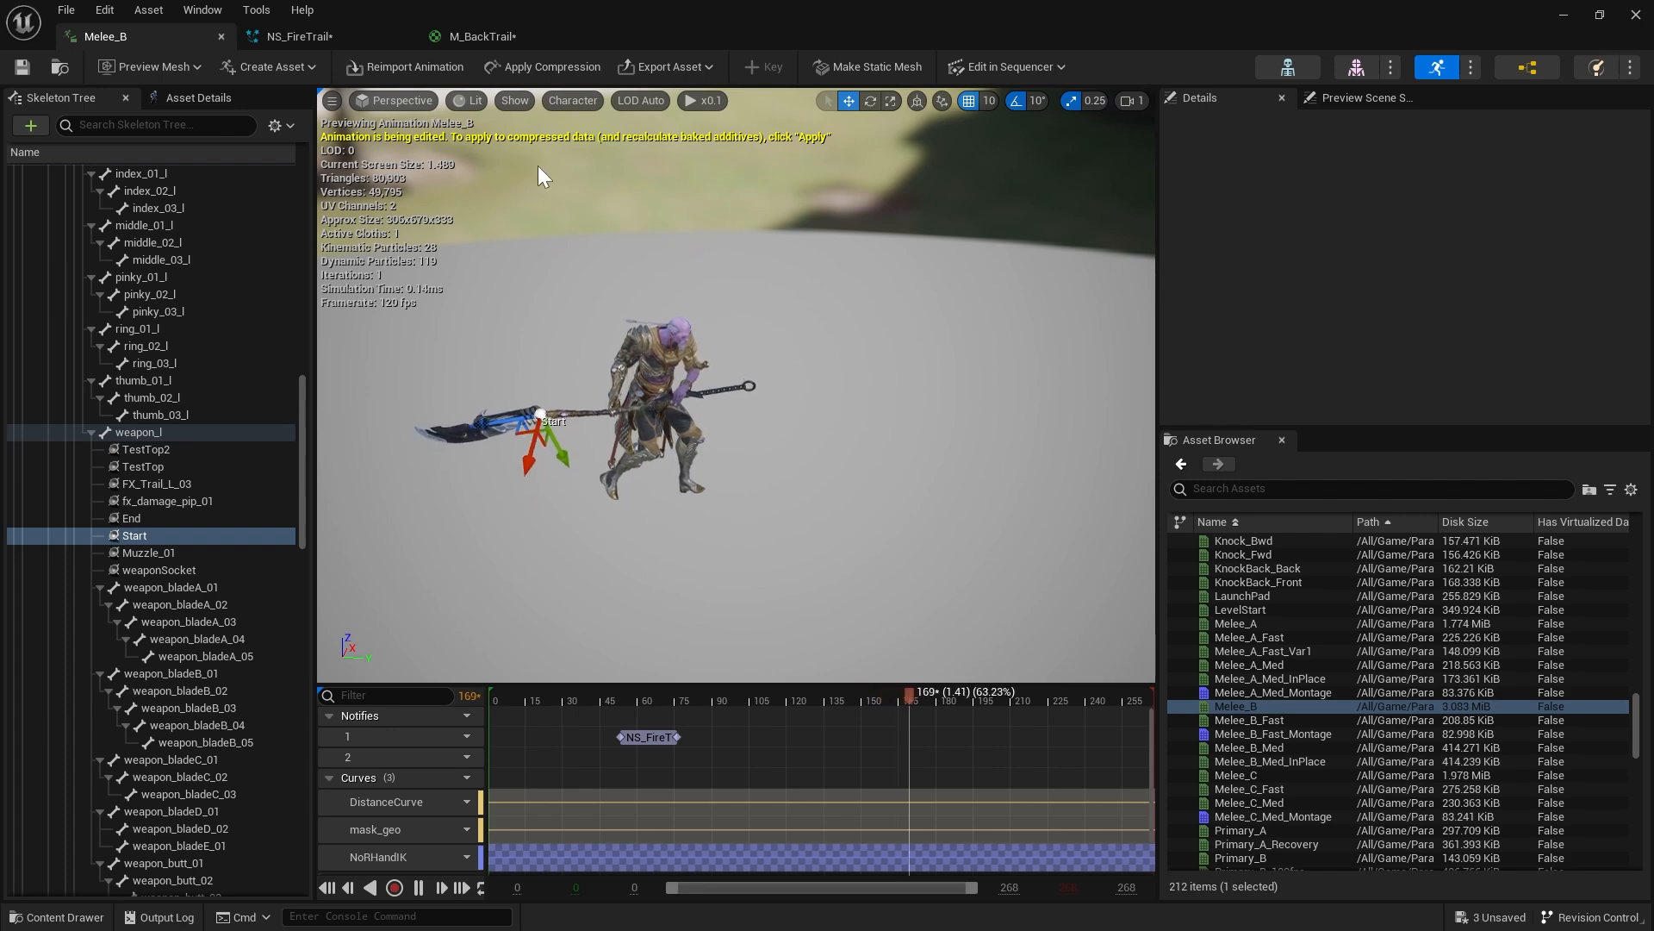
Examine the M_BackTrail preview and node graph, and compare them with the trail during a replay of the Melee_B swing
{"action": "left_click", "coordinate": [432, 38]}
{"action": "left_click_drag", "start_coordinate": [262, 328], "coordinate": [267, 324]}
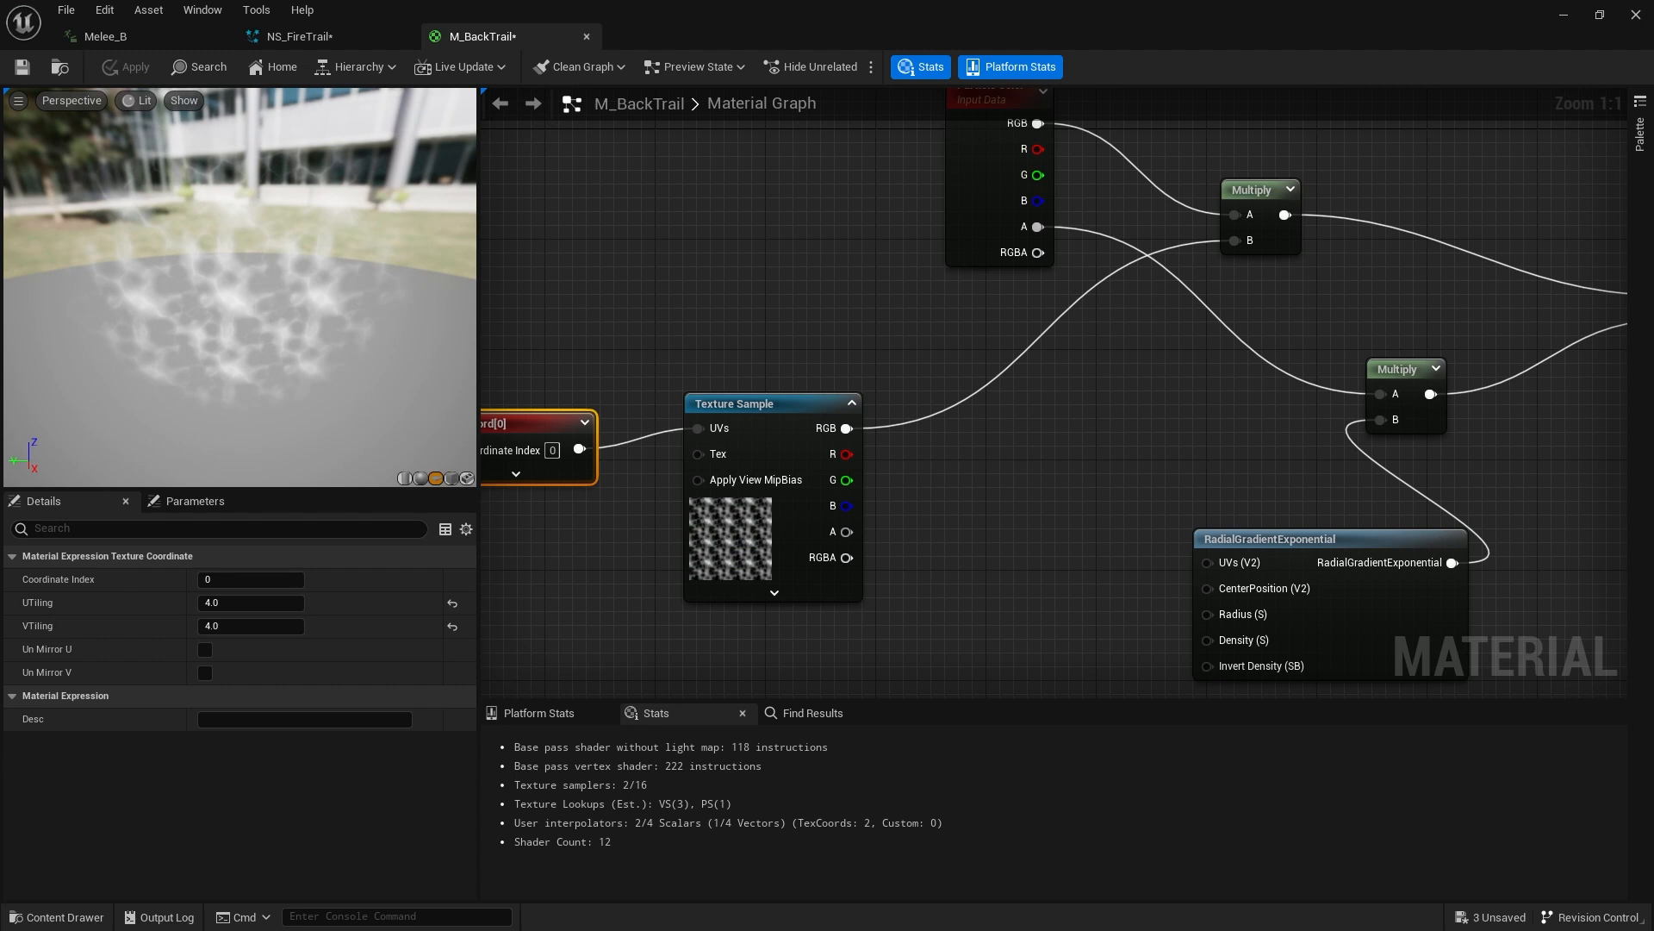
{"action": "right_click_drag", "start_coordinate": [692, 526], "coordinate": [913, 499]}
{"action": "right_click_drag", "start_coordinate": [1092, 488], "coordinate": [768, 574]}
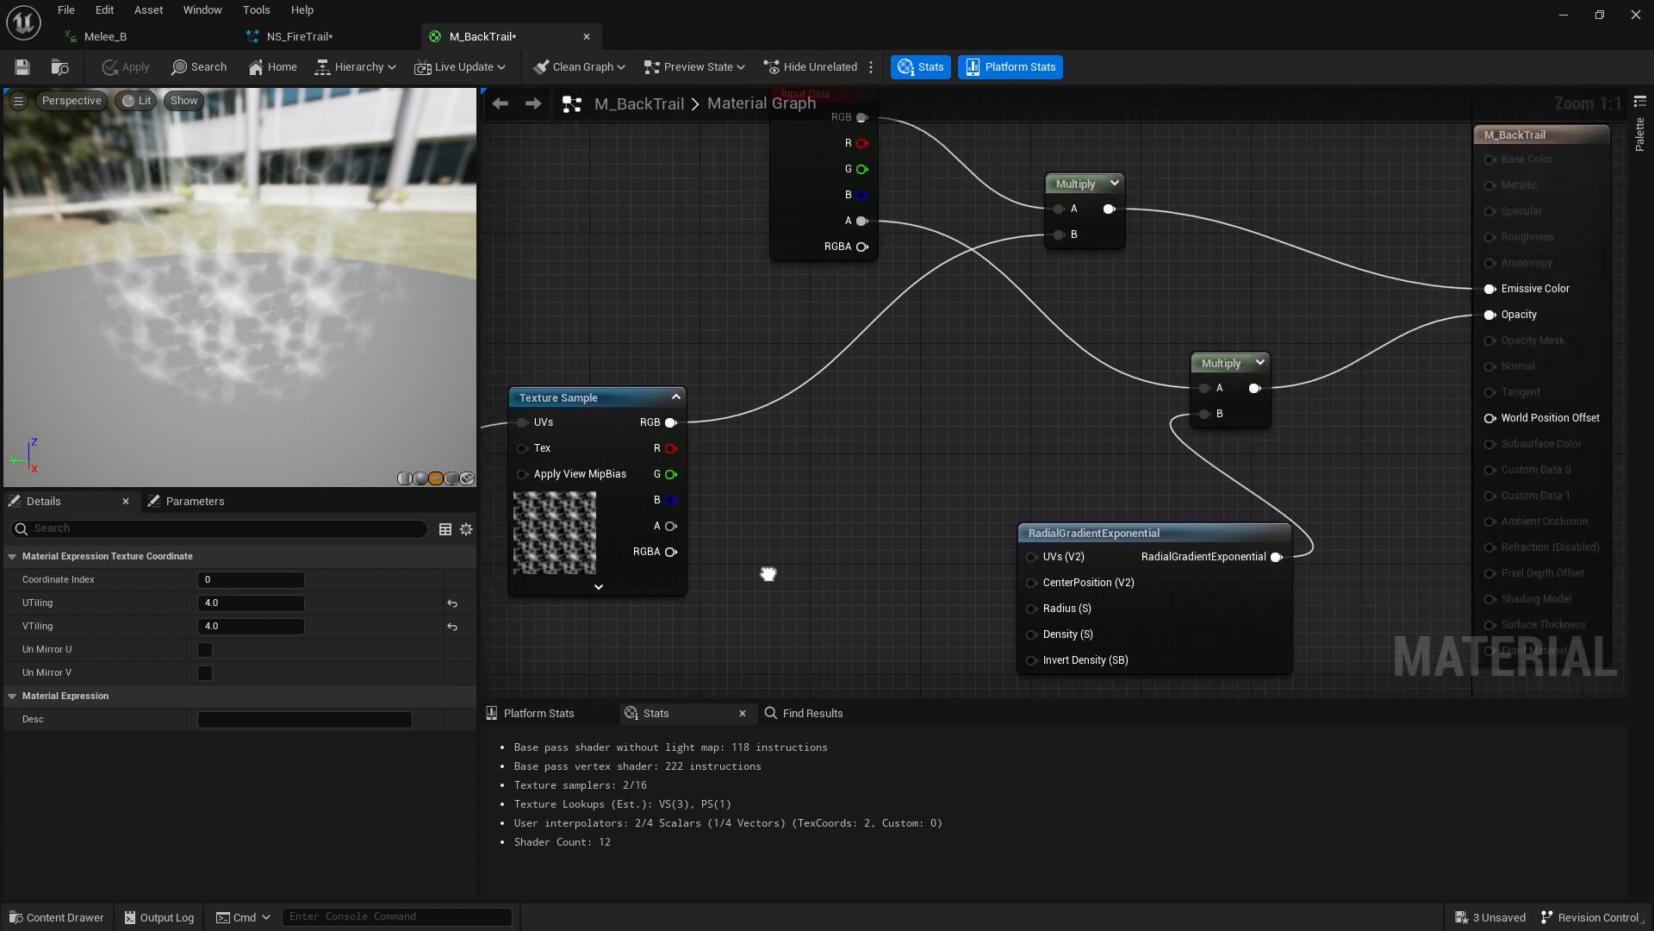
{"action": "left_click", "coordinate": [294, 36]}
{"action": "left_click", "coordinate": [138, 33]}
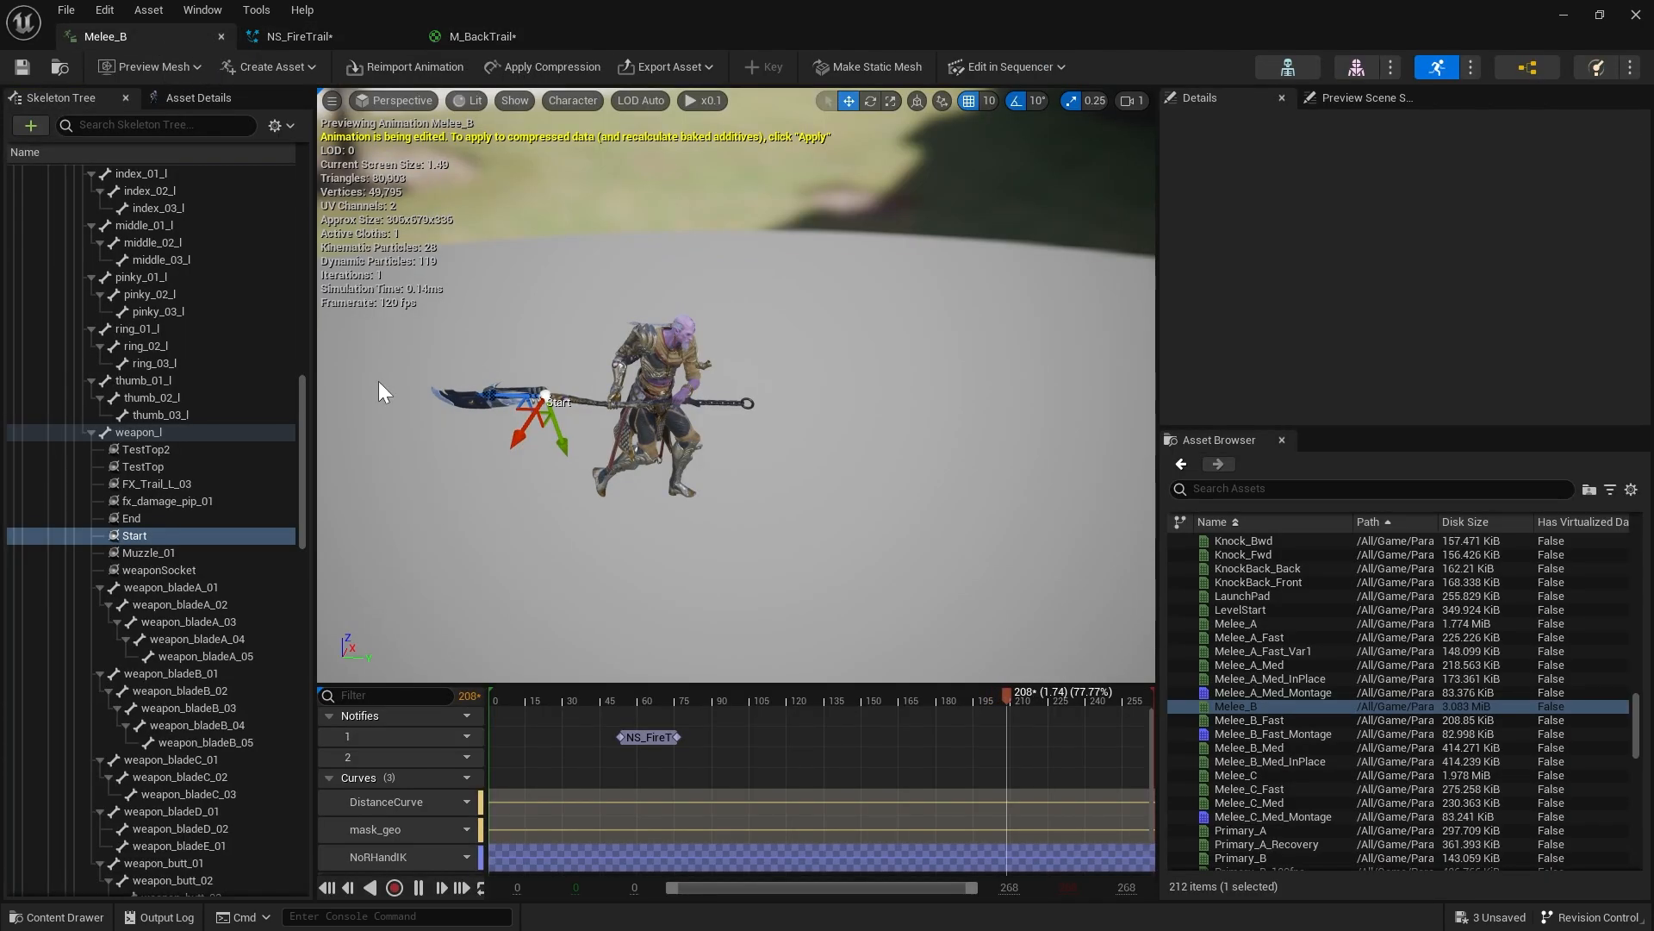
{"action": "left_click", "coordinate": [593, 699]}
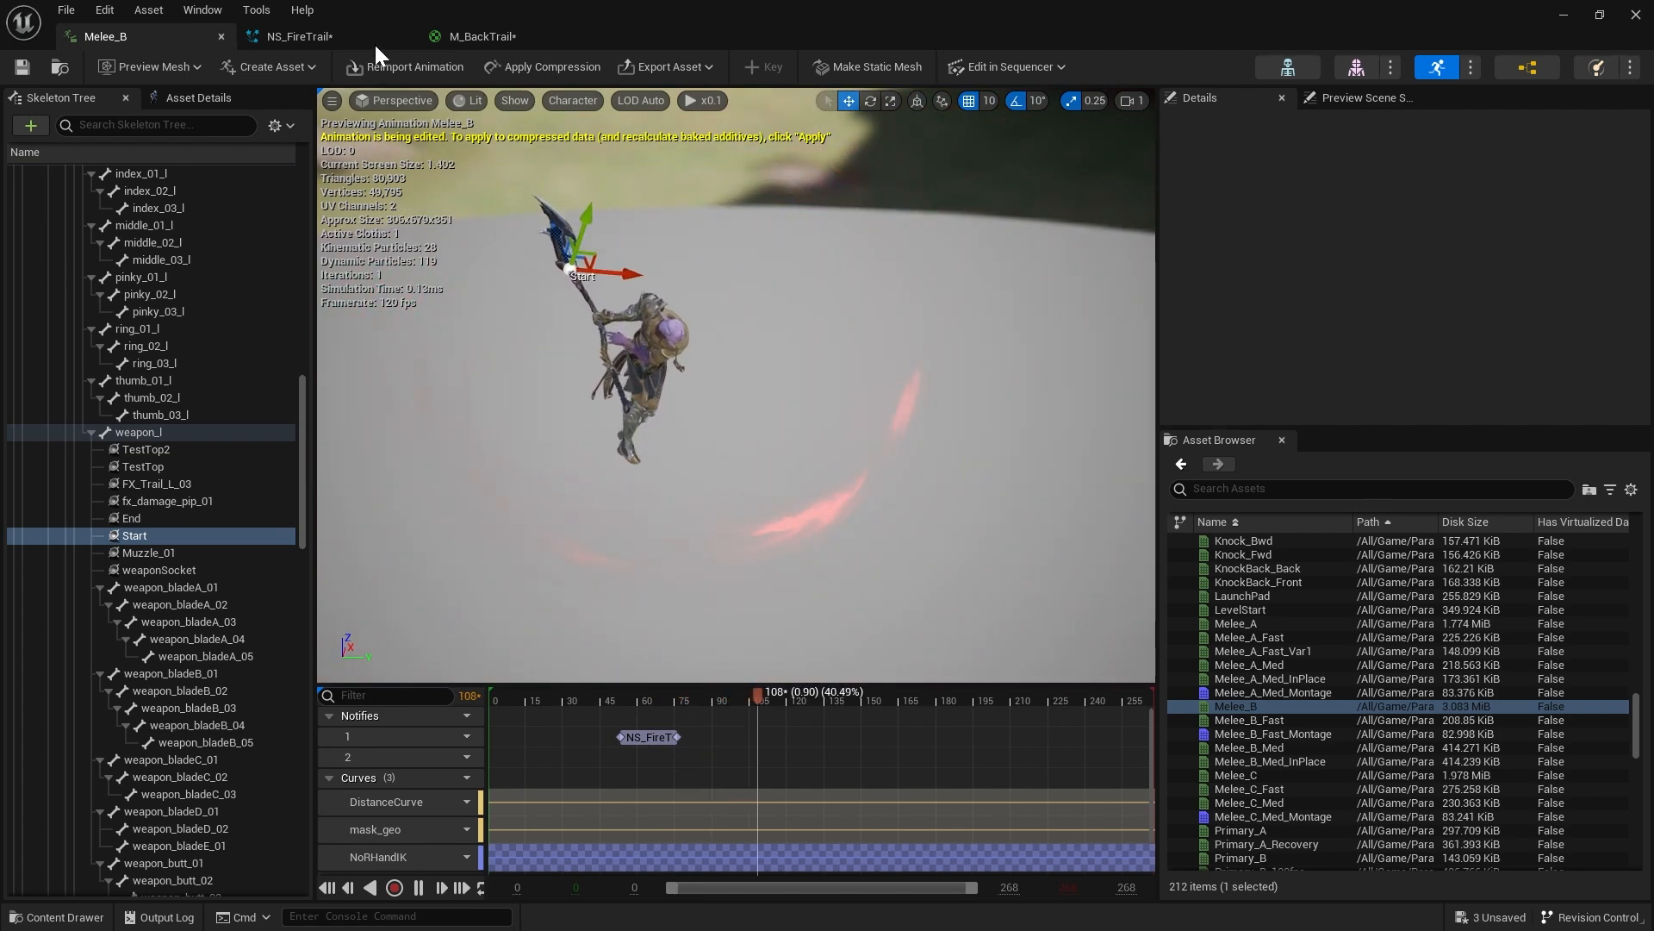
Brighten the start colour key of SimpleSpriteBurst001's gradient to full blue with value 1.0
{"action": "left_click", "coordinate": [325, 39]}
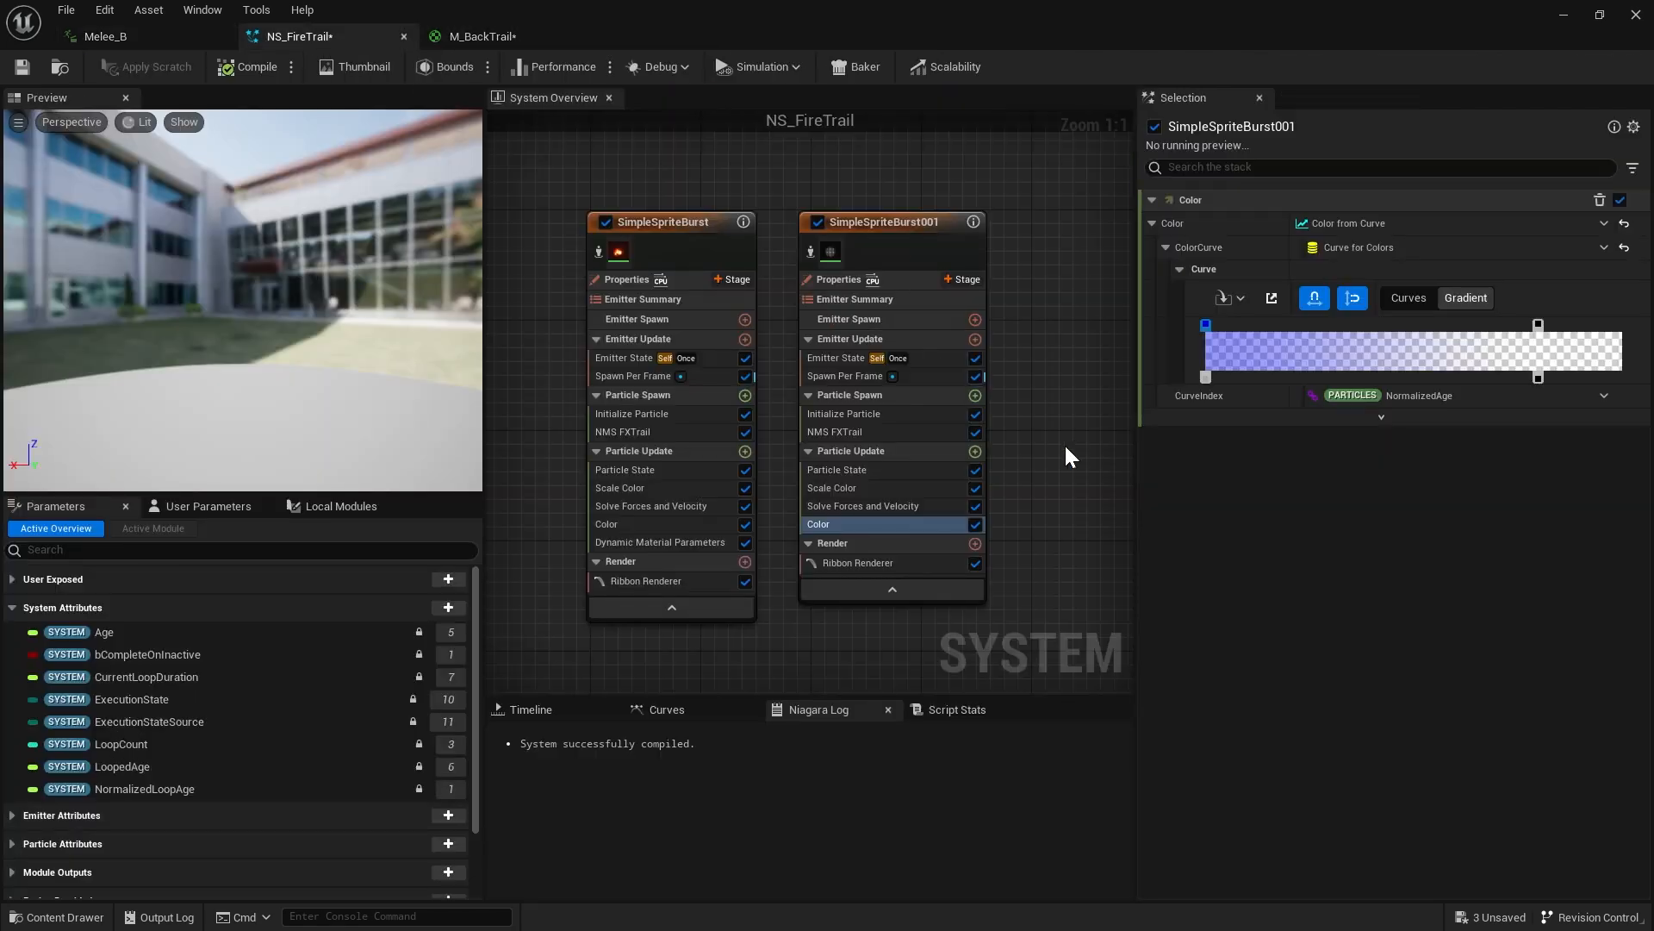
{"action": "double_click", "coordinate": [1206, 324]}
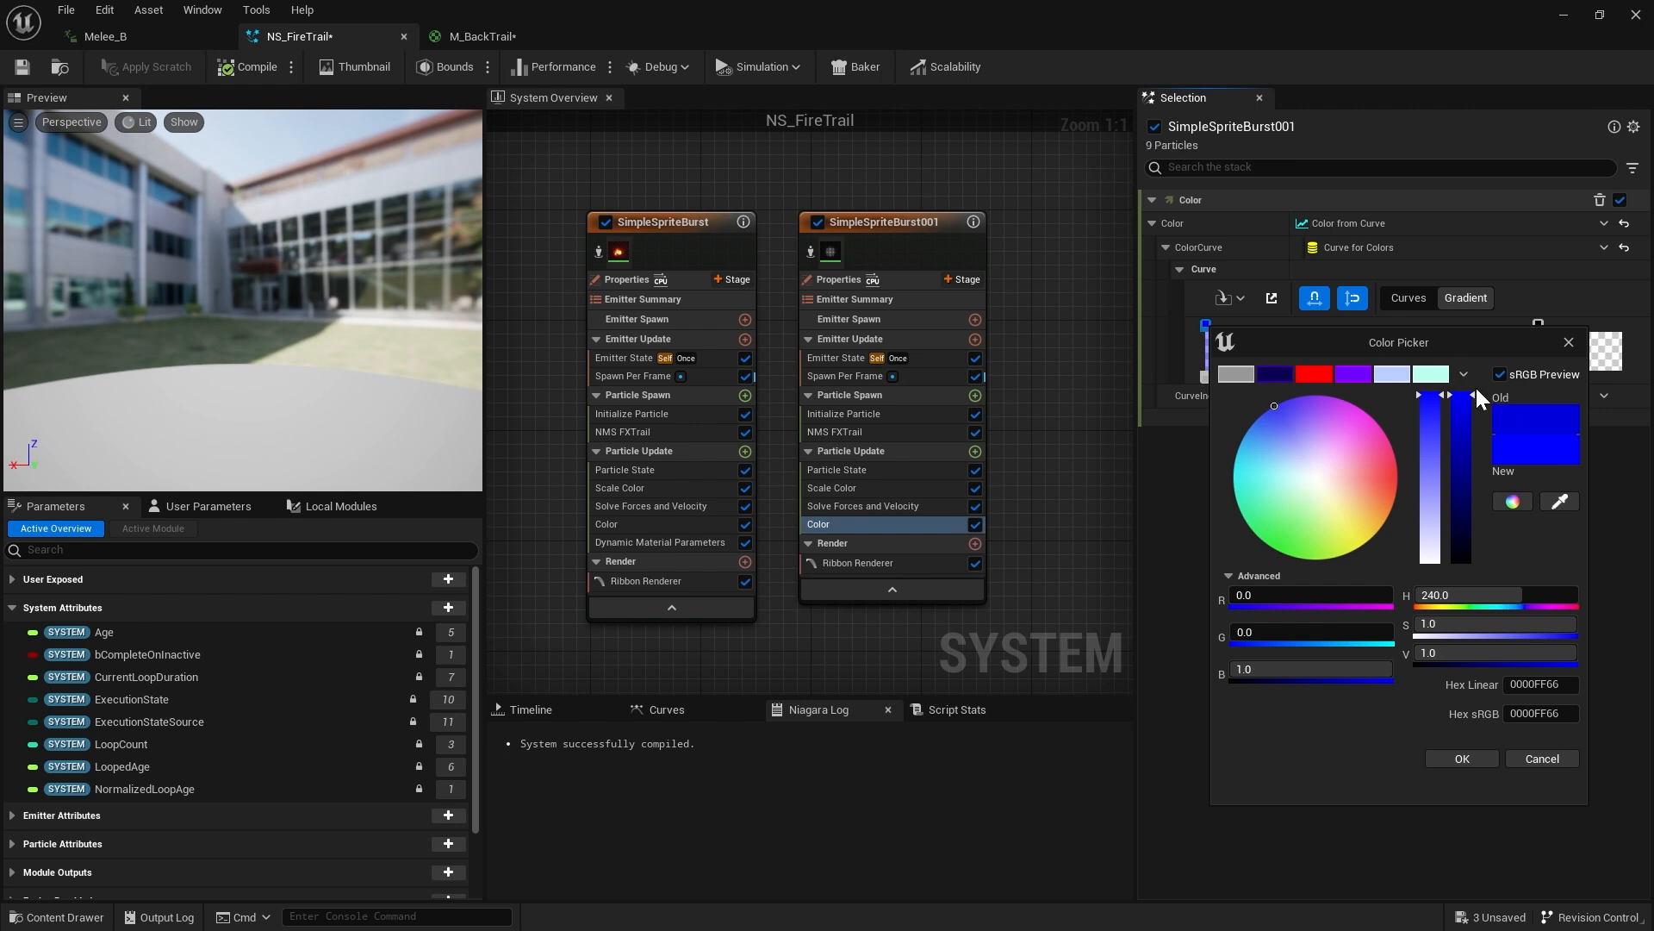
{"action": "left_click", "coordinate": [1463, 757]}
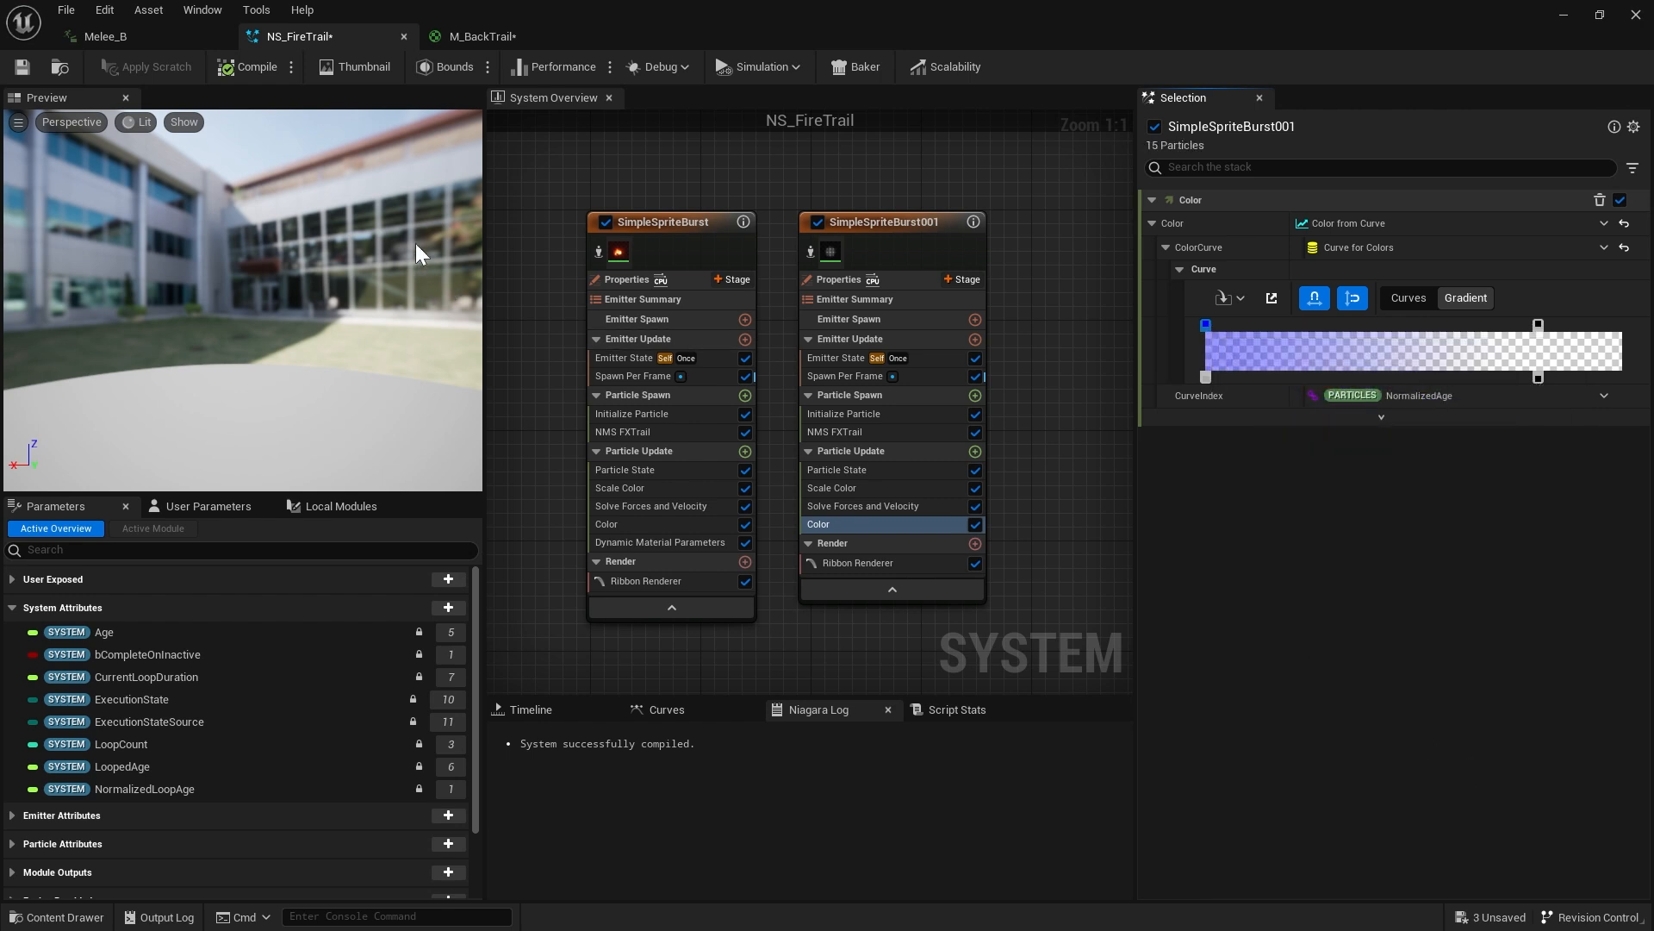
Replay the sword swing in the Melee_B animation to examine the fire trail
{"action": "left_click", "coordinate": [136, 39]}
{"action": "left_click", "coordinate": [598, 699]}
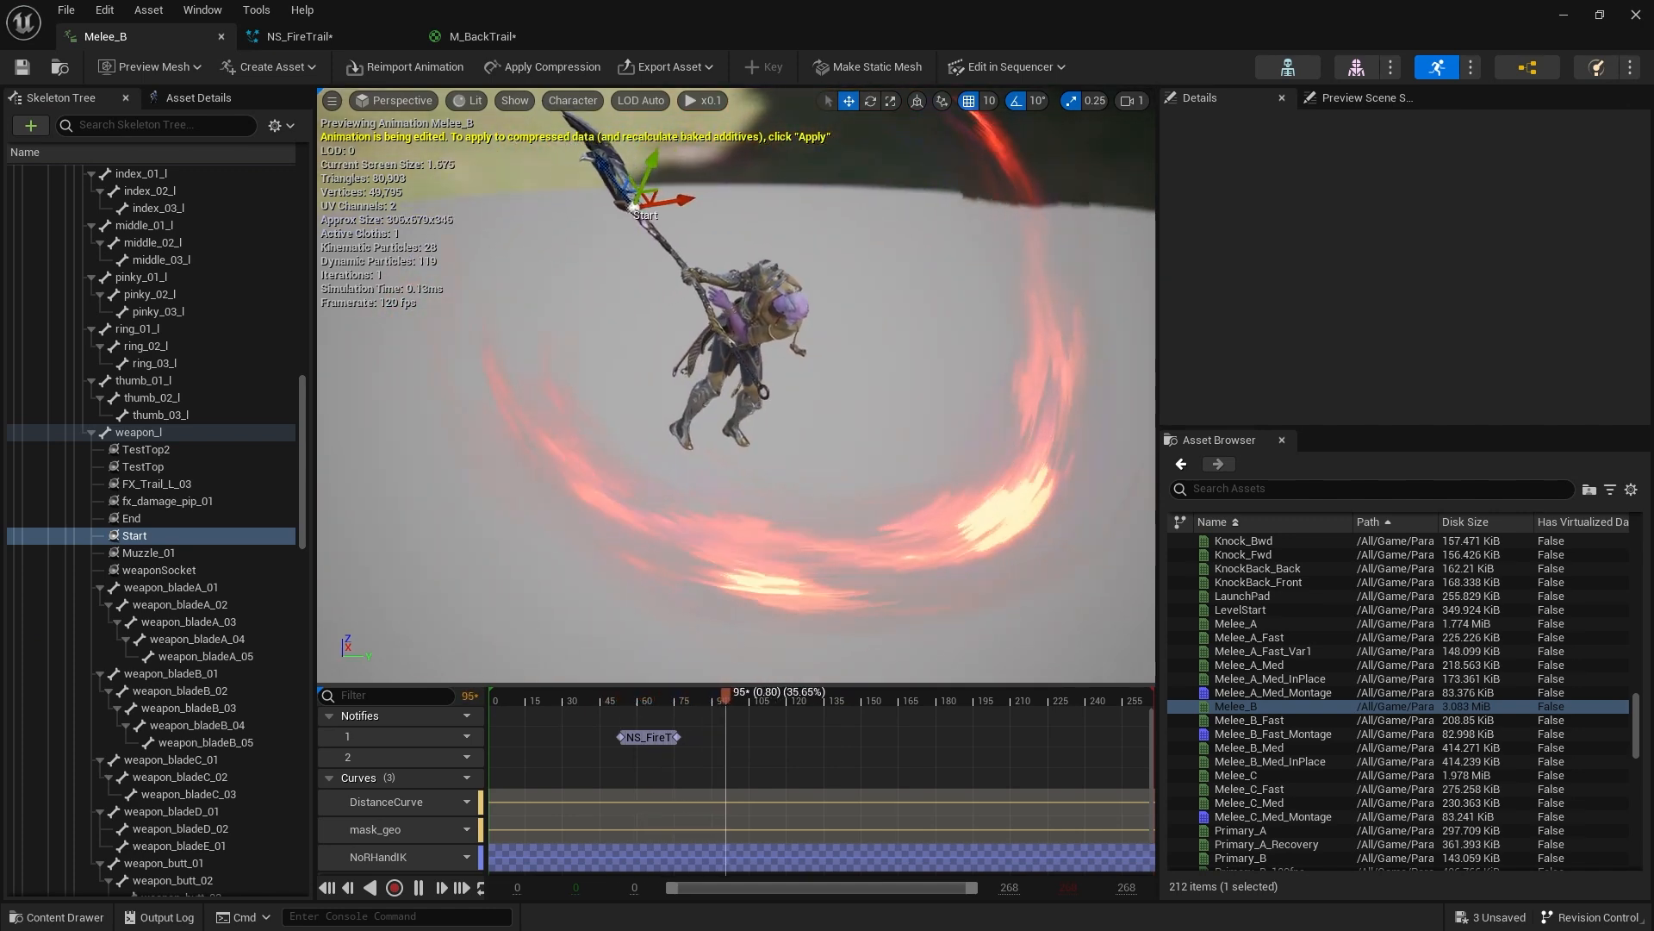
{"action": "left_click", "coordinate": [603, 696]}
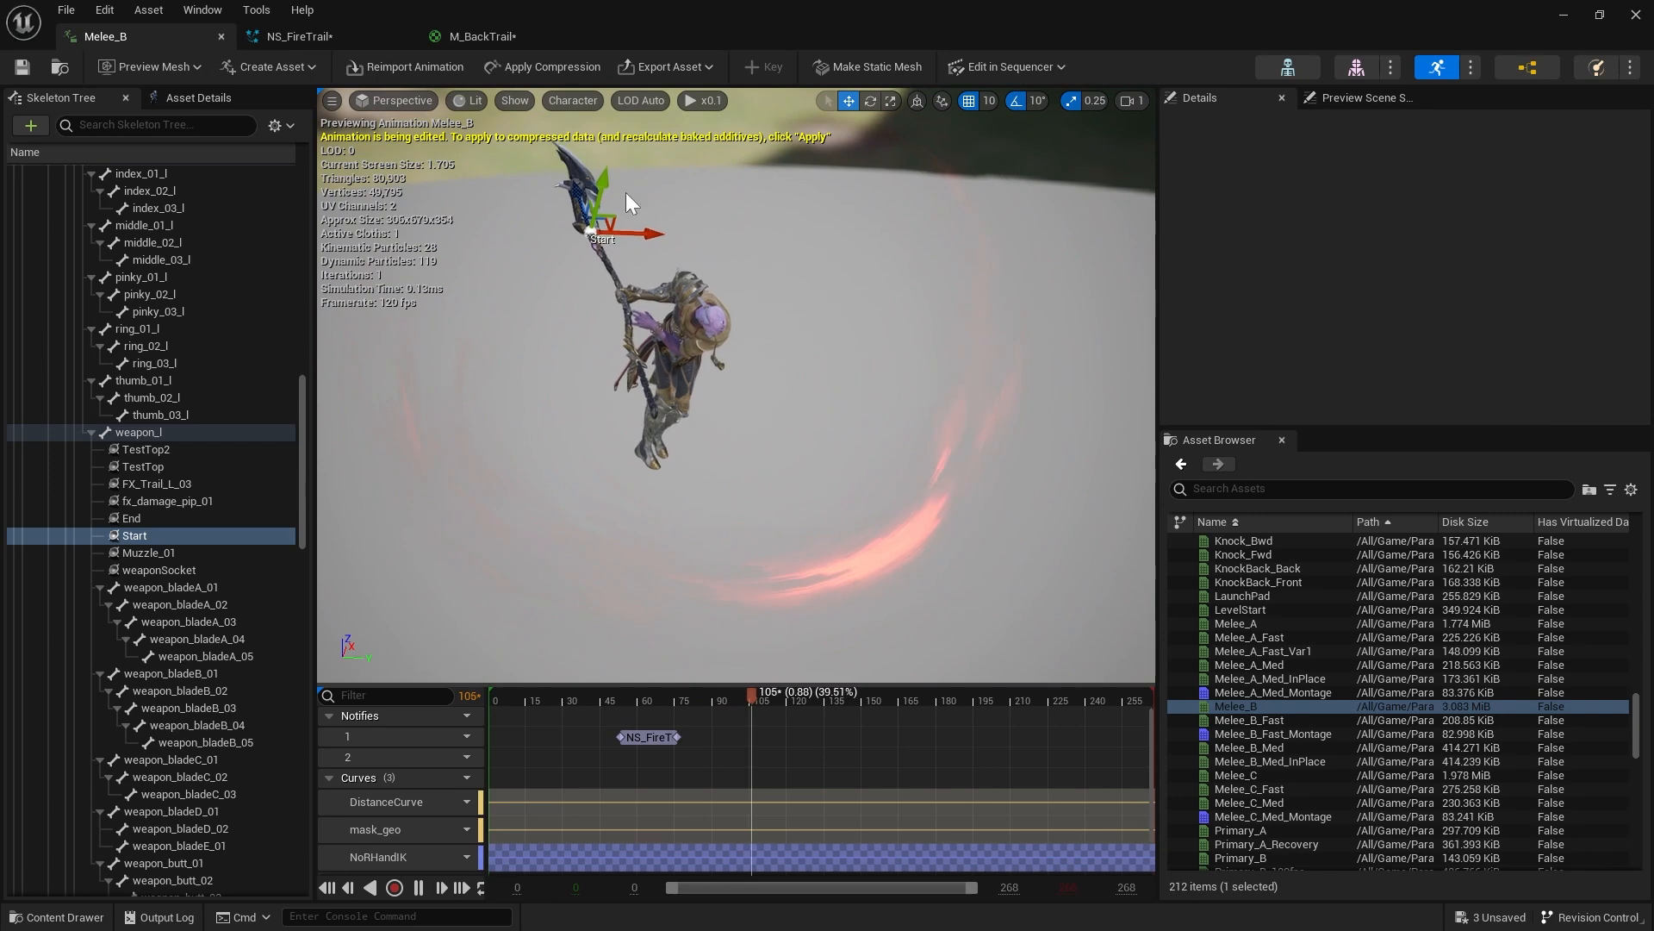
Set the start colour of SimpleSpriteBurst001's Color gradient in NS_FireTrail to dark purple and replay the swing in Melee_B
{"action": "left_click", "coordinate": [338, 41]}
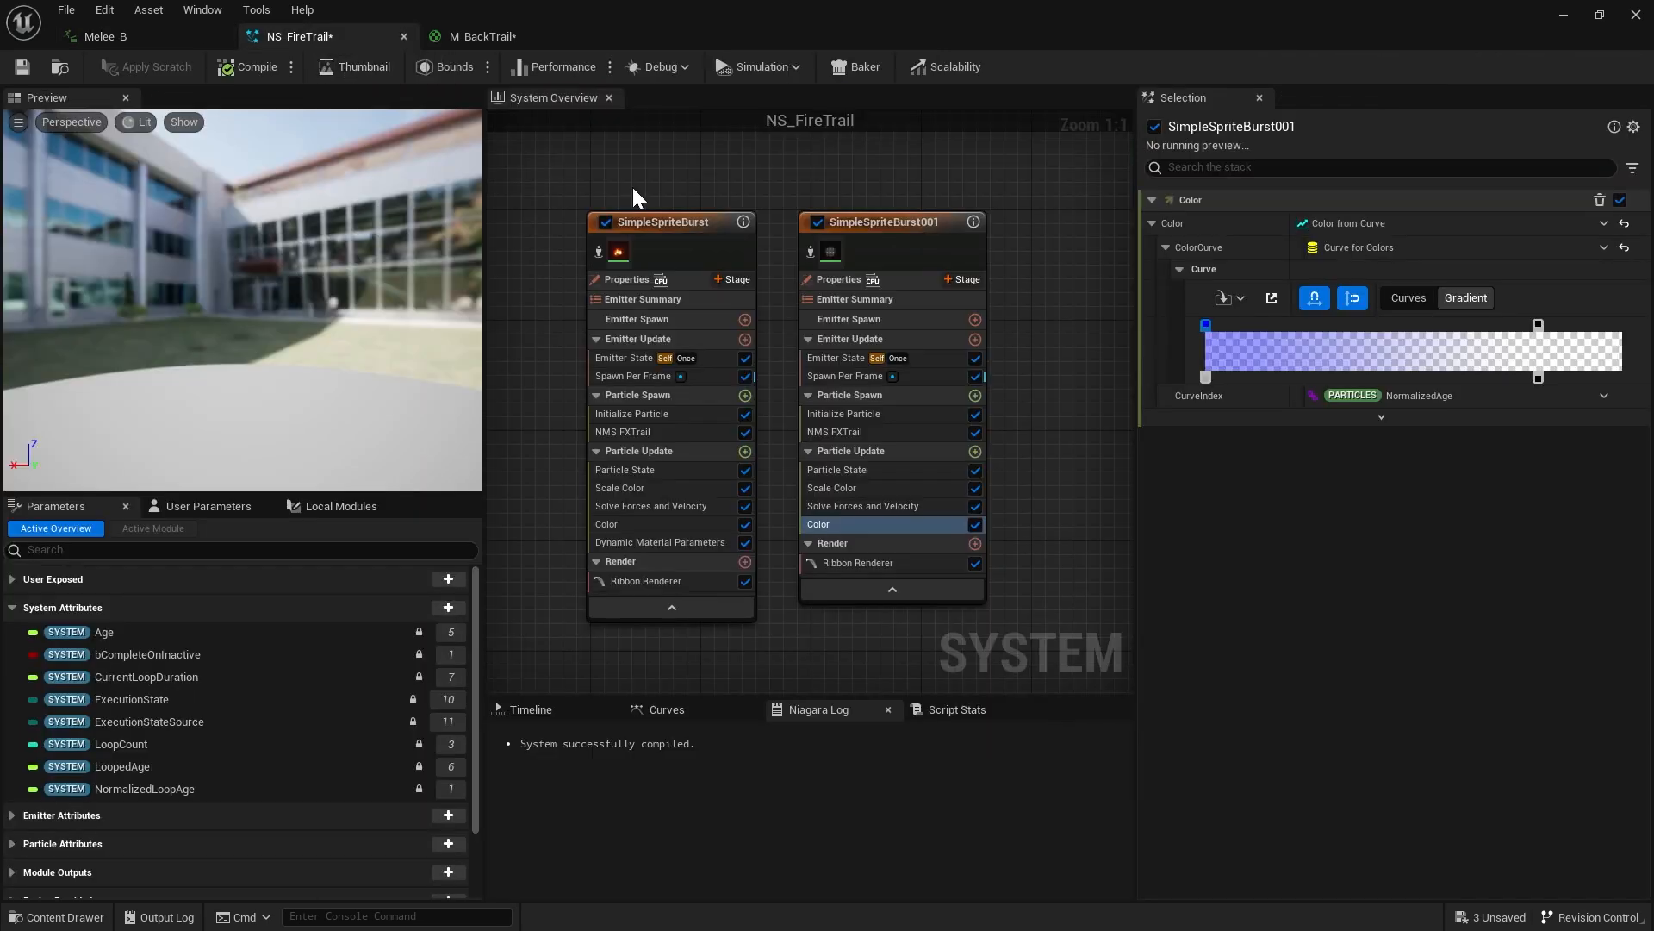
{"action": "double_click", "coordinate": [1204, 327]}
{"action": "left_click_drag", "start_coordinate": [1305, 401], "coordinate": [1295, 396]}
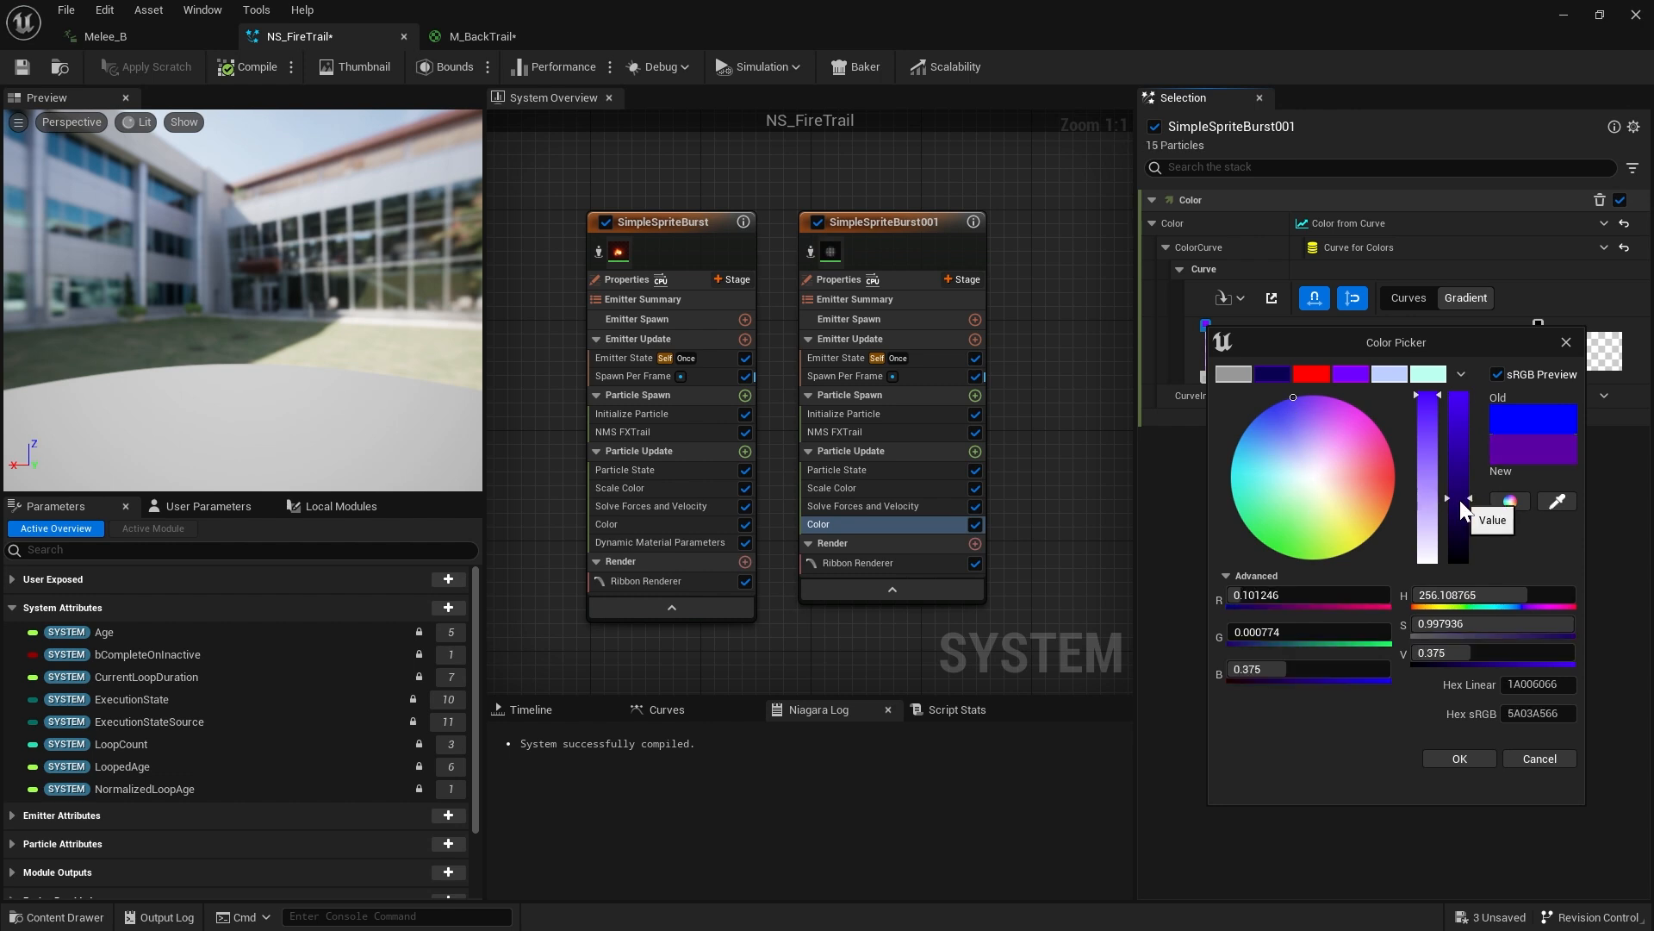
{"action": "left_click", "coordinate": [1458, 762]}
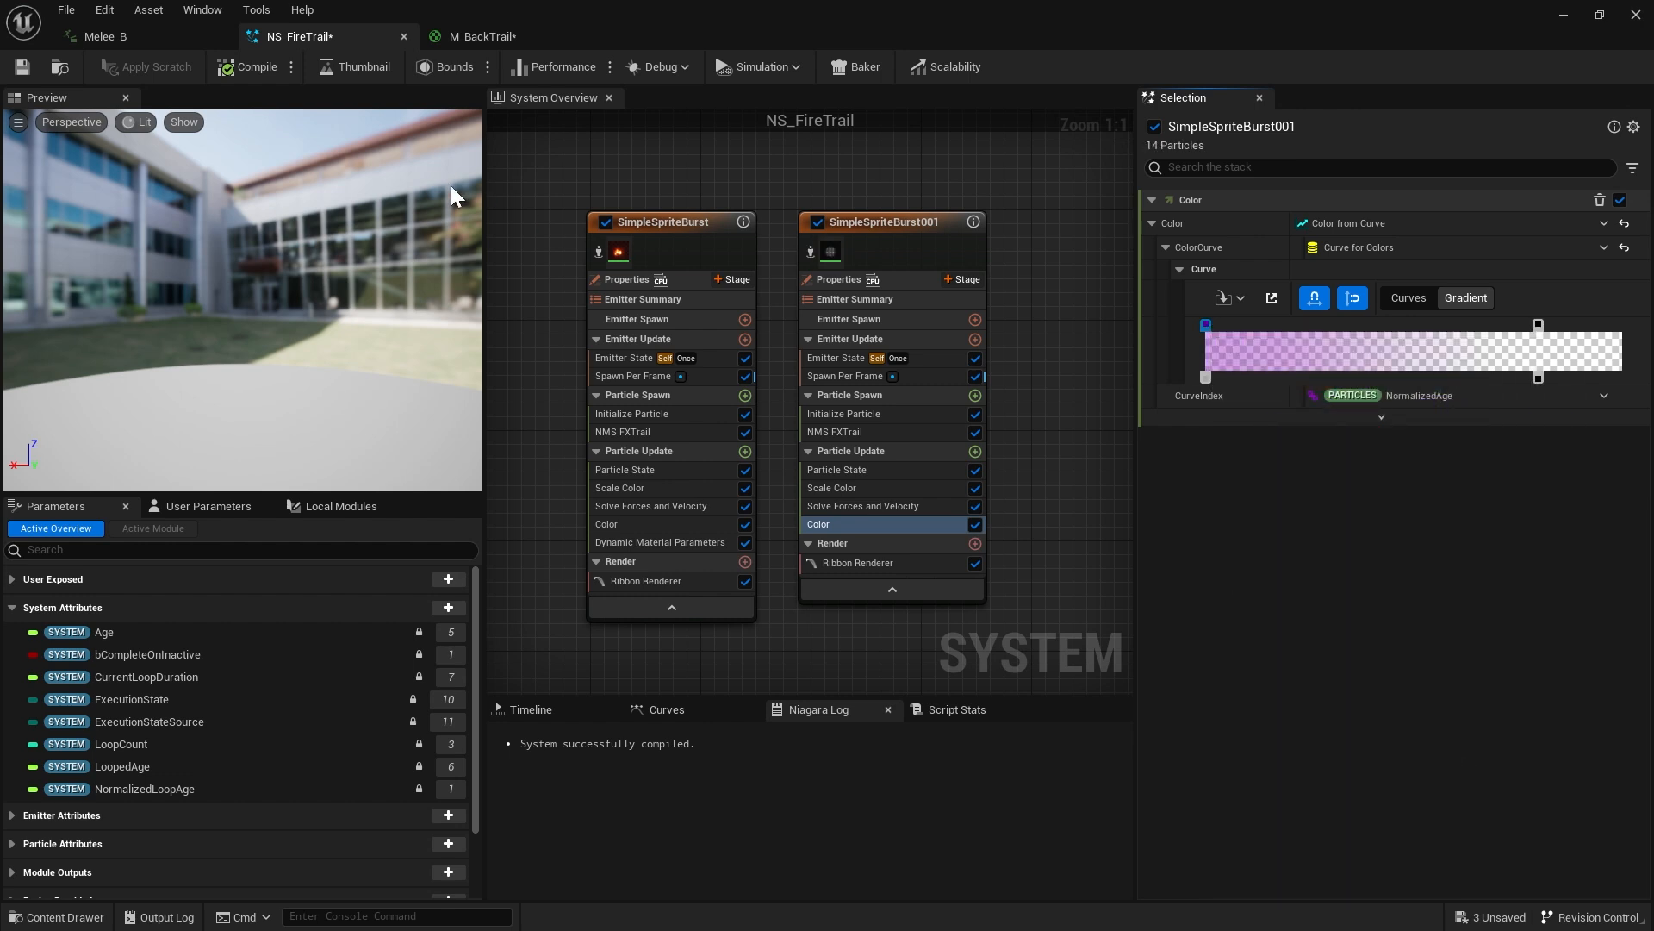
{"action": "left_click", "coordinate": [120, 42]}
{"action": "left_click", "coordinate": [602, 695]}
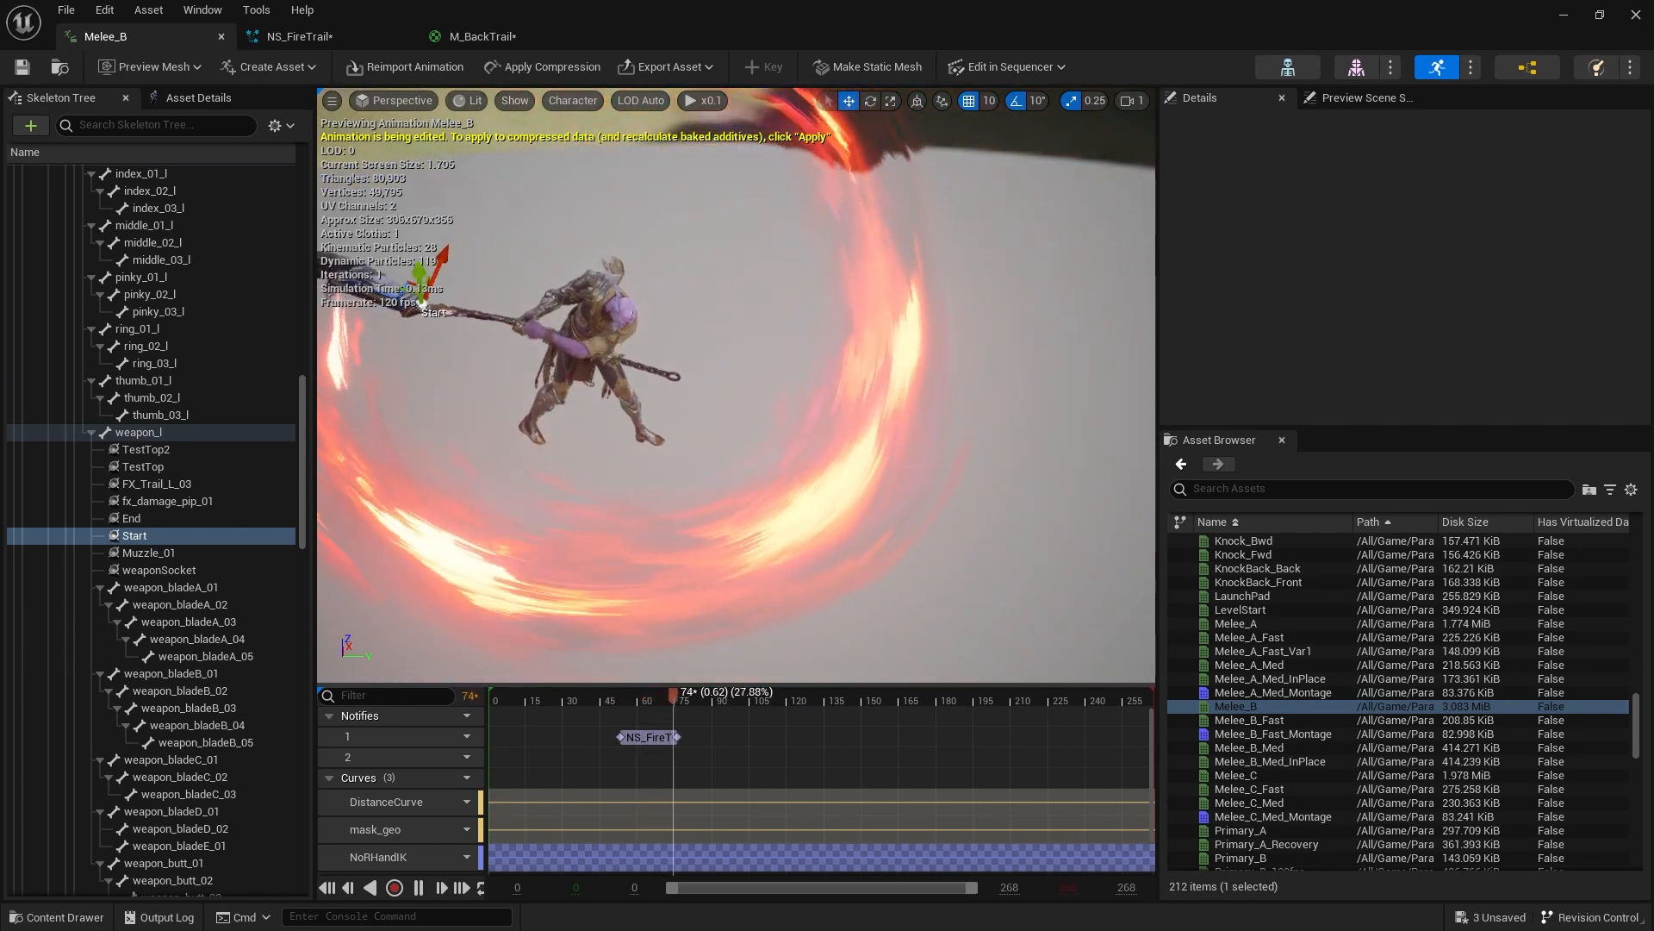
Adjust the brightness of the purple start colour in SimpleSpriteBurst001's gradient and replay the trail in Melee_B
{"action": "left_click", "coordinate": [297, 36]}
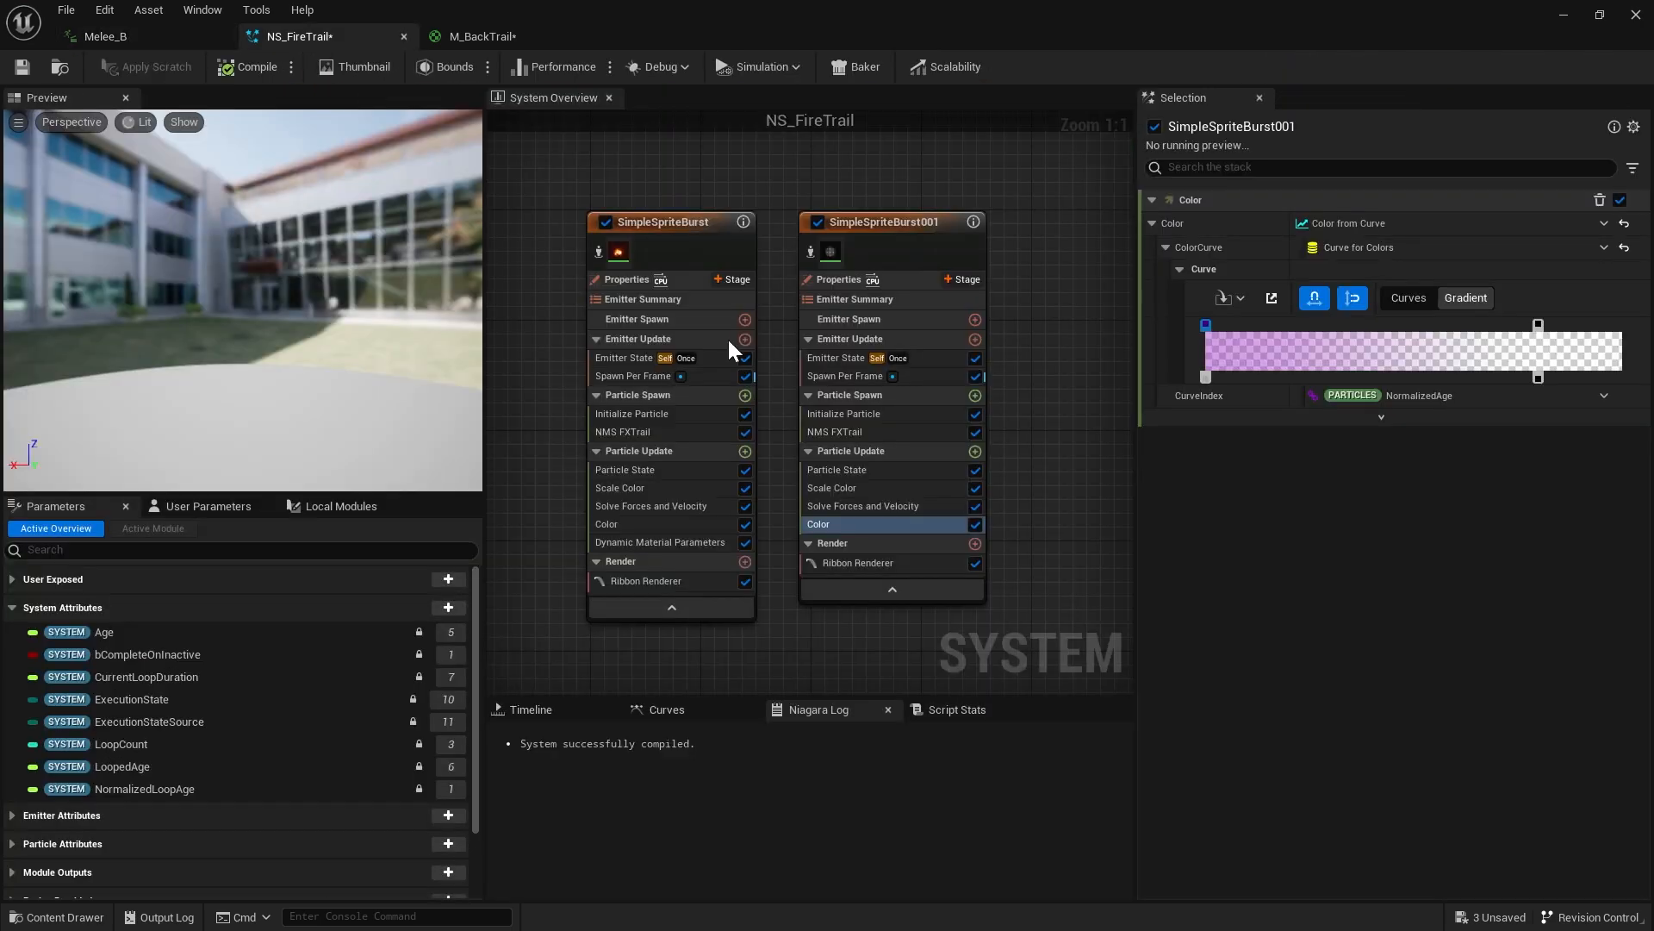
{"action": "double_click", "coordinate": [1206, 326]}
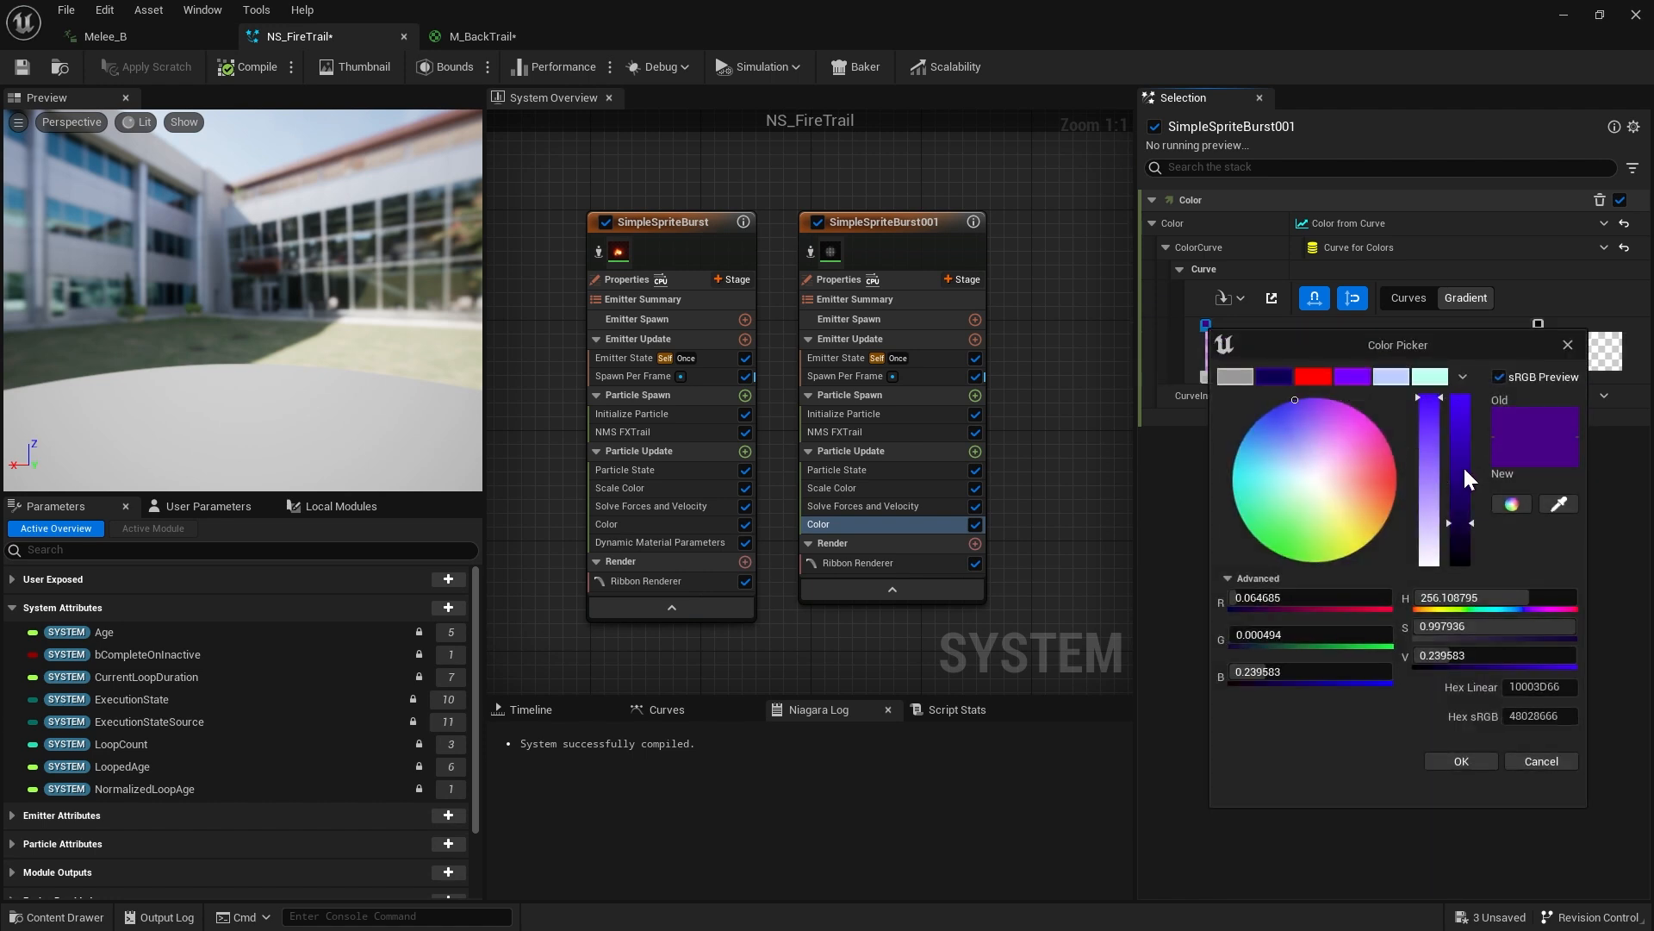
{"action": "left_click", "coordinate": [1461, 760]}
{"action": "left_click", "coordinate": [173, 33]}
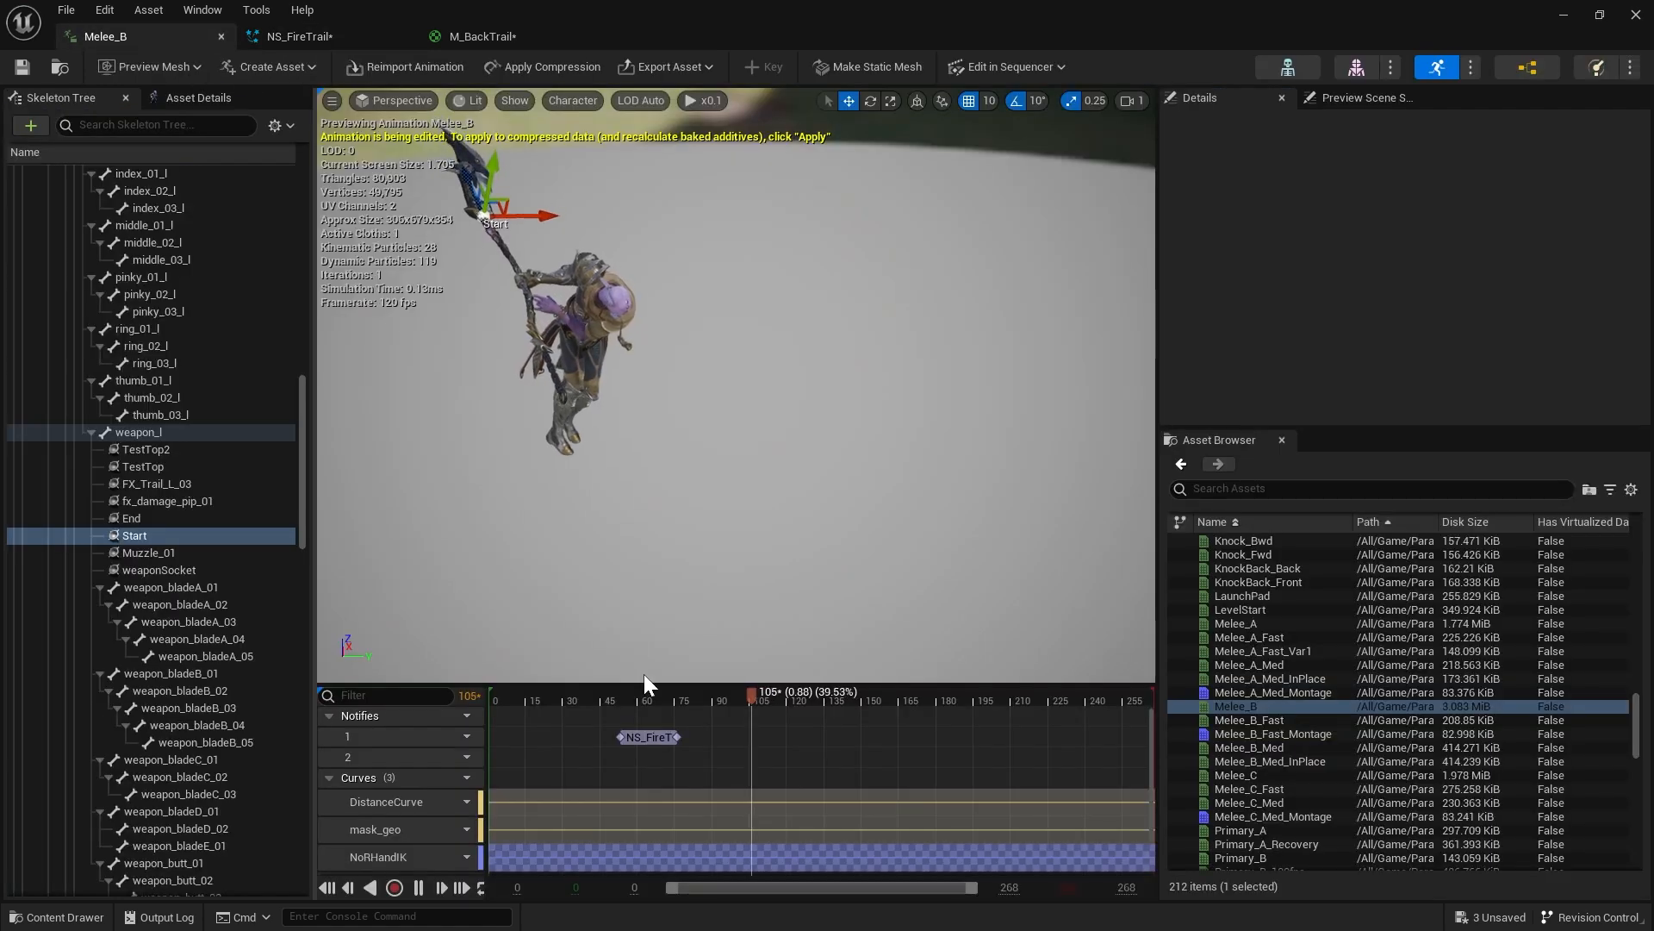
{"action": "left_click", "coordinate": [601, 696]}
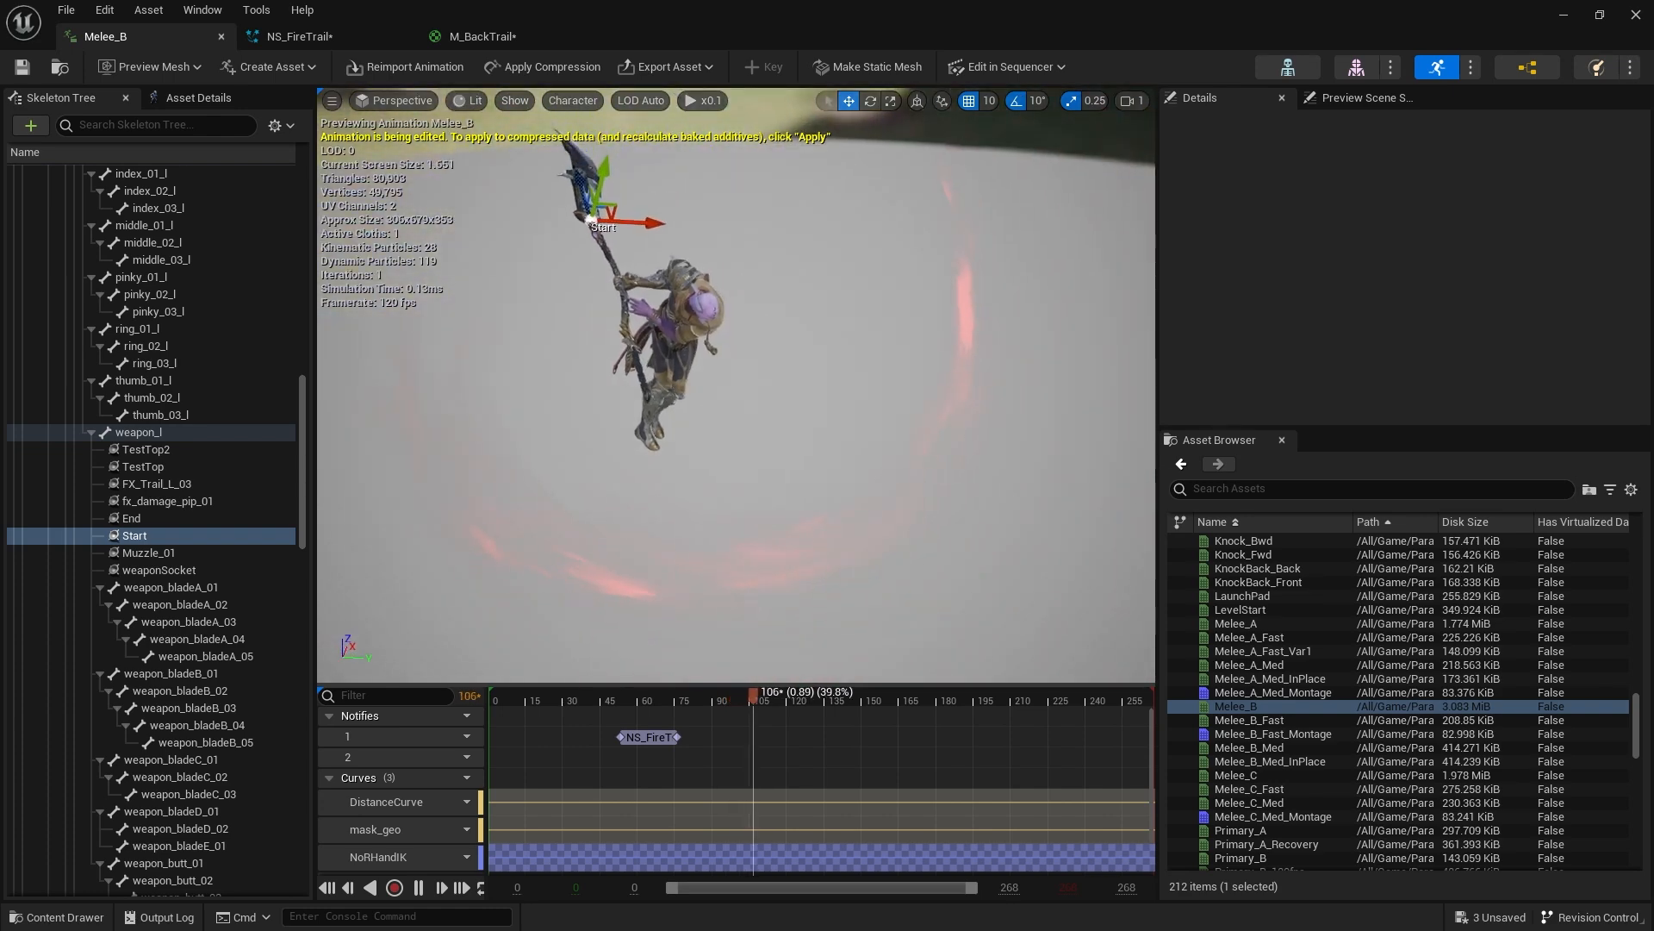
{"action": "left_click", "coordinate": [598, 695]}
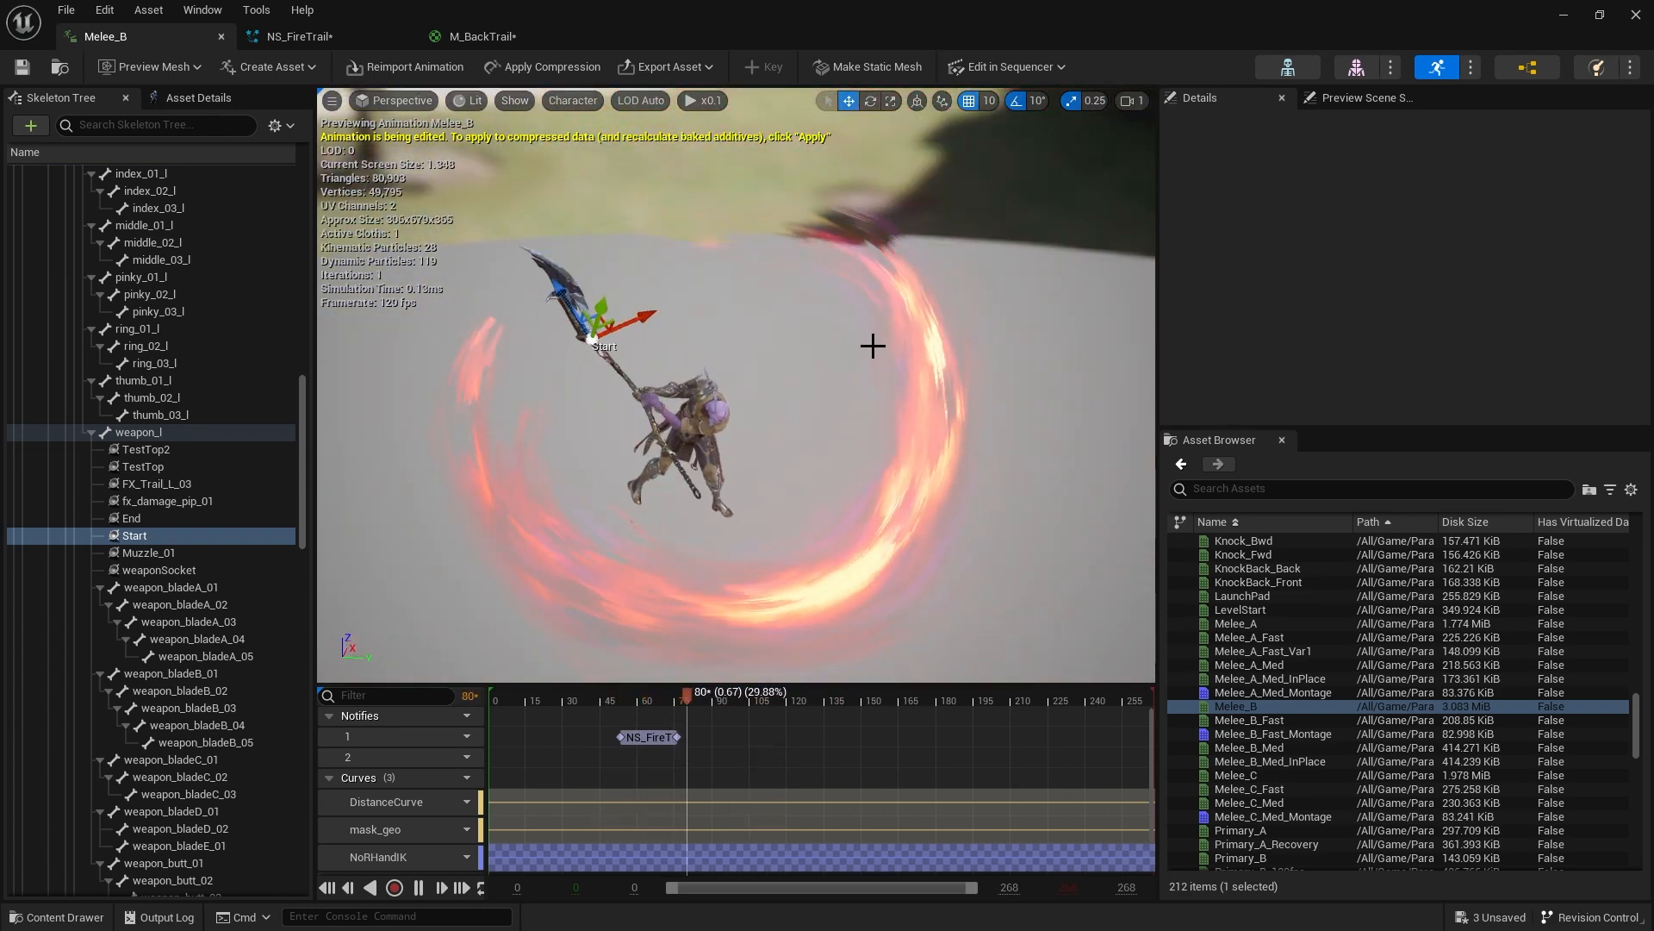
Set the start colour of SimpleSpriteBurst001's Color gradient in NS_FireTrail back to pure blue
{"action": "left_click", "coordinate": [648, 737]}
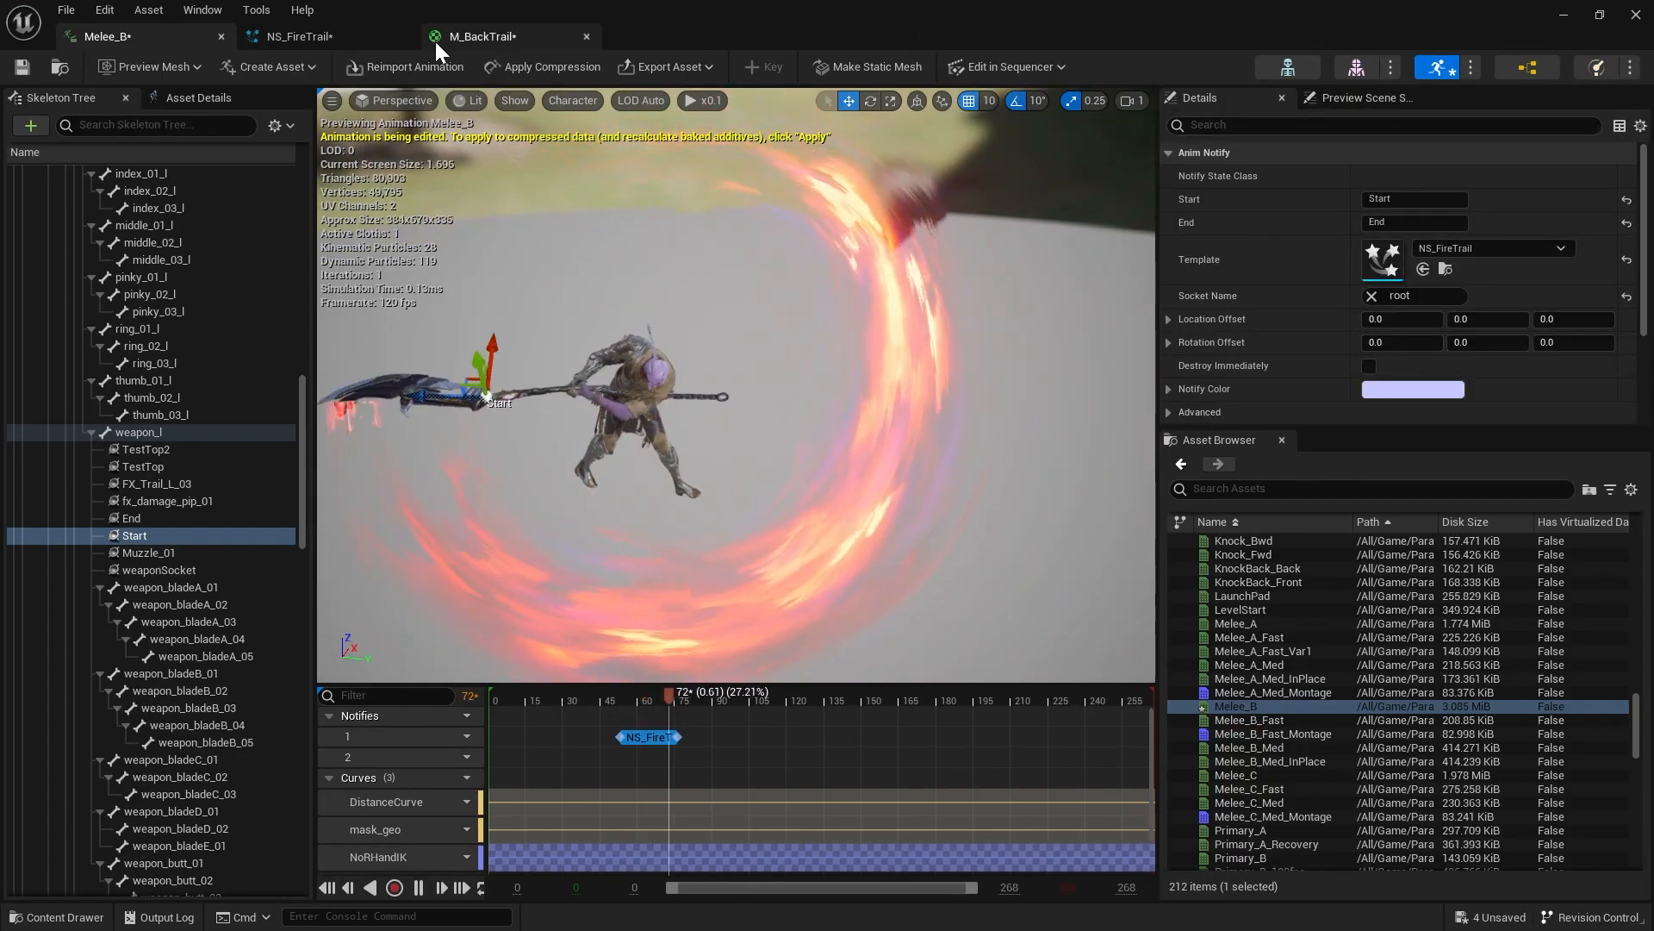
{"action": "left_click", "coordinate": [338, 30]}
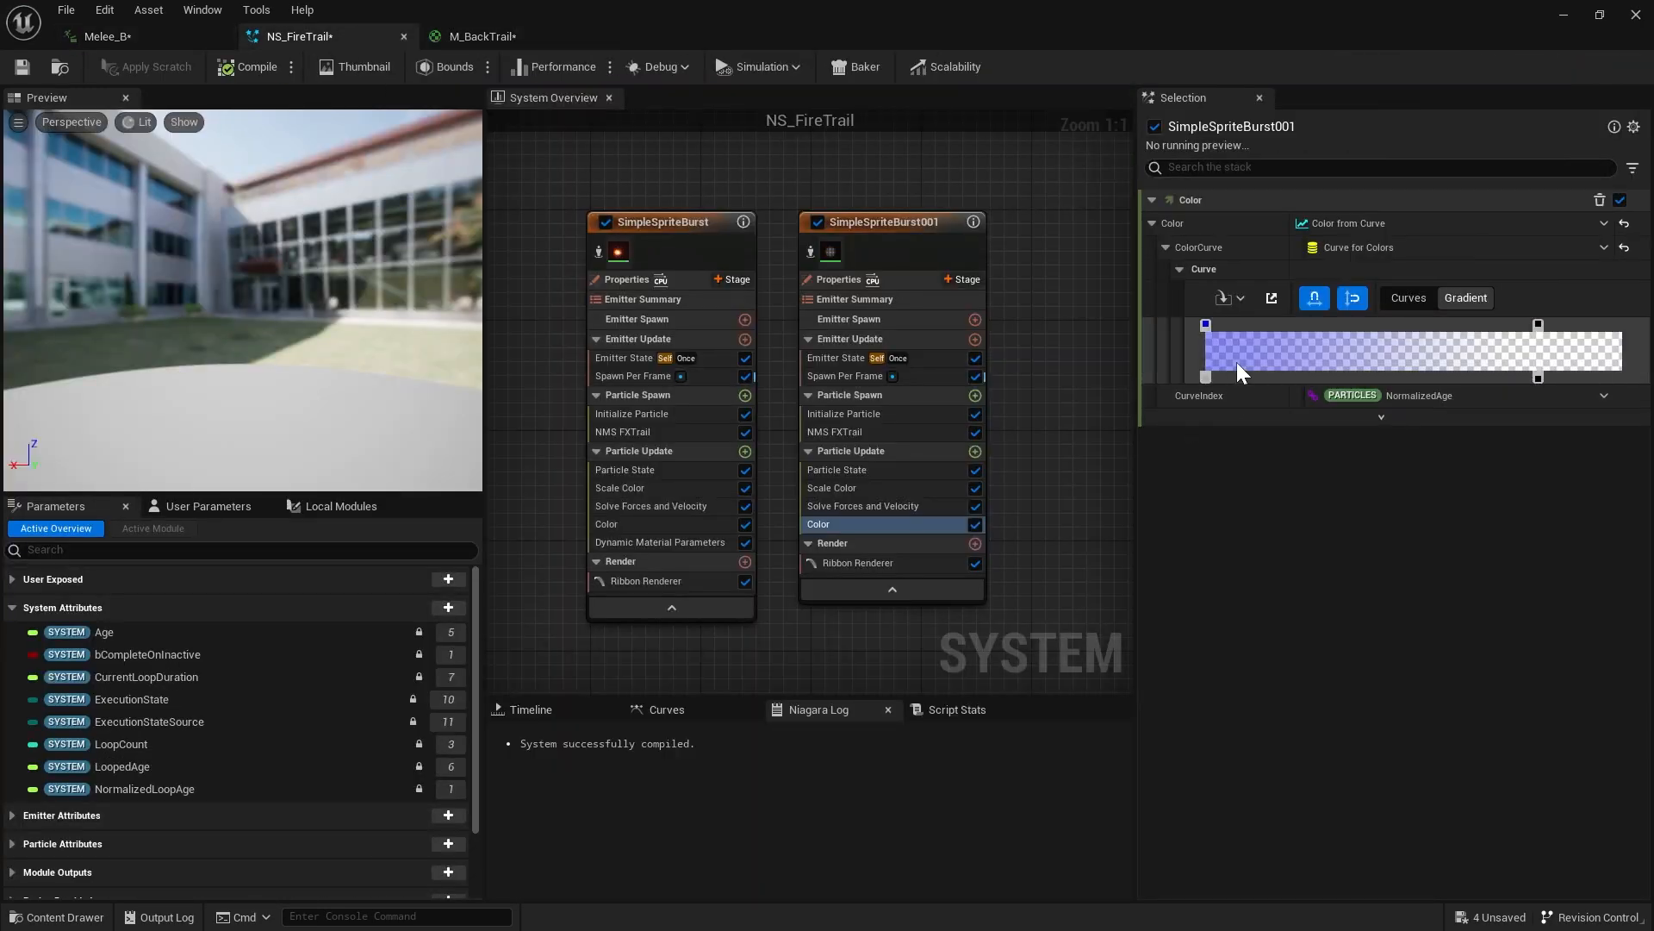
{"action": "double_click", "coordinate": [1206, 324]}
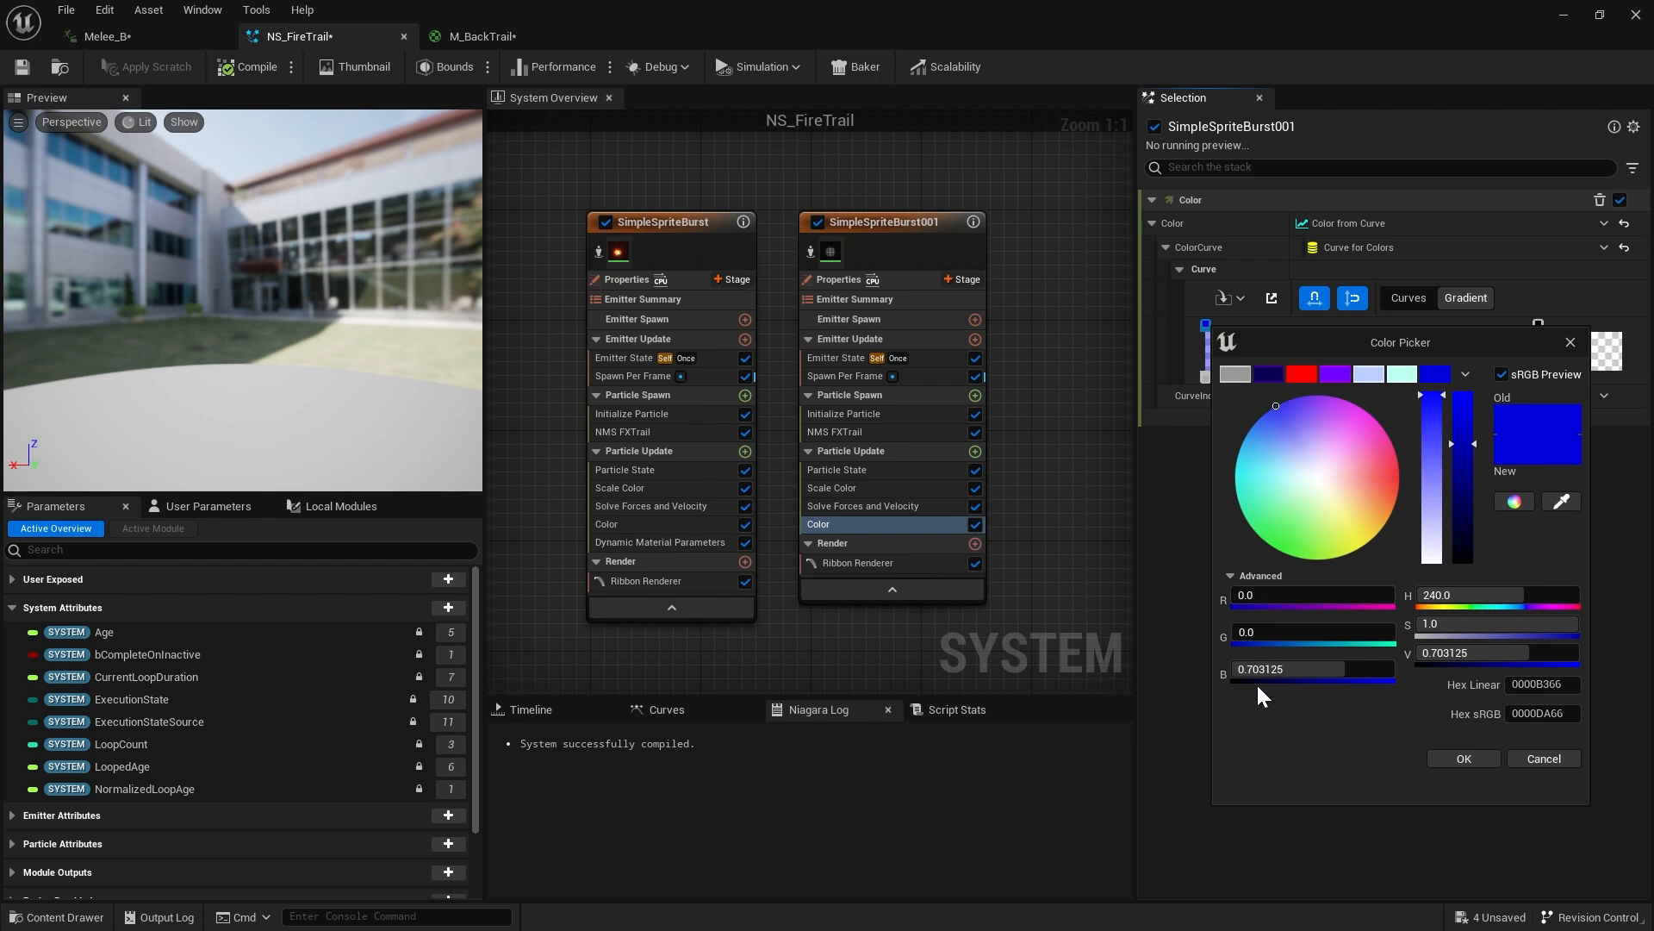
{"action": "left_click", "coordinate": [1463, 758]}
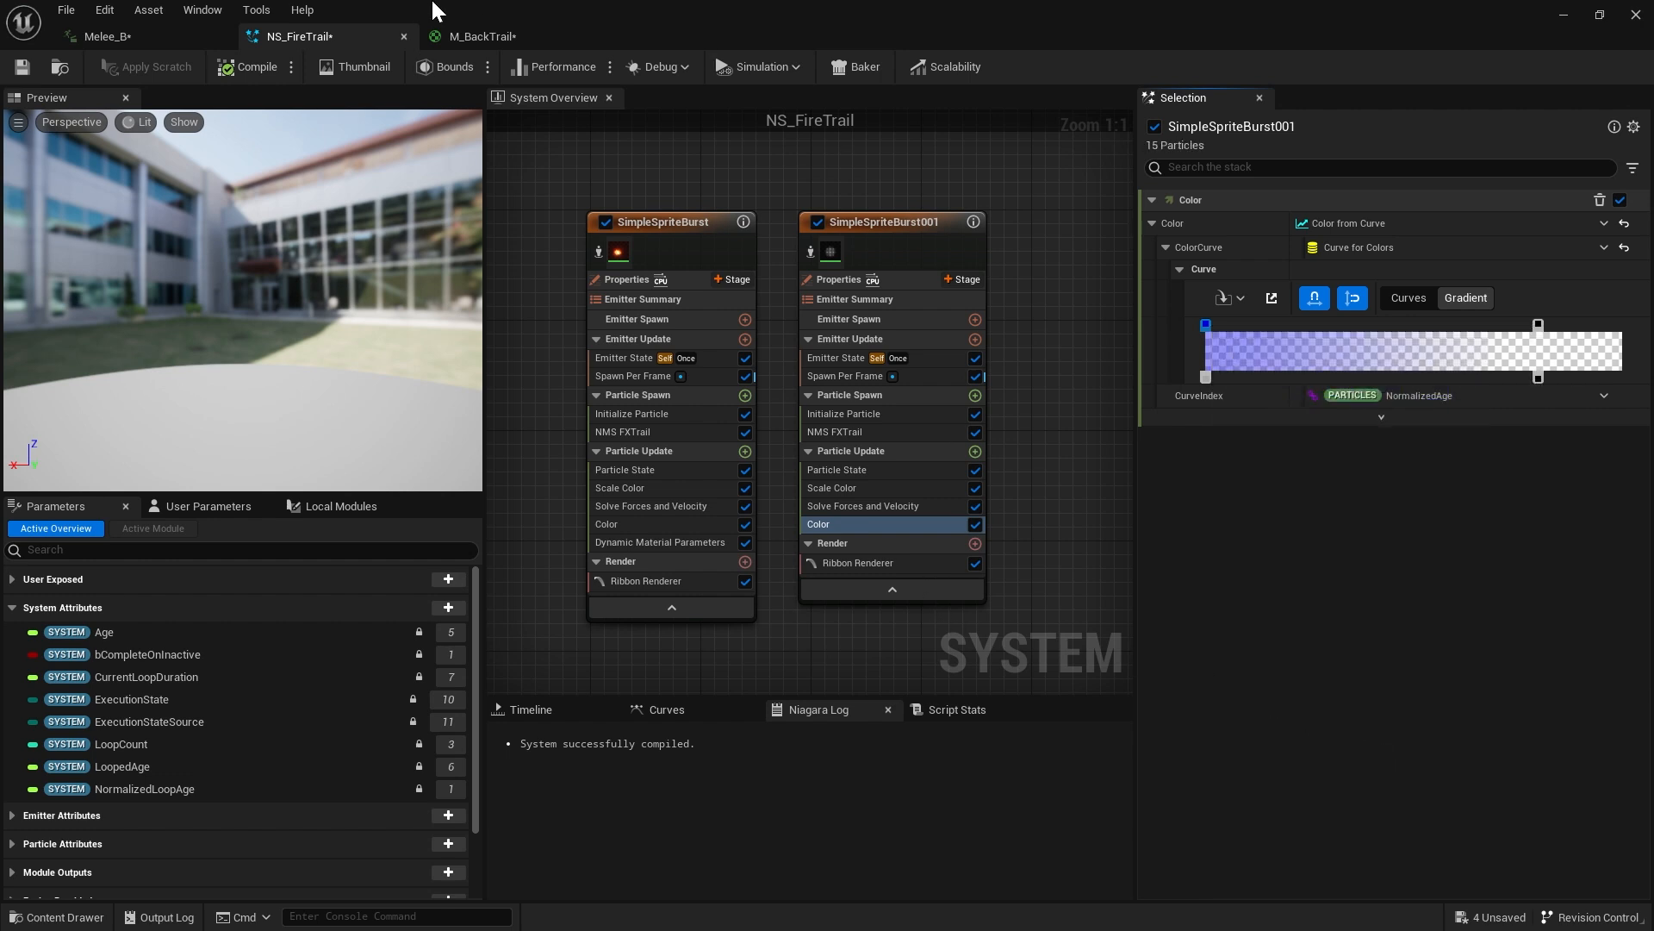
Replay the Melee_B swing several times to examine the trail with the blue back layer
{"action": "left_click", "coordinate": [130, 36]}
{"action": "left_click", "coordinate": [600, 700]}
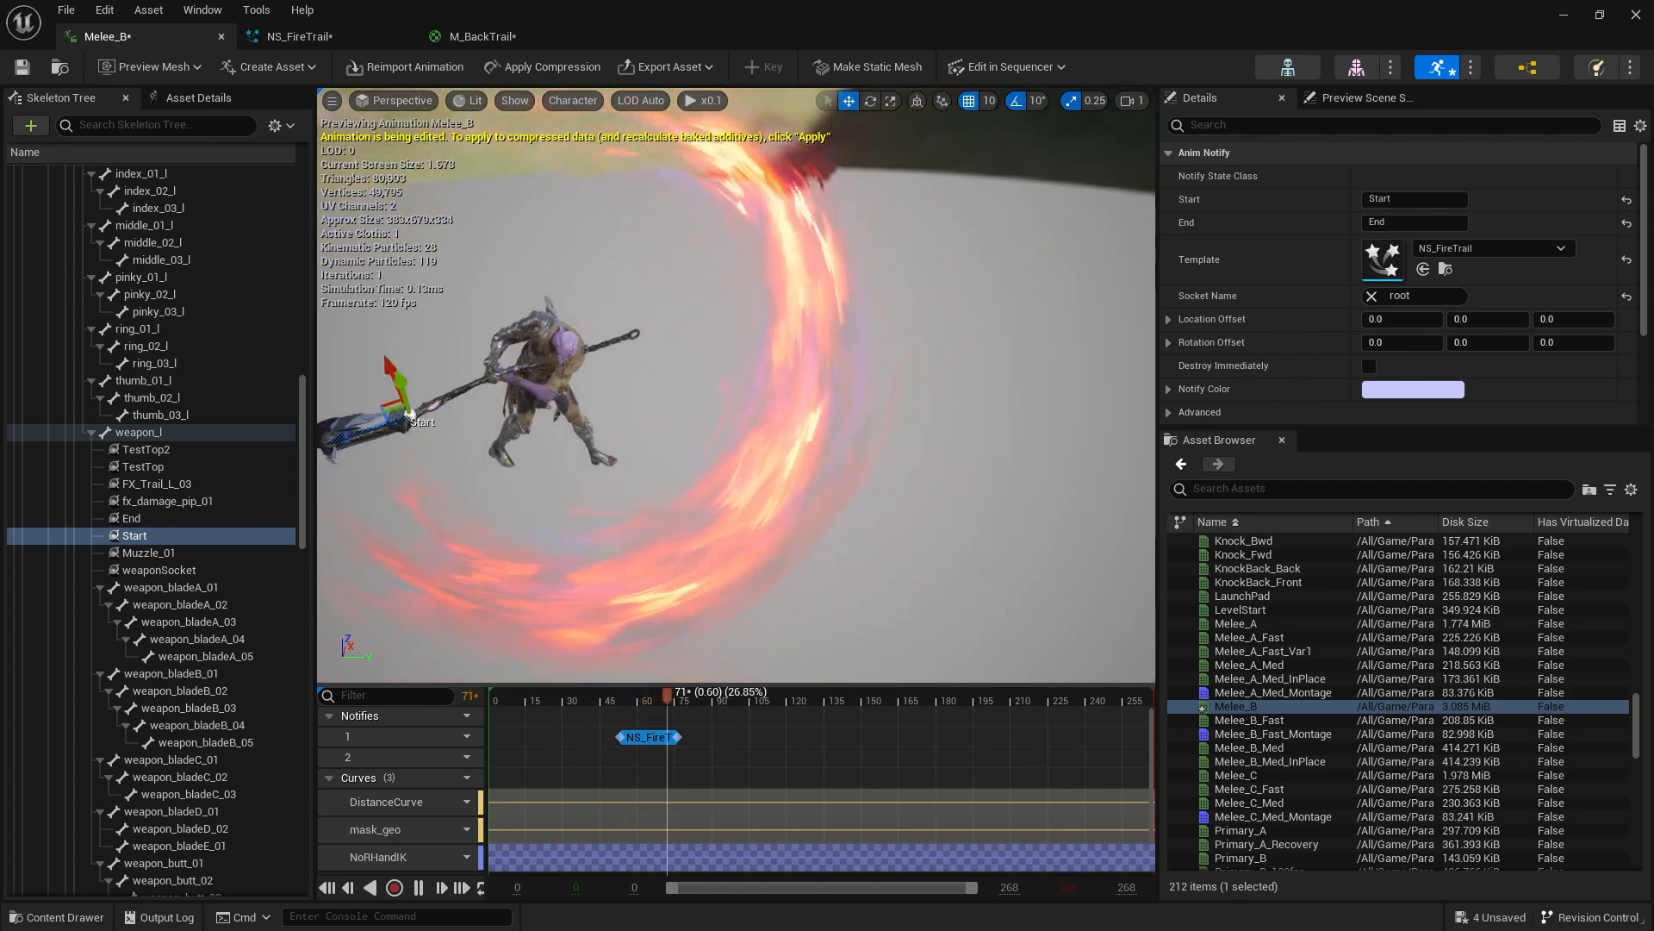
{"action": "left_click", "coordinate": [603, 696]}
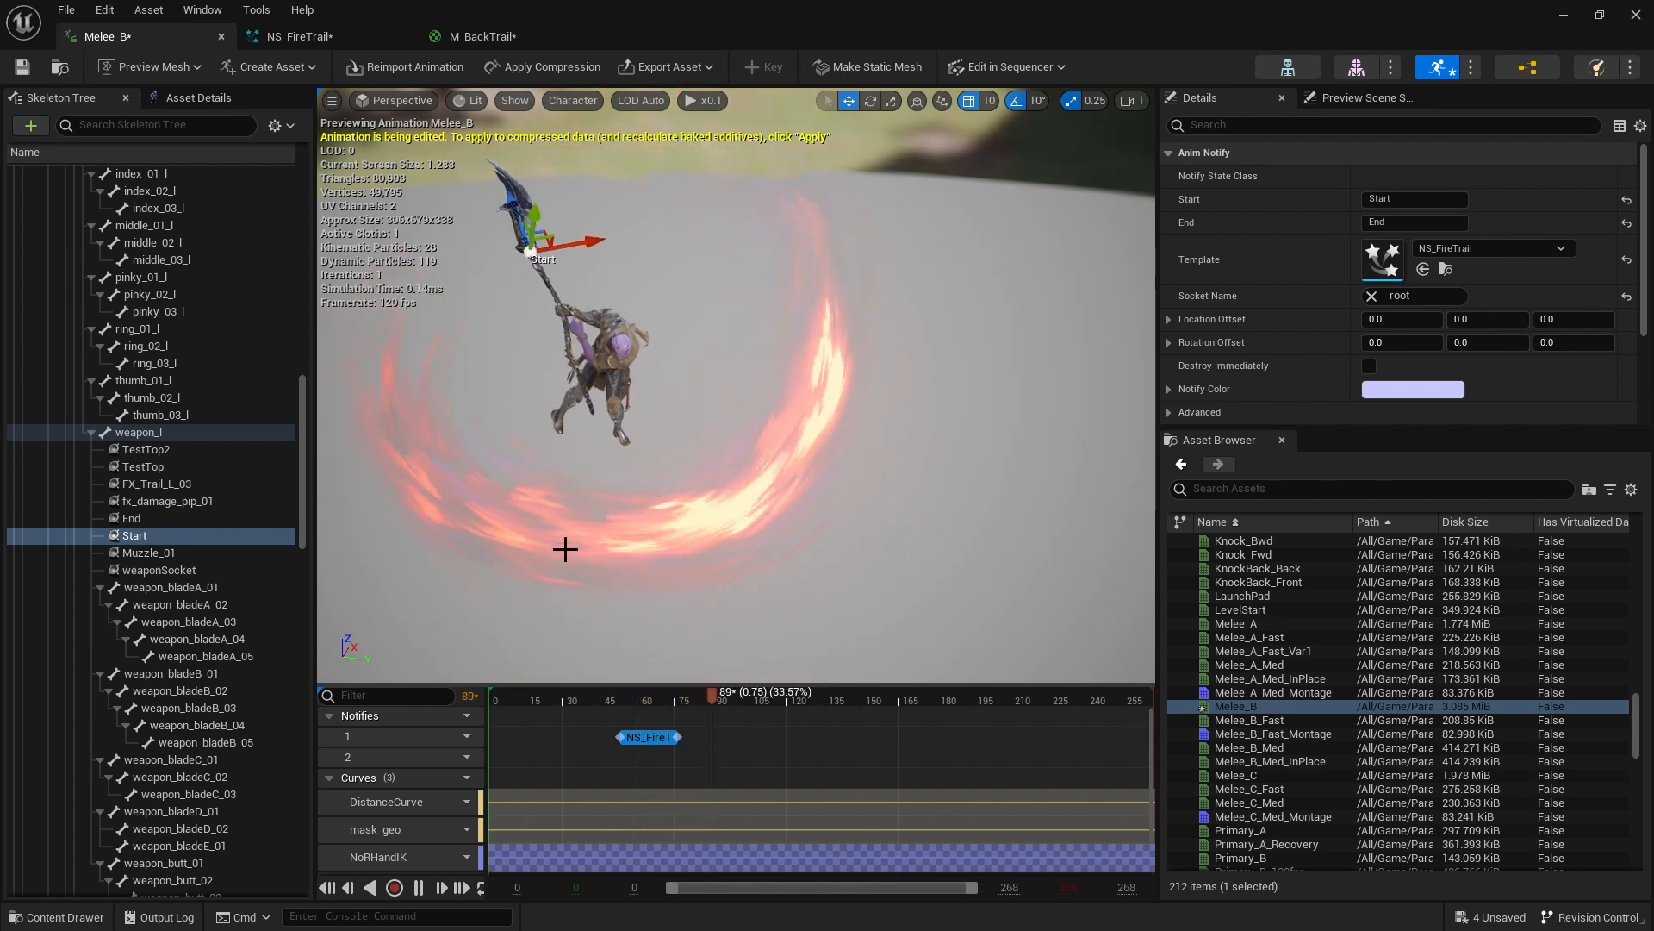
{"action": "left_click", "coordinate": [609, 699]}
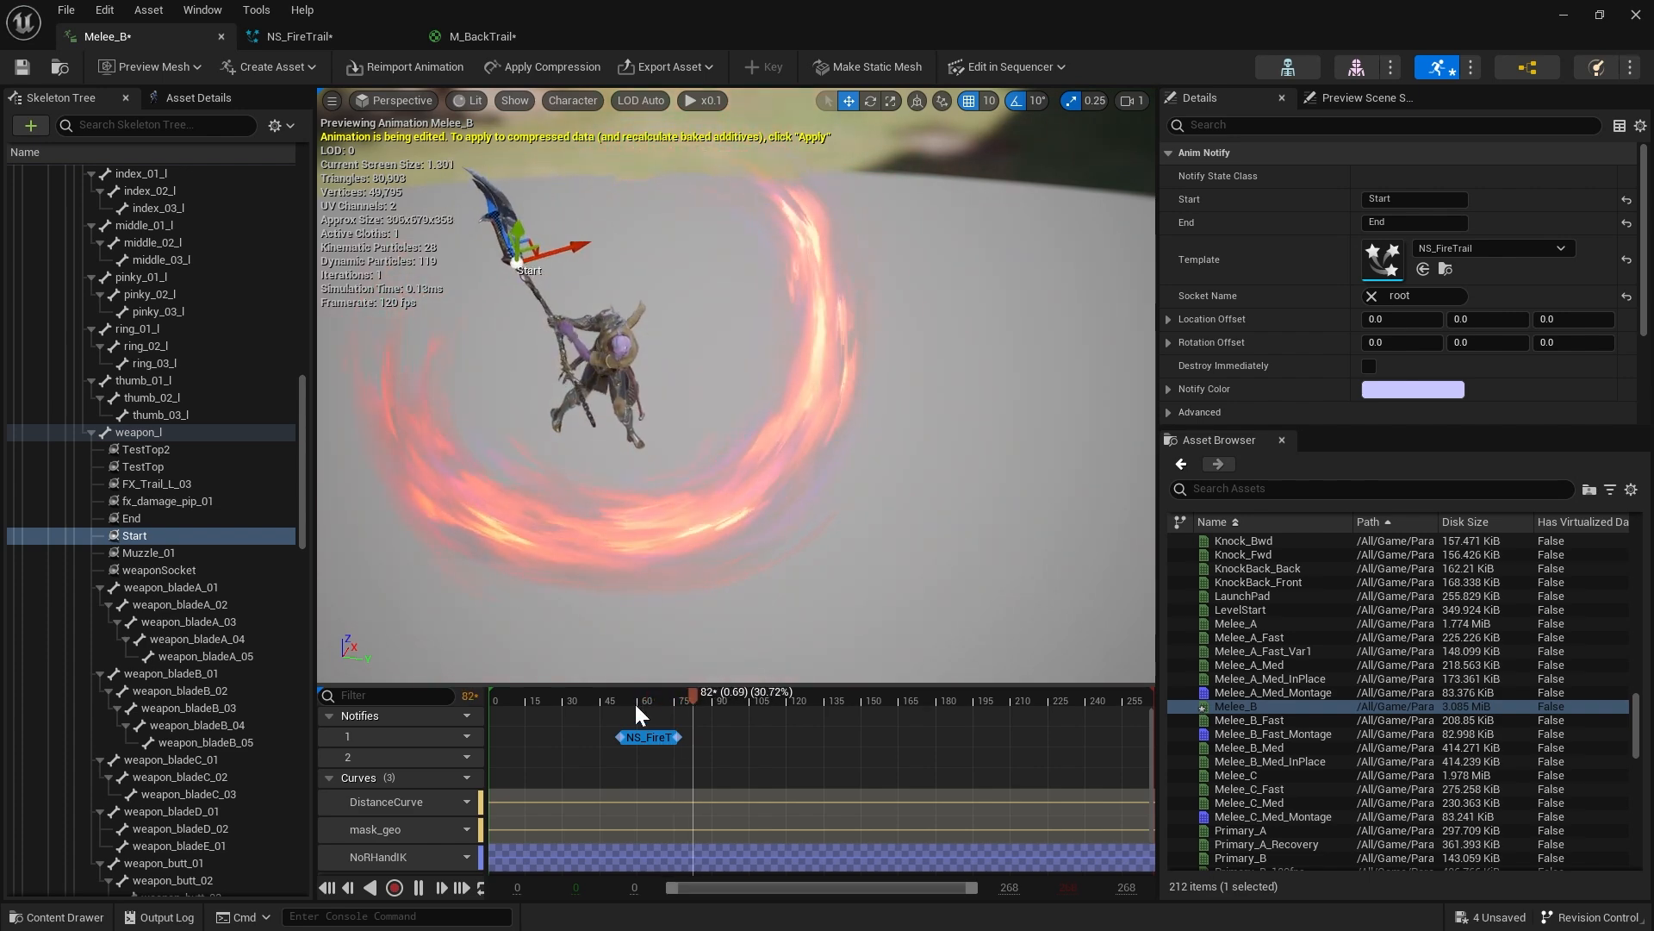
{"action": "left_click", "coordinate": [608, 698]}
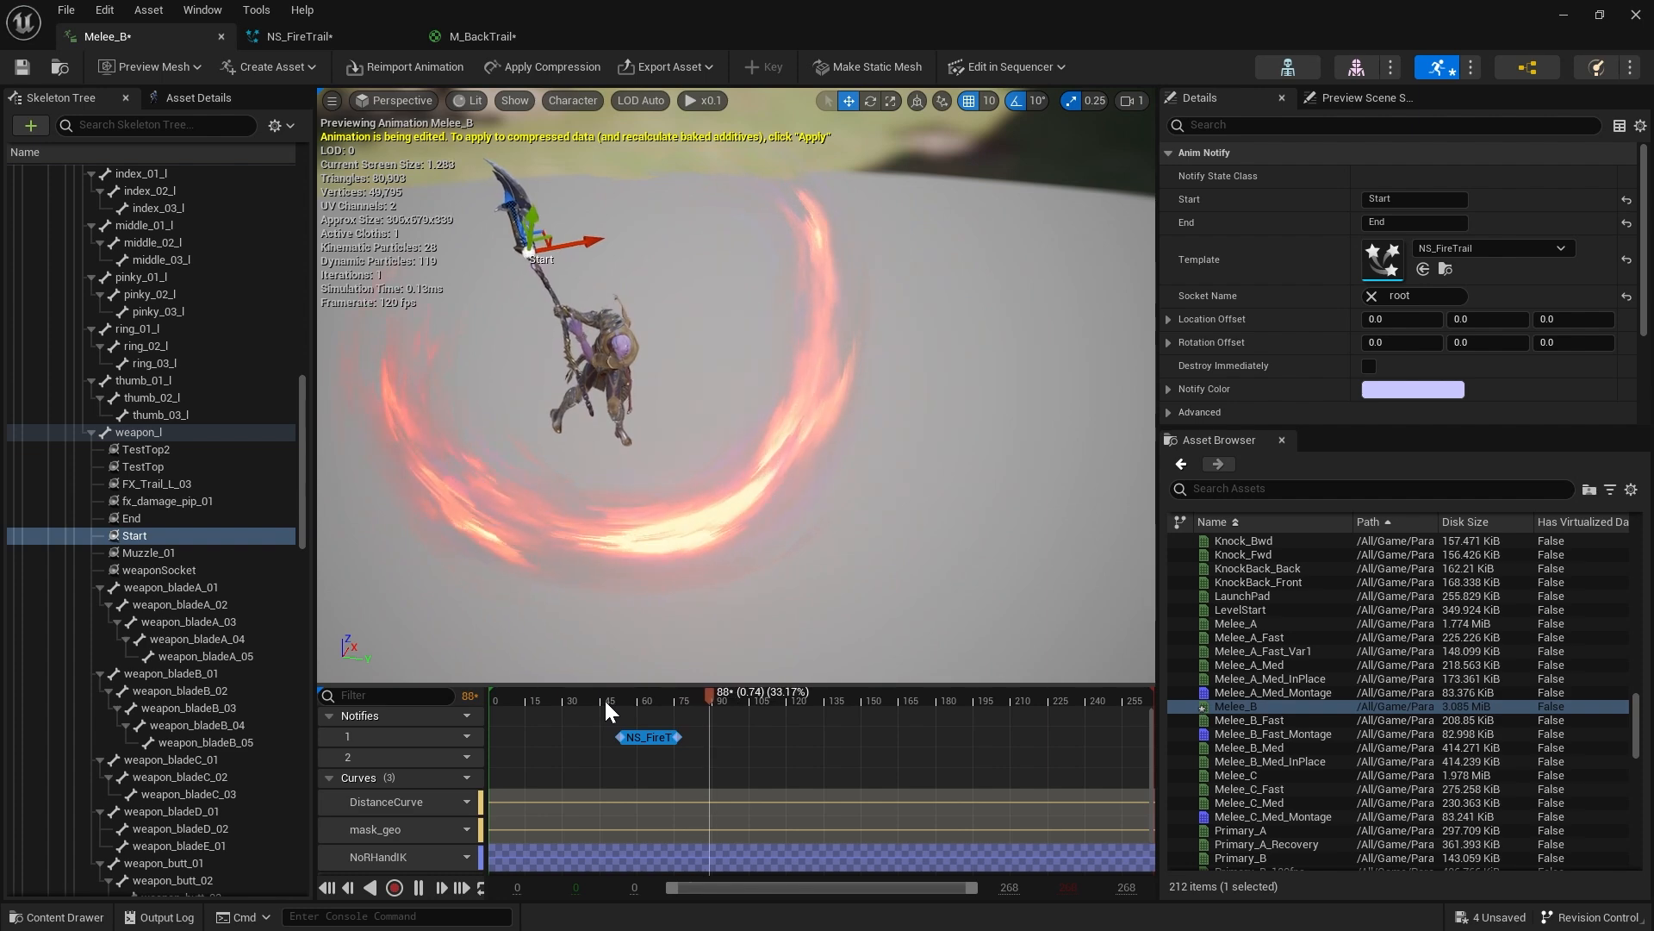
{"action": "left_click", "coordinate": [604, 697]}
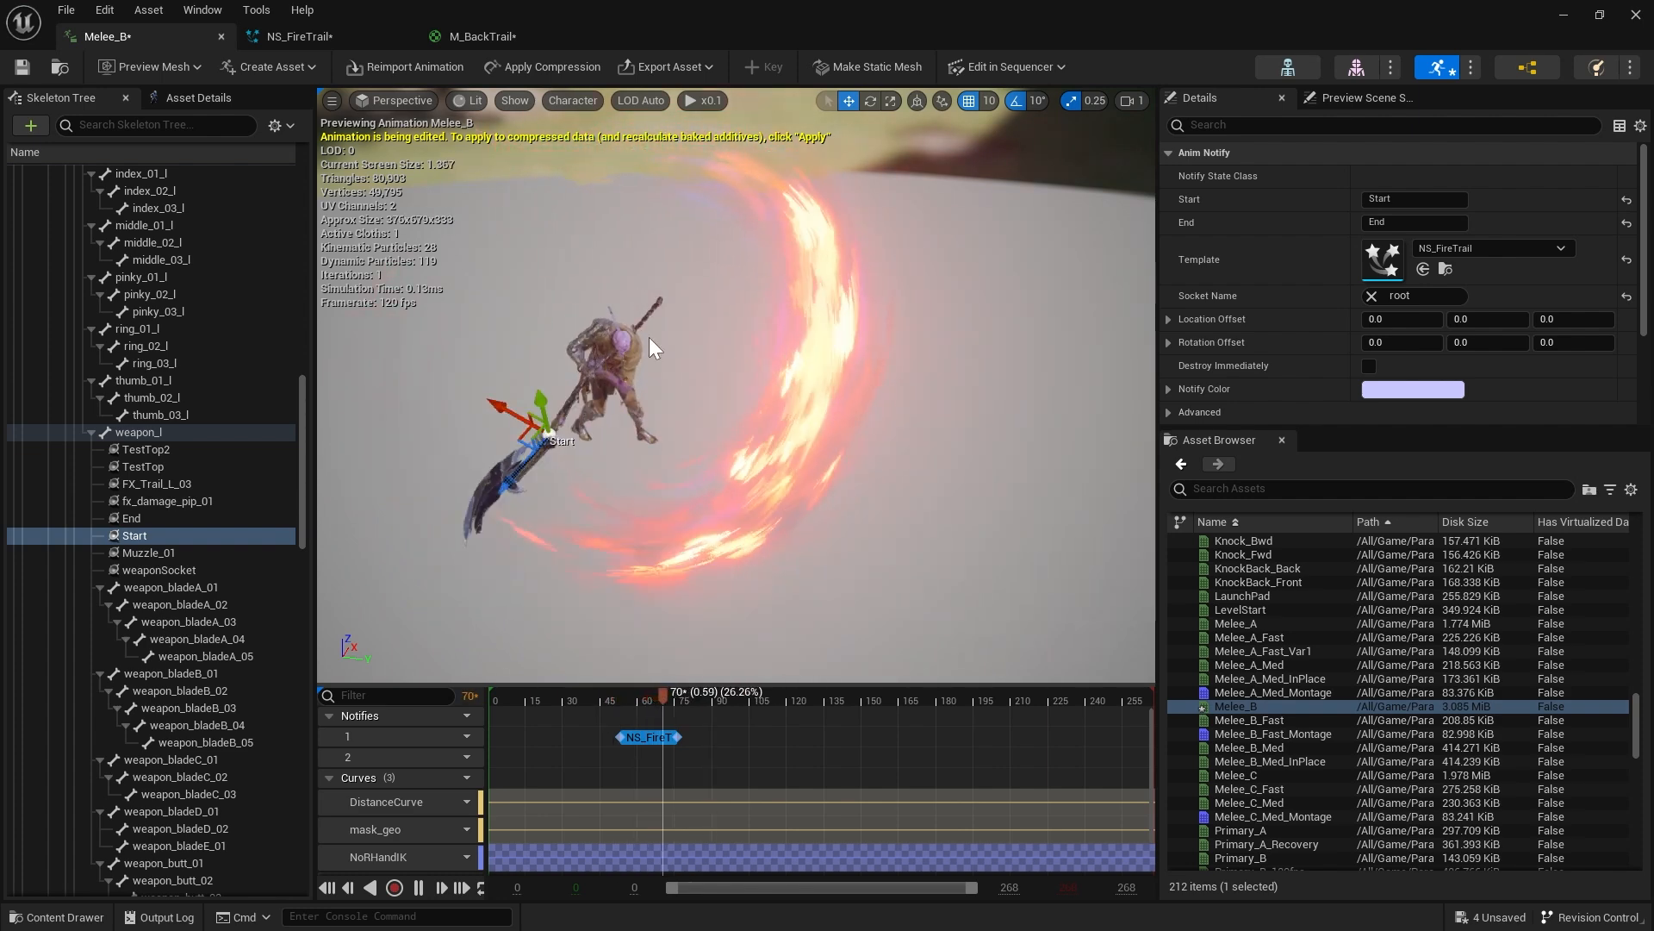
Open the M_BackTrail material graph at the RadialGradientExponential node
{"action": "left_click", "coordinate": [474, 35]}
{"action": "right_click_drag", "start_coordinate": [834, 425], "coordinate": [838, 470]}
{"action": "left_click", "coordinate": [831, 527]}
{"action": "left_click", "coordinate": [773, 594]}
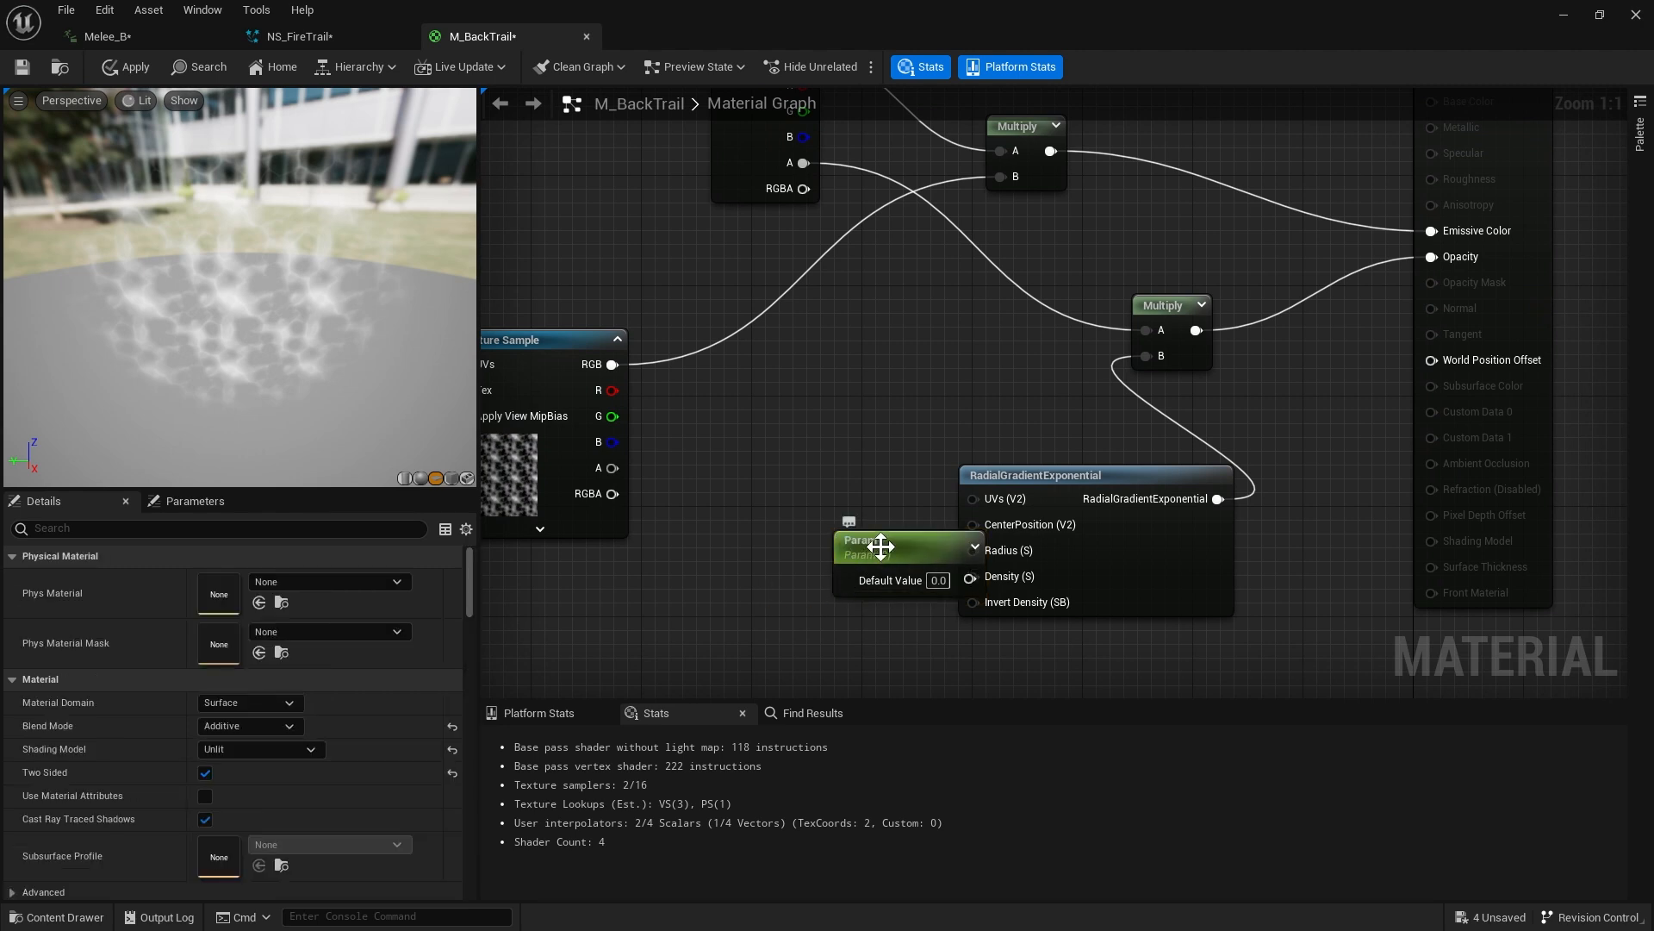
{"action": "left_click_drag", "start_coordinate": [876, 555], "coordinate": [797, 540]}
{"action": "key", "text": "Delete"}
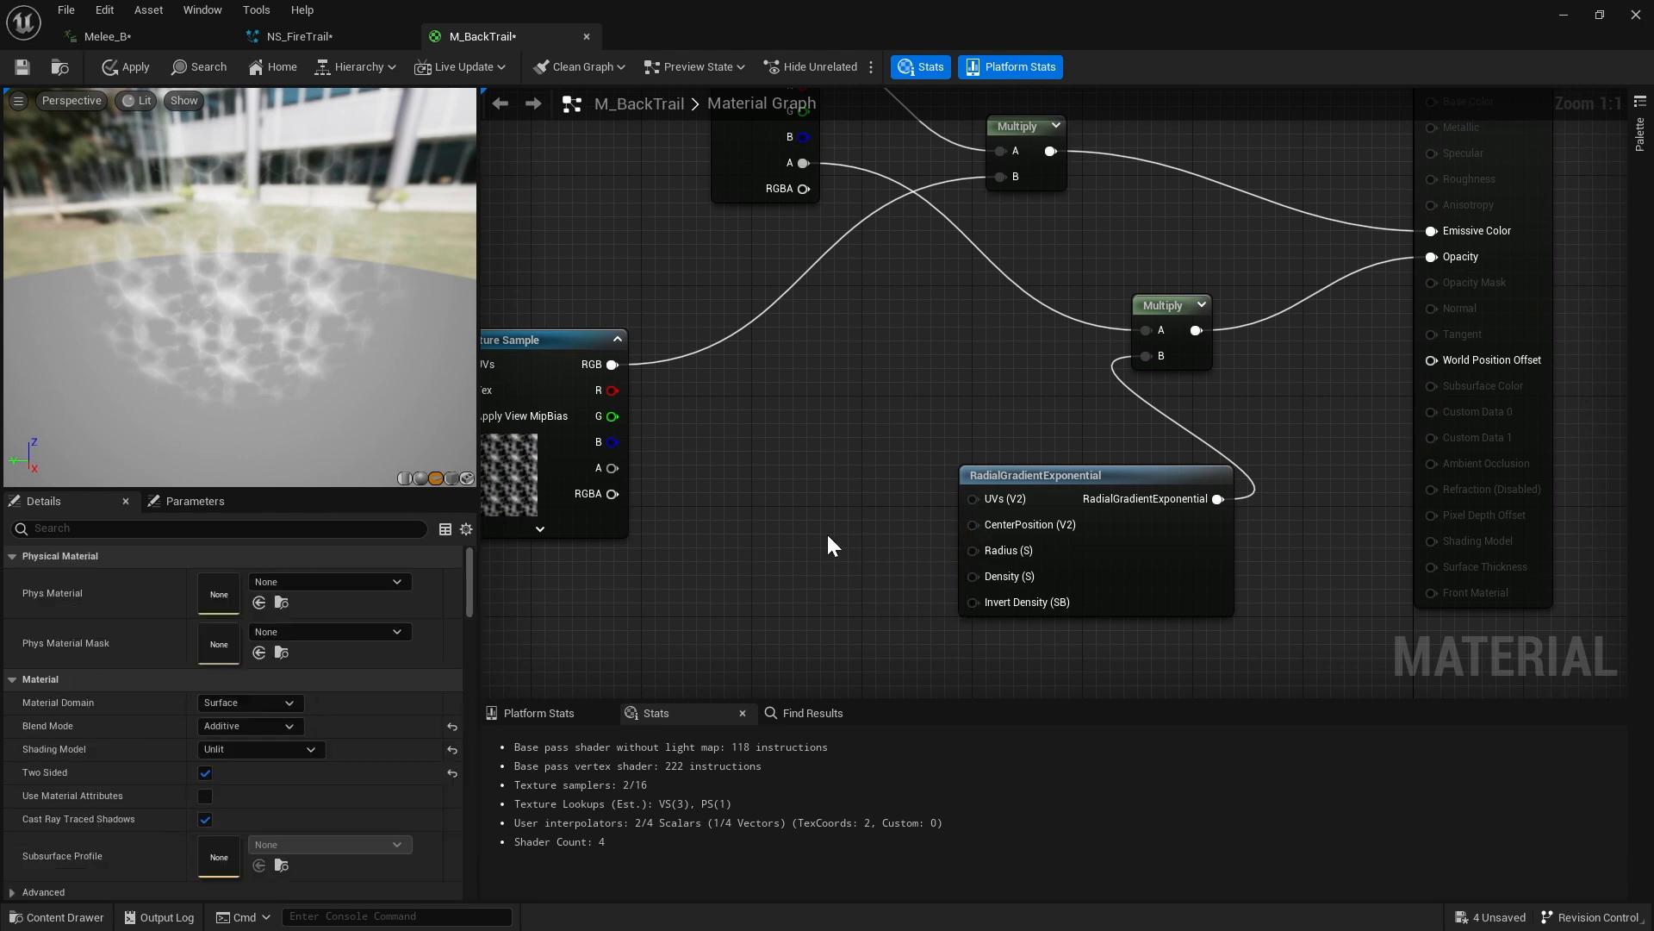
Add a constant with value 0.5 and connect it to the Radius input of RadialGradientExponential
{"action": "left_click", "coordinate": [834, 529]}
{"action": "left_click_drag", "start_coordinate": [976, 551], "coordinate": [976, 552]}
{"action": "left_click_drag", "start_coordinate": [902, 544], "coordinate": [889, 540]}
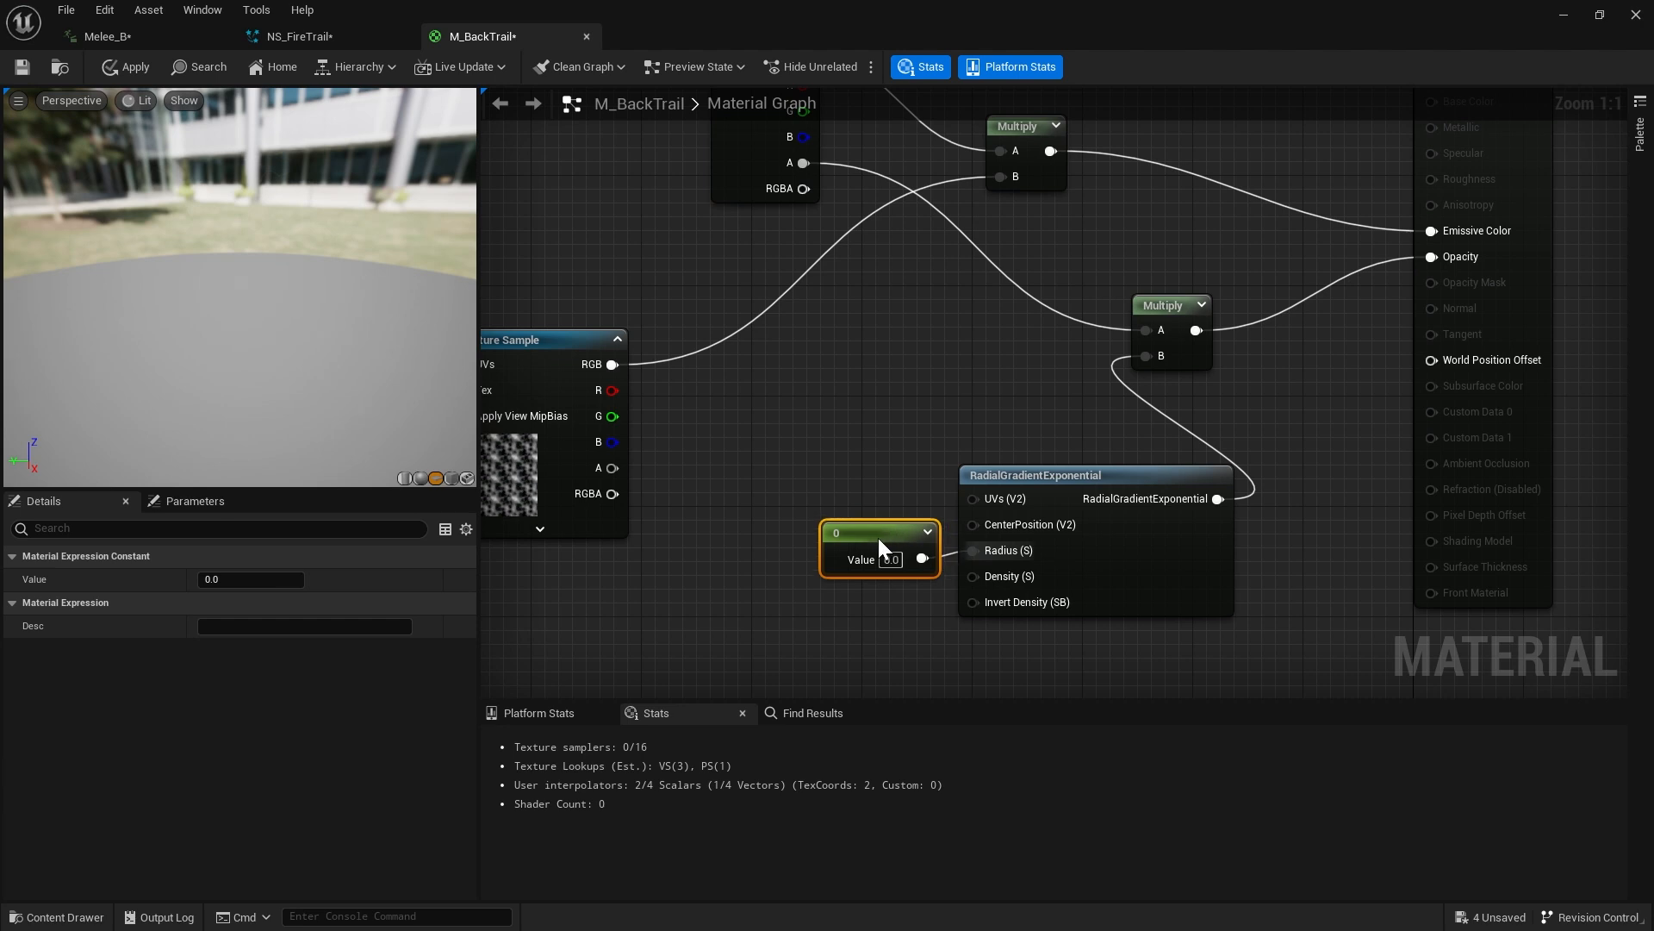
{"action": "type", "text": "0.5"}
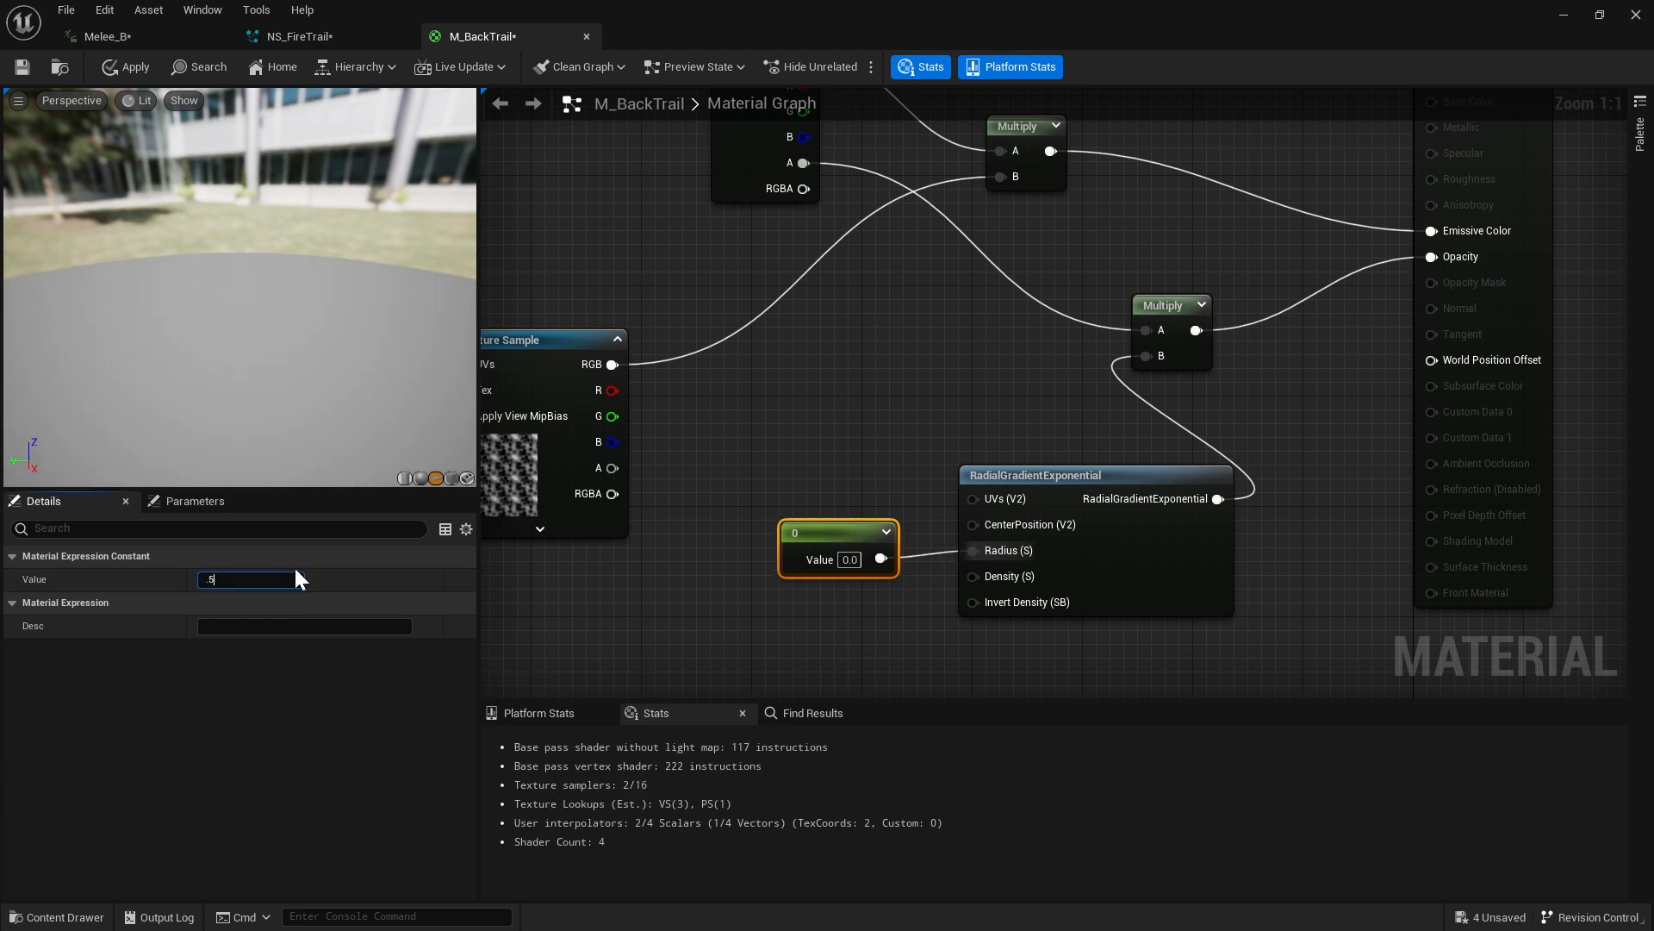
{"action": "key", "text": "Return"}
{"action": "left_click_drag", "start_coordinate": [177, 417], "coordinate": [177, 417]}
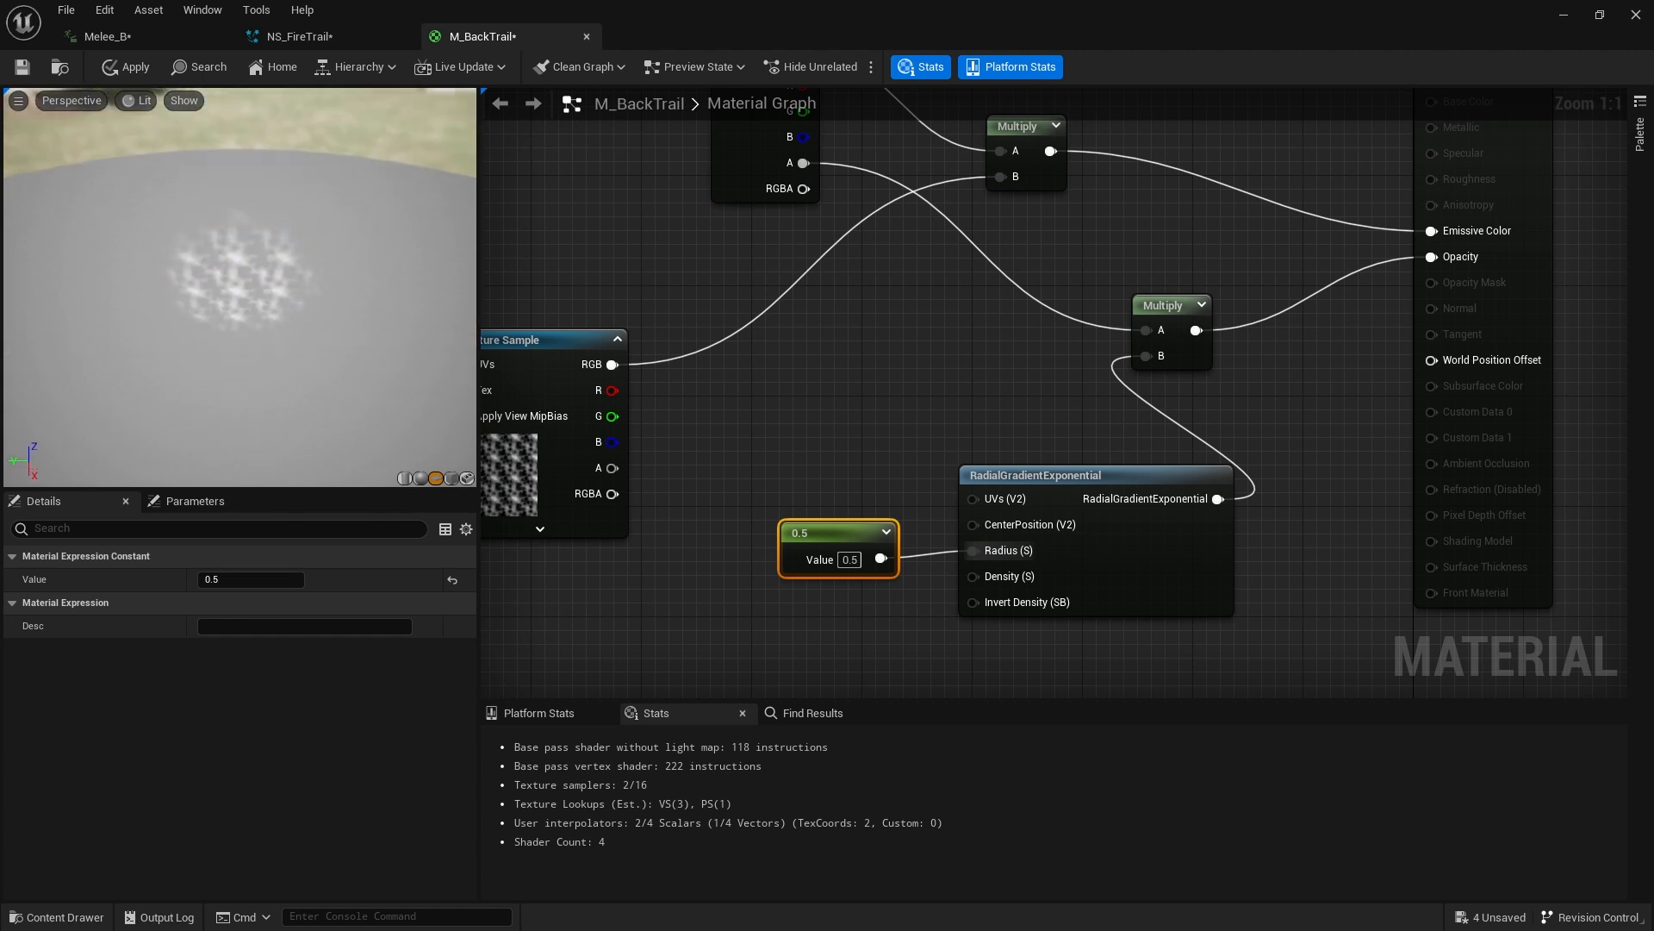
Replay the Melee_B swing to check how the trail looks with the smaller gradient radius
{"action": "left_click", "coordinate": [137, 36]}
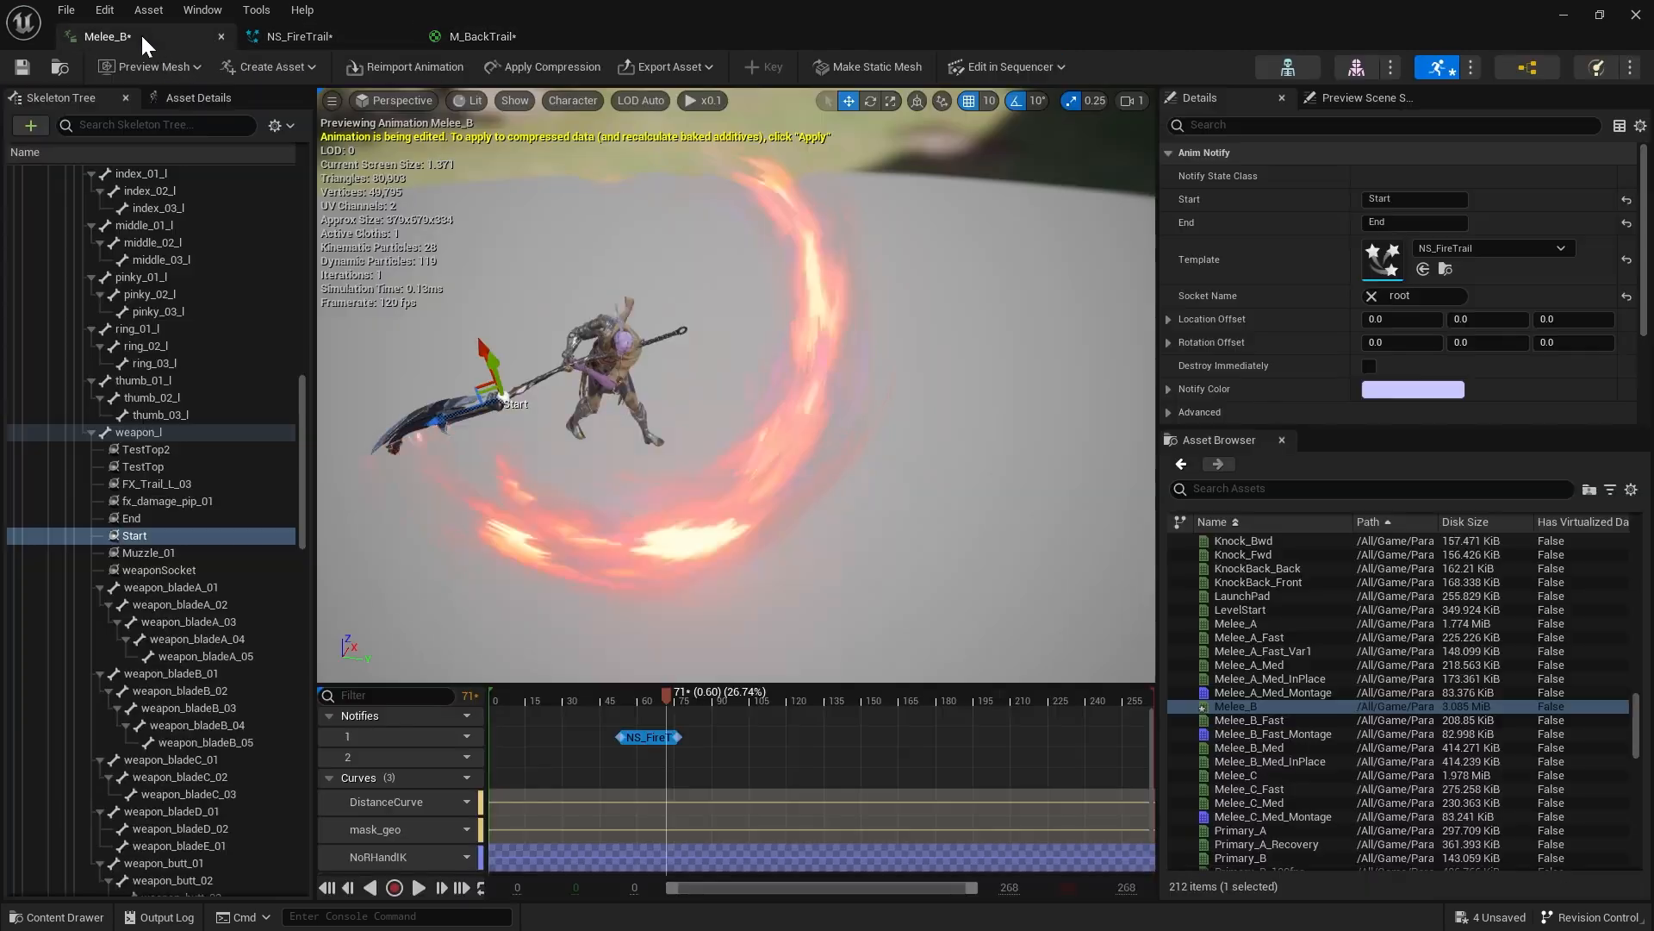
{"action": "left_click", "coordinate": [600, 696]}
{"action": "key", "text": "space"}
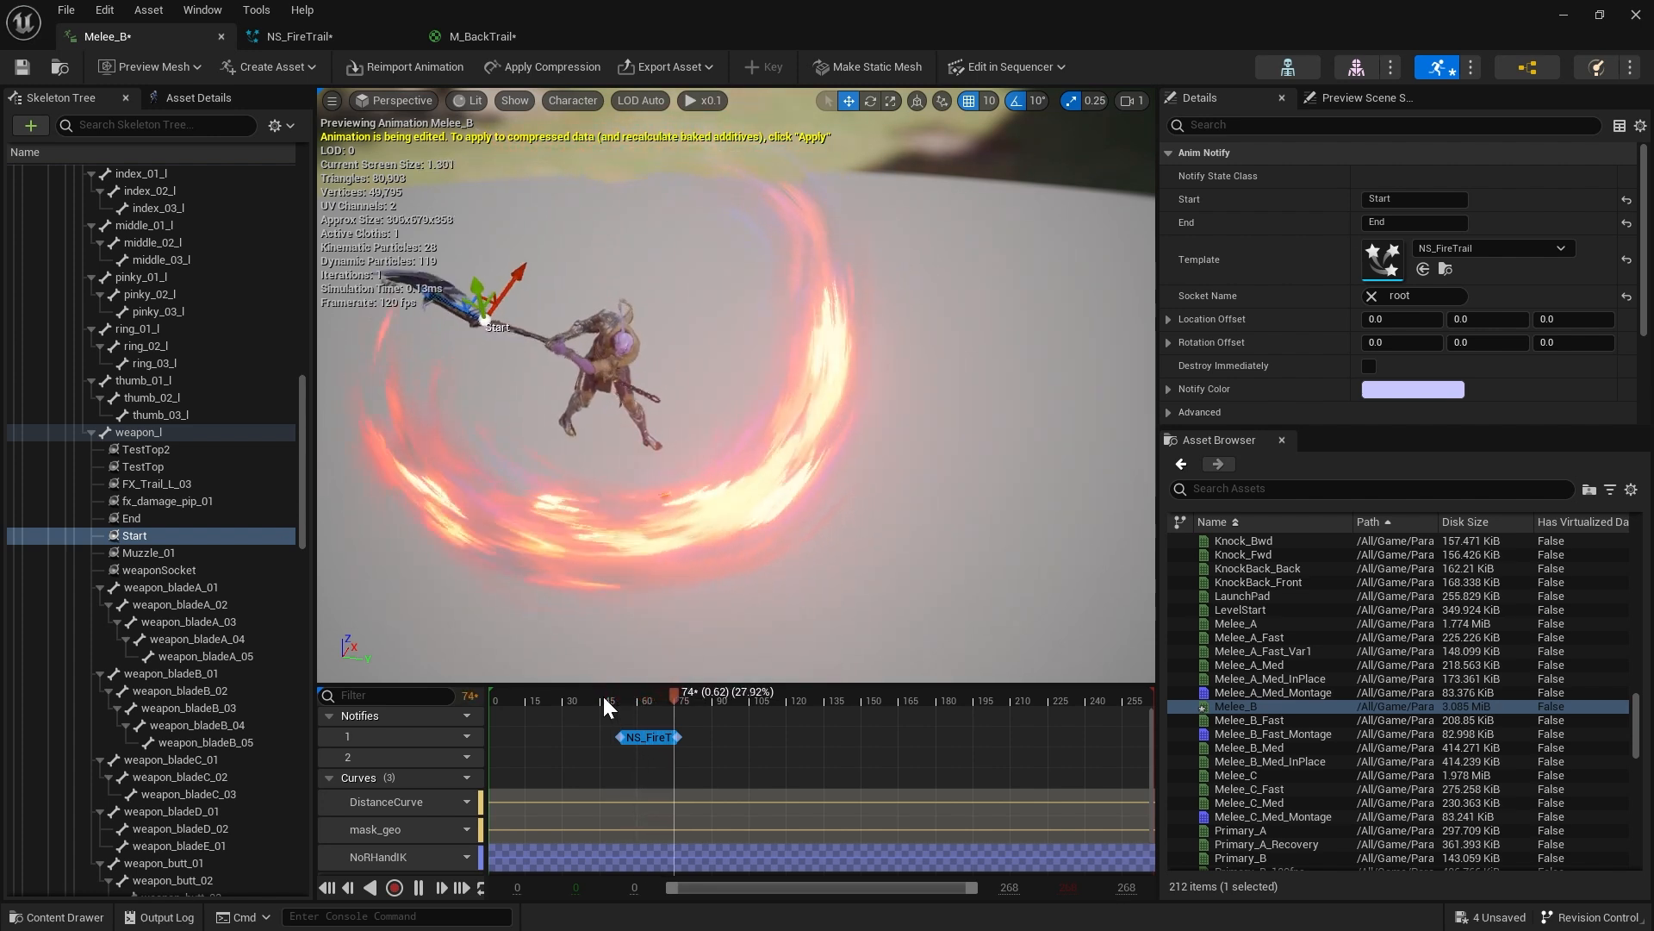
{"action": "left_click", "coordinate": [603, 696]}
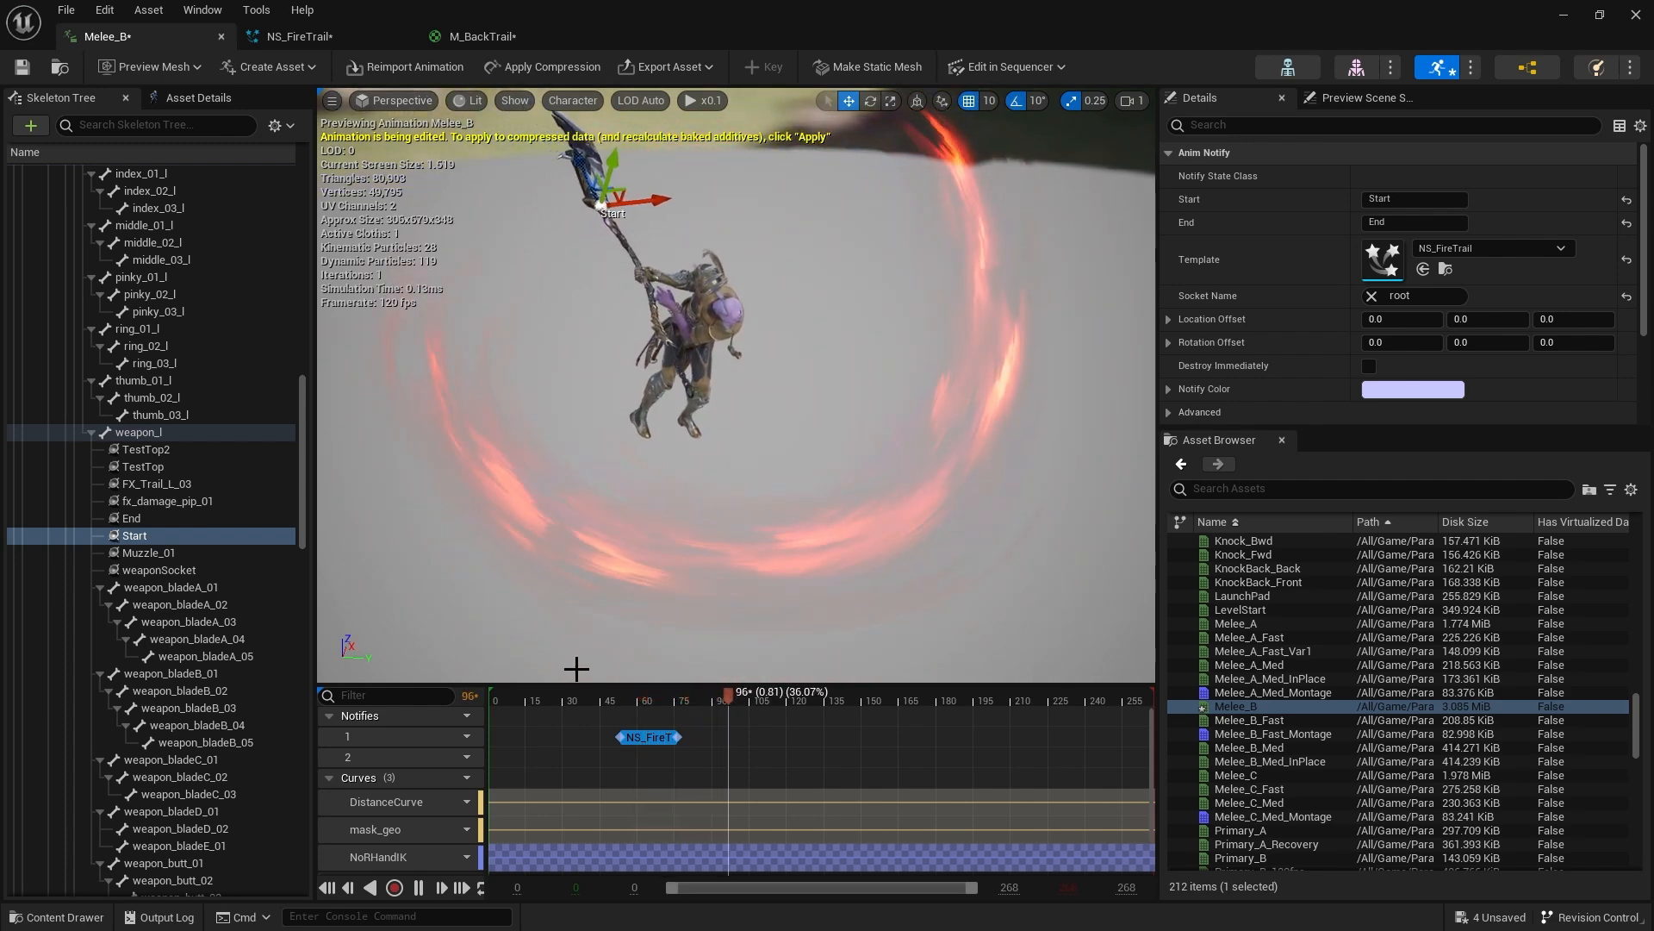
{"action": "left_click", "coordinate": [594, 694]}
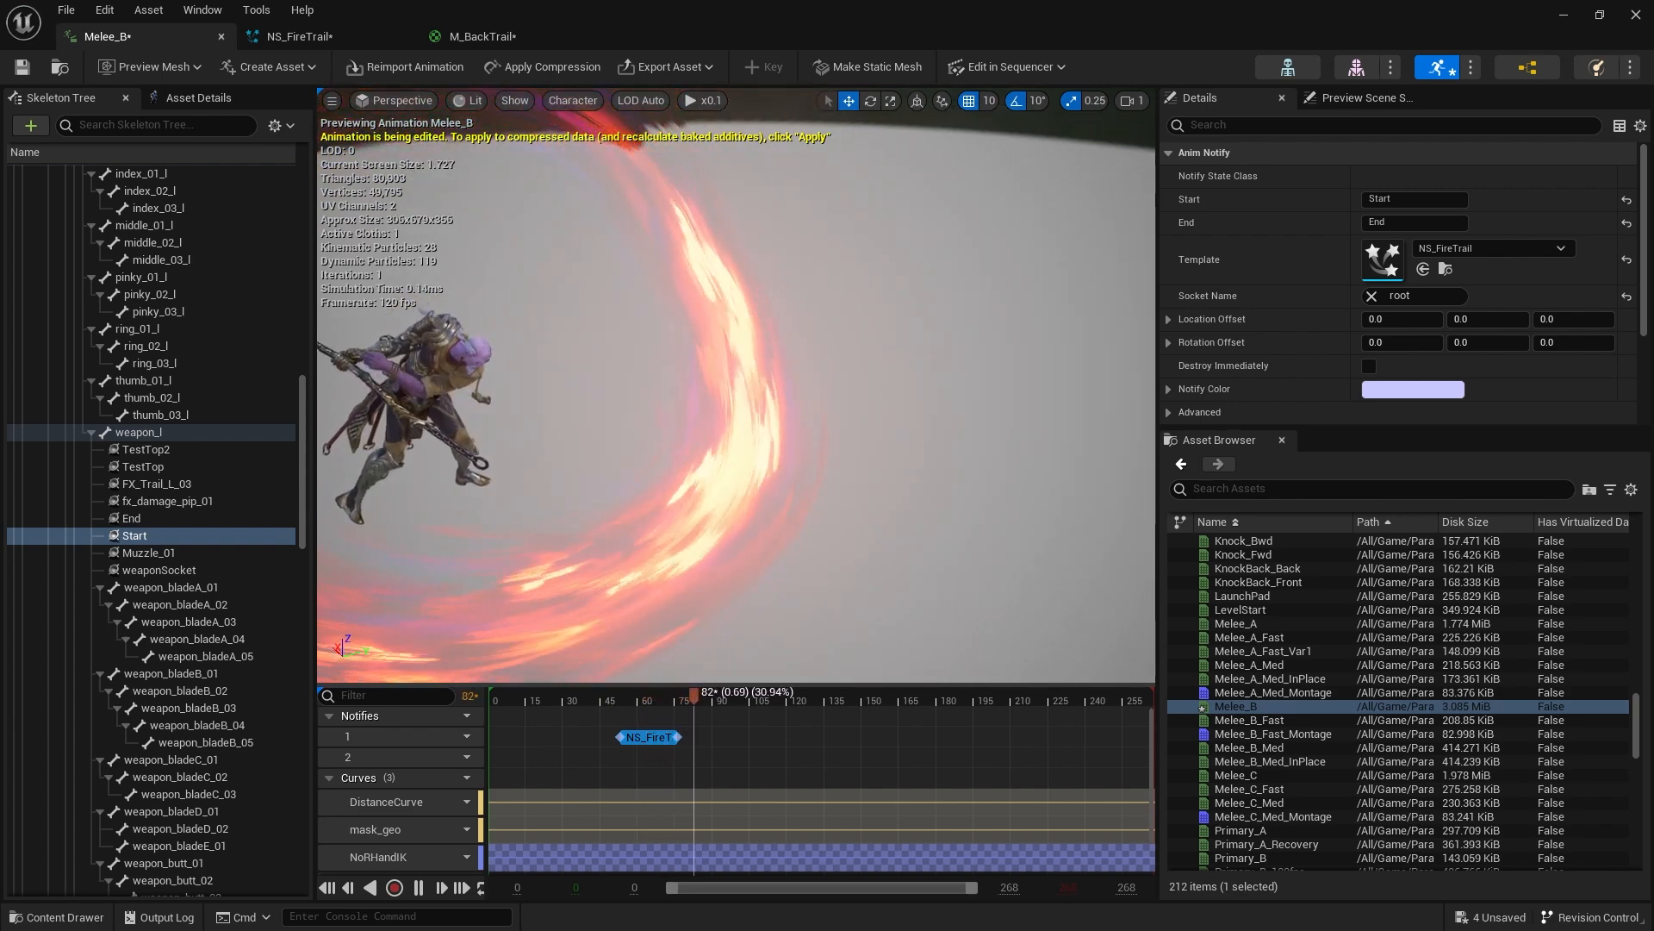
Apply a Radius constant of 0.6 to the radial gradient in M_BackTrail and replay the Melee_B swing to check the trail
{"action": "left_click", "coordinate": [519, 36]}
{"action": "right_click_drag", "start_coordinate": [789, 375], "coordinate": [548, 340]}
{"action": "left_click_drag", "start_coordinate": [453, 370], "coordinate": [453, 345]}
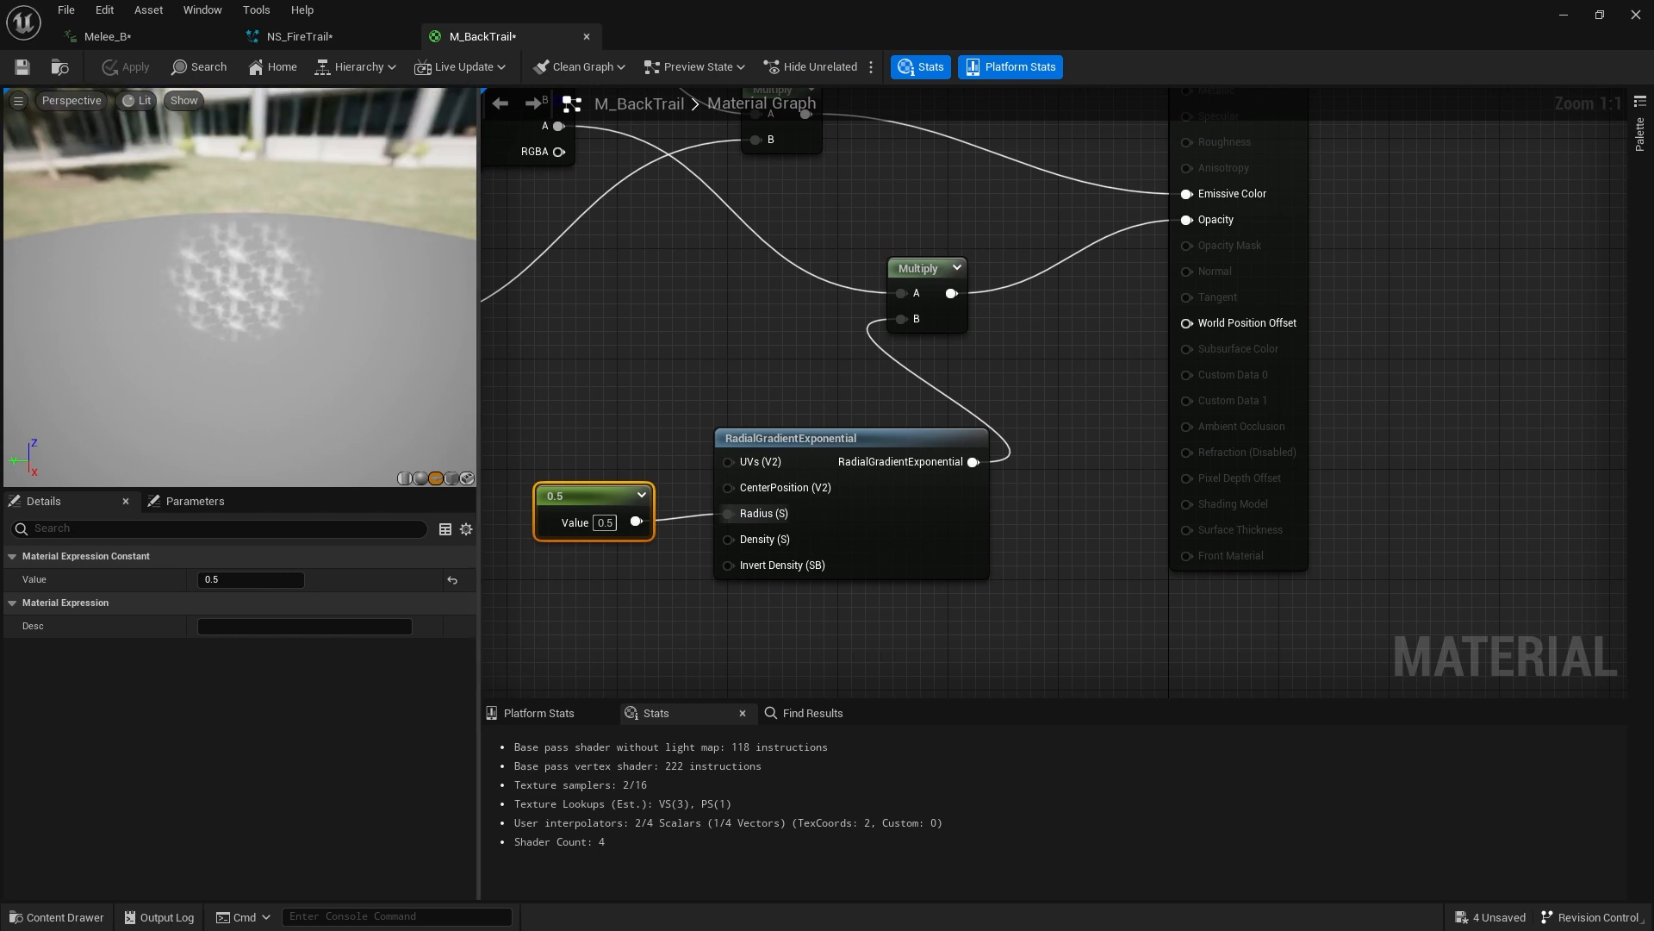
{"action": "left_click_drag", "start_coordinate": [557, 492], "coordinate": [553, 422]}
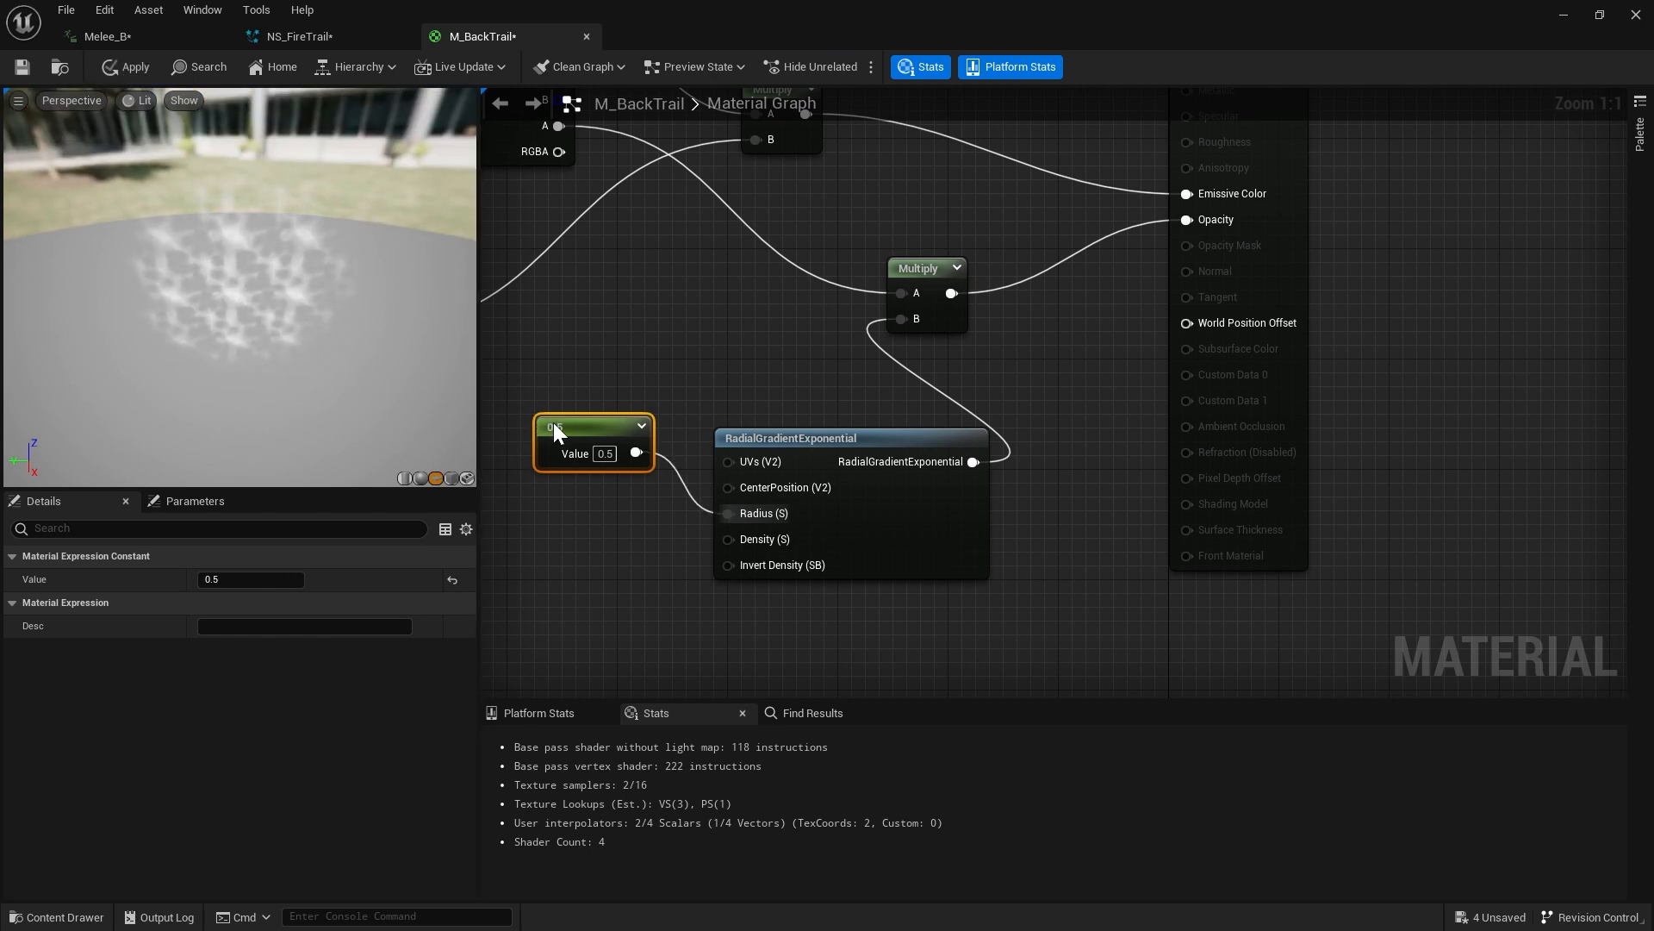
{"action": "left_click", "coordinate": [250, 579]}
{"action": "type", "text": ".6"}
{"action": "key", "text": "Return"}
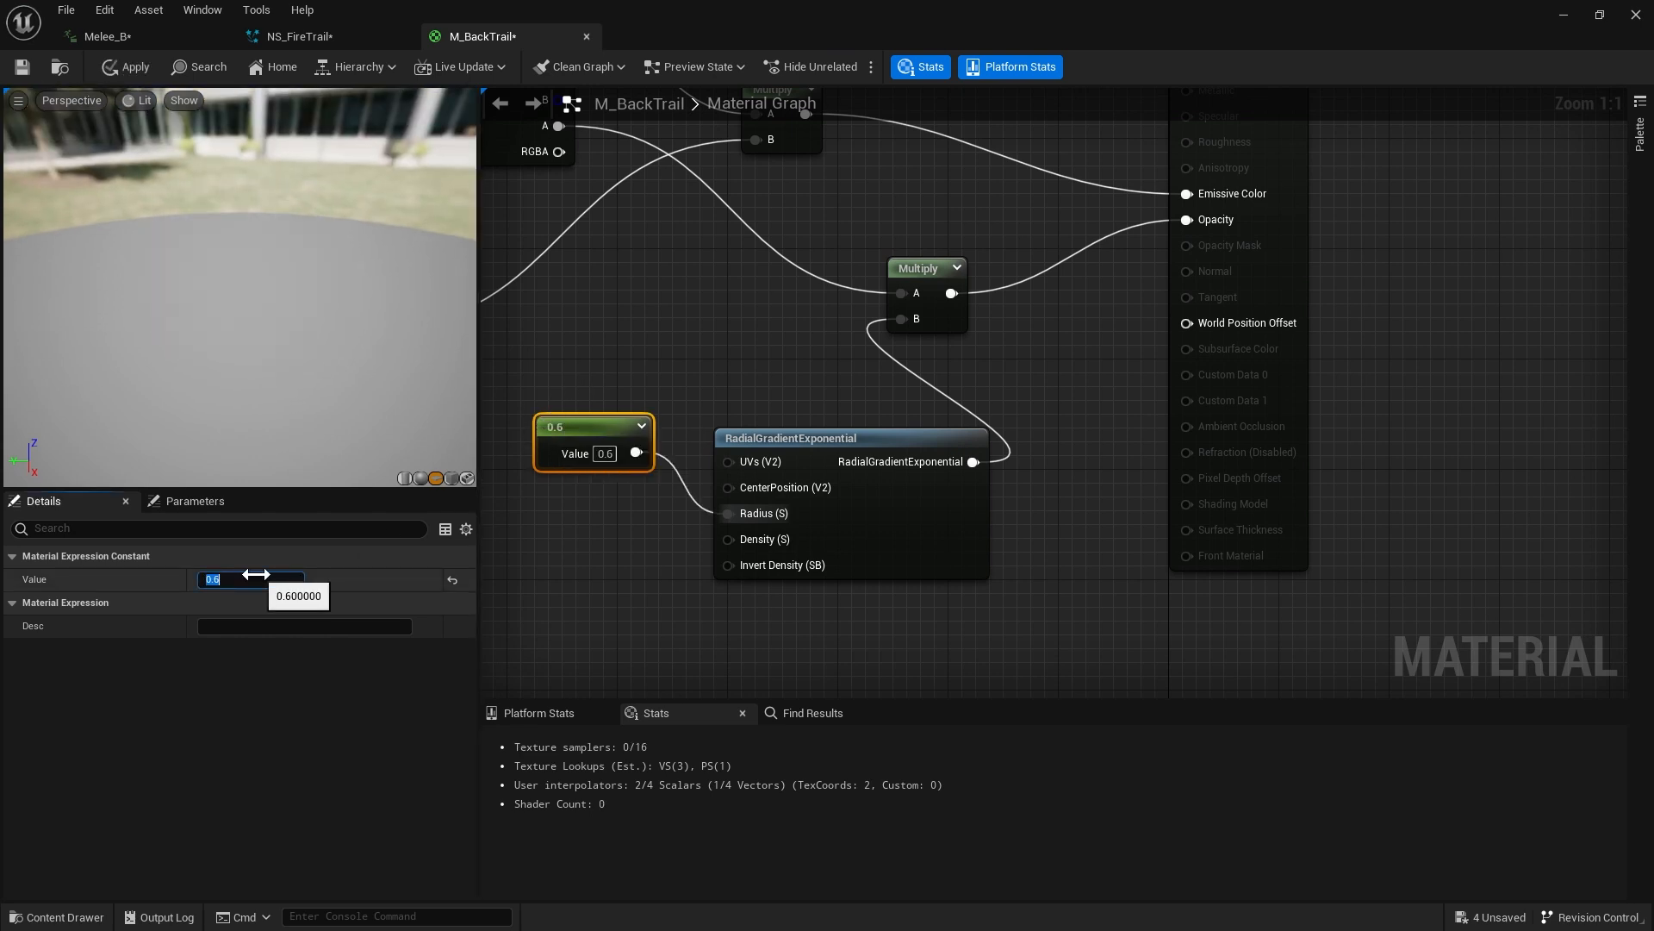
{"action": "mouse_move", "coordinate": [256, 338]}
{"action": "left_mouse_down"}
{"action": "mouse_move", "coordinate": [256, 352]}
{"action": "mouse_move", "coordinate": [258, 315]}
{"action": "left_mouse_up"}
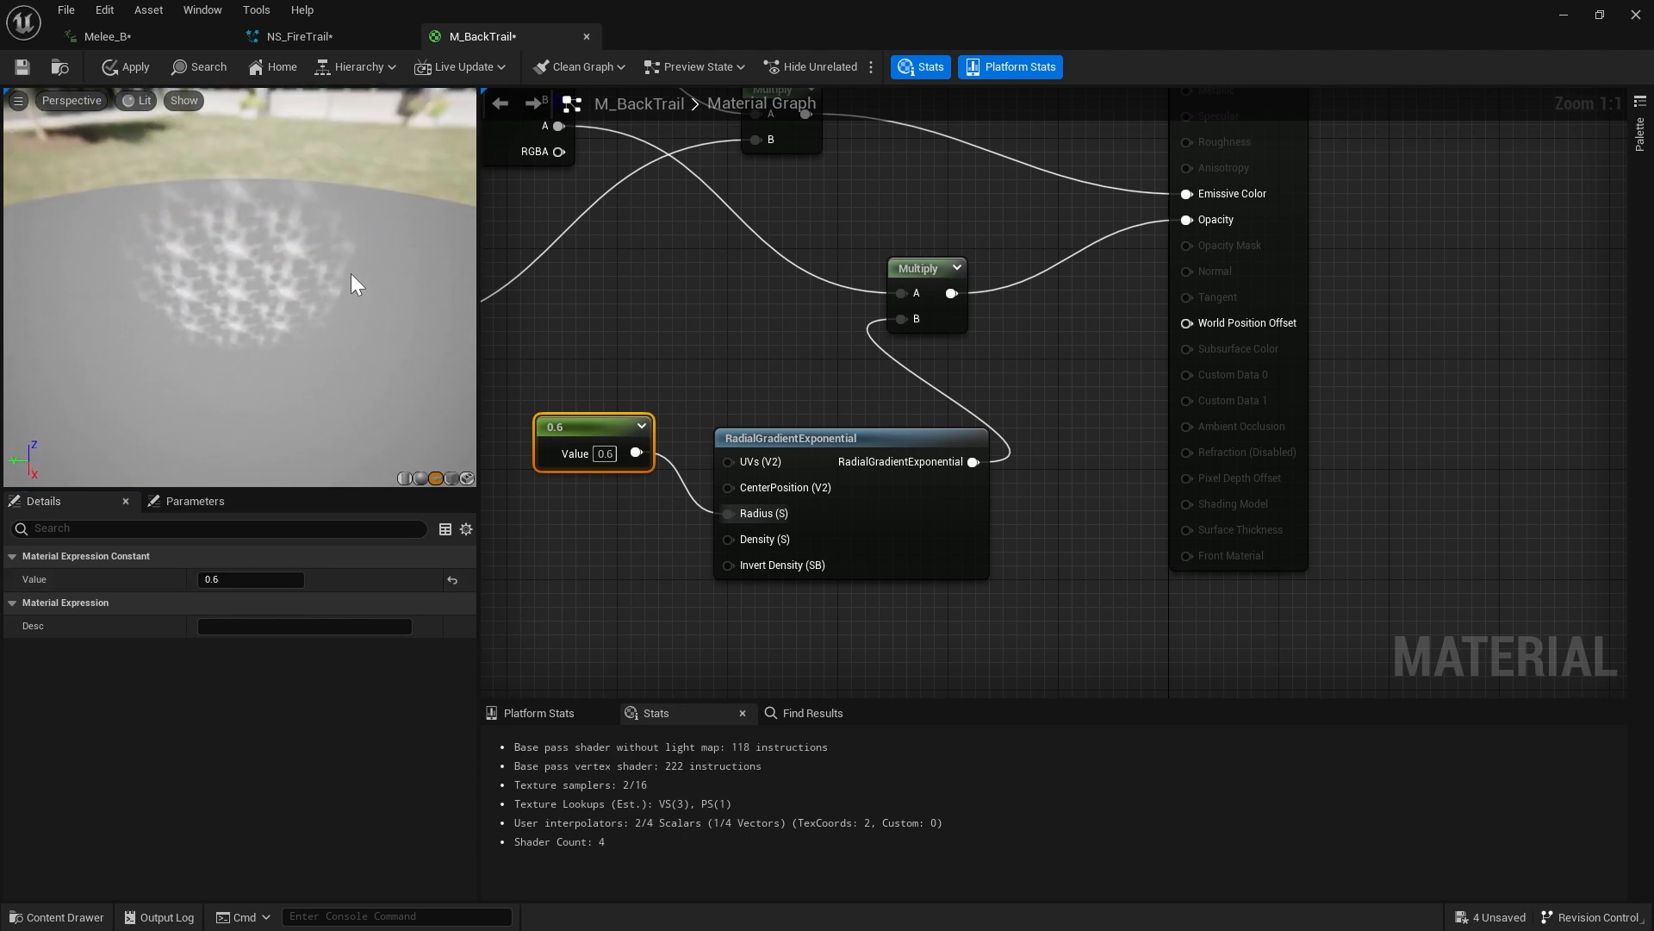
{"action": "left_click", "coordinate": [107, 57]}
{"action": "left_click", "coordinate": [129, 35]}
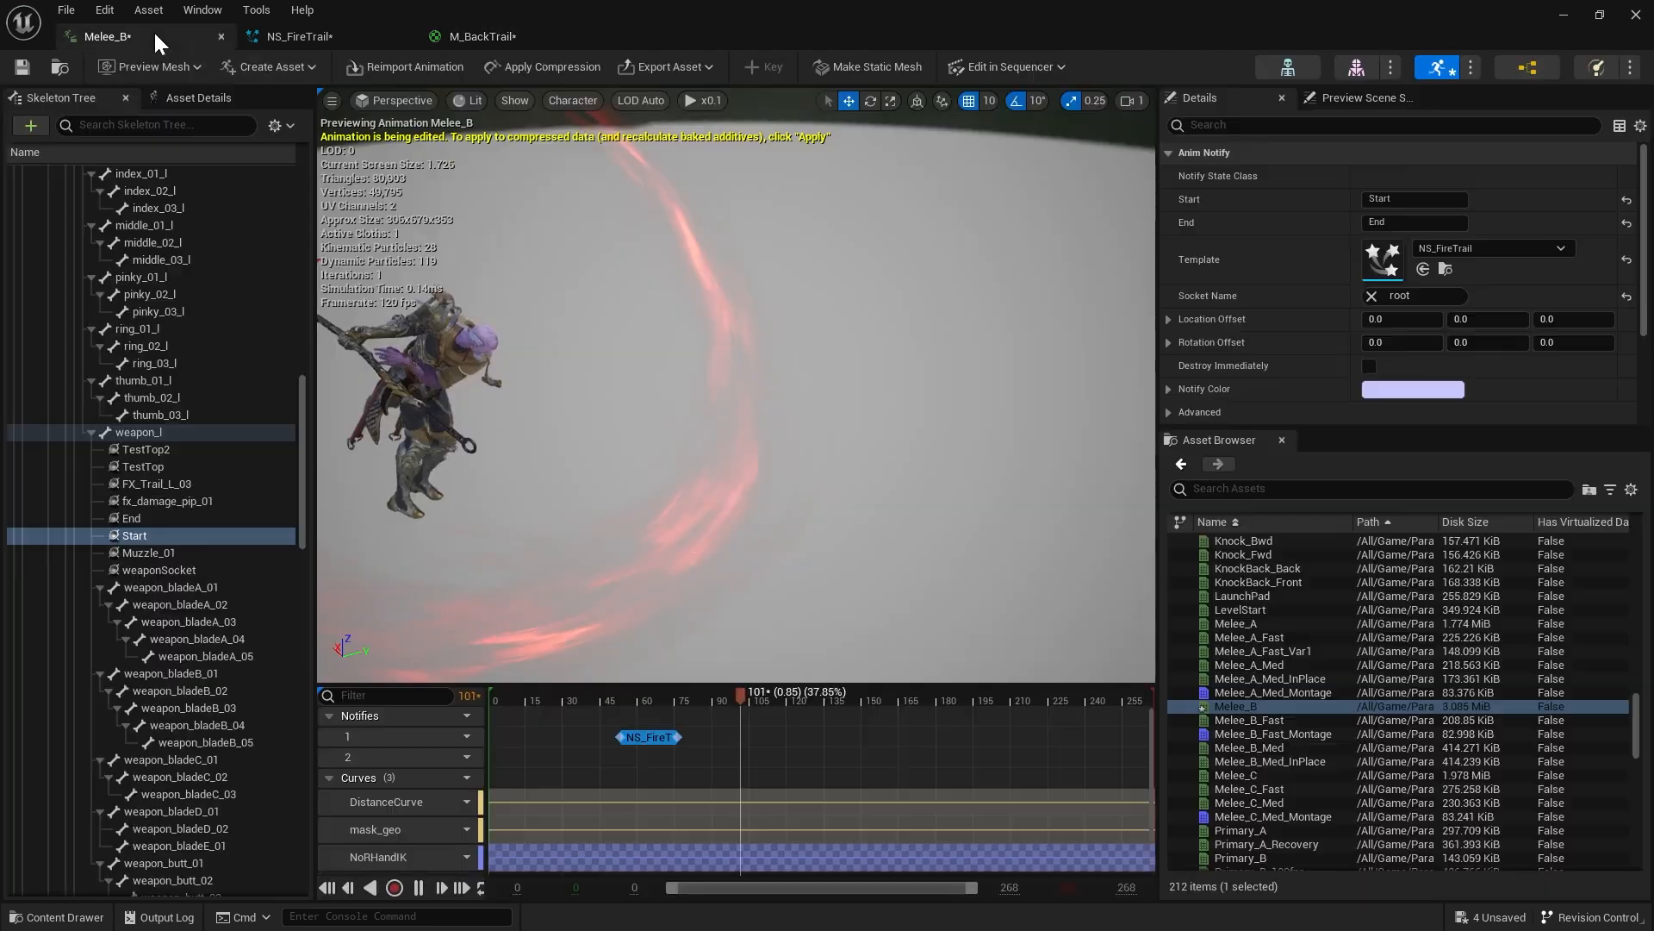
{"action": "left_click", "coordinate": [597, 695]}
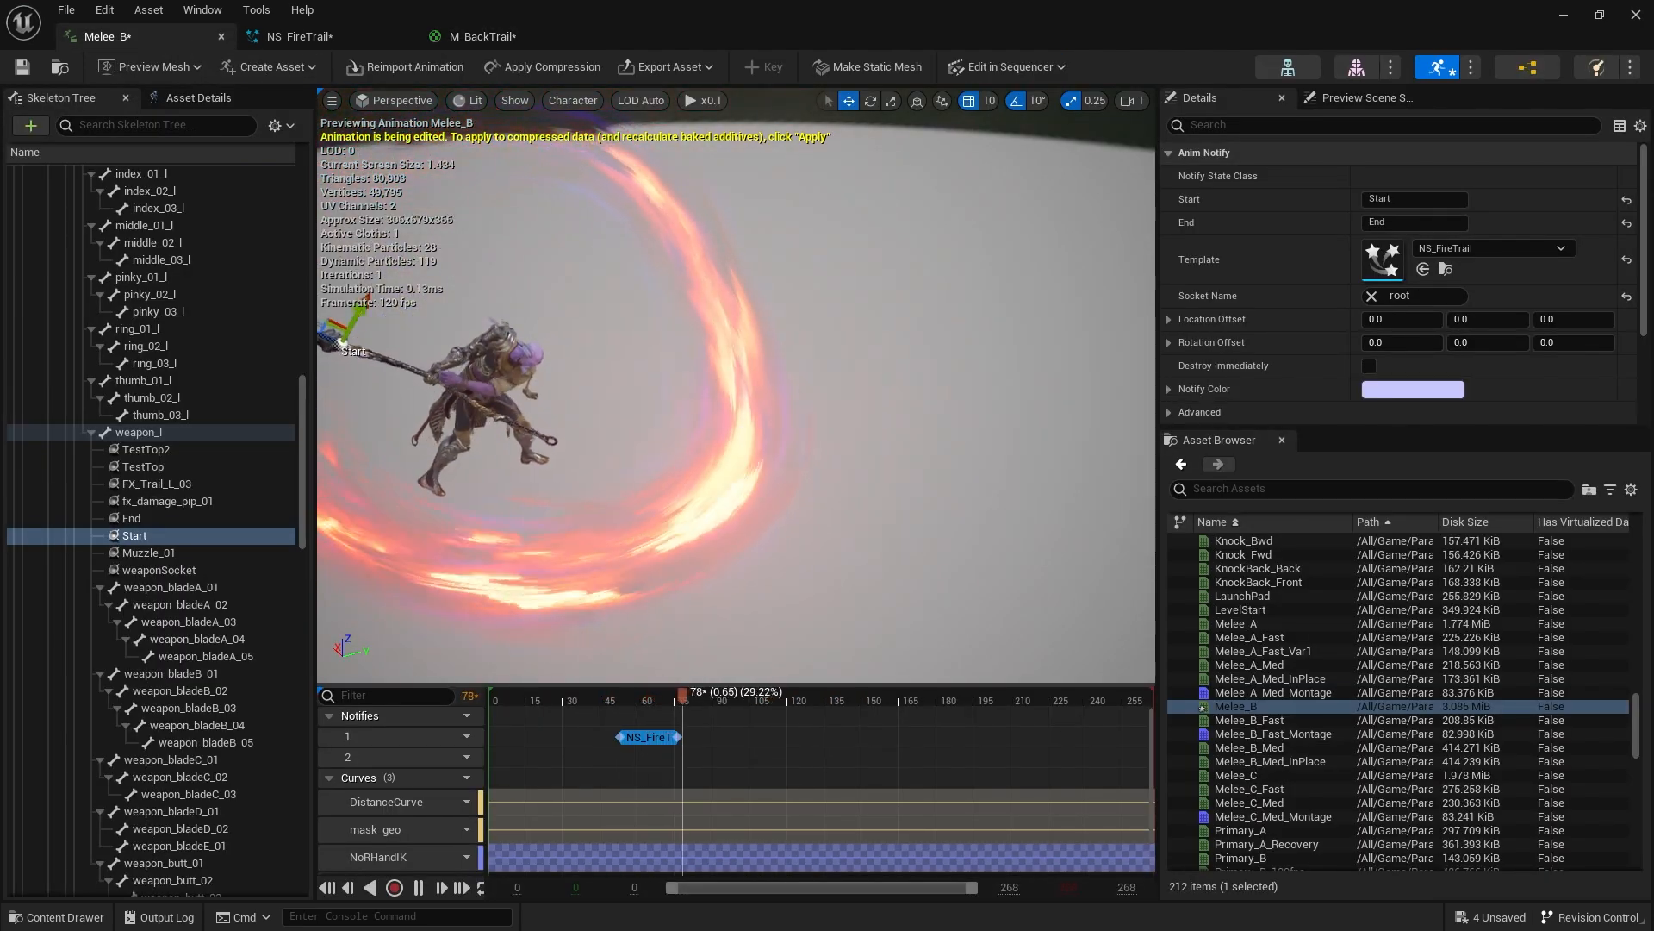
Replay the Melee_B swing several times to check the look of the fire trail
{"action": "left_click", "coordinate": [613, 697]}
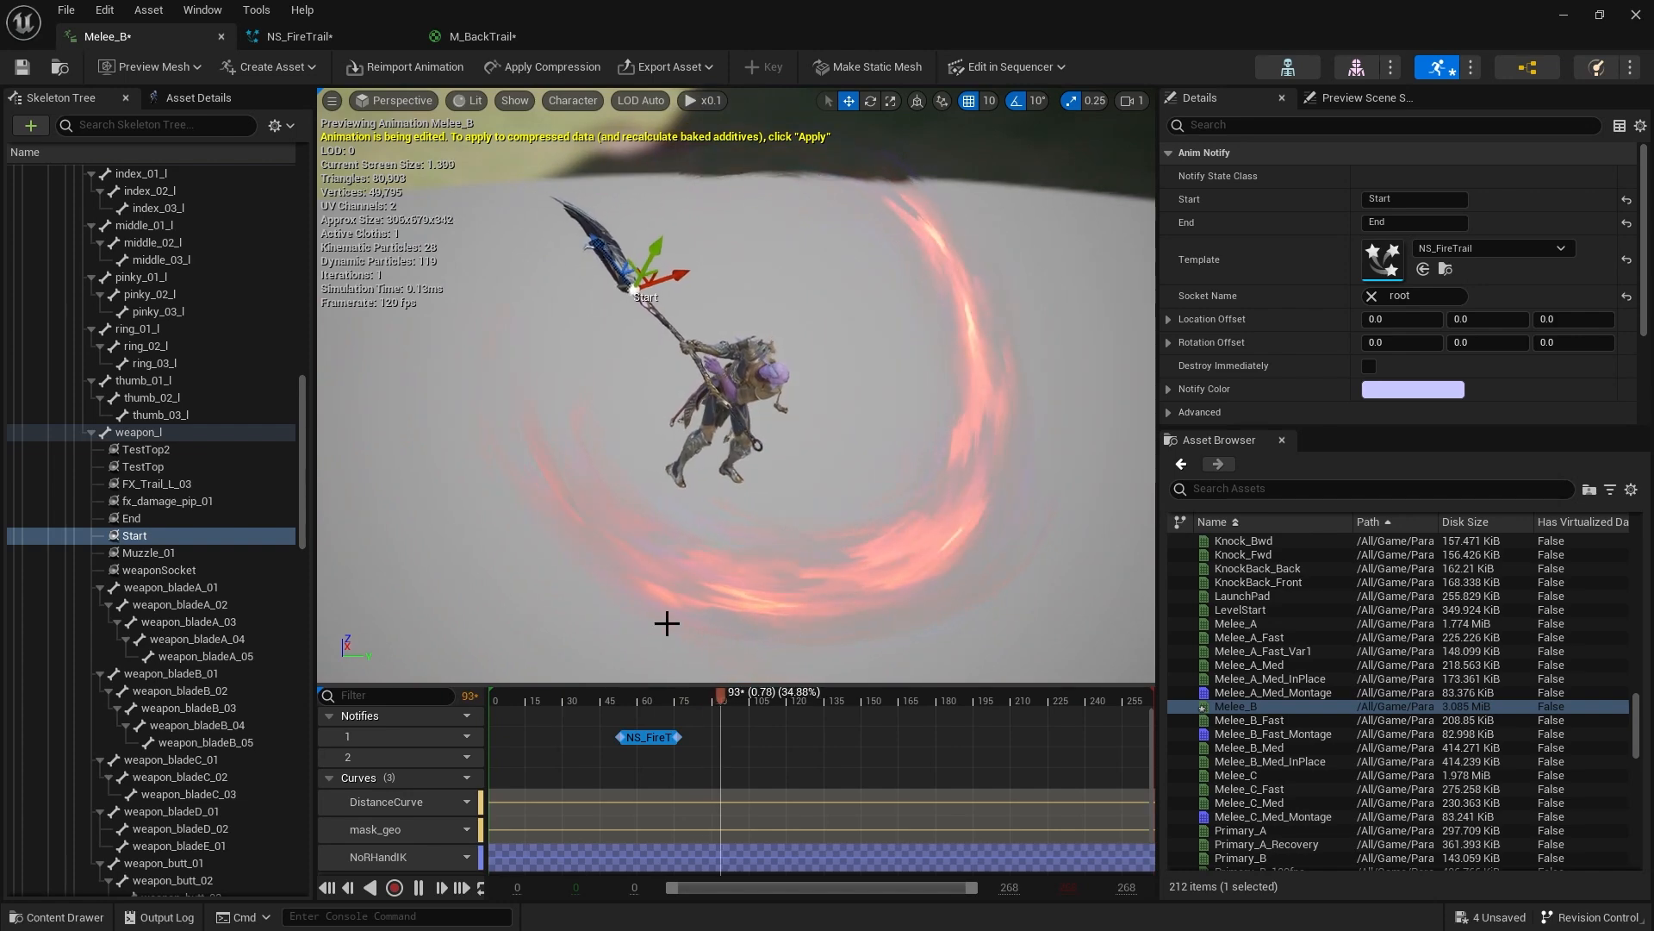
{"action": "left_click", "coordinate": [598, 695]}
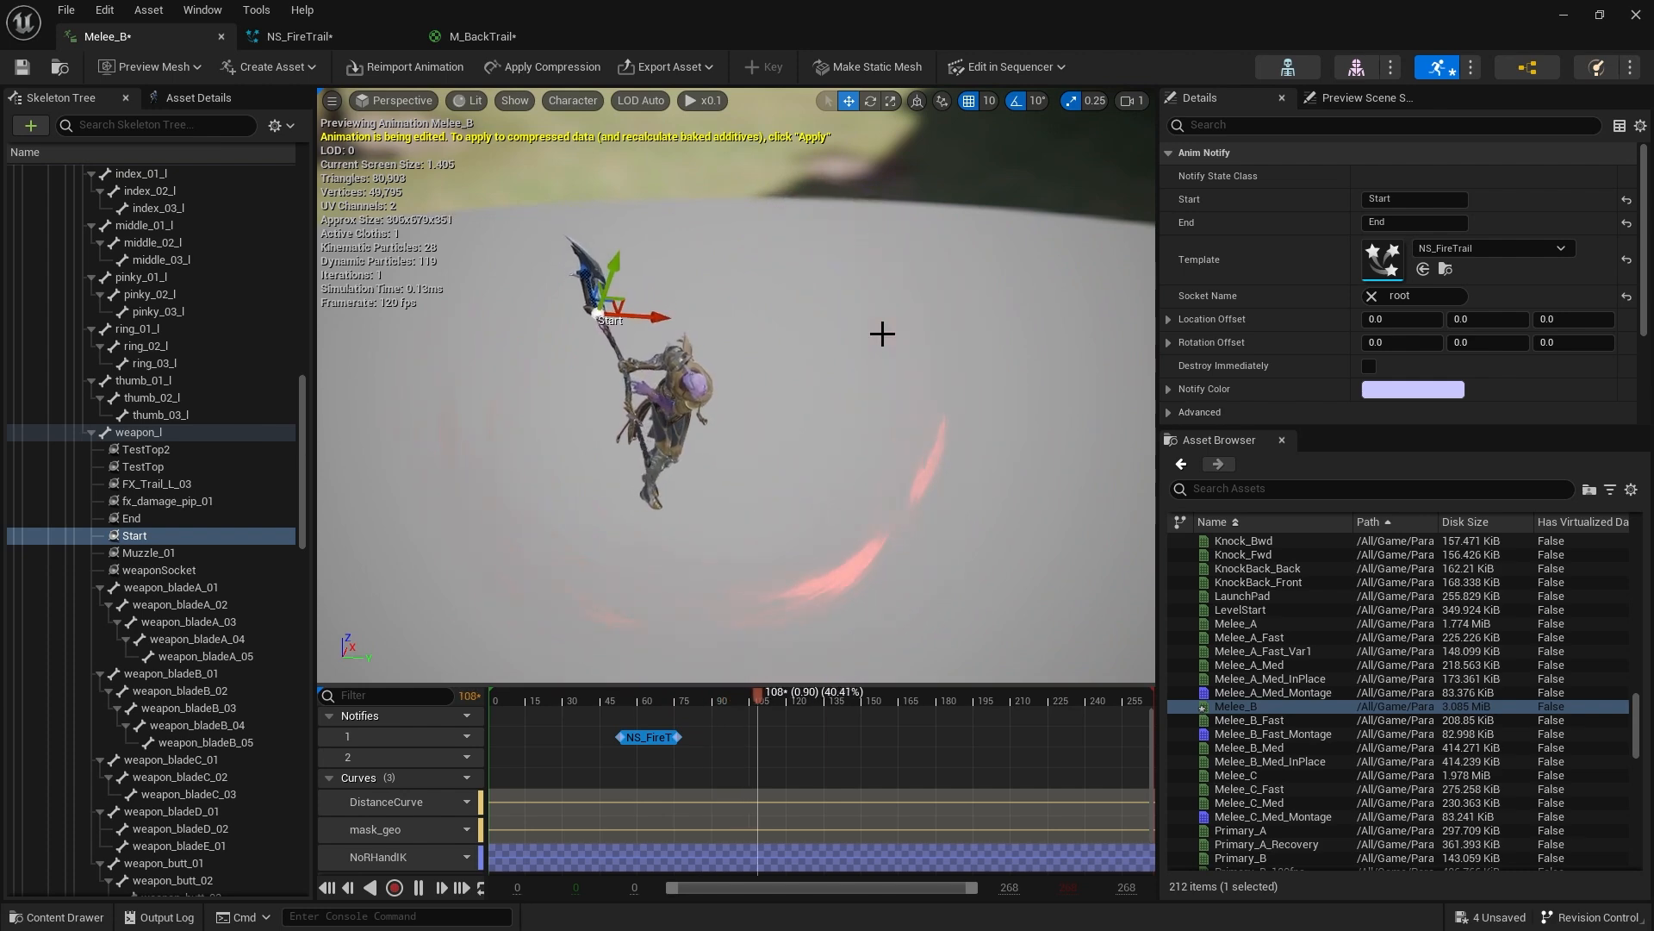
{"action": "left_click", "coordinate": [603, 700]}
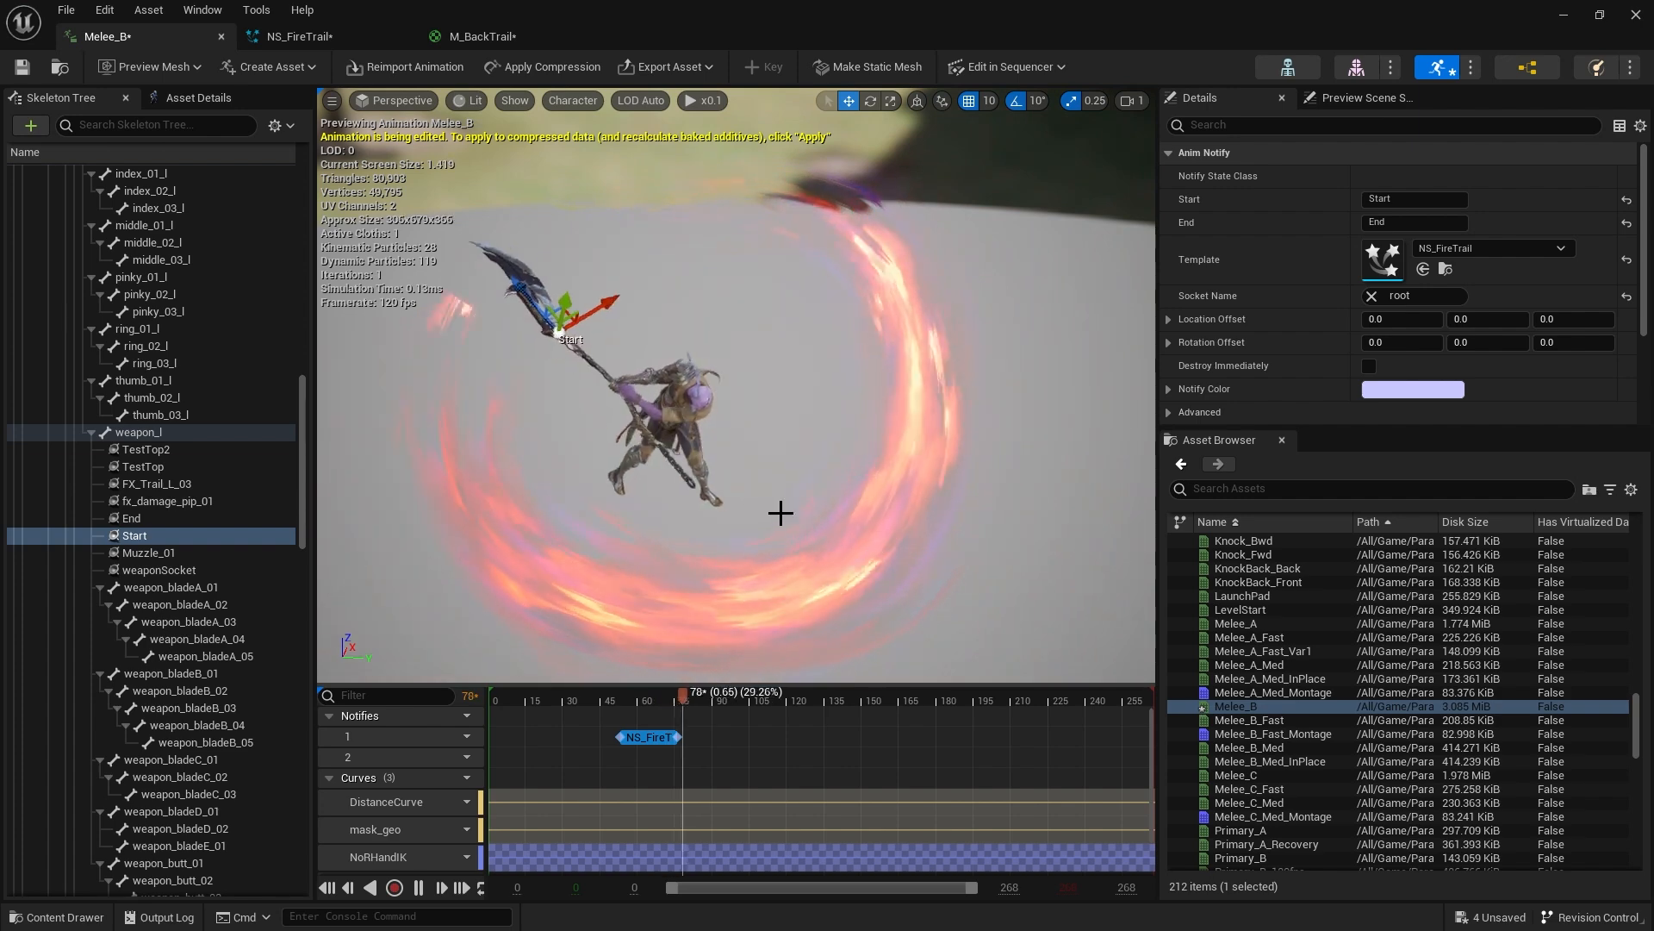
Save all the modified assets in the project
{"action": "key", "text": "ctrl+space"}
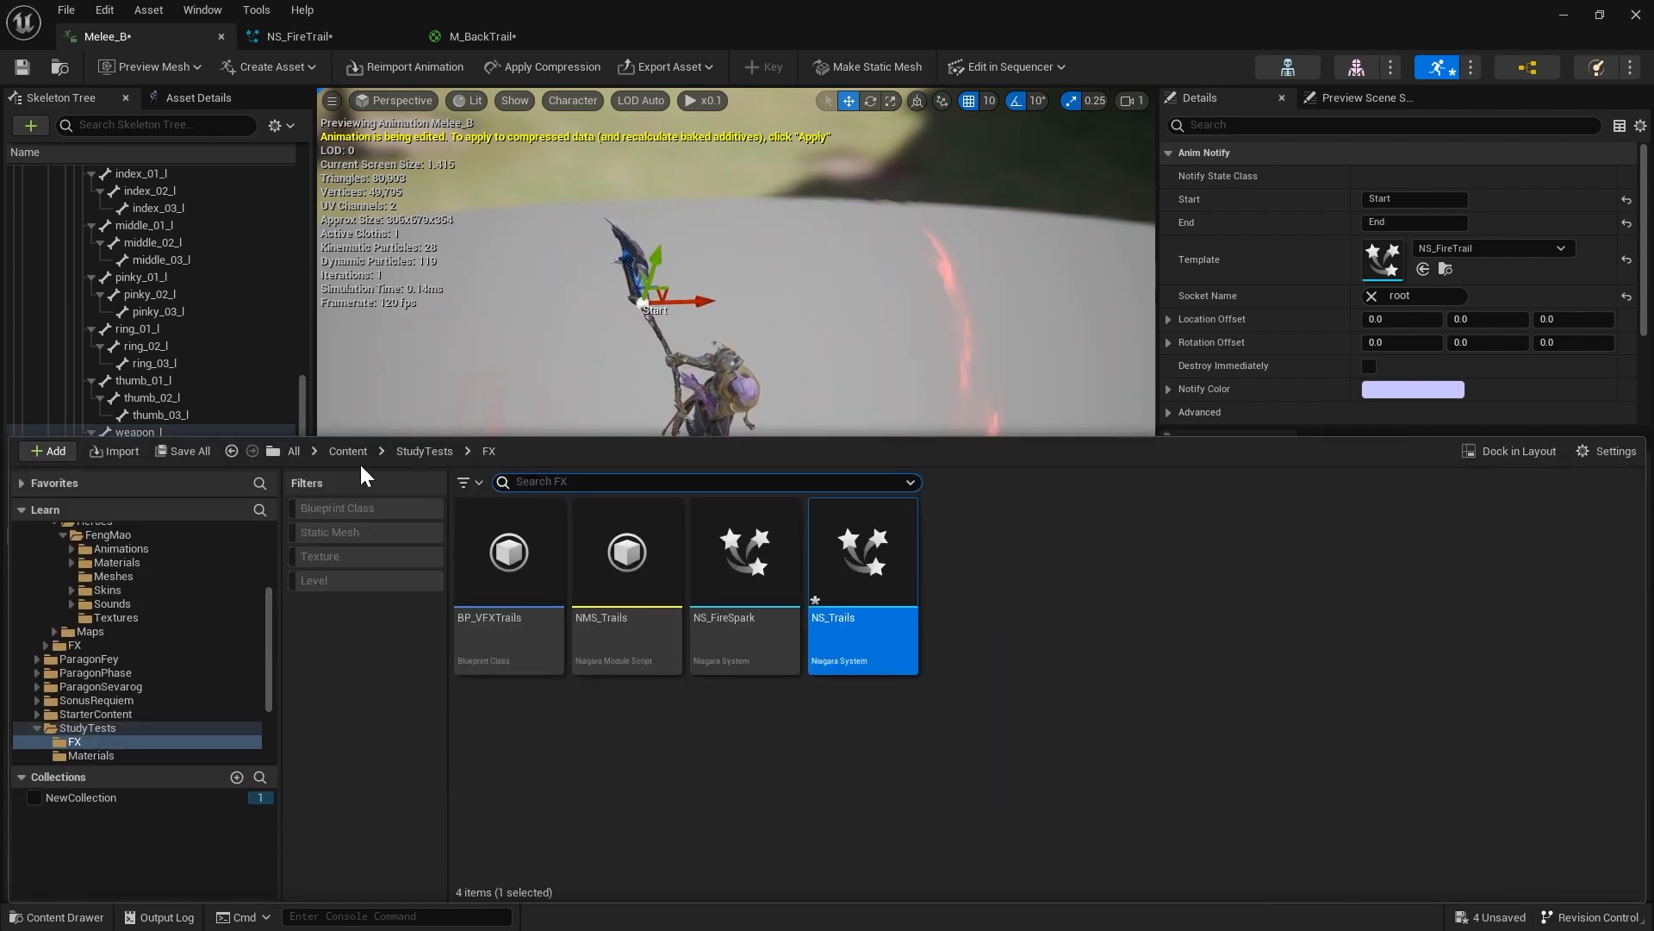
{"action": "left_click", "coordinate": [194, 450]}
{"action": "left_click", "coordinate": [943, 670]}
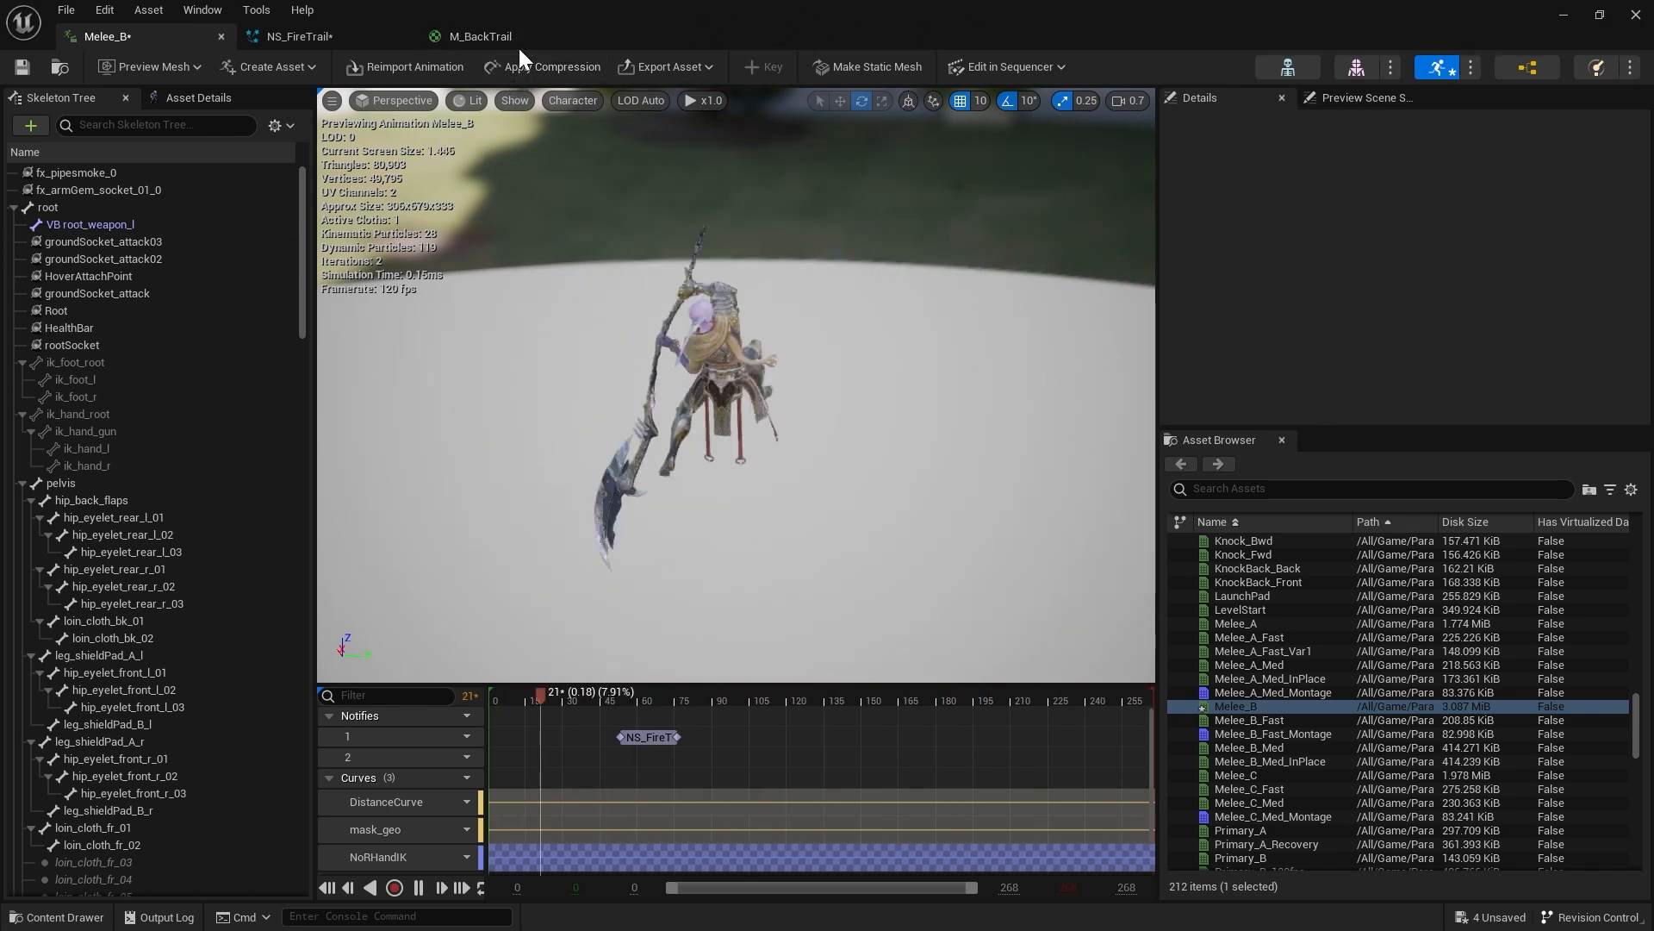
Create a Niagara system from the Simple Sprite Burst template in the TrailTutorial/FX folder that holds NS_FireTrail
{"action": "mouse_move", "coordinate": [286, 34]}
{"action": "left_mouse_down"}
{"action": "mouse_move", "coordinate": [96, 45]}
{"action": "mouse_move", "coordinate": [260, 29]}
{"action": "left_mouse_up"}
{"action": "left_click", "coordinate": [60, 69]}
{"action": "left_click", "coordinate": [60, 67]}
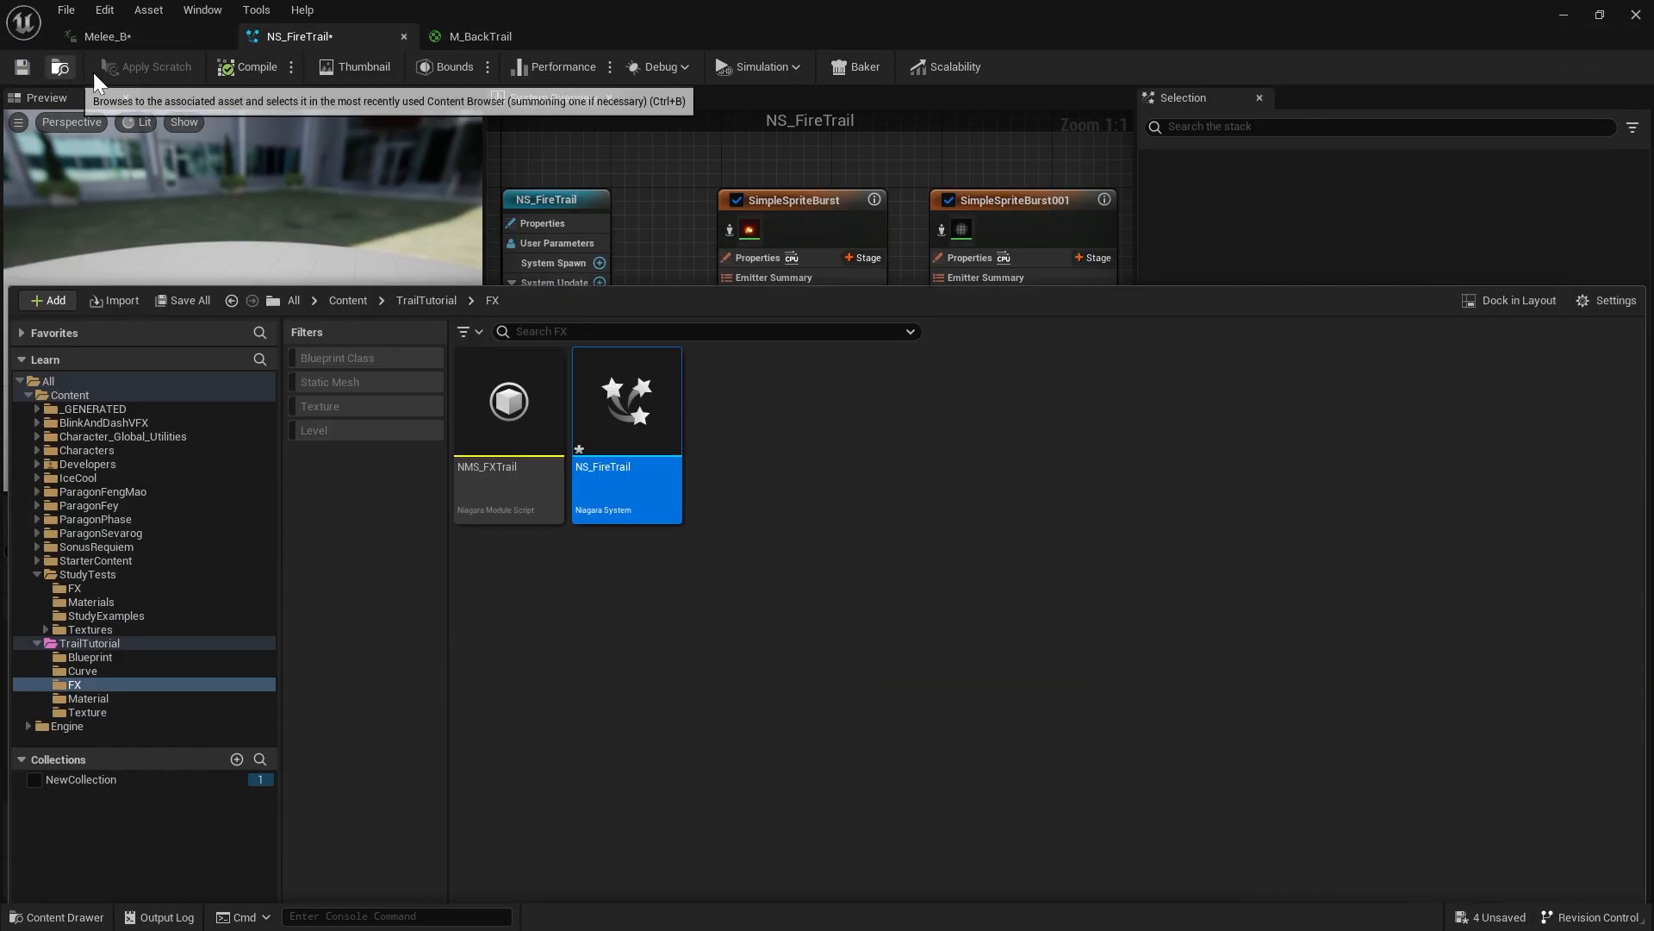
{"action": "left_click", "coordinate": [726, 377]}
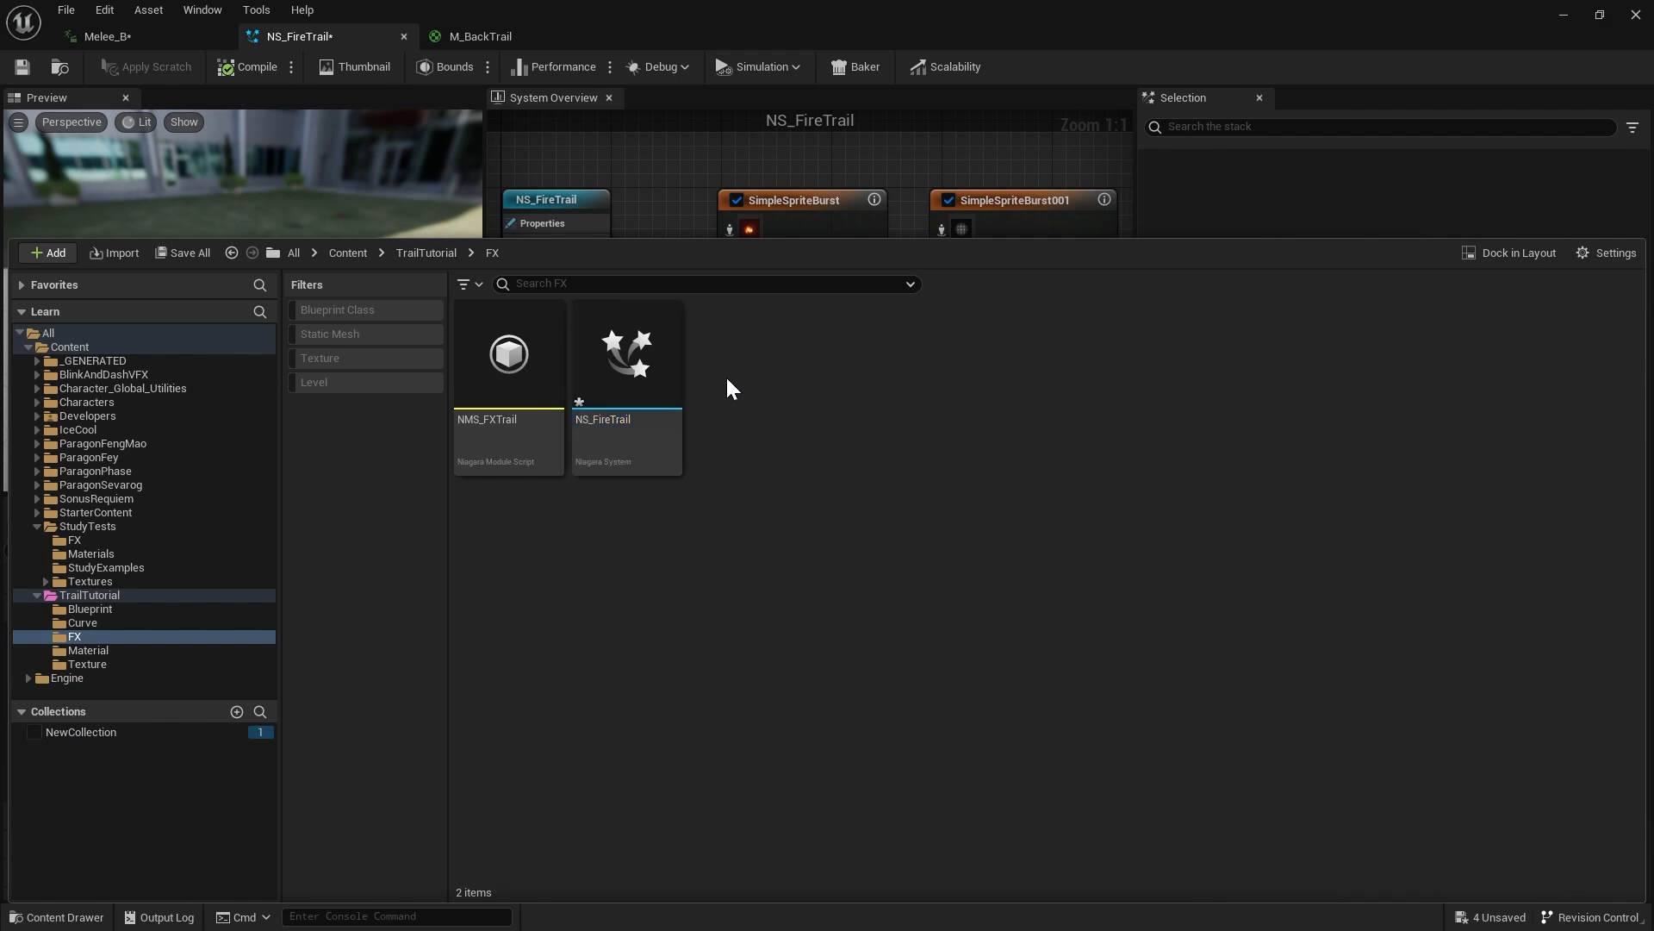
{"action": "right_click", "coordinate": [743, 357]}
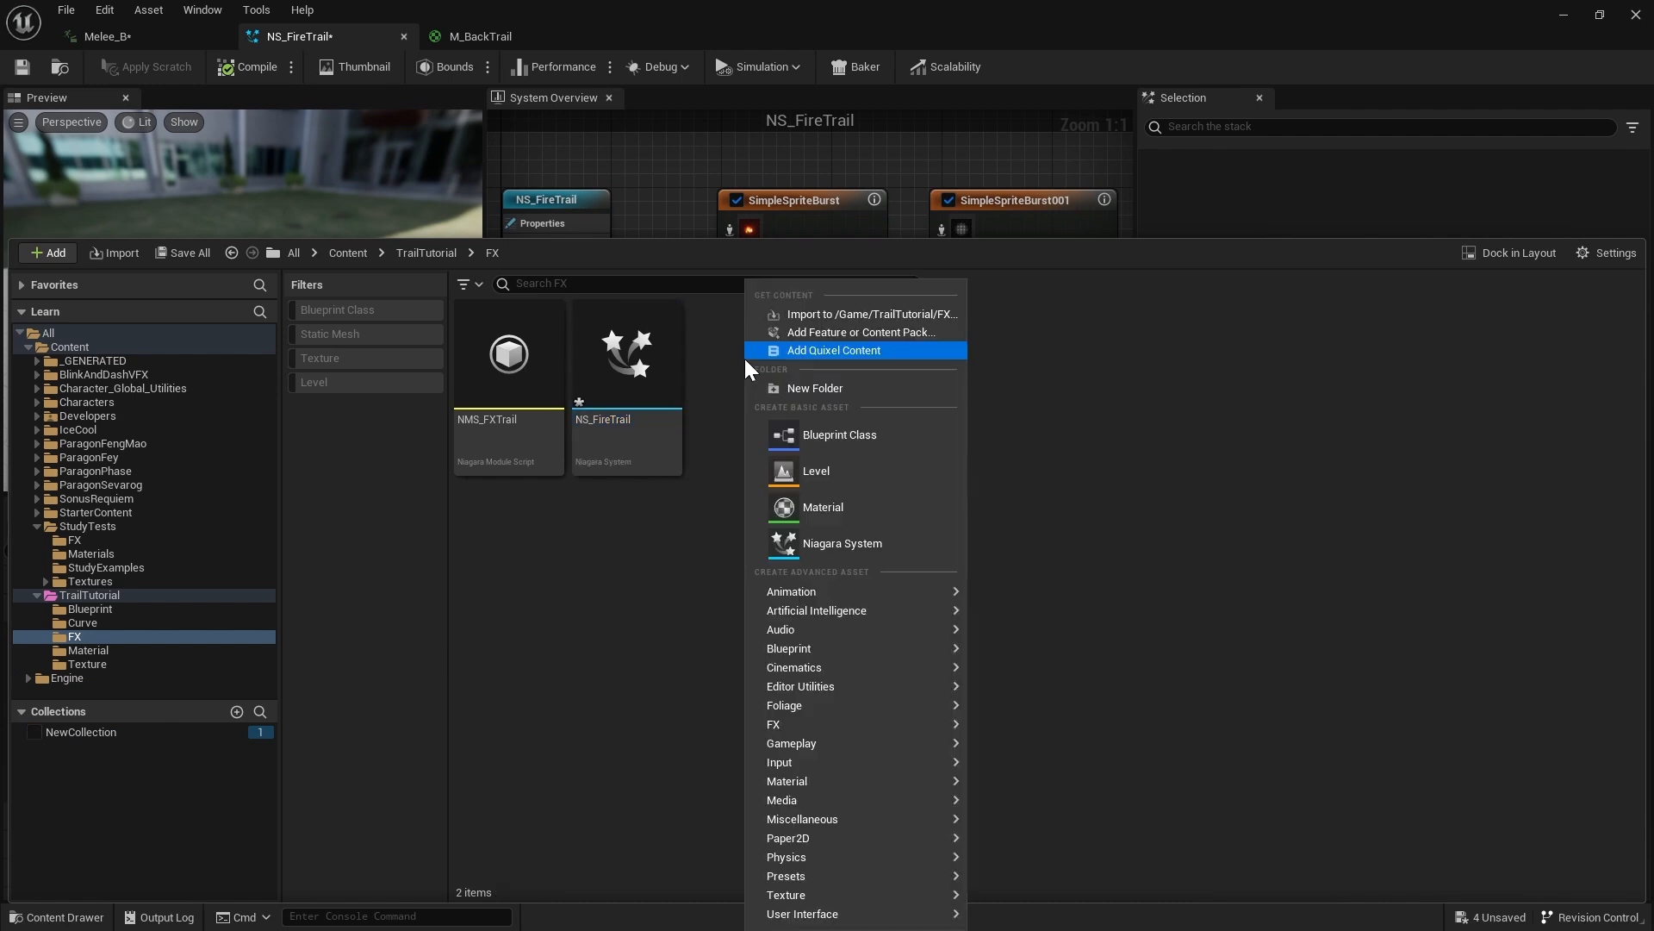
{"action": "left_click", "coordinate": [862, 544]}
{"action": "left_click", "coordinate": [808, 732]}
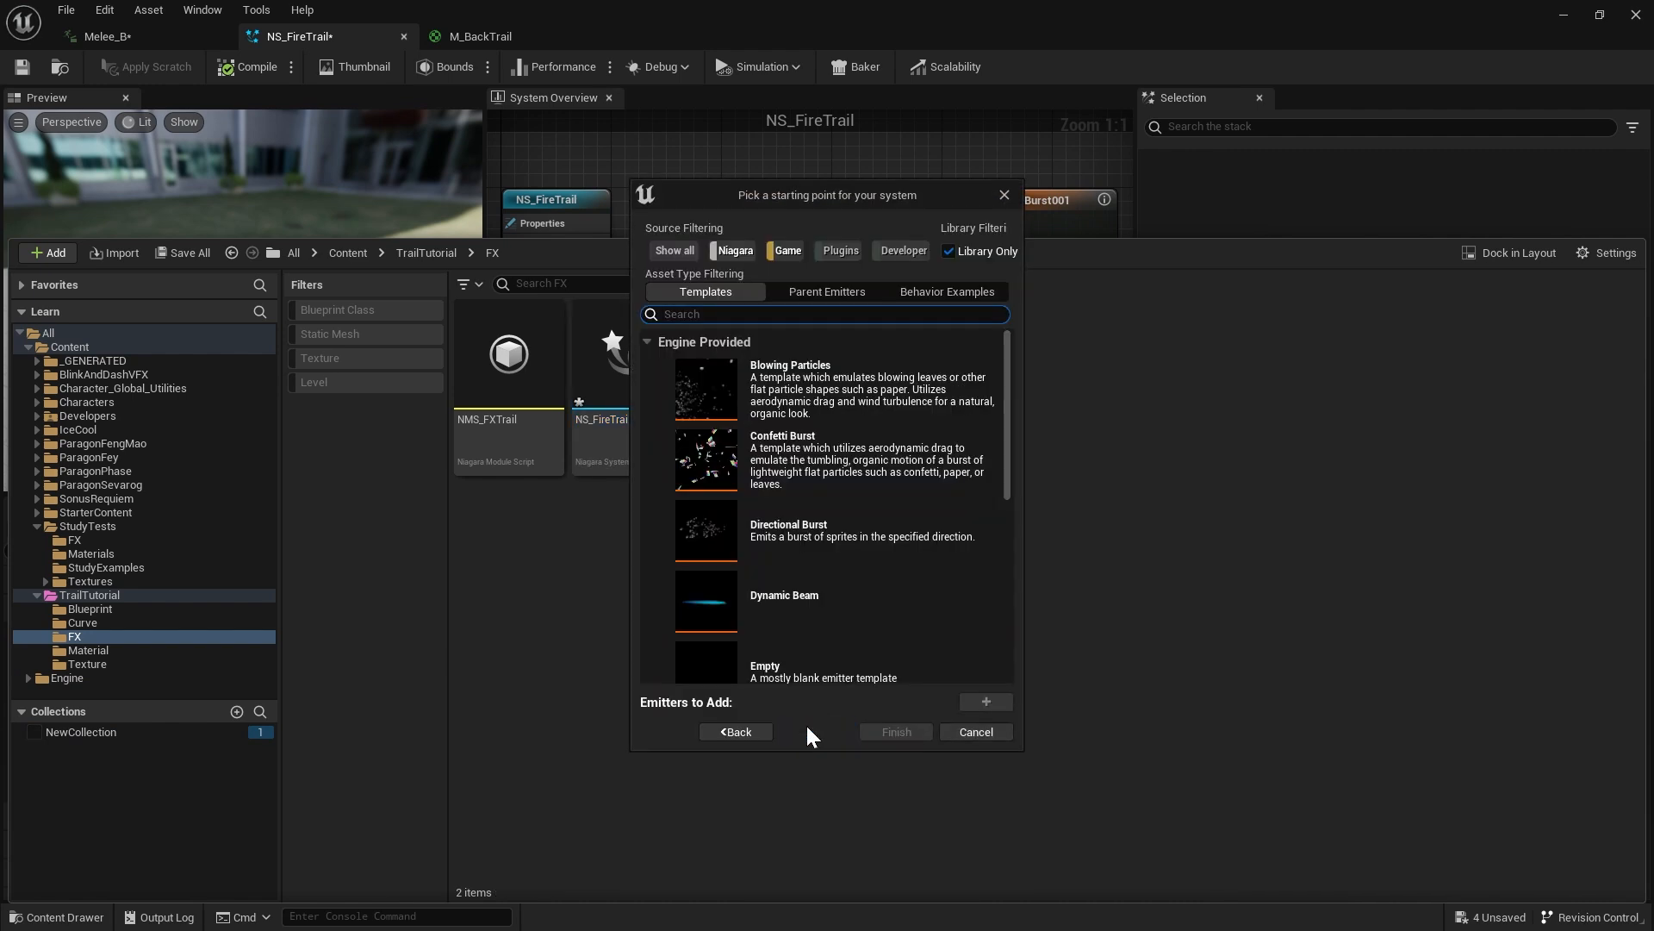
{"action": "scroll", "coordinate": [841, 530], "scroll_direction": "down", "scroll_amount": 10}
{"action": "left_click", "coordinate": [793, 536]}
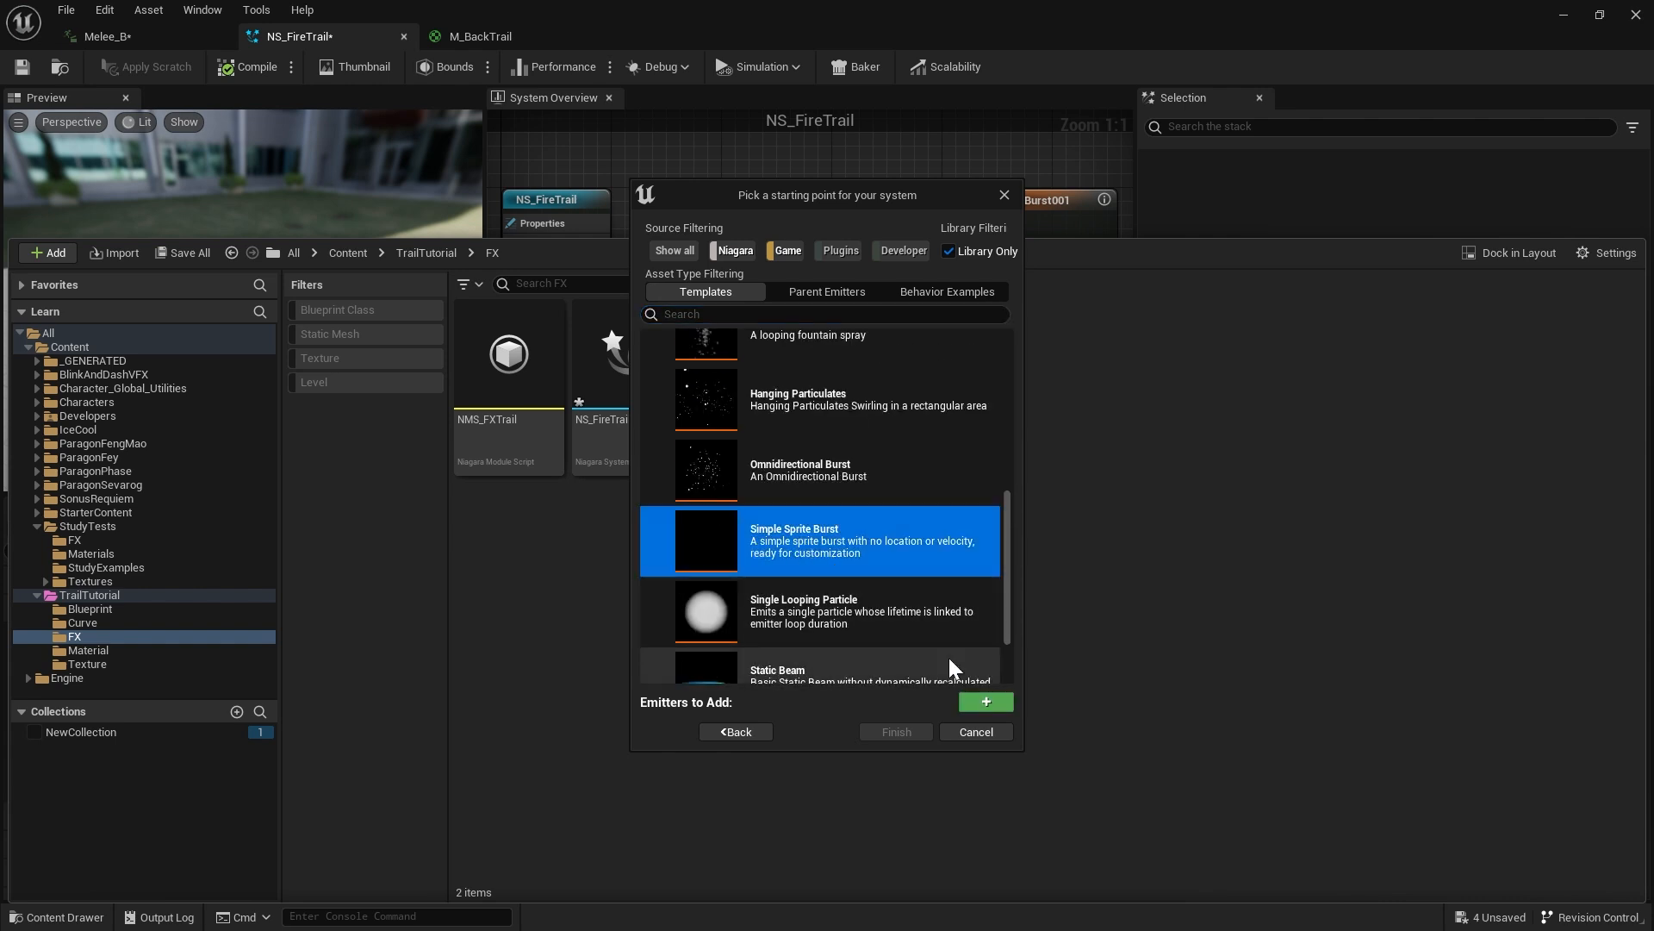
{"action": "left_click", "coordinate": [987, 703]}
{"action": "left_click", "coordinate": [892, 729]}
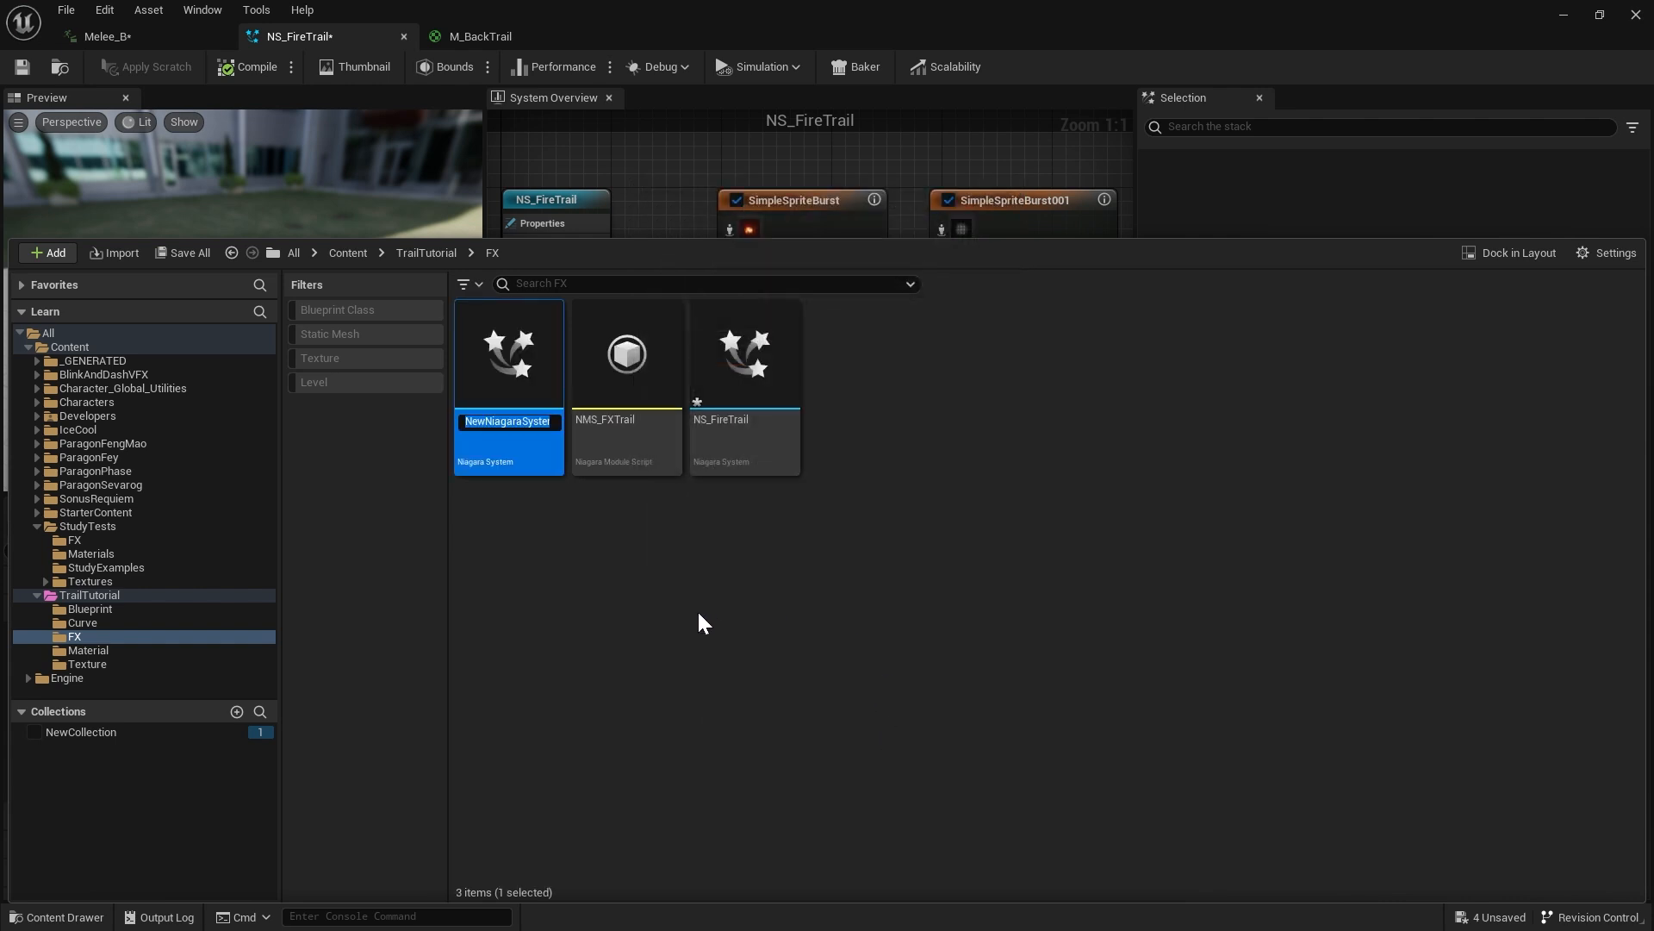
Name the new Niagara system NS_FireTrailSpark, open it and select its SimpleSpriteBurst emitter
{"action": "type", "text": "NS_Fir_TrailSparkFire"}
{"action": "key", "text": "Return"}
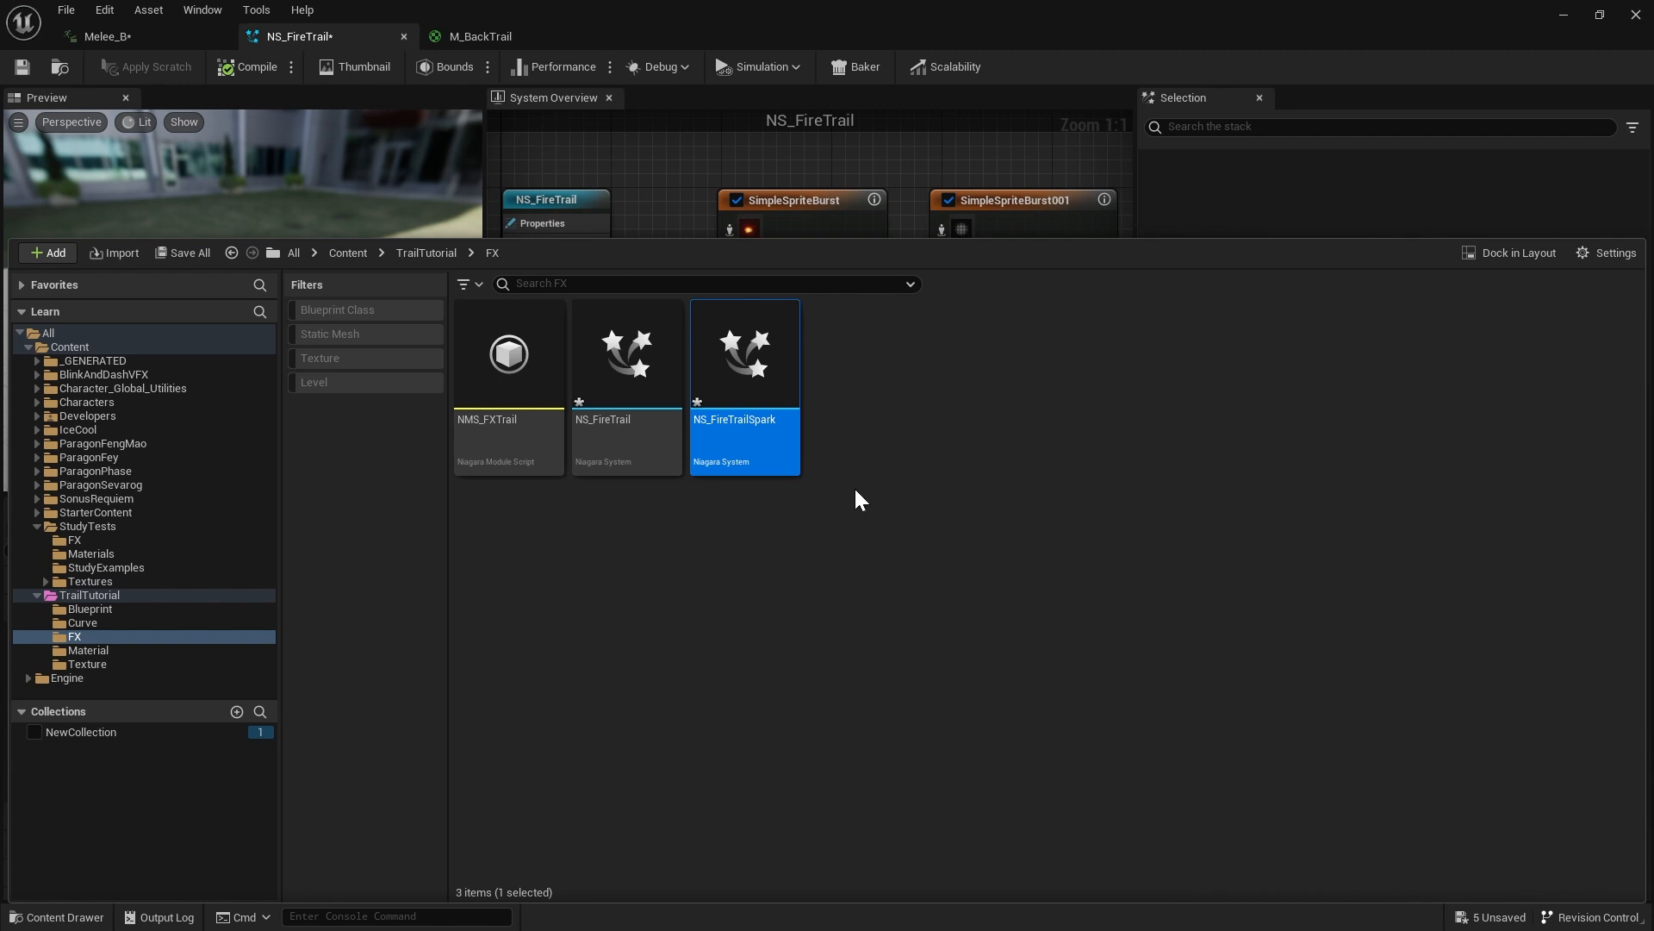
{"action": "double_click", "coordinate": [752, 377]}
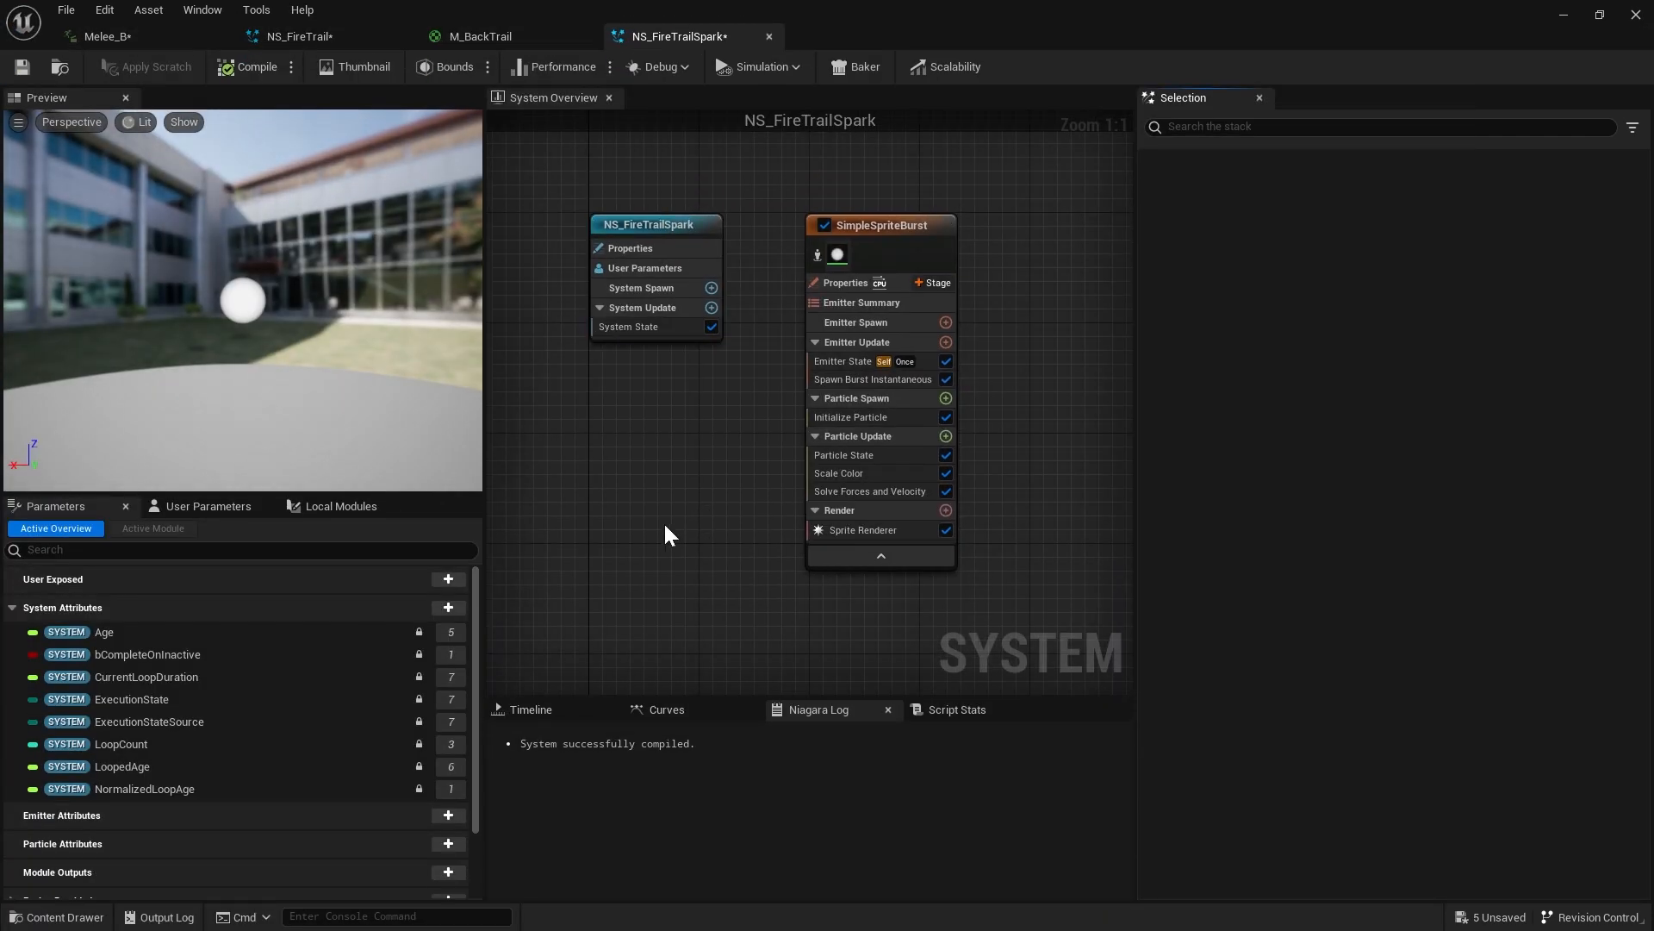
{"action": "left_click", "coordinate": [903, 251]}
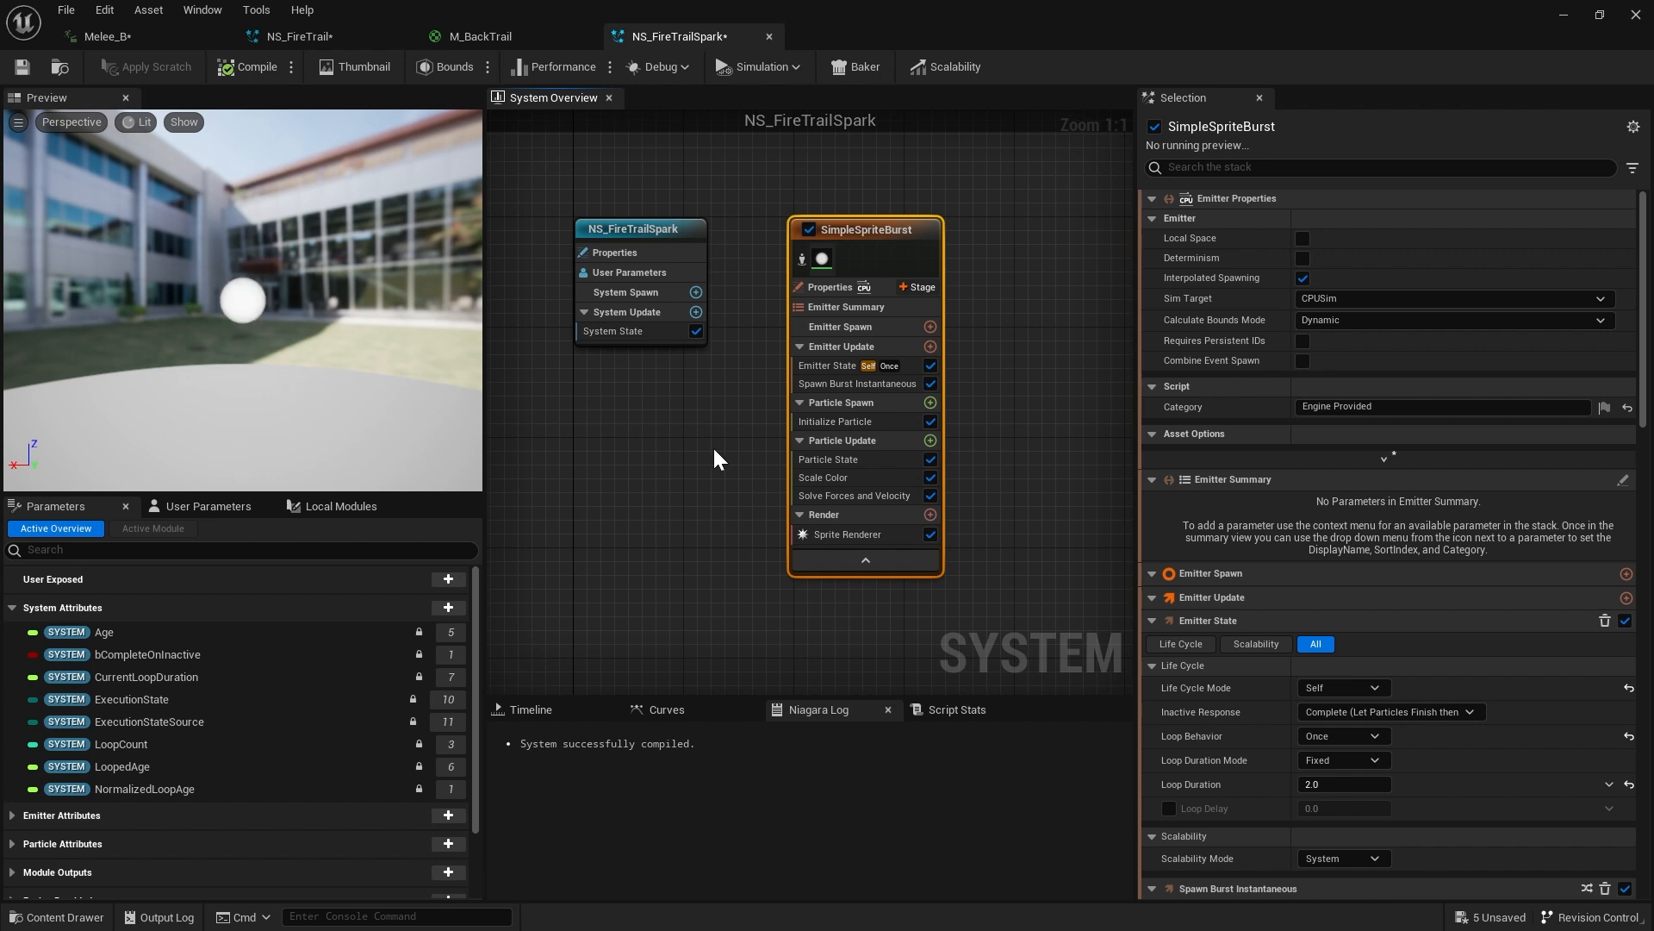
Add a Timed Niagara Effect notify state on Melee_B's notify track 2, spanning the same frames as the NS_FireTrail notify
{"action": "left_click", "coordinate": [104, 37]}
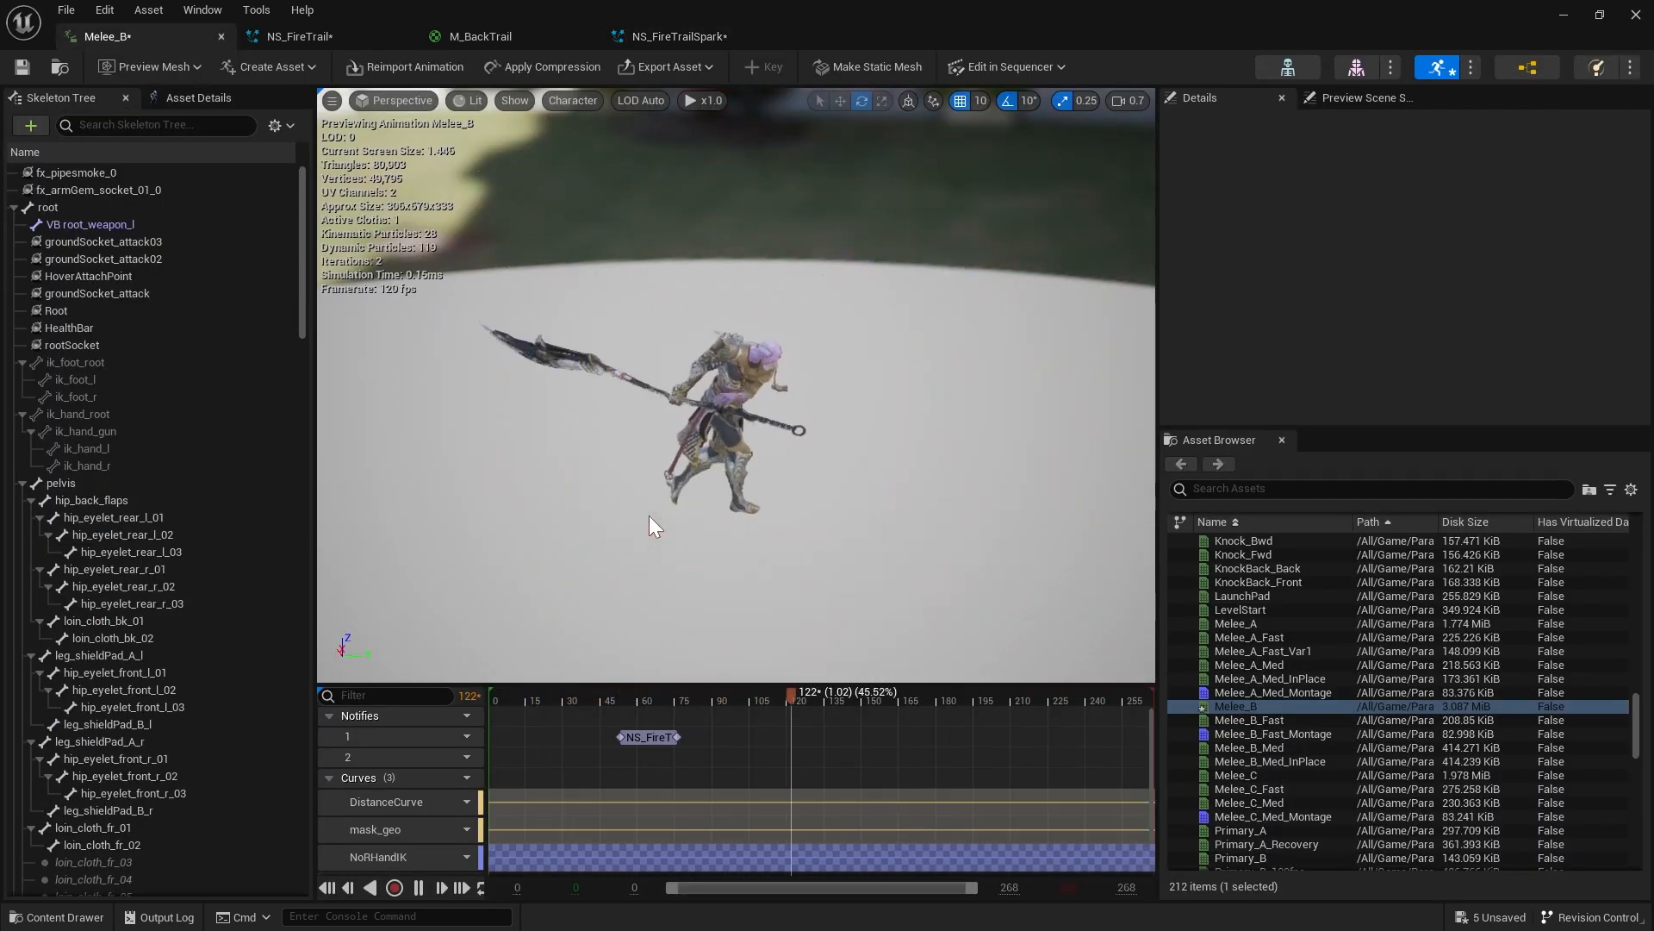
{"action": "right_click", "coordinate": [621, 755]}
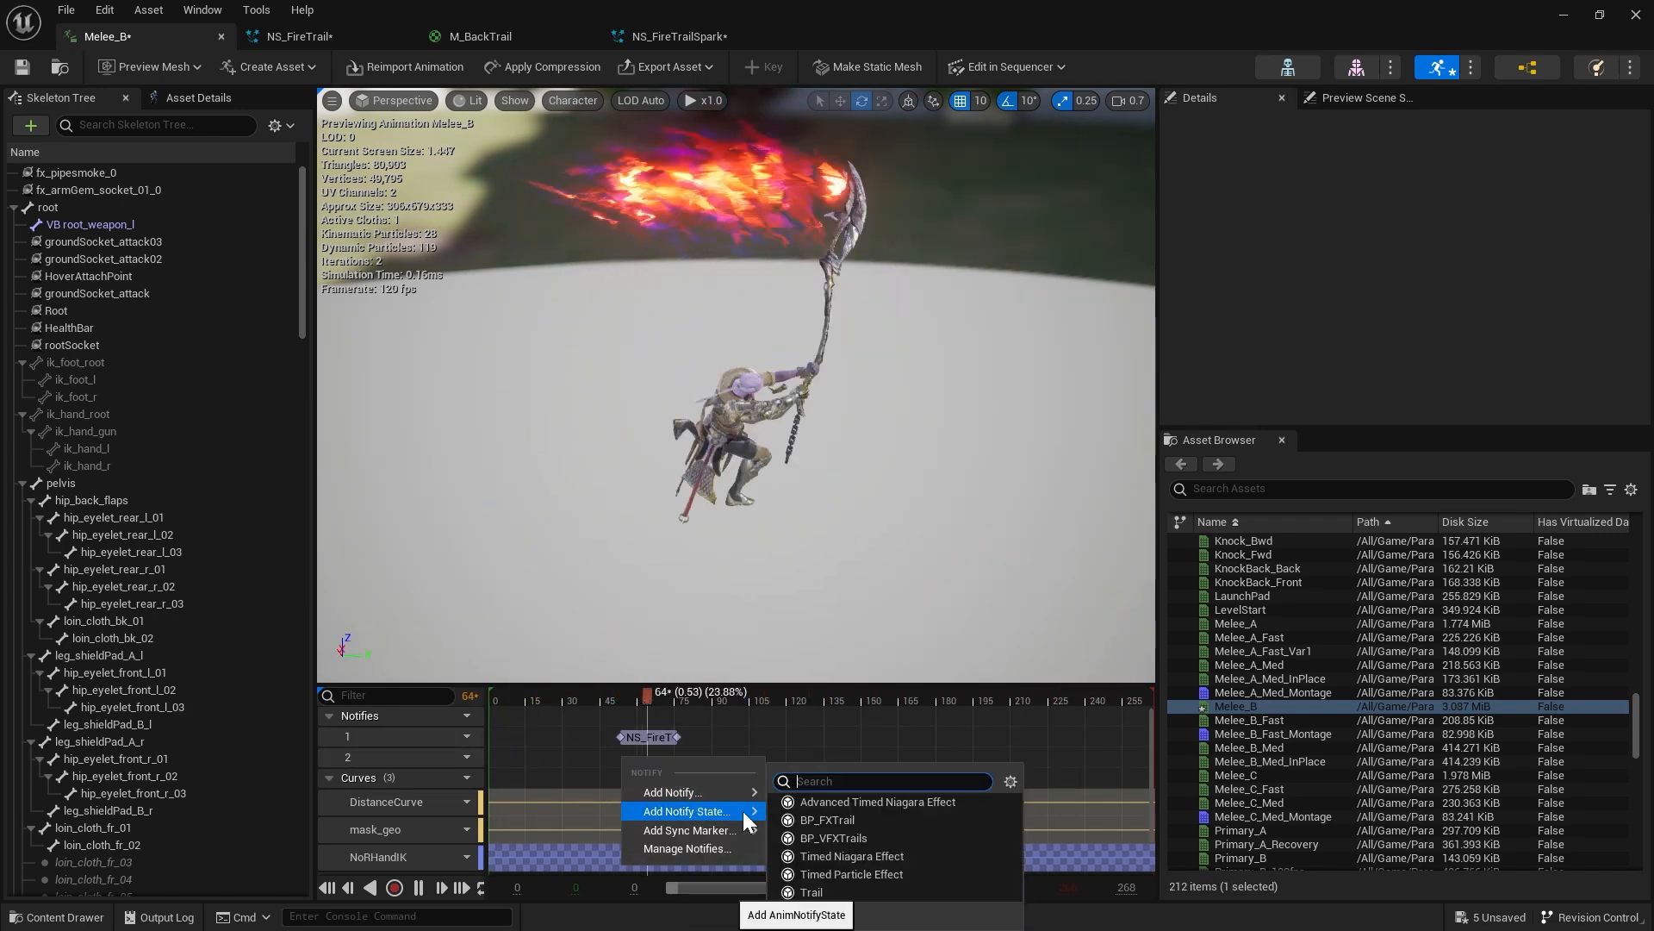
{"action": "left_click", "coordinate": [887, 856]}
{"action": "left_click_drag", "start_coordinate": [630, 757], "coordinate": [673, 758]}
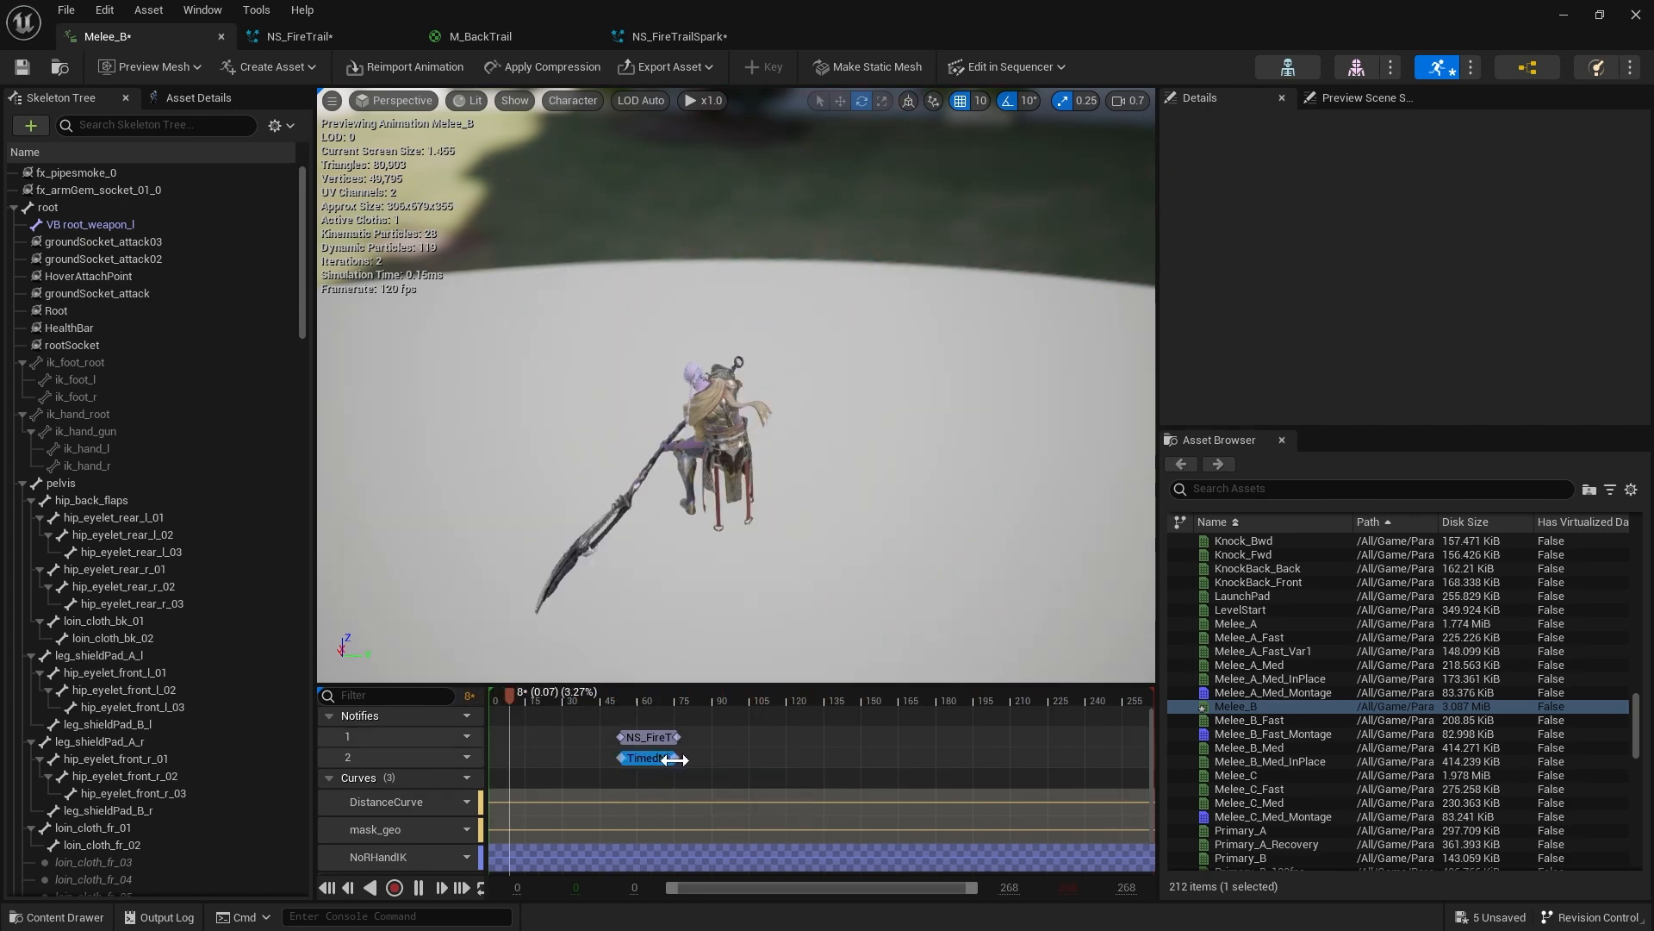
{"action": "left_click", "coordinate": [640, 759]}
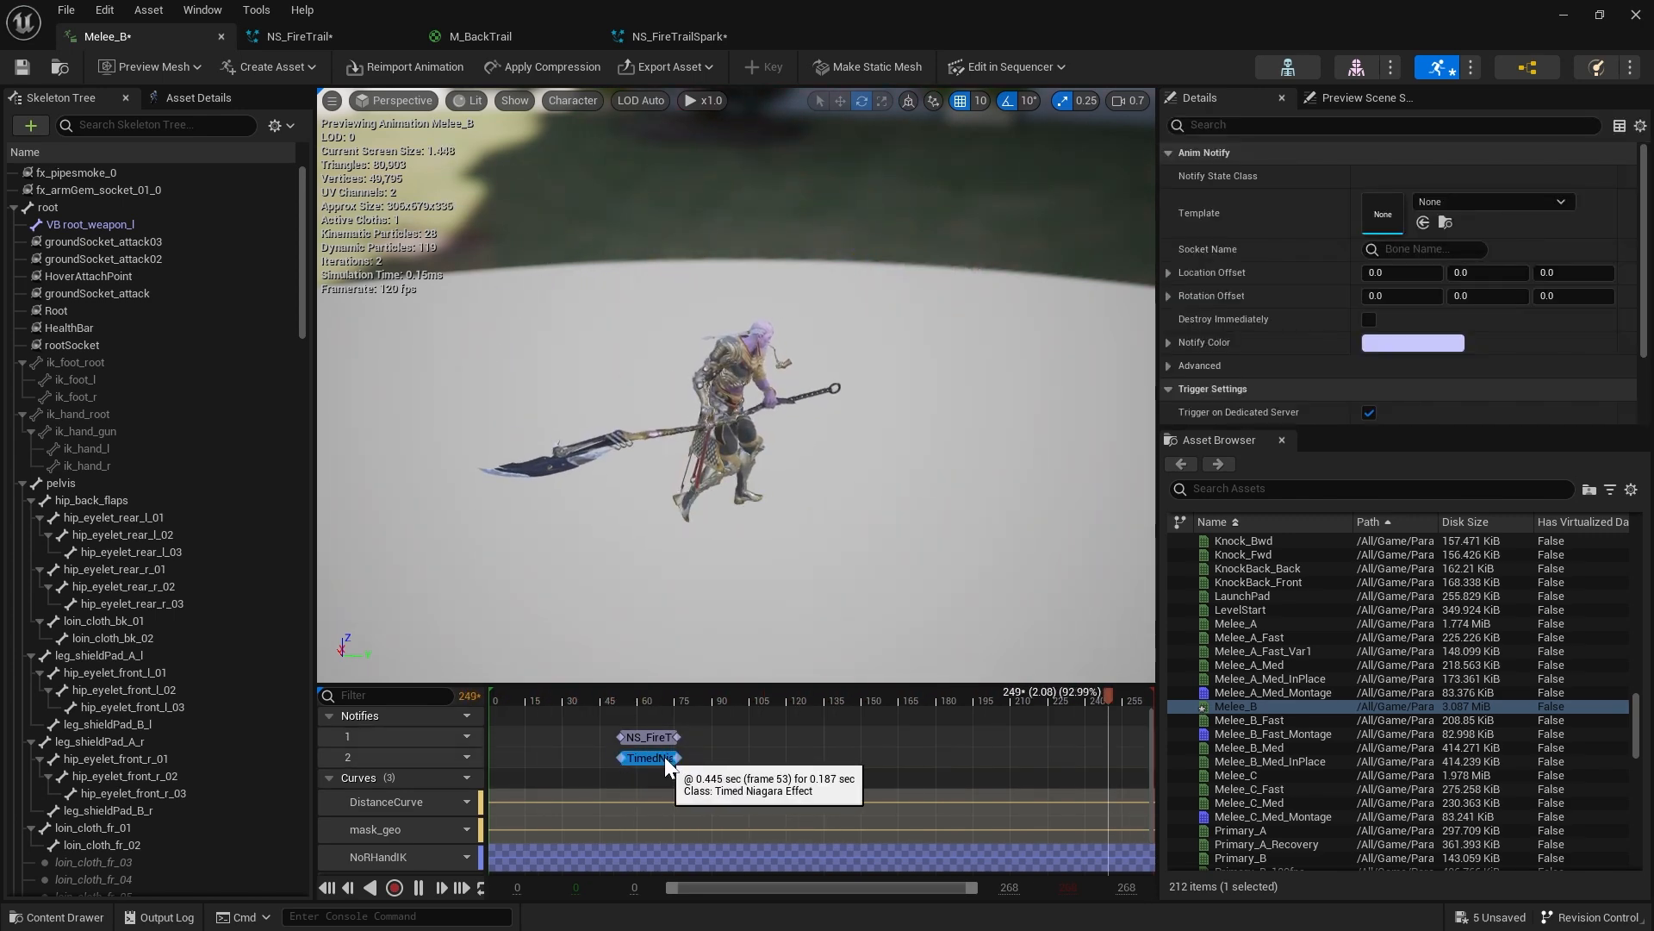
Compare the timing of the two notify states and replay the Melee_B swing
{"action": "left_click", "coordinate": [663, 756]}
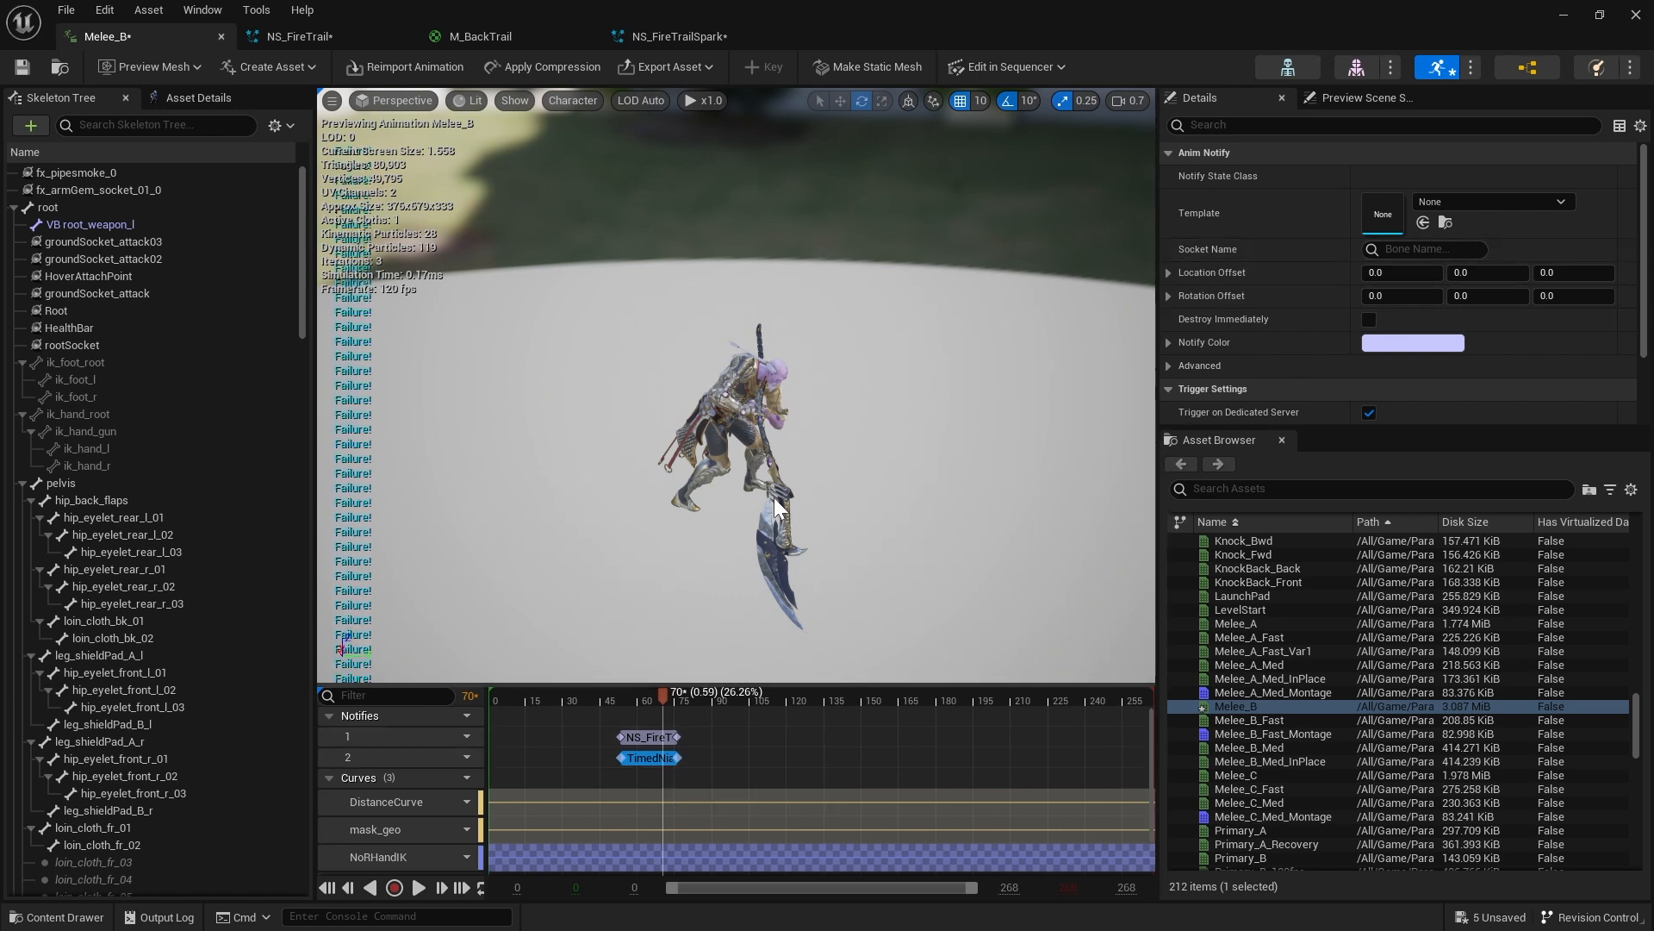
{"action": "left_click", "coordinate": [649, 738]}
{"action": "left_click", "coordinate": [657, 758]}
{"action": "key", "text": "space"}
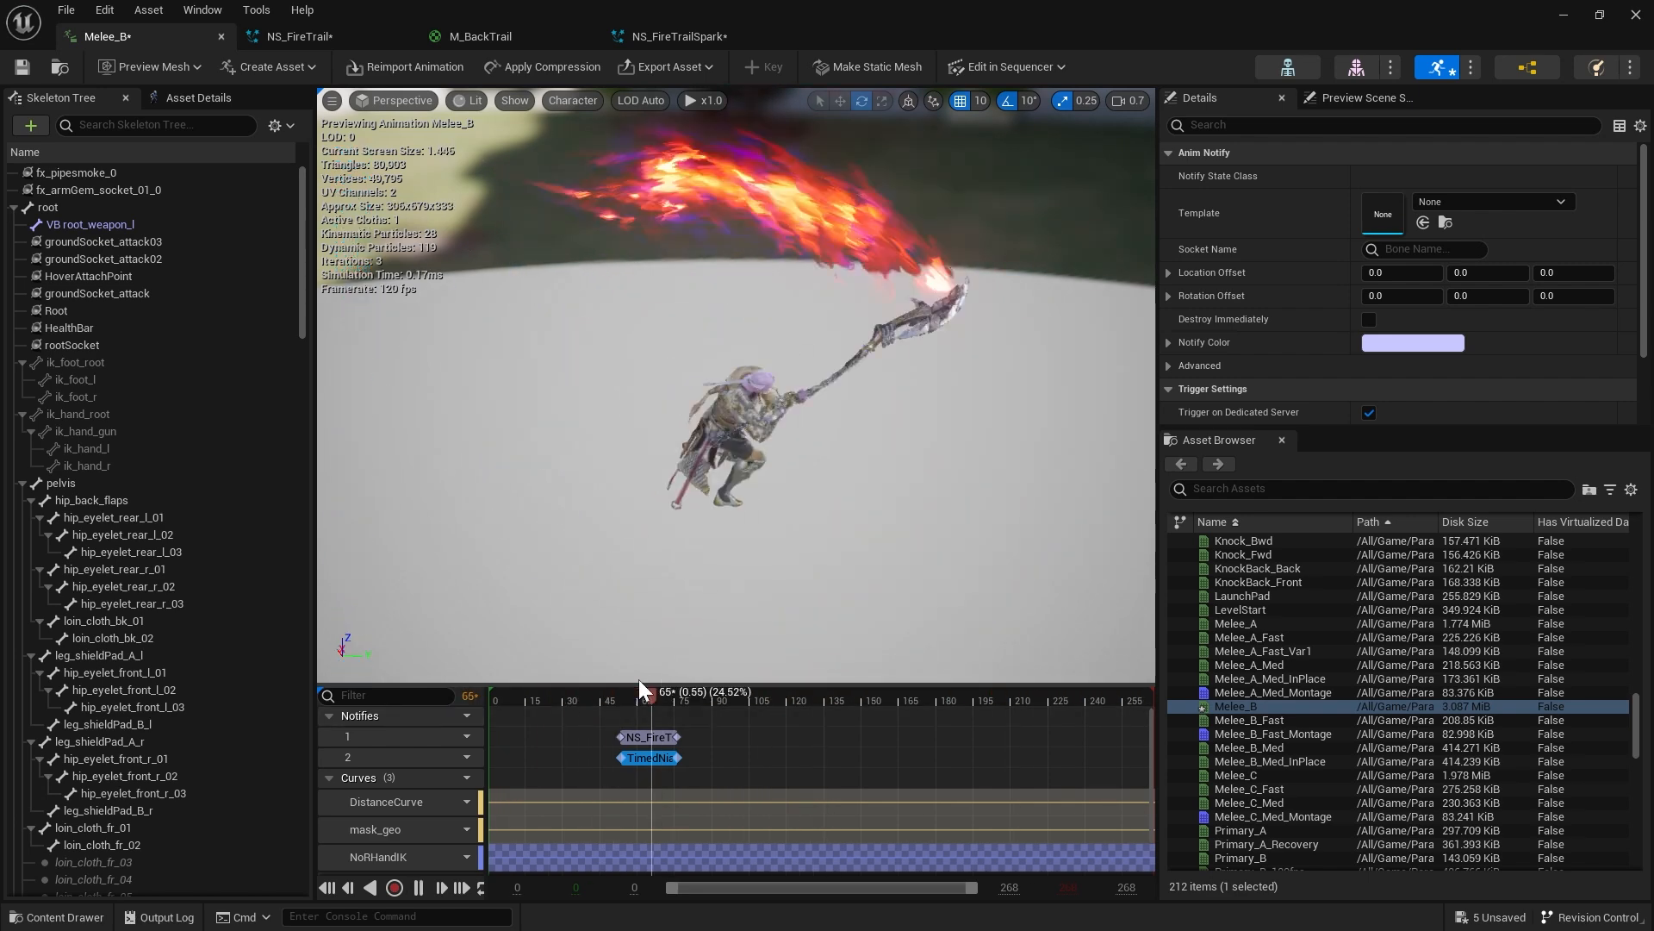
Pause the swing near frame 45 and inspect the MiddleSpark socket under the weapon_l bone on the blade
{"action": "left_click", "coordinate": [601, 695]}
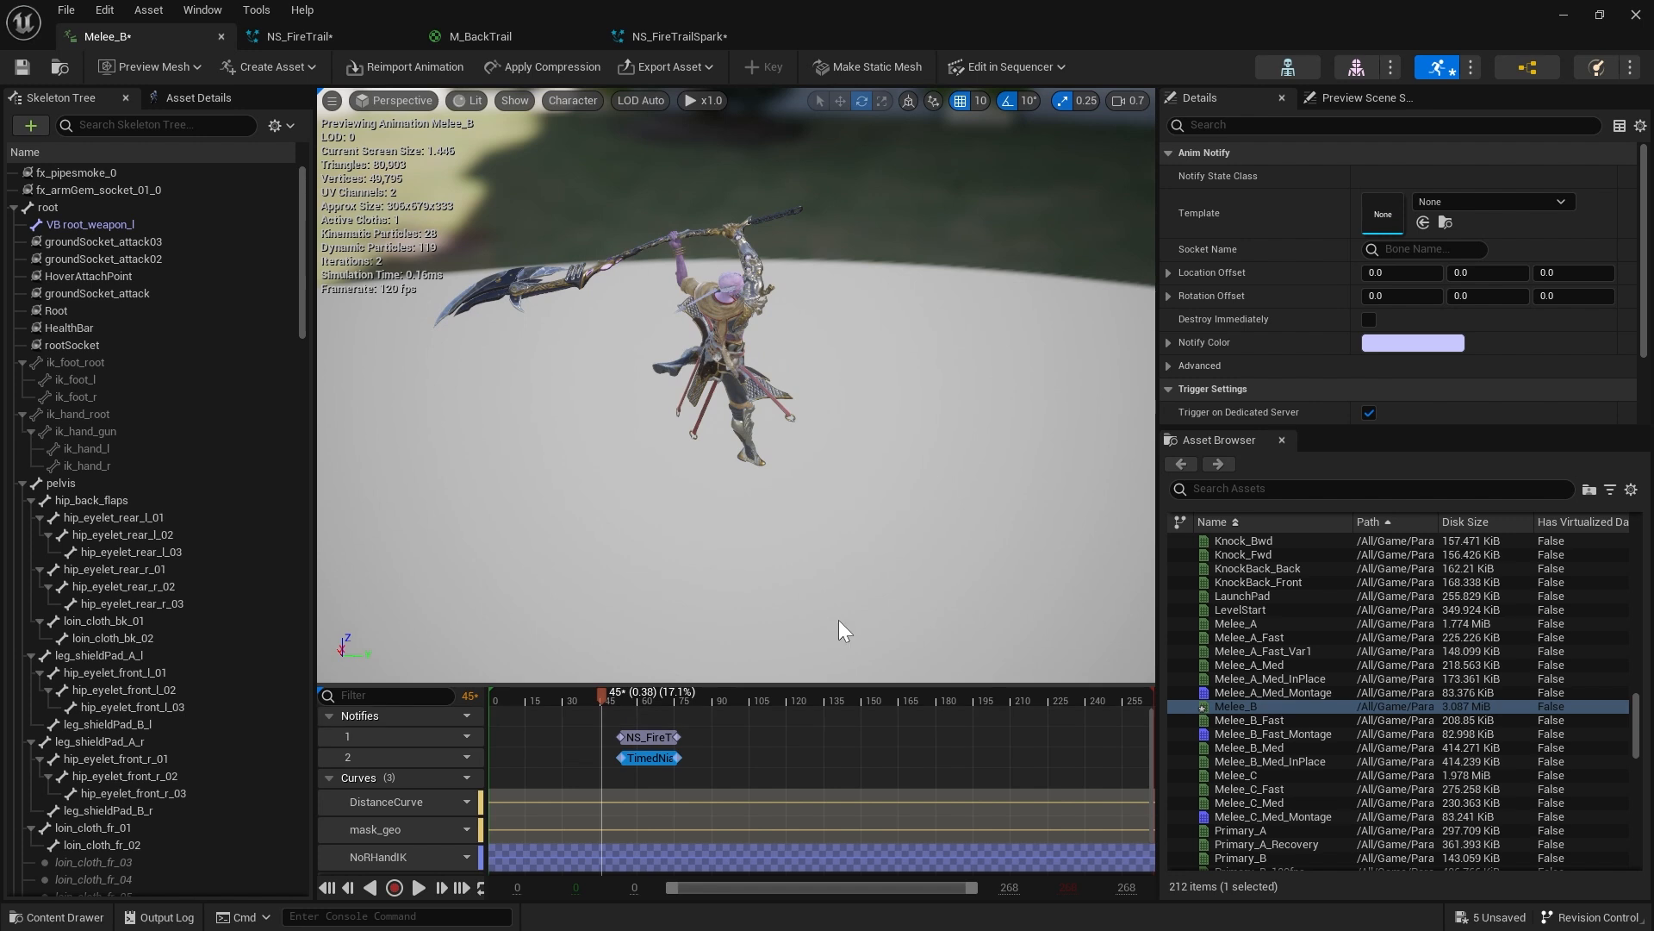
{"action": "right_click_drag", "start_coordinate": [732, 535], "coordinate": [628, 465]}
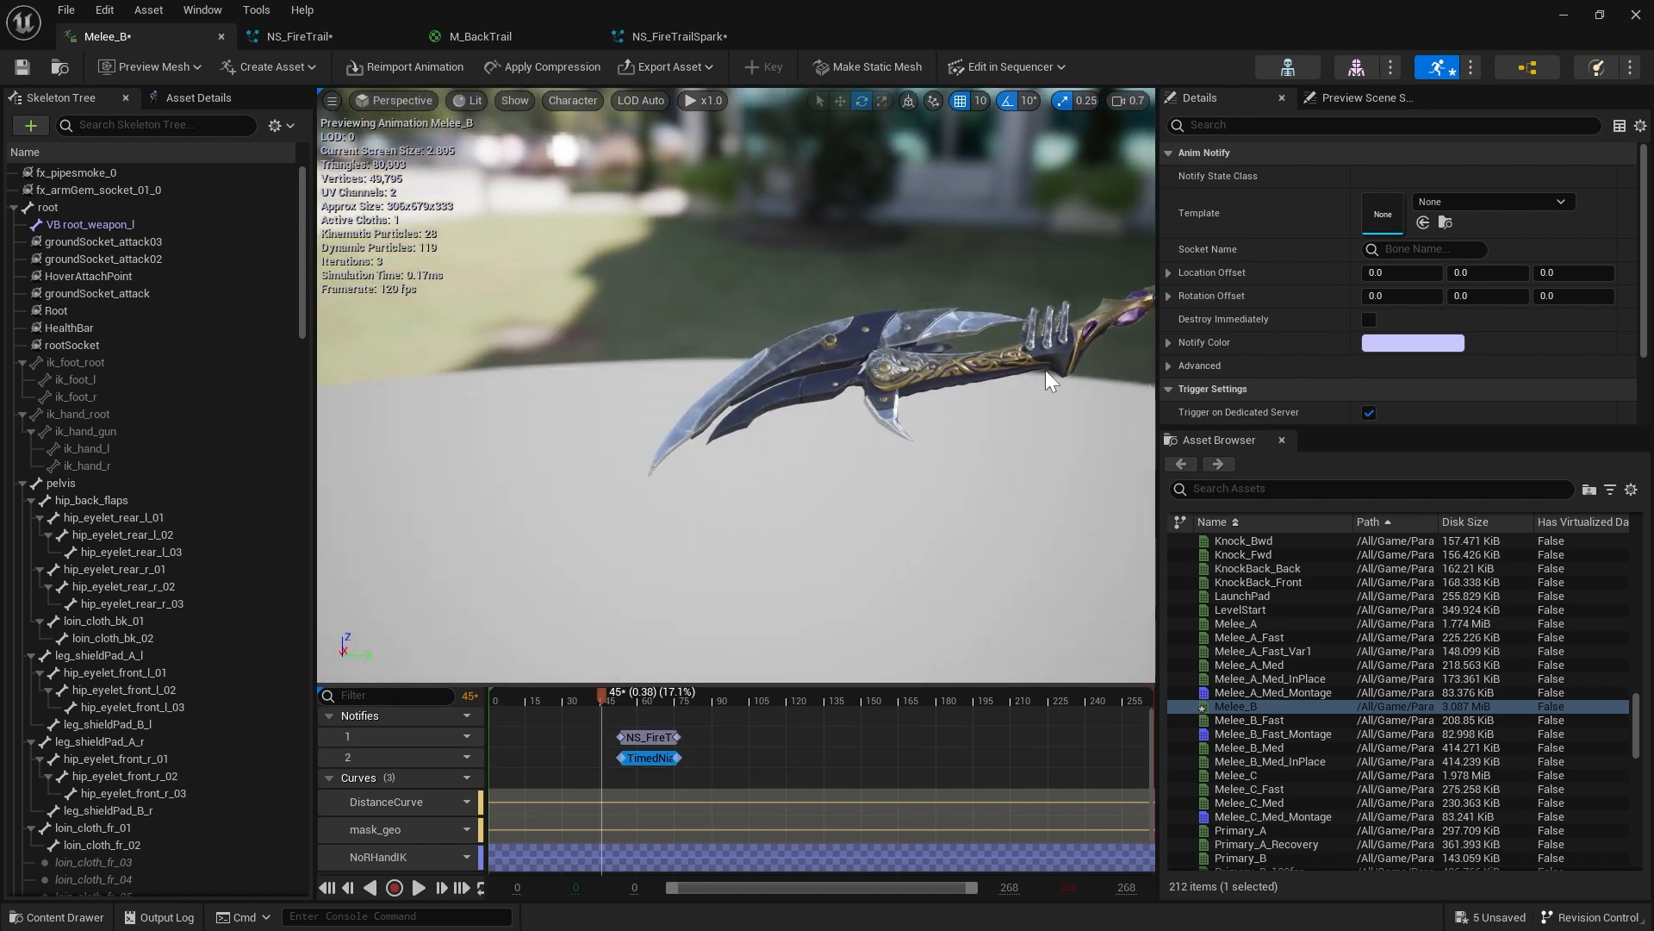
{"action": "scroll", "coordinate": [107, 520], "scroll_direction": "down", "scroll_amount": 15}
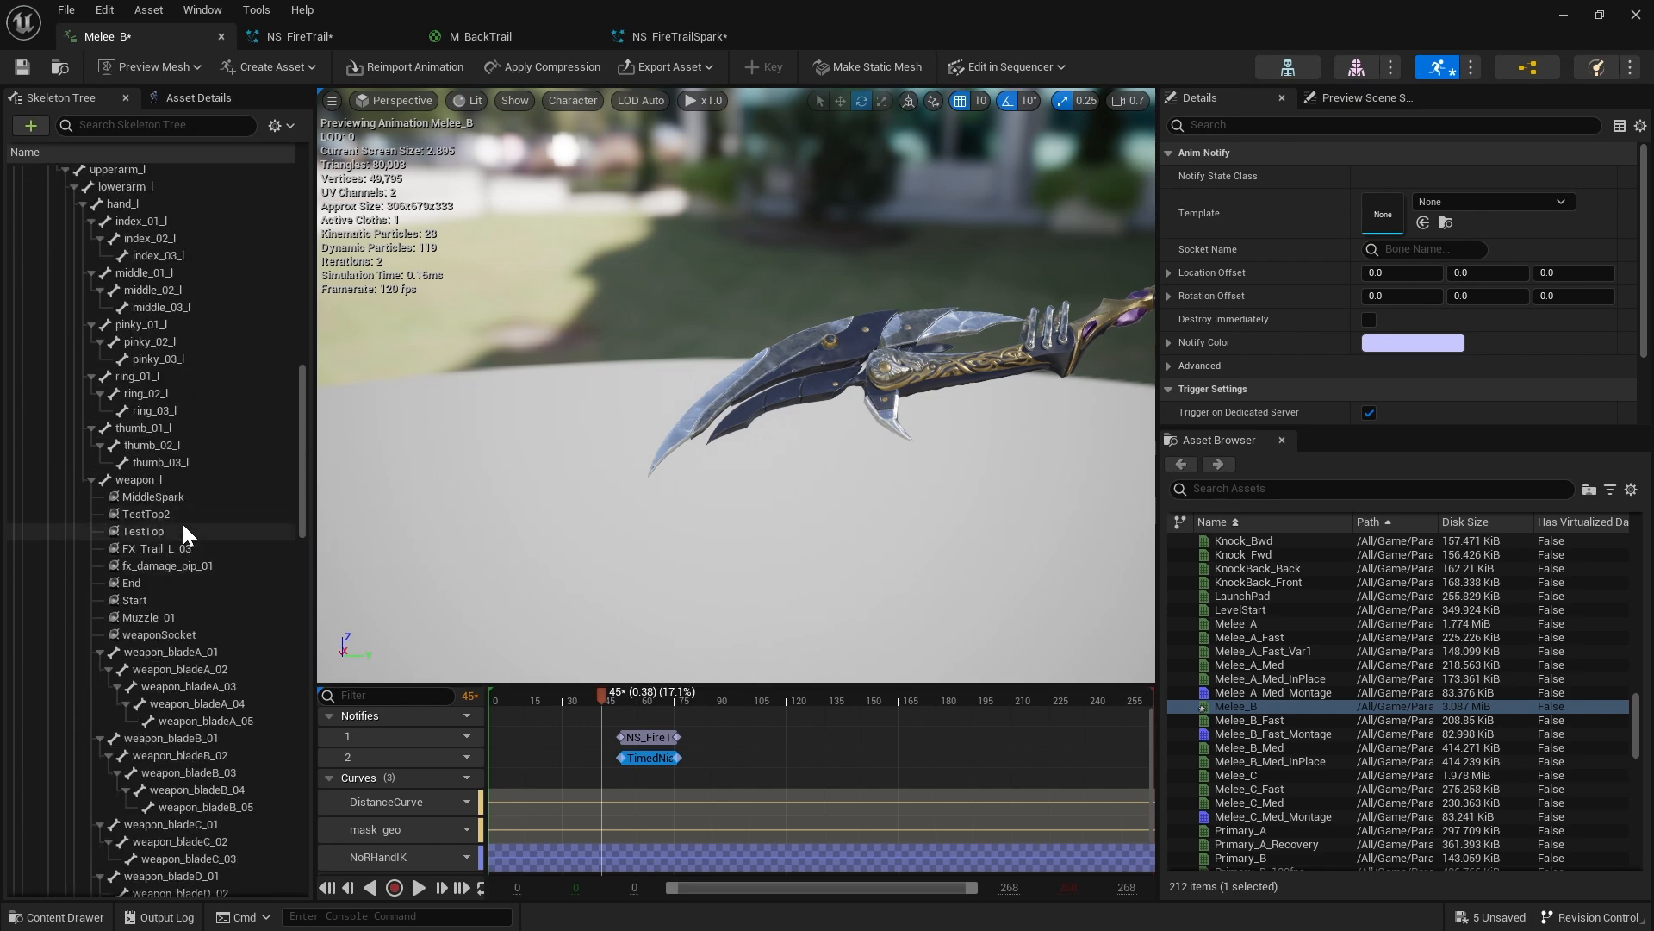
{"action": "left_click", "coordinate": [164, 497]}
{"action": "key", "text": "w"}
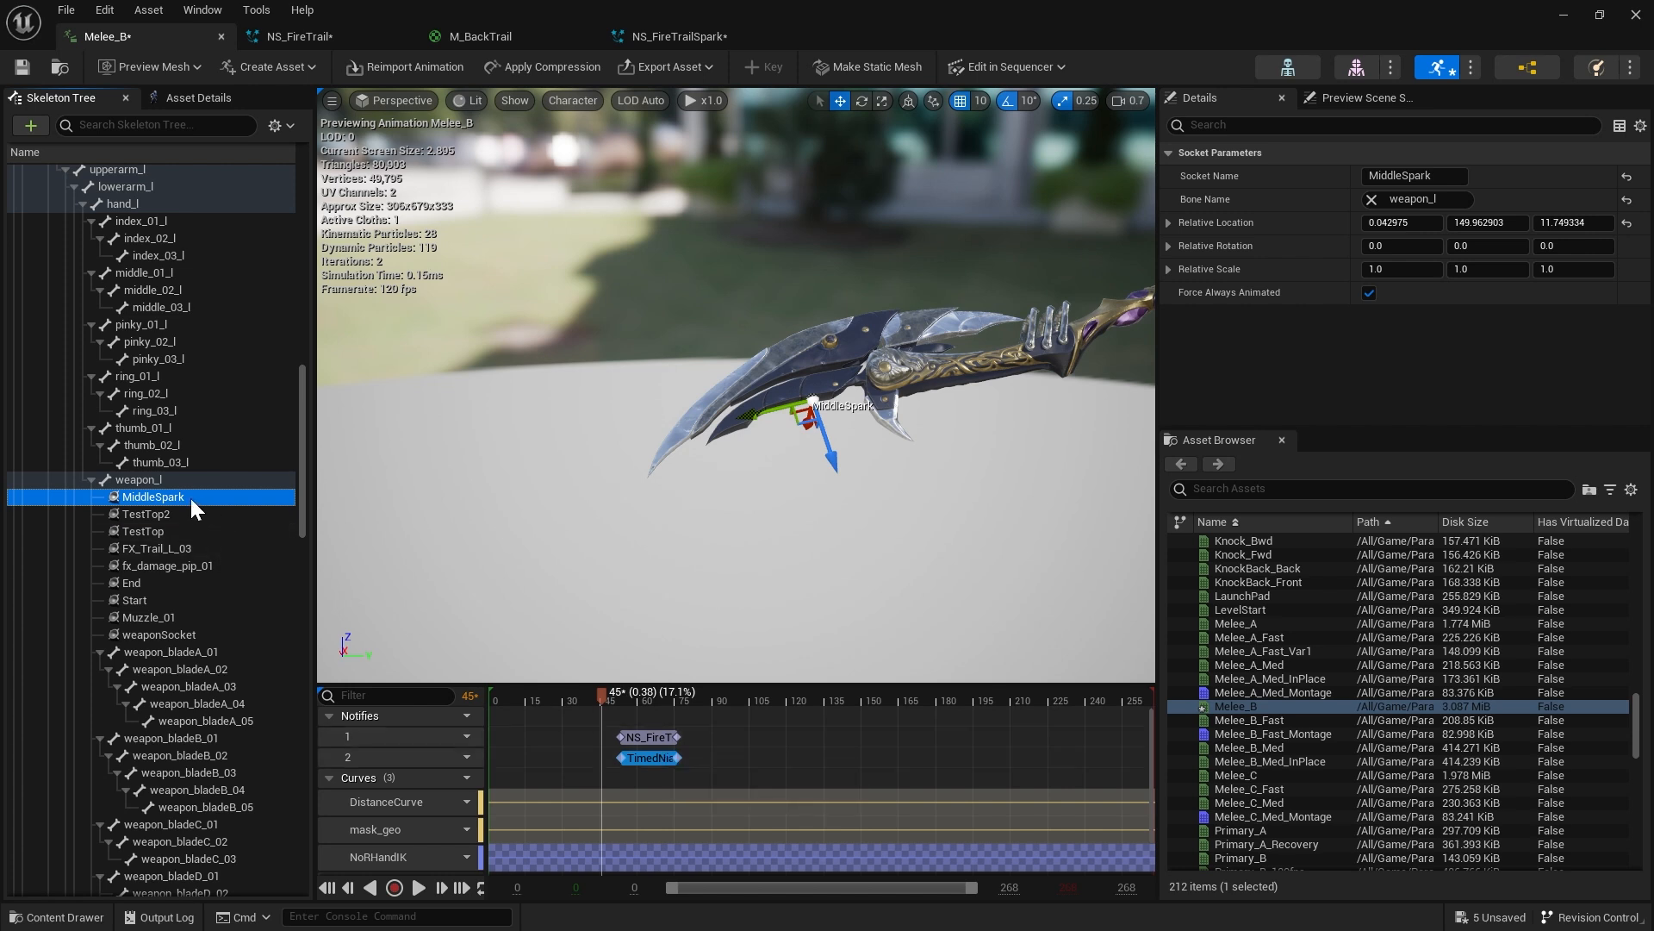
{"action": "left_click", "coordinate": [145, 481]}
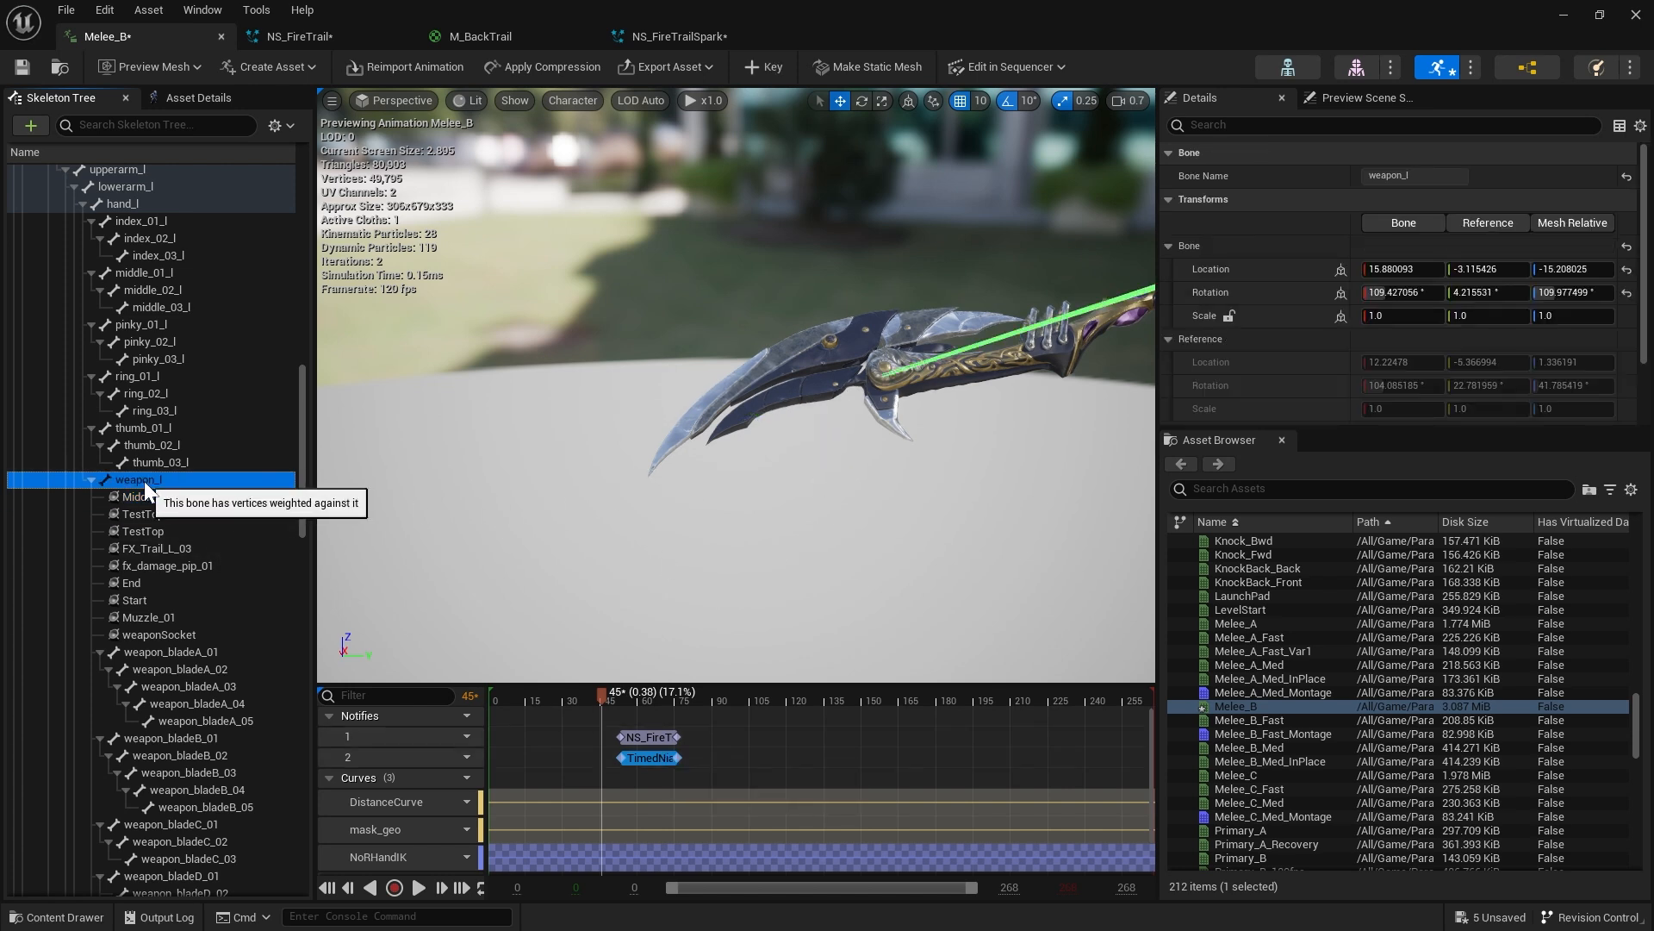
{"action": "right_click", "coordinate": [144, 480]}
{"action": "left_click", "coordinate": [127, 497]}
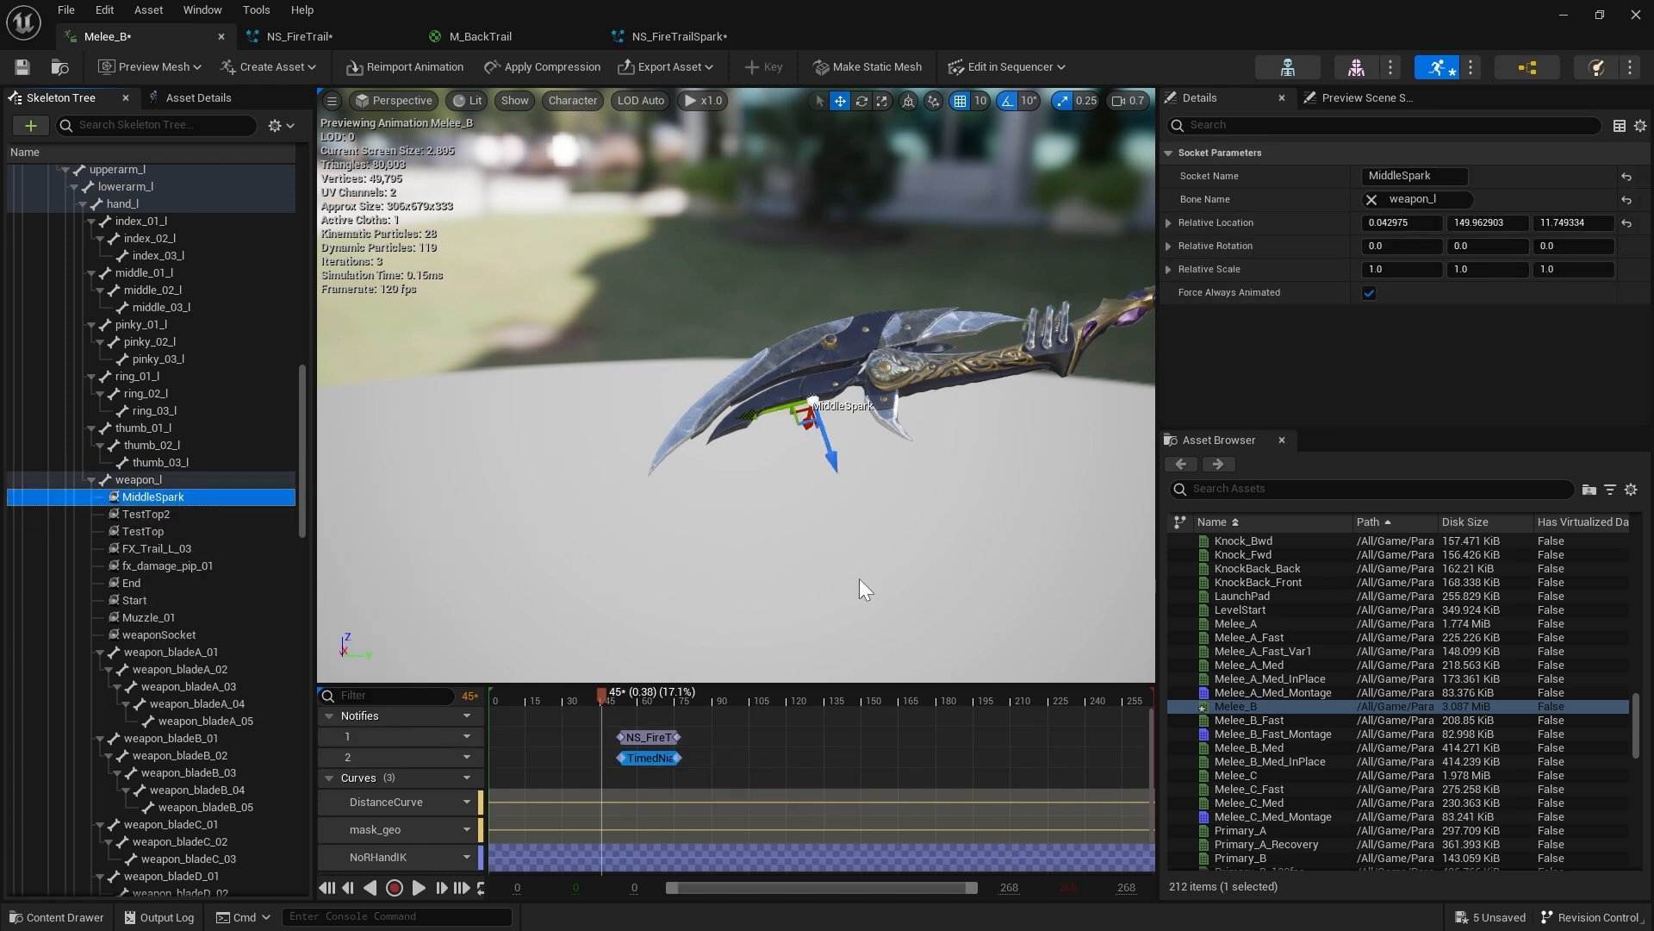
Set the Timed Niagara Effect notify's socket to MiddleSpark and its template to NS_FireTrailSpark
{"action": "left_click", "coordinate": [656, 755]}
{"action": "left_click", "coordinate": [1414, 255]}
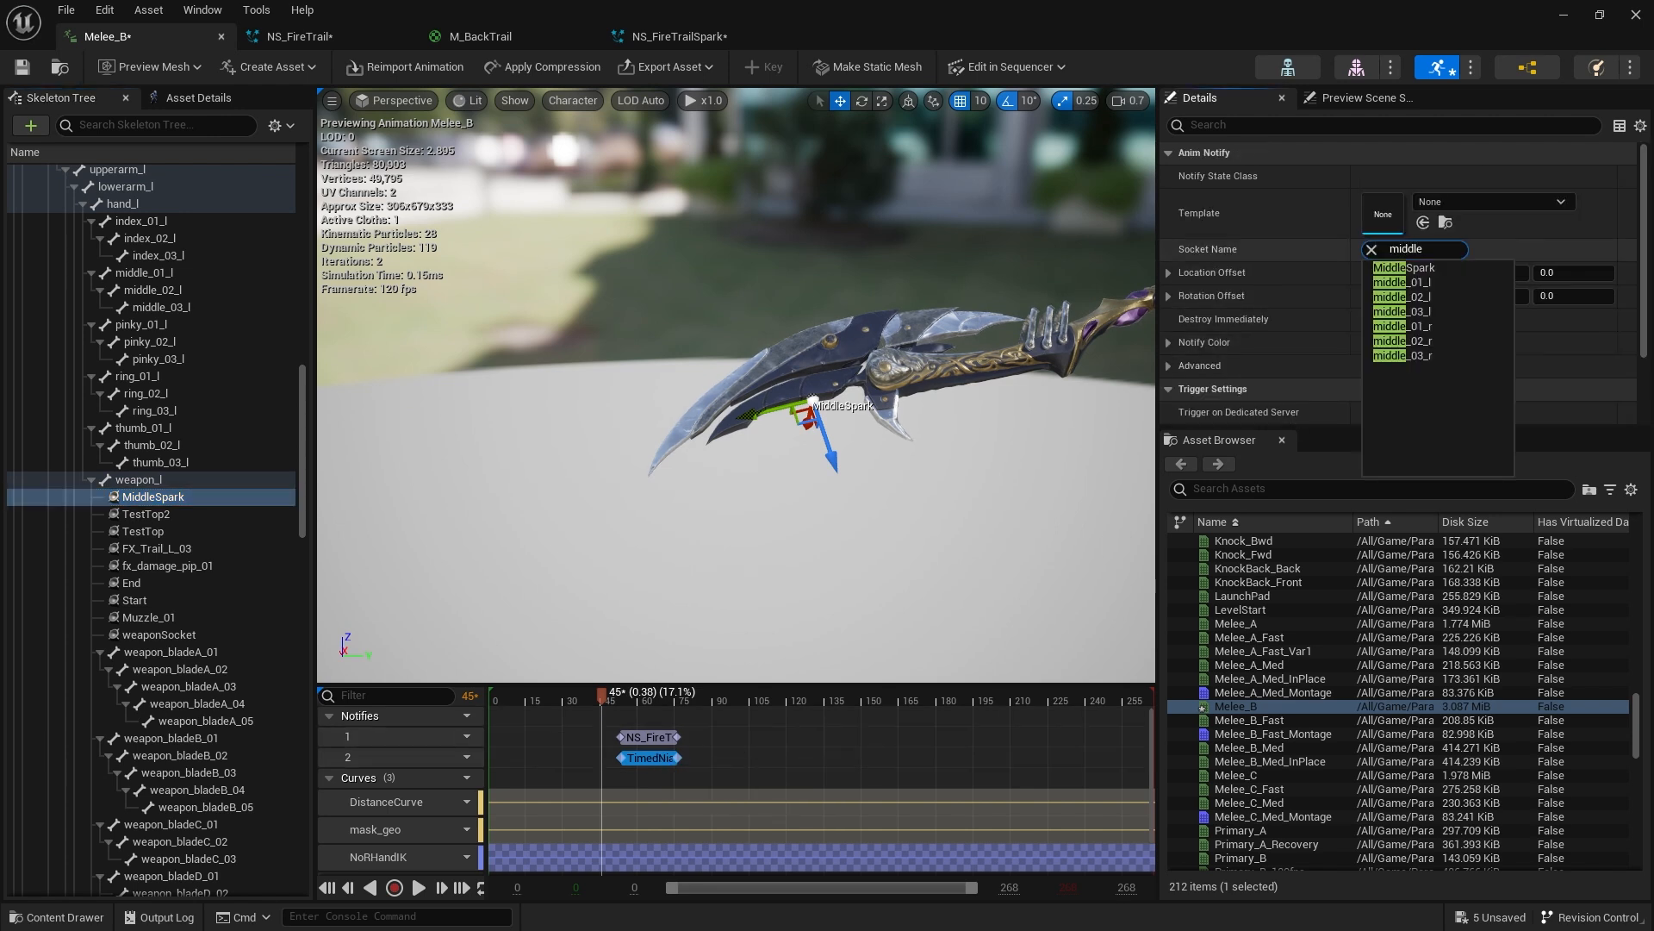
{"action": "left_click", "coordinate": [1432, 270]}
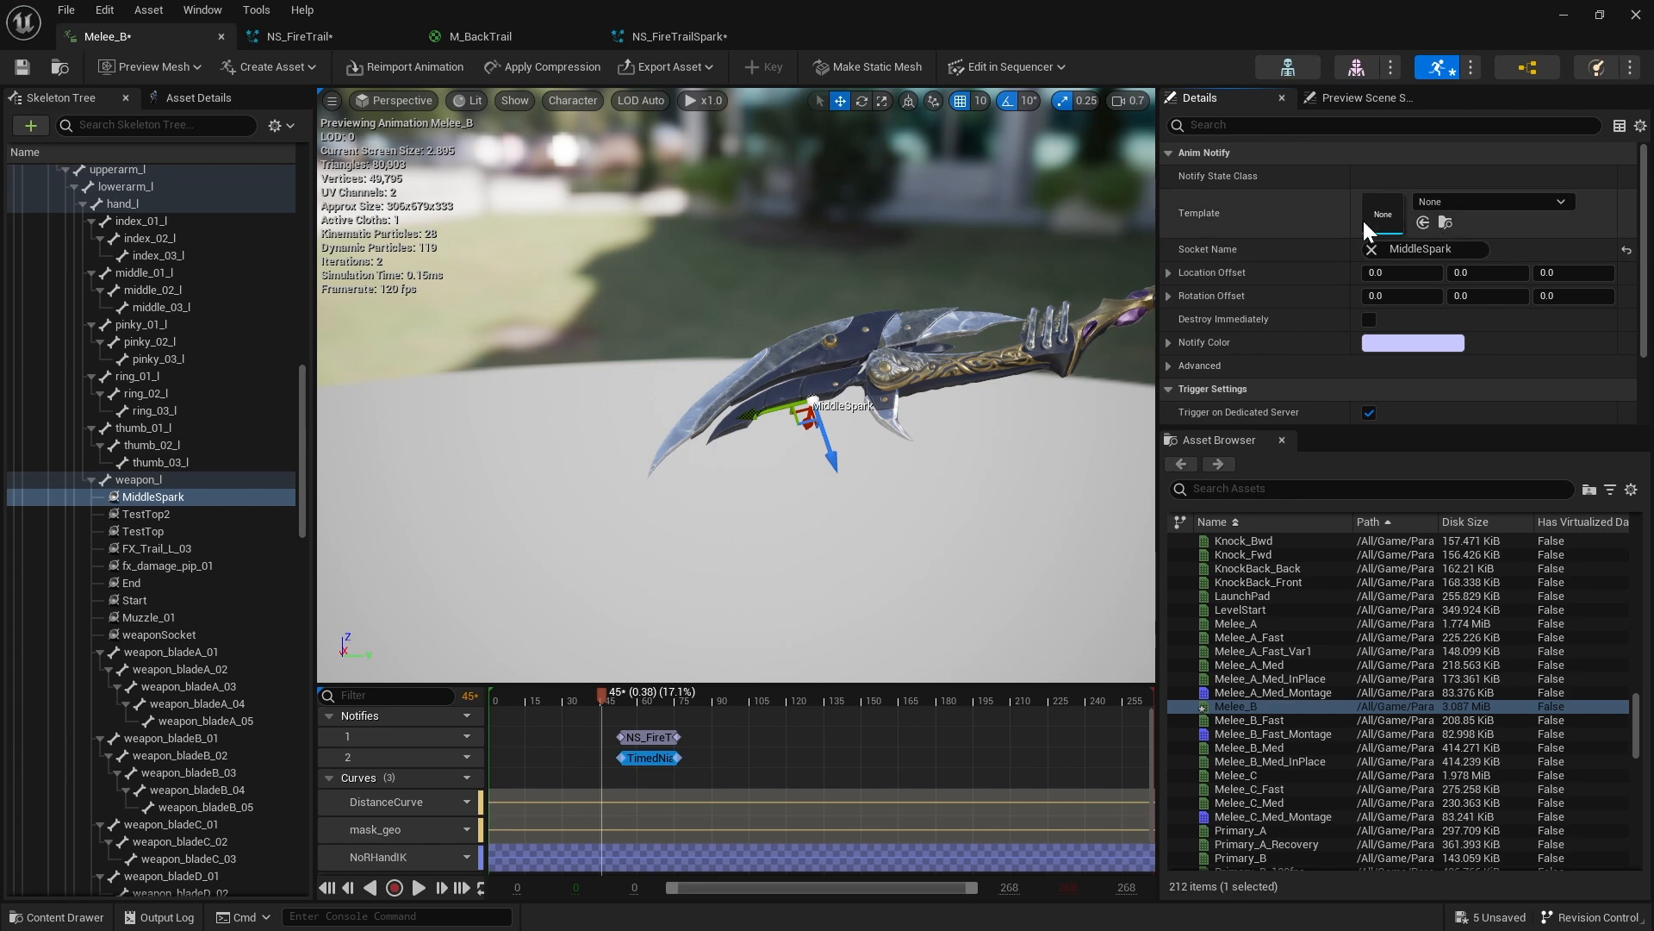
{"action": "left_click", "coordinate": [1426, 223]}
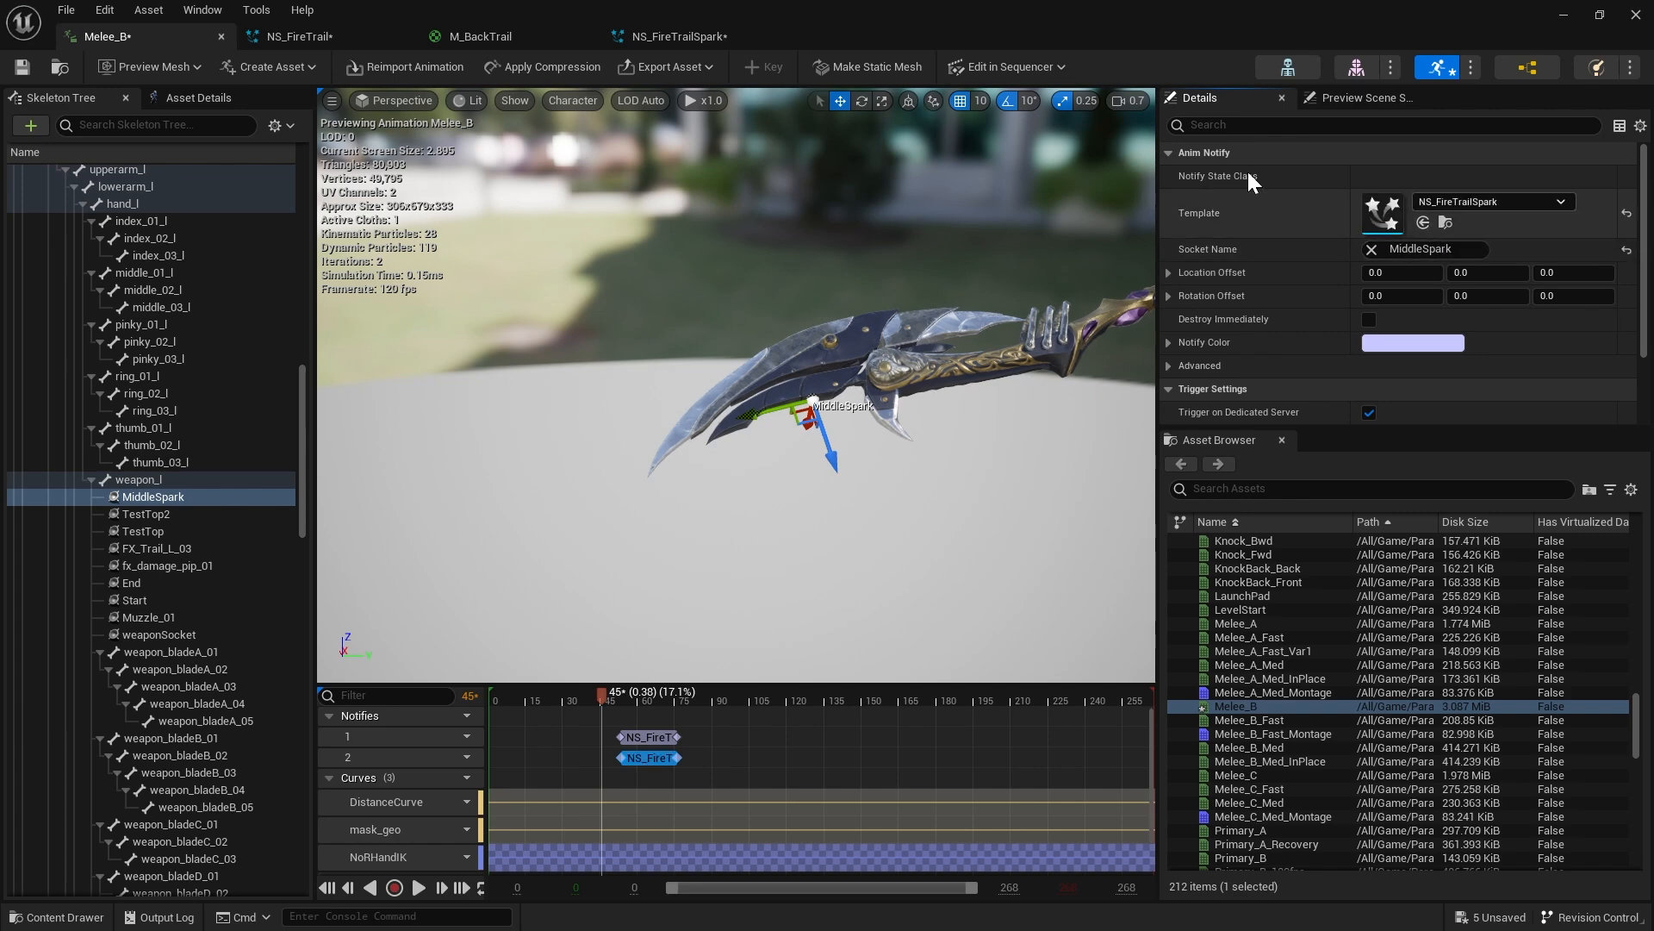
View the whole character and replay the Melee_B swing to check the spark effect at the blade
{"action": "key", "text": "s"}
{"action": "right_click_drag", "start_coordinate": [627, 545], "coordinate": [659, 560]}
{"action": "key", "text": "e"}
{"action": "key", "text": "w"}
{"action": "left_click", "coordinate": [569, 698]}
{"action": "key", "text": "space"}
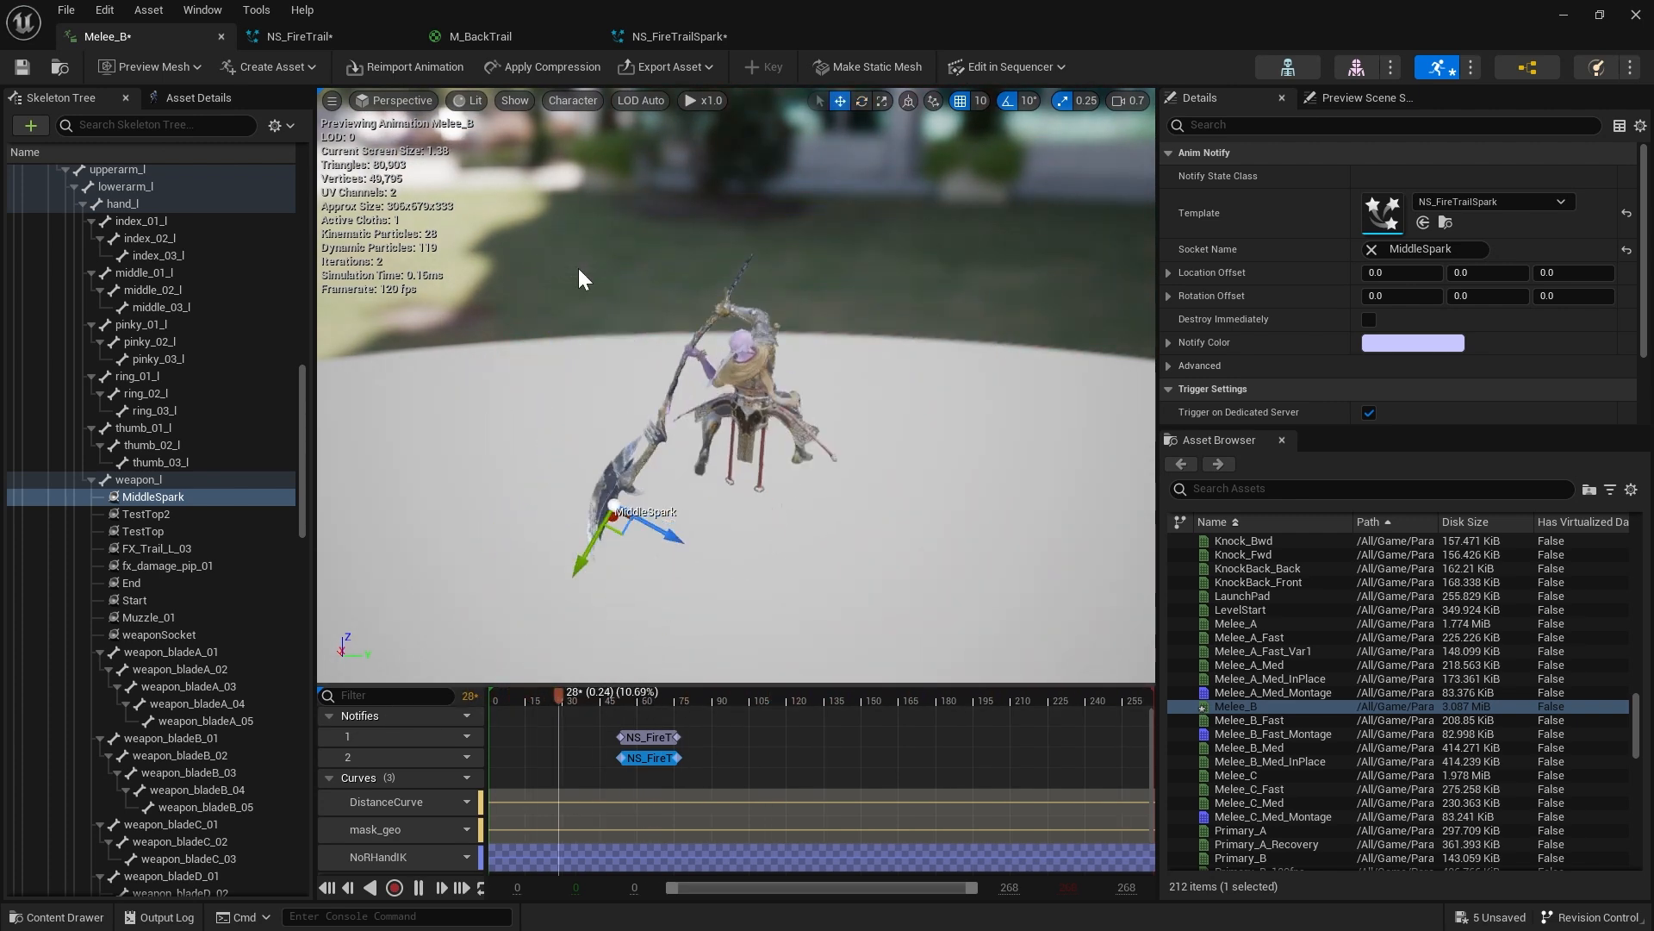
Delete the Spawn Burst Instantaneous module from the SimpleSpriteBurst emitter in NS_FireTrailSpark
{"action": "left_click", "coordinate": [705, 39]}
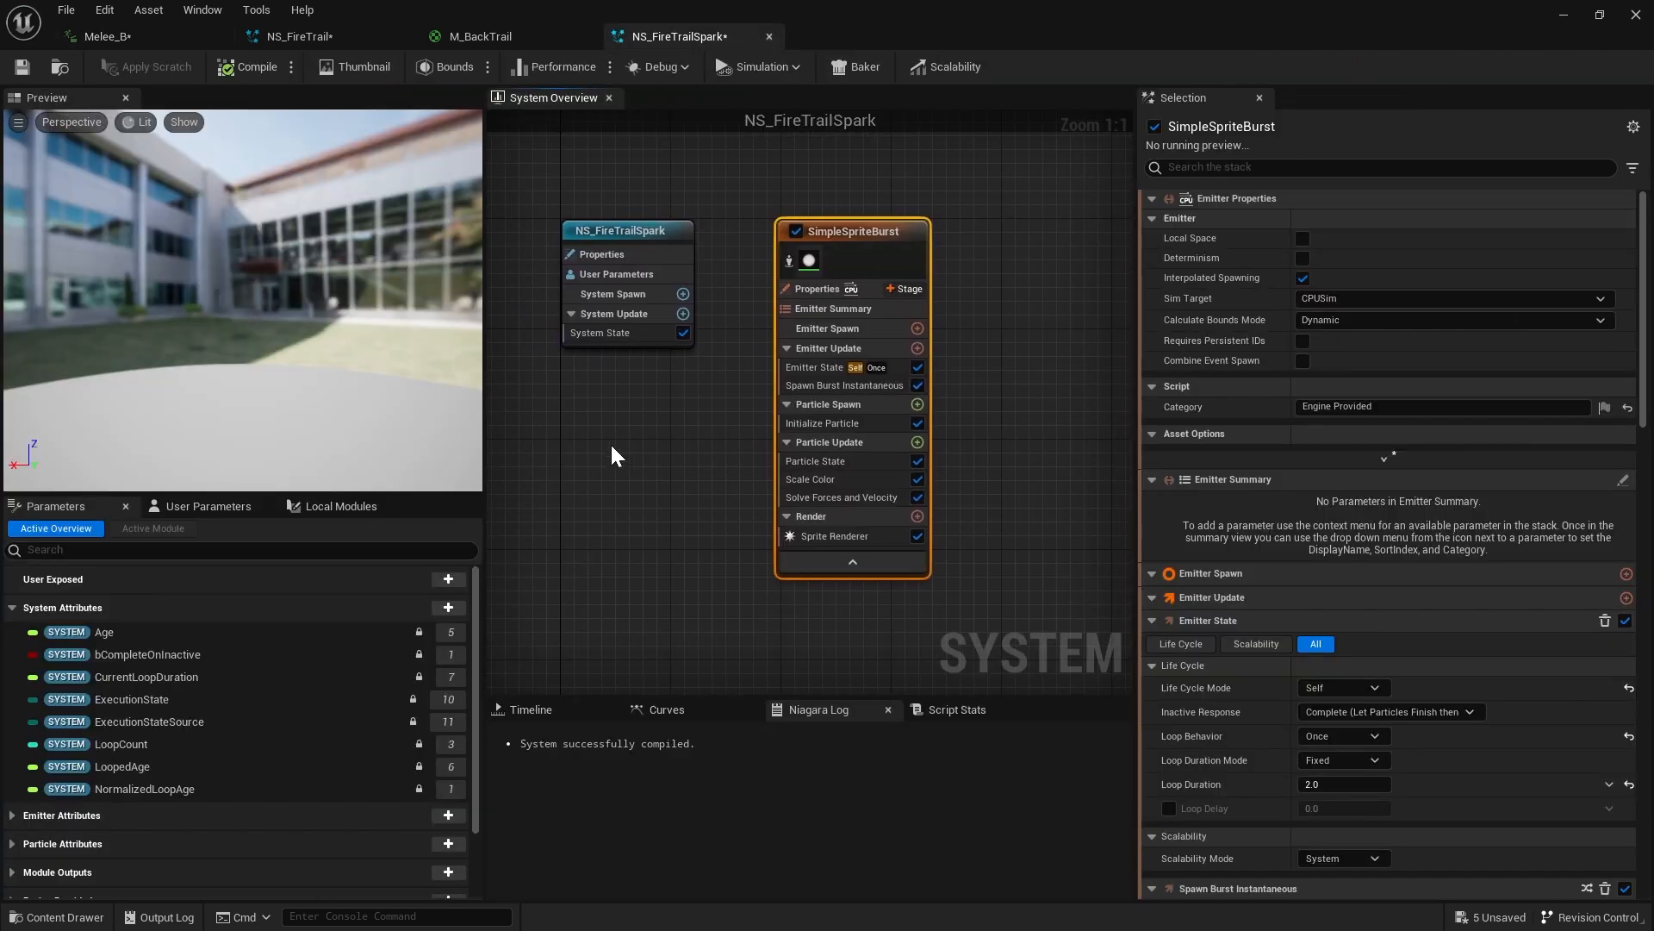
{"action": "right_click_drag", "start_coordinate": [623, 437], "coordinate": [571, 445]}
{"action": "scroll", "coordinate": [595, 445], "scroll_direction": "up", "scroll_amount": 1}
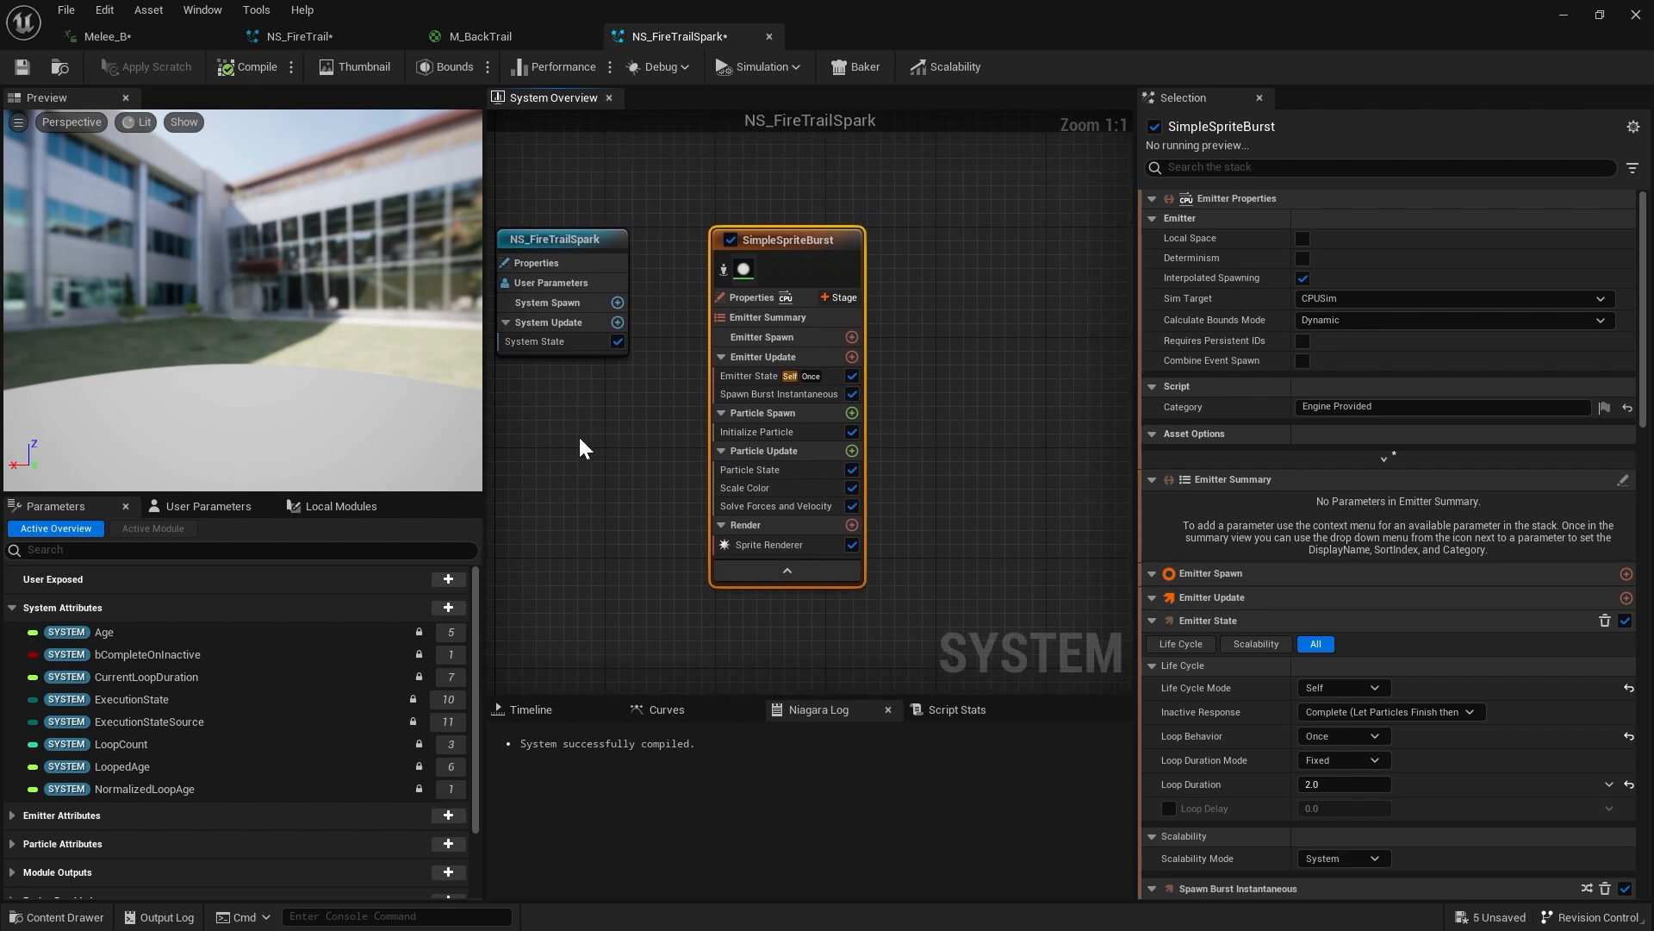
{"action": "left_click", "coordinate": [793, 394]}
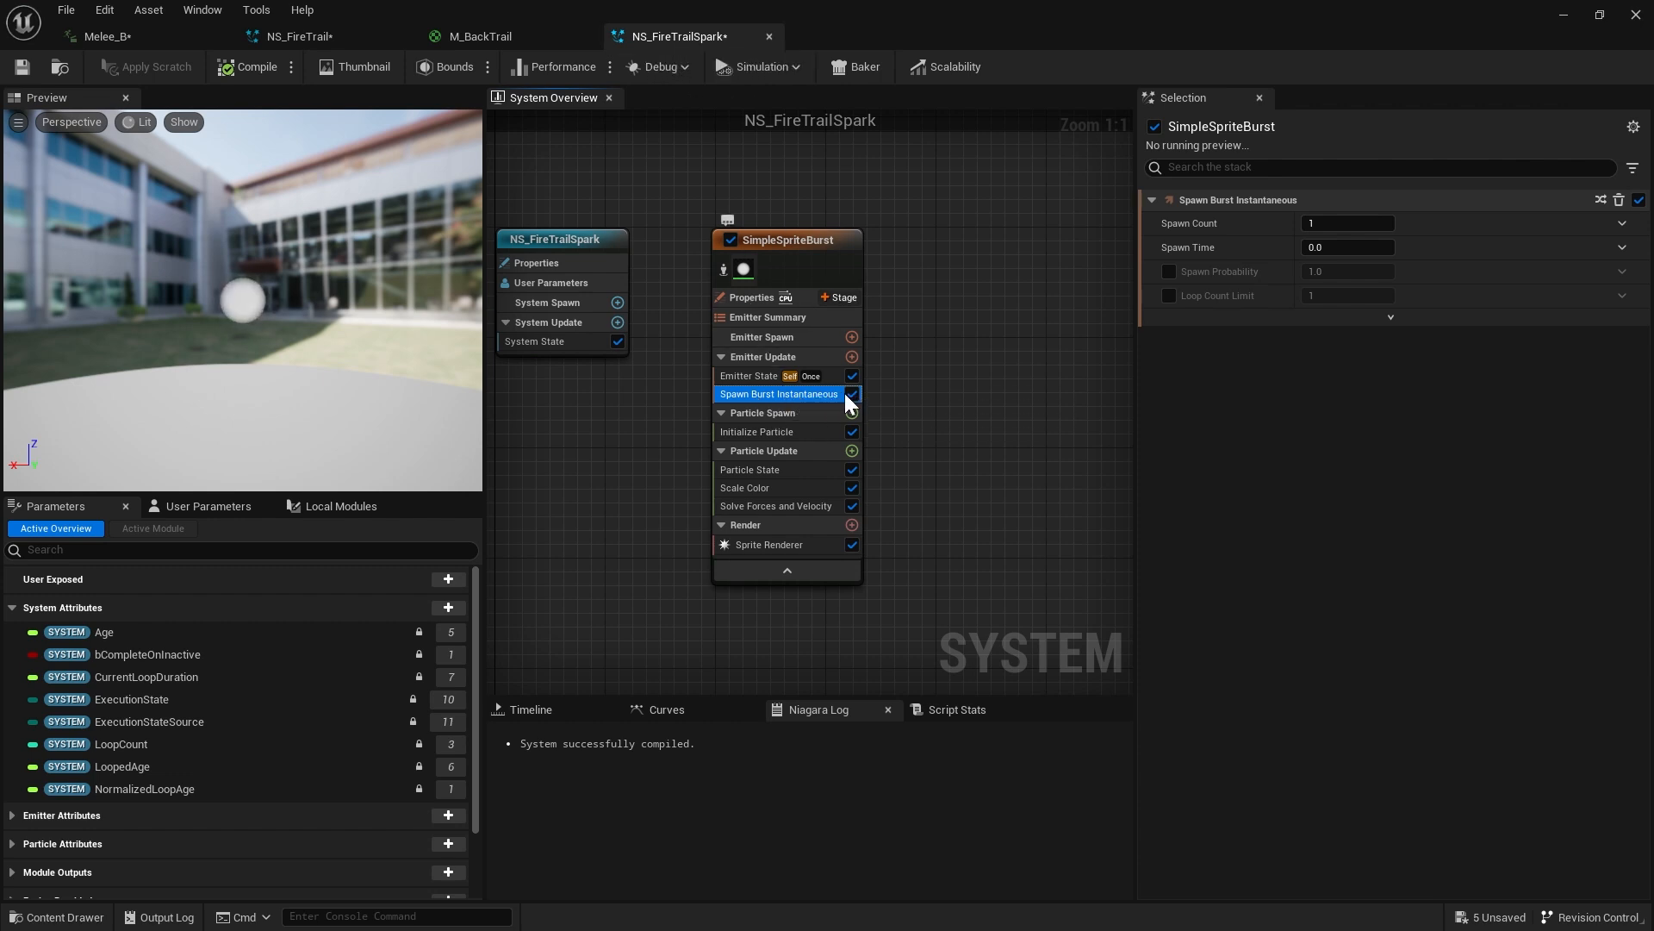
{"action": "key", "text": "Delete"}
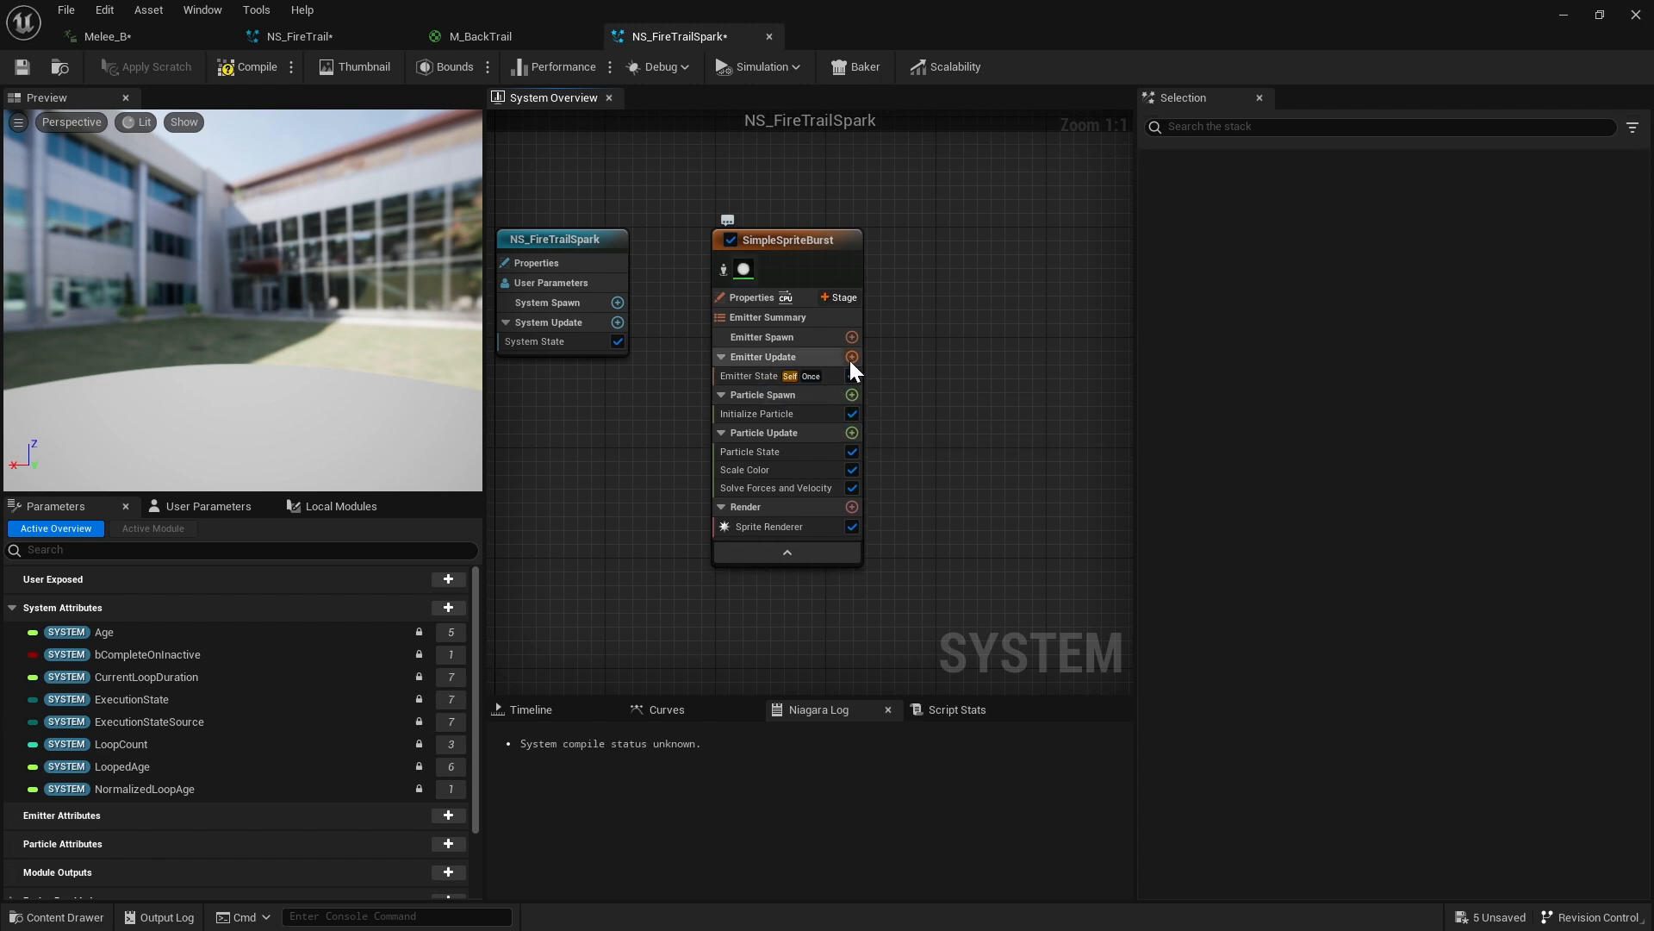
Add a Spawn Per Unit module to the Emitter Update group of the SimpleSpriteBurst emitter
{"action": "left_click", "coordinate": [851, 357]}
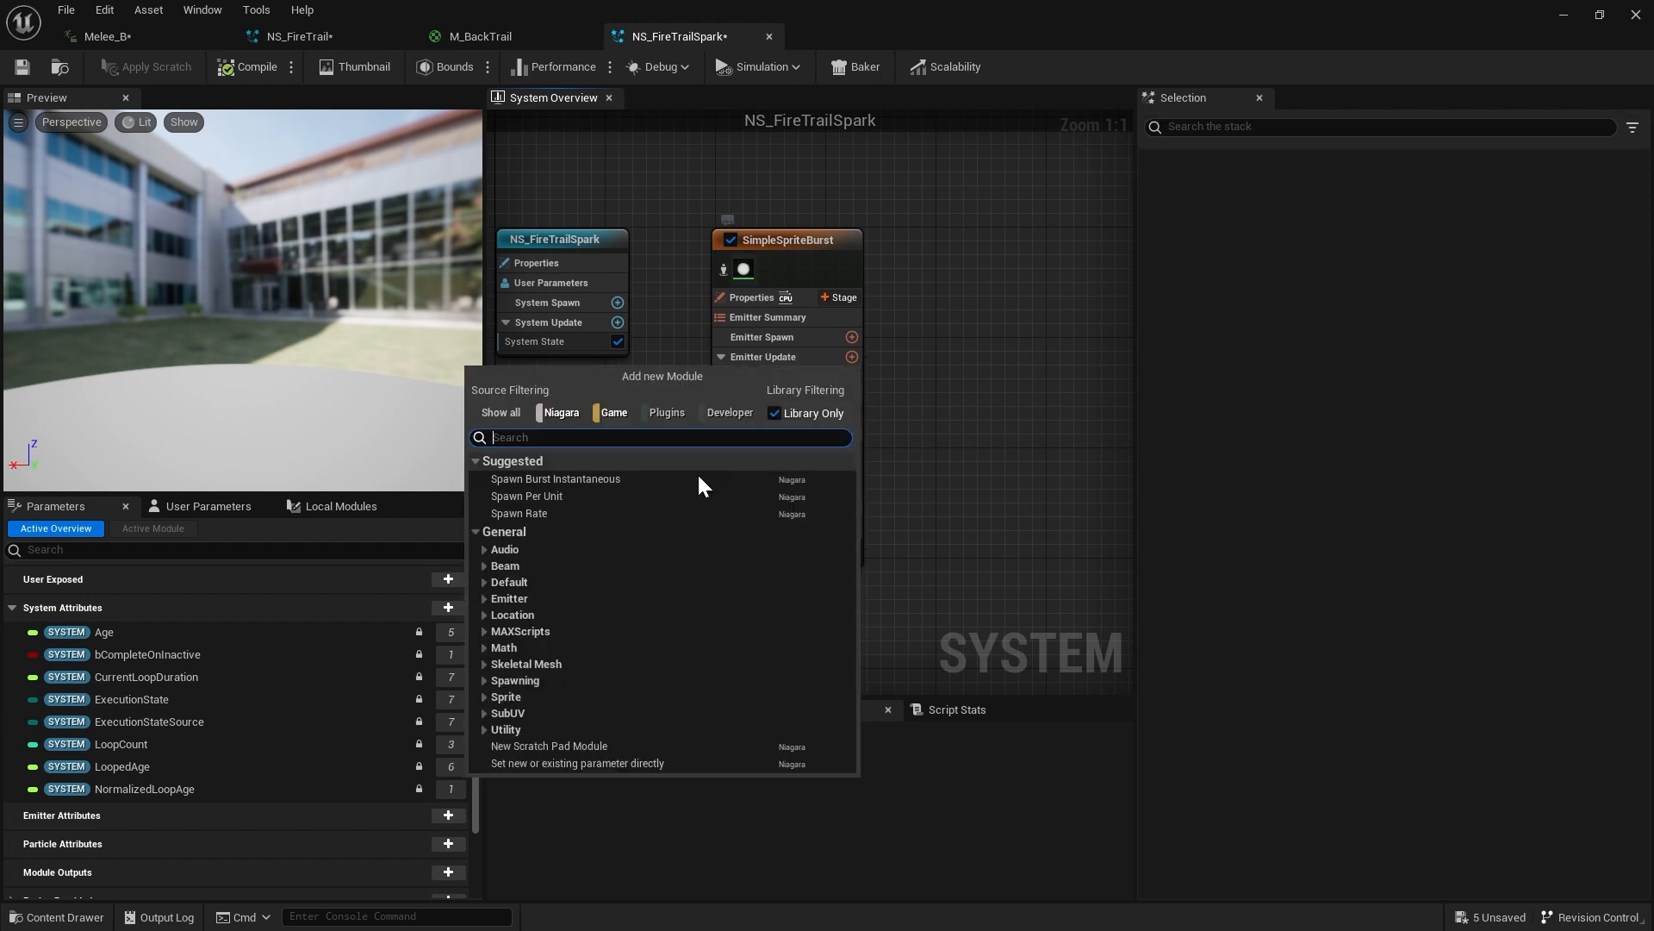
{"action": "left_click", "coordinate": [553, 495]}
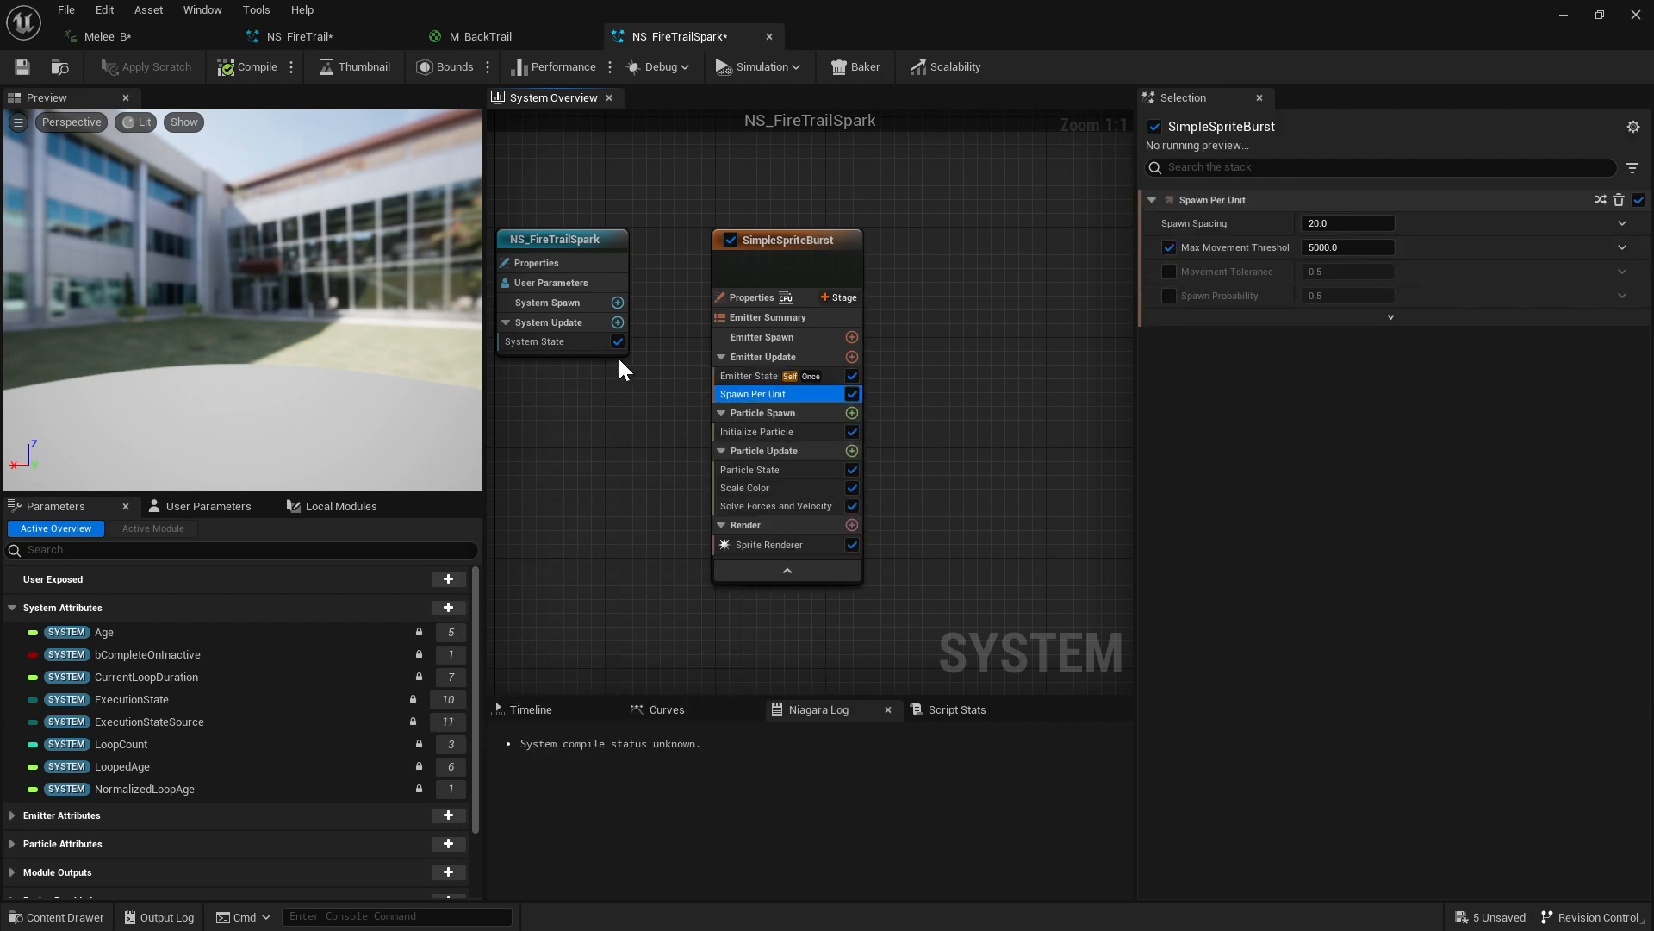
Close the NS_FireTrail and M_BackTrail editors, keeping only Melee_B and NS_FireTrailSpark open
{"action": "left_click", "coordinate": [319, 39]}
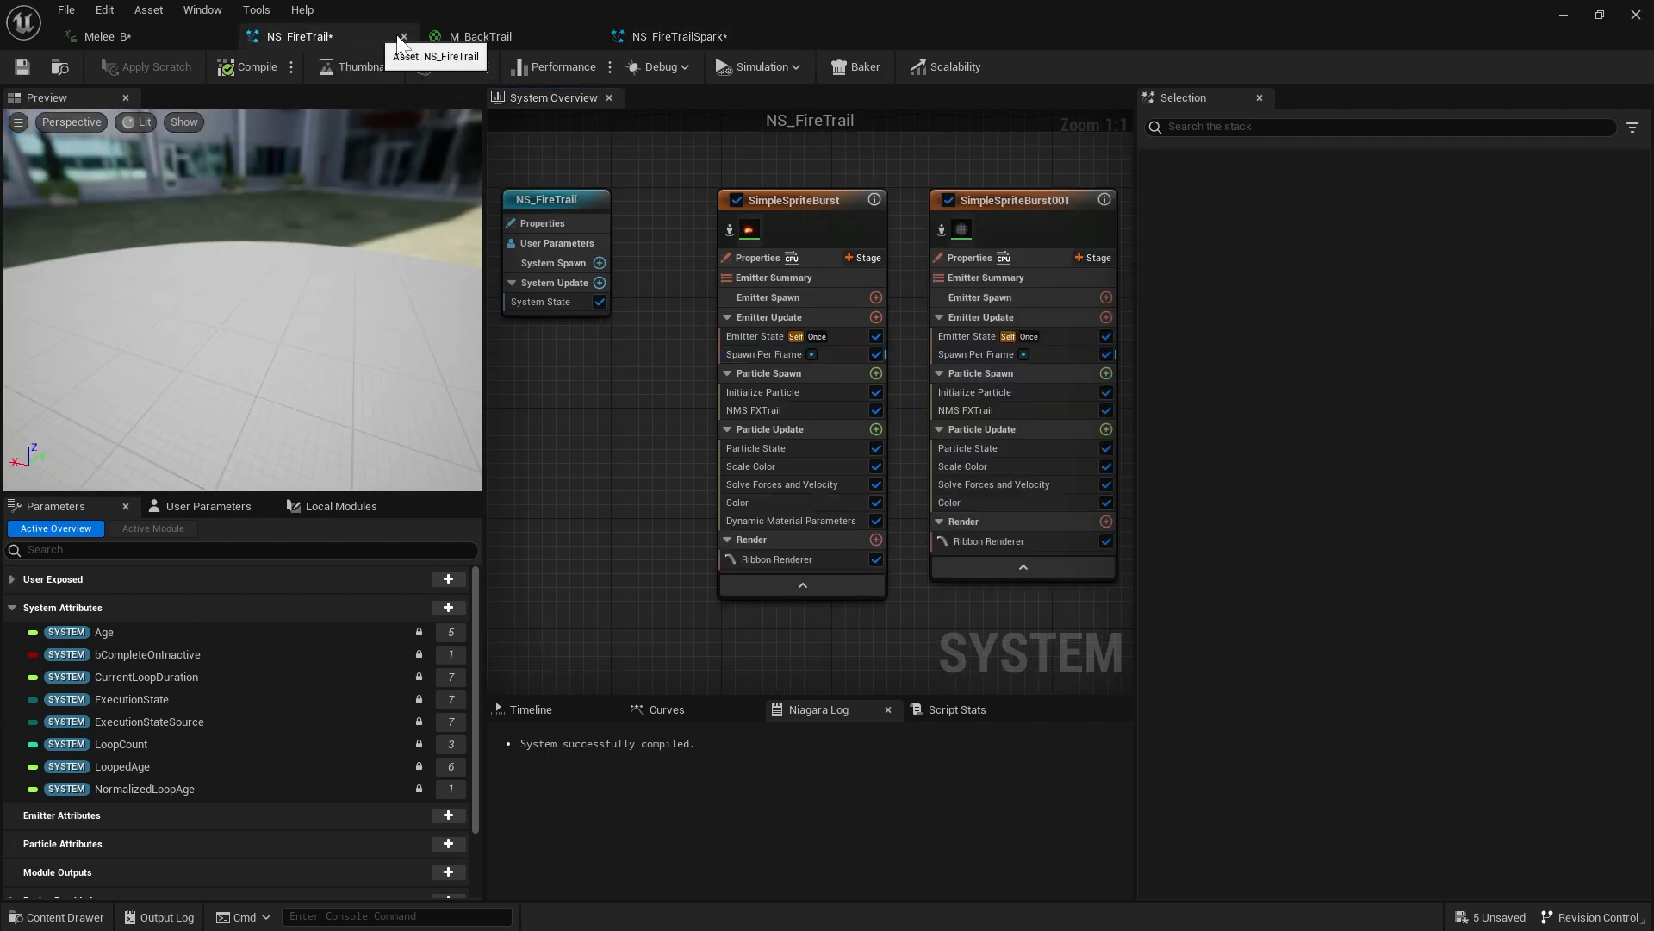
{"action": "left_click_drag", "start_coordinate": [154, 41], "coordinate": [490, 34]}
{"action": "left_click", "coordinate": [329, 38]}
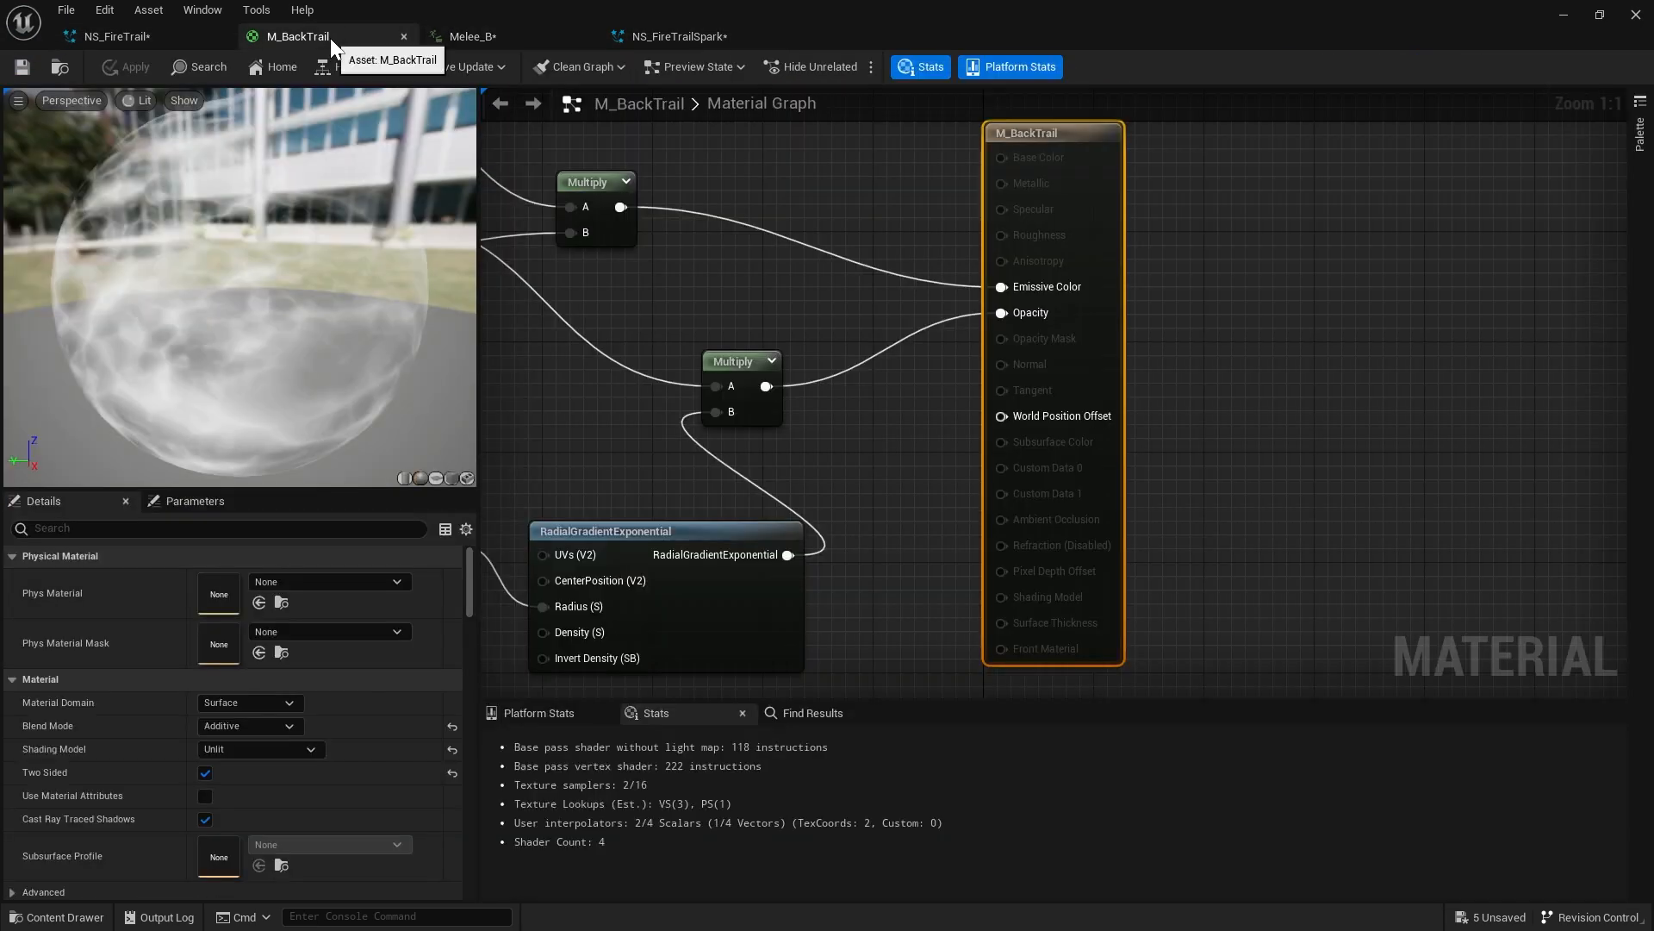
{"action": "middle_click", "coordinate": [319, 36]}
{"action": "middle_click", "coordinate": [146, 36]}
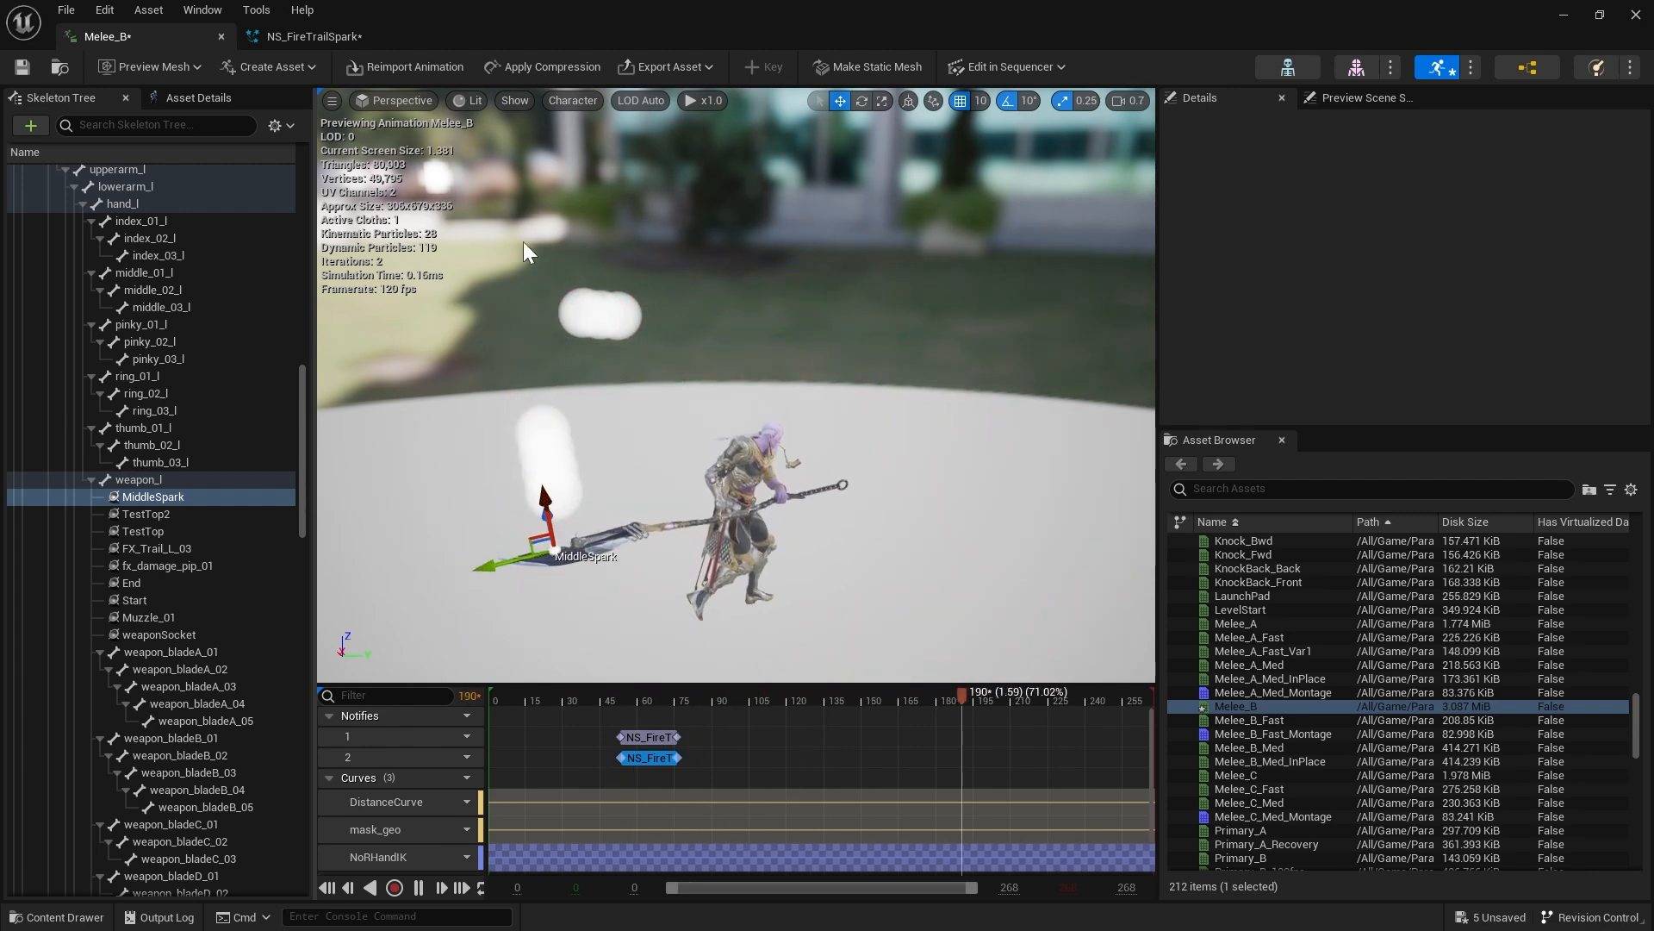
Disable Max Movement Threshold in the Spawn Per Unit module of NS_FireTrailSpark and check the particle trail in the Melee_B swing
{"action": "left_click", "coordinate": [320, 35]}
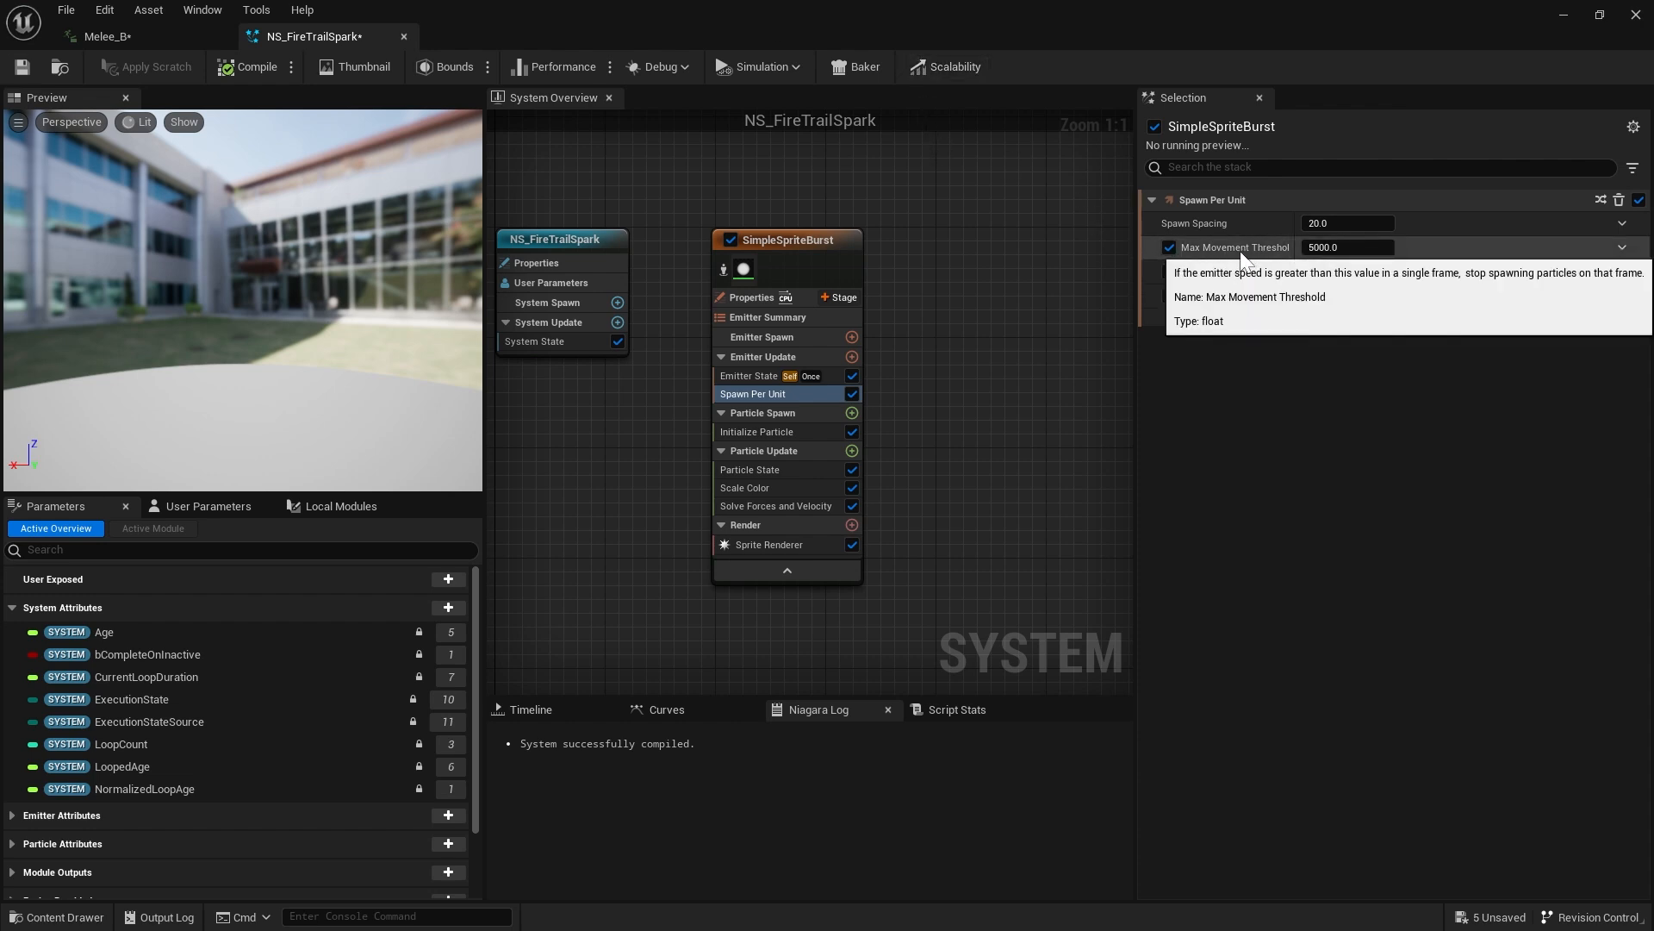
{"action": "left_click", "coordinate": [103, 36]}
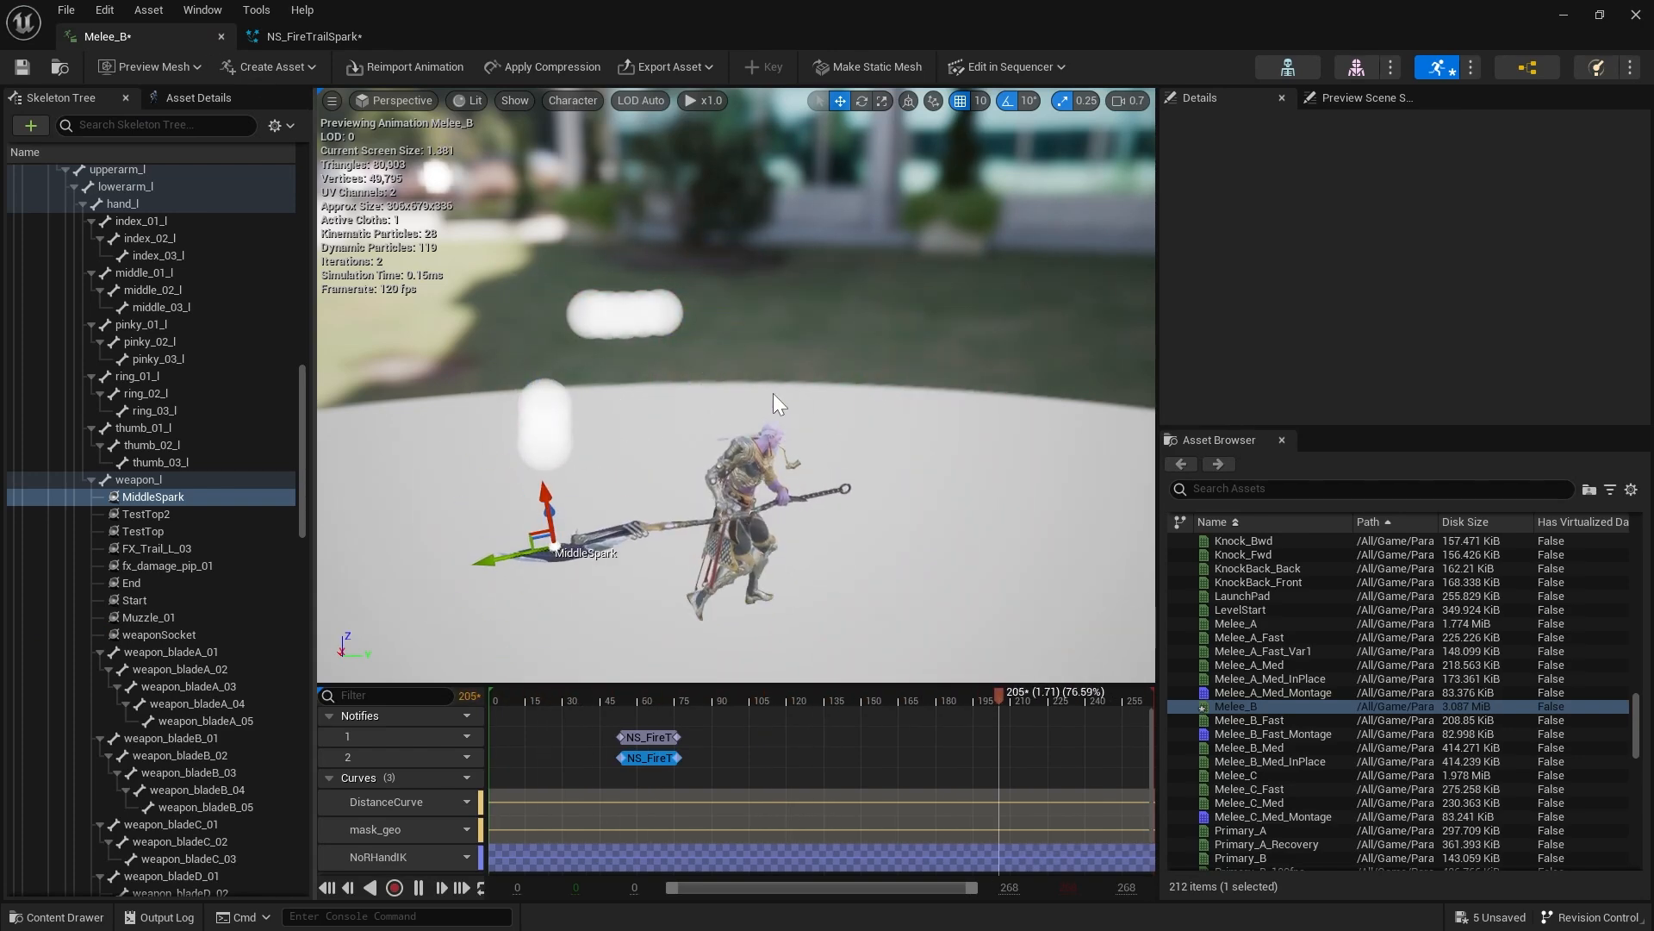
{"action": "left_click", "coordinate": [337, 35]}
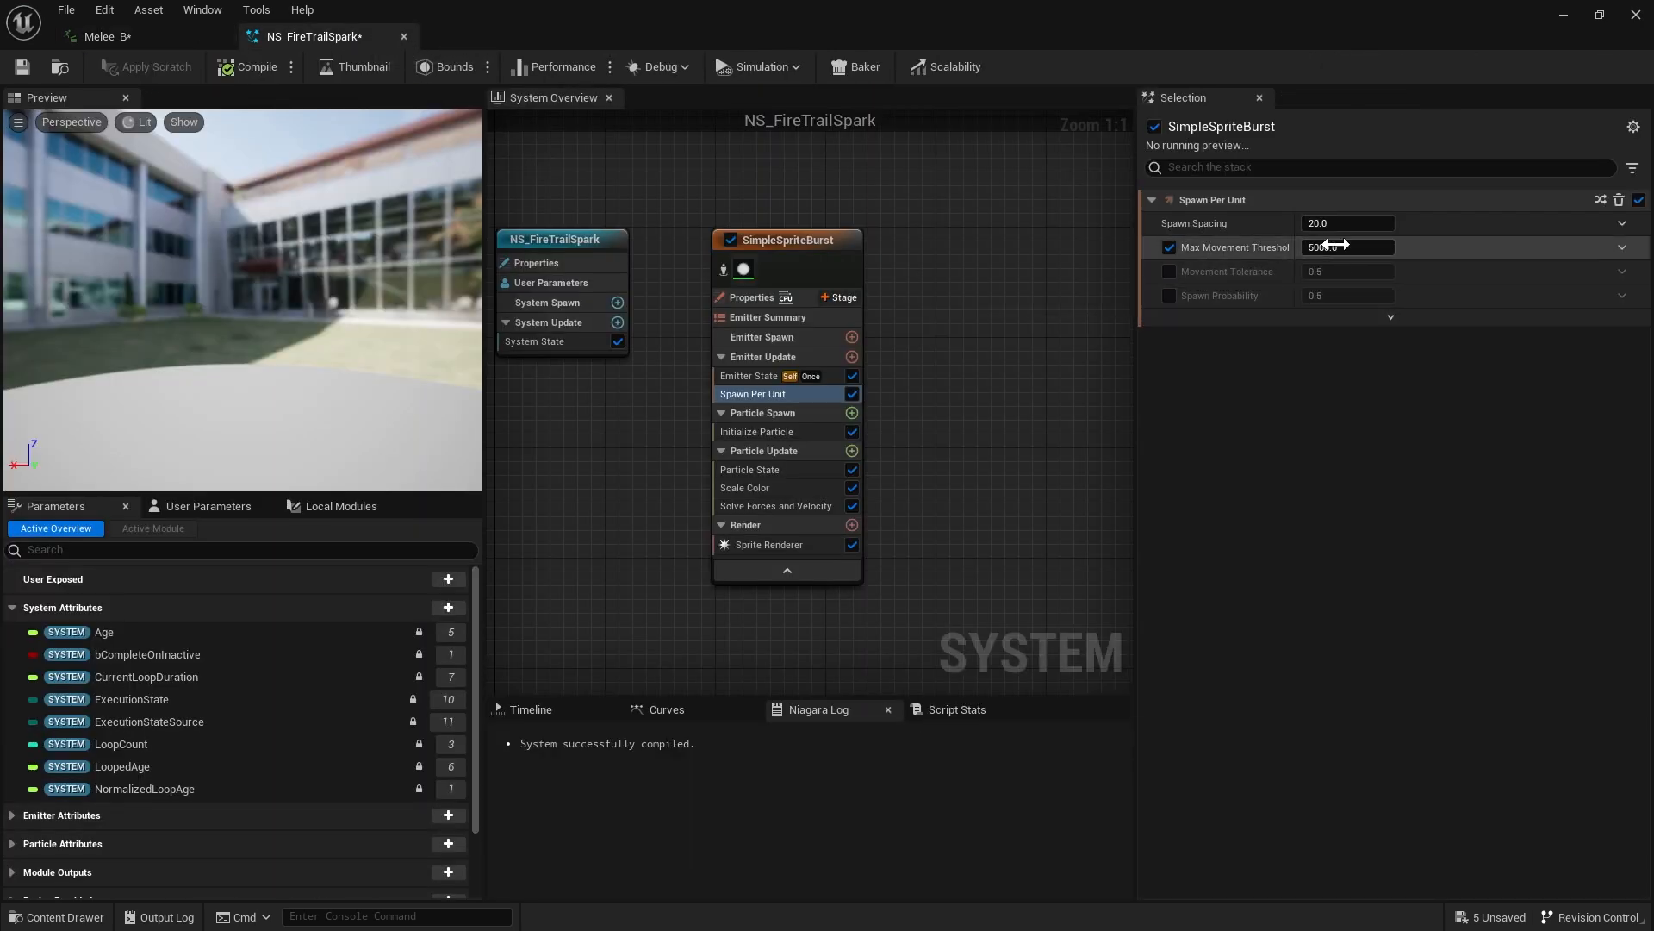
{"action": "left_click", "coordinate": [1169, 247]}
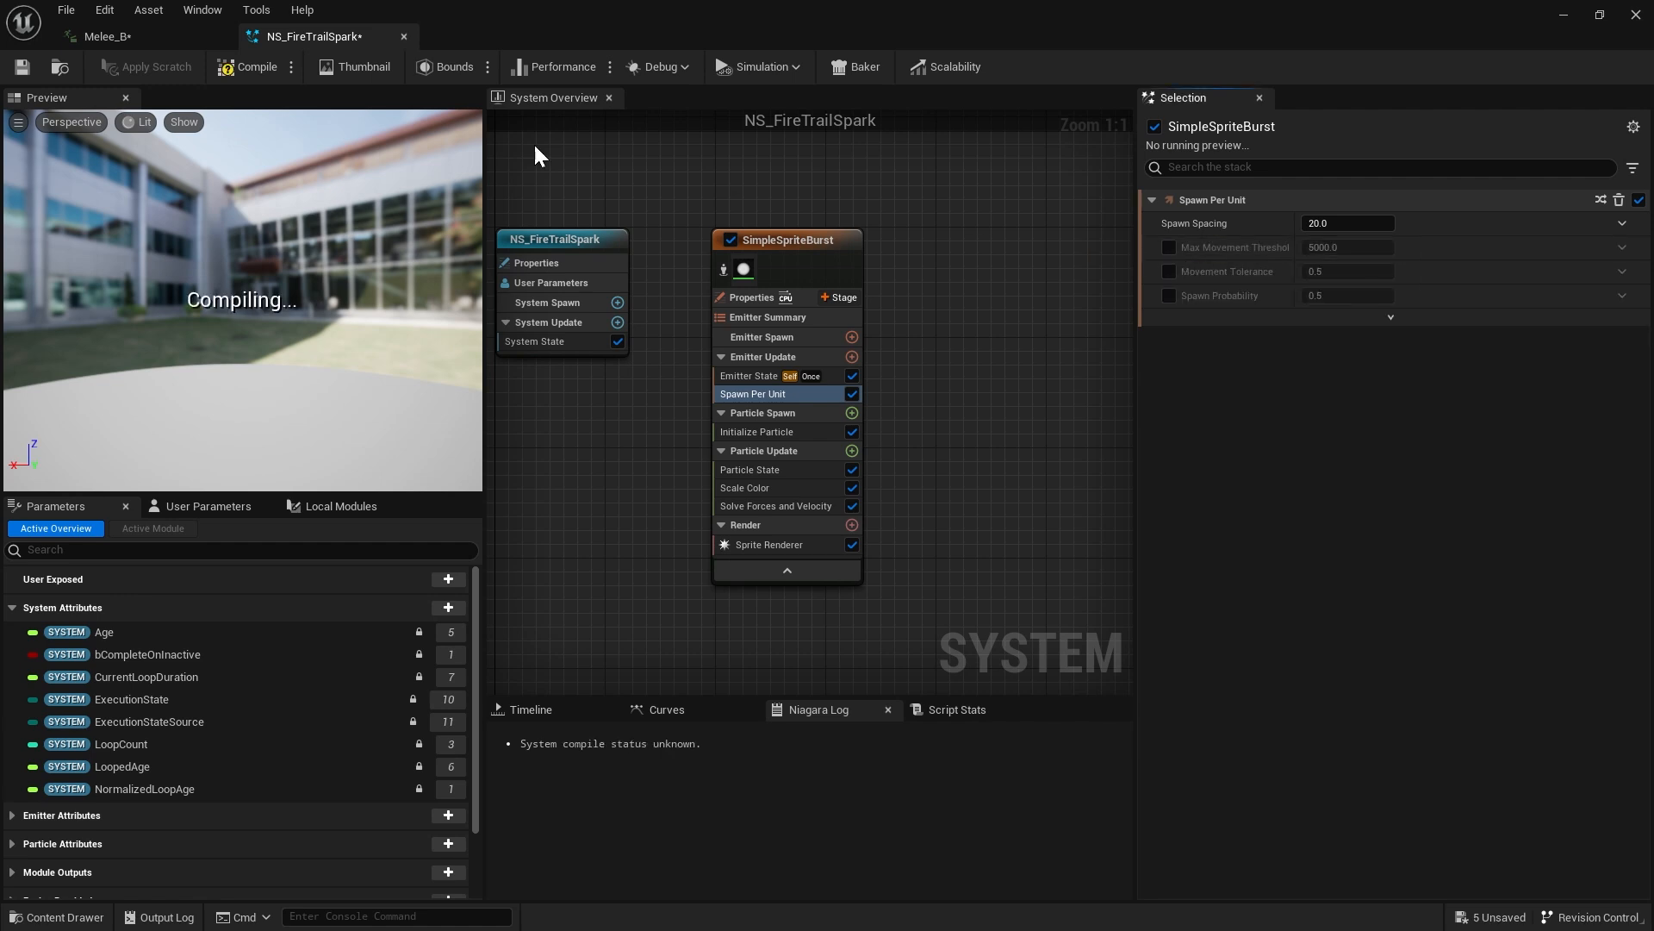
{"action": "left_click", "coordinate": [160, 38]}
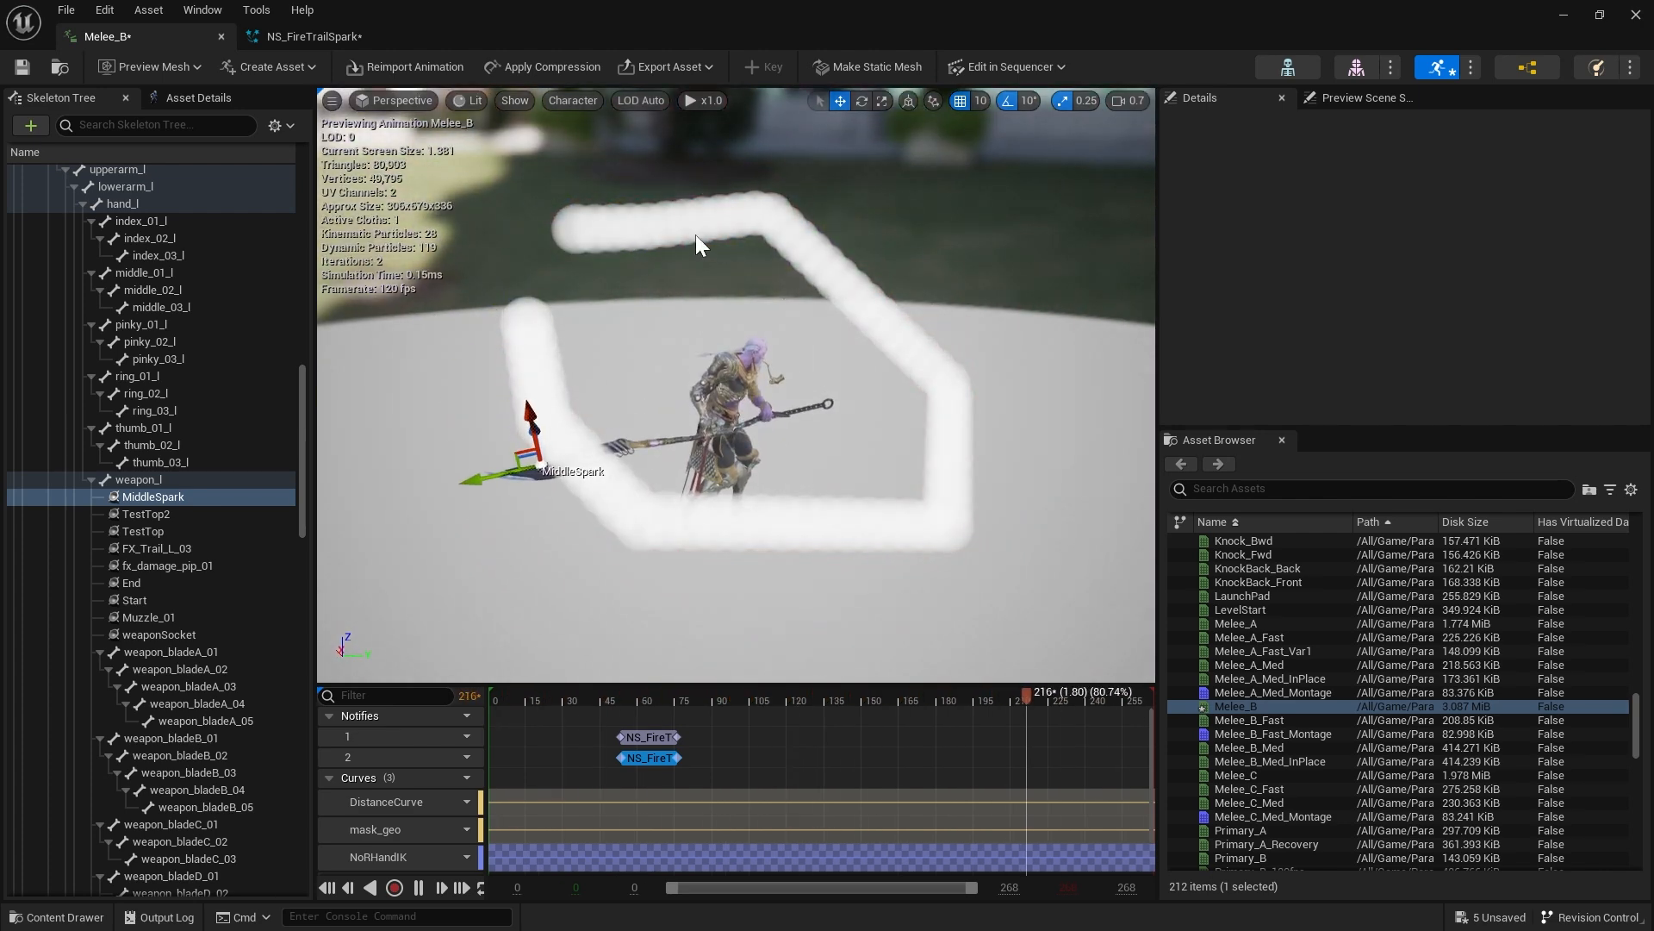
{"action": "left_click", "coordinate": [313, 37]}
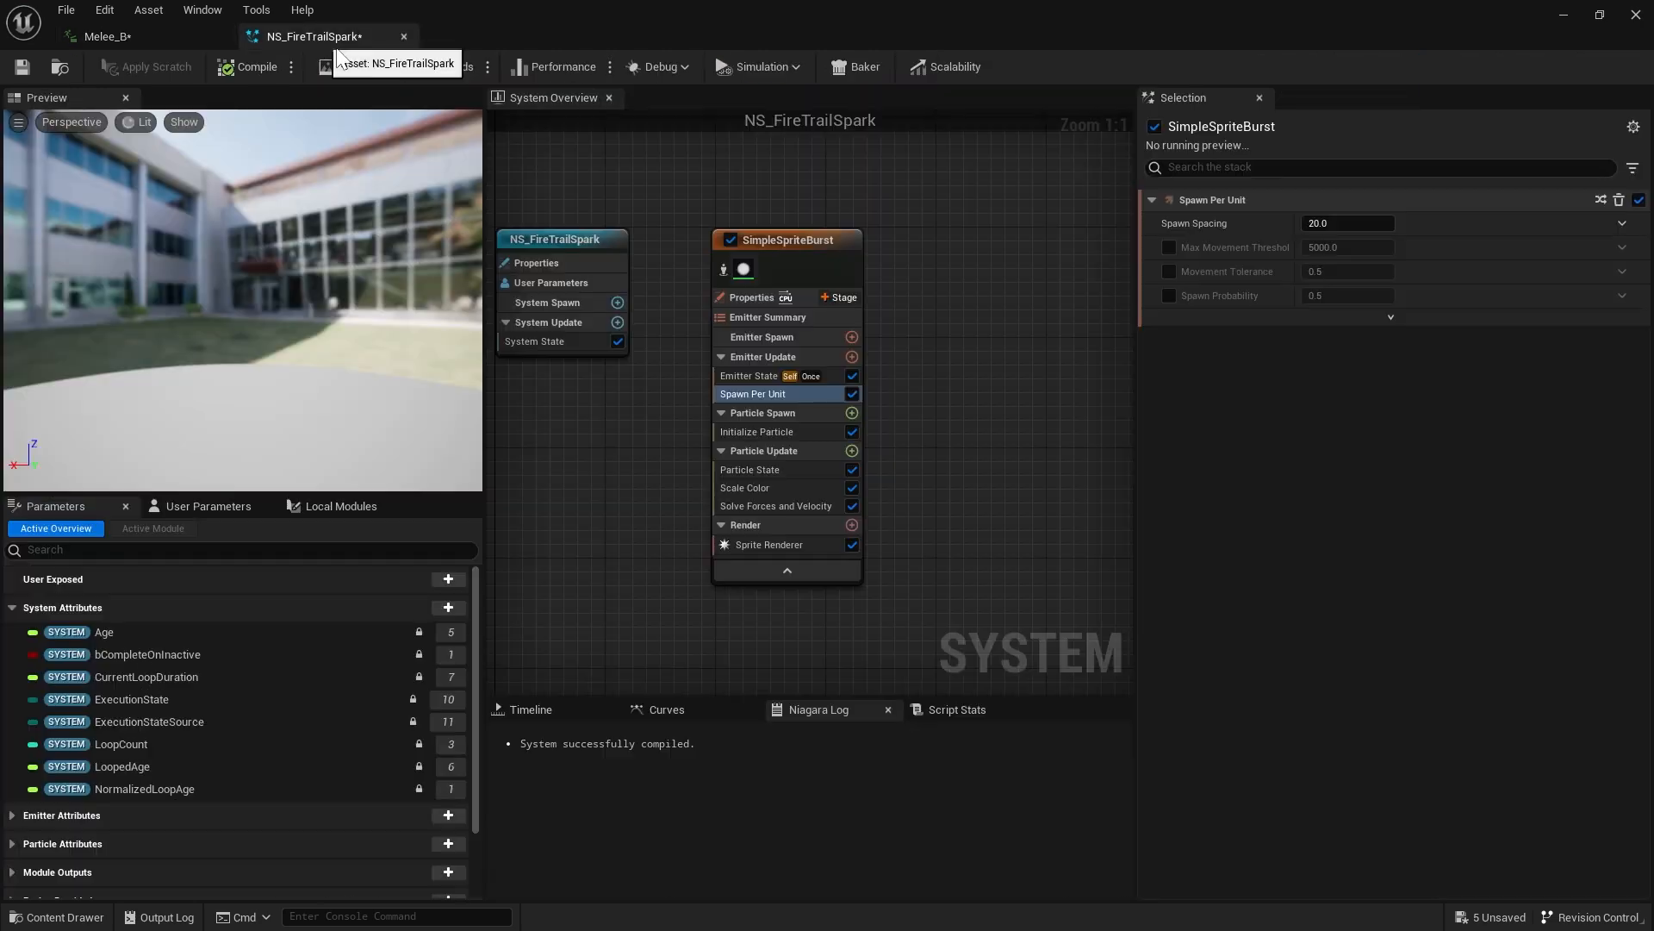
{"action": "left_click", "coordinate": [106, 37]}
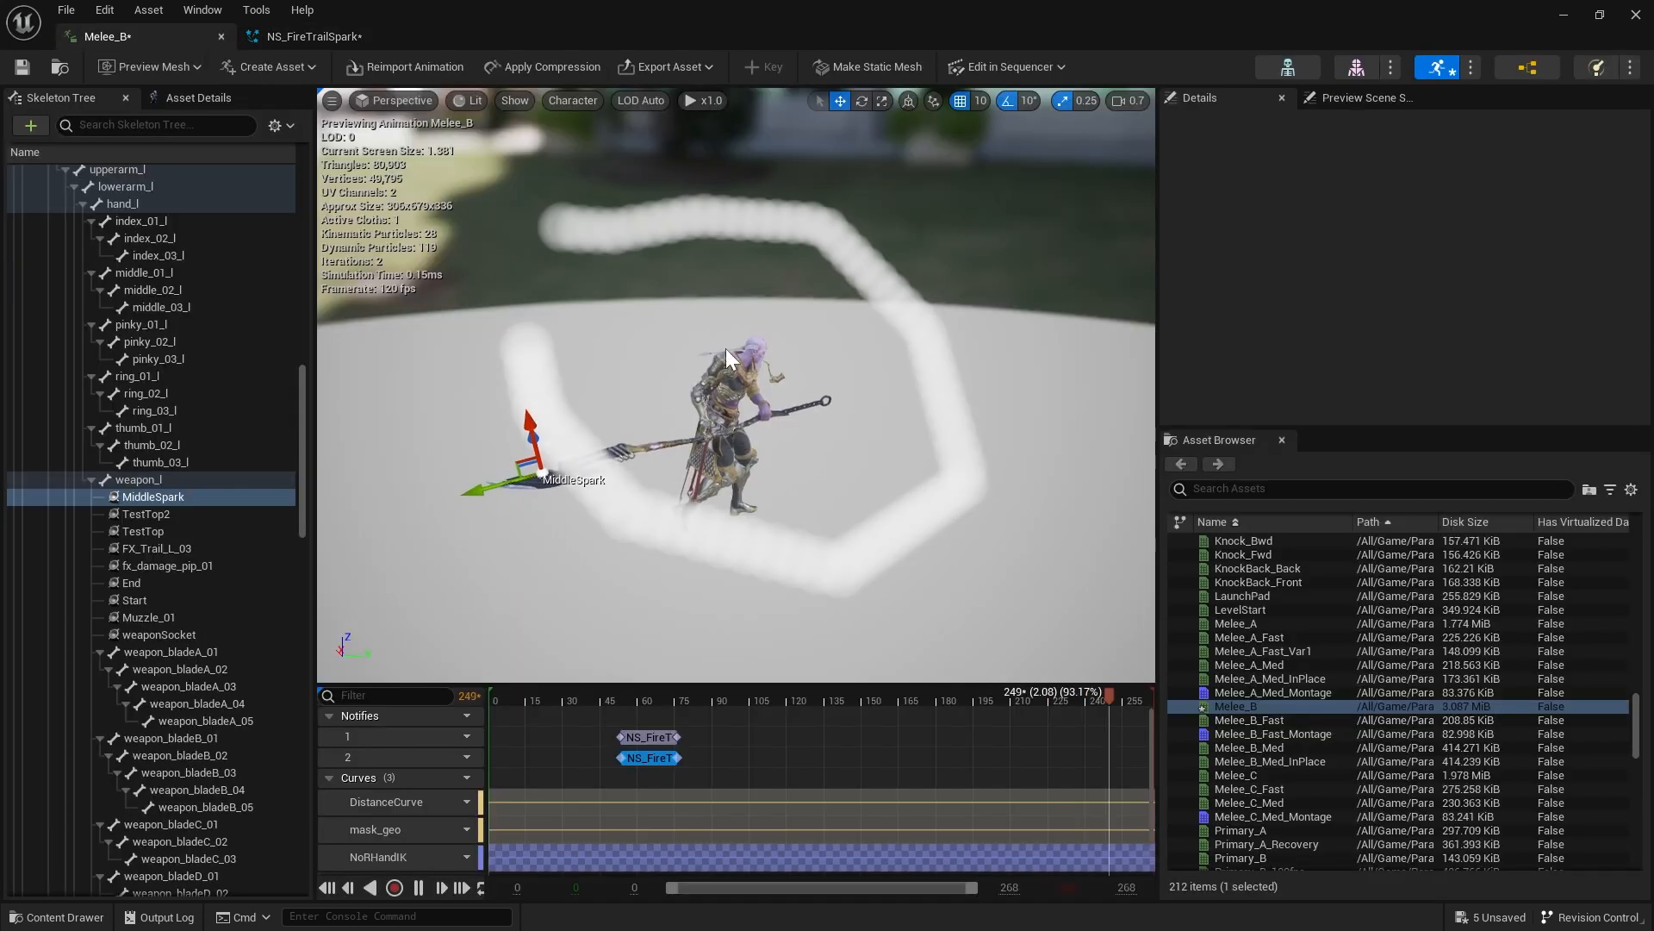
Set Initialize Particle's Lifetime Mode to Random with a minimum of 2.5 and maximum of 4.0, and check it in Melee_B
{"action": "left_click", "coordinate": [282, 14]}
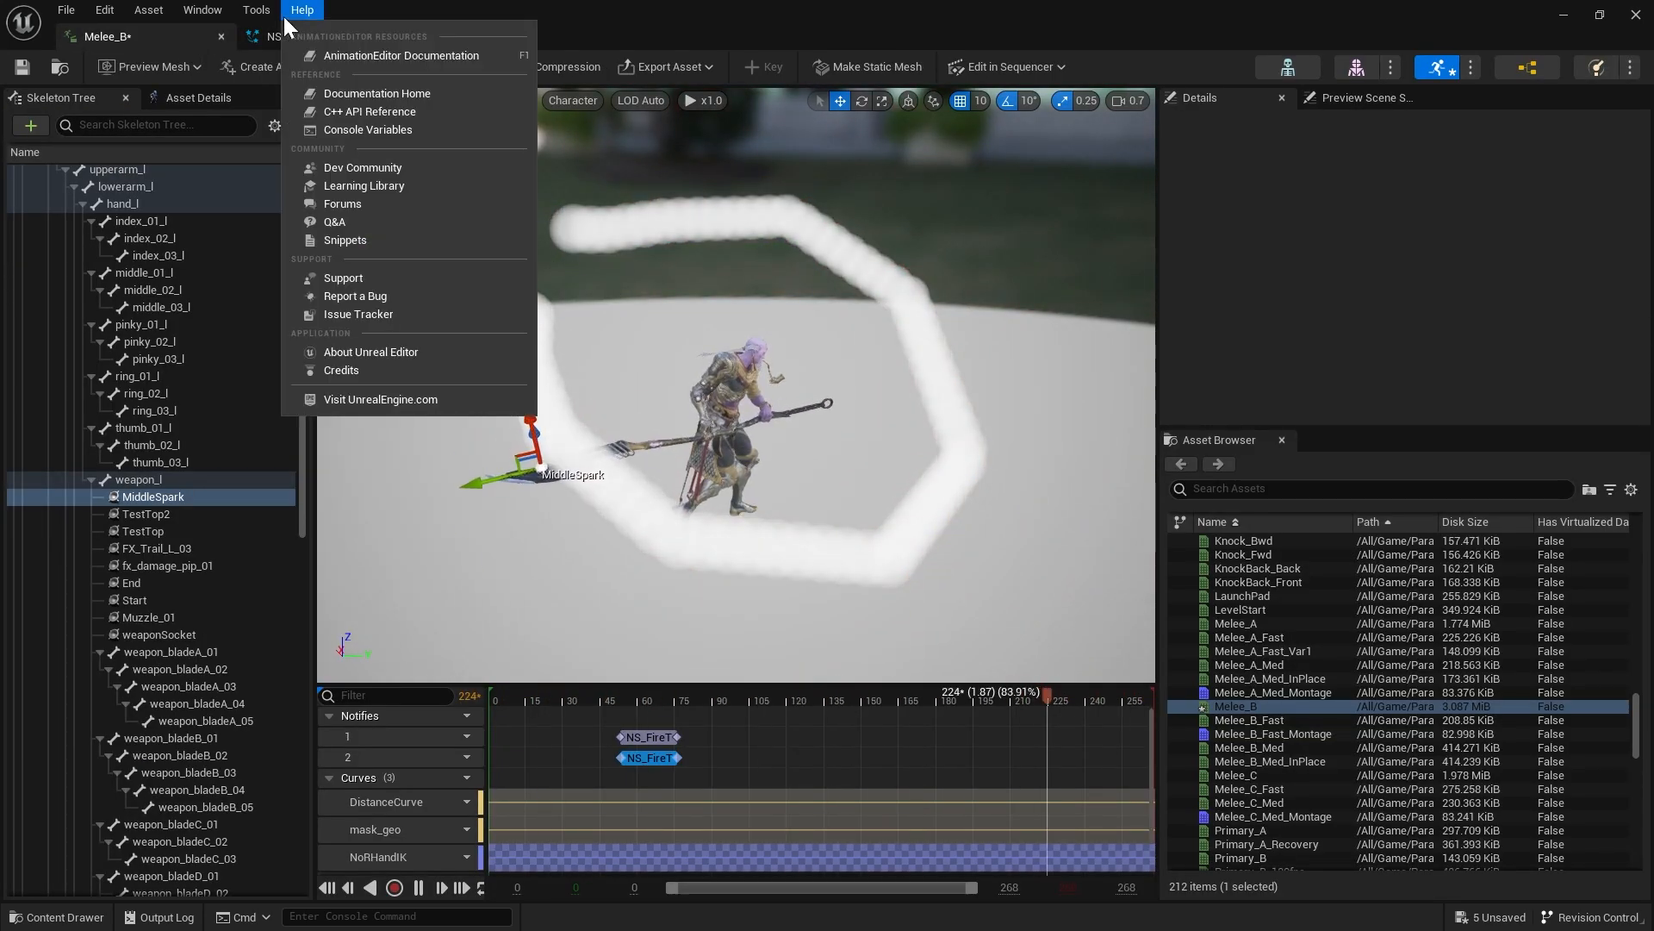
{"action": "left_click", "coordinate": [310, 34]}
{"action": "left_click", "coordinate": [795, 431]}
{"action": "left_click", "coordinate": [815, 392]}
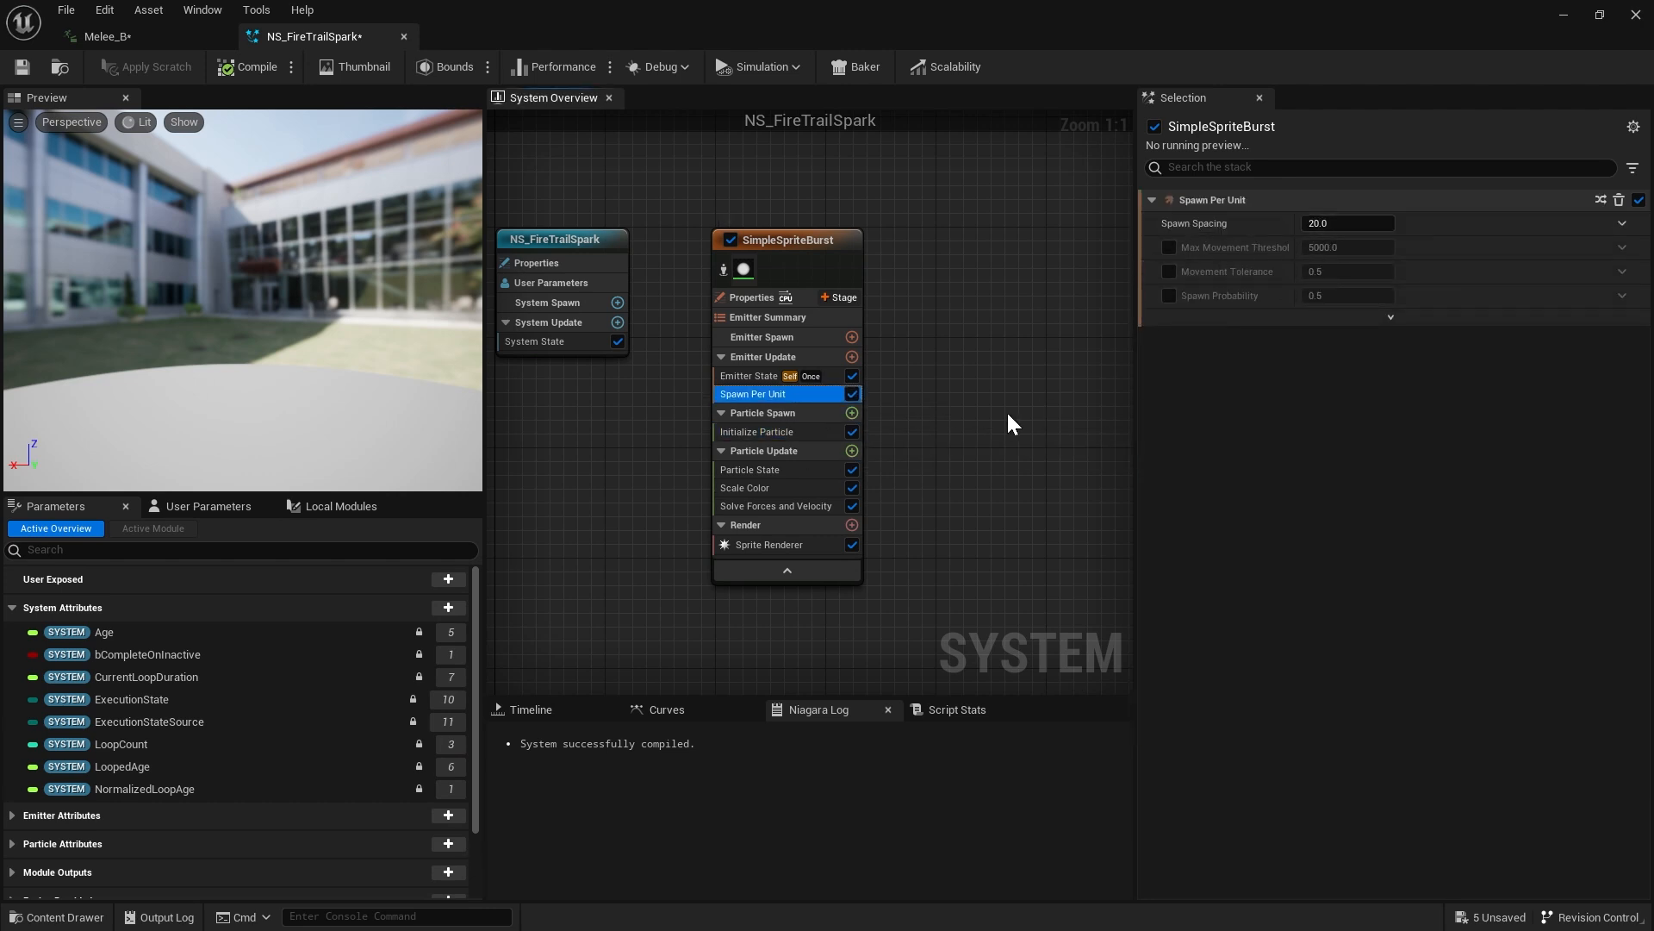
{"action": "left_click", "coordinate": [798, 435]}
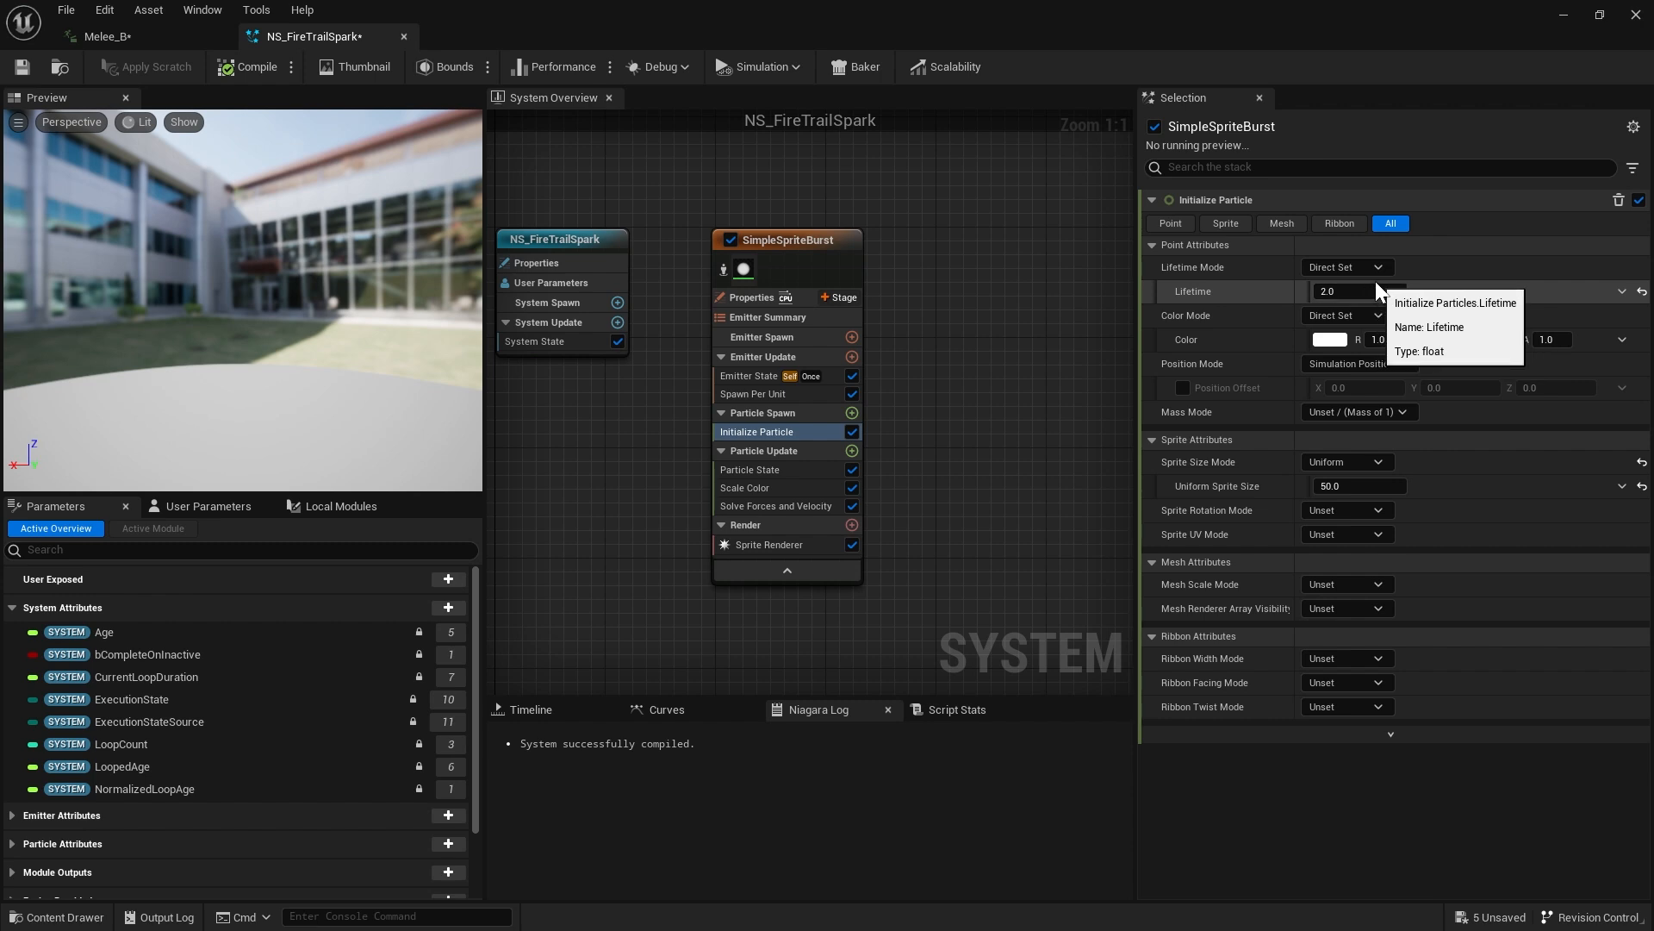
{"action": "left_click", "coordinate": [855, 234]}
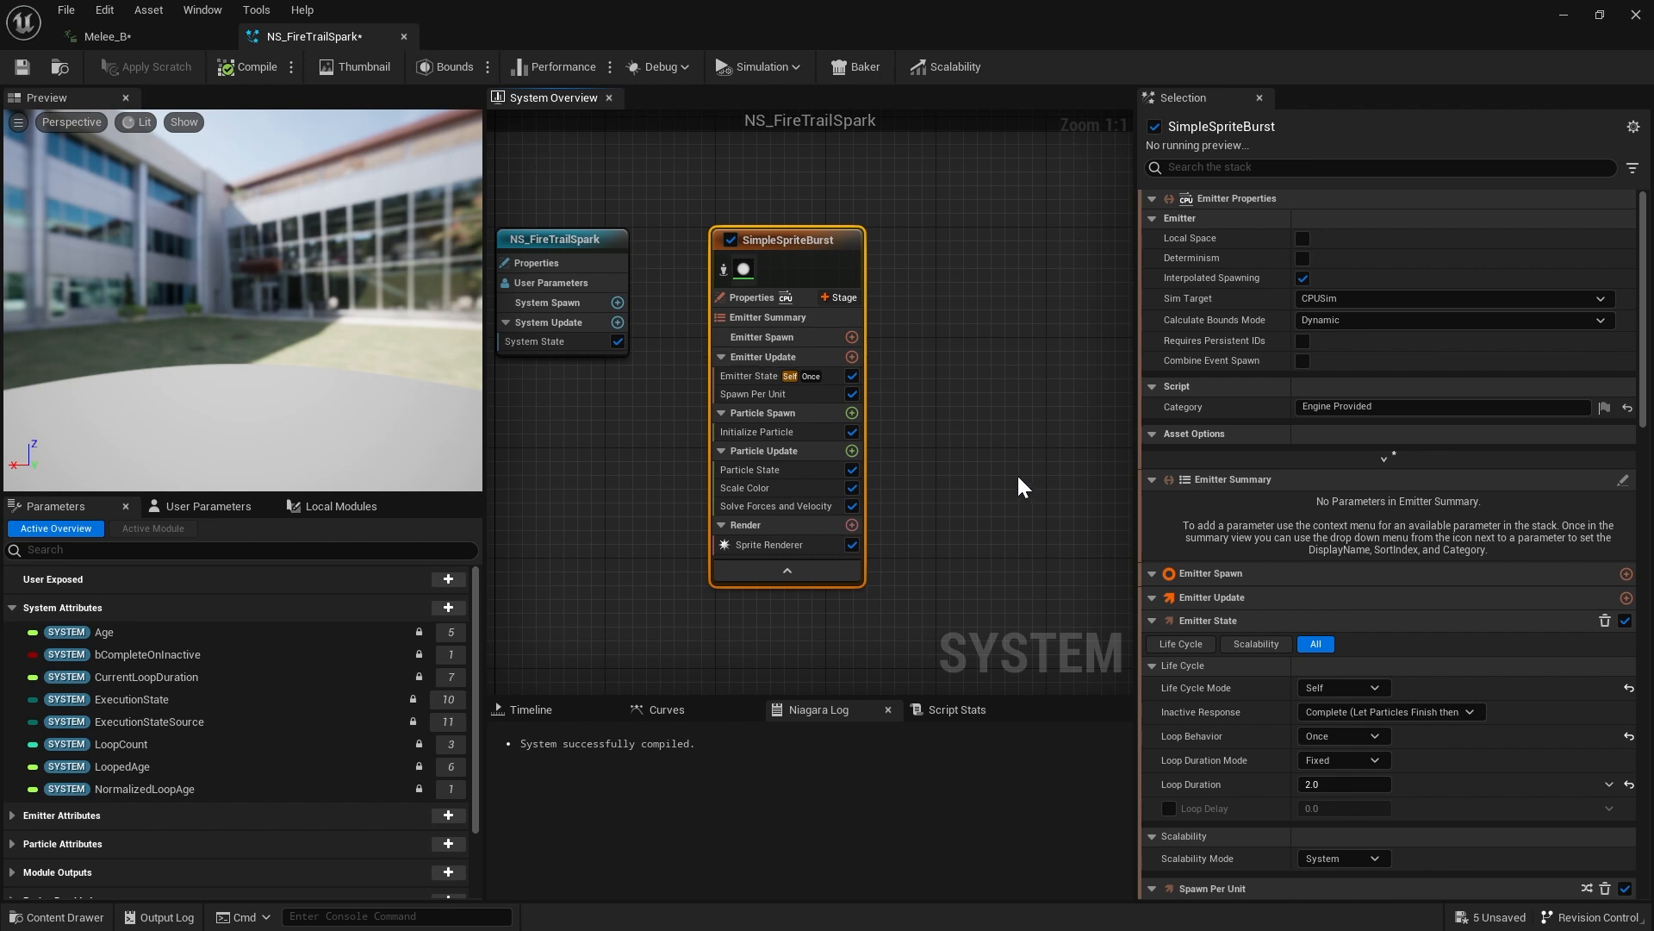
{"action": "mouse_move", "coordinate": [971, 462]}
{"action": "right_mouse_down"}
{"action": "mouse_move", "coordinate": [947, 458]}
{"action": "mouse_move", "coordinate": [980, 467]}
{"action": "right_mouse_up"}
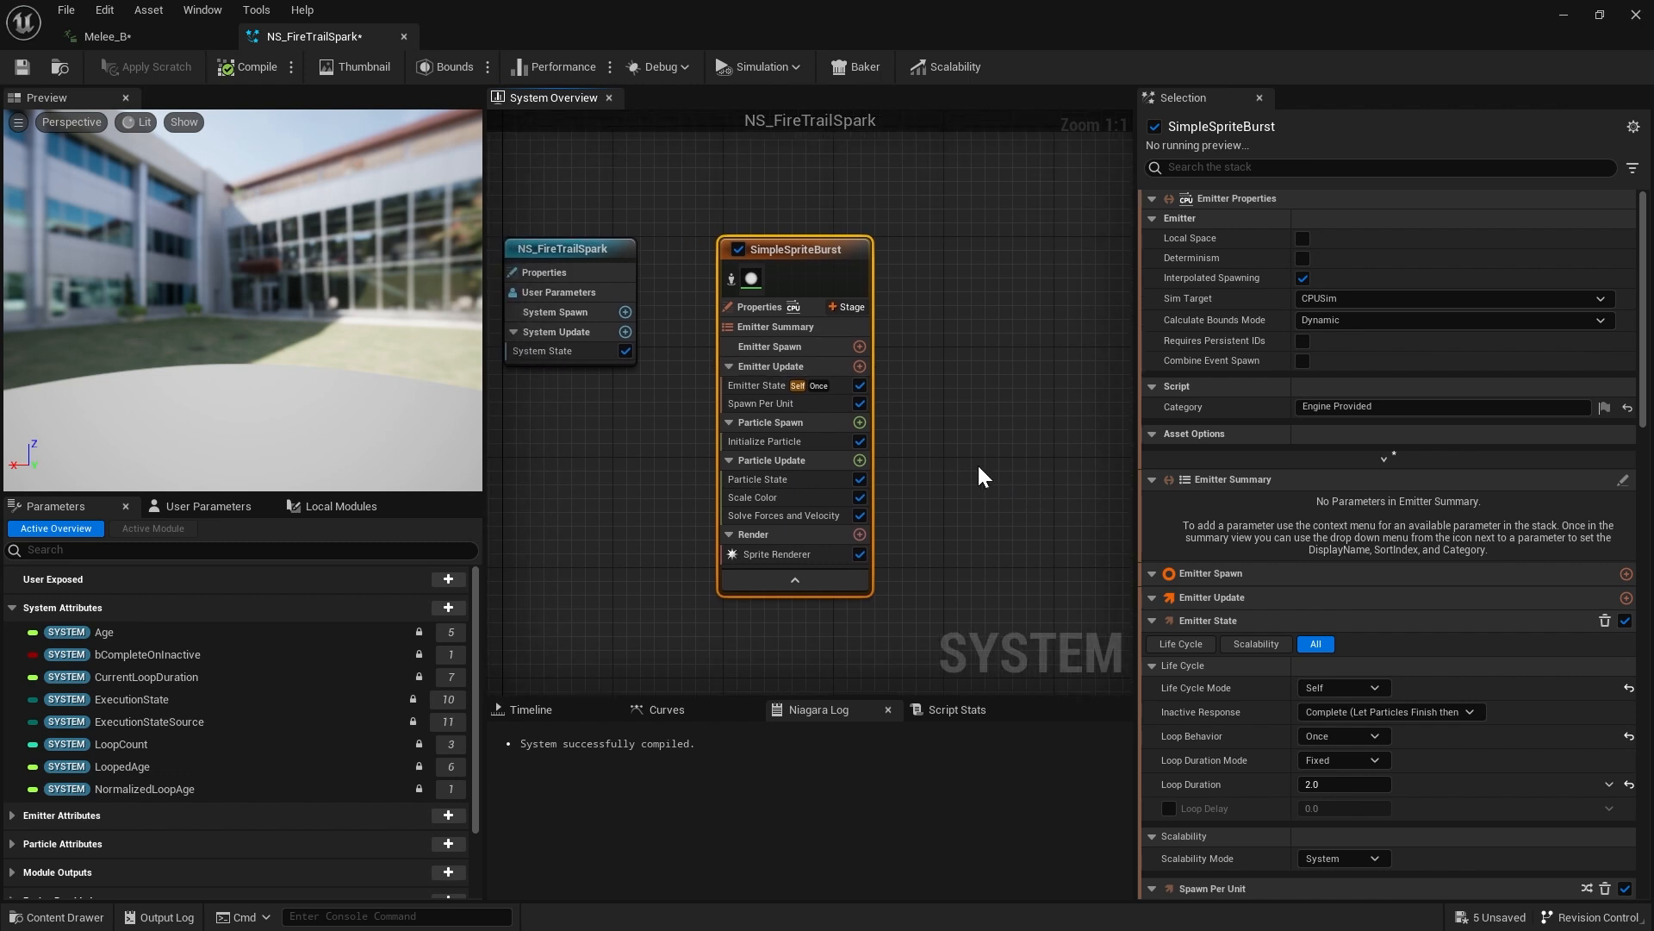
{"action": "left_click", "coordinate": [830, 442]}
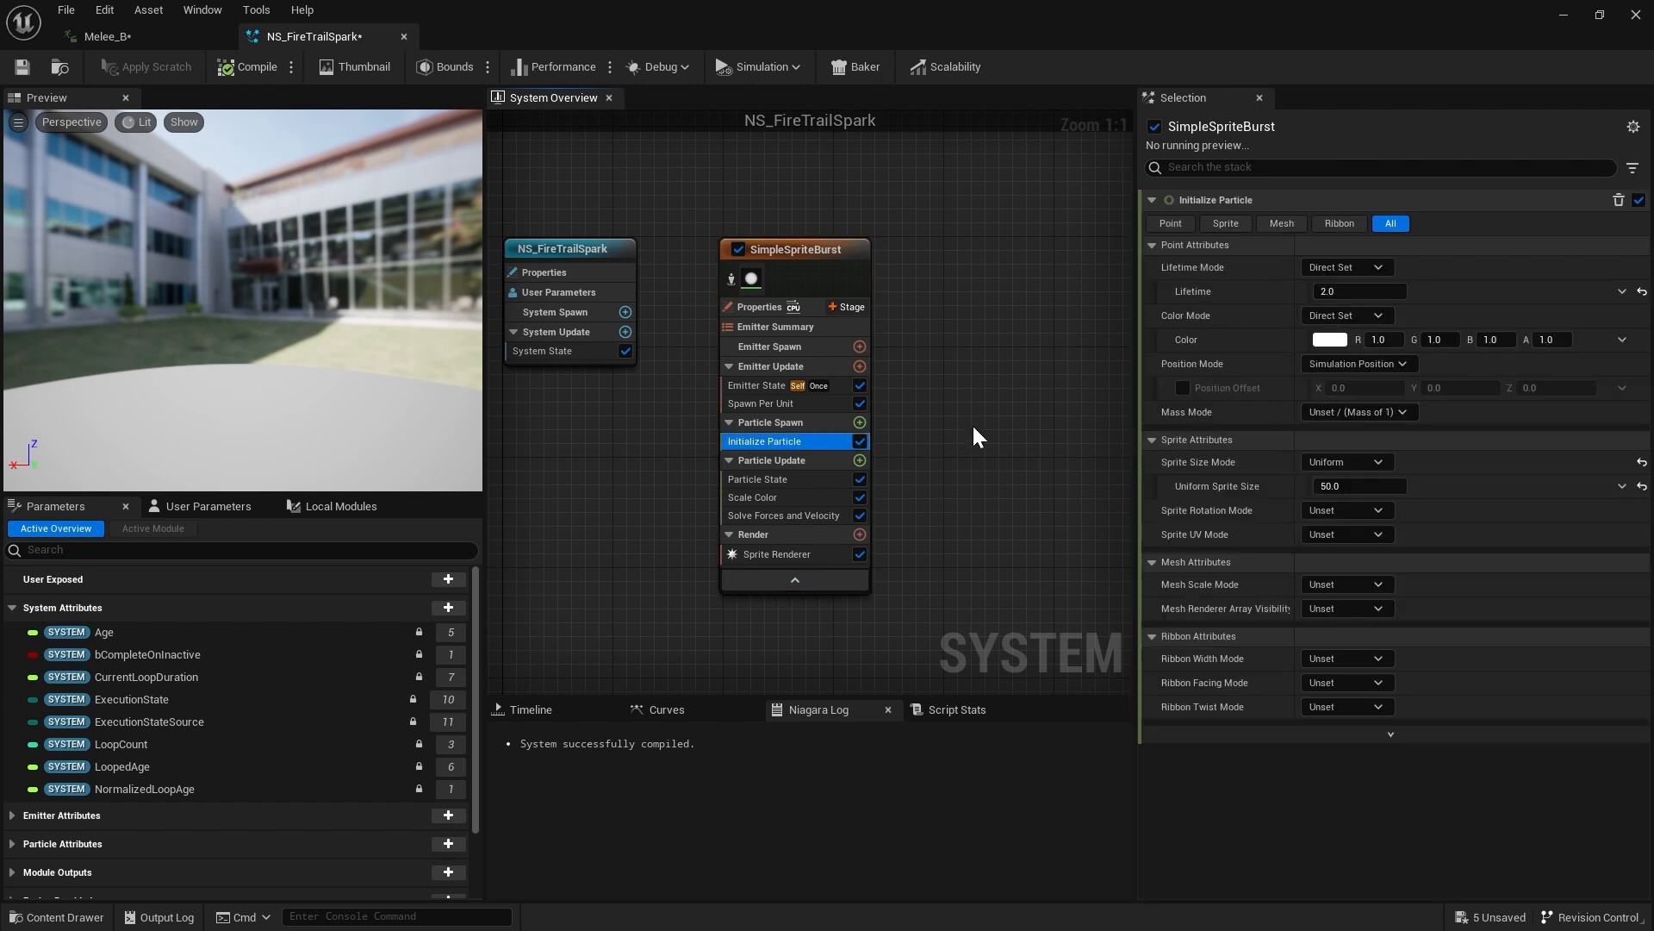
{"action": "left_click", "coordinate": [1370, 267]}
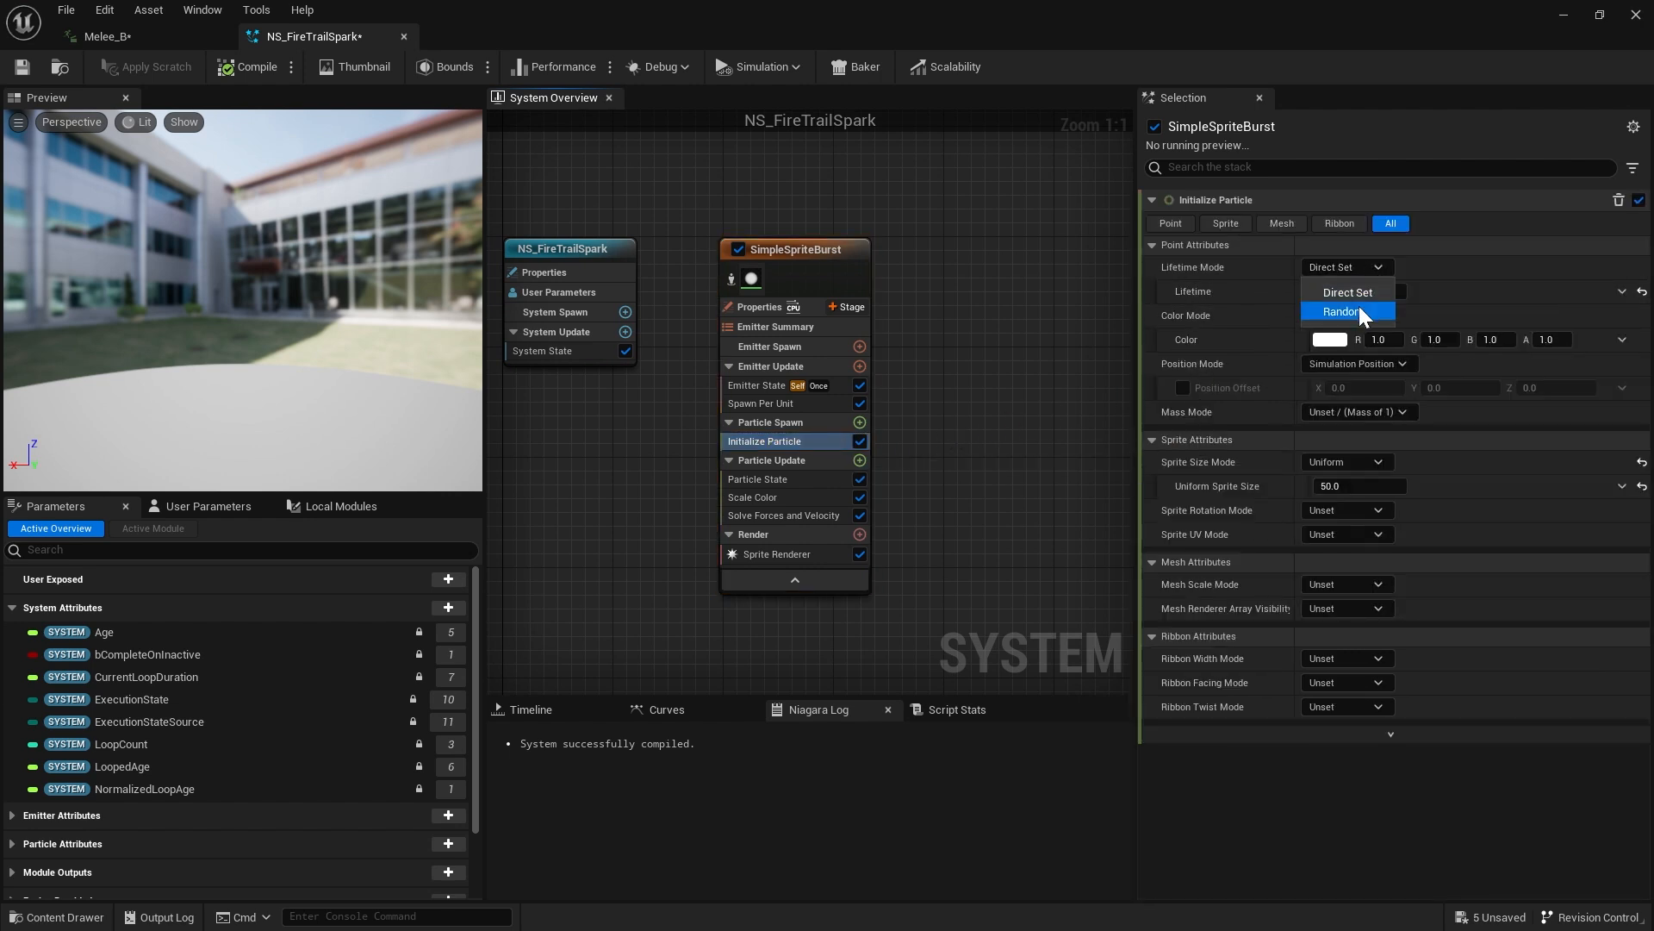
{"action": "left_click", "coordinate": [1357, 291]}
{"action": "left_click", "coordinate": [1357, 291]}
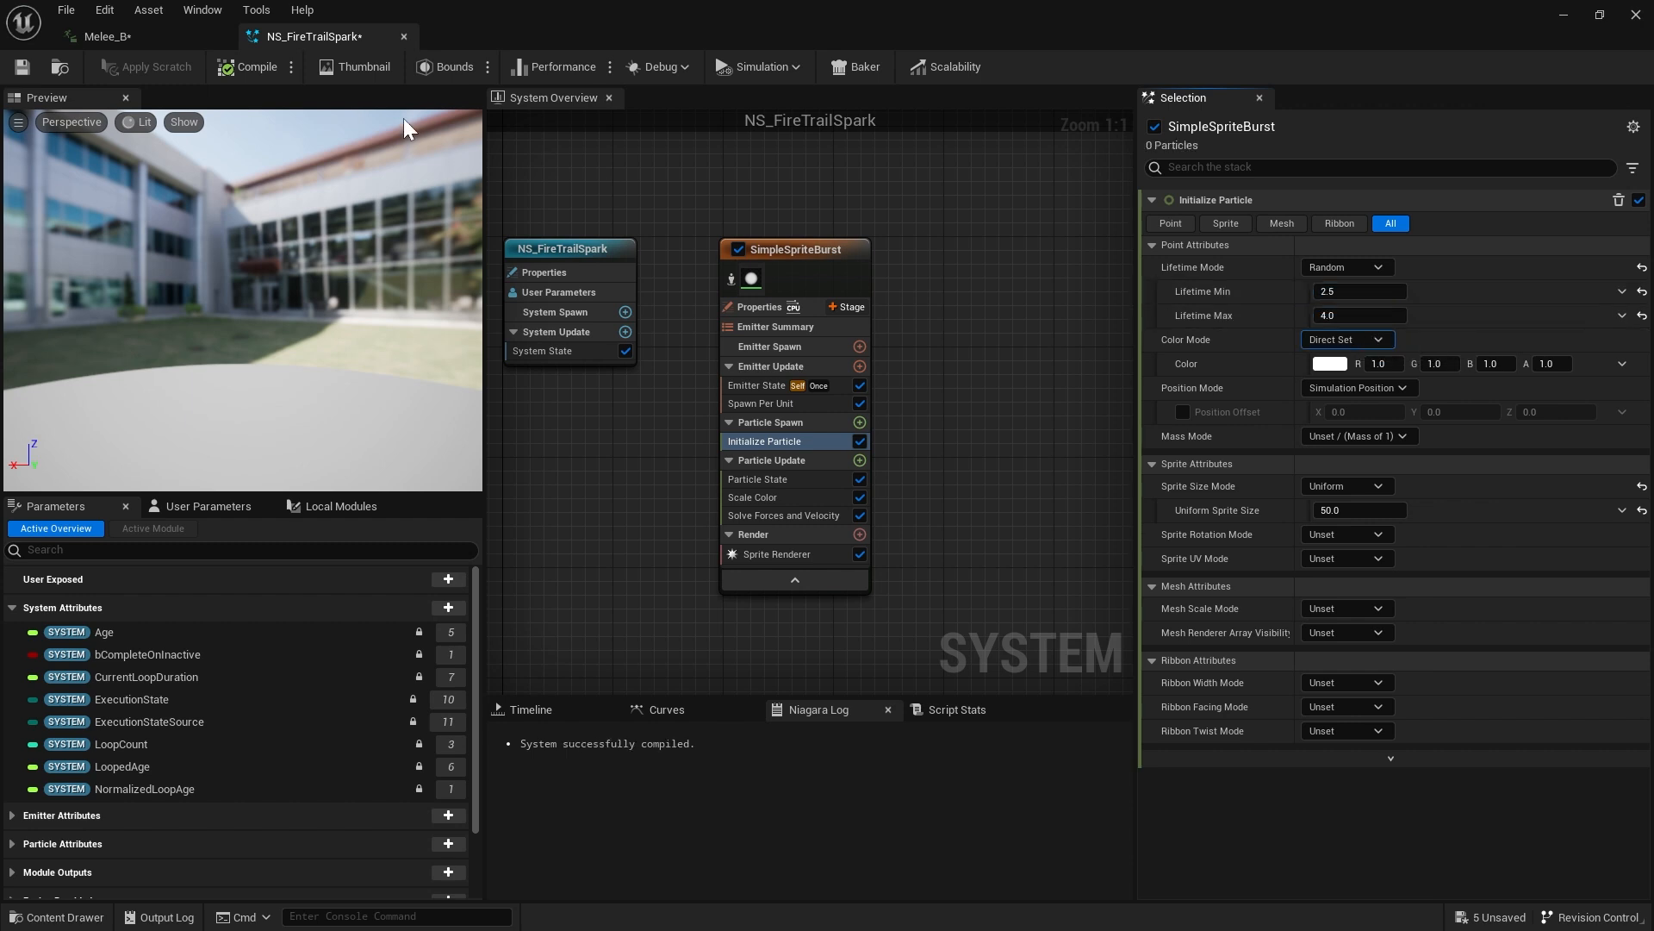
{"action": "left_click", "coordinate": [163, 33]}
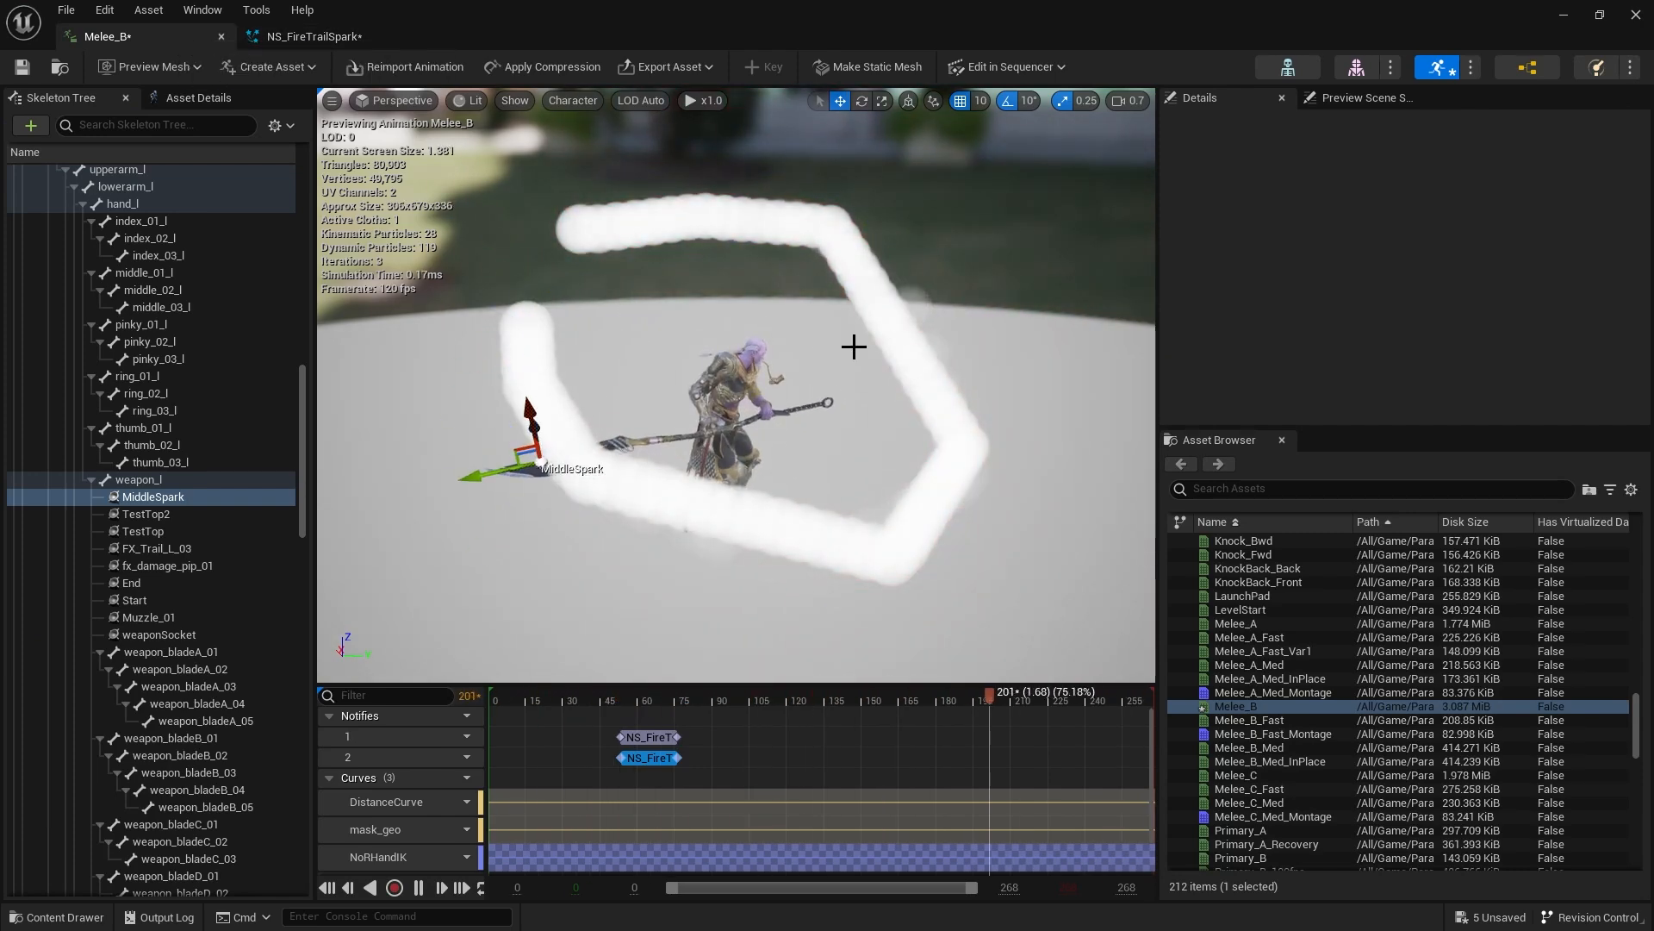
Set the sparks' Sprite Size Mode to Random Uniform with sizes from 3.0 to 7.0, and check them in Melee_B
{"action": "left_click", "coordinate": [324, 33]}
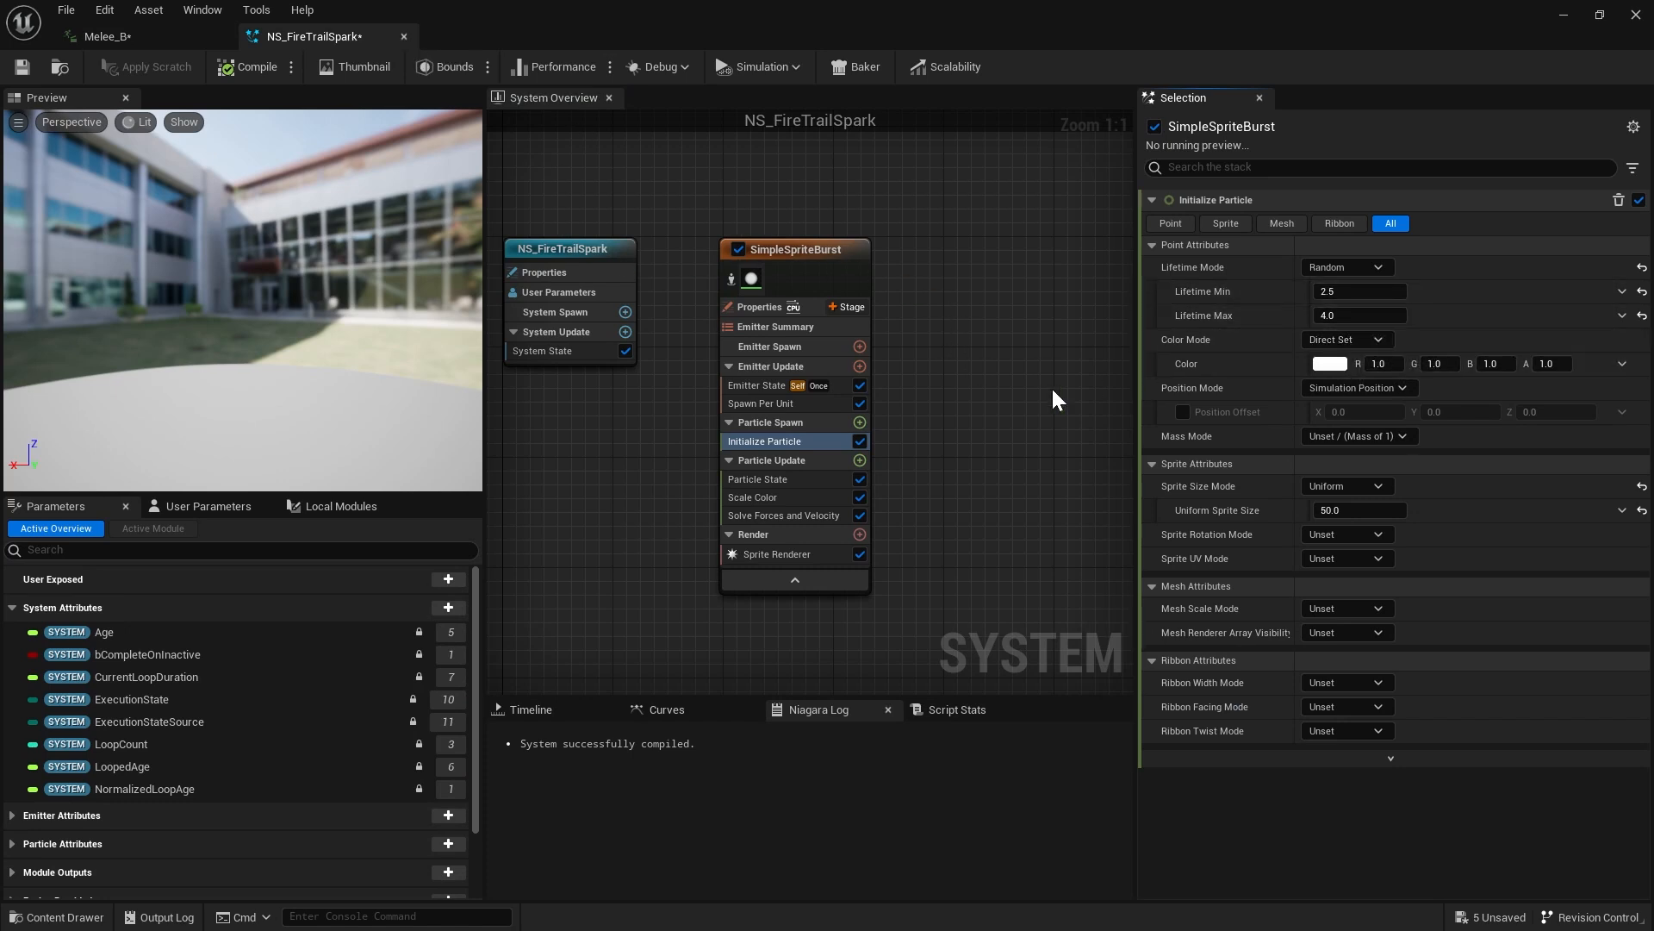
{"action": "left_click", "coordinate": [841, 387]}
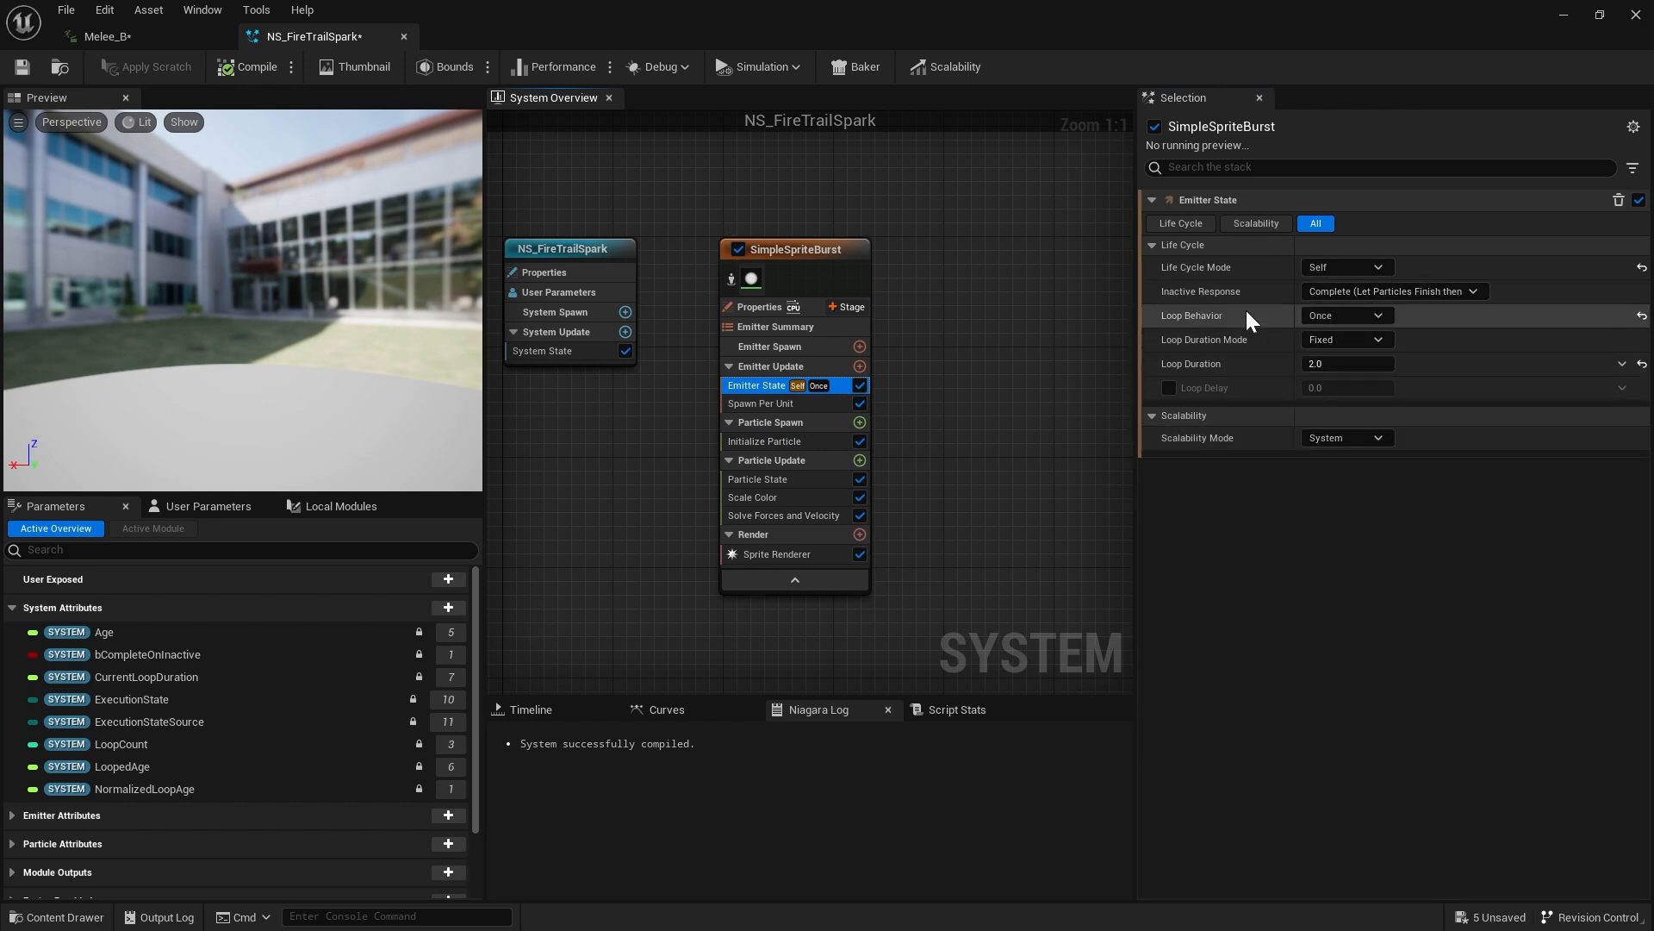
{"action": "left_click", "coordinate": [828, 442]}
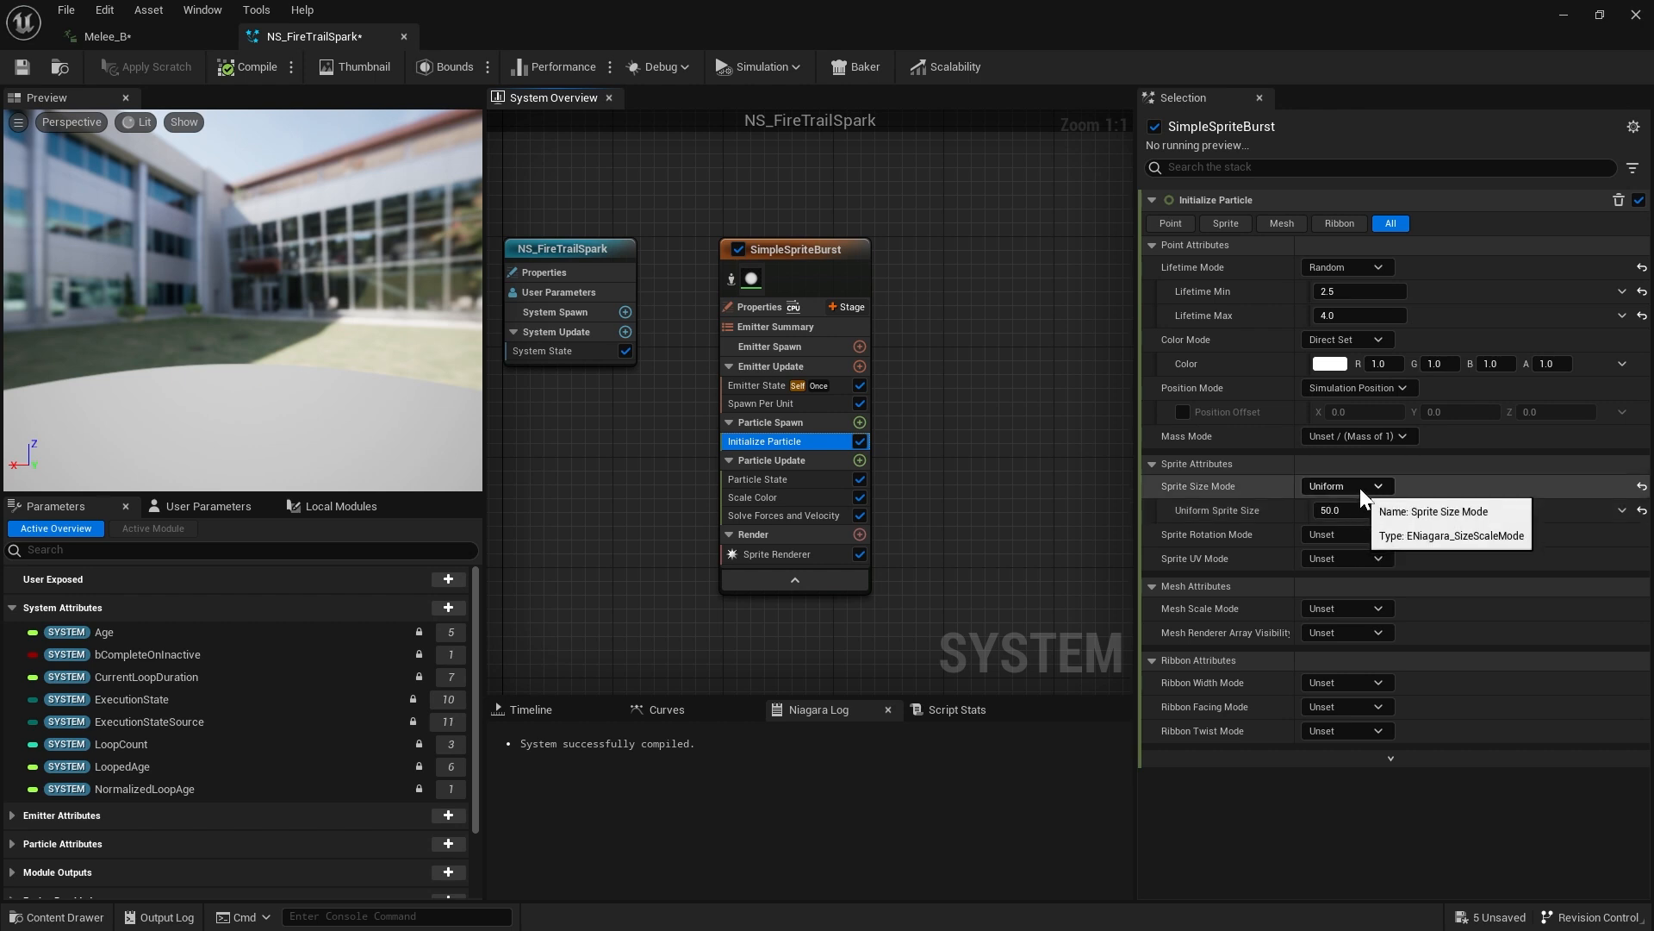
{"action": "left_click", "coordinate": [1356, 485]}
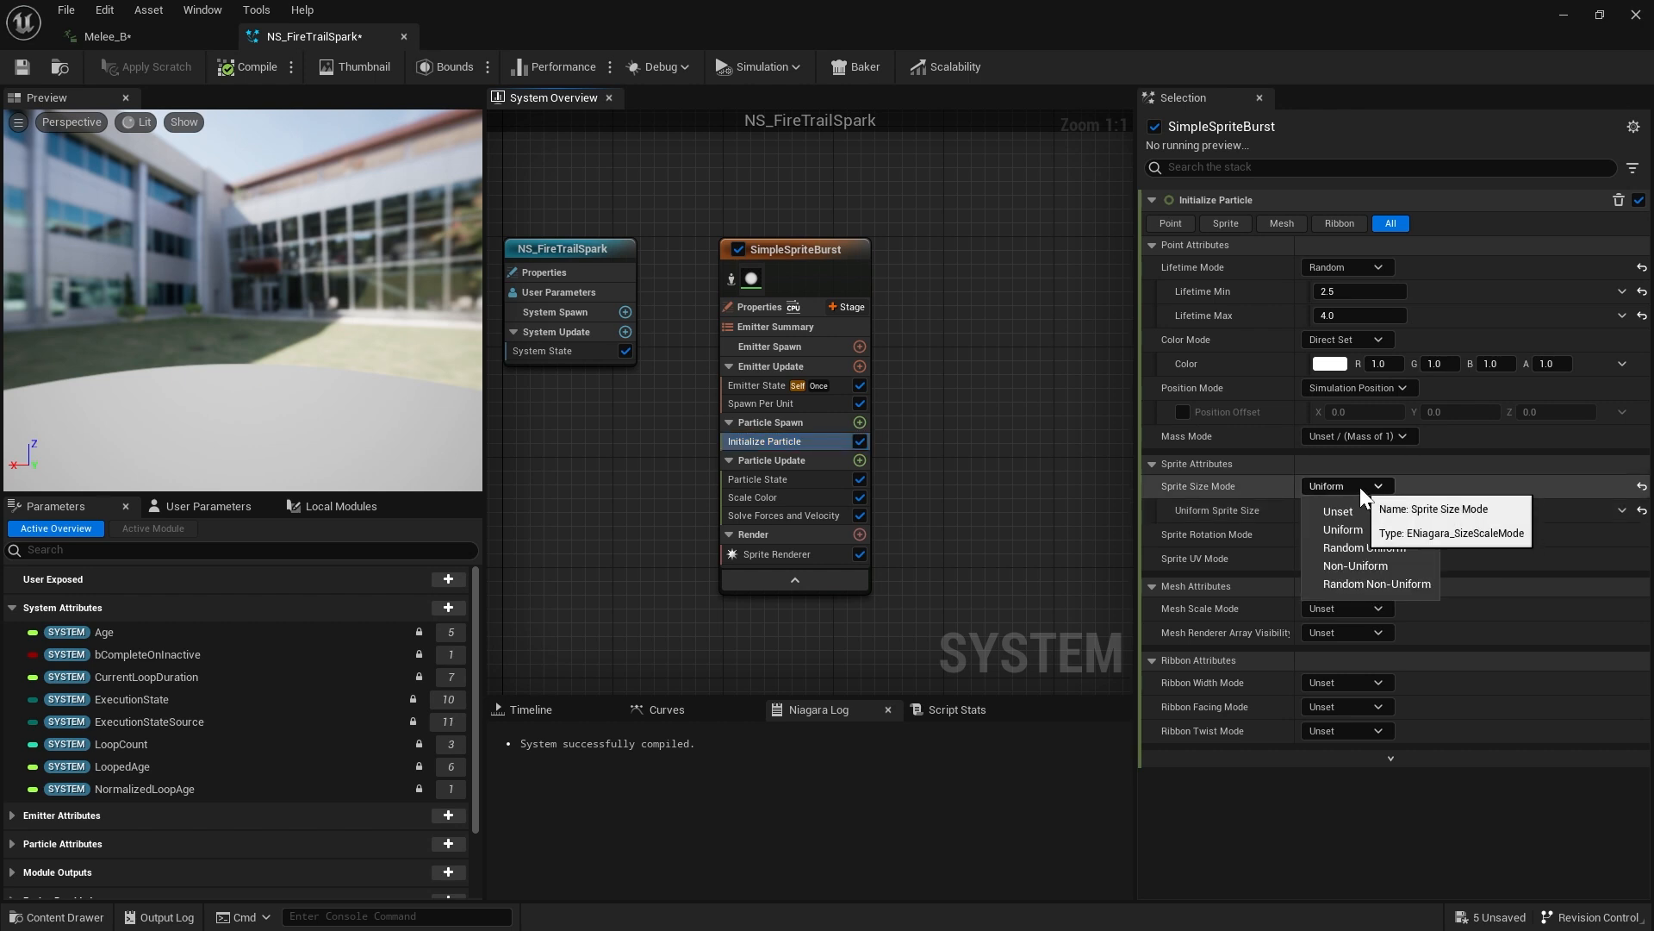
{"action": "left_click", "coordinate": [1370, 549]}
{"action": "left_click", "coordinate": [1359, 510]}
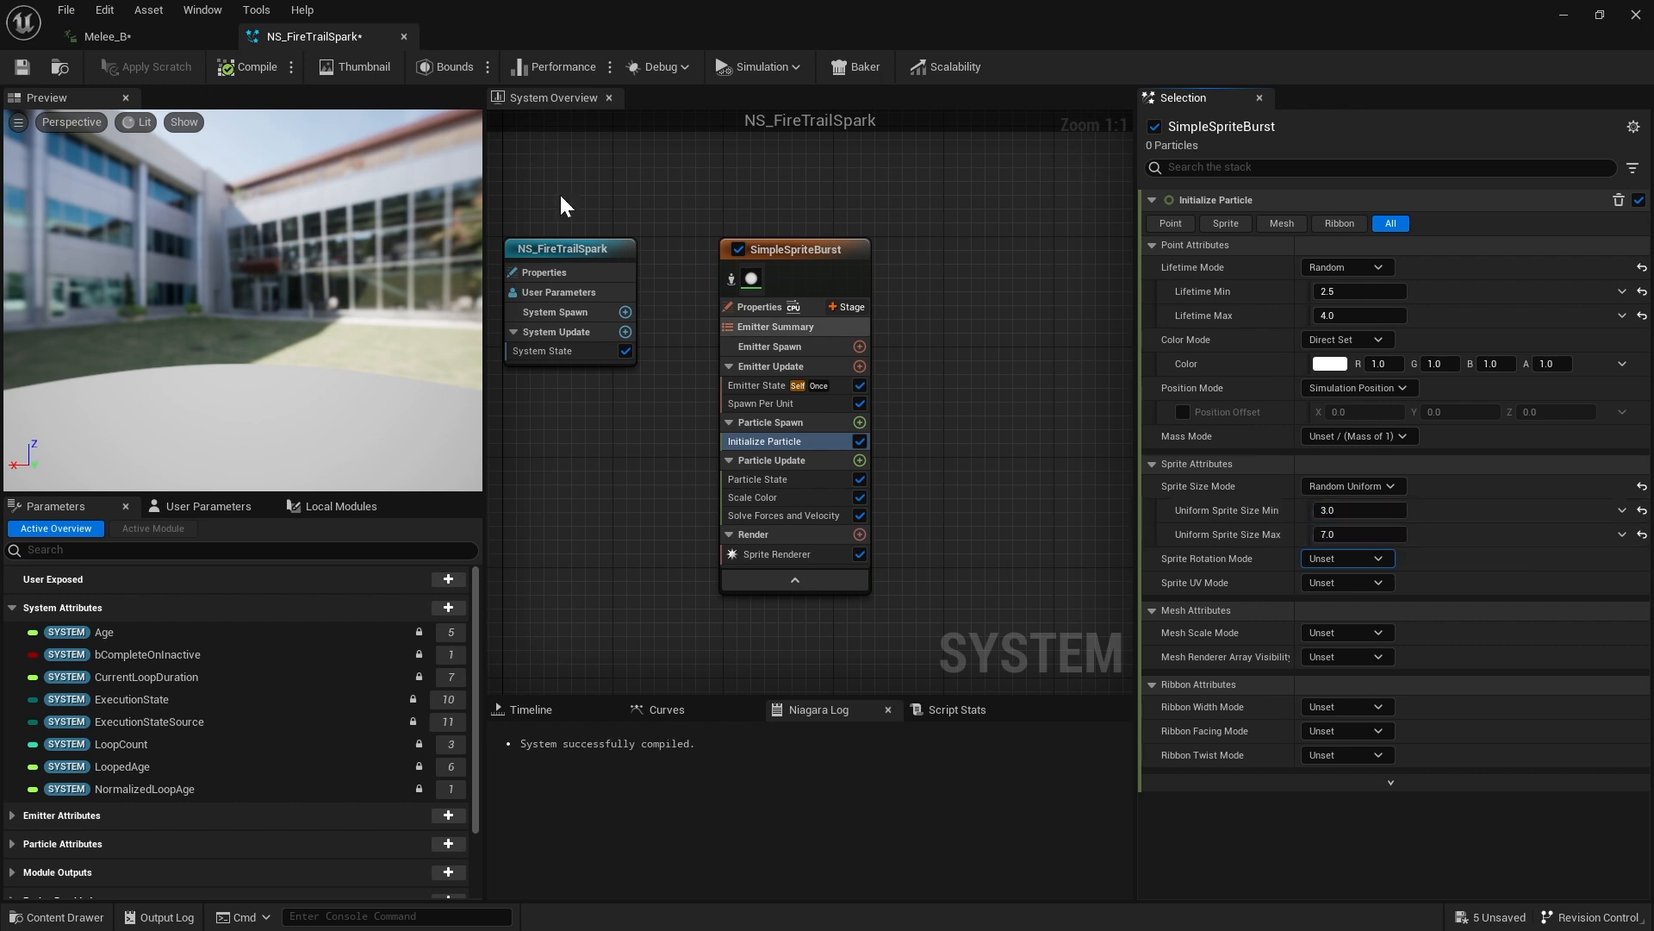
{"action": "left_click", "coordinate": [122, 35]}
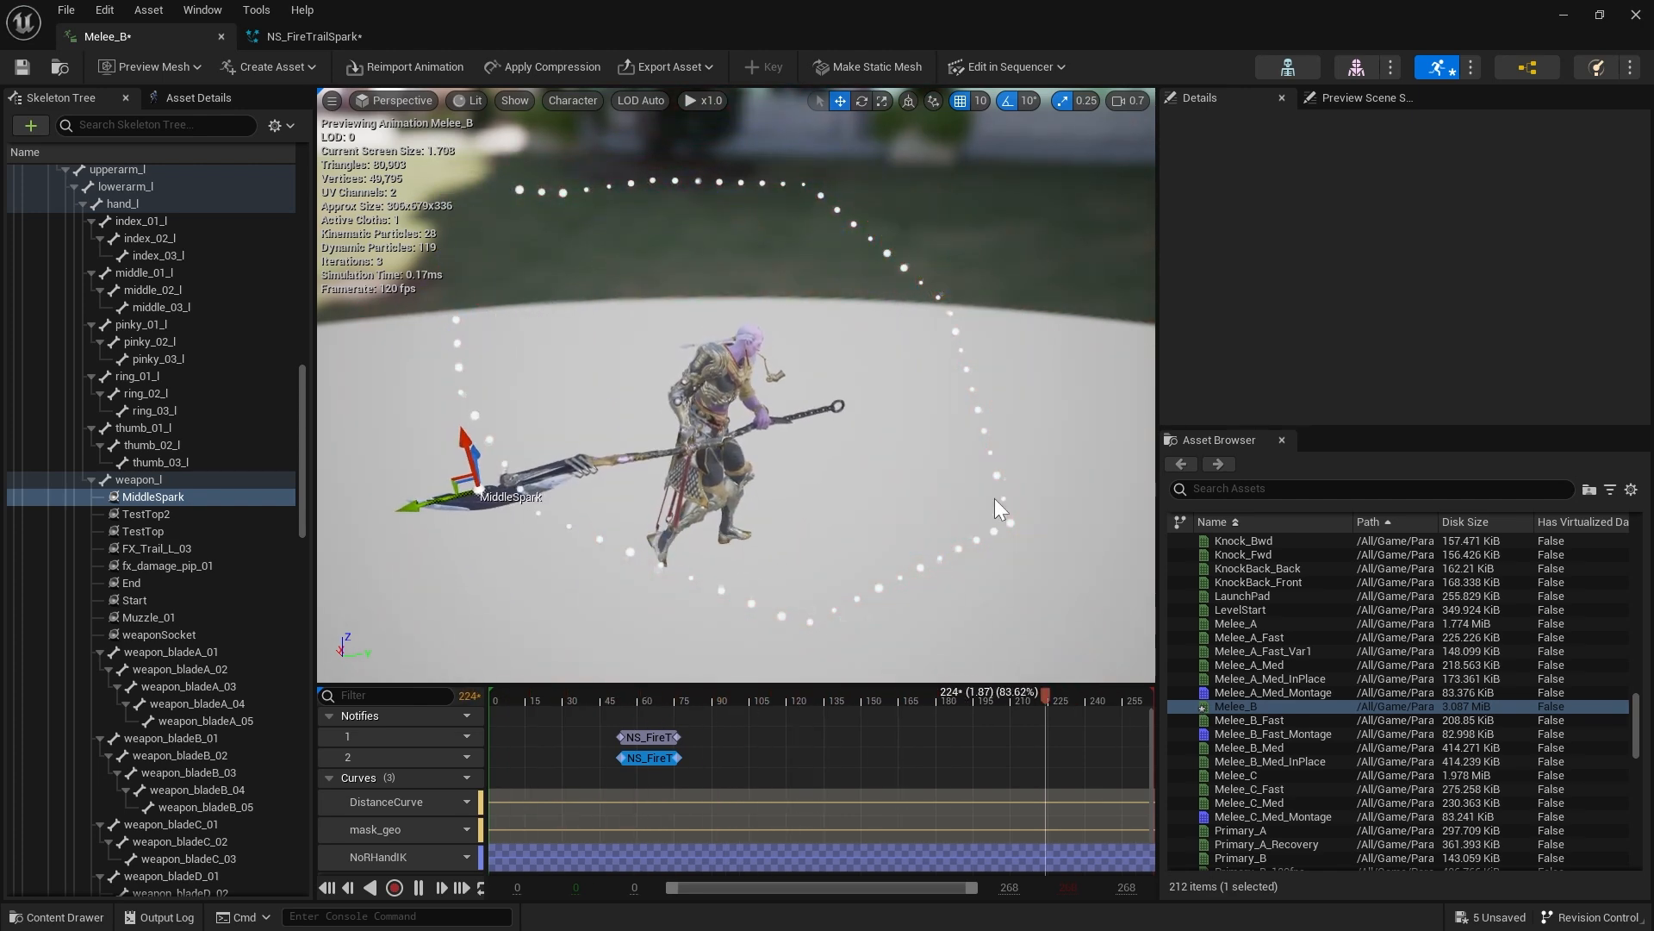
Add a Shape Location module to the emitter's Particle Spawn group and check the spark spread in Melee_B
{"action": "left_click", "coordinate": [319, 35]}
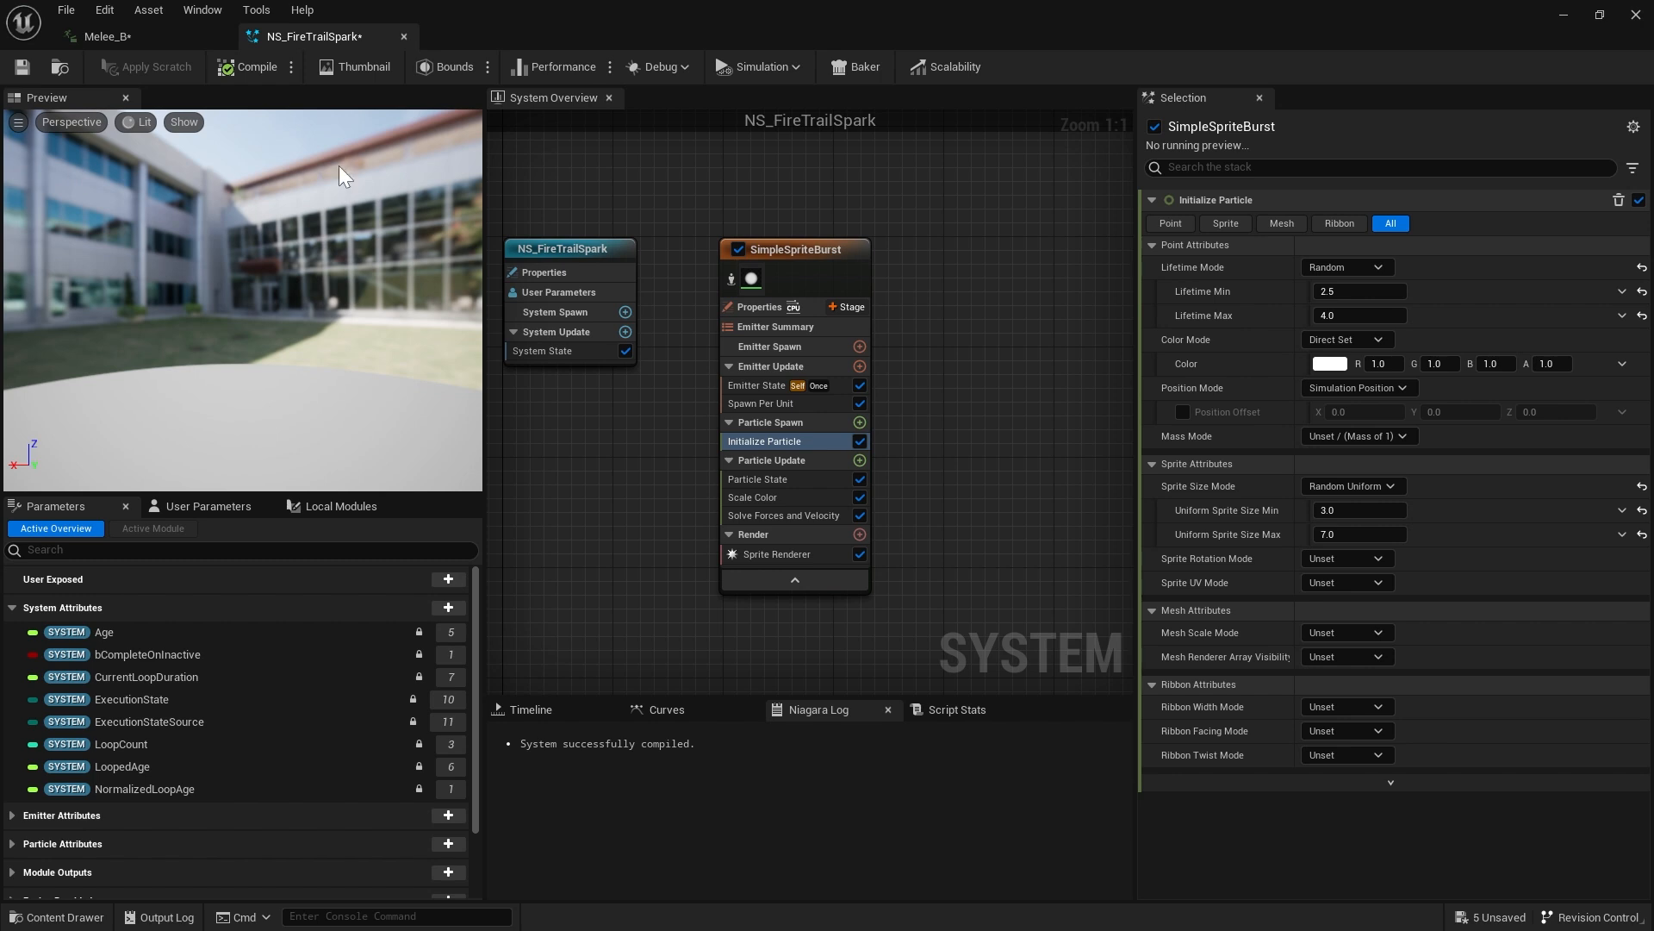
{"action": "left_click", "coordinate": [108, 36]}
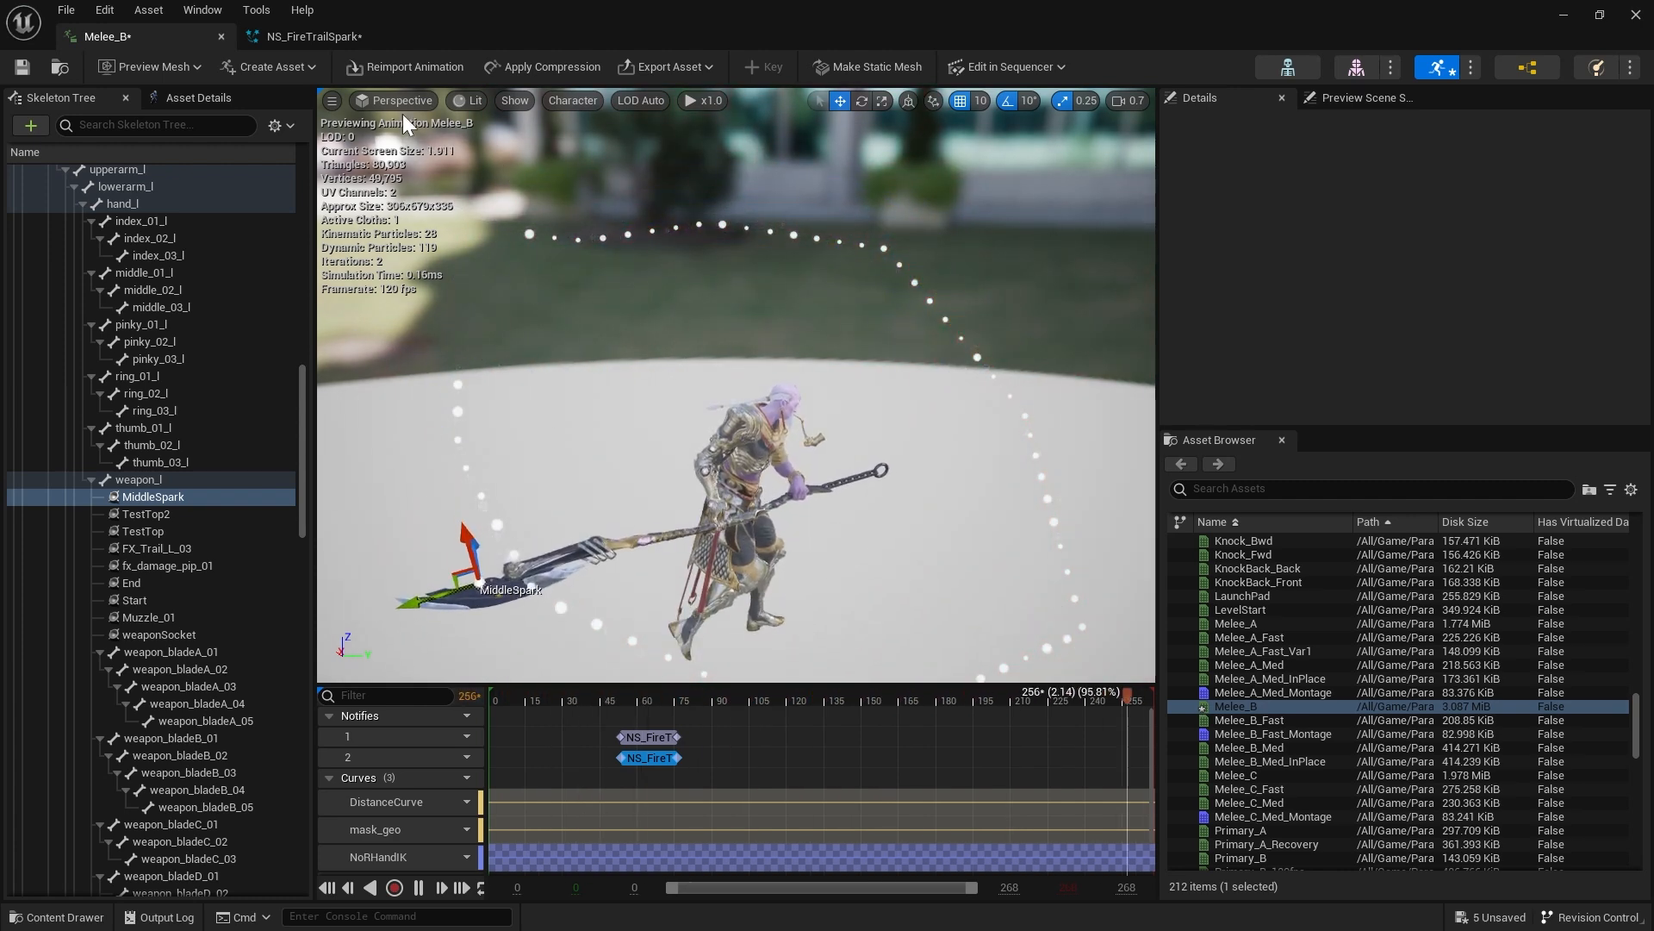
{"action": "left_click", "coordinate": [315, 39]}
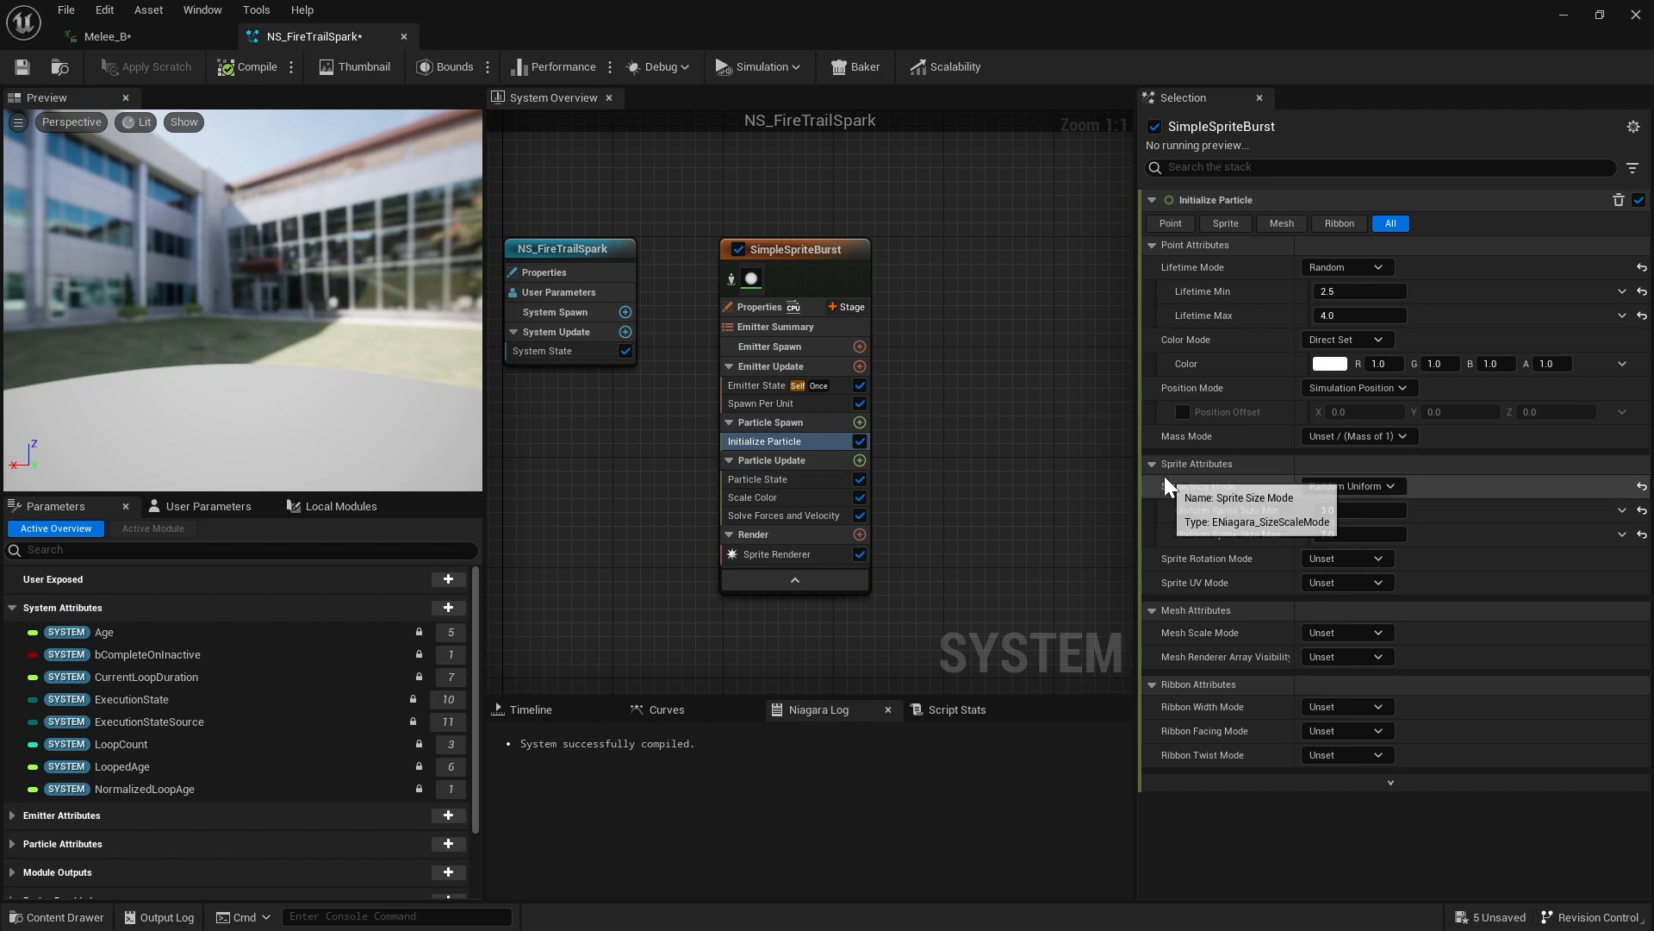
{"action": "left_click", "coordinate": [860, 422]}
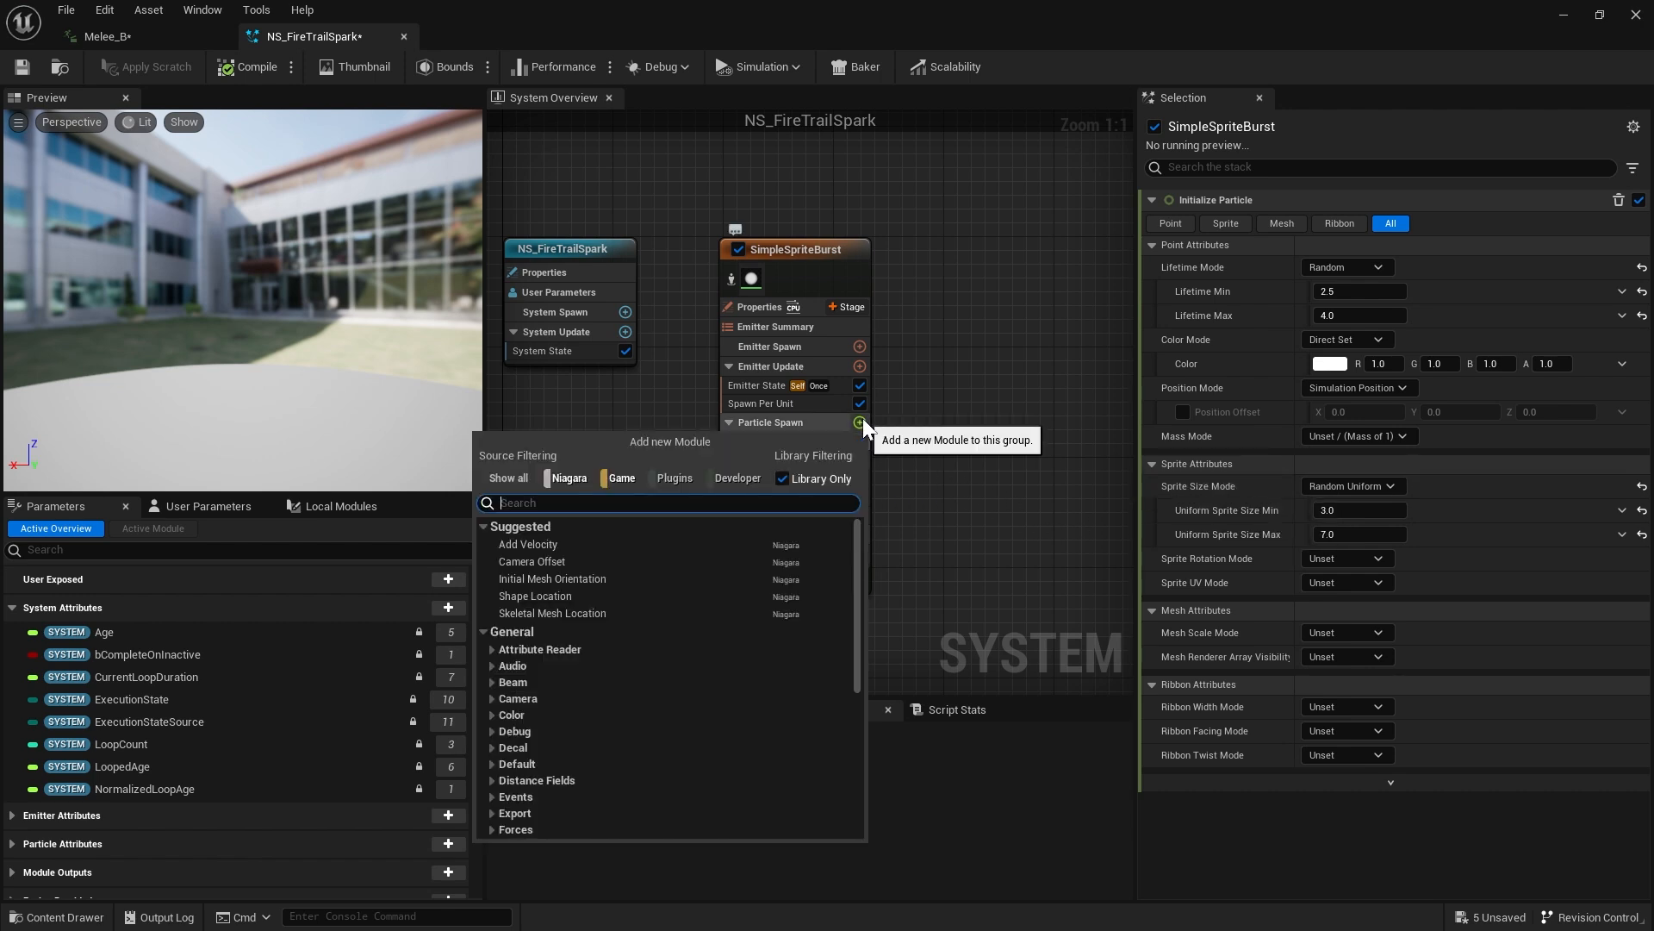
{"action": "type", "text": "shape location"}
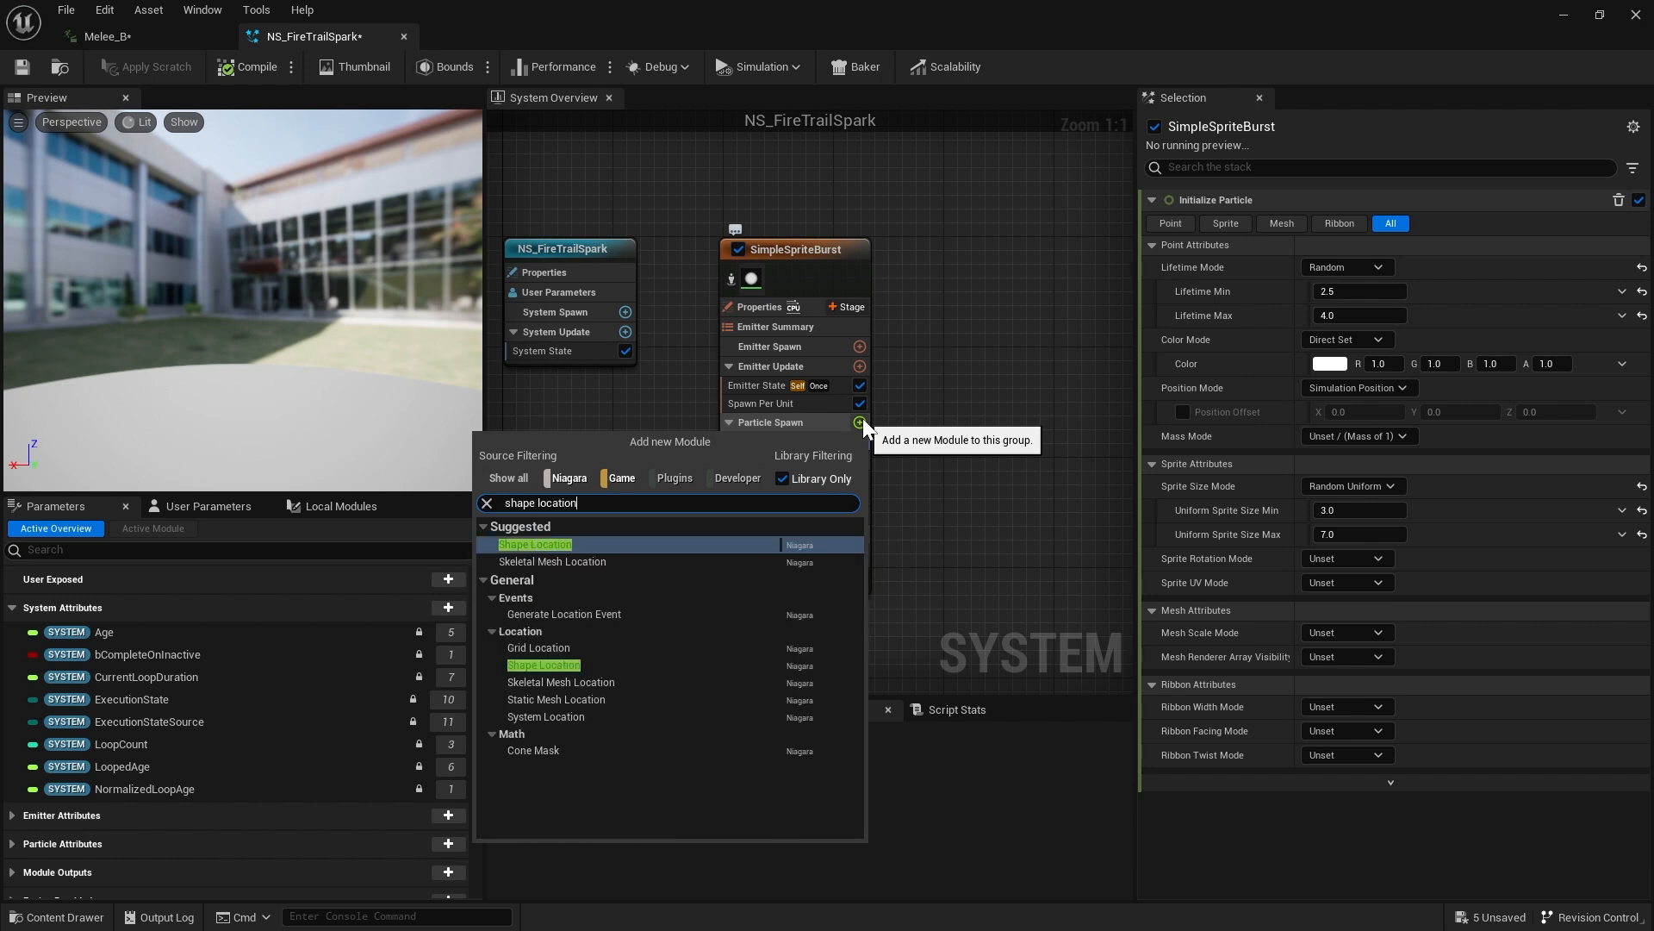
{"action": "key", "text": "Return"}
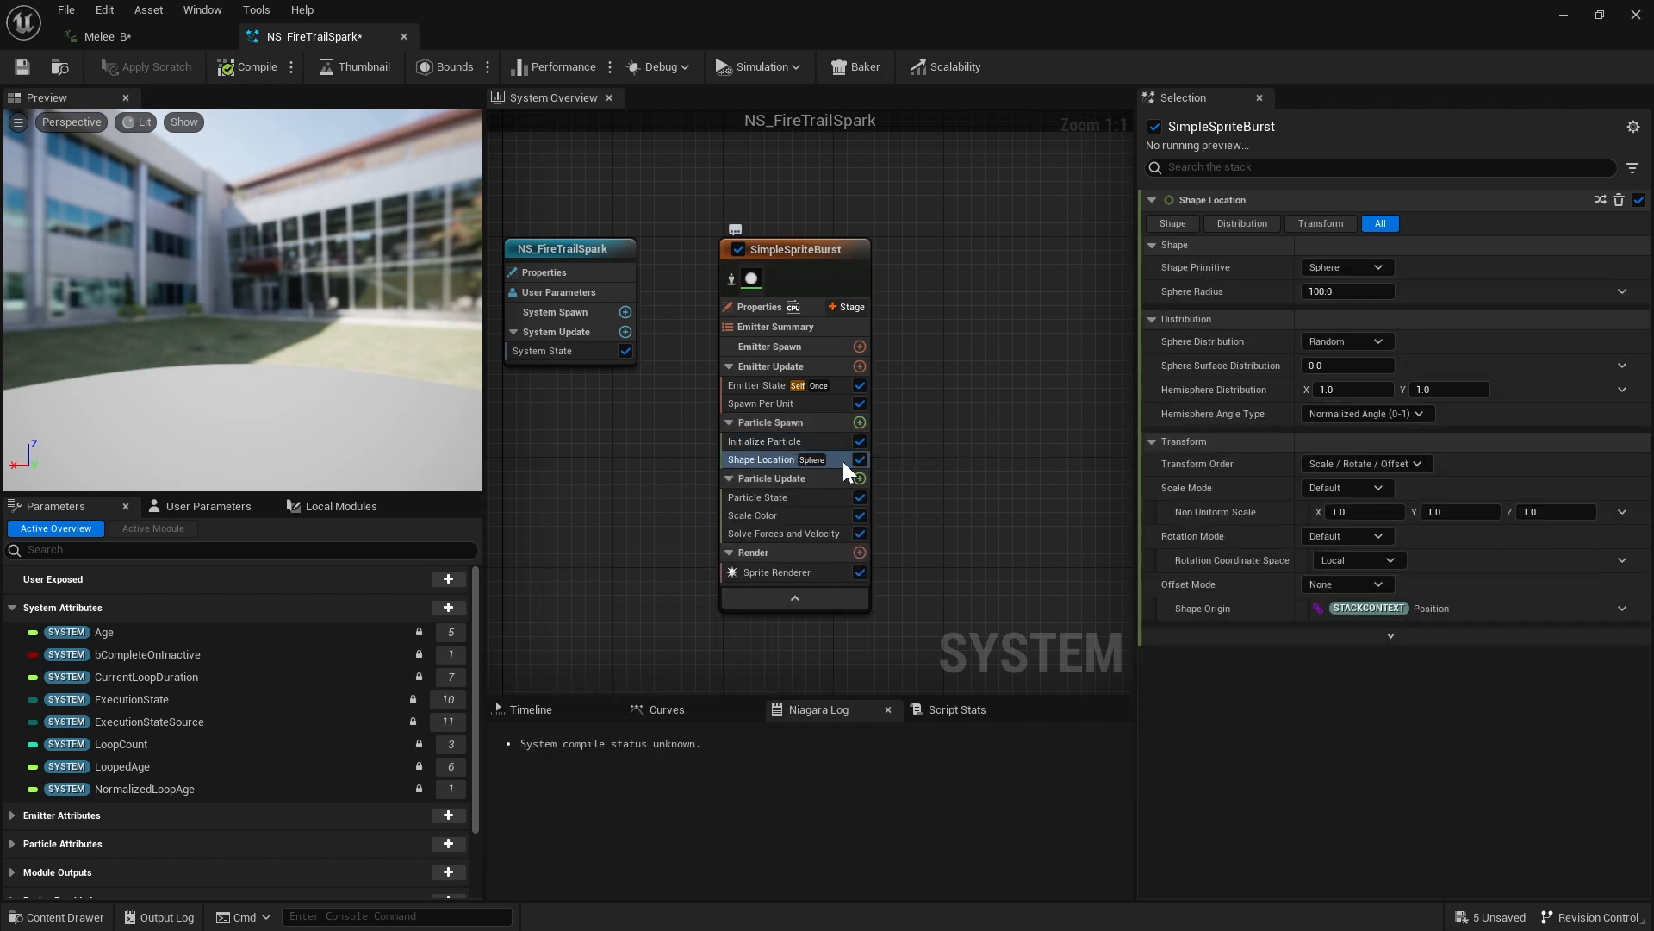
{"action": "left_click", "coordinate": [160, 35]}
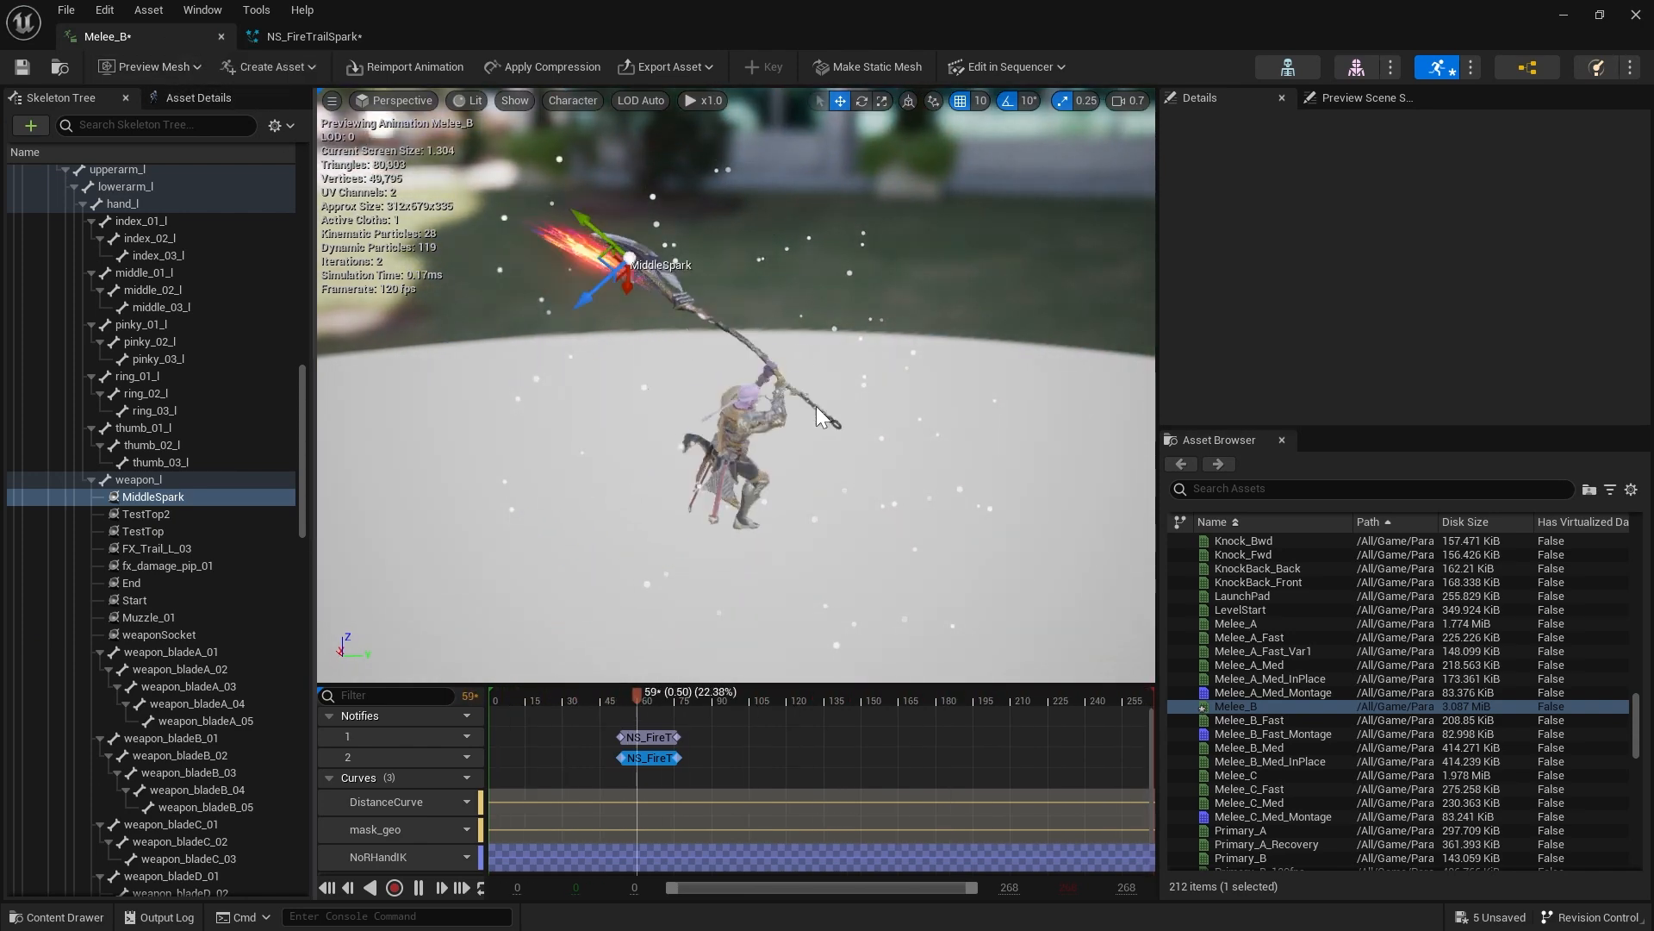
Set the Shape Location module's Sphere Radius to 10.0 and replay the Melee_B swing
{"action": "left_click", "coordinate": [308, 36]}
{"action": "left_click", "coordinate": [1344, 291]}
{"action": "type", "text": "10.0"}
{"action": "left_click", "coordinate": [176, 34]}
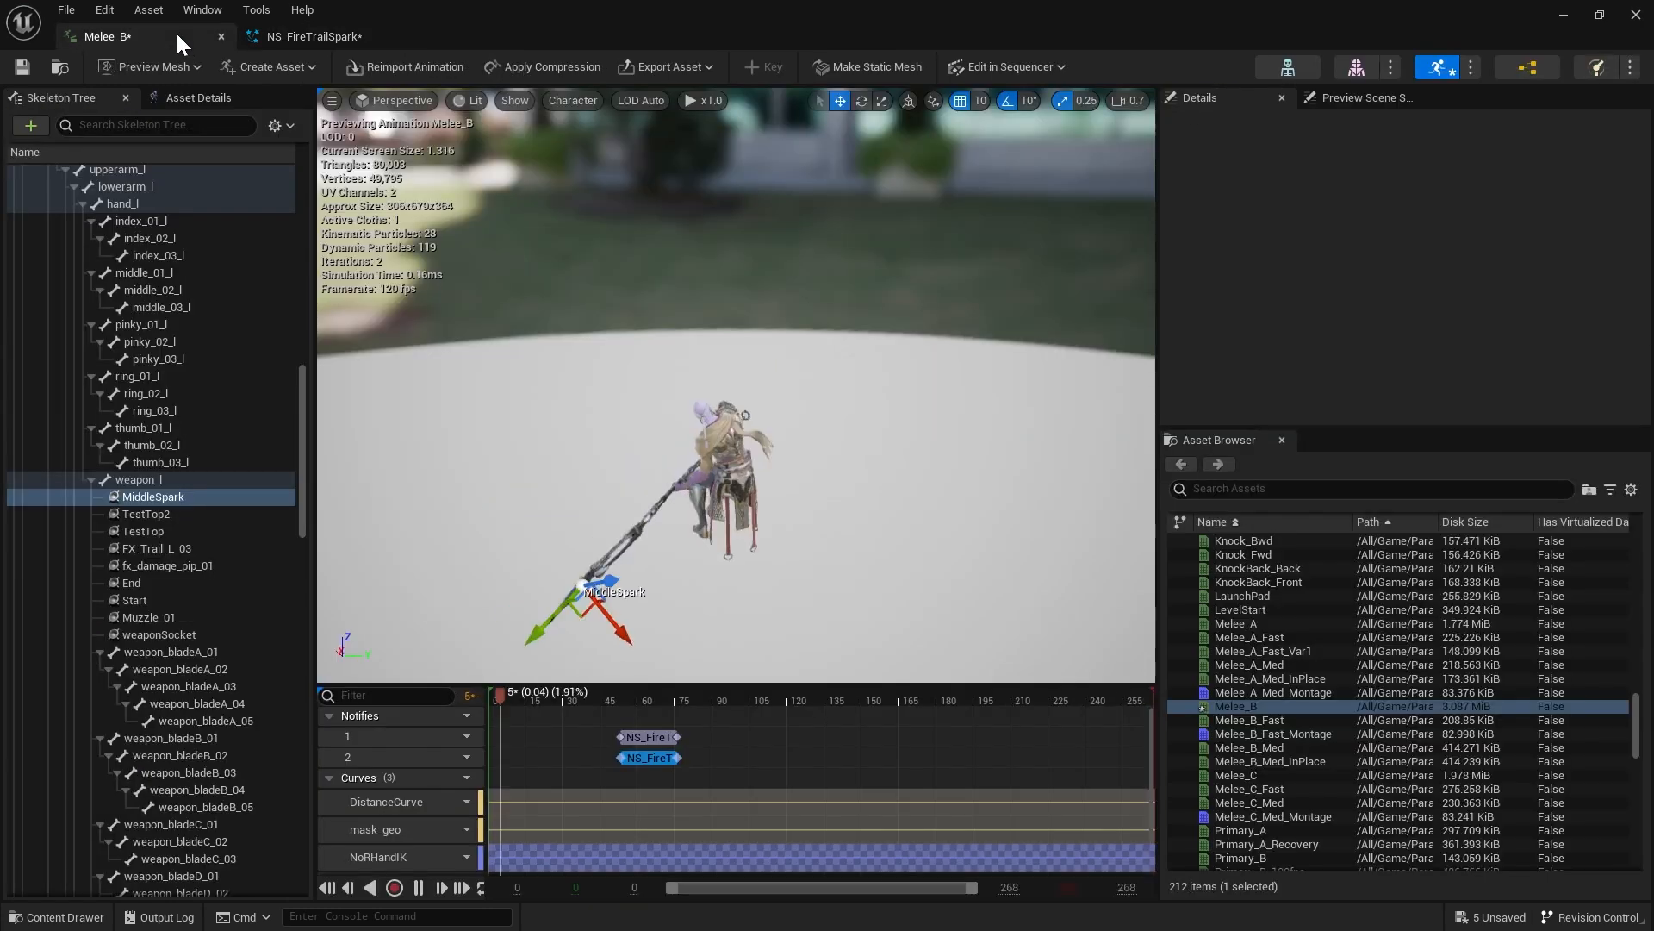
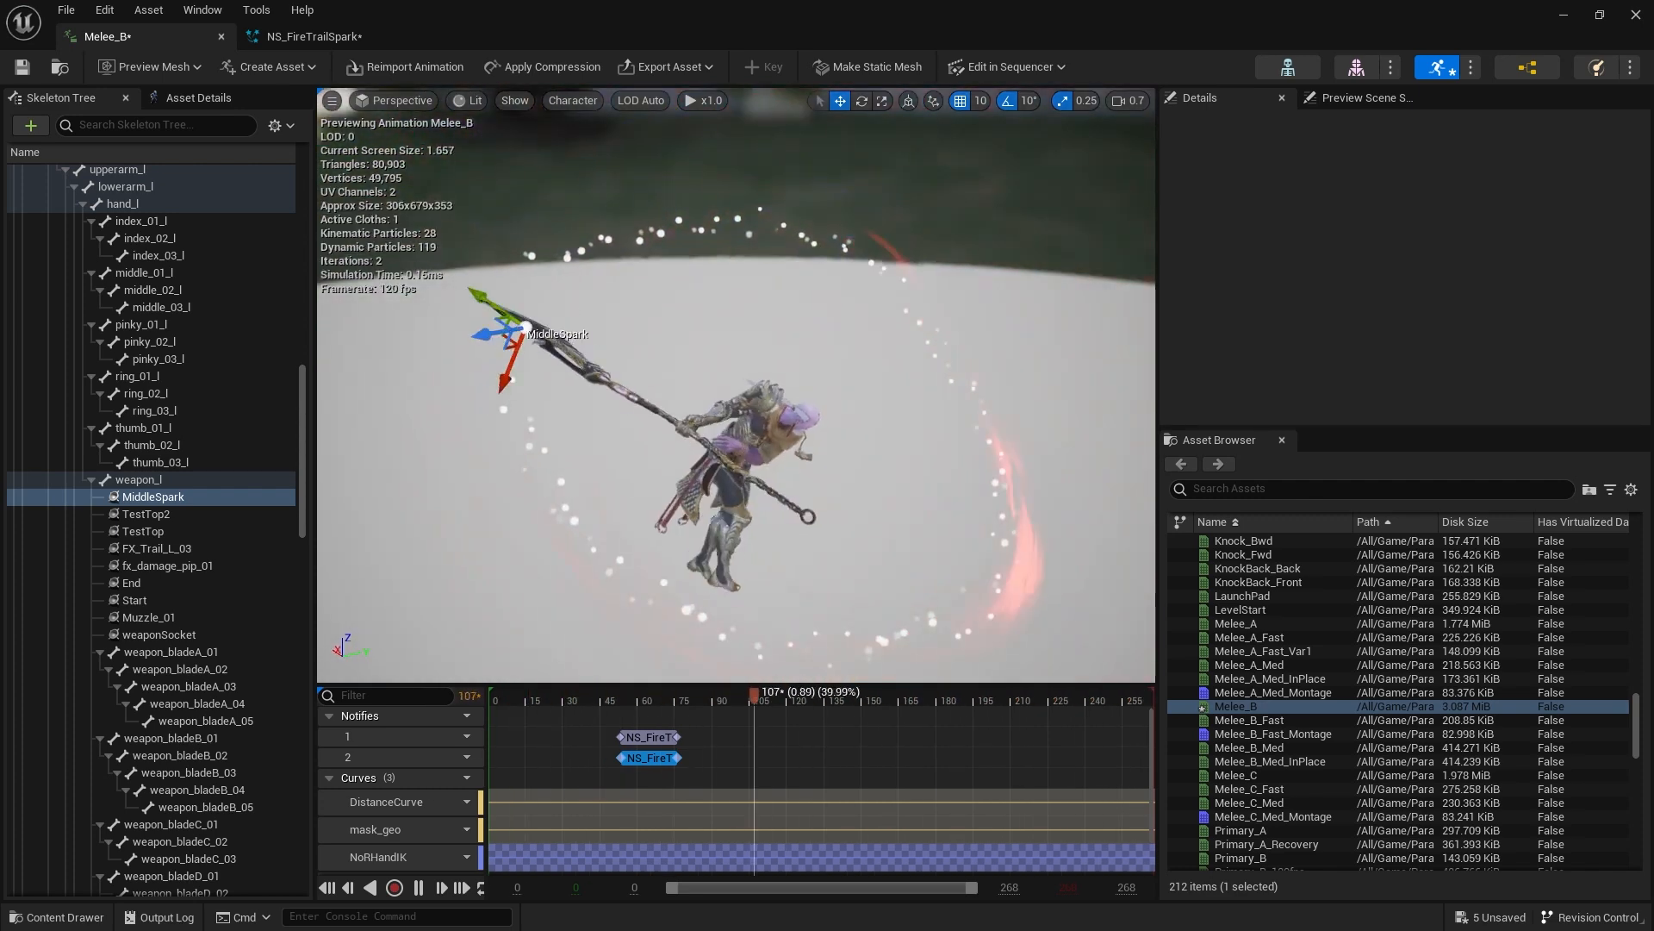
Add a Curl Noise Force module to the Particle Update group of NS_FireTrailSpark's SimpleSpriteBurst emitter
{"action": "left_click", "coordinate": [301, 41]}
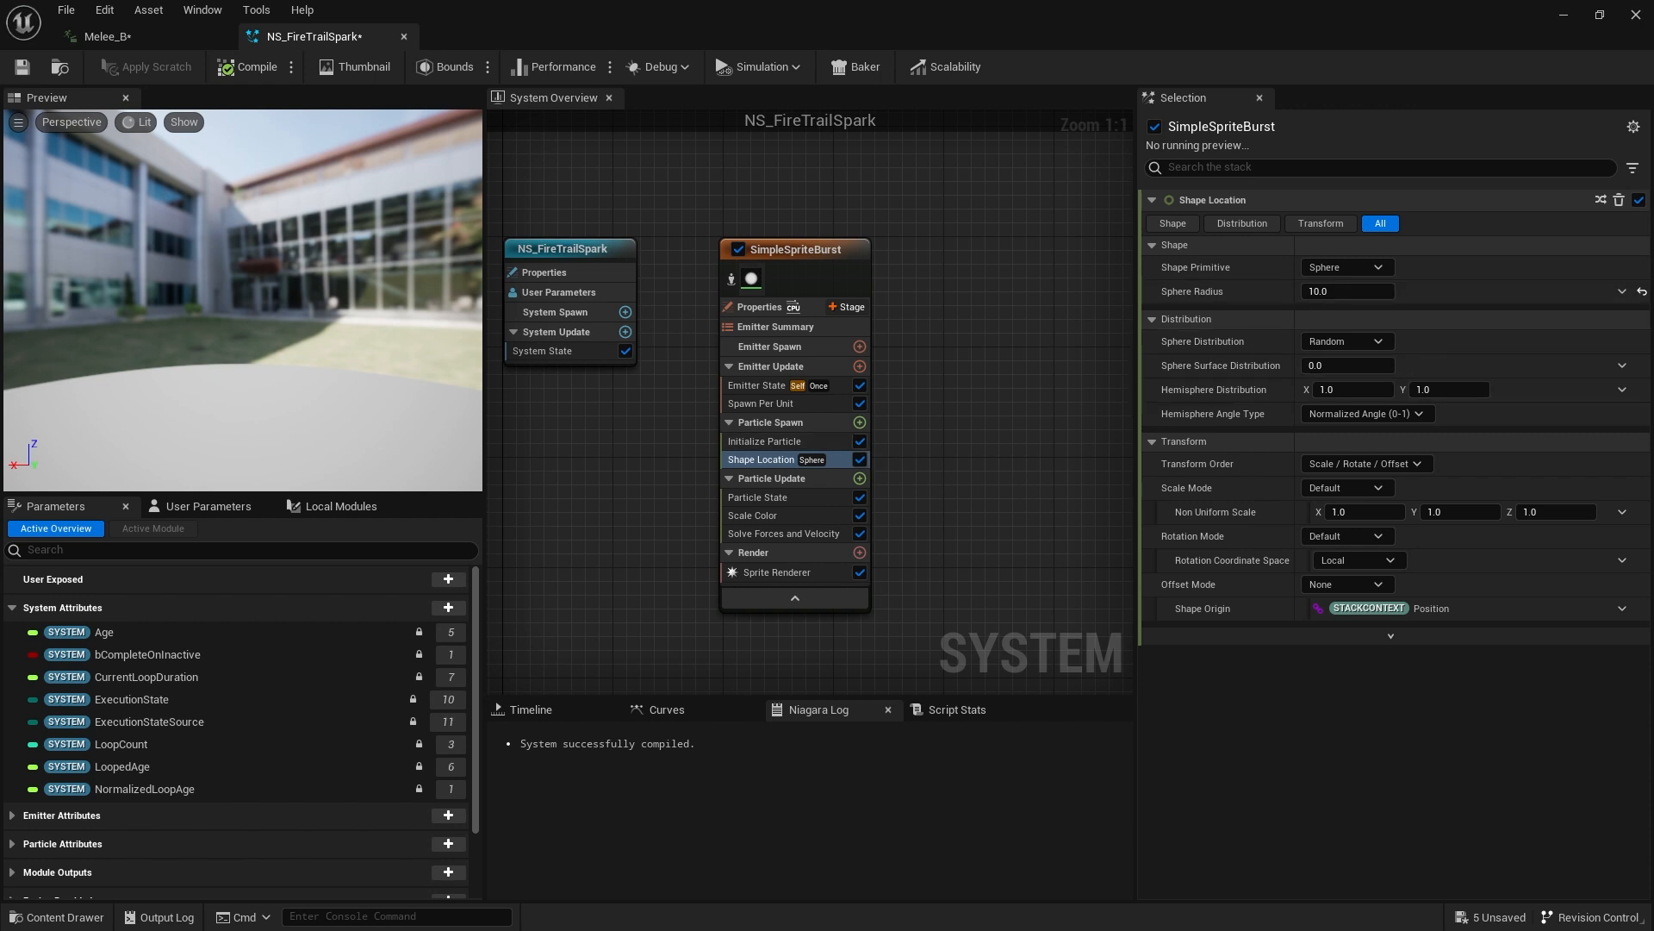
{"action": "left_click", "coordinate": [832, 422]}
{"action": "left_click", "coordinate": [859, 422]}
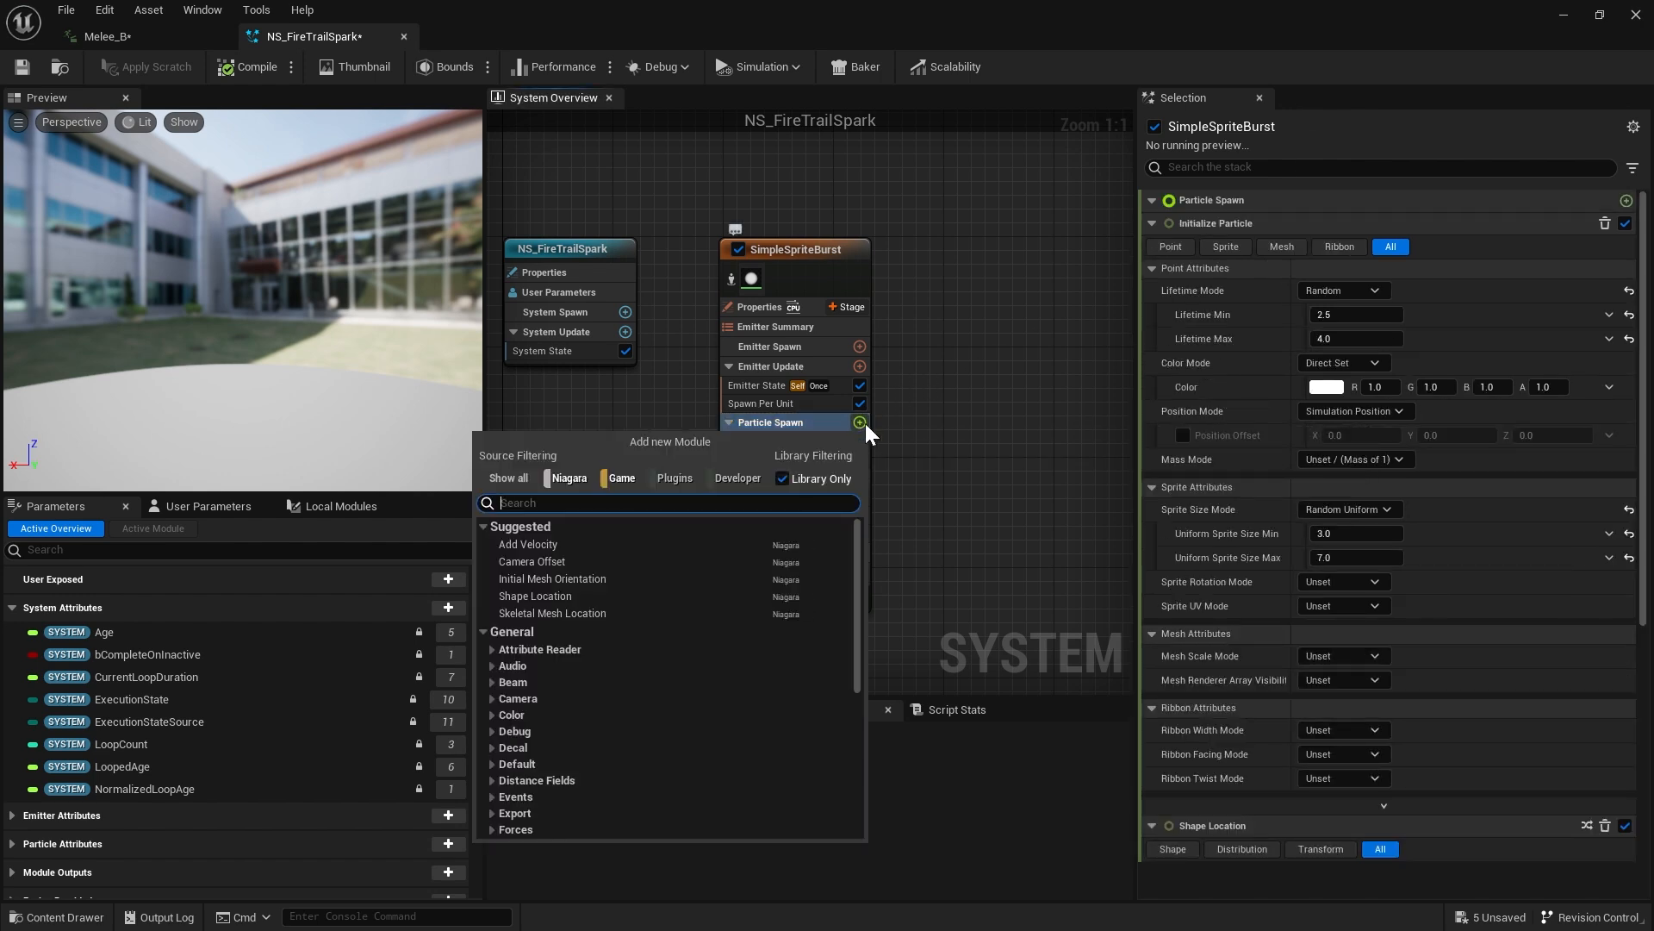
{"action": "left_click", "coordinate": [926, 421]}
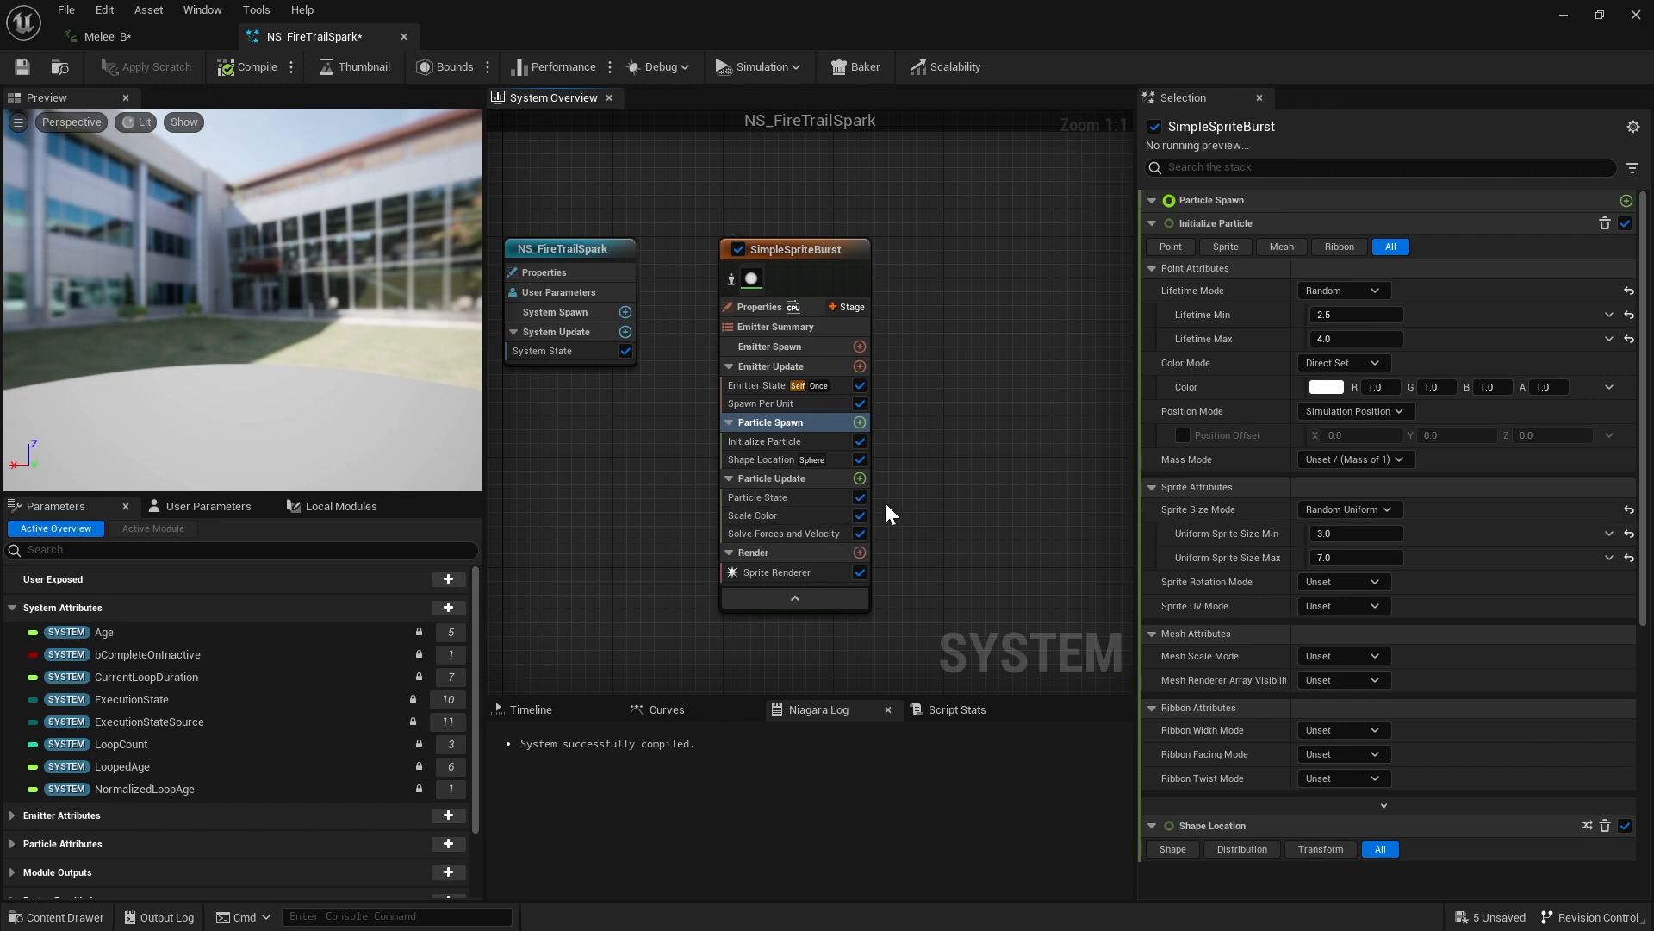
{"action": "mouse_move", "coordinate": [818, 512]}
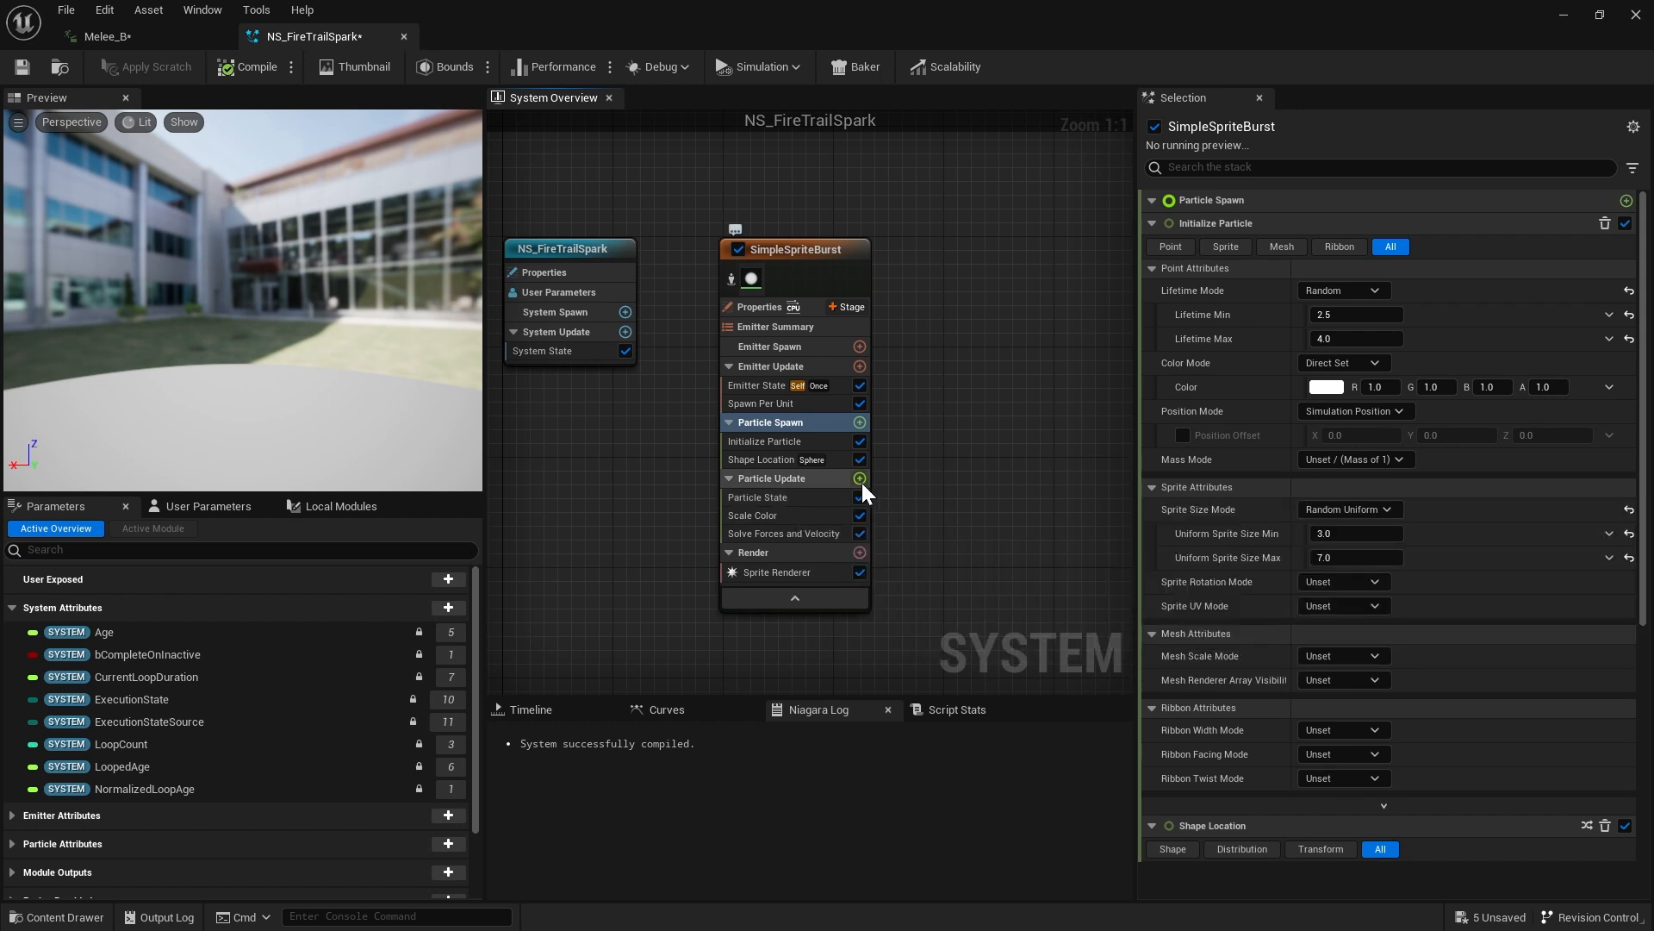
{"action": "left_click", "coordinate": [861, 478]}
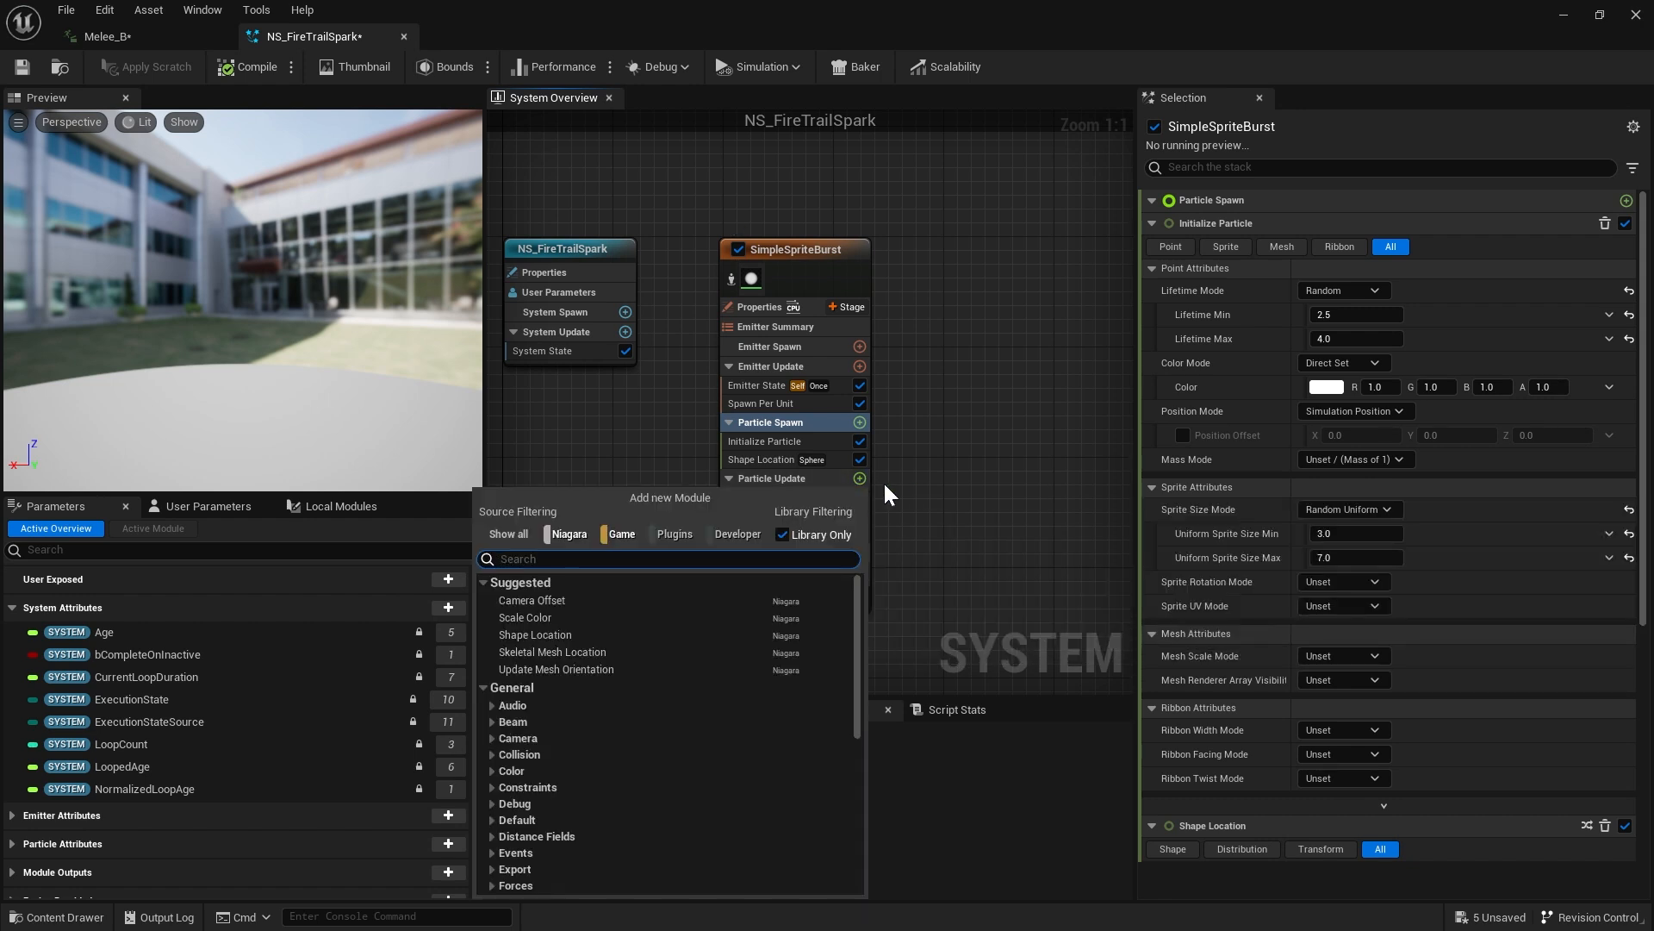
{"action": "type", "text": "force"}
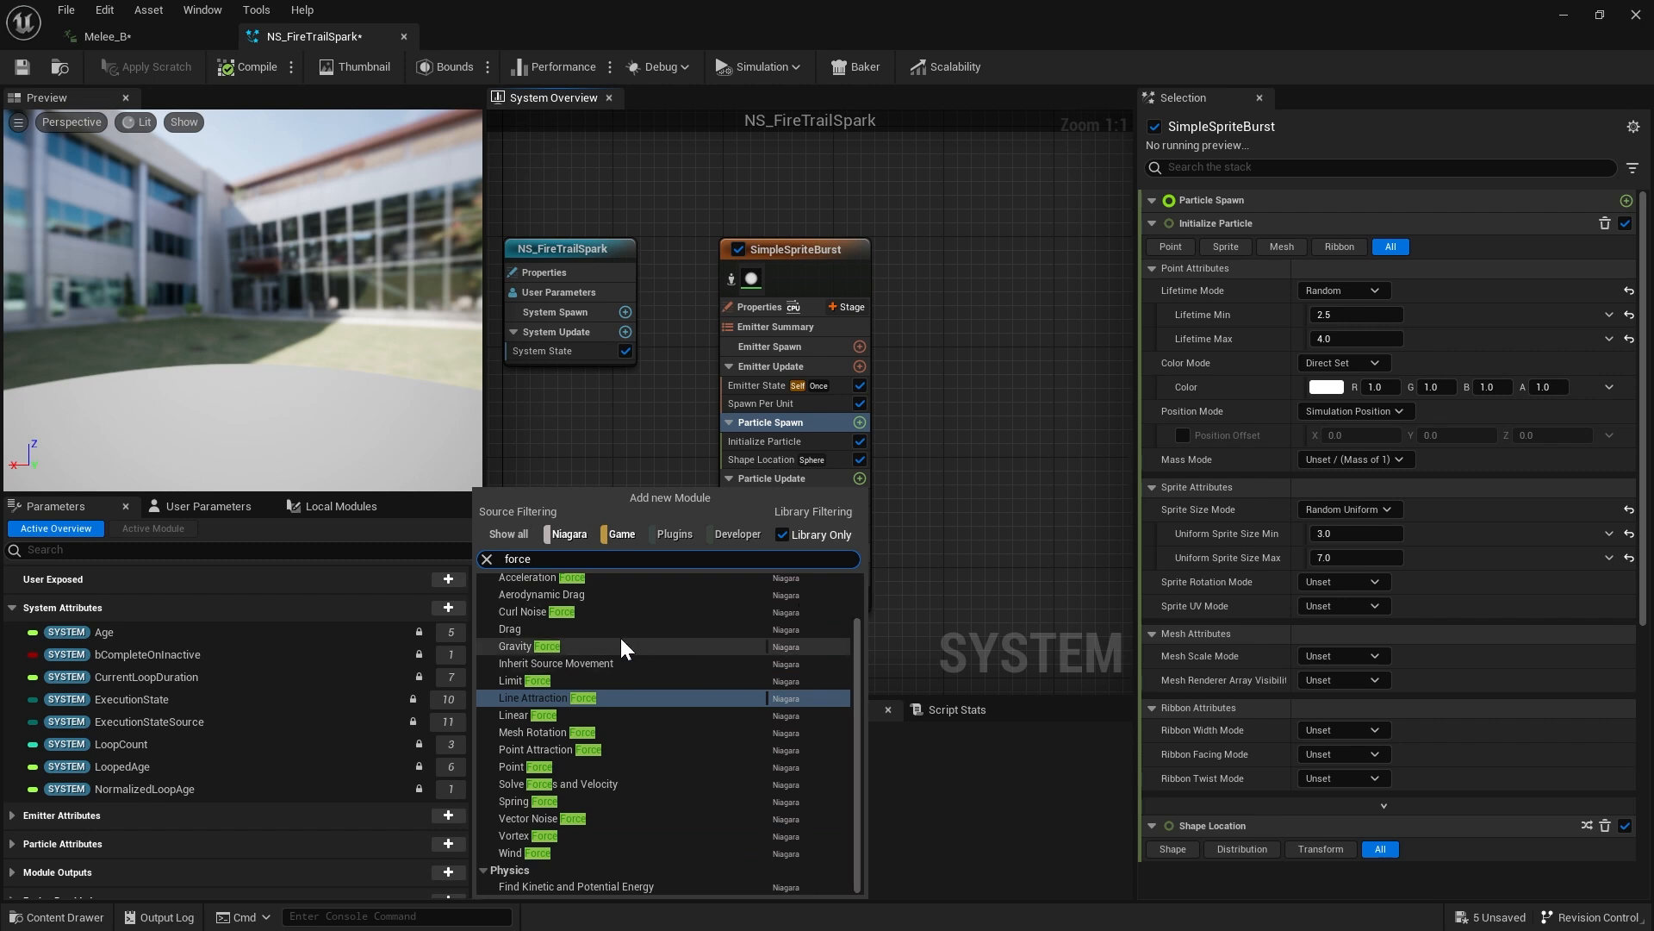
{"action": "left_click", "coordinate": [596, 613]}
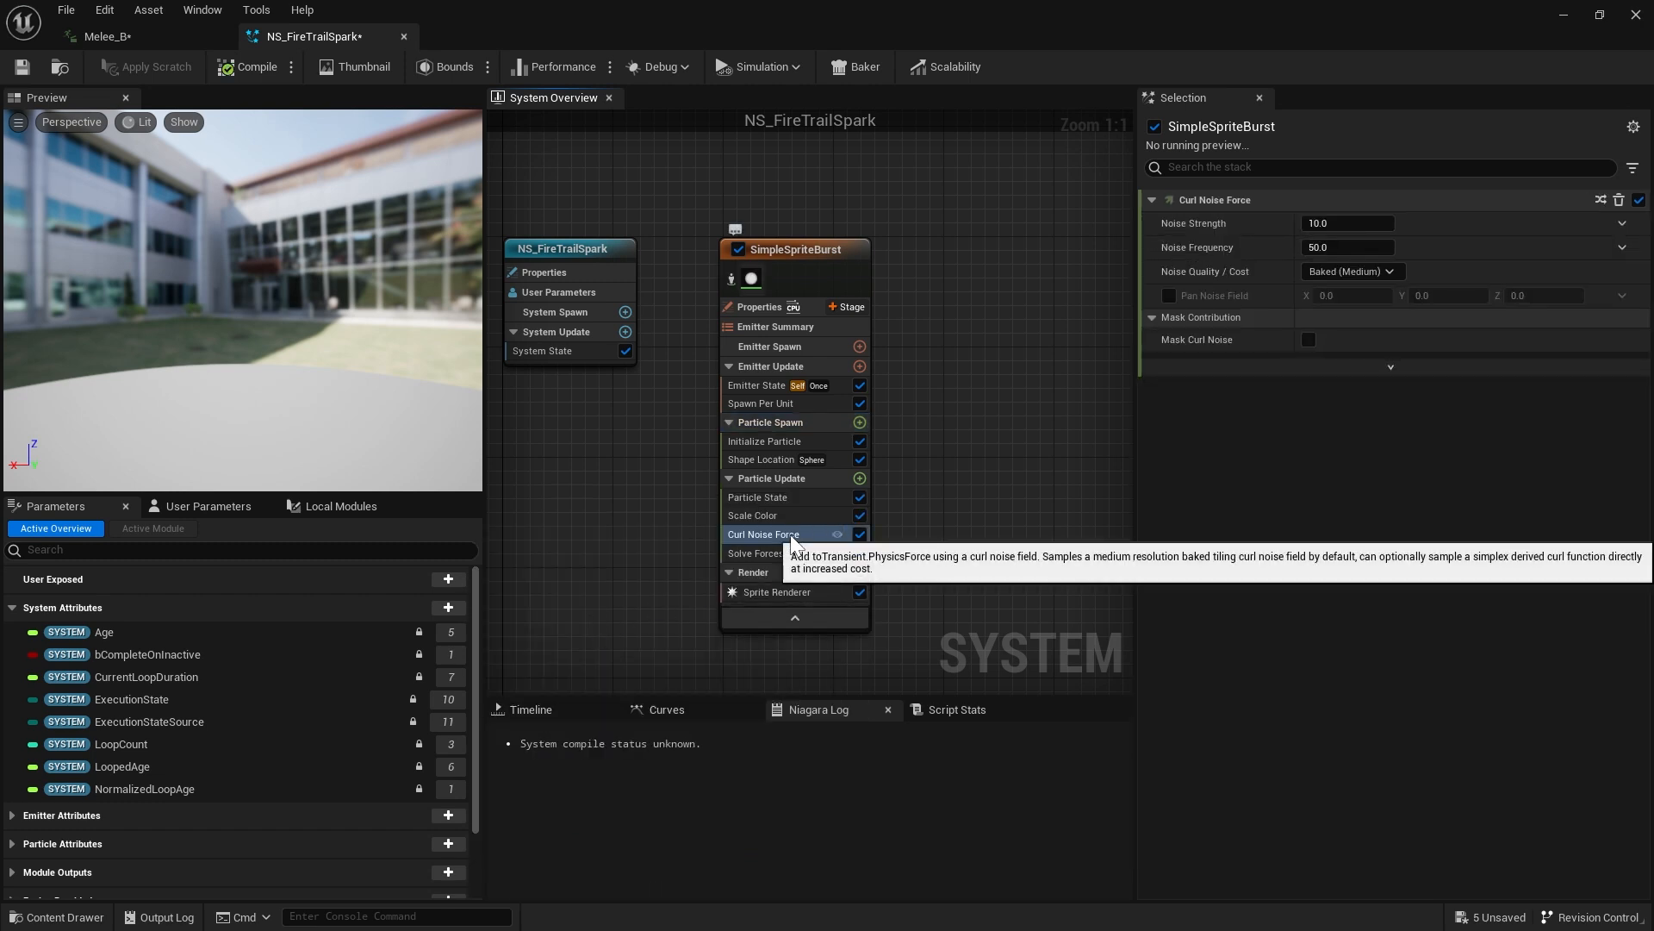
Set the Curl Noise Force module's Noise Strength to 500.0 and check the spark motion in Melee_B
{"action": "left_click", "coordinate": [1331, 224]}
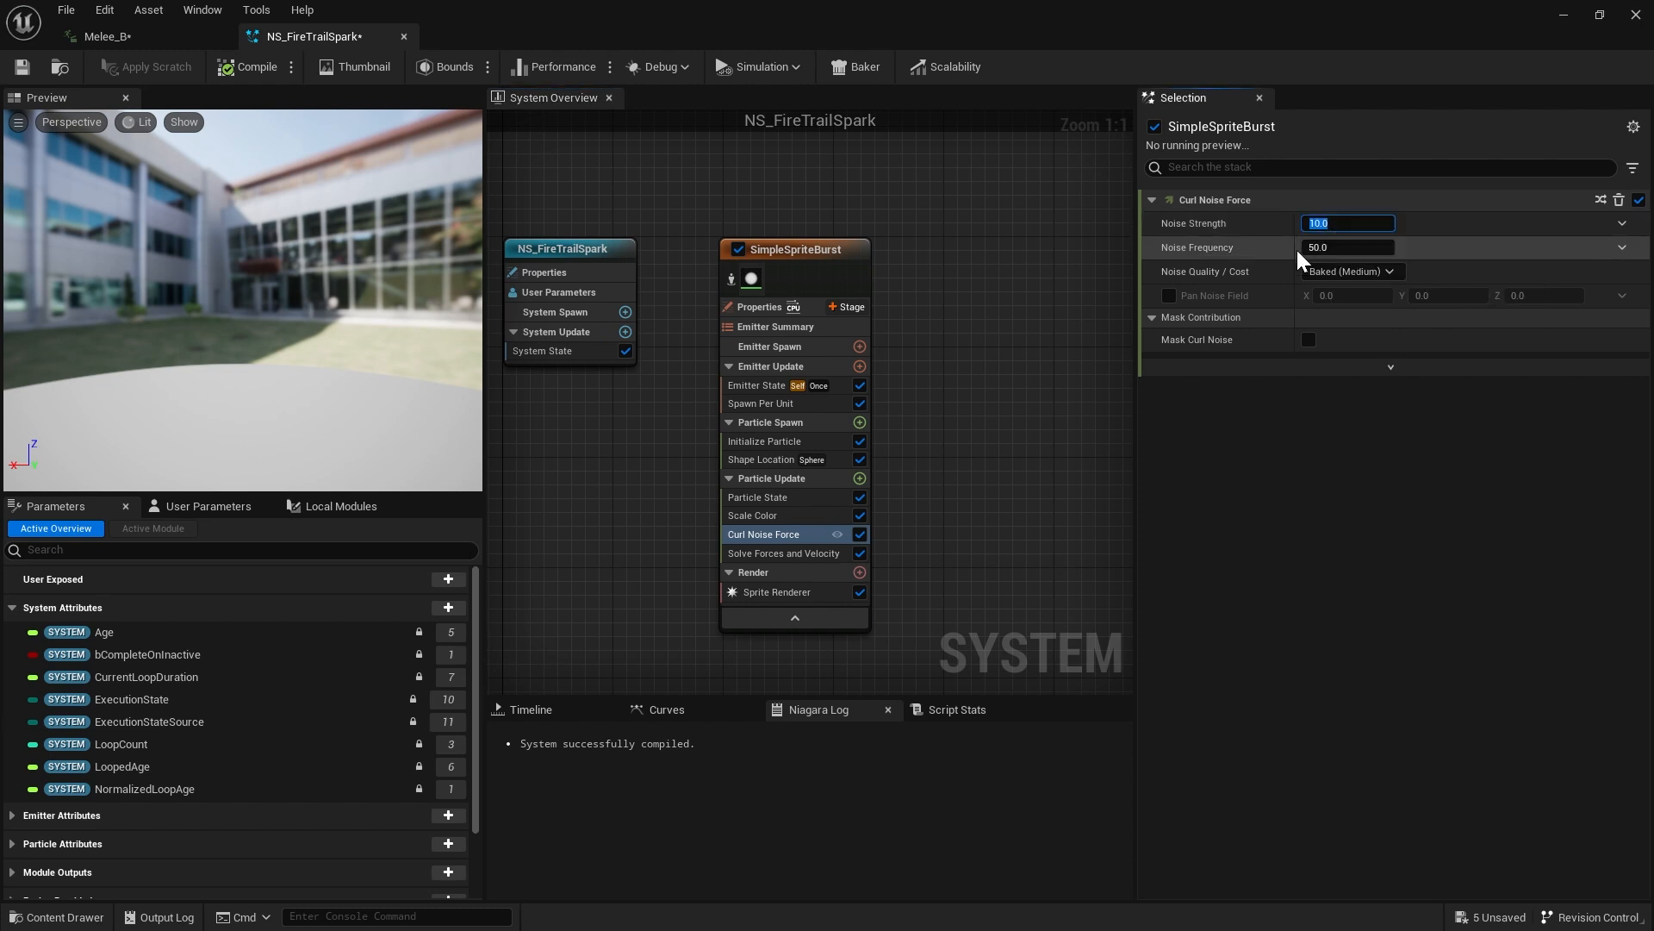
{"action": "type", "text": "1"}
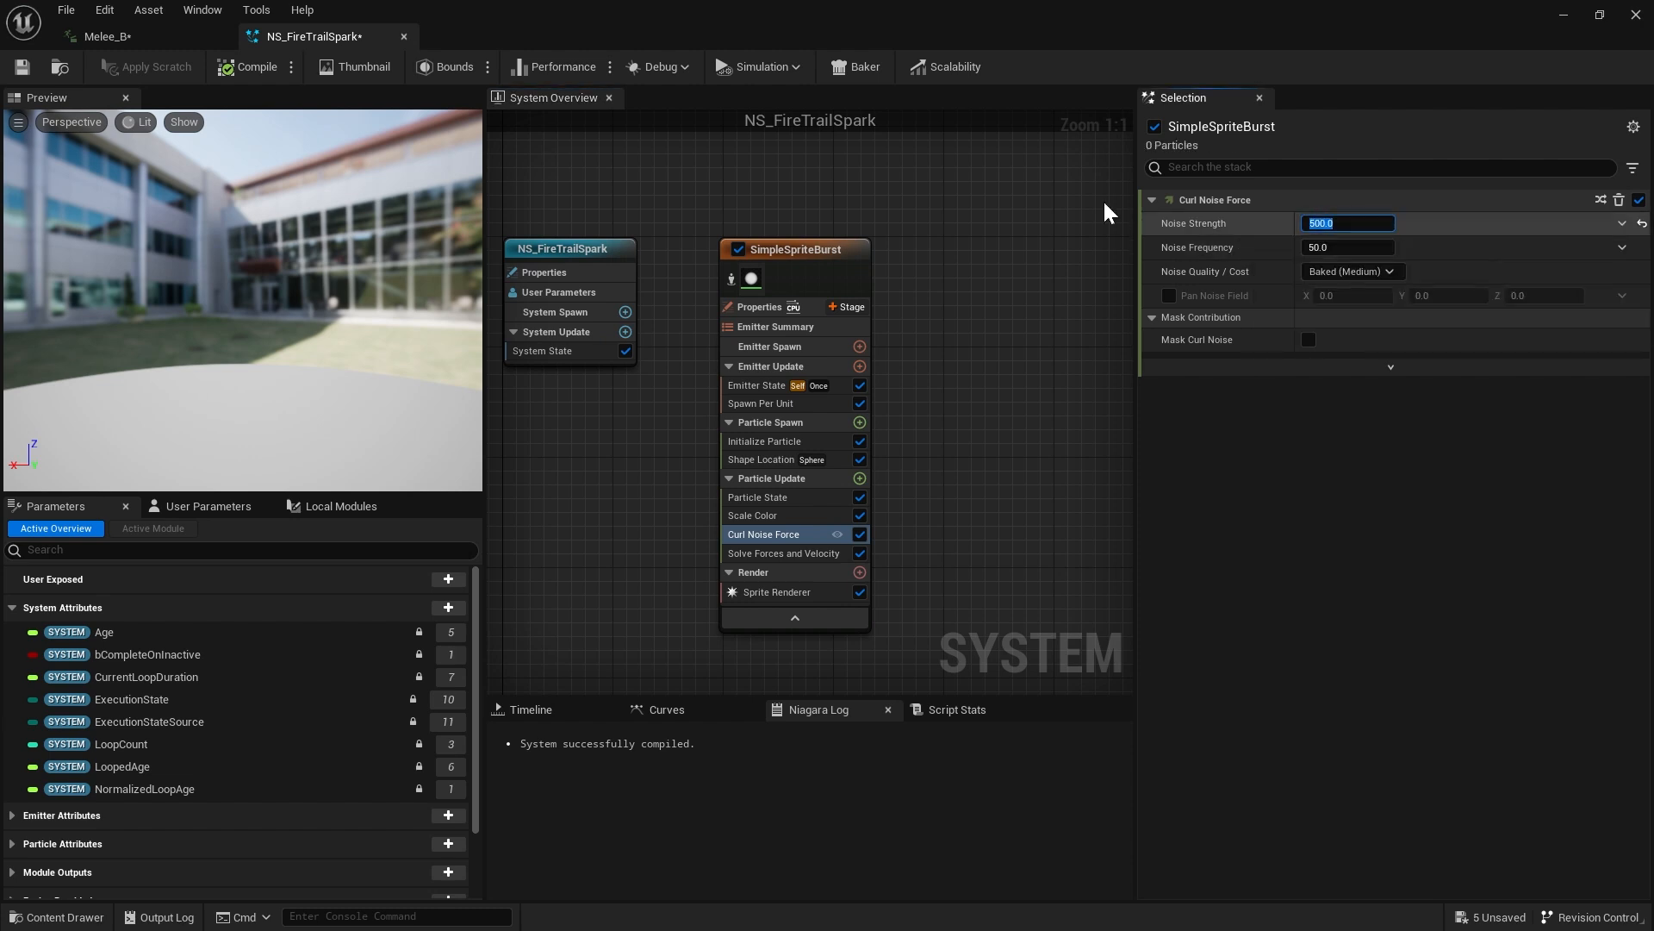
{"action": "left_click", "coordinate": [107, 36]}
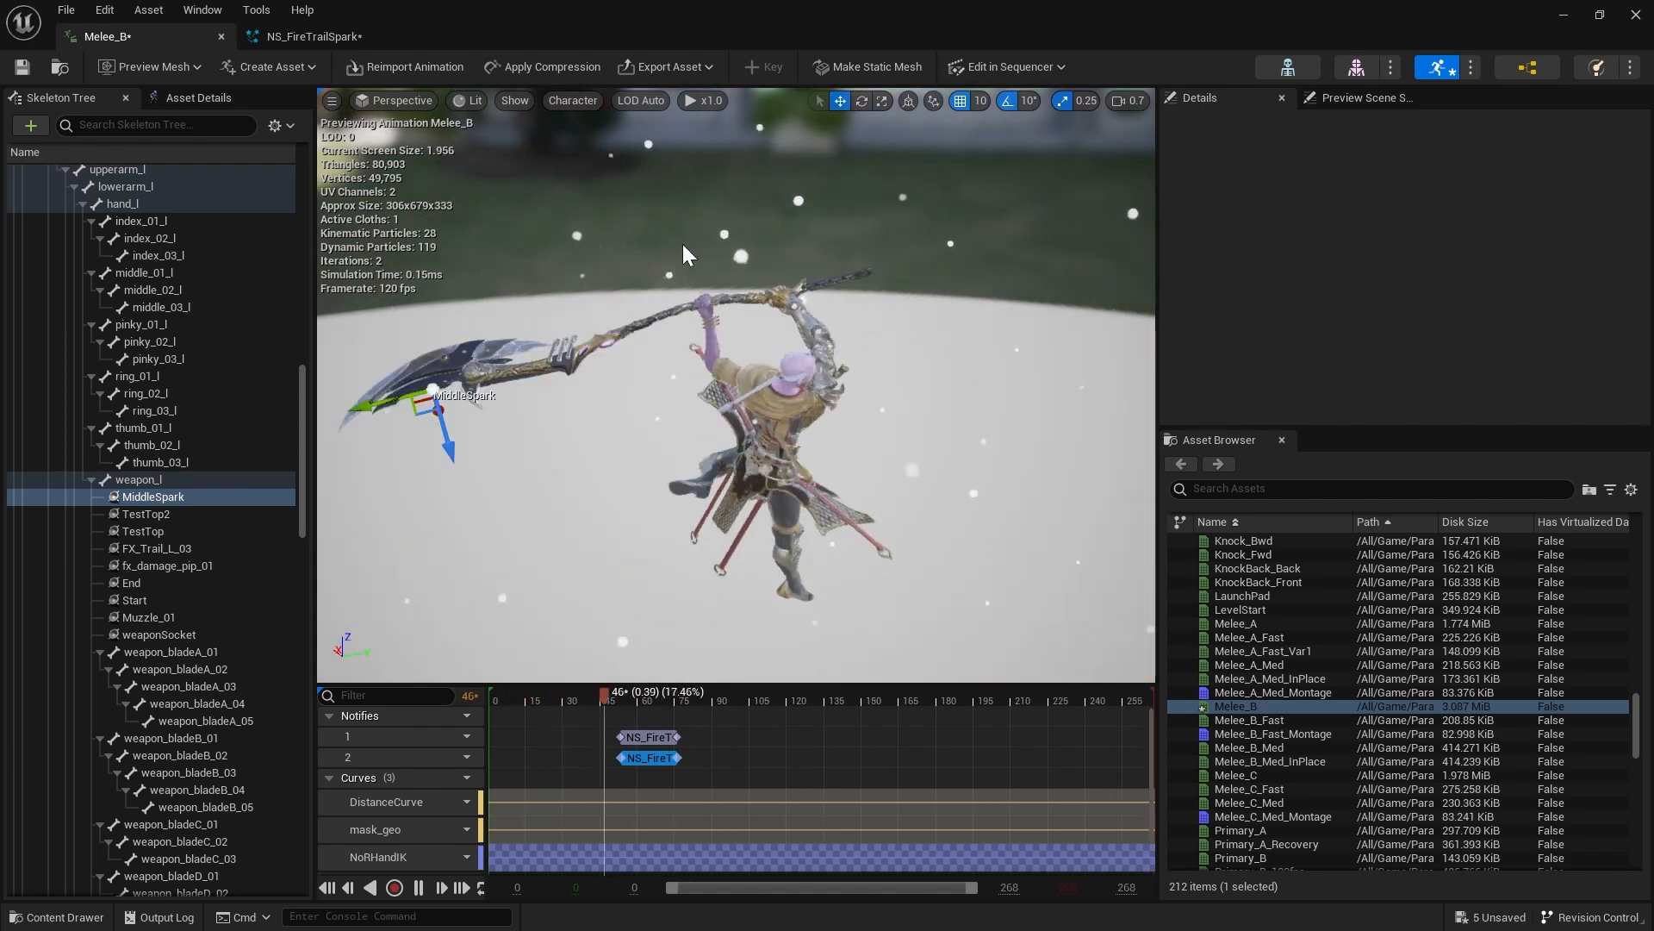
Raise the Curl Noise Force module's Noise Strength to 2000.0 and check the sparks again in Melee_B
{"action": "left_click", "coordinate": [317, 40]}
{"action": "left_click", "coordinate": [1339, 222]}
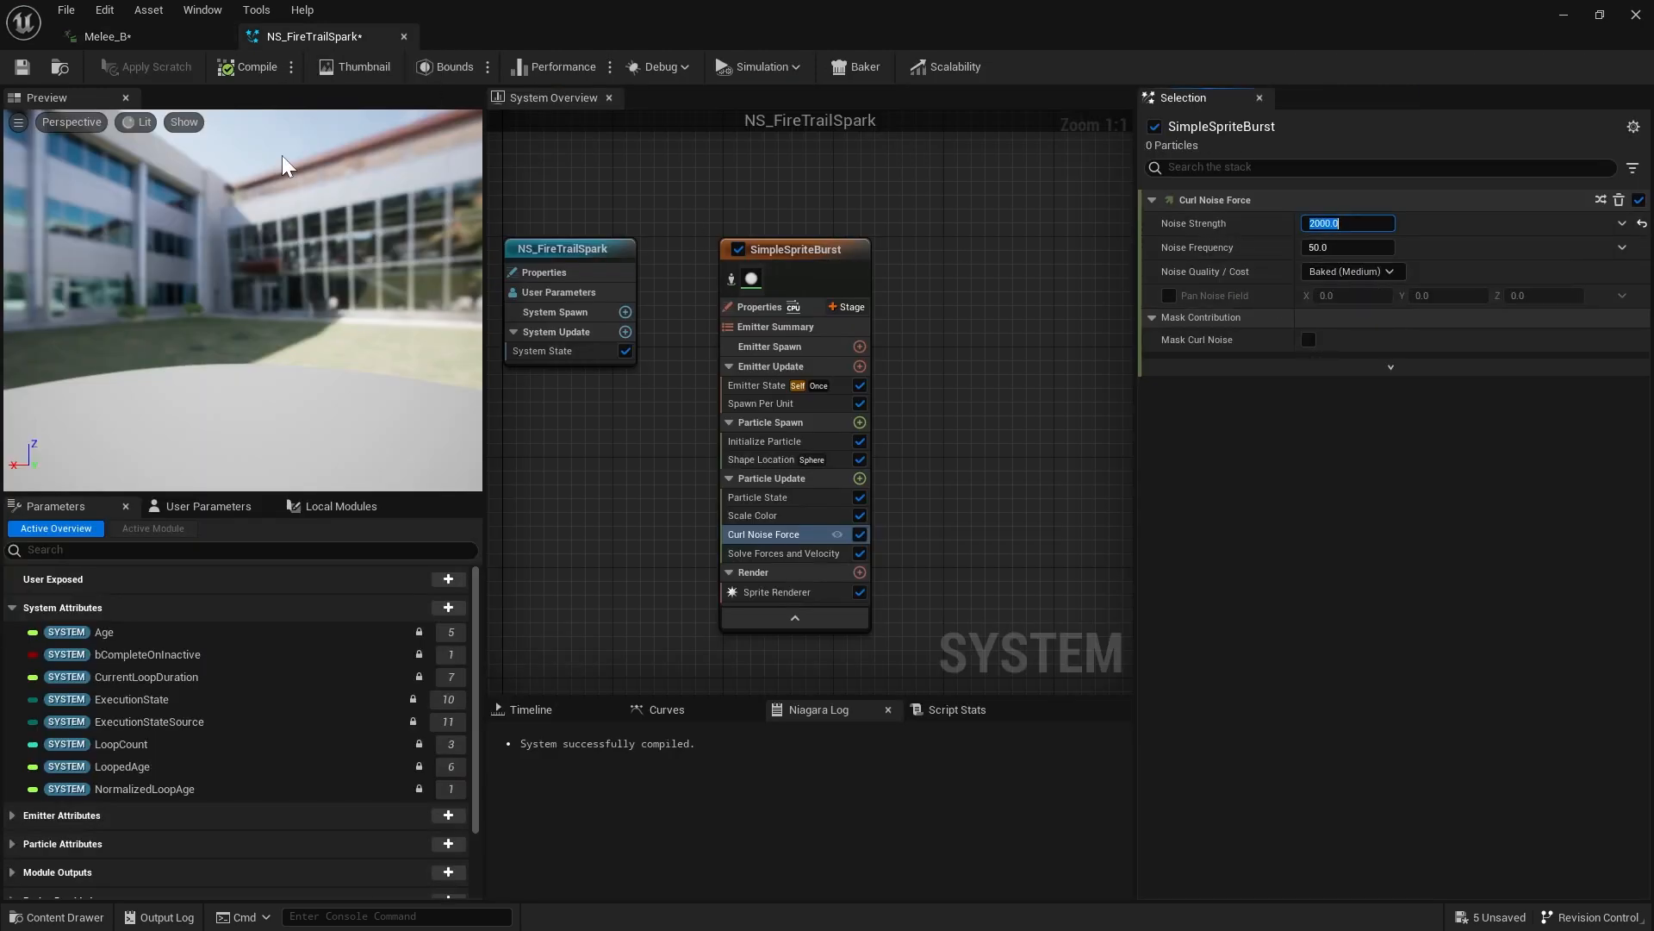
{"action": "left_click", "coordinate": [188, 35]}
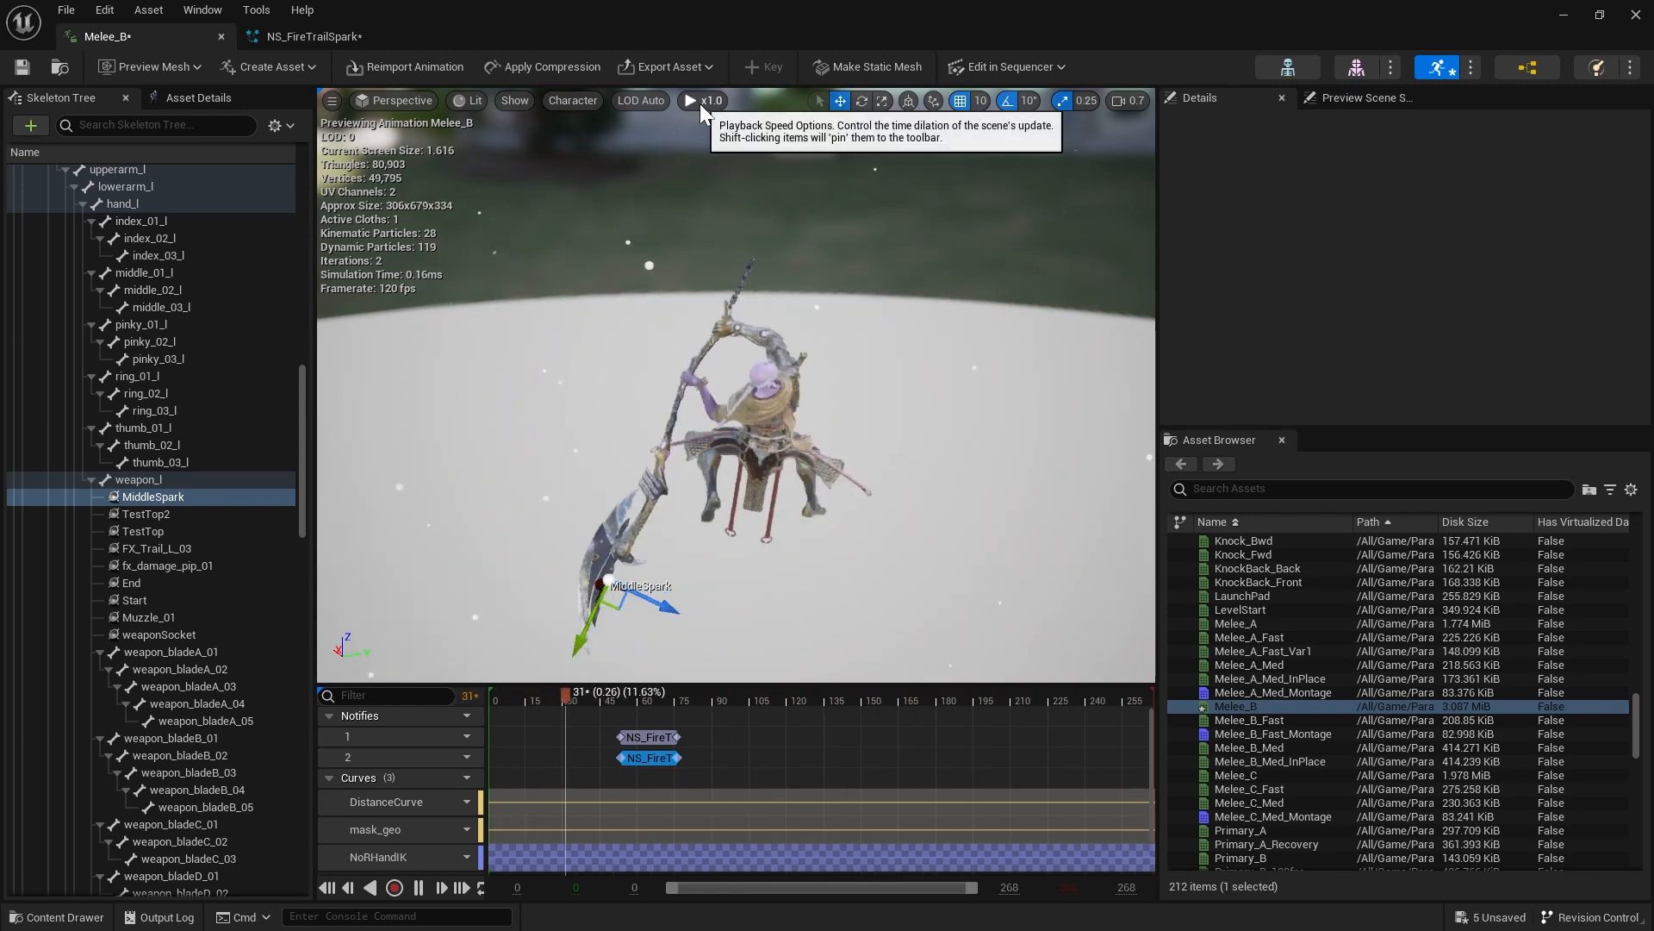
Delete the Curl Noise Force module from the emitter's Particle Update group in NS_FireTrailSpark
{"action": "left_click", "coordinate": [318, 39]}
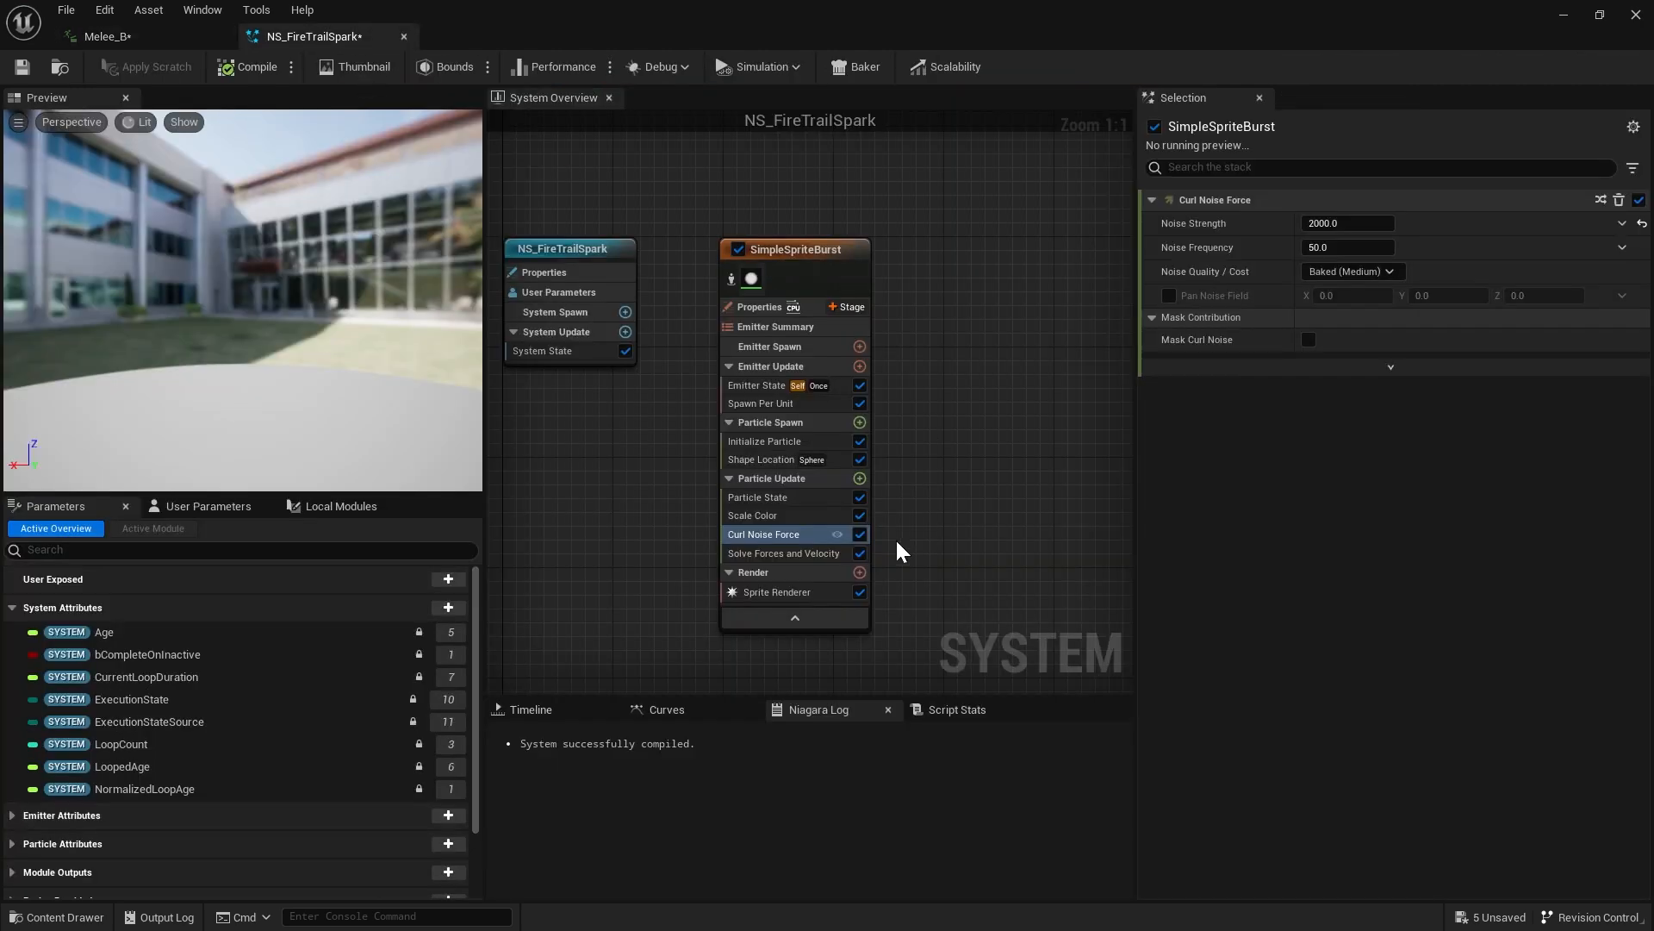
{"action": "key", "text": "Delete"}
{"action": "left_click", "coordinate": [859, 423]}
{"action": "key", "text": "Escape"}
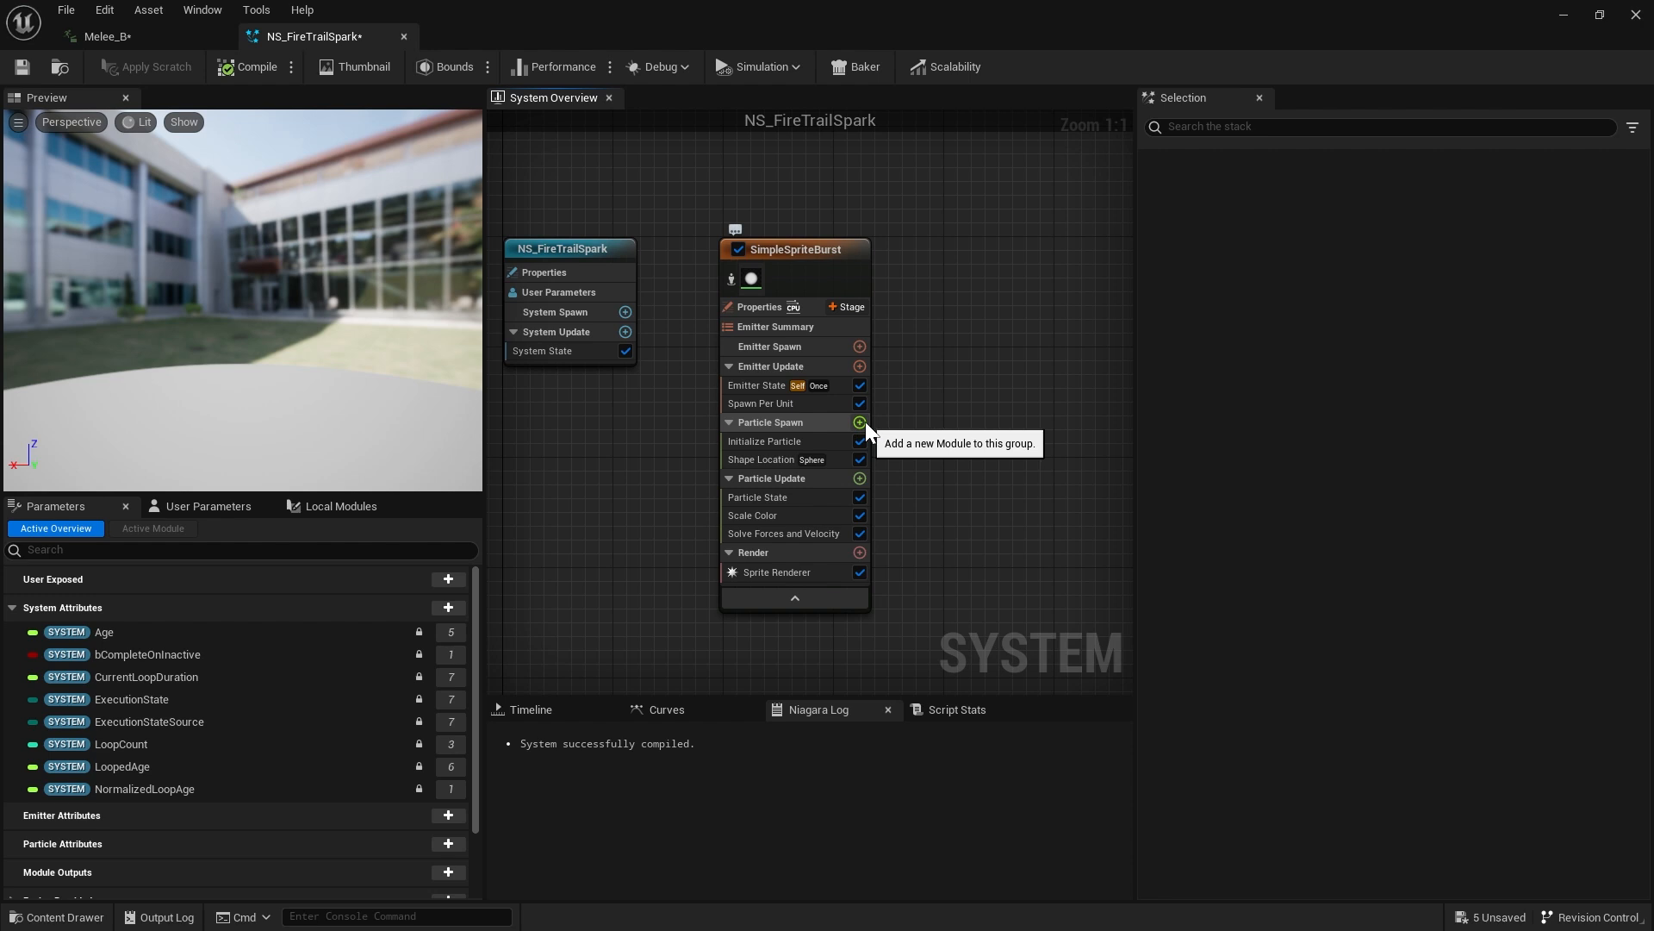
Add an Add Velocity module to the emitter's Particle Spawn group and check how the sparks move in Melee_B
{"action": "left_click", "coordinate": [862, 423]}
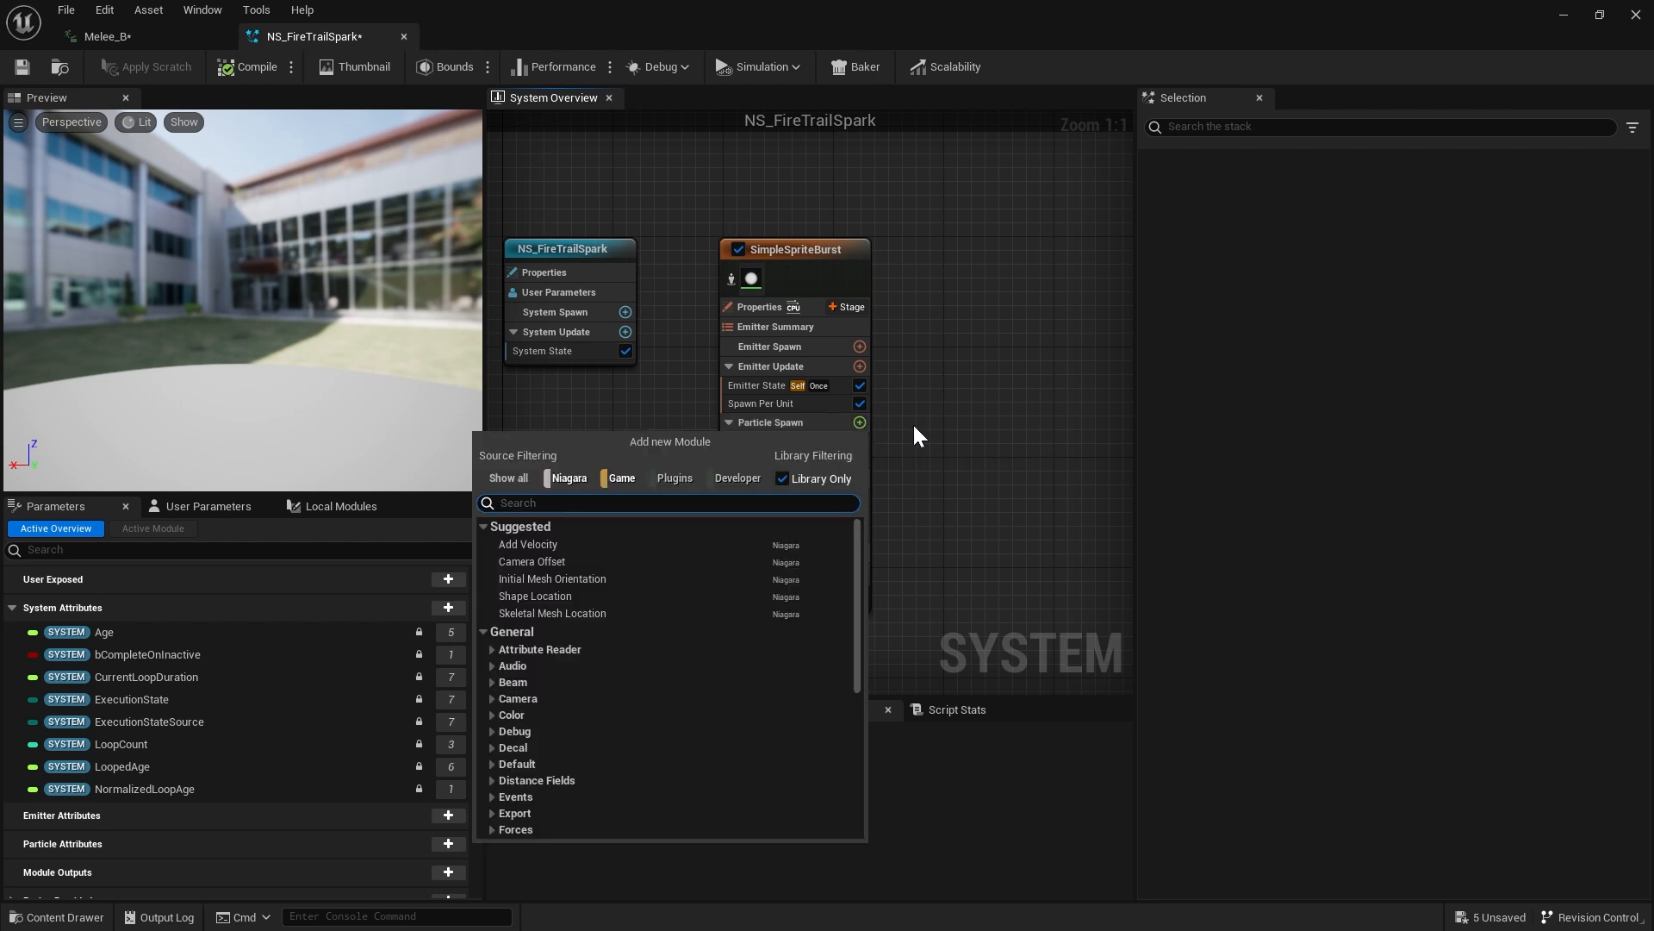
{"action": "type", "text": "velocity"}
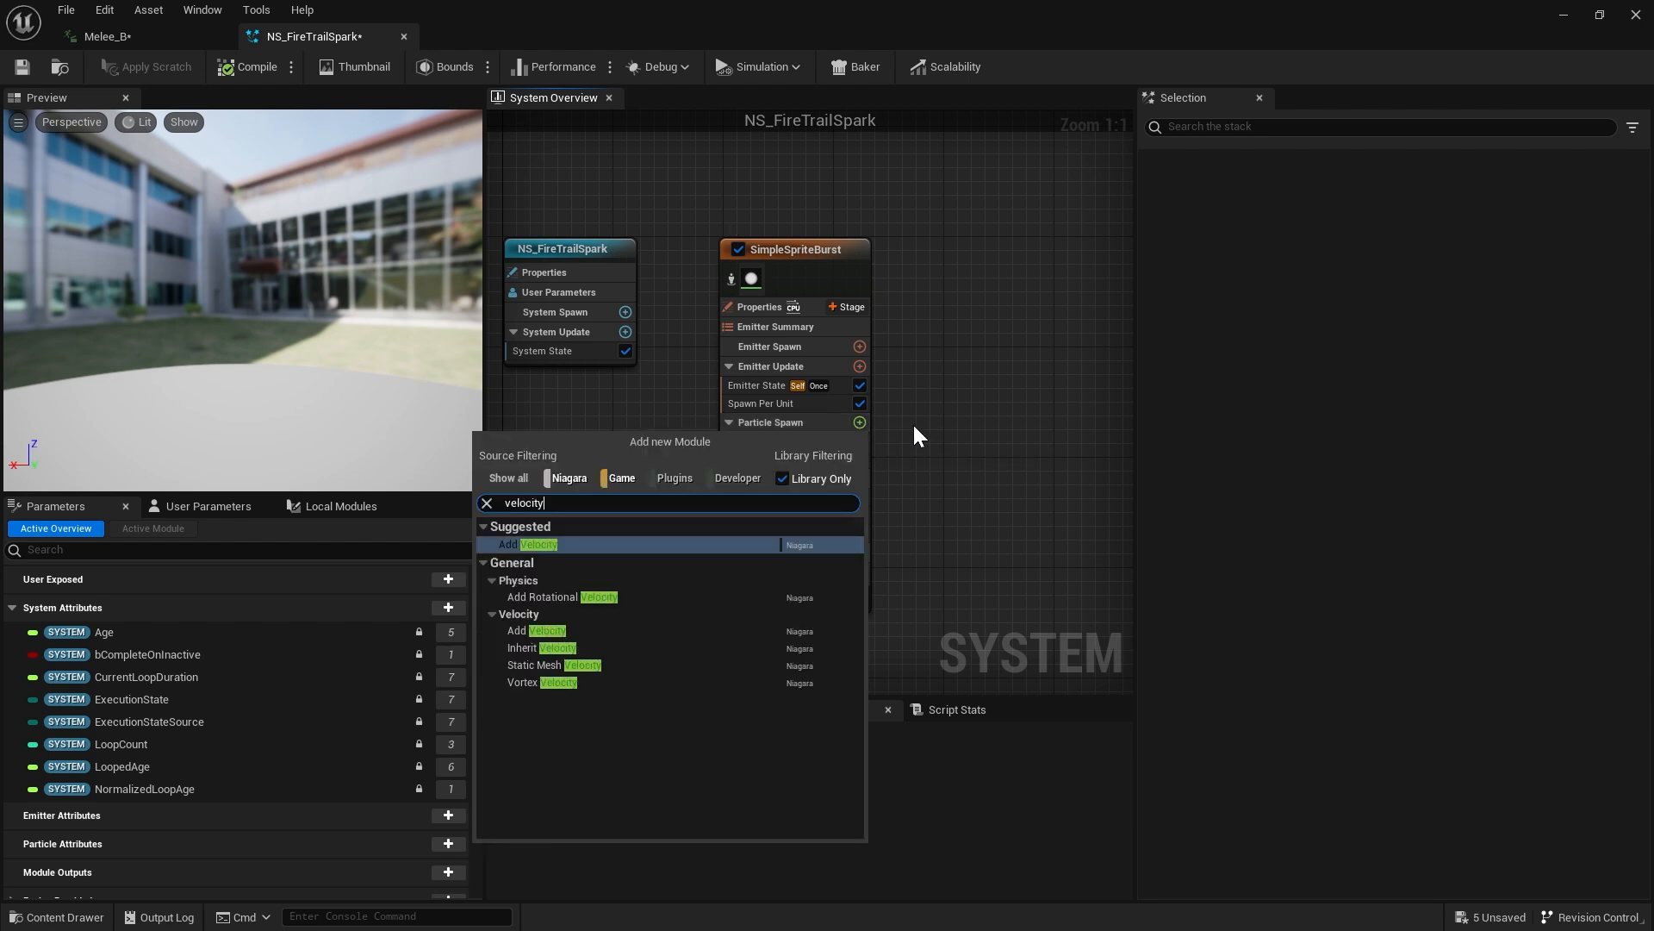
{"action": "left_click", "coordinate": [551, 543]}
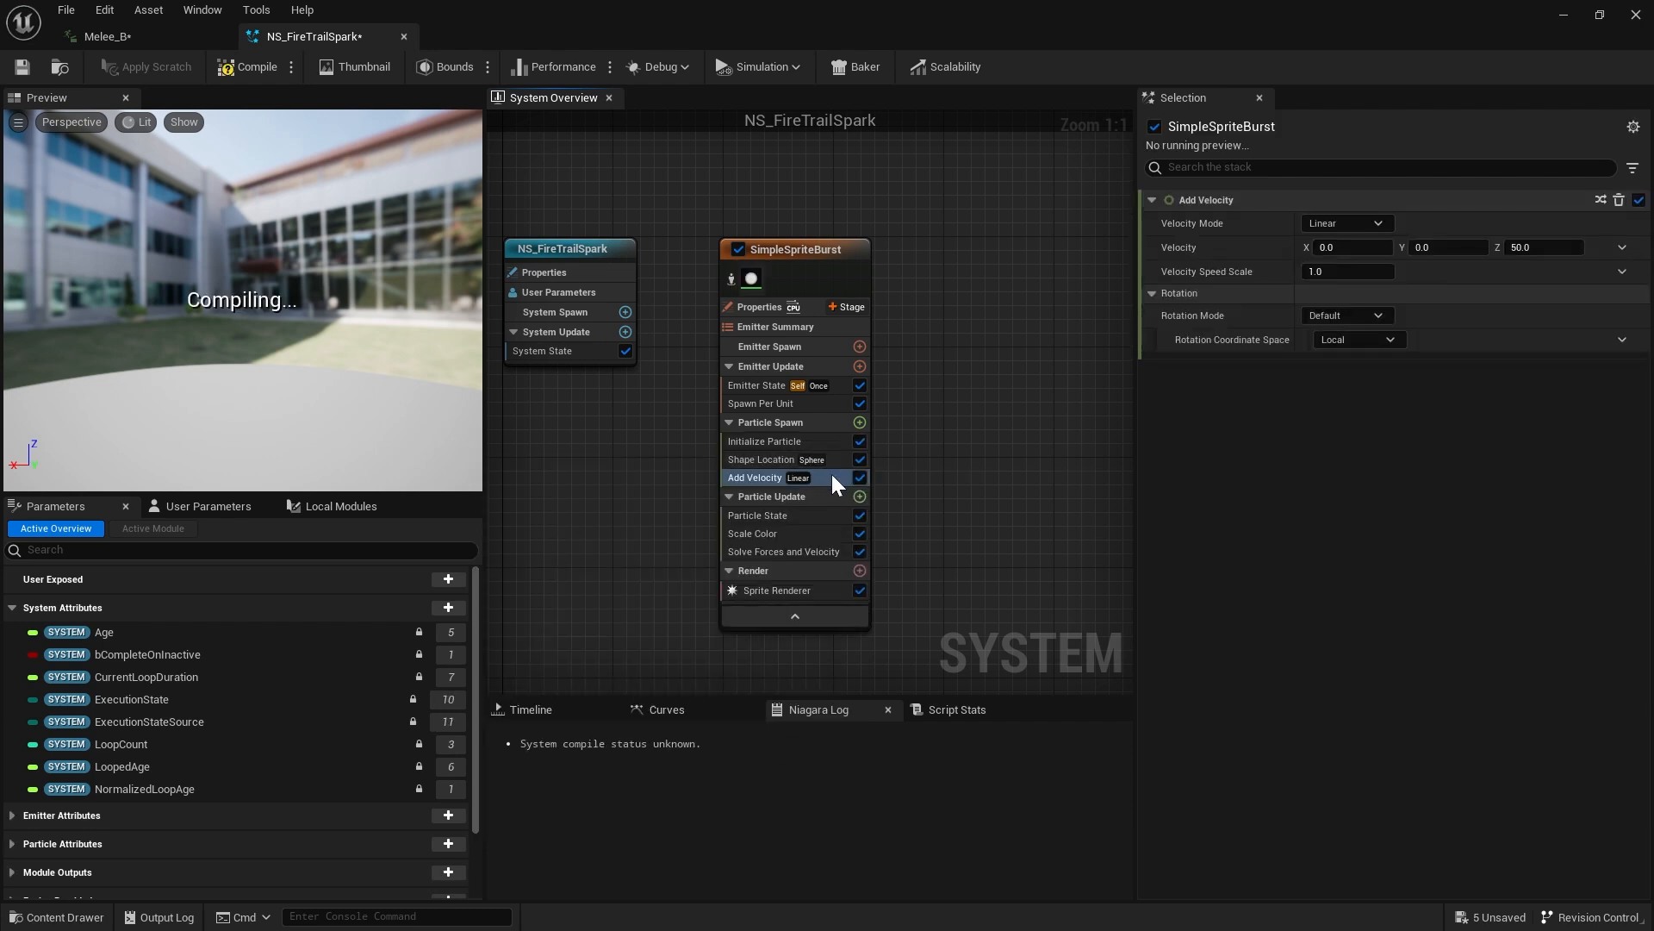
{"action": "right_click_drag", "start_coordinate": [960, 438], "coordinate": [913, 443]}
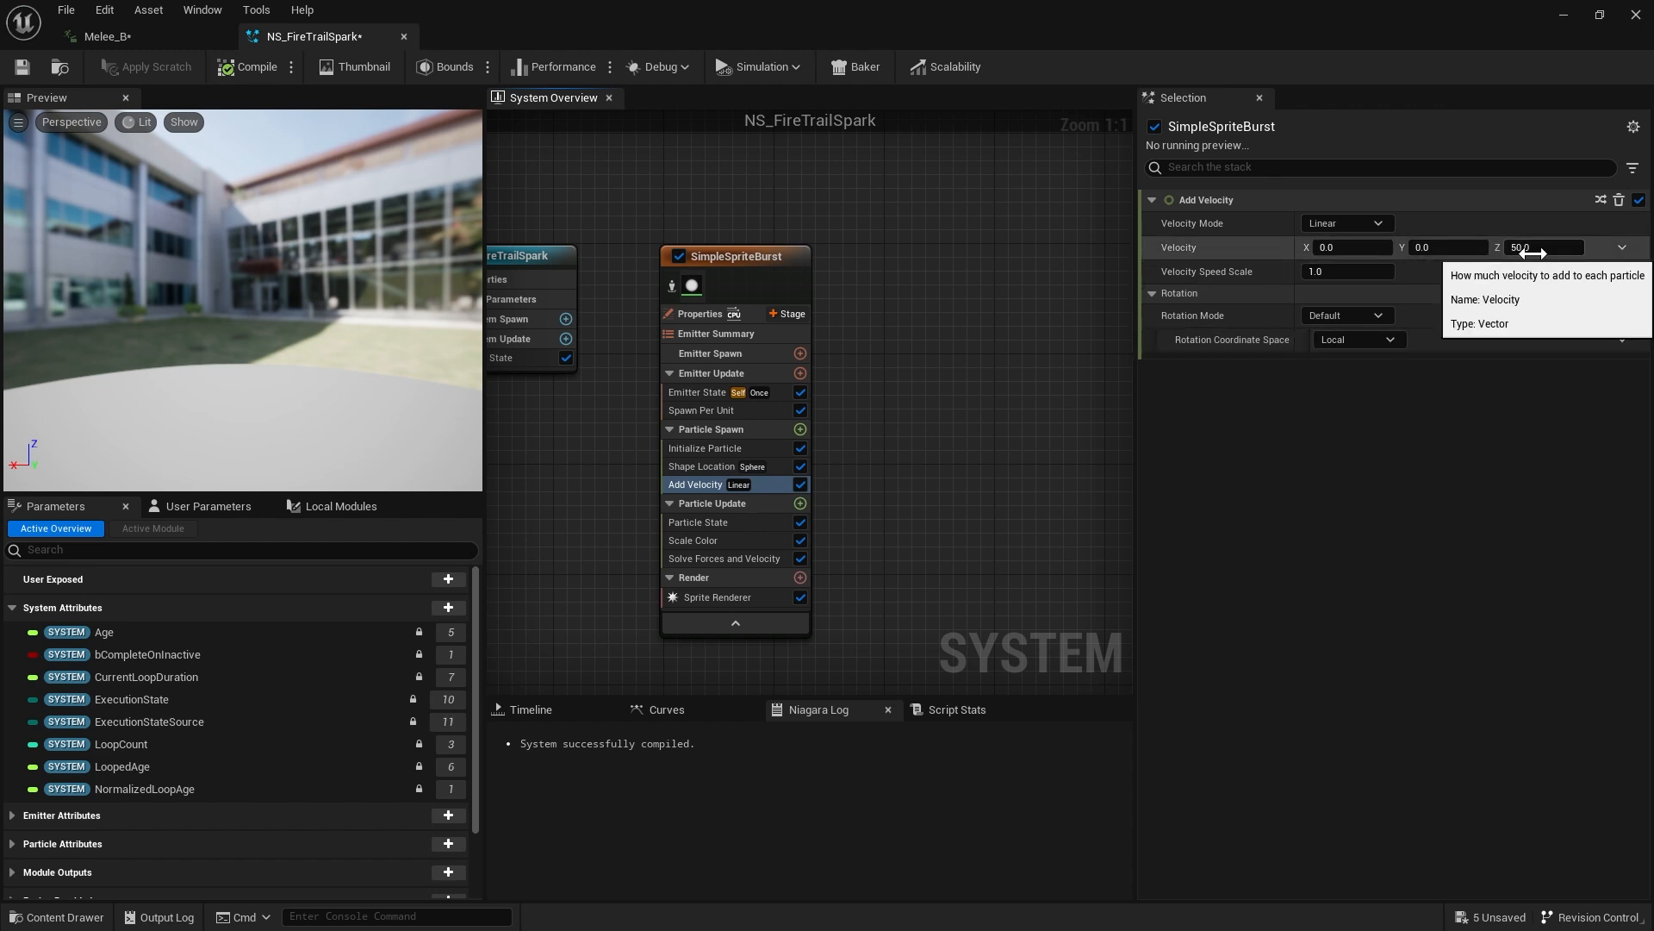
{"action": "left_click", "coordinate": [131, 35]}
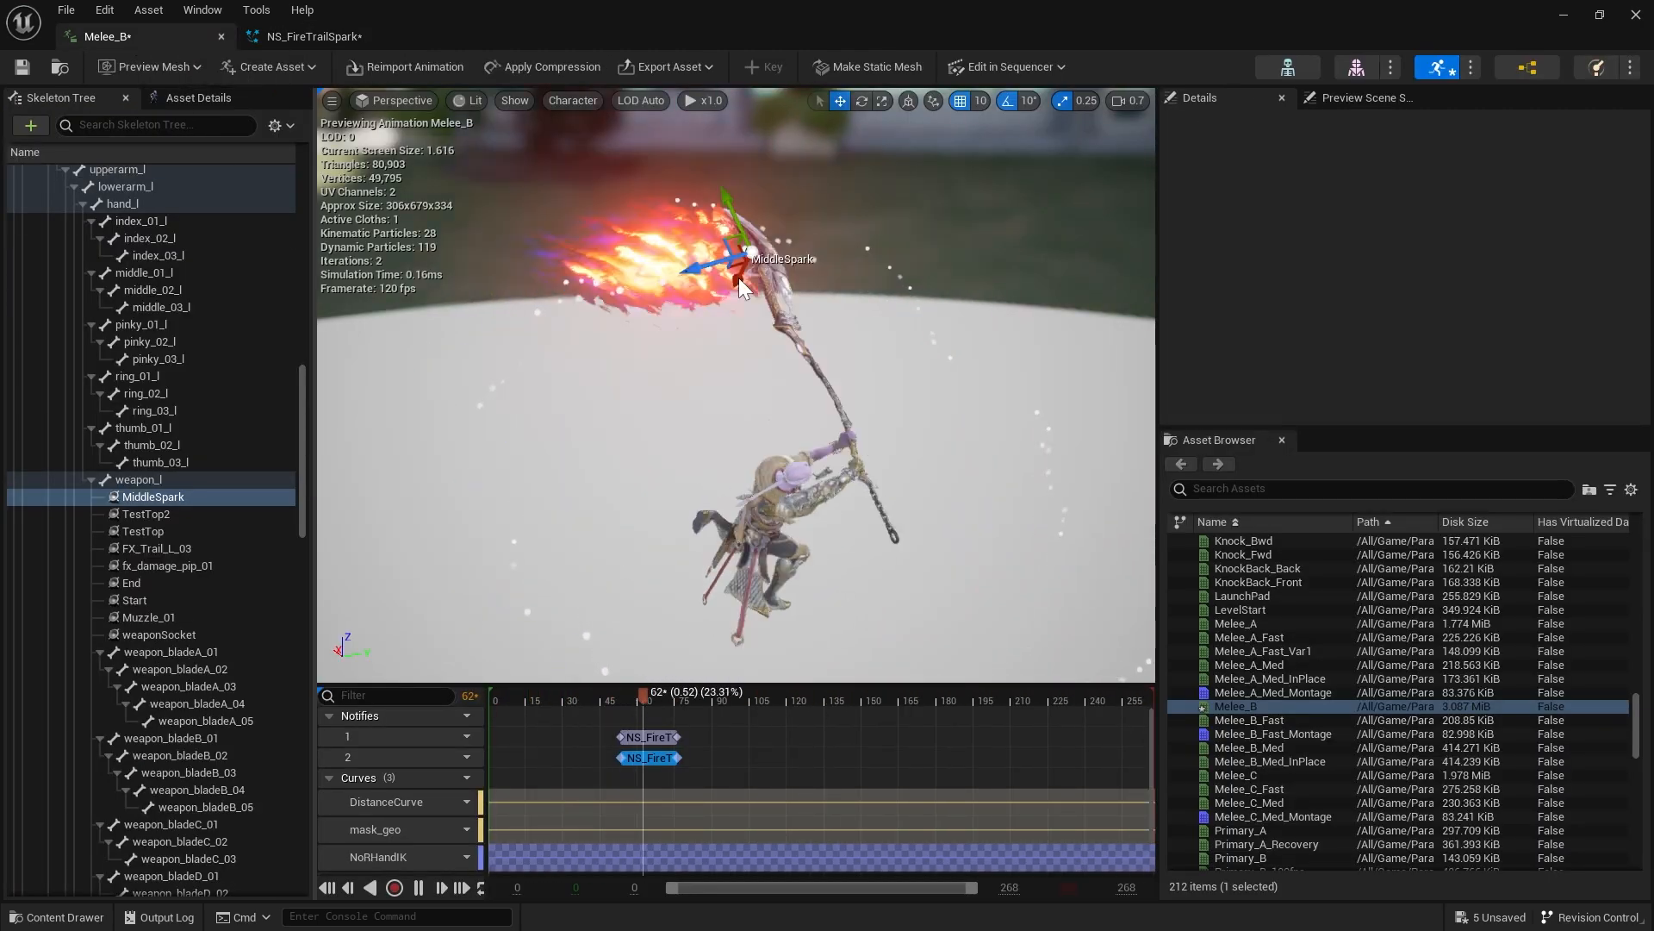
{"action": "left_click", "coordinate": [278, 31]}
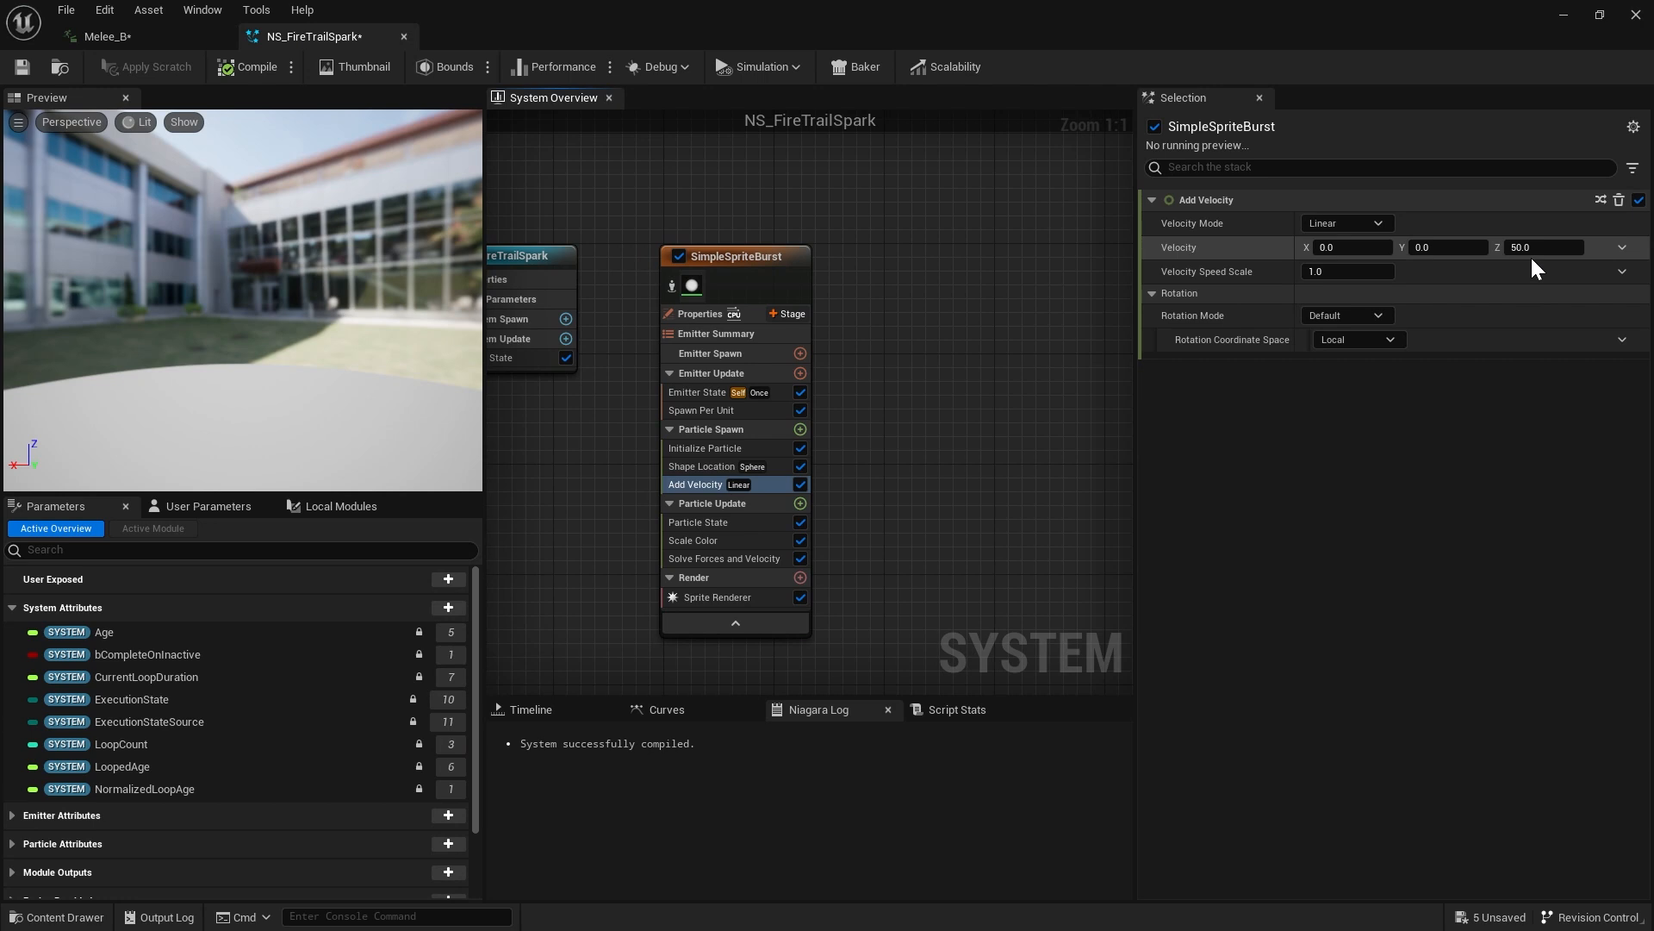
{"action": "left_click", "coordinate": [187, 38]}
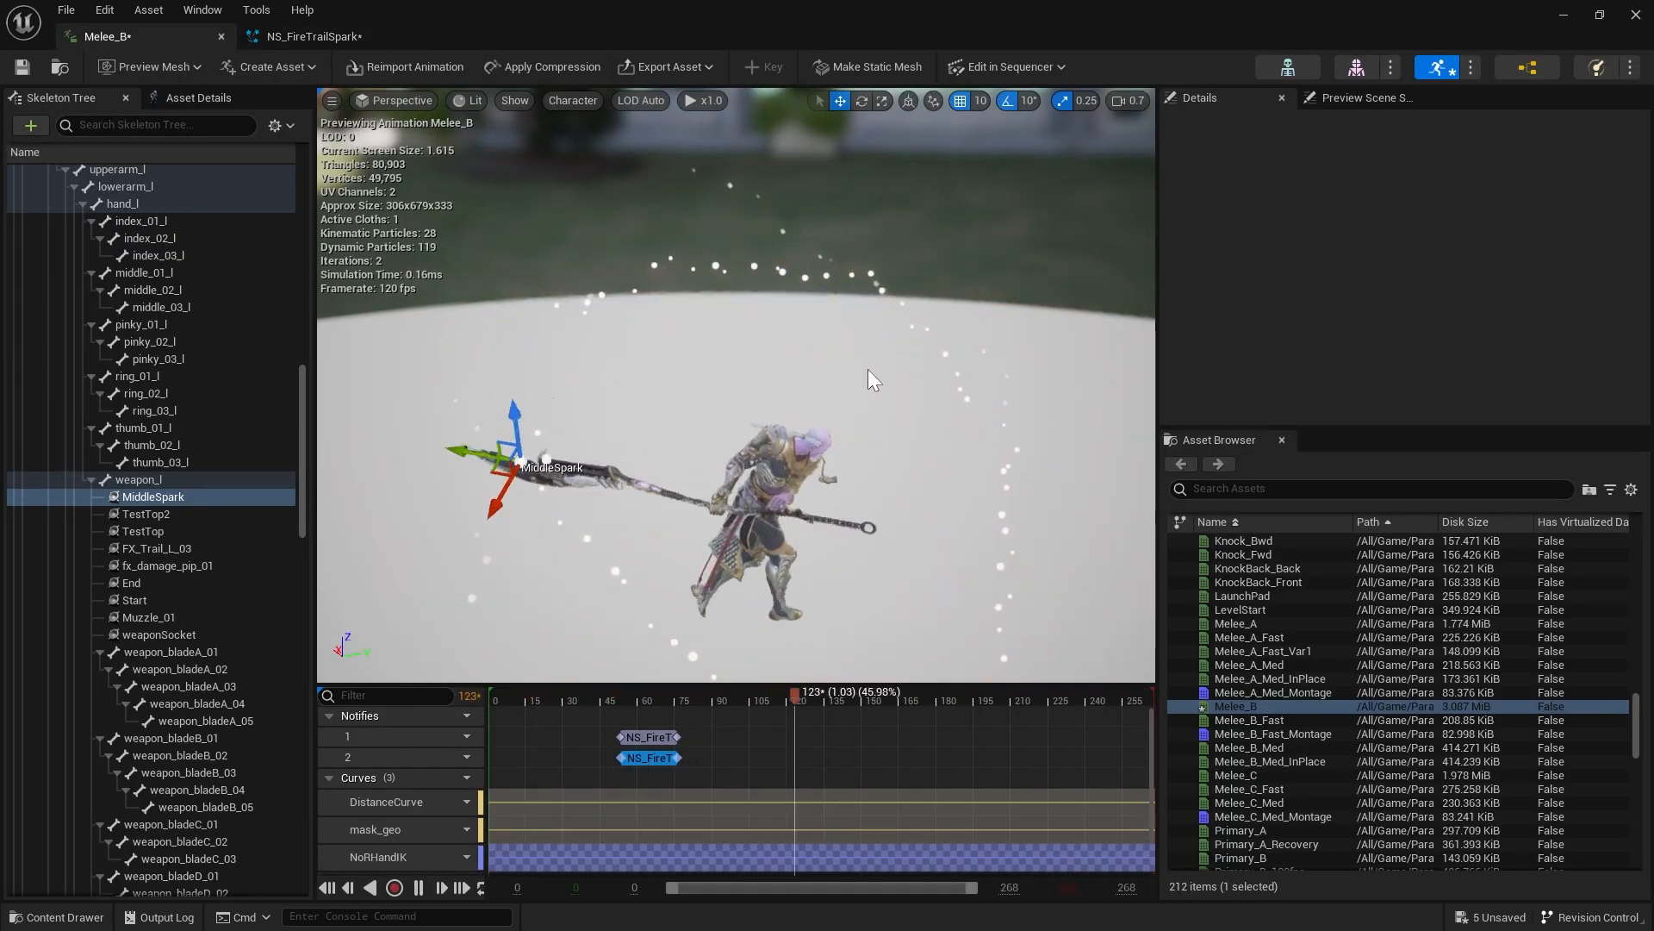
{"action": "right_click_drag", "start_coordinate": [867, 369], "coordinate": [827, 413]}
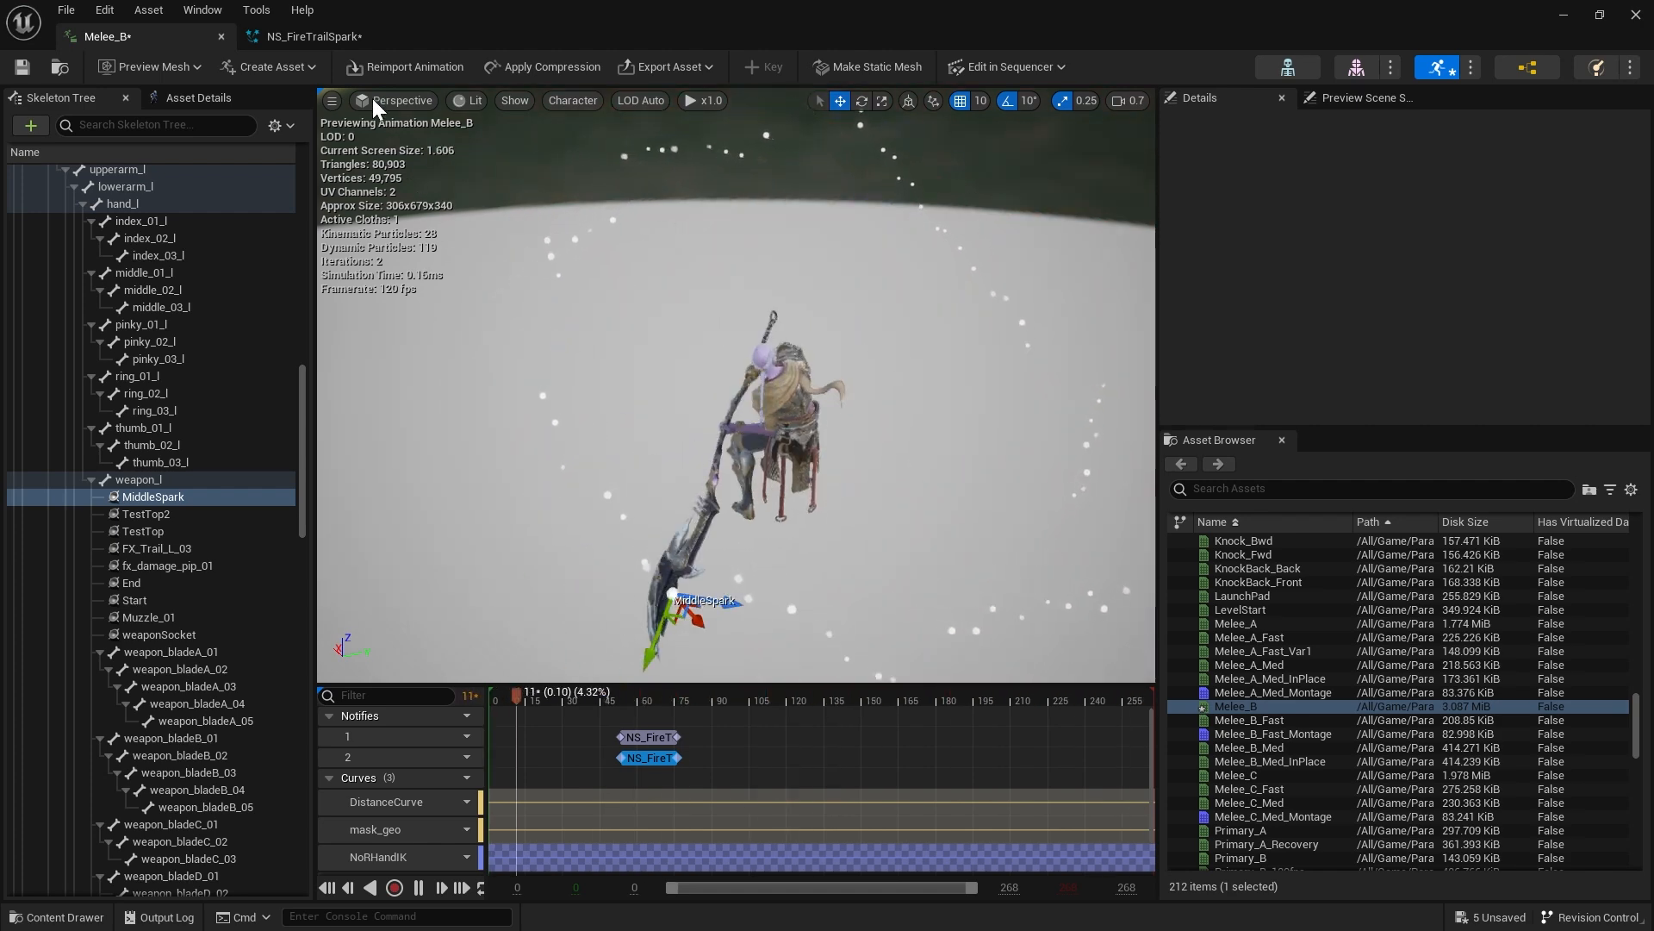
Set the Add Velocity module's Z velocity to -50.0 and check the spark direction in Melee_B
{"action": "left_click", "coordinate": [334, 41]}
{"action": "left_click", "coordinate": [1539, 248]}
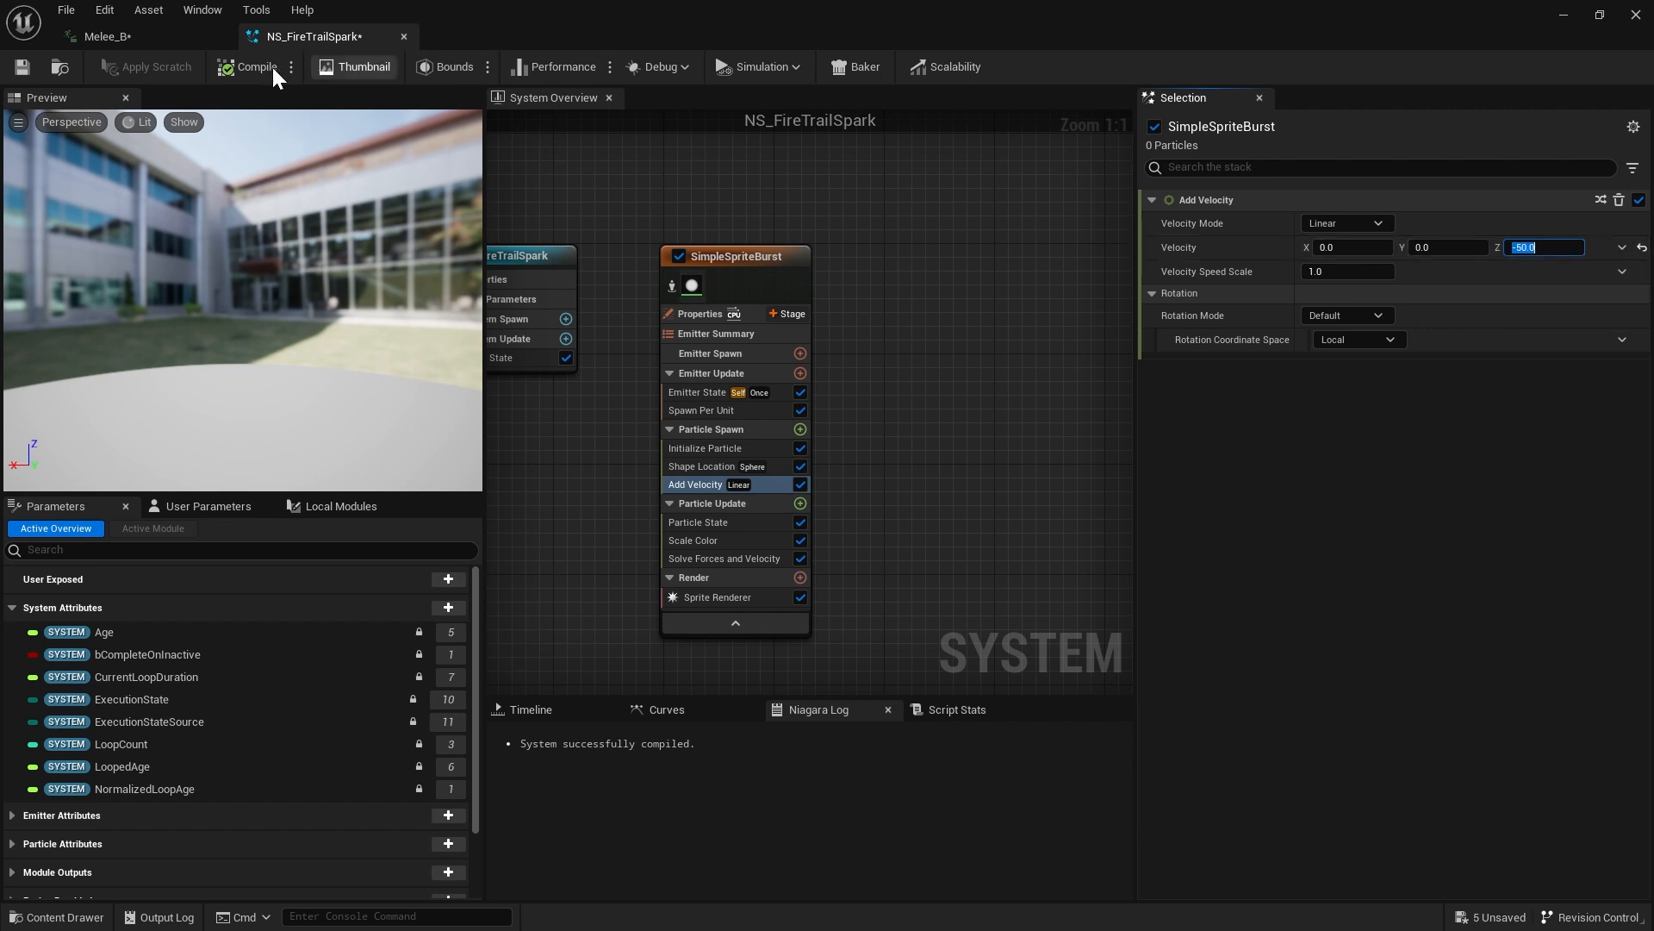
{"action": "left_click", "coordinate": [150, 41]}
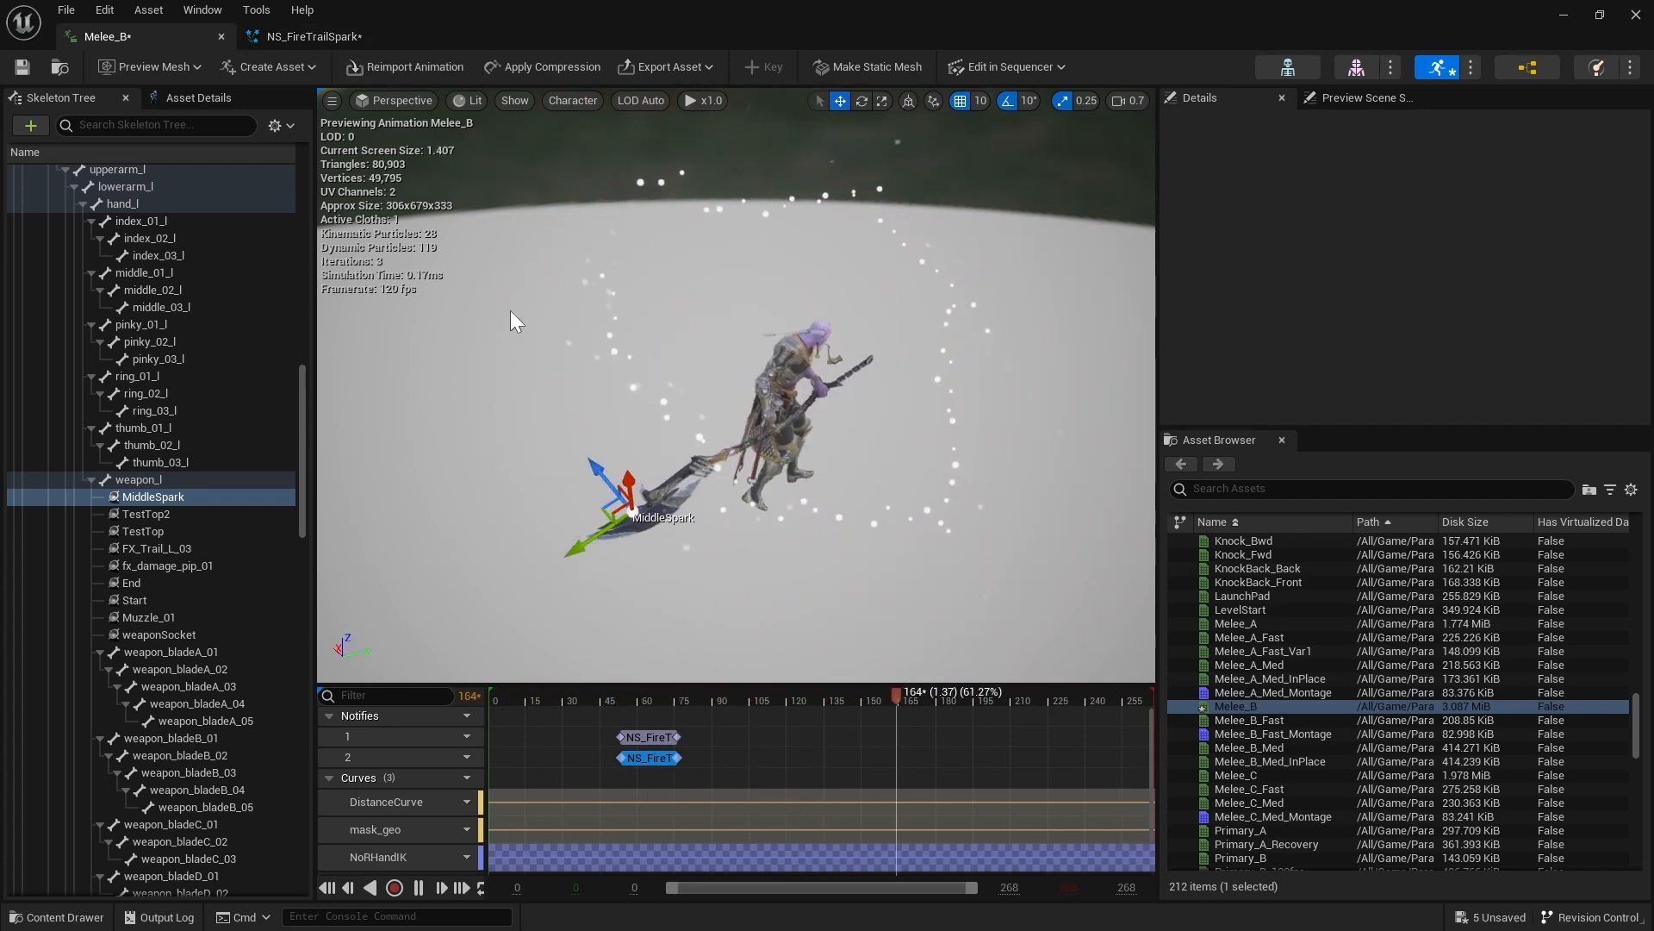
Set the Add Velocity module's velocity to 0.0 on Z and 500.0 on Y, and check the sparks in Melee_B
{"action": "left_click", "coordinate": [310, 36]}
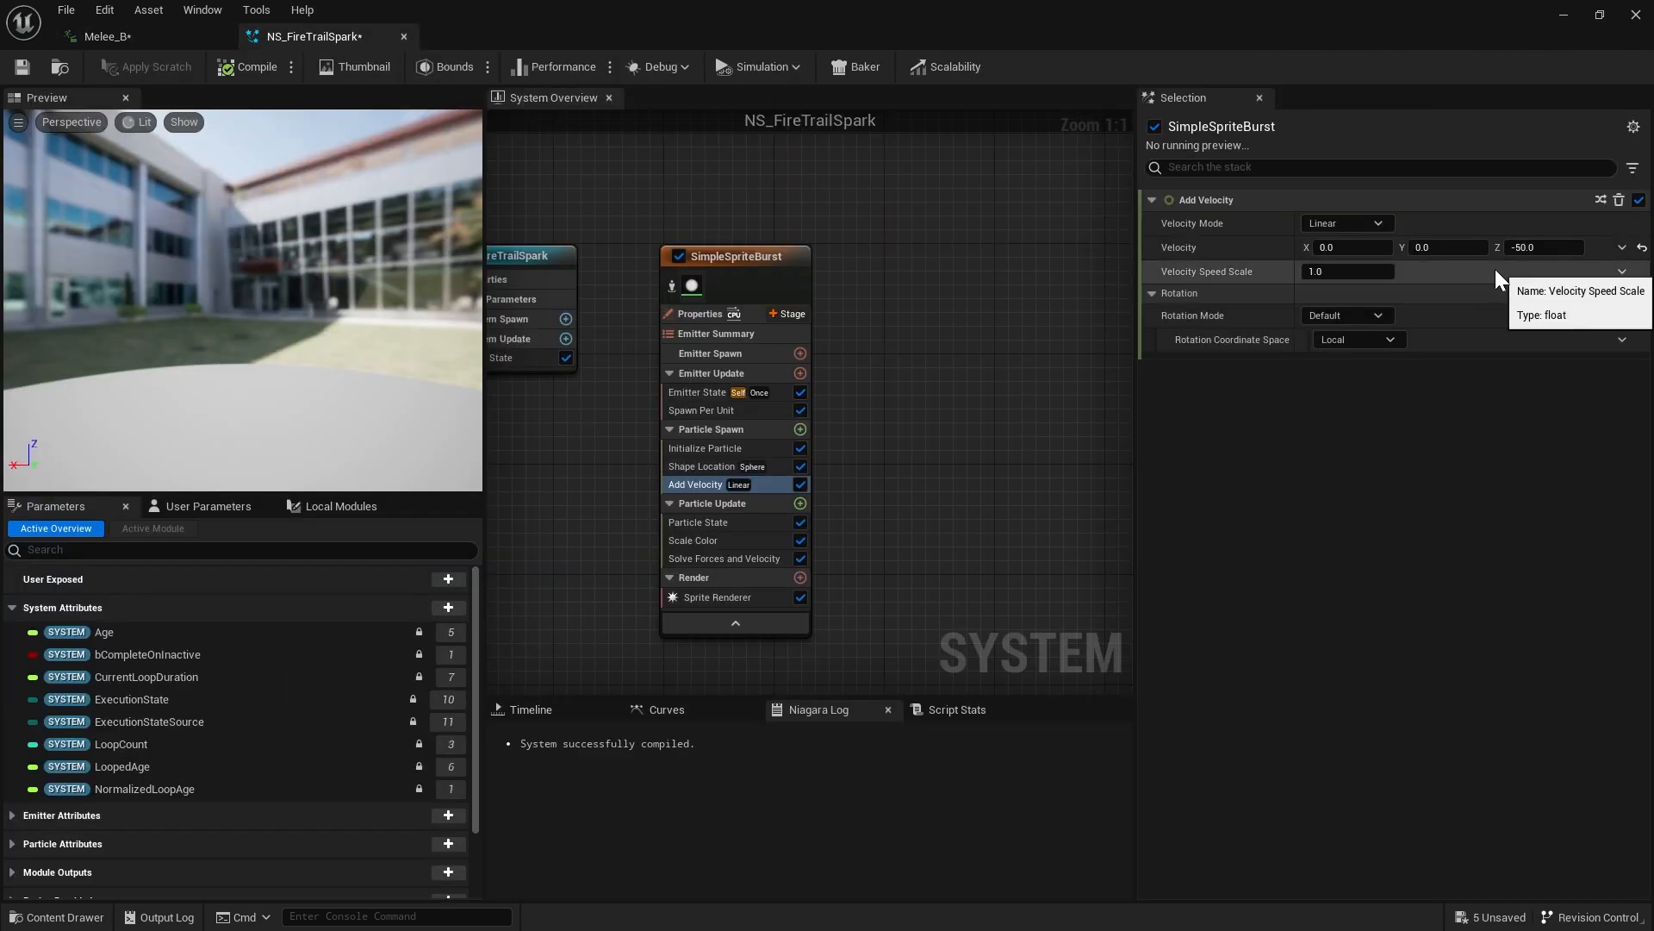
{"action": "left_click", "coordinate": [1555, 249]}
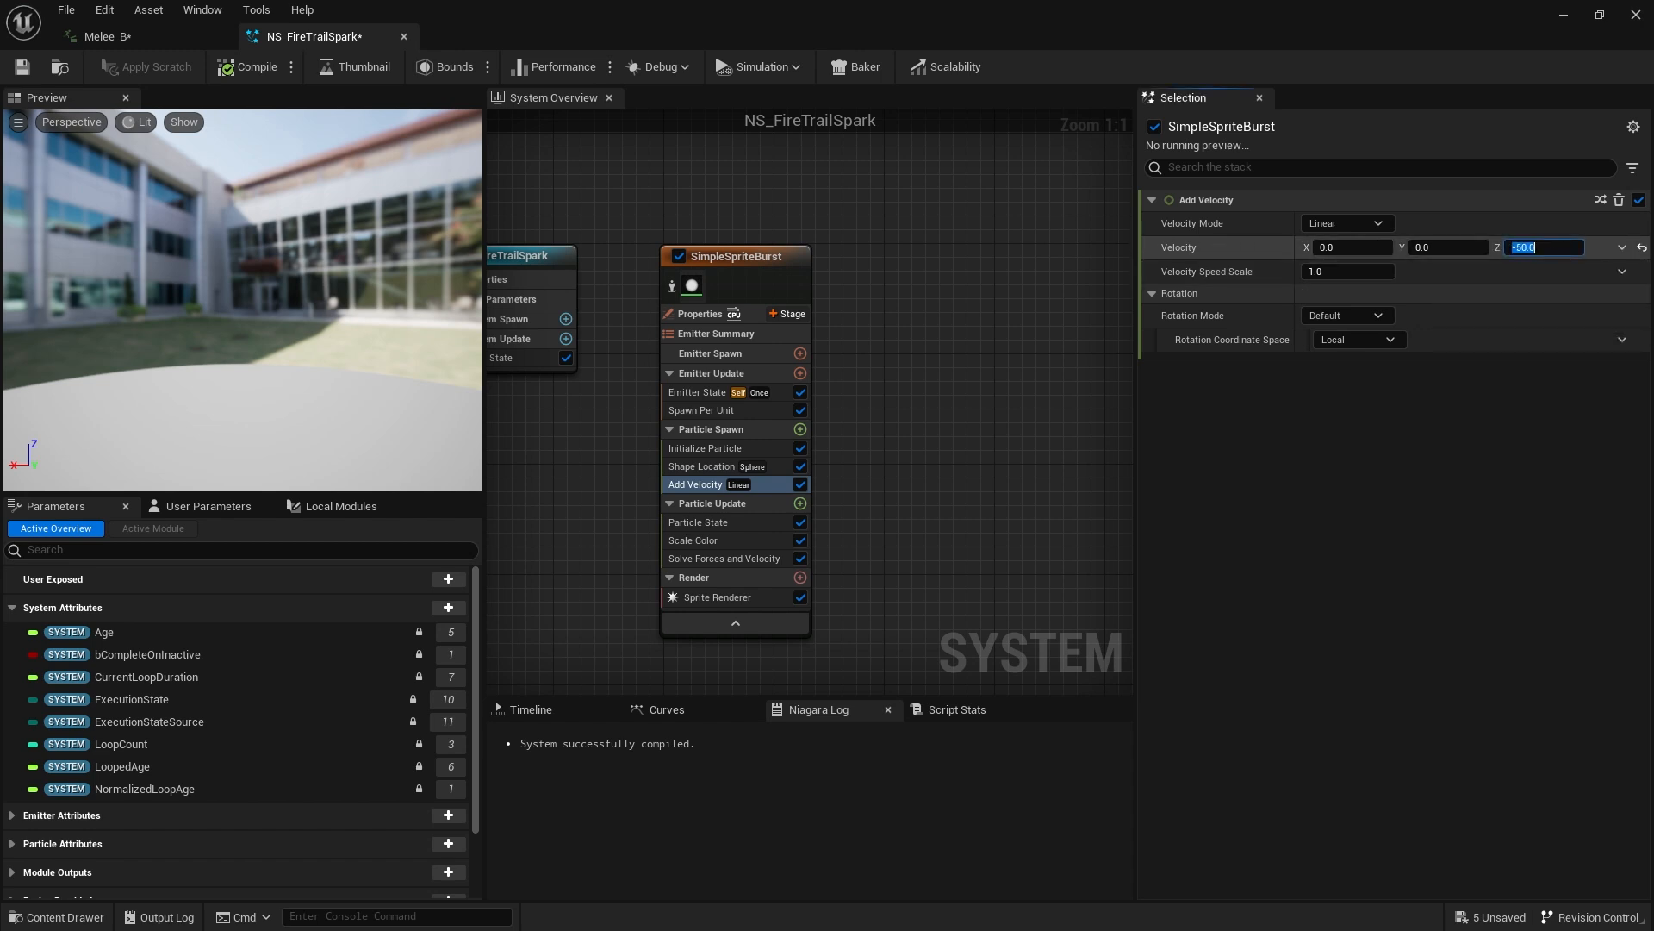
{"action": "type", "text": "0"}
{"action": "key", "text": "Tab"}
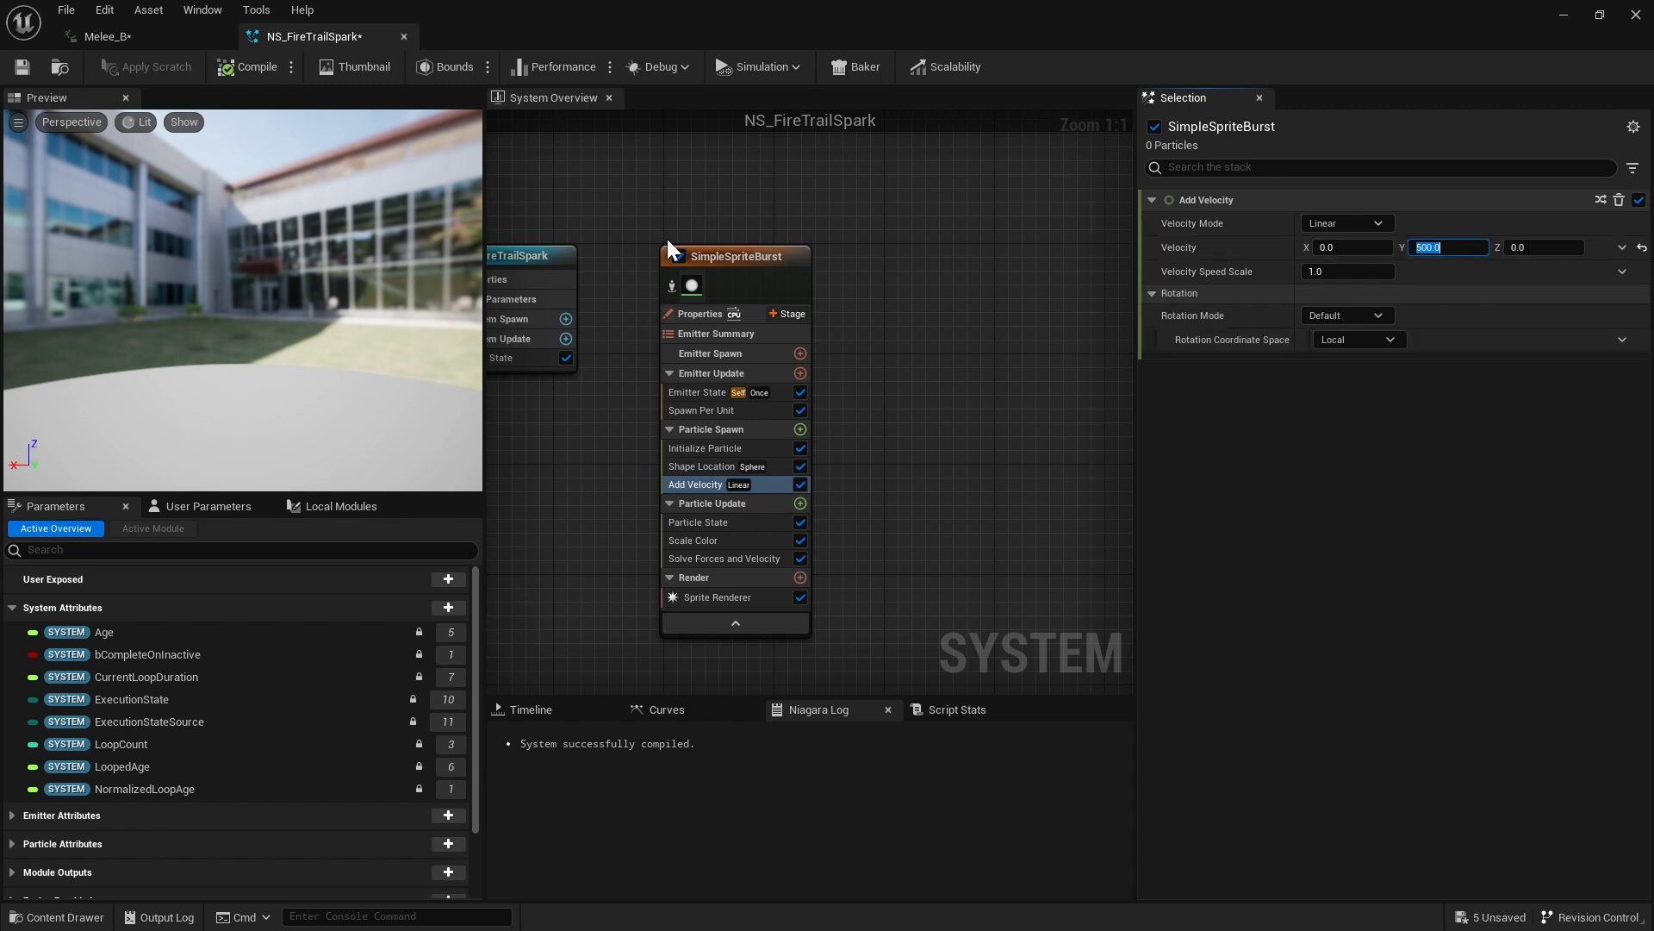
{"action": "left_click", "coordinate": [156, 36]}
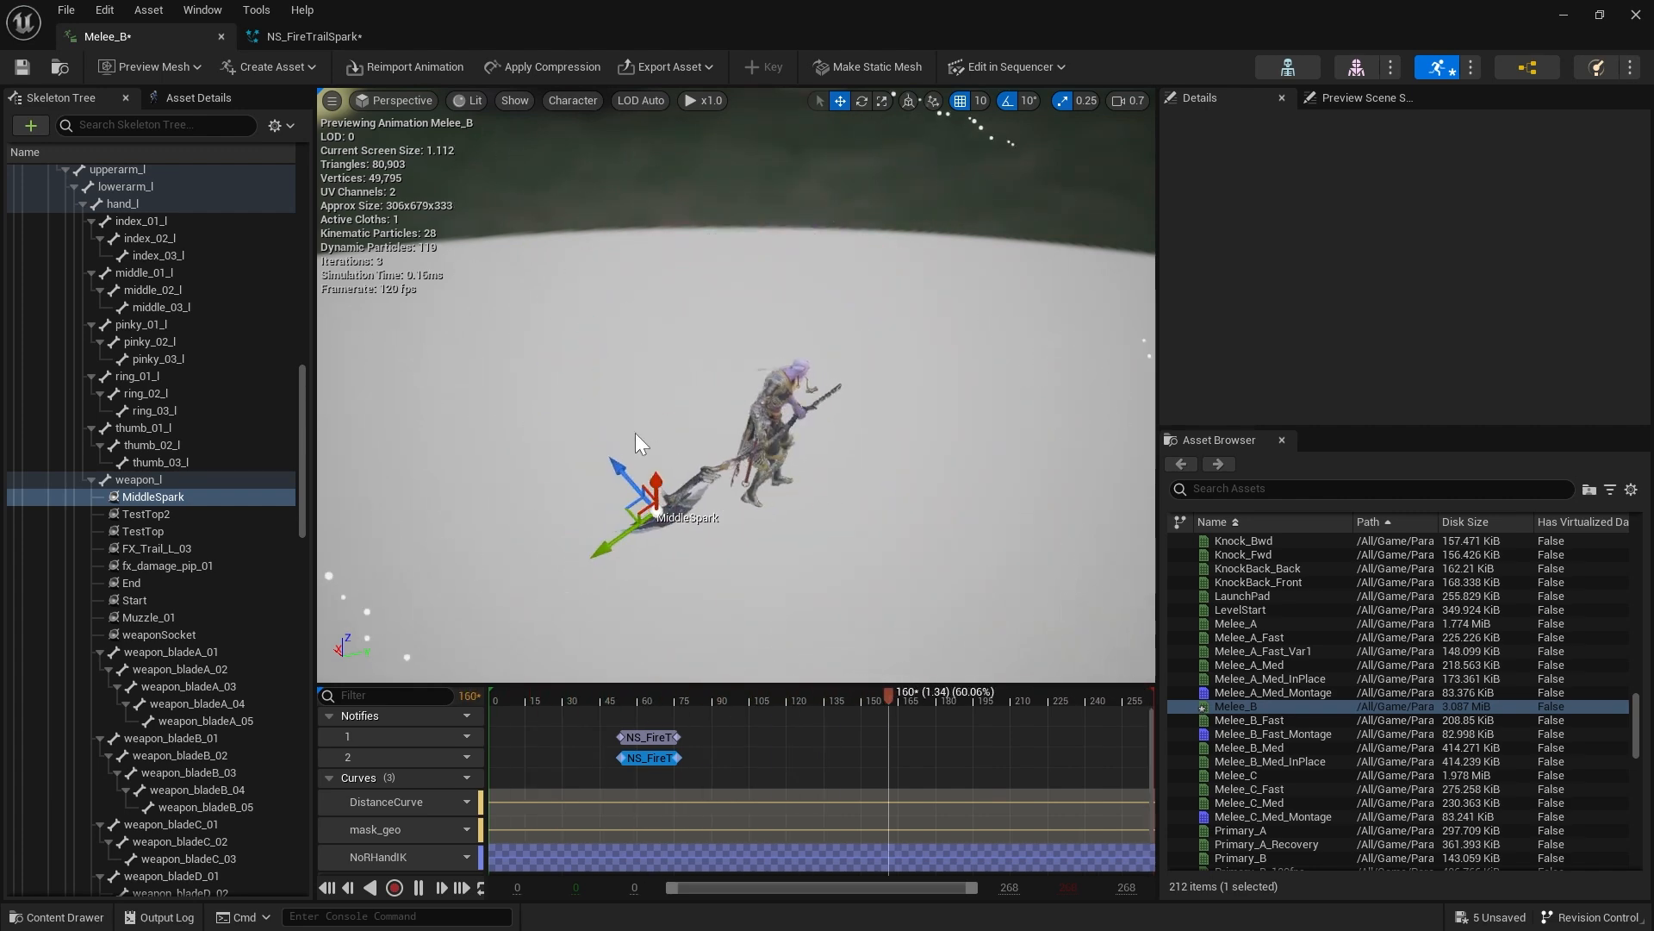
{"action": "left_click", "coordinate": [292, 40]}
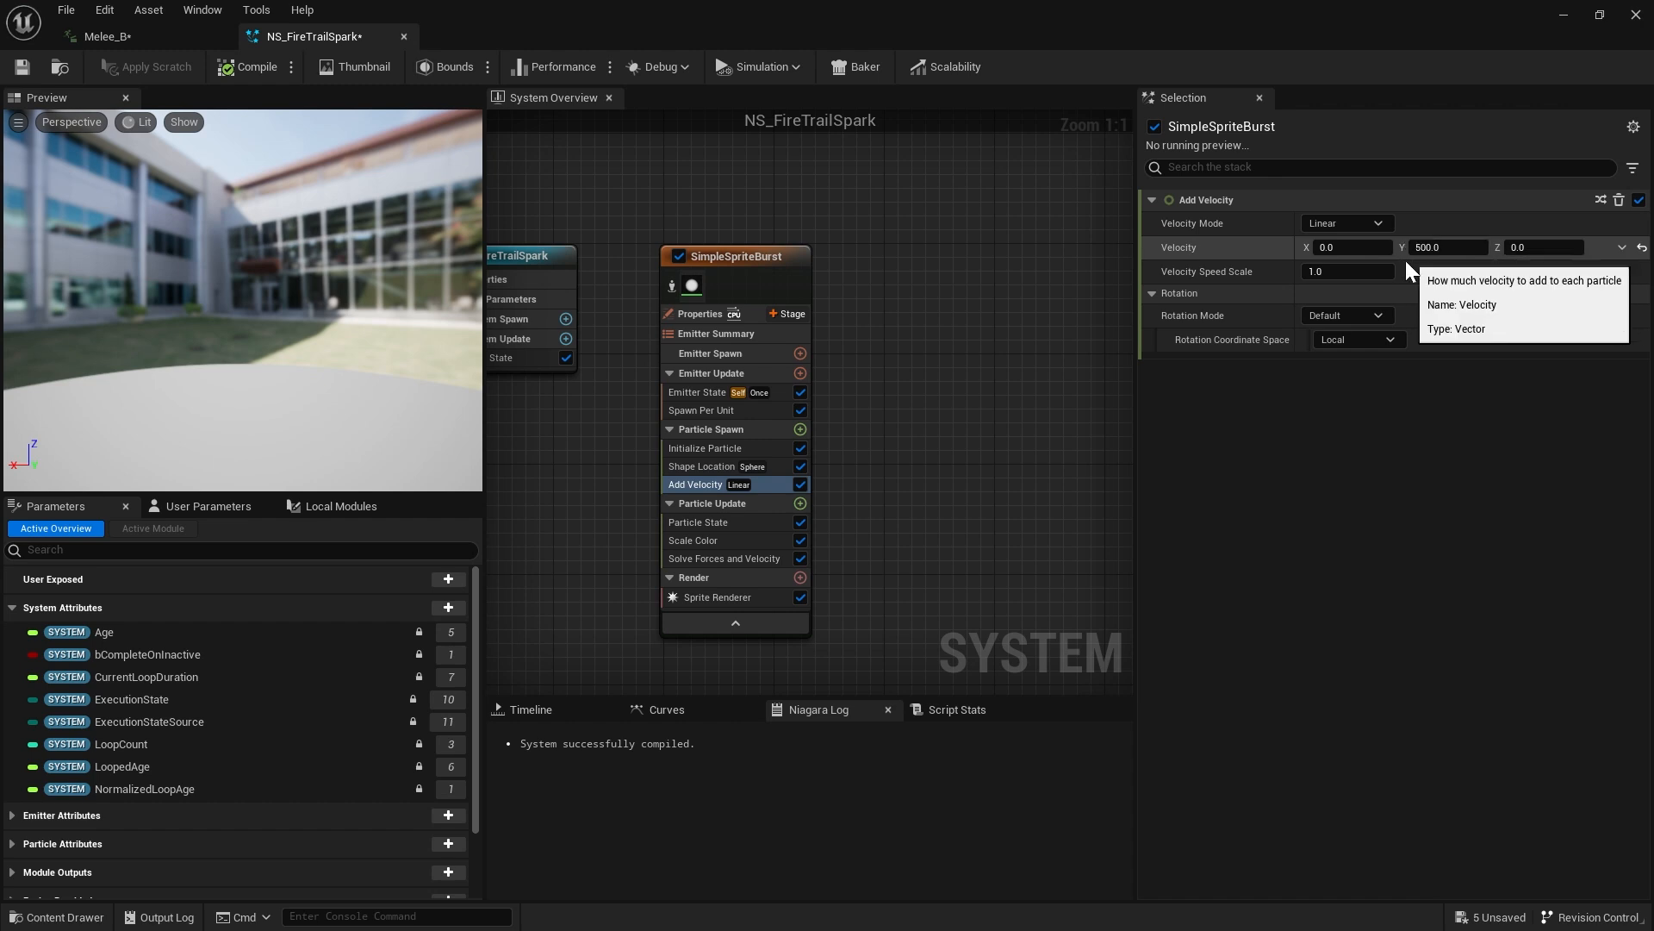
{"action": "left_click", "coordinate": [108, 36]}
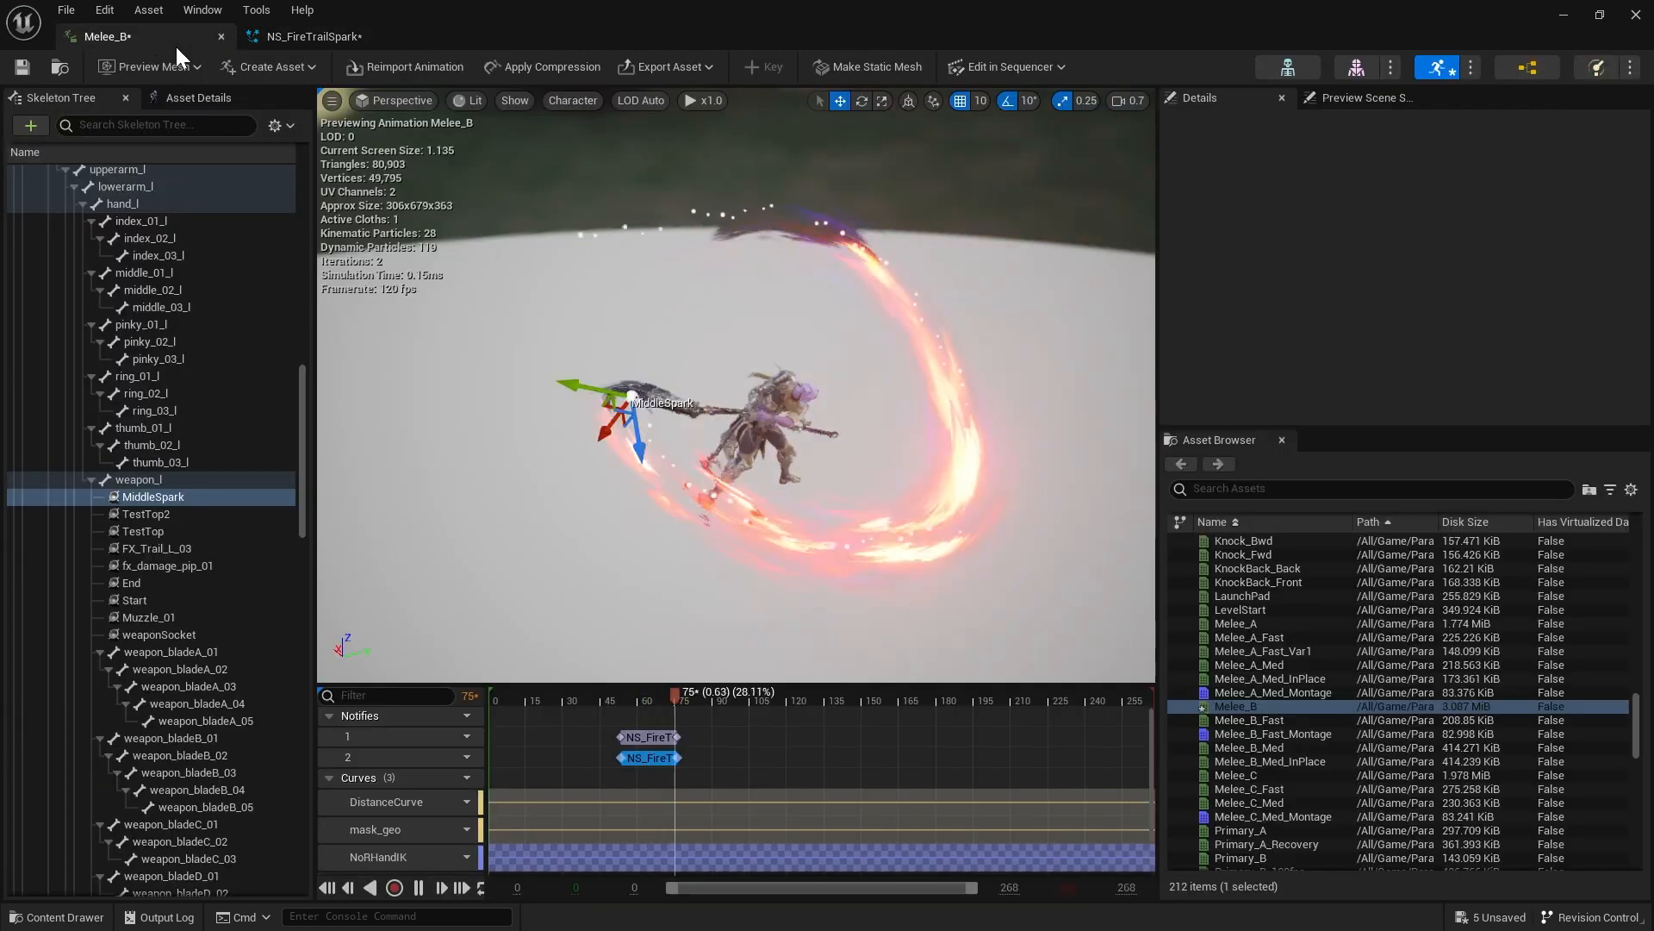
Change the Add Velocity module's Velocity to a Random Range Vector with minimum Z -50.0, maximum Y 500.0 and maximum Z -50.0
{"action": "left_click", "coordinate": [300, 43]}
{"action": "left_click", "coordinate": [1621, 248]}
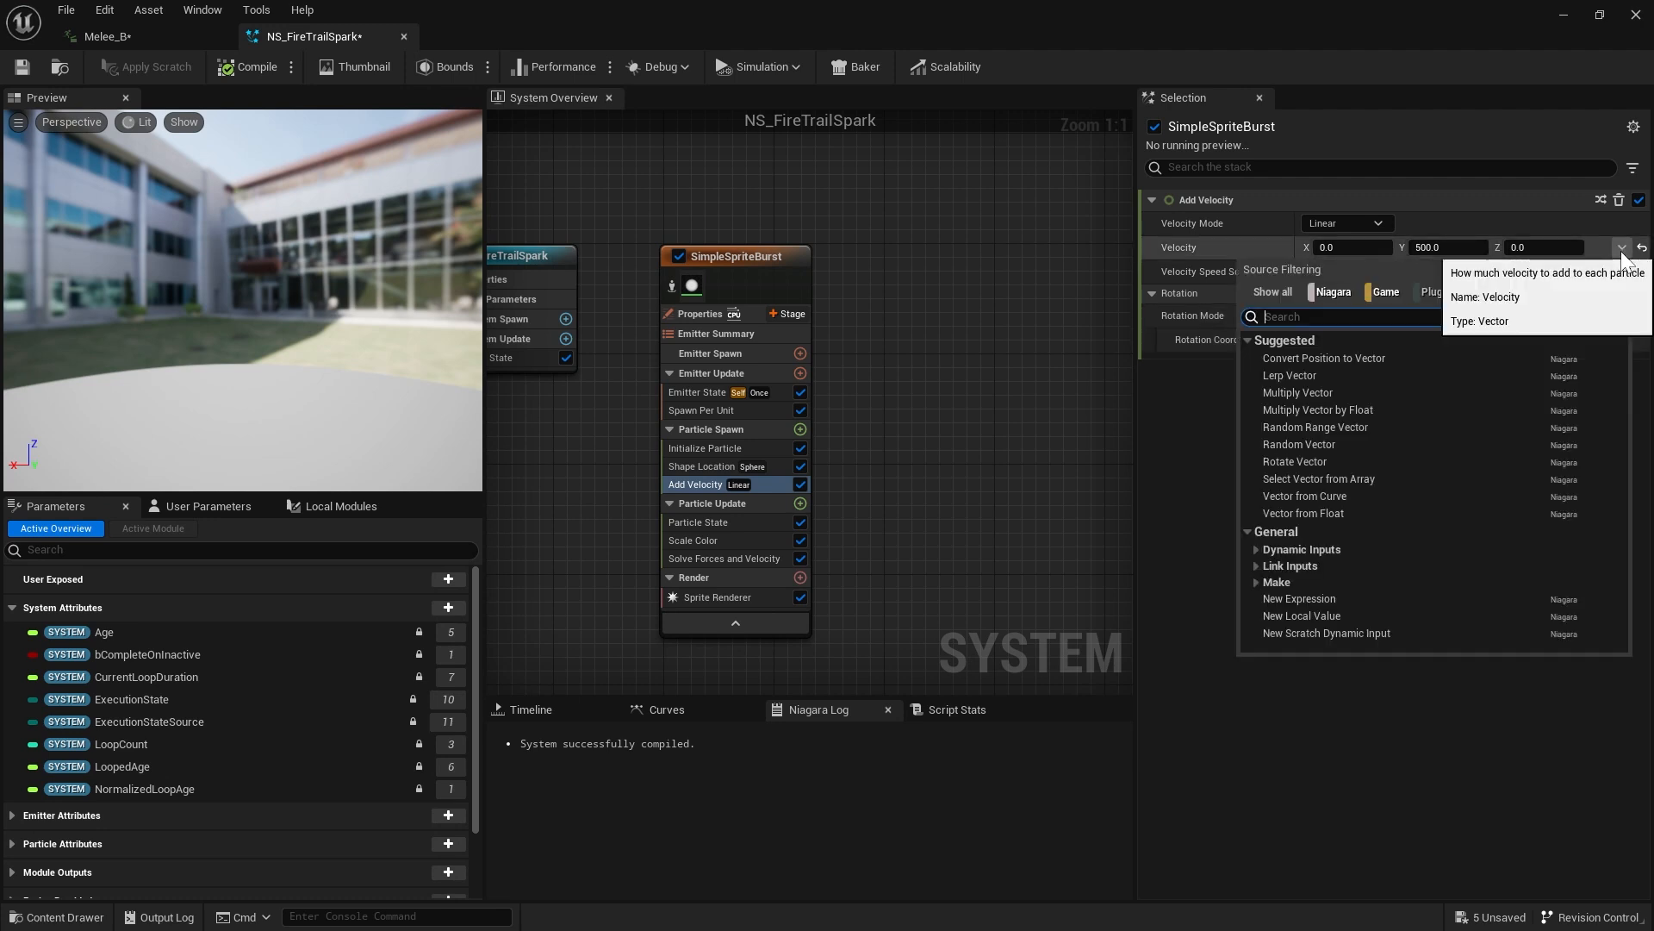
{"action": "type", "text": "uniform"}
{"action": "key", "text": "Return"}
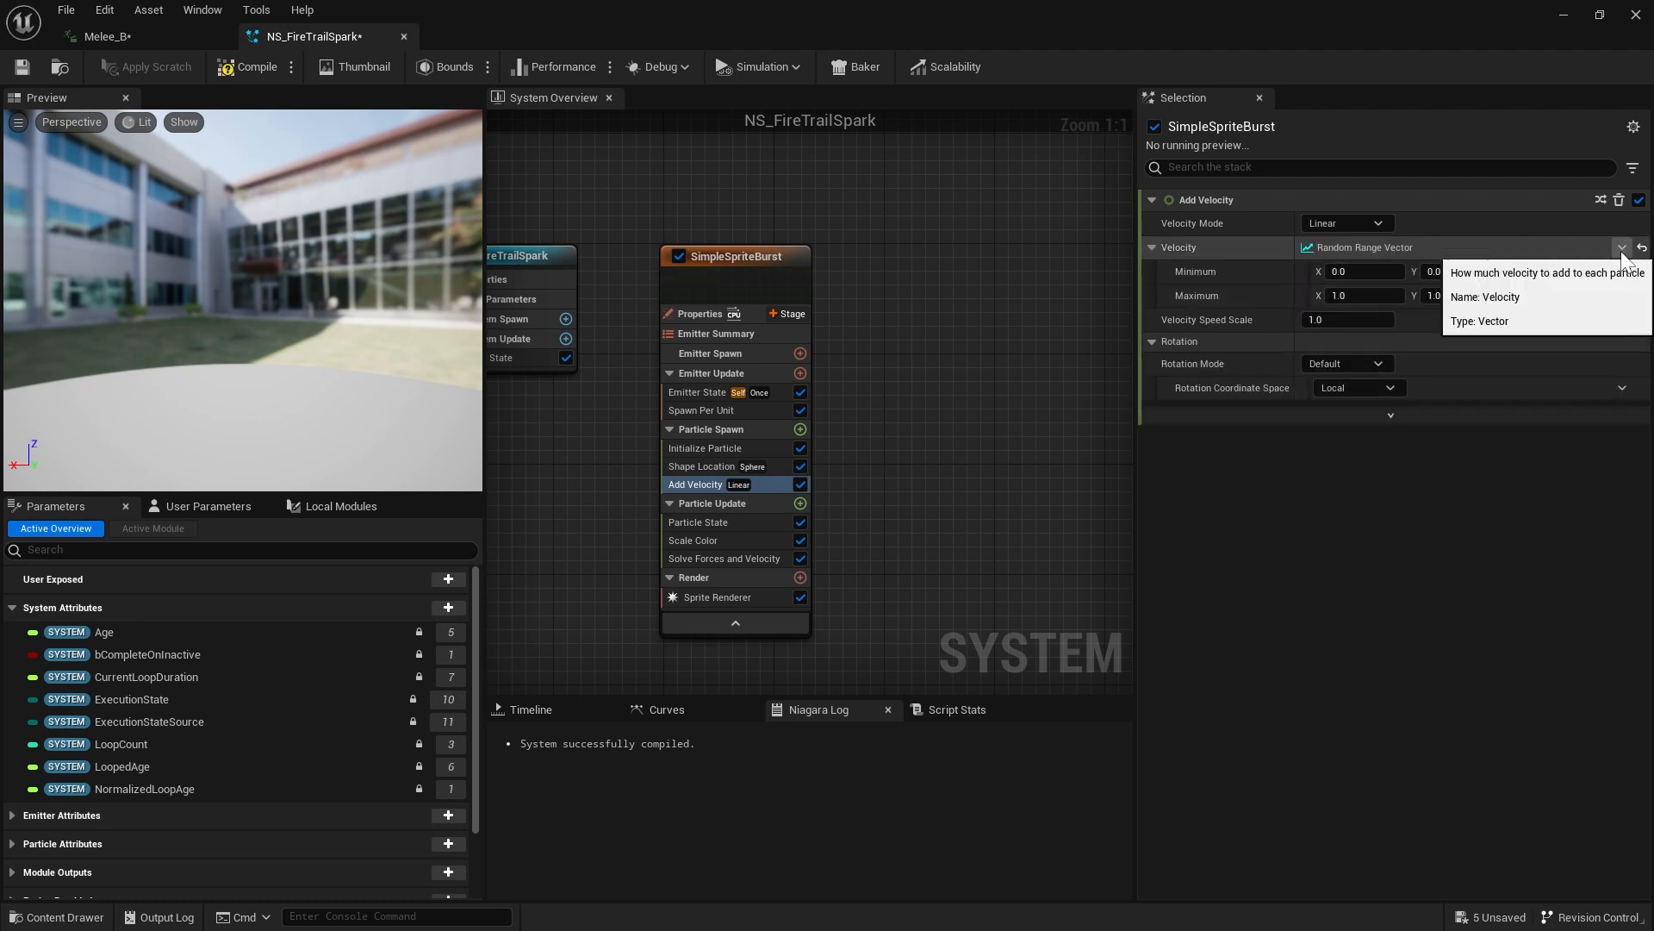
{"action": "left_click", "coordinate": [1556, 272]}
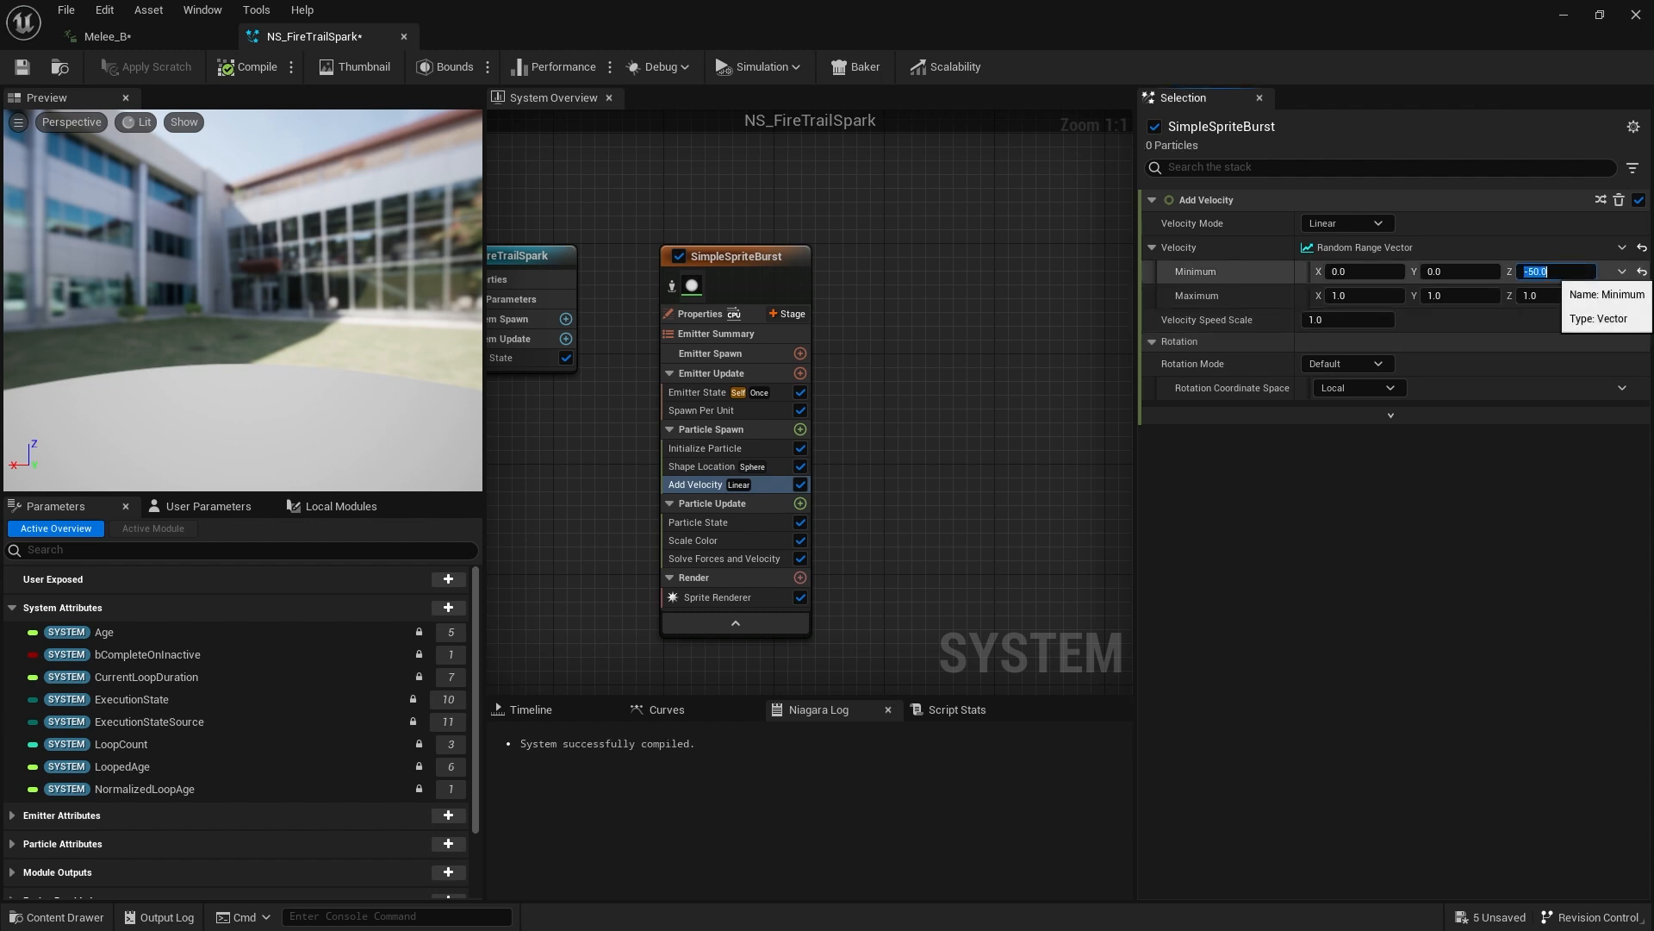
{"action": "left_click", "coordinate": [1548, 294]}
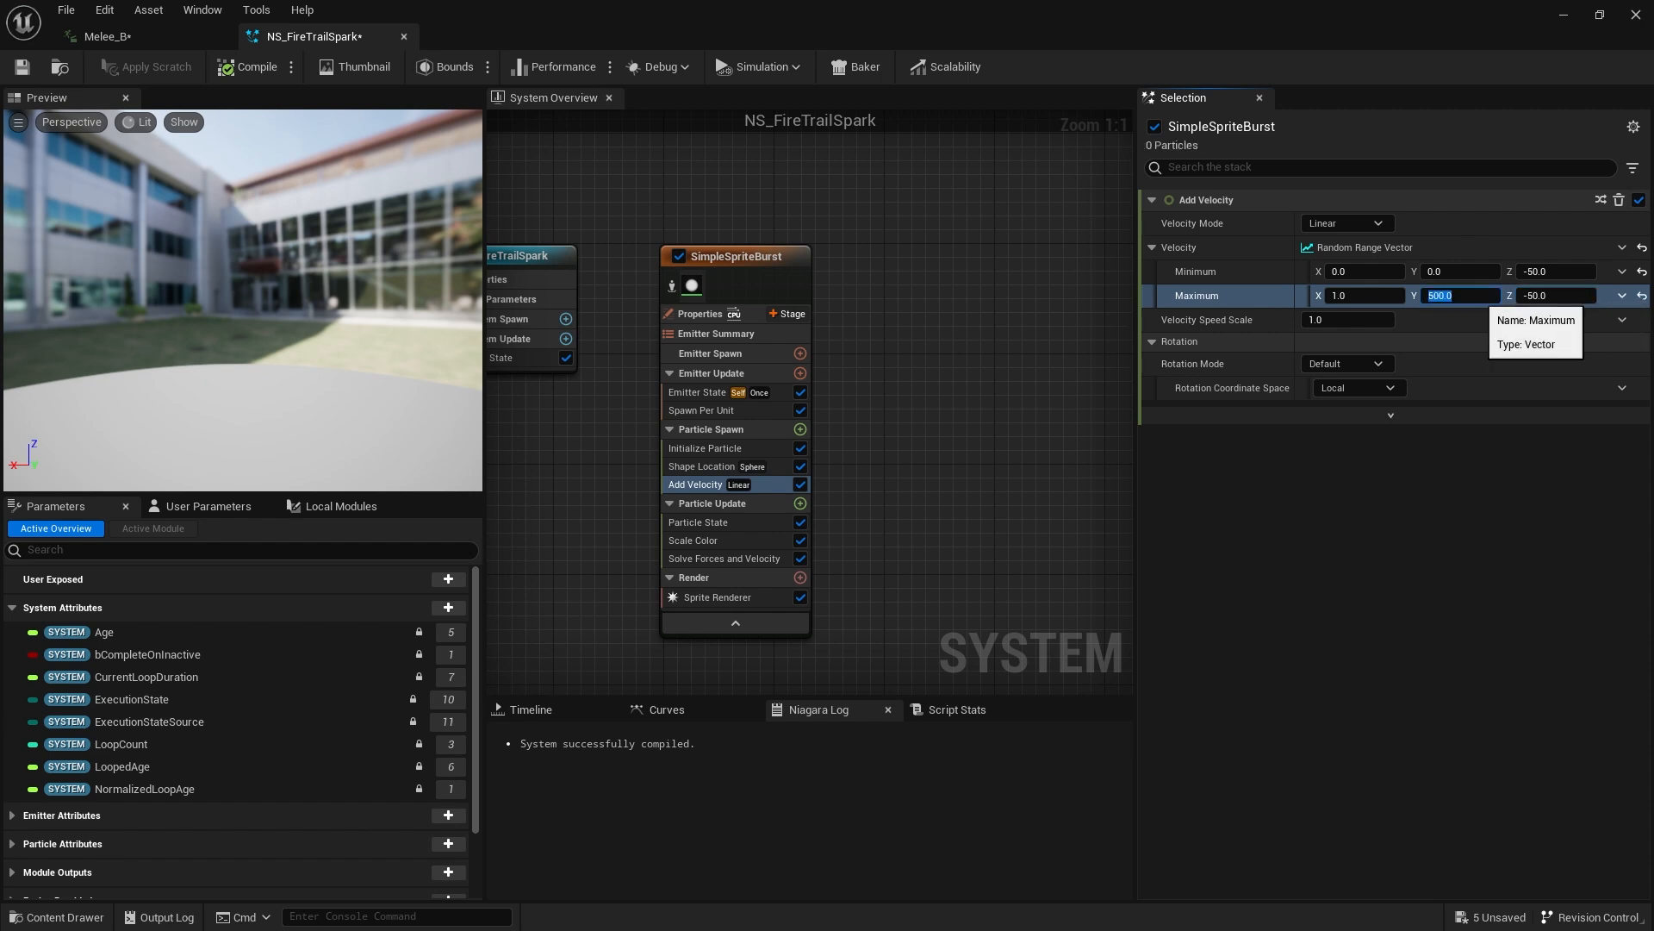
Set the Add Velocity module's Random Range Vector to minimum Y -100.0 and maximum X 0.0, and check the sparks in Melee_B
{"action": "key", "text": "Return"}
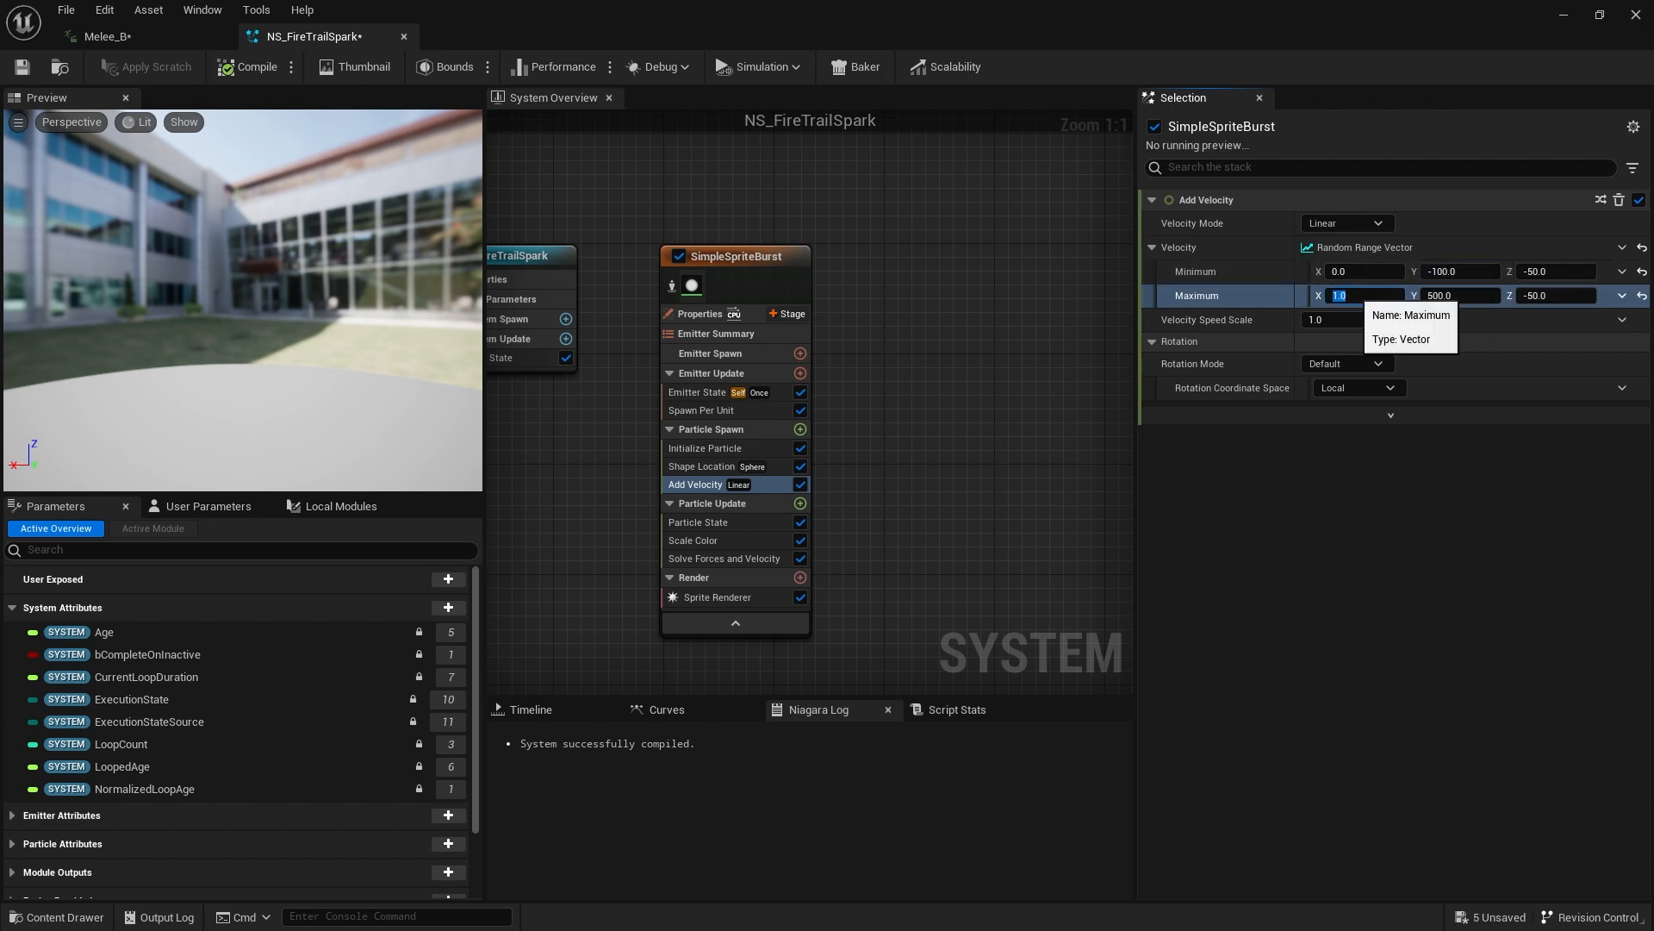
{"action": "left_click", "coordinate": [127, 38]}
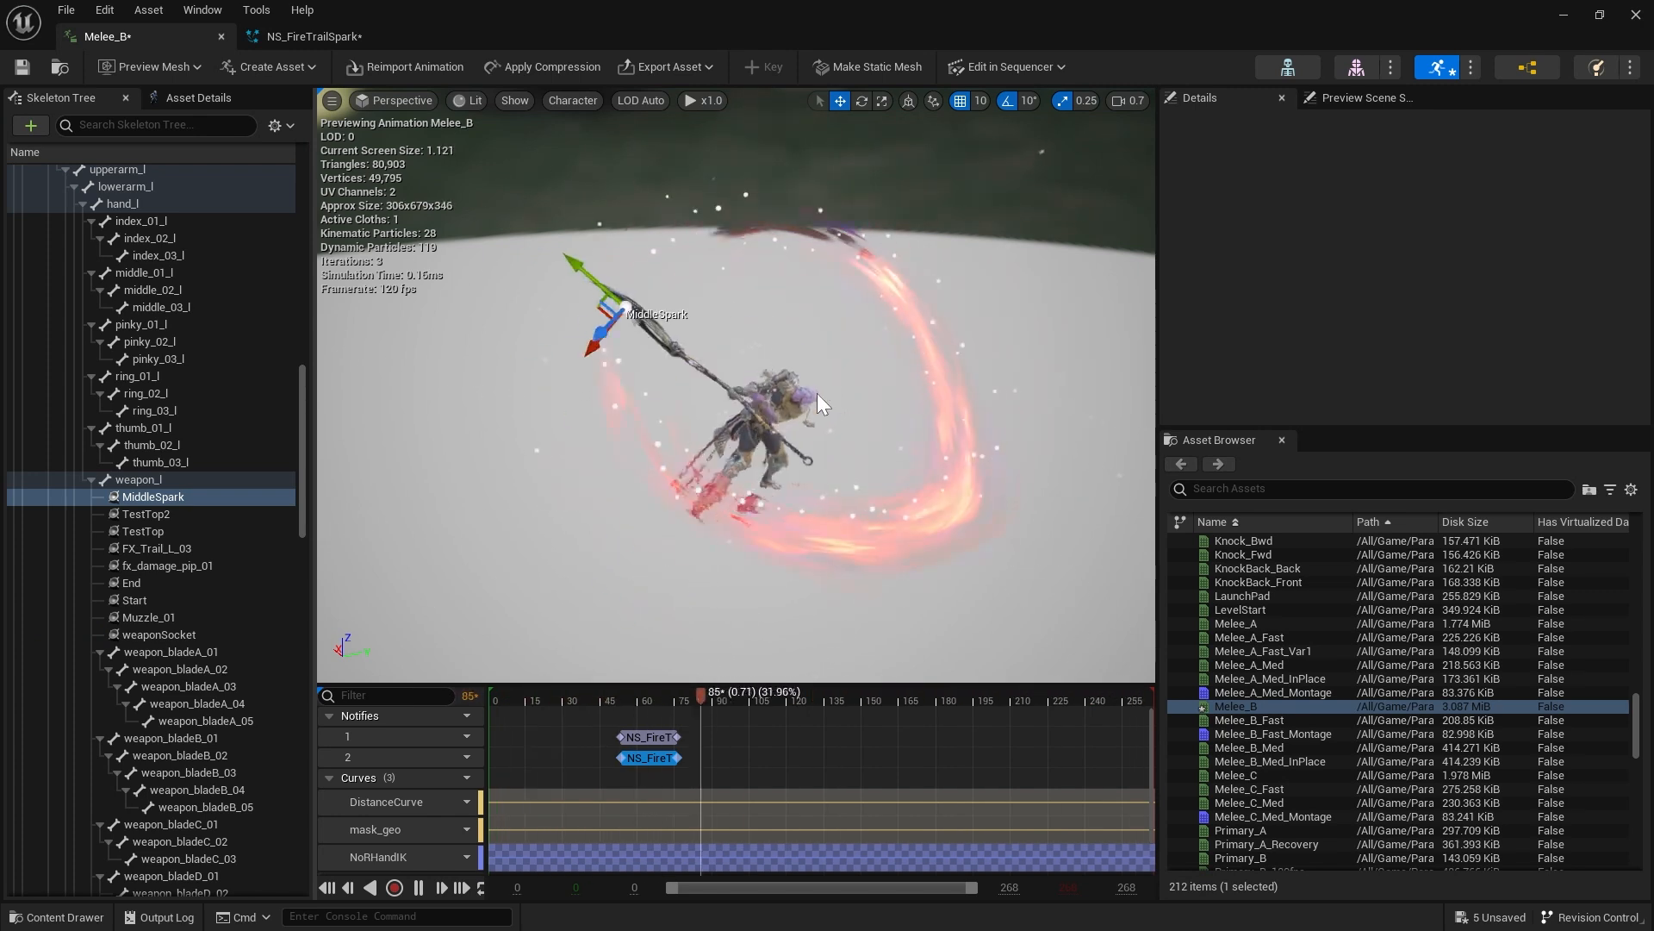
{"action": "right_click_drag", "start_coordinate": [840, 421], "coordinate": [839, 443]}
{"action": "key", "text": "s"}
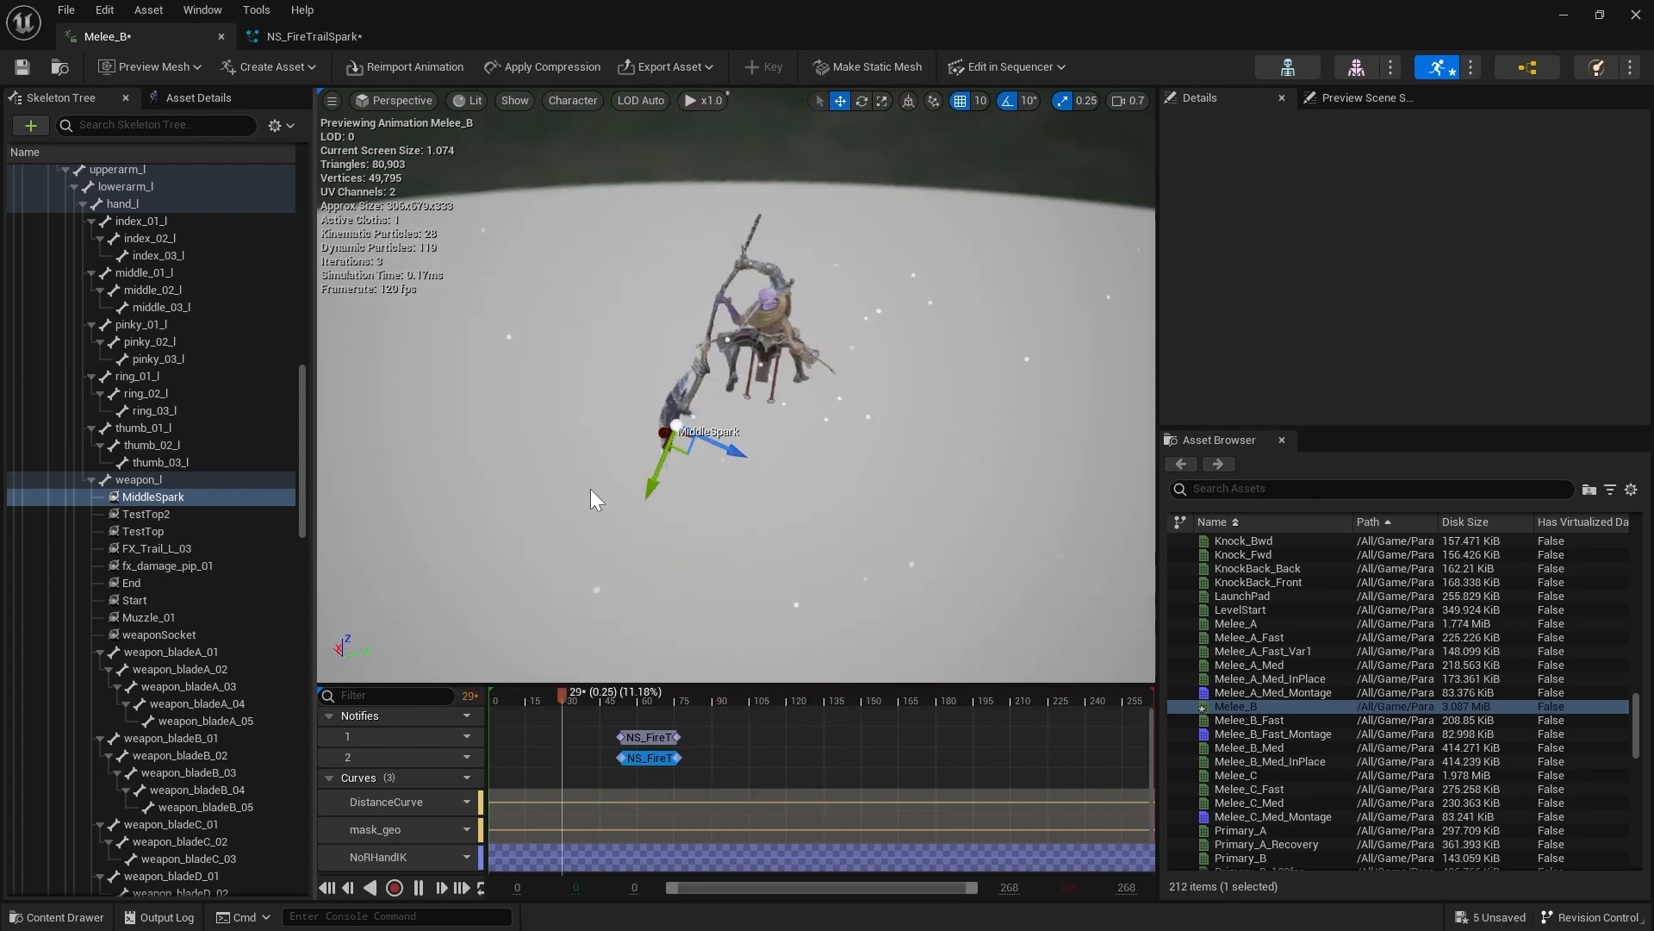
{"action": "scroll", "coordinate": [830, 401], "scroll_direction": "up", "scroll_amount": 3}
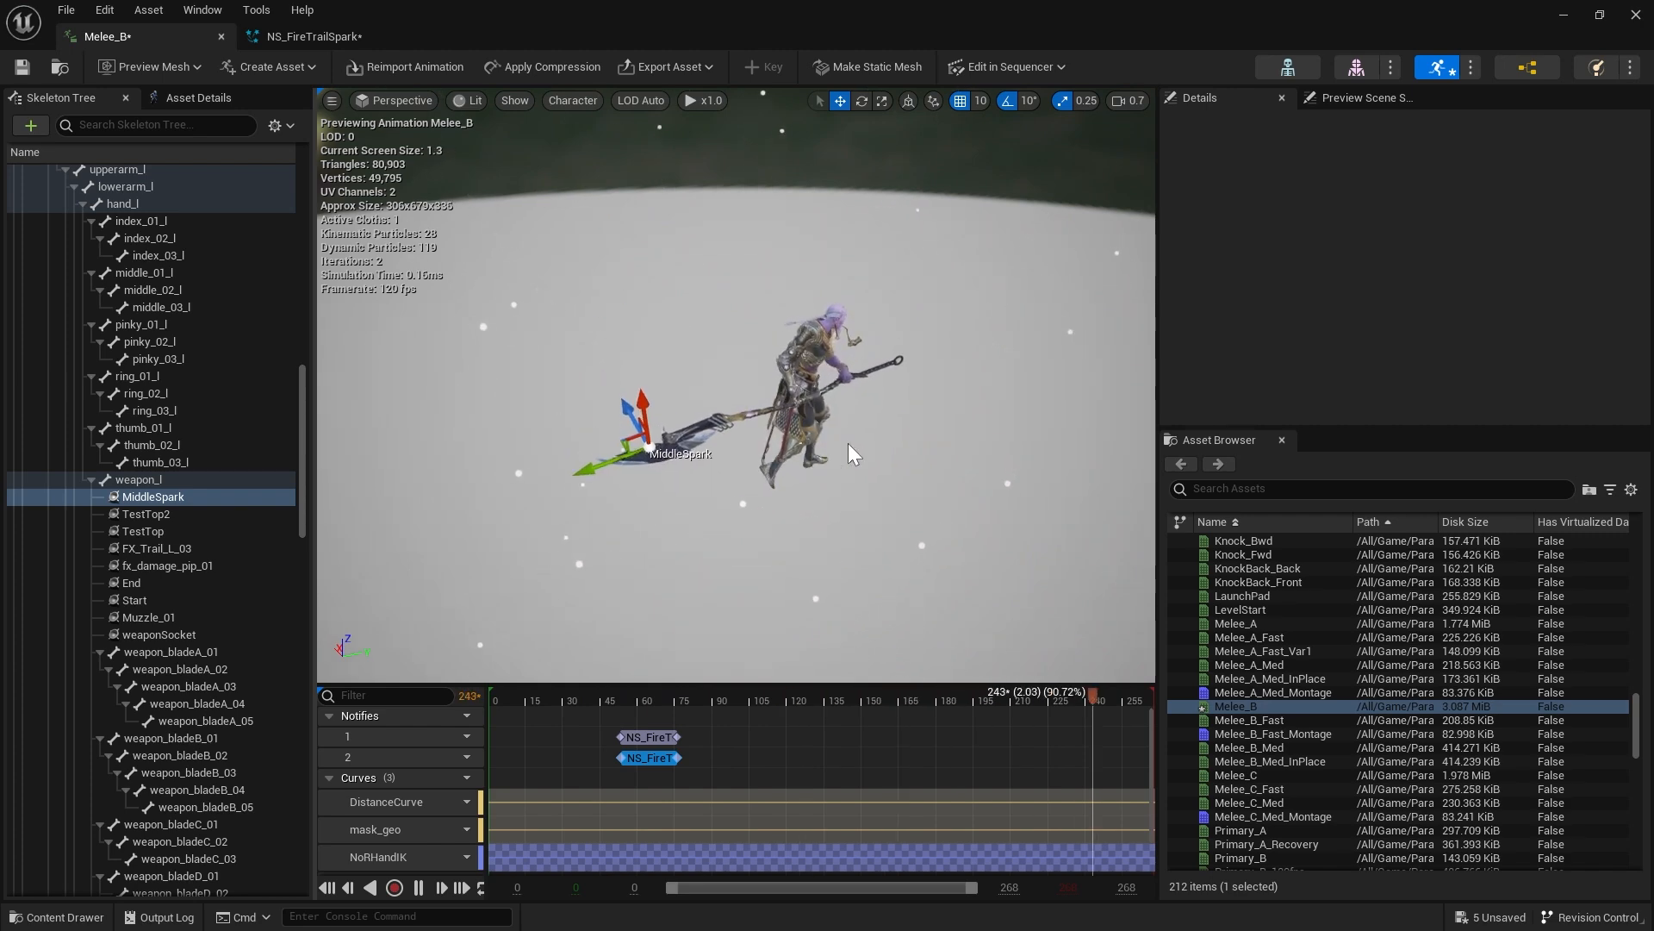
{"action": "left_click", "coordinate": [325, 44]}
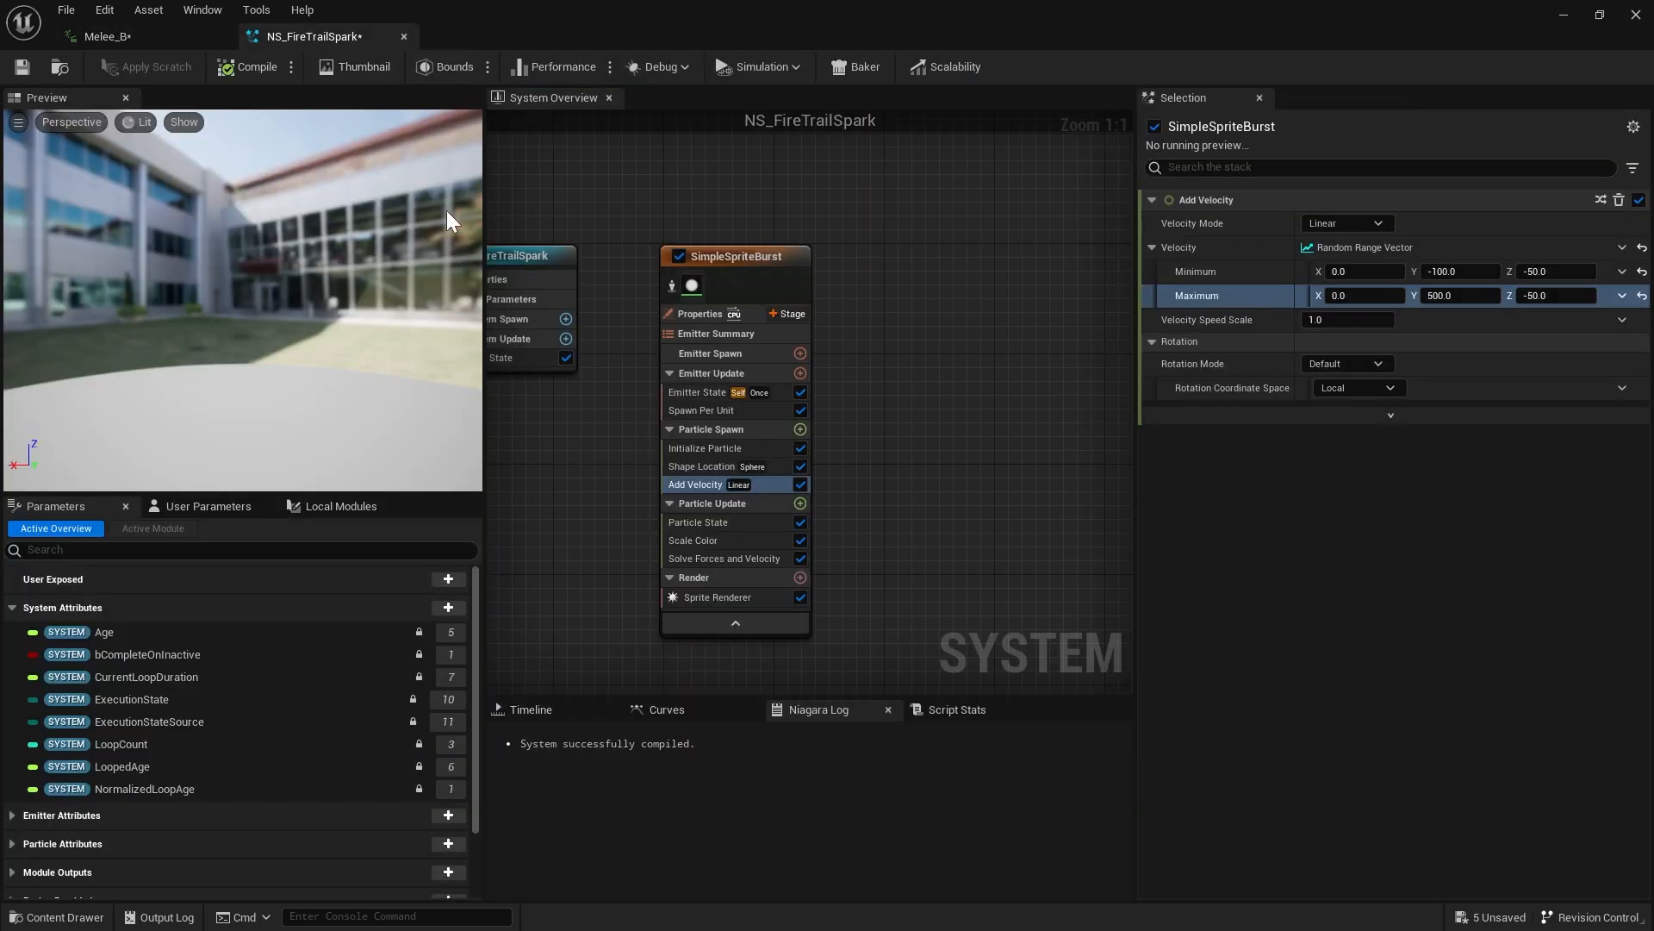
{"action": "right_click_drag", "start_coordinate": [998, 461], "coordinate": [970, 430]}
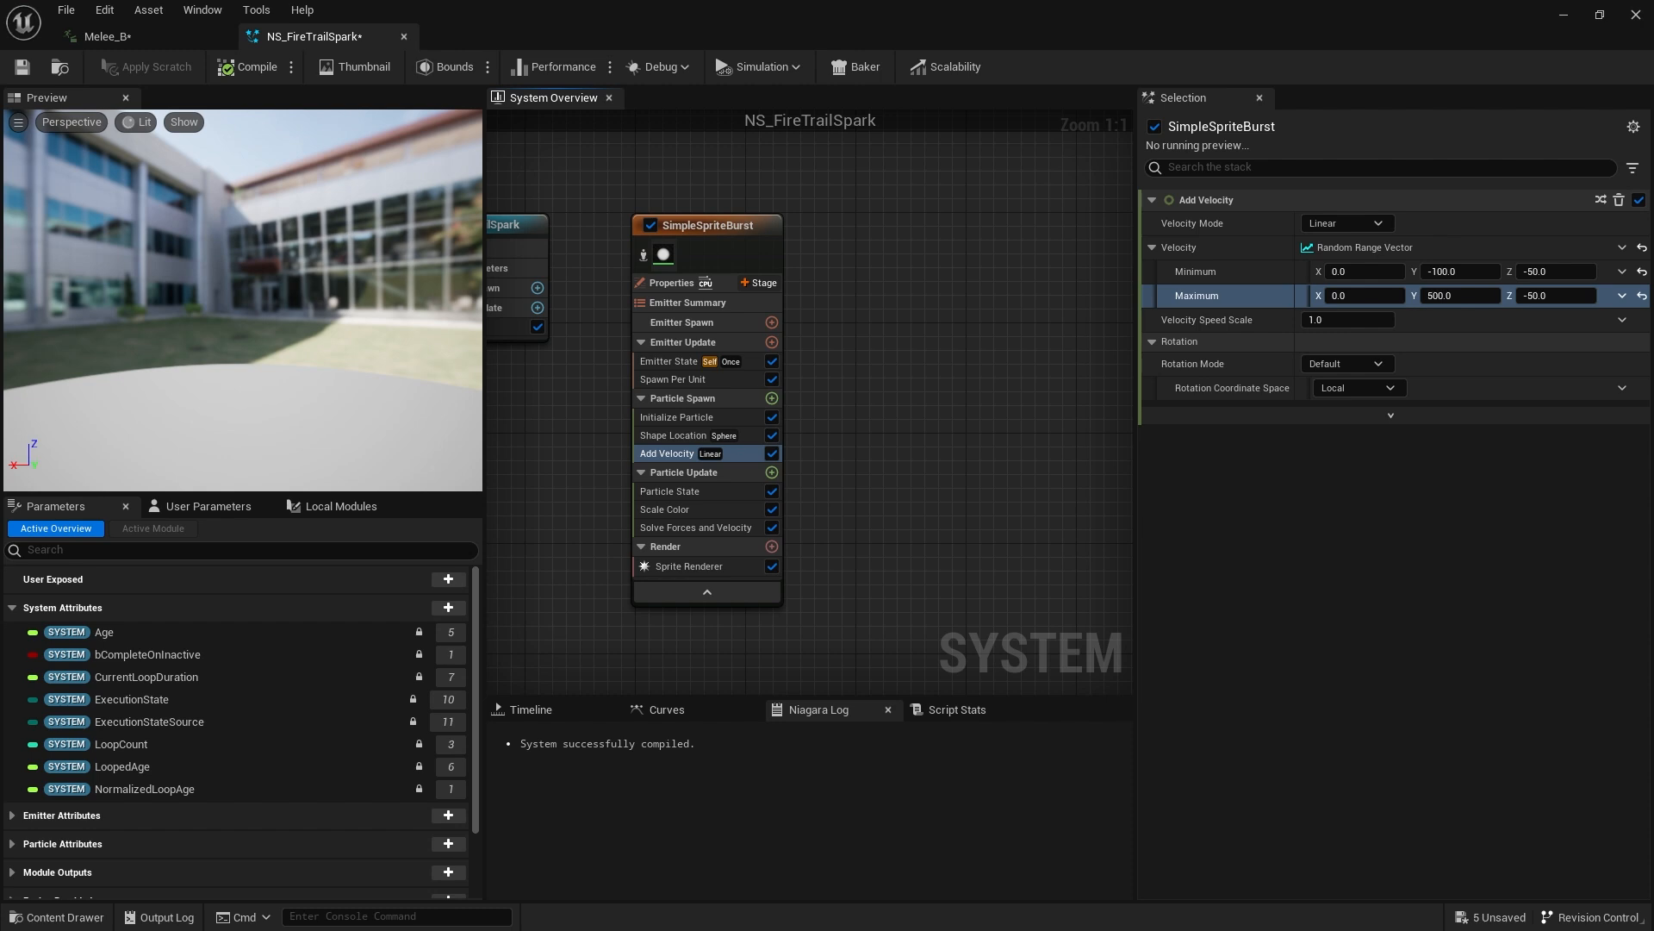
{"action": "left_click", "coordinate": [143, 38]}
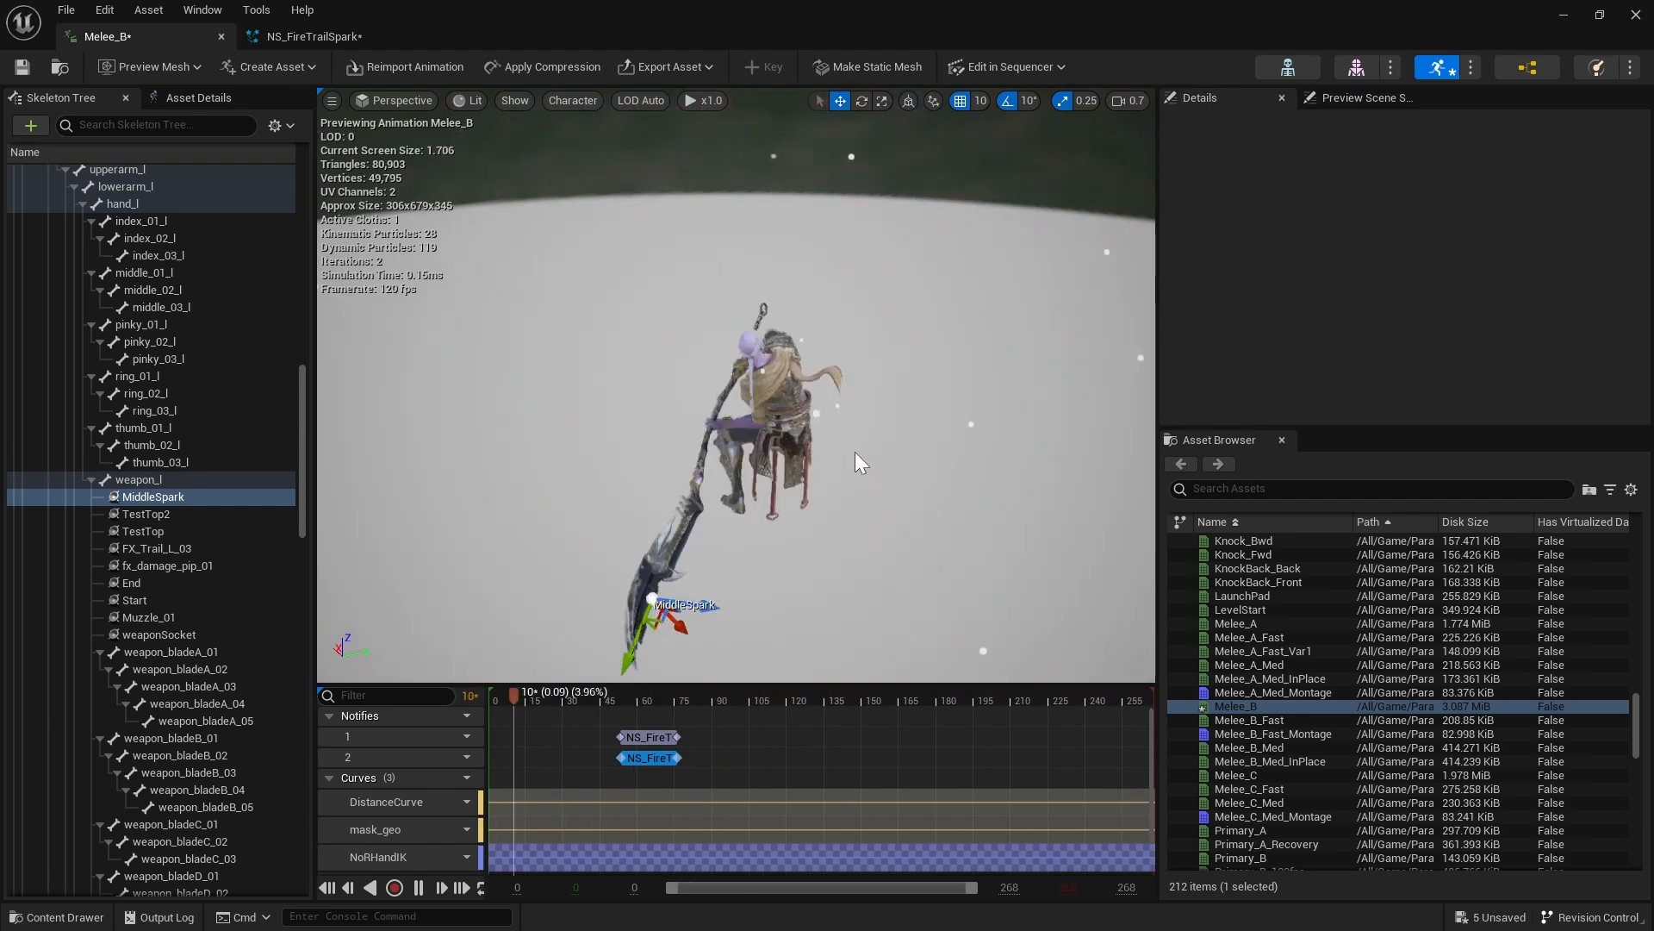
{"action": "left_click", "coordinate": [331, 44]}
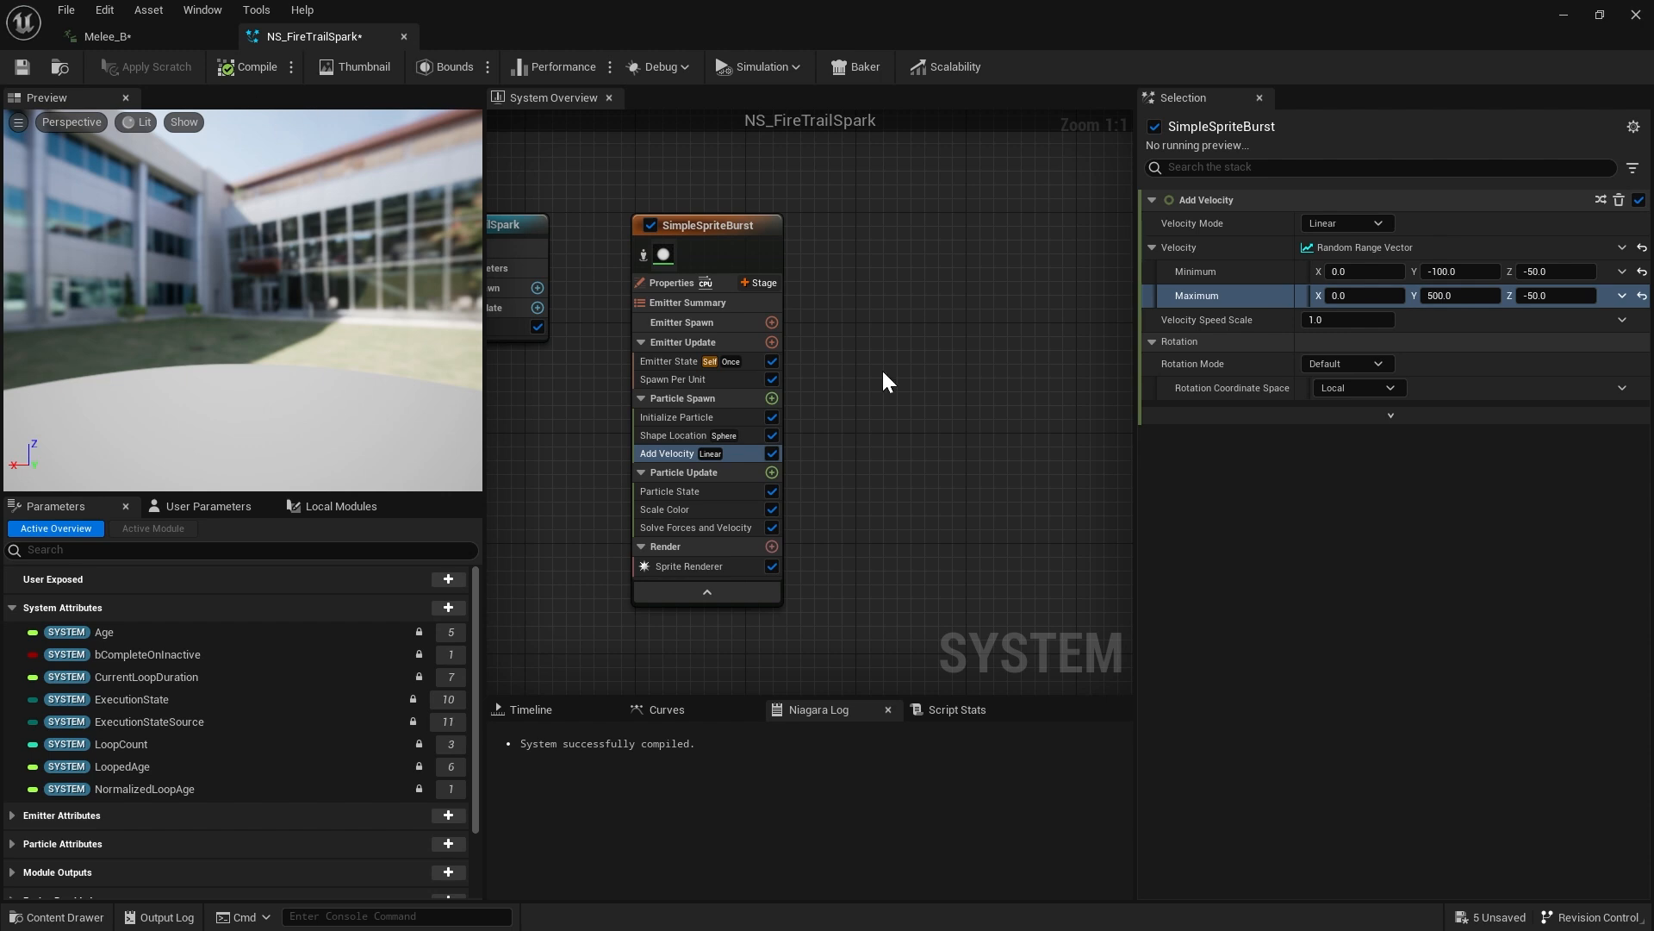
Add a Scale Sprite Size module to the SimpleSpriteBurst emitter's Particle Update group
{"action": "left_click", "coordinate": [767, 423]}
{"action": "type", "text": "s"}
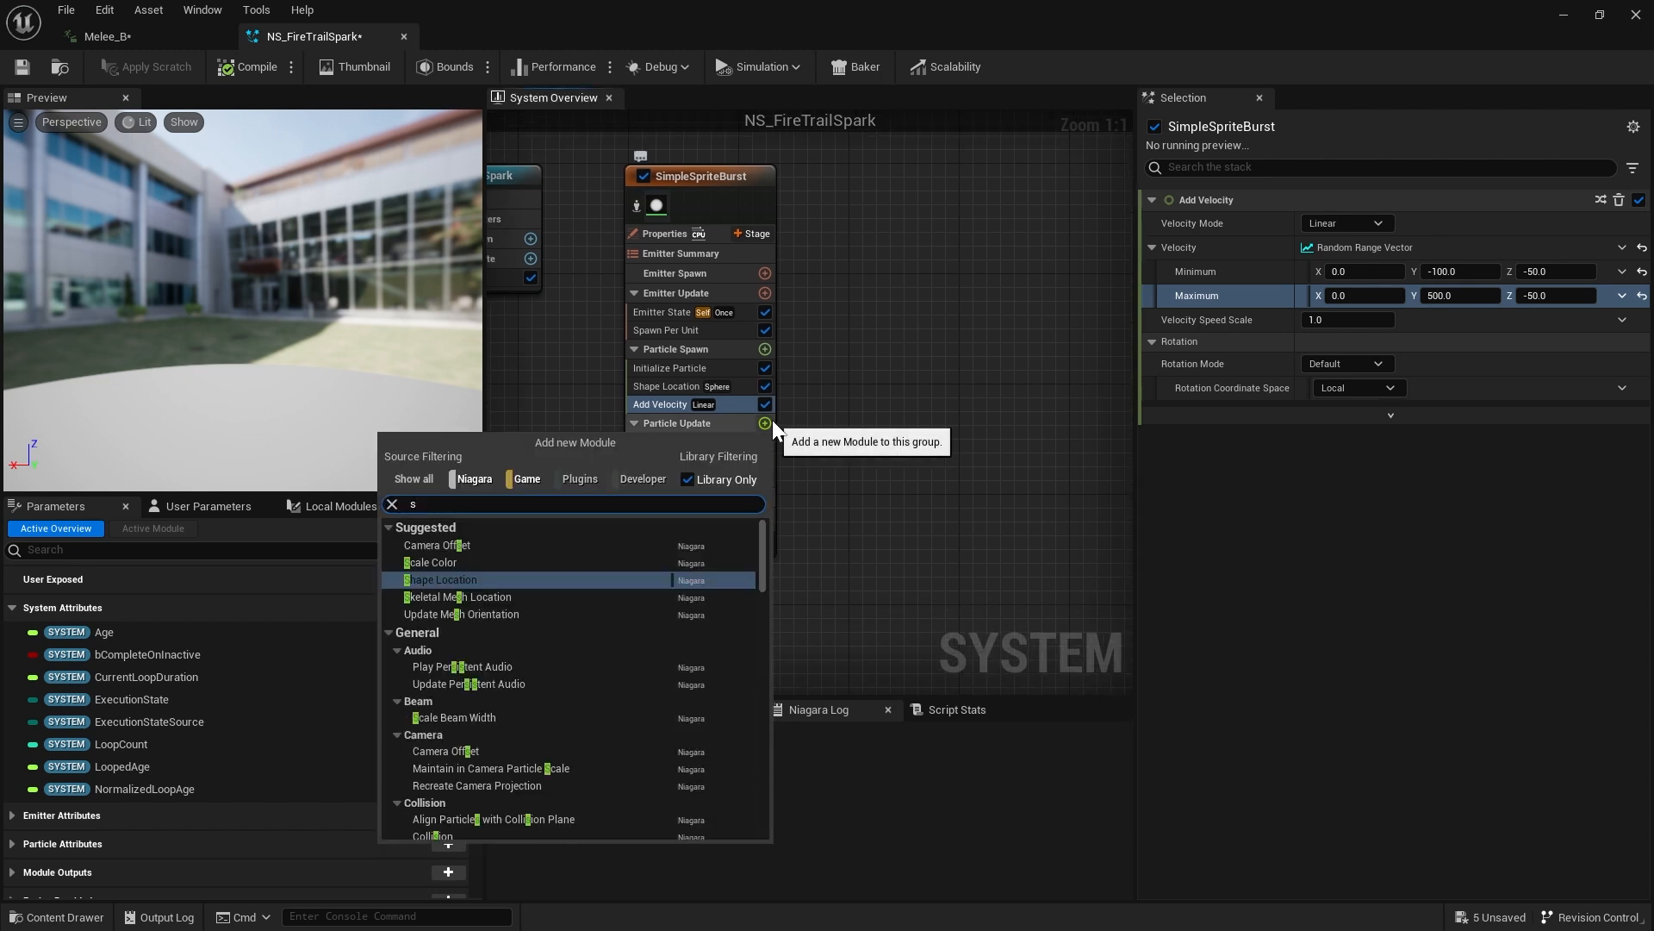
{"action": "type", "text": "cale sprite size"}
{"action": "key", "text": "Return"}
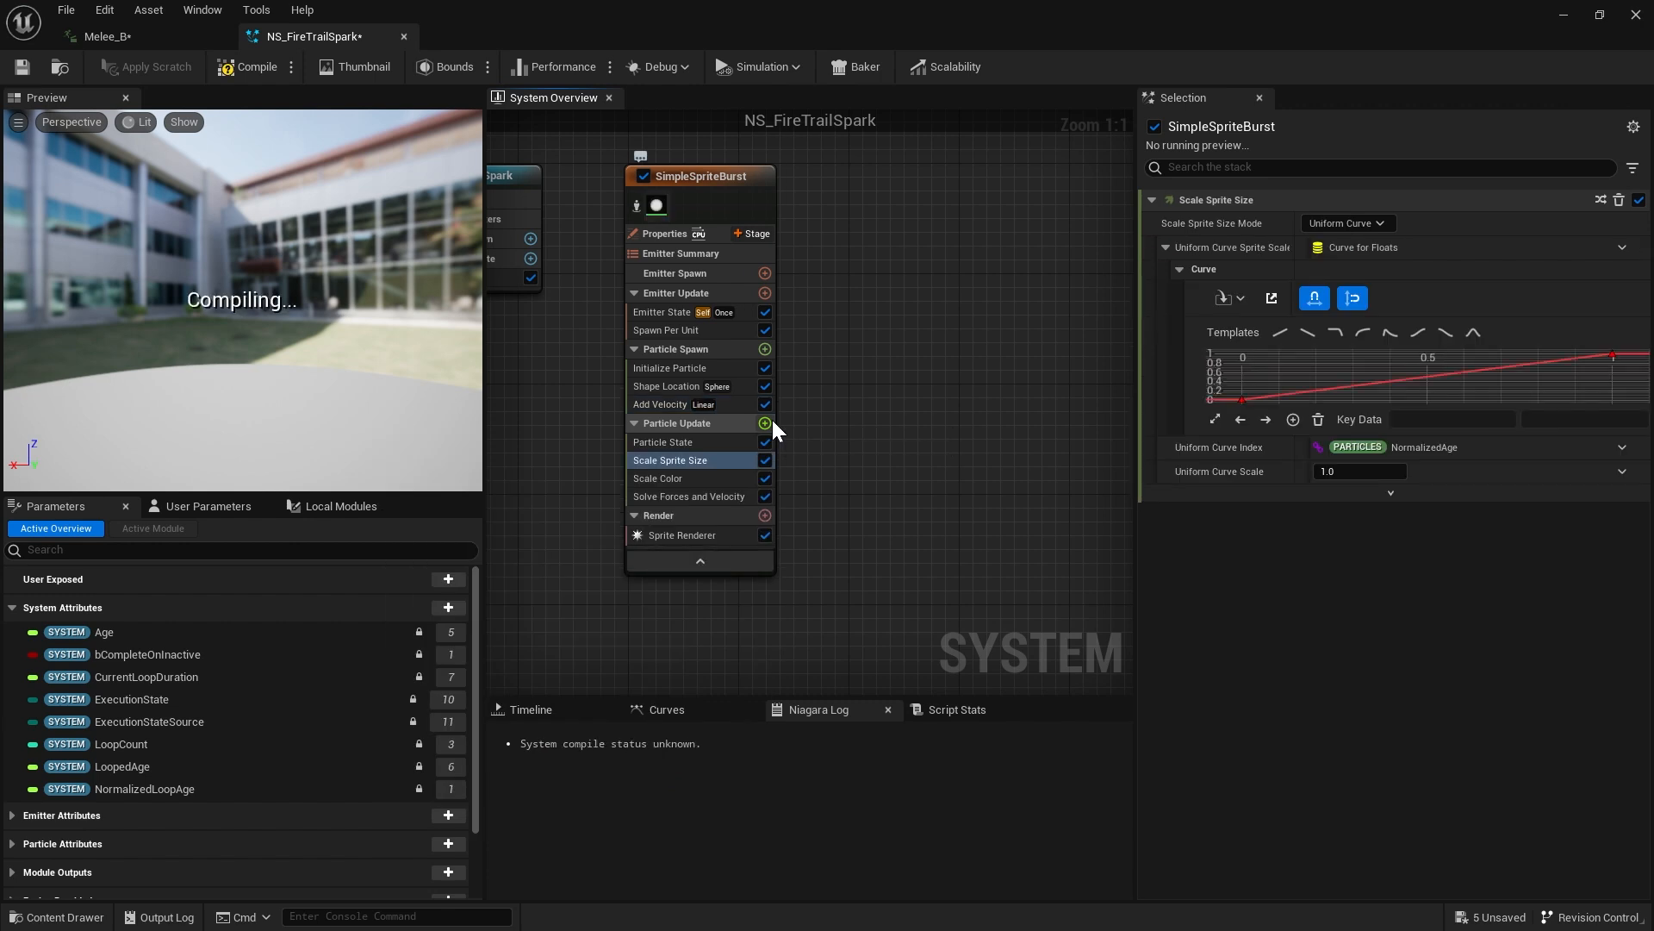
Add a key at 0.1 with value 1.0 to the Scale Sprite Size curve and set its end key's value to 0.1
{"action": "left_click_drag", "start_coordinate": [1436, 437], "coordinate": [1442, 490]}
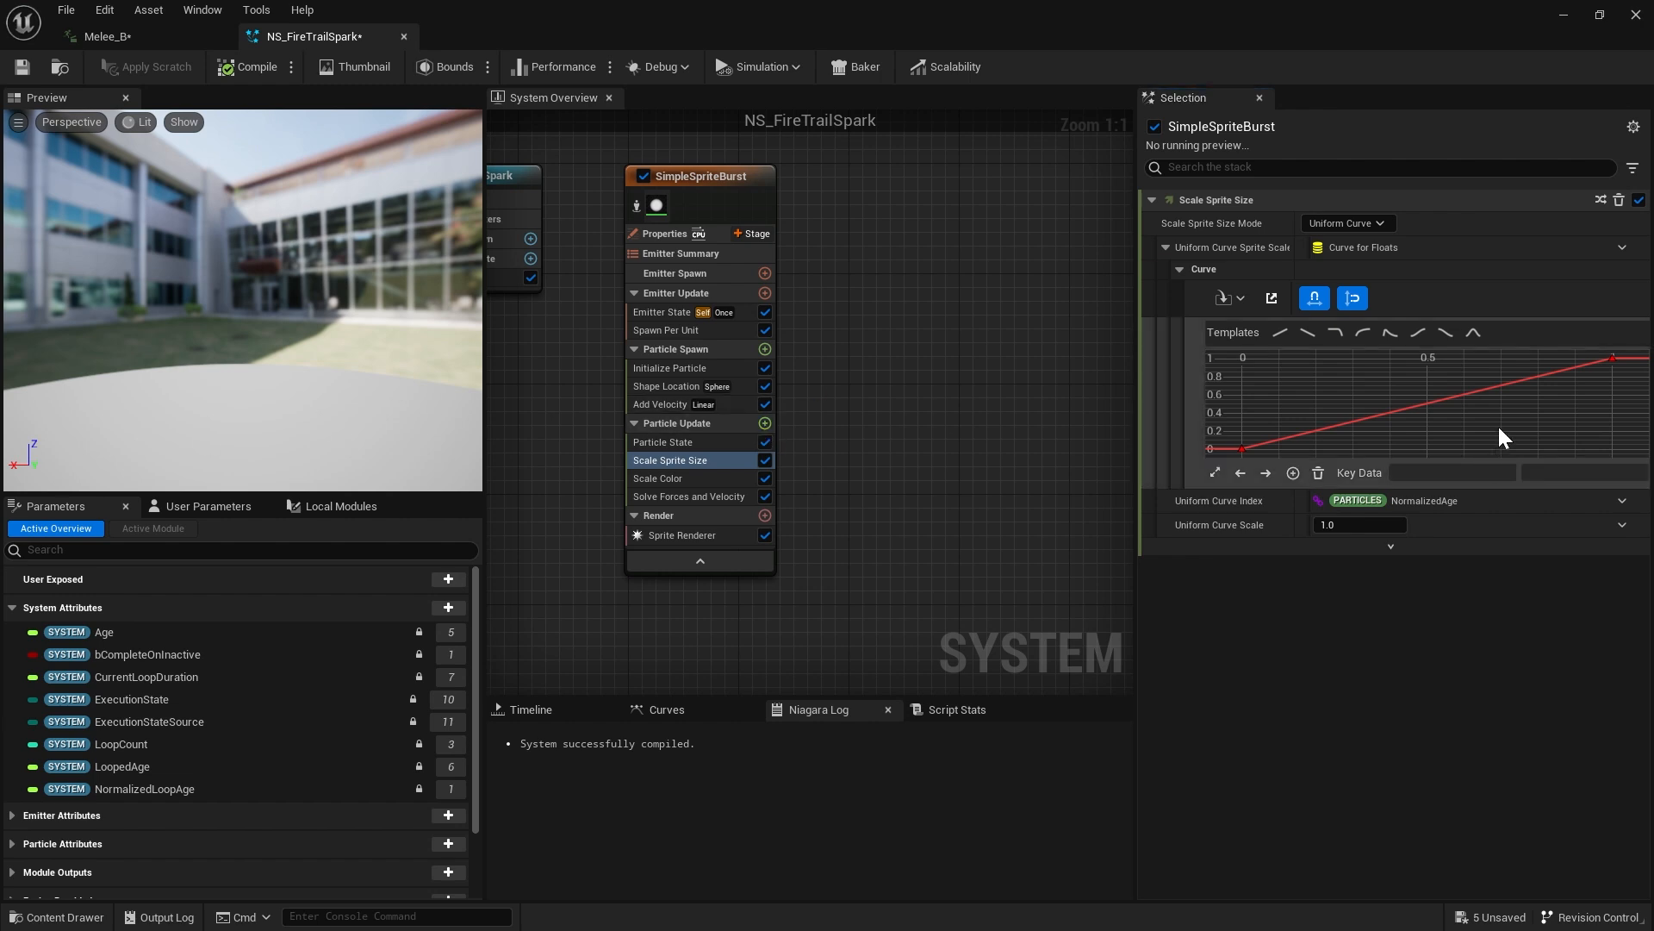
{"action": "right_click_drag", "start_coordinate": [1467, 426], "coordinate": [1286, 442]}
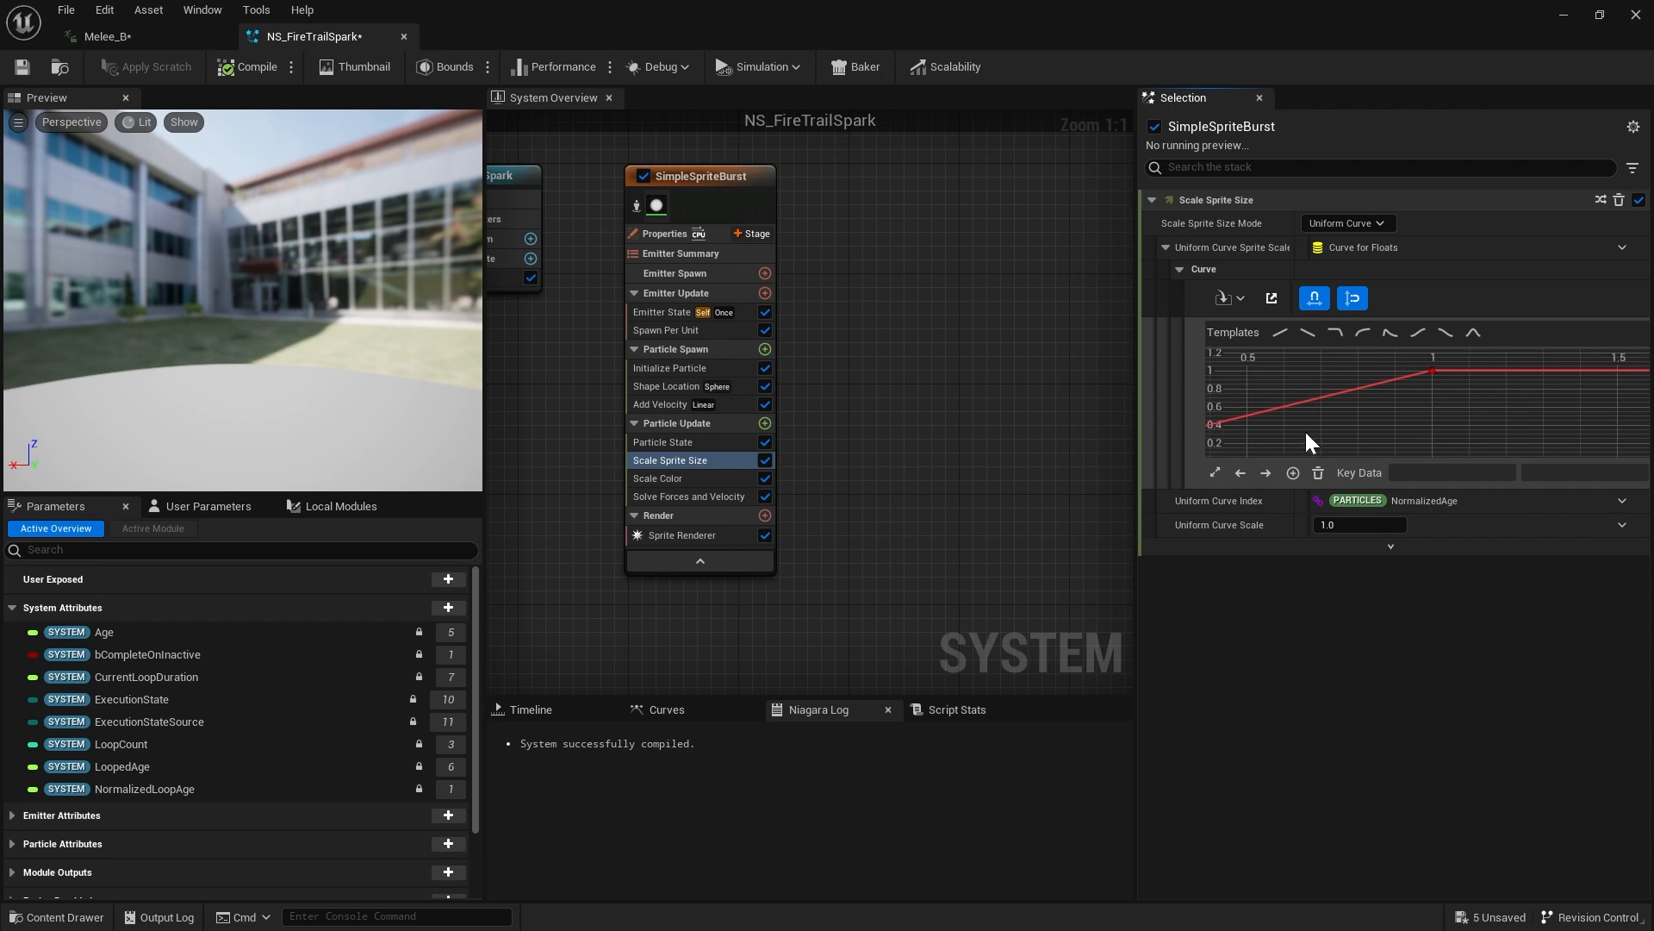
{"action": "key", "text": "f"}
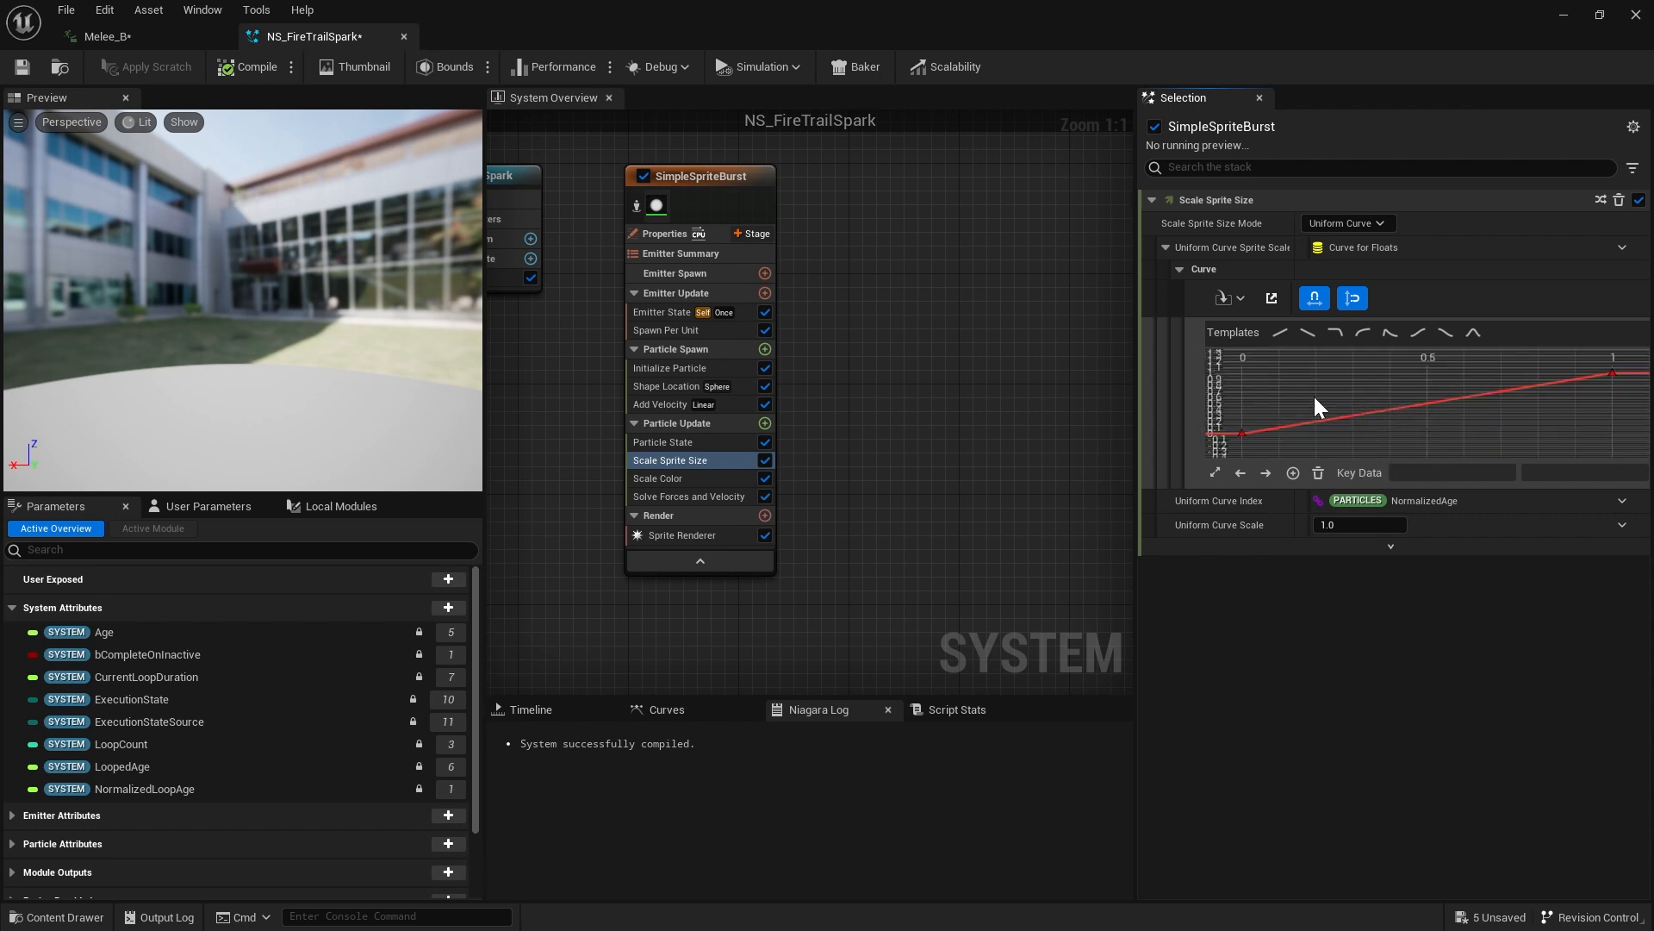
{"action": "left_click", "coordinate": [1241, 435]}
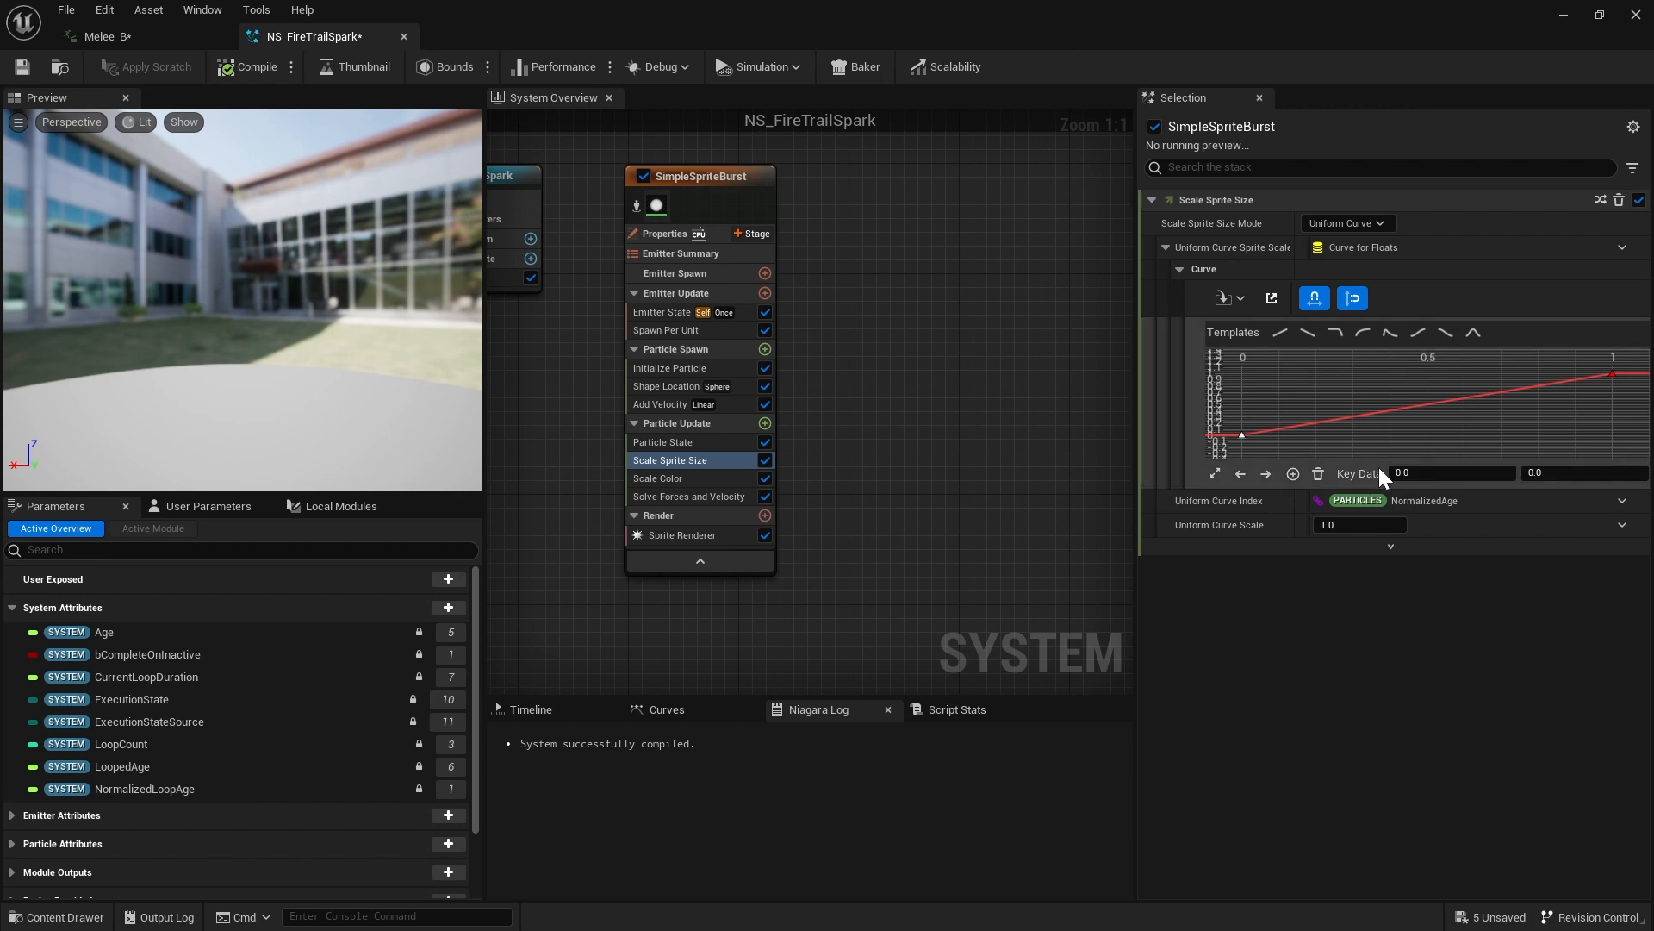
{"action": "middle_click", "coordinate": [1313, 422]}
{"action": "left_click", "coordinate": [1443, 474]}
{"action": "type", "text": "0.1"}
{"action": "key", "text": "Tab"}
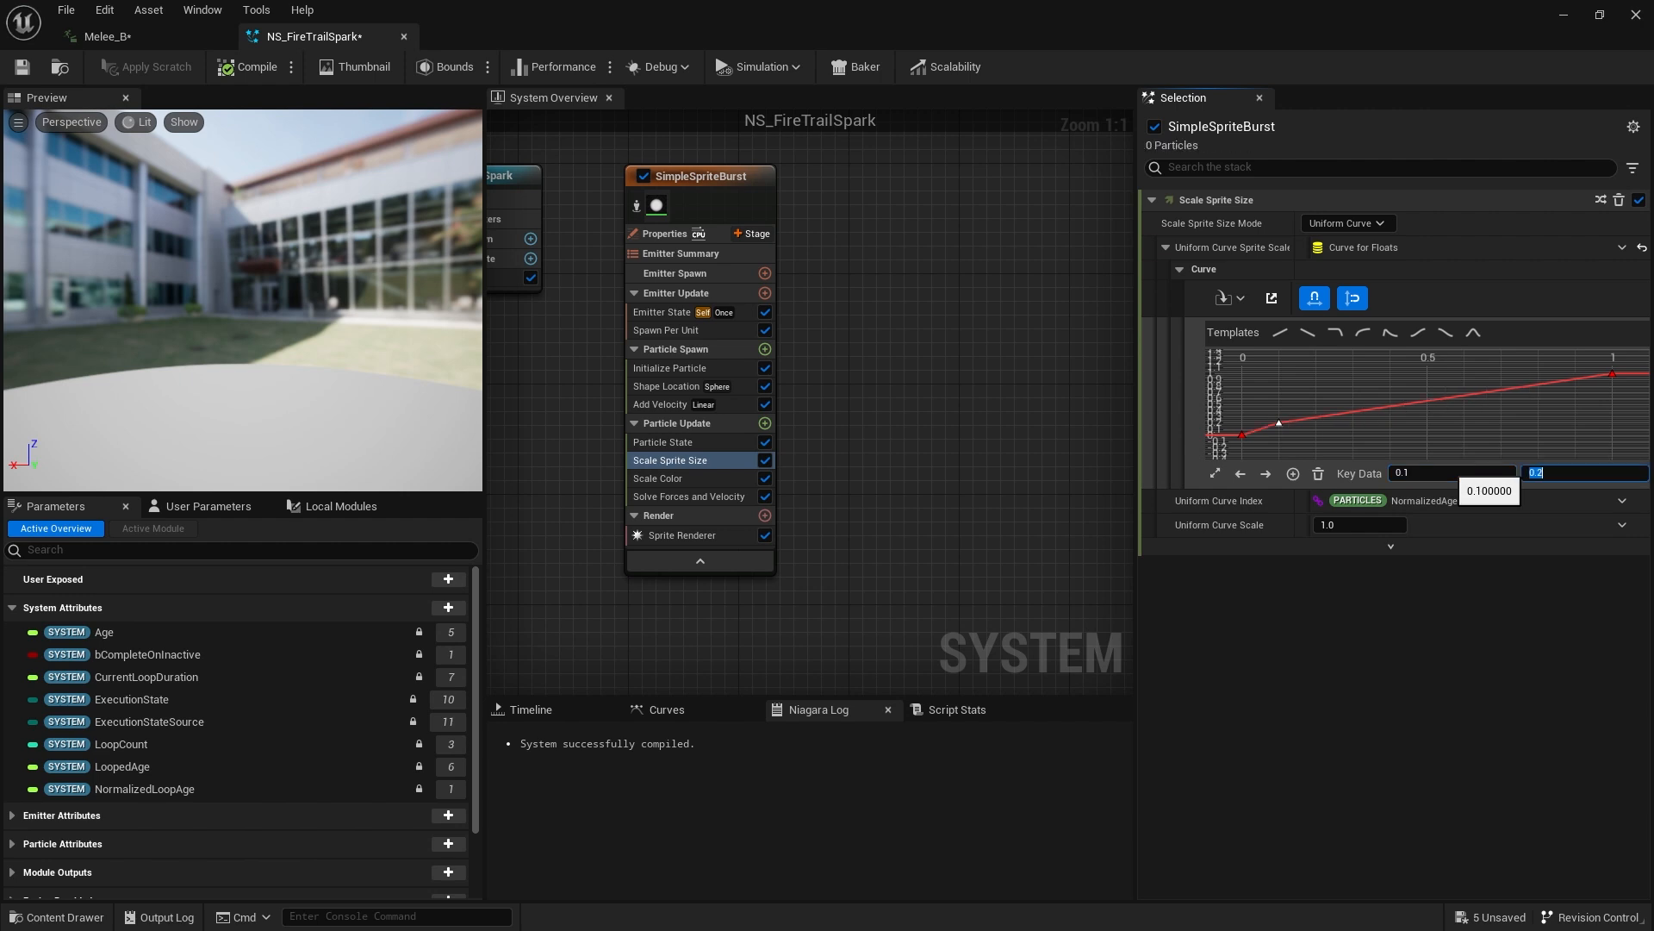
{"action": "key", "text": "Return"}
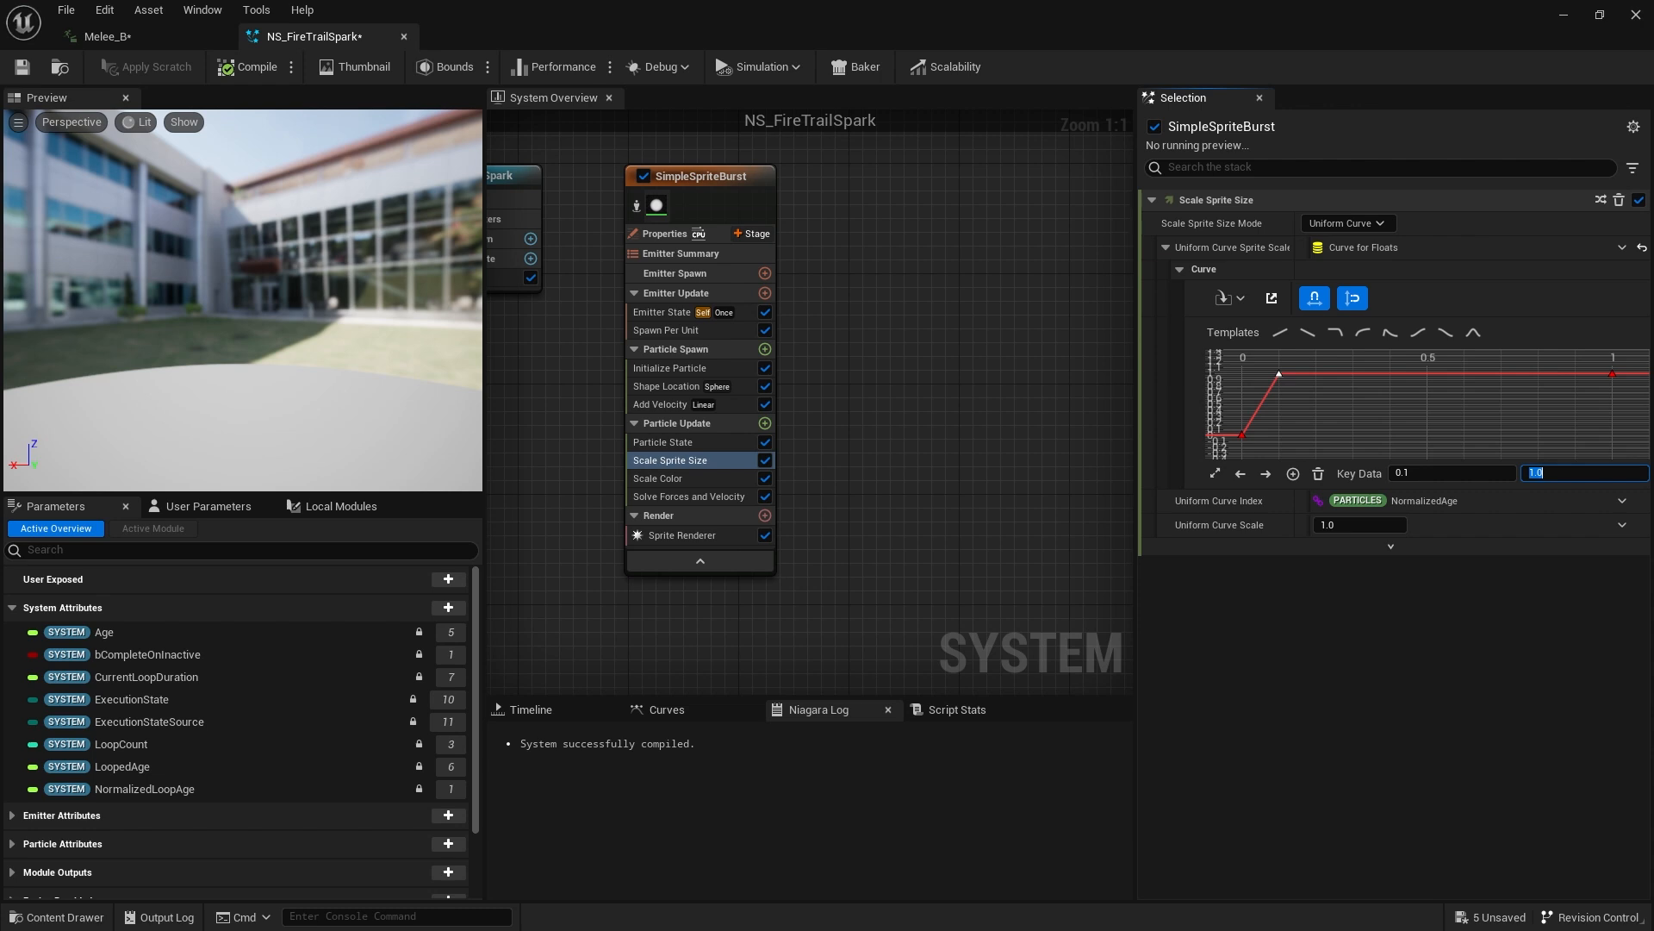
{"action": "left_click", "coordinate": [1613, 374]}
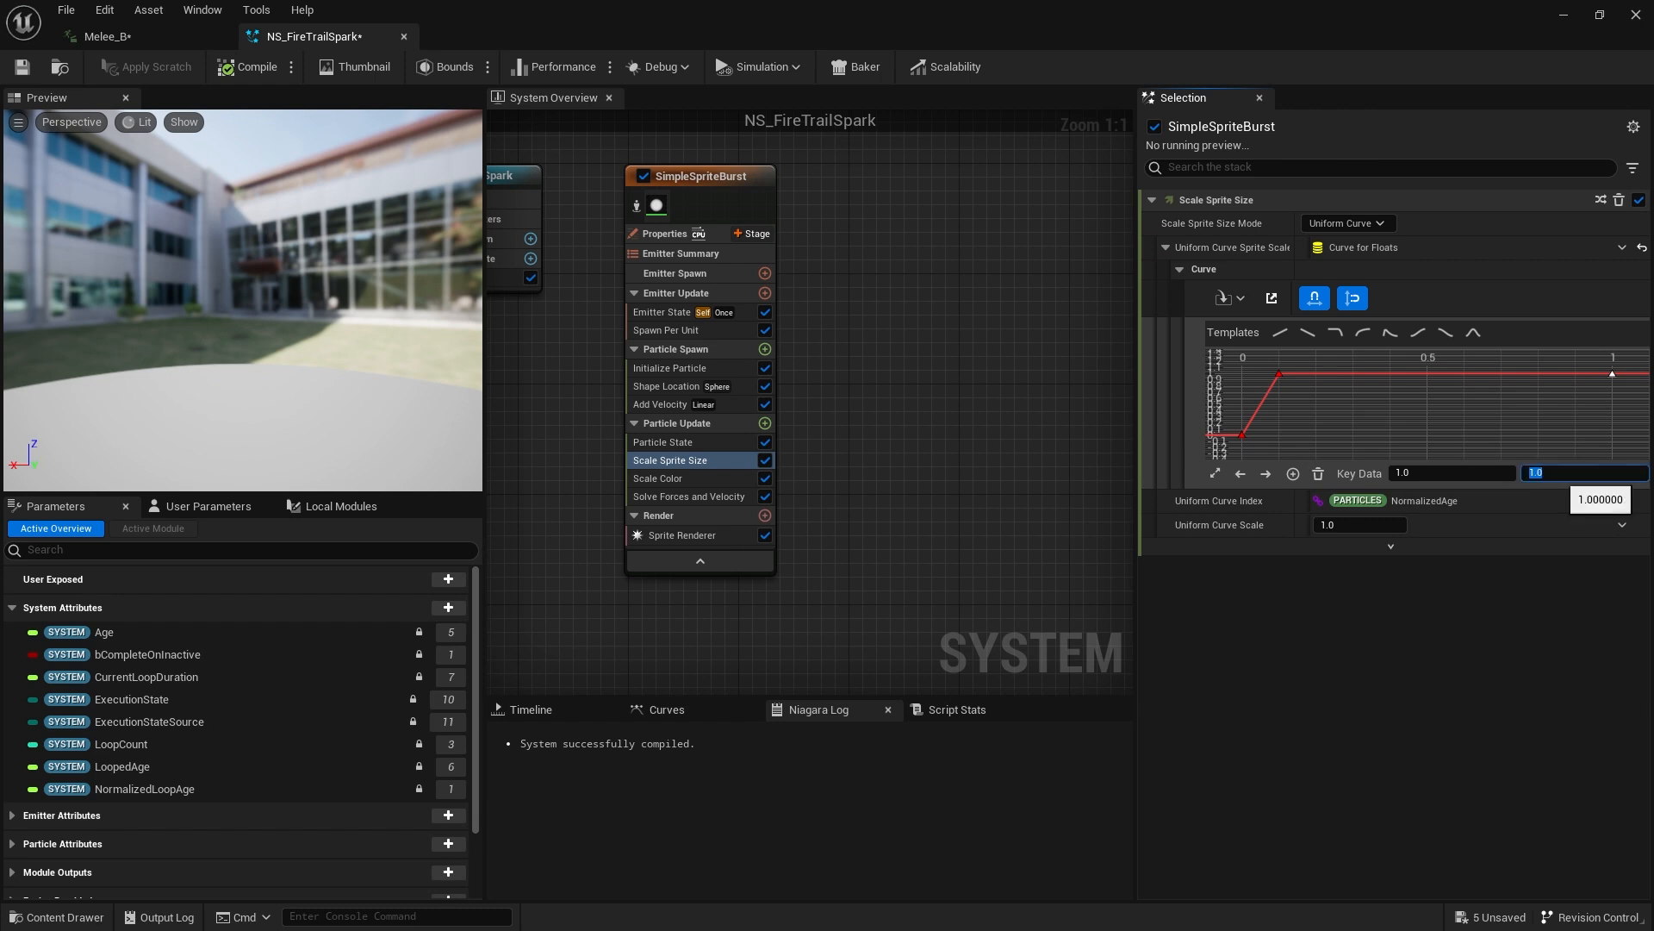
{"action": "key", "text": "Return"}
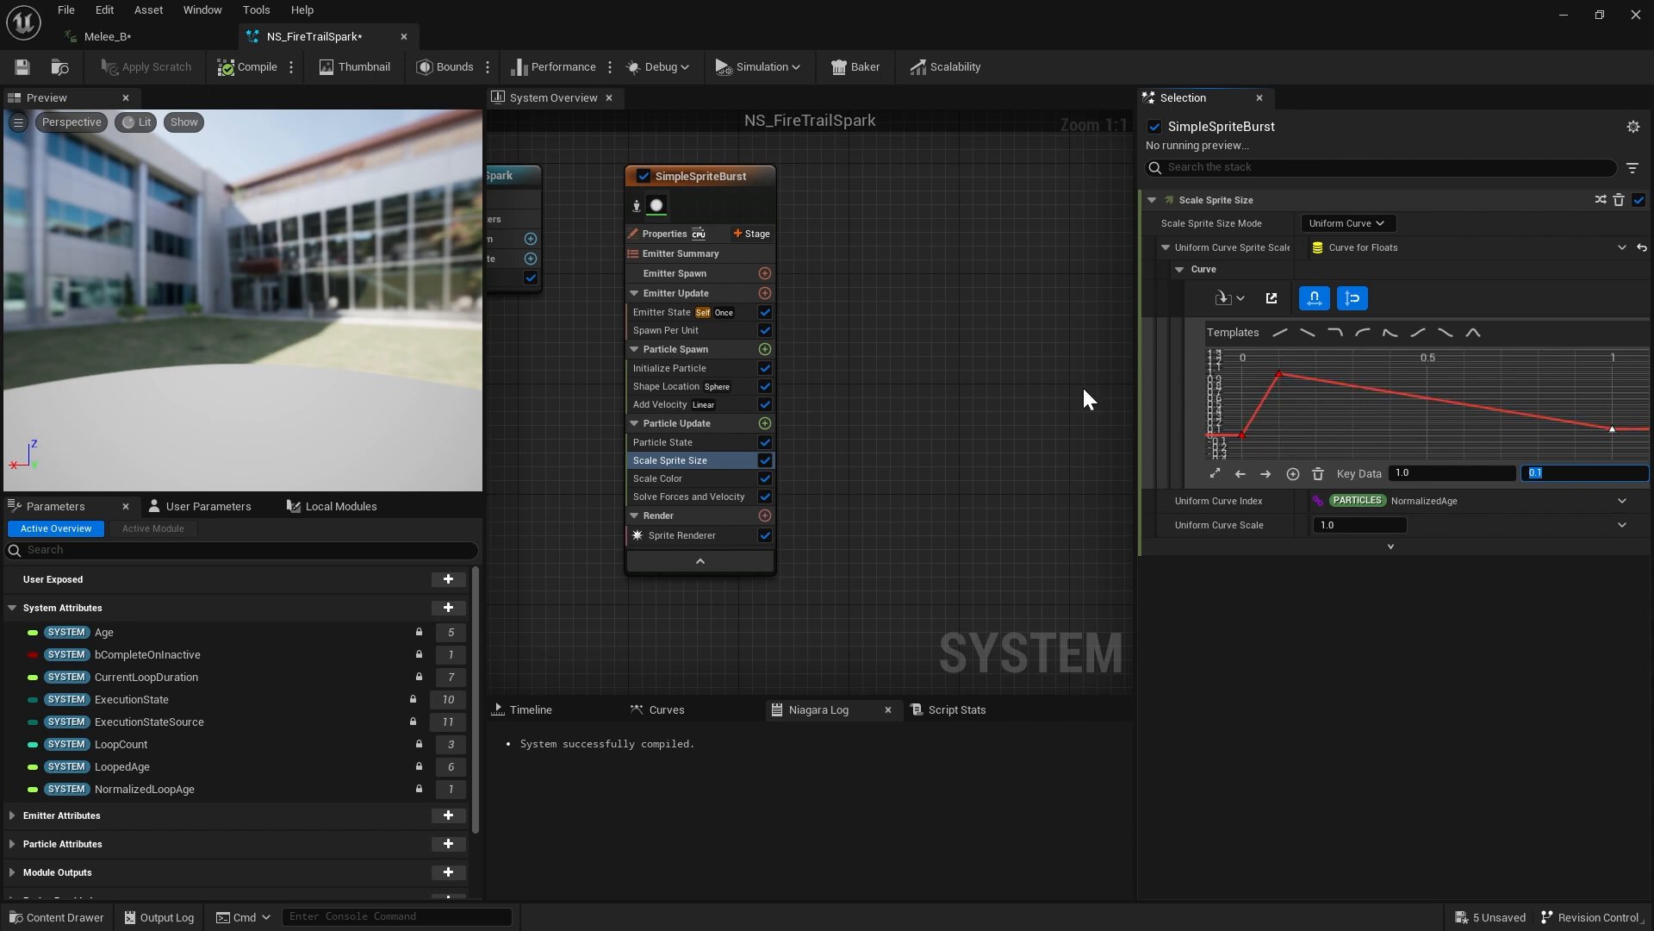
Compare the sparks' size over their lifetime in Melee_B with the Scale Sprite Size curve
{"action": "left_click", "coordinate": [107, 37]}
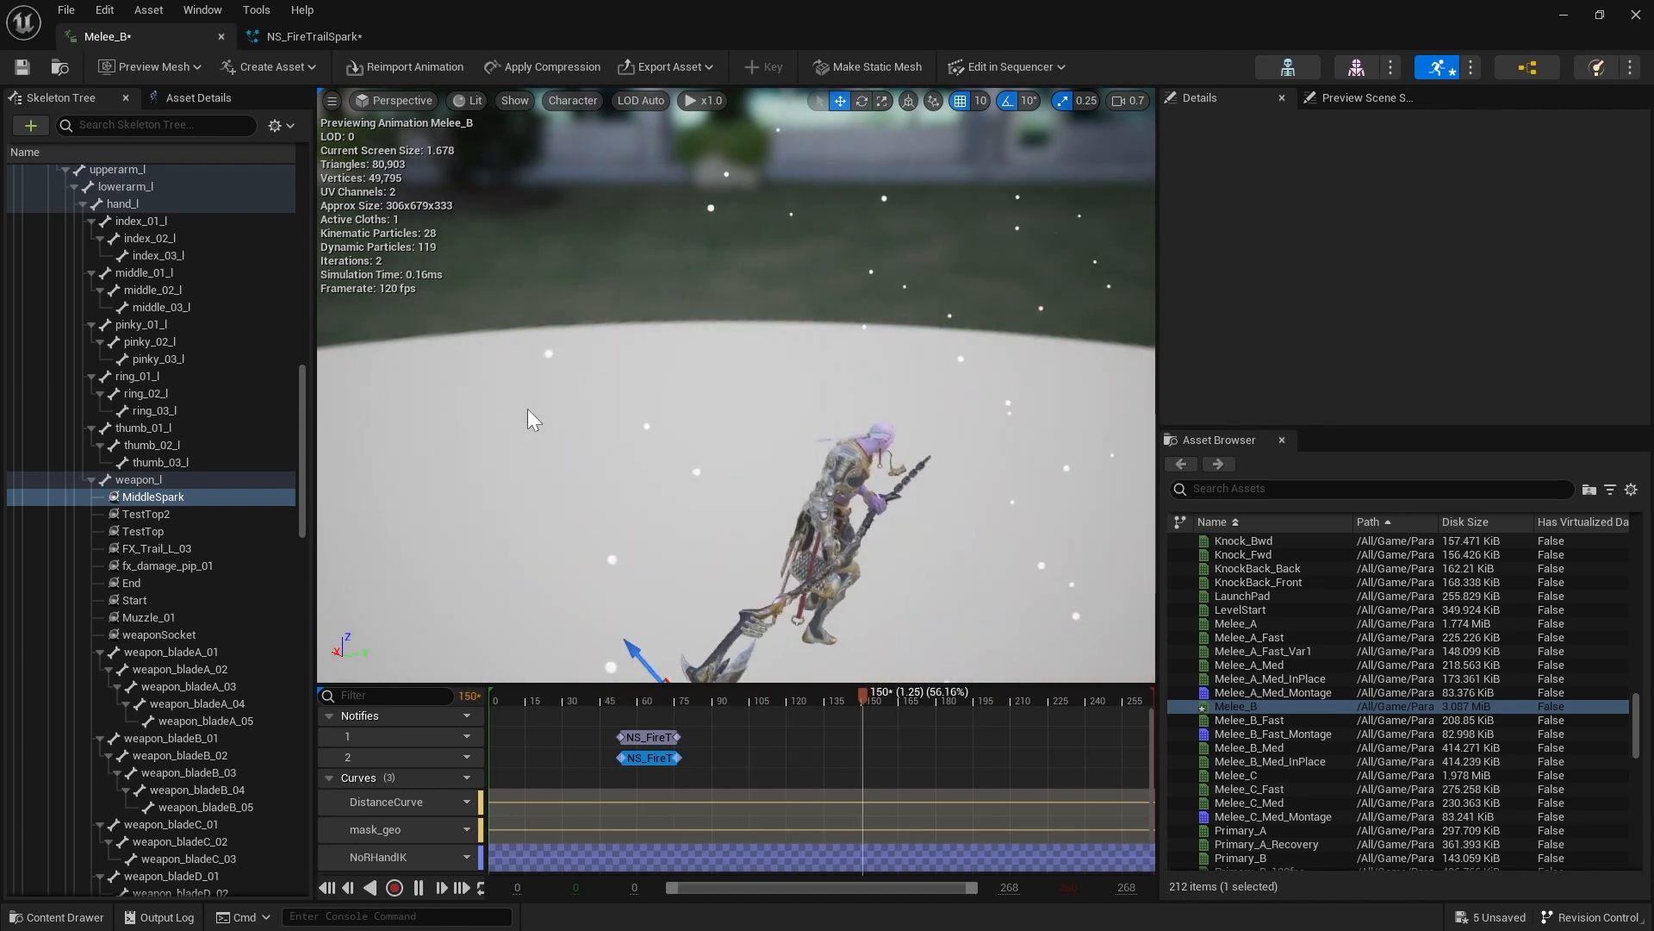
{"action": "right_click_drag", "start_coordinate": [640, 437], "coordinate": [644, 391]}
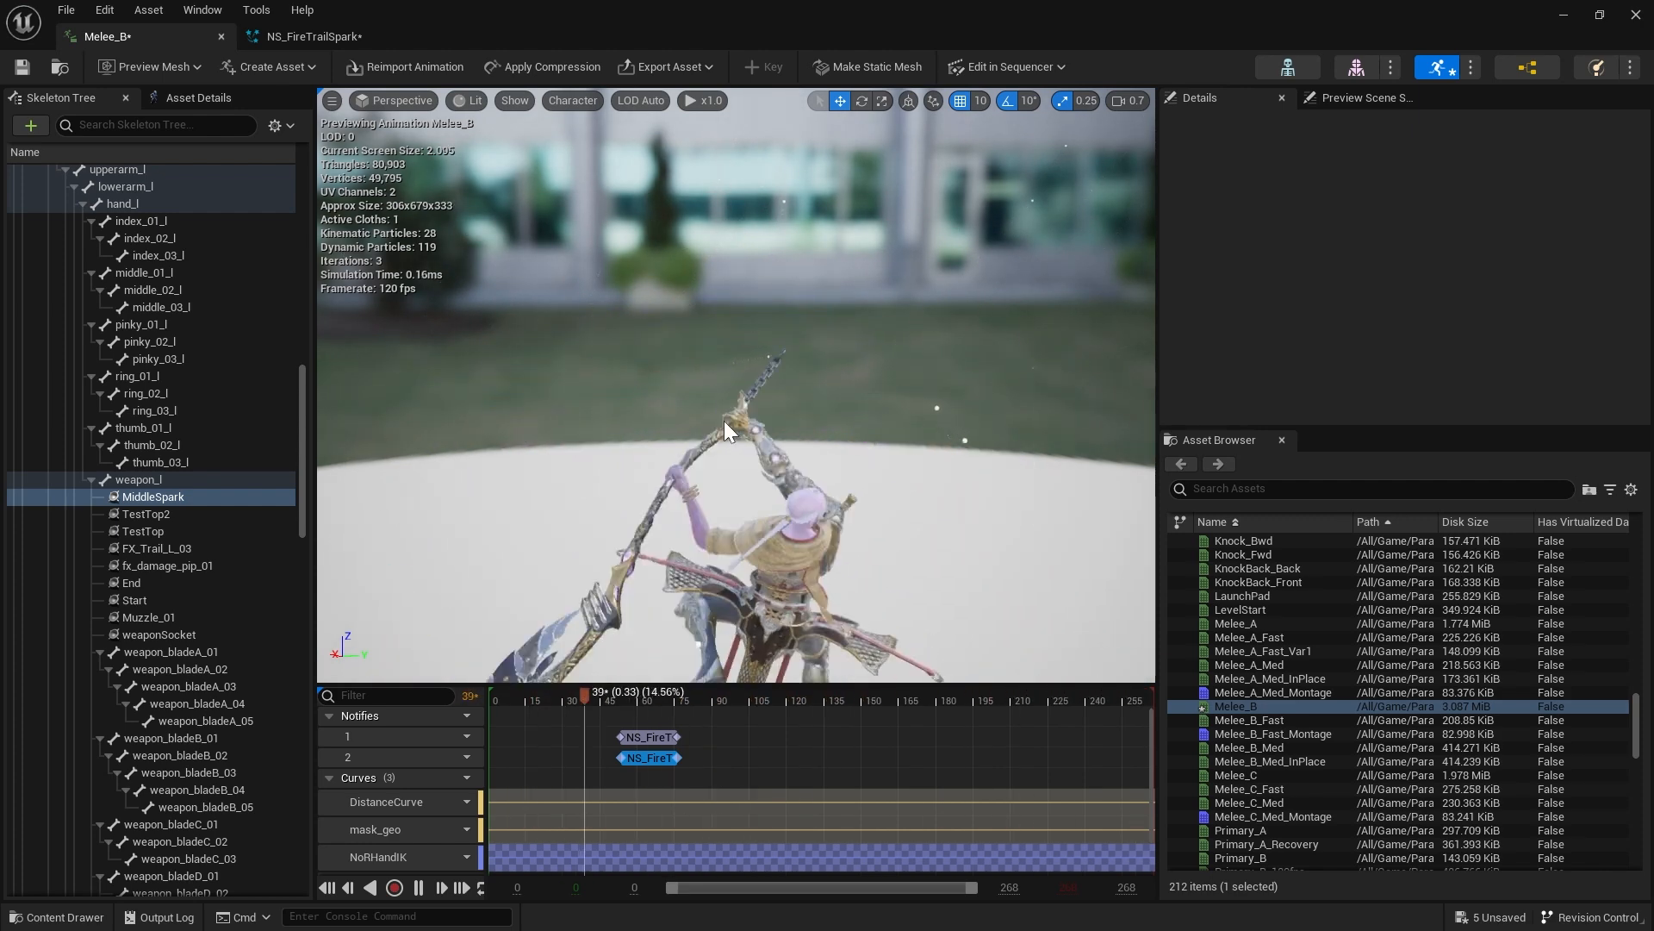
{"action": "left_click", "coordinate": [330, 41]}
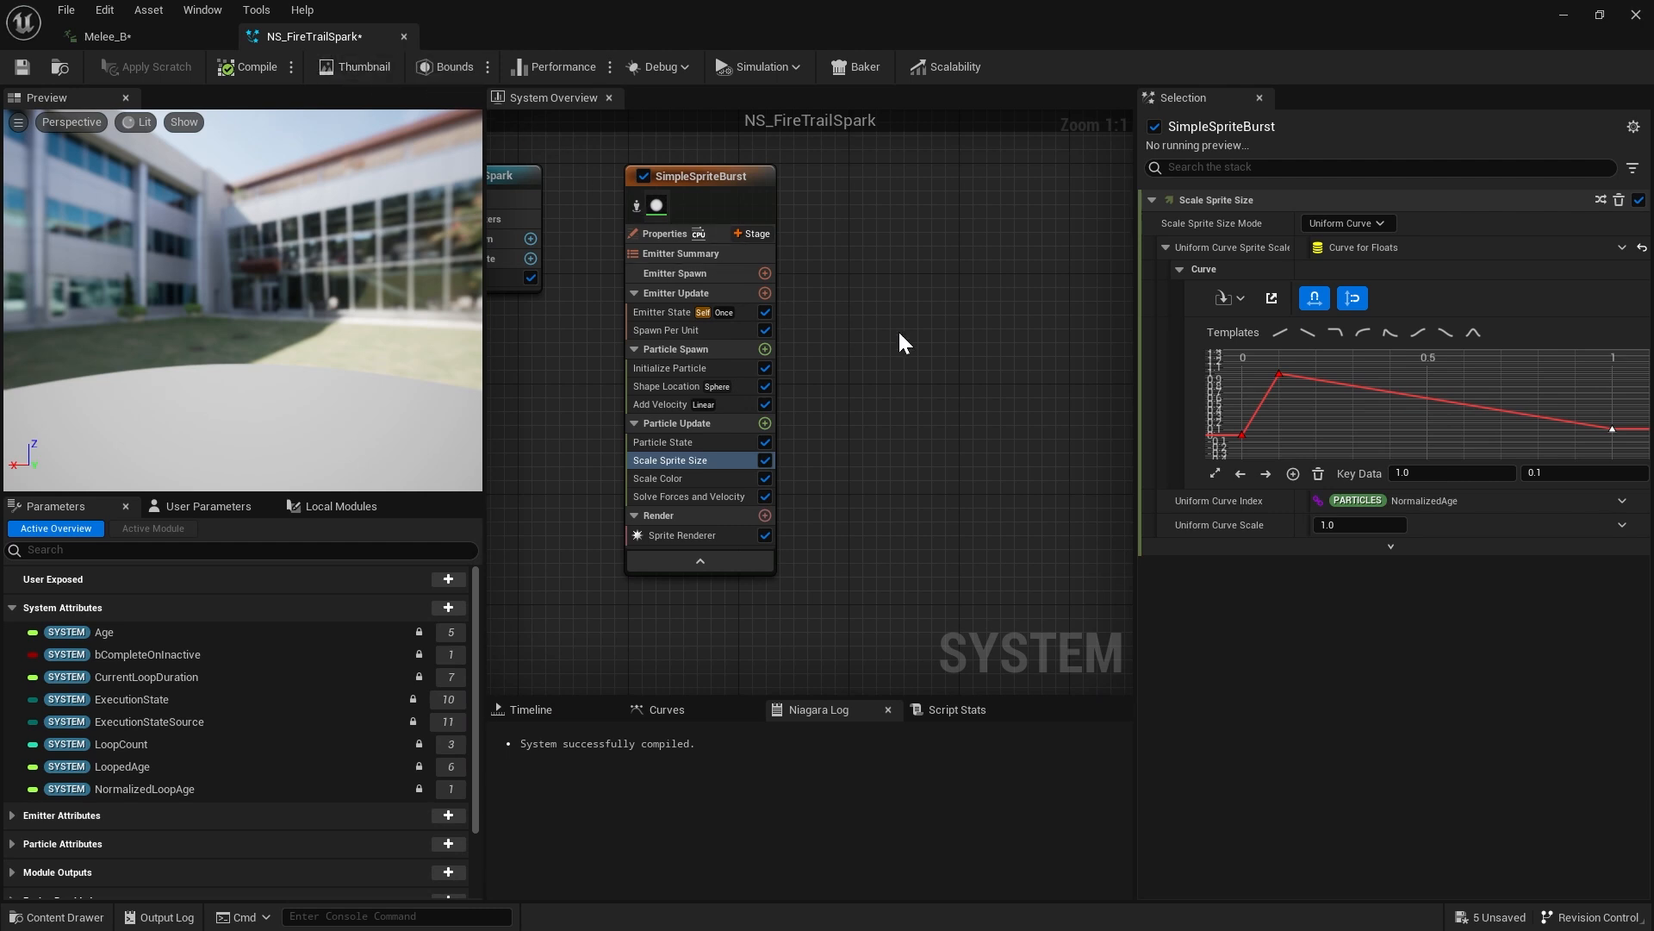
{"action": "left_click", "coordinate": [153, 45]}
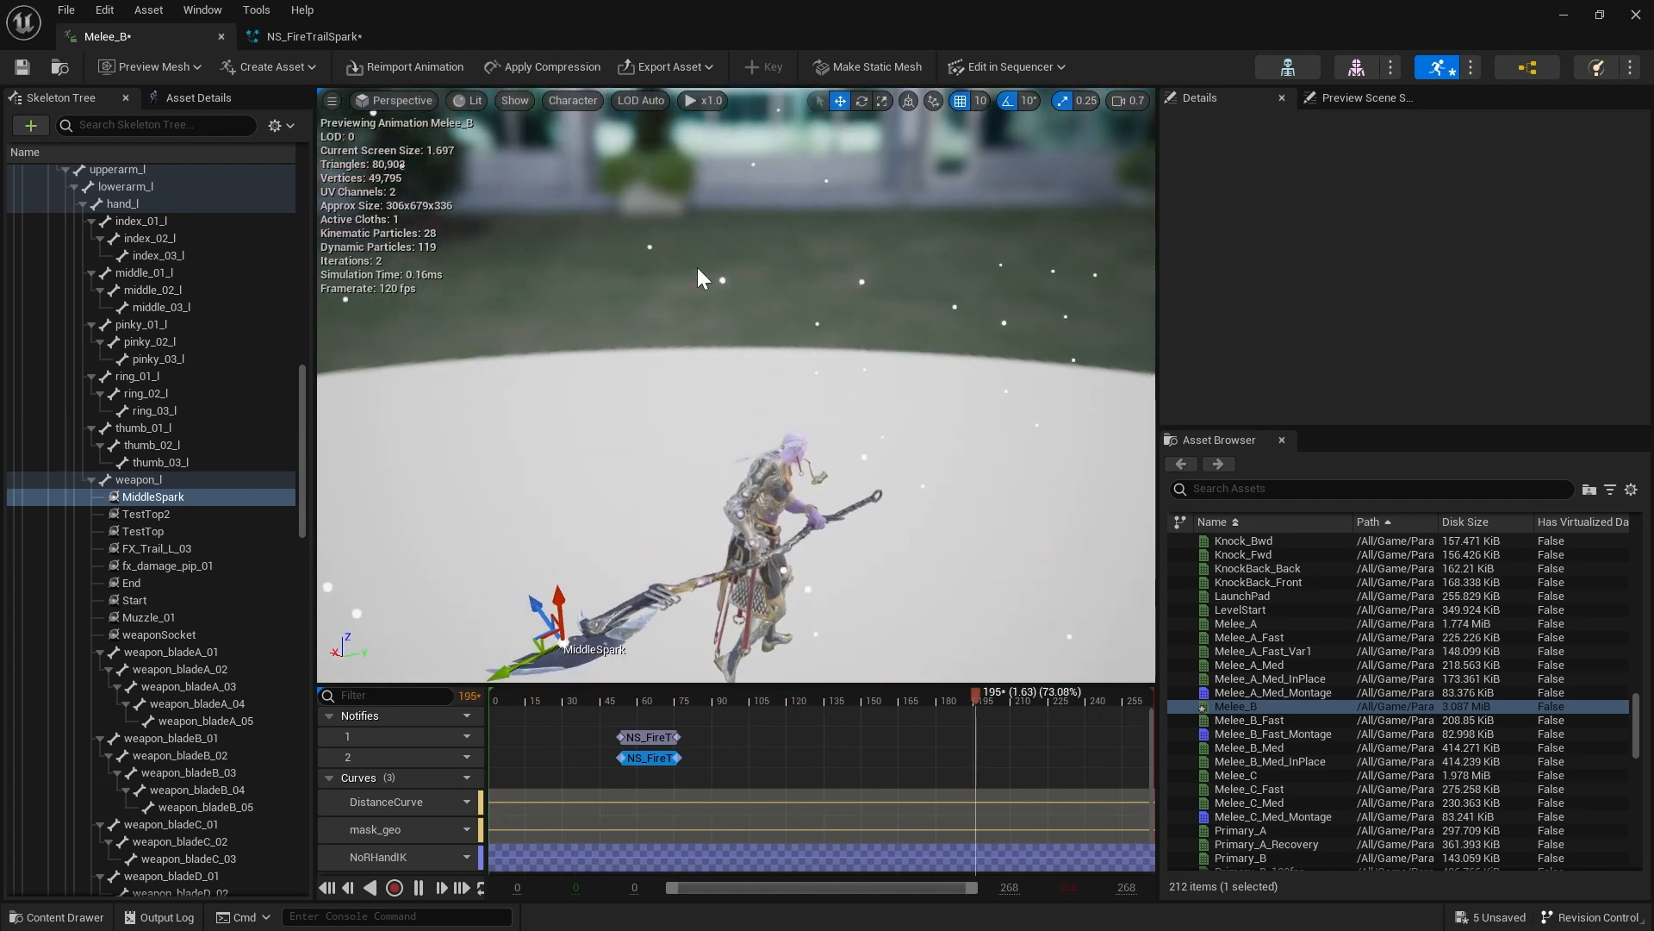
{"action": "left_click", "coordinate": [314, 36]}
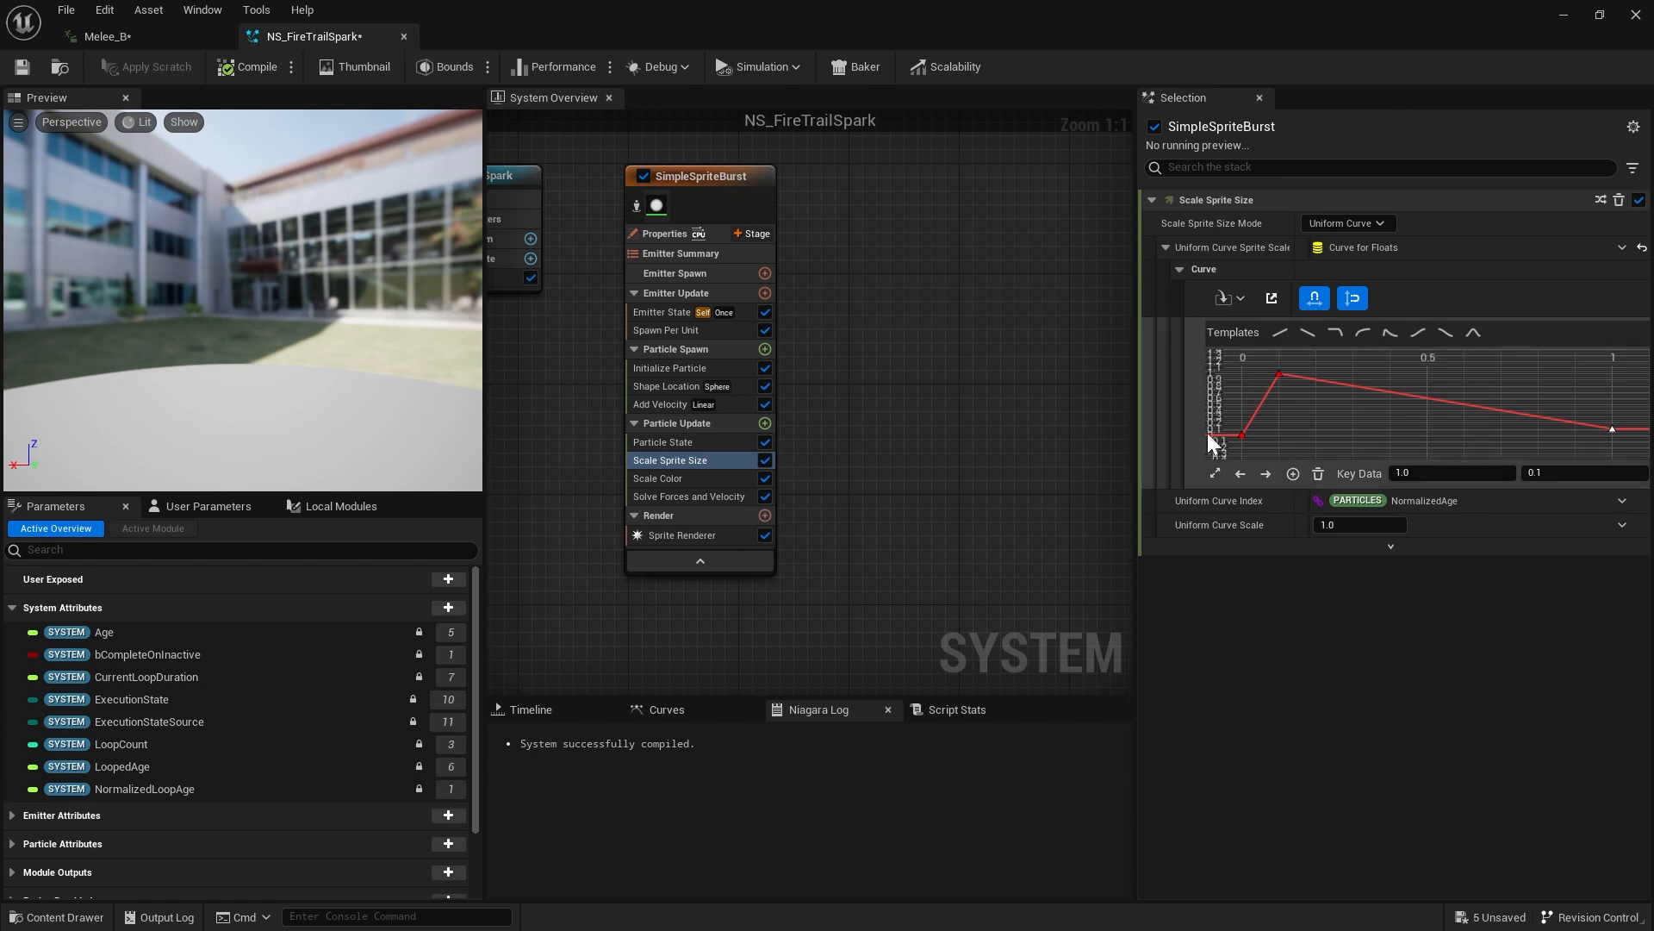
{"action": "left_click", "coordinate": [170, 47]}
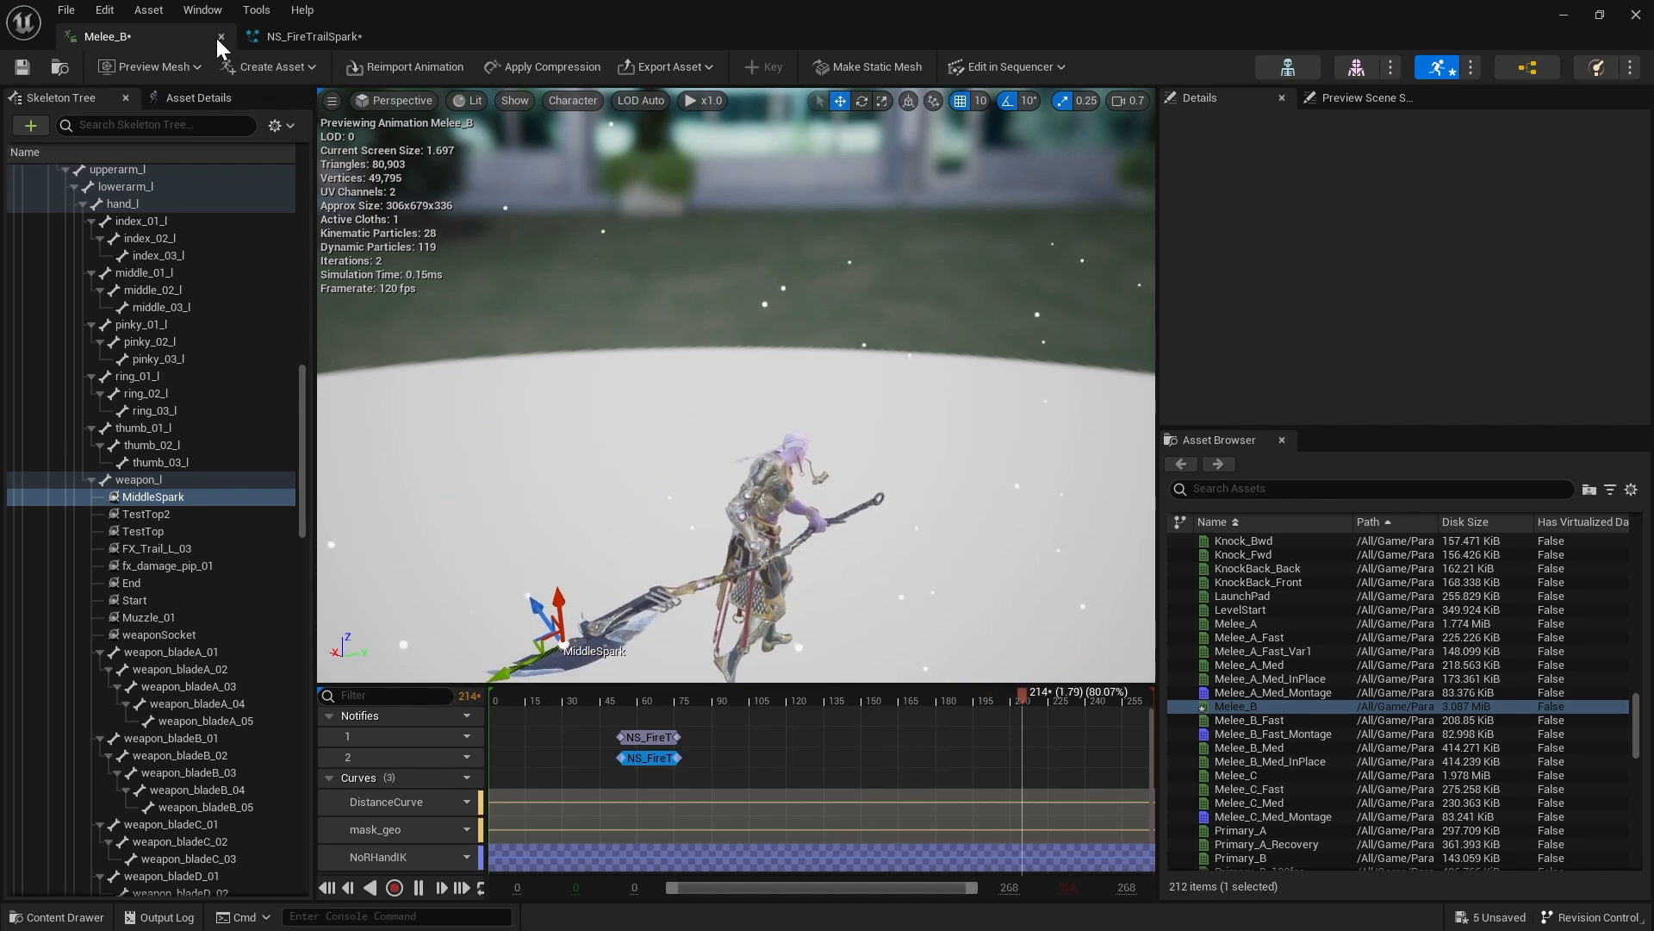
Add a key at 0.2 with value 1.0 to the Scale Sprite Size curve in NS_FireTrailSpark
{"action": "left_click", "coordinate": [276, 35]}
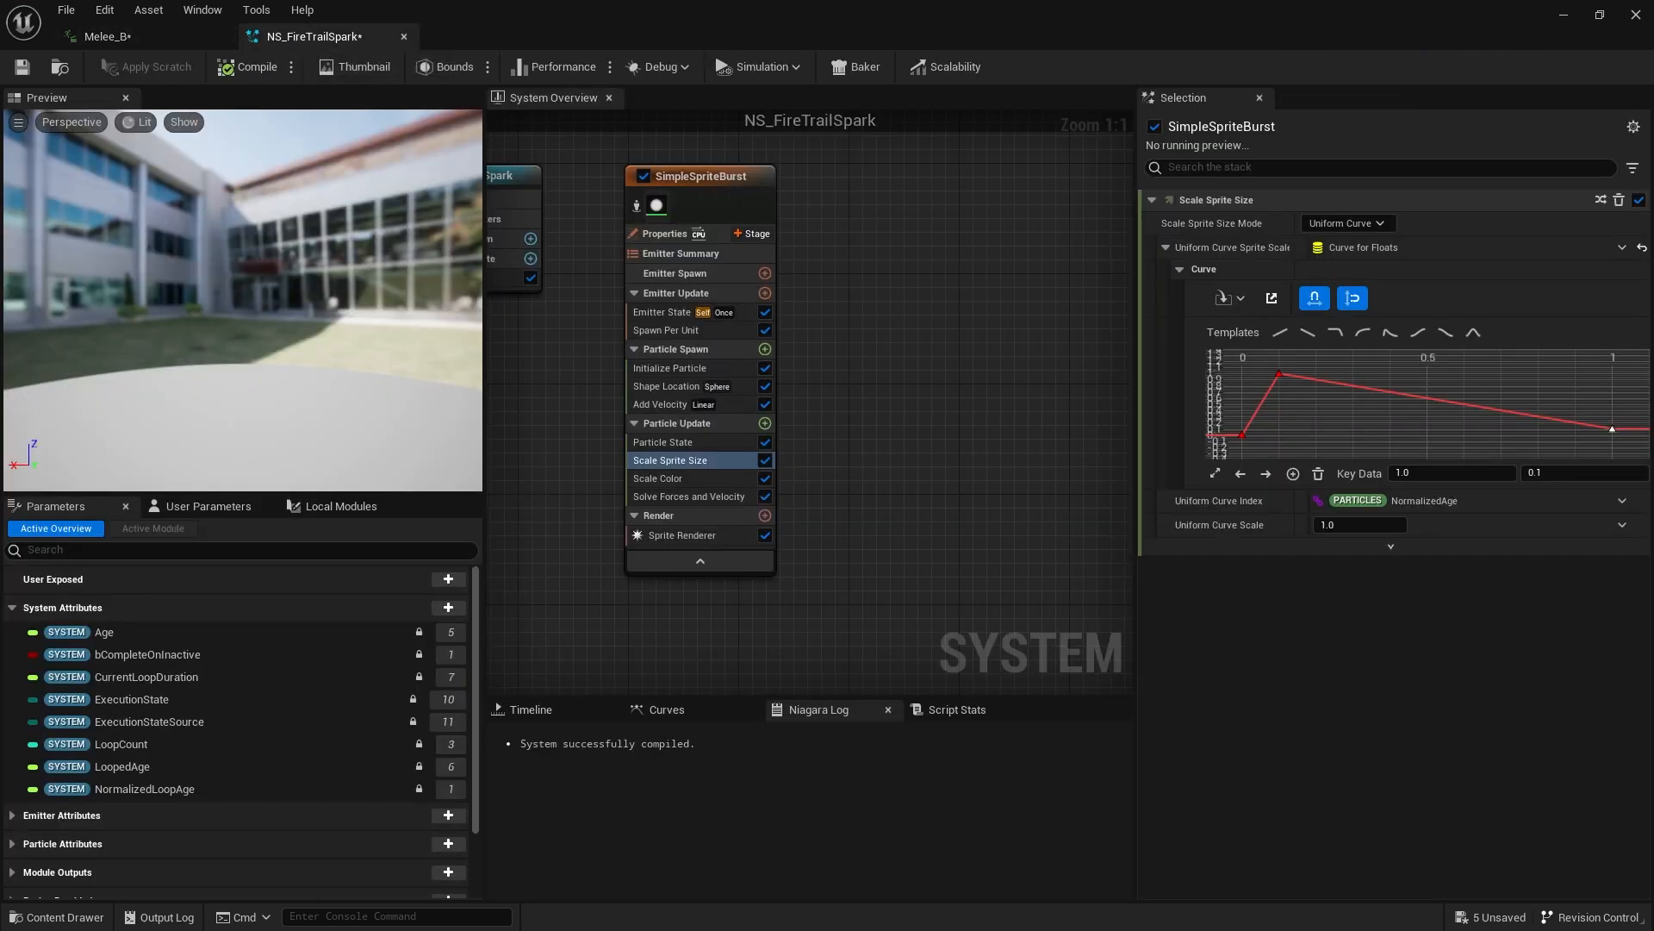
{"action": "left_click", "coordinate": [1279, 374]}
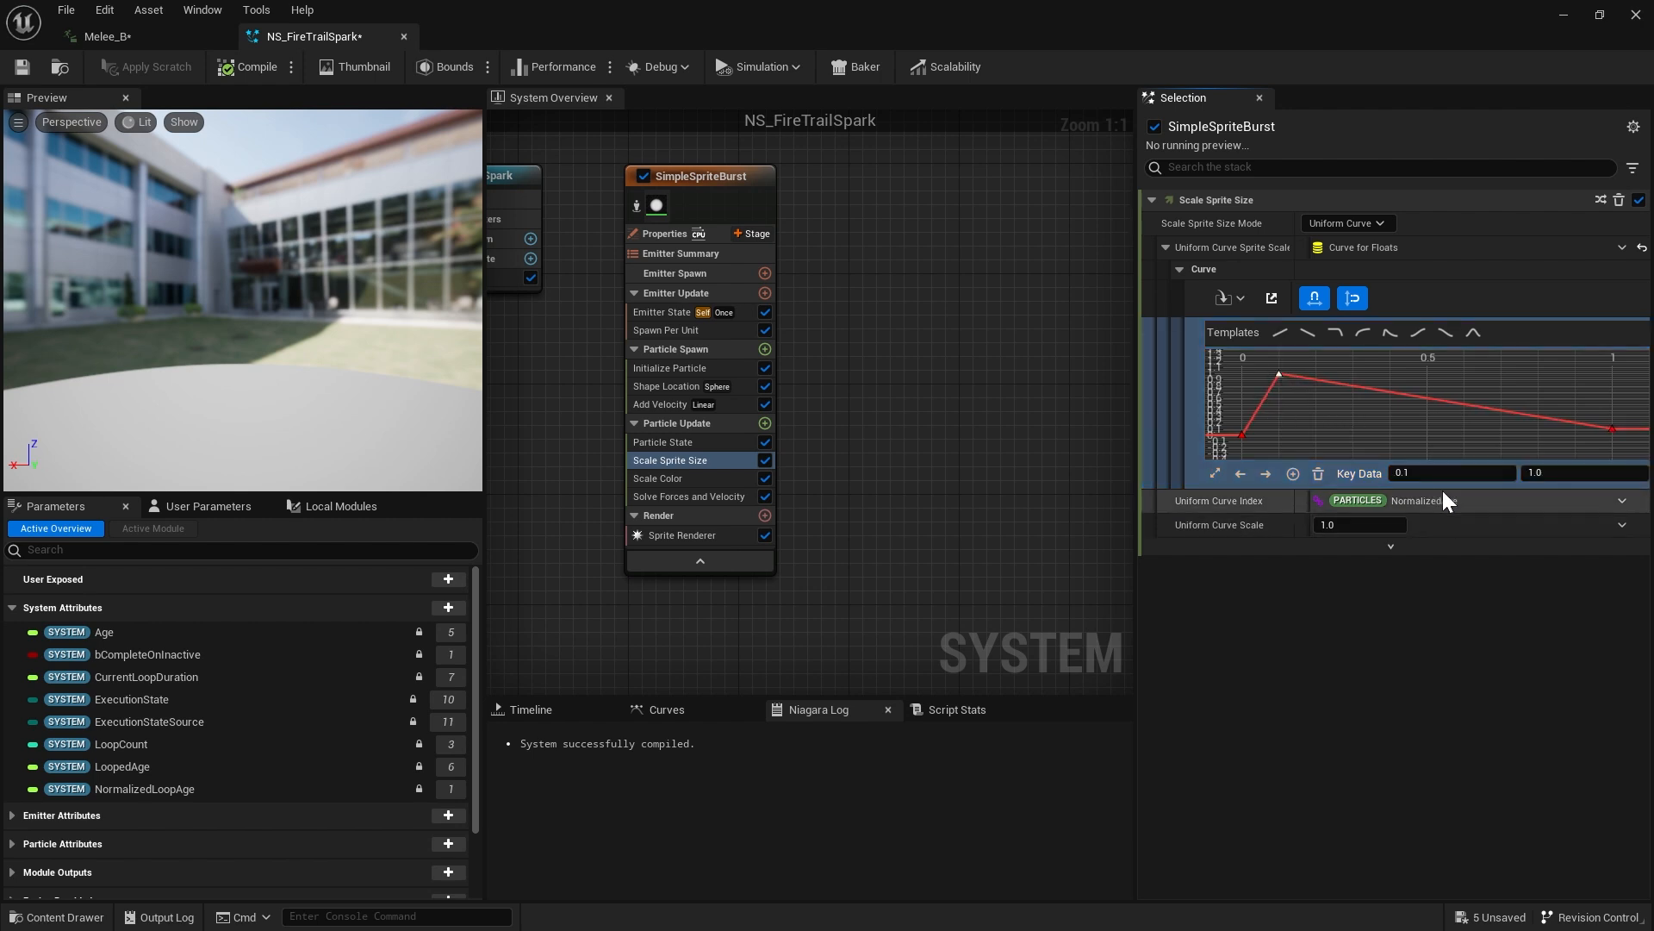
{"action": "middle_click", "coordinate": [1320, 377]}
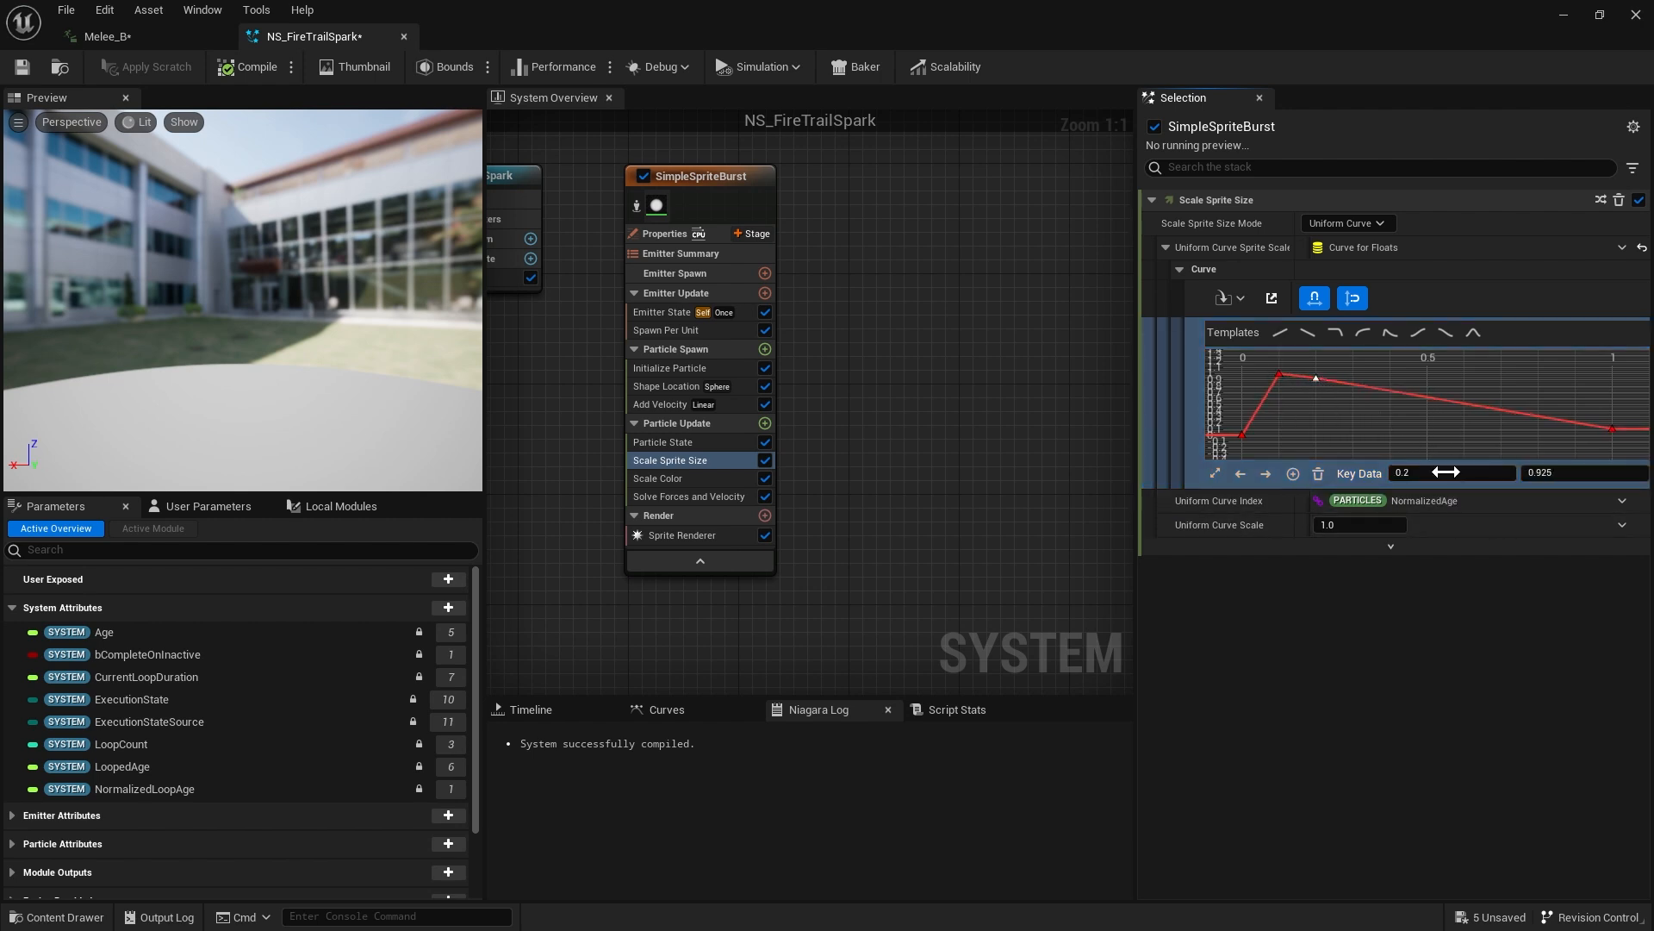
{"action": "left_click", "coordinate": [1555, 473]}
{"action": "type", "text": "1"}
{"action": "key", "text": "Tab"}
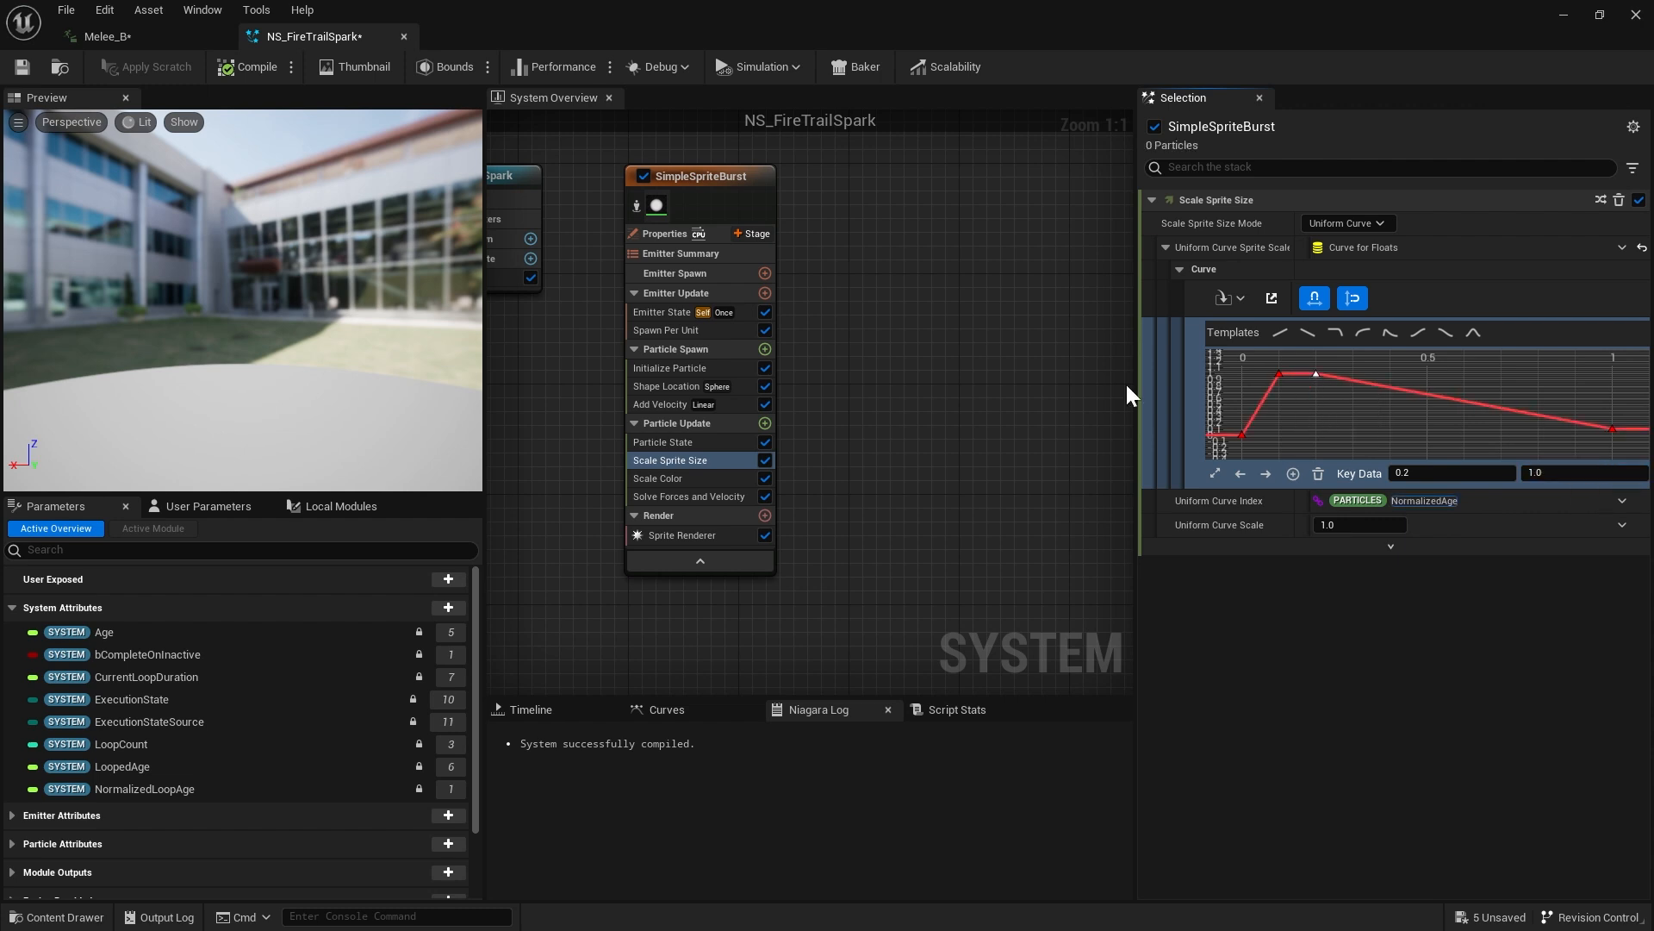
Add a key at 0.3 with value 0.4 to the Scale Sprite Size curve and check the sparks in Melee_B
{"action": "middle_click", "coordinate": [1429, 392]}
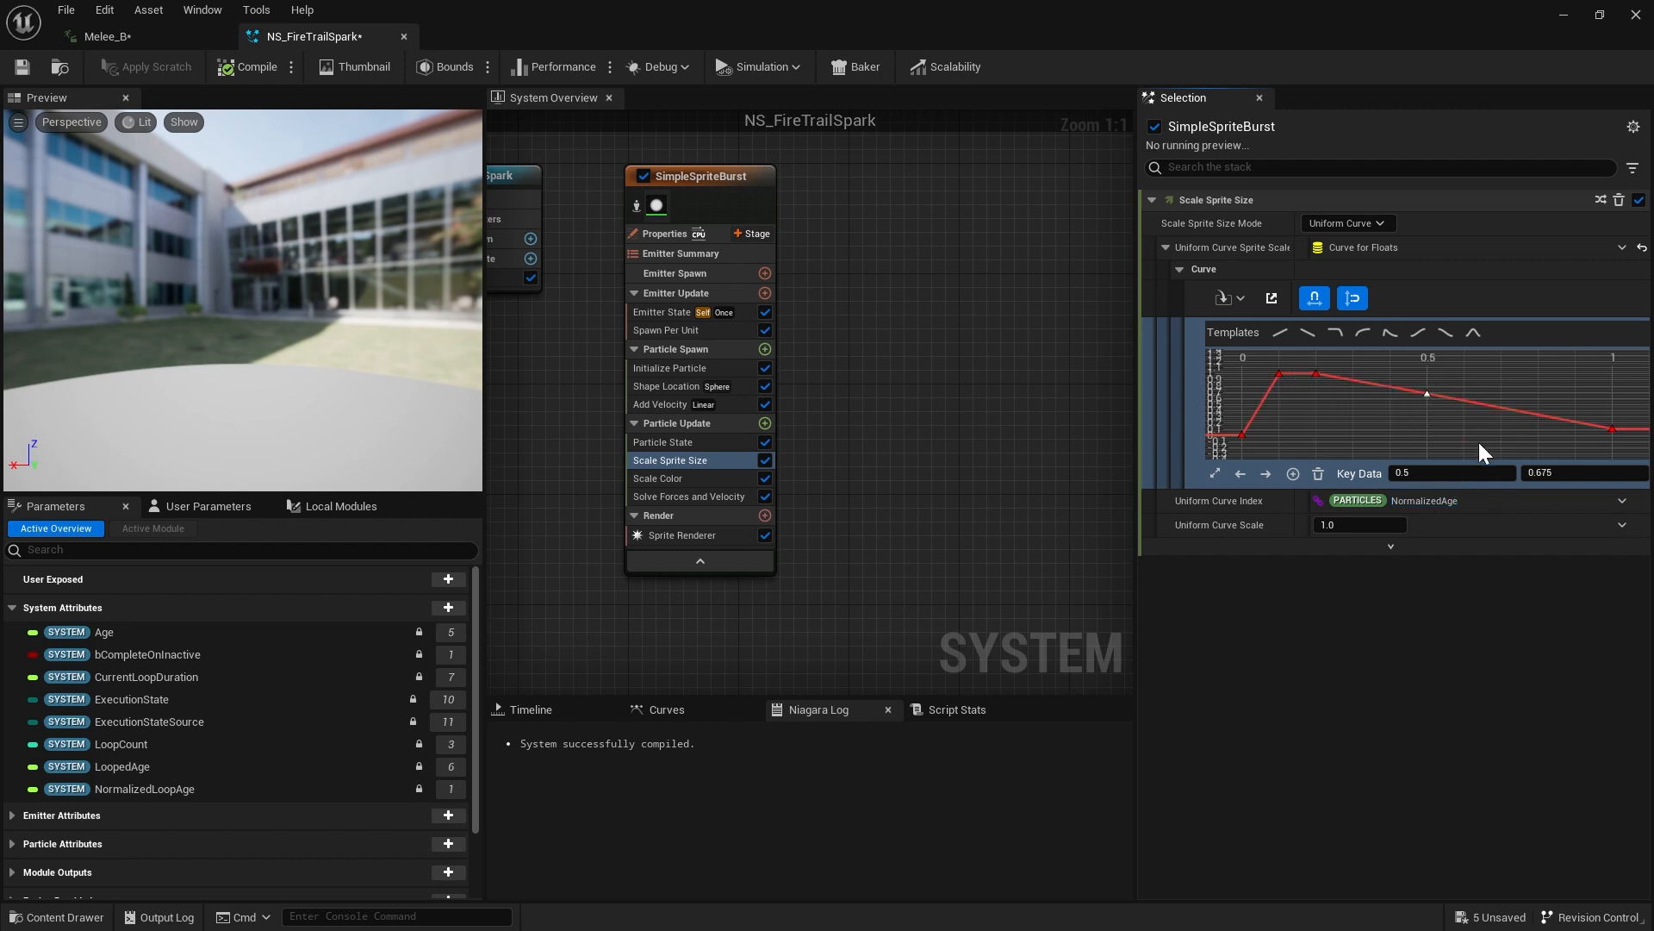
{"action": "left_click", "coordinate": [1456, 371]}
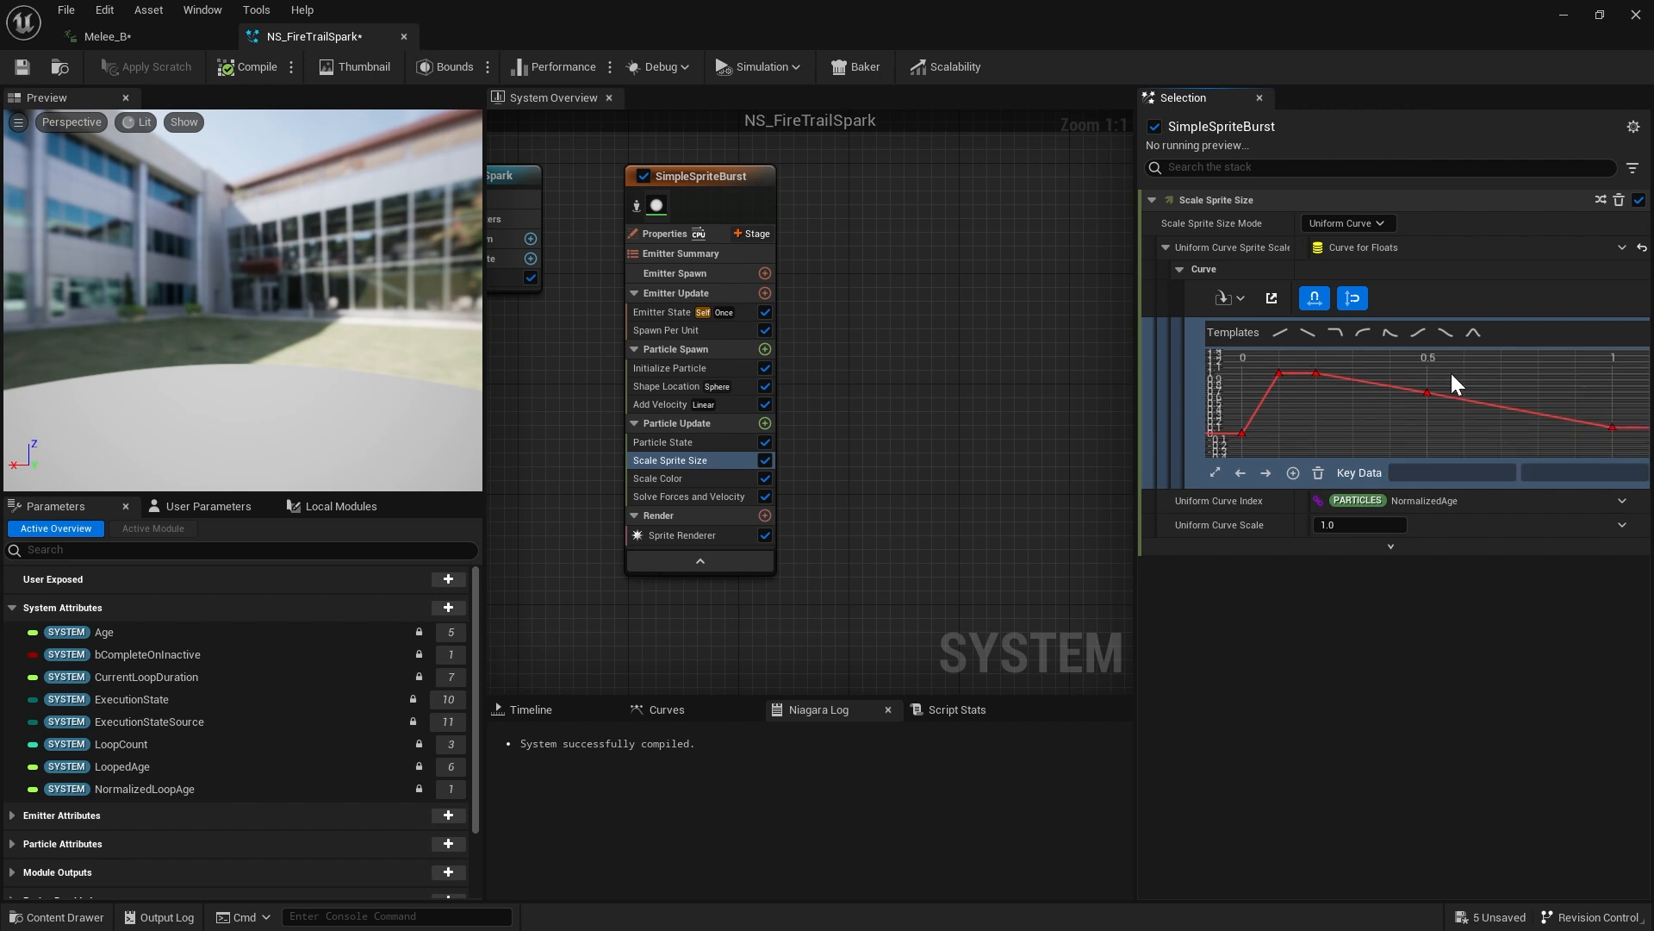
{"action": "left_click_drag", "start_coordinate": [1299, 392], "coordinate": [1299, 380]}
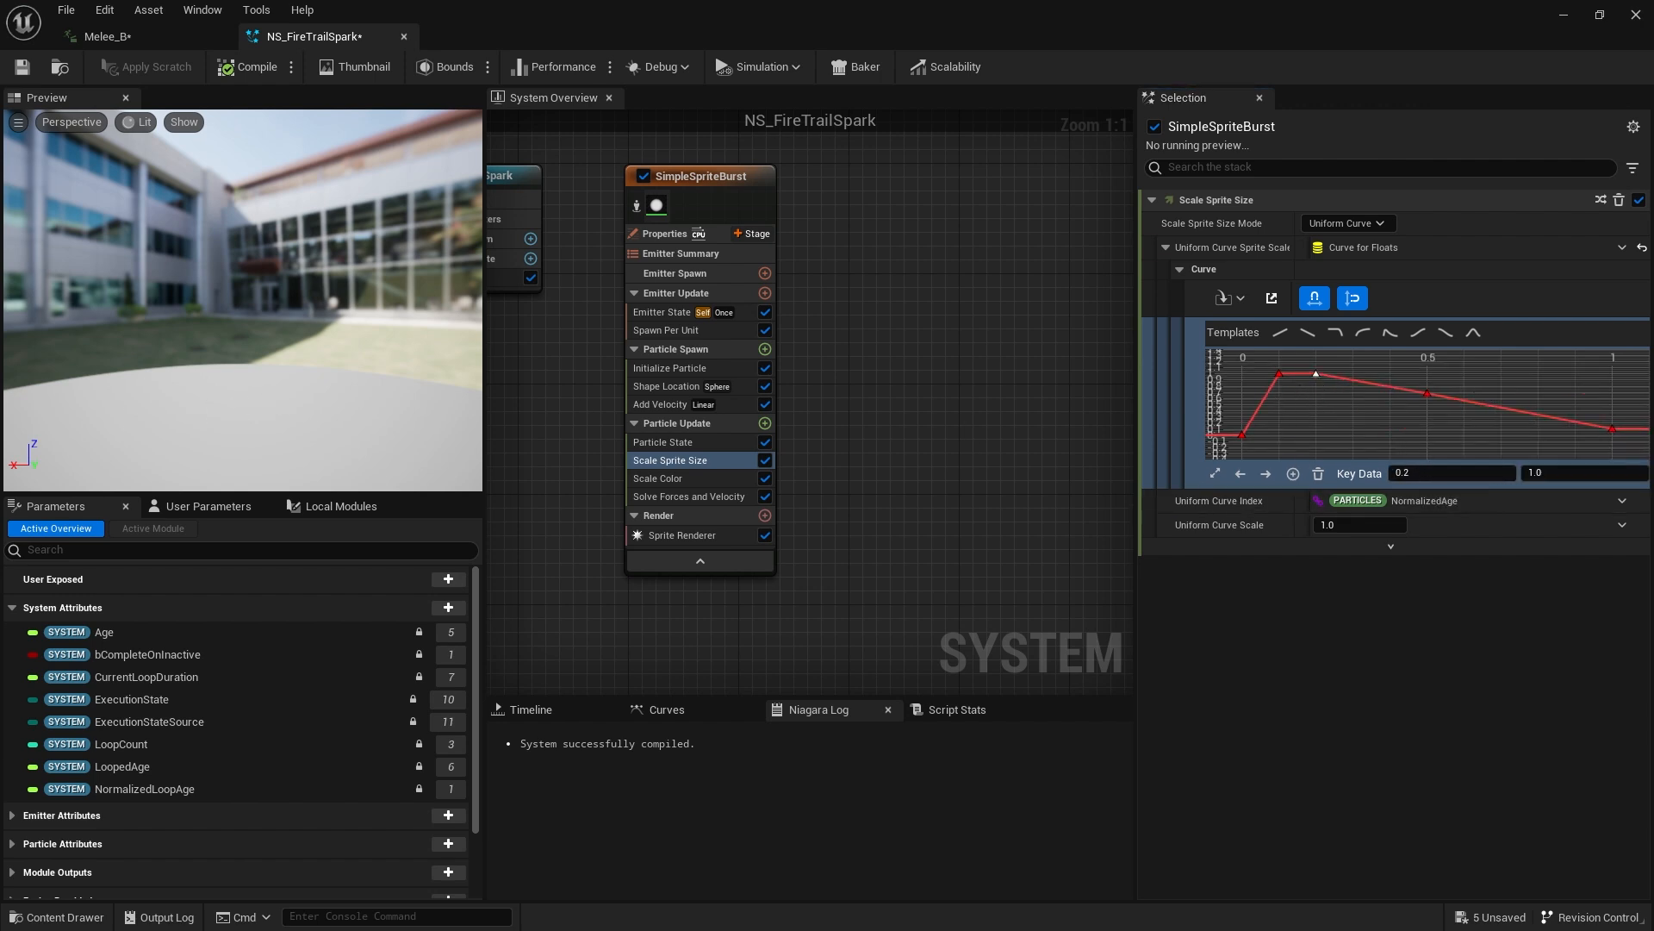
{"action": "left_click", "coordinate": [1427, 393]}
{"action": "left_click", "coordinate": [1438, 468]}
{"action": "key", "text": "Tab"}
{"action": "type", "text": ".4"}
{"action": "key", "text": "Tab"}
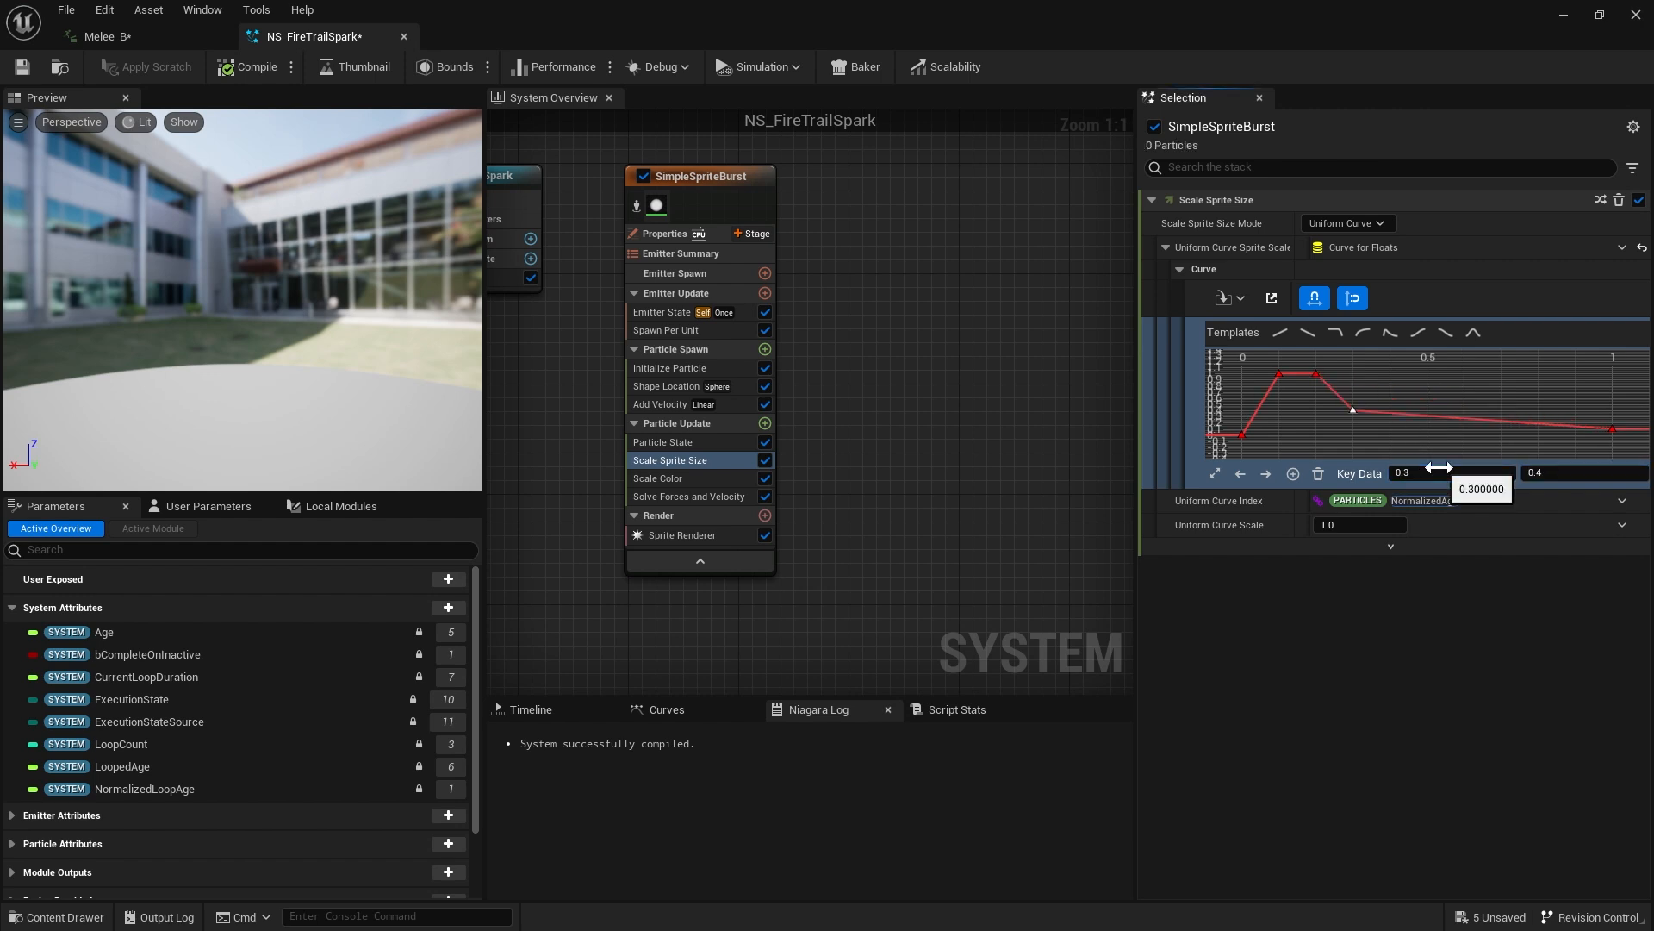
{"action": "left_click", "coordinate": [1384, 397]}
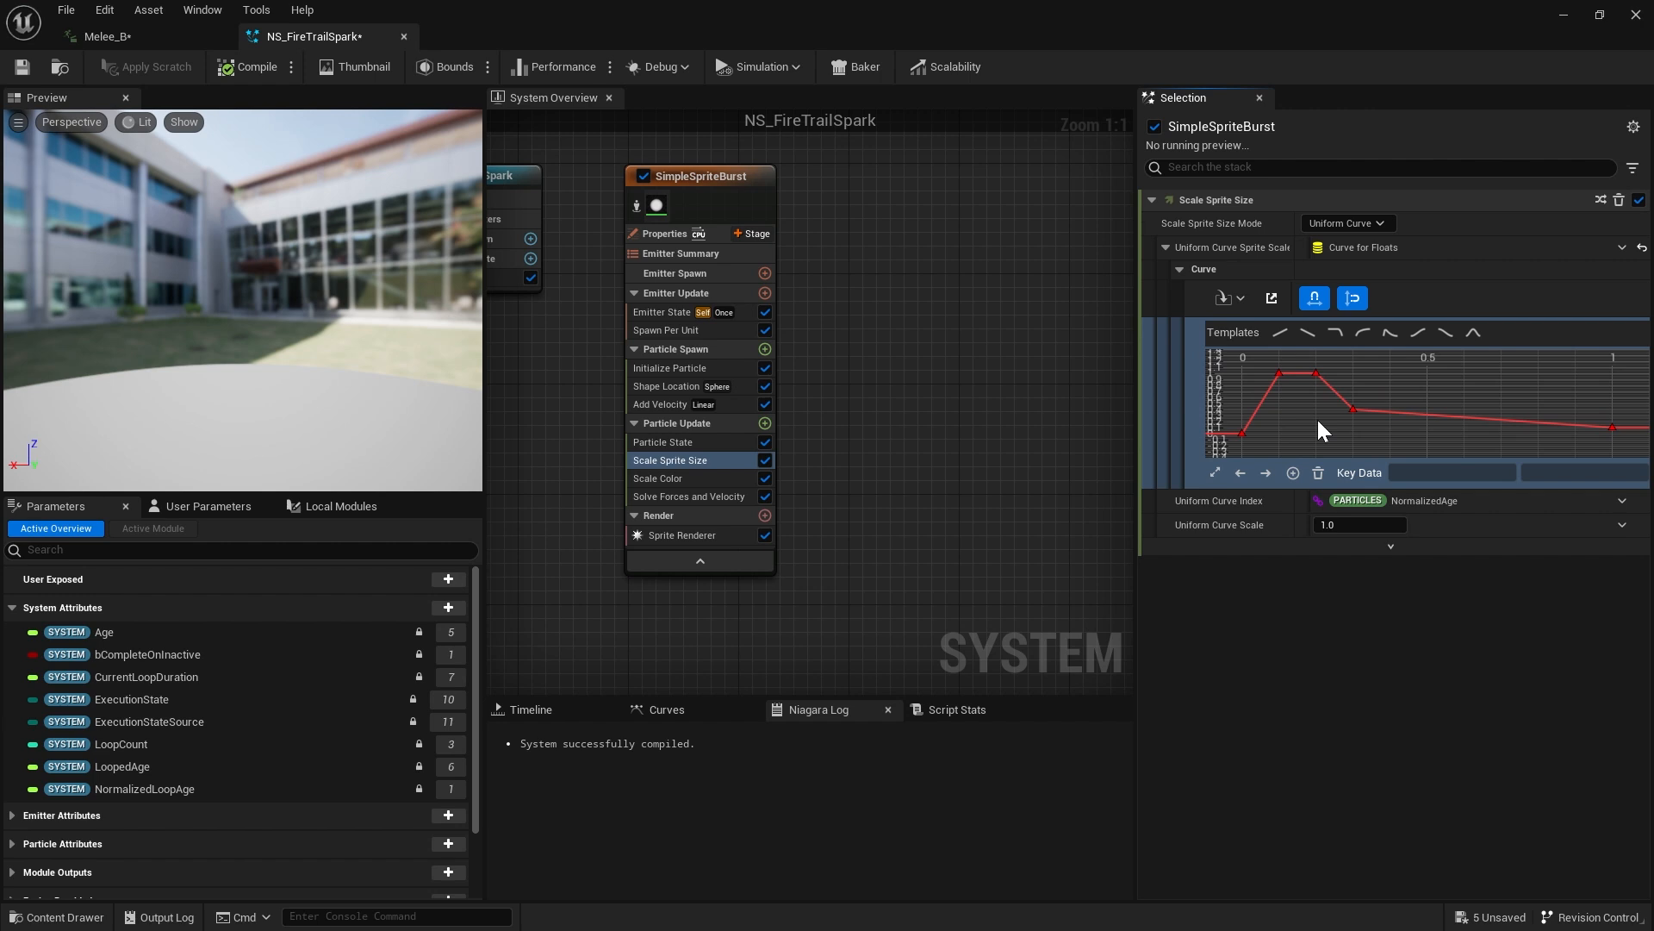
{"action": "left_click", "coordinate": [154, 35]}
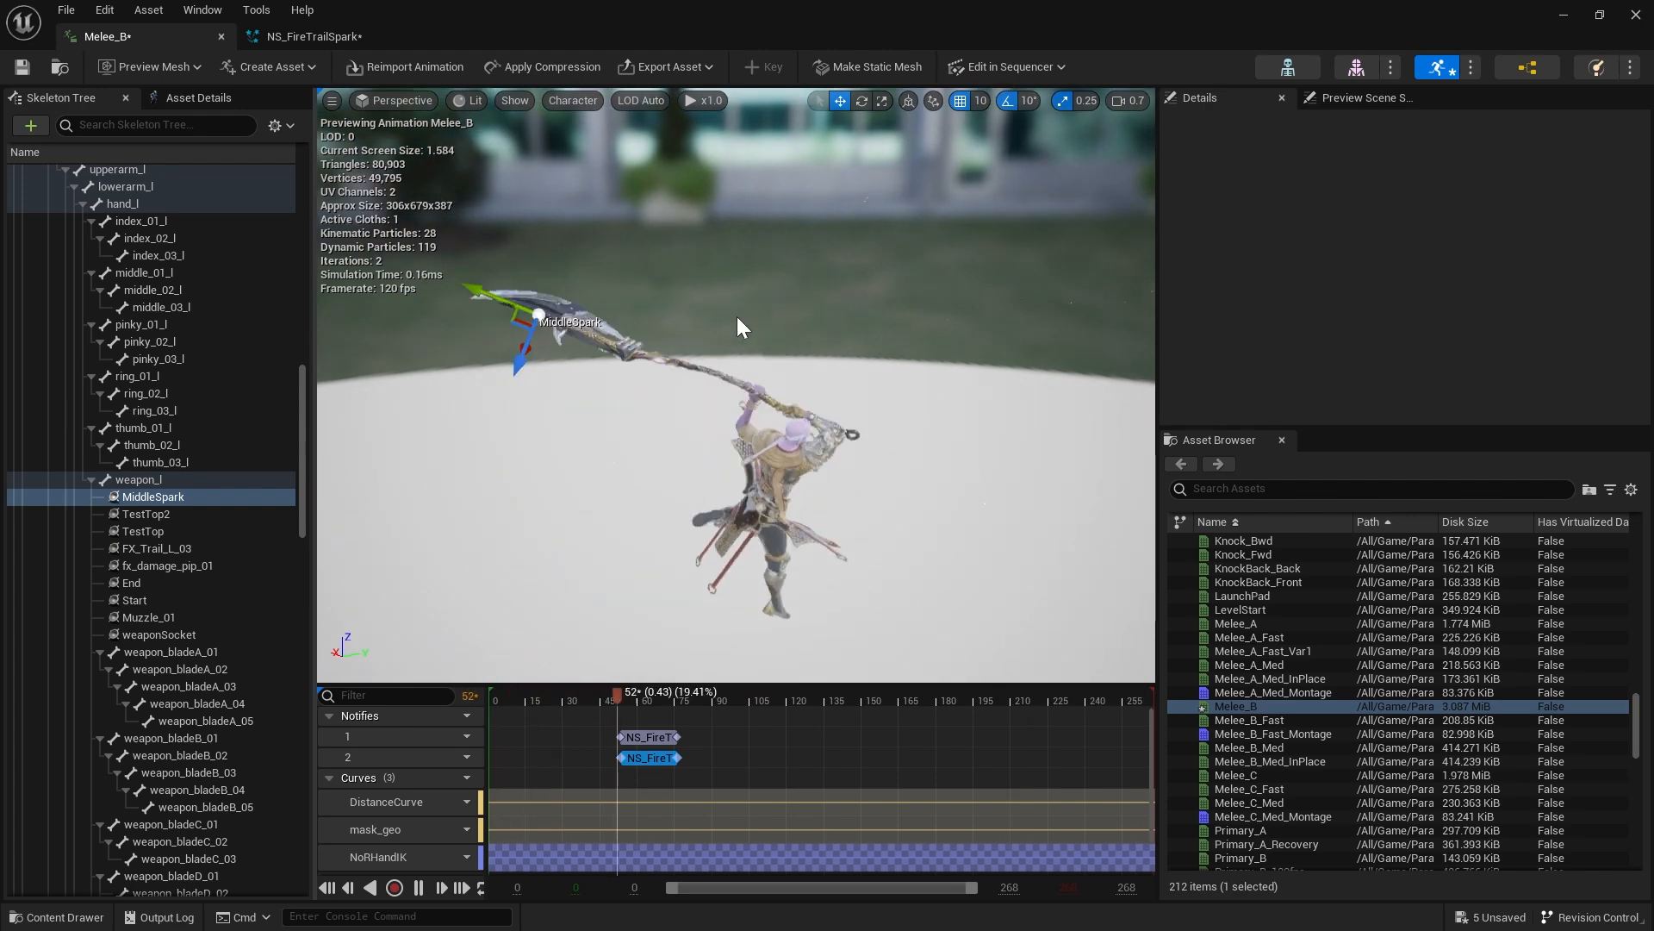
{"action": "left_click", "coordinate": [332, 37]}
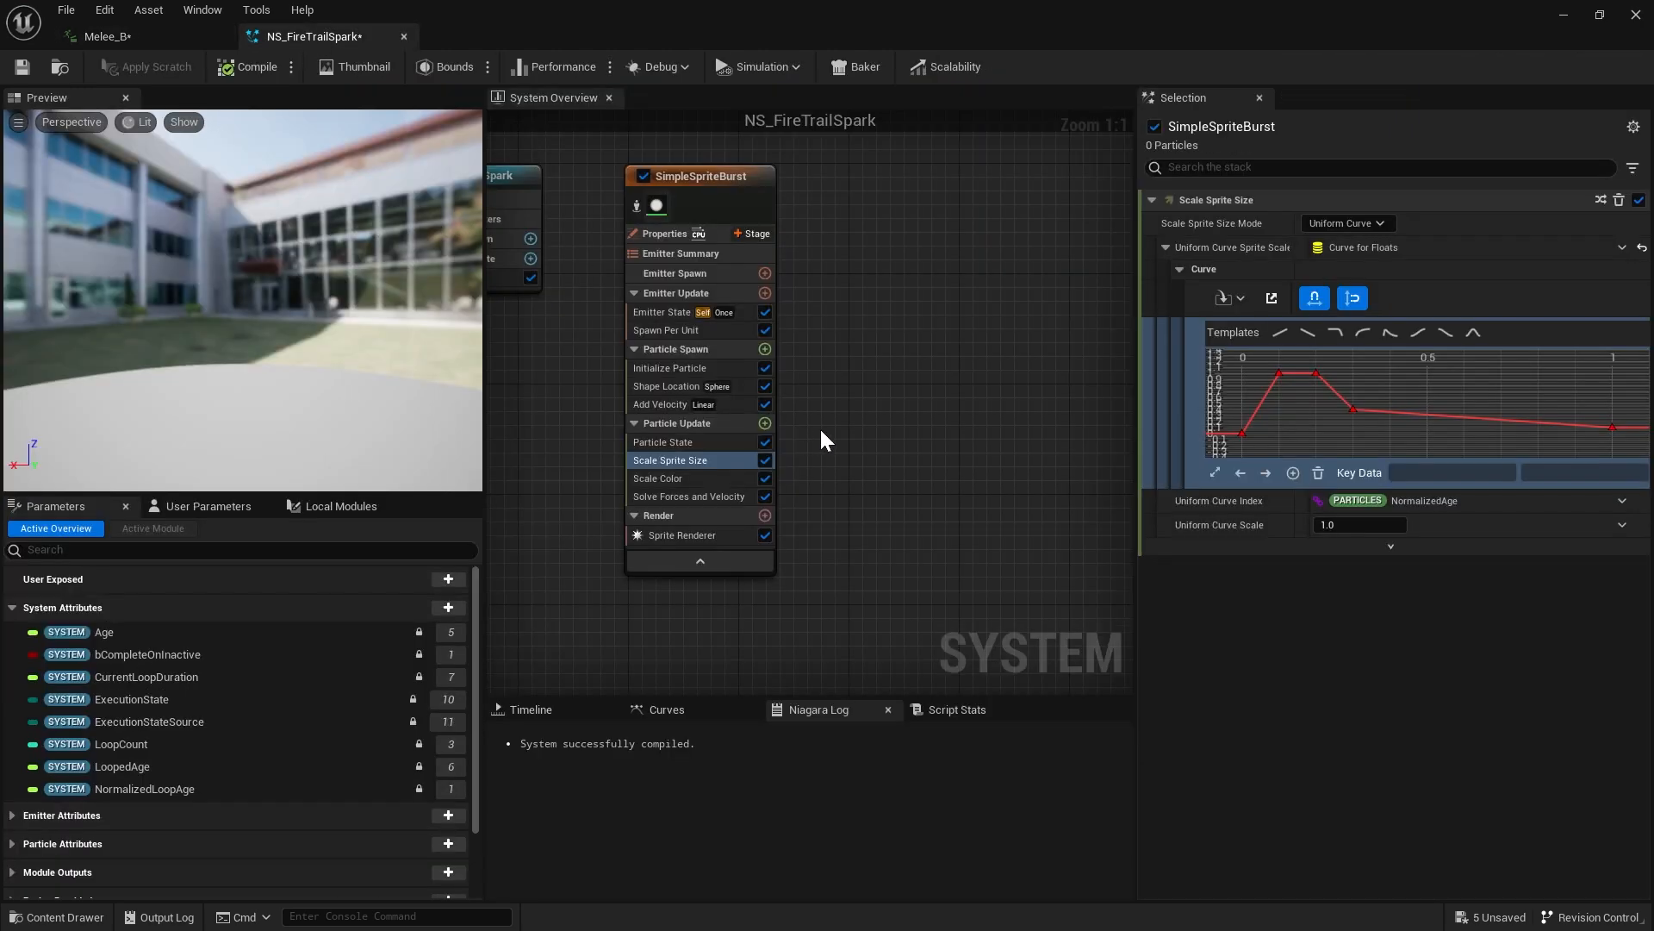
Add a Curl Noise Force module to SimpleSpriteBurst's Particle Update and set its Noise Frequency to 100
{"action": "left_click", "coordinate": [765, 423]}
{"action": "type", "text": "curl noise"}
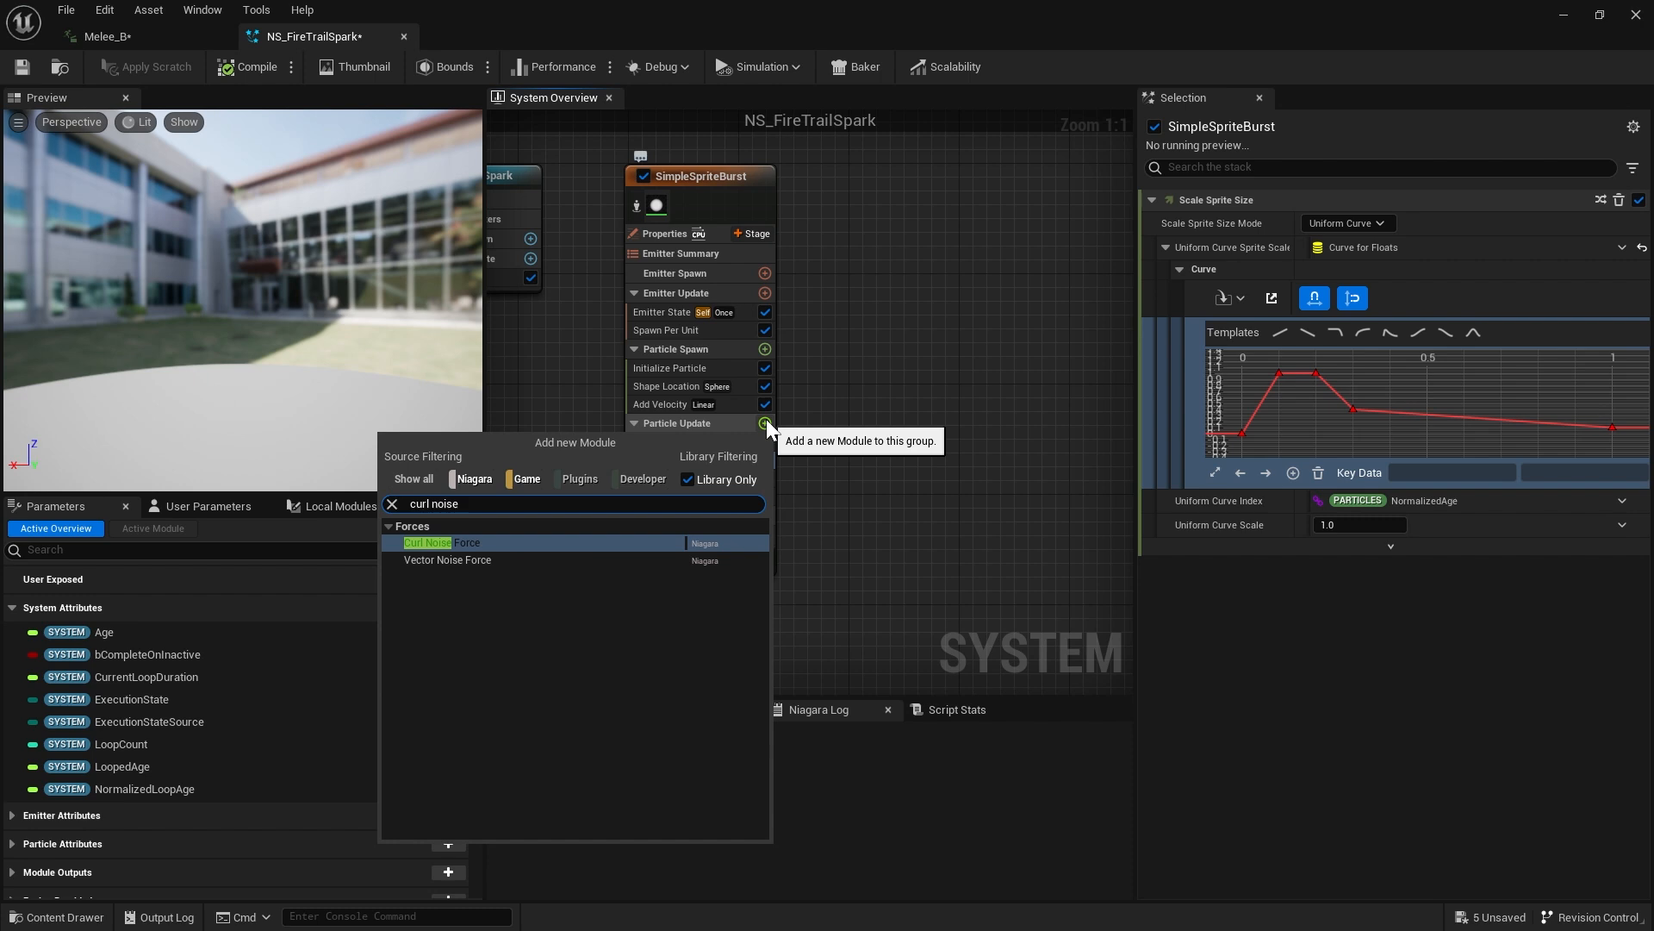
{"action": "key", "text": "Return"}
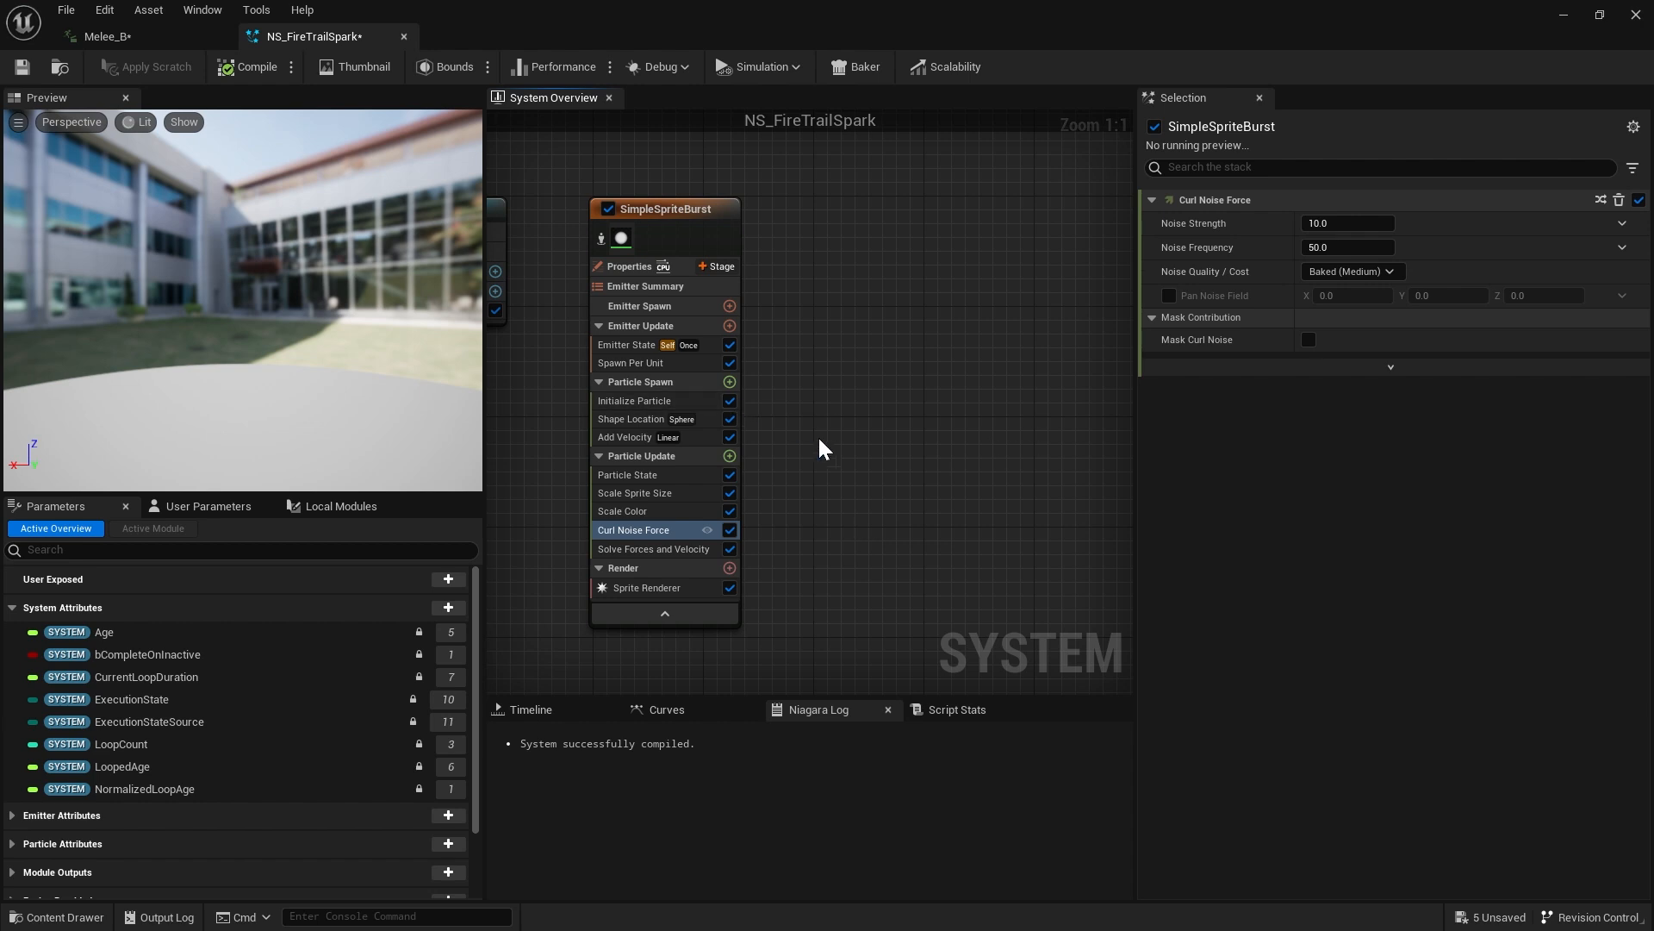
{"action": "left_click", "coordinate": [1331, 247]}
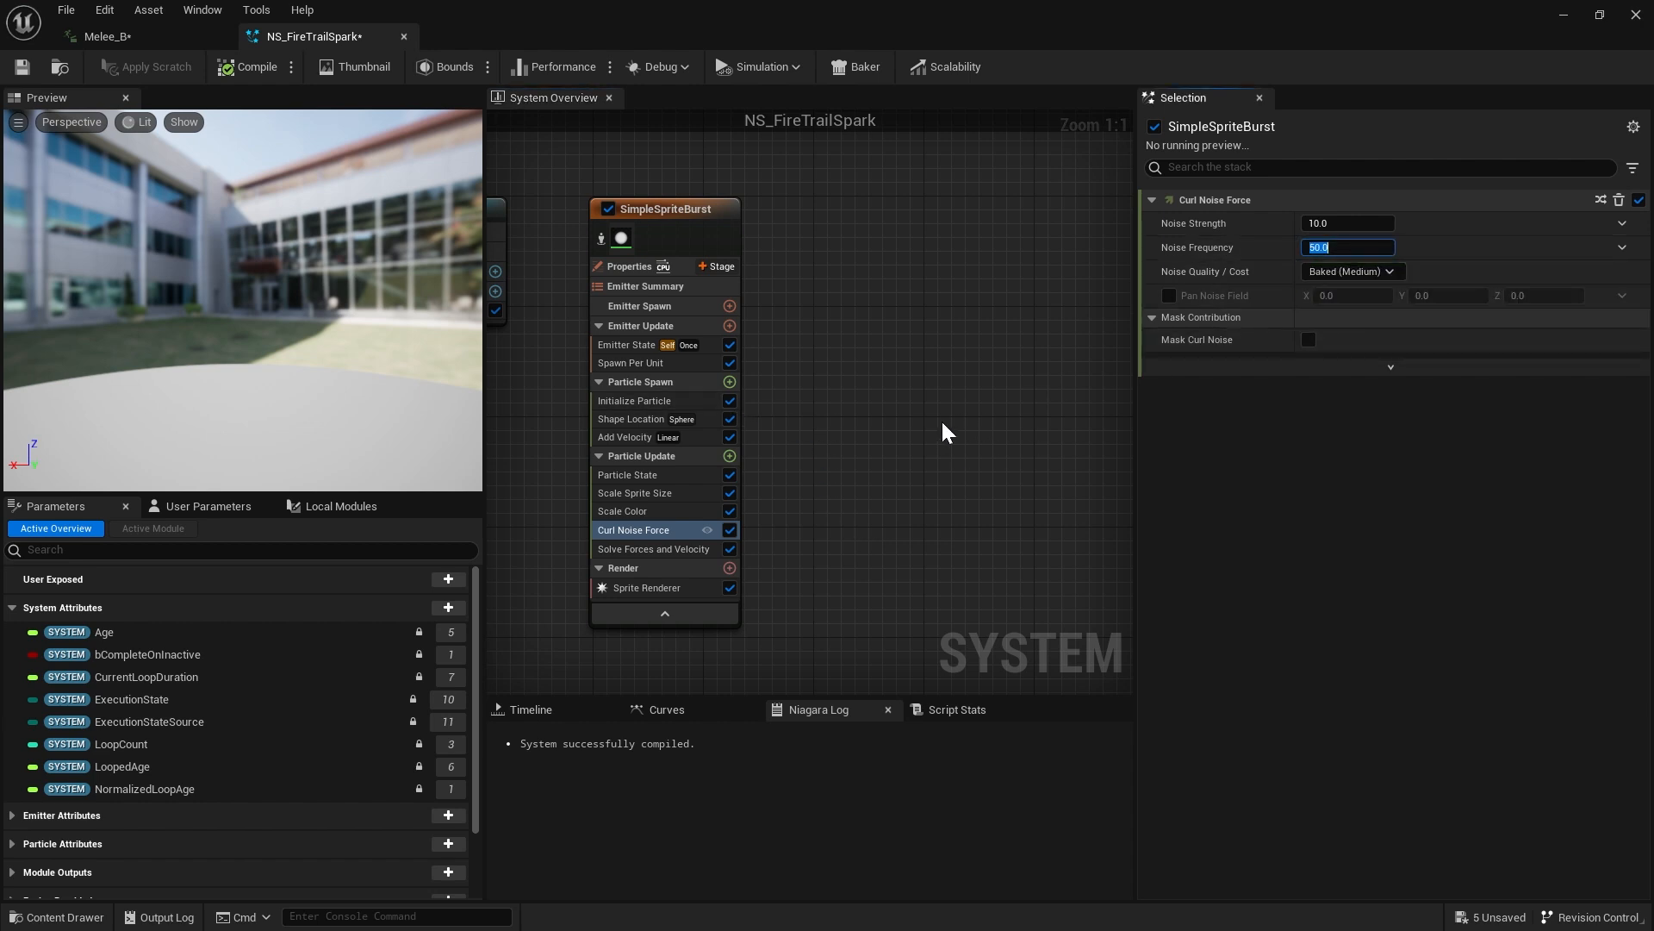
{"action": "key", "text": "Return"}
{"action": "right_click_drag", "start_coordinate": [850, 472], "coordinate": [887, 468]}
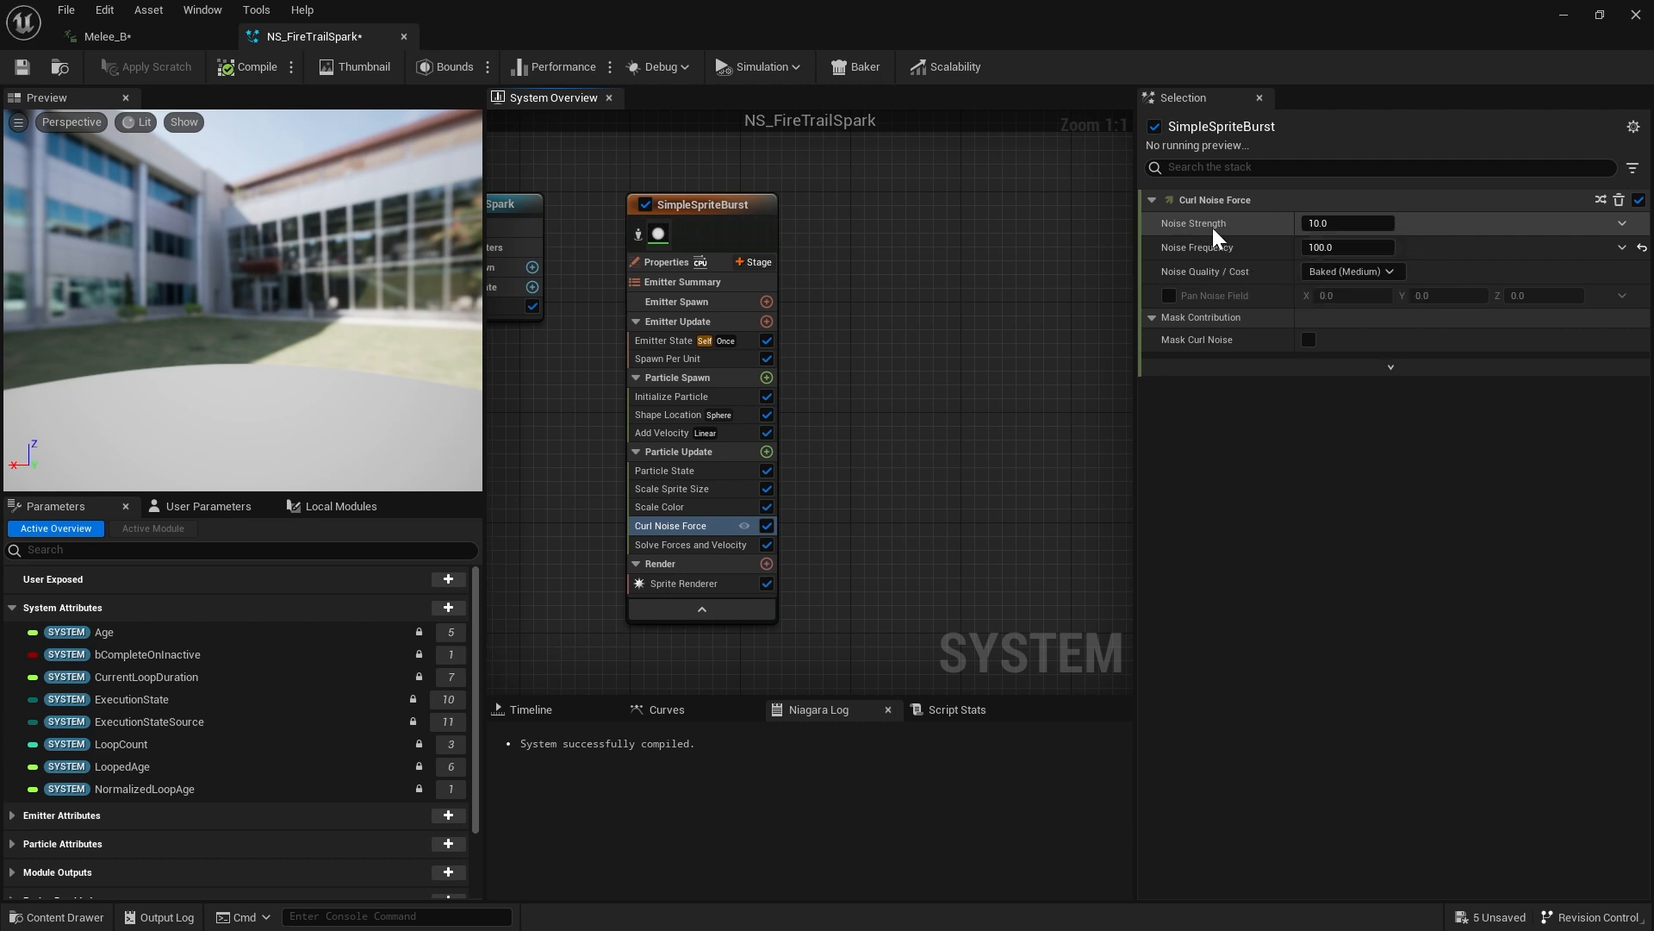
Drive the Curl Noise Force's Noise Strength with Float from Curve and set the curve's start key to 1000
{"action": "left_click", "coordinate": [1622, 223]}
{"action": "type", "text": "curve"}
{"action": "key", "text": "Return"}
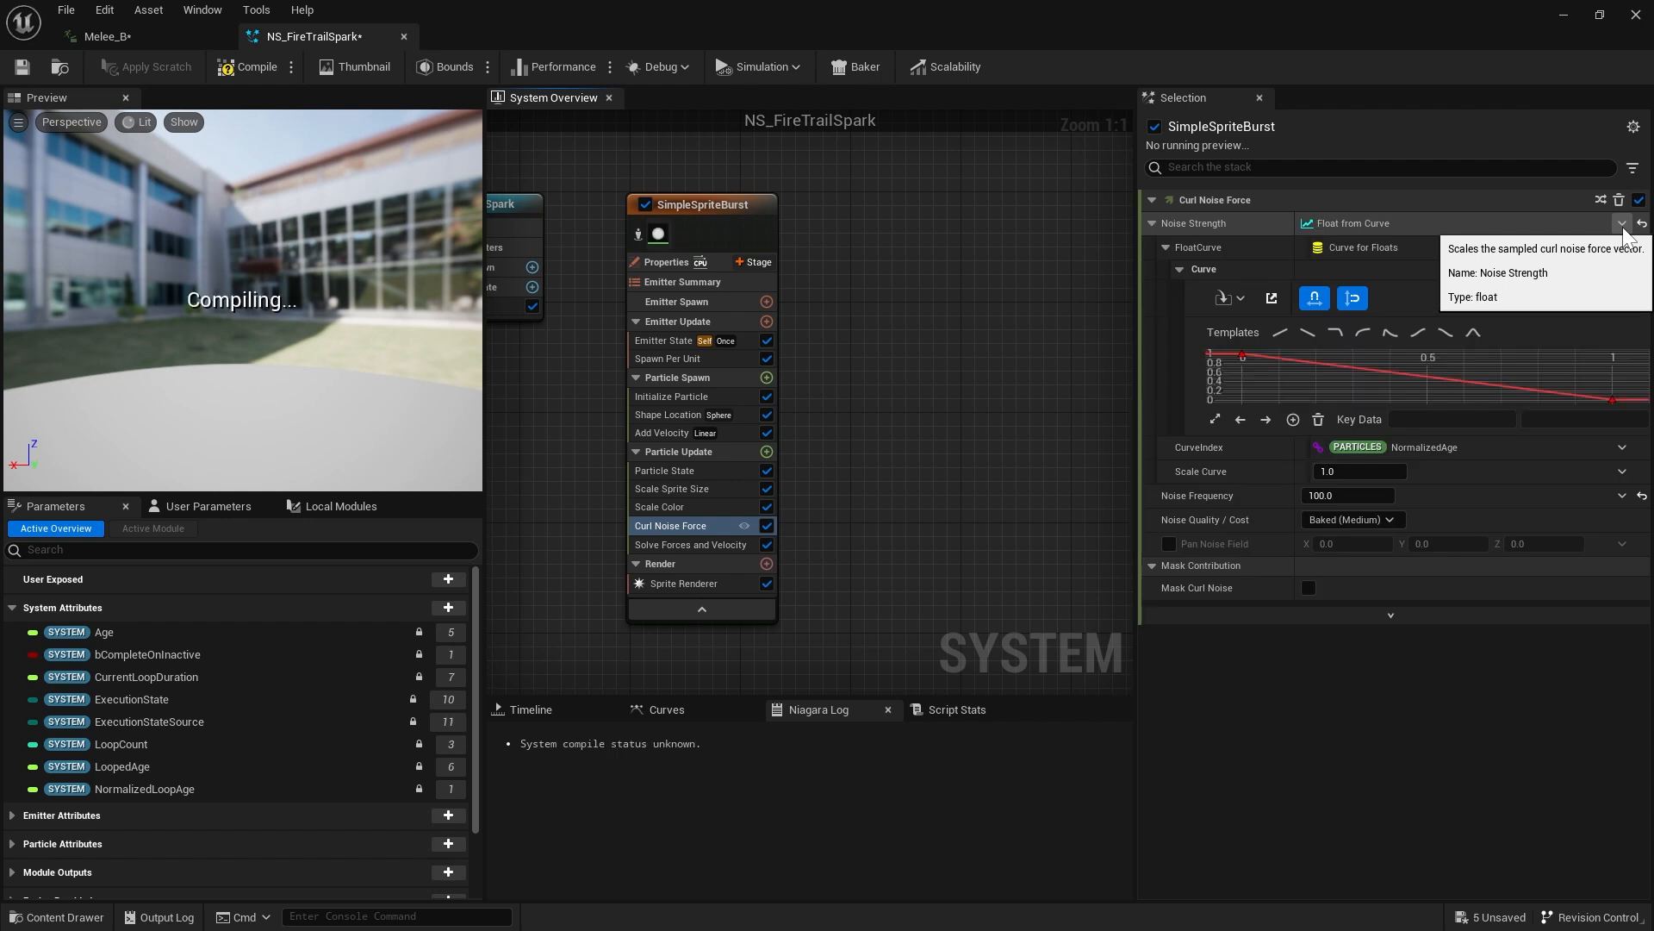
{"action": "left_click_drag", "start_coordinate": [1490, 436], "coordinate": [1480, 498]}
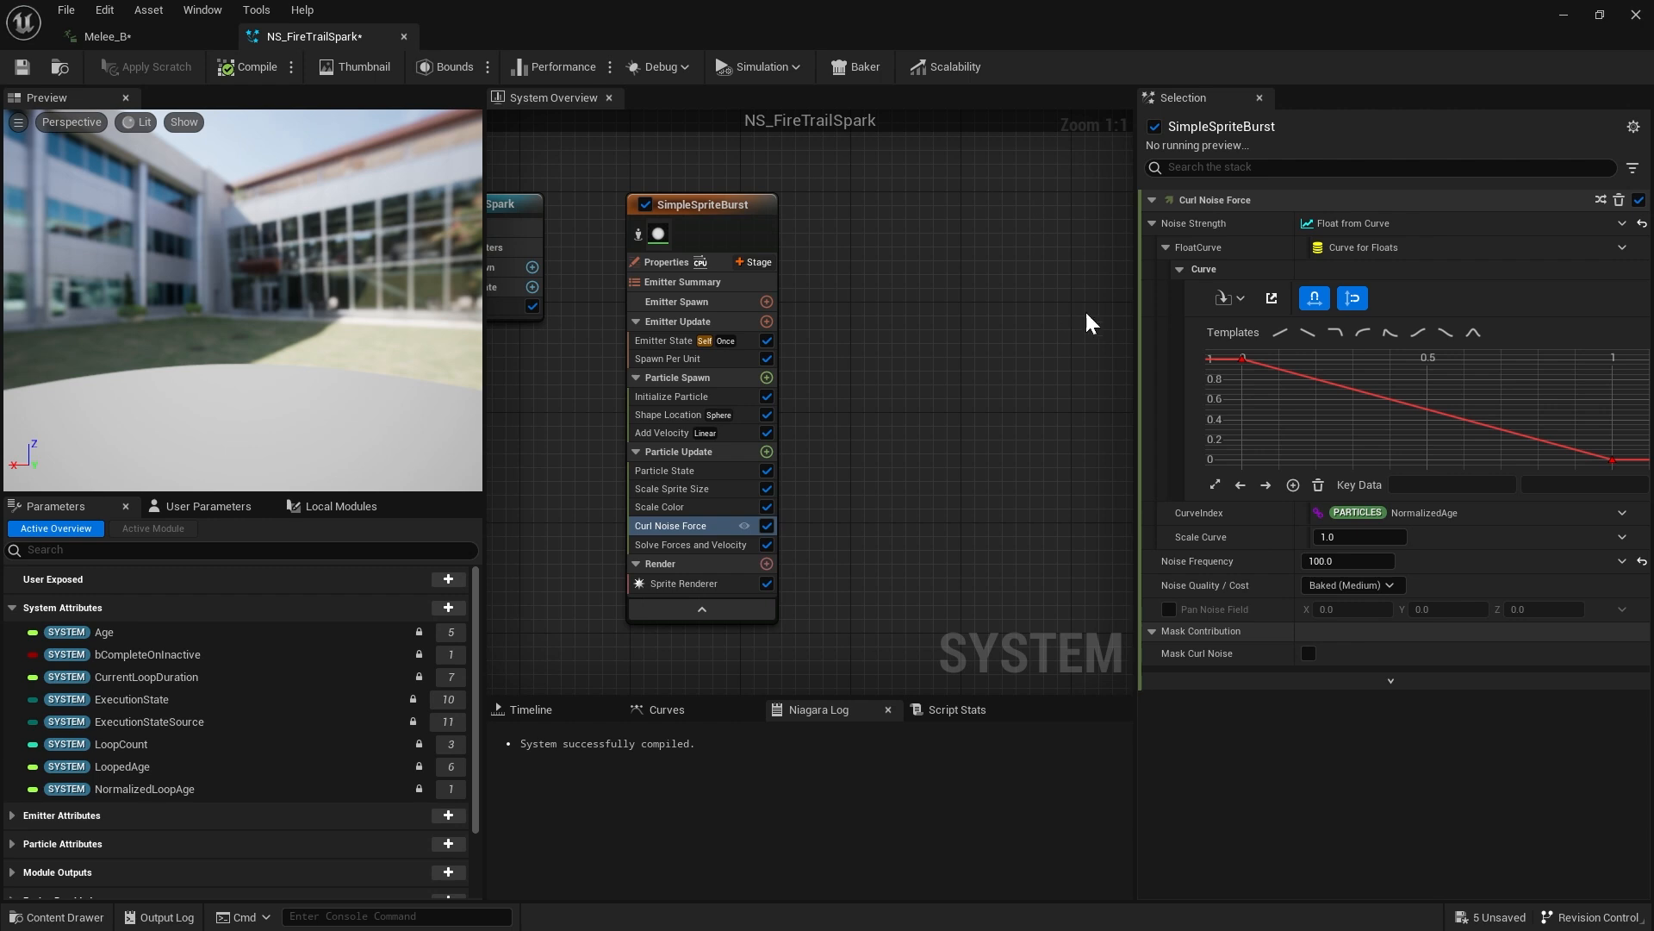
{"action": "left_click", "coordinate": [1243, 358]}
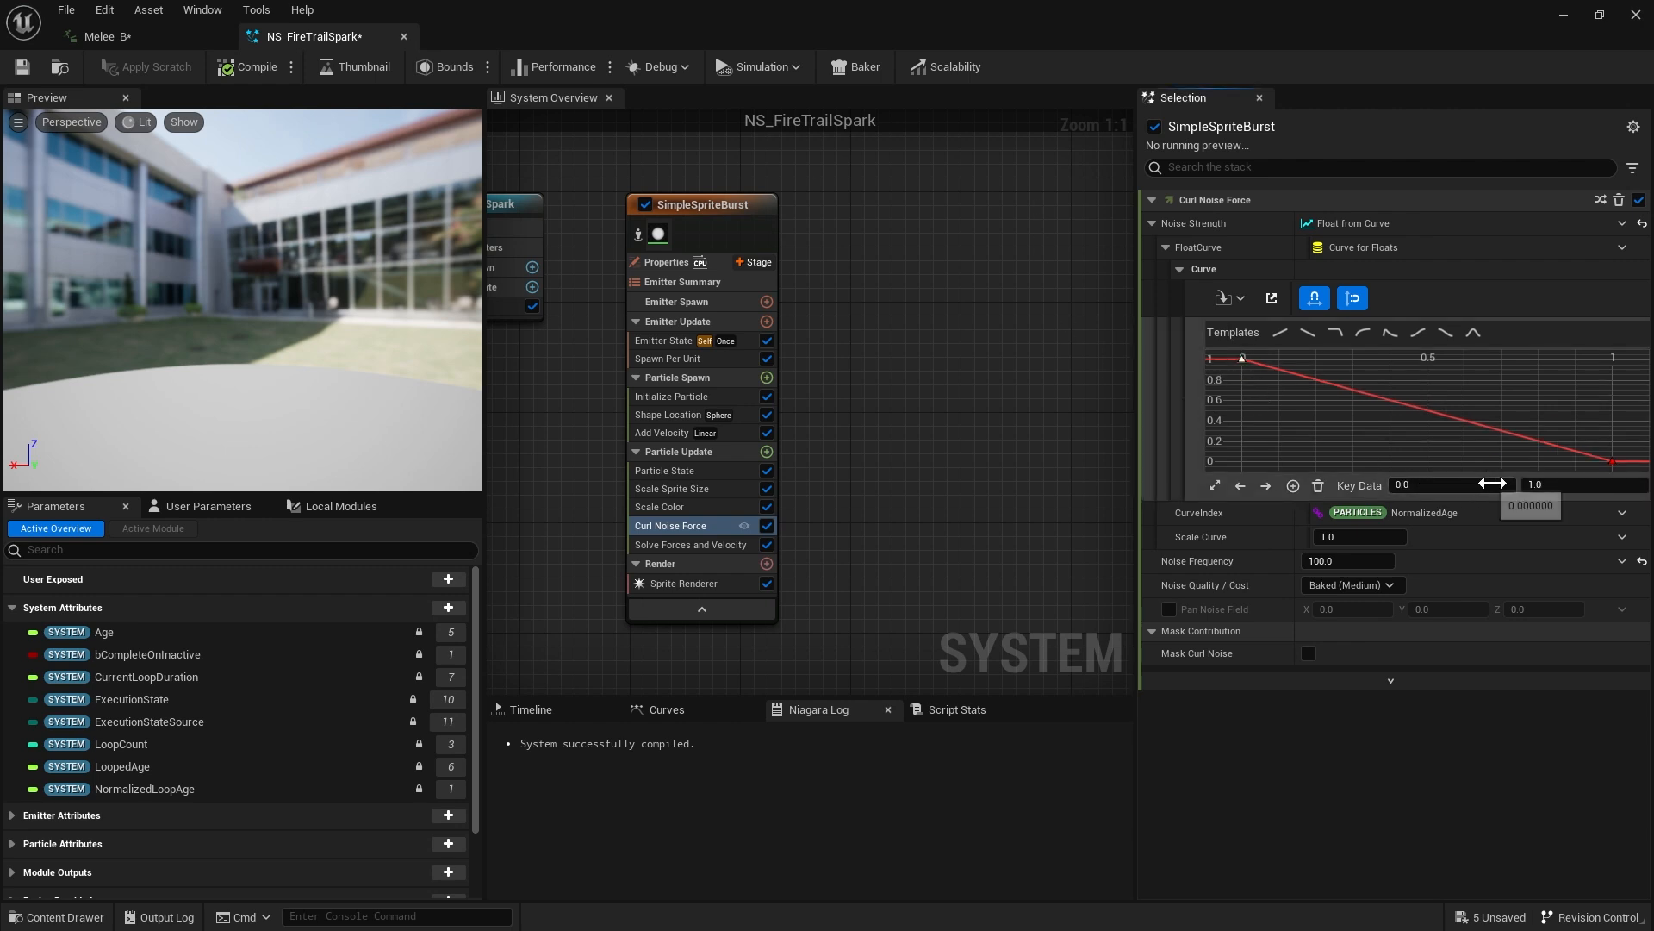
{"action": "key", "text": "Return"}
{"action": "left_click", "coordinate": [1477, 380]}
{"action": "key", "text": "f"}
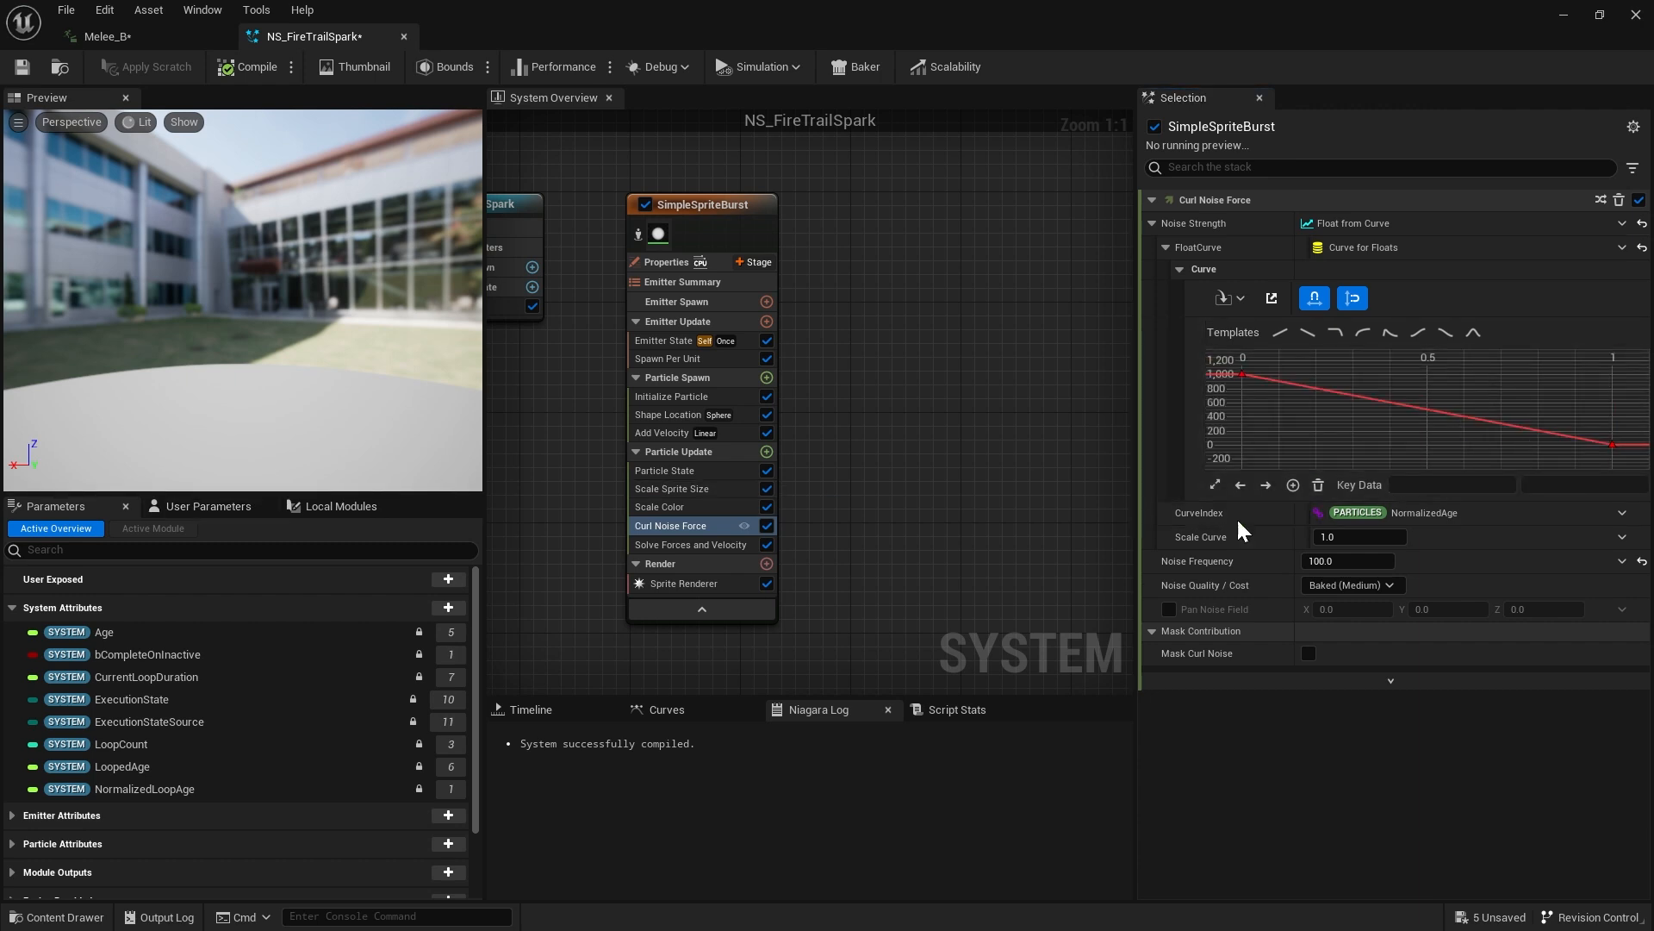
Add a key at 0.6 with value 0 to the Noise Strength curve and check the sparks' drift in Melee_B
{"action": "middle_click", "coordinate": [1426, 407]}
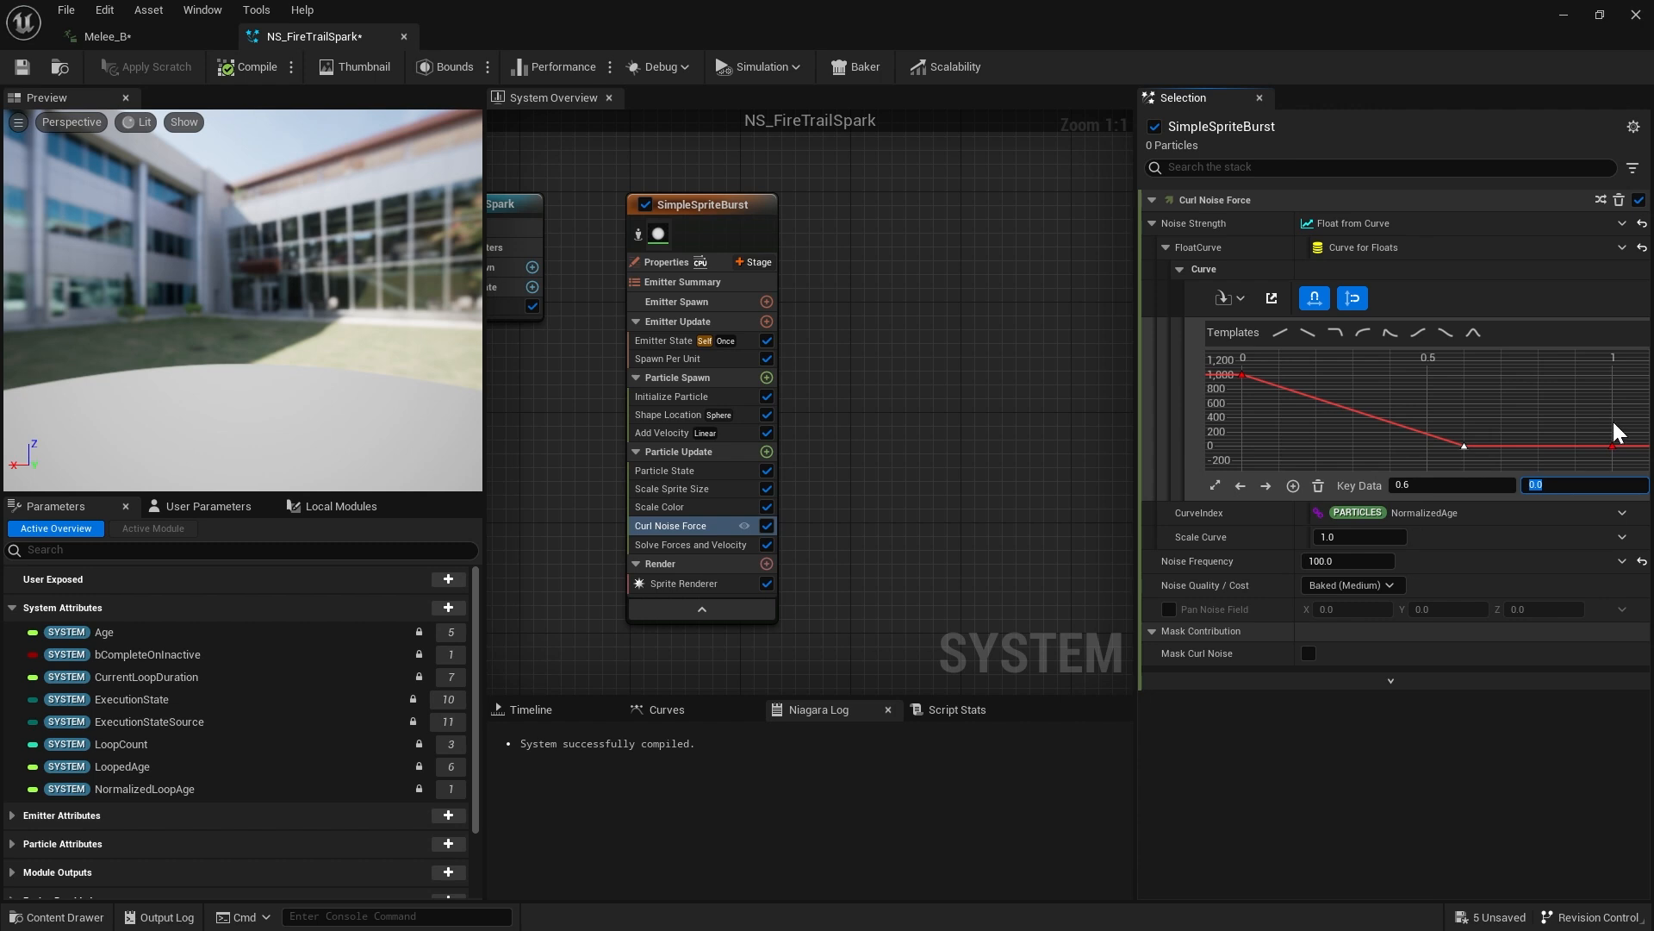
{"action": "key", "text": "Return"}
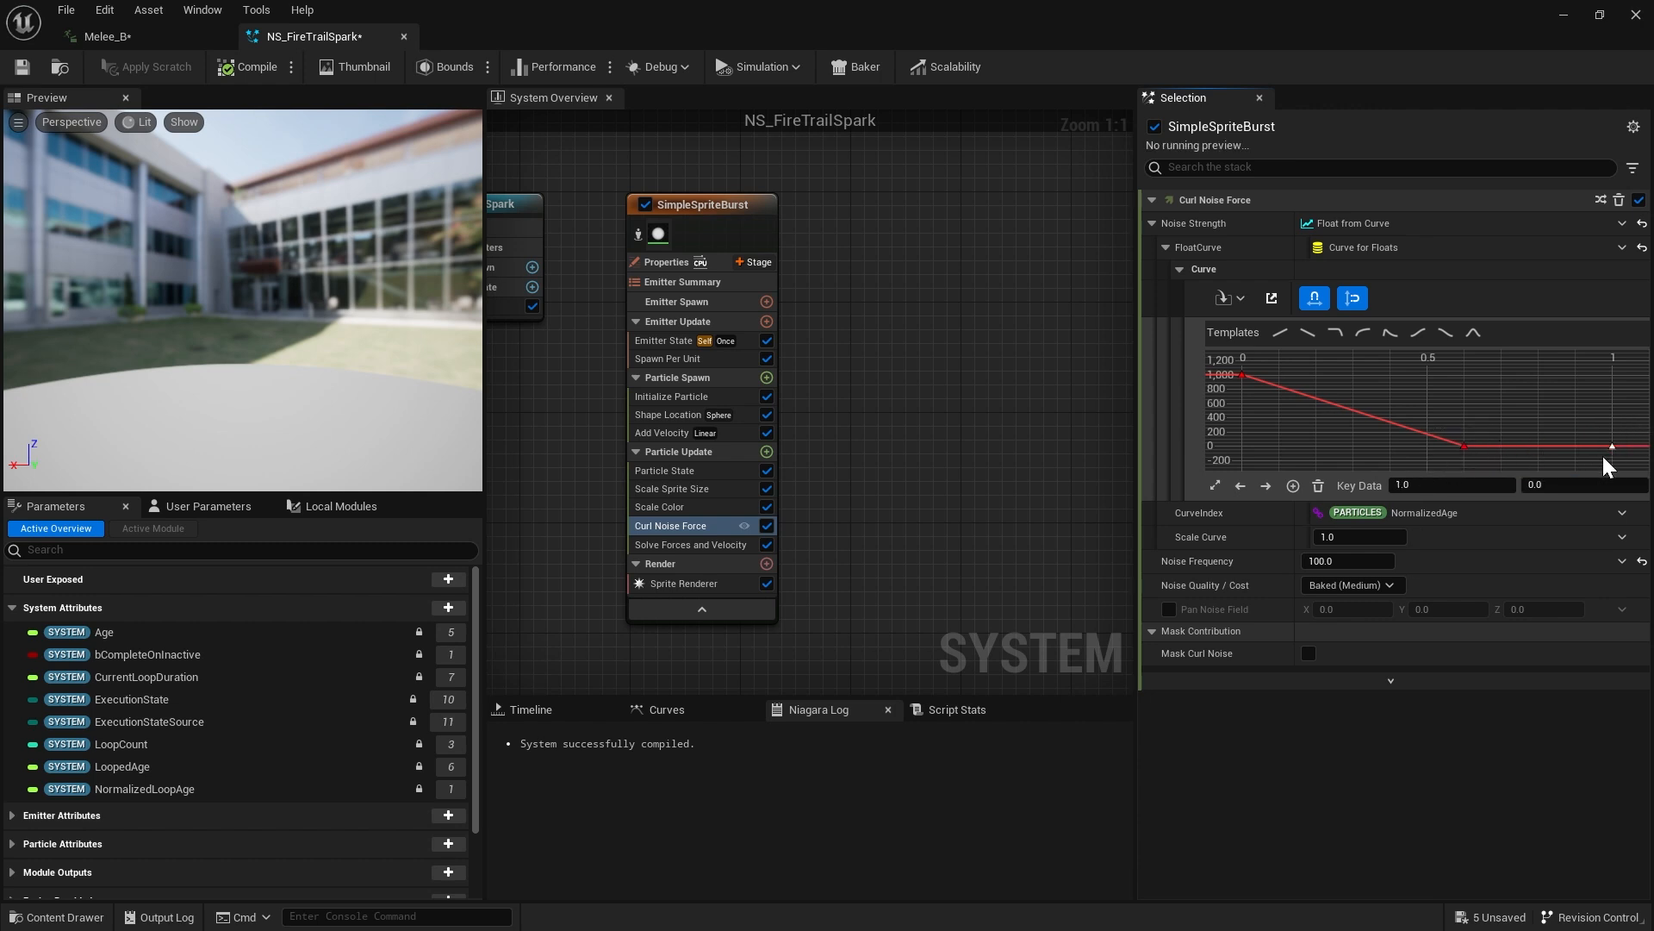
{"action": "left_click", "coordinate": [1497, 459]}
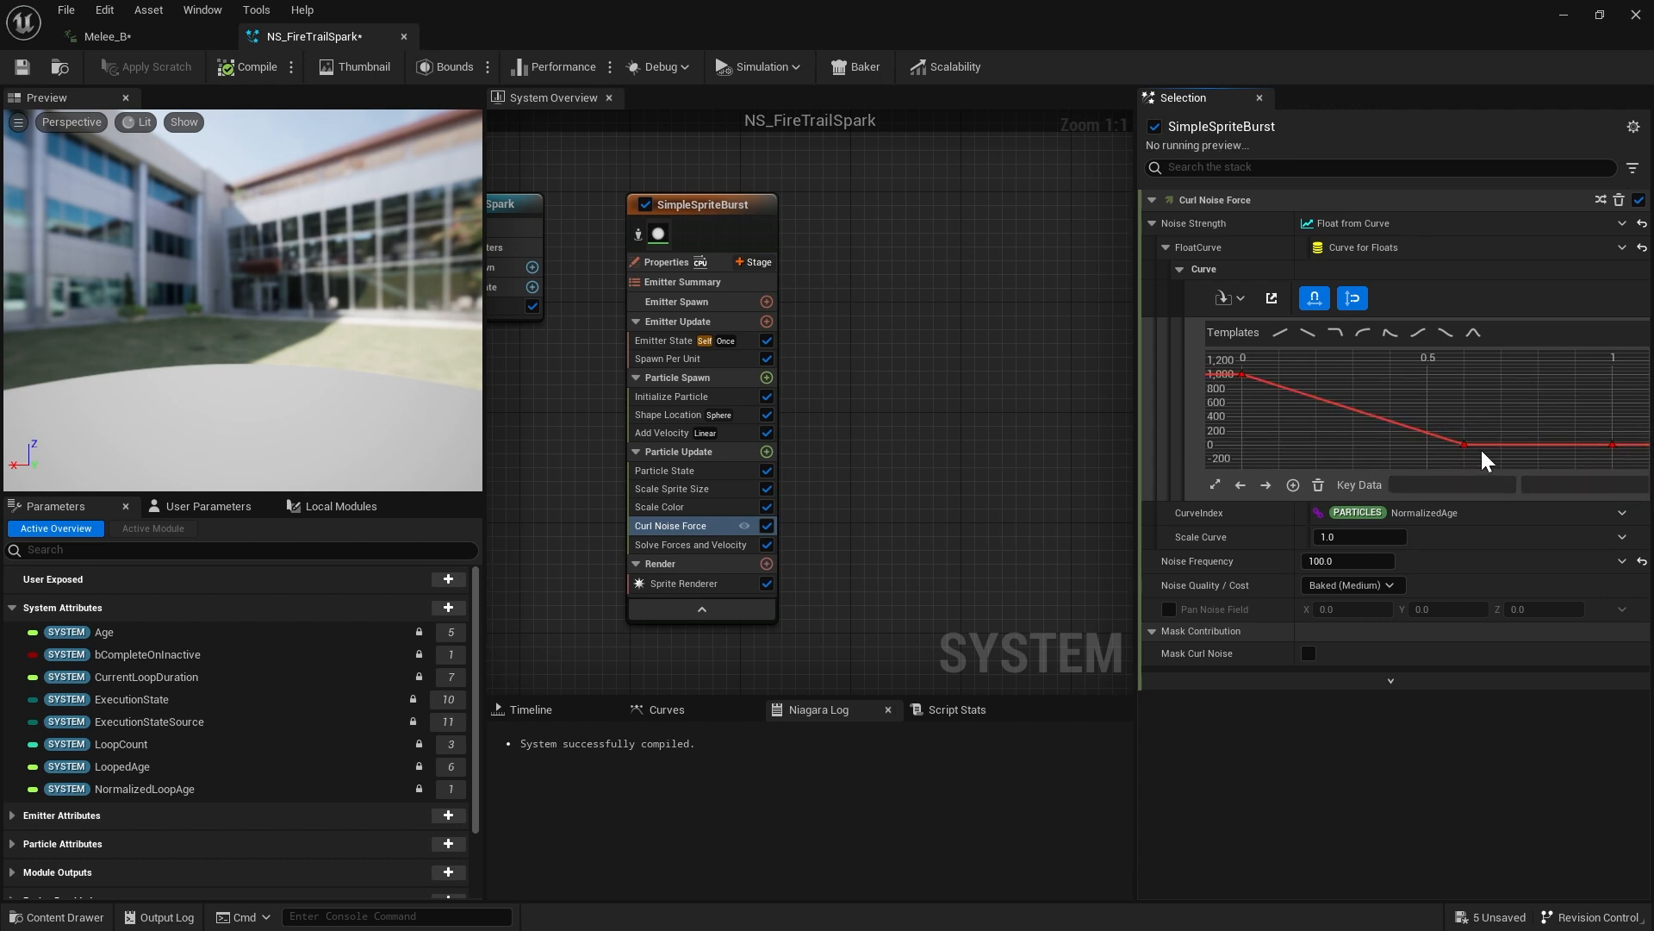
{"action": "left_click", "coordinate": [134, 37]}
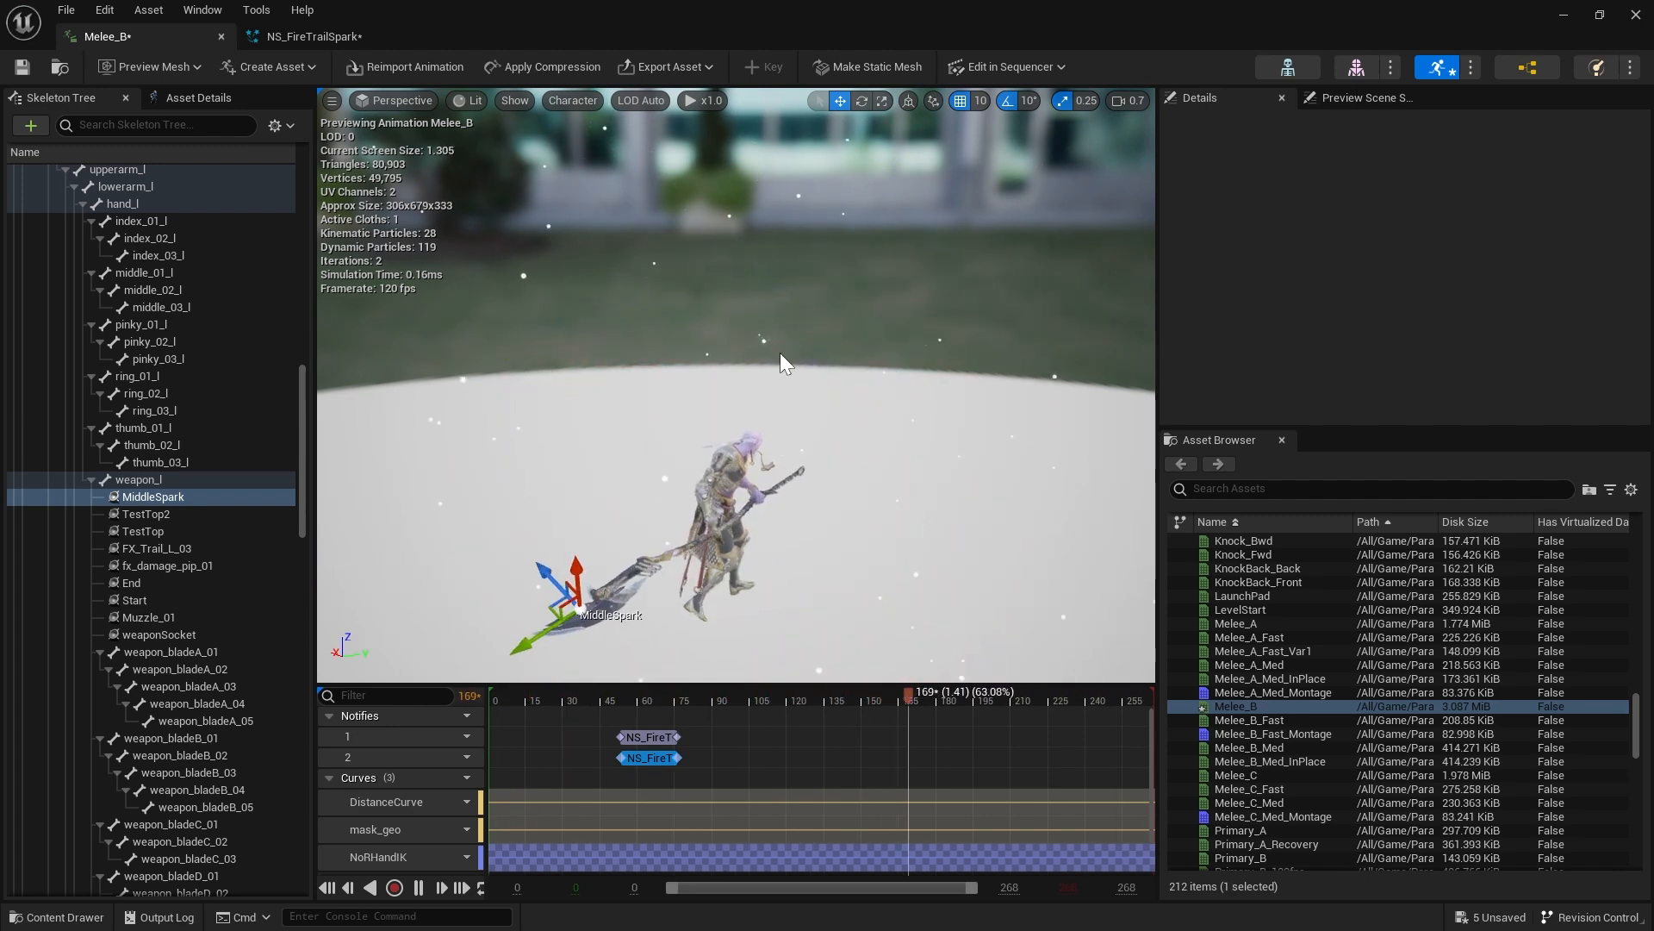
{"action": "left_click", "coordinate": [298, 36]}
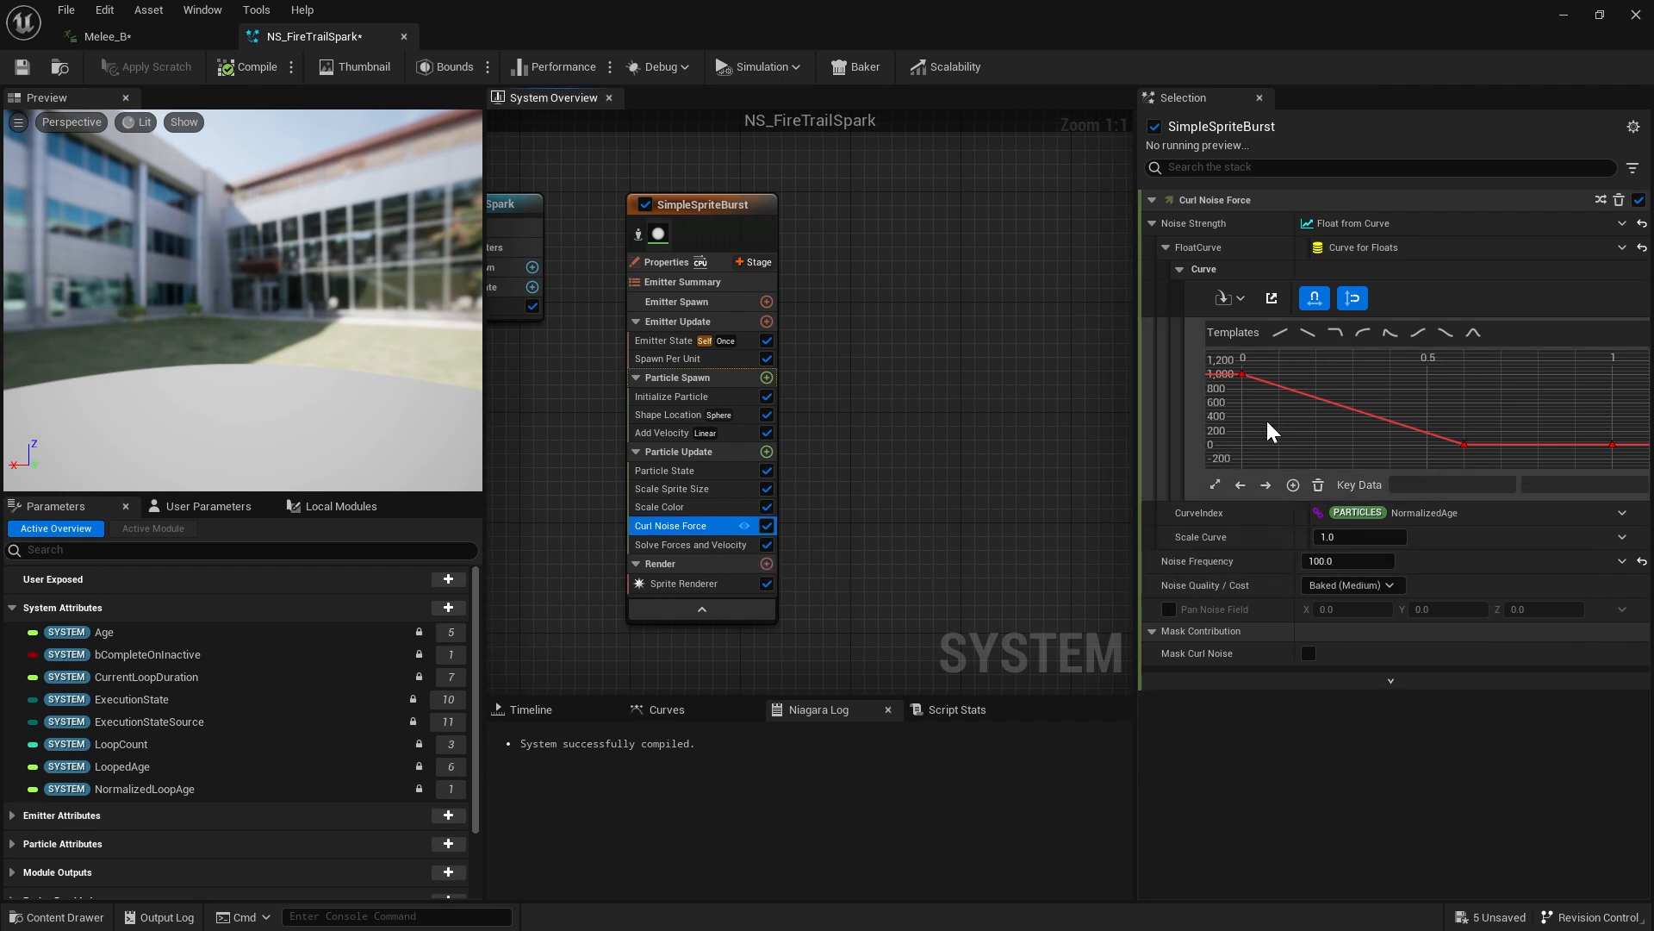
{"action": "left_click", "coordinate": [148, 38]}
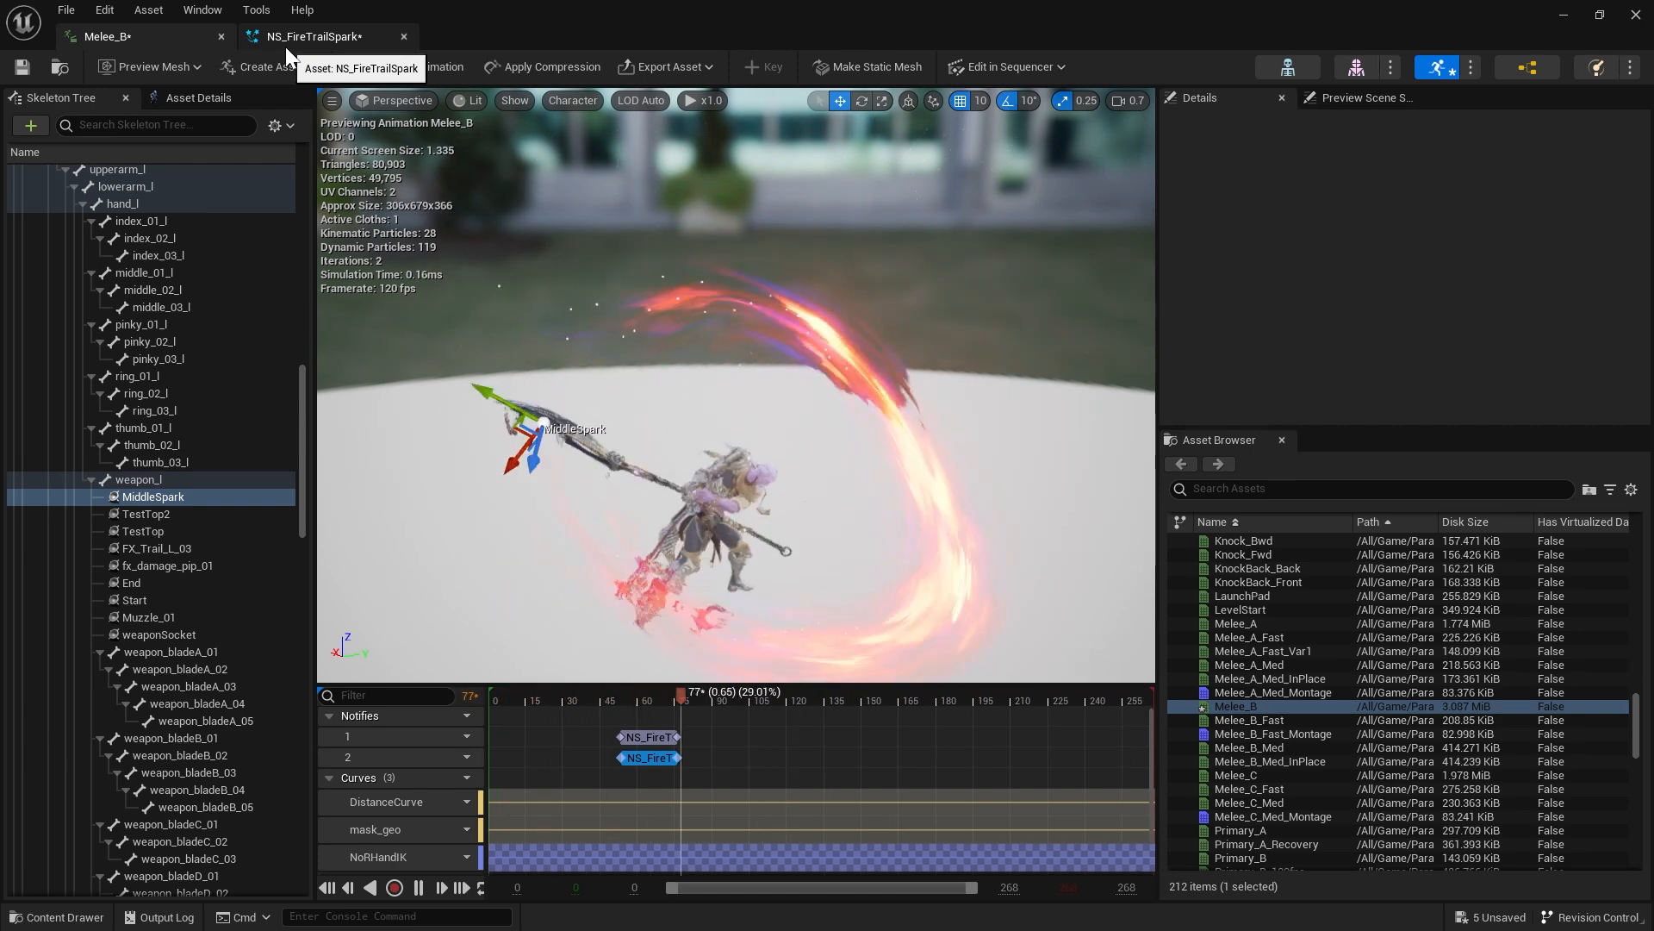
{"action": "left_click", "coordinate": [286, 46]}
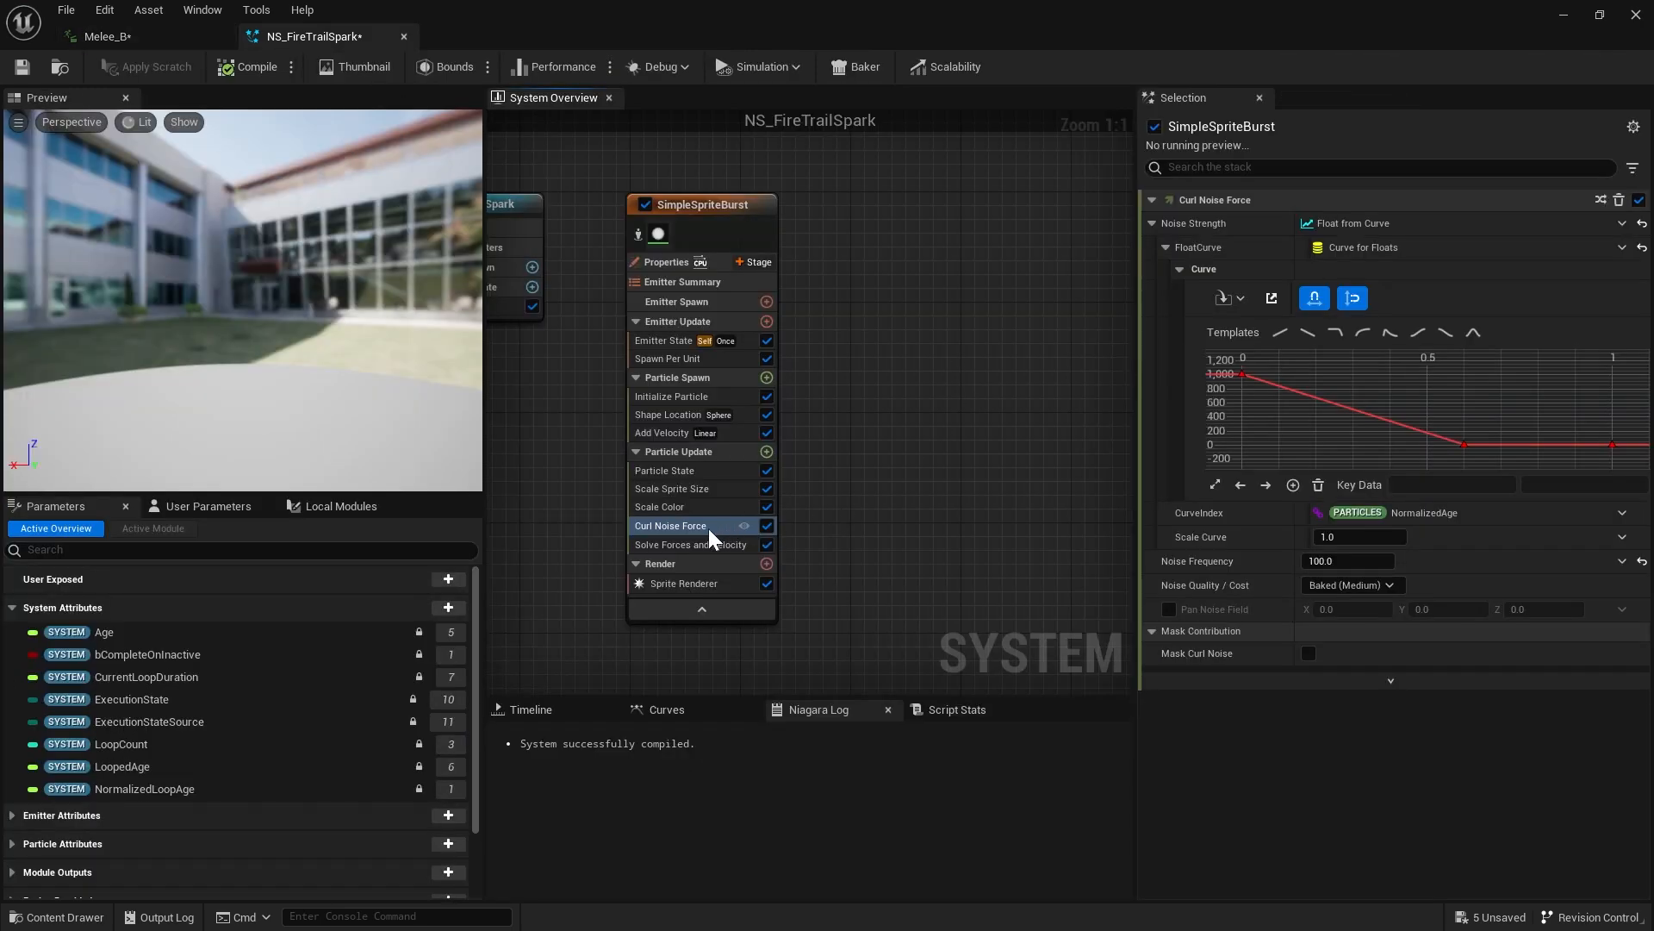
{"action": "left_click", "coordinate": [108, 37]}
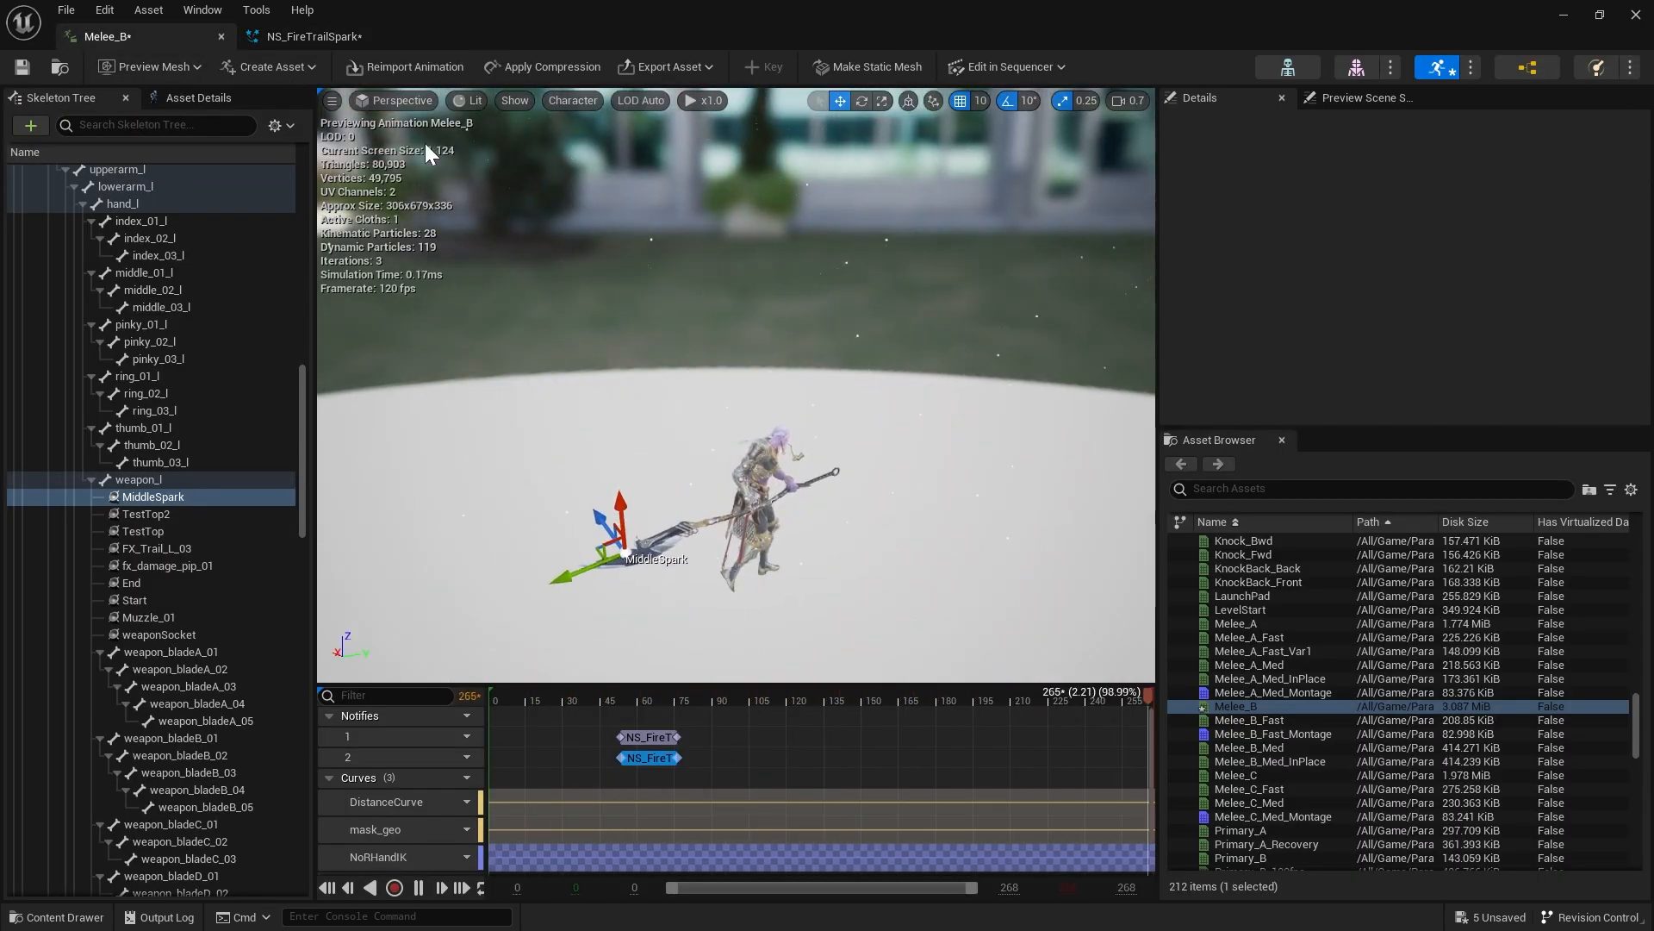
Add a Drag module to Particle Update in NS_FireTrailSpark with Drag set to 10, and check the sparks in Melee_B
{"action": "left_click", "coordinate": [316, 38]}
{"action": "left_click", "coordinate": [767, 451]}
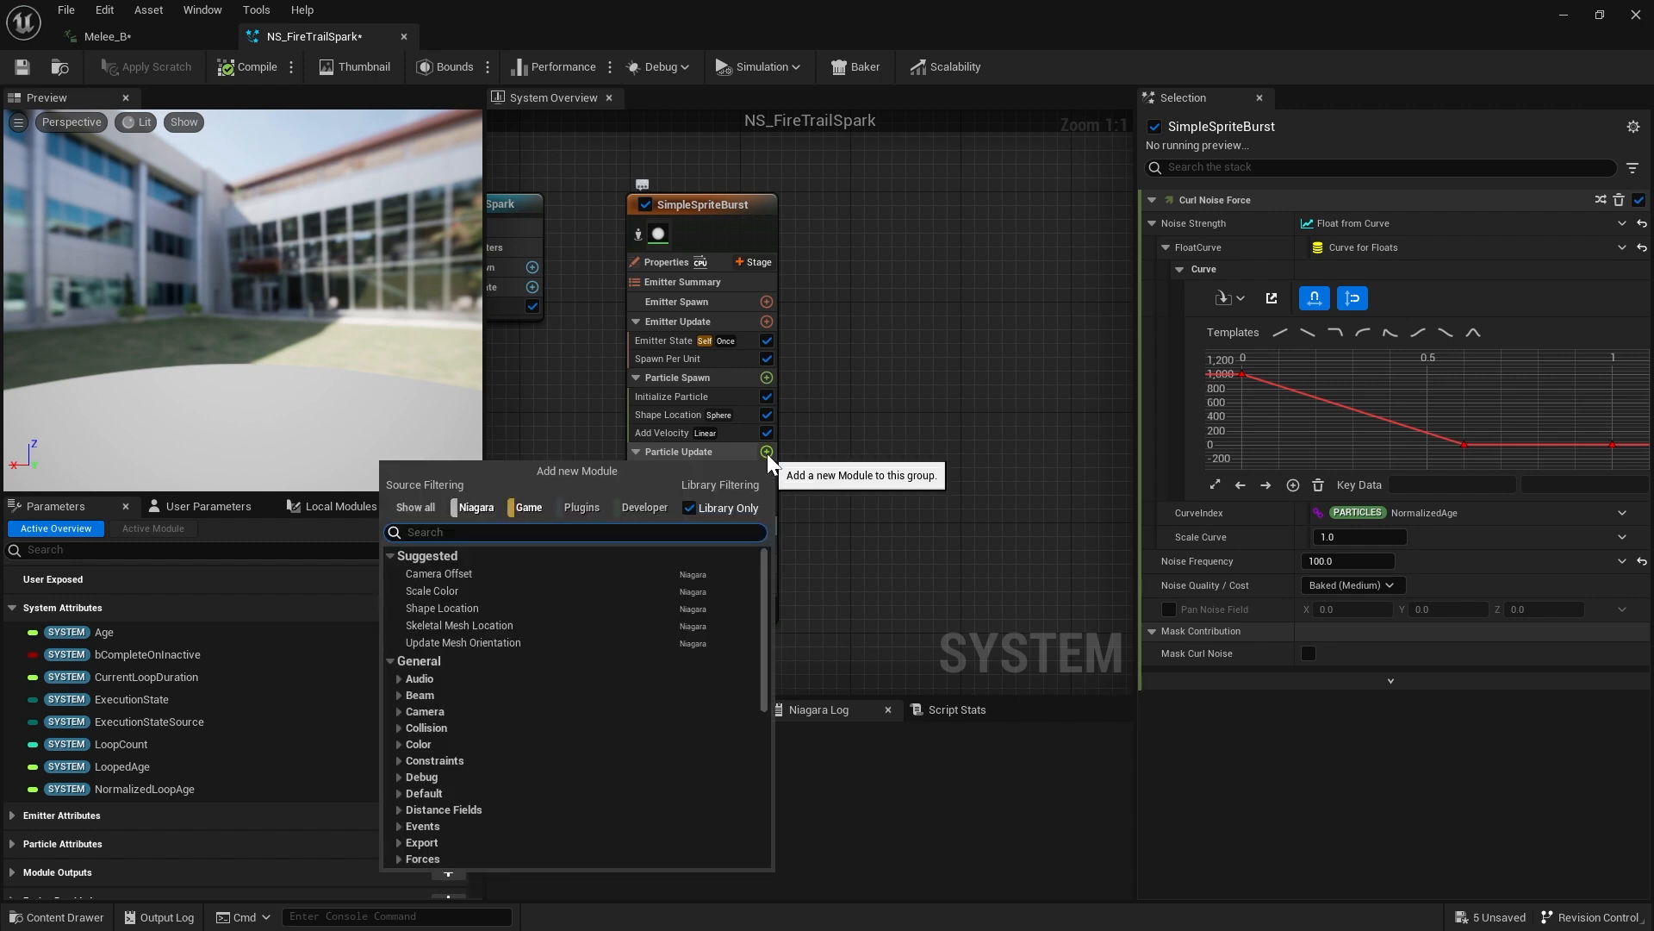
{"action": "type", "text": "drag"}
{"action": "key", "text": "Return"}
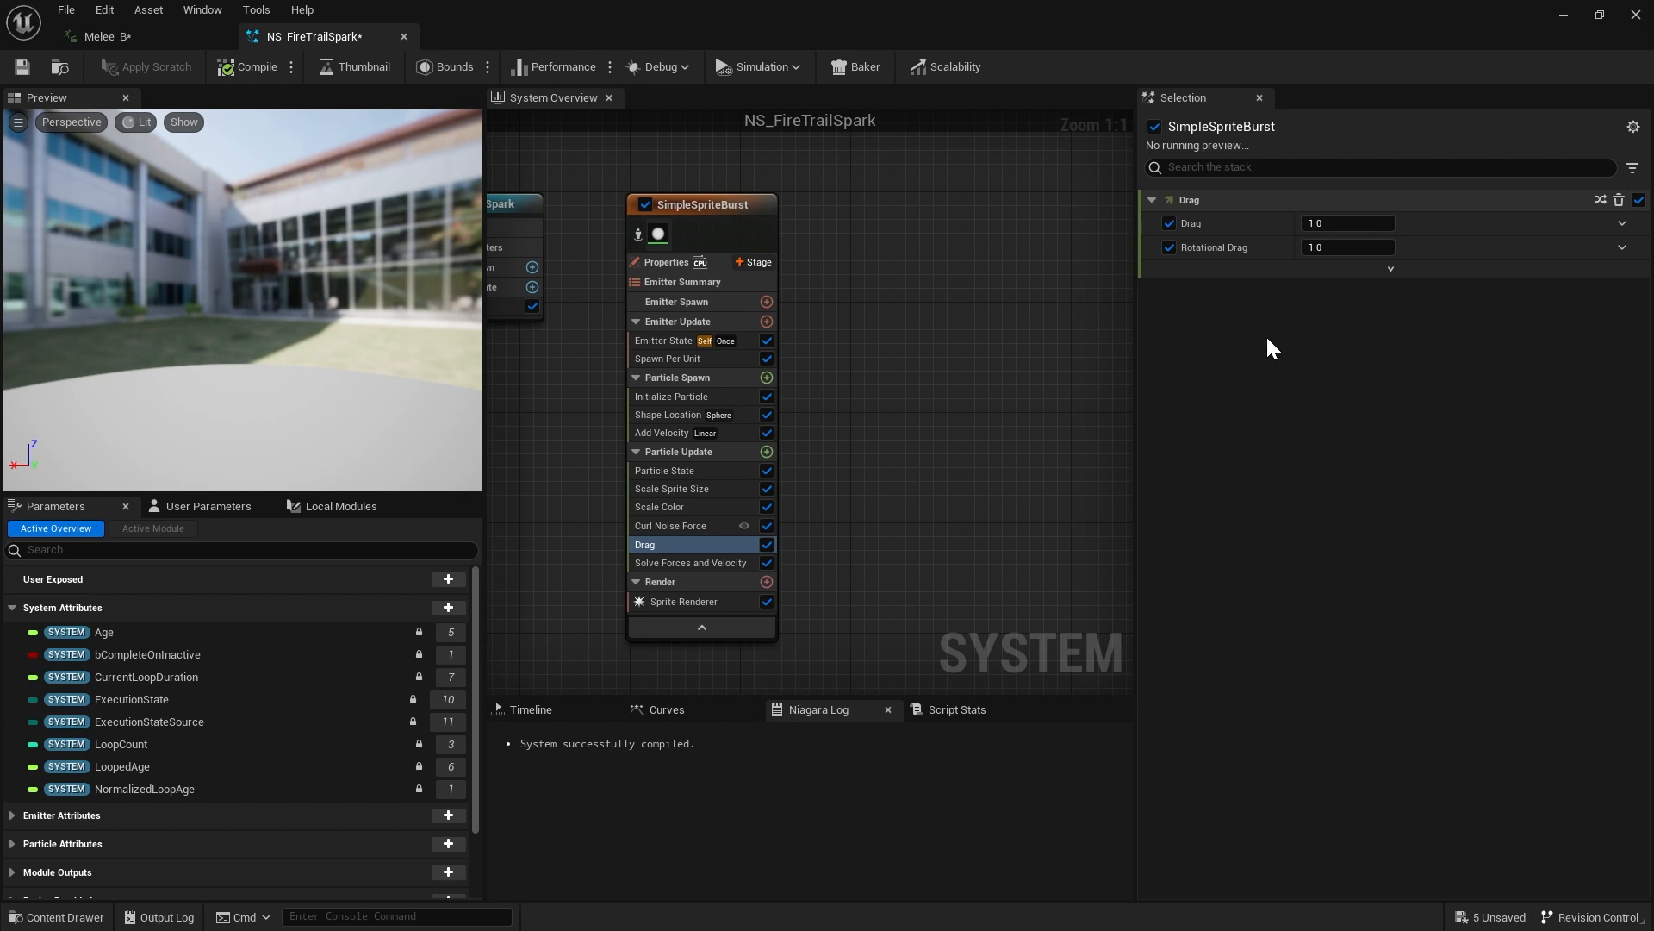
{"action": "left_click", "coordinate": [1325, 224]}
{"action": "type", "text": "10"}
{"action": "key", "text": "Return"}
{"action": "left_click", "coordinate": [105, 37]}
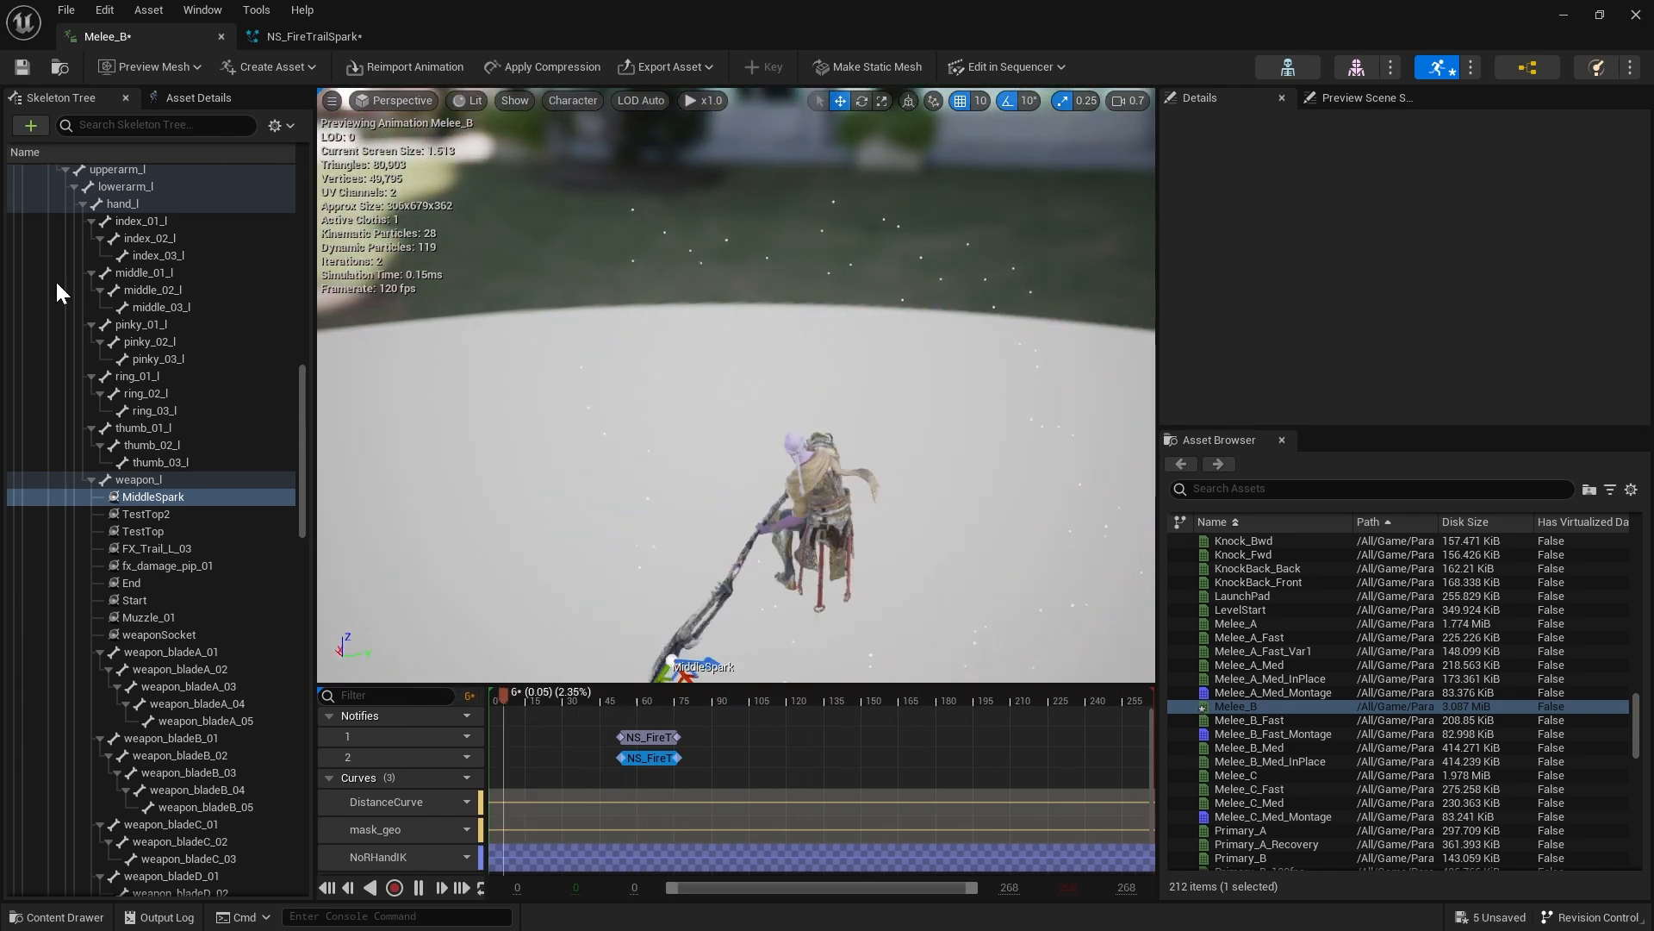
{"action": "left_click", "coordinate": [276, 38]}
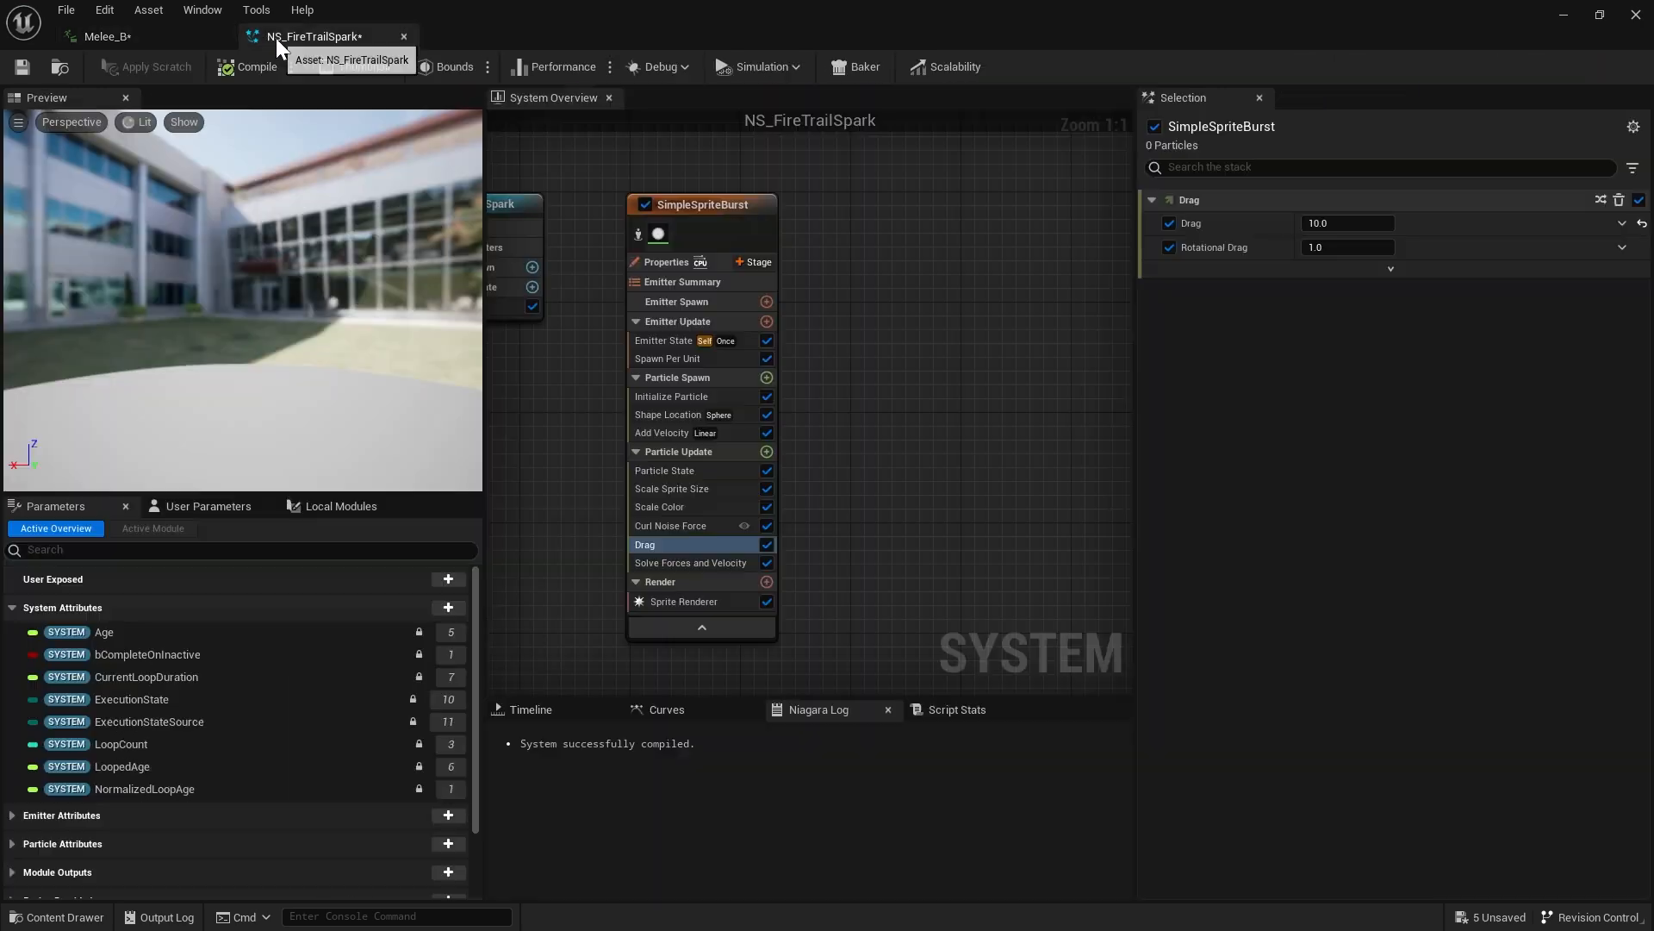
{"action": "left_click", "coordinate": [772, 453]}
{"action": "type", "text": "wi"}
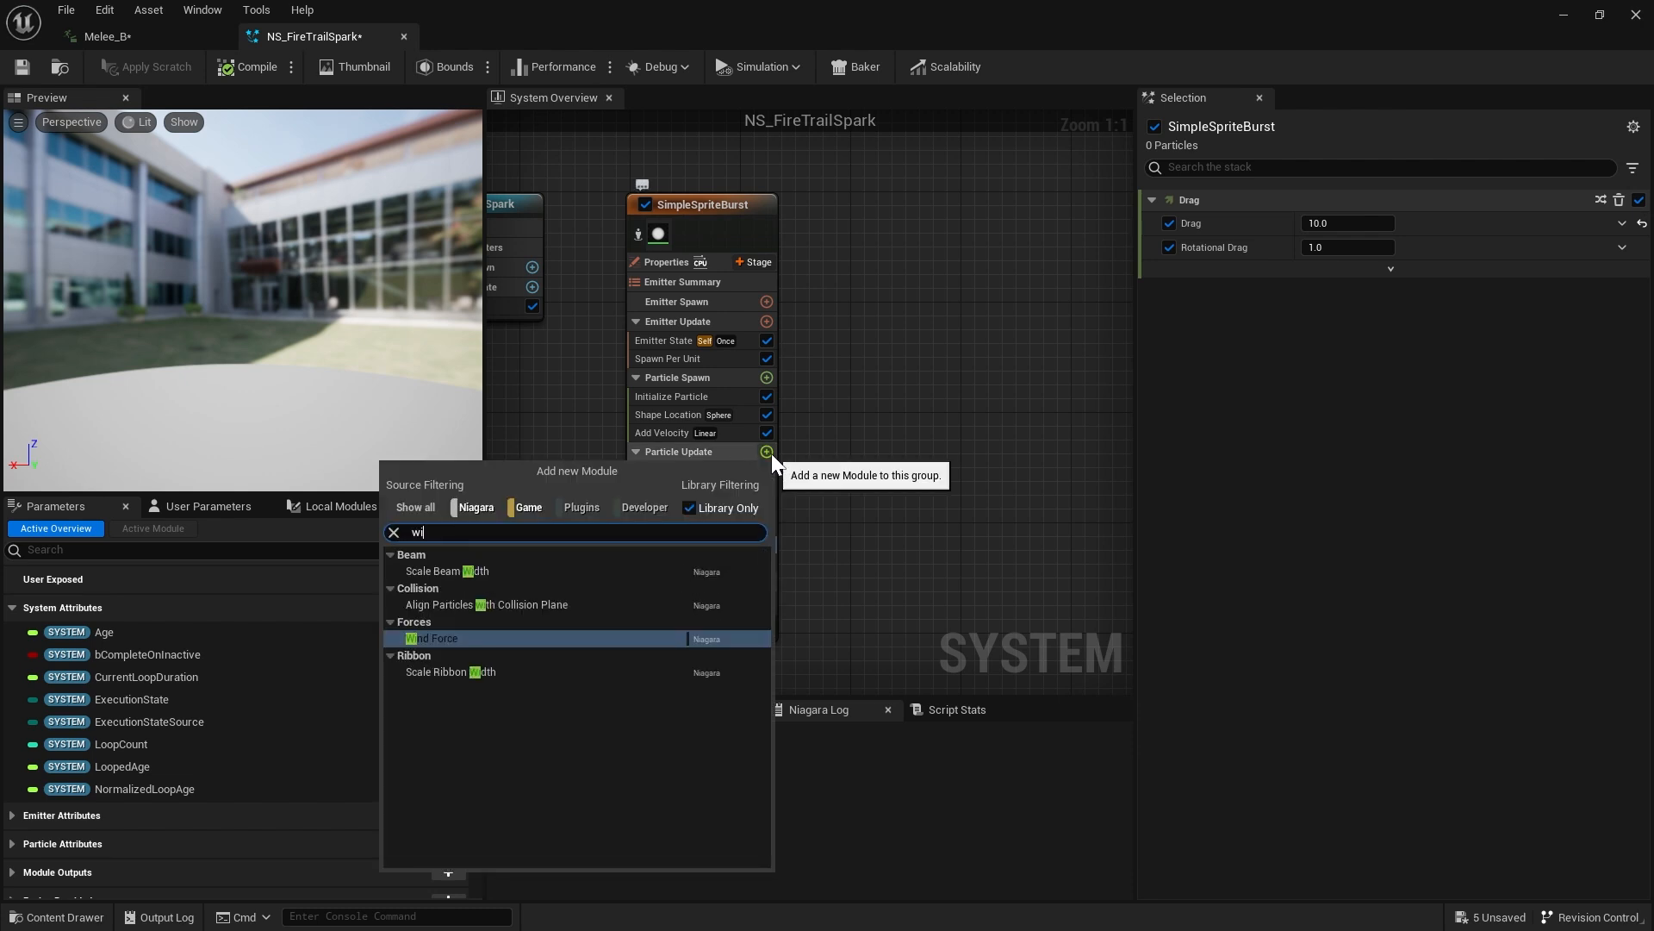
{"action": "type", "text": "nd"}
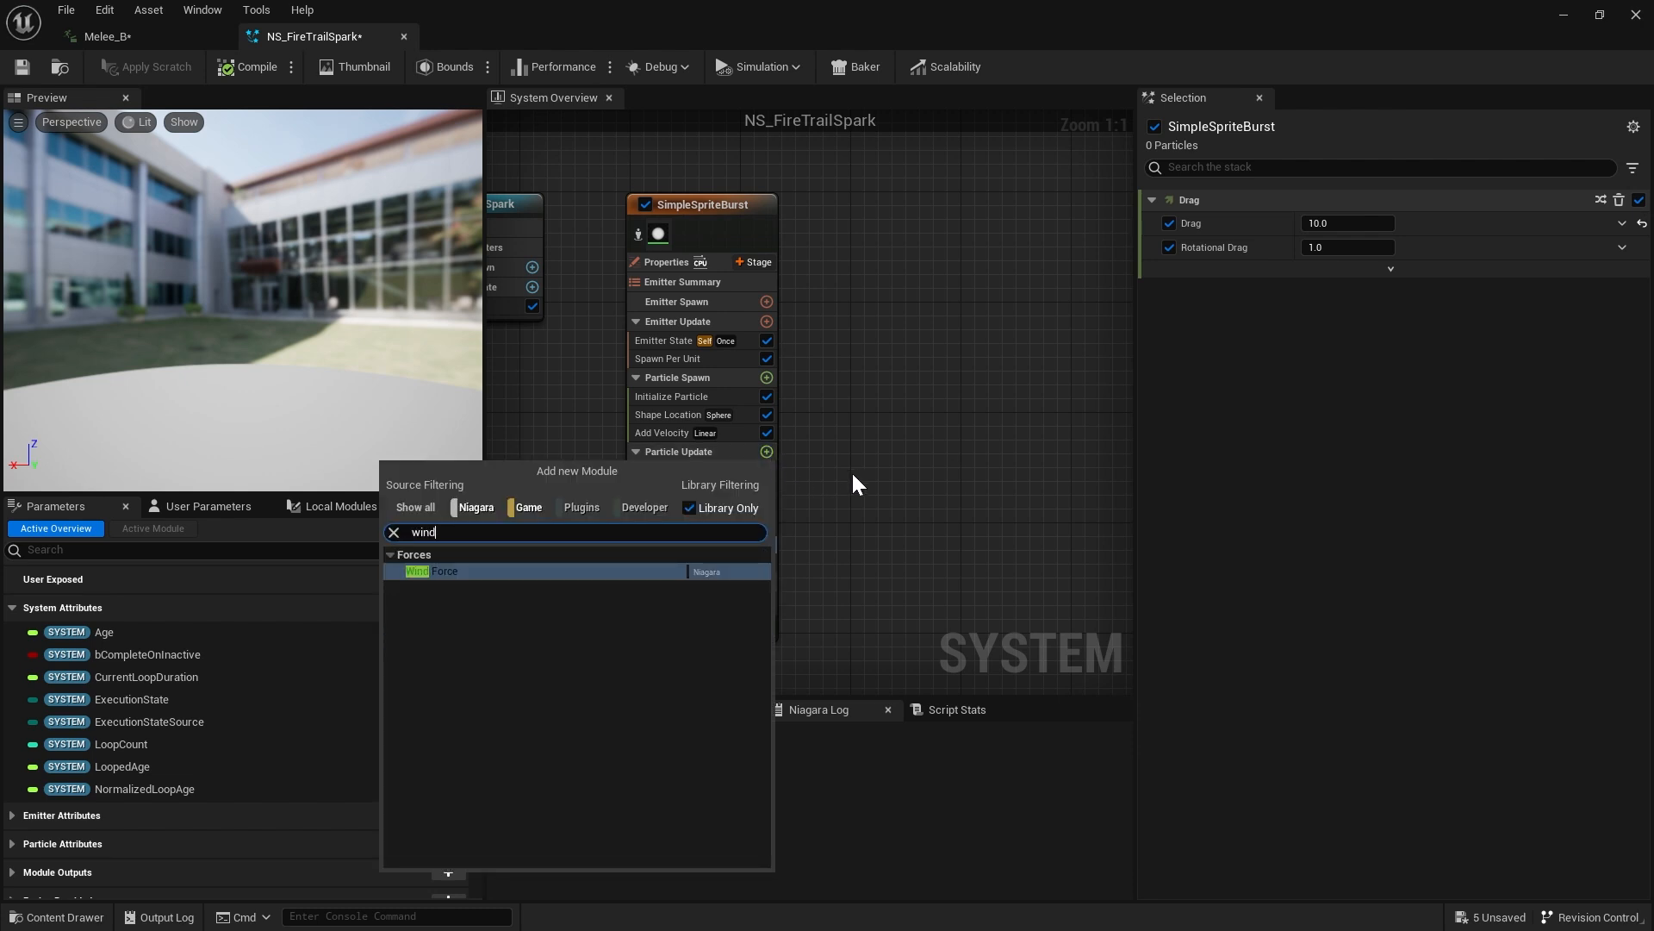
{"action": "left_click", "coordinate": [516, 567]}
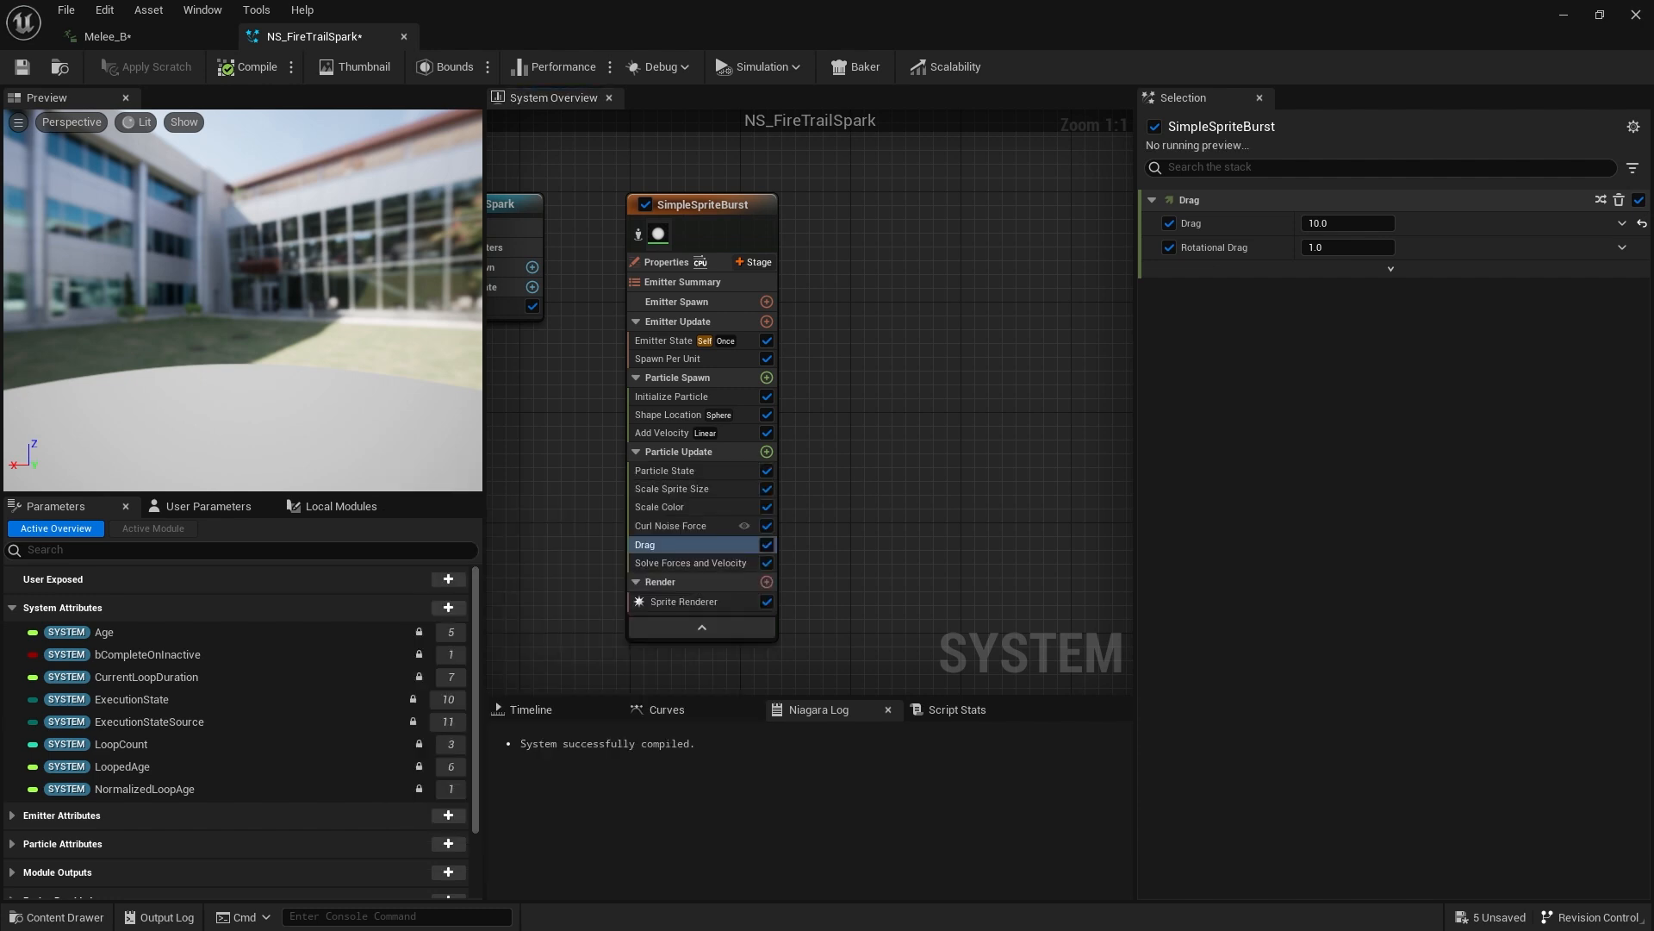
Add a Gravity Force module to Particle Update and drive its Gravity with Vector from Curve
{"action": "left_click", "coordinate": [763, 450]}
{"action": "type", "text": "gravity"}
{"action": "key", "text": "Return"}
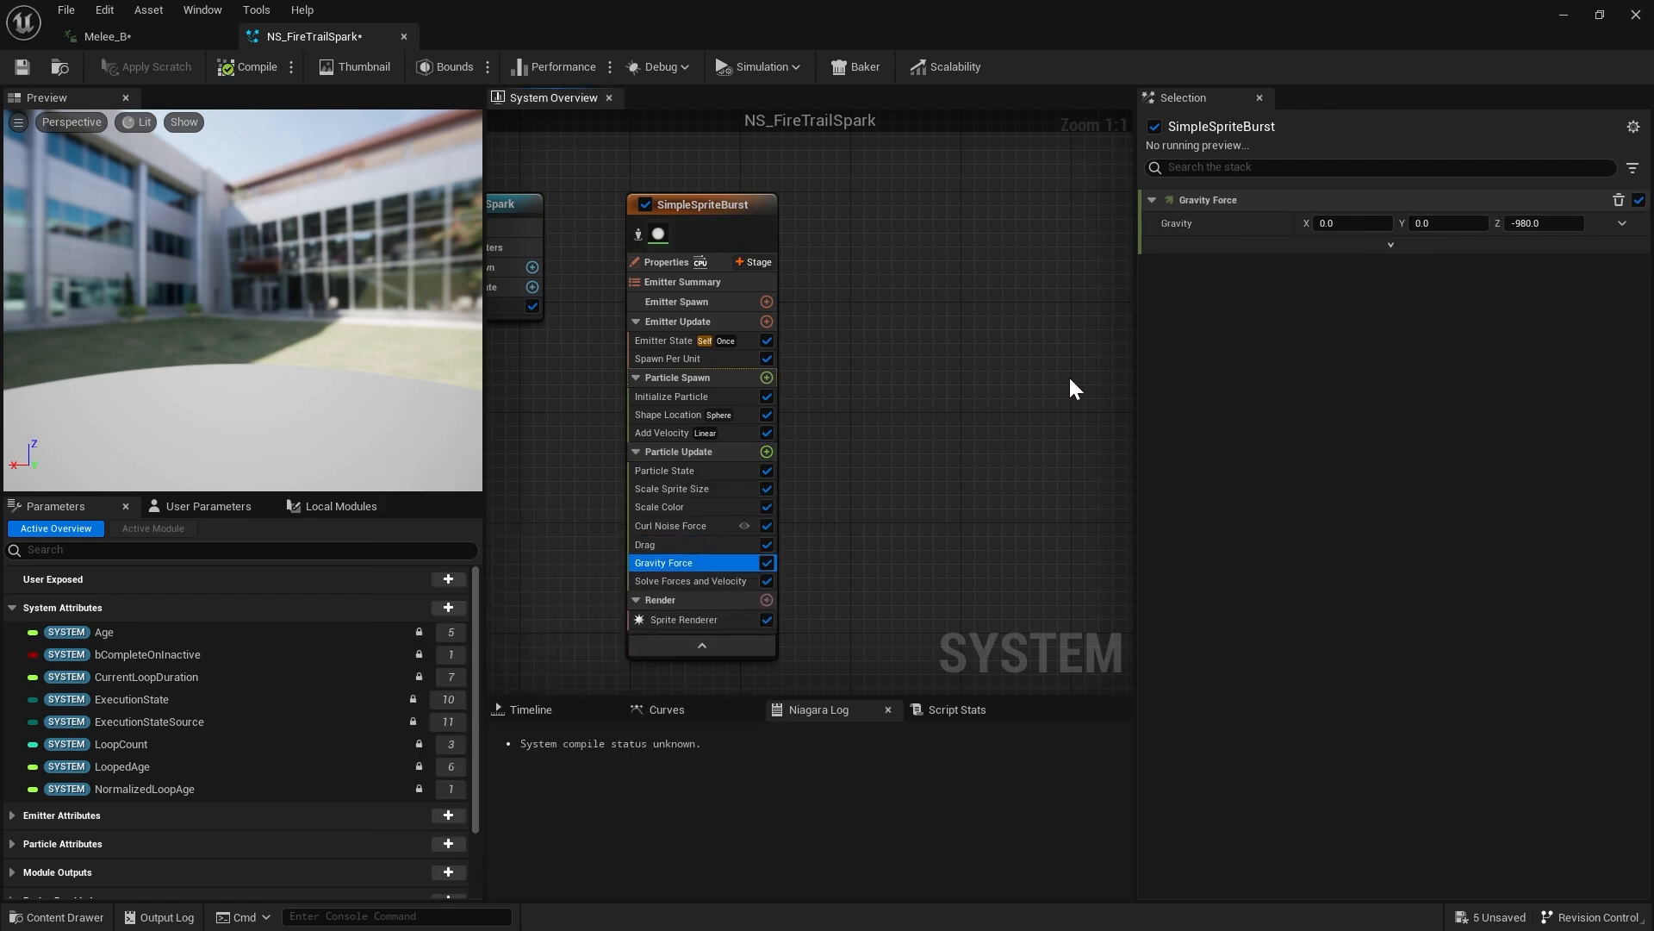
{"action": "left_click", "coordinate": [1620, 224]}
{"action": "type", "text": "curve"}
{"action": "key", "text": "Return"}
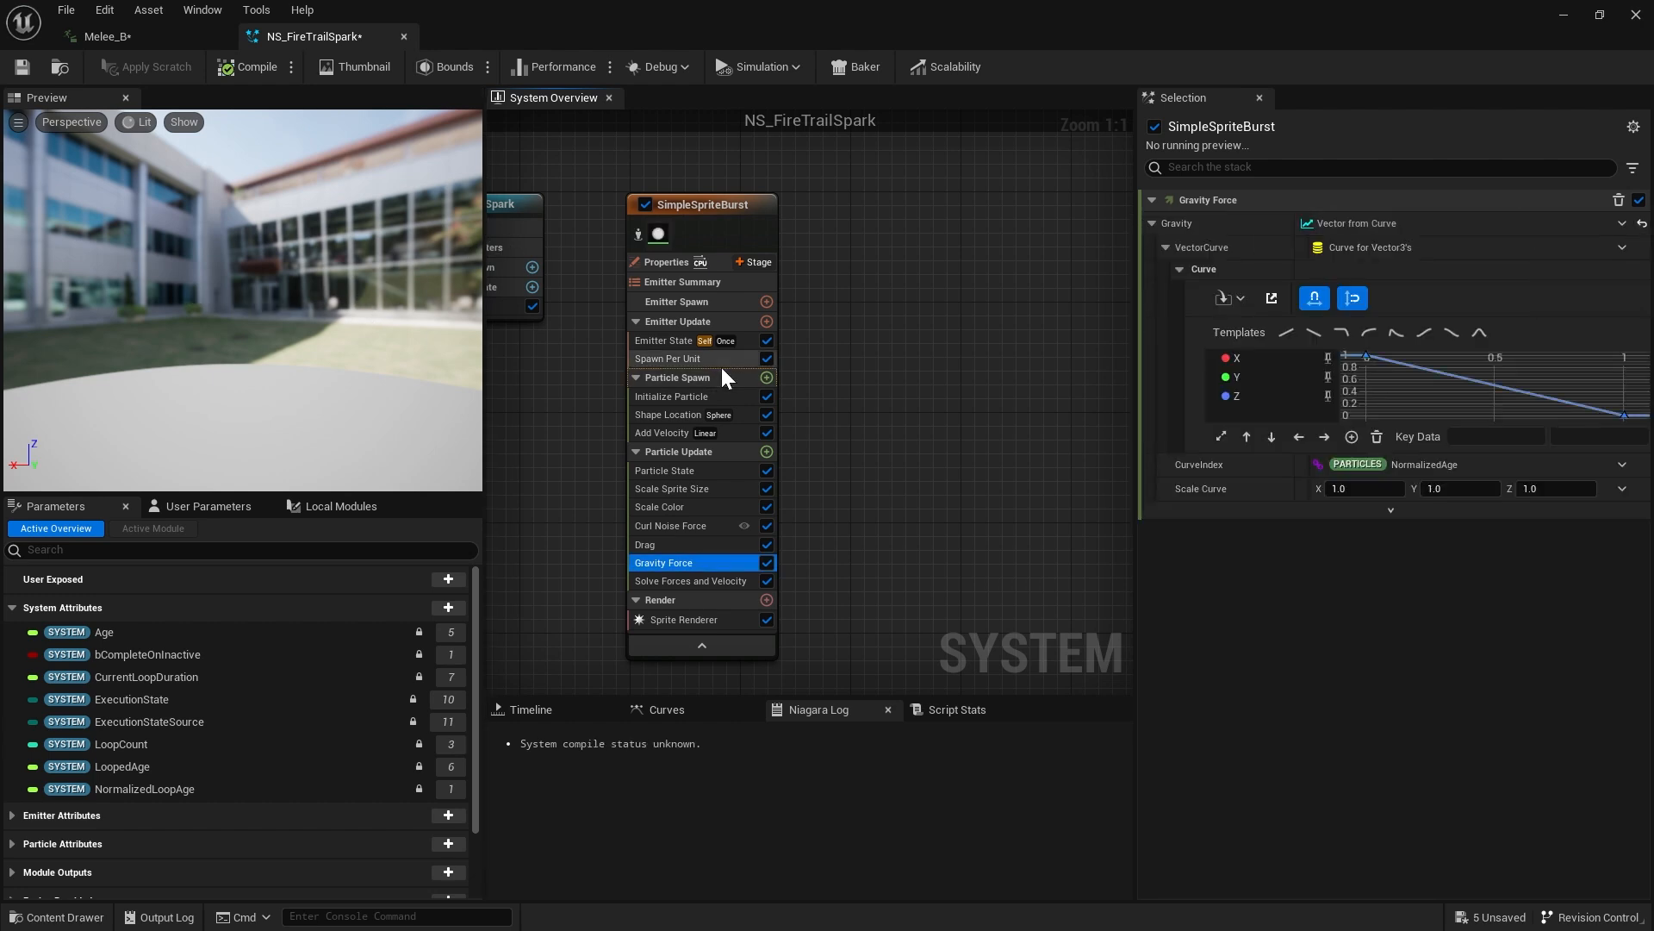
{"action": "left_click_drag", "start_coordinate": [1482, 449], "coordinate": [1483, 522]}
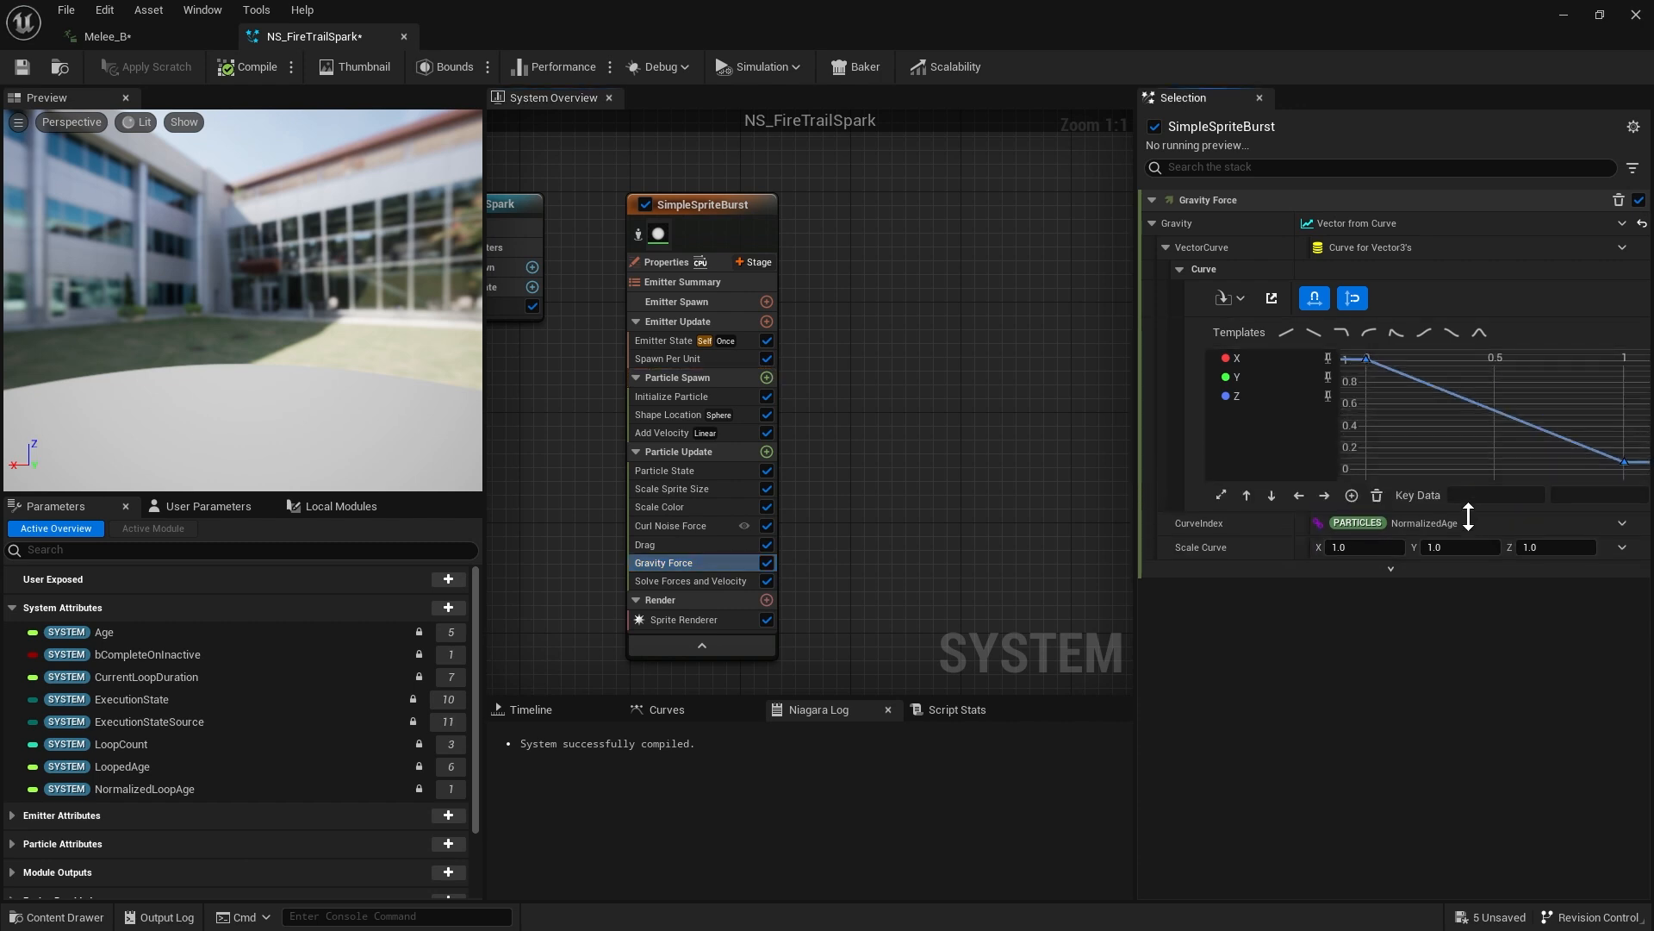
Isolate the Z gravity curve and key it at 0 for the start, 0 at 0.2 and -600 at 0.3
{"action": "left_click", "coordinate": [1326, 360]}
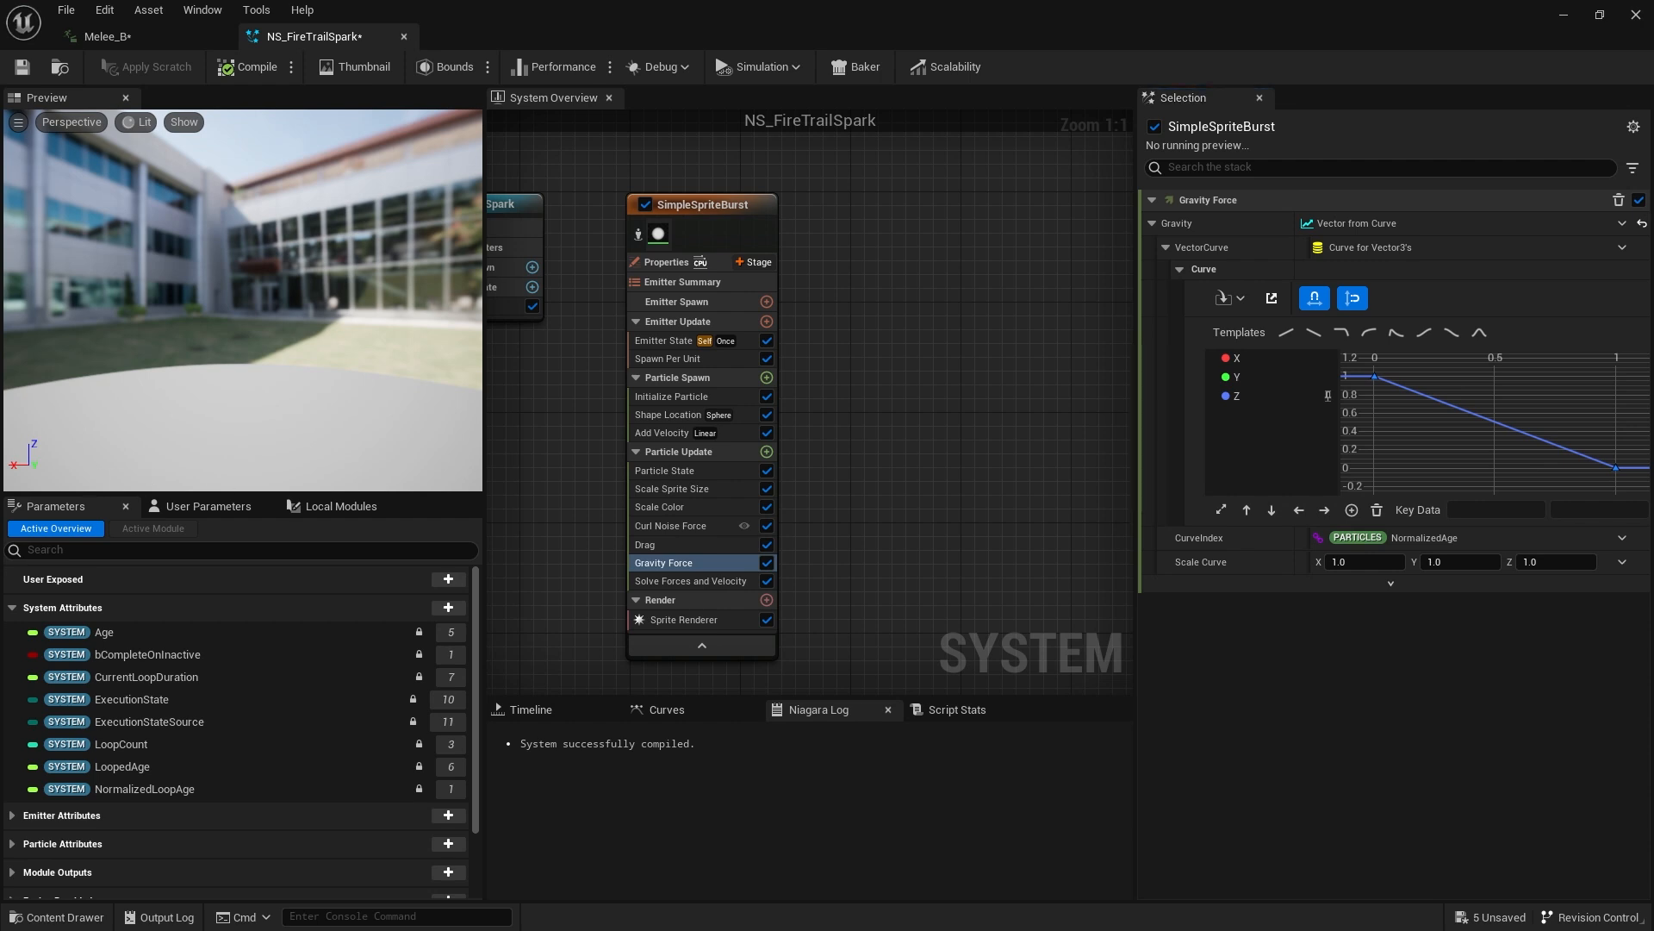
{"action": "left_click", "coordinate": [1374, 377]}
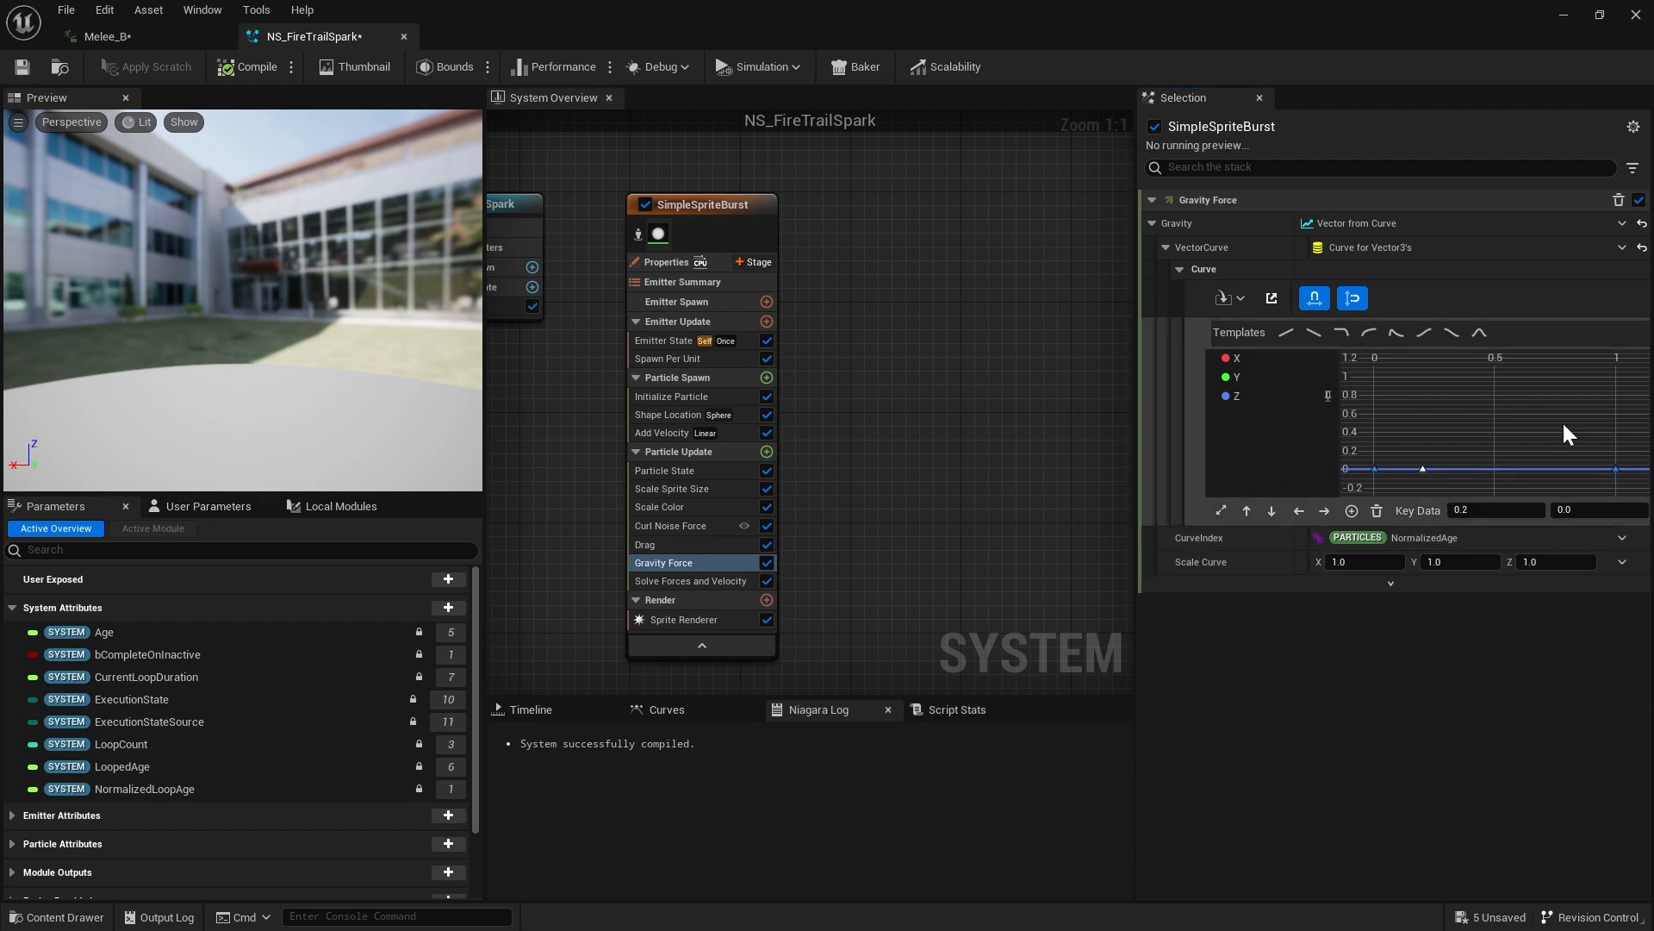
{"action": "middle_click", "coordinate": [1518, 470]}
{"action": "left_click", "coordinate": [1513, 508]}
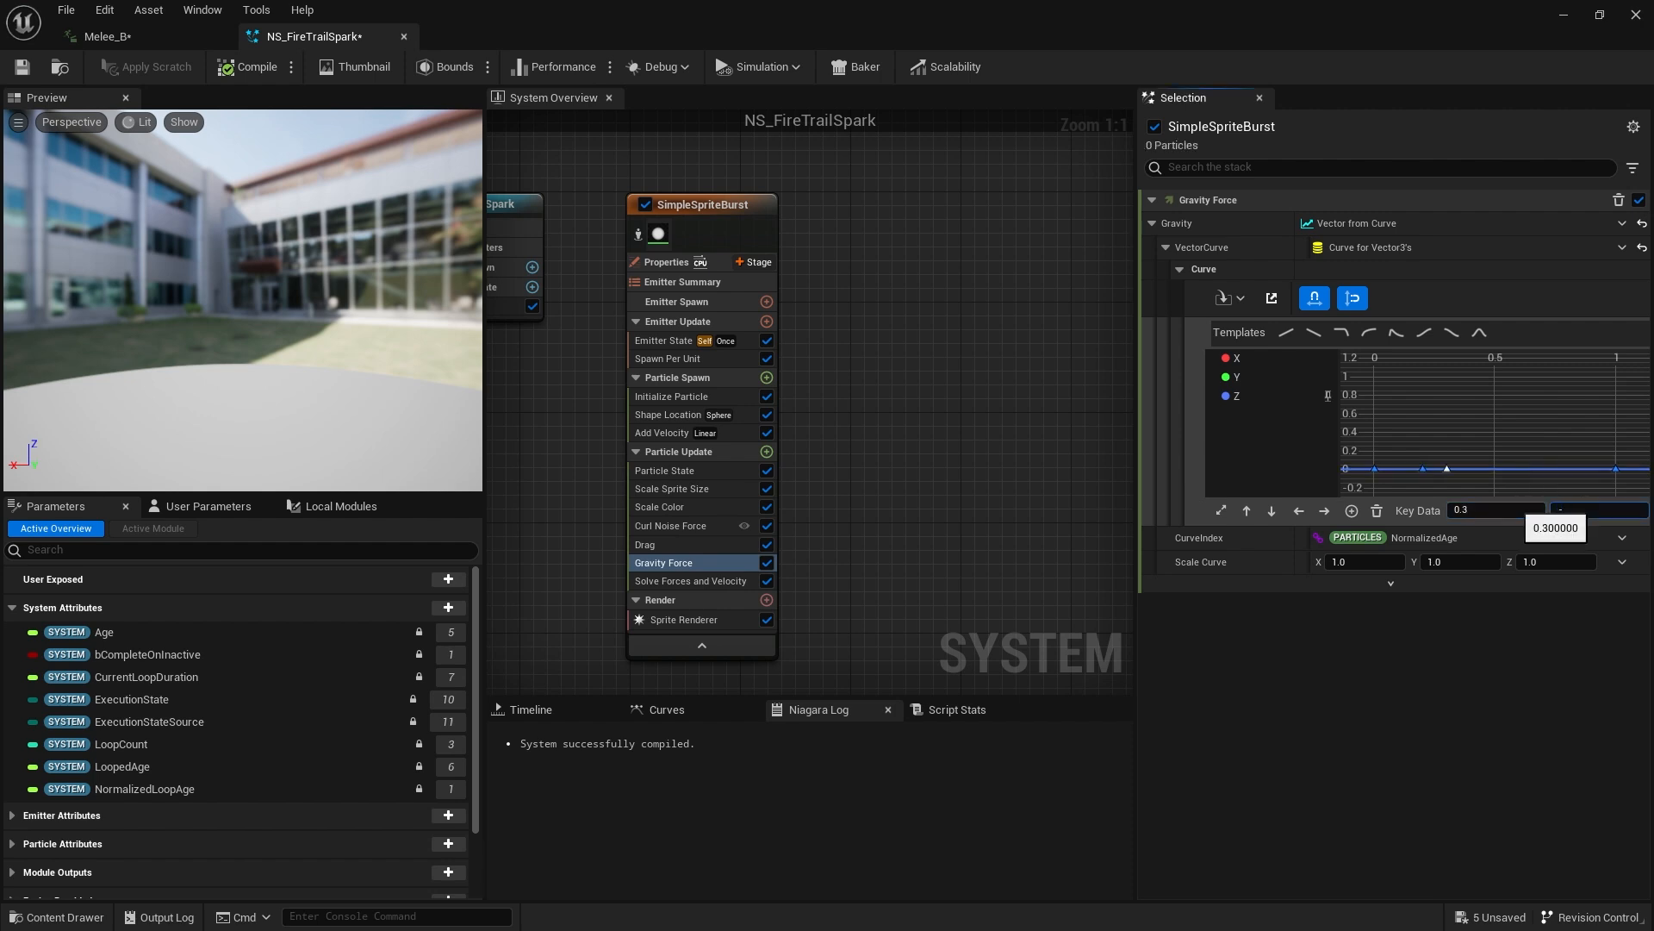
{"action": "key", "text": "Return"}
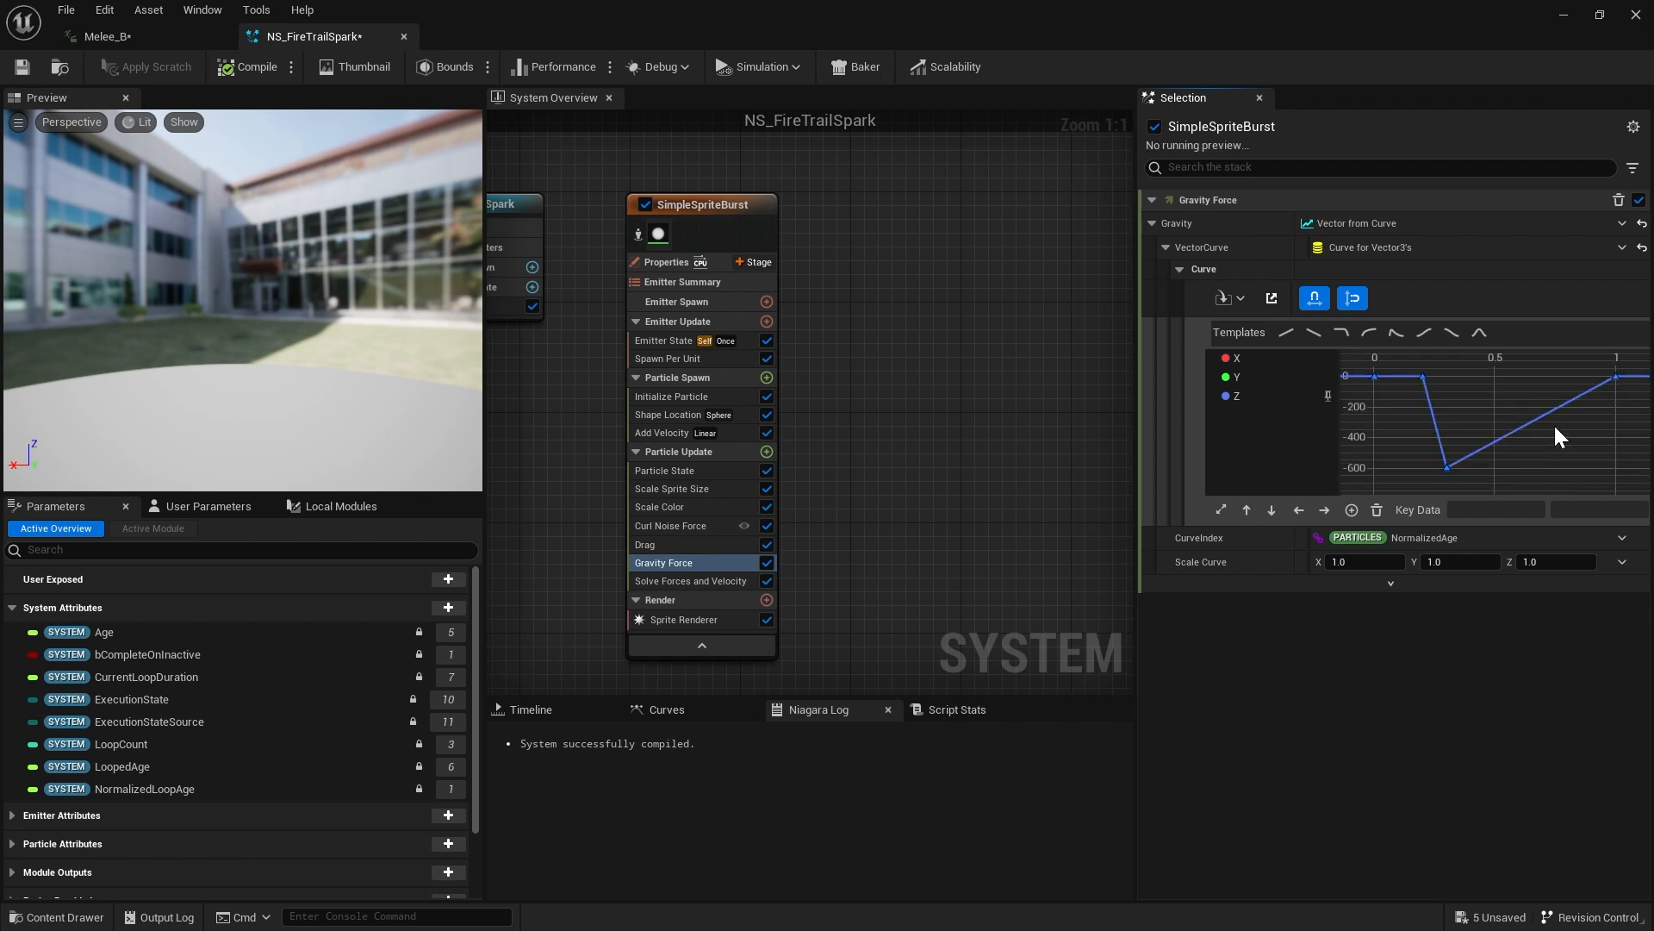
Delete the Z gravity curve's end key at 1.0 and check how the sparks fall in Melee_B
{"action": "left_click_drag", "start_coordinate": [1605, 397], "coordinate": [1604, 399]}
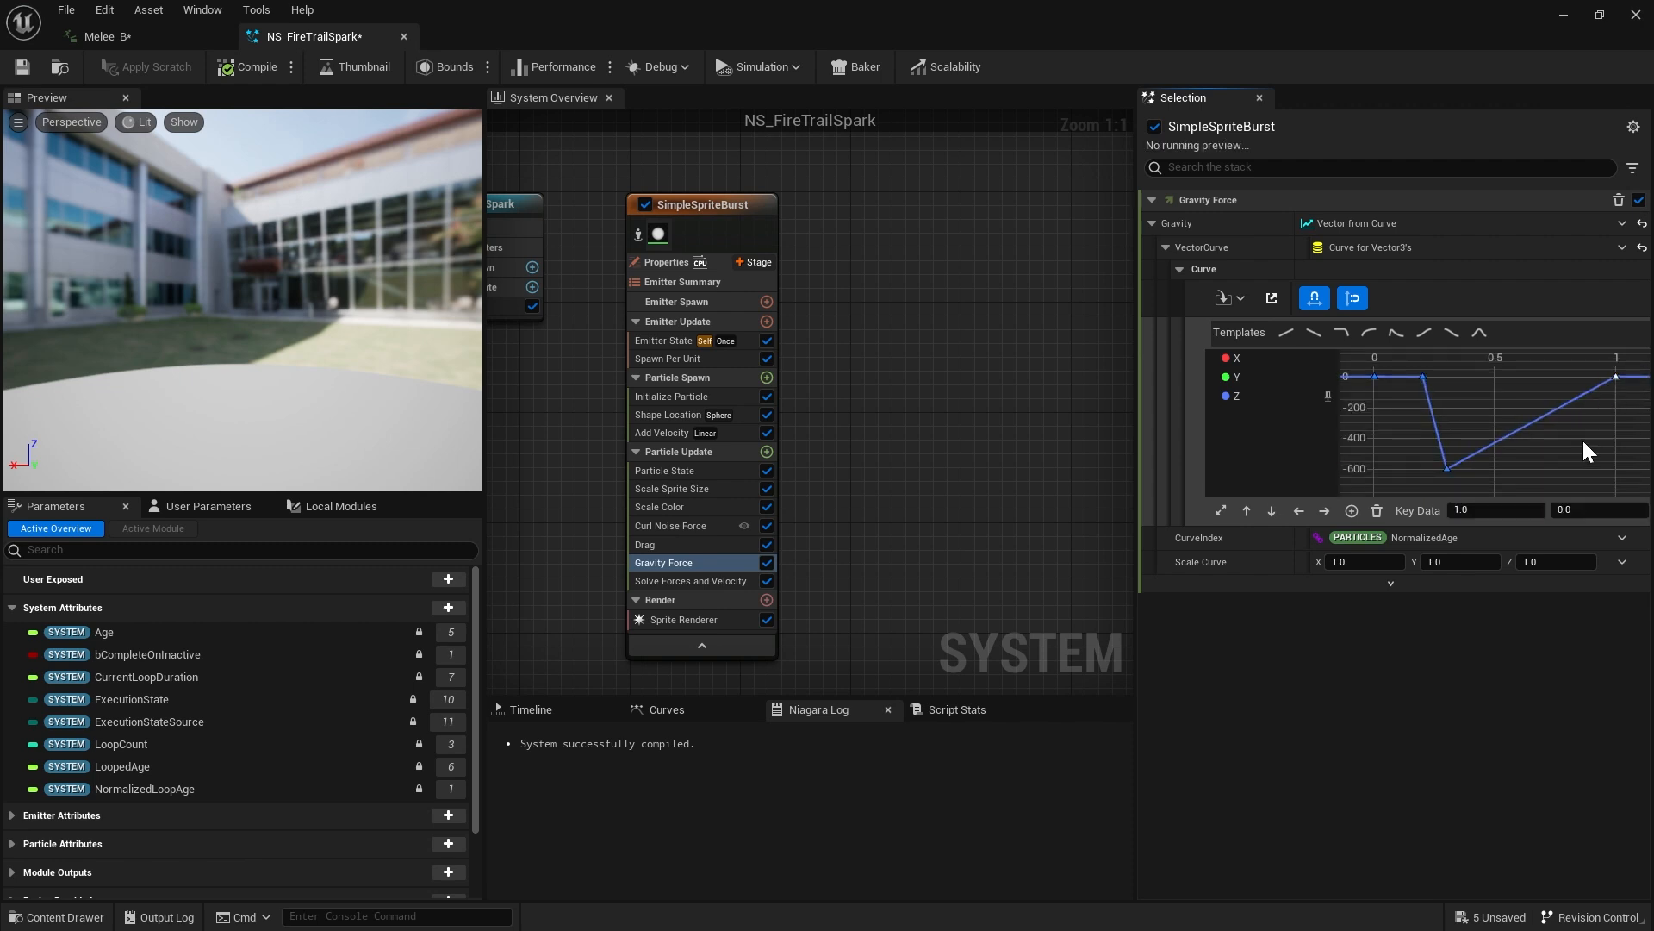
{"action": "key", "text": "Delete"}
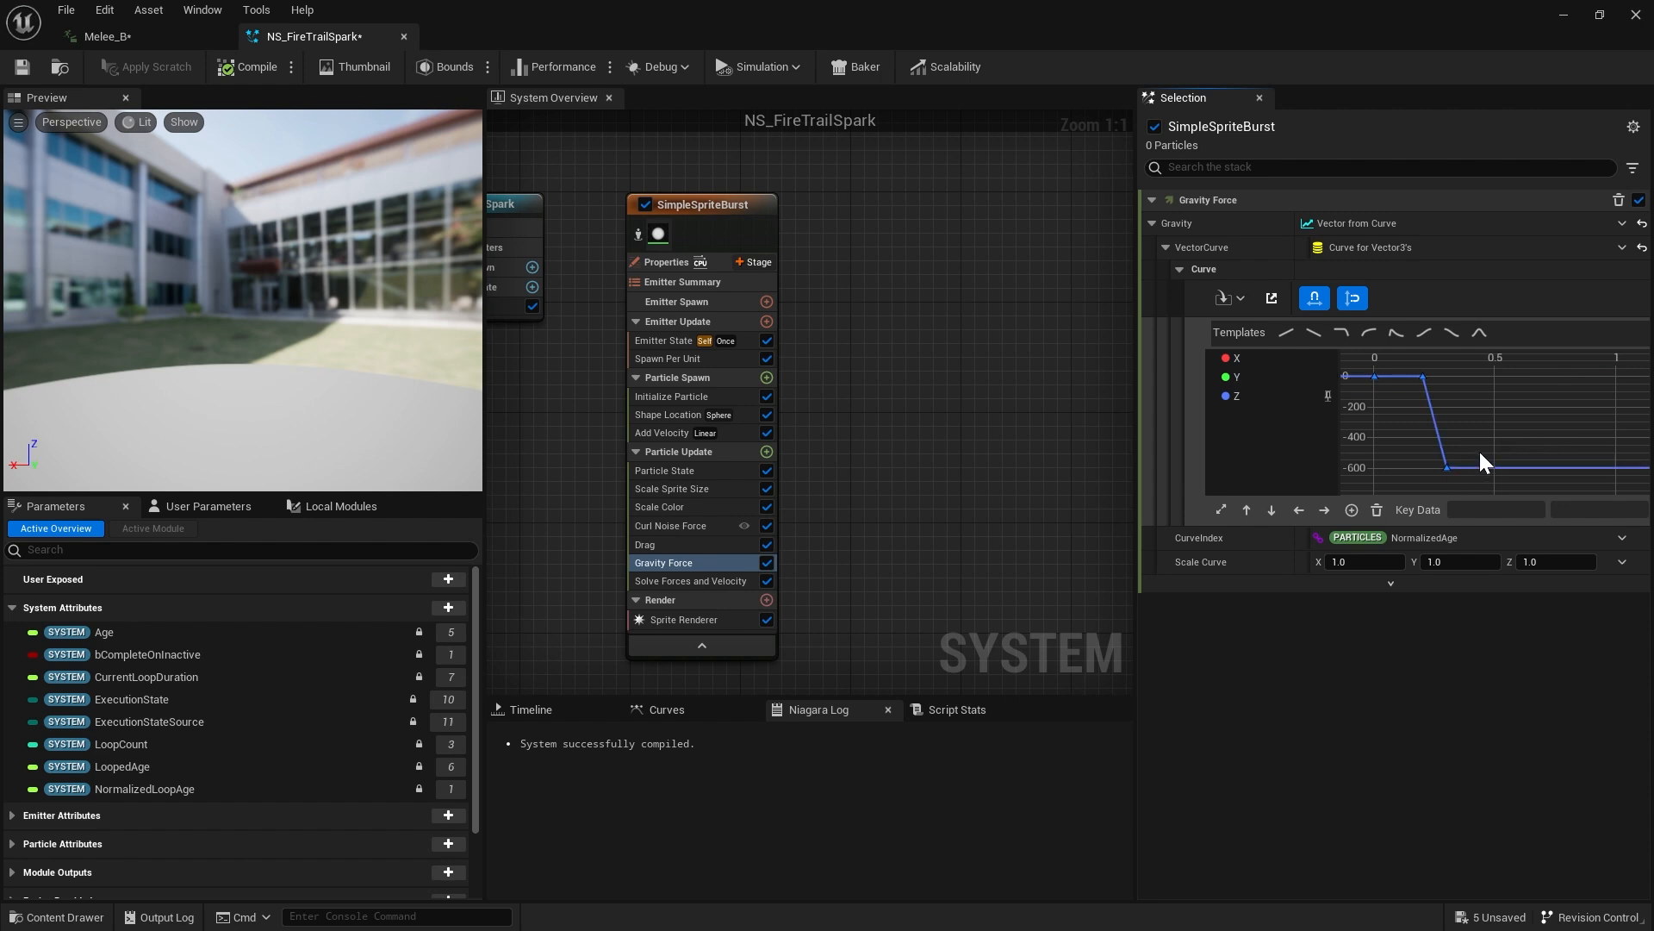
{"action": "left_click", "coordinate": [1448, 467]}
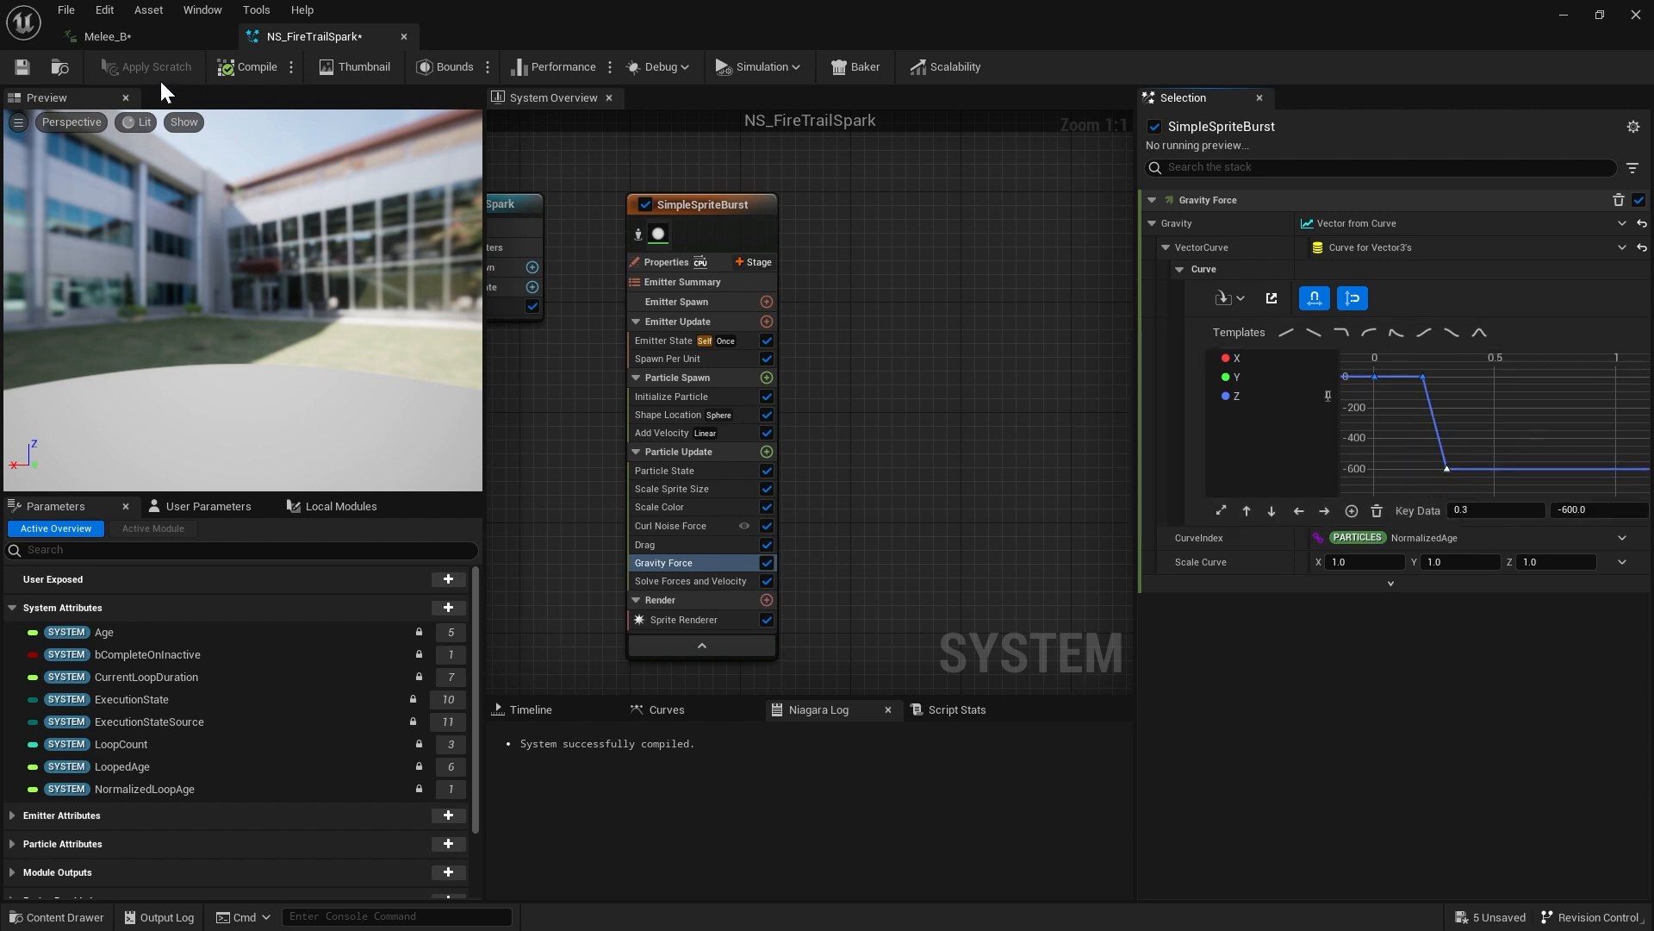
{"action": "left_click", "coordinate": [138, 36]}
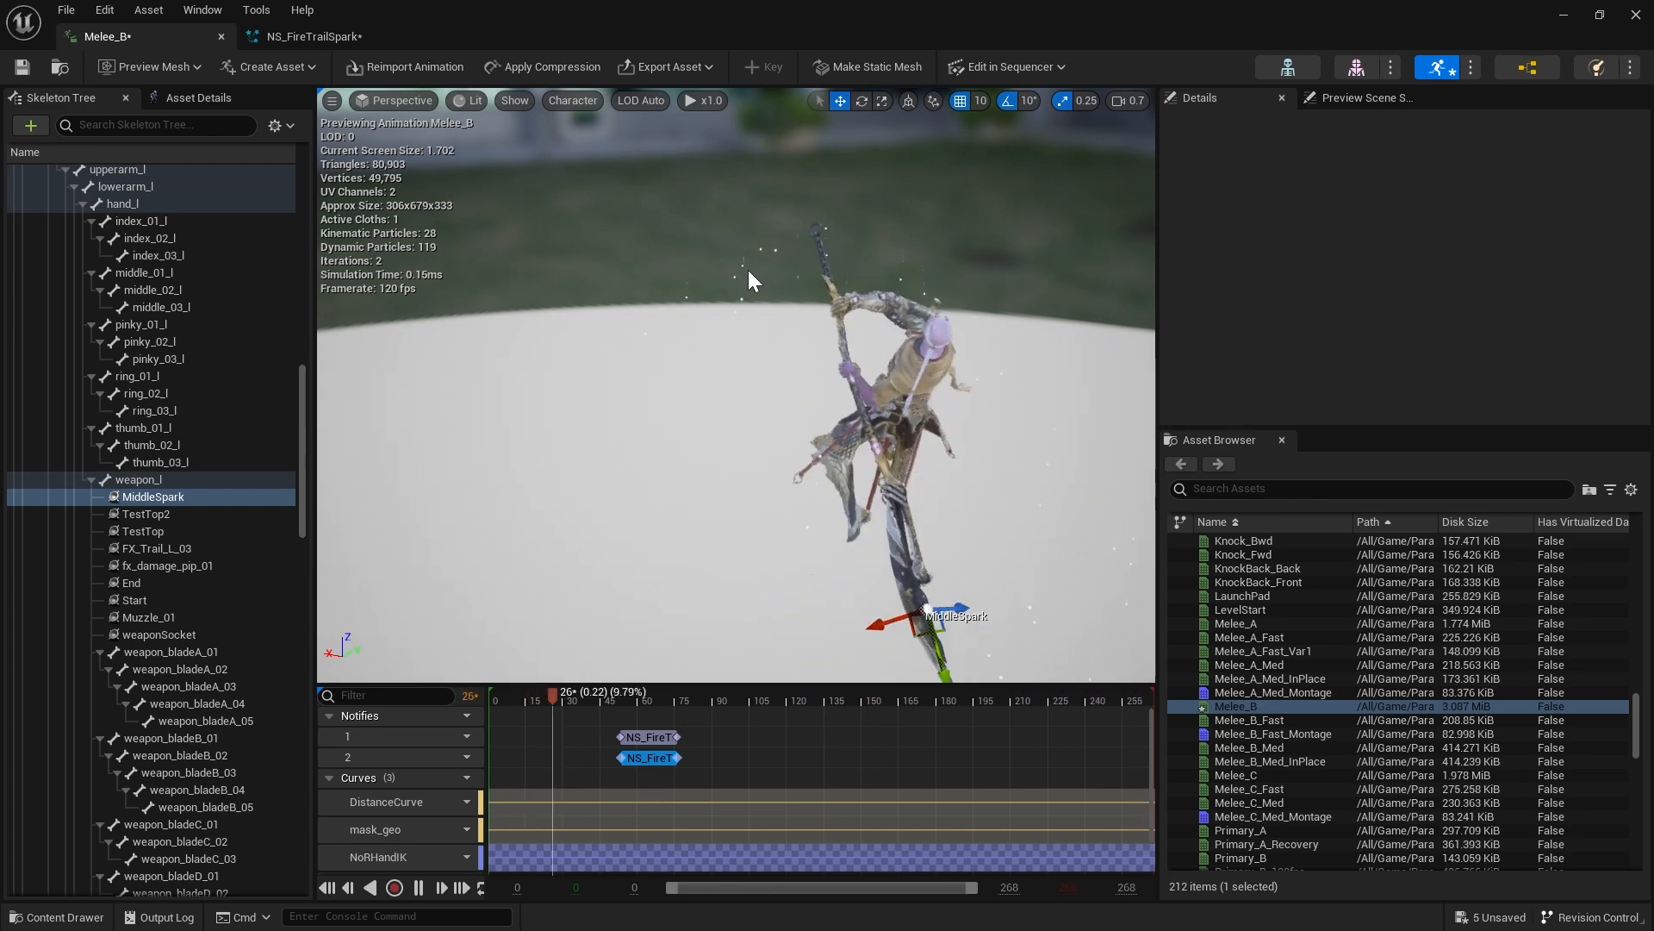
{"action": "left_click", "coordinate": [361, 37]}
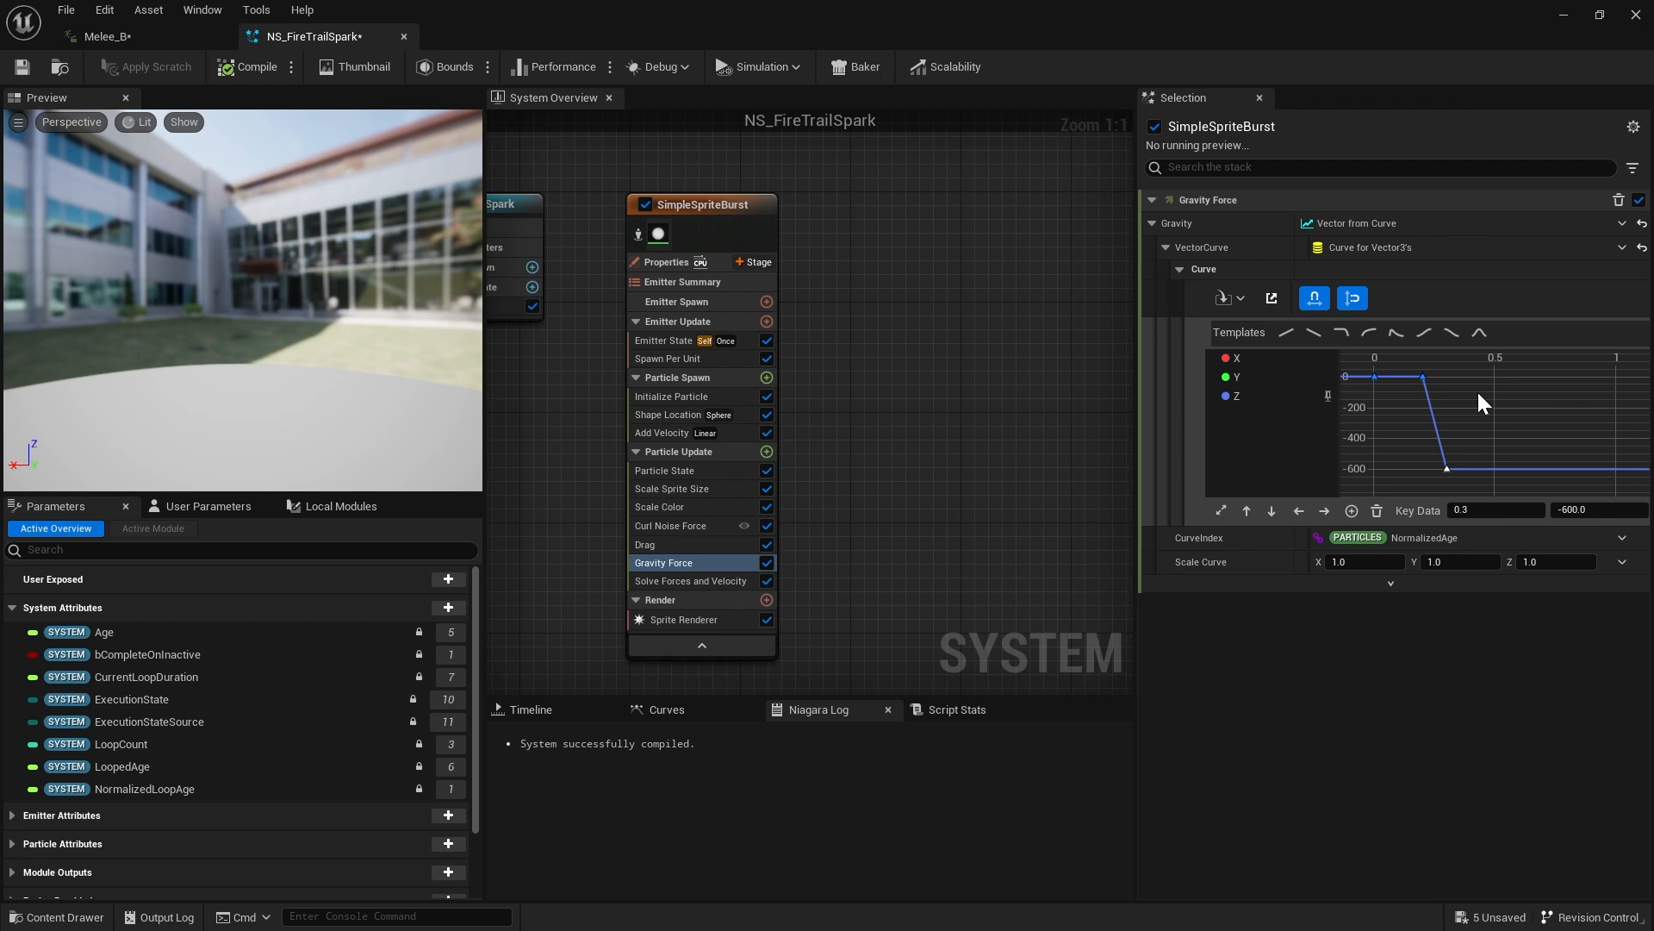
Move the Z gravity curve's second zero-value key to 0.1 and check the sparks in Melee_B from several angles
{"action": "left_click", "coordinate": [1423, 377]}
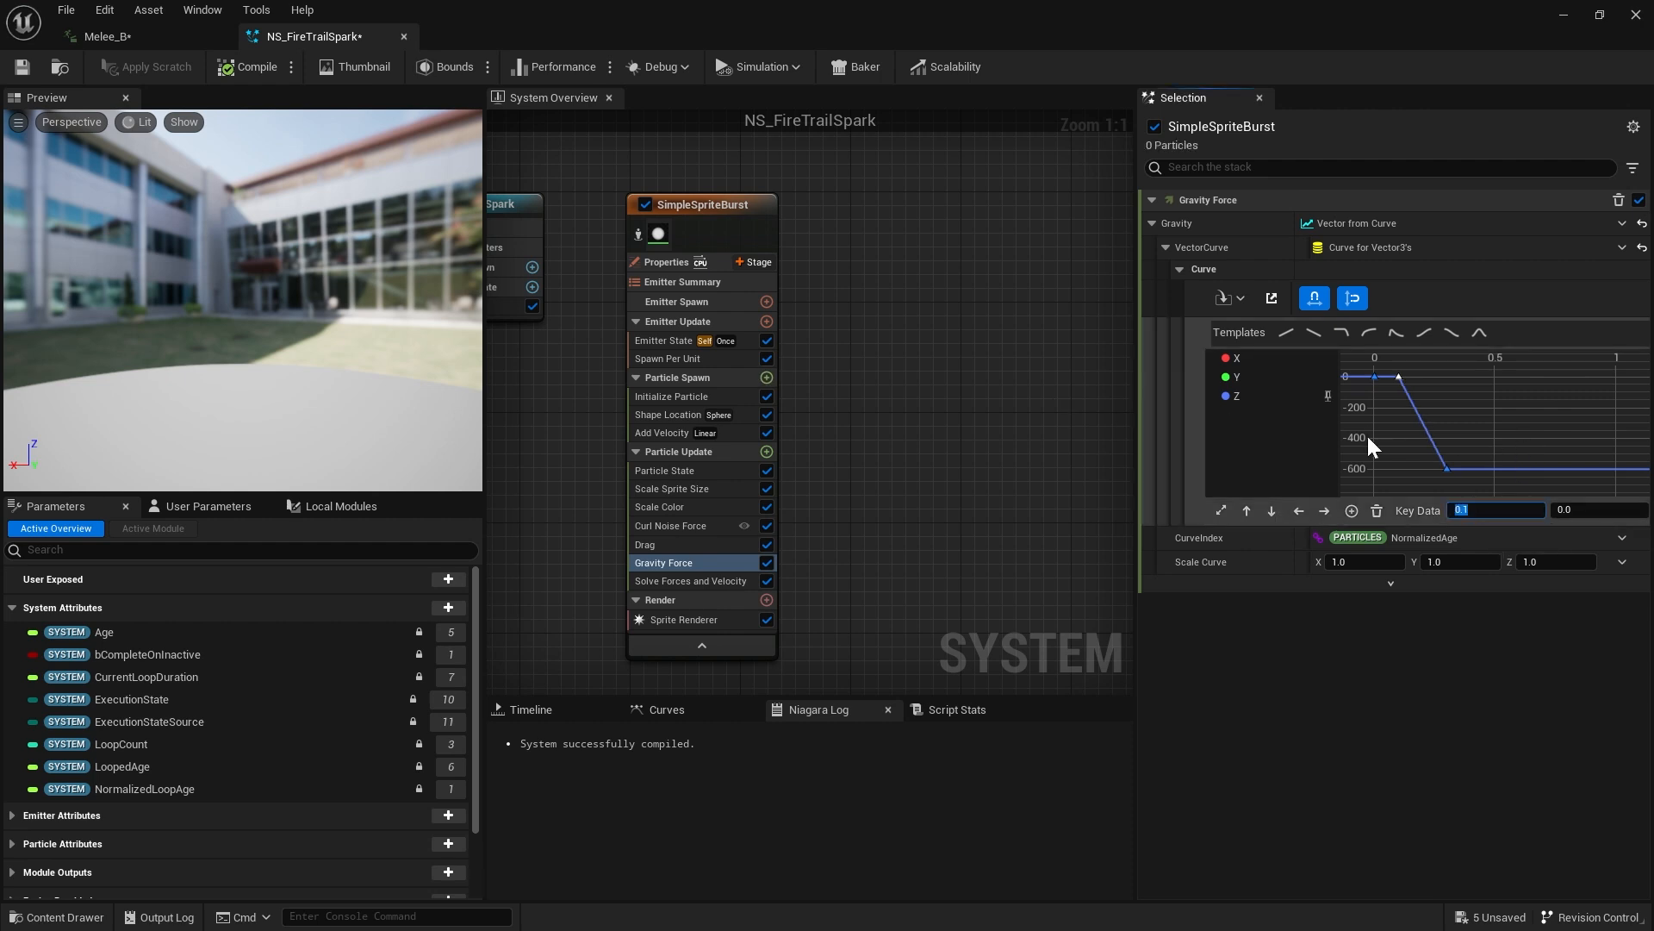
{"action": "left_click", "coordinate": [211, 38]}
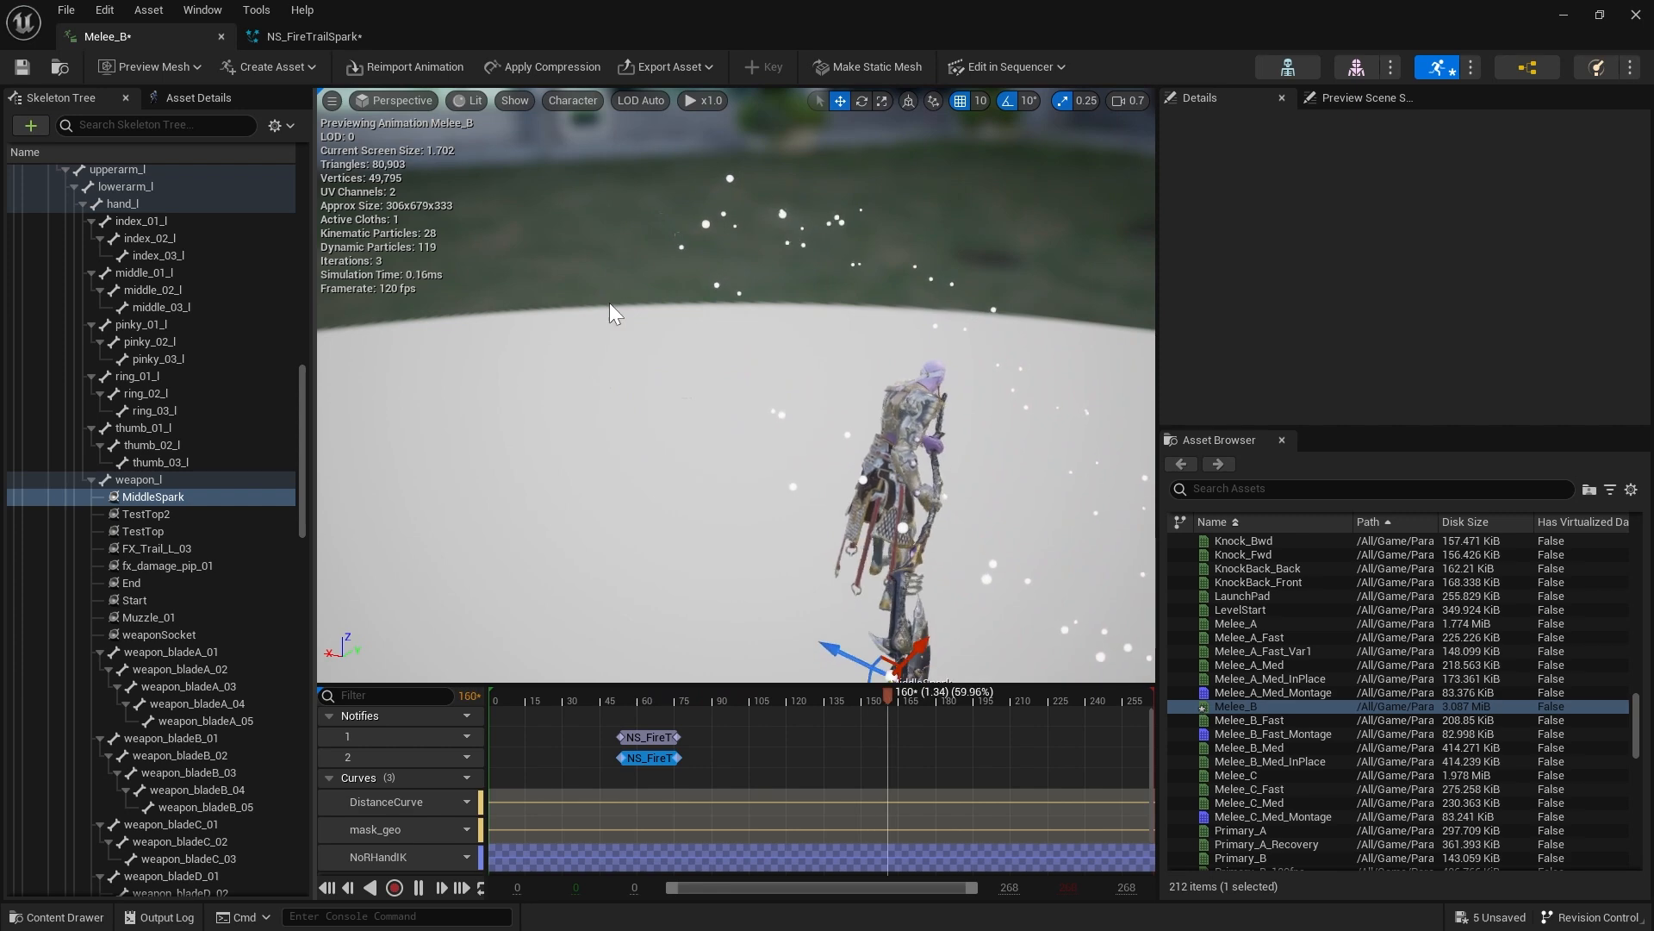
{"action": "right_click_drag", "start_coordinate": [813, 276], "coordinate": [813, 245]}
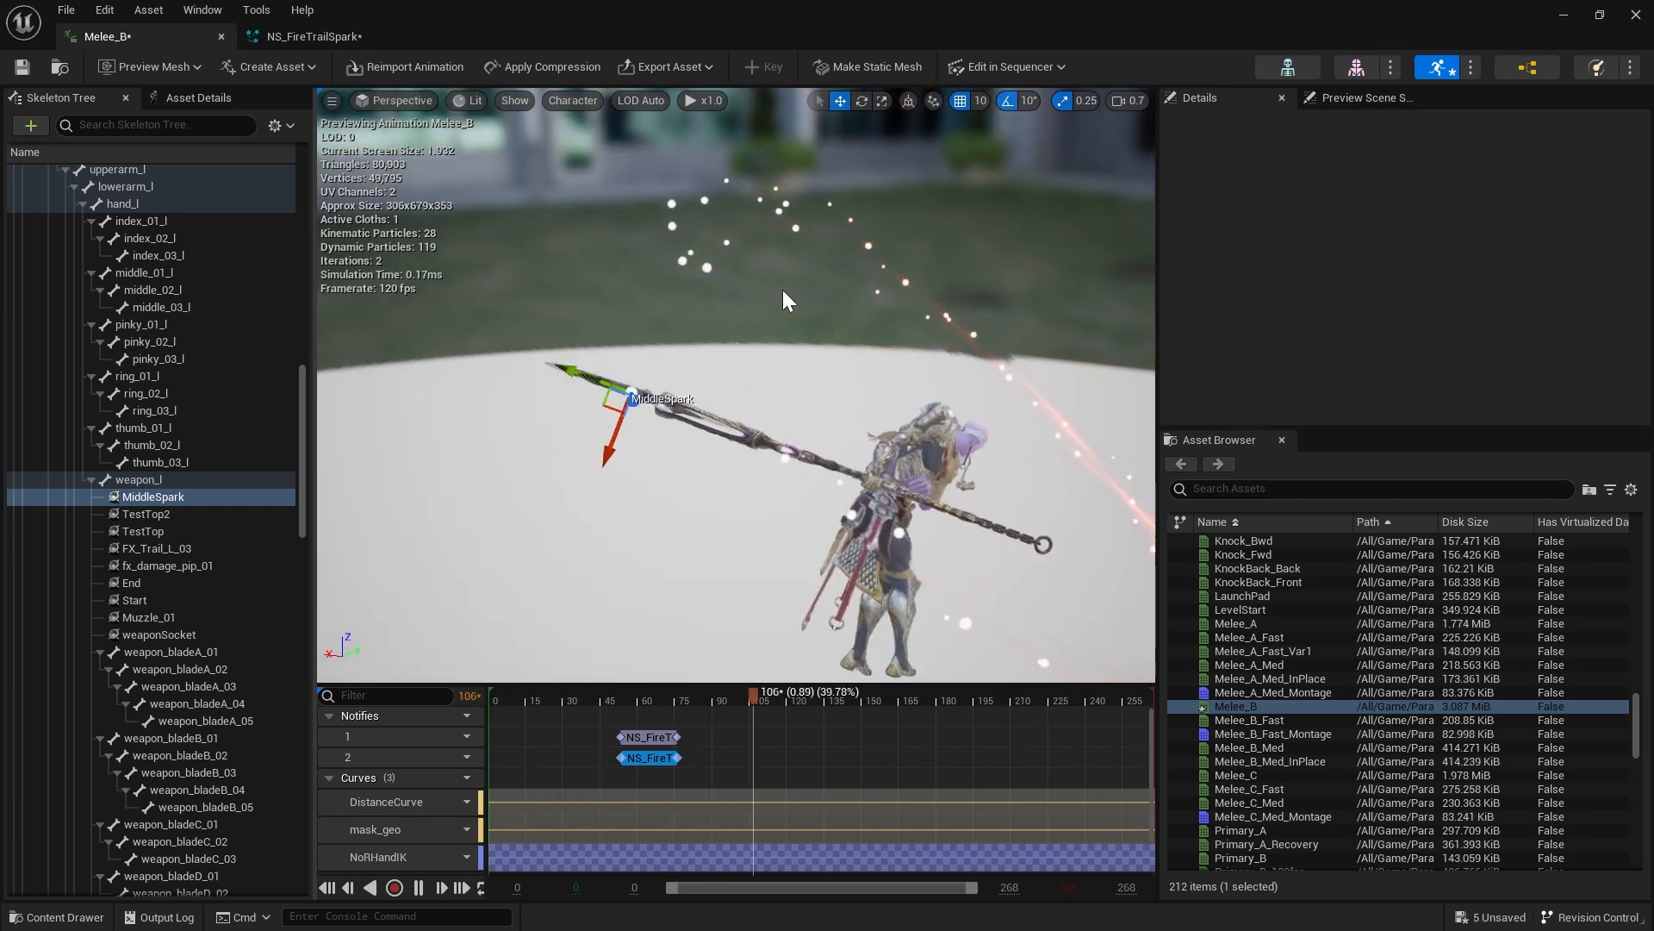
{"action": "left_click_drag", "start_coordinate": [794, 314], "coordinate": [910, 319], "text": "alt"}
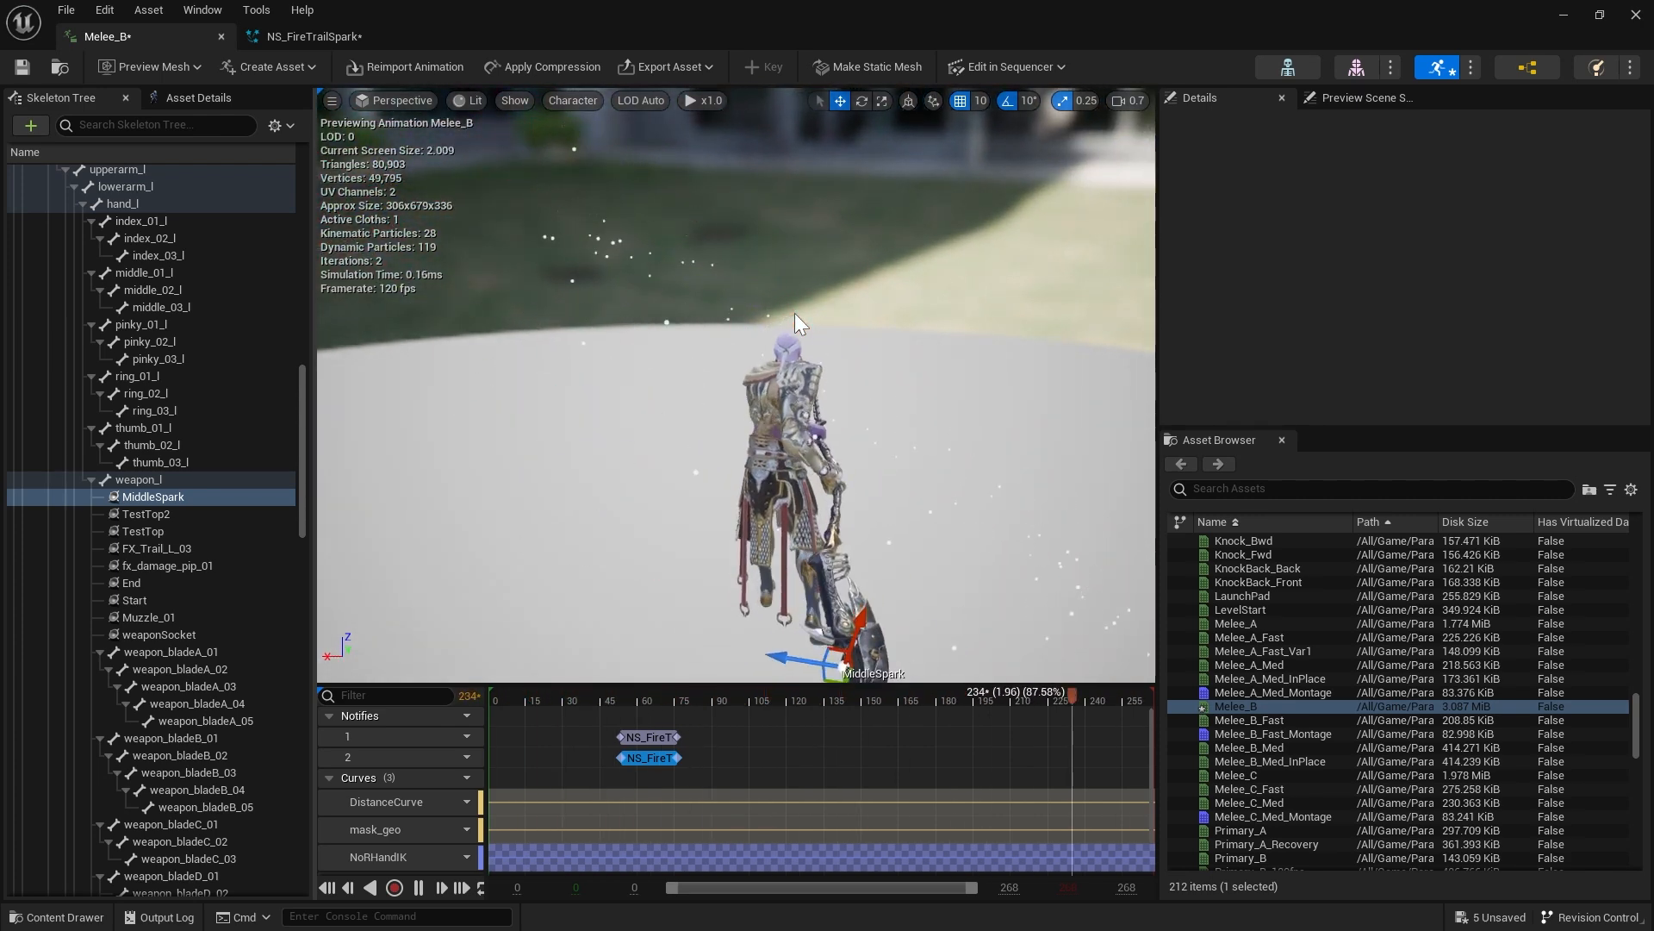
{"action": "left_click_drag", "start_coordinate": [794, 313], "coordinate": [579, 341], "text": "alt"}
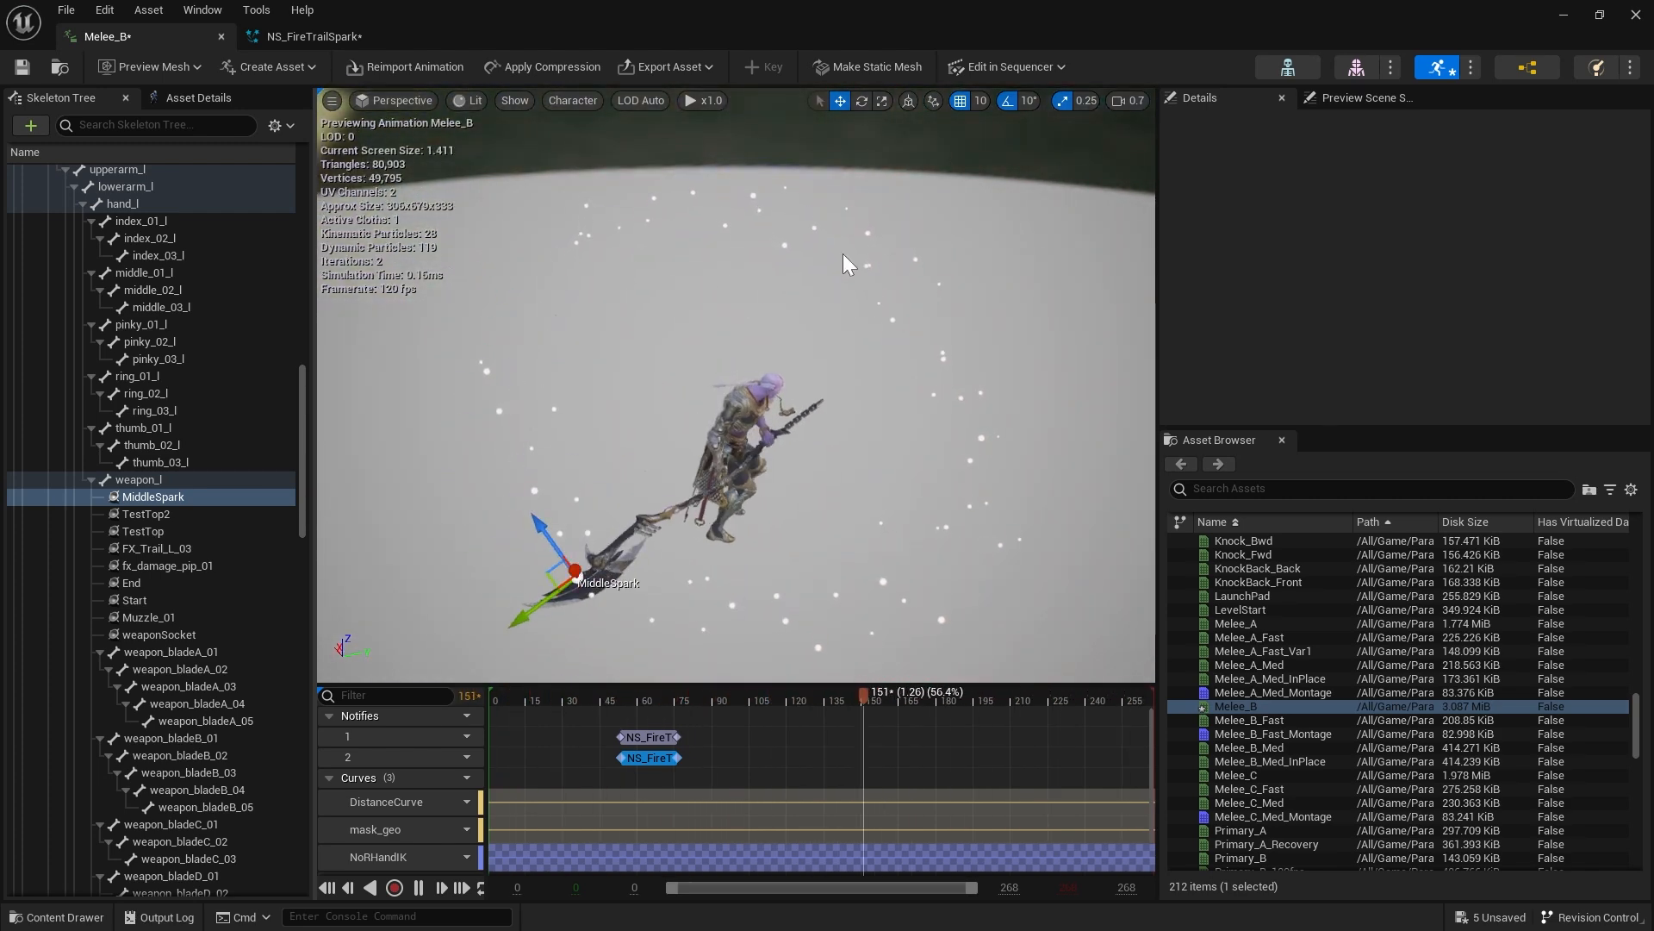
Create a new material named M_FireSpark in the TrailTutorial Material folder
{"action": "left_click", "coordinate": [314, 37]}
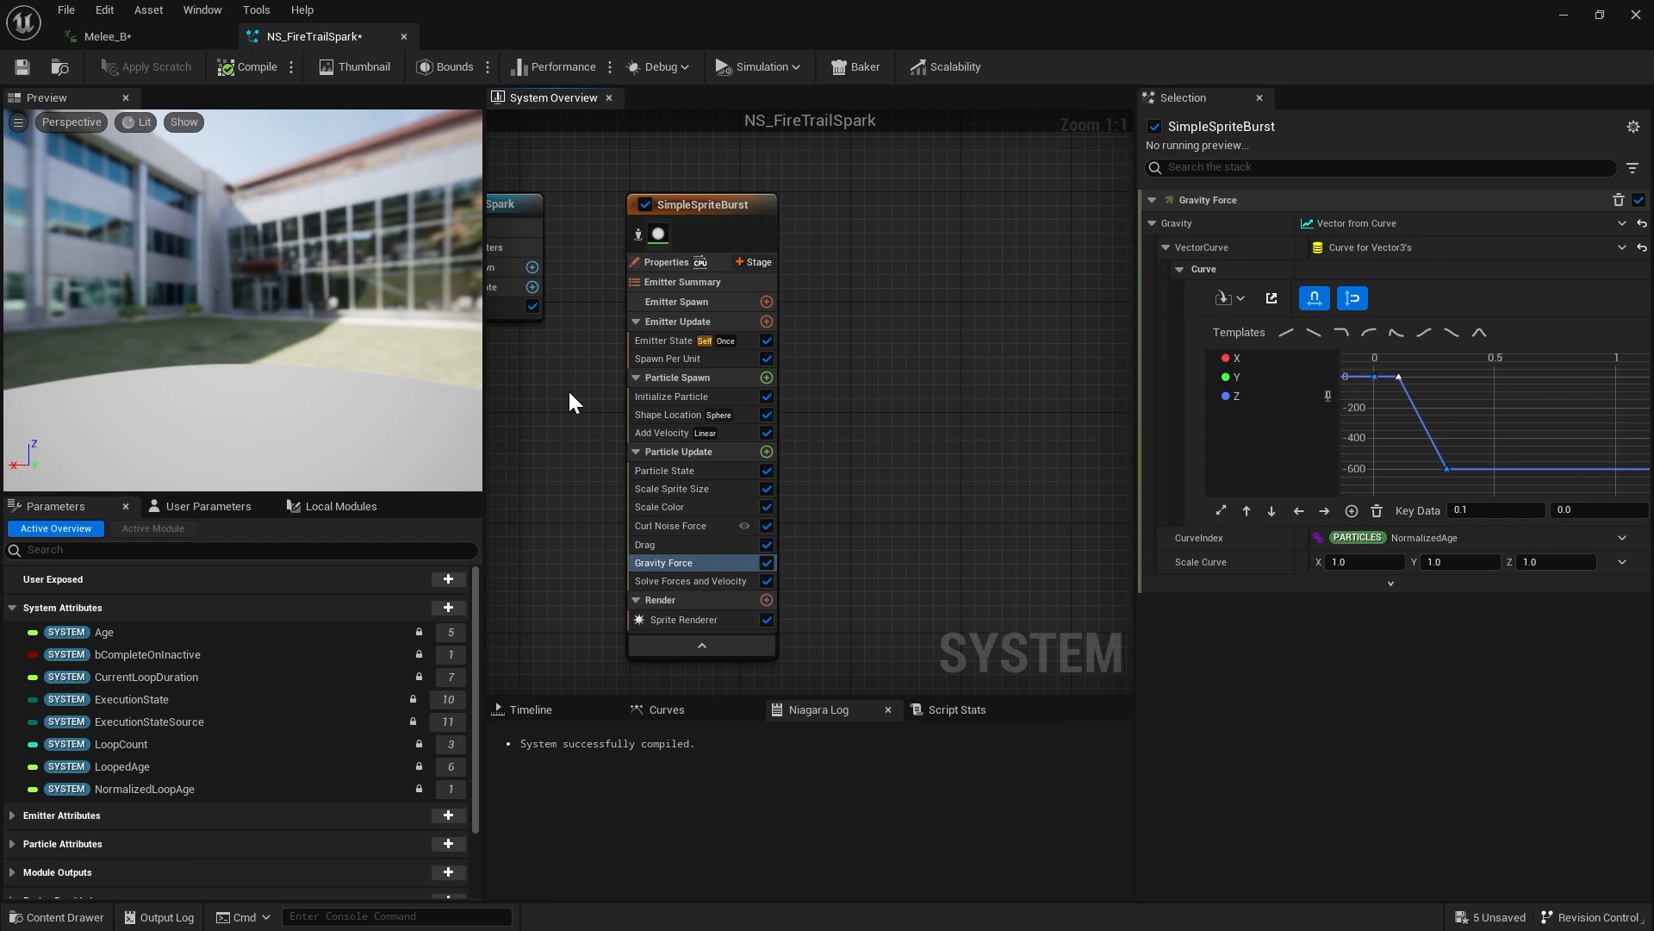
{"action": "key", "text": "ctrl+space"}
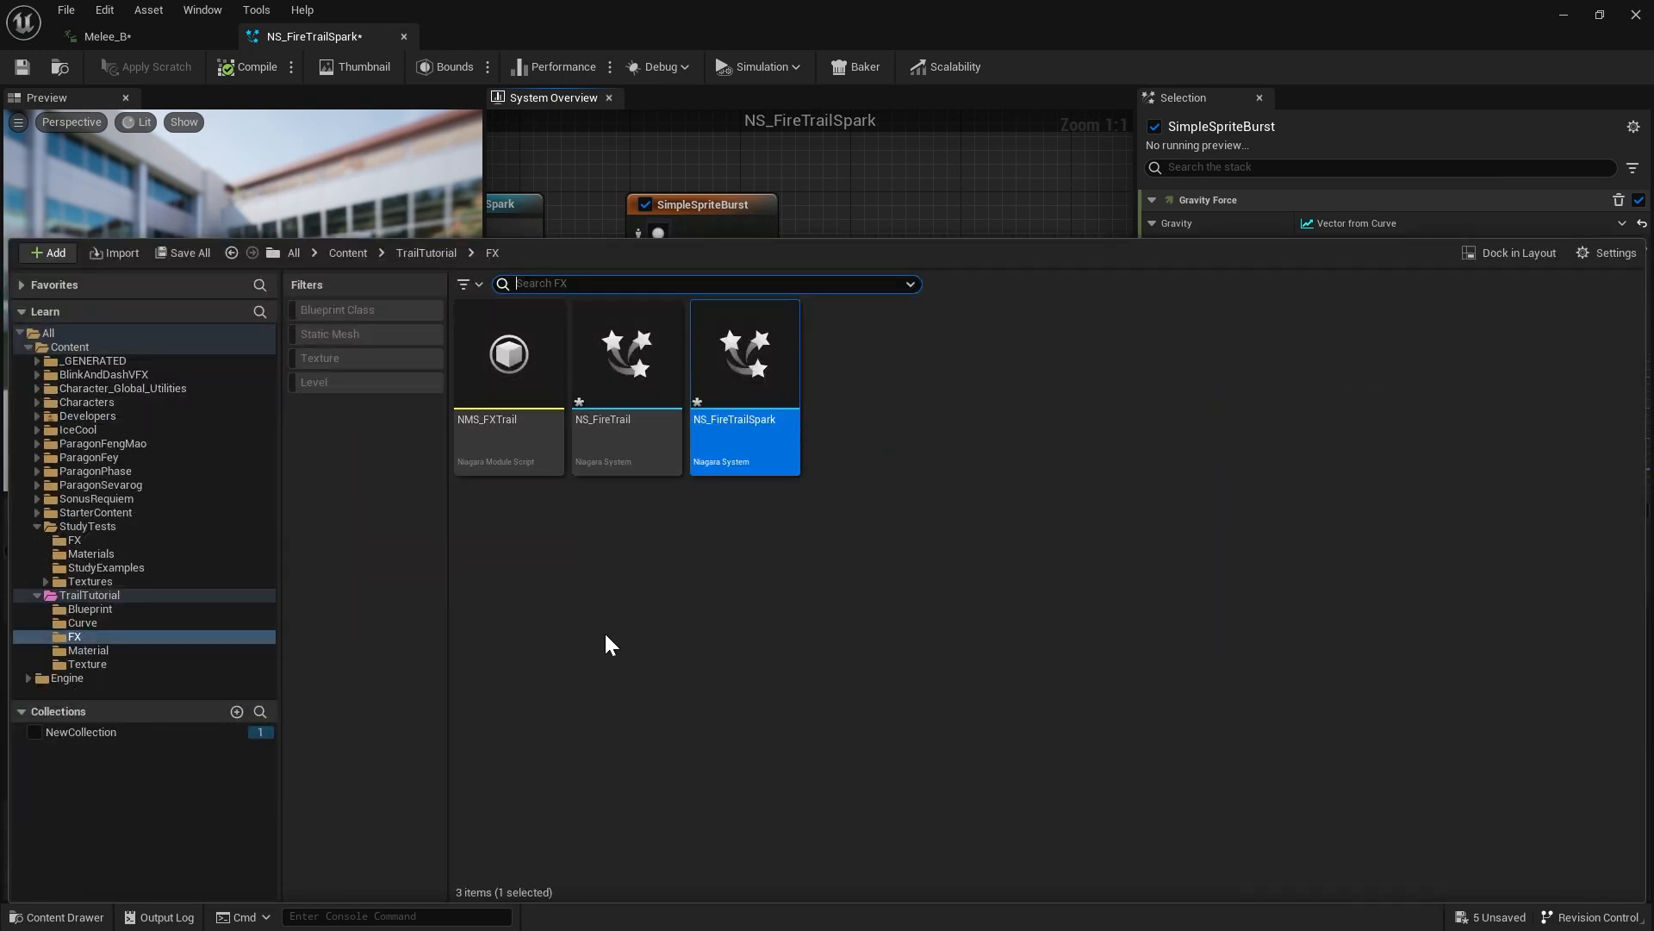
{"action": "left_click", "coordinate": [126, 651]}
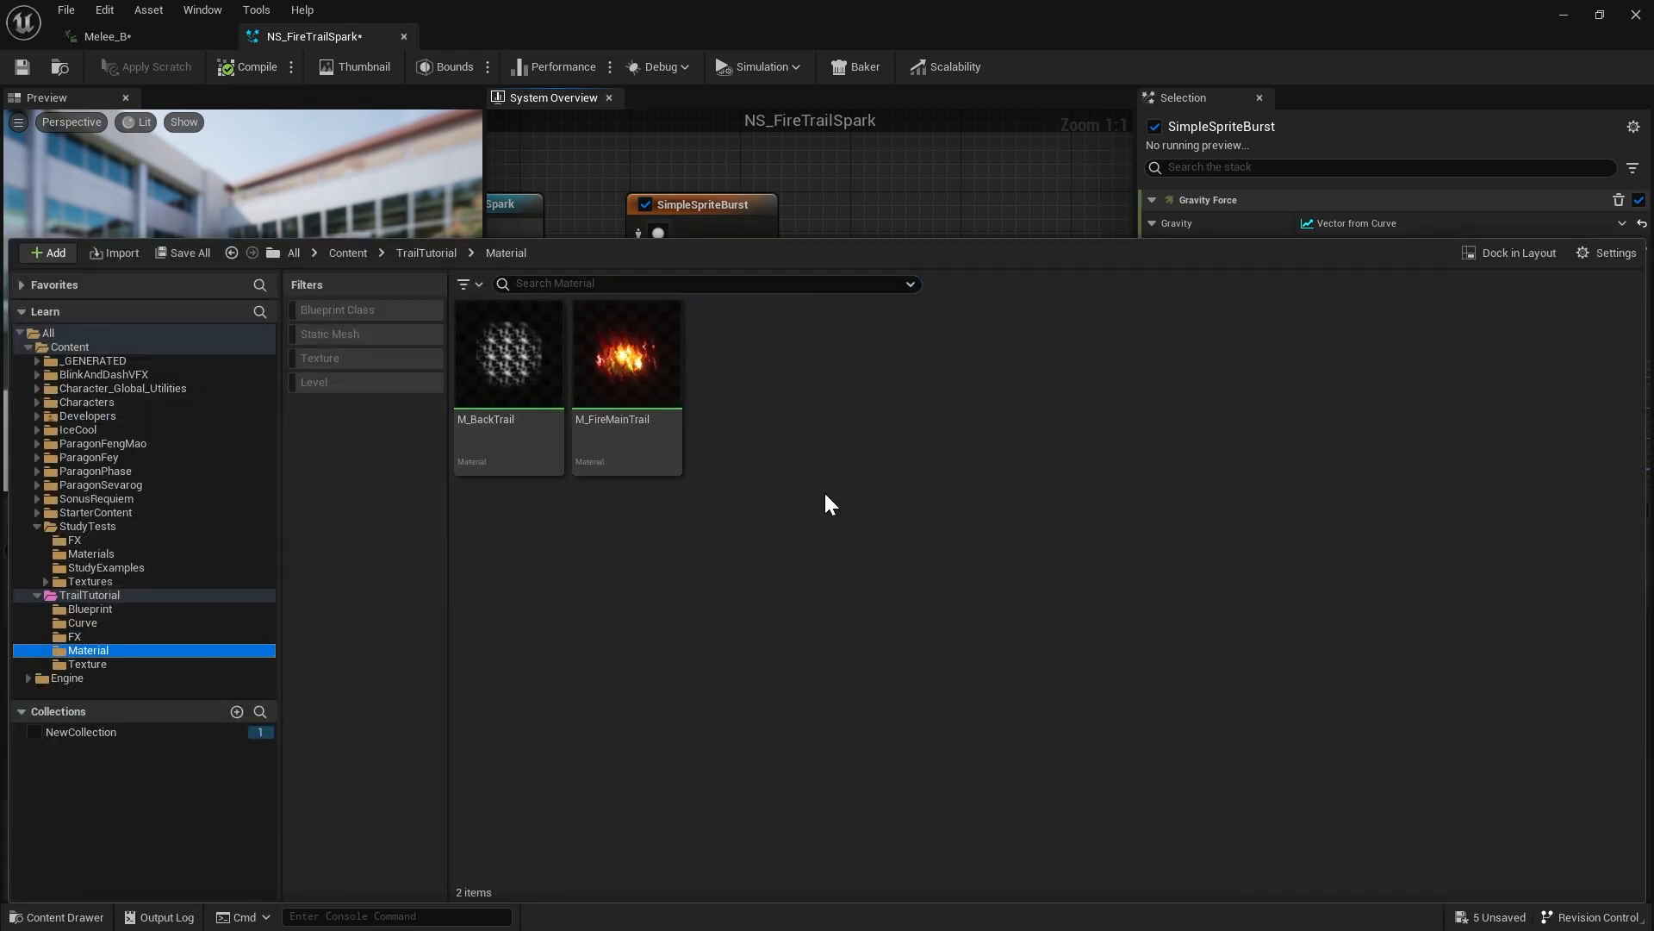
{"action": "right_click", "coordinate": [811, 465]}
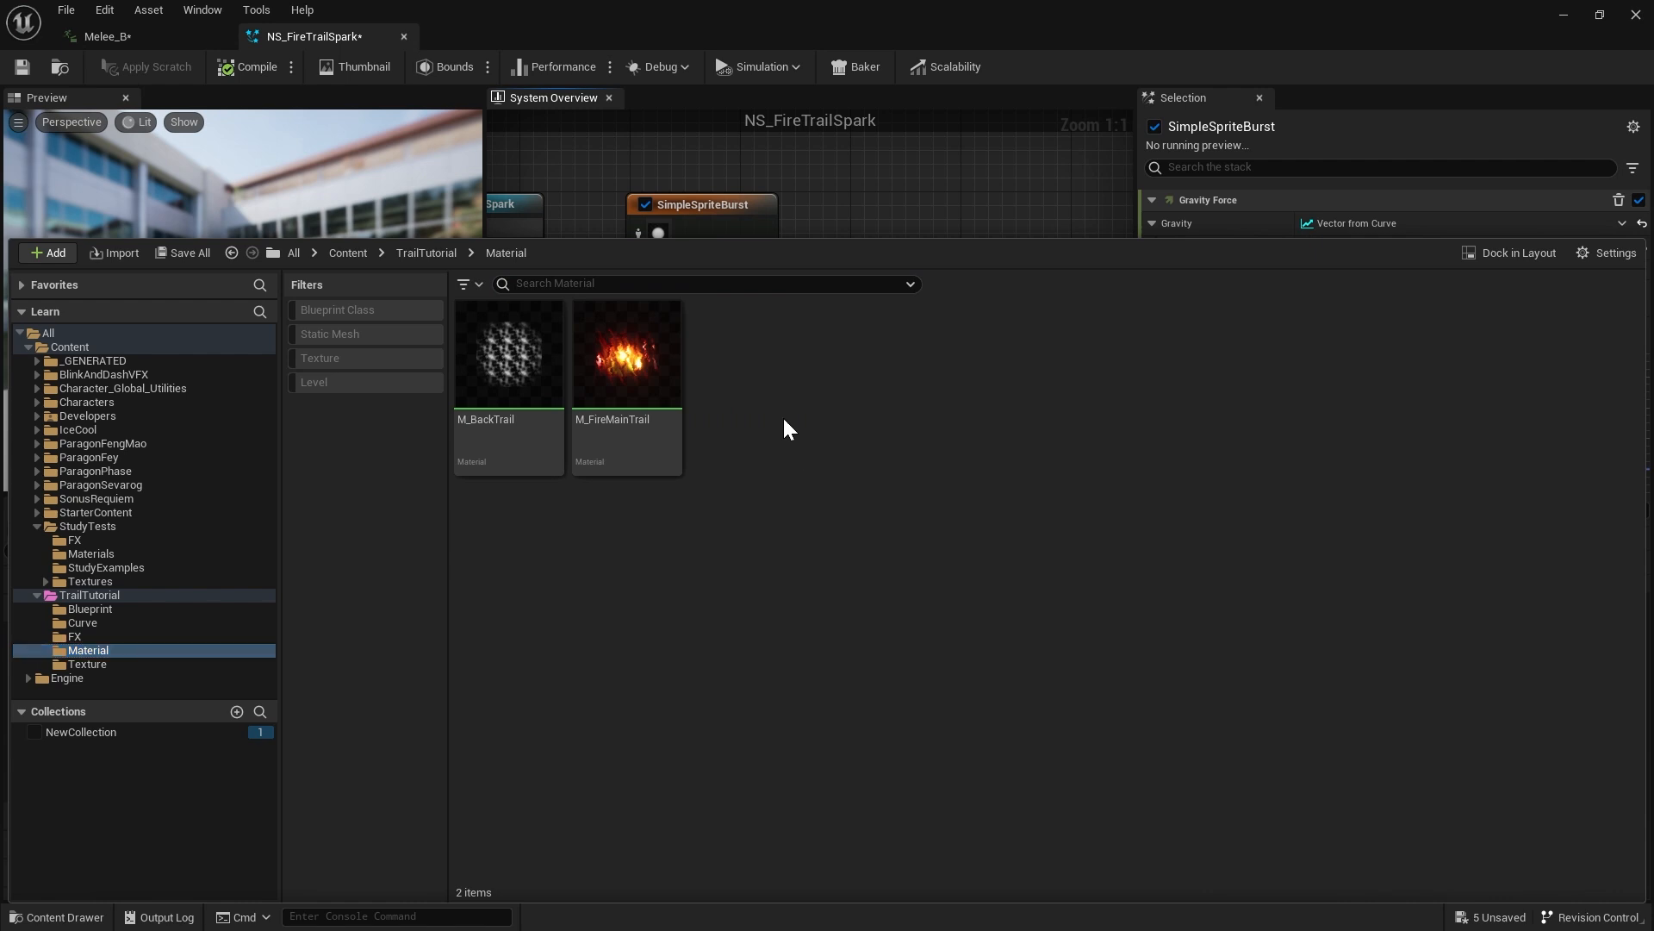
{"action": "right_click", "coordinate": [741, 379]}
{"action": "left_click", "coordinate": [806, 513]}
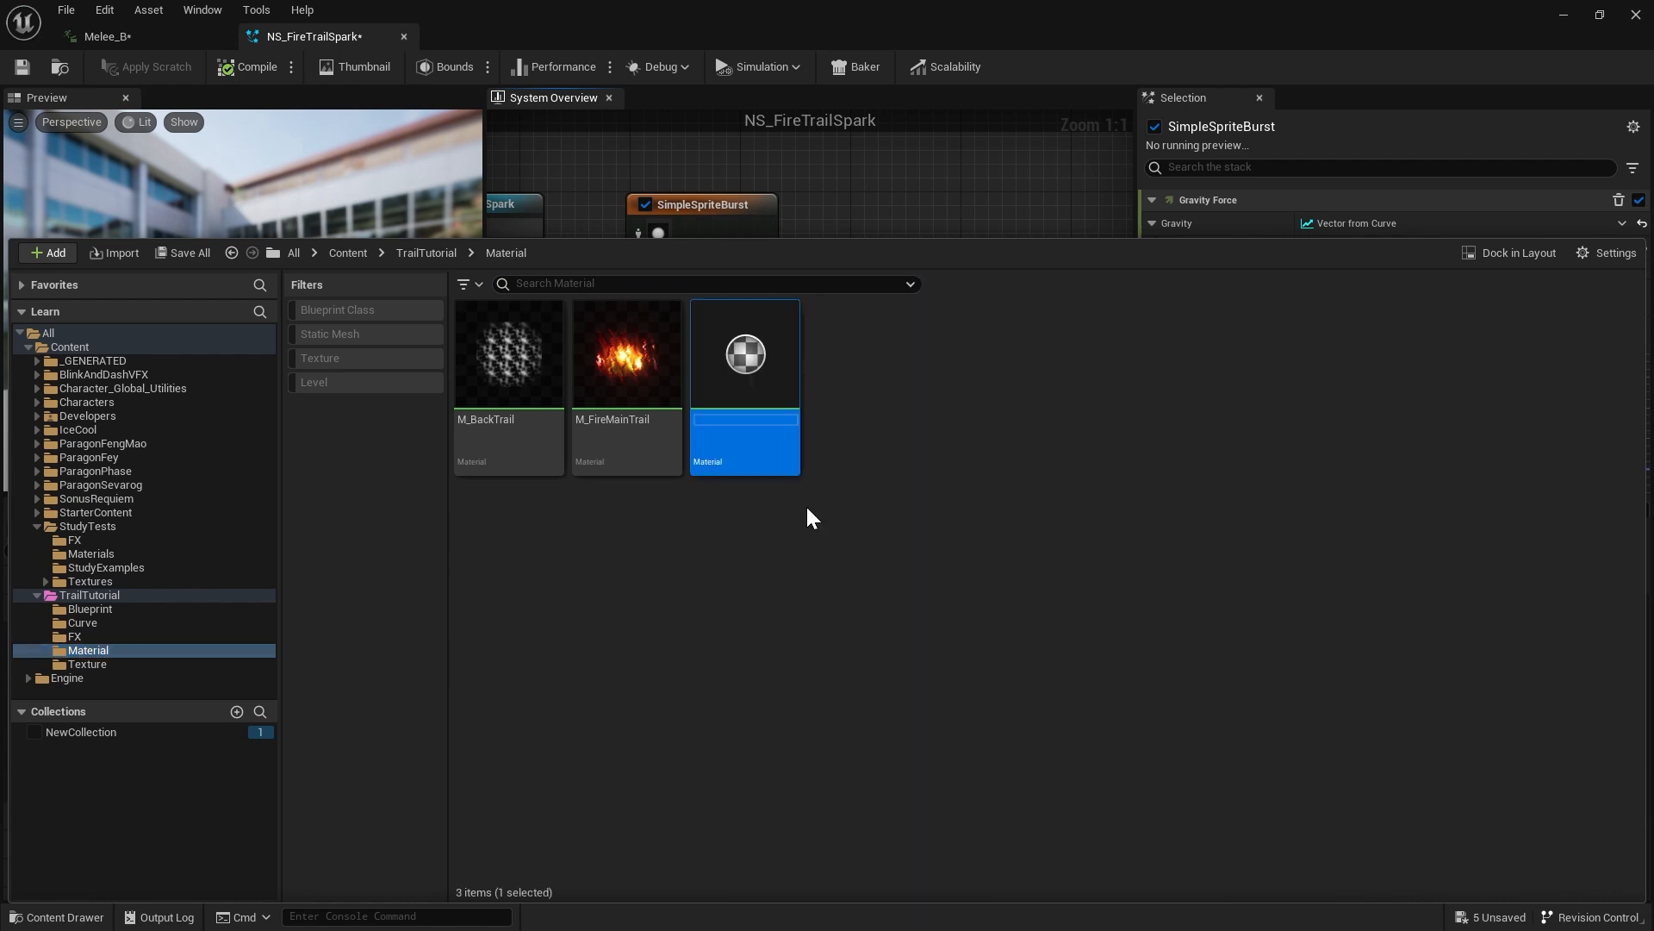
{"action": "type", "text": "M_"}
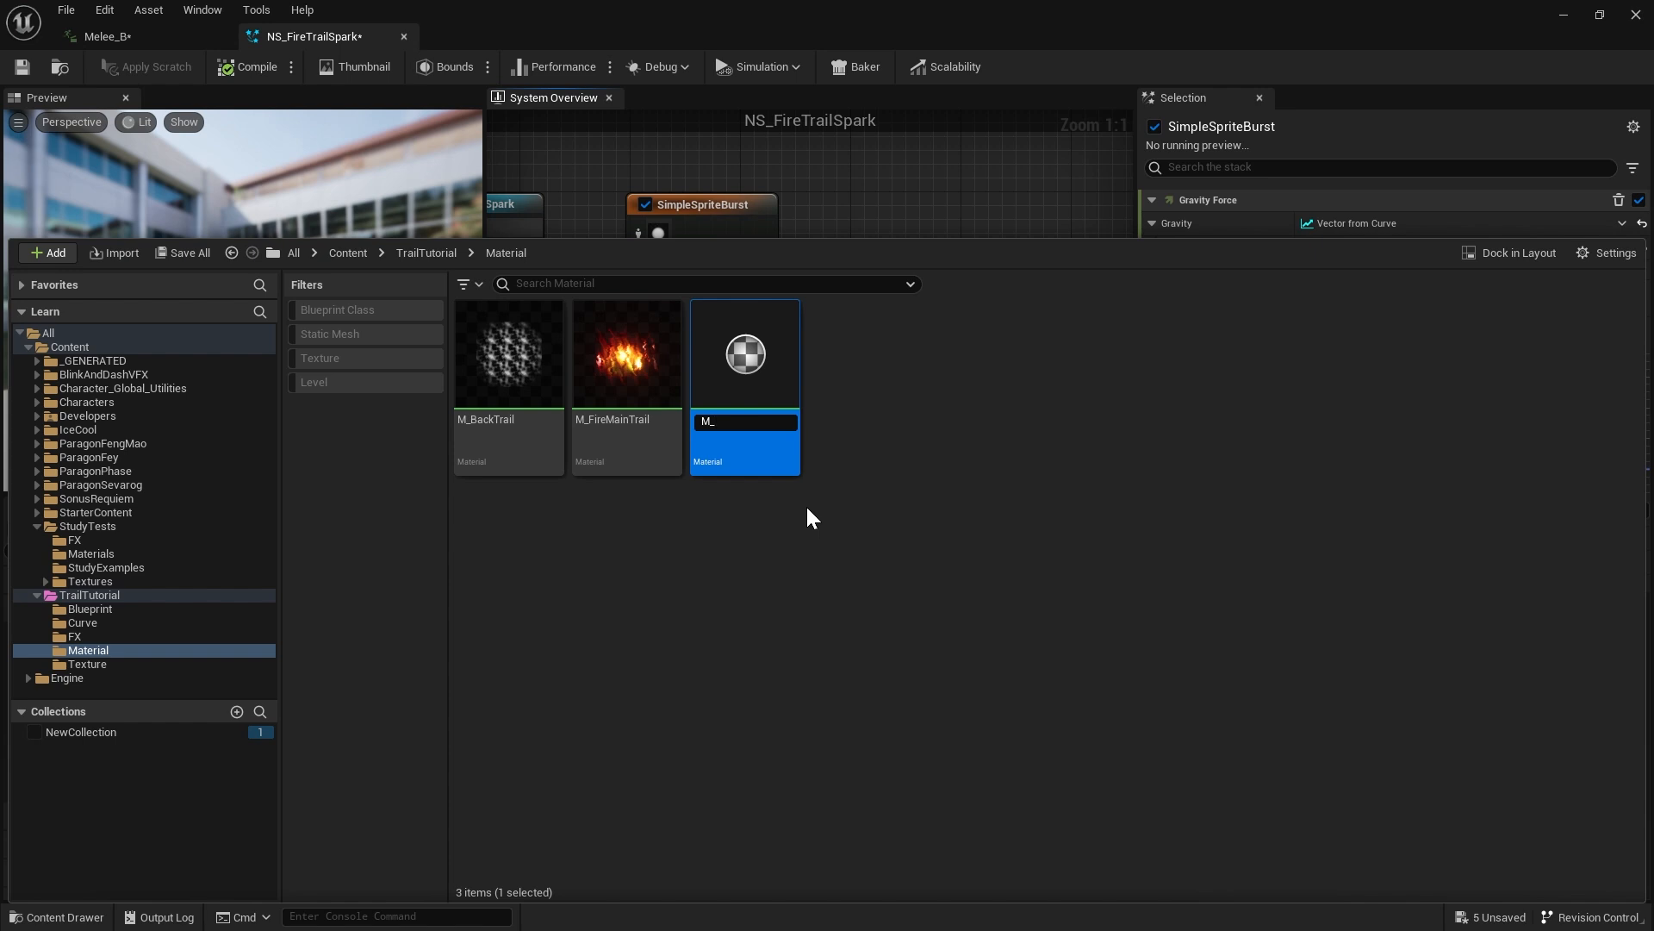
{"action": "type", "text": "FireSpark"}
{"action": "key", "text": "Return"}
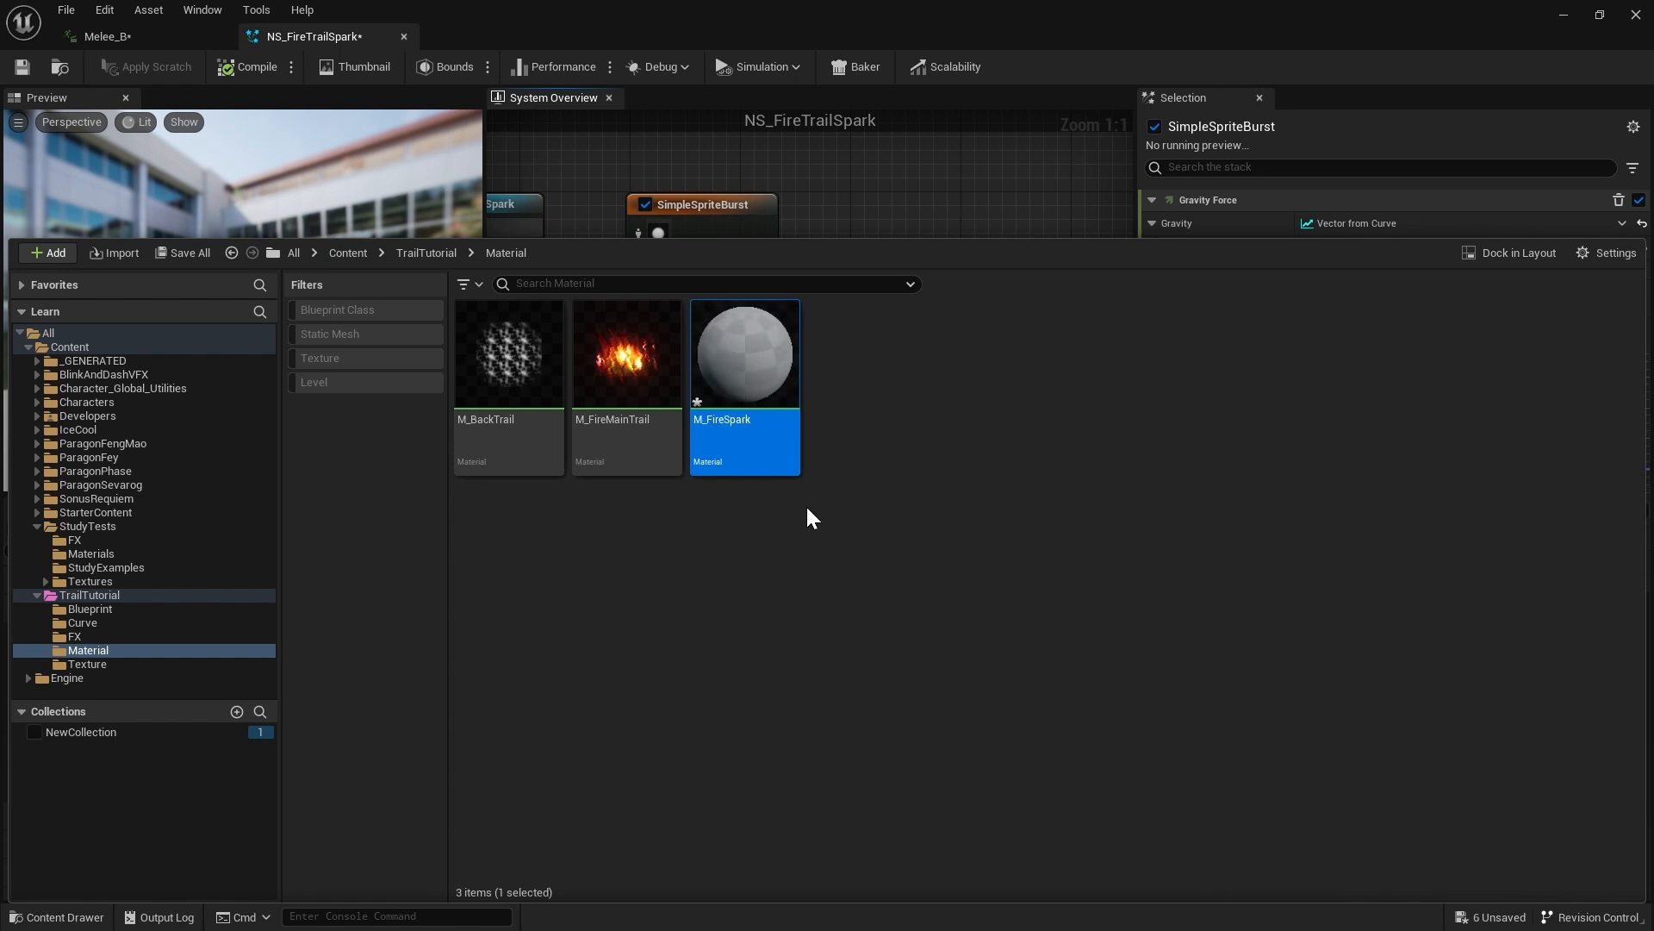
Open M_FireSpark and set it to Translucent blend mode, Unlit shading model and Two Sided
{"action": "left_click_drag", "start_coordinate": [576, 95], "coordinate": [539, 27]}
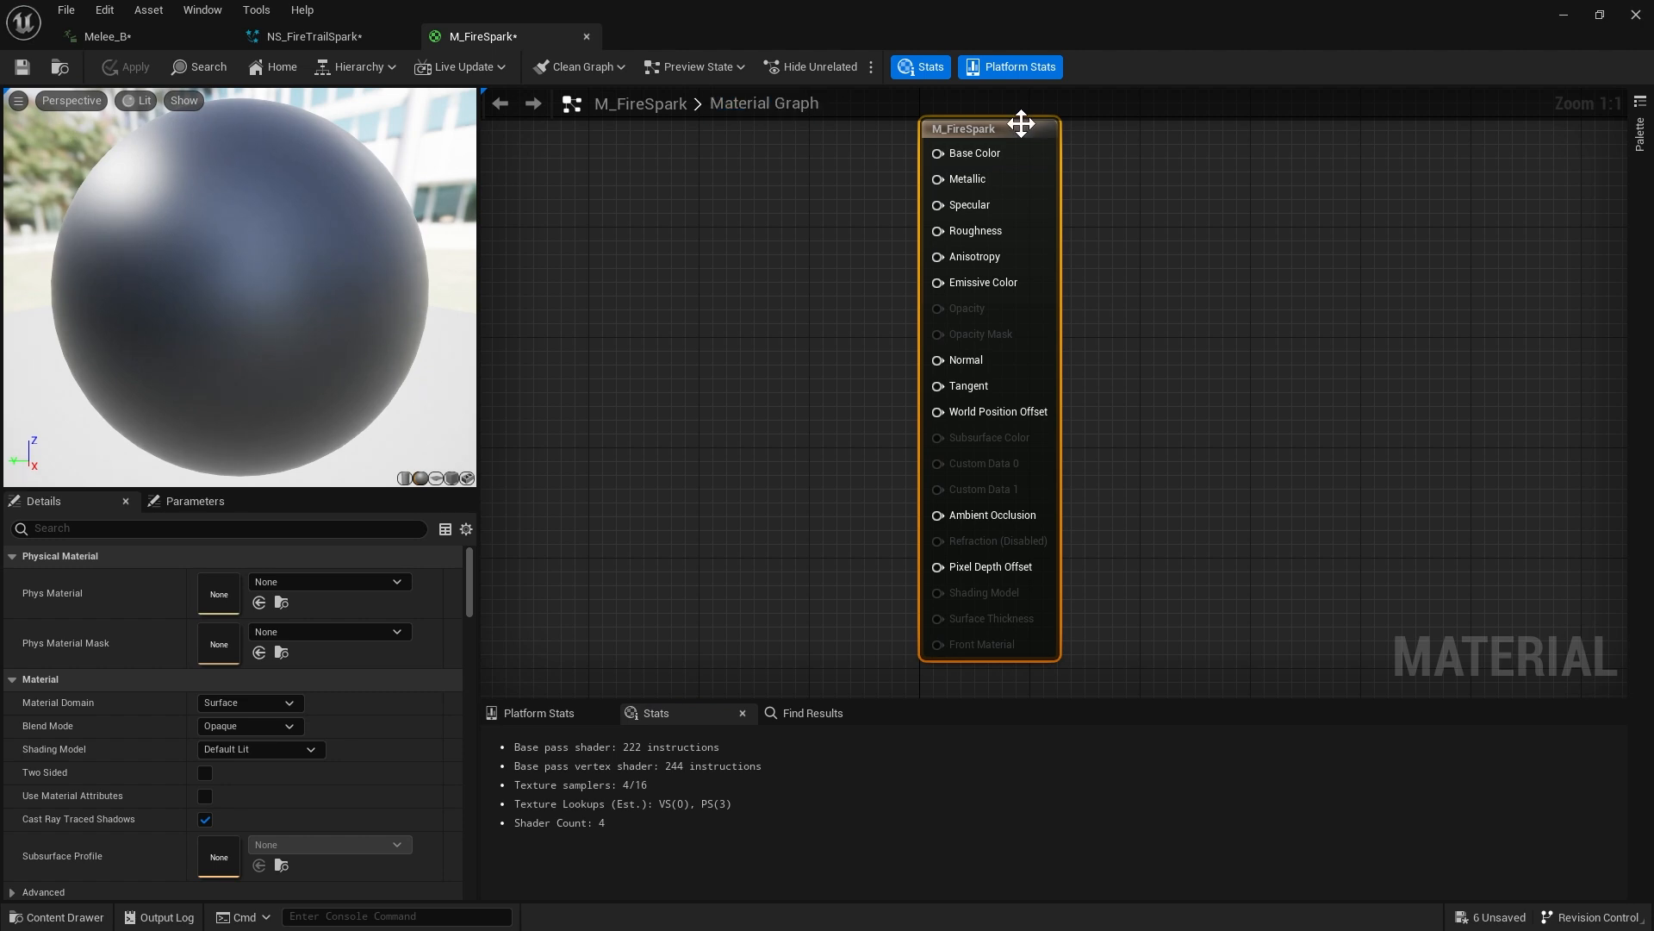
{"action": "left_click", "coordinate": [243, 727]}
{"action": "left_click", "coordinate": [272, 772]}
{"action": "left_click", "coordinate": [276, 749]}
{"action": "left_click", "coordinate": [250, 534]}
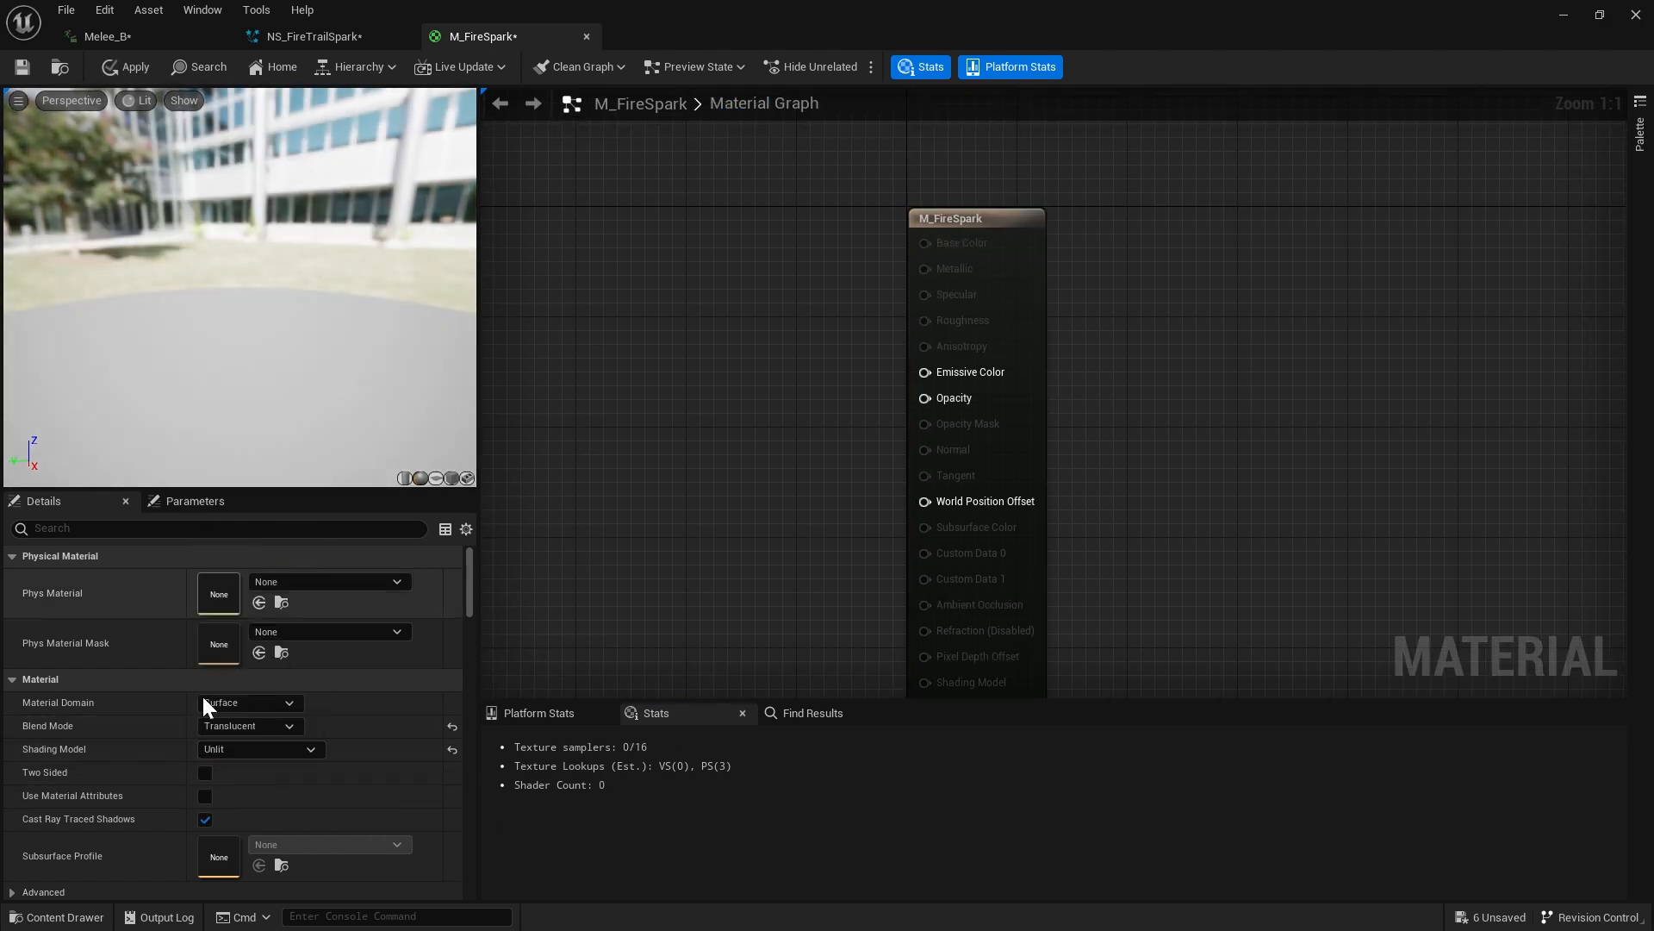
{"action": "left_click", "coordinate": [205, 772]}
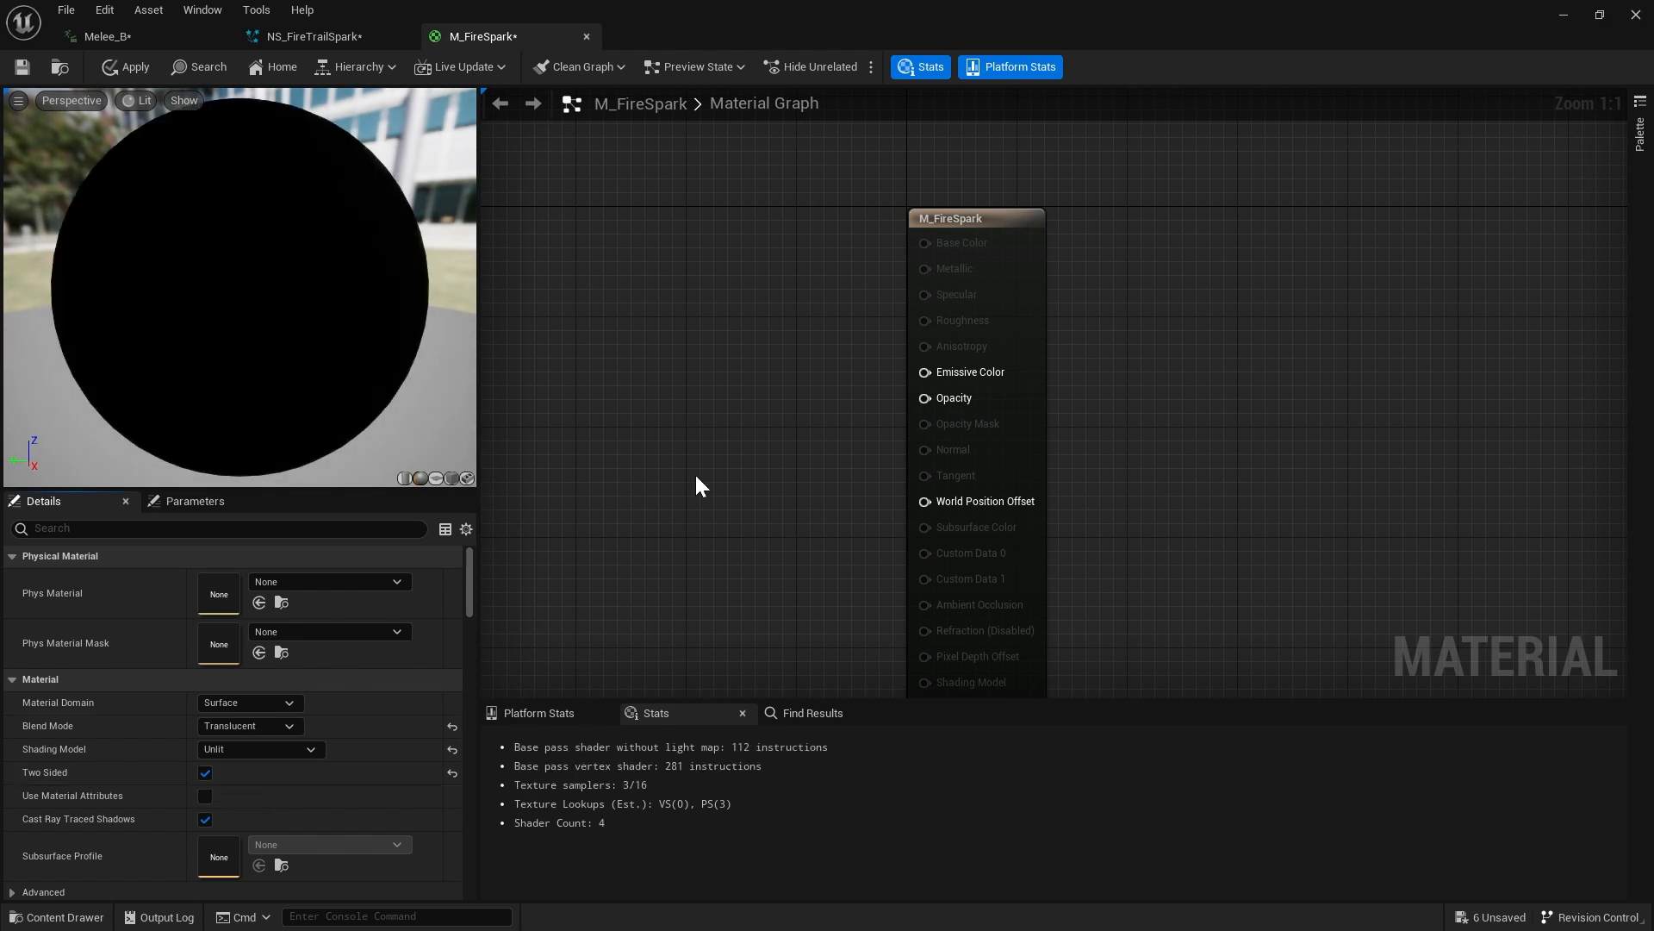
Check the material assigned to the Sprite Renderer in NS_FireTrailSpark and return to M_FireSpark
{"action": "right_click_drag", "start_coordinate": [696, 478], "coordinate": [748, 397]}
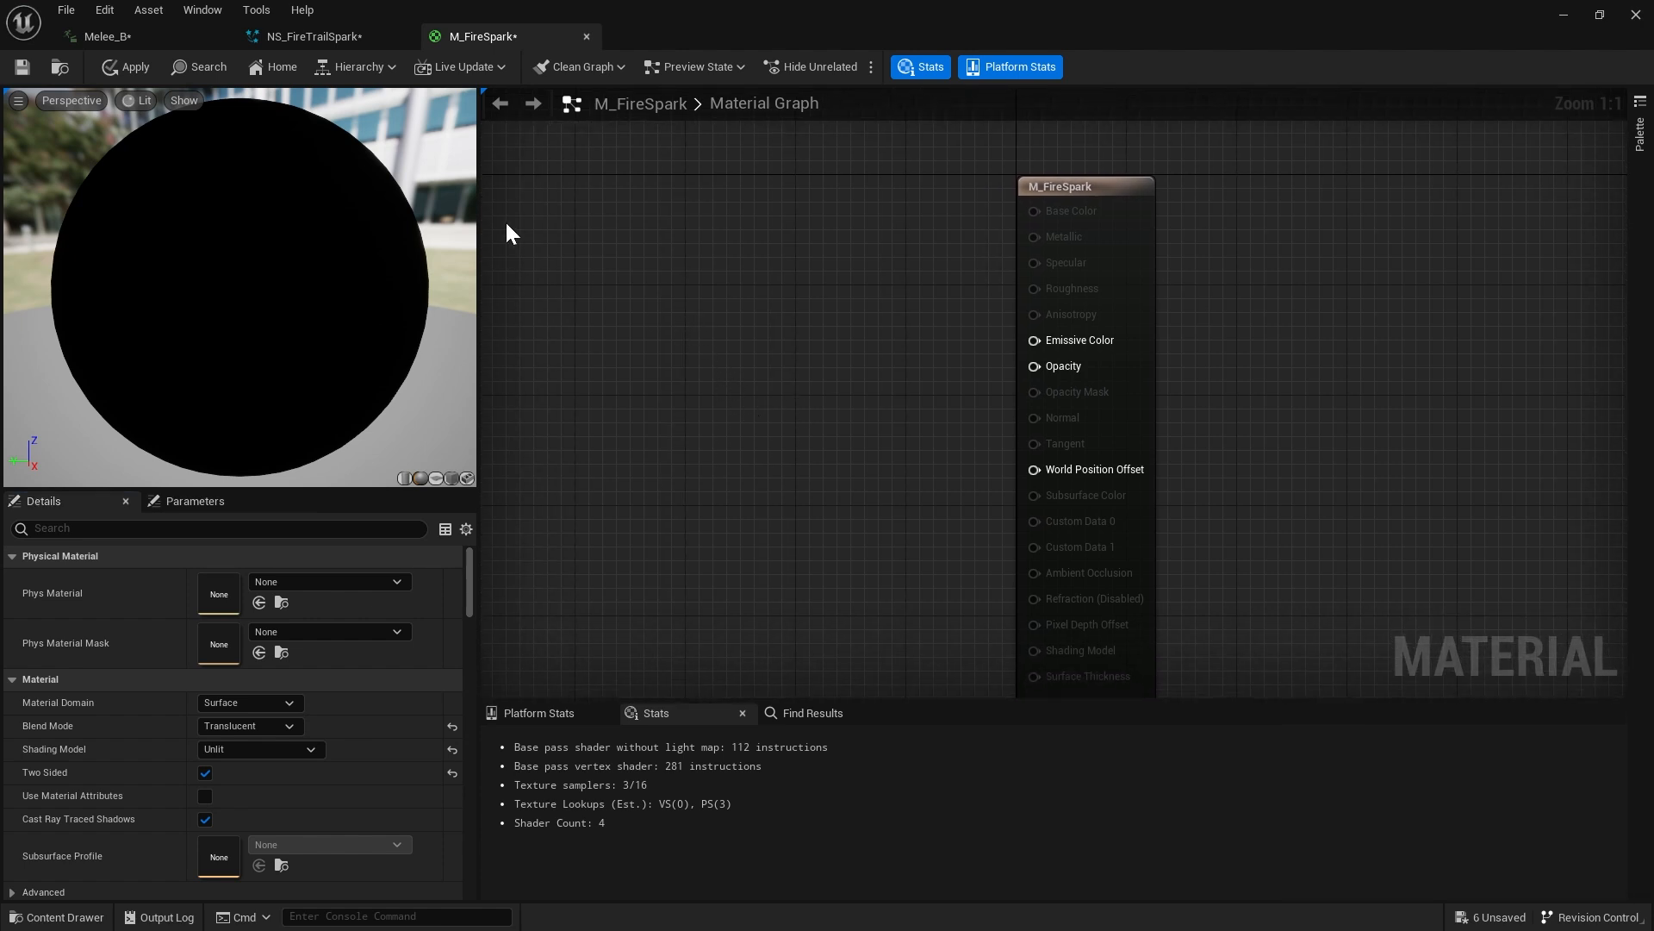
{"action": "left_click", "coordinate": [293, 37]}
{"action": "left_click", "coordinate": [696, 622]}
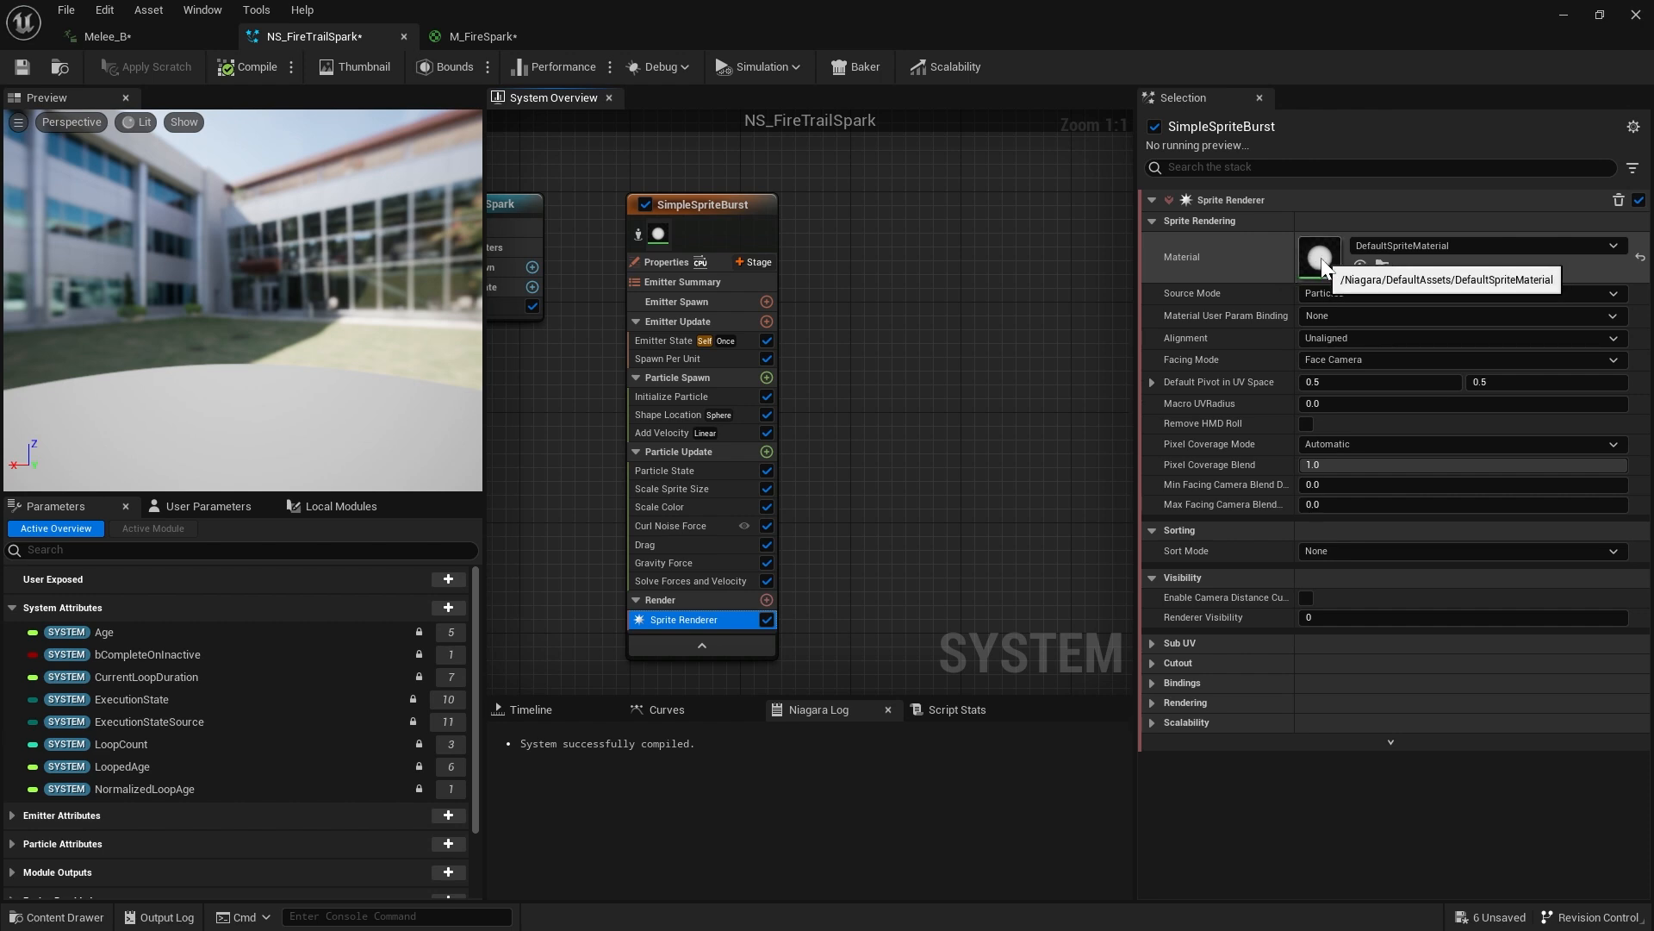
{"action": "left_click", "coordinate": [508, 36]}
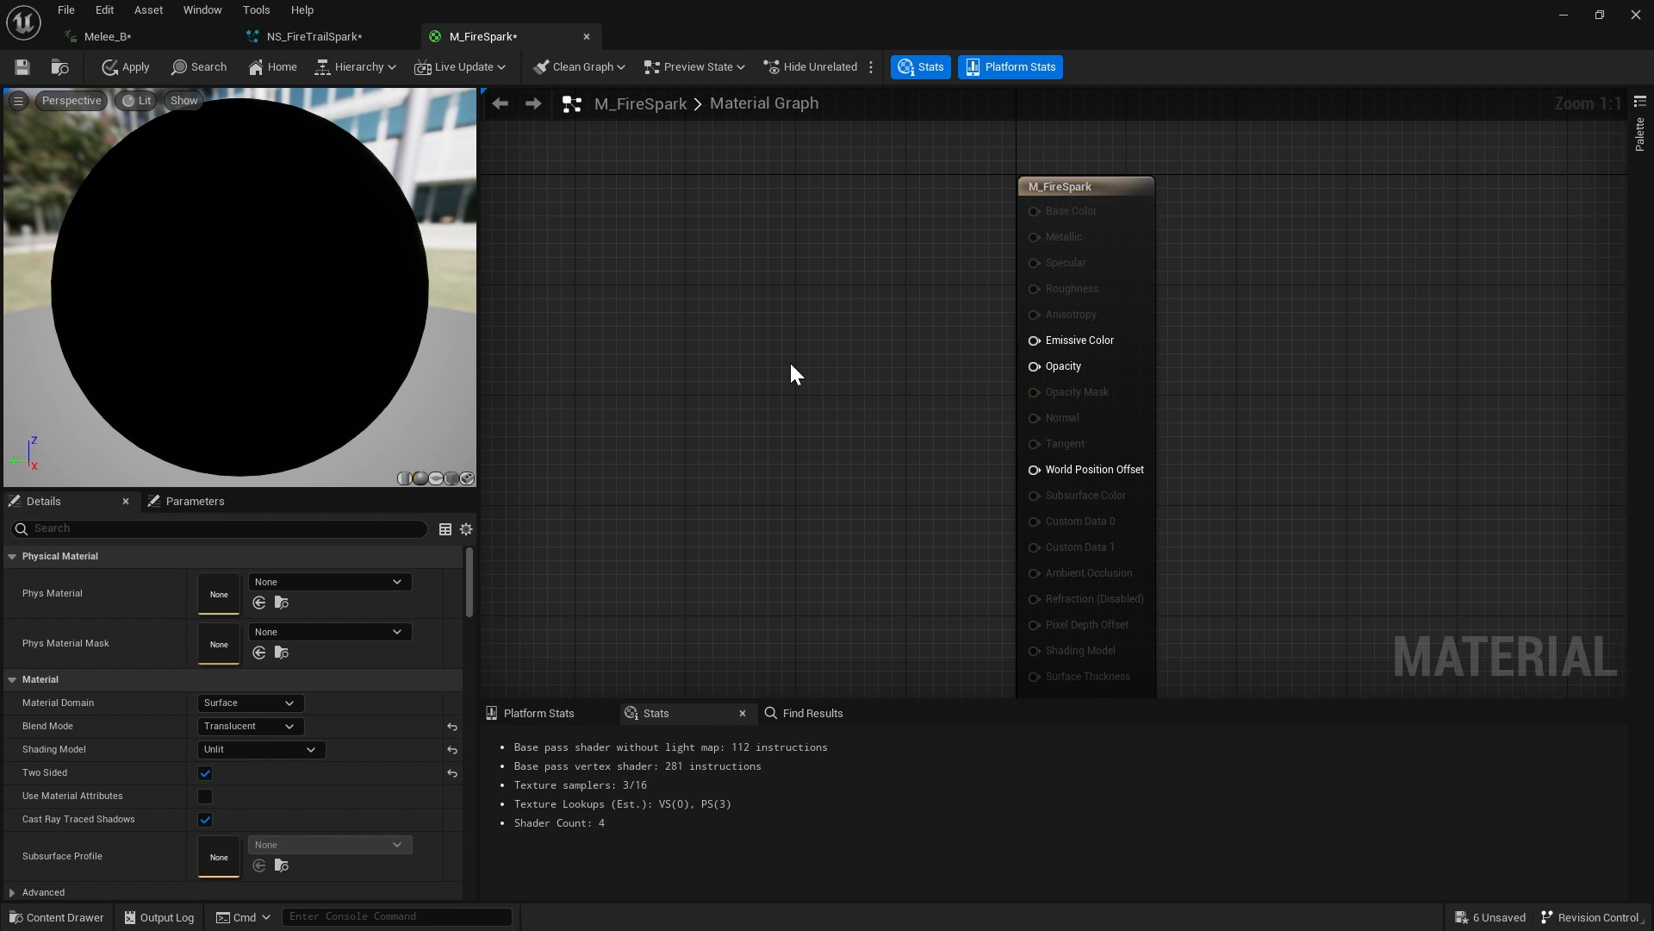
Add a RadialGradientExponential node to the M_FireSpark graph, ahead of the material output
{"action": "right_click_drag", "start_coordinate": [772, 349], "coordinate": [797, 354]}
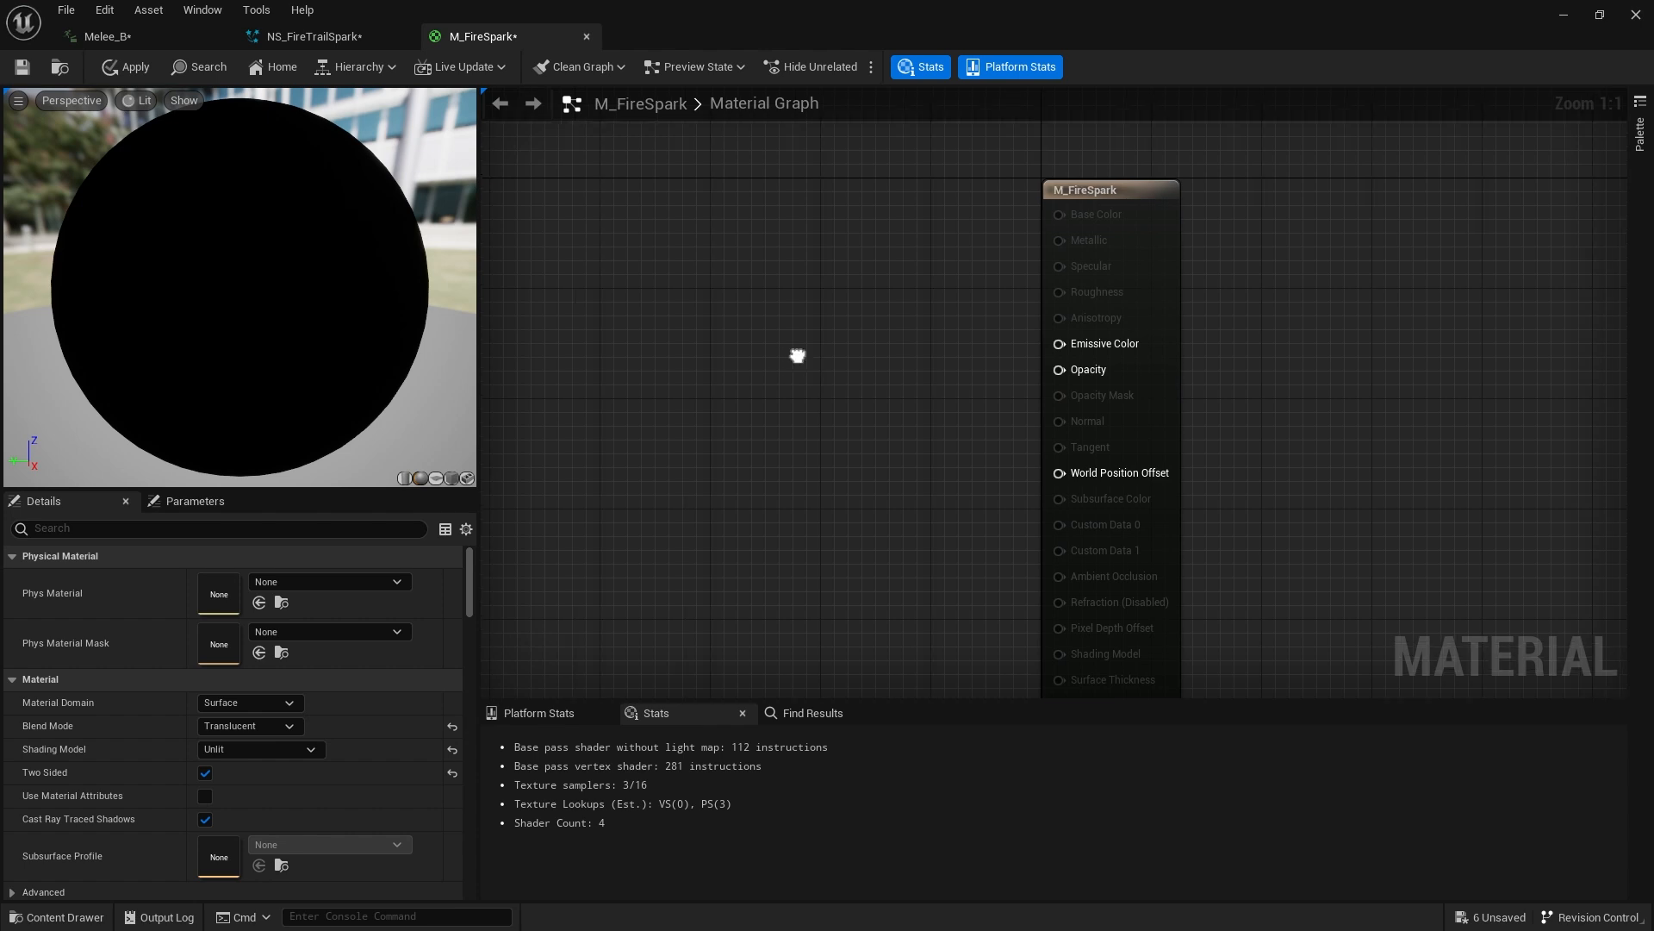
{"action": "right_click_drag", "start_coordinate": [682, 411], "coordinate": [860, 359]}
{"action": "scroll", "coordinate": [694, 403], "scroll_direction": "down", "scroll_amount": 1}
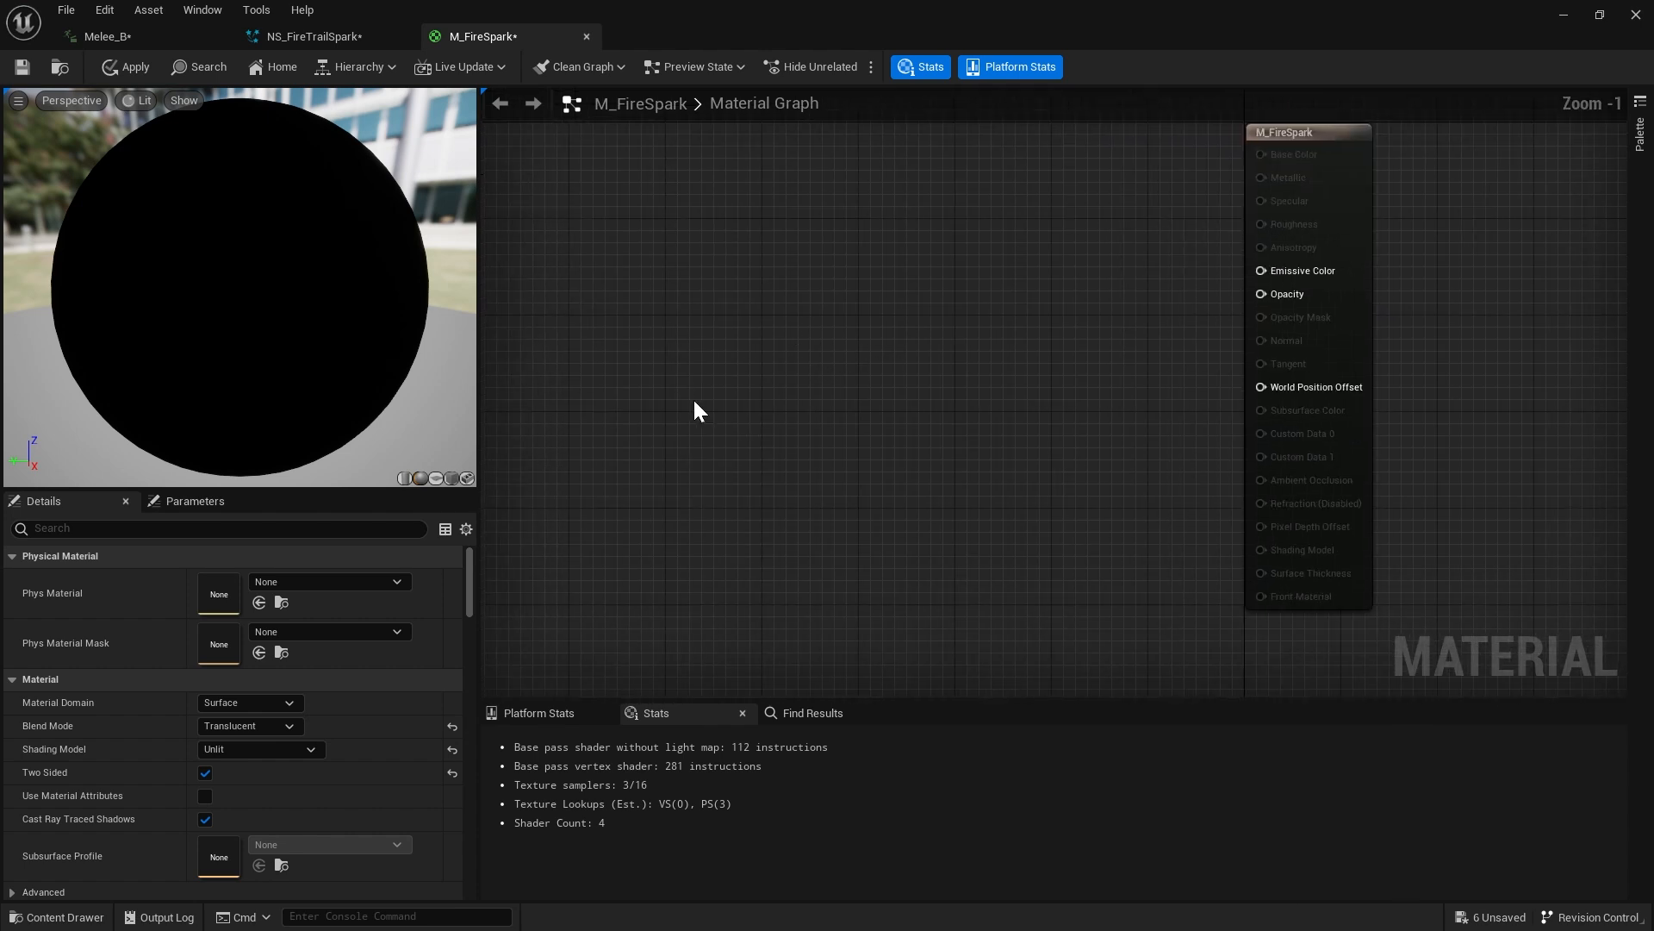
{"action": "right_click", "coordinate": [694, 401]}
{"action": "type", "text": "radial gra"}
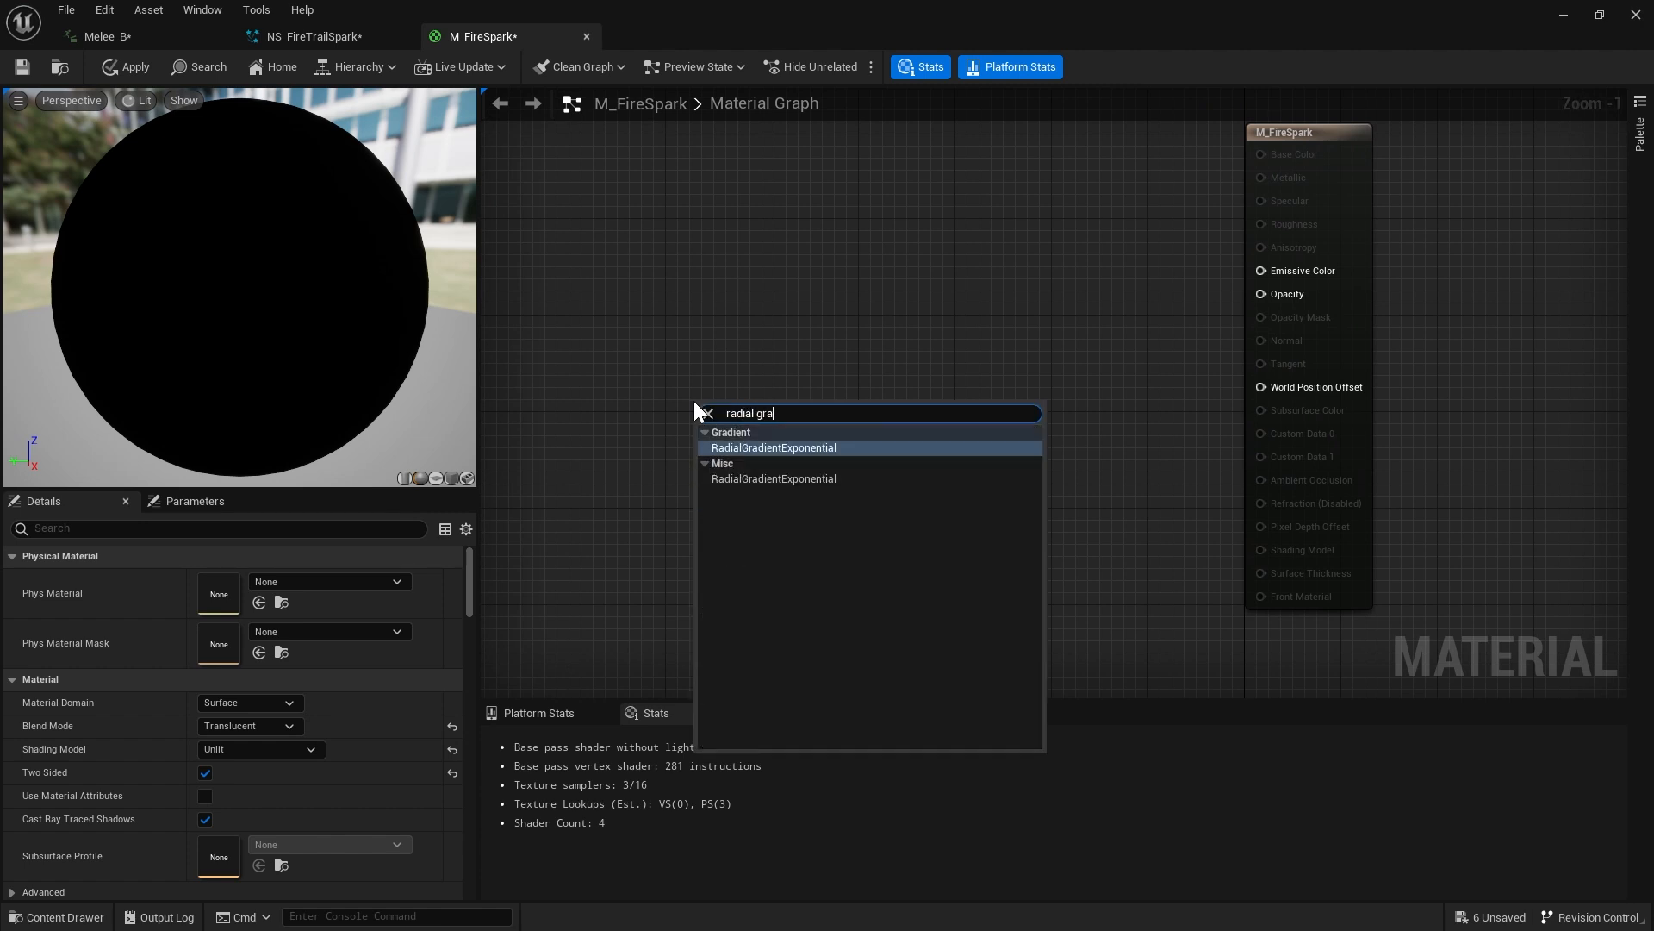
{"action": "type", "text": "dients"}
{"action": "key", "text": "BackSpace"}
{"action": "key", "text": "Return"}
{"action": "left_click_drag", "start_coordinate": [787, 418], "coordinate": [702, 319]}
{"action": "right_click_drag", "start_coordinate": [732, 529], "coordinate": [705, 443]}
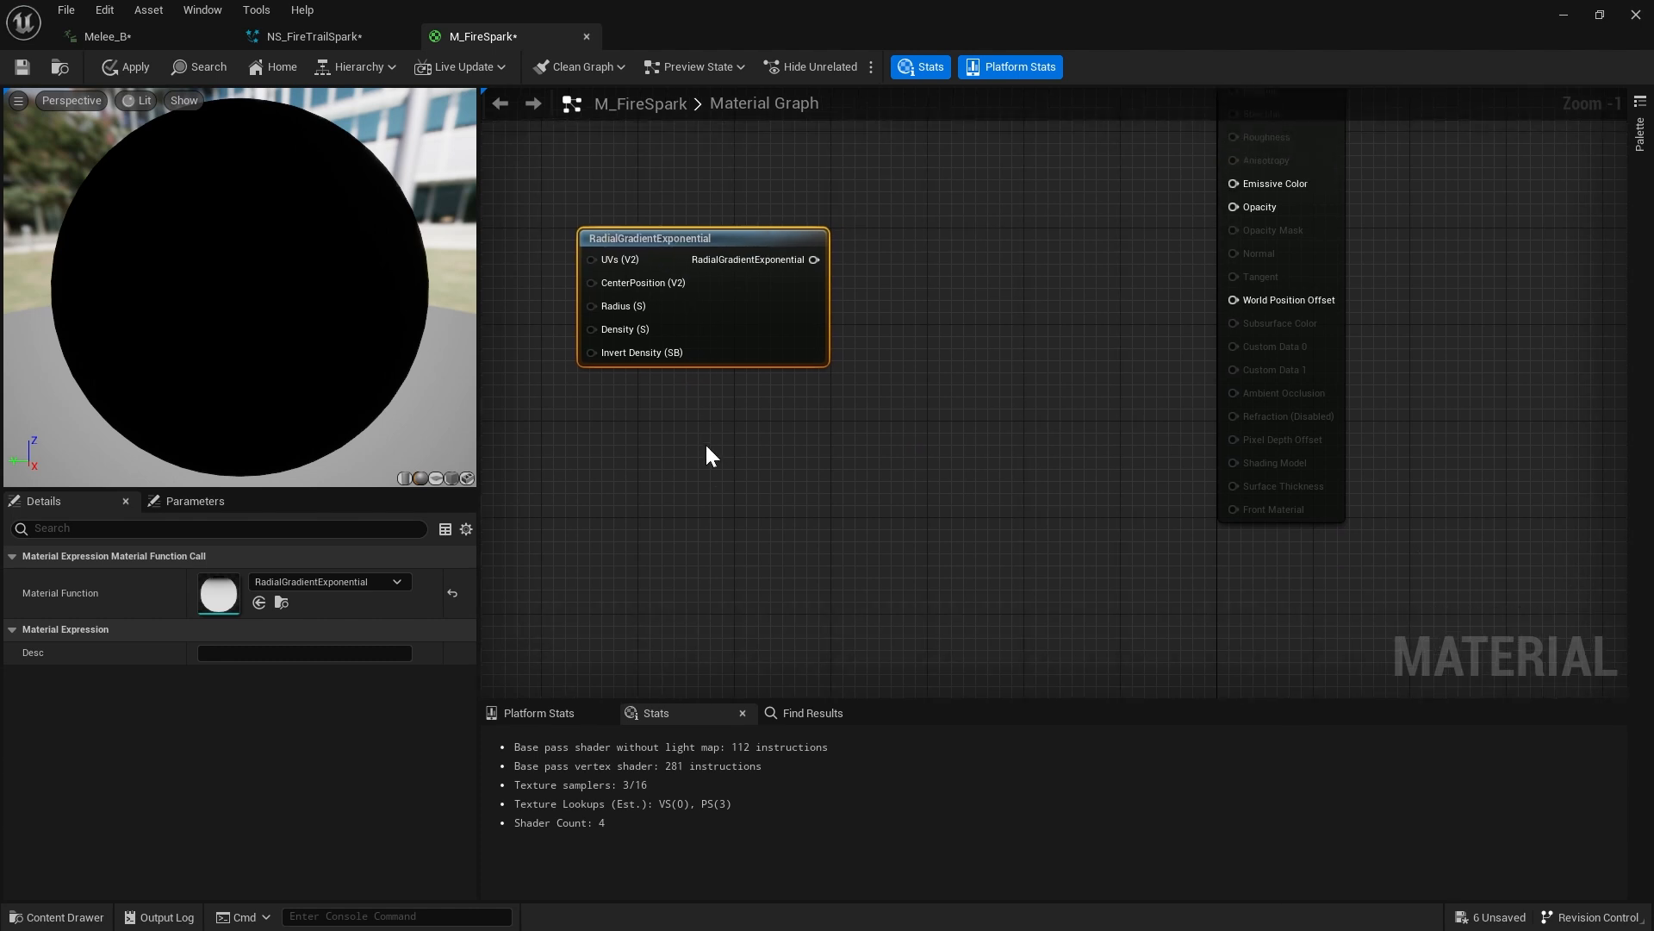
Duplicate the RadialGradientExponential node and place the copy below the original
{"action": "key", "text": "ctrl+d"}
{"action": "left_click_drag", "start_coordinate": [732, 447], "coordinate": [648, 402]}
{"action": "left_click_drag", "start_coordinate": [716, 175], "coordinate": [689, 522]}
{"action": "left_click", "coordinate": [933, 288]}
{"action": "right_click_drag", "start_coordinate": [933, 289], "coordinate": [869, 333]}
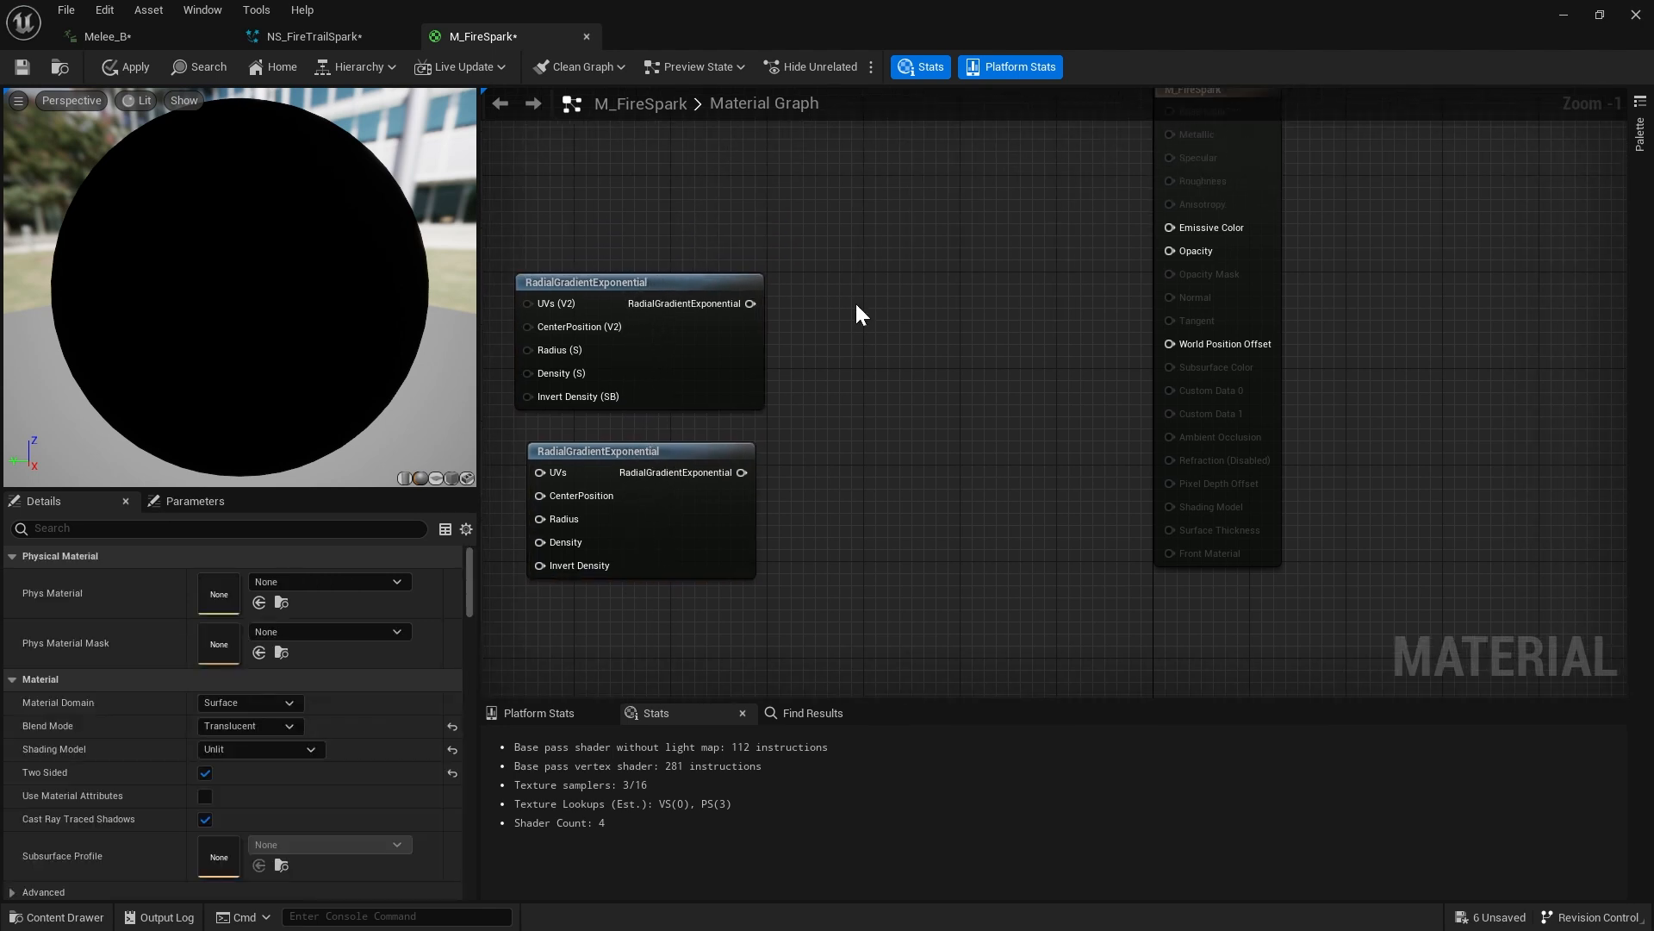
Combine both radial gradients with an Add node feeding Emissive Color, and preview the material on a plane
{"action": "left_click", "coordinate": [856, 304]}
{"action": "left_click_drag", "start_coordinate": [751, 303], "coordinate": [869, 336]}
{"action": "left_click_drag", "start_coordinate": [741, 472], "coordinate": [1182, 227]}
{"action": "right_click_drag", "start_coordinate": [490, 216], "coordinate": [617, 246]}
{"action": "left_click", "coordinate": [435, 477]}
{"action": "mouse_move", "coordinate": [390, 345]}
{"action": "left_mouse_down"}
{"action": "mouse_move", "coordinate": [327, 362]}
{"action": "mouse_move", "coordinate": [379, 343]}
{"action": "left_mouse_up"}
{"action": "left_click", "coordinate": [798, 368]}
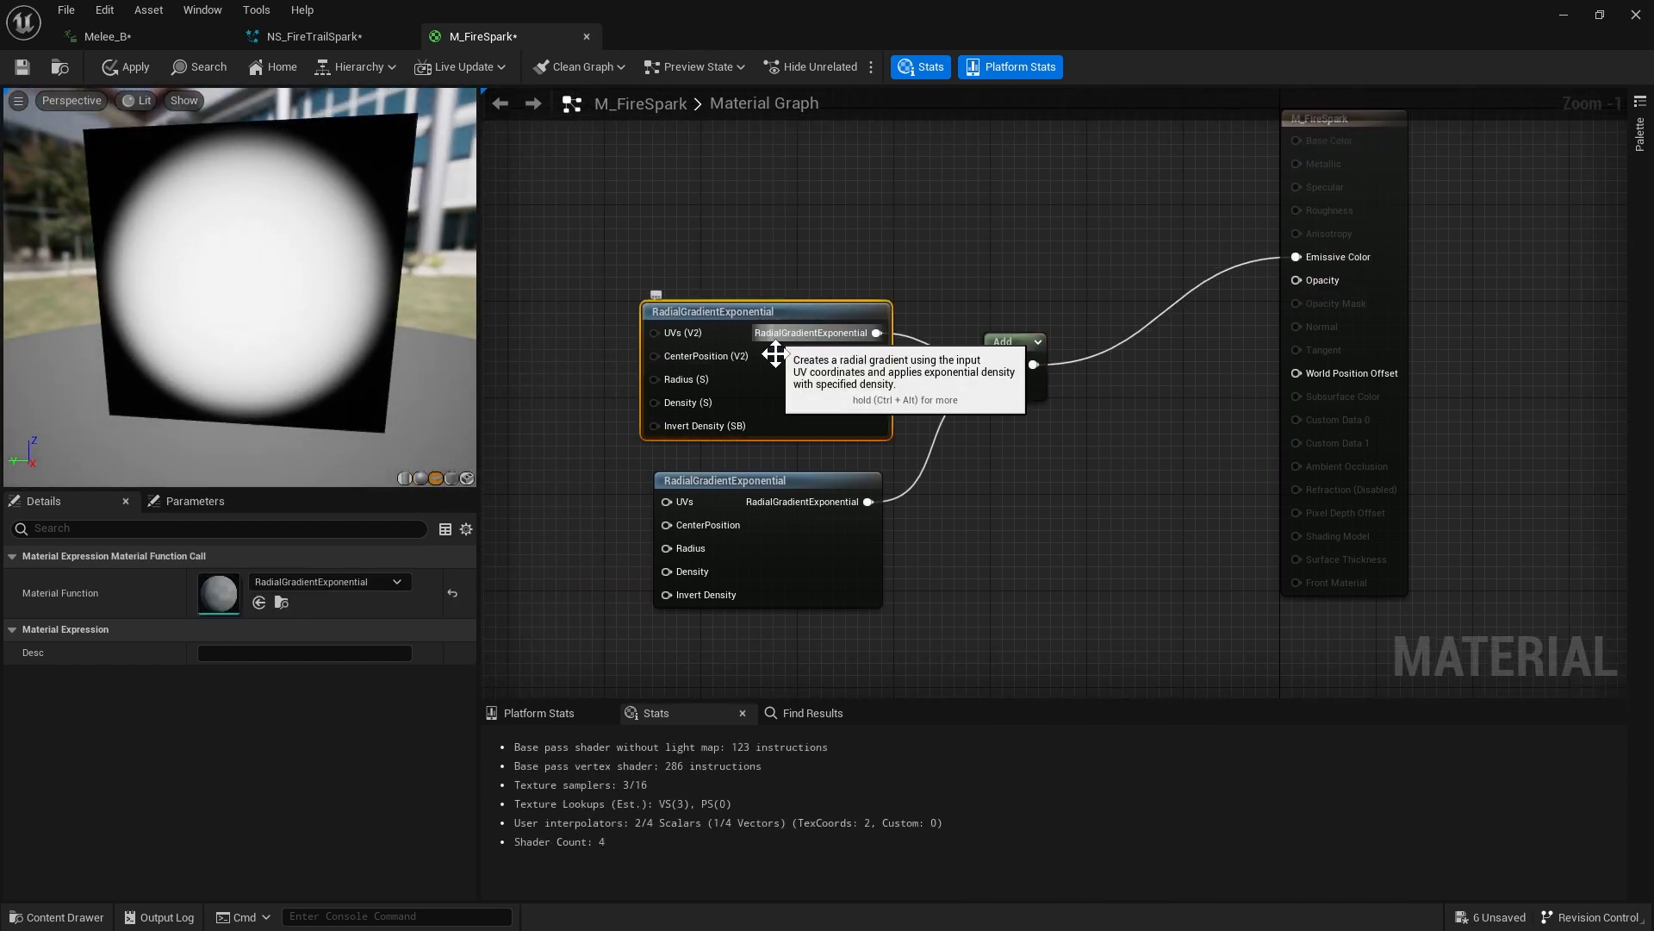
Place two Constant nodes beside the upper radial gradient and copy the pair beside the lower one
{"action": "right_click_drag", "start_coordinate": [753, 219], "coordinate": [846, 237]}
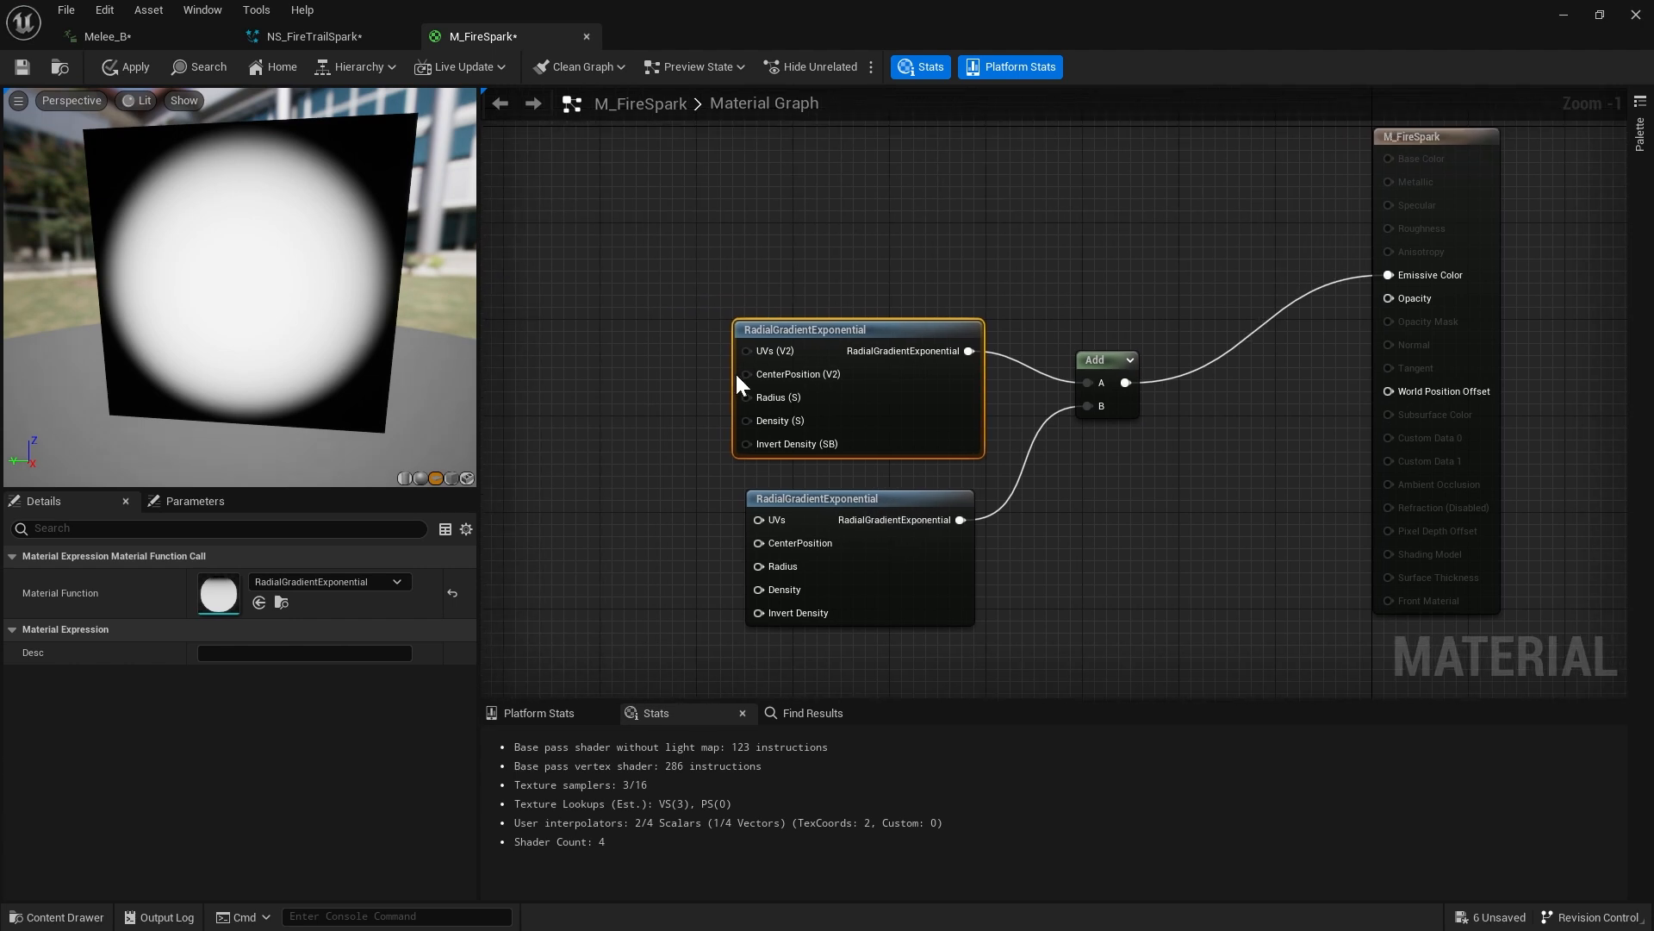
{"action": "right_click_drag", "start_coordinate": [601, 380], "coordinate": [625, 379]}
{"action": "left_click", "coordinate": [672, 370]}
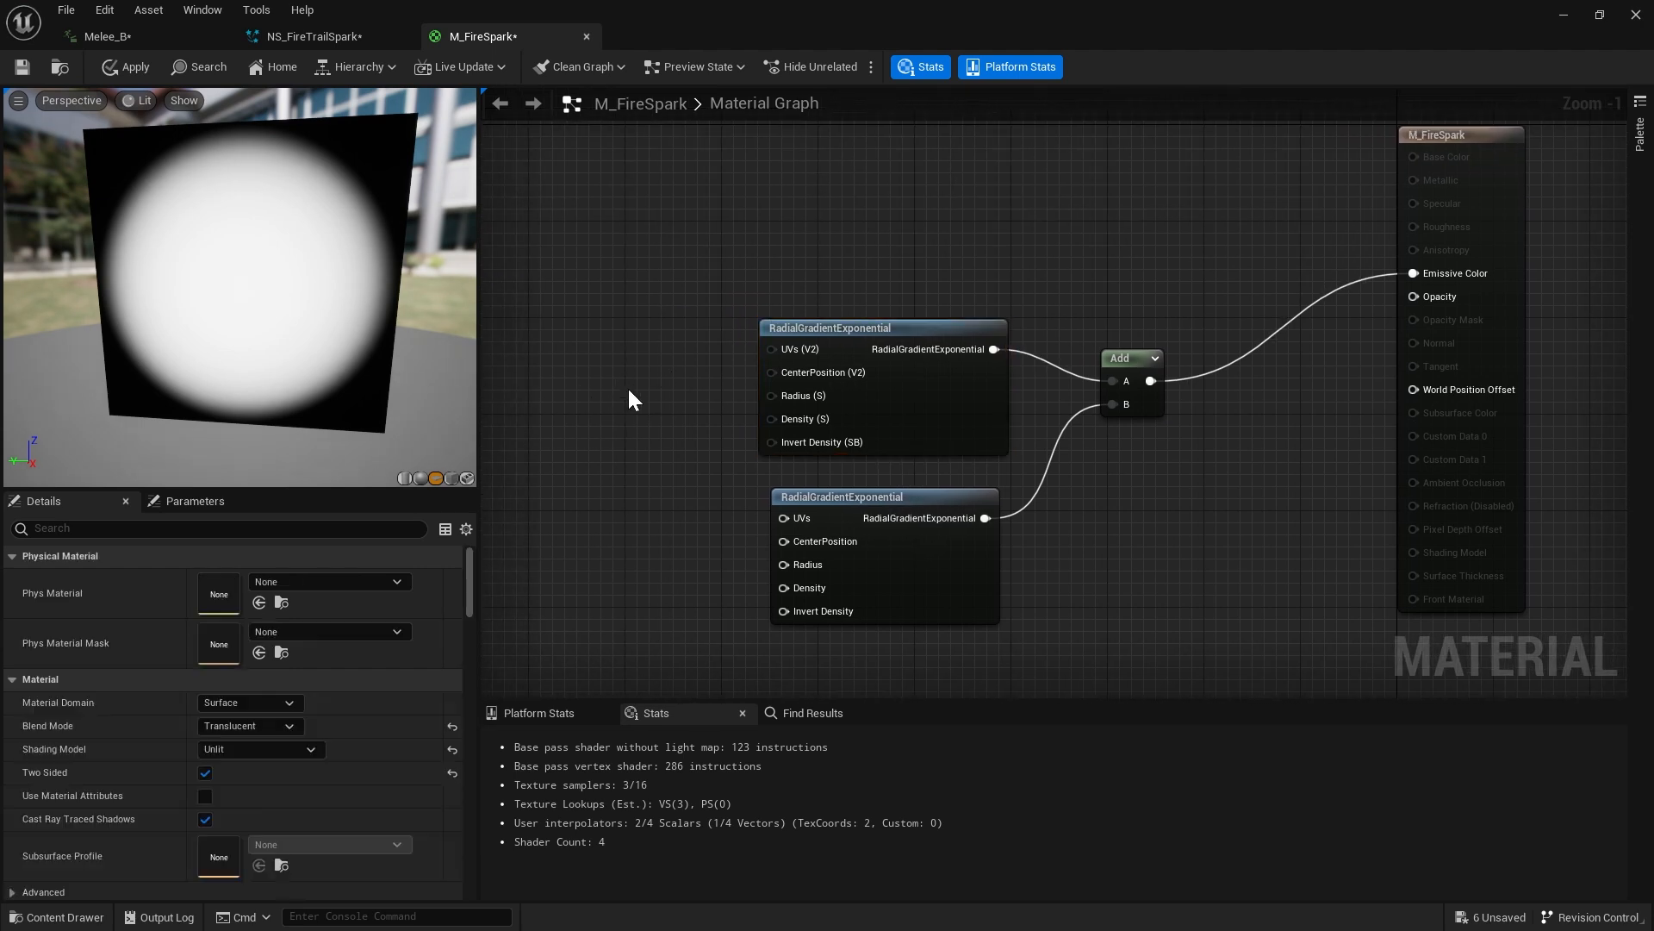
{"action": "left_click", "coordinate": [599, 342]}
{"action": "left_click", "coordinate": [620, 432]}
{"action": "left_click_drag", "start_coordinate": [646, 431], "coordinate": [637, 409]}
{"action": "left_click_drag", "start_coordinate": [610, 272], "coordinate": [656, 467]}
{"action": "key", "text": "ctrl+c"}
{"action": "key", "text": "ctrl+v"}
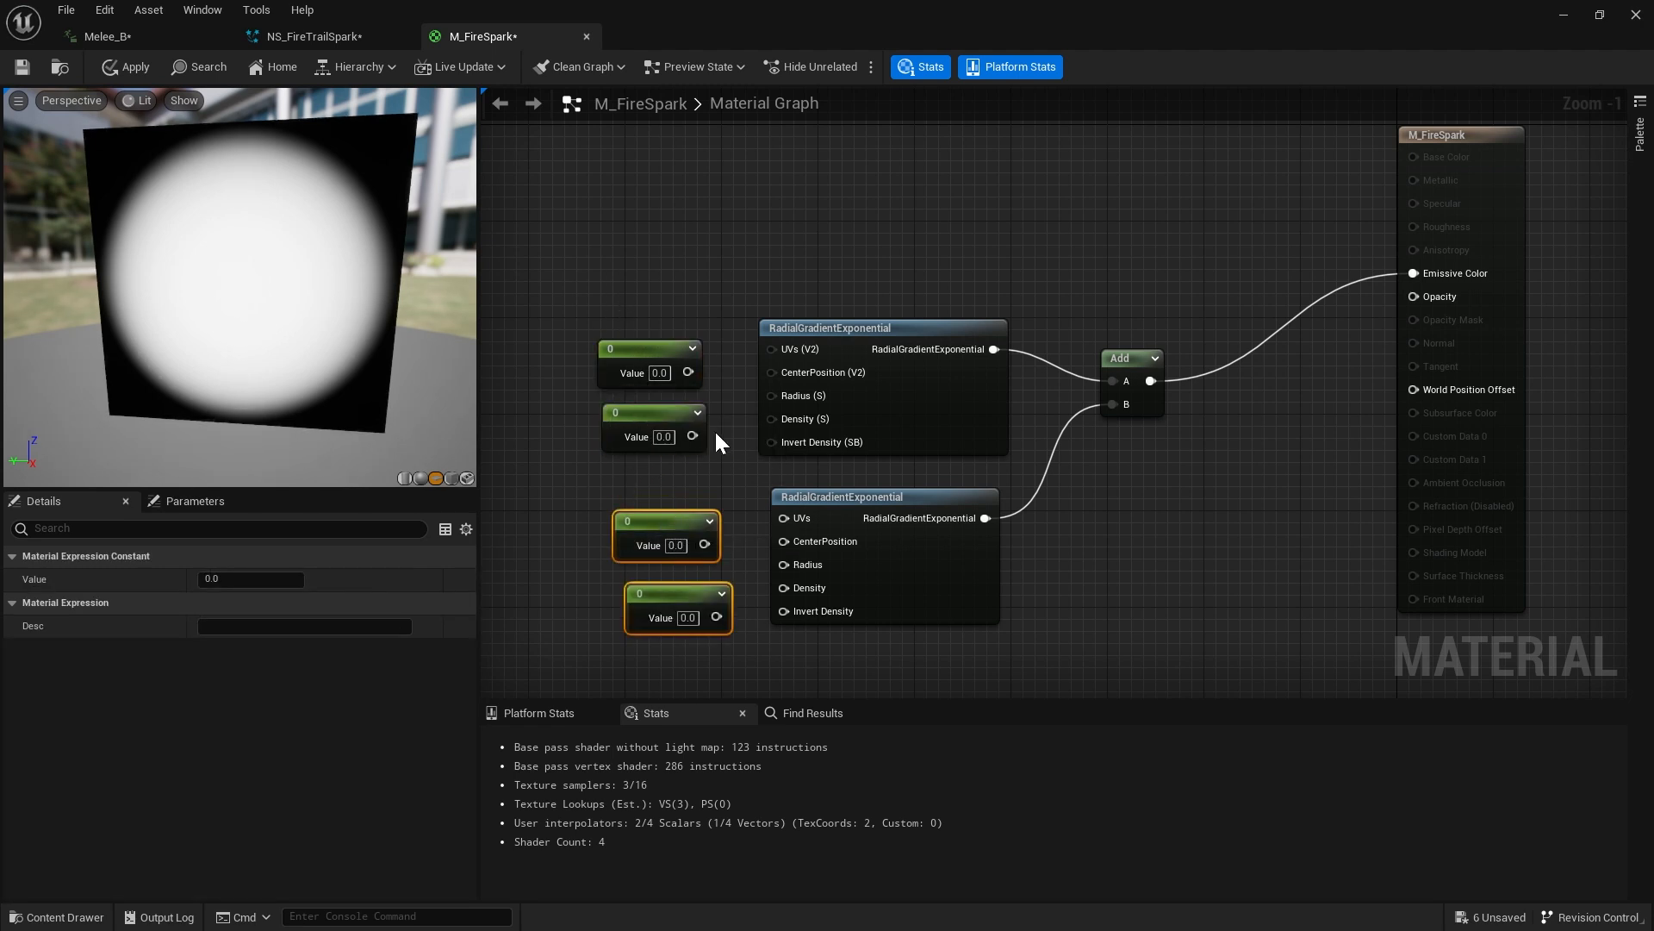
{"action": "left_click", "coordinate": [730, 441]}
Connect the first constant to the upper radial gradient's Radius and set its value to 0.5
{"action": "left_click", "coordinate": [791, 336]}
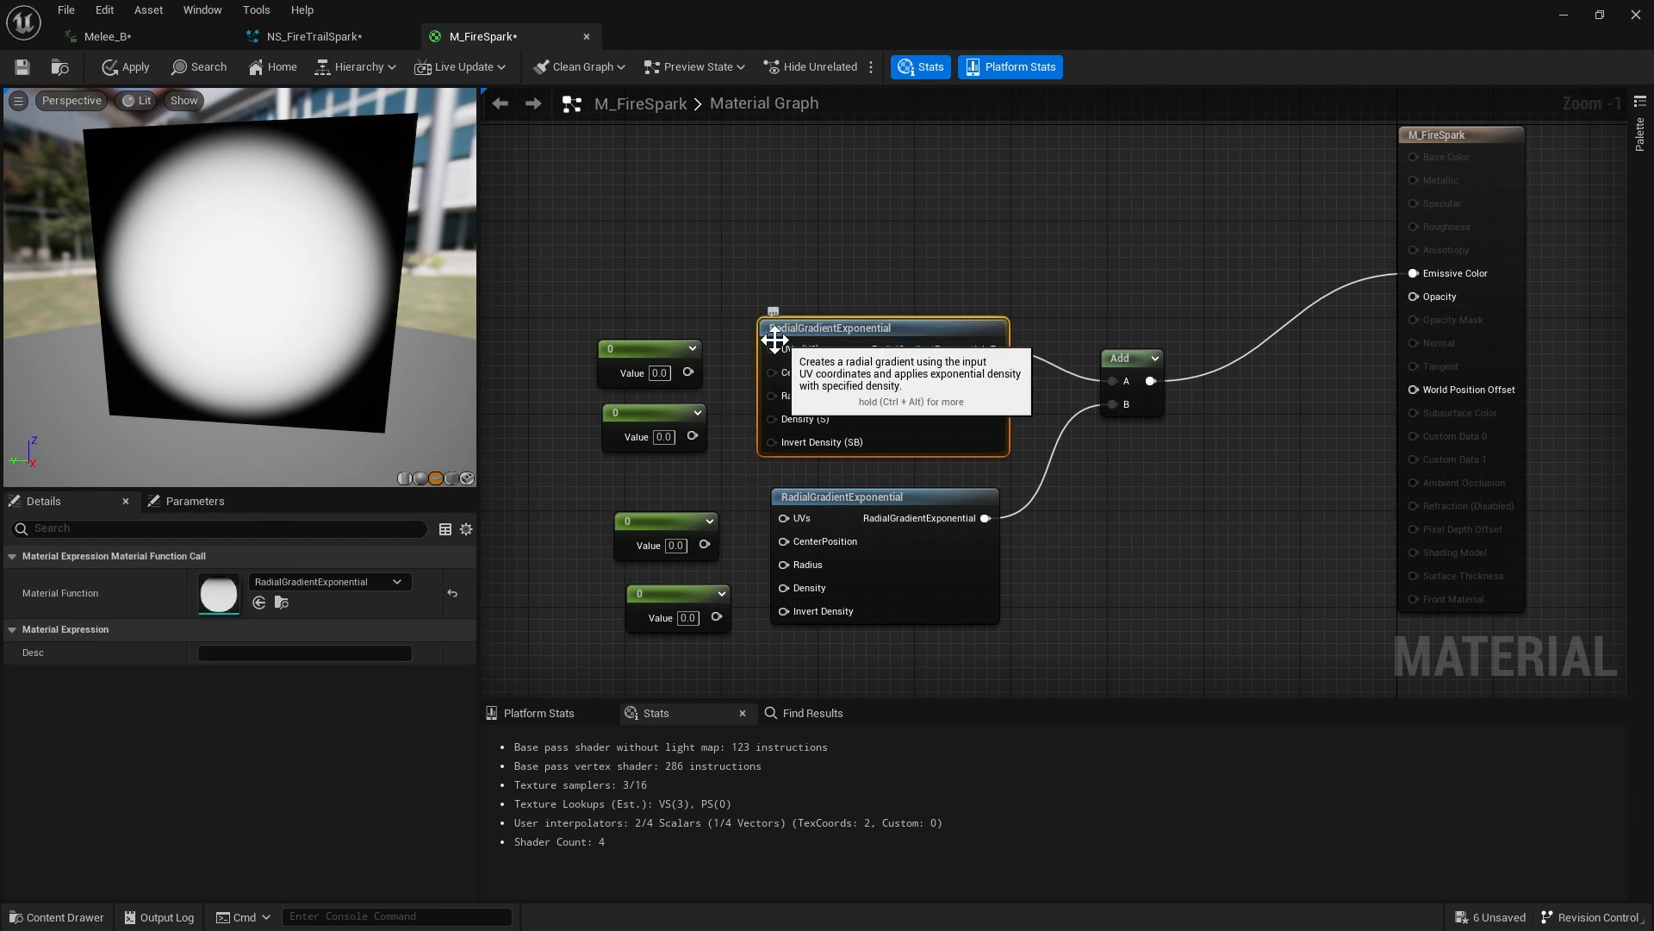
{"action": "left_click_drag", "start_coordinate": [687, 373], "coordinate": [772, 396]}
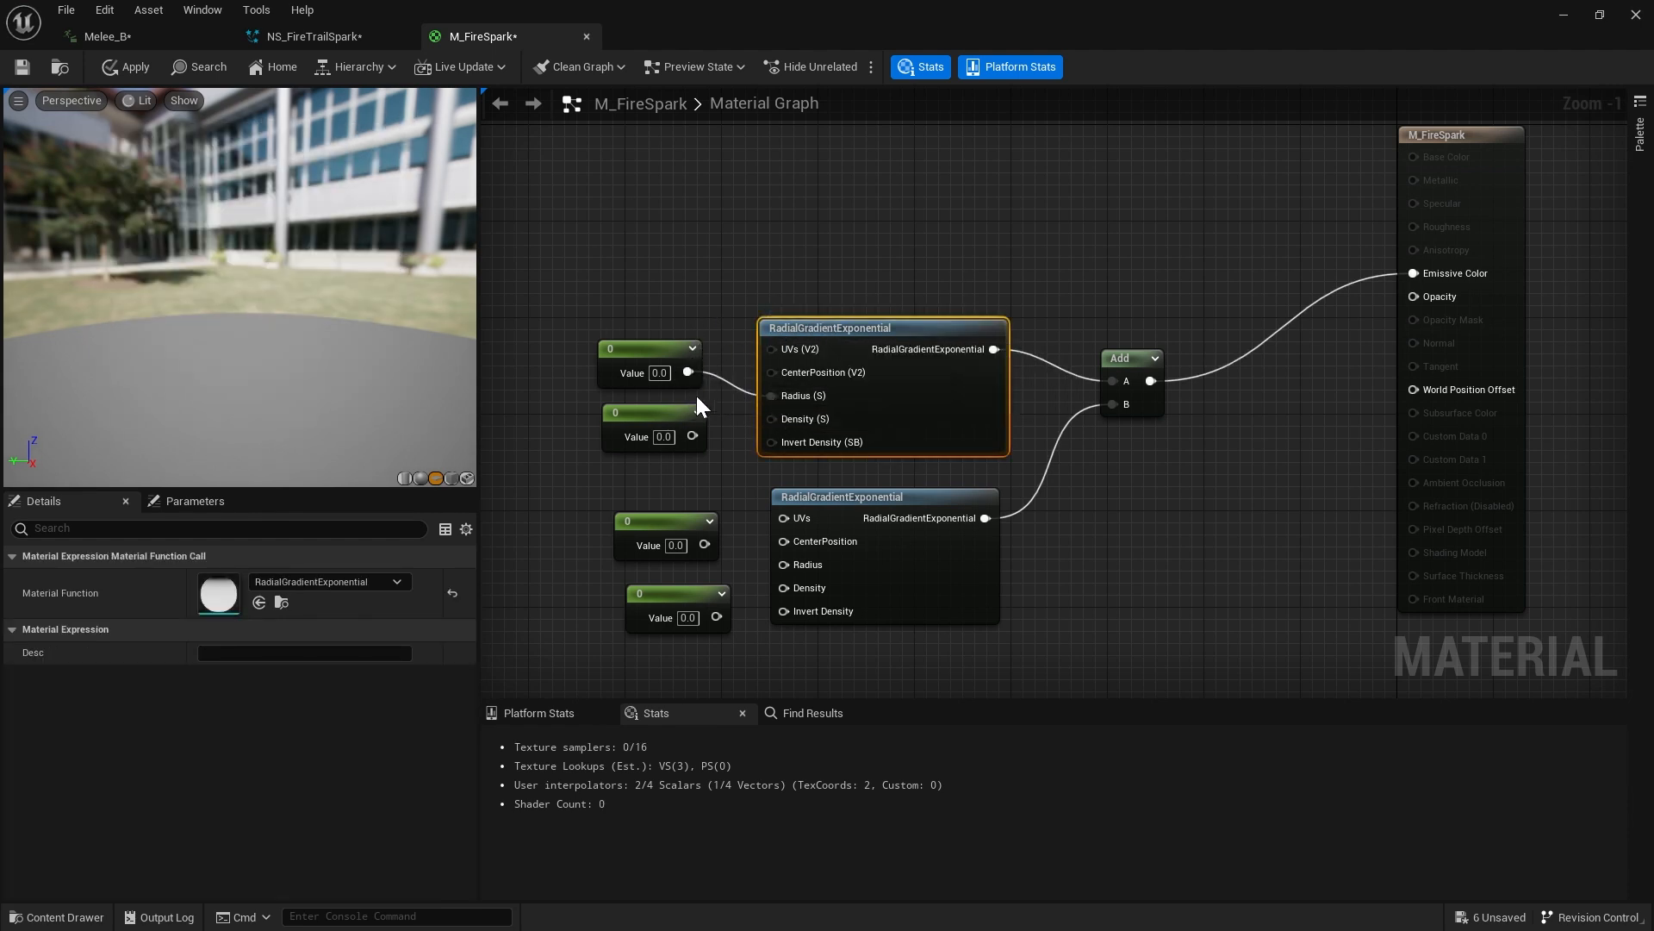
{"action": "left_click", "coordinate": [631, 343]}
{"action": "left_click", "coordinate": [250, 579]}
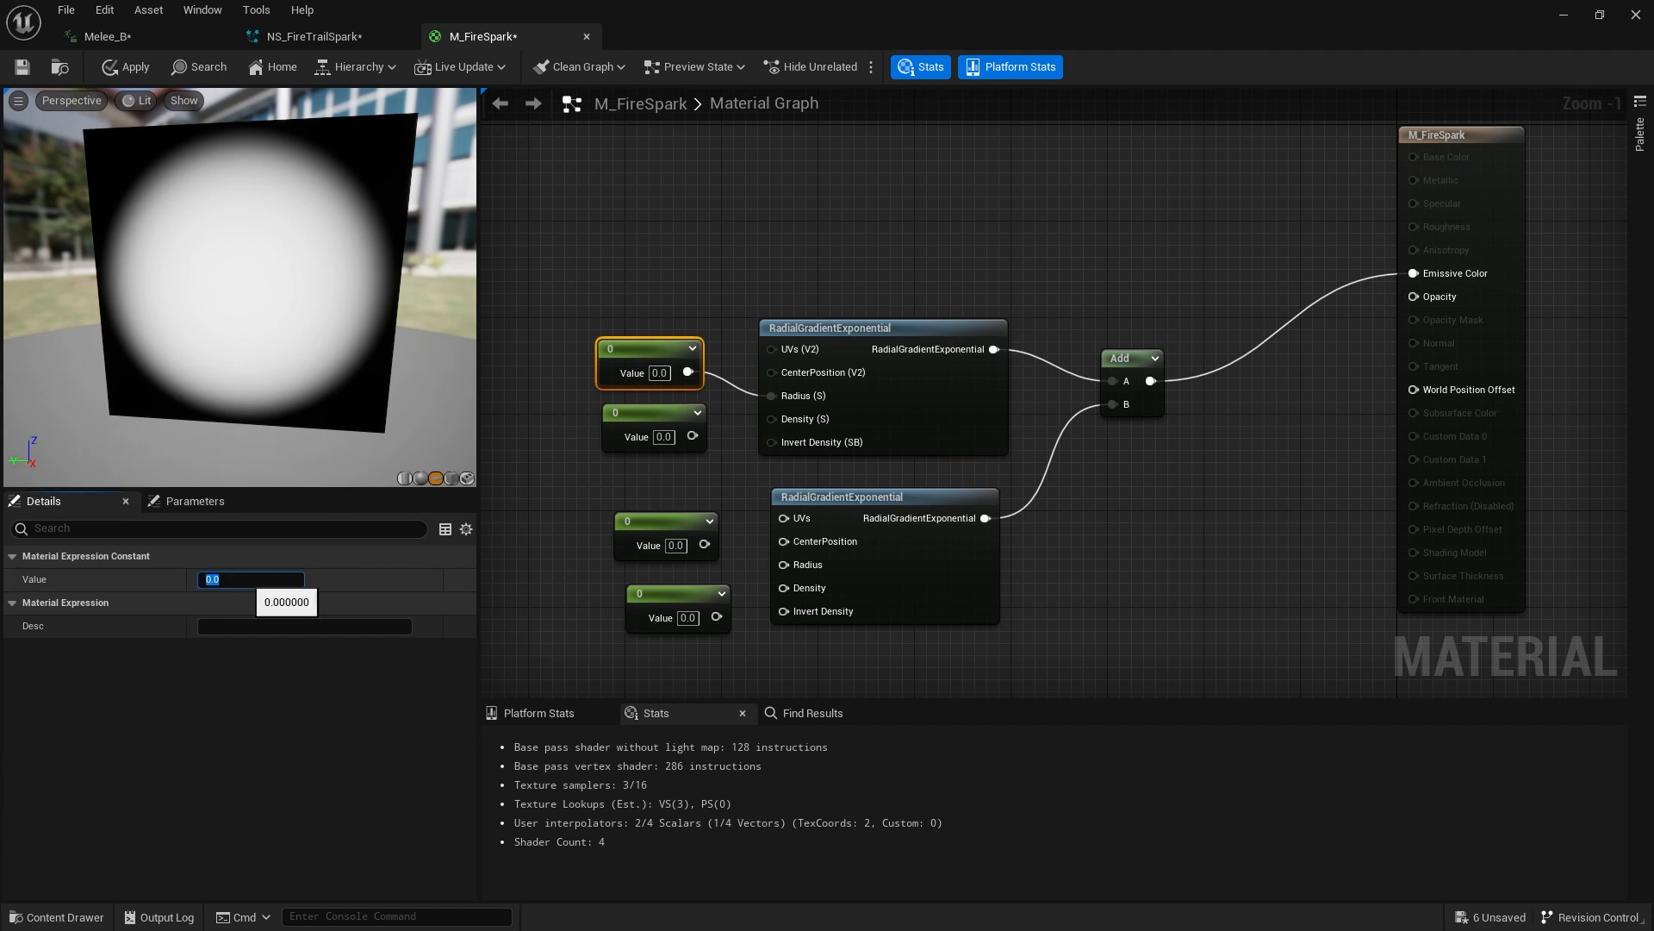
{"action": "type", "text": "0.5"}
{"action": "key", "text": "Return"}
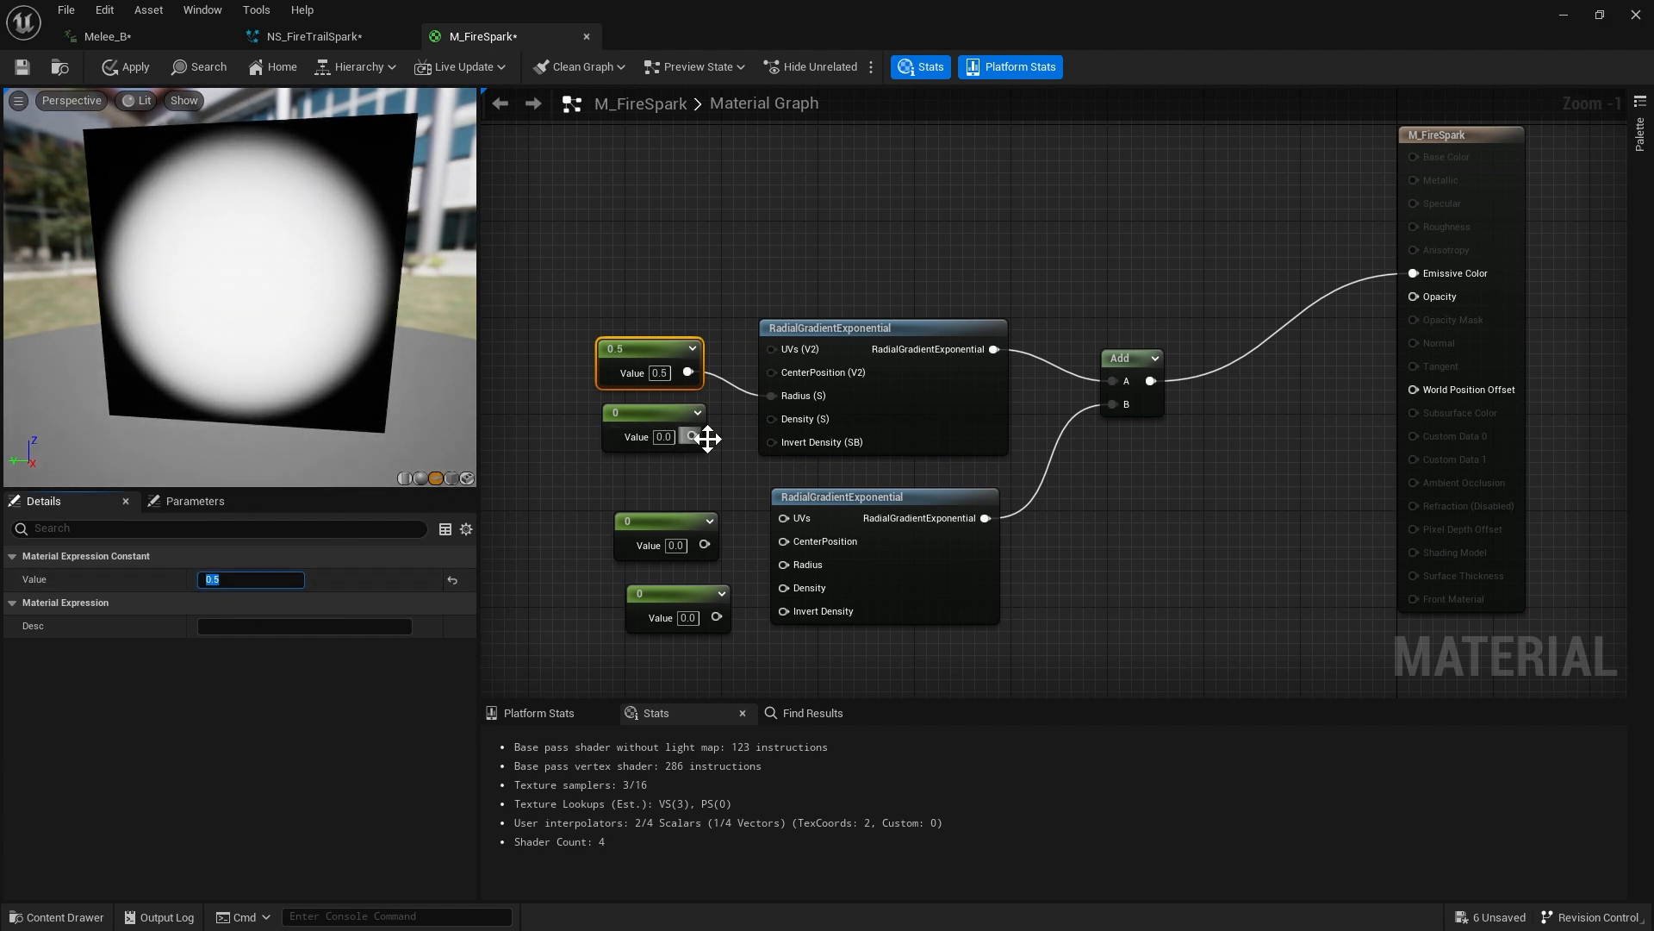
Connect the second constant to the upper radial gradient's Density and set its value to 0.5
{"action": "left_click_drag", "start_coordinate": [691, 435], "coordinate": [772, 419]}
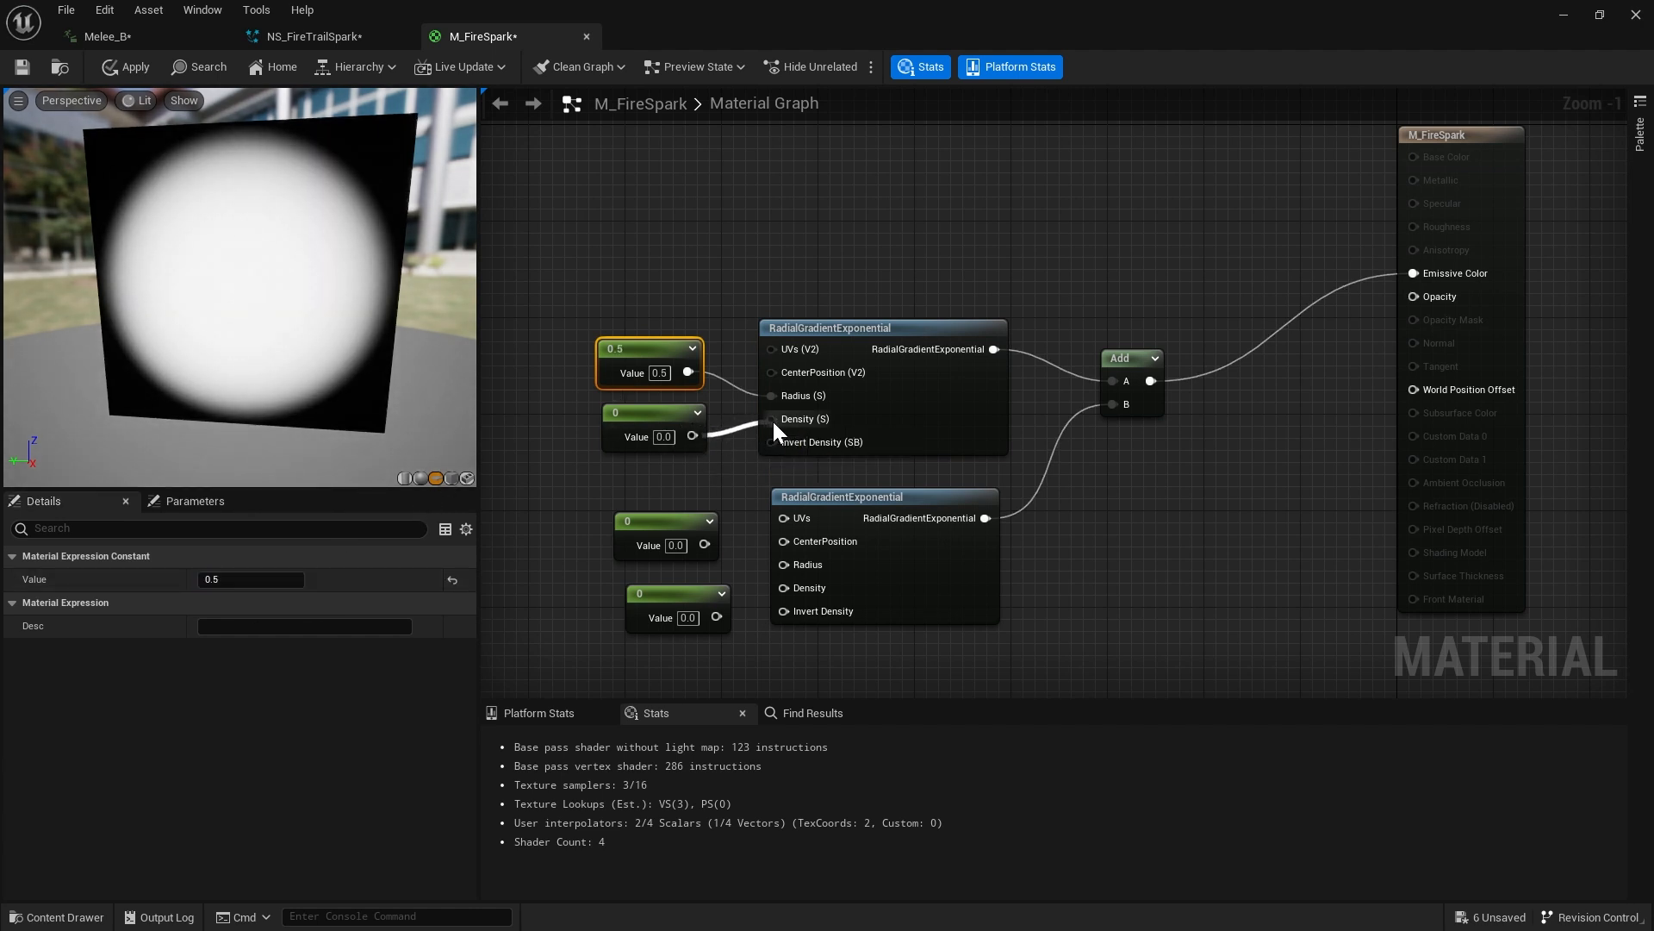
{"action": "left_click", "coordinate": [649, 414]}
{"action": "left_click", "coordinate": [301, 580]}
{"action": "type", "text": "0.5"}
{"action": "key", "text": "Return"}
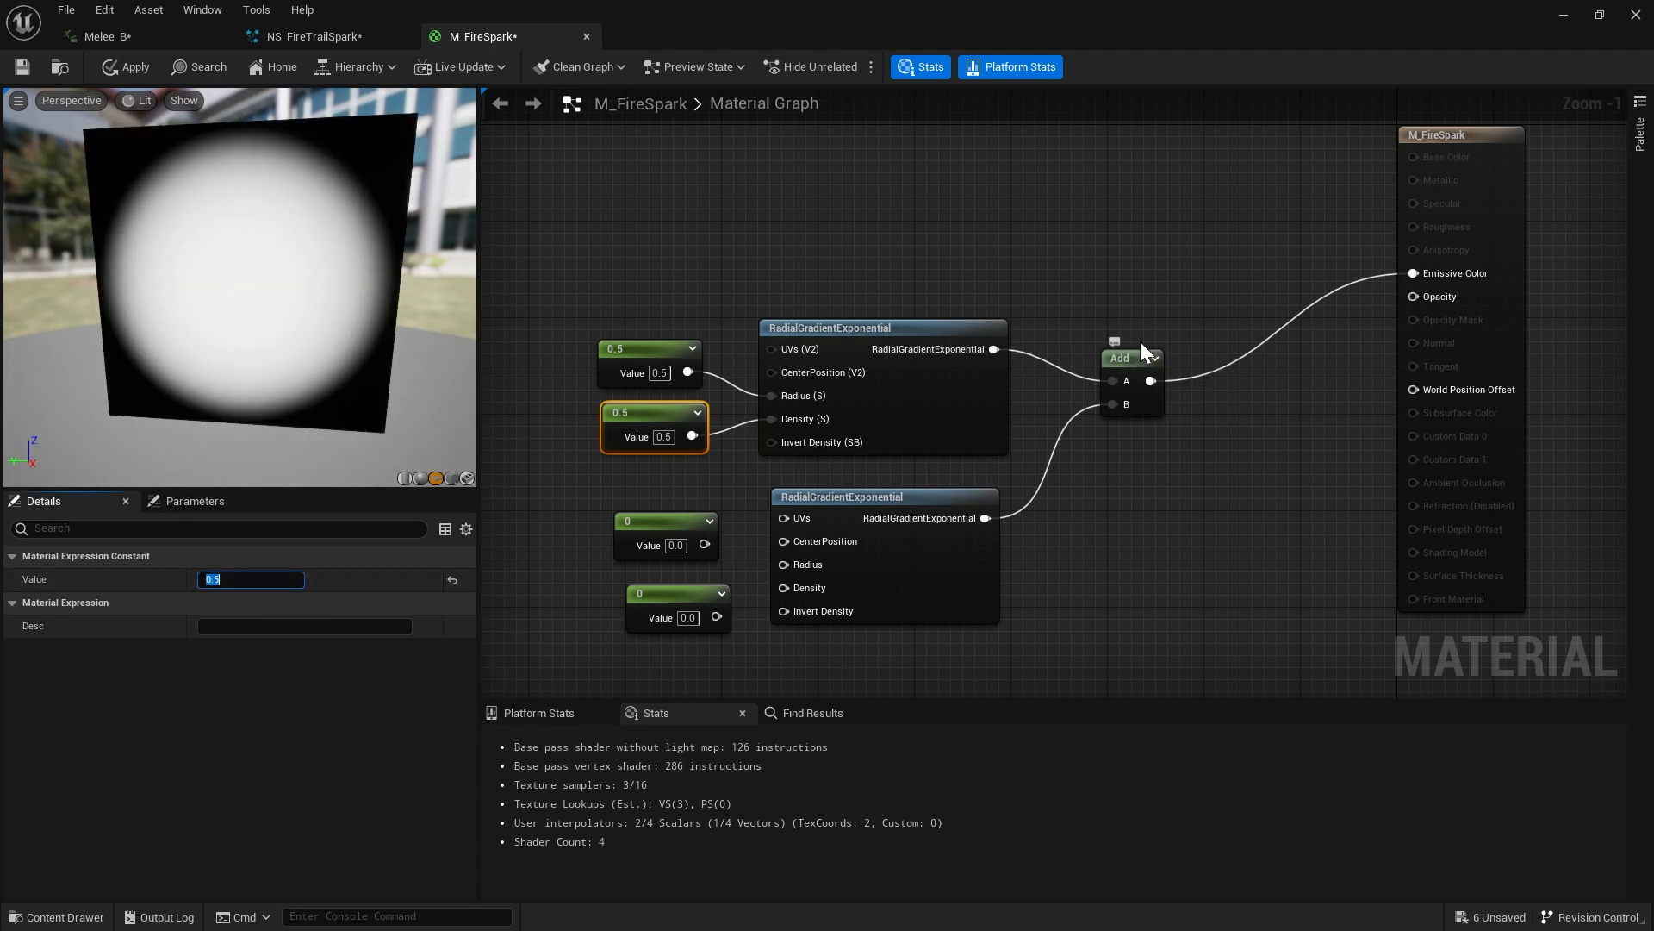
Add a Multiply node fed by the upper radial gradient and a duplicate of it fed by the lower gradient
{"action": "left_click", "coordinate": [990, 328]}
{"action": "right_click_drag", "start_coordinate": [1055, 298], "coordinate": [1017, 333]}
{"action": "left_click", "coordinate": [1013, 331]}
{"action": "key", "text": "m"}
{"action": "left_click", "coordinate": [991, 250]}
{"action": "left_click_drag", "start_coordinate": [957, 384], "coordinate": [1095, 245]}
{"action": "left_click", "coordinate": [1076, 259]}
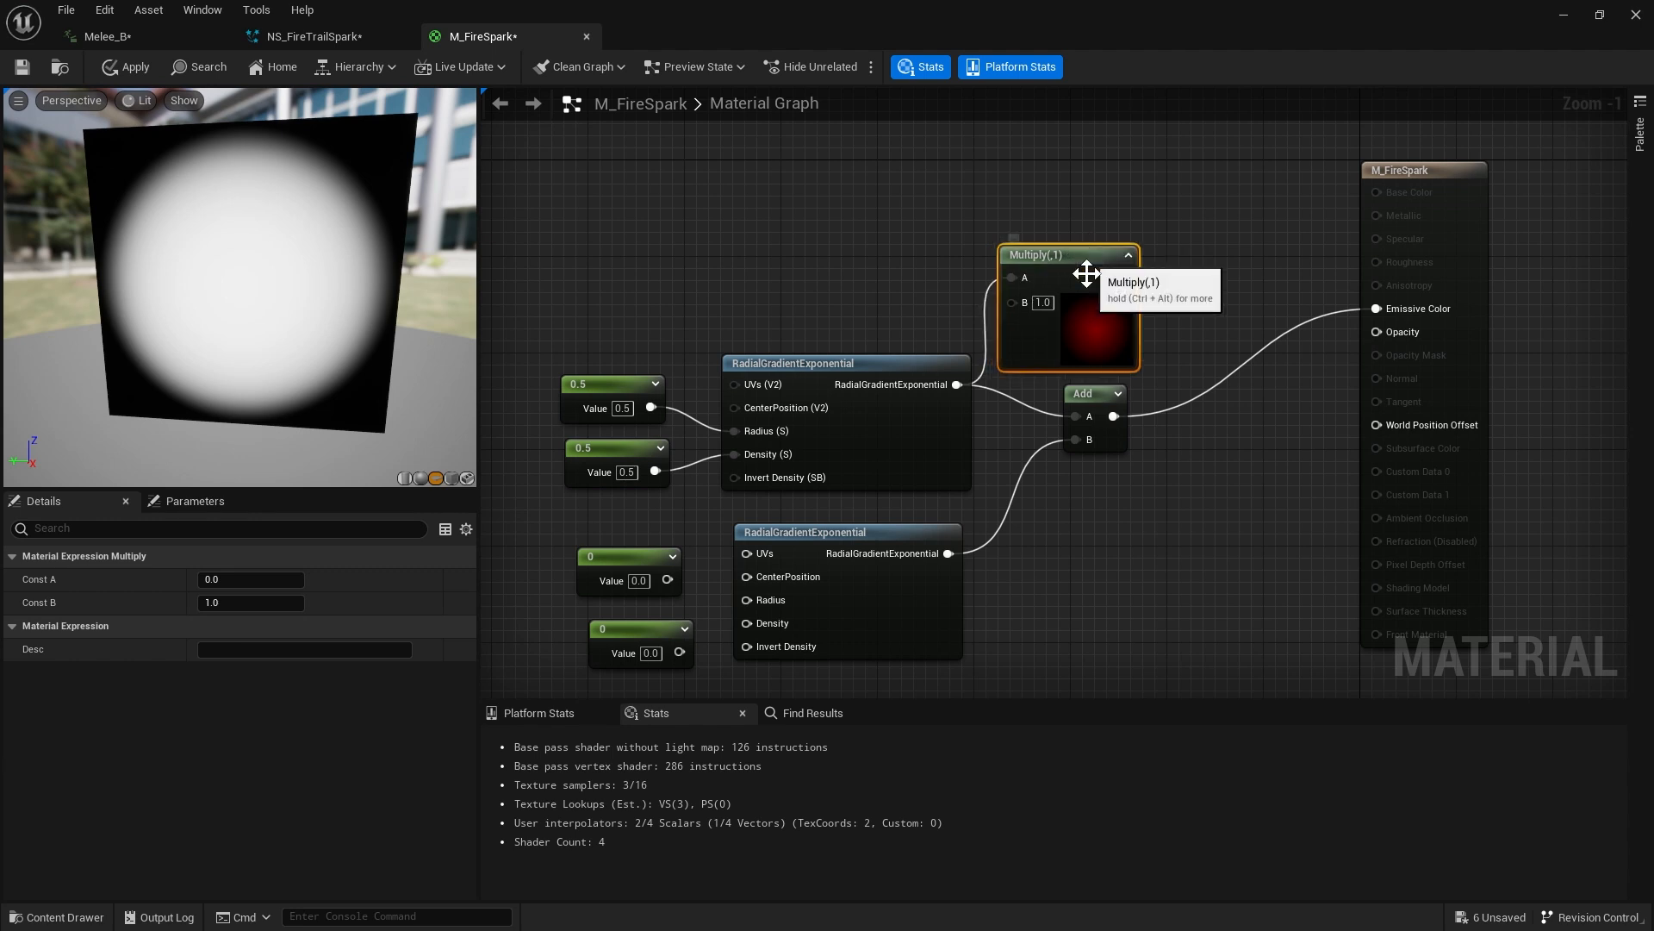
{"action": "key", "text": "ctrl+d"}
{"action": "left_click_drag", "start_coordinate": [947, 553], "coordinate": [1071, 546]}
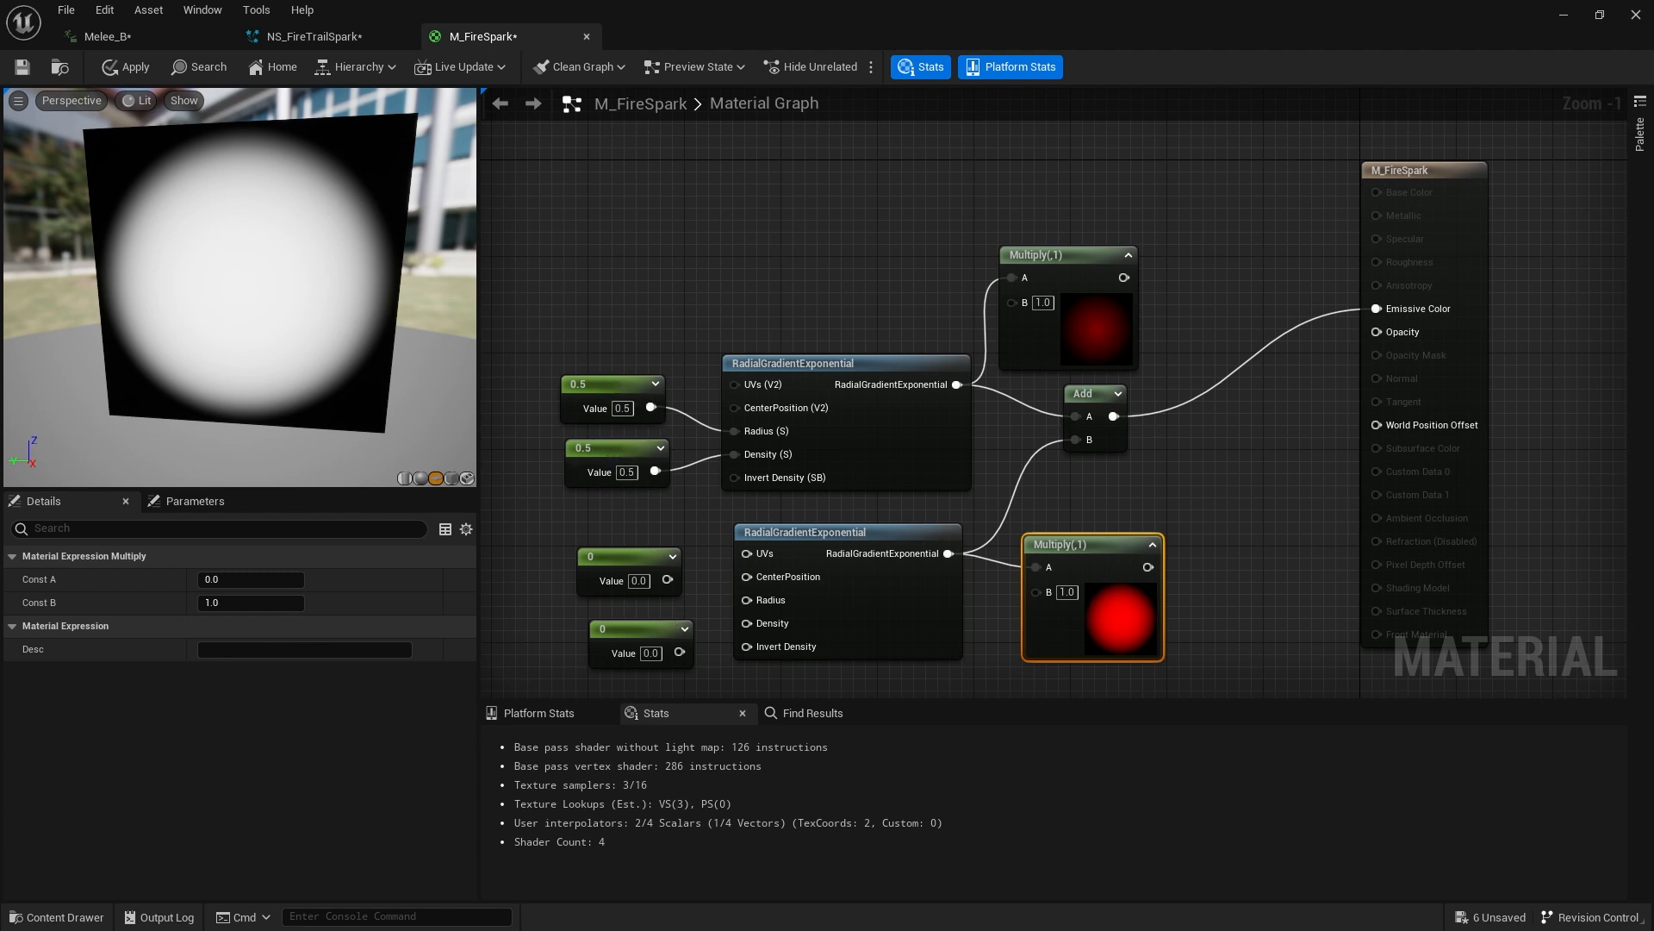
Connect the first lower constant to the lower radial gradient's Radius and set its value to 0.2
{"action": "left_click", "coordinate": [1094, 343]}
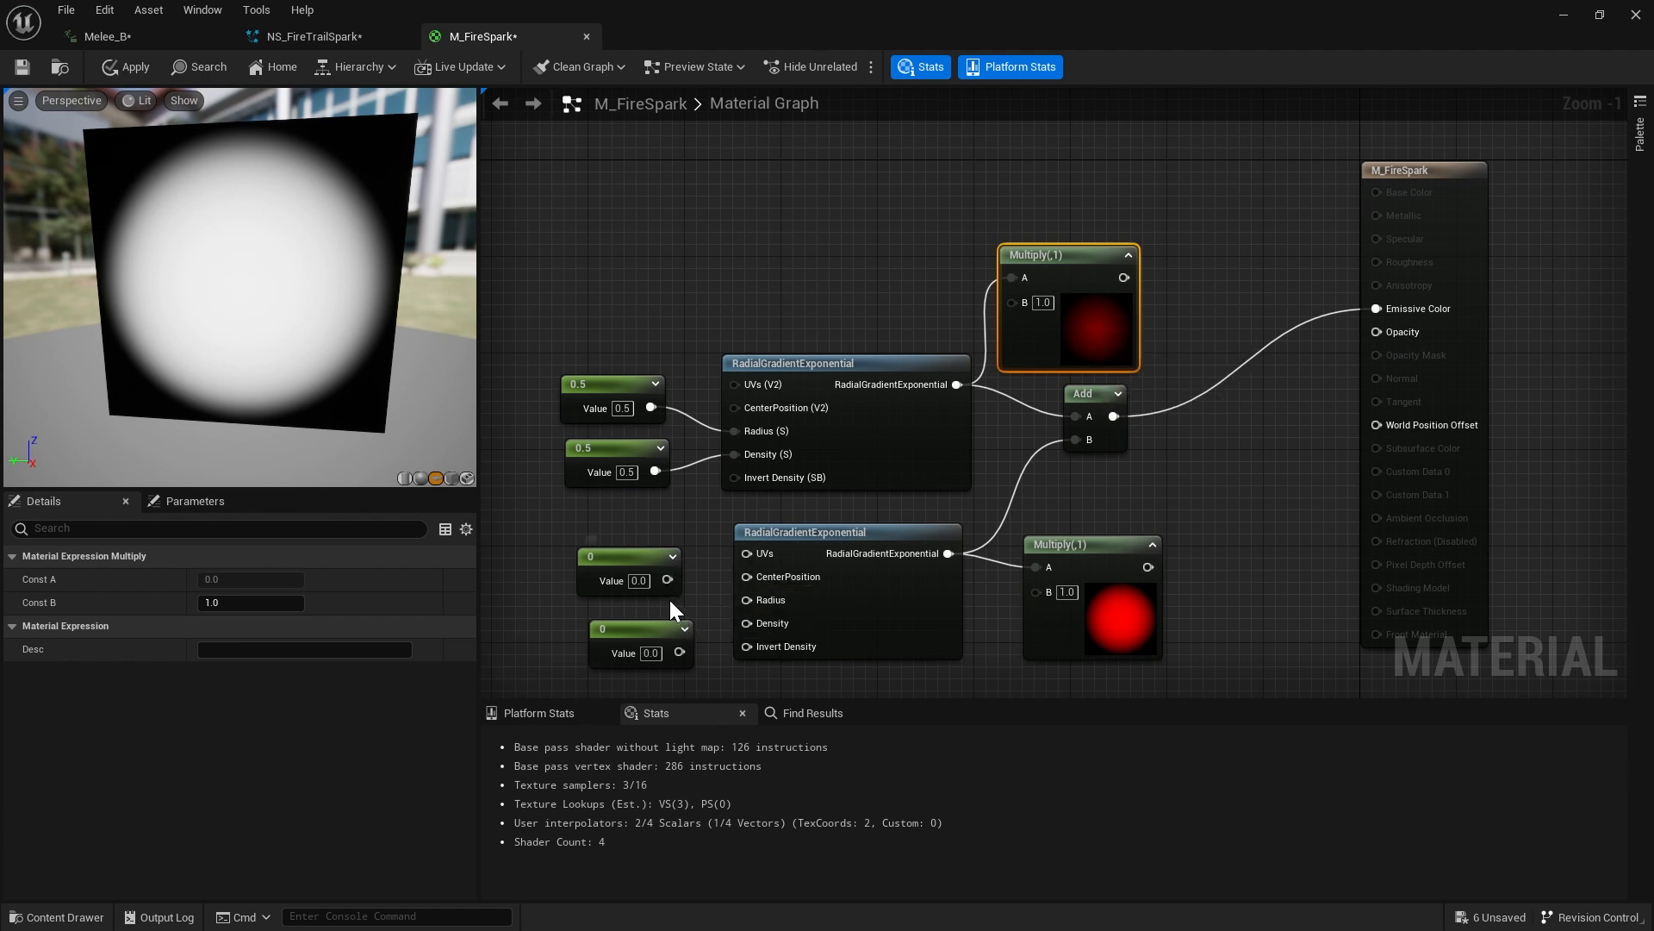
{"action": "left_click_drag", "start_coordinate": [667, 581], "coordinate": [746, 599]}
{"action": "left_click", "coordinate": [628, 571]}
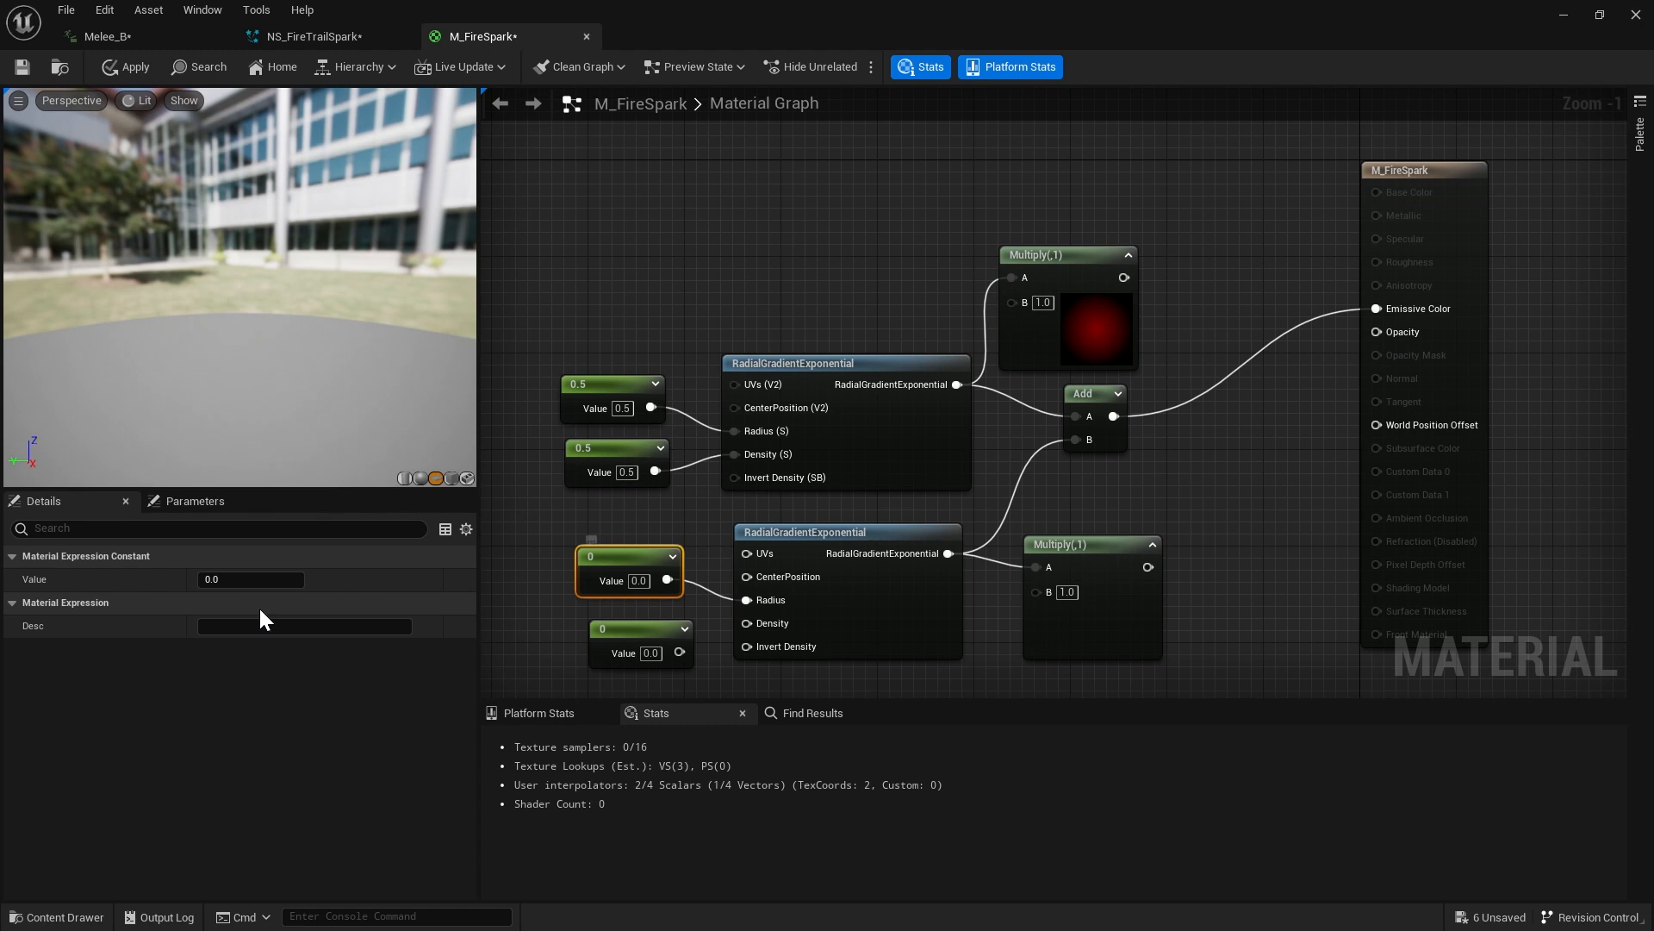
{"action": "left_click", "coordinate": [231, 579]}
{"action": "type", "text": ".2"}
{"action": "key", "text": "Return"}
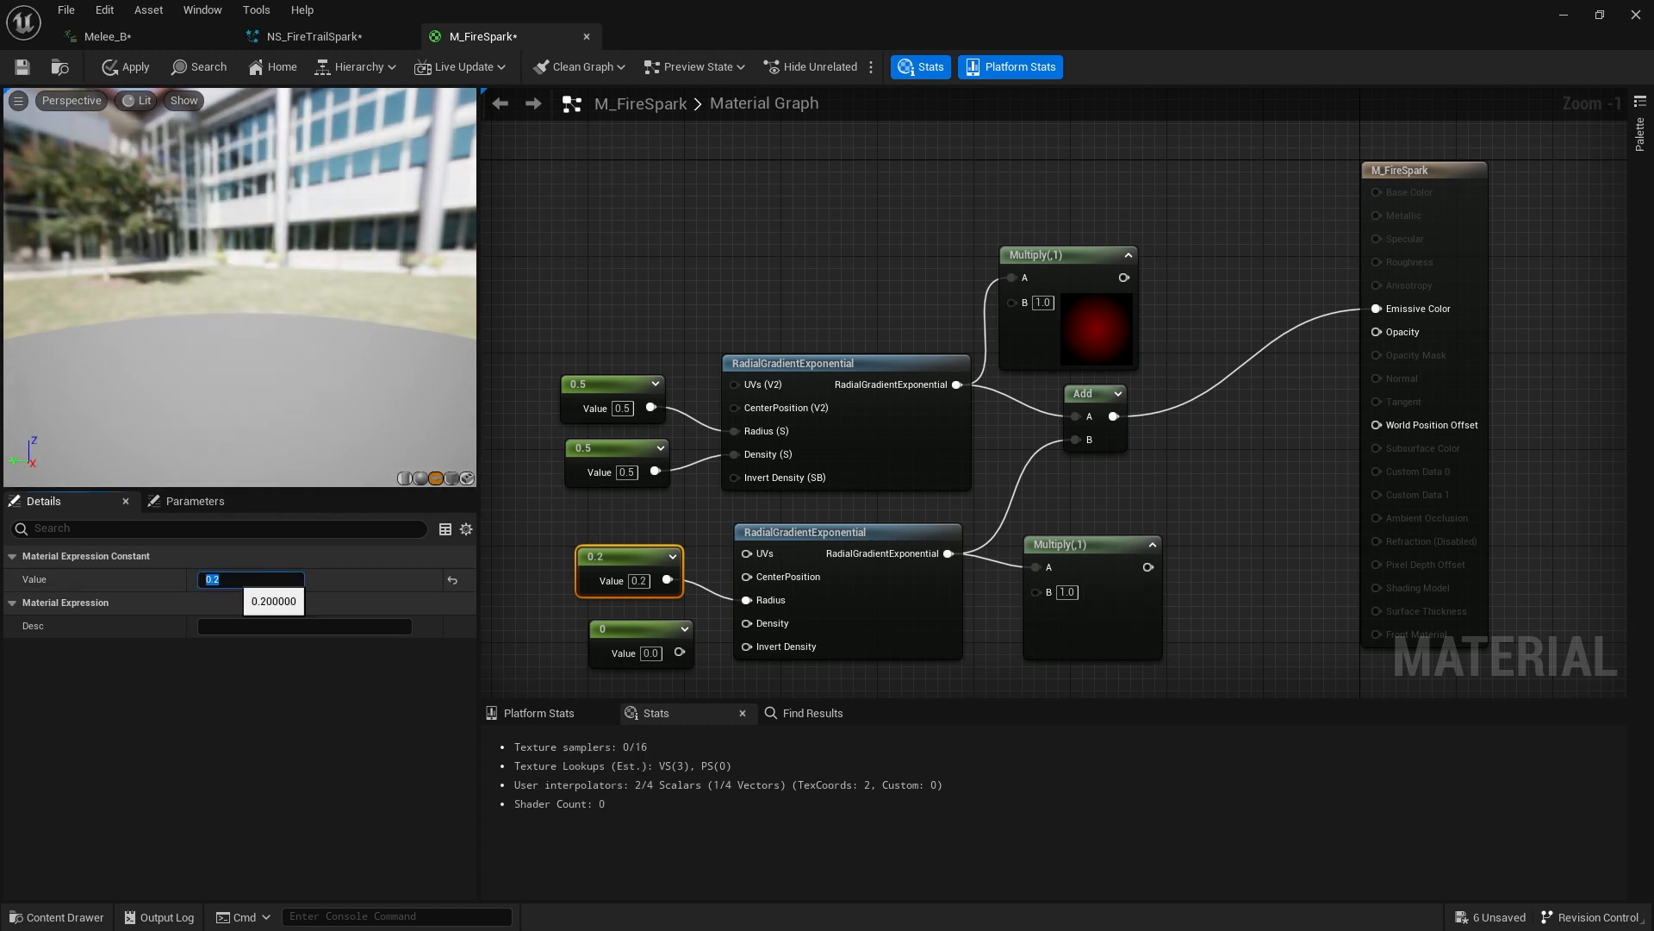
{"action": "left_click", "coordinate": [1125, 624]}
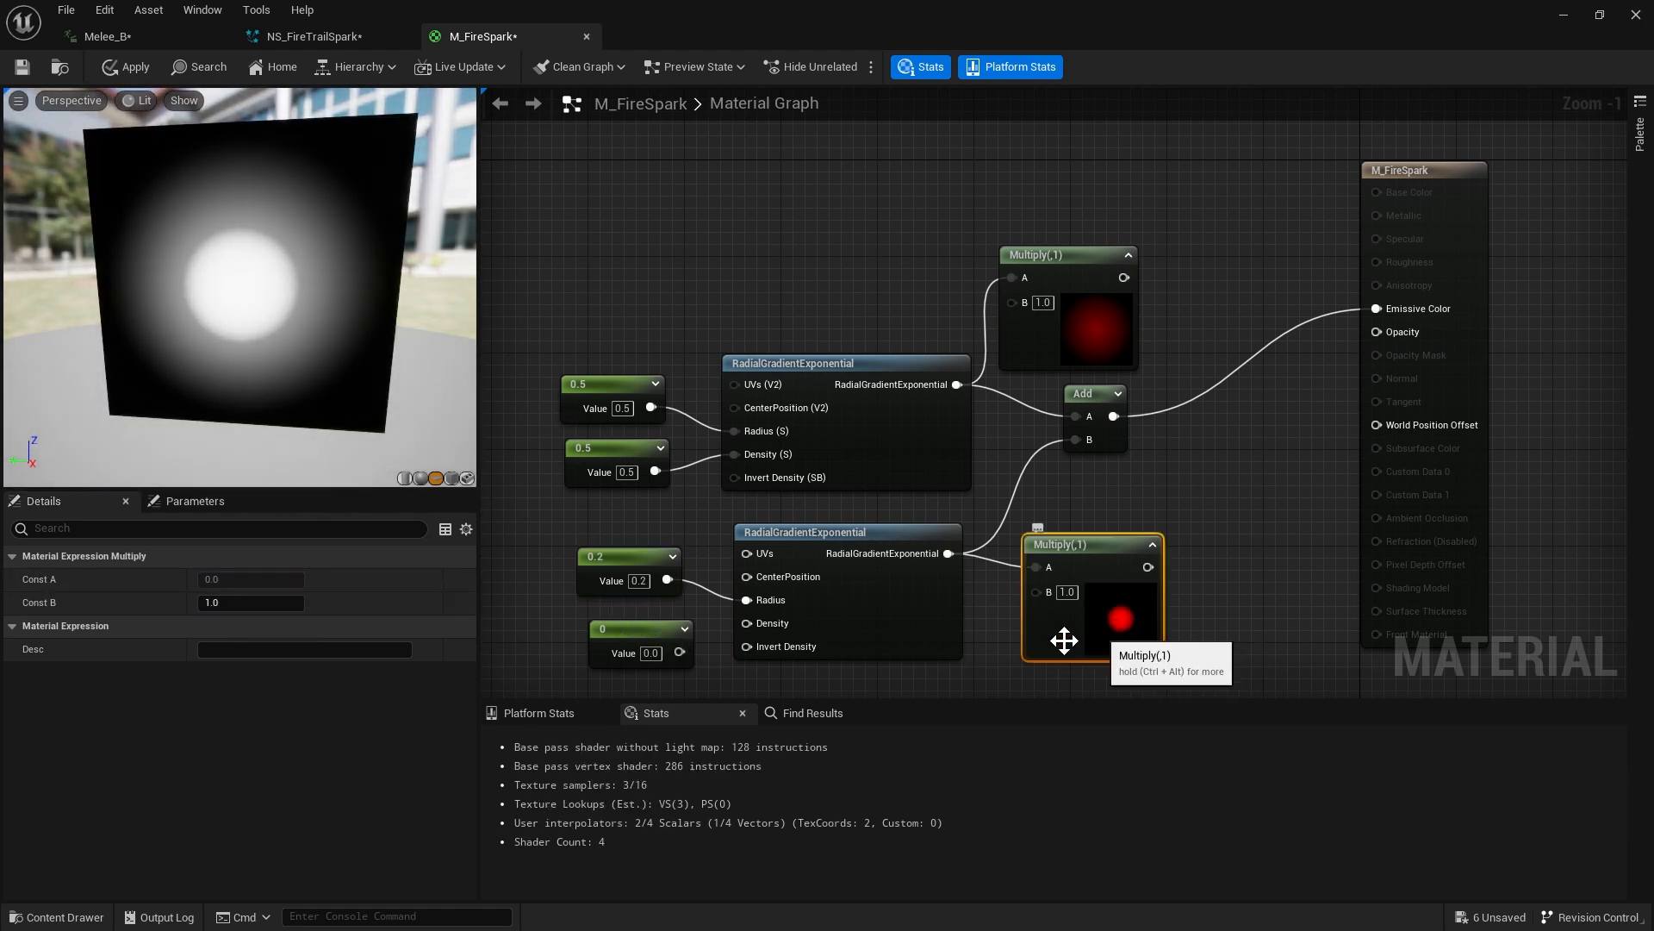
Connect the second lower constant to the lower radial gradient's Density and set its value to 0.6
{"action": "left_click_drag", "start_coordinate": [679, 652], "coordinate": [746, 623]}
{"action": "left_click", "coordinate": [637, 628]}
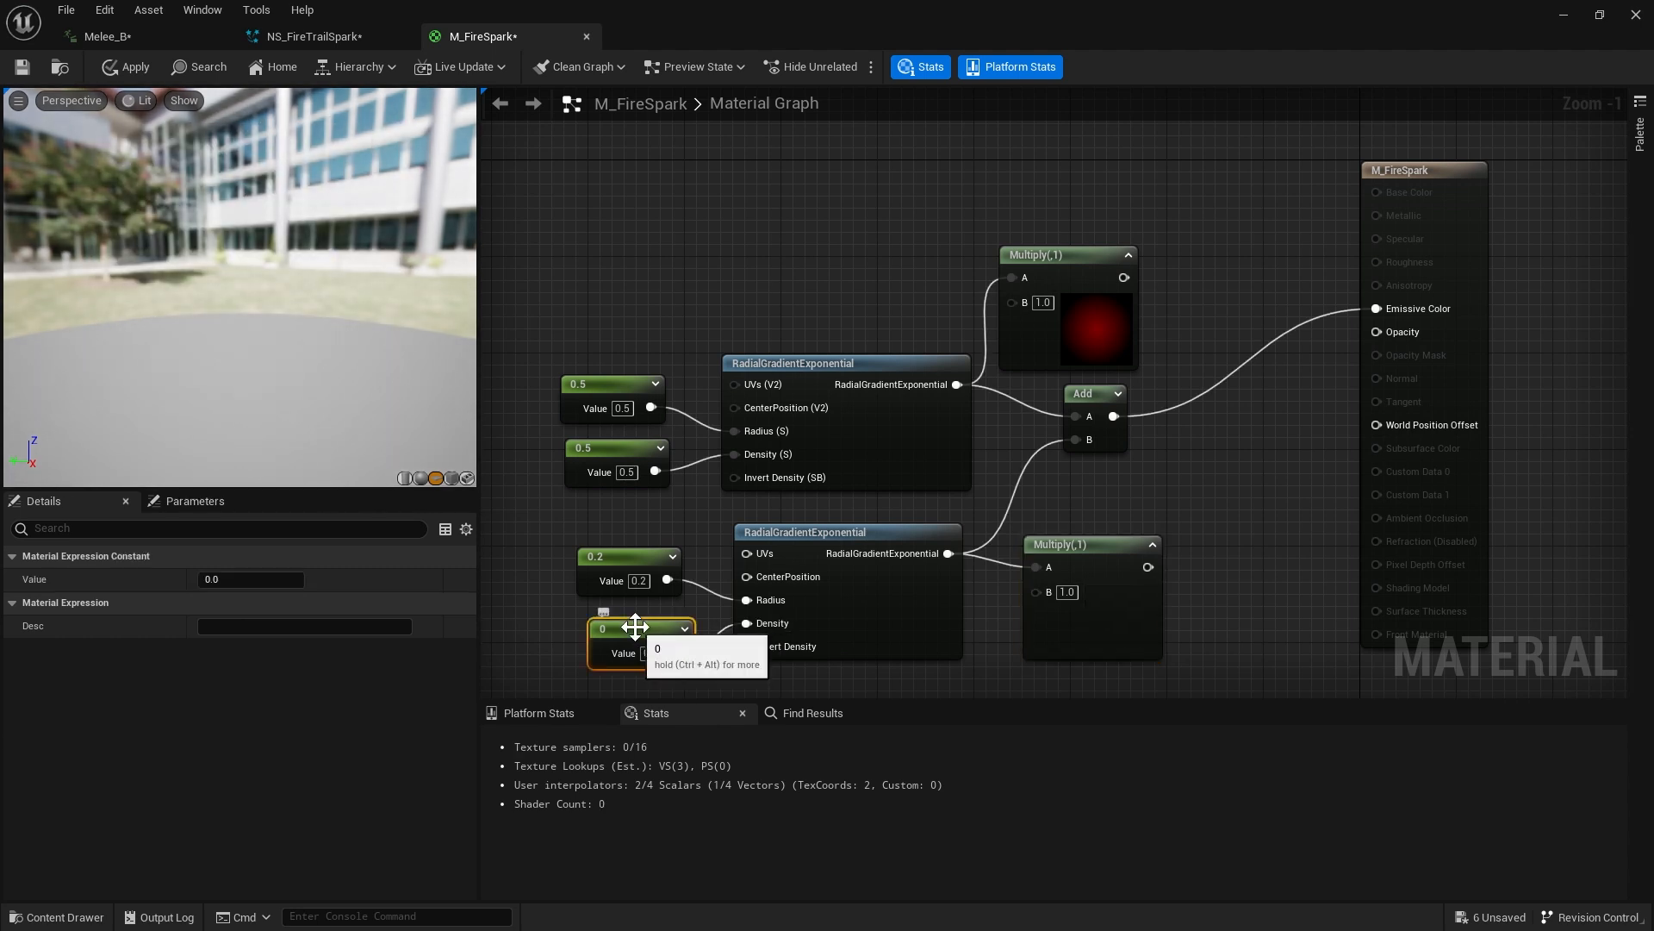
{"action": "left_click", "coordinate": [259, 579]}
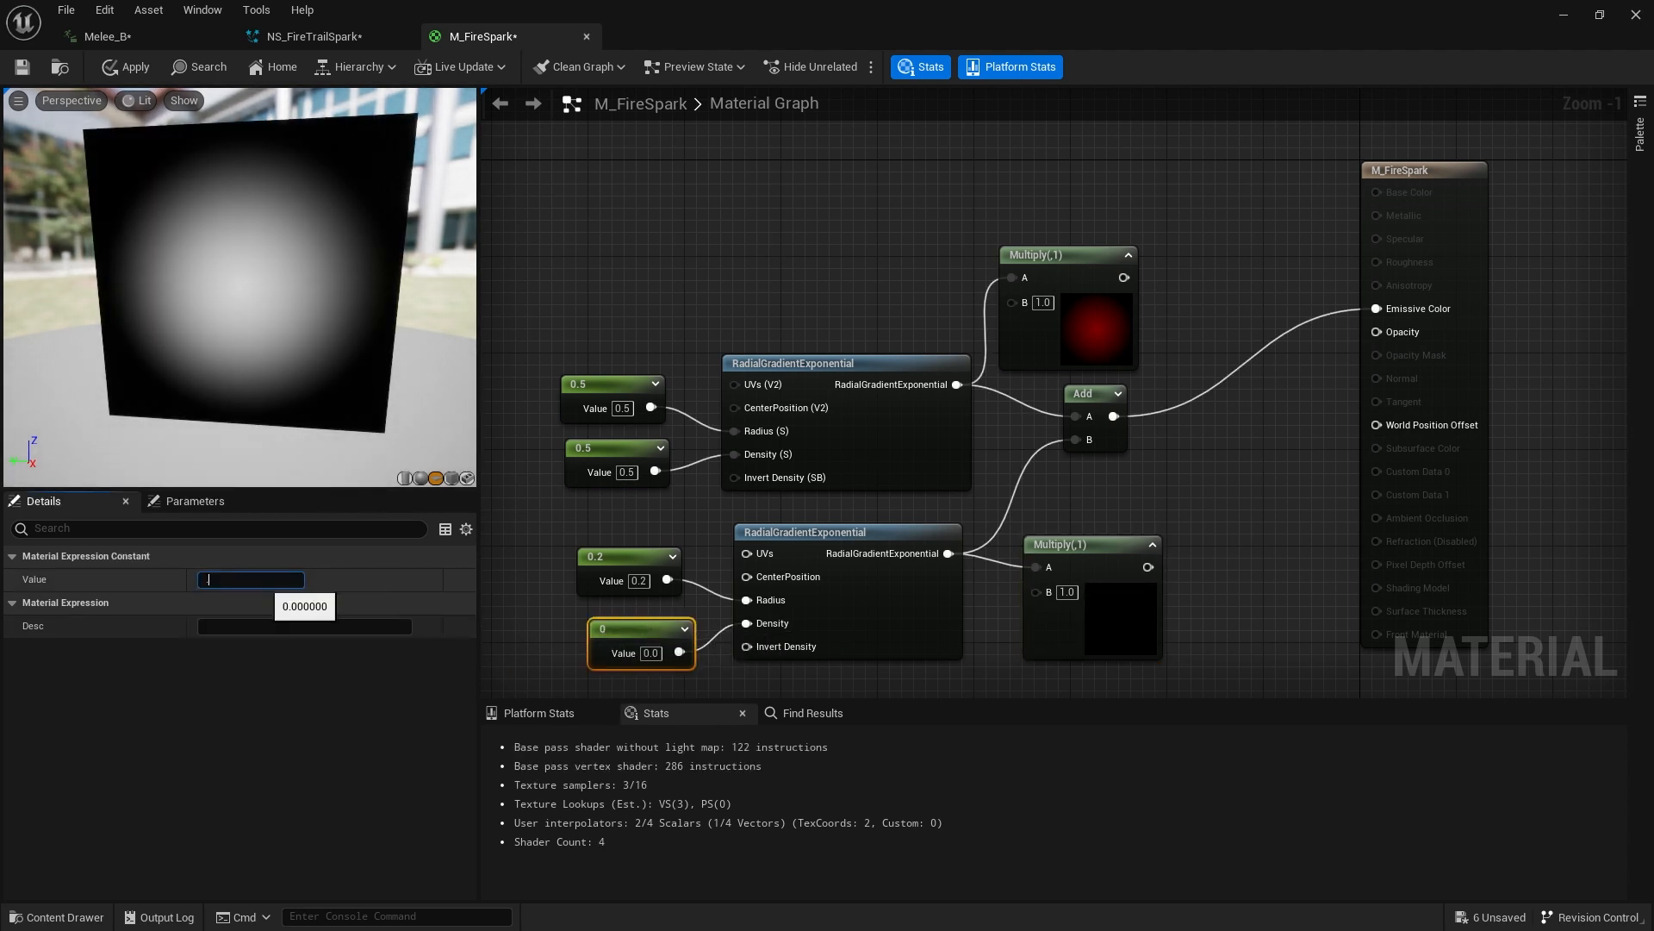
{"action": "type", "text": ".6"}
{"action": "key", "text": "Return"}
{"action": "scroll", "coordinate": [305, 319], "scroll_direction": "up", "scroll_amount": 5}
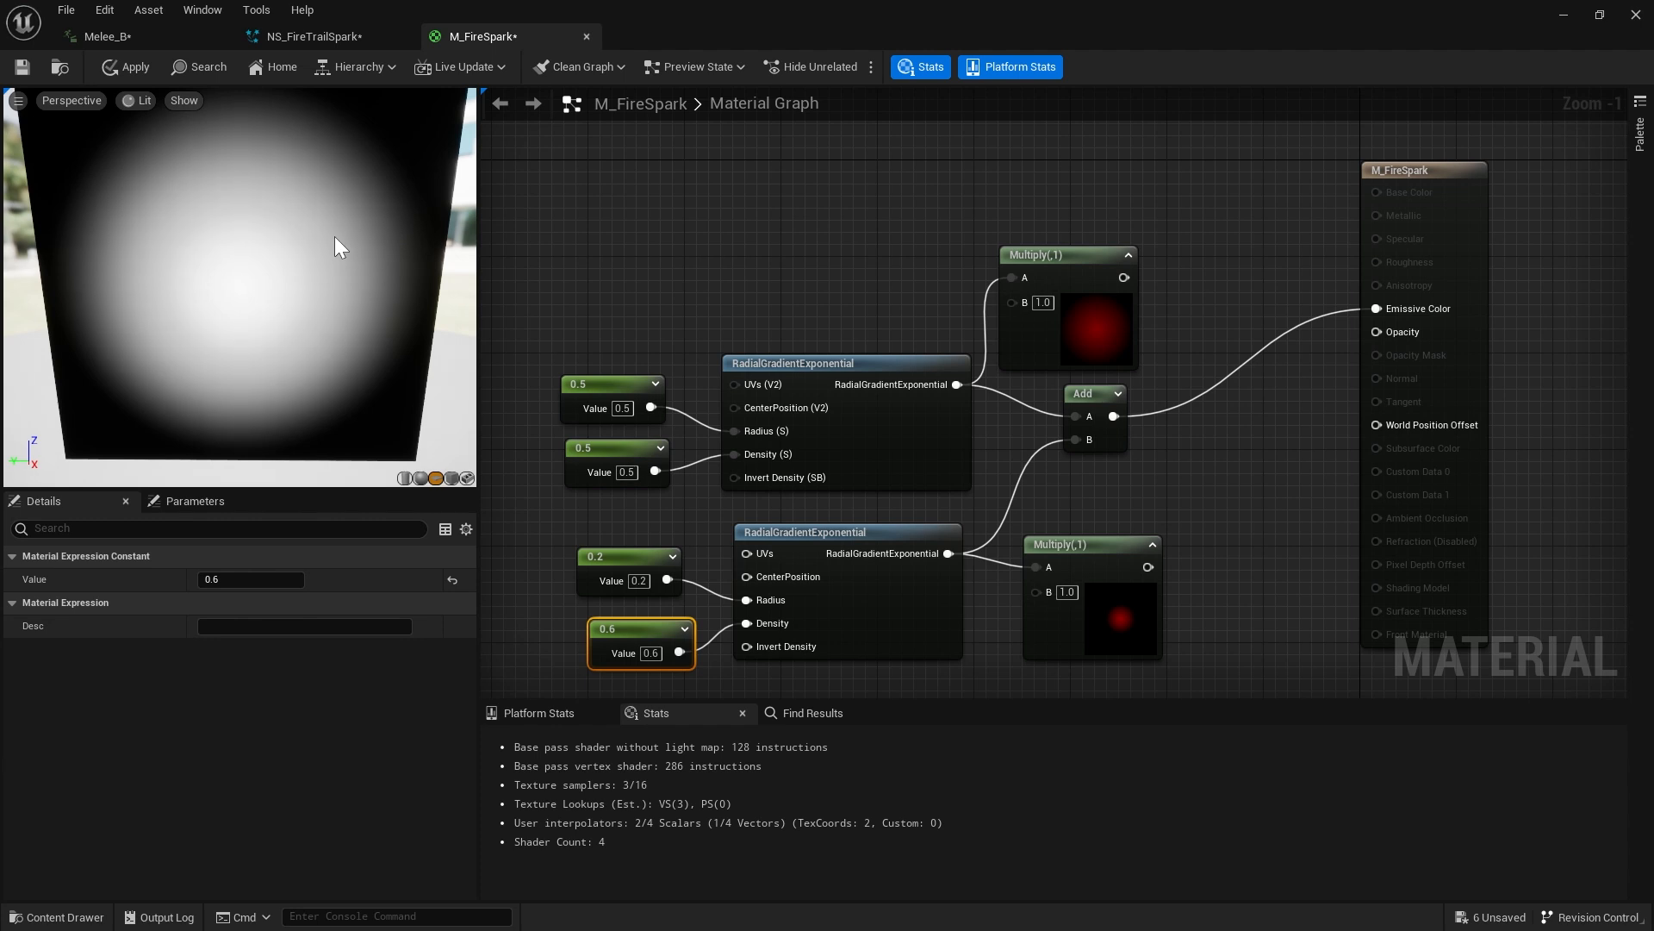
Delete both Multiply preview nodes from the M_FireSpark graph
{"action": "left_click", "coordinate": [288, 37]}
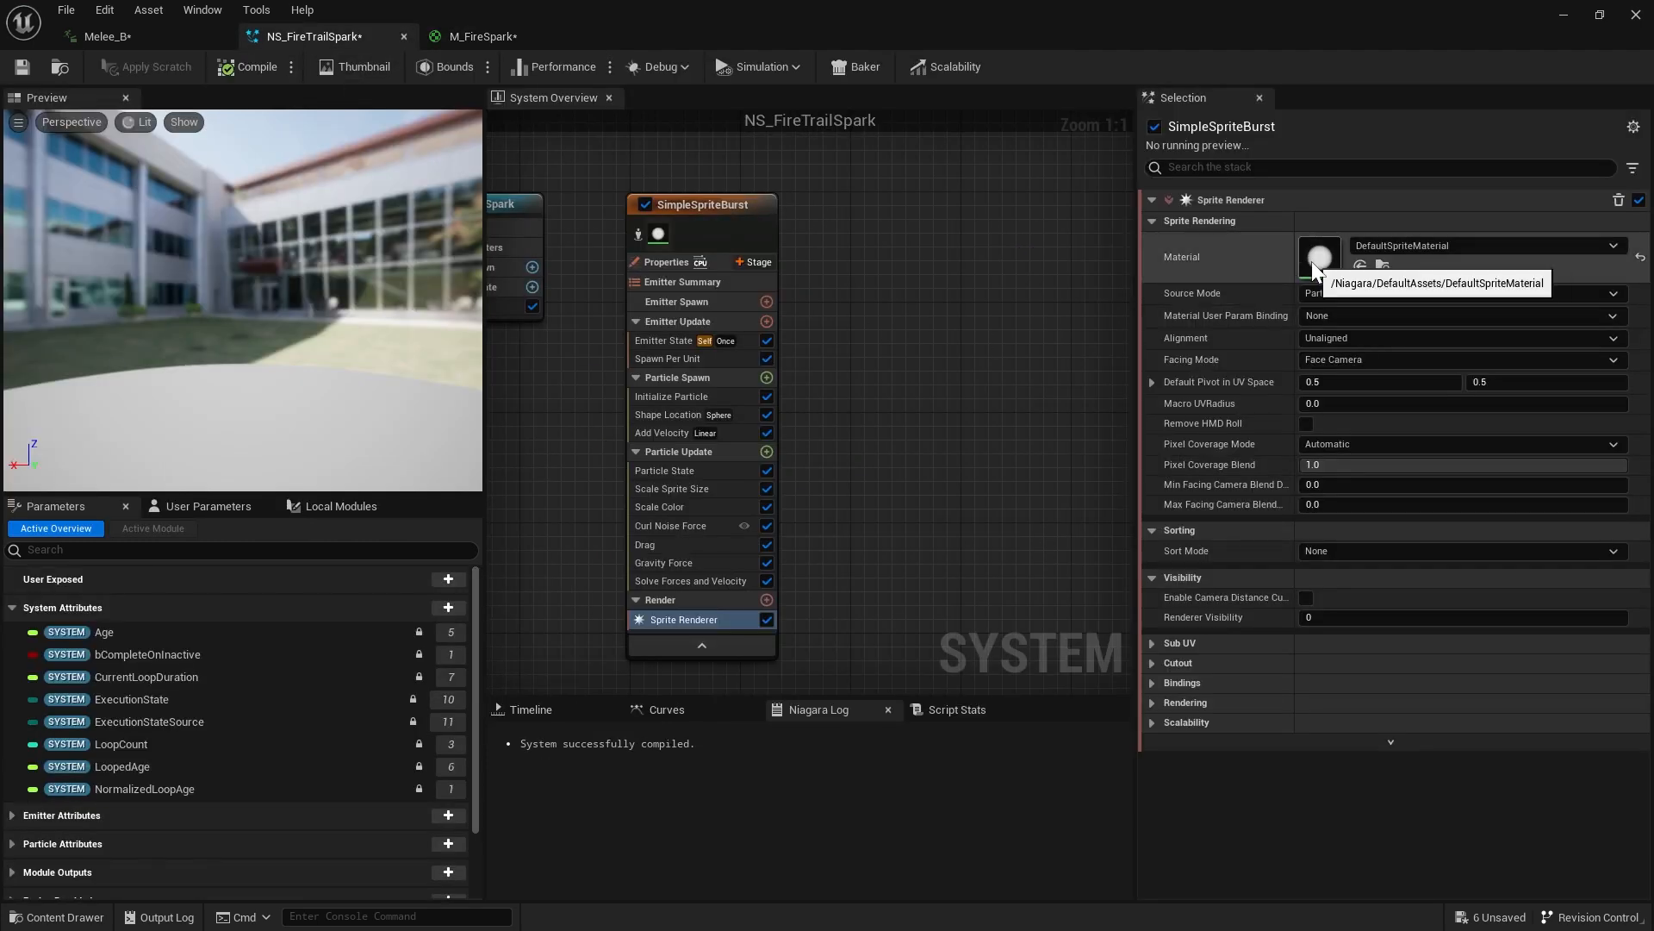
{"action": "left_click", "coordinate": [486, 35]}
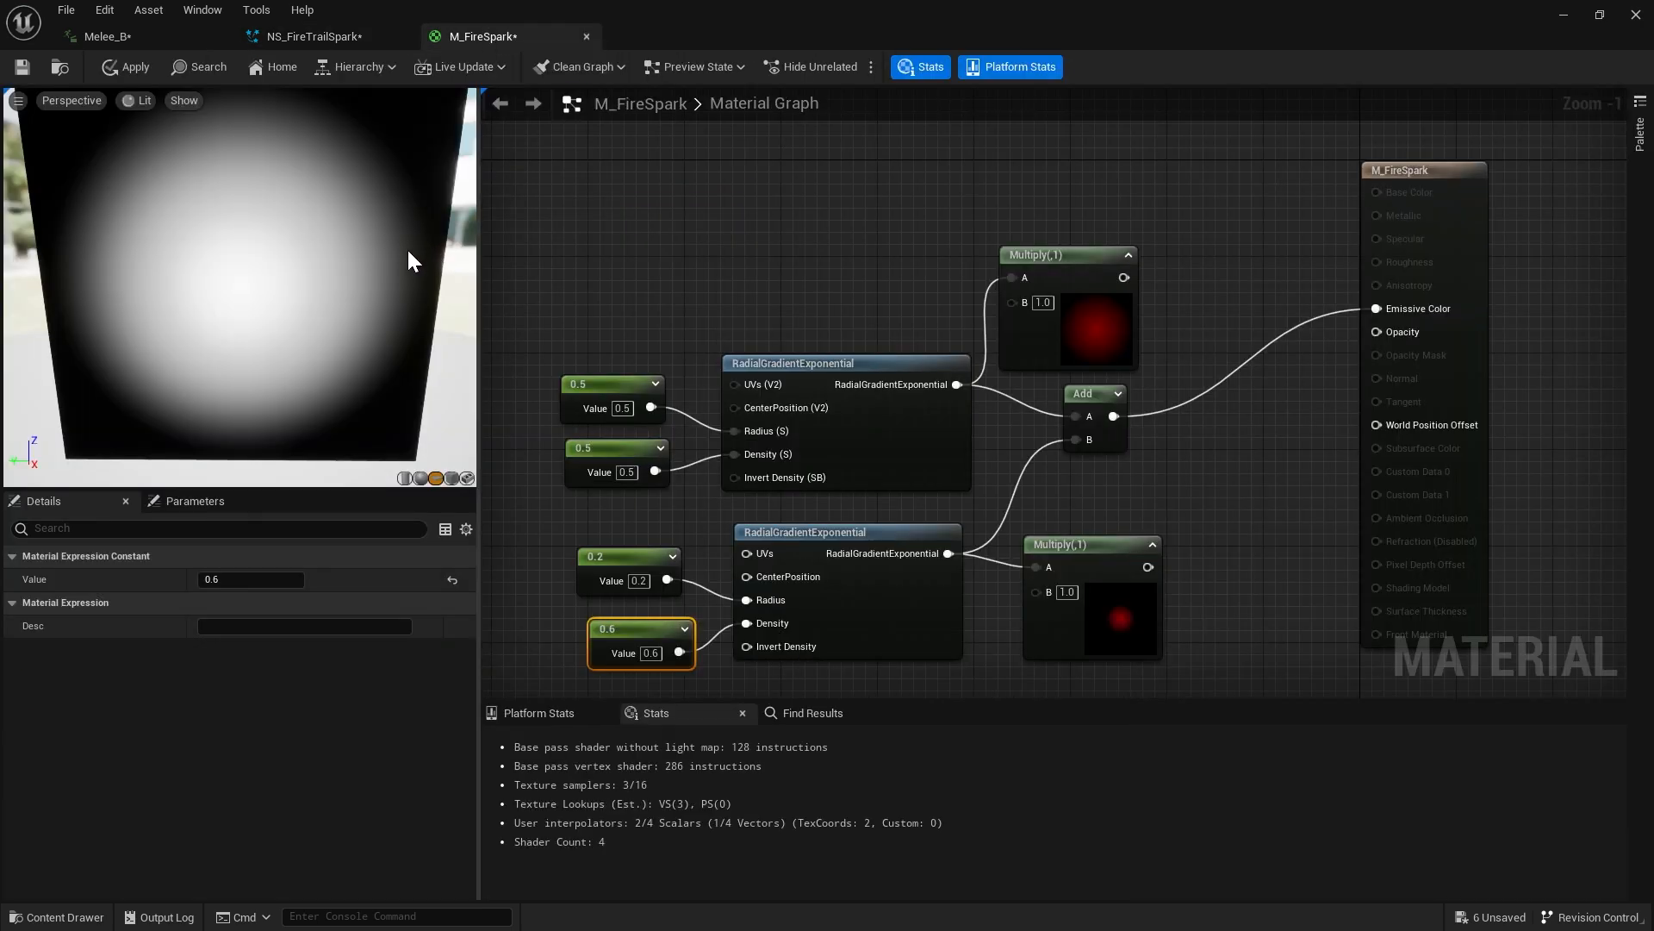
{"action": "left_click", "coordinate": [1093, 256]}
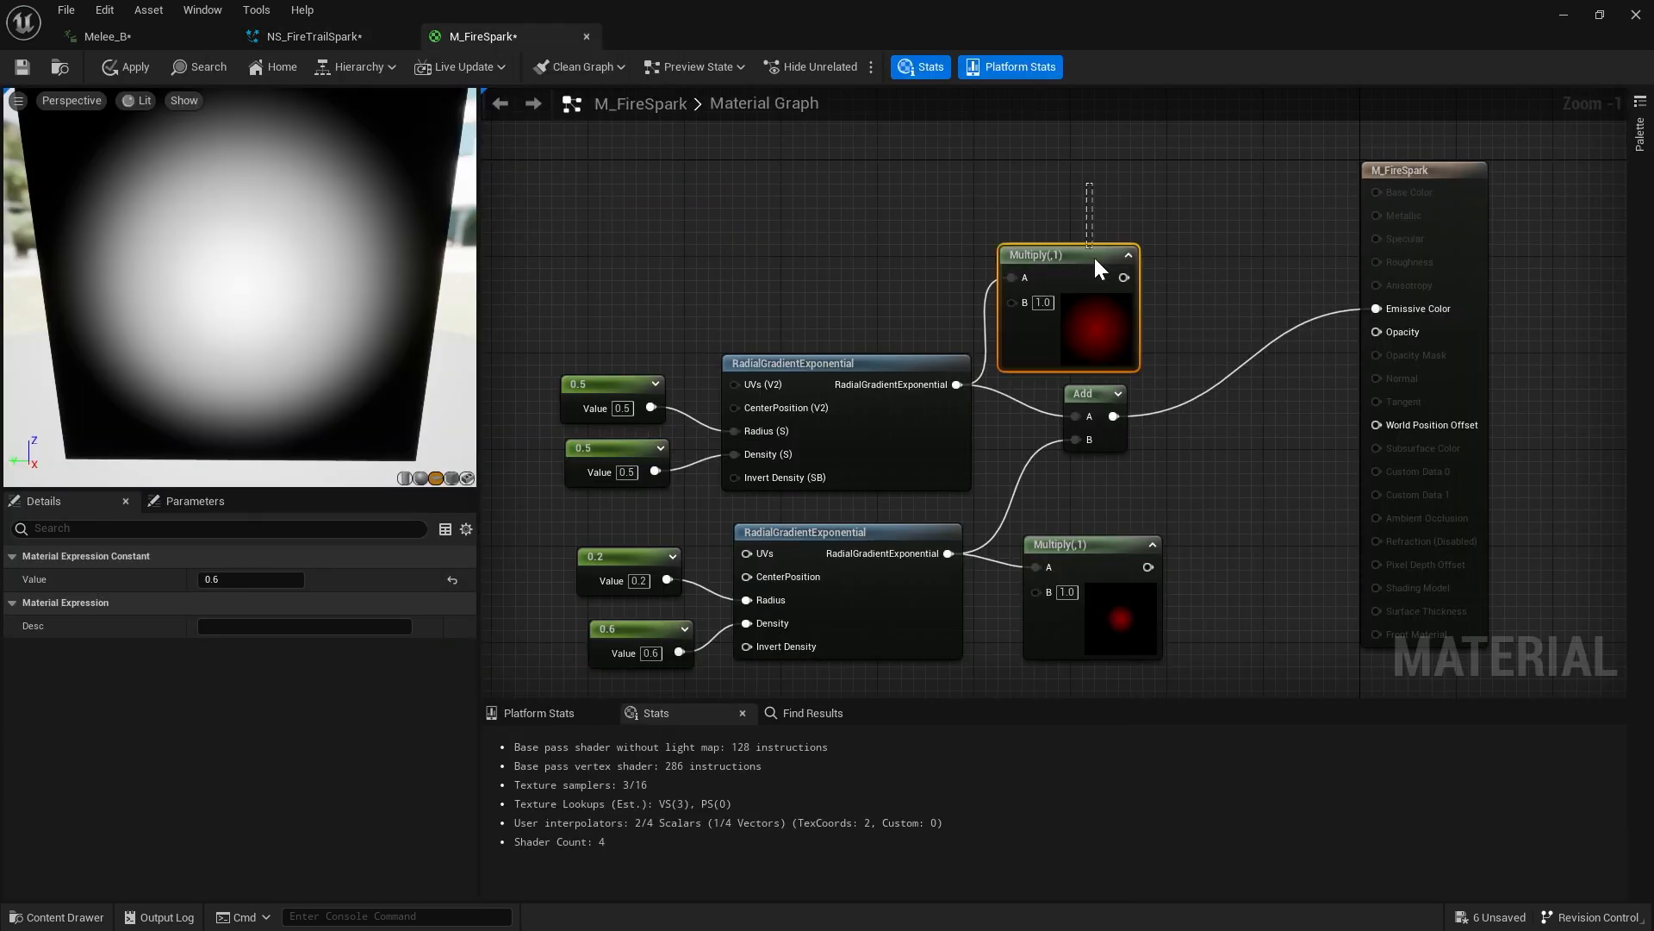
{"action": "key", "text": "Delete"}
{"action": "left_click", "coordinate": [1127, 622]}
{"action": "key", "text": "Delete"}
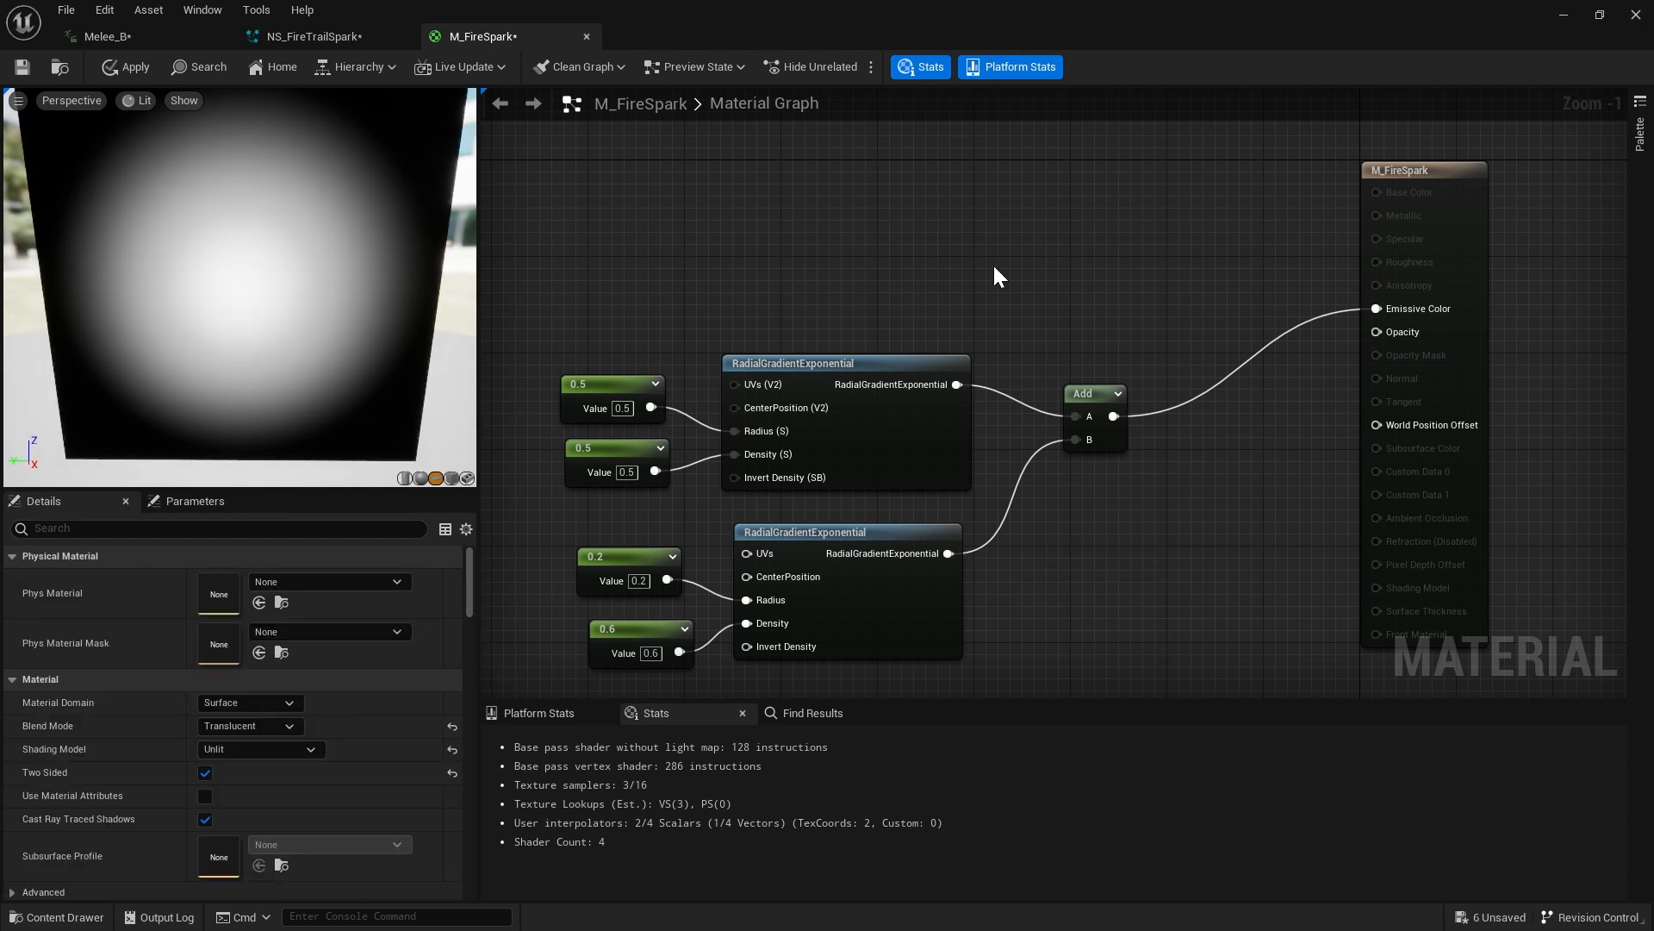
Add a CurveAtlasRowParameter node above the radial gradients, set its Atlas to CA_MainColor, and open that atlas
{"action": "scroll", "coordinate": [952, 271], "scroll_direction": "down", "scroll_amount": 1}
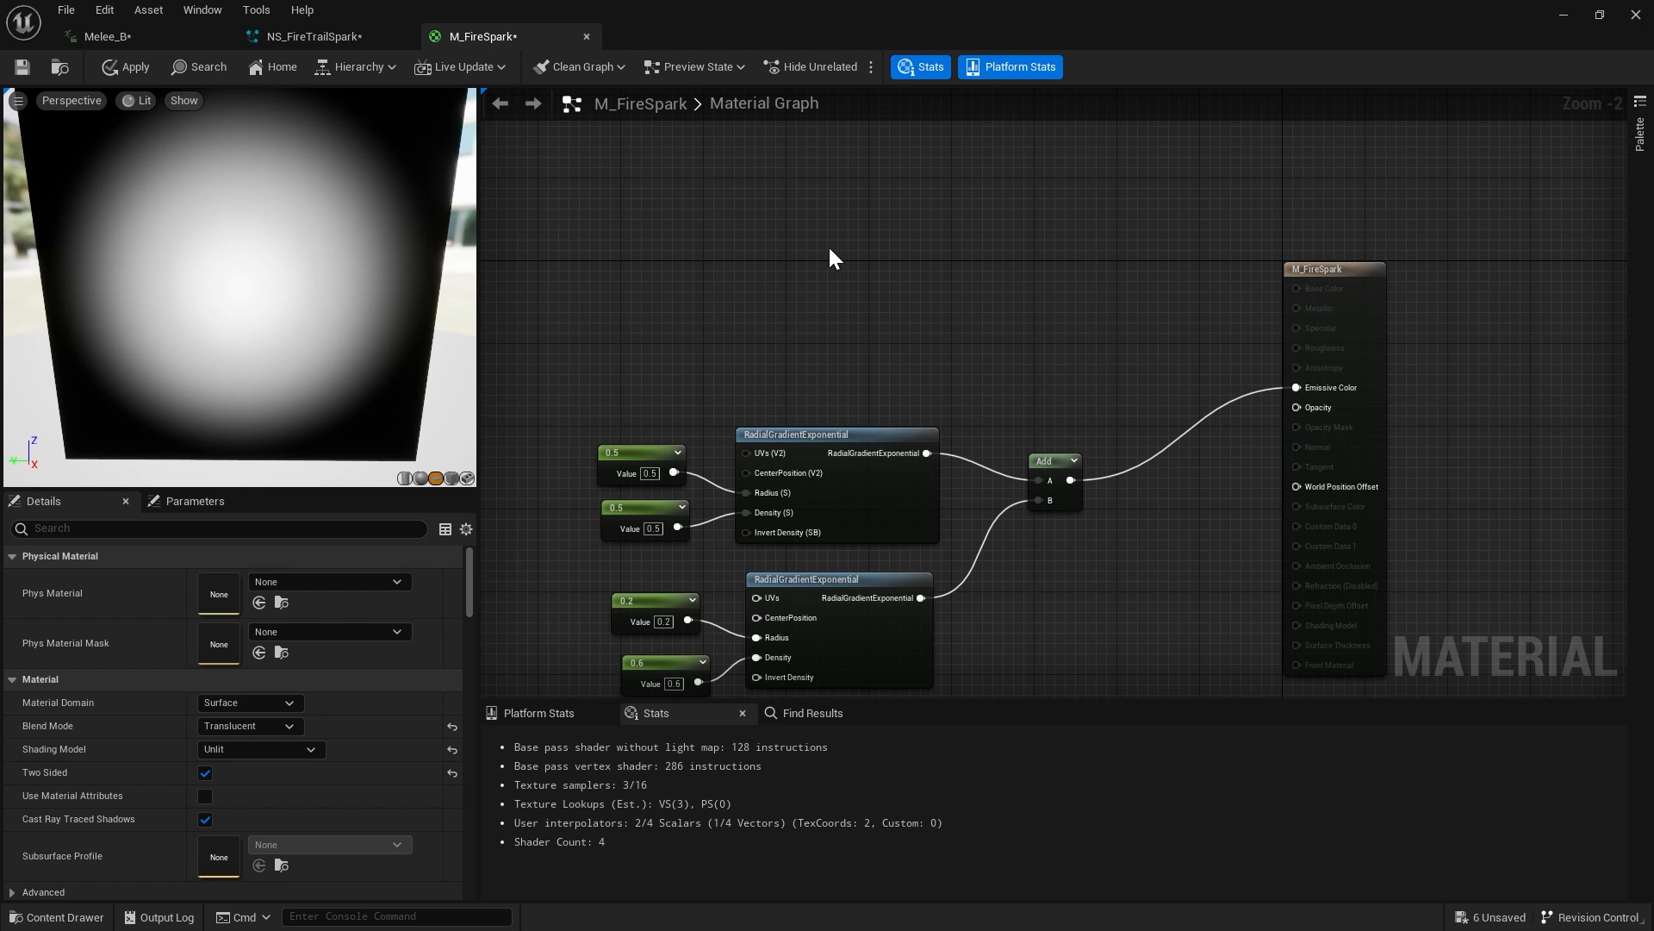
{"action": "right_click", "coordinate": [838, 225]}
{"action": "type", "text": "curve"}
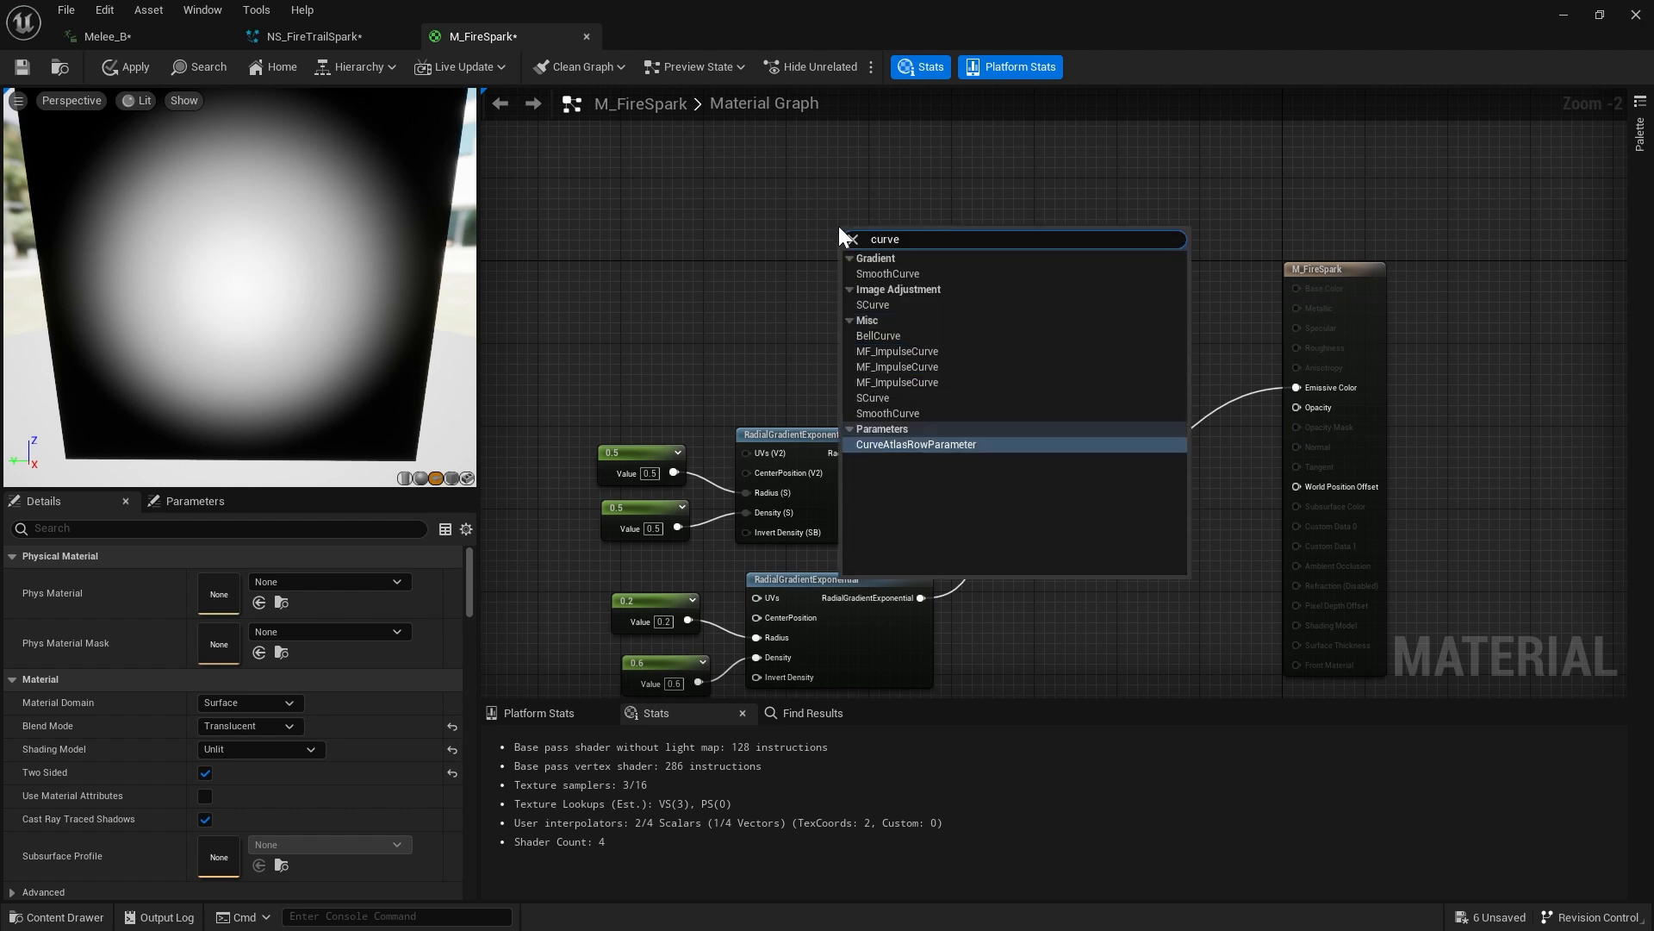
{"action": "left_click", "coordinate": [948, 445]}
{"action": "left_click_drag", "start_coordinate": [896, 327], "coordinate": [944, 312]}
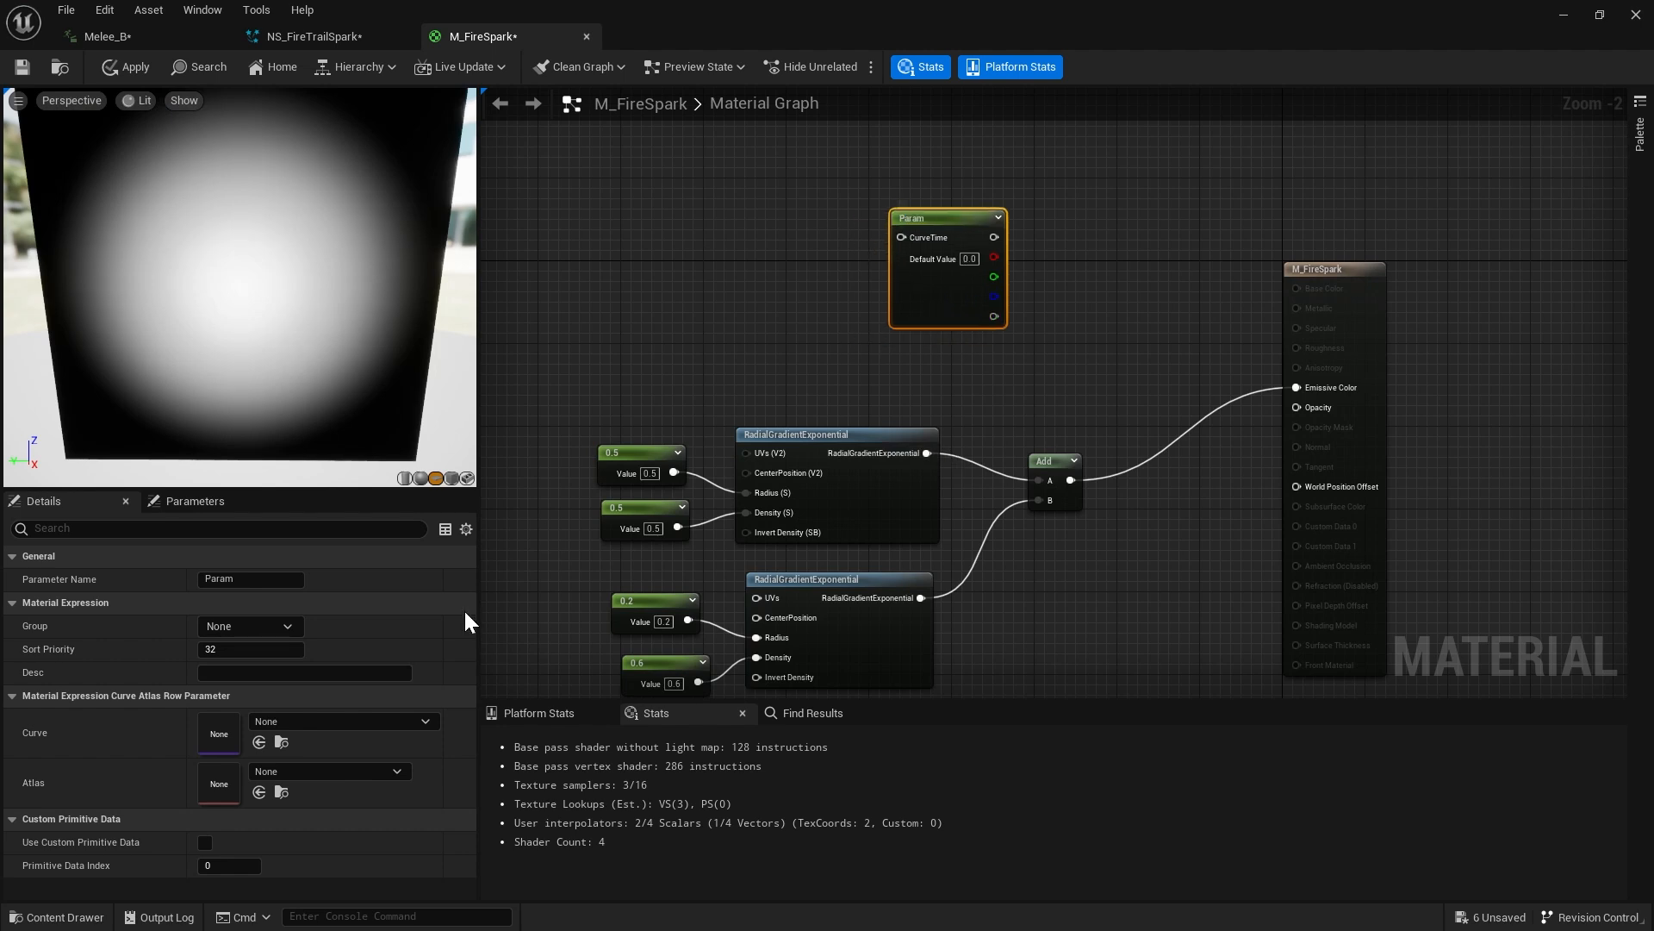
{"action": "left_click", "coordinate": [349, 772]}
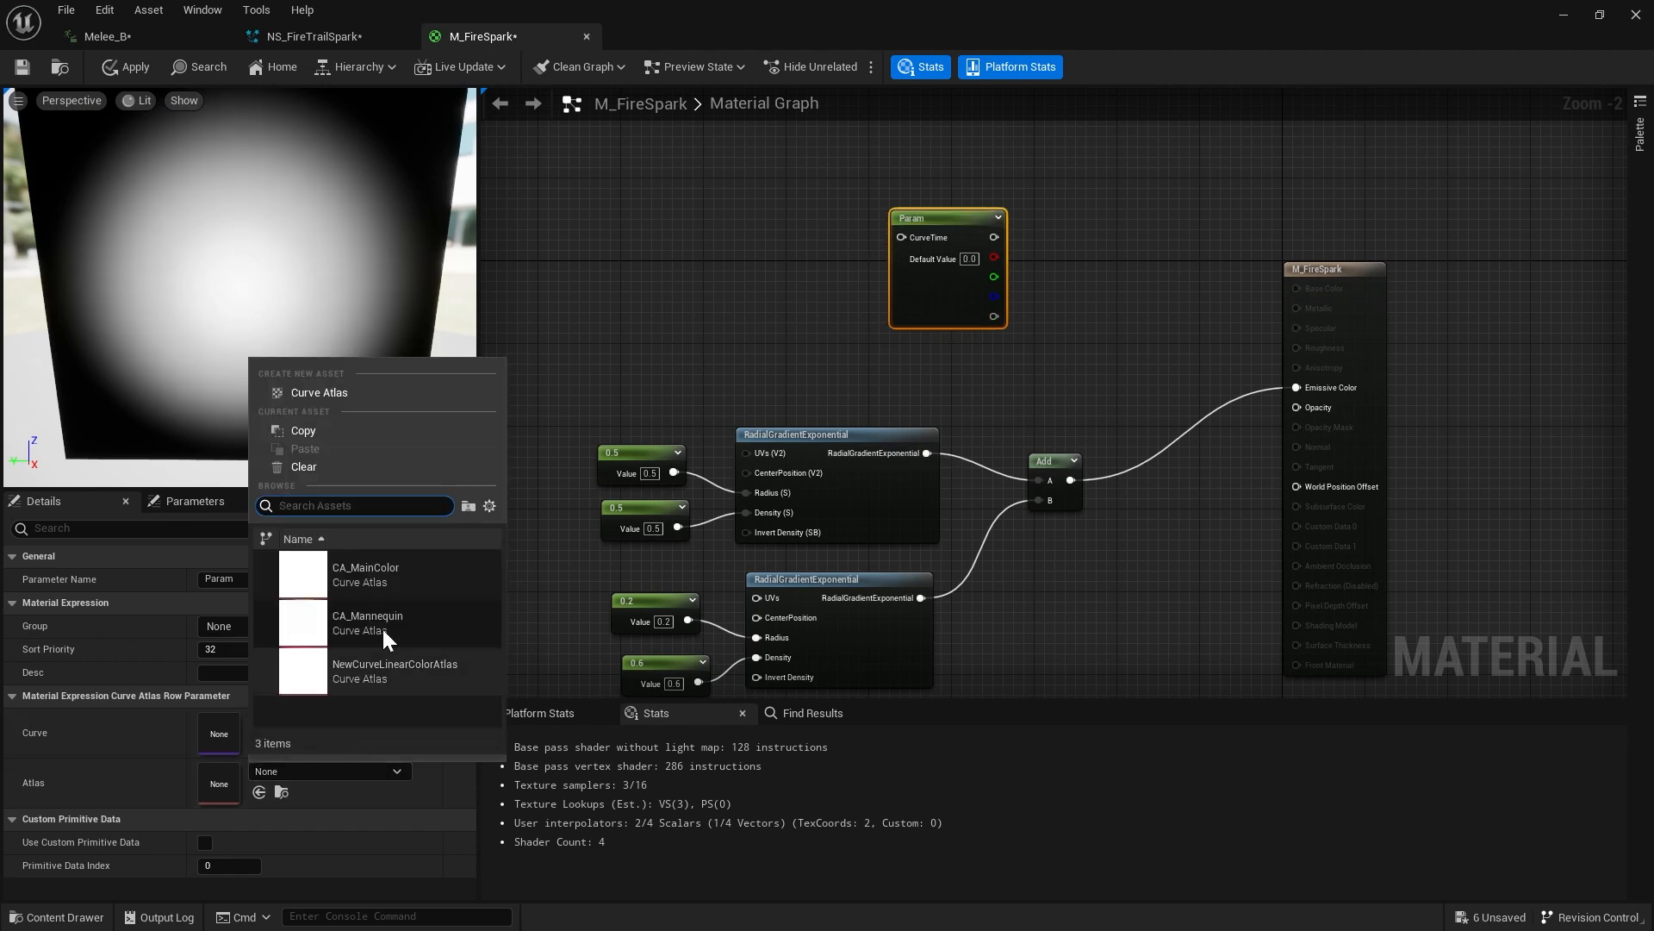
{"action": "left_click", "coordinate": [385, 567]}
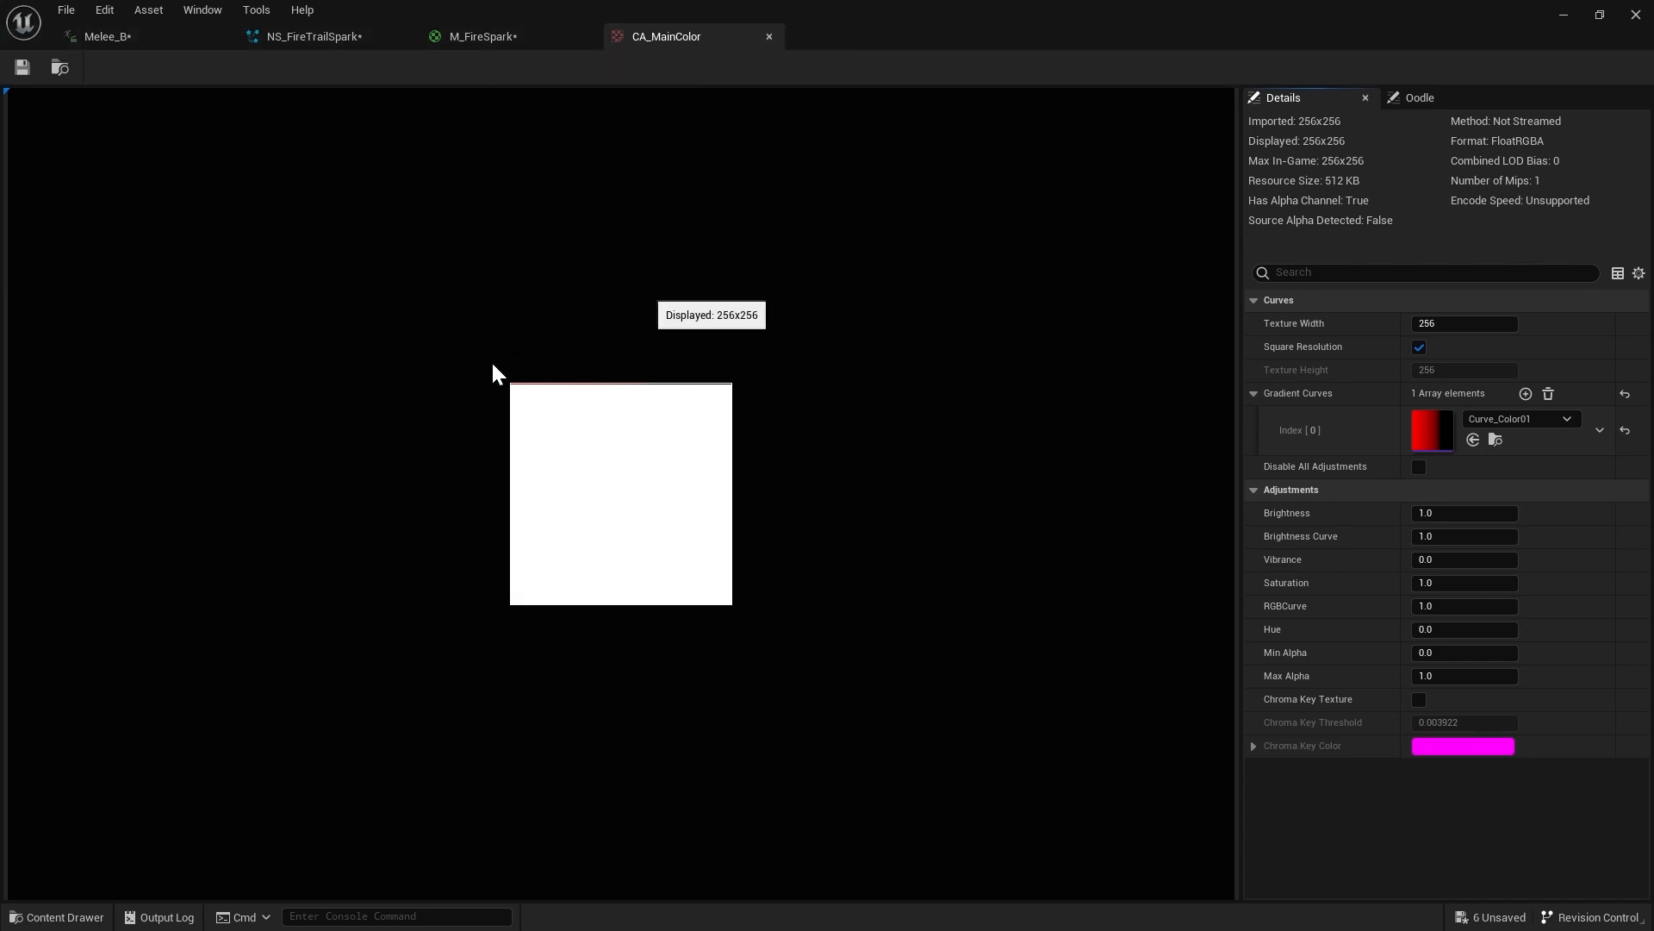
Locate the CA_MainColor atlas in the project content and duplicate Curve_Color01 as Curve_Color02
{"action": "key", "text": "ctrl+space"}
{"action": "key", "text": "ctrl+space"}
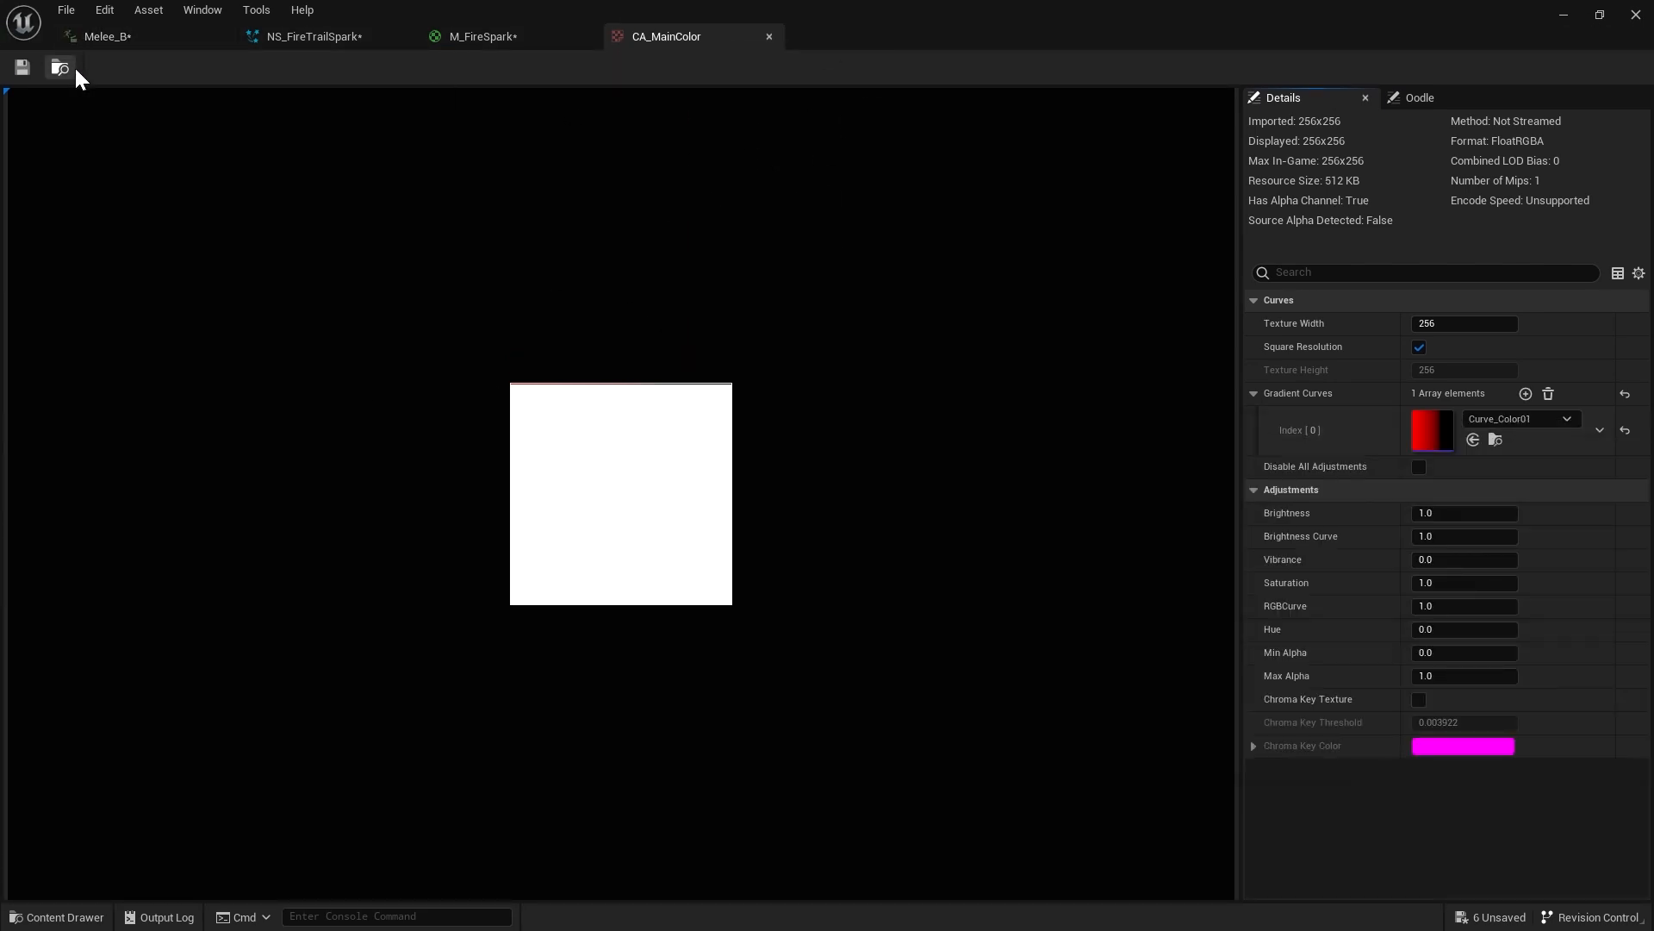
{"action": "left_click", "coordinate": [61, 72]}
{"action": "left_click", "coordinate": [720, 577]}
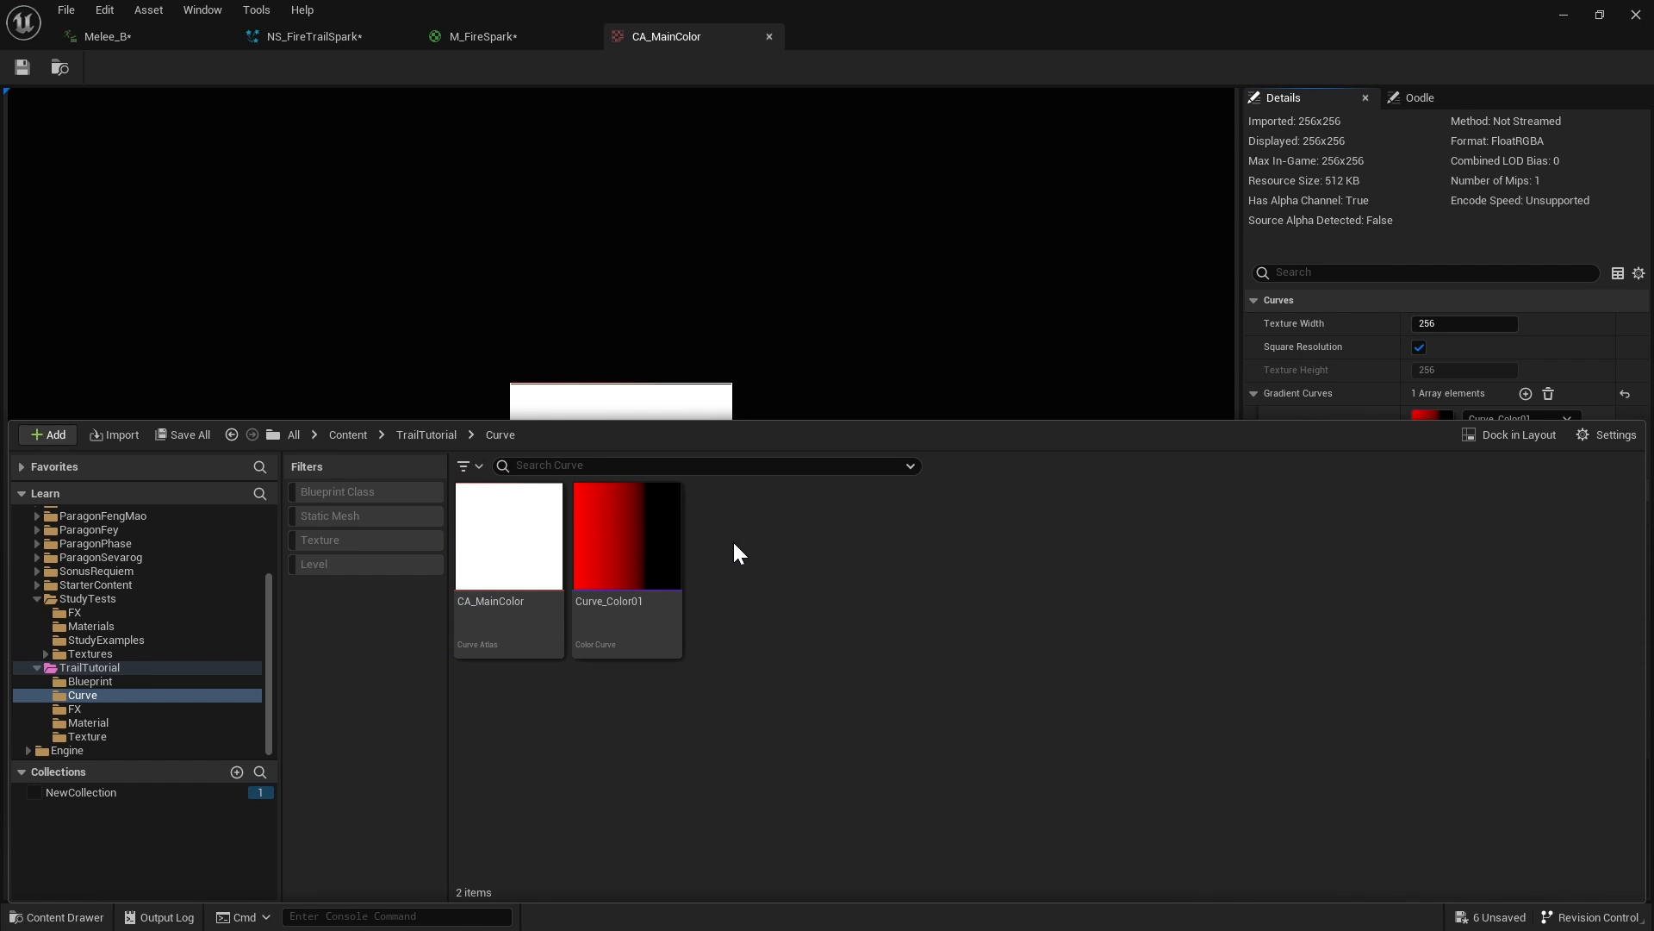
{"action": "left_click", "coordinate": [635, 546]}
{"action": "right_click", "coordinate": [635, 546]}
{"action": "left_click", "coordinate": [699, 599]}
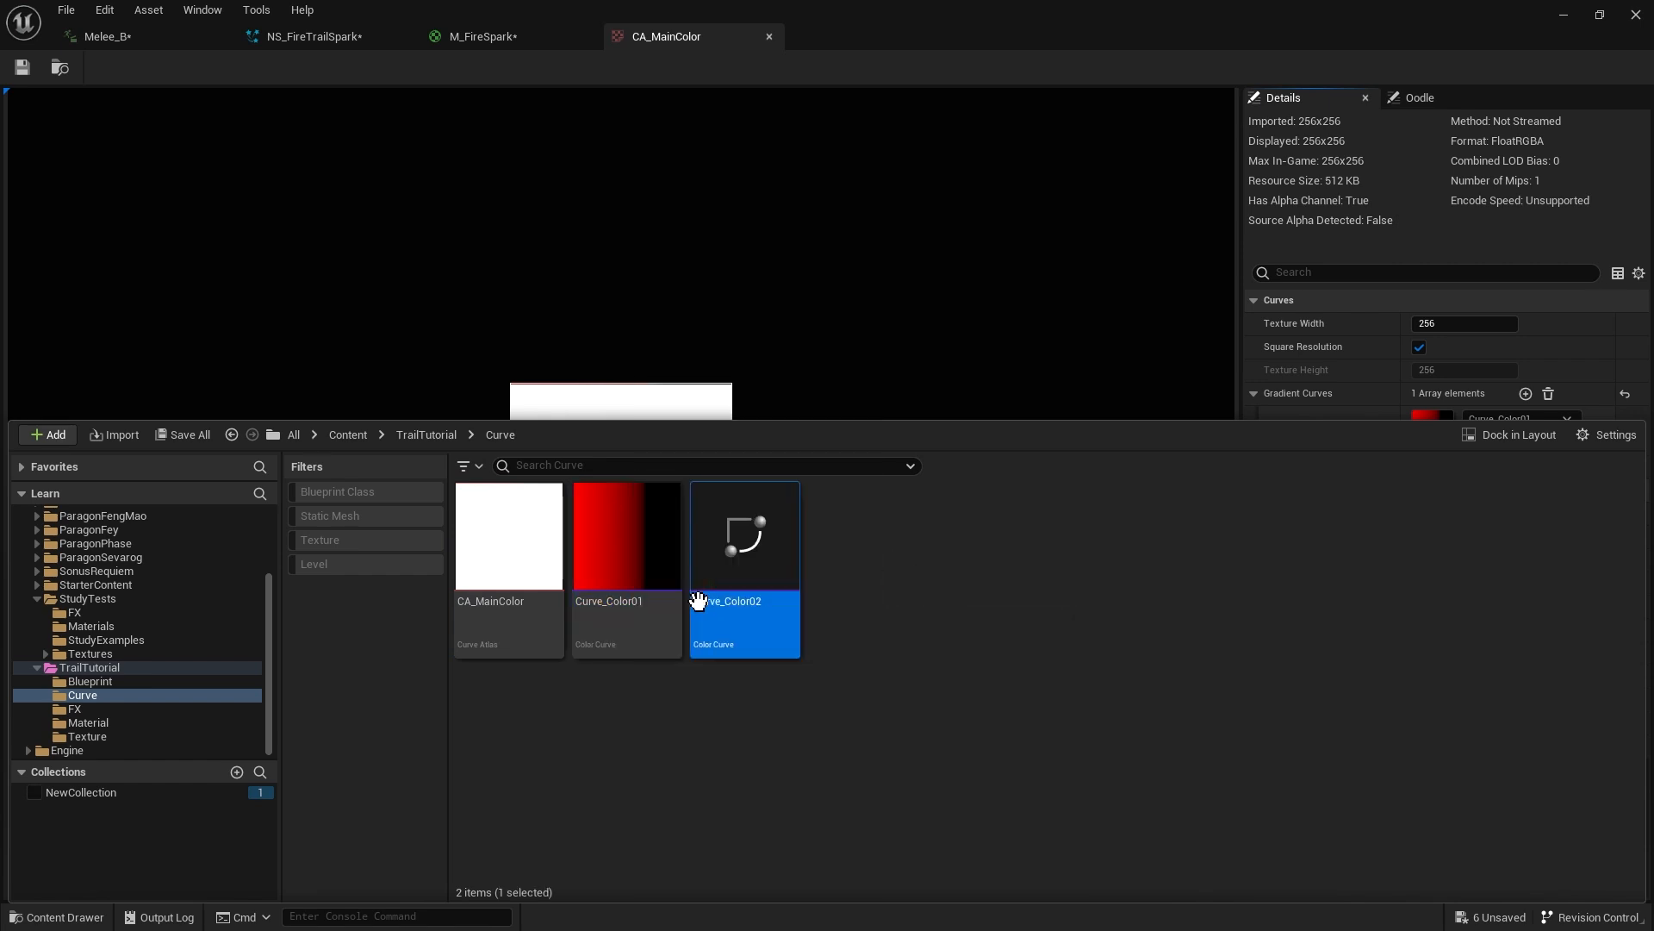
{"action": "left_click", "coordinate": [764, 568]}
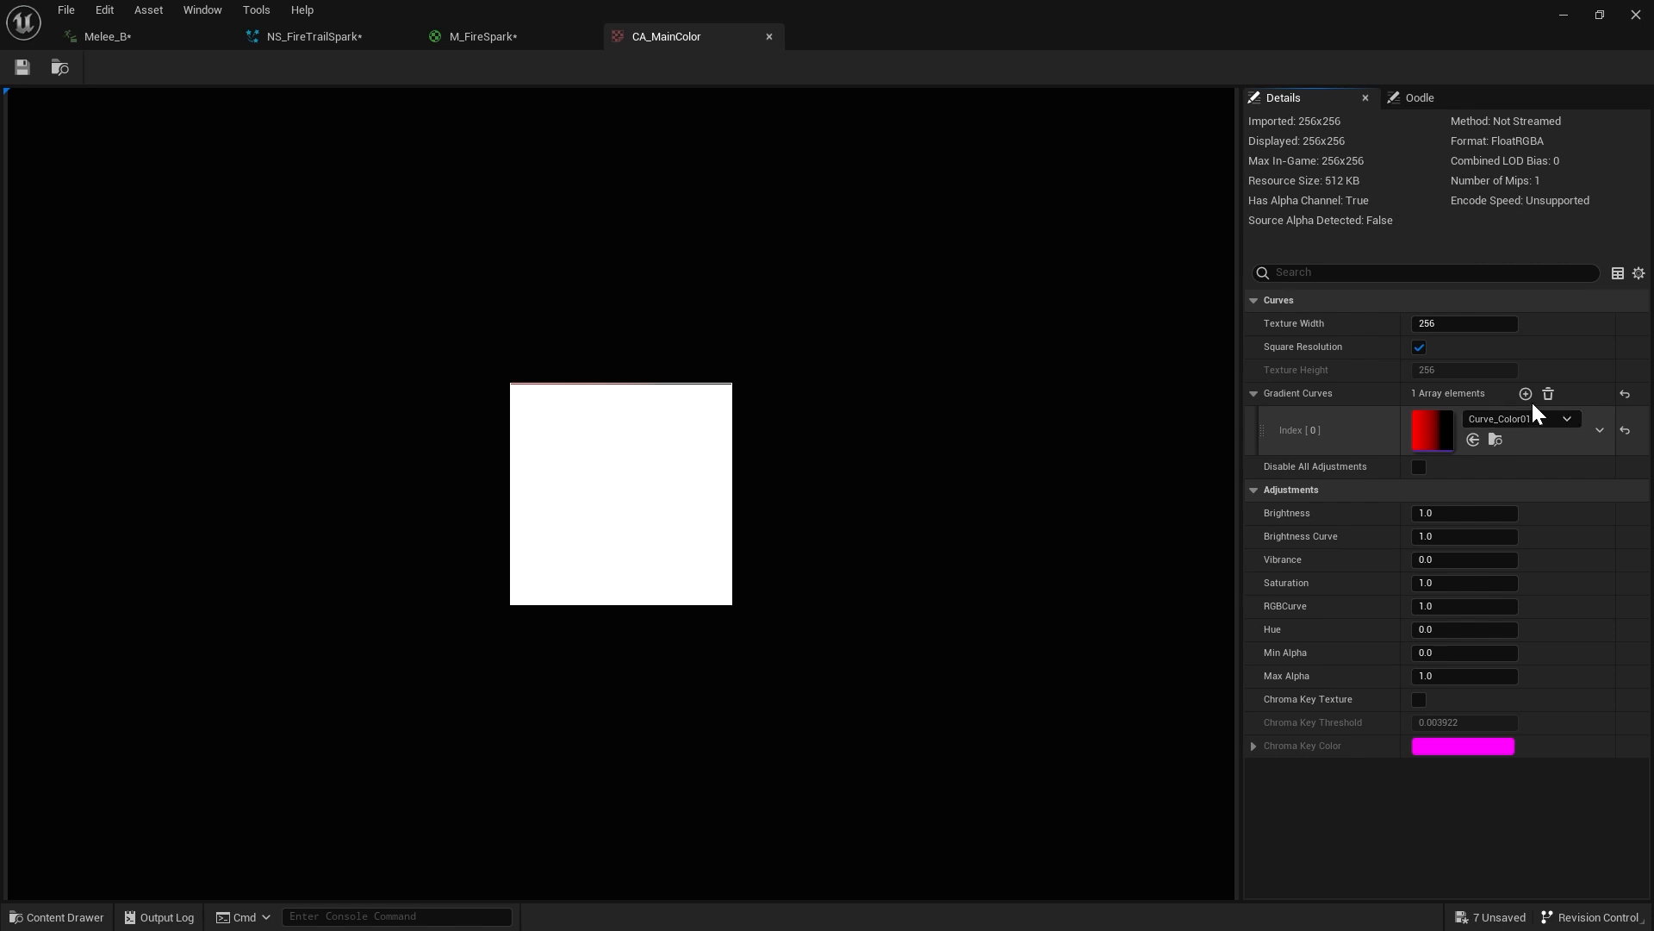
Add Curve_Color02 as a second gradient curve in the CA_MainColor atlas and save the atlas
{"action": "left_click", "coordinate": [1525, 393]}
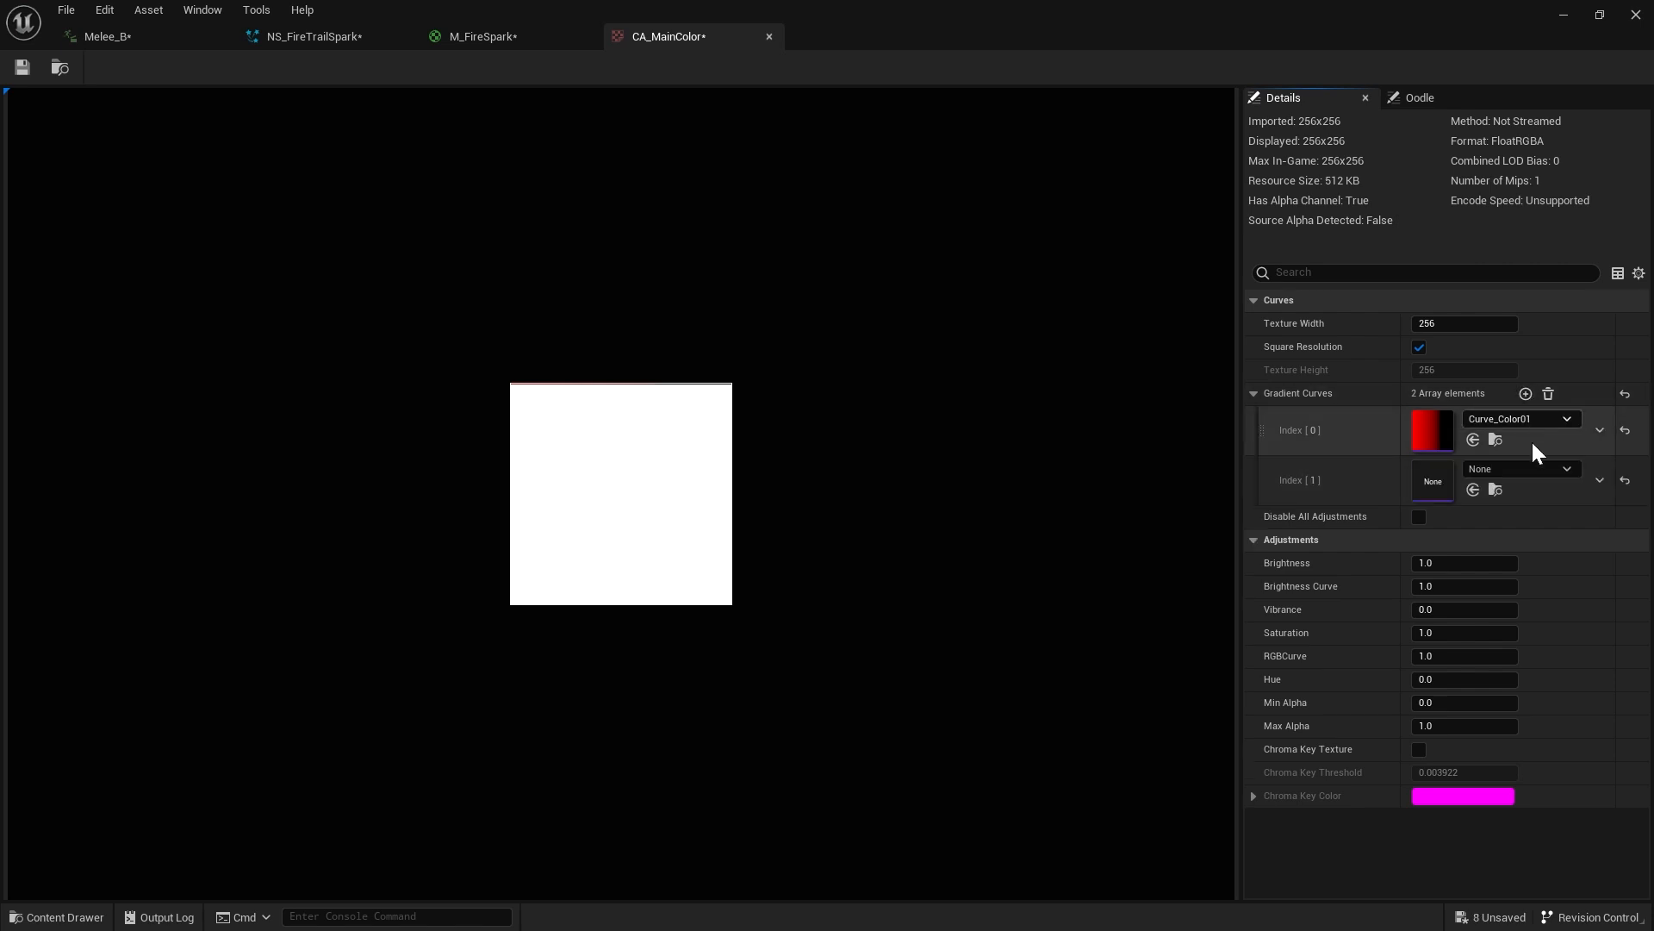
{"action": "left_click", "coordinate": [1527, 474]}
{"action": "type", "text": "curv"}
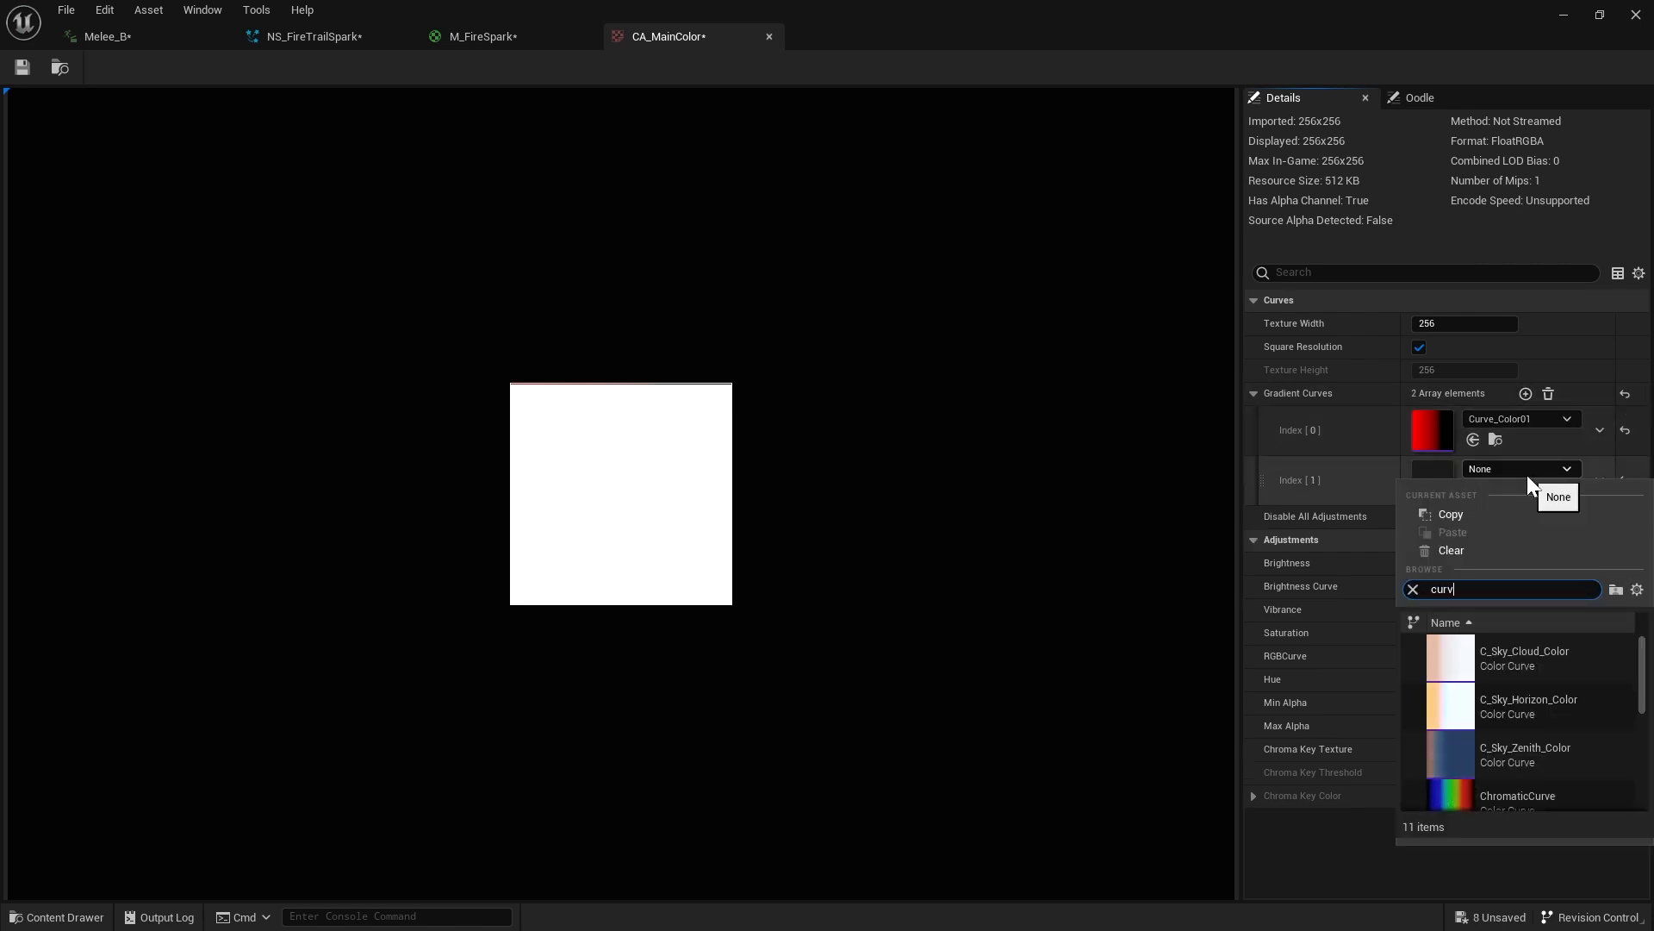
{"action": "type", "text": "e_c"}
{"action": "type", "text": "02"}
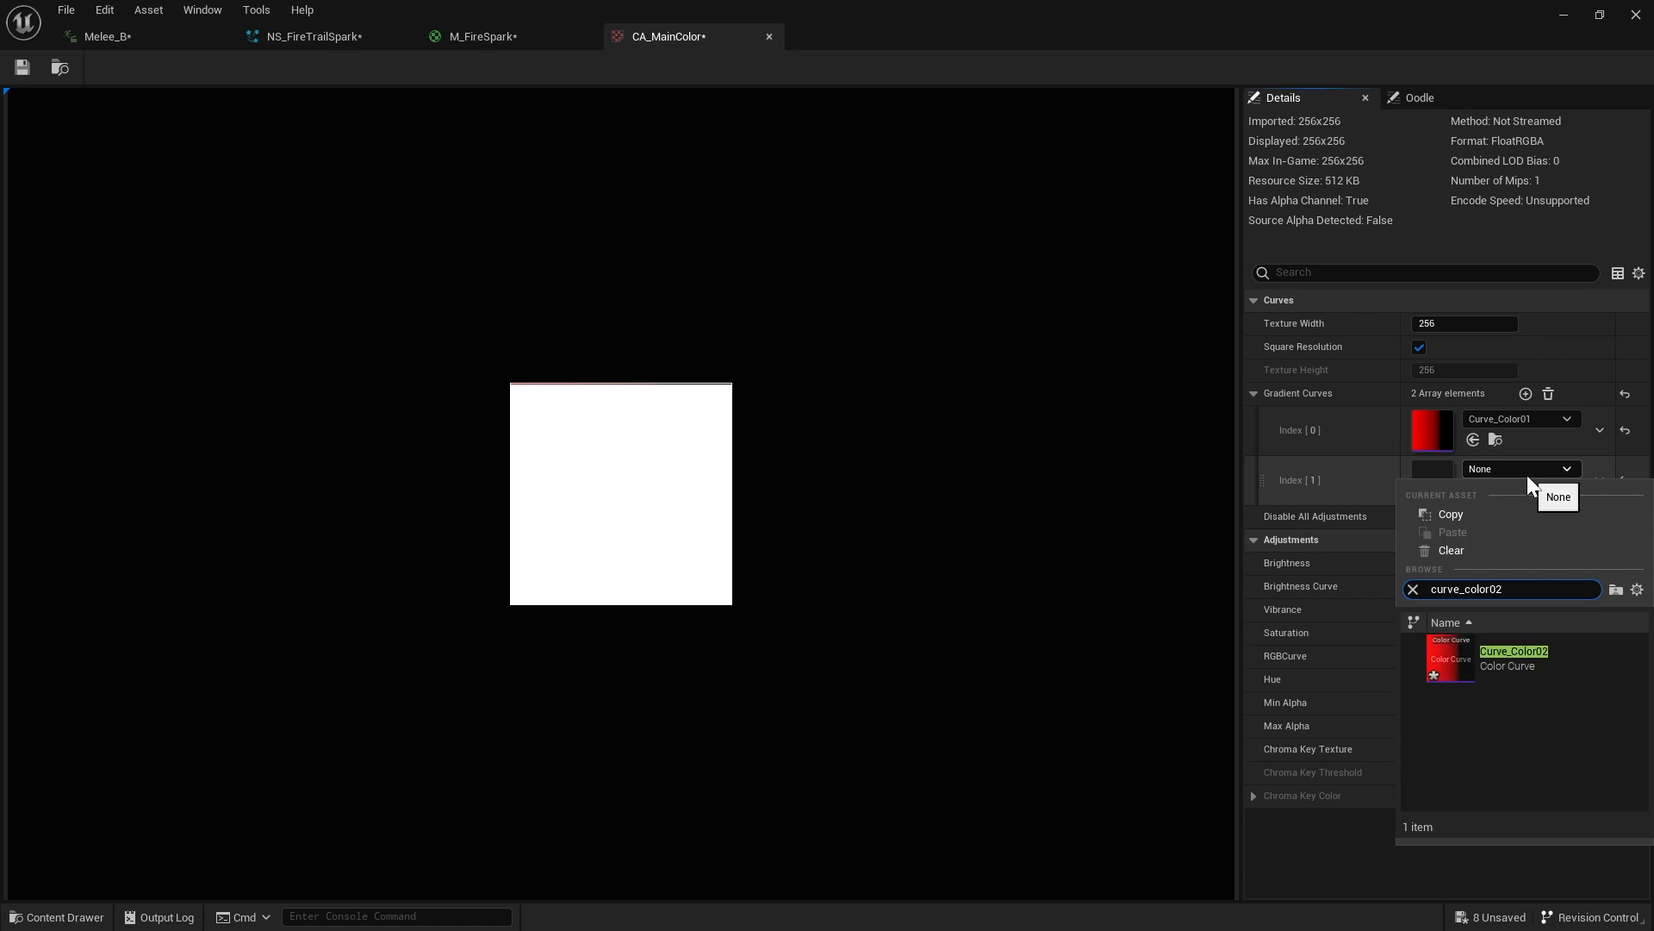
{"action": "left_click", "coordinate": [1561, 670]}
{"action": "left_click", "coordinate": [22, 67]}
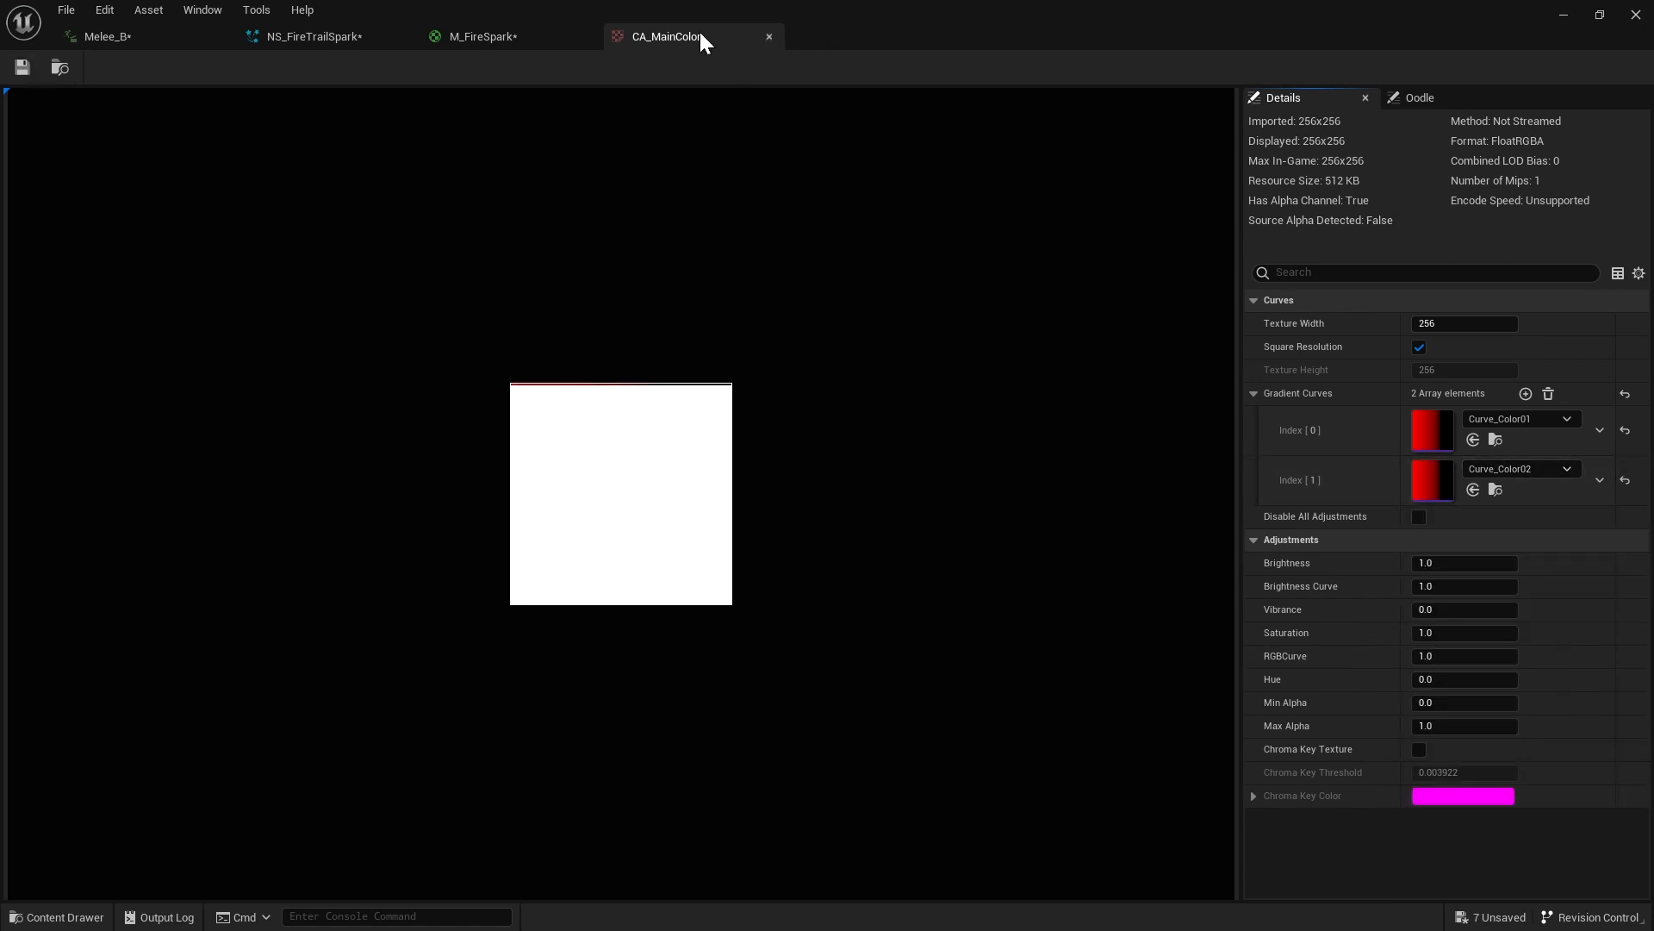
Close the atlas, set the curve atlas parameter's Curve to Curve_Color02, and open that curve for editing
{"action": "middle_click", "coordinate": [700, 35]}
{"action": "left_click", "coordinate": [339, 717]}
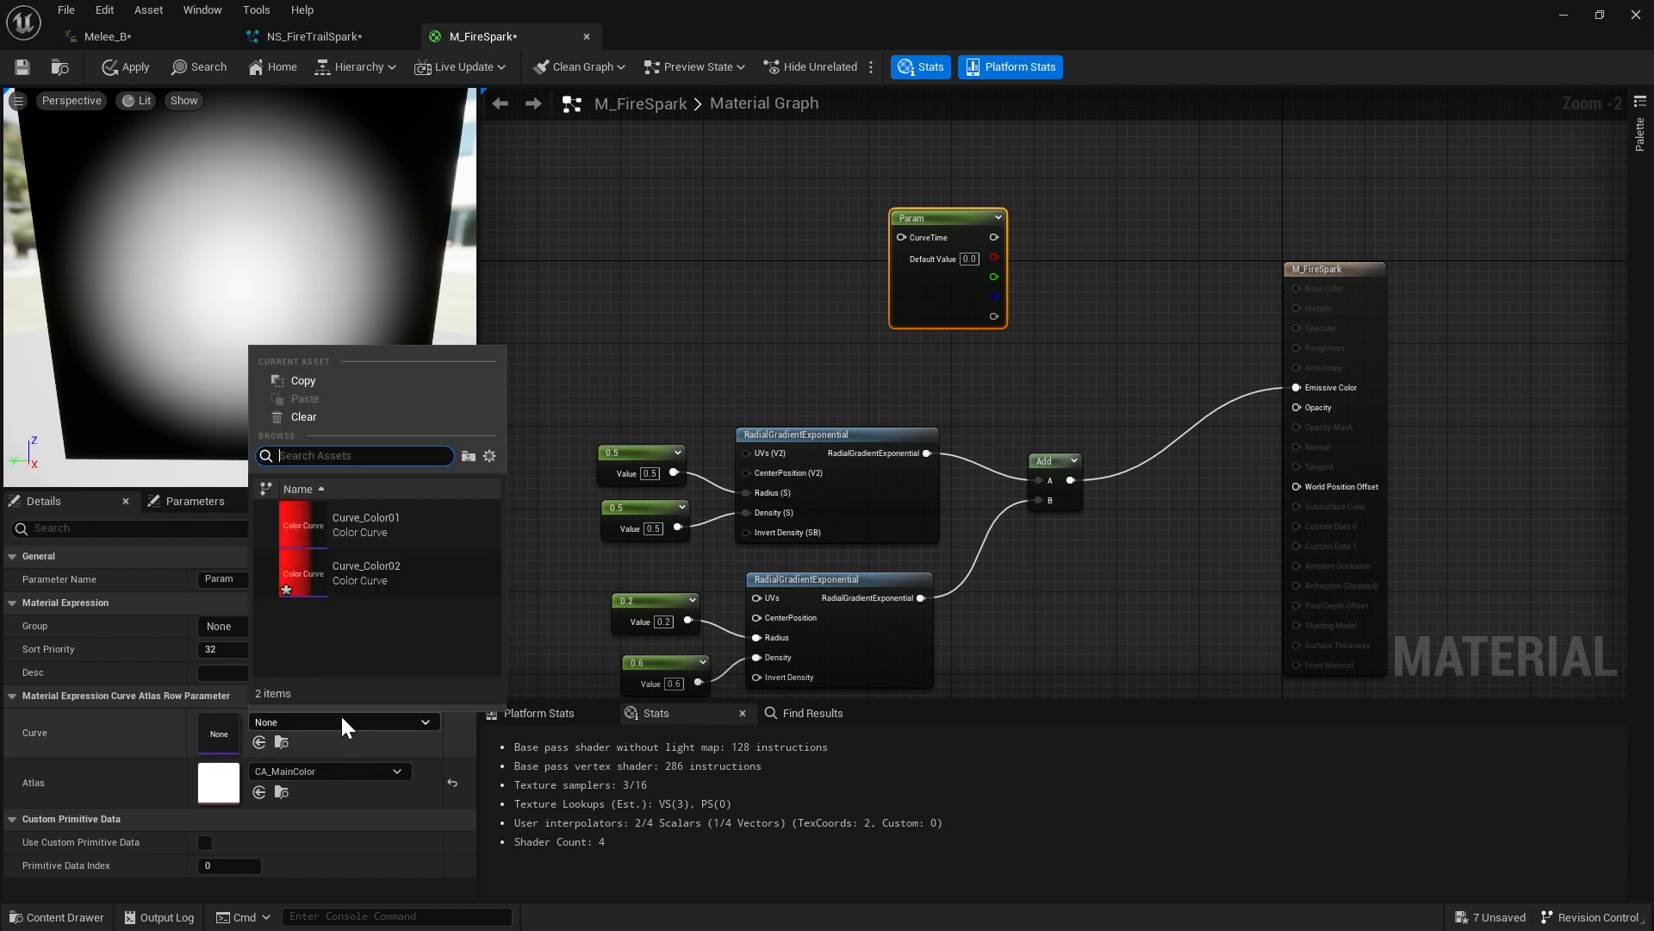
{"action": "left_click", "coordinate": [390, 575]}
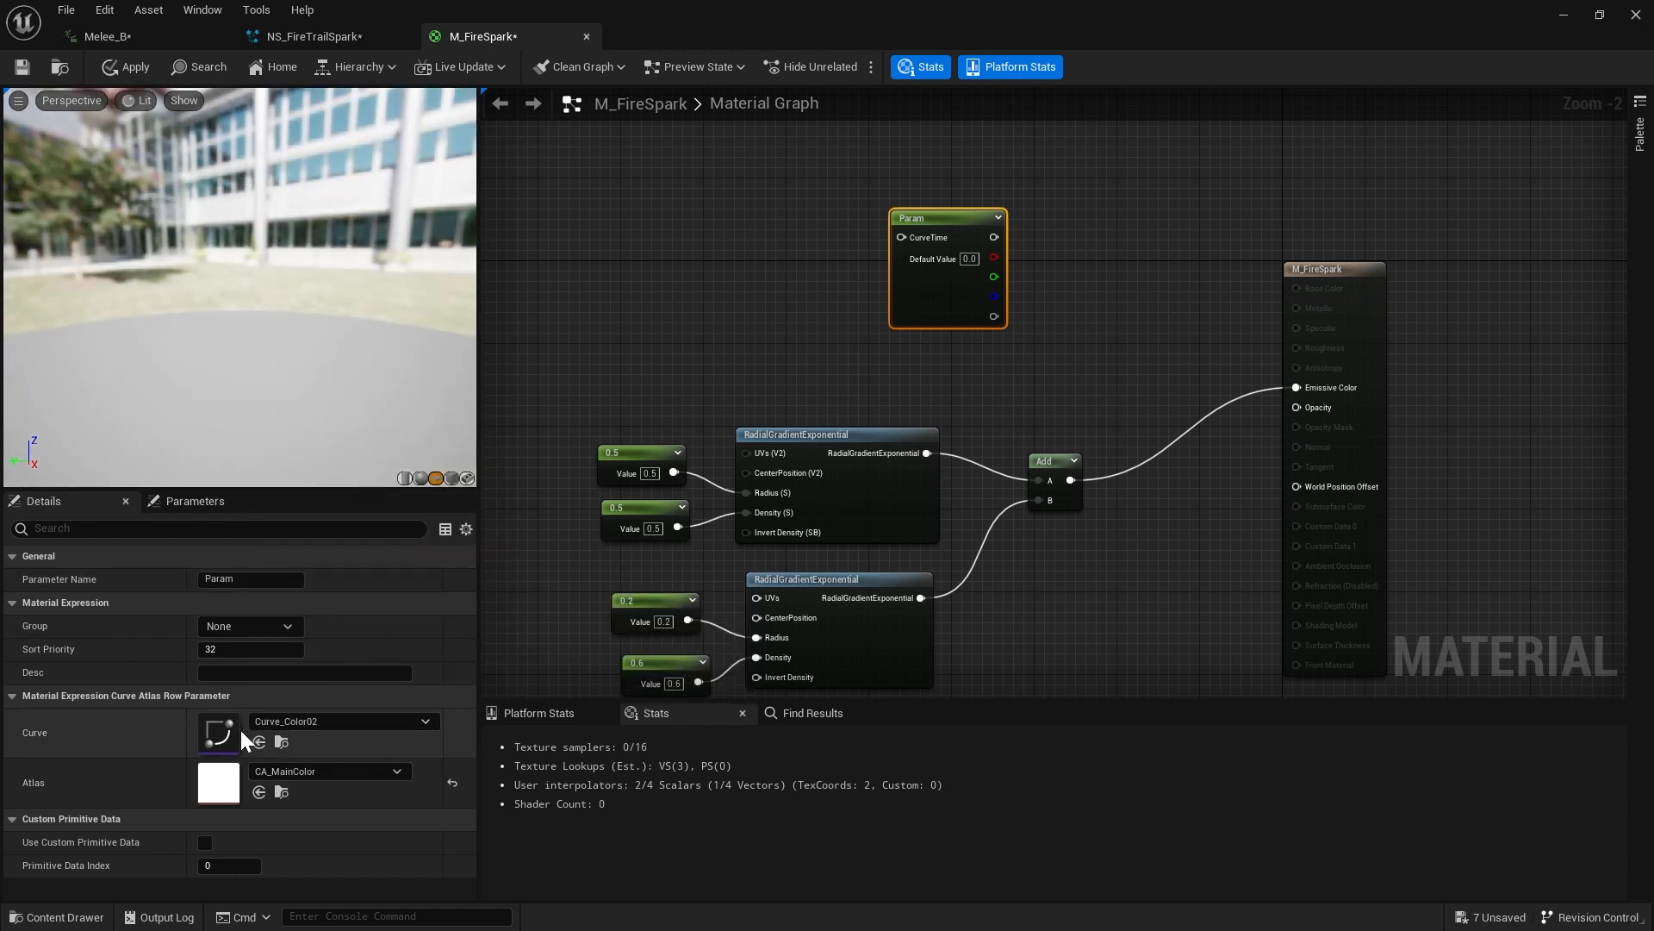
{"action": "double_click", "coordinate": [228, 732]}
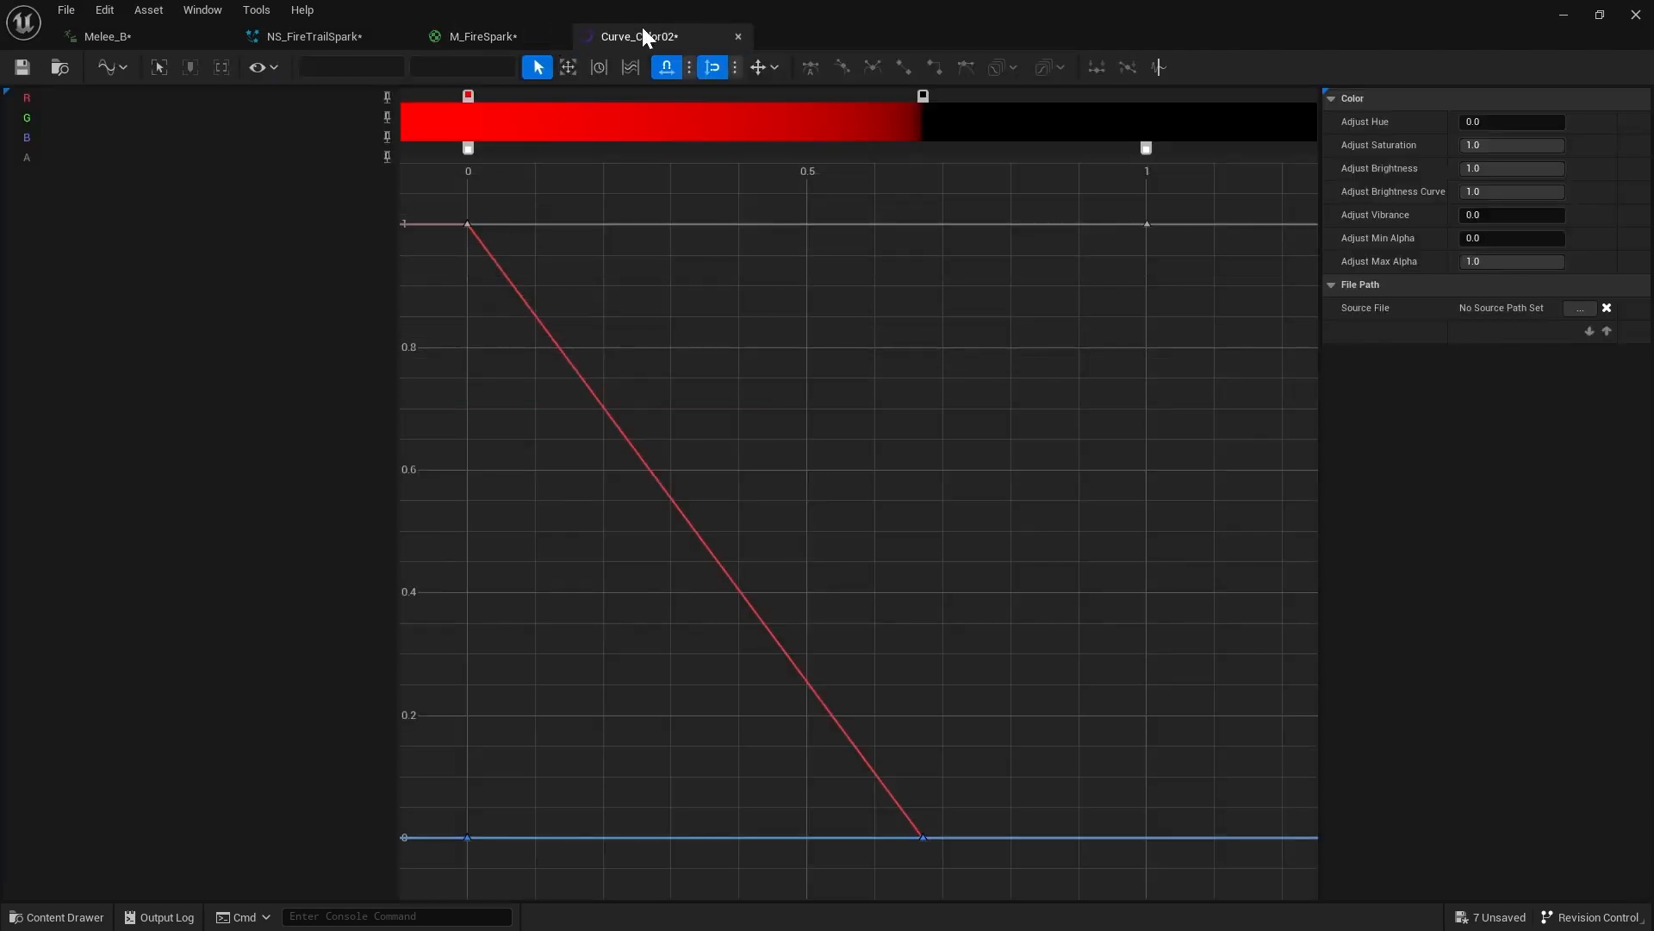
{"action": "left_click_drag", "start_coordinate": [643, 27], "coordinate": [724, 44]}
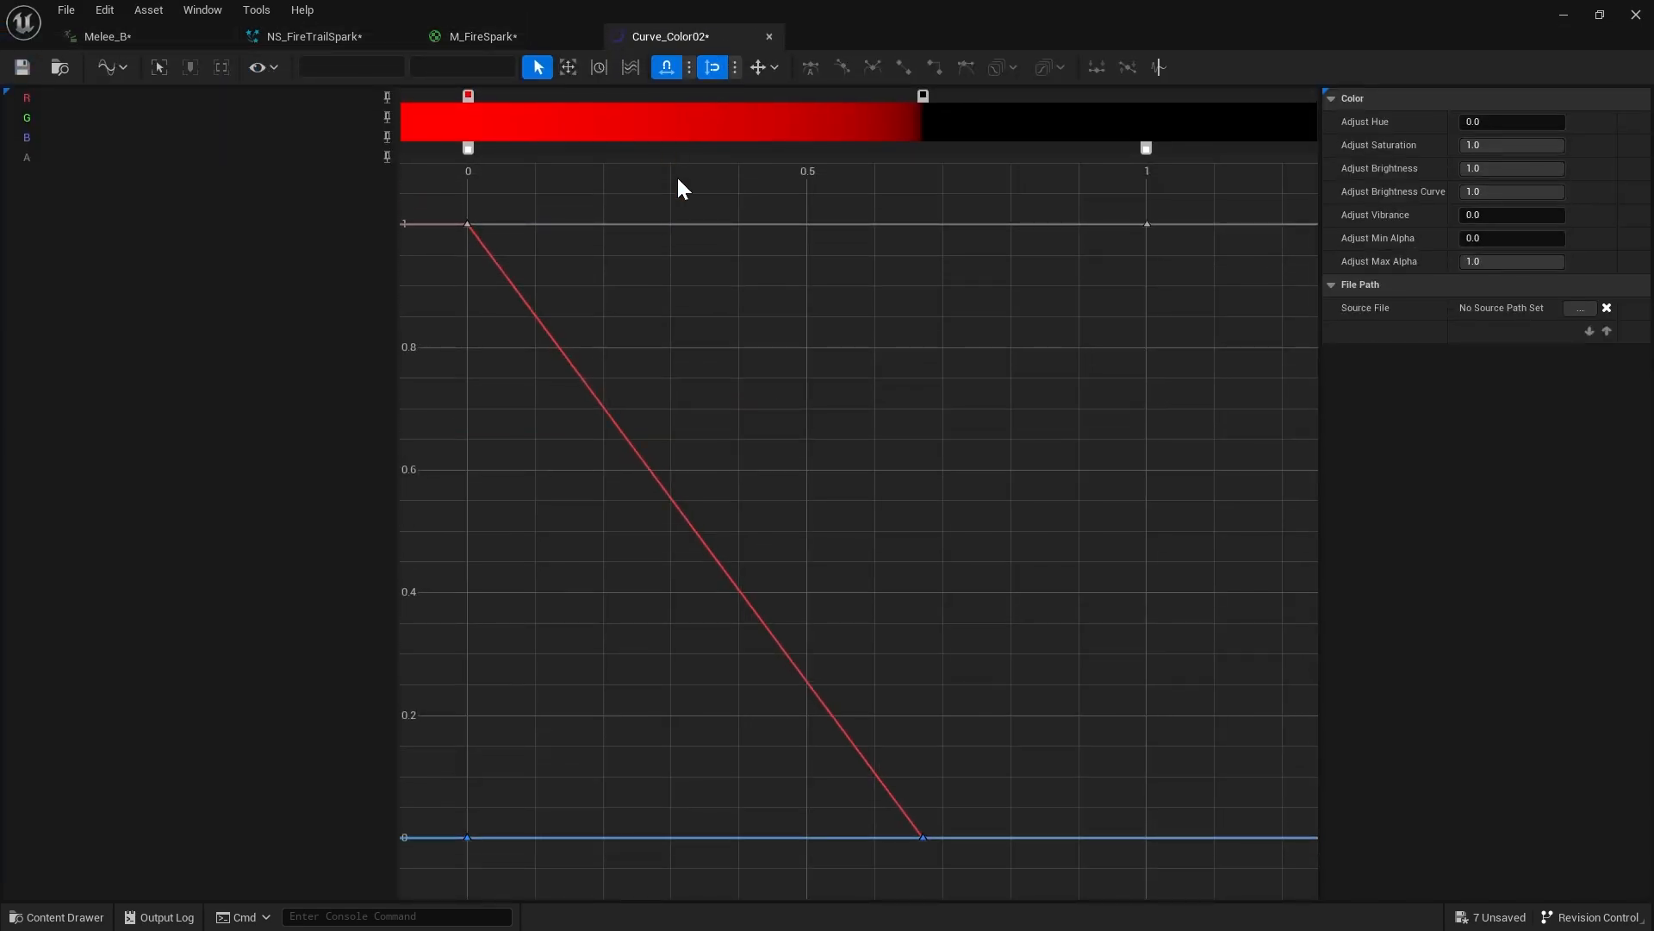
{"action": "left_click", "coordinate": [487, 41]}
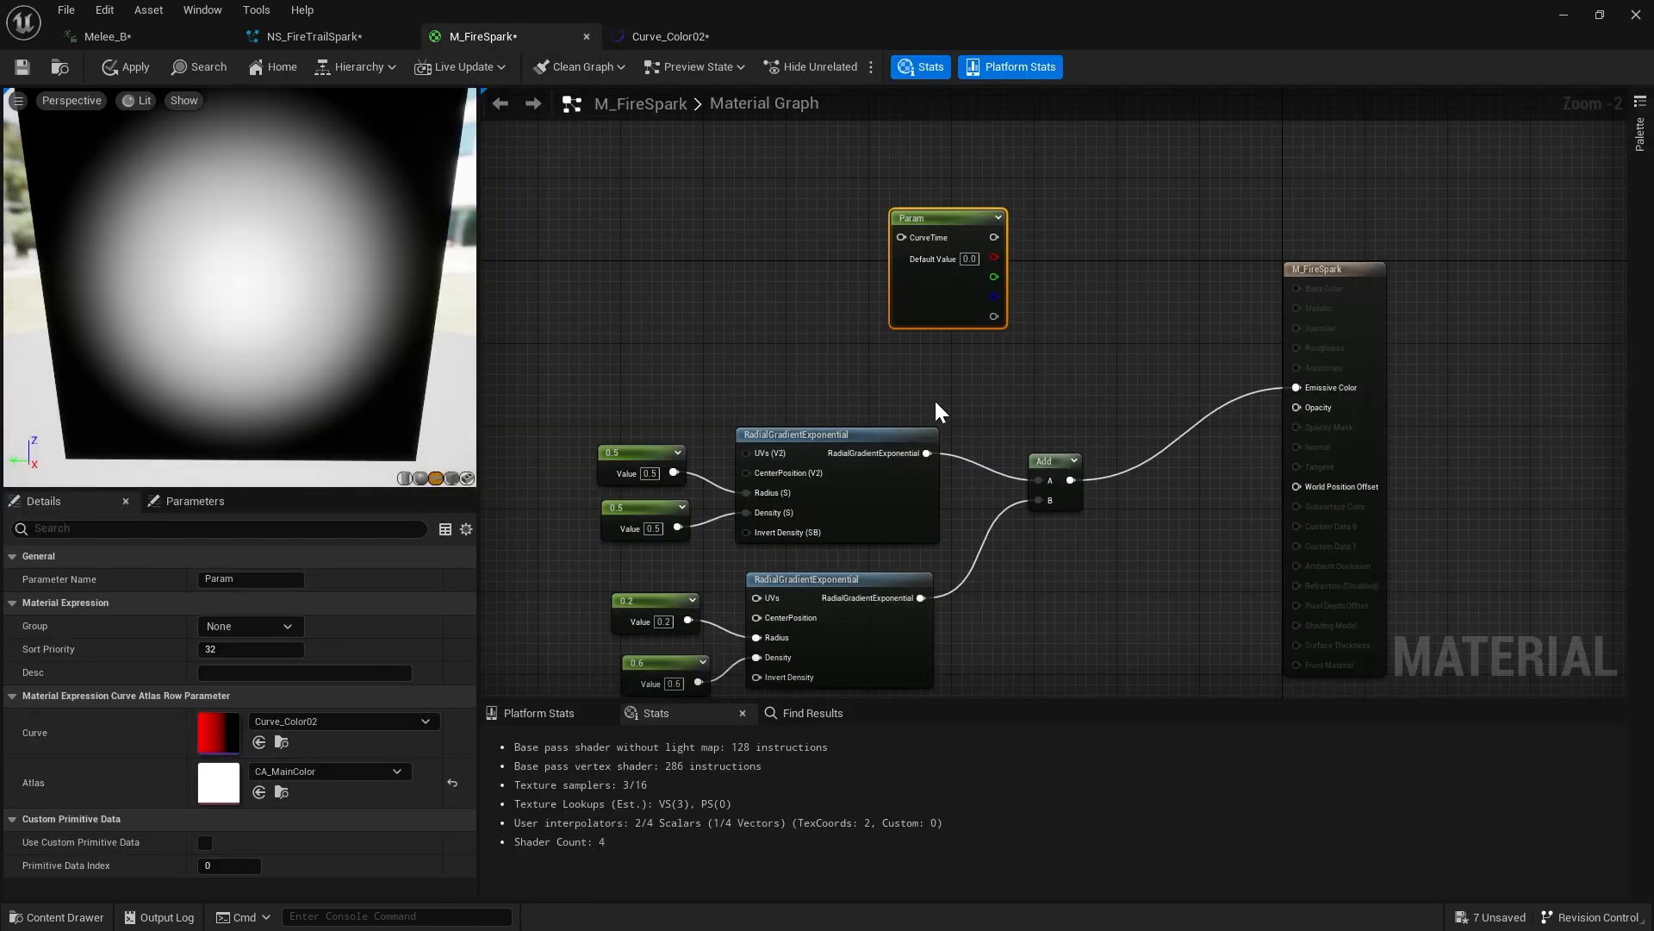
Route the Add result into the curve parameter's CurveTime and connect the parameter's output to Emissive Color
{"action": "scroll", "coordinate": [619, 382], "scroll_direction": "down", "scroll_amount": 1}
{"action": "left_click_drag", "start_coordinate": [666, 284], "coordinate": [1138, 635]}
{"action": "left_click_drag", "start_coordinate": [1081, 358], "coordinate": [767, 341]}
{"action": "right_click_drag", "start_coordinate": [1042, 338], "coordinate": [1086, 432]}
{"action": "left_click_drag", "start_coordinate": [846, 455], "coordinate": [940, 287]}
{"action": "right_click_drag", "start_coordinate": [917, 369], "coordinate": [782, 435]}
{"action": "left_click_drag", "start_coordinate": [874, 363], "coordinate": [1223, 437]}
{"action": "right_click_drag", "start_coordinate": [390, 384], "coordinate": [371, 409]}
{"action": "right_click_drag", "start_coordinate": [604, 395], "coordinate": [794, 386]}
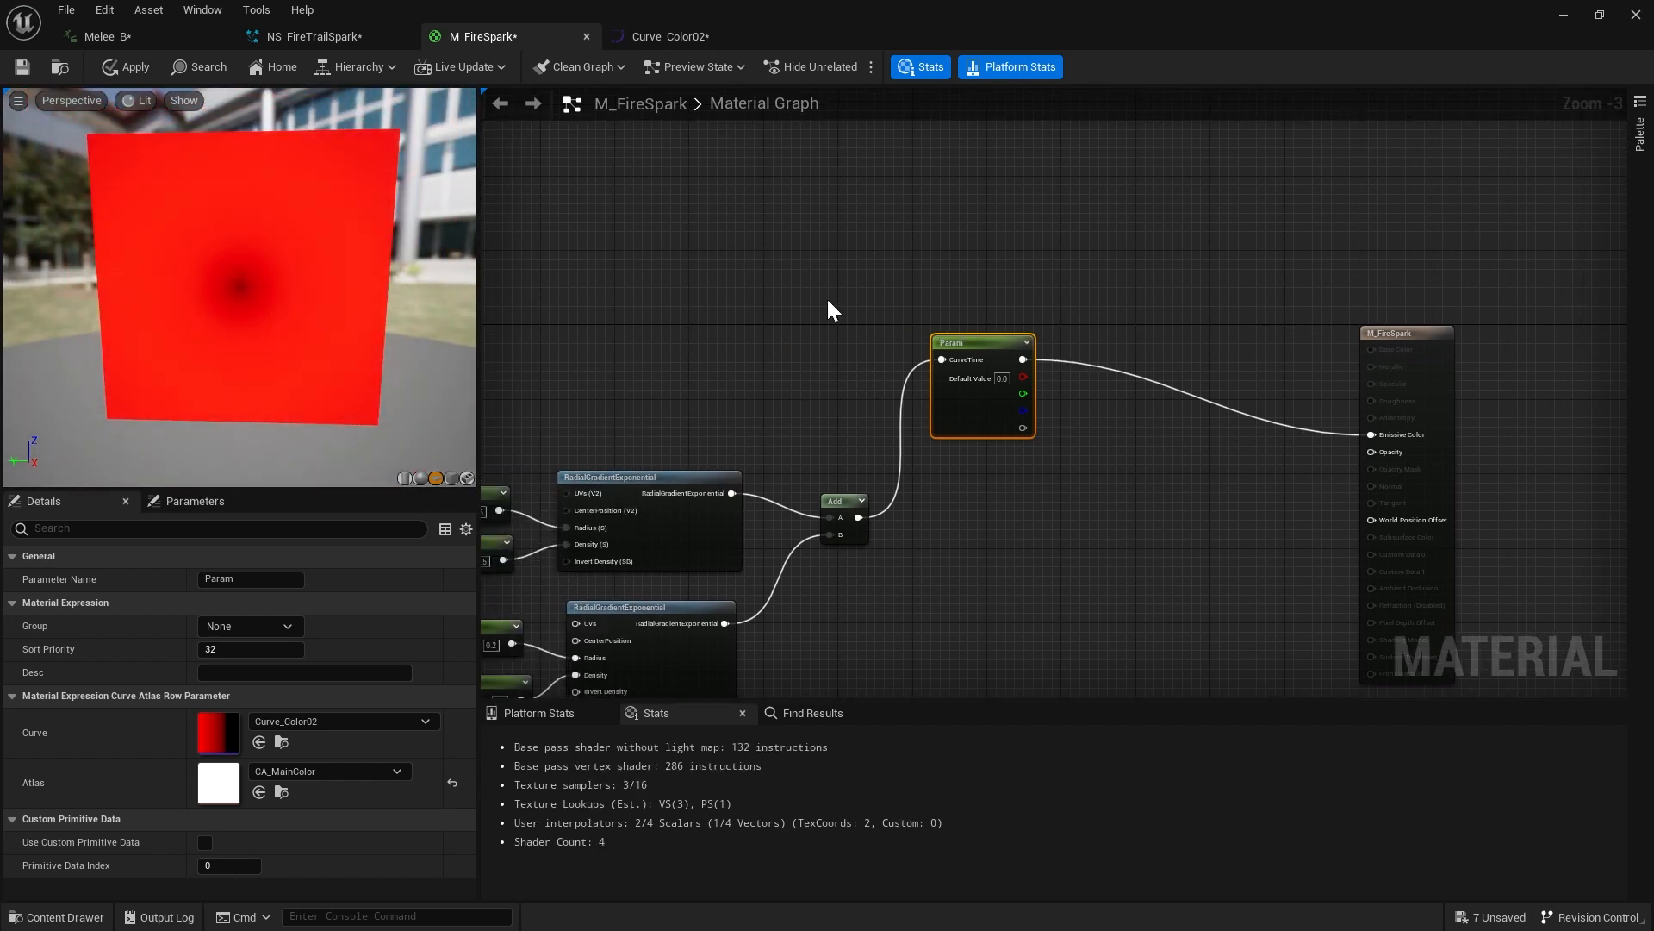
Detach the Curve_Color02 editor into a floating window and resize it to sit beside the material preview
{"action": "left_click_drag", "start_coordinate": [715, 35], "coordinate": [1038, 151]}
{"action": "left_click_drag", "start_coordinate": [1421, 145], "coordinate": [1353, 65]}
{"action": "left_click_drag", "start_coordinate": [1440, 448], "coordinate": [1466, 880]}
{"action": "left_click_drag", "start_coordinate": [1563, 586], "coordinate": [1648, 577]}
Move Curve_Color02's black color stop to time 1 and check the gradient in the material preview
{"action": "scroll", "coordinate": [1321, 419], "scroll_direction": "down", "scroll_amount": 3}
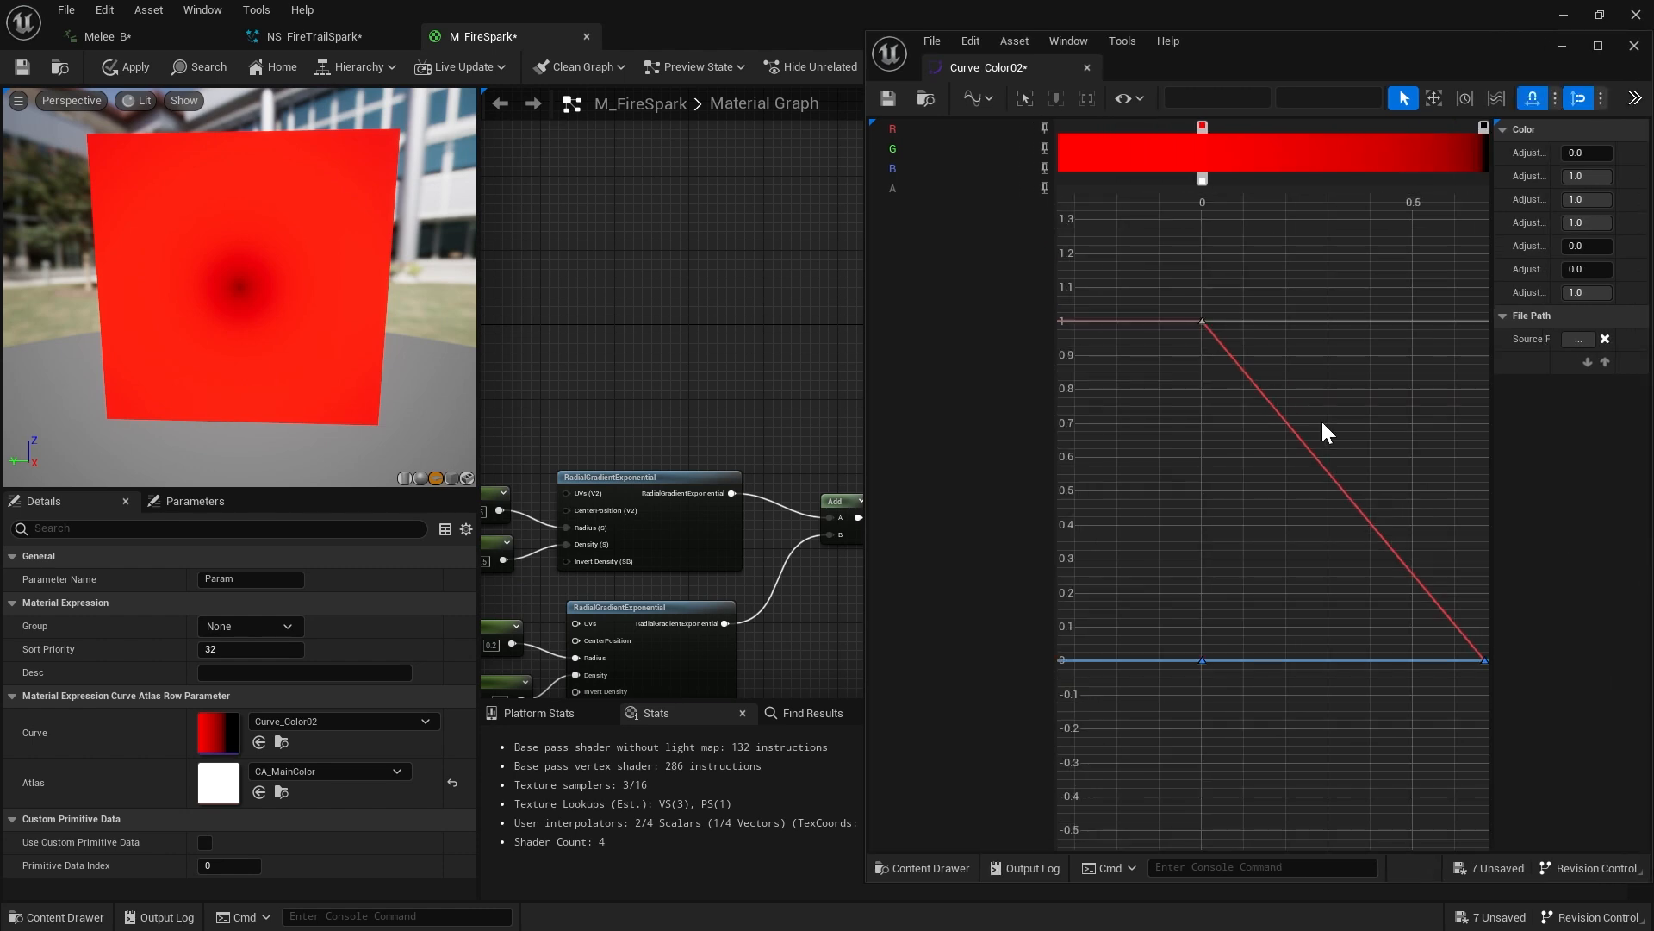
{"action": "scroll", "coordinate": [1349, 403], "scroll_direction": "down", "scroll_amount": 1}
{"action": "right_click_drag", "start_coordinate": [1375, 284], "coordinate": [1307, 319]}
{"action": "left_click", "coordinate": [1167, 128]}
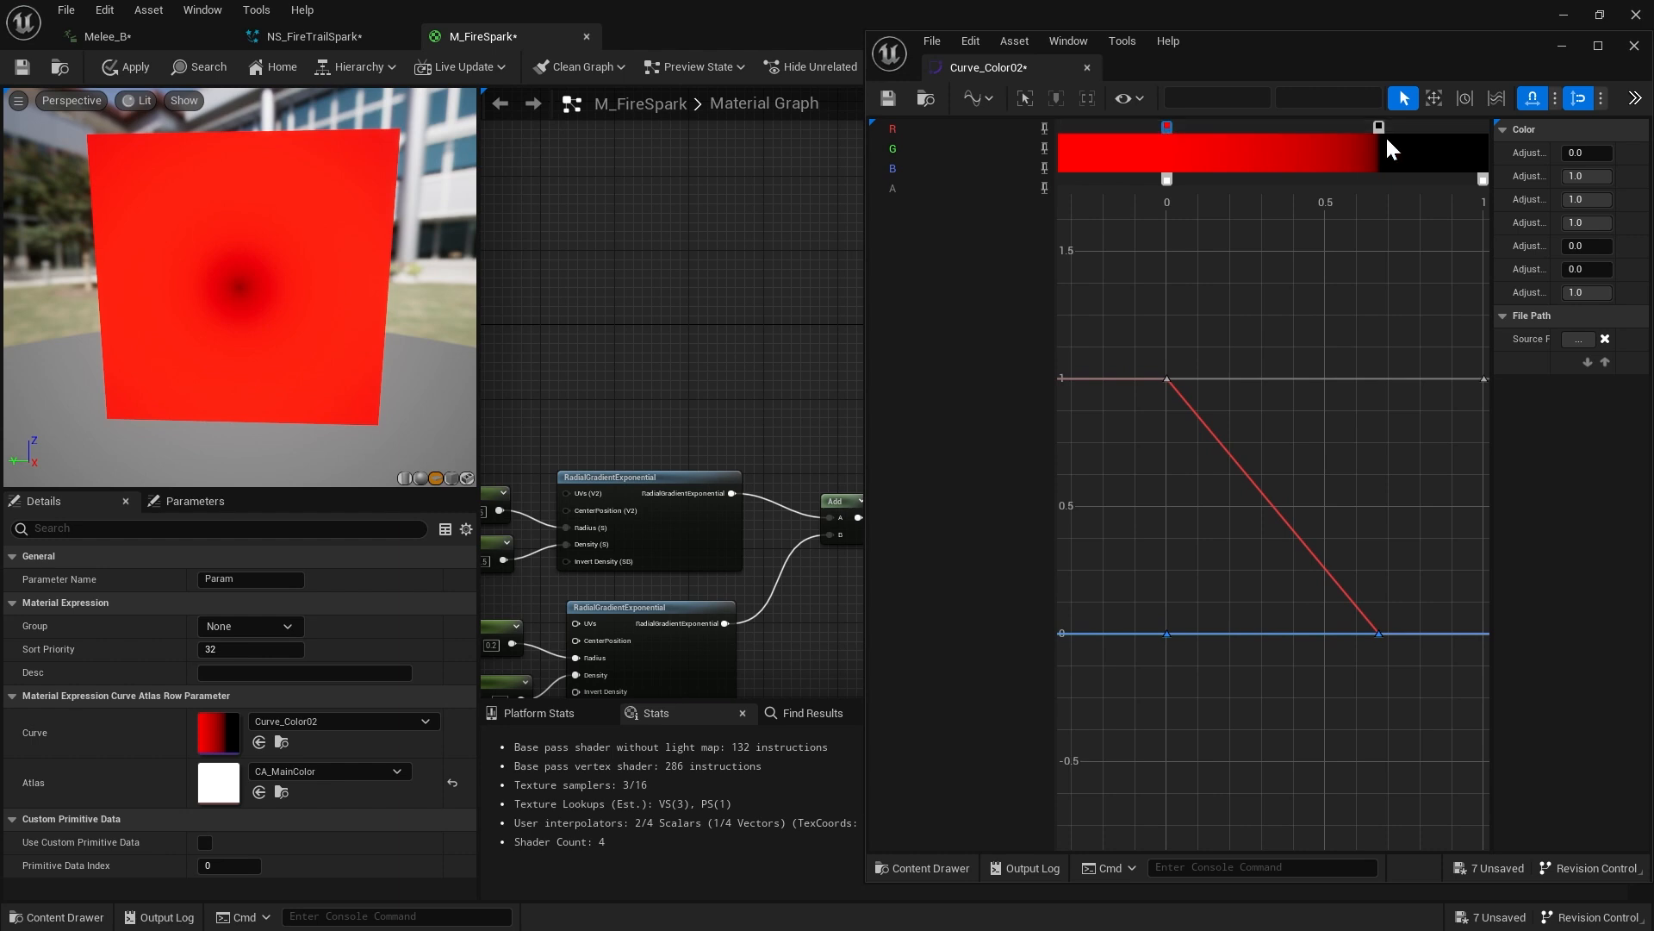
{"action": "right_click", "coordinate": [1379, 125]}
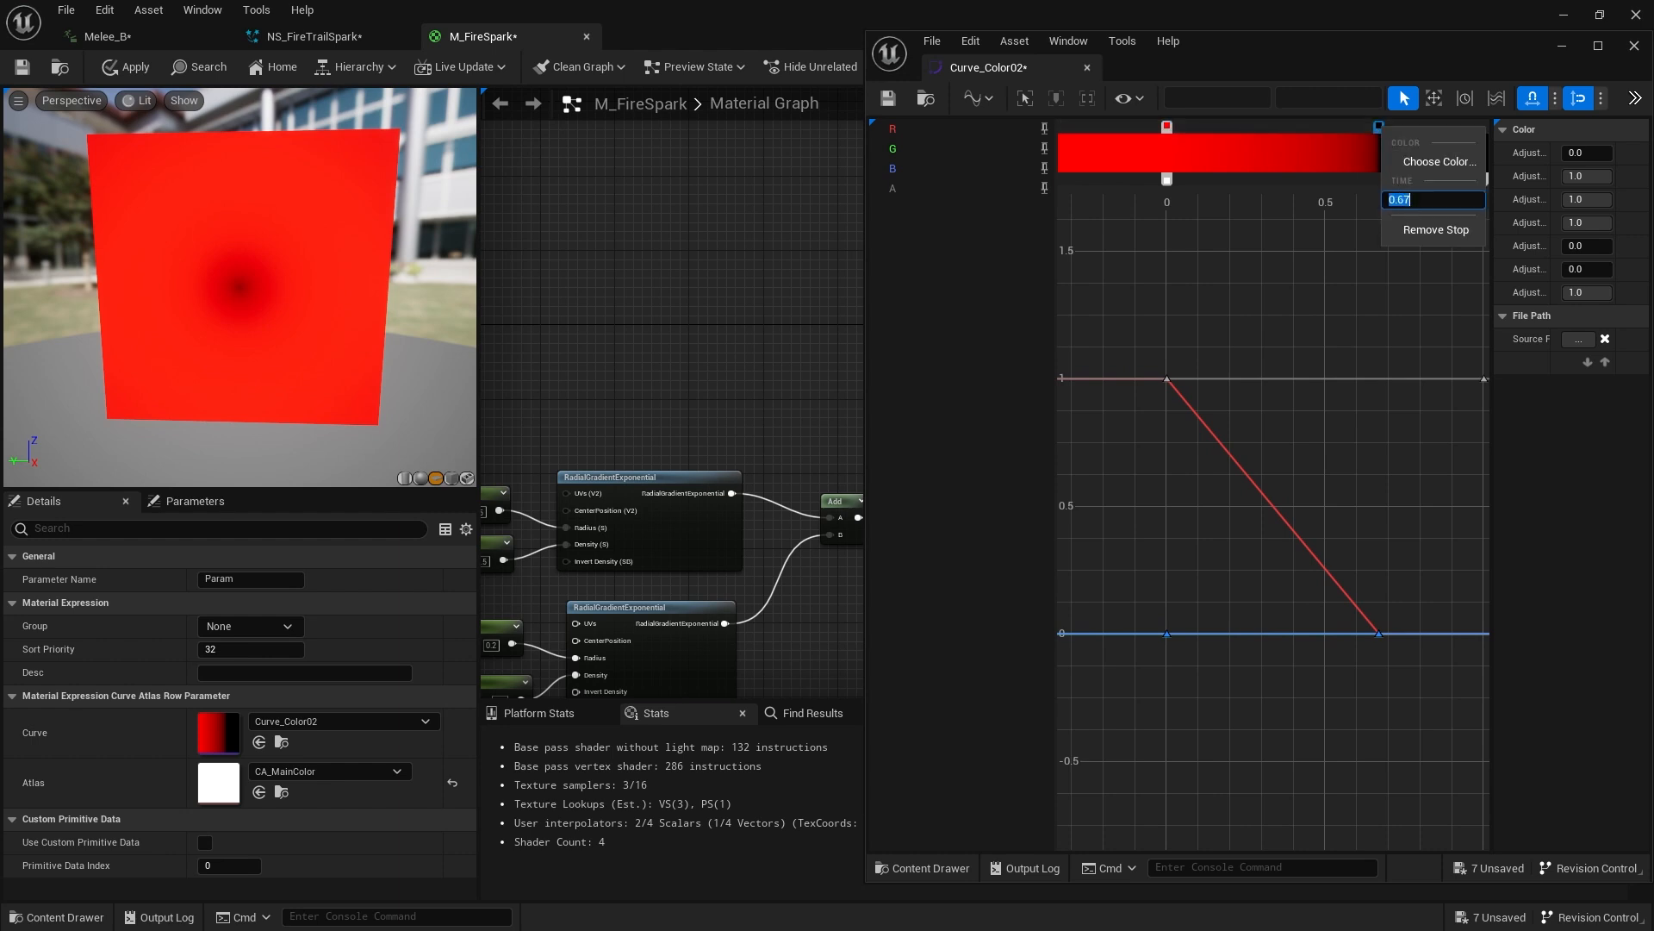
{"action": "type", "text": "1"}
{"action": "key", "text": "Return"}
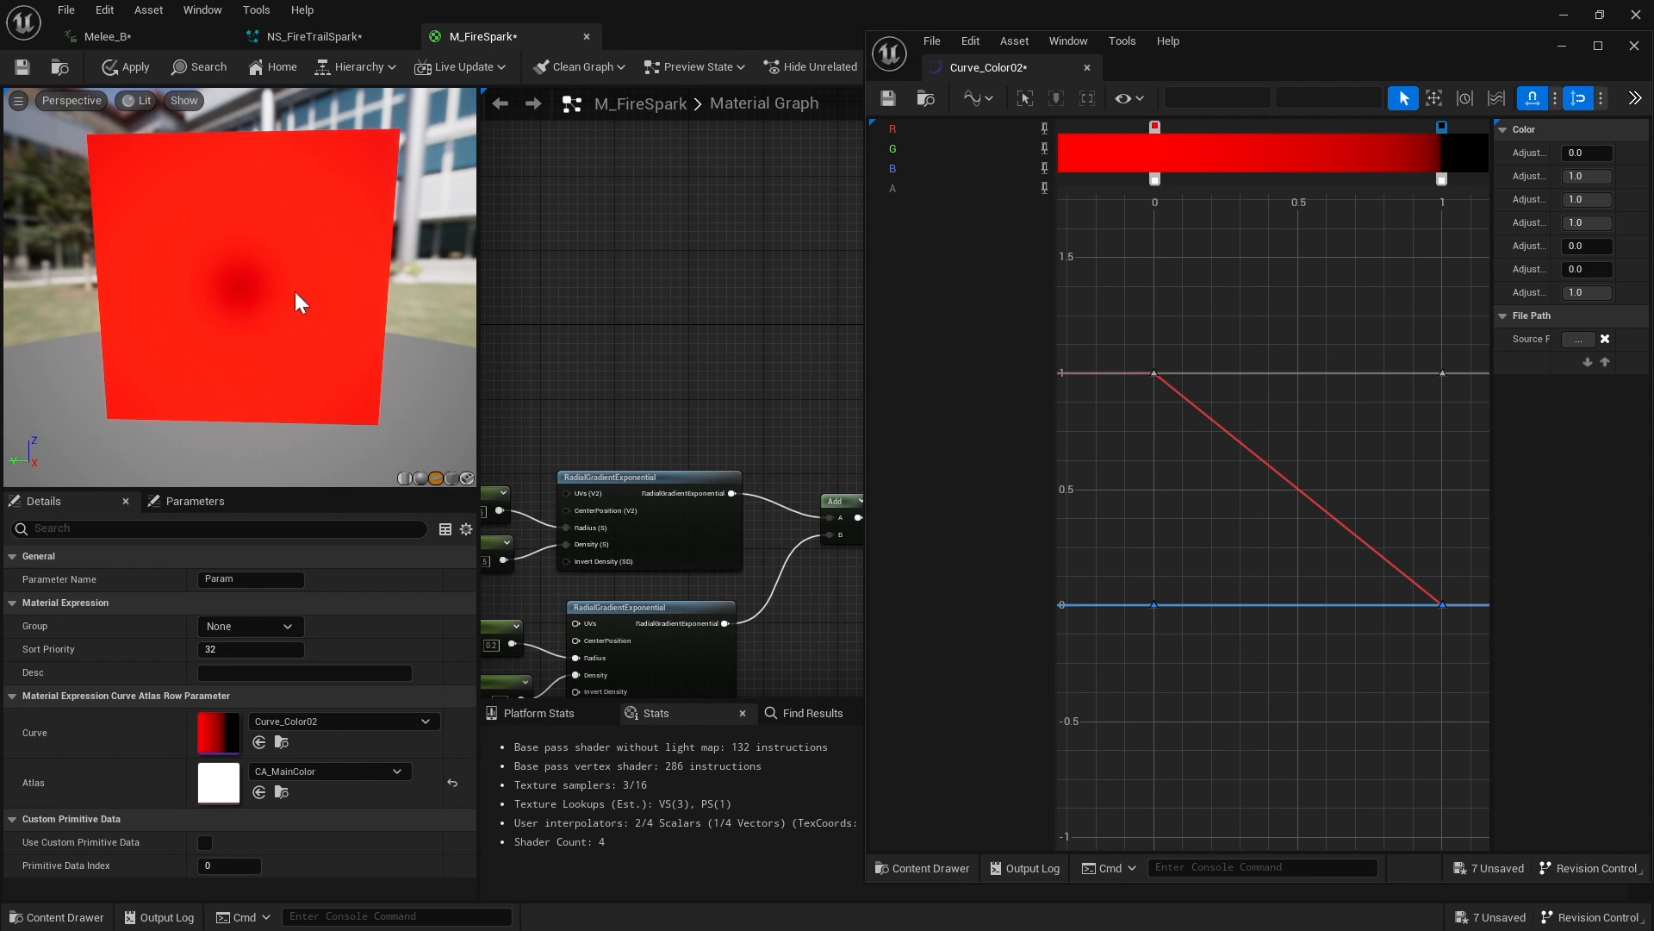
{"action": "left_click", "coordinate": [227, 317]}
{"action": "scroll", "coordinate": [226, 317], "scroll_direction": "up", "scroll_amount": 1}
{"action": "key", "text": "alt+Tab"}
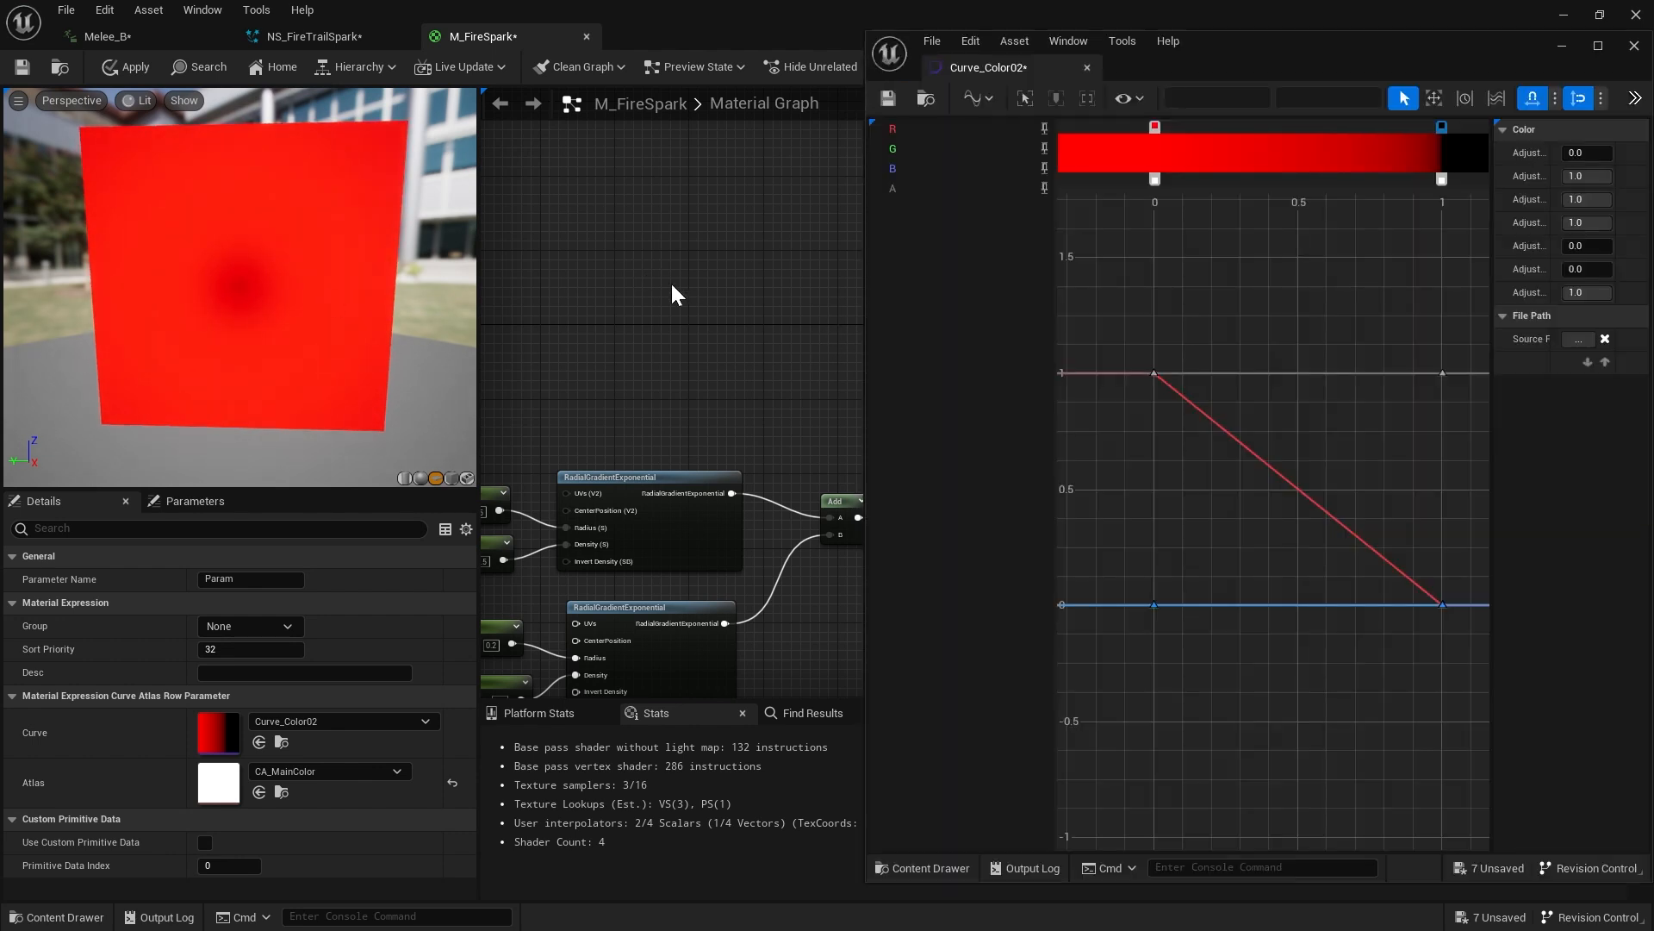
Move Curve_Color02's black color stop to about time 0.36
{"action": "left_click_drag", "start_coordinate": [253, 303], "coordinate": [247, 304]}
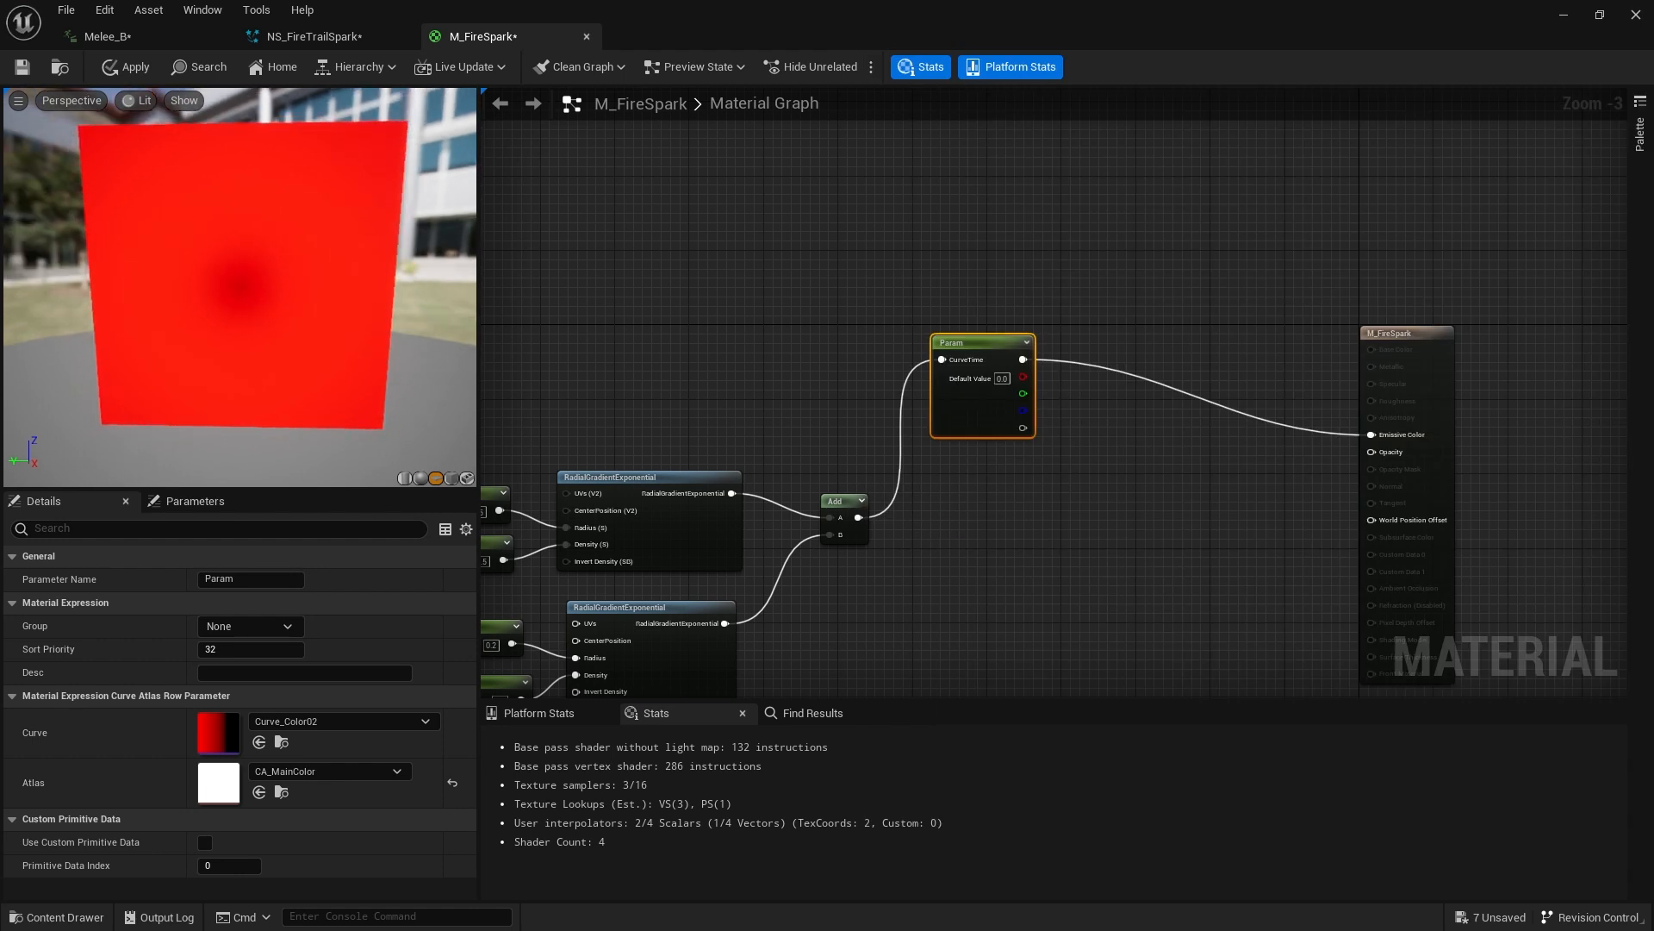
{"action": "key", "text": "alt+Tab"}
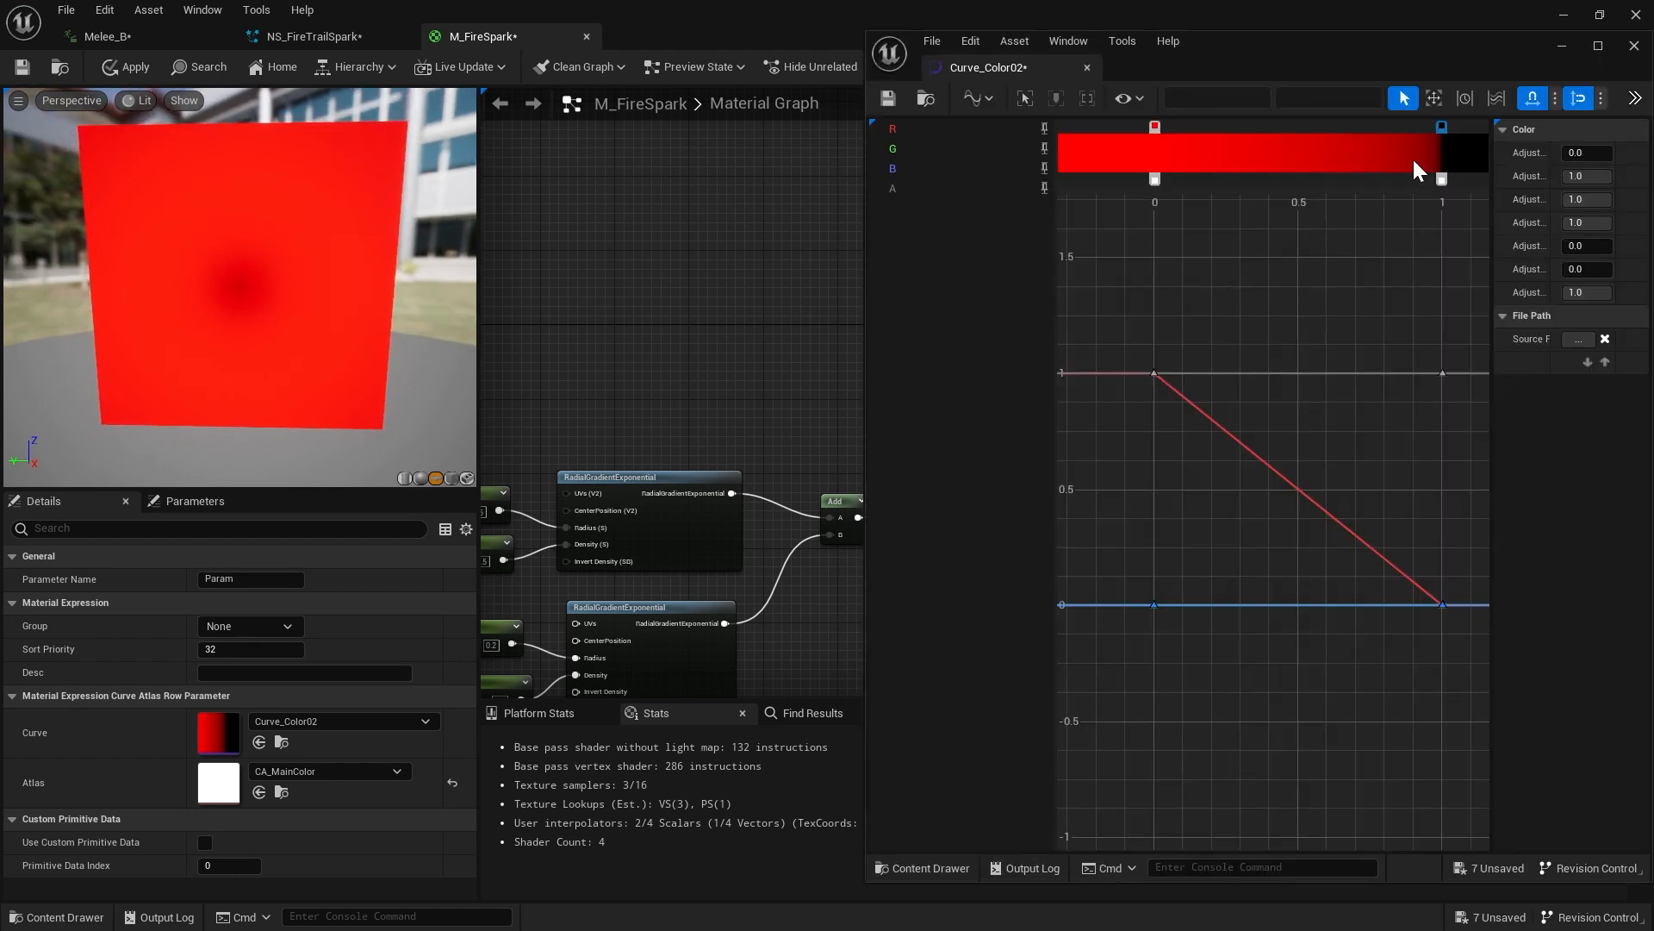
{"action": "left_click_drag", "start_coordinate": [1443, 127], "coordinate": [1258, 125]}
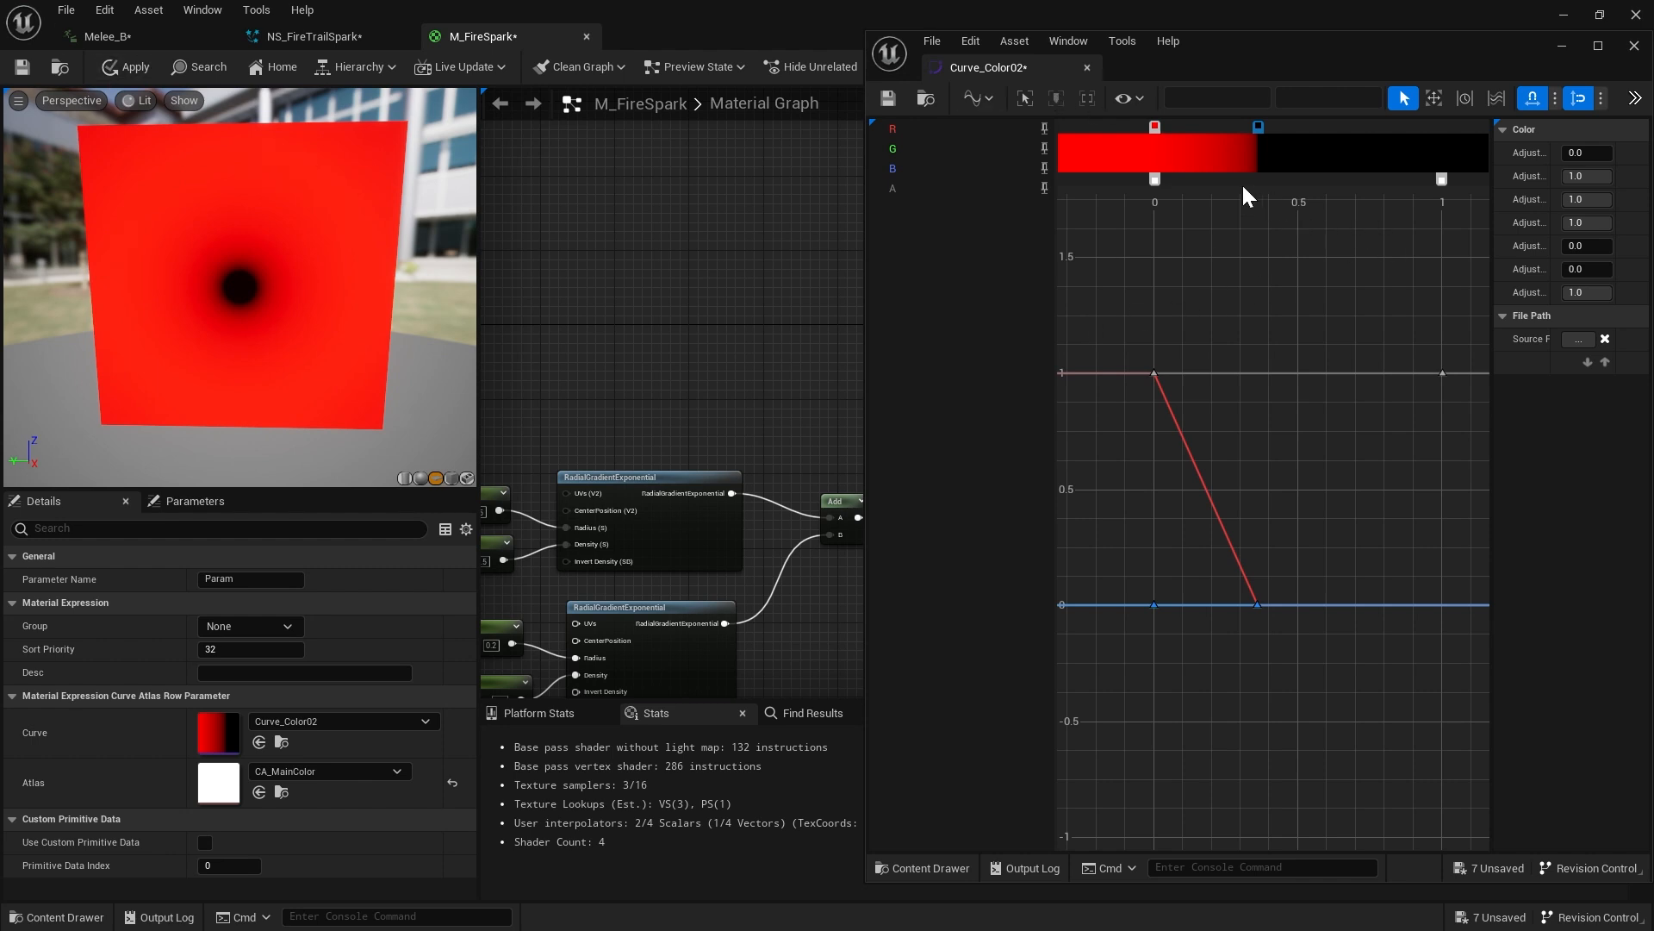
Change the color stop at time 0 in Curve_Color02 to light purple, hex sRGB AC80FAFF
{"action": "left_click", "coordinate": [1155, 127]}
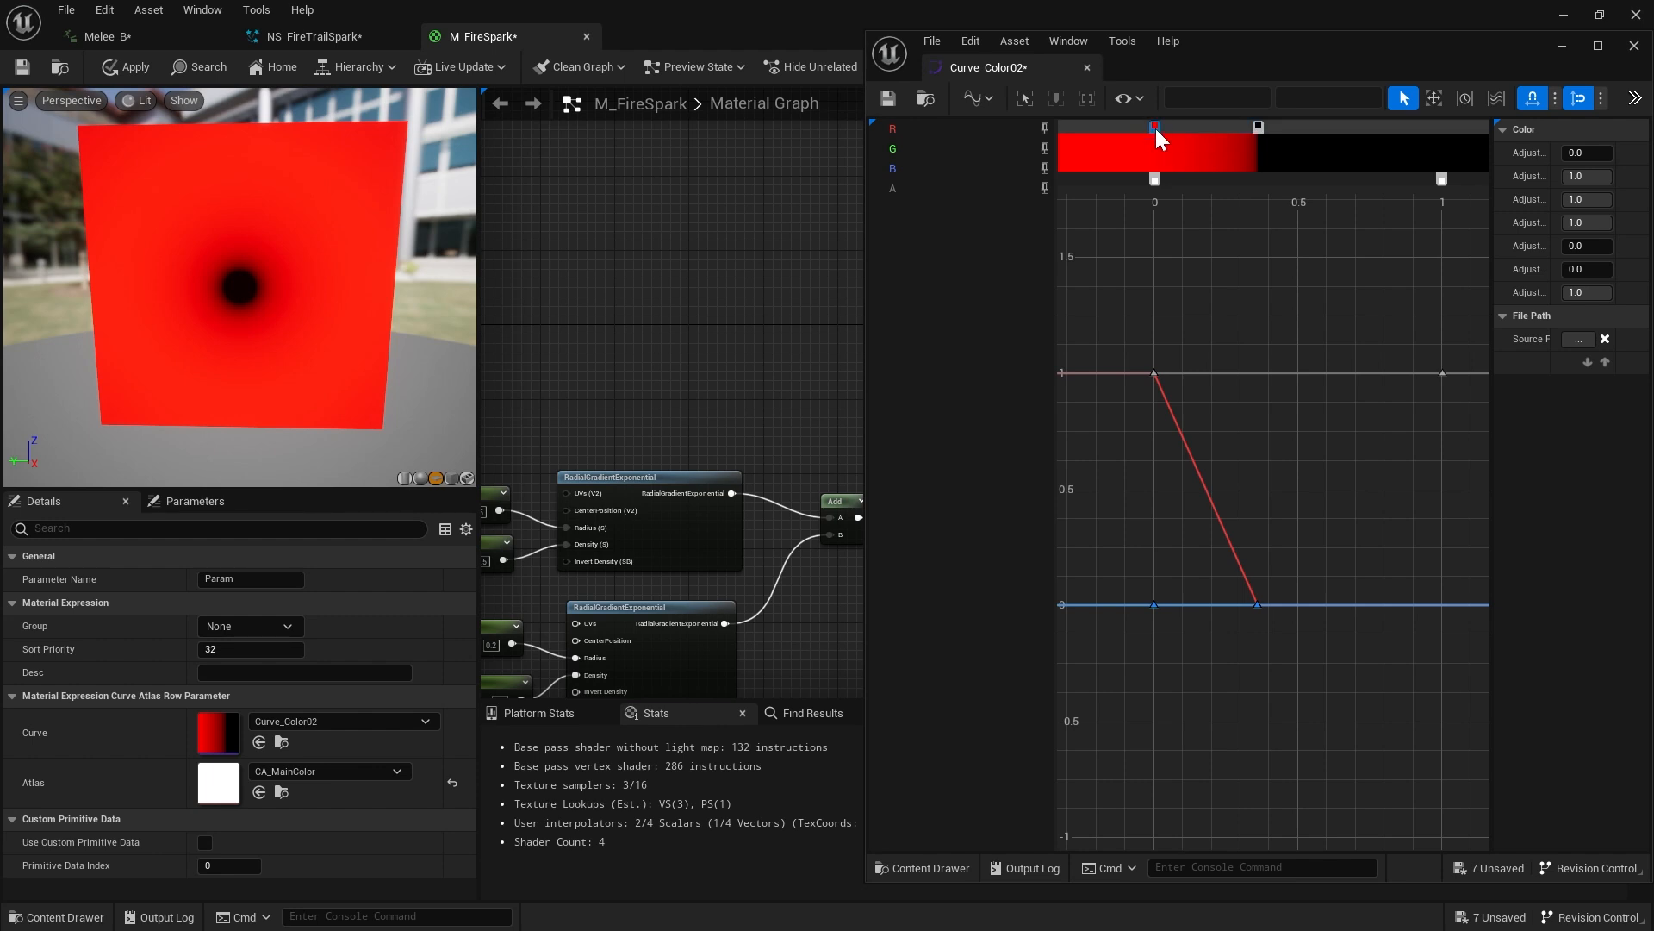
{"action": "double_click", "coordinate": [1156, 128]}
{"action": "left_click", "coordinate": [1248, 219]}
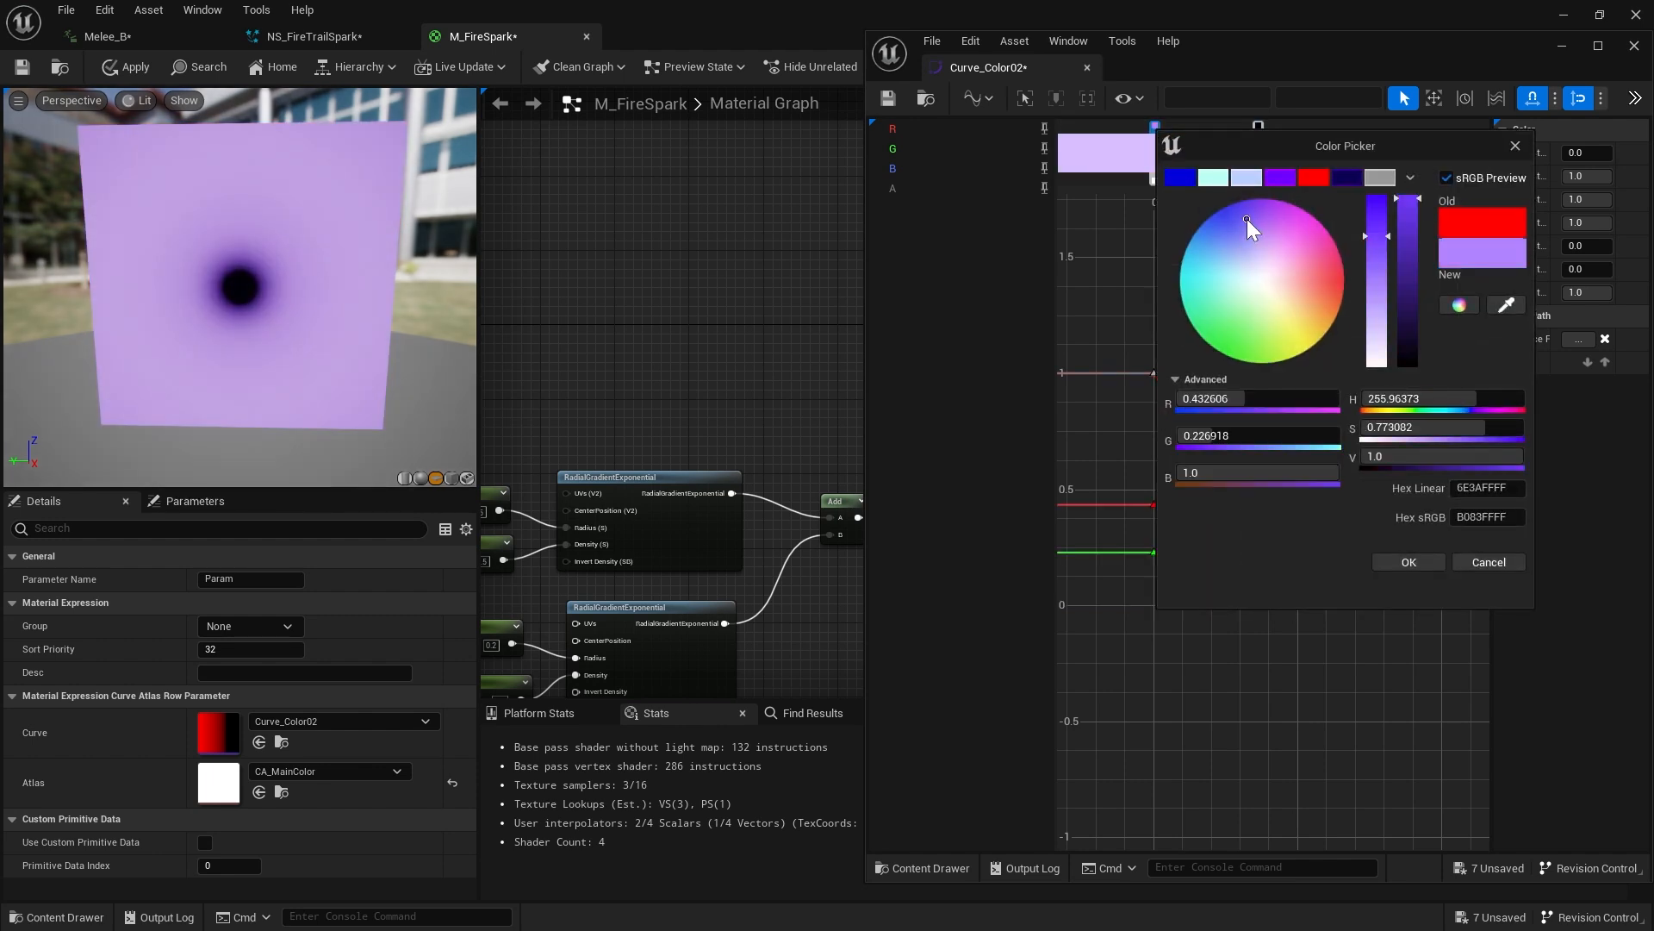
{"action": "left_click_drag", "start_coordinate": [1414, 258], "coordinate": [1414, 207]}
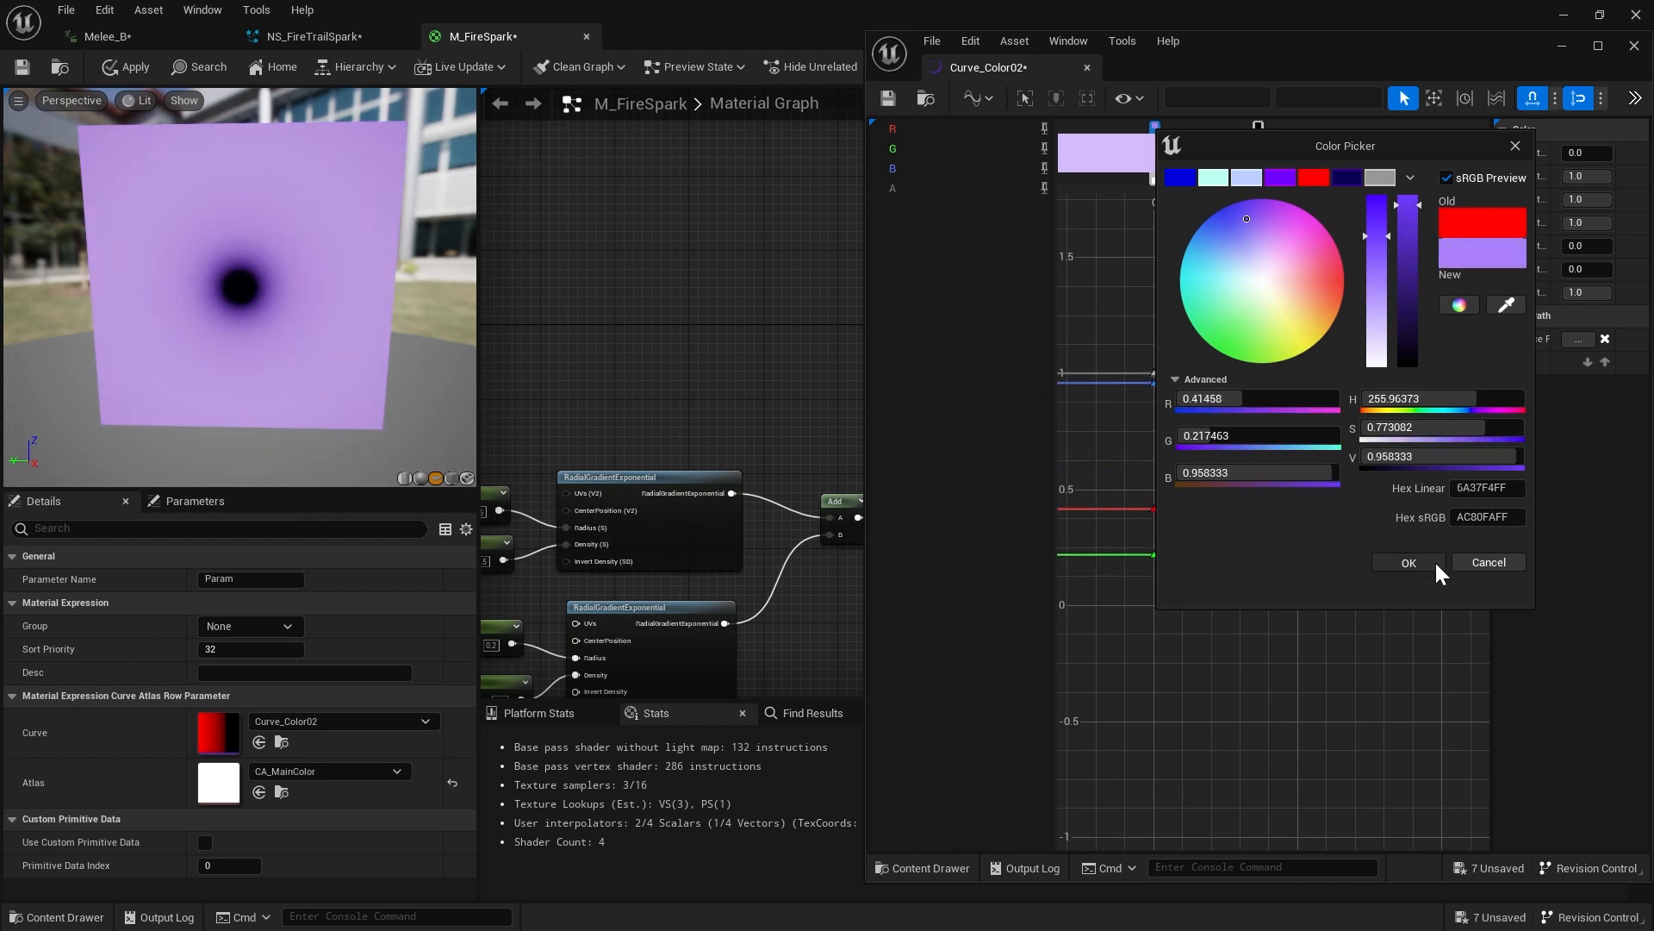
{"action": "left_click", "coordinate": [1411, 562]}
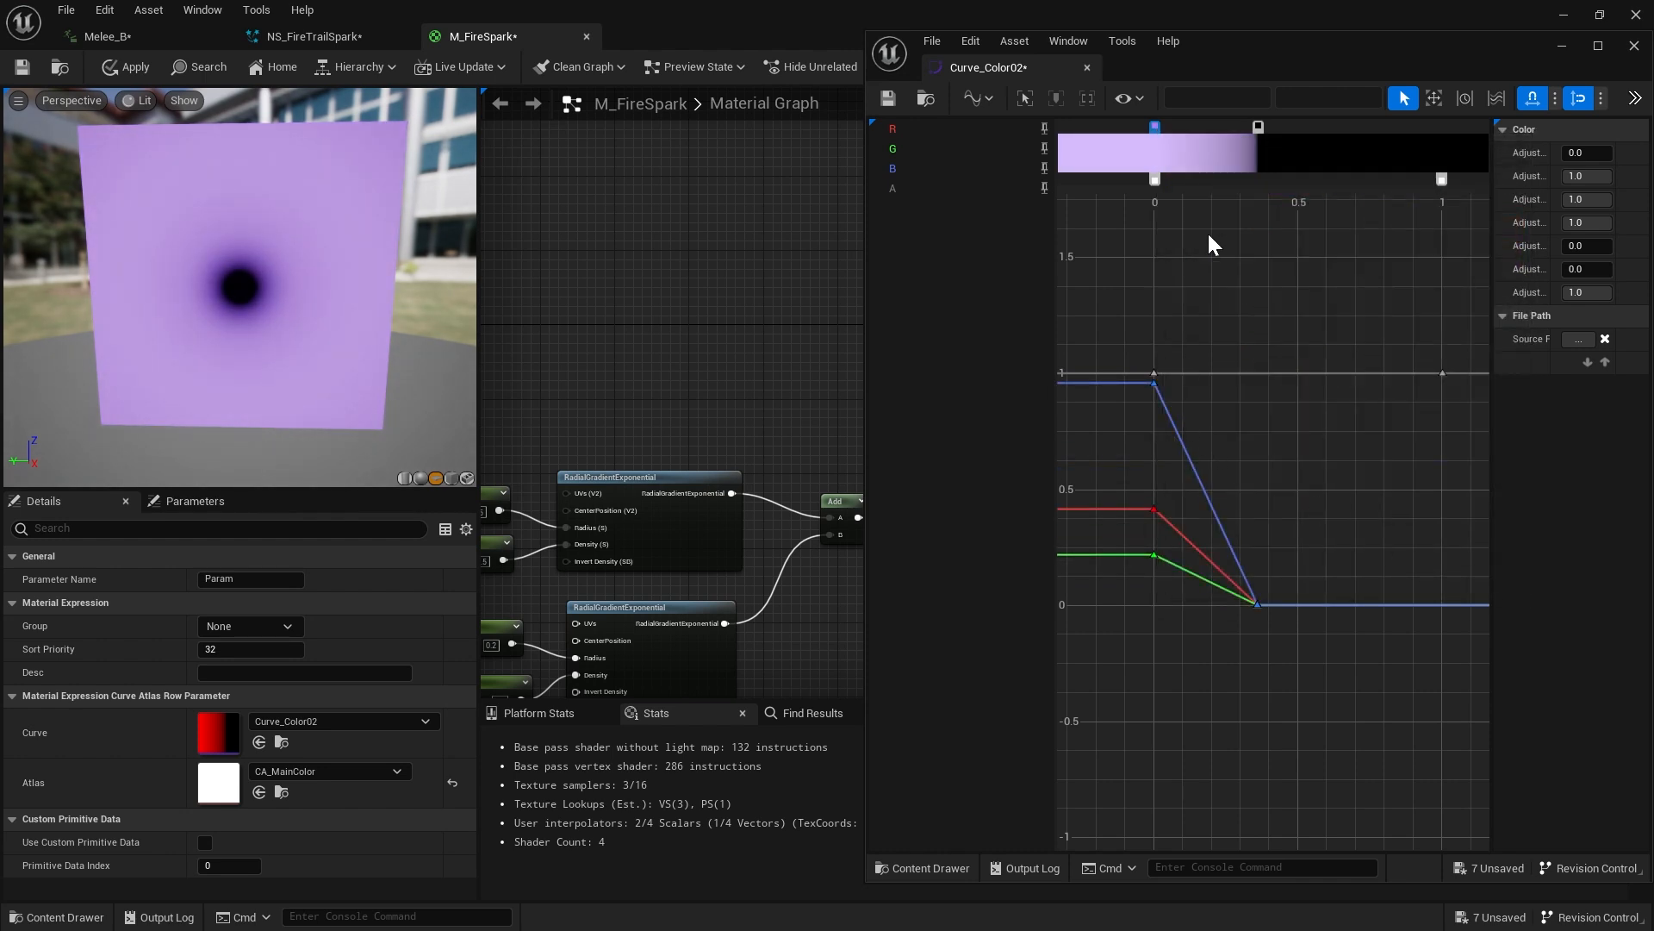
Change Curve_Color02's black color stop to orange, hex sRGB FAAF4AFF
{"action": "double_click", "coordinate": [1258, 126]}
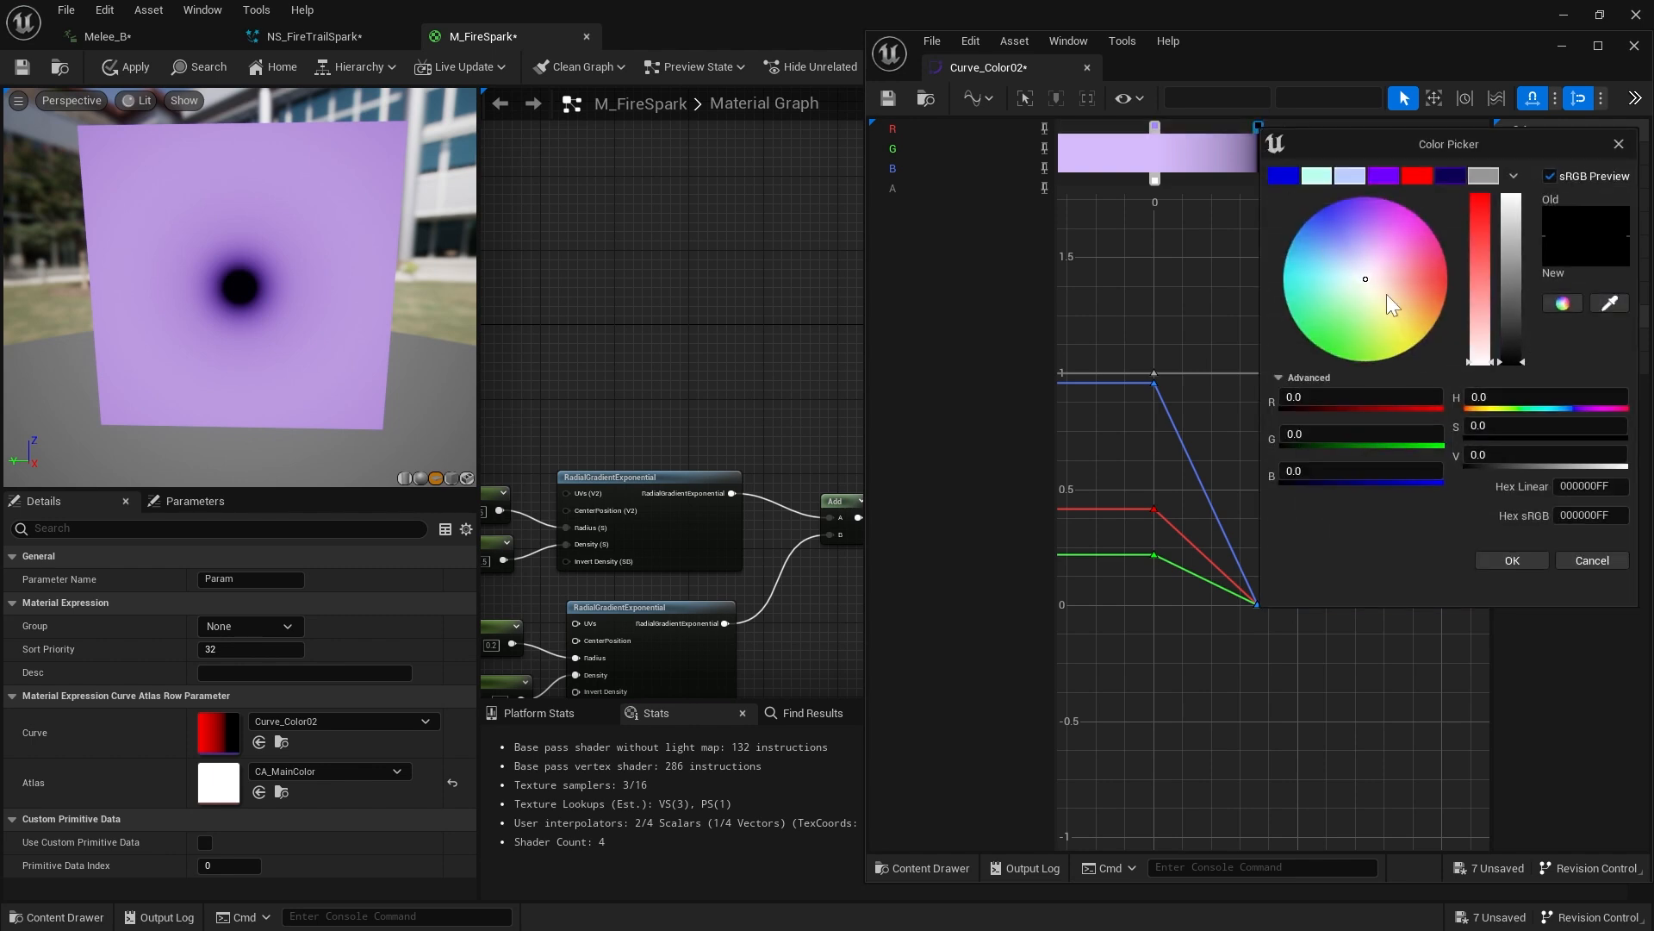
{"action": "left_click", "coordinate": [1435, 310]}
{"action": "left_click", "coordinate": [1511, 203]}
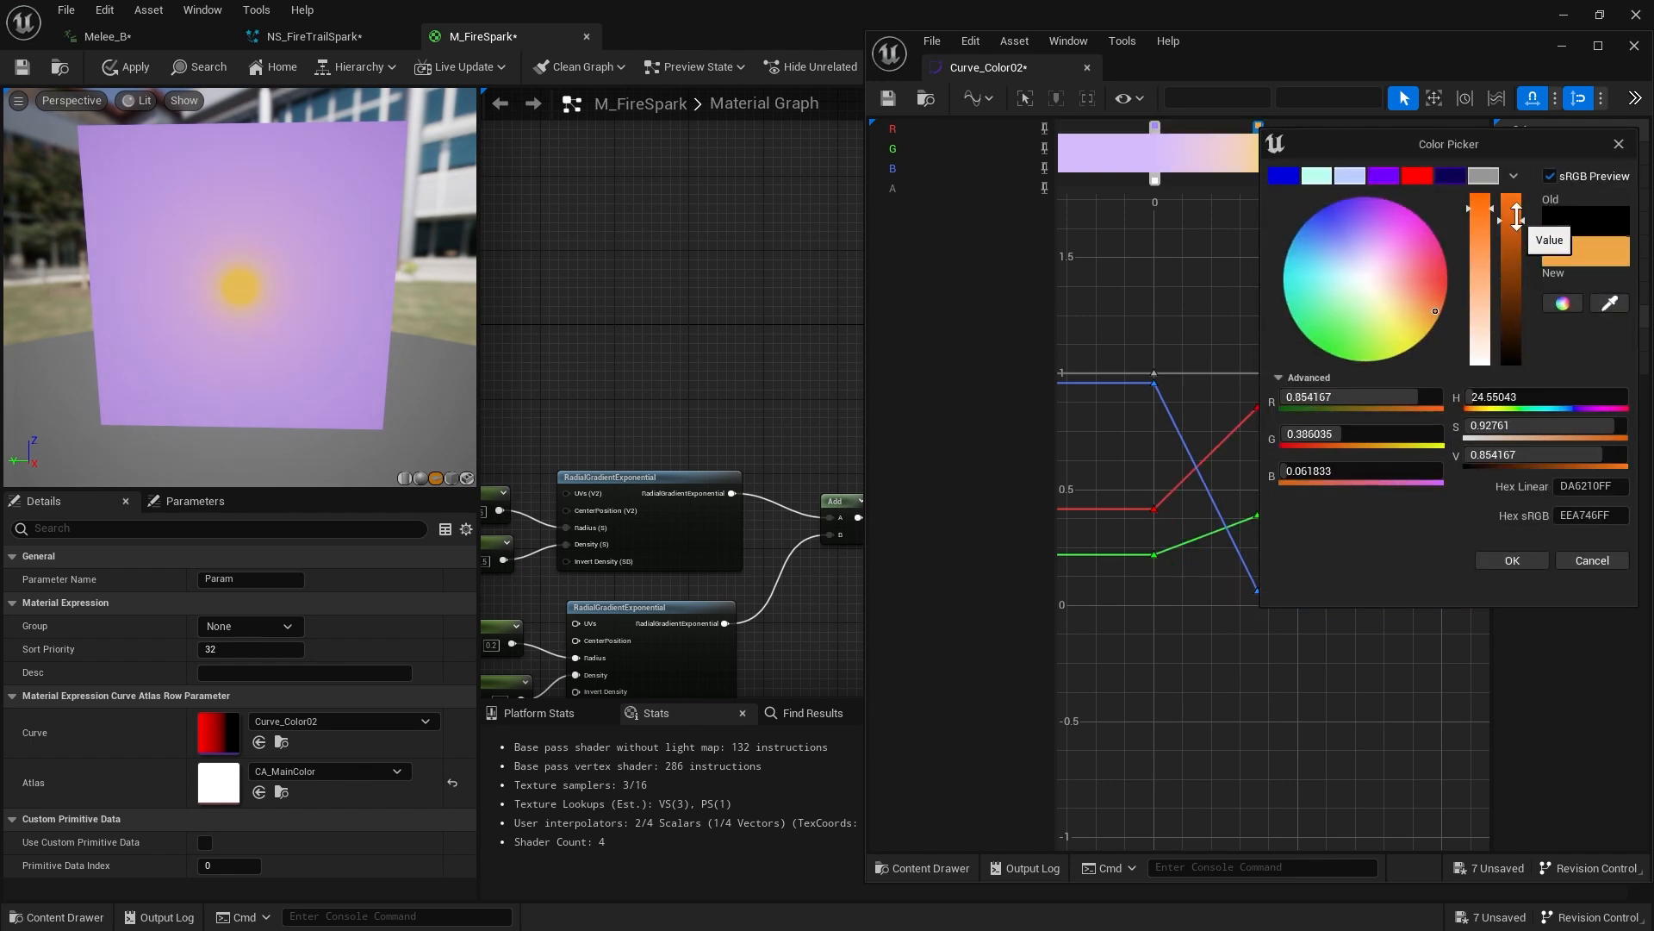
{"action": "left_click", "coordinate": [1498, 561]}
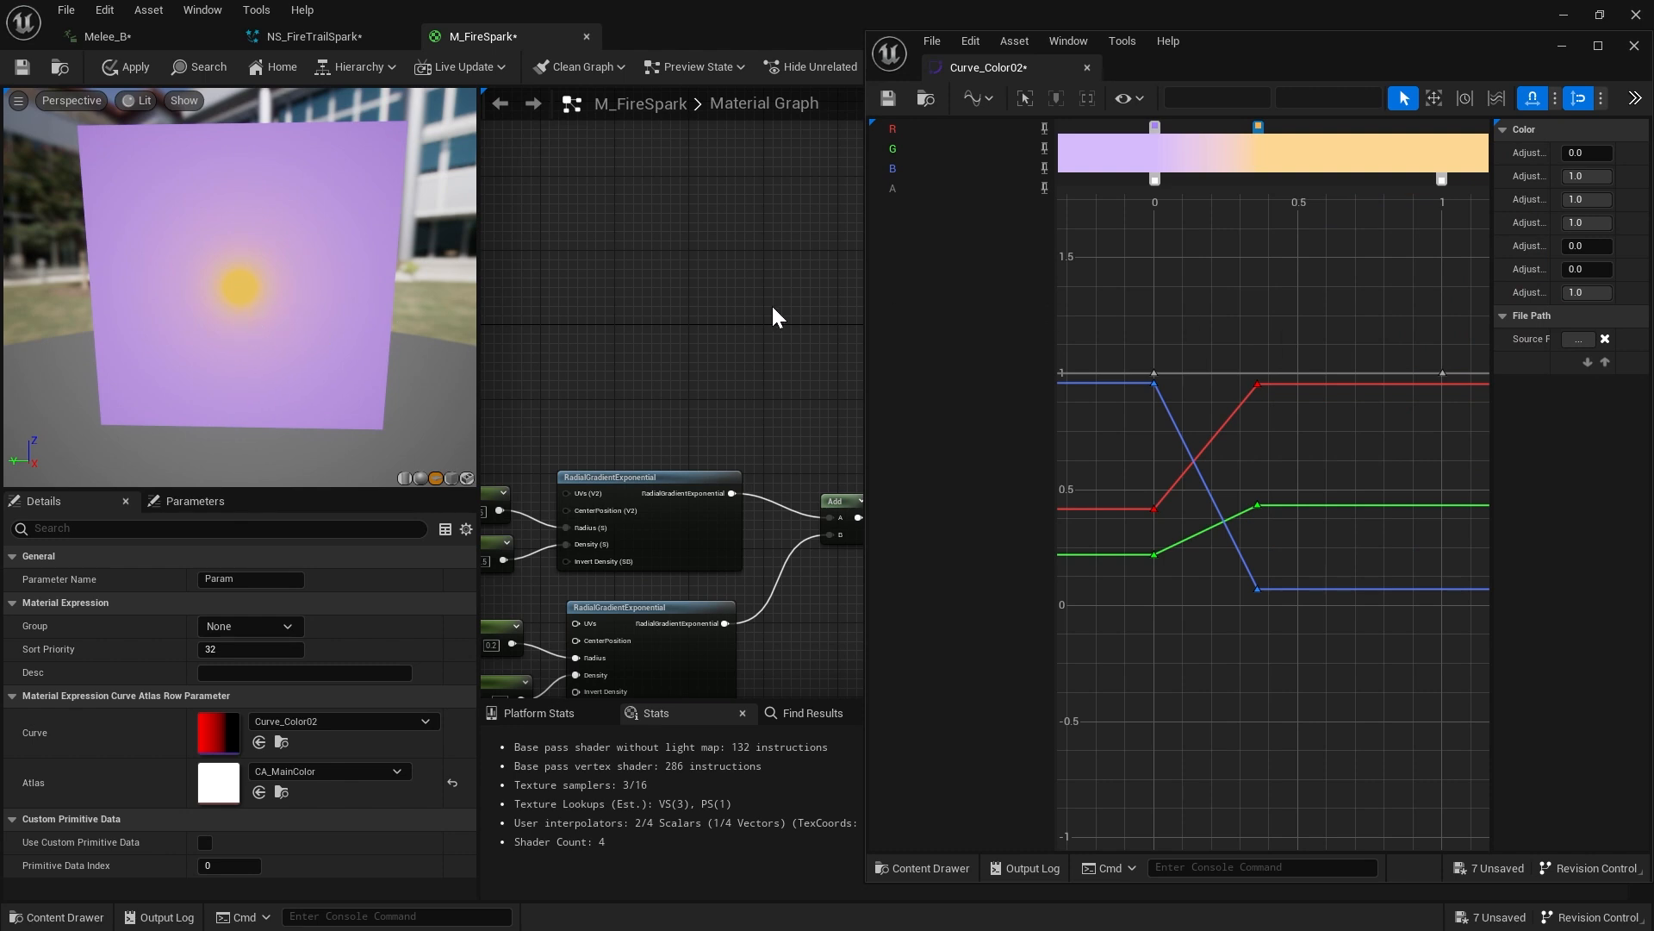
Connect the Add result to M_FireSpark's Opacity and check the soft glow in the material preview
{"action": "left_click", "coordinate": [756, 241]}
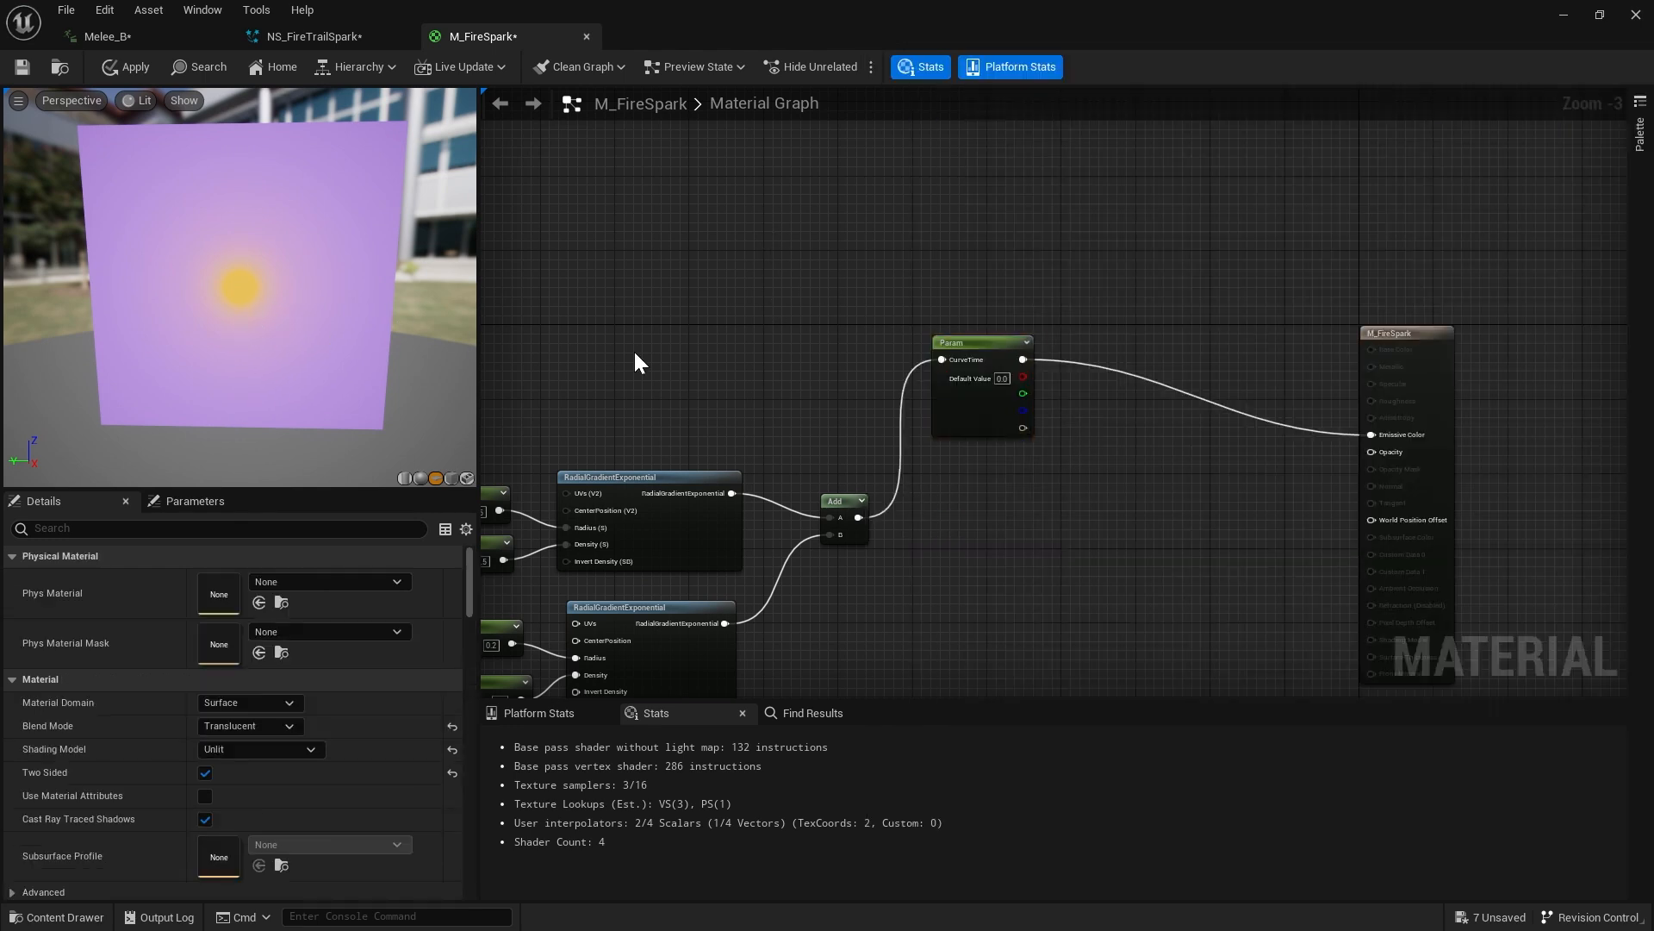
{"action": "right_click_drag", "start_coordinate": [1114, 333], "coordinate": [1064, 235]}
{"action": "left_click_drag", "start_coordinate": [808, 421], "coordinate": [1319, 355]}
{"action": "left_click_drag", "start_coordinate": [286, 286], "coordinate": [222, 267]}
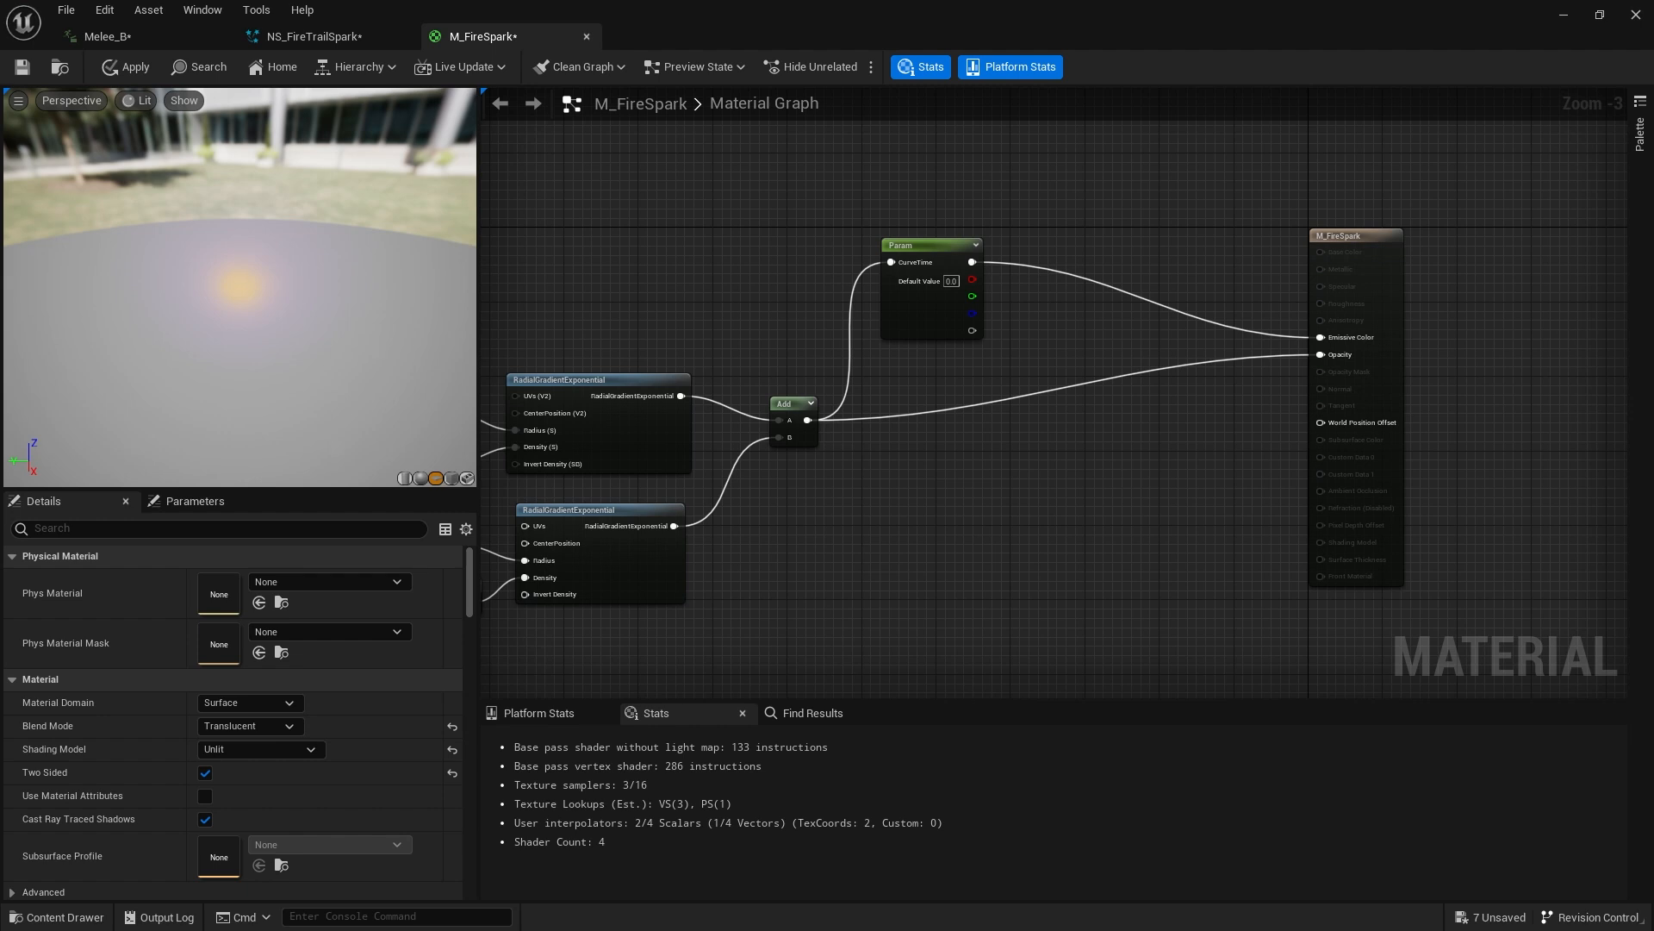
{"action": "left_click", "coordinate": [947, 324]}
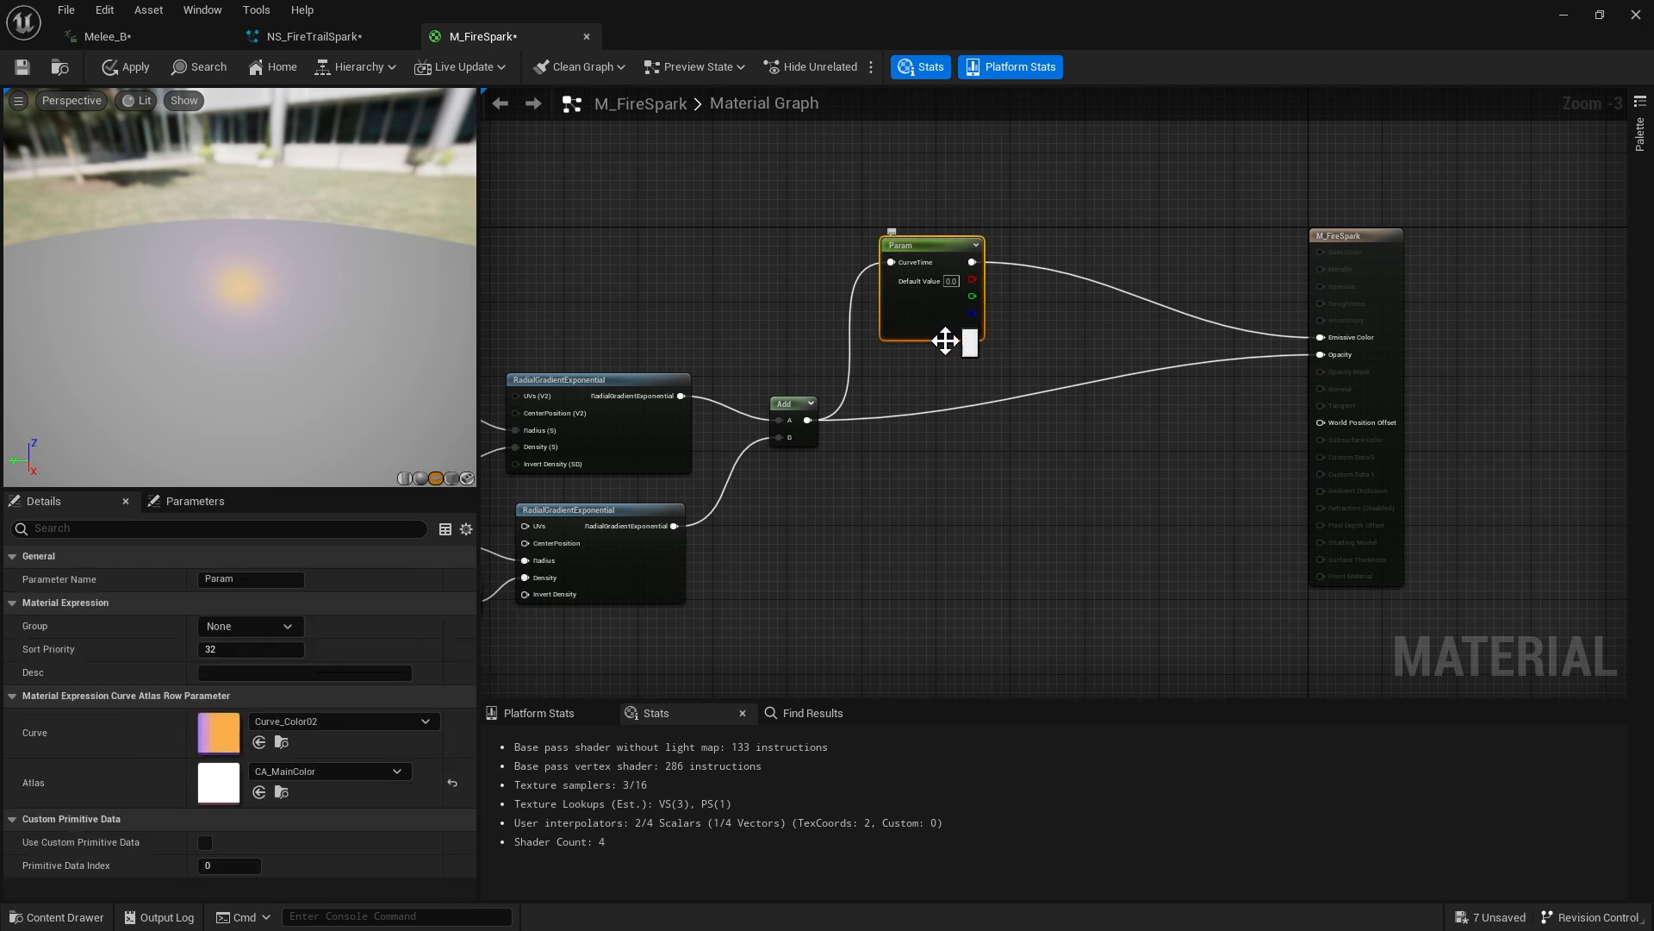
{"action": "left_click", "coordinate": [970, 457]}
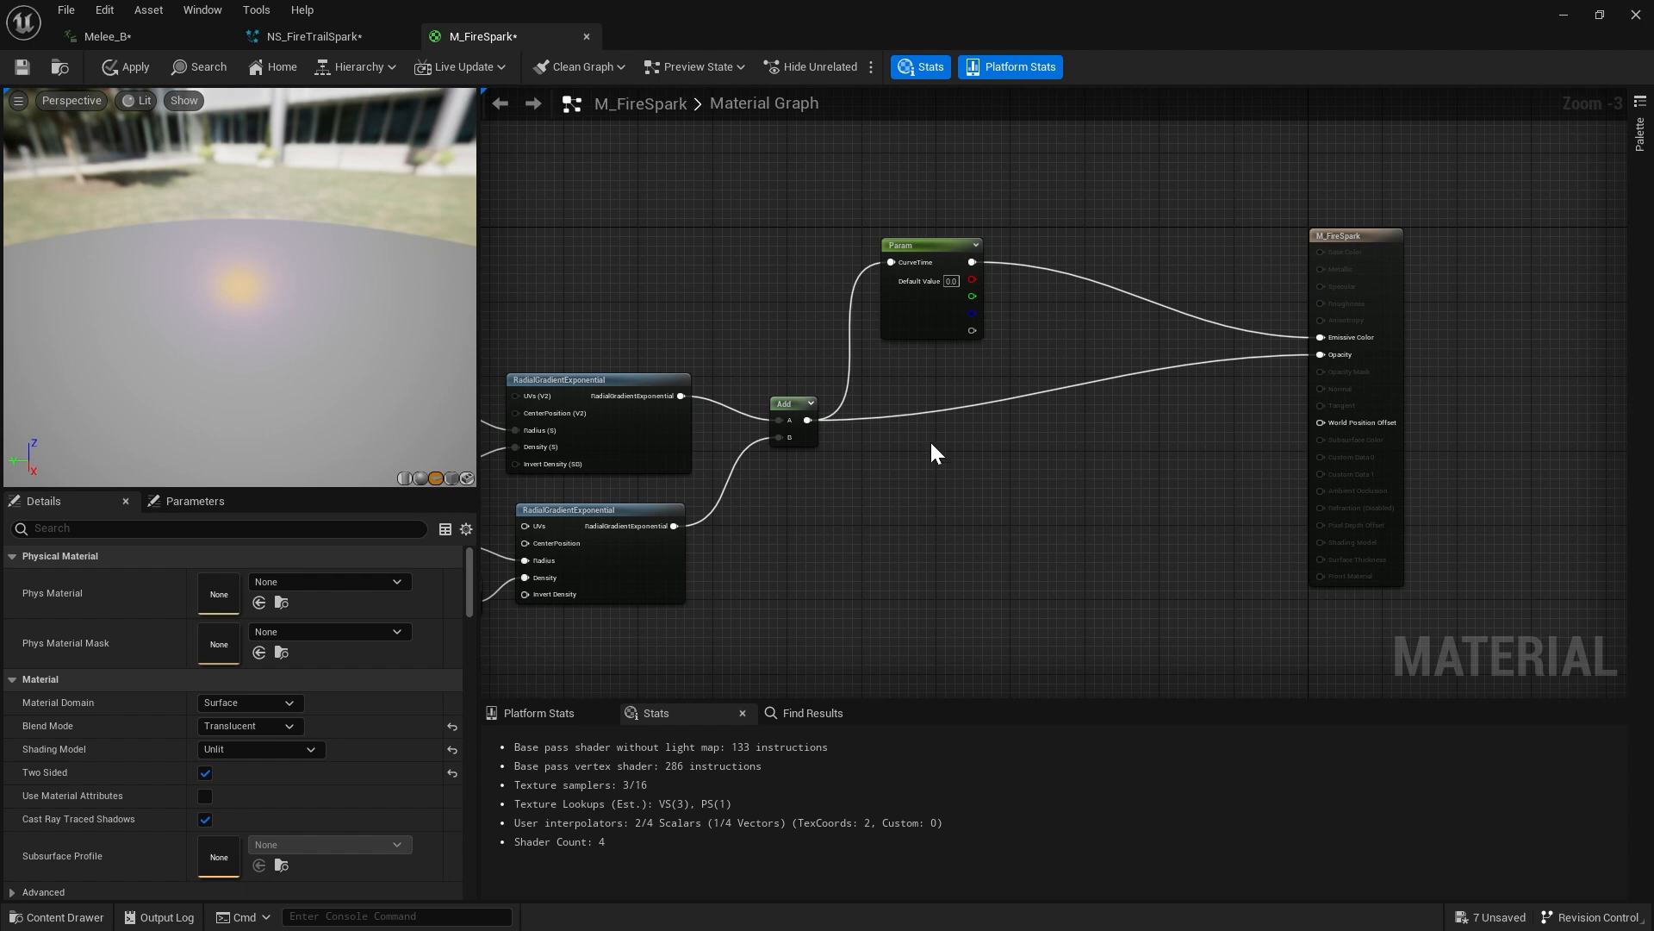
Darken Curve_Color02's color stop at time 0 to deep purple, hex sRGB 330071FF
{"action": "key", "text": "alt+Tab"}
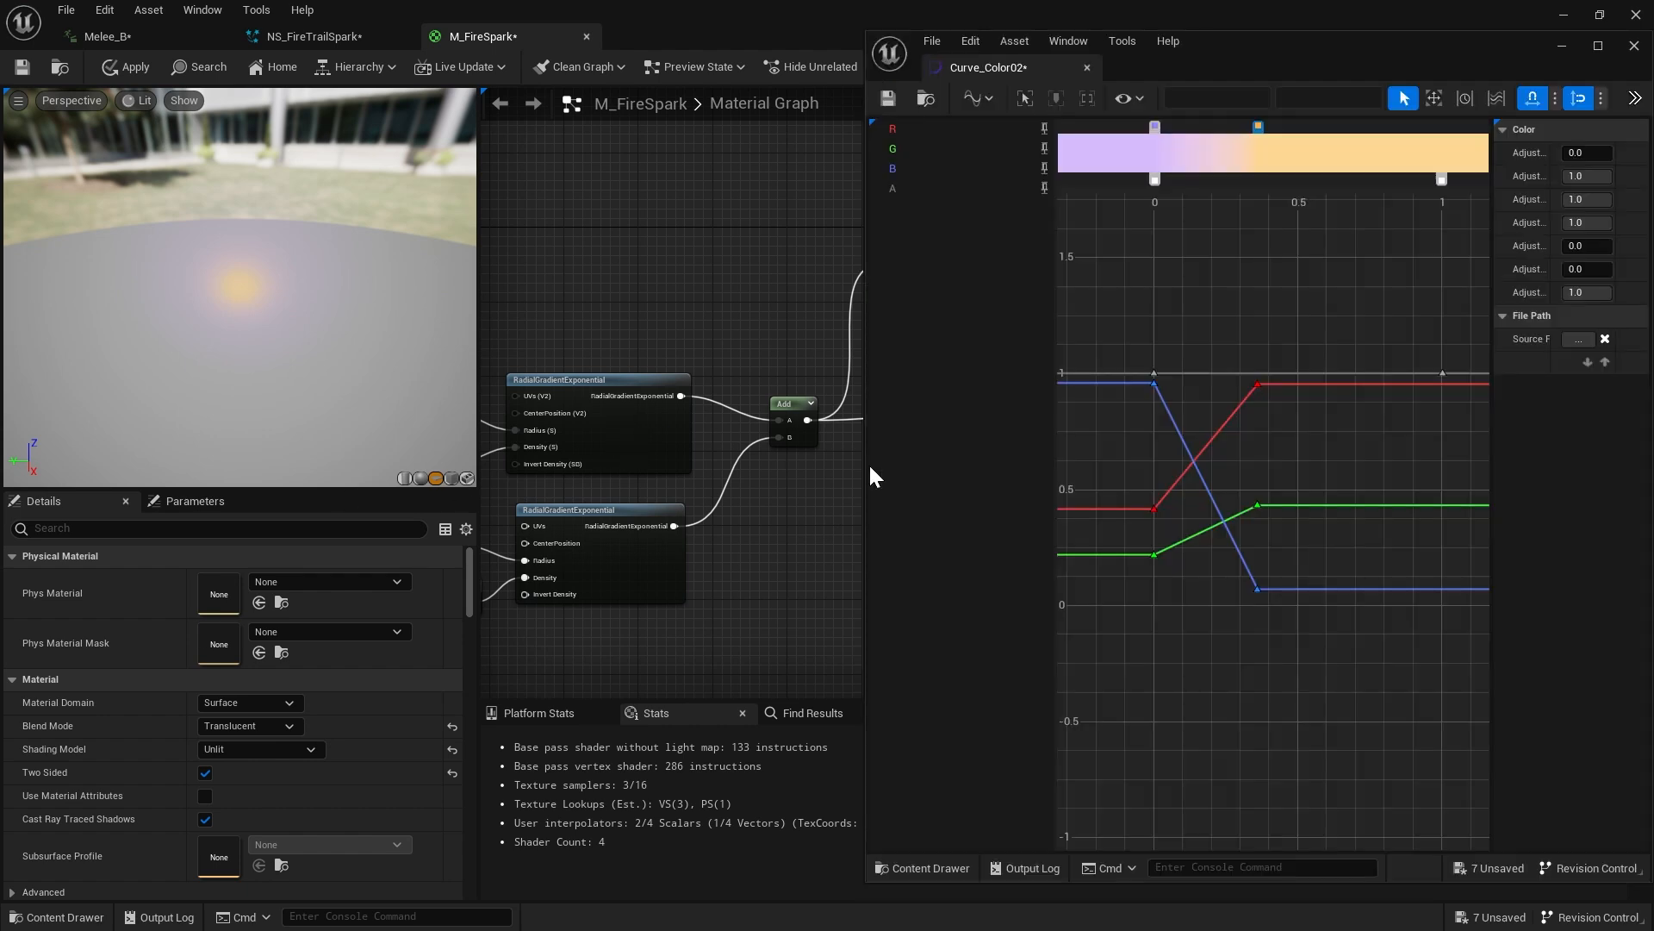
{"action": "double_click", "coordinate": [1155, 127]}
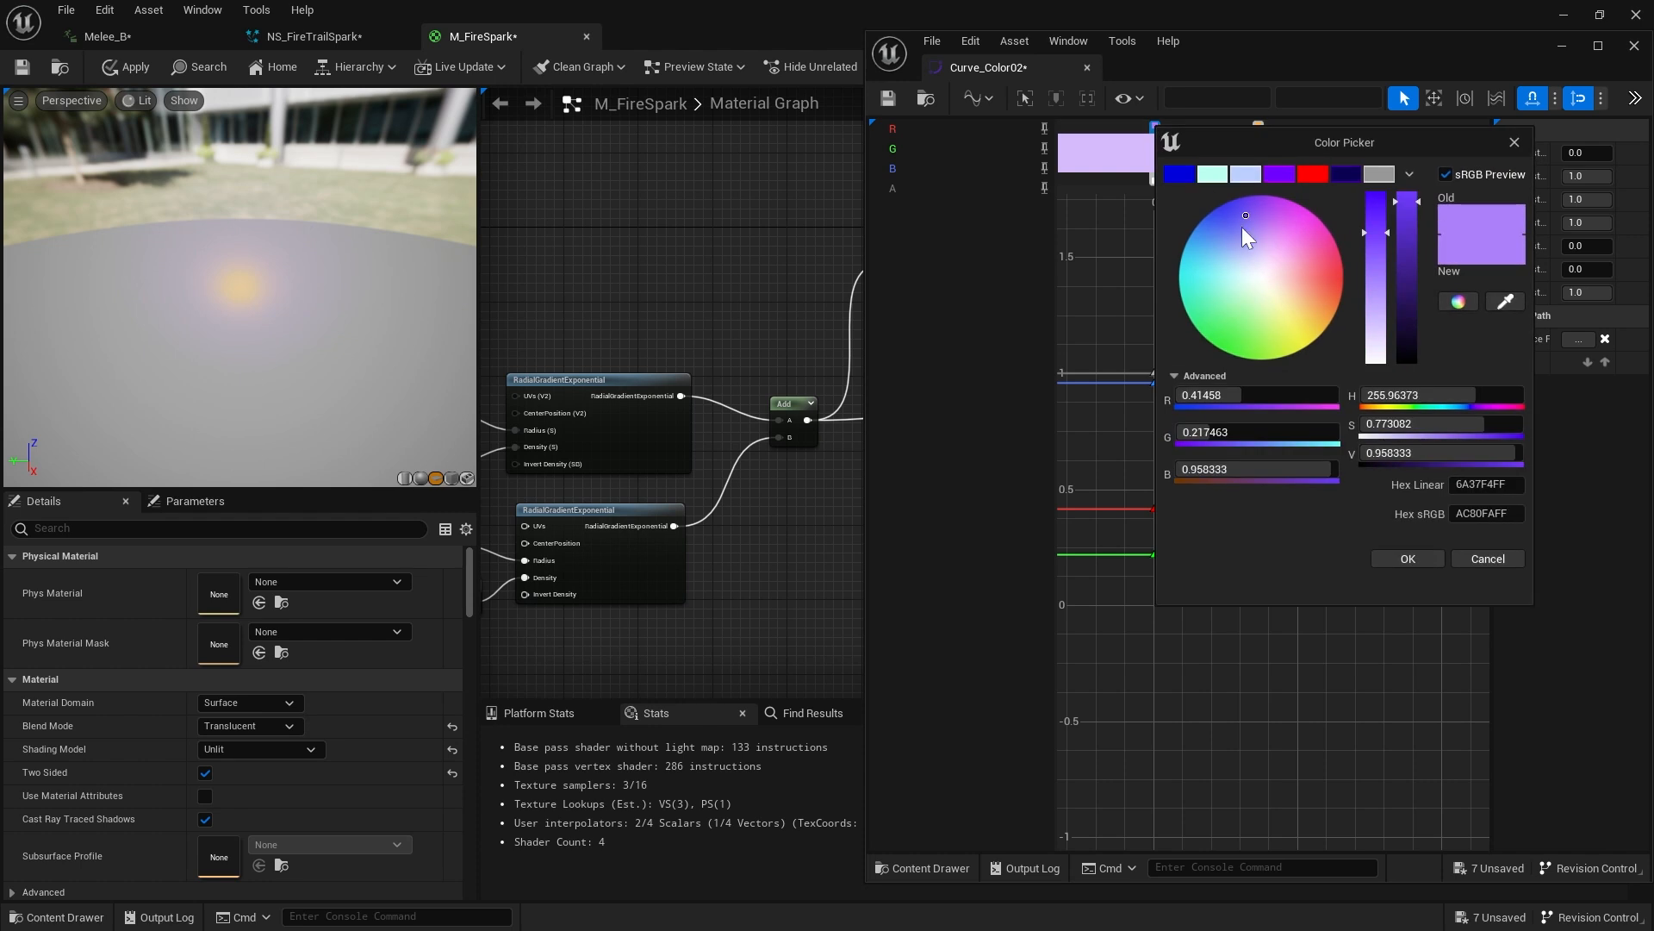
{"action": "left_click_drag", "start_coordinate": [1405, 274], "coordinate": [1411, 325]}
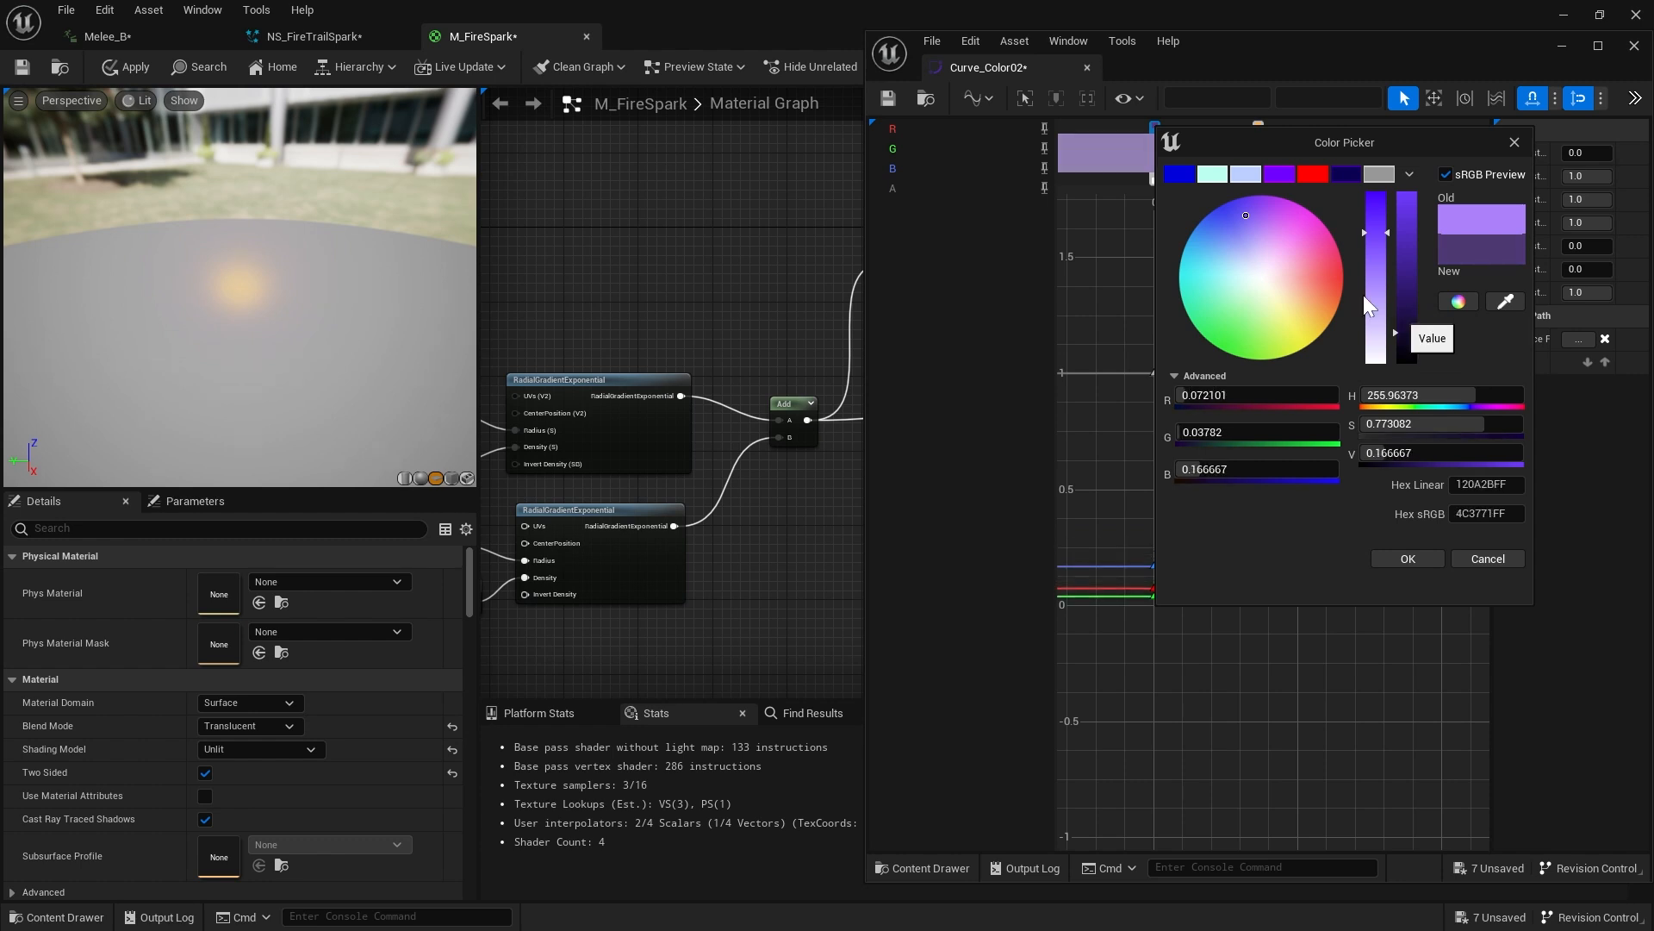
{"action": "left_click", "coordinate": [1237, 198]}
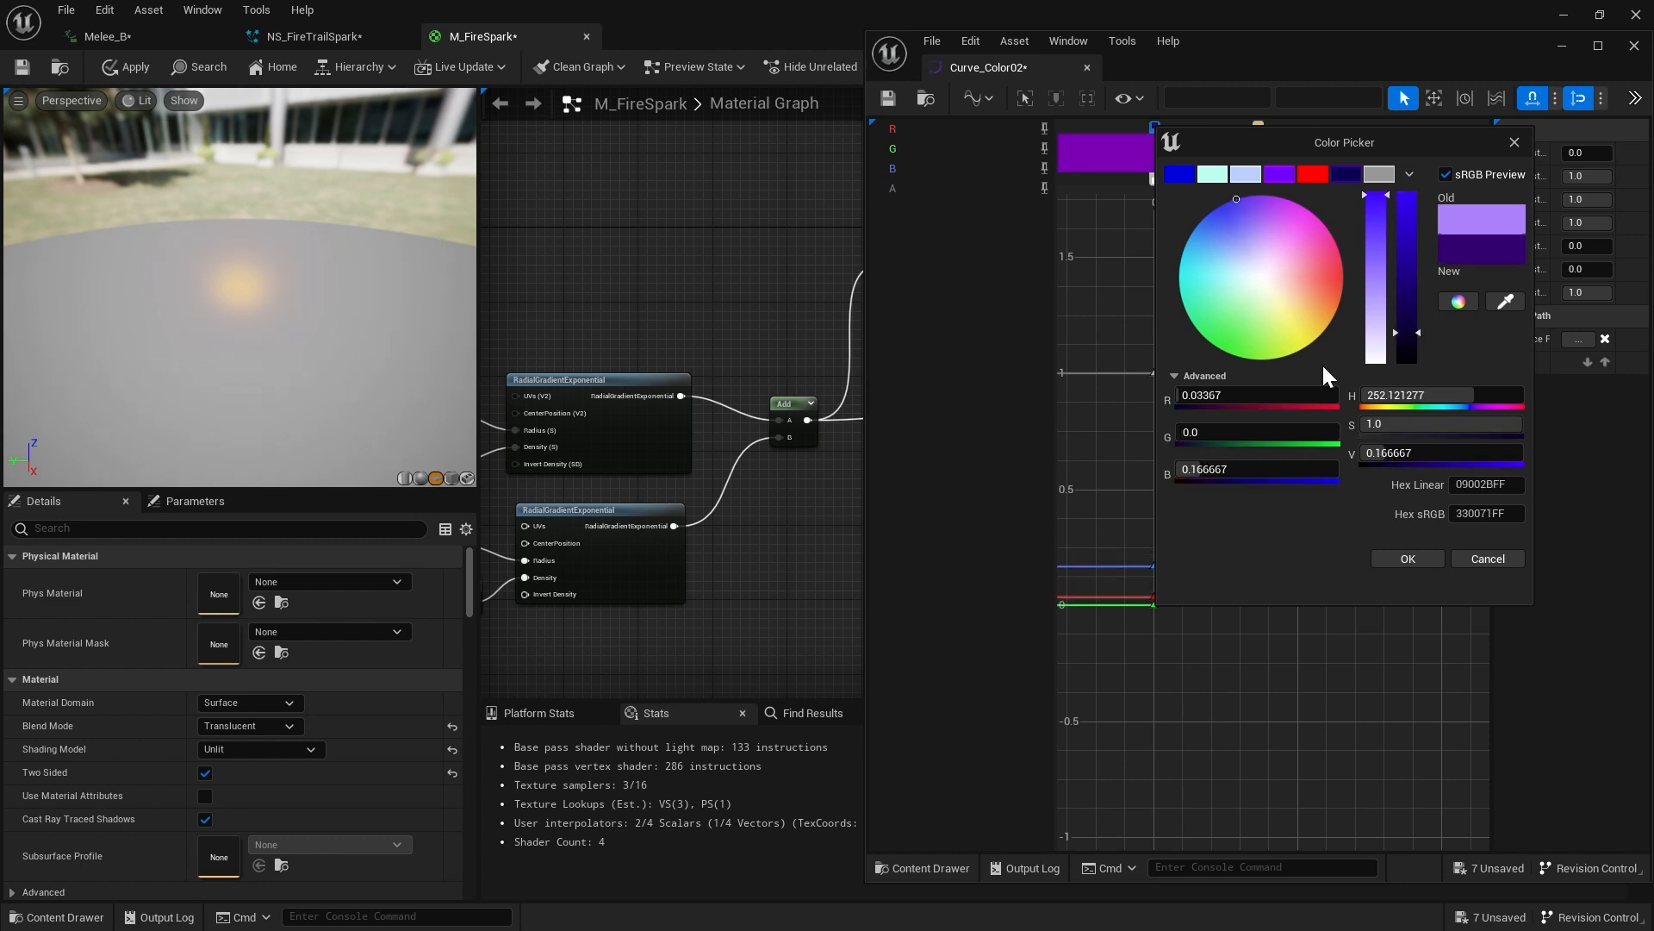
{"action": "left_click", "coordinate": [1407, 564]}
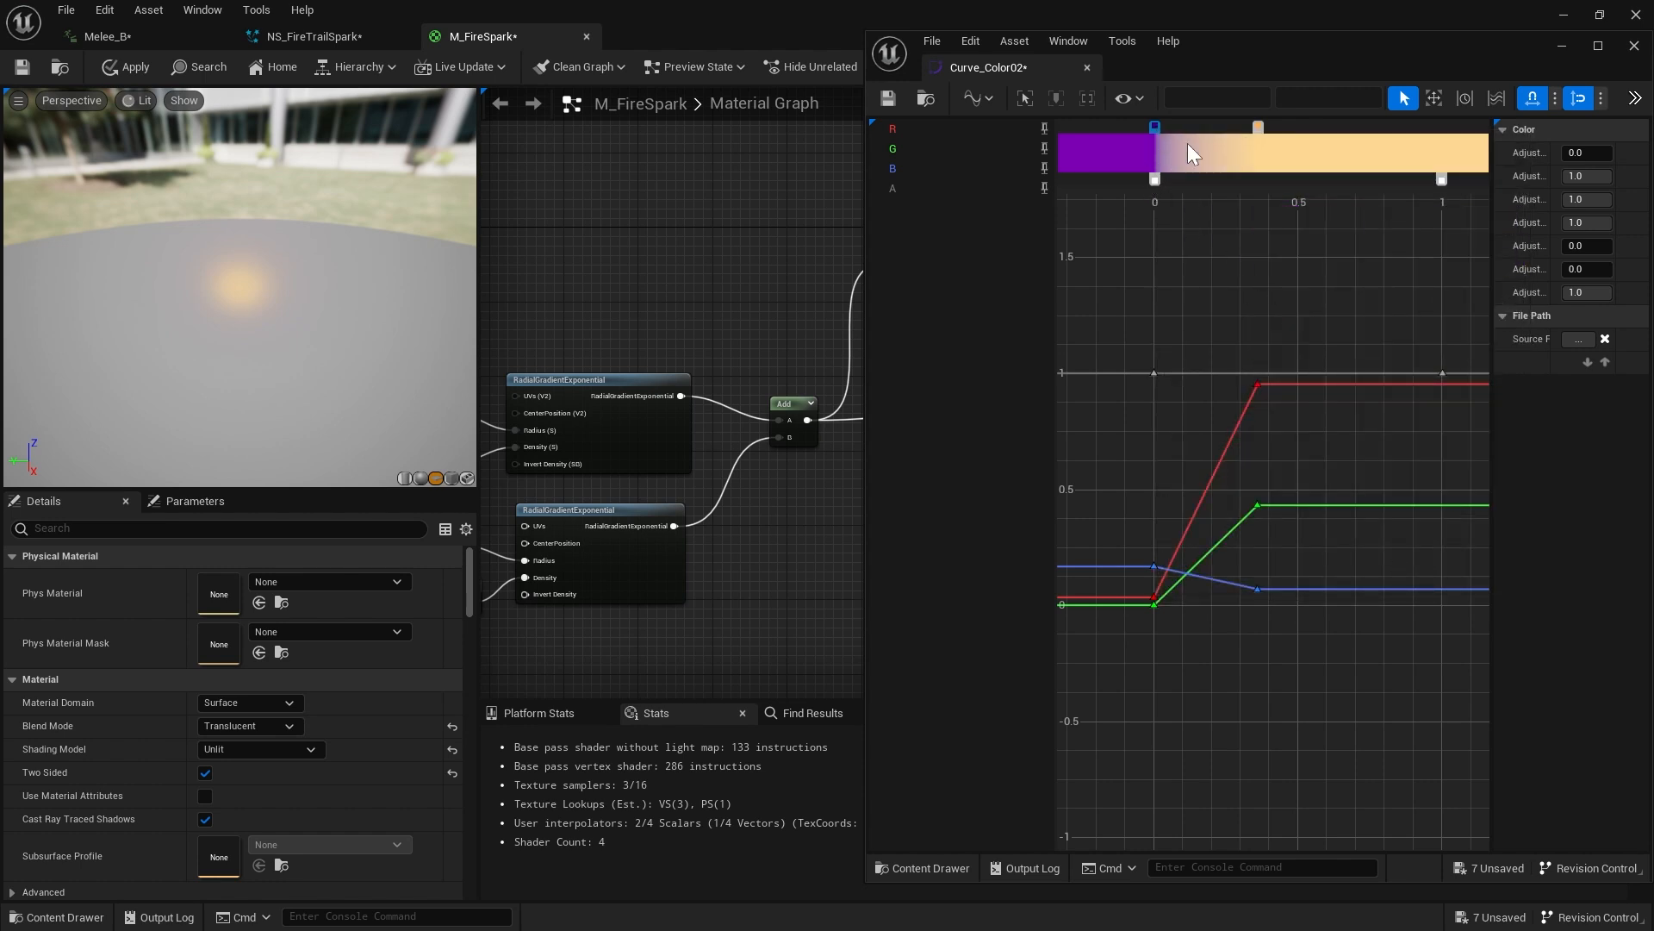
Move Curve_Color02's orange stop to about time 0.57, set its red channel to 3, and check the material preview
{"action": "left_click_drag", "start_coordinate": [1259, 128], "coordinate": [1320, 122]}
{"action": "double_click", "coordinate": [1320, 123]}
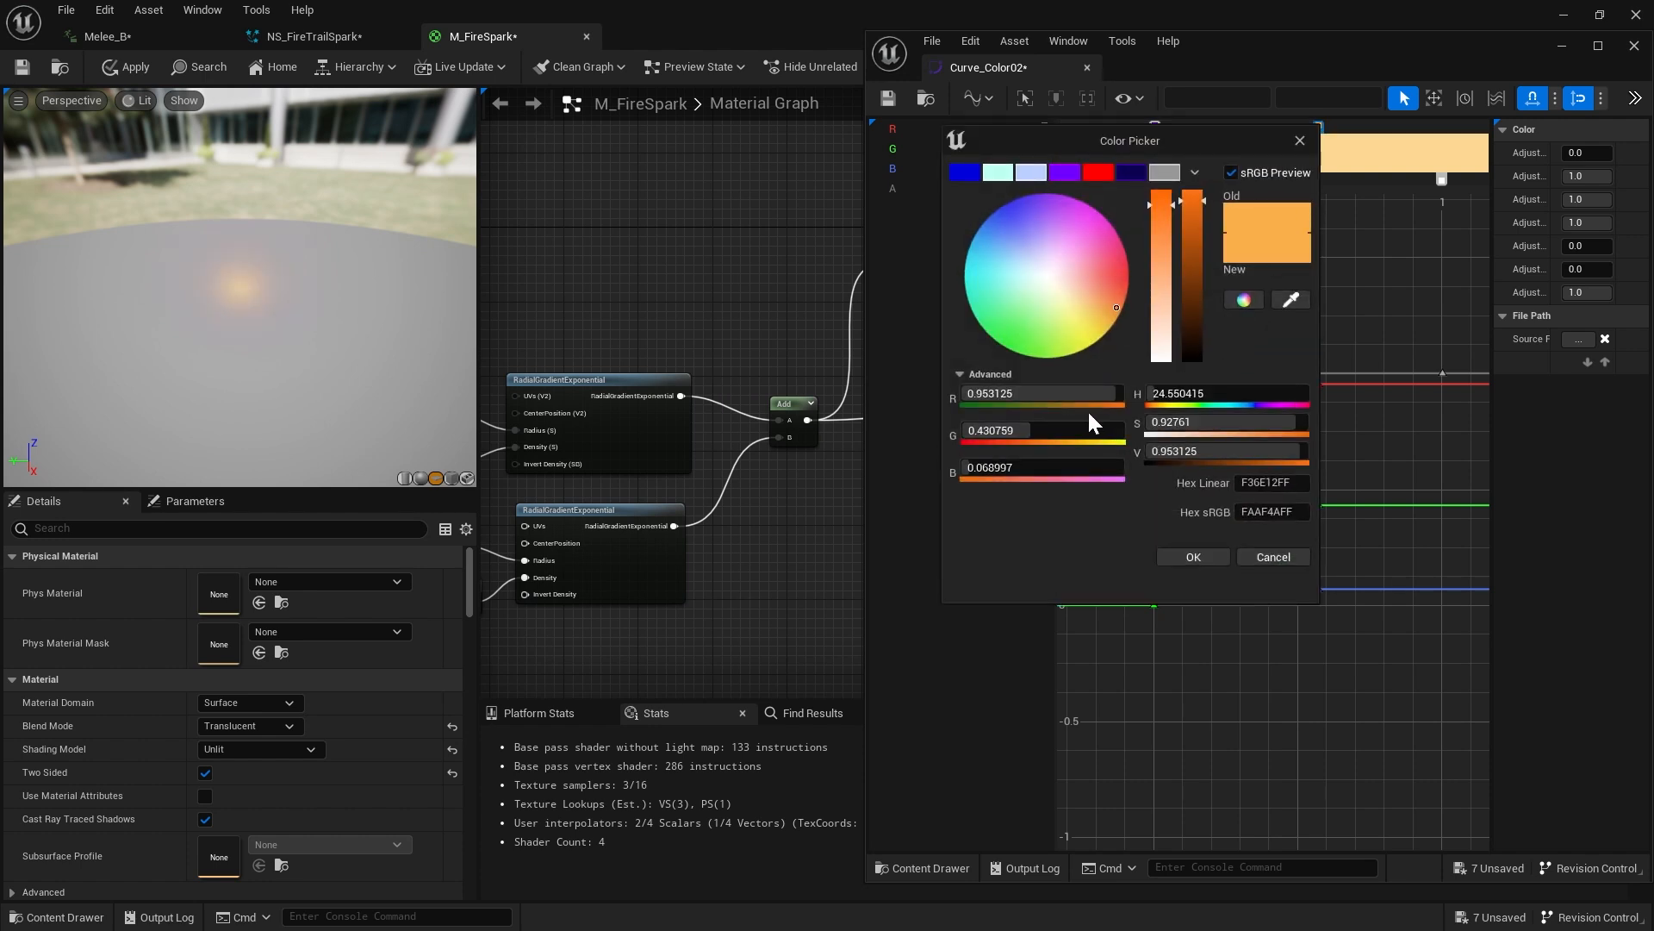
{"action": "left_click", "coordinate": [1029, 396]}
{"action": "type", "text": "3"}
{"action": "key", "text": "Tab"}
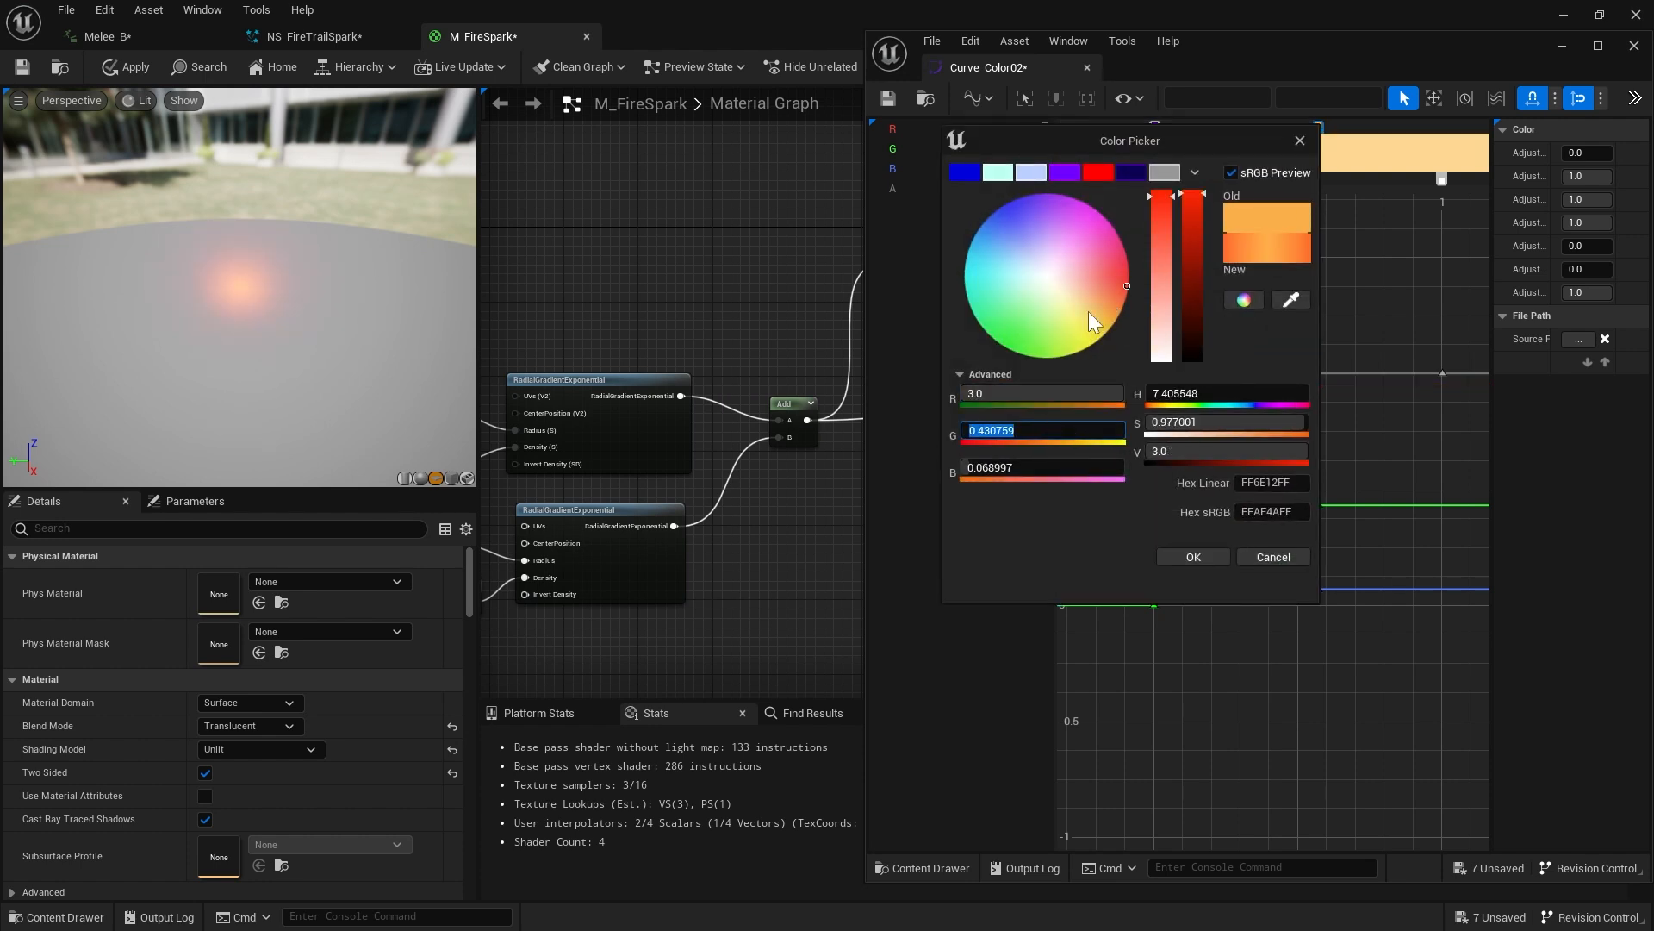
{"action": "left_click_drag", "start_coordinate": [249, 301], "coordinate": [249, 338]}
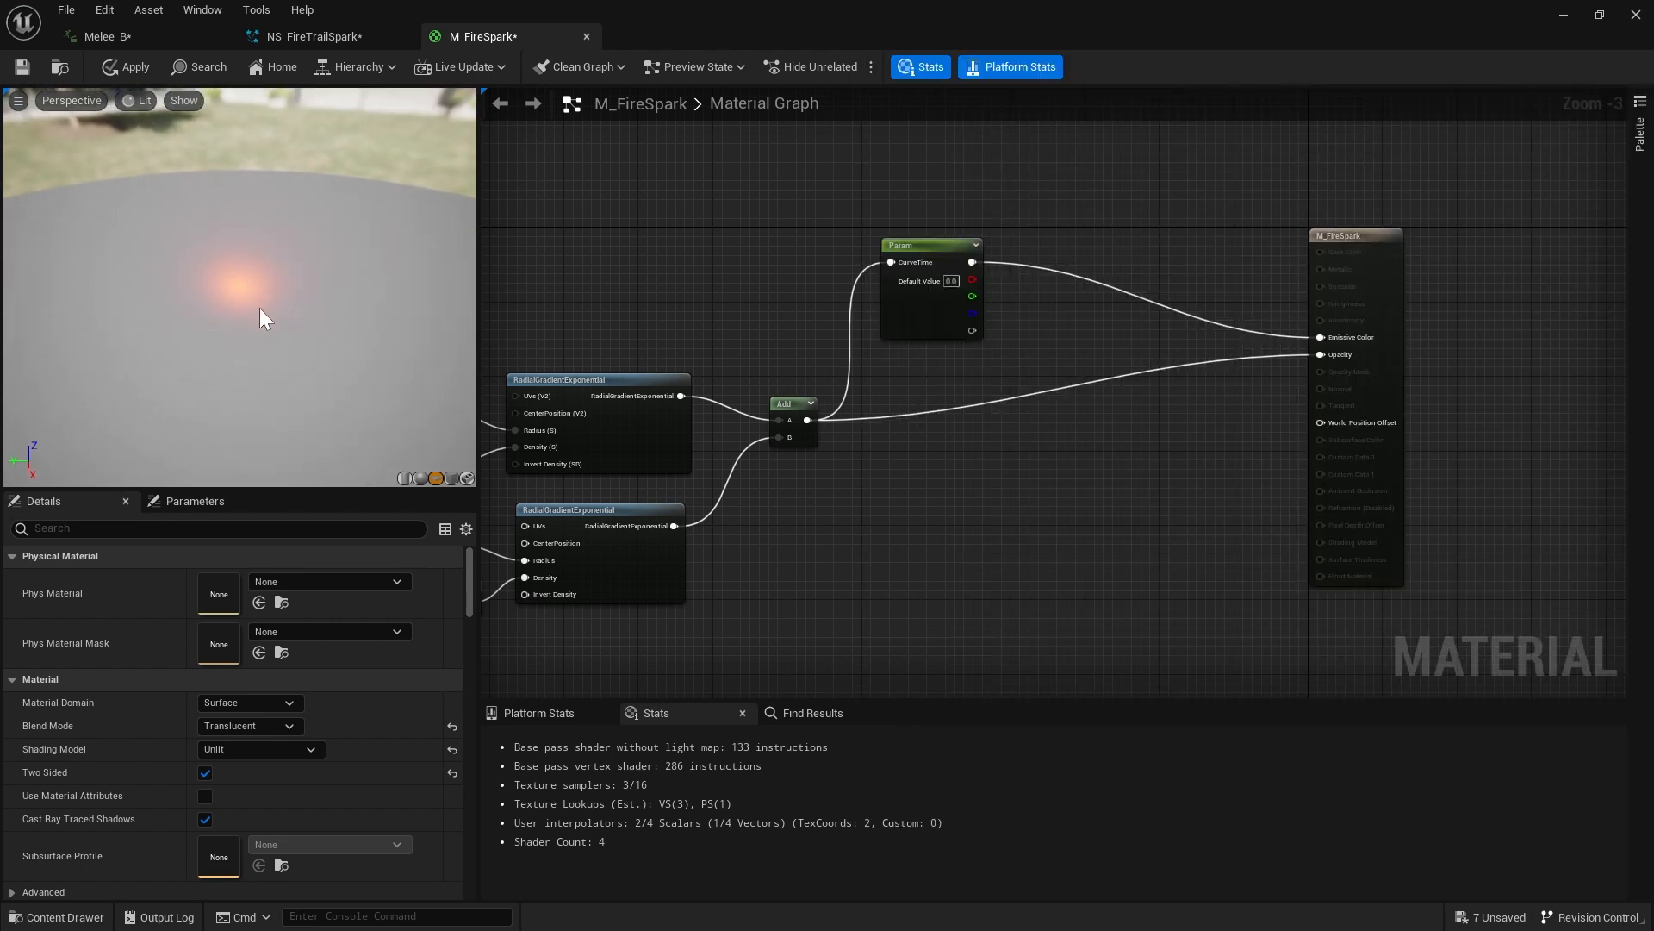
{"action": "key", "text": "alt+Tab"}
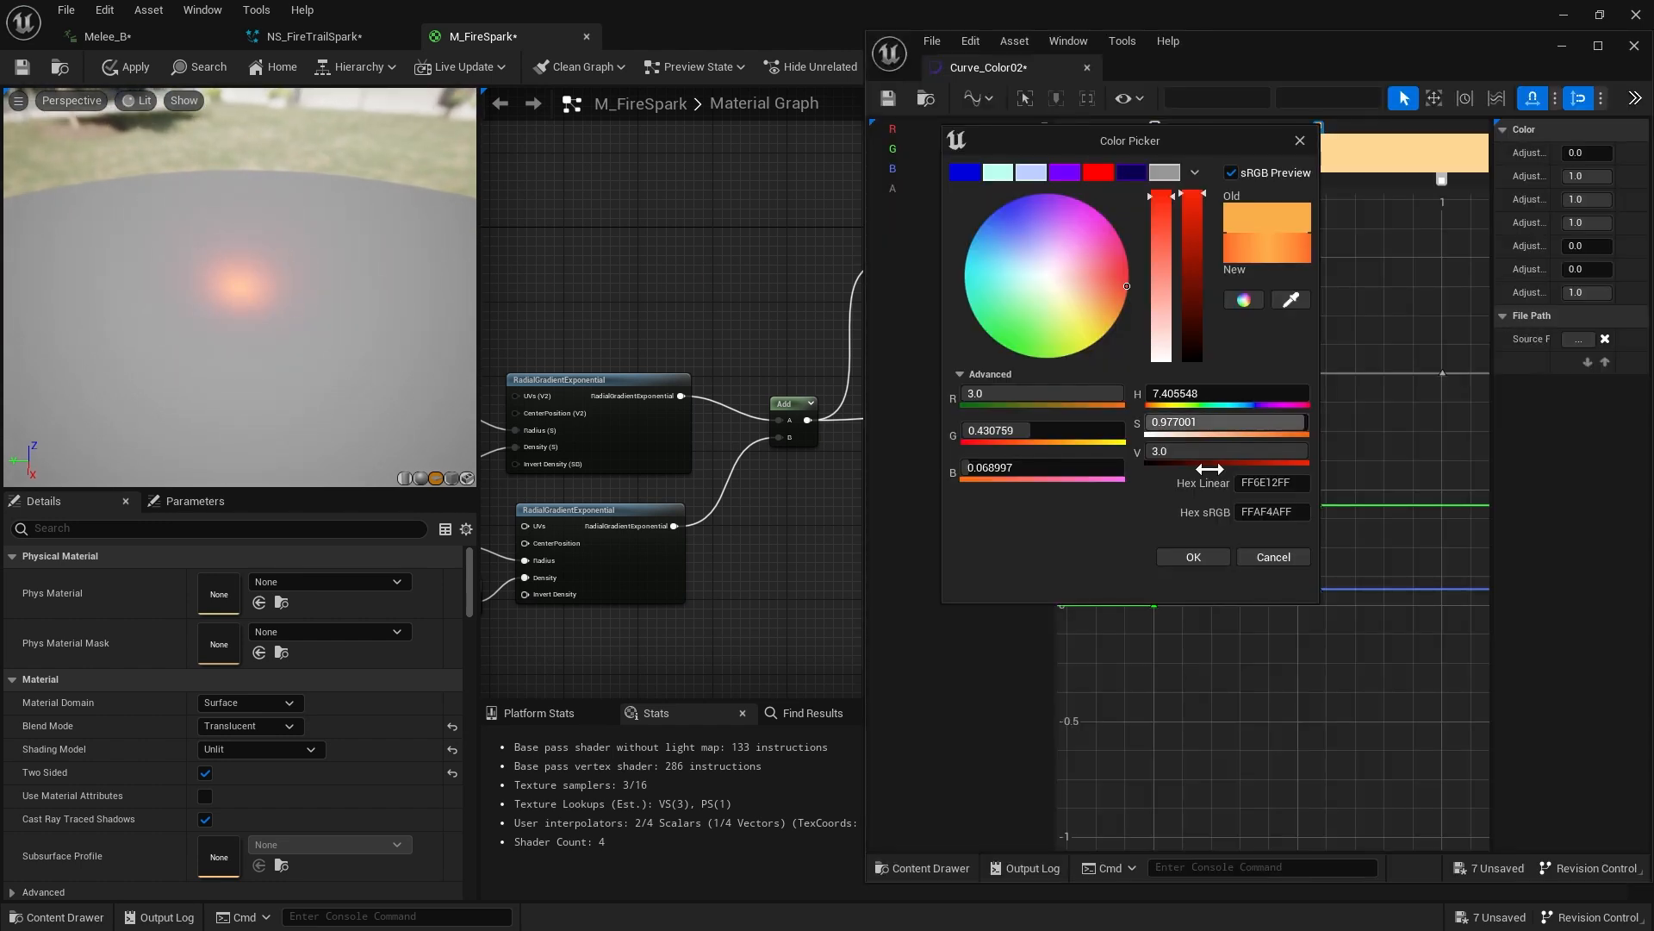
{"action": "left_click", "coordinate": [1193, 557]}
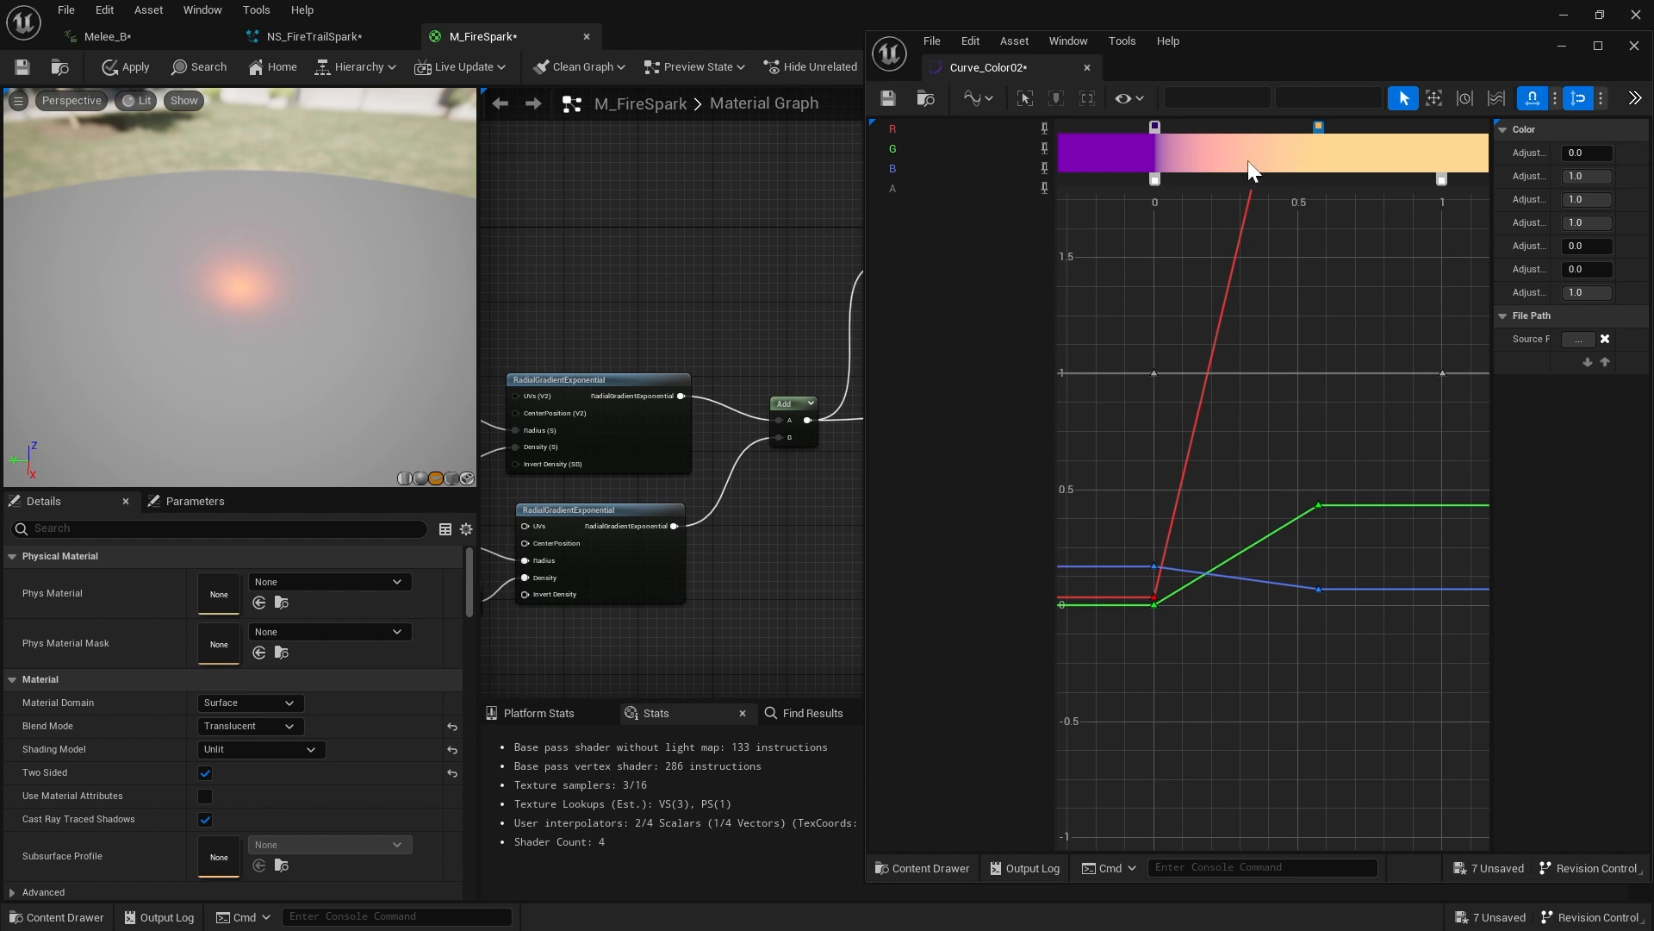
{"action": "left_click_drag", "start_coordinate": [390, 292], "coordinate": [355, 291]}
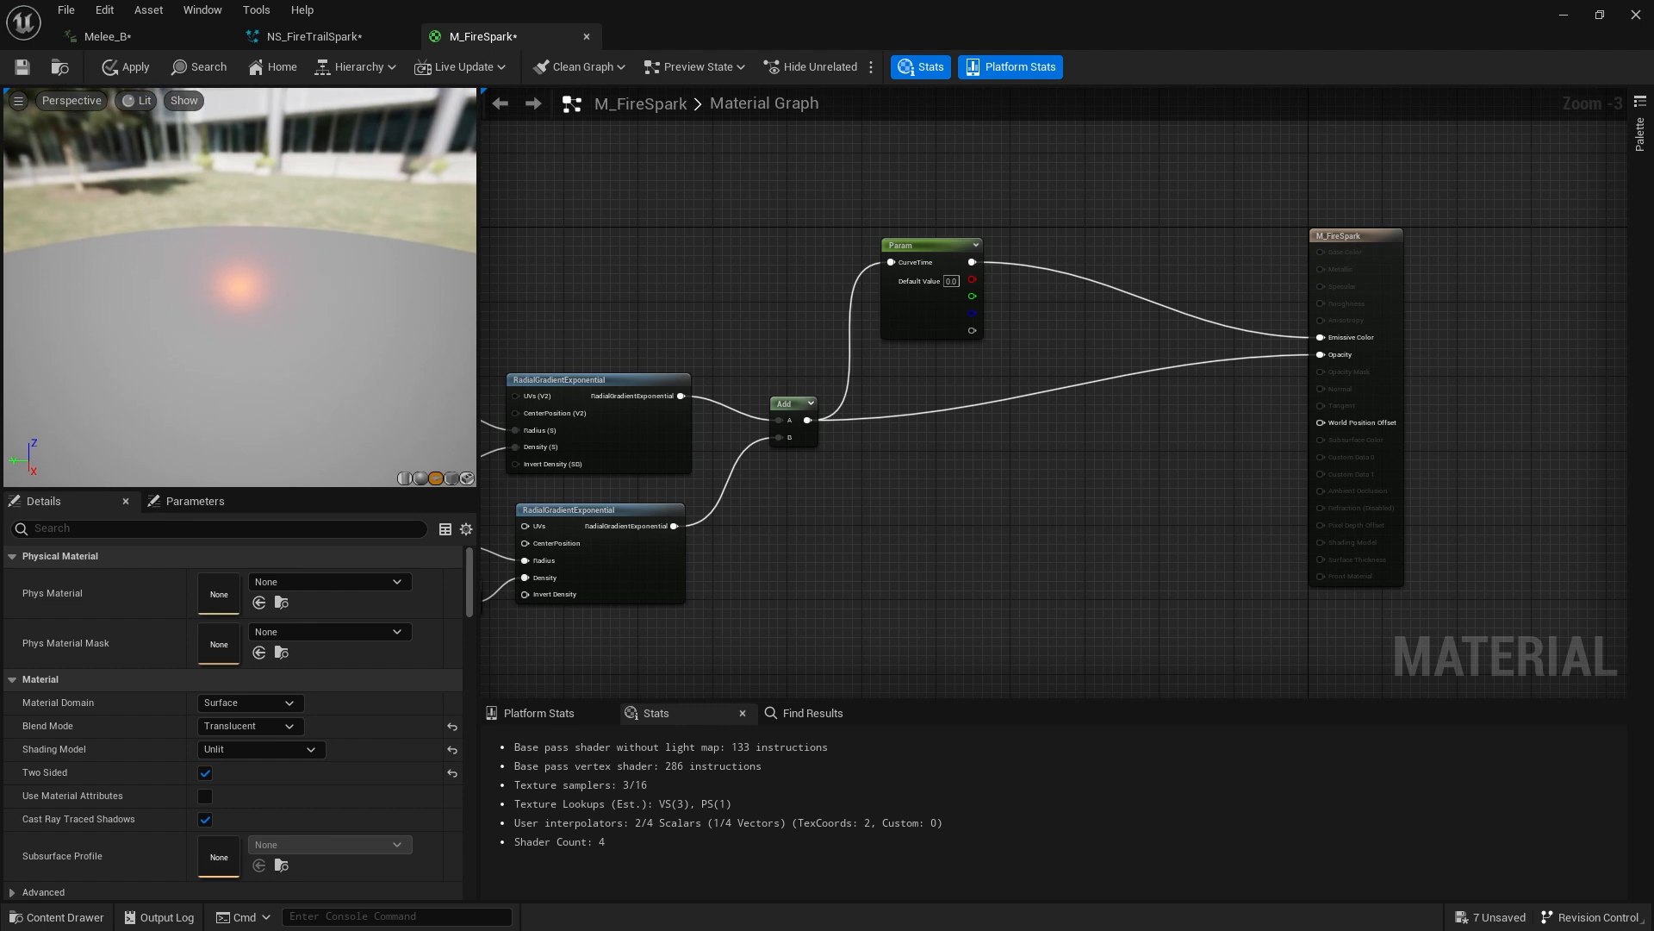
Add a Particle Color node to the M_FireSpark graph below the curve parameter
{"action": "right_click_drag", "start_coordinate": [1015, 396], "coordinate": [893, 438]}
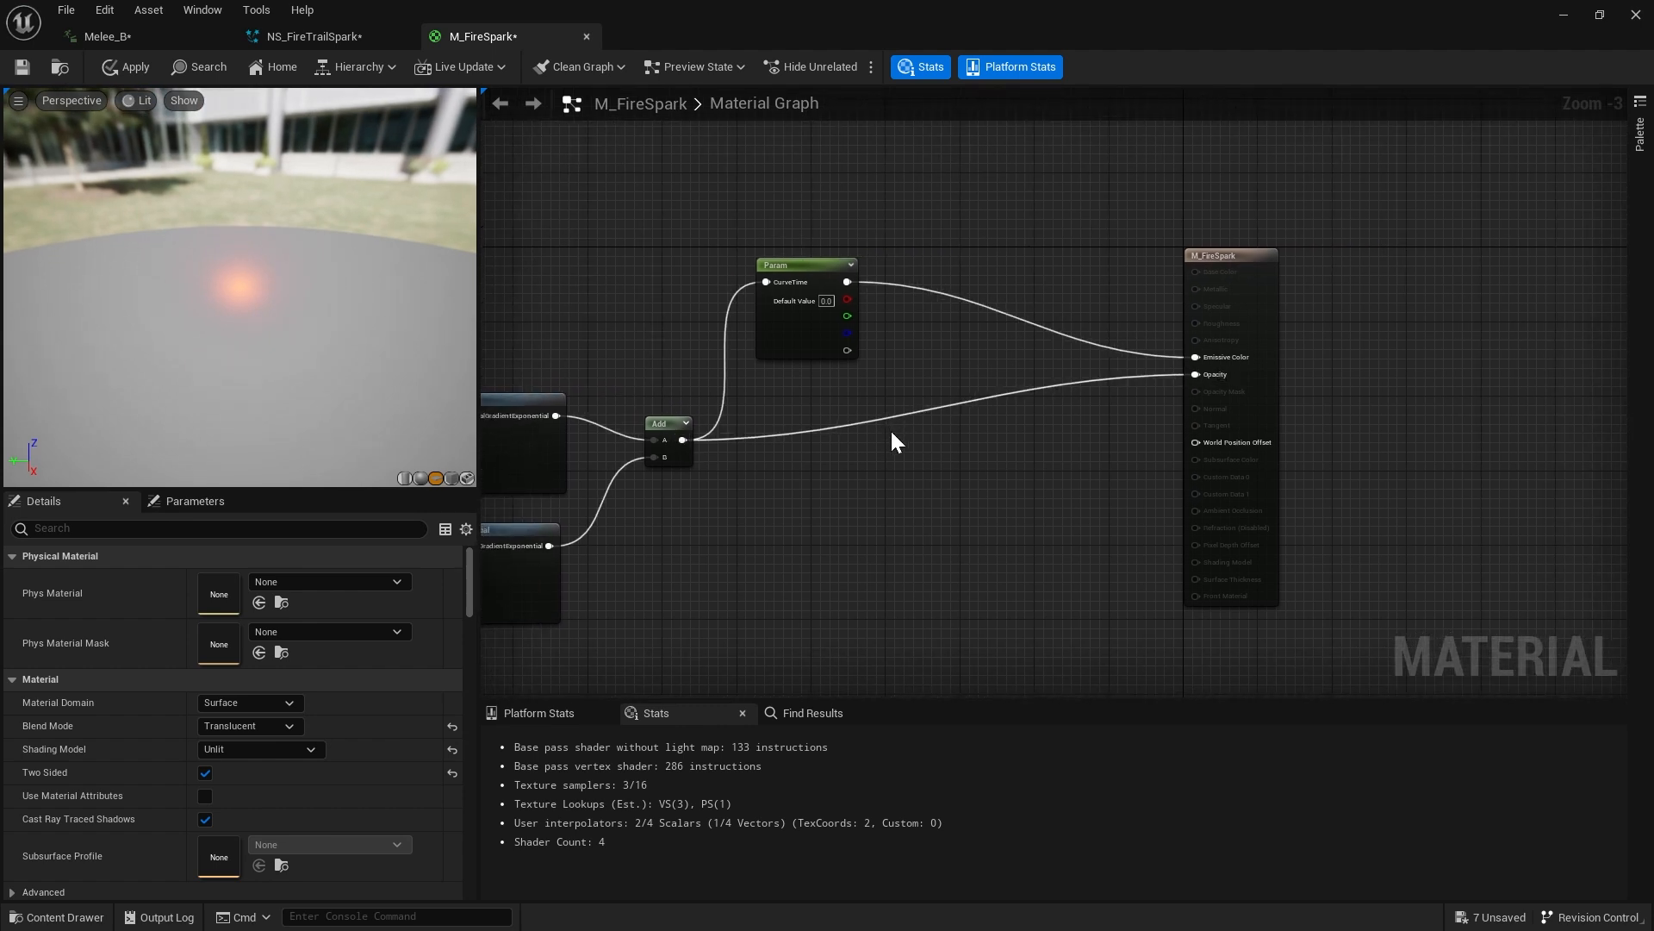
{"action": "right_click", "coordinate": [806, 506]}
{"action": "type", "text": "particle "}
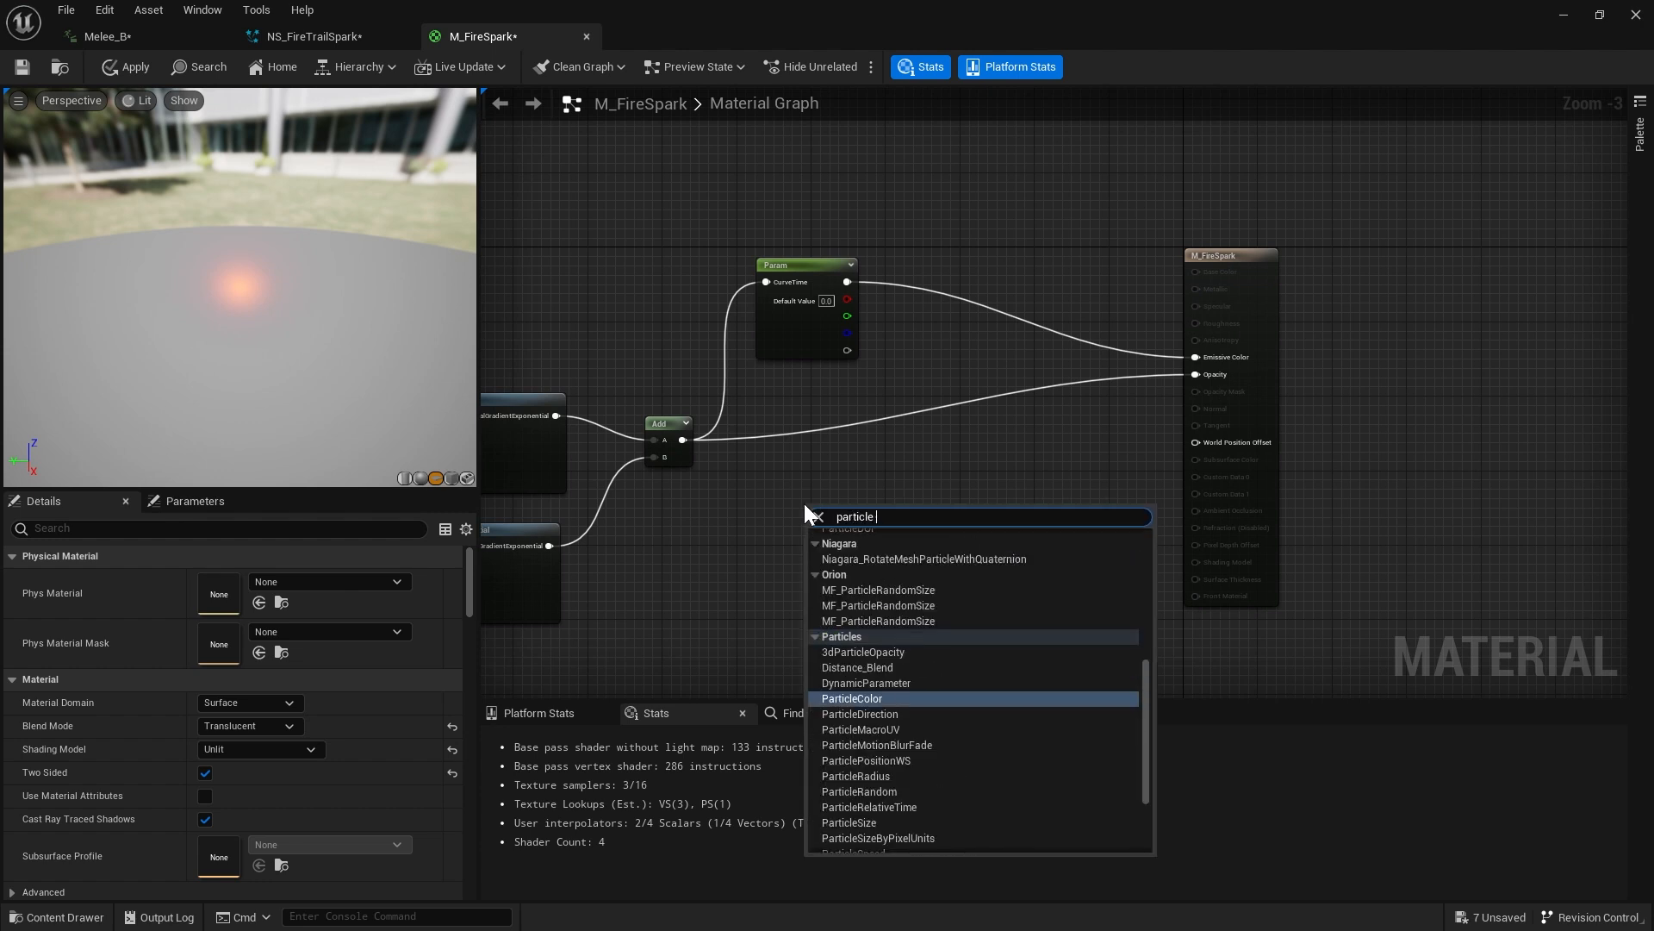
{"action": "type", "text": "color"}
{"action": "key", "text": "Return"}
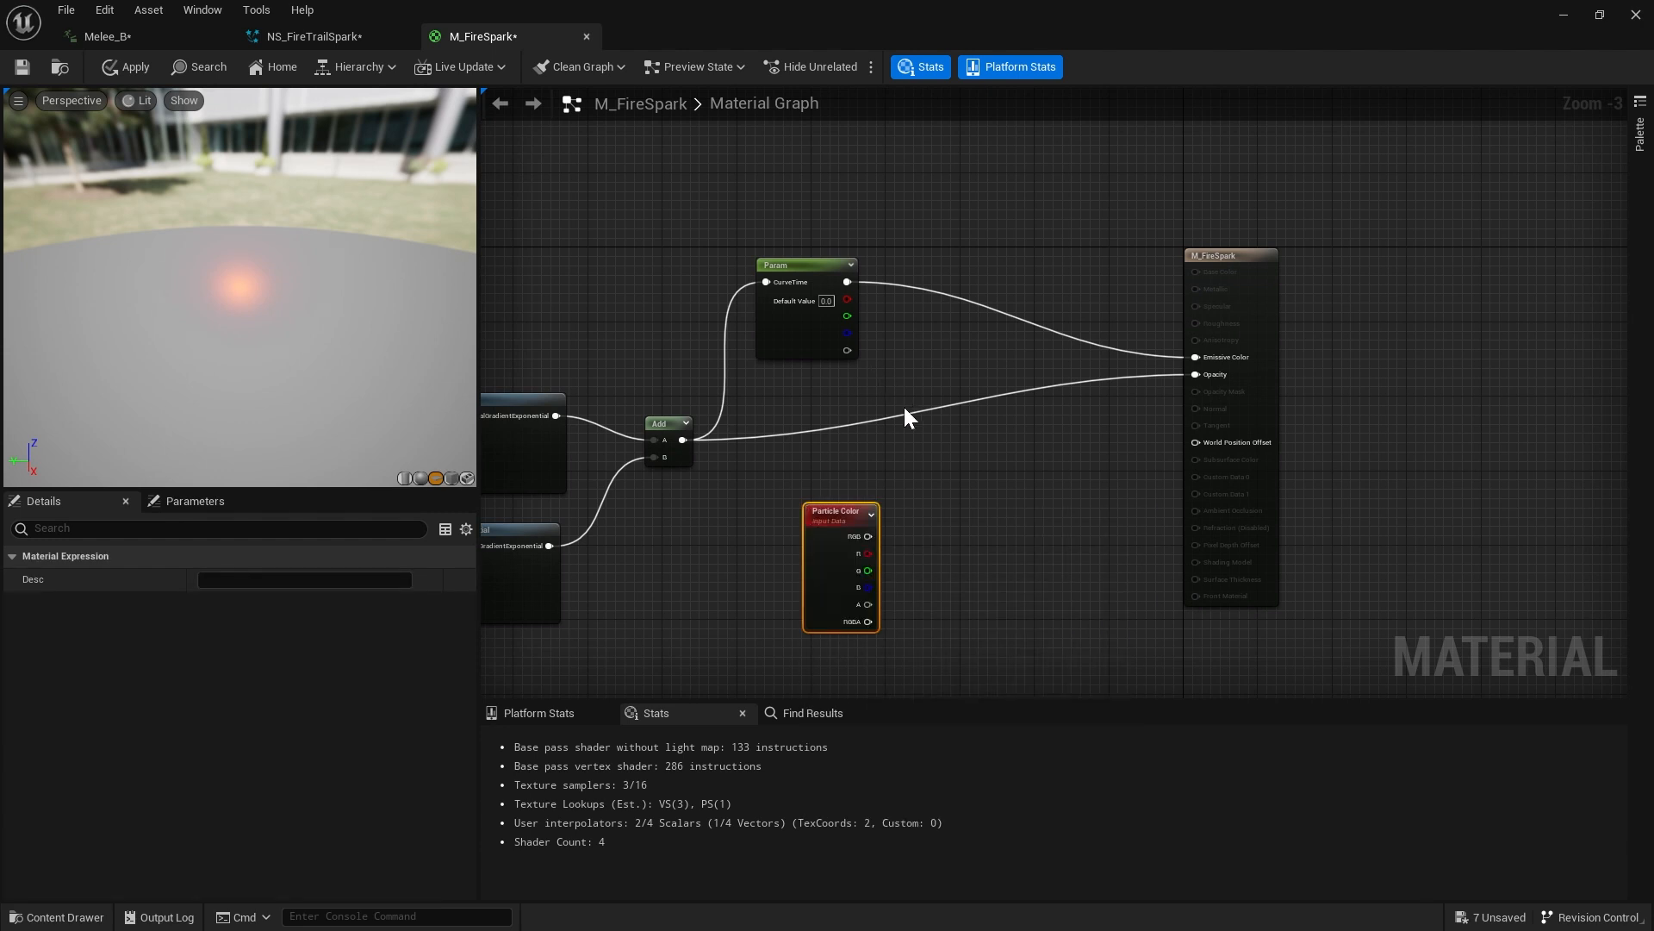
Multiply the curve parameter's output by Particle Color's RGB and feed the product into Emissive Color
{"action": "left_click", "coordinate": [914, 379]}
{"action": "left_click", "coordinate": [951, 334]}
{"action": "left_click_drag", "start_coordinate": [847, 282], "coordinate": [963, 357]}
{"action": "left_click_drag", "start_coordinate": [868, 535], "coordinate": [960, 376]}
{"action": "left_click_drag", "start_coordinate": [994, 357], "coordinate": [1006, 278]}
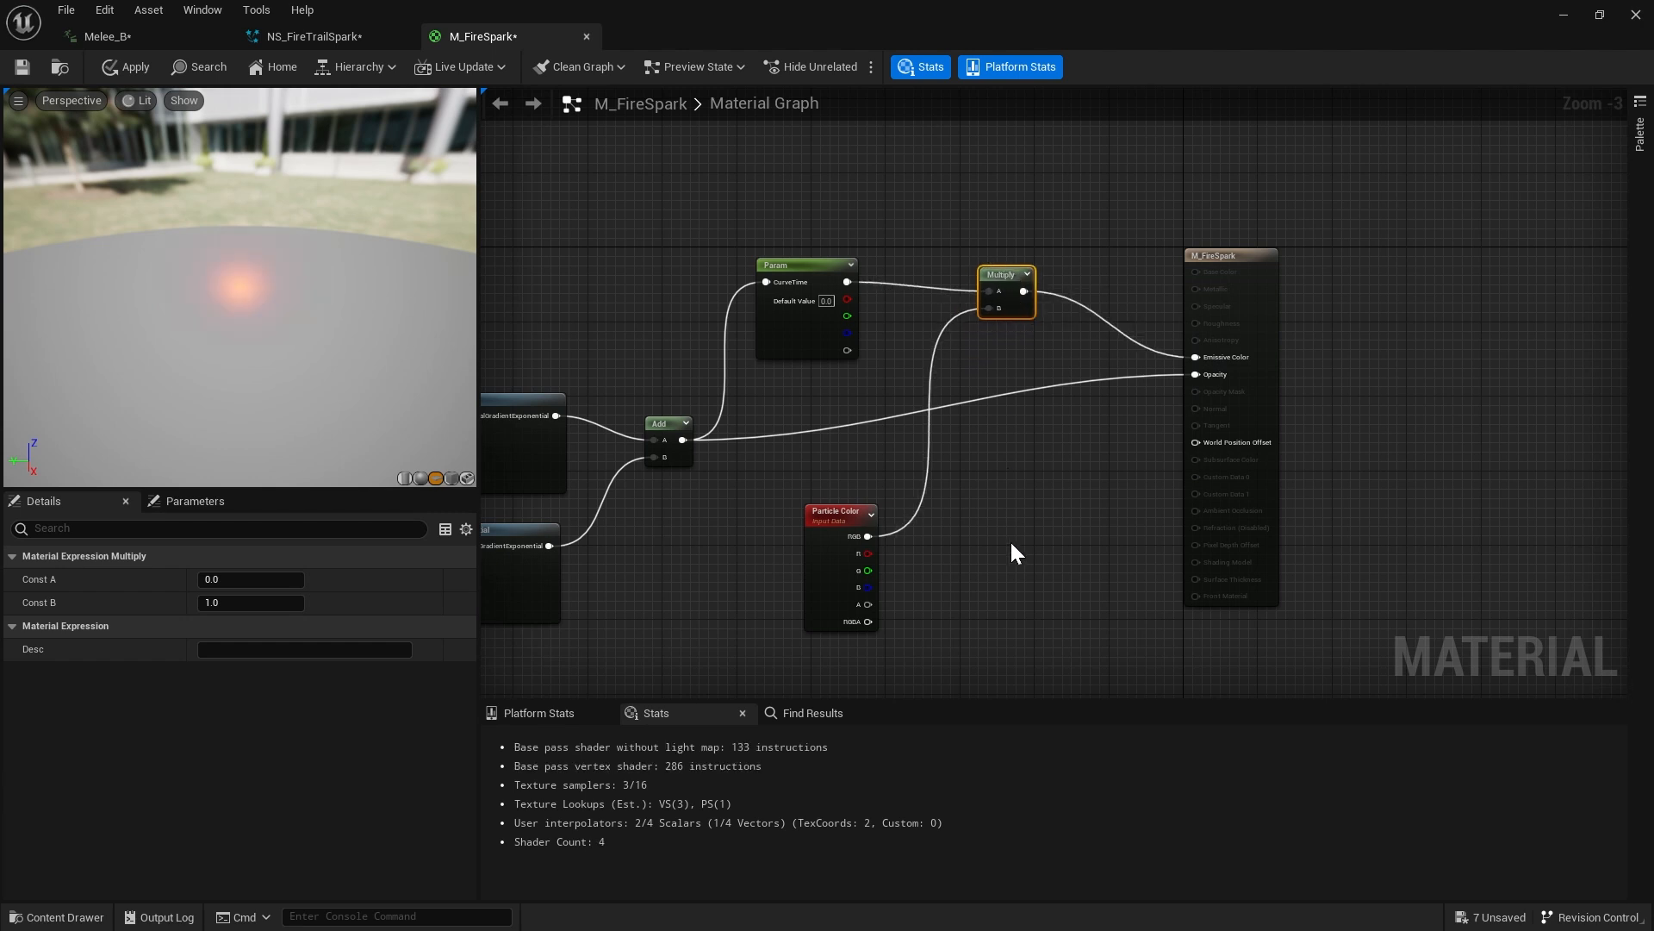
Multiply Particle Color's alpha by the Add result and connect the product to Opacity
{"action": "right_click_drag", "start_coordinate": [1020, 554], "coordinate": [997, 499]}
{"action": "left_click", "coordinate": [993, 510]}
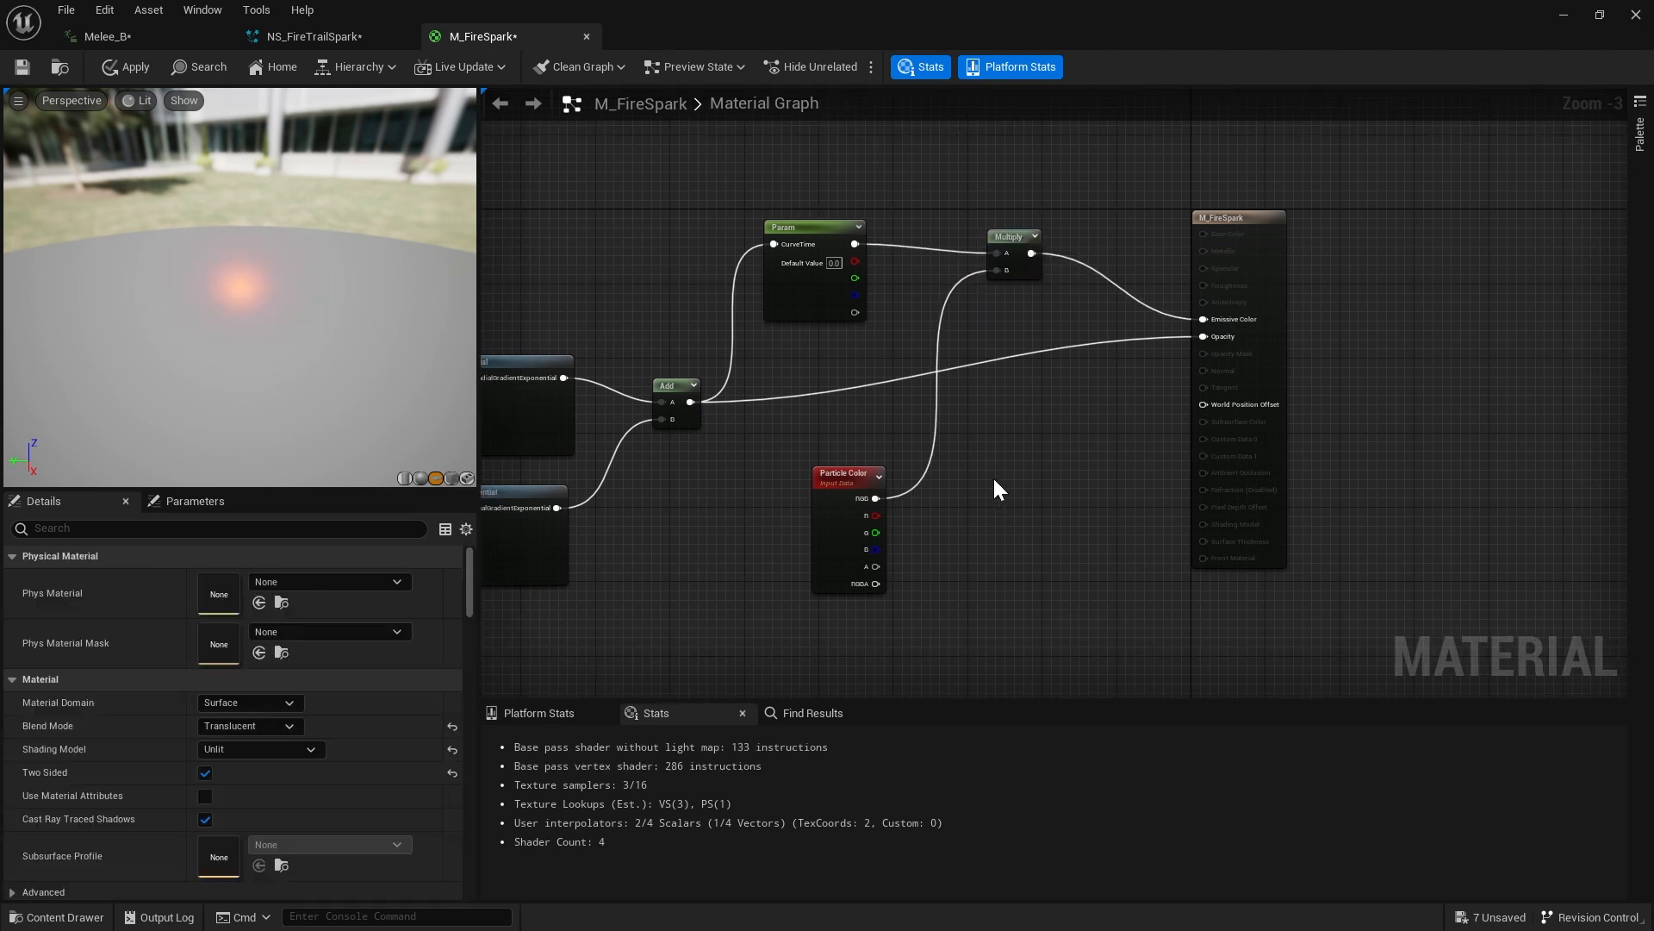
{"action": "left_click", "coordinate": [995, 482]}
{"action": "left_click_drag", "start_coordinate": [876, 566], "coordinate": [1006, 503]}
{"action": "left_click_drag", "start_coordinate": [690, 402], "coordinate": [1203, 336]}
Apply the M_FireSpark changes and inspect the glow from several angles in the material preview
{"action": "left_click_drag", "start_coordinate": [312, 322], "coordinate": [173, 205]}
{"action": "left_click", "coordinate": [128, 68]}
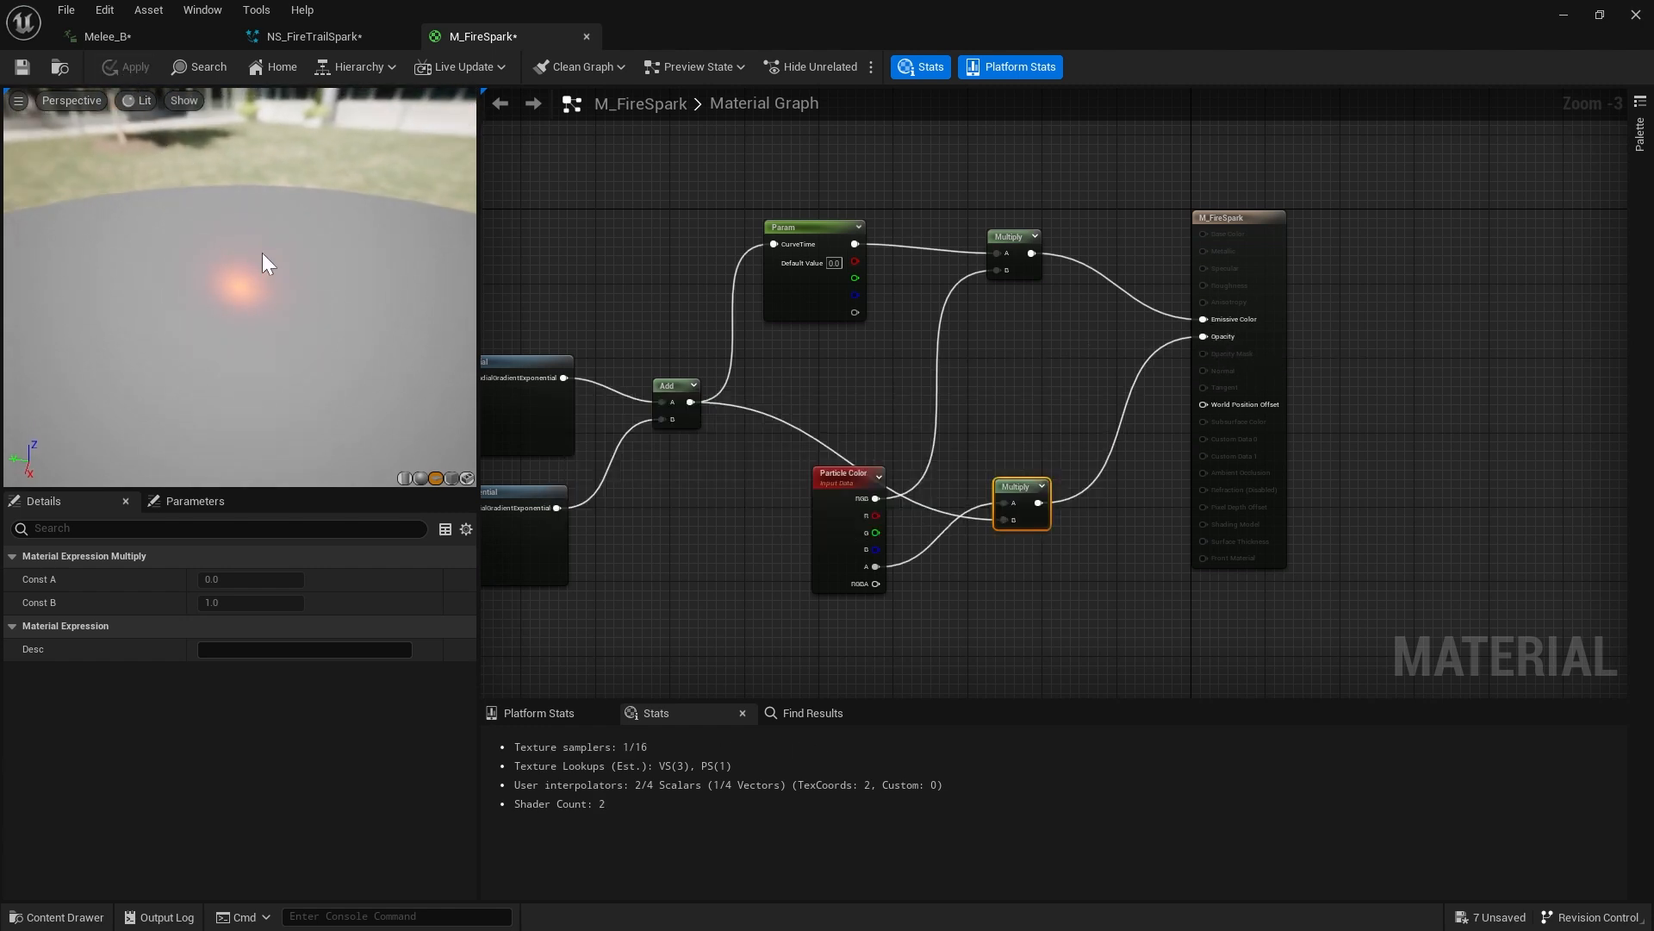
{"action": "left_click", "coordinate": [783, 295]}
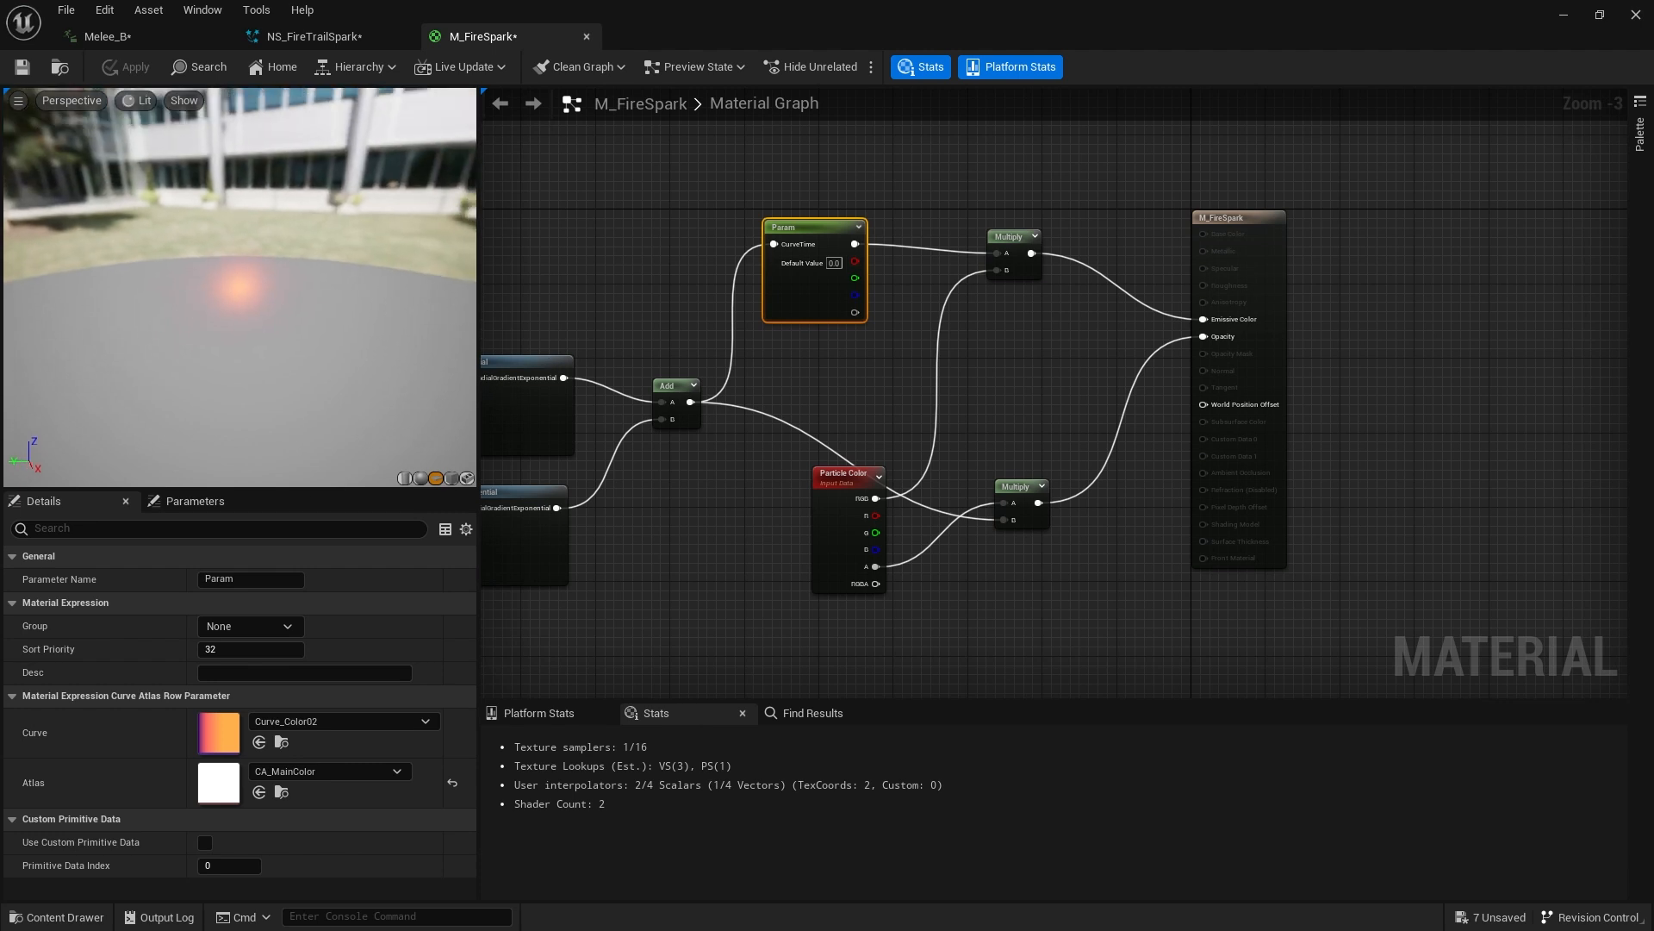
{"action": "mouse_move", "coordinate": [227, 271]}
{"action": "left_mouse_down"}
{"action": "mouse_move", "coordinate": [226, 249]}
{"action": "mouse_move", "coordinate": [227, 271]}
{"action": "left_mouse_up"}
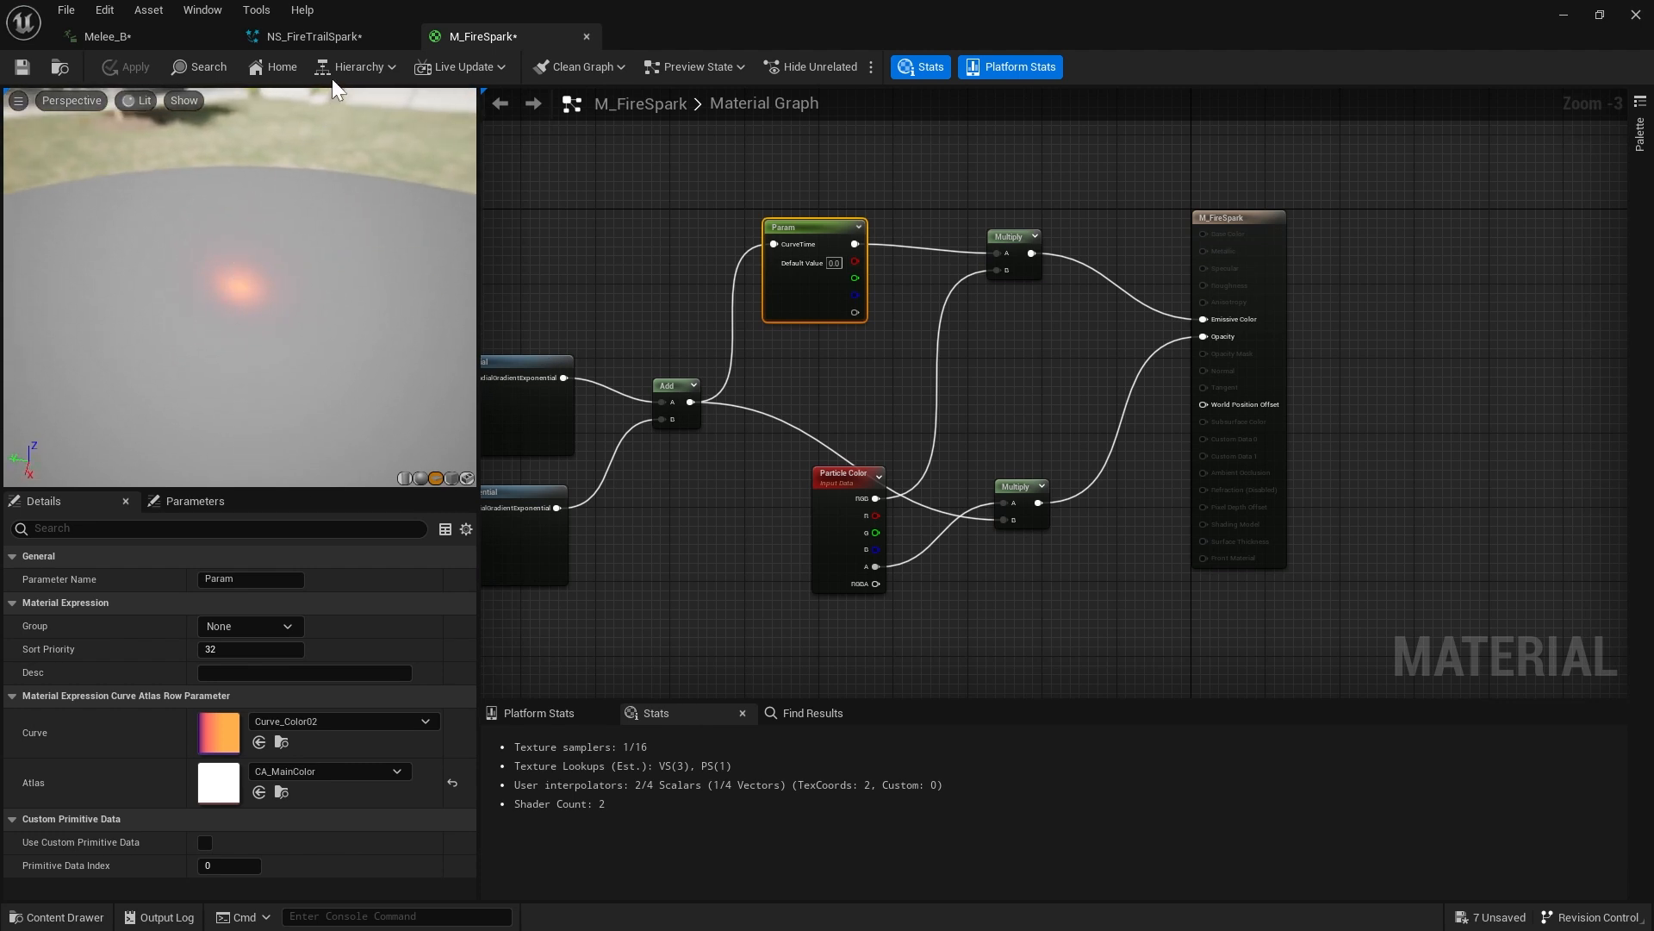
Locate M_FireSpark in the content browser and assign it as the renderer's material in NS_FireTrailSpark
{"action": "left_click", "coordinate": [355, 38]}
{"action": "left_click", "coordinate": [451, 37]}
{"action": "left_click", "coordinate": [60, 69]}
{"action": "left_click", "coordinate": [340, 38]}
{"action": "left_click", "coordinate": [1360, 268]}
Inspect the spark effect in the NS_FireTrailSpark preview and during the Melee_B weapon swing
{"action": "left_click_drag", "start_coordinate": [336, 276], "coordinate": [401, 224]}
{"action": "left_click", "coordinate": [144, 38]}
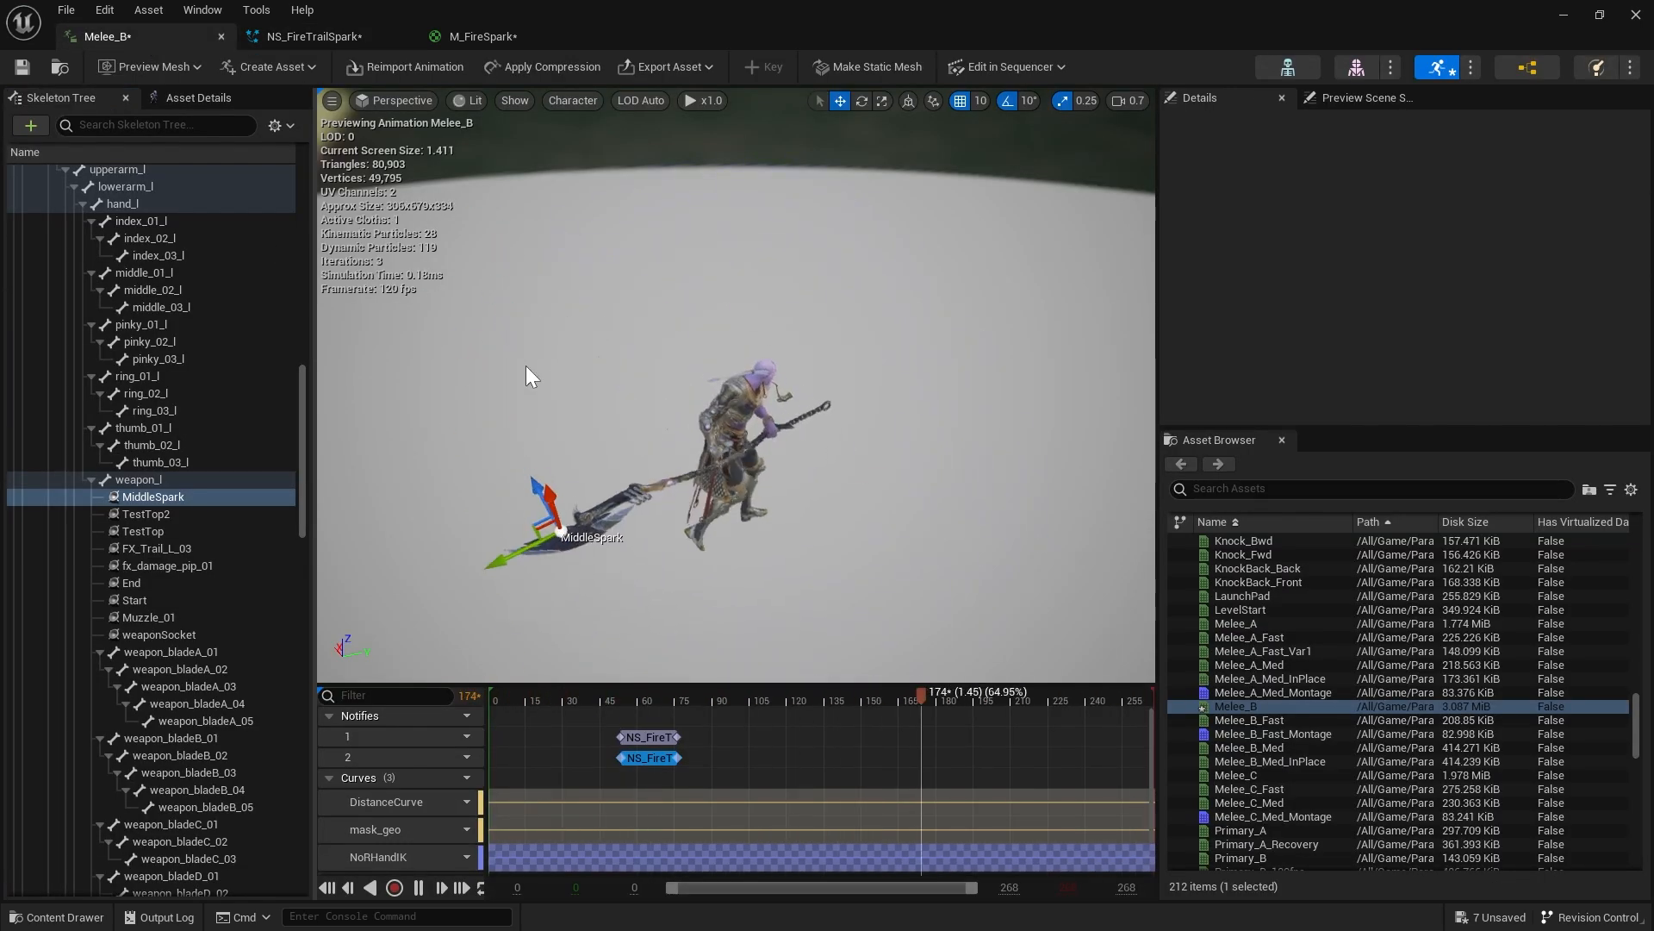
{"action": "mouse_move", "coordinate": [544, 363]}
{"action": "right_mouse_down"}
{"action": "mouse_move", "coordinate": [545, 398]}
{"action": "mouse_move", "coordinate": [543, 371]}
{"action": "right_mouse_up"}
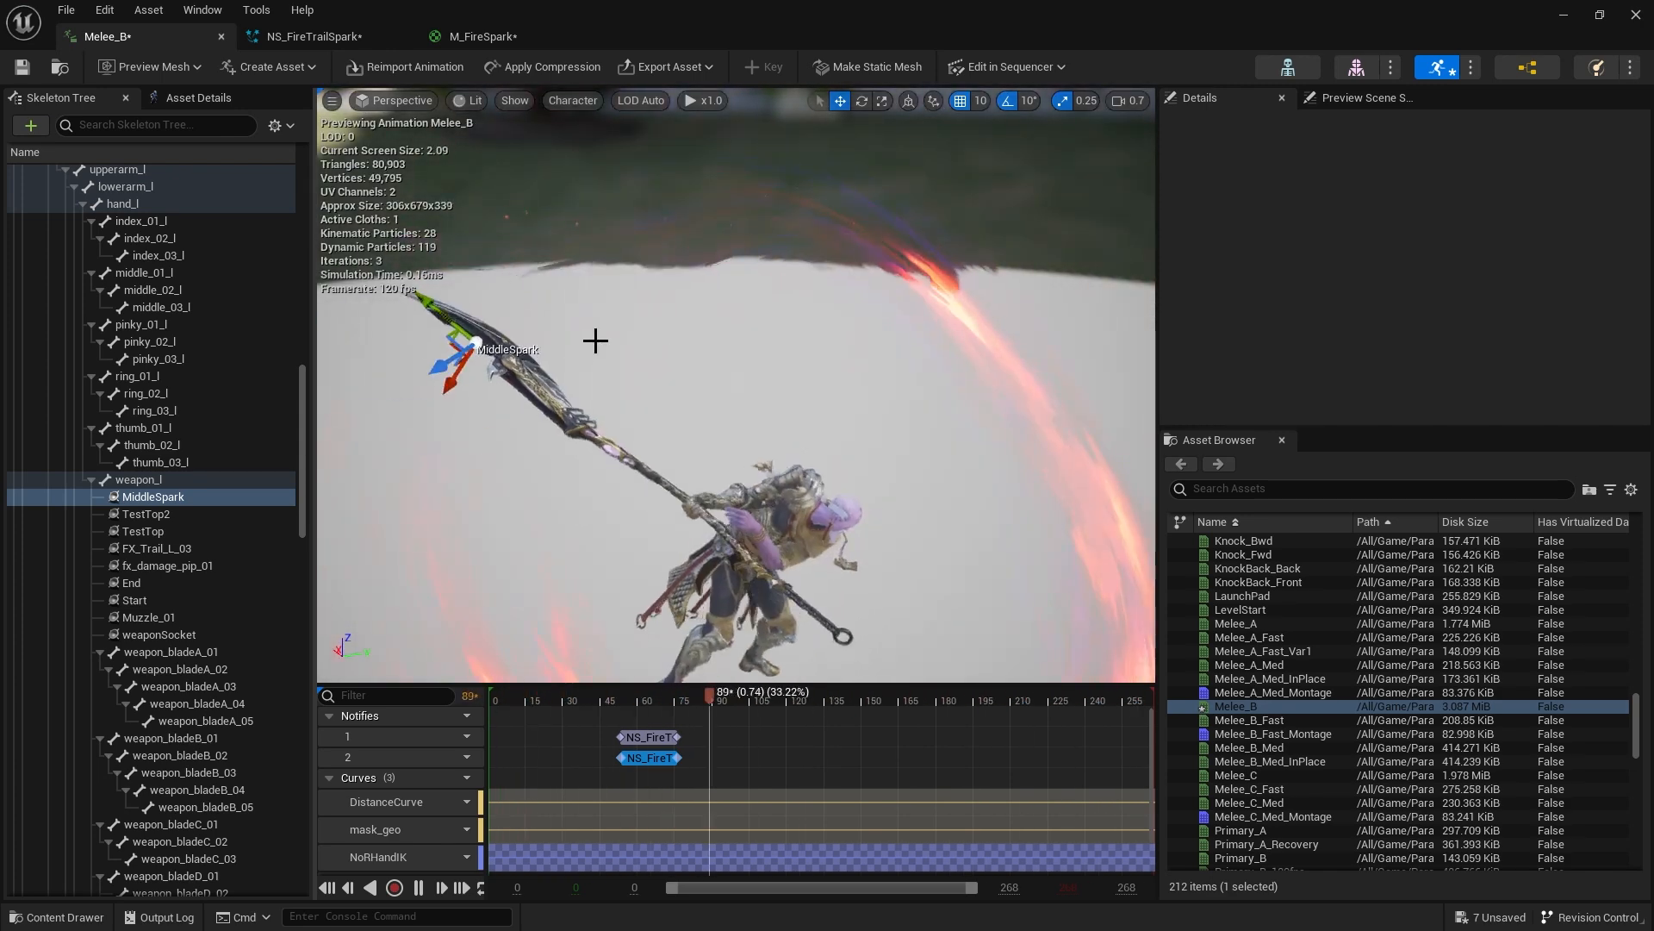
Set the red channel of SimpleSpriteBurst's initial particle color to 2.0 in NS_FireTrailSpark and check the sparks in Melee_B
{"action": "right_click_drag", "start_coordinate": [587, 262], "coordinate": [586, 283]}
{"action": "left_click", "coordinate": [362, 38]}
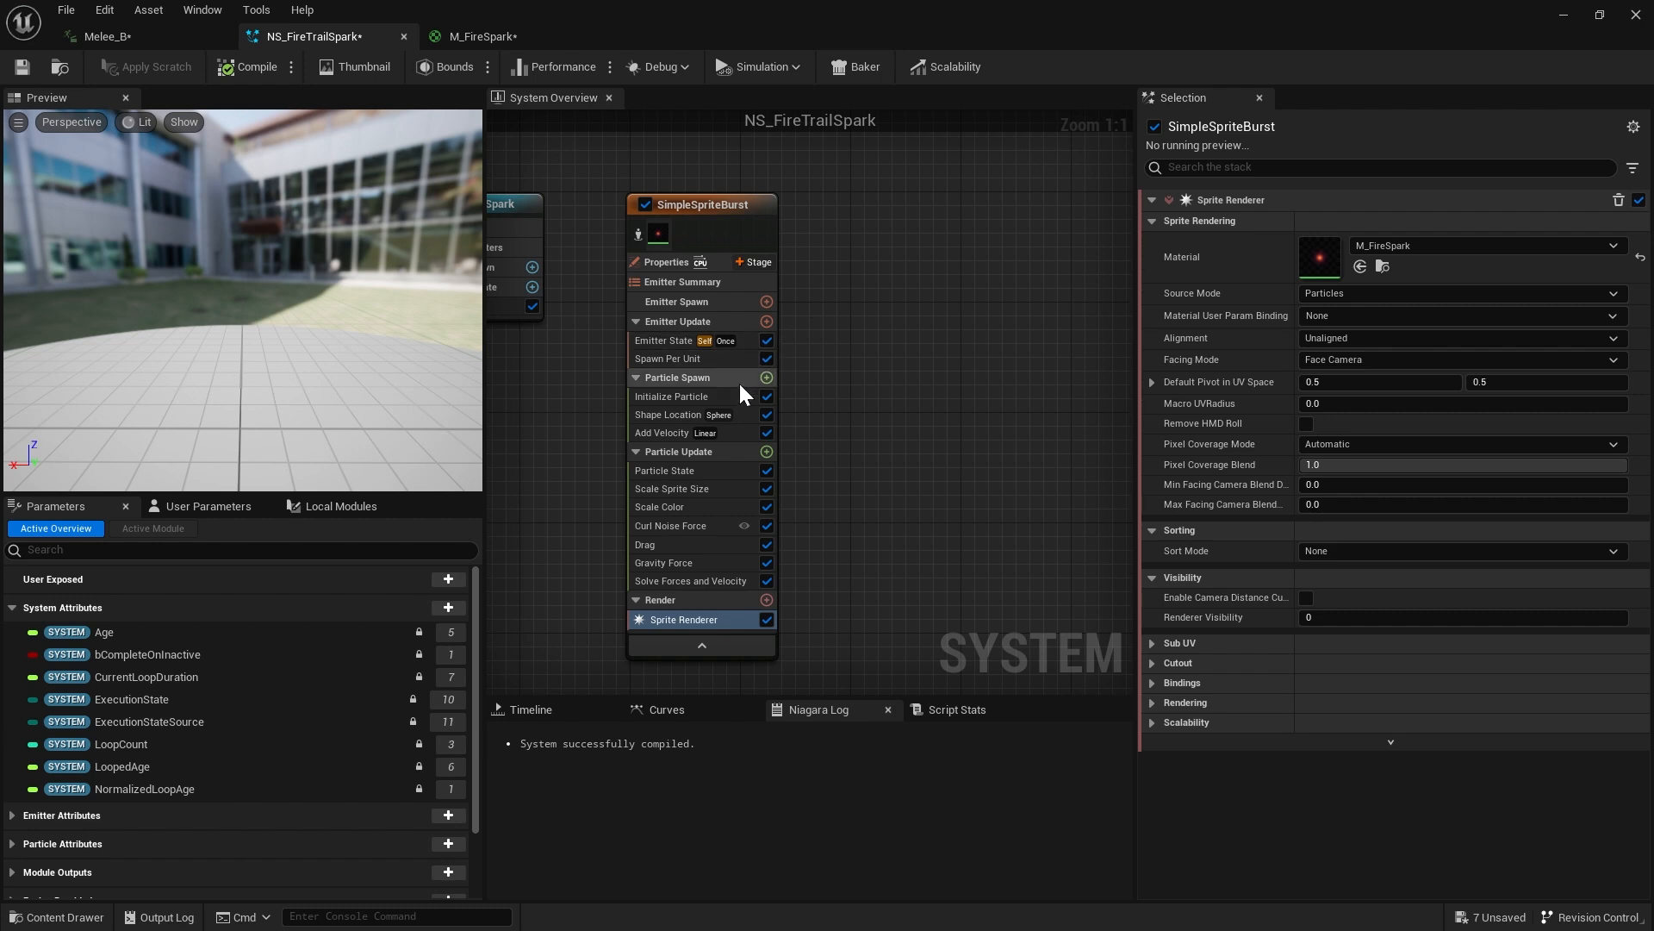
{"action": "left_click", "coordinate": [700, 395]}
{"action": "left_click", "coordinate": [1383, 364]}
{"action": "type", "text": "2"}
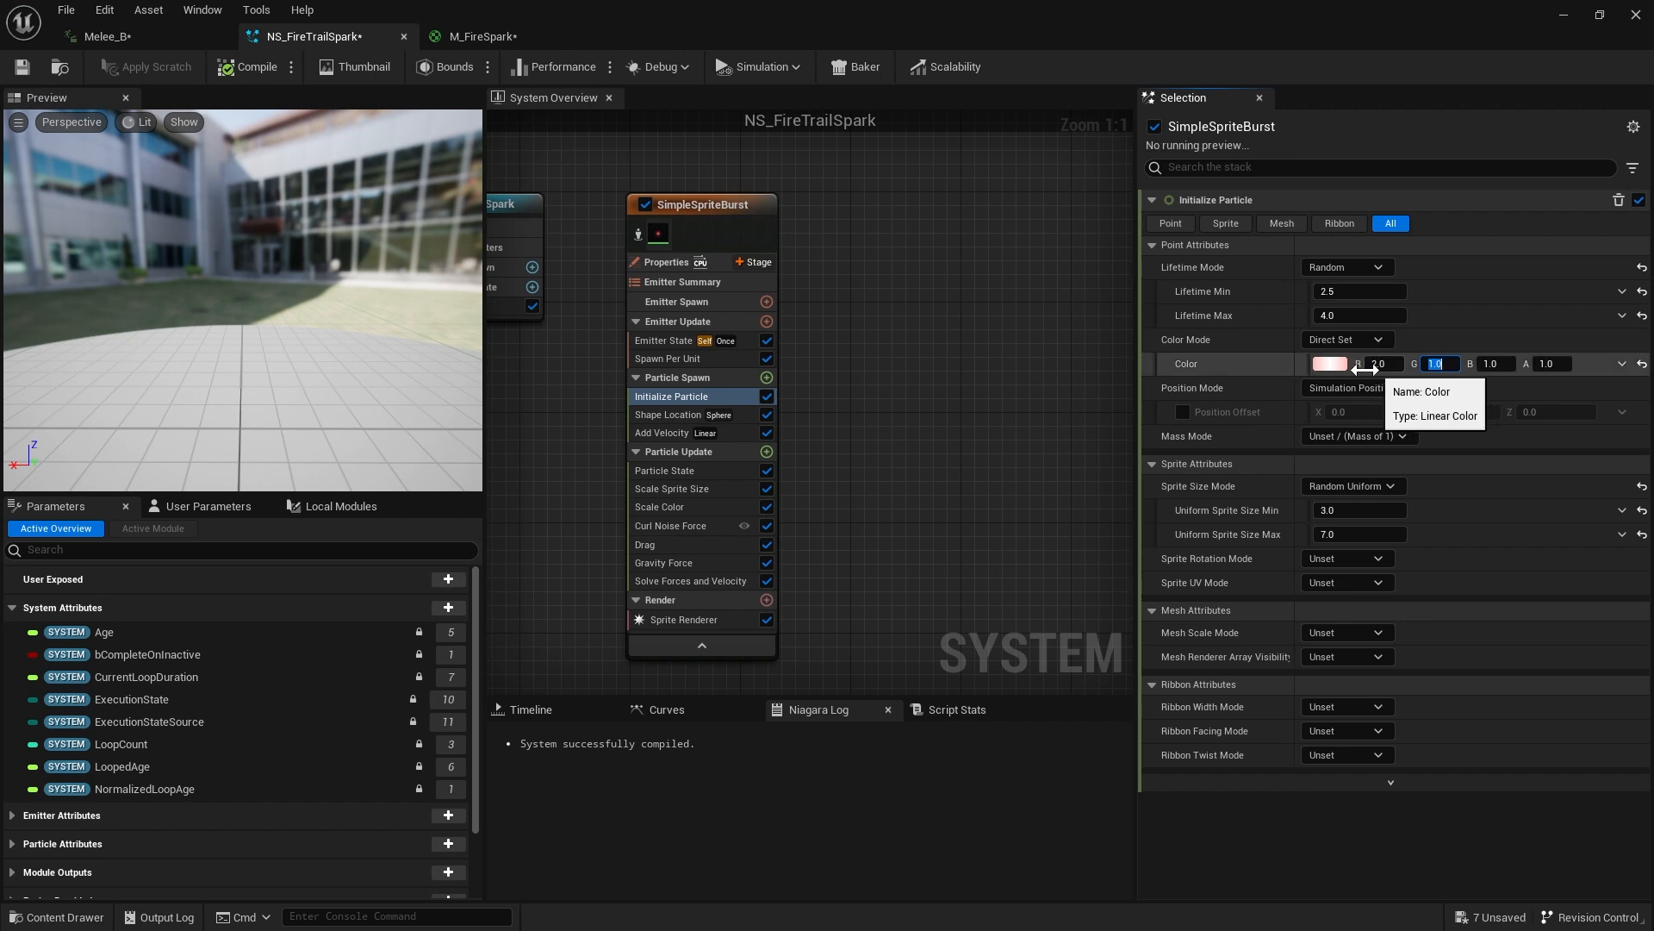
{"action": "left_click", "coordinate": [151, 38]}
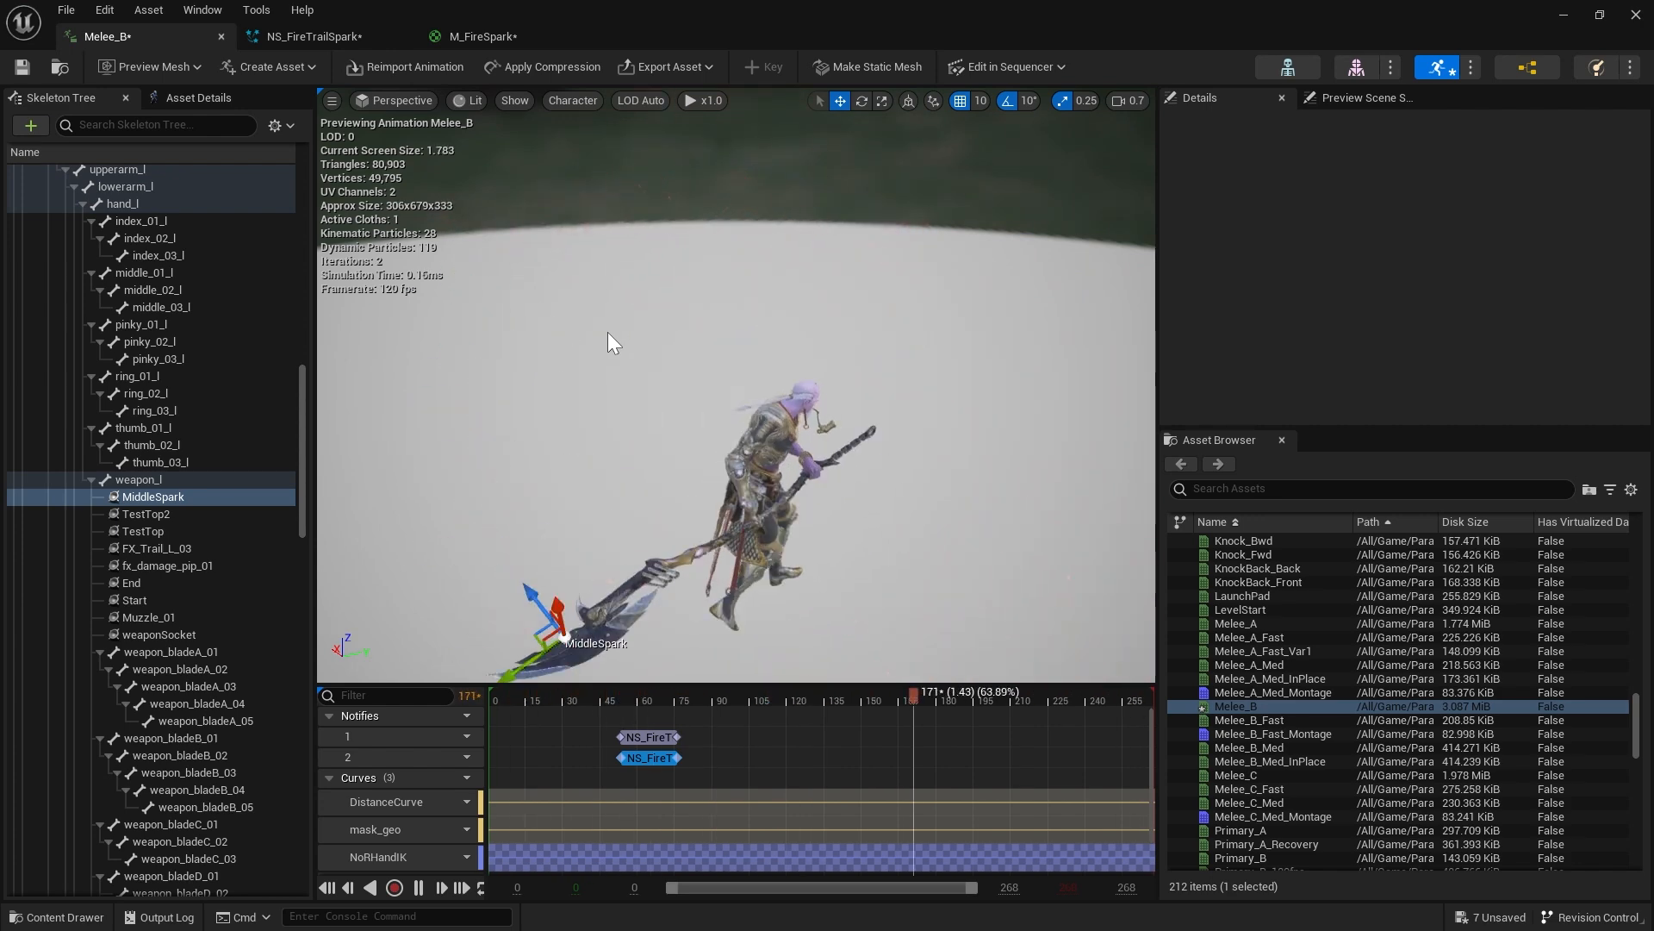
Open Curve_Color02 from M_FireSpark's Param node and recolor its orange key to a paler orange, about R 3, G 0.5, B 0.2
{"action": "left_click", "coordinate": [486, 38]}
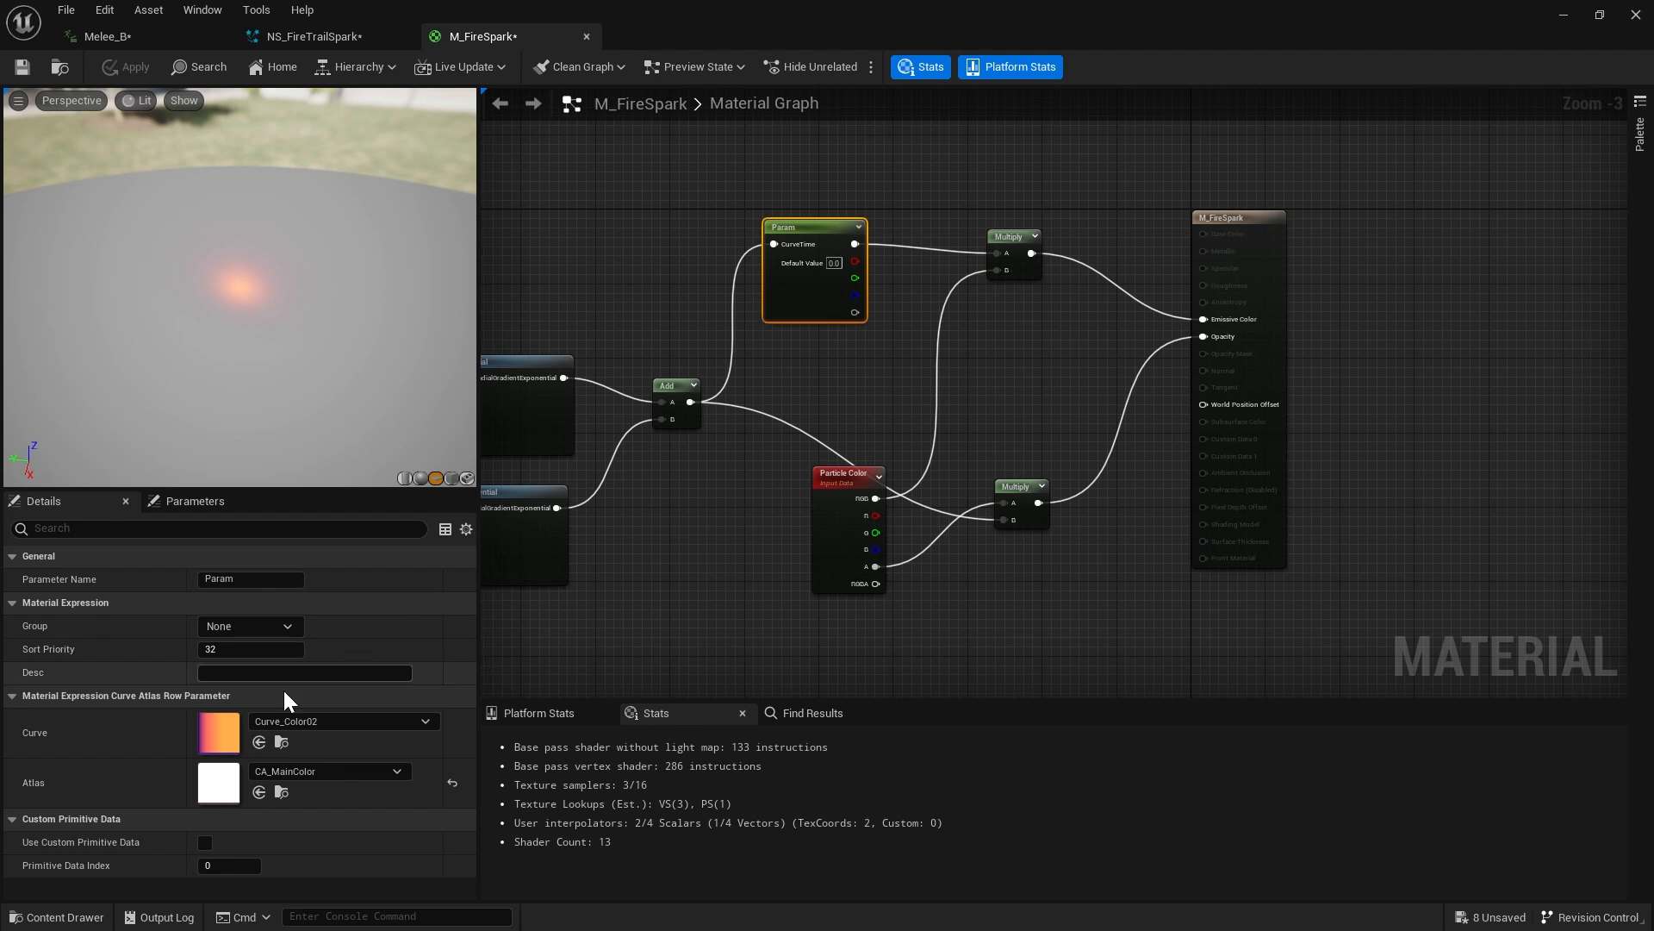
{"action": "double_click", "coordinate": [229, 734]}
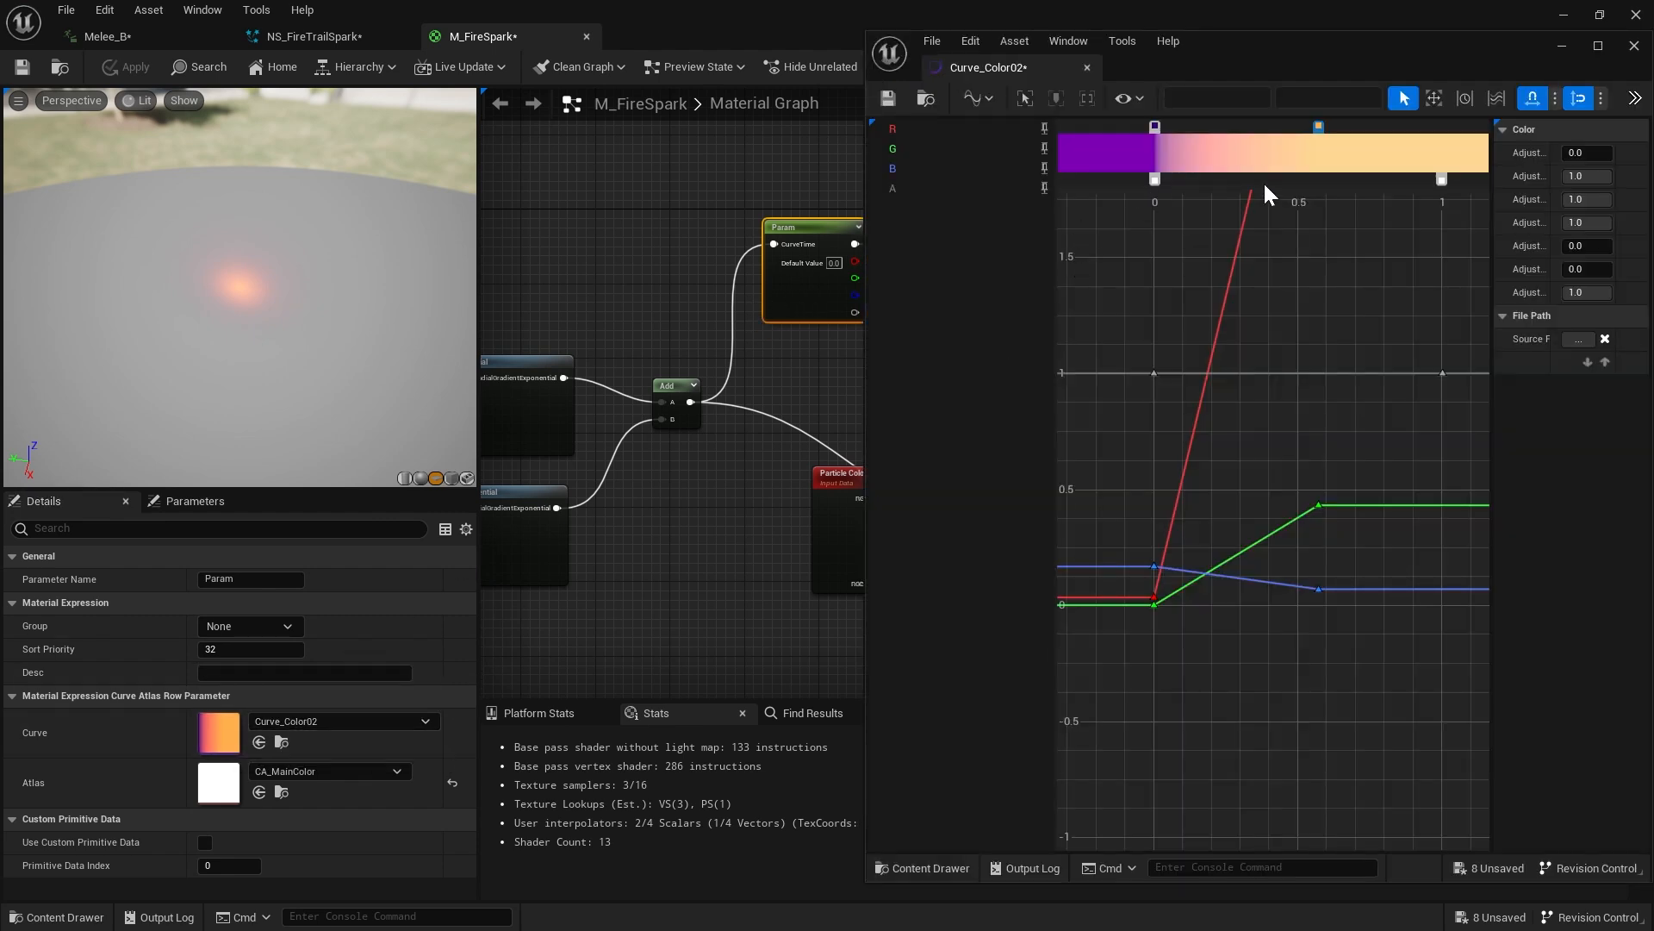
{"action": "double_click", "coordinate": [1318, 128]}
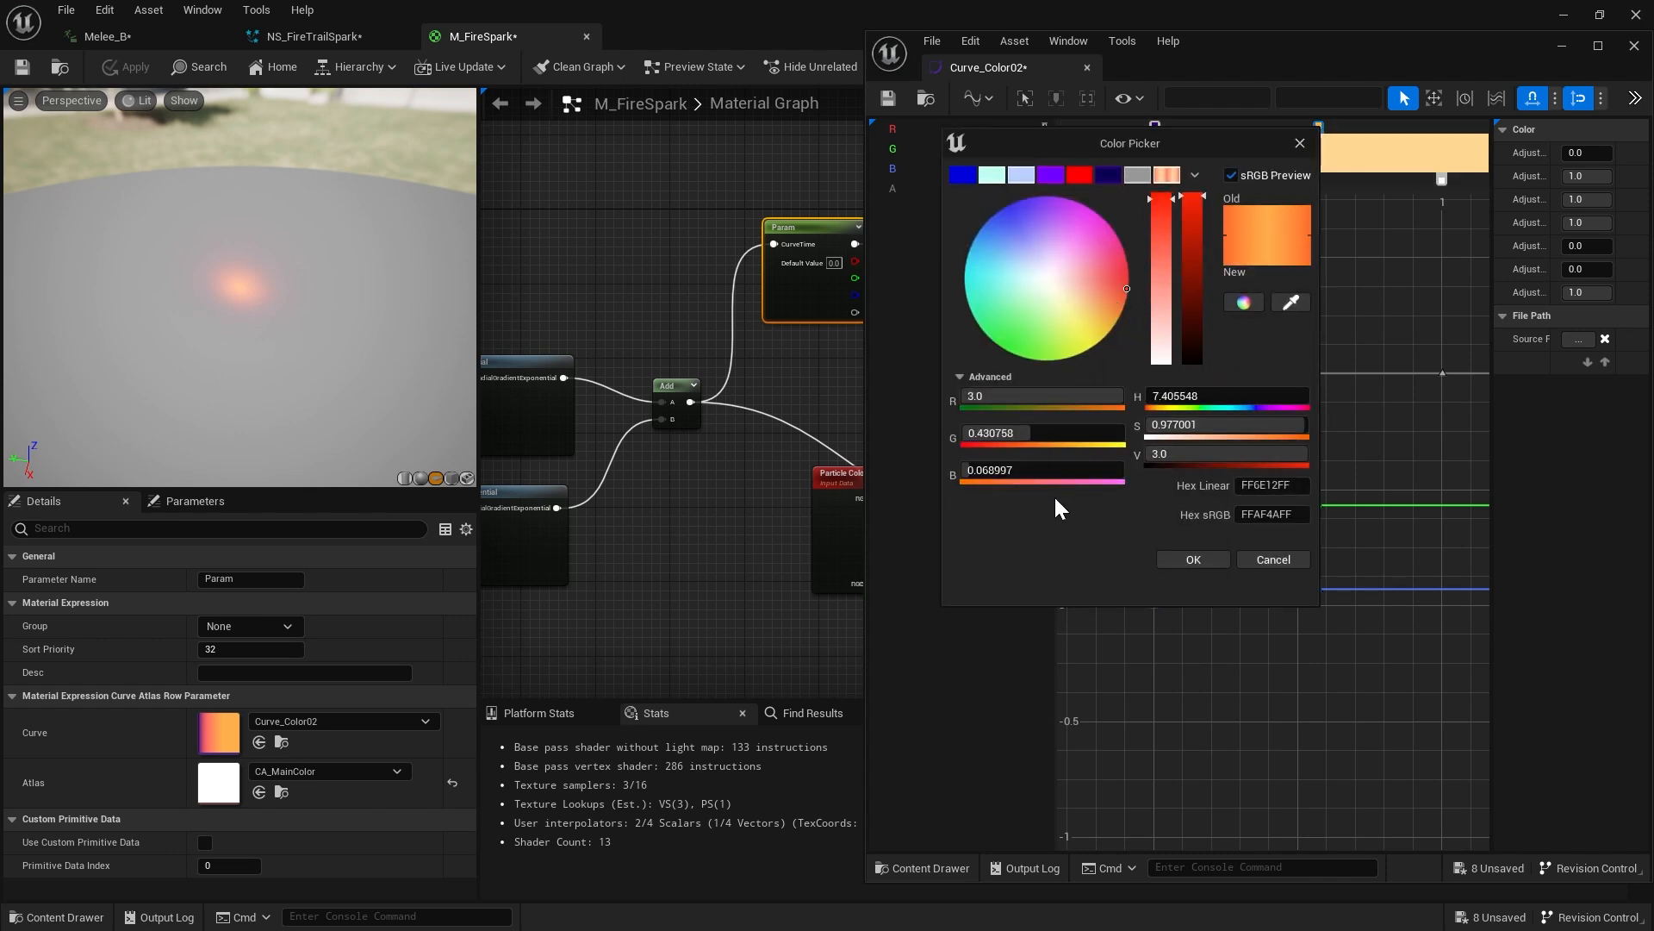
{"action": "left_click", "coordinate": [1110, 292]}
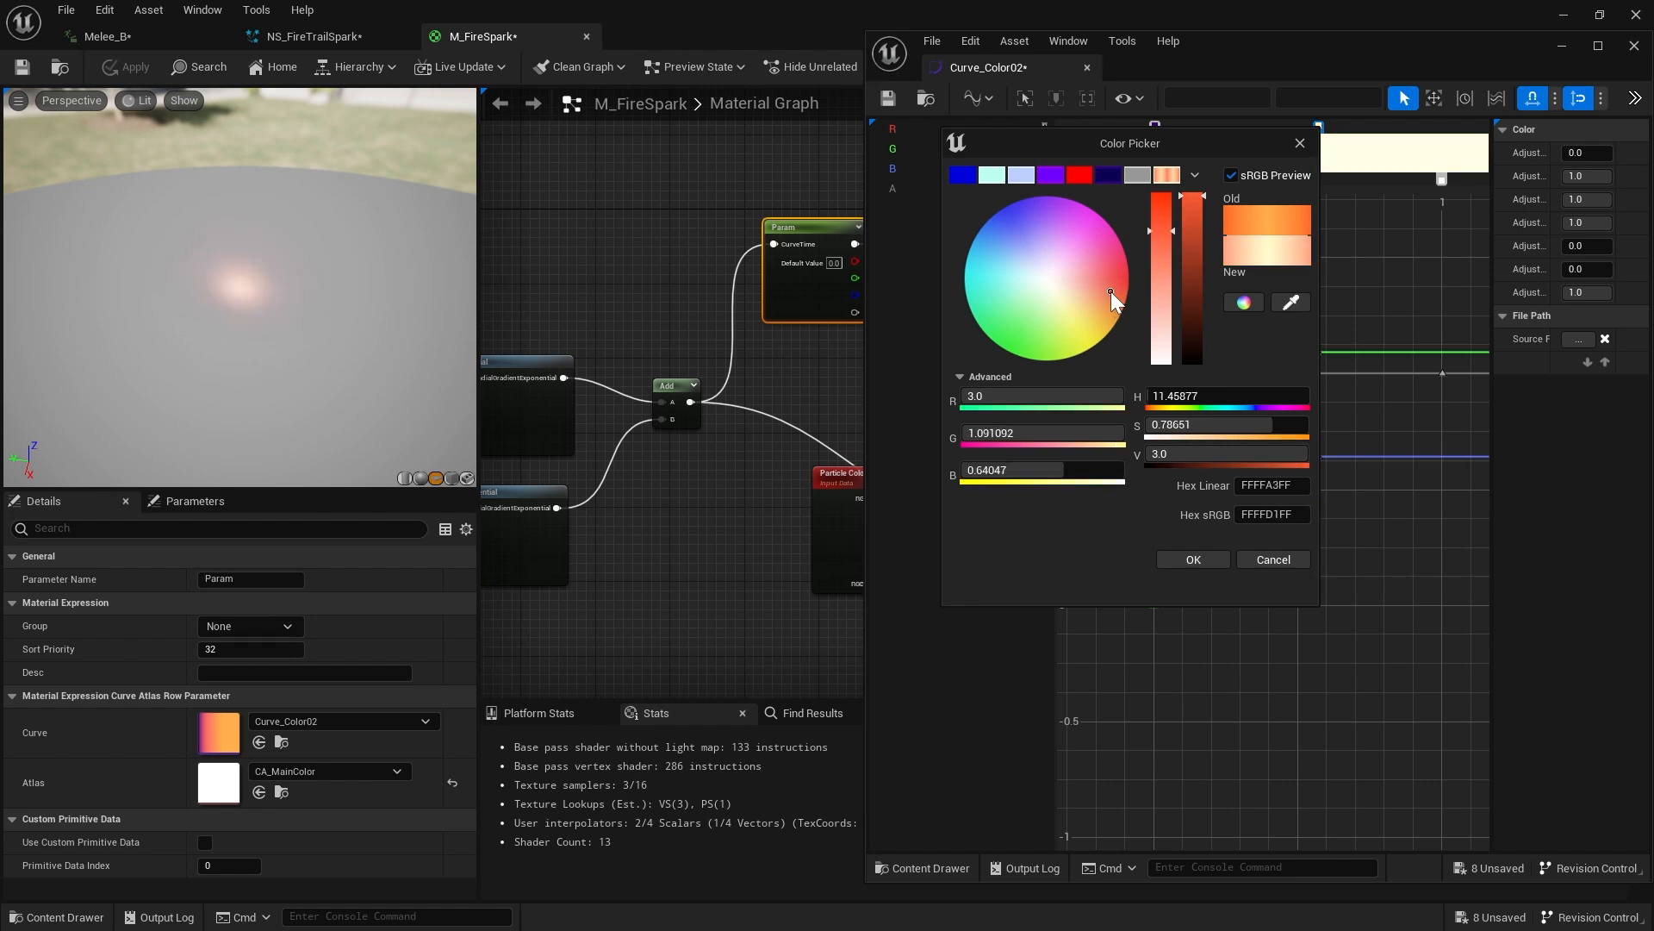
{"action": "left_click_drag", "start_coordinate": [1078, 290], "coordinate": [1123, 287]}
{"action": "left_click", "coordinate": [1191, 560]}
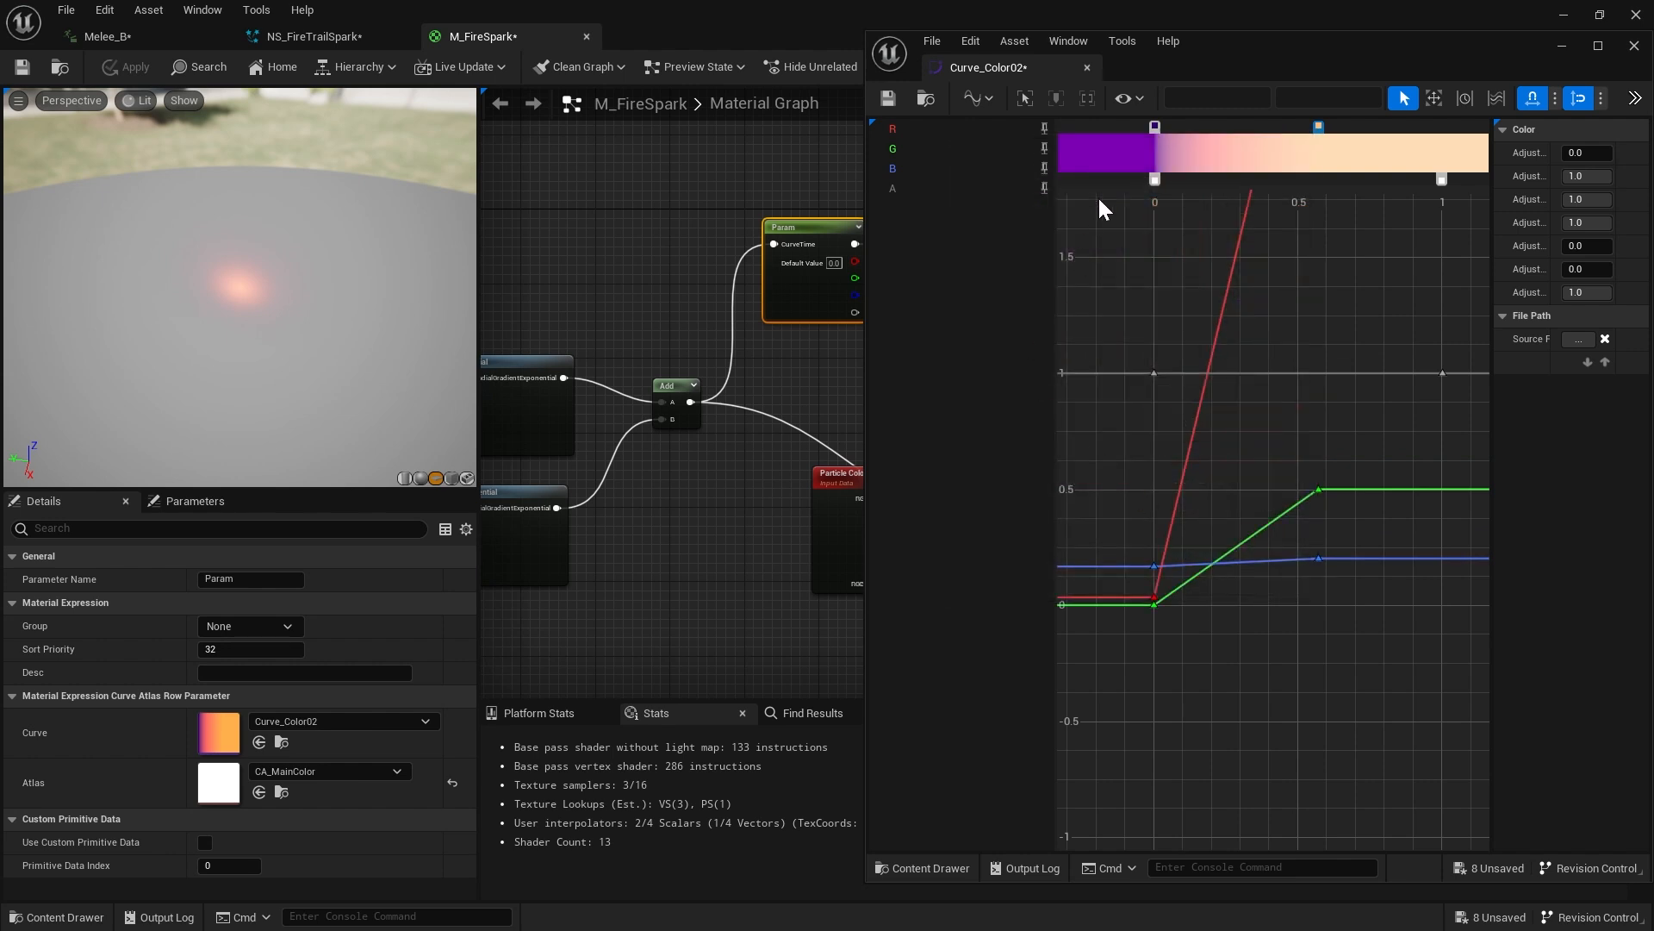
Recolor Curve_Color02's key at 0 to a less saturated purple, about R 0.067, G 0.02, B 0.167, and review the sparks in Melee_B
{"action": "double_click", "coordinate": [1154, 130]}
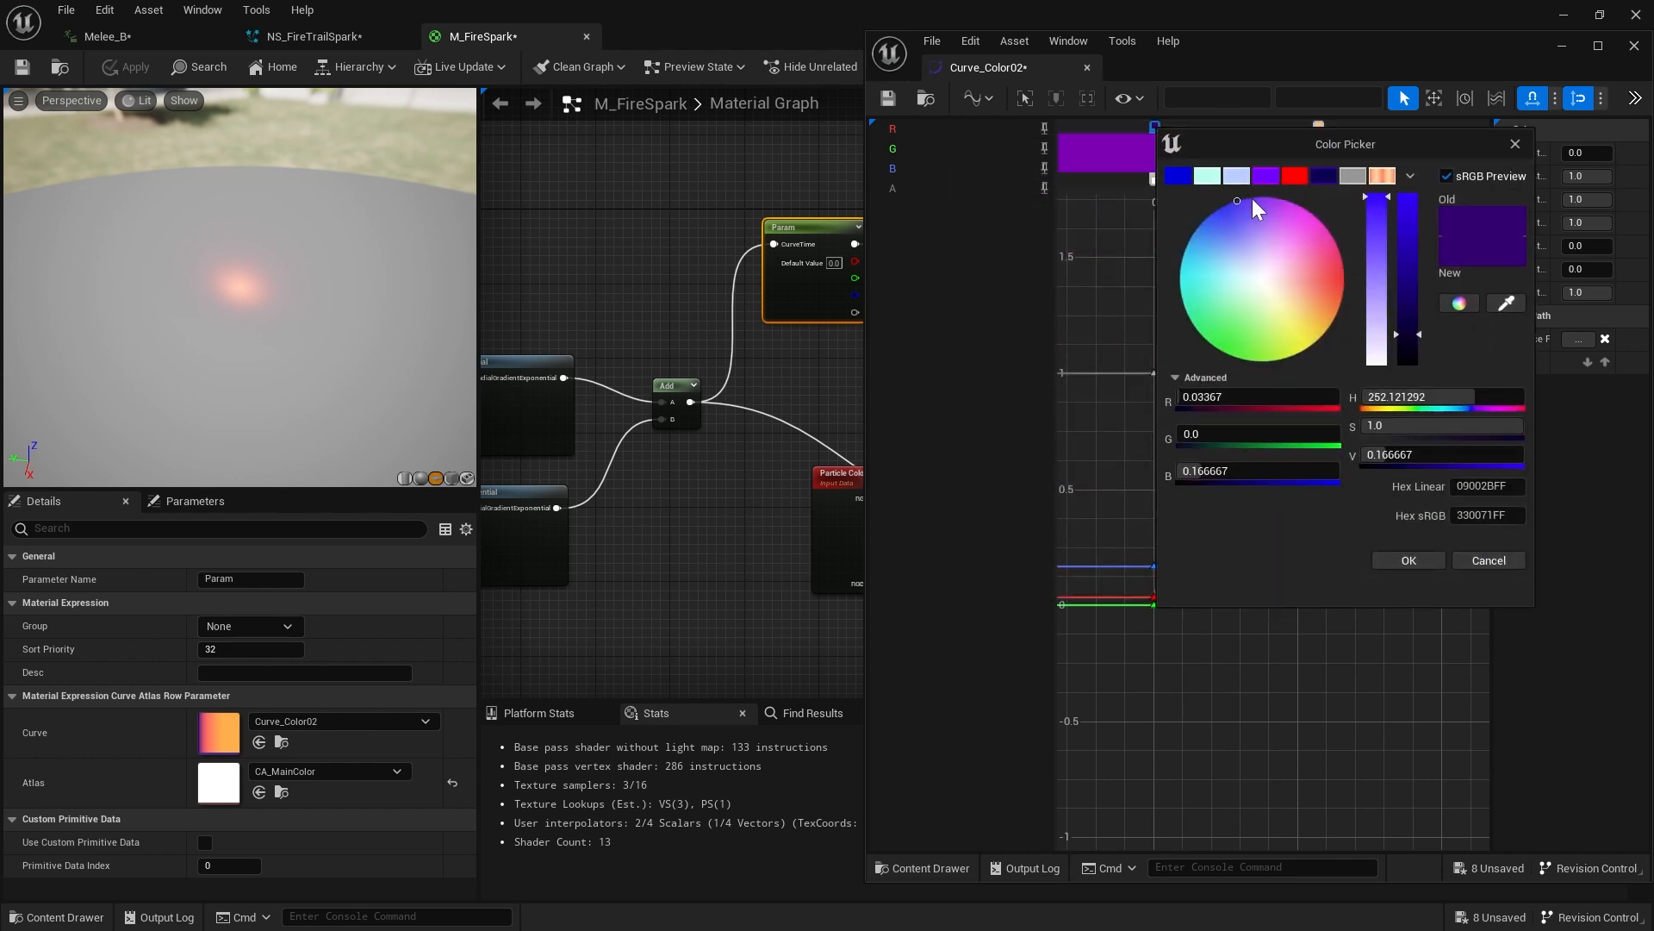
{"action": "left_click", "coordinate": [1248, 209]}
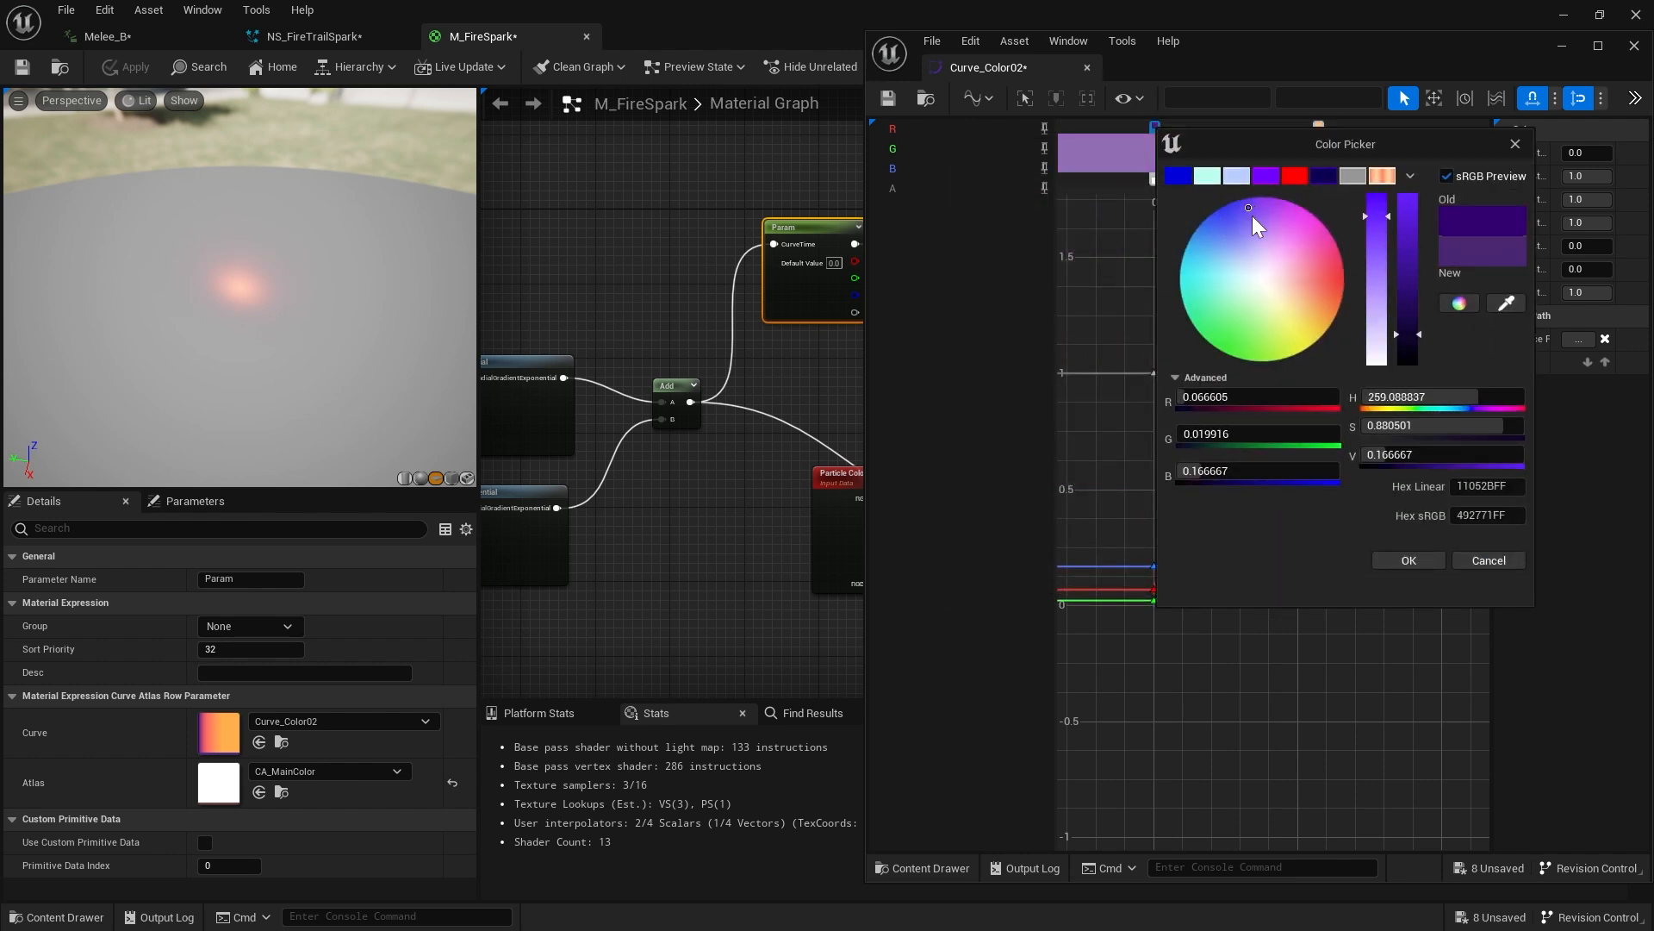
{"action": "left_click", "coordinate": [1408, 561]}
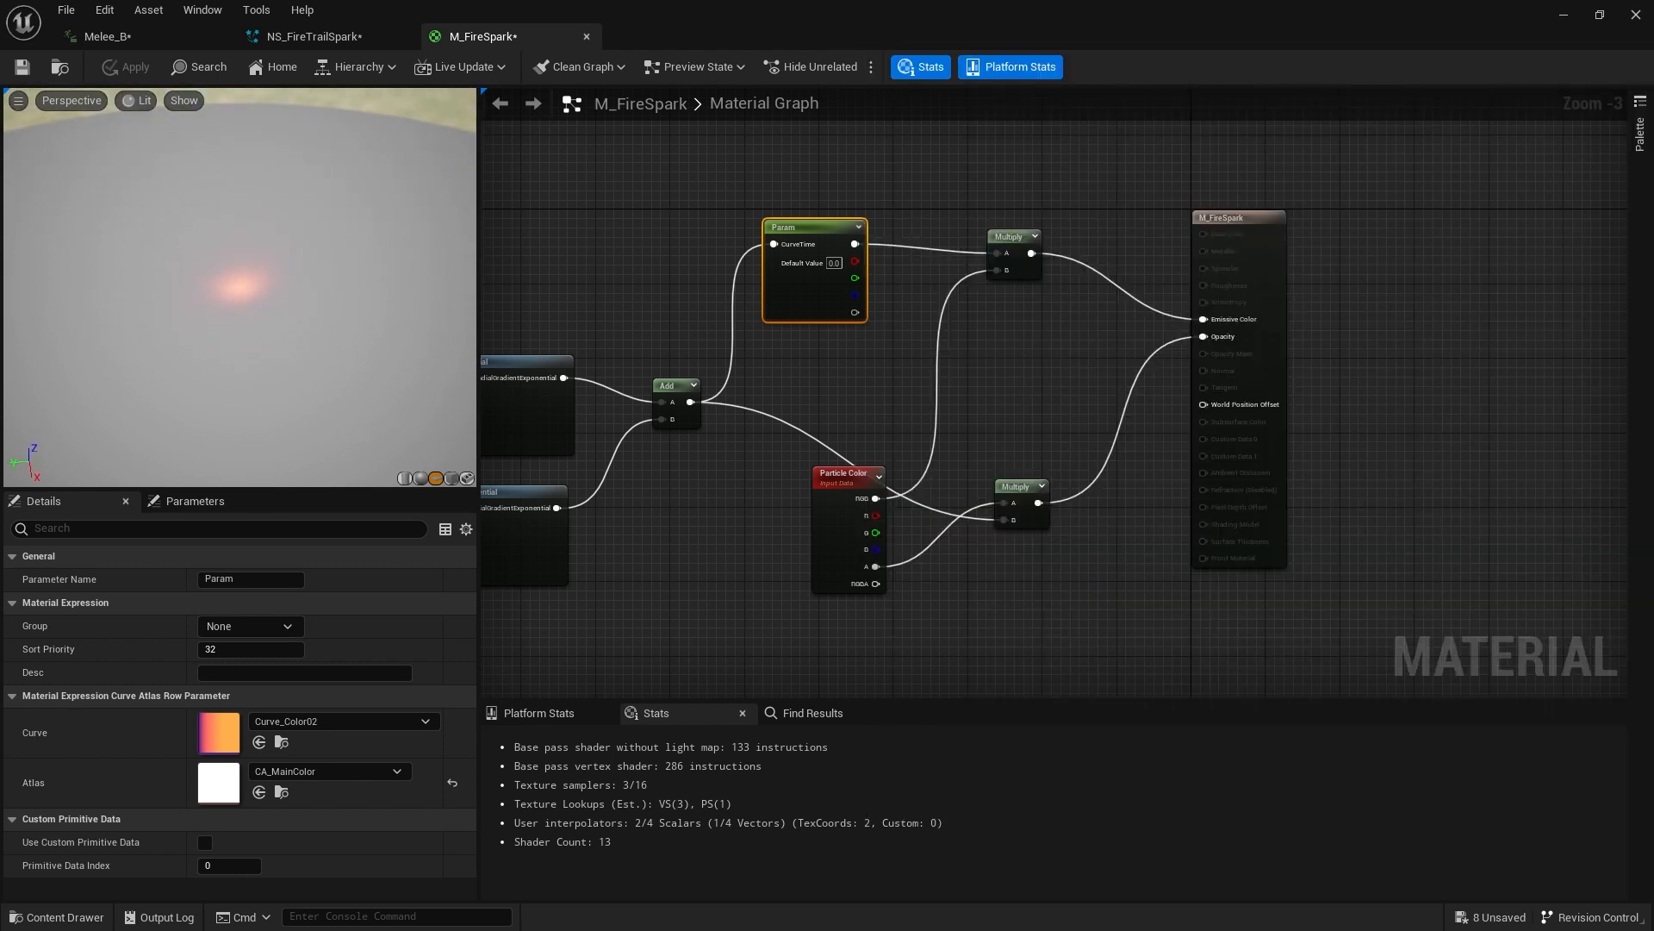
{"action": "left_click_drag", "start_coordinate": [239, 259], "coordinate": [240, 318]}
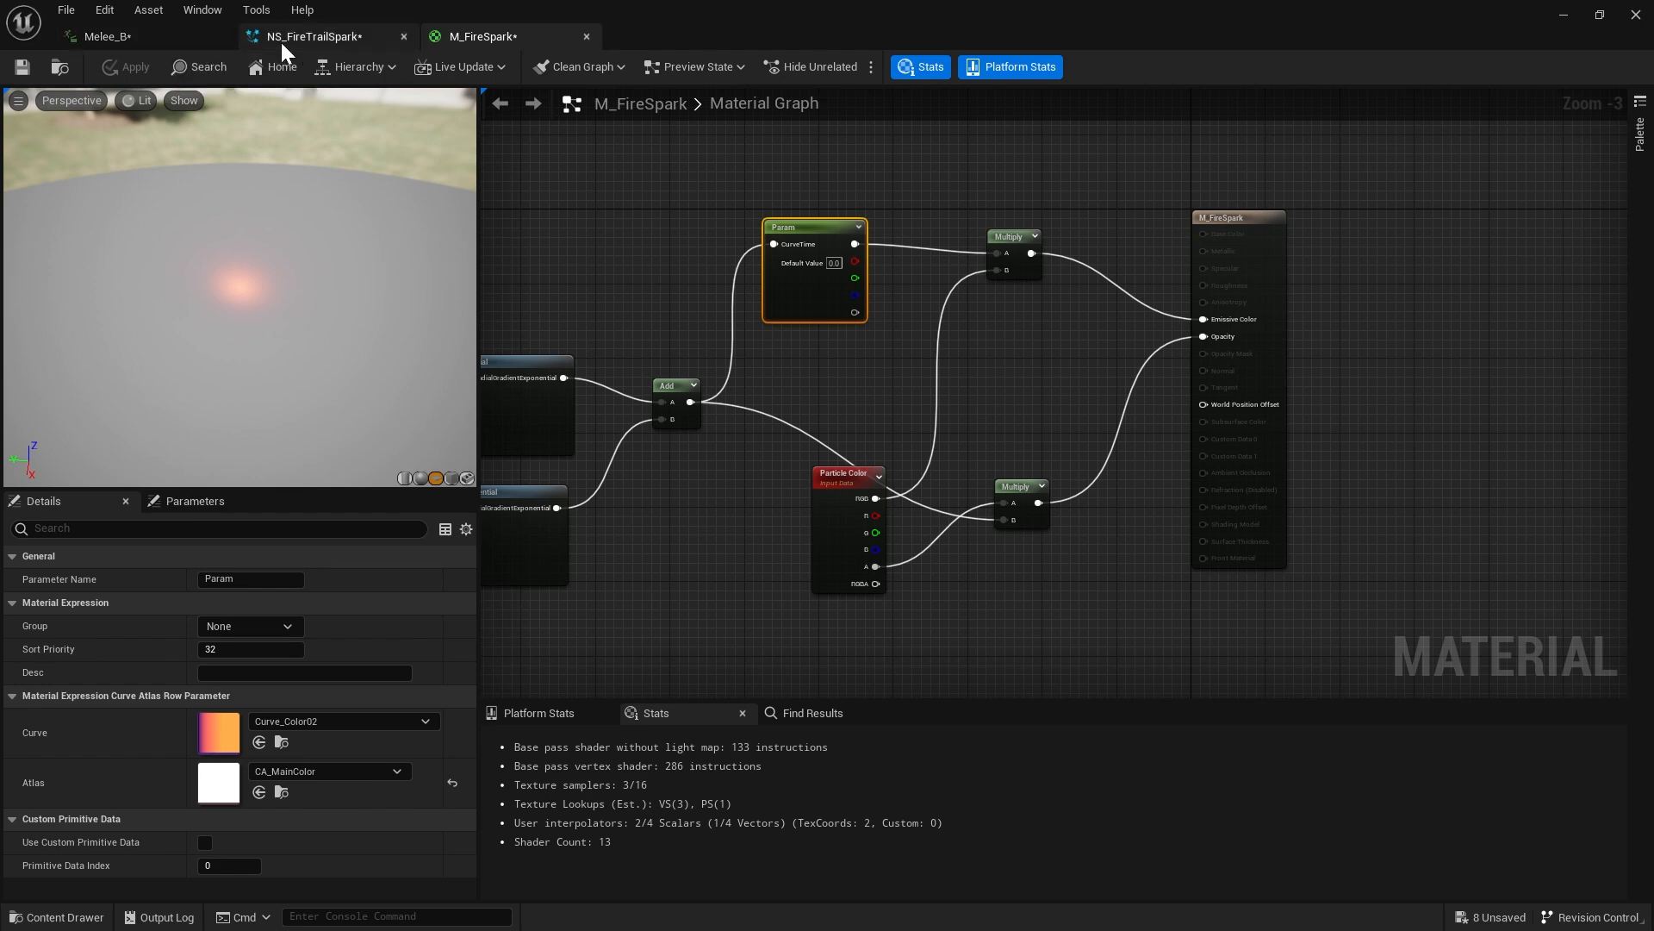
{"action": "left_click", "coordinate": [177, 36]}
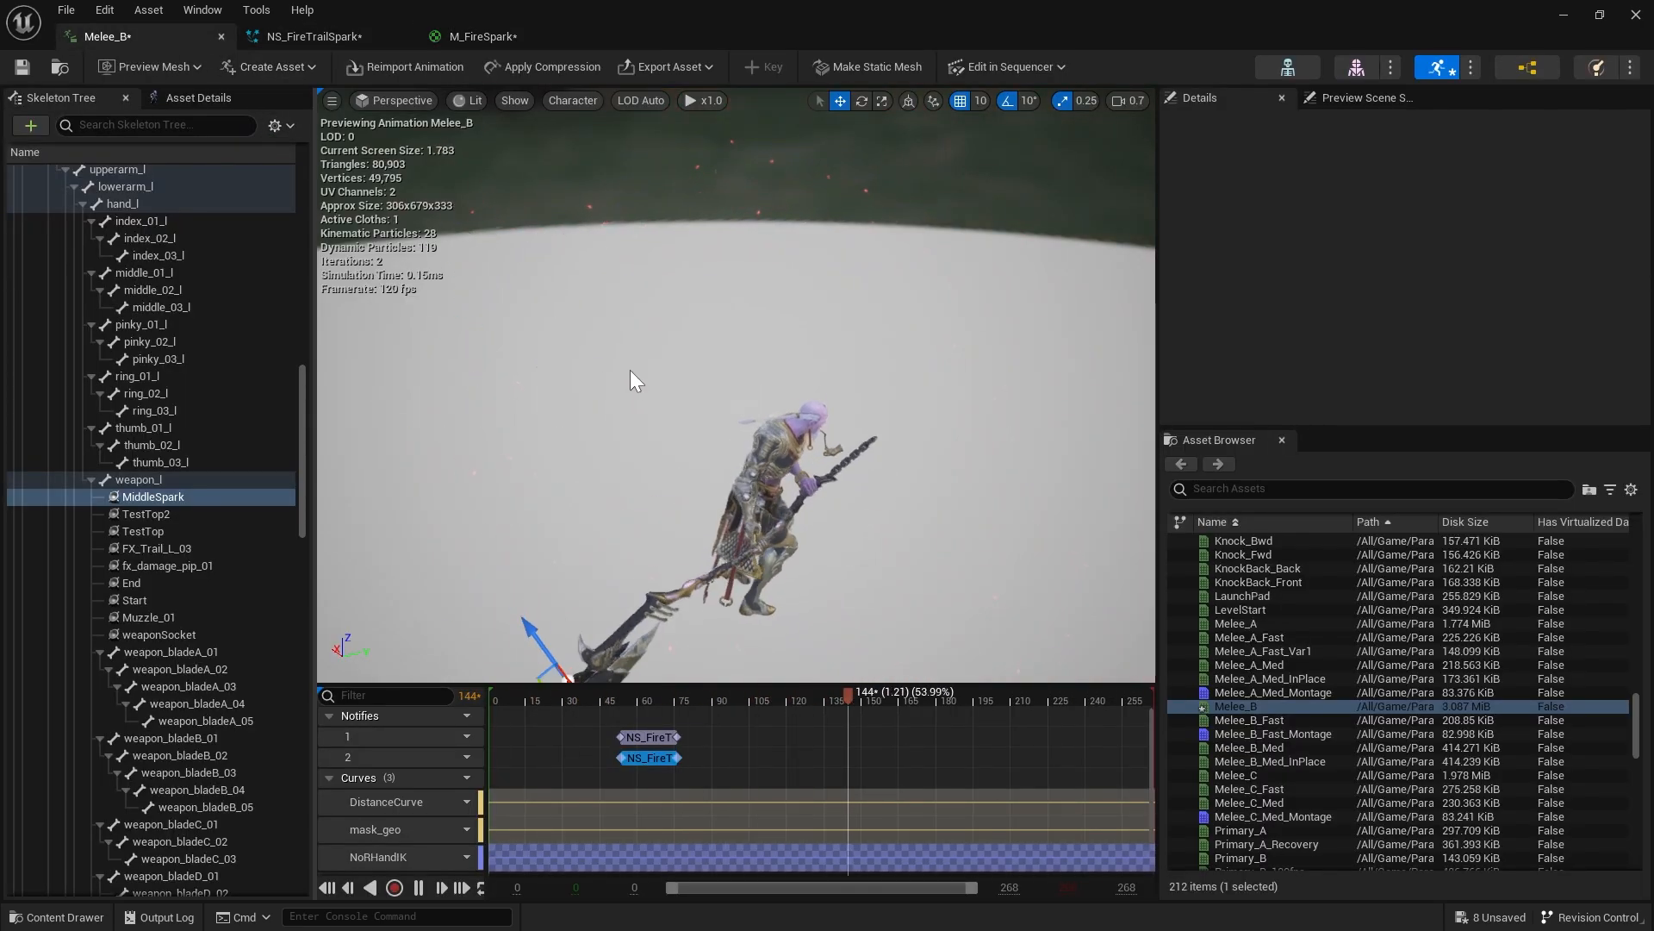
{"action": "left_click_drag", "start_coordinate": [638, 305], "coordinate": [722, 280], "text": "alt"}
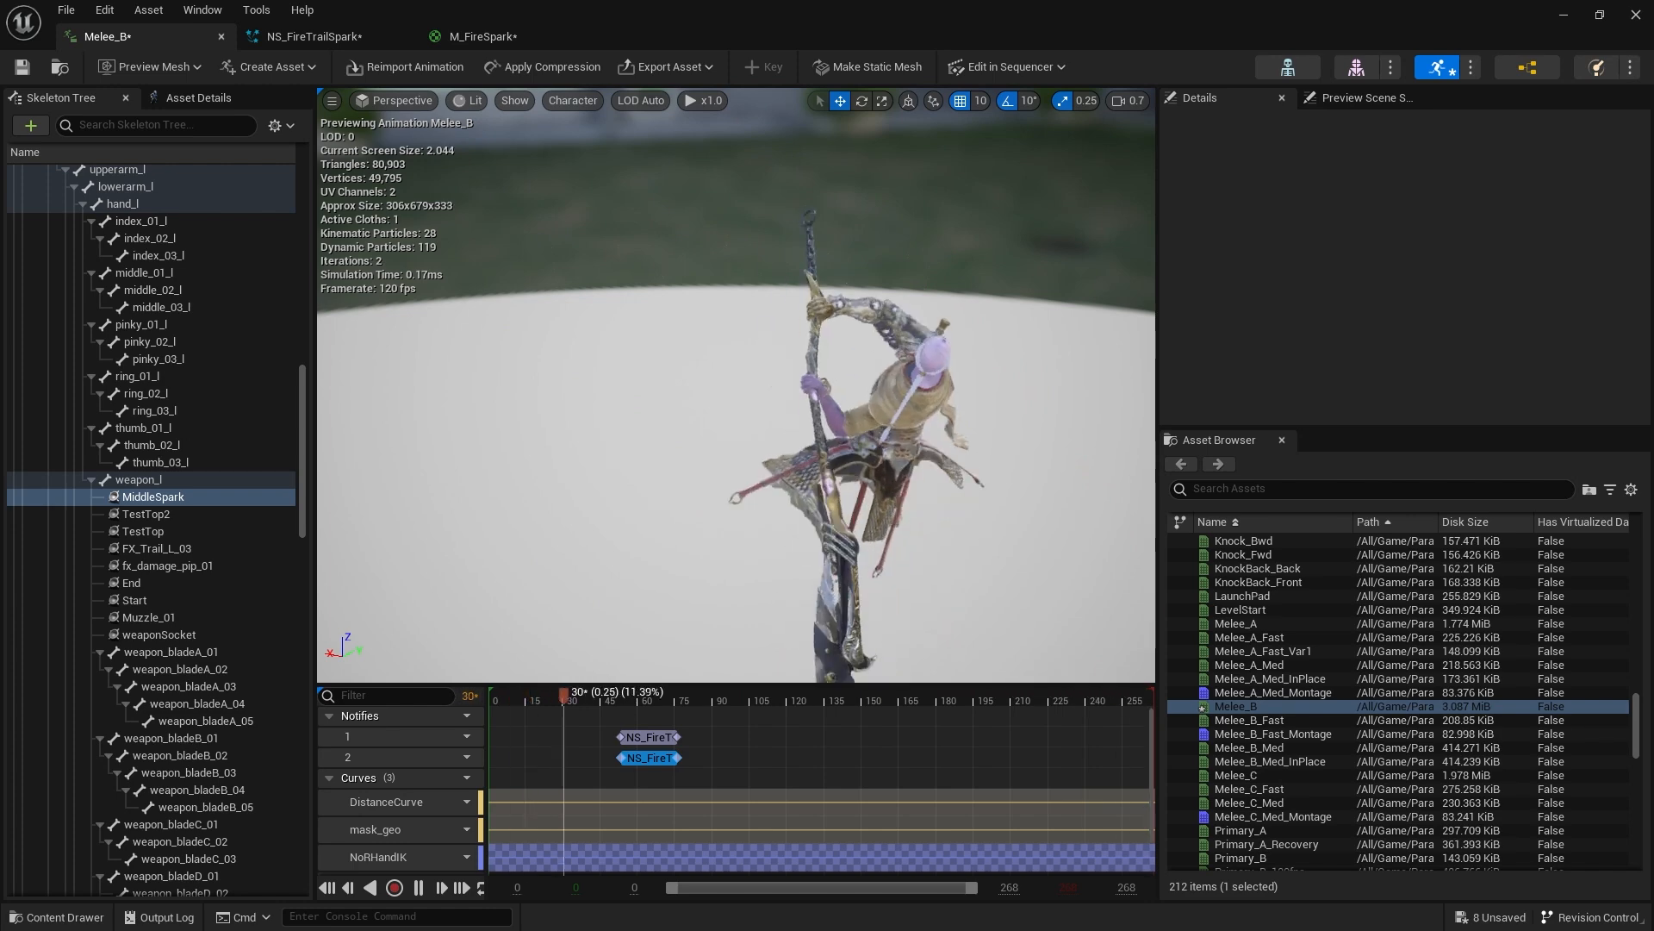
Raise the Scale Sprite Size curve keys at 0.1 and 0.2 to a value of 2.0 in NS_FireTrailSpark
{"action": "left_click", "coordinate": [367, 35]}
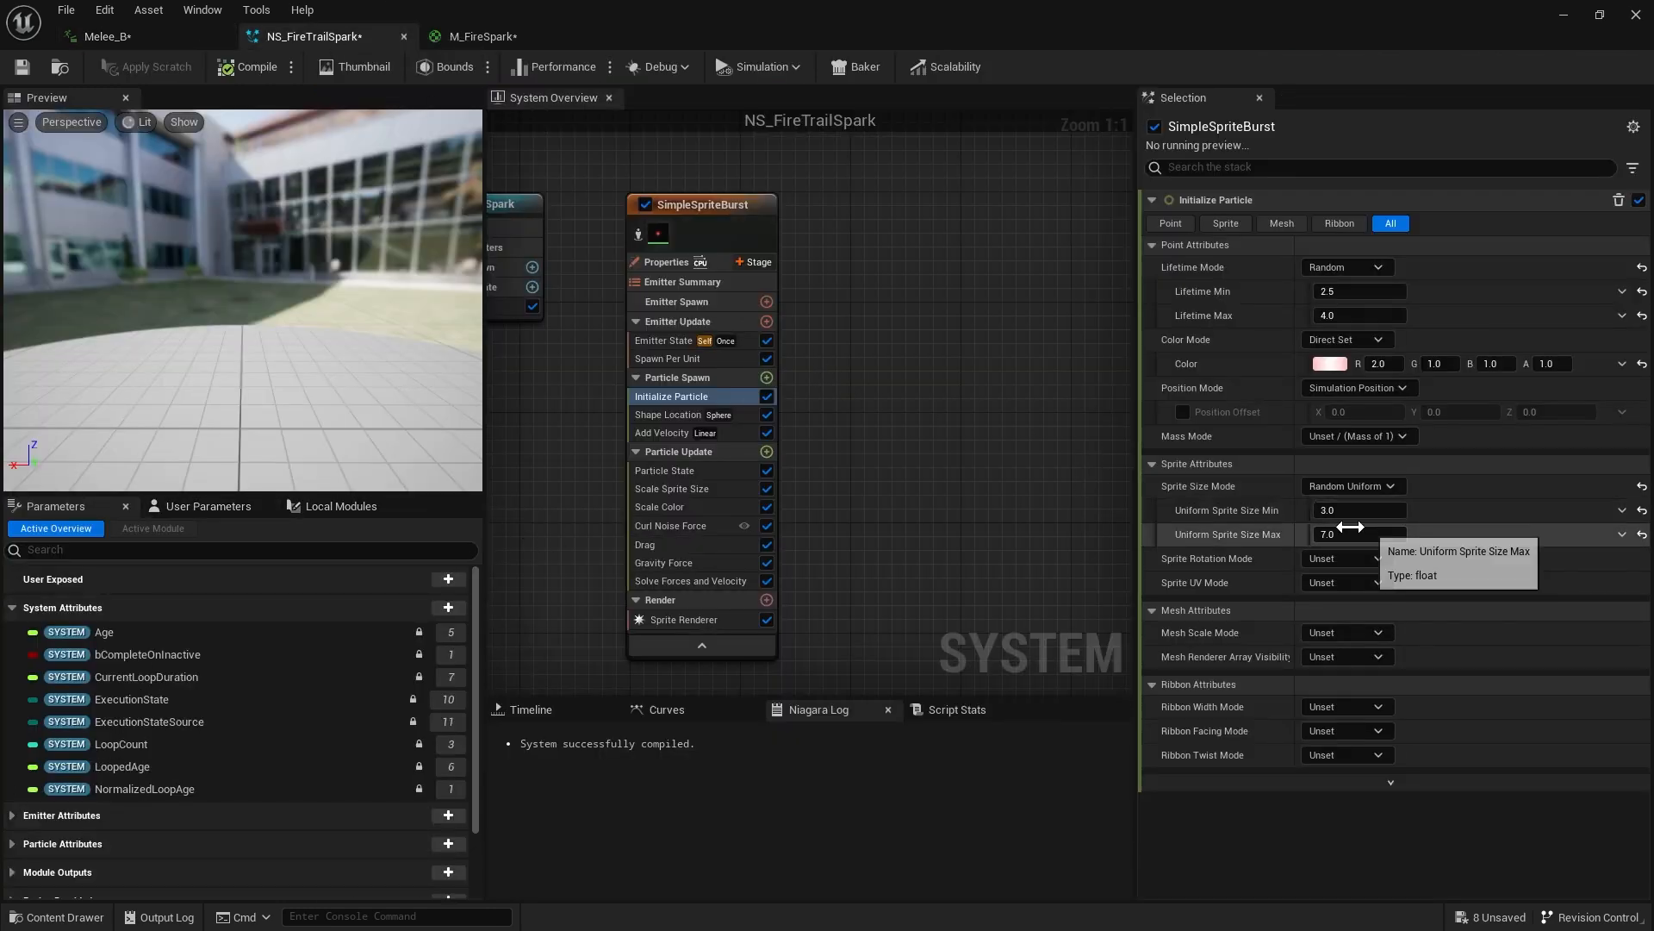
{"action": "left_click", "coordinate": [713, 487]}
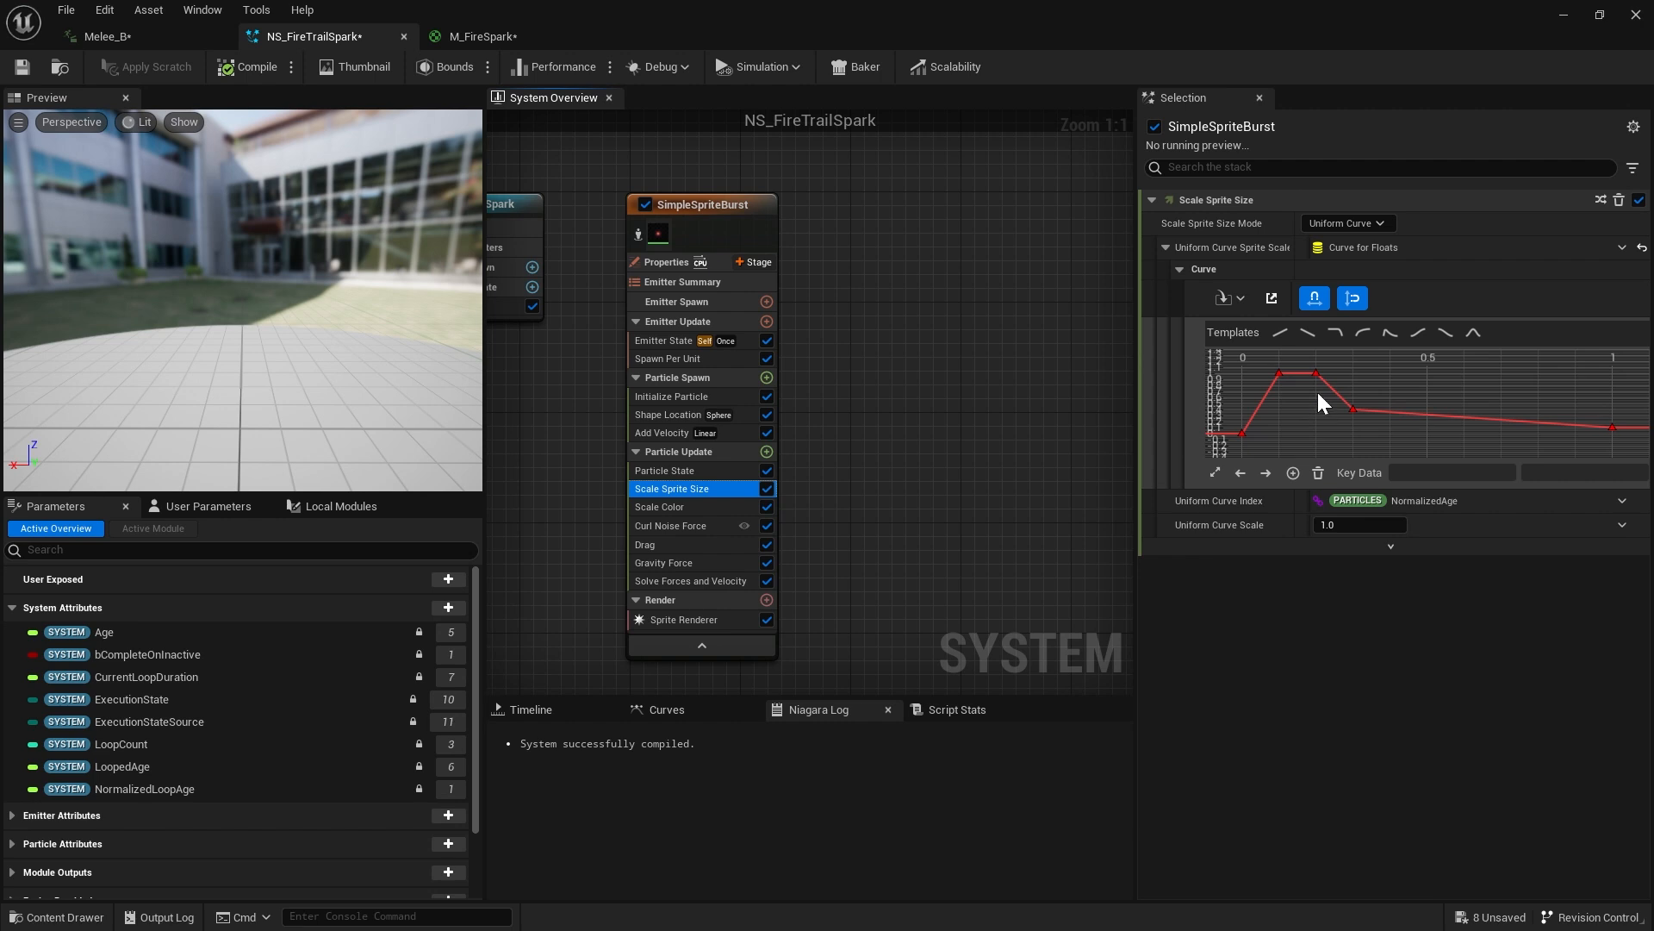
{"action": "left_click", "coordinate": [1278, 373]}
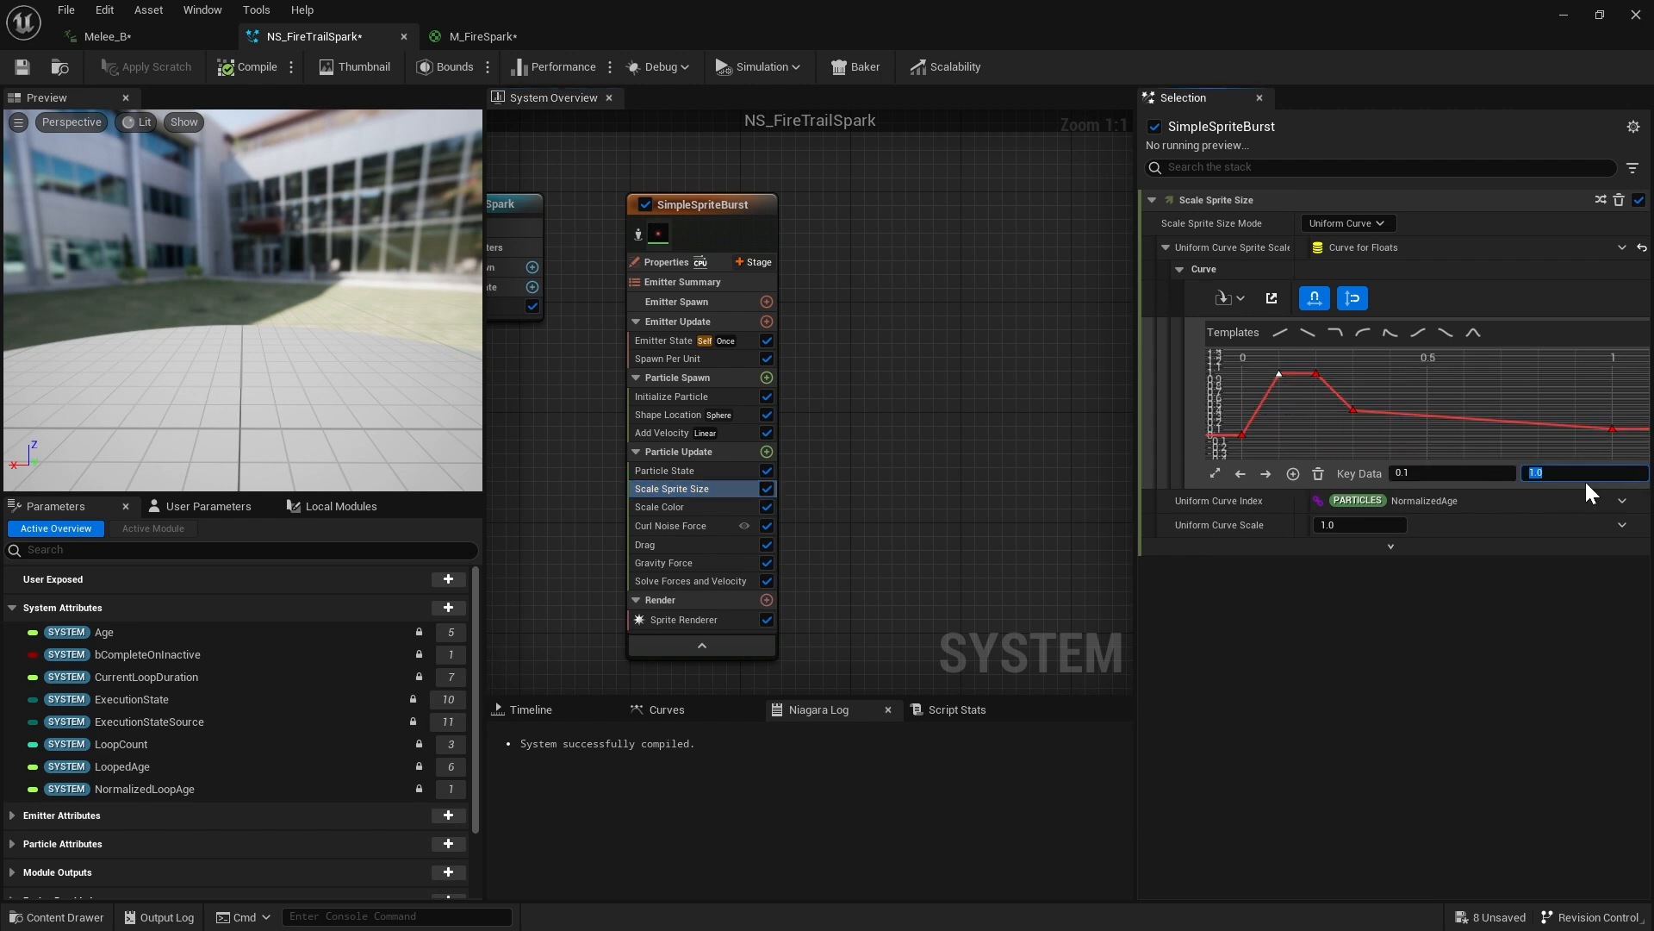
{"action": "type", "text": "2"}
{"action": "left_click", "coordinate": [1373, 401]}
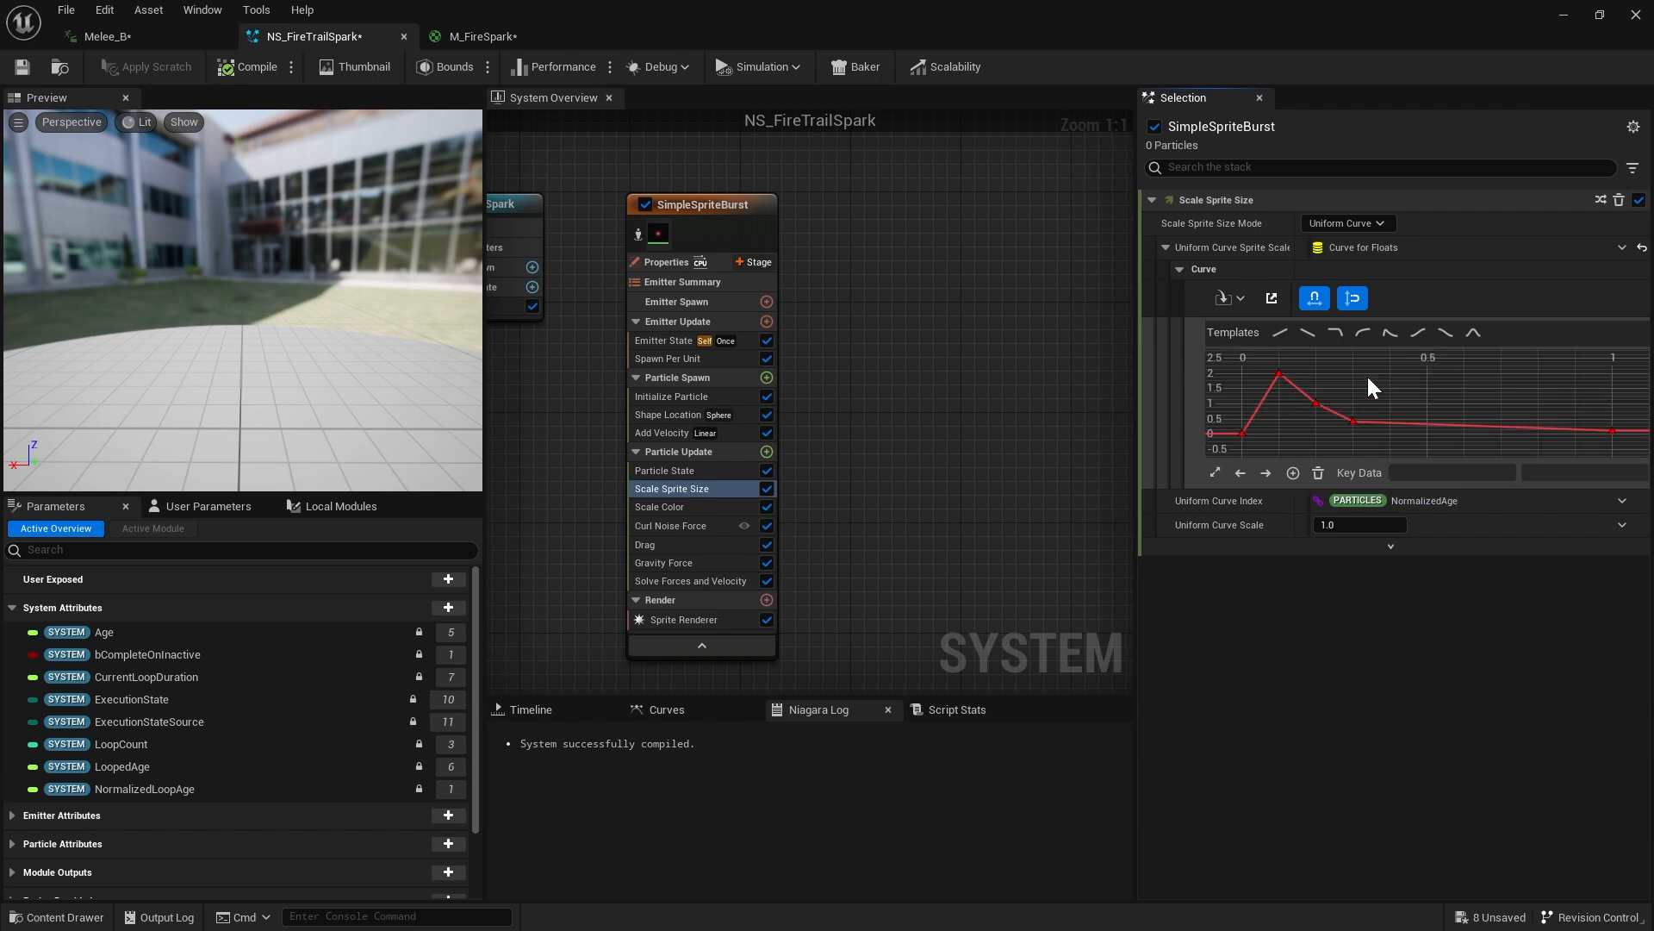
{"action": "left_click", "coordinate": [1316, 403]}
{"action": "left_click", "coordinate": [1561, 479]}
{"action": "type", "text": "2"}
{"action": "key", "text": "Return"}
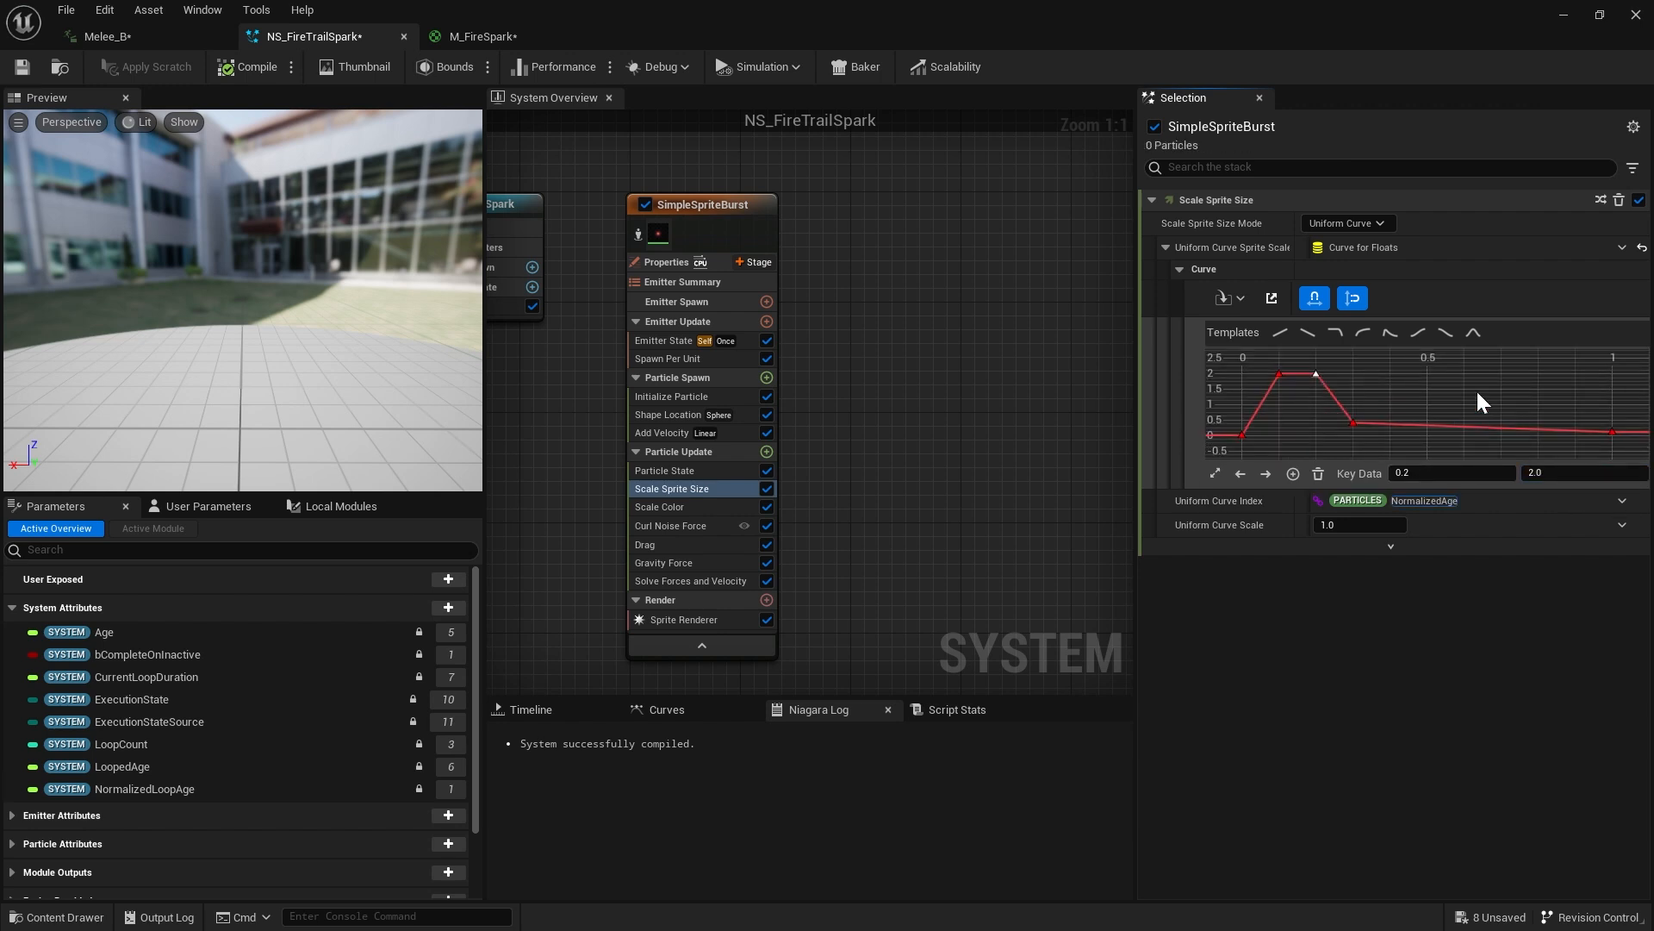
{"action": "left_click", "coordinate": [1446, 387]}
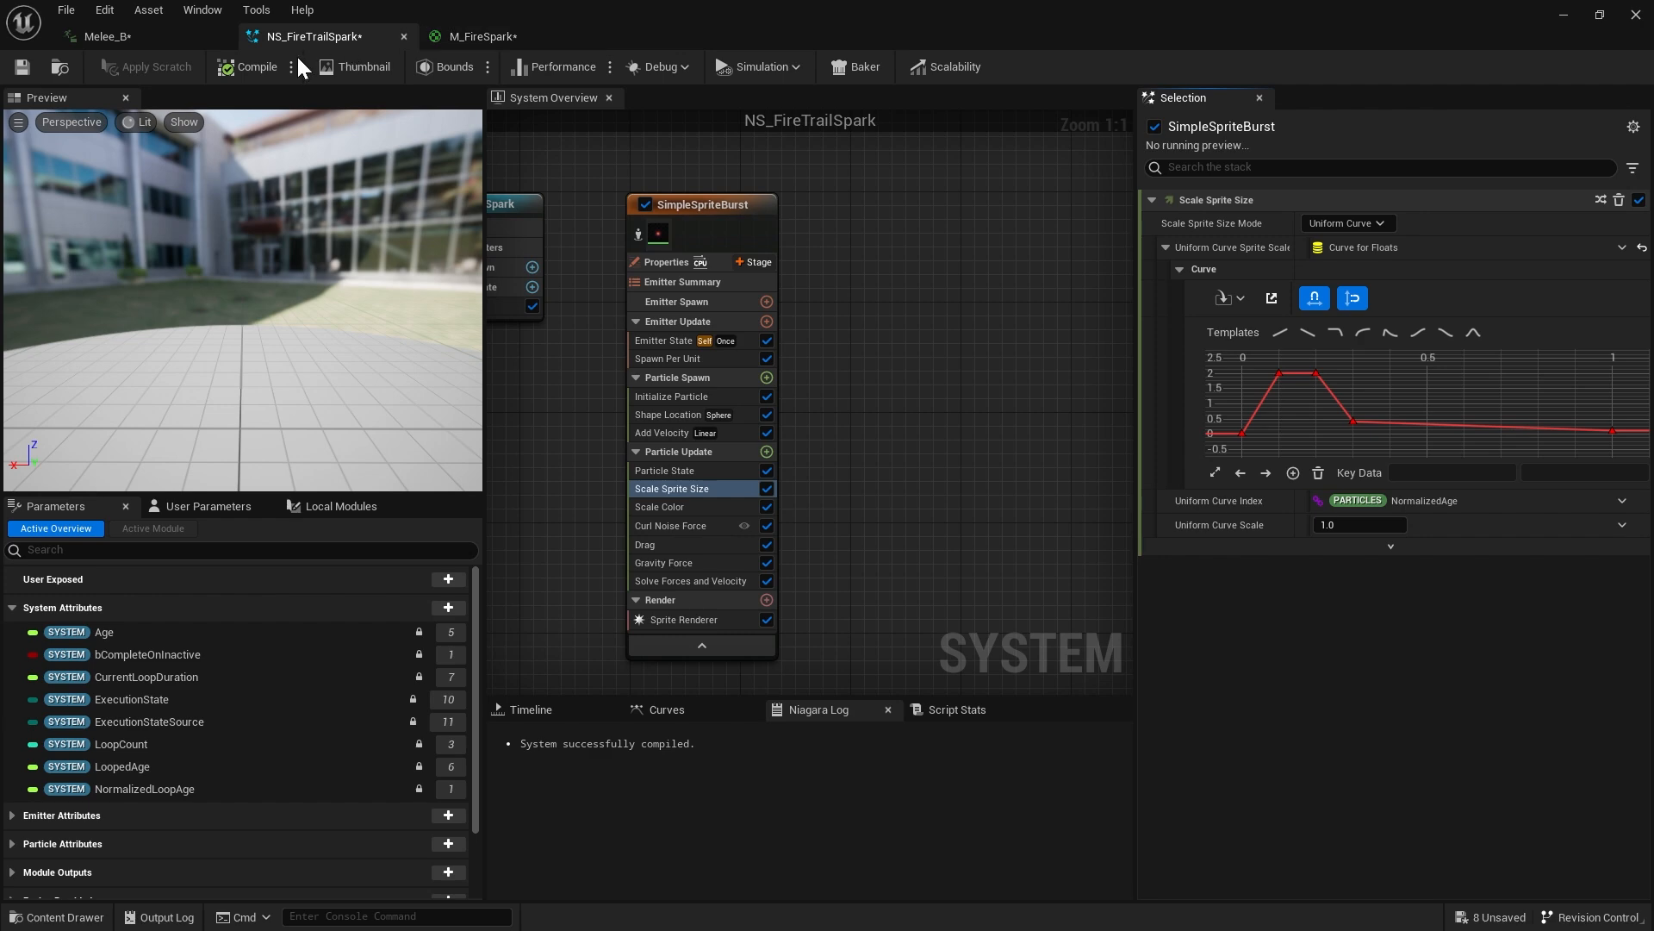
Set Melee_B's preview playback speed to x0.1 and replay the weapon swing from just before the trail notifies
{"action": "left_click", "coordinate": [164, 42]}
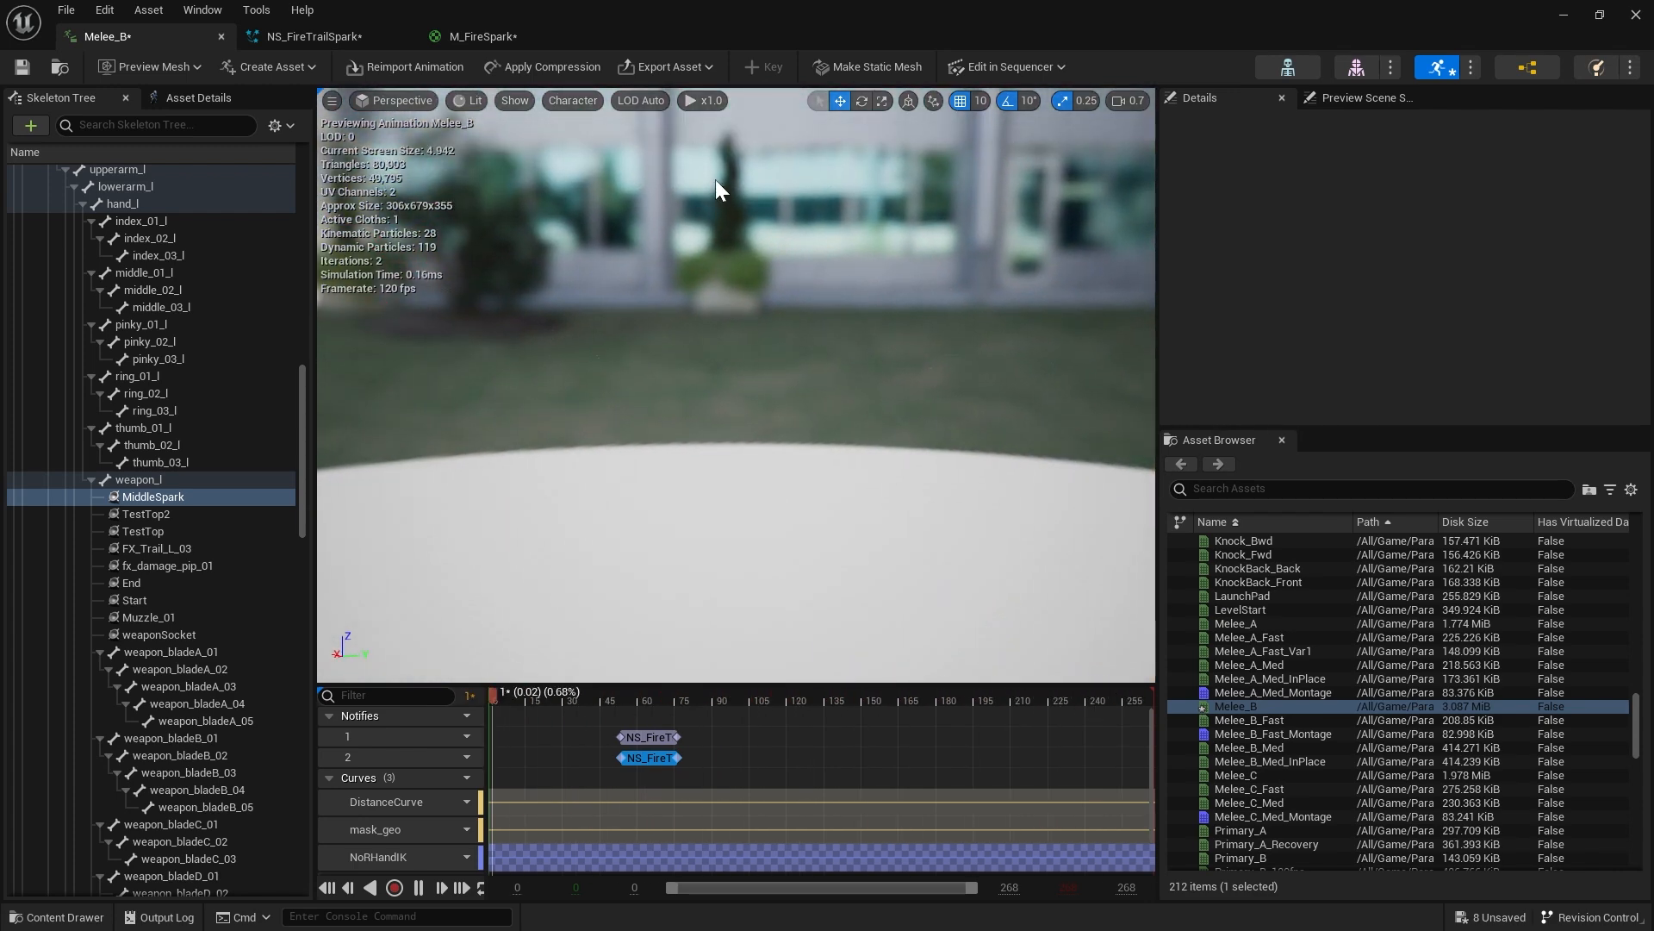
{"action": "left_click", "coordinate": [707, 100]}
{"action": "left_click", "coordinate": [716, 143]}
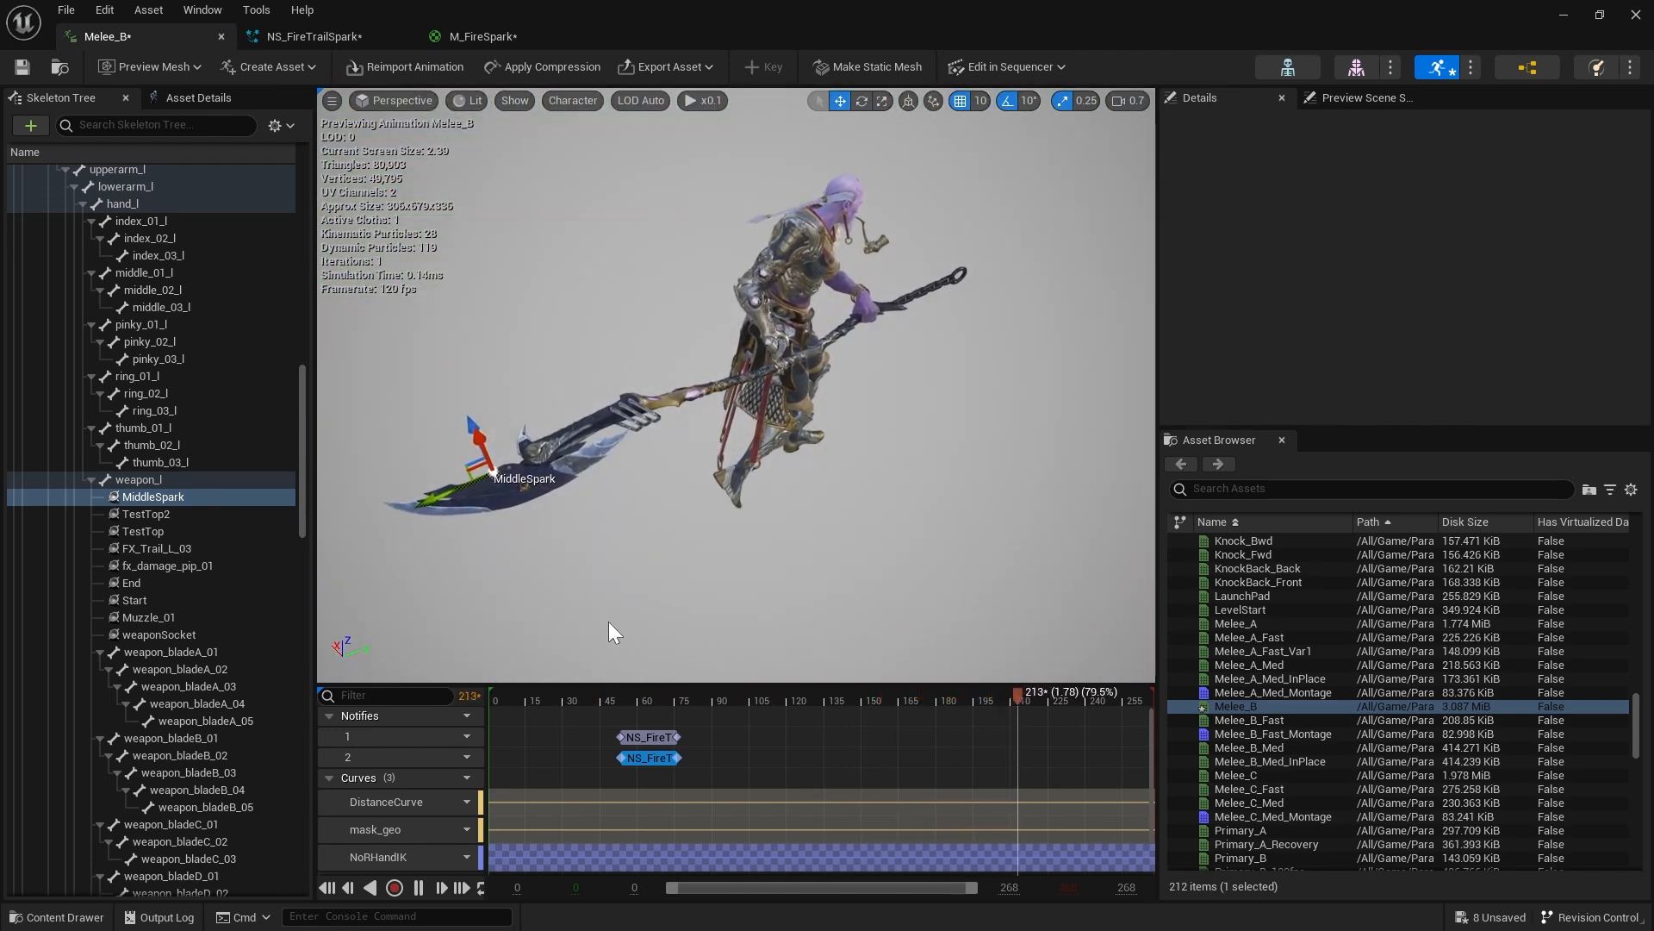
{"action": "left_click", "coordinate": [600, 700]}
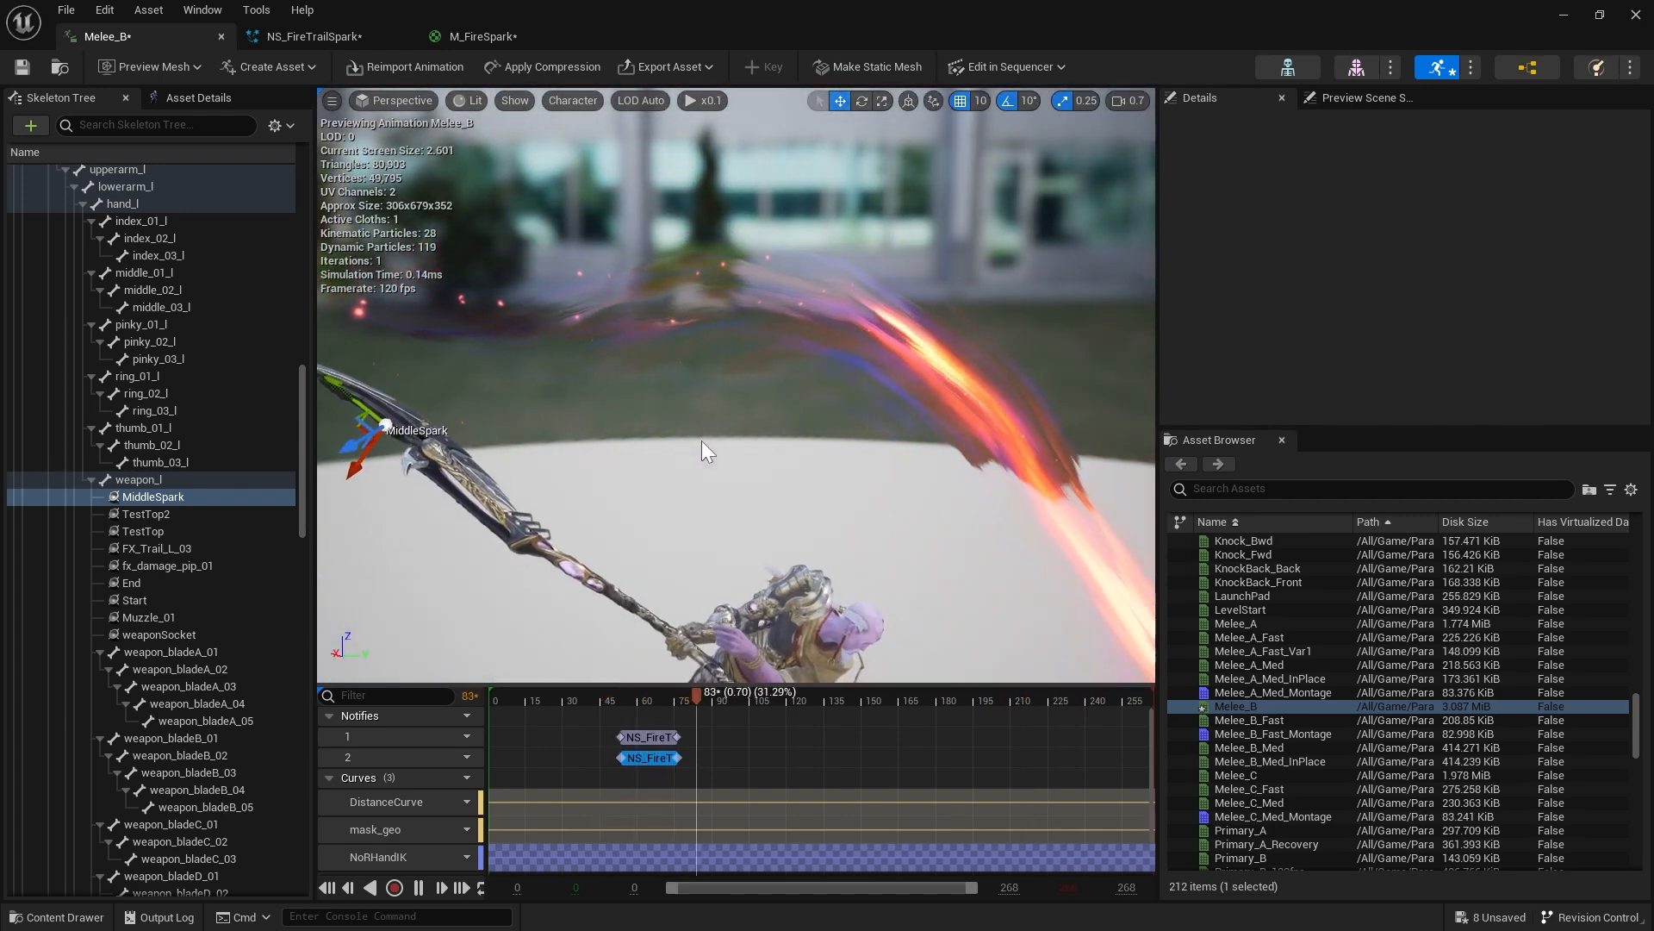
Open the Initialize Particle settings of SimpleSpriteBurst in NS_FireTrailSpark
{"action": "left_click", "coordinate": [314, 36]}
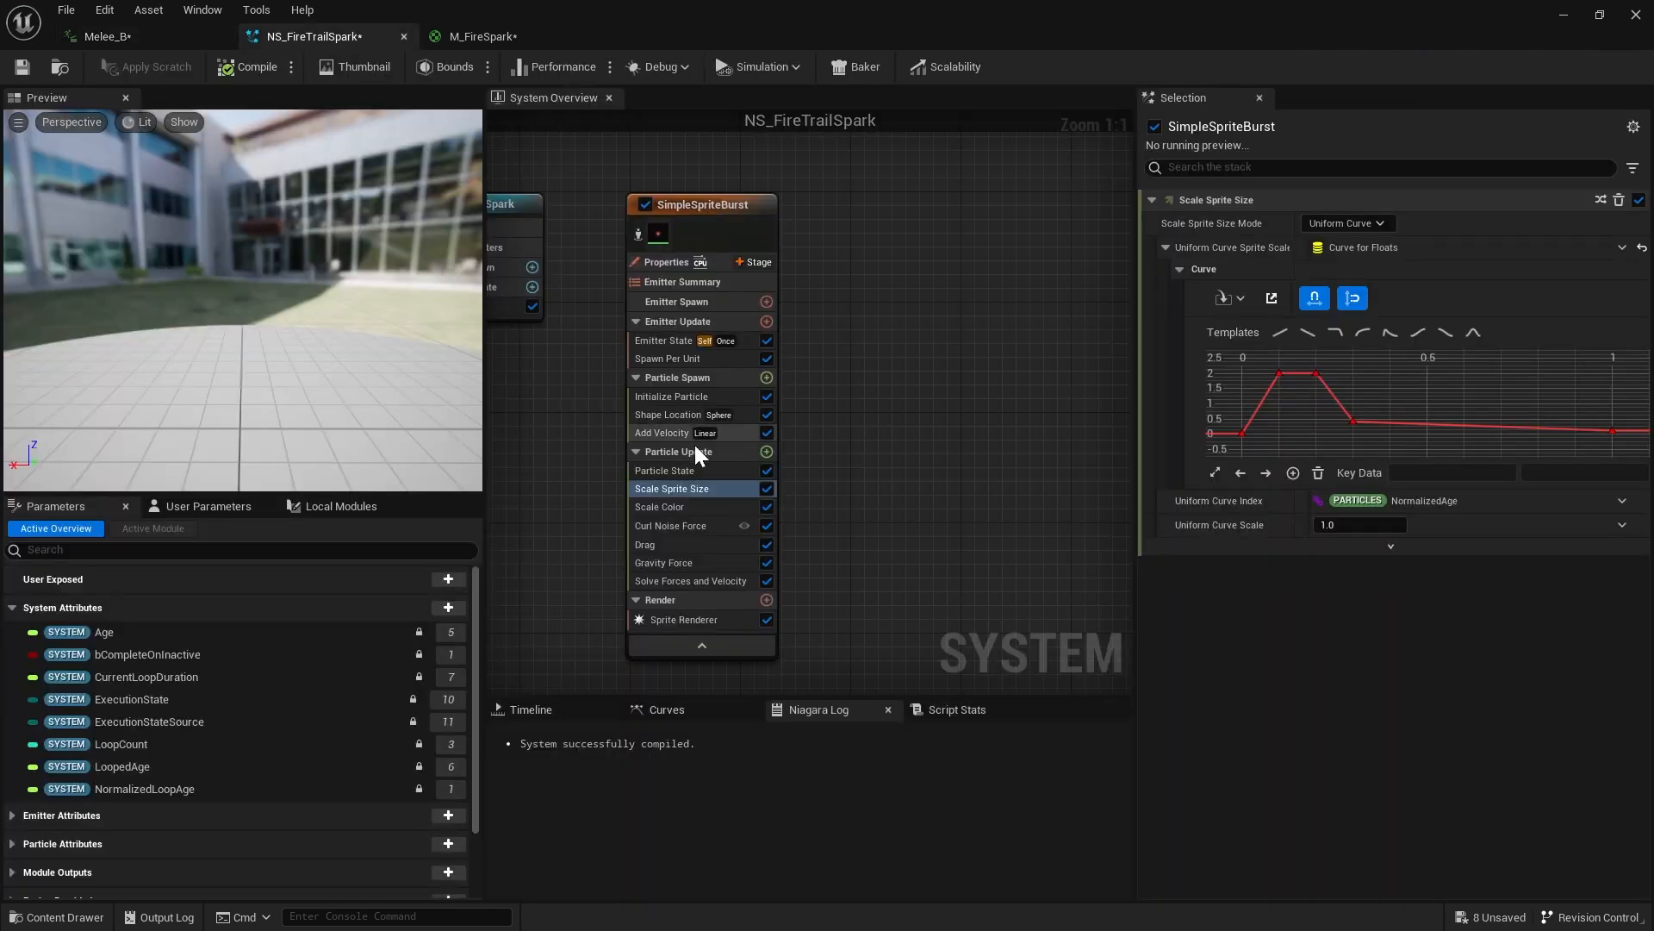
{"action": "left_click", "coordinate": [700, 396]}
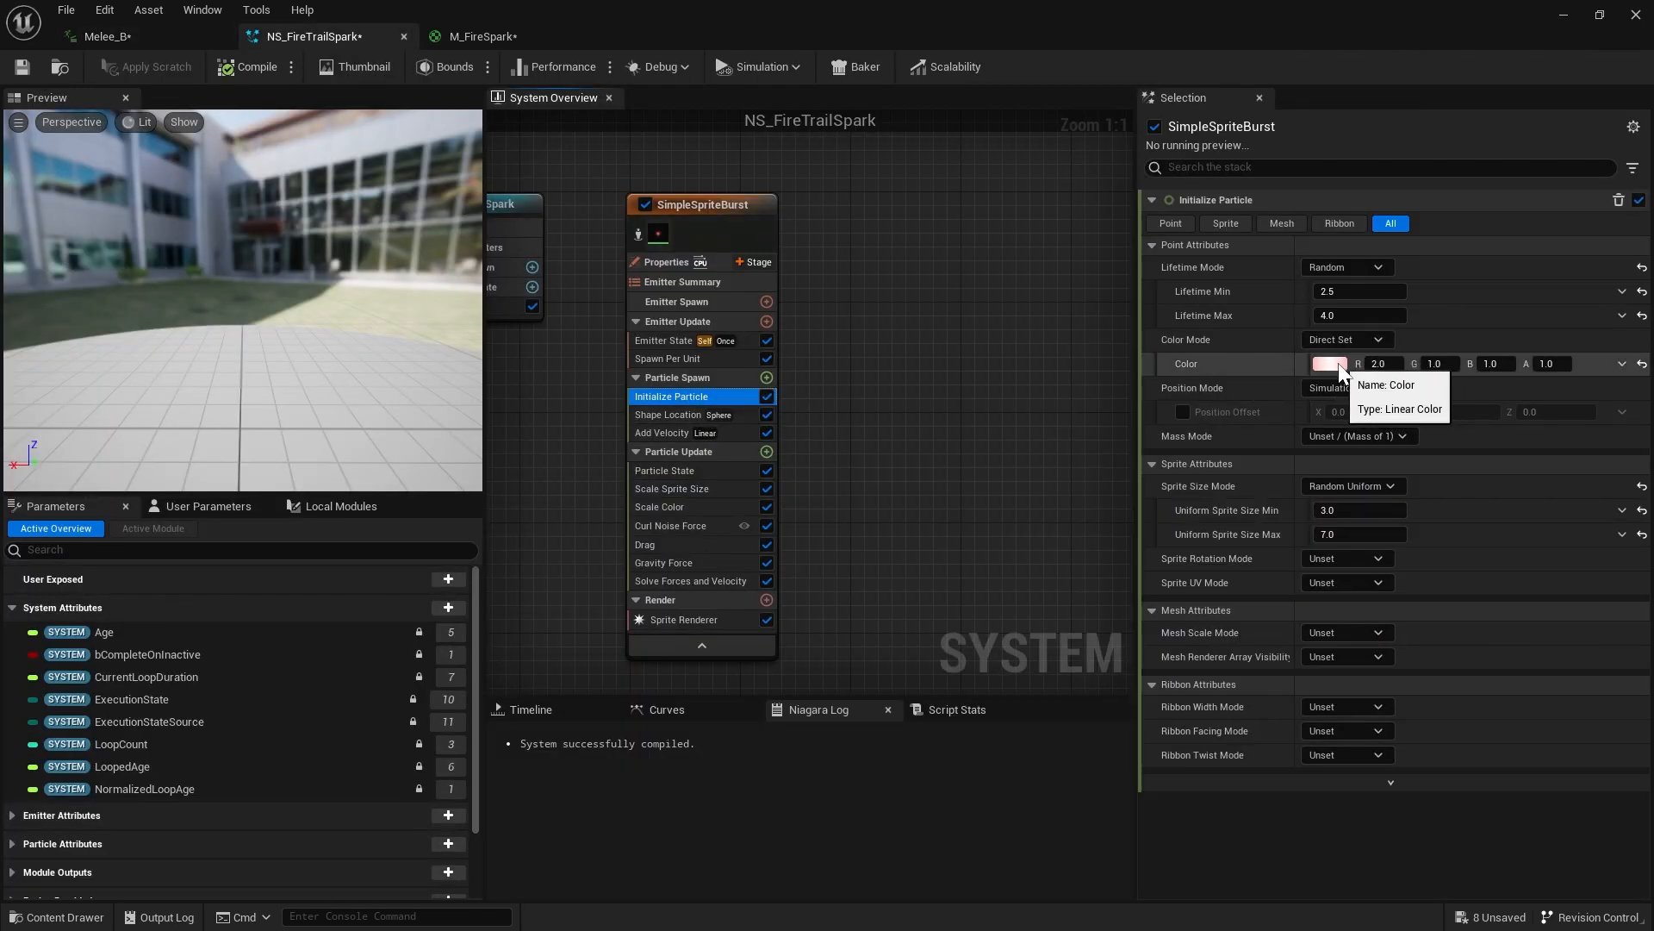
{"action": "left_click", "coordinate": [504, 40]}
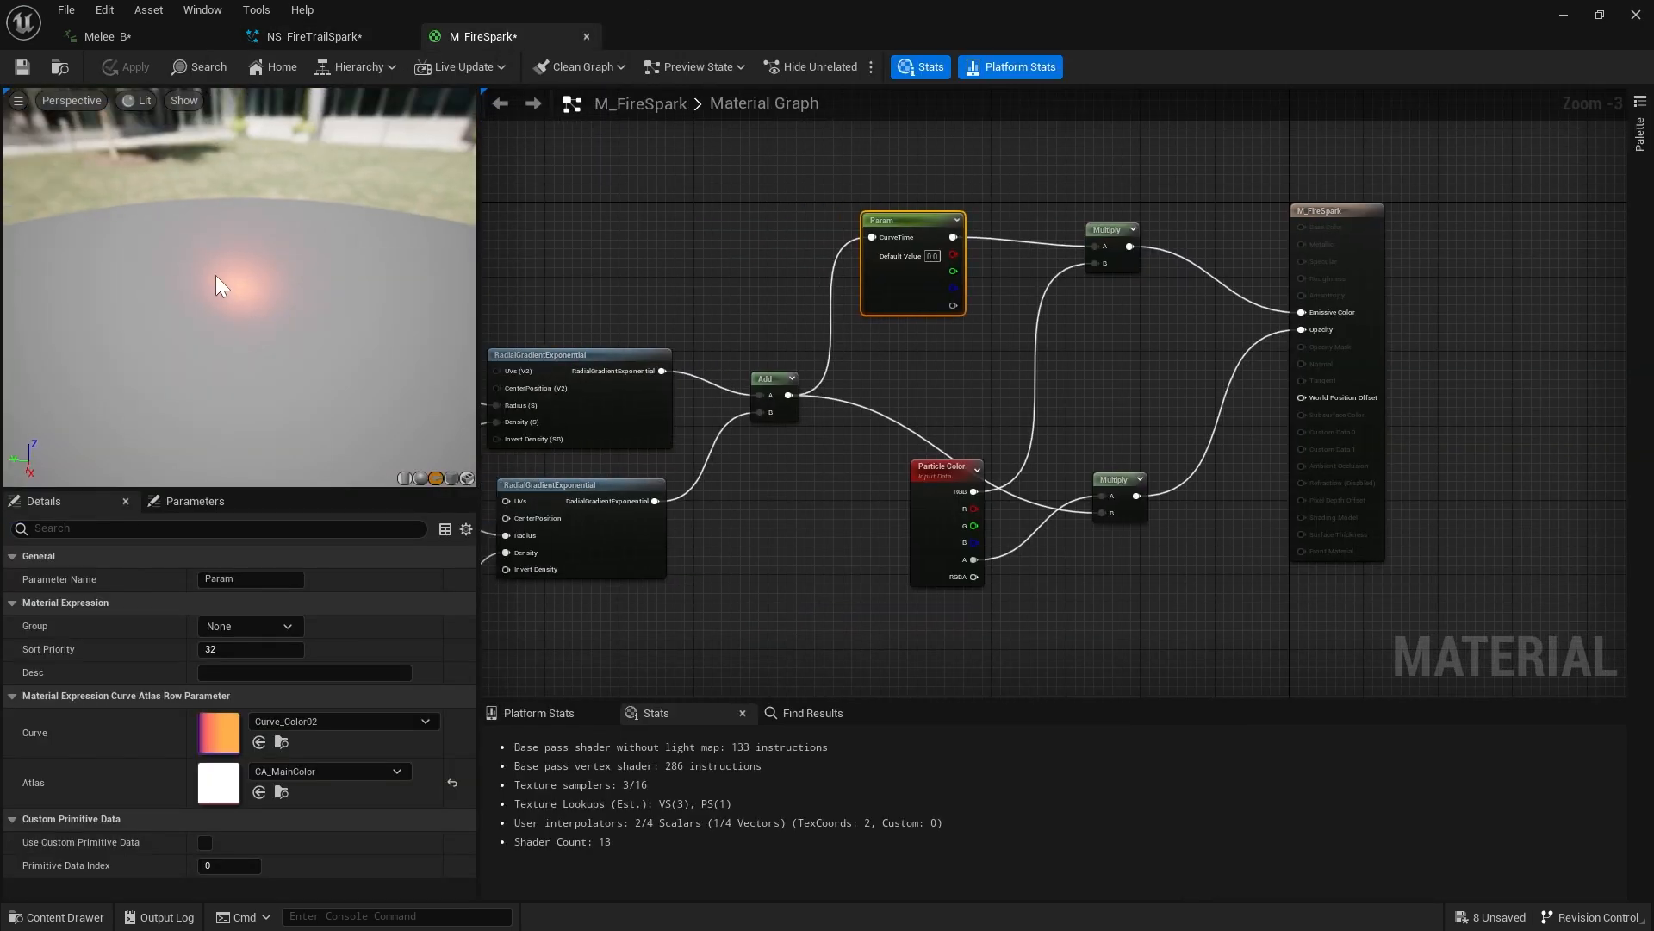
{"action": "left_click", "coordinate": [345, 47]}
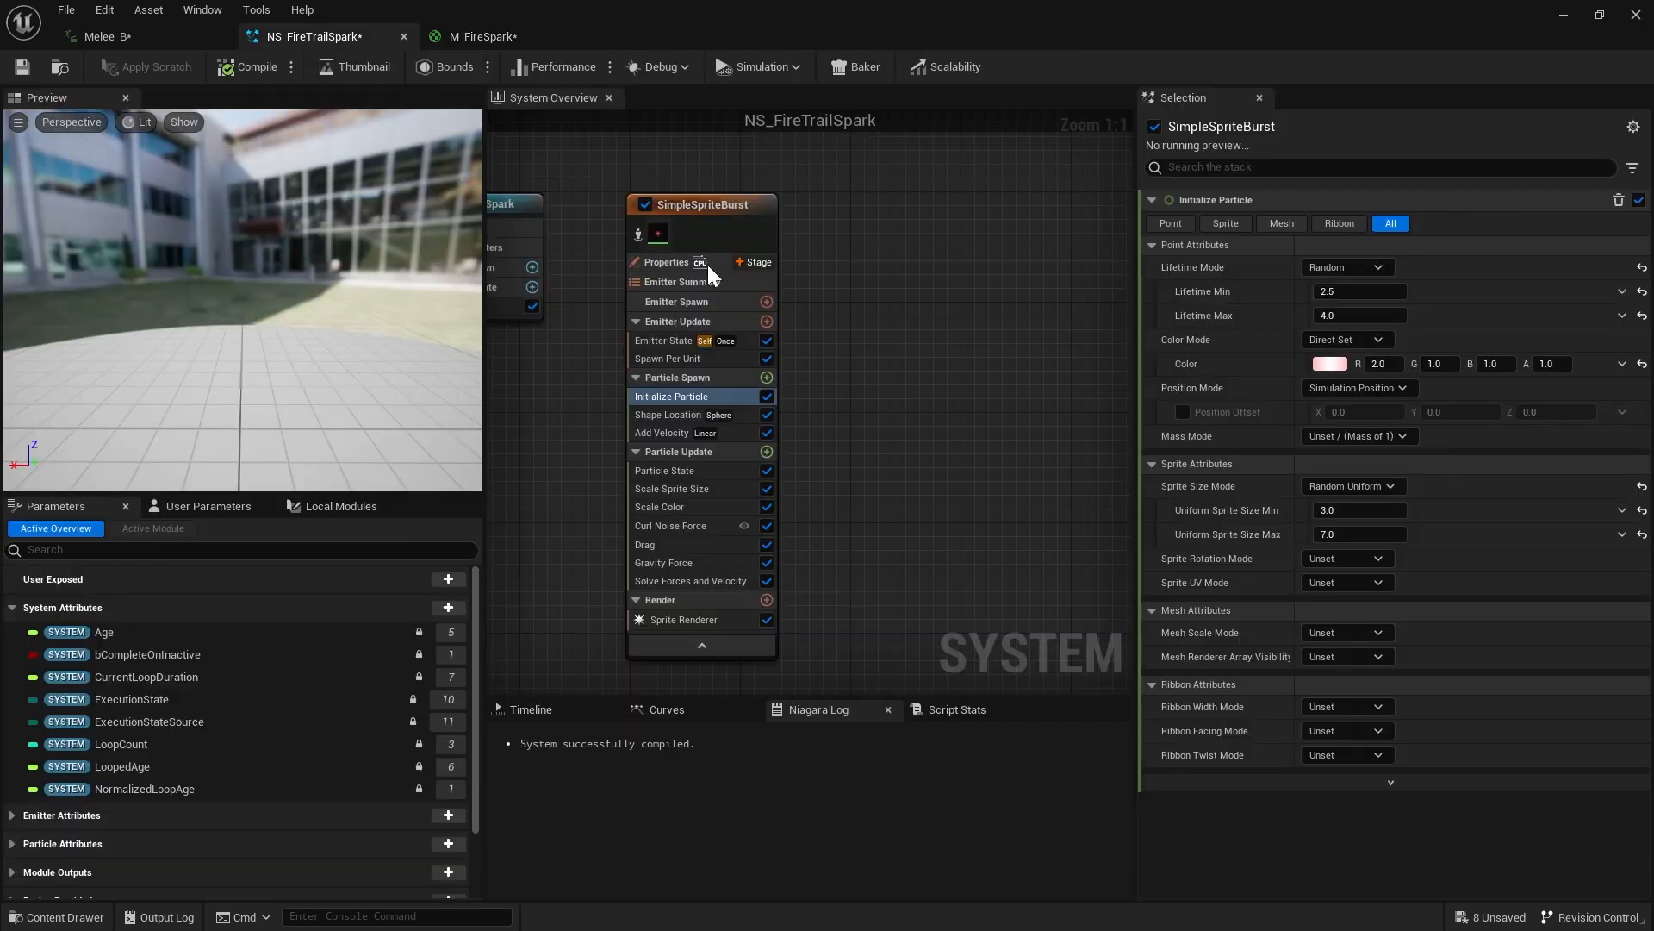
{"action": "left_click", "coordinate": [1330, 363]}
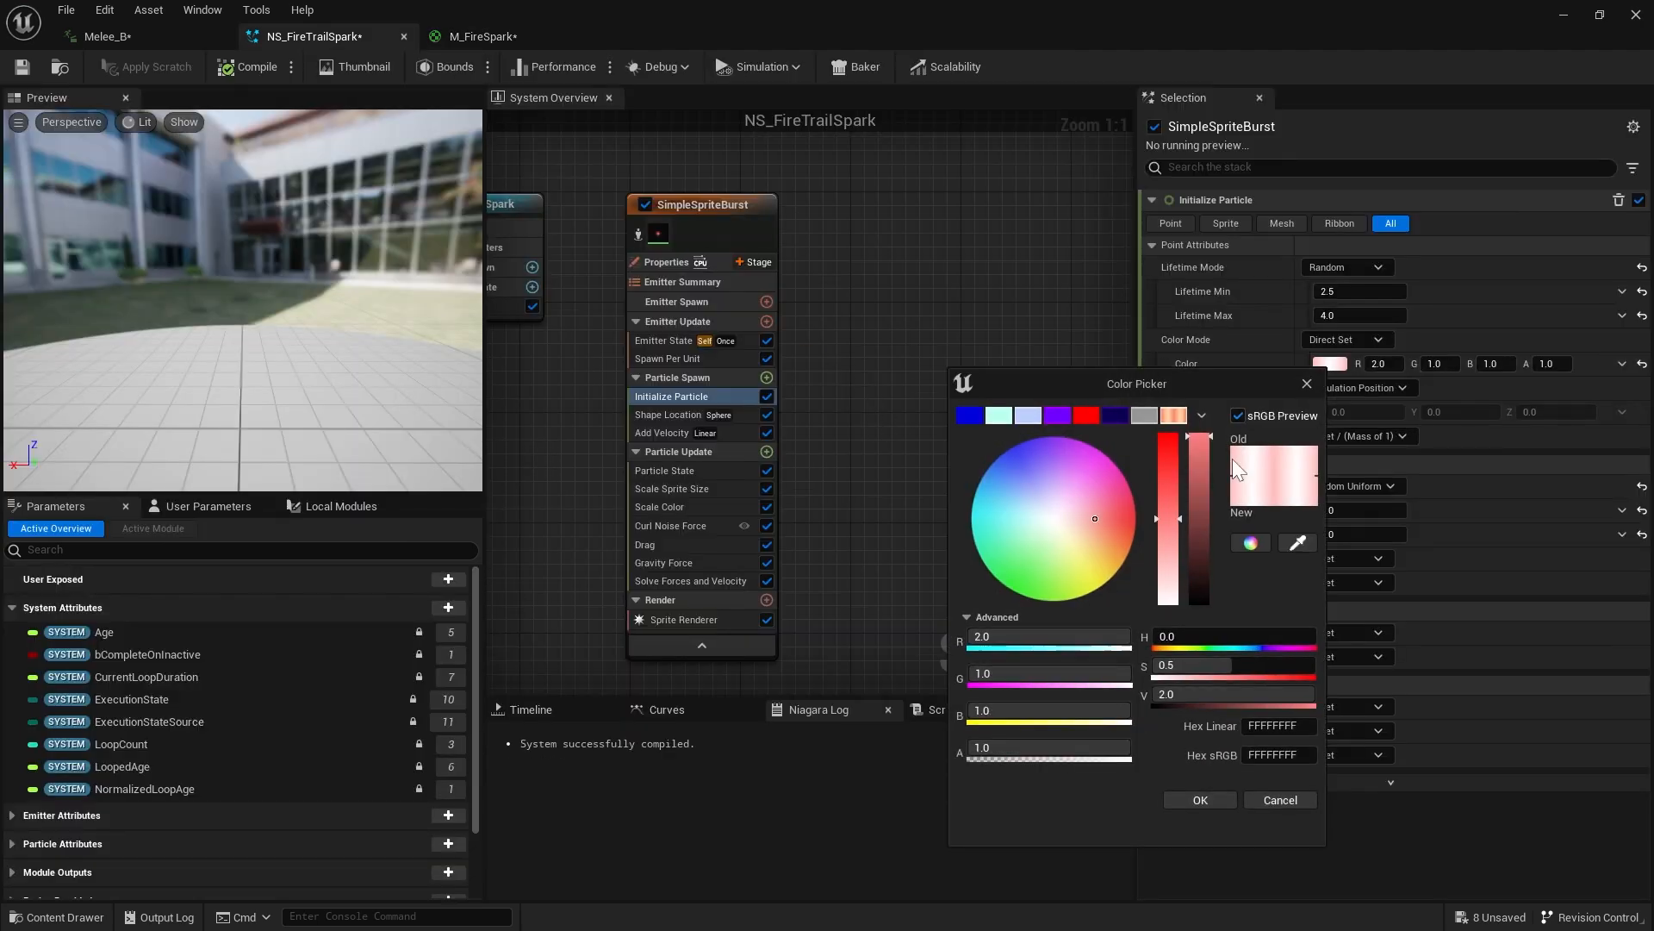
{"action": "left_click", "coordinate": [1272, 801]}
Add a Dynamic Parameter node above the gradient nodes in the M_FireSpark material graph
{"action": "left_click", "coordinate": [470, 37]}
{"action": "right_click_drag", "start_coordinate": [728, 237], "coordinate": [899, 376]}
{"action": "scroll", "coordinate": [775, 269], "scroll_direction": "down", "scroll_amount": 1}
{"action": "left_click_drag", "start_coordinate": [953, 410], "coordinate": [921, 403]}
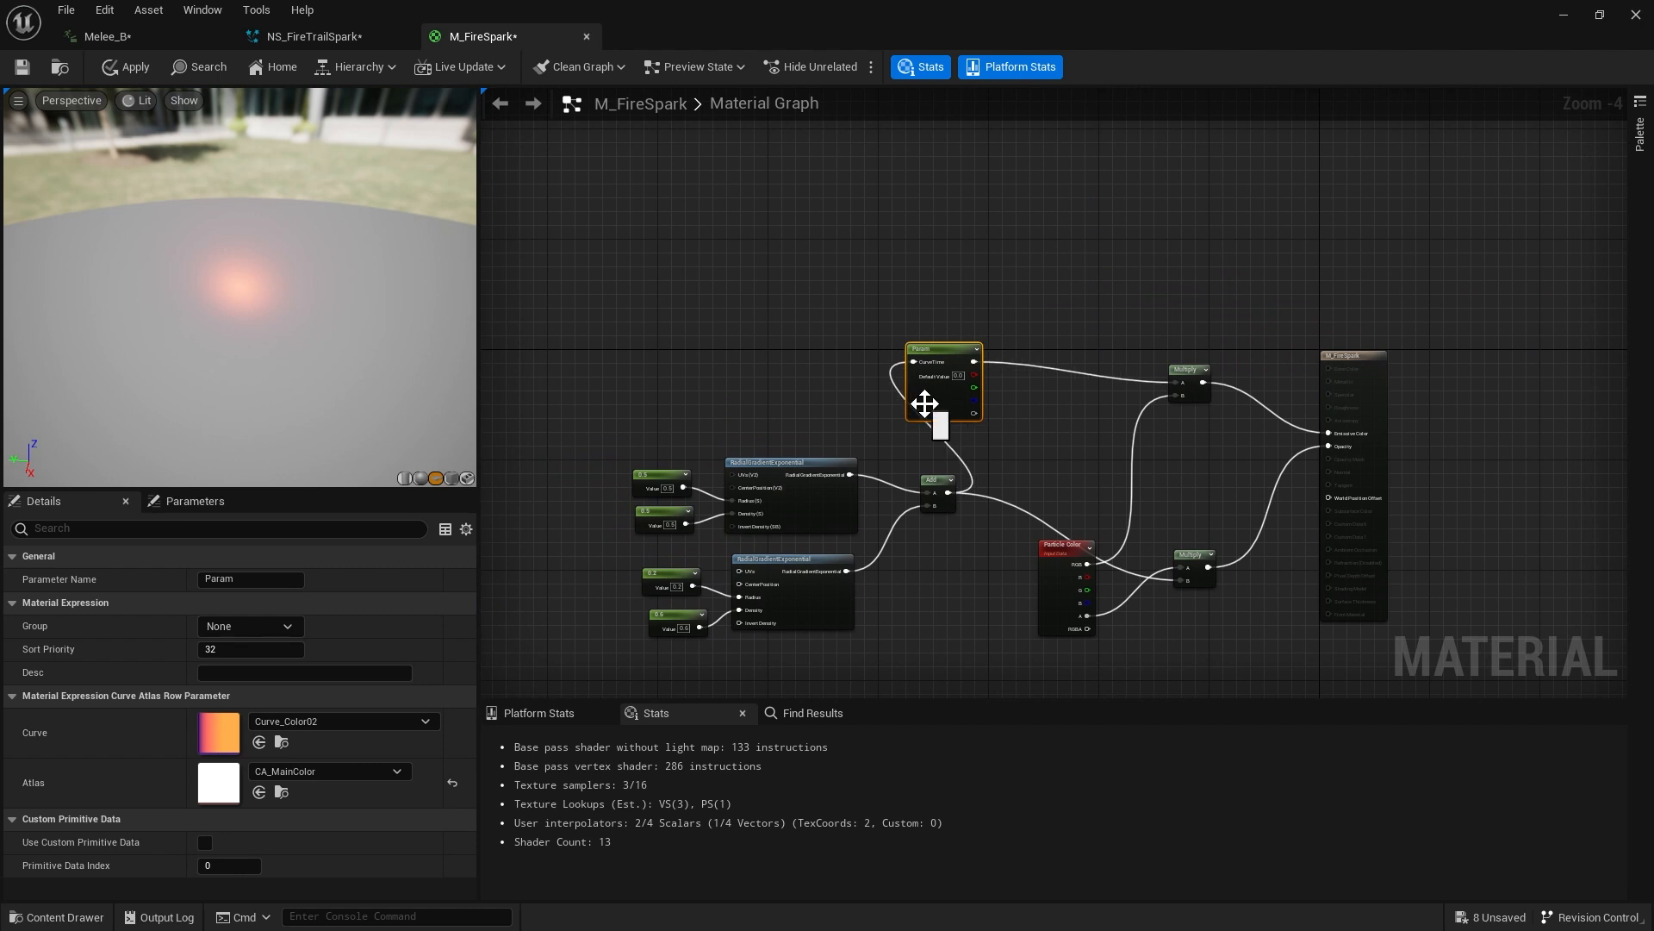
{"action": "right_click", "coordinate": [784, 231]}
{"action": "type", "text": "dynm"}
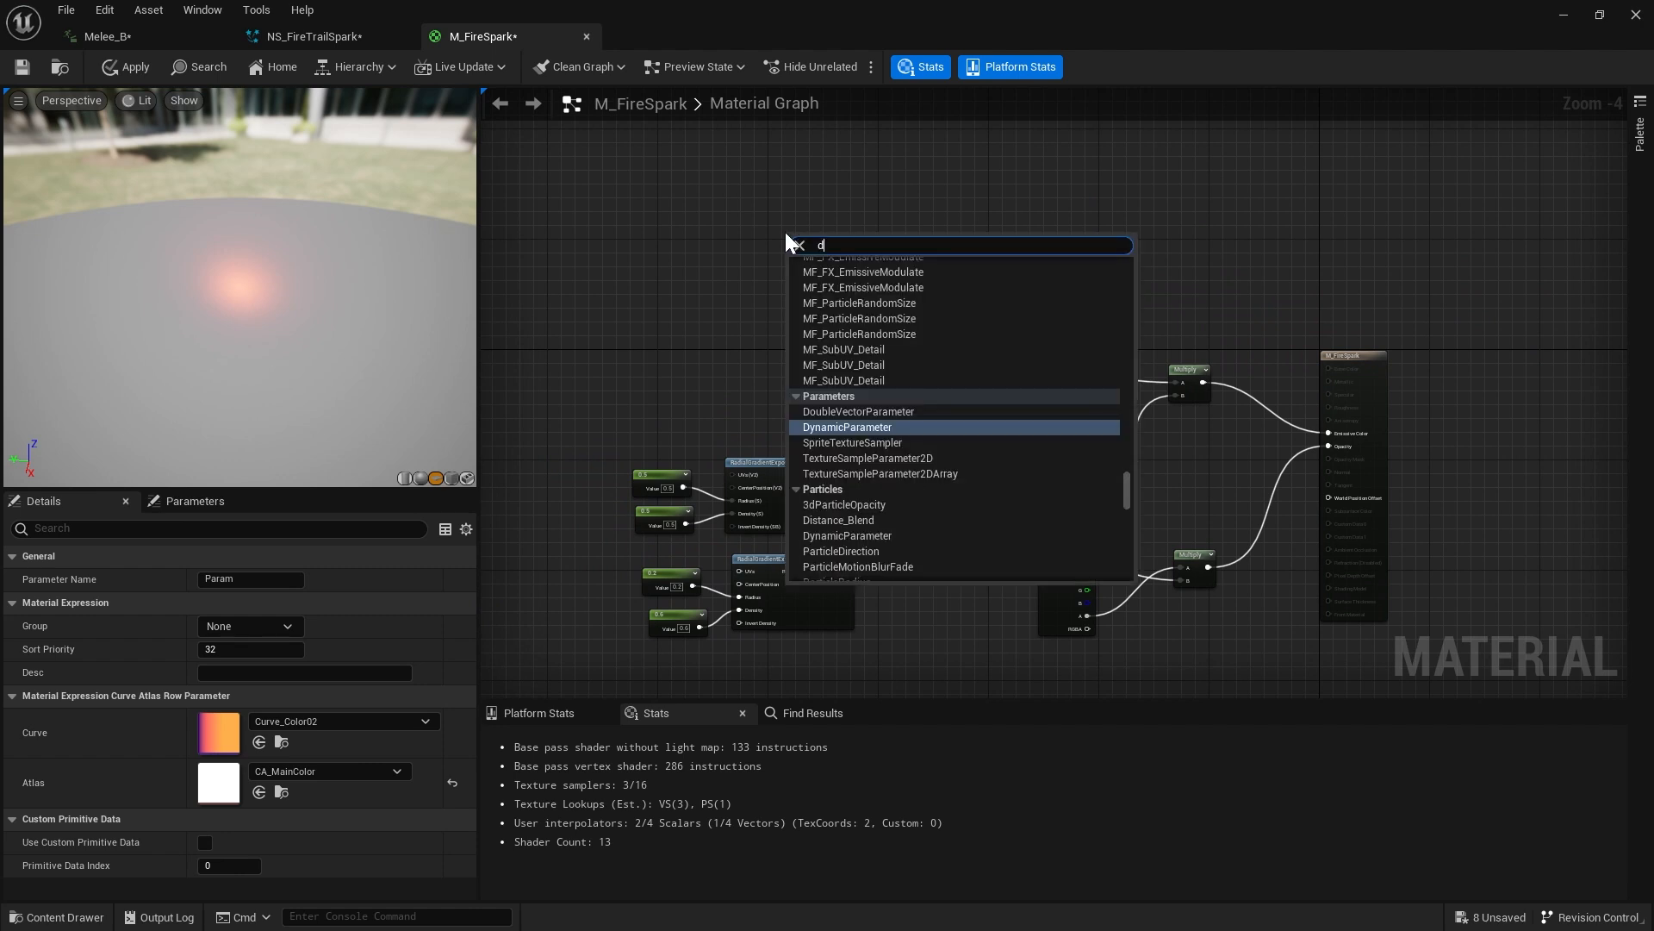
{"action": "key", "text": "BackSpace"}
{"action": "type", "text": "am"}
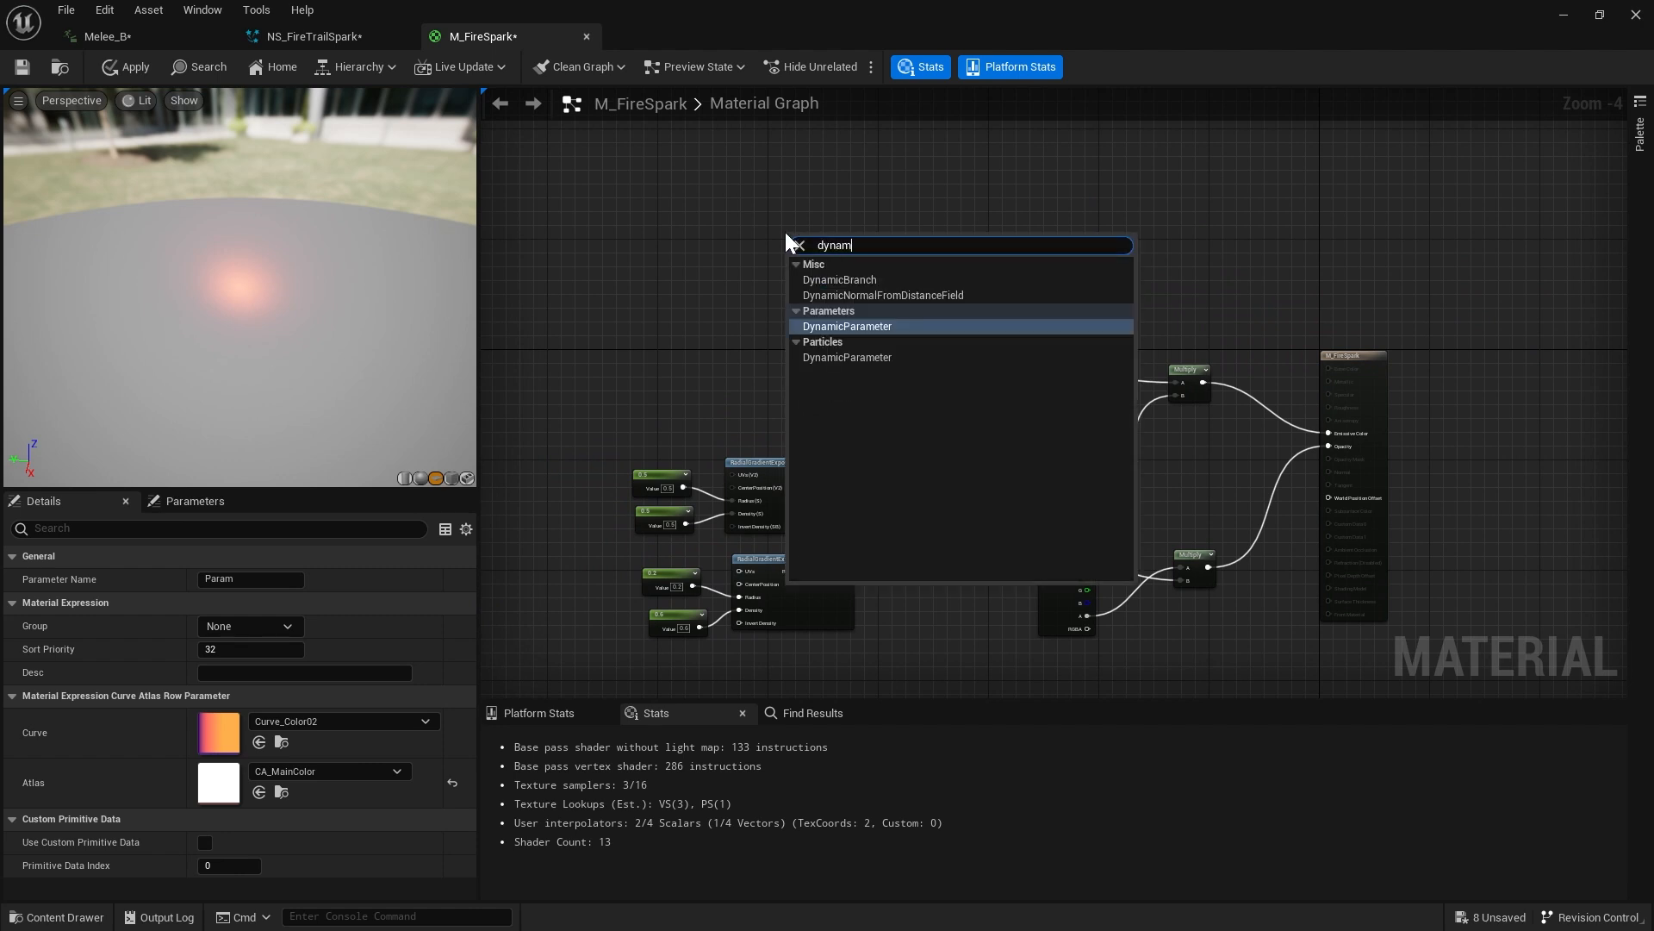
{"action": "key", "text": "Return"}
Insert a Desaturation node between the Param color curve and the emissive Multiply, with the Dynamic Parameter's first output driving its Fraction
{"action": "scroll", "coordinate": [953, 269], "scroll_direction": "up", "scroll_amount": 2}
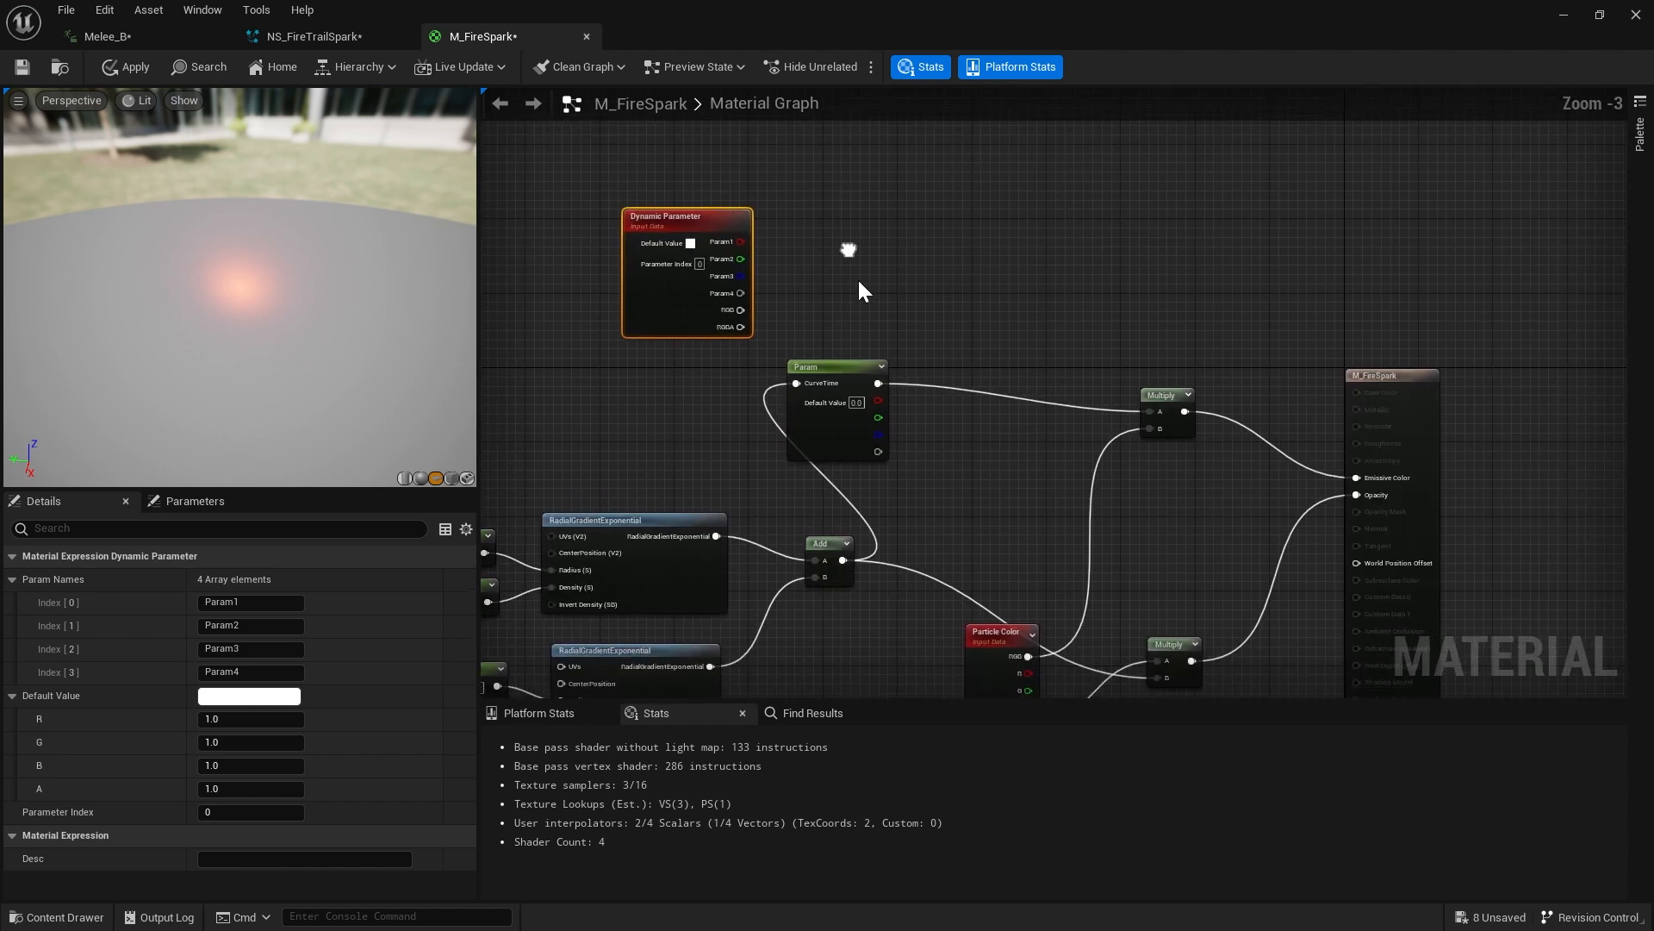
{"action": "left_click", "coordinate": [849, 427]}
{"action": "left_click", "coordinate": [951, 332]}
{"action": "left_click_drag", "start_coordinate": [871, 387], "coordinate": [964, 365]}
{"action": "type", "text": "desatura"}
{"action": "key", "text": "Return"}
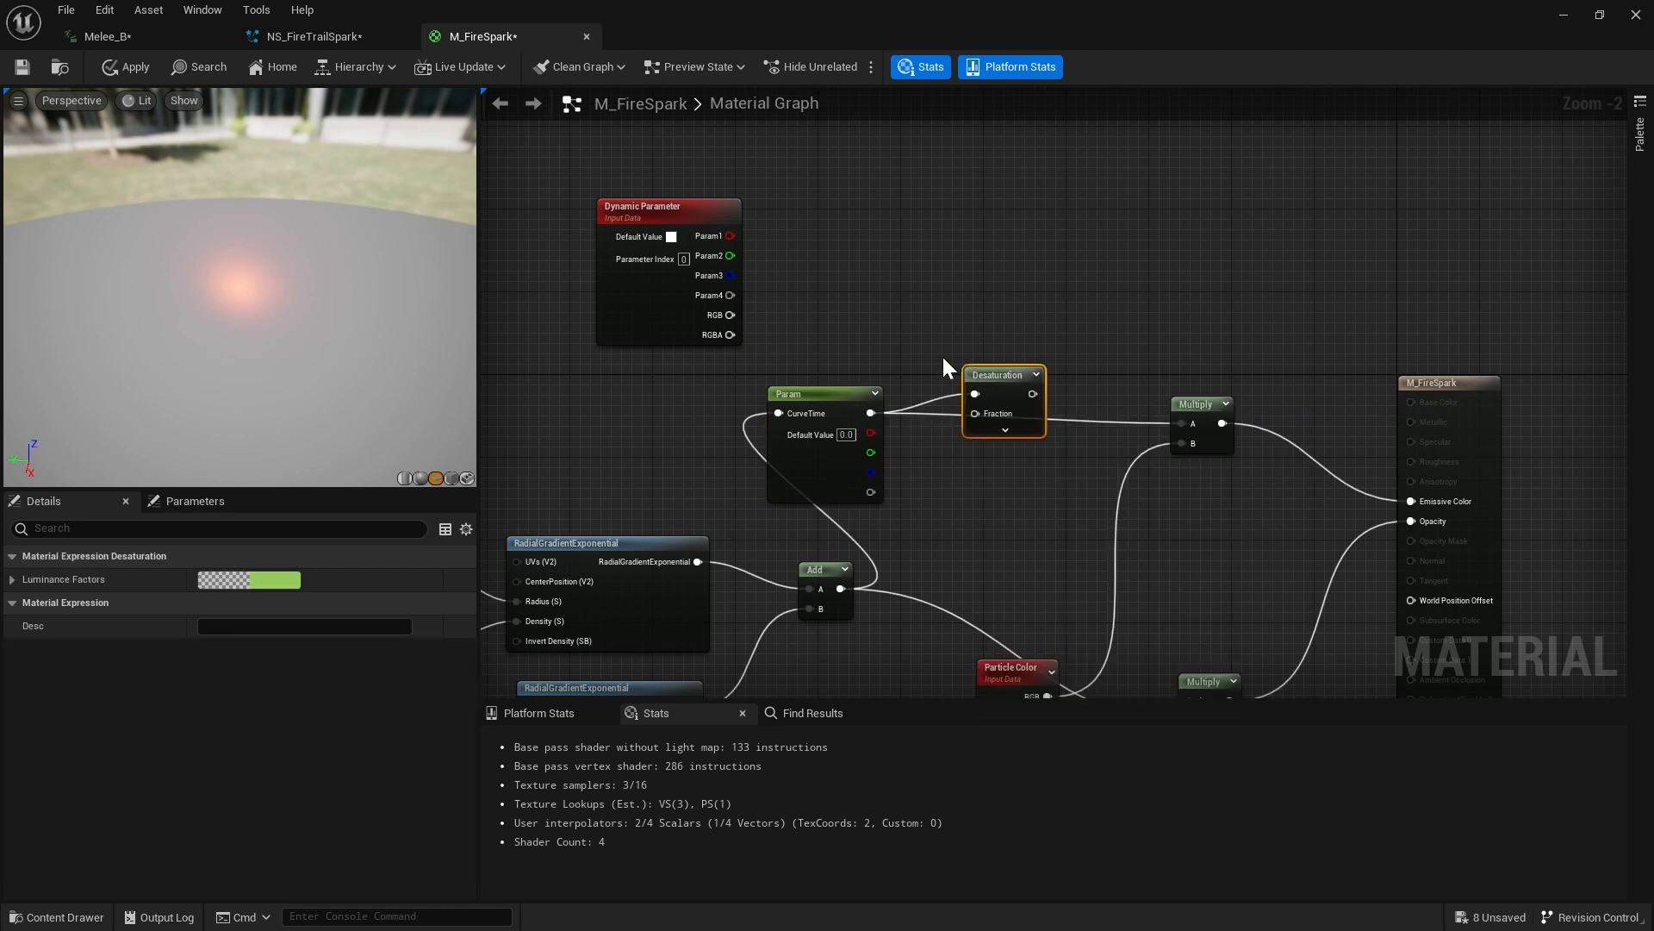
{"action": "left_click_drag", "start_coordinate": [965, 360], "coordinate": [932, 314]}
{"action": "left_click_drag", "start_coordinate": [731, 237], "coordinate": [1180, 423]}
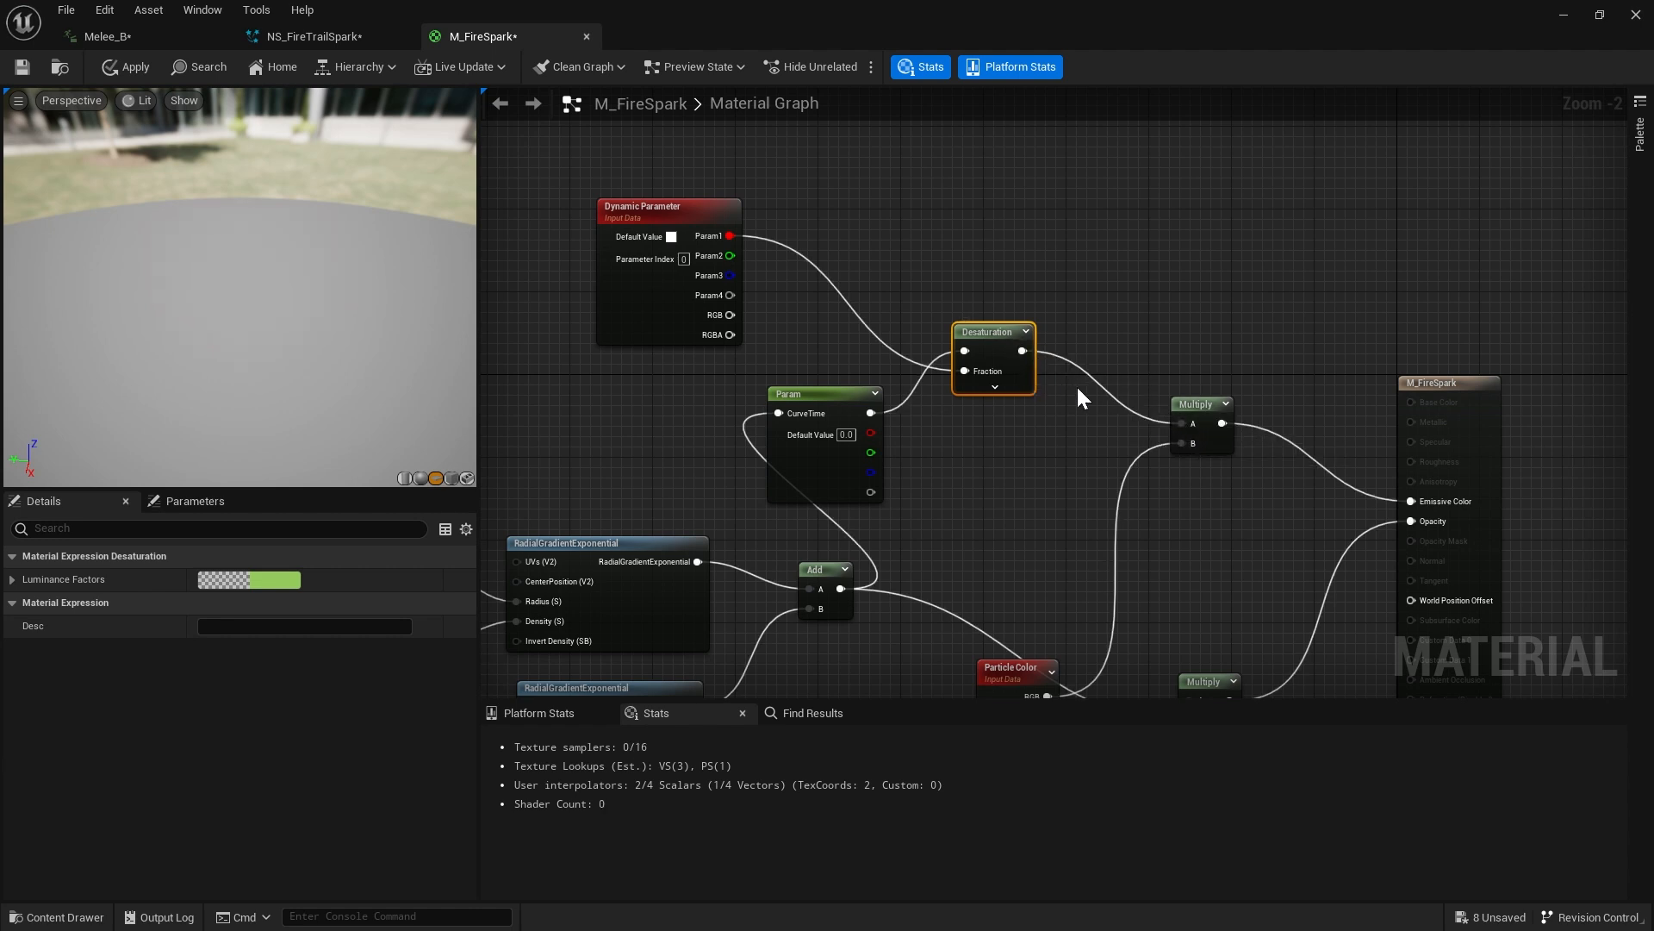
Name the Dynamic Parameter's first entry Desa, set its default R value to 0, and apply the material
{"action": "left_click", "coordinate": [638, 215]}
{"action": "left_click", "coordinate": [250, 601]}
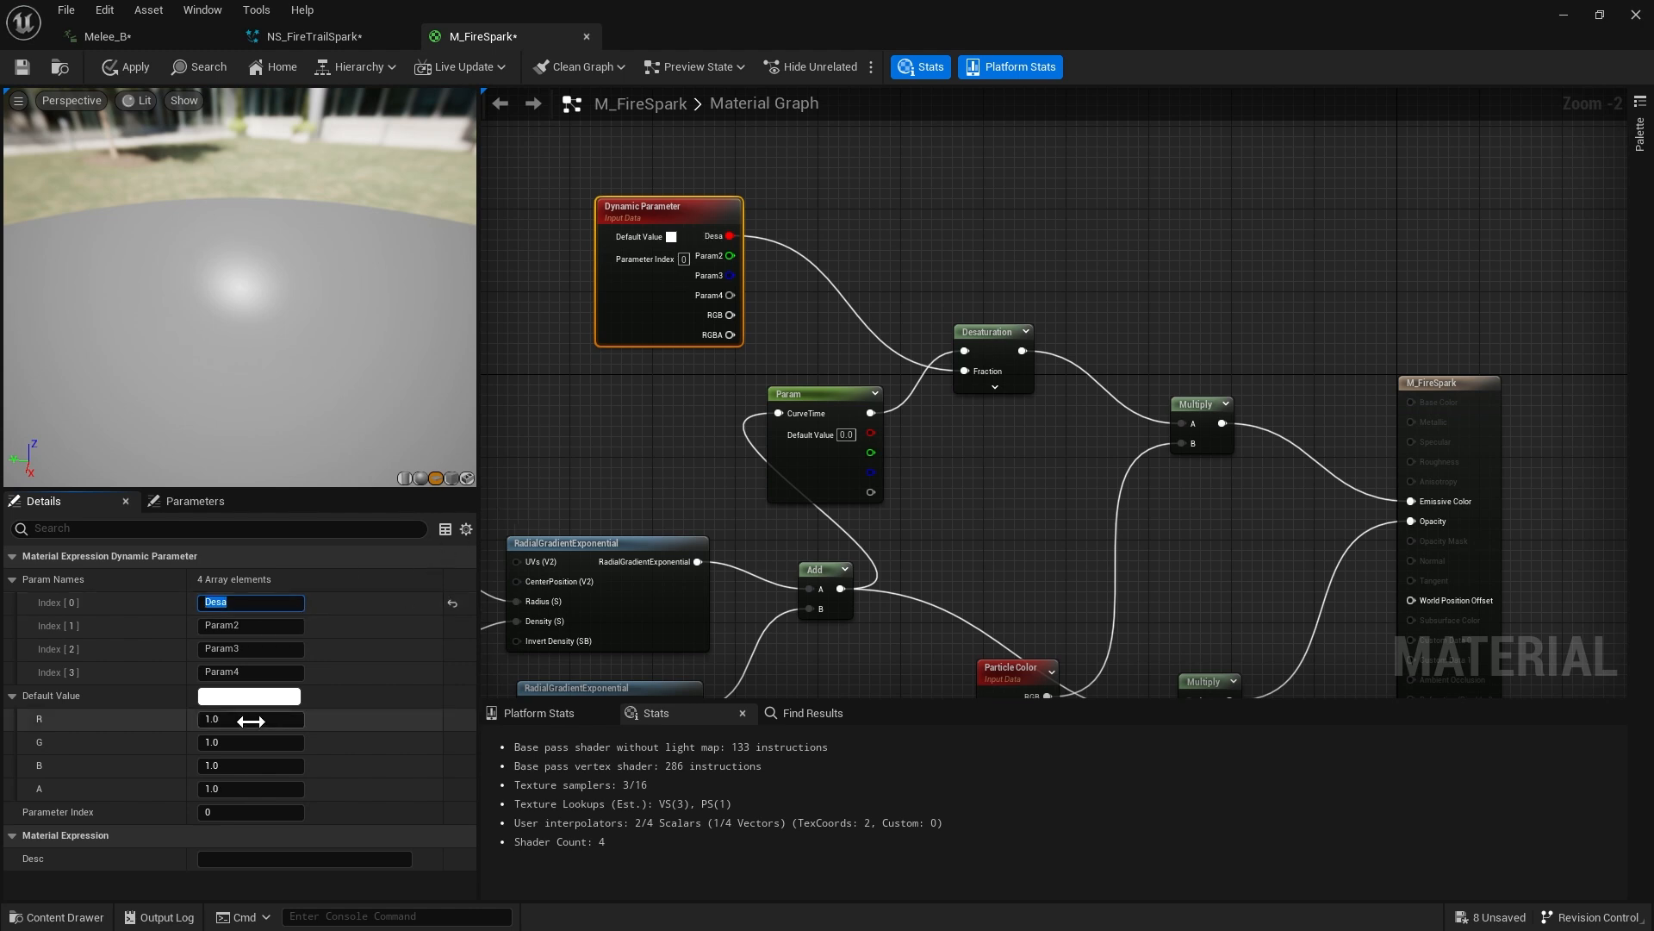
{"action": "type", "text": "0"}
{"action": "key", "text": "Return"}
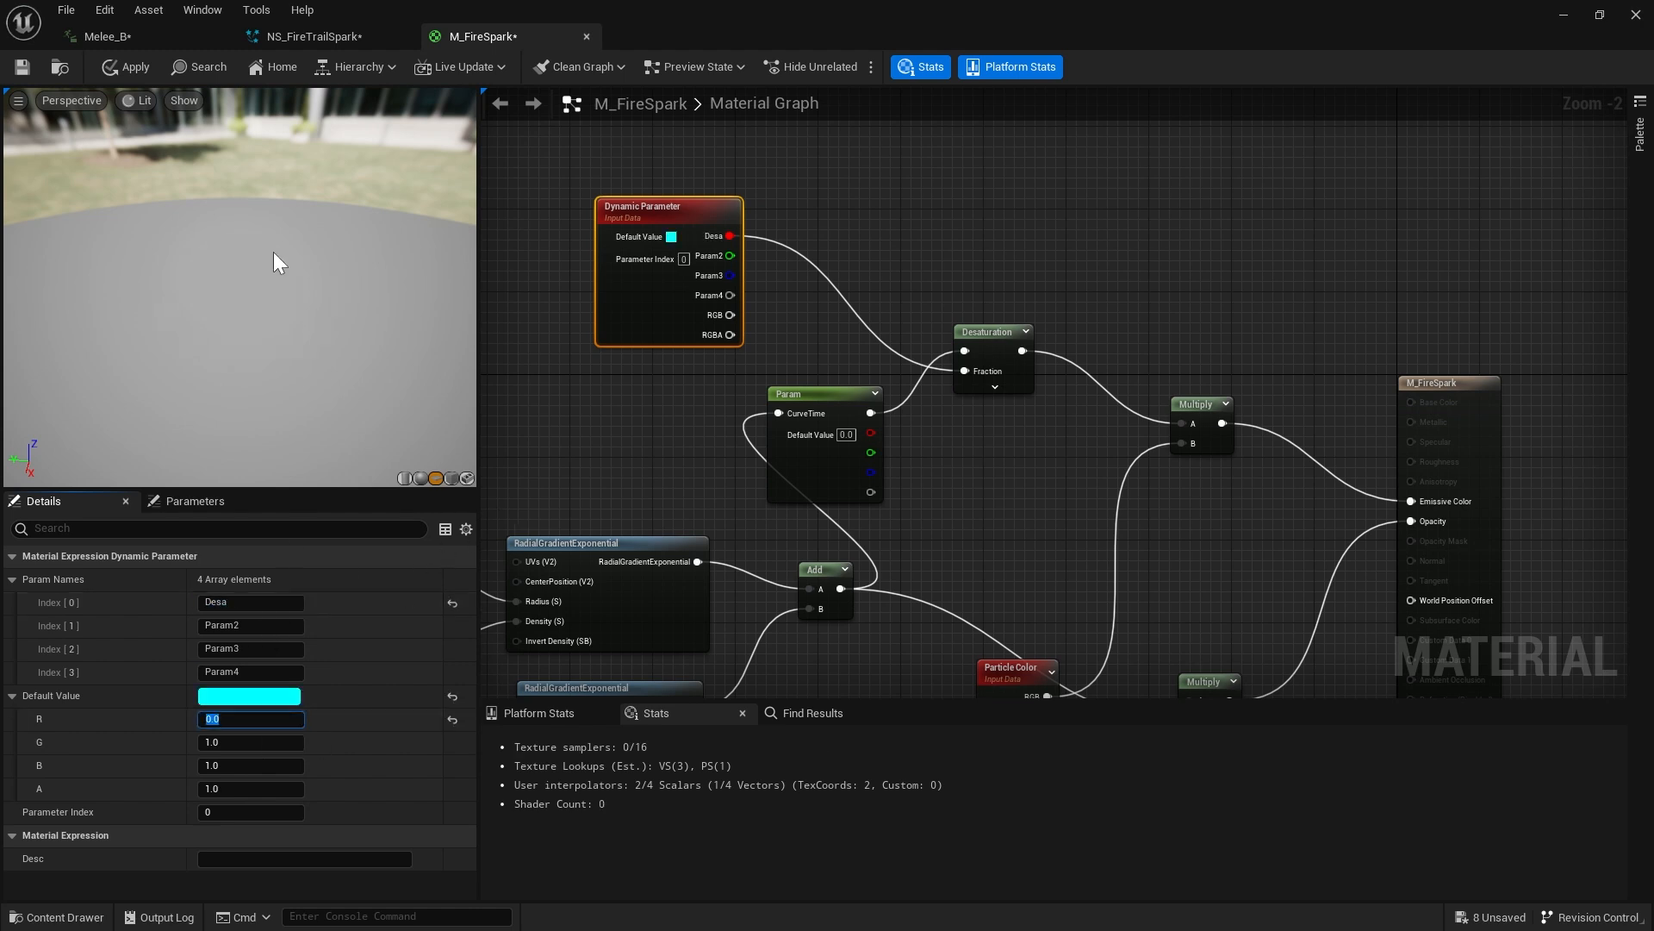
{"action": "left_click", "coordinate": [121, 69]}
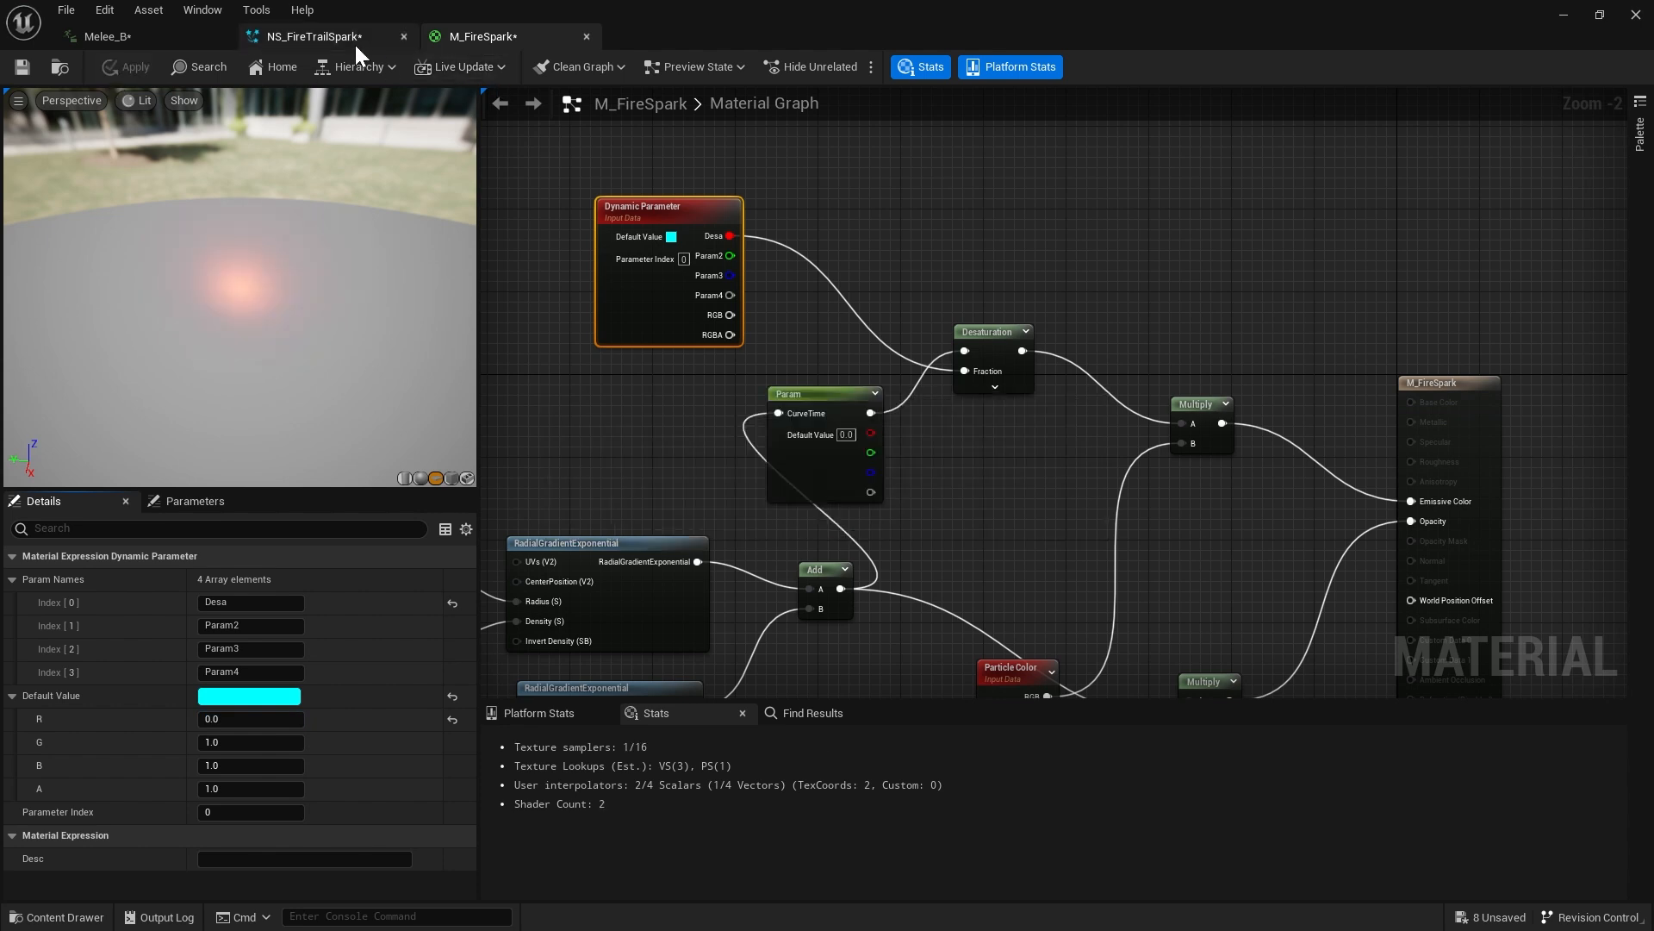
Add a Dynamic Material Parameters module to Particle Update of the SimpleSpriteBurst emitter in NS_FireTrailSpark and open its settings
{"action": "left_click", "coordinate": [332, 38]}
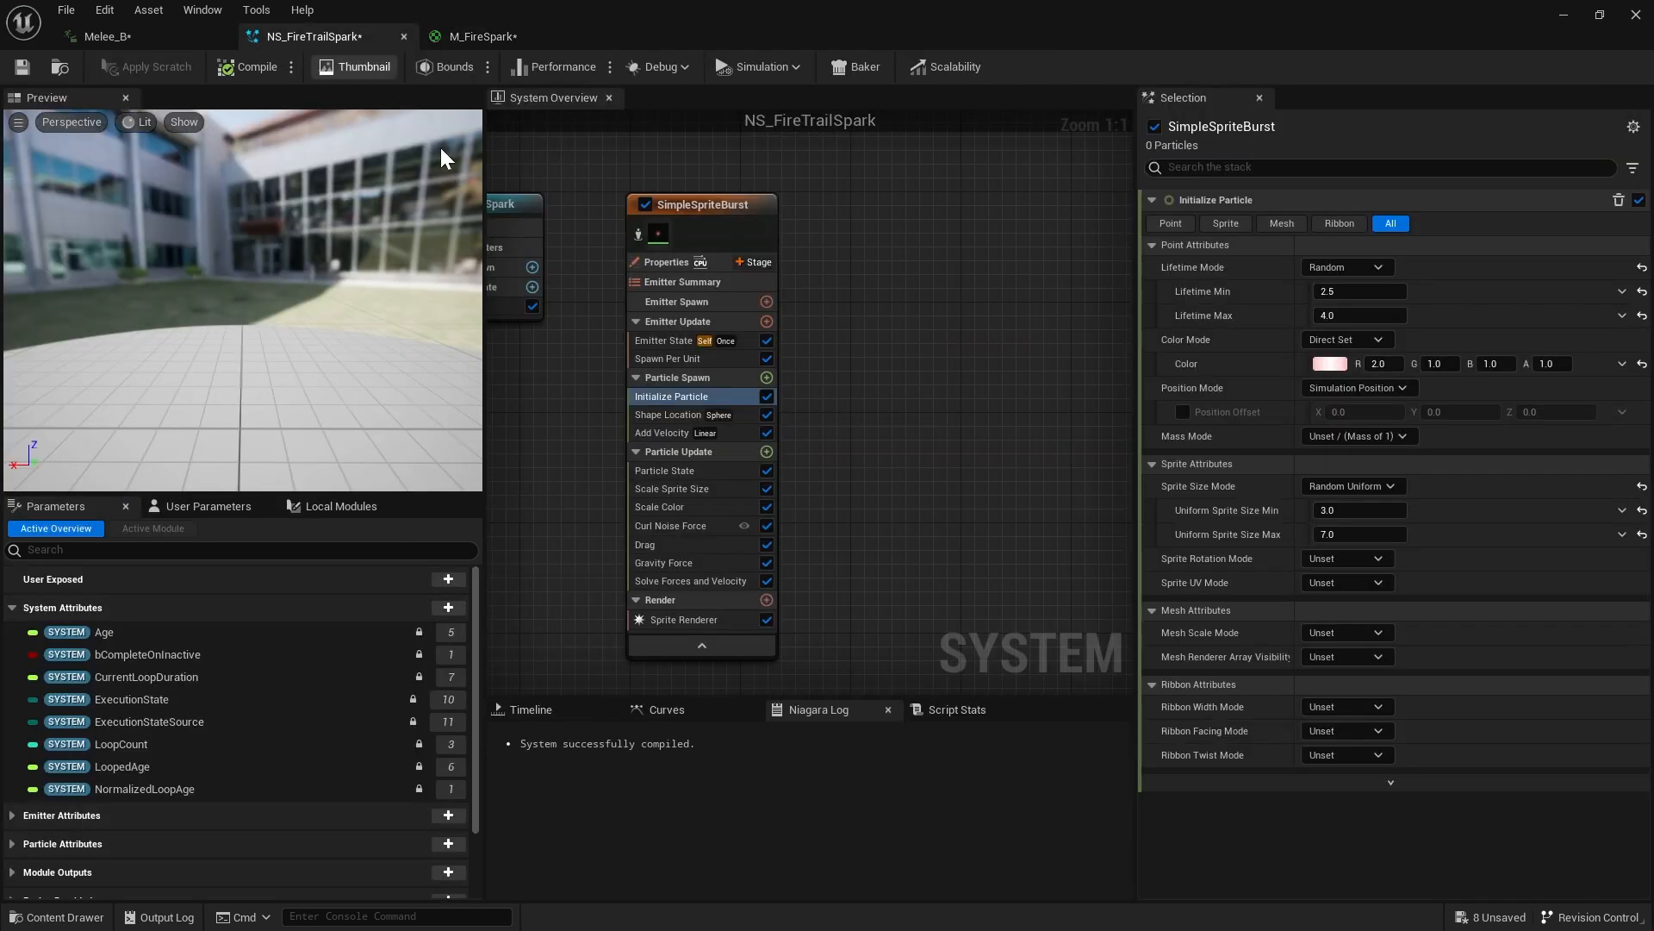
{"action": "left_click", "coordinate": [766, 451]}
{"action": "type", "text": "dynamic parameter"}
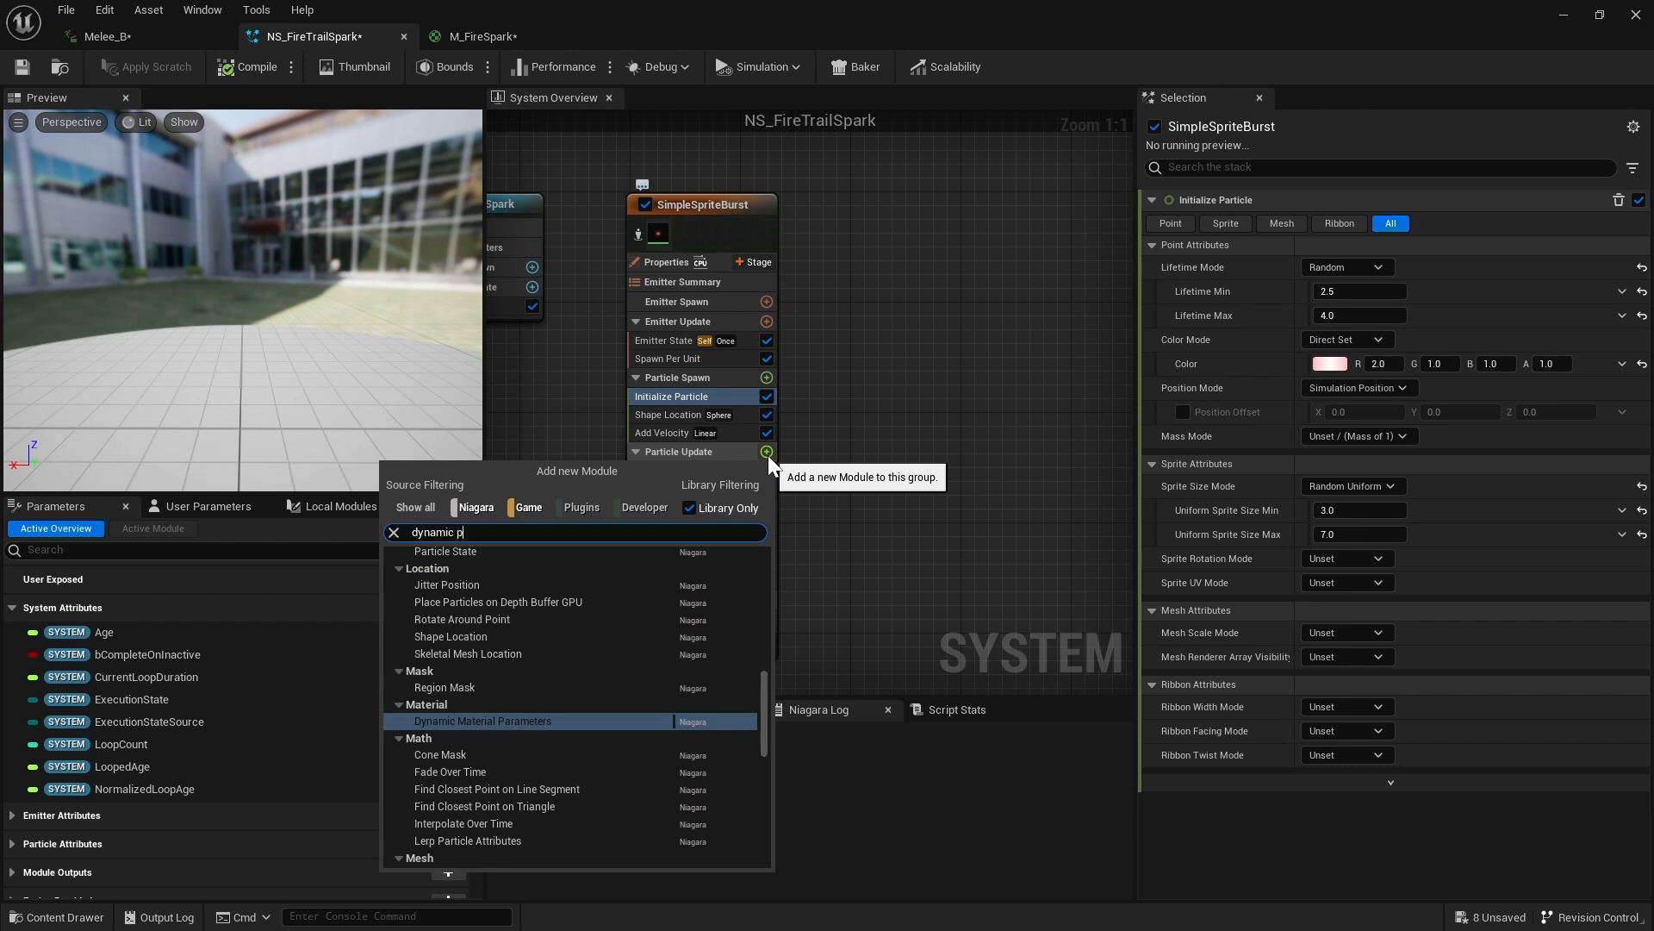
{"action": "key", "text": "Return"}
{"action": "left_click", "coordinate": [746, 600]}
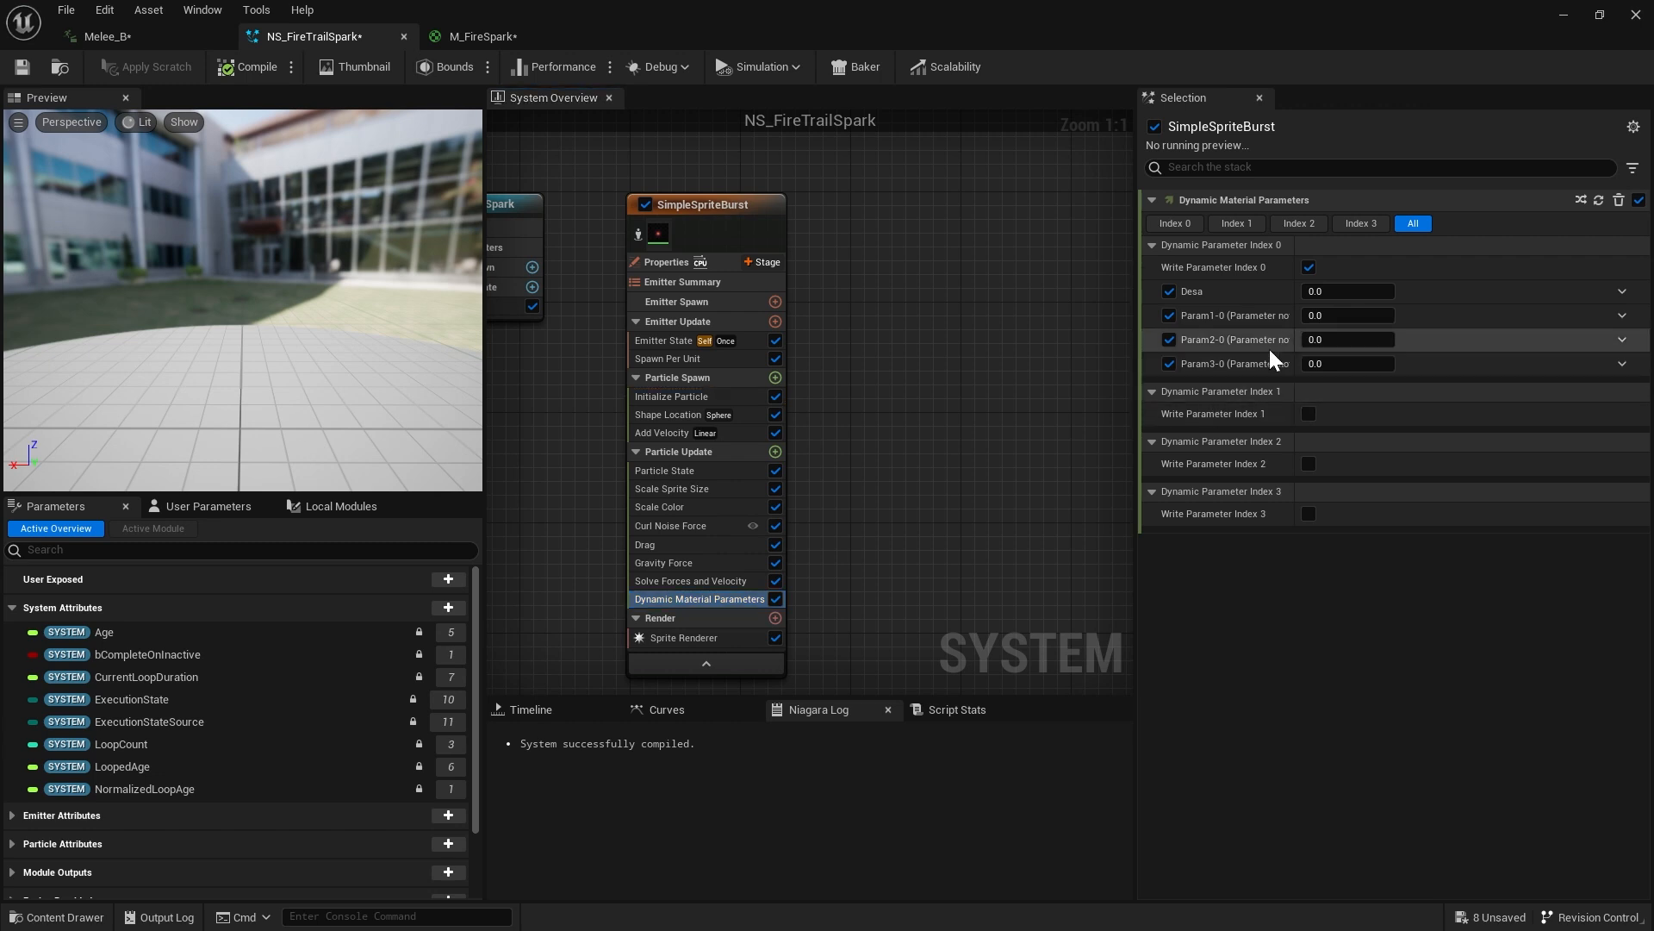
Drive the Desa parameter with a Float from Curve that stays at 0 initially and rises to 1.0 at 0.15
{"action": "left_click", "coordinate": [1622, 292]}
{"action": "type", "text": "curve"}
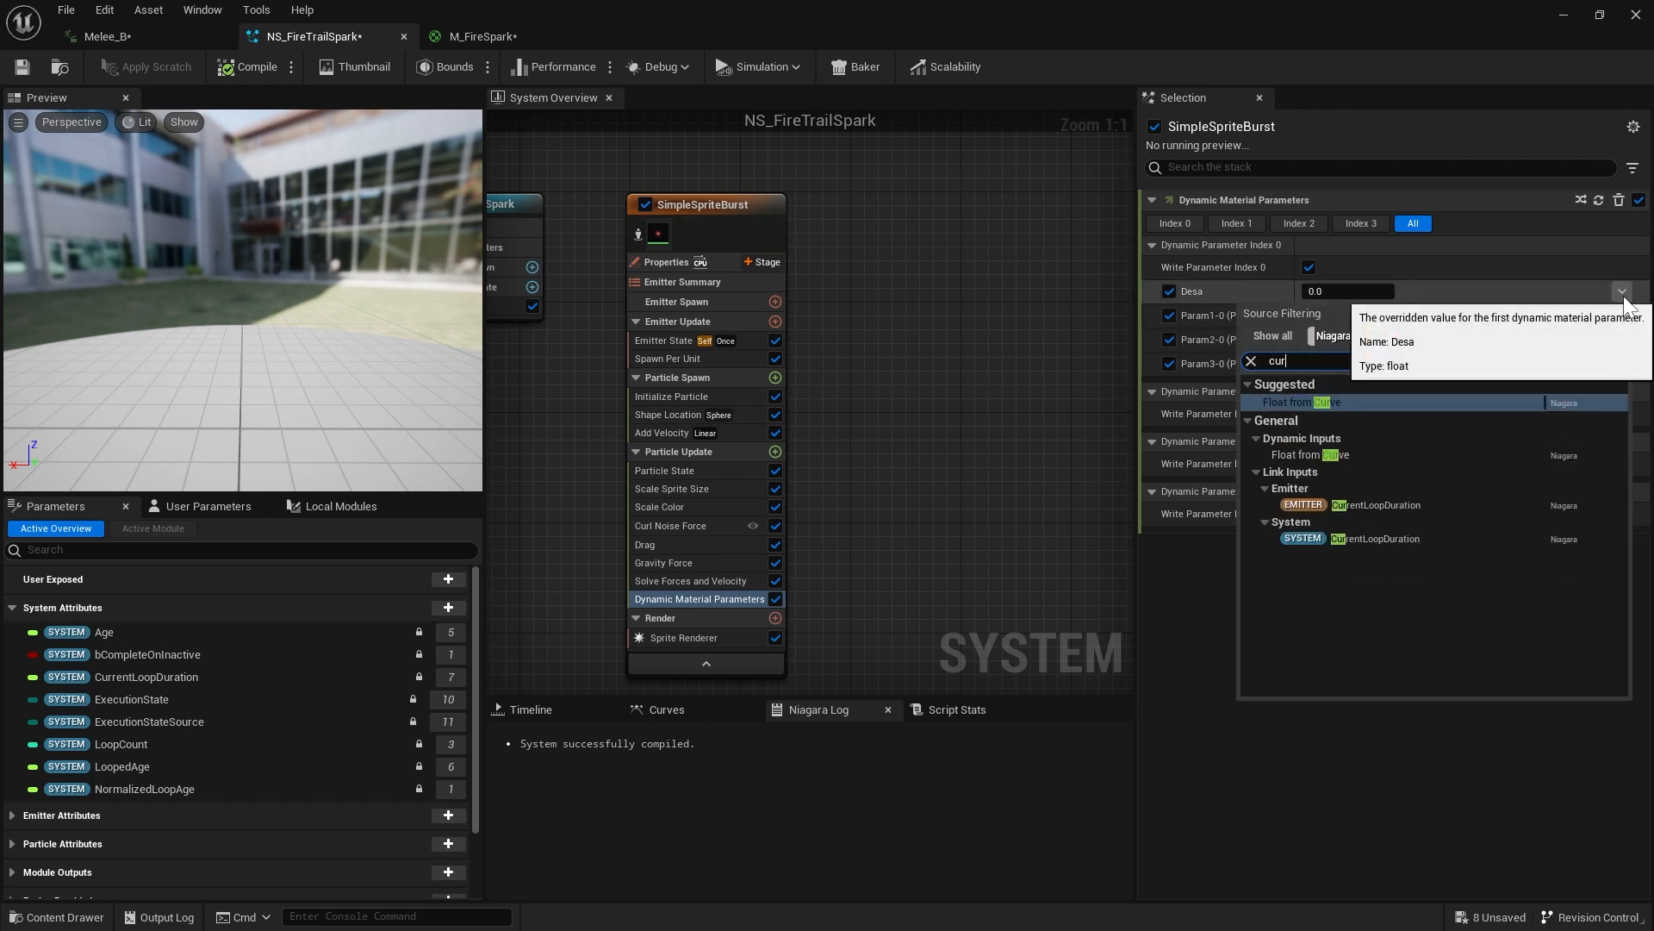
{"action": "key", "text": "Return"}
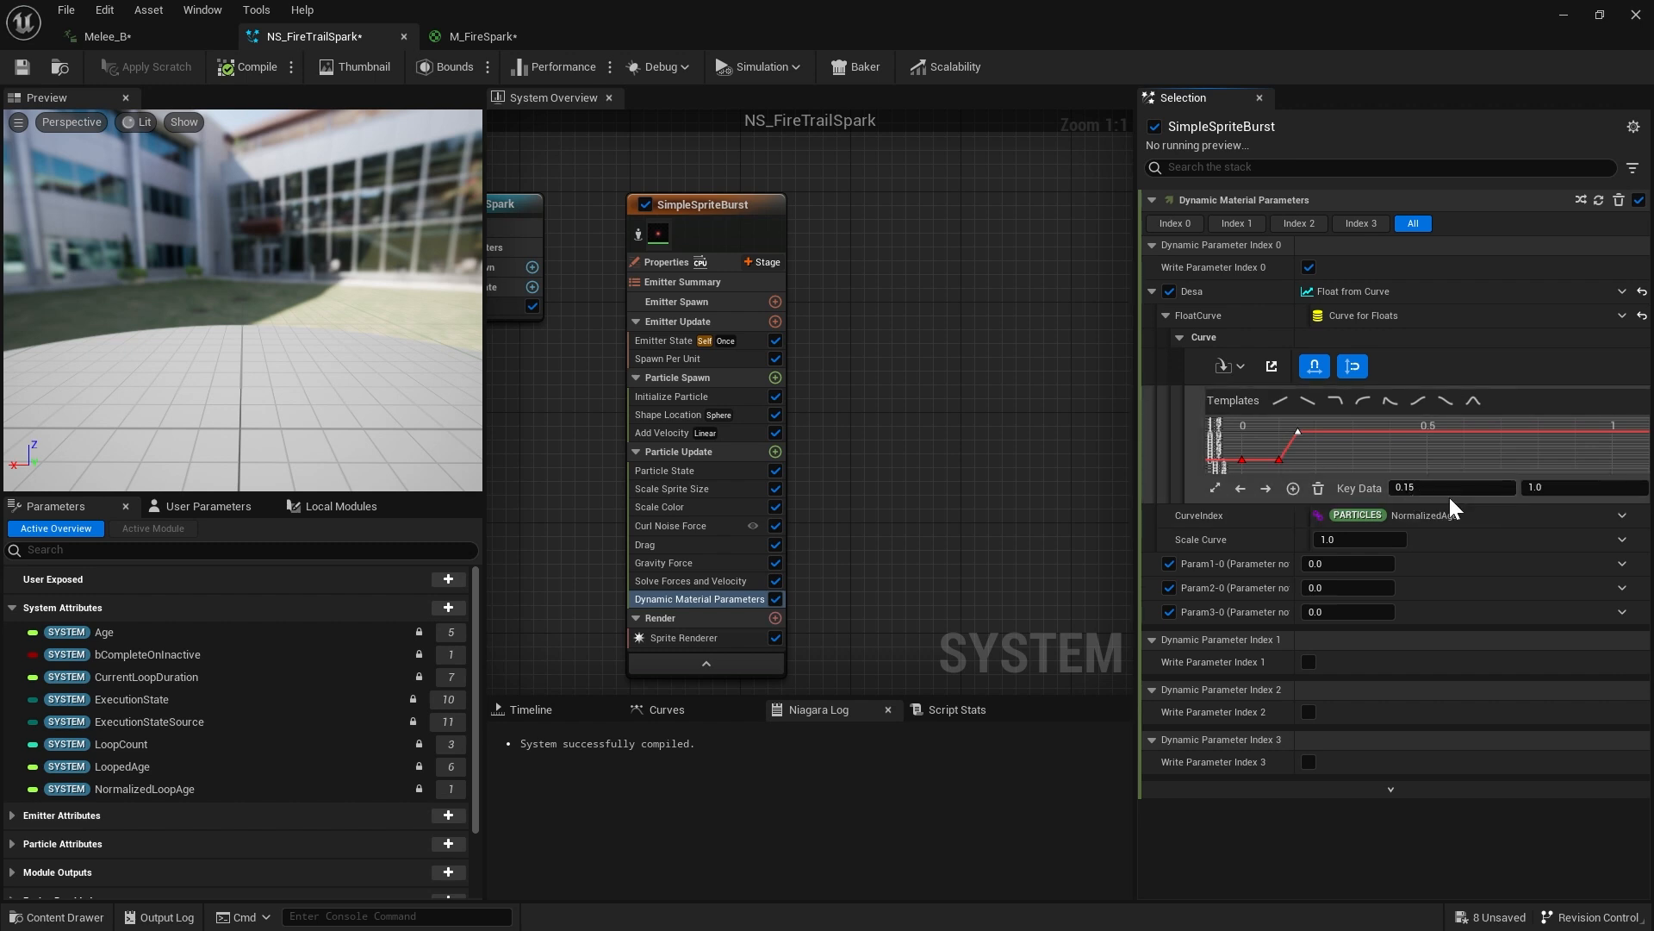
Preview the sparks on the Melee_B animation and set its playback speed to x1.0
{"action": "left_click", "coordinate": [138, 37]}
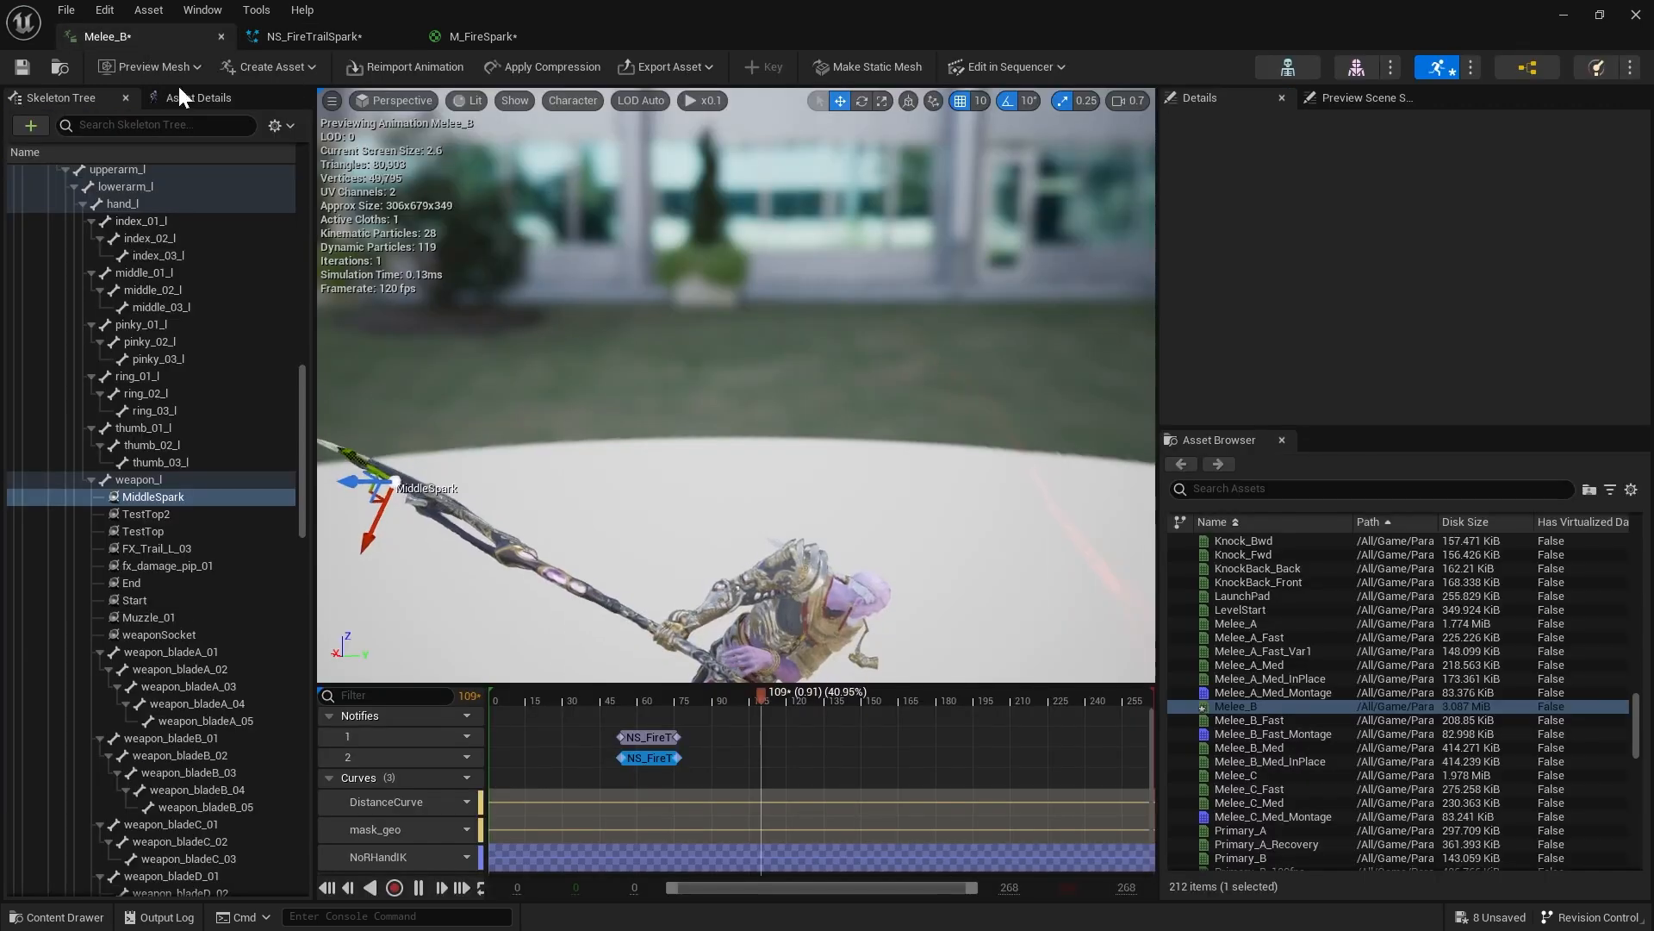
{"action": "left_click", "coordinate": [598, 699]}
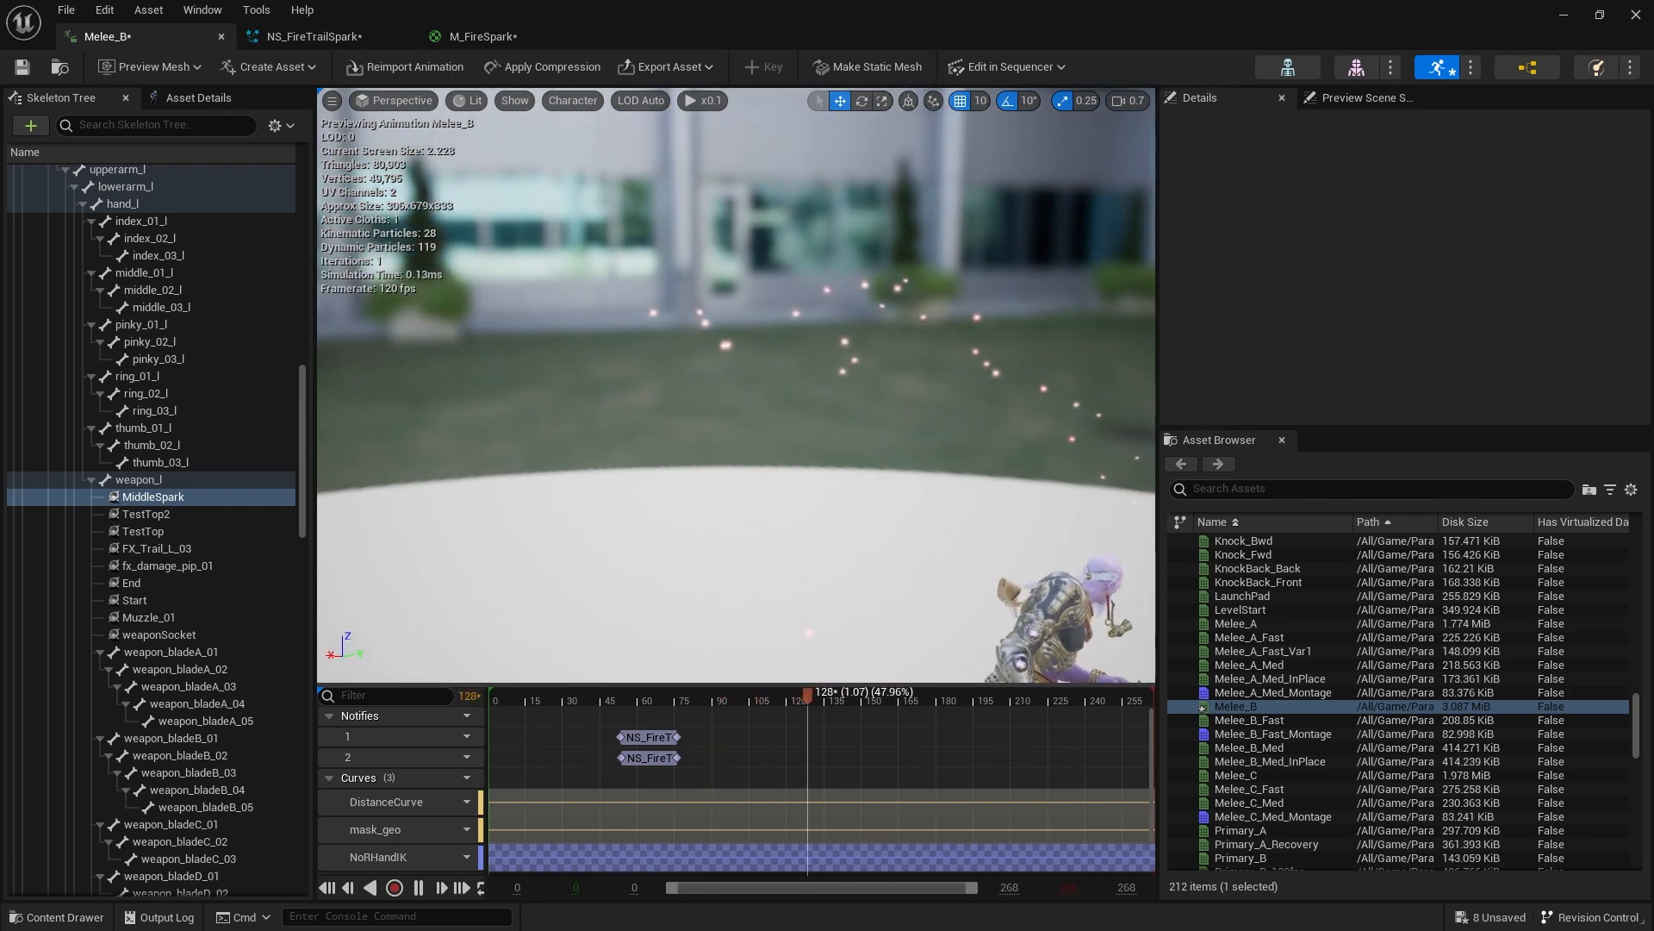
{"action": "left_click", "coordinate": [704, 102]}
{"action": "left_click", "coordinate": [736, 189]}
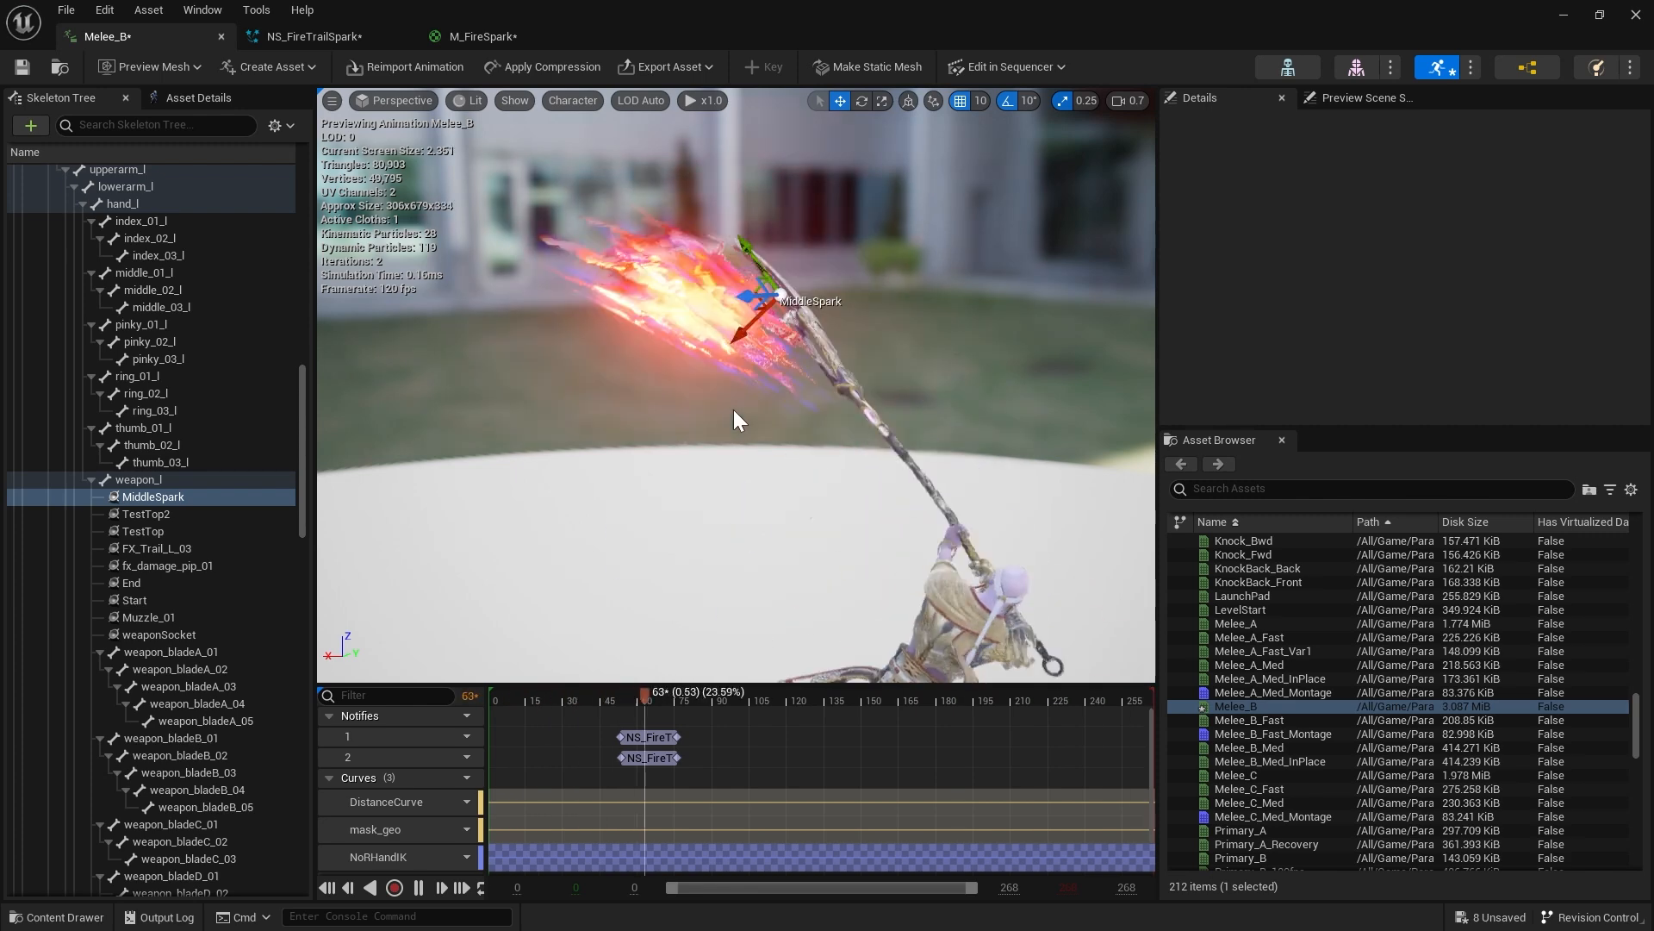
Lower the two peak keys of the SimpleSpriteBurst Scale Sprite Size curve to 1.0
{"action": "left_click", "coordinate": [319, 36]}
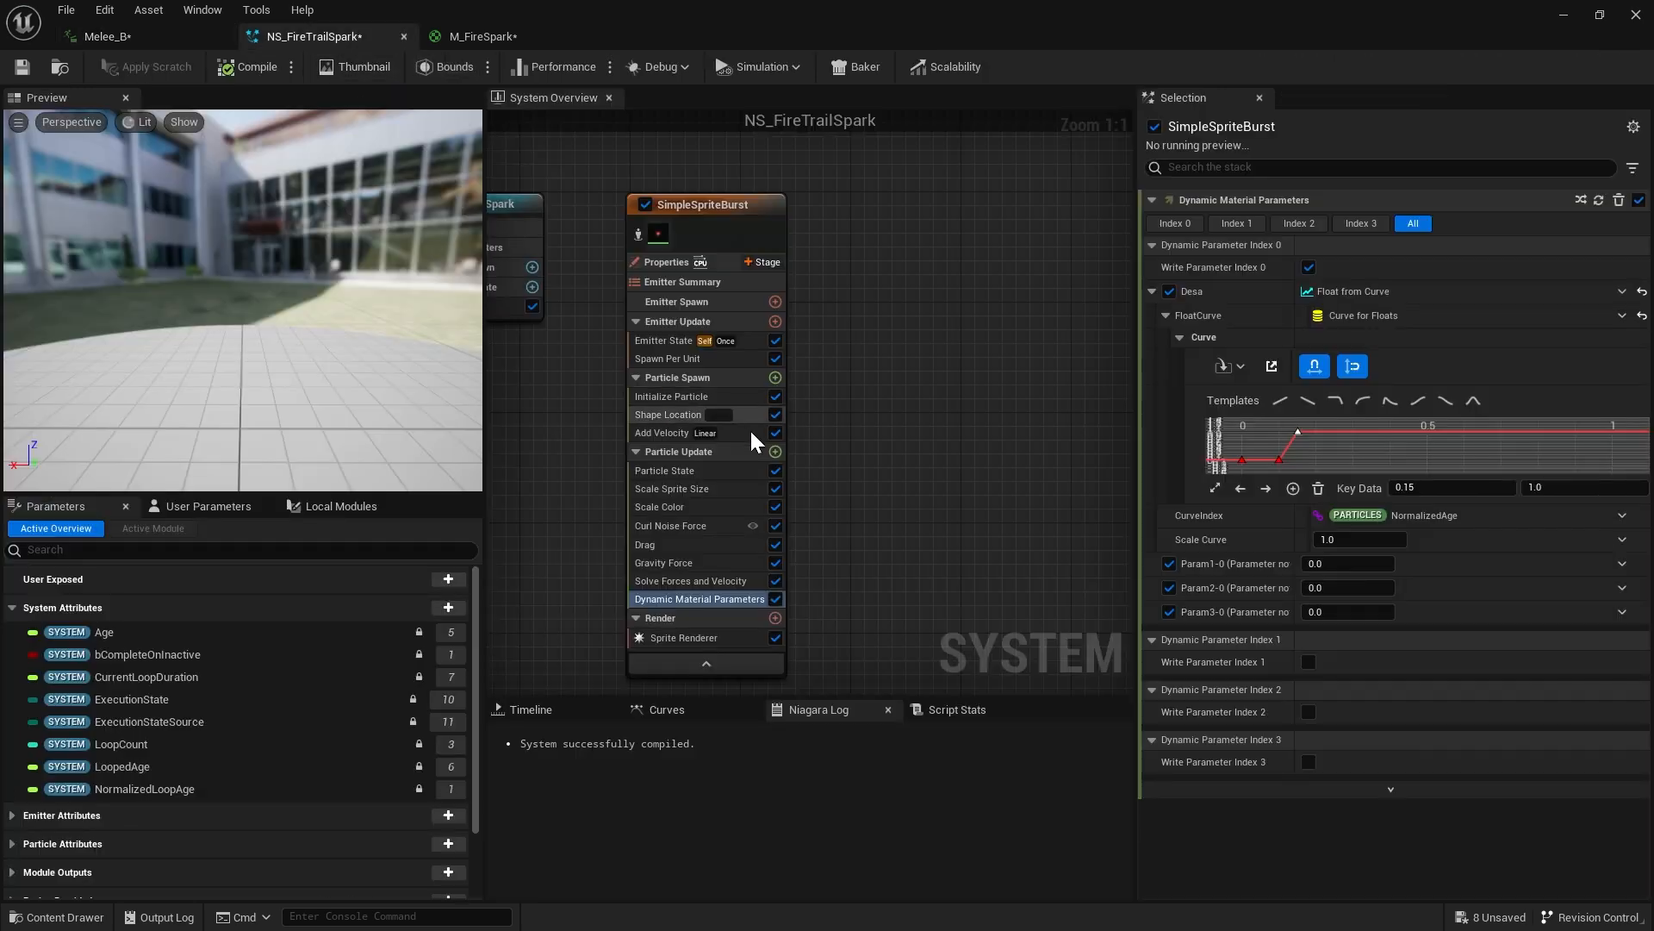
{"action": "left_click", "coordinate": [710, 488]}
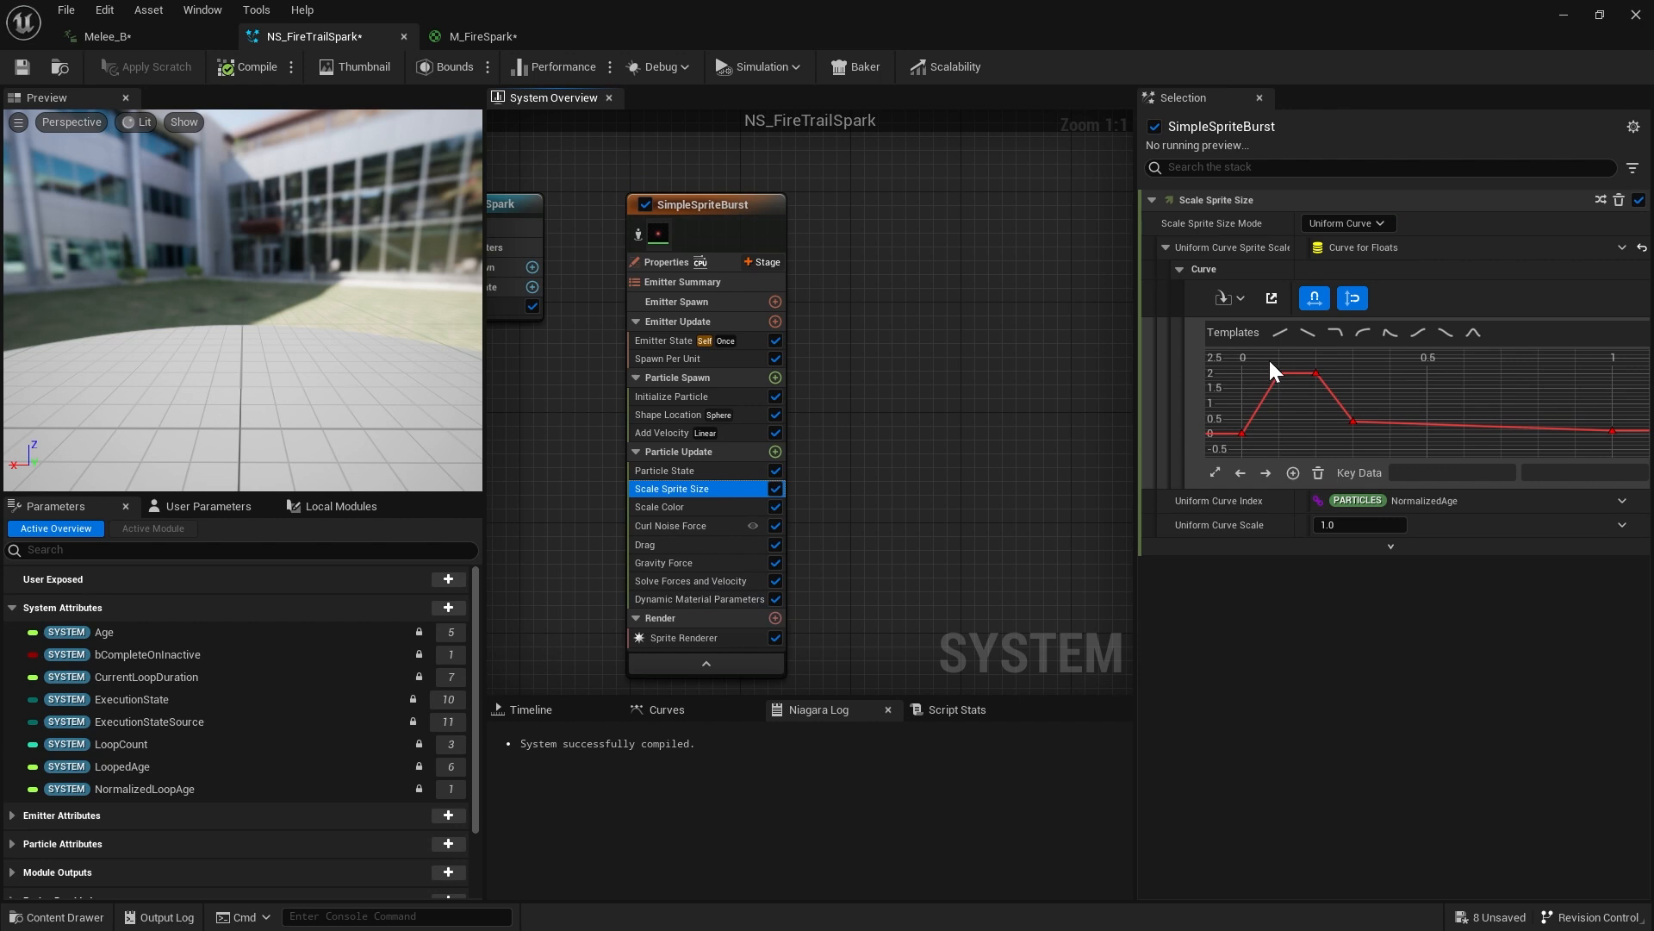
{"action": "left_click_drag", "start_coordinate": [1331, 382], "coordinate": [1332, 383]}
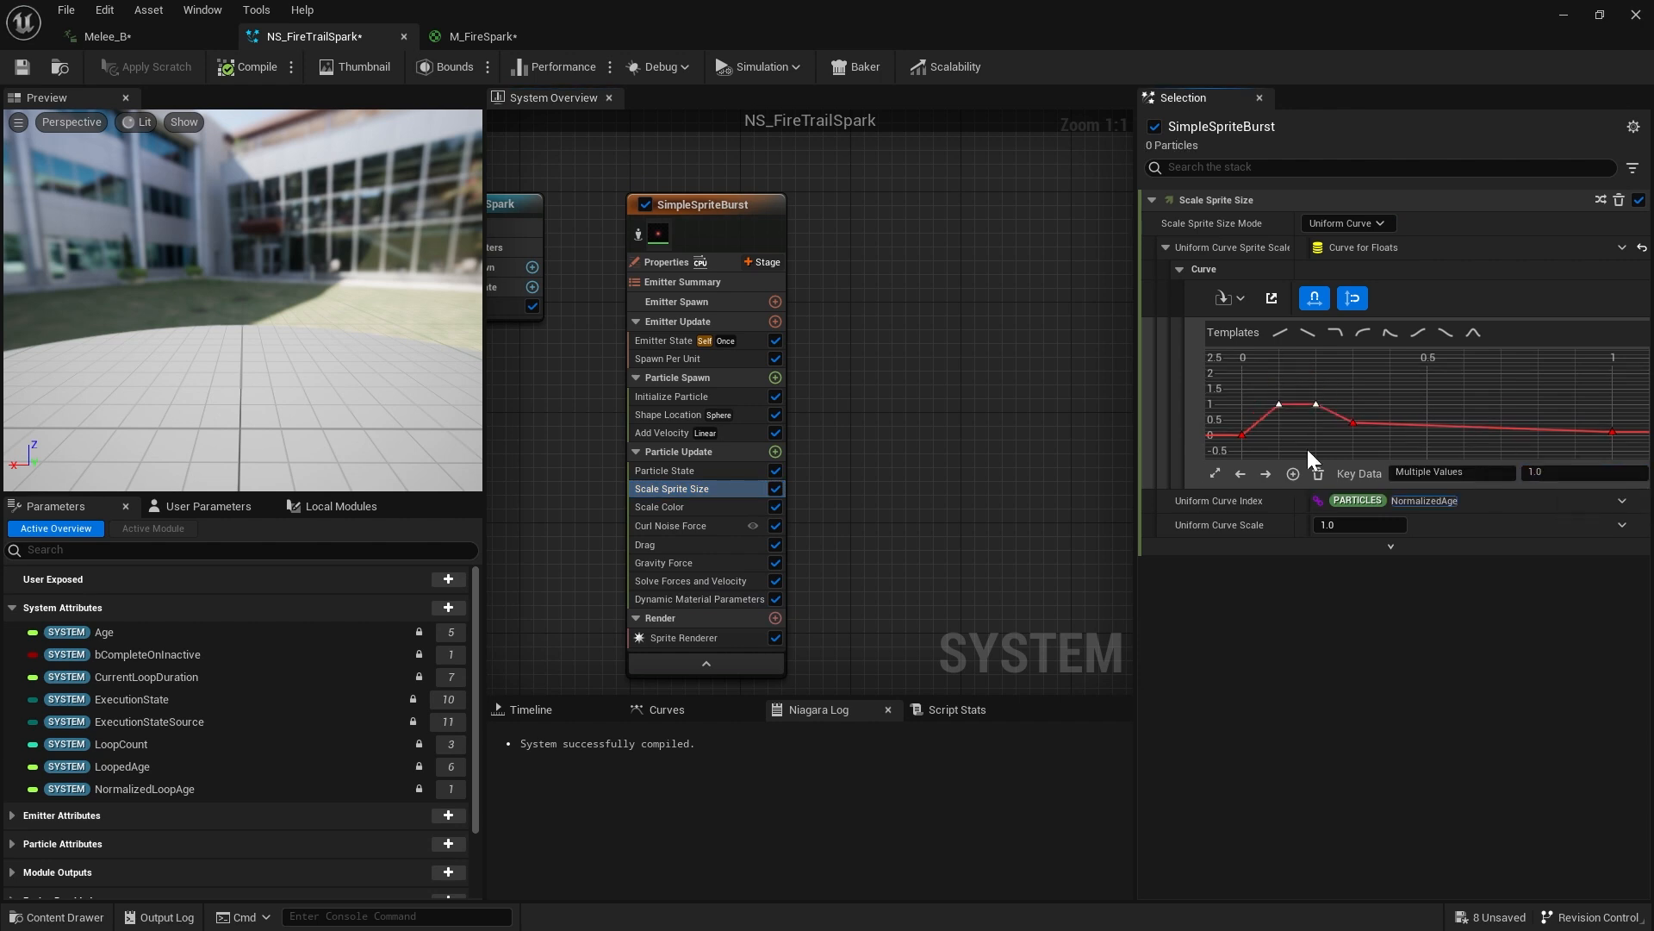
Set Initialize Particle's uniform sprite size to a minimum of 6.0 and maximum of 12.0, and preview it on Melee_B
{"action": "left_click", "coordinate": [742, 397]}
{"action": "left_click", "coordinate": [1366, 534]}
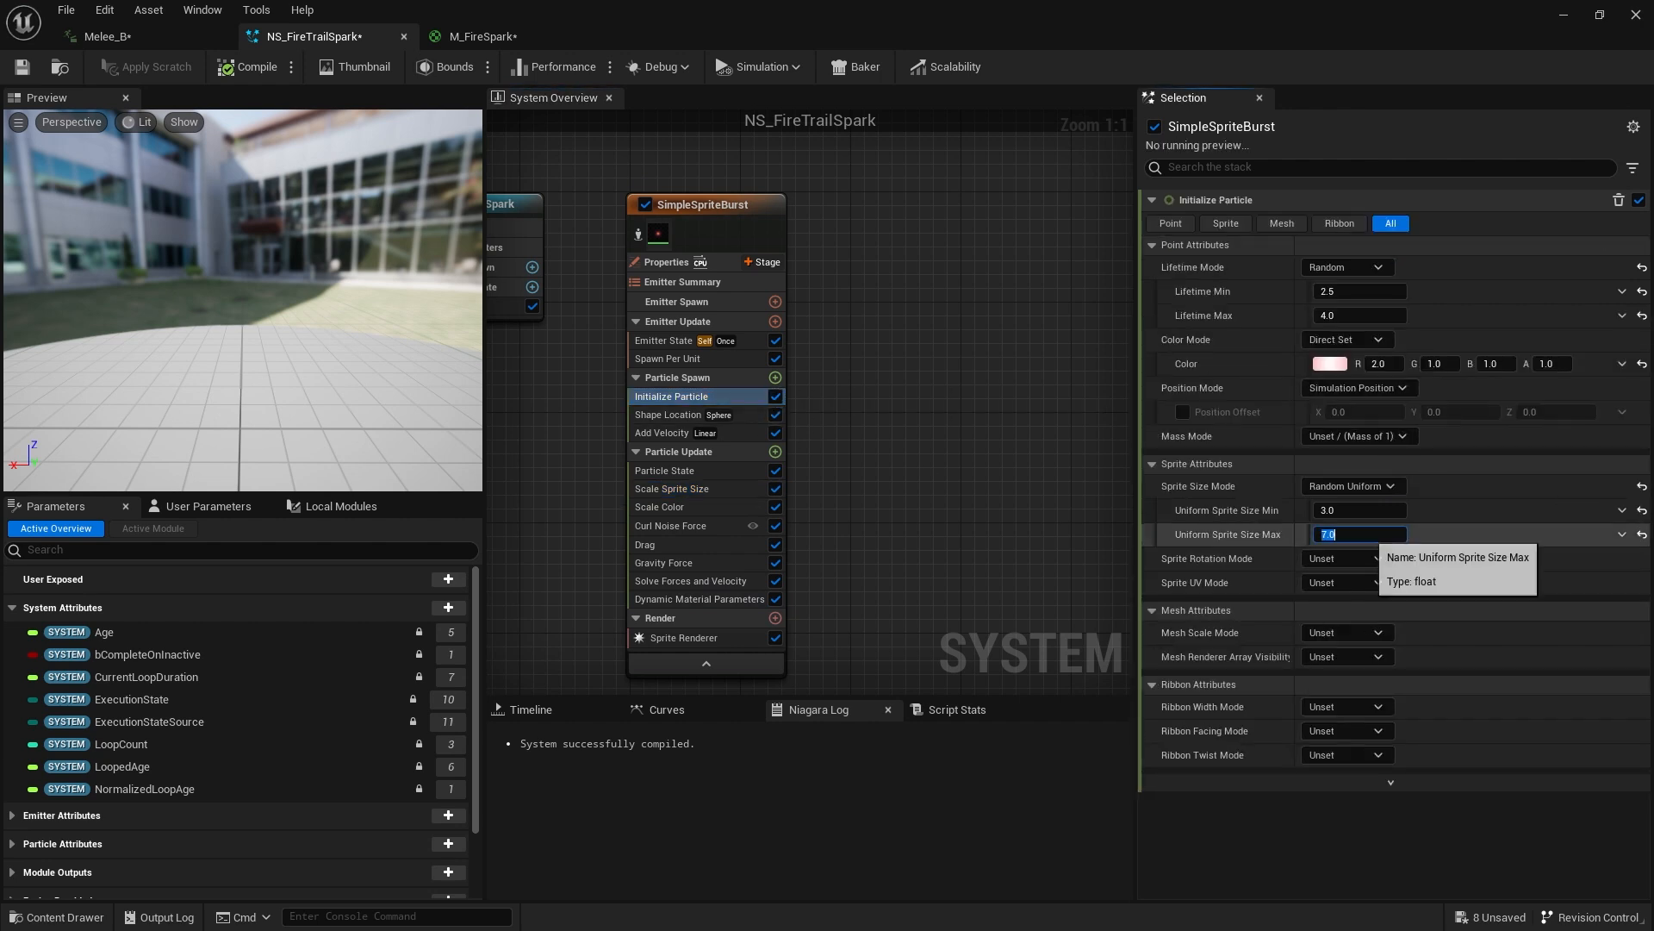
{"action": "left_click", "coordinate": [1361, 511]}
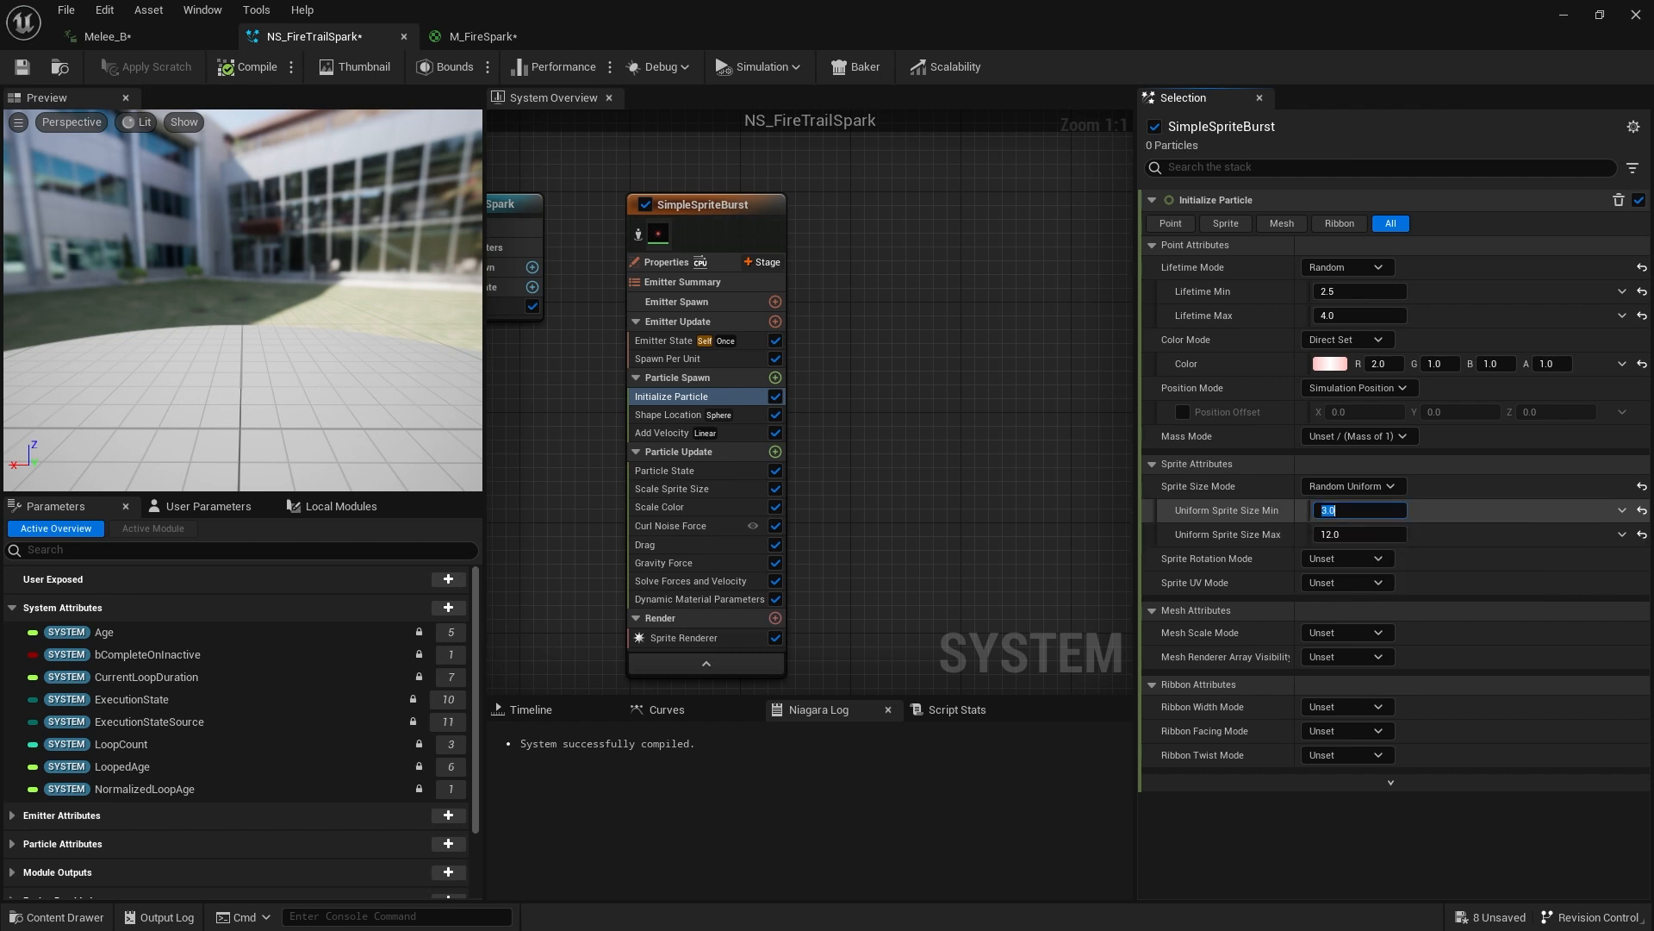
{"action": "left_click", "coordinate": [985, 443]}
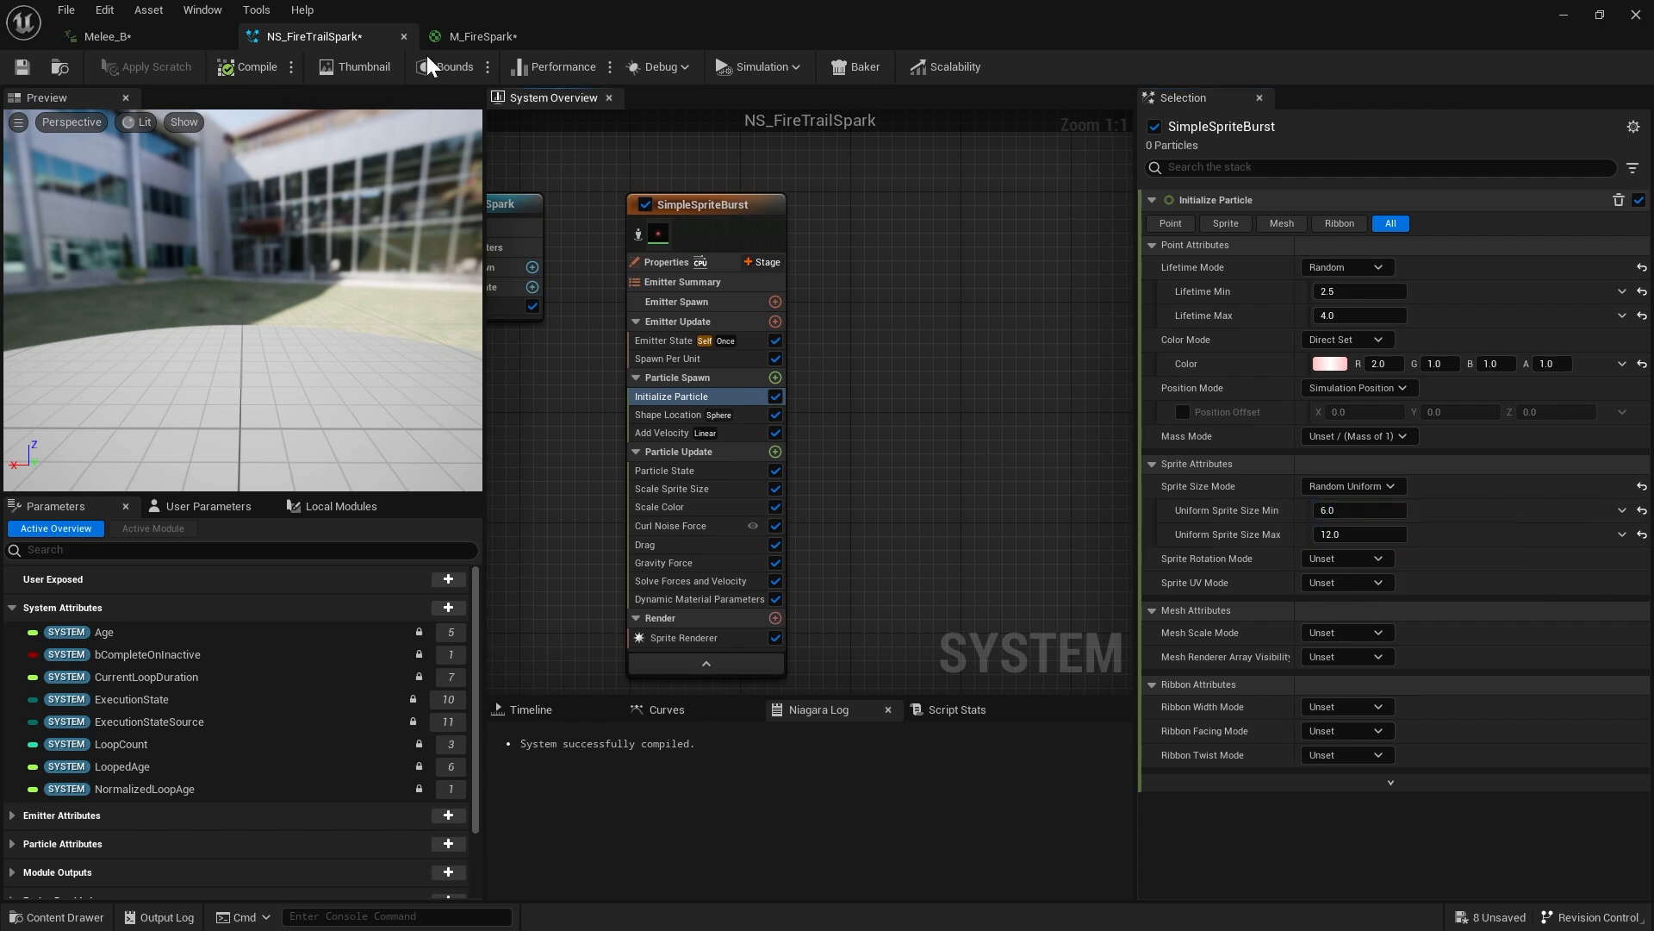
{"action": "left_click", "coordinate": [108, 36]}
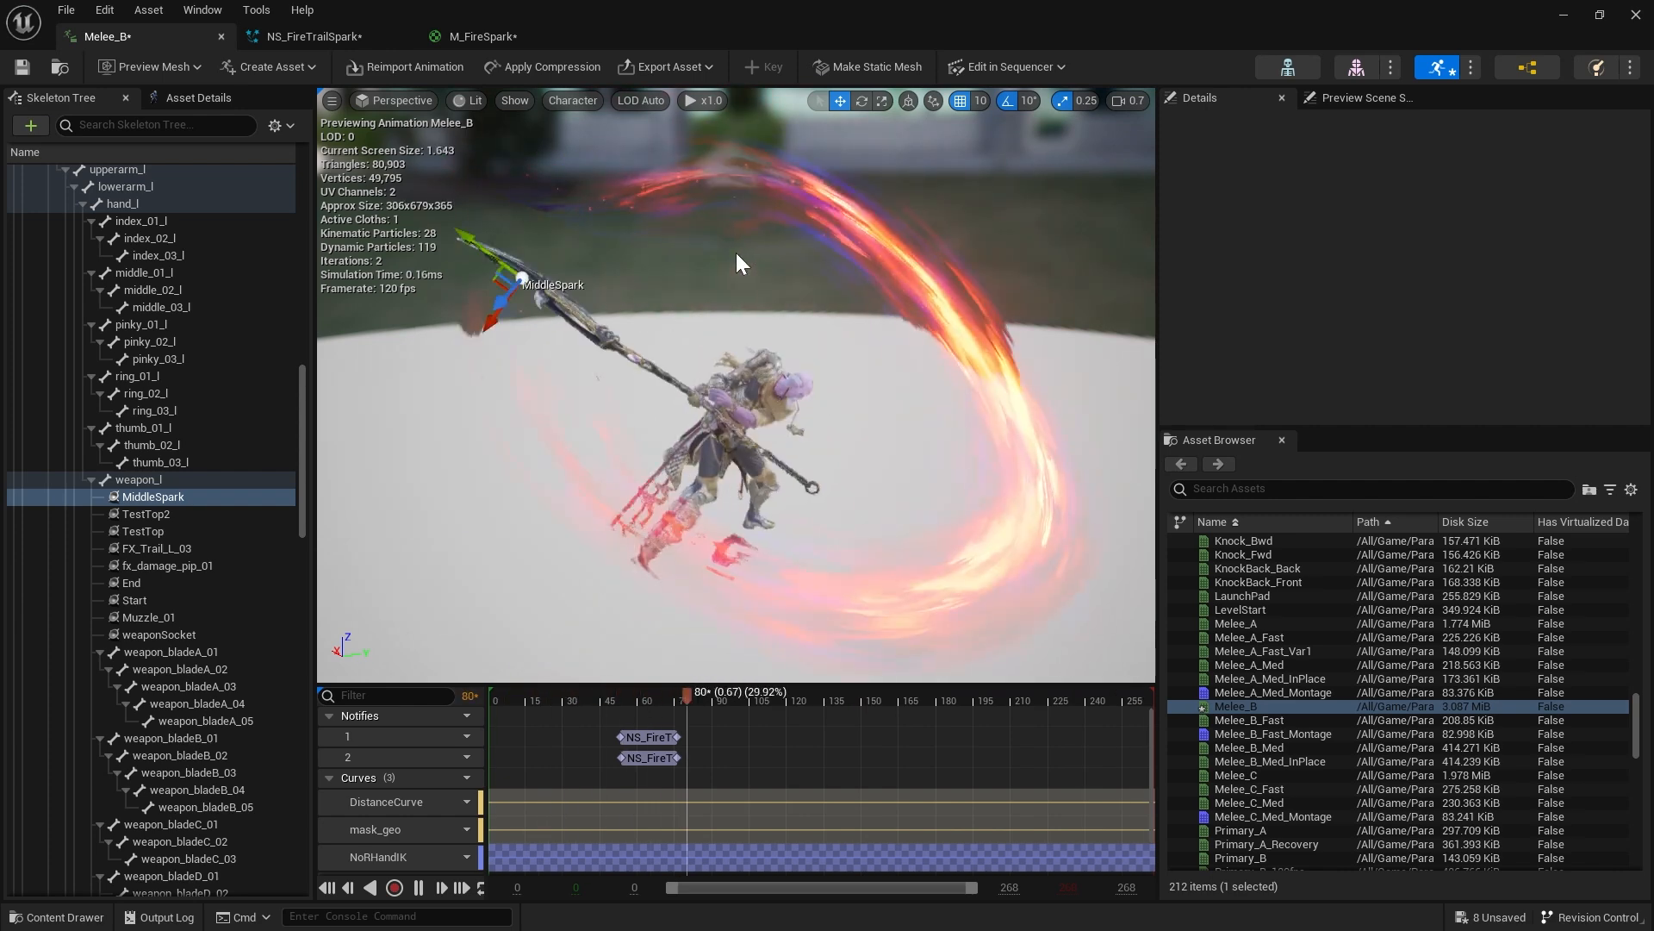
Set the Spawn Per Unit spawn spacing to 2.0 and preview the sparks on the Melee_B animation
{"action": "left_click", "coordinate": [314, 36]}
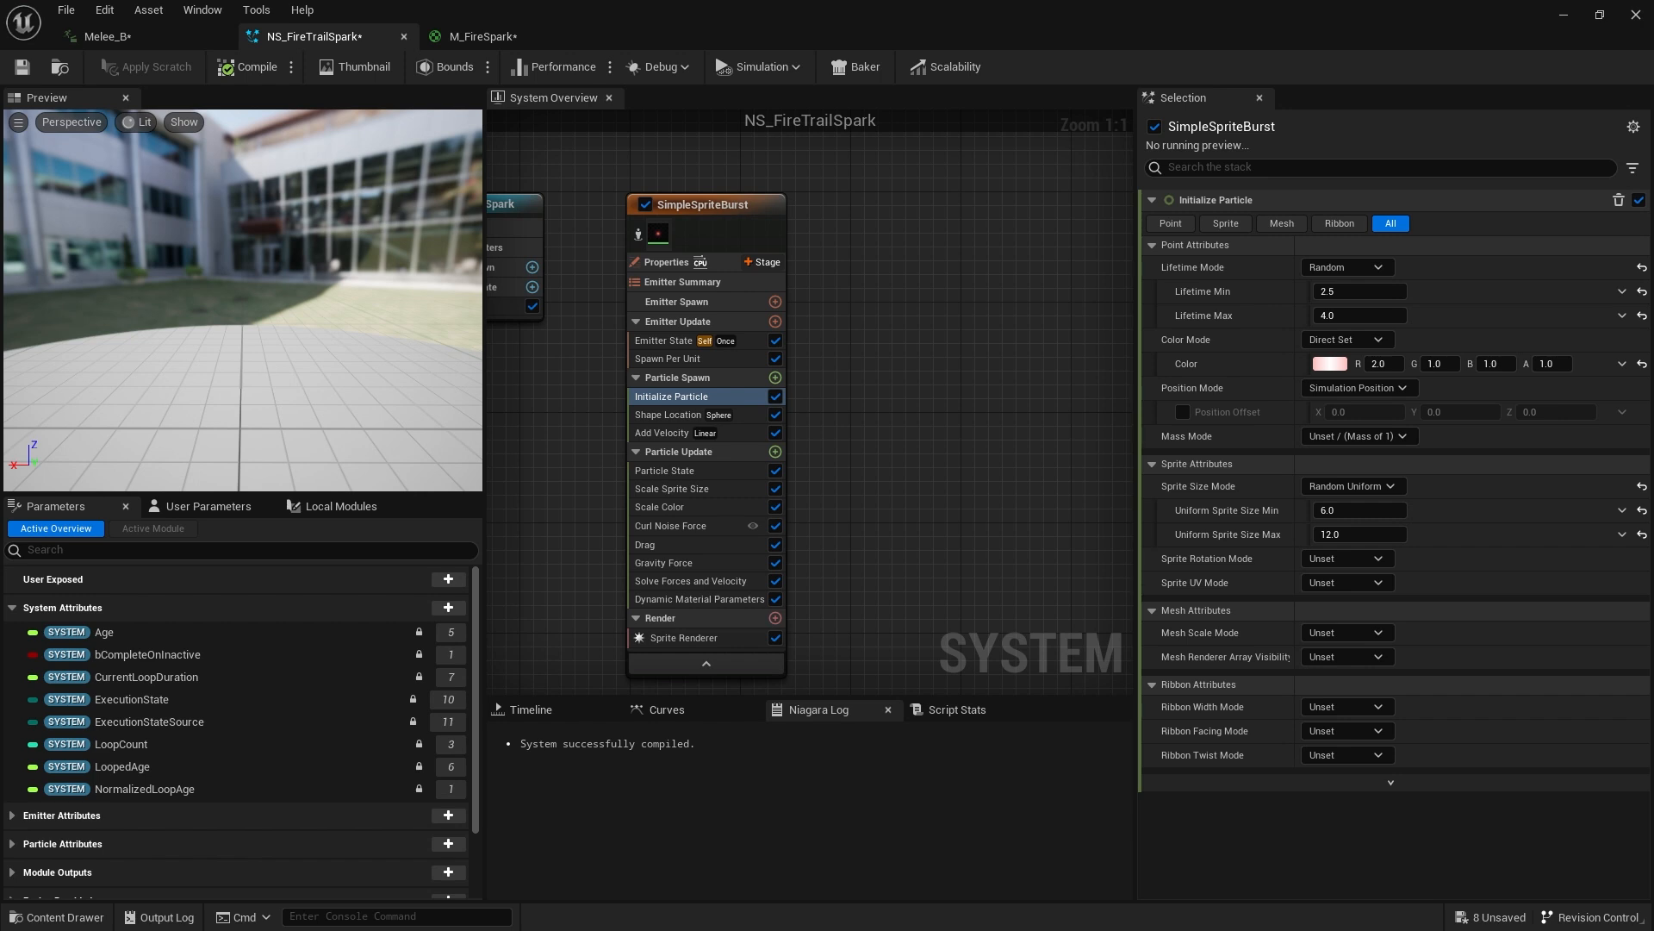
{"action": "left_click", "coordinate": [736, 359]}
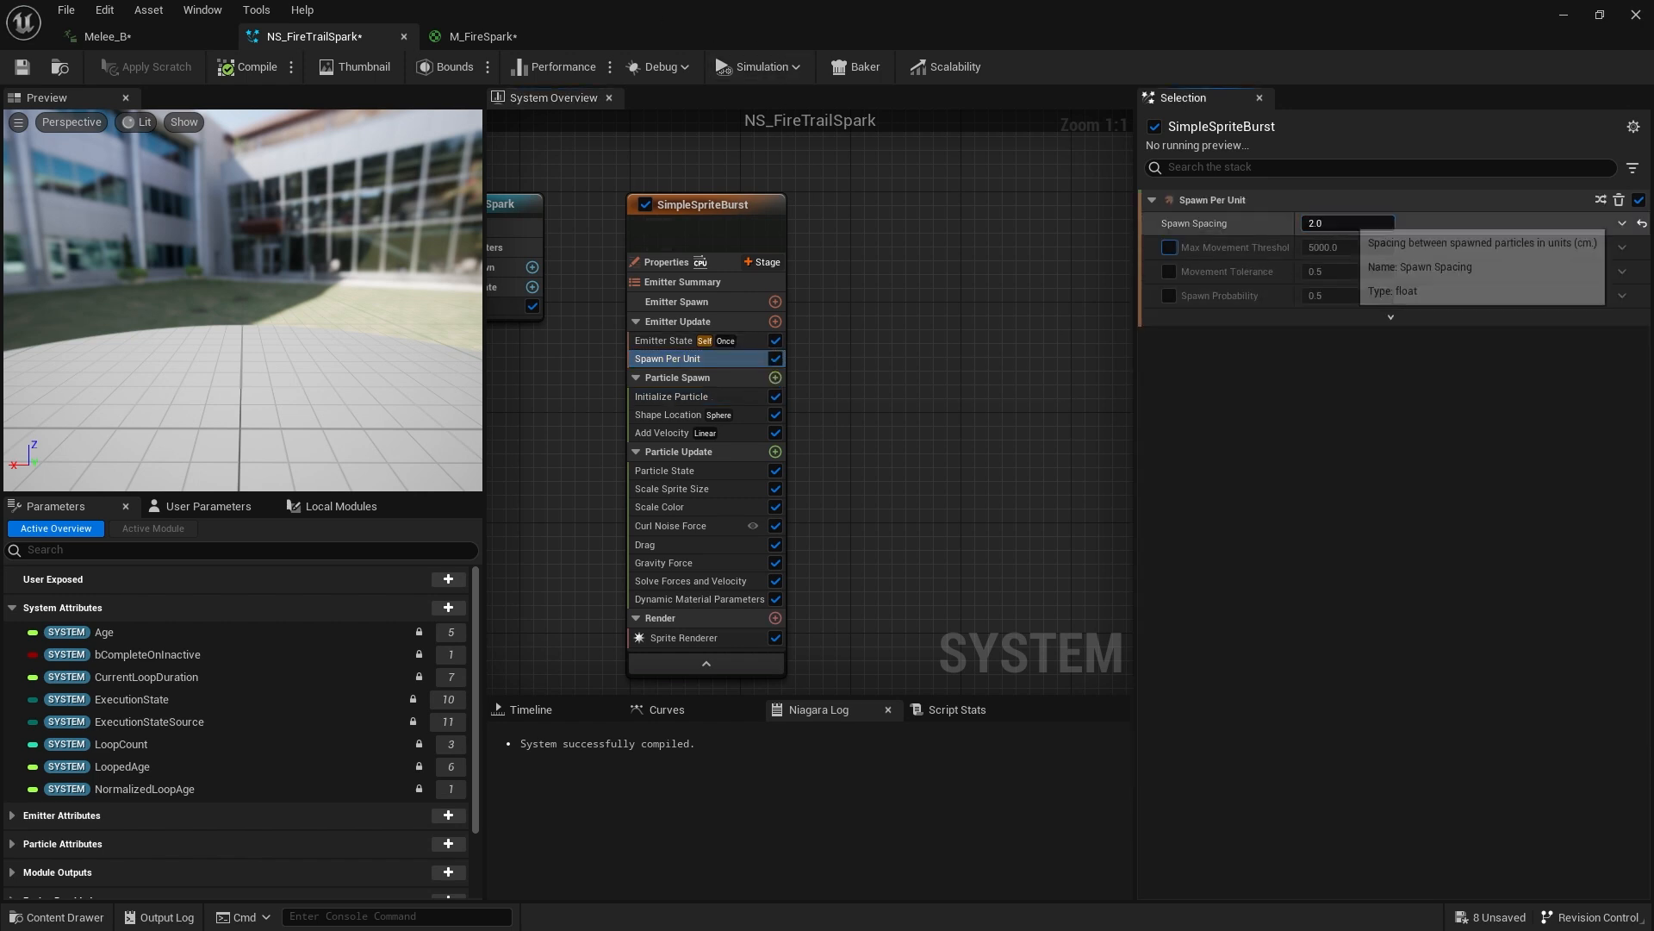
{"action": "left_click", "coordinate": [102, 36]}
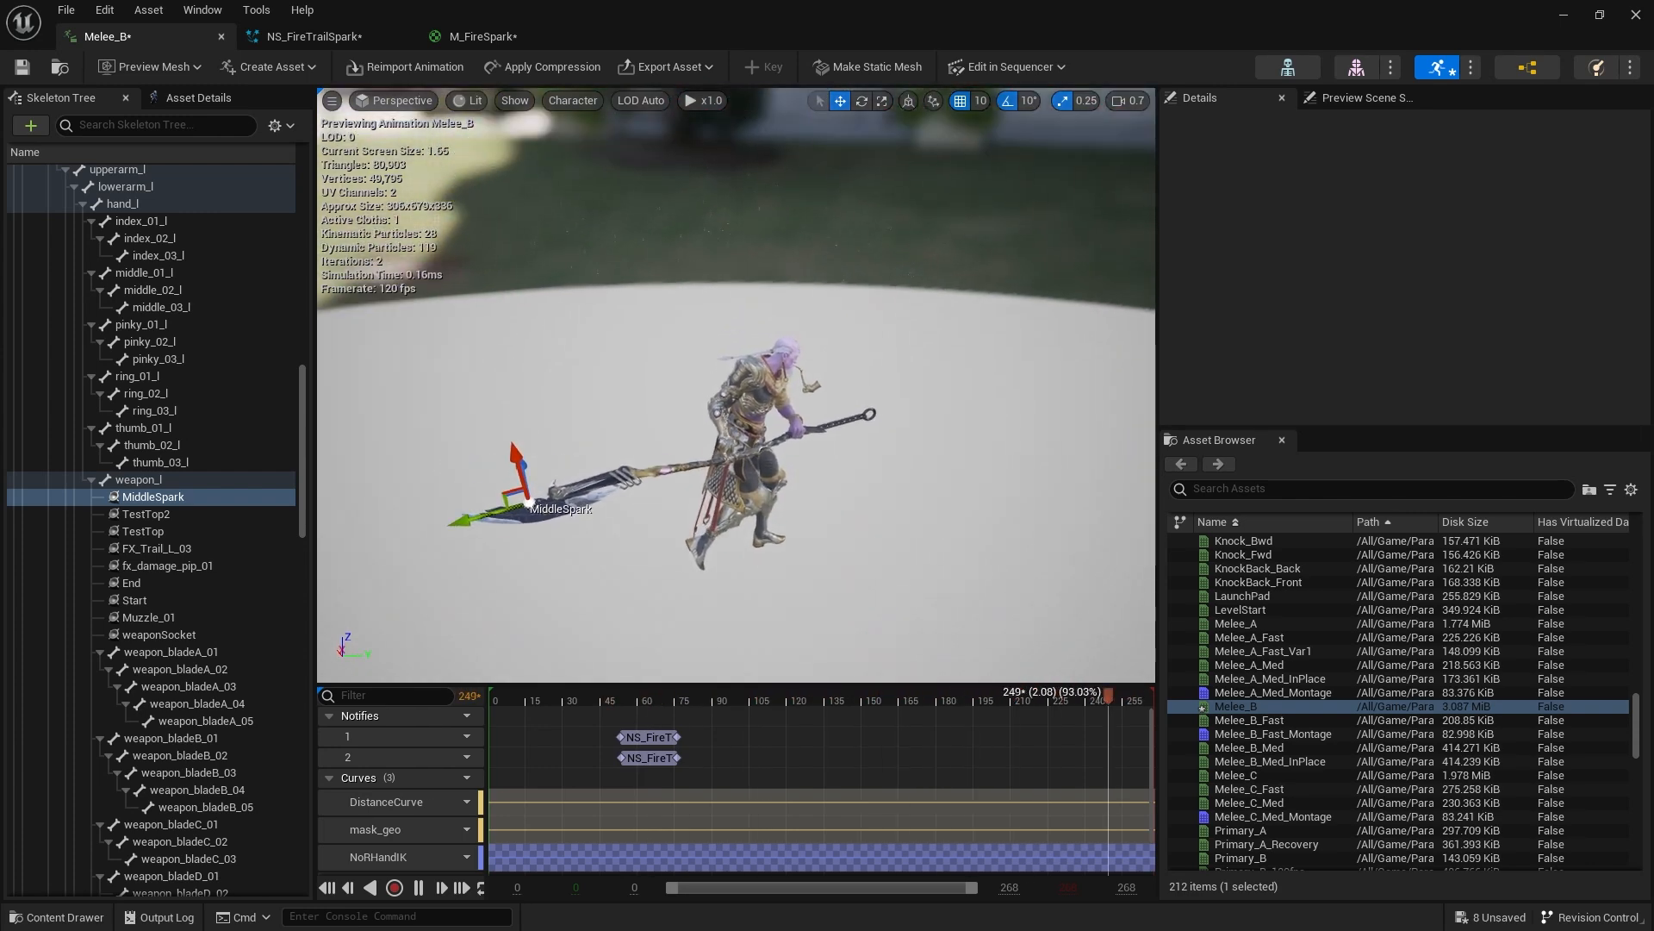
Set Initialize Particle's uniform sprite size to a minimum of 4.0 and maximum of 8.0, and preview it on Melee_B
{"action": "left_click", "coordinate": [337, 44]}
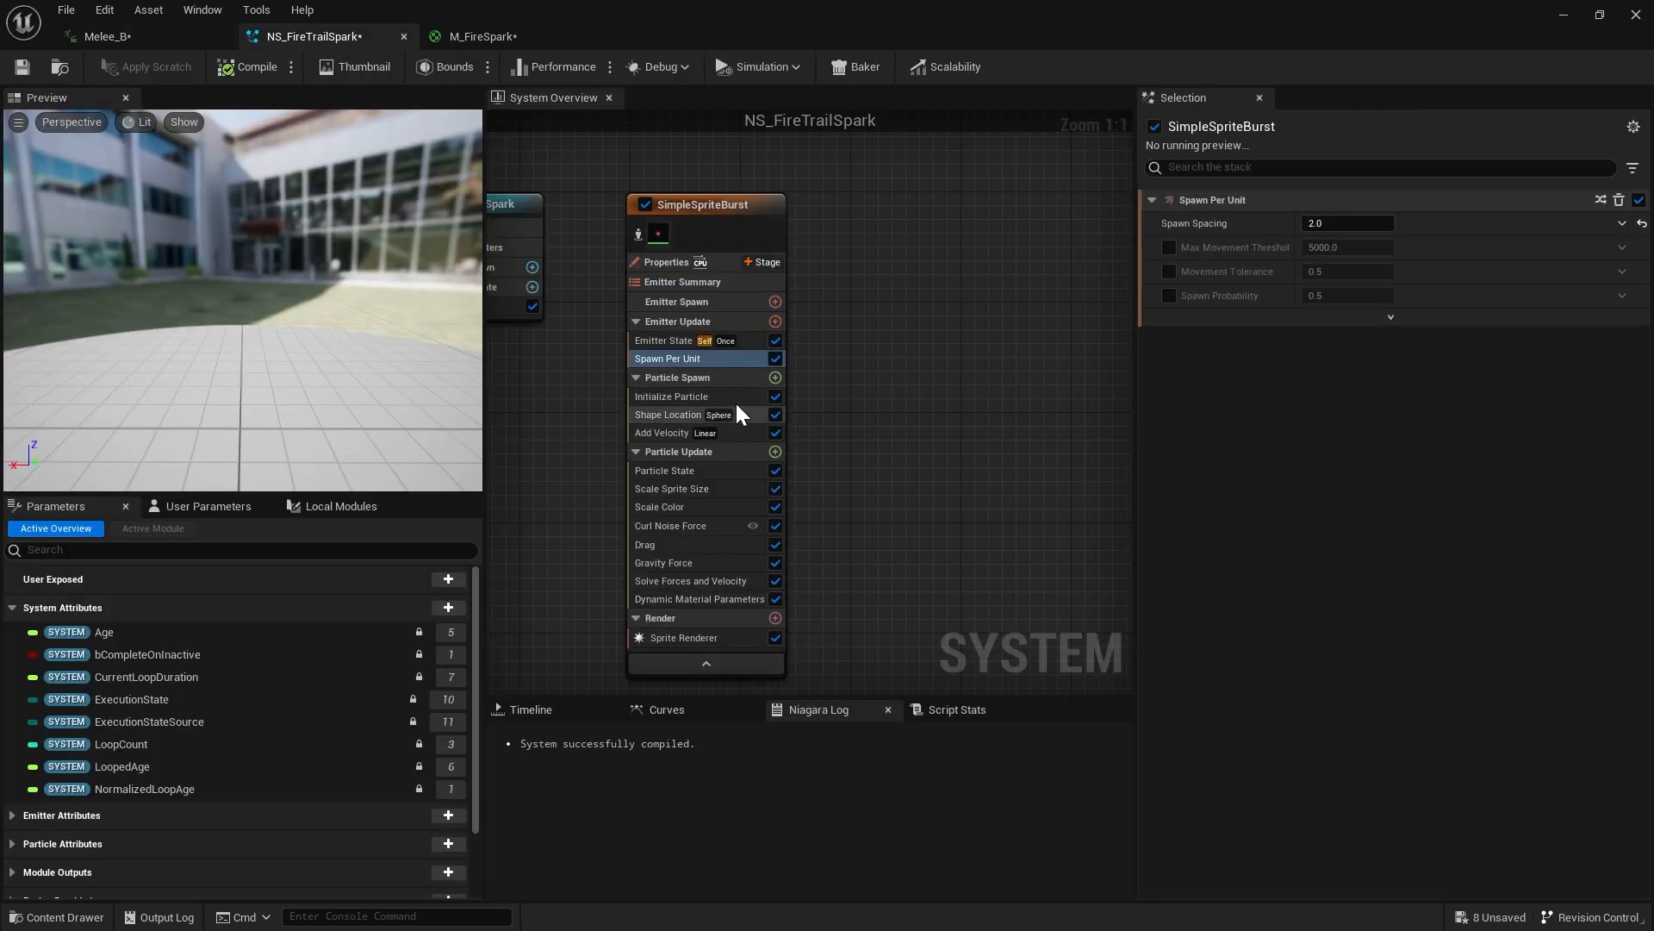
{"action": "left_click", "coordinate": [728, 398]}
{"action": "left_click", "coordinate": [1343, 537]}
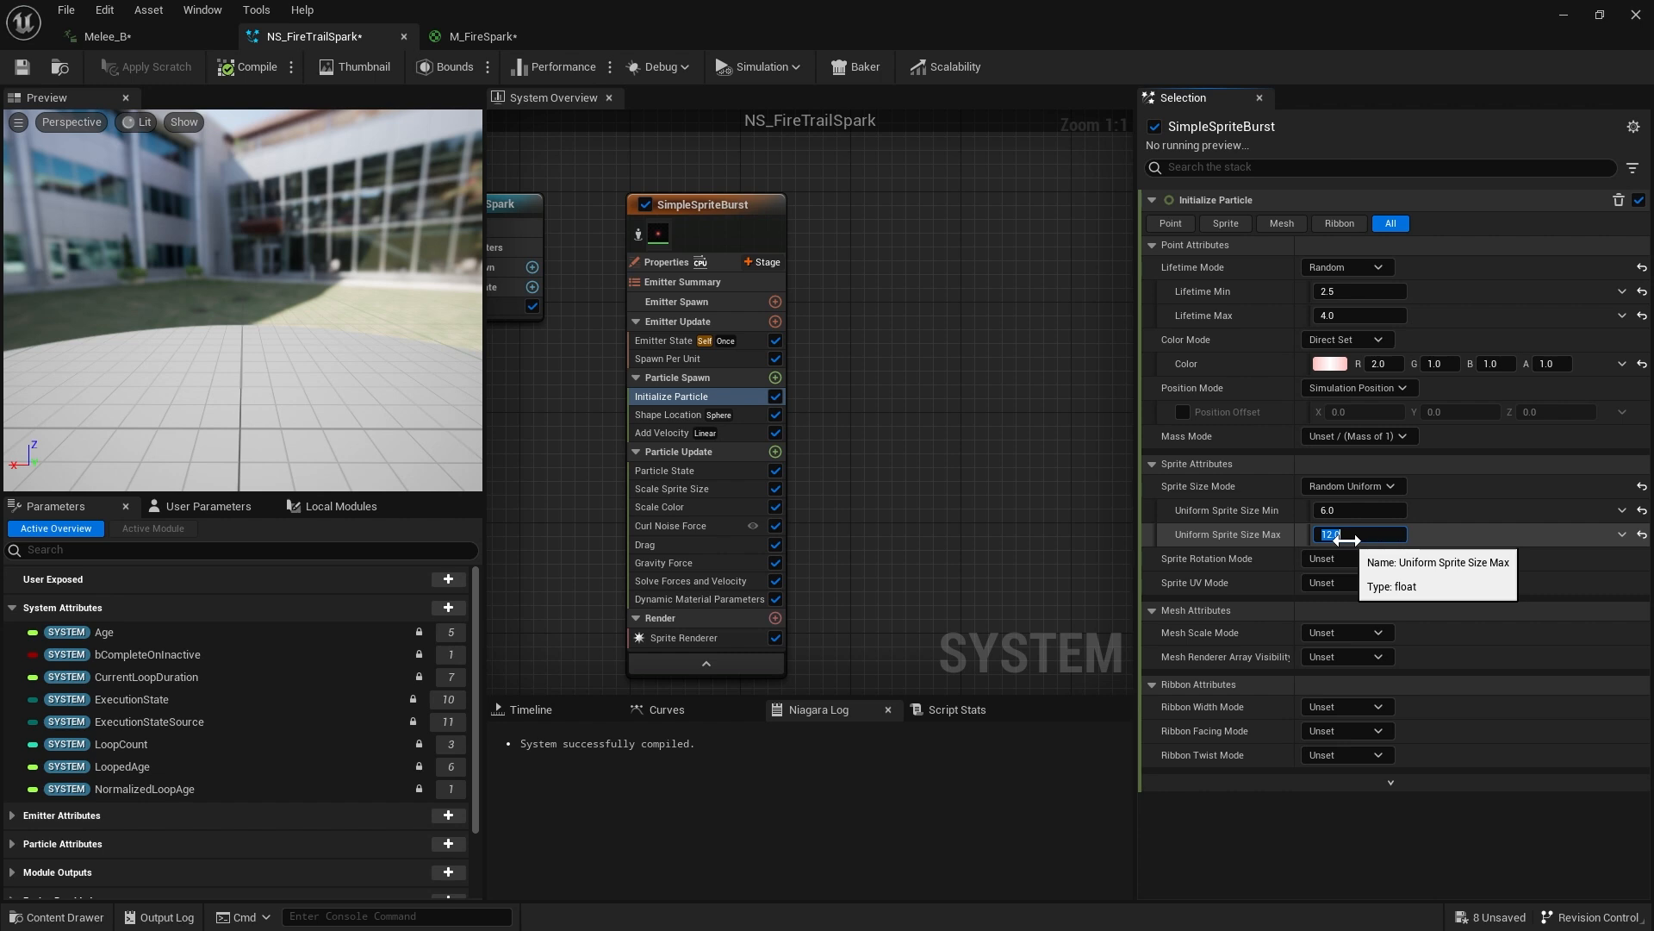
{"action": "key", "text": "shift+Tab"}
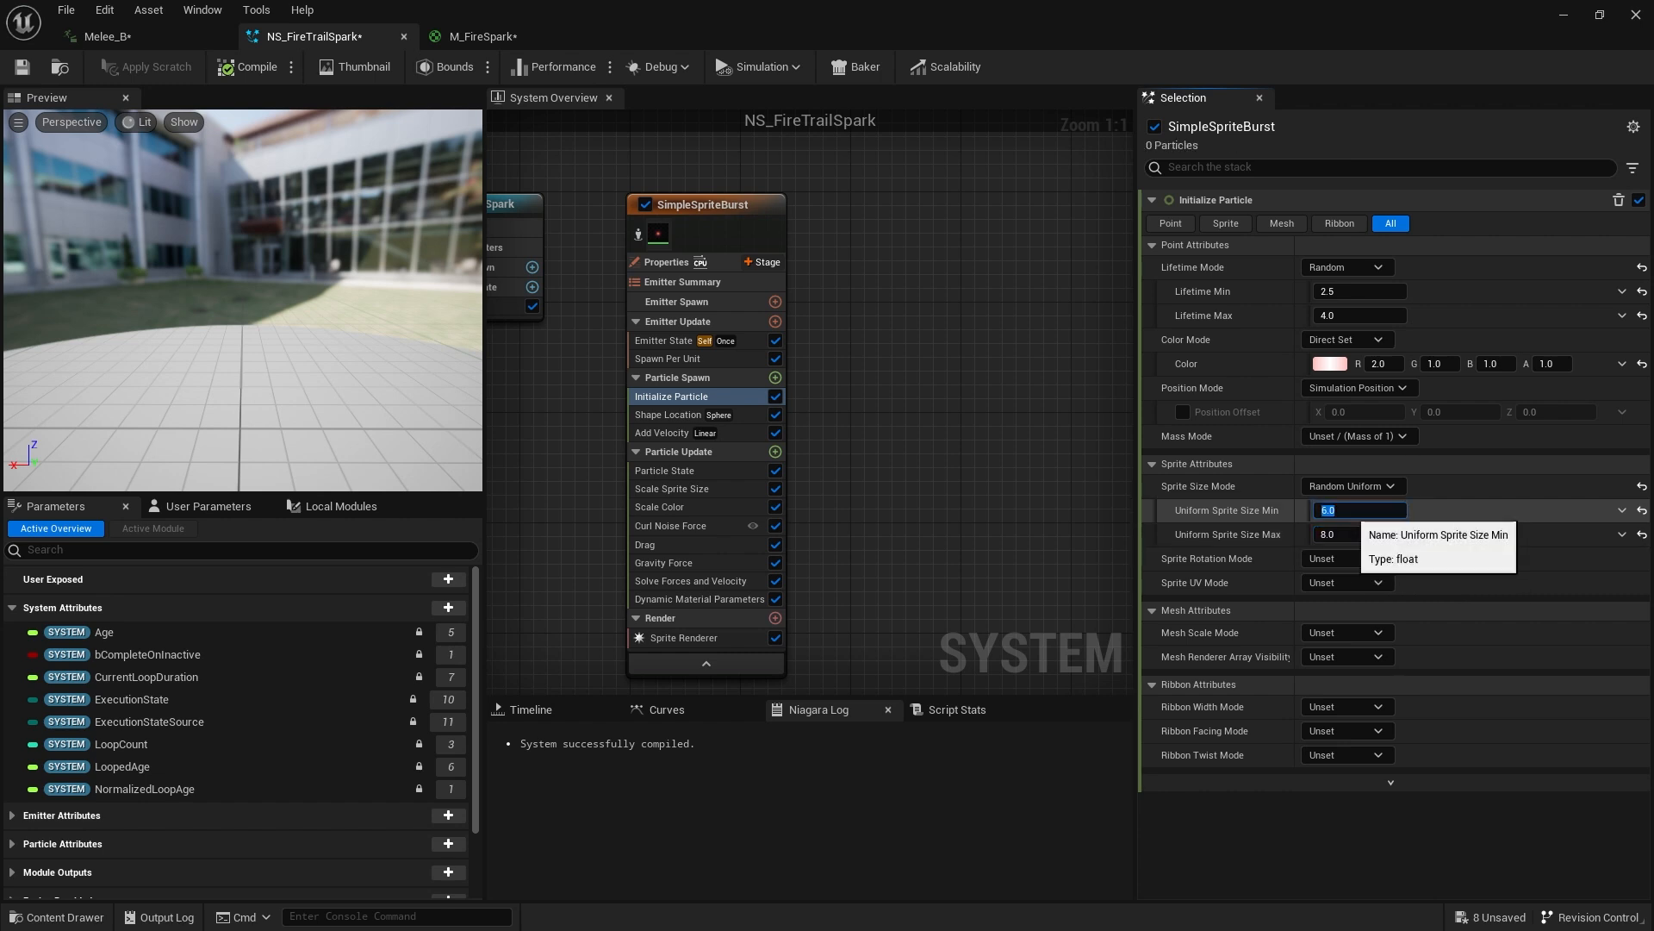
{"action": "type", "text": "4"}
{"action": "key", "text": "Tab"}
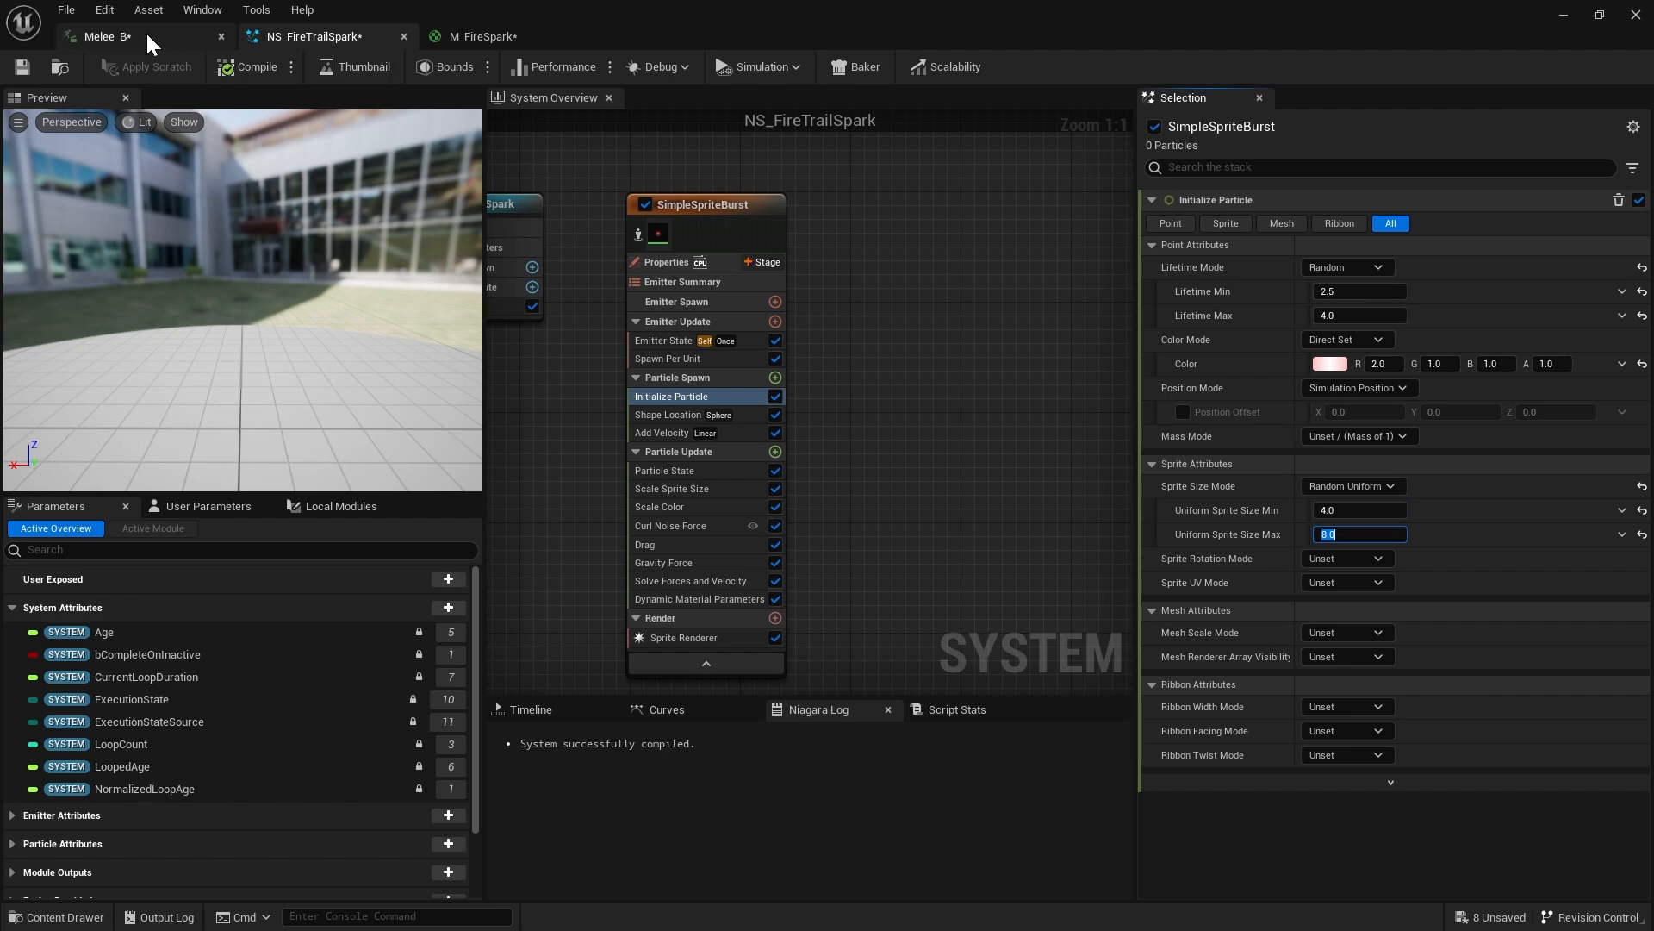
{"action": "left_click", "coordinate": [112, 36]}
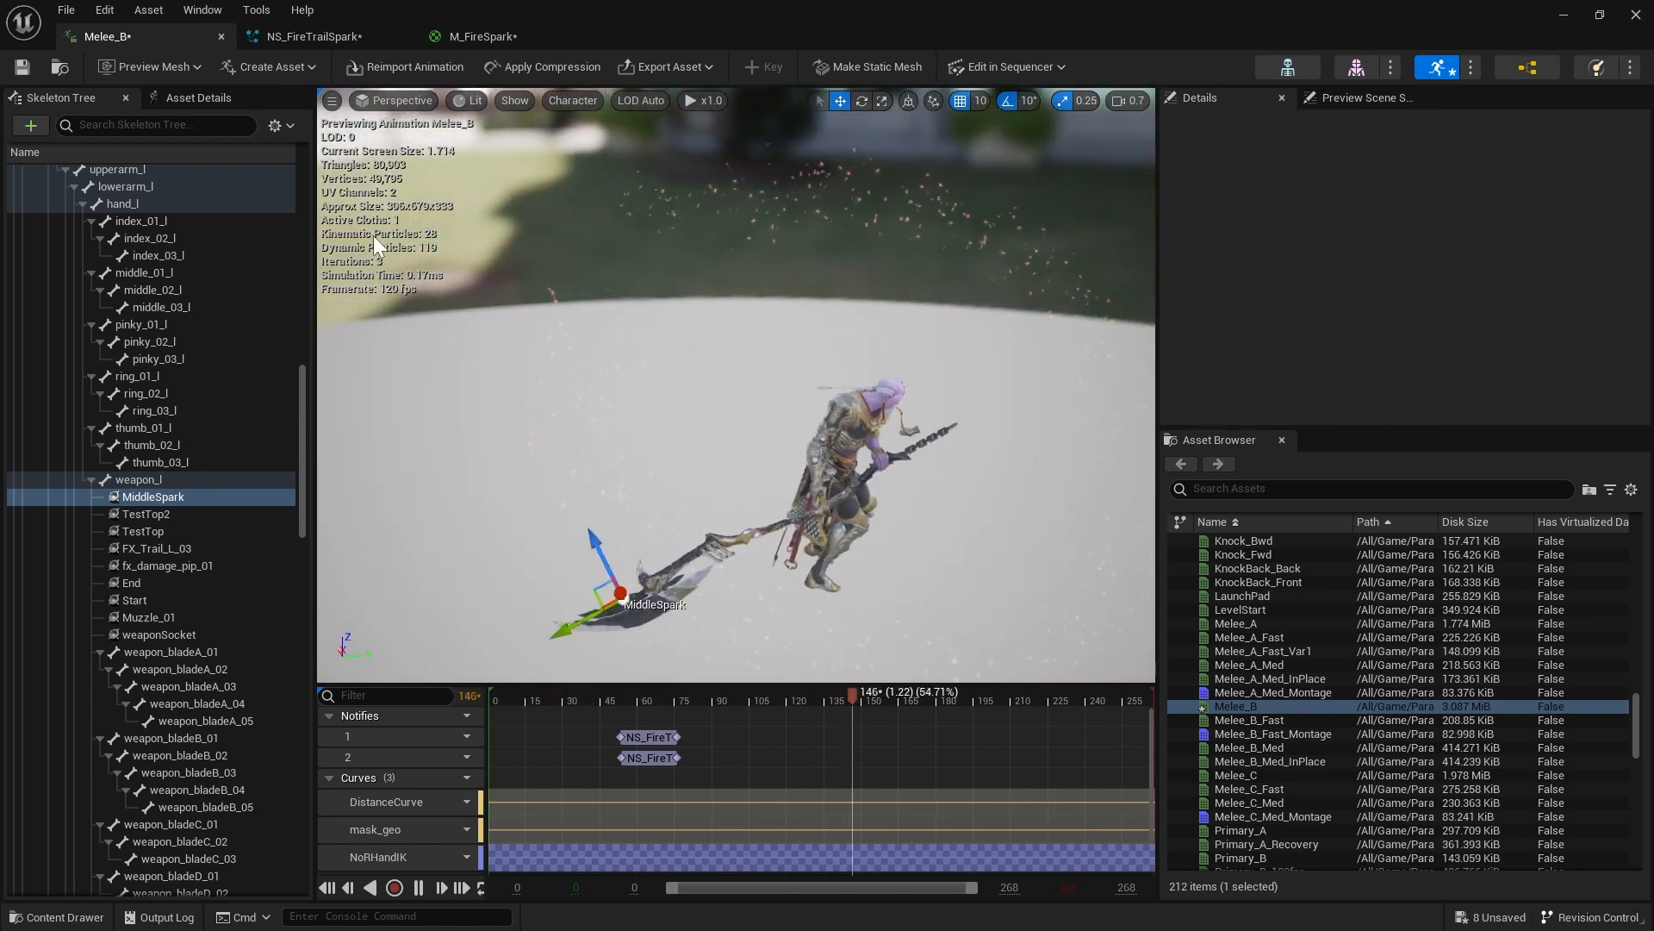
Set the Scale Sprite Size curve key at 0.3 to 0.7 and preview the sparks on Melee_B from several angles
{"action": "left_click", "coordinate": [314, 38]}
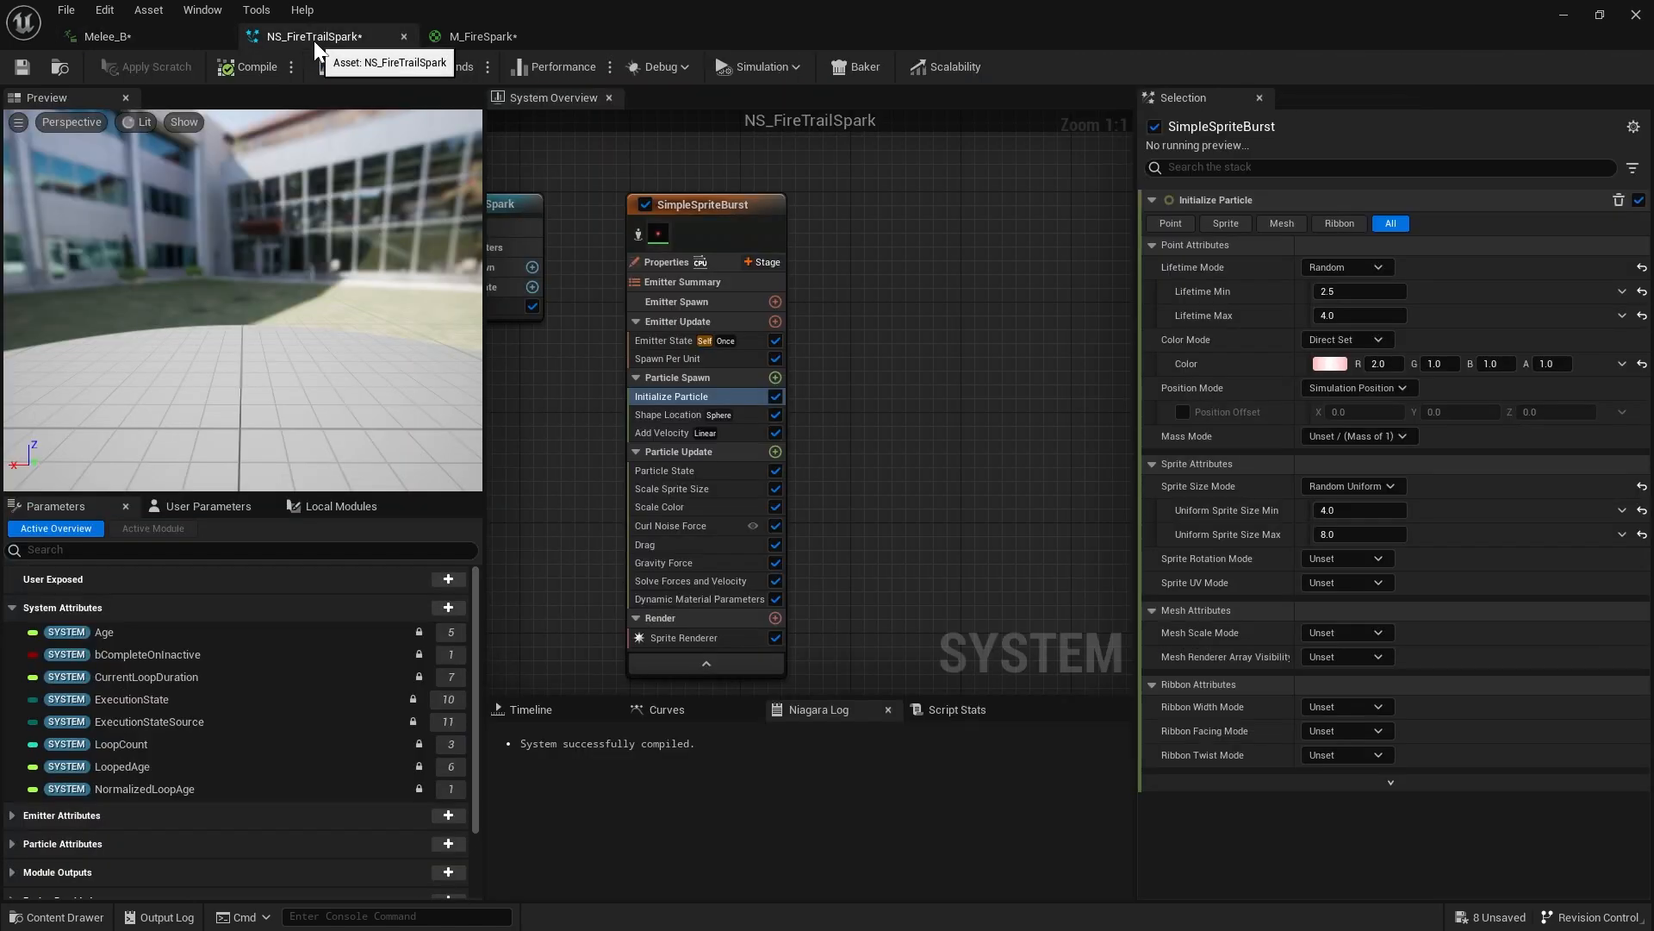
{"action": "left_click", "coordinate": [728, 492]}
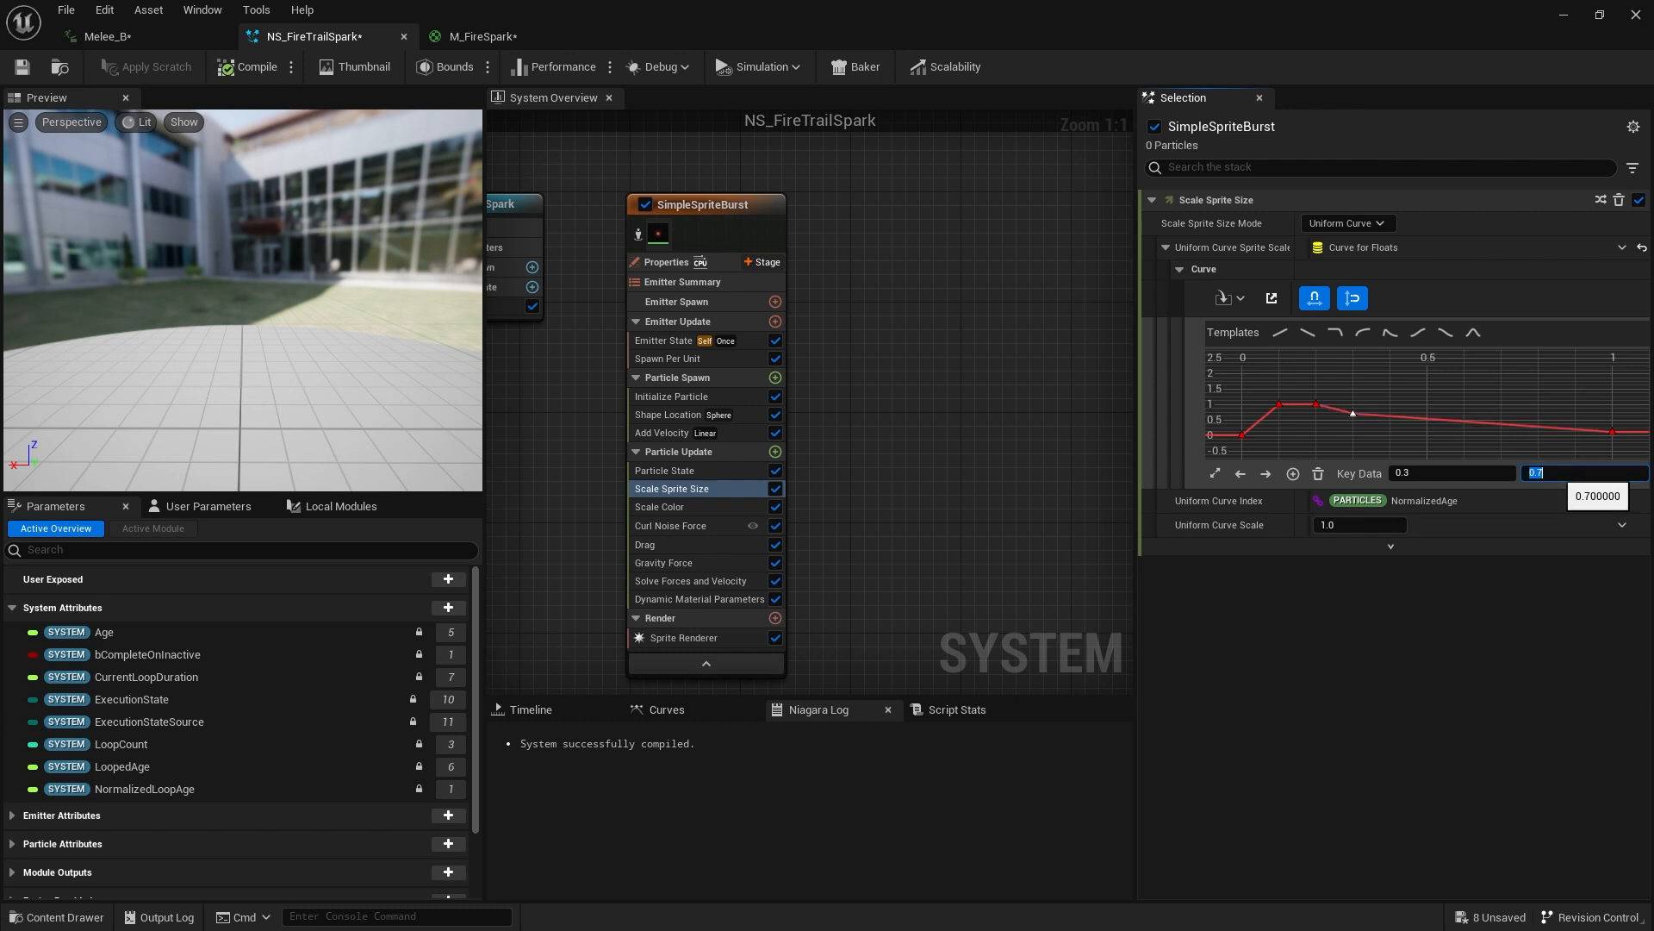
{"action": "left_click", "coordinate": [127, 35]}
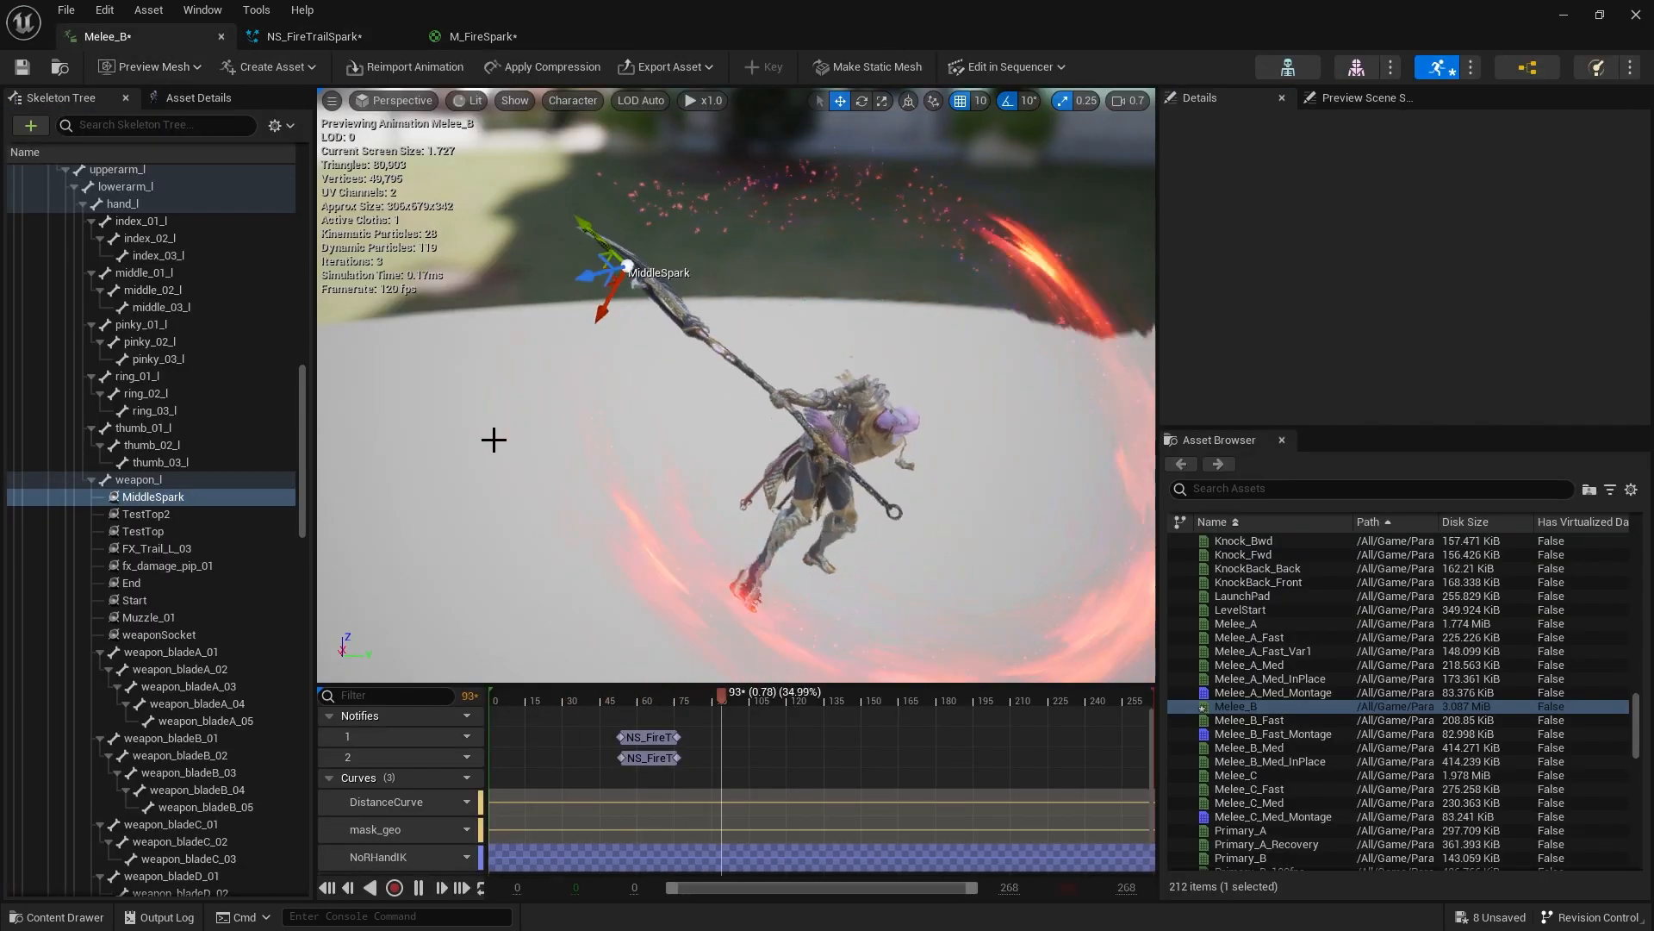
{"action": "left_click_drag", "start_coordinate": [782, 369], "coordinate": [1096, 379], "text": "alt"}
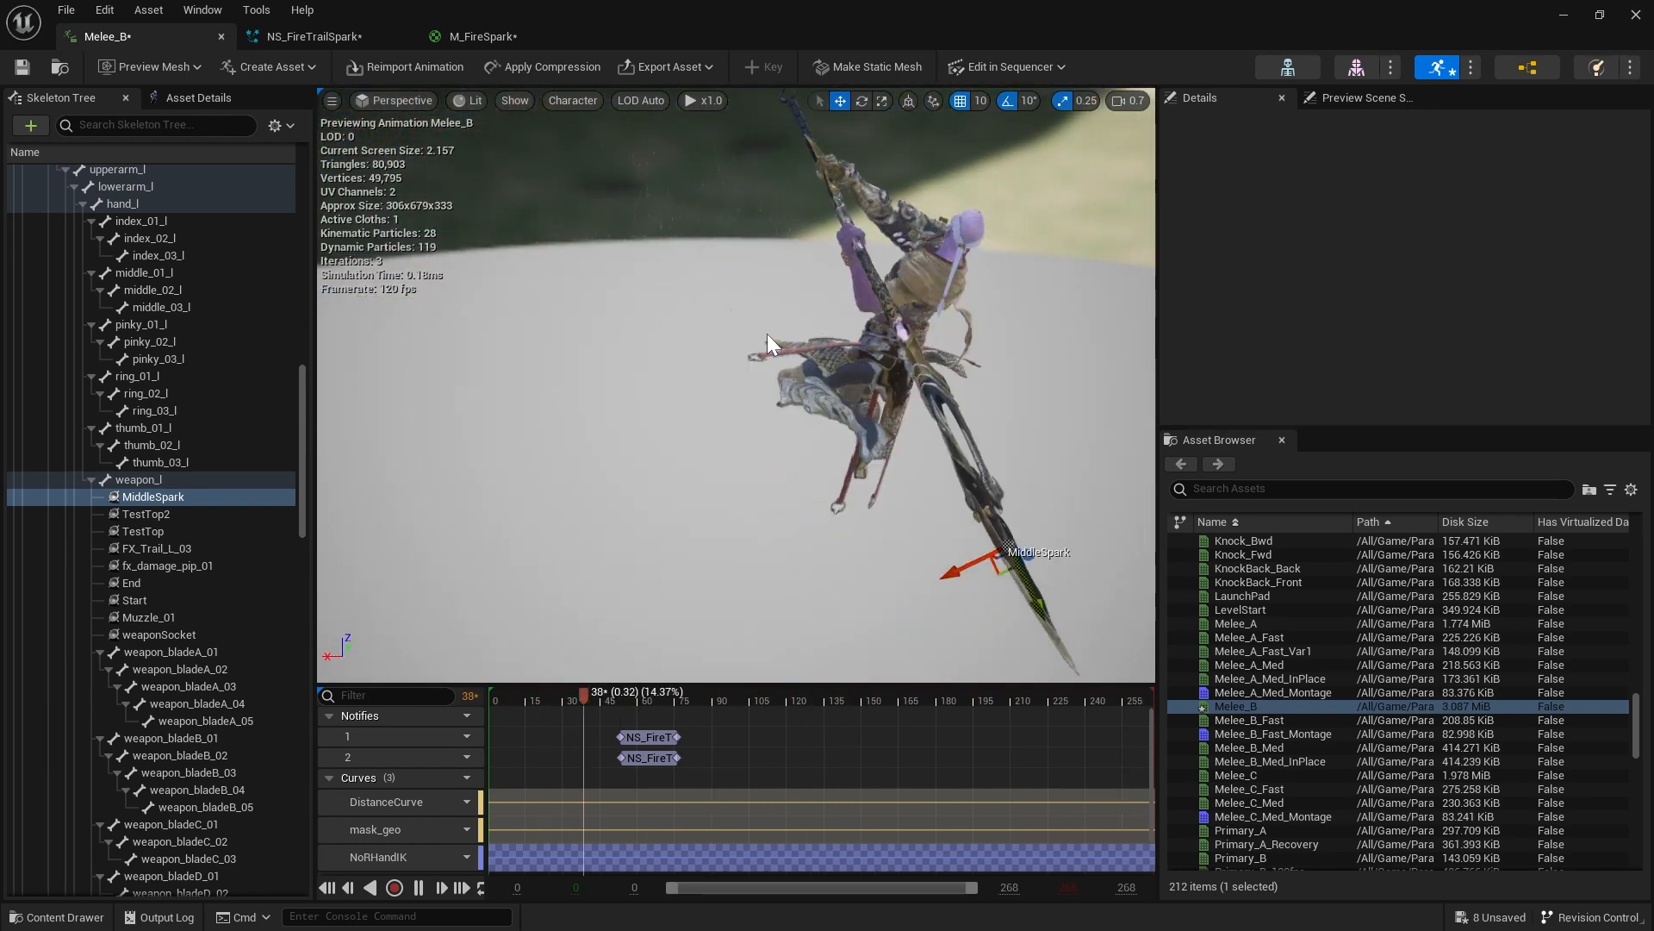
{"action": "right_click_drag", "start_coordinate": [674, 287], "coordinate": [694, 257]}
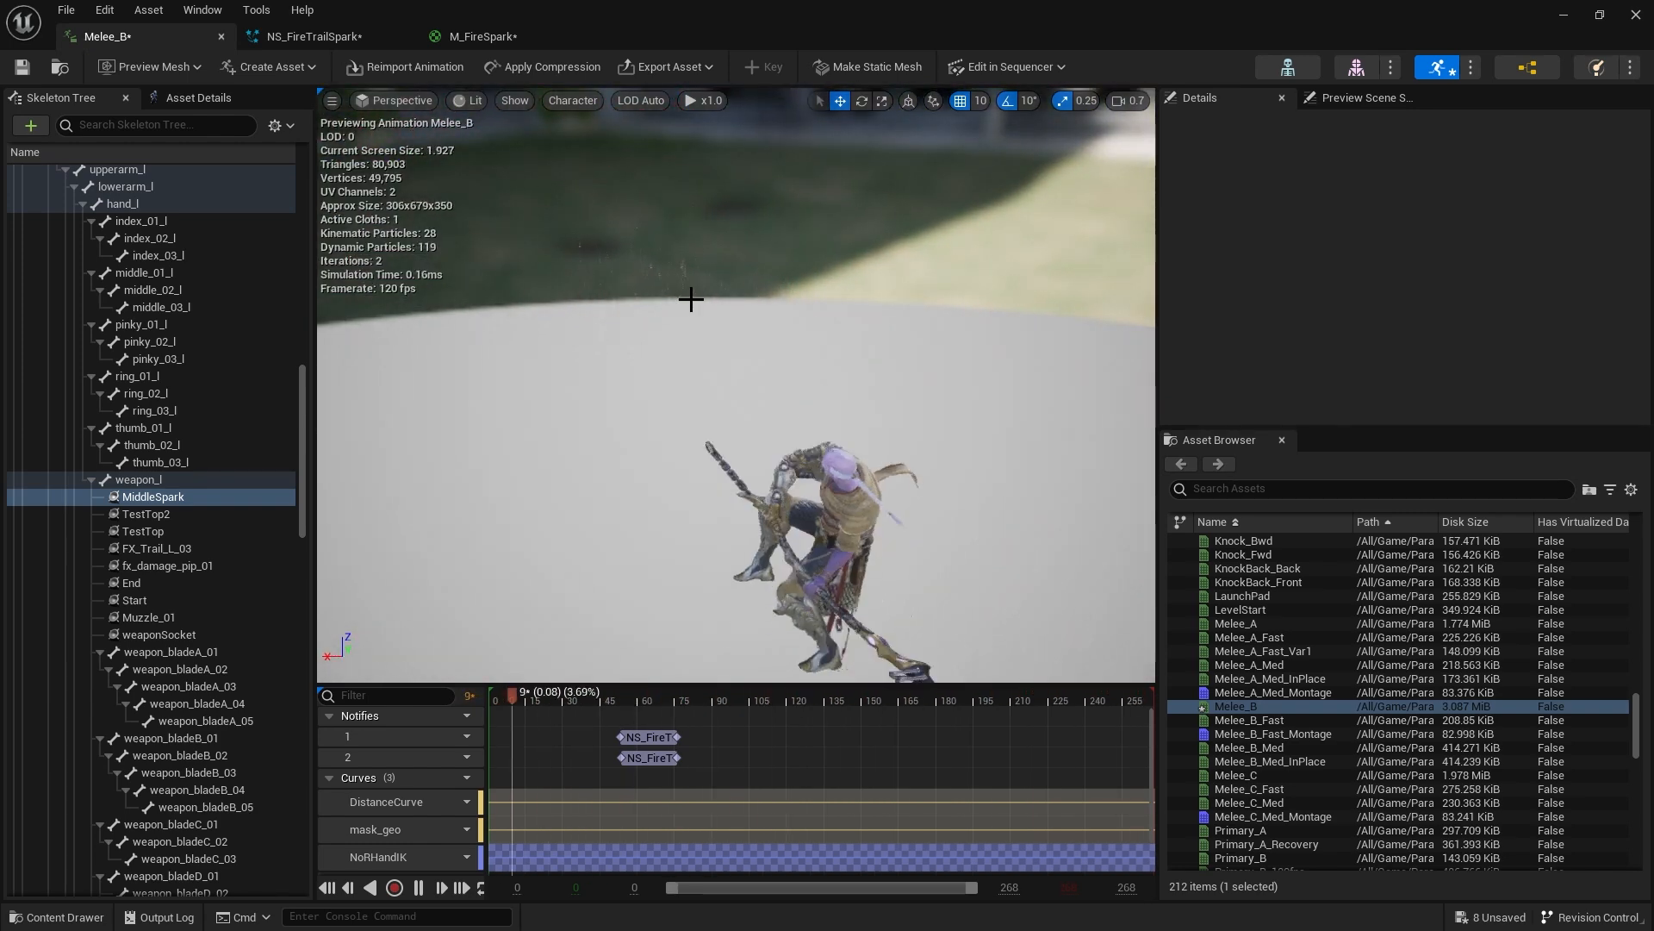
{"action": "mouse_move", "coordinate": [665, 331]}
{"action": "right_mouse_down"}
{"action": "mouse_move", "coordinate": [667, 398]}
{"action": "mouse_move", "coordinate": [666, 311]}
{"action": "right_mouse_up"}
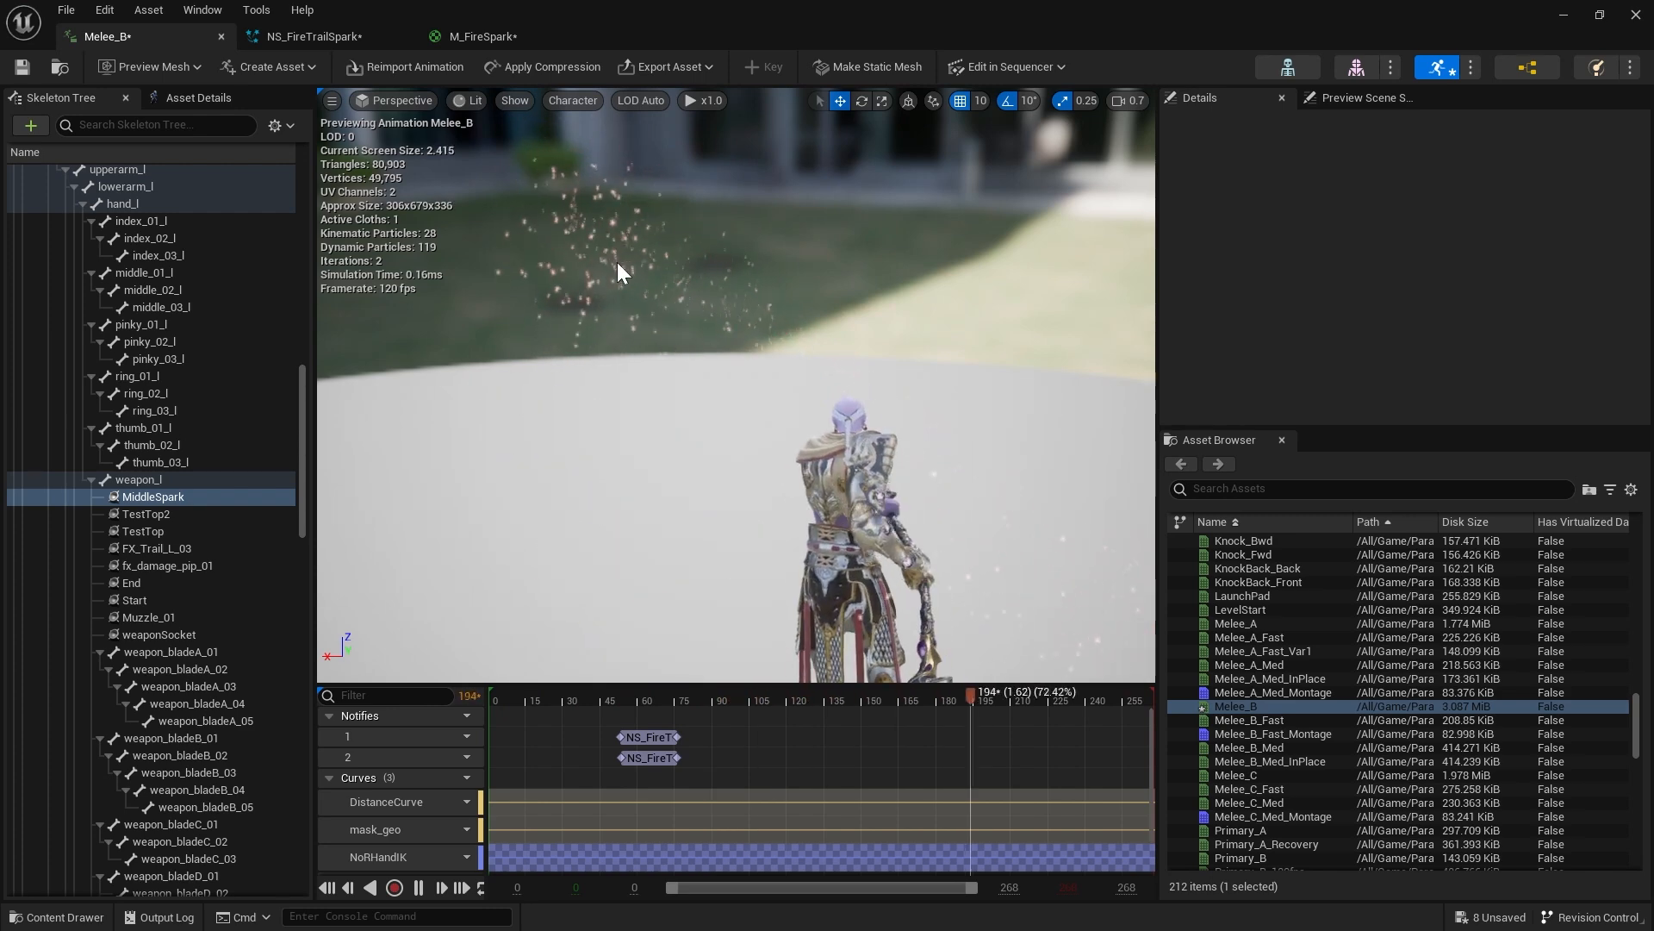
{"action": "right_click_drag", "start_coordinate": [618, 268], "coordinate": [617, 226]}
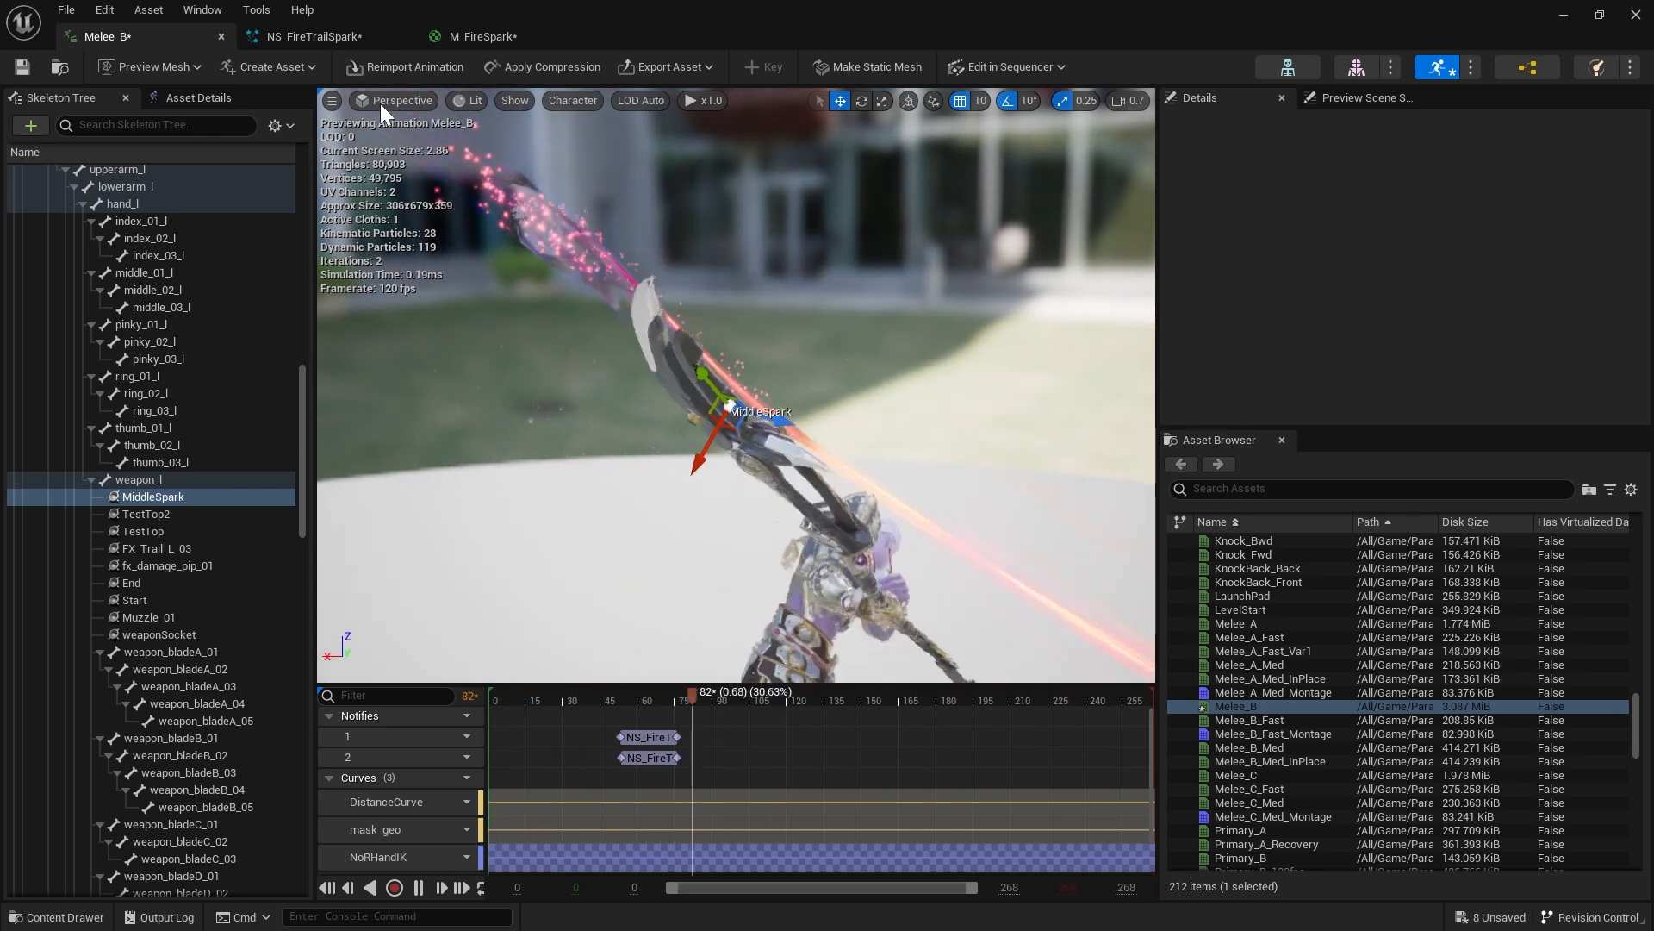
Set the Gravity Force Z curve key at 0.3 to -400 and preview the falling sparks on Melee_B
{"action": "left_click", "coordinate": [333, 38]}
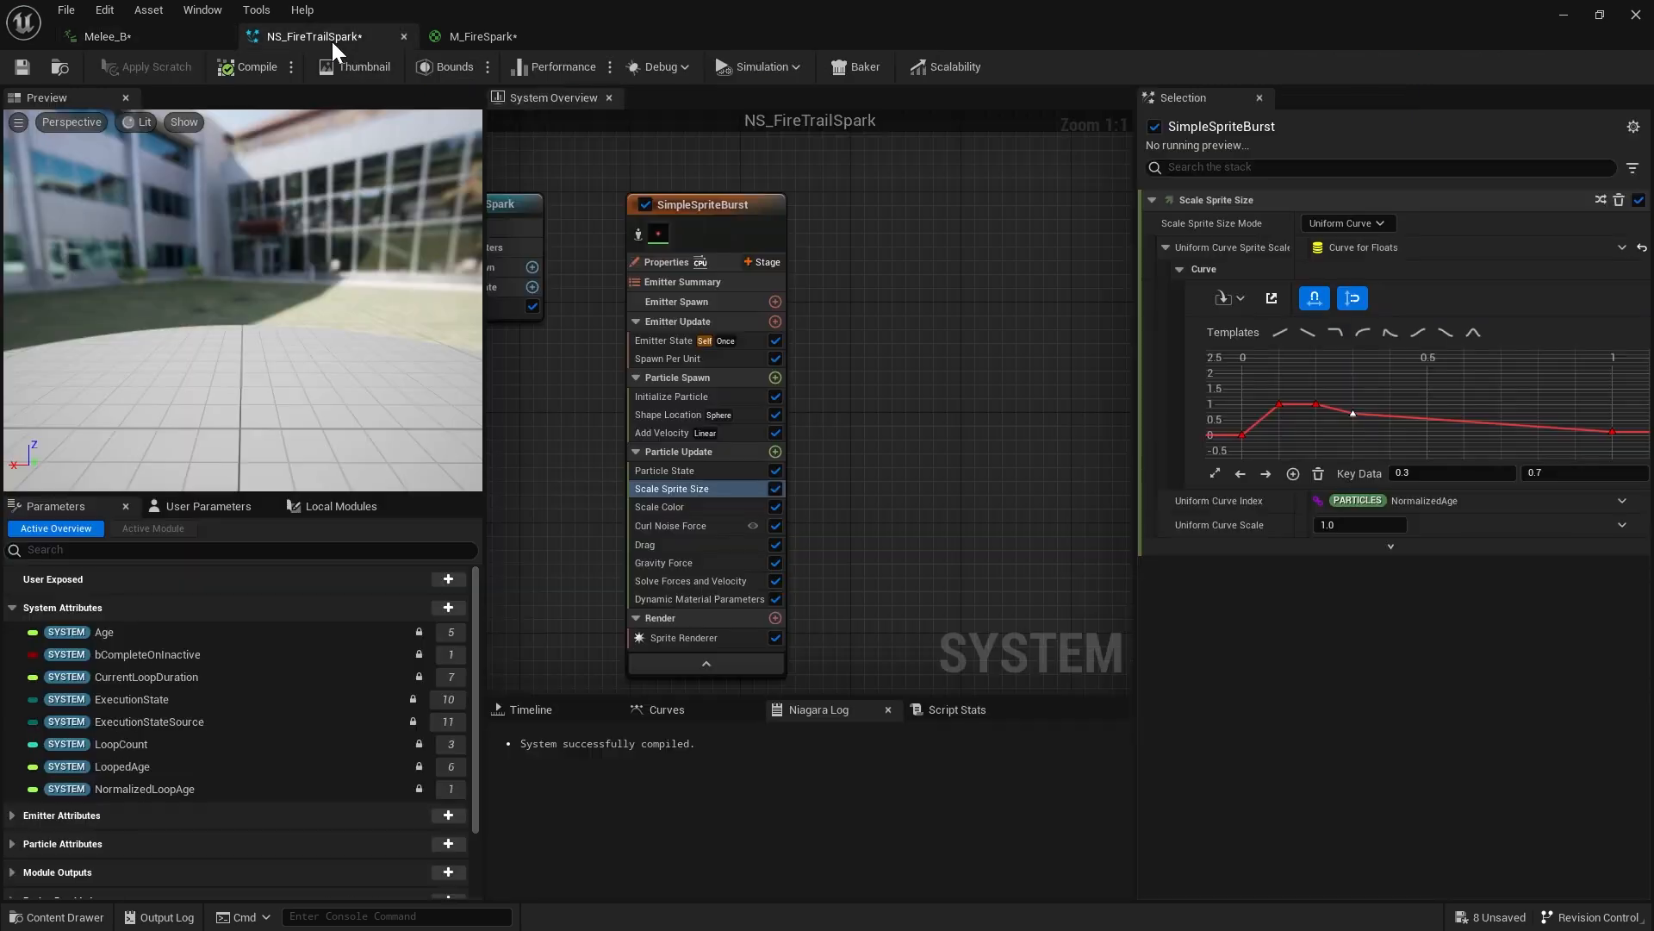
{"action": "left_click", "coordinate": [725, 565]}
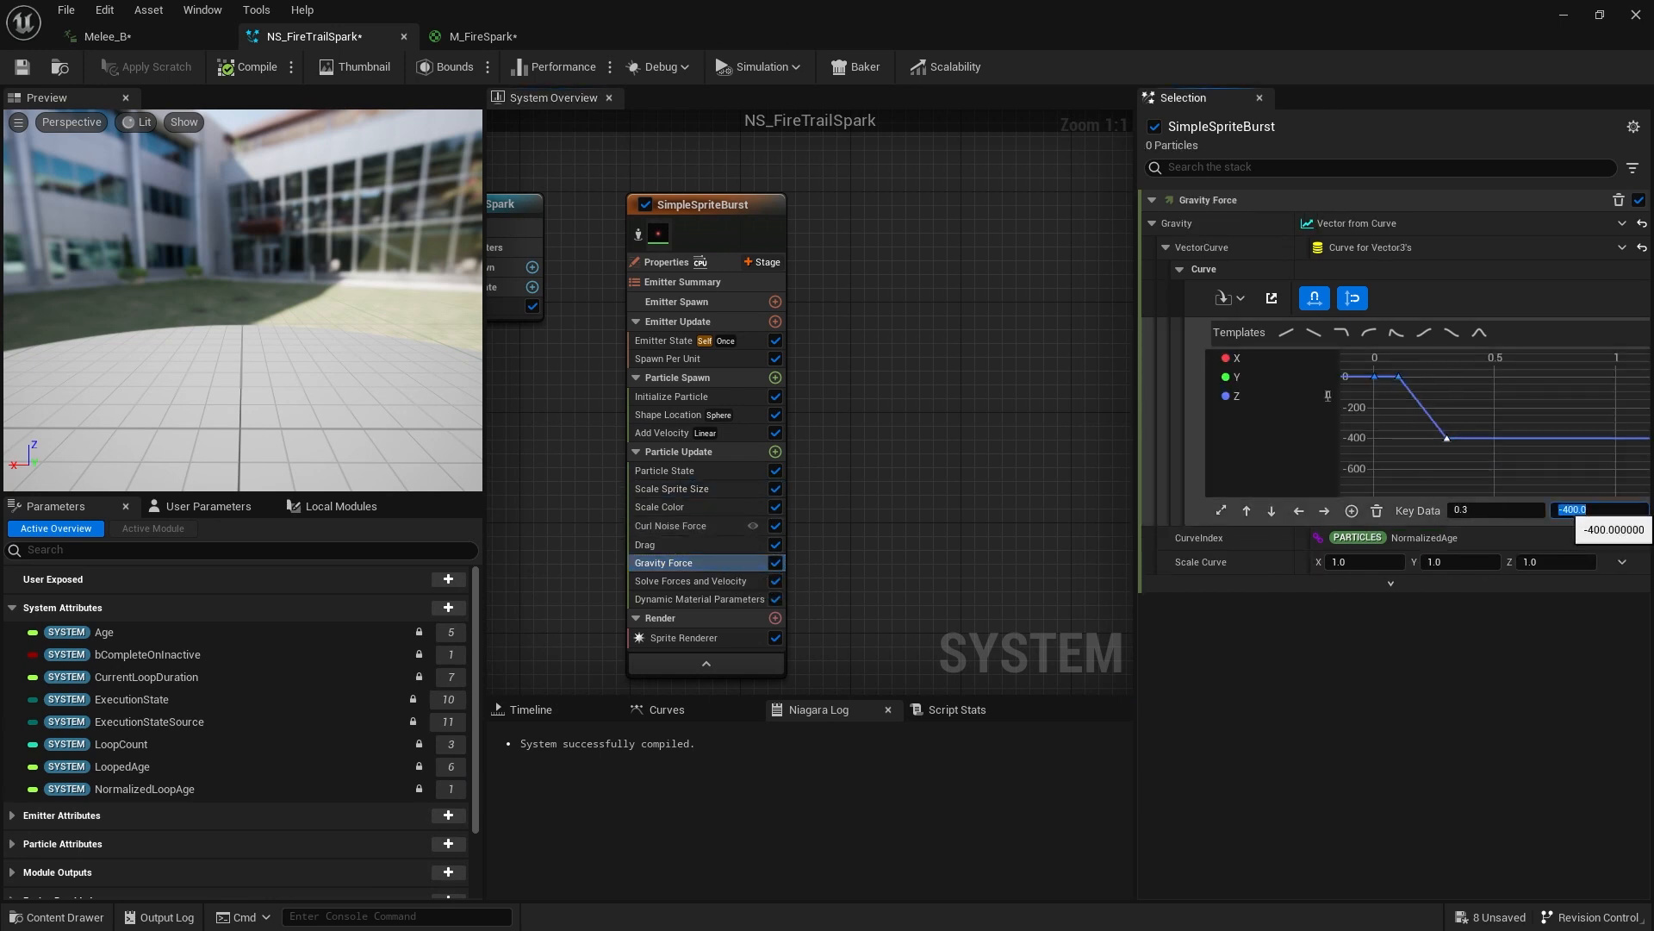
{"action": "left_click", "coordinate": [148, 36]}
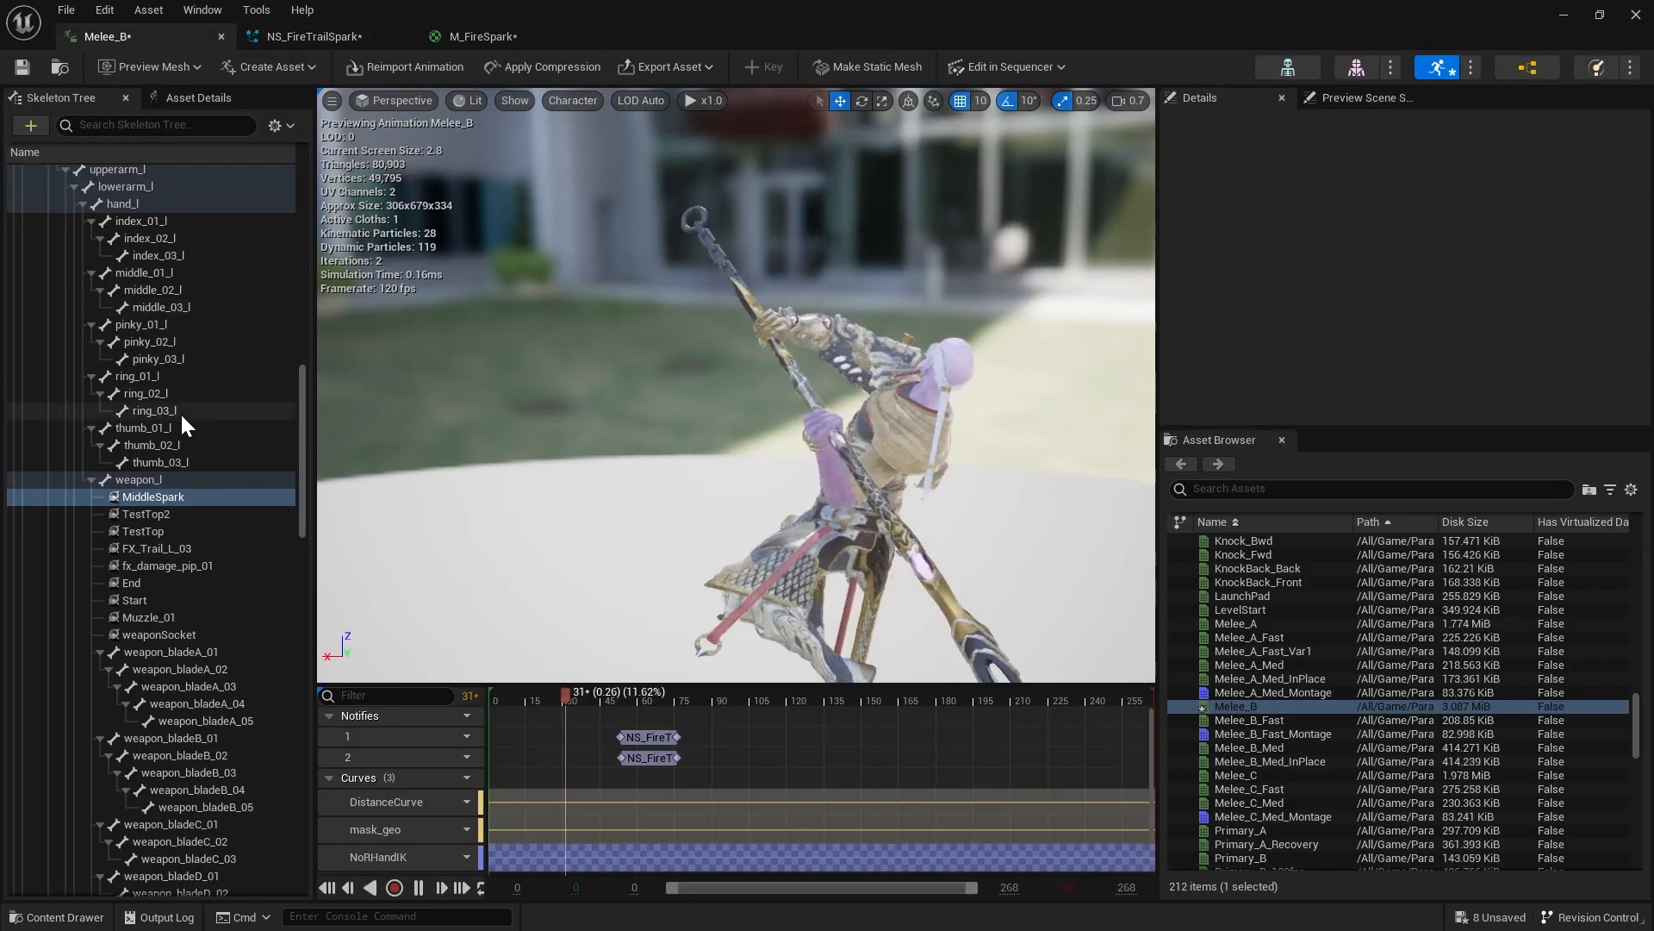
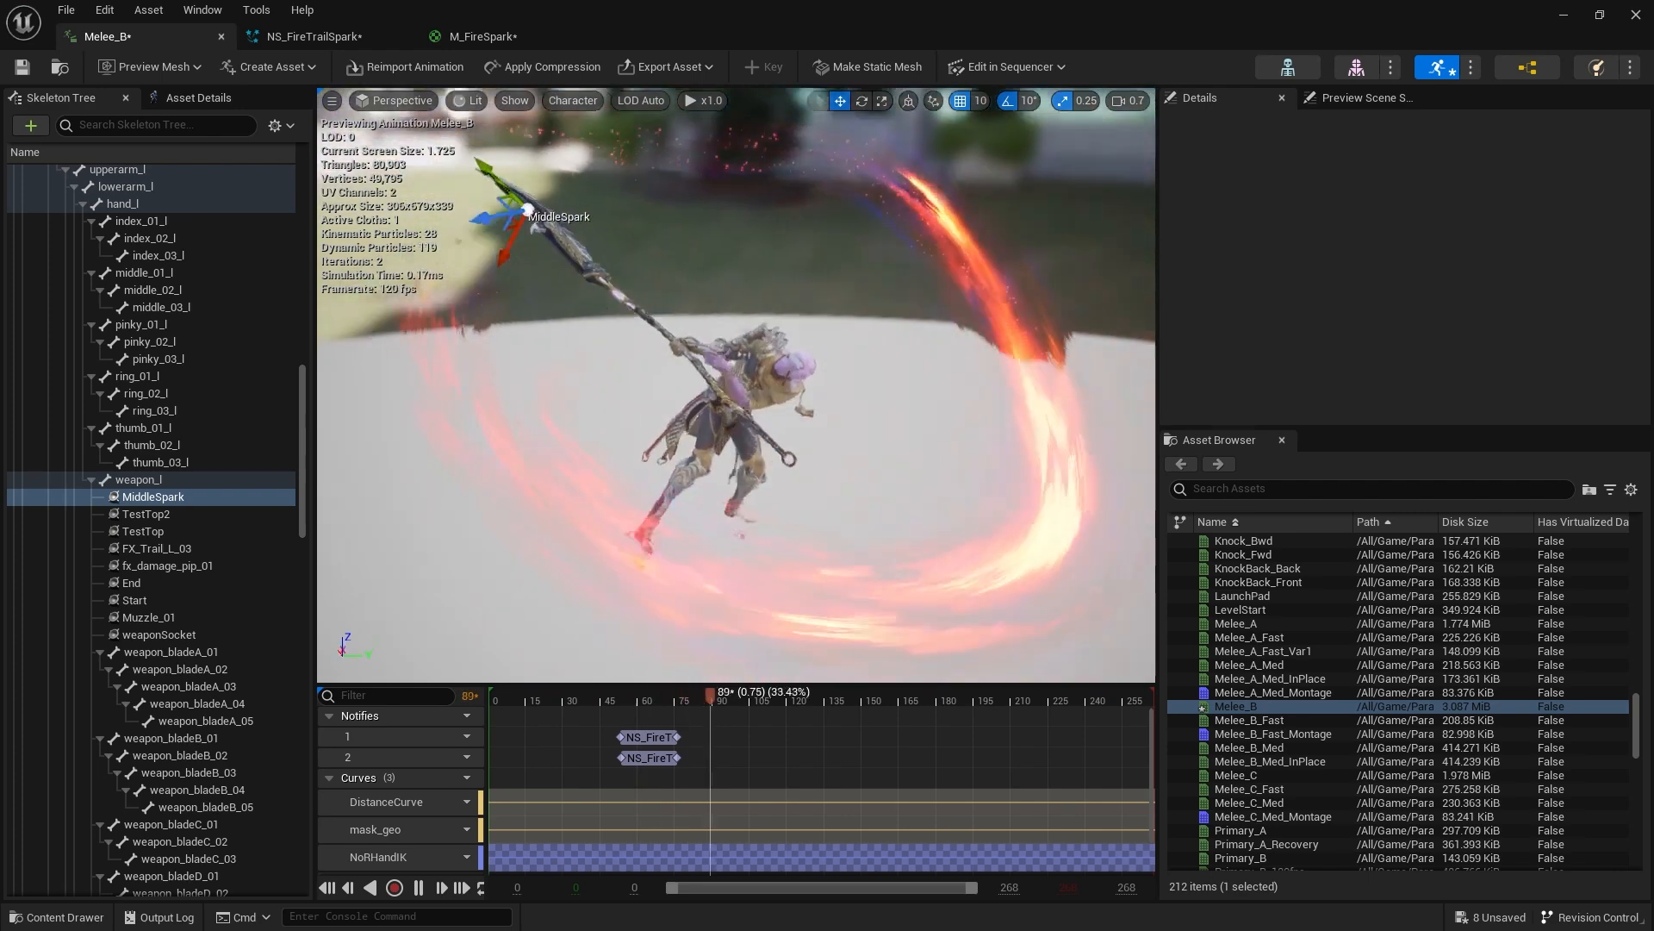
Save all modified assets in the project, keeping every listed asset selected
{"action": "key", "text": "ctrl+space"}
{"action": "left_click", "coordinate": [190, 451]}
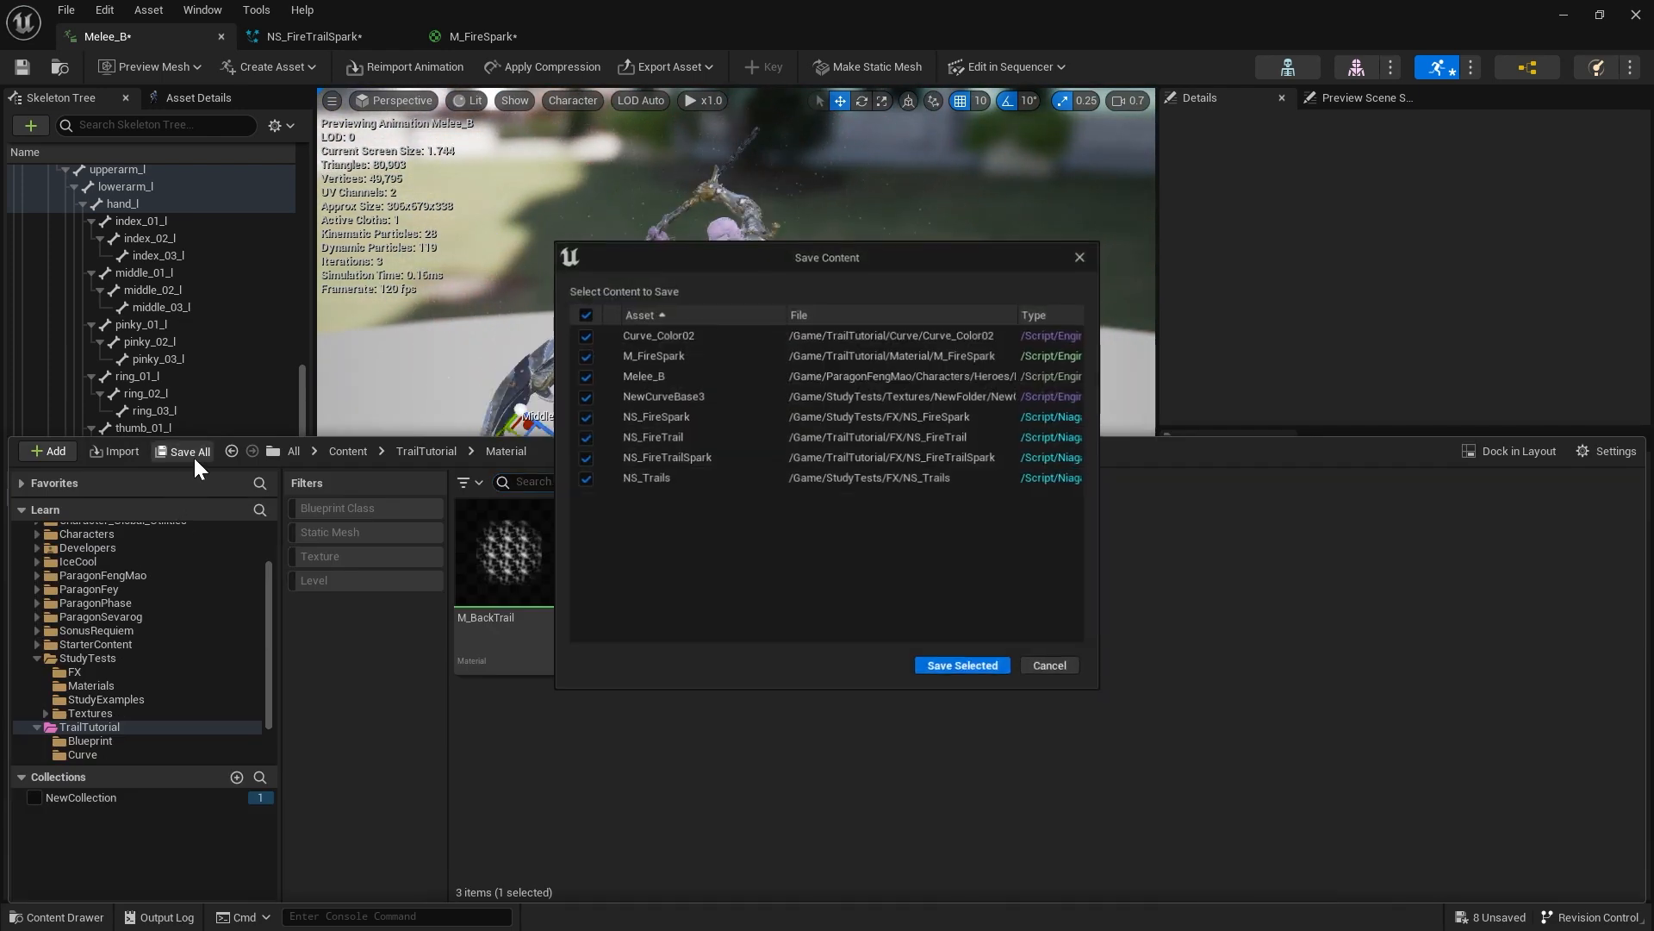
{"action": "left_click", "coordinate": [931, 664]}
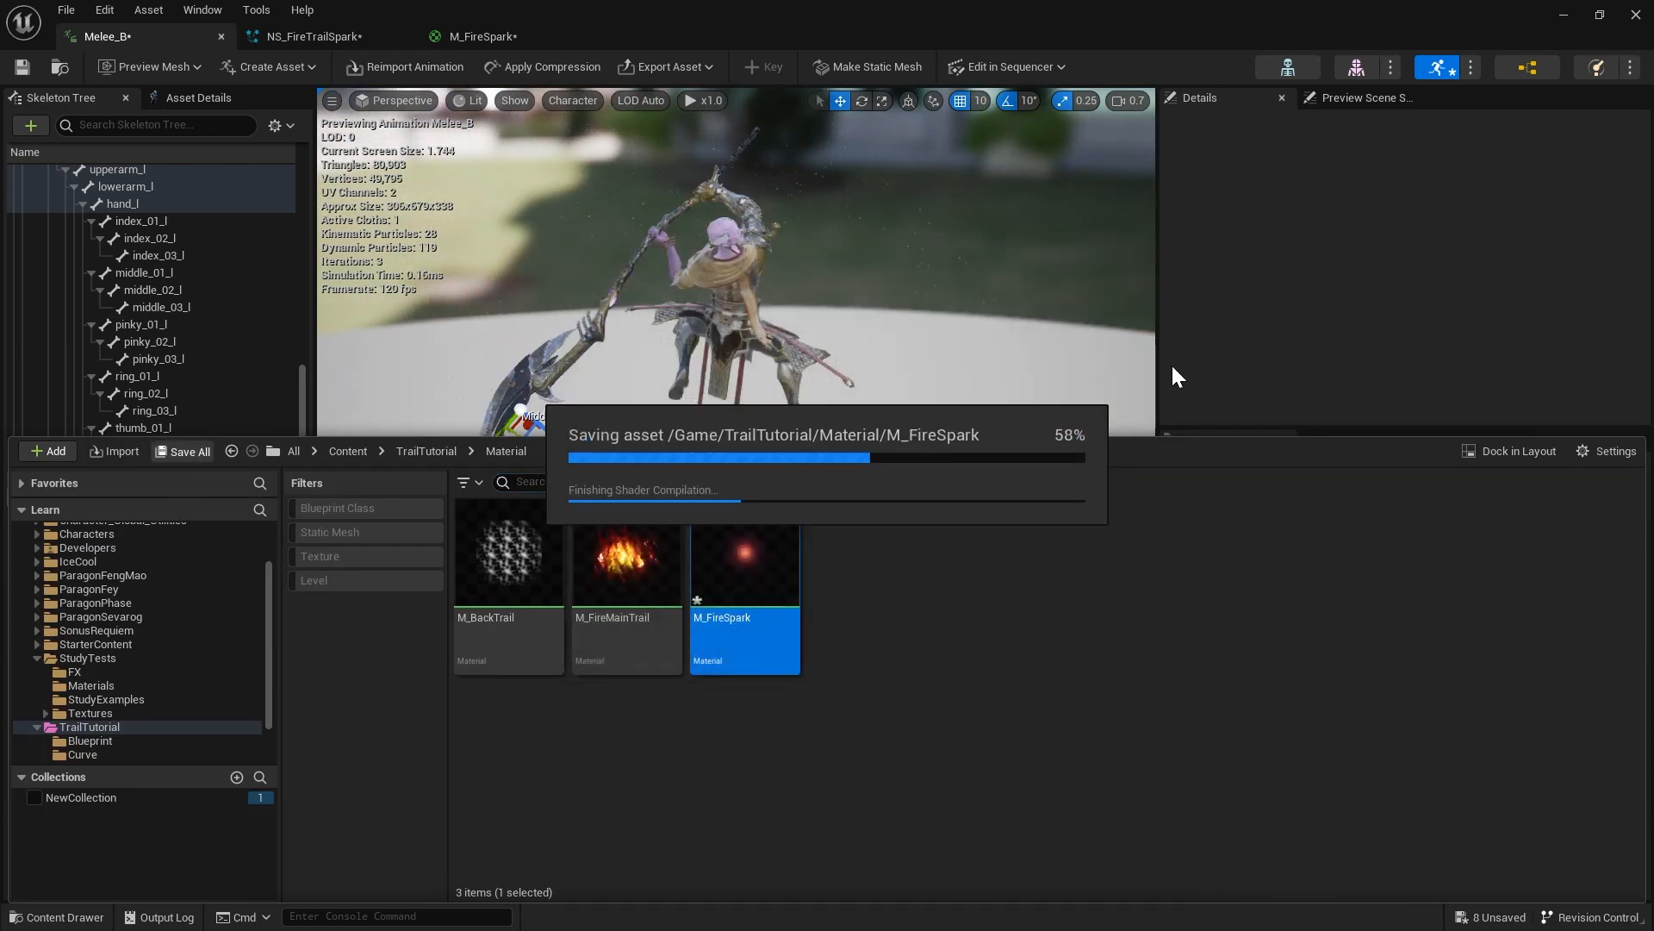
{"action": "left_click", "coordinate": [1256, 259]}
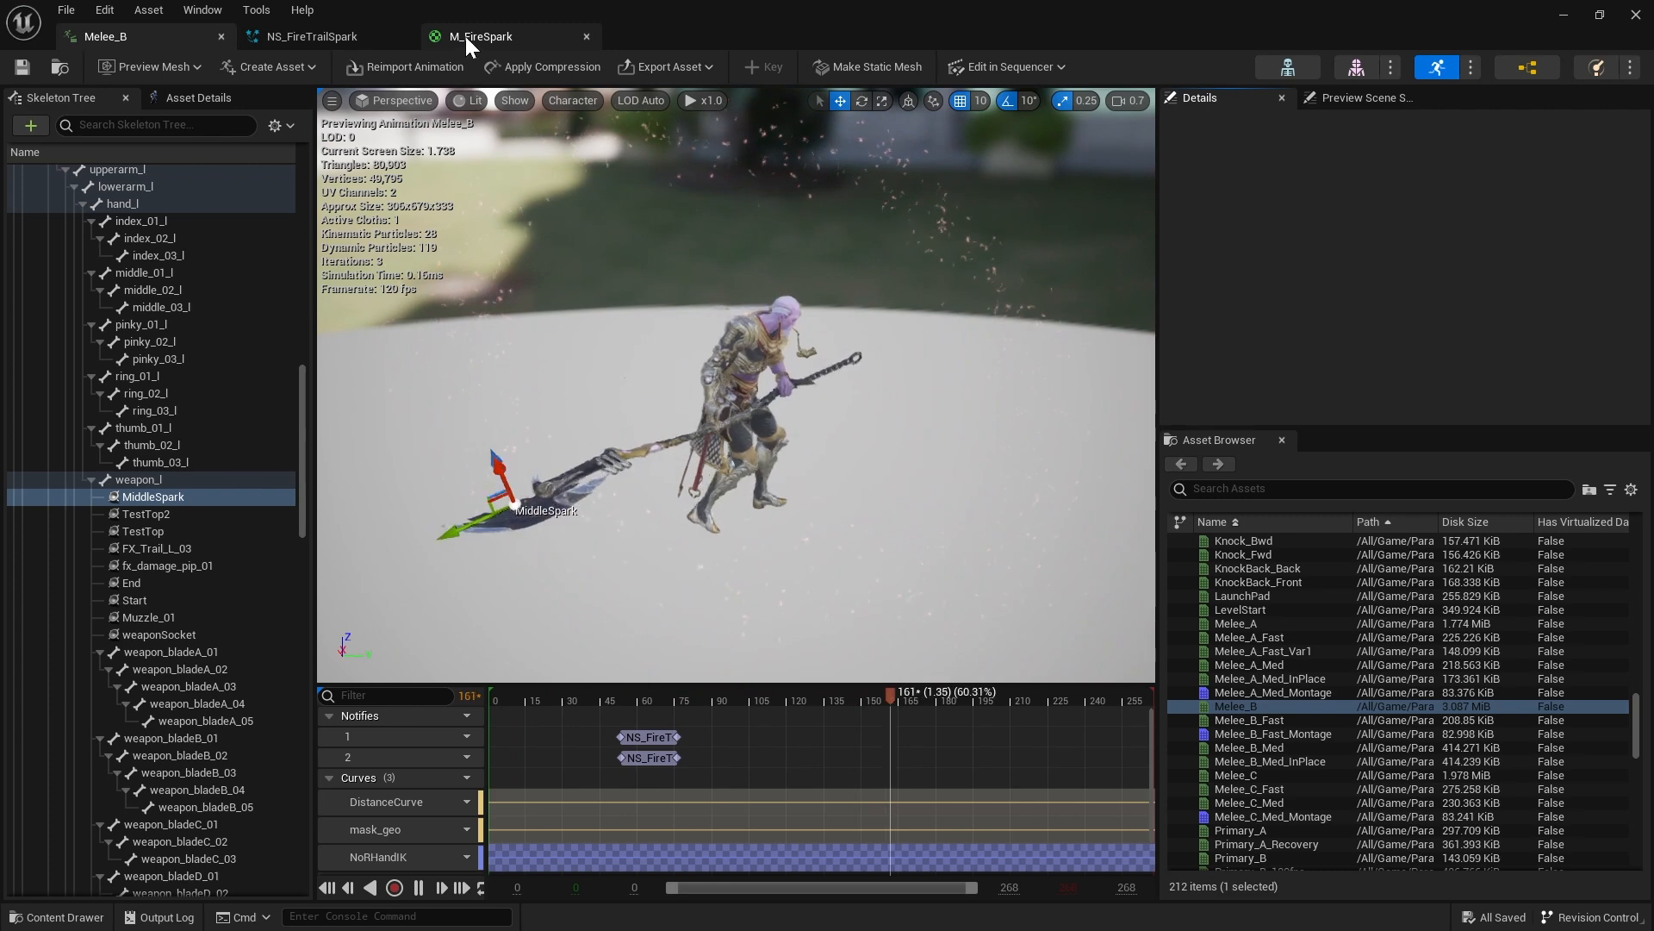
Close the M_FireSpark material editor
{"action": "left_click", "coordinate": [325, 38]}
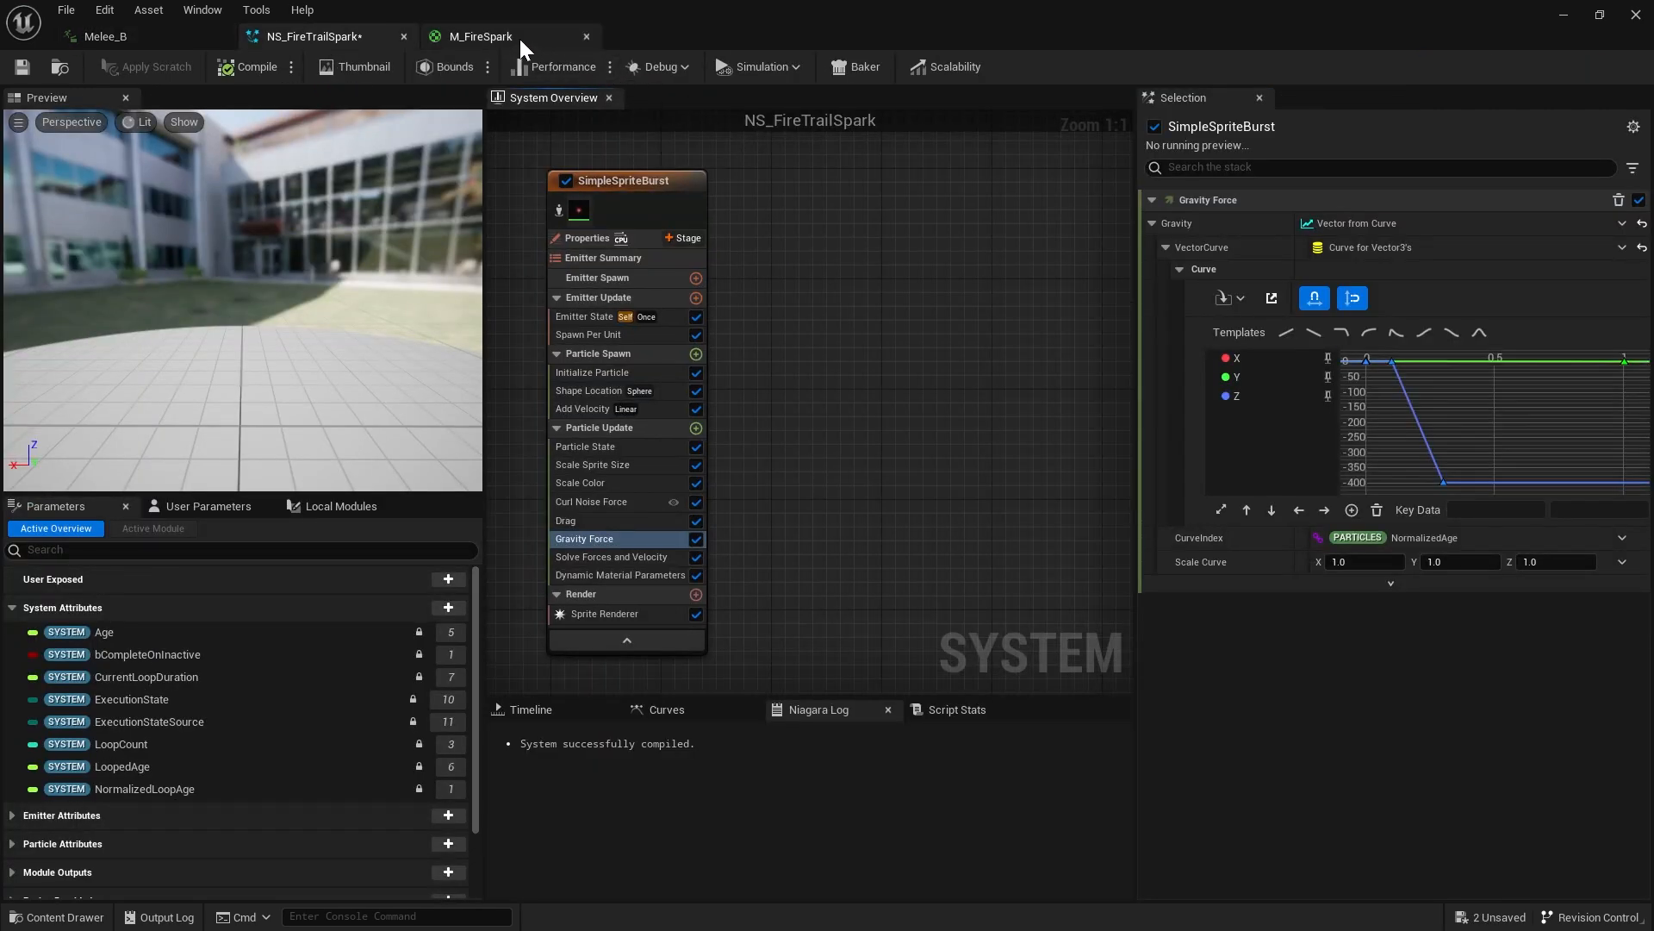
{"action": "left_click", "coordinate": [519, 39]}
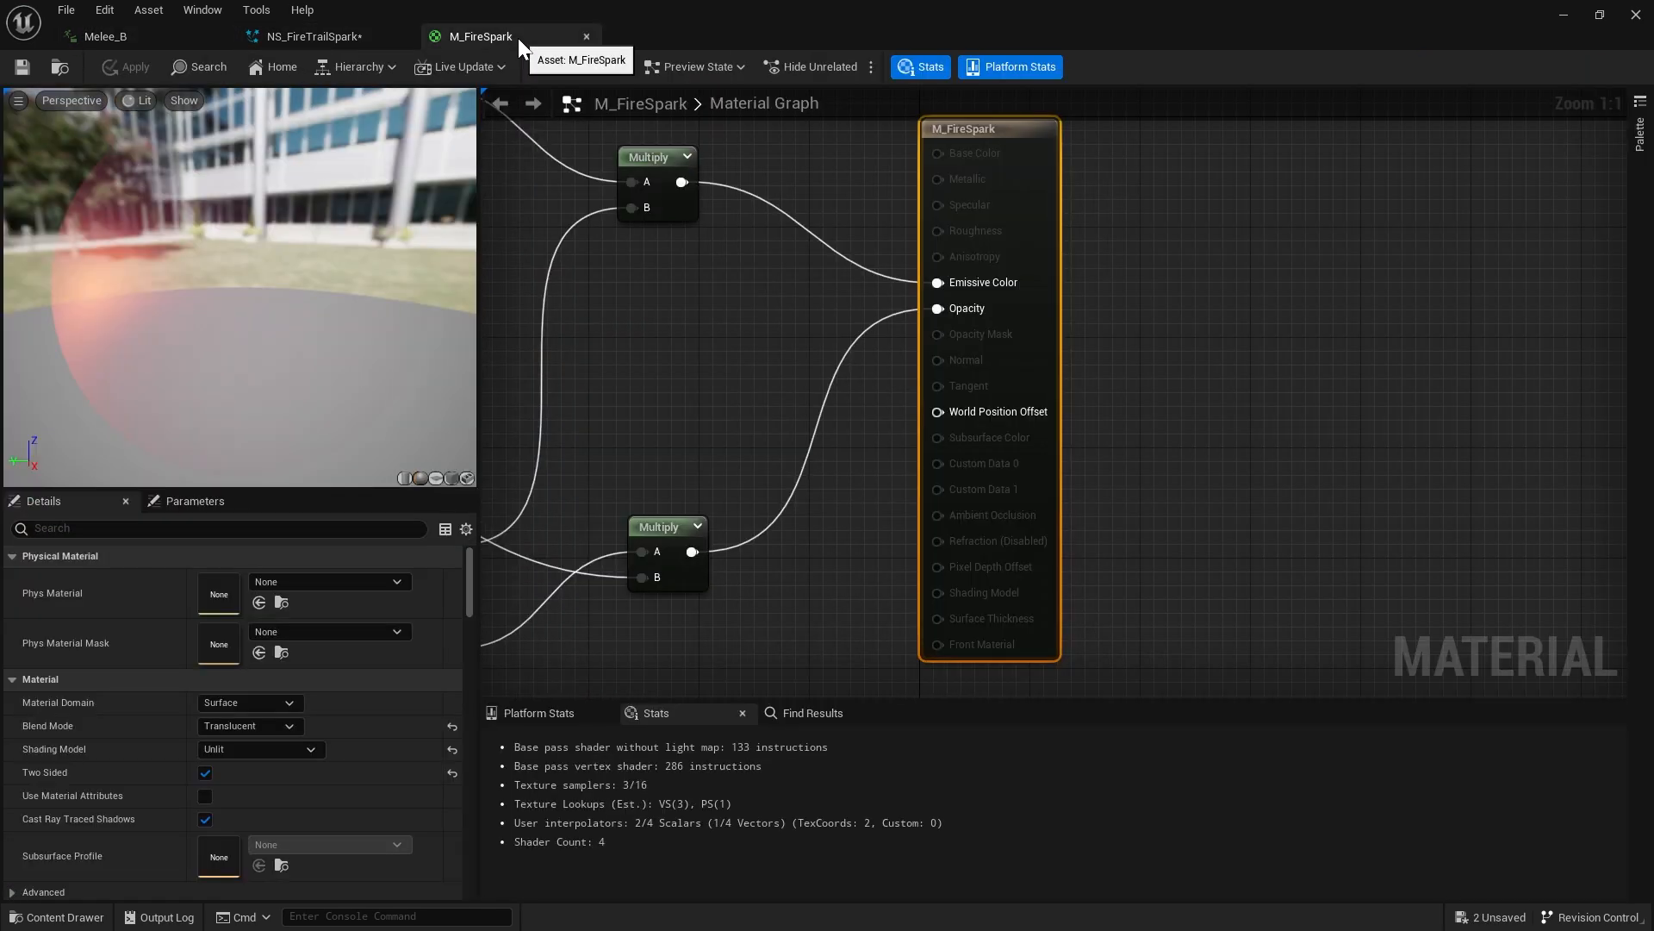
{"action": "middle_click", "coordinate": [519, 38]}
Add a Simple Sprite Burst emitter to NS_FireTrailSpark and place it beside the existing SimpleSpriteBurst emitter
{"action": "right_click_drag", "start_coordinate": [812, 380], "coordinate": [799, 388]}
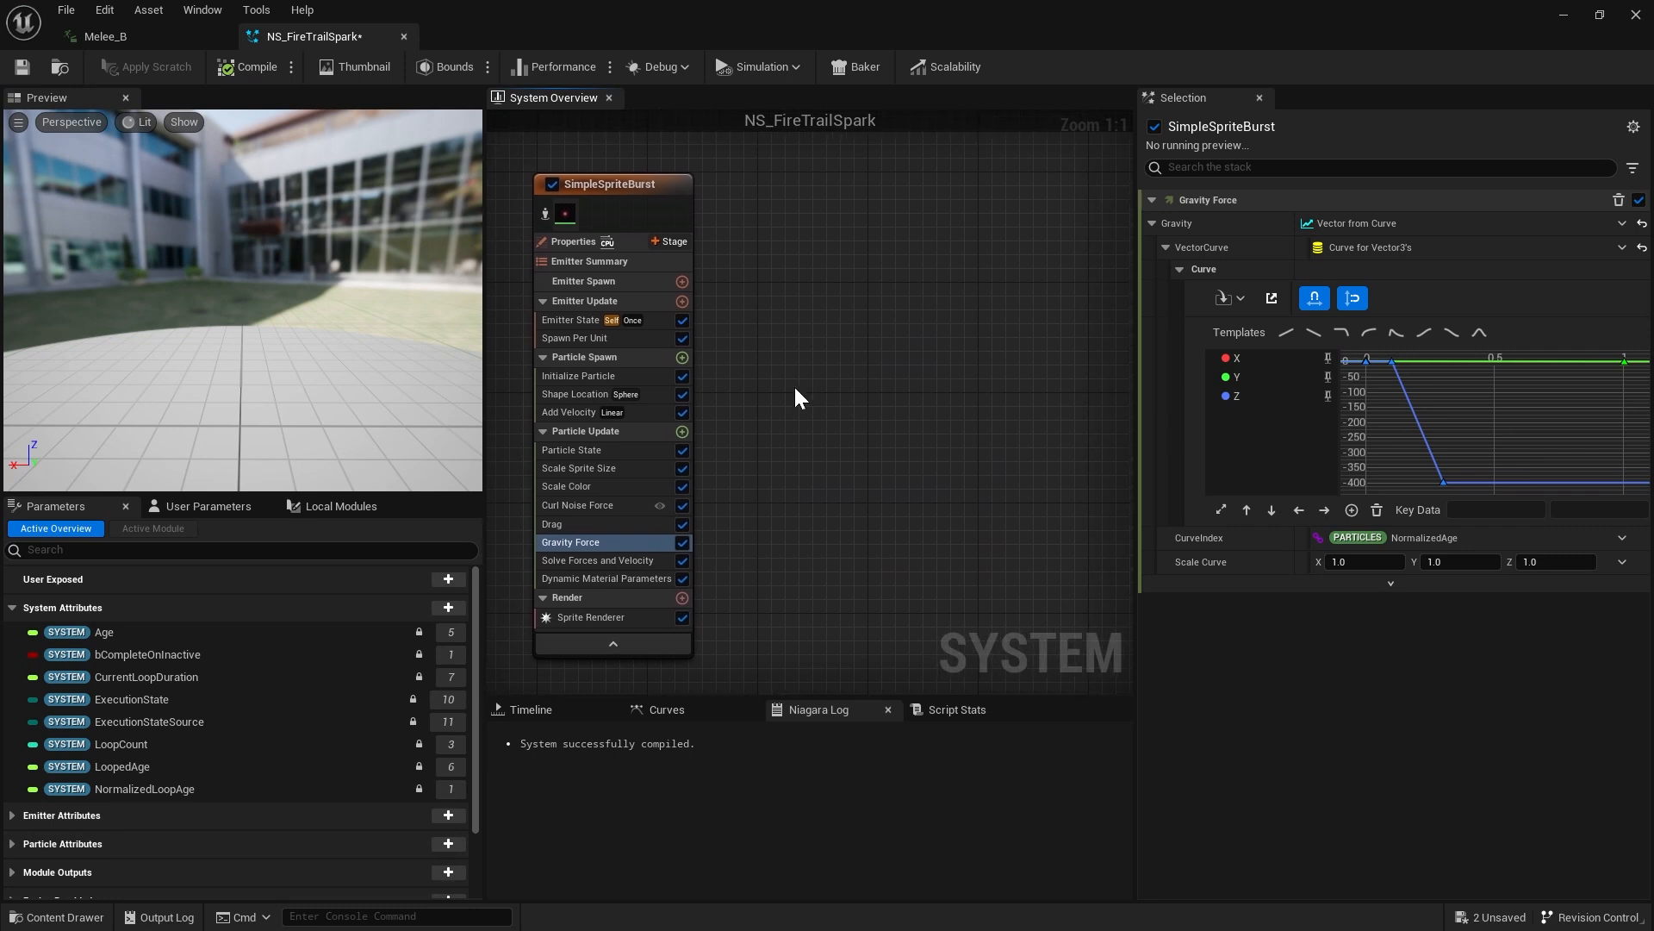
{"action": "right_click", "coordinate": [764, 234]}
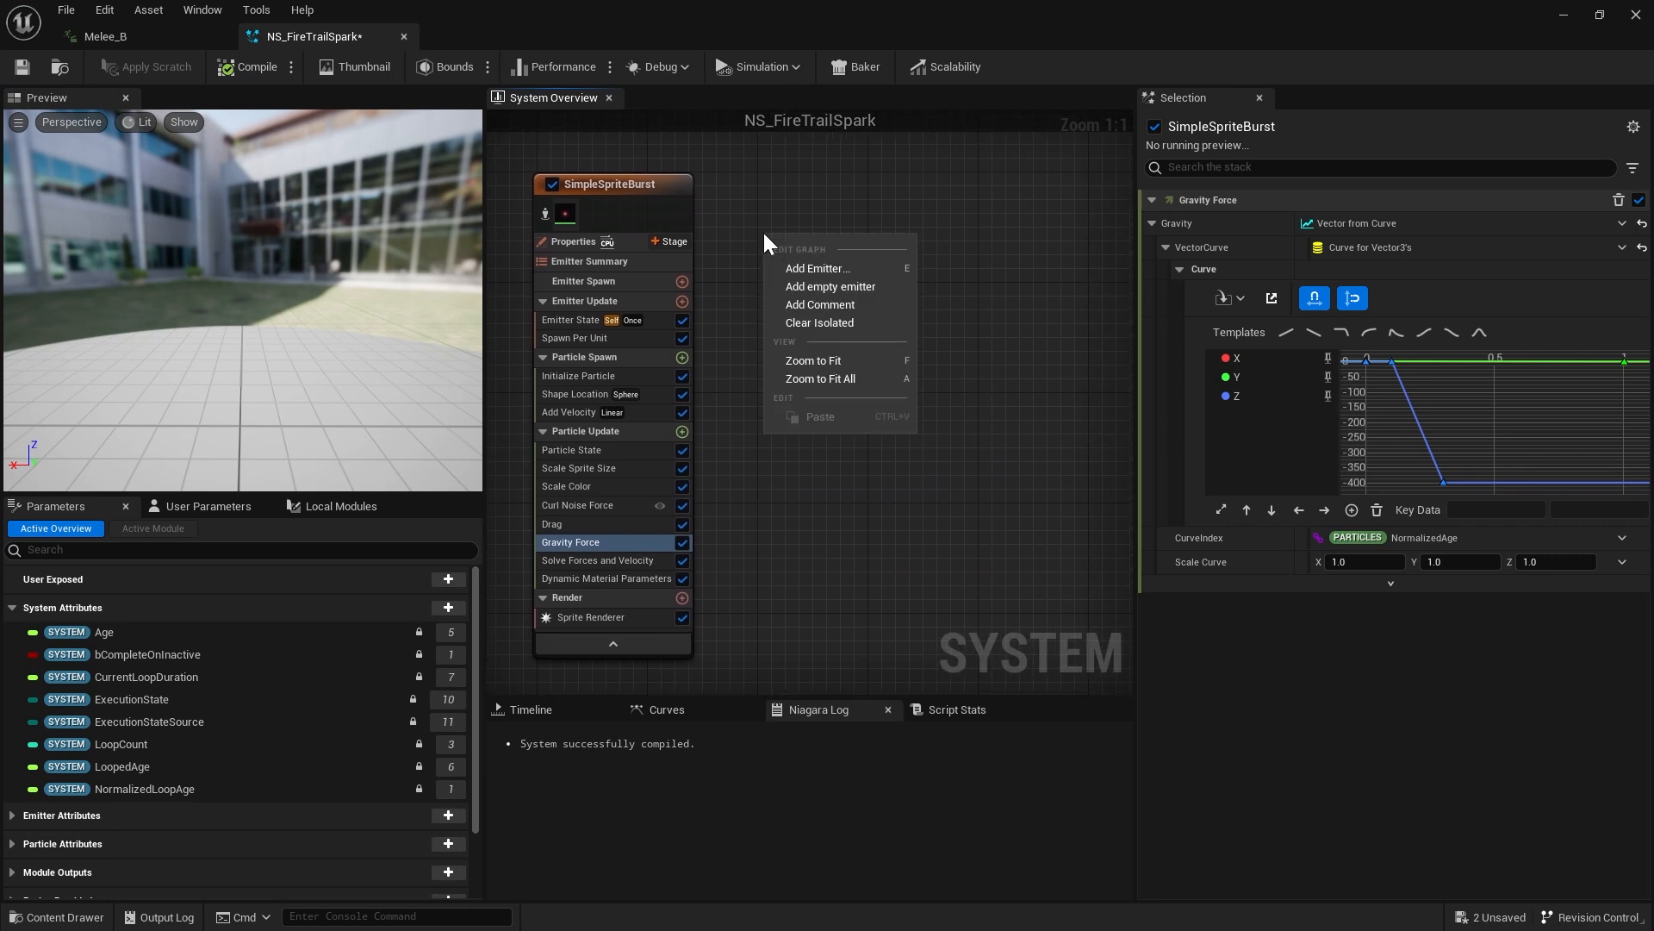
{"action": "left_click", "coordinate": [790, 268]}
{"action": "scroll", "coordinate": [913, 483], "scroll_direction": "down", "scroll_amount": 3}
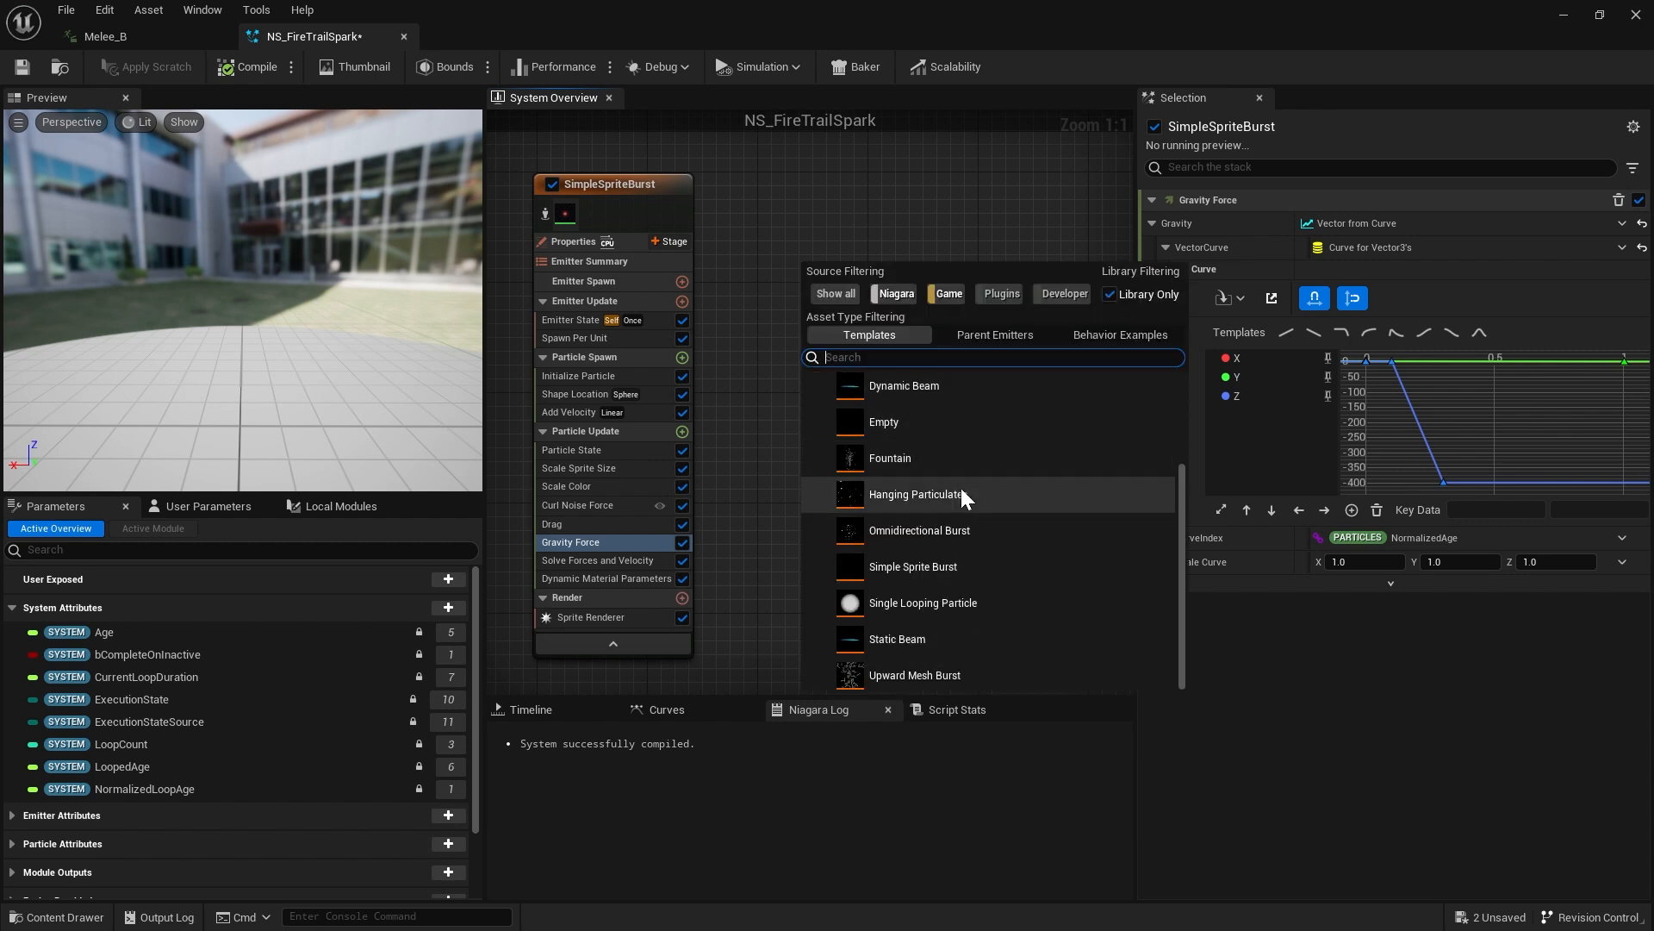
{"action": "double_click", "coordinate": [932, 570]}
{"action": "left_click_drag", "start_coordinate": [820, 259], "coordinate": [734, 211]}
{"action": "right_click_drag", "start_coordinate": [913, 252], "coordinate": [1034, 324]}
{"action": "left_click_drag", "start_coordinate": [877, 279], "coordinate": [906, 270]}
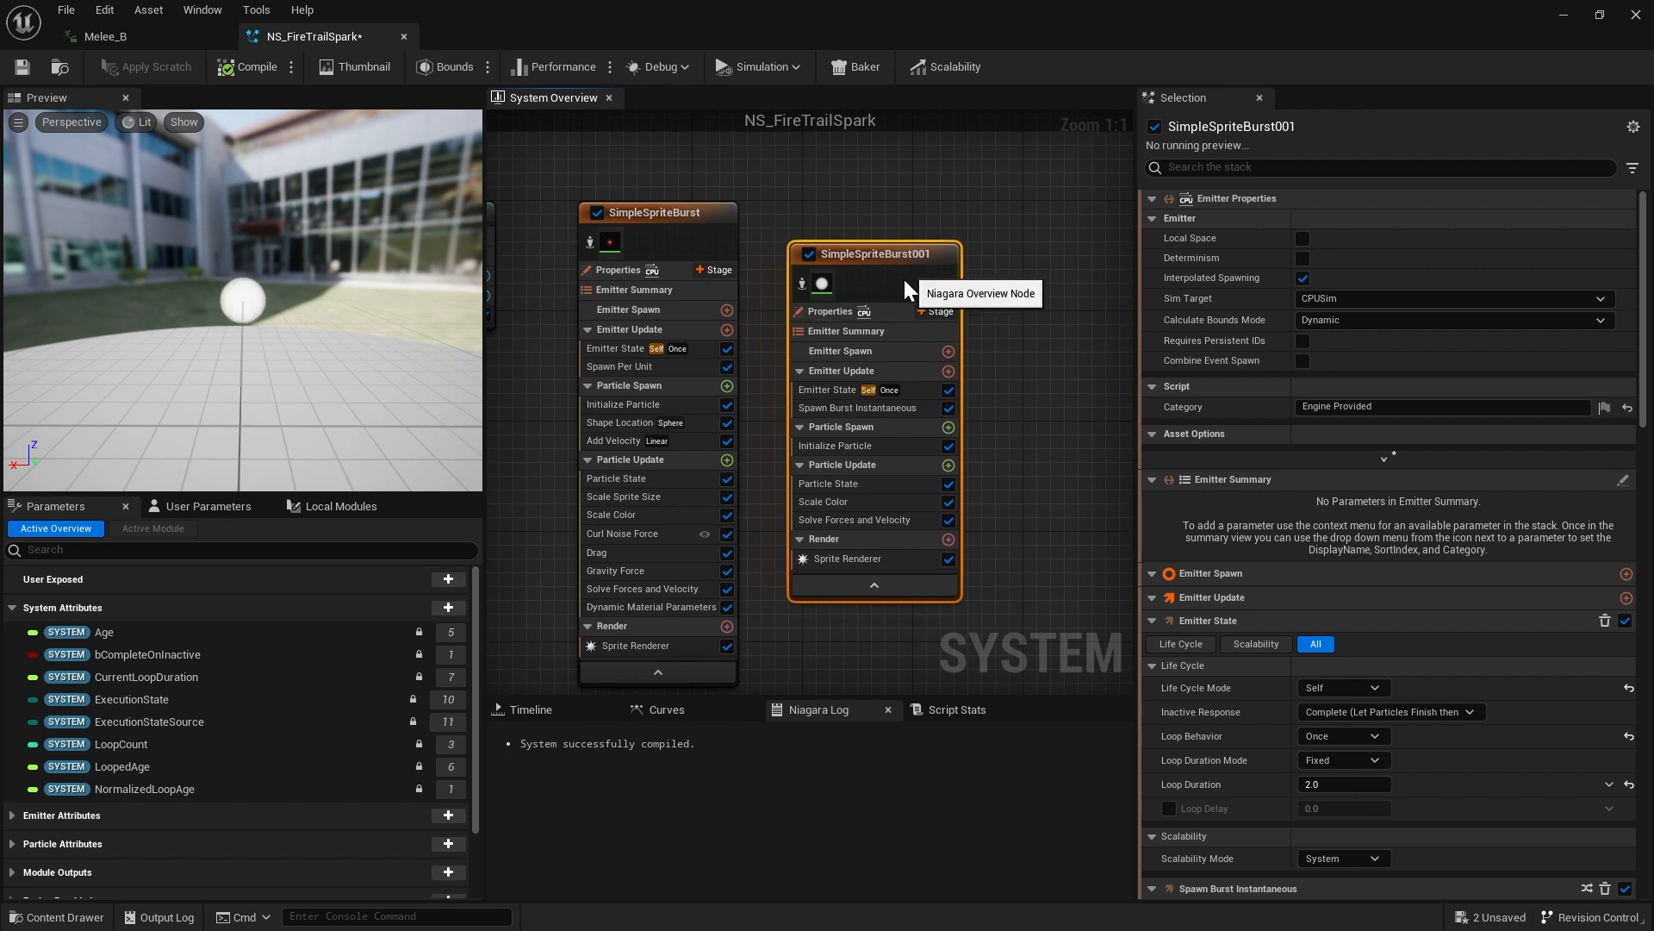
{"action": "left_click", "coordinate": [686, 215]}
{"action": "left_click", "coordinate": [138, 42]}
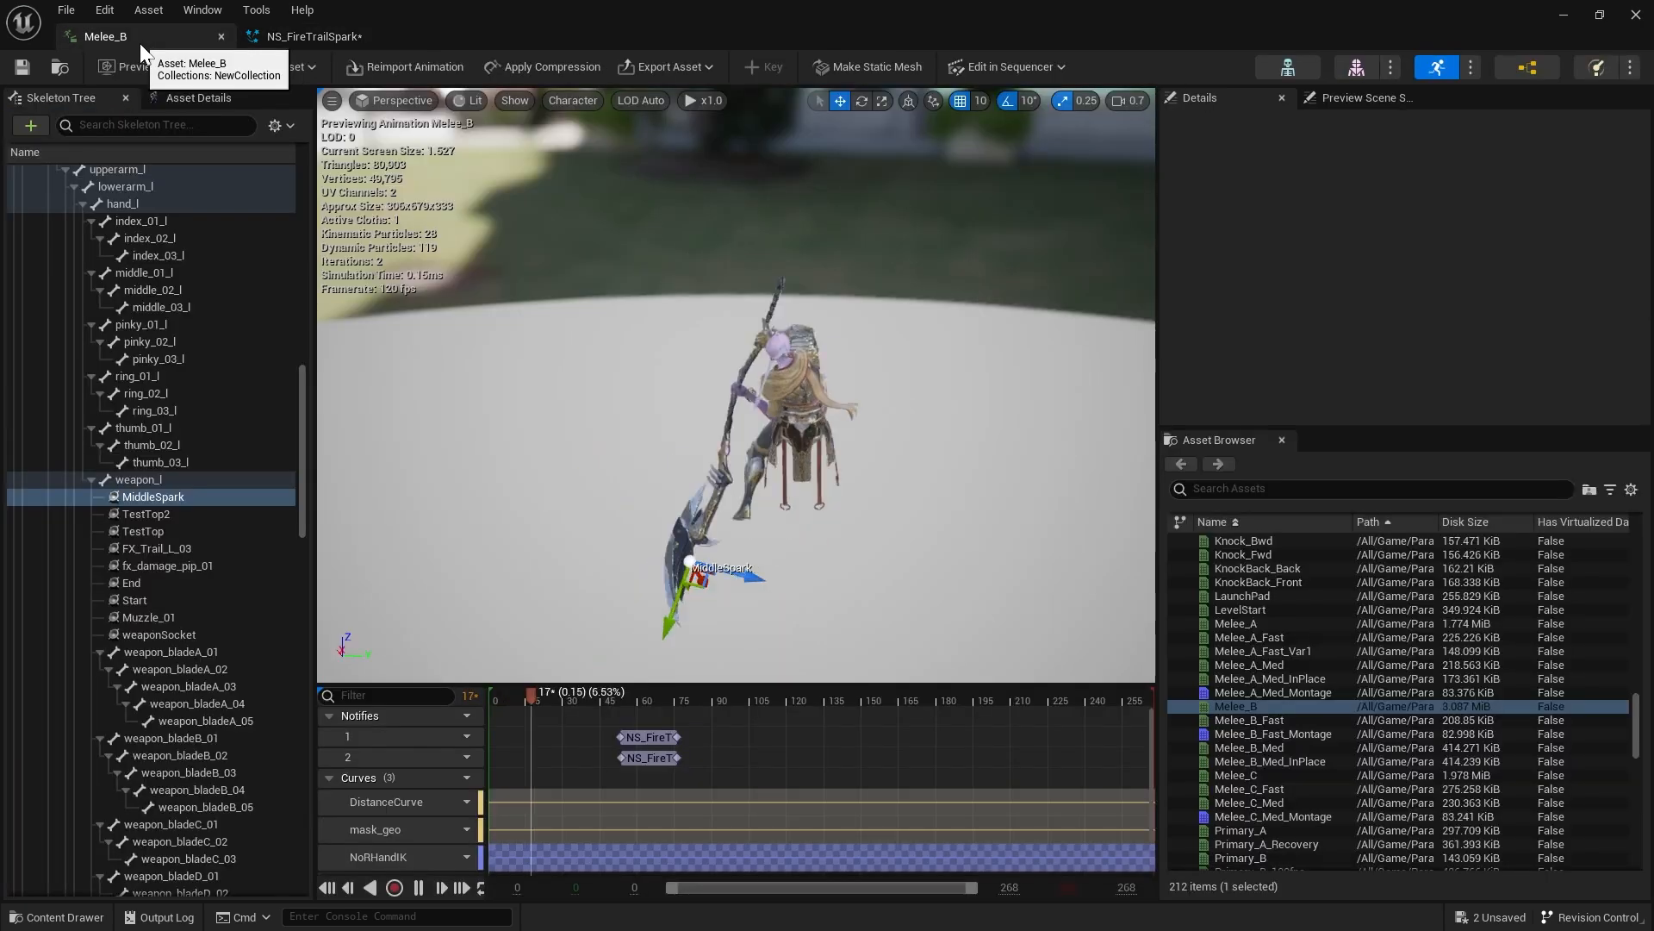
{"action": "left_click", "coordinate": [345, 37]}
Replace SimpleSpriteBurst001's Spawn Burst Instantaneous module with a Spawn Per Unit module in Emitter Update
{"action": "left_click", "coordinate": [901, 286]}
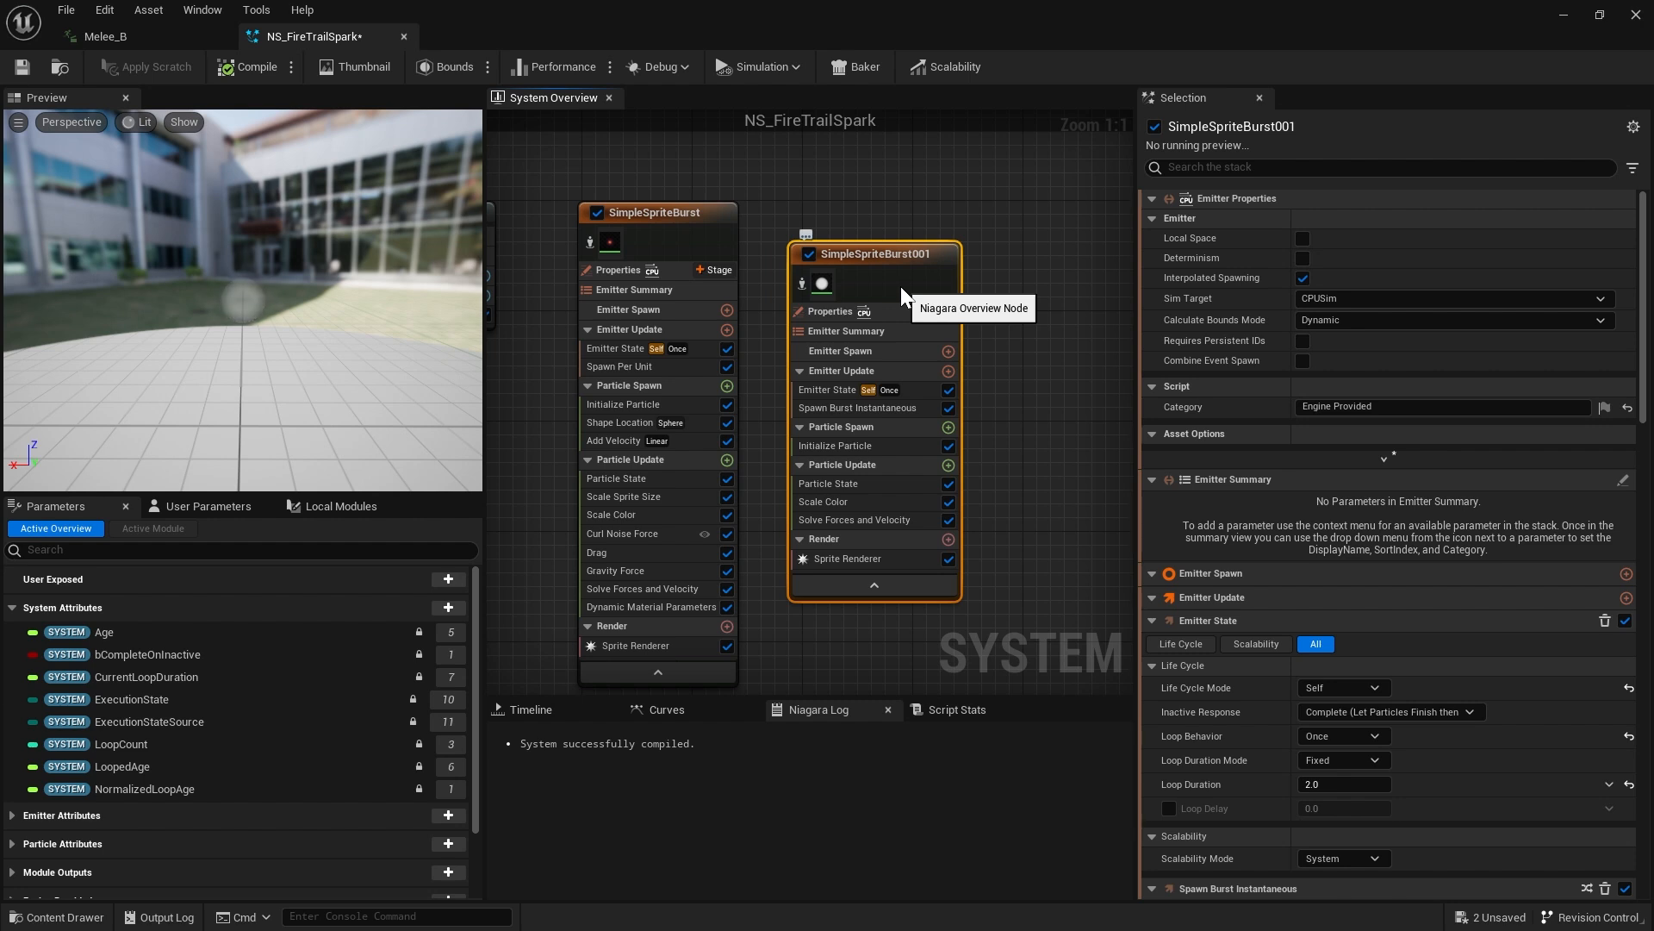
{"action": "left_click", "coordinate": [903, 410]}
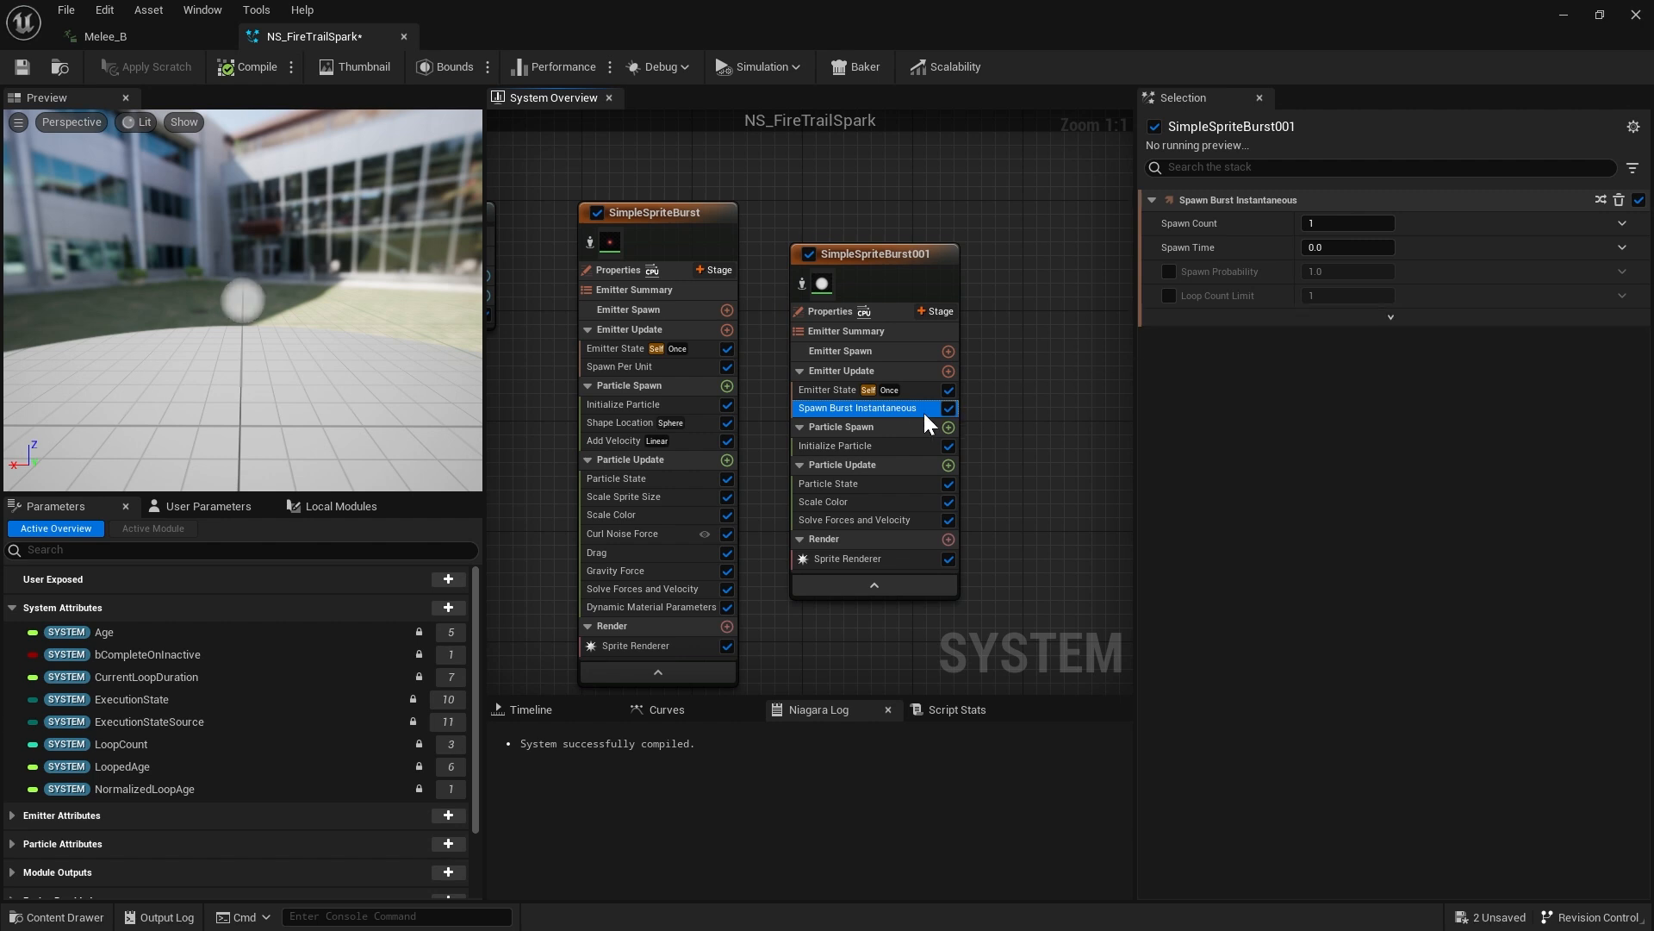
{"action": "key", "text": "Delete"}
{"action": "left_click", "coordinate": [950, 371]}
{"action": "type", "text": "spawn per"}
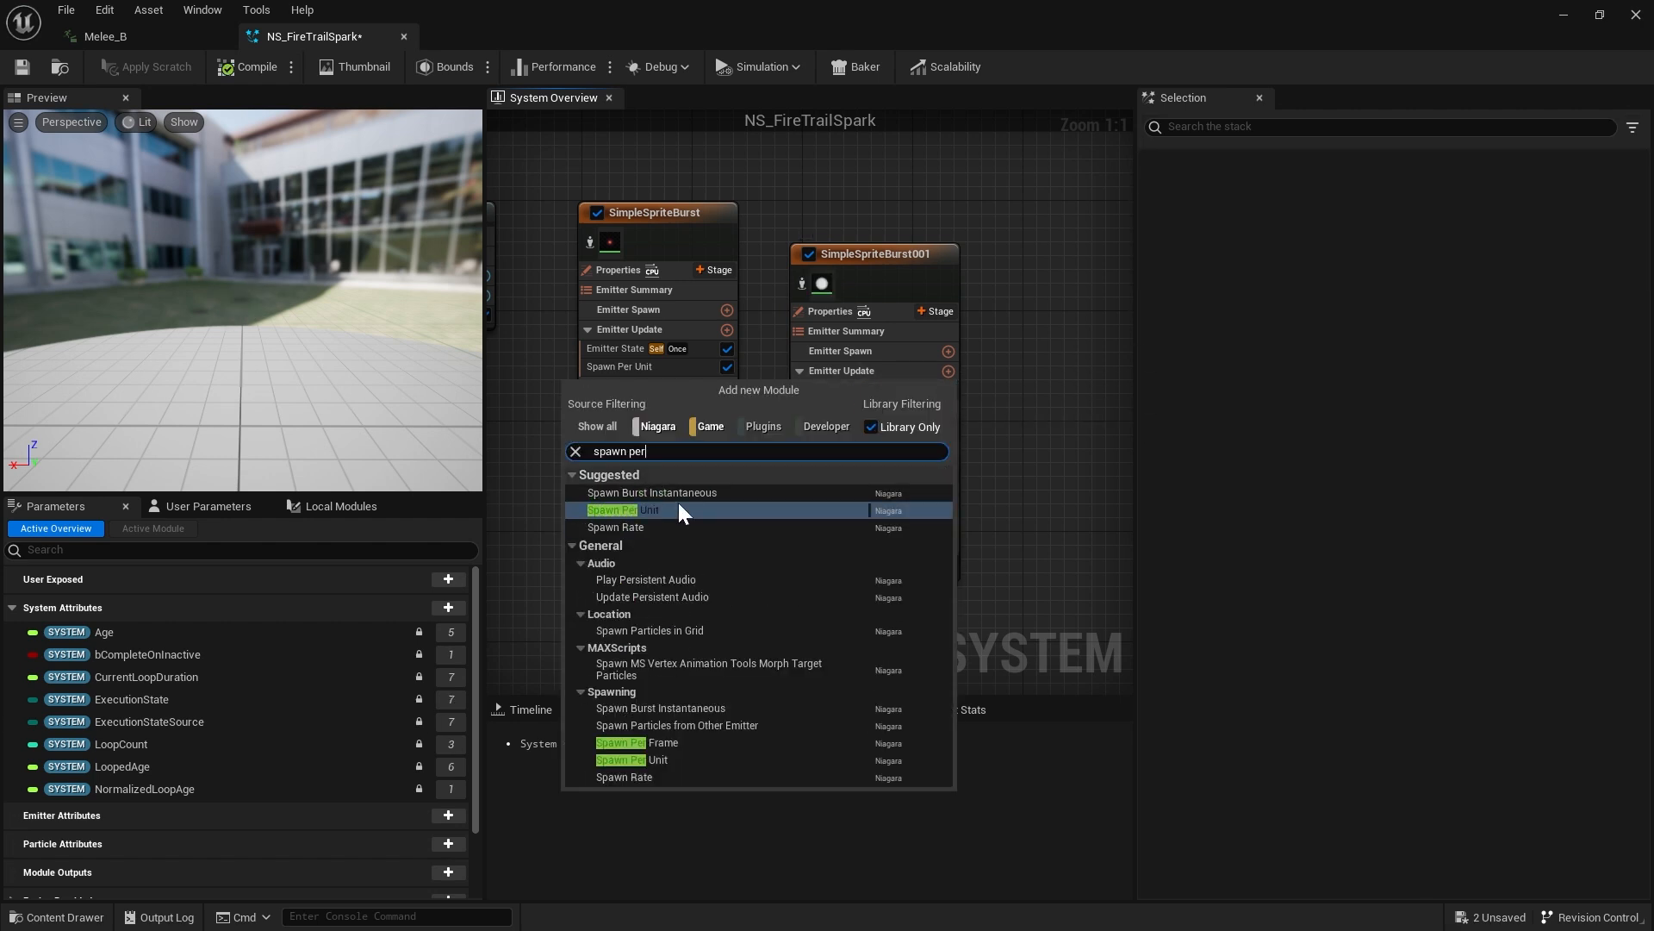
{"action": "left_click", "coordinate": [654, 509]}
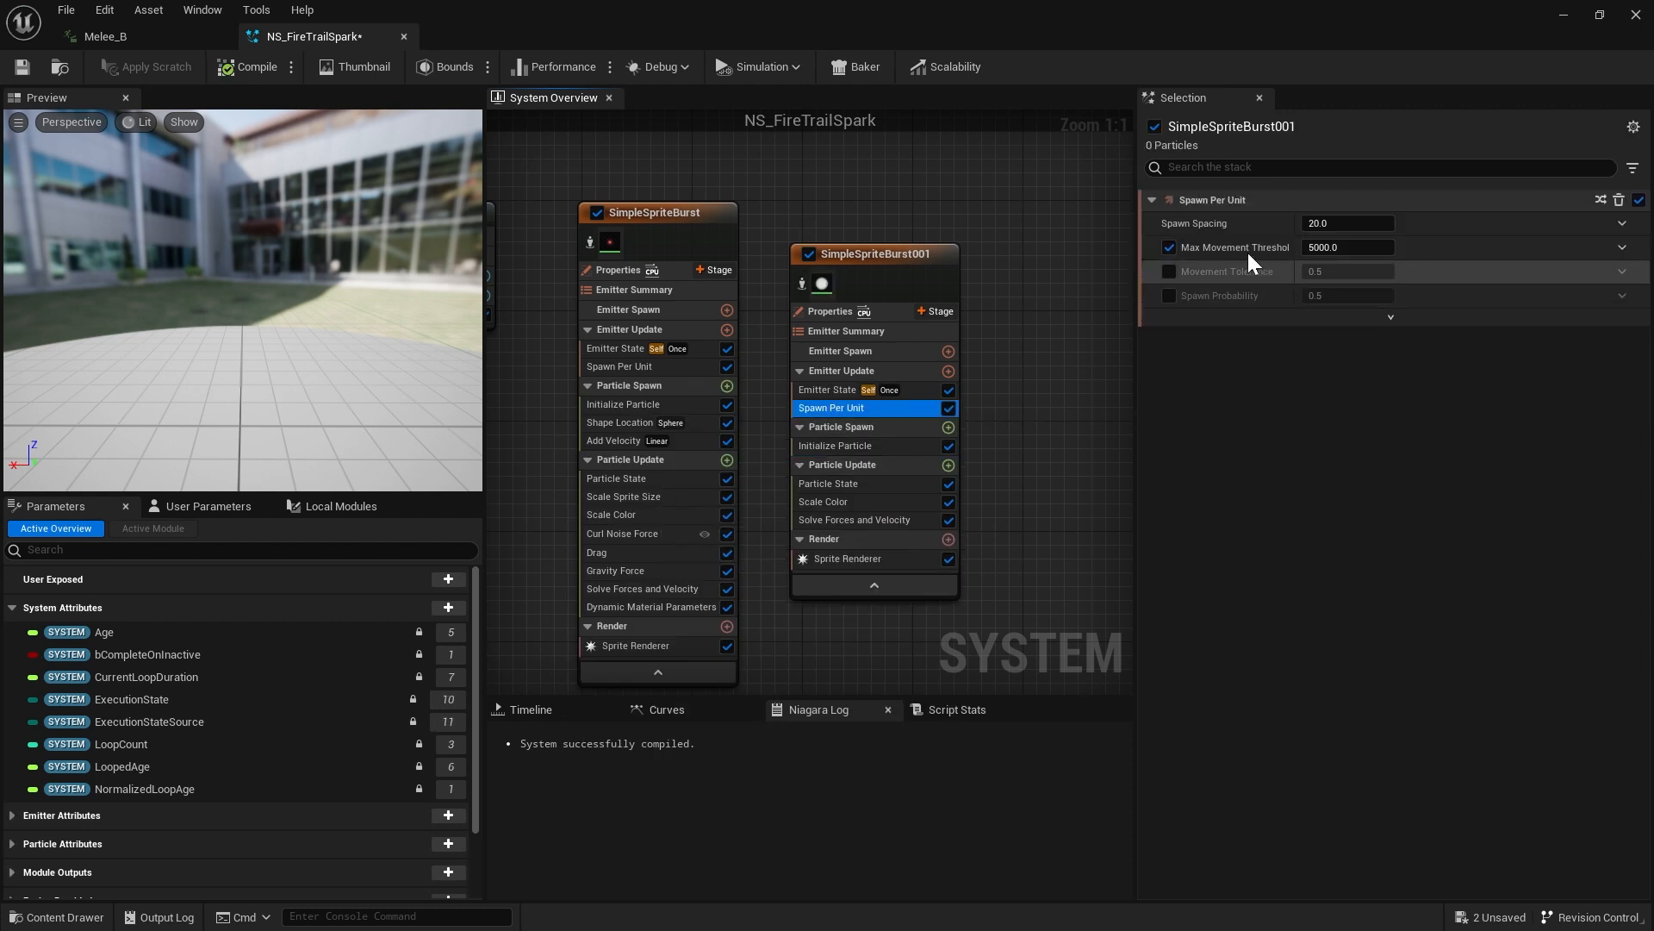
Disable the Max Movement Threshold, set the new emitter's Spawn Spacing to 30.0, and preview it on Melee_B
{"action": "left_click", "coordinate": [1170, 247]}
{"action": "left_click", "coordinate": [1323, 223]}
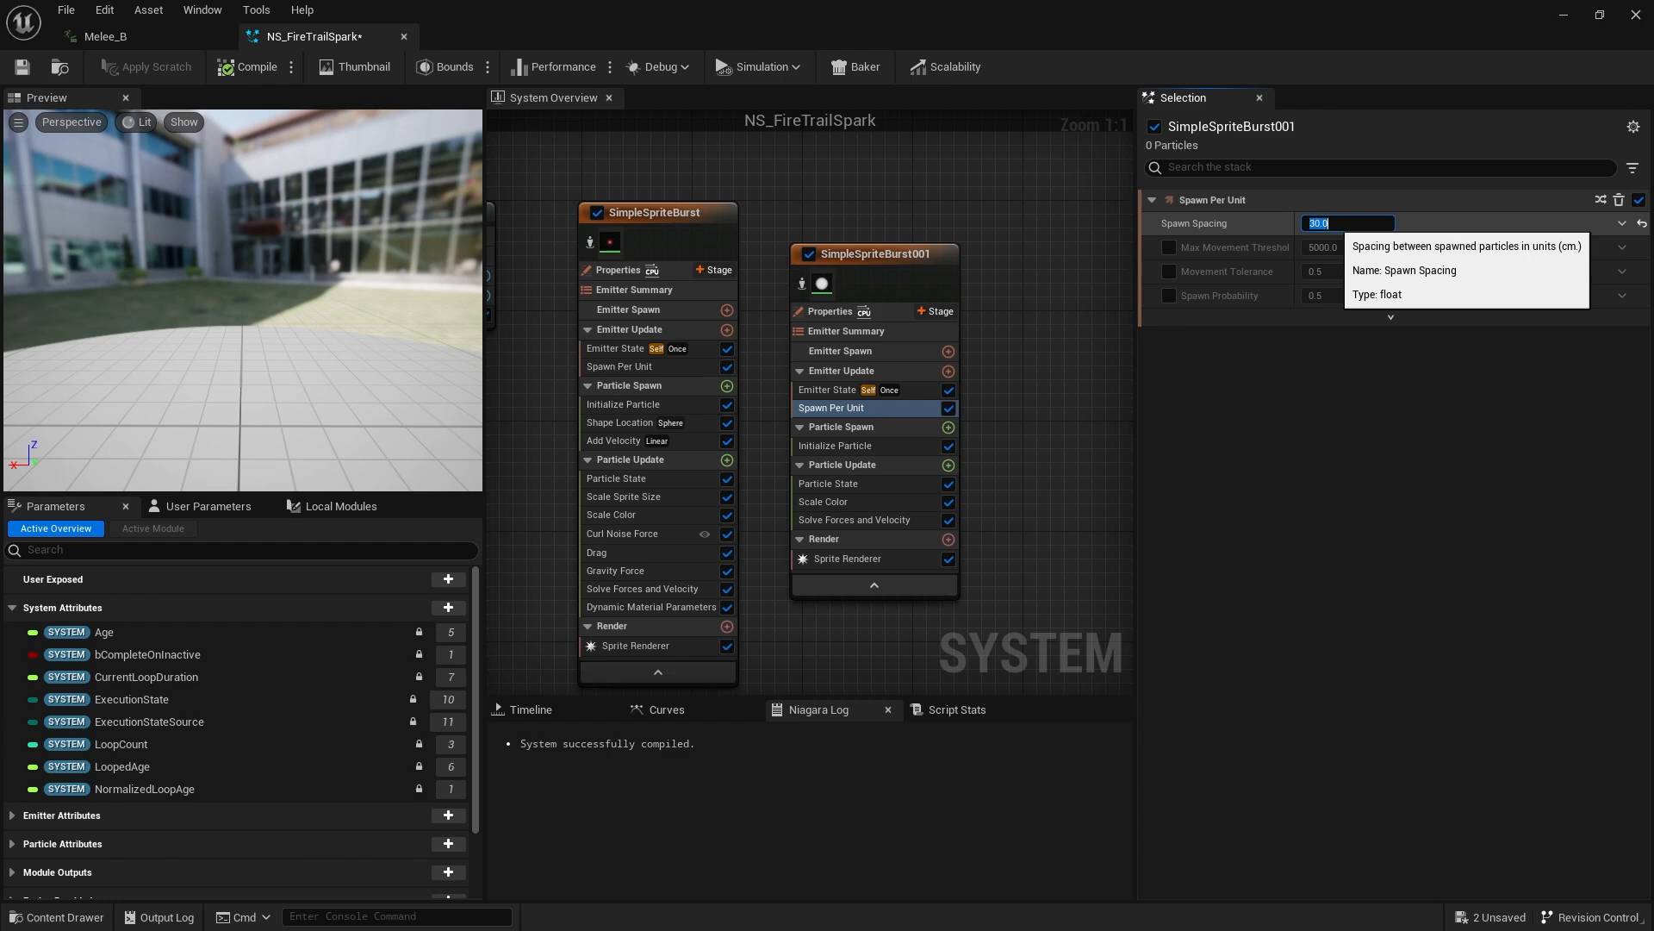
{"action": "left_click", "coordinate": [191, 34]}
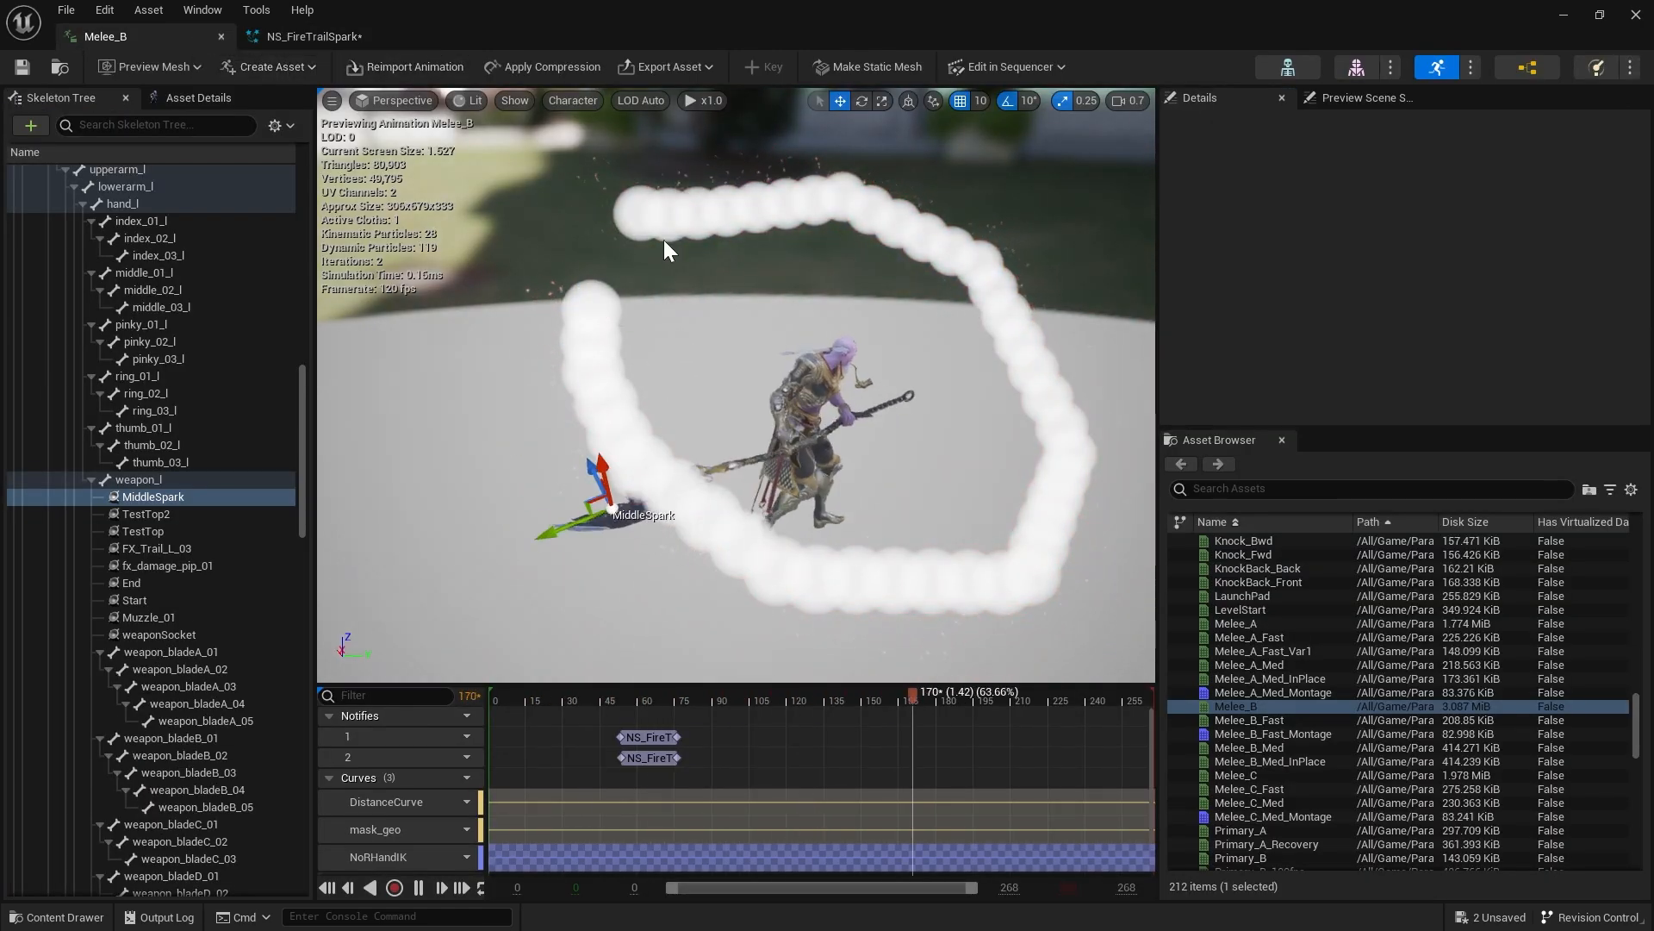
Set SimpleSpriteBurst001's Initialize Particle lifetime to Random with a minimum of 0.2 and a maximum of 0.5
{"action": "left_click", "coordinate": [303, 36]}
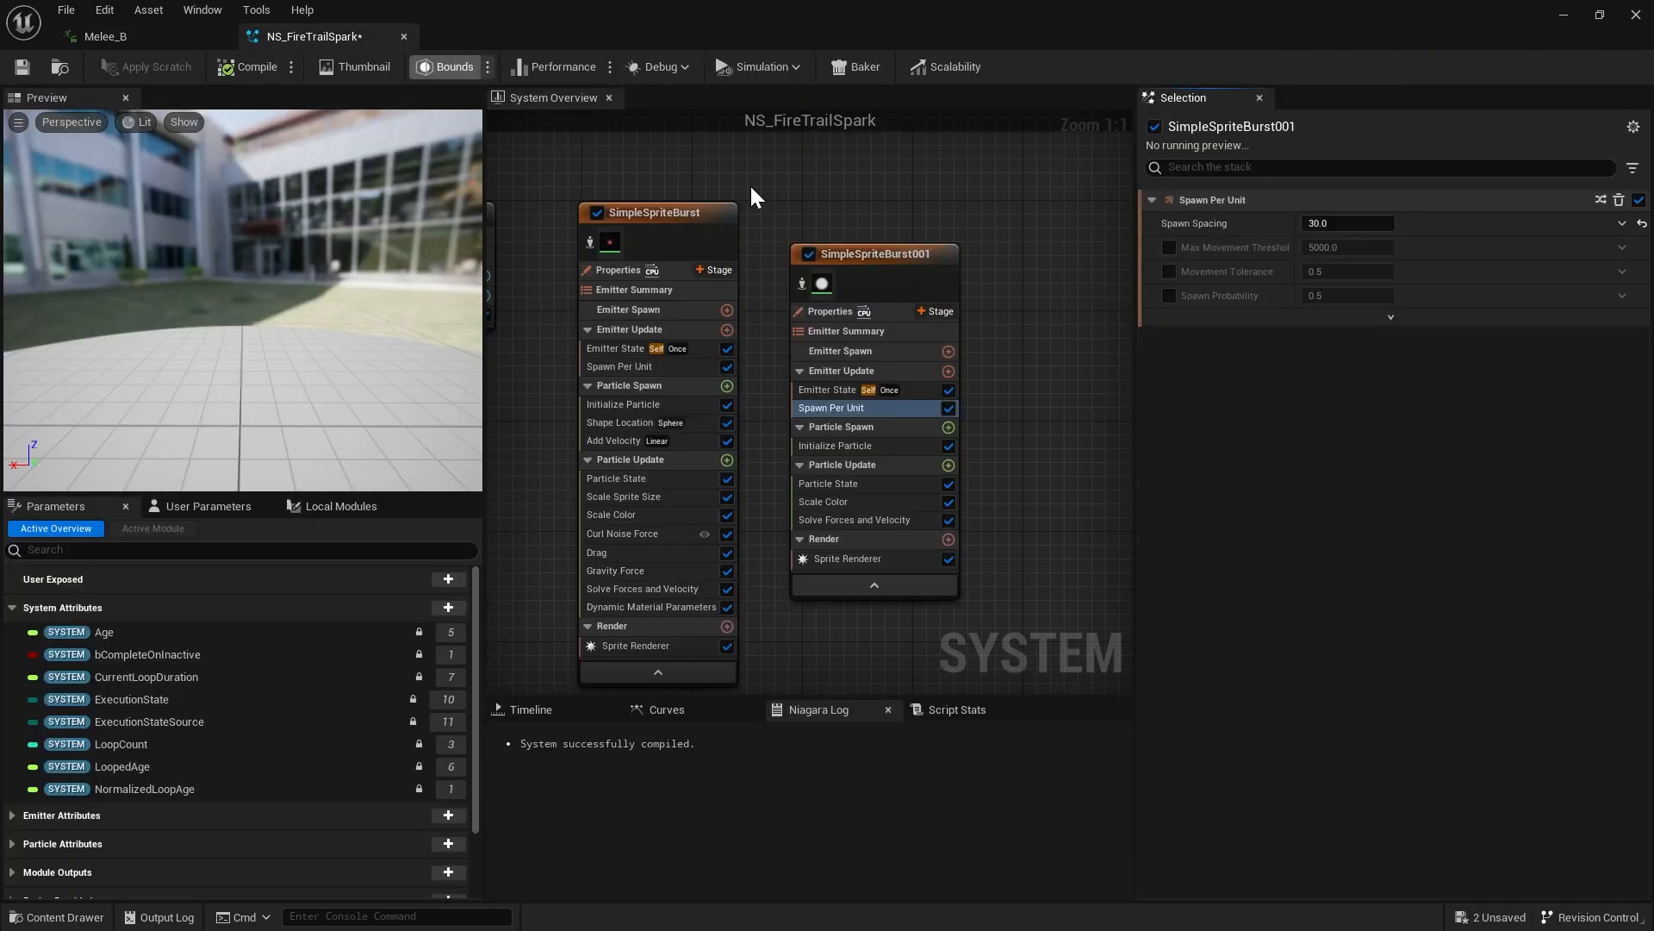
{"action": "left_click", "coordinate": [901, 447]}
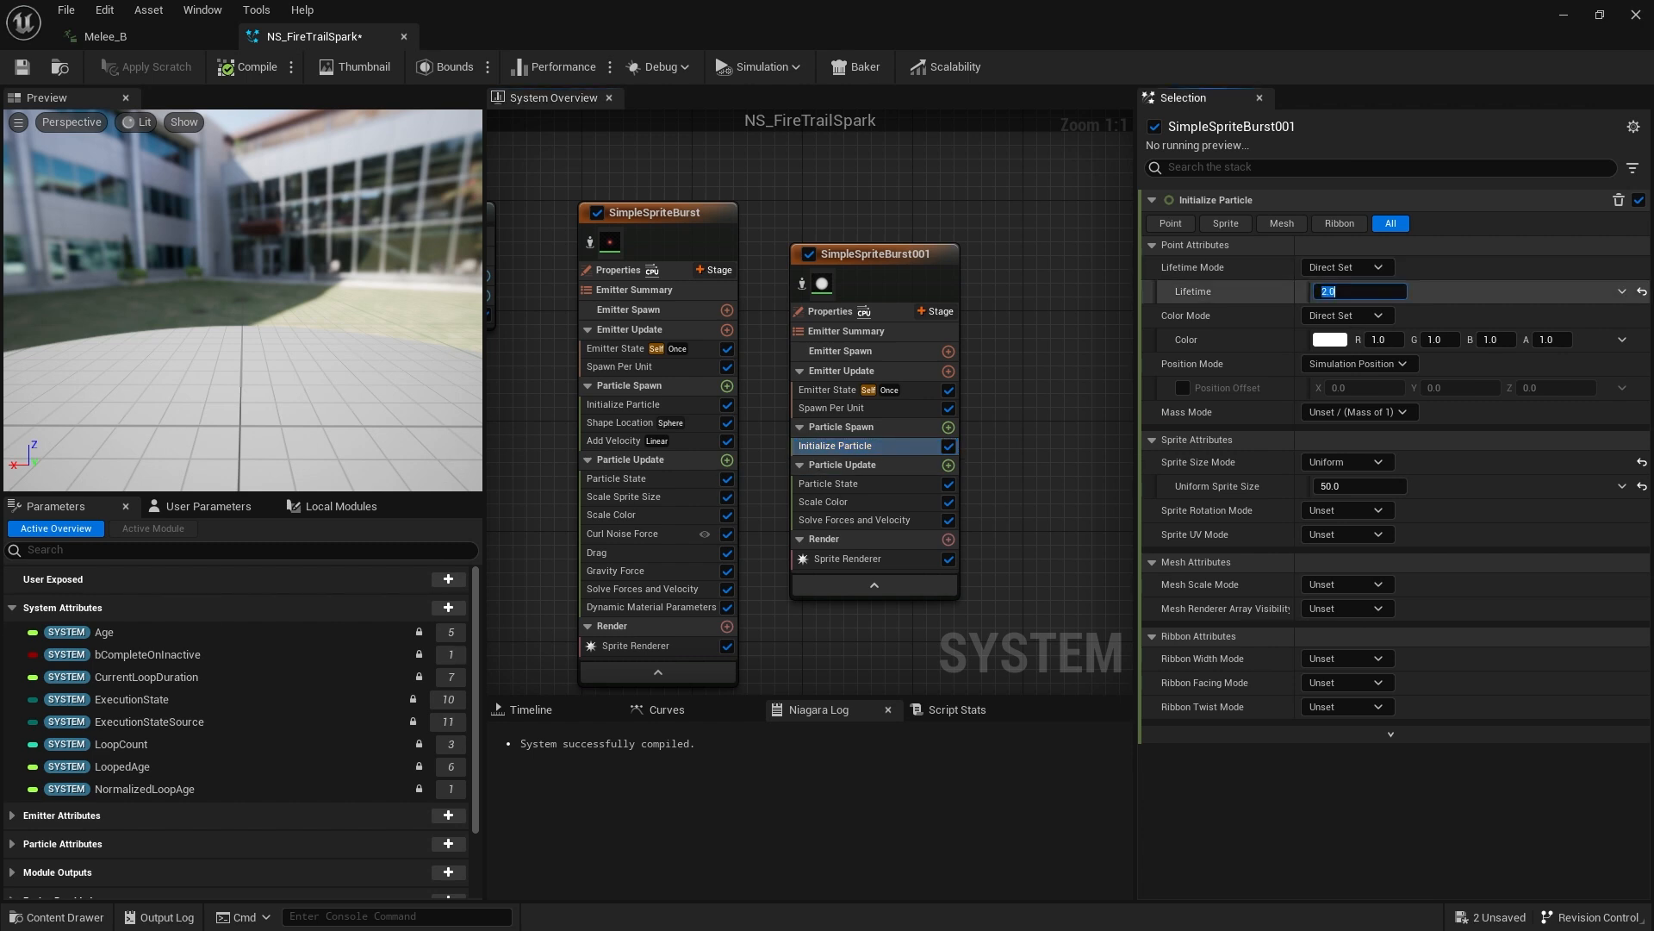
{"action": "left_click", "coordinate": [1358, 263]}
{"action": "left_click", "coordinate": [1377, 313]}
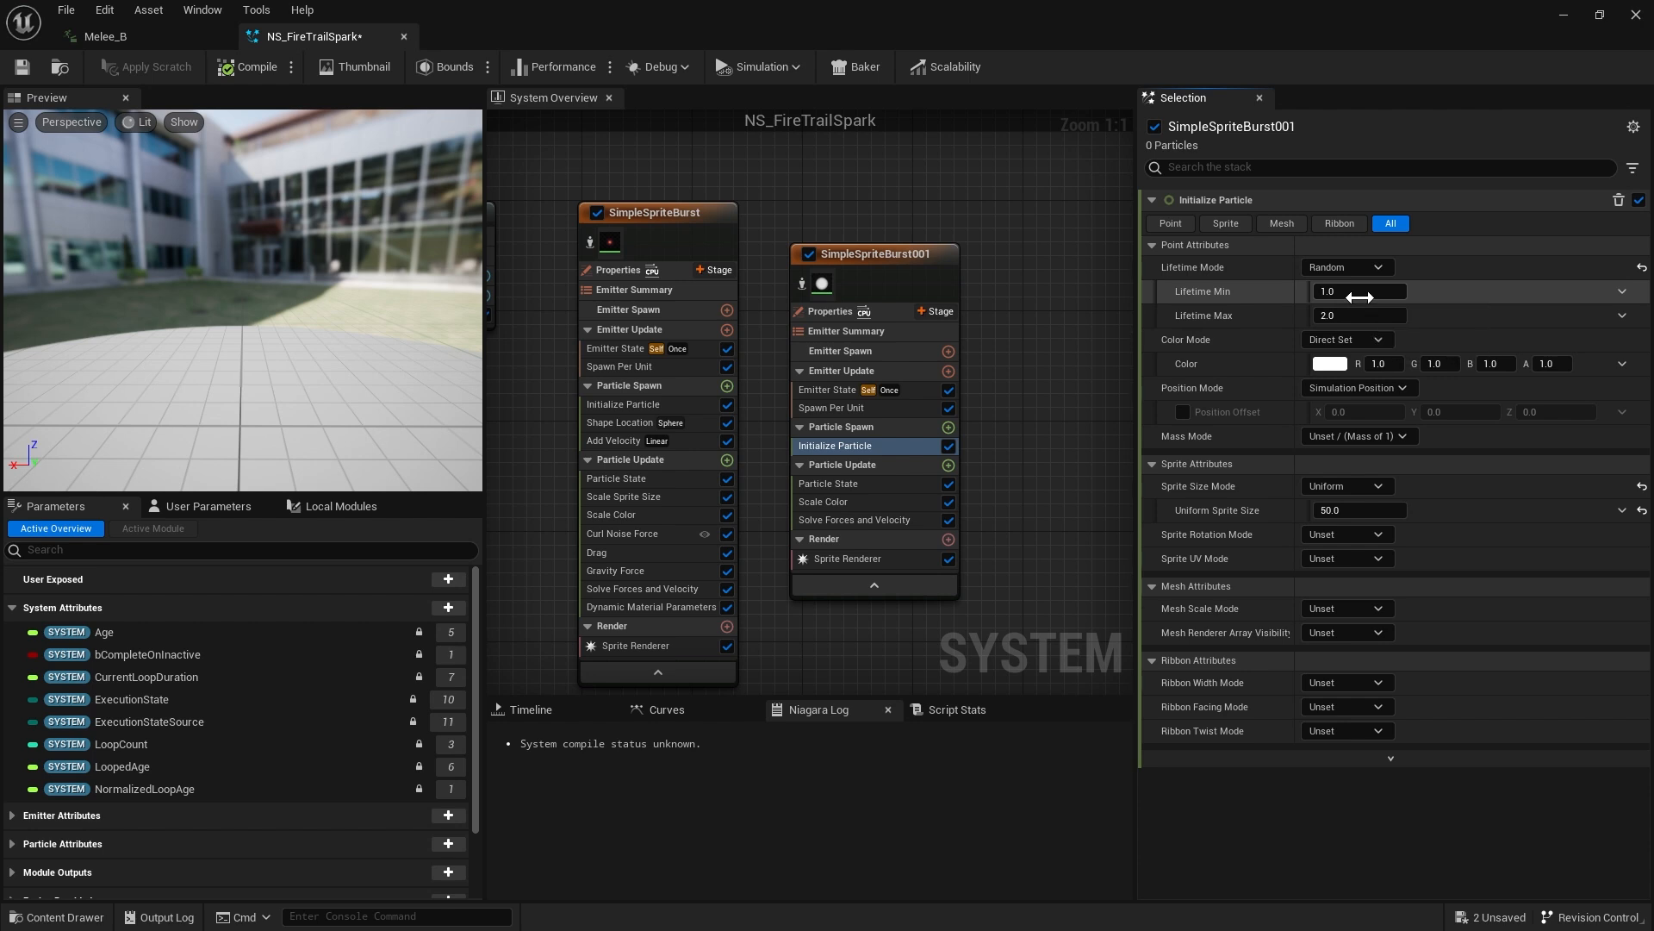
{"action": "left_click", "coordinate": [1360, 295]}
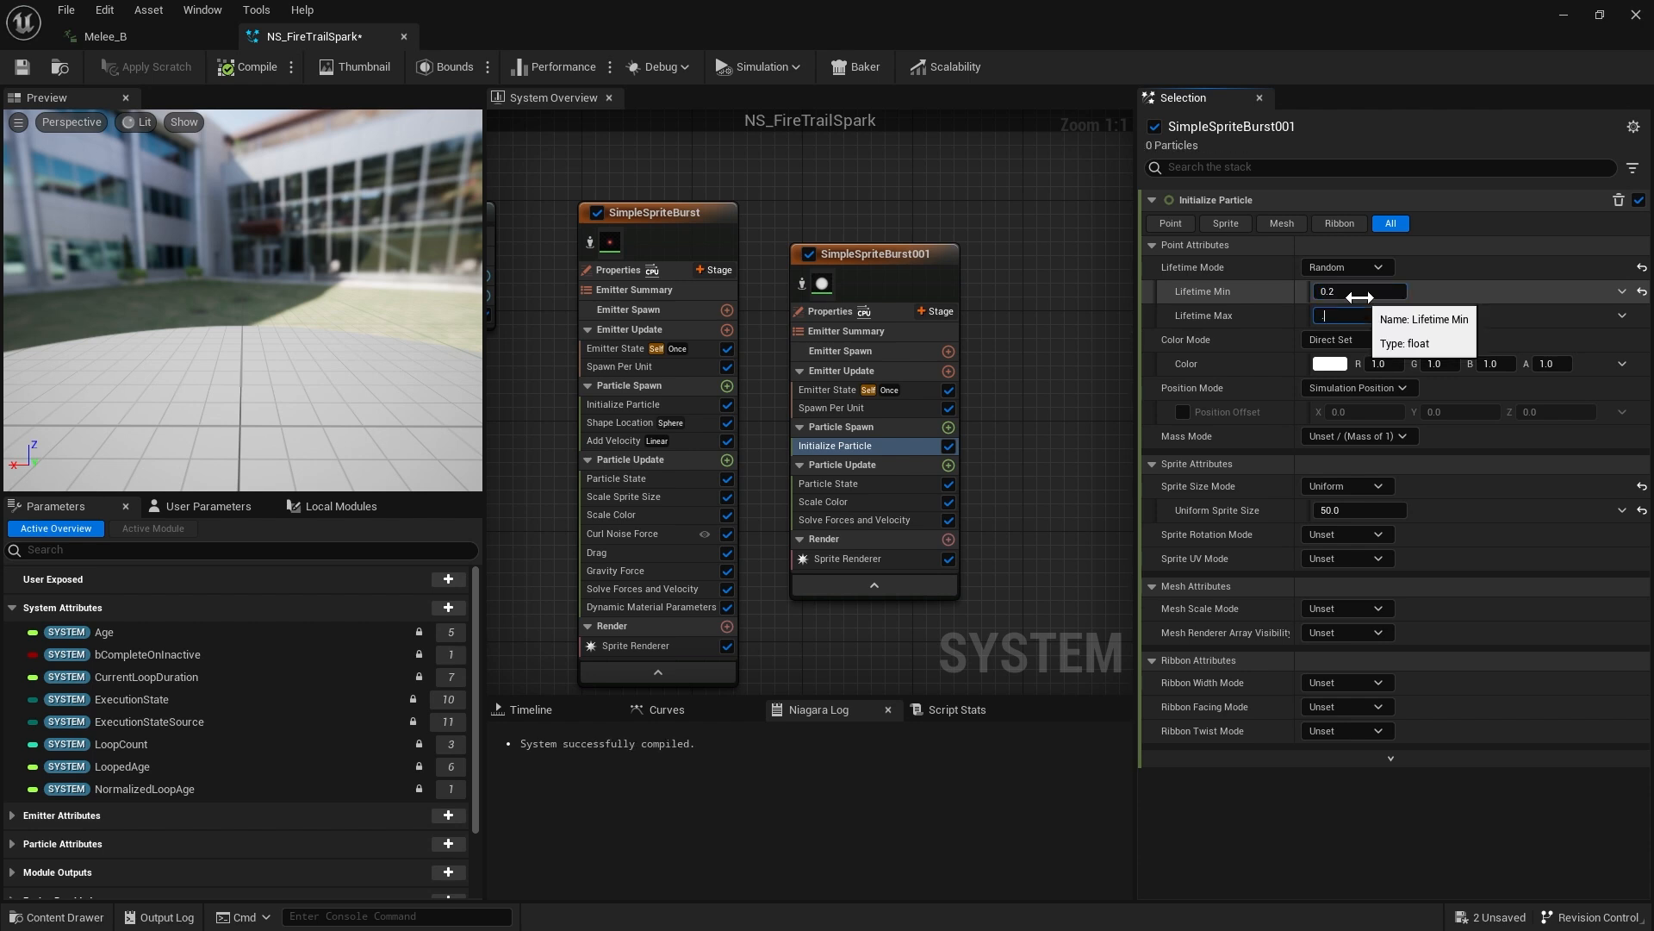
Set SimpleSpriteBurst001's particle color to R 5.0, G 0.0, B 0.0 and preview it on the Melee_B animation
{"action": "left_click", "coordinate": [1381, 364]}
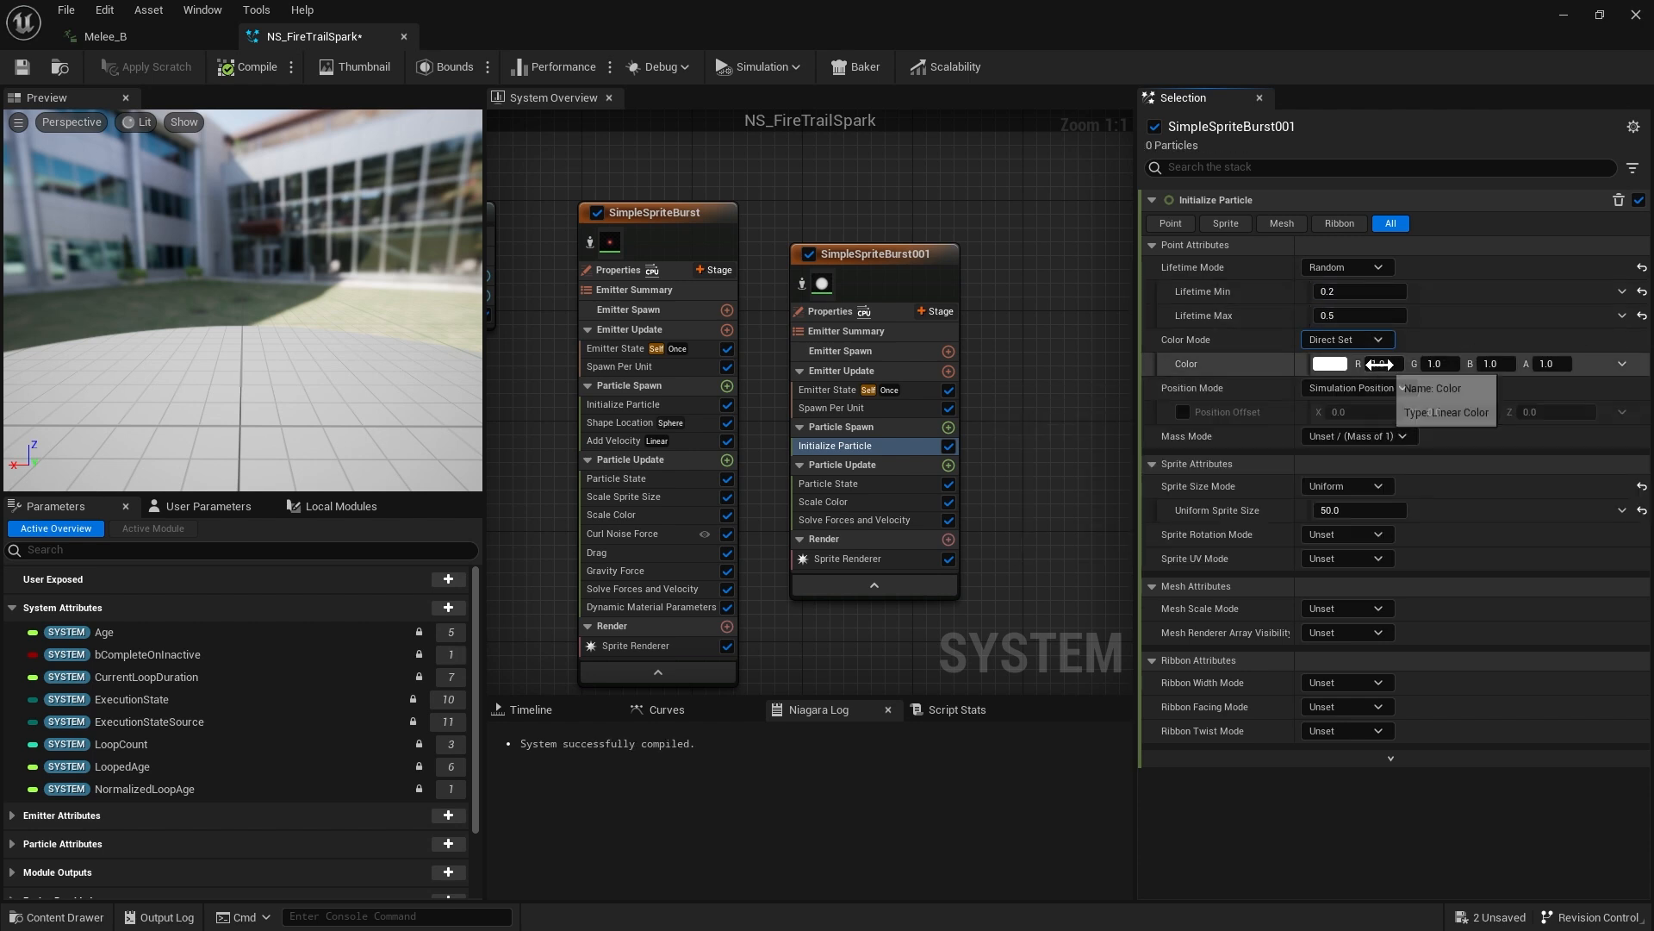
{"action": "key", "text": "Tab"}
{"action": "type", "text": "0"}
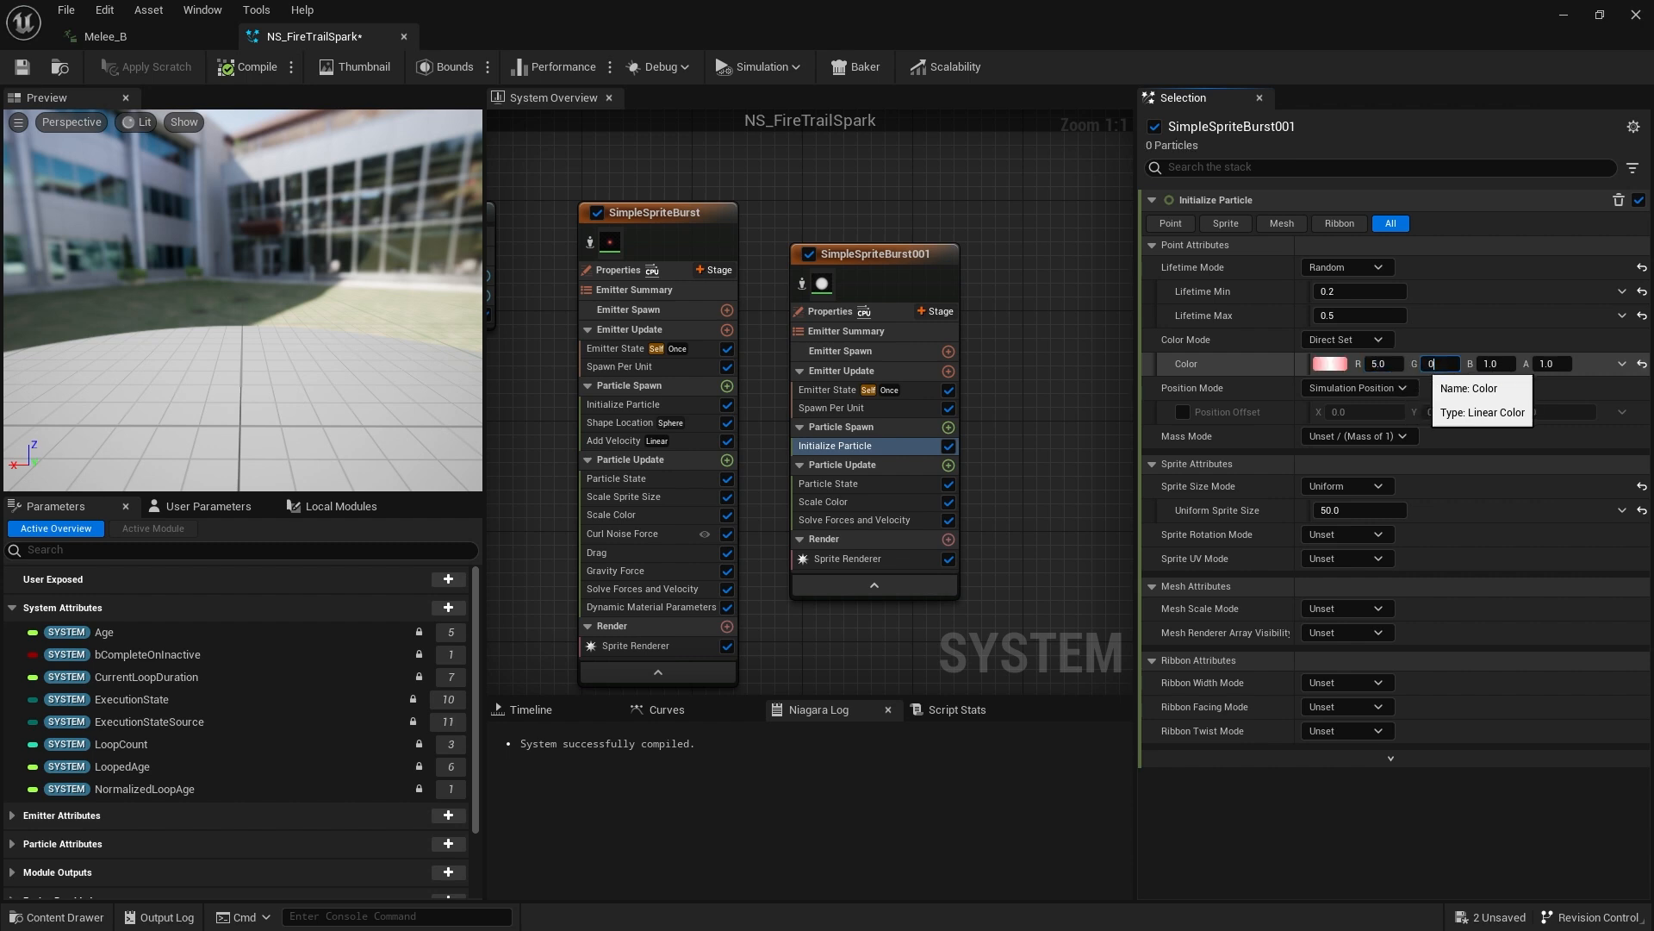
{"action": "key", "text": "Tab"}
{"action": "type", "text": "0"}
{"action": "key", "text": "Return"}
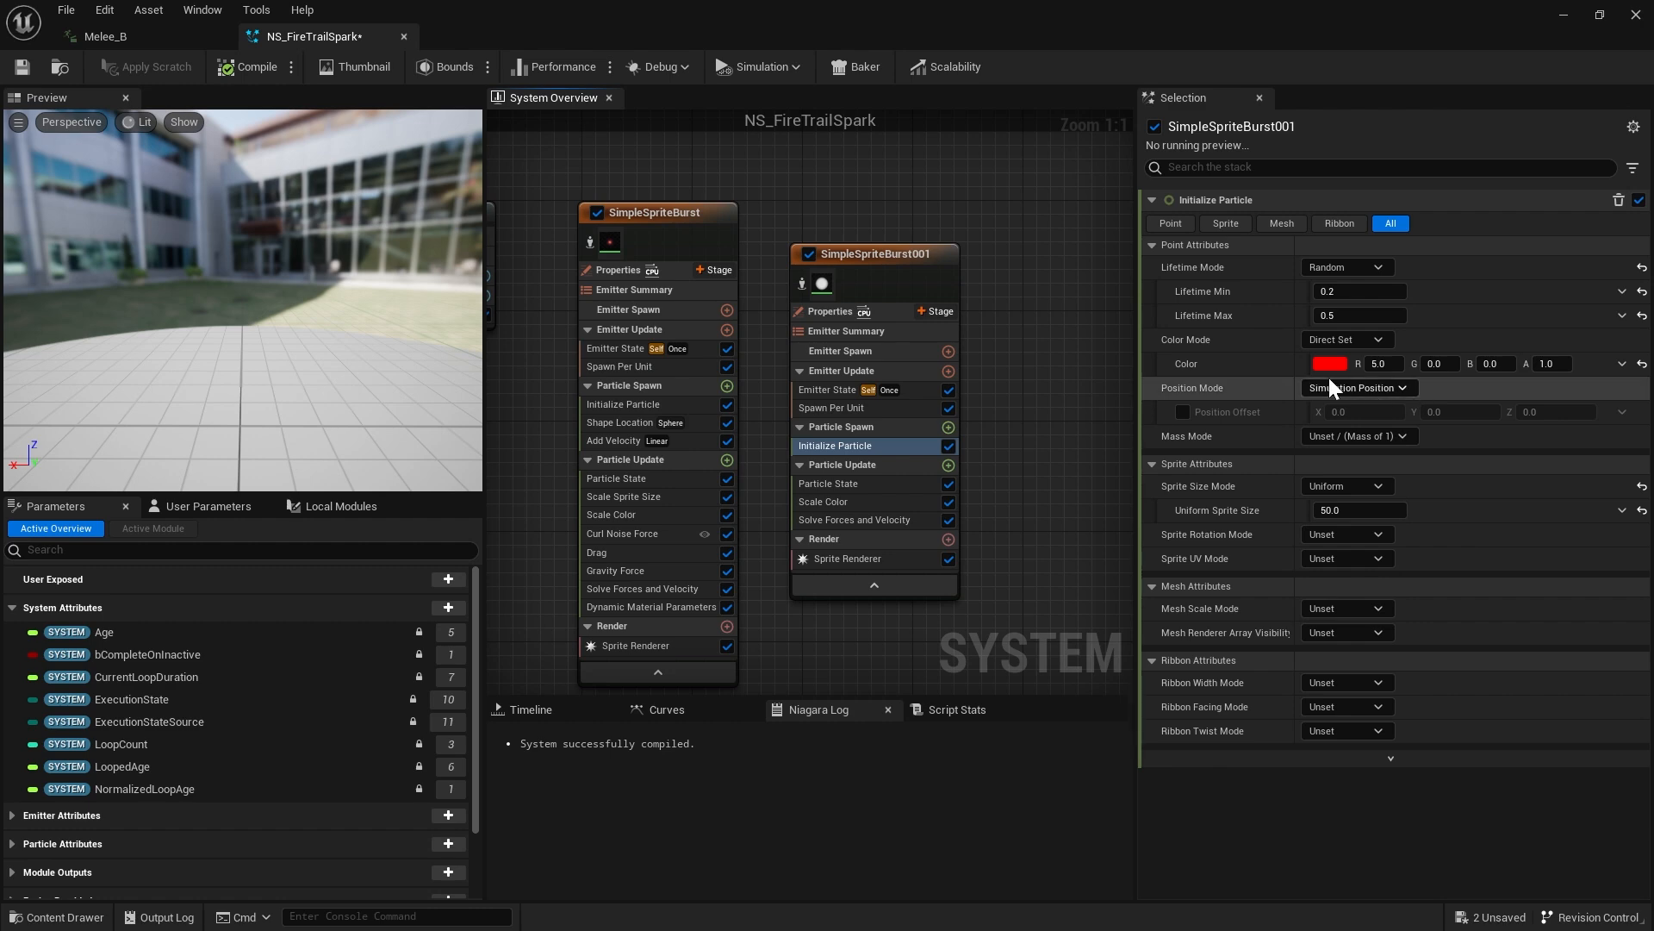
{"action": "left_click", "coordinate": [105, 36]}
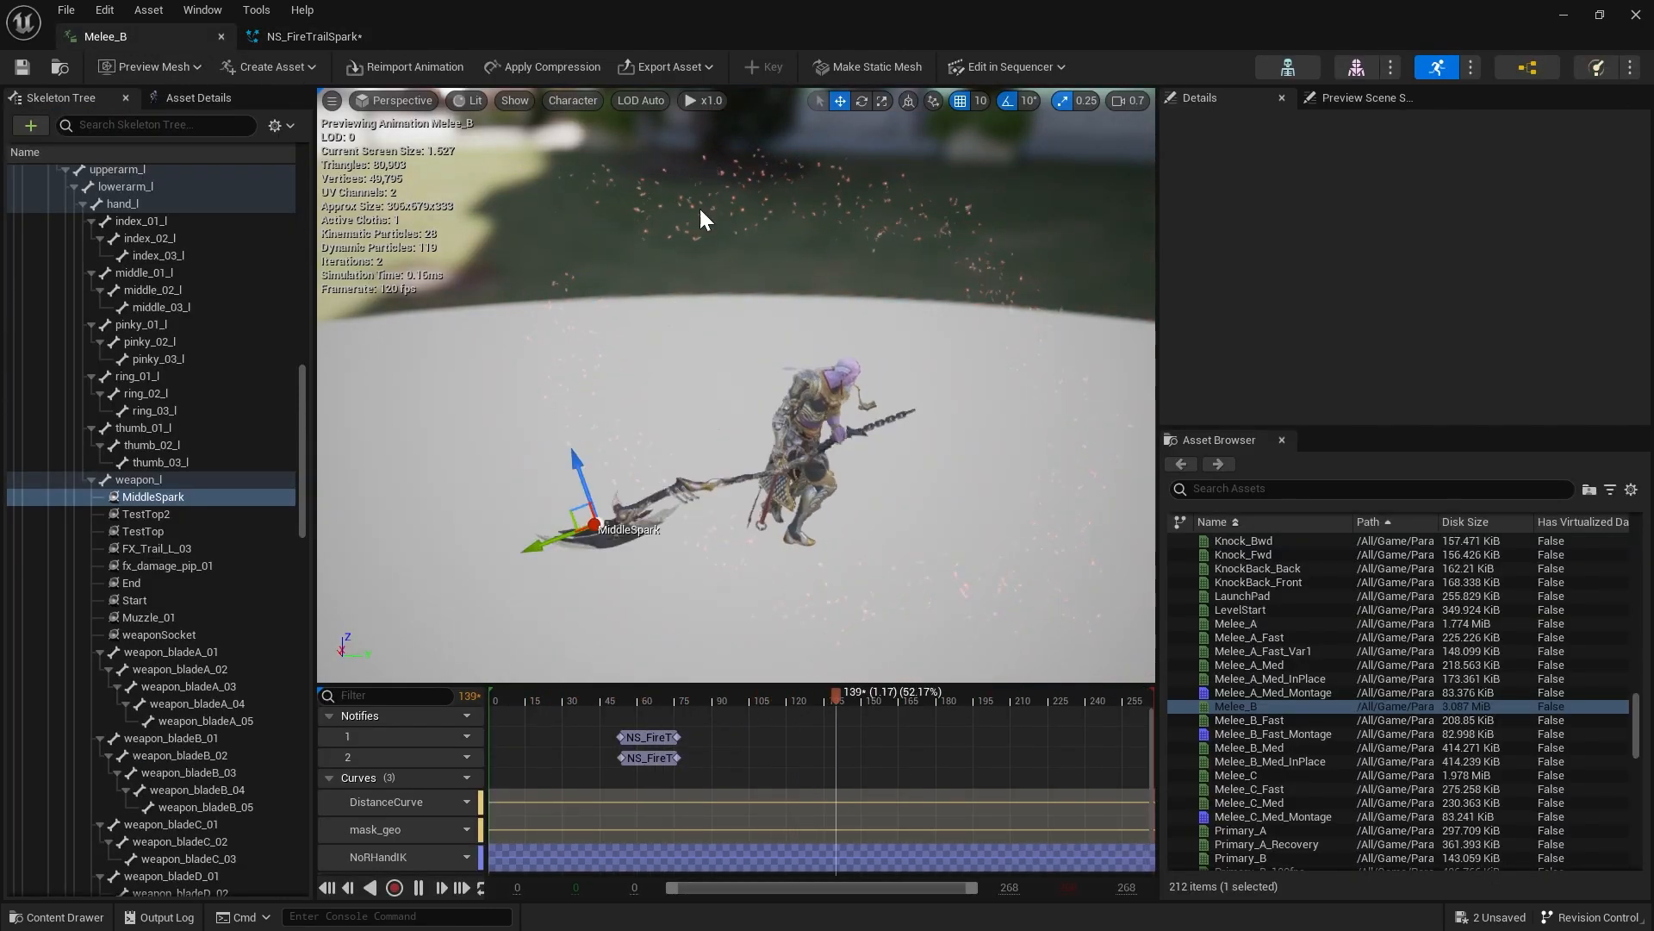
Set SimpleSpriteBurst001's Uniform Sprite Size to 15.0 with the Uniform size mode and preview it on Melee_B
{"action": "left_click", "coordinate": [288, 38]}
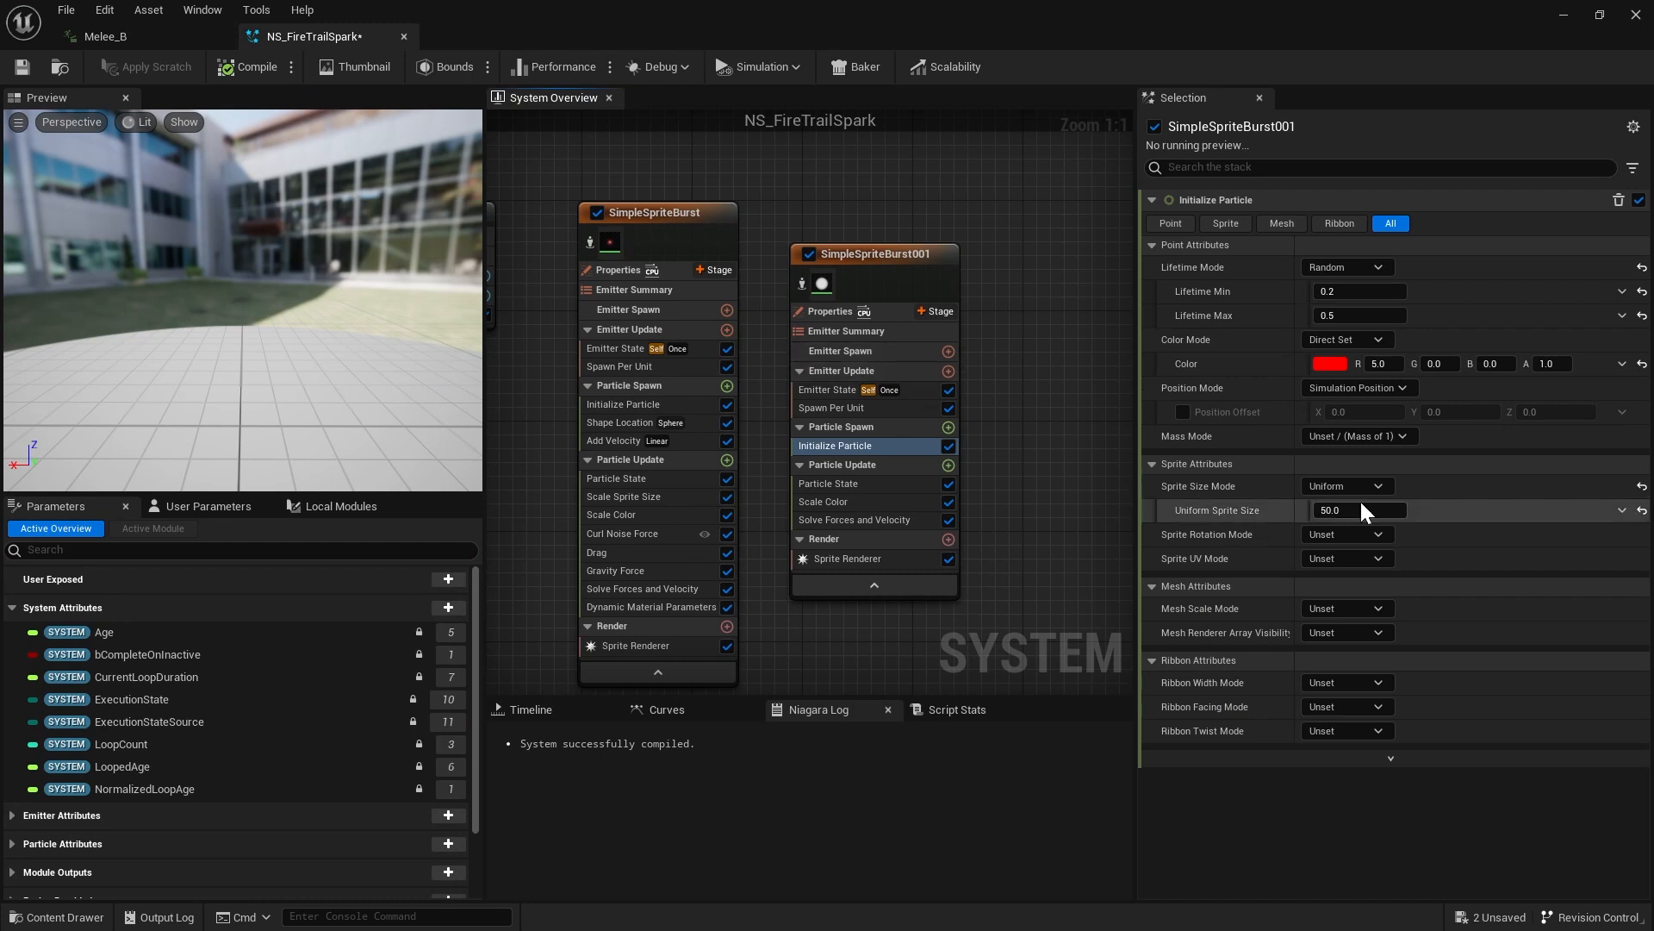
{"action": "left_click", "coordinate": [1345, 486]}
{"action": "left_click", "coordinate": [1365, 549]}
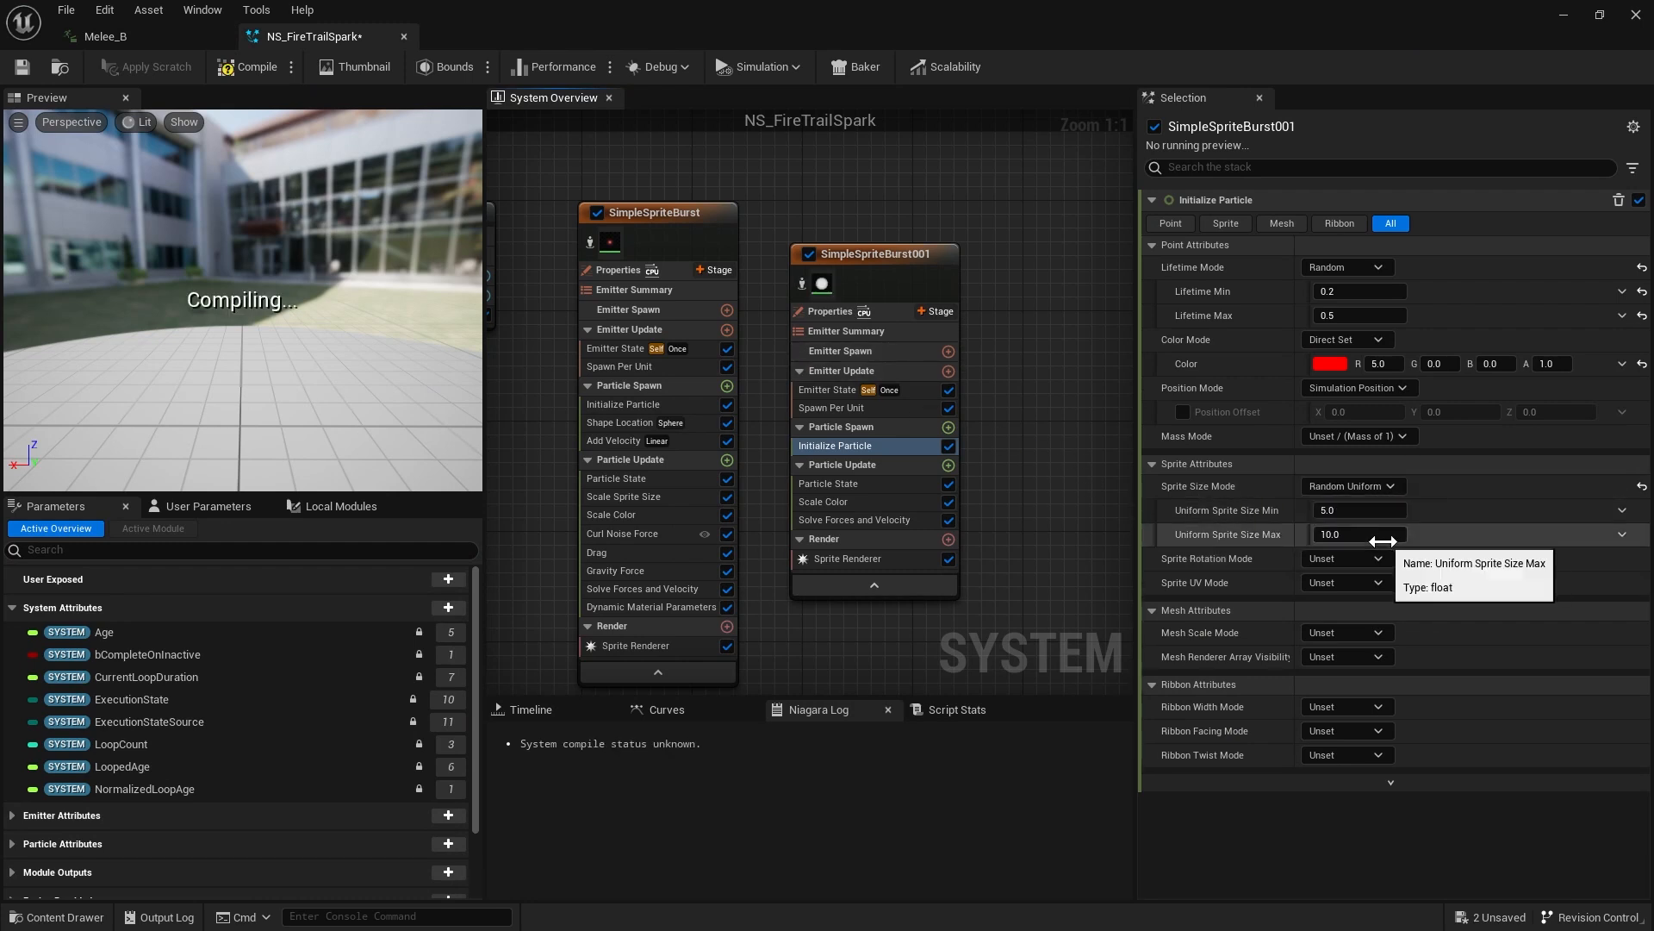
{"action": "left_click", "coordinate": [1382, 488]}
{"action": "left_click", "coordinate": [1388, 520]}
{"action": "left_click", "coordinate": [1353, 511]}
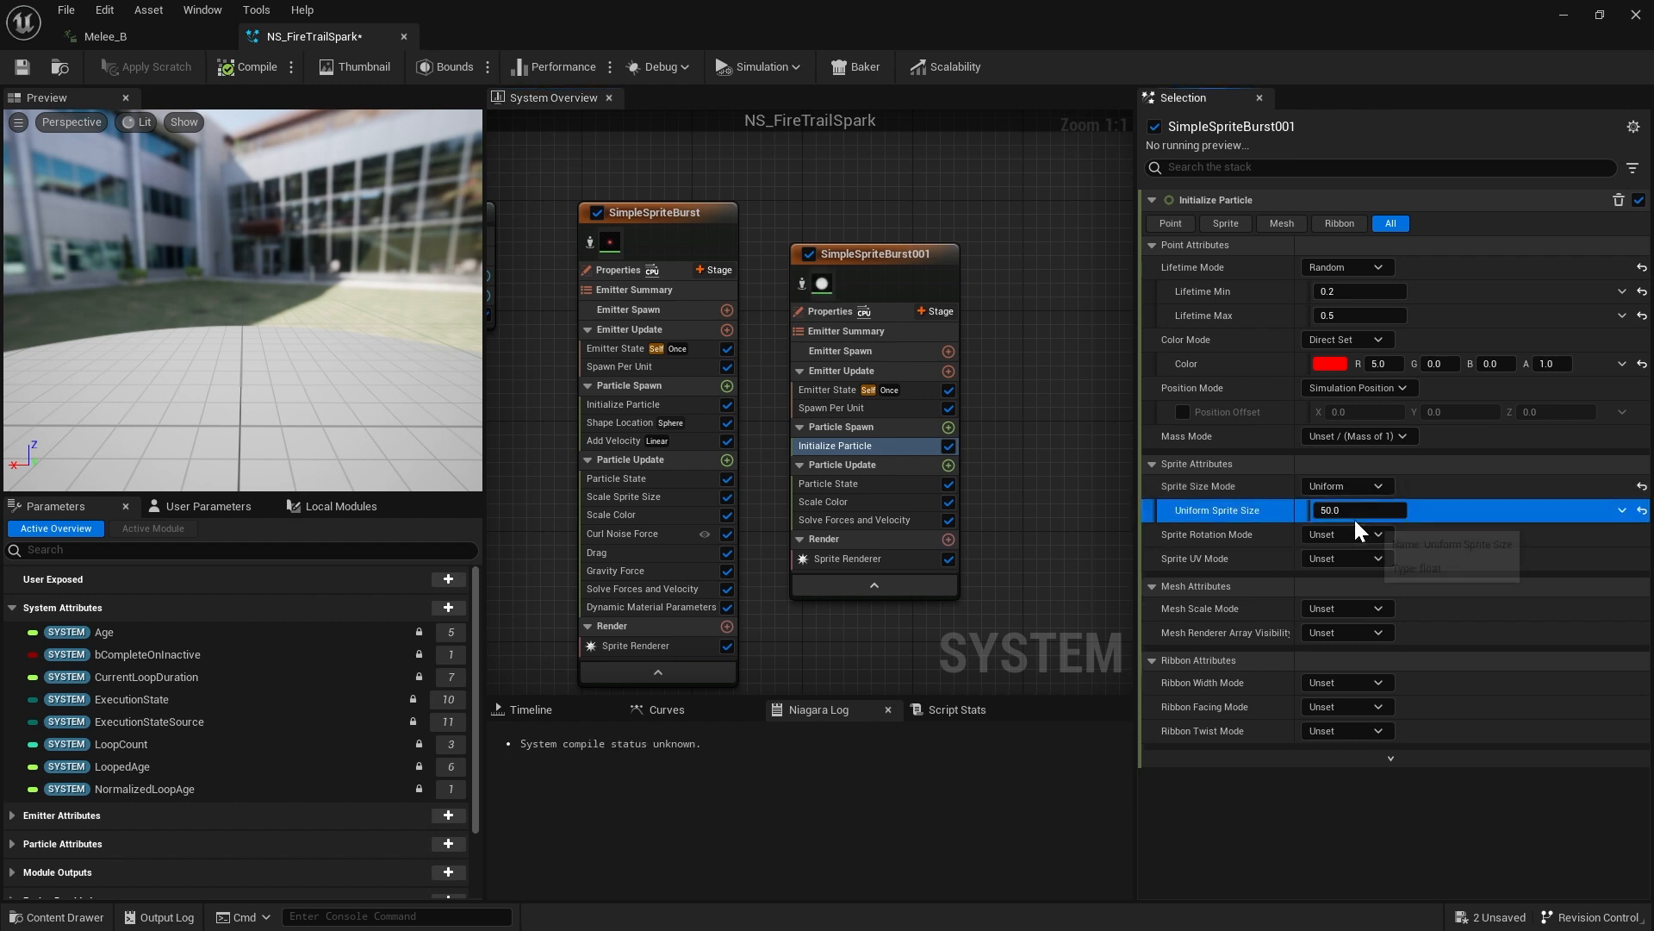
{"action": "type", "text": "1"}
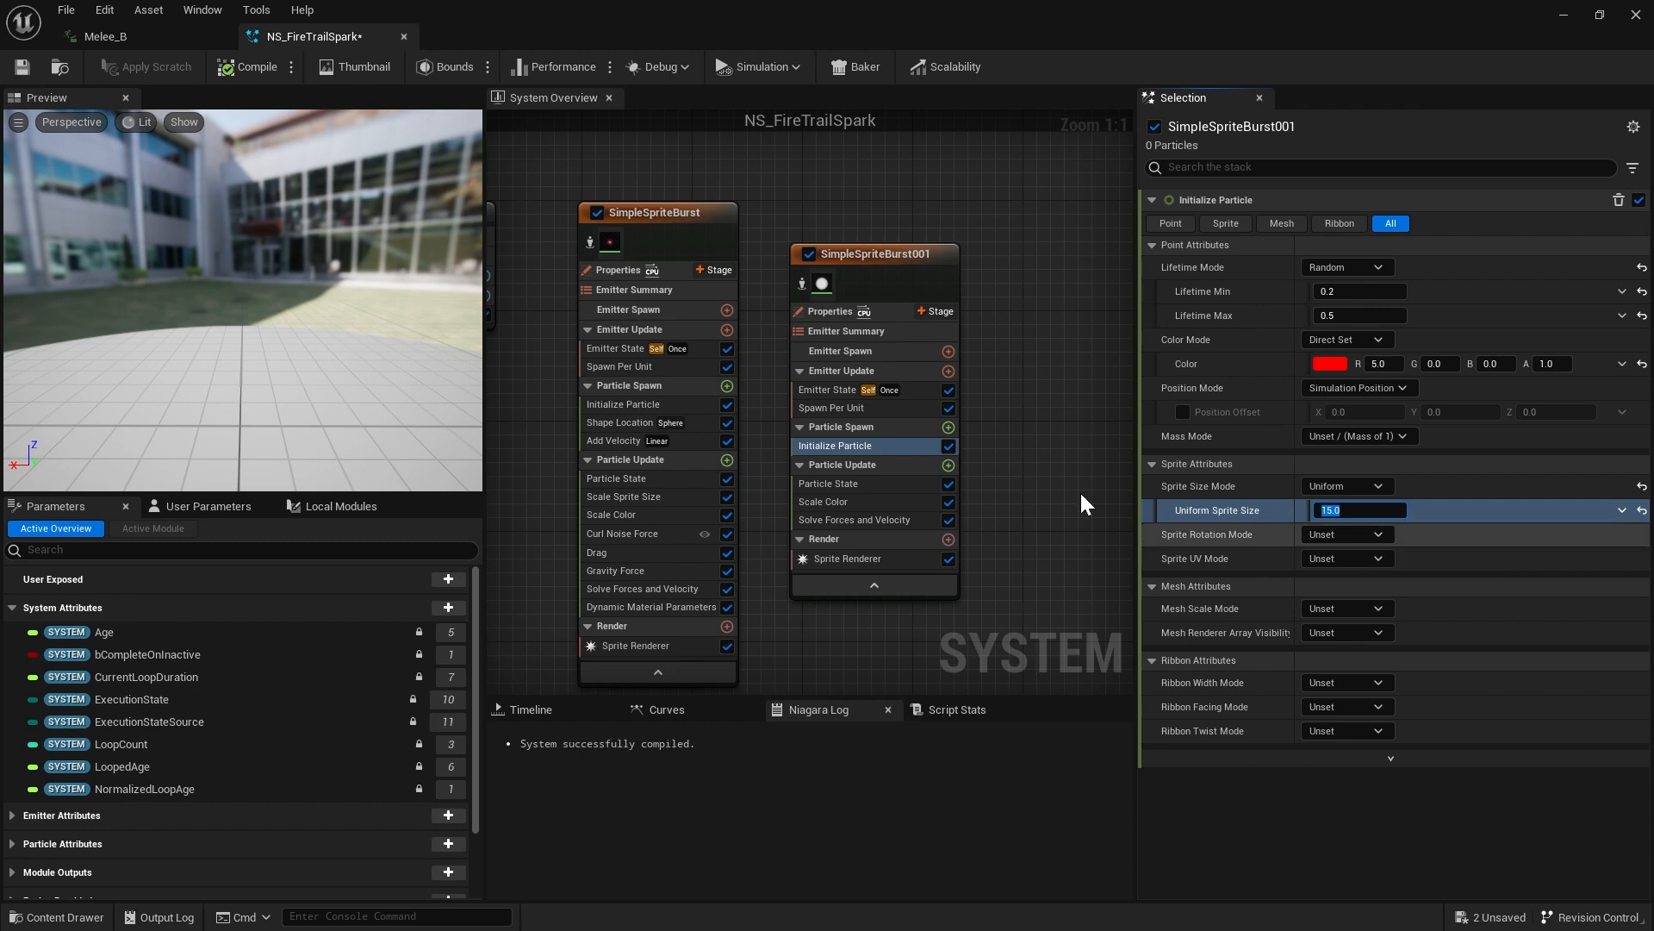
{"action": "left_click", "coordinate": [105, 36]}
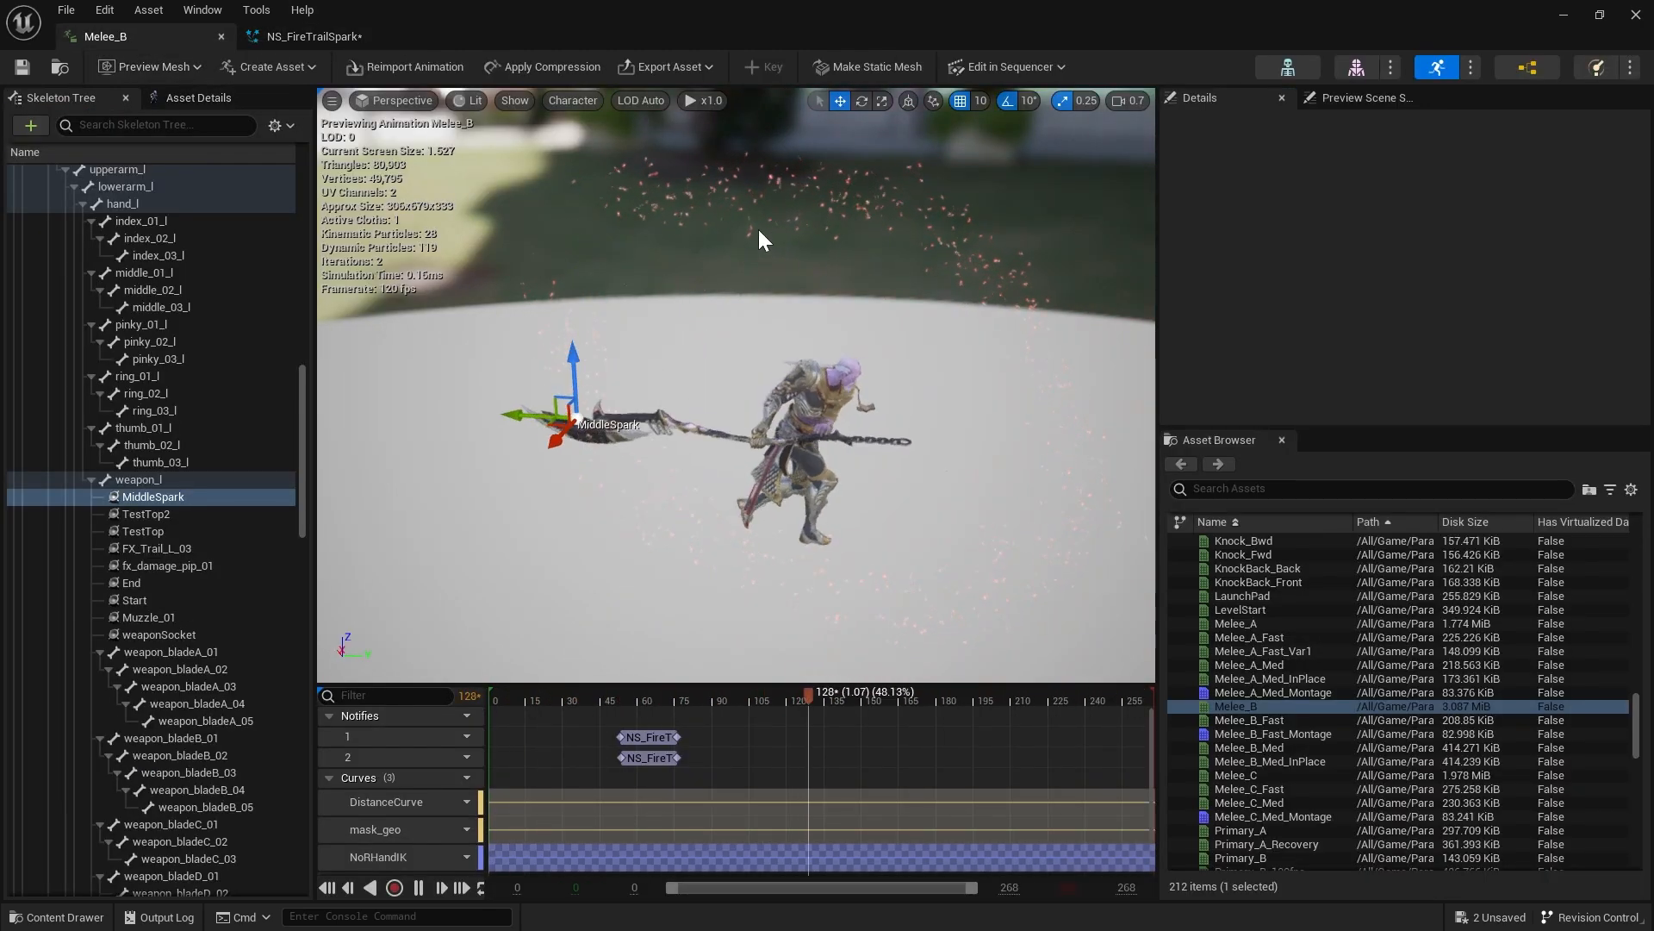
Add an Add Velocity module to SimpleSpriteBurst001's Particle Spawn stage in NS_FireTrailSpark
{"action": "left_click", "coordinate": [272, 36]}
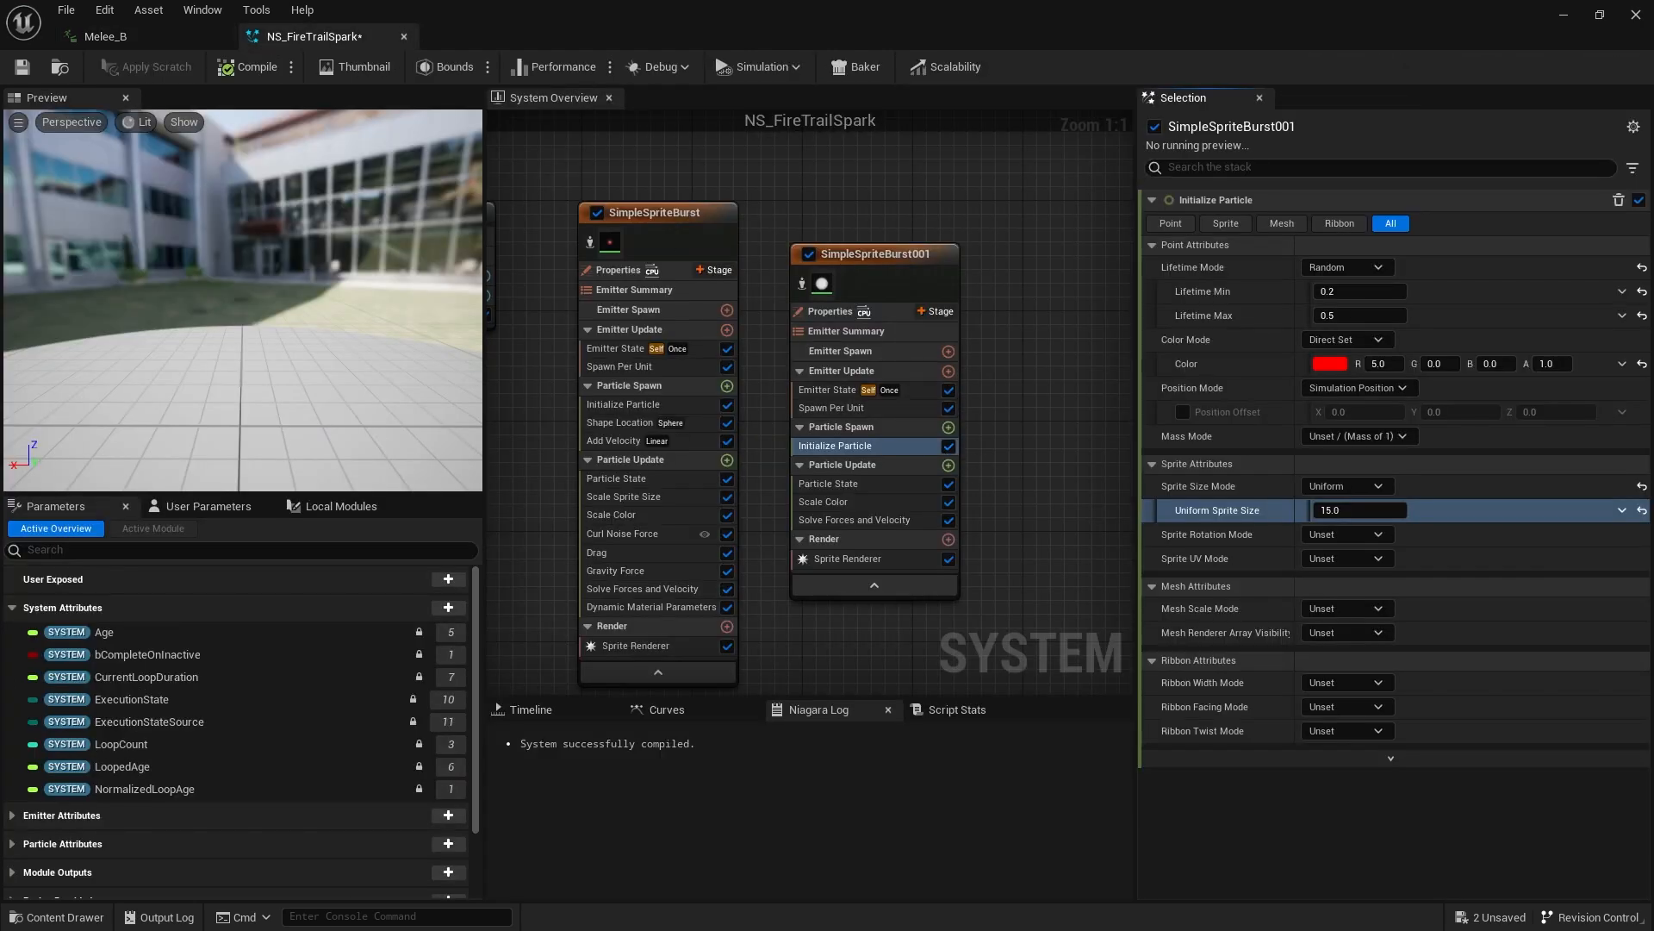
{"action": "left_click", "coordinate": [948, 431]}
{"action": "type", "text": "veloccity"}
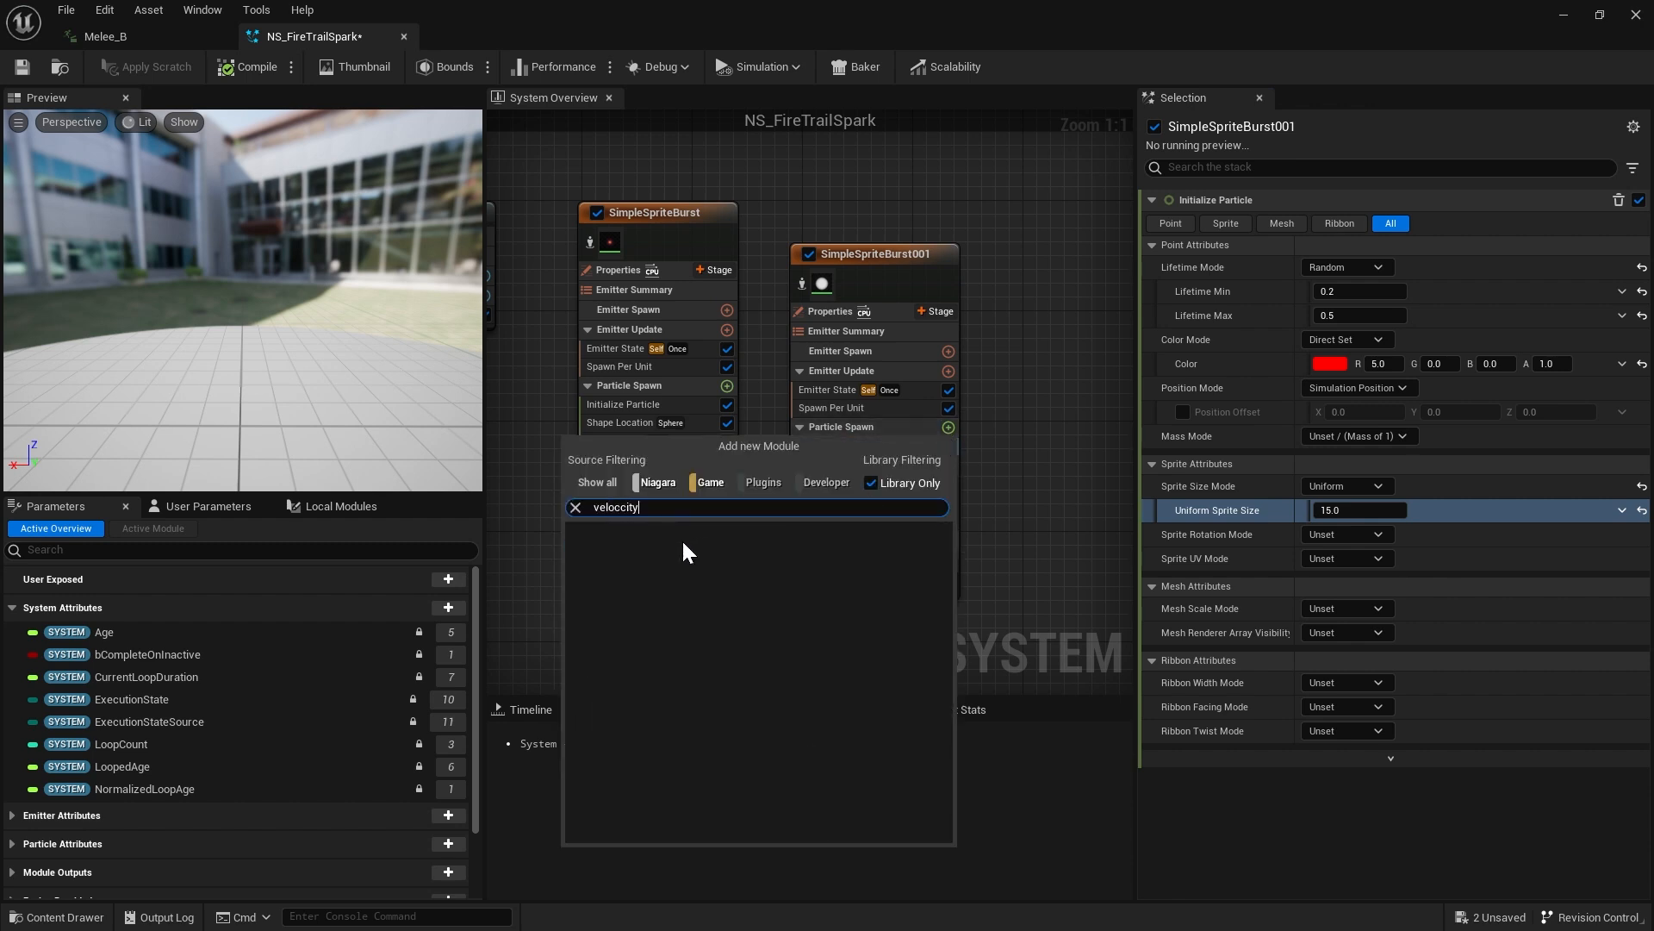
{"action": "key", "text": "BackSpace"}
{"action": "left_click", "coordinate": [661, 548]}
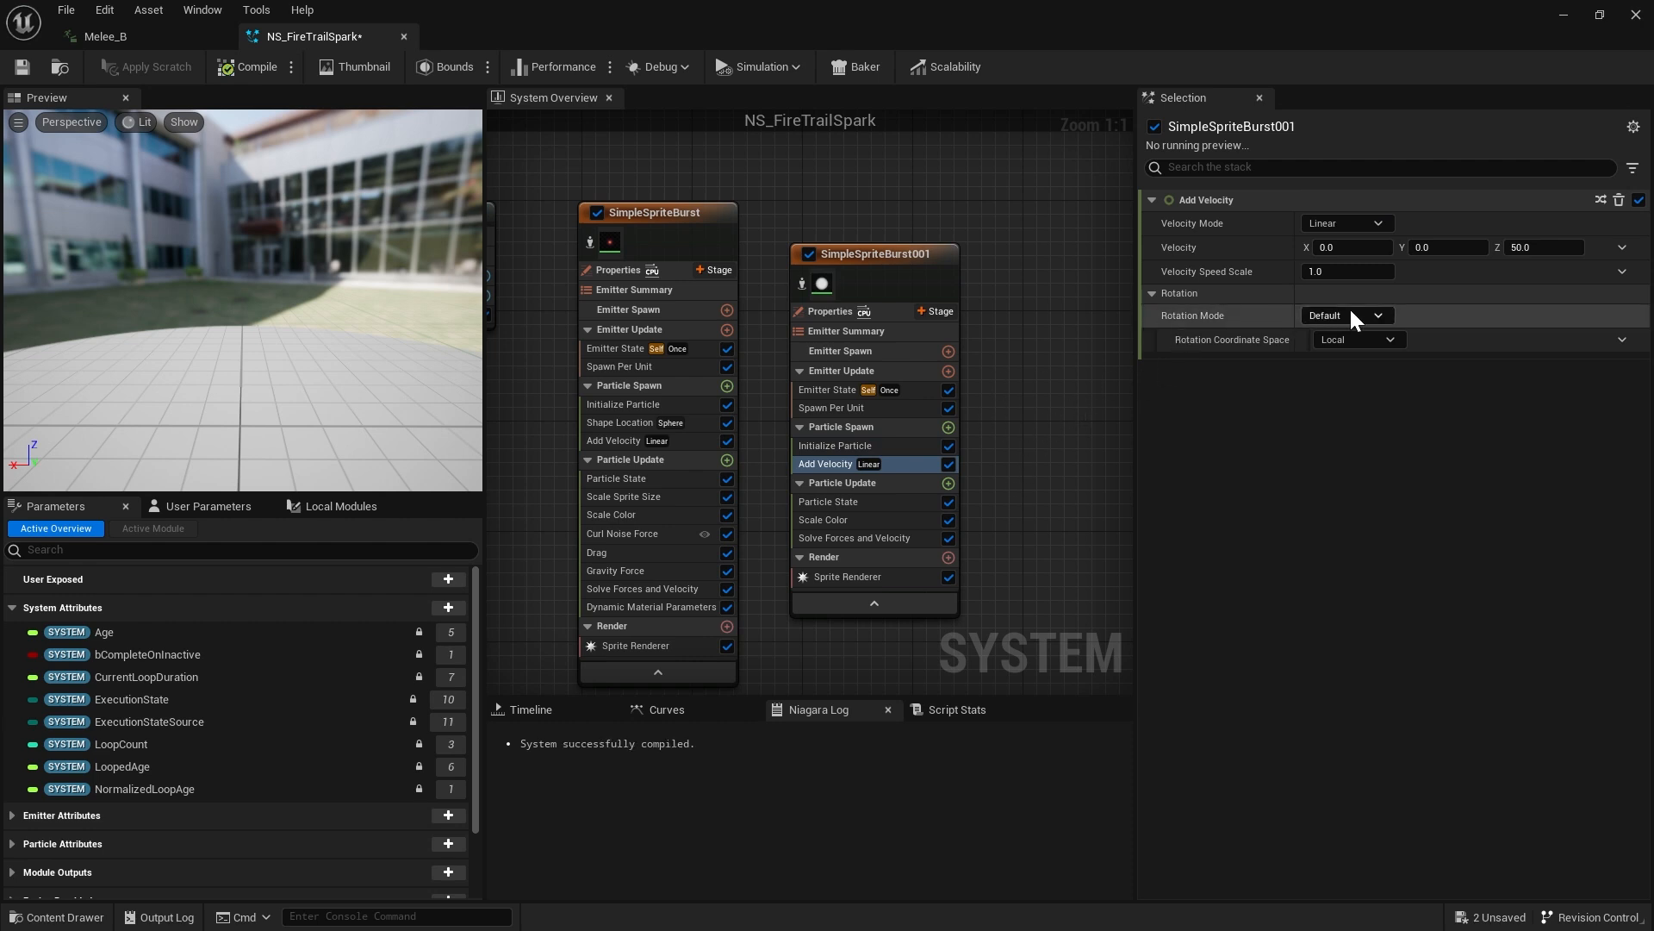
Try an Add Velocity Y value of 100, raise it to 1000, and preview the sprites on Melee_B
{"action": "left_click", "coordinate": [1435, 247]}
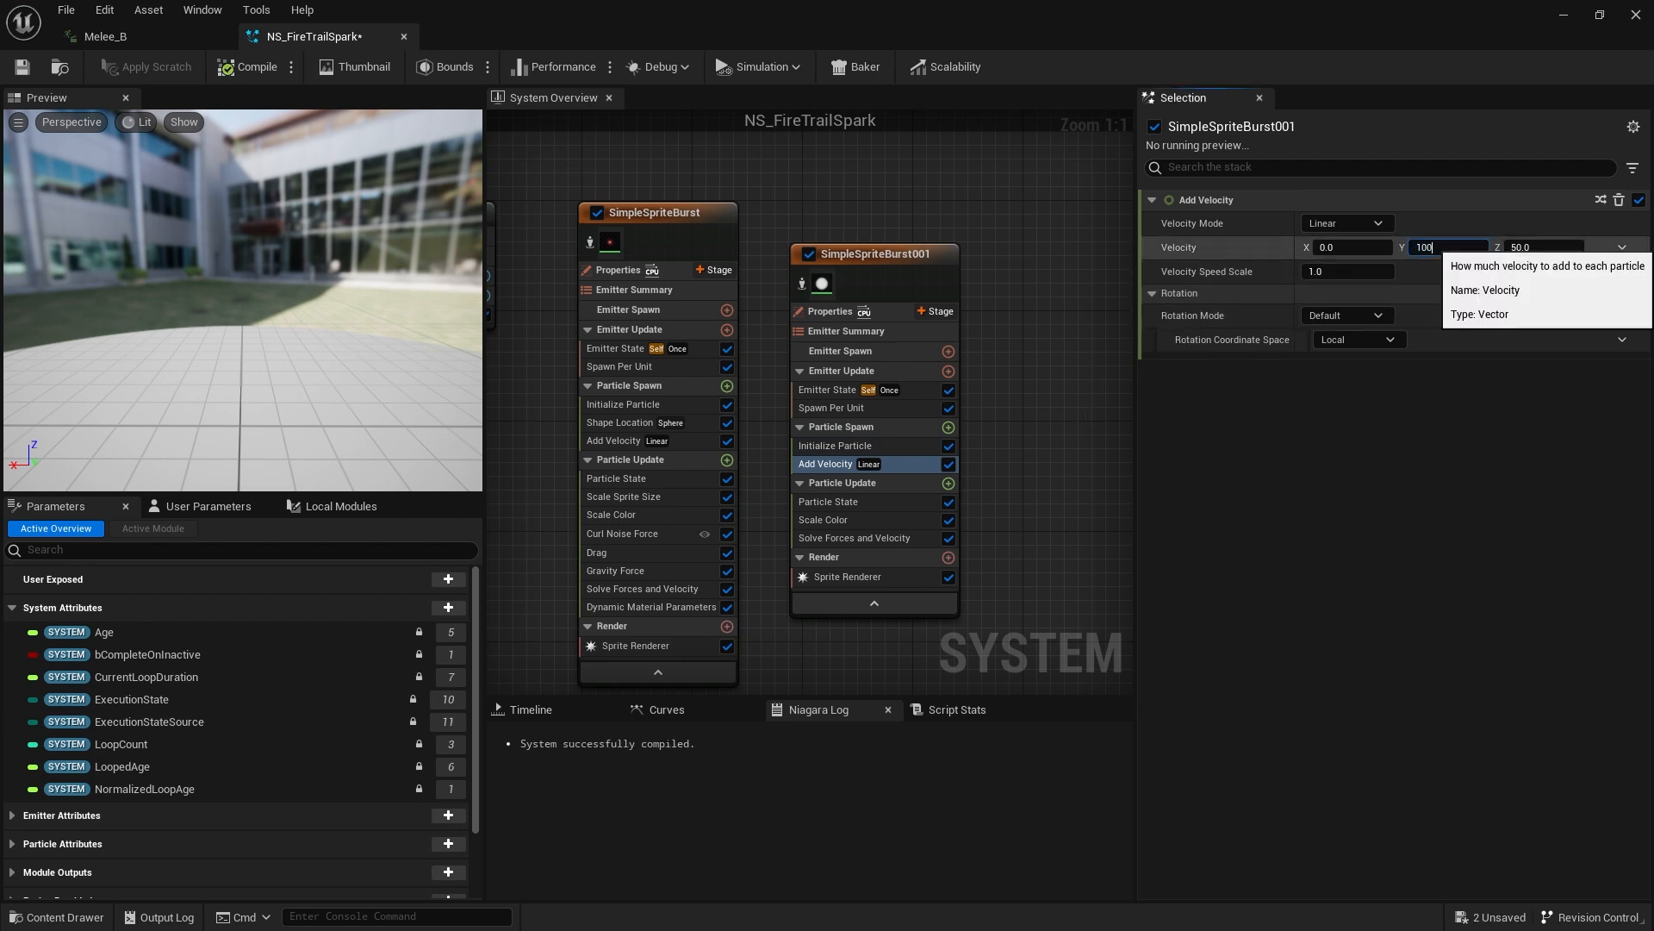
{"action": "type", "text": "100"}
{"action": "key", "text": "Return"}
{"action": "type", "text": "1000"}
{"action": "key", "text": "Return"}
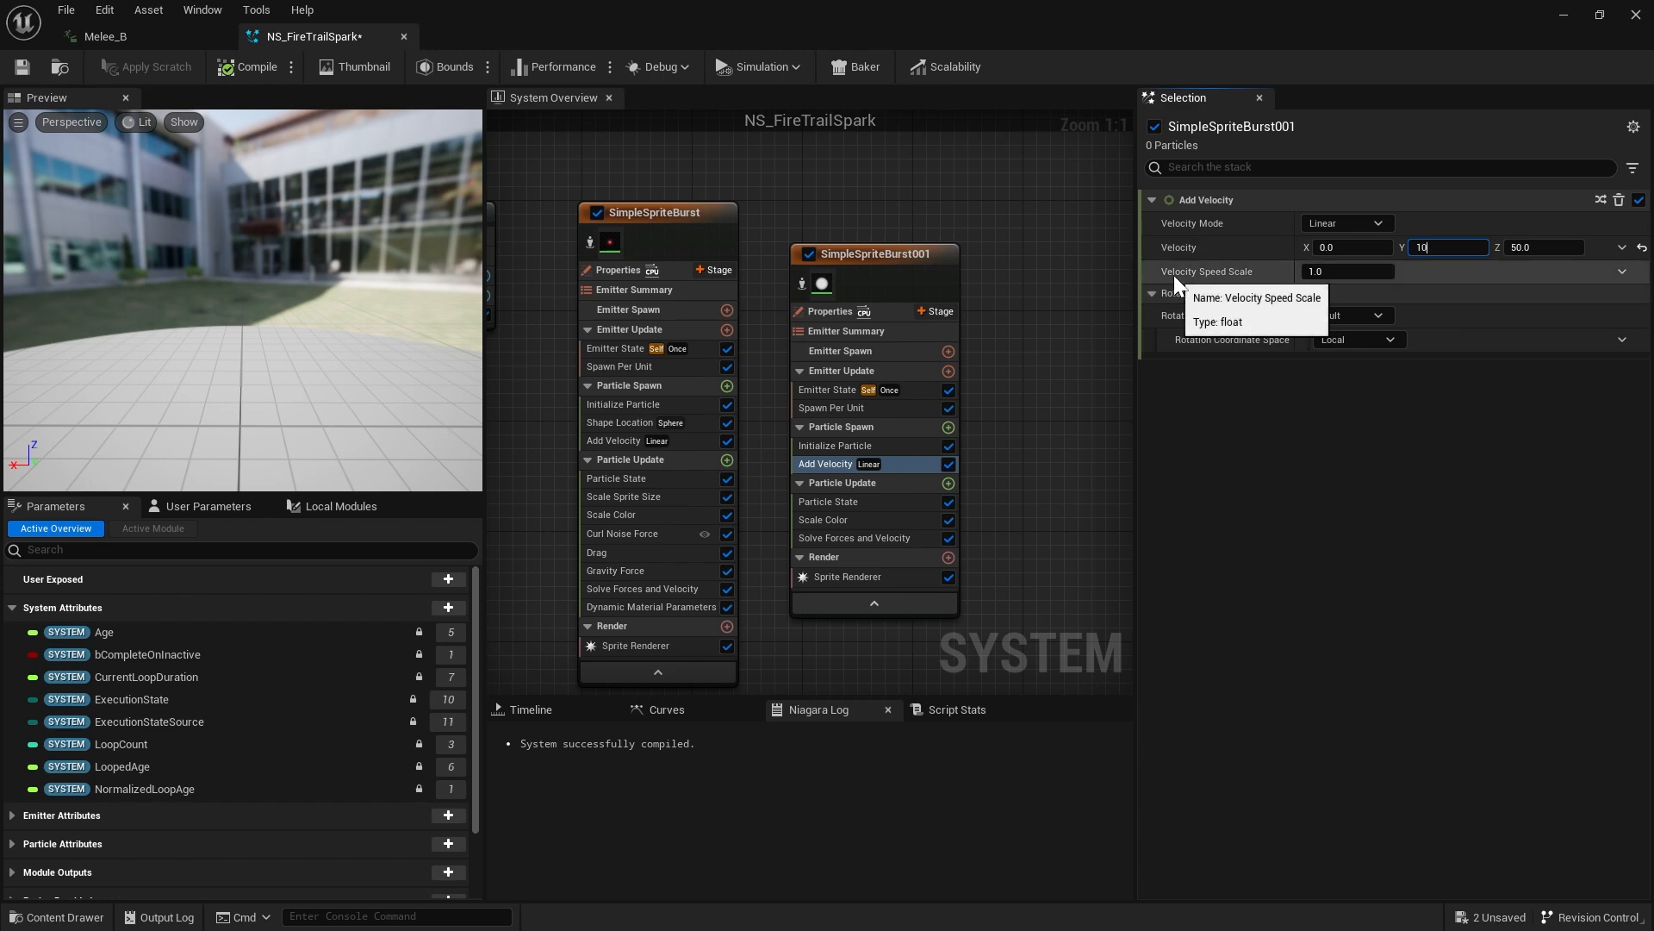
{"action": "left_click", "coordinate": [148, 34]}
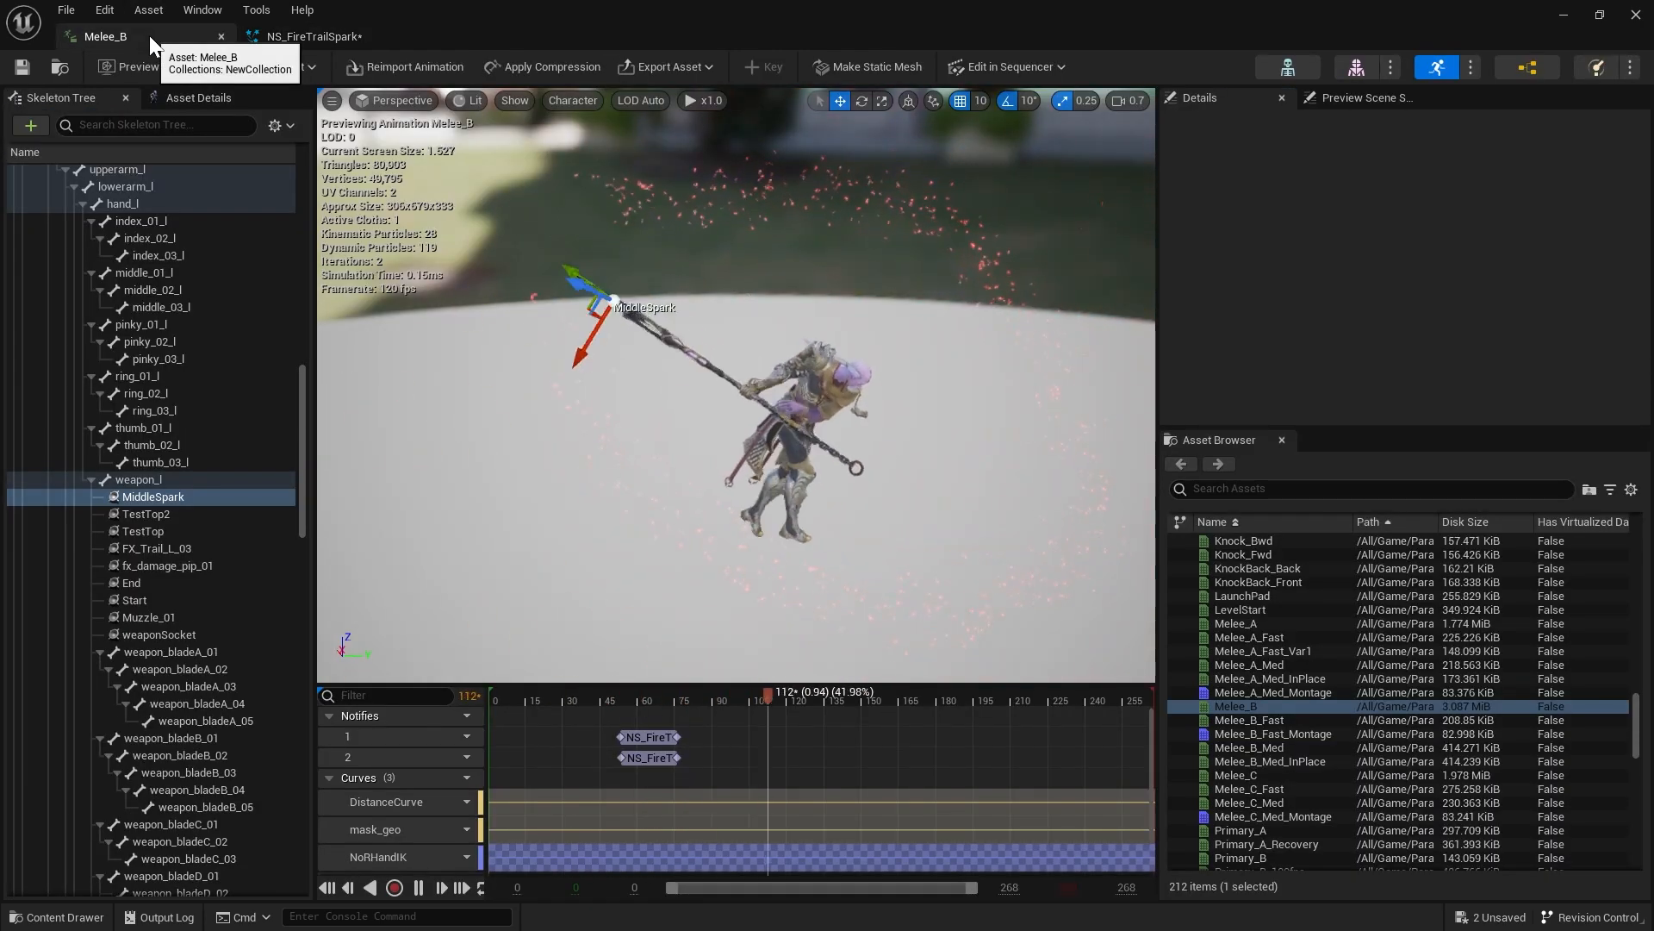
Set the Add Velocity Y value to 400 and Z to 1000, then check the animation preview
{"action": "left_click", "coordinate": [293, 38]}
{"action": "left_click", "coordinate": [1456, 248]}
{"action": "type", "text": "400"}
{"action": "key", "text": "Return"}
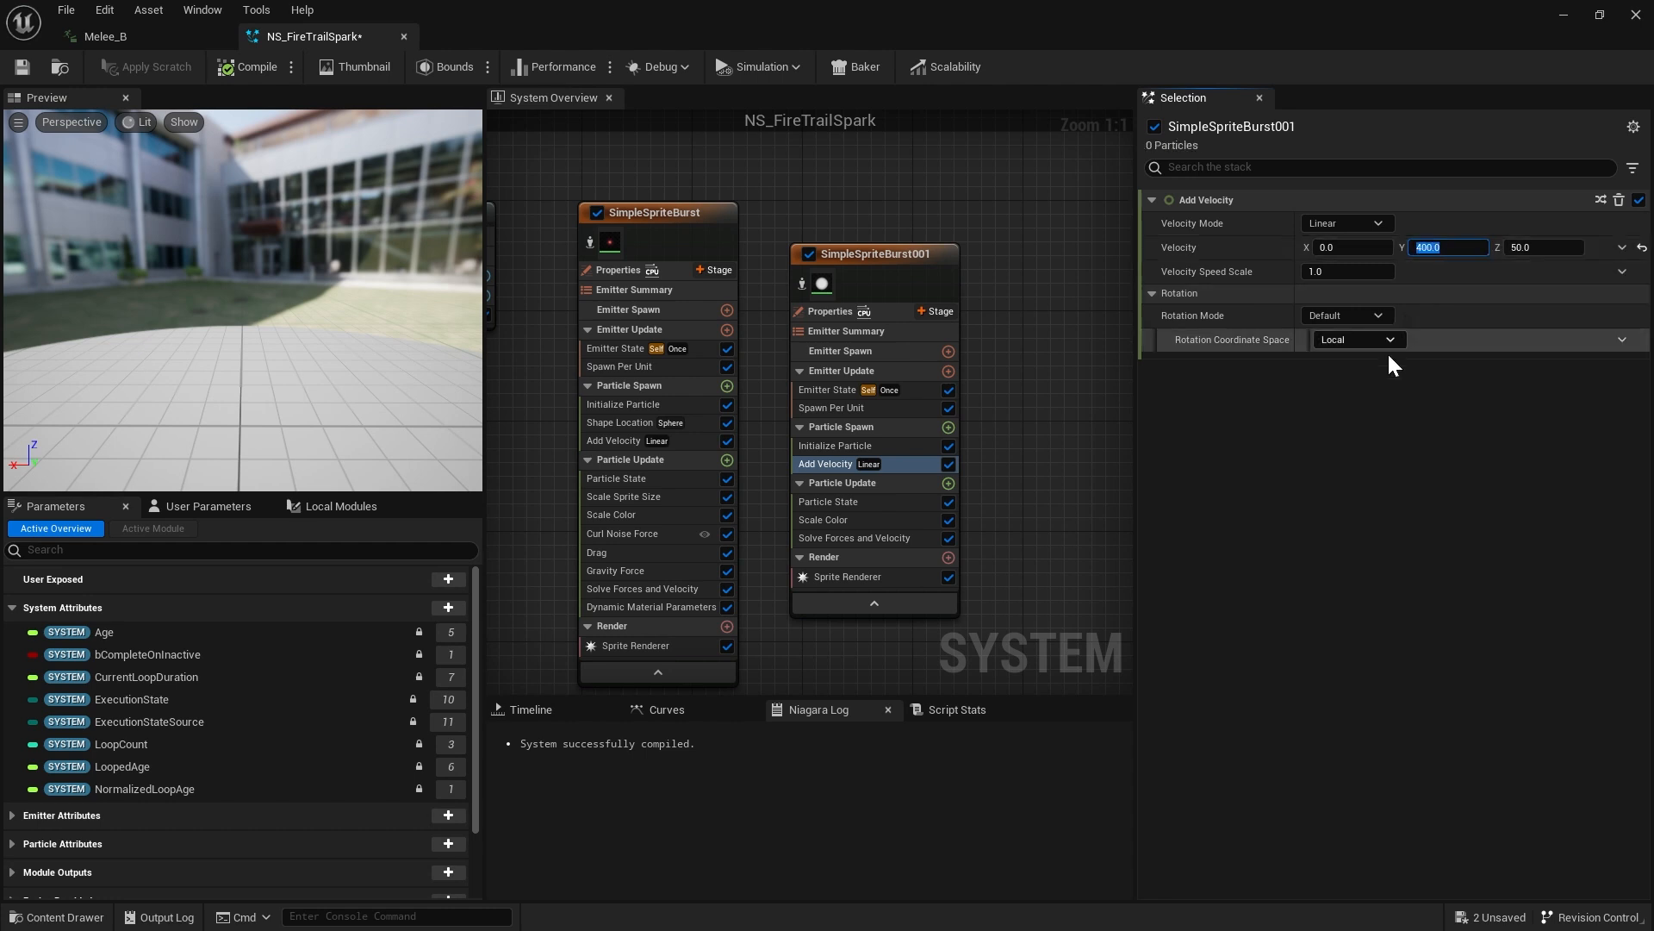
{"action": "left_click", "coordinate": [1568, 246]}
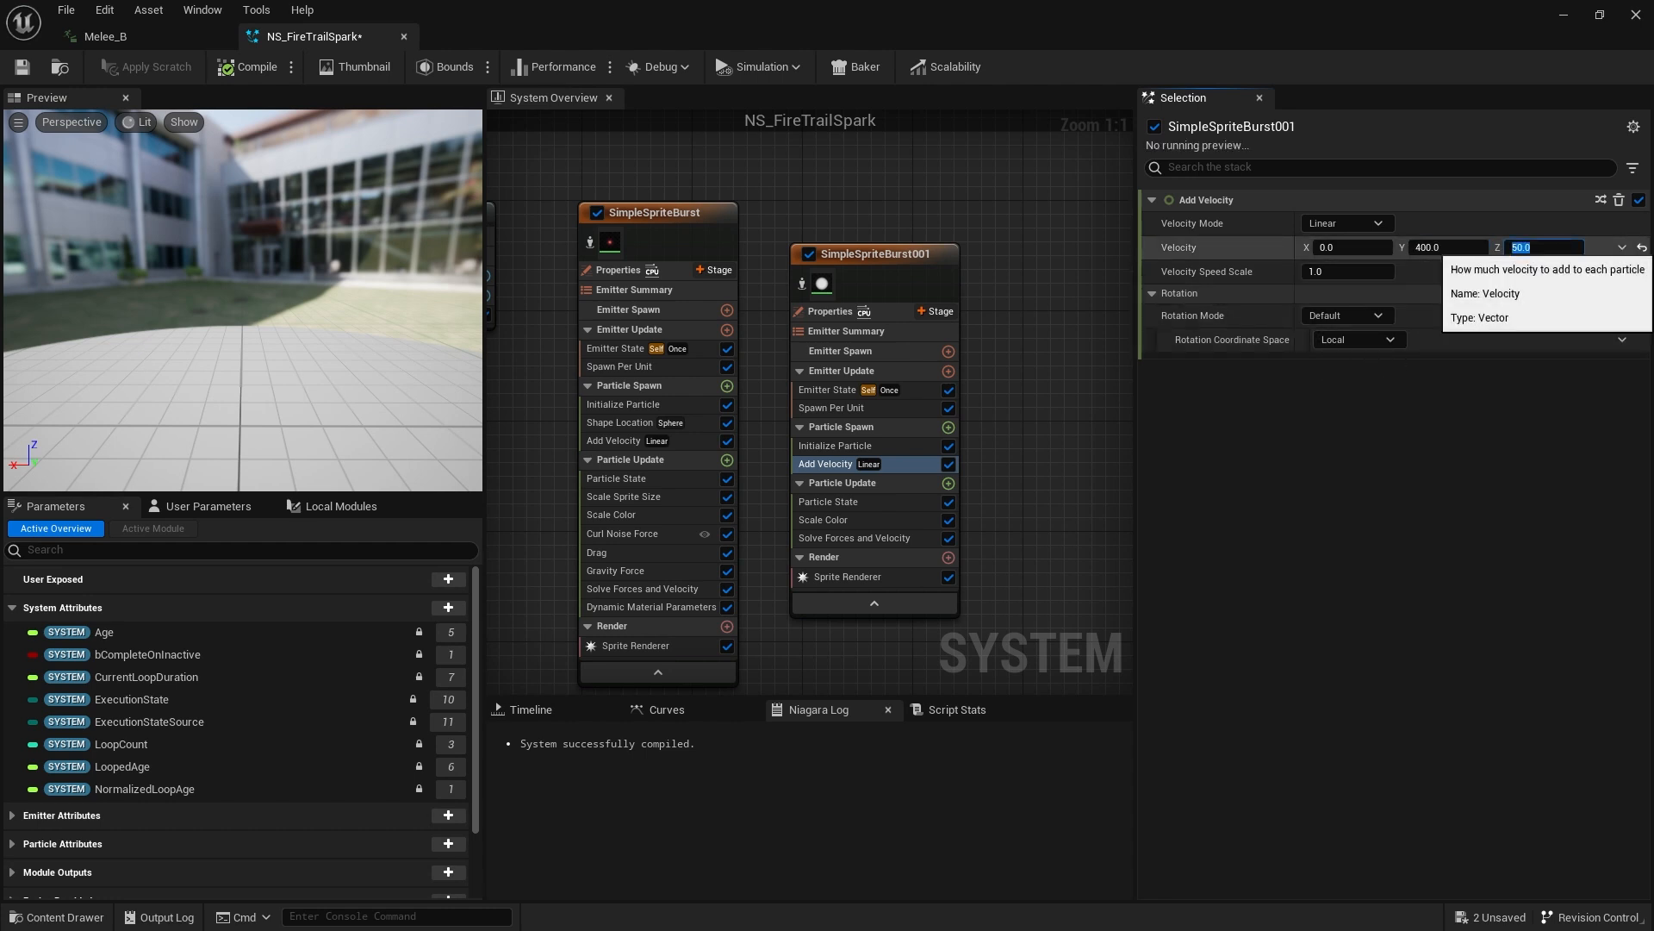
{"action": "type", "text": "1000"}
{"action": "left_click", "coordinate": [170, 33]}
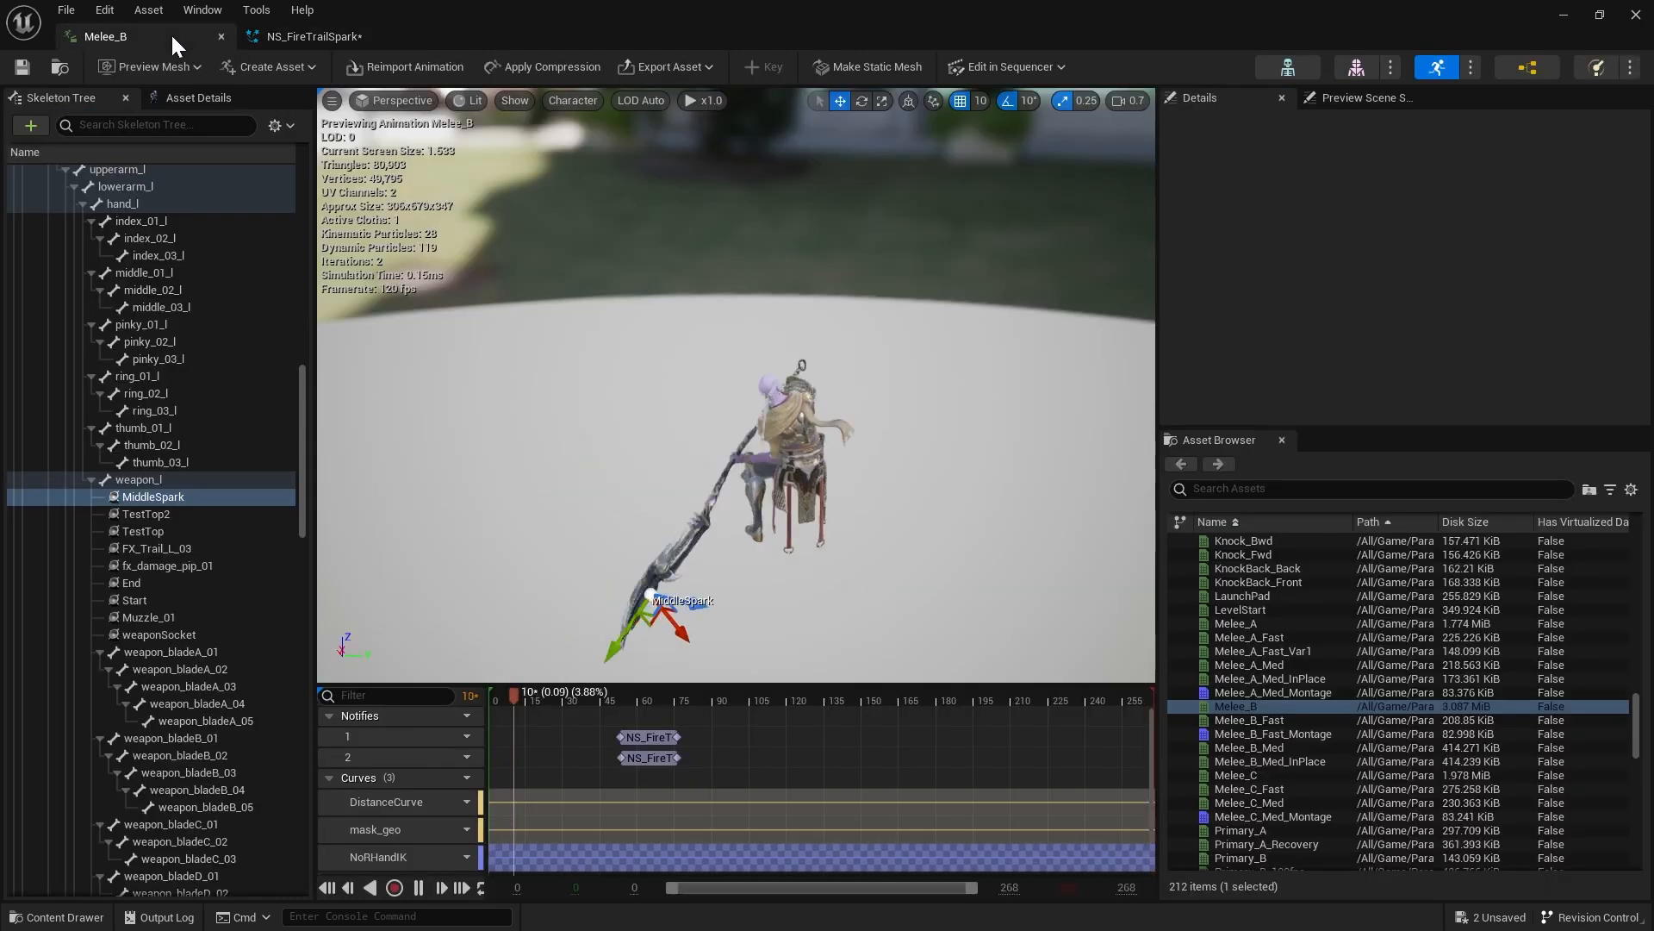
Reverse the Add Velocity Z value to -1000 and preview the sprites on Melee_B
{"action": "left_click", "coordinate": [287, 38]}
{"action": "left_click", "coordinate": [1523, 247]}
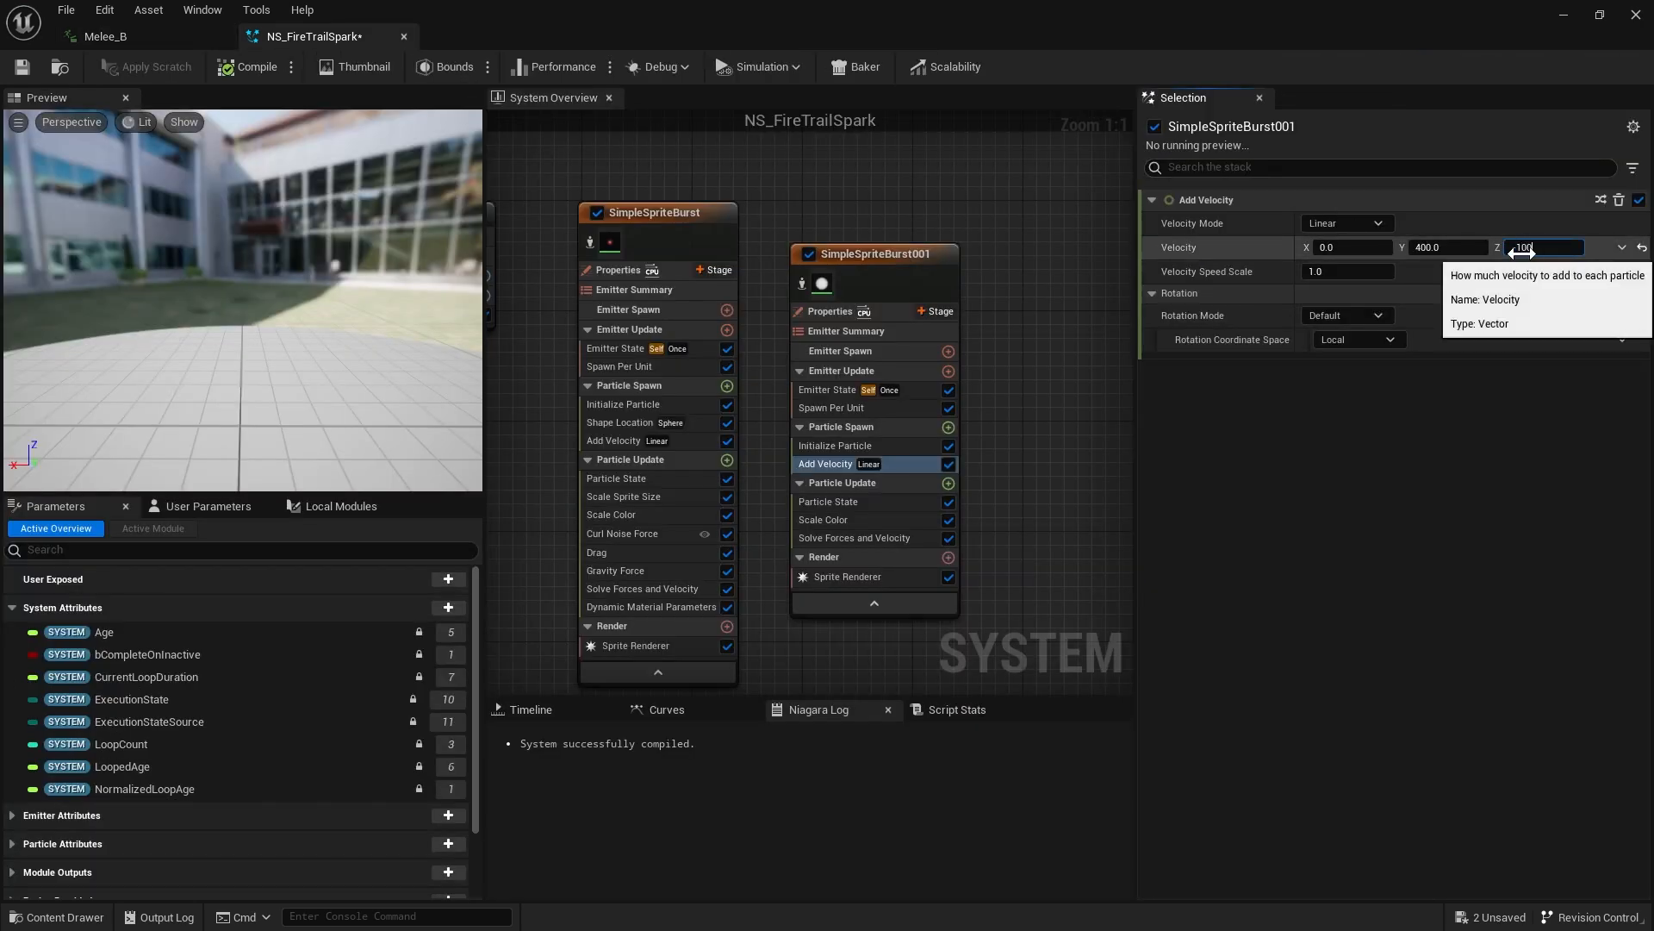
{"action": "left_click", "coordinate": [174, 38]}
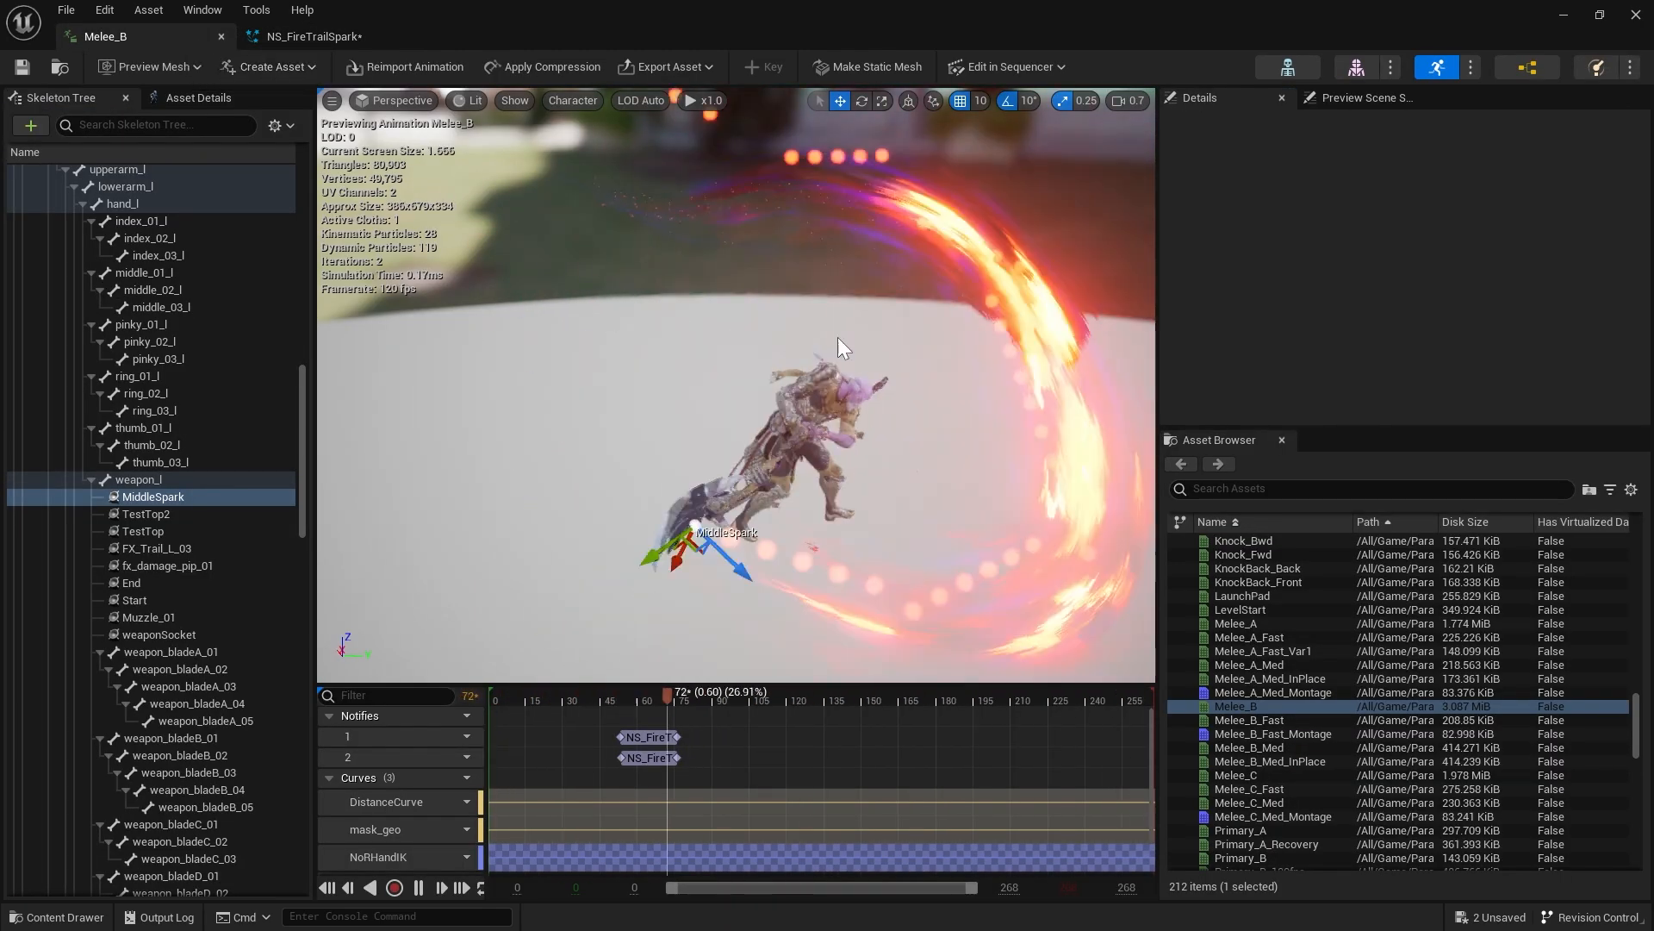
Add an Acceleration Force module to SimpleSpriteBurst001's Particle Update stage
{"action": "left_click", "coordinate": [312, 36]}
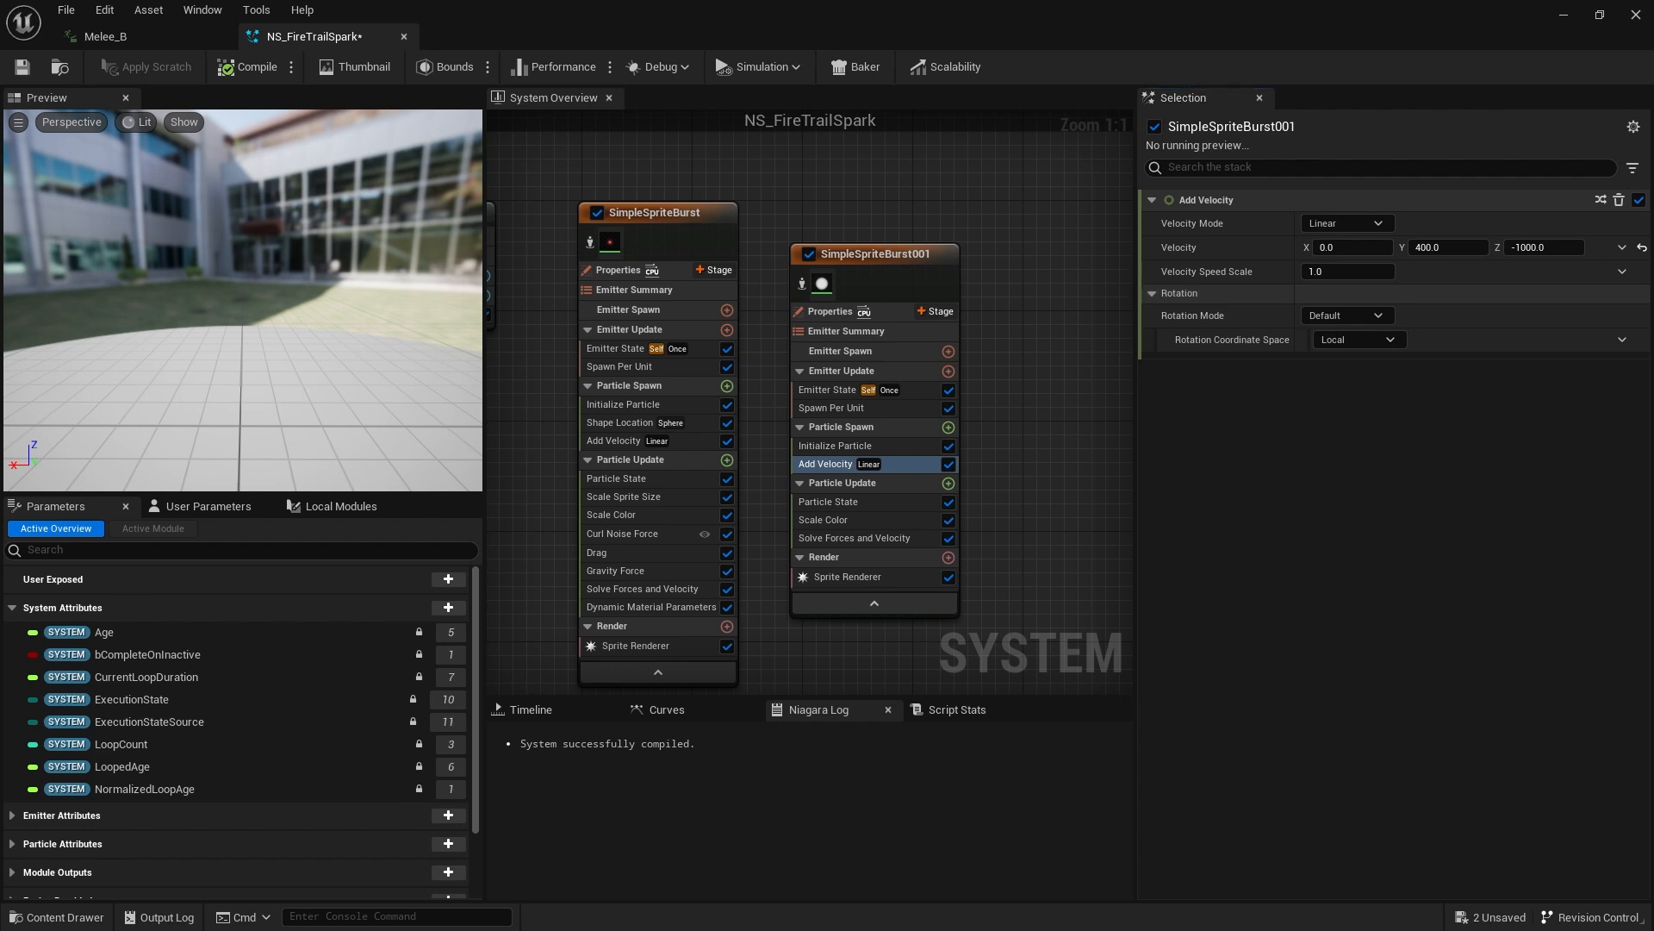
{"action": "left_click", "coordinate": [877, 485]}
{"action": "left_click", "coordinate": [949, 482]}
{"action": "type", "text": "accele"}
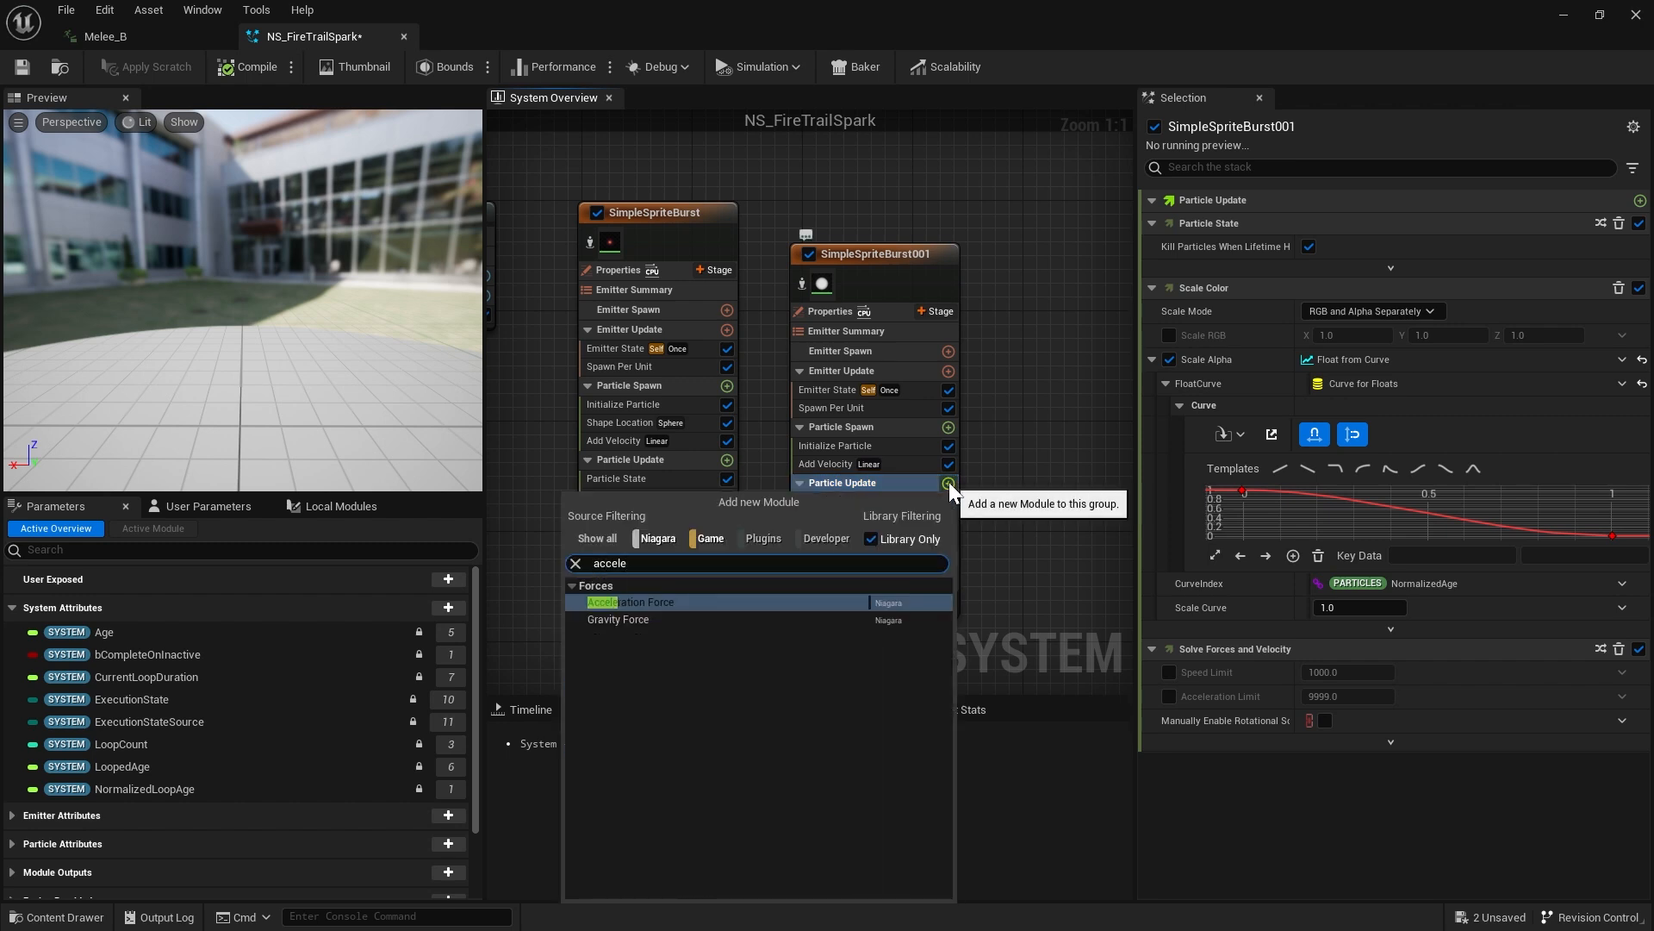
{"action": "key", "text": "Return"}
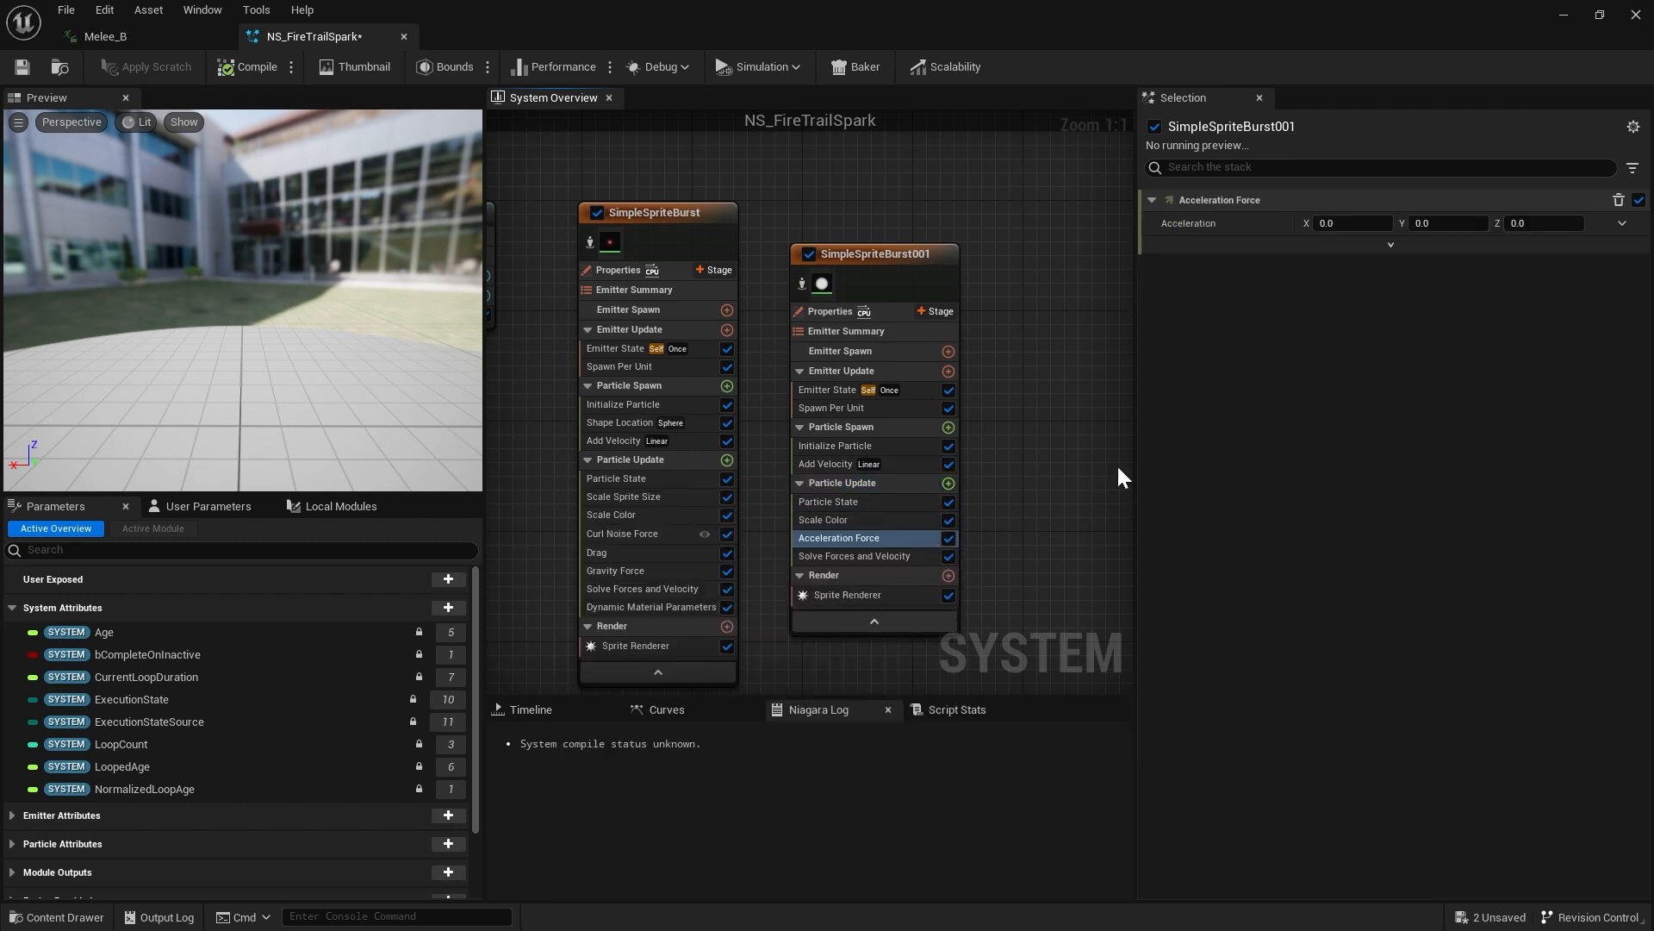
Set the Acceleration Force to 500 on Y and 500 on Z, previewing each change on Melee_B
{"action": "left_click", "coordinate": [1447, 223]}
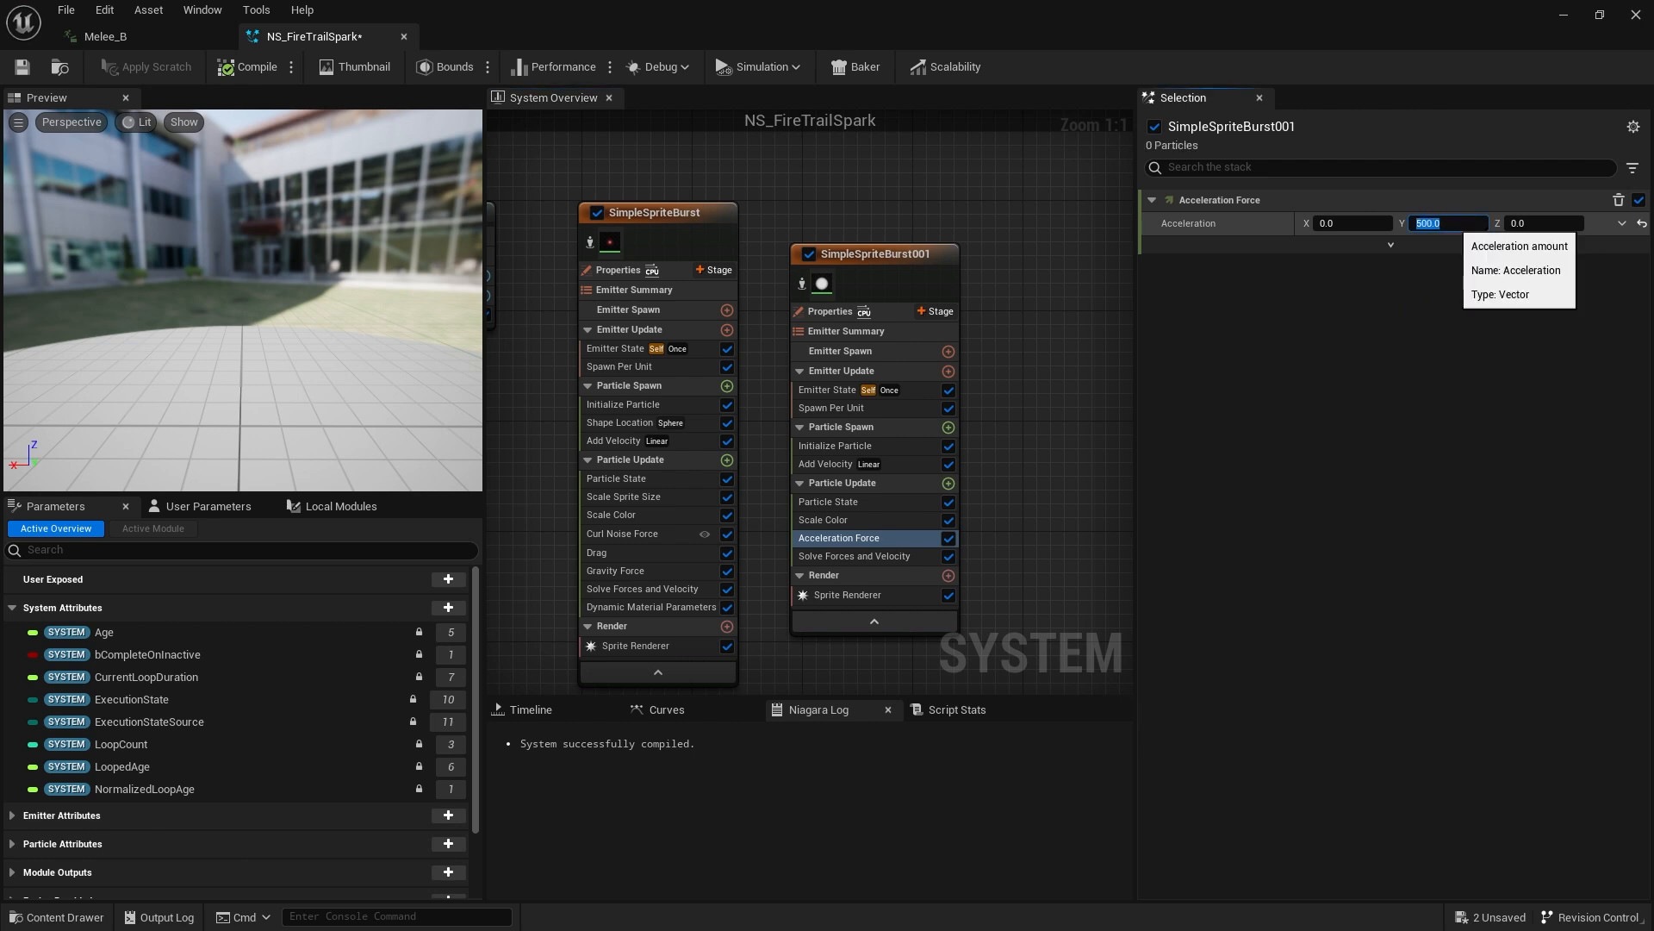
{"action": "left_click", "coordinate": [112, 36]}
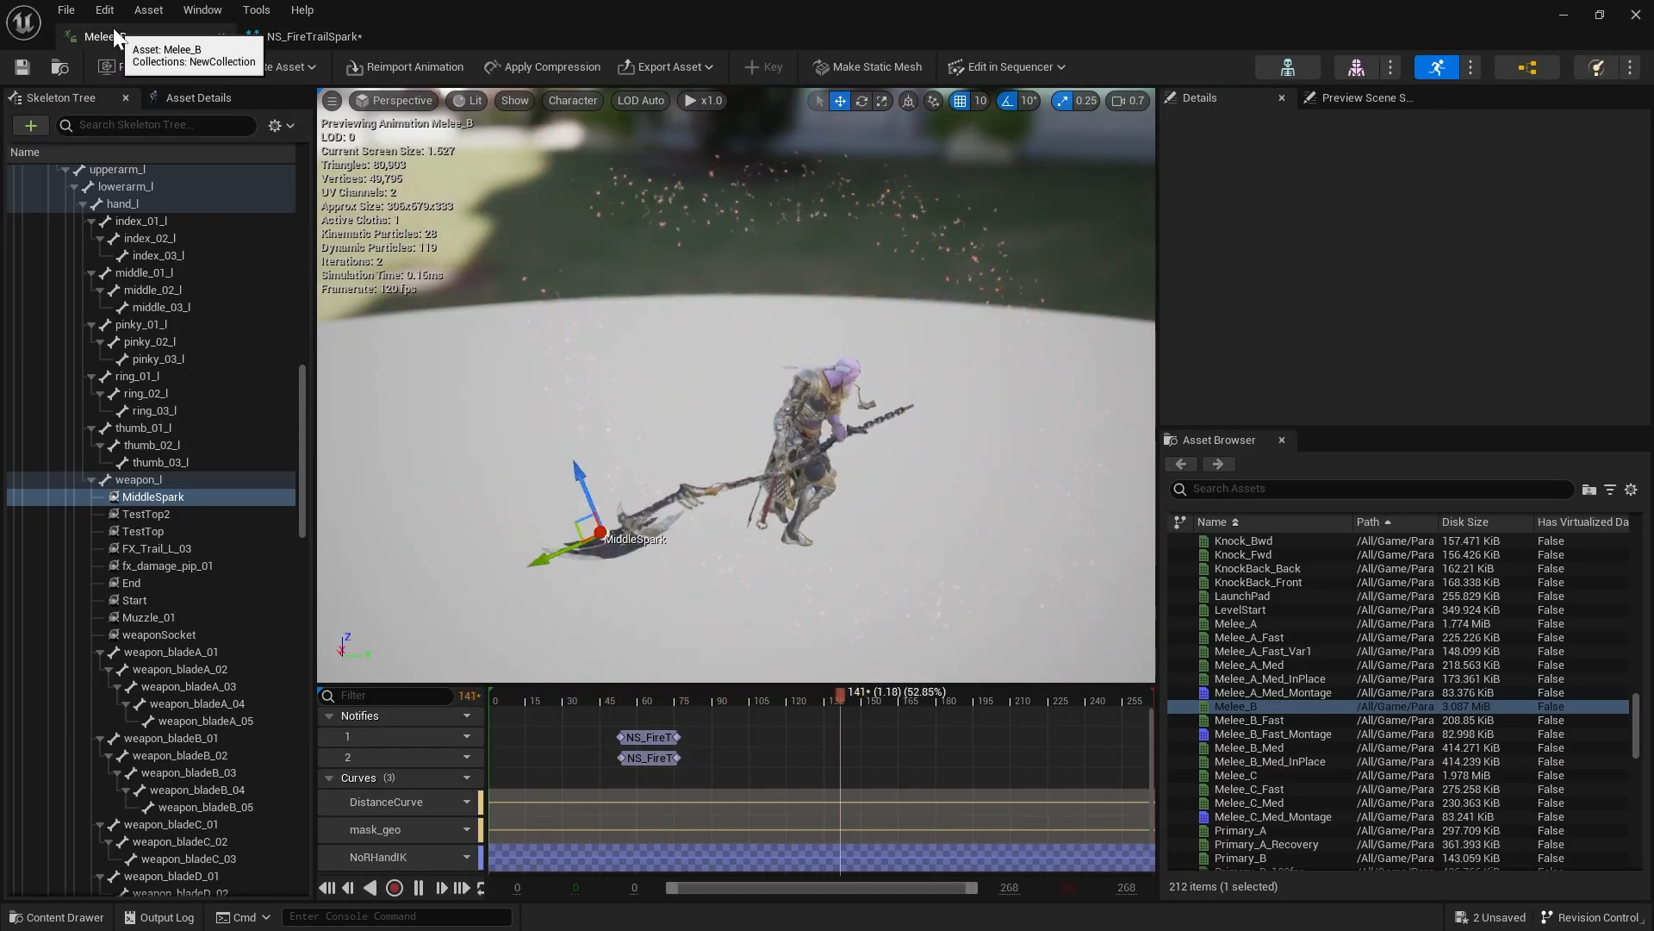
{"action": "left_click", "coordinate": [286, 34]}
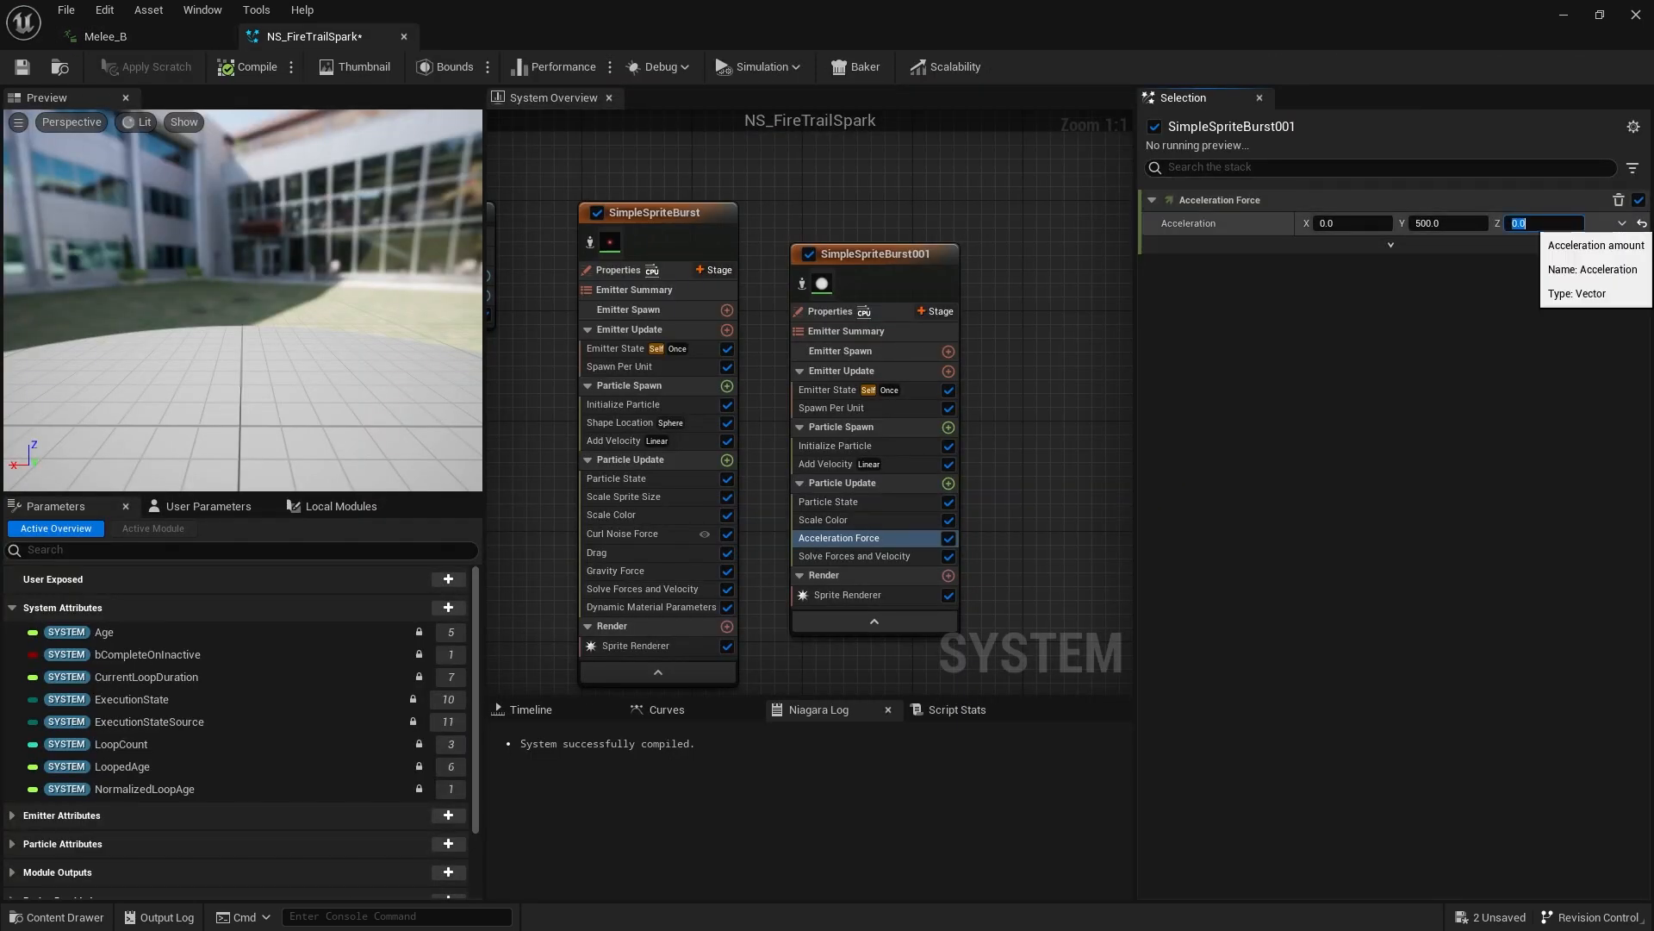
{"action": "left_click", "coordinate": [160, 35]}
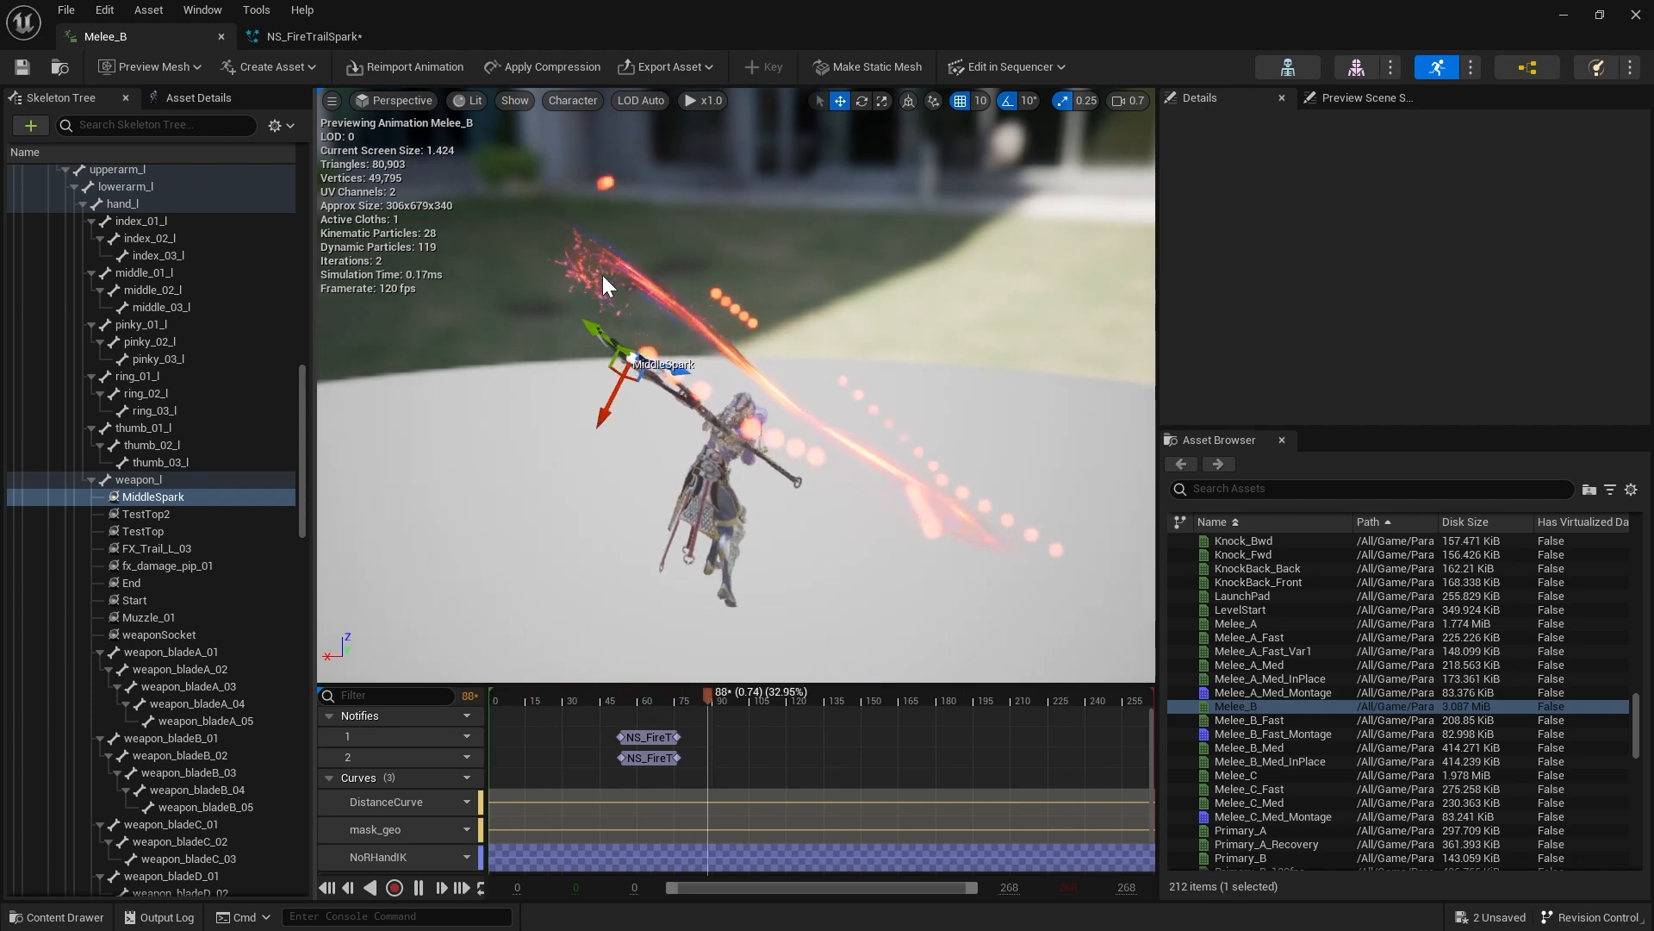
Change the Acceleration Force Z value to -500 and preview the sprite motion on Melee_B
{"action": "left_click", "coordinate": [333, 40]}
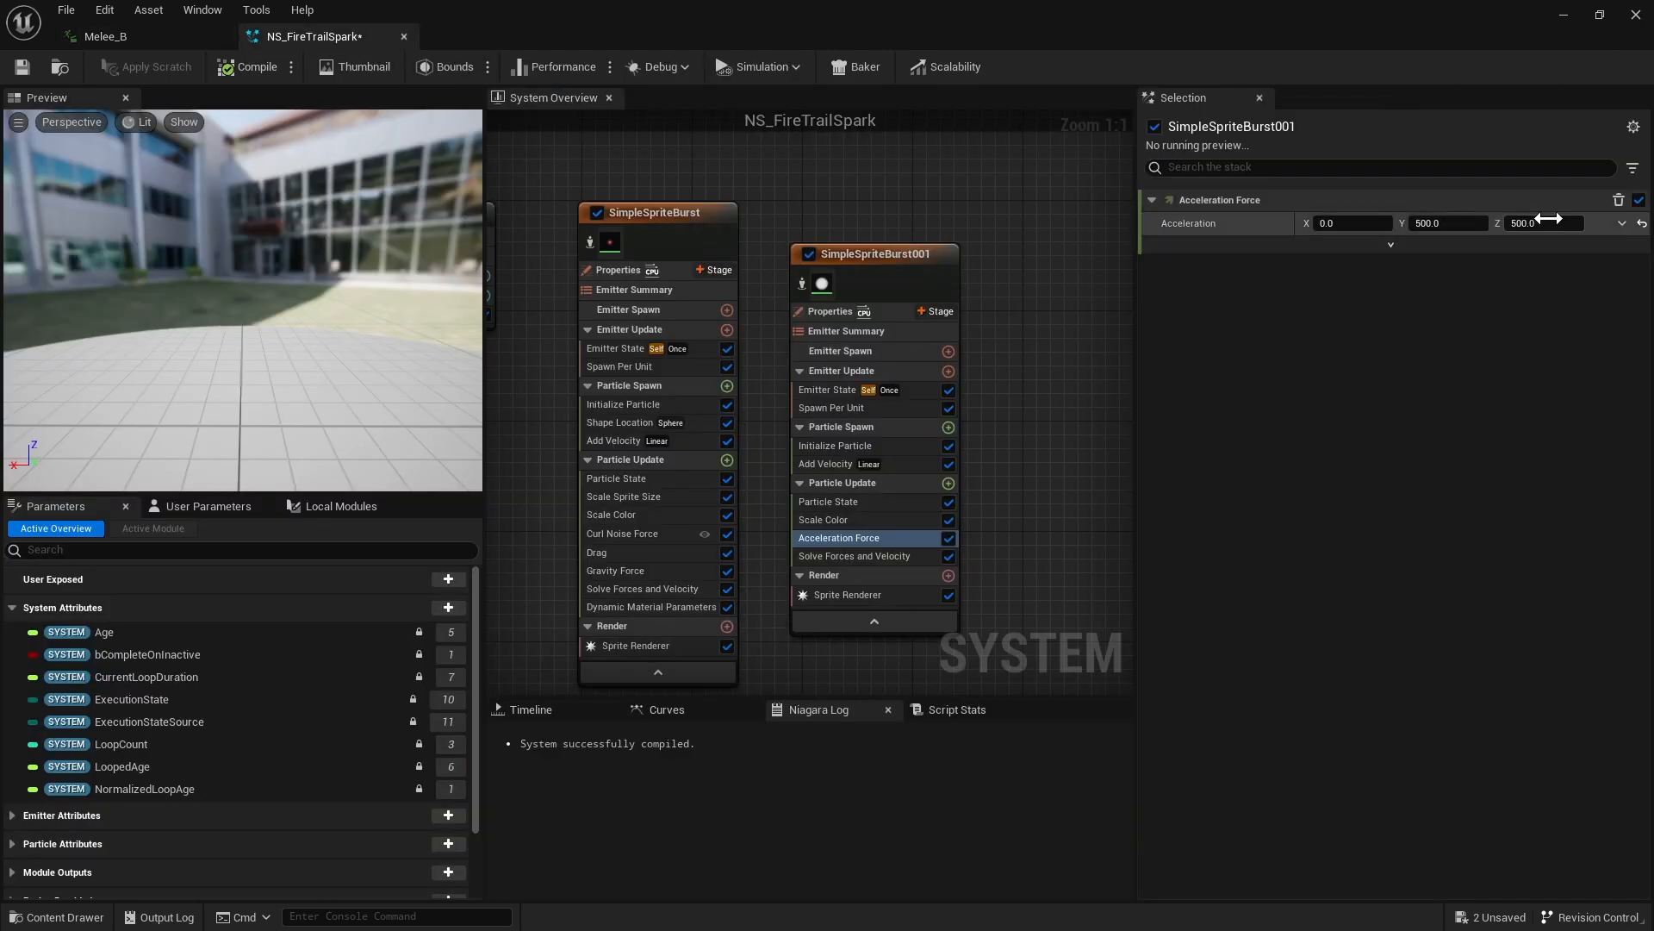
{"action": "left_click", "coordinate": [1547, 221]}
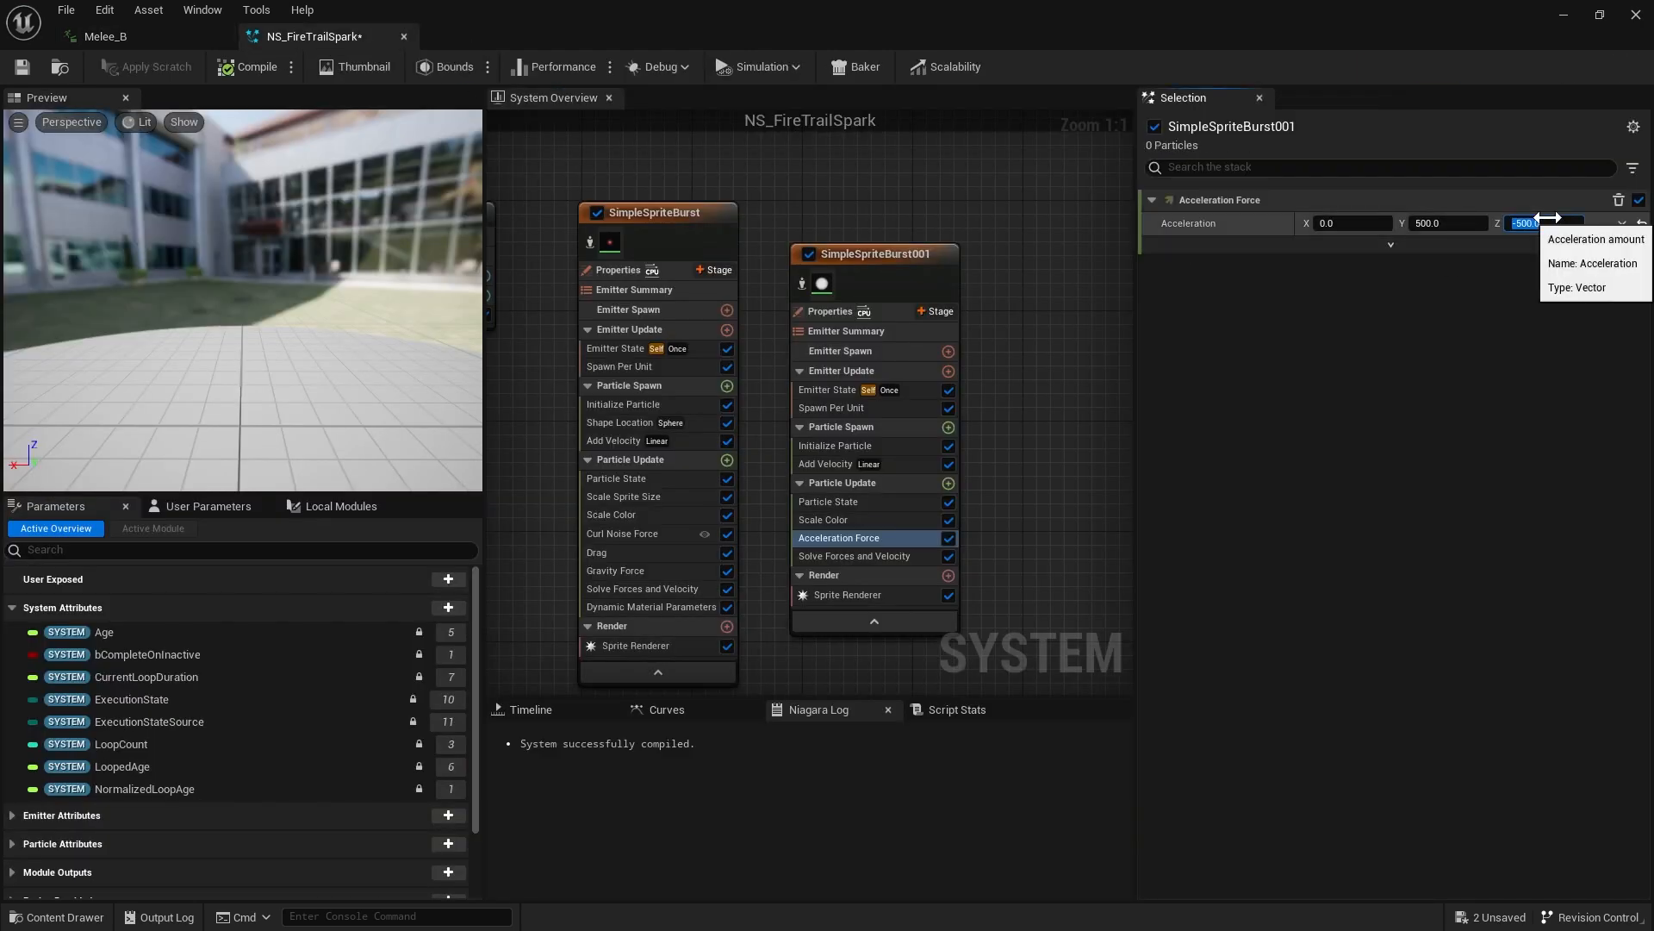
{"action": "left_click", "coordinate": [195, 39]}
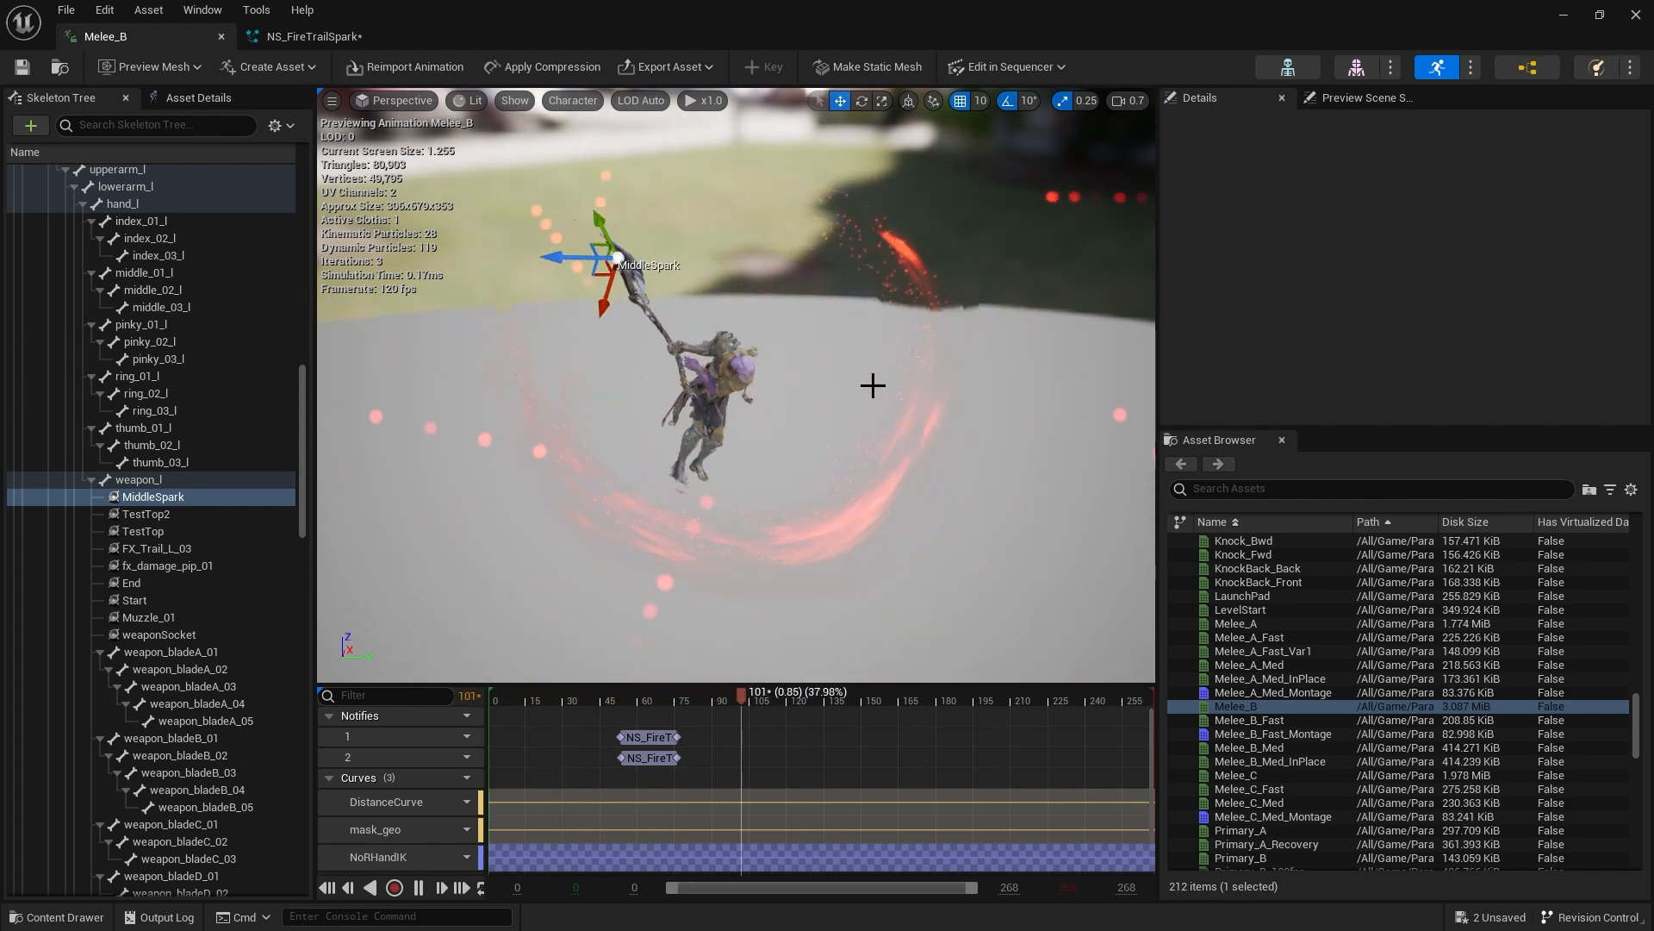
Set SimpleSpriteBurst001's Sprite Renderer to Velocity Aligned alignment and Custom Facing Vector facing mode
{"action": "left_click", "coordinate": [343, 34]}
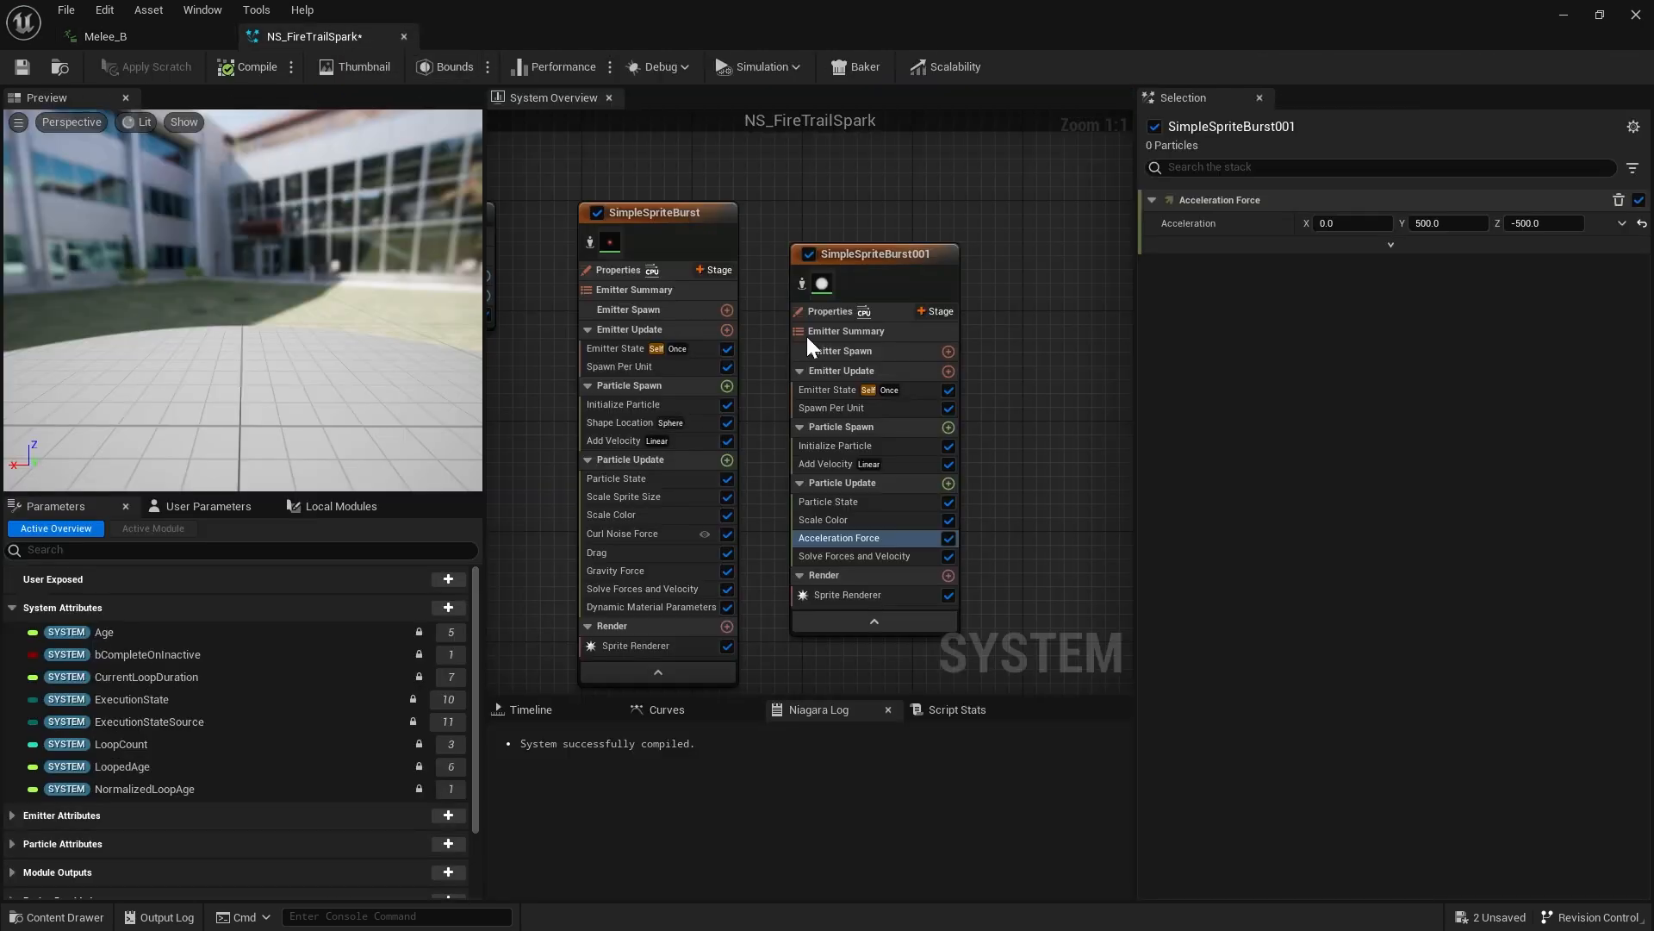
{"action": "right_click_drag", "start_coordinate": [1027, 494], "coordinate": [997, 478]}
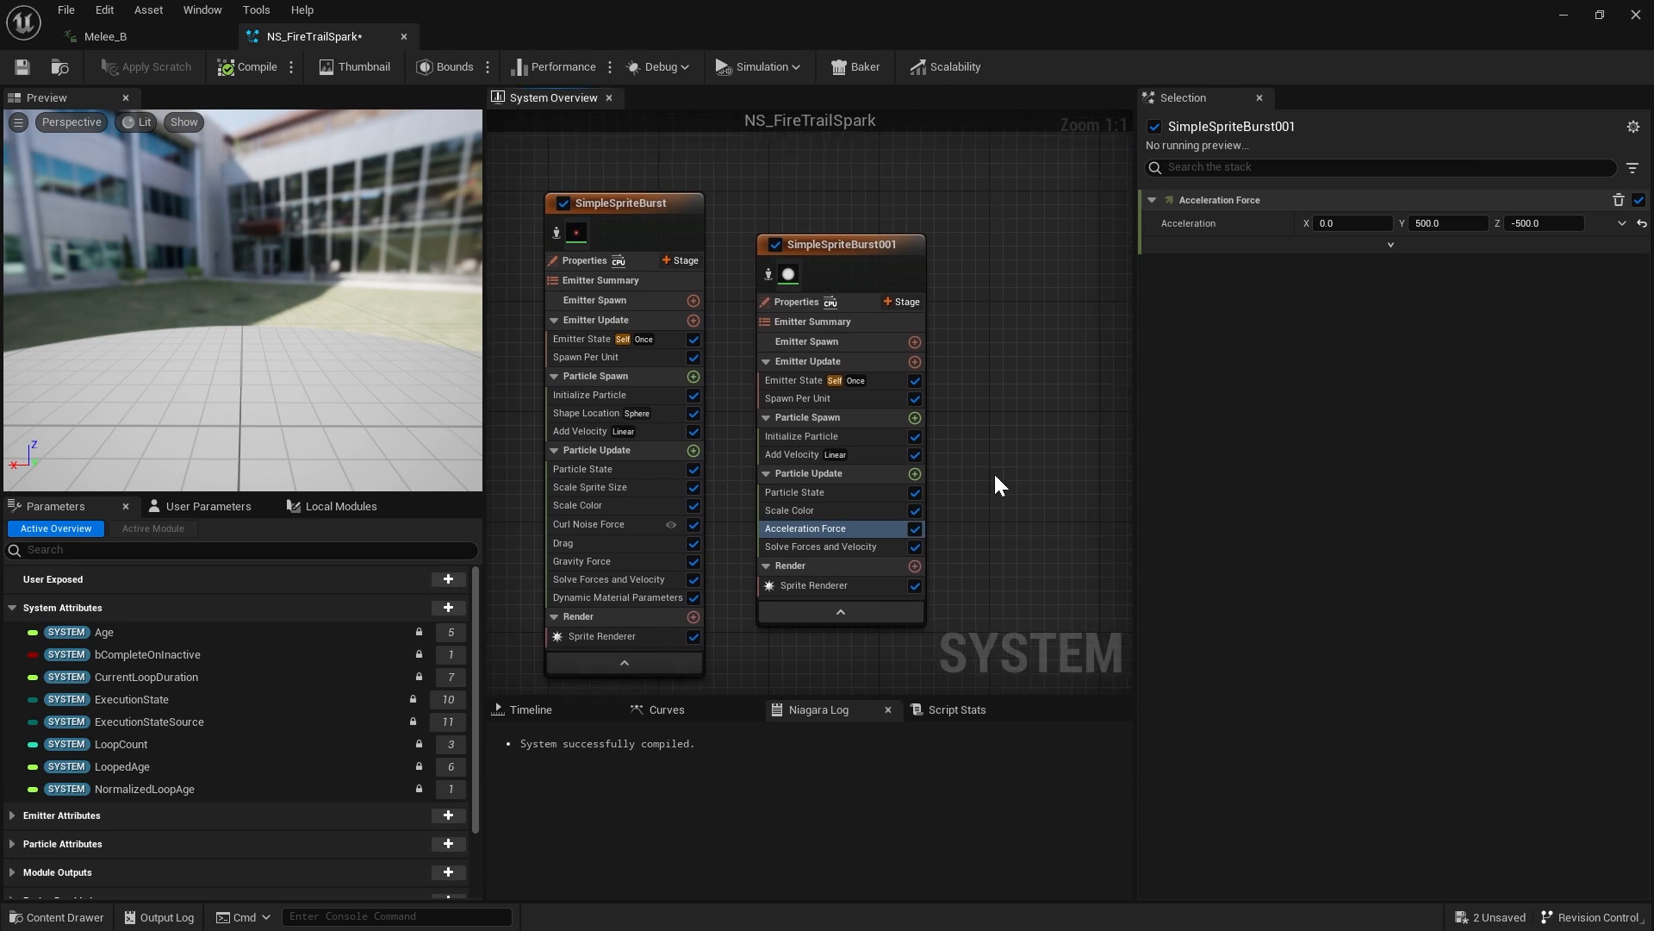
{"action": "left_click", "coordinate": [866, 583]}
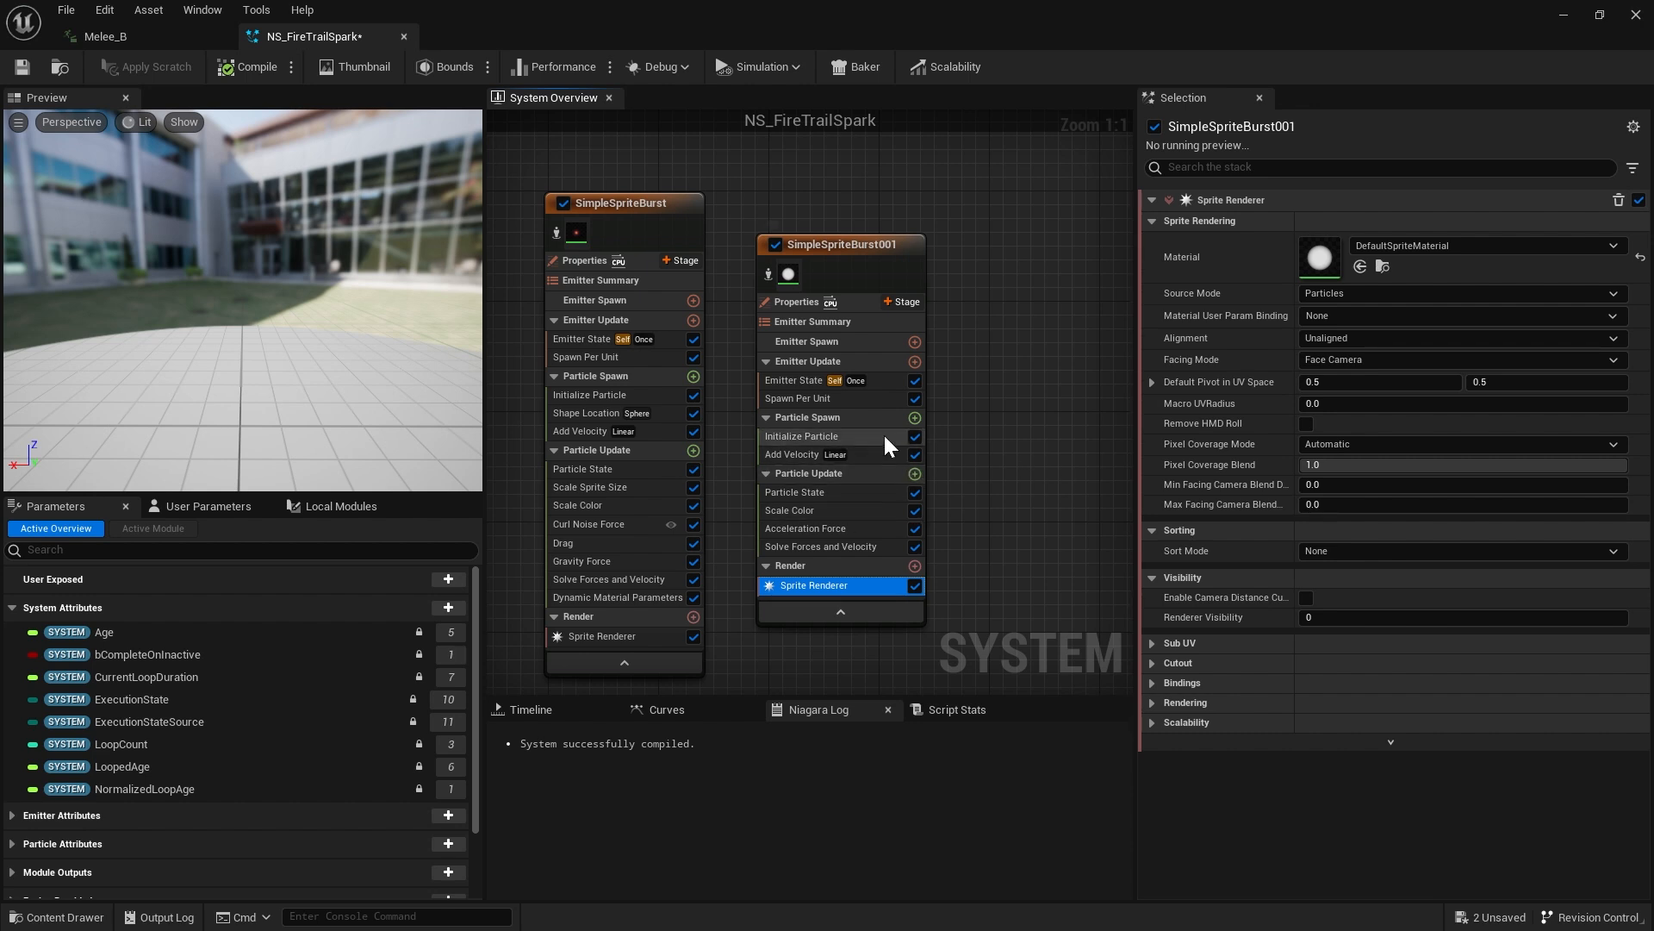
{"action": "left_click", "coordinate": [1355, 334]}
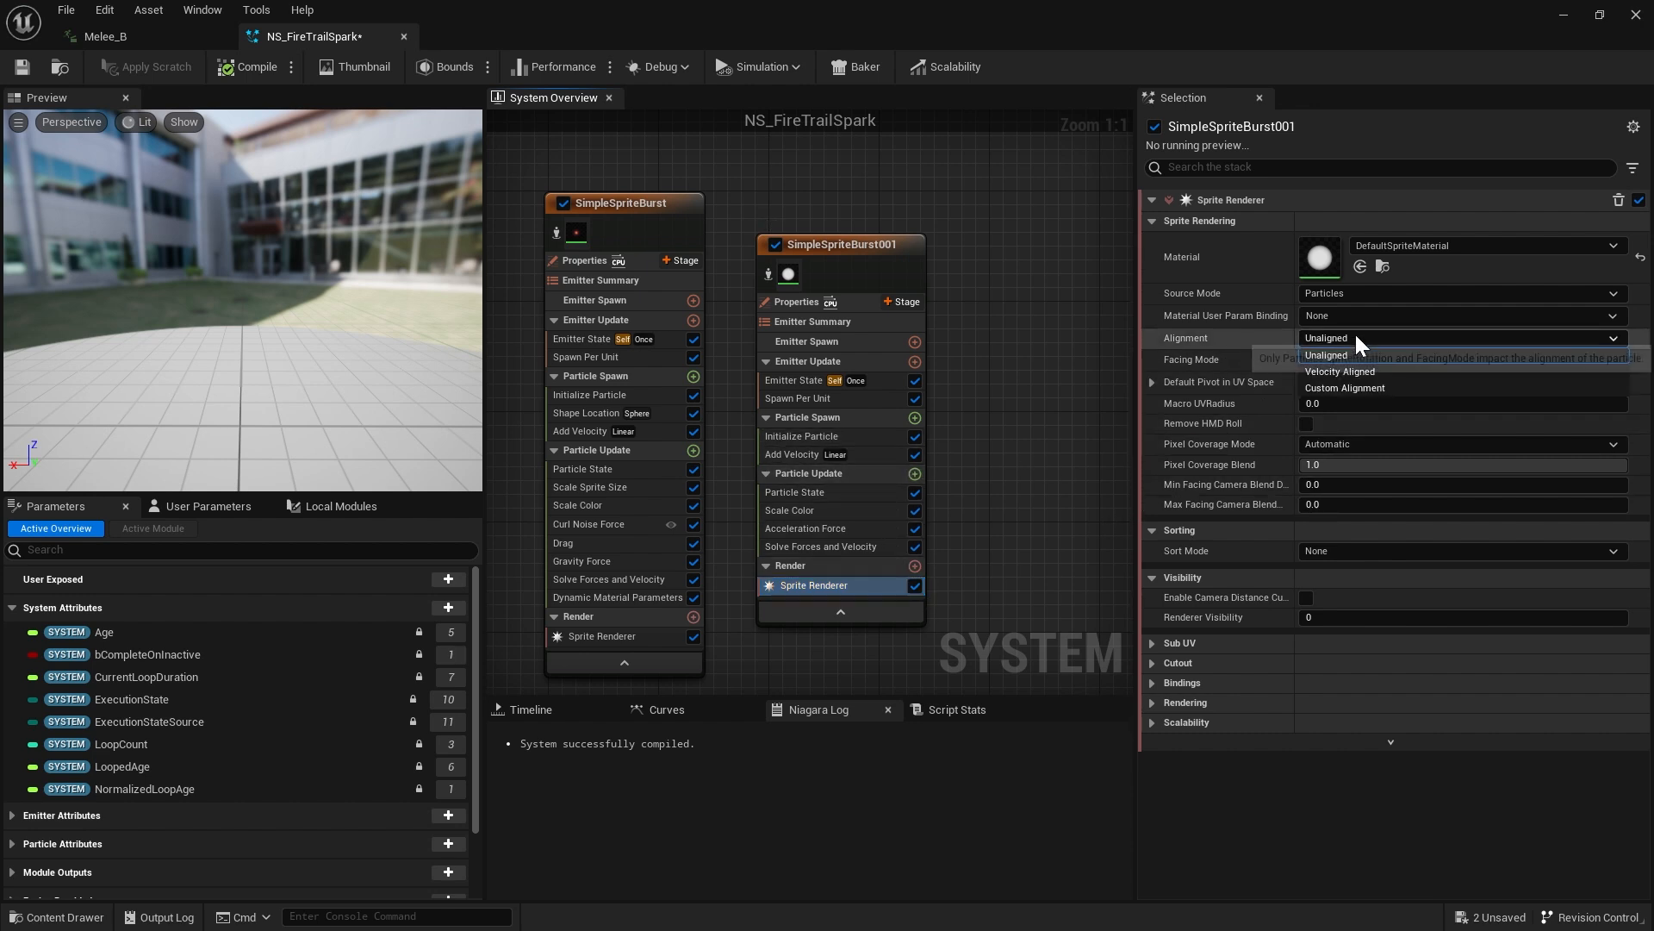
{"action": "left_click", "coordinate": [1374, 379]}
{"action": "left_click", "coordinate": [1361, 363]}
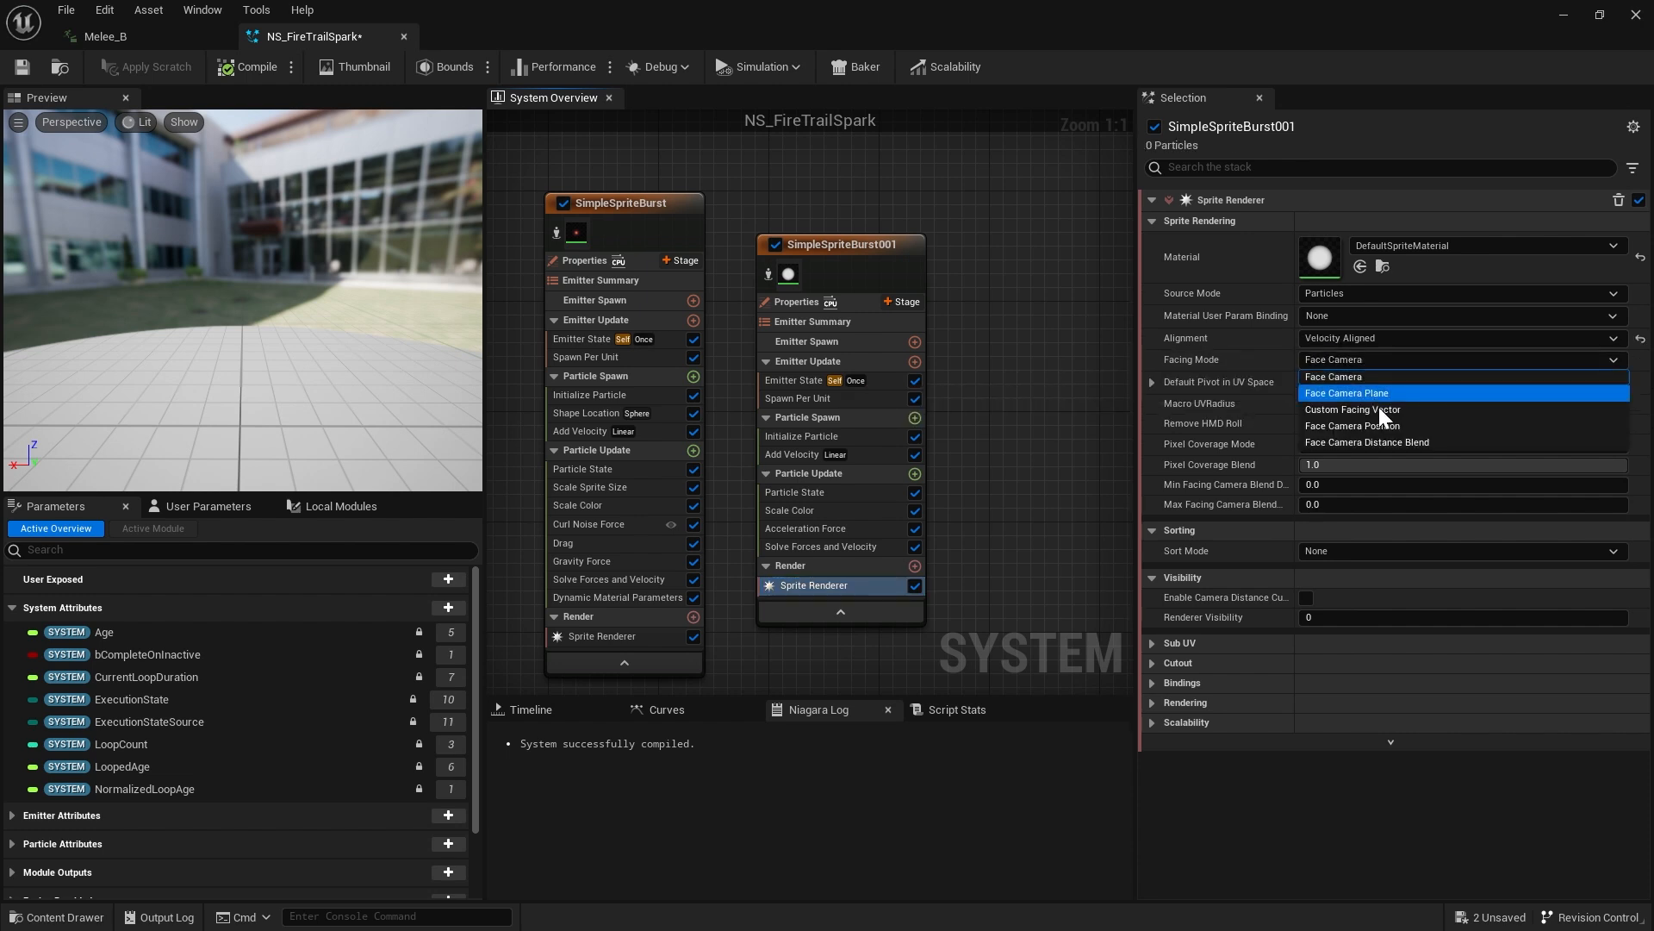
{"action": "left_click", "coordinate": [1384, 416]}
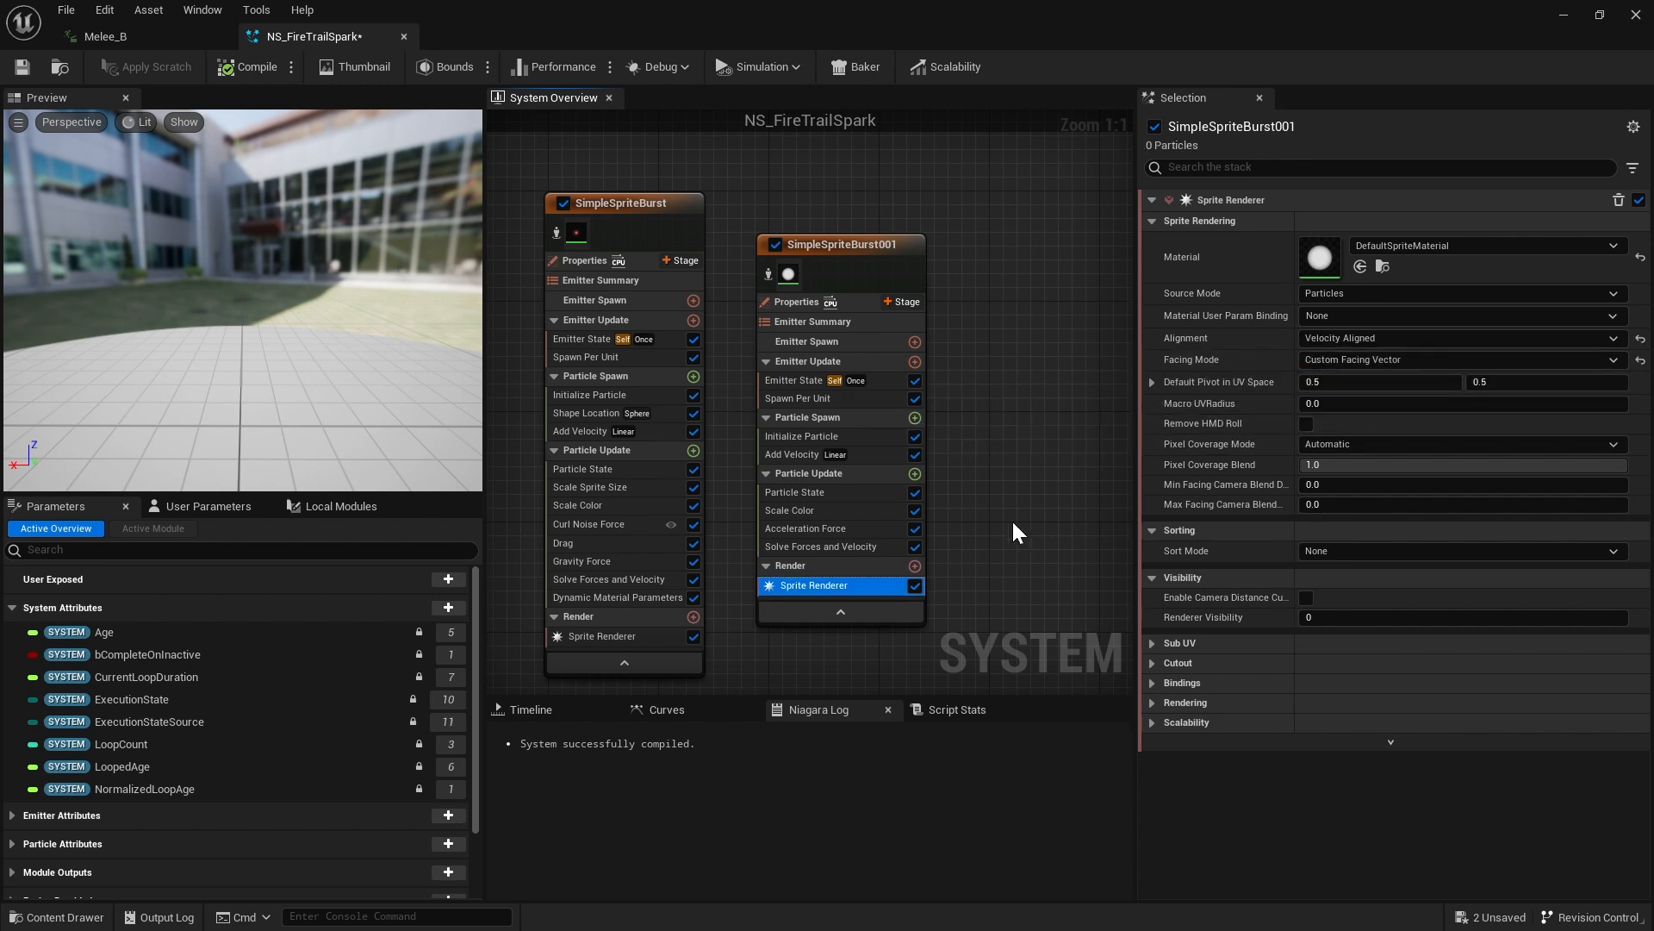
Add a Scale Sprite Size by Speed module to SimpleSpriteBurst001's Particle Update stage
{"action": "left_click", "coordinate": [916, 474]}
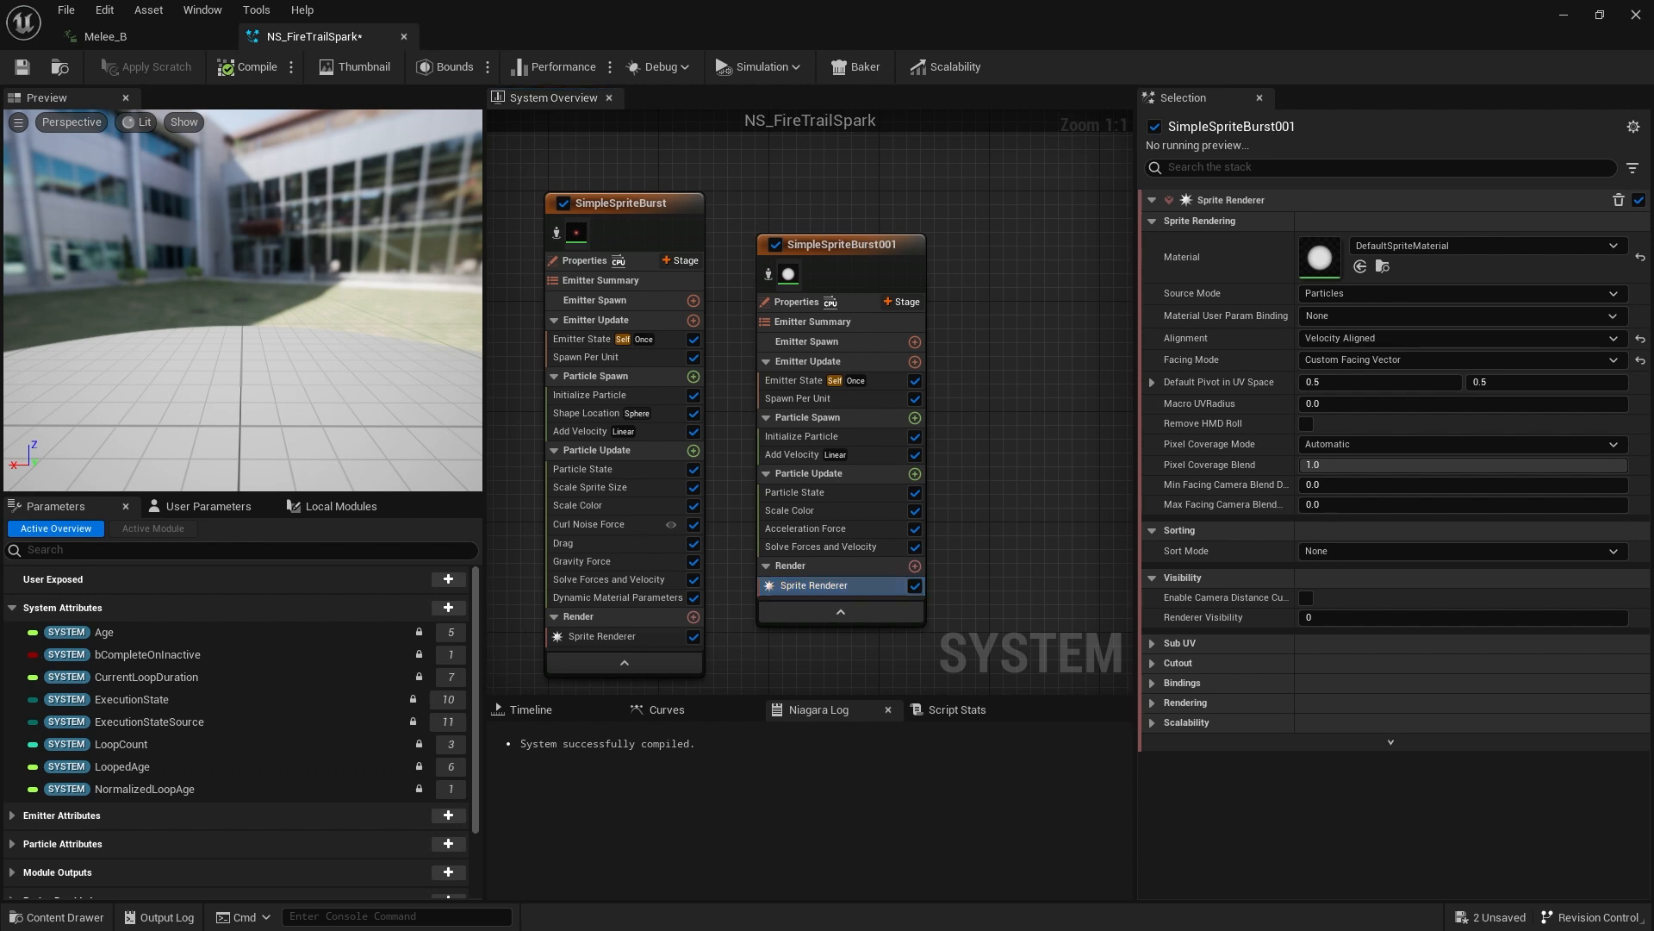
{"action": "left_click", "coordinate": [913, 473]}
{"action": "type", "text": "s"}
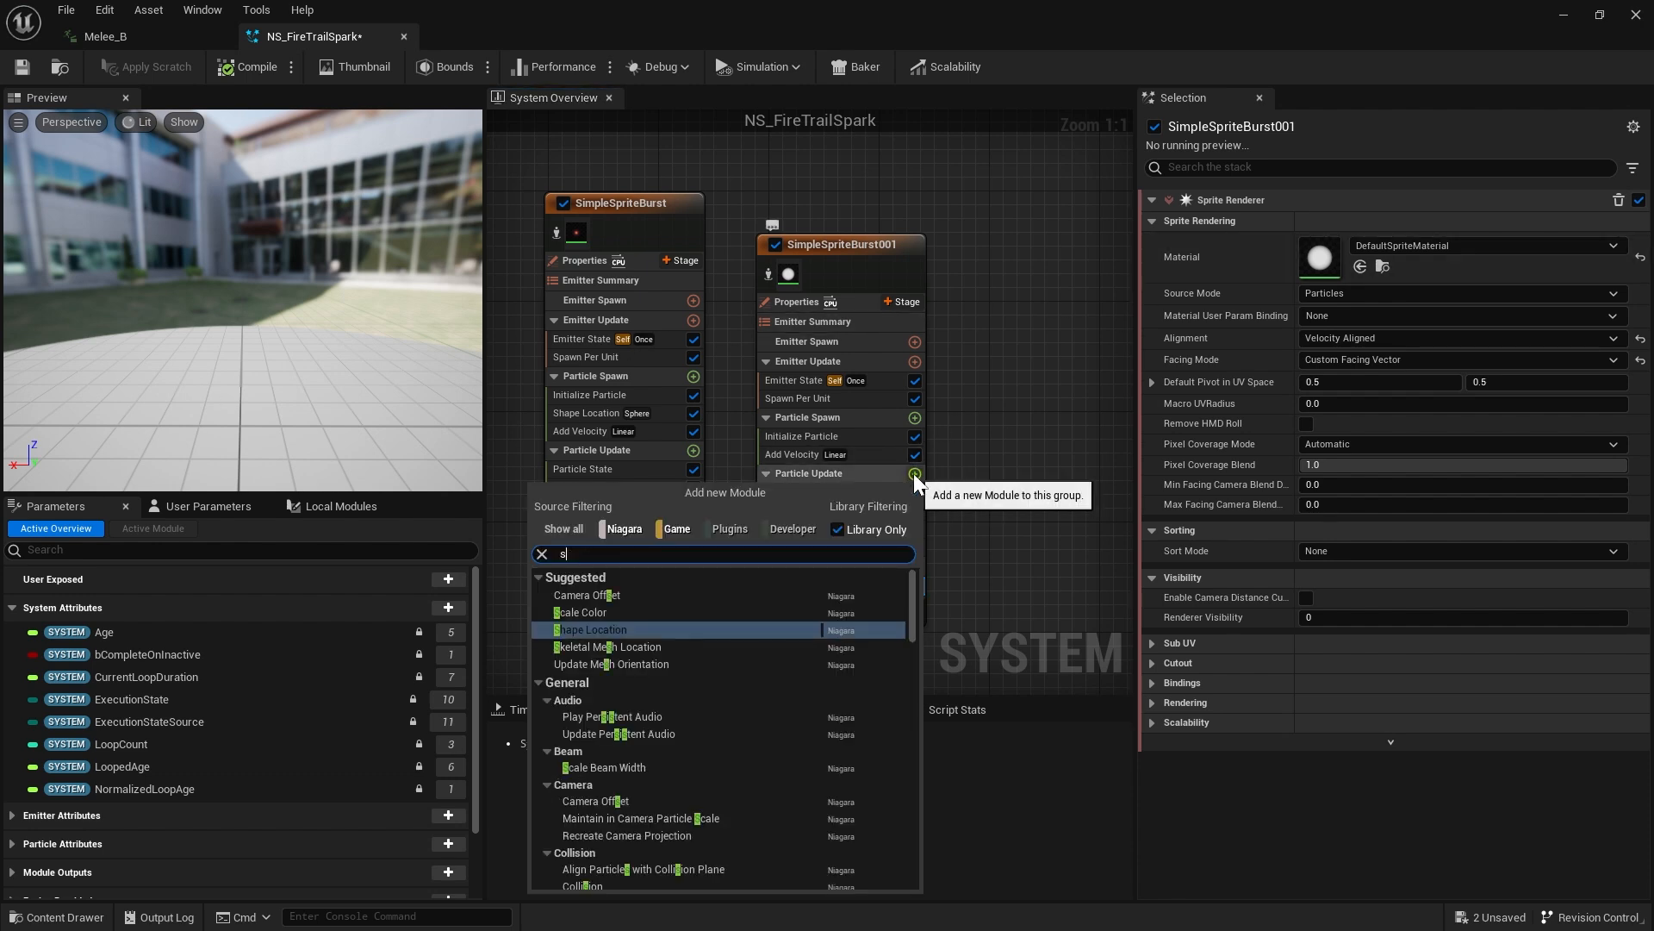
{"action": "type", "text": "cale prite size"}
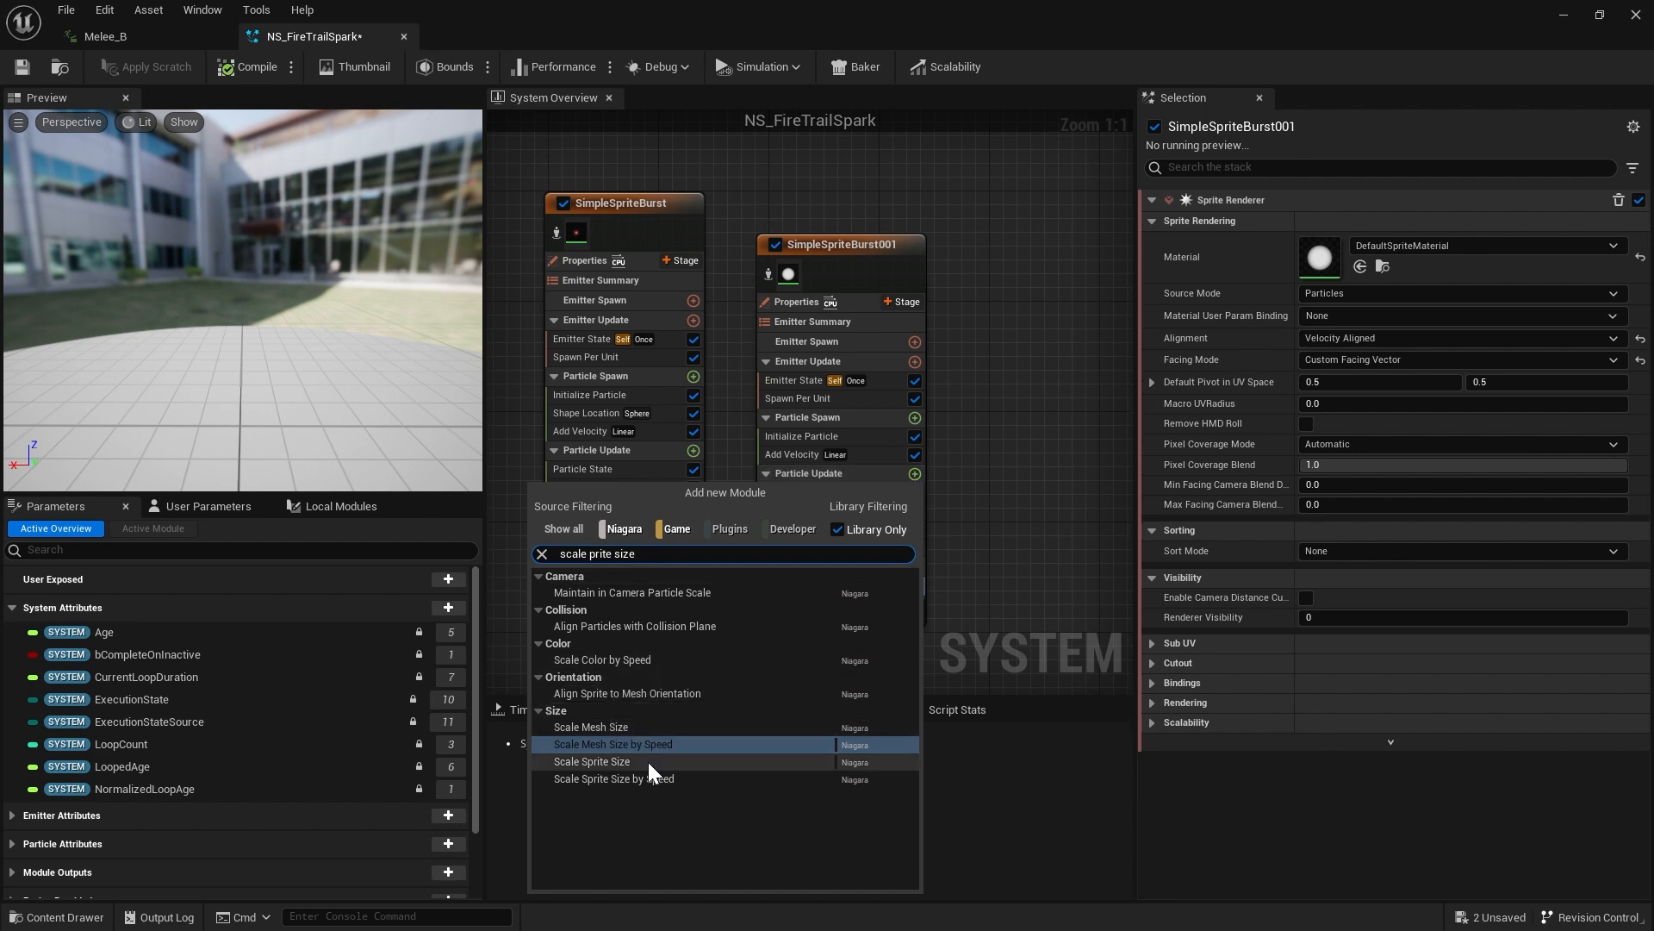
{"action": "left_click", "coordinate": [611, 779]}
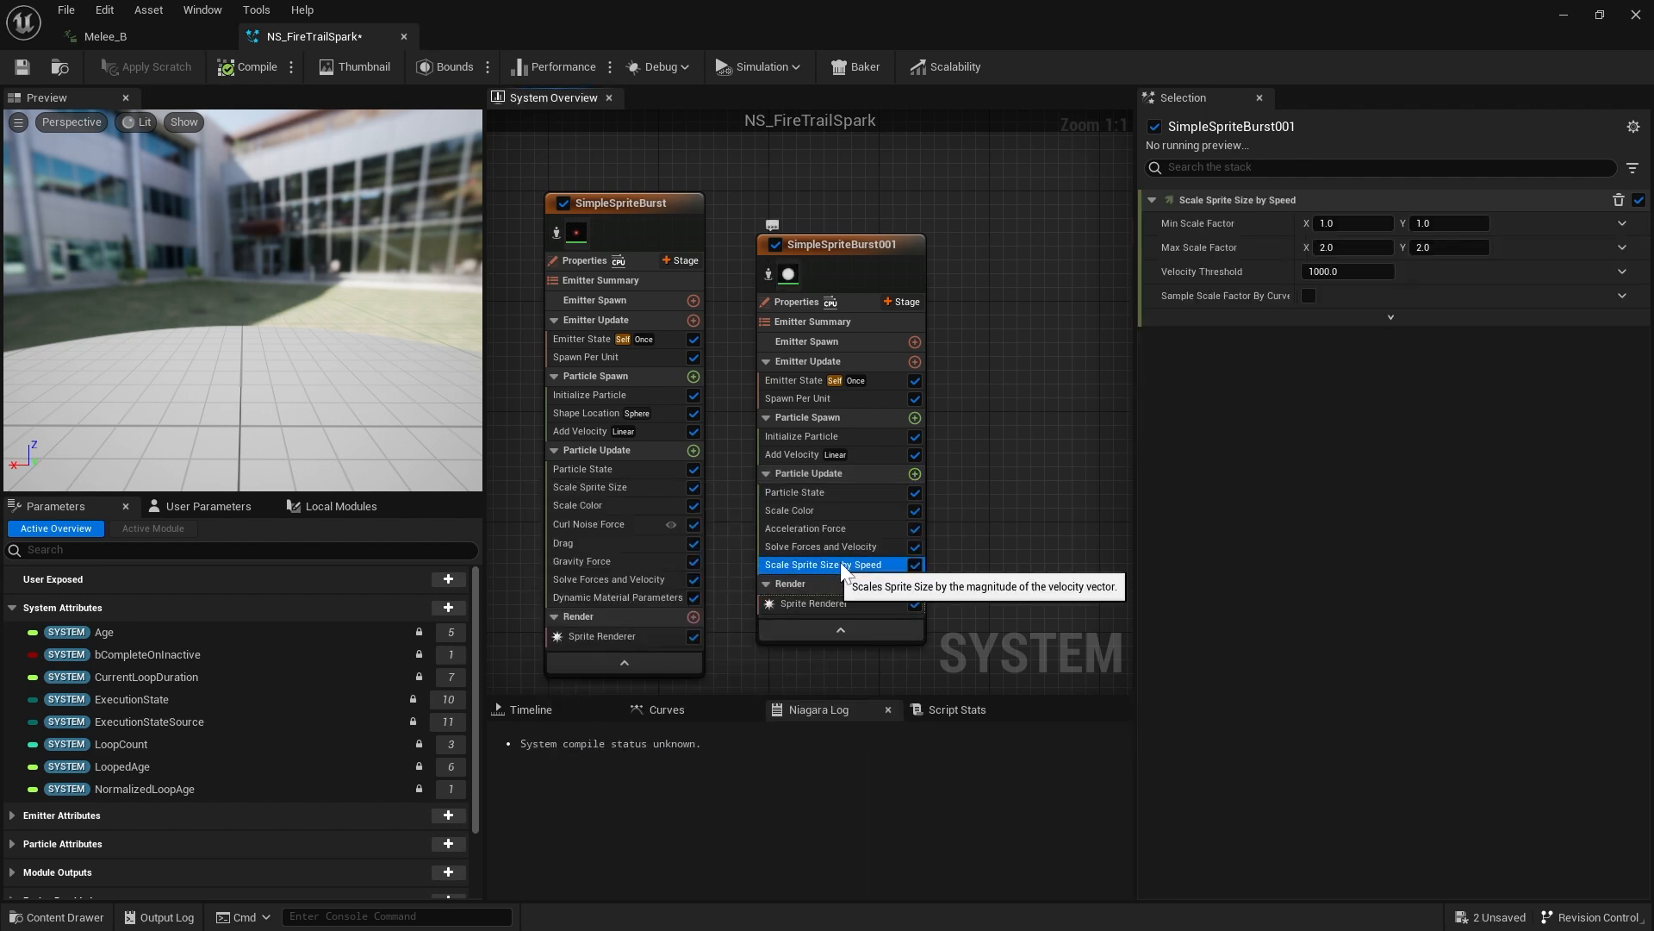
Set both the Min and Max Scale Factor of Scale Sprite Size by Speed to X 0.2 and Y 2.0
{"action": "left_click", "coordinate": [1344, 224]}
{"action": "type", "text": "0.2"}
{"action": "key", "text": "Return"}
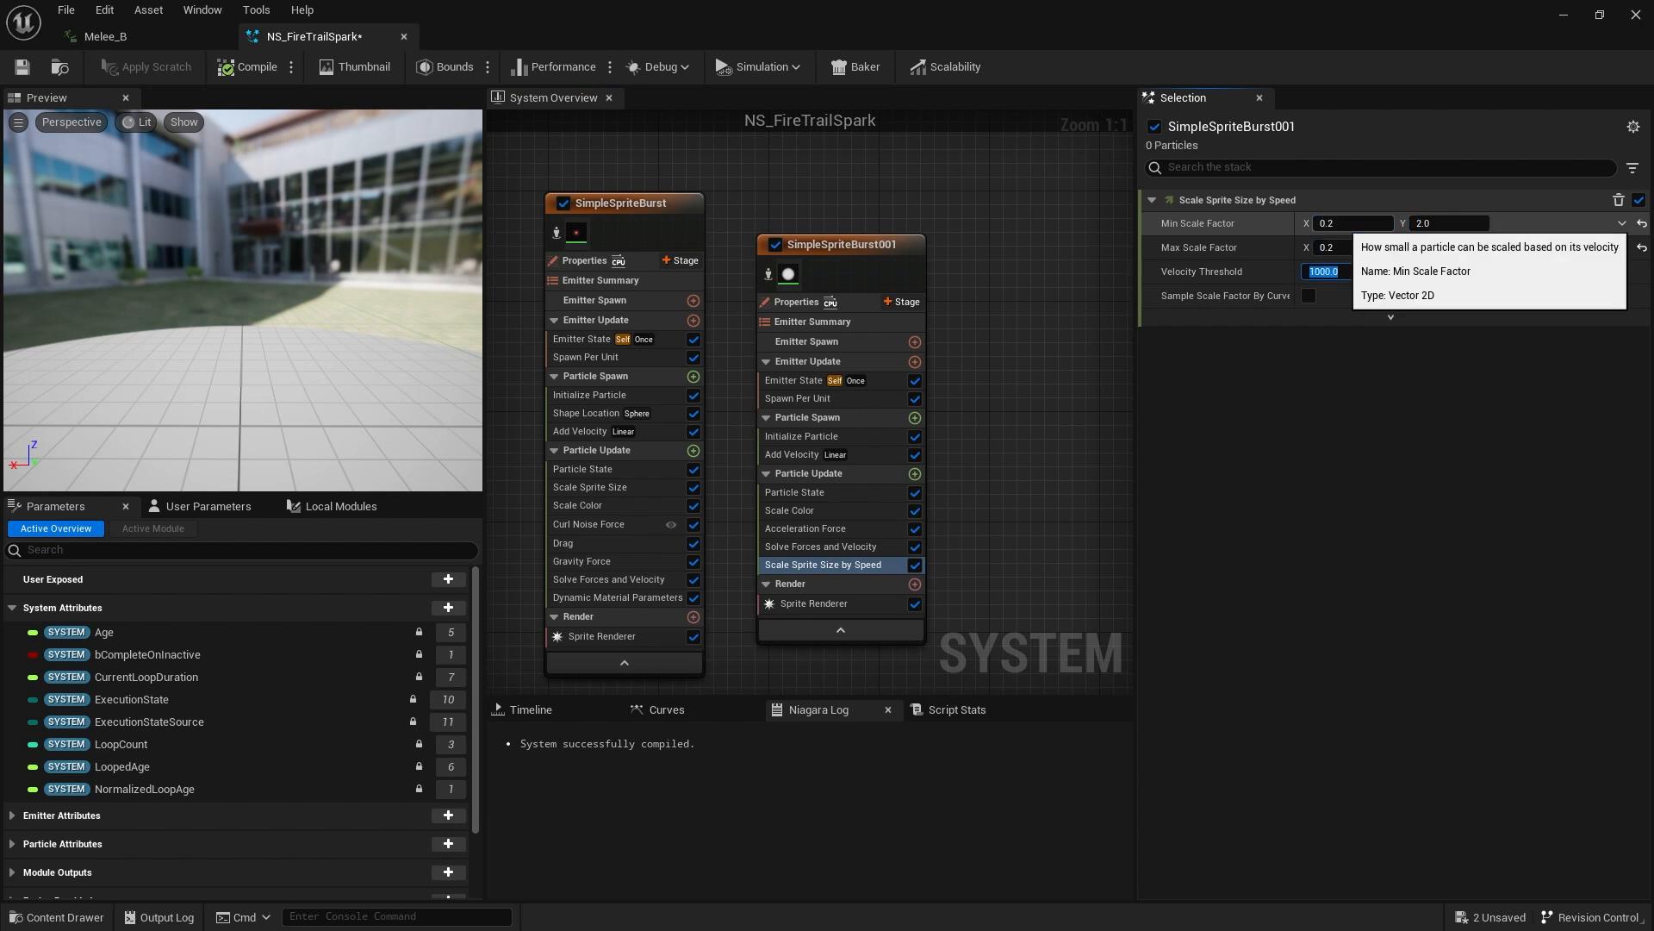
Preview the speed-scaled sparks on Melee_B at x0.1 playback speed, replaying the swing, and restore the speed to x1.0
{"action": "left_click", "coordinate": [169, 38]}
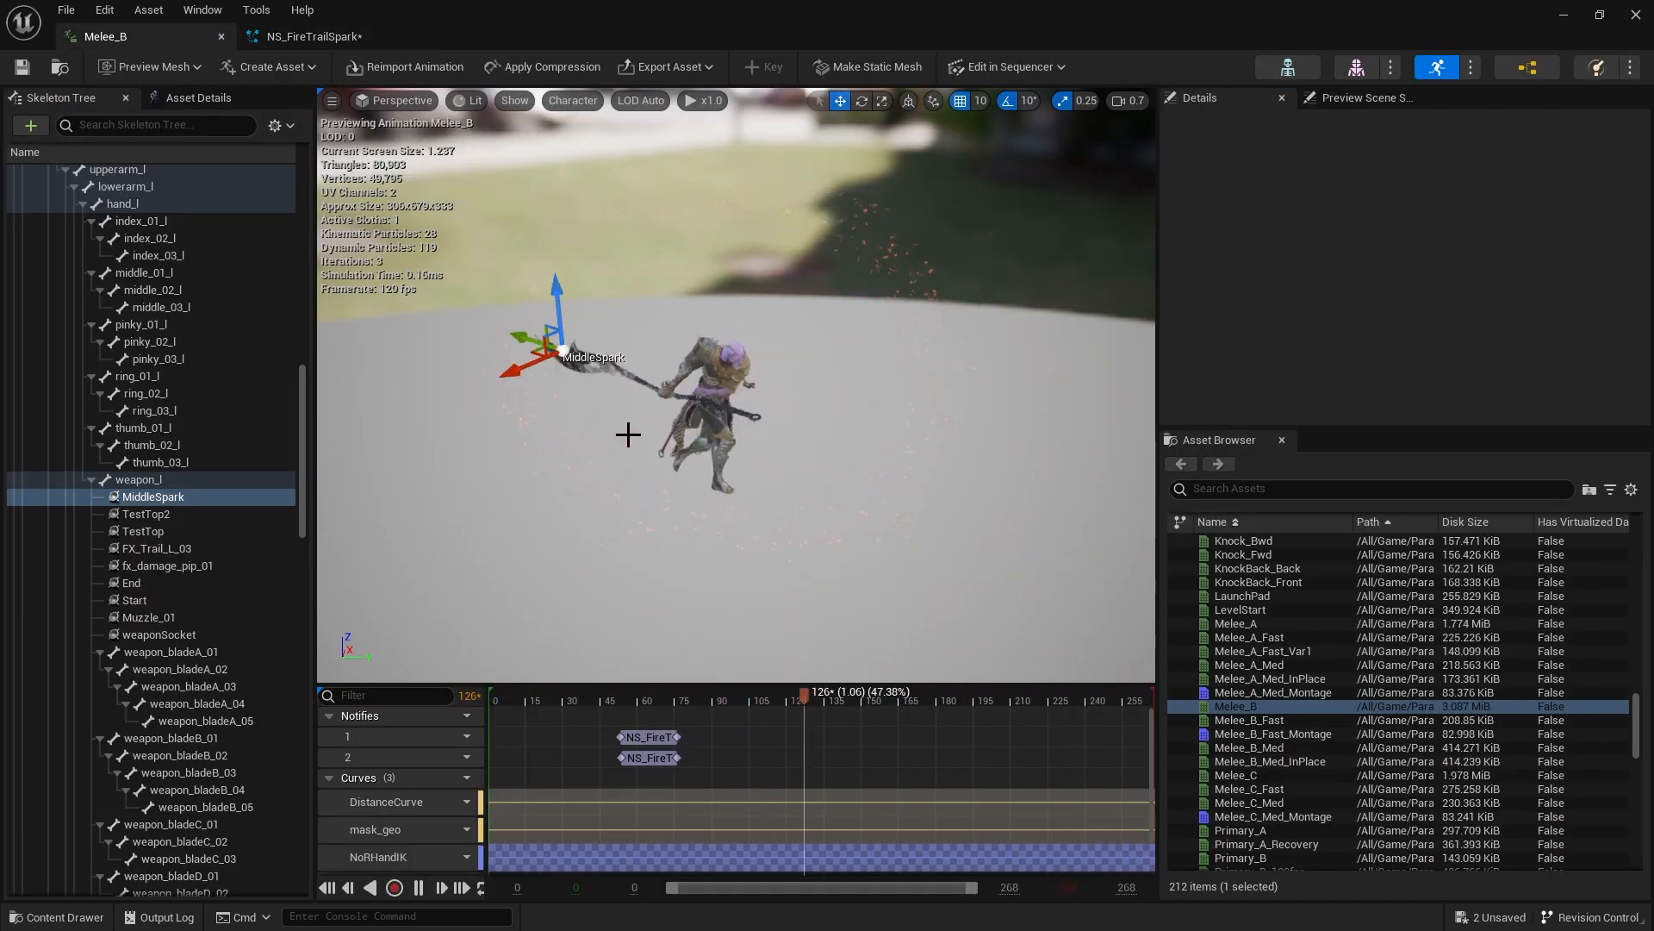
{"action": "left_click", "coordinate": [704, 101]}
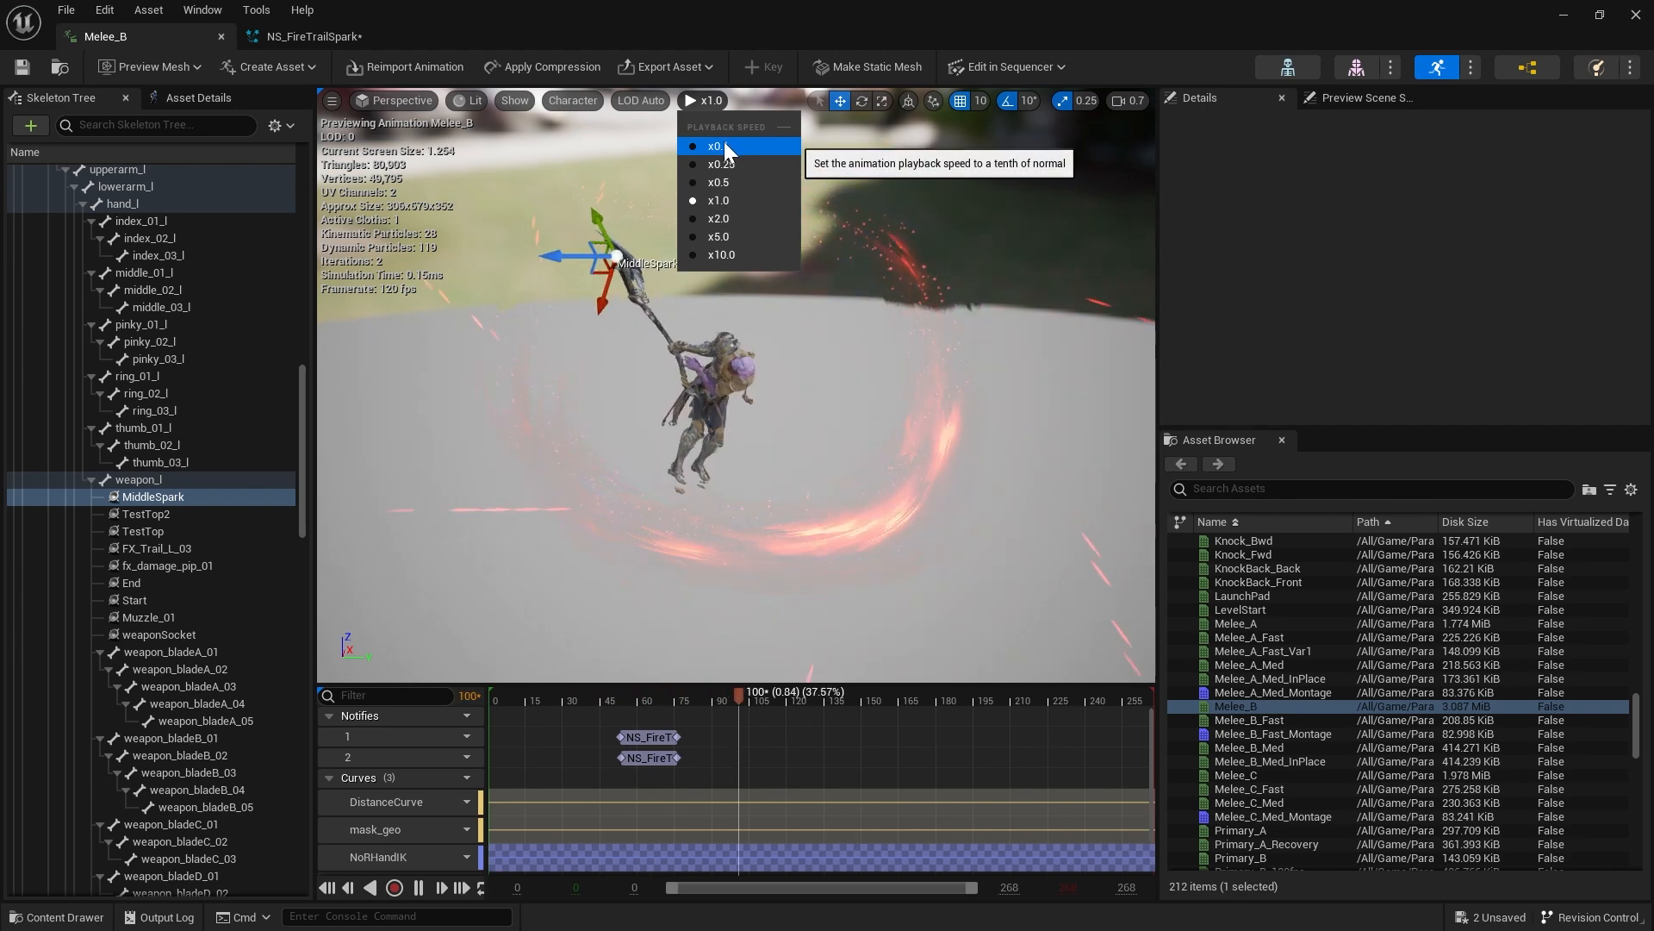
{"action": "left_click", "coordinate": [722, 147]}
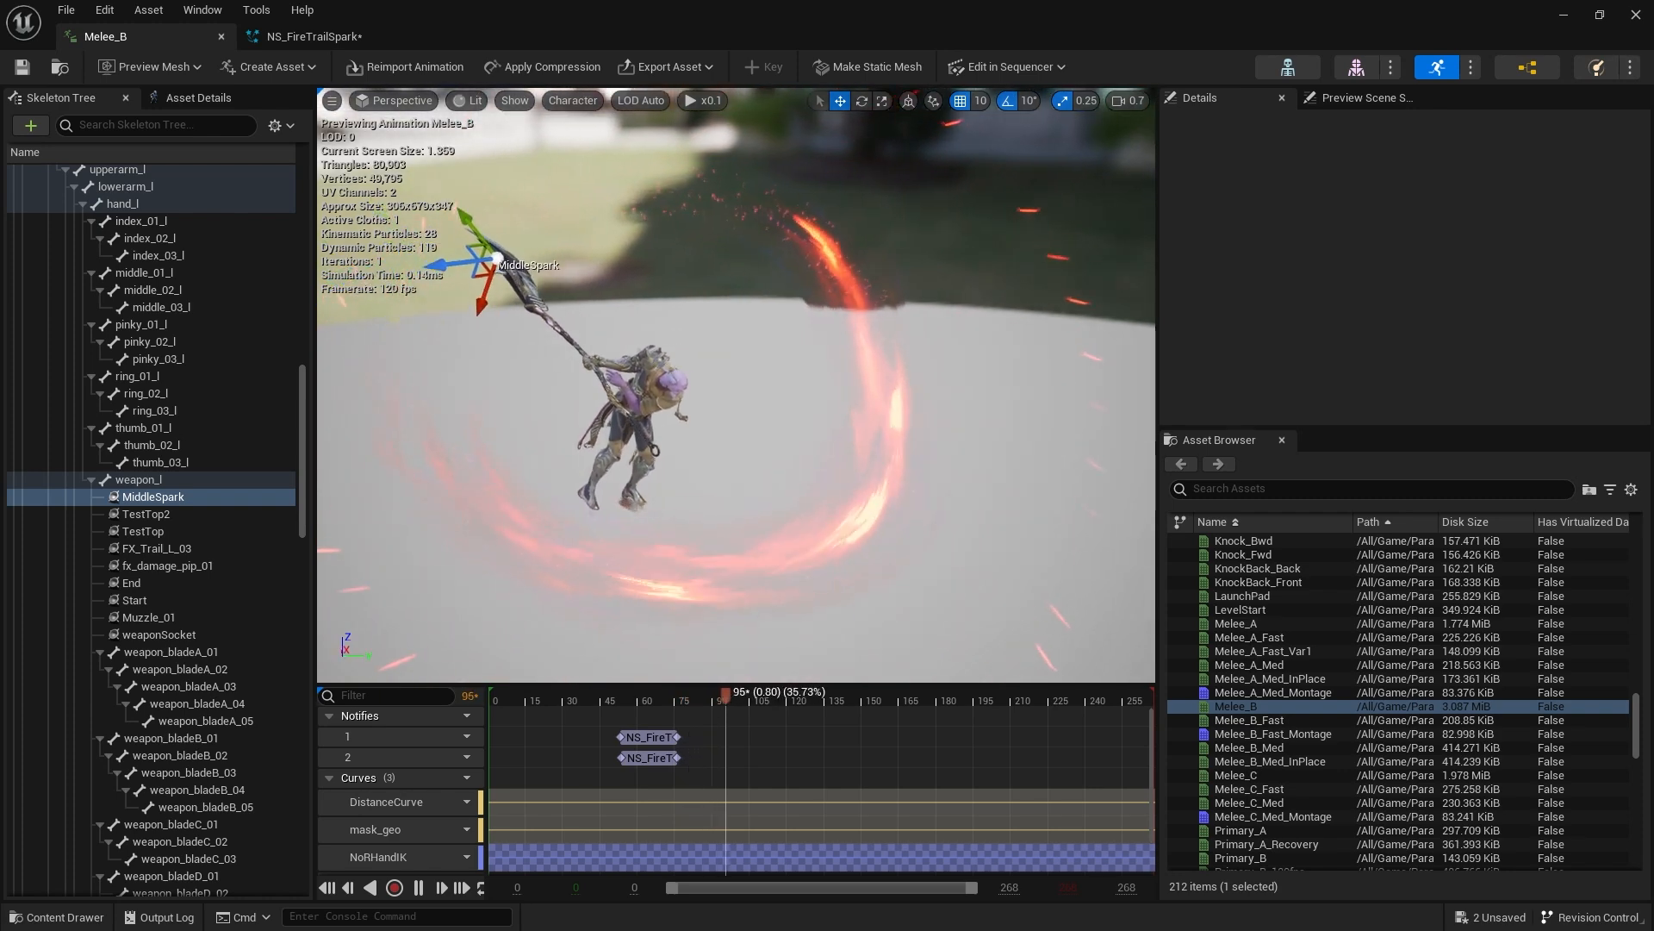
{"action": "left_click", "coordinate": [706, 103]}
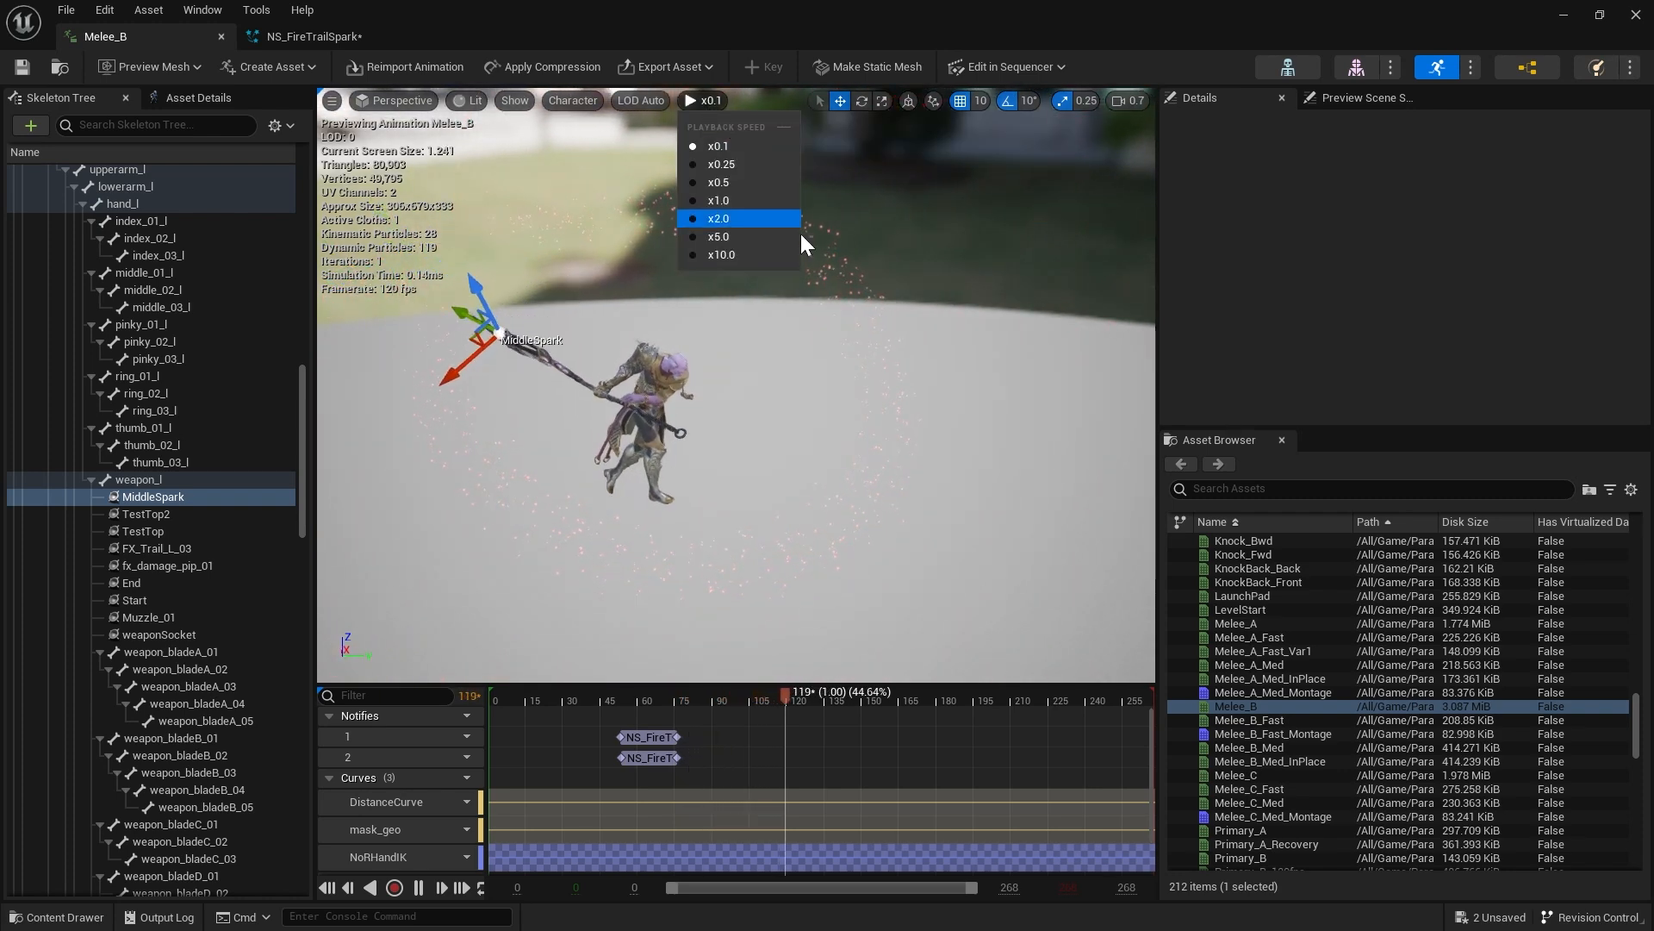
{"action": "left_click", "coordinate": [772, 414]}
{"action": "left_click", "coordinate": [604, 696]}
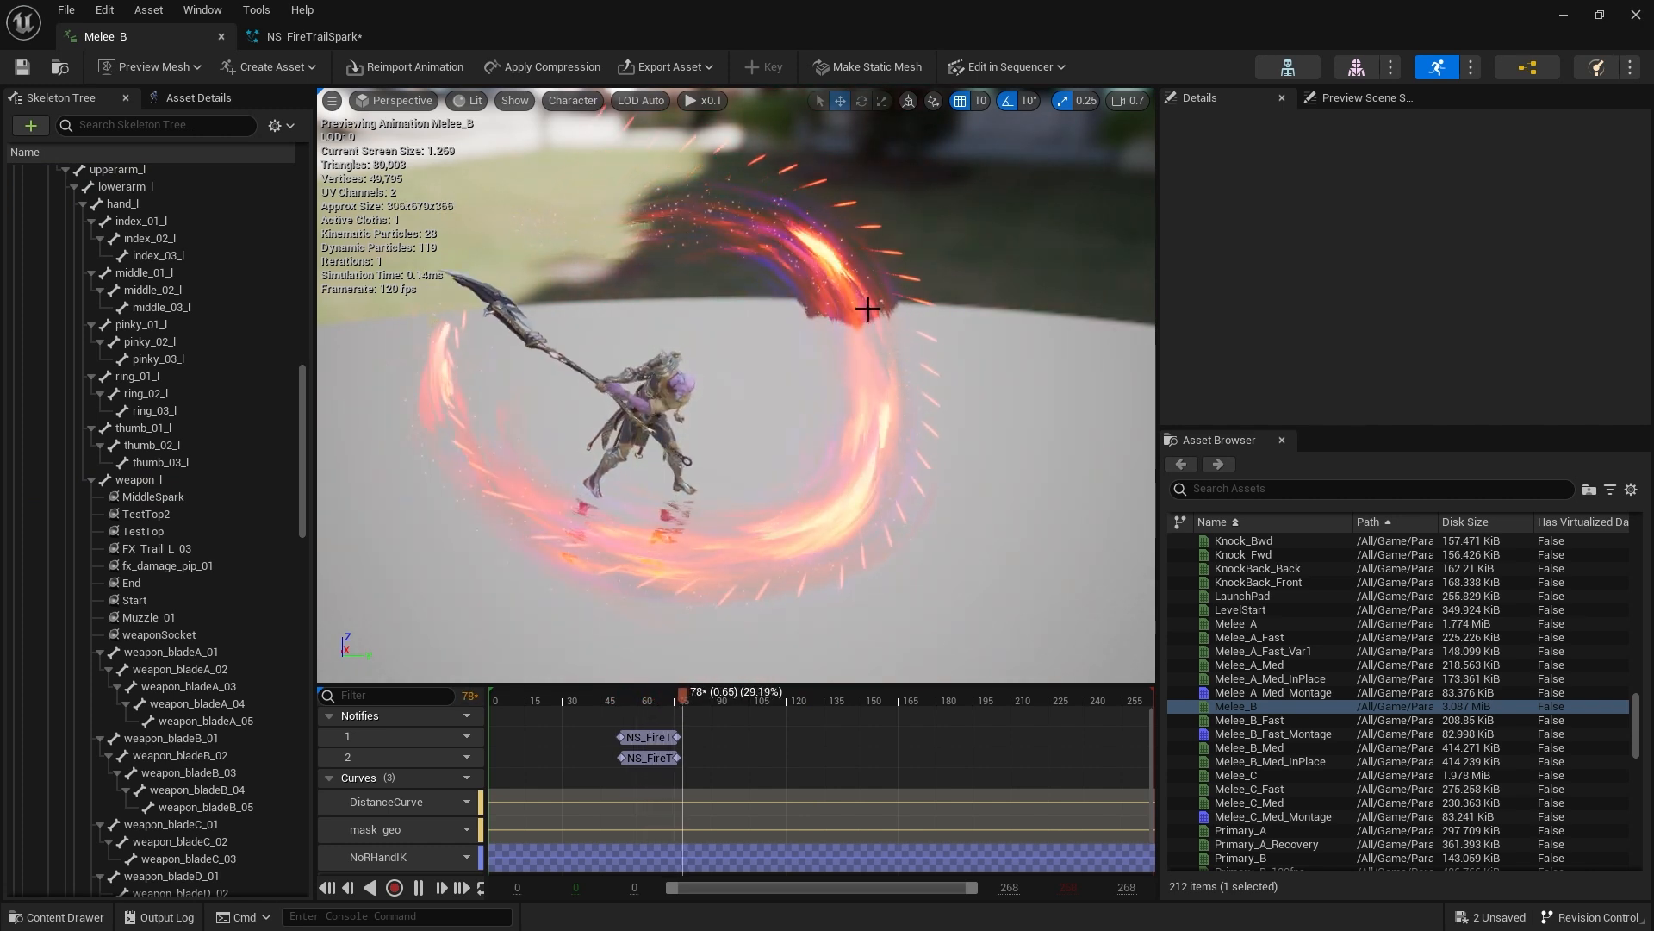
{"action": "left_click", "coordinate": [690, 100]}
{"action": "left_click", "coordinate": [741, 201]}
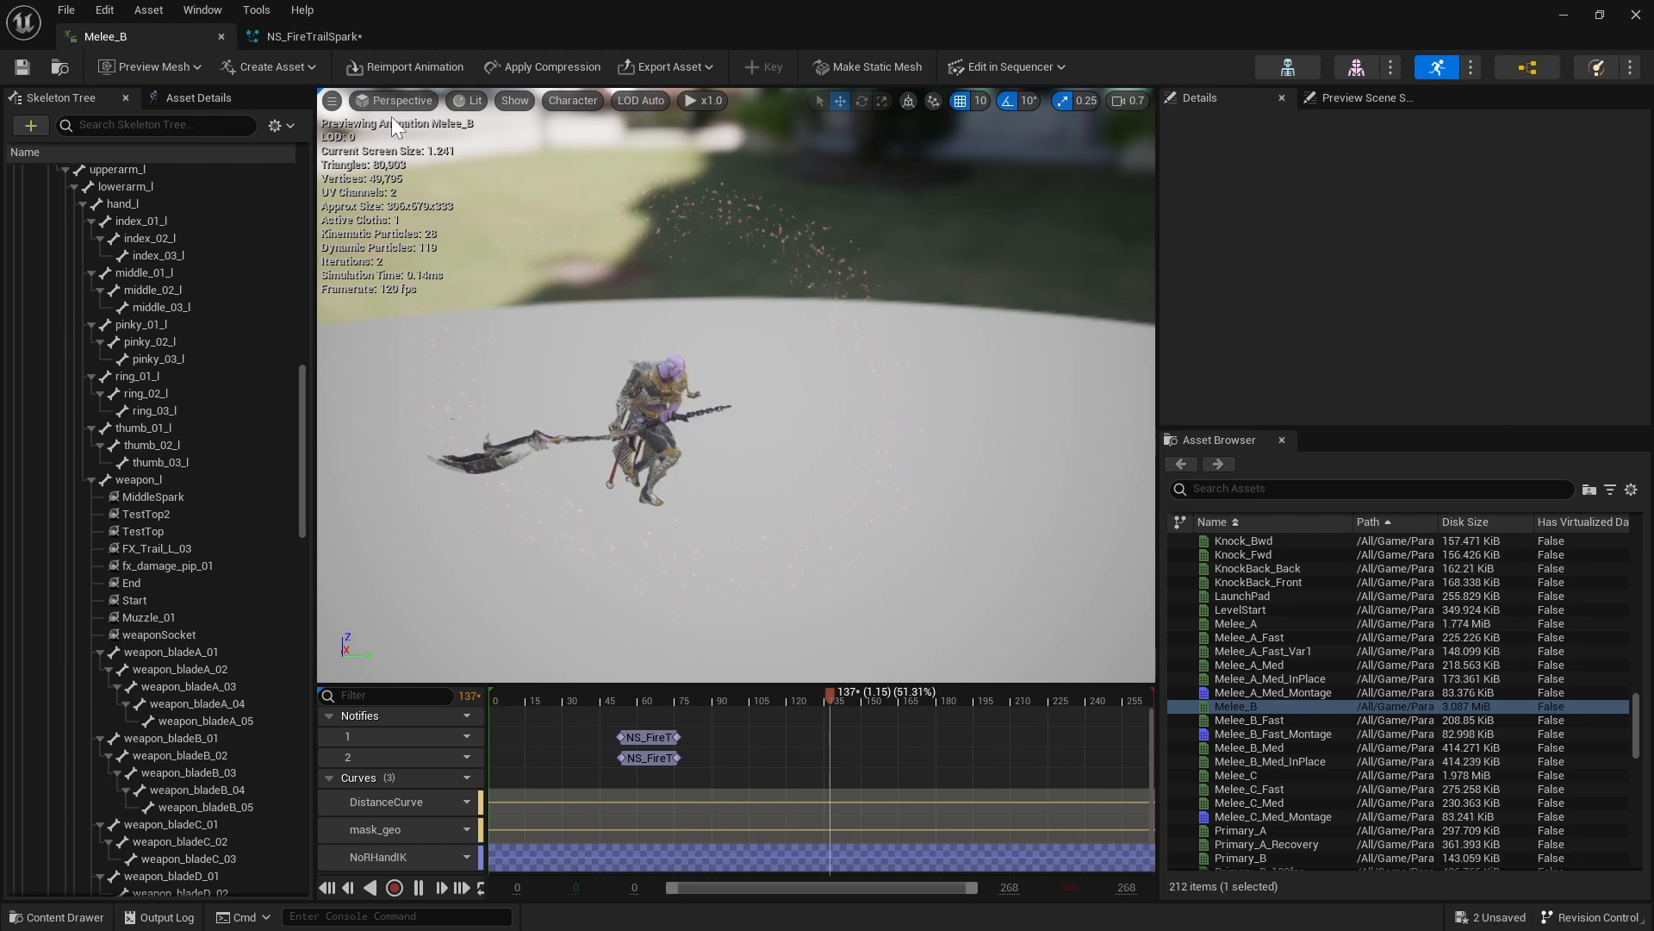
Add a Shape Location module to SimpleSpriteBurst001's Particle Spawn stage in NS_FireTrailSpark and check it on Melee_B
{"action": "left_click", "coordinate": [321, 41]}
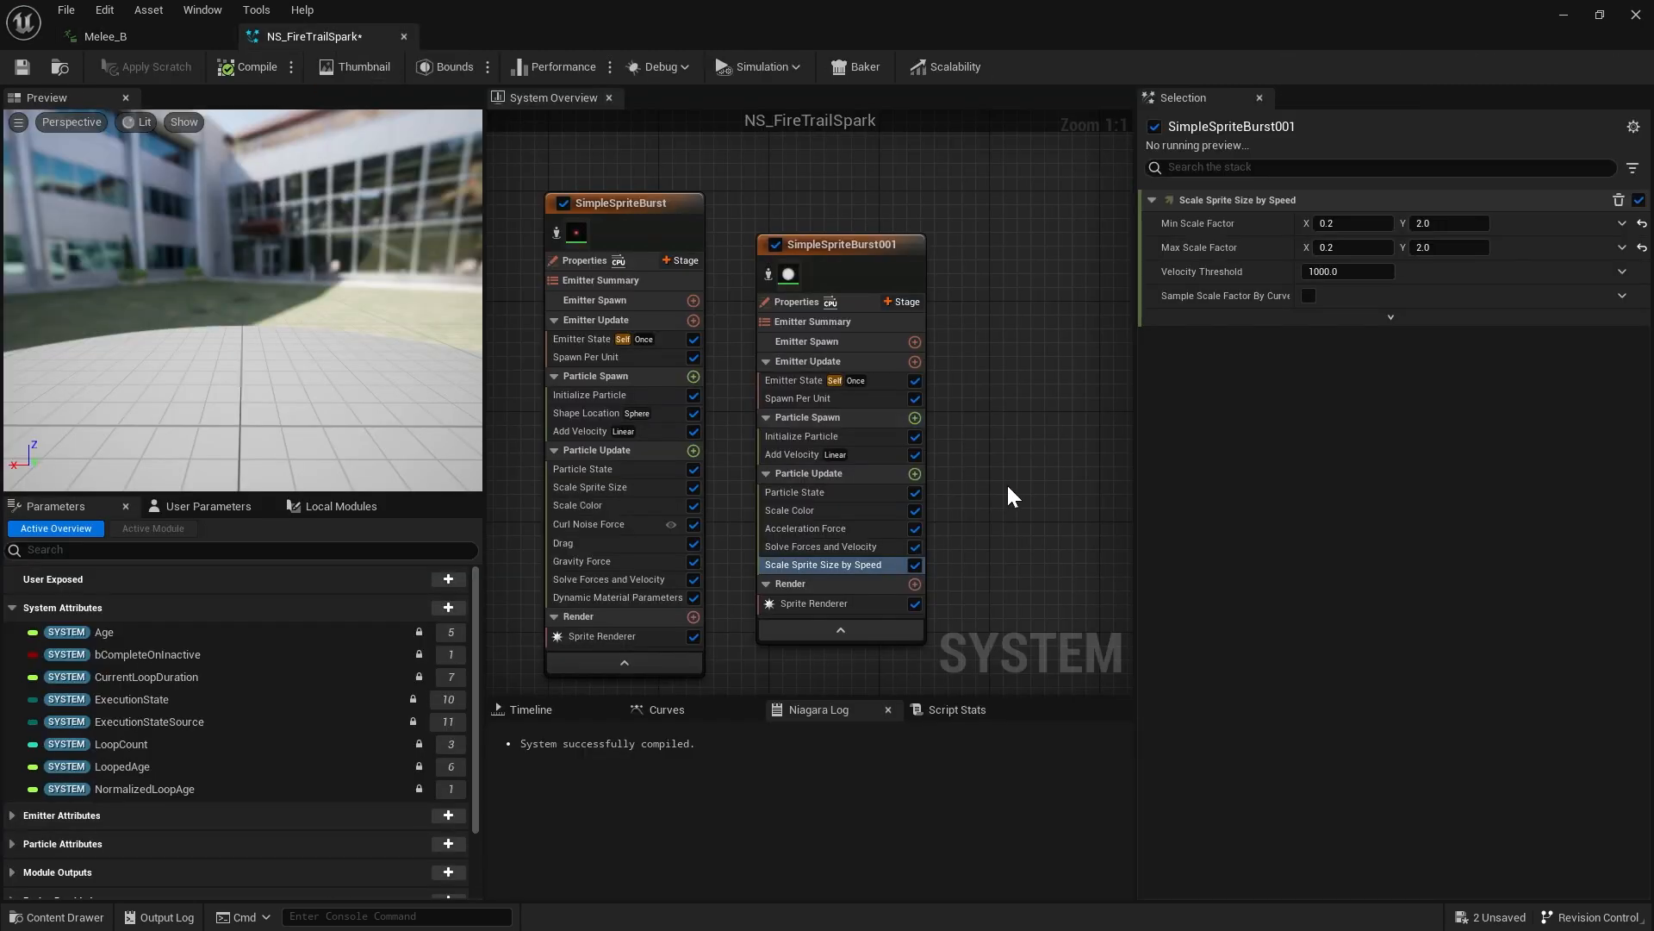
{"action": "right_click_drag", "start_coordinate": [997, 491], "coordinate": [960, 465]}
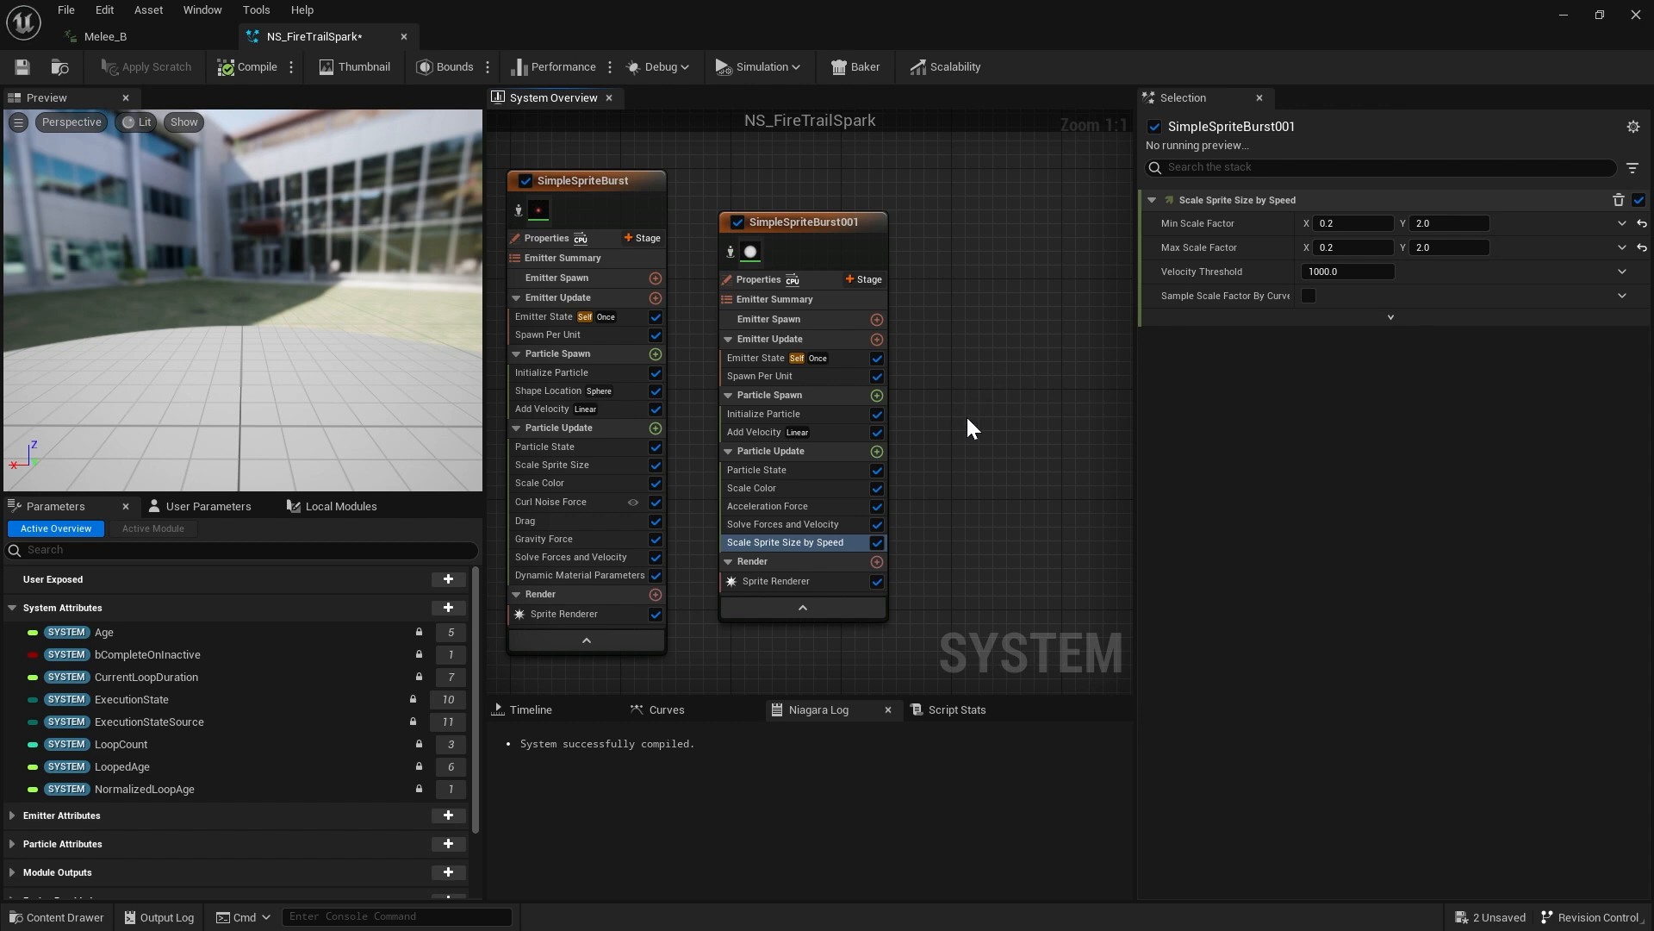
{"action": "left_click", "coordinate": [148, 43]}
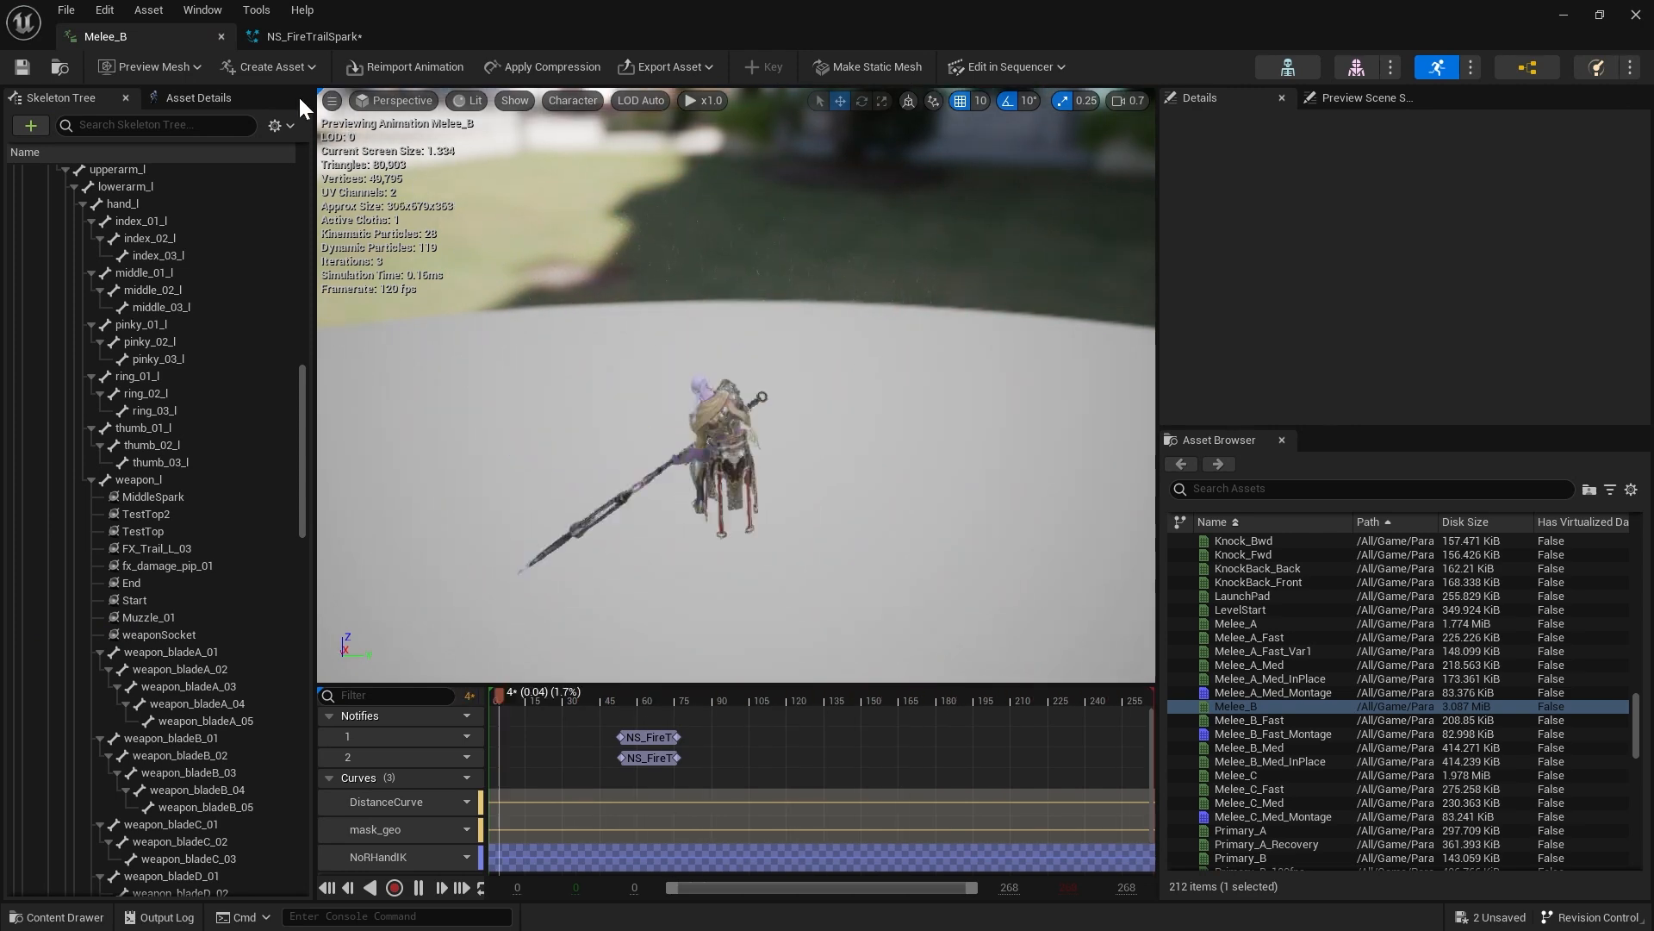
{"action": "left_click", "coordinate": [287, 35]}
{"action": "left_click", "coordinate": [820, 397]}
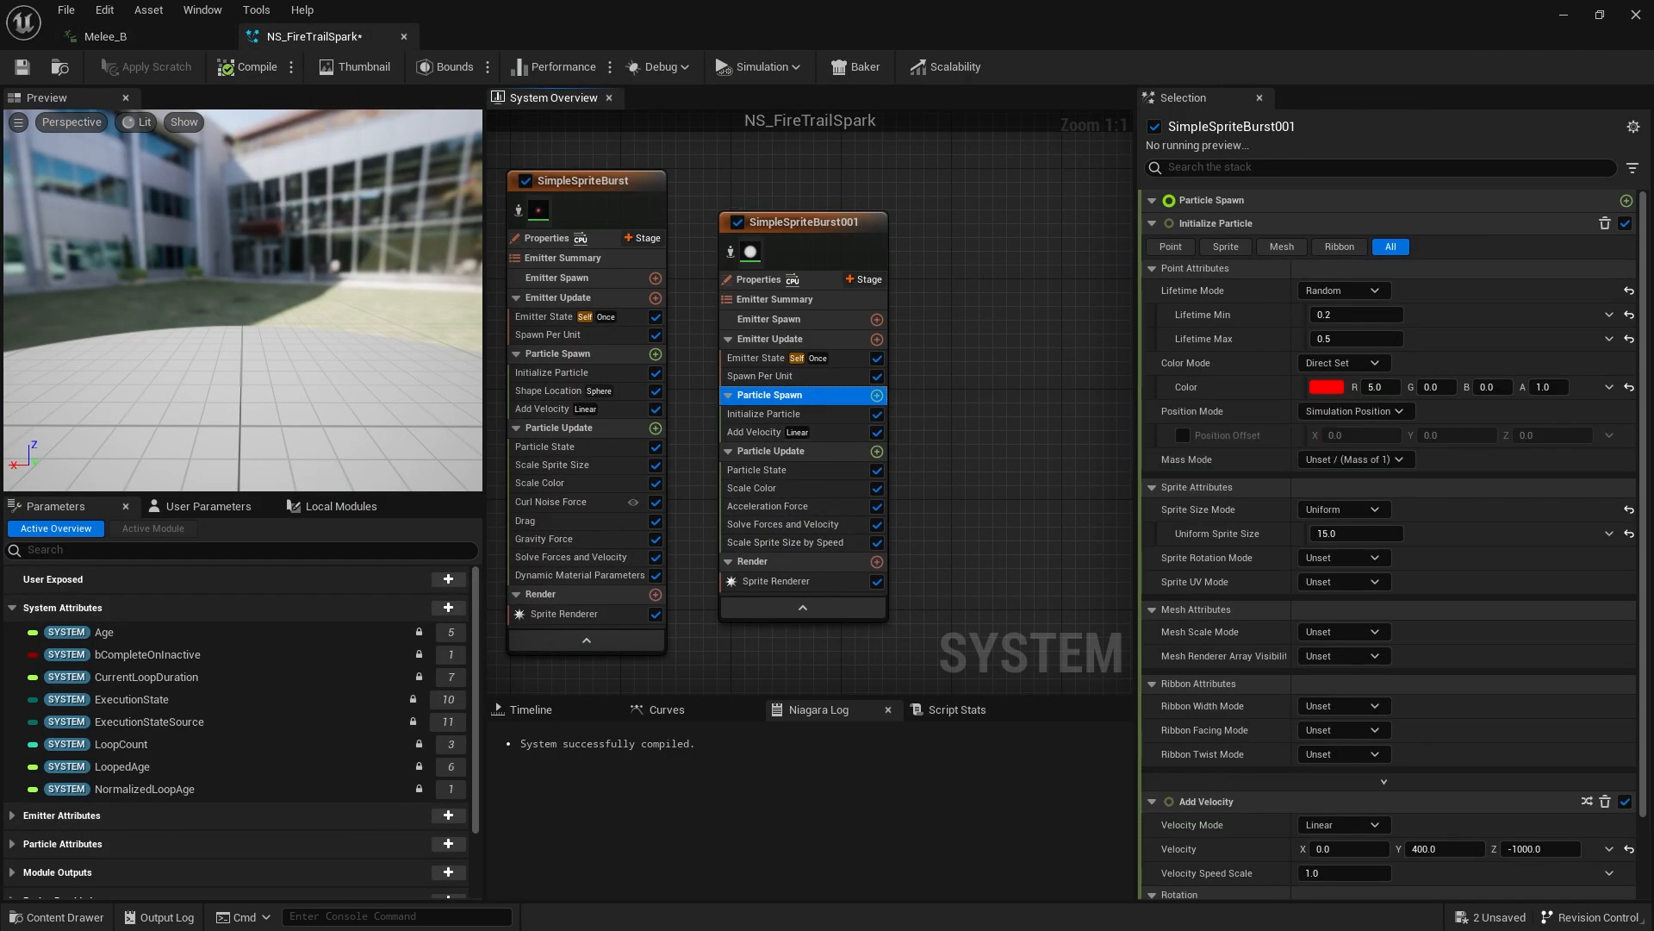
{"action": "left_click", "coordinate": [877, 395]}
{"action": "type", "text": "shape locati"}
{"action": "key", "text": "Return"}
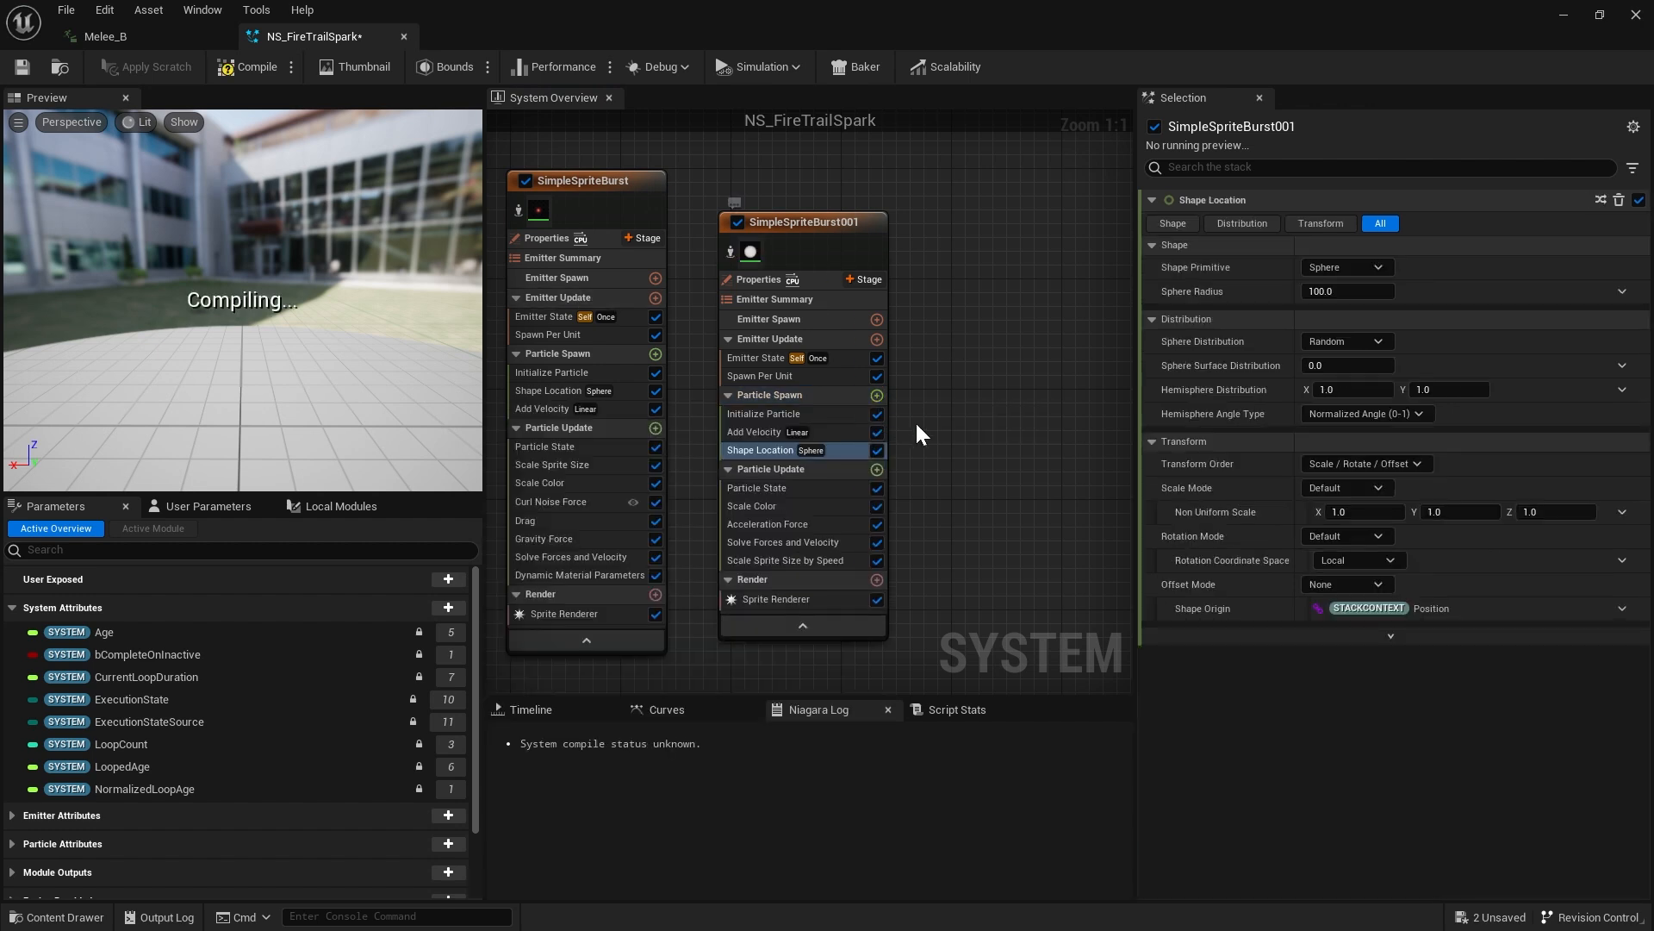
{"action": "left_click", "coordinate": [839, 449]}
{"action": "left_click", "coordinate": [143, 36]}
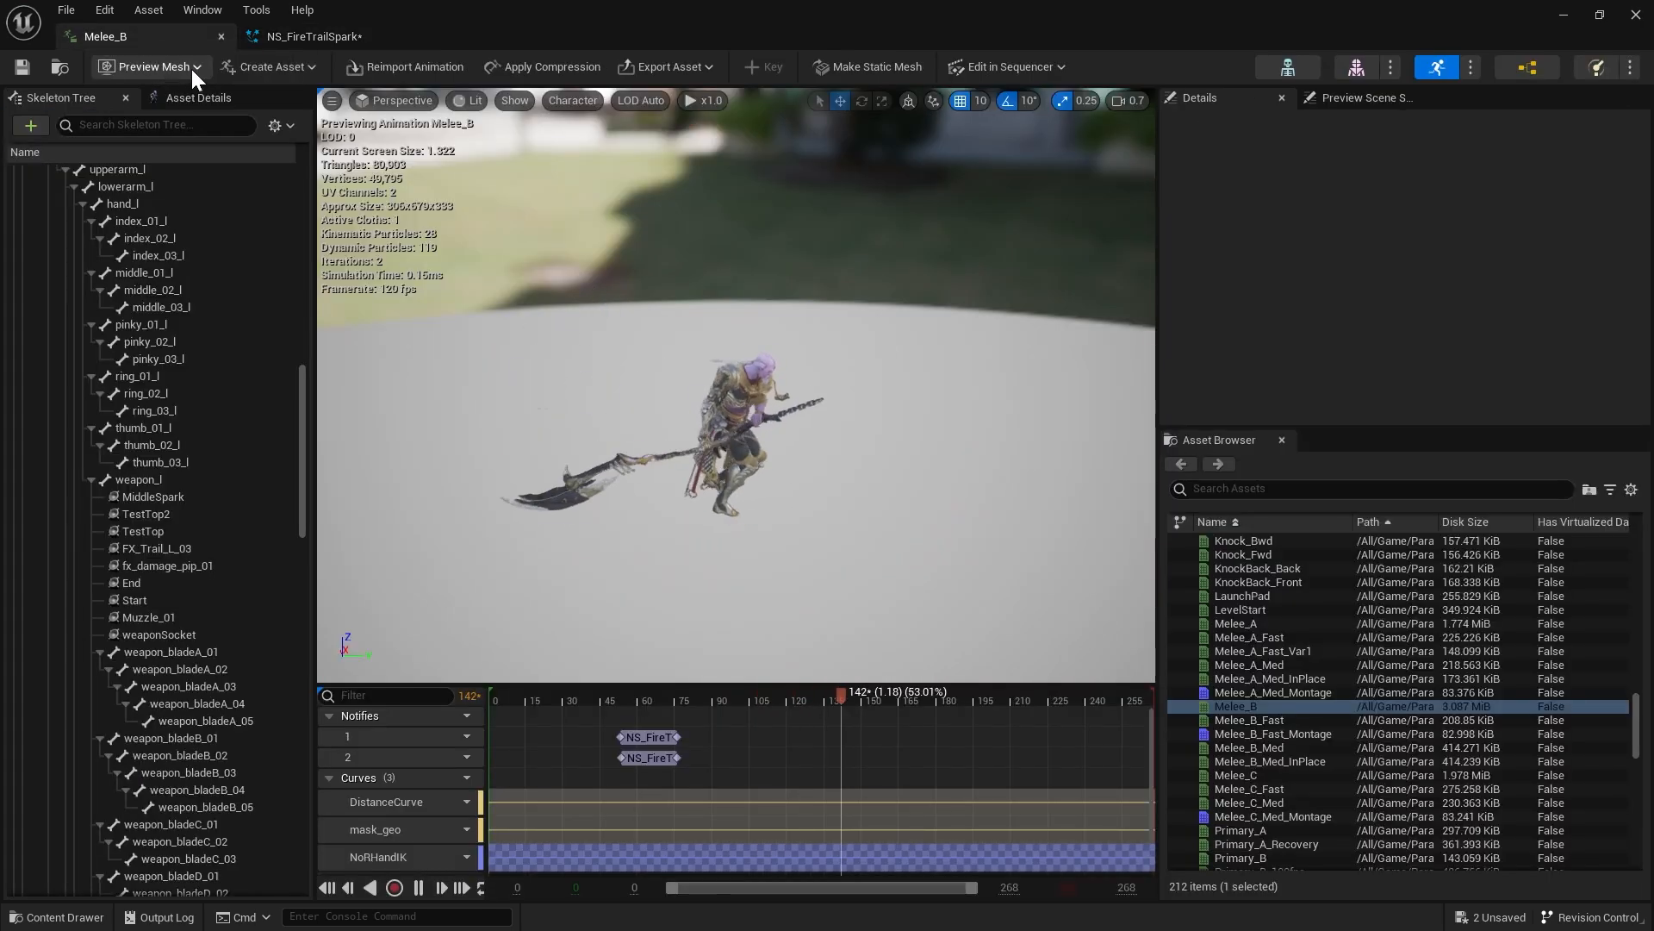
Change the Shape Location primitive to Box / Plane and set its Box Size X to 0
{"action": "left_click", "coordinate": [303, 38]}
{"action": "left_click", "coordinate": [1378, 268]}
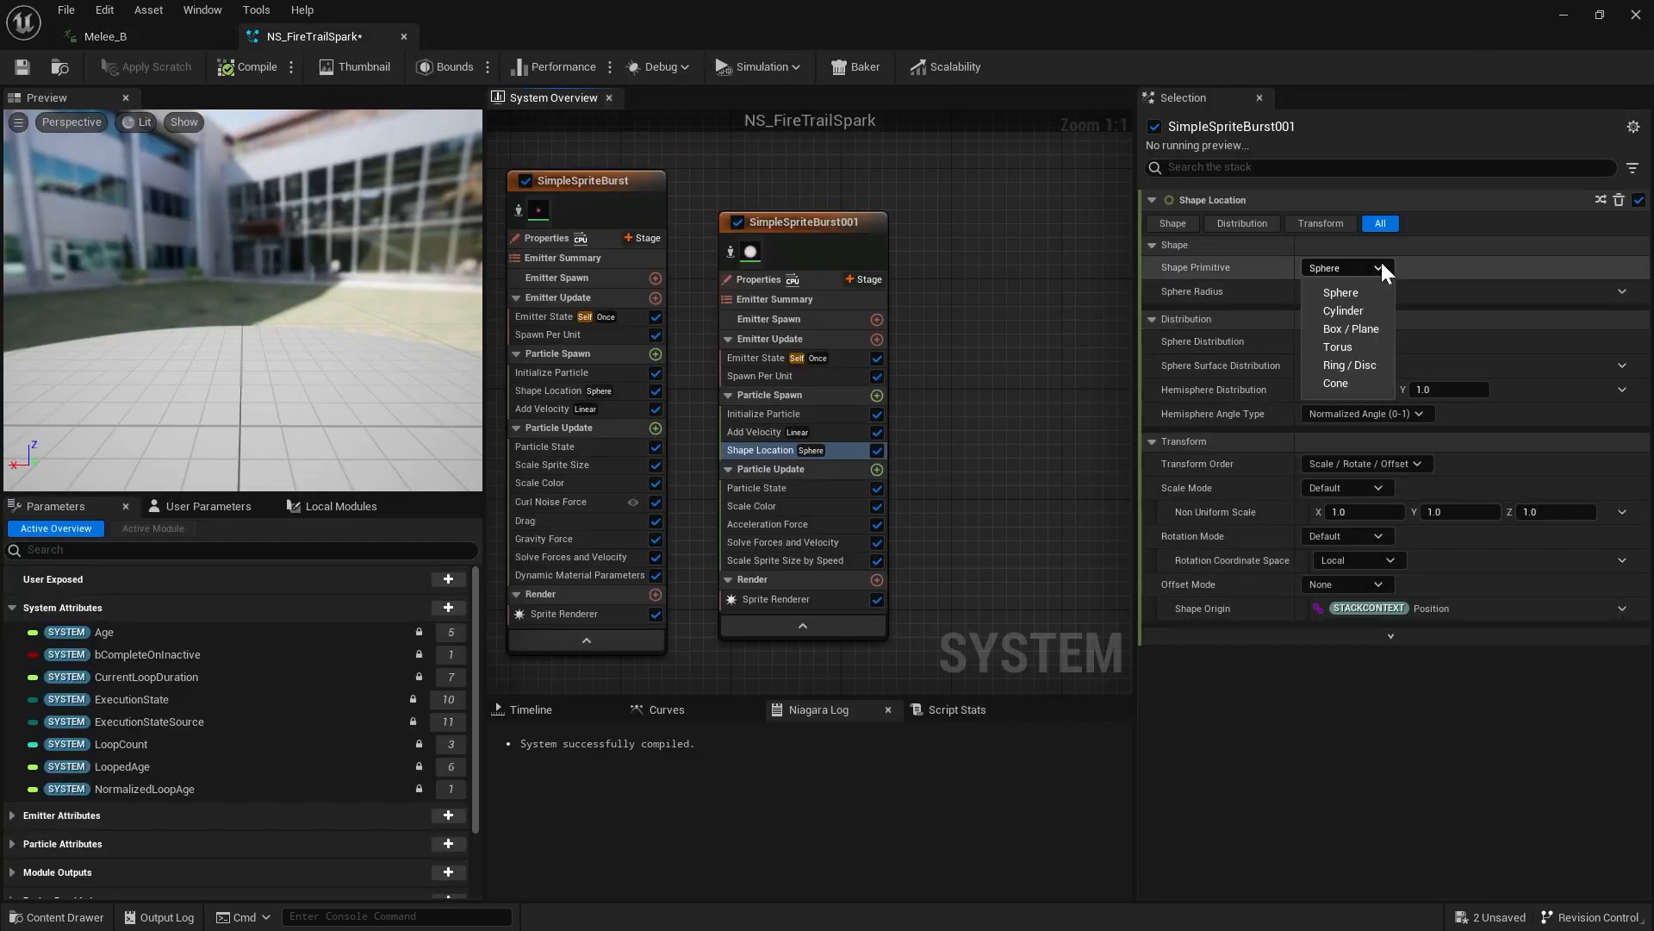
{"action": "left_click", "coordinate": [1368, 323]}
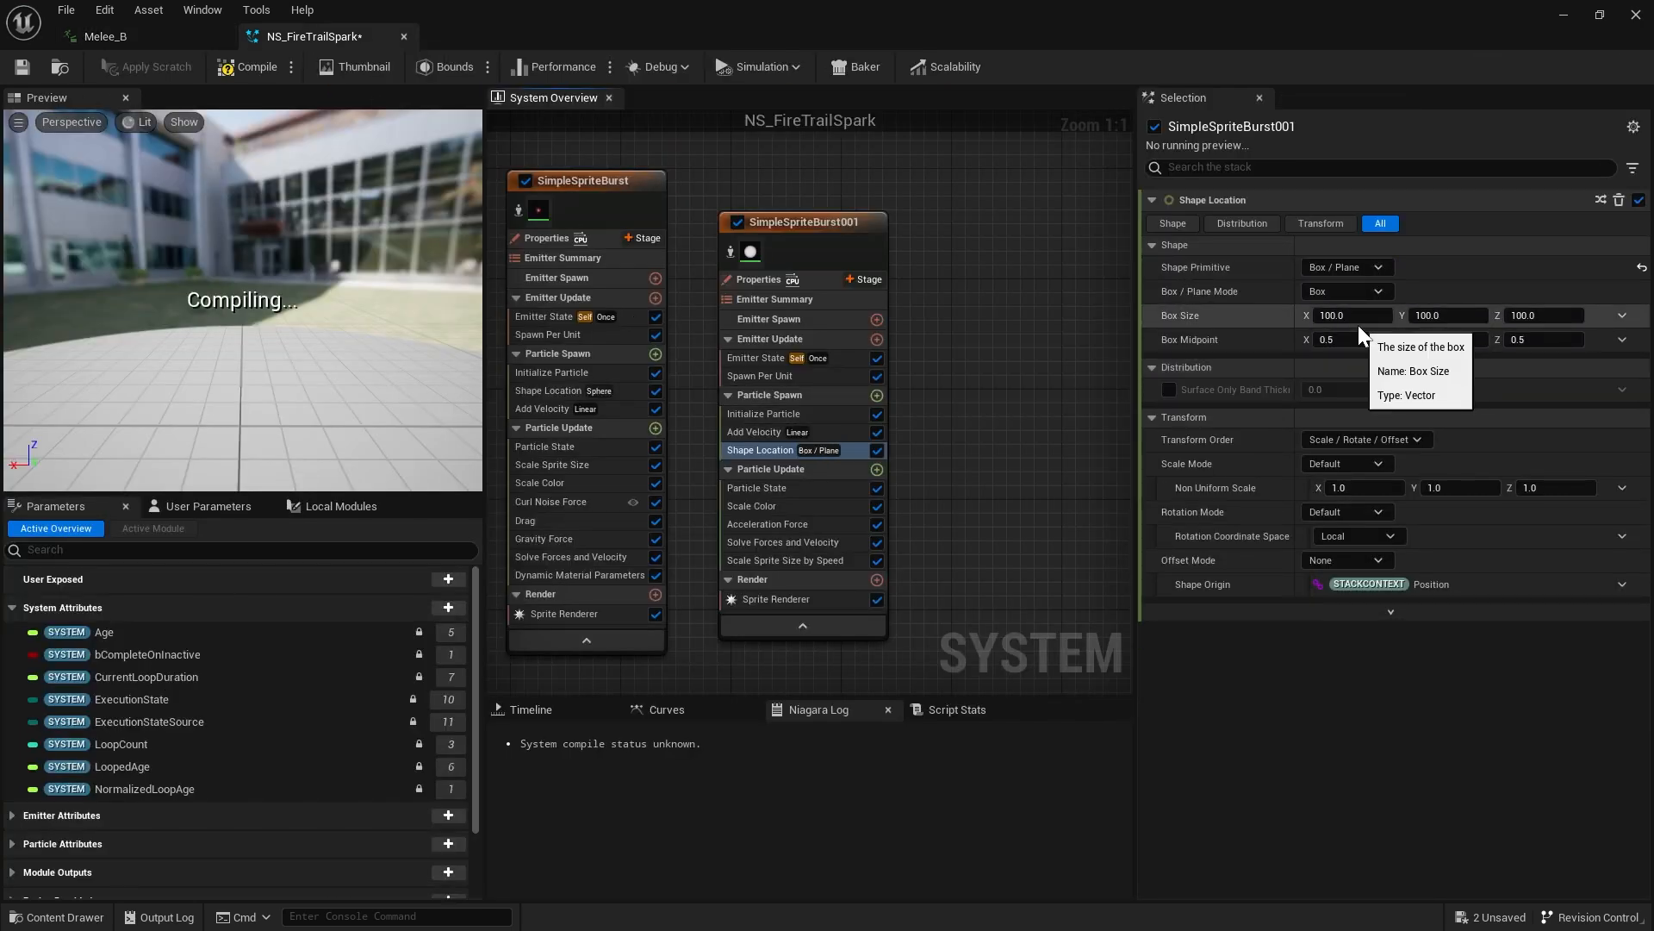
{"action": "left_click", "coordinate": [1349, 315]}
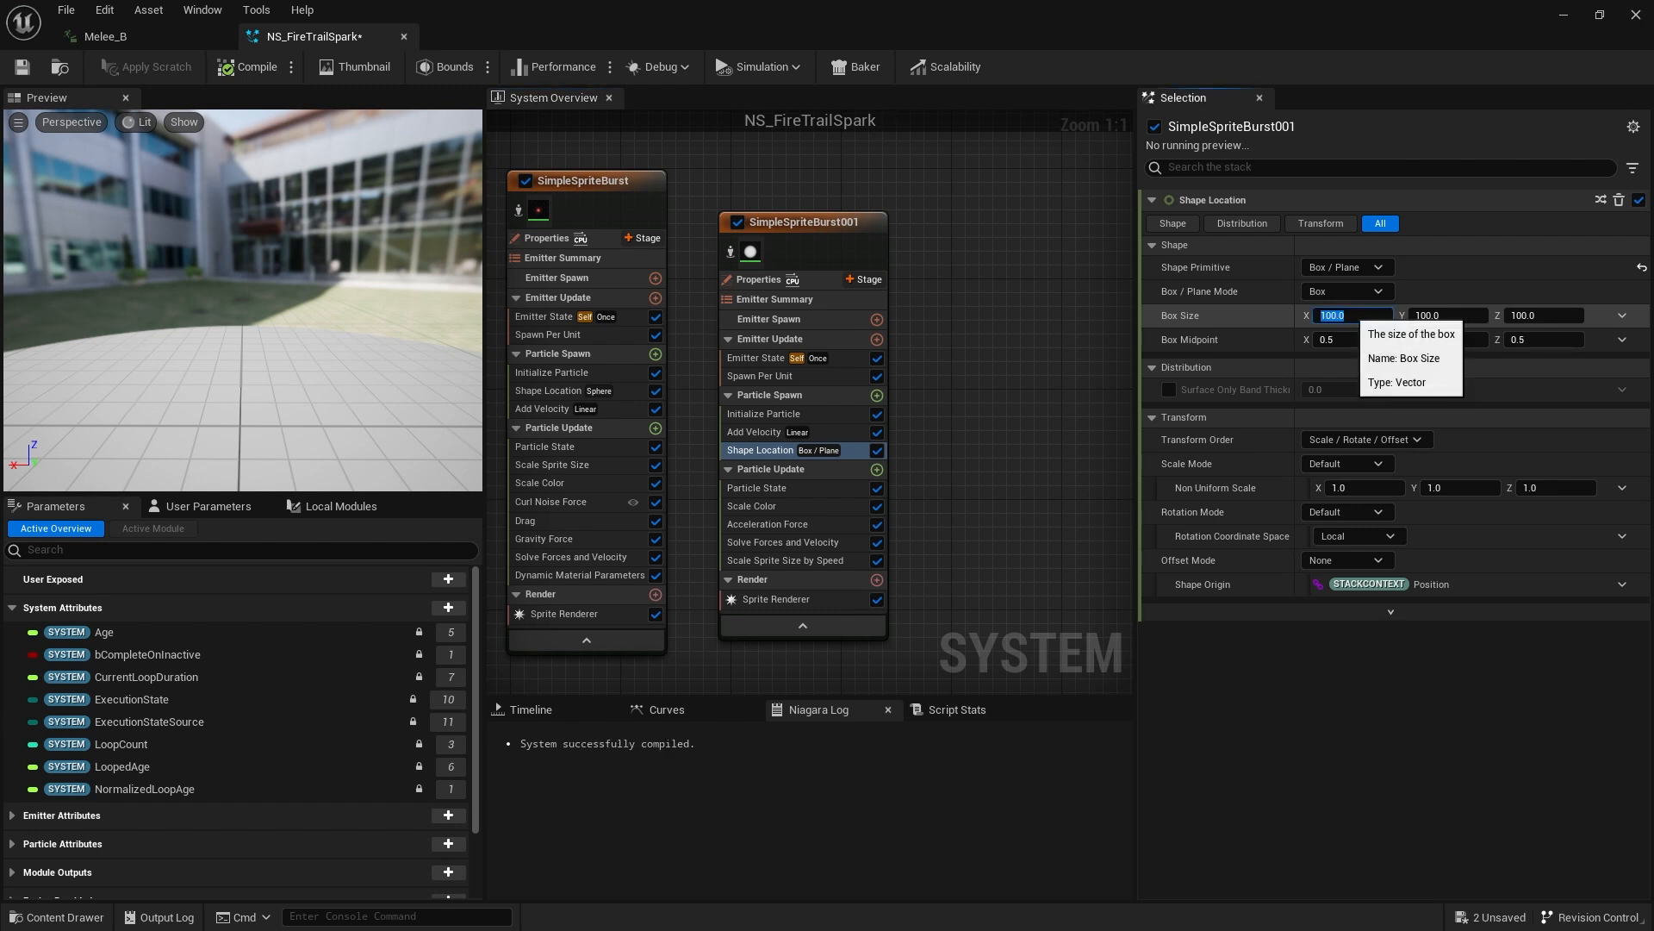
{"action": "type", "text": "0"}
{"action": "key", "text": "Return"}
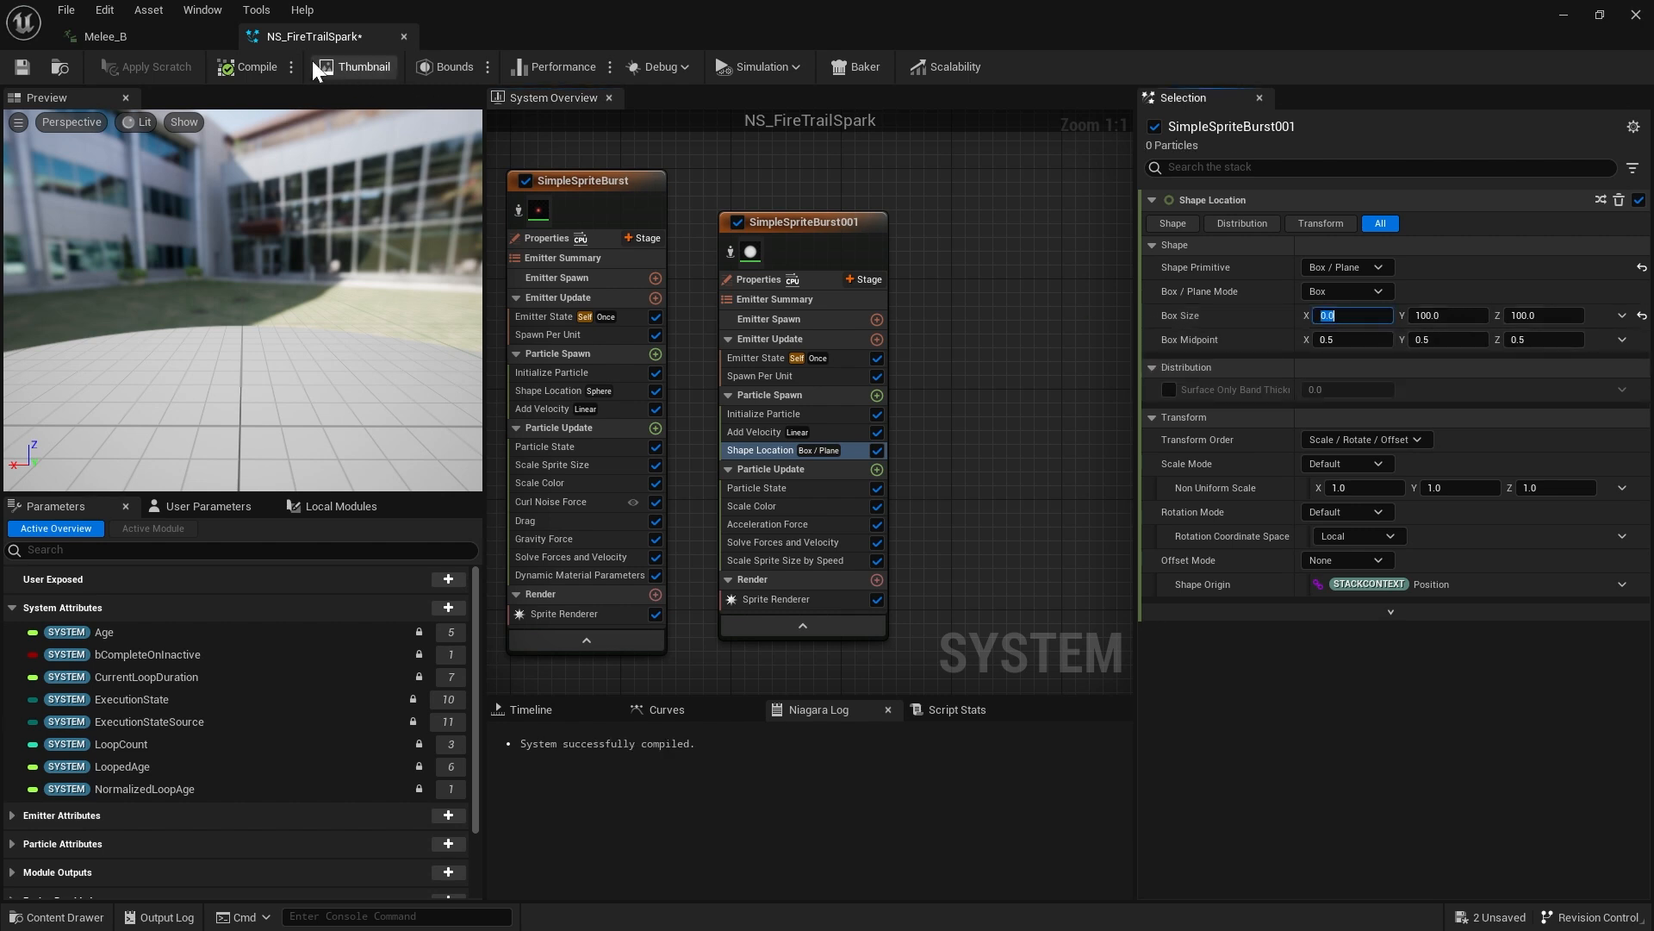
Slow the Melee_B playback to x0.1 and examine the box-spawned sparks from several angles during the swing
{"action": "left_click", "coordinate": [162, 33]}
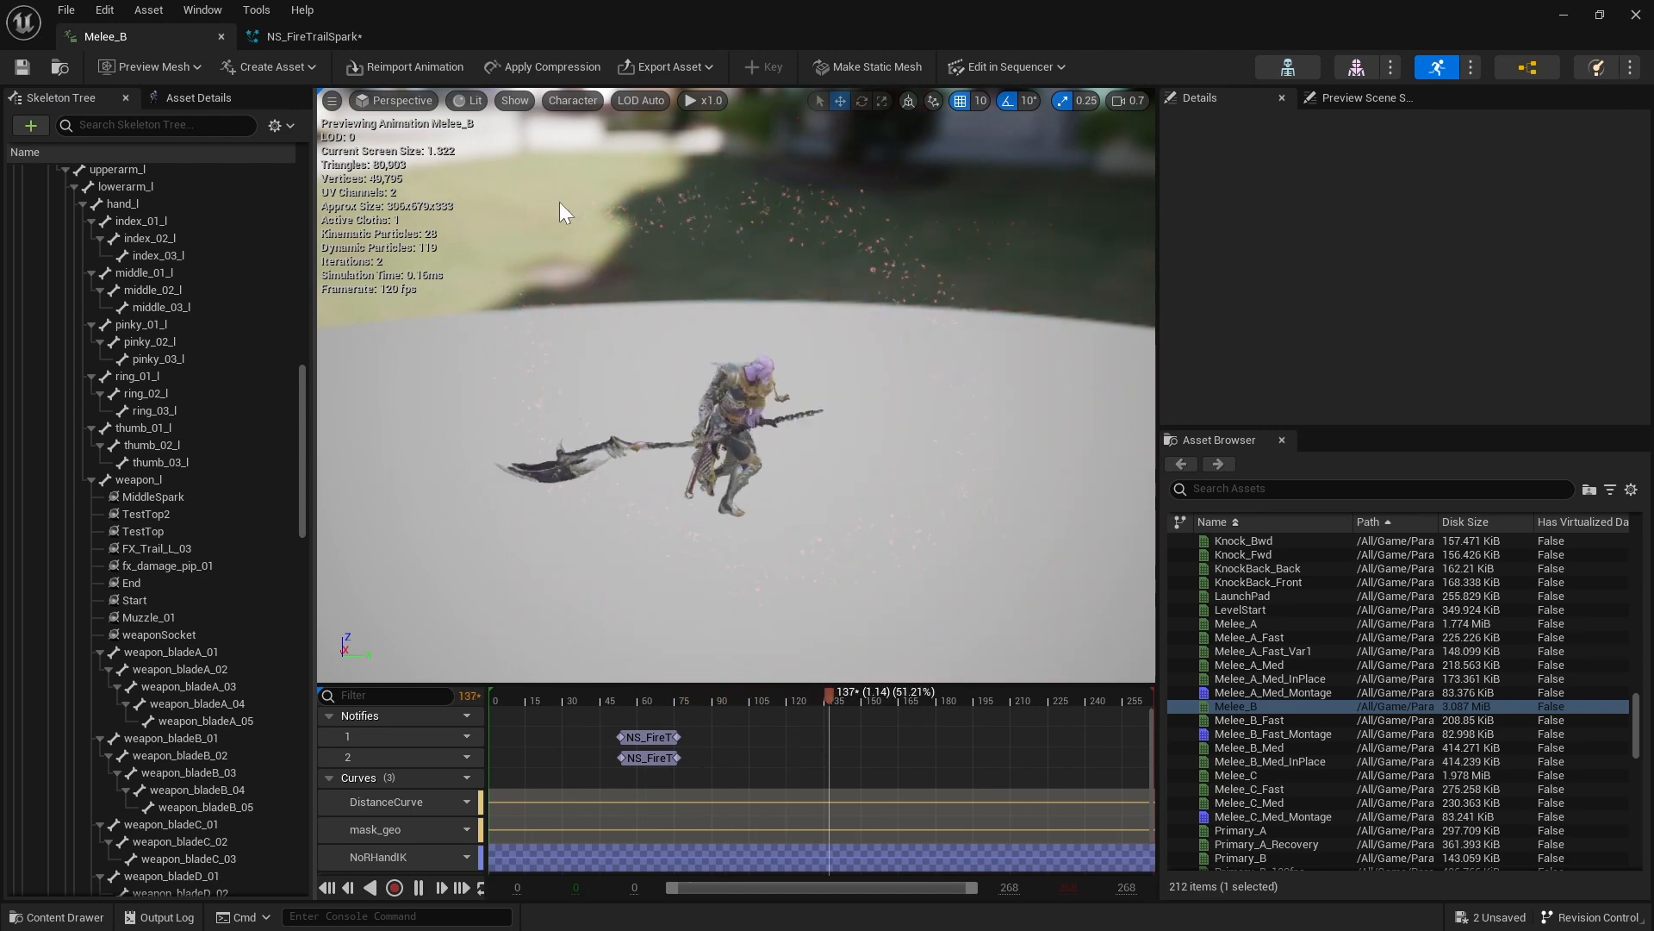
{"action": "left_click", "coordinate": [691, 107]}
{"action": "left_click", "coordinate": [713, 145]}
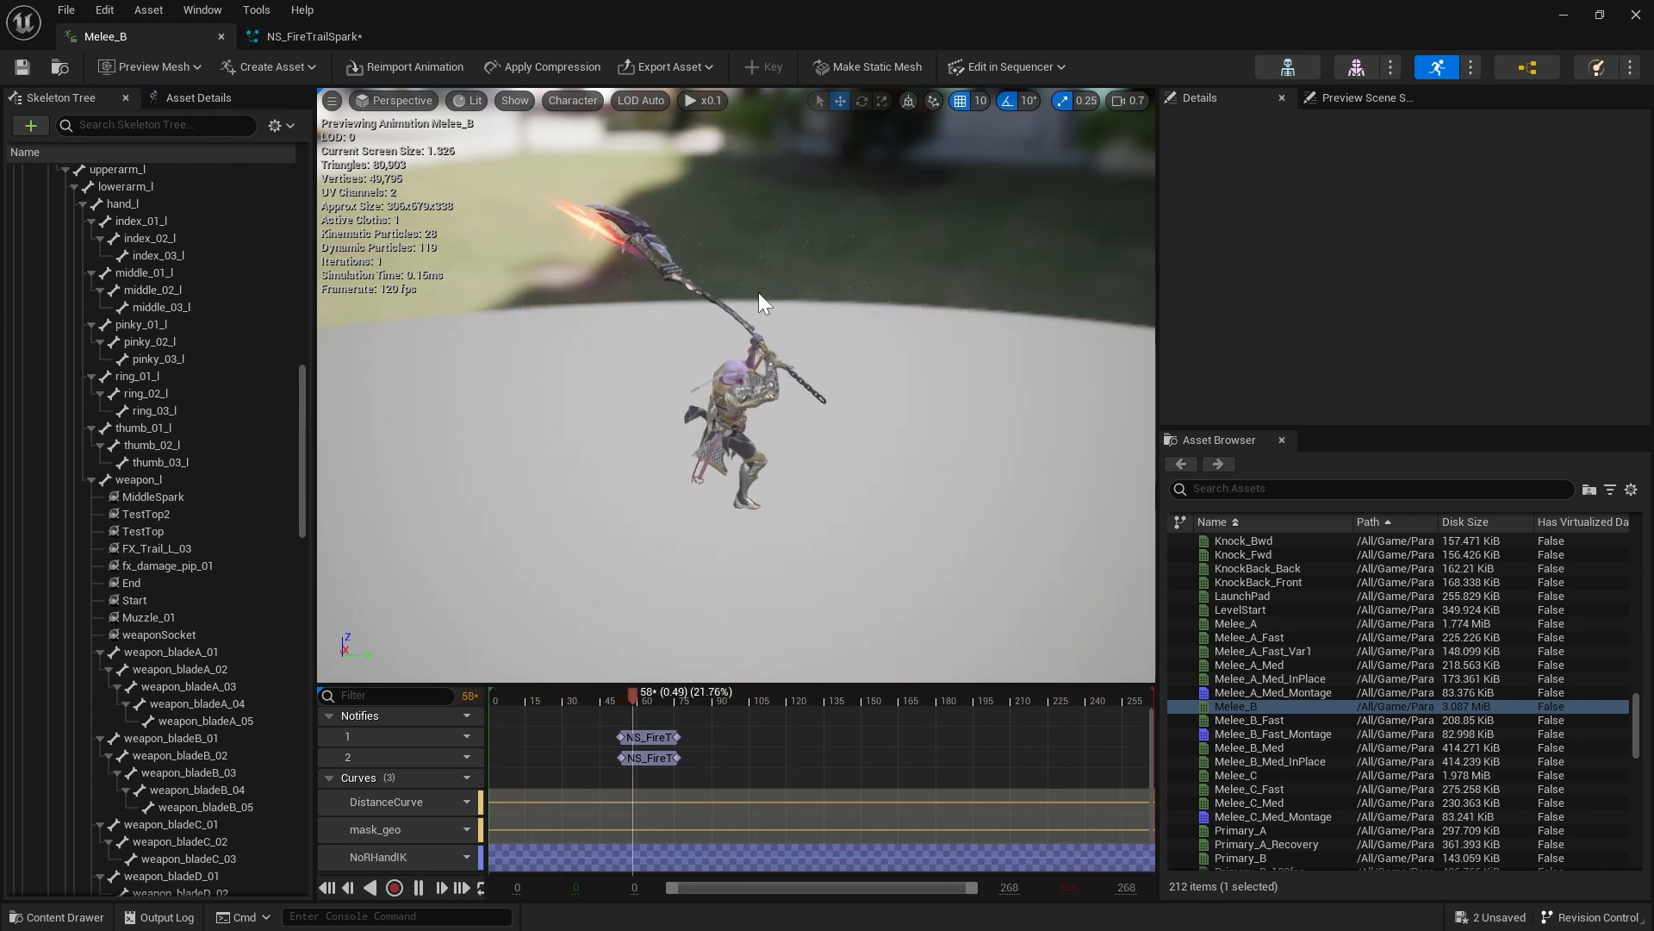
{"action": "right_click_drag", "start_coordinate": [897, 462], "coordinate": [1146, 487]}
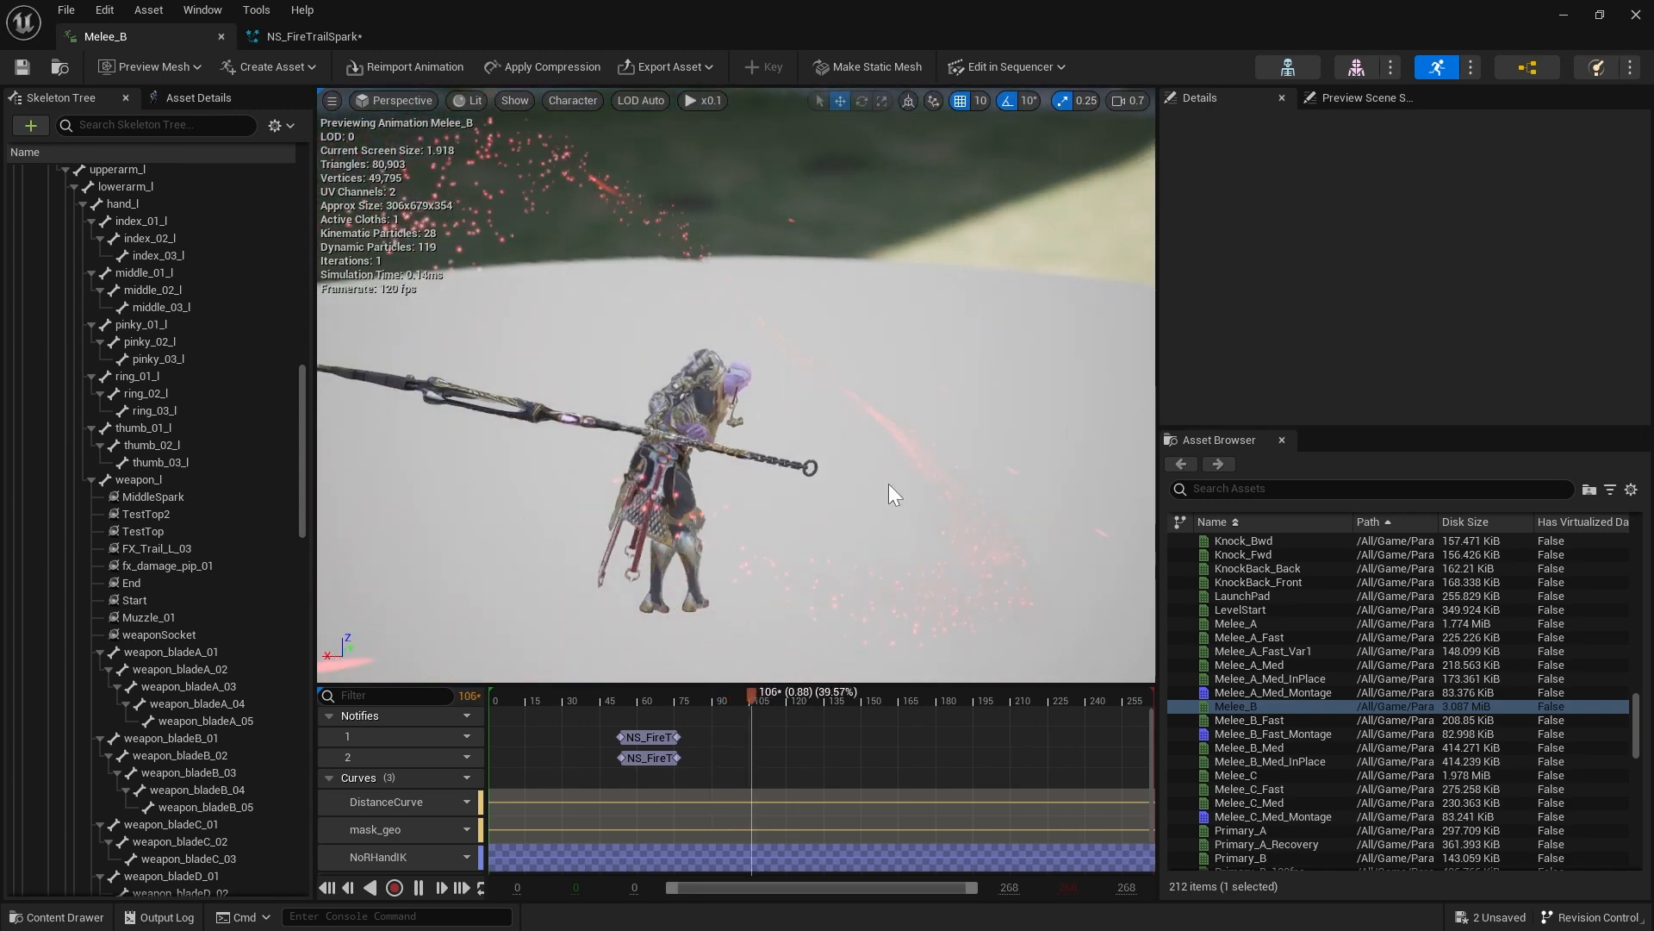
{"action": "left_click", "coordinate": [599, 697]}
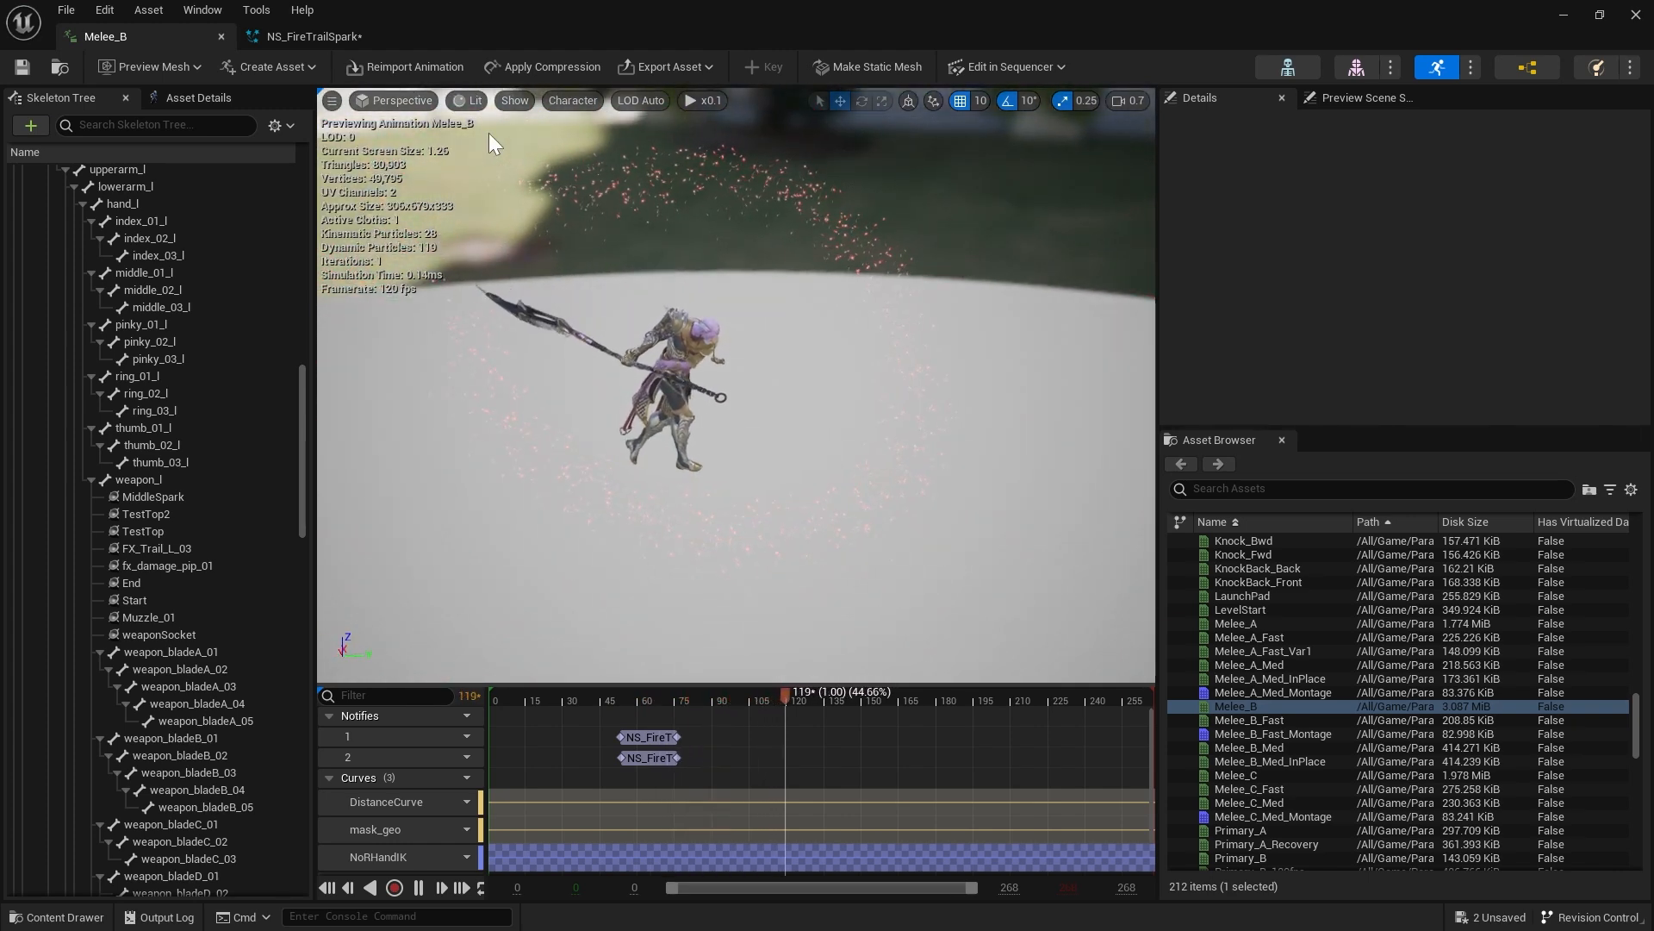
Add a Gravity Force module to SimpleSpriteBurst001's Particle Update stage and set its Z gravity to -300
{"action": "left_click", "coordinate": [320, 43]}
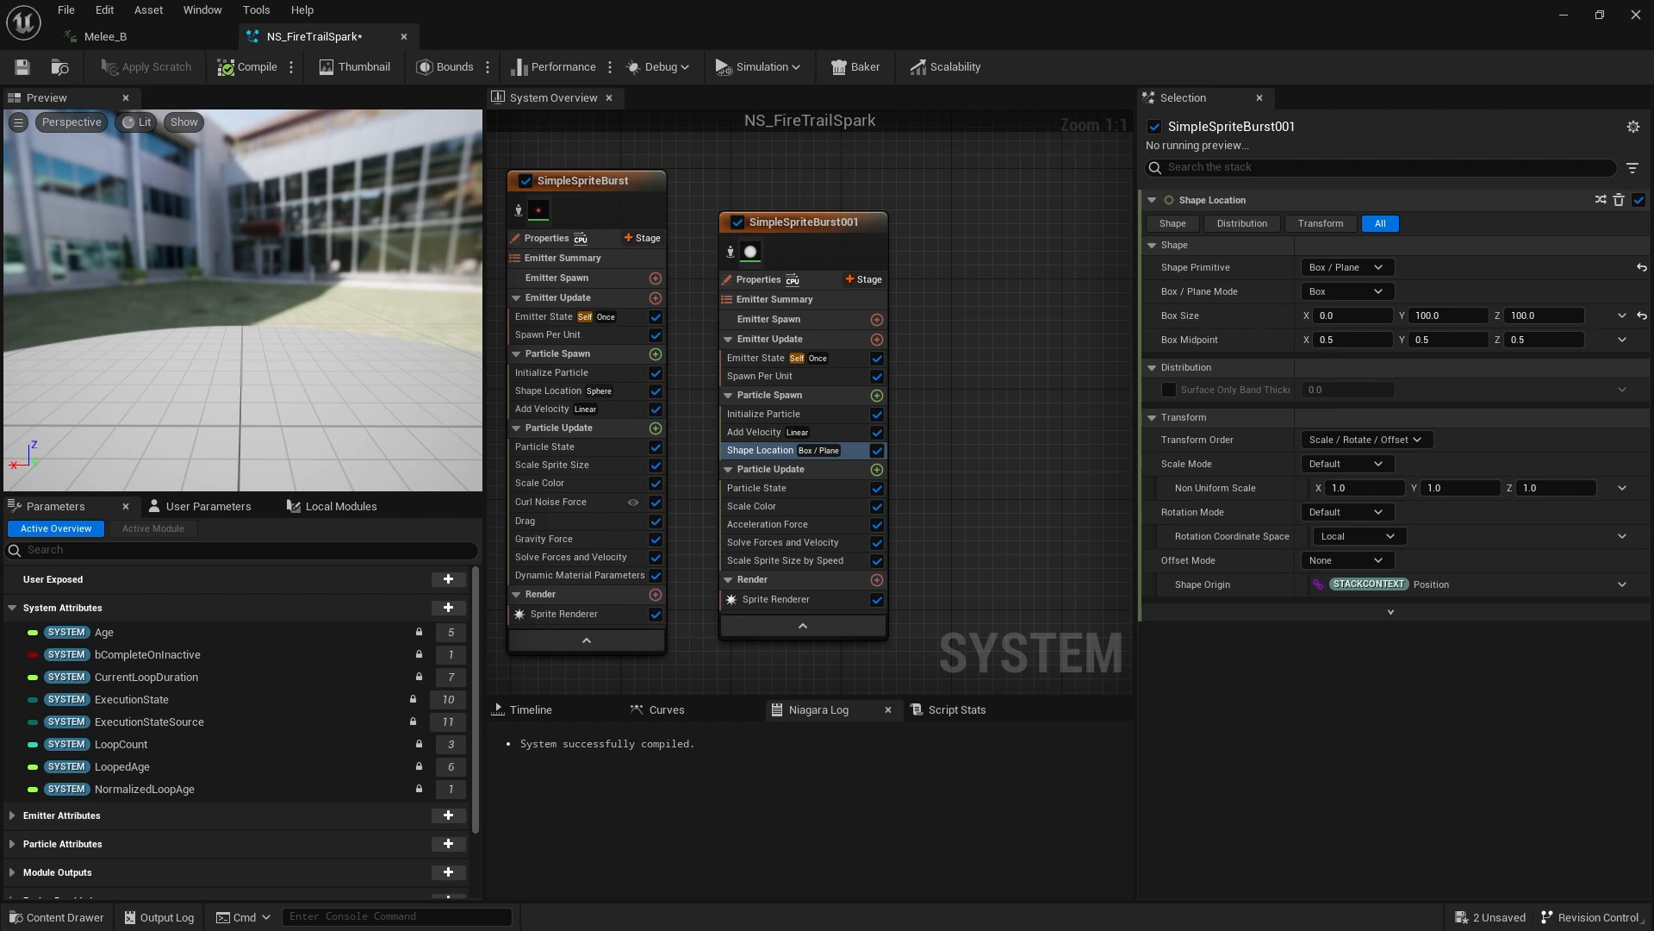
{"action": "left_click", "coordinate": [877, 469]}
{"action": "type", "text": "GRAVITY"}
{"action": "key", "text": "Return"}
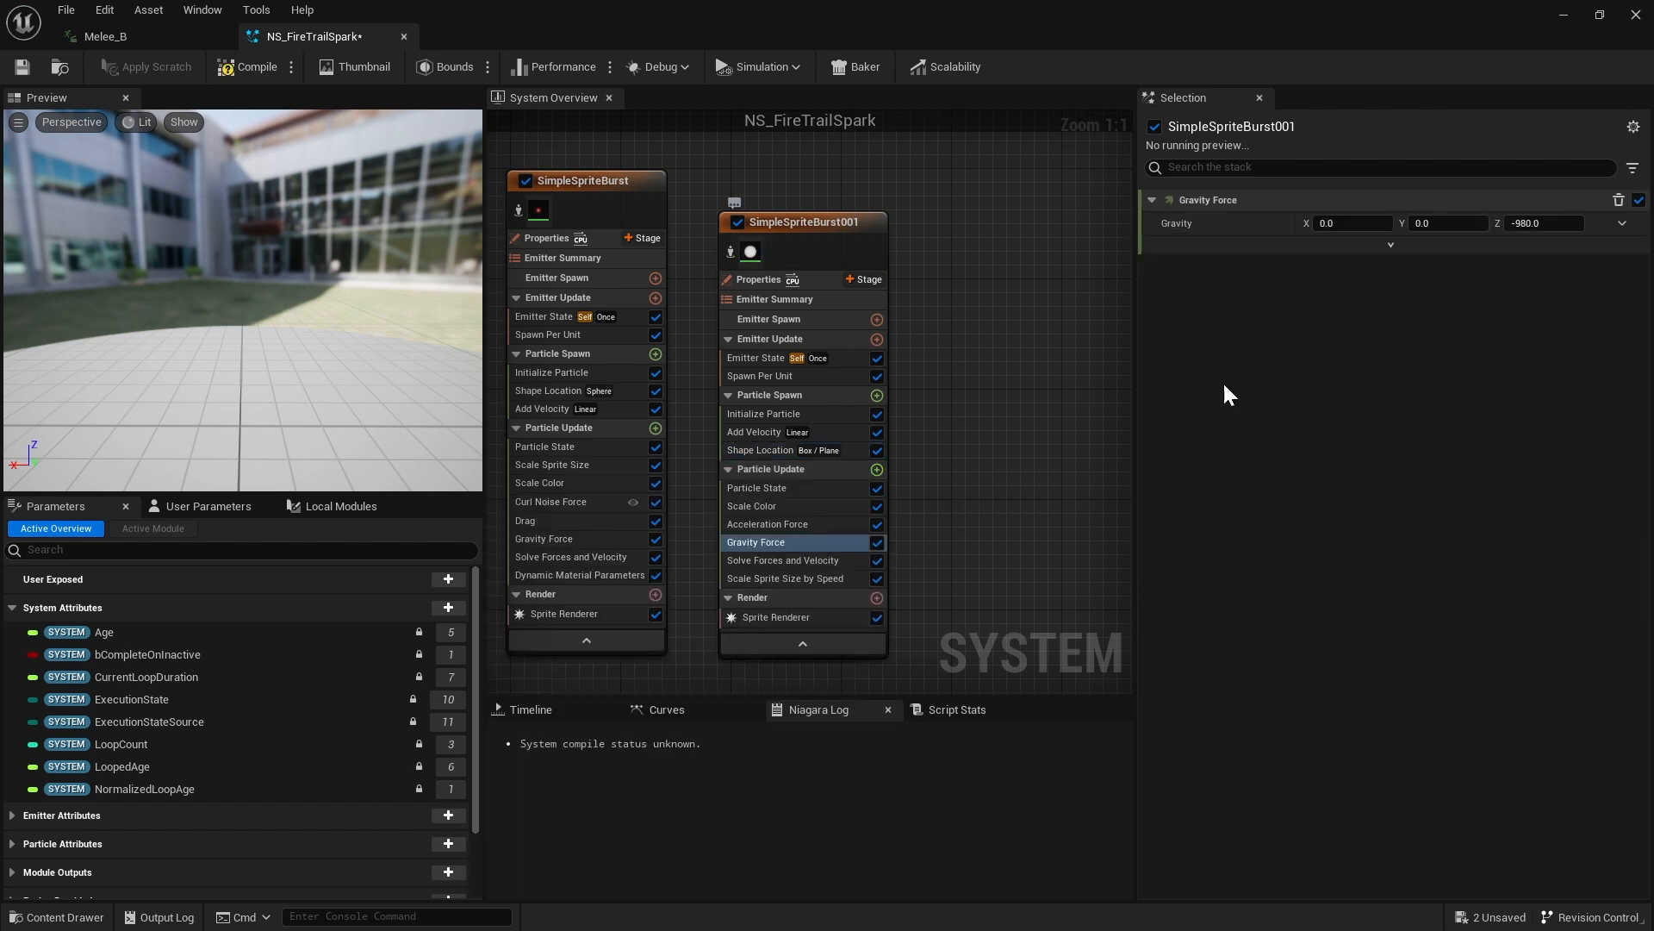
{"action": "left_click", "coordinate": [1542, 223]}
{"action": "type", "text": "-300"}
{"action": "key", "text": "Return"}
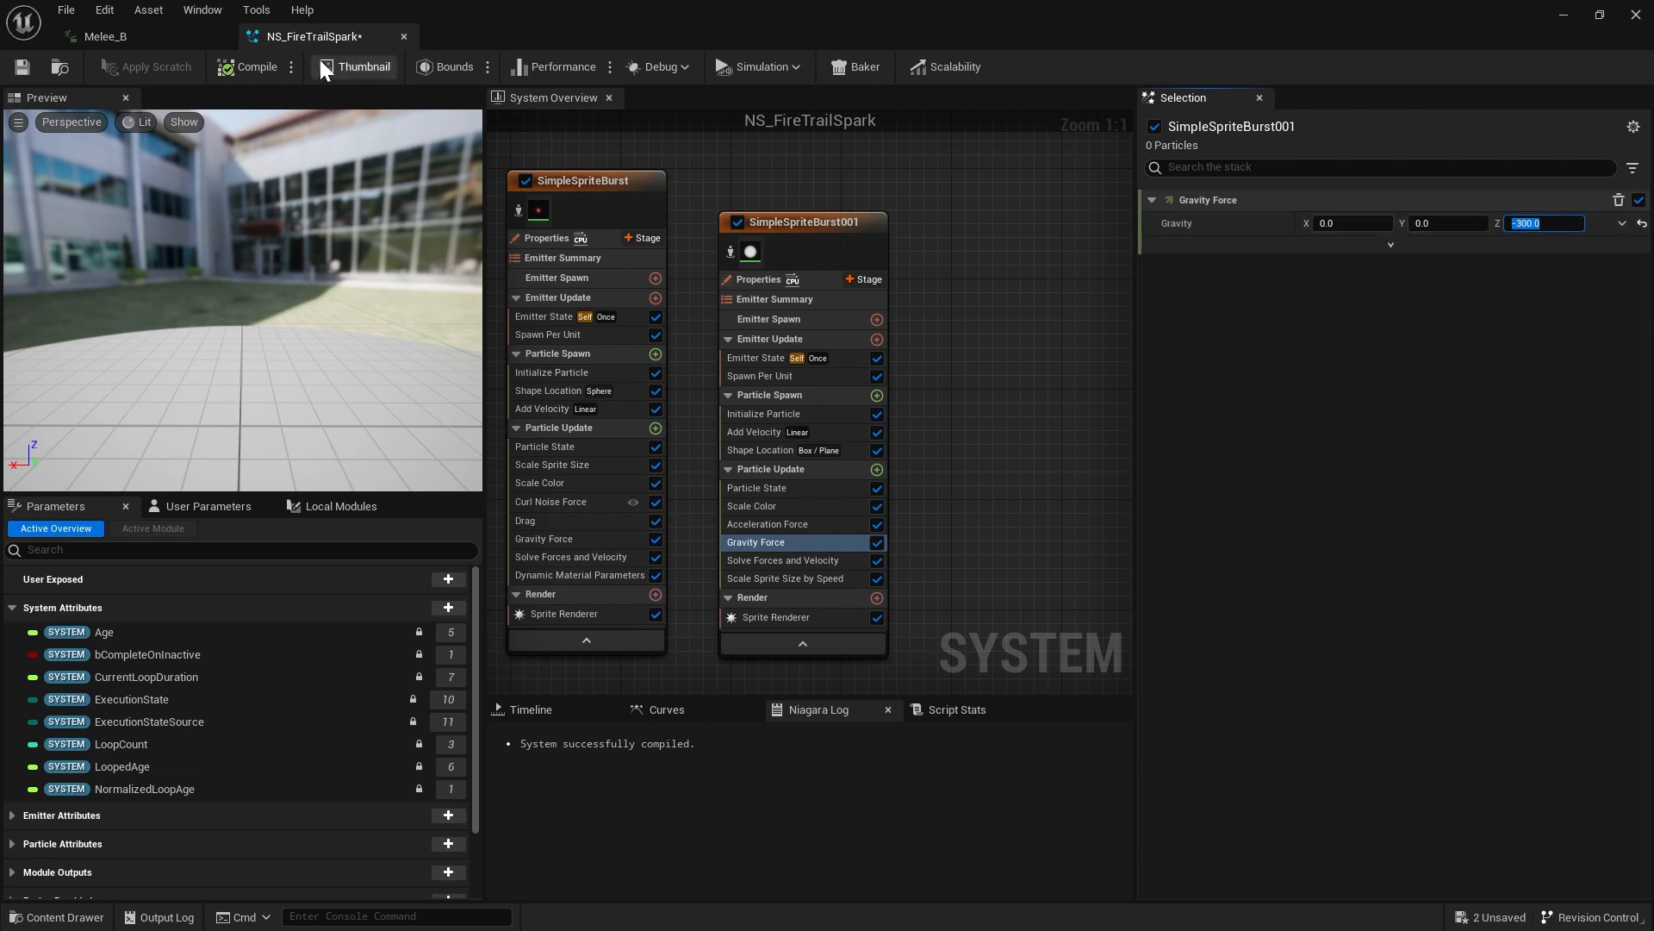
Replay the Melee_B swing in slow motion to examine how gravity affects the sparks
{"action": "left_click", "coordinate": [105, 37]}
{"action": "left_click", "coordinate": [608, 695]}
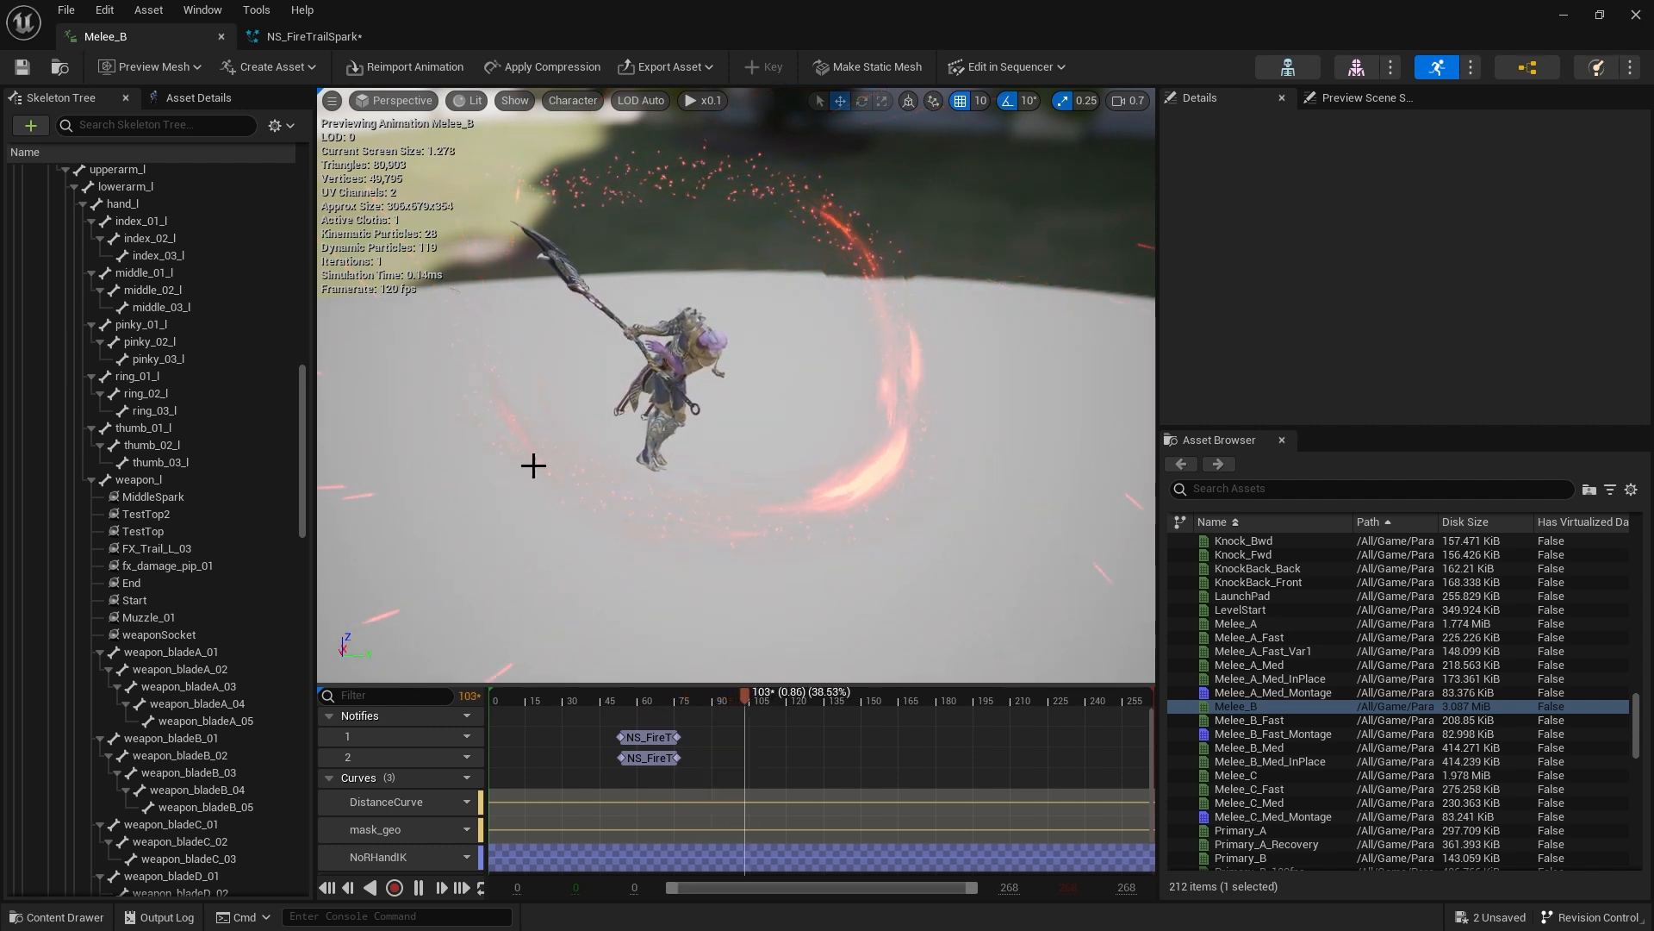
{"action": "left_click", "coordinate": [608, 696]}
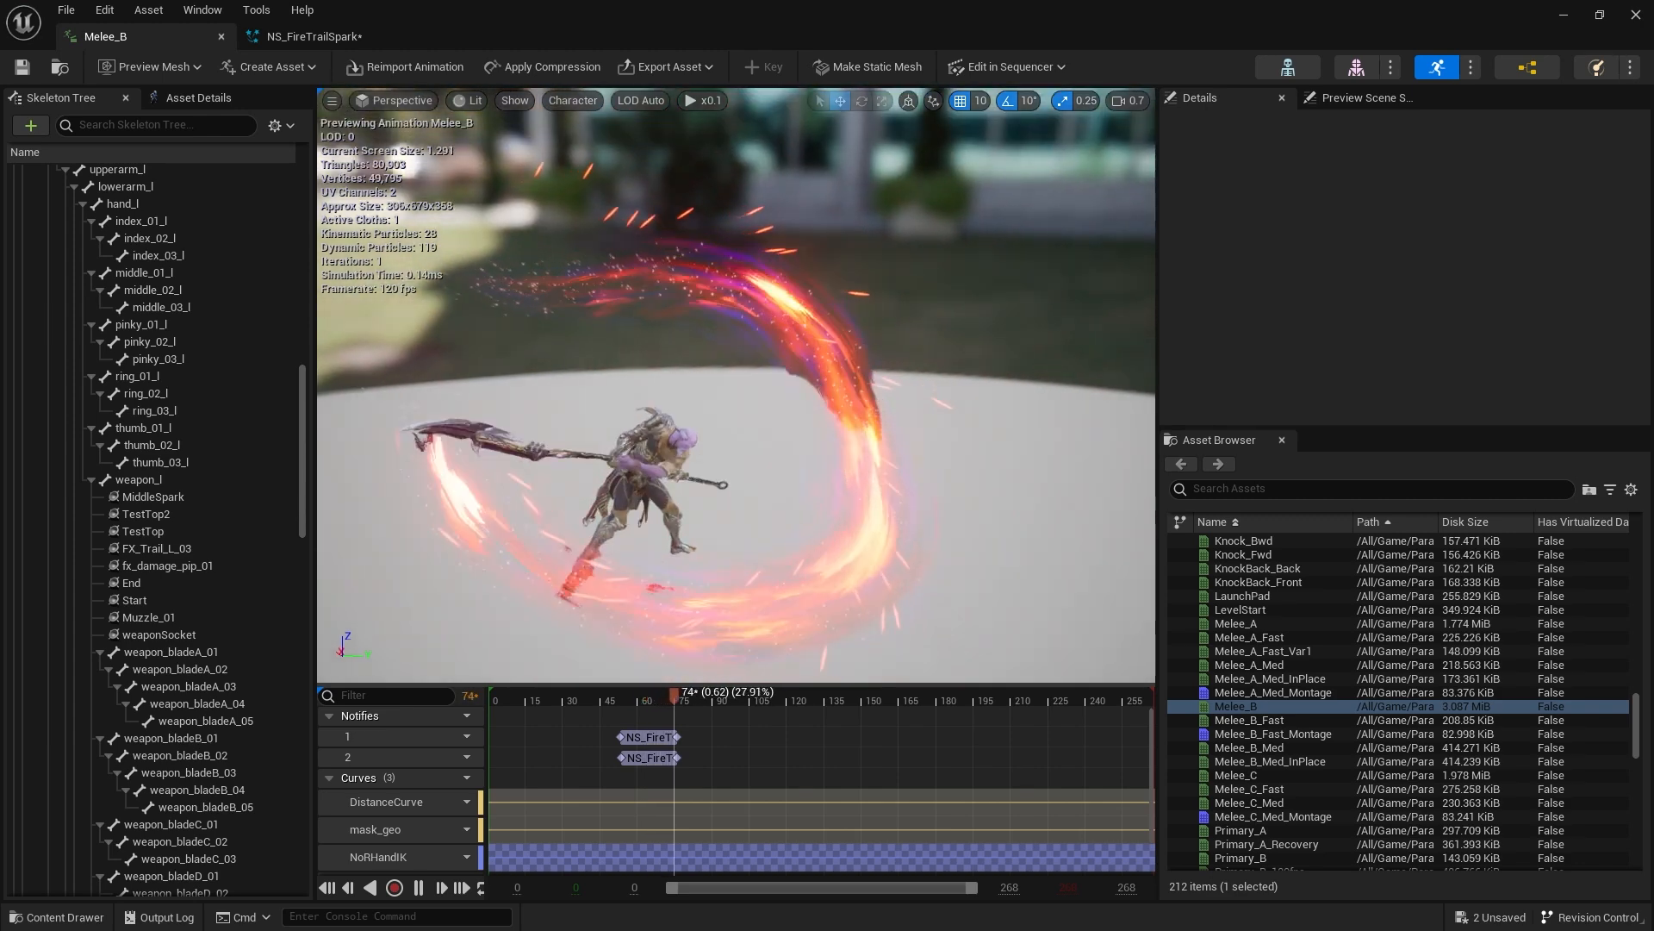
{"action": "right_click_drag", "start_coordinate": [680, 520], "coordinate": [652, 565]}
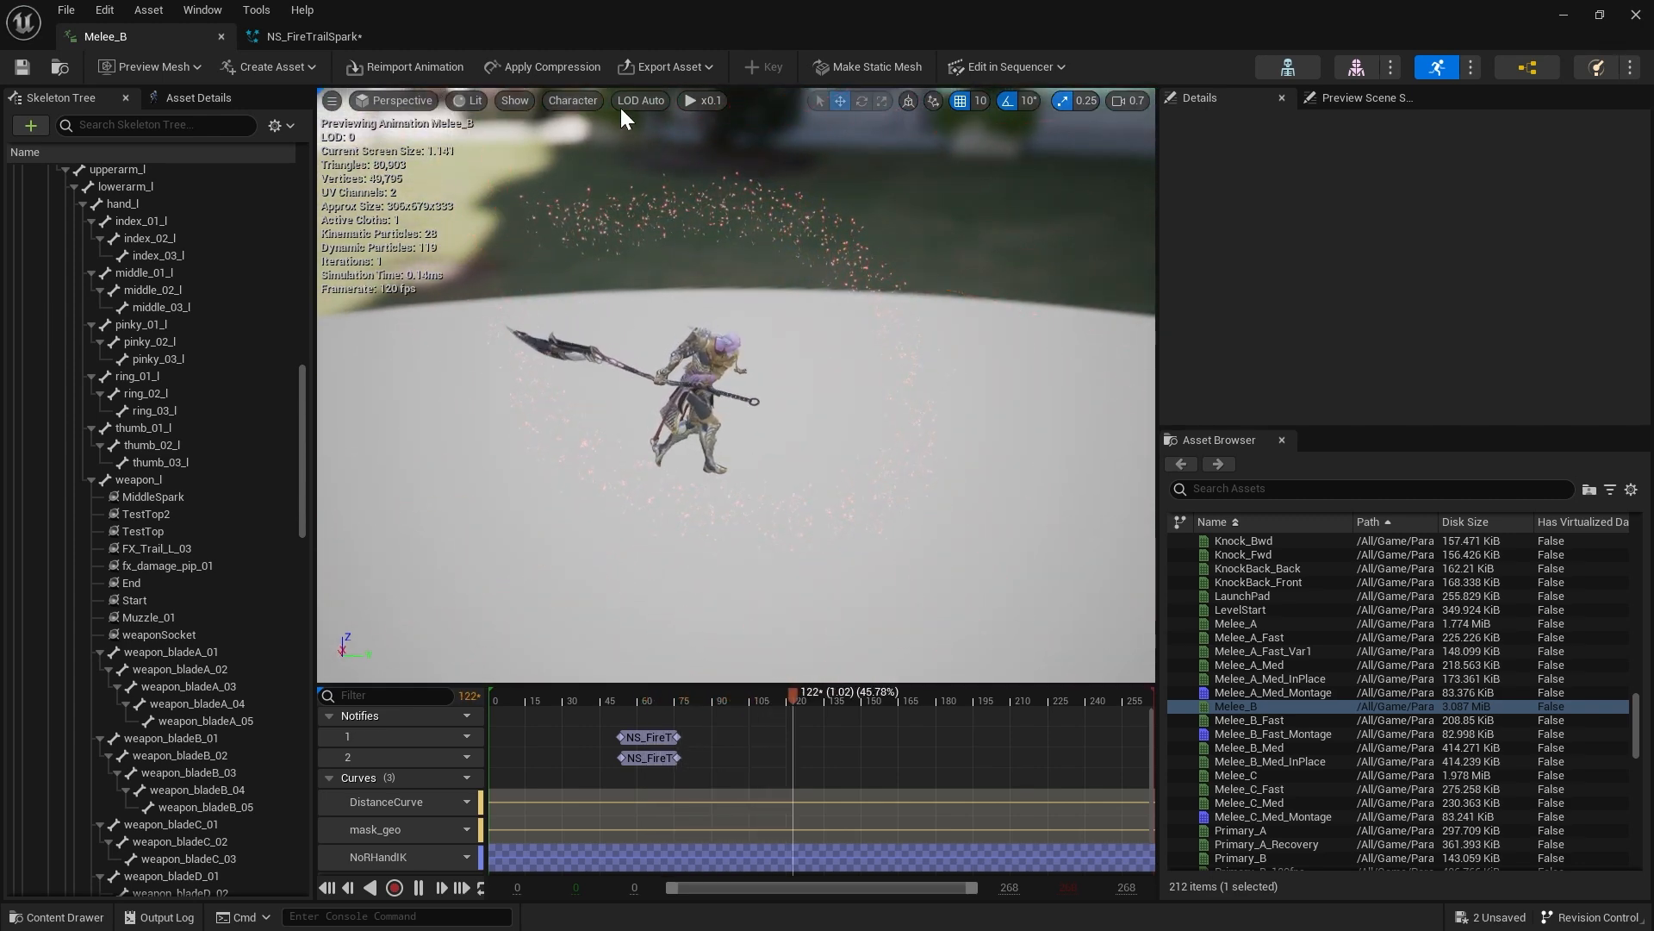
Restore the Melee_B playback speed to x1.0 and inspect the fire trail and sparks from different angles
{"action": "left_click", "coordinate": [702, 100]}
{"action": "left_click", "coordinate": [738, 215]}
{"action": "right_click_drag", "start_coordinate": [732, 326], "coordinate": [722, 310]}
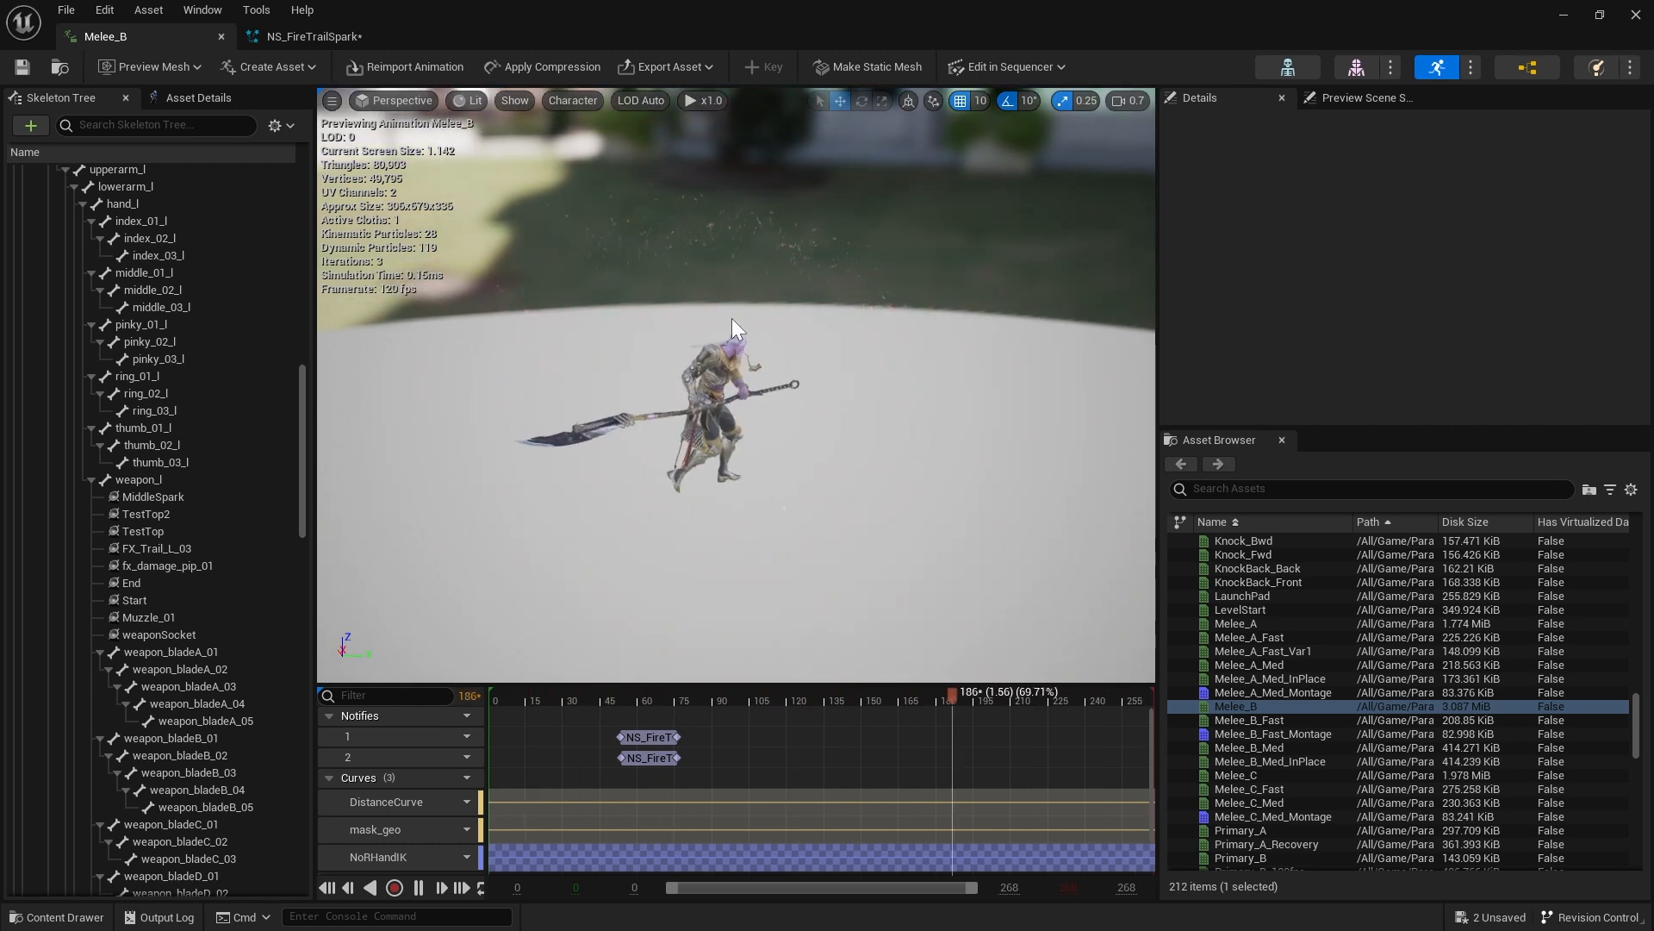
{"action": "left_click_drag", "start_coordinate": [776, 329], "coordinate": [987, 358], "text": "alt"}
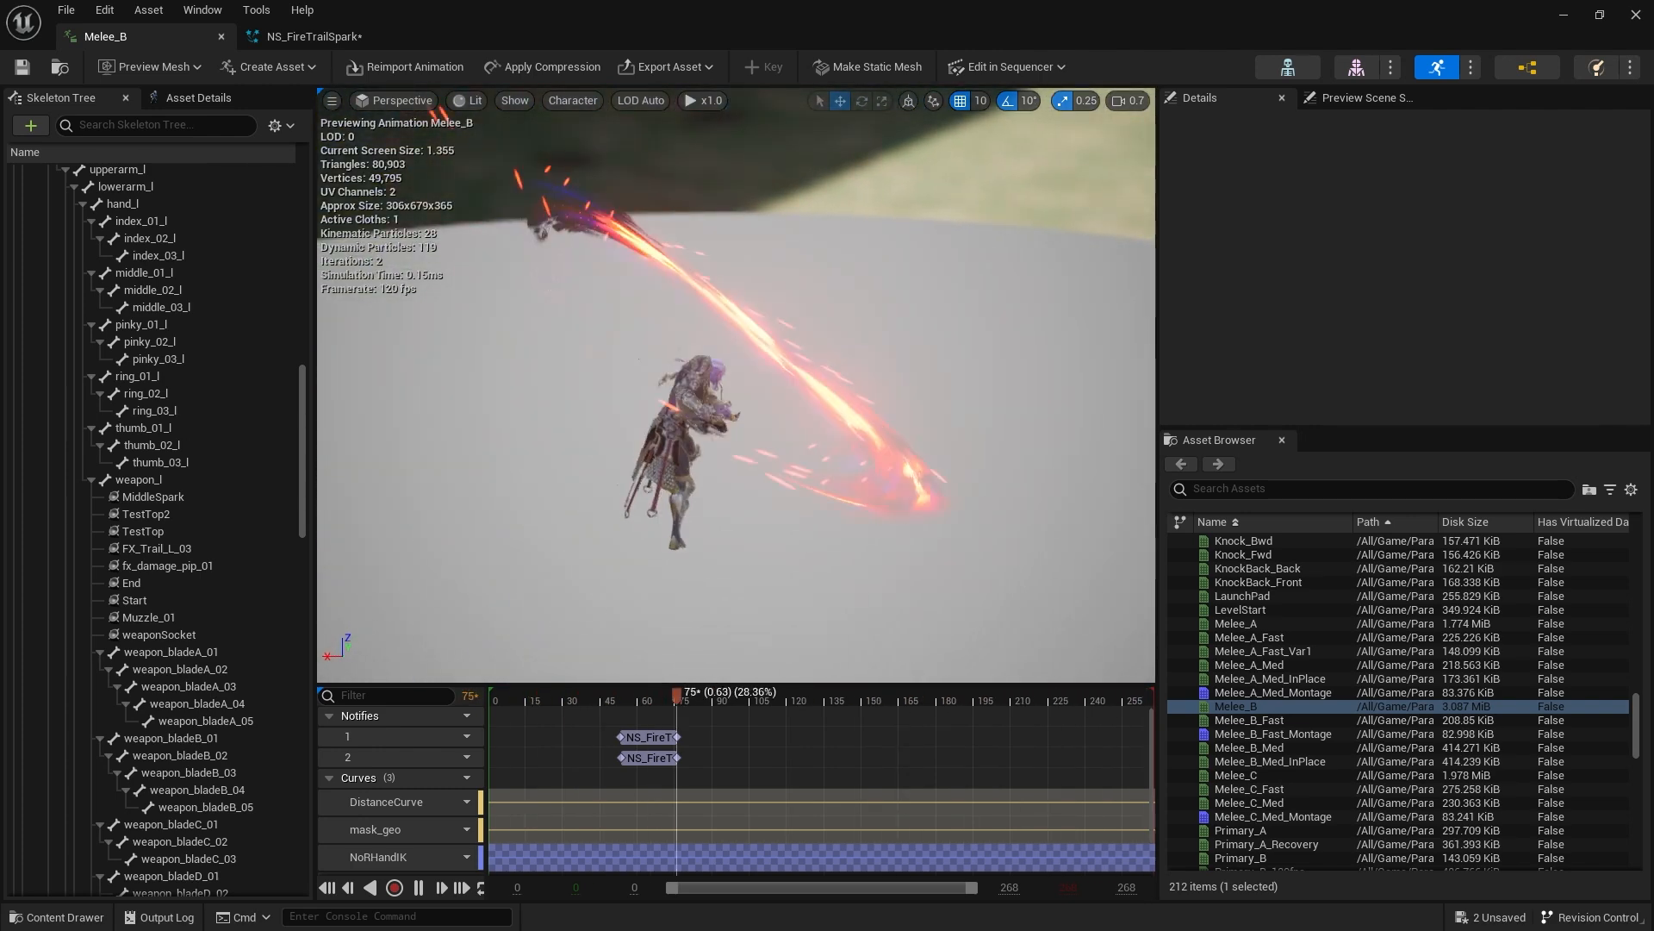
{"action": "left_click_drag", "start_coordinate": [610, 330], "coordinate": [657, 335], "text": "alt"}
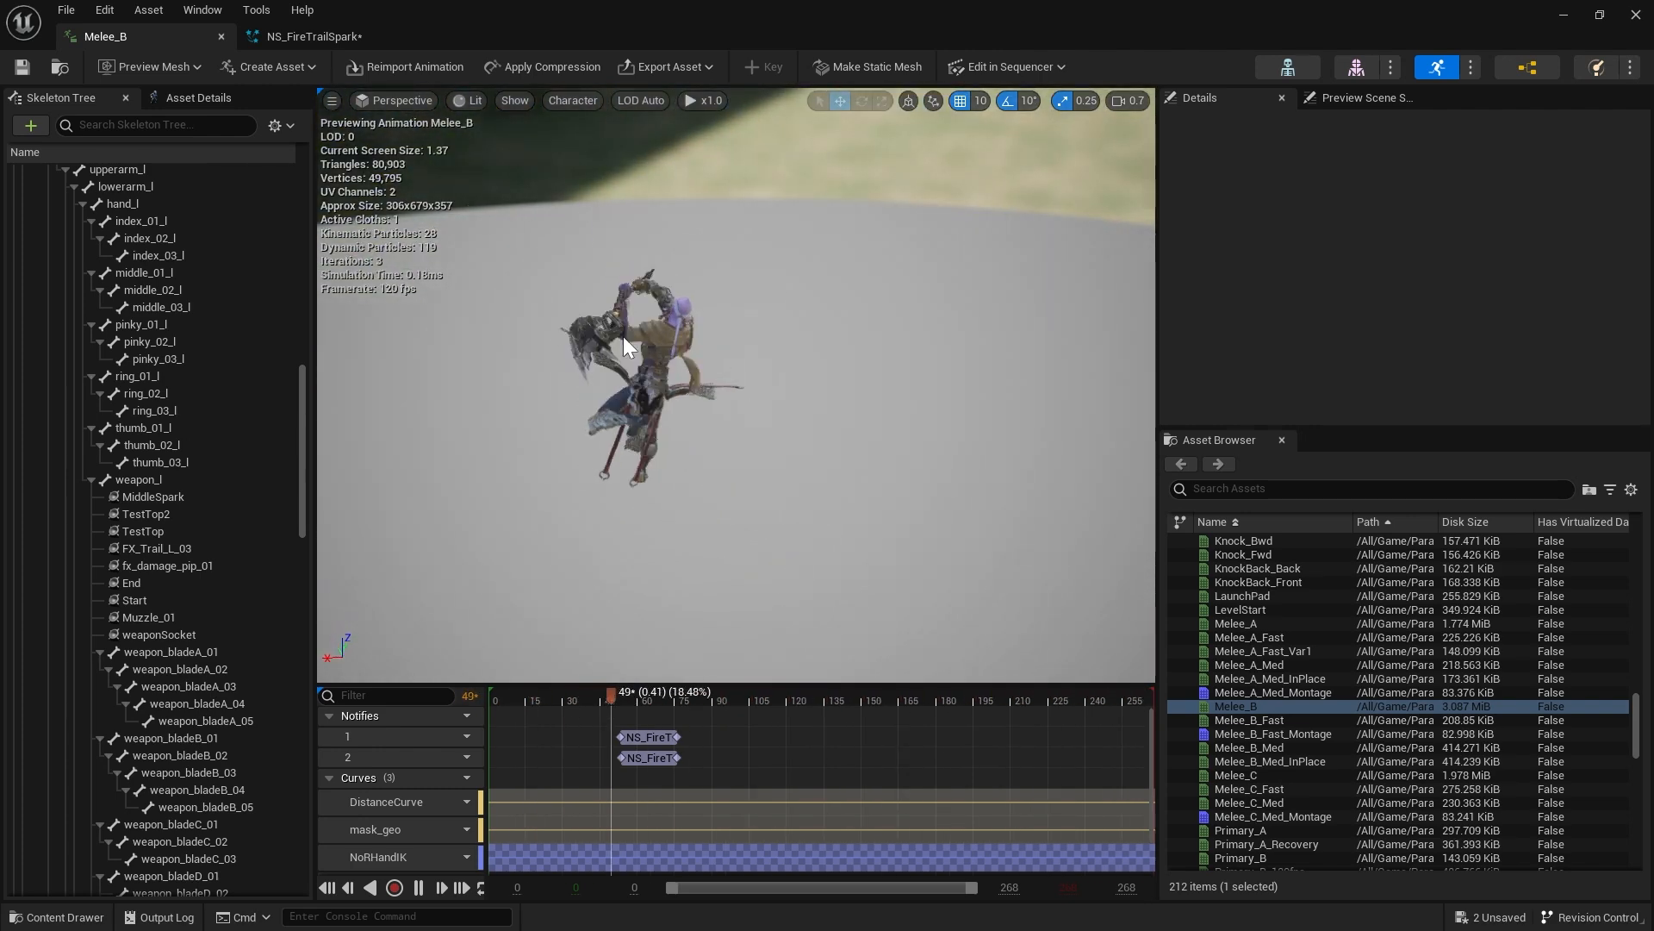
{"action": "left_click_drag", "start_coordinate": [571, 274], "coordinate": [540, 153], "text": "alt"}
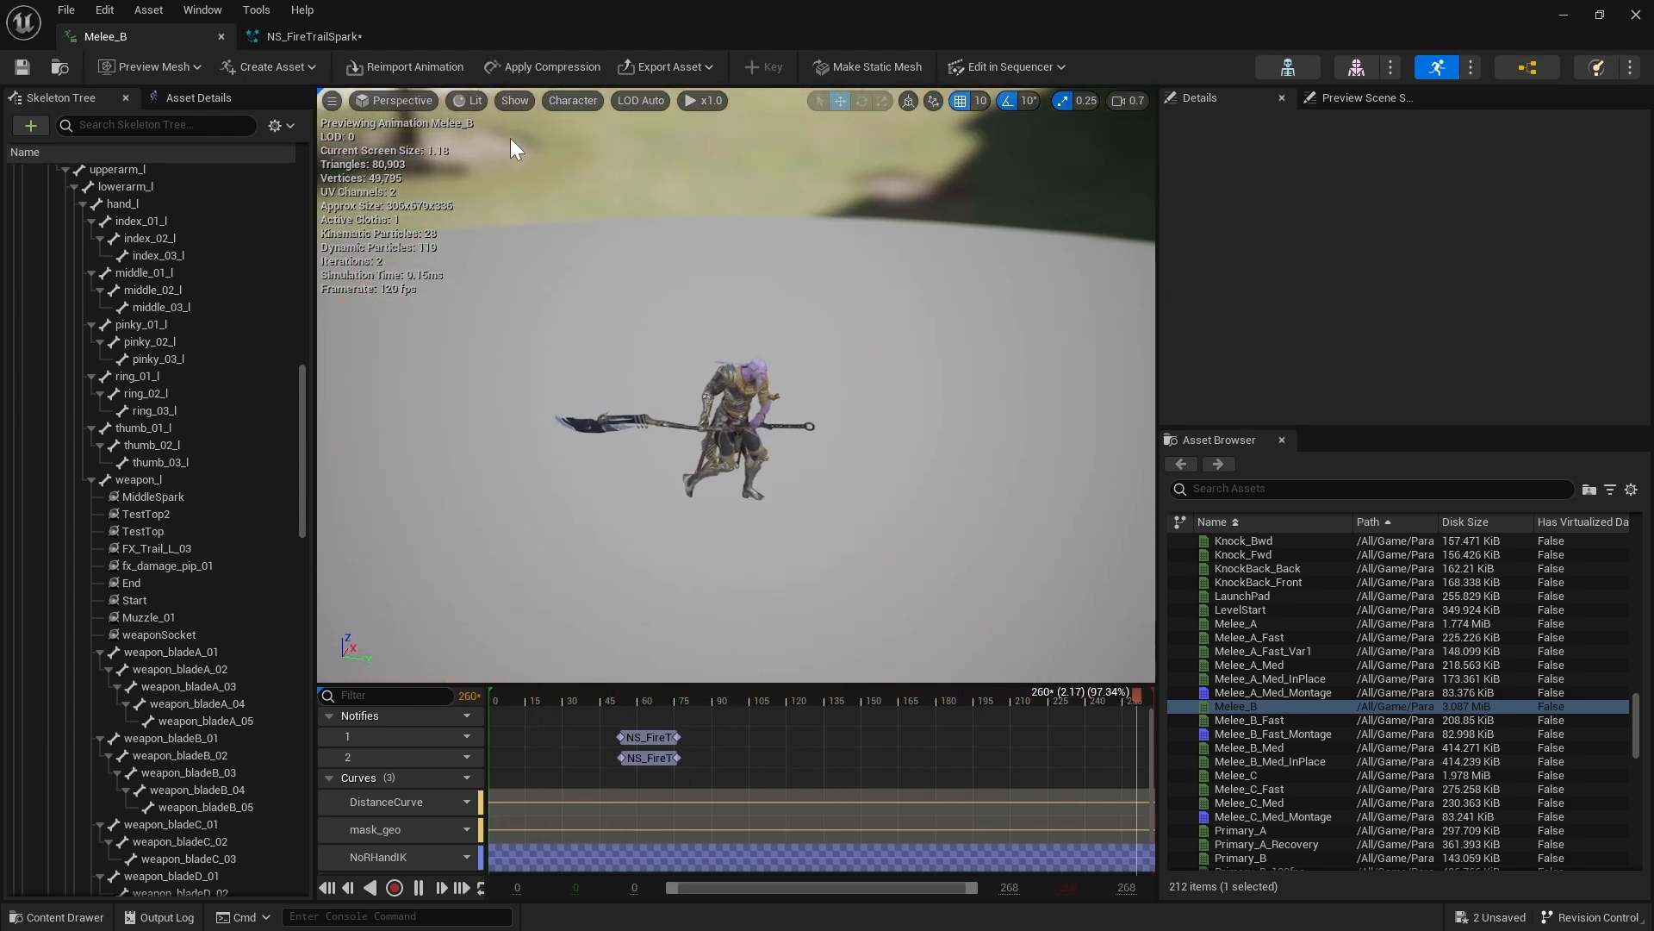
Add a Drag module to SimpleSpriteBurst001's Particle Update stage in NS_FireTrailSpark and set its Drag to 3
{"action": "left_click", "coordinate": [319, 37]}
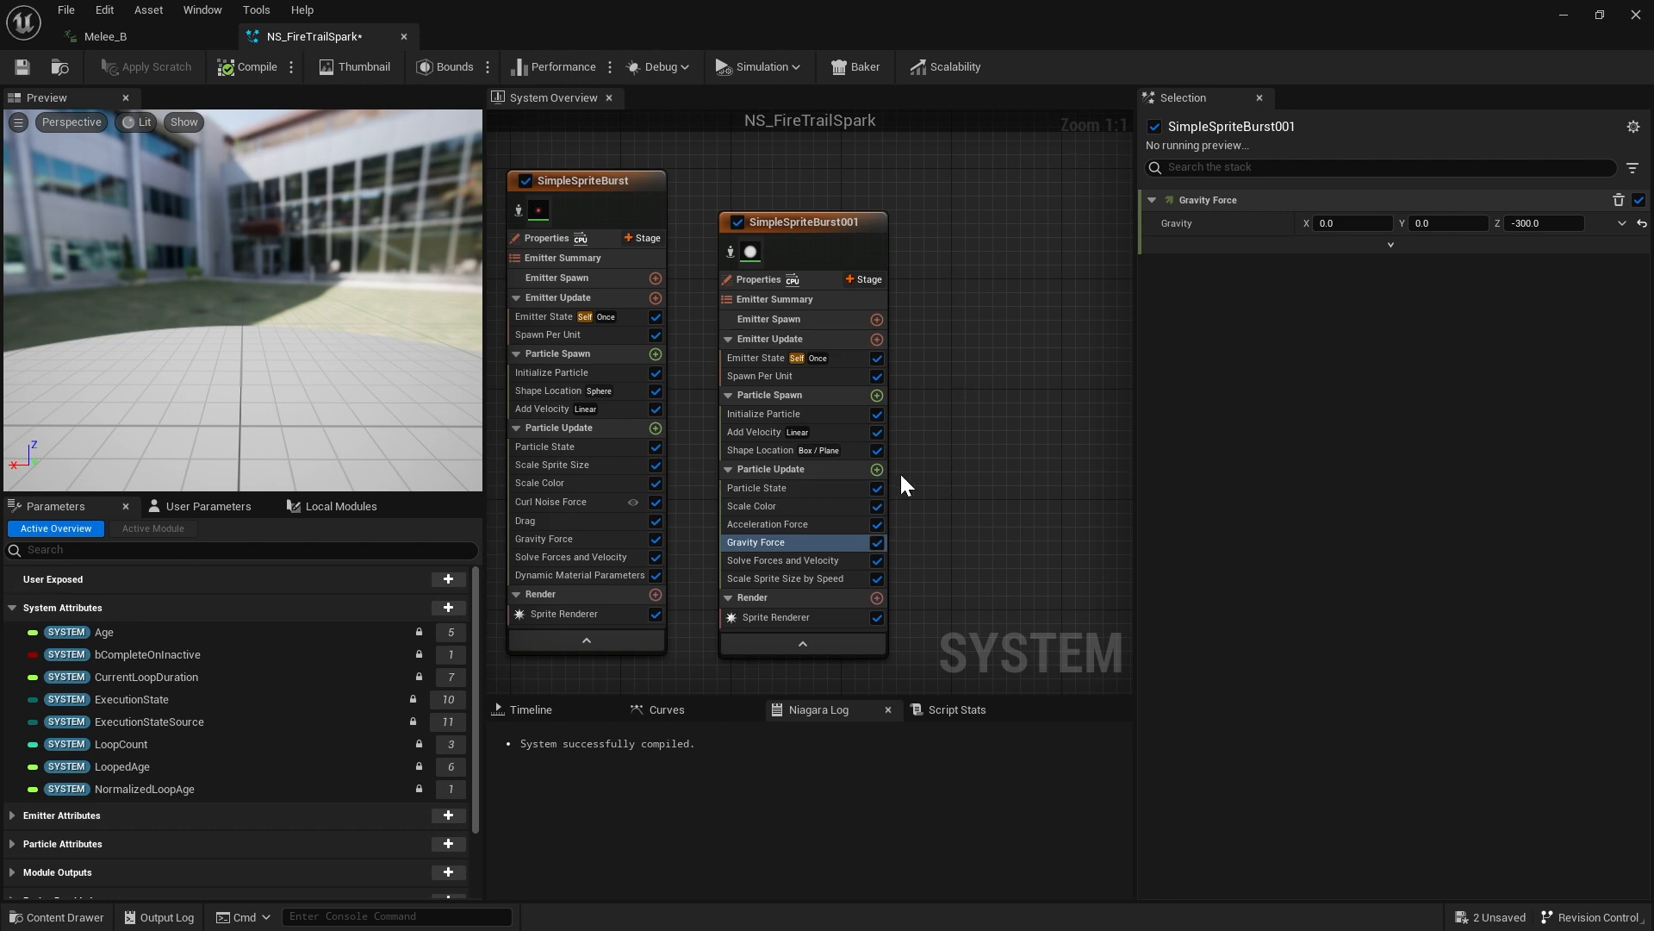
{"action": "left_click", "coordinate": [877, 468]}
{"action": "type", "text": "drag"}
{"action": "key", "text": "Return"}
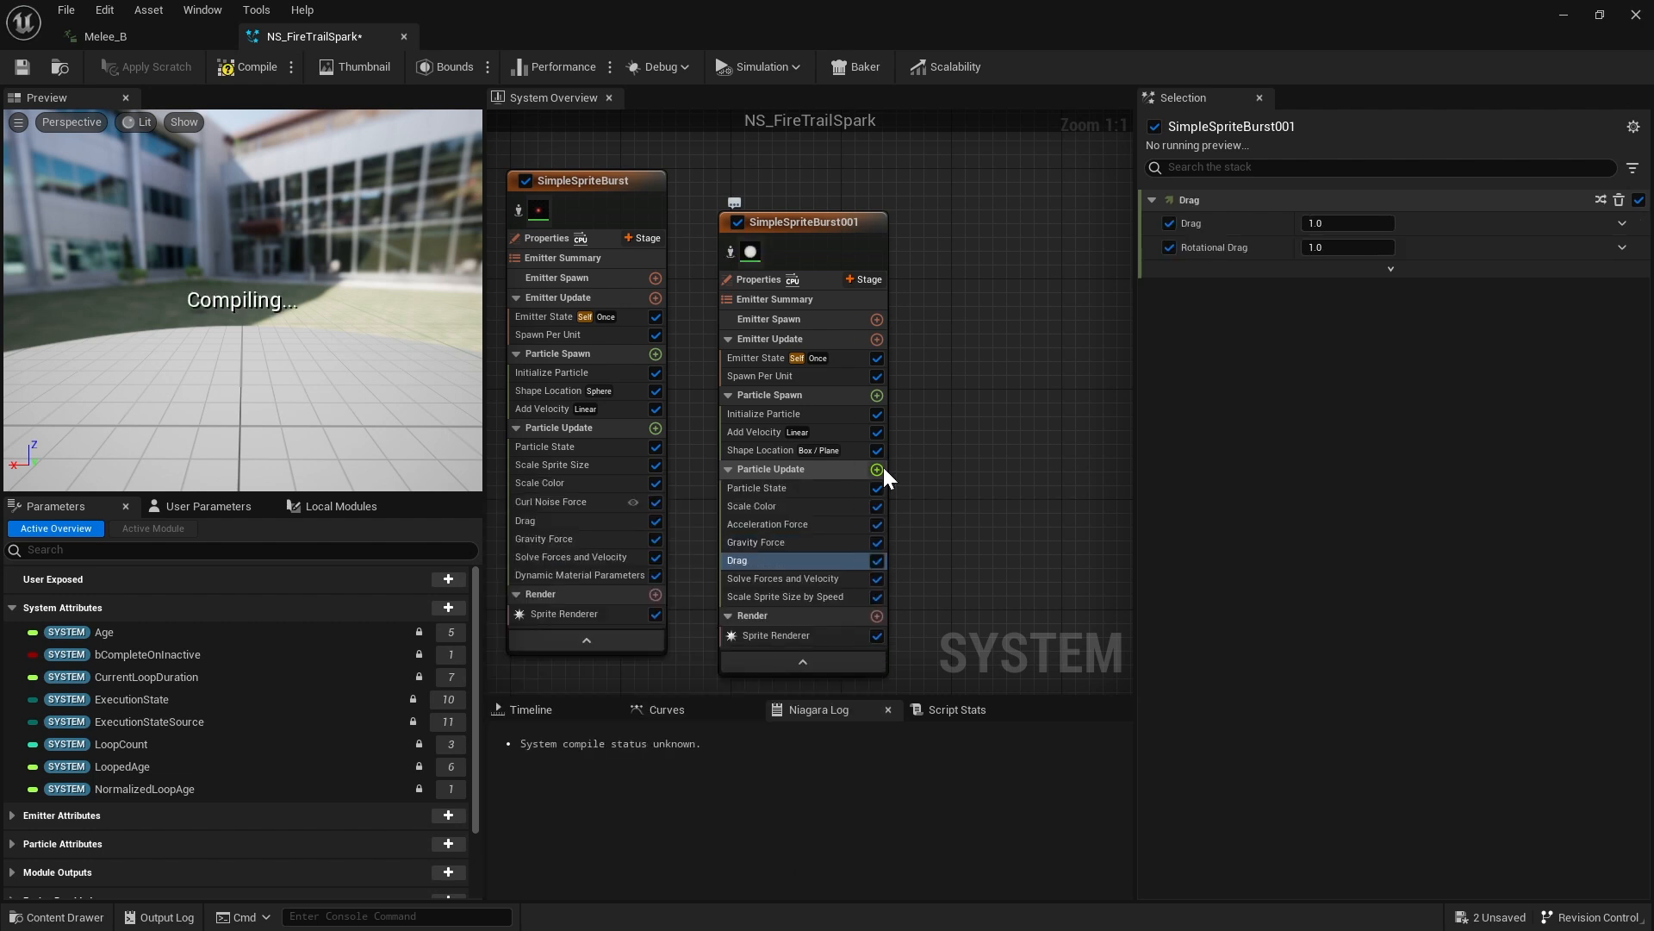
{"action": "left_click", "coordinate": [1344, 223]}
{"action": "type", "text": "3"}
{"action": "key", "text": "Return"}
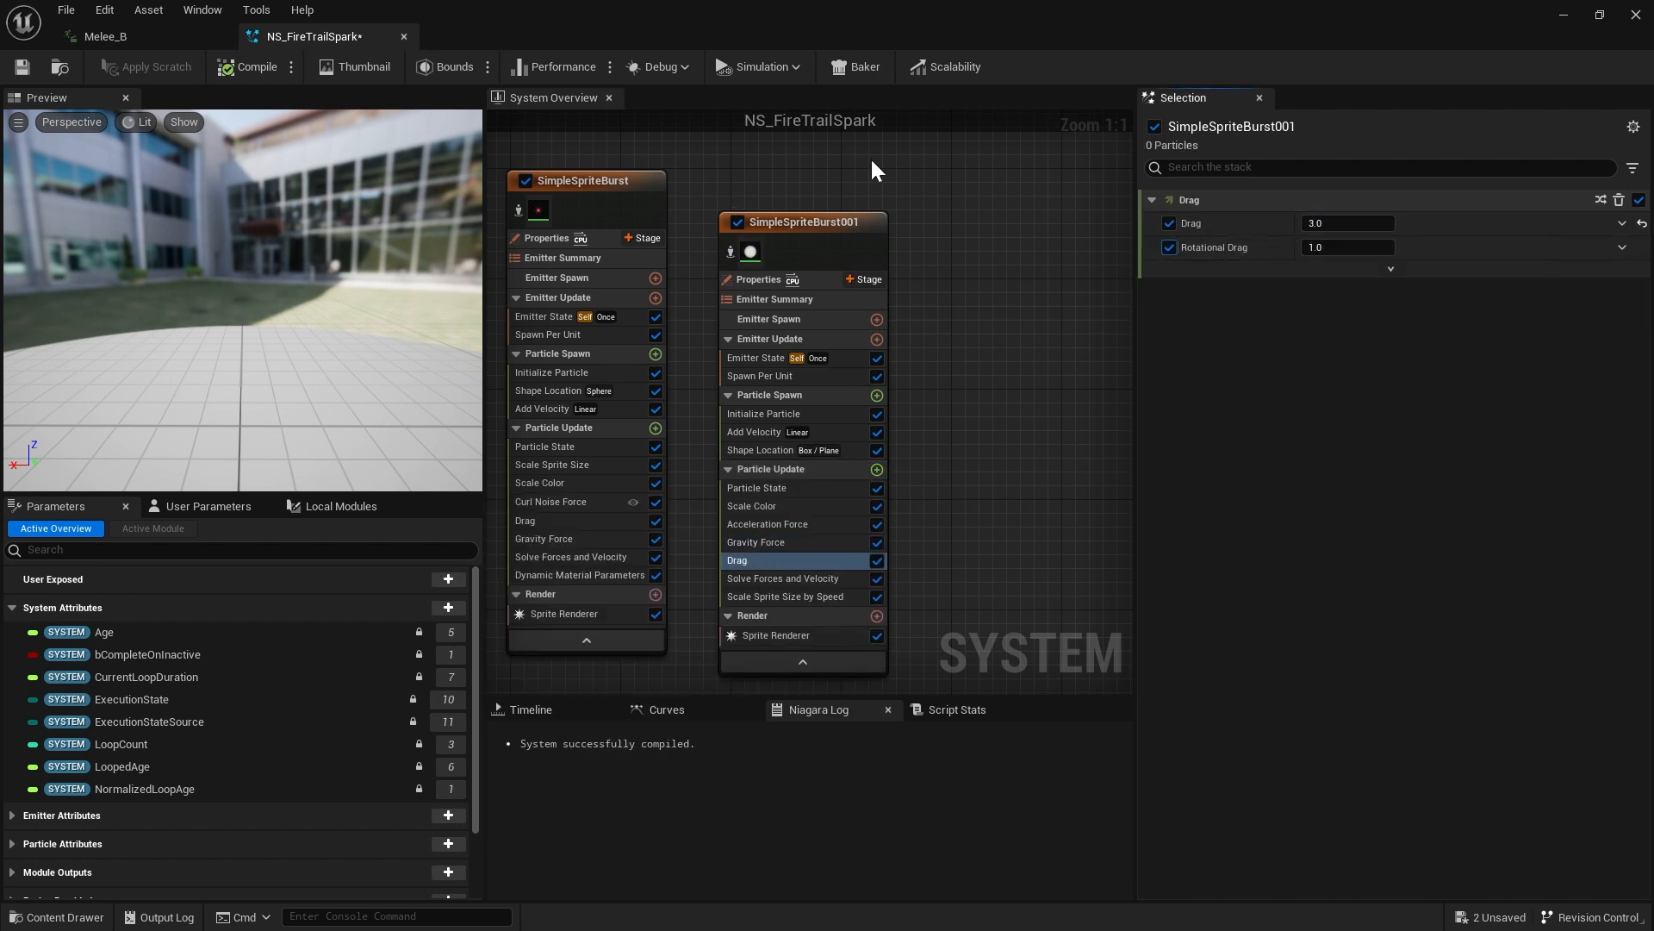
Replay the Melee_B swing at x0.1 to examine how drag affects the sparks, and restore the speed to x1.0
{"action": "left_click", "coordinate": [143, 31]}
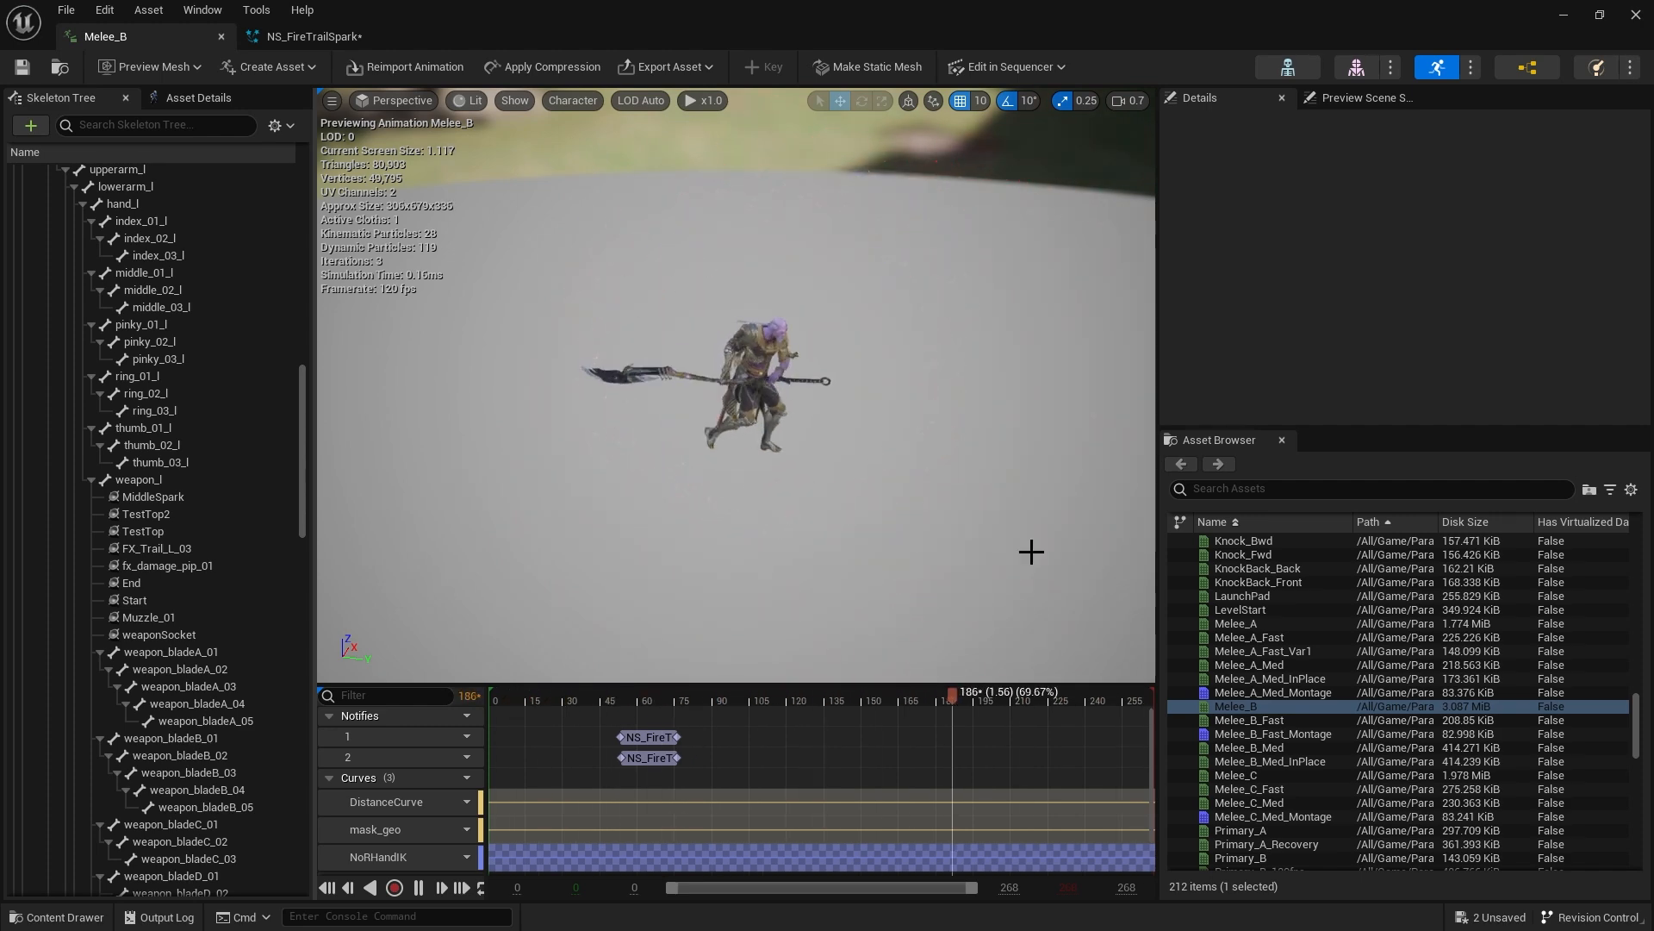
{"action": "left_click", "coordinate": [1258, 719]}
{"action": "left_click", "coordinate": [1264, 705]}
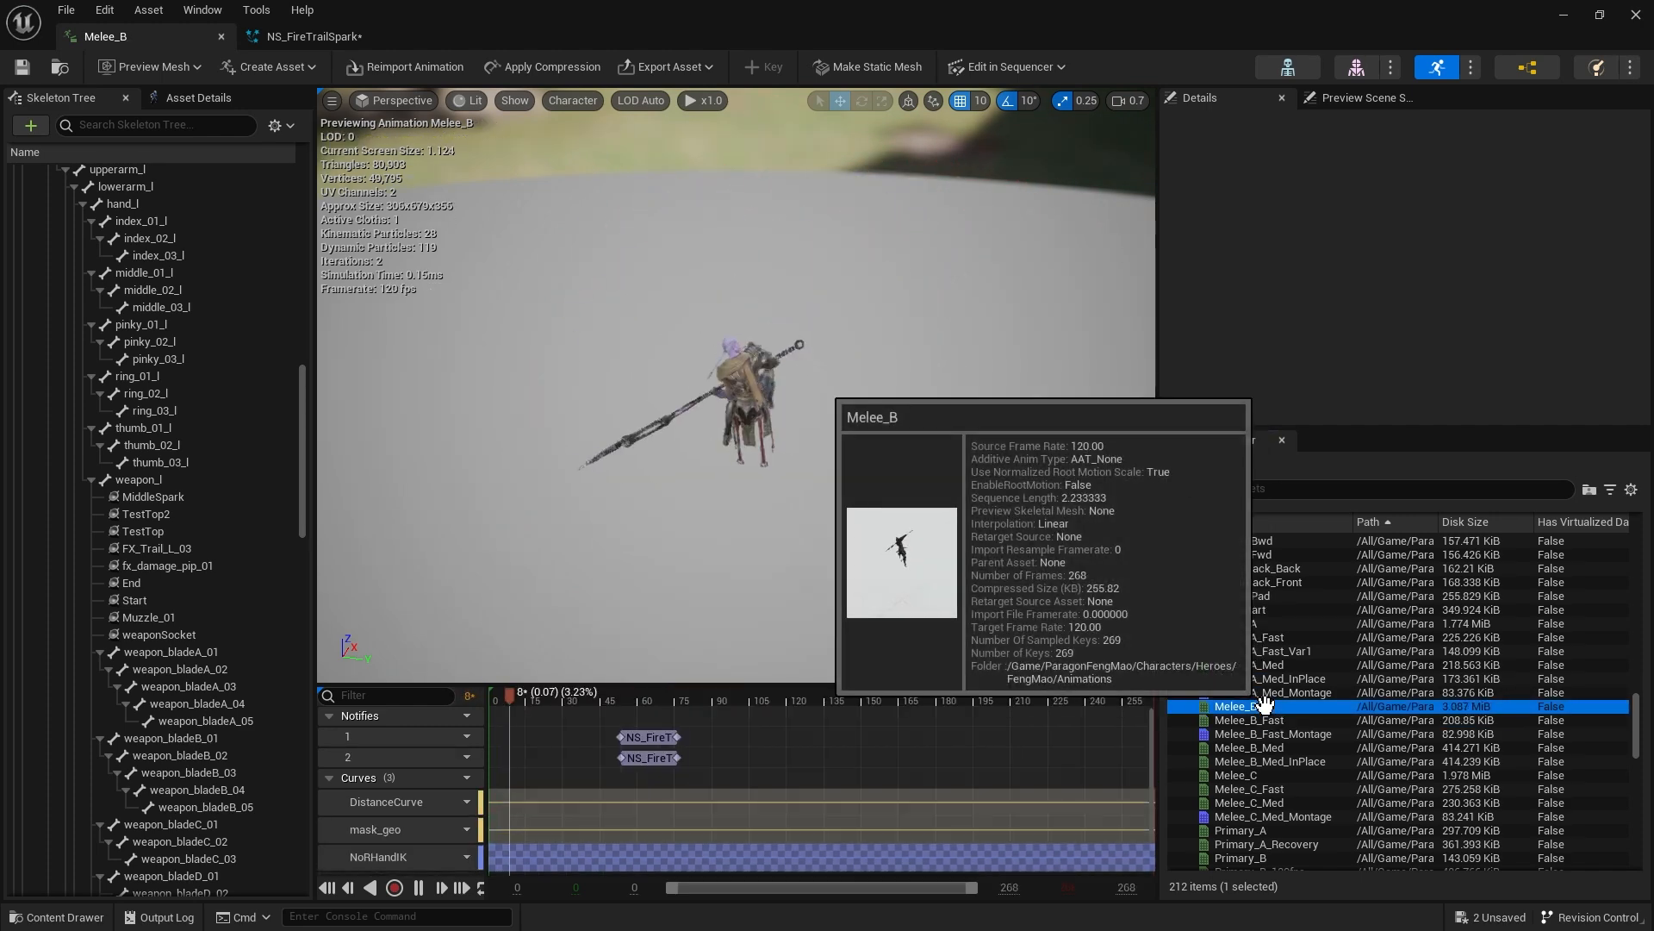
{"action": "left_click", "coordinate": [707, 101]}
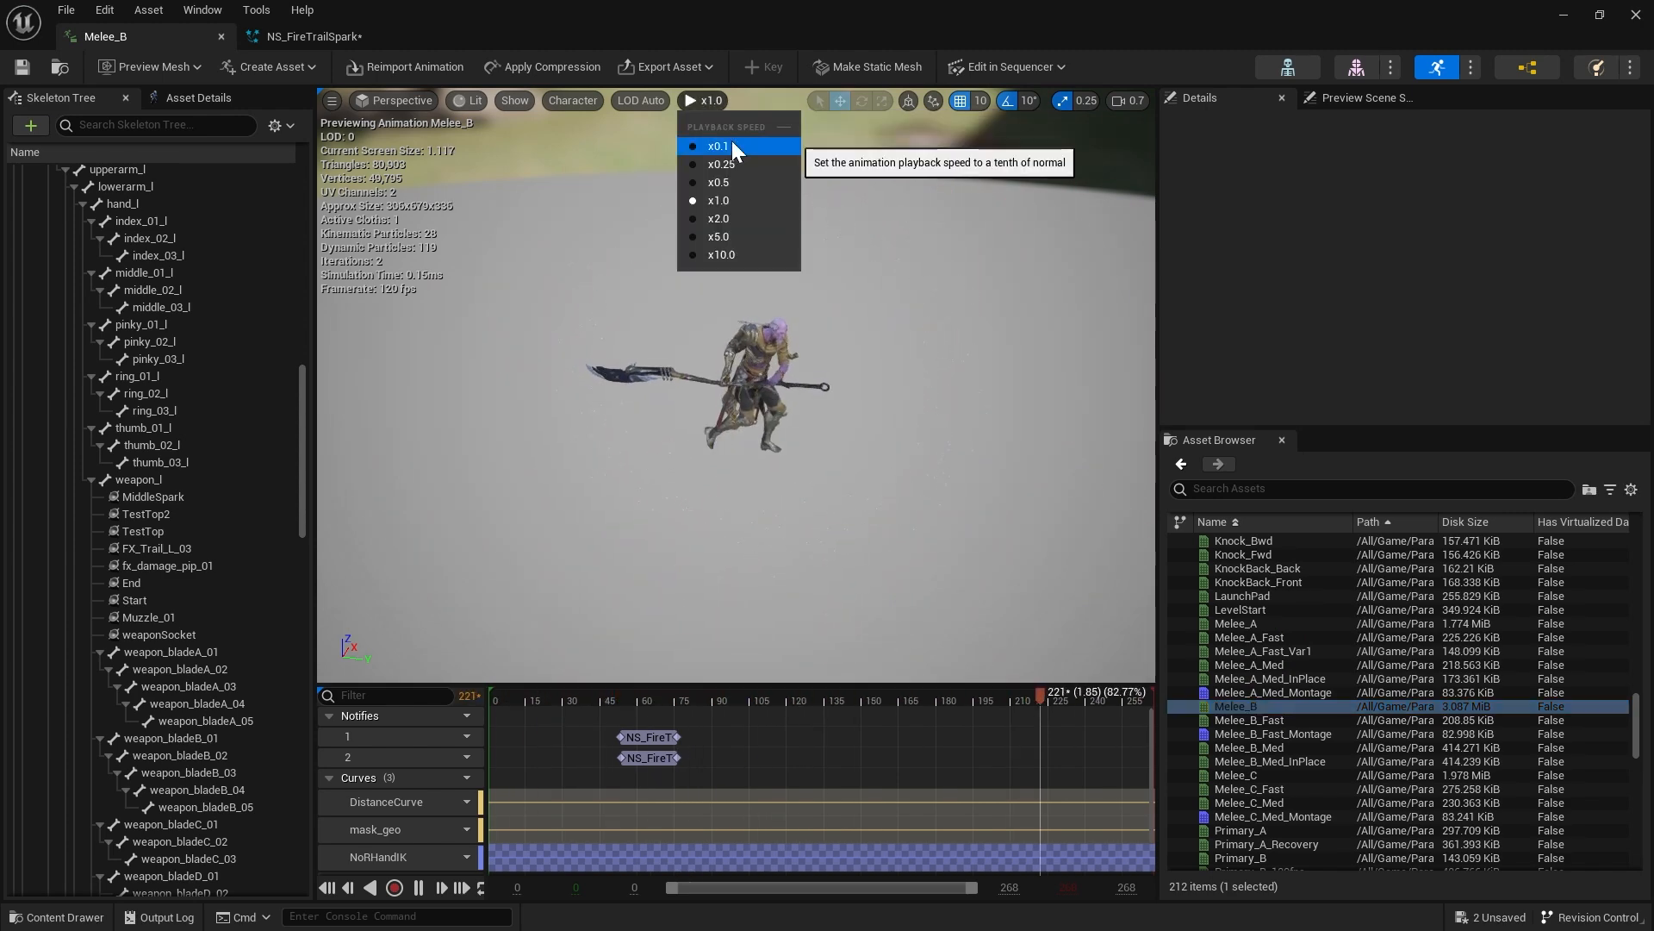
{"action": "left_click", "coordinate": [731, 145]}
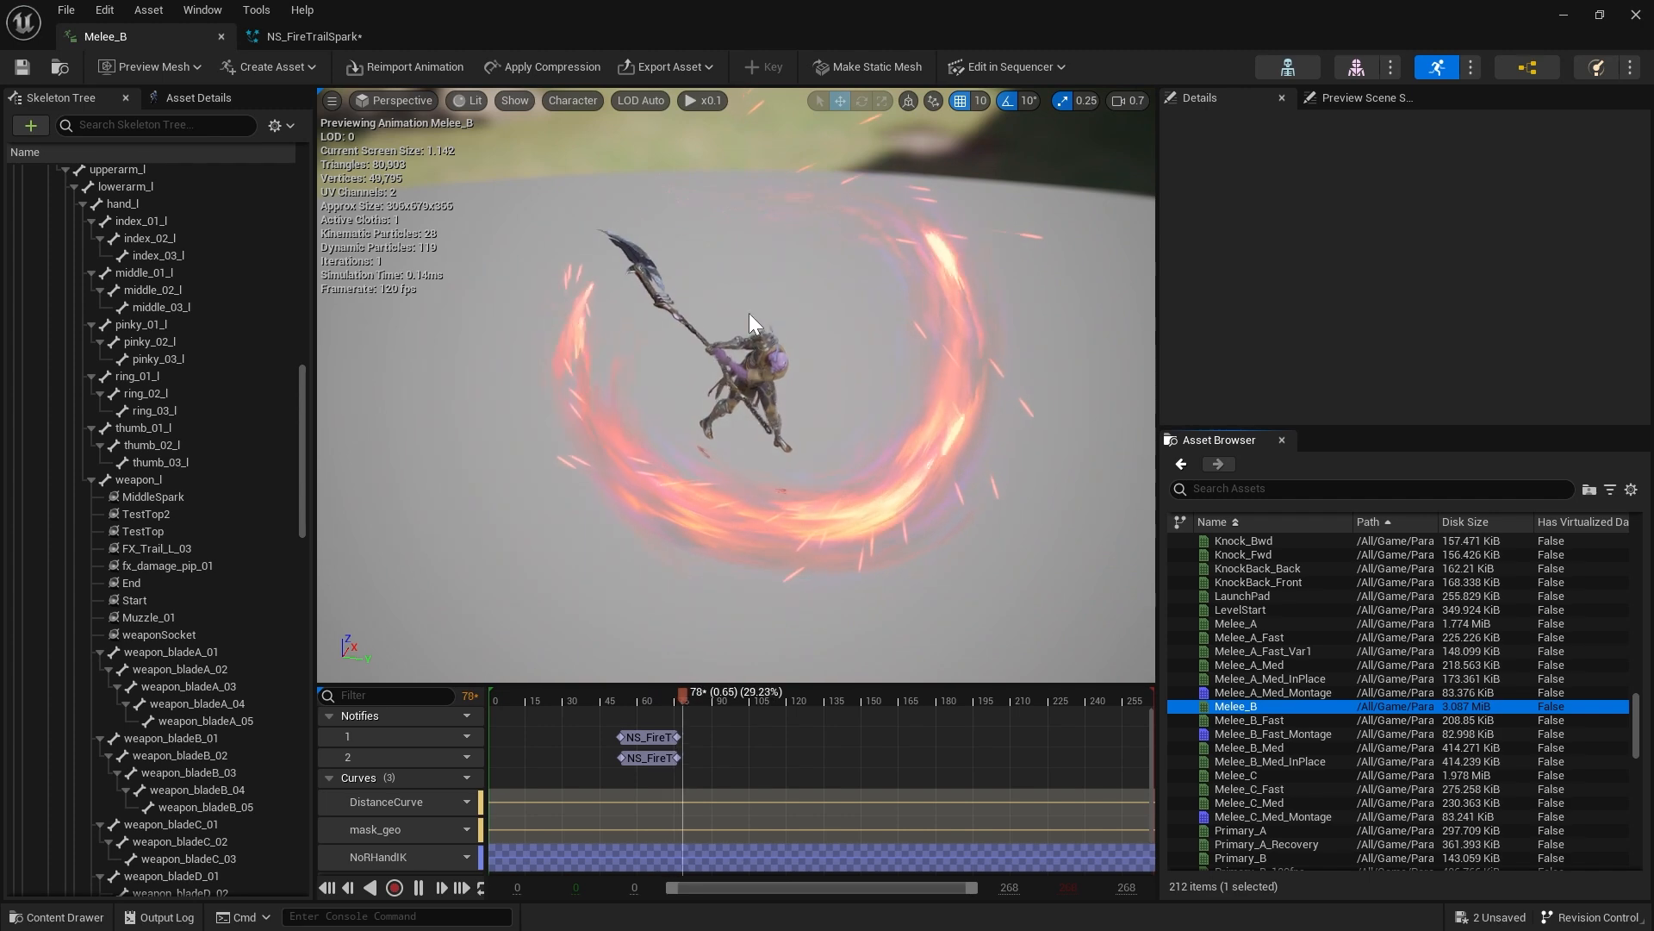
{"action": "left_click", "coordinate": [708, 101]}
{"action": "left_click", "coordinate": [719, 201]}
Drive SimpleSpriteBurst001's Scale Sprite Size by Speed Min Scale Factor with Vector 2D From Curve and set its X-curve keys to 0.2
{"action": "left_click", "coordinate": [348, 35]}
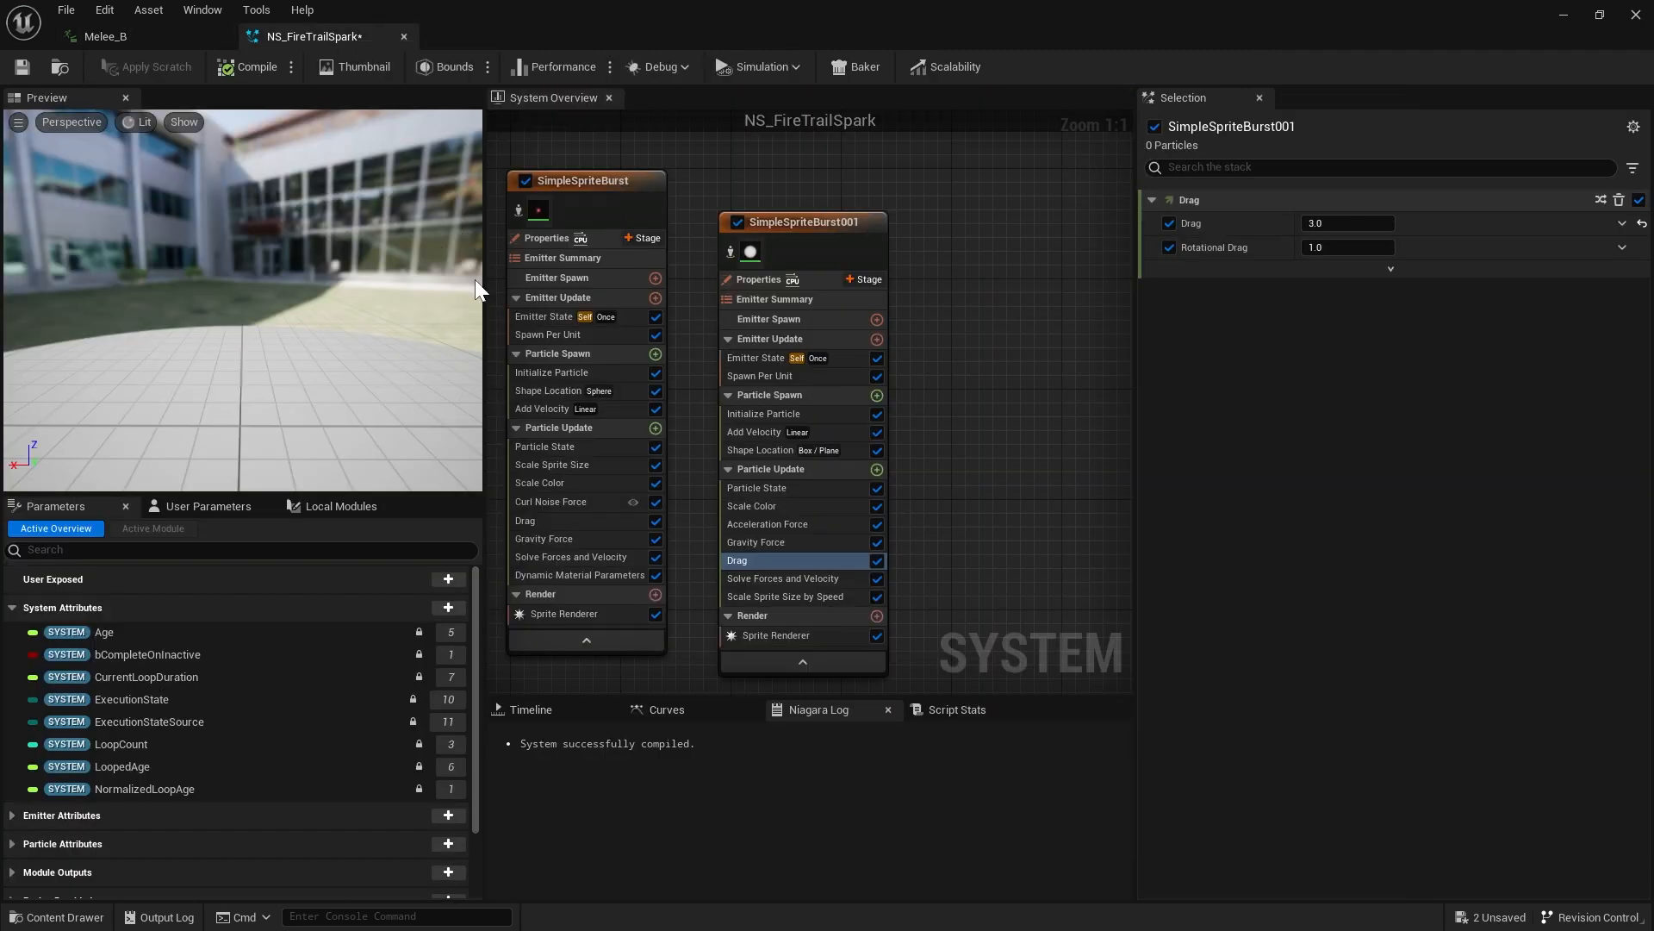
{"action": "left_click", "coordinate": [813, 597]}
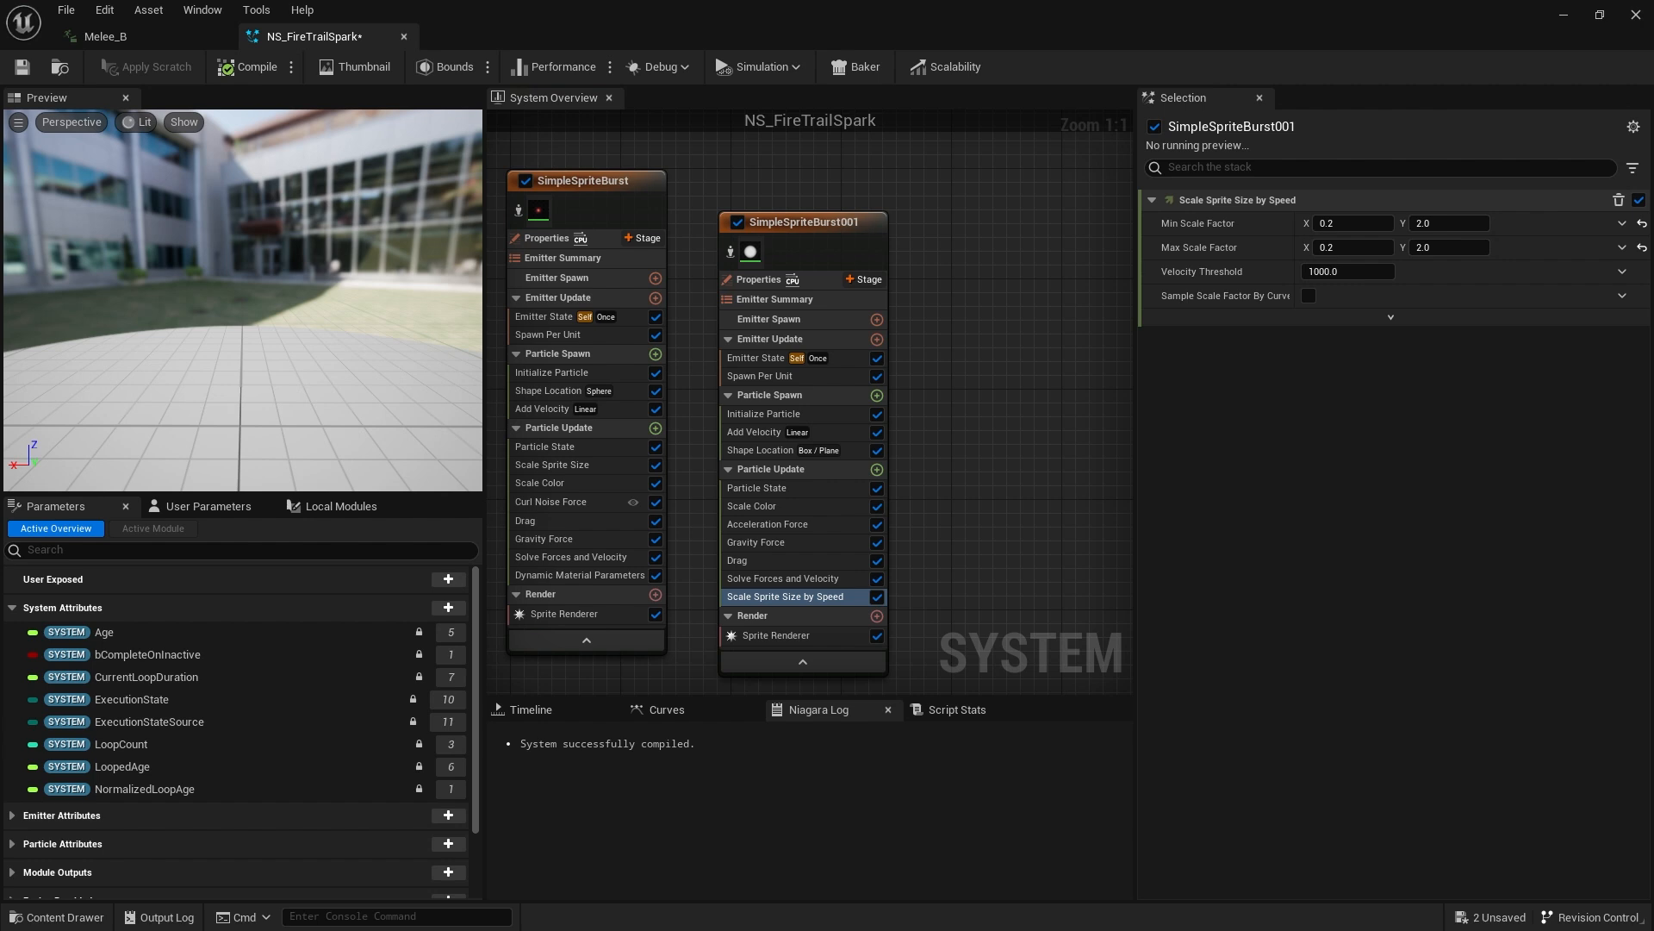
{"action": "left_click", "coordinate": [145, 37]}
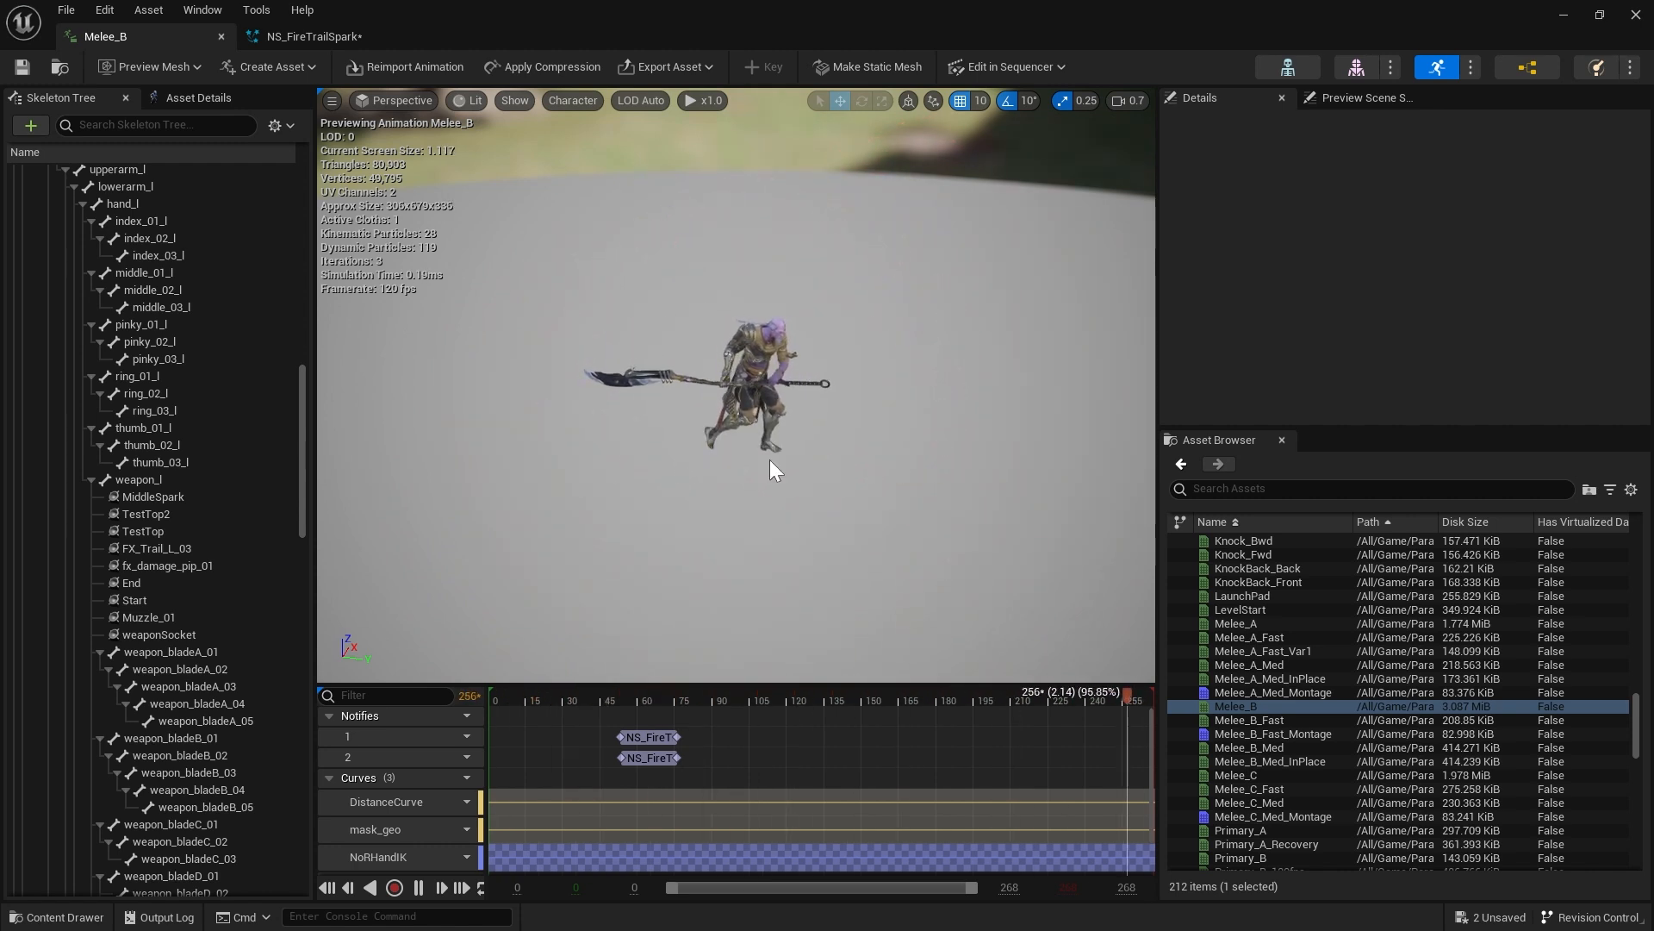
{"action": "left_click", "coordinate": [355, 34]}
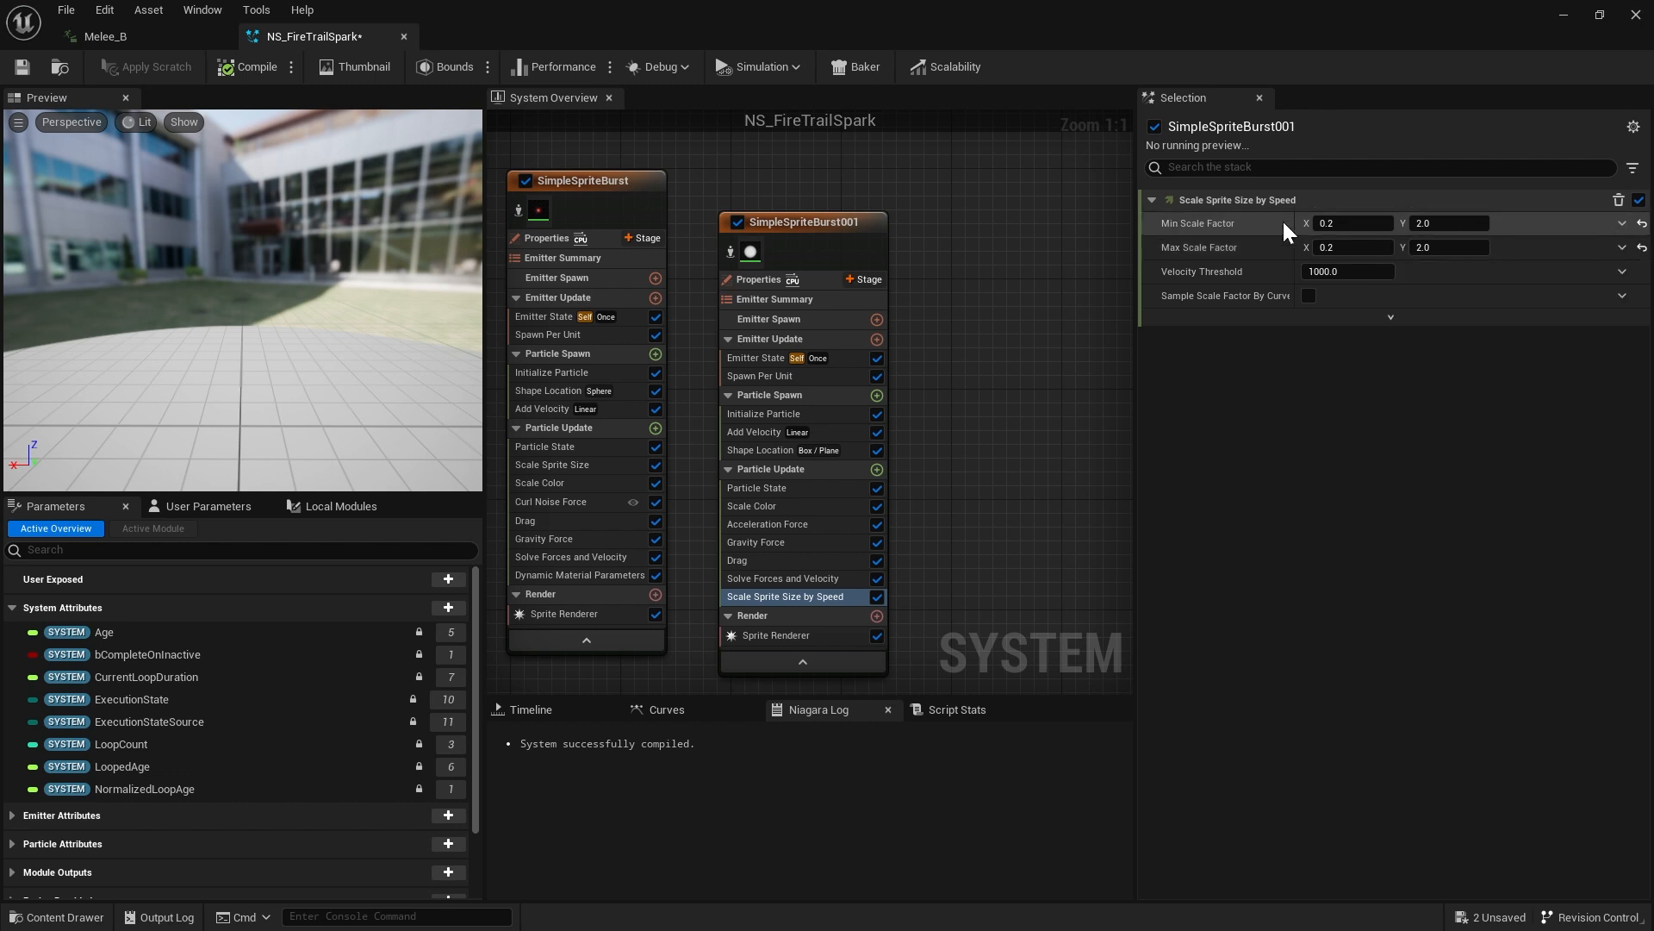
{"action": "left_click", "coordinate": [1620, 223]}
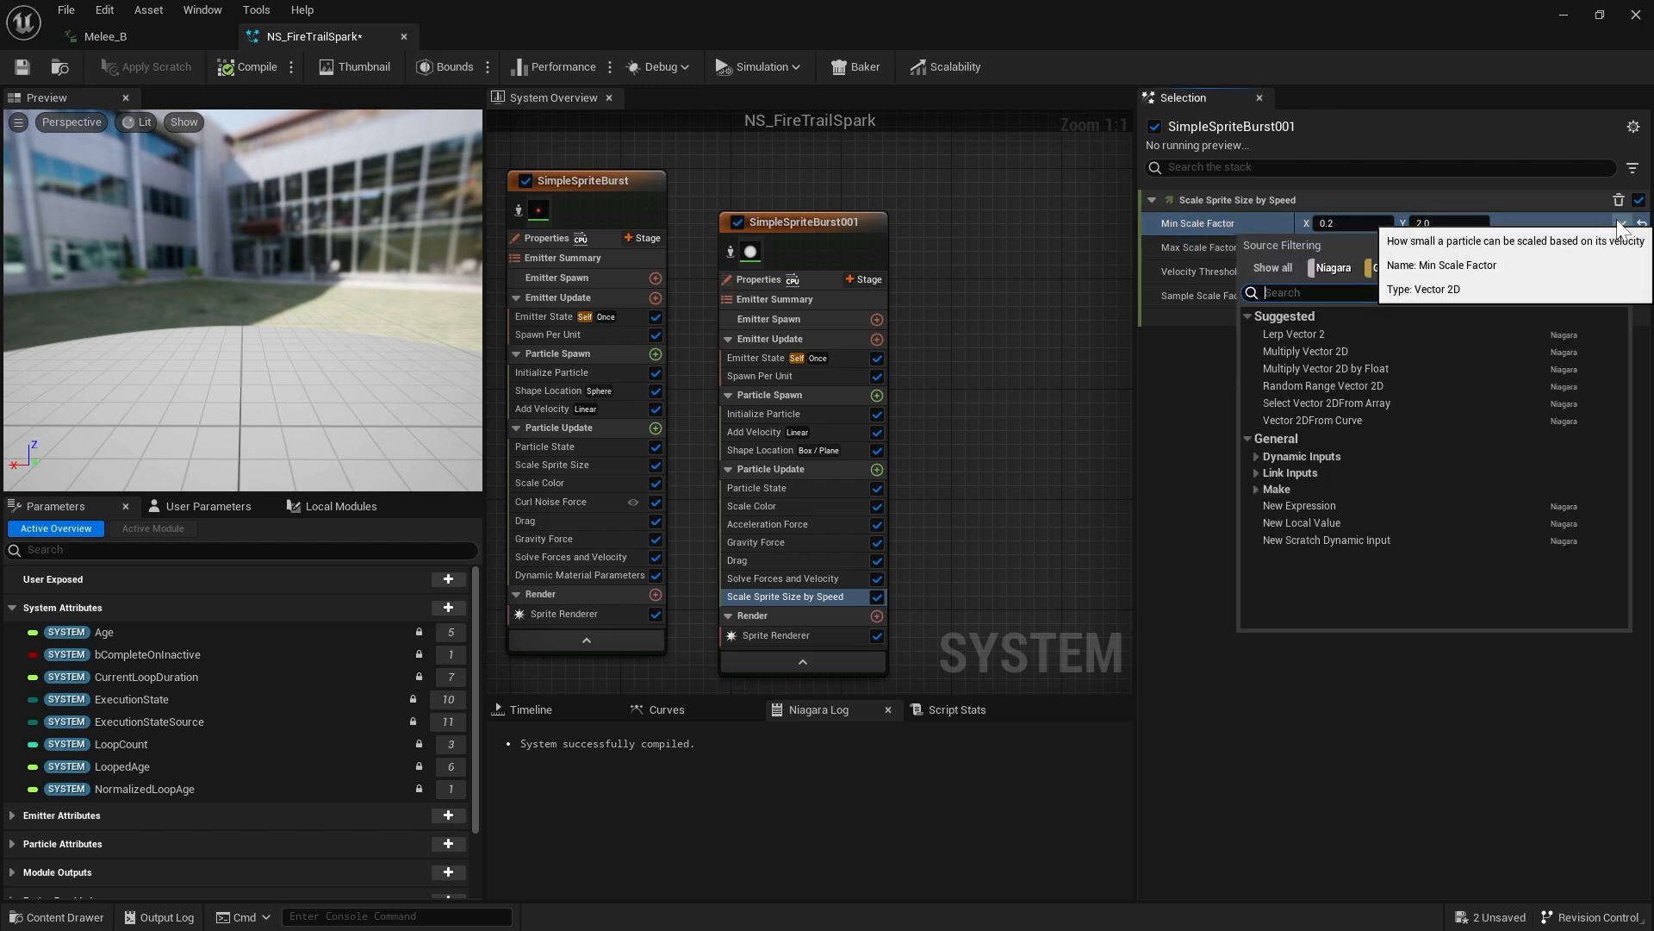
{"action": "left_click", "coordinate": [1312, 420]}
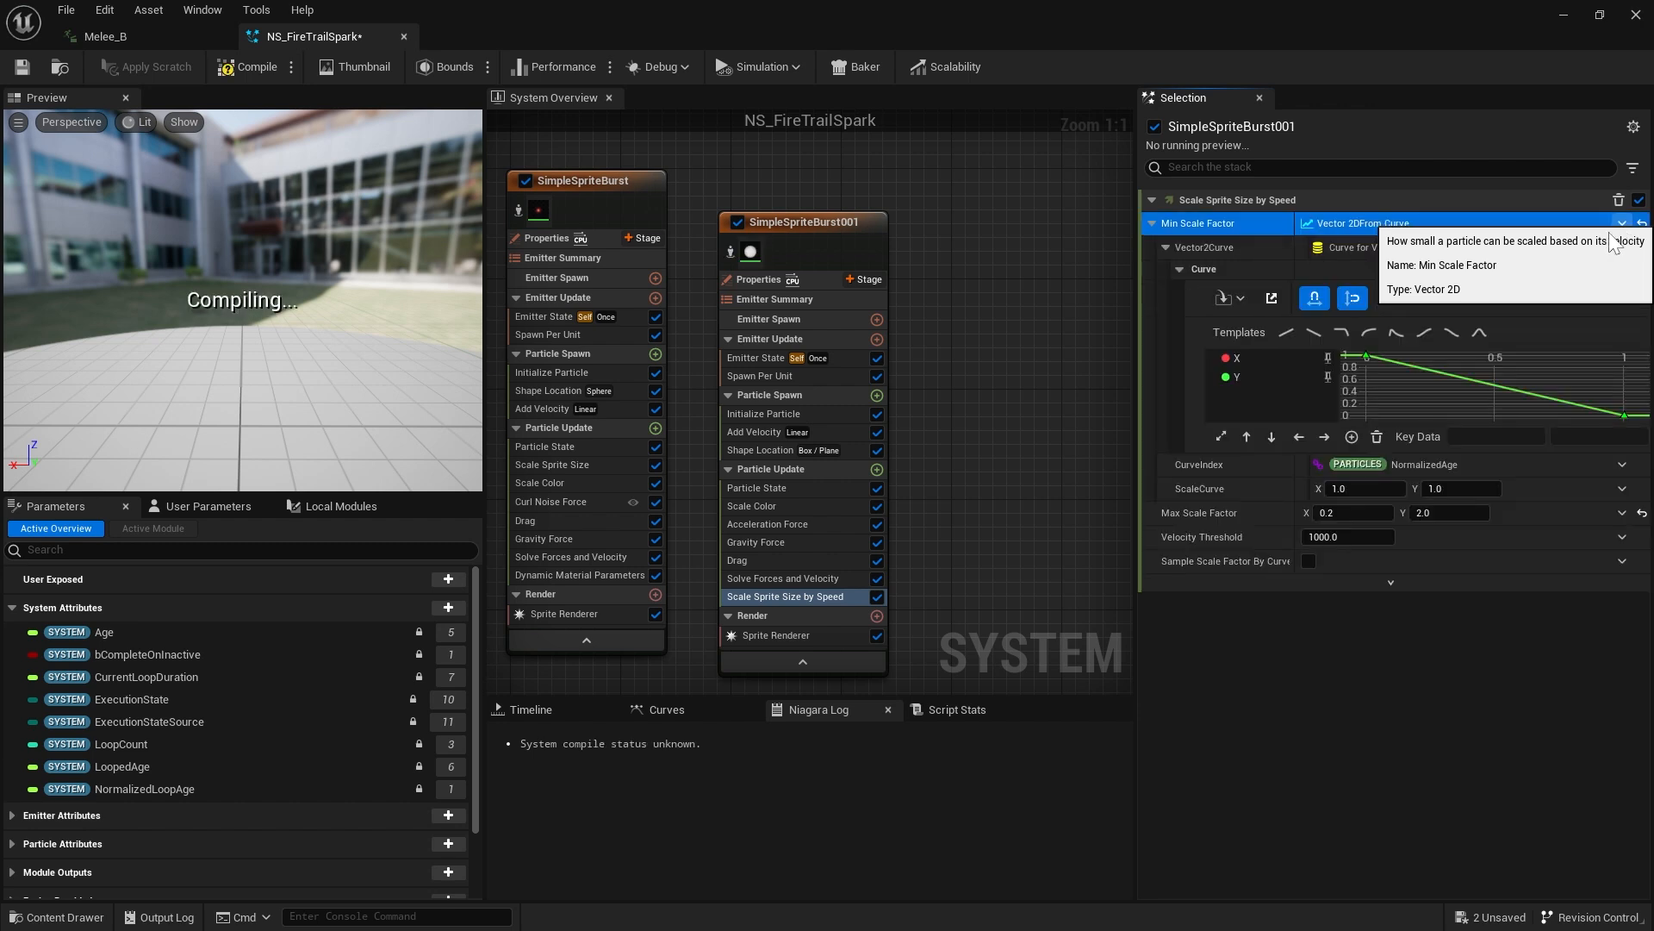
{"action": "left_click", "coordinate": [1328, 373]}
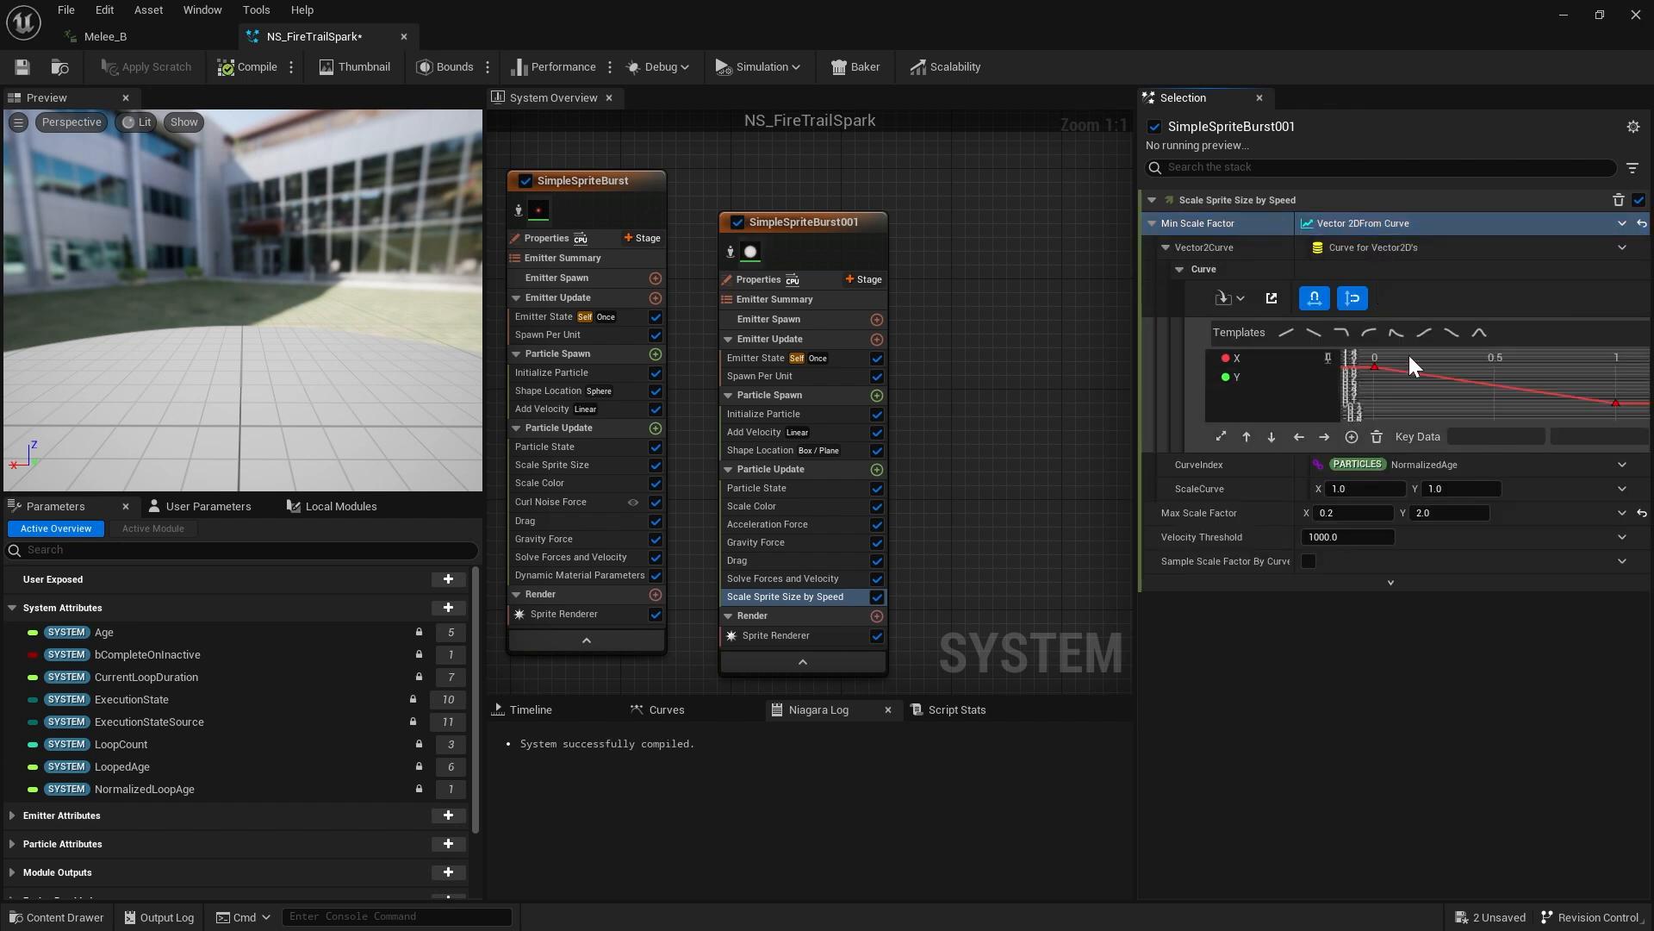
{"action": "left_click_drag", "start_coordinate": [1363, 395], "coordinate": [1364, 397]}
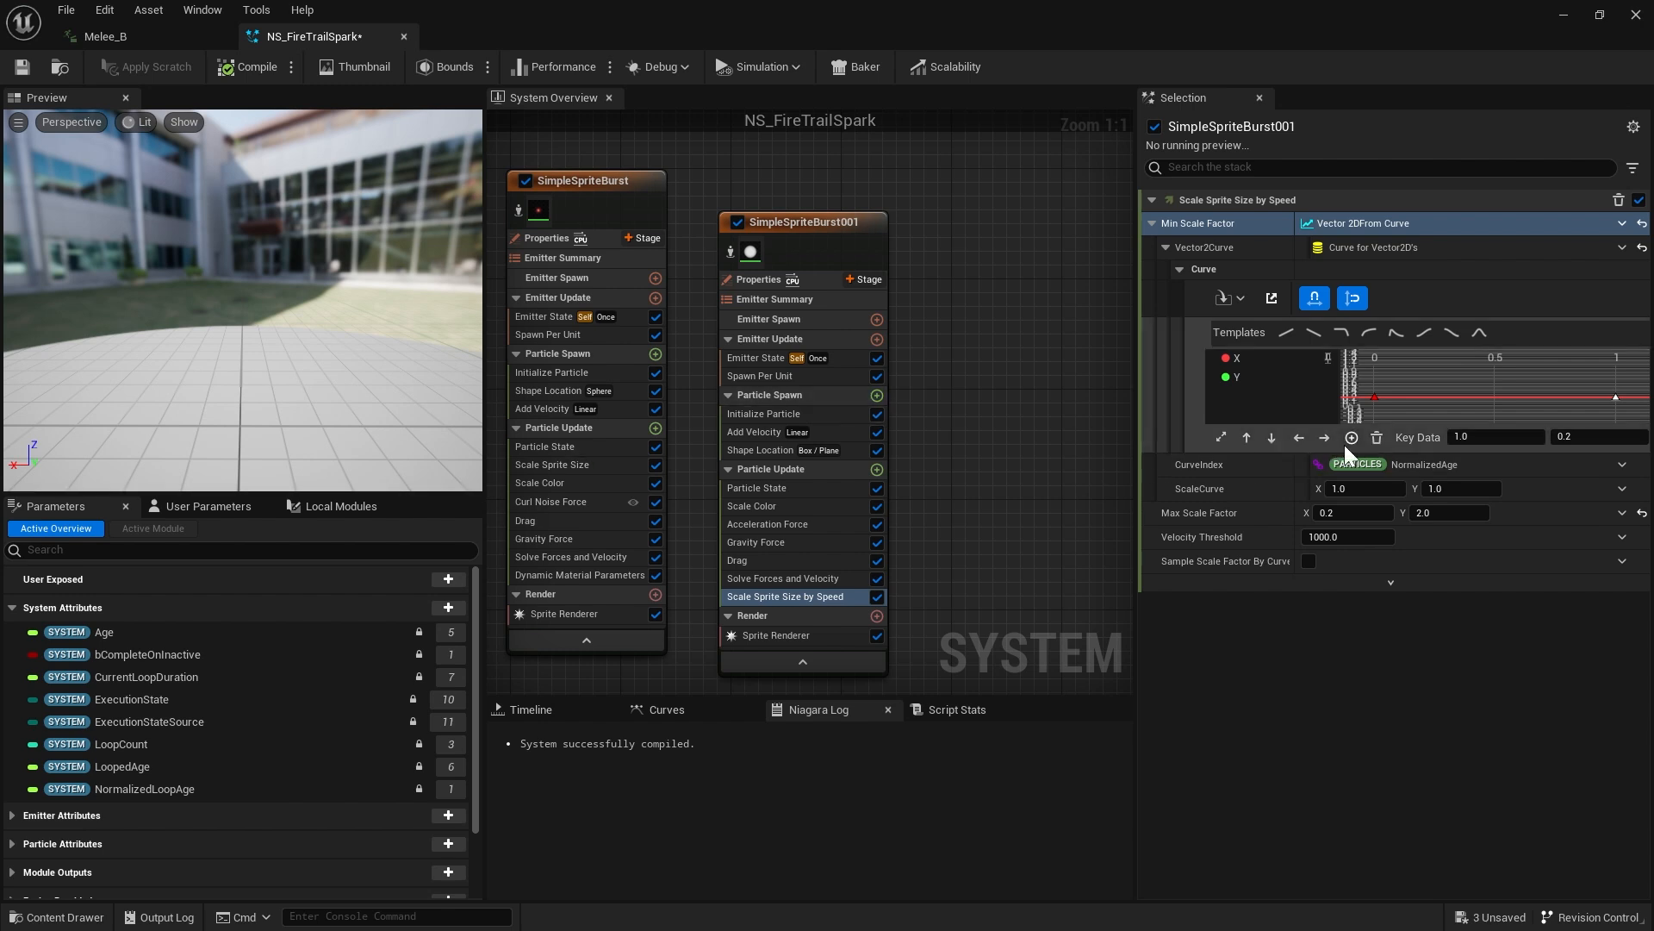
Shape the Min Scale Factor's Y curve with keys of 0 at 0, 3 at 0.1, 3 at 0.4 and 1 at 1
{"action": "left_click", "coordinate": [1328, 359]}
{"action": "left_click", "coordinate": [1329, 377]}
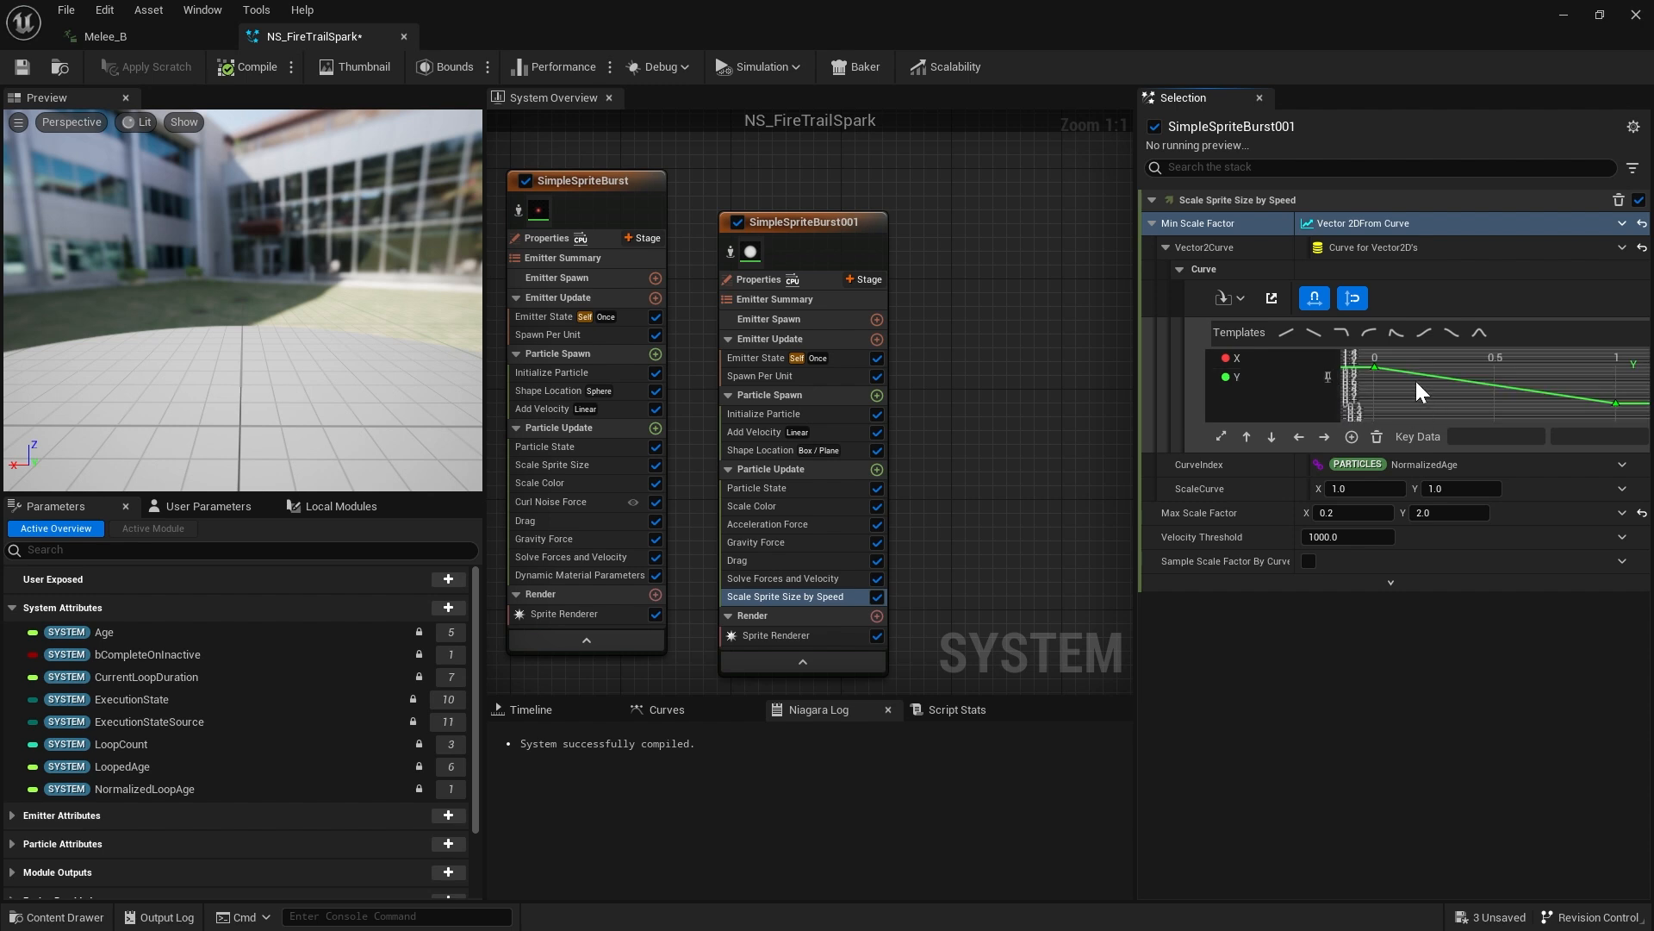
{"action": "left_click_drag", "start_coordinate": [1356, 388], "coordinate": [1354, 391]}
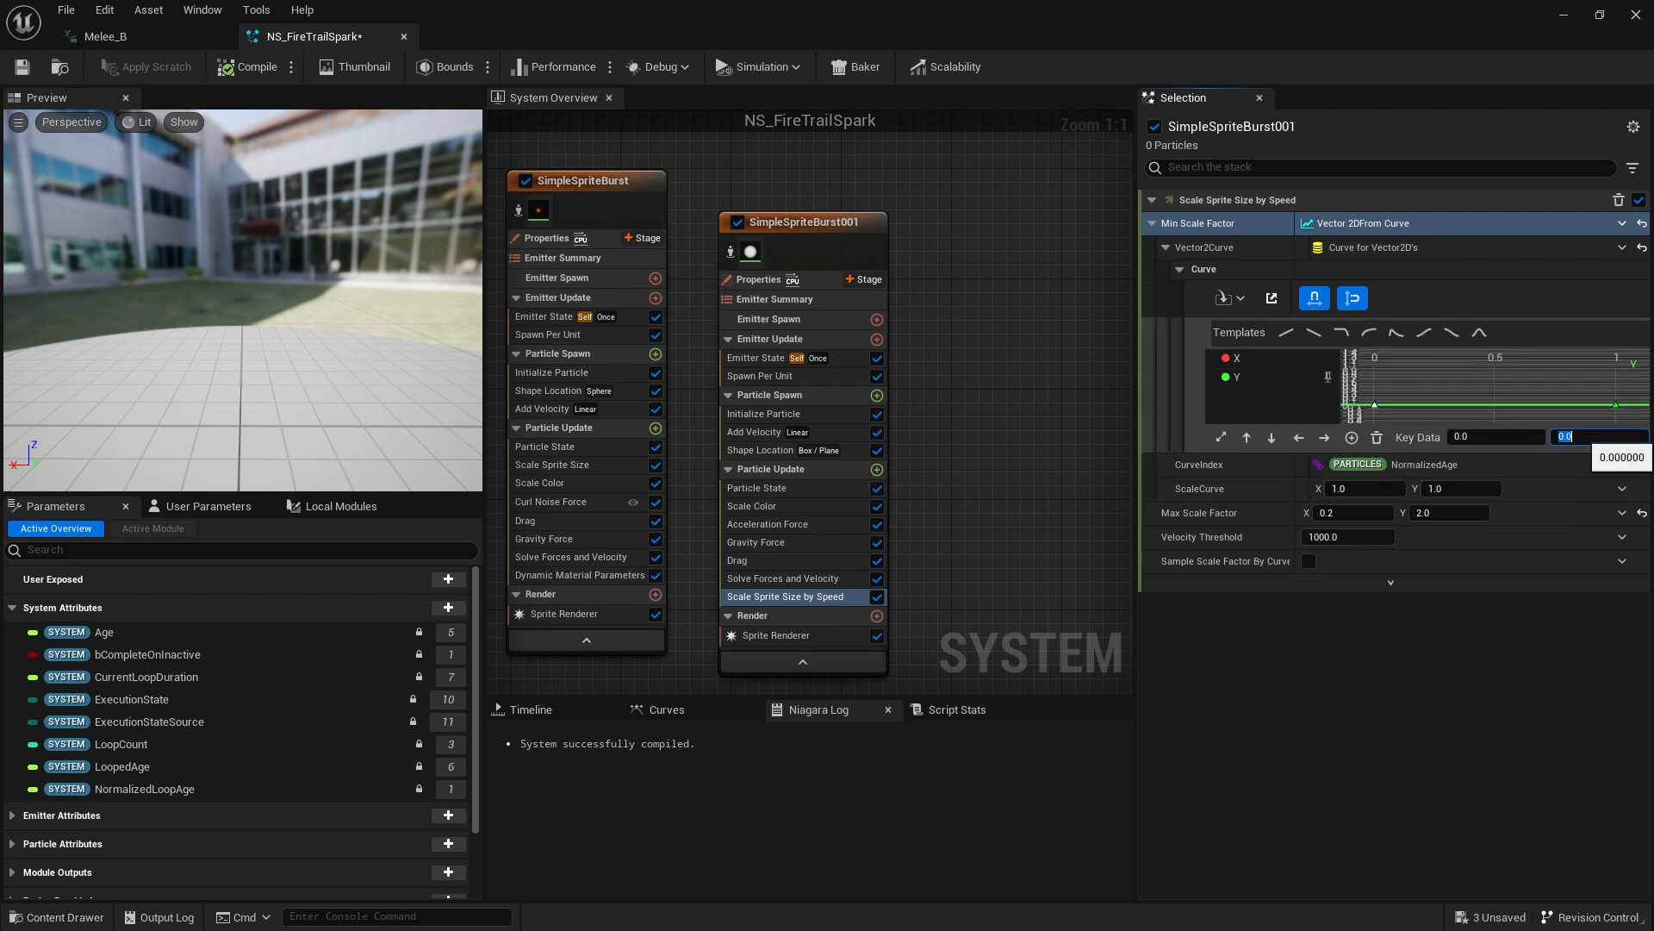
{"action": "middle_click", "coordinate": [1409, 403]}
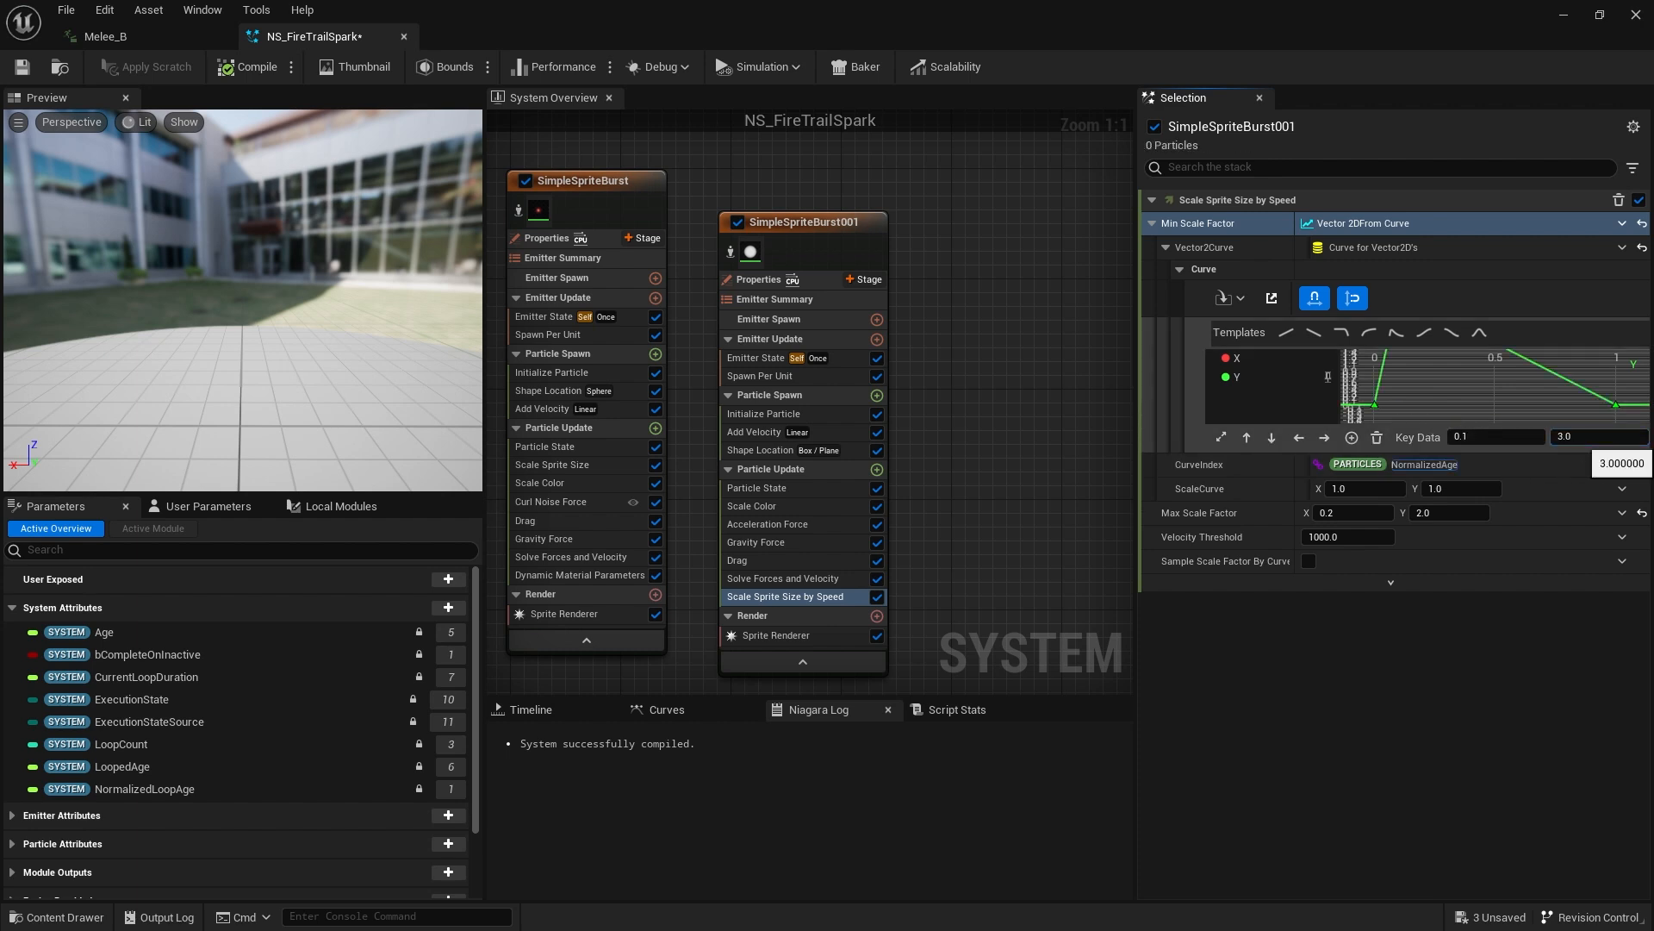
{"action": "left_click", "coordinate": [1454, 405]}
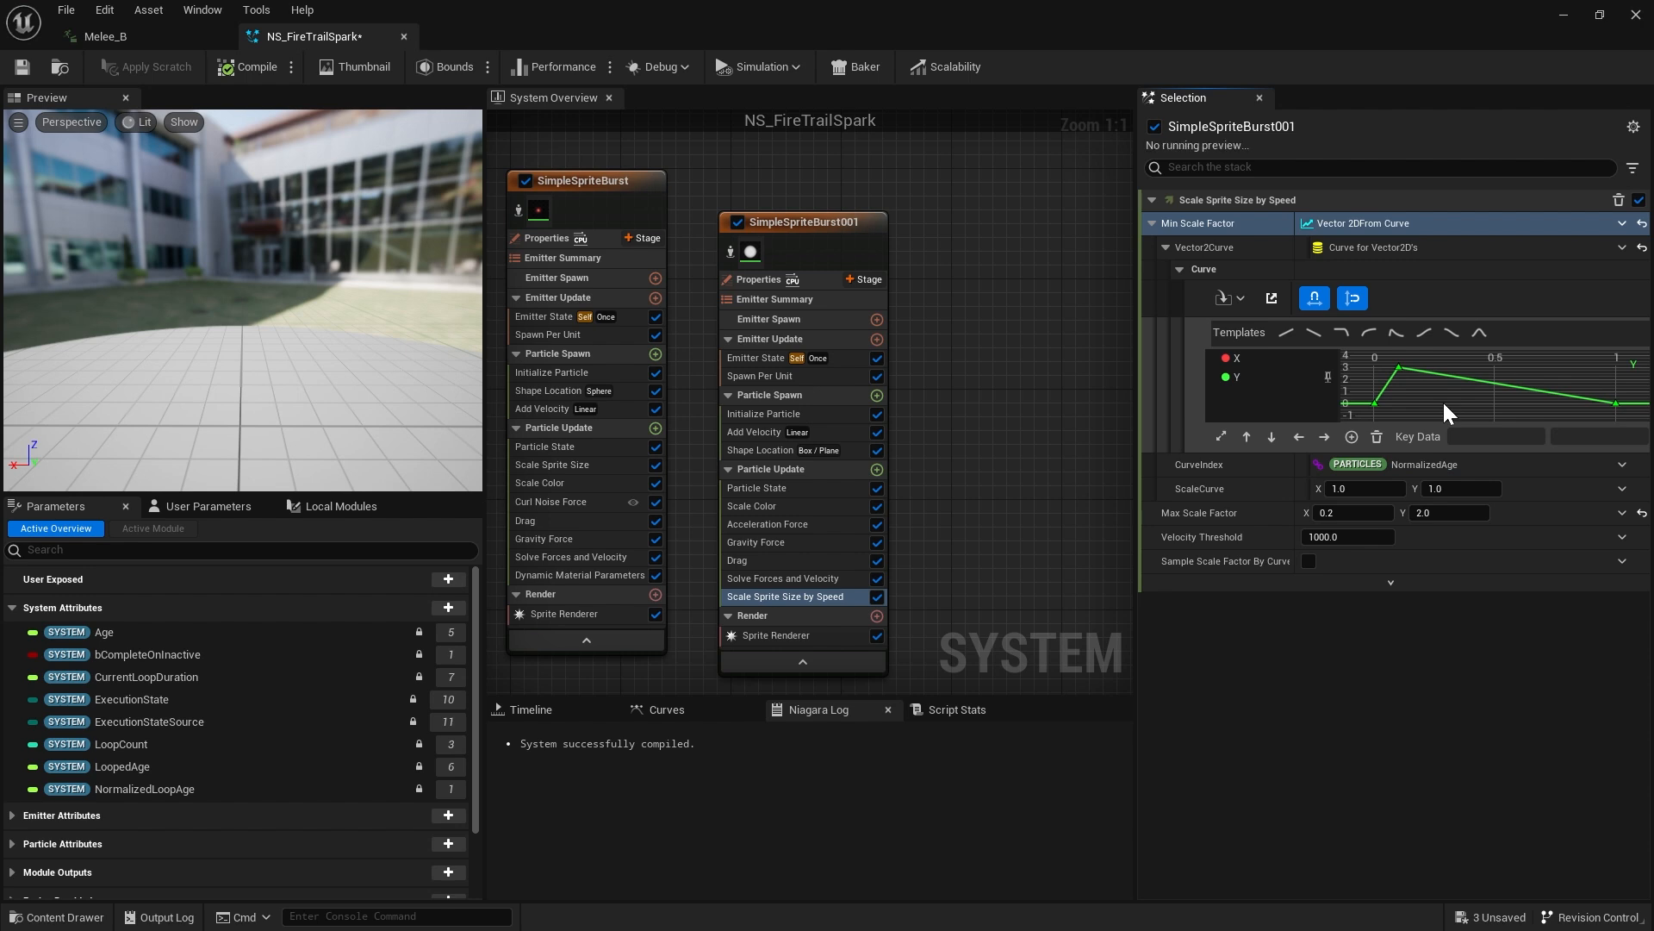
{"action": "middle_click", "coordinate": [1448, 381]}
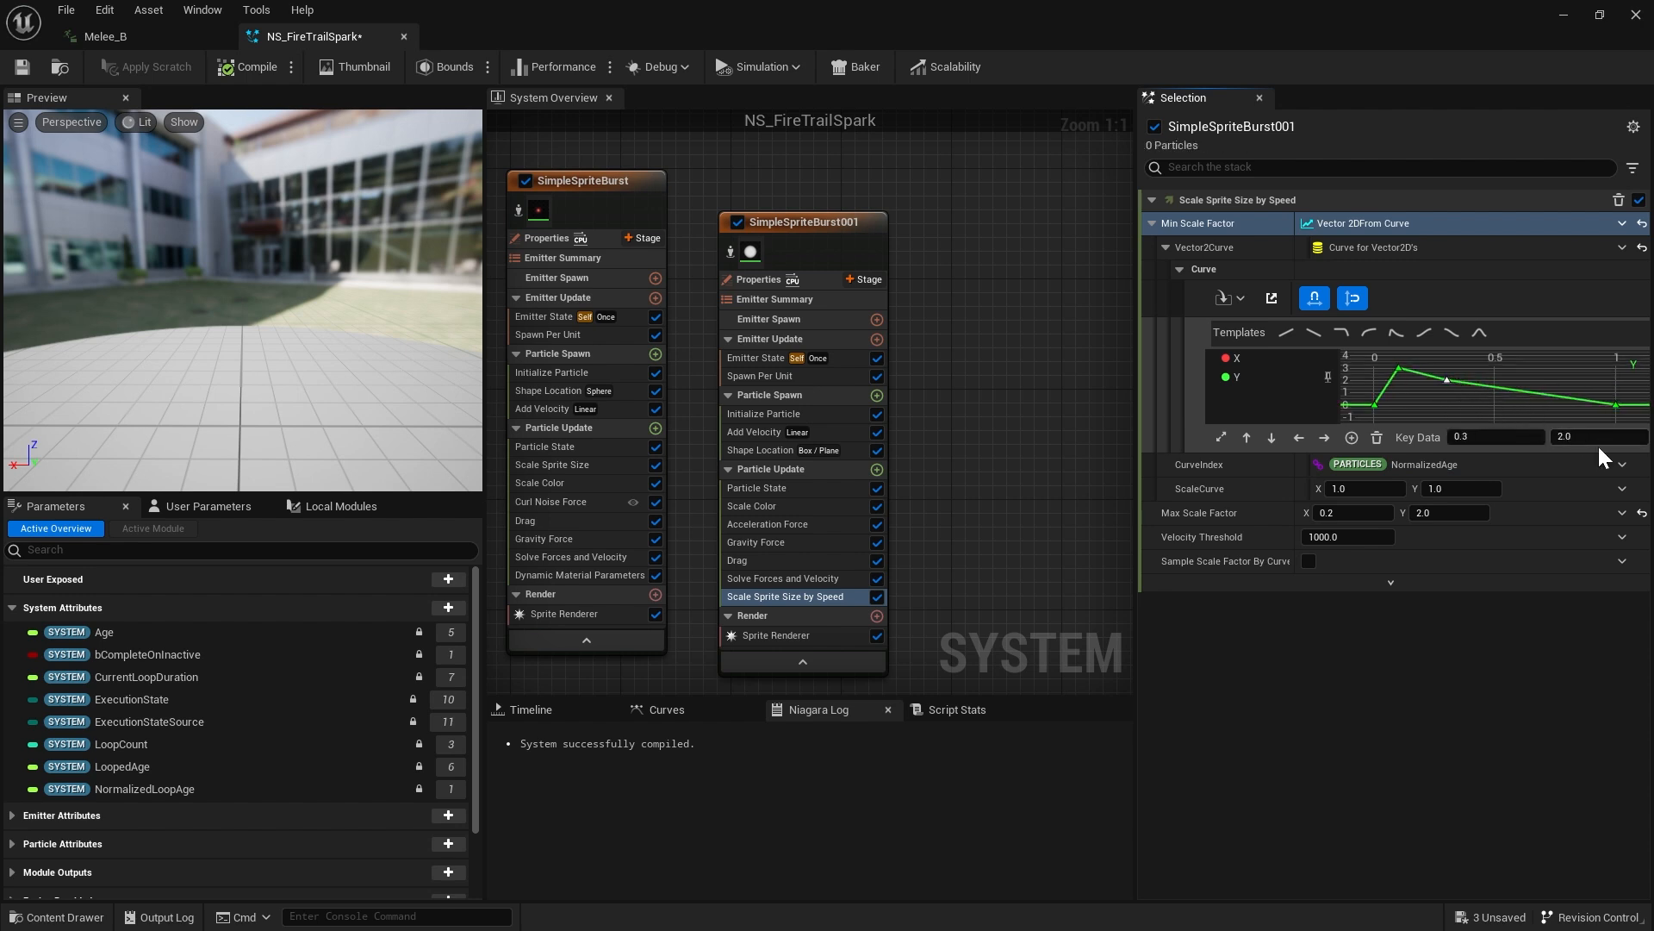
{"action": "left_click", "coordinate": [1601, 440]}
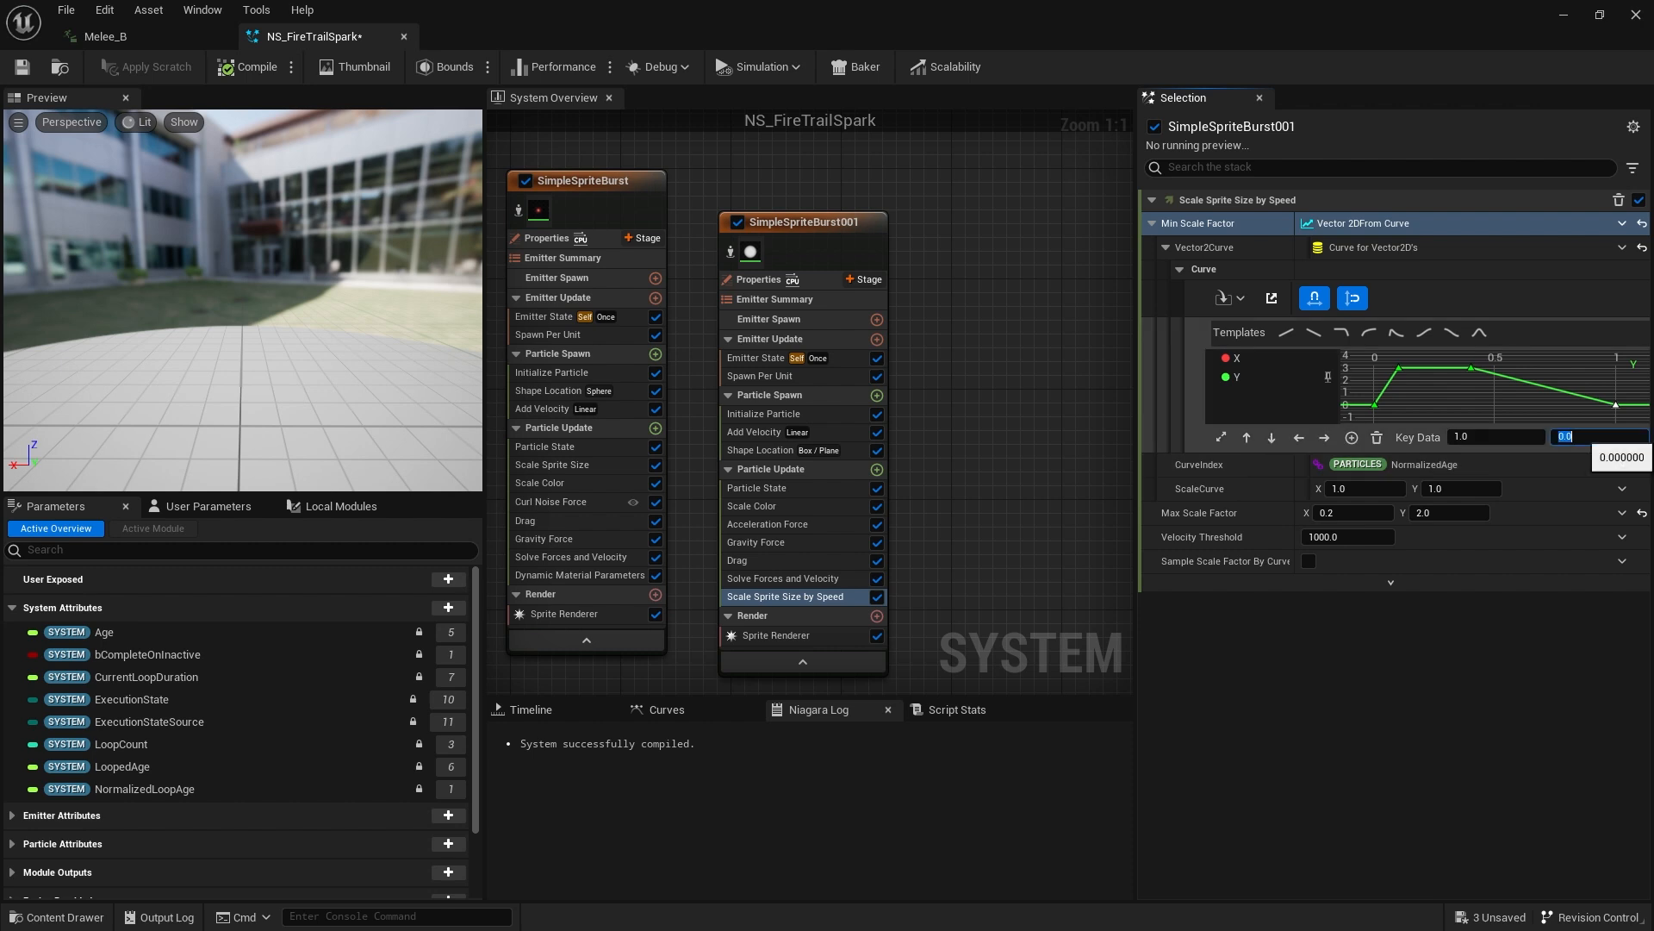
{"action": "key", "text": "Tab"}
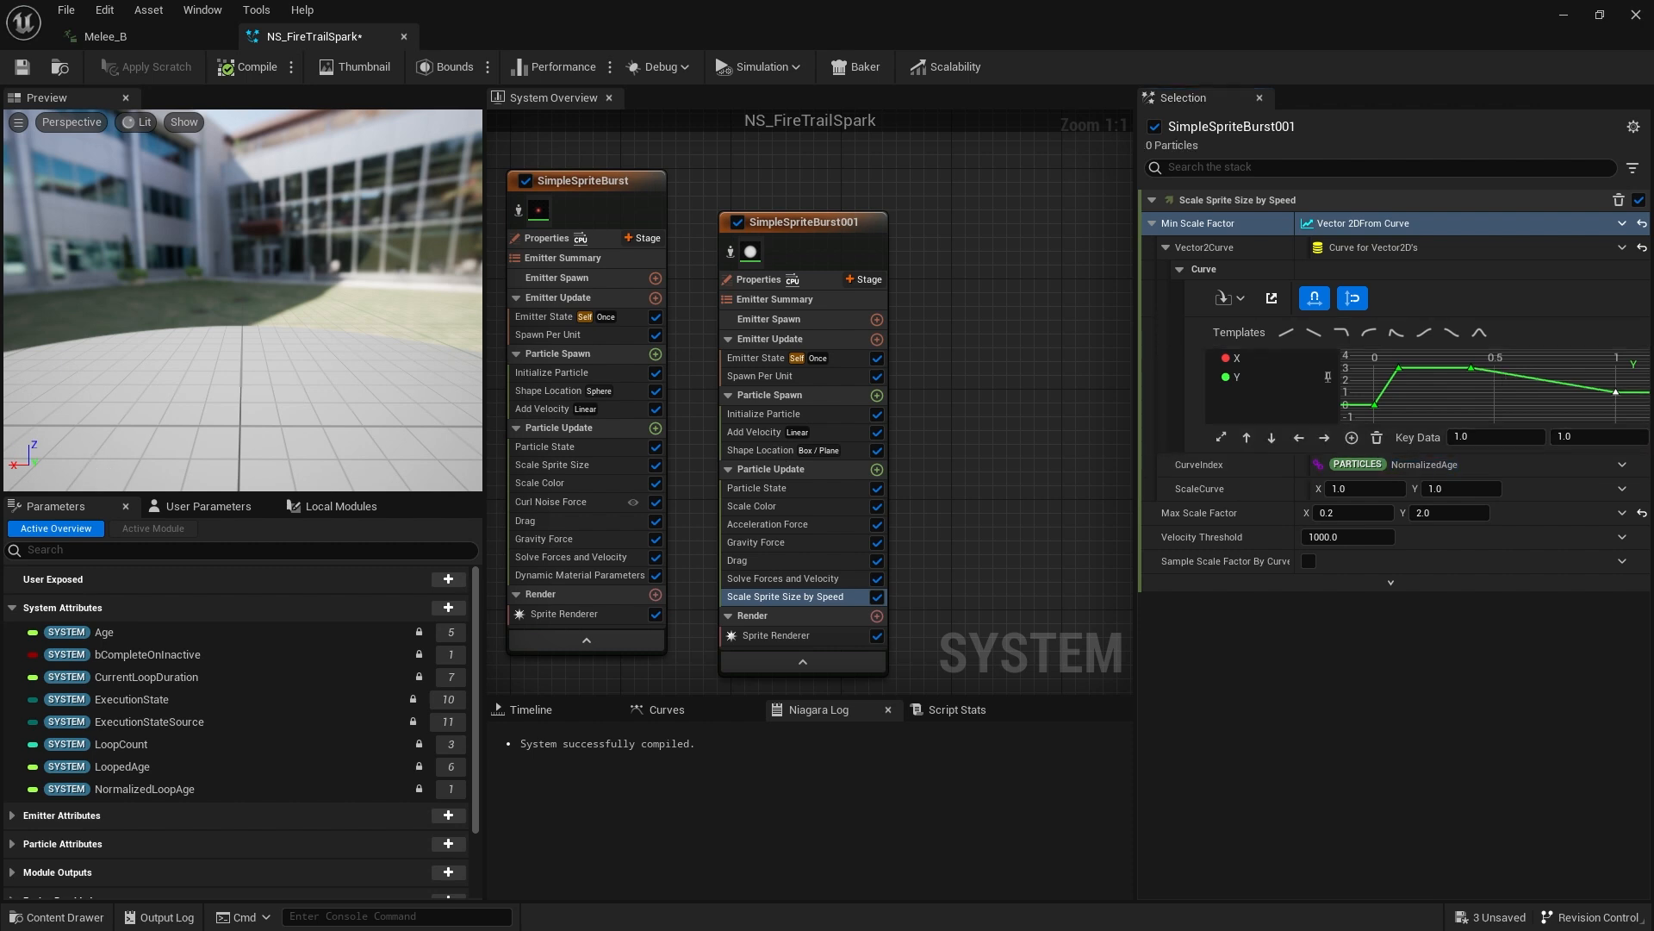
Slow the Melee_B playback to x0.1 and examine the curve-scaled sparks up close
{"action": "left_click", "coordinate": [105, 36]}
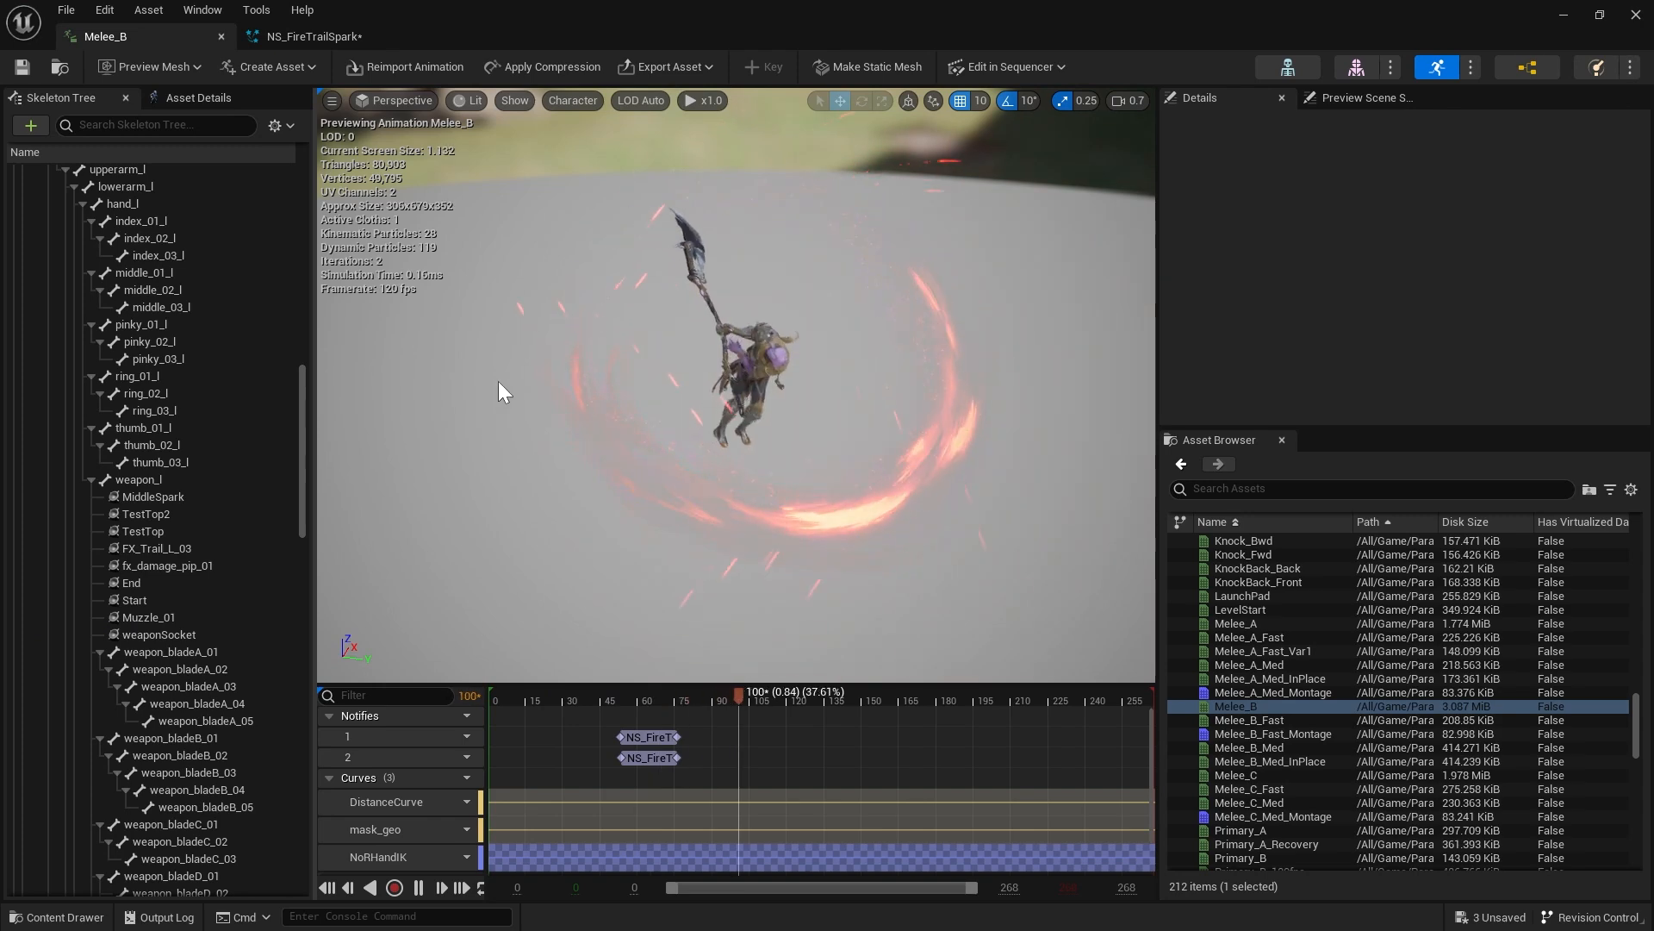
{"action": "left_click", "coordinate": [705, 100]}
{"action": "left_click", "coordinate": [716, 146]}
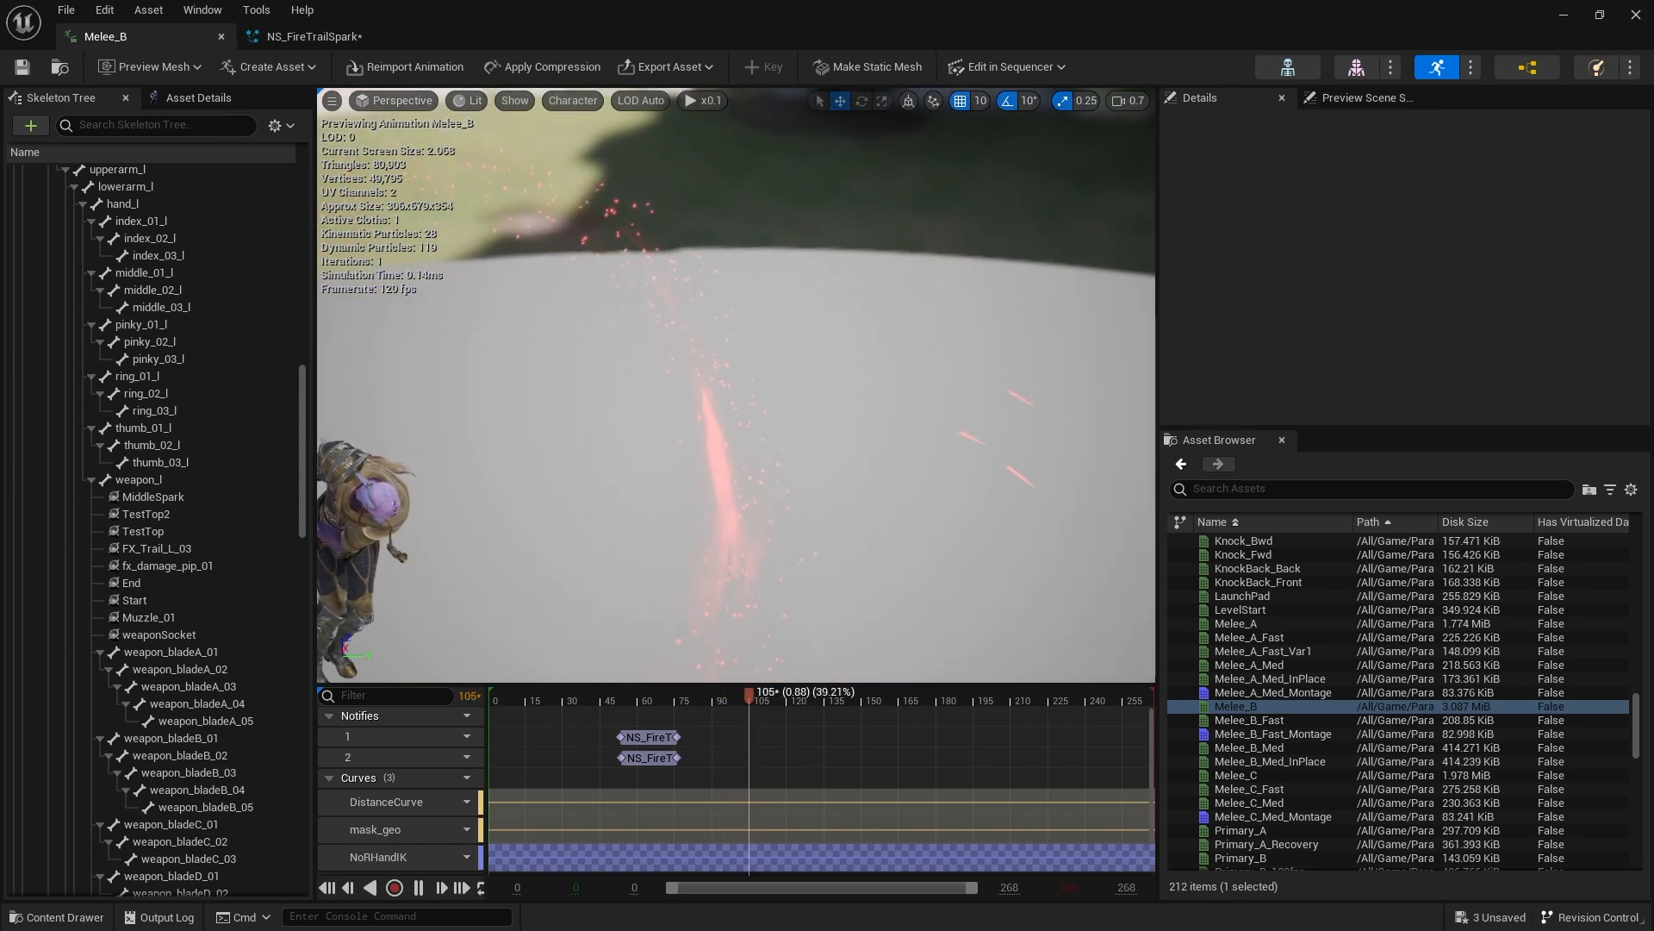
Smooth the interpolation of all Y-curve keys on the Min Scale Factor and replay the swing in Melee_B
{"action": "left_click", "coordinate": [289, 38]}
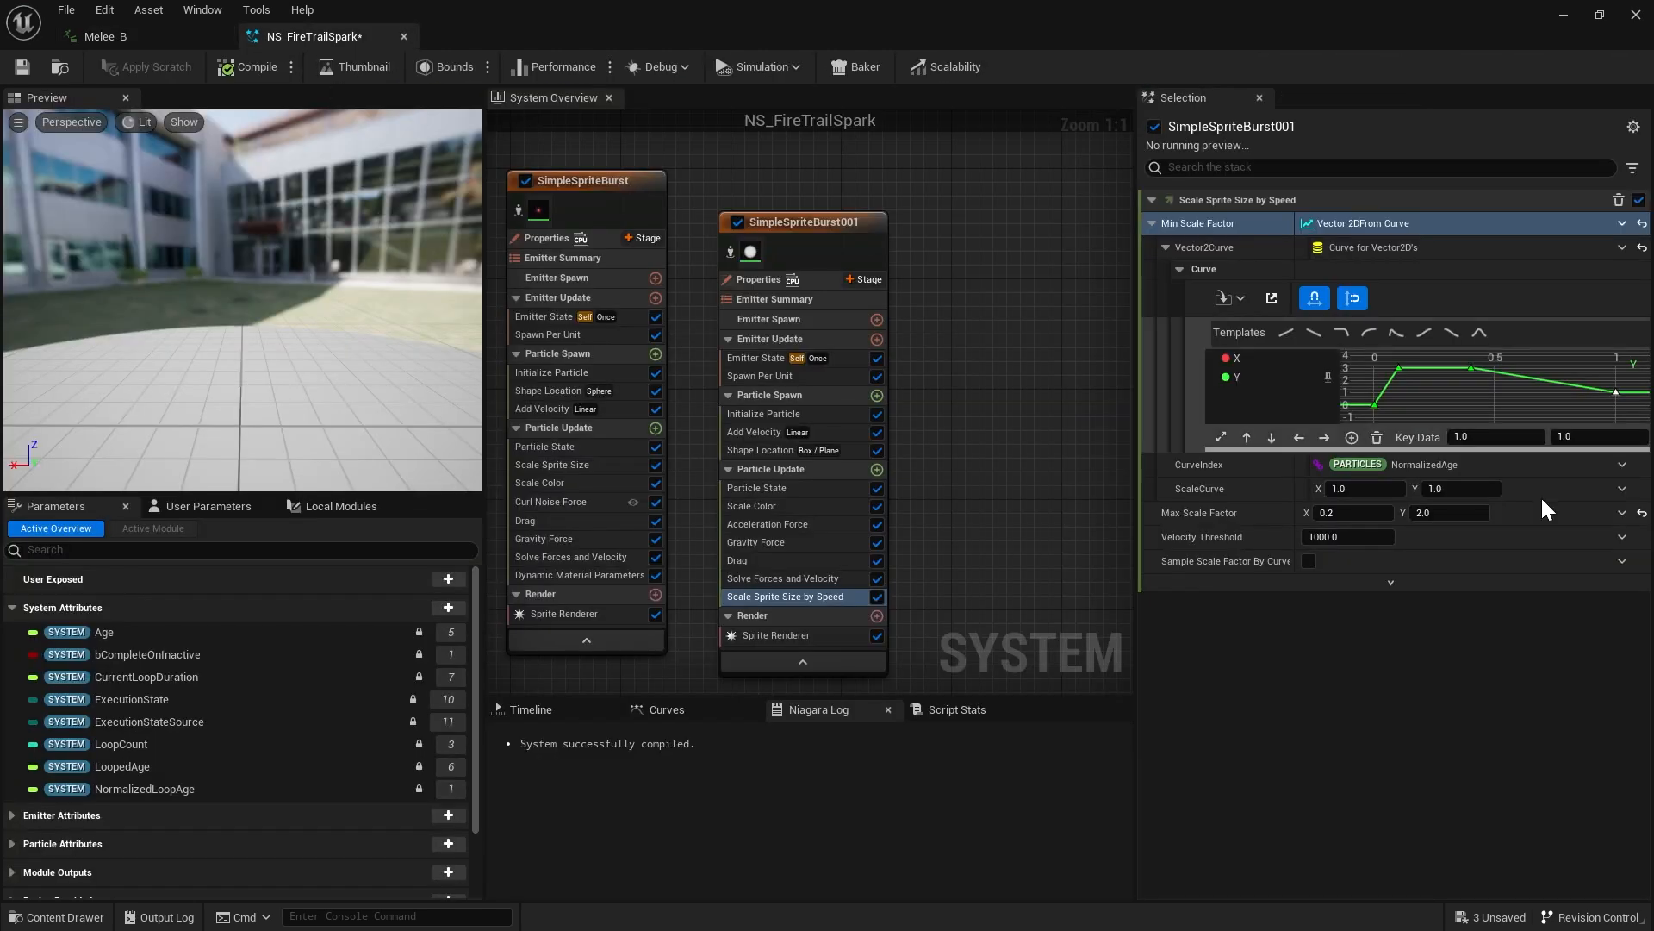
{"action": "left_click", "coordinate": [1513, 396]}
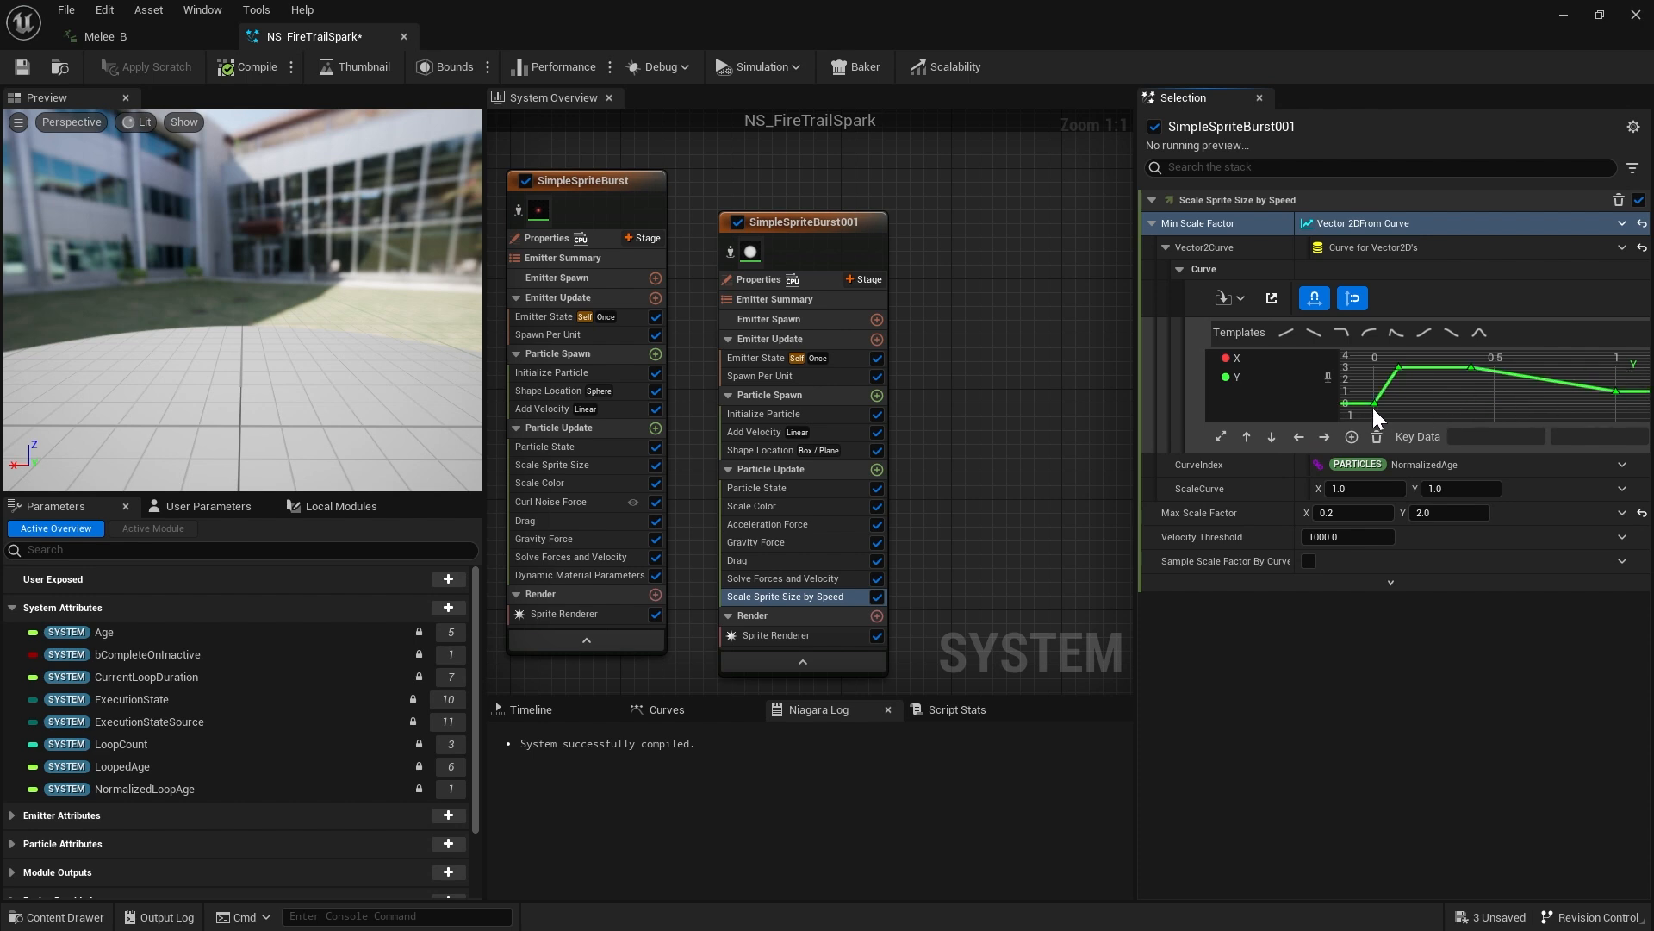
{"action": "left_click_drag", "start_coordinate": [1621, 366], "coordinate": [1620, 367]}
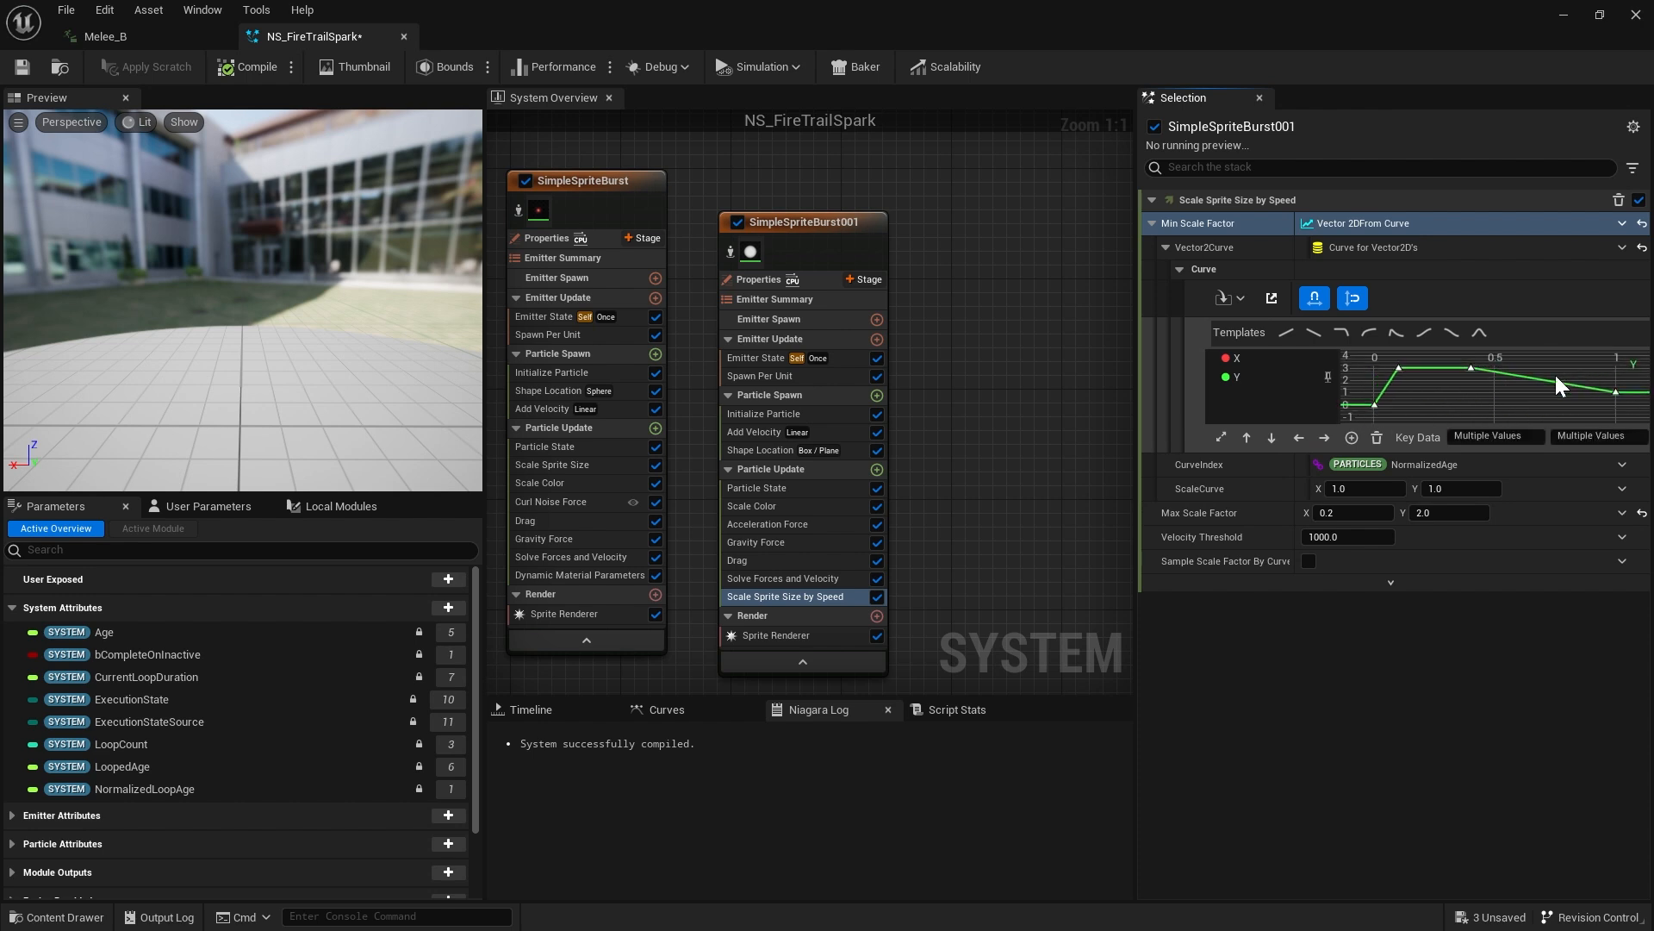
{"action": "right_click", "coordinate": [1472, 370]}
{"action": "left_click", "coordinate": [1427, 561]}
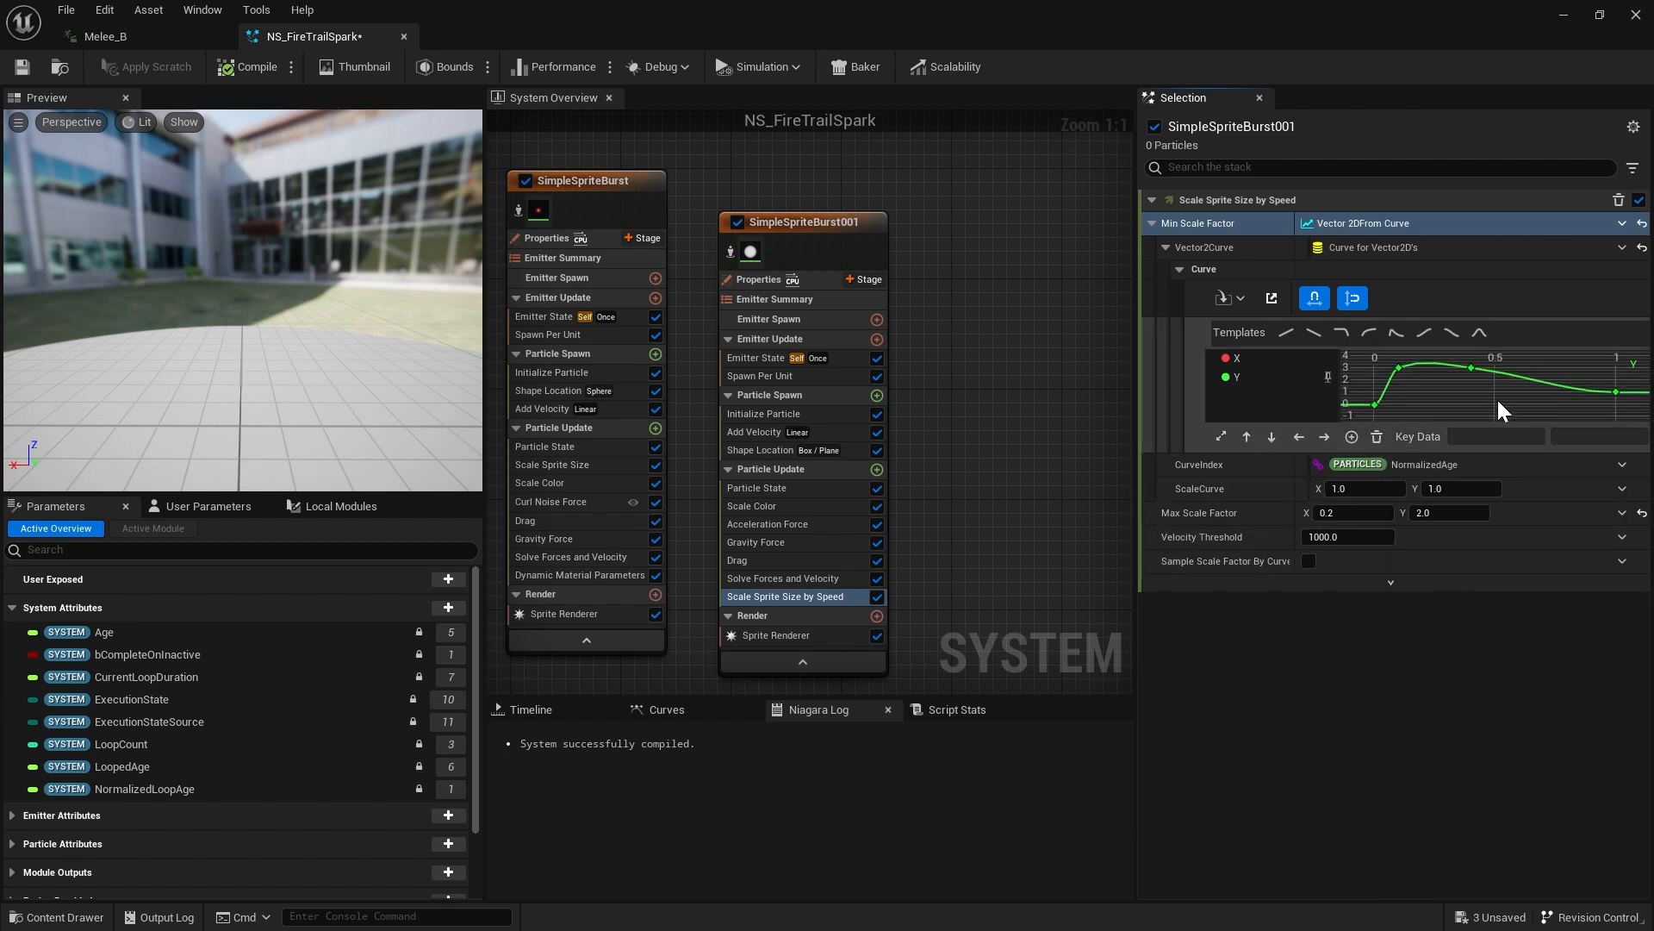
{"action": "left_click", "coordinate": [162, 40]}
{"action": "left_click", "coordinate": [607, 699]}
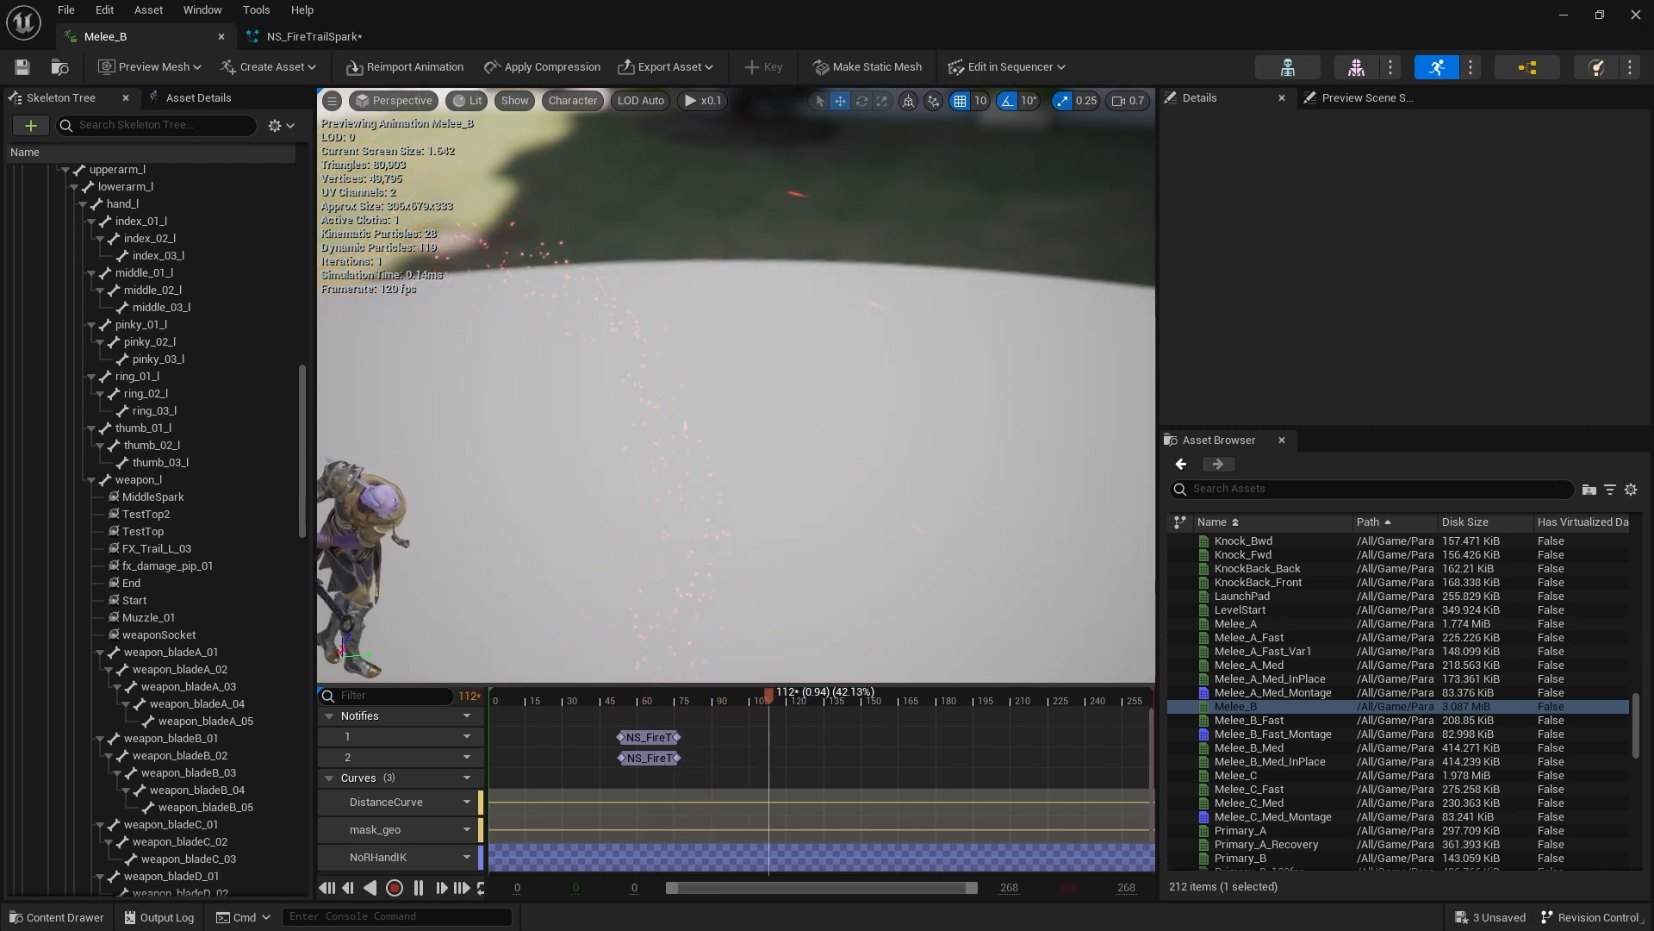
Set the Min Scale Factor's Y-curve key at 0.4 to 1.5 and check the sparks in Melee_B
{"action": "left_click", "coordinate": [313, 35]}
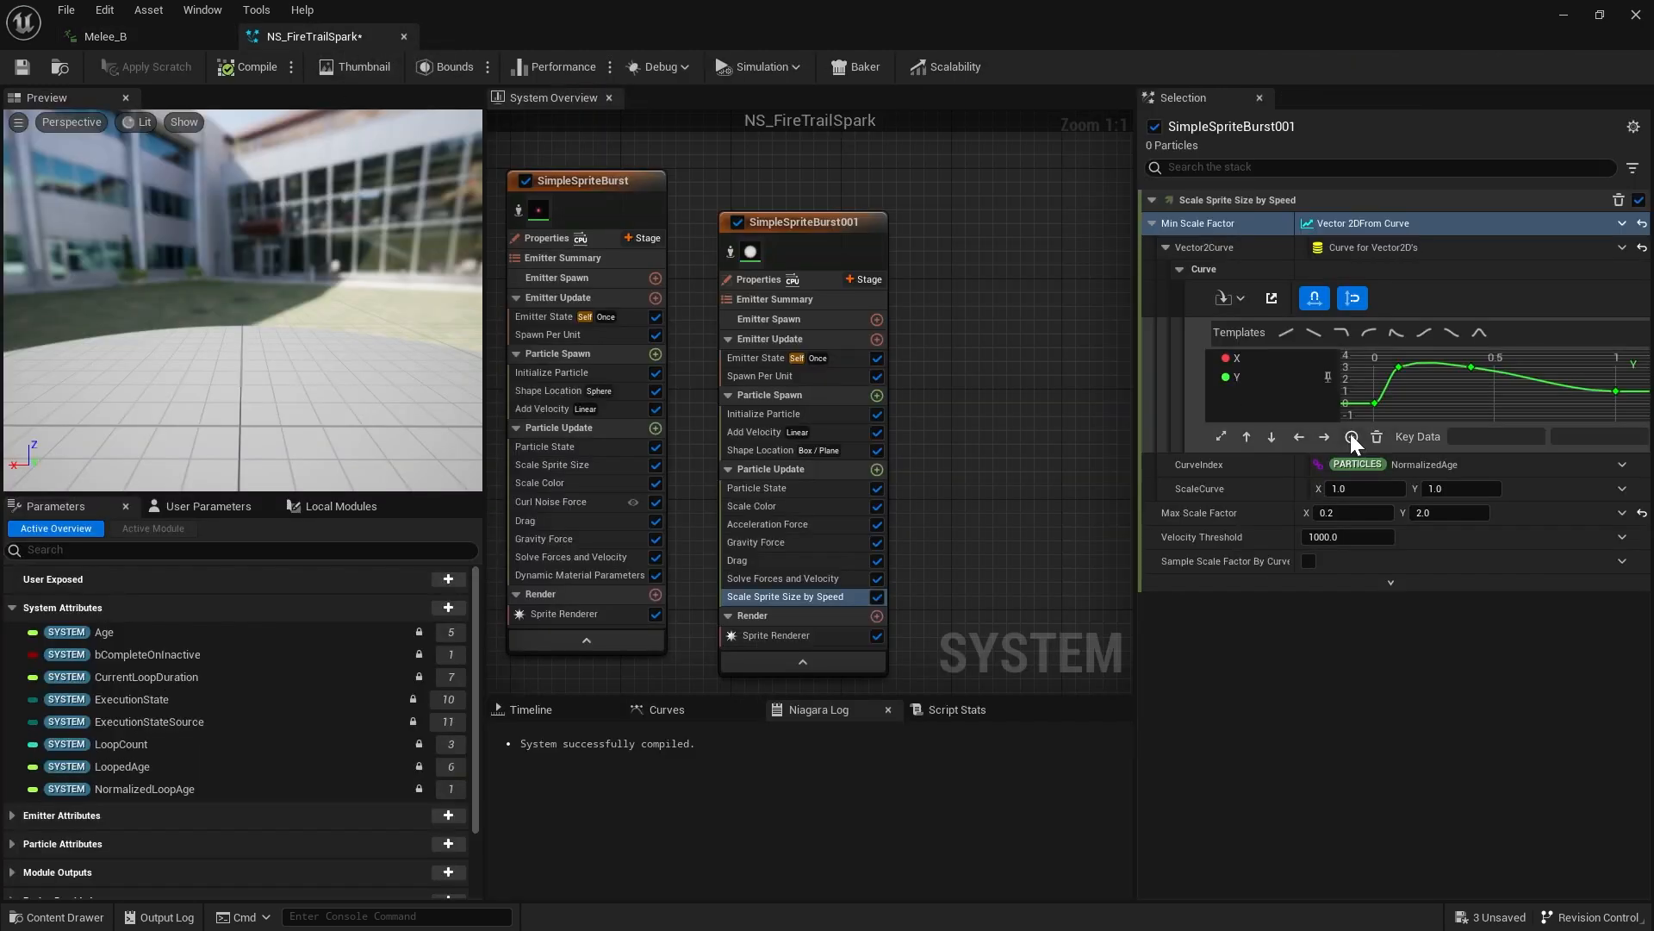
{"action": "left_click", "coordinate": [1470, 368]}
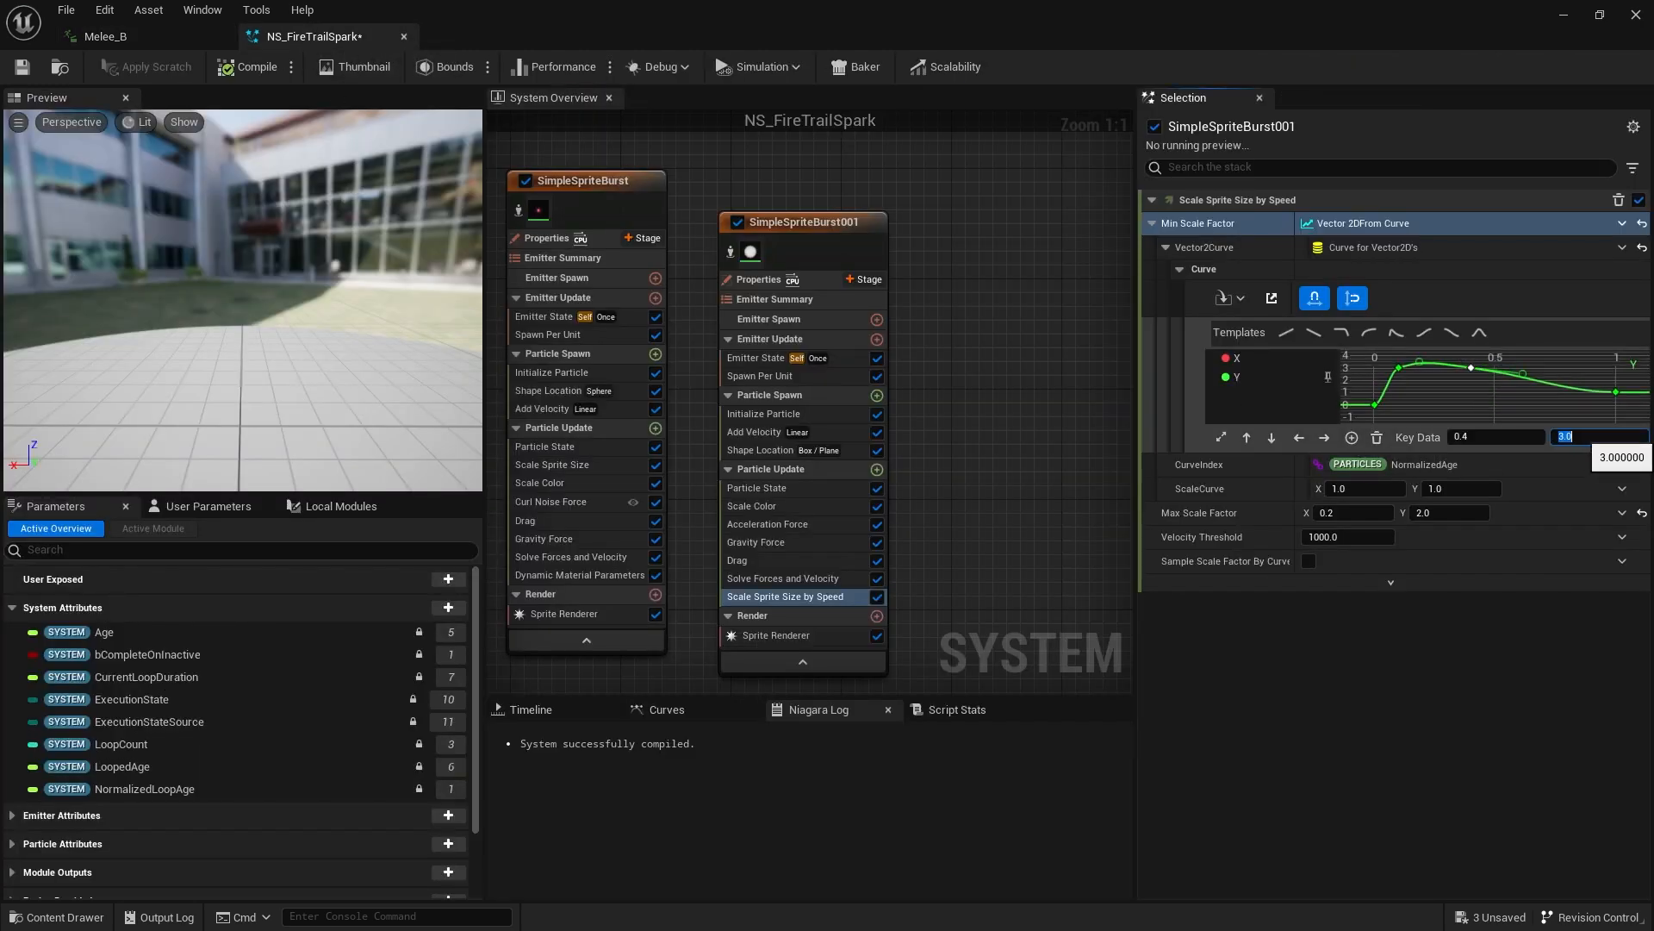
{"action": "left_click", "coordinate": [100, 38]}
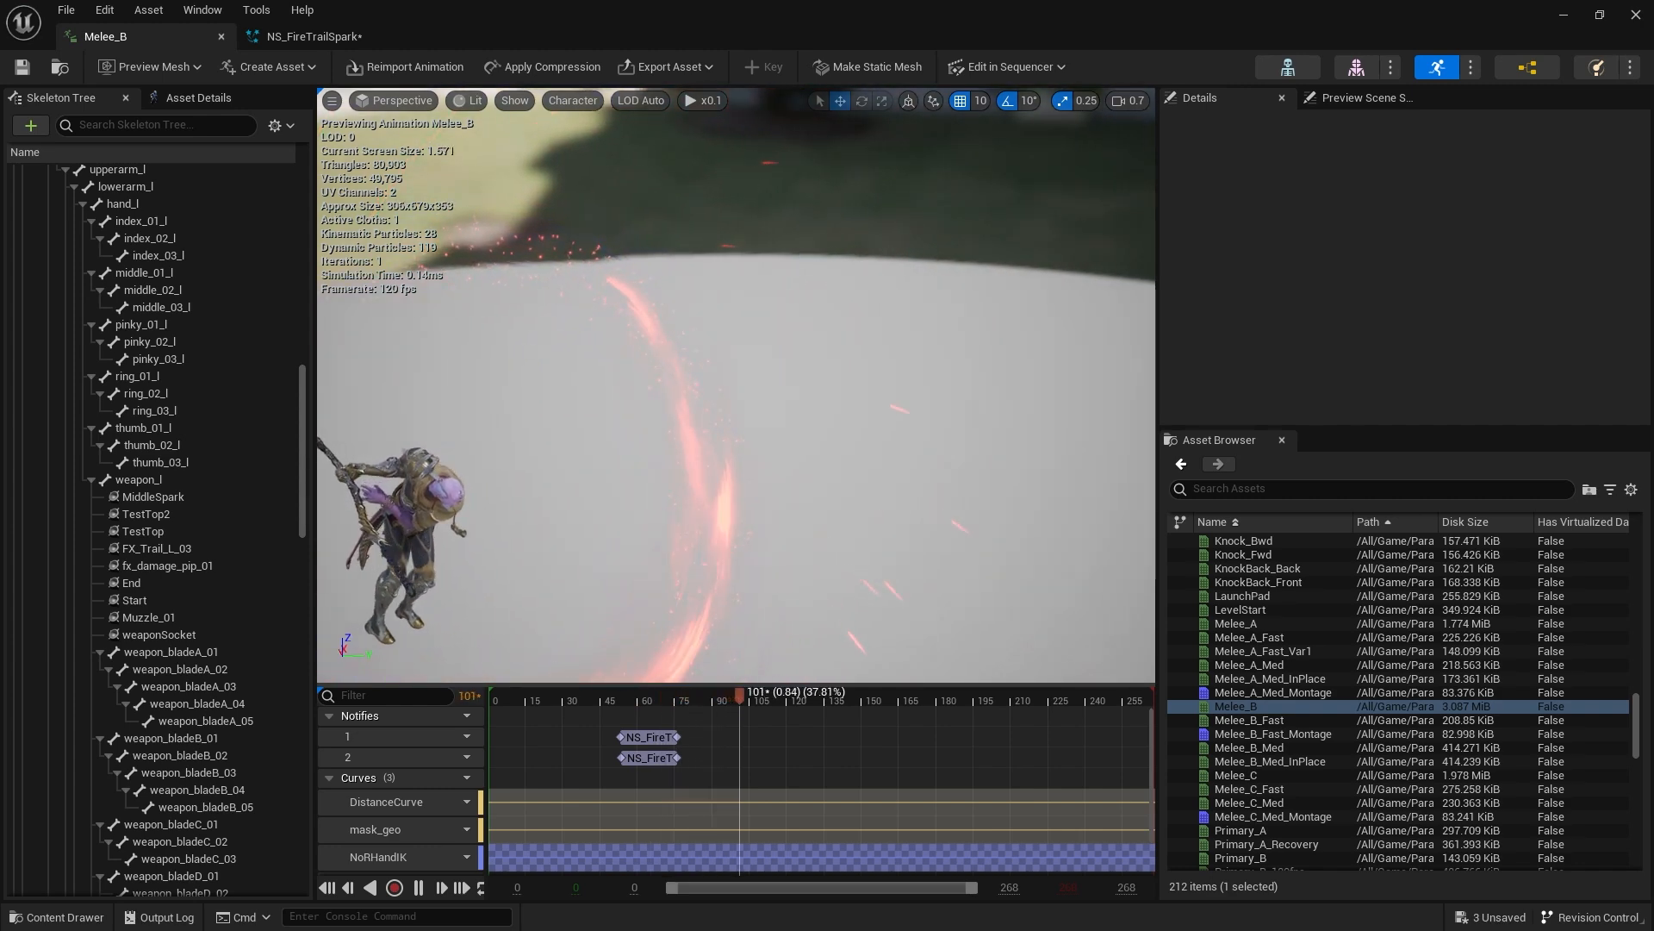
Set the Min Scale Factor's Y-curve key at 0.4 to 10 and replay the swing in Melee_B to compare
{"action": "left_click", "coordinate": [303, 41]}
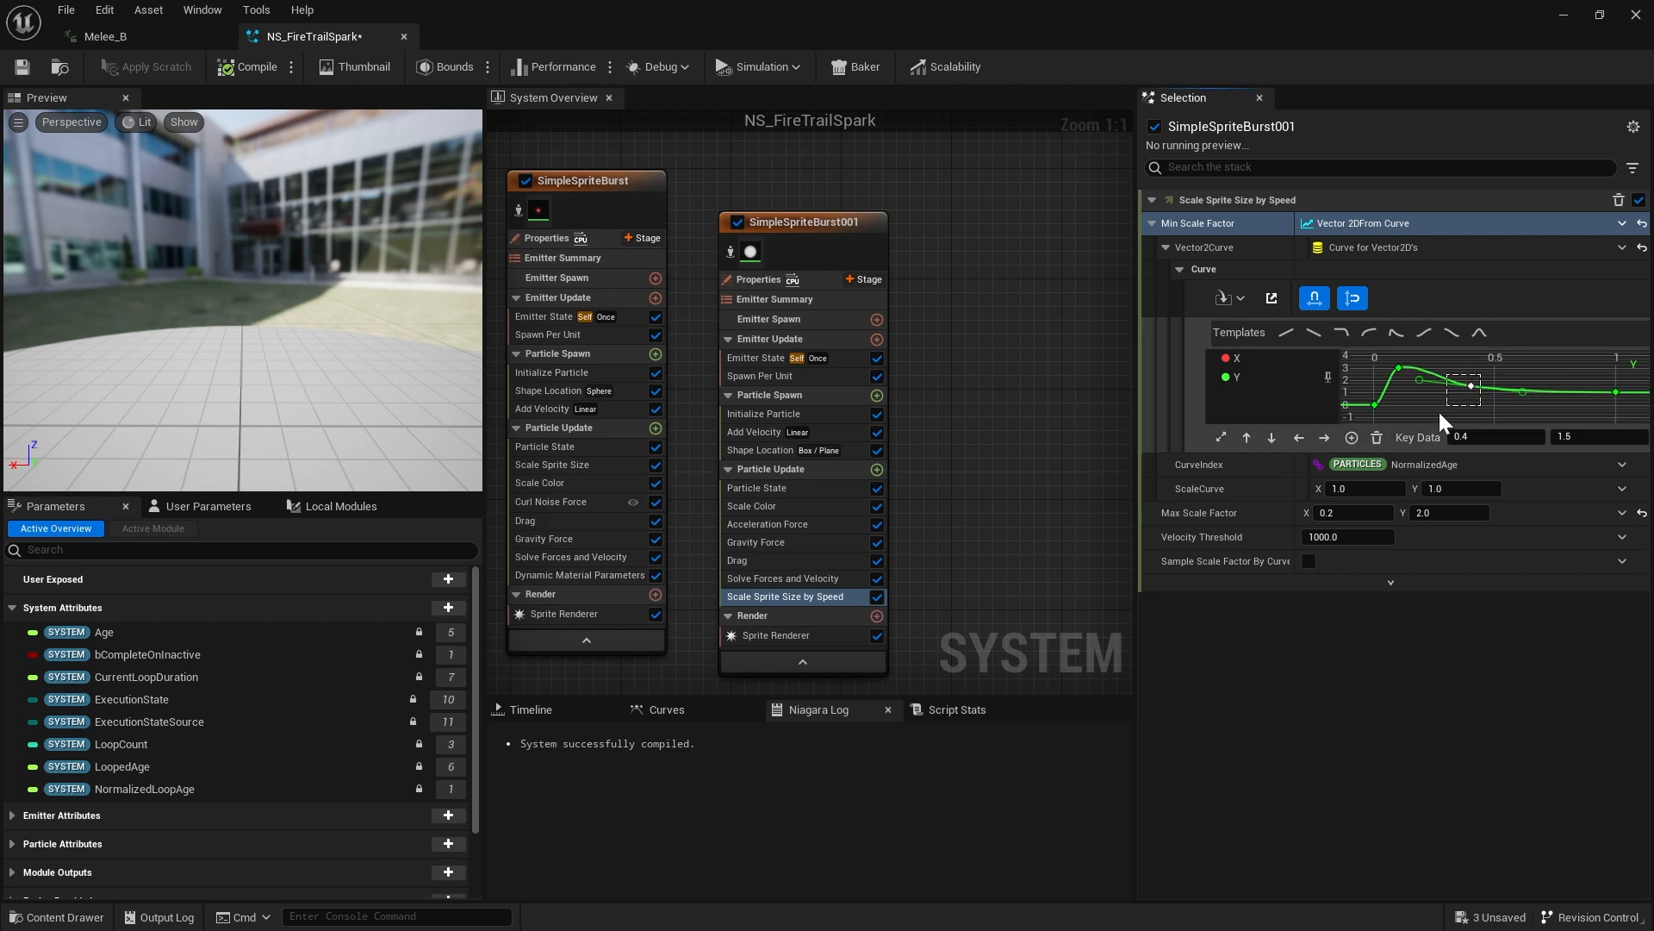
{"action": "left_click", "coordinate": [91, 44]}
{"action": "left_click", "coordinate": [594, 697]}
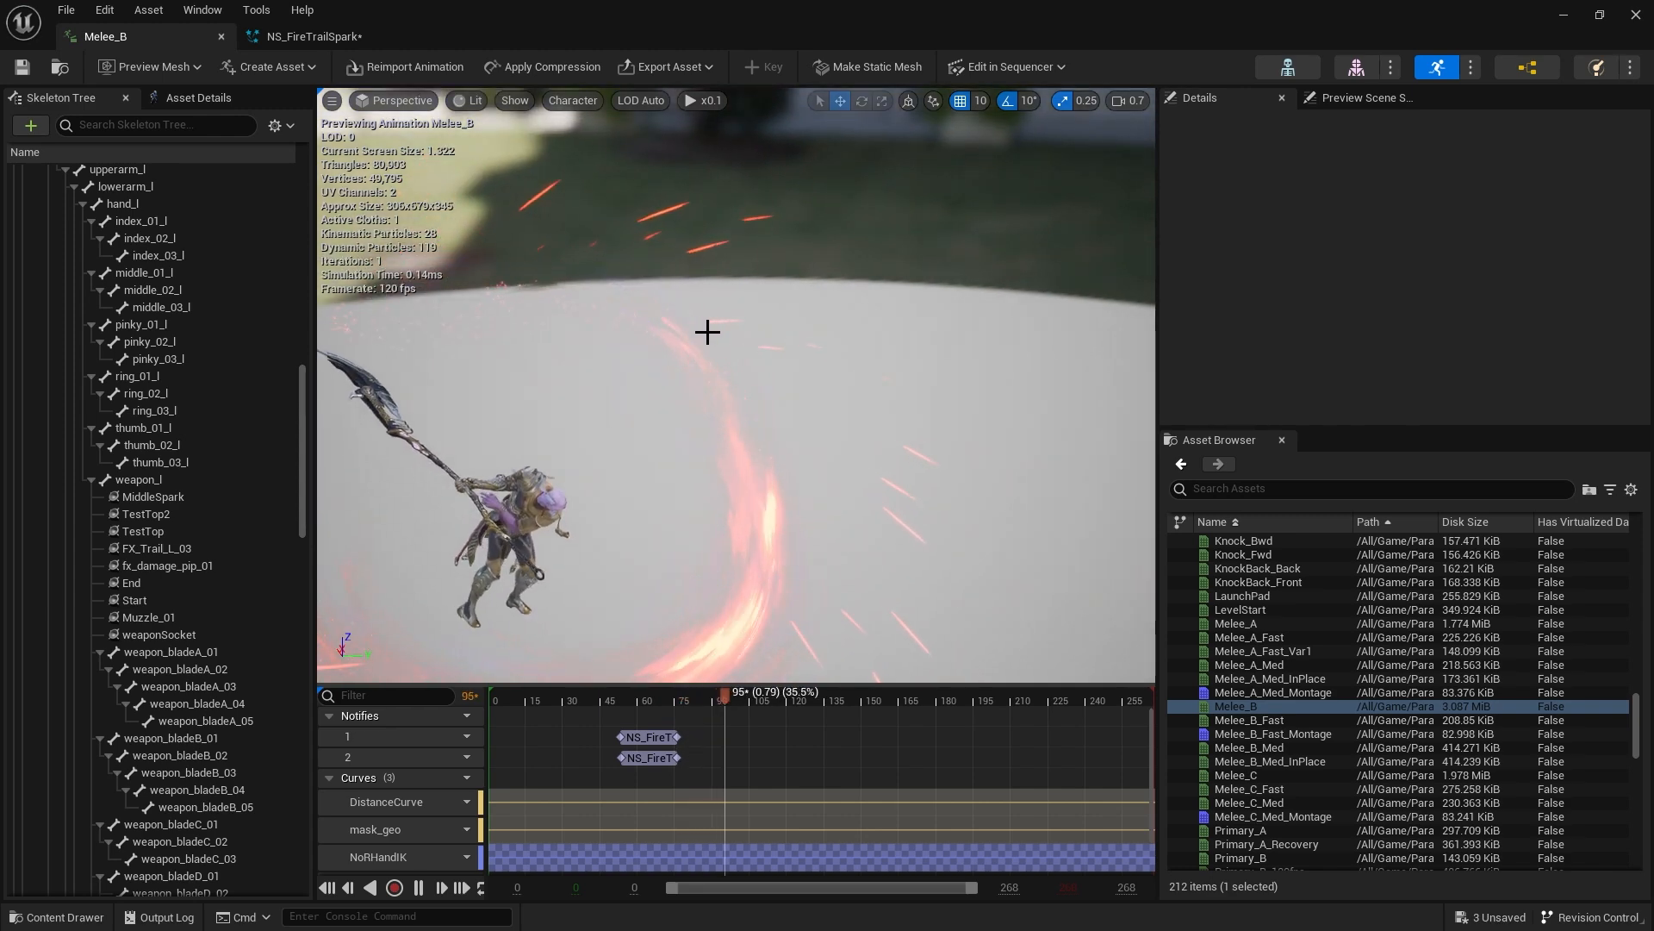
{"action": "left_click", "coordinate": [293, 39]}
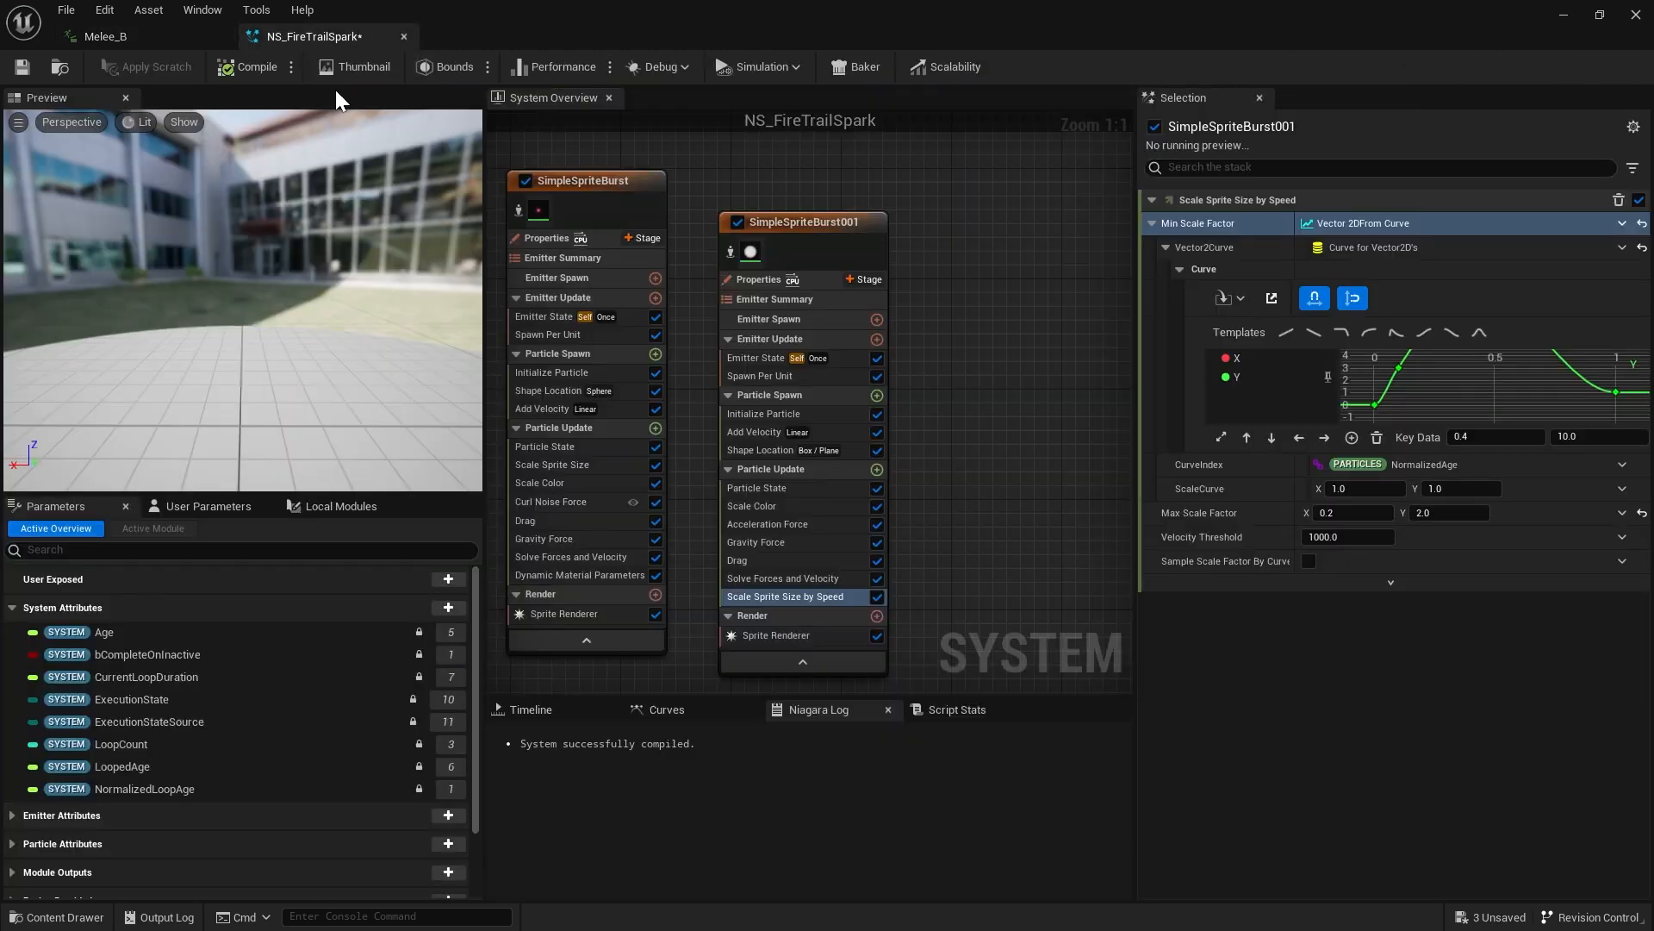
Undo the last Min Scale Factor curve edit, set the Y-curve key at 0.4 to 2 and replay the swing in Melee_B
{"action": "left_click", "coordinate": [1457, 401]}
{"action": "key", "text": "ctrl+z"}
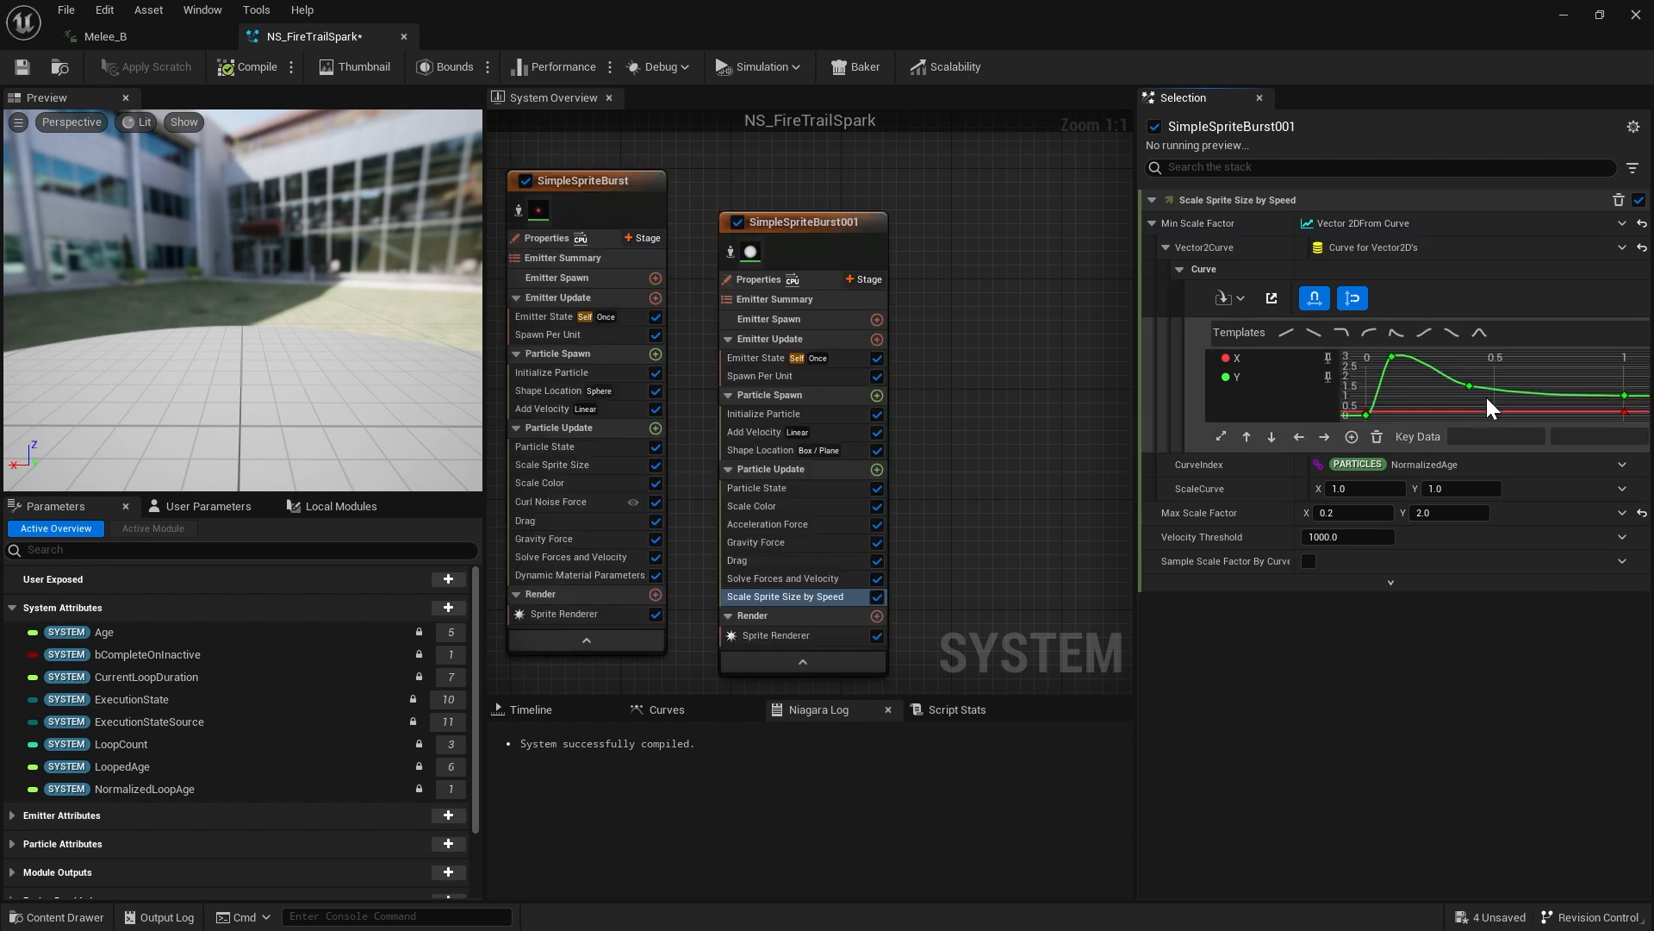
{"action": "left_click", "coordinate": [1469, 387]}
{"action": "type", "text": "2"}
{"action": "key", "text": "Return"}
{"action": "left_click", "coordinate": [103, 36]}
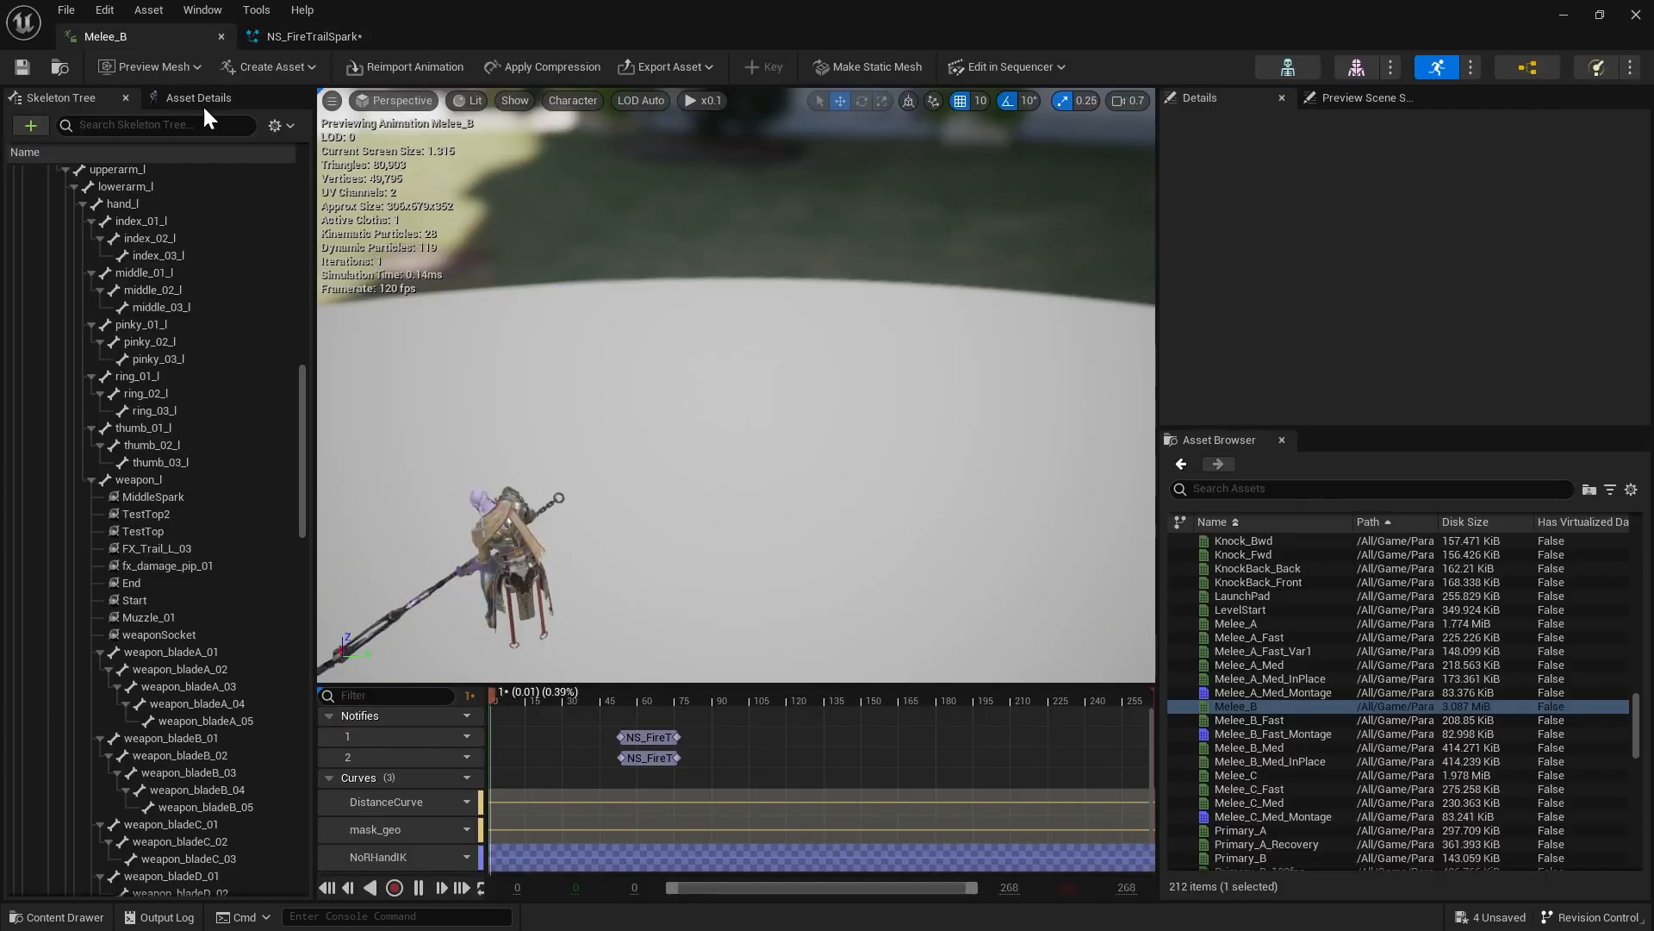
{"action": "left_click", "coordinate": [594, 703]}
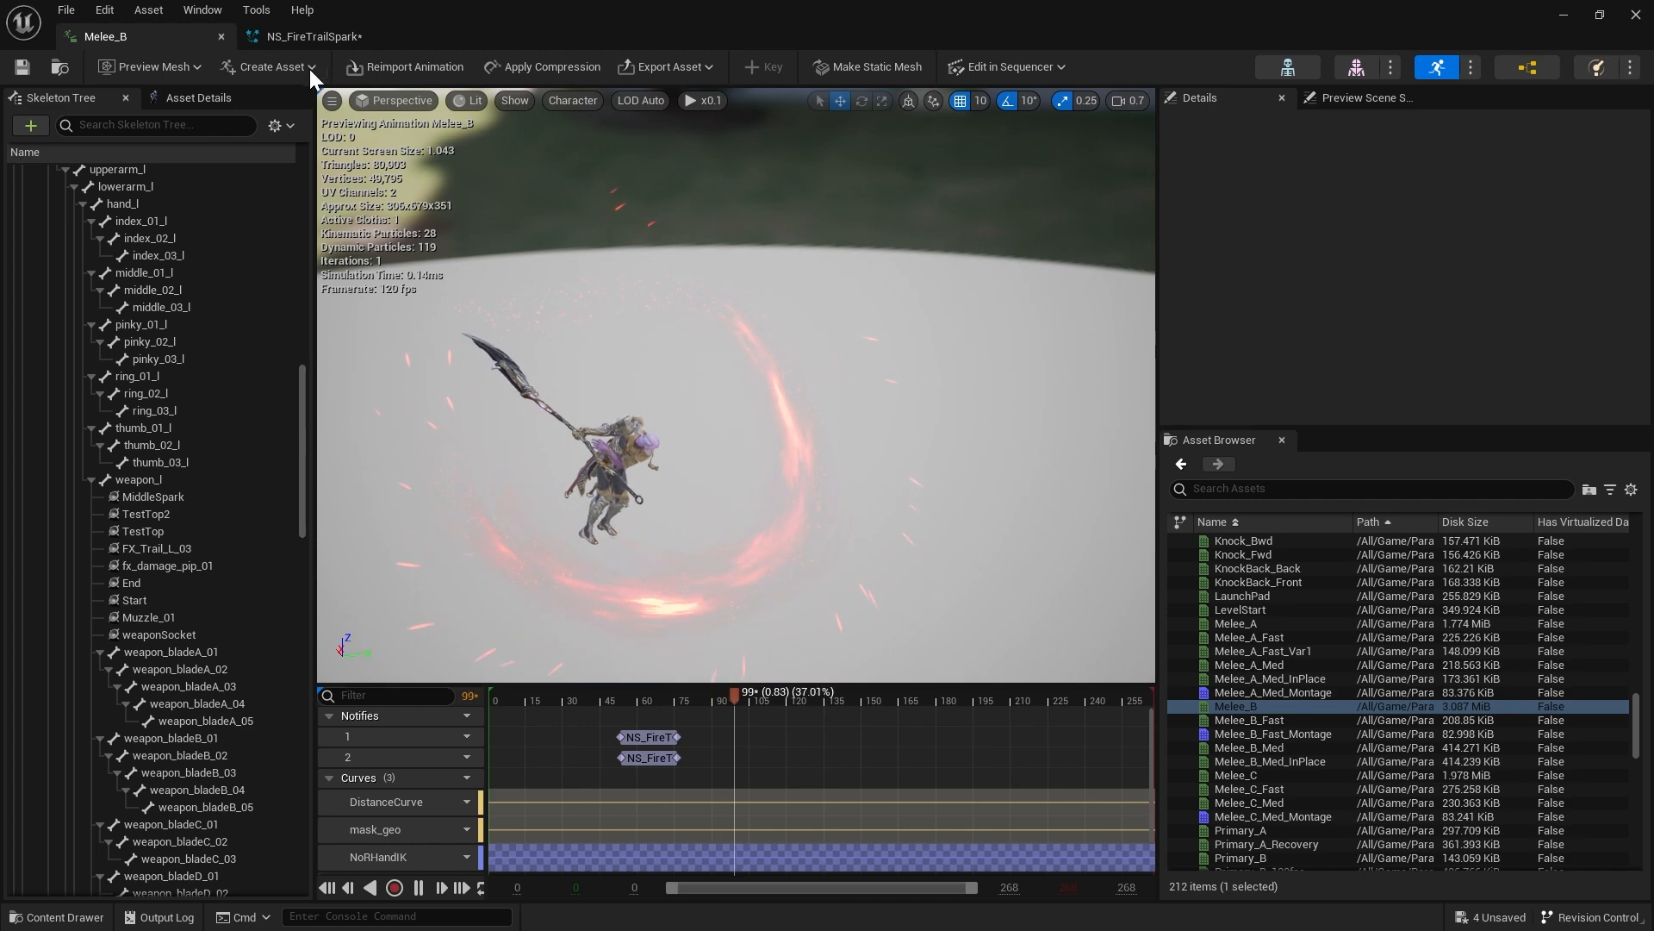
Review the second emitter's Sprite Renderer, Drag, Gravity Force and Acceleration Force settings and replay the swing in Melee_B
{"action": "left_click", "coordinate": [306, 36]}
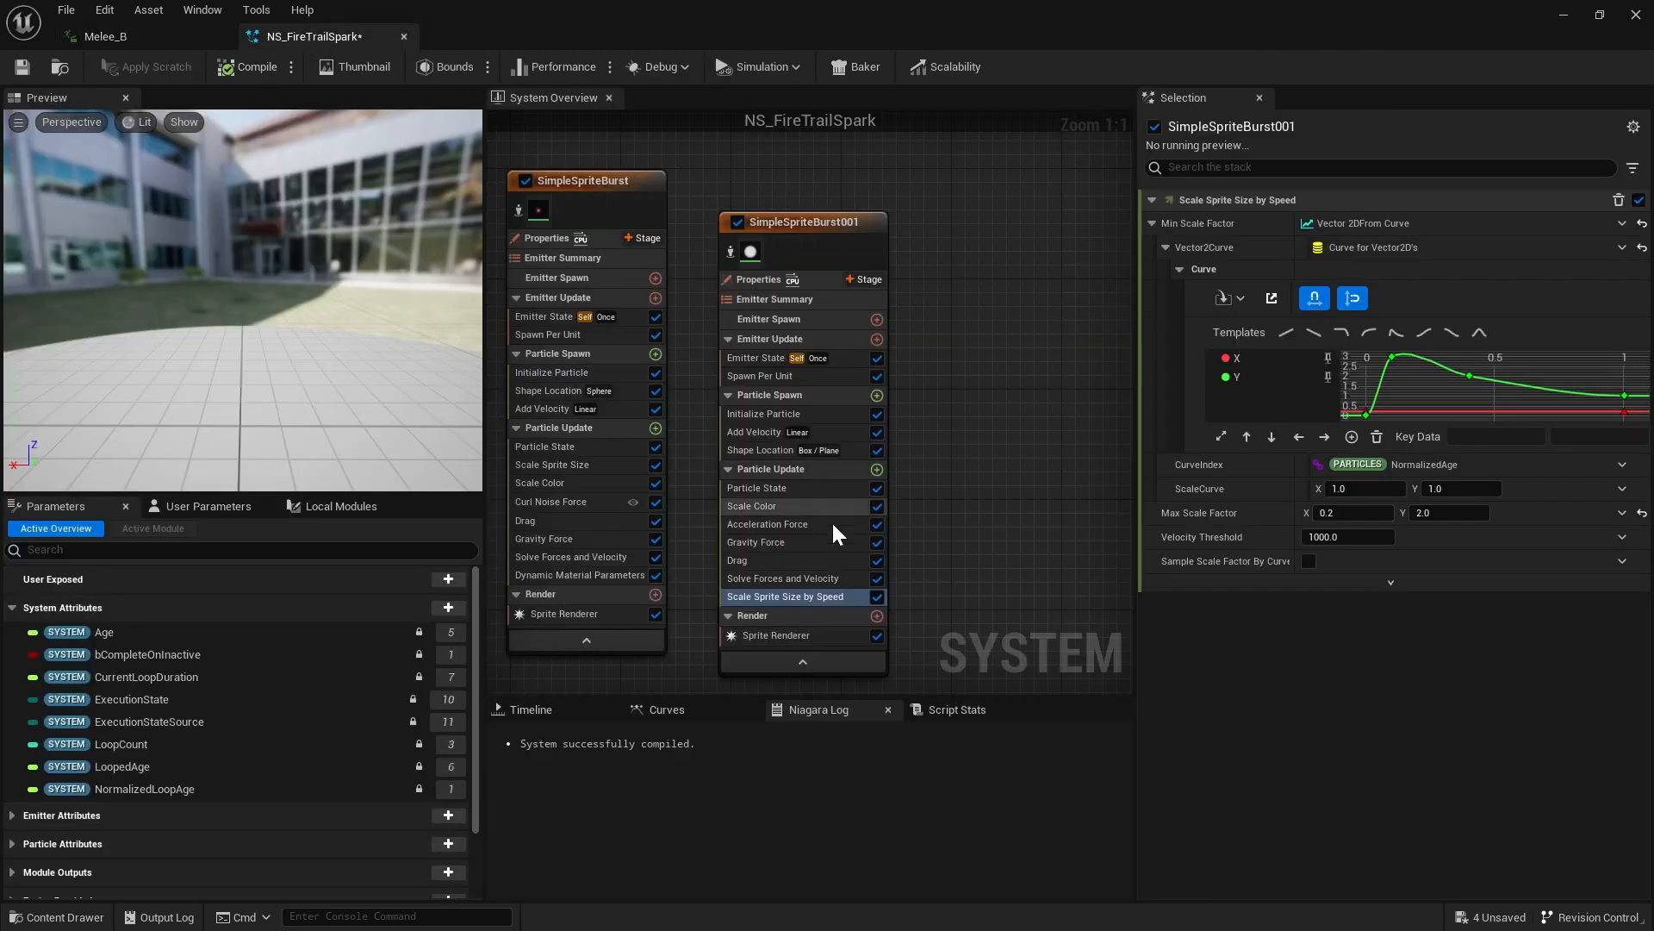
{"action": "left_click", "coordinate": [784, 636]}
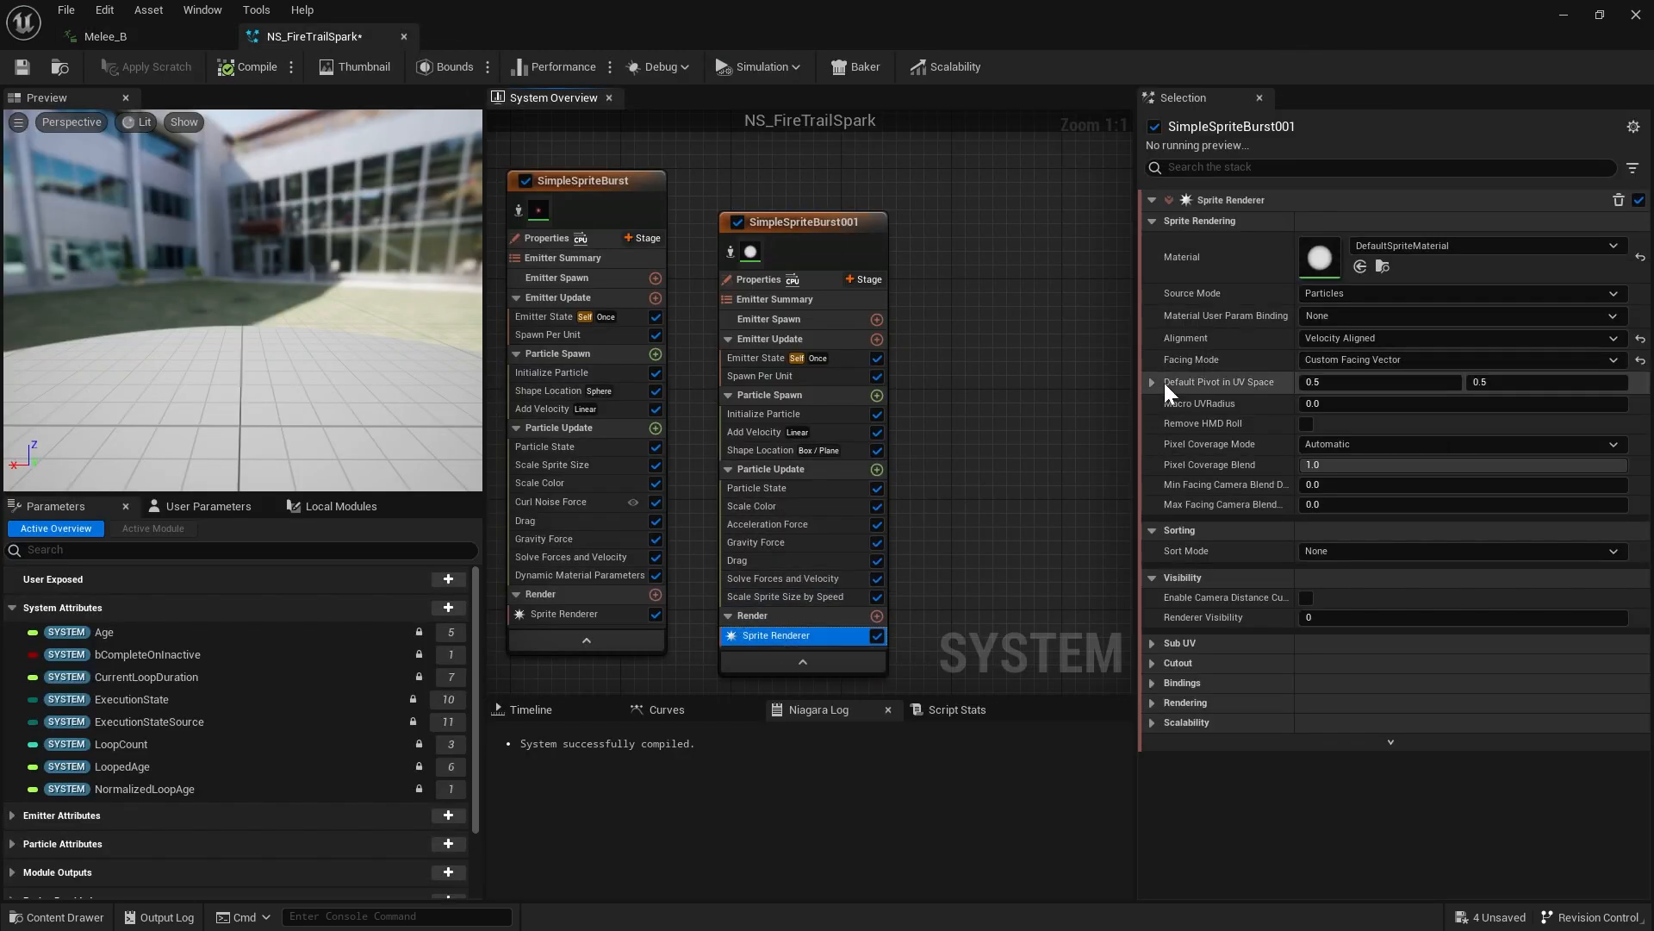
{"action": "left_click", "coordinate": [786, 561]}
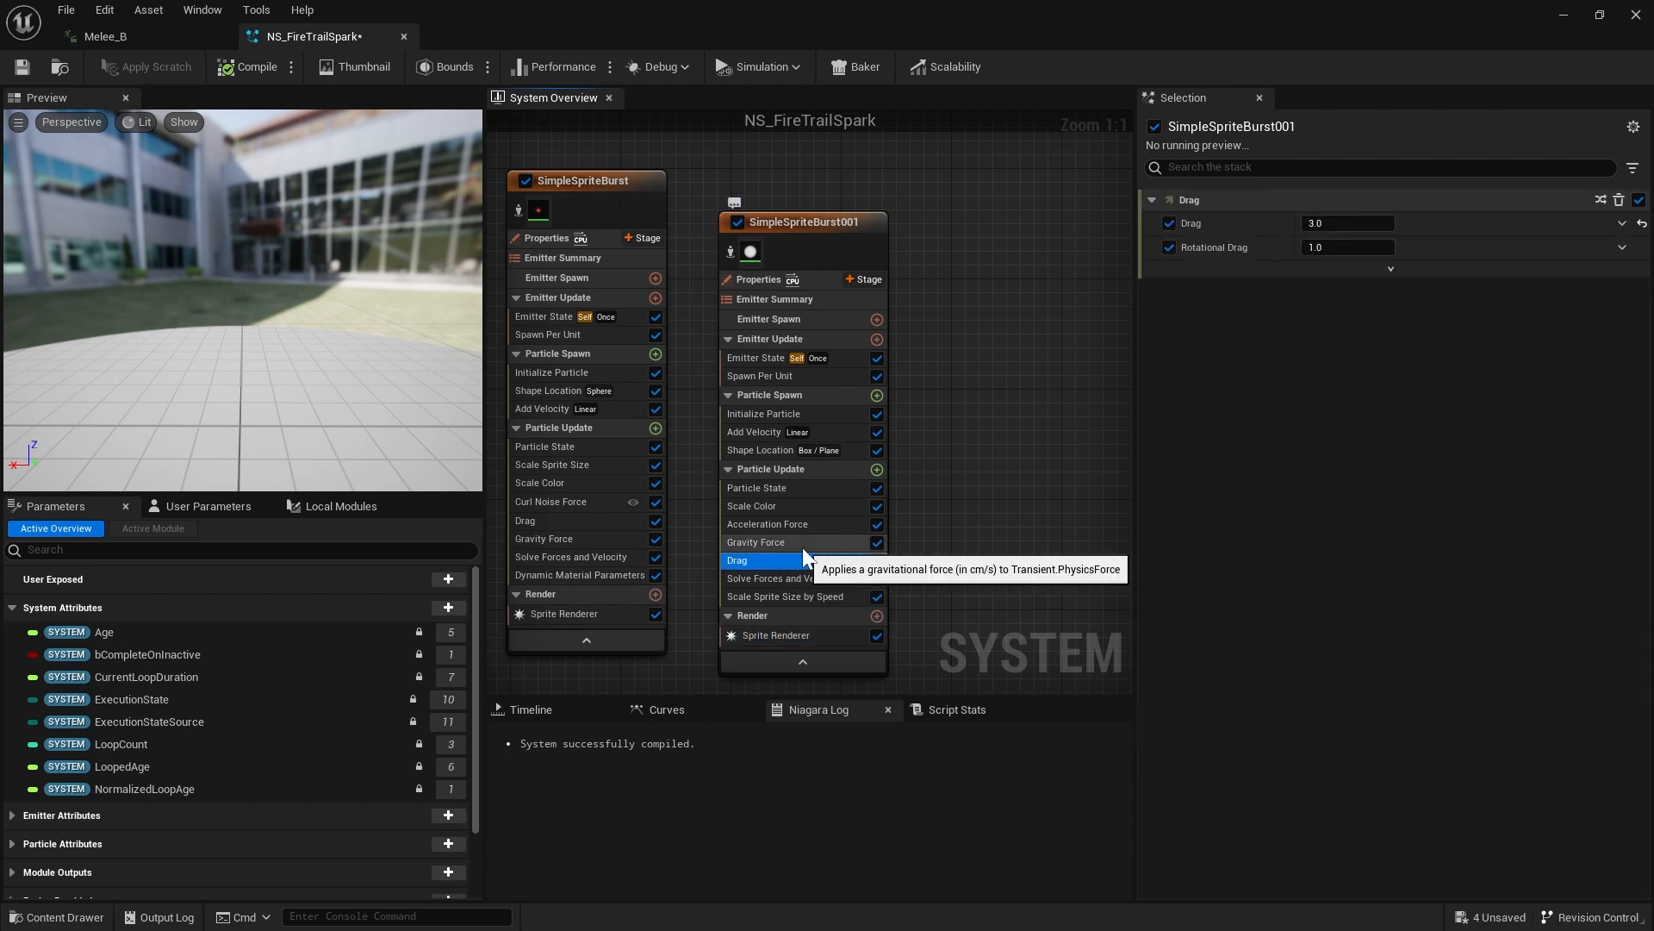
{"action": "left_click", "coordinate": [803, 546]}
{"action": "left_click", "coordinate": [809, 521]}
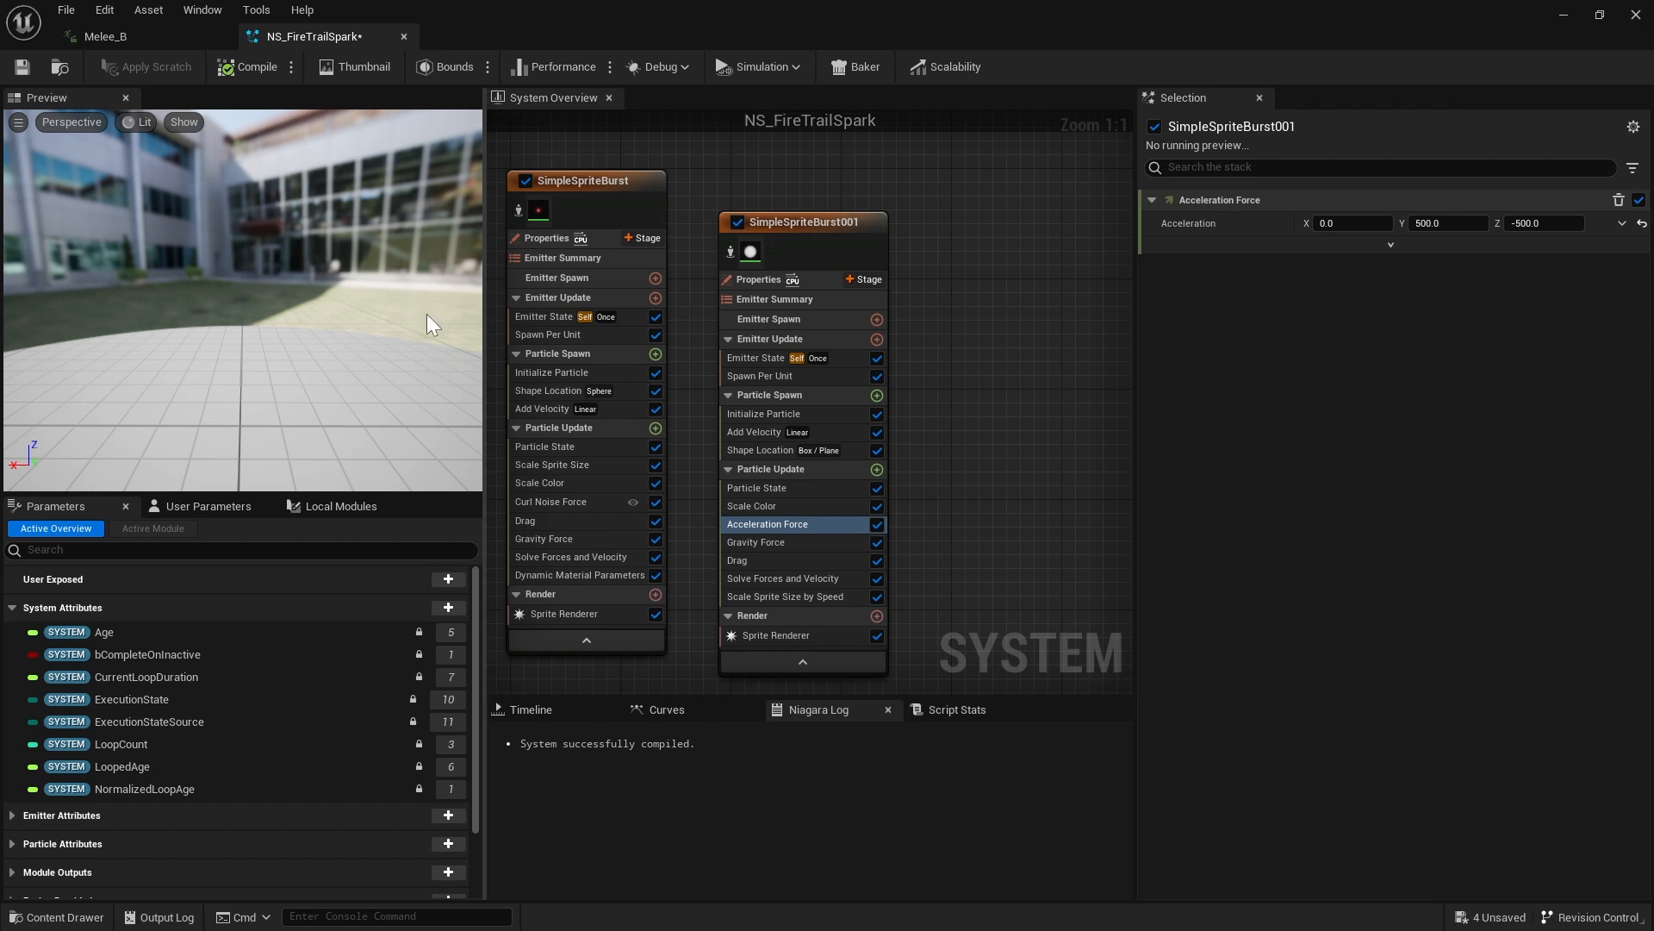
{"action": "left_click", "coordinate": [153, 38]}
{"action": "left_click", "coordinate": [602, 698]}
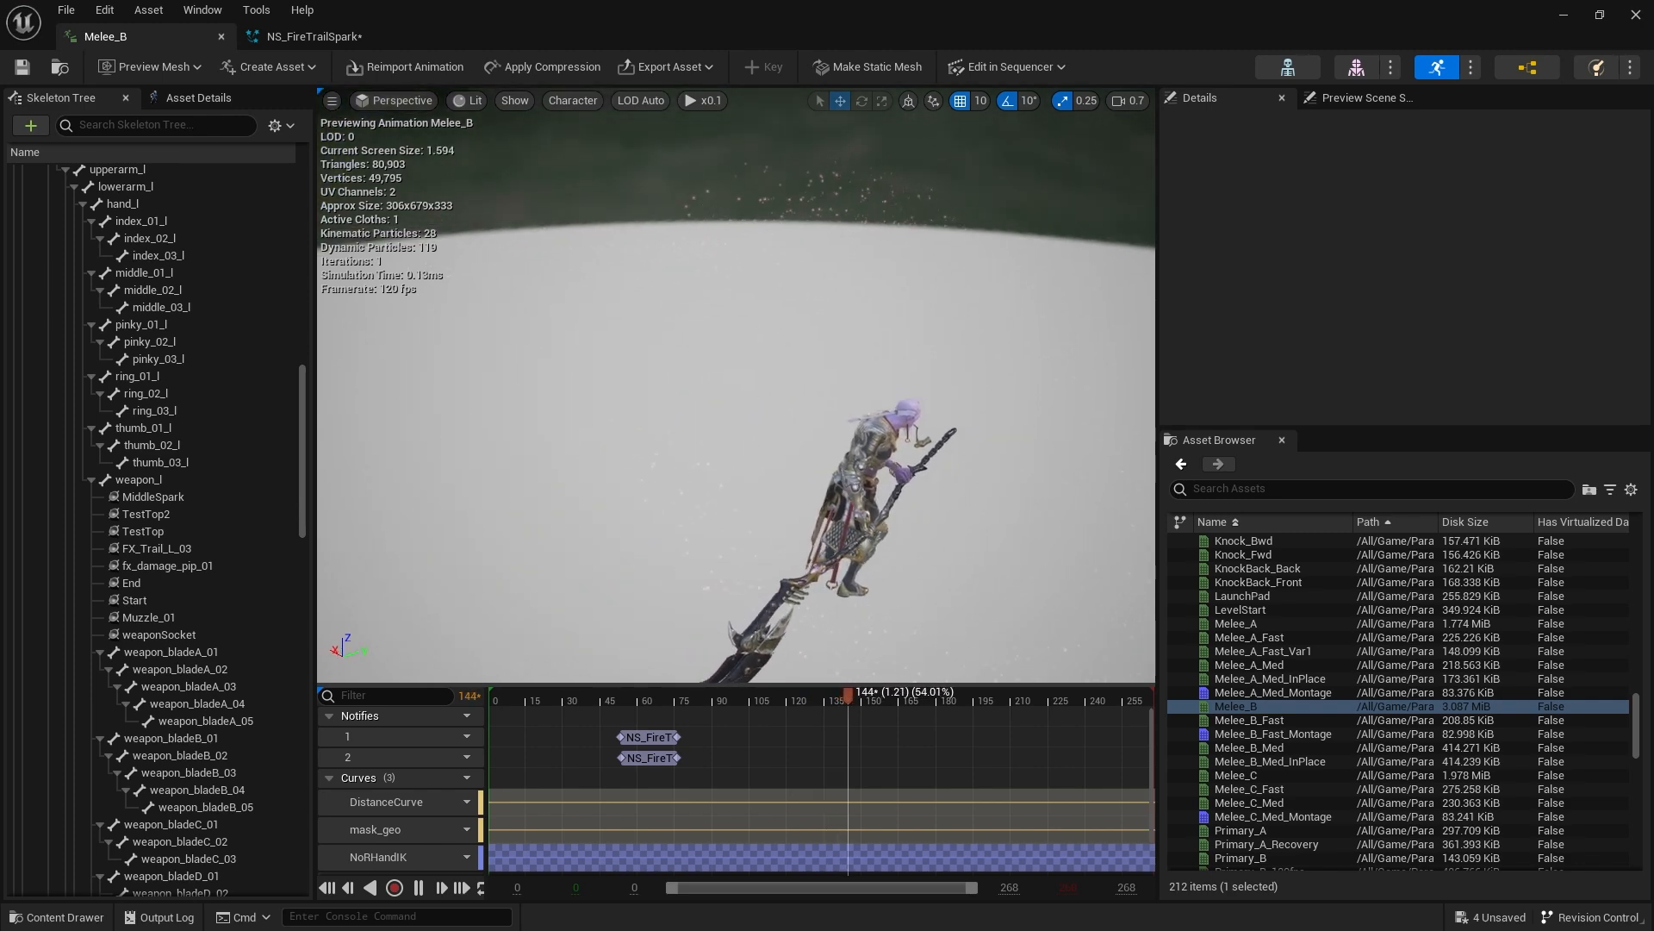
Drive the second emitter's Acceleration with a Random Range Vector, Maximum Y 500 and Z -500, and check the sparks in Melee_B
{"action": "left_click", "coordinate": [338, 28]}
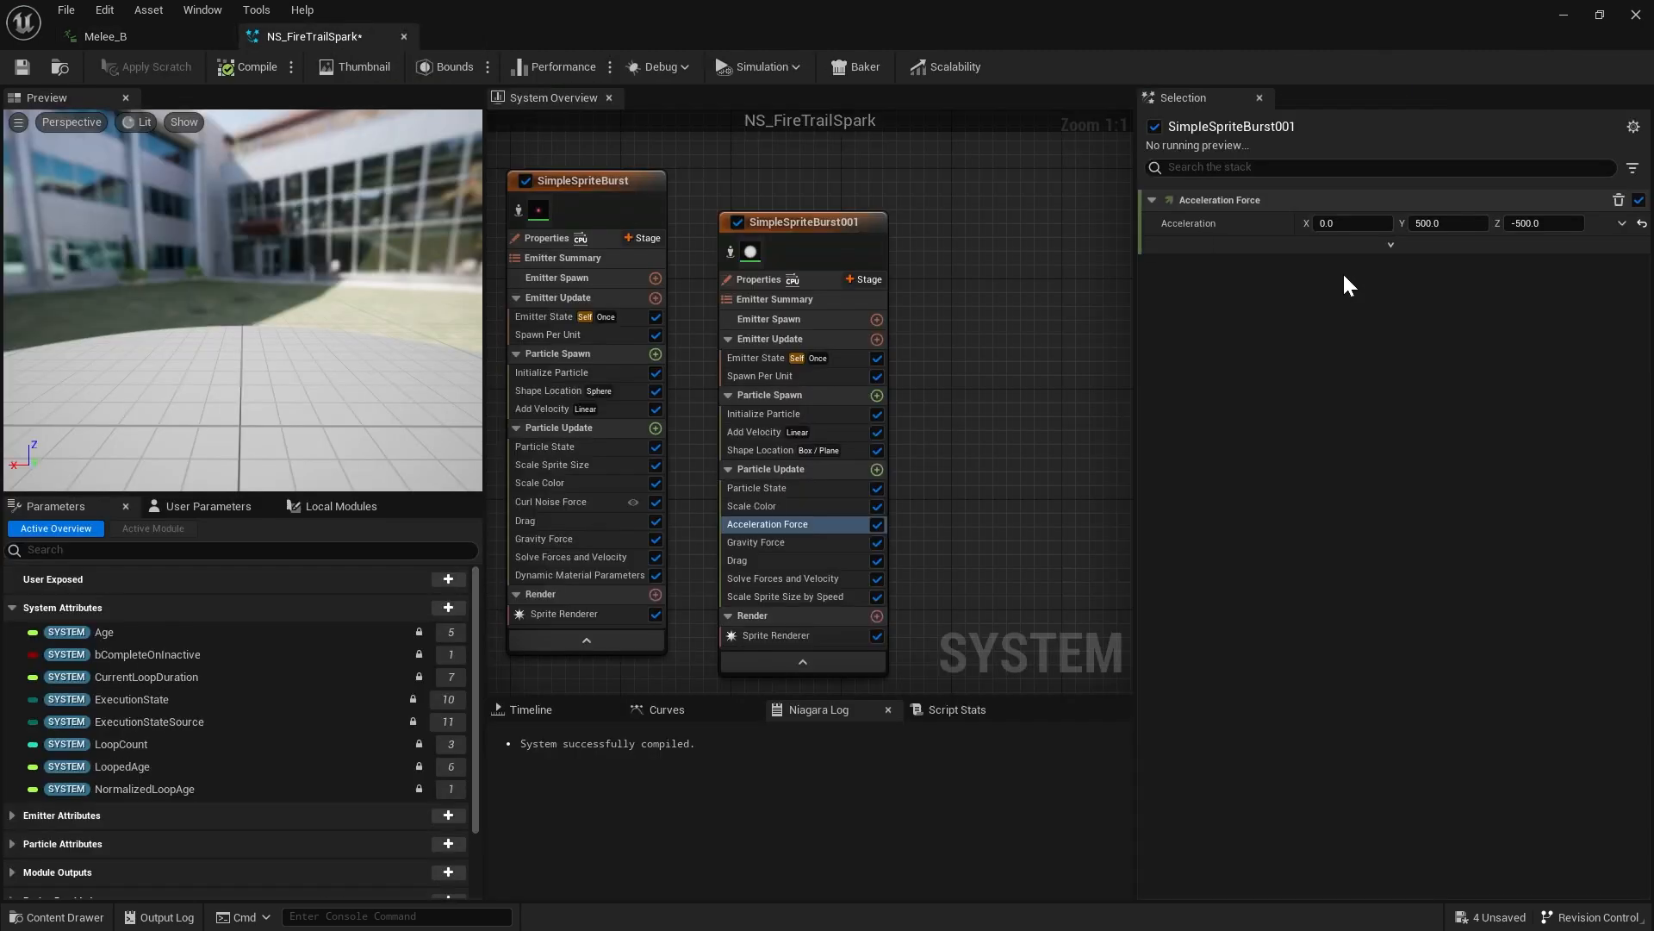
{"action": "left_click", "coordinate": [1621, 223]}
{"action": "type", "text": "random r"}
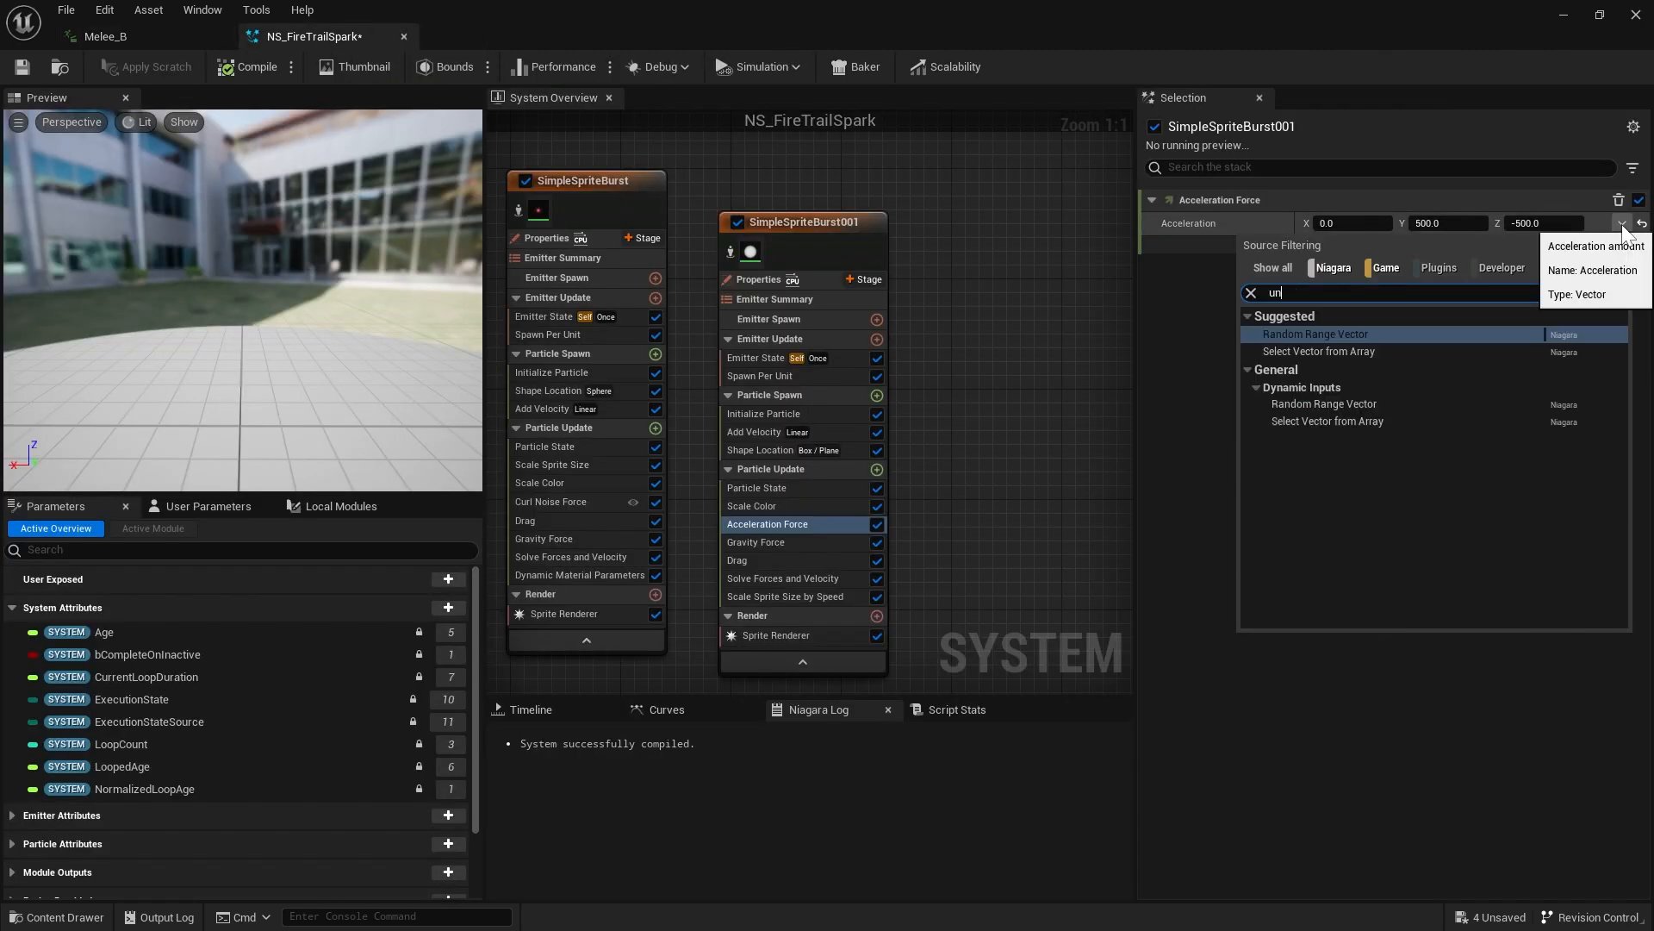
{"action": "key", "text": "Return"}
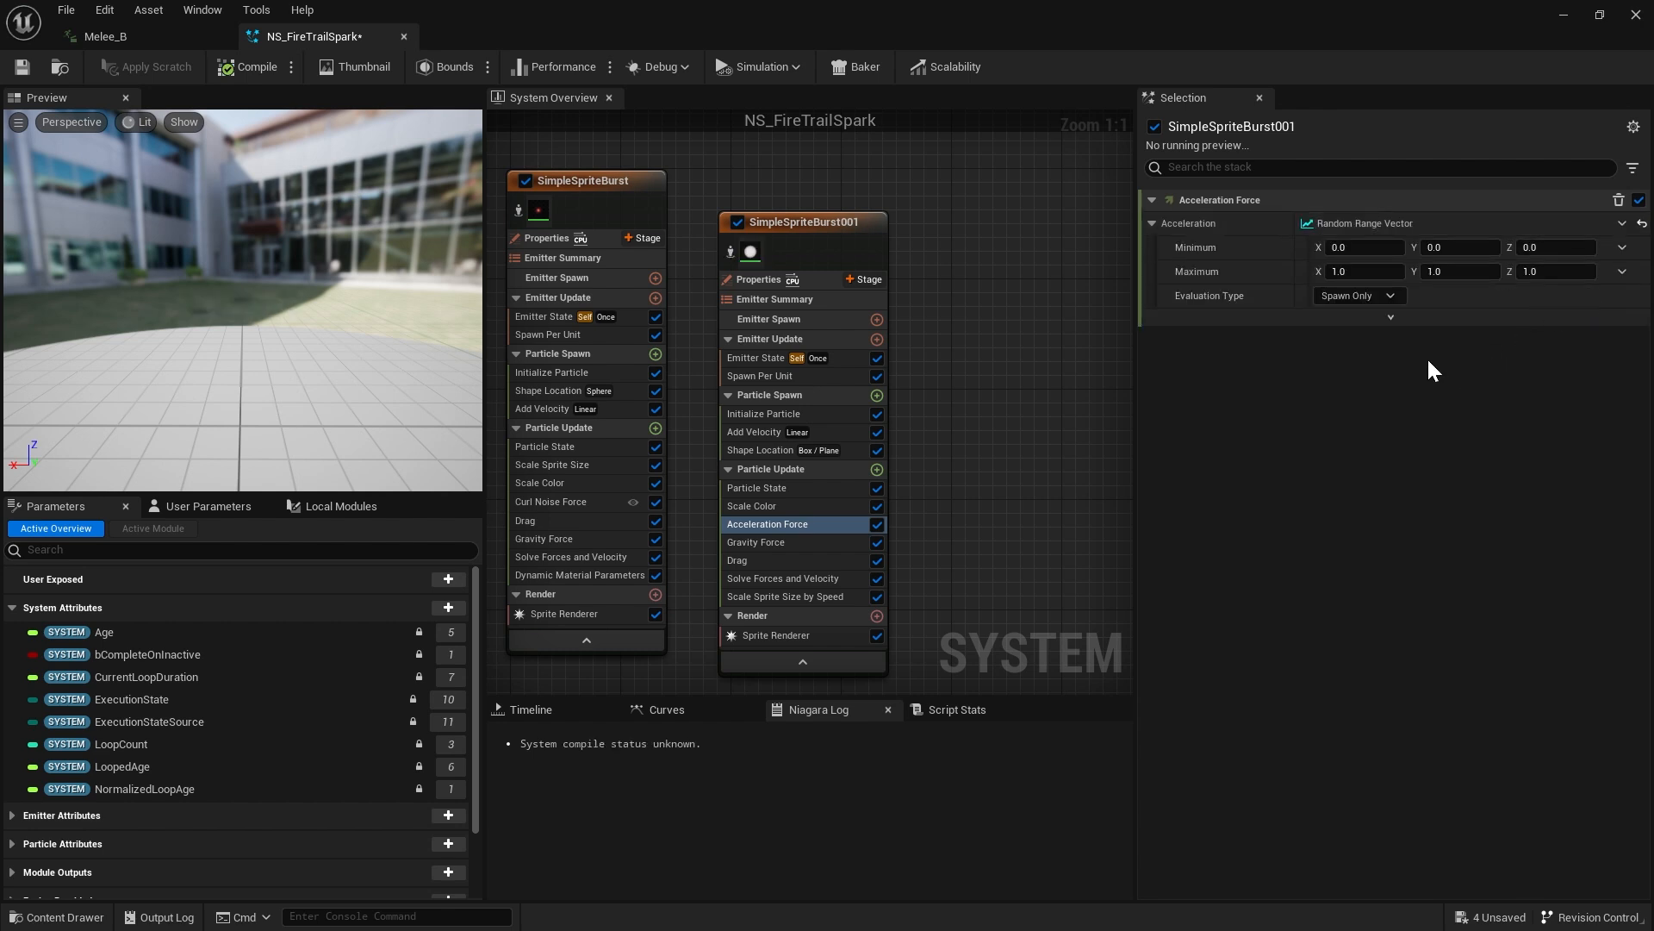
{"action": "left_click", "coordinate": [1449, 272]}
{"action": "type", "text": "50"}
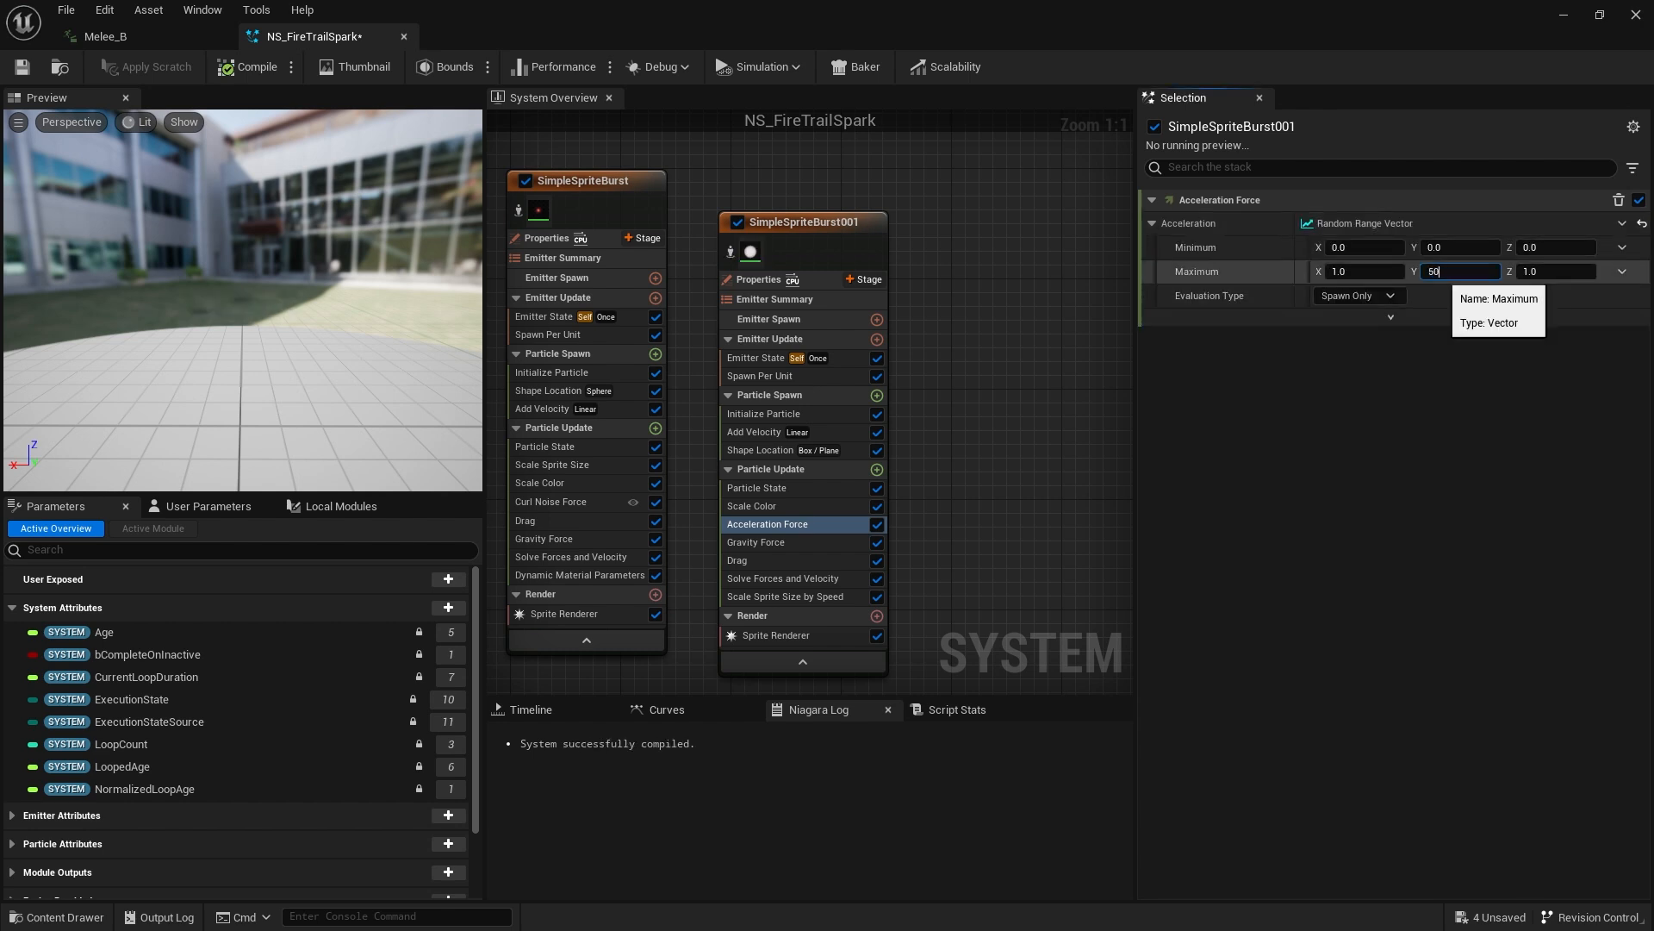
{"action": "type", "text": "0"}
{"action": "left_click", "coordinate": [1556, 272]}
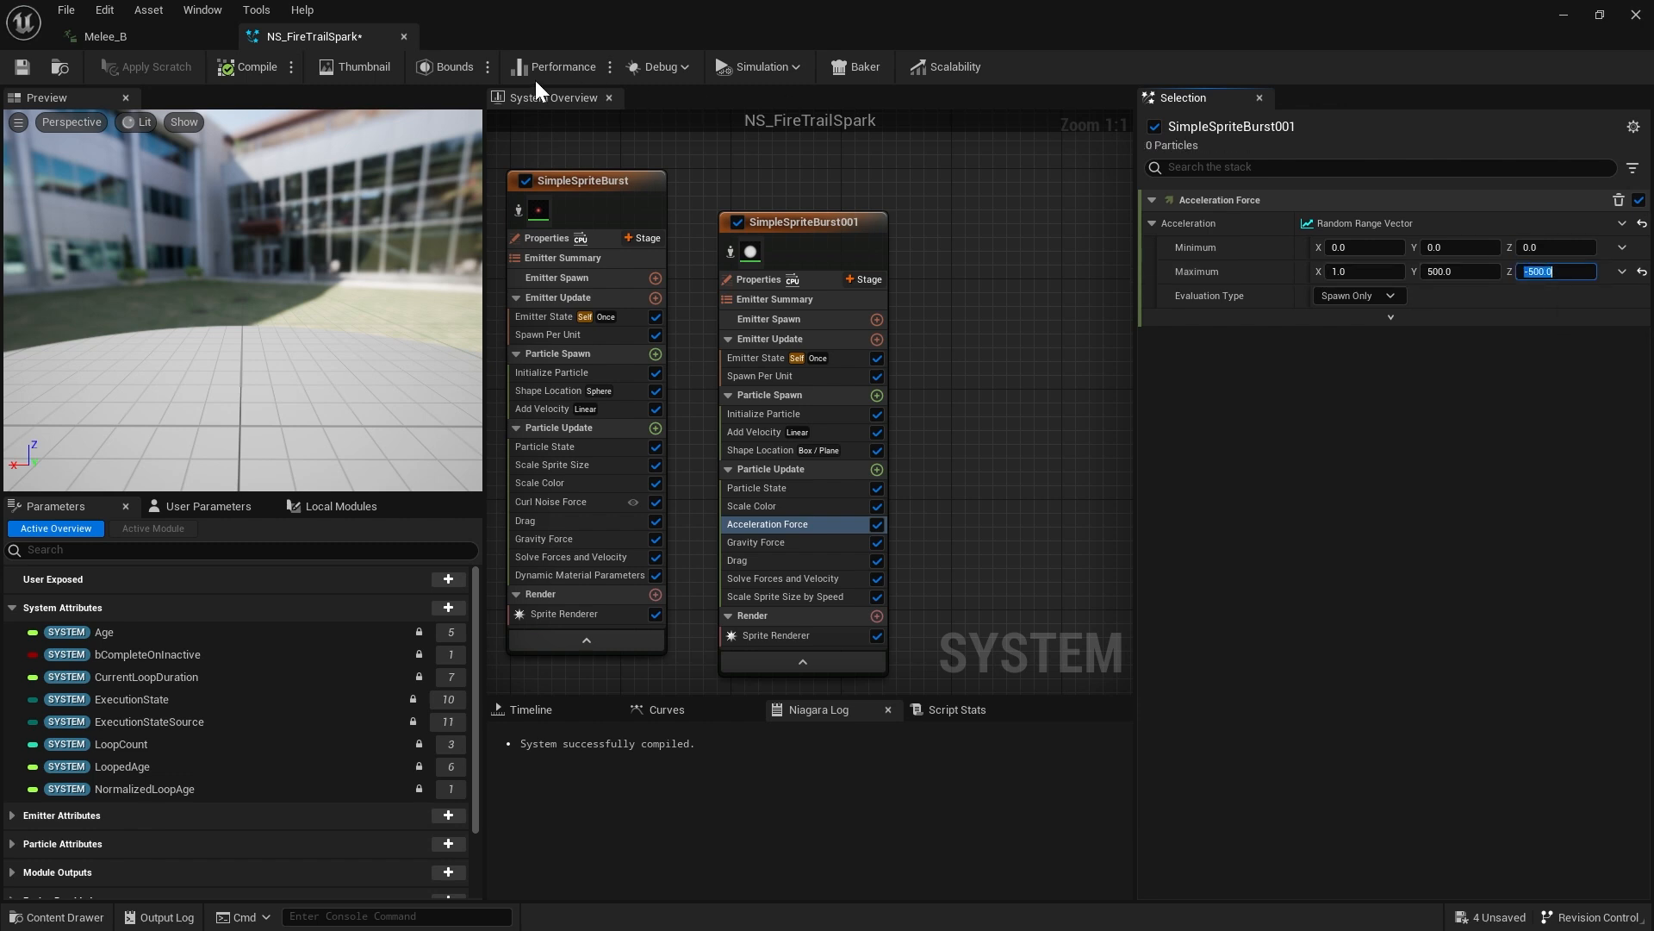
{"action": "left_click", "coordinate": [167, 41]}
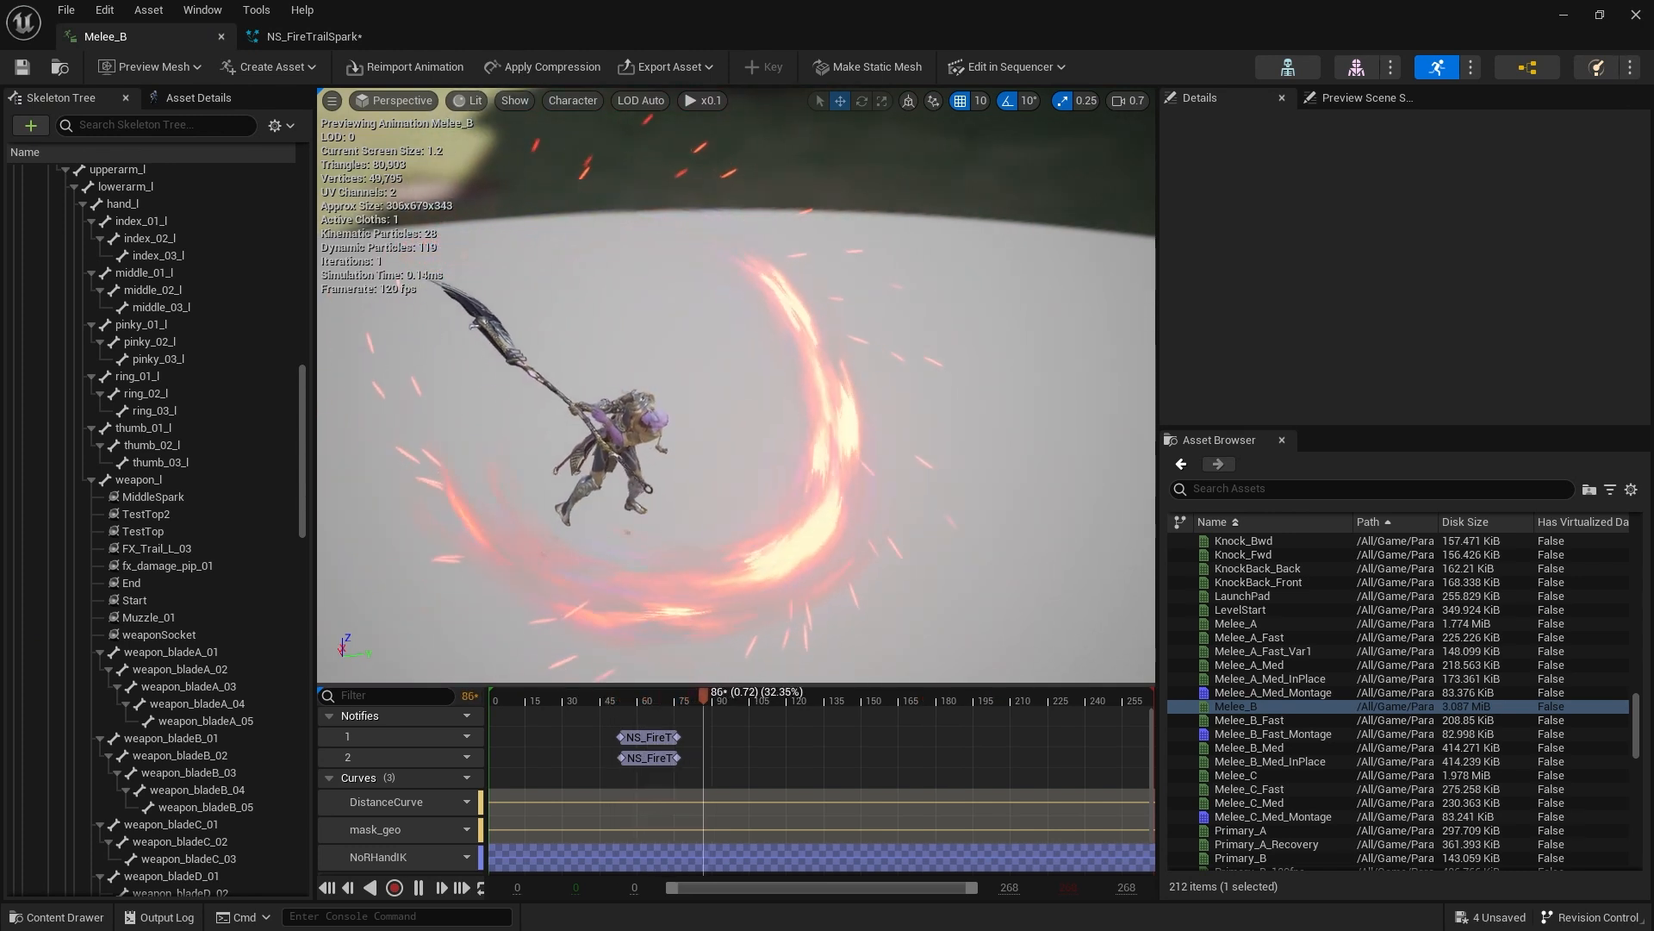
Set the Melee_B playback speed to x1.0 and replay the swing to judge the randomly accelerated sparks
{"action": "left_click", "coordinate": [320, 36]}
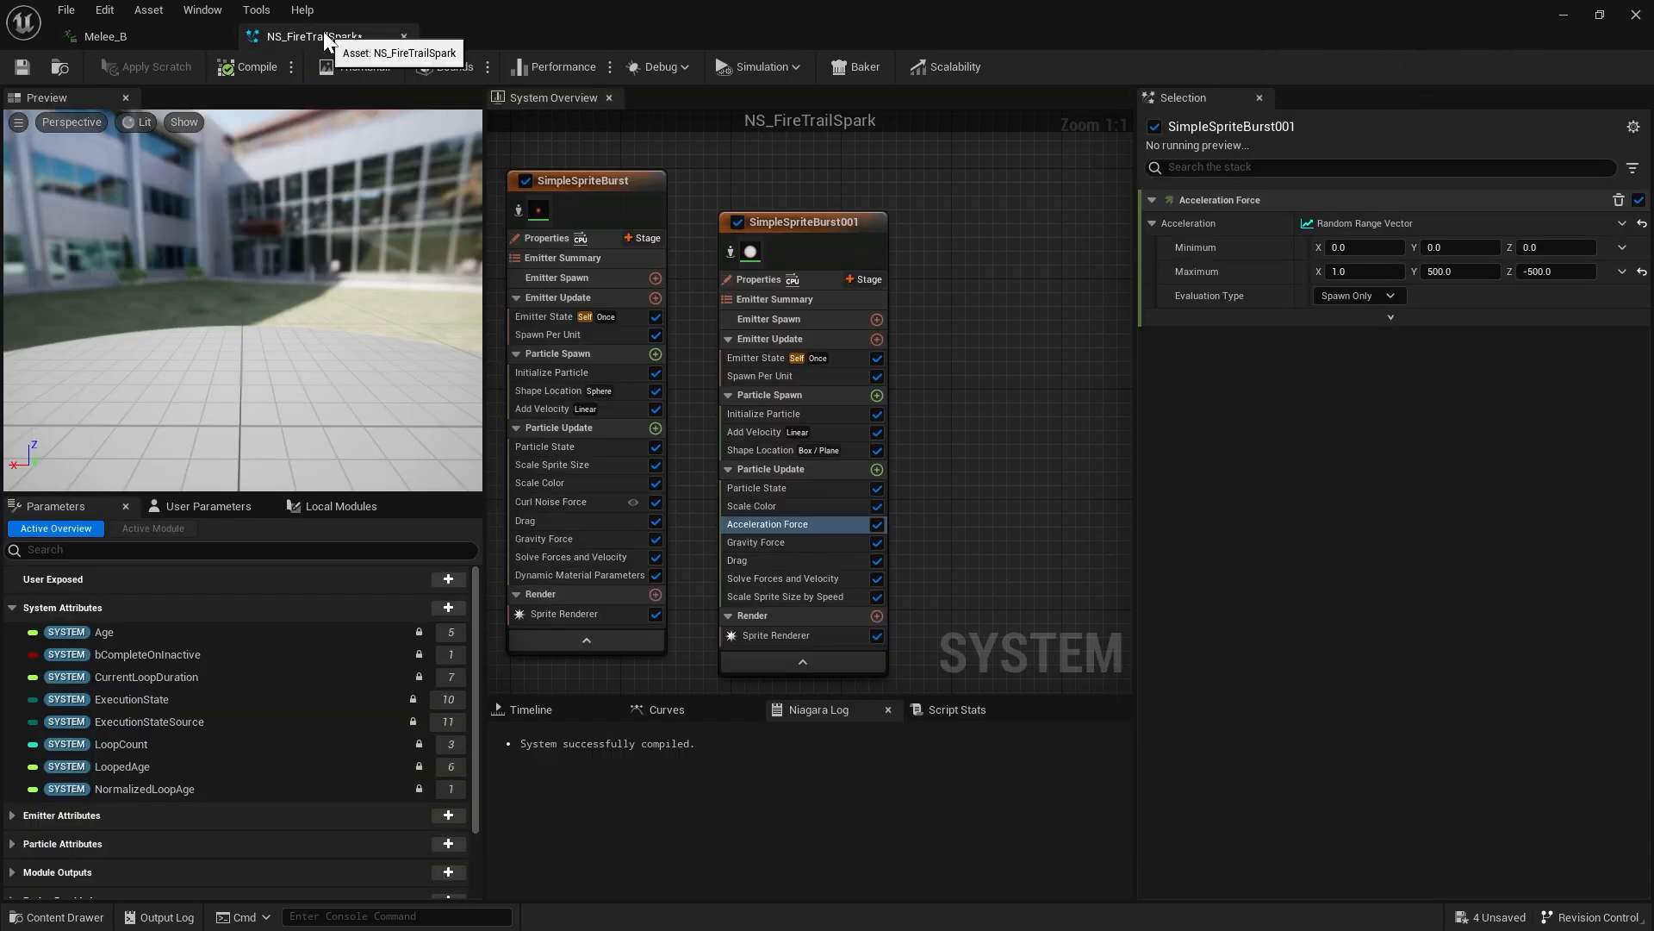
{"action": "left_click", "coordinate": [142, 36]}
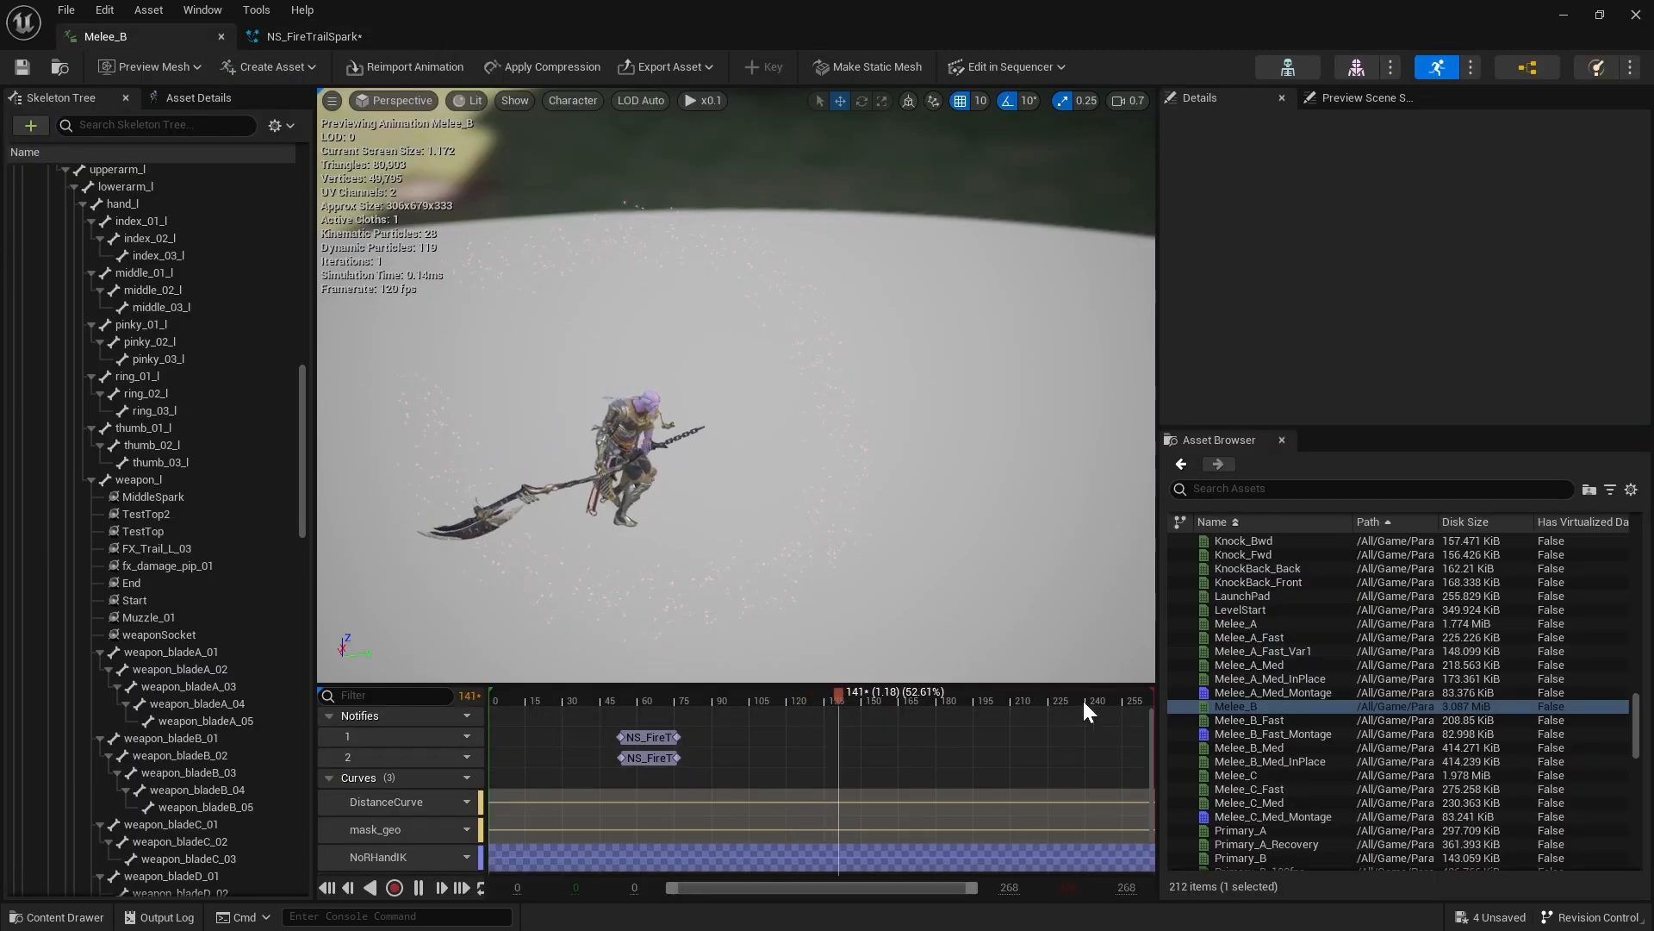
{"action": "left_click", "coordinate": [702, 100]}
{"action": "left_click", "coordinate": [732, 210]}
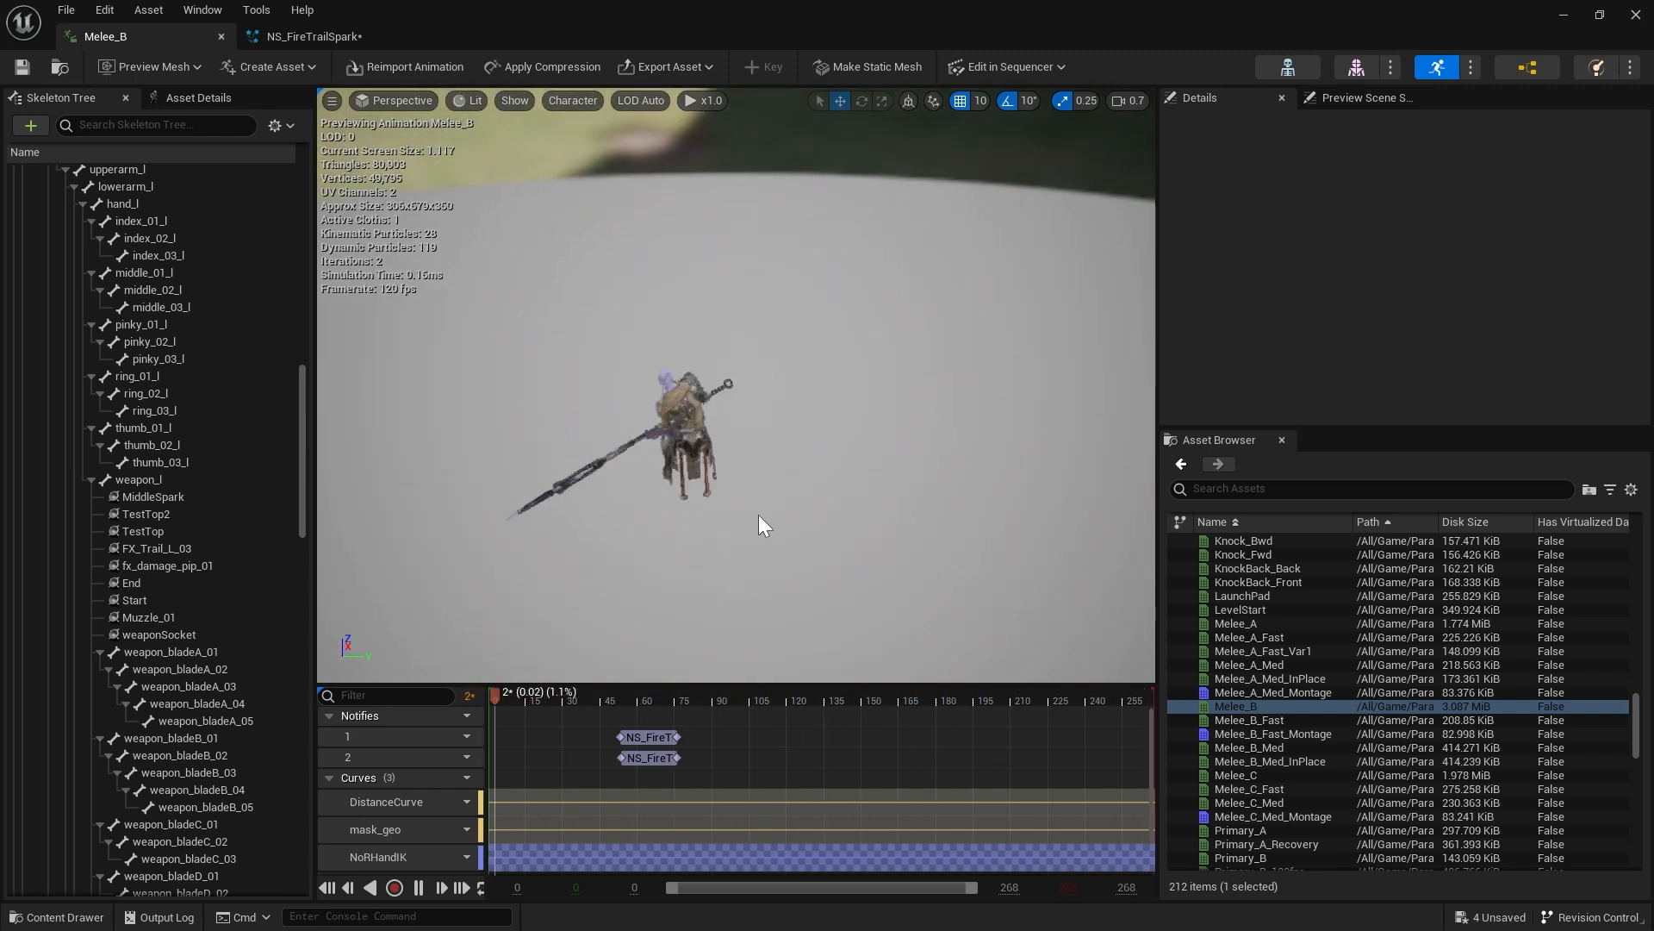
{"action": "left_click", "coordinate": [602, 703]}
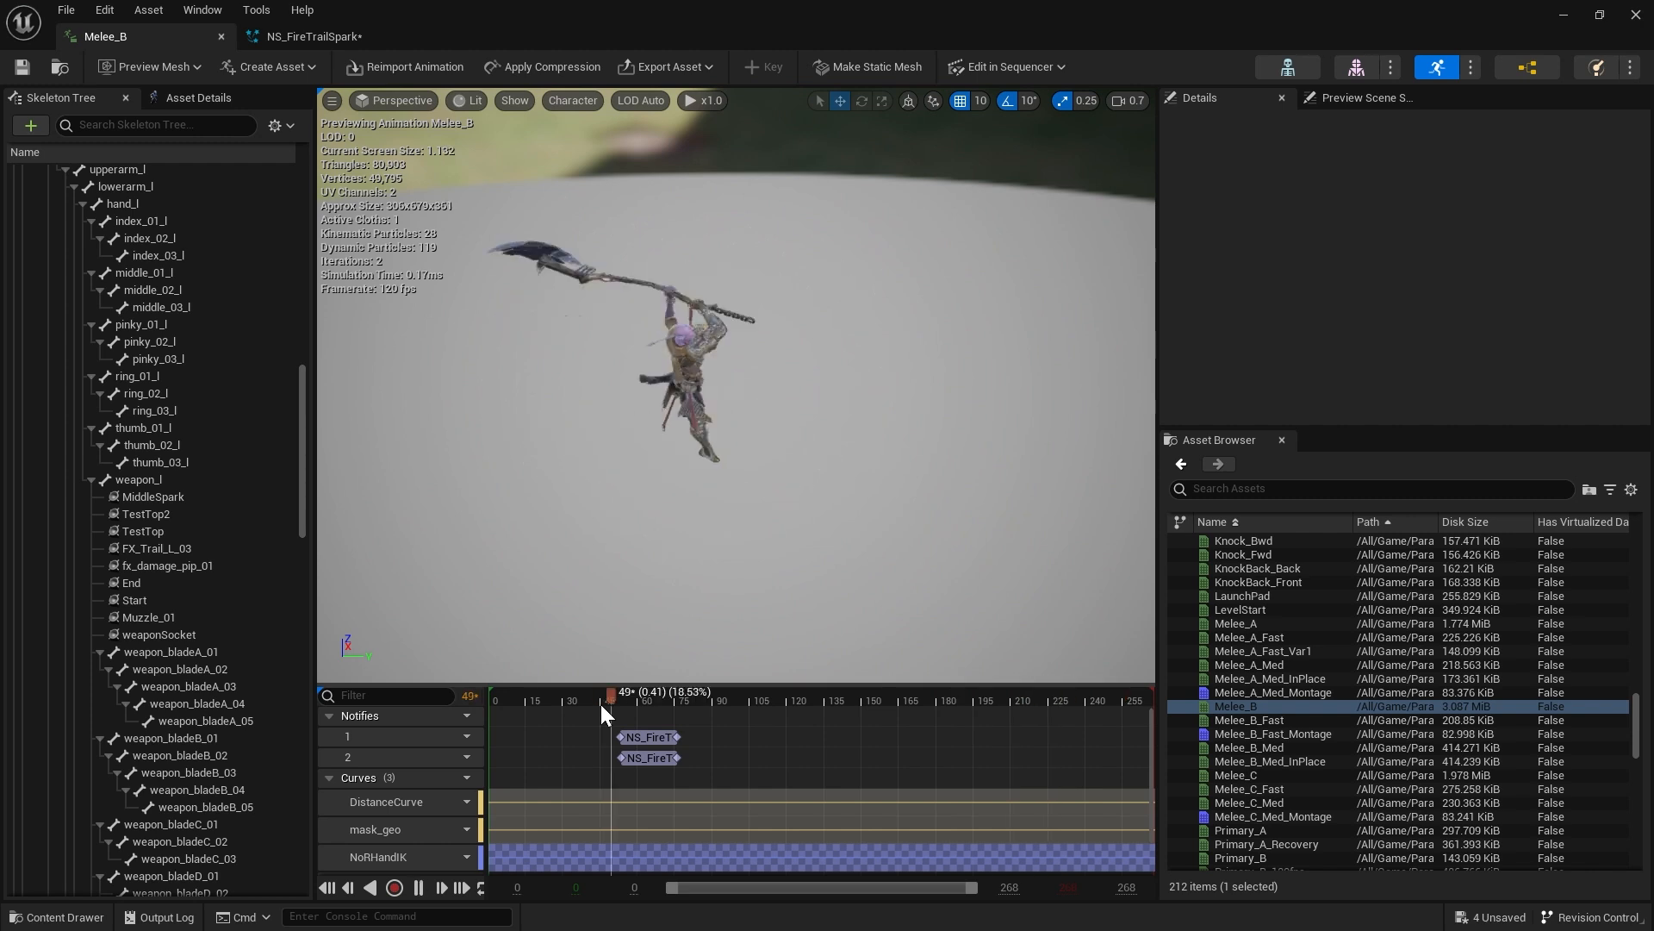
{"action": "left_click", "coordinate": [604, 699]}
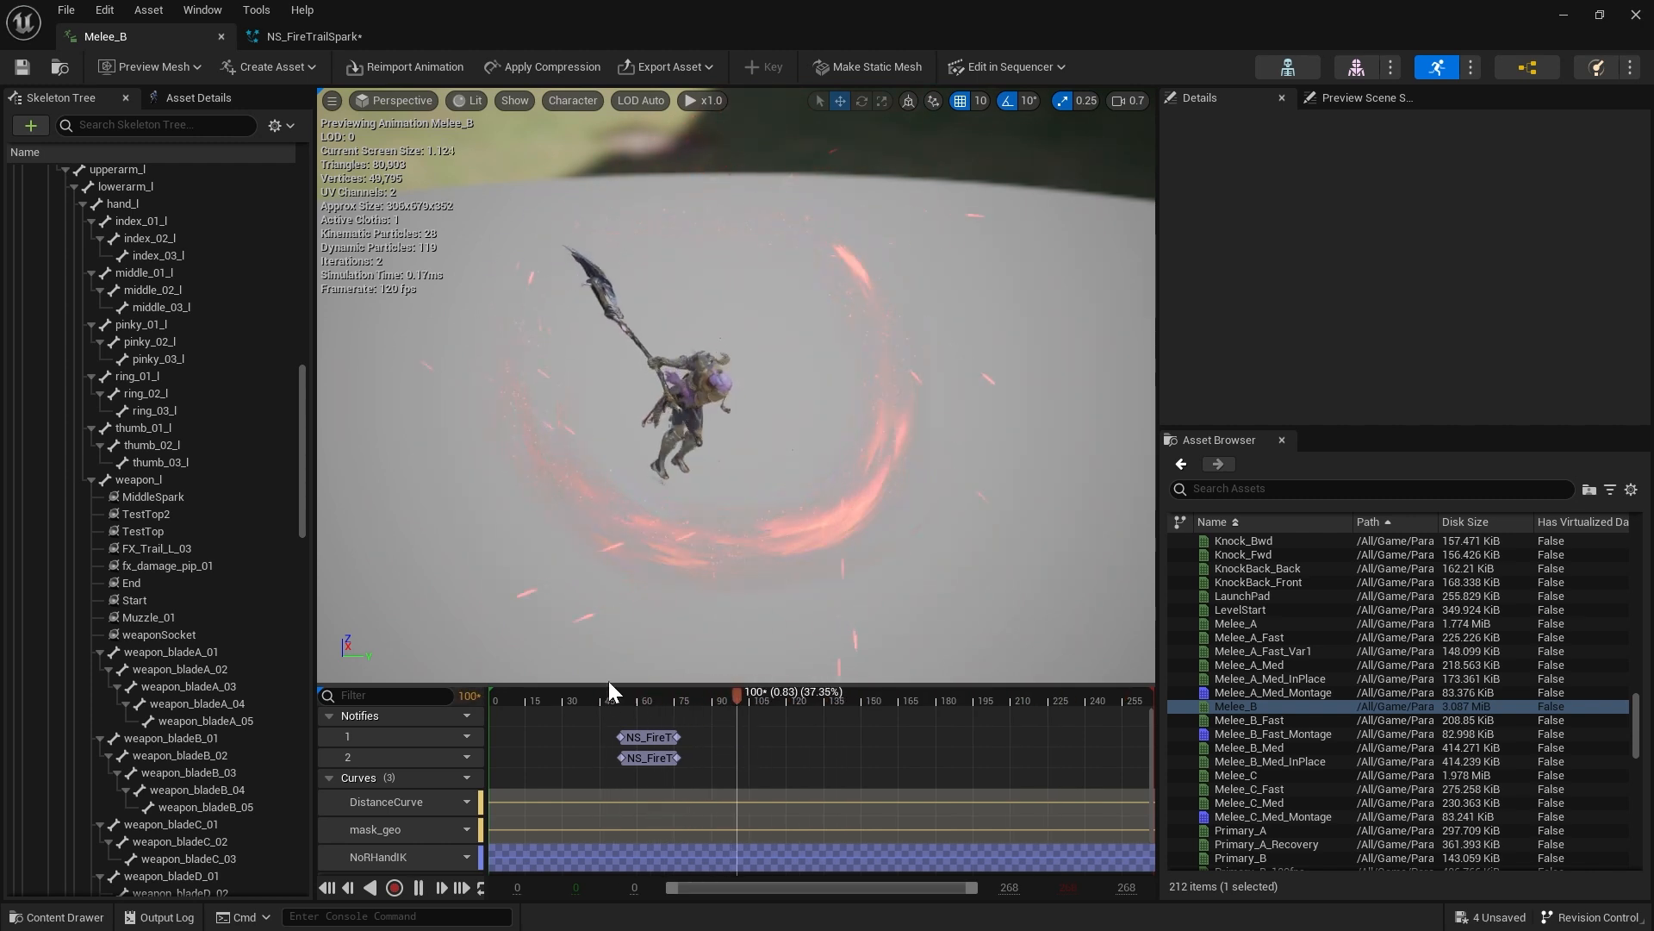
{"action": "key", "text": "space"}
{"action": "key", "text": "space"}
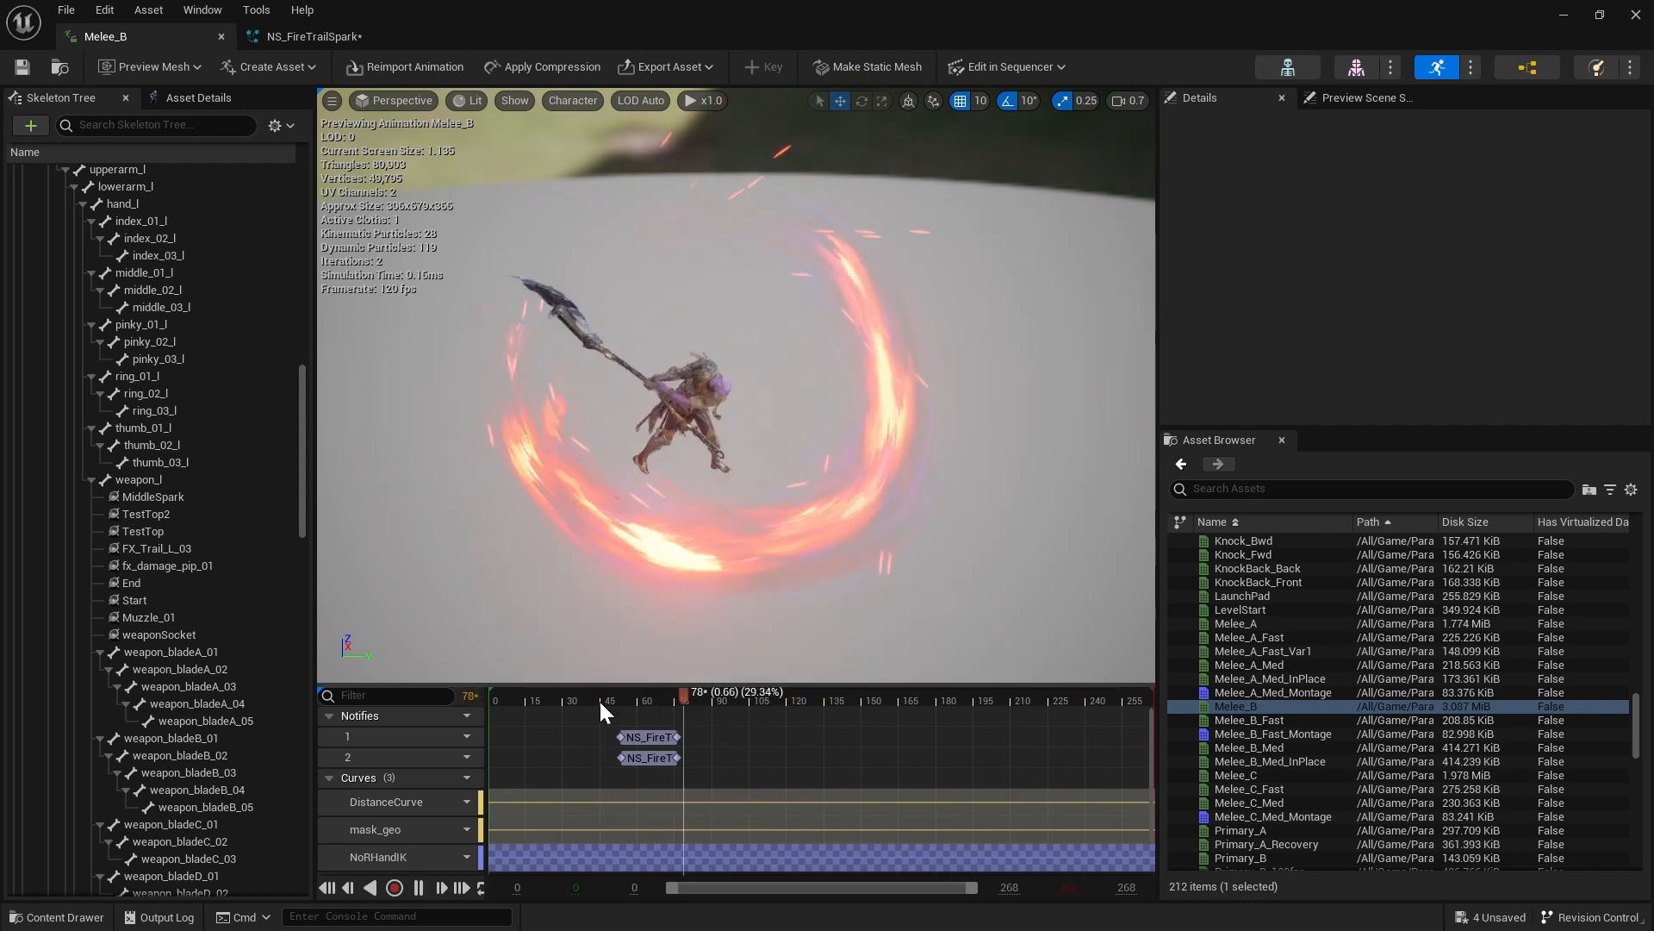
Examine the sparks in Melee_B at x0.1 and x0.5 playback speed from several viewing angles
{"action": "left_click", "coordinate": [712, 101]}
{"action": "left_click", "coordinate": [719, 144]}
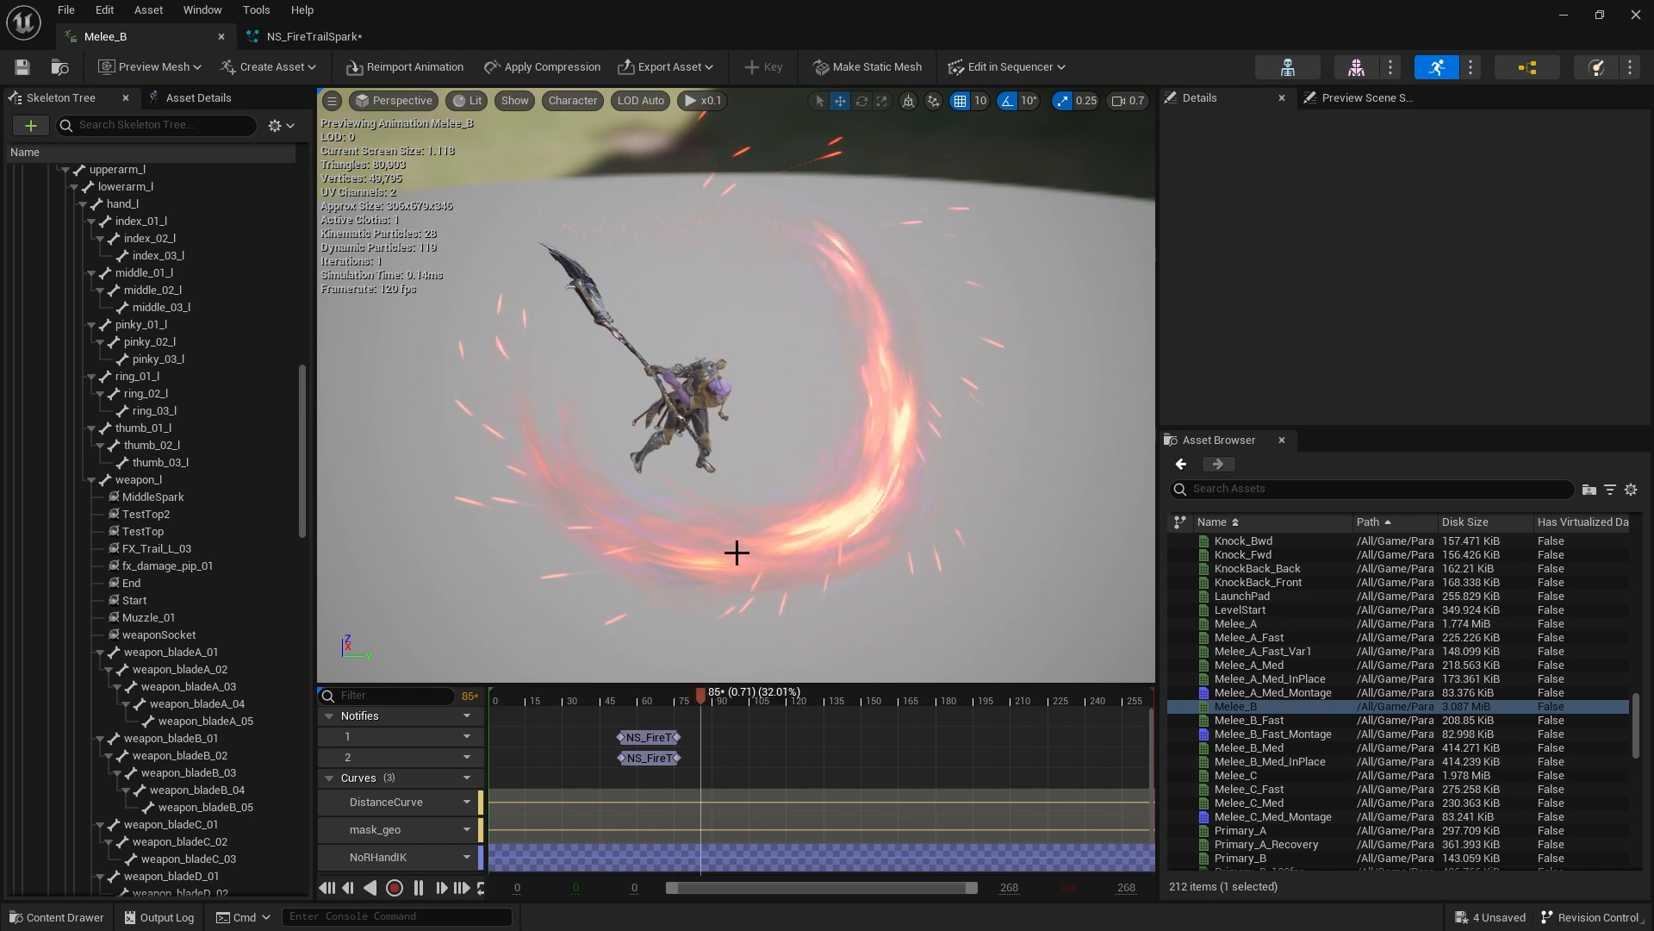
{"action": "left_click", "coordinate": [712, 101]}
{"action": "left_click", "coordinate": [737, 192]}
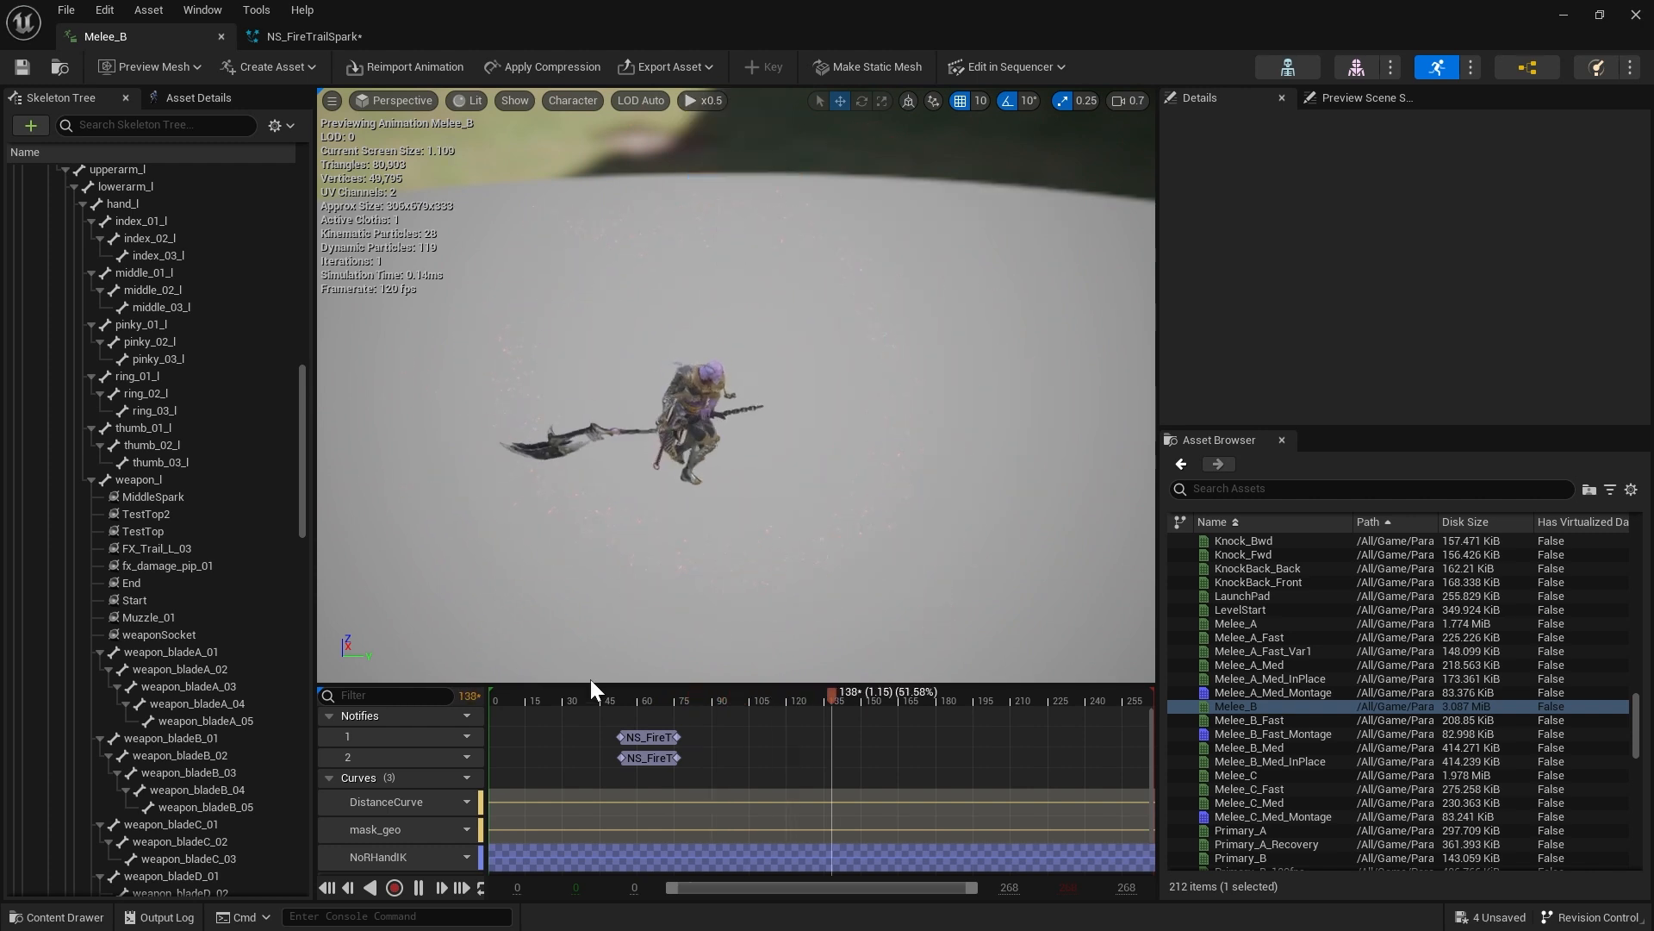
{"action": "left_click_drag", "start_coordinate": [808, 472], "coordinate": [1090, 461], "text": "alt"}
{"action": "right_click_drag", "start_coordinate": [809, 473], "coordinate": [808, 431]}
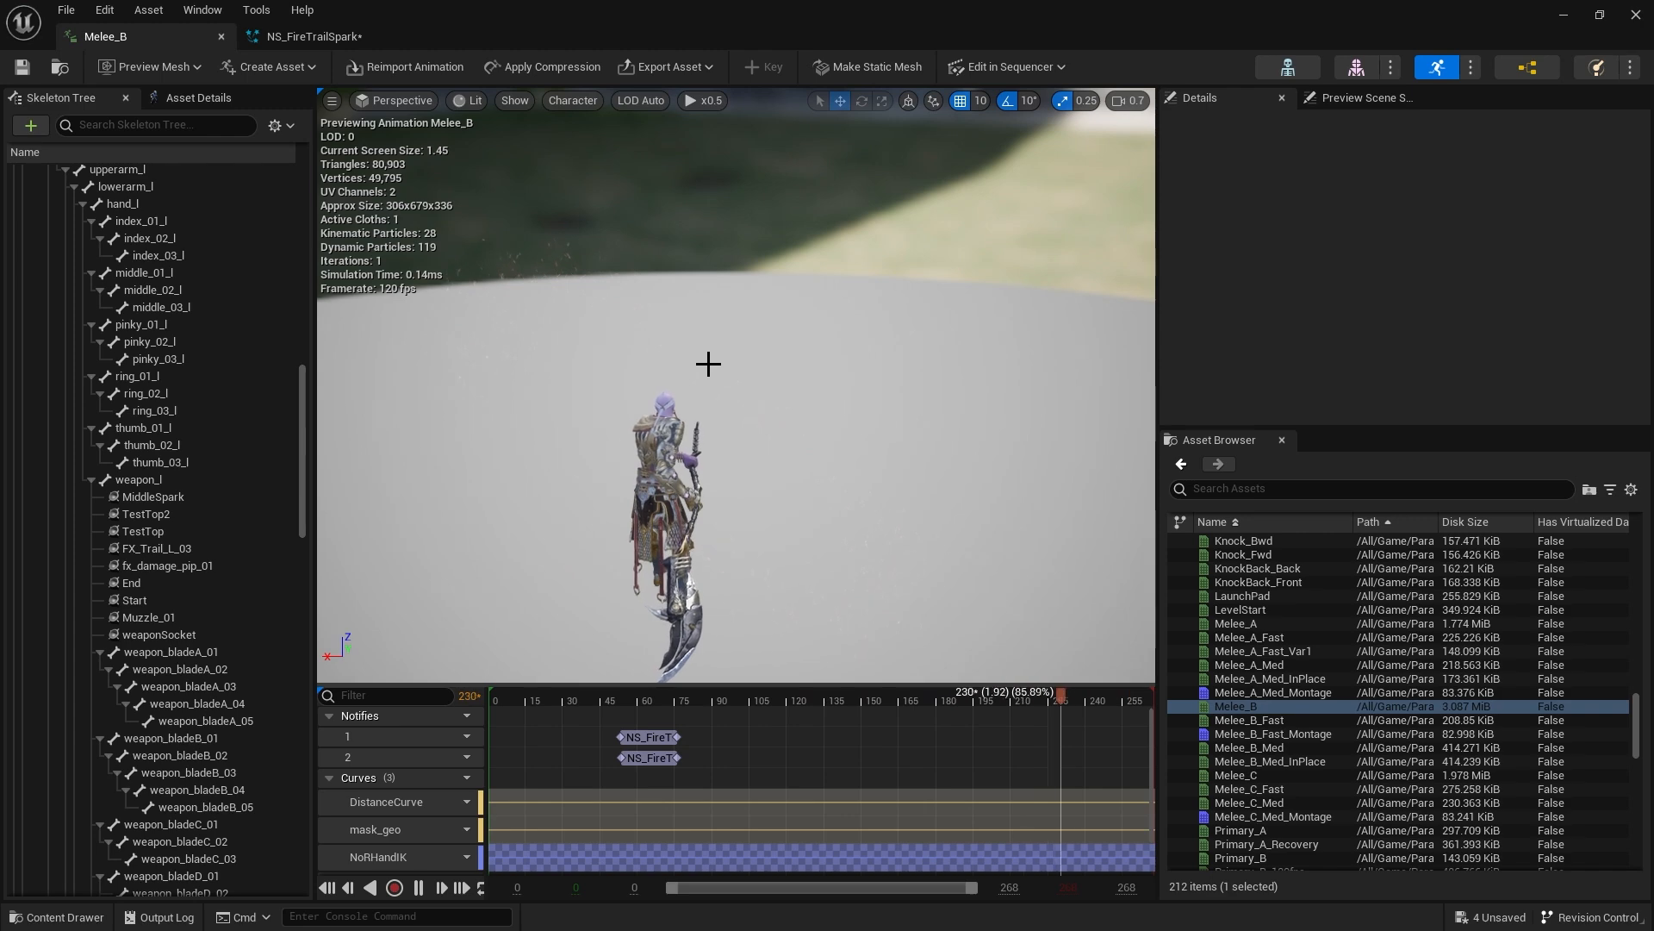
{"action": "right_click_drag", "start_coordinate": [724, 358], "coordinate": [682, 336]}
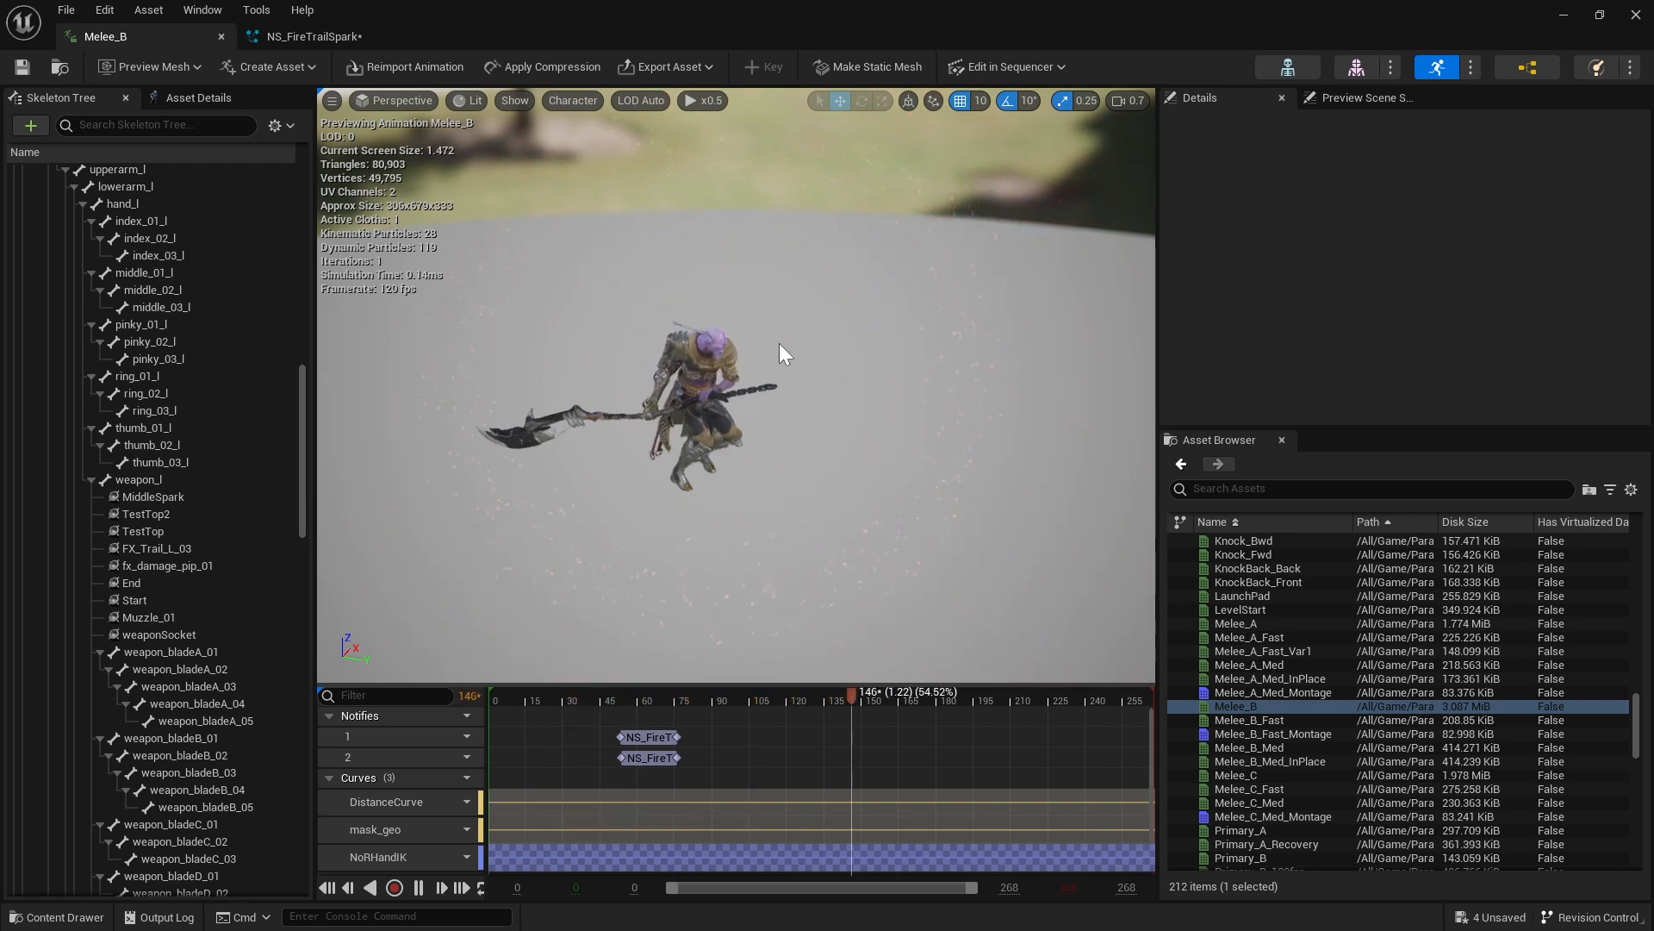
Slow the Melee_B playback to x0.1 and replay the swing several times, inspecting how the sparks shrink and fade
{"action": "left_click", "coordinate": [706, 100]}
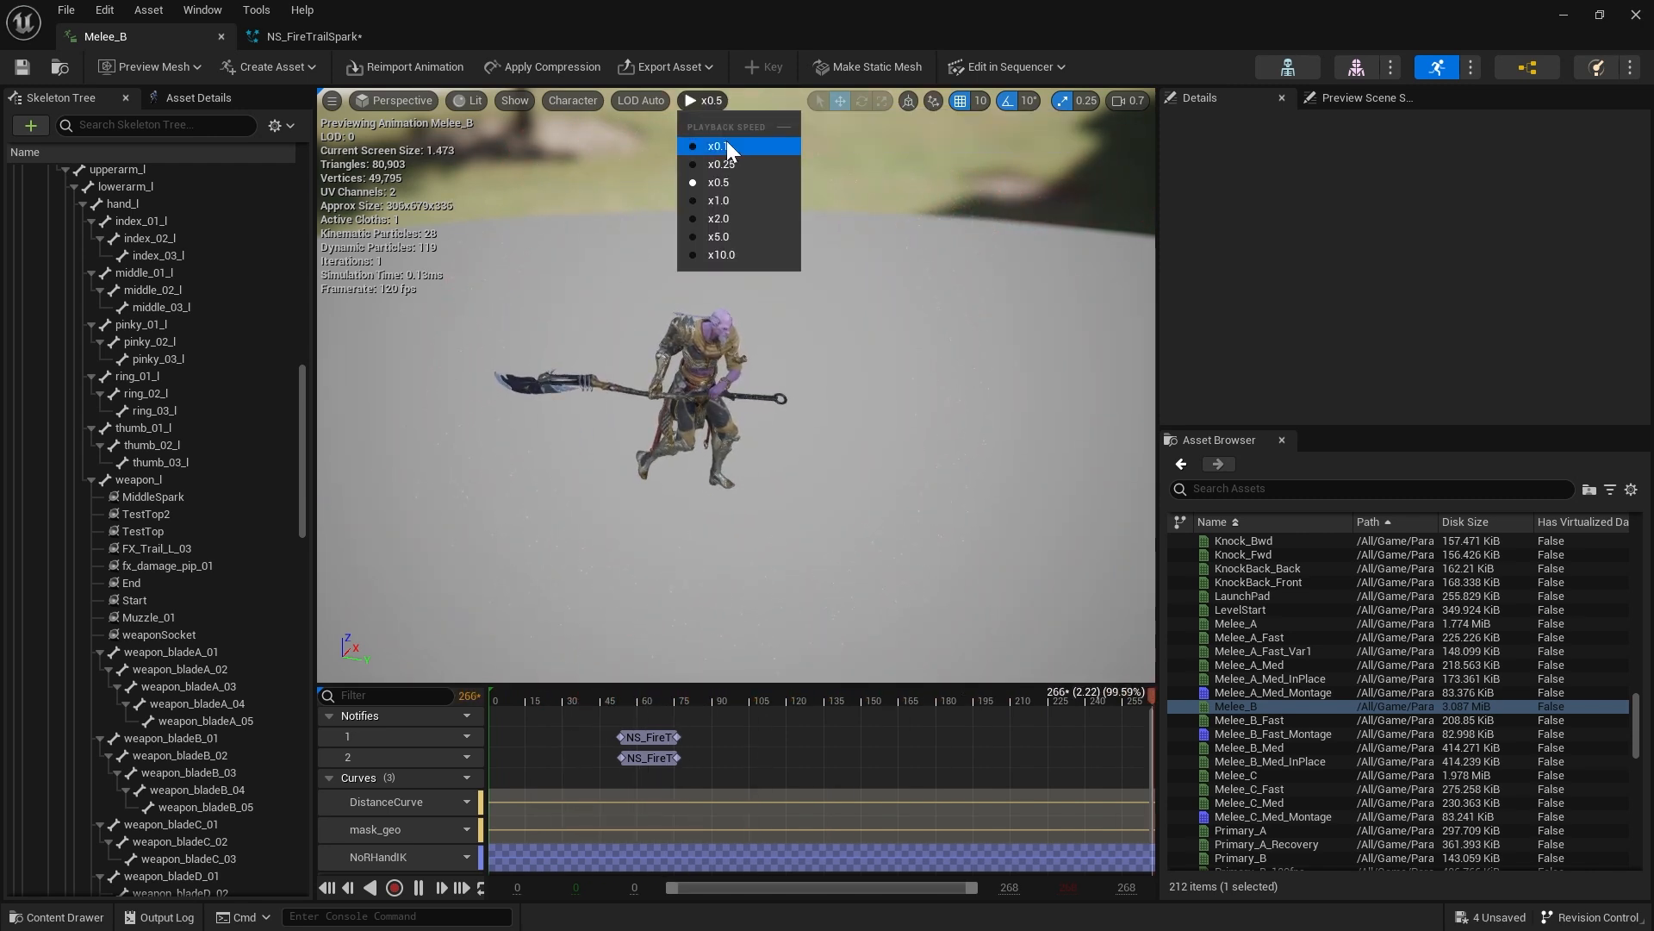
{"action": "left_click", "coordinate": [726, 141]}
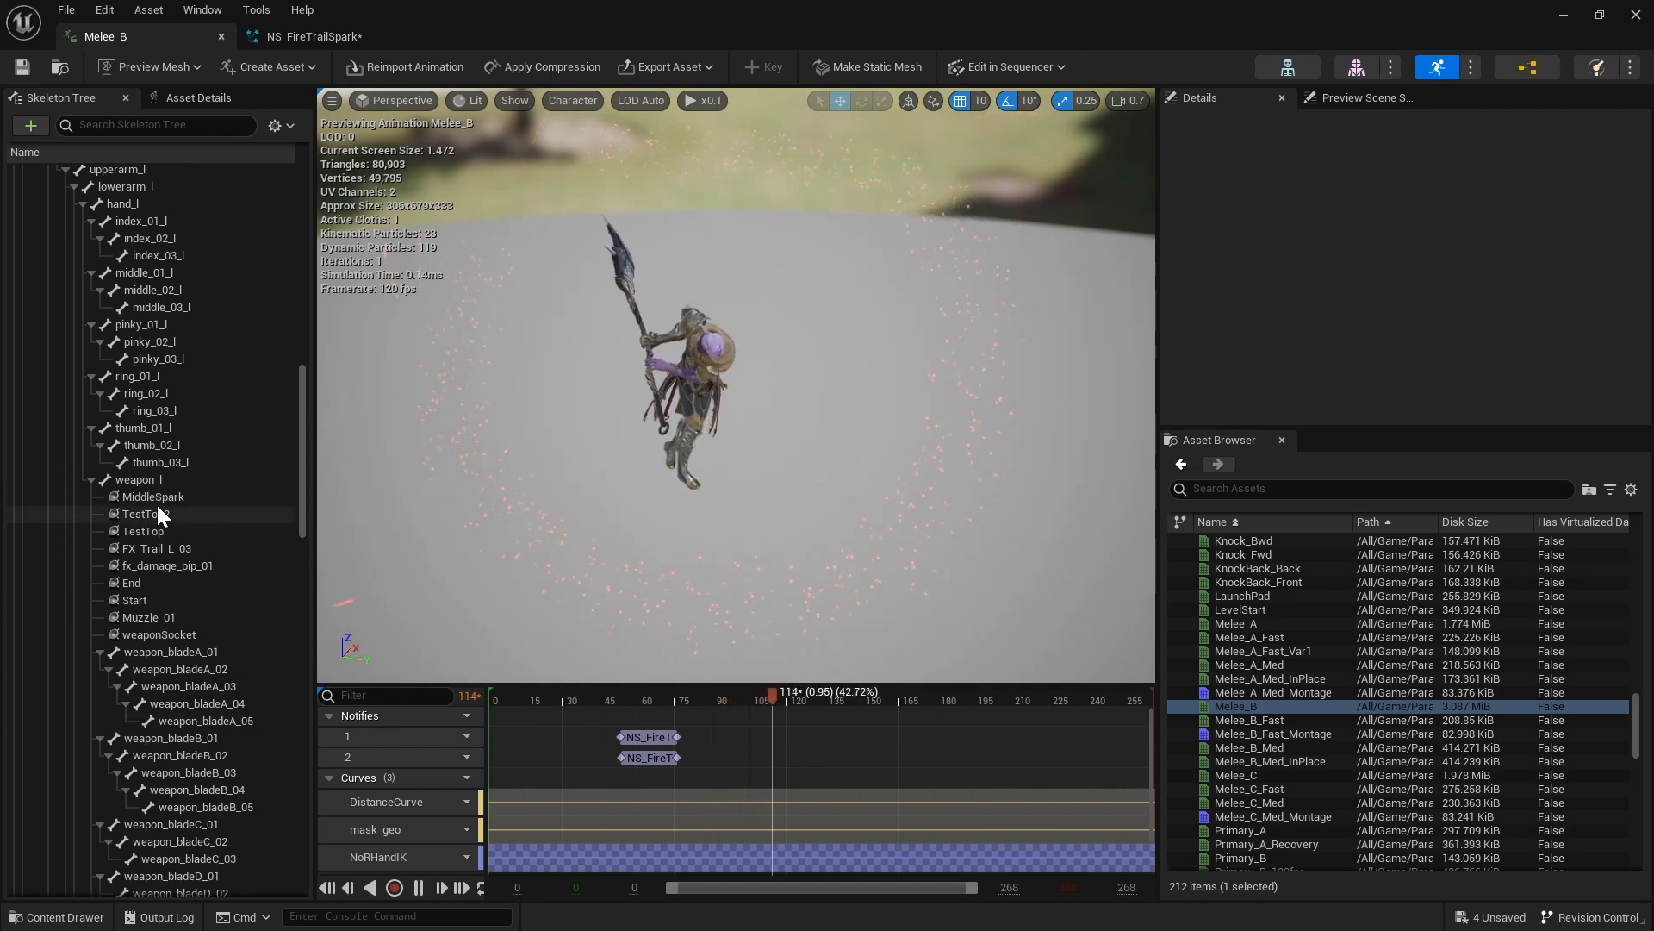
{"action": "left_click", "coordinate": [606, 700]}
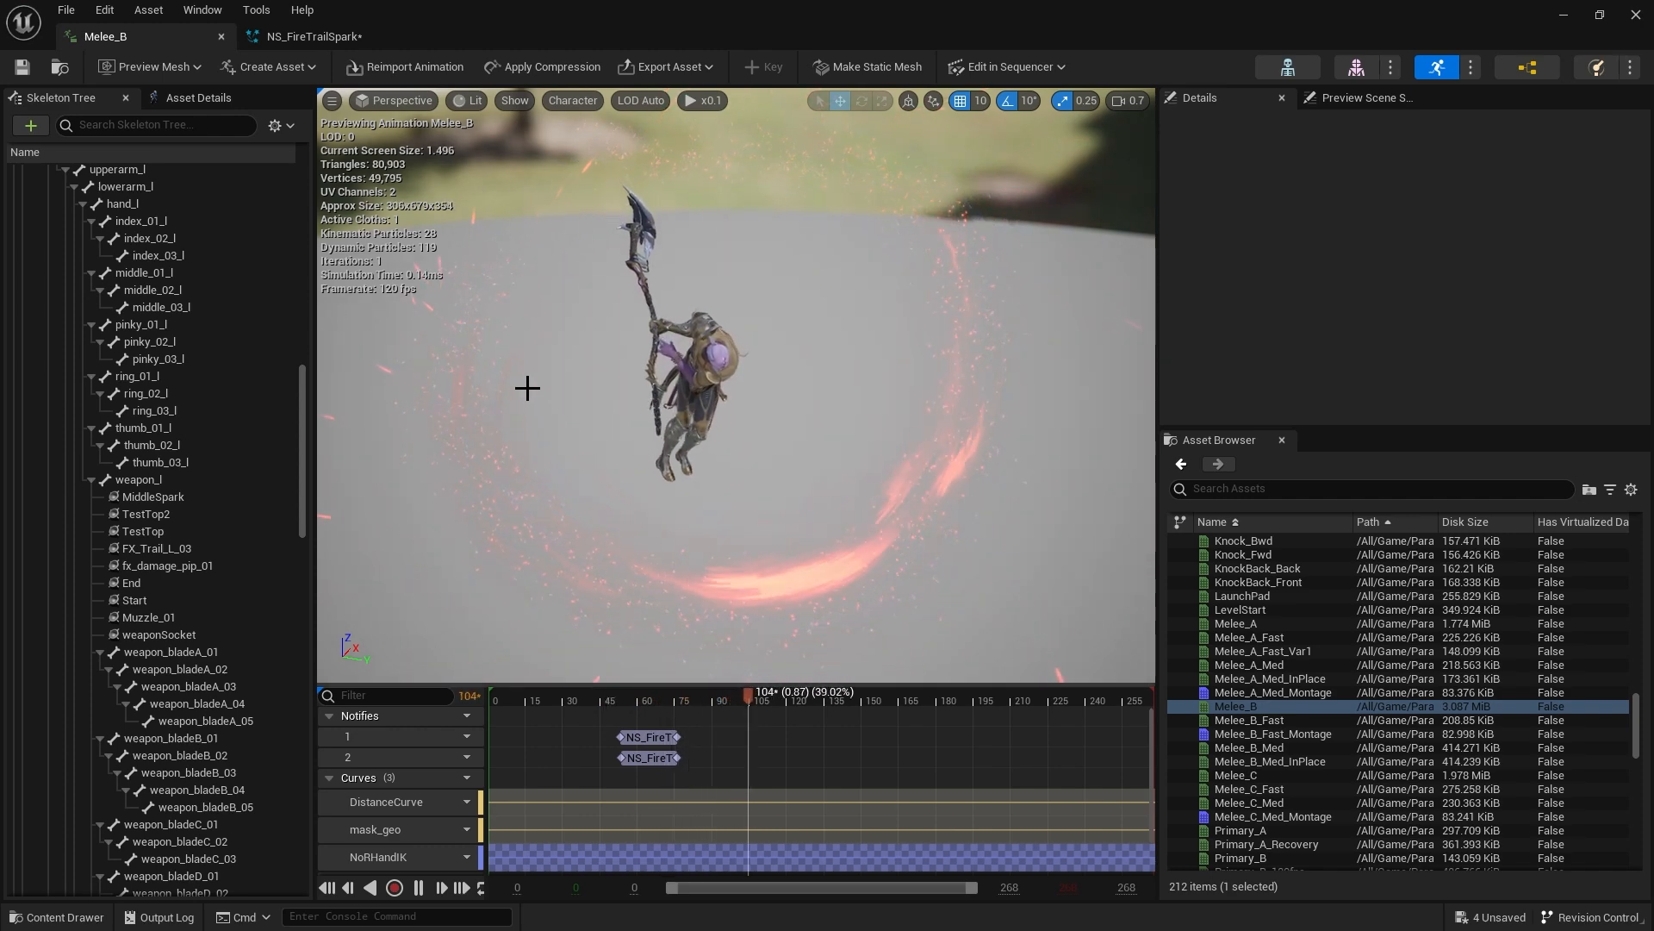
{"action": "left_click", "coordinate": [598, 700]}
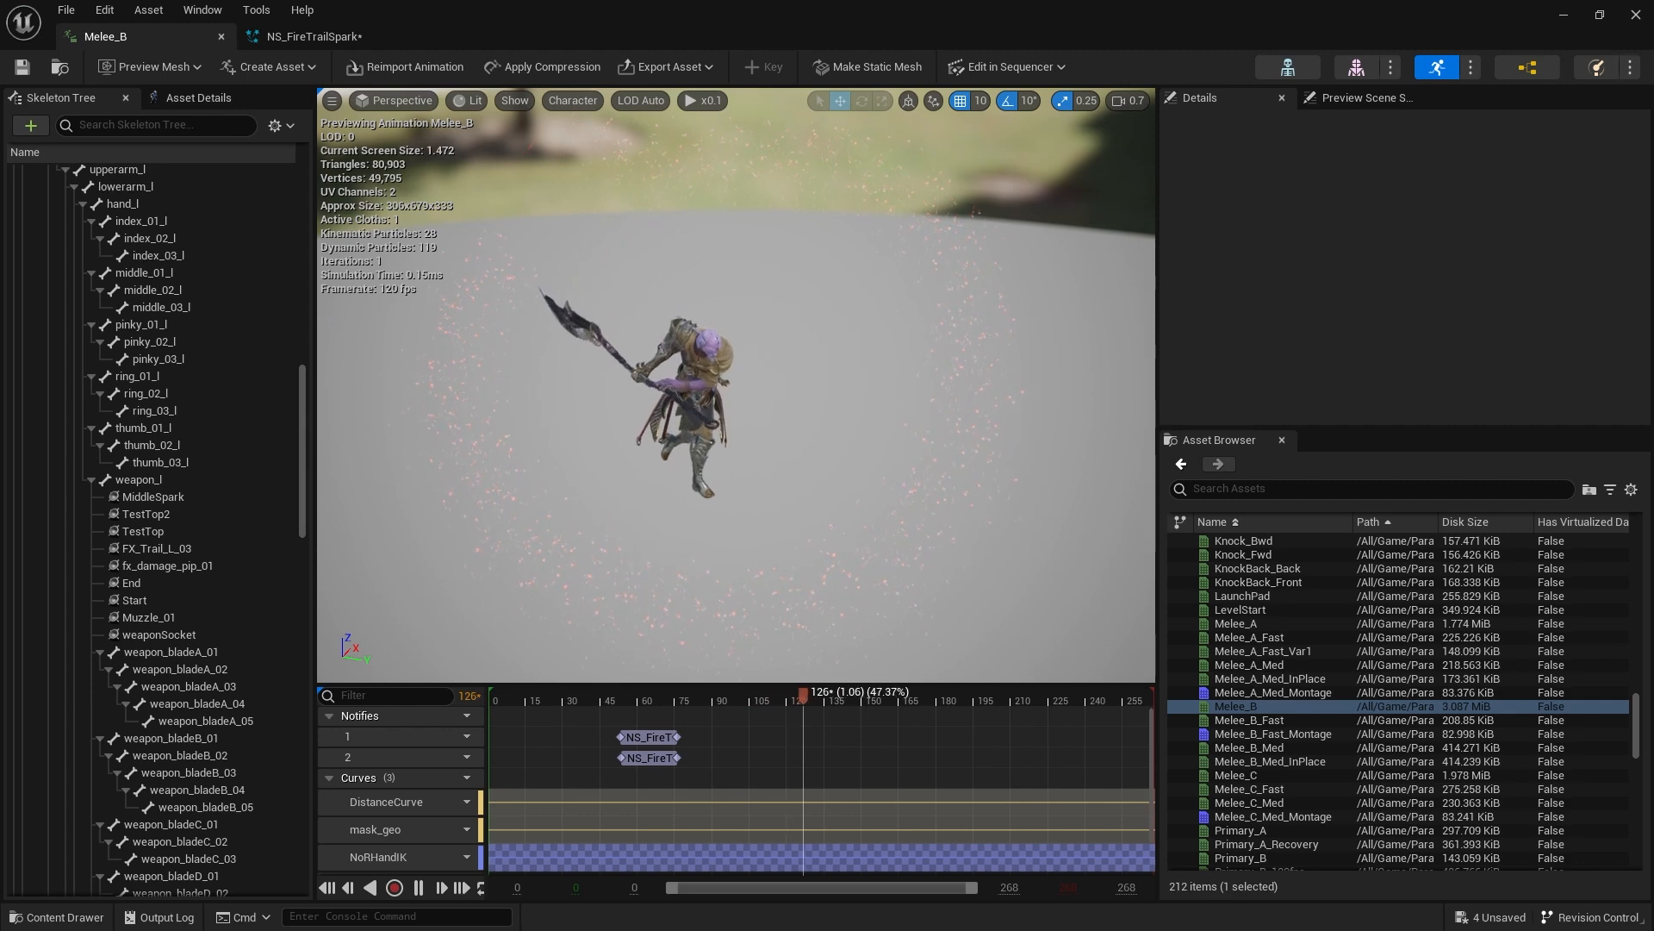
{"action": "key", "text": "ctrl+space"}
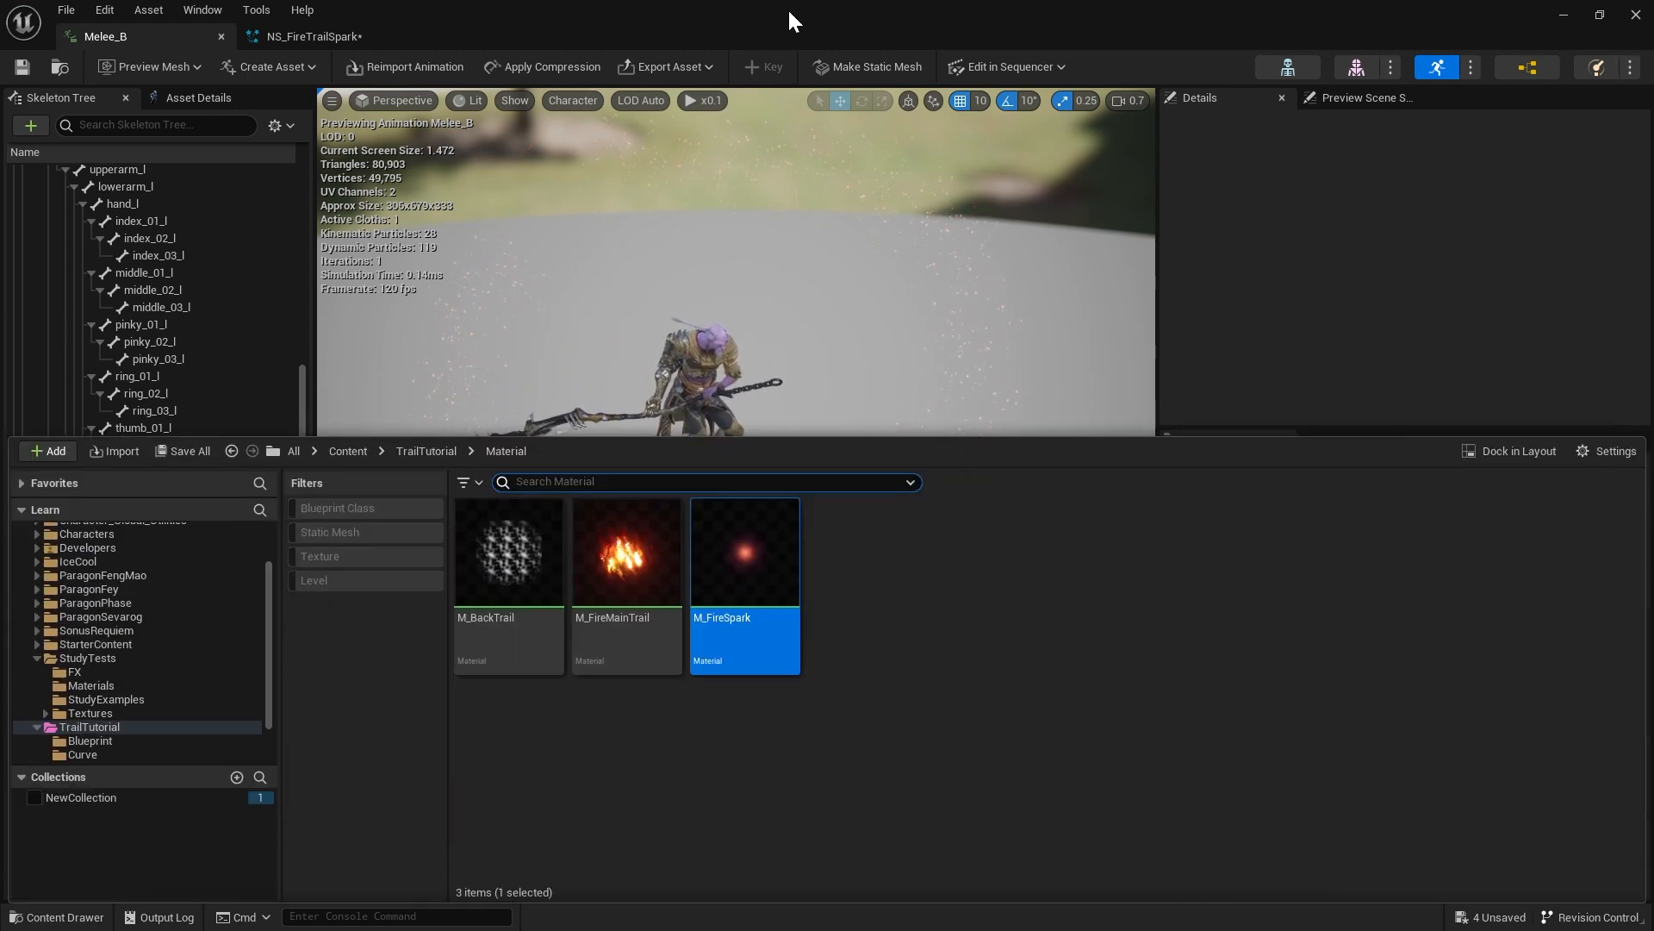
{"action": "key", "text": "ctrl+space"}
{"action": "left_click", "coordinate": [605, 701]}
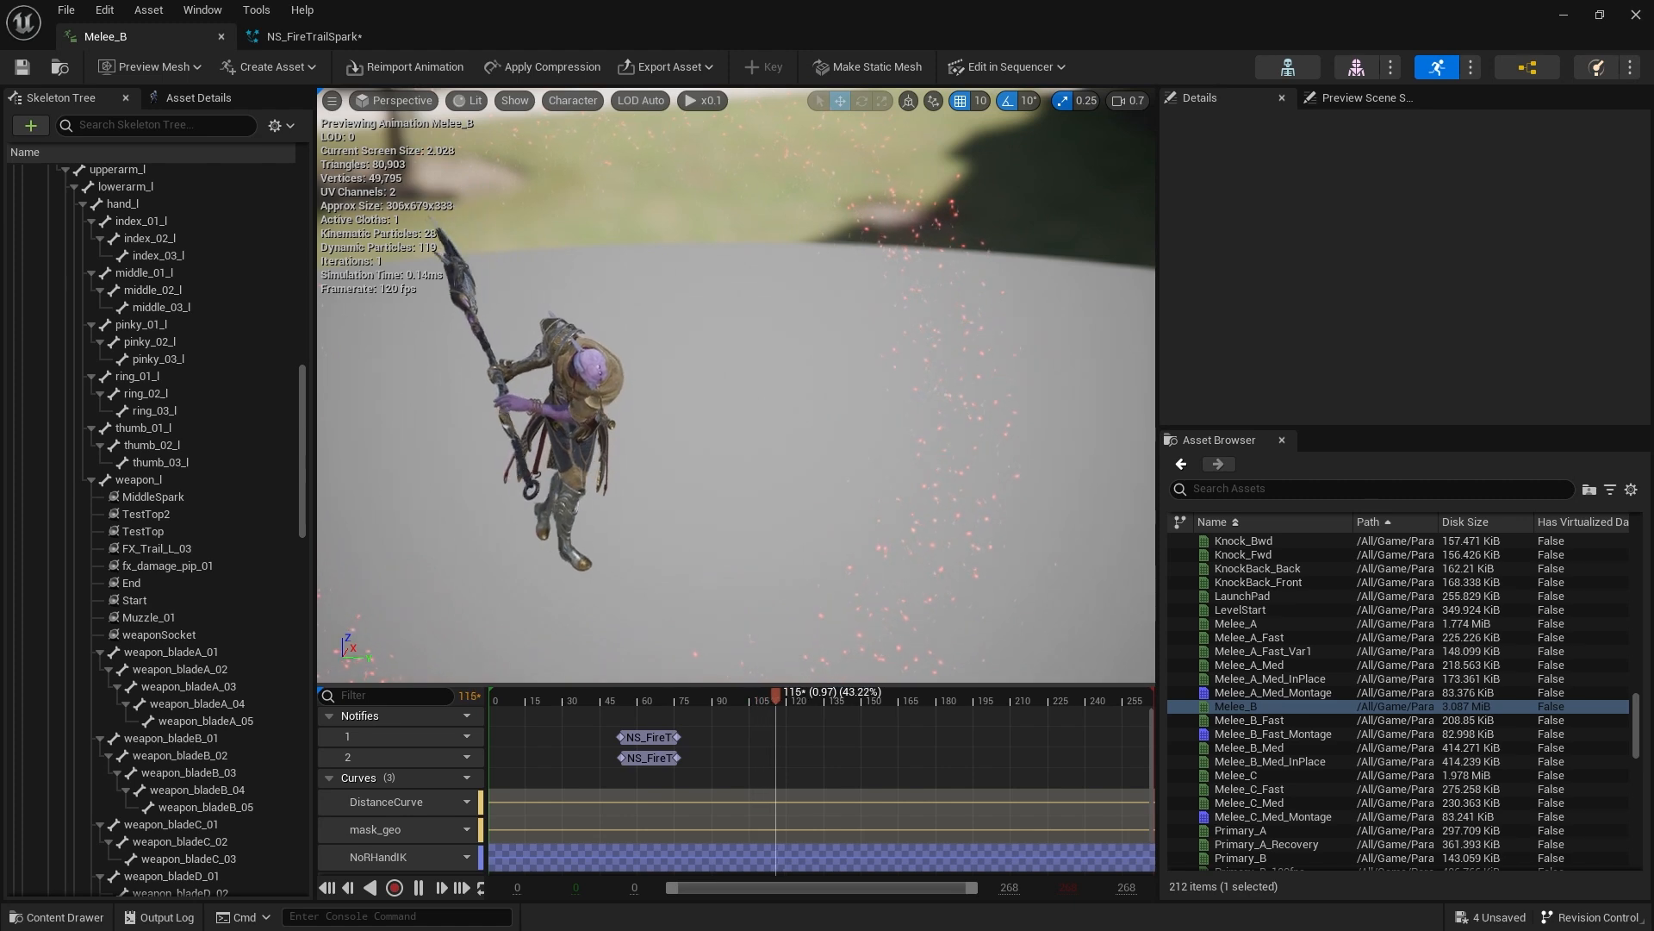
{"action": "left_click", "coordinate": [610, 701]}
{"action": "key", "text": "space"}
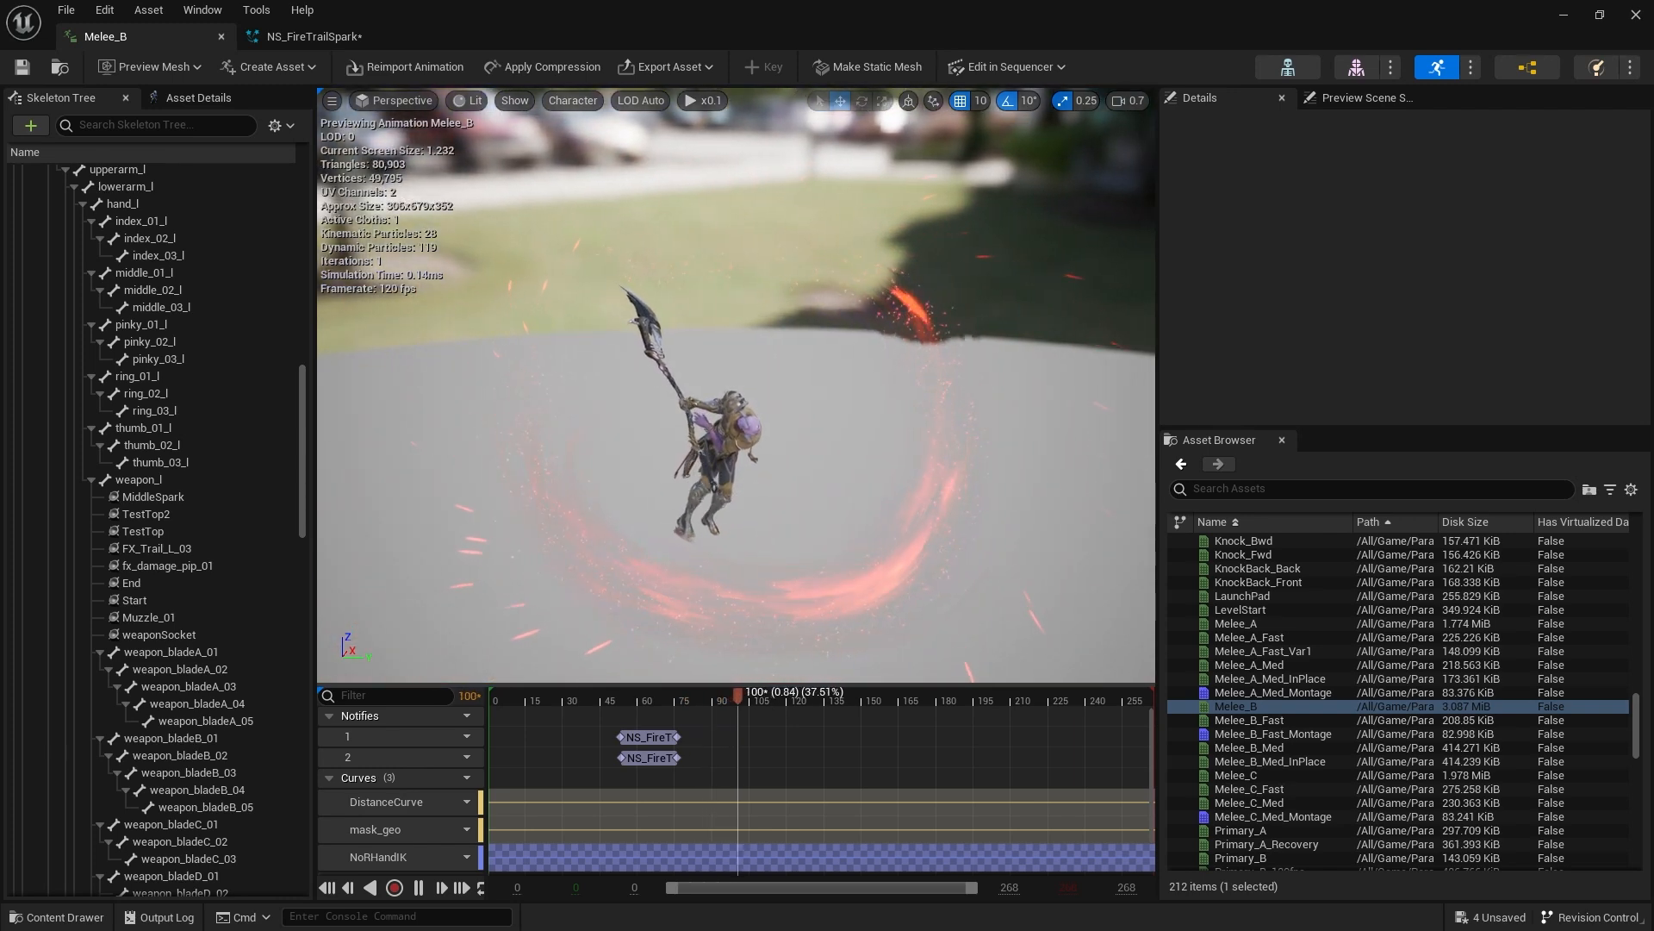
Set both X keys of the second emitter's speed-based Min Scale Factor curve to 0.1 and replay the swing in Melee_B
{"action": "left_click", "coordinate": [306, 36]}
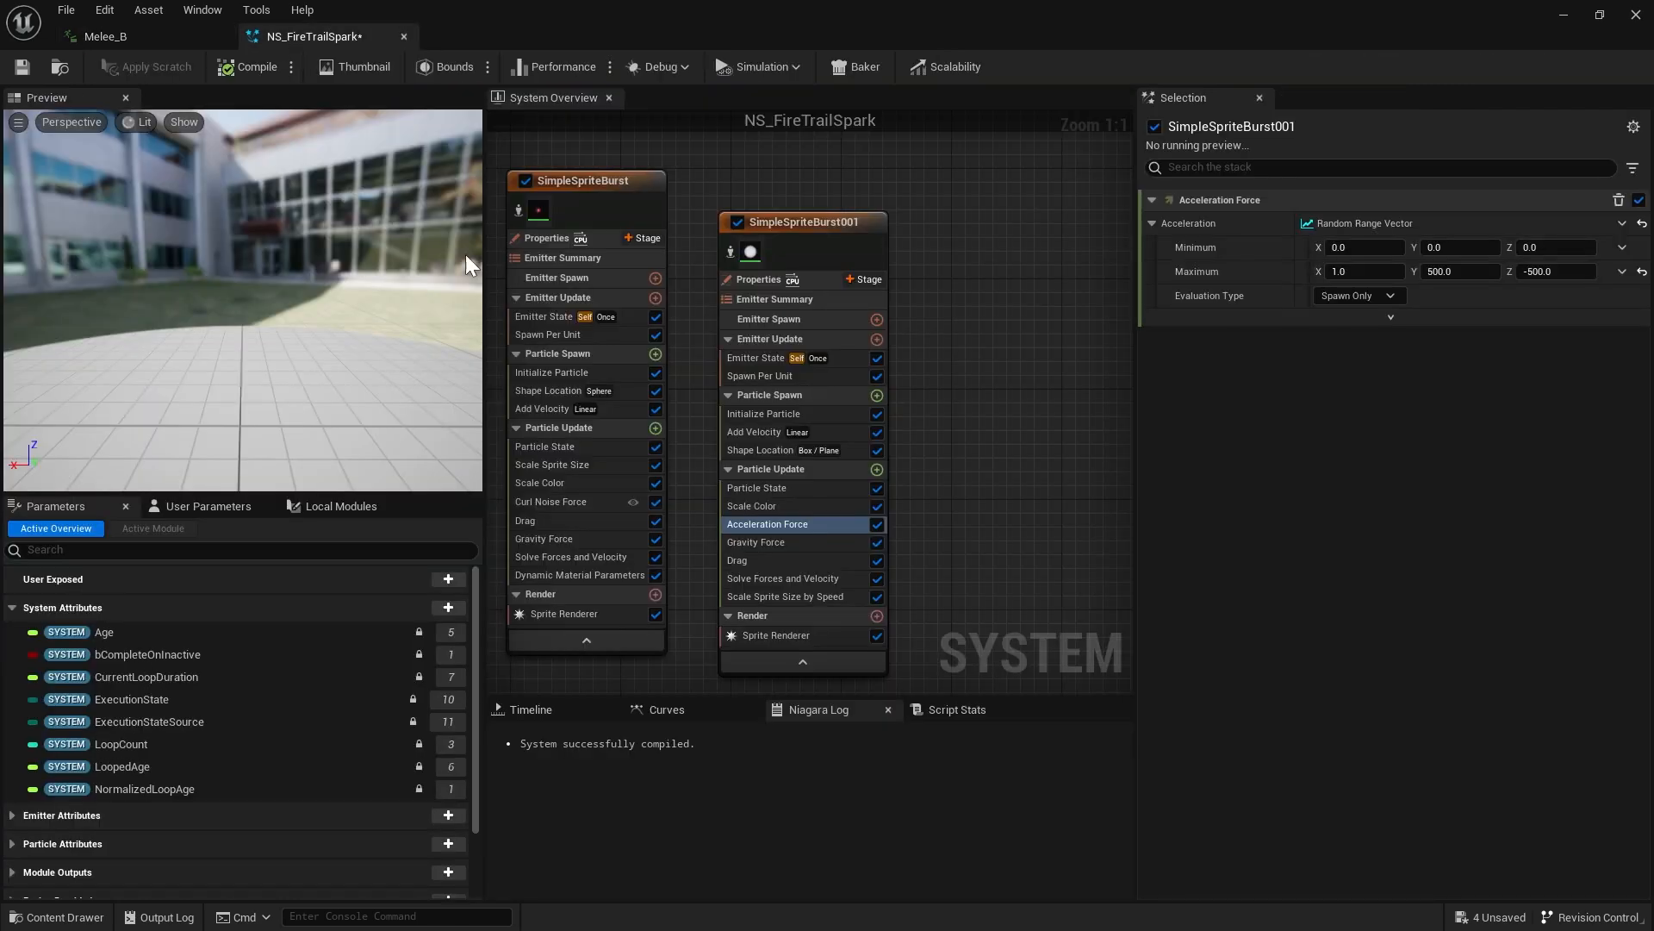
{"action": "left_click", "coordinate": [796, 415]}
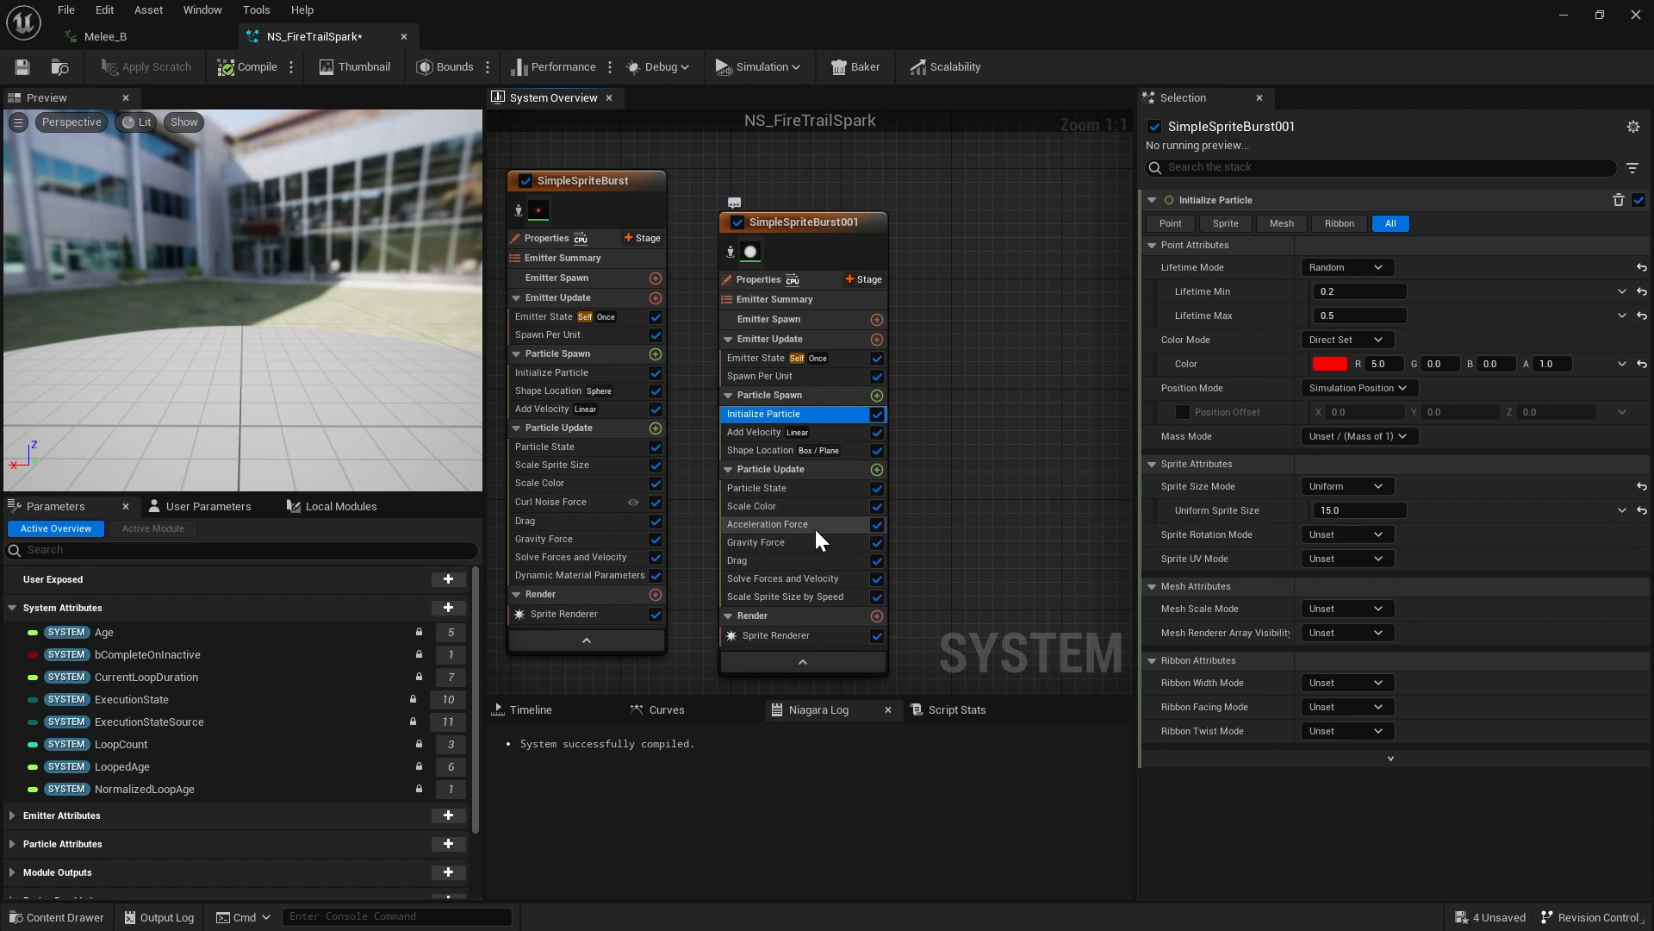
{"action": "left_click", "coordinate": [827, 596]}
{"action": "mouse_move", "coordinate": [829, 597]}
{"action": "left_mouse_down"}
{"action": "mouse_move", "coordinate": [817, 567]}
{"action": "mouse_move", "coordinate": [827, 596]}
{"action": "left_mouse_up"}
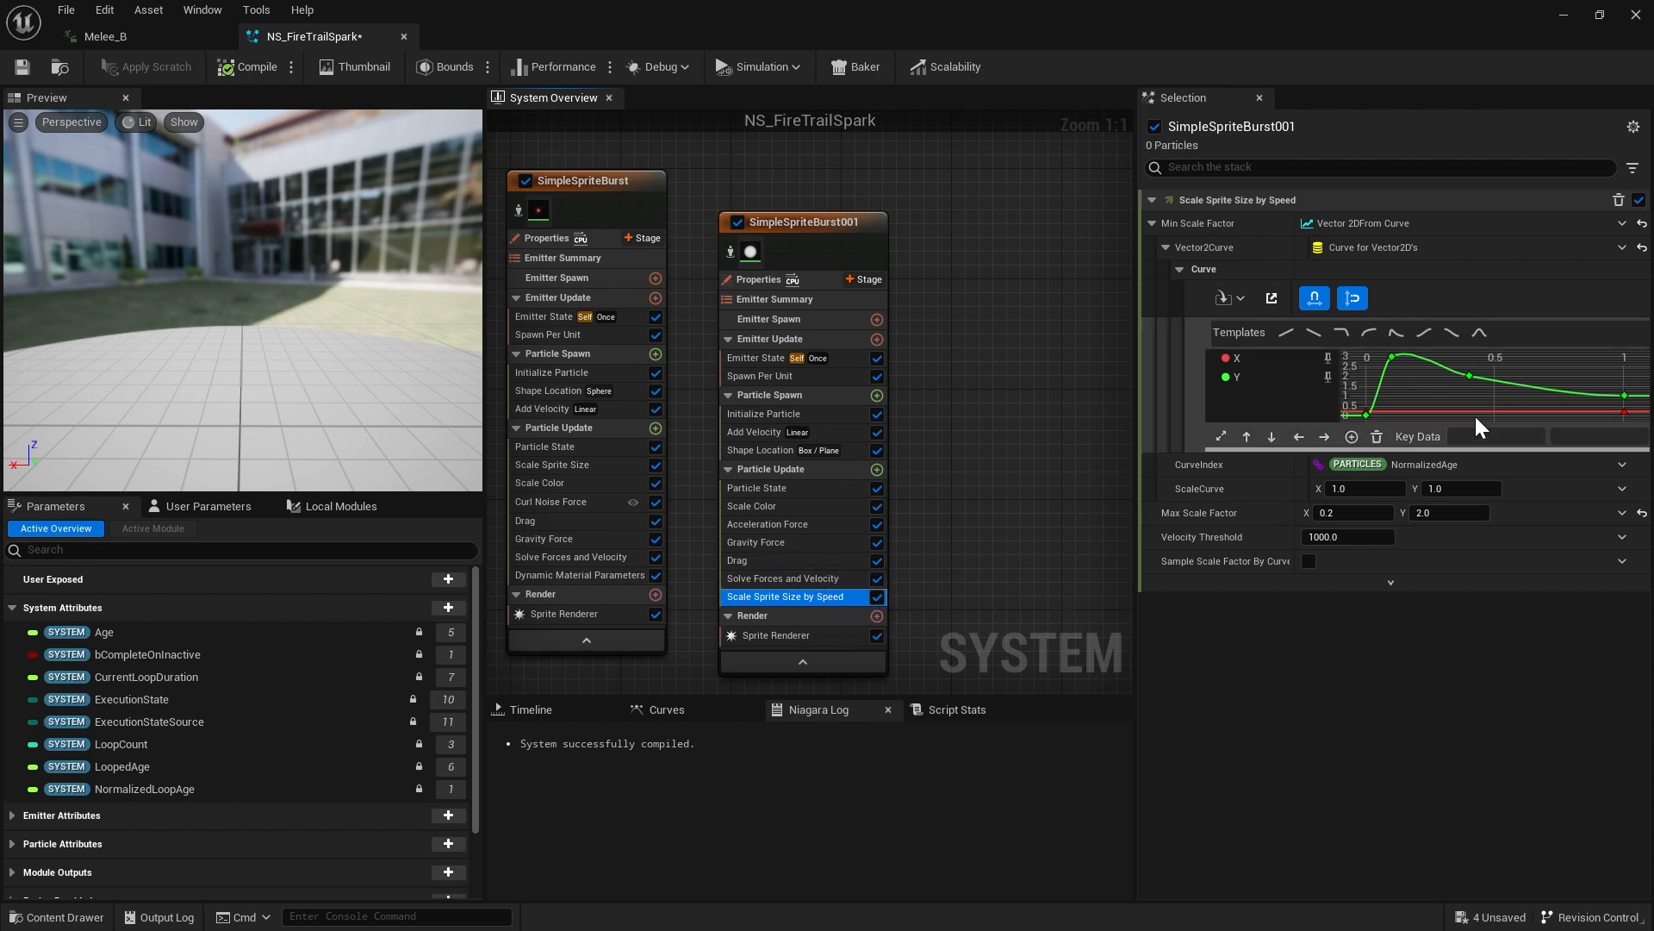
{"action": "left_click", "coordinate": [1413, 386]}
{"action": "left_click", "coordinate": [1327, 376]}
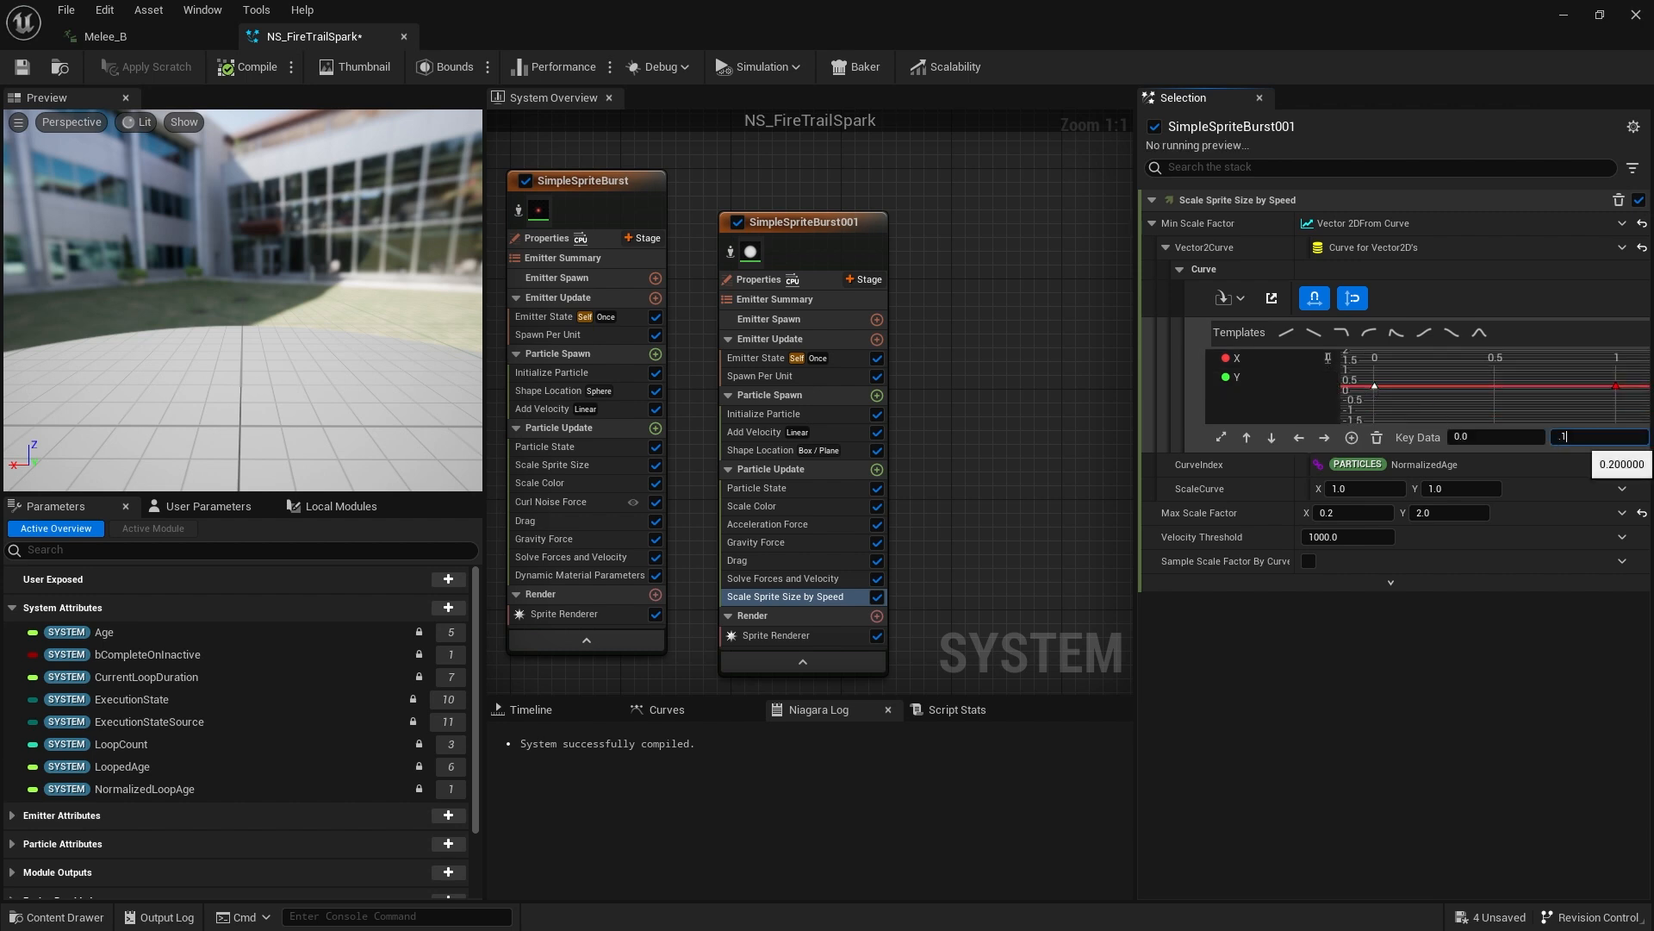
{"action": "key", "text": "Return"}
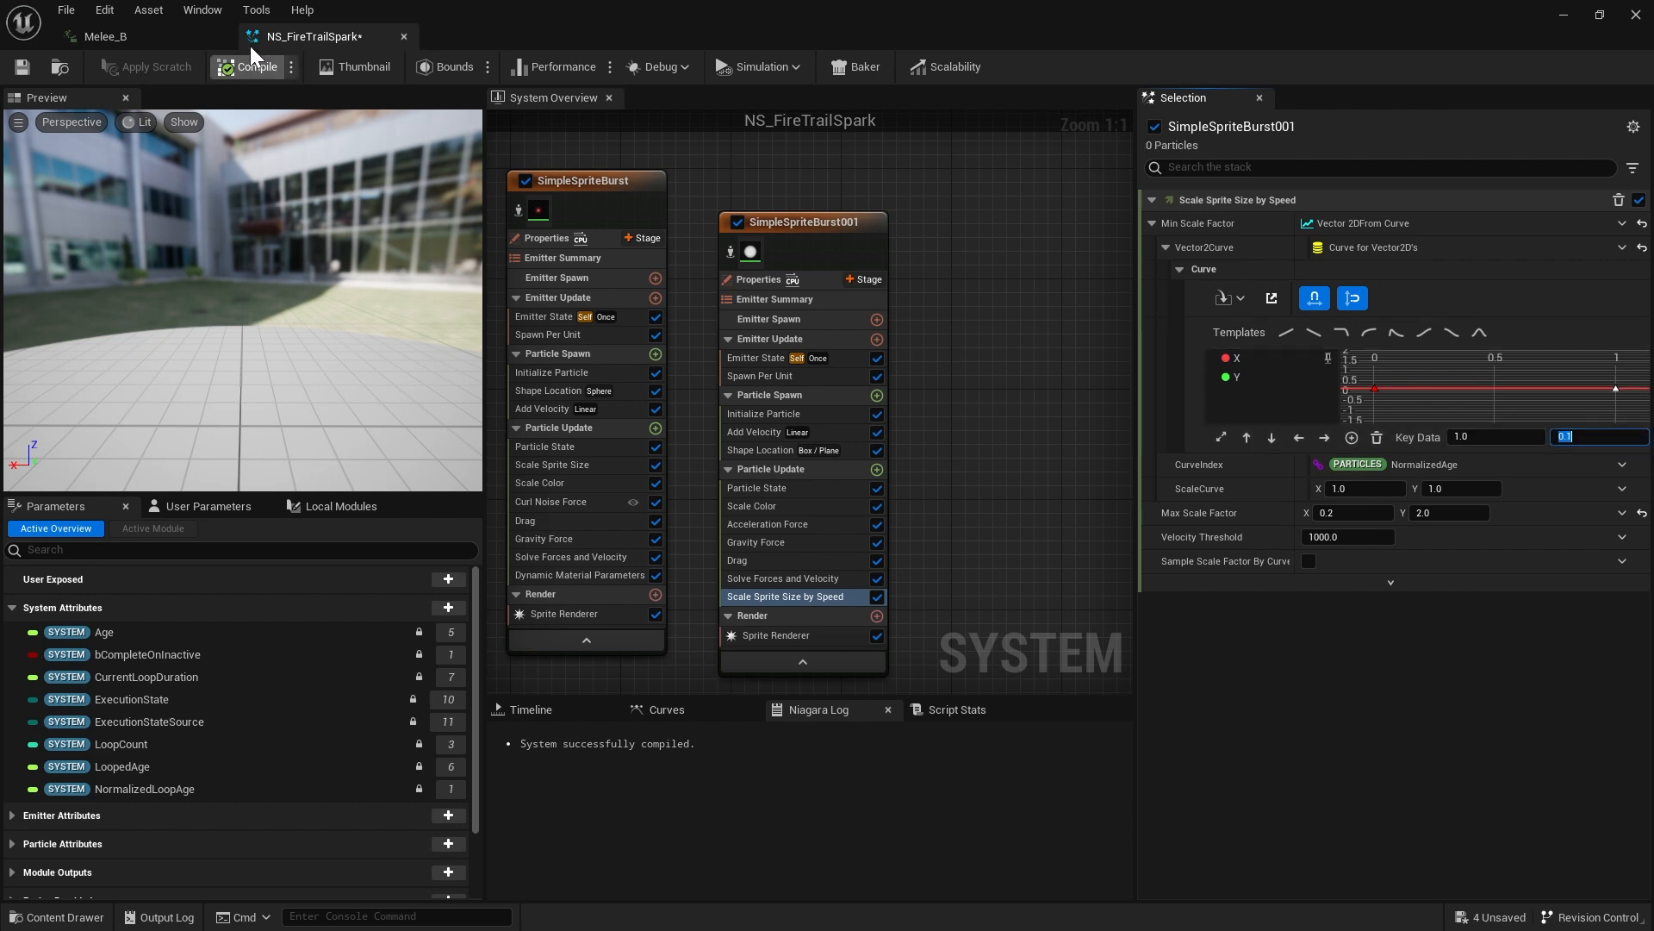
{"action": "left_click", "coordinate": [168, 39]}
{"action": "left_click", "coordinate": [601, 695]}
{"action": "key", "text": "space"}
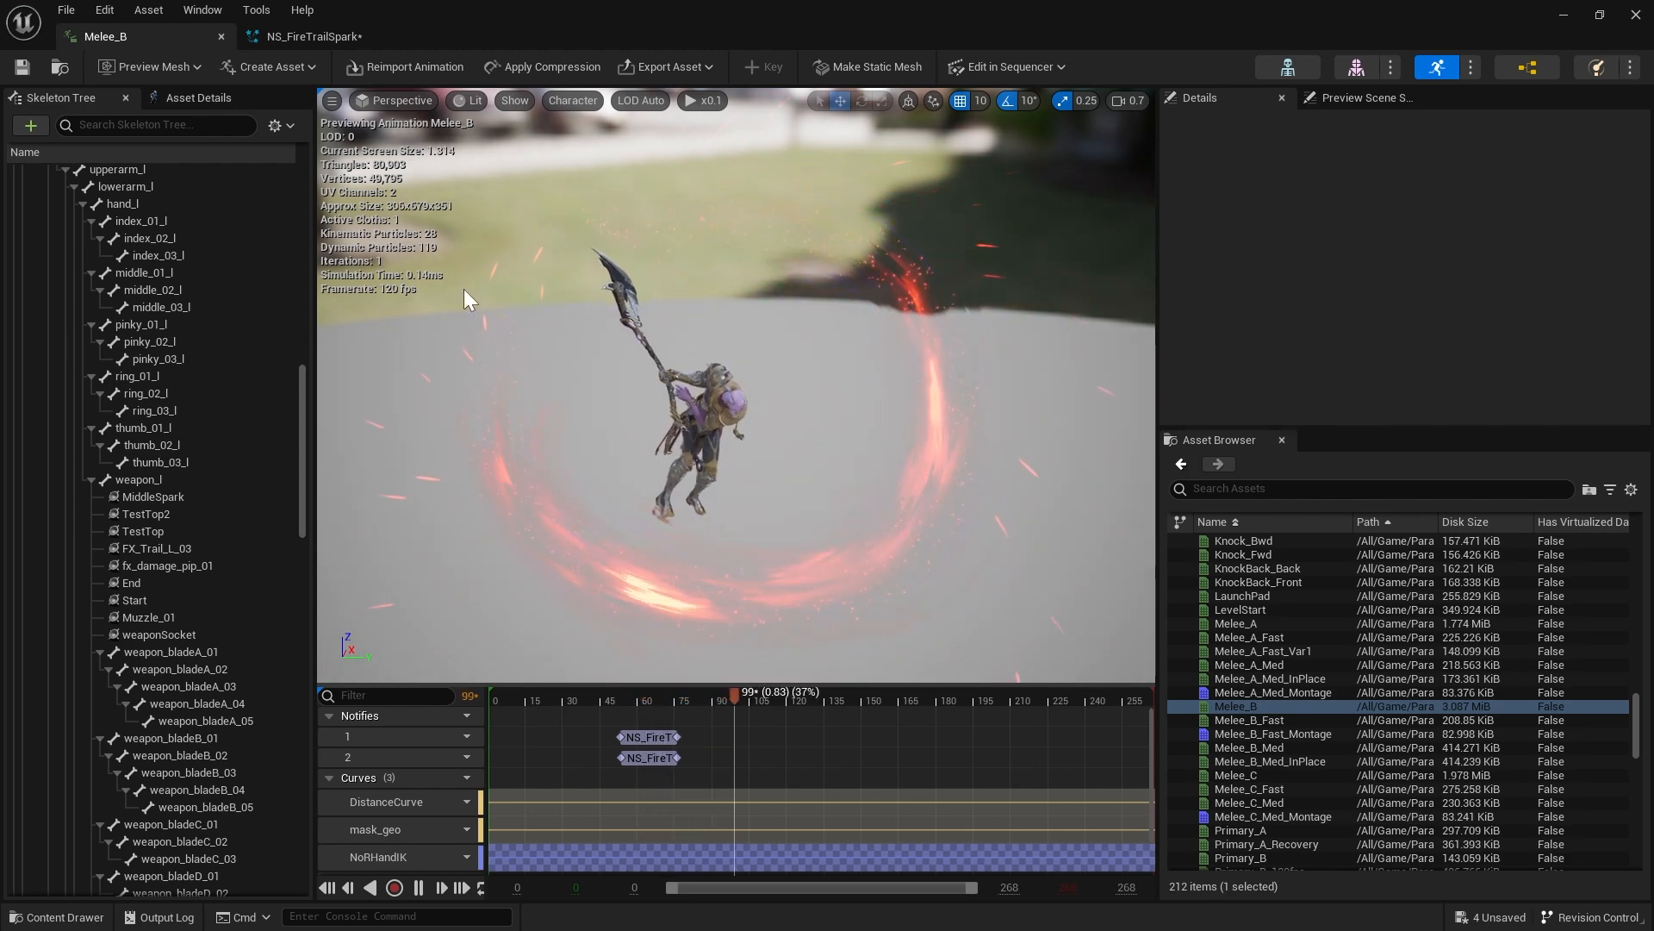
{"action": "left_click", "coordinate": [314, 38]}
{"action": "left_click", "coordinate": [819, 413]}
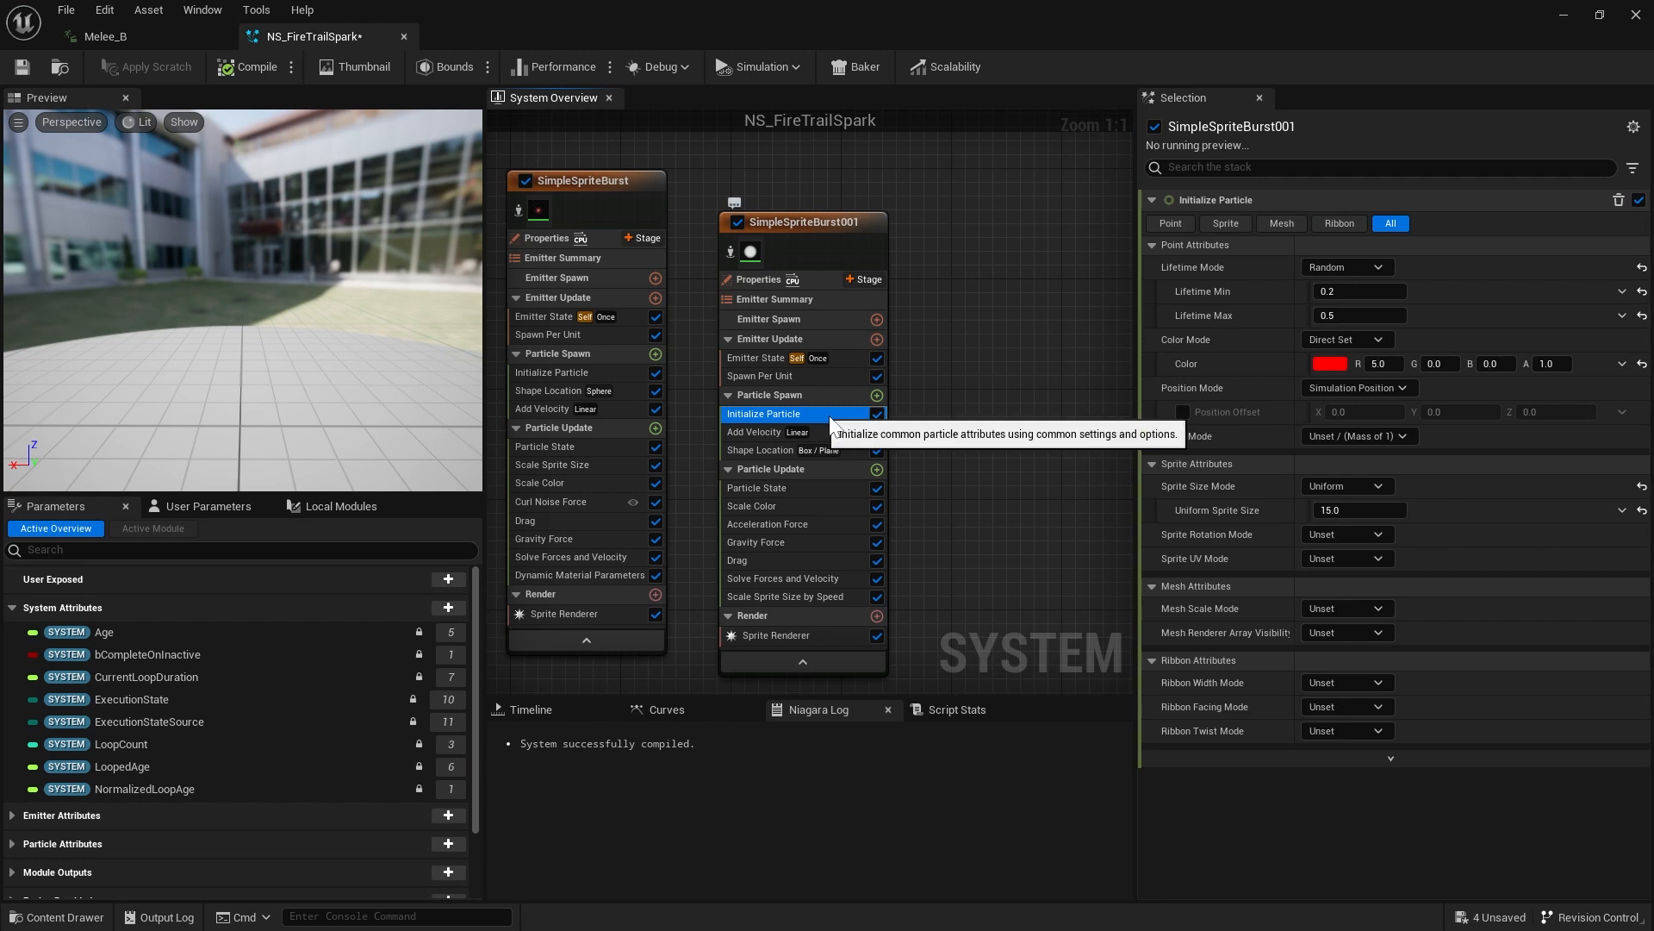
{"action": "left_click", "coordinate": [1365, 486]}
{"action": "left_click", "coordinate": [1402, 567]}
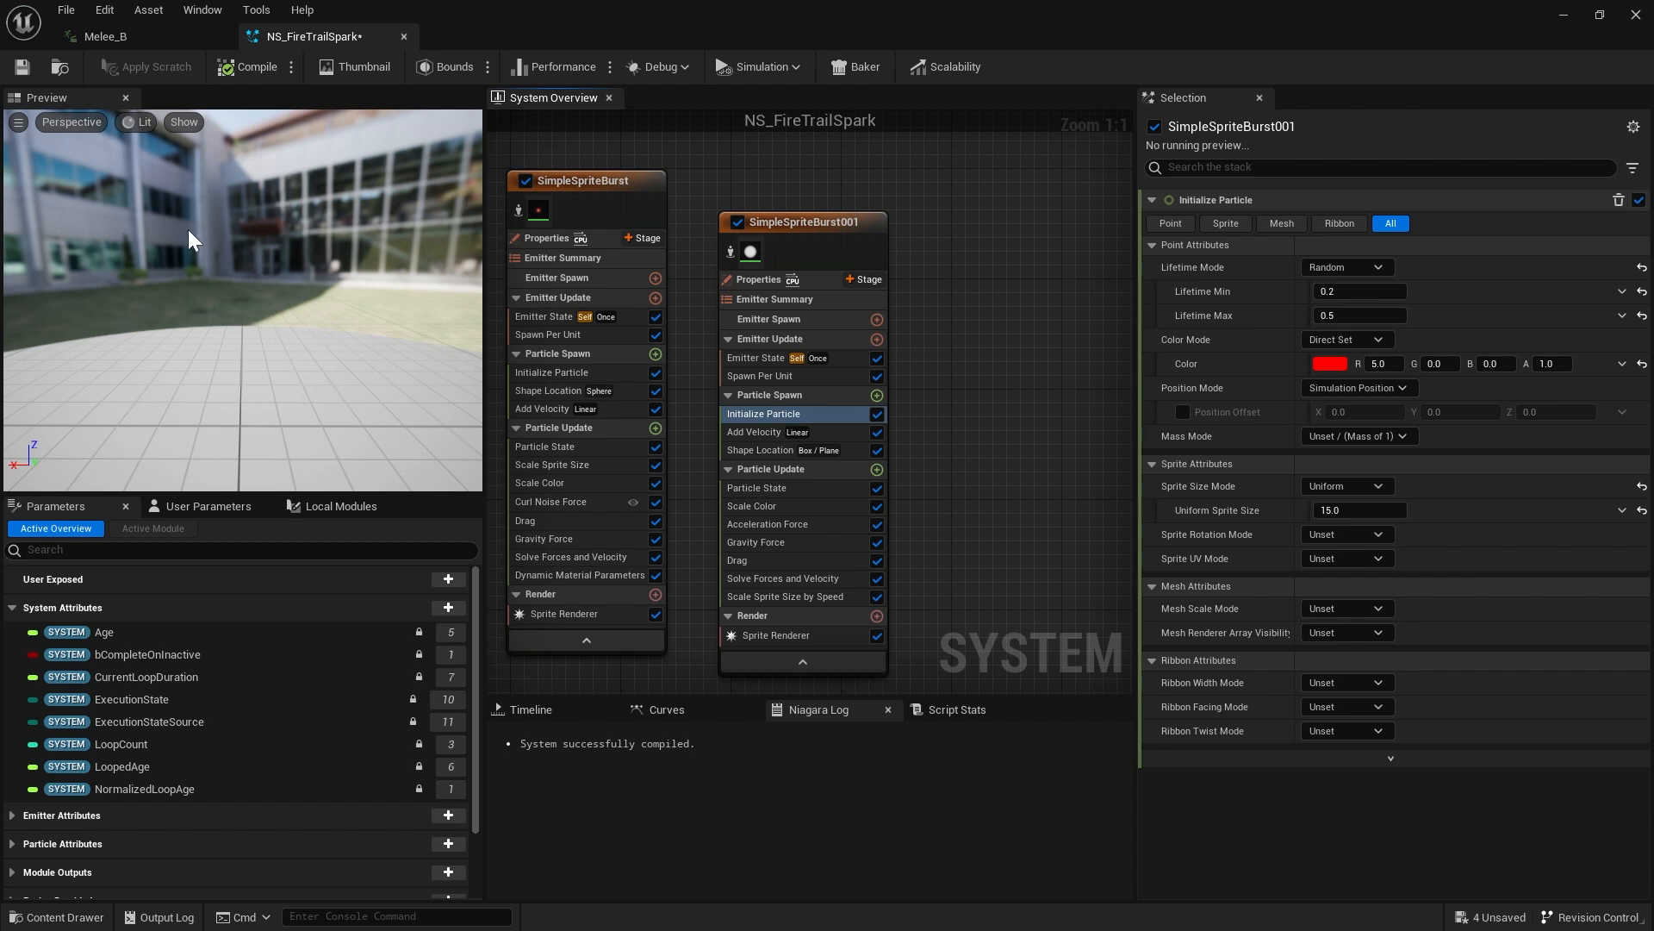
{"action": "left_click", "coordinate": [802, 636]}
{"action": "left_click", "coordinate": [138, 42]}
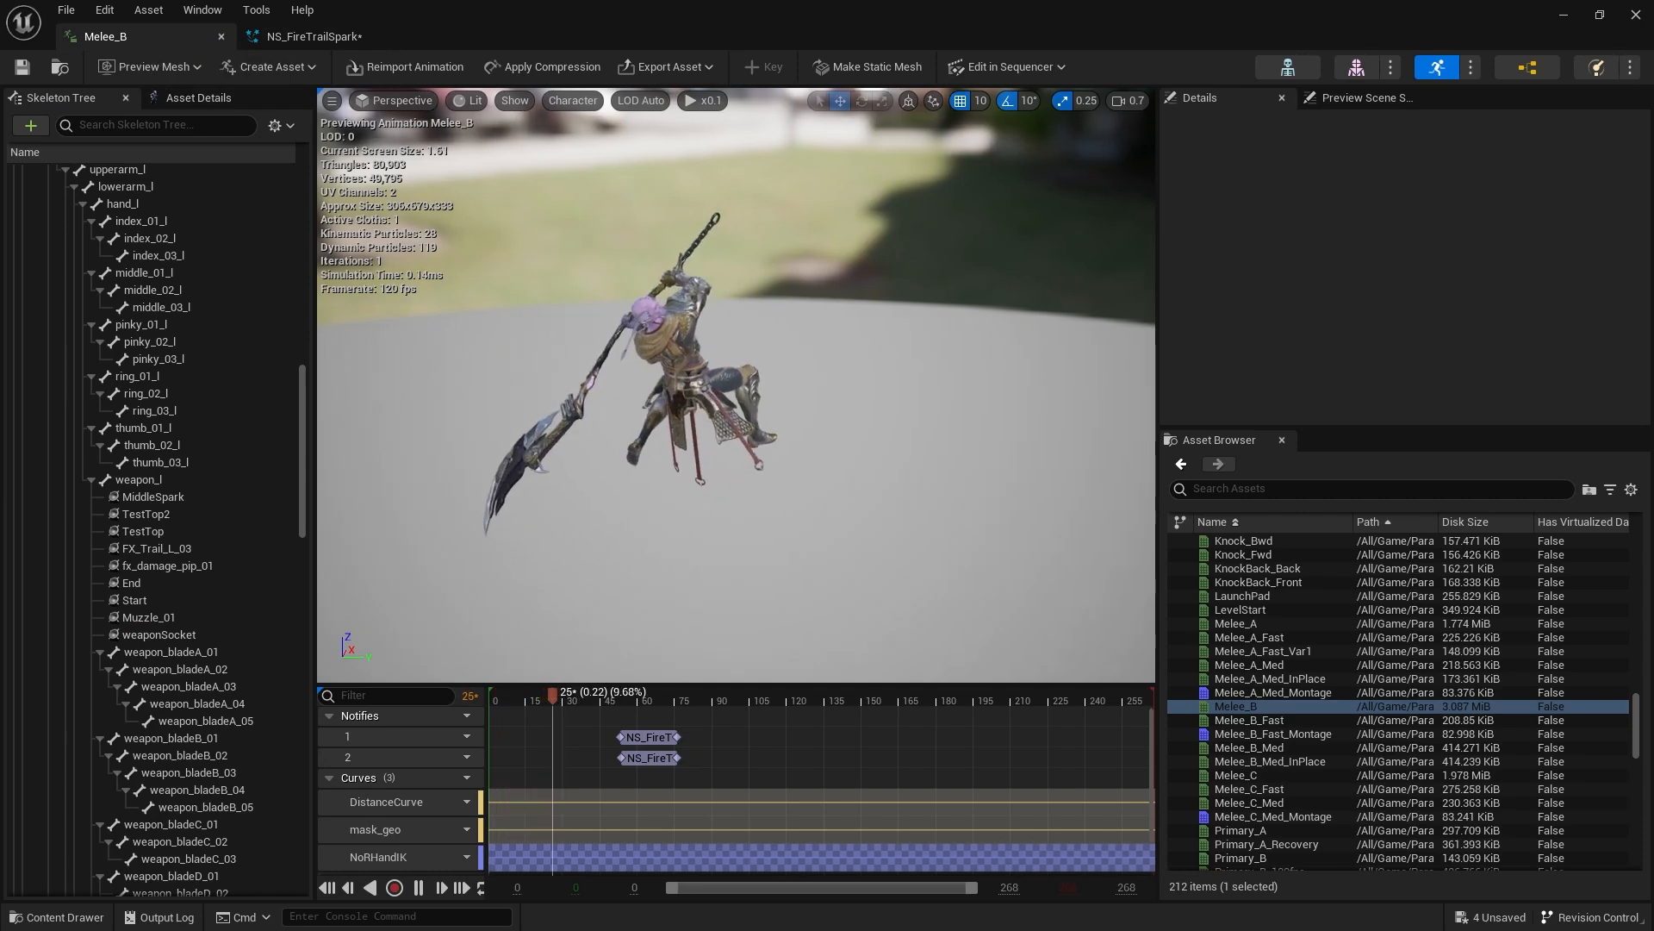
Save all modified assets in the project, including NS_FireTrailSpark and Curve_Color02
{"action": "key", "text": "ctrl+space"}
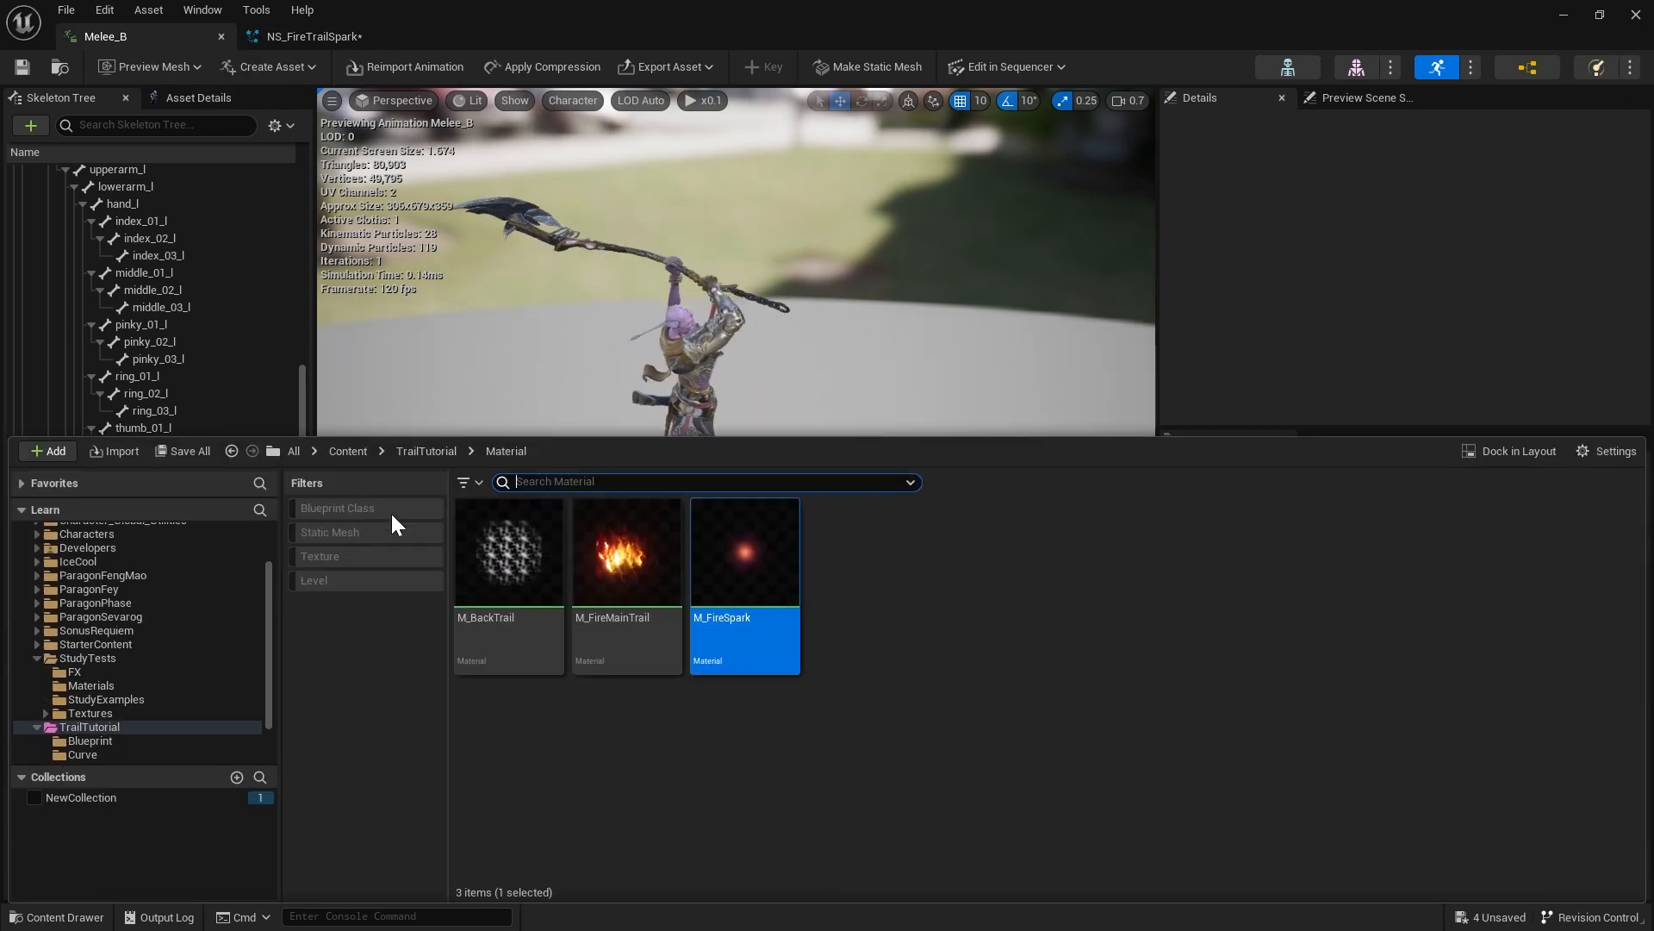
{"action": "key", "text": "ctrl+shift+s"}
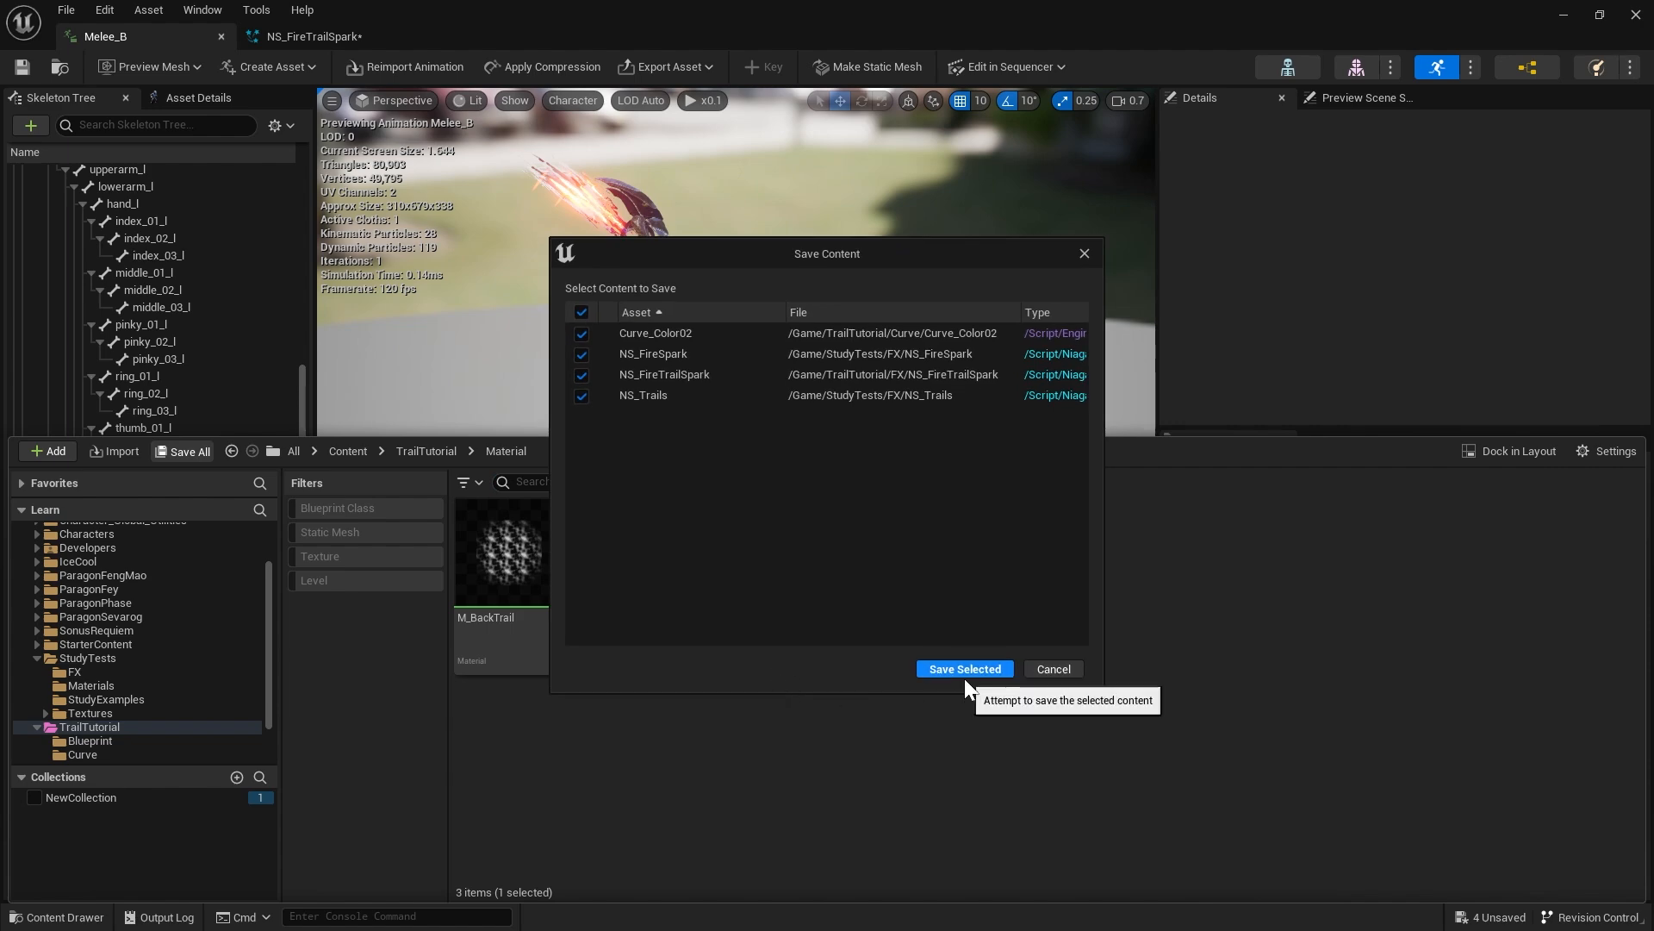
{"action": "left_click", "coordinate": [964, 669]}
Create a material named M_SpeedLine in the TrailTutorial Material folder and open it docked beside the other editors
{"action": "key", "text": "ctrl+space"}
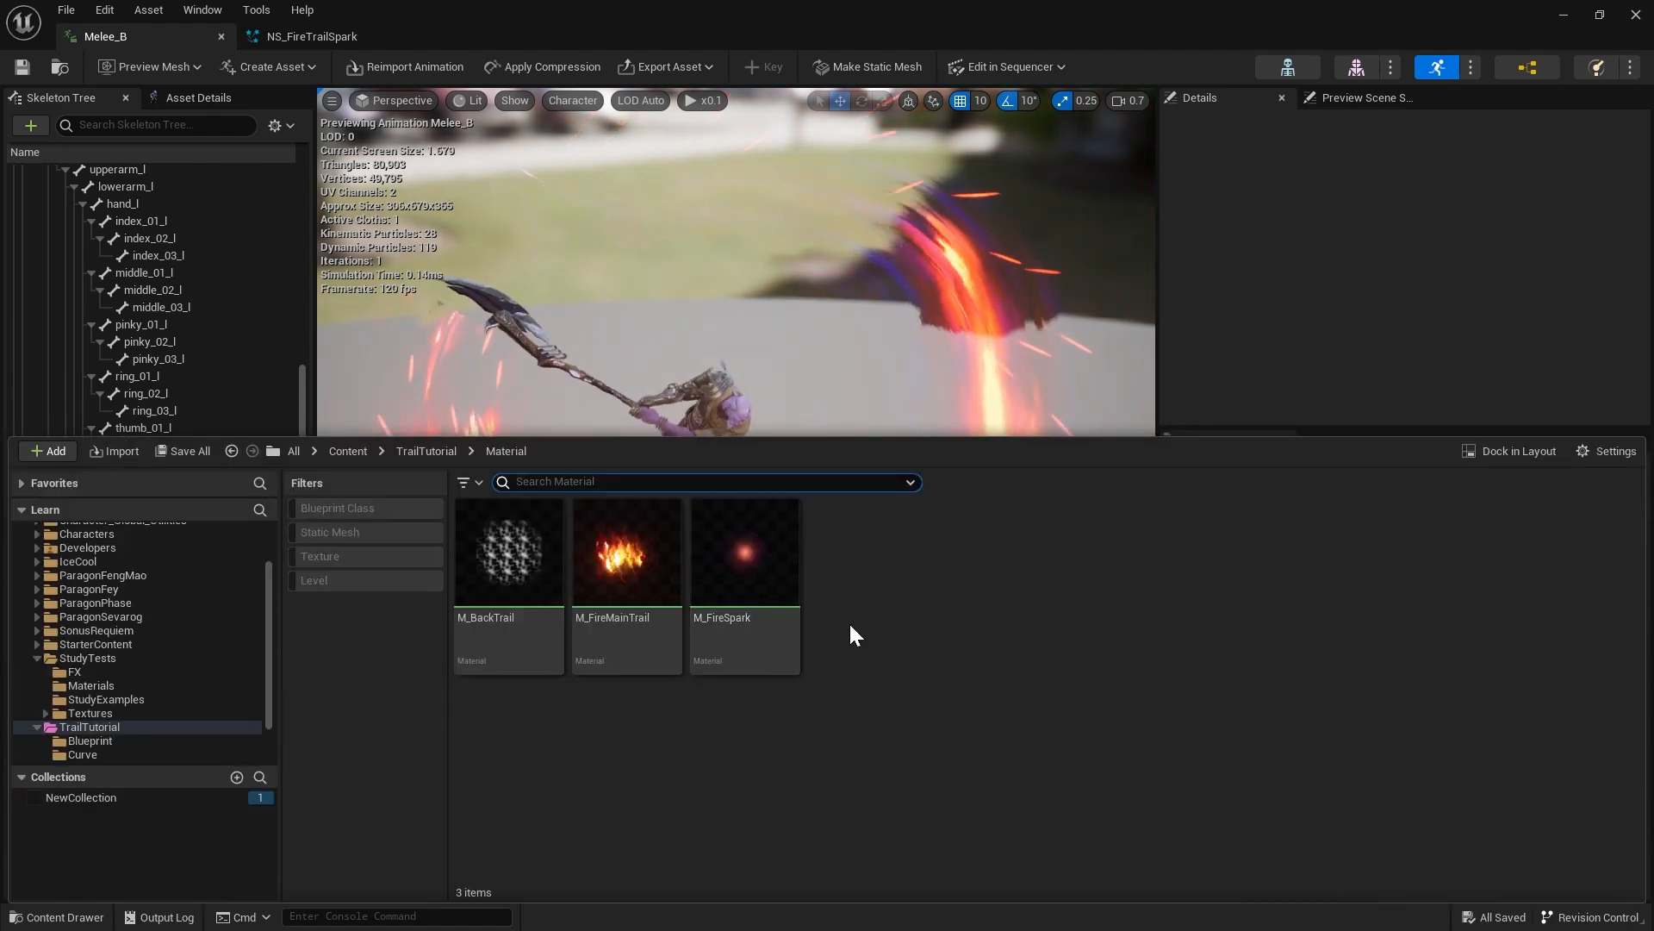
{"action": "right_click", "coordinate": [852, 560]}
{"action": "left_click", "coordinate": [929, 508]}
{"action": "type", "text": "M_Sppe"}
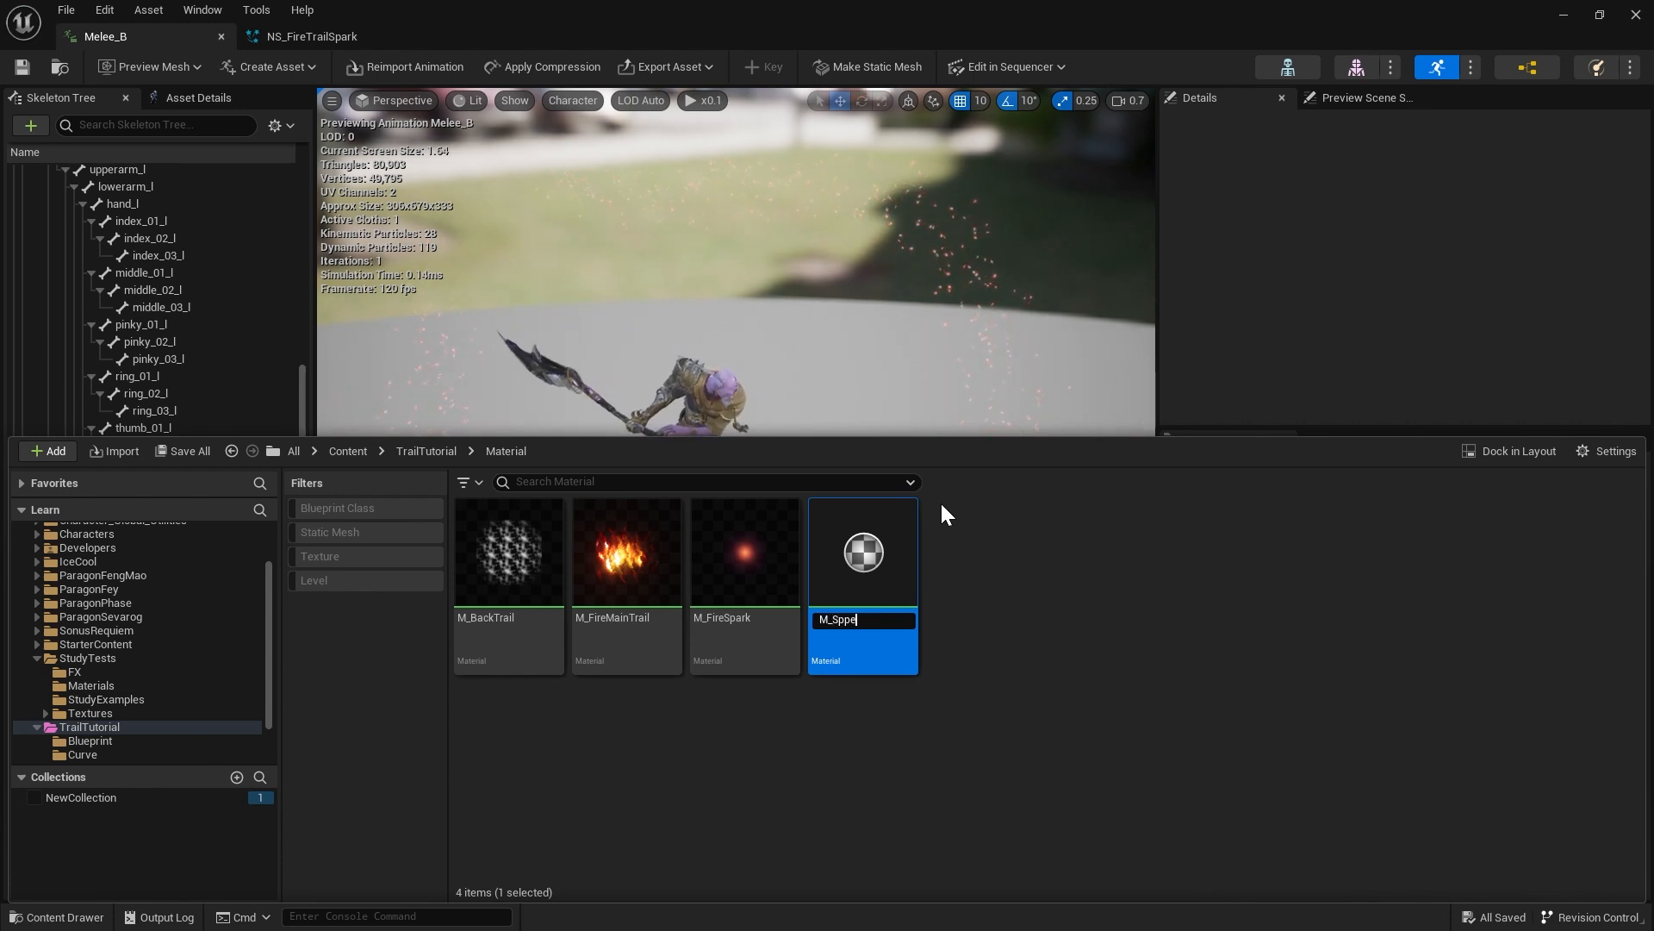
{"action": "key", "text": "BackSpace"}
{"action": "type", "text": "peedLine"}
{"action": "key", "text": "Return"}
{"action": "key", "text": "Return"}
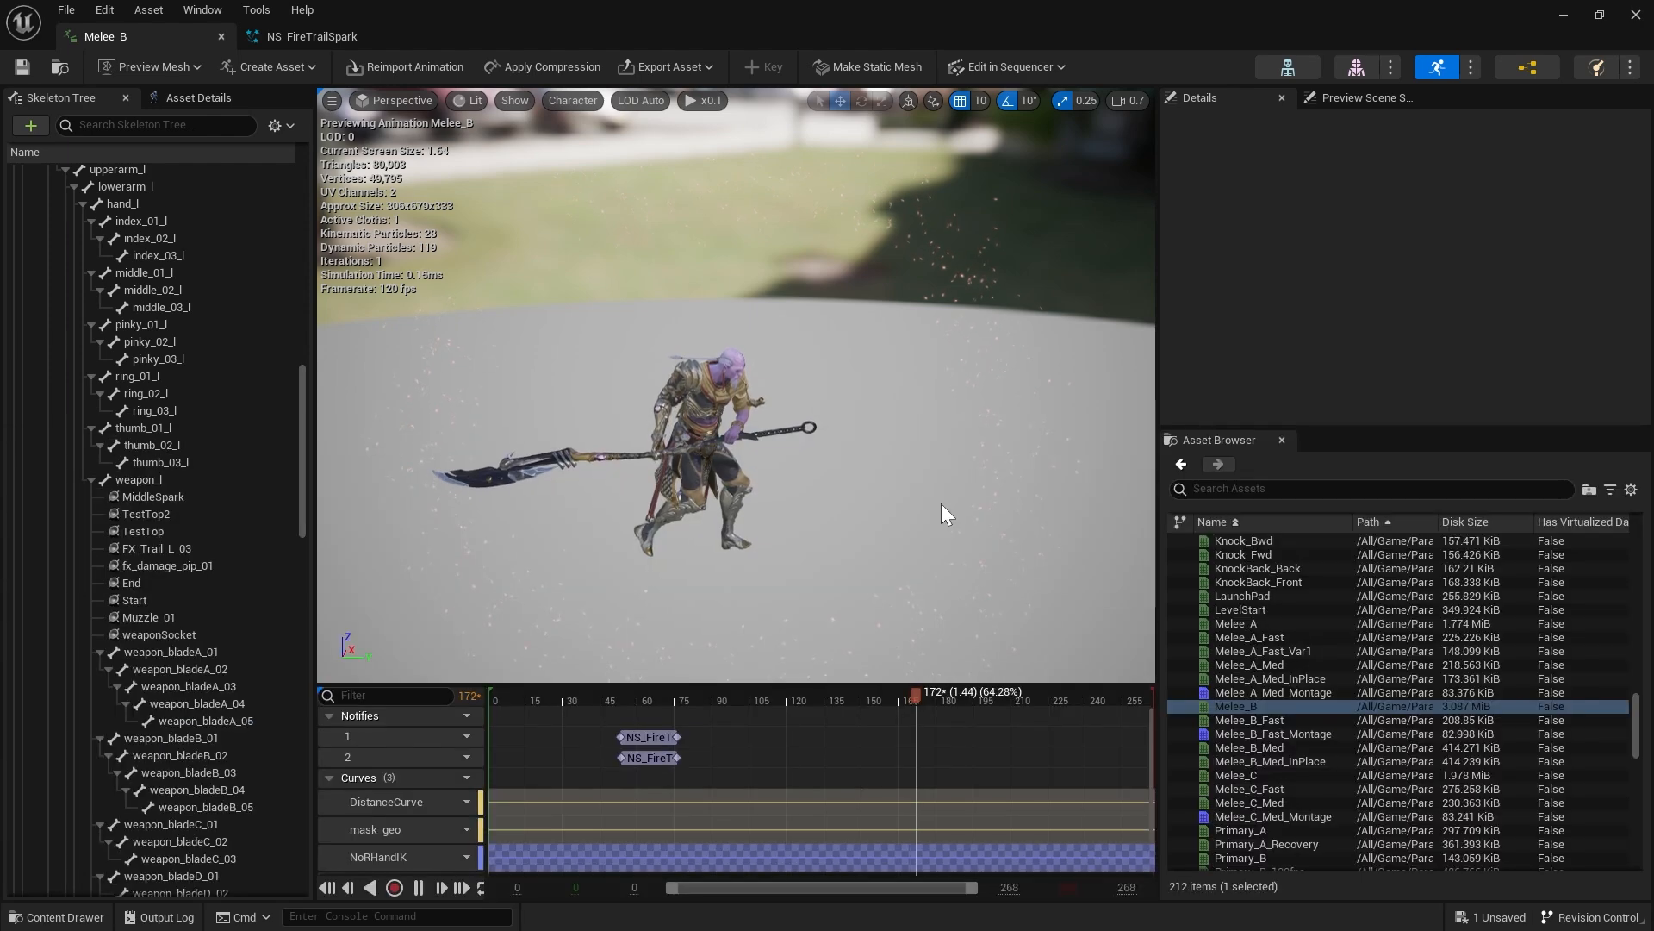
{"action": "left_click_drag", "start_coordinate": [163, 91], "coordinate": [475, 43]}
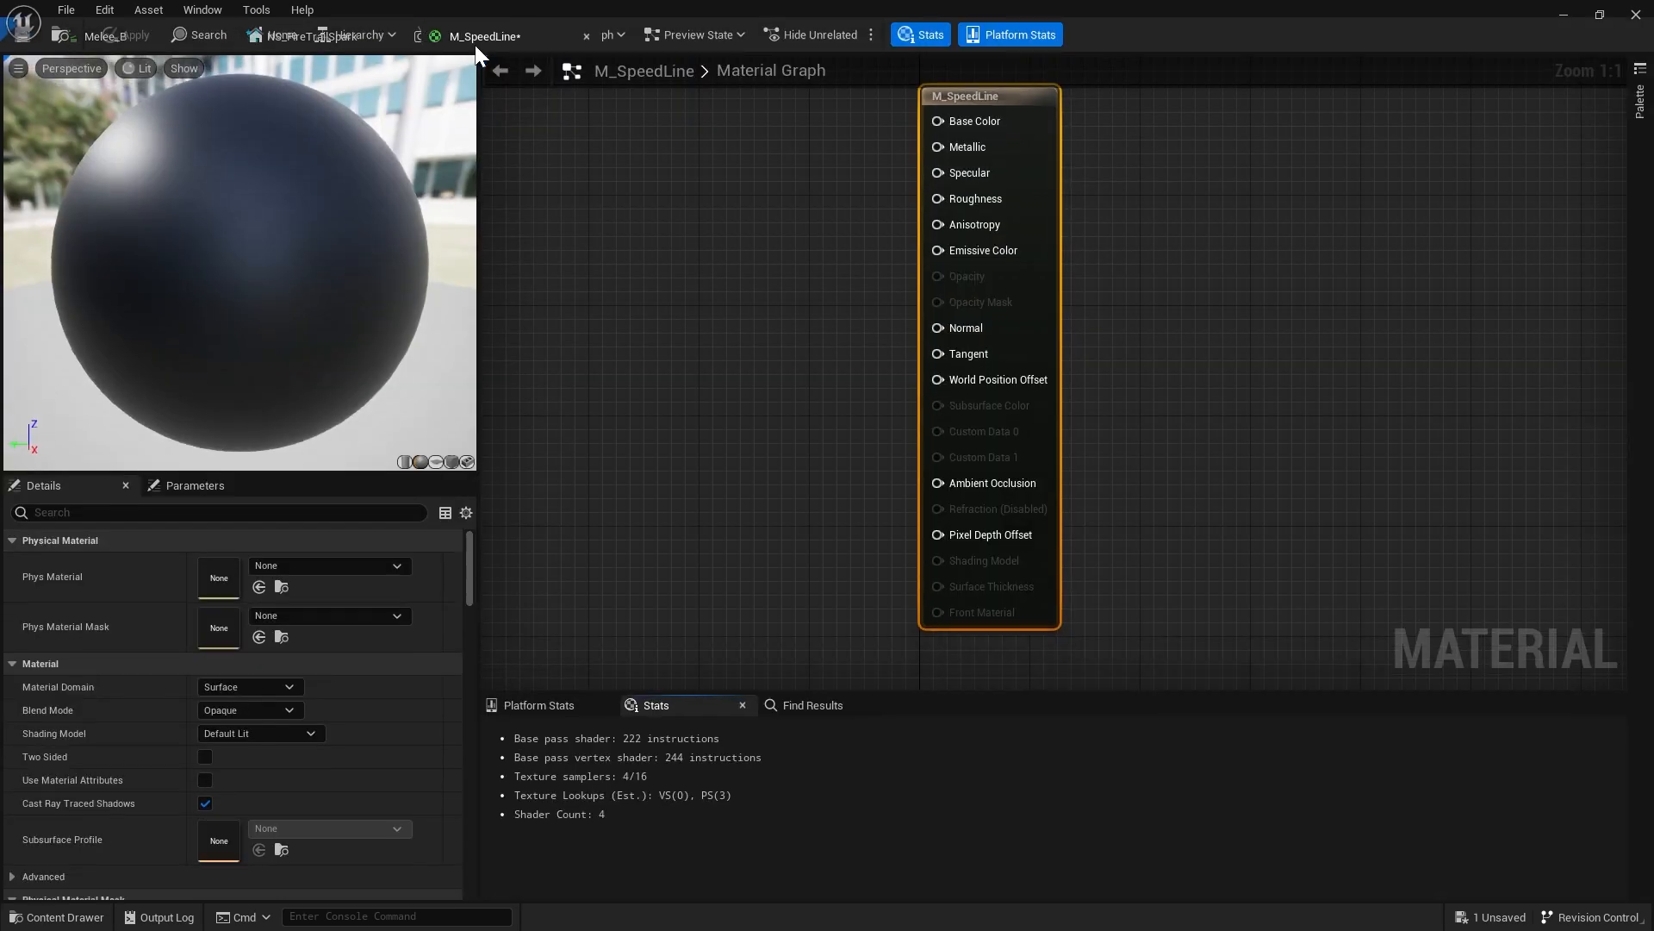
Make M_SpeedLine an Additive, Unlit, Two Sided material
{"action": "scroll", "coordinate": [701, 517], "scroll_direction": "down", "scroll_amount": 1}
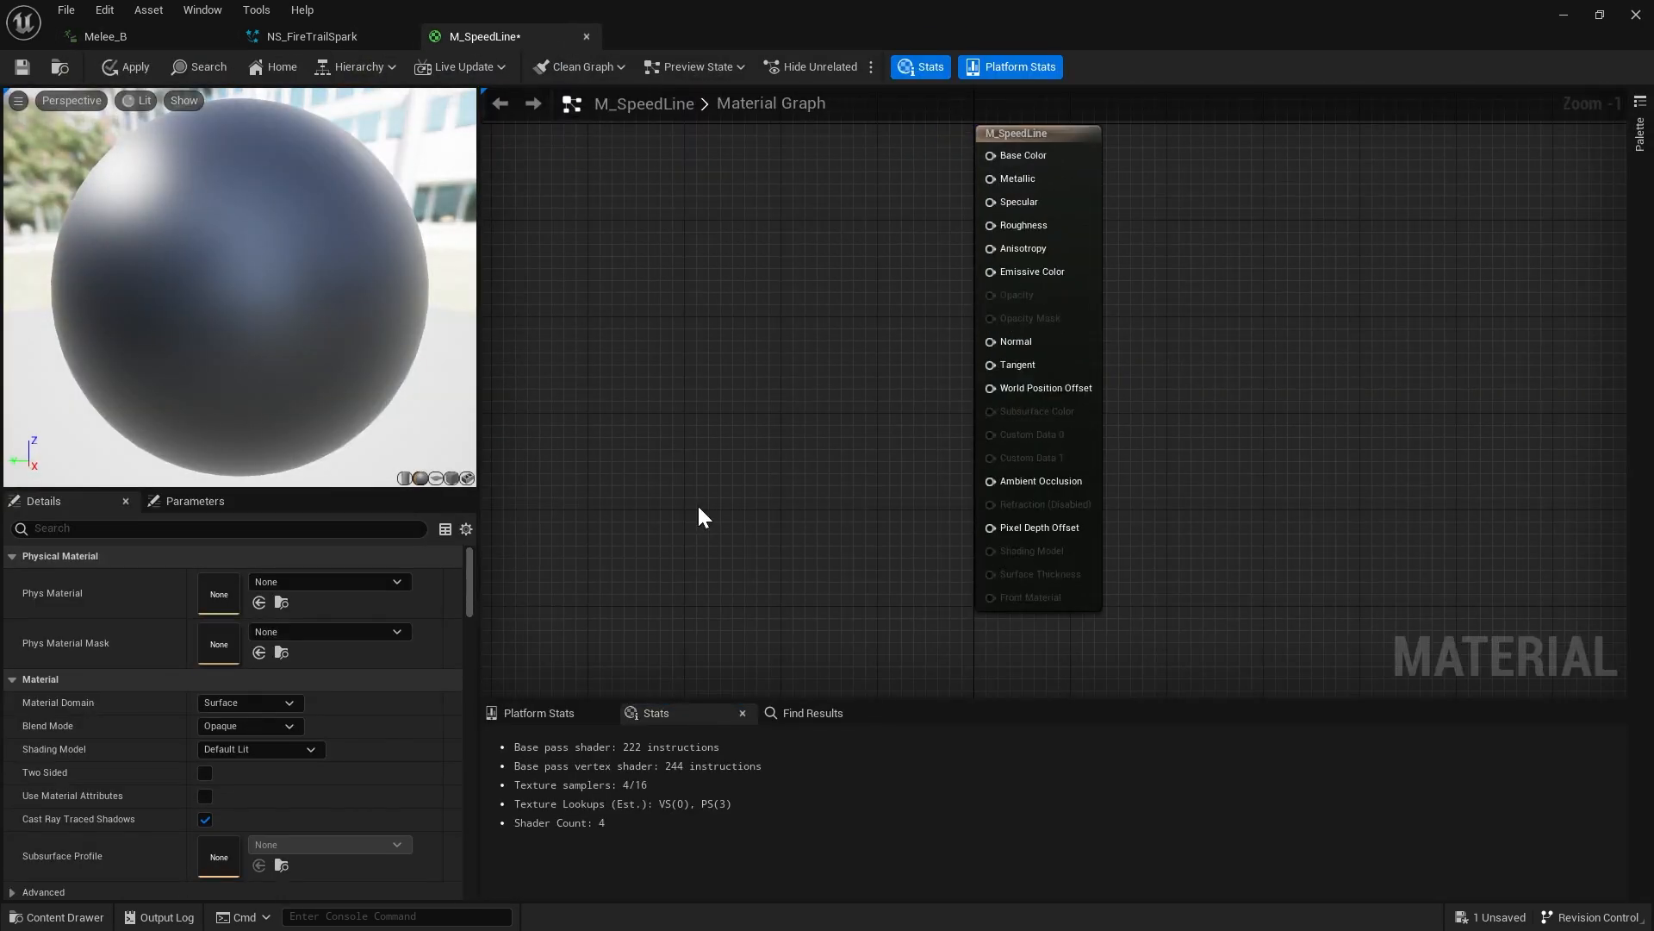
{"action": "left_click", "coordinate": [263, 725]}
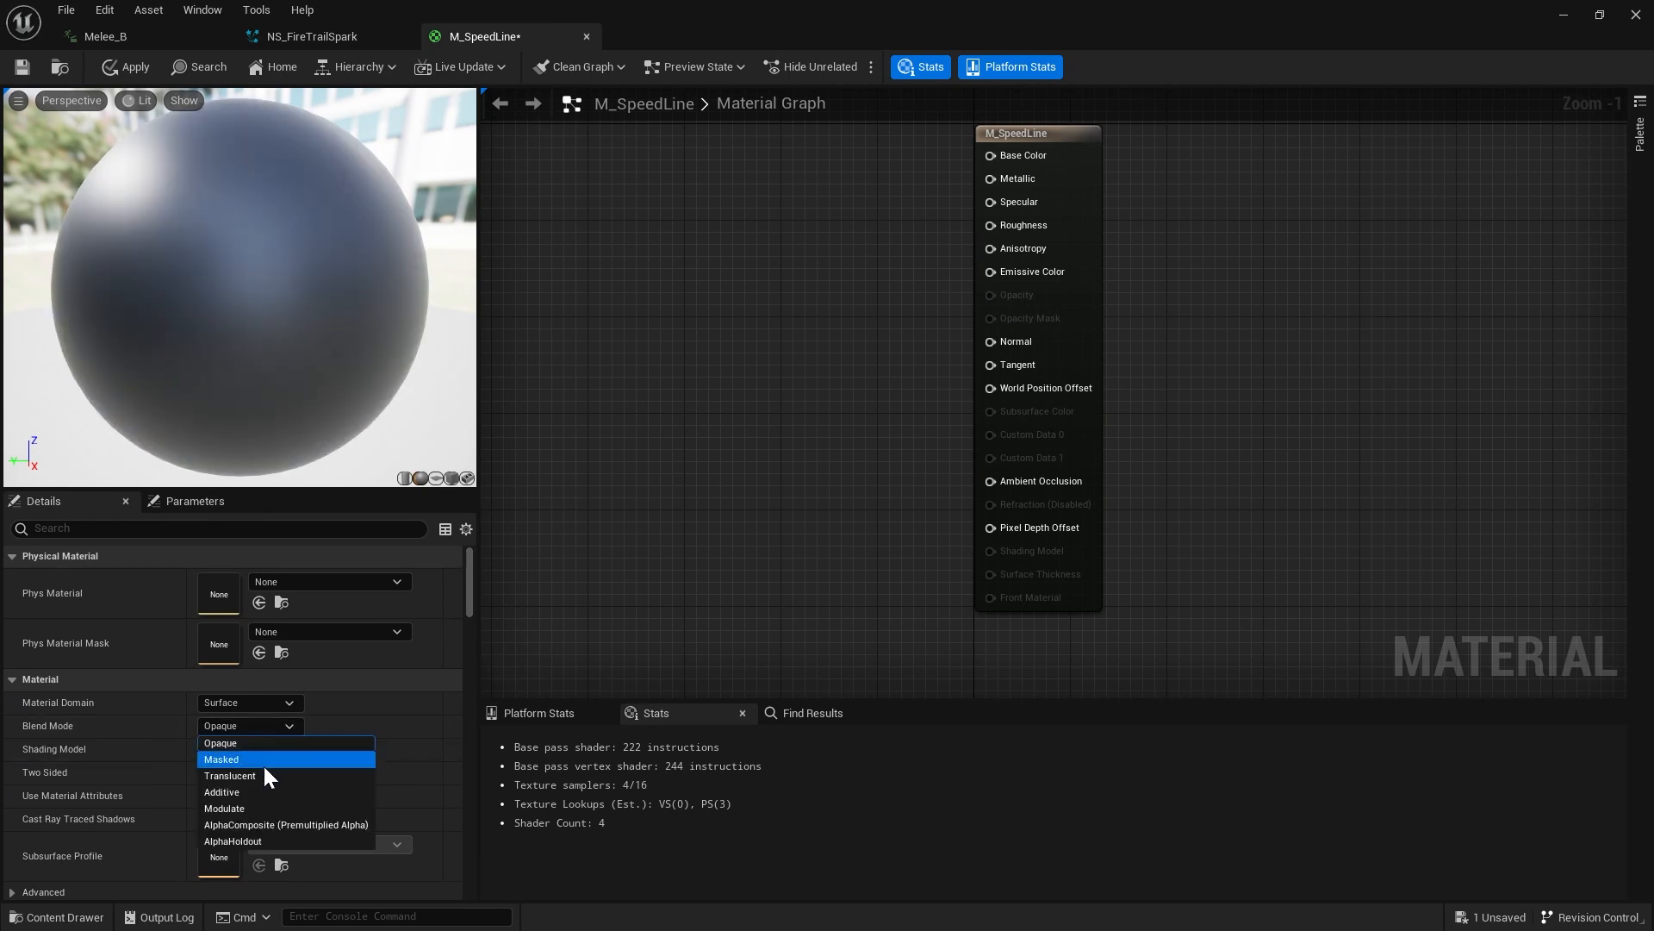
{"action": "left_click", "coordinate": [260, 778]}
{"action": "left_click", "coordinate": [257, 749]}
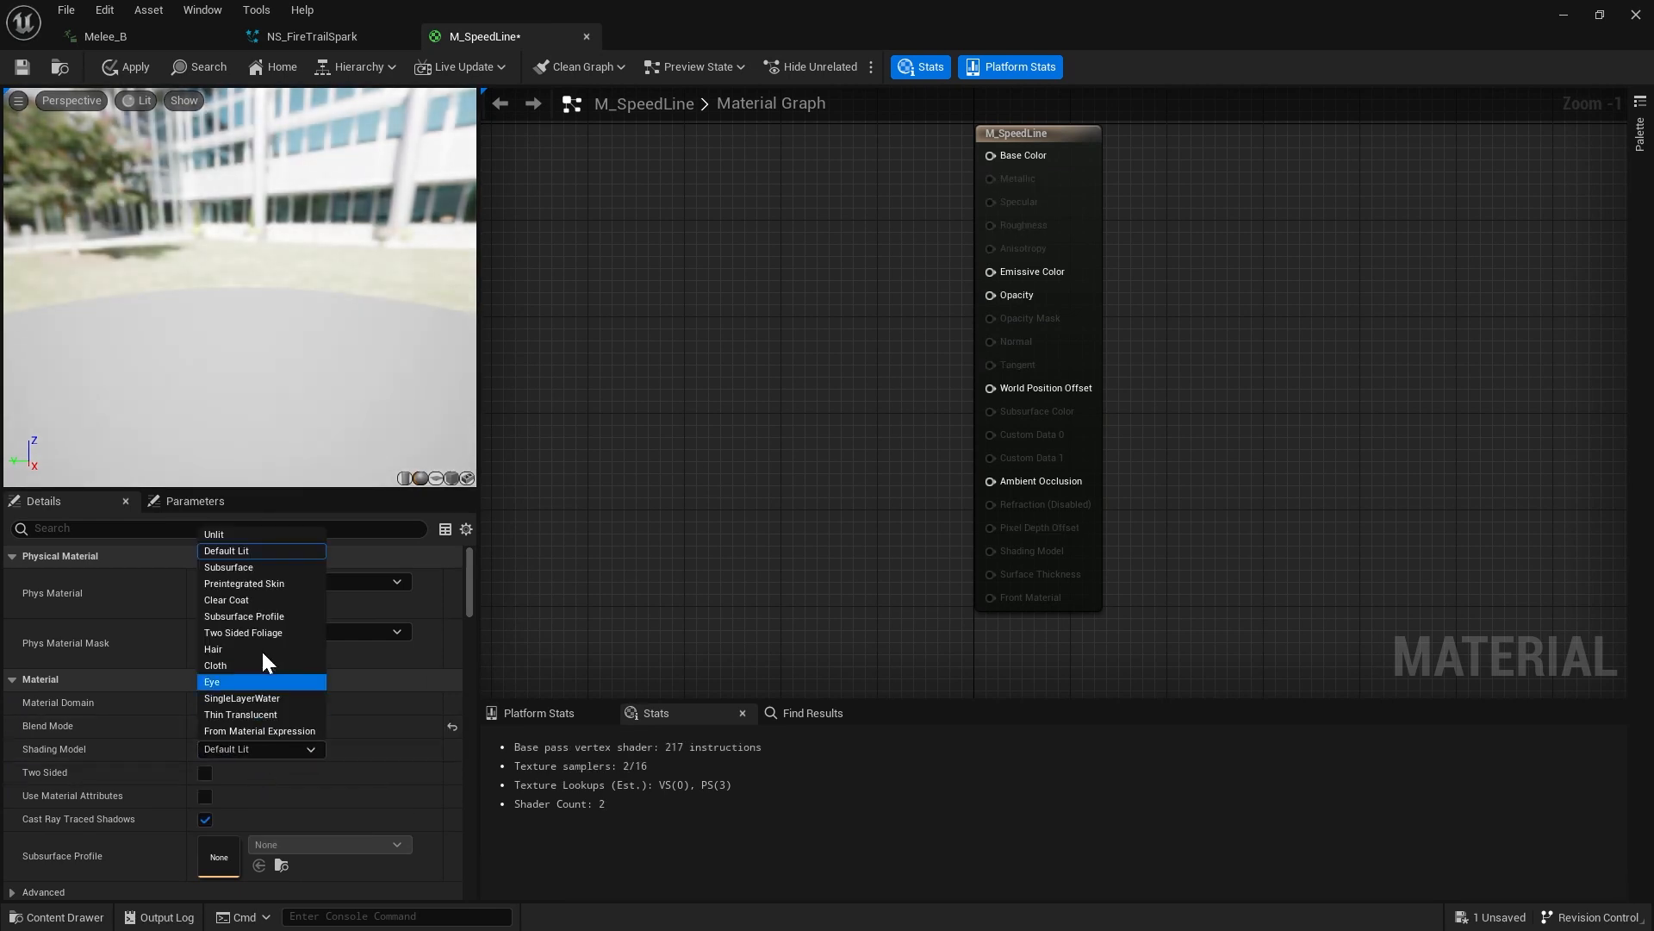
{"action": "left_click", "coordinate": [261, 536]}
{"action": "left_click", "coordinate": [205, 772]}
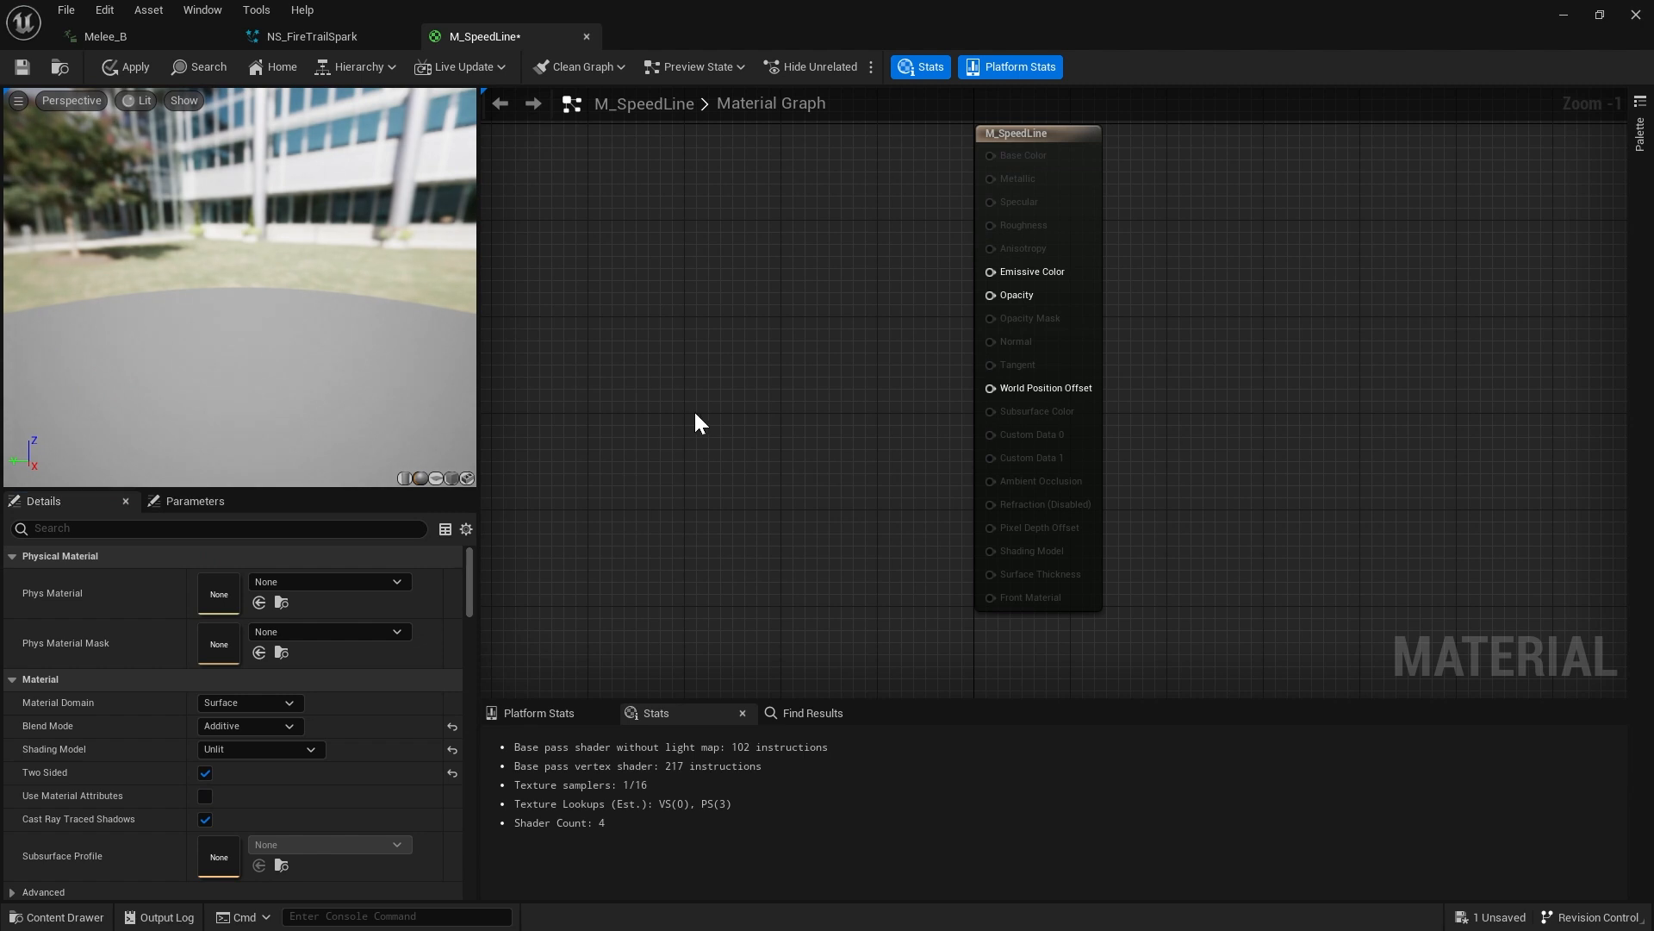
Add the T_Fire texture to the M_SpeedLine graph and place its sample well before the material output node
{"action": "key", "text": "ctrl+space"}
{"action": "left_click", "coordinate": [524, 499]}
{"action": "left_click_drag", "start_coordinate": [524, 499], "coordinate": [612, 303]}
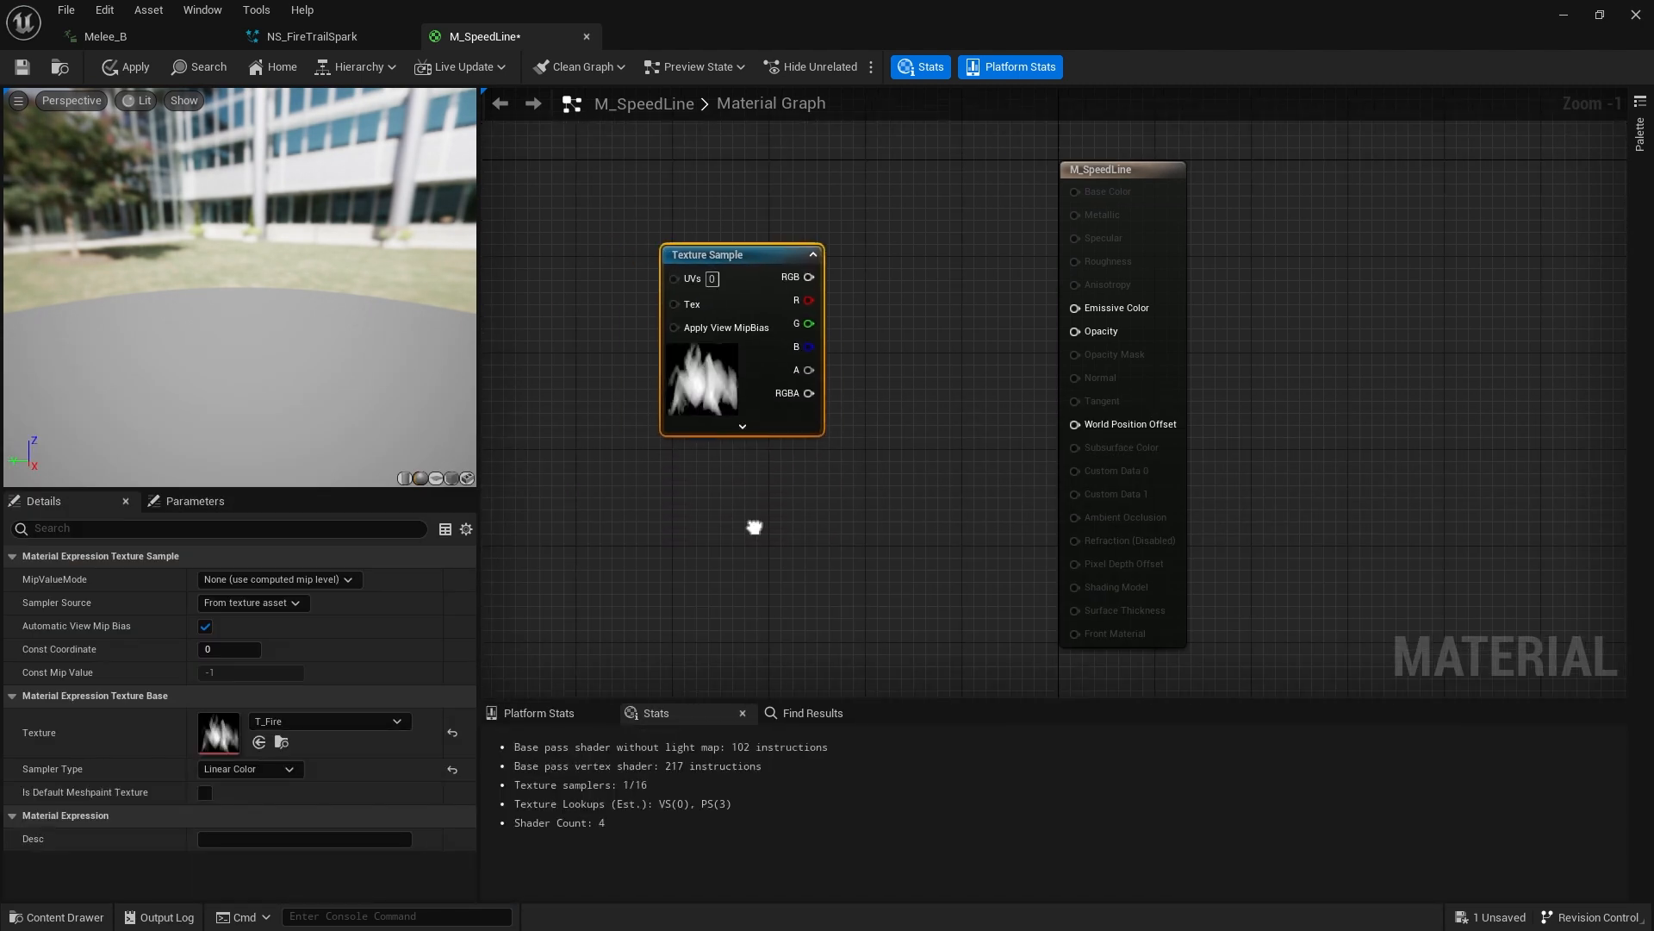
{"action": "right_click_drag", "start_coordinate": [716, 510], "coordinate": [893, 568]}
{"action": "right_click_drag", "start_coordinate": [727, 510], "coordinate": [1052, 478]}
{"action": "left_click_drag", "start_coordinate": [1054, 484], "coordinate": [671, 511]}
{"action": "right_click_drag", "start_coordinate": [570, 569], "coordinate": [807, 537]}
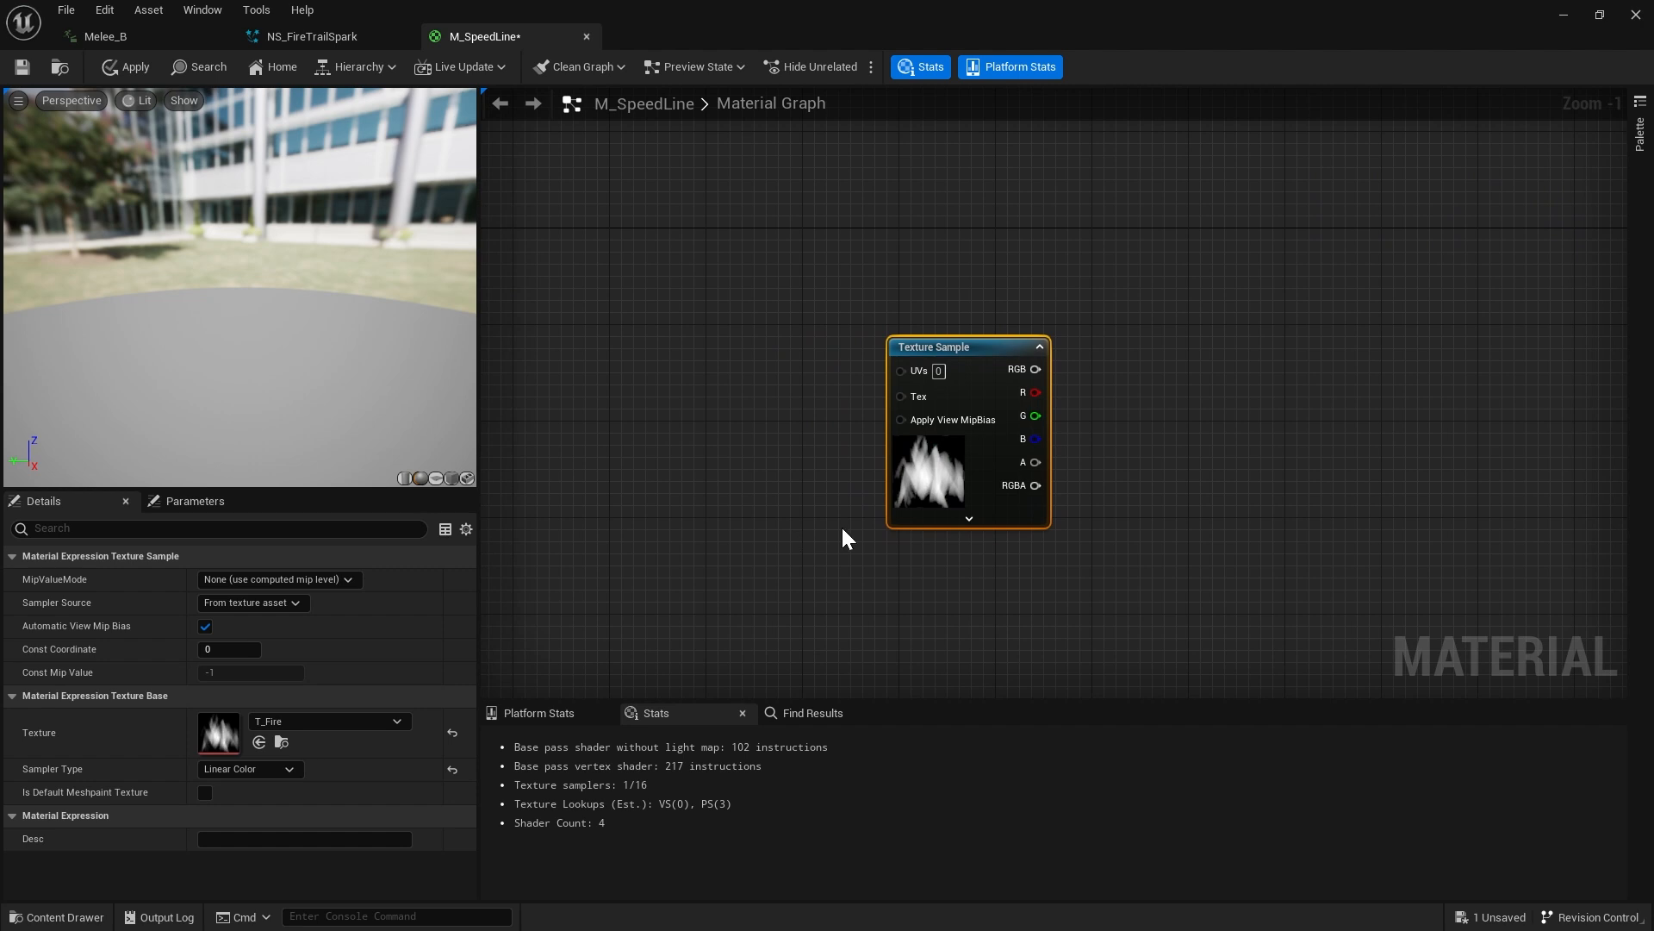
Add a Texture Sample using T_NoiseSpeed02 and position it well ahead of the T_Fire sample
{"action": "scroll", "coordinate": [842, 530], "scroll_direction": "up", "scroll_amount": 1}
{"action": "left_click", "coordinate": [281, 742]}
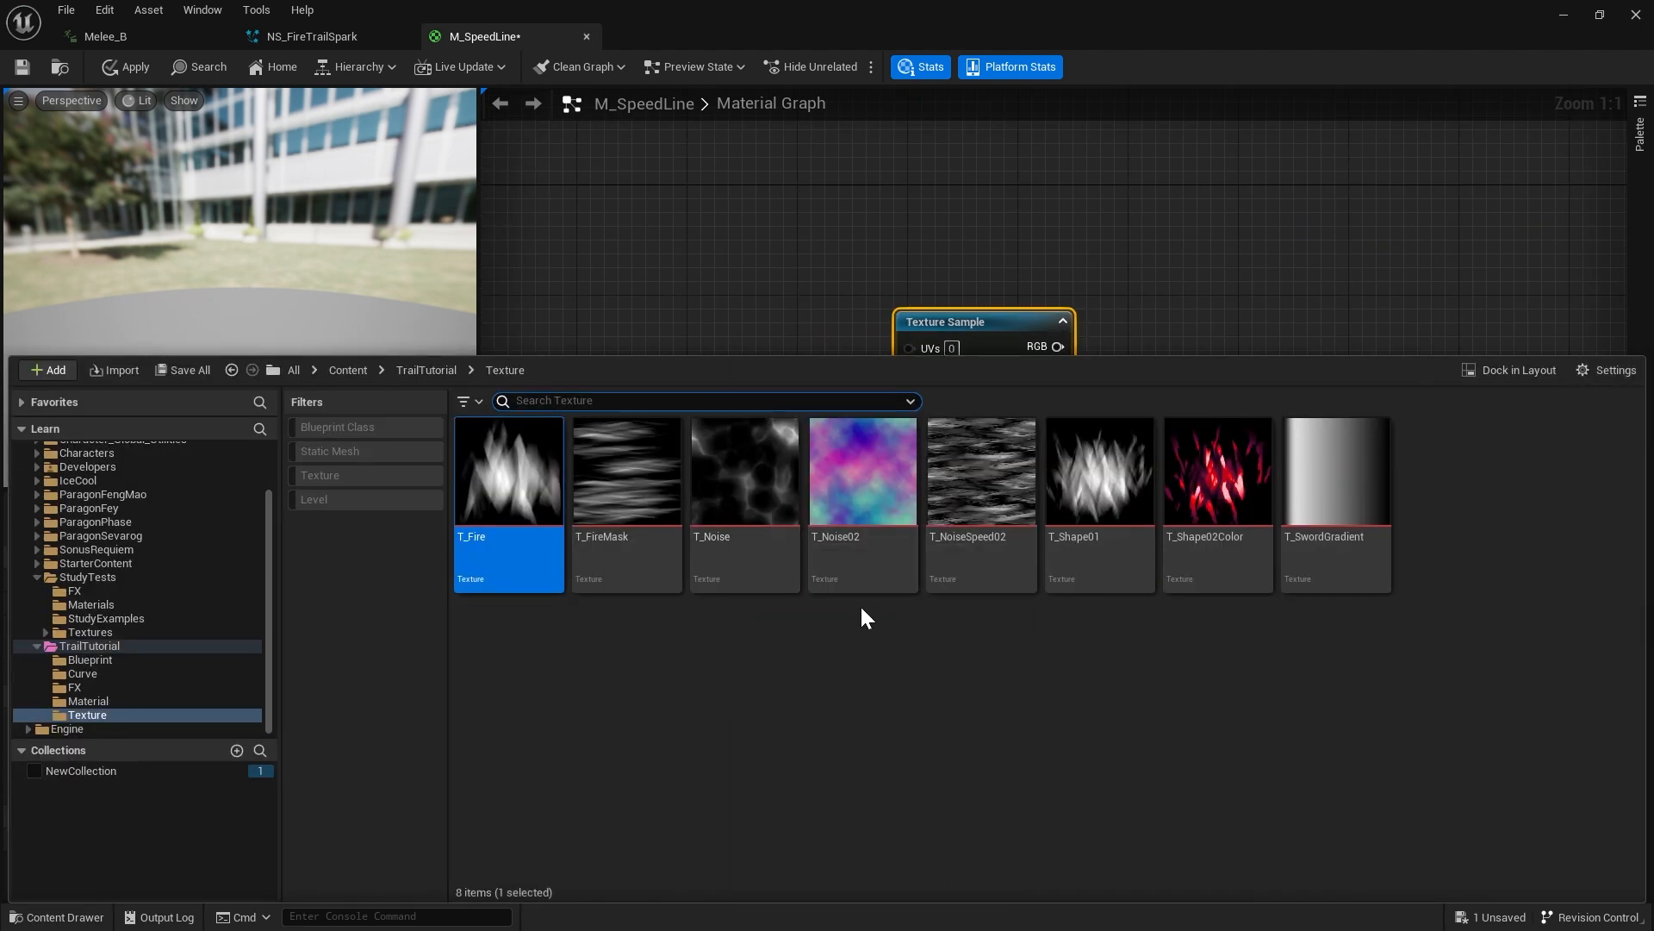
{"action": "left_click", "coordinate": [969, 515]}
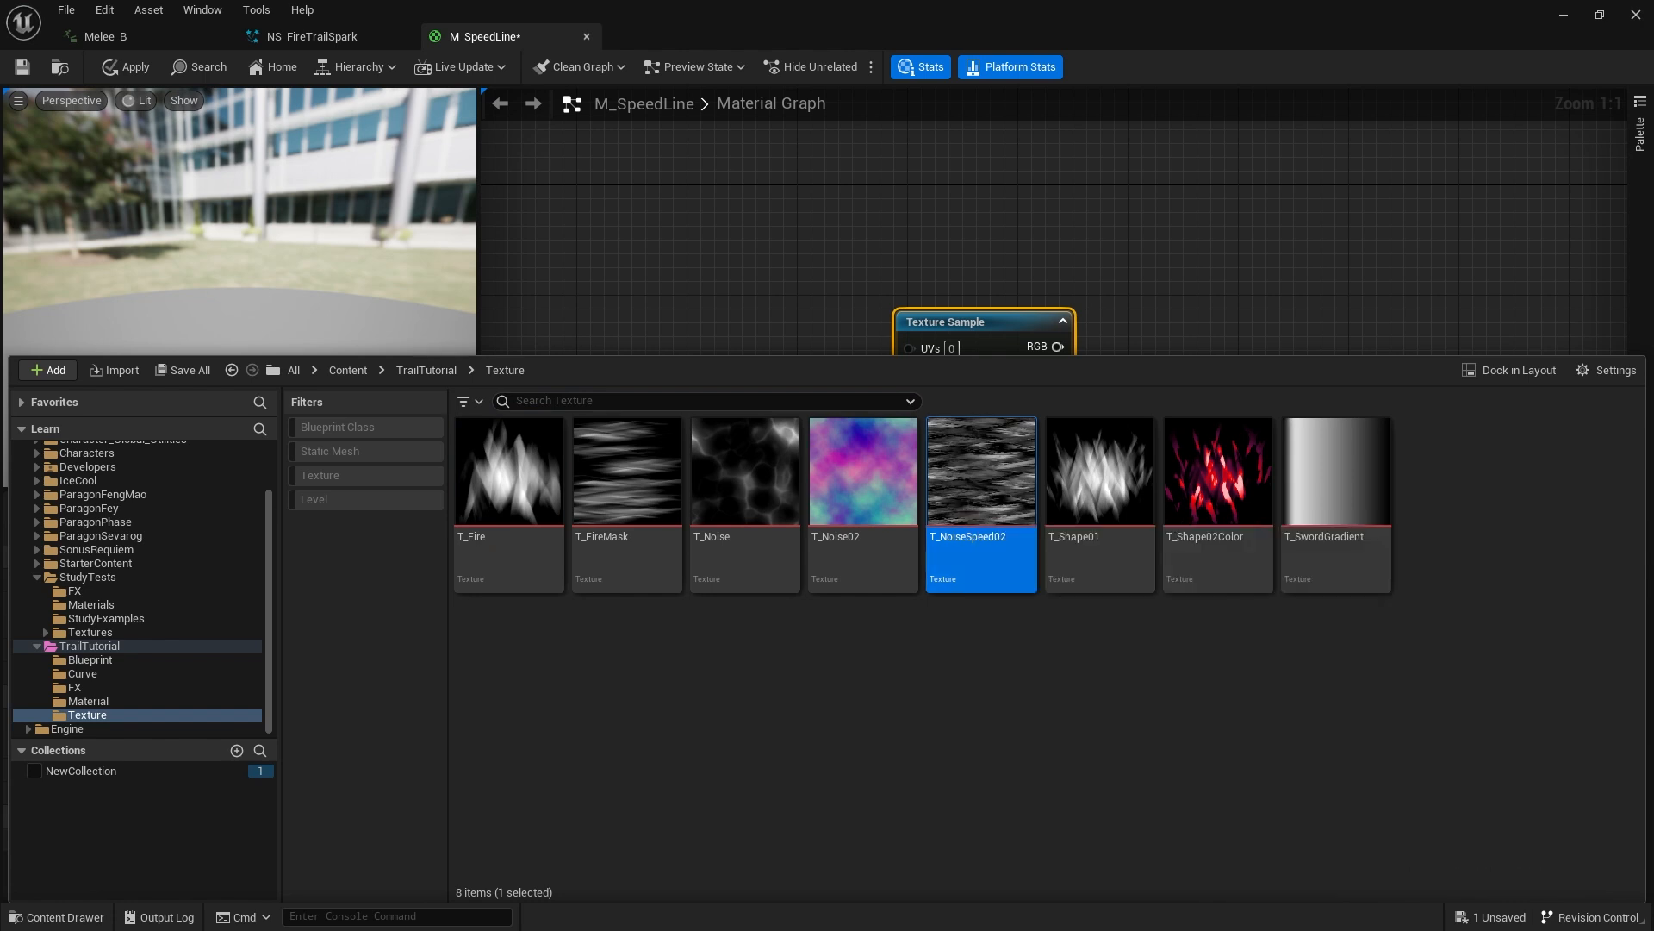
{"action": "key", "text": "ctrl+space"}
{"action": "left_click", "coordinate": [534, 396]}
{"action": "right_click_drag", "start_coordinate": [548, 379], "coordinate": [751, 360]}
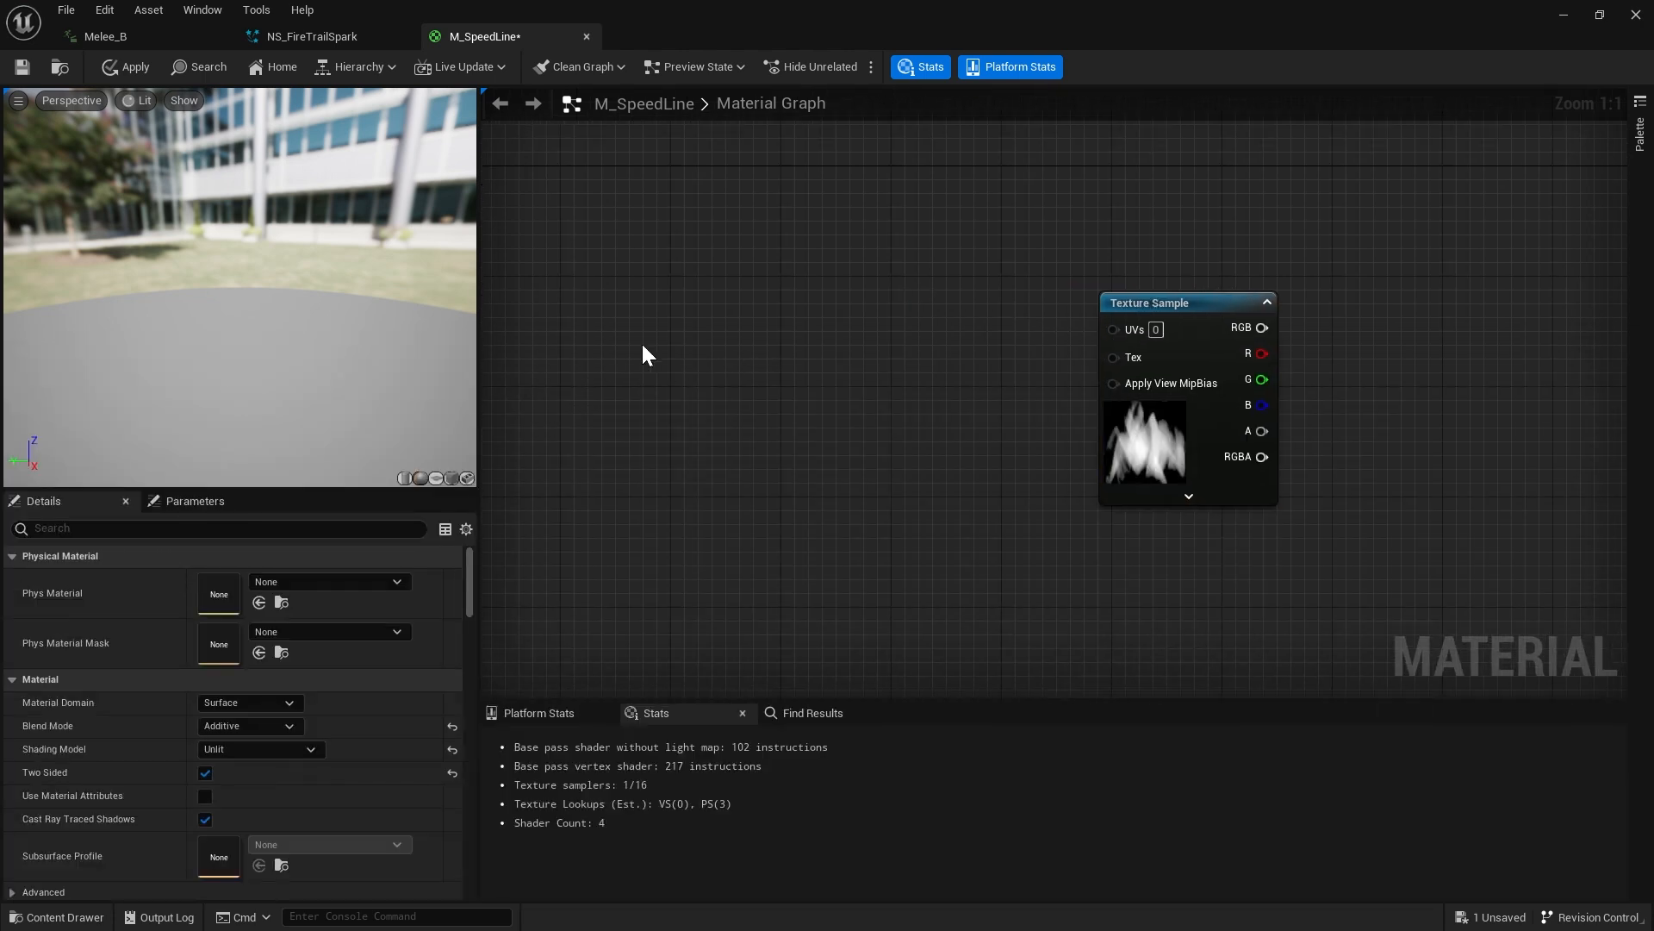
{"action": "key", "text": "t"}
{"action": "left_click", "coordinate": [643, 344]}
{"action": "left_click_drag", "start_coordinate": [702, 534], "coordinate": [628, 499]}
{"action": "scroll", "coordinate": [1005, 488], "scroll_direction": "down", "scroll_amount": 2}
{"action": "right_click_drag", "start_coordinate": [762, 495], "coordinate": [1014, 488]}
{"action": "left_click_drag", "start_coordinate": [866, 491], "coordinate": [772, 489]}
{"action": "scroll", "coordinate": [783, 488], "scroll_direction": "up", "scroll_amount": 2}
{"action": "right_click_drag", "start_coordinate": [648, 470], "coordinate": [710, 487]}
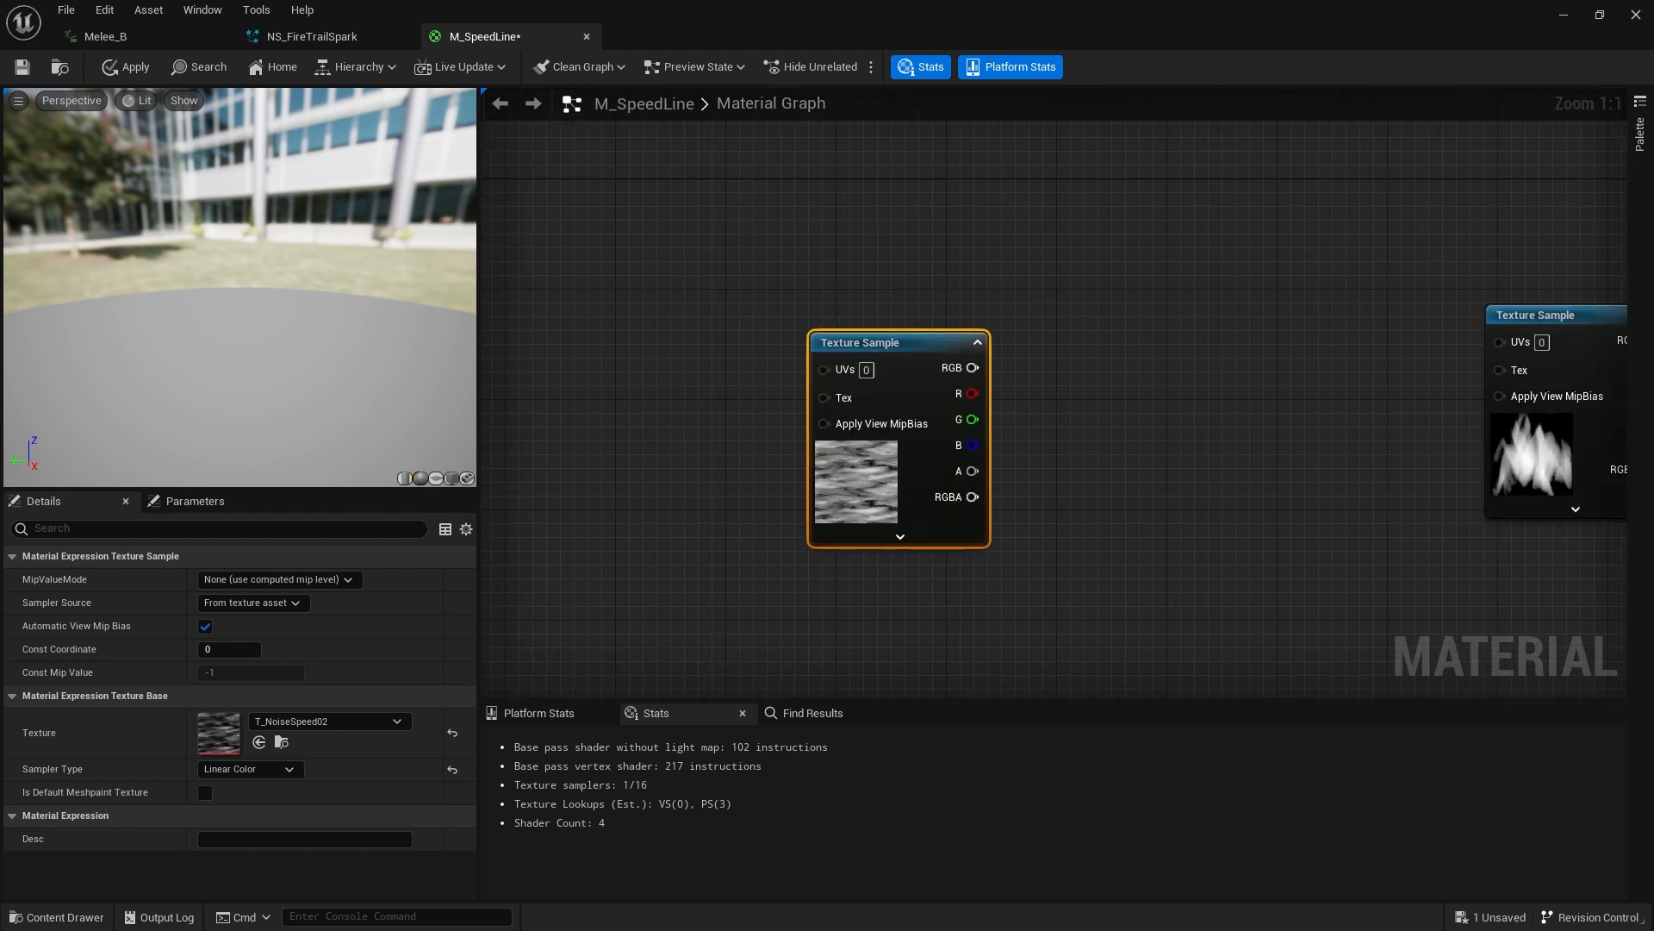
Add a Panner node feeding the T_NoiseSpeed02 sample's UVs and set its Speed Y to 0.5
{"action": "left_click", "coordinate": [574, 362]}
{"action": "right_click", "coordinate": [579, 364]}
{"action": "type", "text": "pa"}
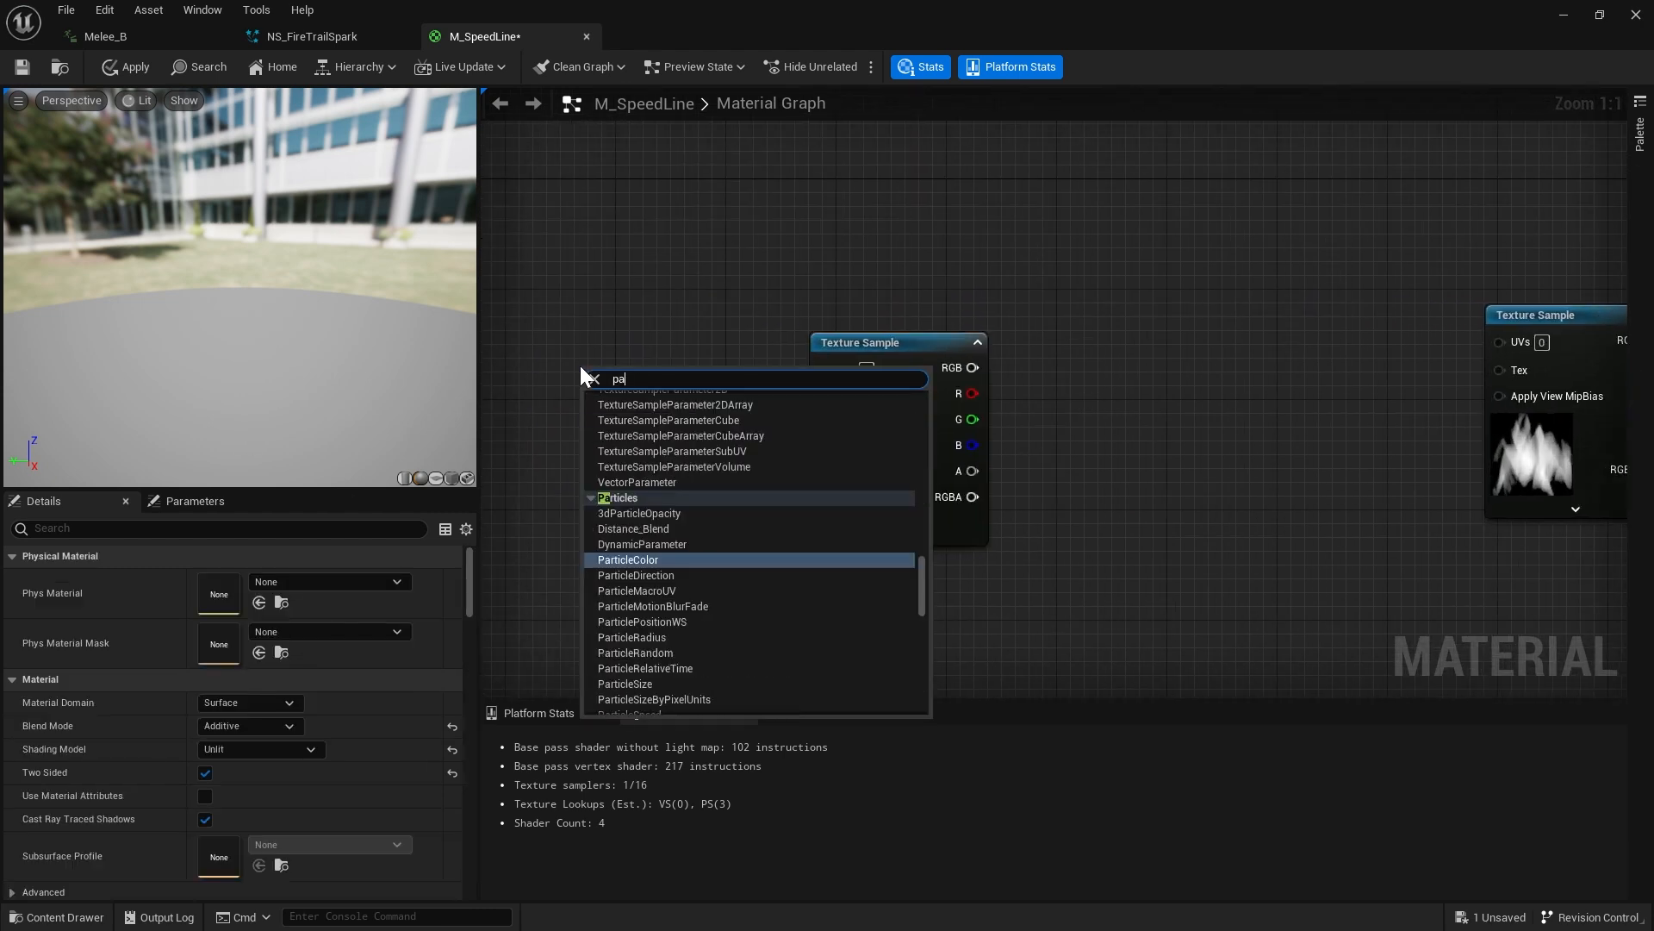
{"action": "key", "text": "Return"}
{"action": "left_click_drag", "start_coordinate": [735, 403], "coordinate": [824, 369]}
{"action": "left_click_drag", "start_coordinate": [692, 372], "coordinate": [701, 351]}
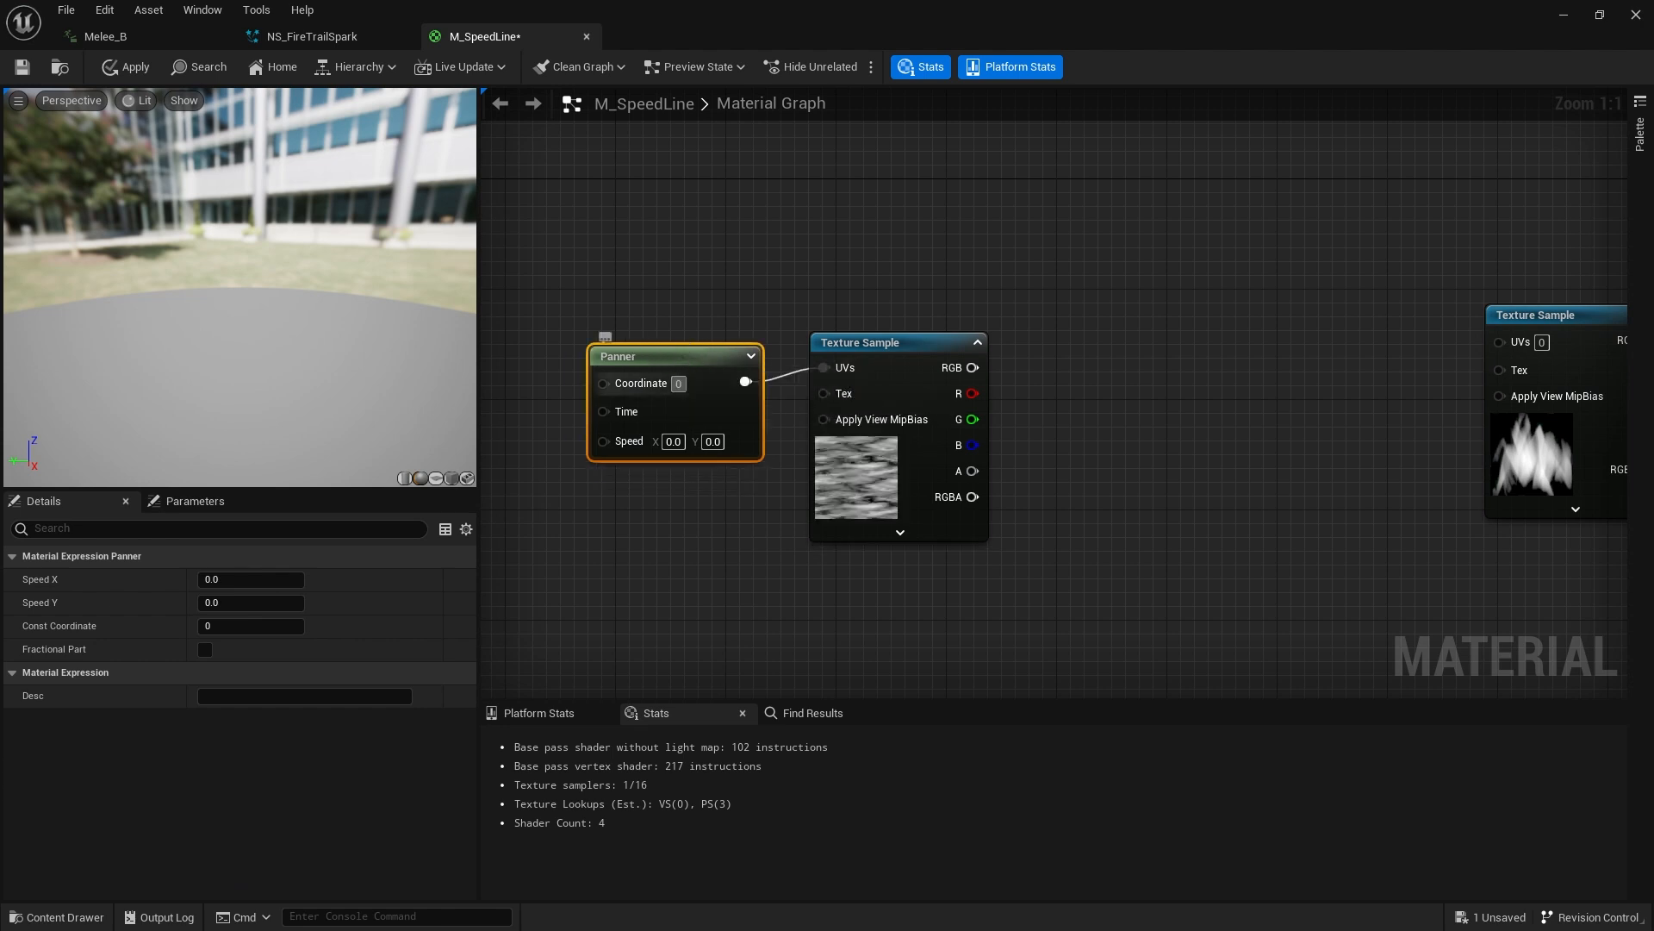
{"action": "left_click", "coordinate": [711, 441]}
{"action": "type", "text": ".5"}
{"action": "key", "text": "Return"}
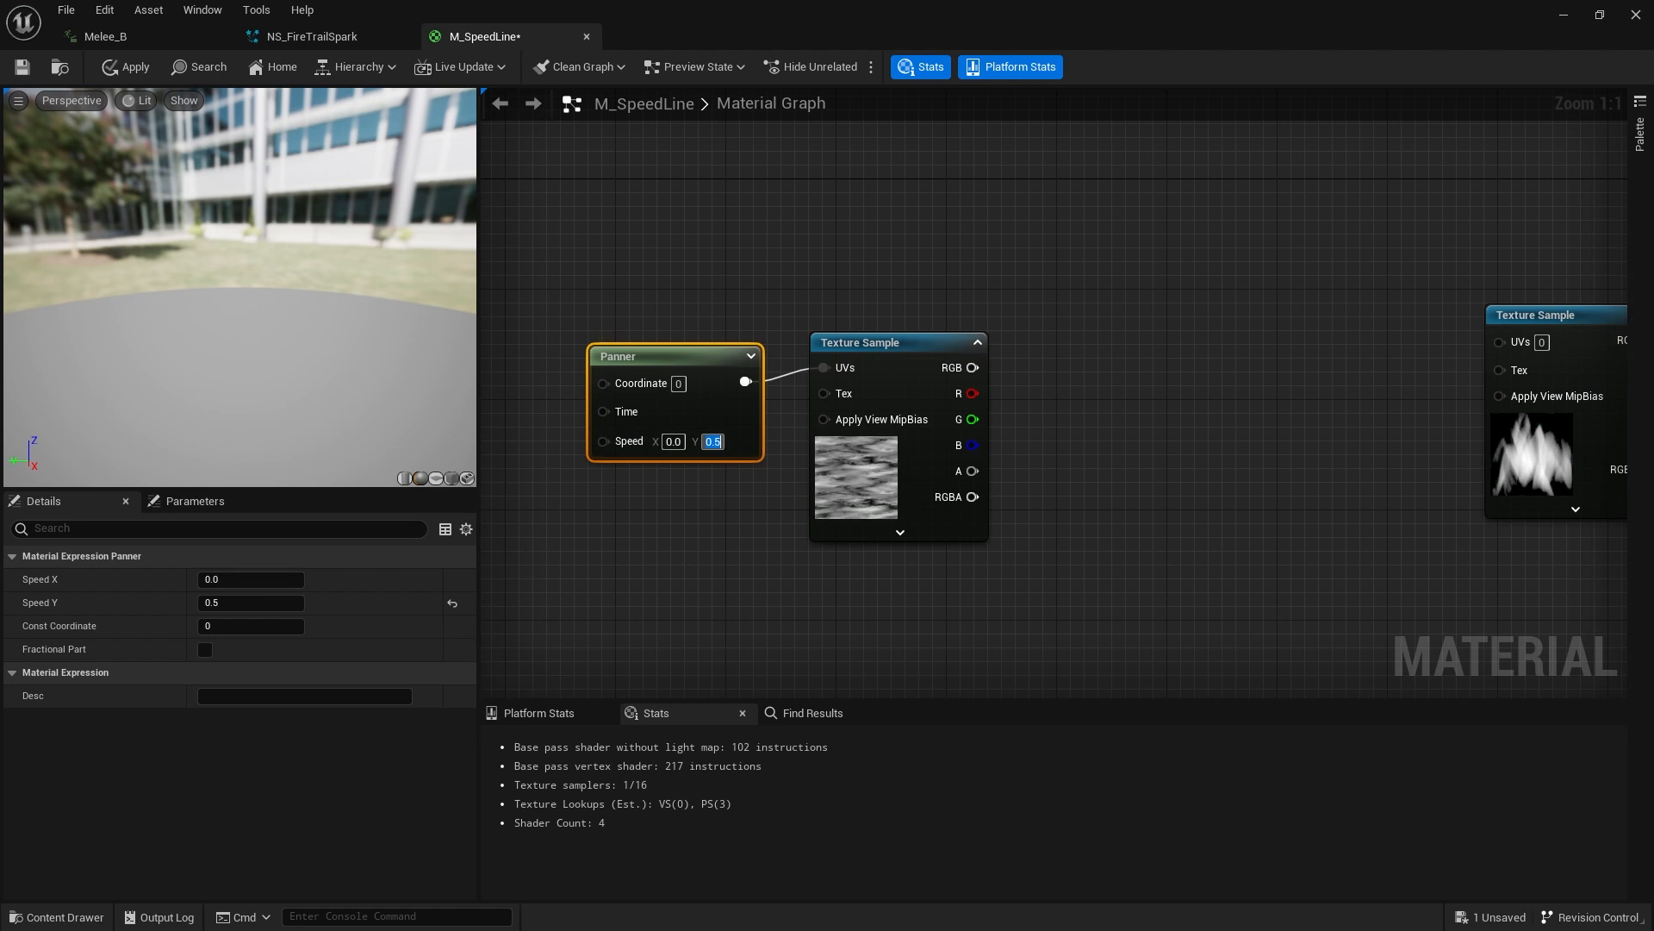
Add a TextureCoordinate node feeding the Panner's Coordinate input and set its VTiling to 0.5
{"action": "right_click_drag", "start_coordinate": [579, 405], "coordinate": [679, 419]}
{"action": "right_click", "coordinate": [565, 371]}
{"action": "type", "text": "texturecoord"}
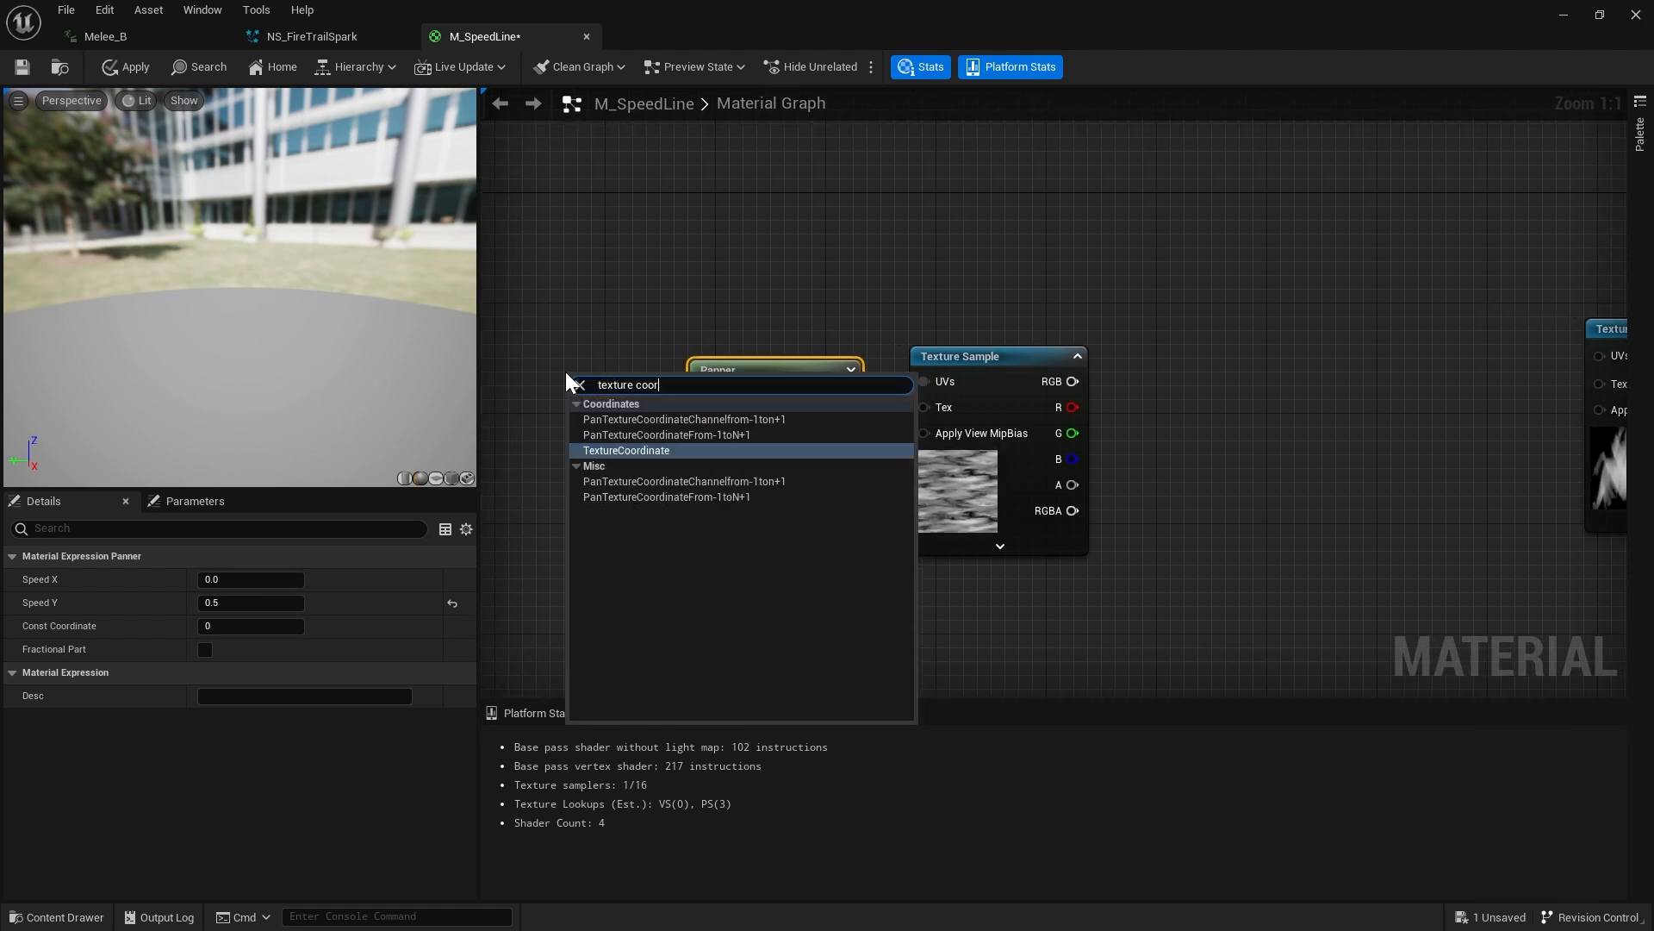
{"action": "key", "text": "Return"}
{"action": "left_click_drag", "start_coordinate": [585, 410], "coordinate": [535, 392]}
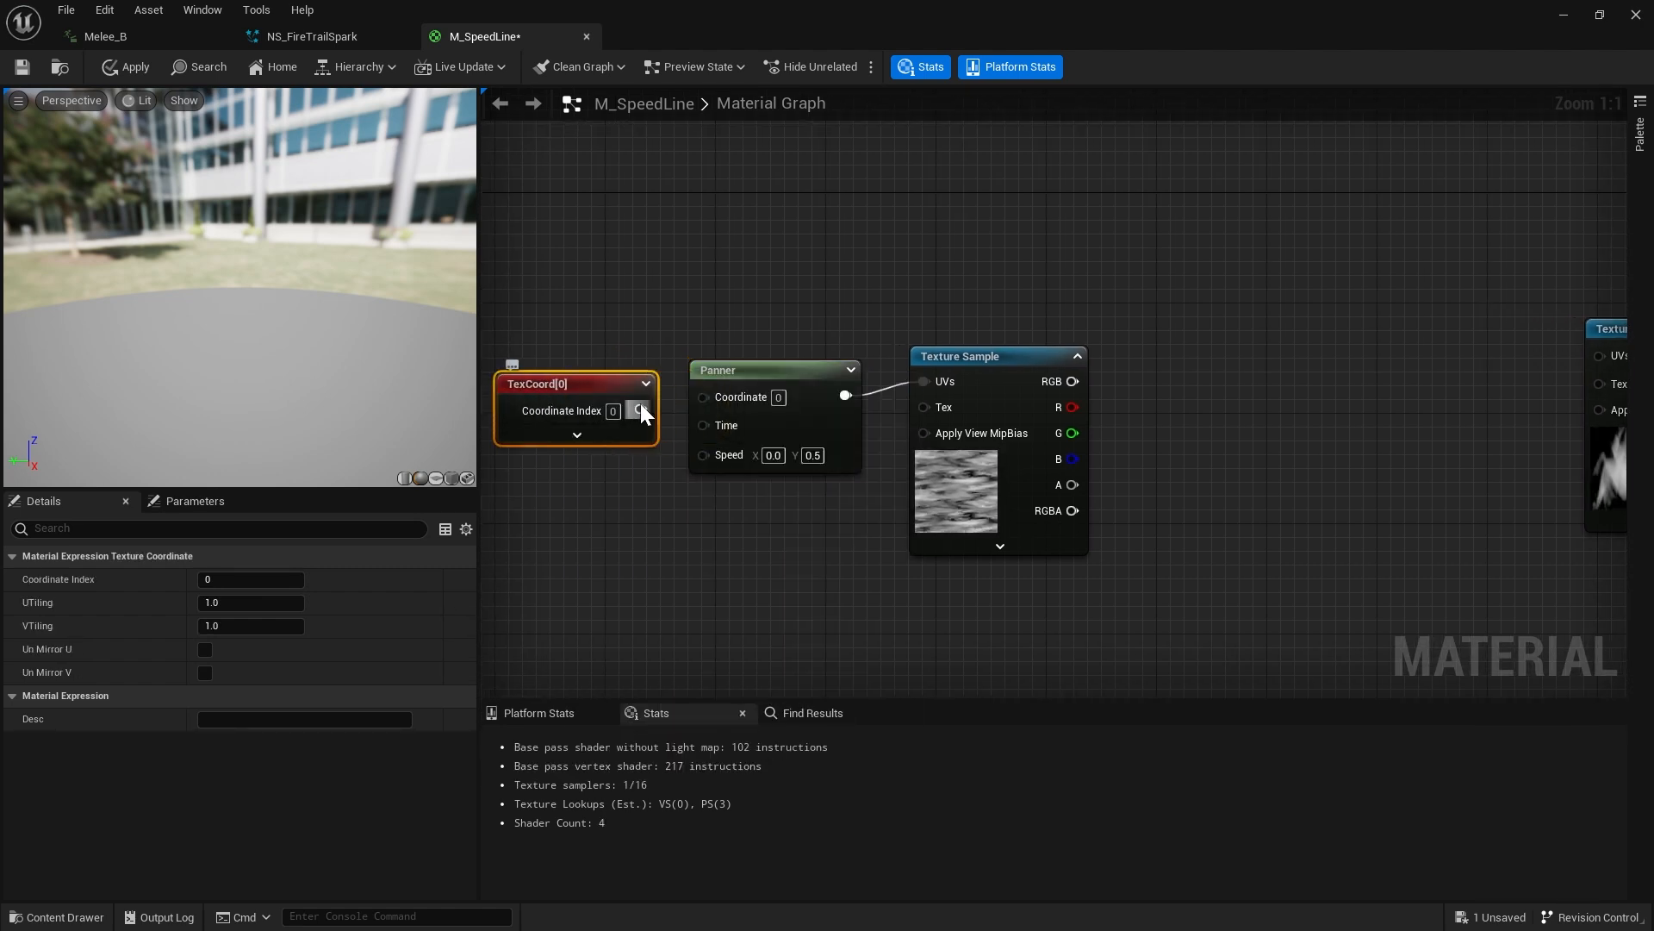
{"action": "left_click_drag", "start_coordinate": [694, 386], "coordinate": [704, 396]}
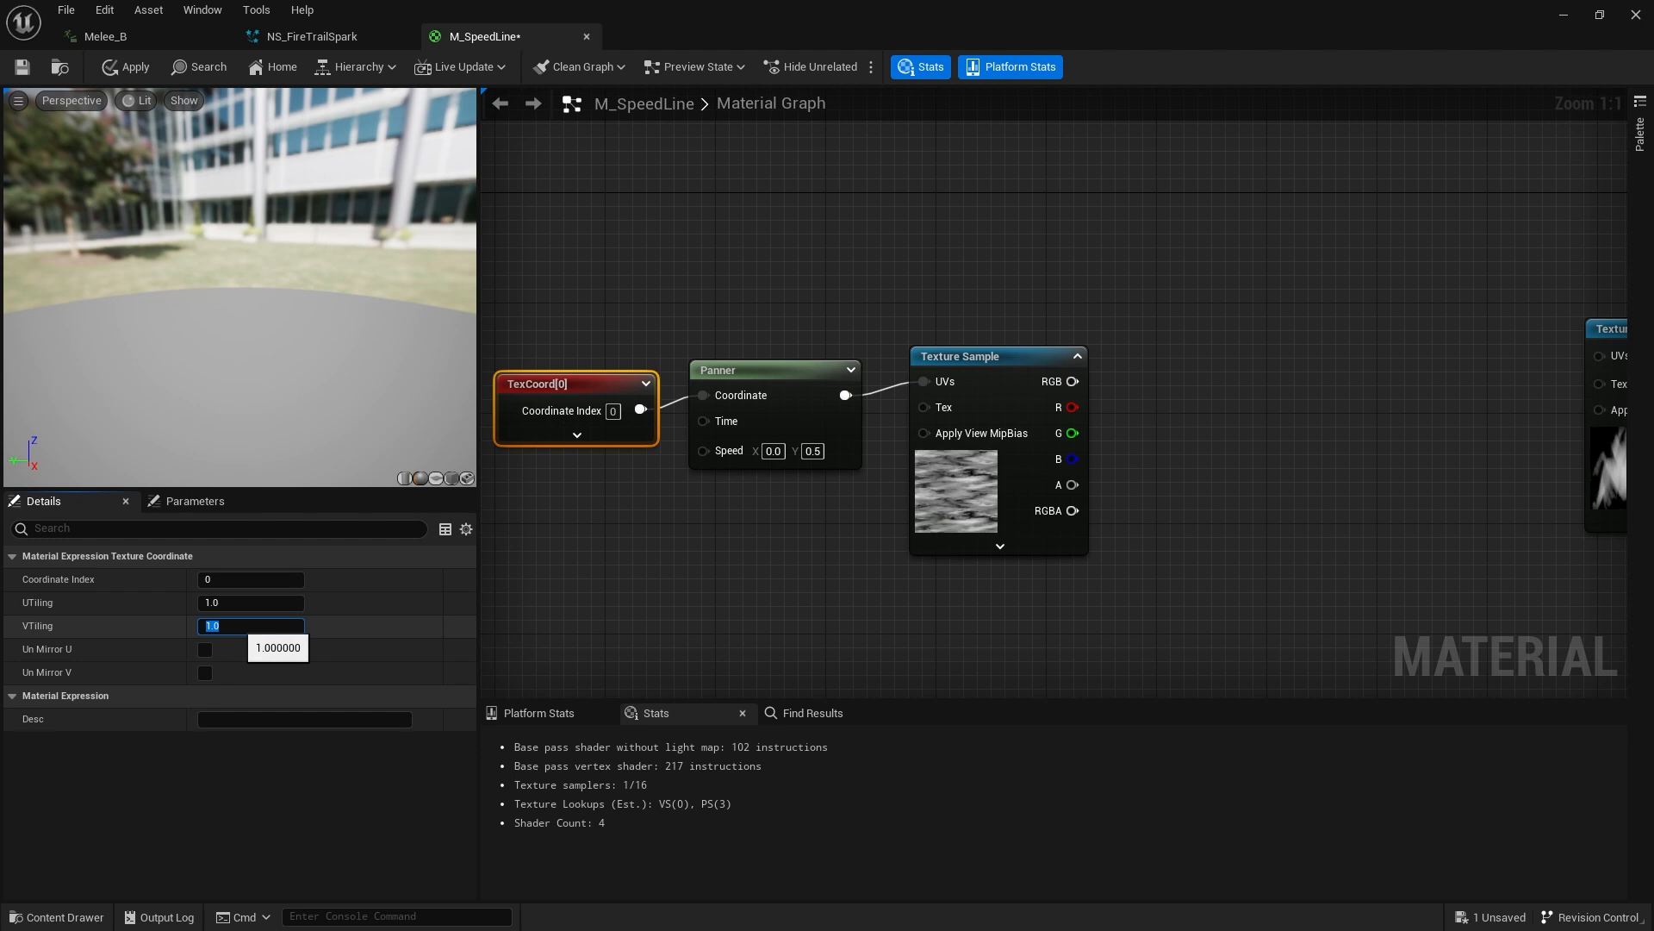
{"action": "type", "text": "0.5"}
{"action": "key", "text": "Return"}
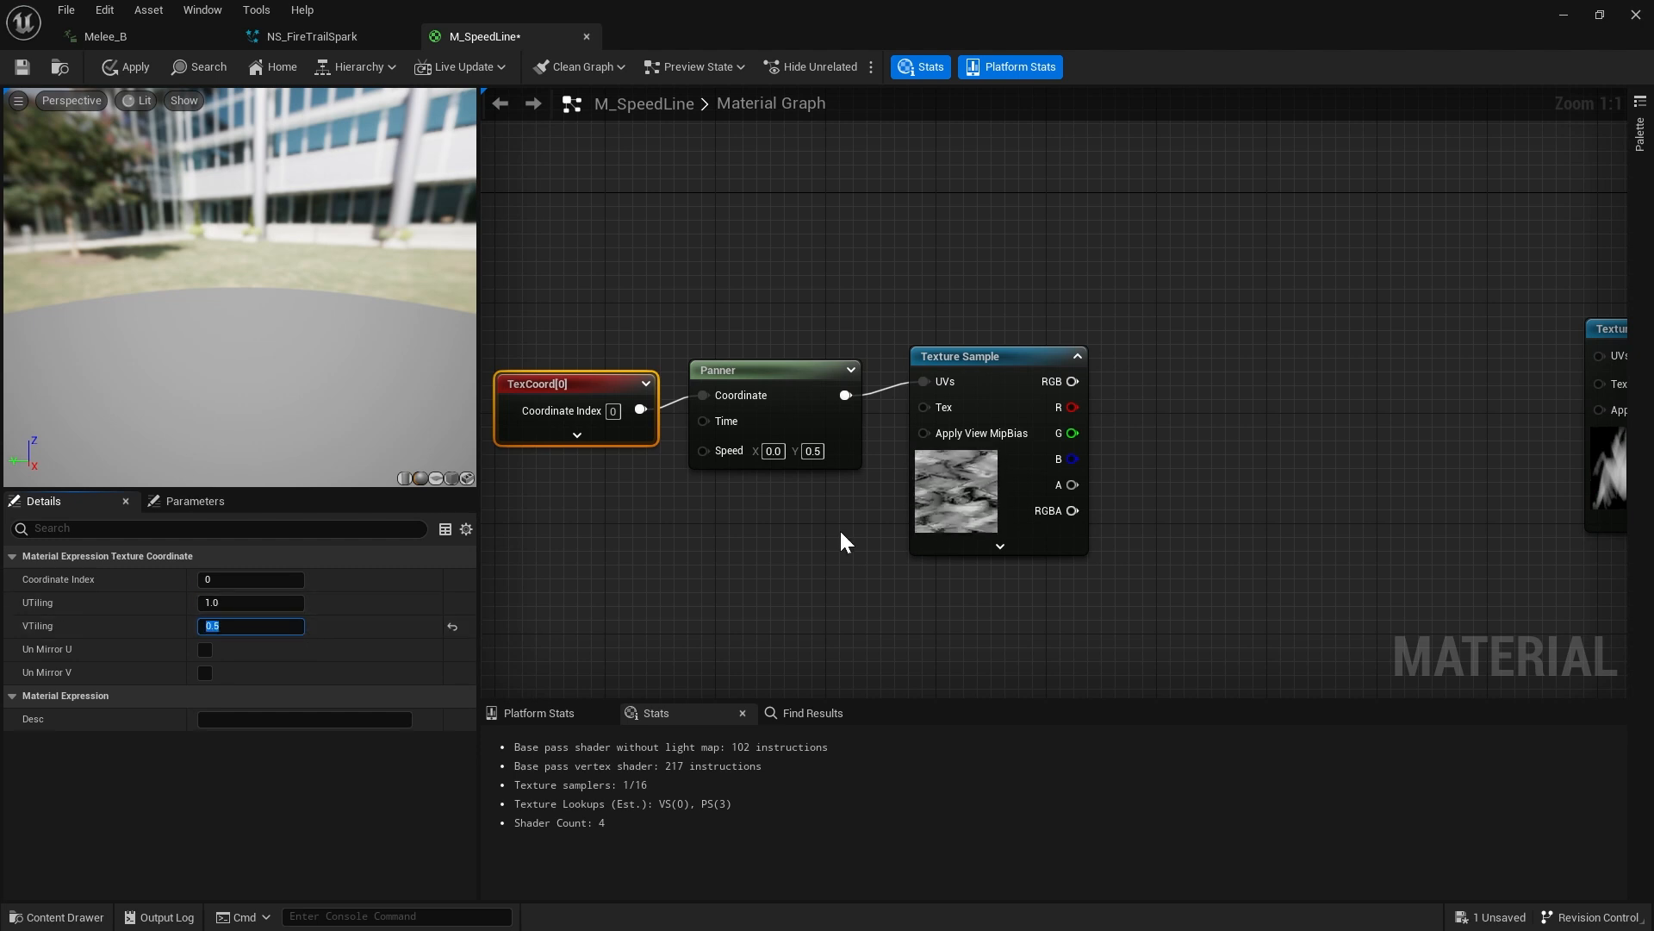
Multiply the noise texture's red channel by 0.1 with a new Multiply node
{"action": "right_click_drag", "start_coordinate": [894, 596], "coordinate": [655, 601]}
{"action": "left_click", "coordinate": [926, 396]}
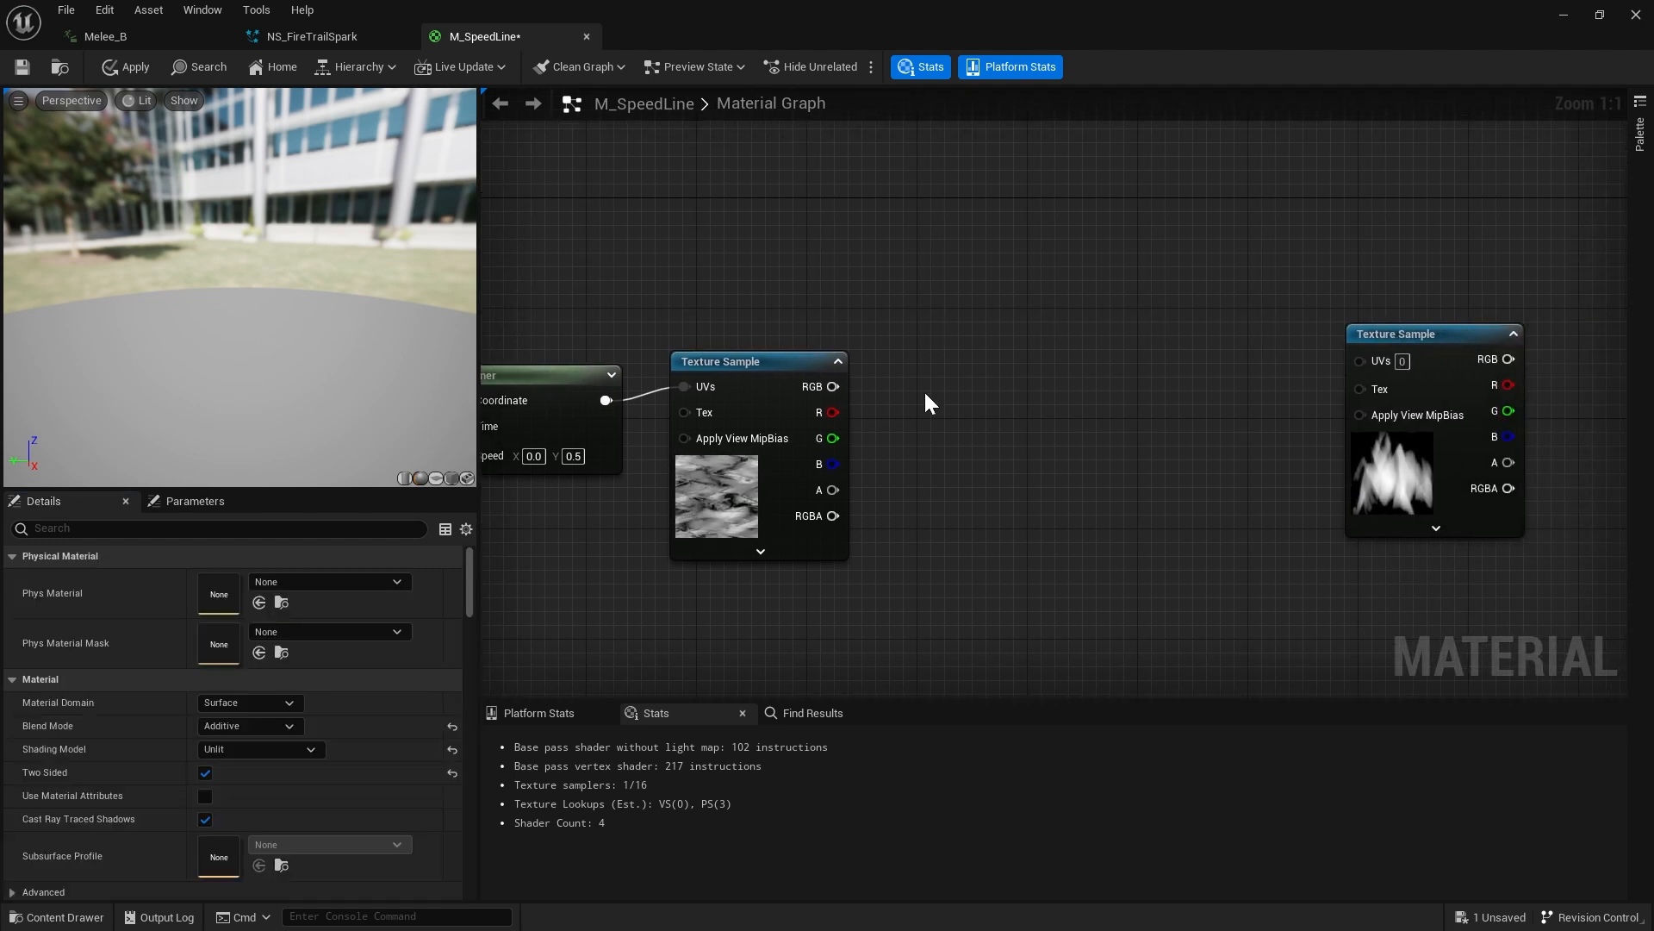
{"action": "key", "text": "m"}
{"action": "left_click", "coordinate": [923, 388]}
{"action": "left_click_drag", "start_coordinate": [832, 412], "coordinate": [939, 440]}
{"action": "left_click", "coordinate": [247, 624]}
{"action": "type", "text": "0.1"}
Add an Add node beside the noise Multiply and feed the Multiply result into its B input
{"action": "left_click", "coordinate": [965, 286]}
{"action": "left_click", "coordinate": [1041, 278]}
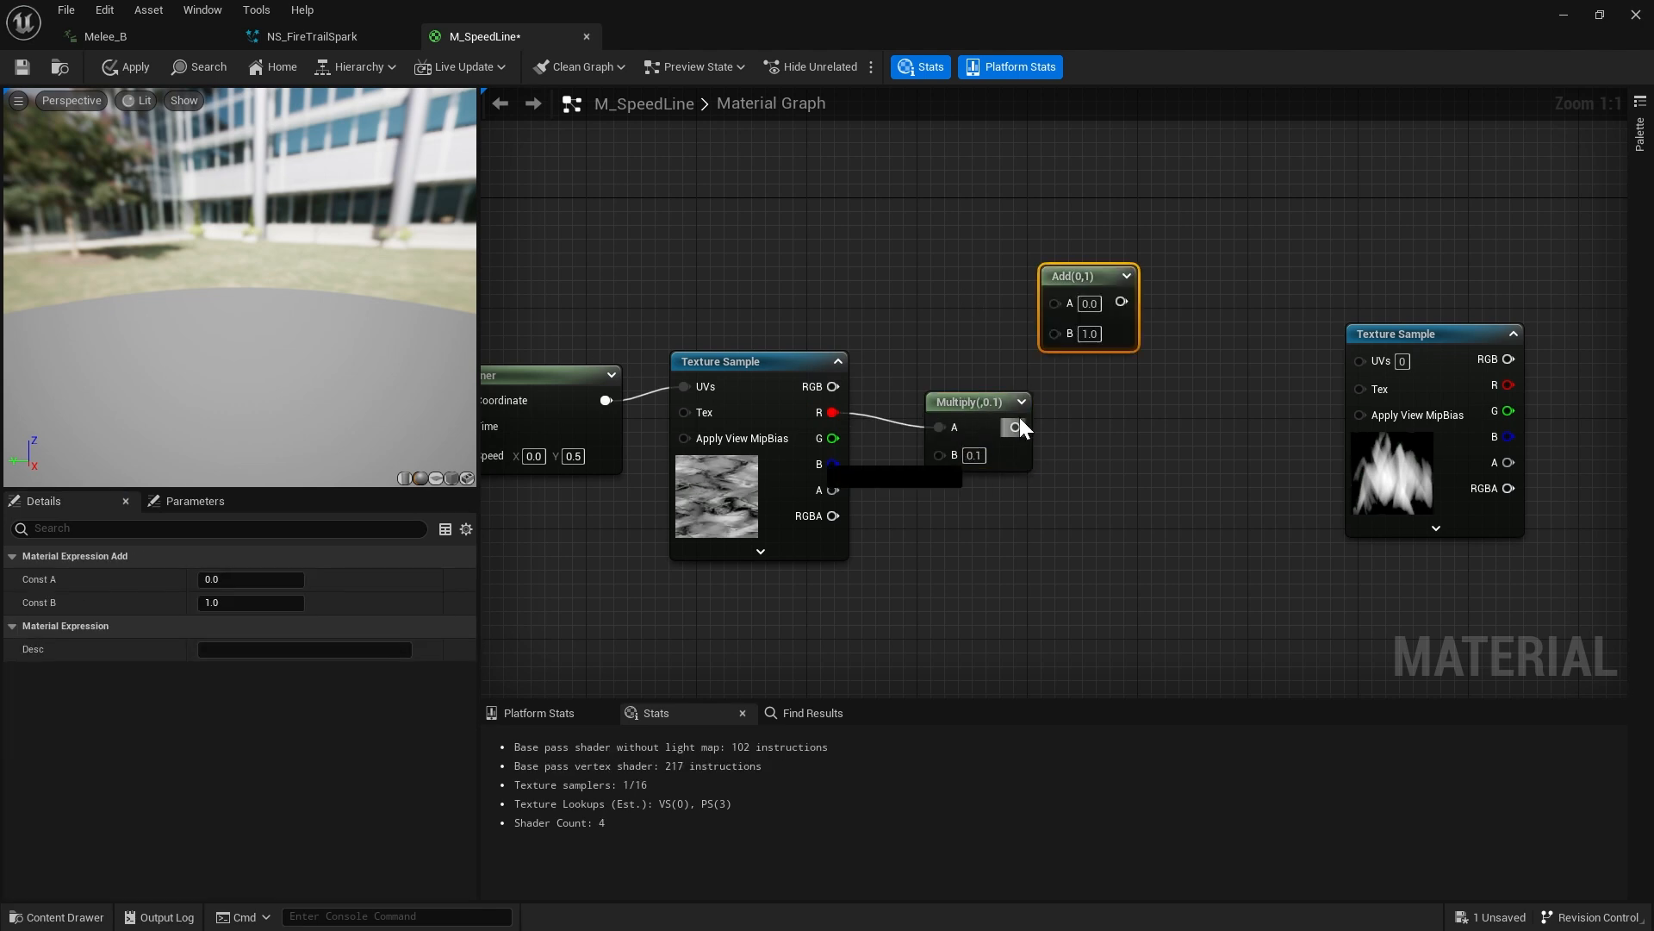
{"action": "left_click_drag", "start_coordinate": [1058, 332], "coordinate": [1055, 333]}
Duplicate the TextureCoordinate node above the noise texture sample and connect the copy to the Add node's A input
{"action": "mouse_move", "coordinate": [716, 285]}
{"action": "right_mouse_down"}
{"action": "mouse_move", "coordinate": [967, 283]}
{"action": "mouse_move", "coordinate": [724, 302]}
{"action": "right_mouse_up"}
{"action": "left_click", "coordinate": [599, 385]}
{"action": "key", "text": "ctrl+c"}
{"action": "left_click", "coordinate": [866, 271]}
{"action": "key", "text": "ctrl+v"}
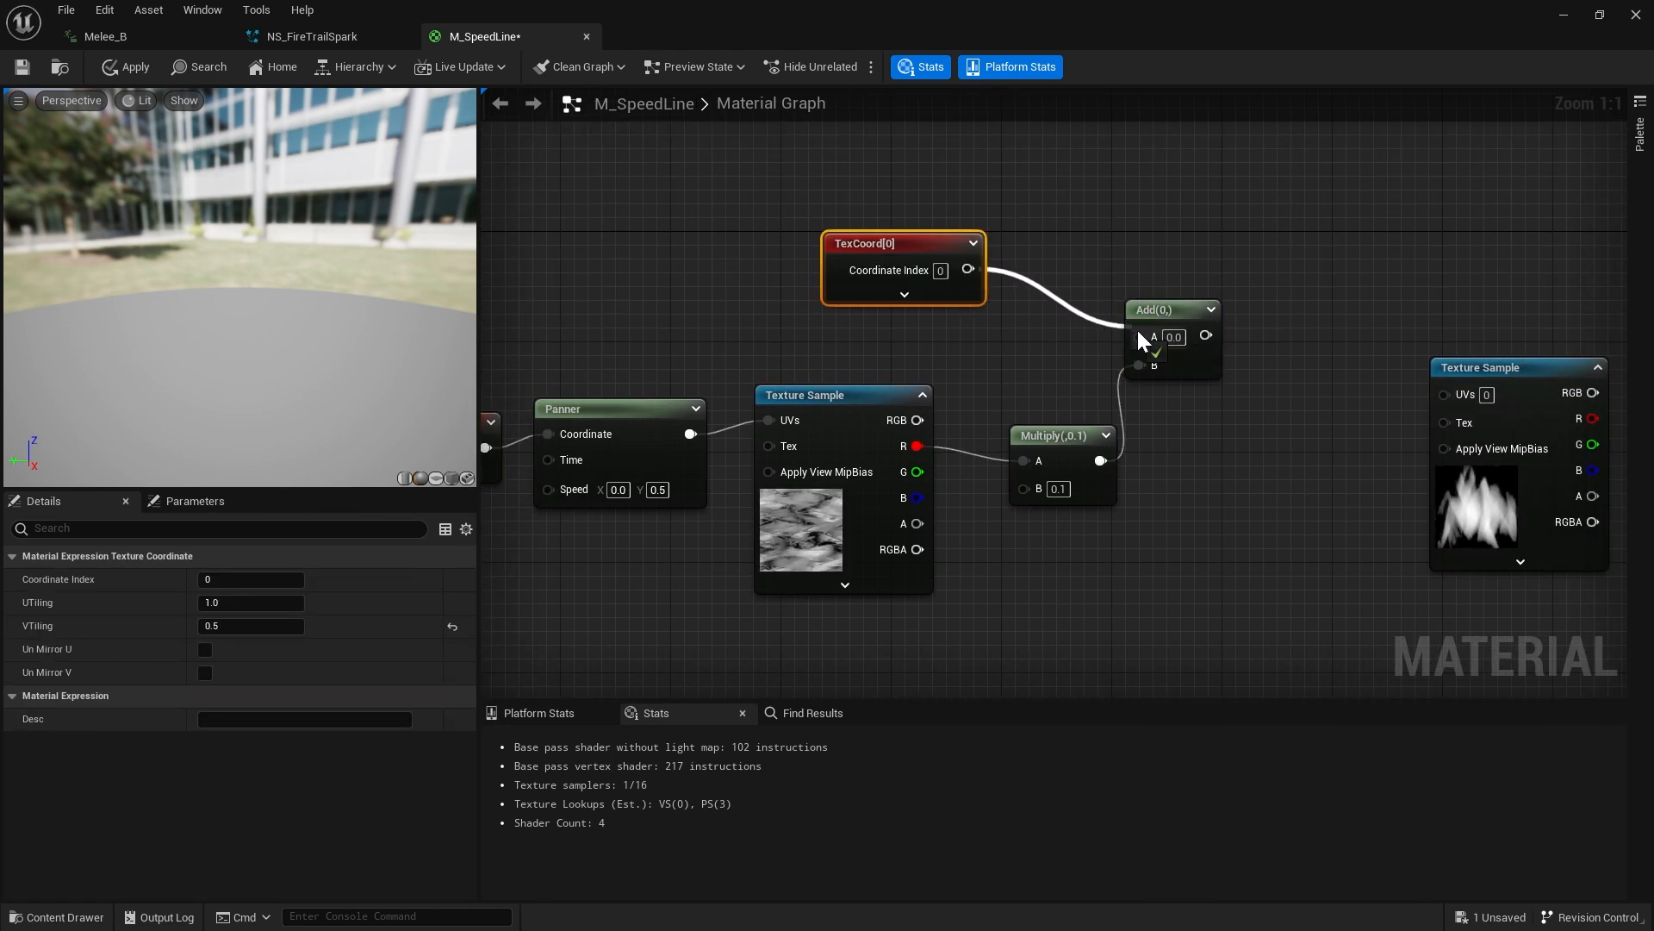
{"action": "left_click_drag", "start_coordinate": [1136, 329], "coordinate": [1139, 336]}
Connect the Add node's output to the UVs input of the T_Fire texture sample
{"action": "right_click_drag", "start_coordinate": [1186, 431], "coordinate": [1022, 430]}
{"action": "left_click_drag", "start_coordinate": [1025, 326], "coordinate": [1280, 384]}
{"action": "right_click_drag", "start_coordinate": [1105, 581], "coordinate": [859, 547]}
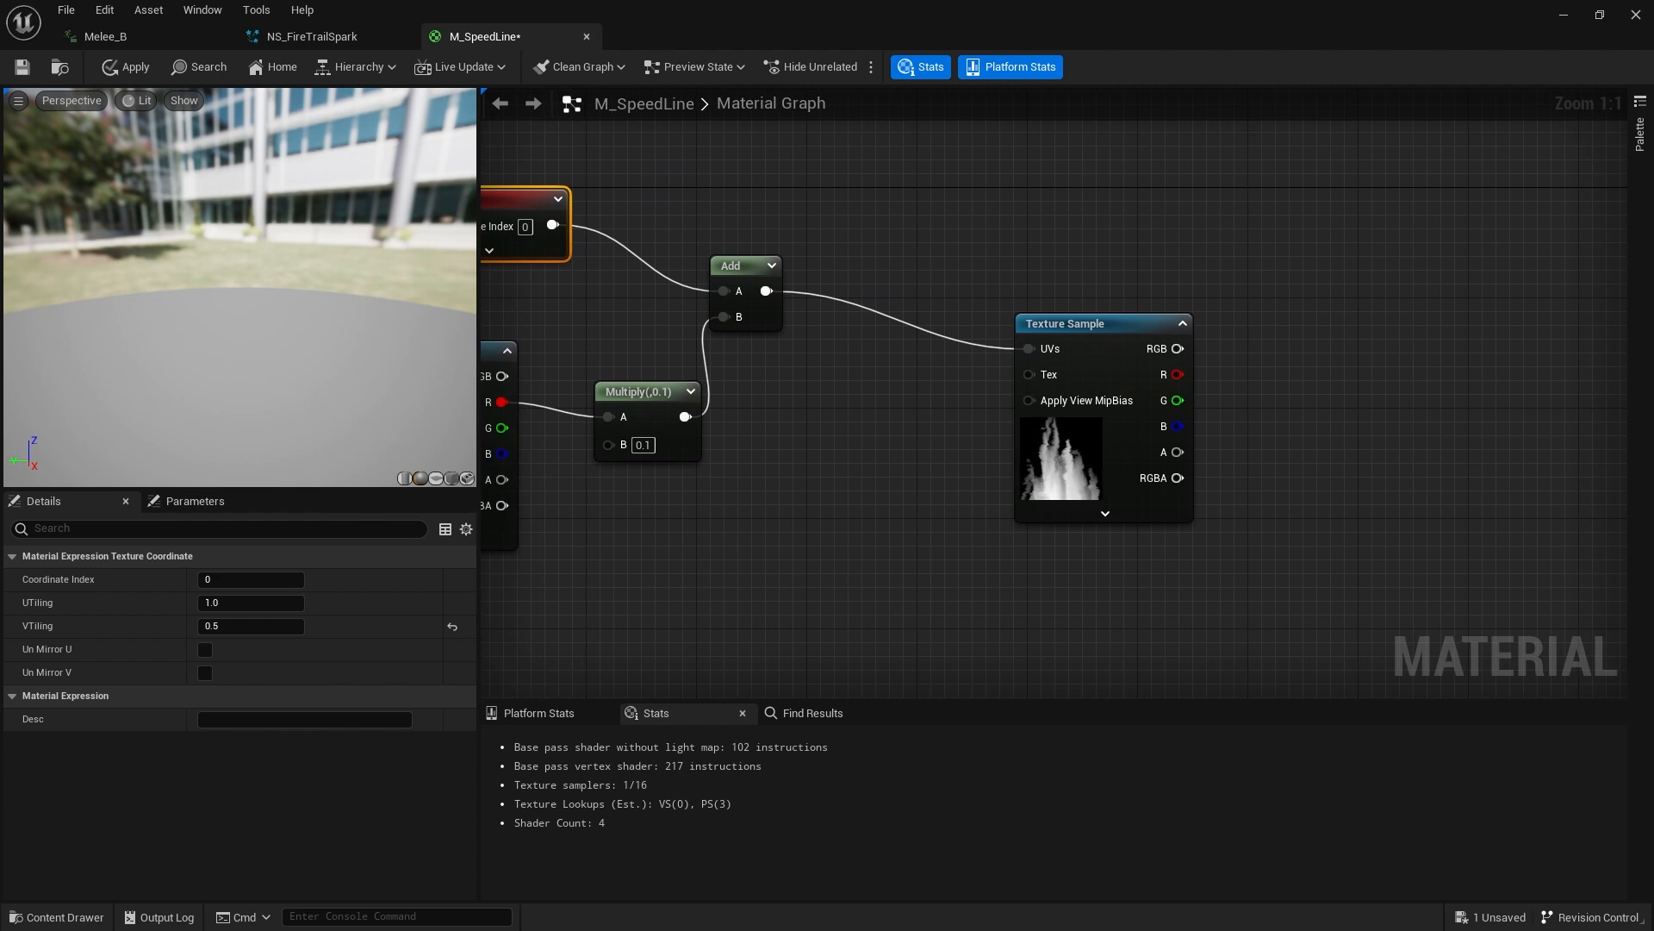
Preview the distorted fire on a plane by temporarily linking the T_Fire sample's RGB to Emissive Color
{"action": "left_click", "coordinate": [1101, 471]}
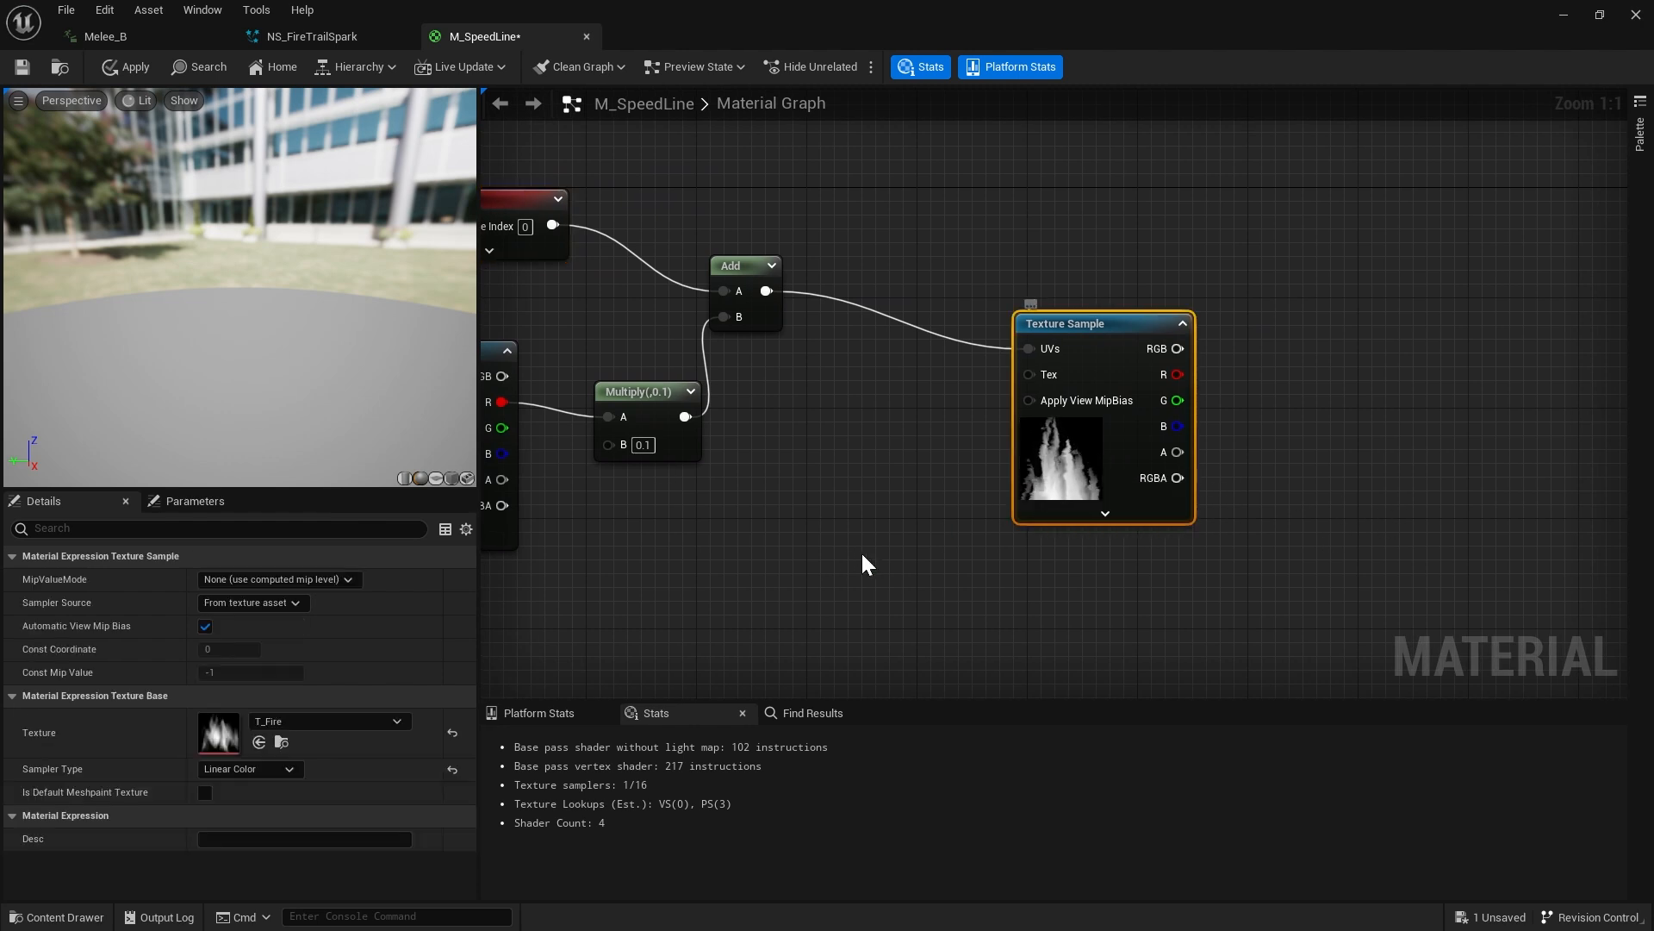
{"action": "right_click_drag", "start_coordinate": [847, 584], "coordinate": [721, 639]}
{"action": "right_click_drag", "start_coordinate": [1208, 490], "coordinate": [849, 461]}
{"action": "scroll", "coordinate": [990, 474], "scroll_direction": "down", "scroll_amount": 1}
{"action": "left_click_drag", "start_coordinate": [718, 386], "coordinate": [1370, 391]}
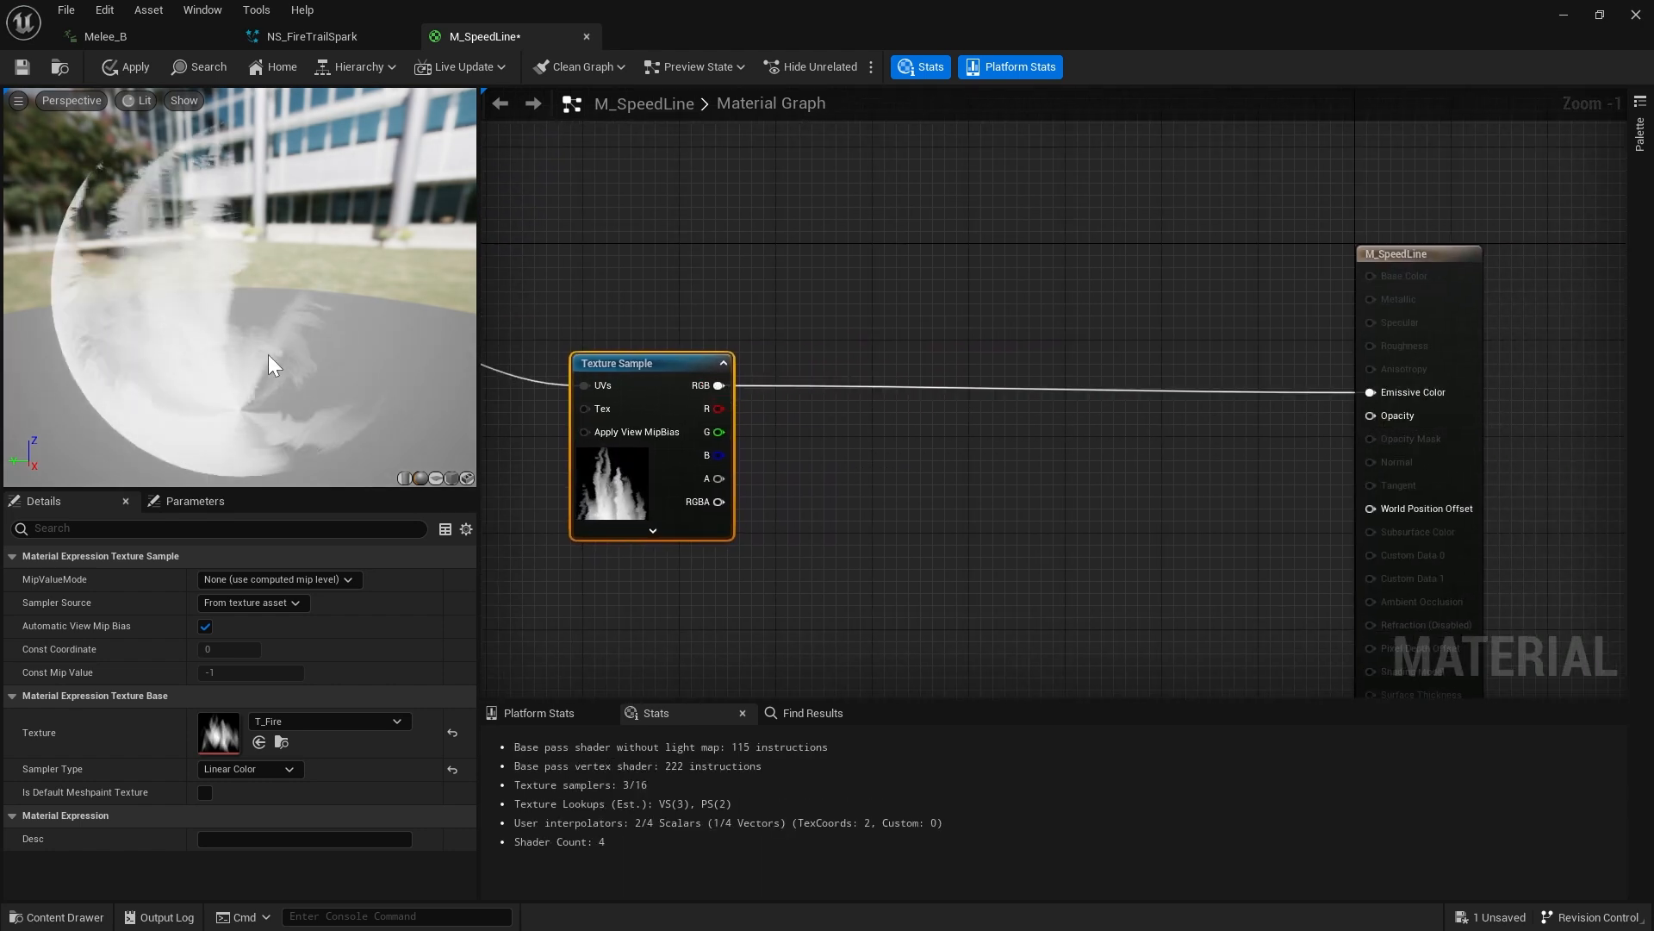
{"action": "left_click", "coordinate": [435, 478]}
{"action": "left_click_drag", "start_coordinate": [358, 390], "coordinate": [410, 416]}
{"action": "left_click", "coordinate": [1374, 387], "text": "alt"}
Set the VTiling of the TextureCoordinate copy feeding the Add node to 1
{"action": "right_click_drag", "start_coordinate": [705, 288], "coordinate": [1379, 313]}
{"action": "left_click", "coordinate": [772, 279]}
{"action": "left_click", "coordinate": [250, 626]}
{"action": "type", "text": "1"}
{"action": "key", "text": "Return"}
Add a Particle Color node above the T_Fire sample and connect its RGB to the material's Emissive Color
{"action": "right_click_drag", "start_coordinate": [1068, 550], "coordinate": [865, 543]}
{"action": "left_click", "coordinate": [1129, 479]}
{"action": "right_click_drag", "start_coordinate": [1302, 465], "coordinate": [1126, 461]}
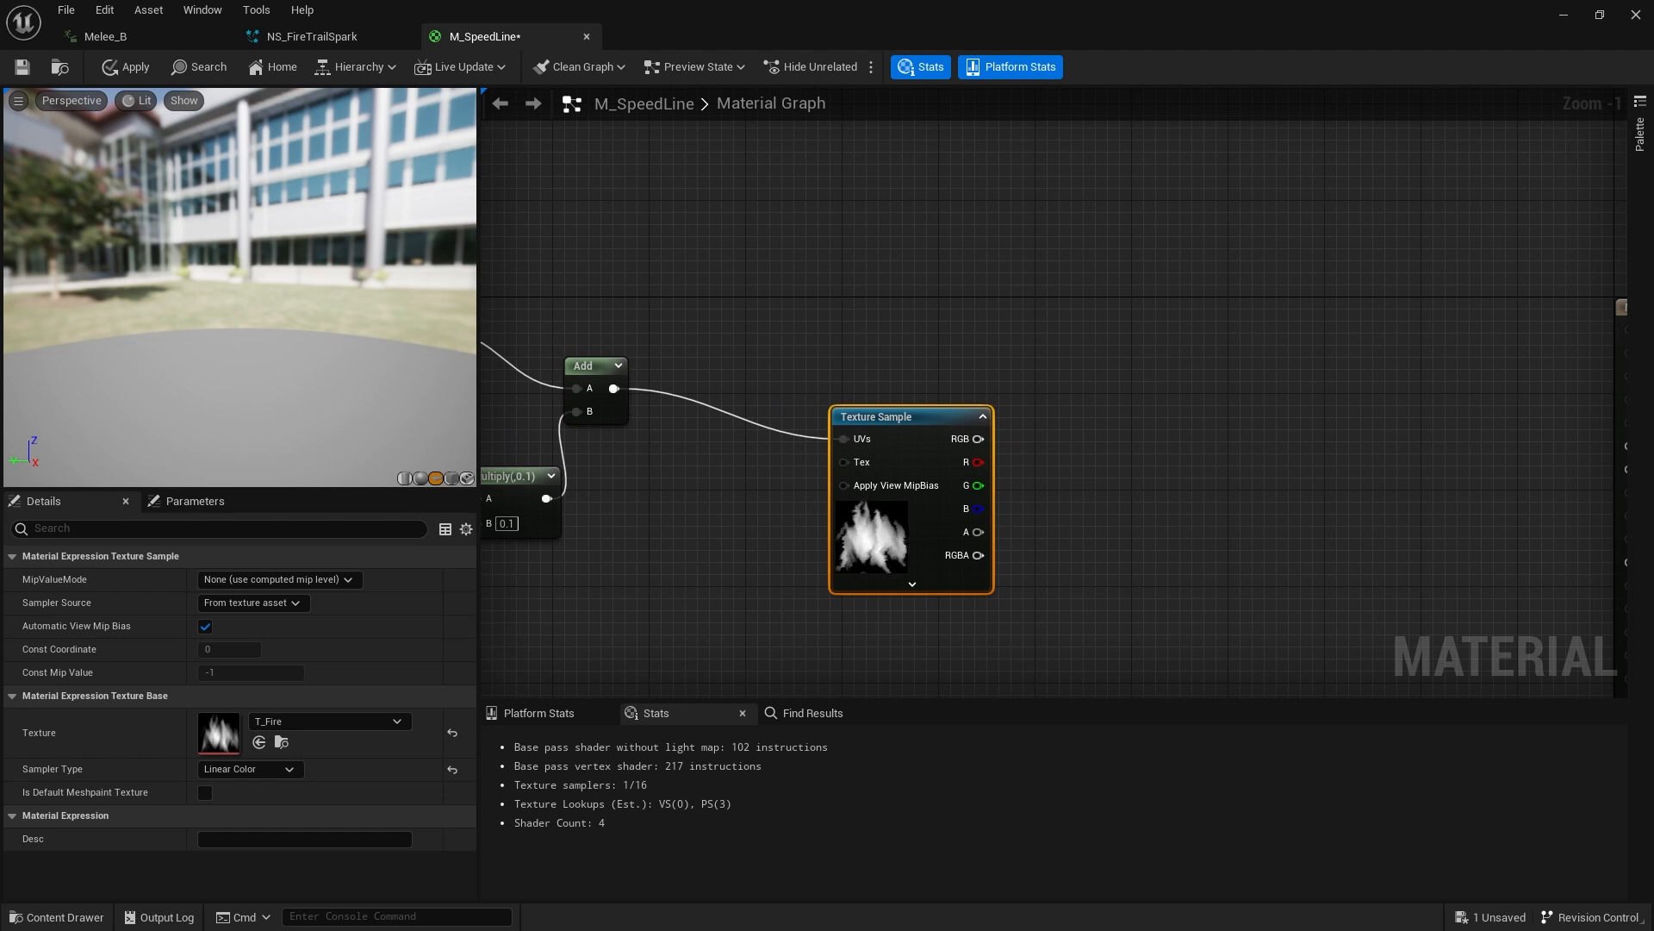
{"action": "right_click", "coordinate": [980, 212]}
{"action": "type", "text": "parti"}
{"action": "type", "text": "cl"}
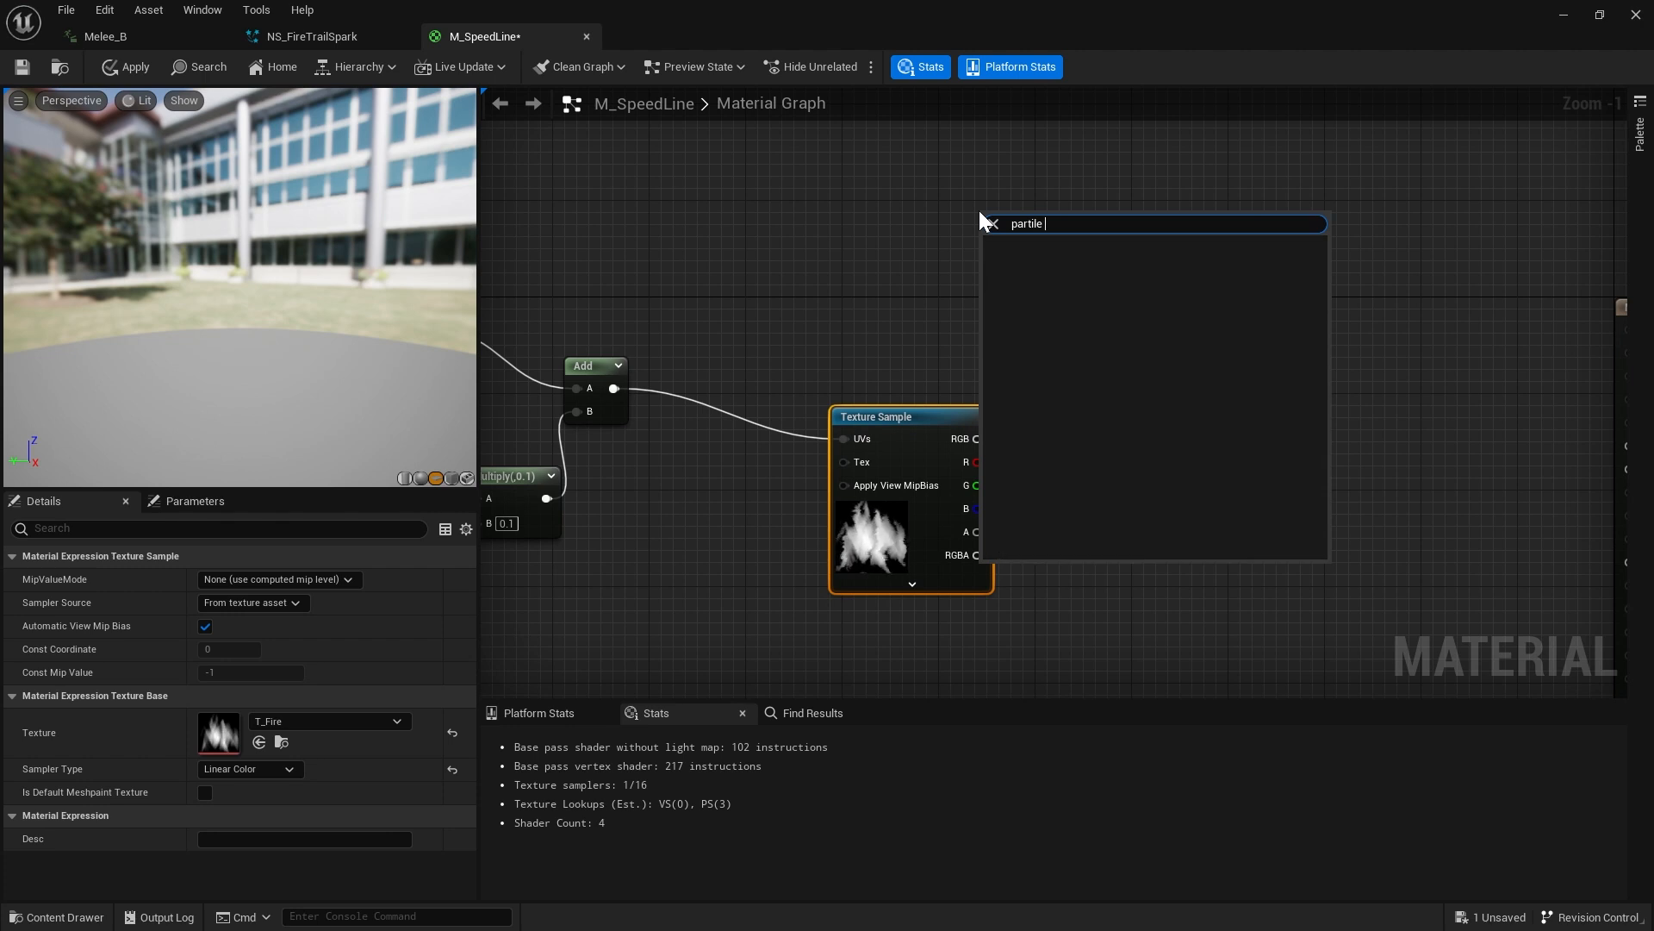
{"action": "type", "text": "e col"}
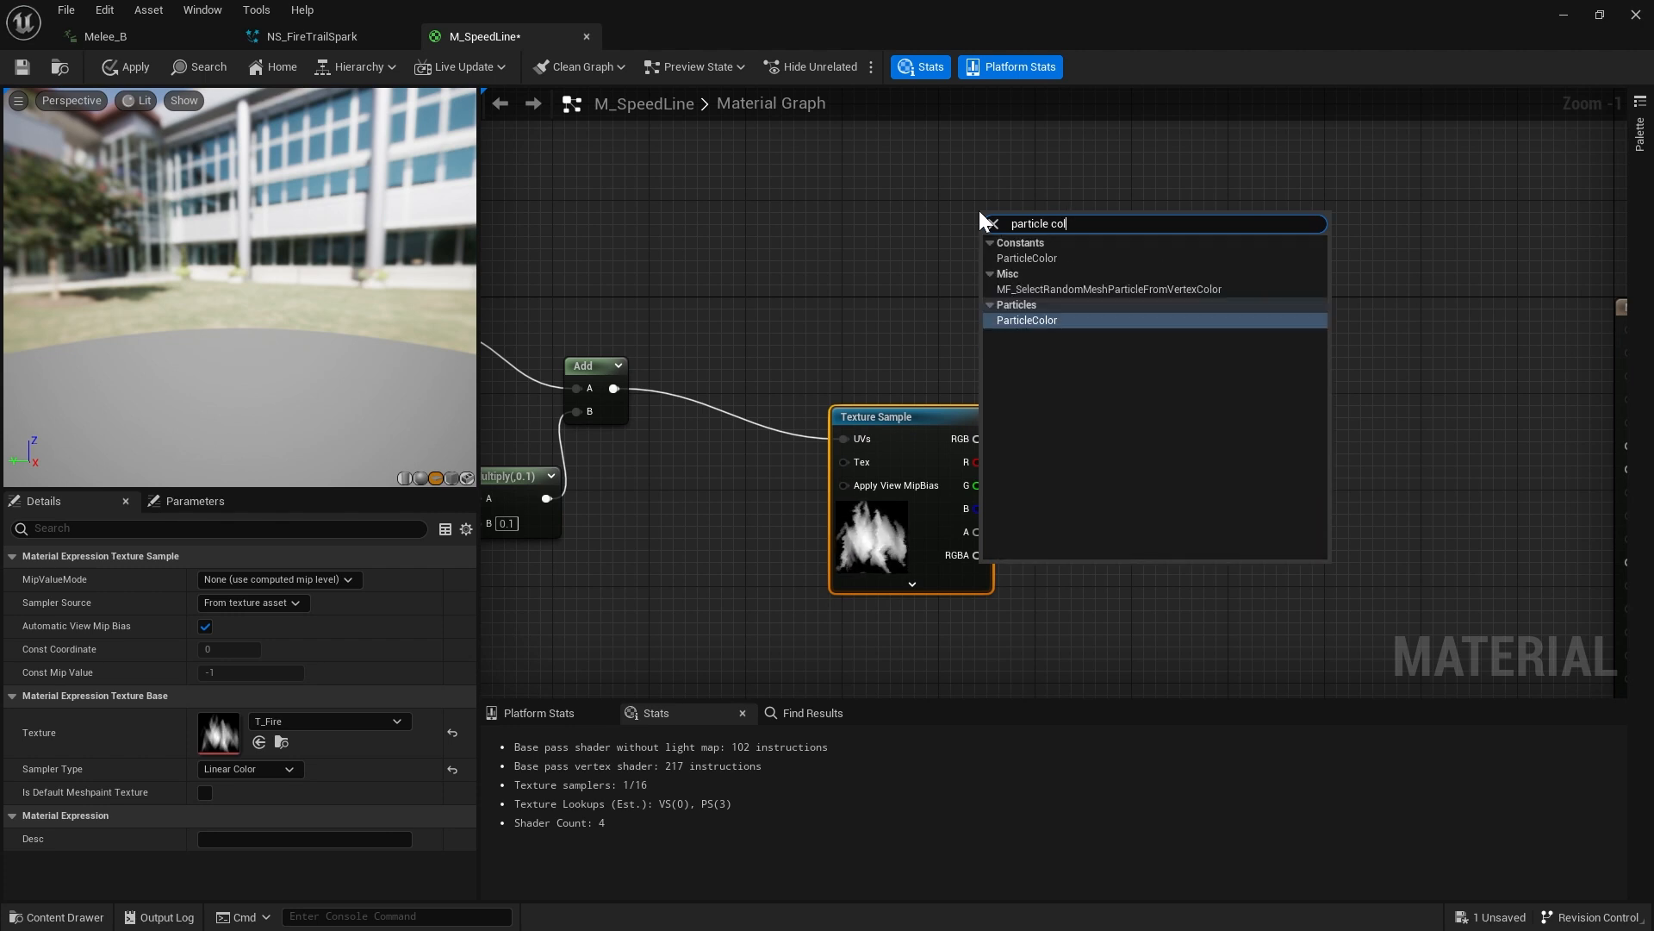
{"action": "key", "text": "Return"}
{"action": "left_click_drag", "start_coordinate": [1014, 305], "coordinate": [816, 223]}
{"action": "right_click_drag", "start_coordinate": [932, 275], "coordinate": [864, 326]}
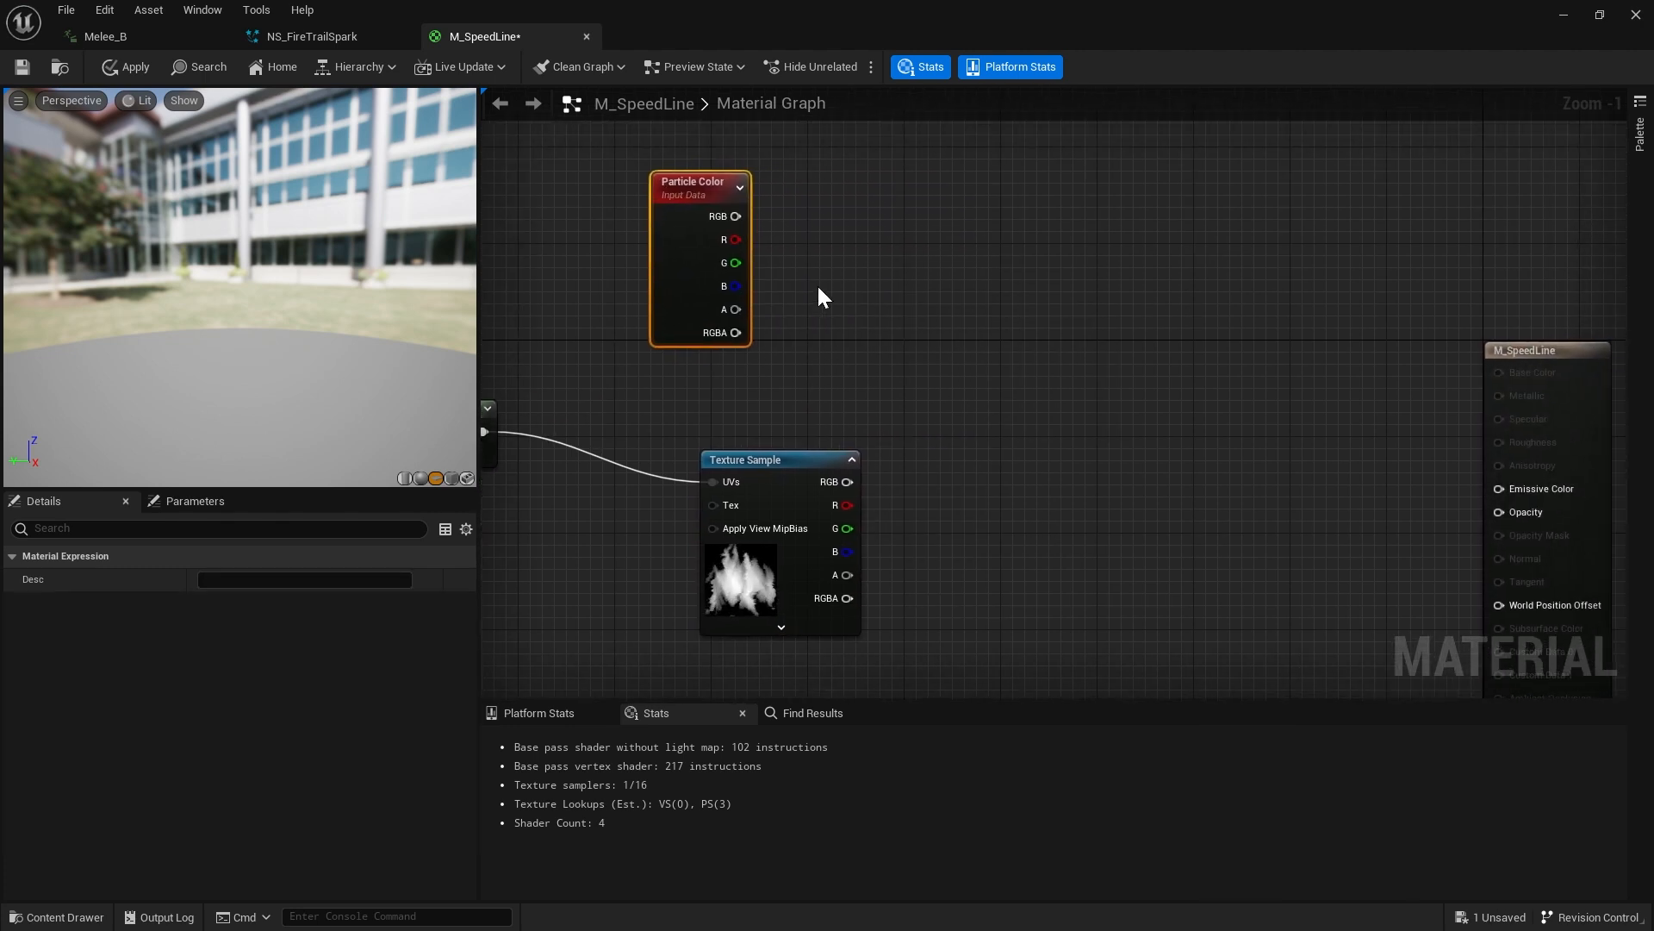
{"action": "left_click_drag", "start_coordinate": [736, 215], "coordinate": [1499, 488]}
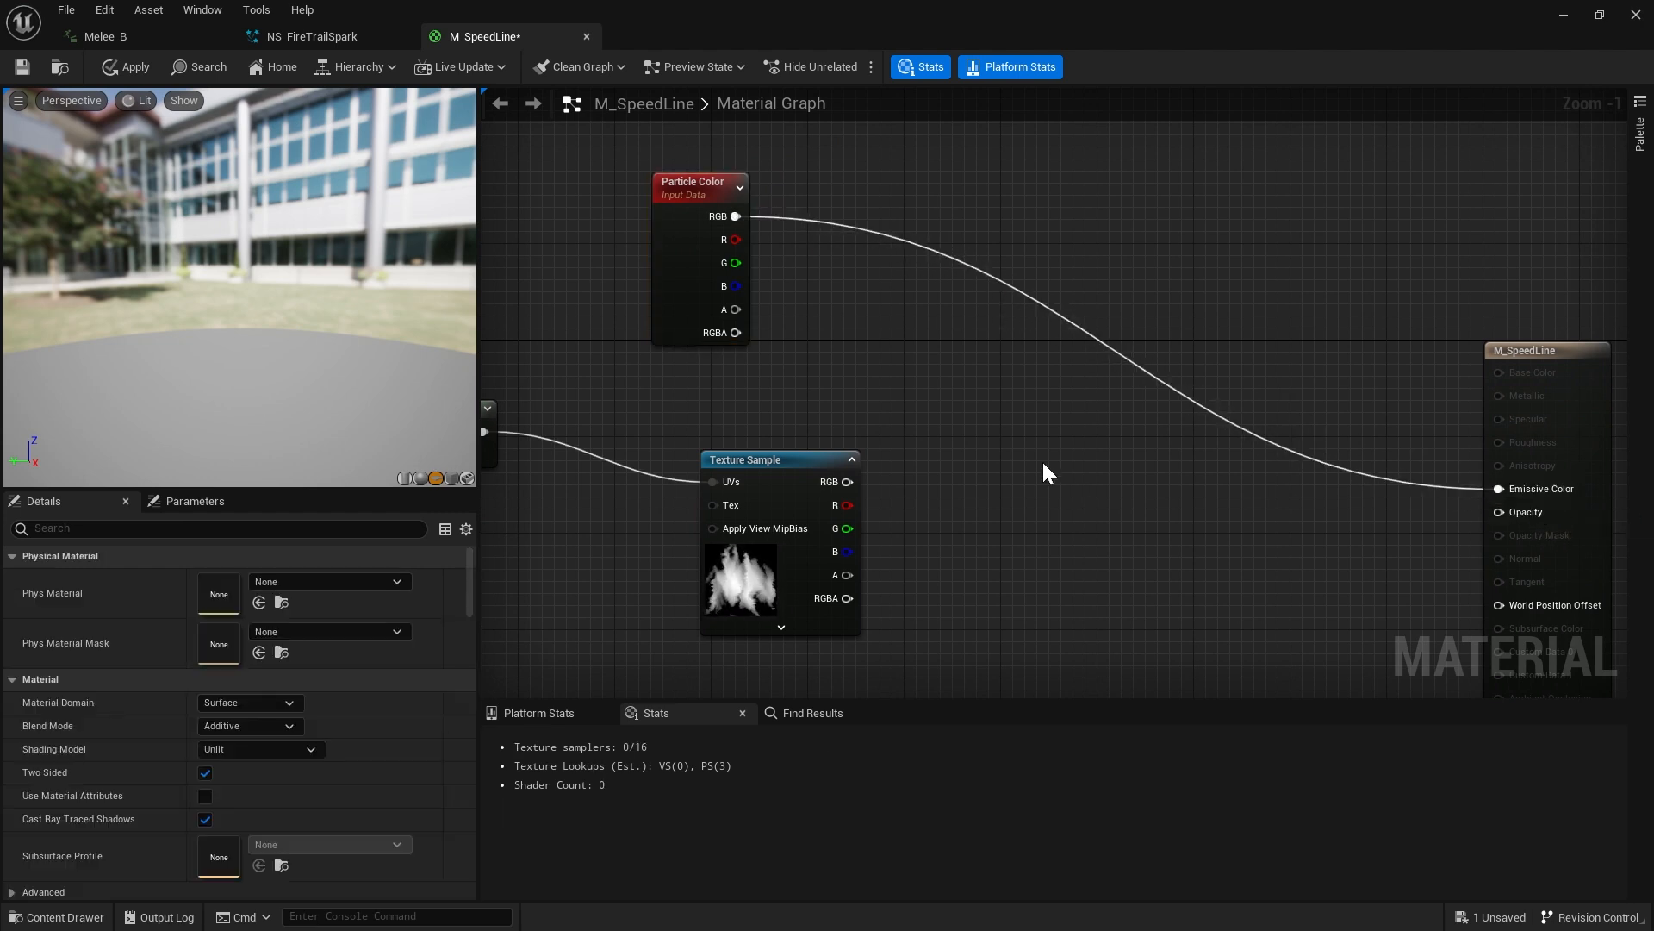
Multiply the Particle Color alpha by the T_Fire sample's RGB and connect the result to Opacity
{"action": "left_click", "coordinate": [1053, 467]}
{"action": "left_click", "coordinate": [996, 393]}
{"action": "left_click_drag", "start_coordinate": [736, 309], "coordinate": [1017, 425]}
{"action": "left_click_drag", "start_coordinate": [847, 482], "coordinate": [1021, 449]}
{"action": "left_click_drag", "start_coordinate": [1058, 425], "coordinate": [1498, 512]}
{"action": "left_click_drag", "start_coordinate": [135, 391], "coordinate": [138, 418]}
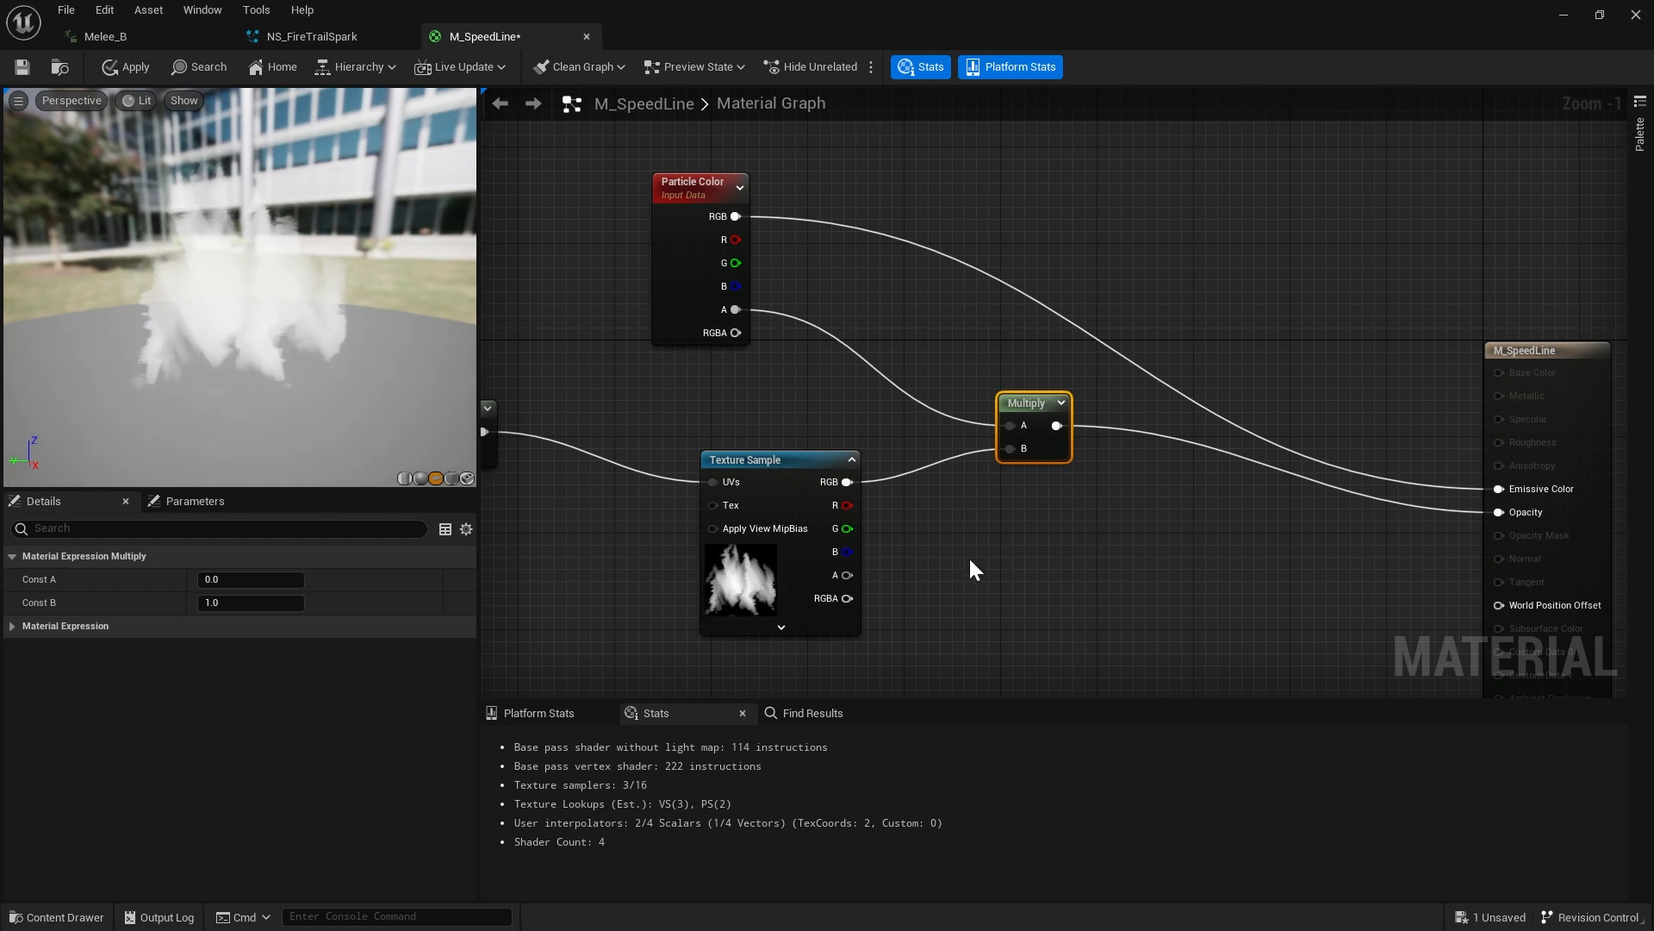
Multiply the T_Fire RGB by a new RadialGradientExponential node and route the result into the opacity Multiply's B input
{"action": "right_click_drag", "start_coordinate": [969, 565], "coordinate": [872, 391]}
{"action": "key", "text": "m"}
{"action": "left_click", "coordinate": [844, 396]}
{"action": "left_click_drag", "start_coordinate": [750, 308], "coordinate": [865, 423]}
{"action": "right_click", "coordinate": [624, 577]}
{"action": "type", "text": "radialgrad"}
{"action": "key", "text": "Return"}
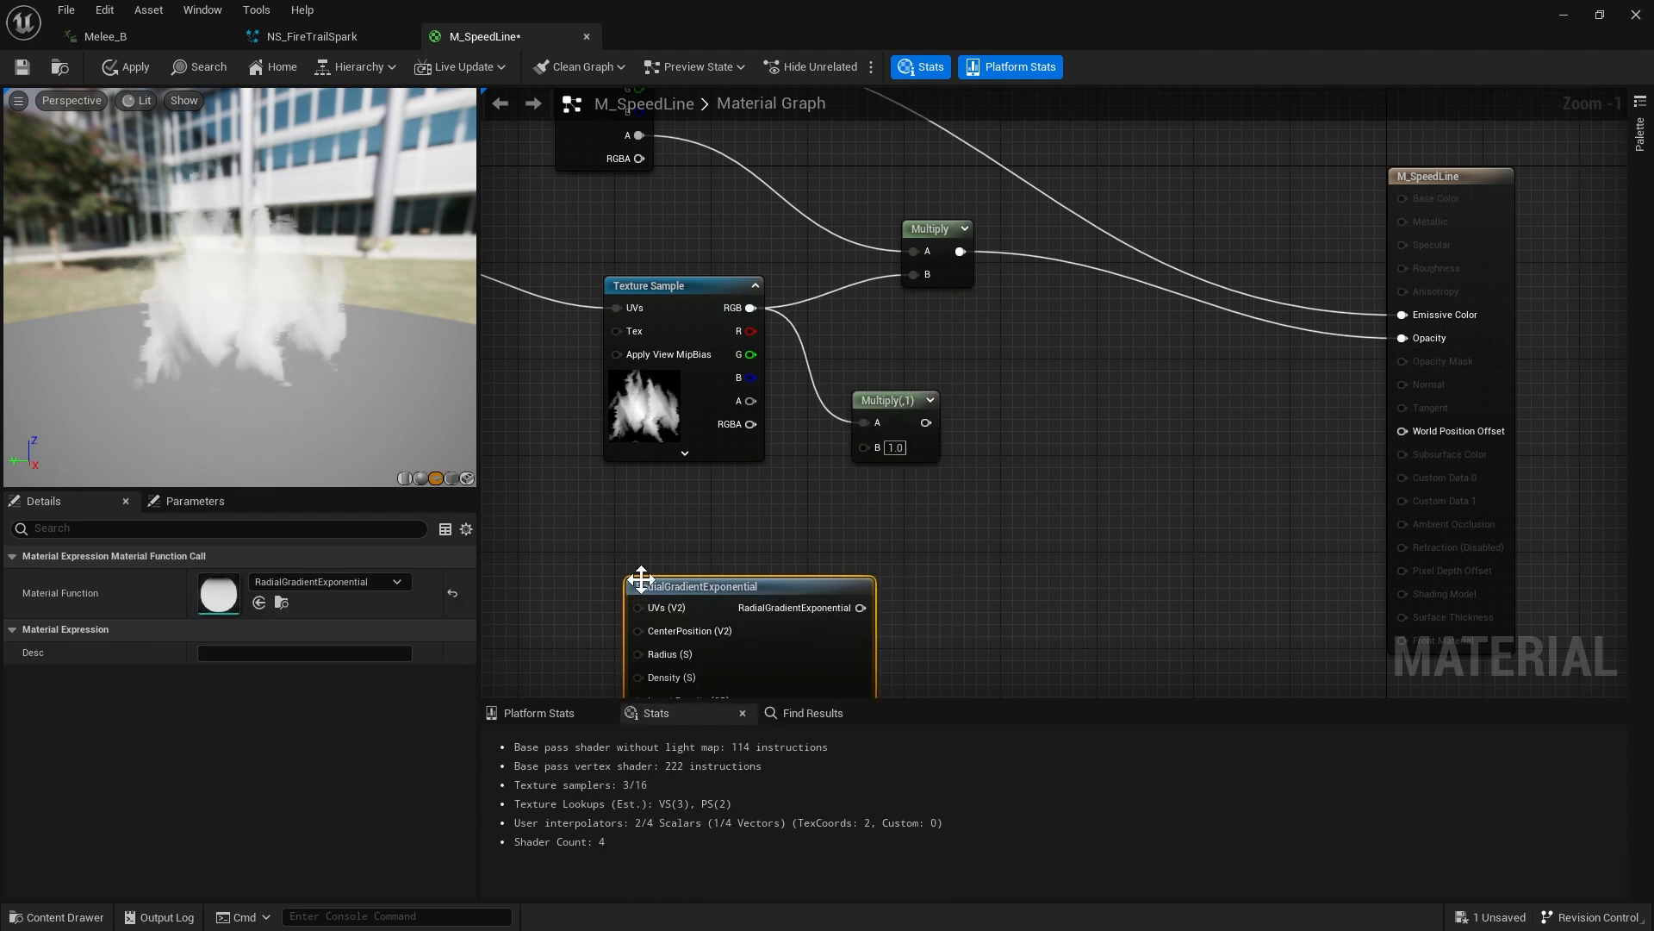
{"action": "left_click_drag", "start_coordinate": [860, 608], "coordinate": [915, 274]}
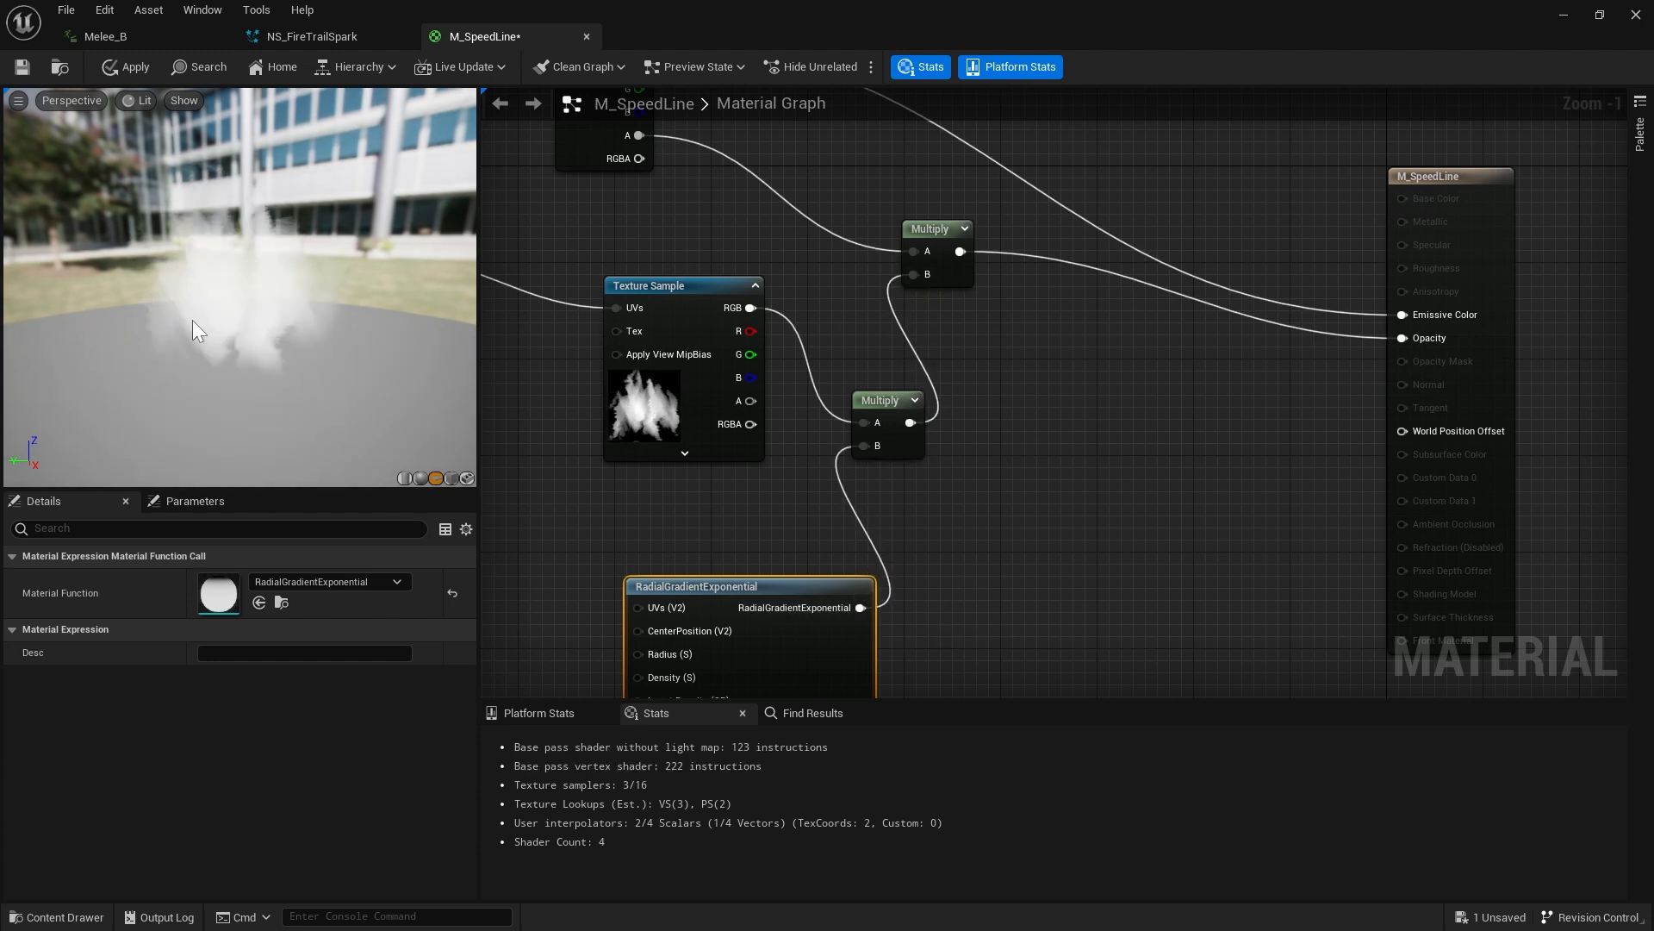
{"action": "left_click_drag", "start_coordinate": [249, 349], "coordinate": [256, 384]}
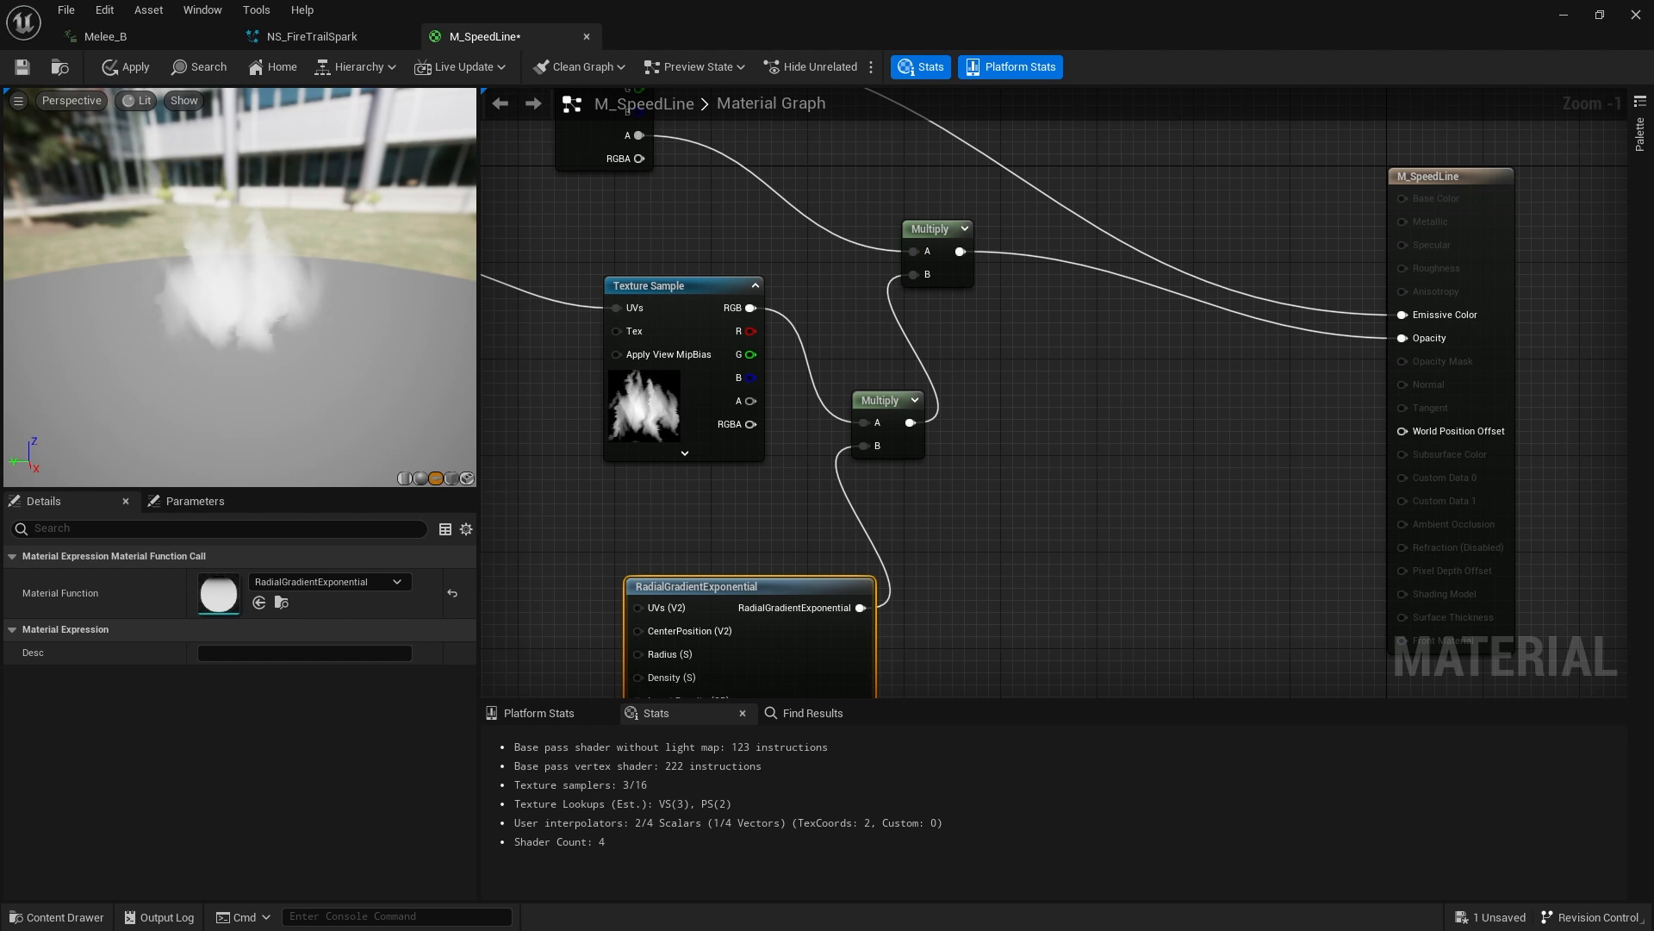
Add a Constant node feeding the RadialGradientExponential's Radius input and set its value to 0.6
{"action": "right_click_drag", "start_coordinate": [550, 496], "coordinate": [568, 362]}
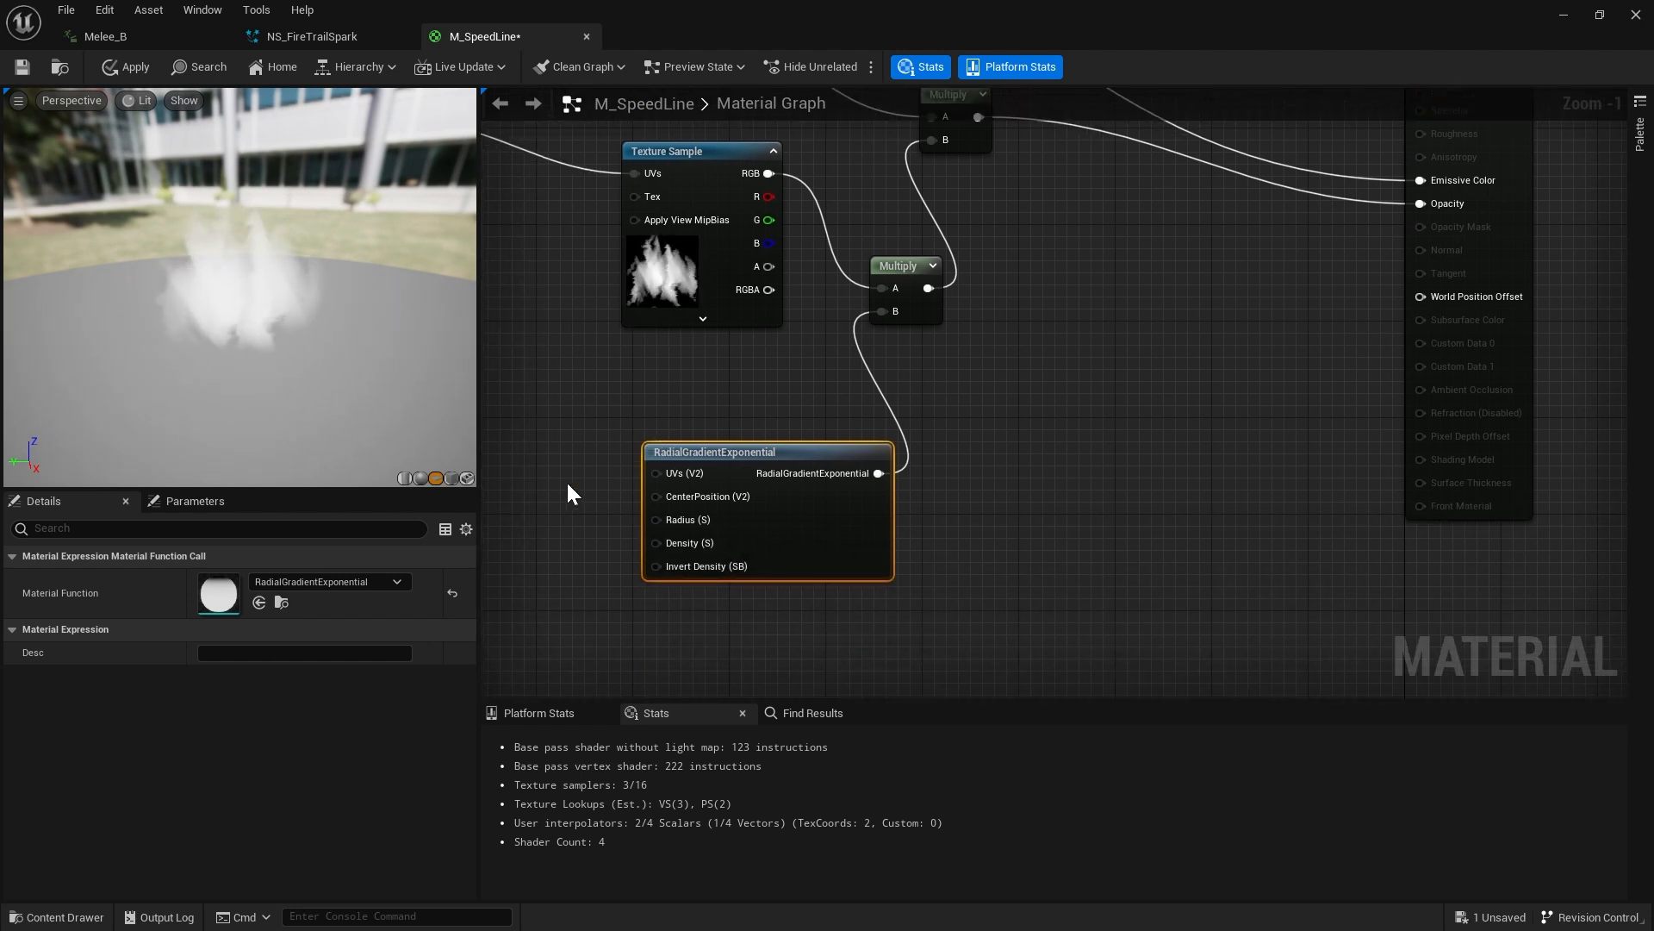
{"action": "left_click", "coordinate": [553, 510]}
{"action": "left_click", "coordinate": [556, 510]}
{"action": "left_click_drag", "start_coordinate": [609, 525], "coordinate": [545, 508]}
{"action": "left_click_drag", "start_coordinate": [580, 524], "coordinate": [656, 519]}
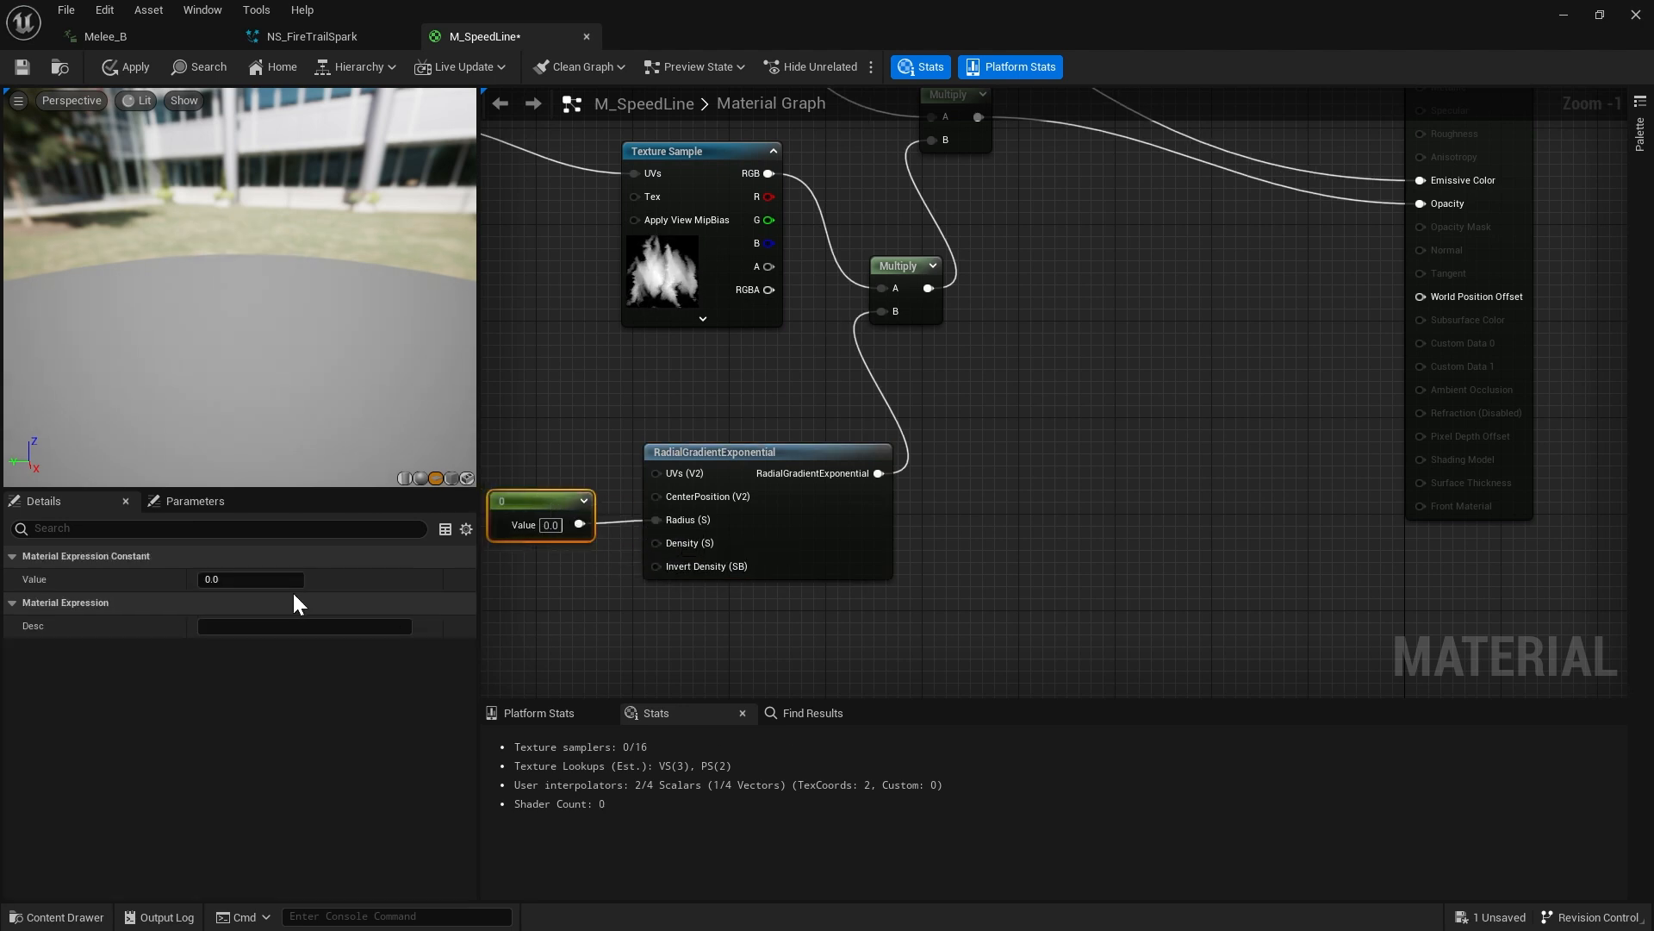
{"action": "left_click", "coordinate": [293, 579]}
{"action": "type", "text": ".5"}
{"action": "key", "text": "Return"}
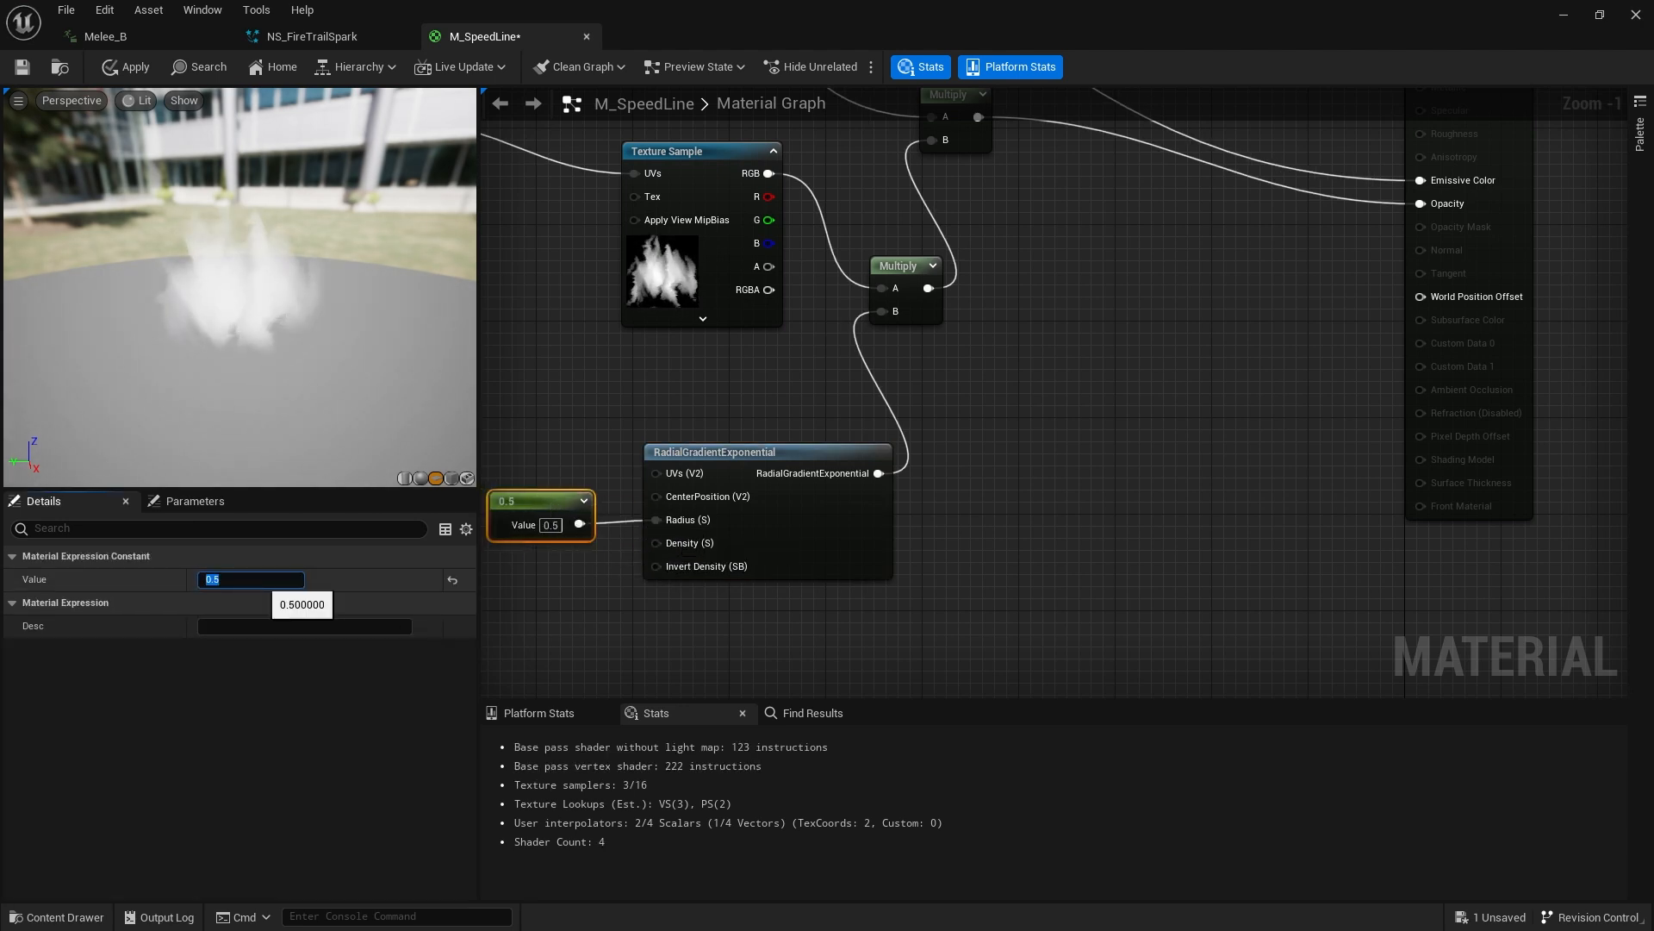
{"action": "type", "text": ".6"}
{"action": "key", "text": "Return"}
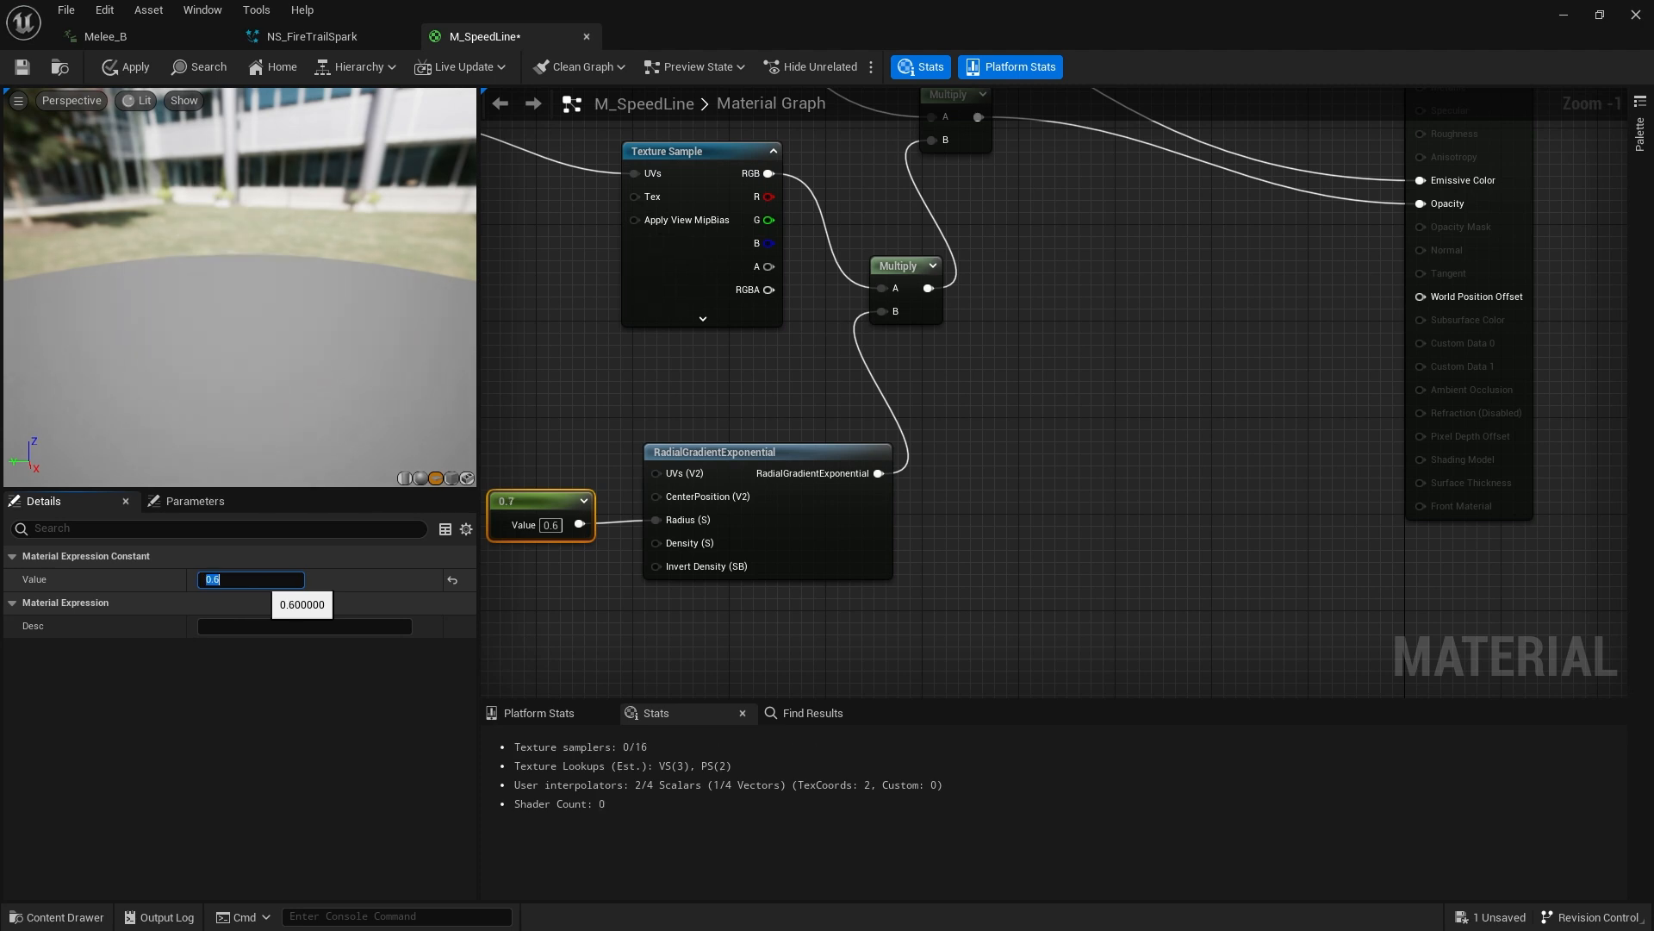
Apply the M_SpeedLine changes and assign that material to the SimpleSpriteBurst001 Sprite Renderer in NS_FireTrailSpark
{"action": "left_click", "coordinate": [129, 69]}
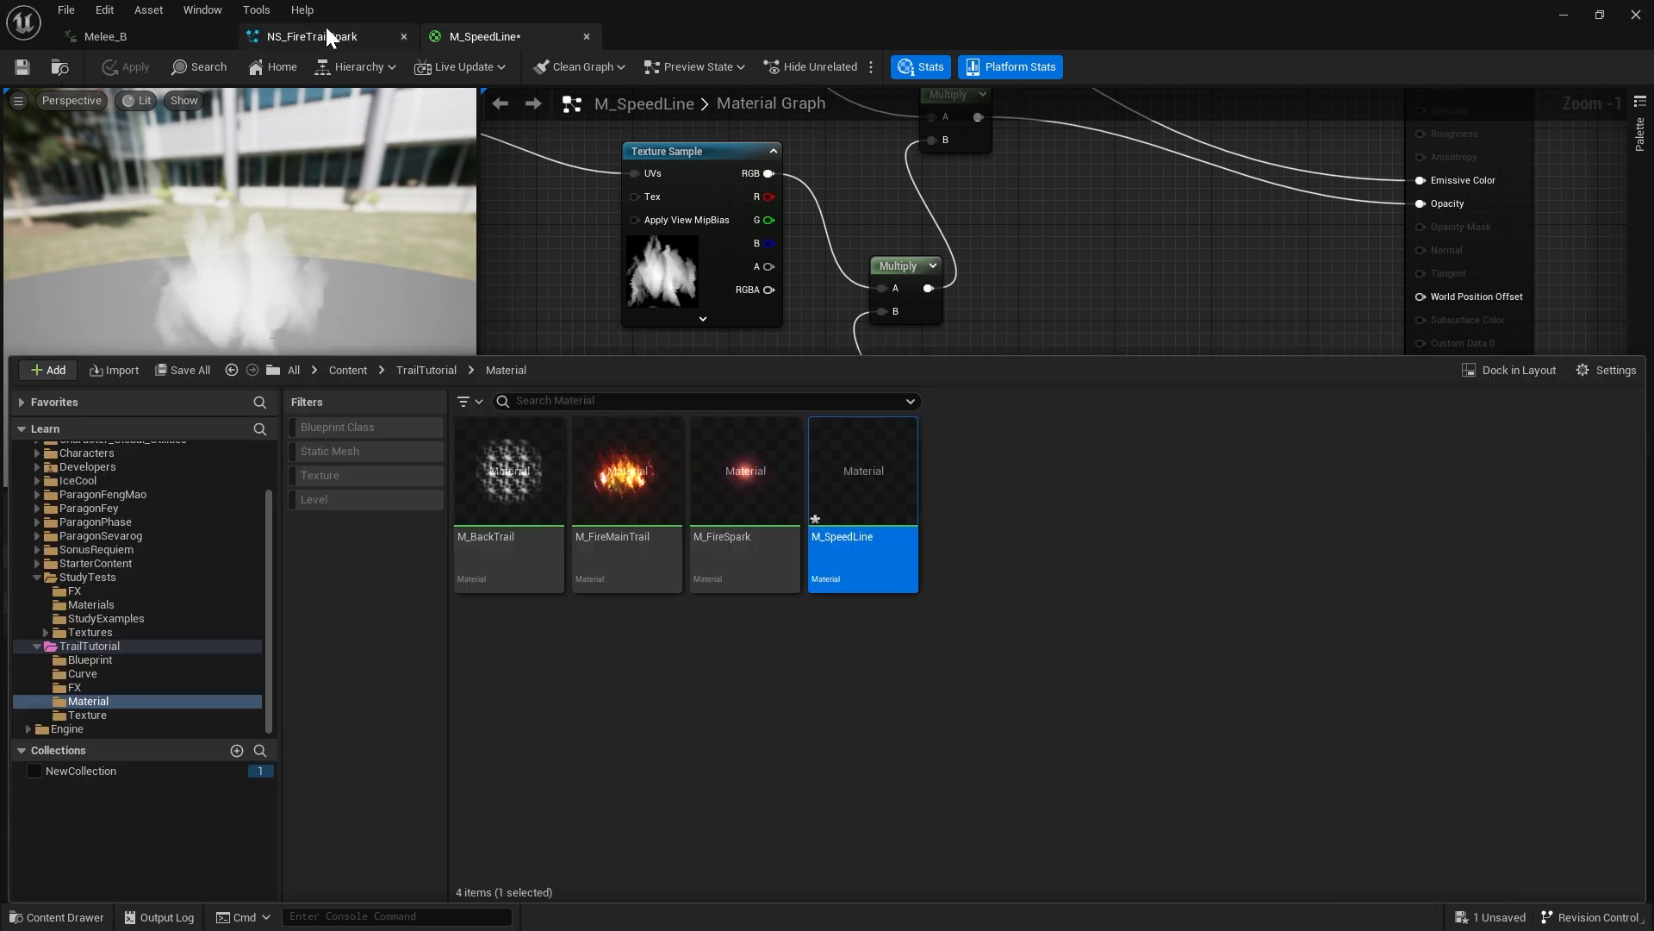
{"action": "left_click", "coordinate": [340, 33]}
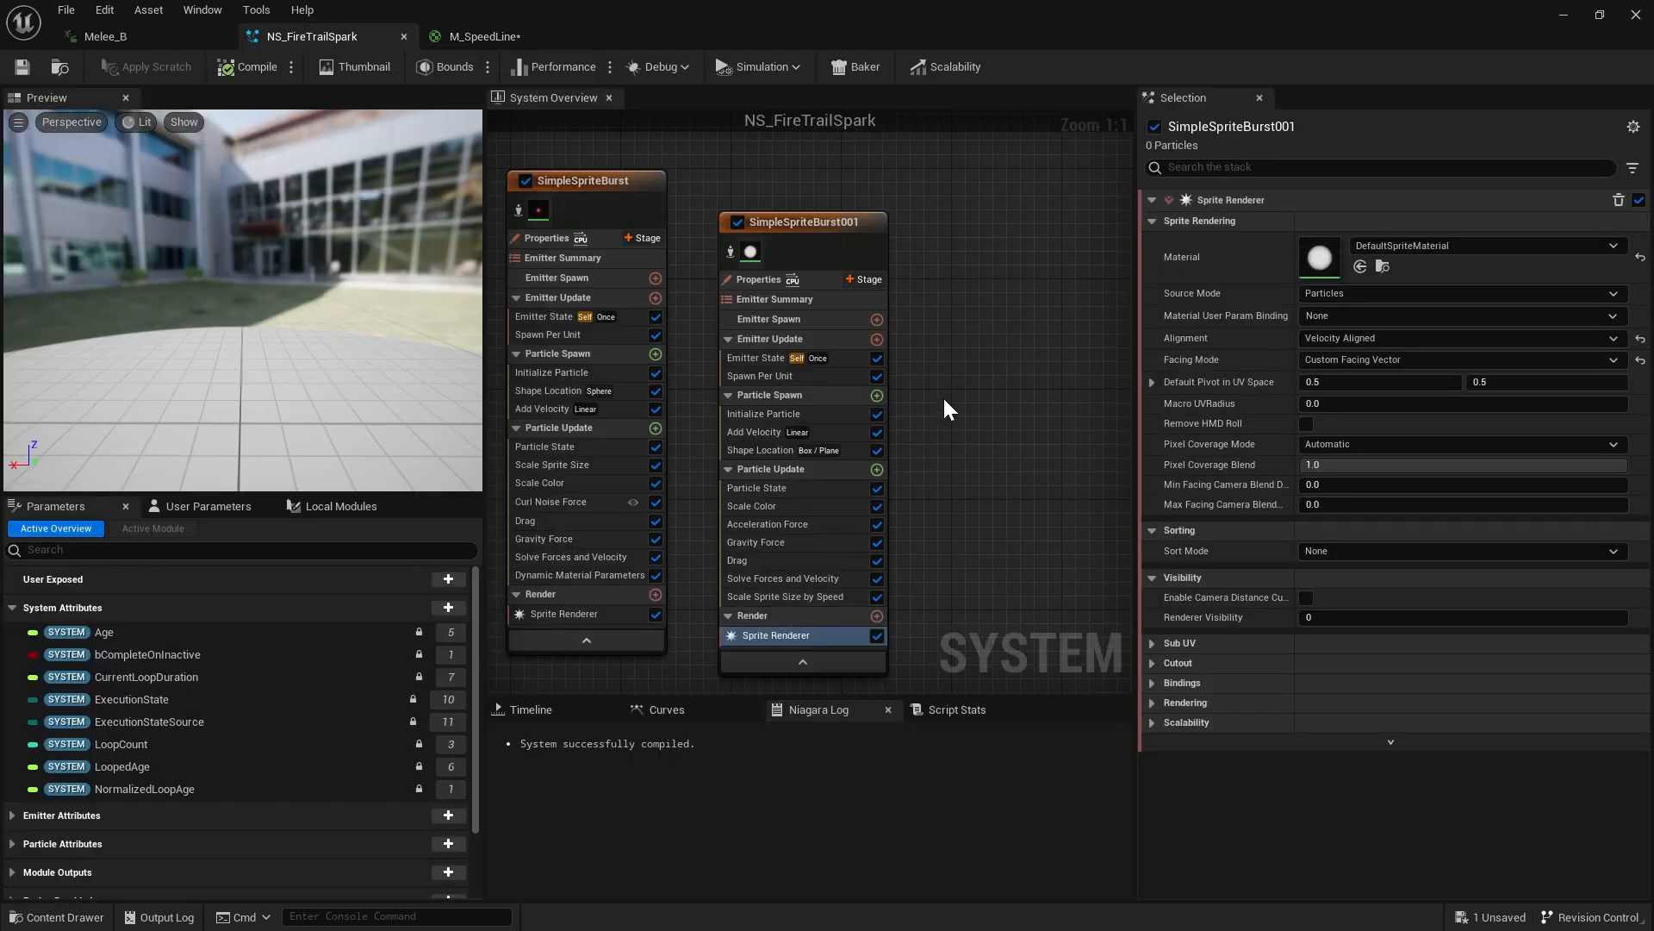
{"action": "left_click", "coordinate": [1360, 266]}
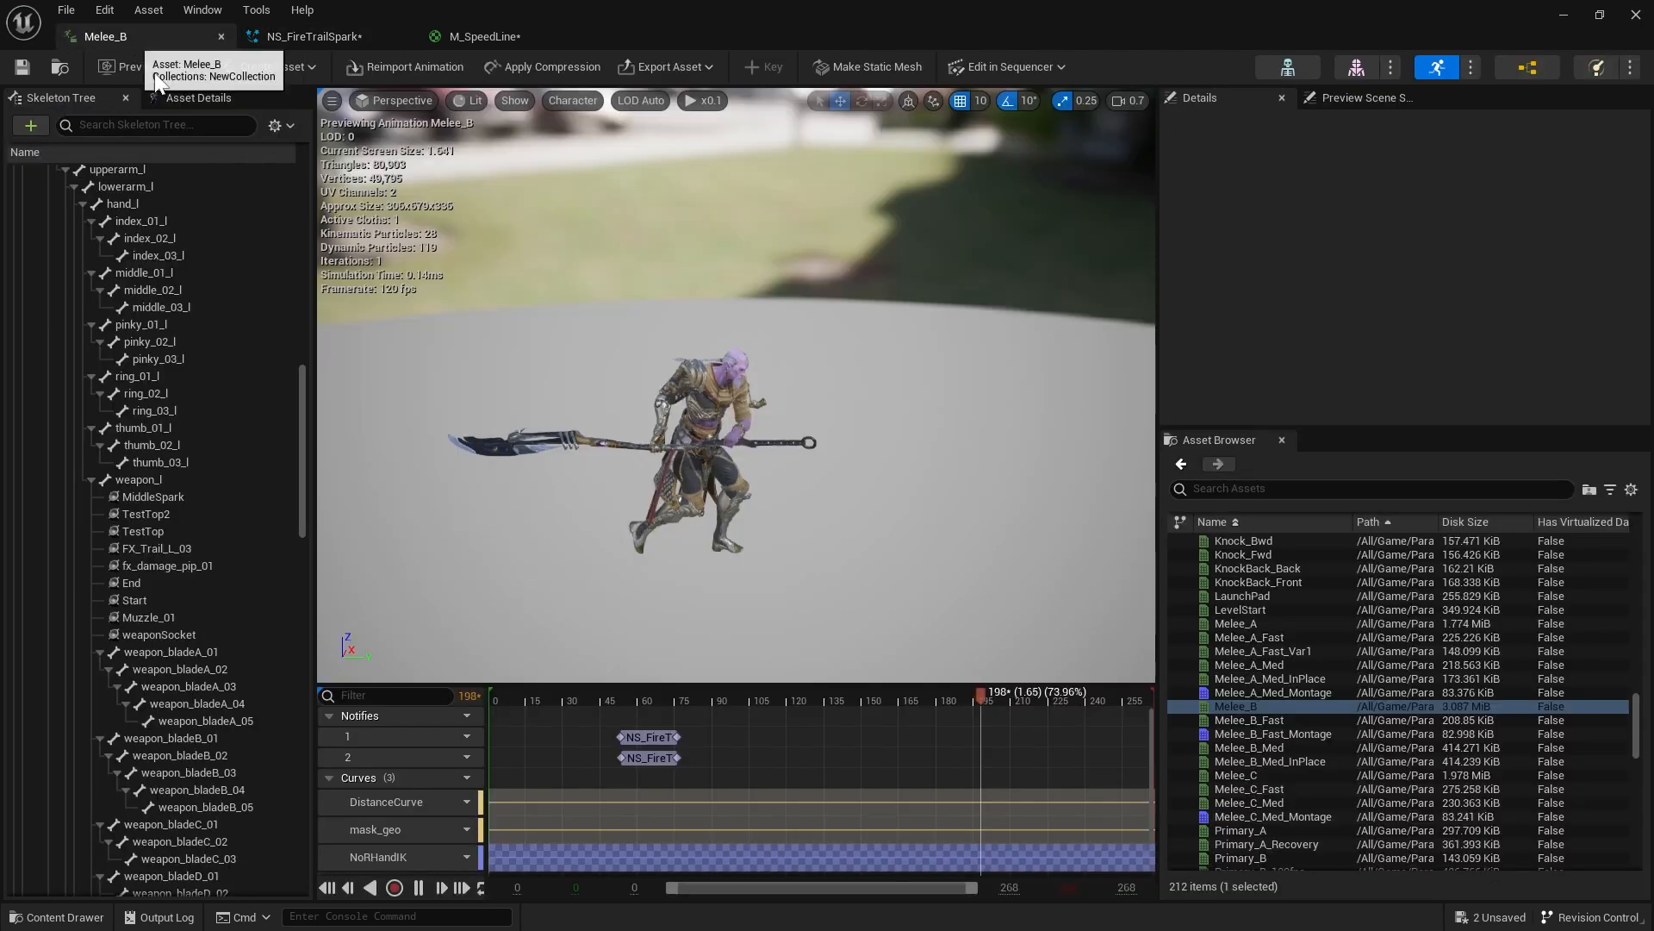
Examine the speed lines around the weapon swing in the Melee_B animation, then at playback speed x1.0
{"action": "left_click", "coordinate": [105, 36]}
{"action": "left_click", "coordinate": [594, 702]}
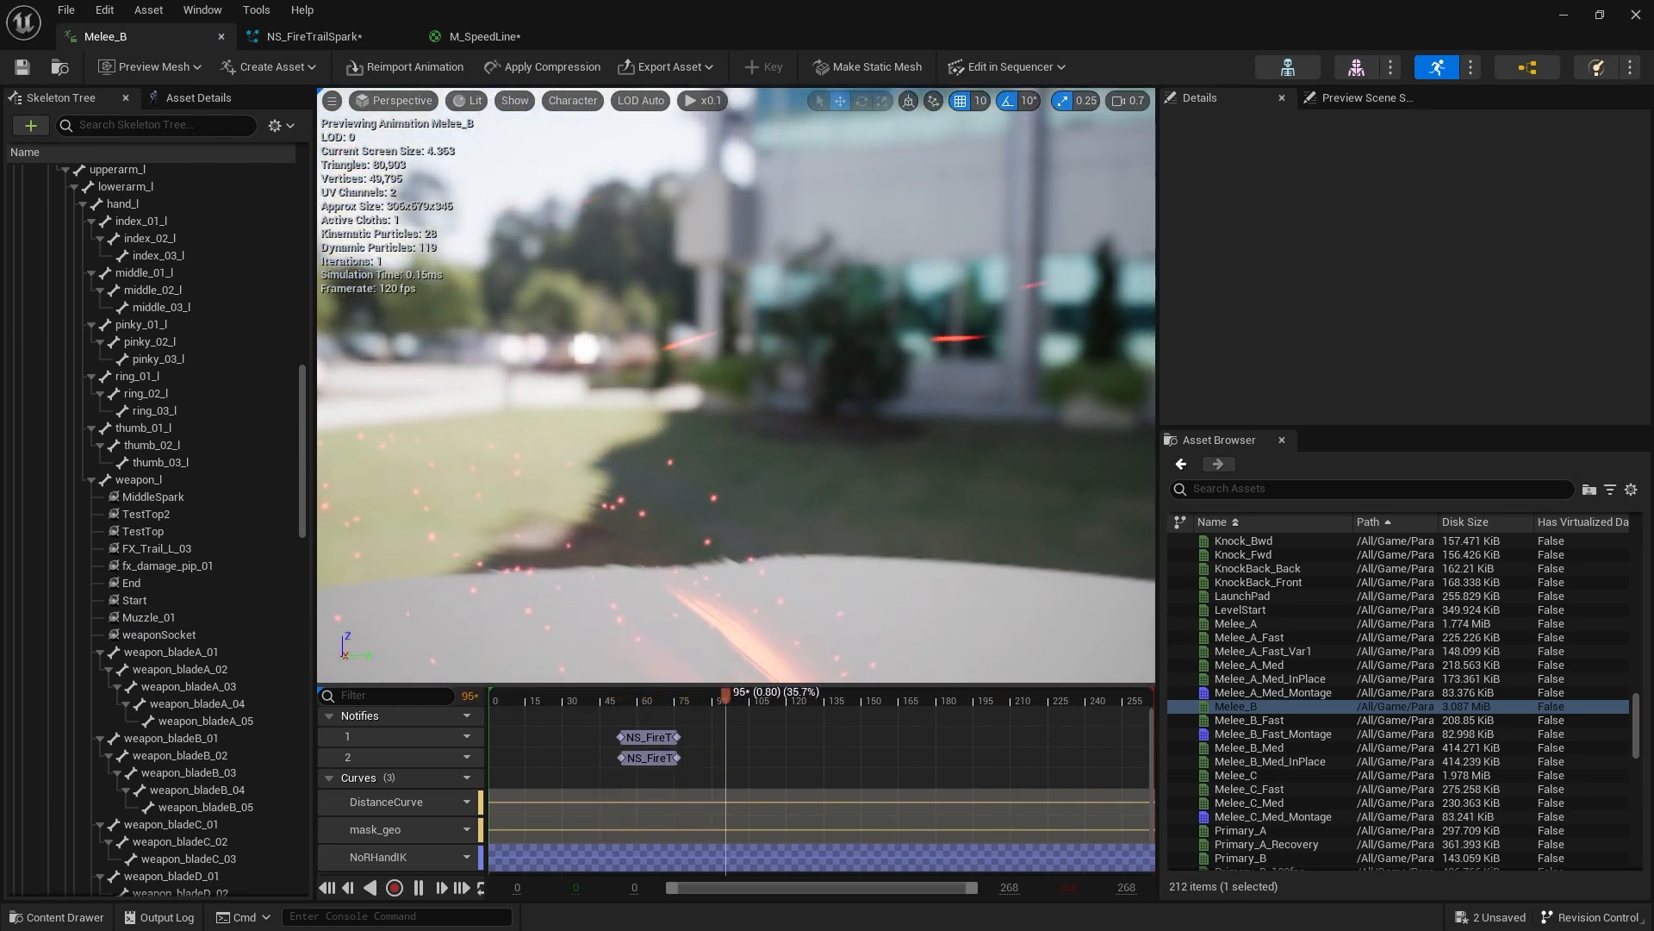
{"action": "key", "text": "s"}
{"action": "right_click_drag", "start_coordinate": [649, 572], "coordinate": [636, 490]}
{"action": "left_click", "coordinate": [592, 701]}
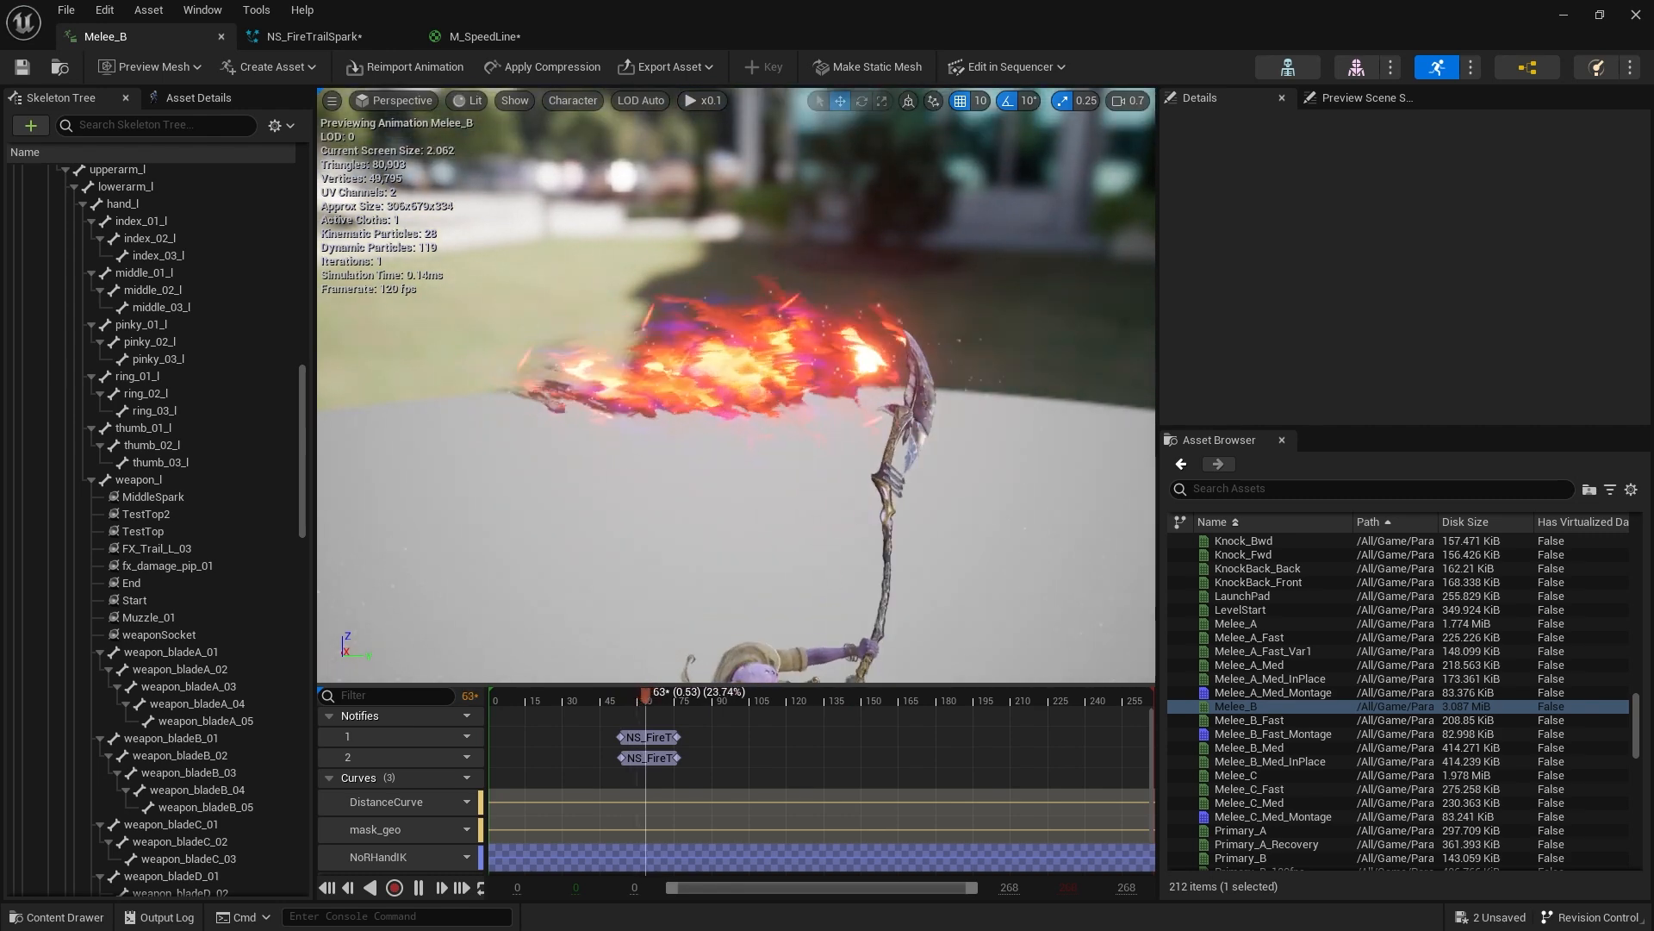
{"action": "left_click", "coordinate": [711, 100]}
{"action": "left_click", "coordinate": [739, 197]}
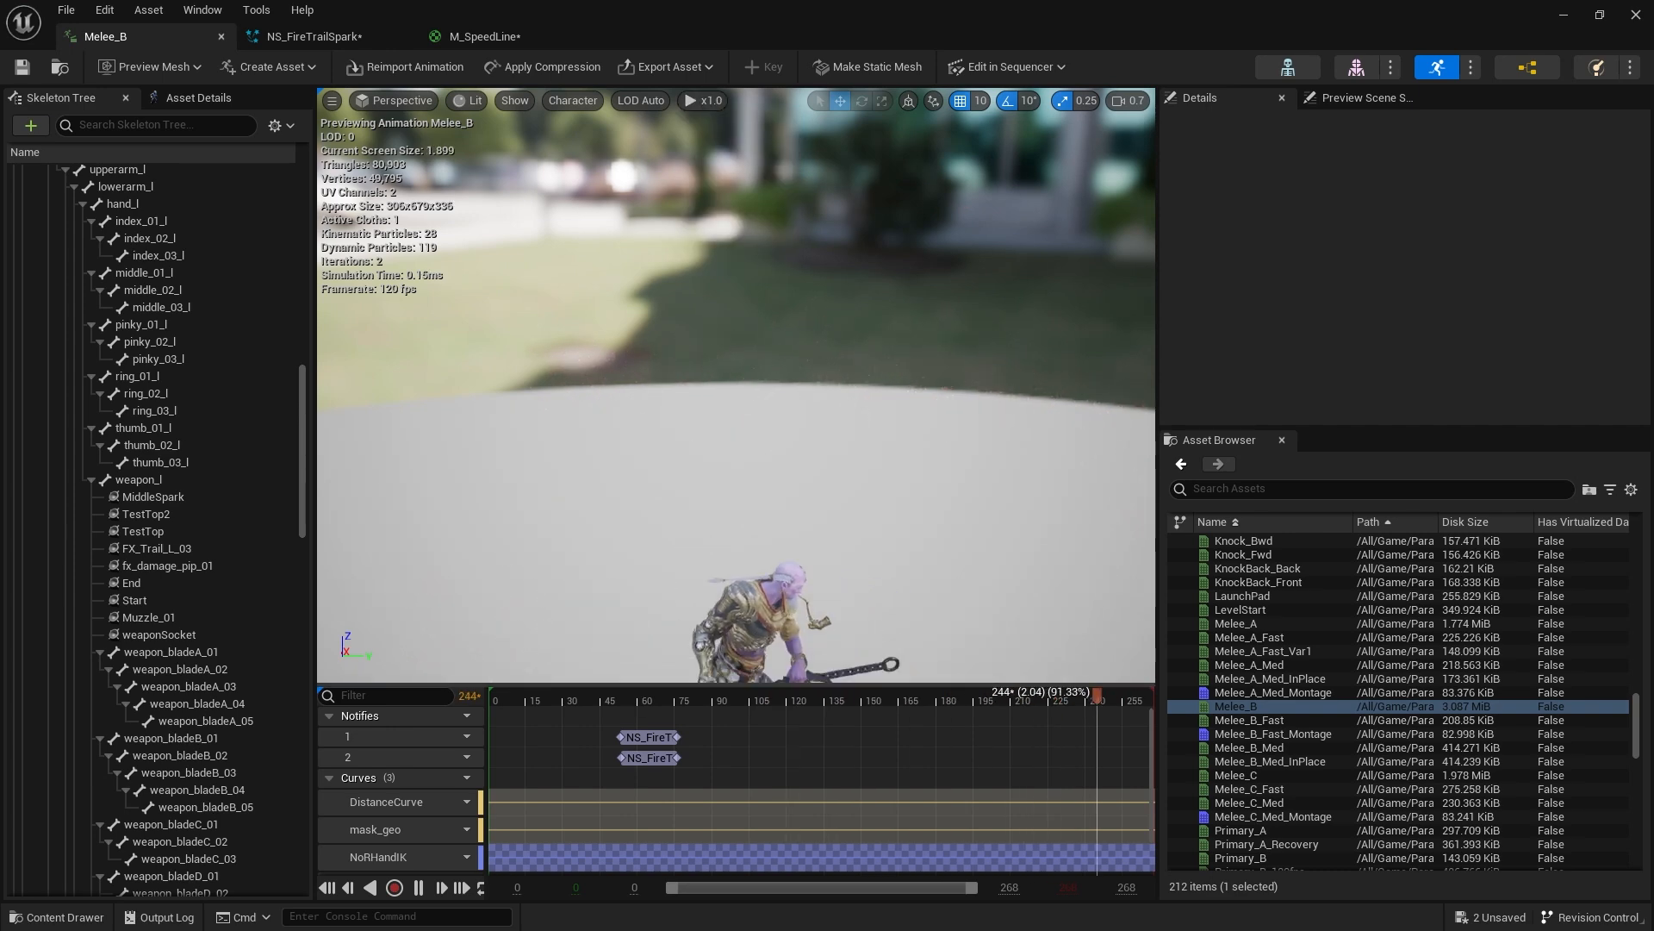
{"action": "right_click_drag", "start_coordinate": [736, 385], "coordinate": [736, 422]}
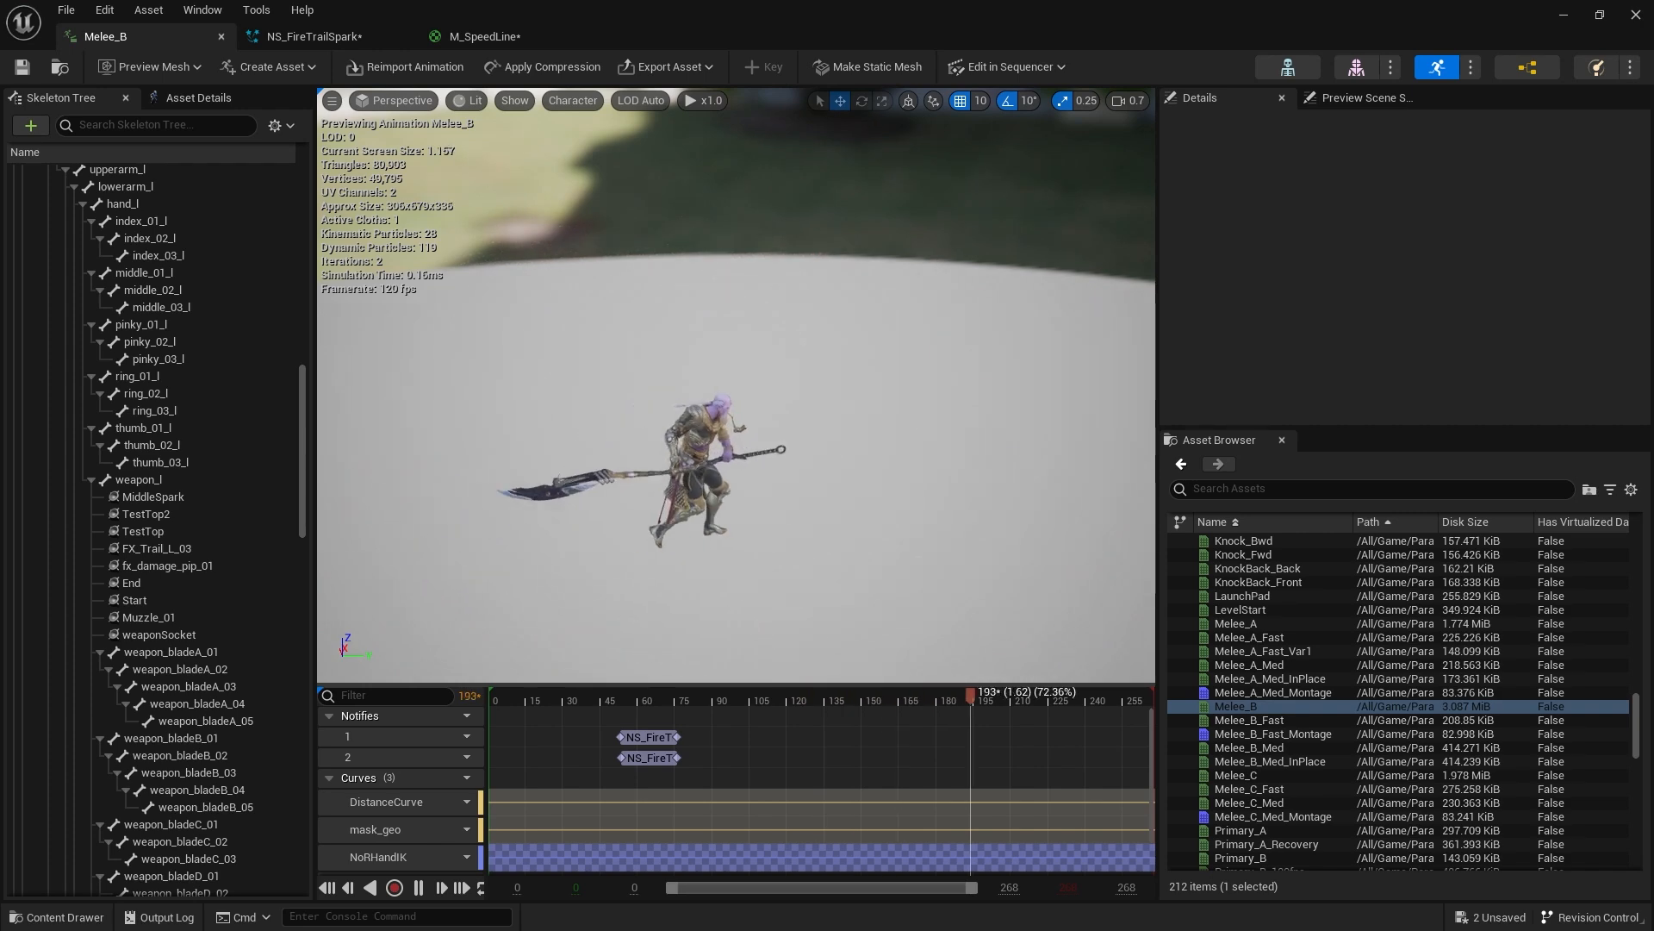
Disconnect the Add node from the T_Fire sample's UVs in M_SpeedLine and apply the material
{"action": "left_click", "coordinate": [515, 43]}
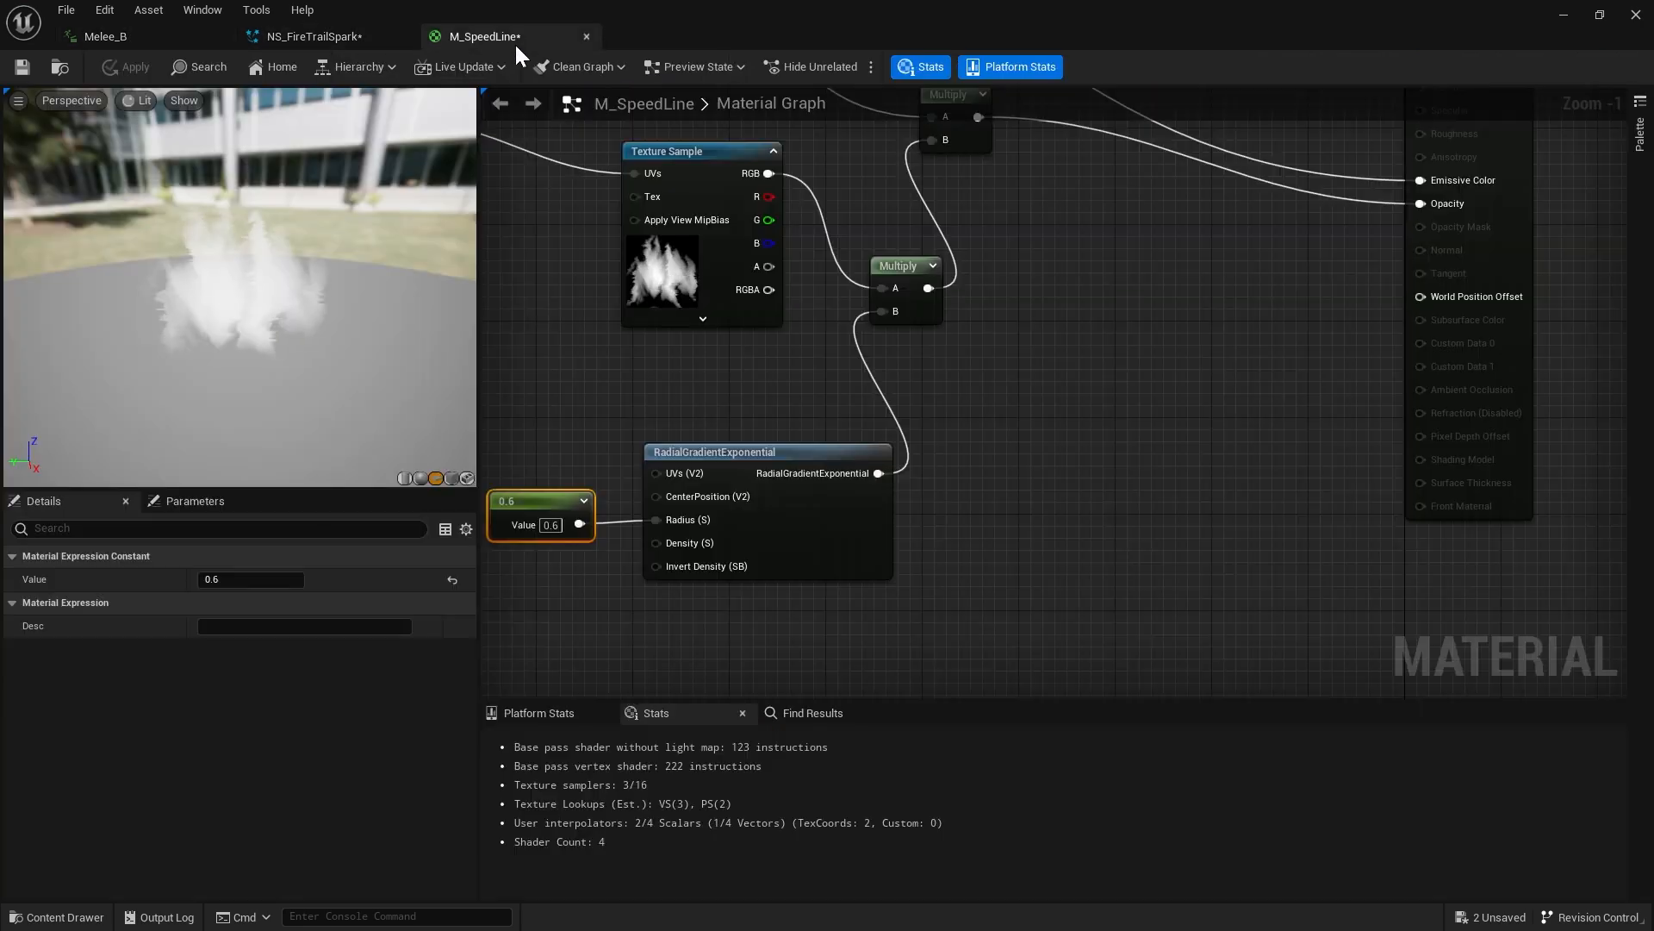
{"action": "right_click_drag", "start_coordinate": [596, 421], "coordinate": [769, 562]}
{"action": "left_click", "coordinate": [810, 315], "text": "alt"}
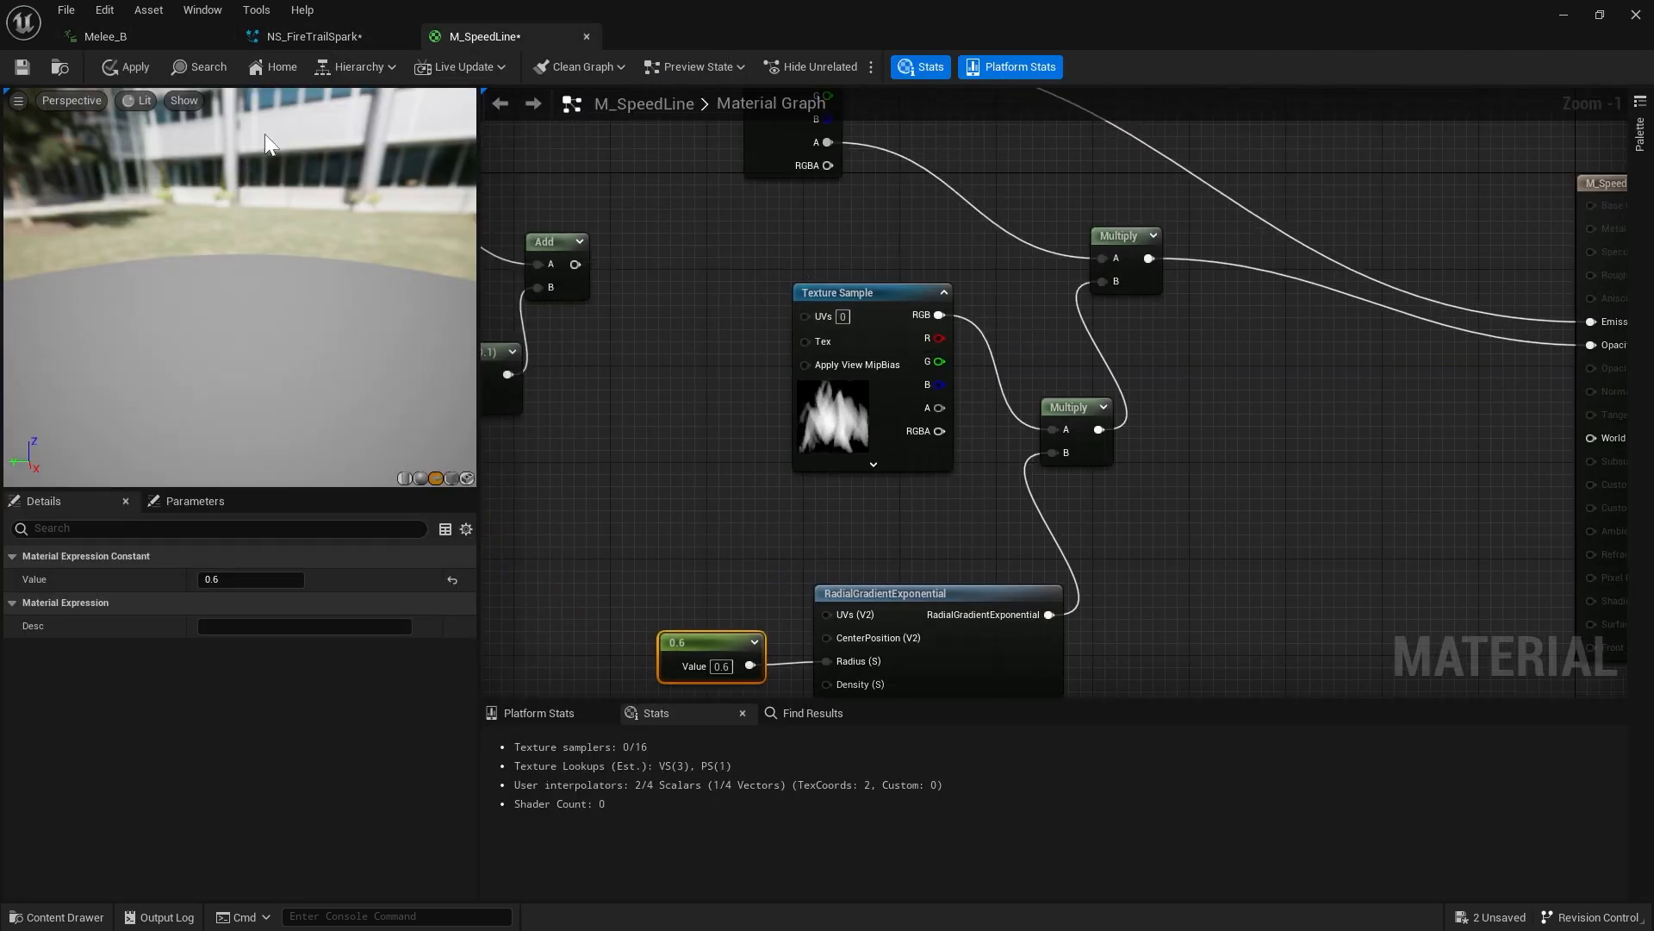
{"action": "left_click", "coordinate": [107, 69]}
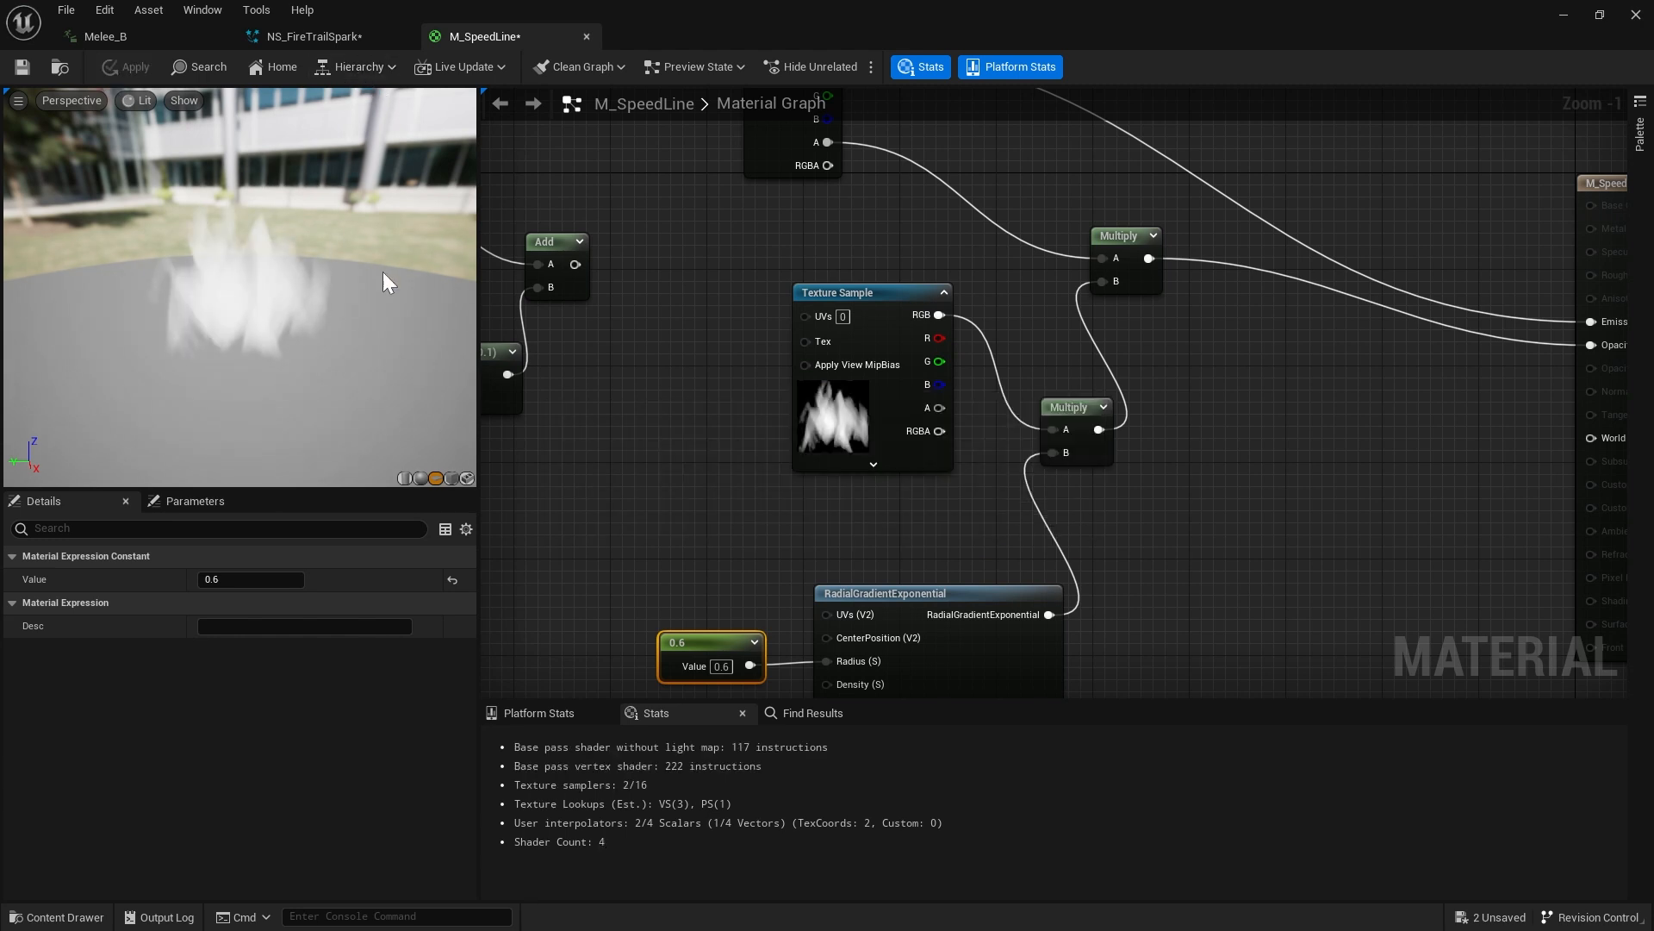
Examine the undistorted speed lines in the Melee_B animation at playback speed x0.1
{"action": "left_click", "coordinate": [315, 36]}
{"action": "left_click", "coordinate": [105, 36]}
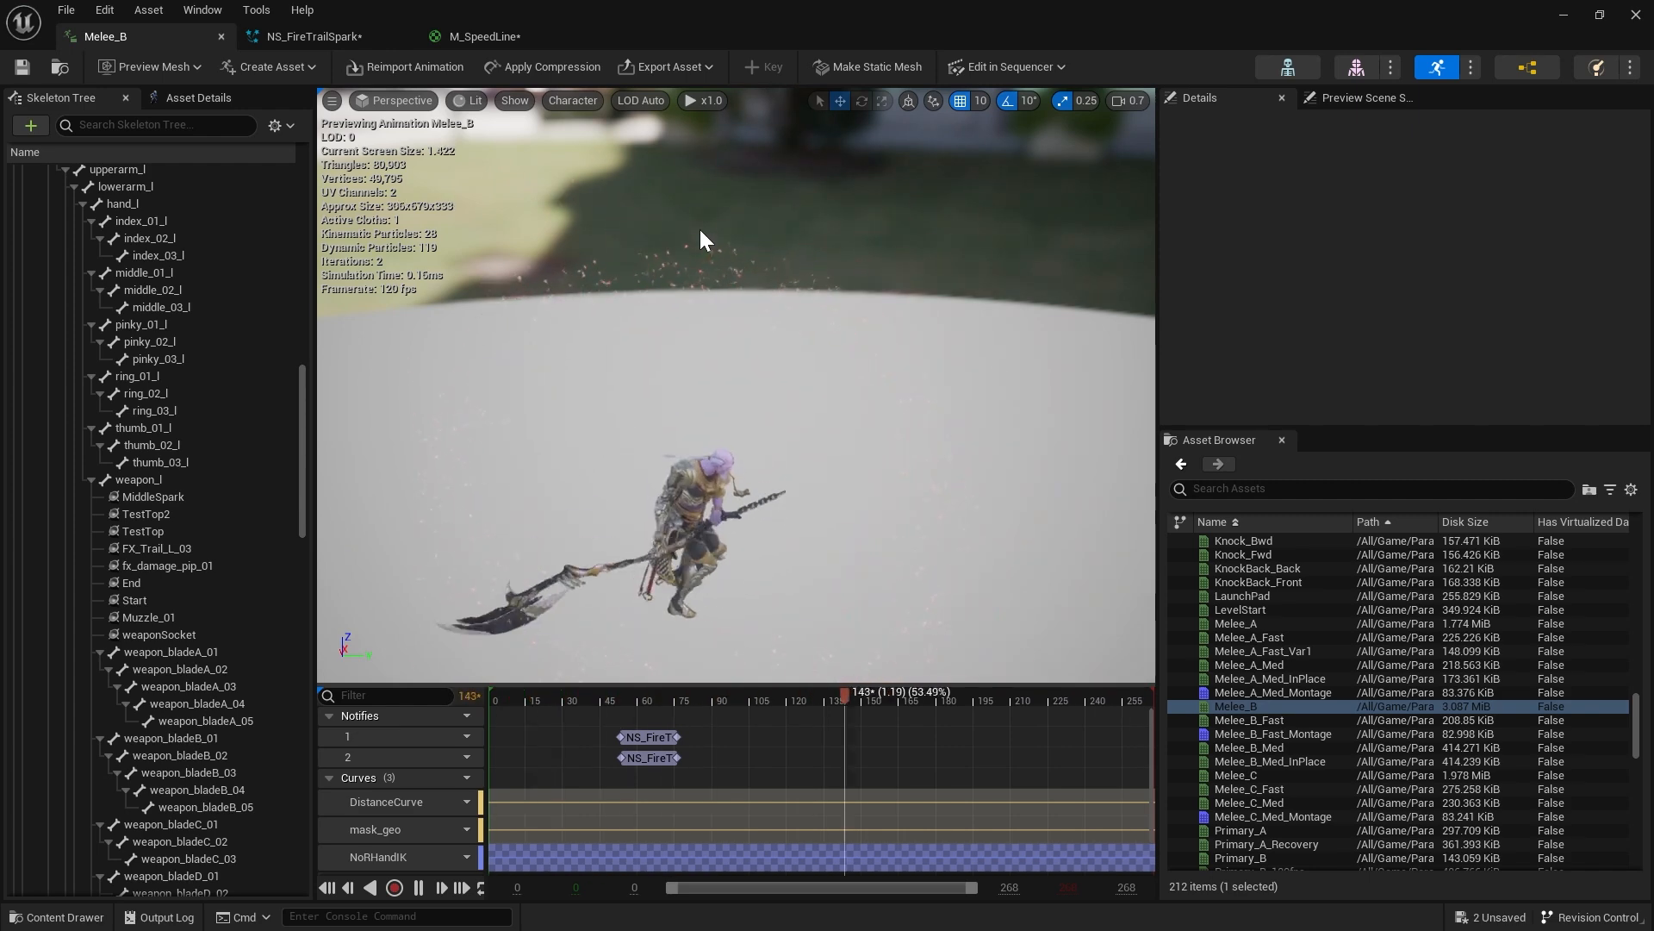
{"action": "left_click", "coordinate": [496, 35]}
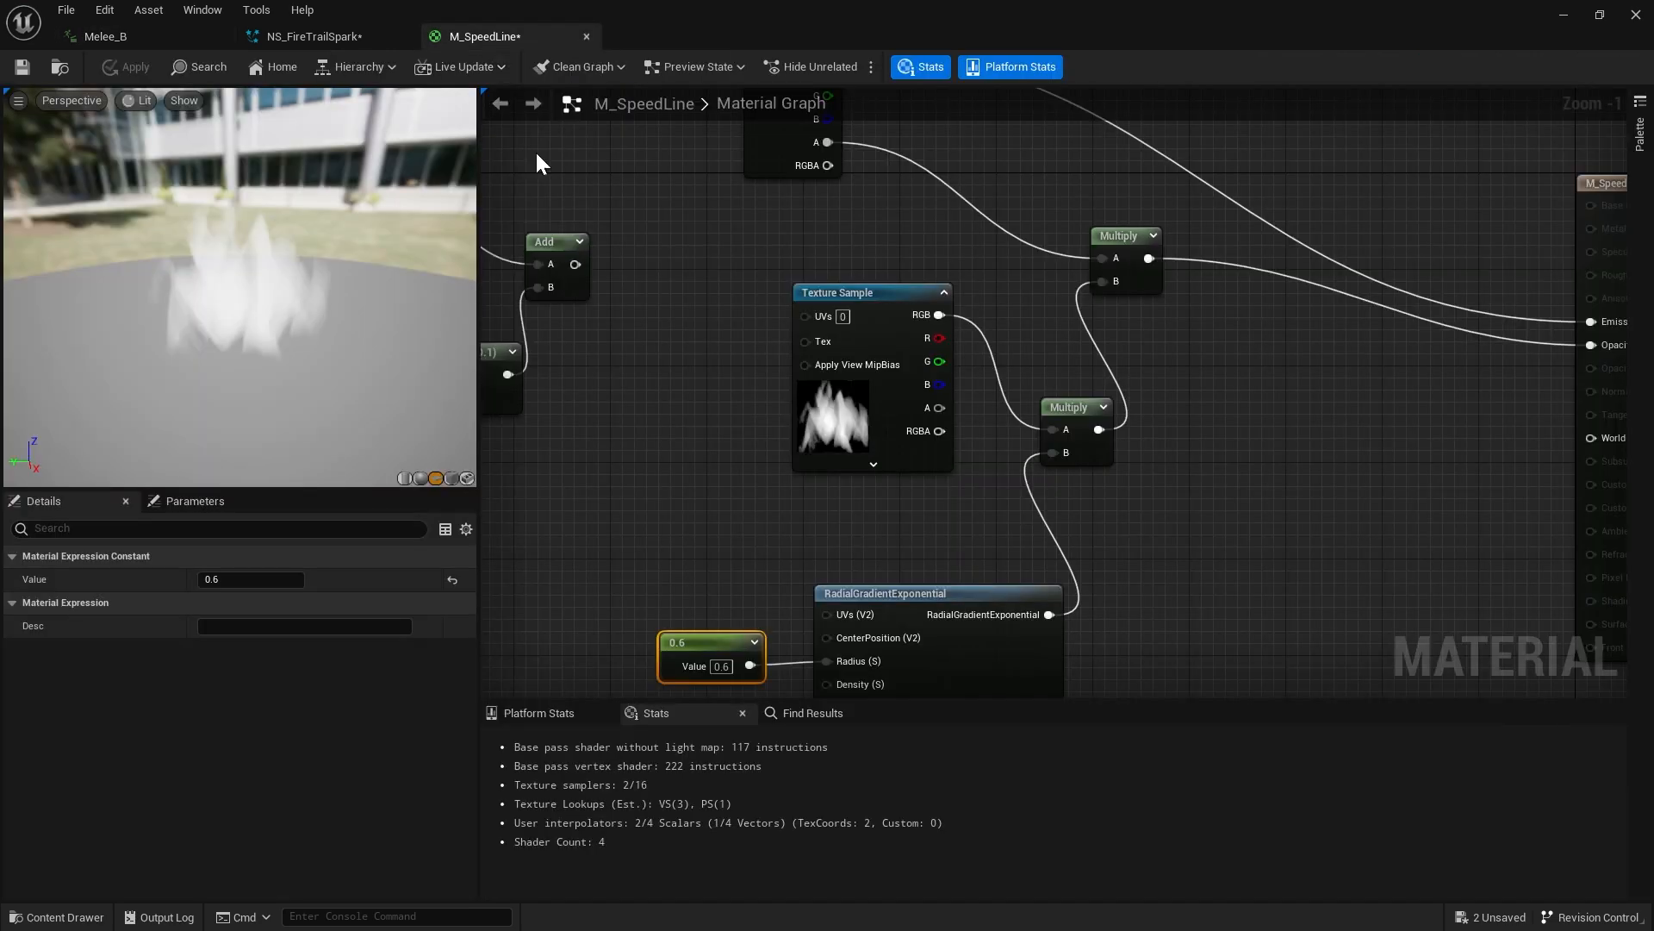
{"action": "left_click", "coordinate": [163, 36]}
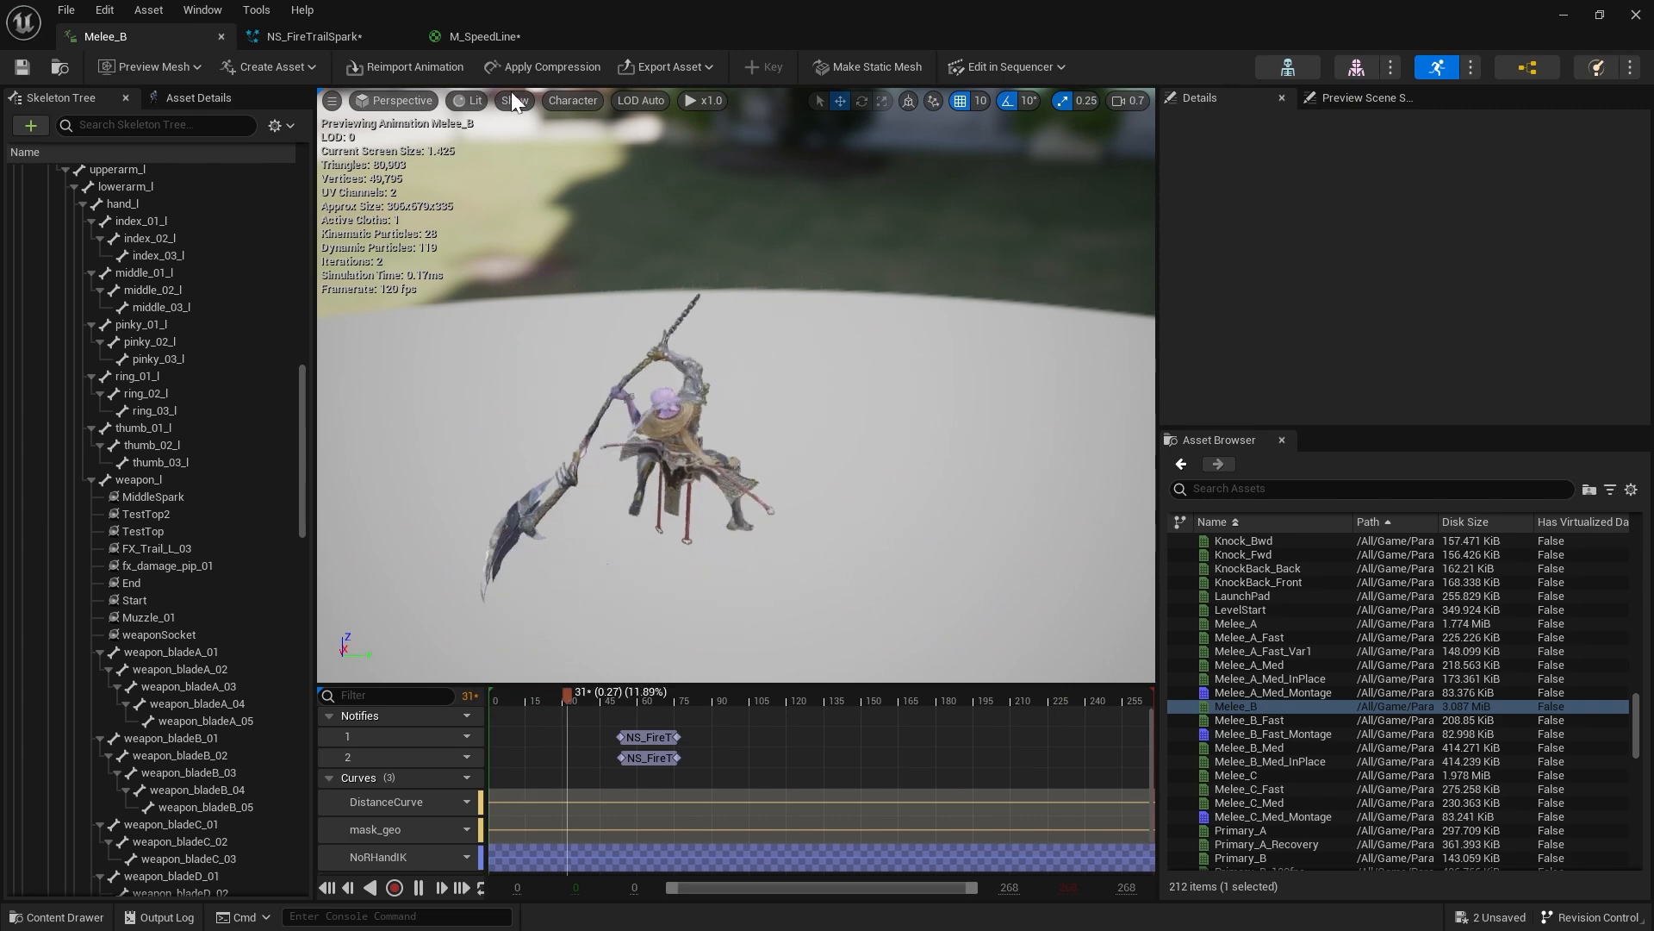
{"action": "left_click", "coordinate": [712, 100]}
{"action": "left_click", "coordinate": [719, 147]}
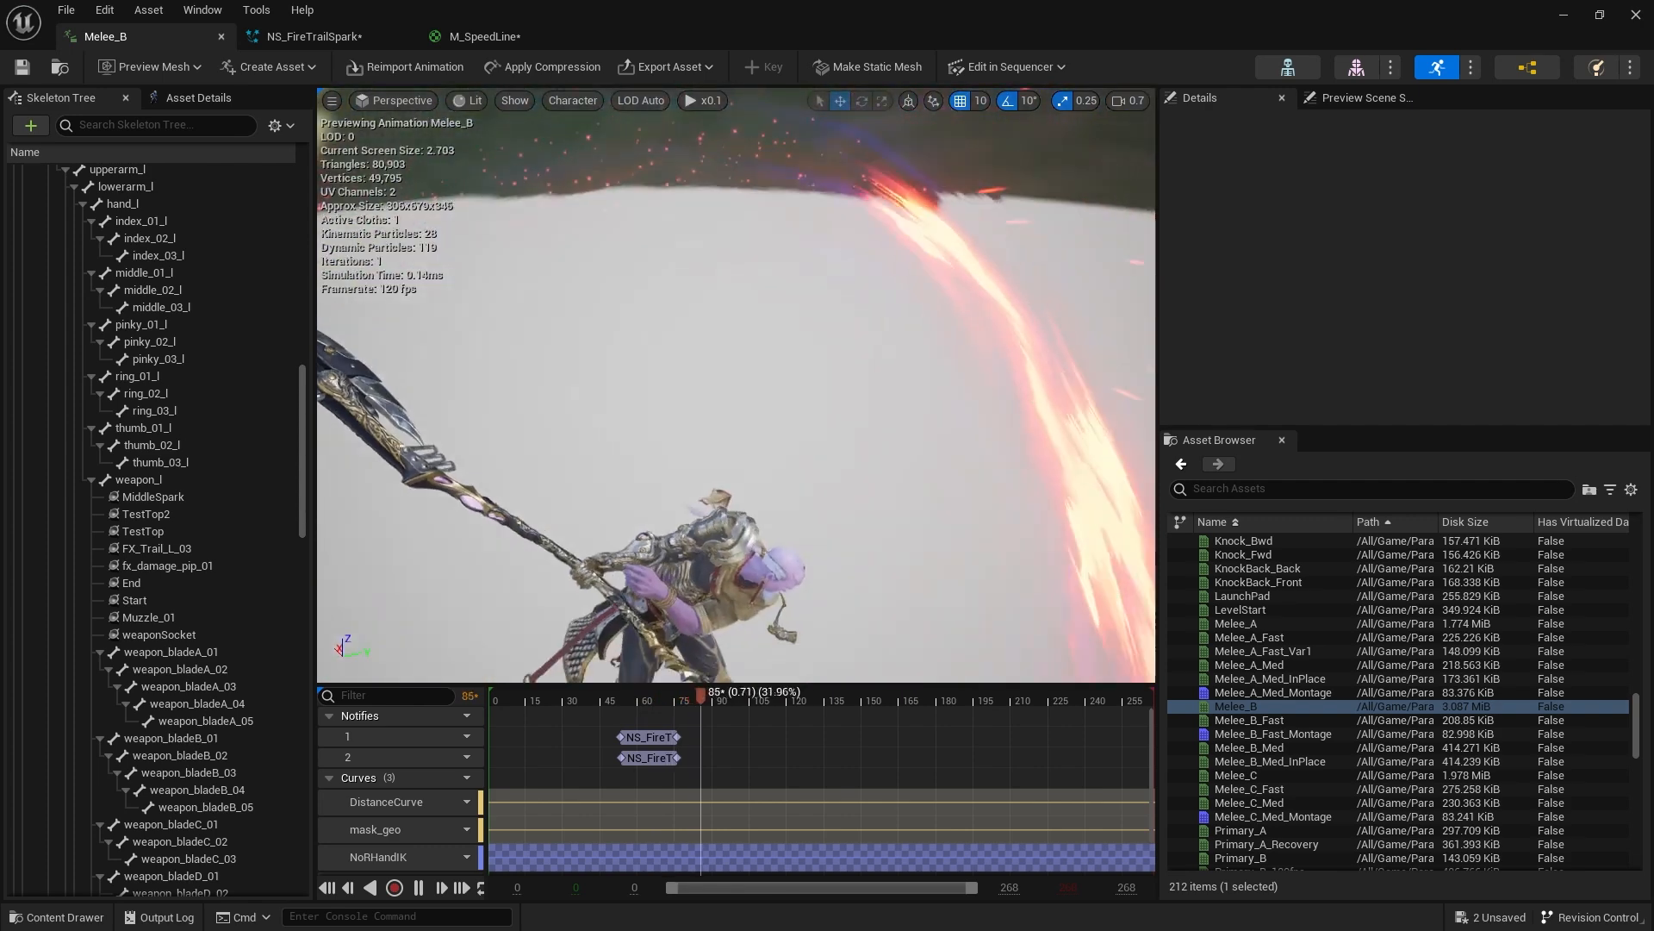
Return Melee_B's playback speed to x1.0 and inspect the full trail effect from several angles
{"action": "left_click", "coordinate": [703, 100]}
{"action": "left_click", "coordinate": [742, 200]}
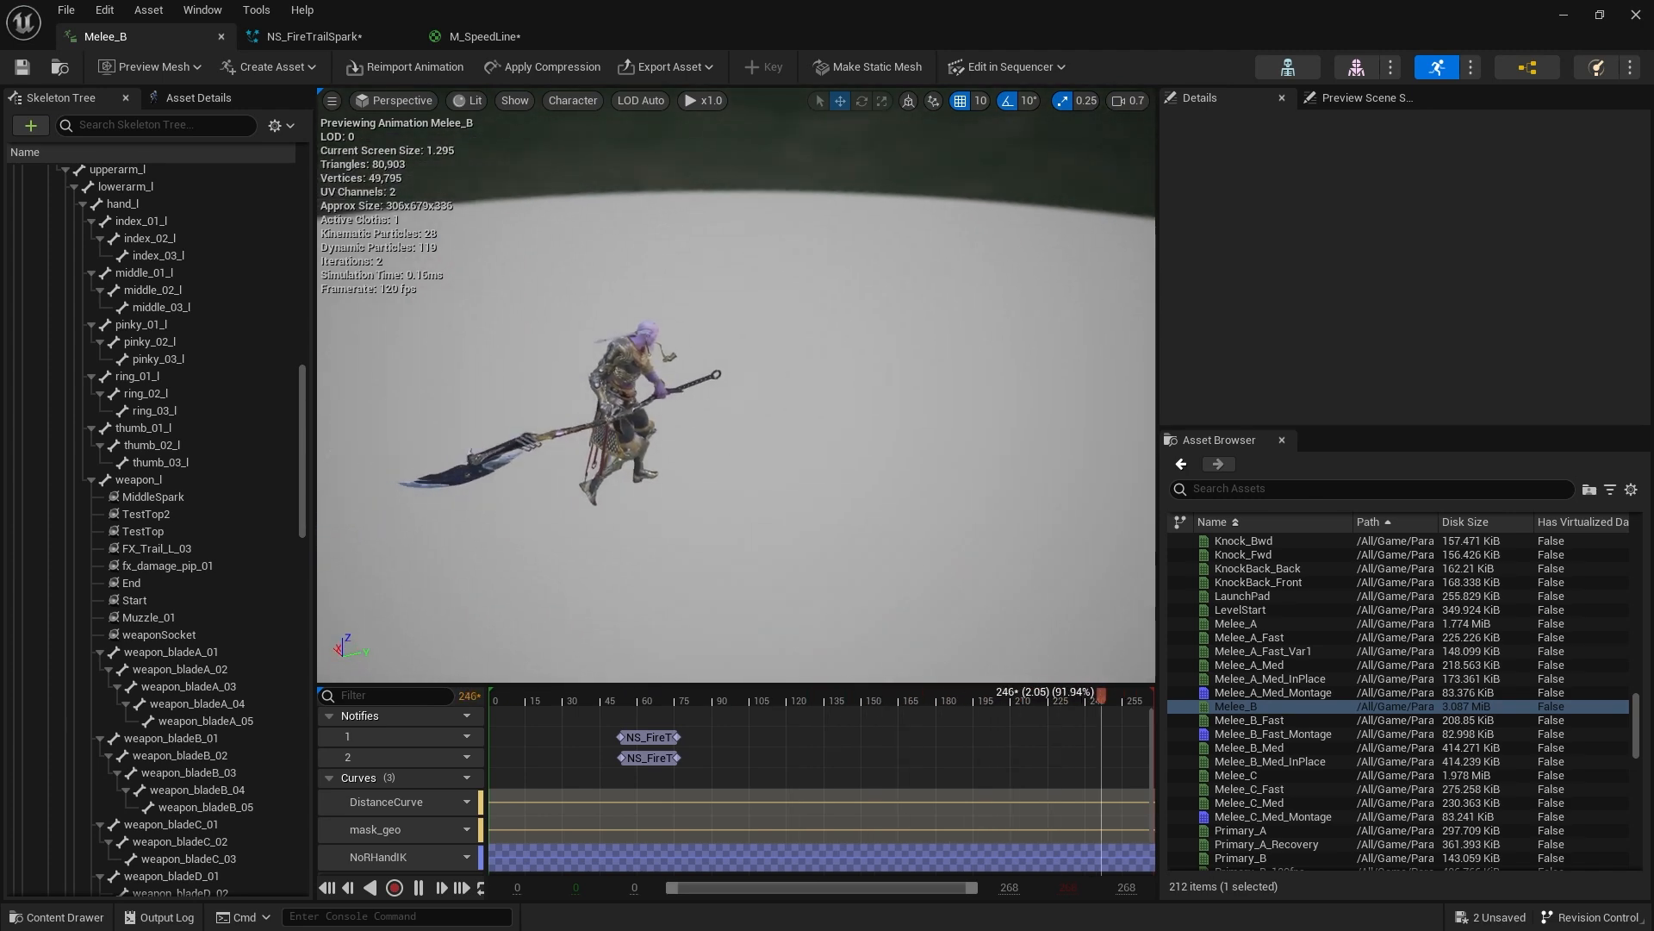
{"action": "mouse_move", "coordinate": [623, 271]}
{"action": "right_mouse_down"}
{"action": "mouse_move", "coordinate": [853, 277]}
{"action": "mouse_move", "coordinate": [632, 283]}
{"action": "right_mouse_up"}
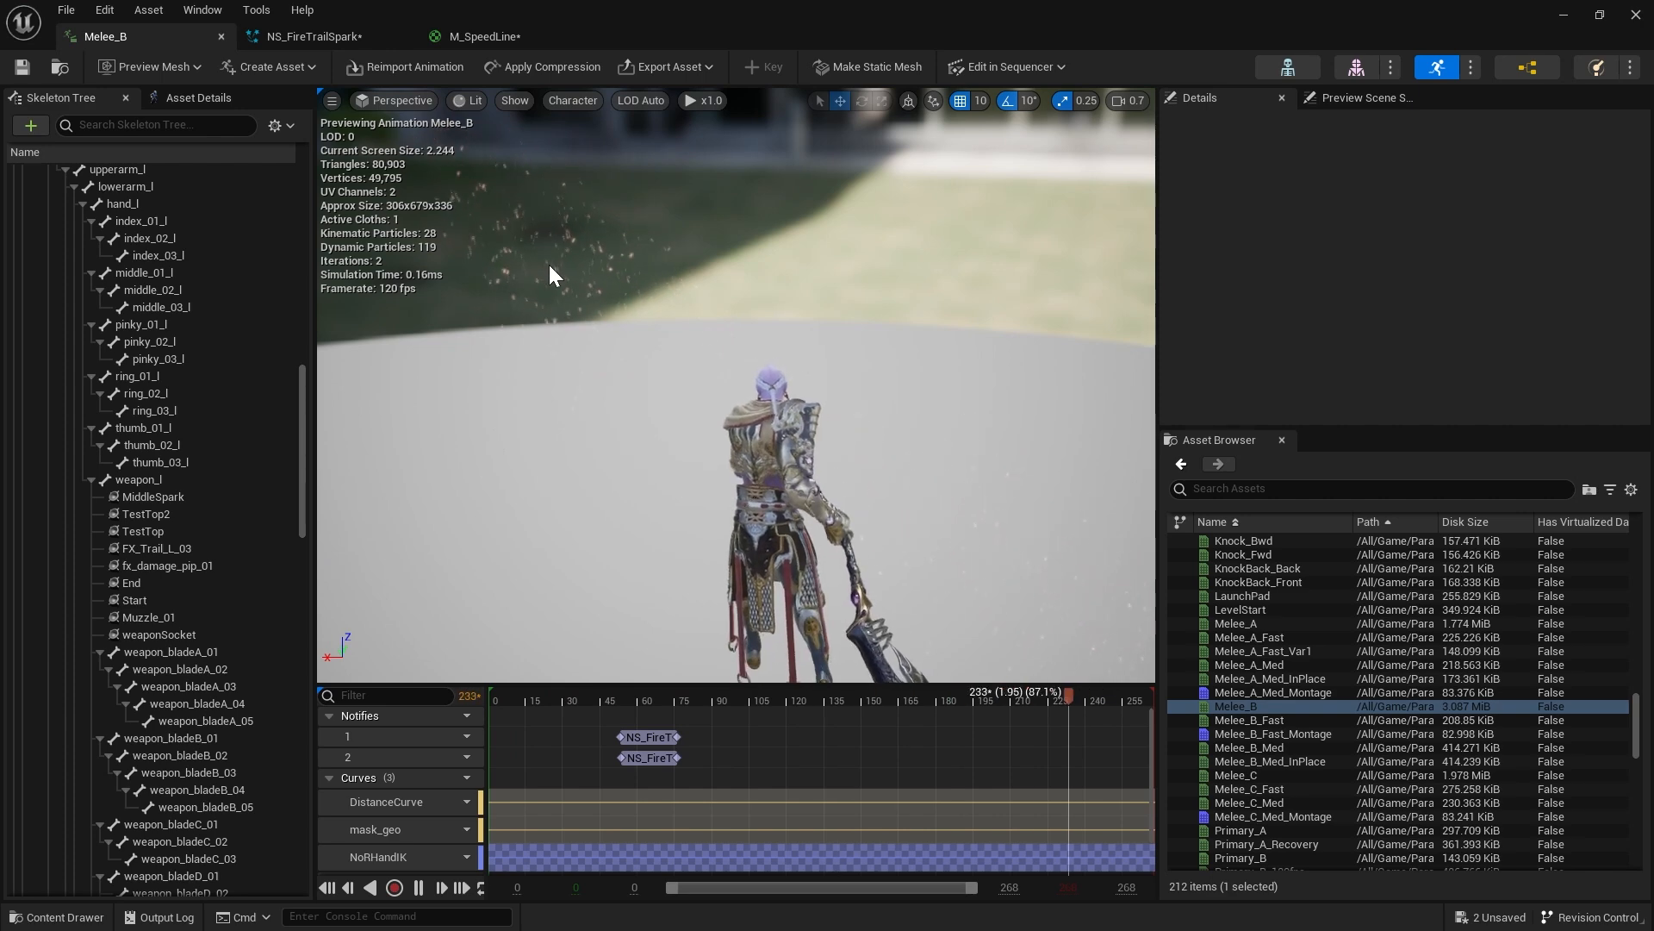
{"action": "left_click_drag", "start_coordinate": [553, 322], "coordinate": [580, 290], "text": "alt"}
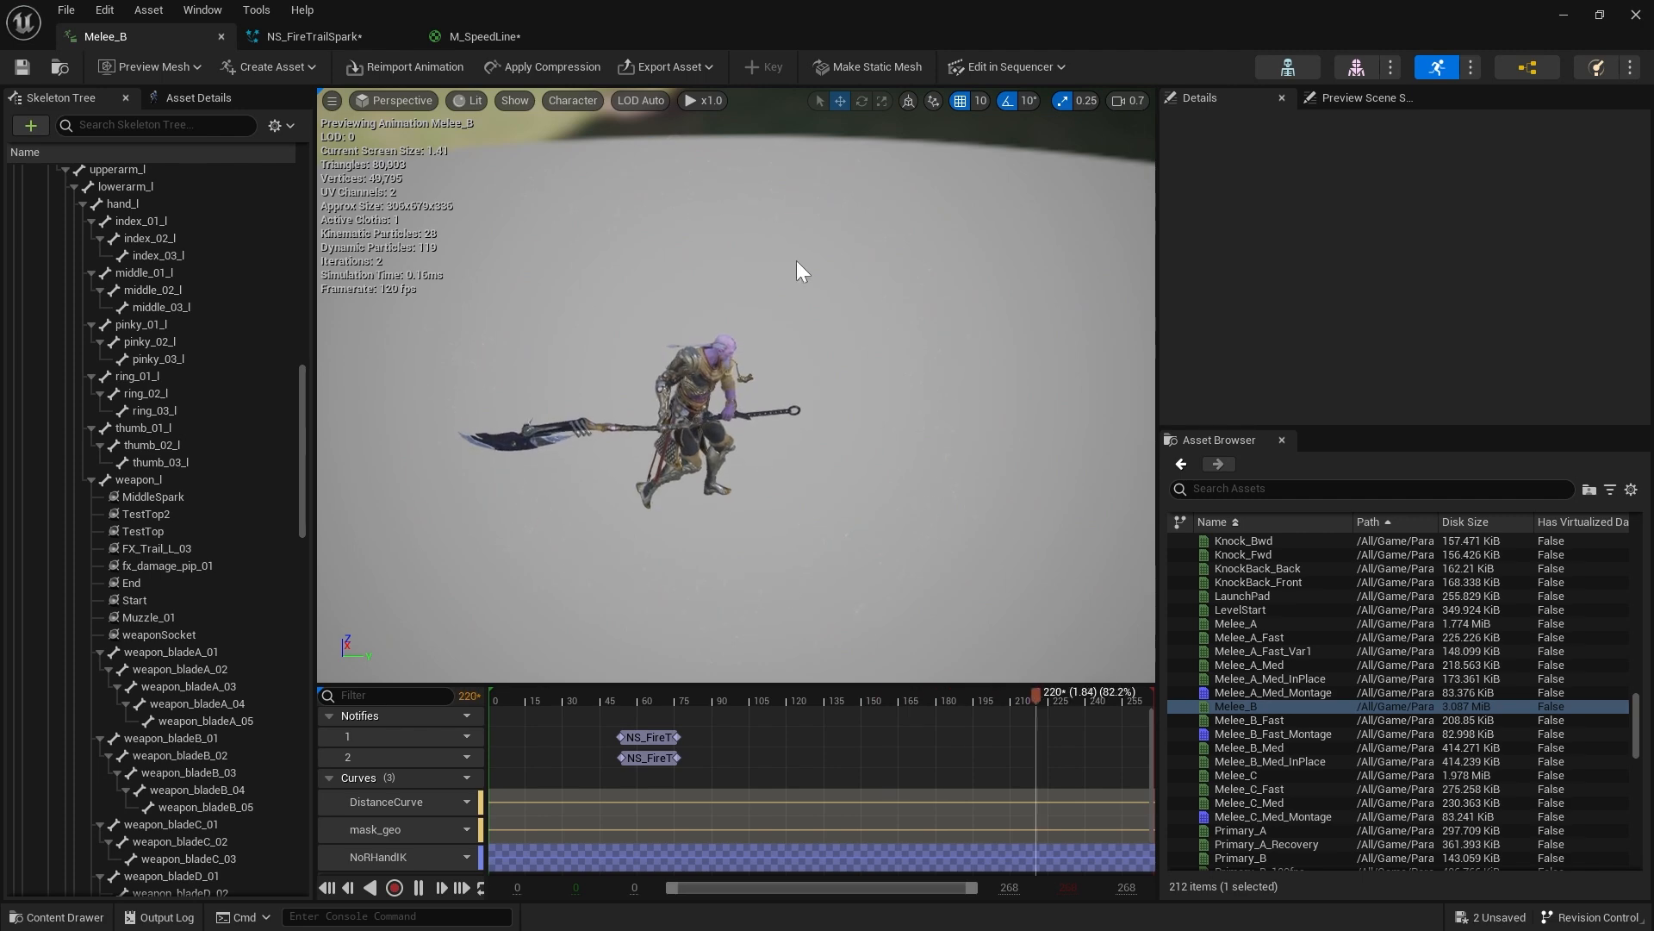
Duplicate the M_SpeedLine material in the TrailTutorial Material folder and name the copy M_SpeedLineDistort
{"action": "left_click", "coordinate": [486, 36]}
{"action": "right_click_drag", "start_coordinate": [660, 343], "coordinate": [993, 341]}
{"action": "scroll", "coordinate": [784, 373], "scroll_direction": "down", "scroll_amount": 2}
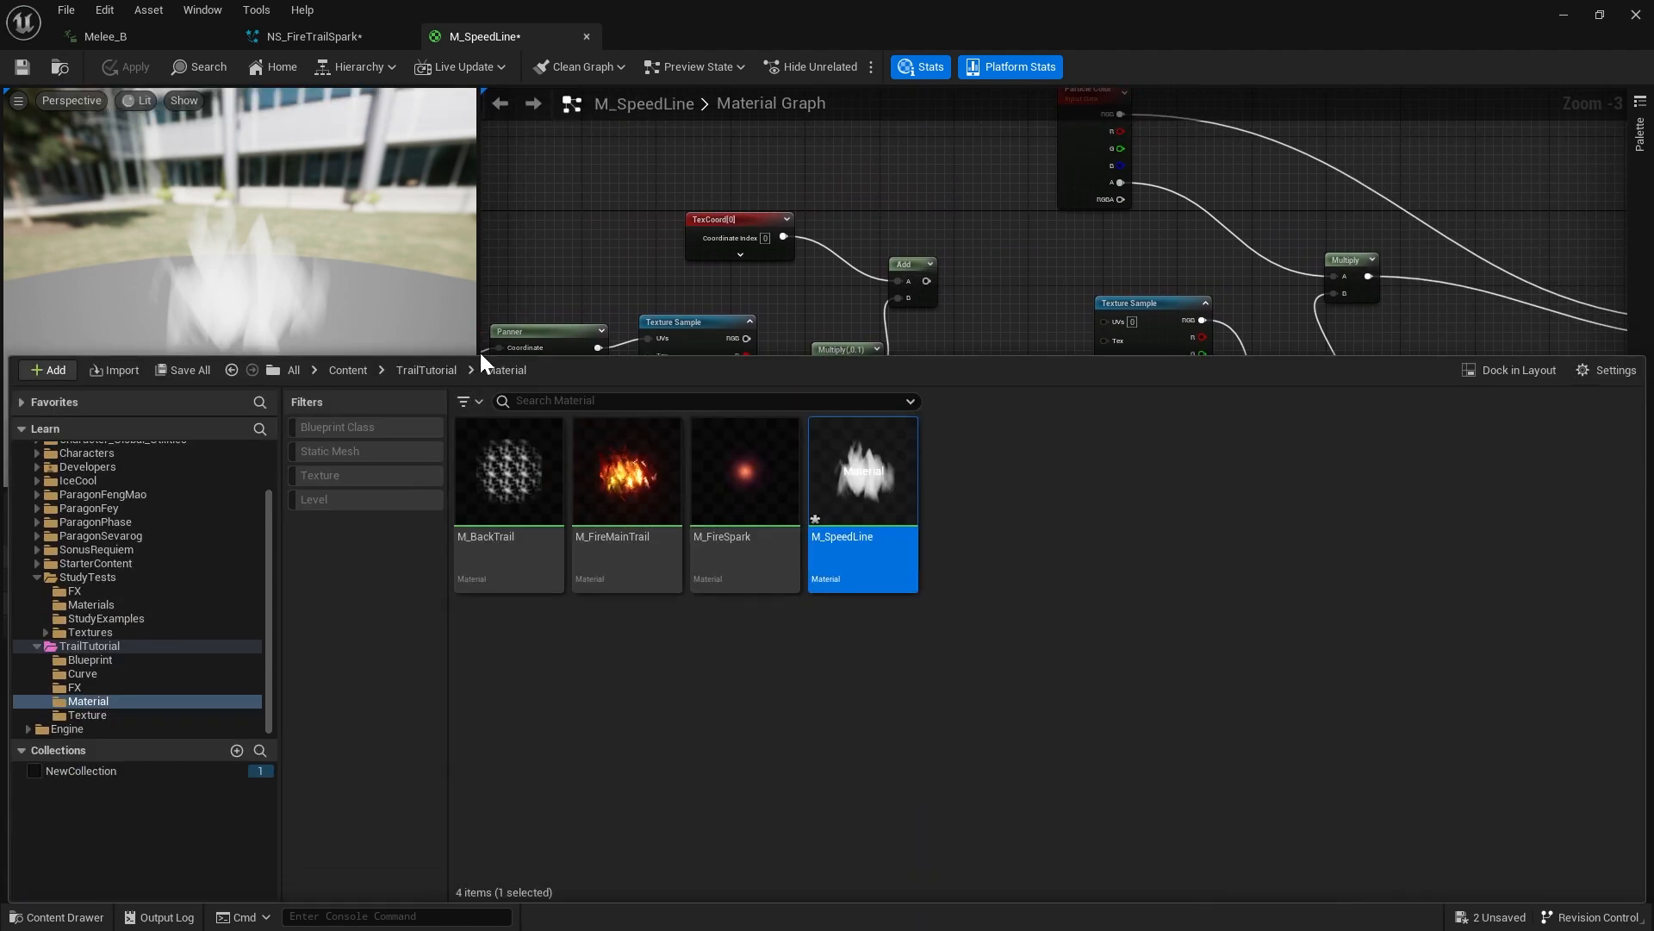
{"action": "left_click", "coordinate": [60, 68]}
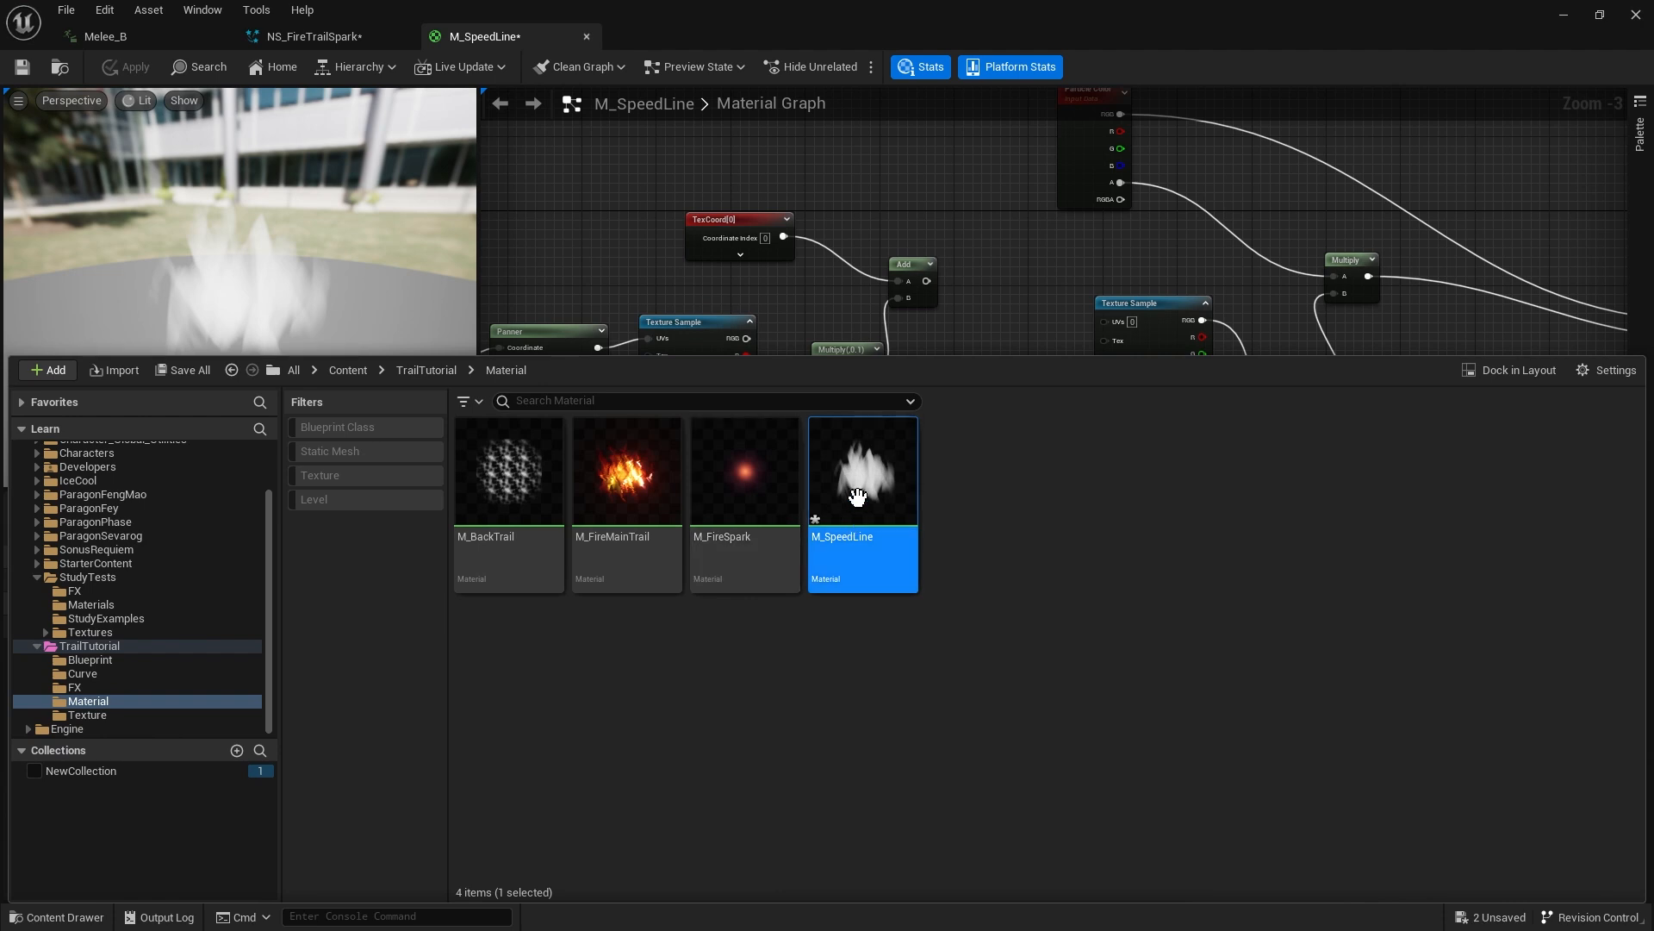
{"action": "right_click", "coordinate": [858, 501]}
{"action": "left_click", "coordinate": [971, 140]}
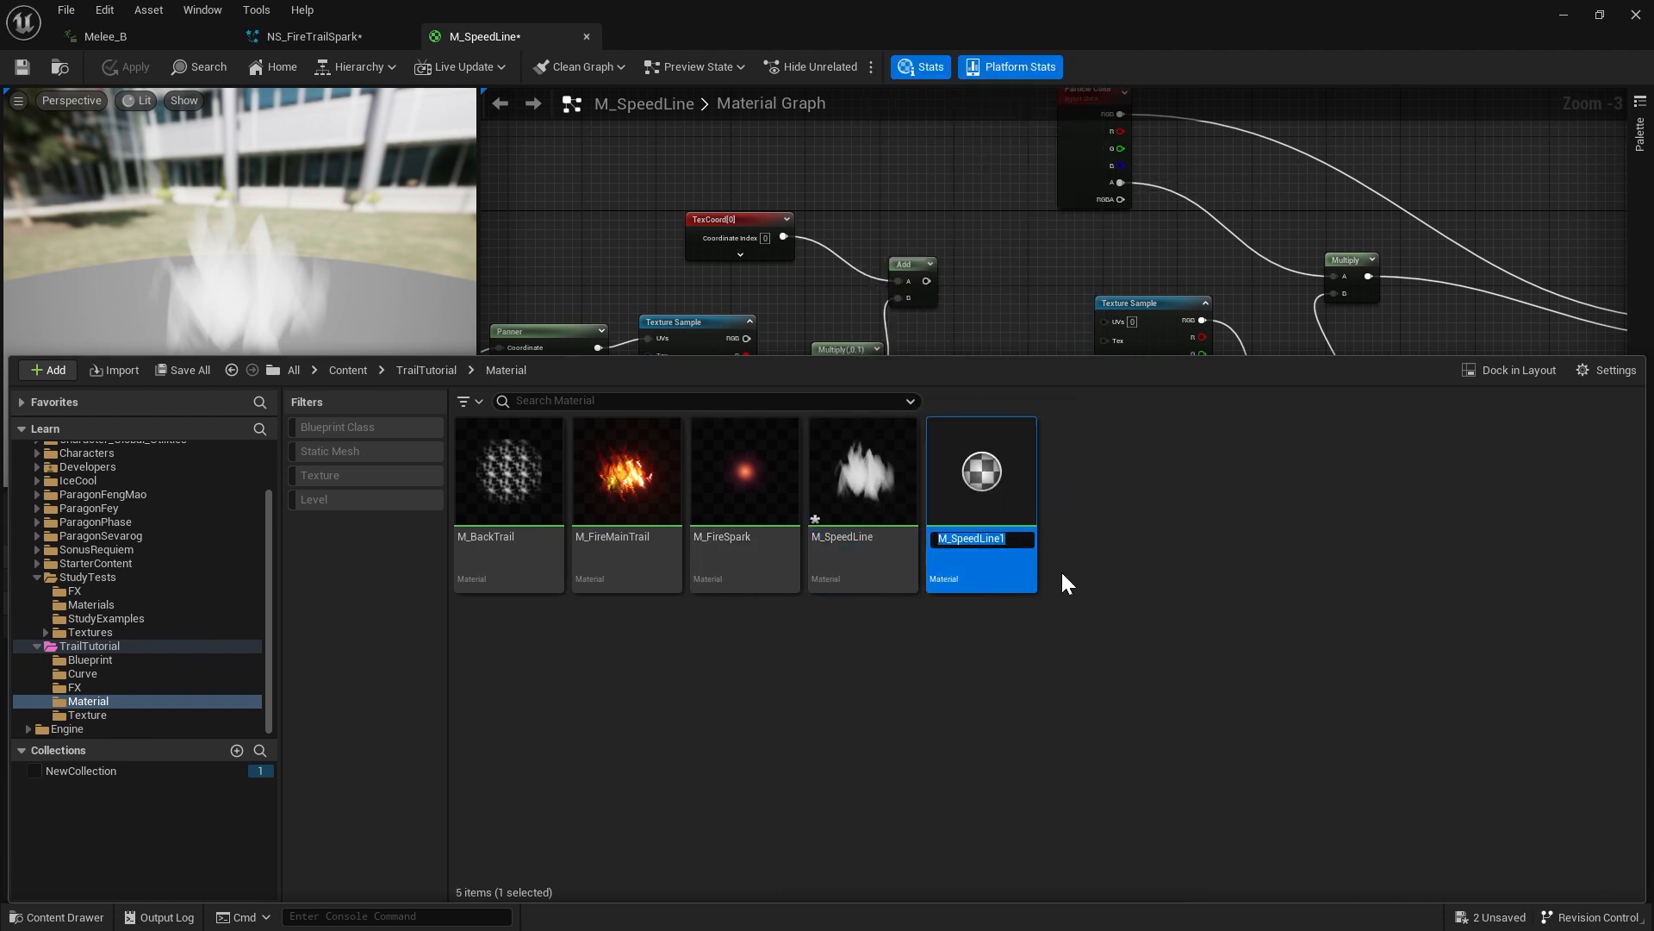
{"action": "key", "text": "End"}
{"action": "key", "text": "BackSpace"}
{"action": "type", "text": "Distort"}
{"action": "key", "text": "Return"}
{"action": "key", "text": "ctrl+space"}
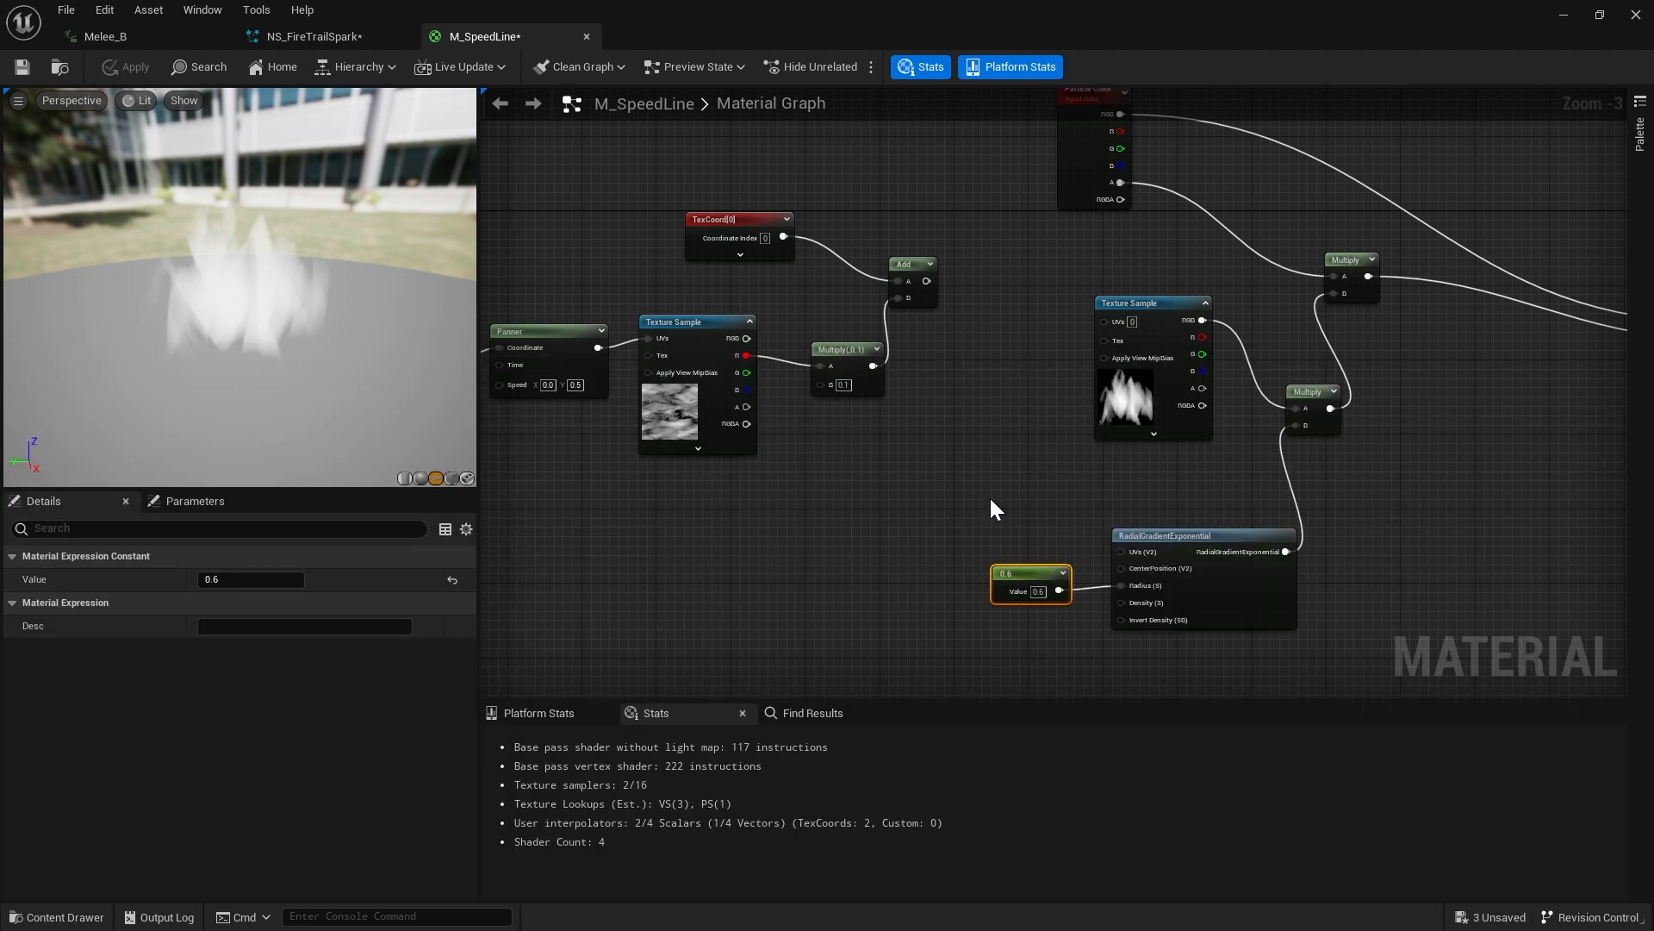
In M_SpeedLineDistort, connect the Add node's output to the fire texture sample's UVs, apply the material, and close M_SpeedLine
{"action": "left_click_drag", "start_coordinate": [6, 50], "coordinate": [675, 35]}
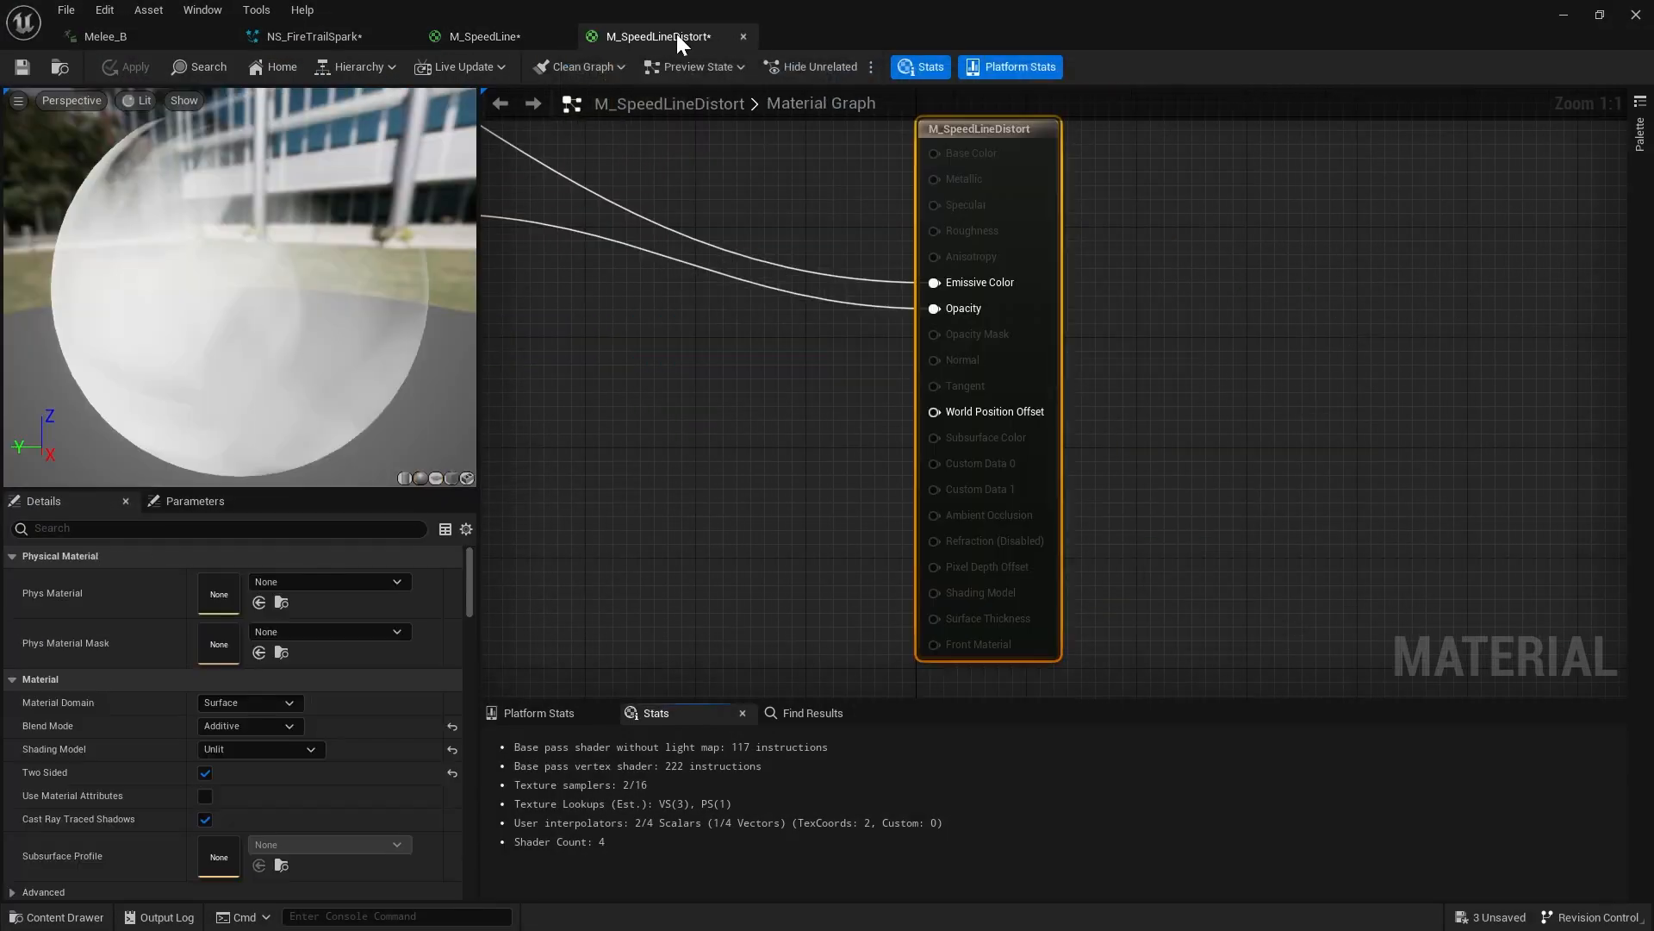
{"action": "scroll", "coordinate": [620, 298], "scroll_direction": "down", "scroll_amount": 2}
{"action": "left_click_drag", "start_coordinate": [666, 370], "coordinate": [853, 417]}
{"action": "left_click", "coordinate": [107, 66]}
{"action": "middle_click", "coordinate": [509, 43]}
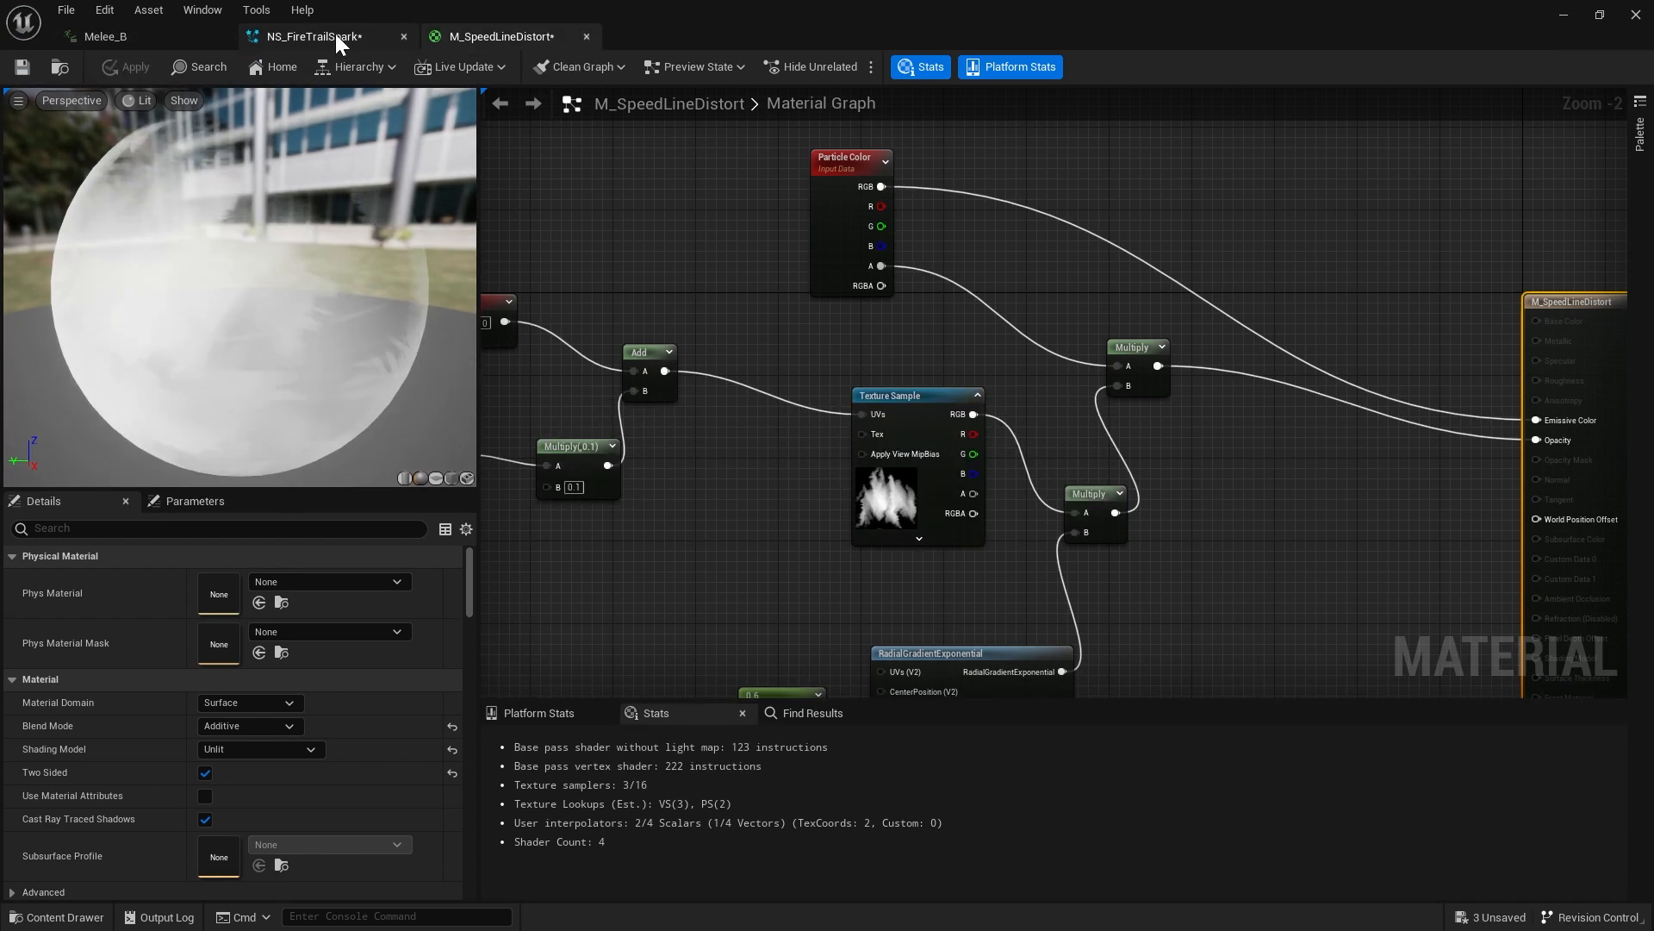
Add another SimpleSpriteBurst emitter to NS_FireTrailSpark beside SimpleSpriteBurst001
{"action": "left_click", "coordinate": [345, 36]}
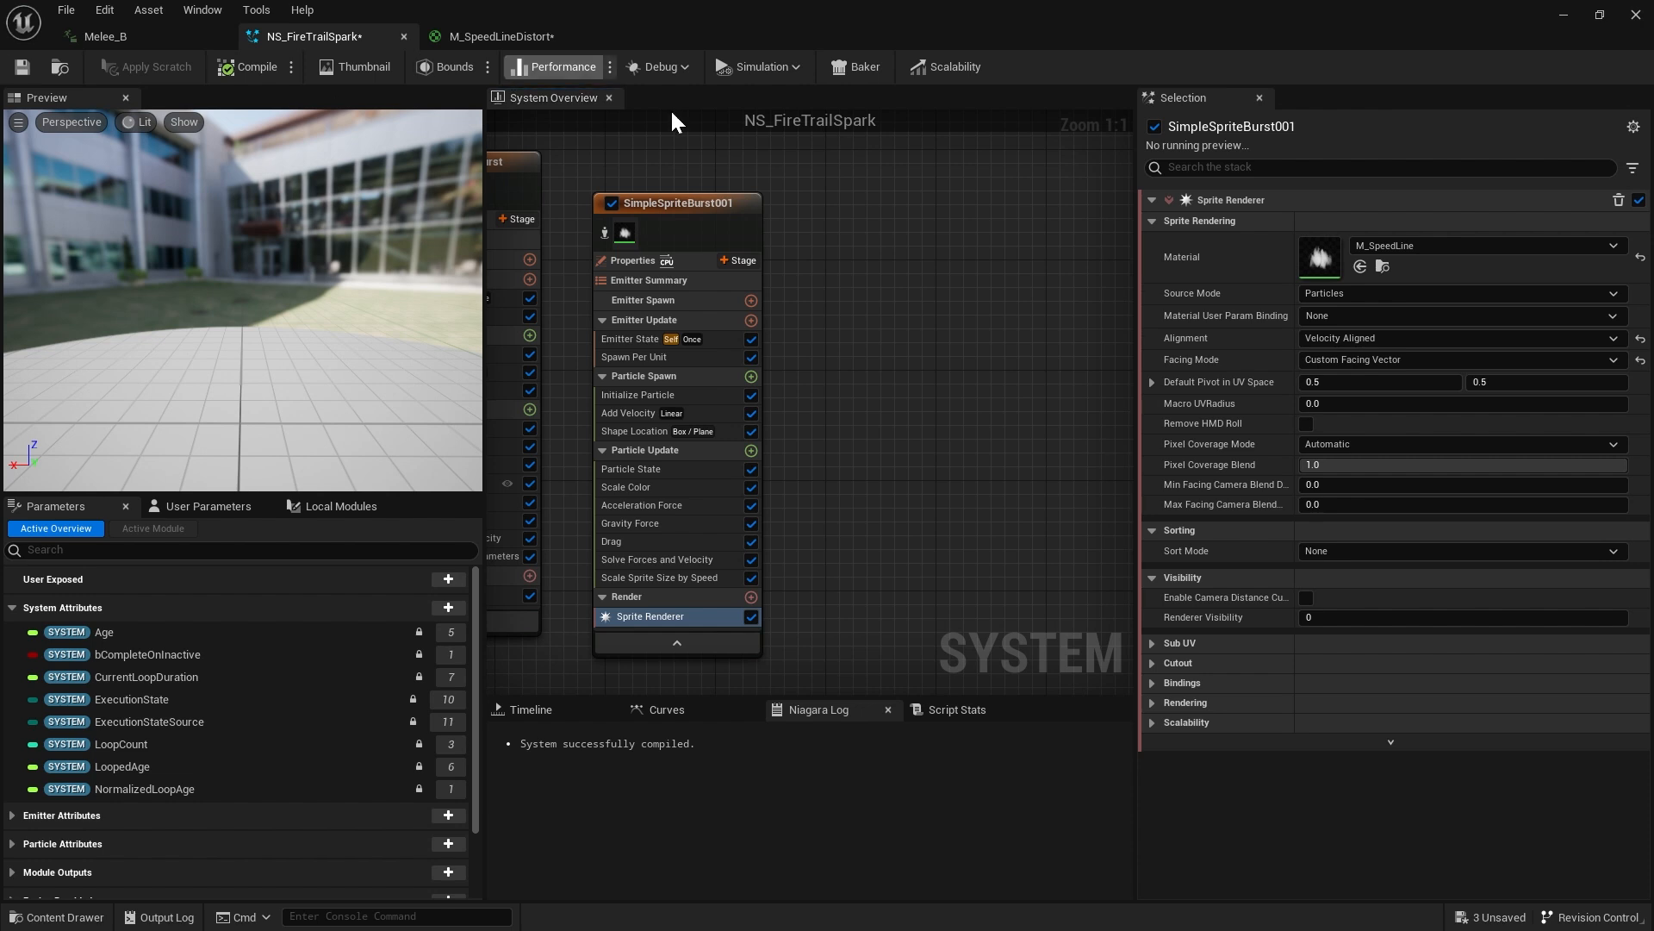
{"action": "right_click", "coordinate": [749, 209]}
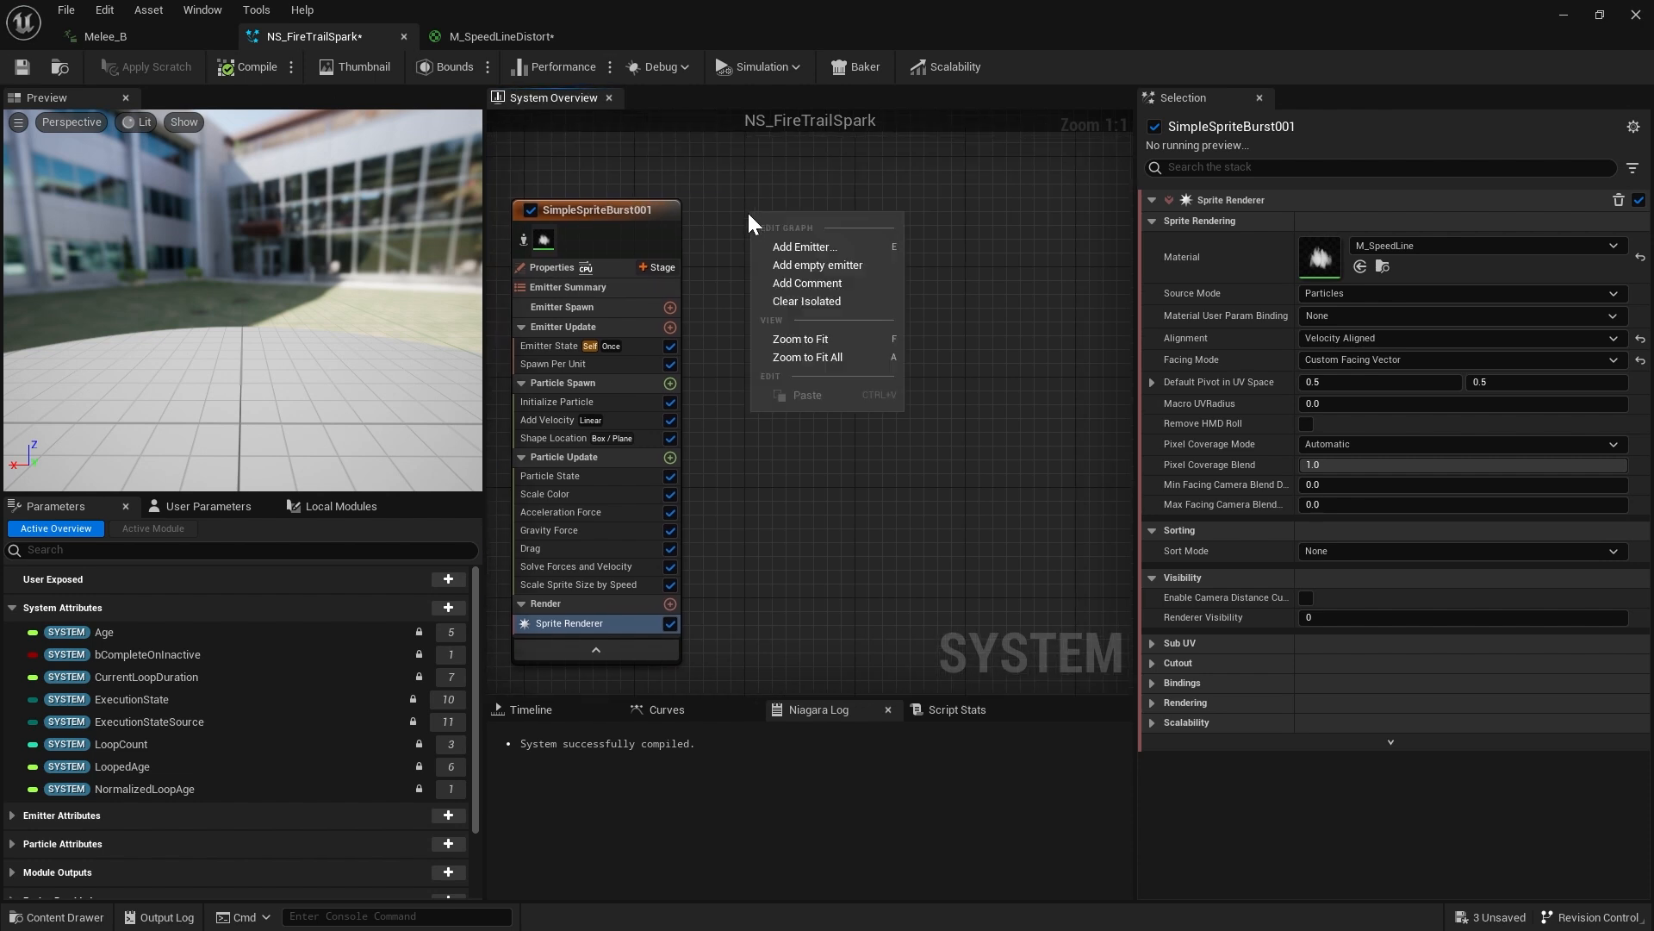
{"action": "left_click", "coordinate": [784, 246]}
{"action": "scroll", "coordinate": [846, 512], "scroll_direction": "down", "scroll_amount": 2}
{"action": "left_click", "coordinate": [915, 551]}
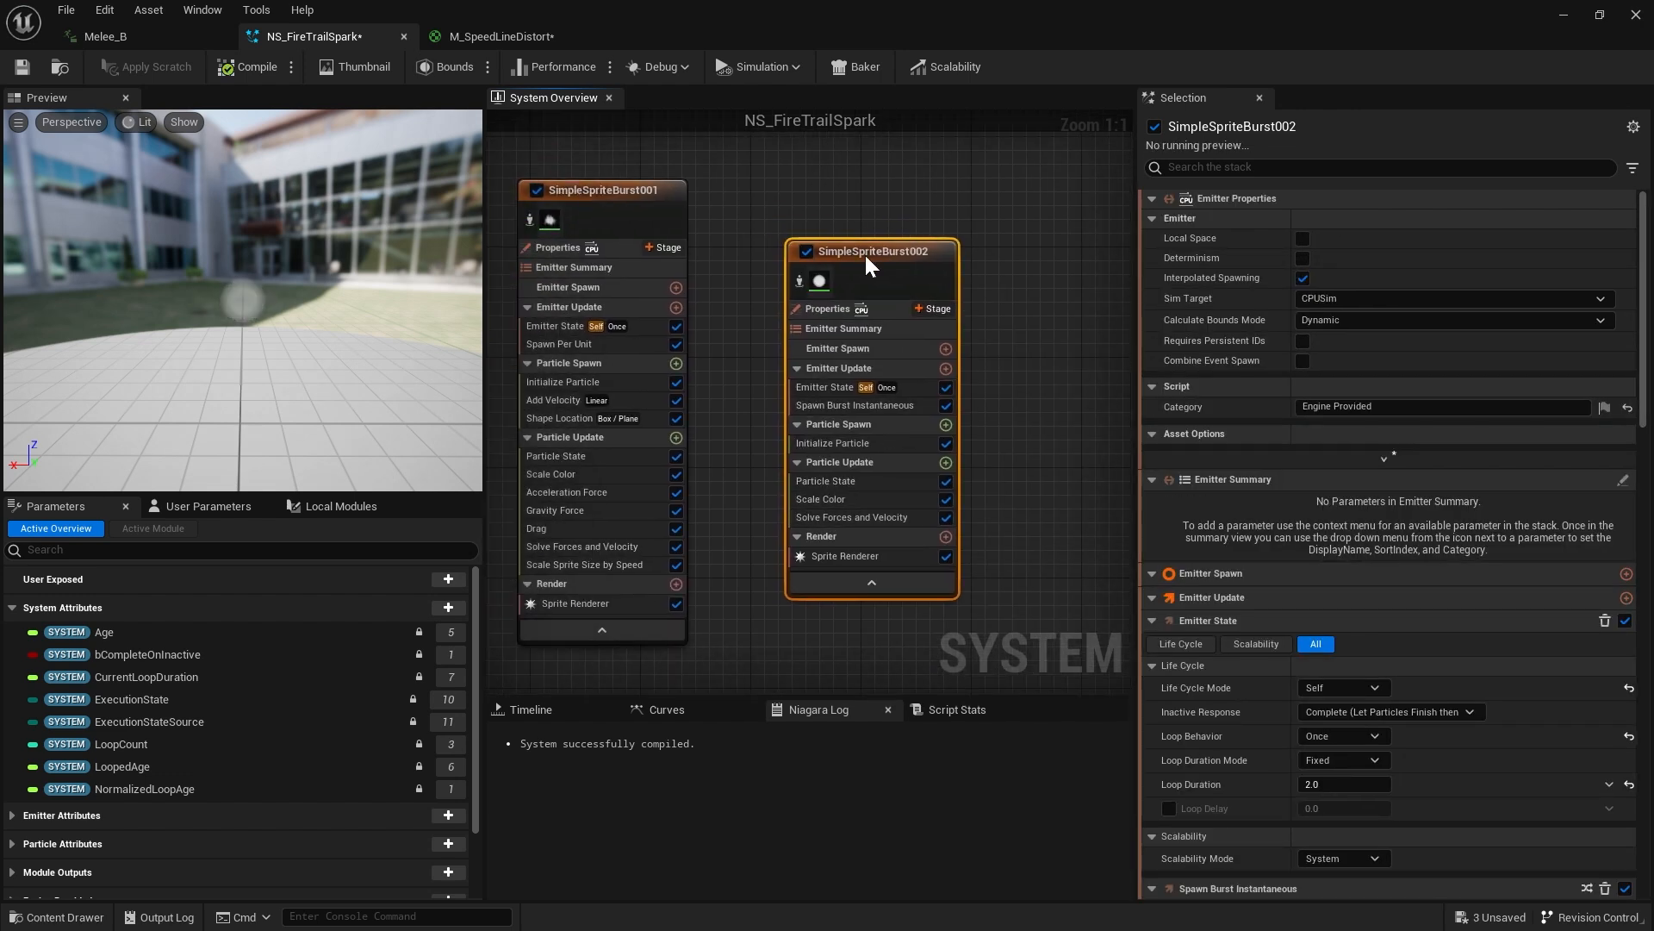
Replace the new SimpleSpriteBurst002 emitter's Spawn Burst Instantaneous module with Spawn Per Unit
{"action": "left_click", "coordinate": [861, 388]}
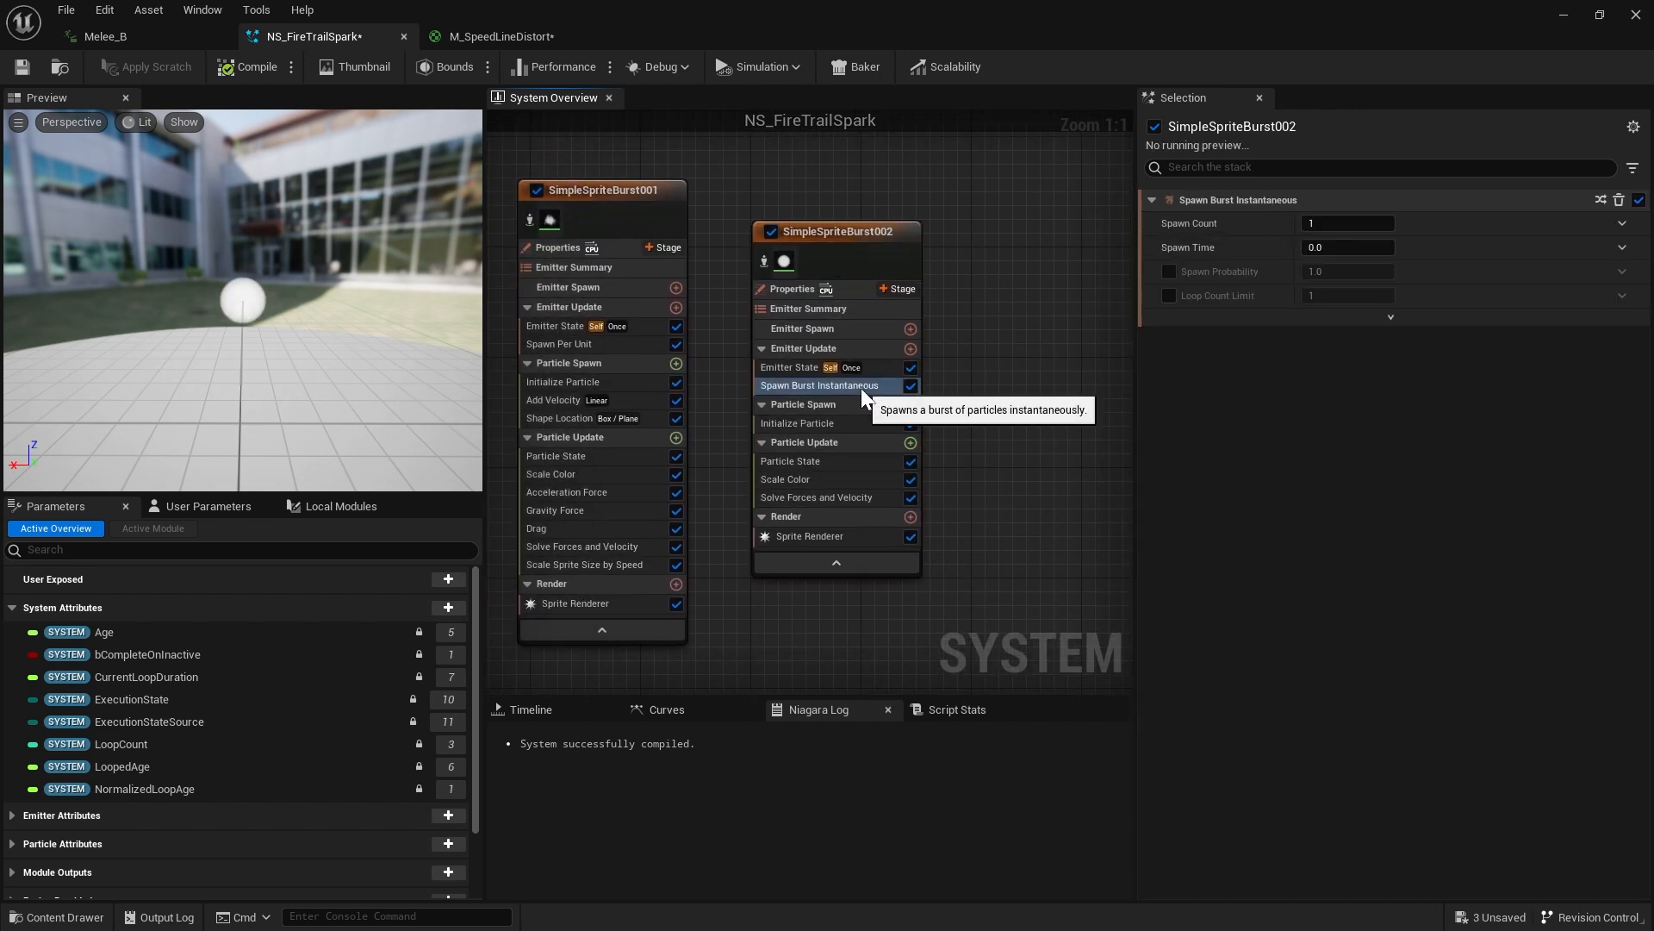
{"action": "left_click", "coordinate": [910, 349]}
{"action": "type", "text": "spawn per u"}
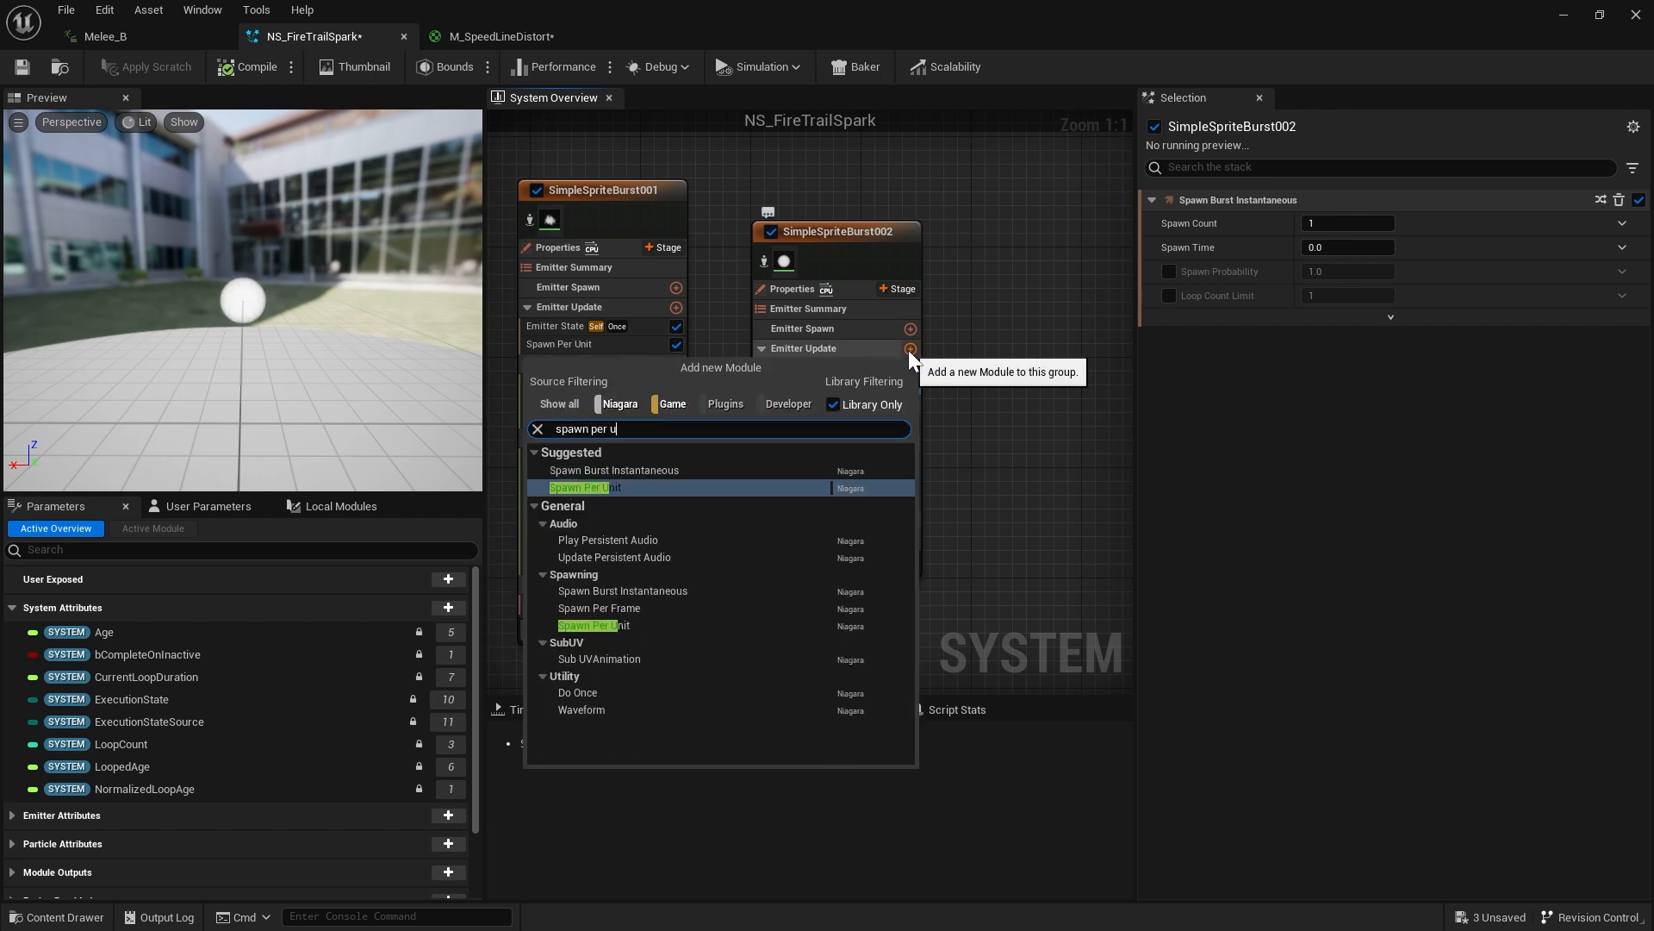
{"action": "key", "text": "Return"}
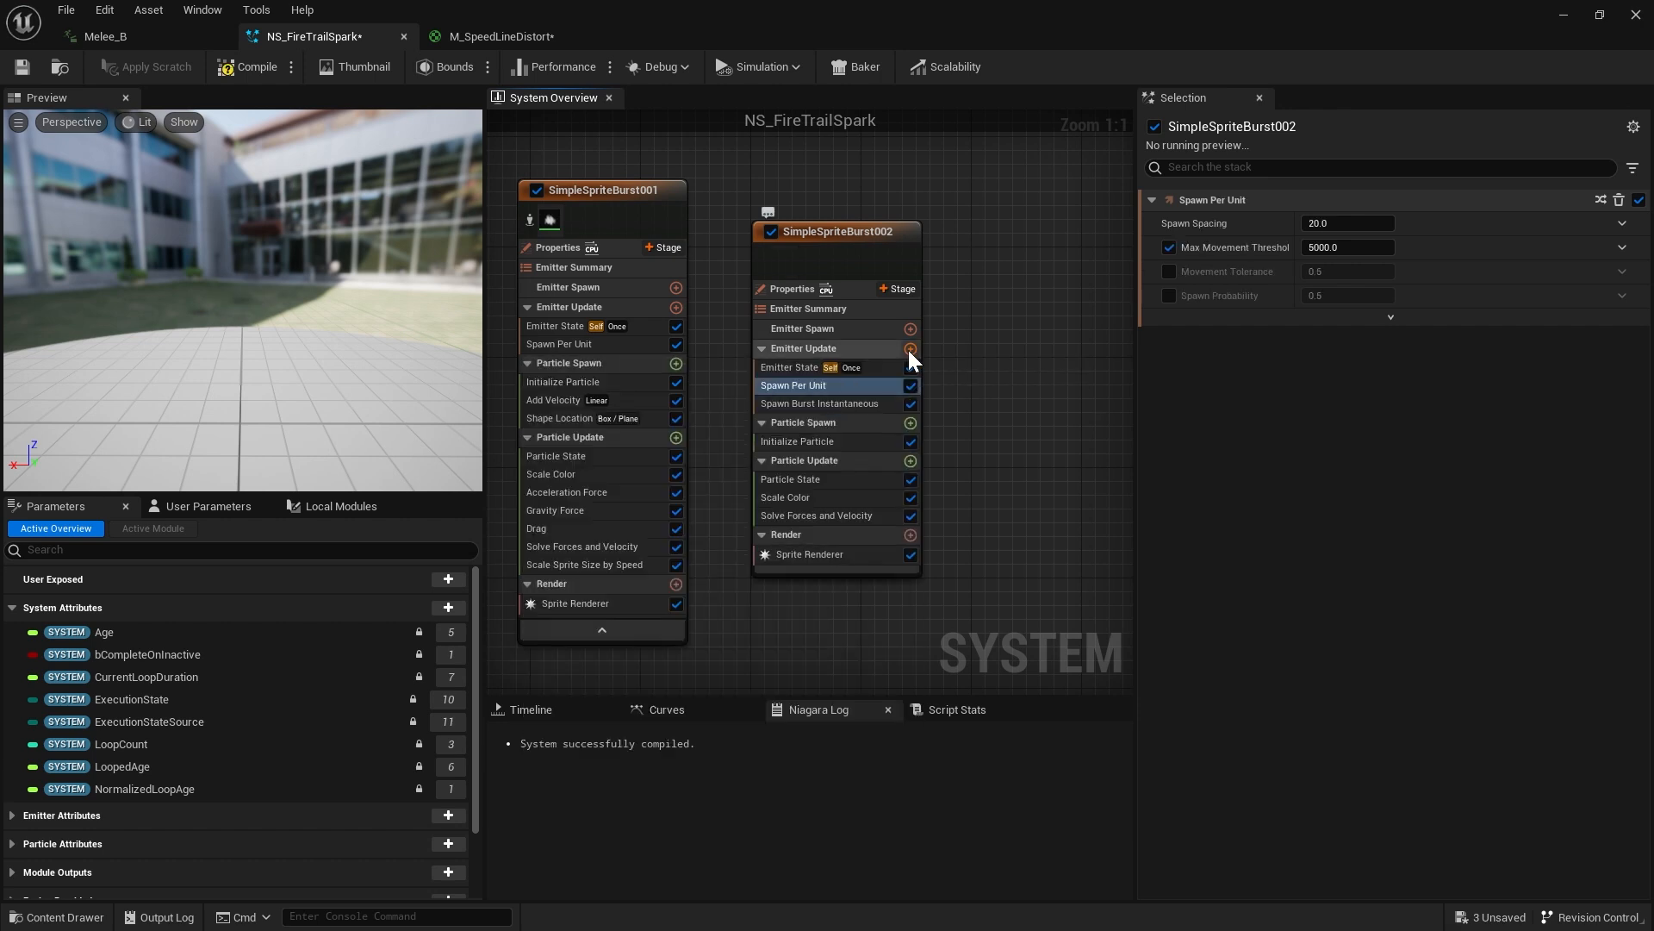
{"action": "left_click", "coordinate": [861, 405]}
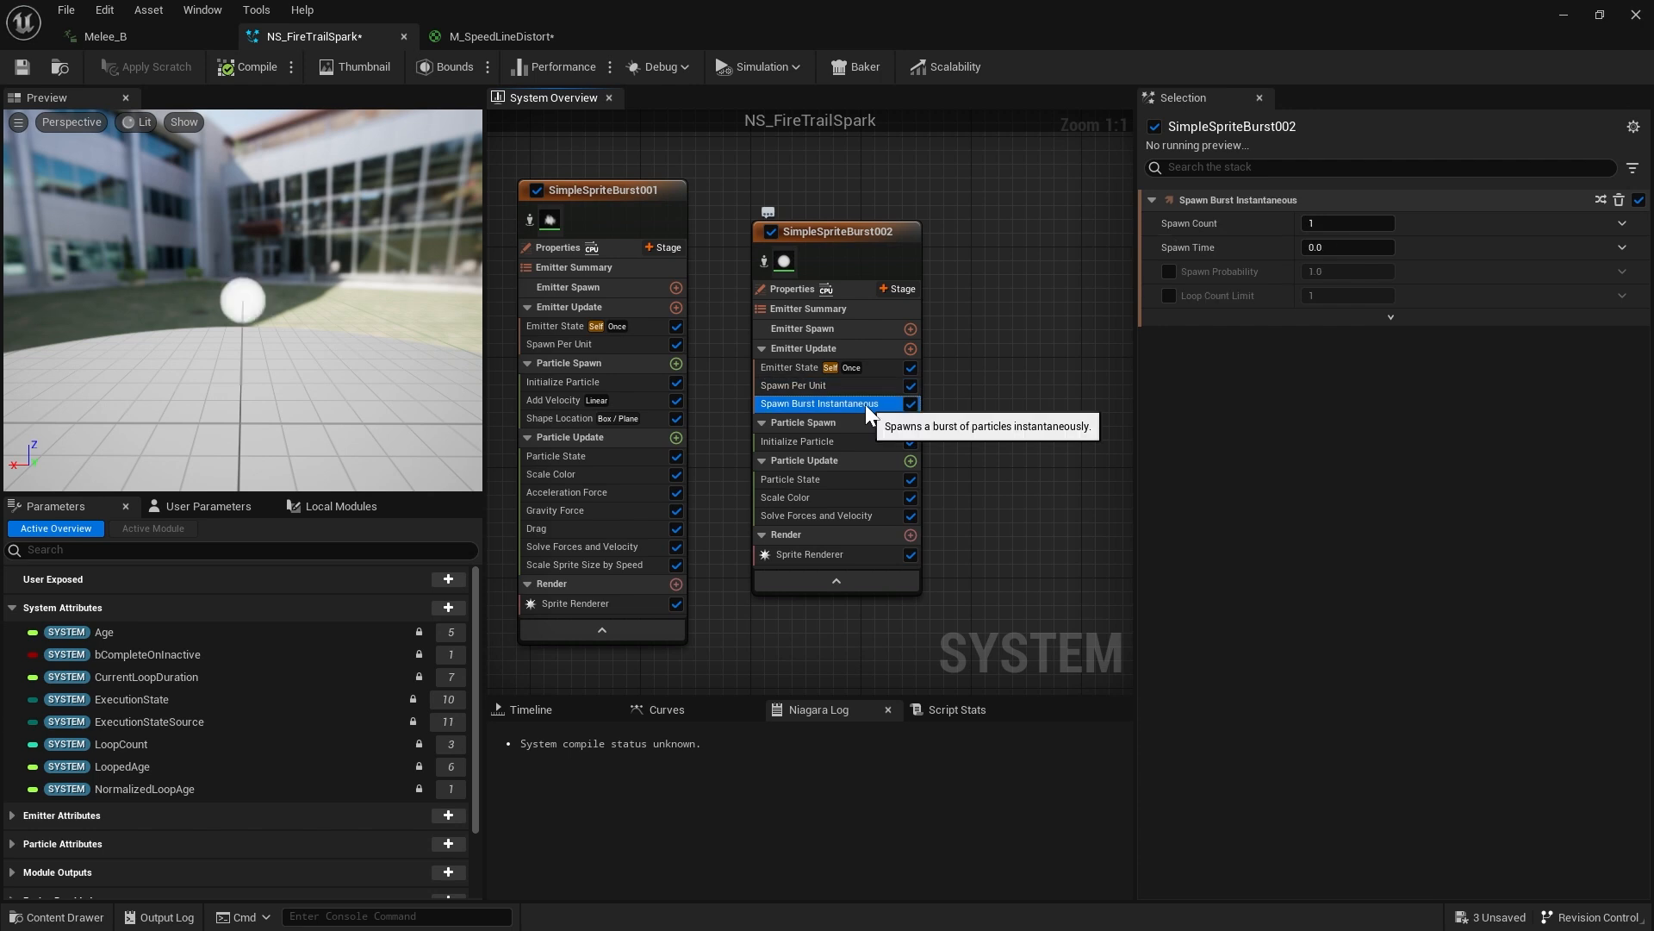
{"action": "key", "text": "Delete"}
{"action": "left_click", "coordinate": [855, 385]}
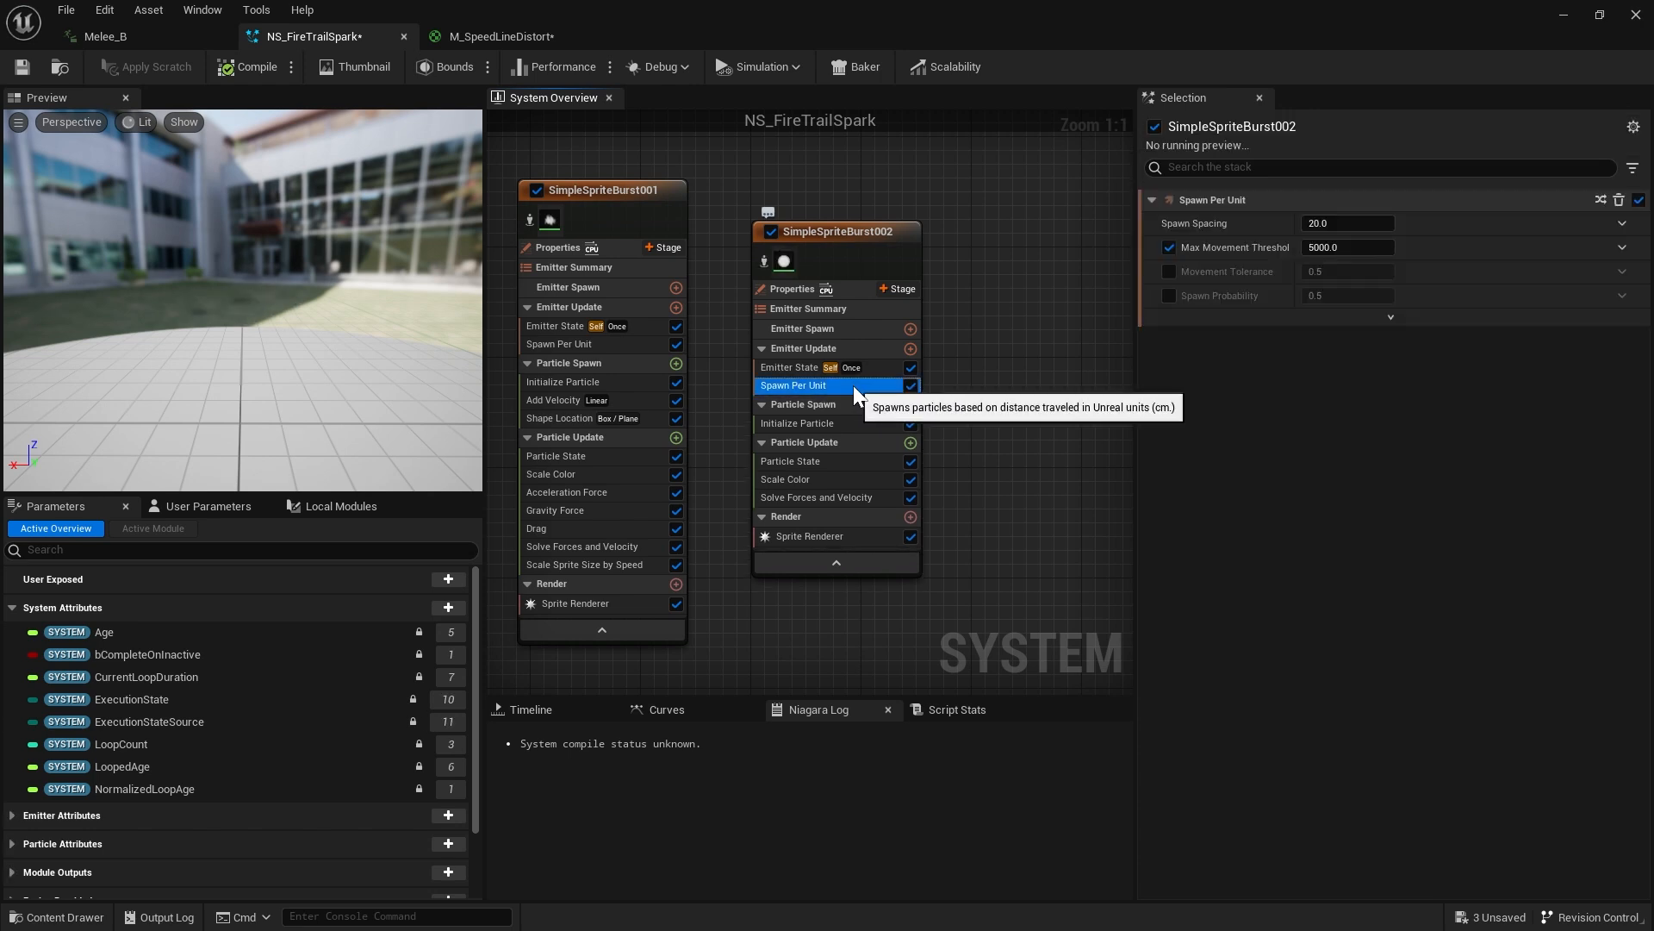
Assign M_SpeedLineDistort as the material of SimpleSpriteBurst002's Sprite Renderer
{"action": "left_click", "coordinate": [860, 536]}
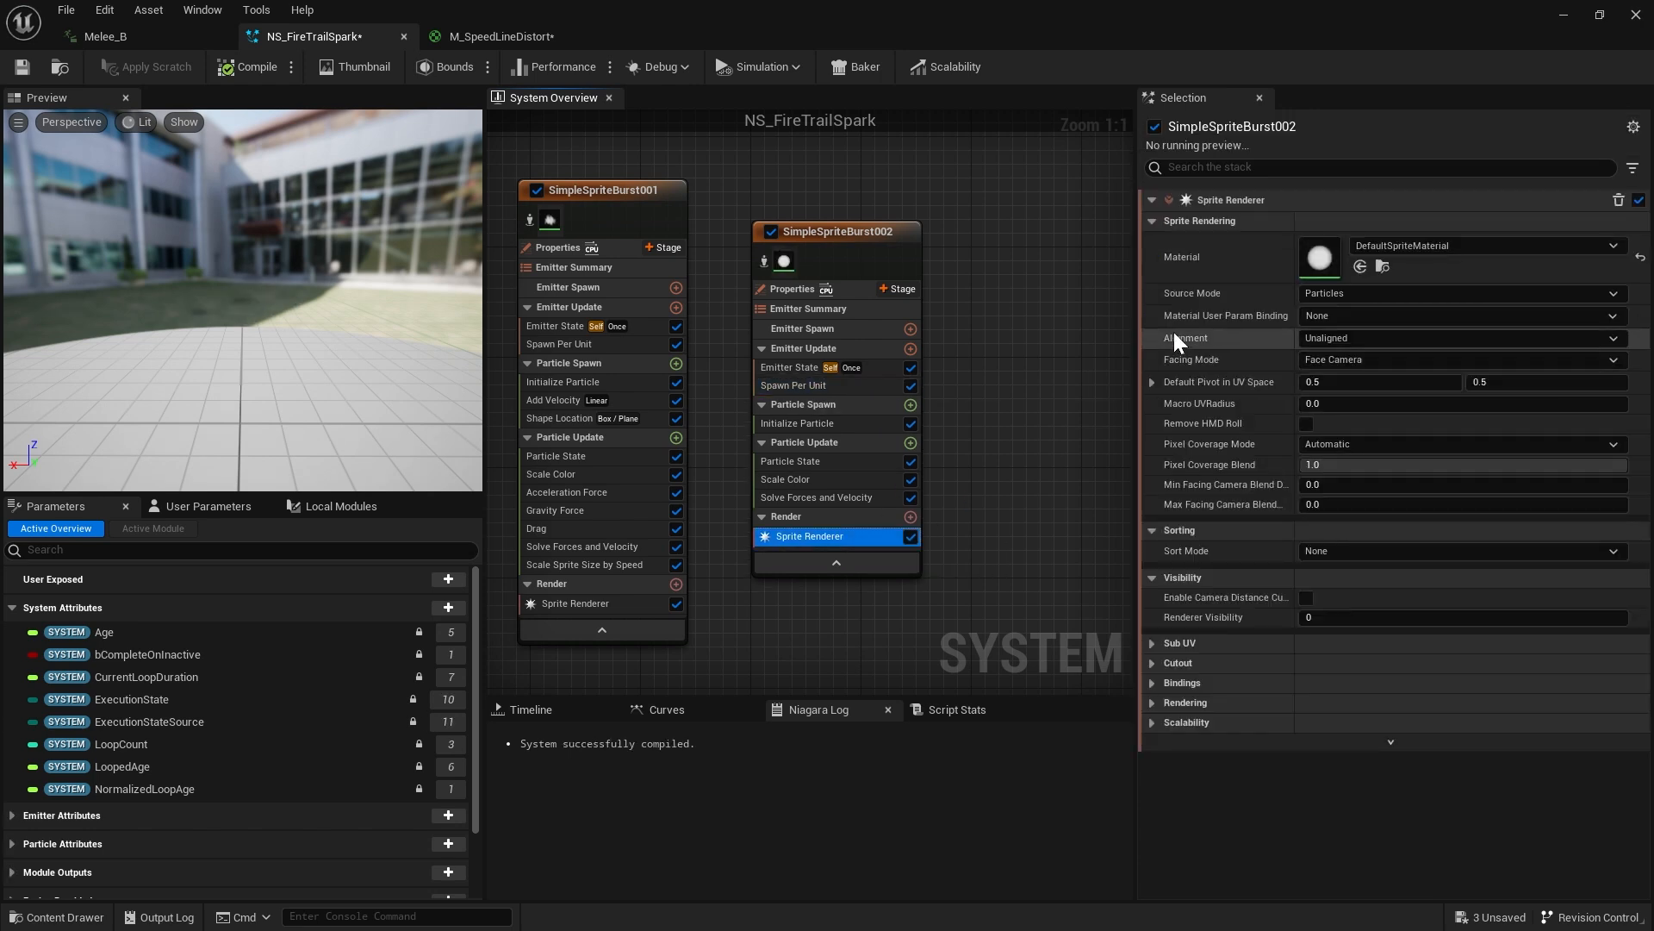
{"action": "key", "text": "ctrl+space"}
{"action": "key", "text": "ctrl+space"}
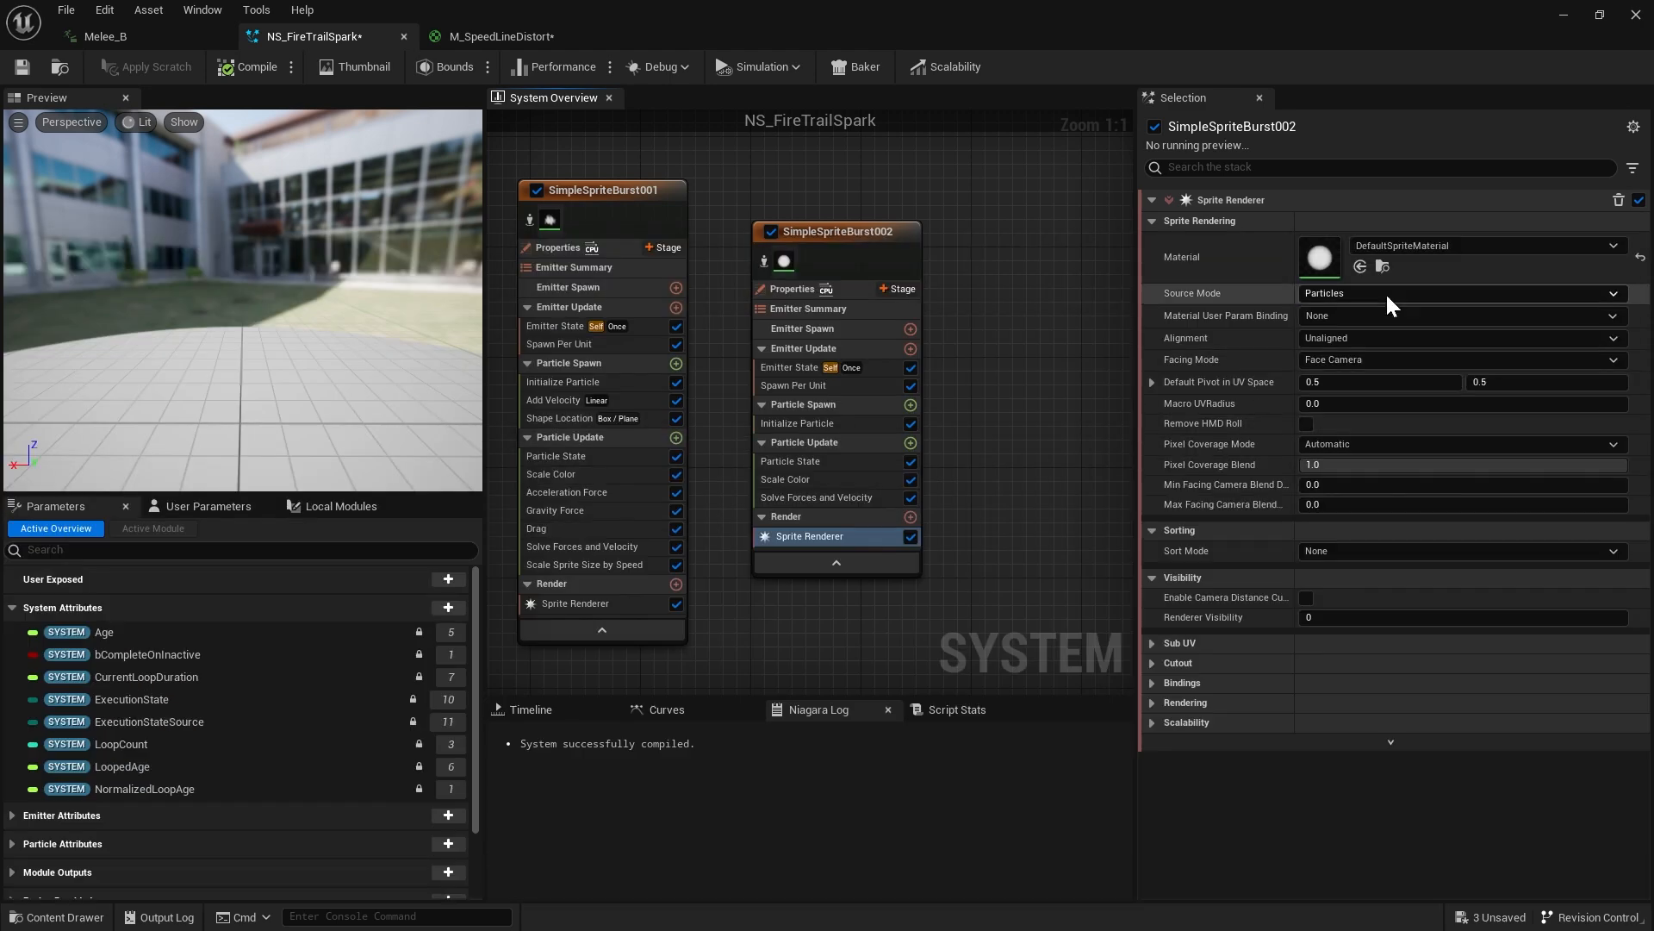
{"action": "left_click", "coordinate": [1360, 267]}
{"action": "right_click_drag", "start_coordinate": [993, 365], "coordinate": [1008, 353]}
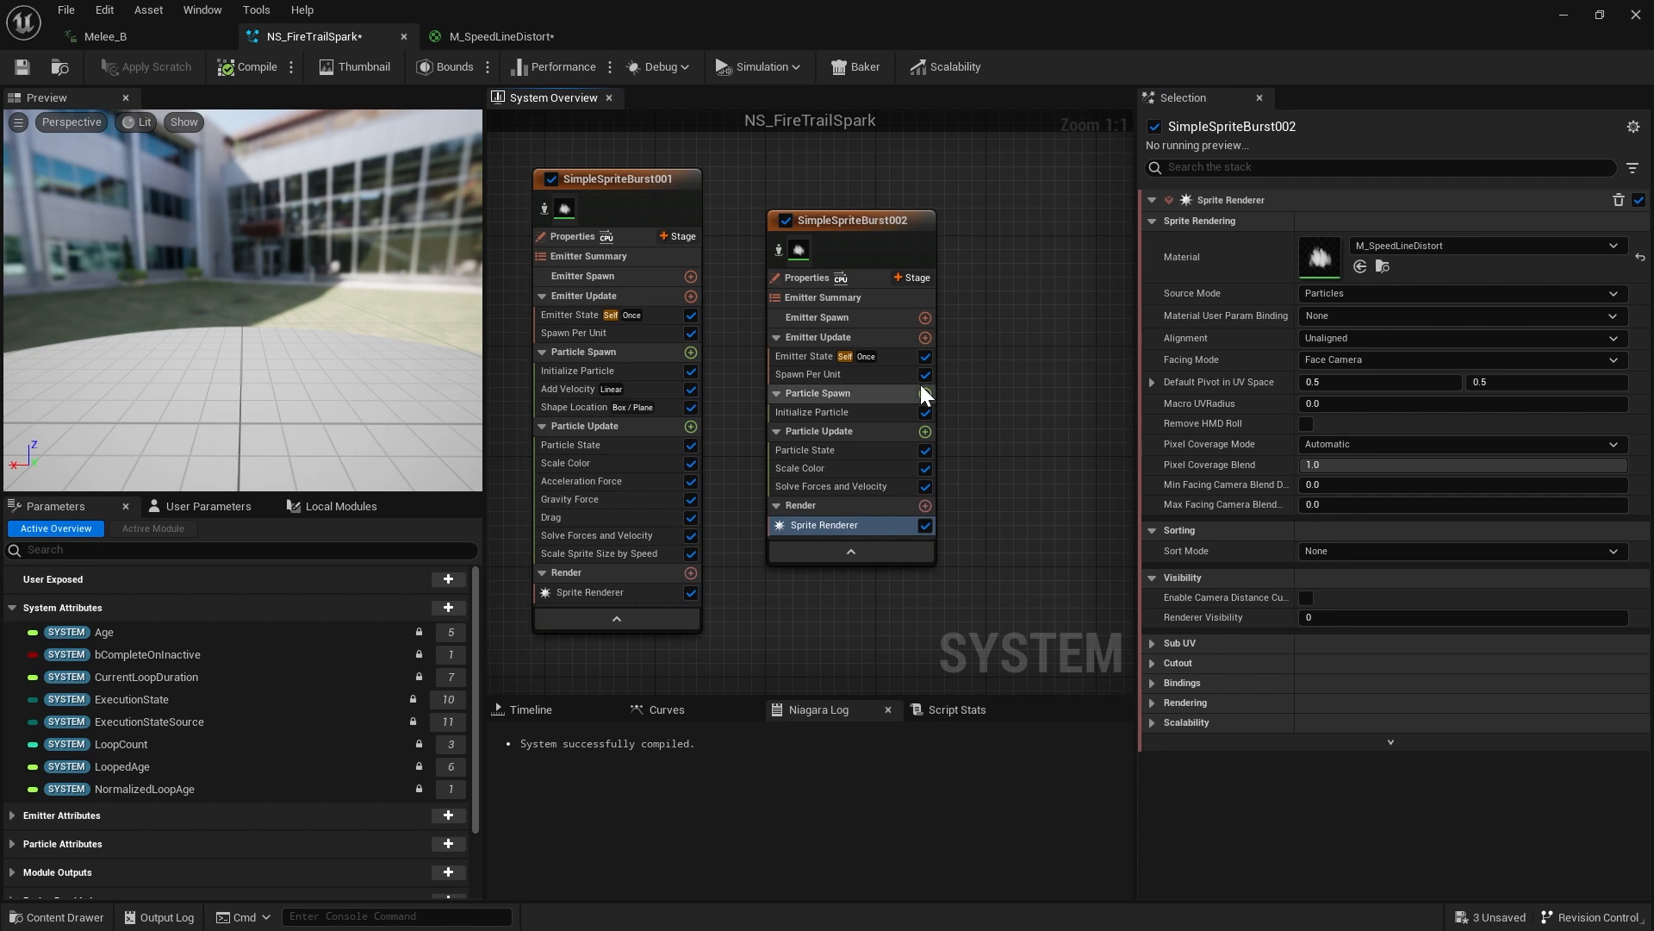
Set SimpleSpriteBurst002's Spawn Spacing to 50, disable its Max Movement Threshold, and check the spawning in Melee_B
{"action": "left_click", "coordinate": [889, 376]}
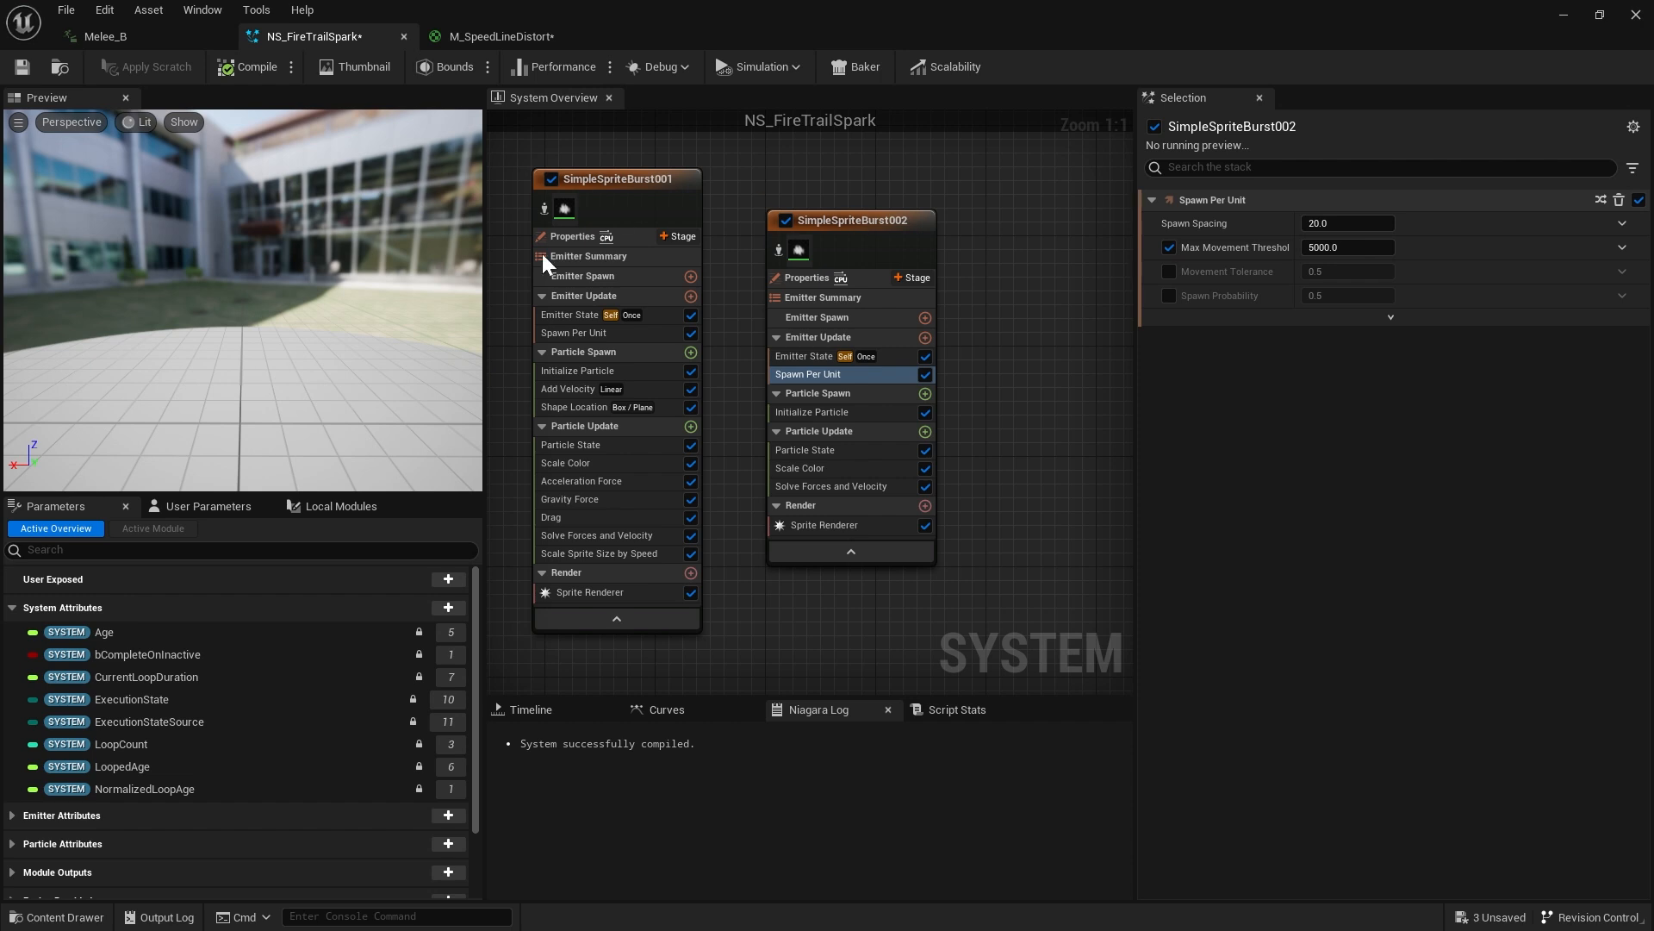
{"action": "left_click", "coordinate": [1389, 223]}
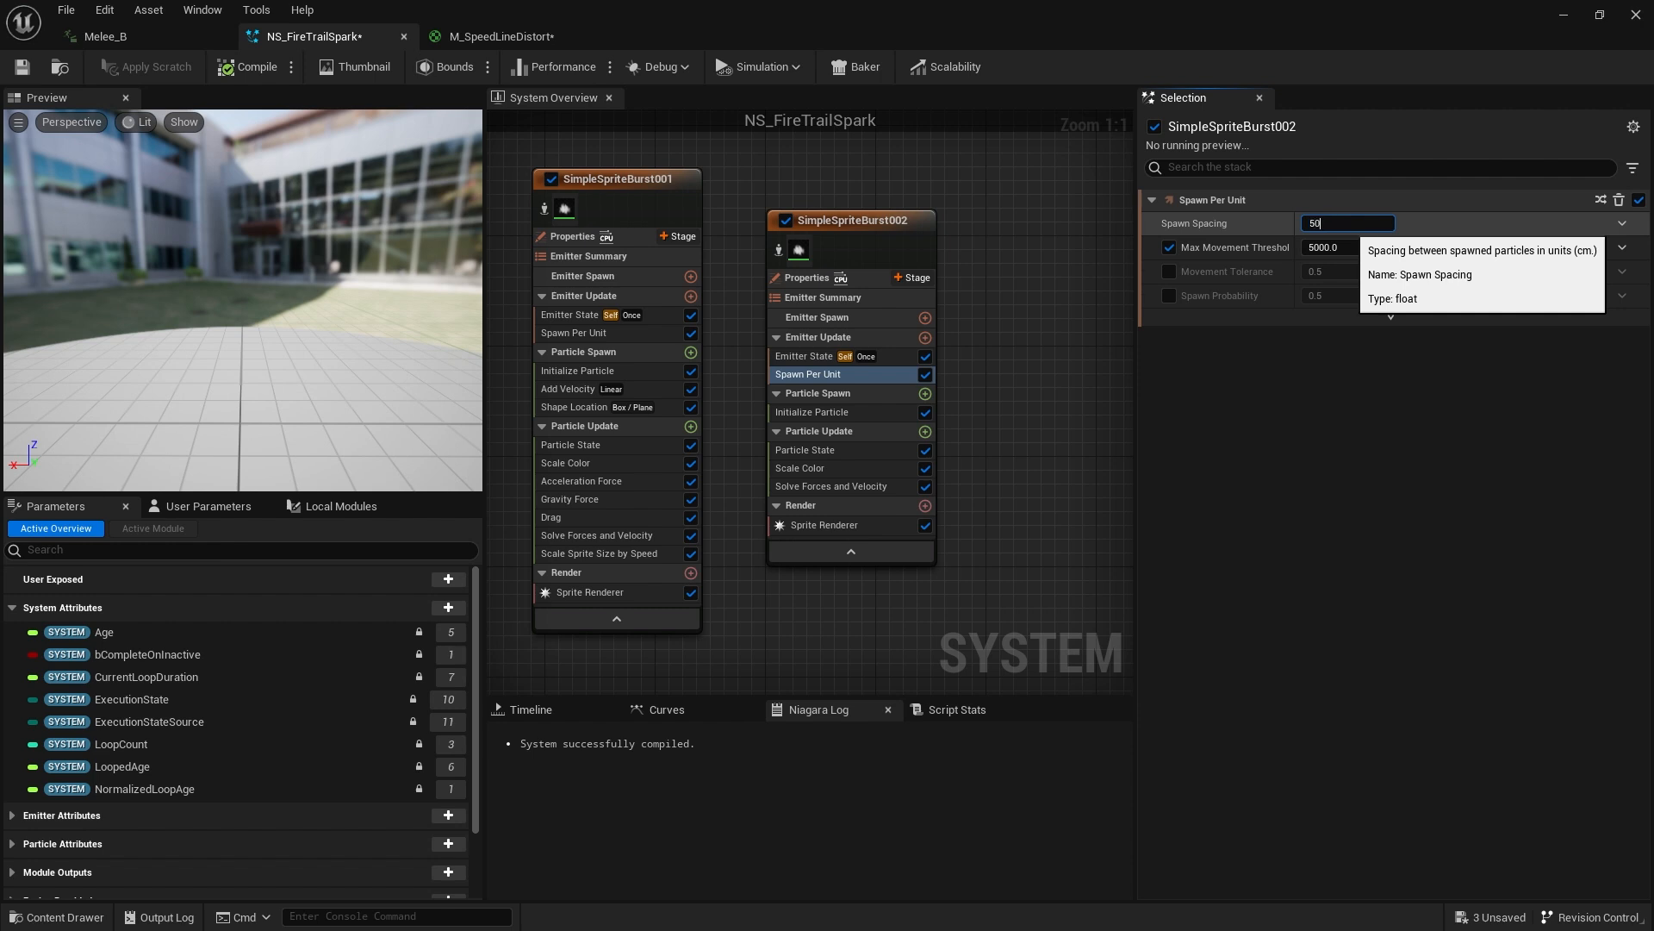
{"action": "key", "text": "Return"}
{"action": "left_click", "coordinate": [172, 39]}
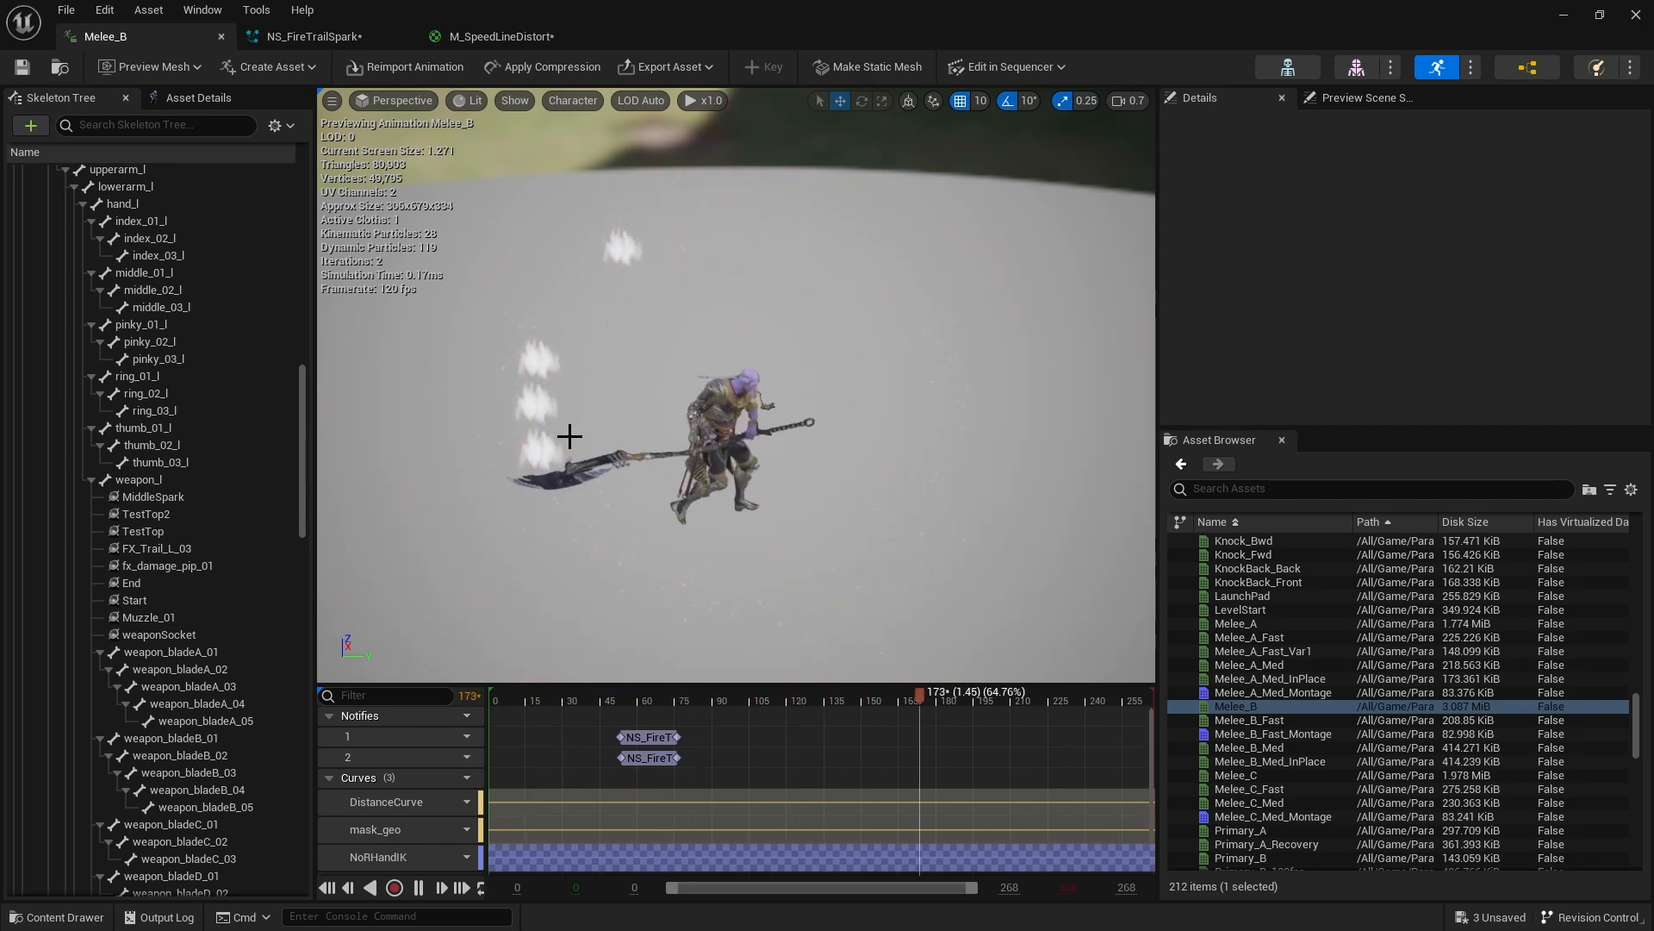
{"action": "left_click", "coordinate": [323, 35]}
{"action": "left_click", "coordinate": [1170, 248]}
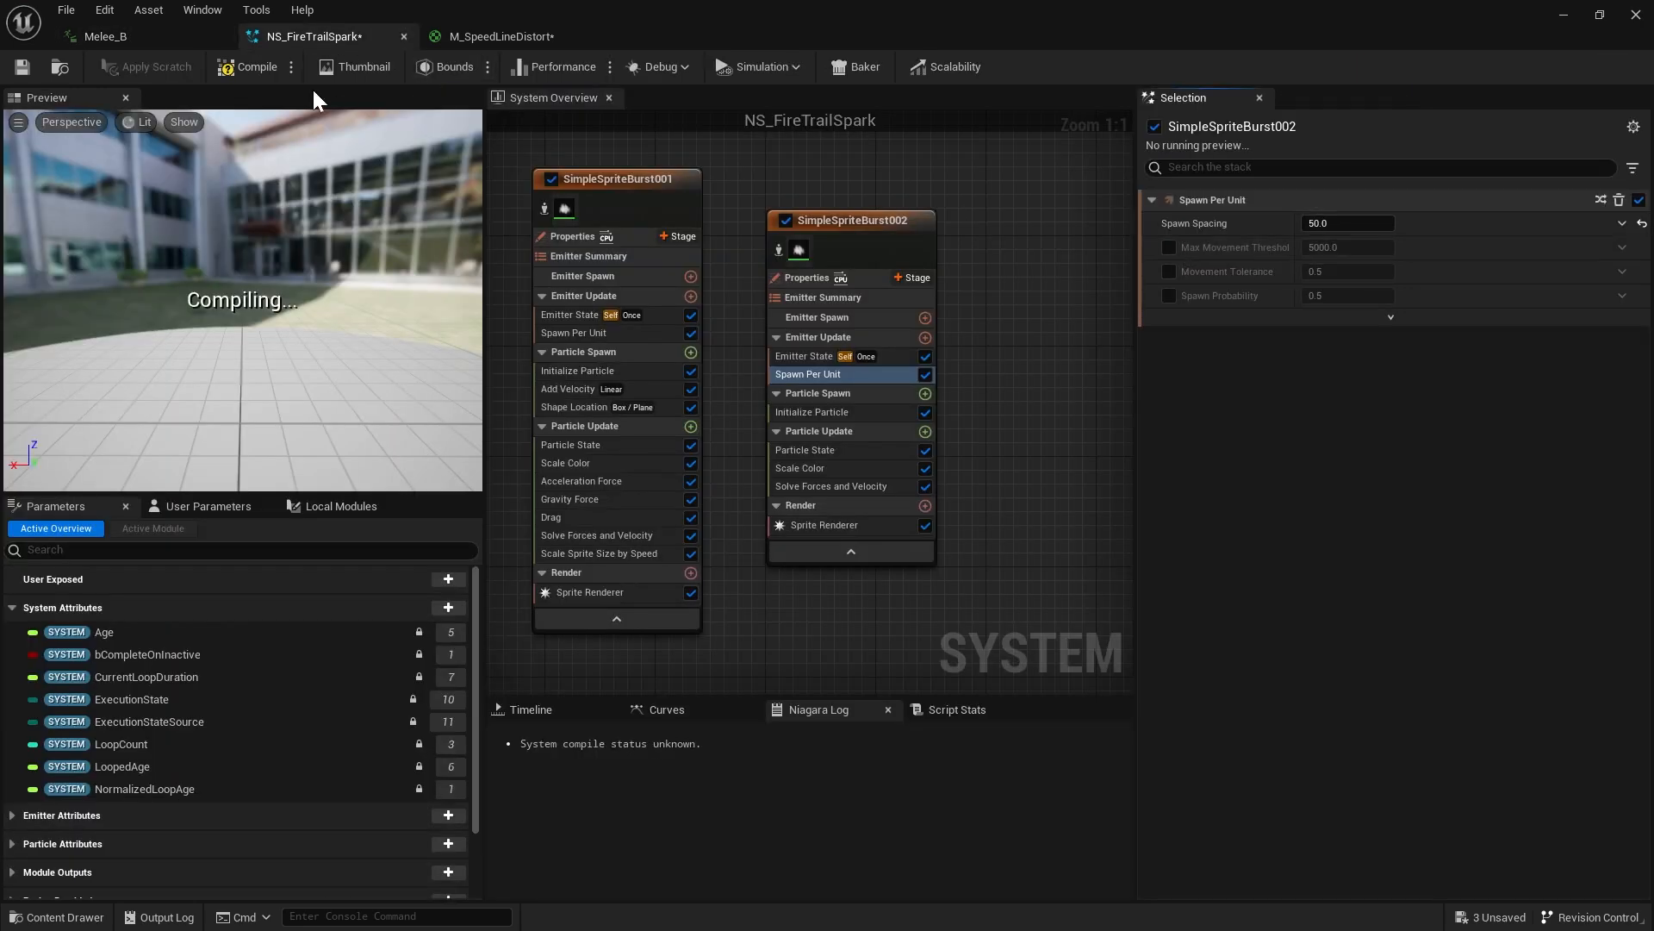
{"action": "left_click", "coordinate": [127, 36]}
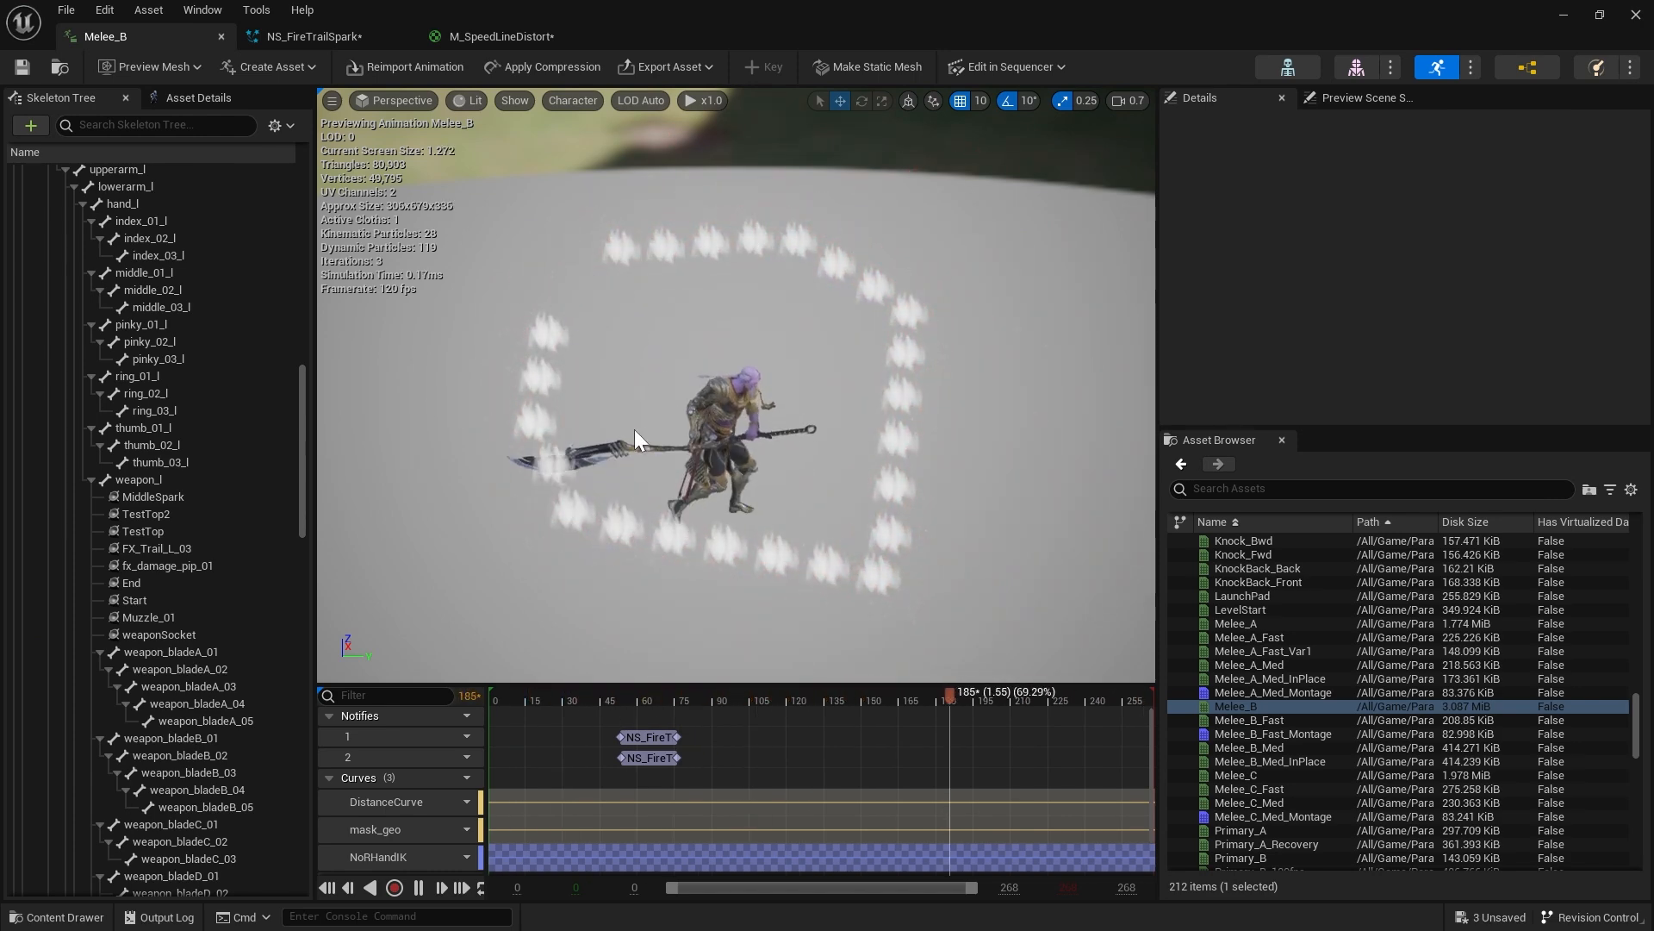
Set SimpleSpriteBurst002's particle Lifetime to 0.3 in Initialize Particle and preview it in Melee_B
{"action": "left_click", "coordinate": [321, 38]}
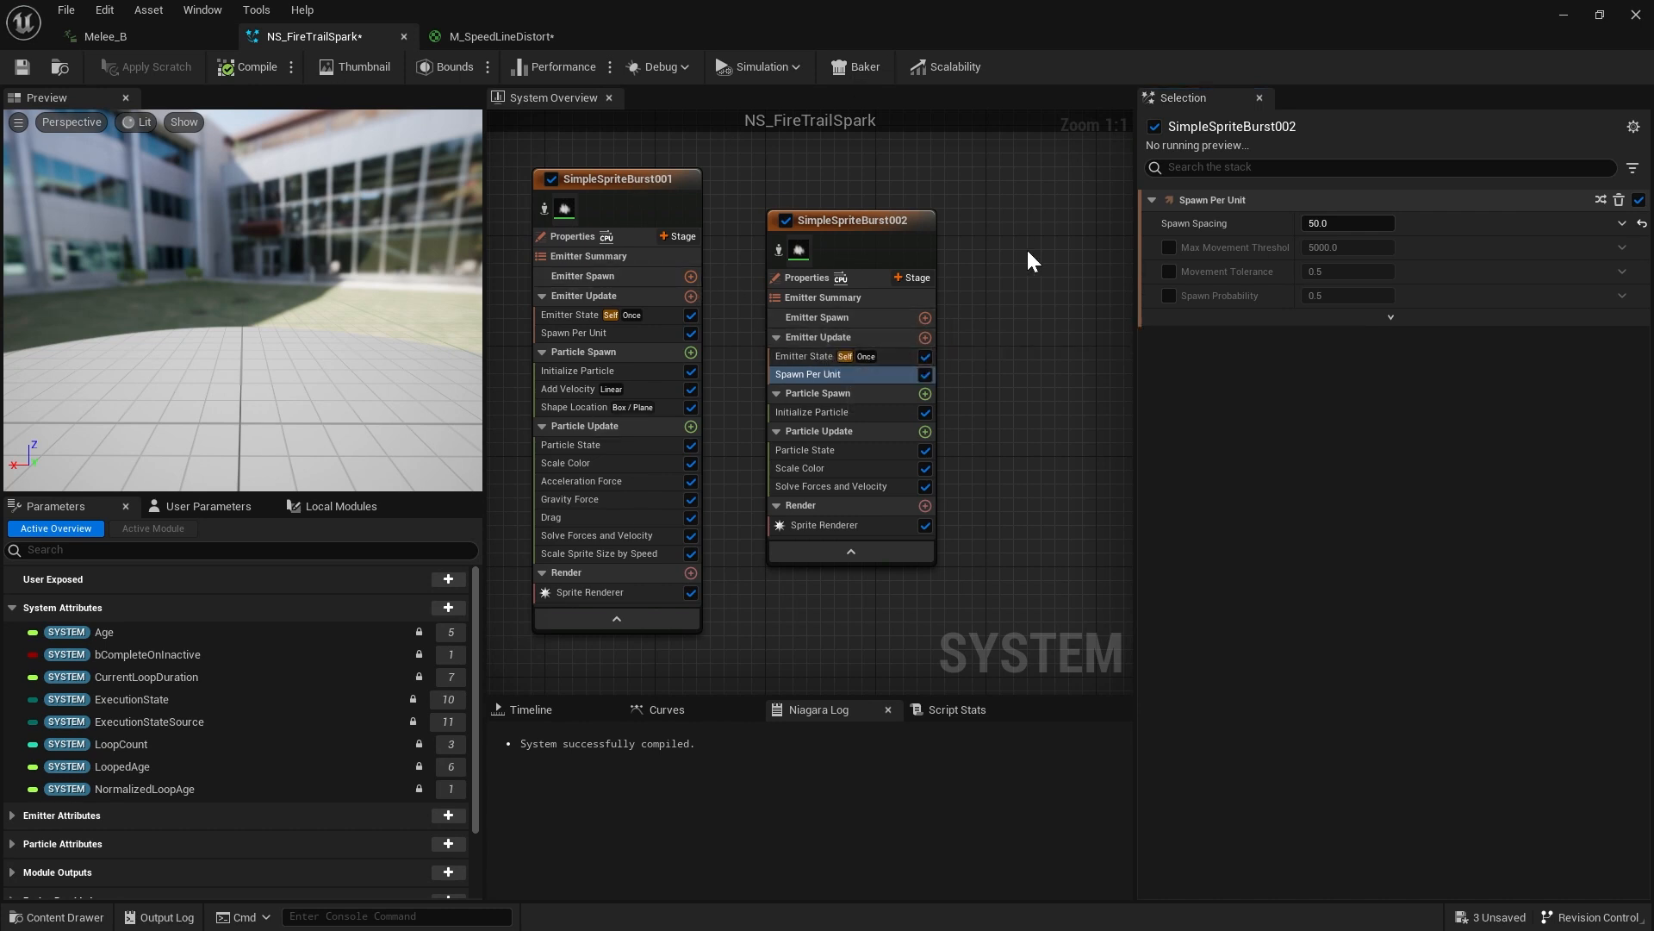
{"action": "left_click", "coordinate": [846, 412]}
{"action": "left_click", "coordinate": [1360, 292]}
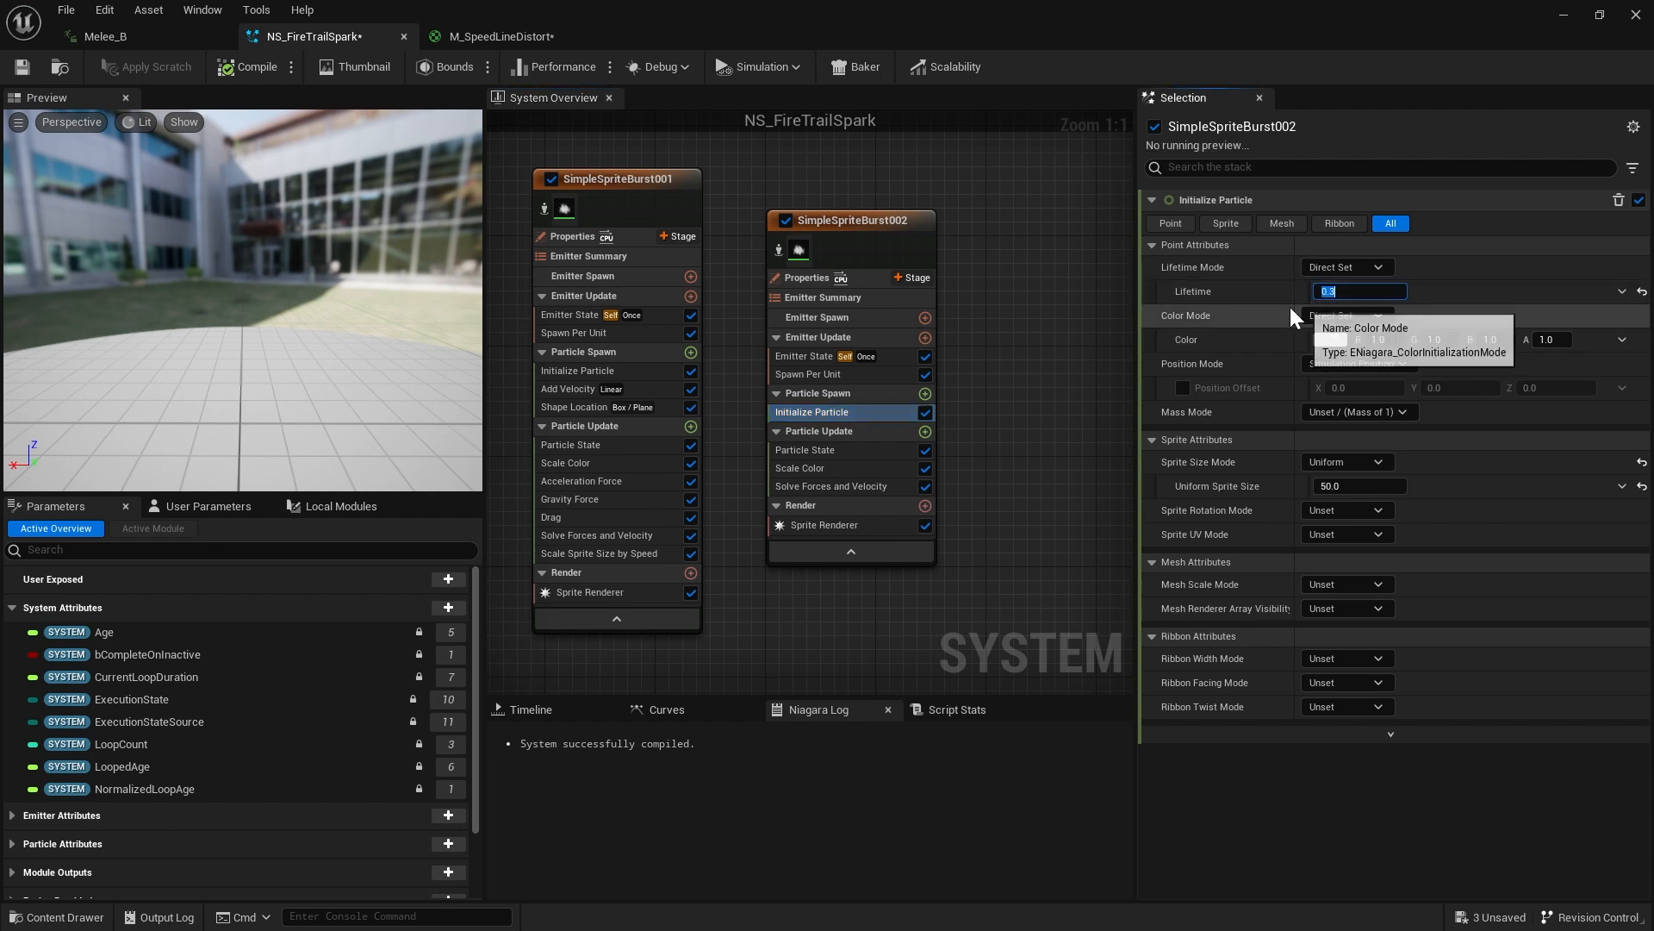
{"action": "left_click", "coordinate": [105, 36]}
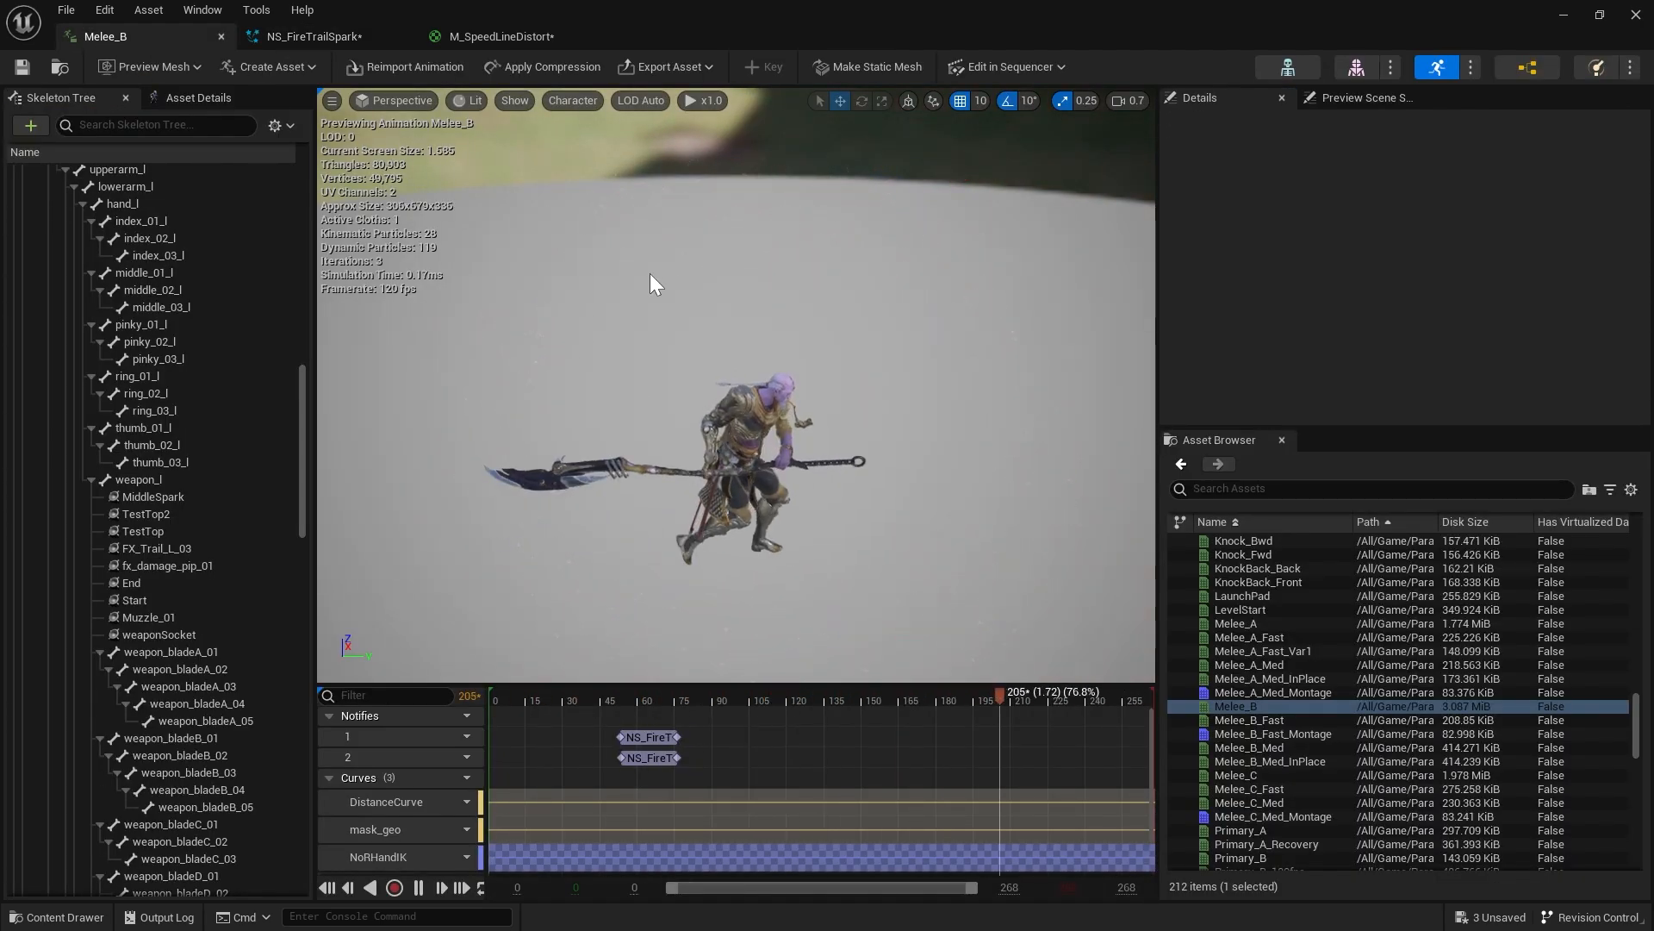
{"action": "left_click", "coordinate": [340, 36]}
{"action": "left_click", "coordinate": [1340, 338]}
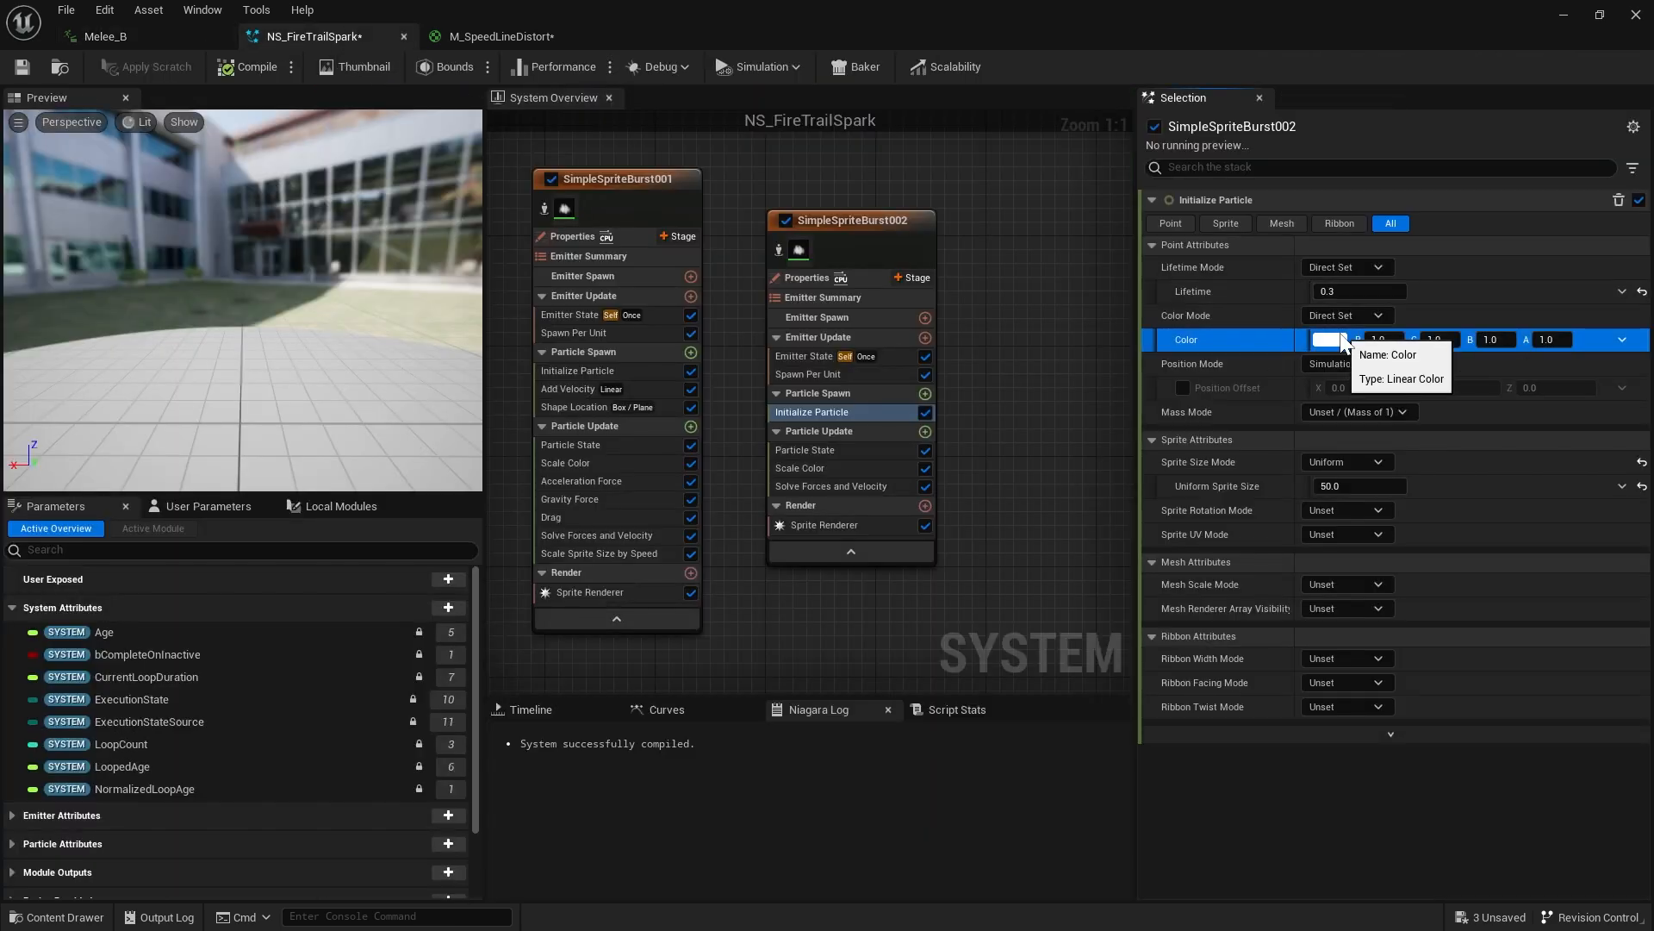
{"action": "left_click", "coordinate": [1331, 342]}
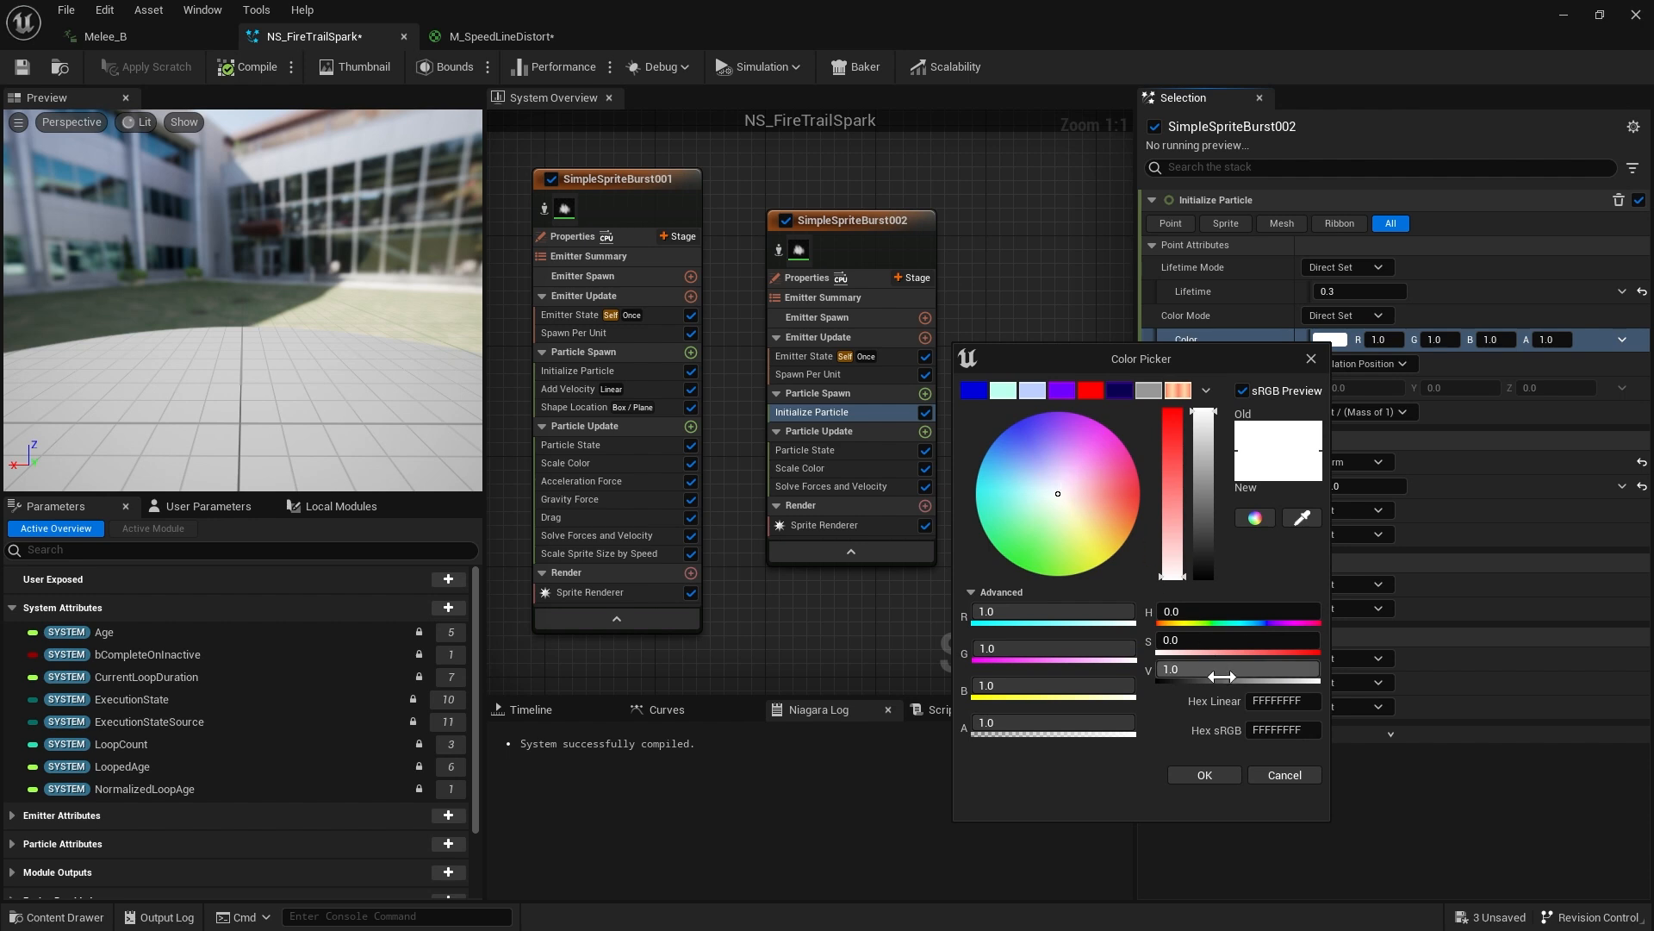
{"action": "left_click", "coordinate": [1282, 774]}
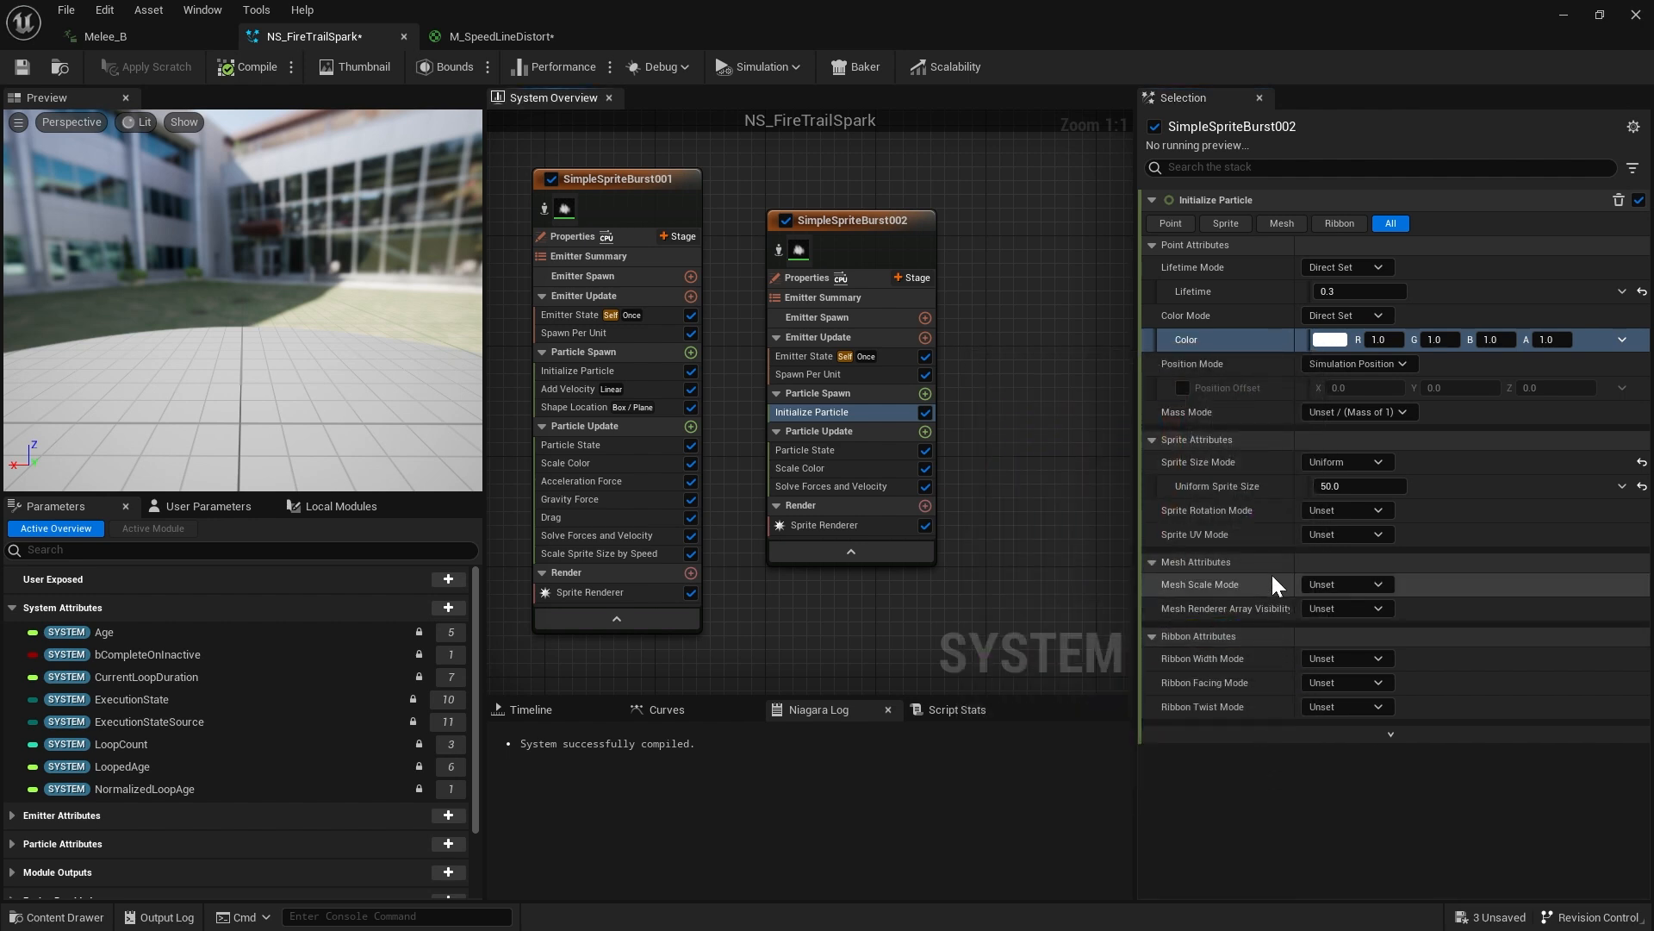
Set SimpleSpriteBurst002's initial particle Color to dark blue with R 0.000365, G 0.027234 and B 0.15625
{"action": "left_click", "coordinate": [1329, 340]}
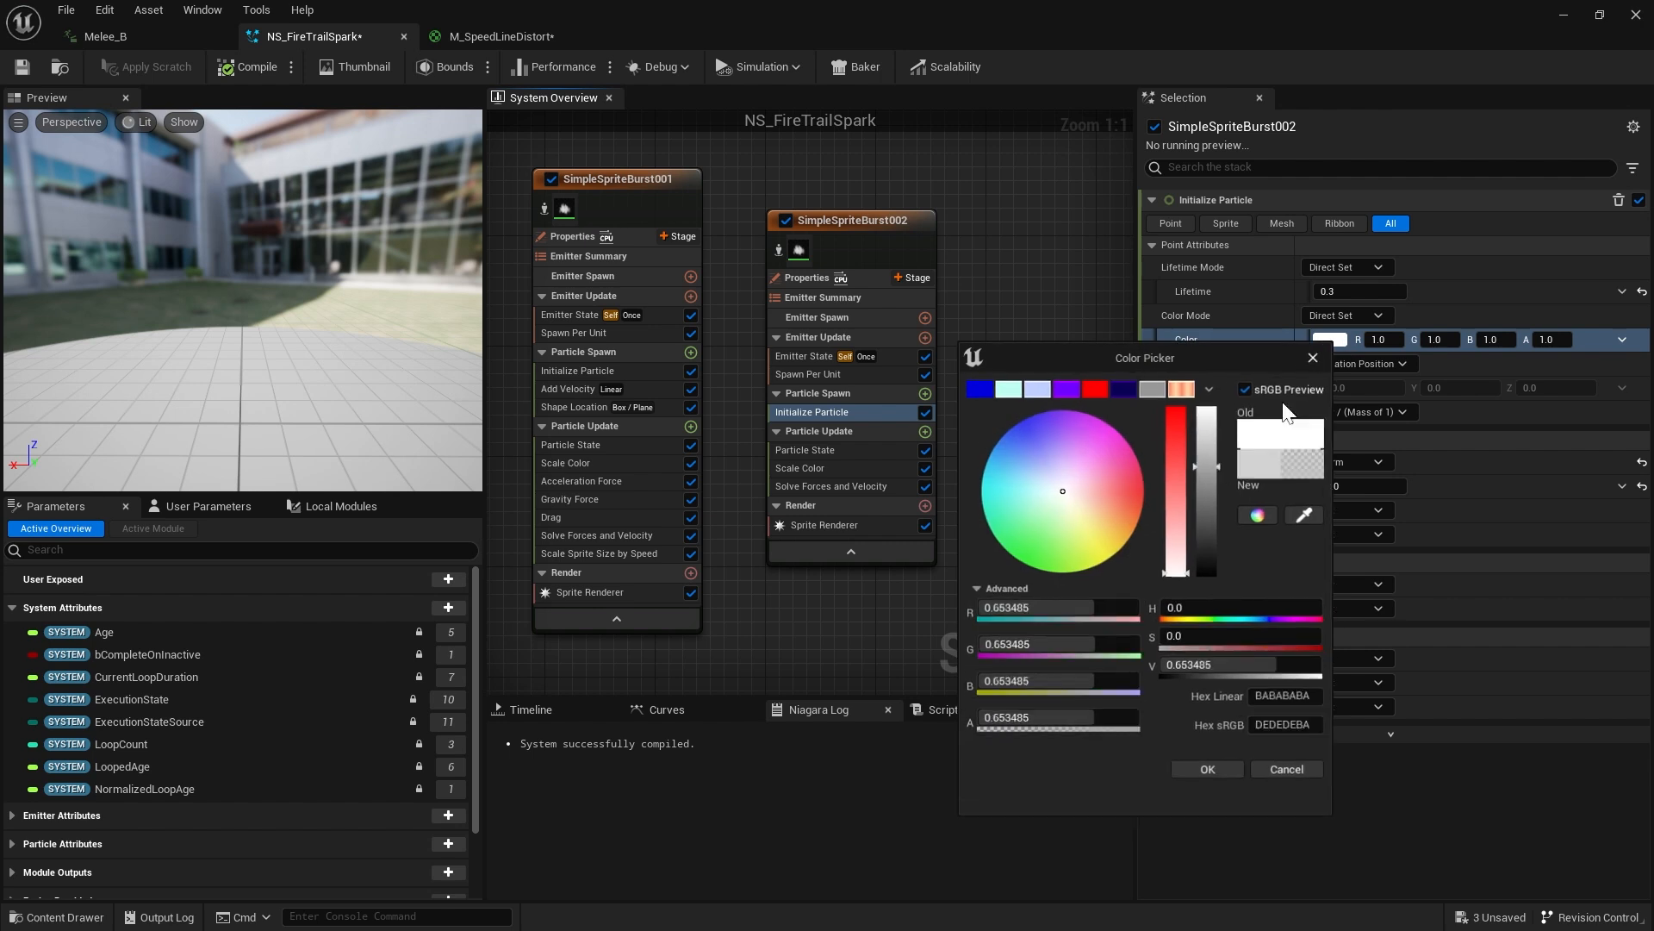
{"action": "left_click", "coordinate": [1009, 431]}
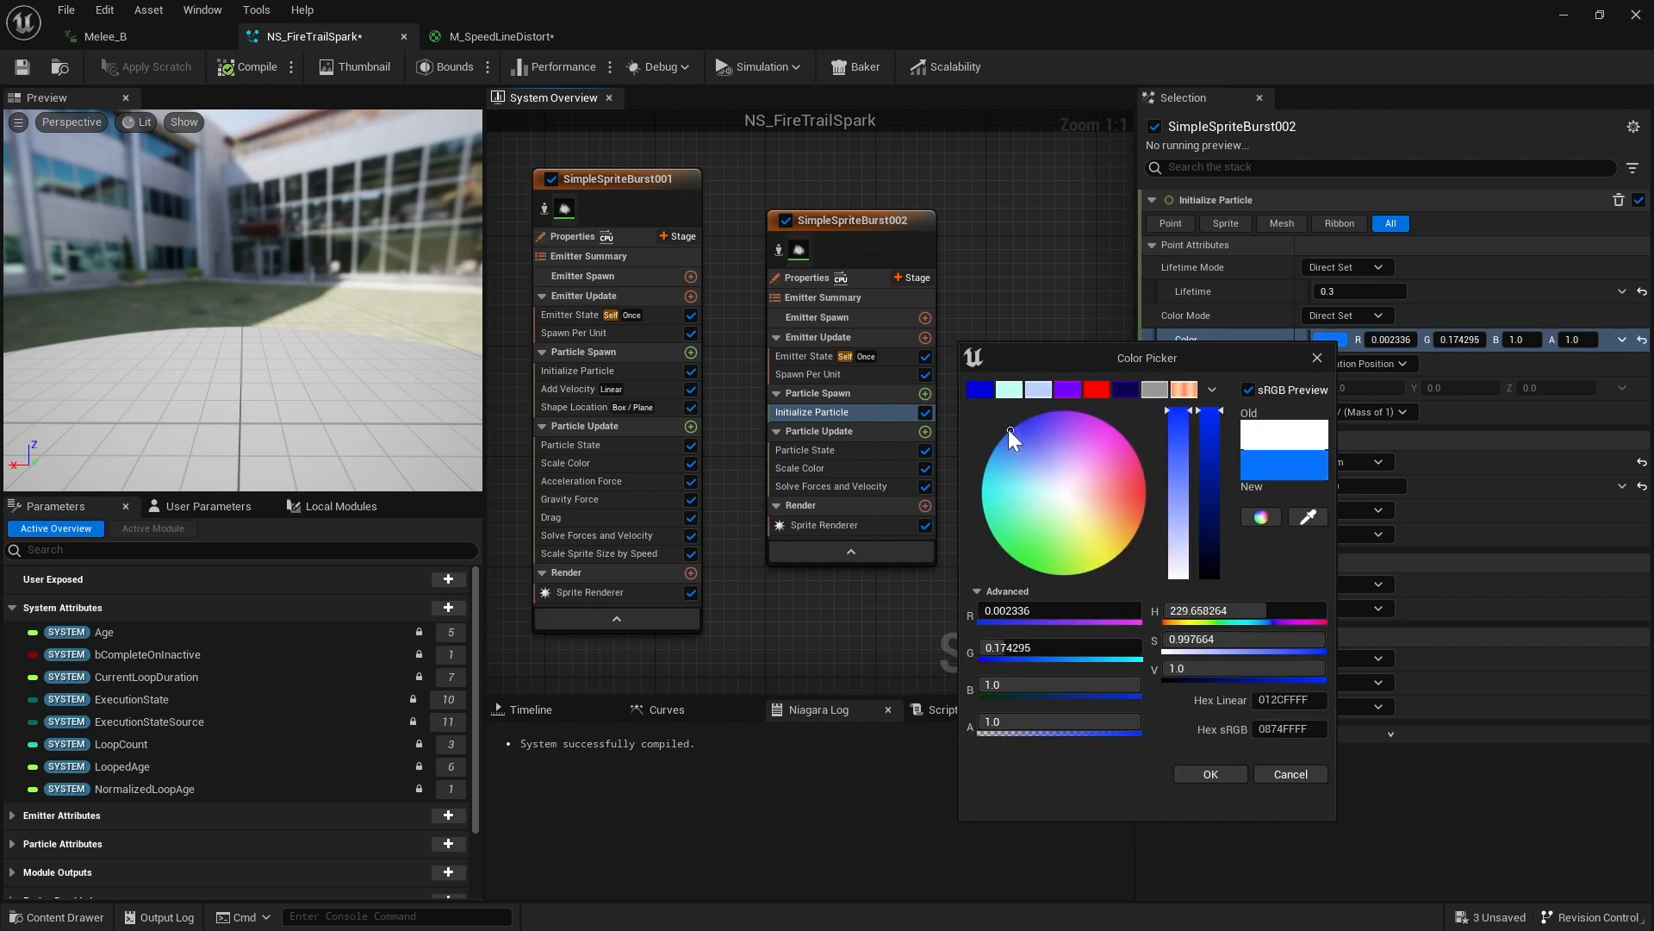
{"action": "left_click", "coordinate": [1211, 551]}
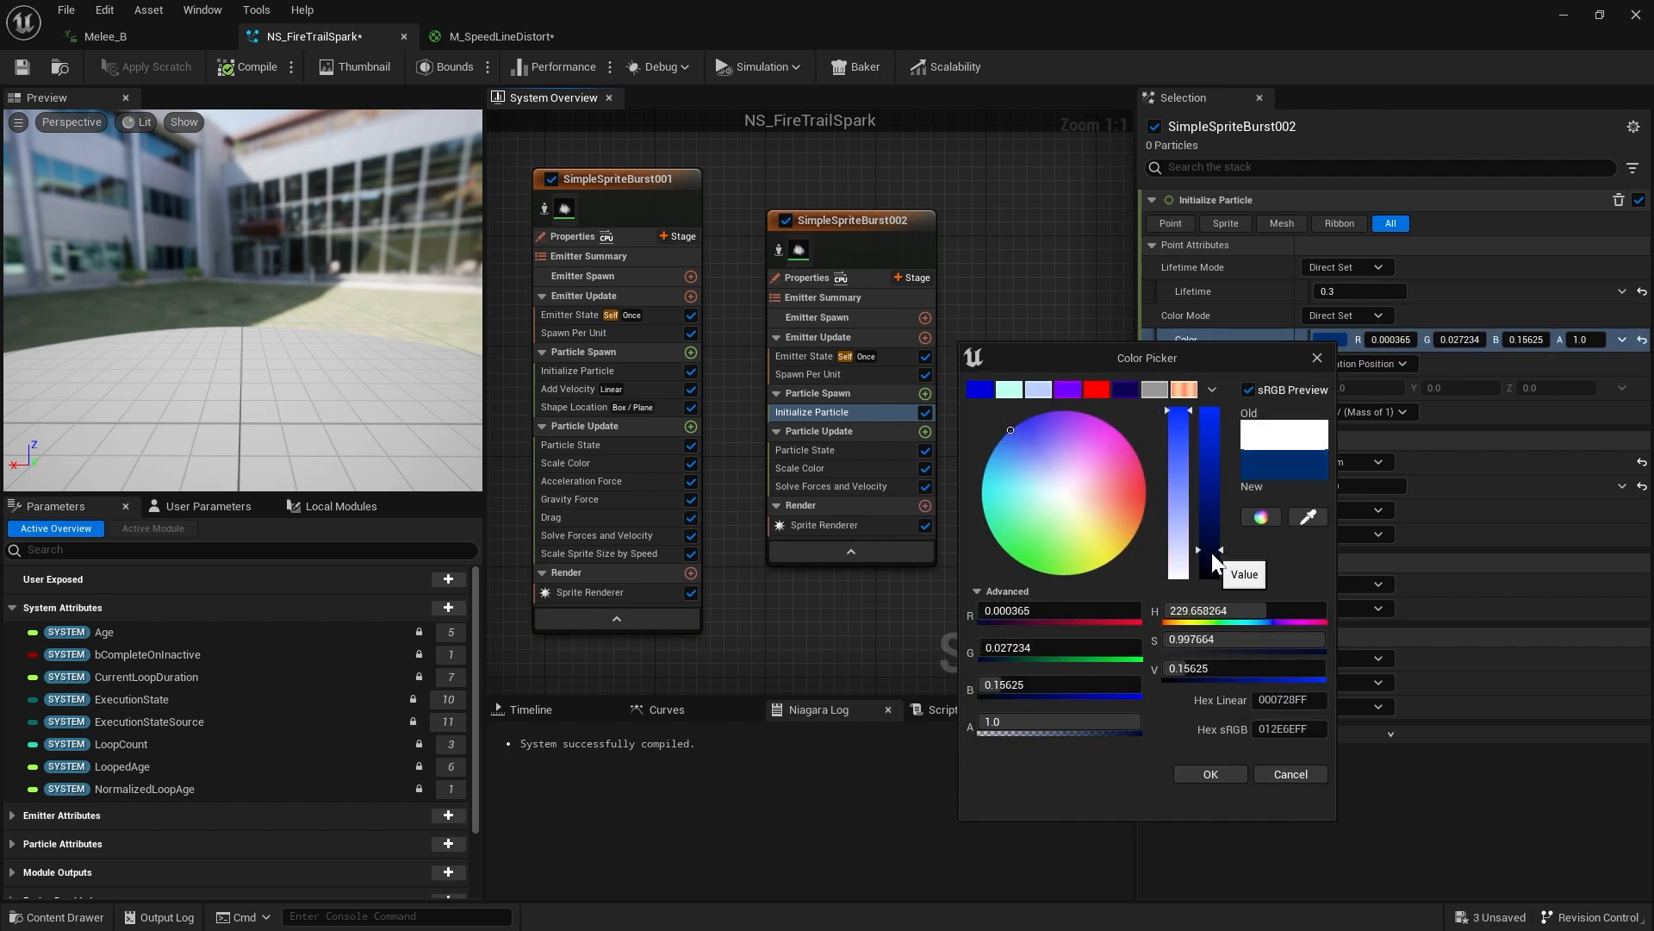
{"action": "left_click", "coordinate": [1233, 769]}
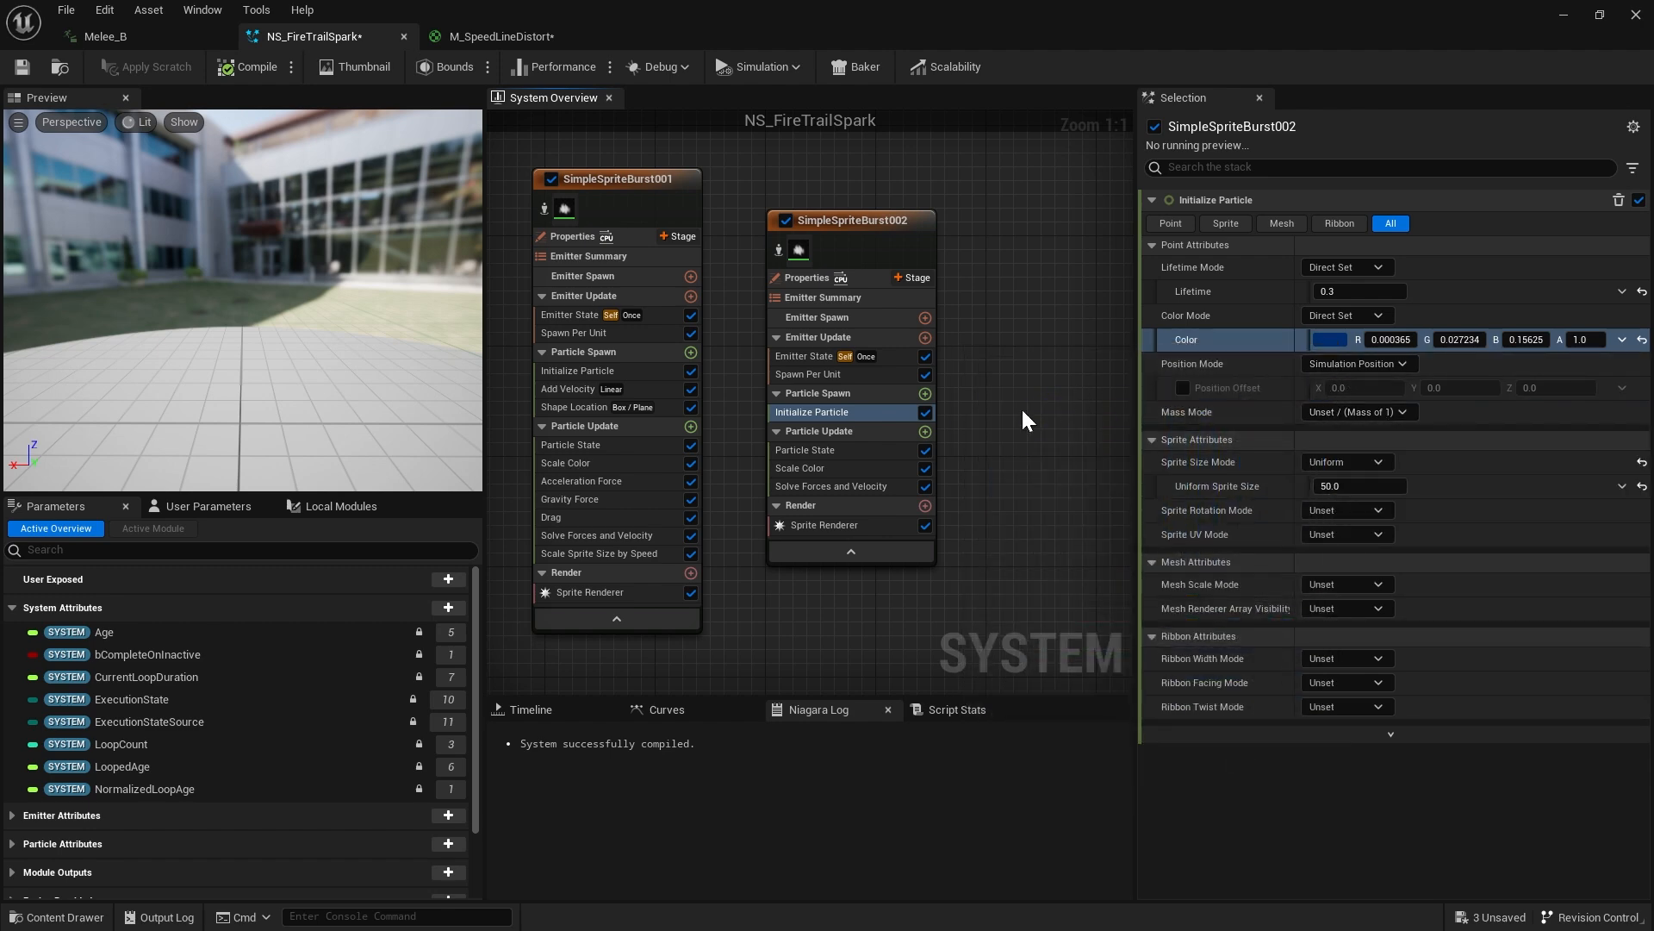
Examine the blue particles along the Melee_B weapon trail at playback speed x0.1
{"action": "left_click", "coordinate": [105, 36]}
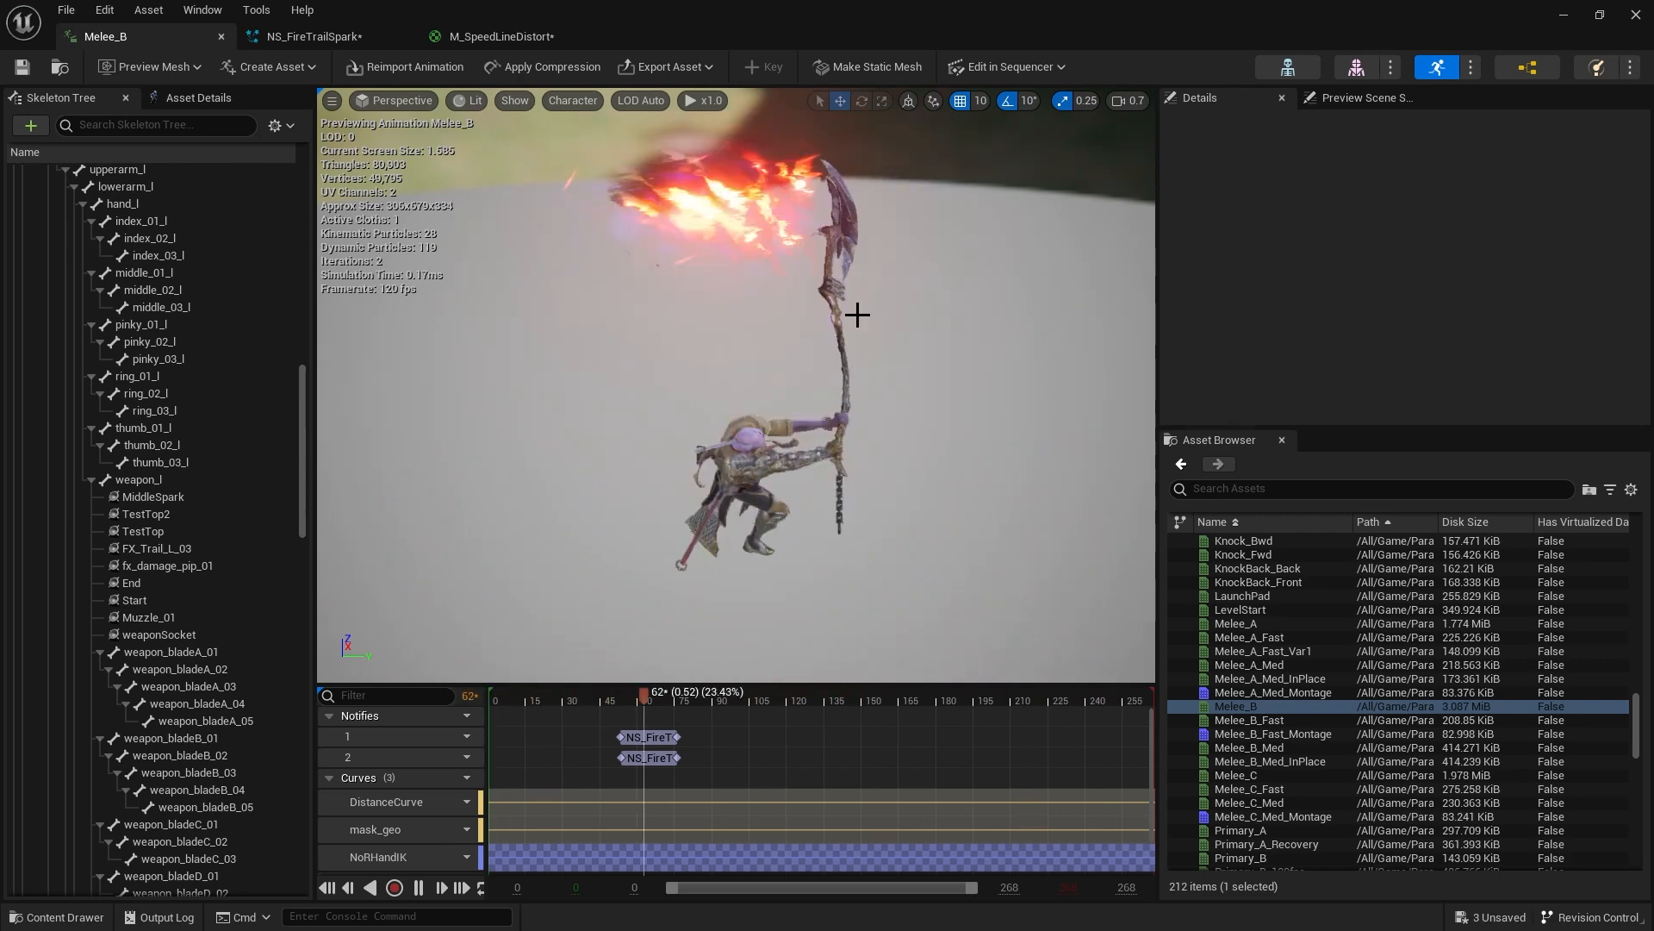
{"action": "left_click", "coordinate": [706, 108]}
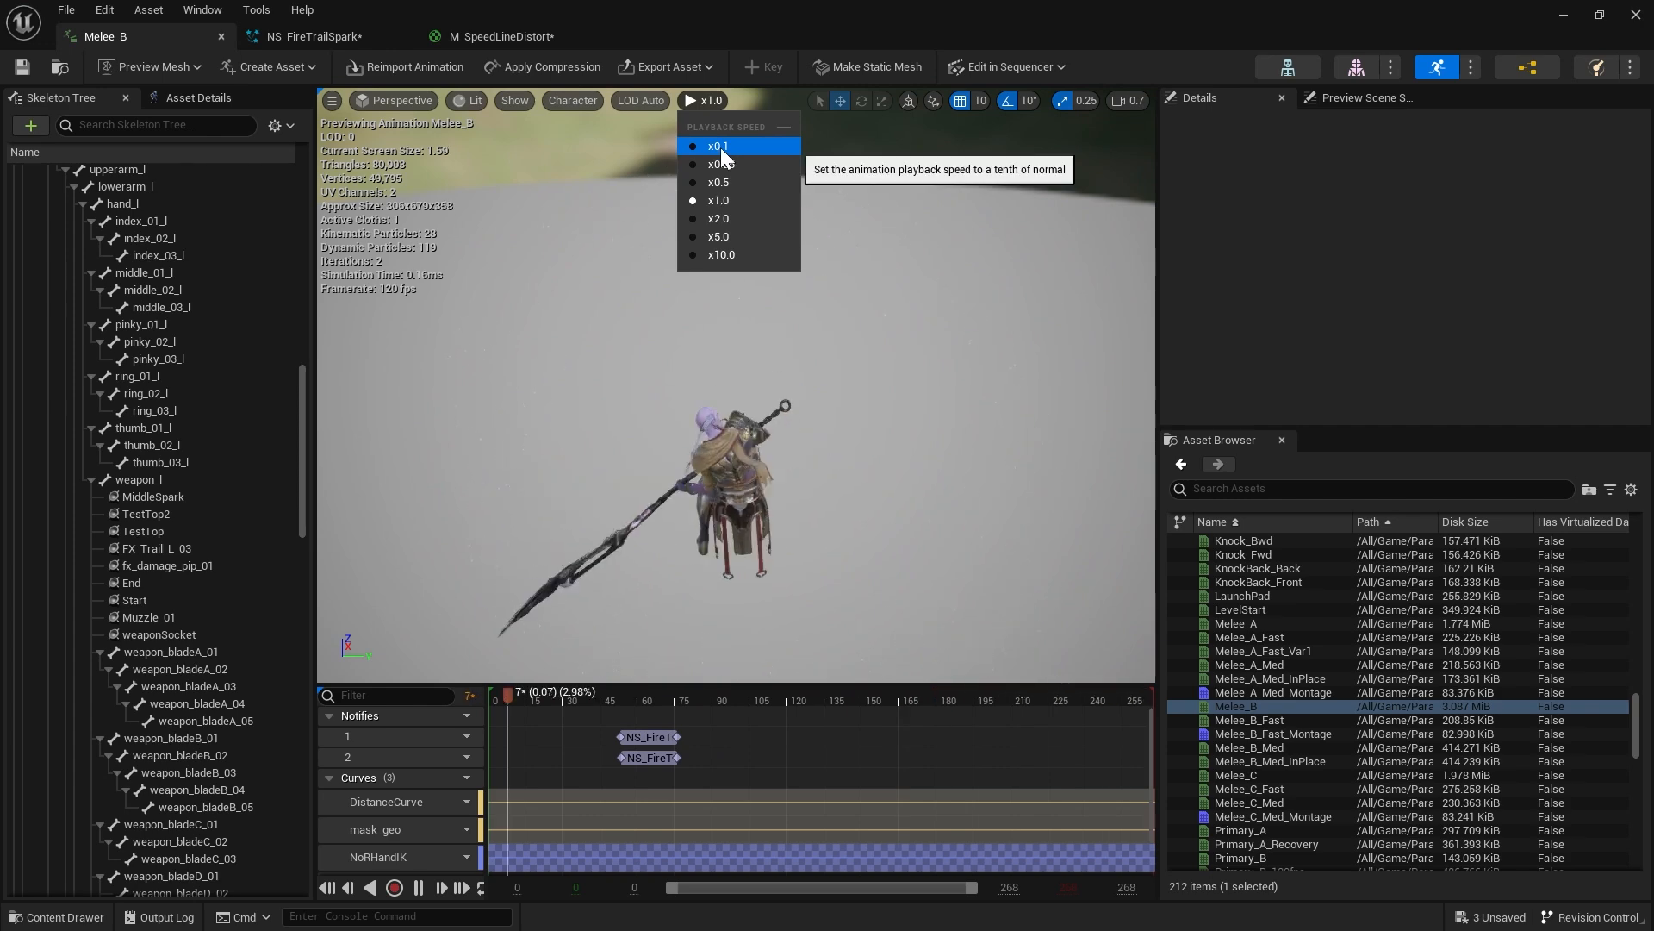
{"action": "left_click", "coordinate": [720, 147]}
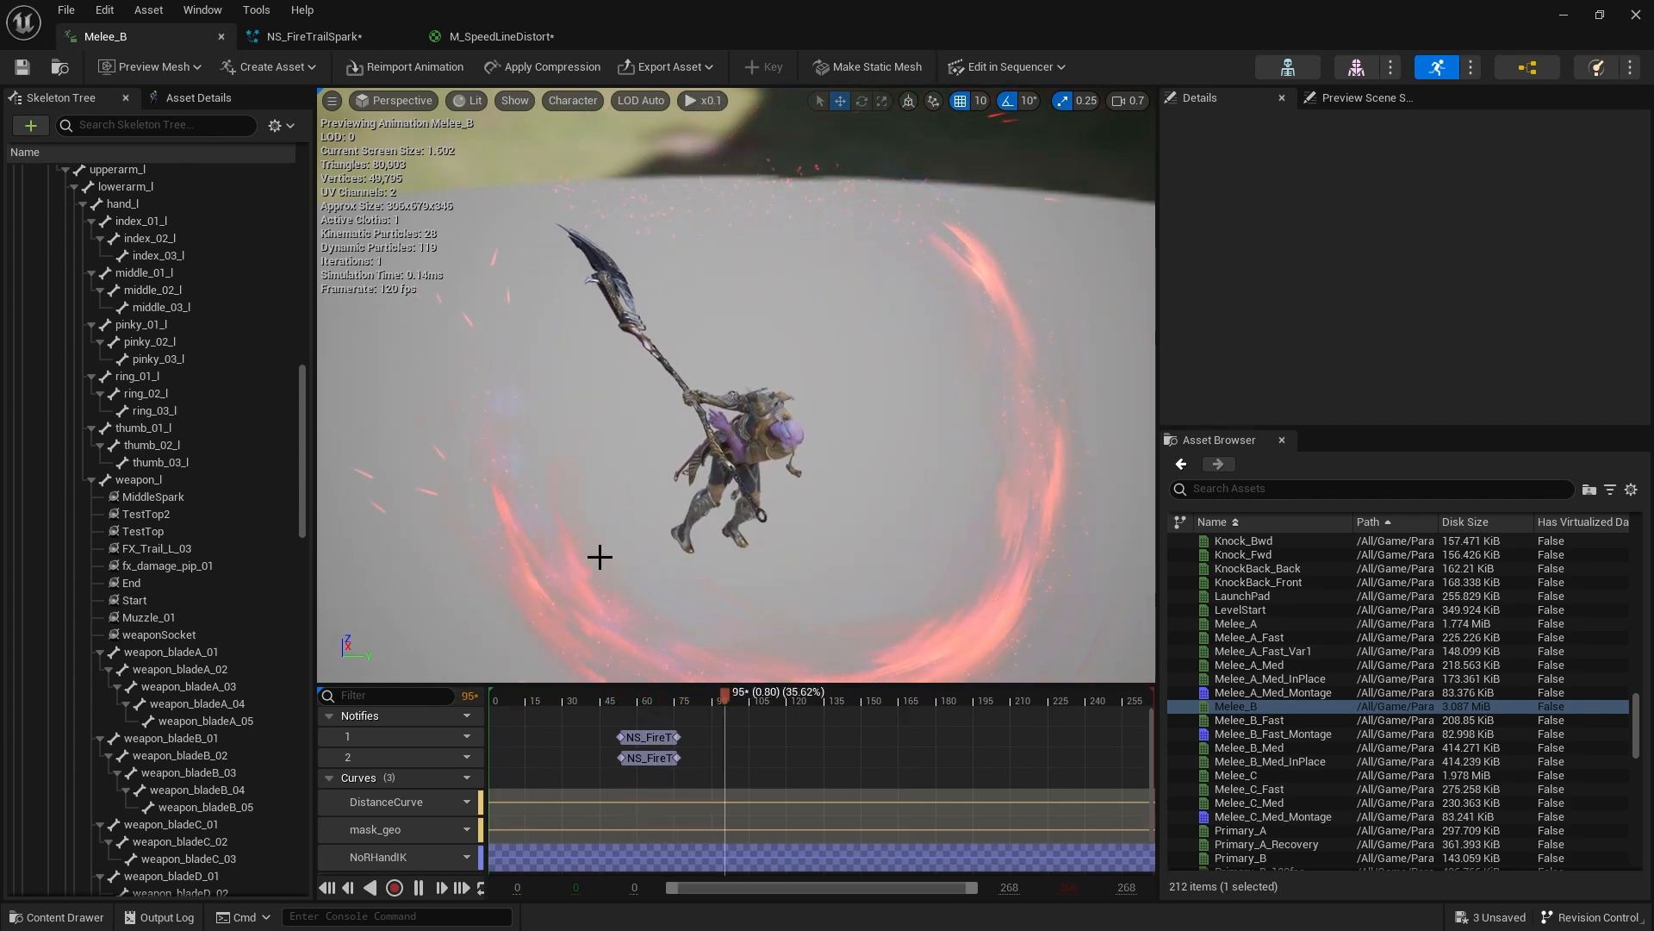
Add a Shape Location module to SimpleSpriteBurst002's Particle Spawn in NS_FireTrailSpark and set its Sphere Radius to 30
{"action": "left_click", "coordinate": [329, 35]}
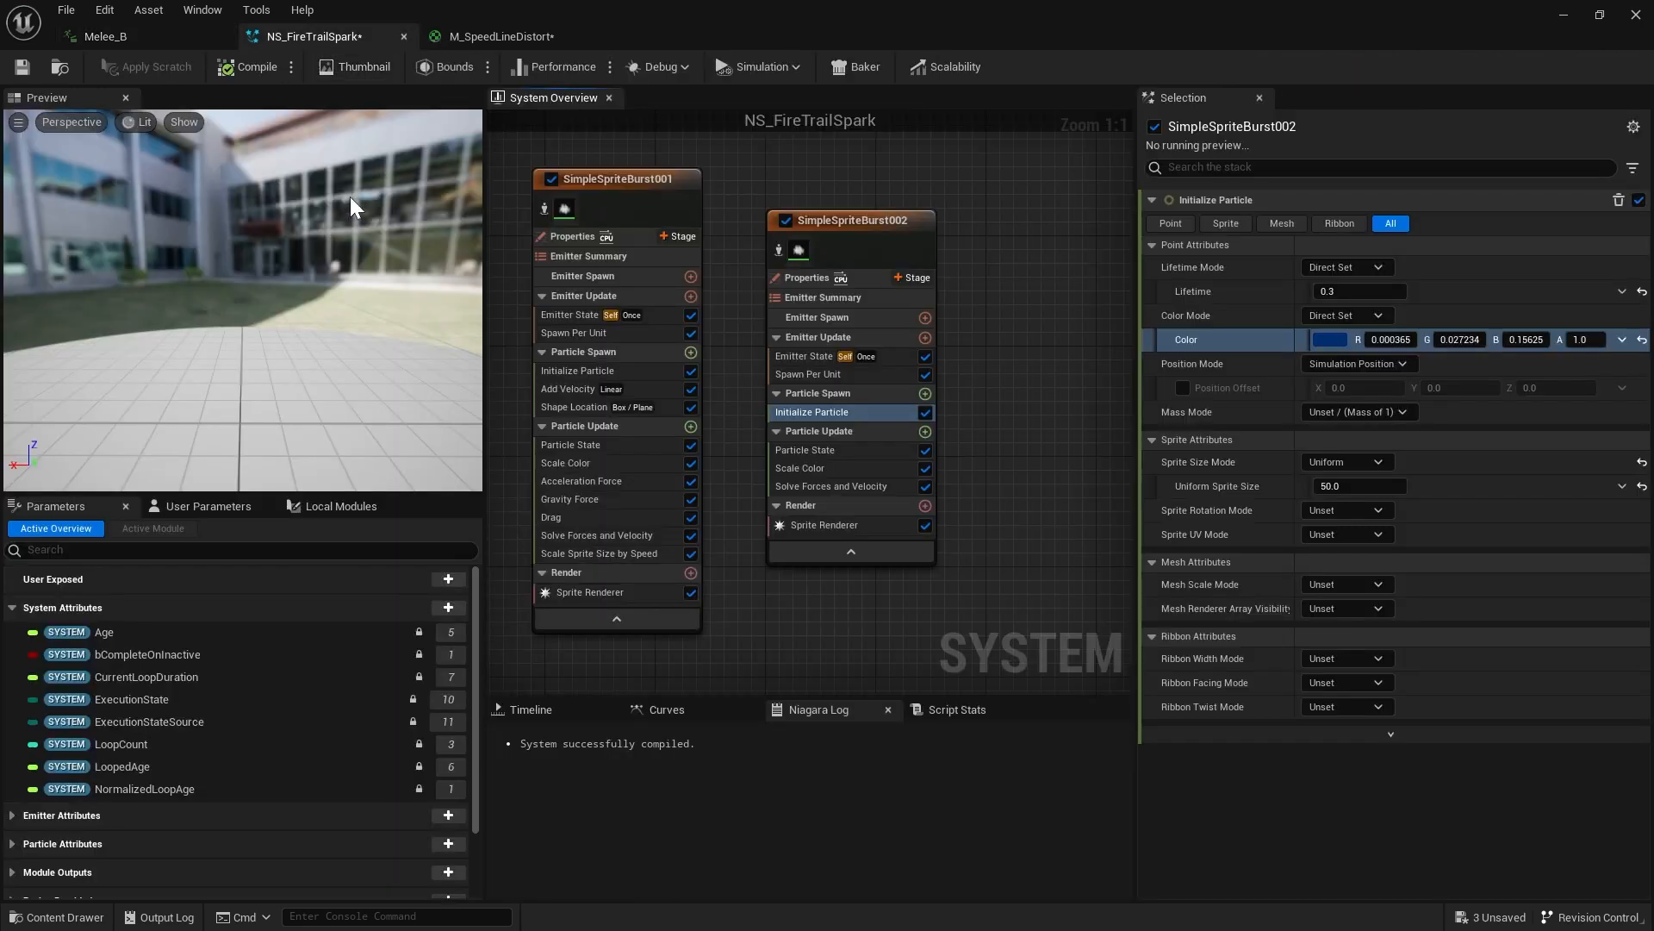
{"action": "left_click", "coordinate": [925, 393]}
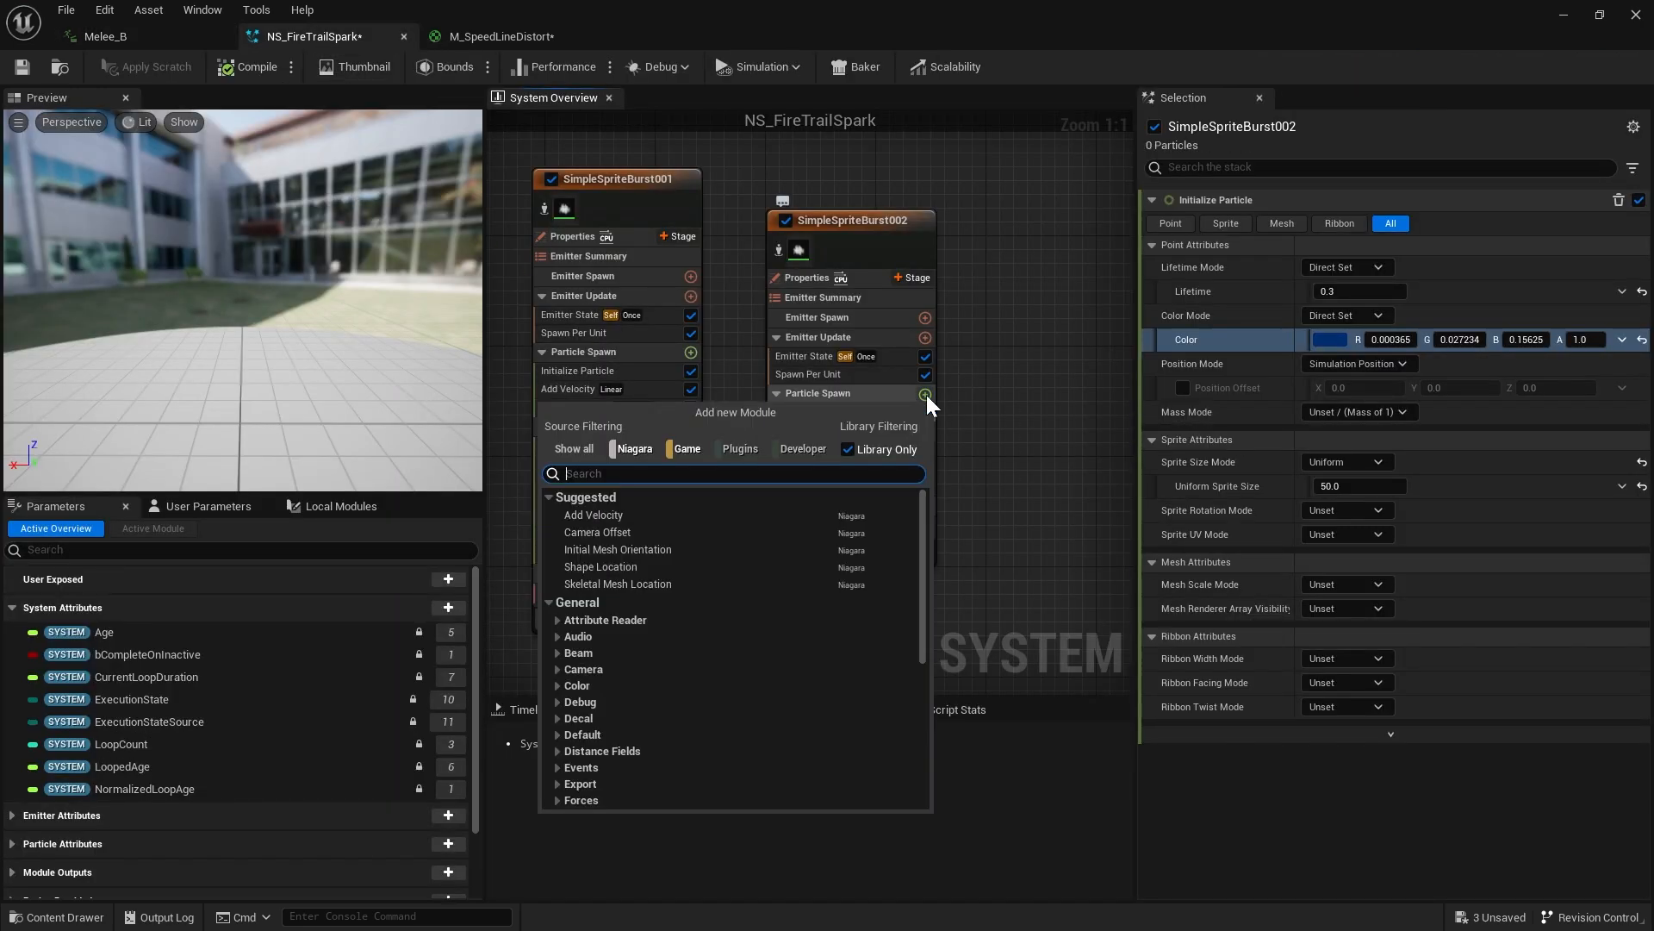
{"action": "type", "text": "shape"}
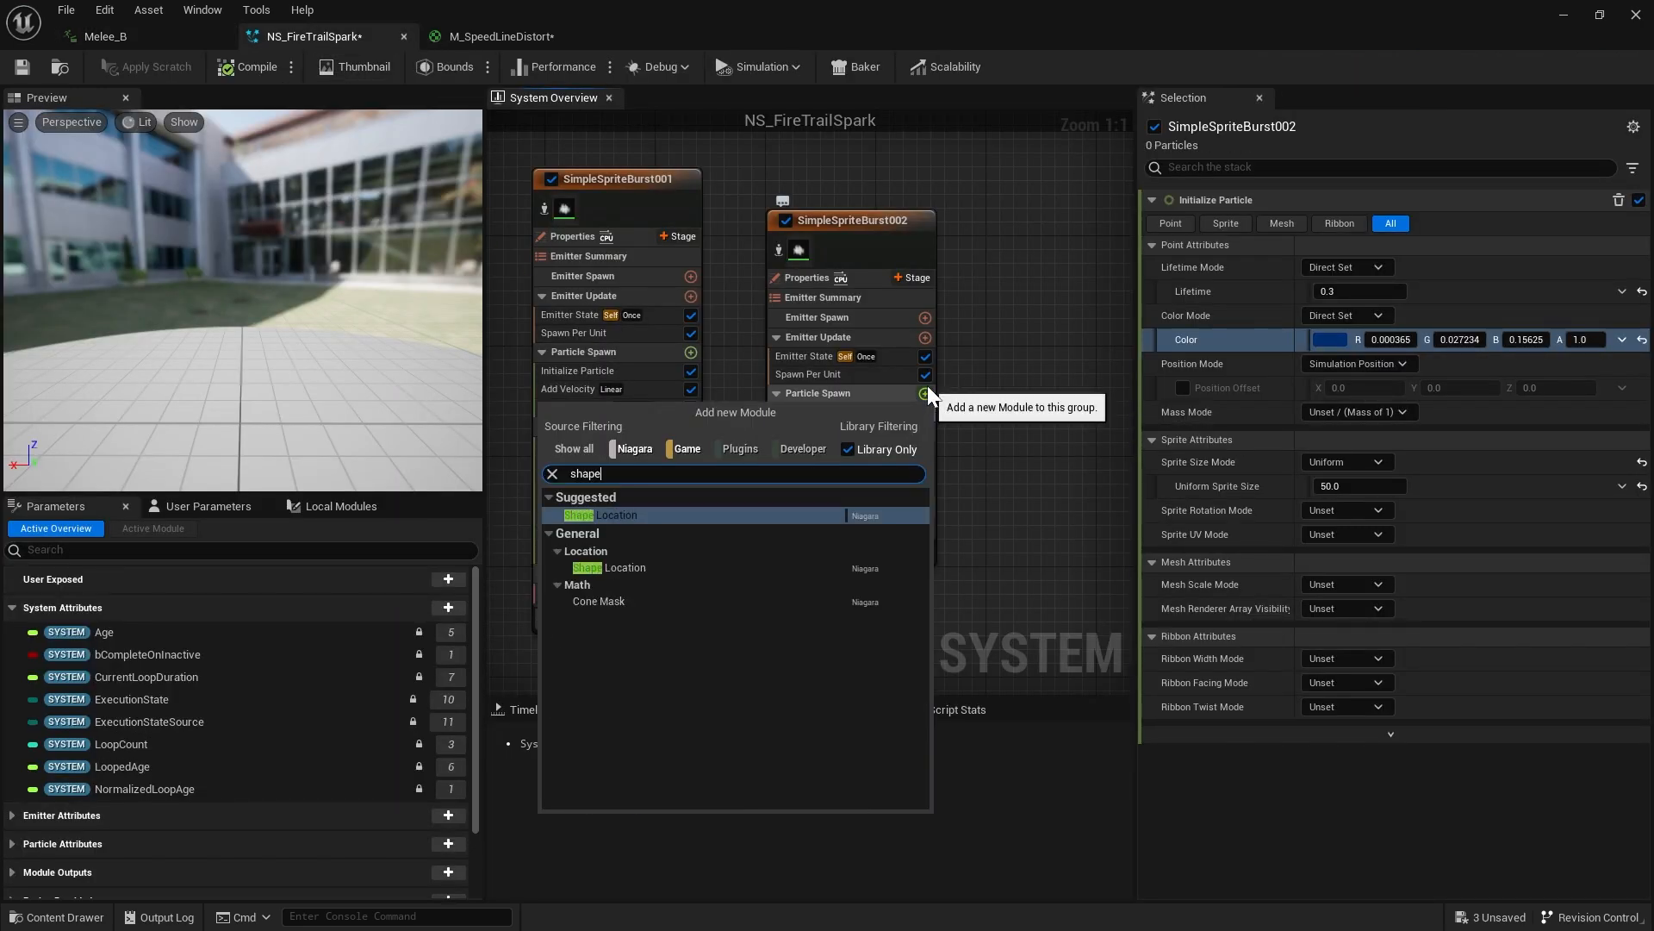
{"action": "left_click", "coordinate": [612, 515]}
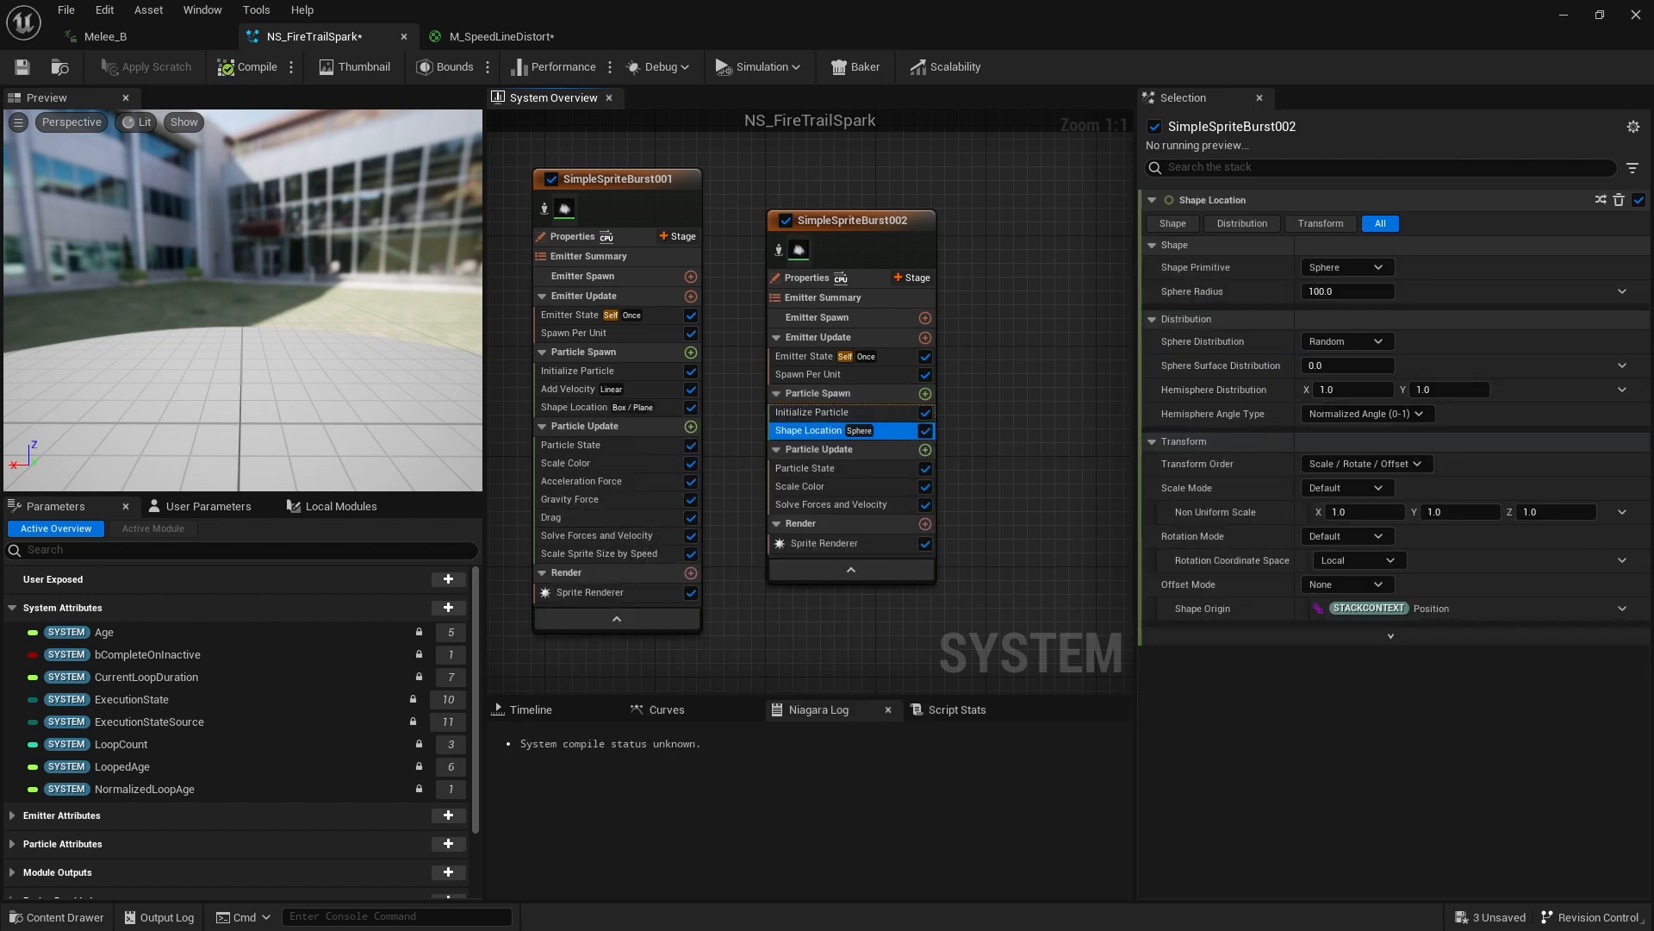
{"action": "left_click", "coordinate": [1374, 292]}
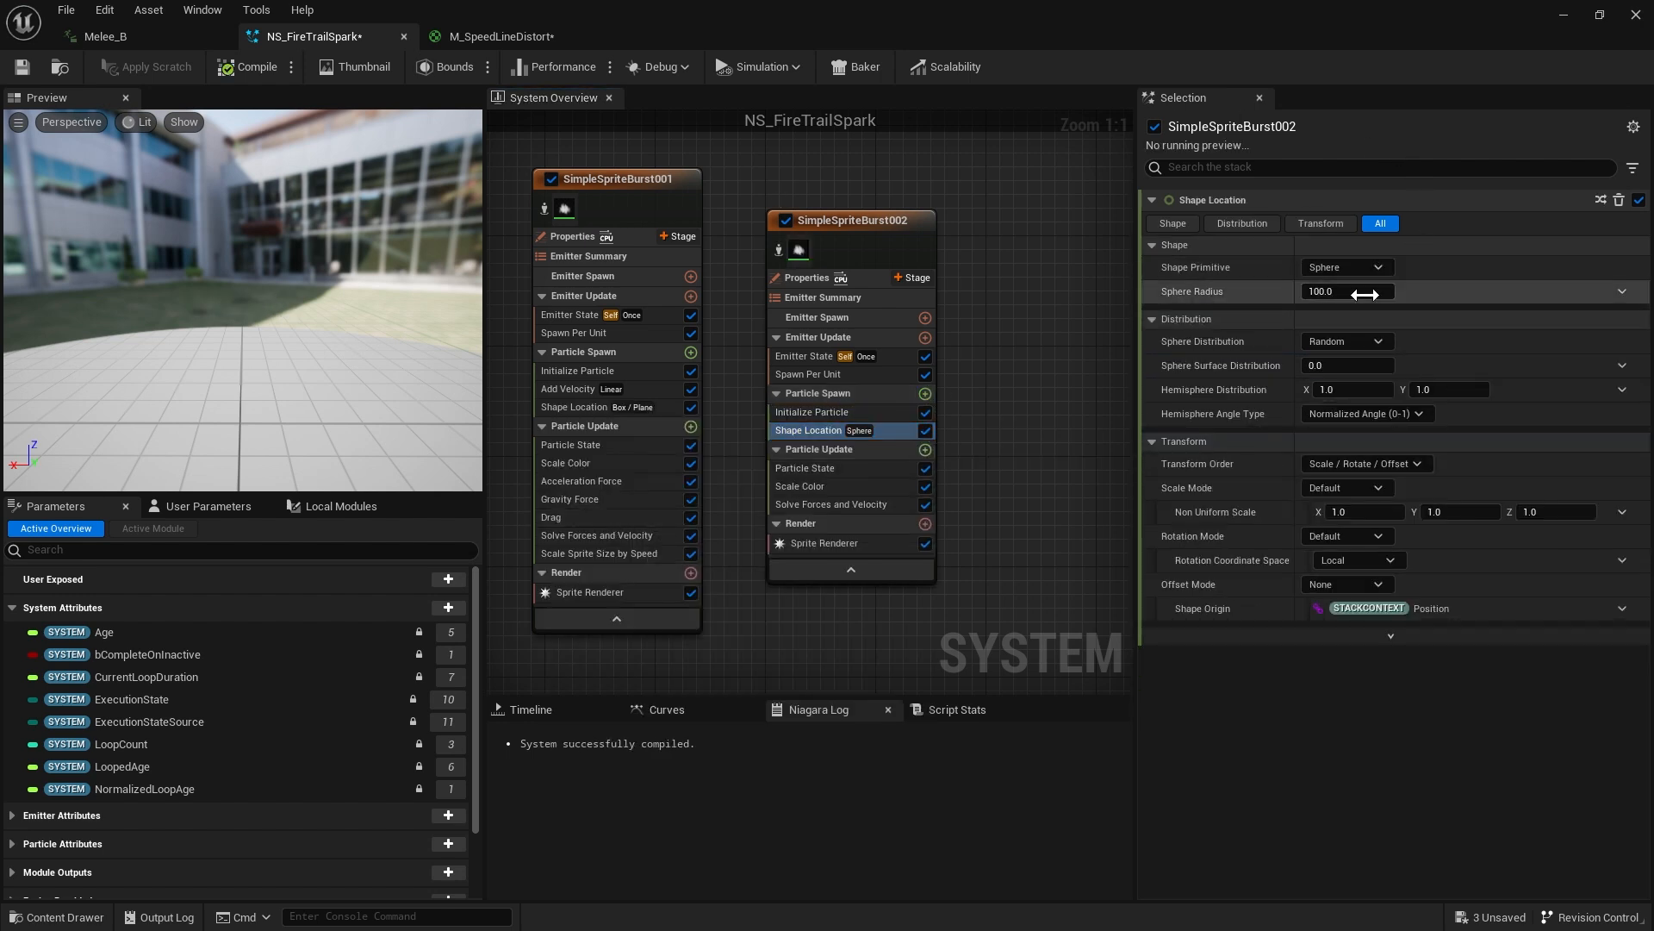
{"action": "type", "text": "3"}
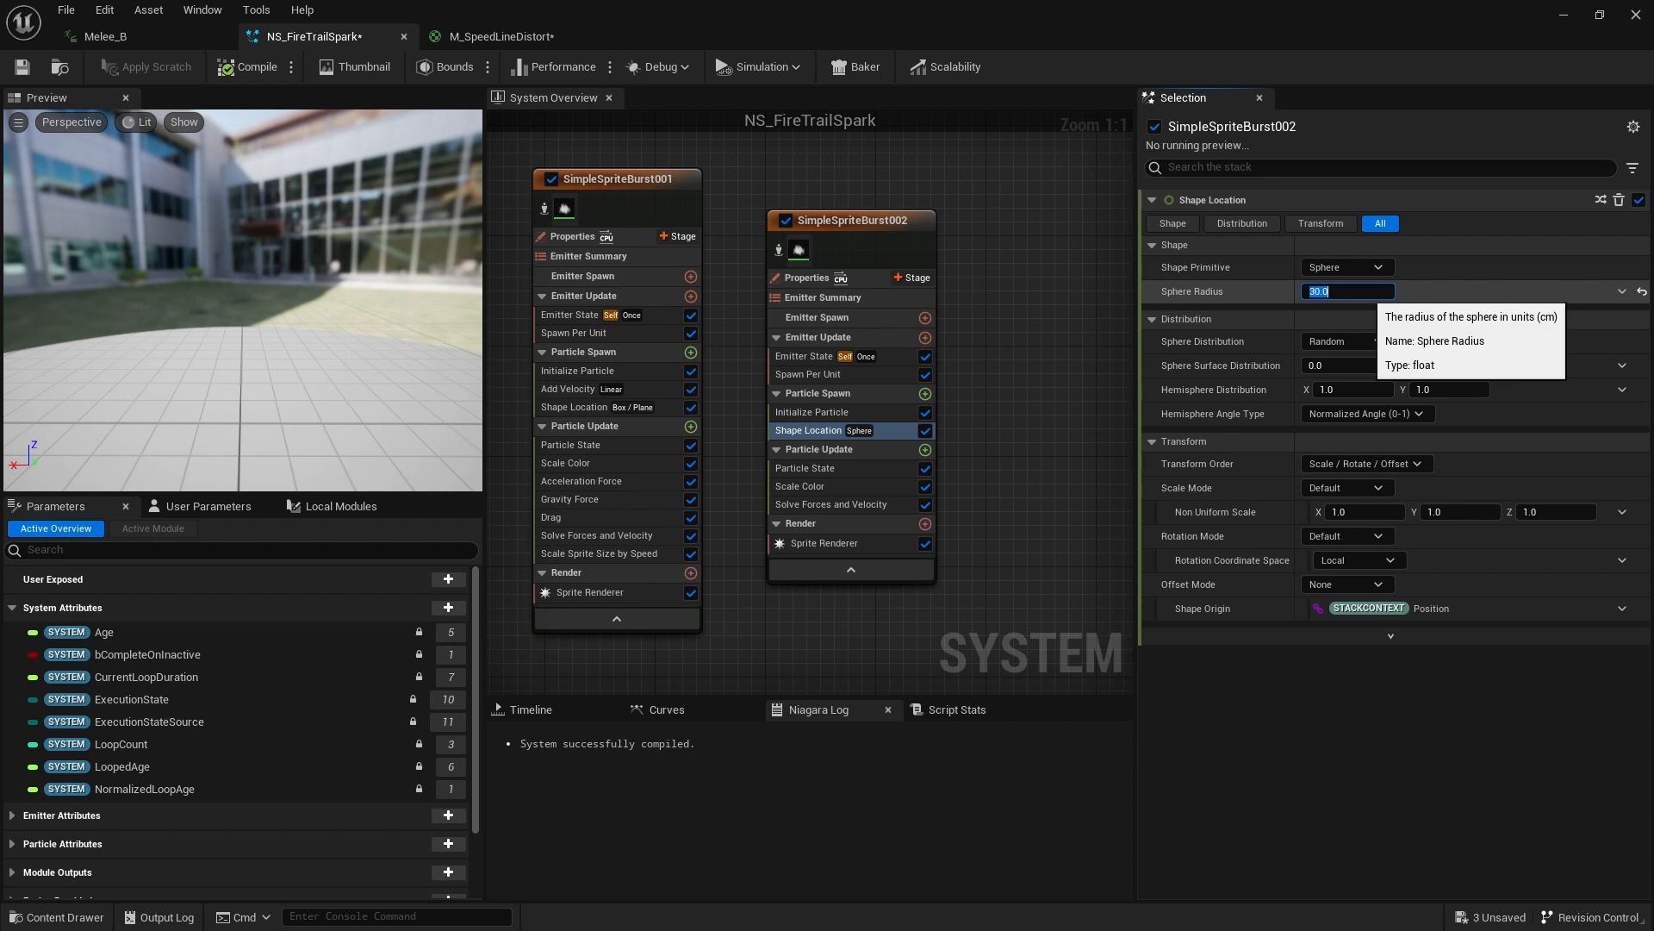
Examine how the blue particles spread along the Melee_B weapon trail from several angles, first at playback speed x0.1 and finally at x1.0
{"action": "left_click", "coordinate": [157, 39]}
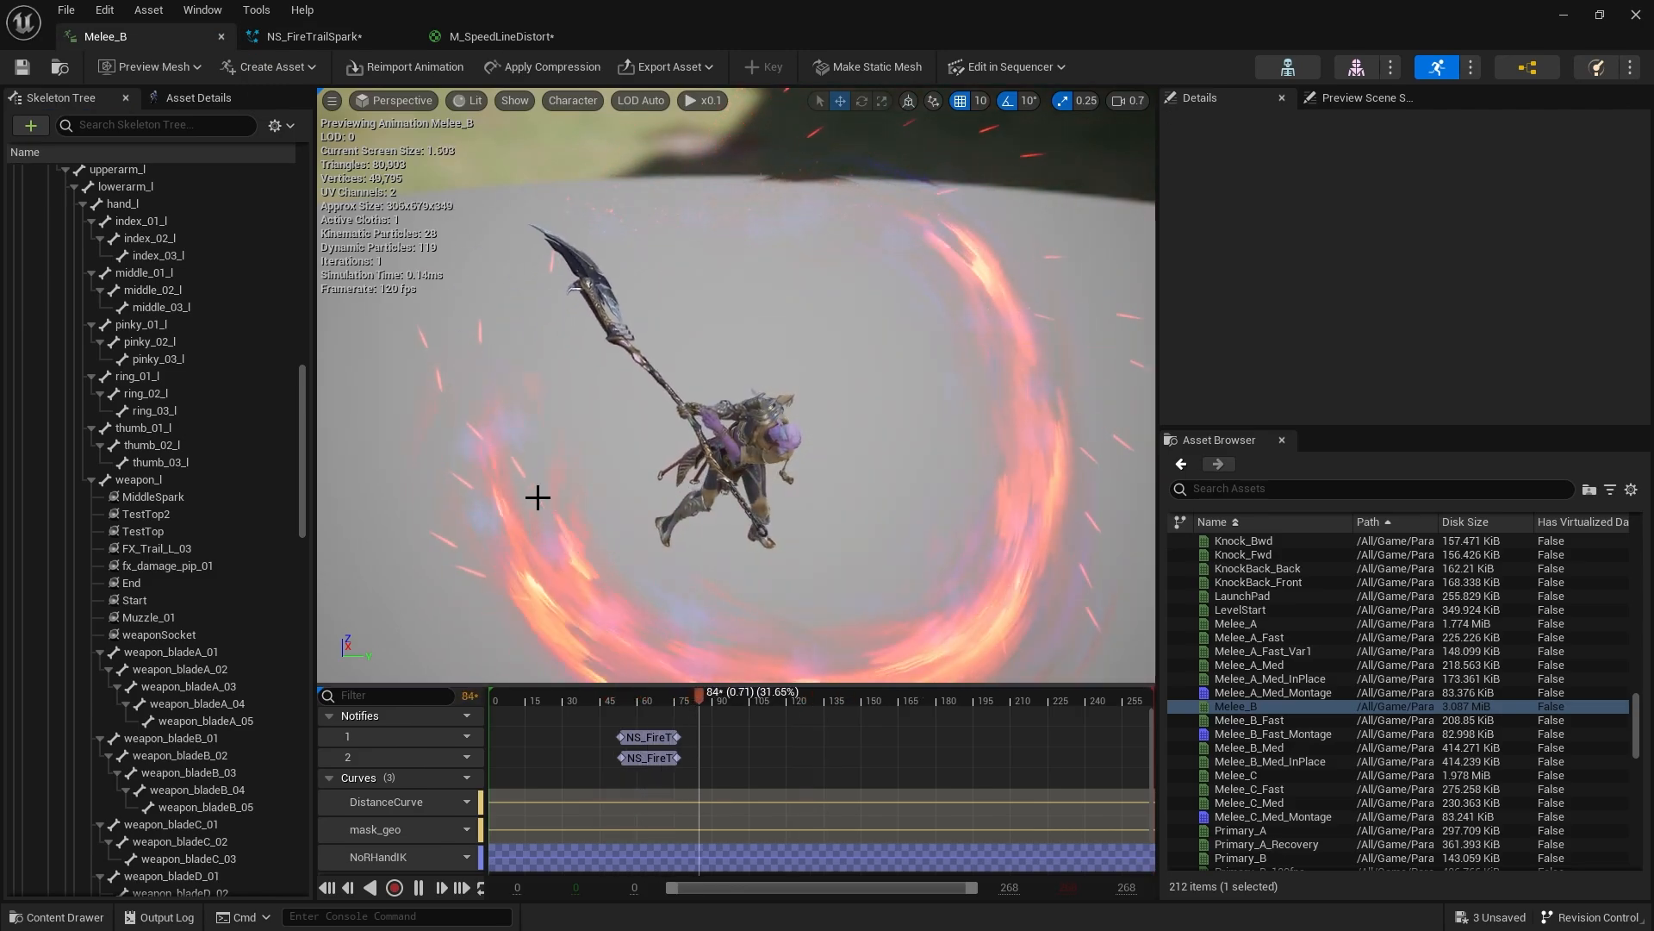
{"action": "left_click", "coordinate": [596, 694]}
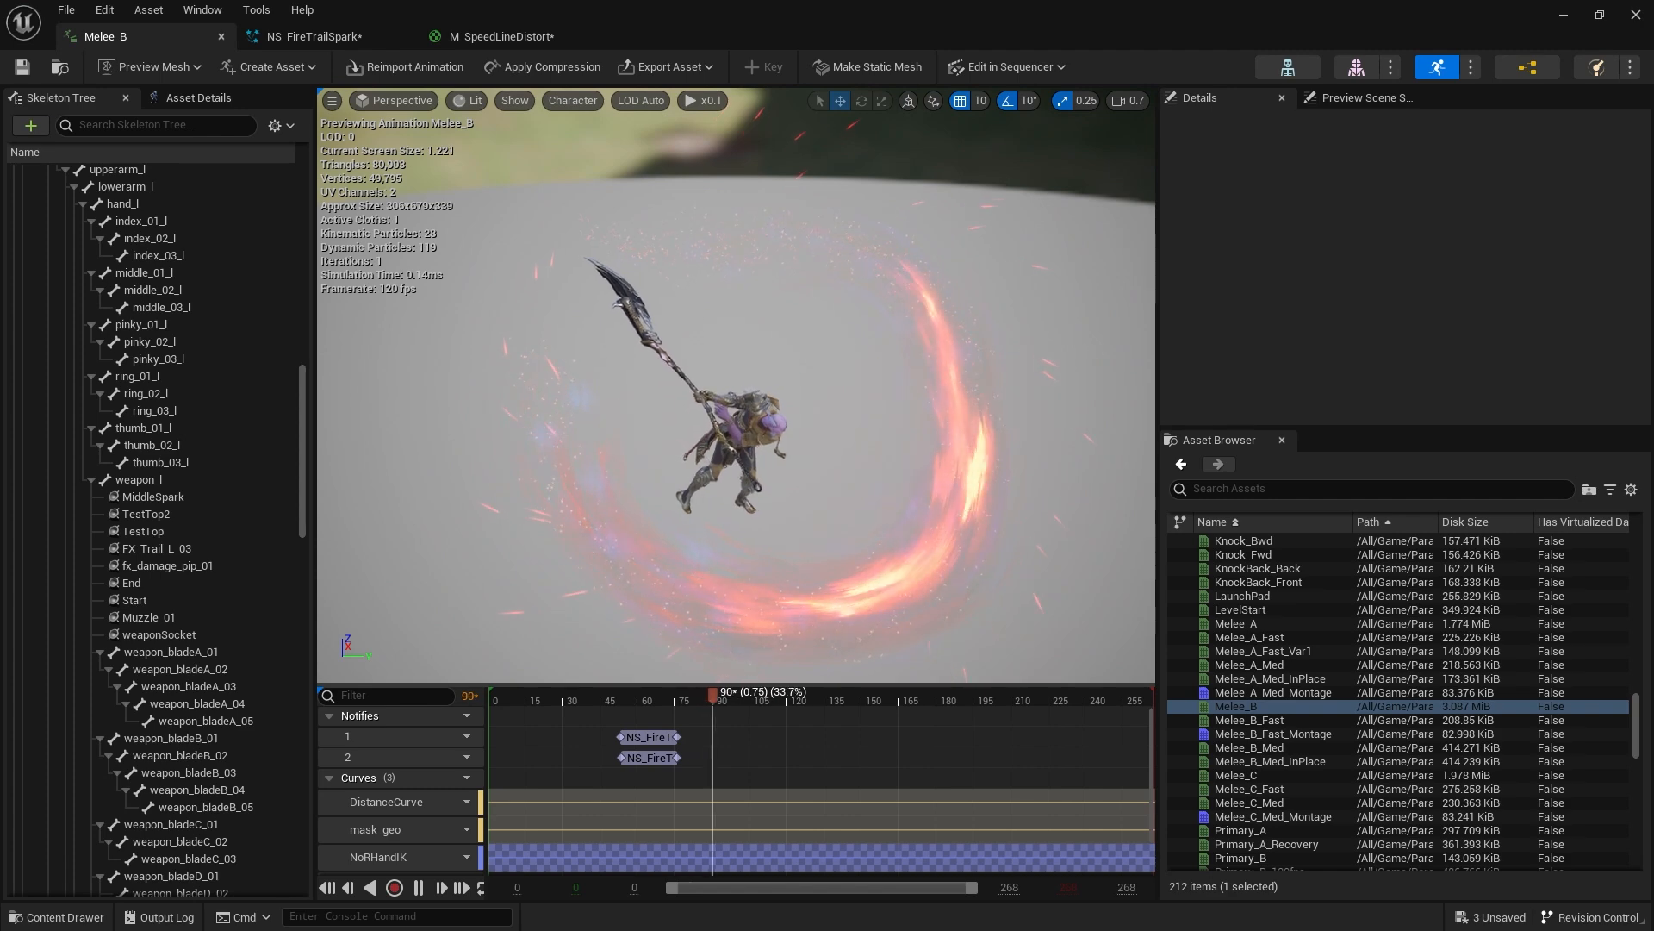
{"action": "left_click", "coordinate": [603, 698]}
{"action": "right_click_drag", "start_coordinate": [613, 568], "coordinate": [707, 525]}
{"action": "key", "text": "space"}
{"action": "mouse_move", "coordinate": [620, 448]}
{"action": "right_mouse_down"}
{"action": "mouse_move", "coordinate": [625, 526]}
{"action": "mouse_move", "coordinate": [621, 448]}
{"action": "right_mouse_up"}
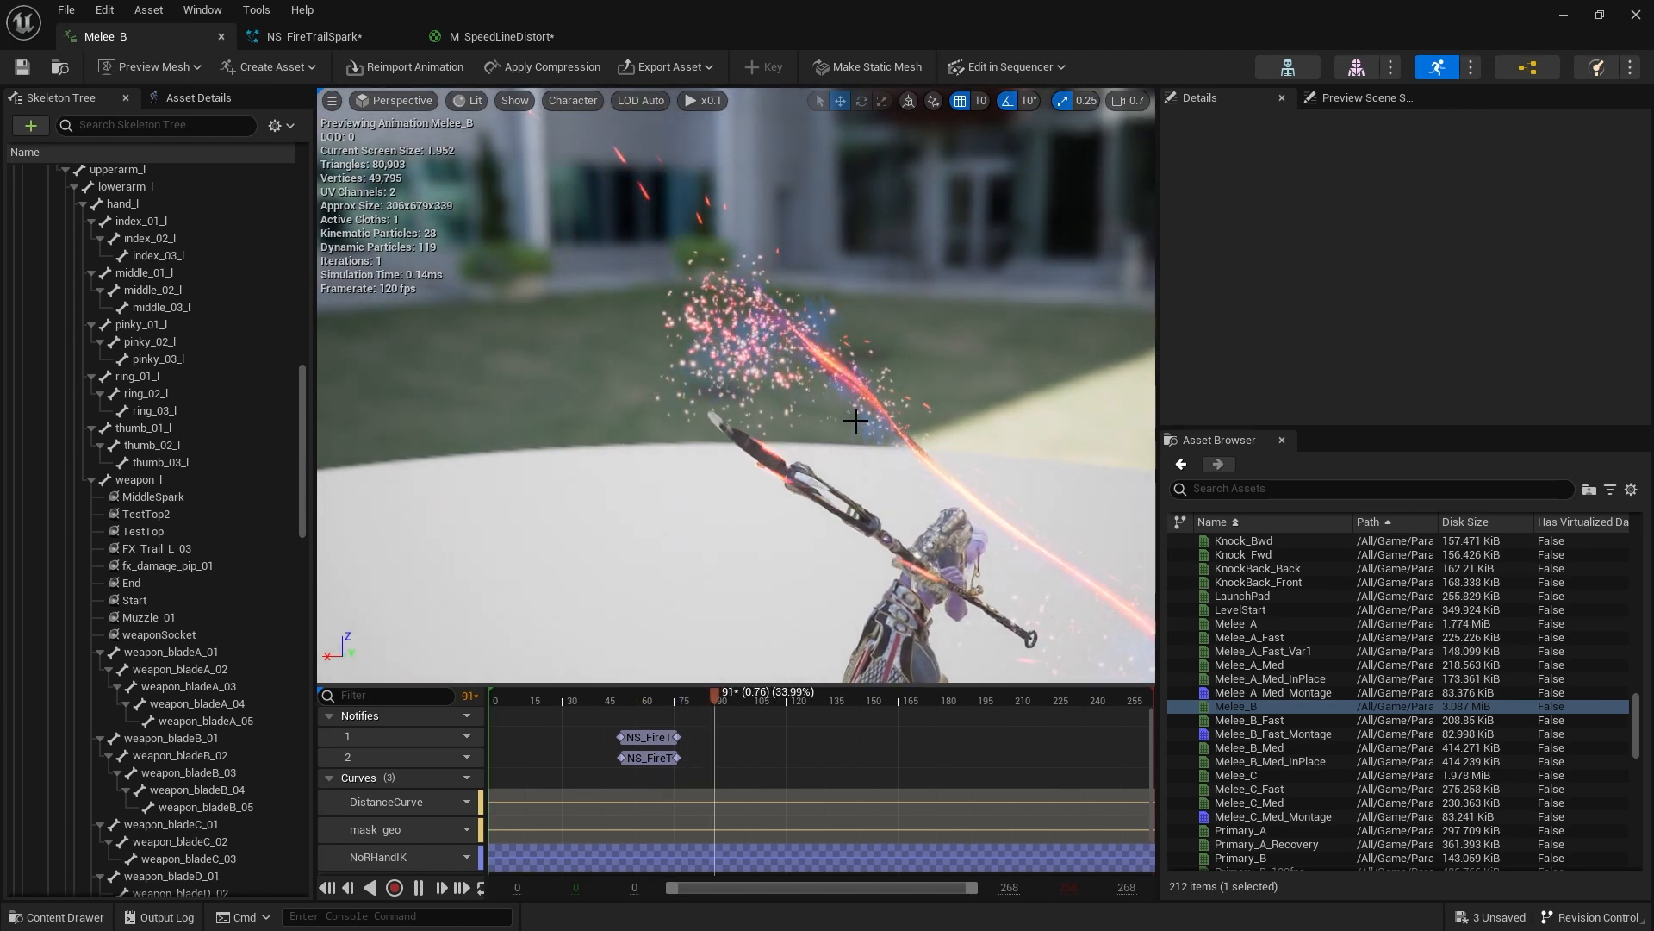
{"action": "right_click_drag", "start_coordinate": [853, 414], "coordinate": [838, 421]}
{"action": "left_click", "coordinate": [597, 692]}
{"action": "key", "text": "space"}
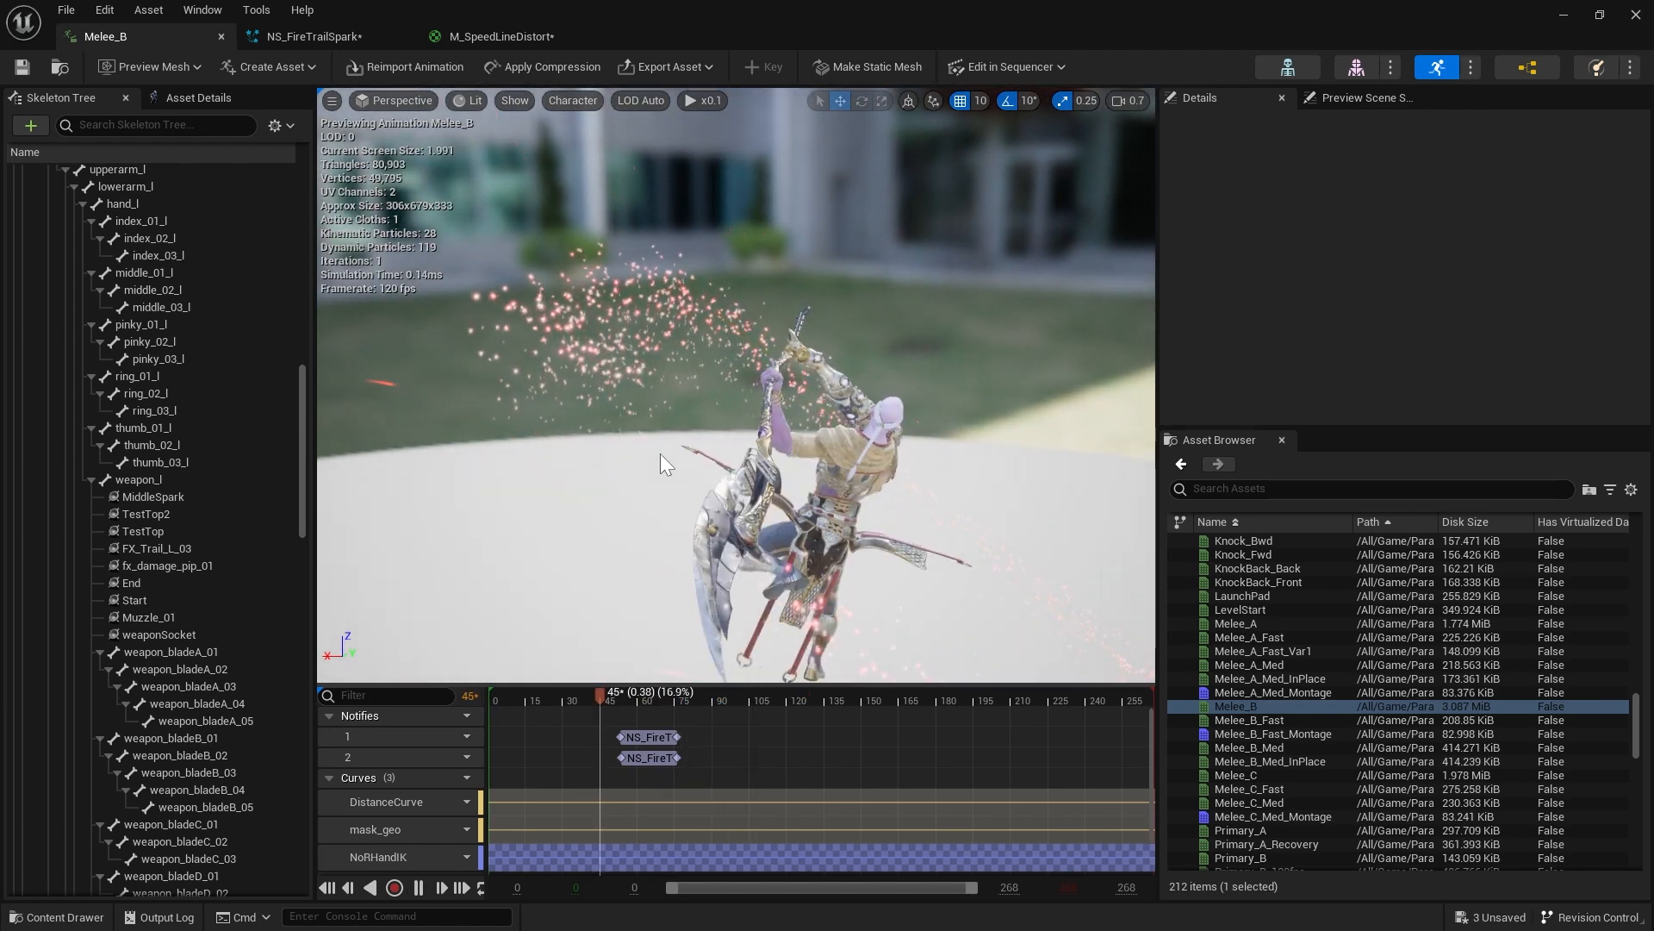
{"action": "right_click_drag", "start_coordinate": [660, 462], "coordinate": [614, 455]}
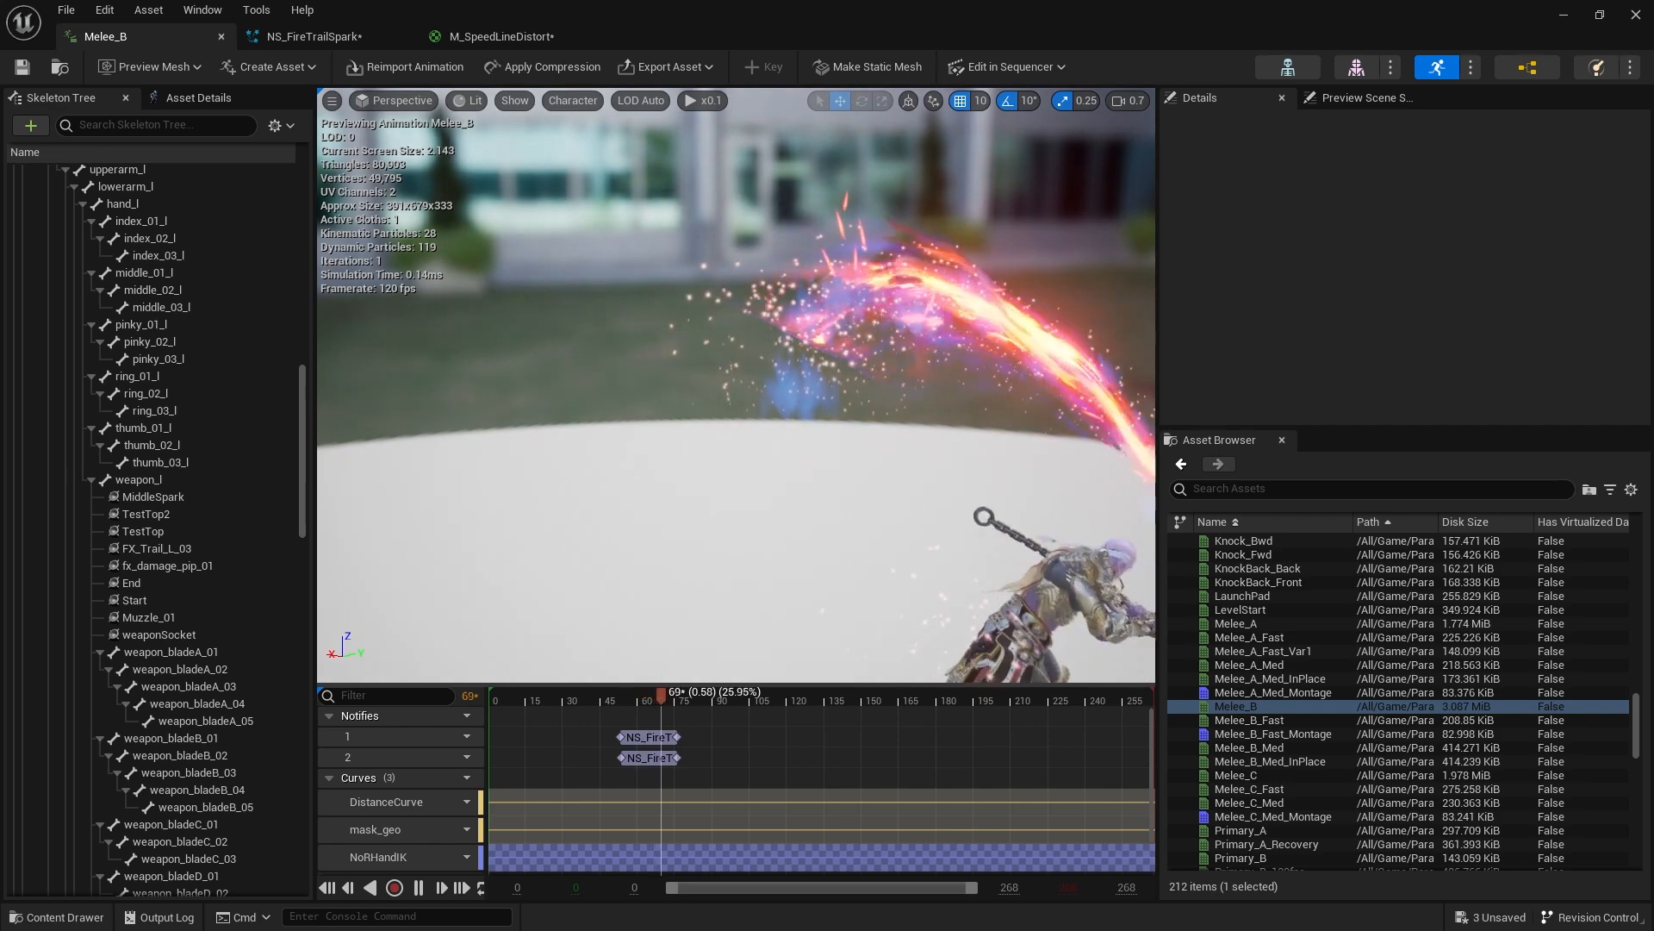
{"action": "left_click", "coordinate": [607, 698]}
{"action": "key", "text": "space"}
{"action": "right_click_drag", "start_coordinate": [831, 406], "coordinate": [869, 395]}
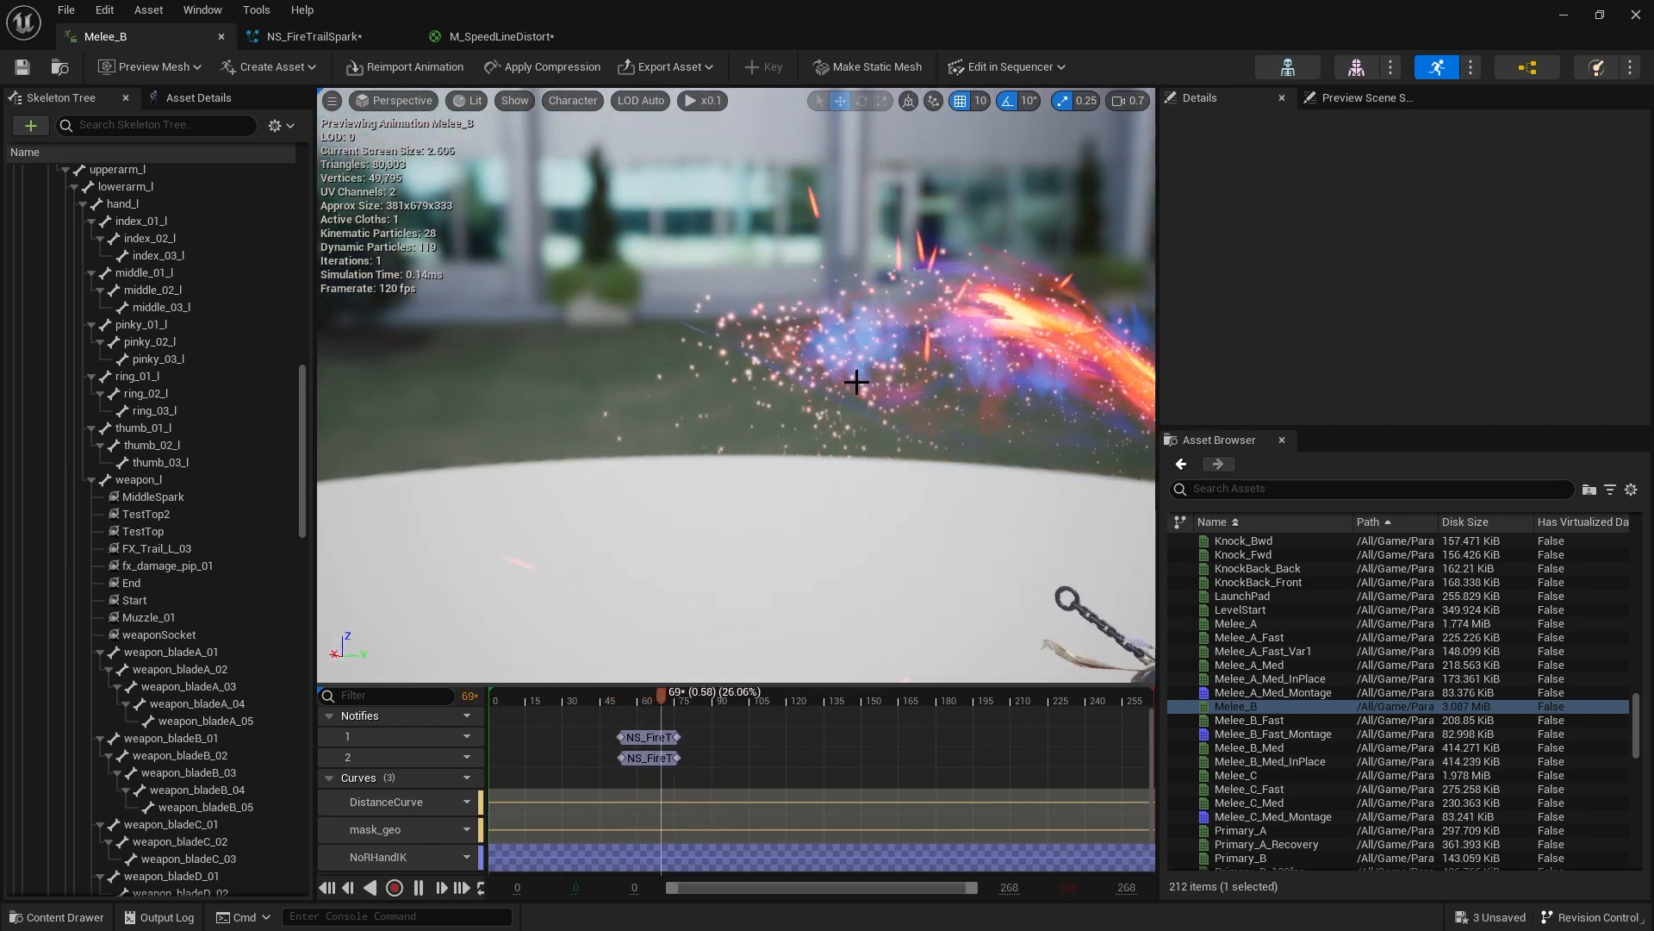
{"action": "left_click", "coordinate": [601, 696]}
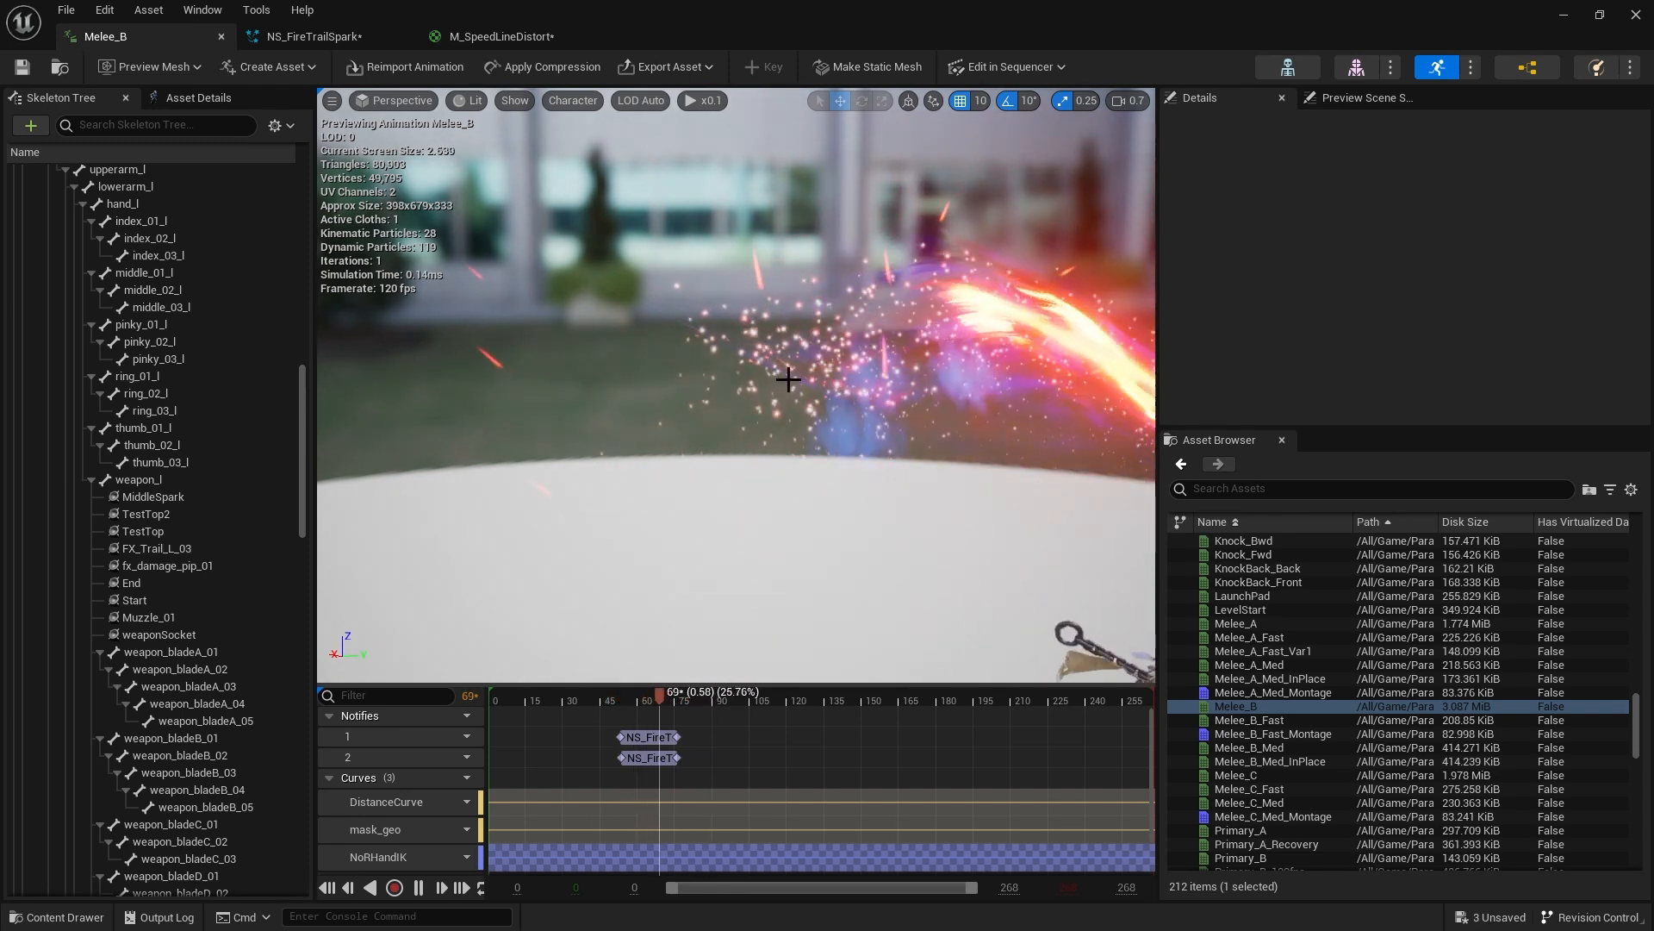
{"action": "left_click", "coordinate": [689, 100]}
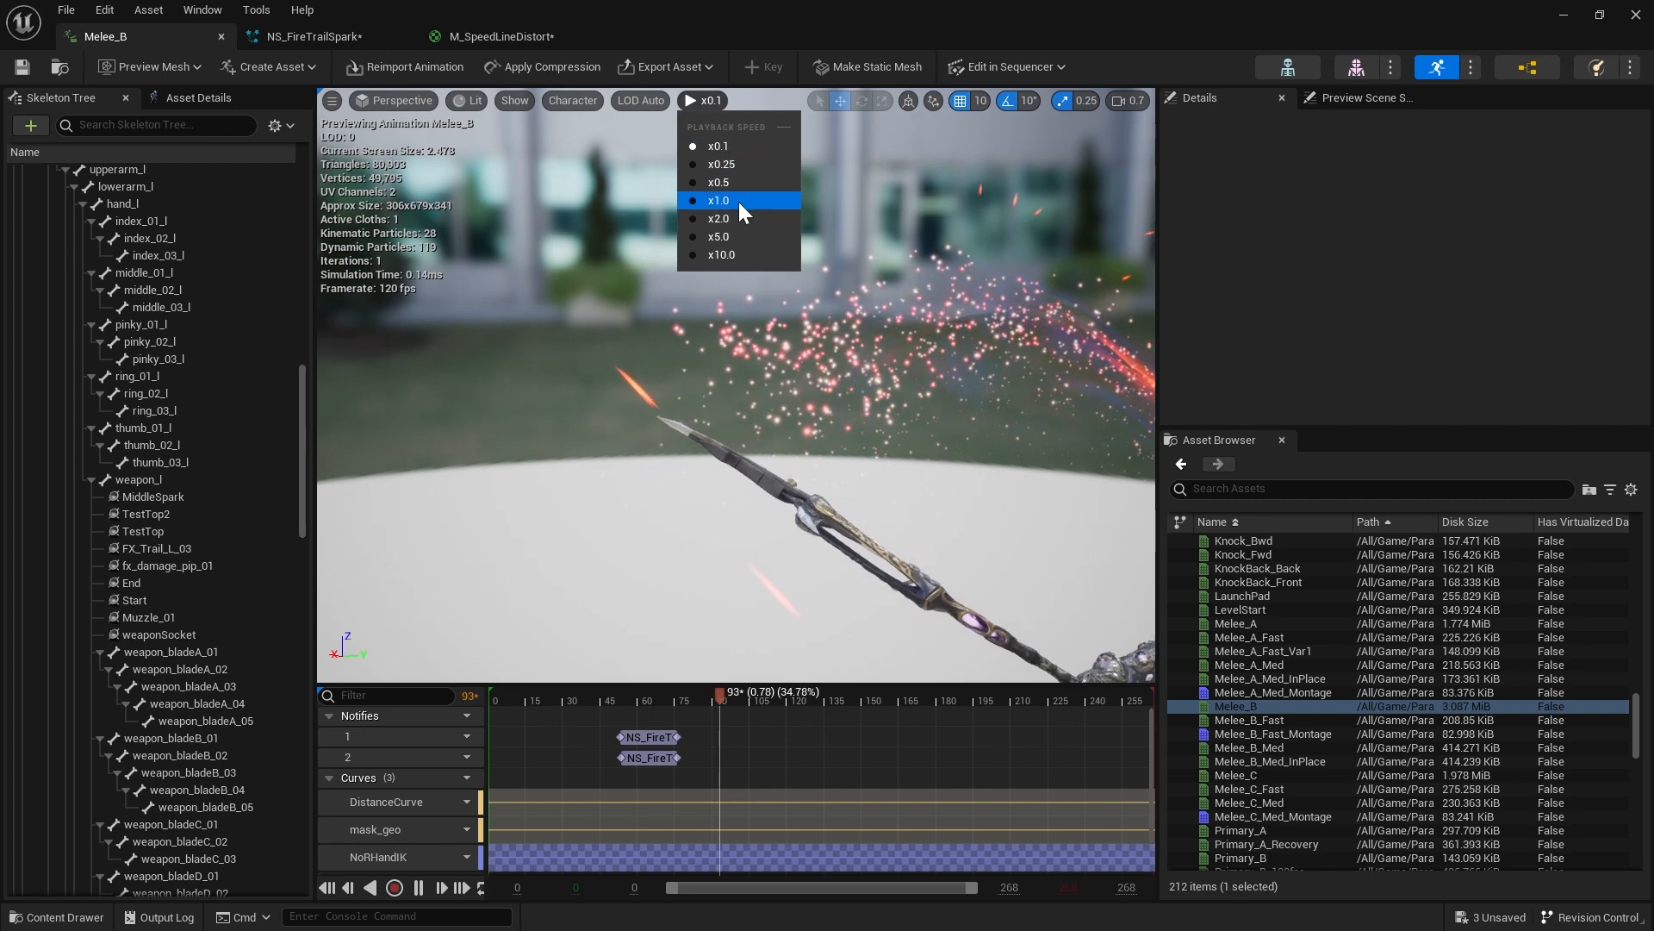
{"action": "left_click", "coordinate": [738, 201]}
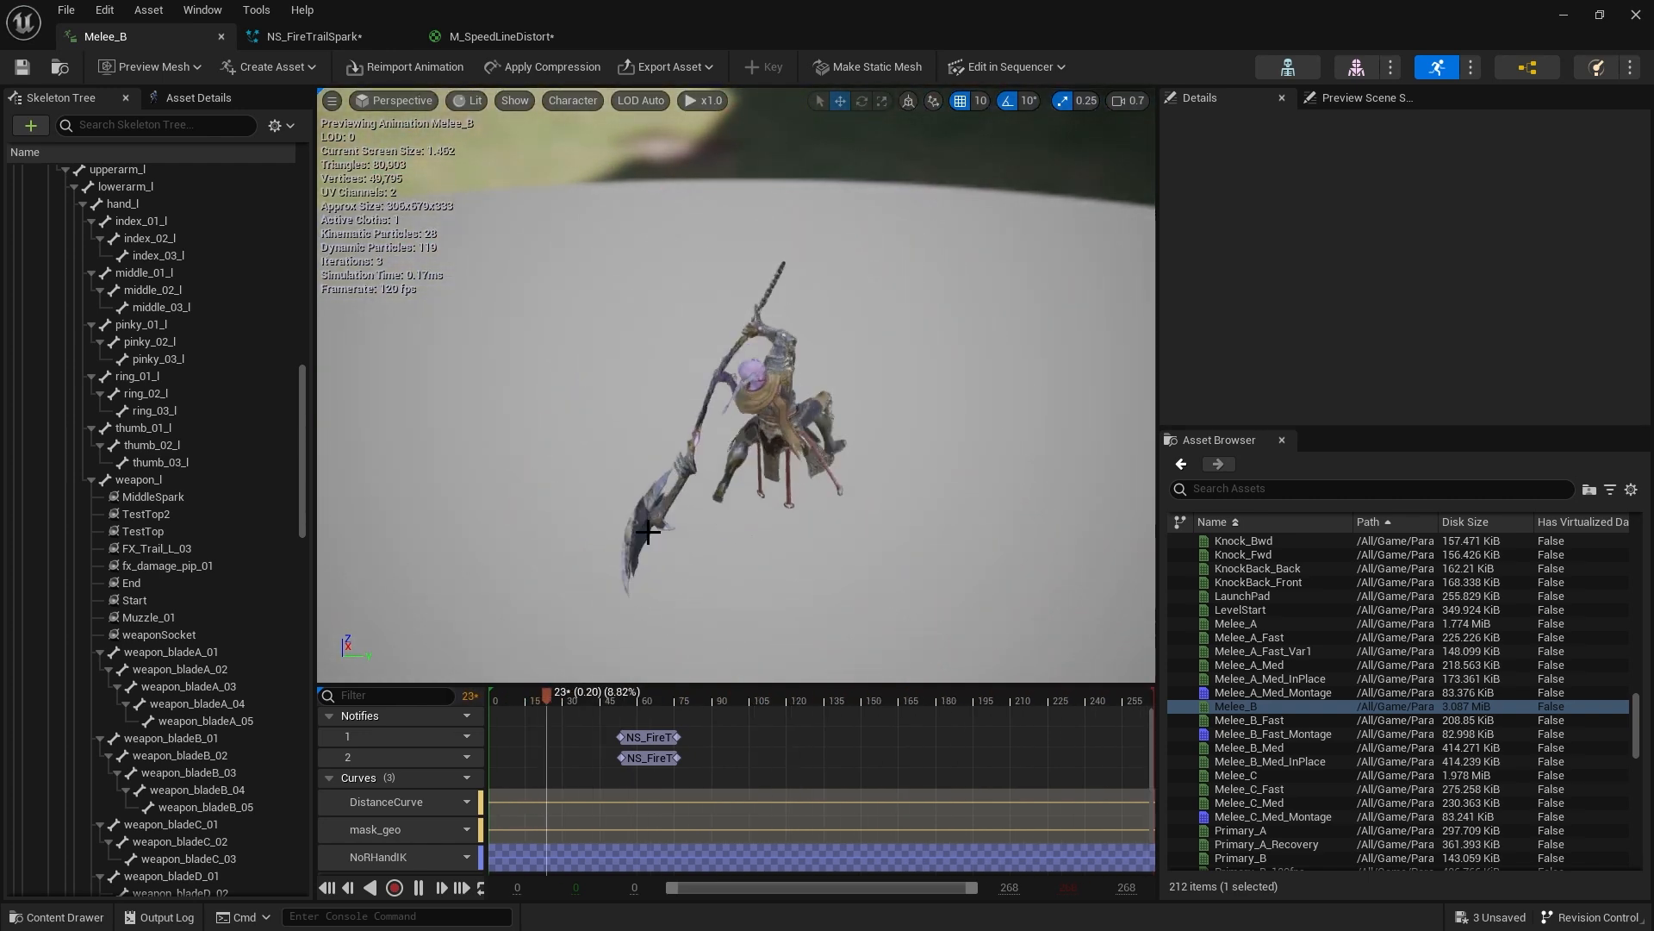
Reshape SimpleSpriteBurst002's Scale Alpha curve in Scale Color to rise from 0 to 1.0 at 0.1 and fall to 0 at 1
{"action": "left_click", "coordinate": [318, 41]}
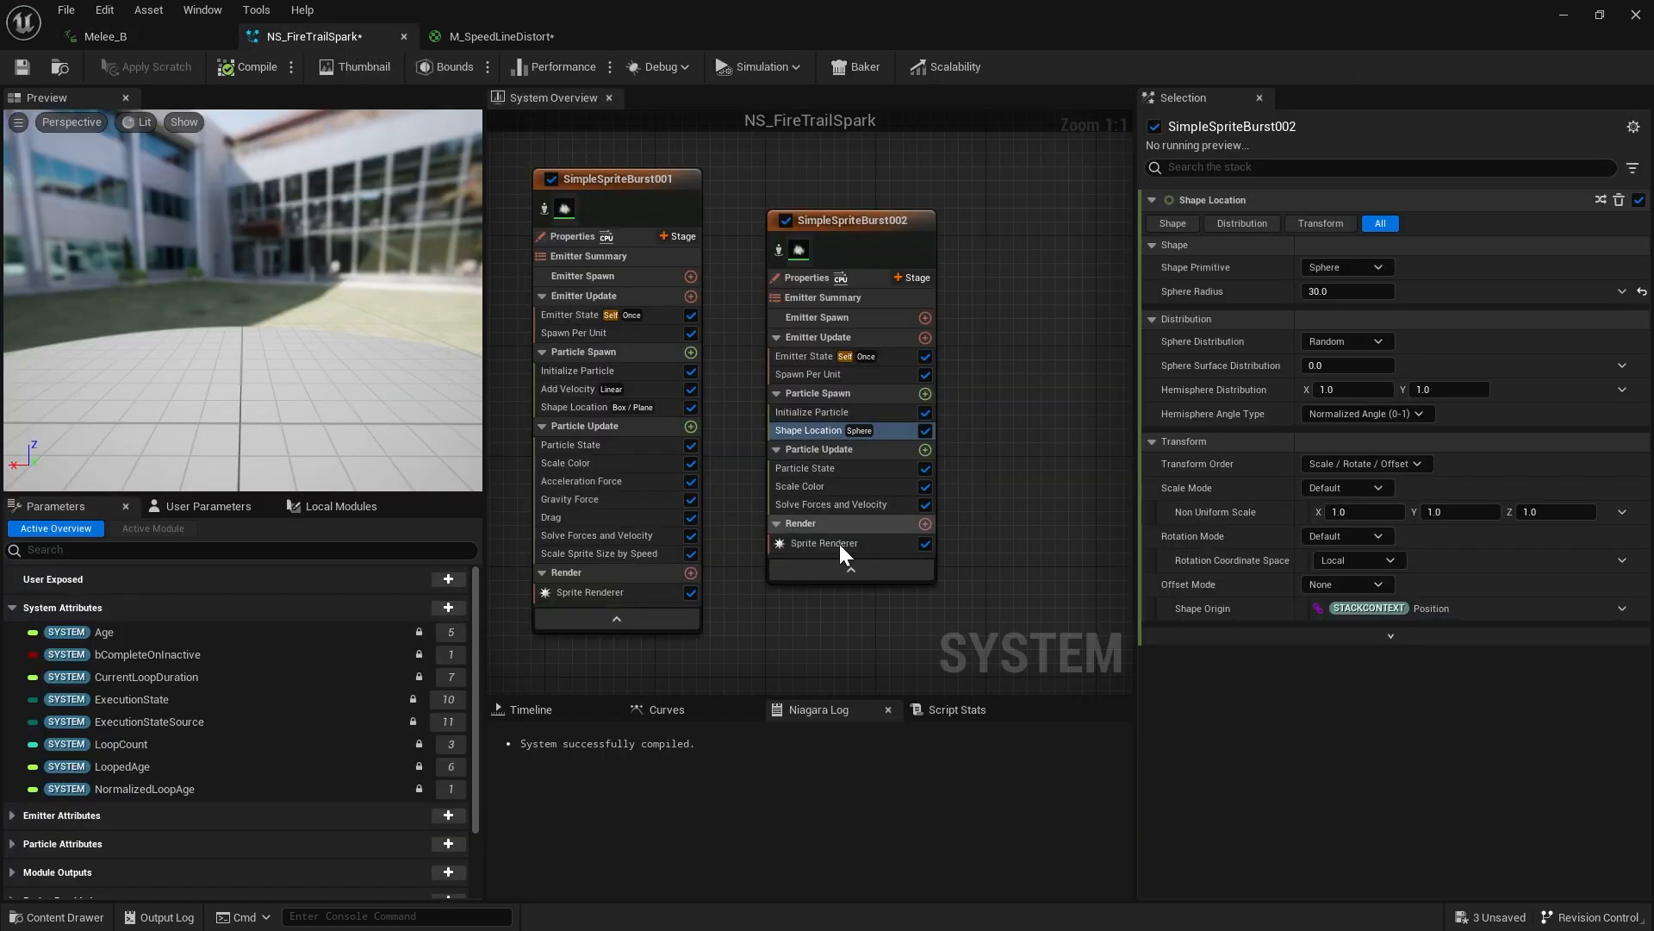
{"action": "left_click", "coordinate": [840, 505]}
{"action": "left_click", "coordinate": [837, 487]}
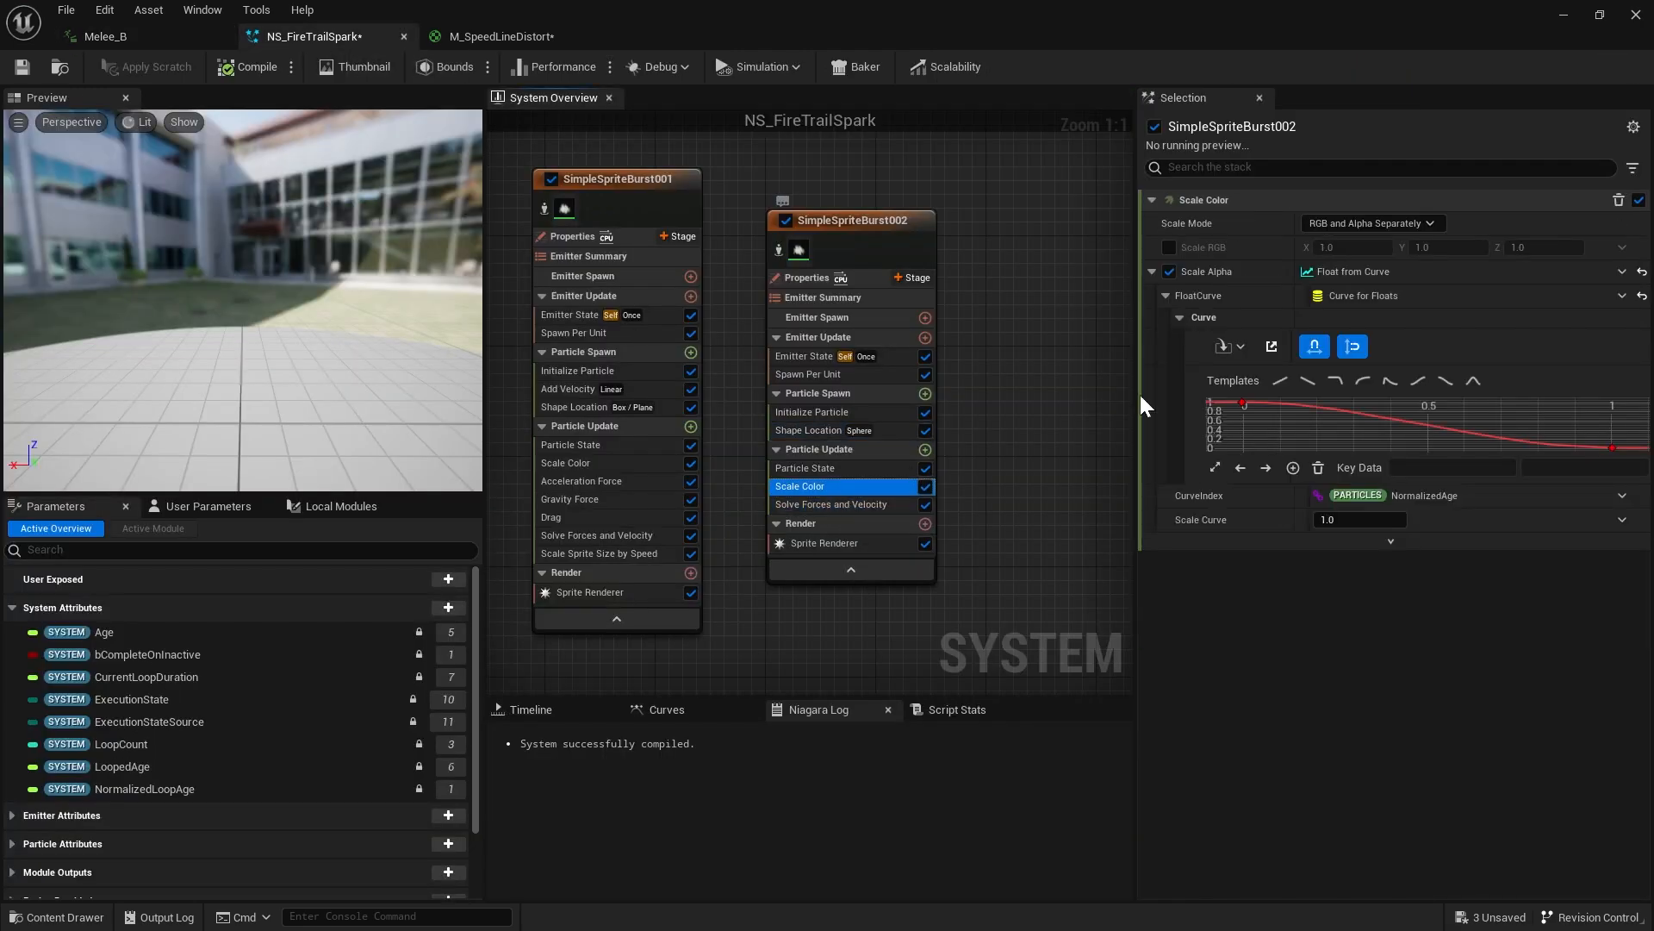
{"action": "left_click", "coordinate": [1302, 404]}
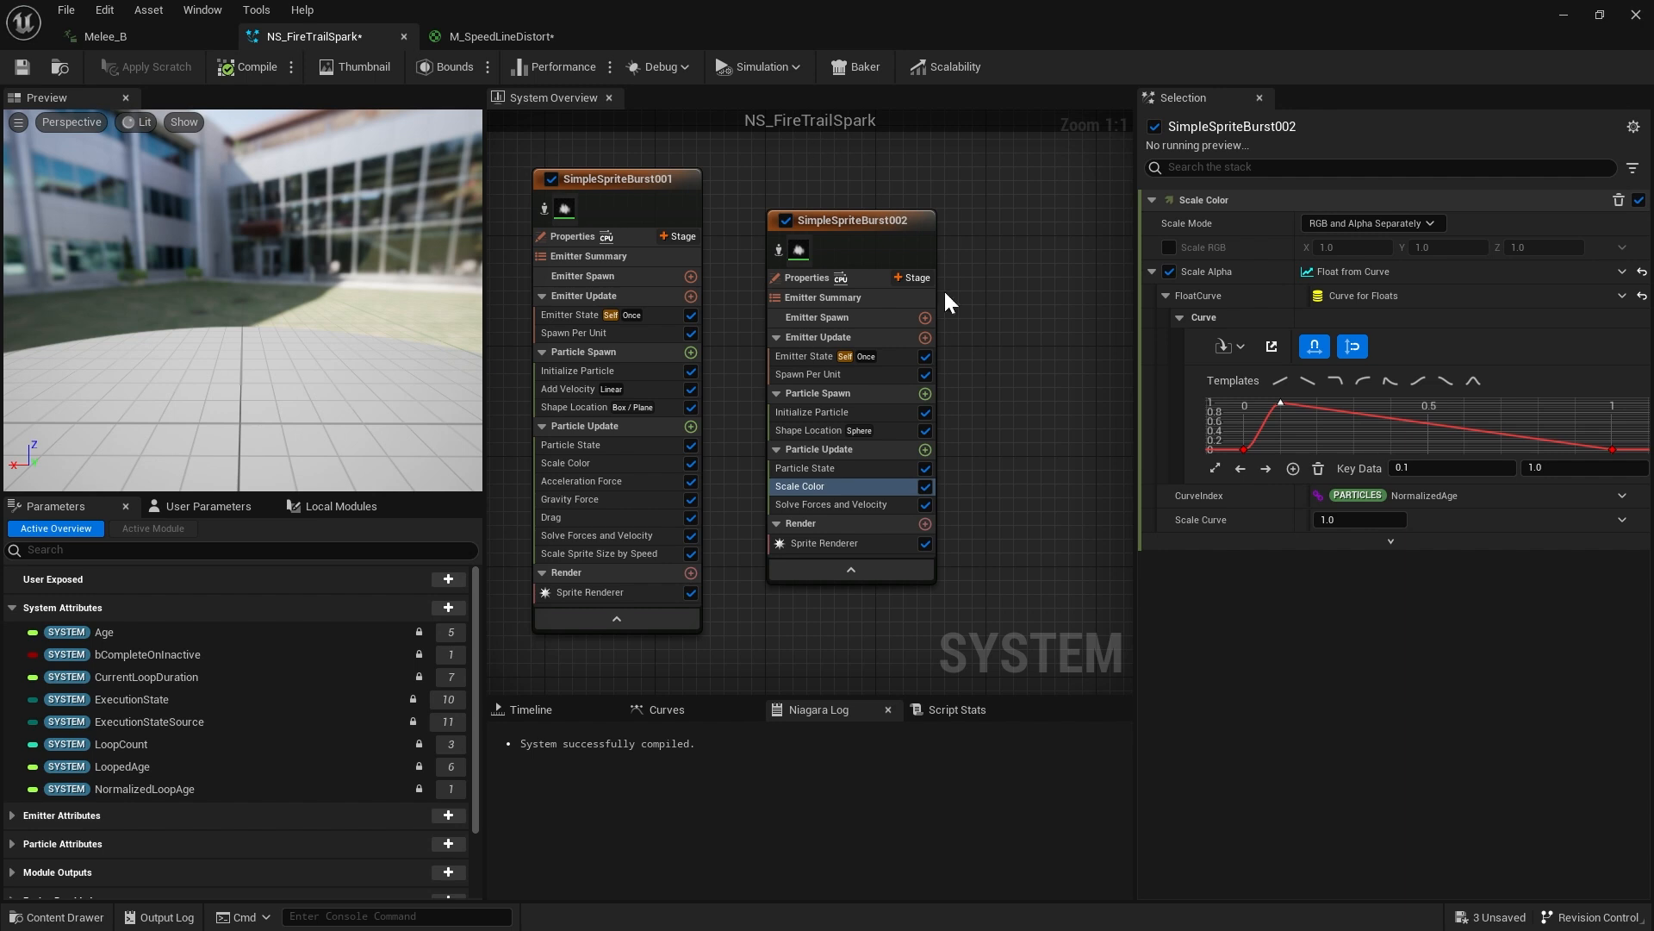
Check the Melee_B trail and set SimpleSpriteBurst002's Uniform Sprite Size to 130 in Initialize Particle
{"action": "left_click", "coordinate": [865, 411]}
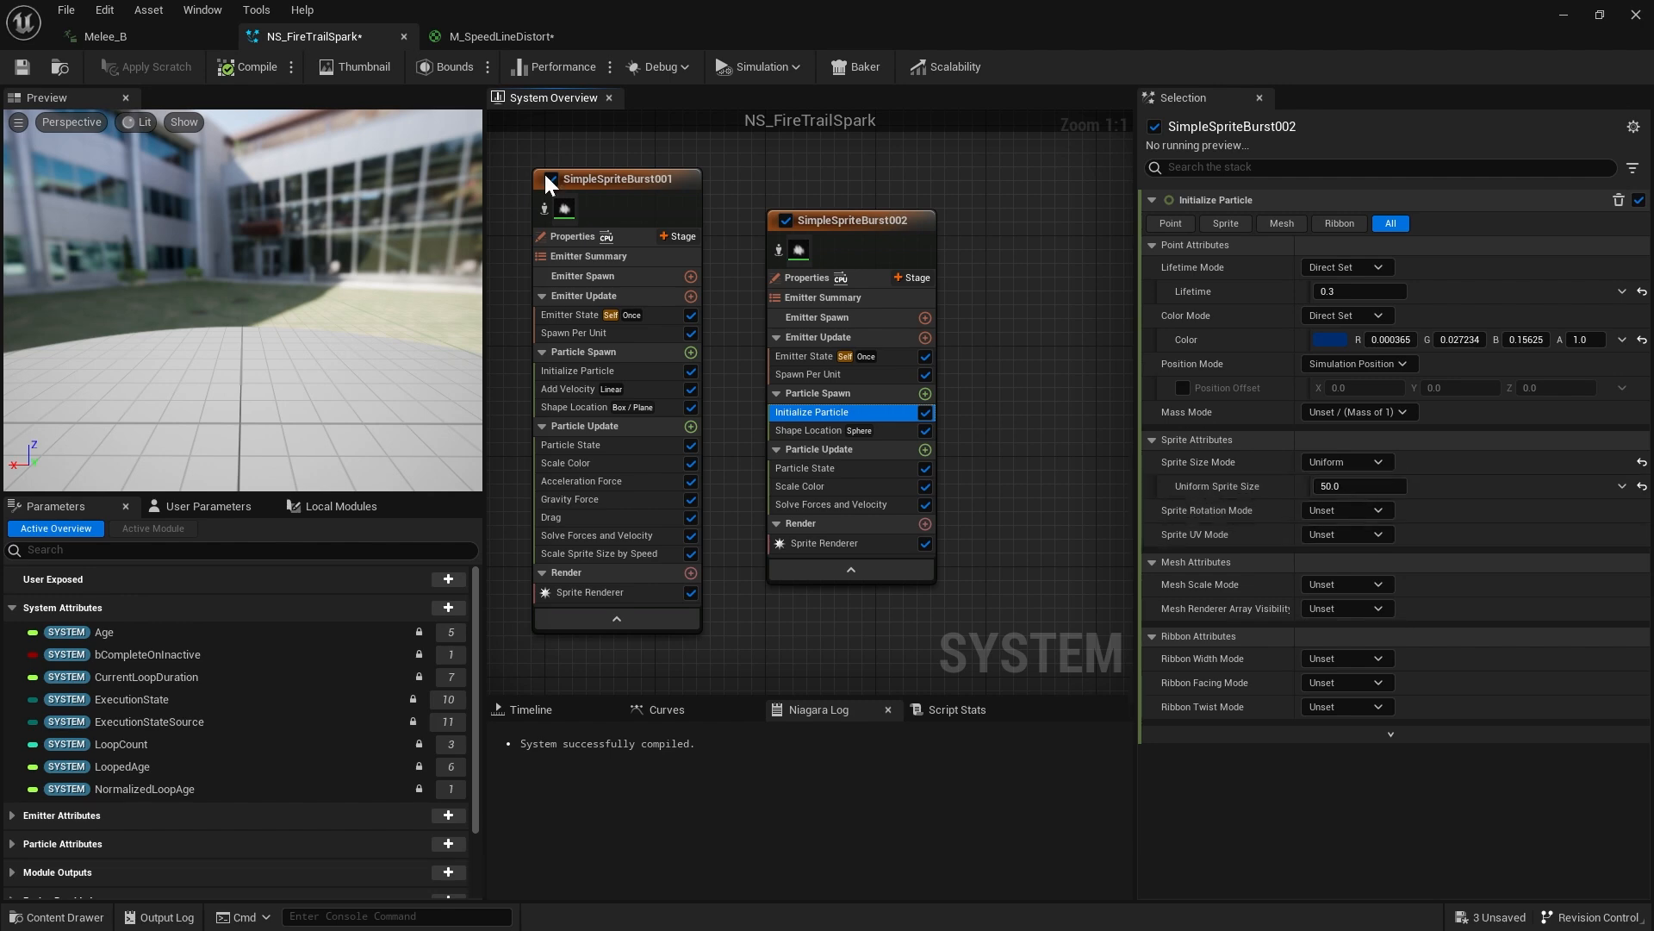
{"action": "left_click", "coordinate": [129, 36]}
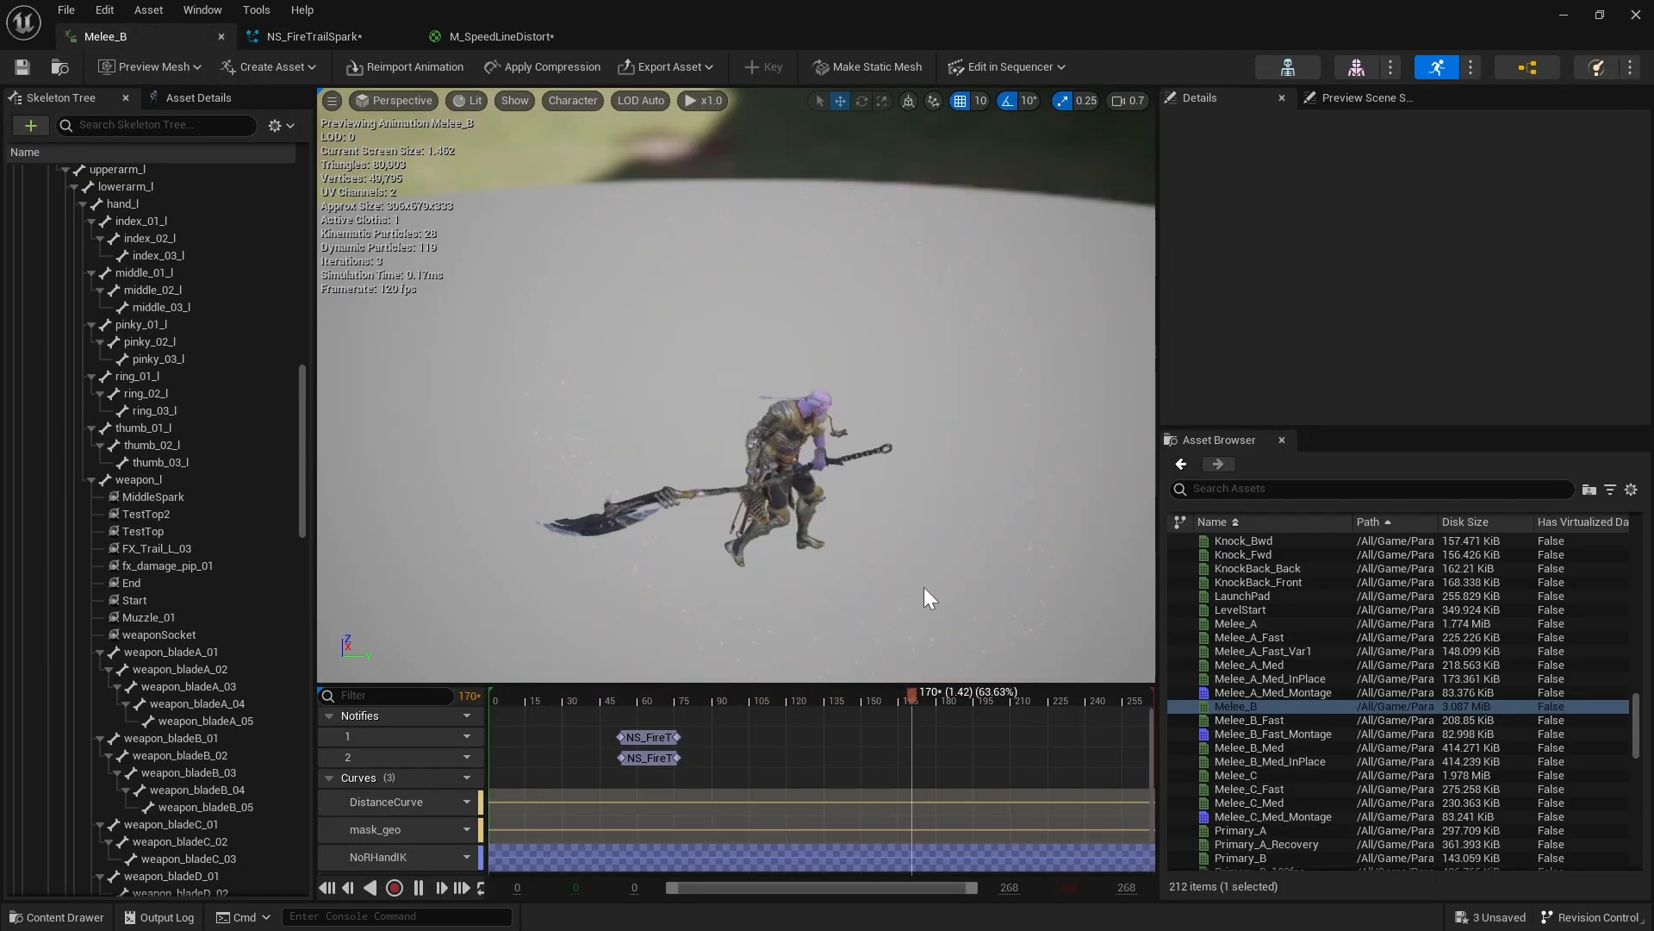
{"action": "left_click", "coordinate": [331, 34]}
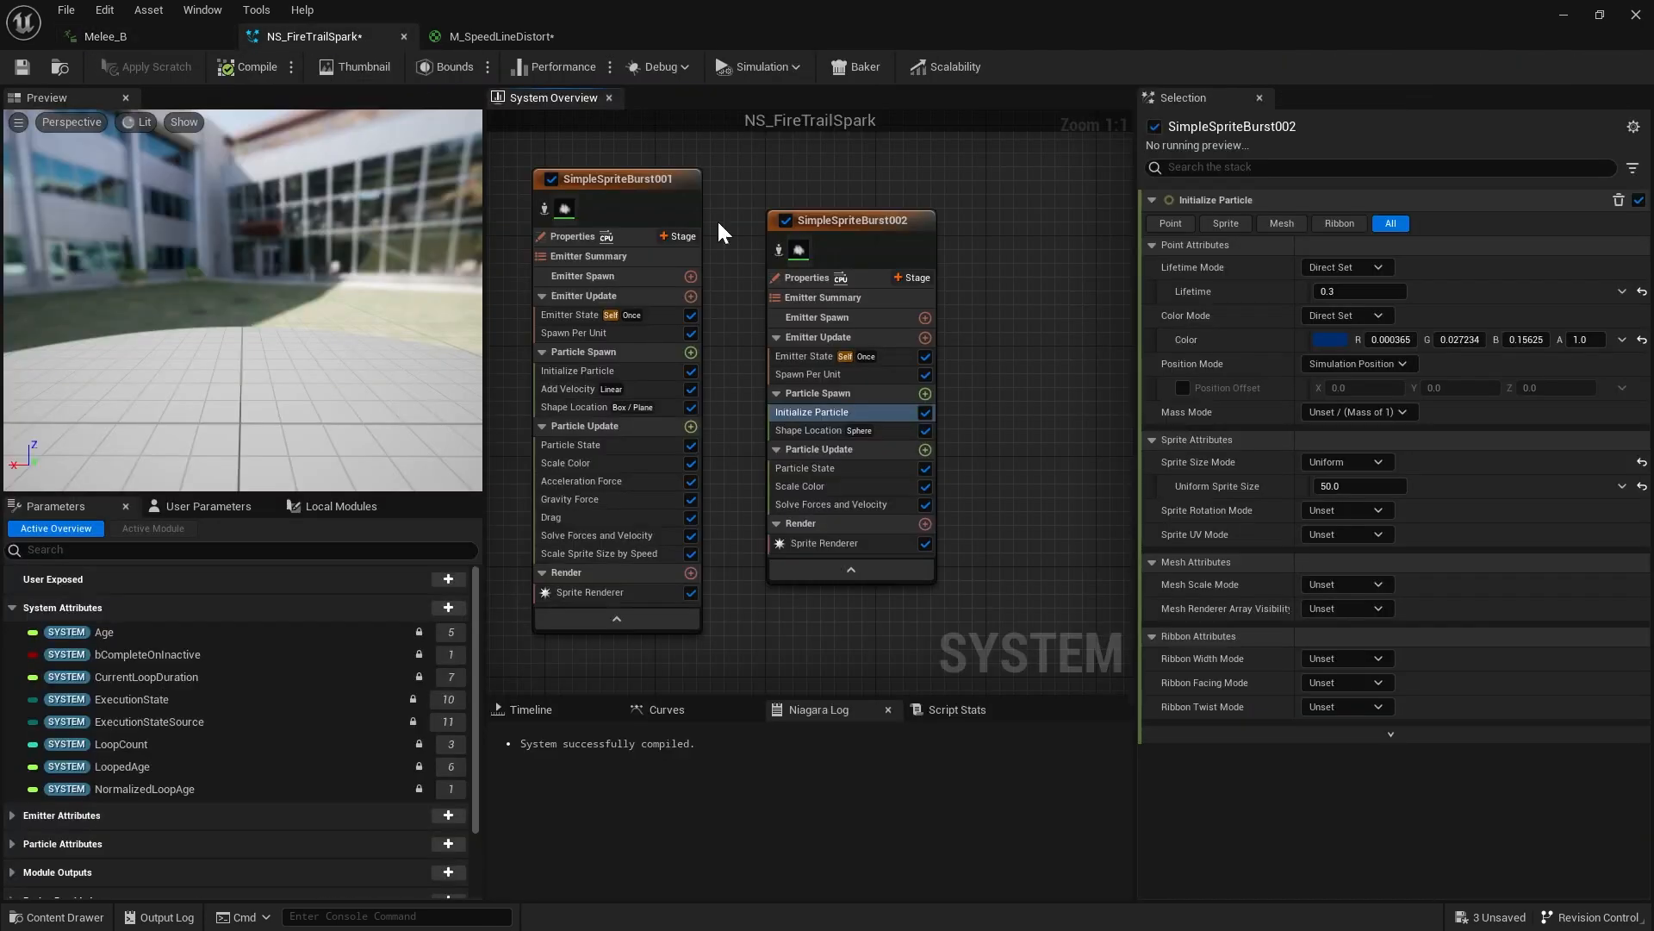
{"action": "left_click", "coordinate": [122, 40]}
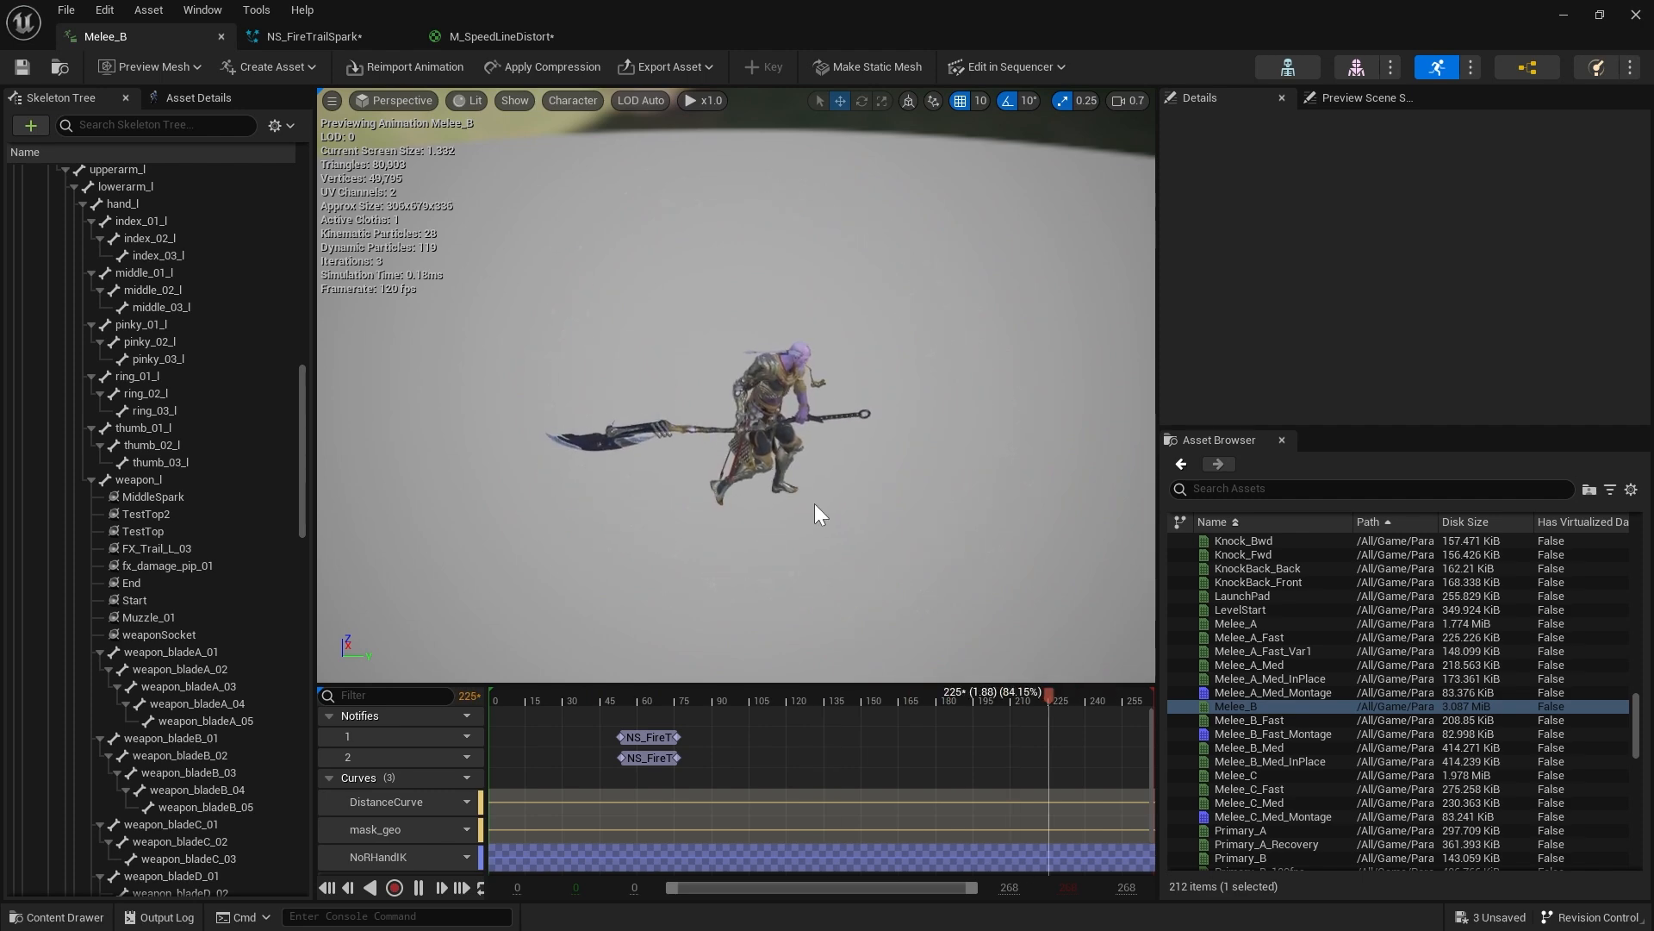
{"action": "left_click", "coordinate": [324, 45]}
{"action": "left_click", "coordinate": [1359, 486]}
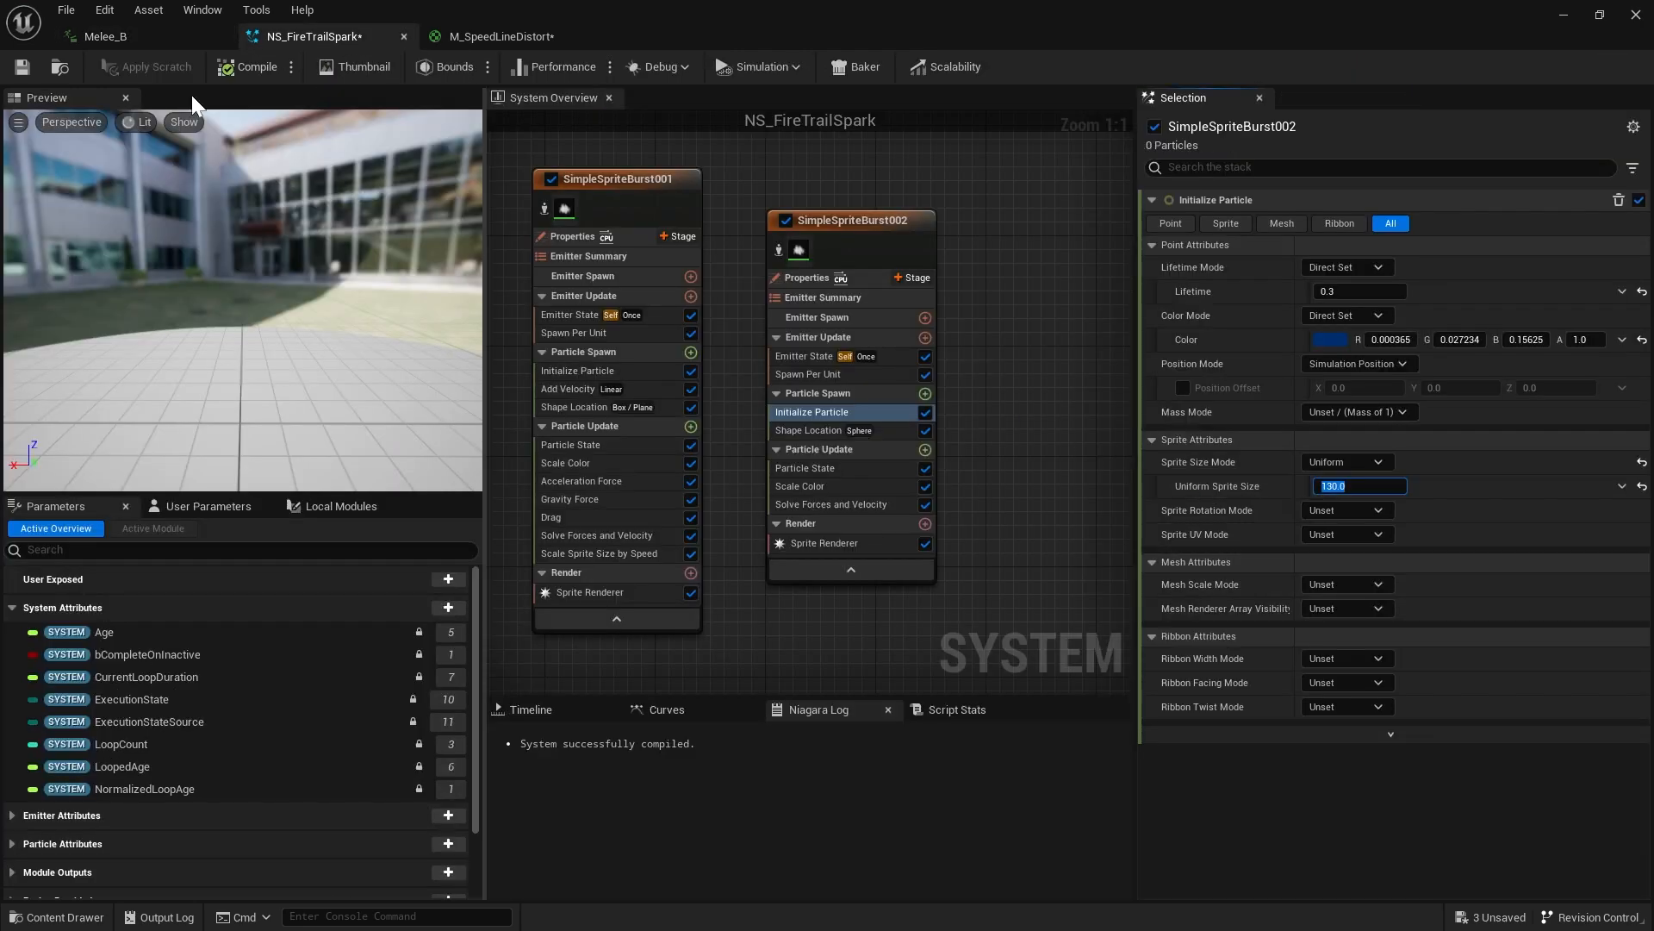
Replay the Melee_B swing at playback speed x0.1 to examine the enlarged blue particles around the fire trail
{"action": "left_click", "coordinate": [129, 36]}
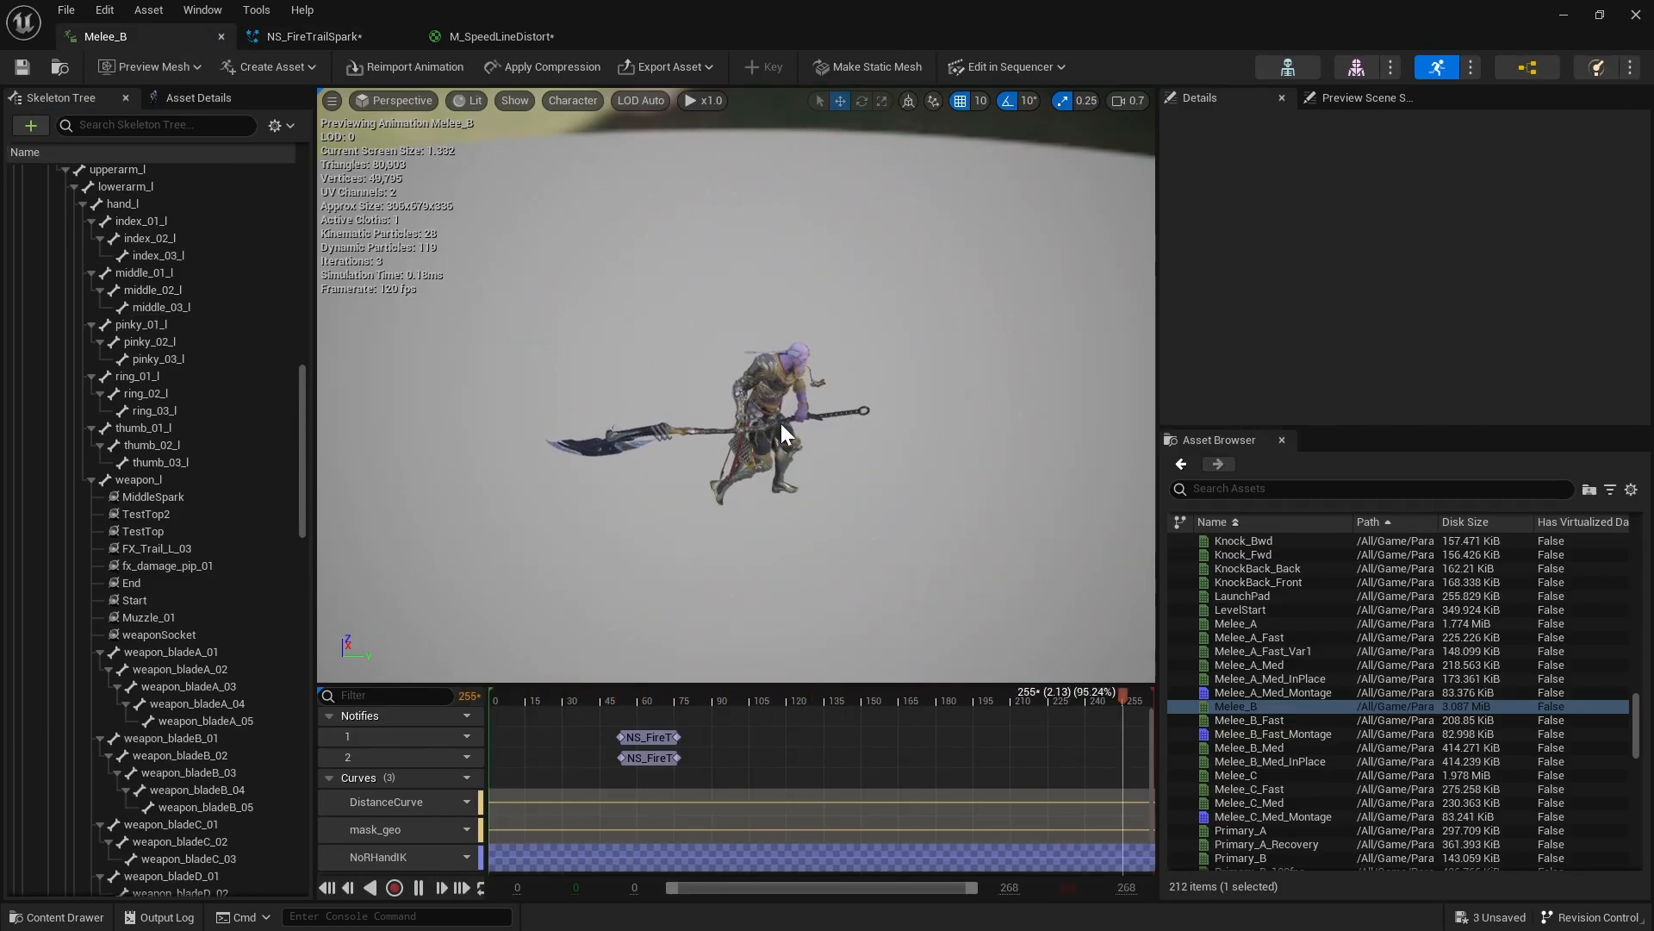
{"action": "left_click", "coordinate": [705, 98]}
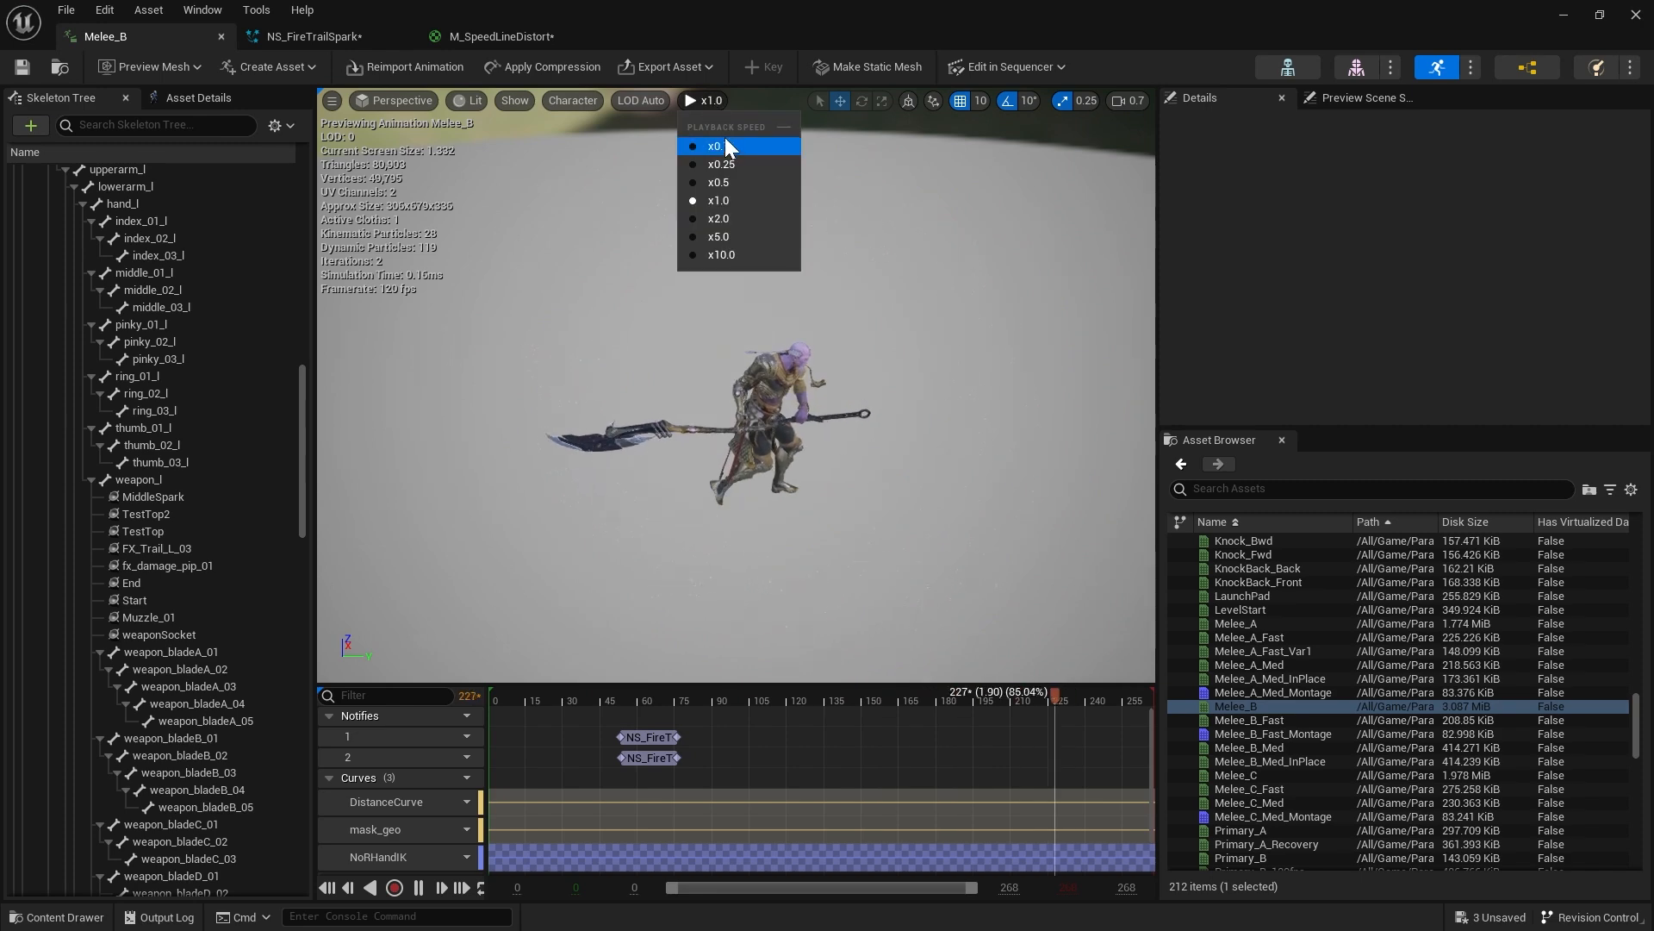
{"action": "left_click", "coordinate": [722, 146]}
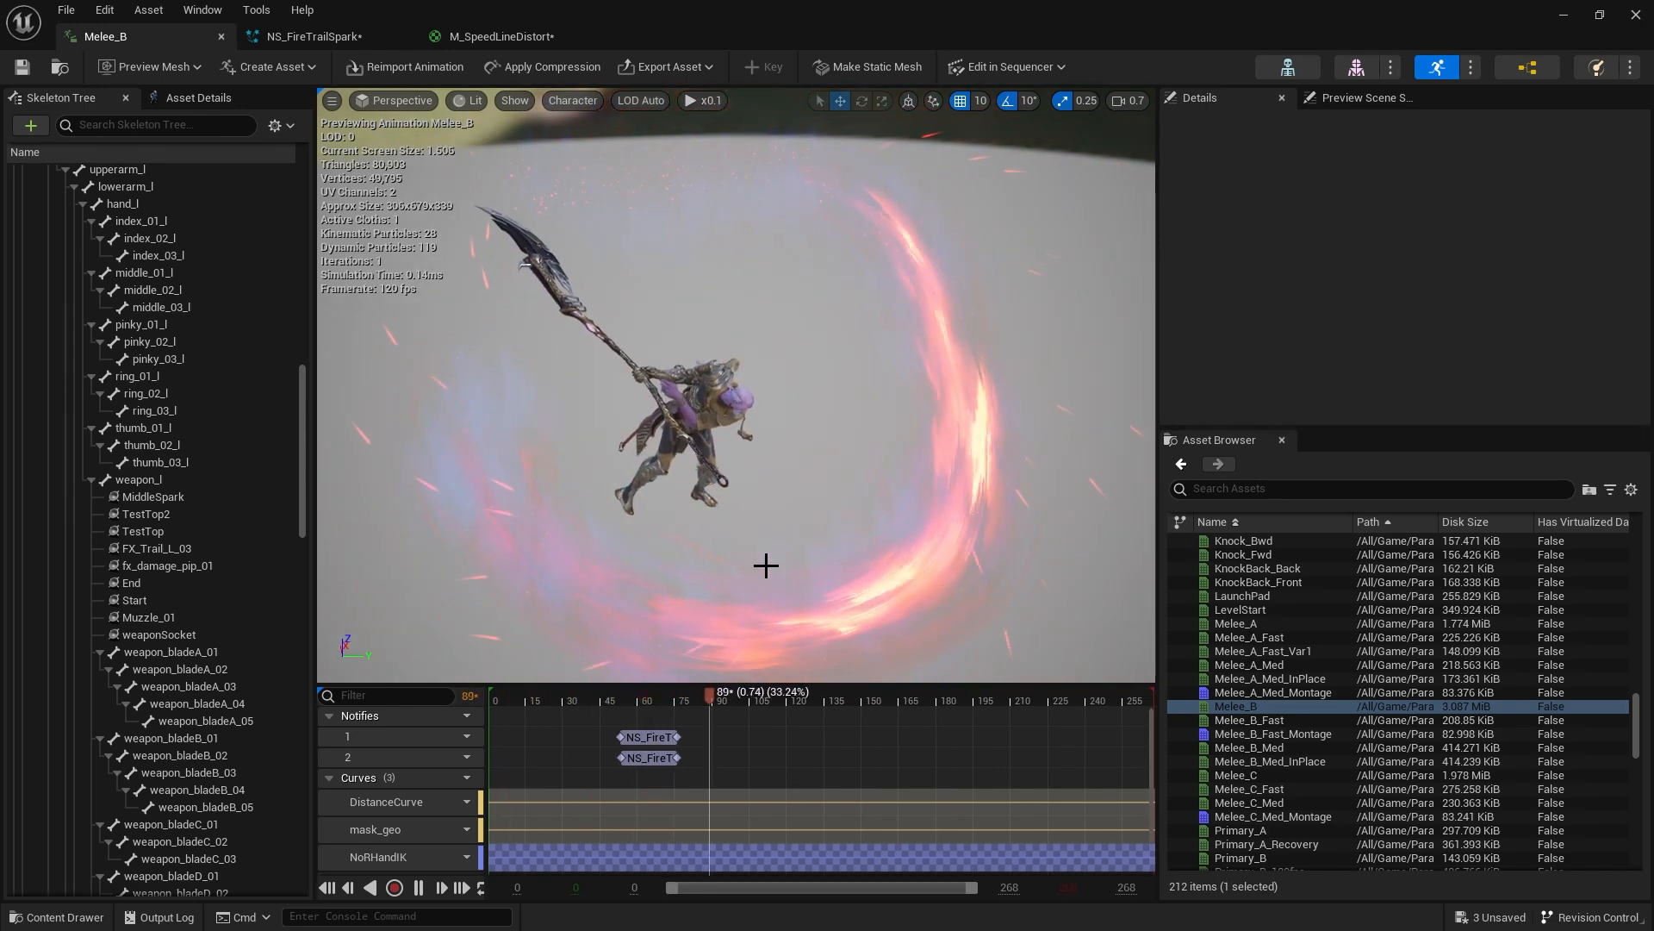
{"action": "left_click", "coordinate": [604, 700]}
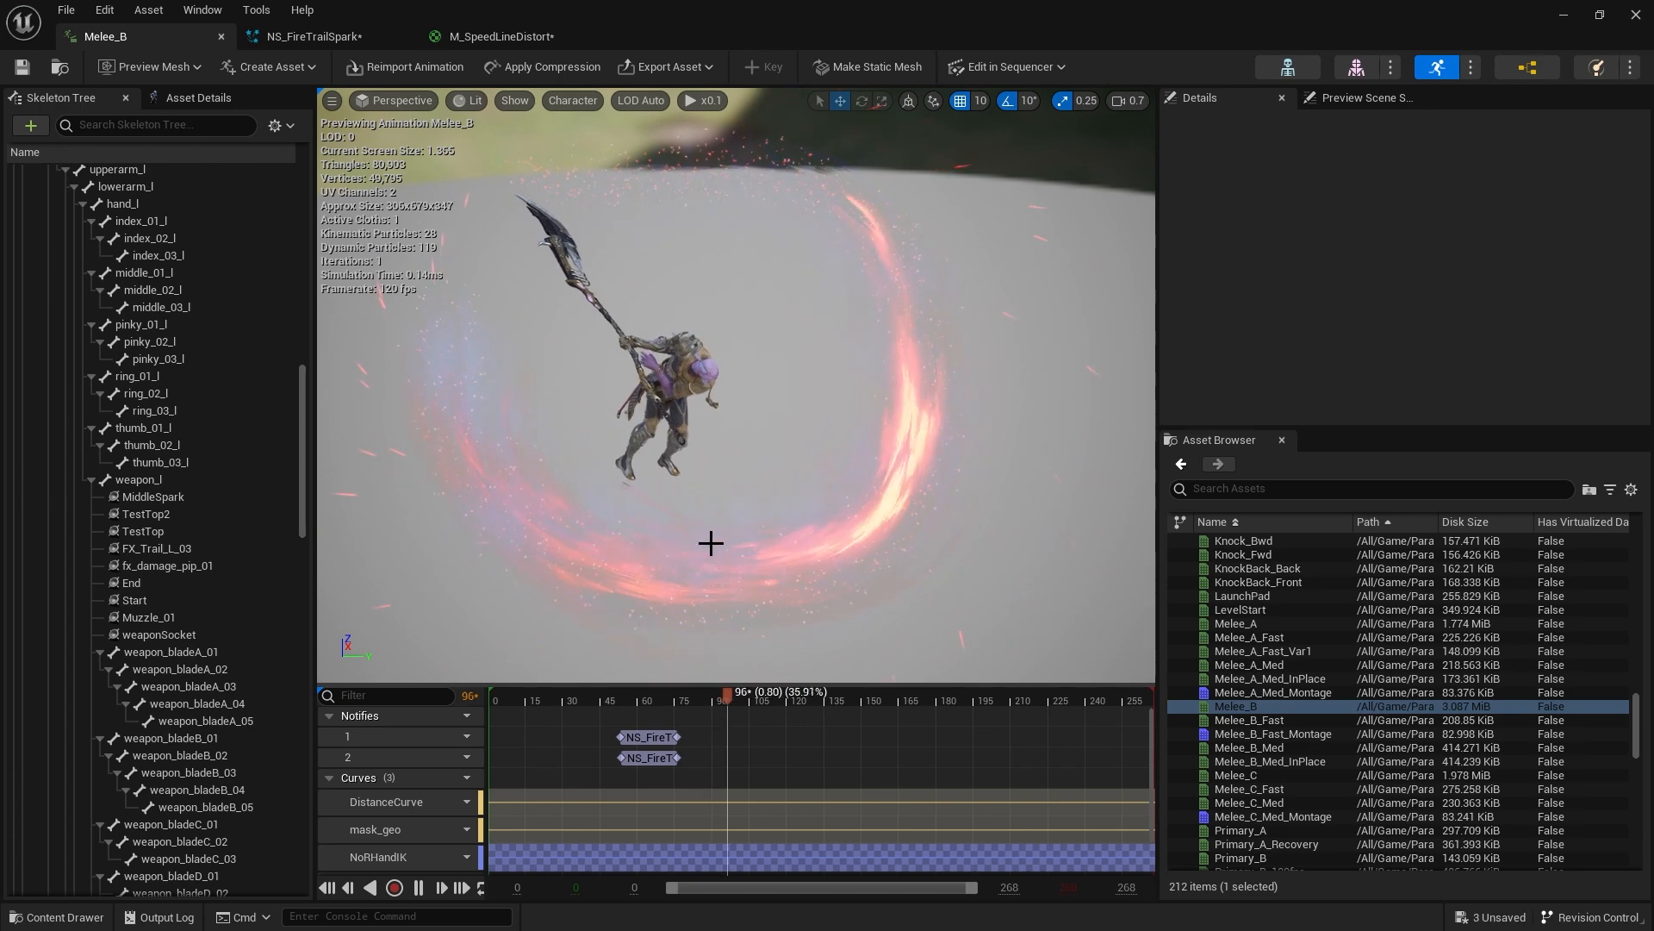
{"action": "left_click", "coordinate": [603, 697]}
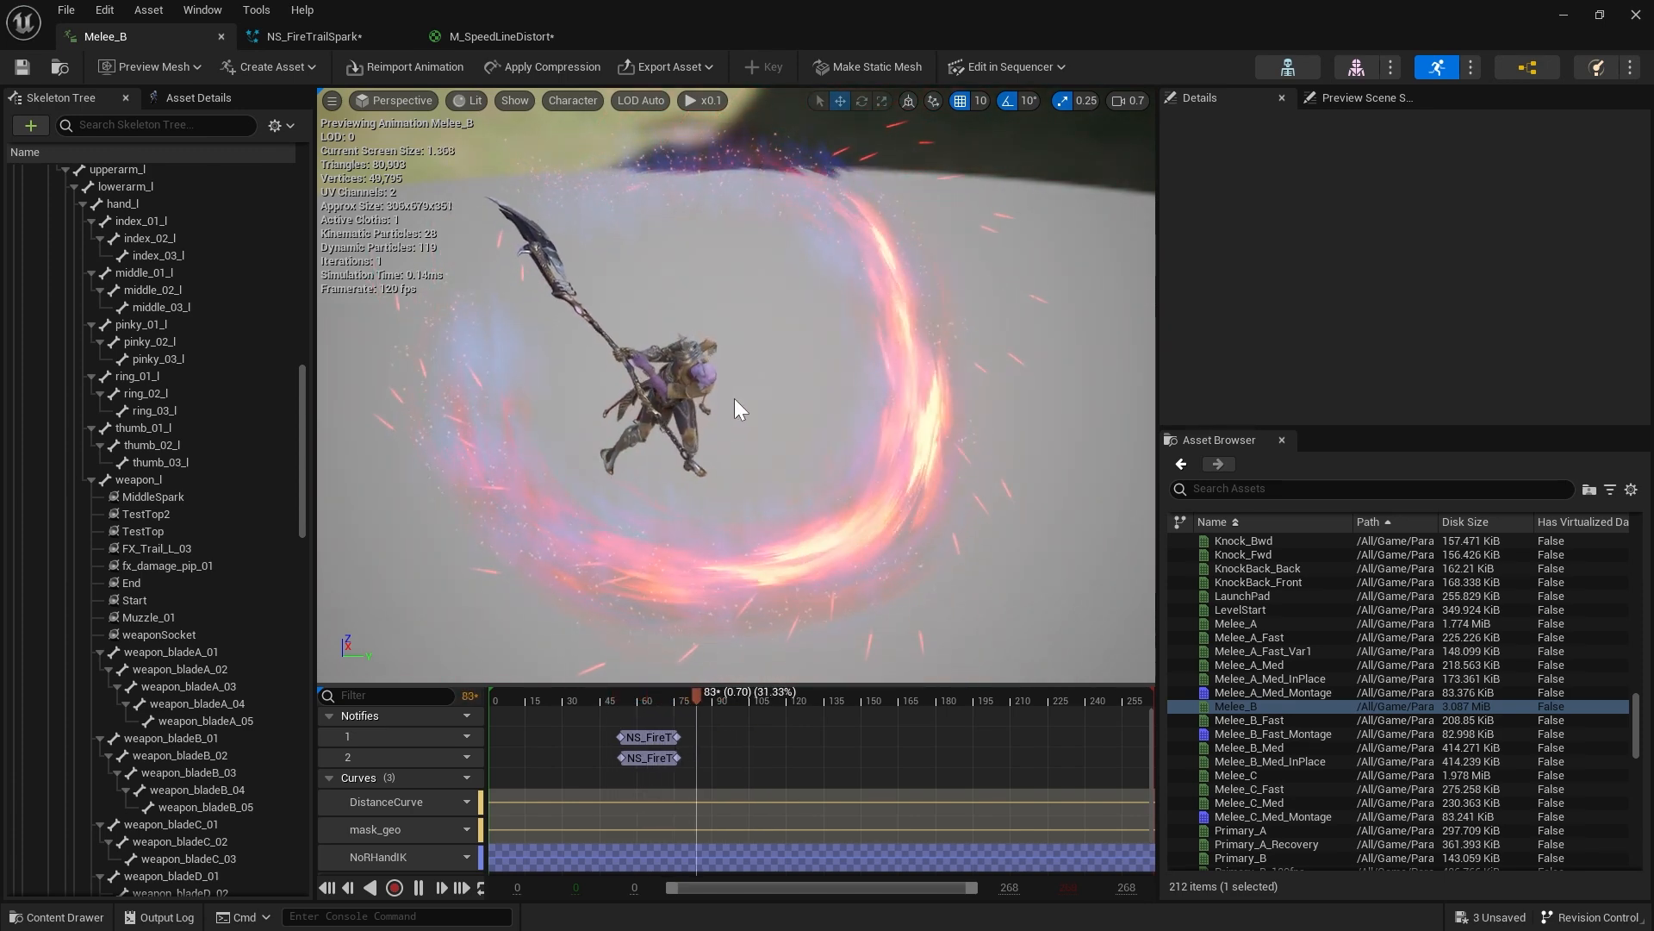
{"action": "left_click", "coordinate": [602, 697]}
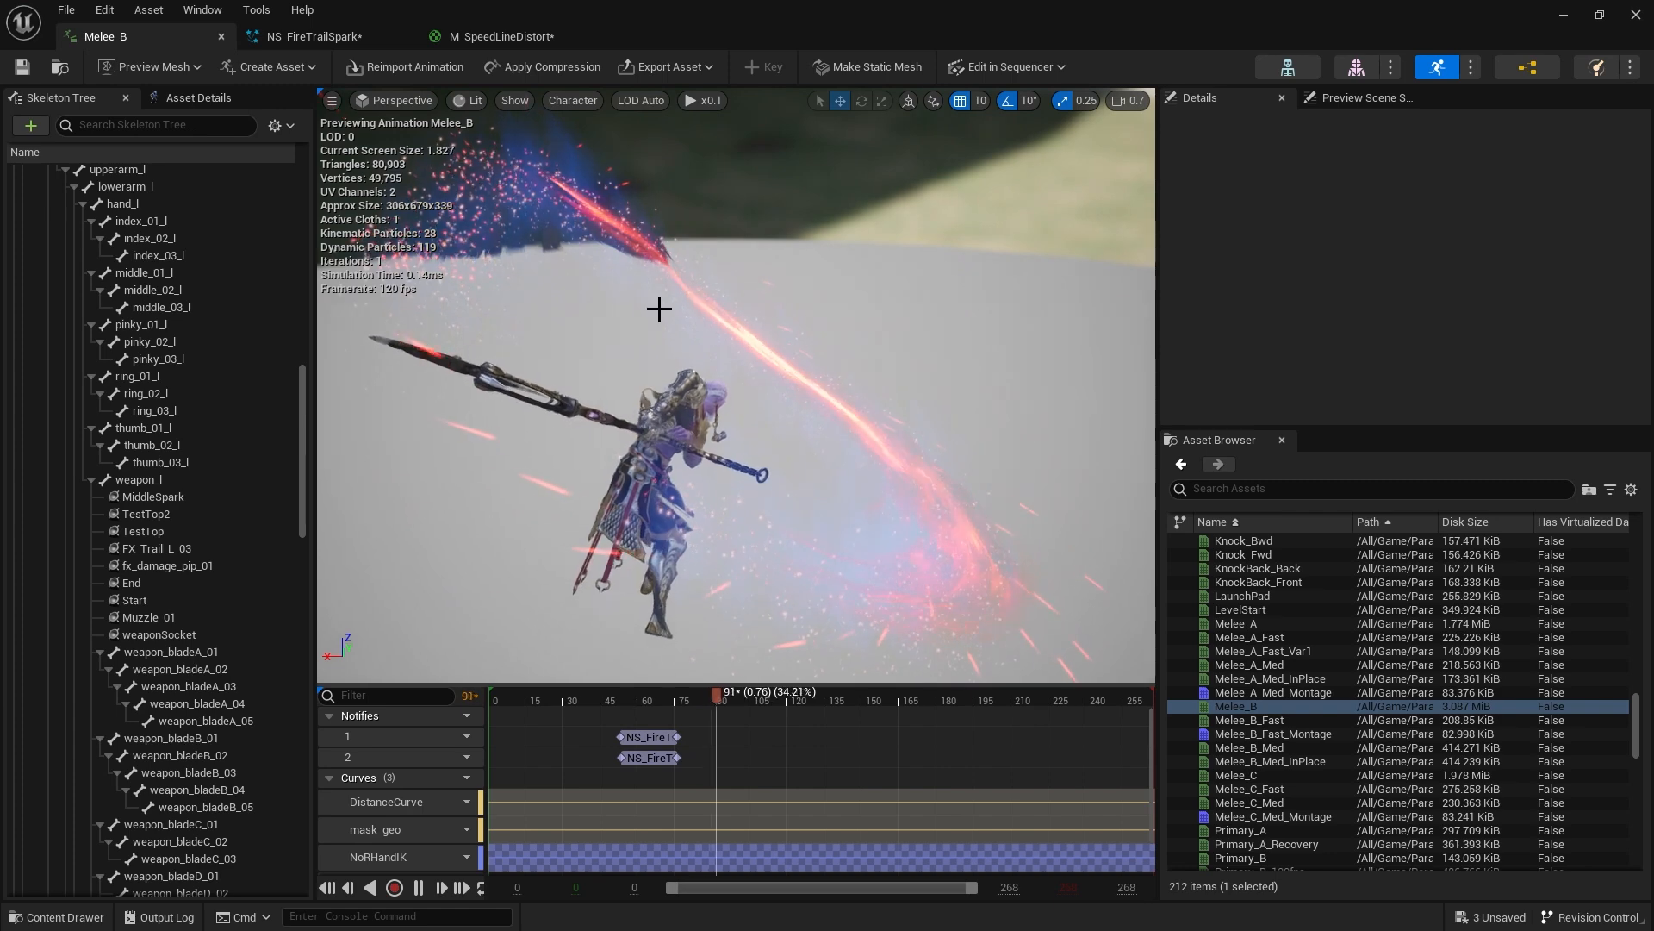
Save all unsaved assets, including NS_FireTrailSpark and M_SpeedLineDistort
{"action": "key", "text": "ctrl+space"}
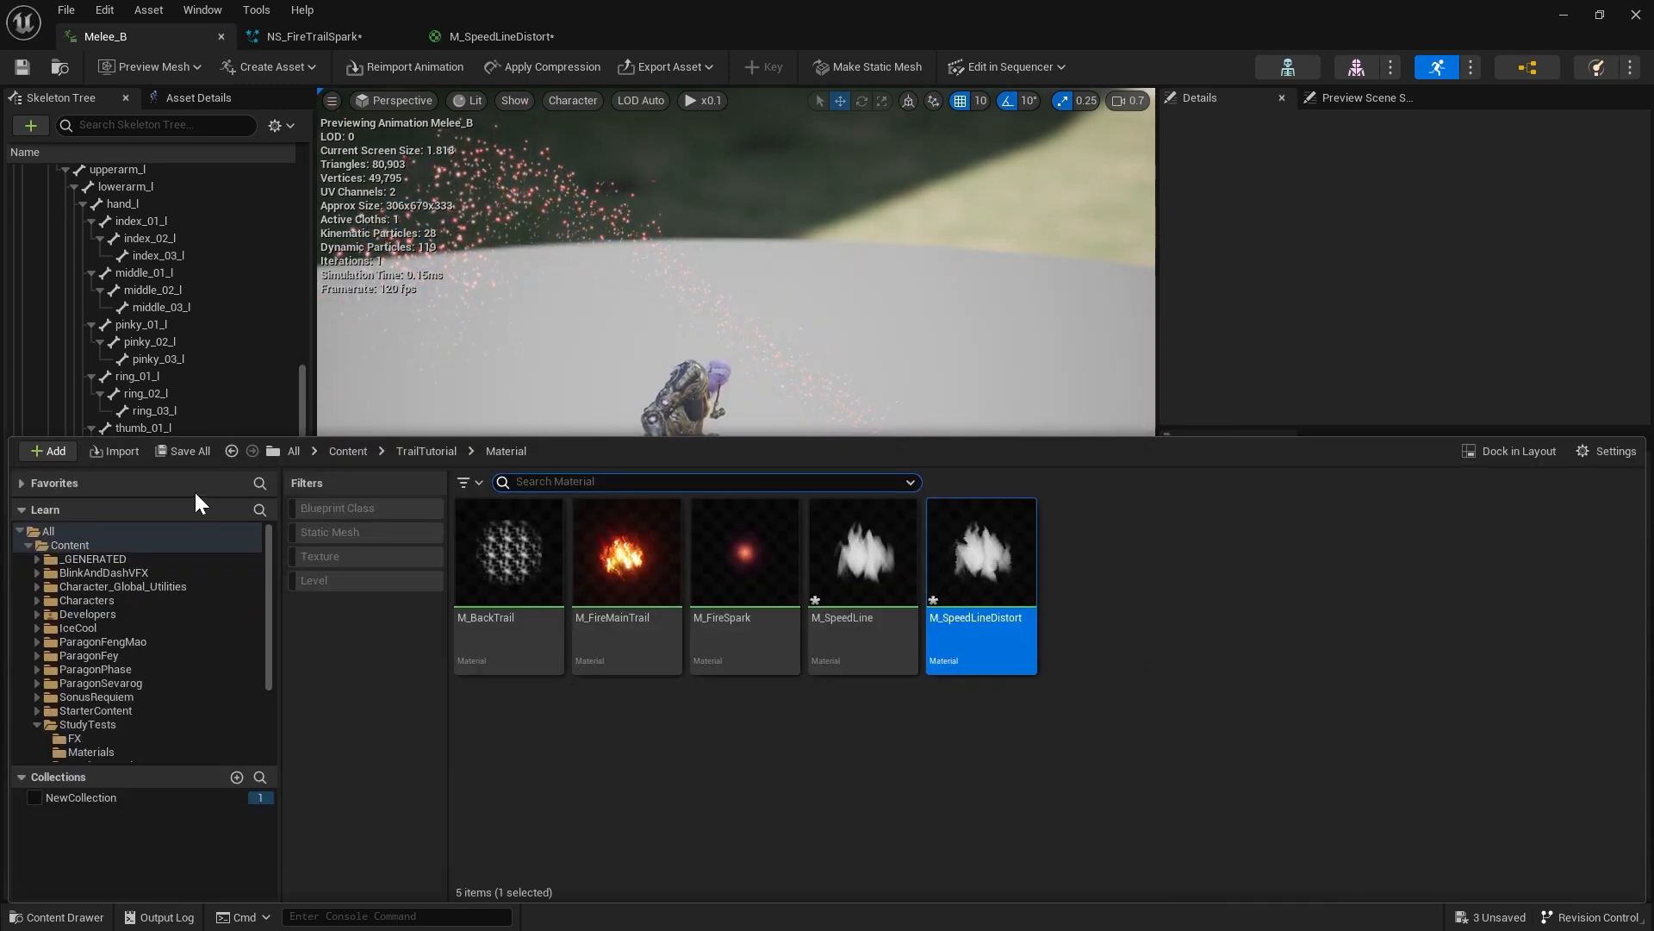
{"action": "left_click", "coordinate": [185, 451]}
{"action": "left_click", "coordinate": [945, 666]}
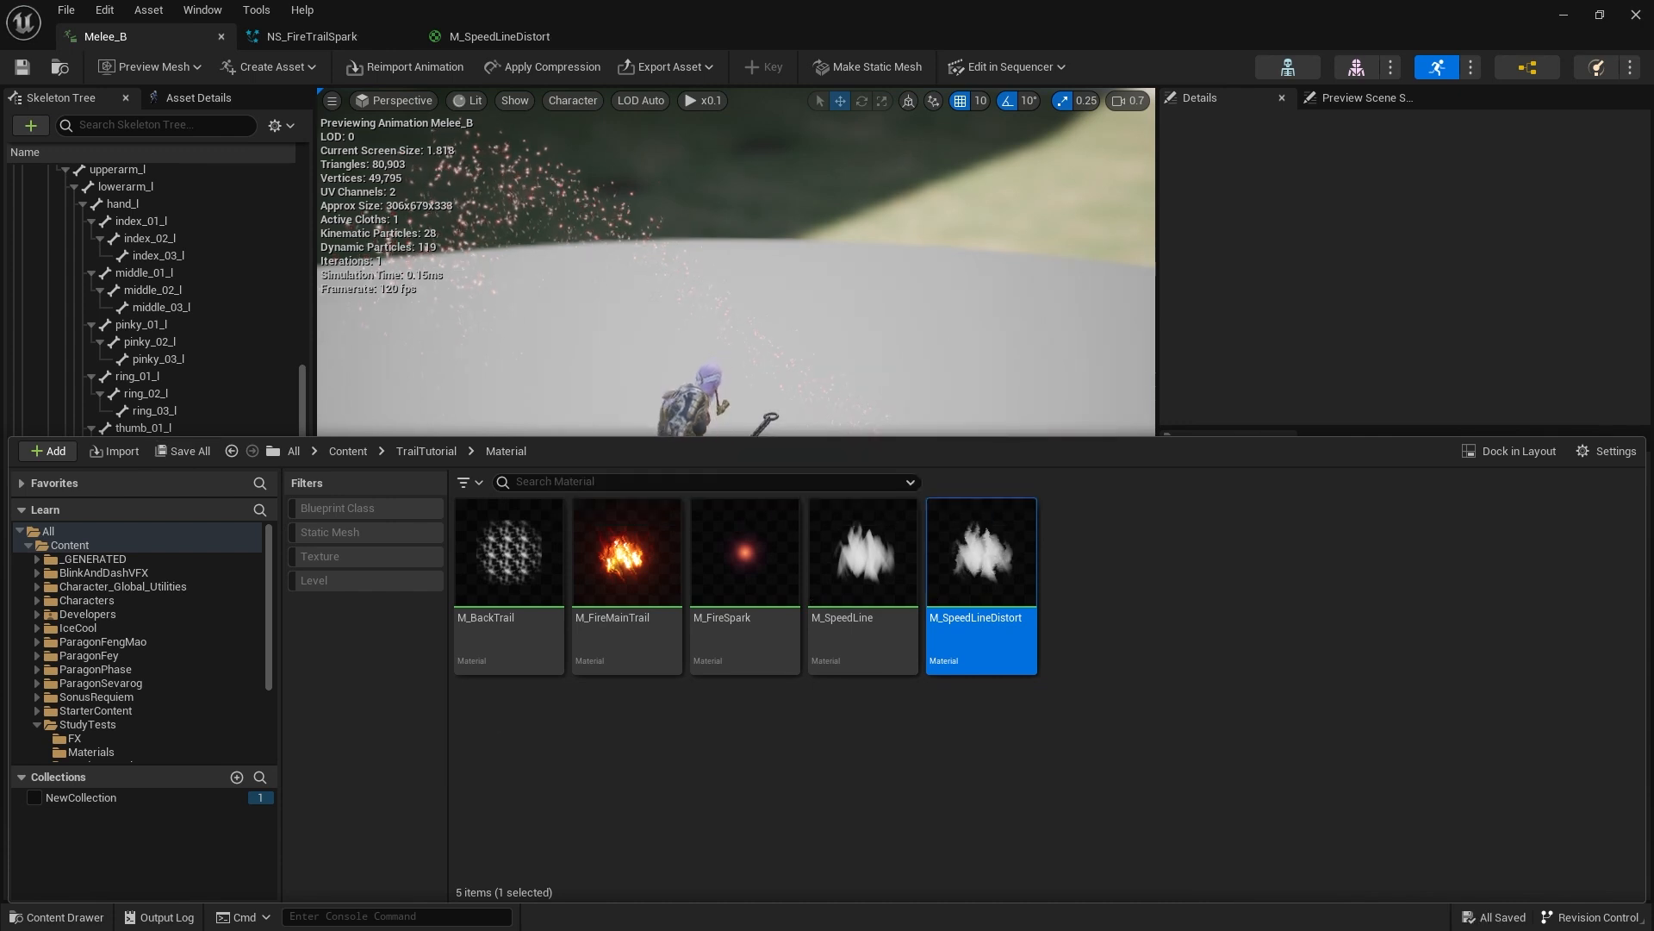
{"action": "key", "text": "ctrl+space"}
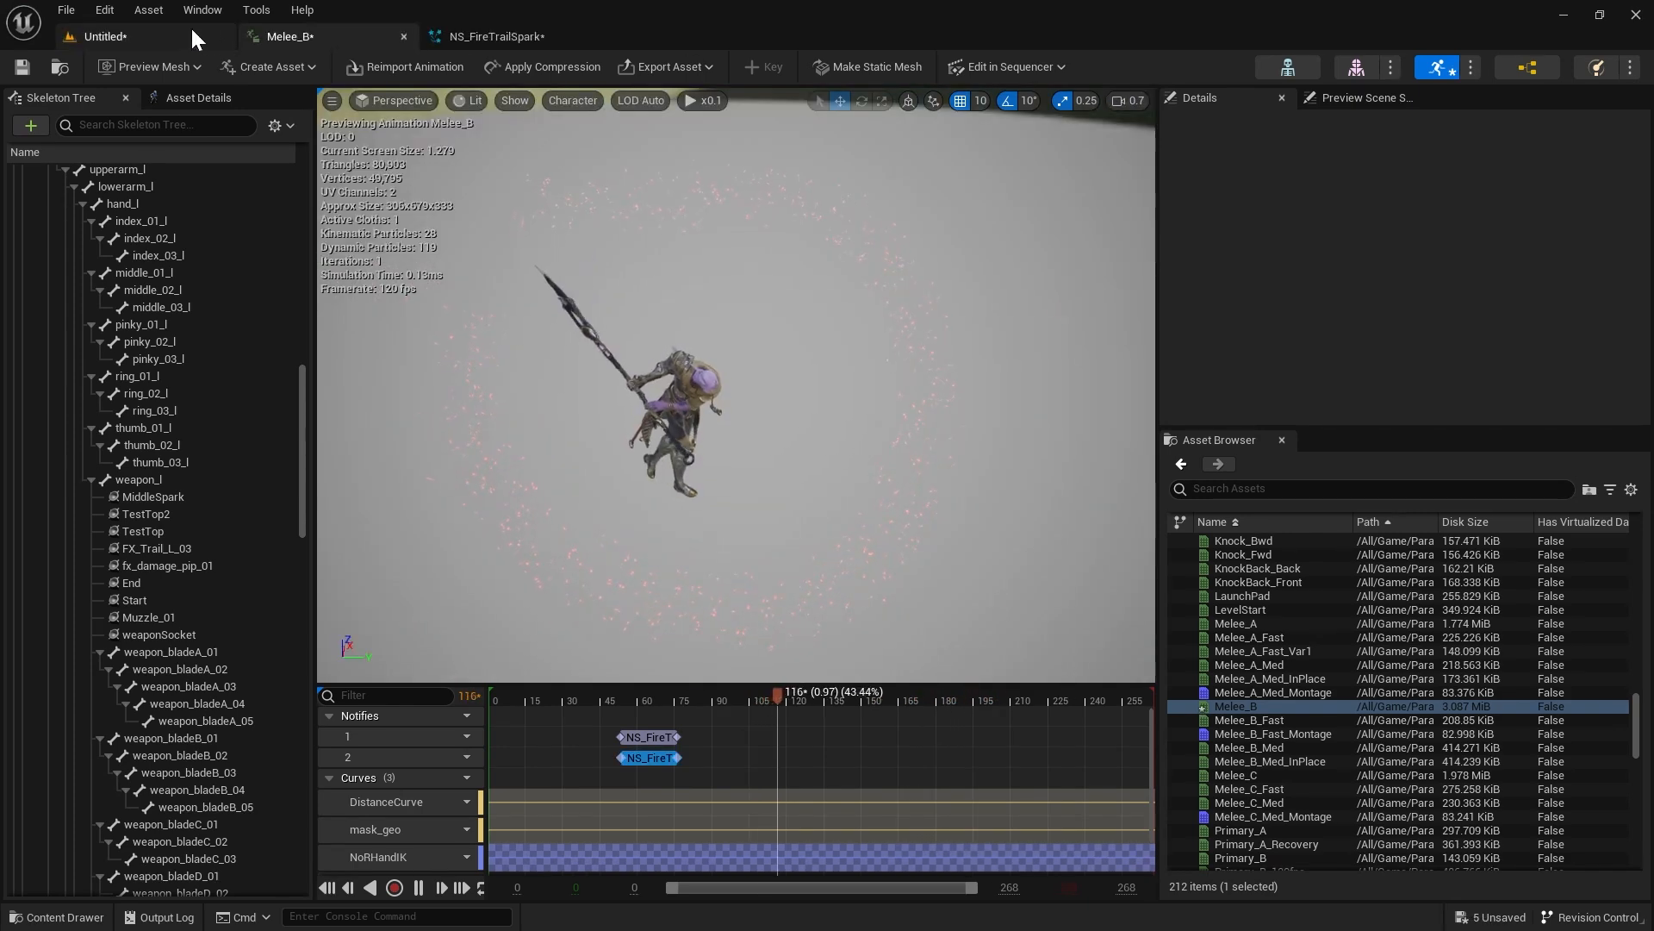
Switch to the Untitled level and play it in the editor to preview the Melee_B actor's fire trail
{"action": "left_click", "coordinate": [192, 30]}
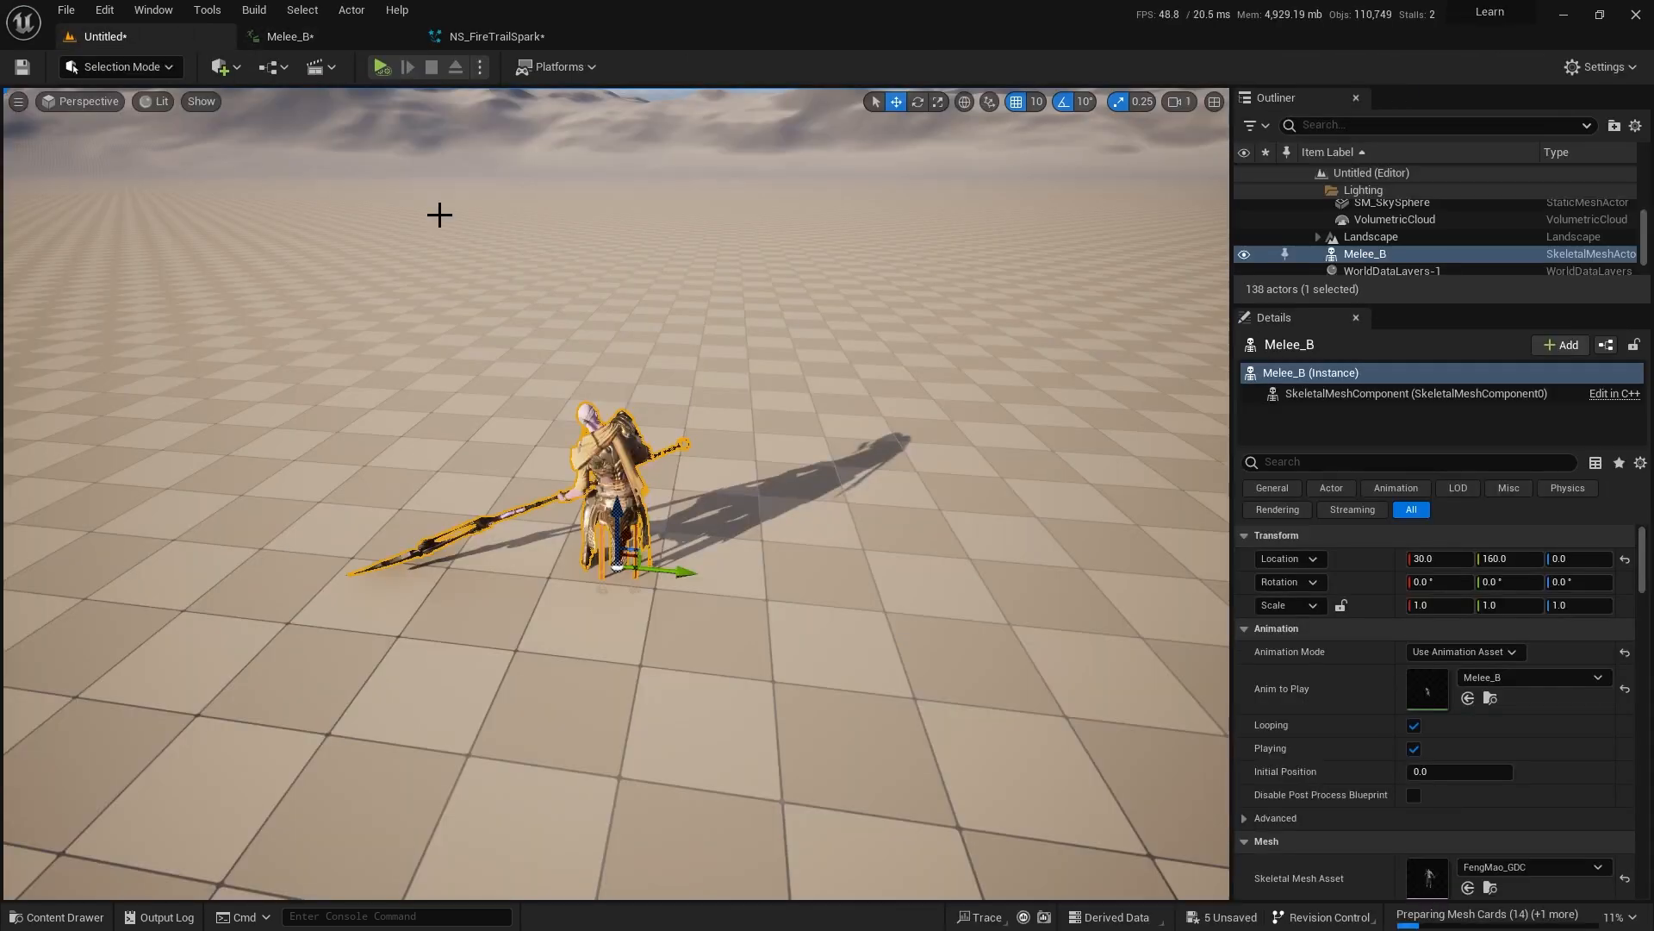
{"action": "left_click", "coordinate": [381, 67]}
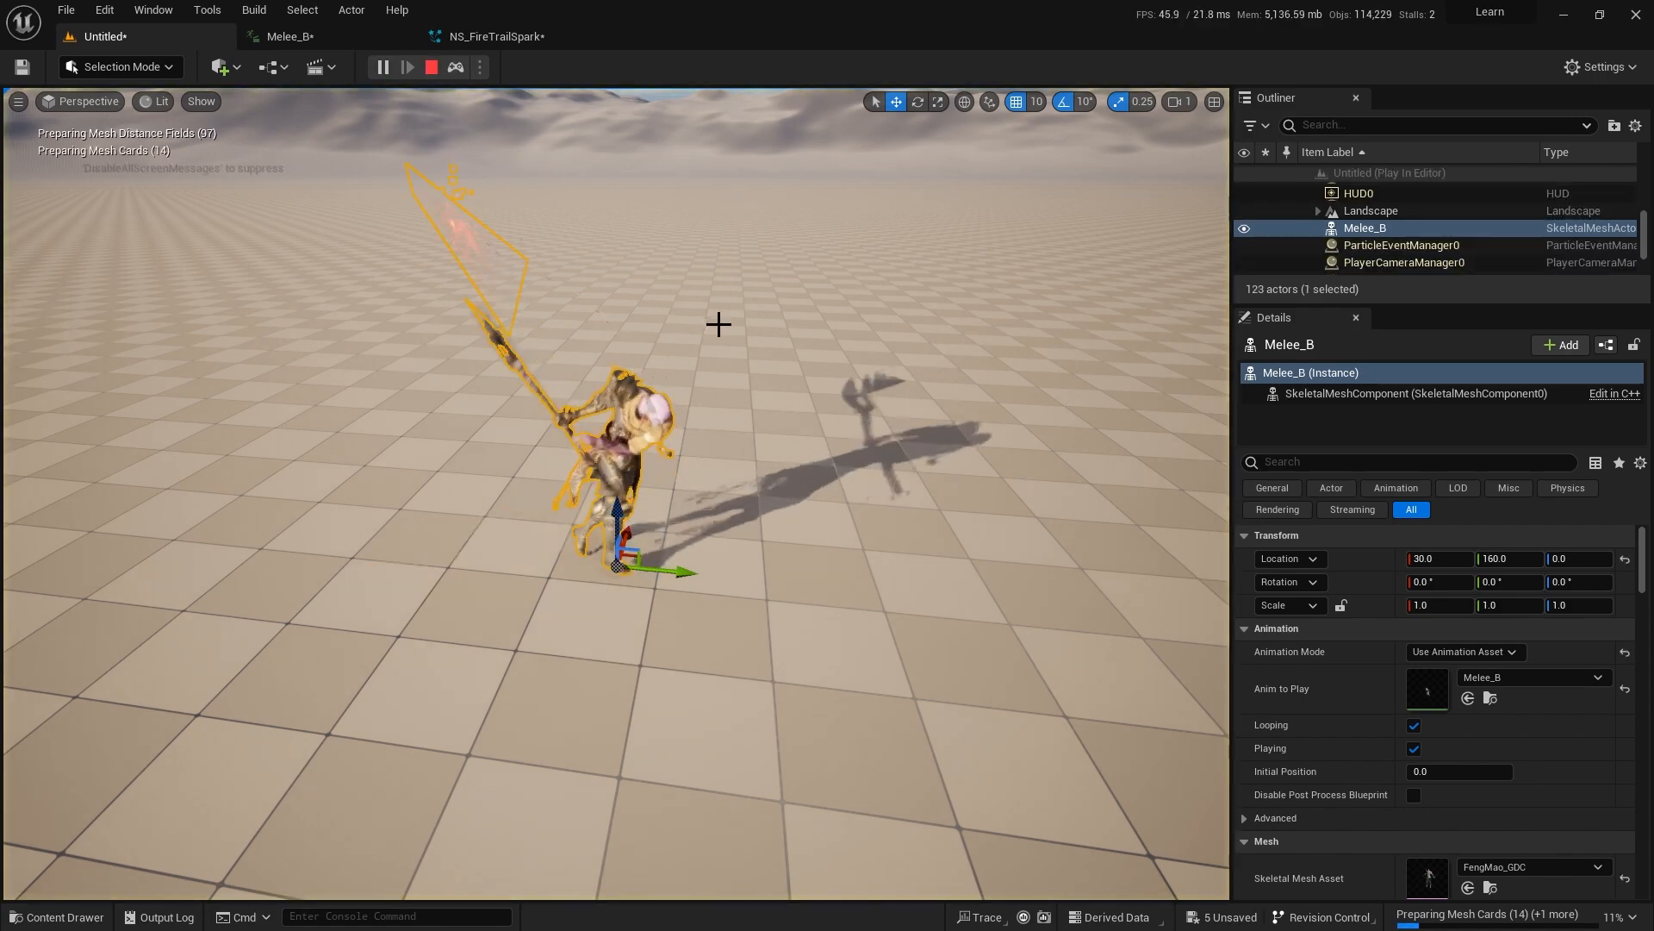